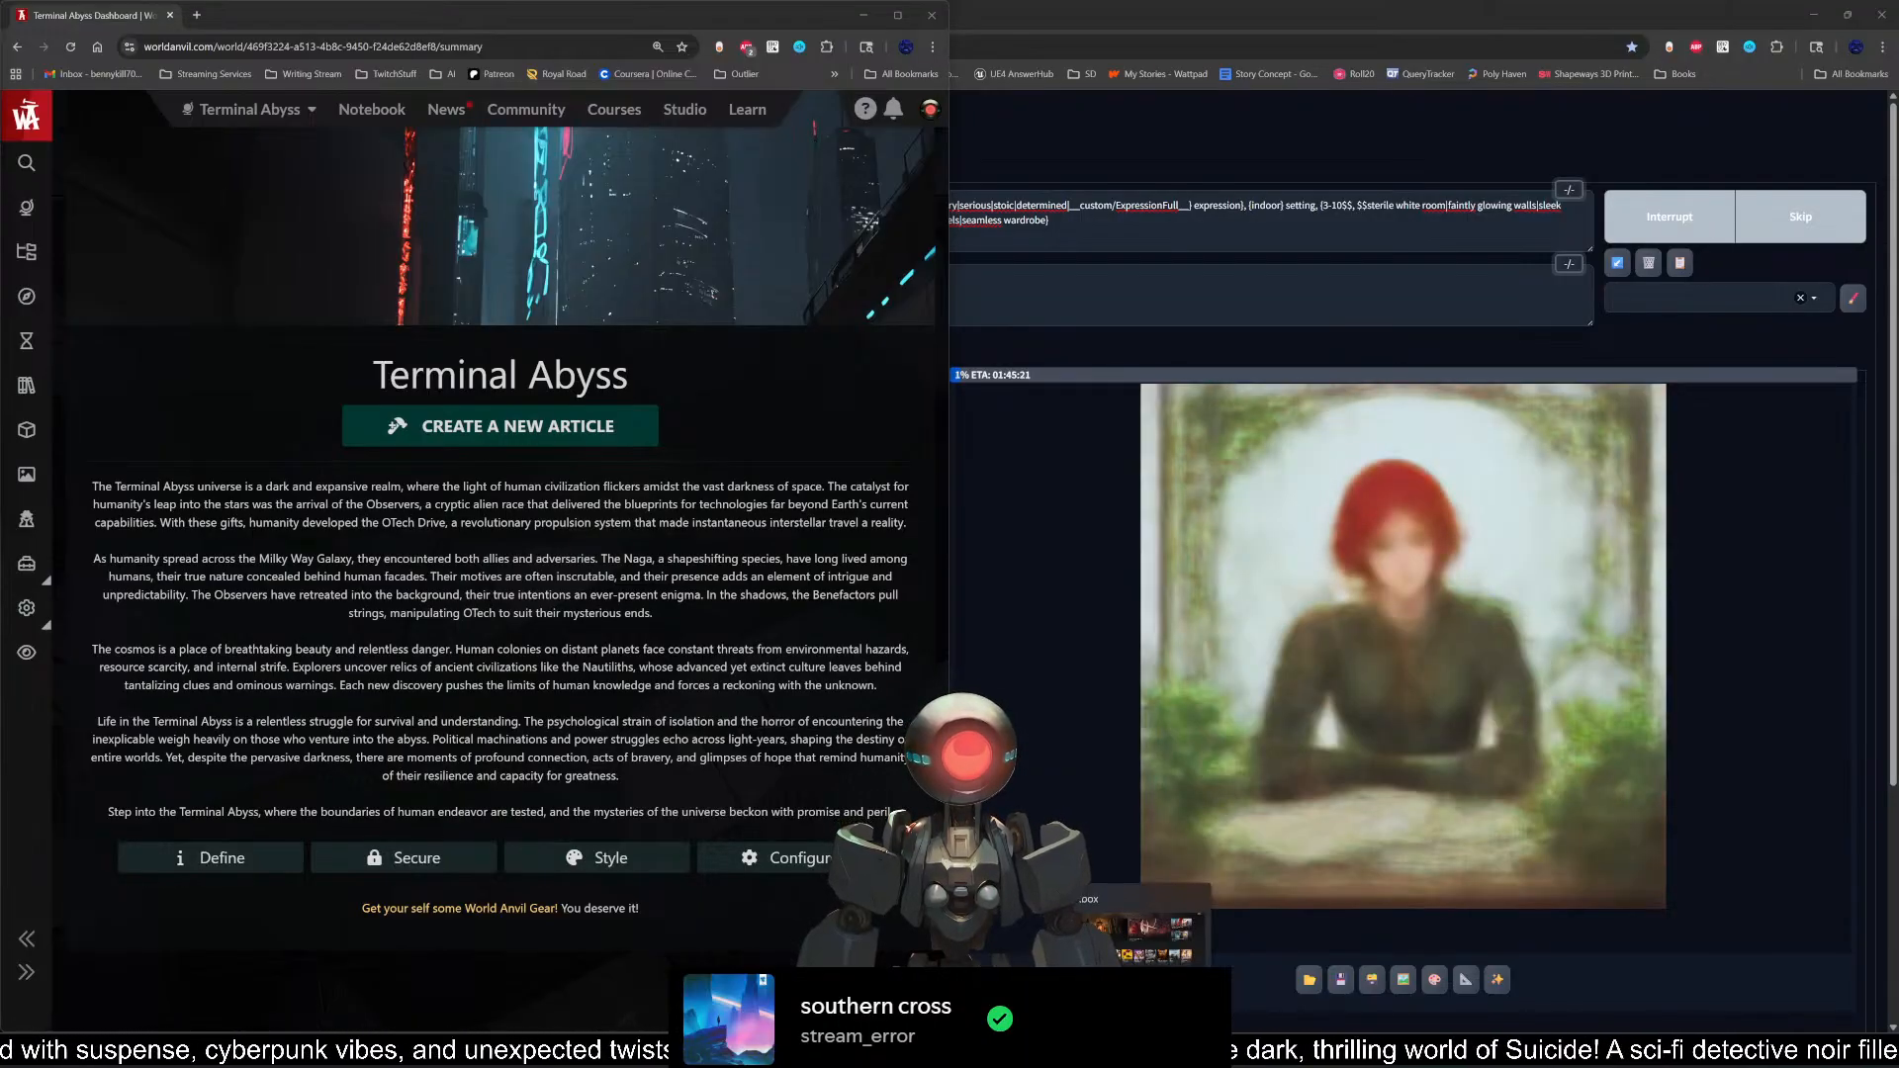
Step: Switch to the Xbox app, claim the earned Rewards points from the notifications, and dismiss the points summary
left_click(1122, 1047)
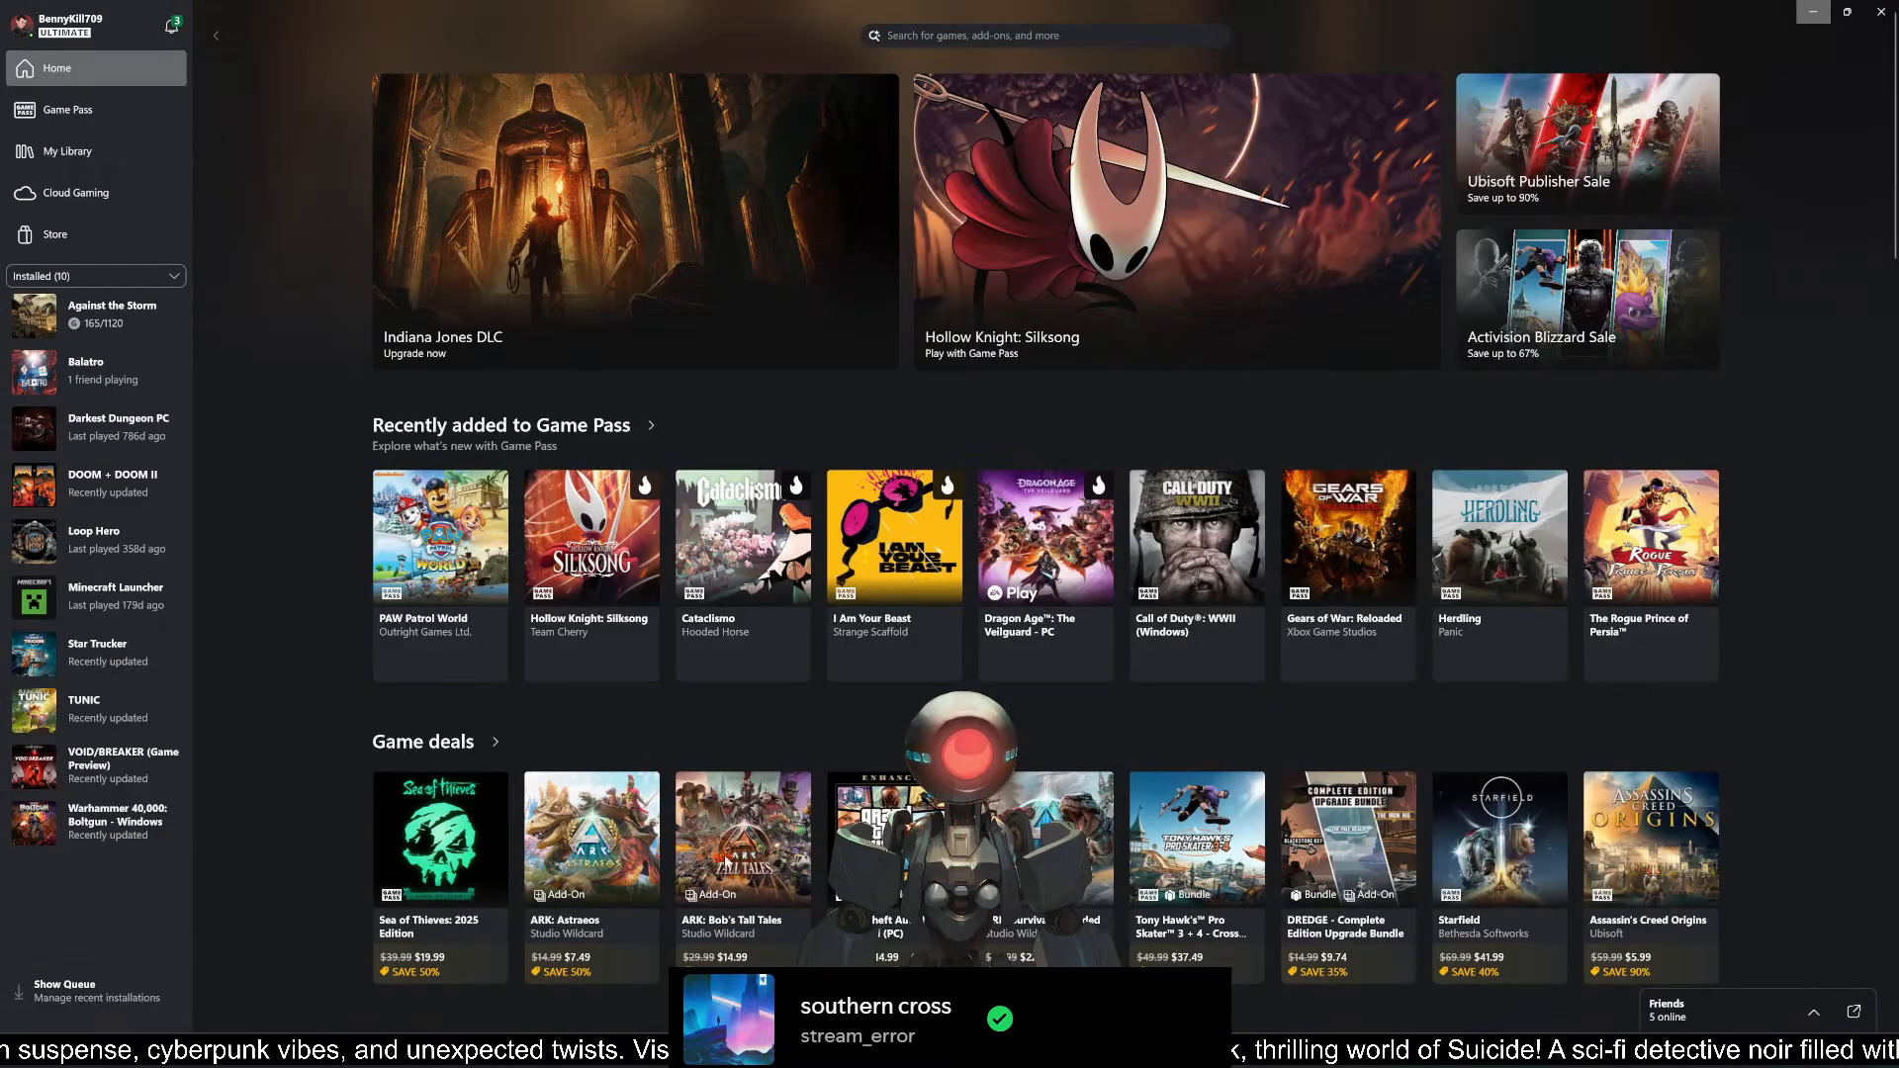
left_click(176, 36)
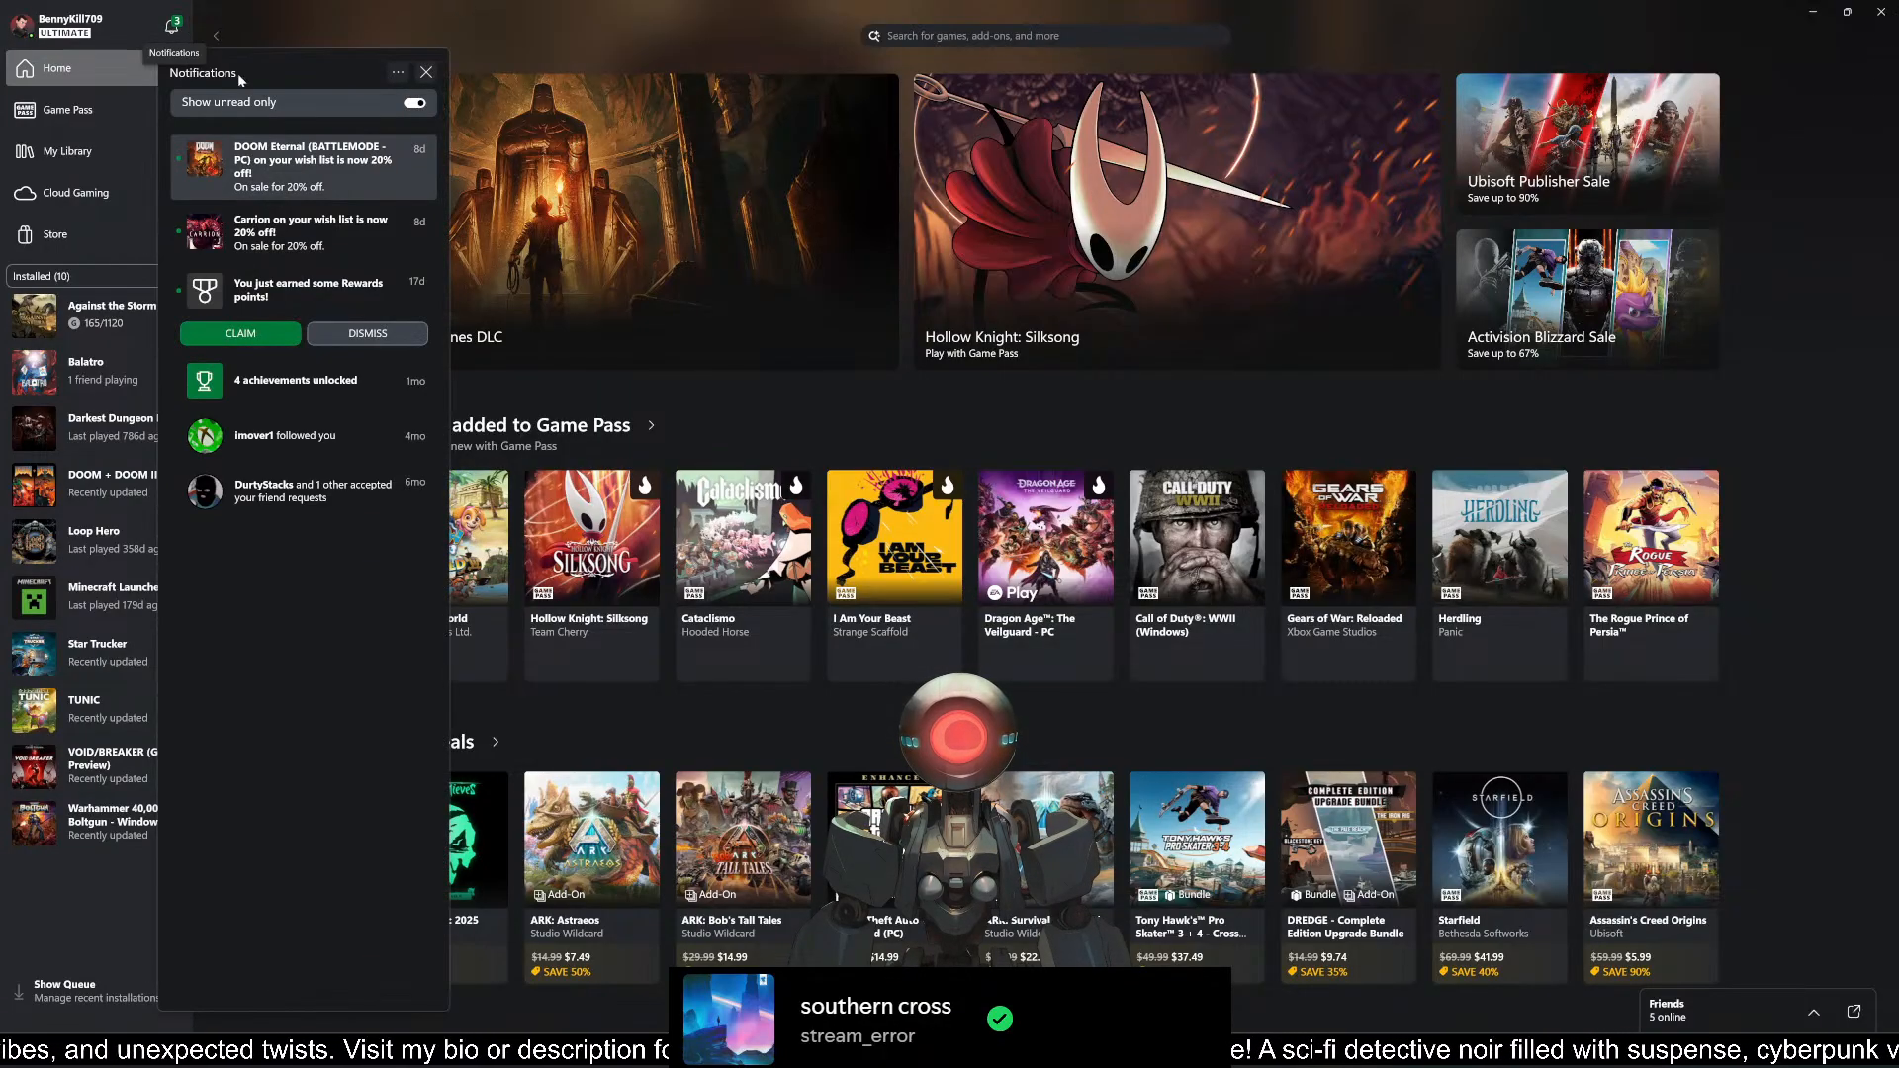
left_click(288, 340)
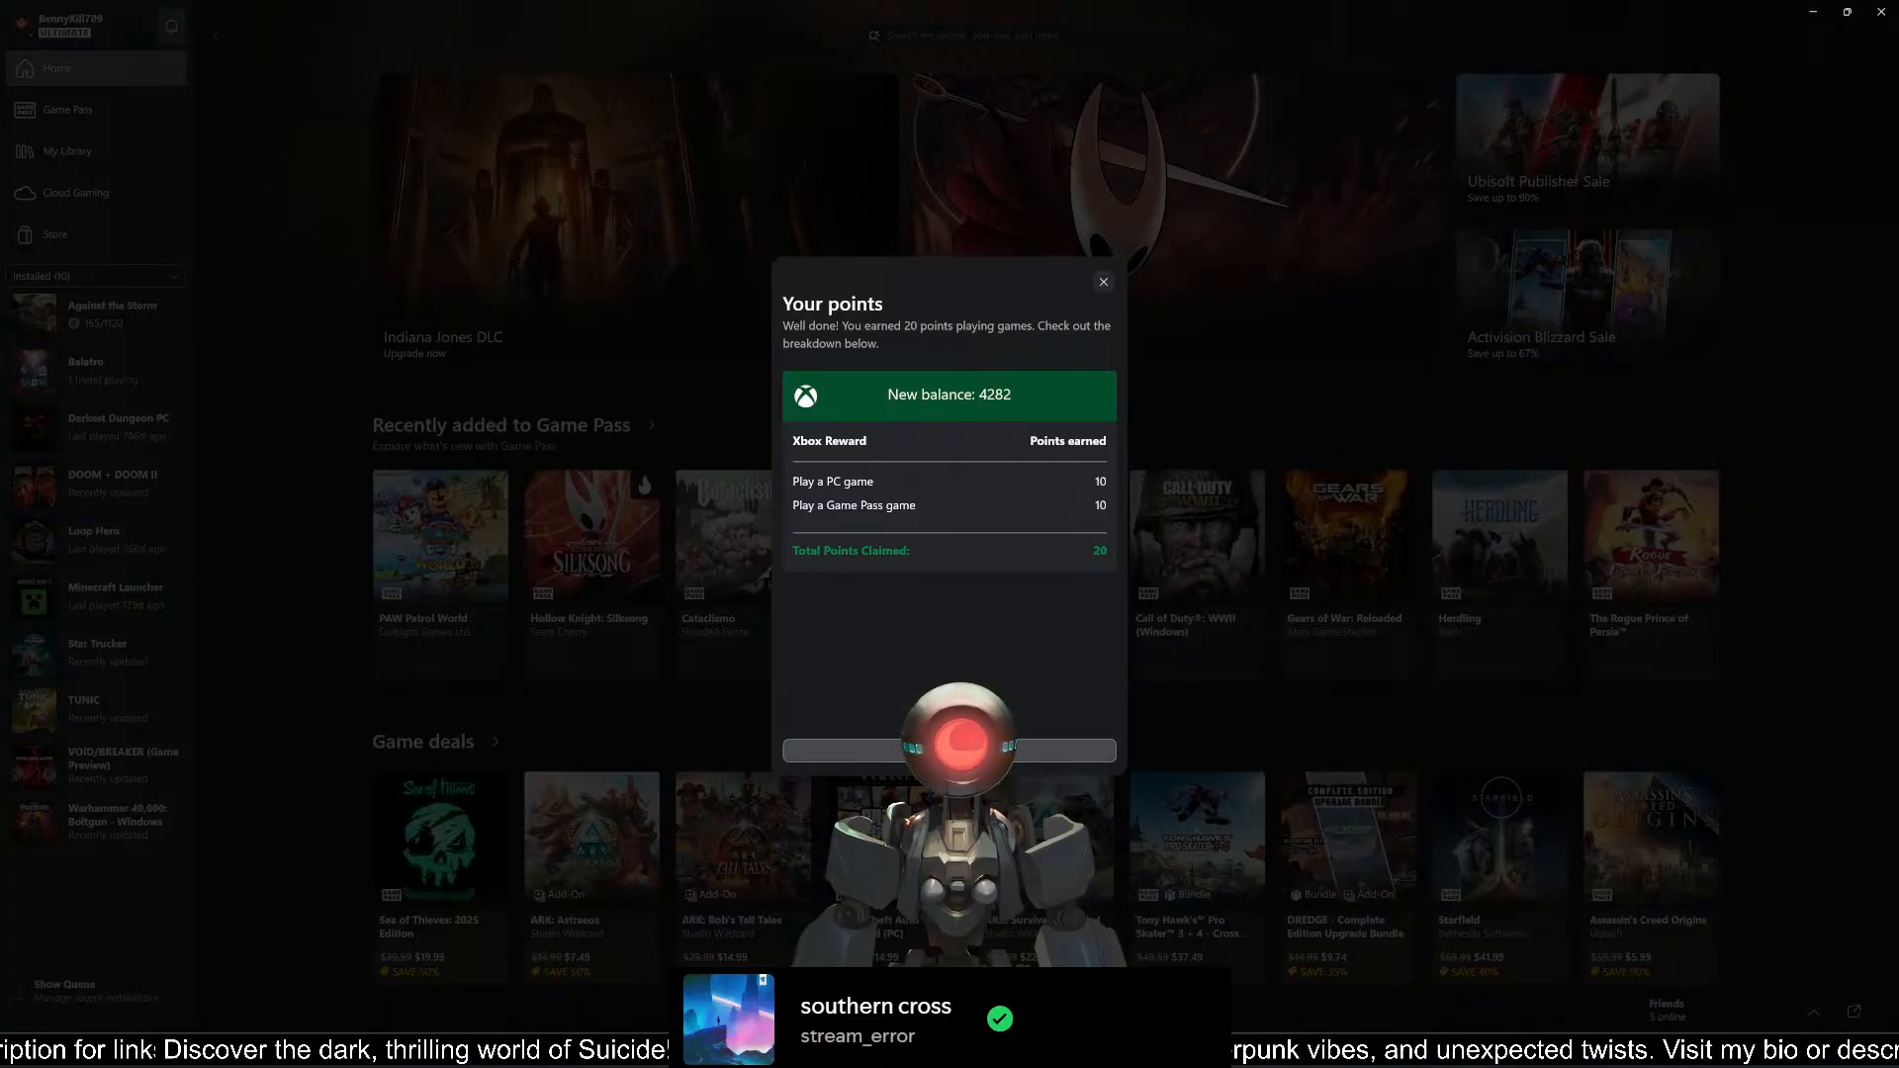
left_click(950, 750)
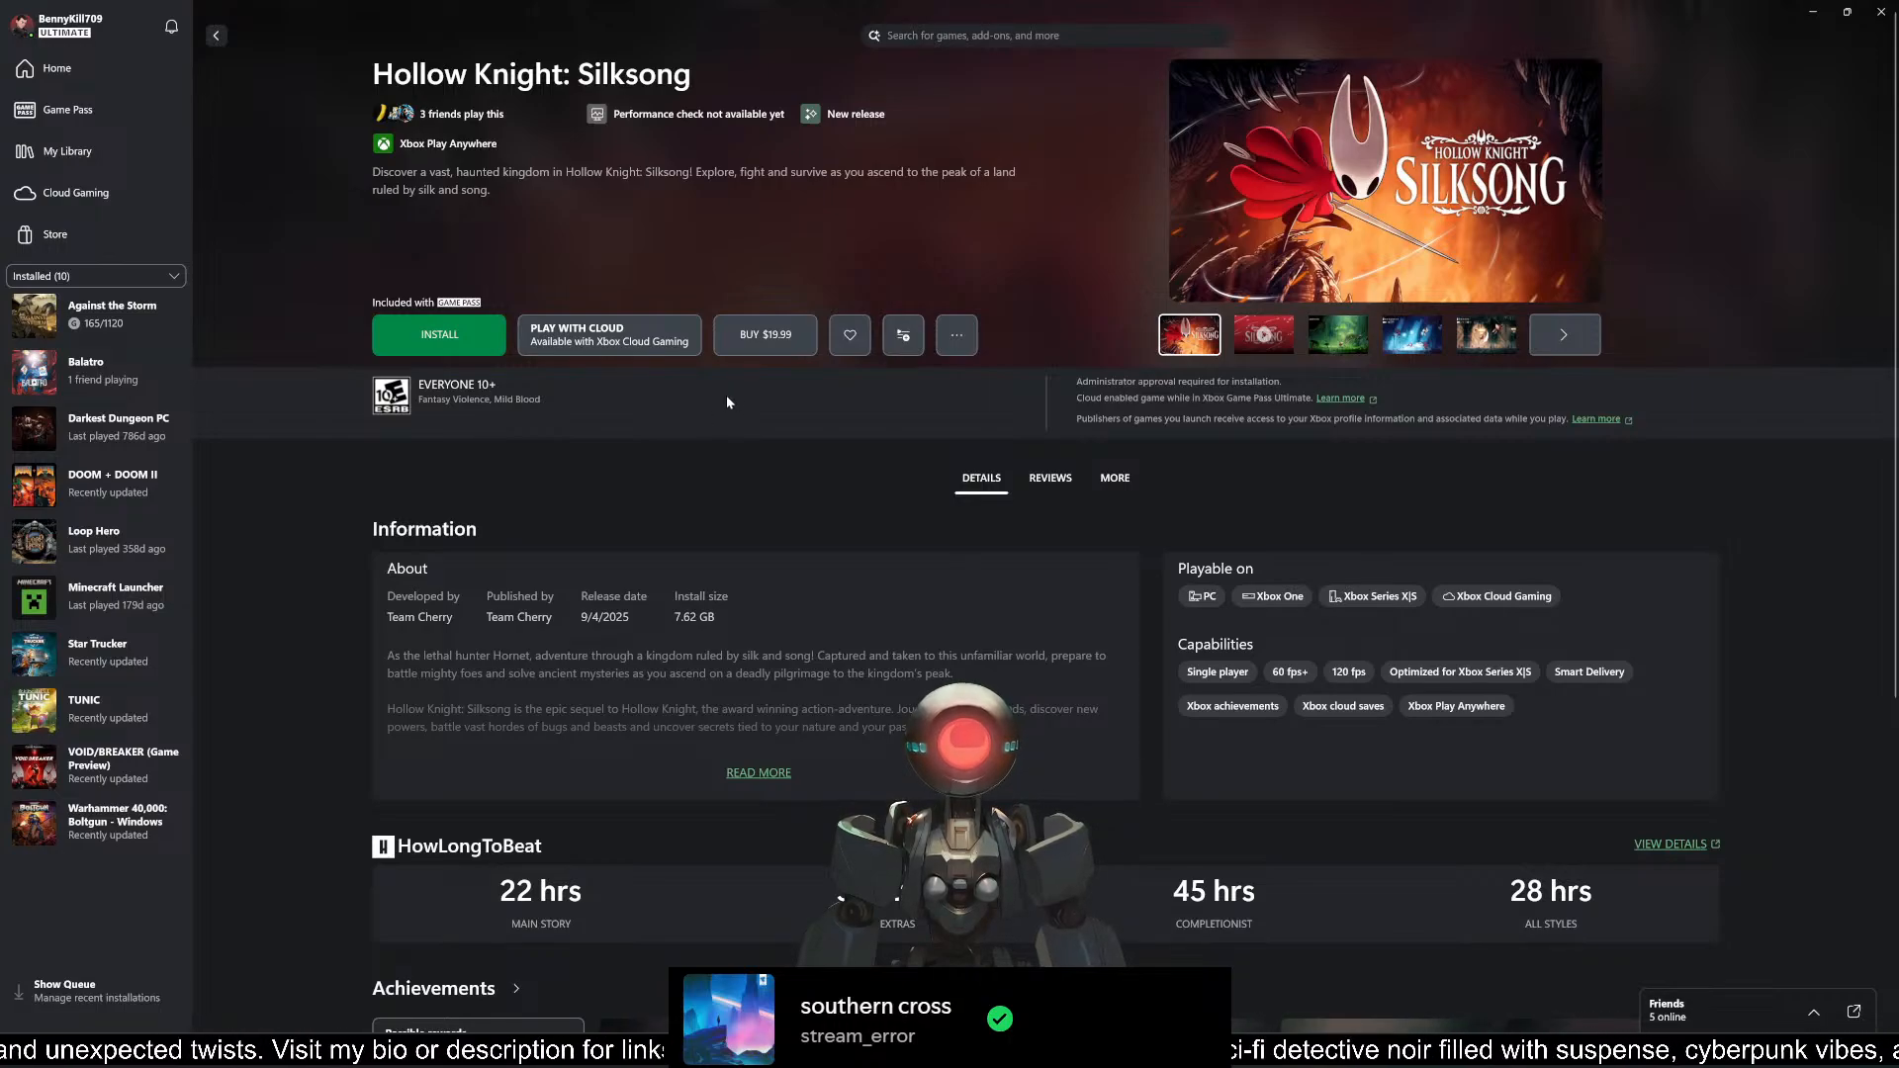
Step: Look through the Hollow Knight: Silksong page's details, completion times and achievements, and return to the home page
scroll(727, 402, "down", 5)
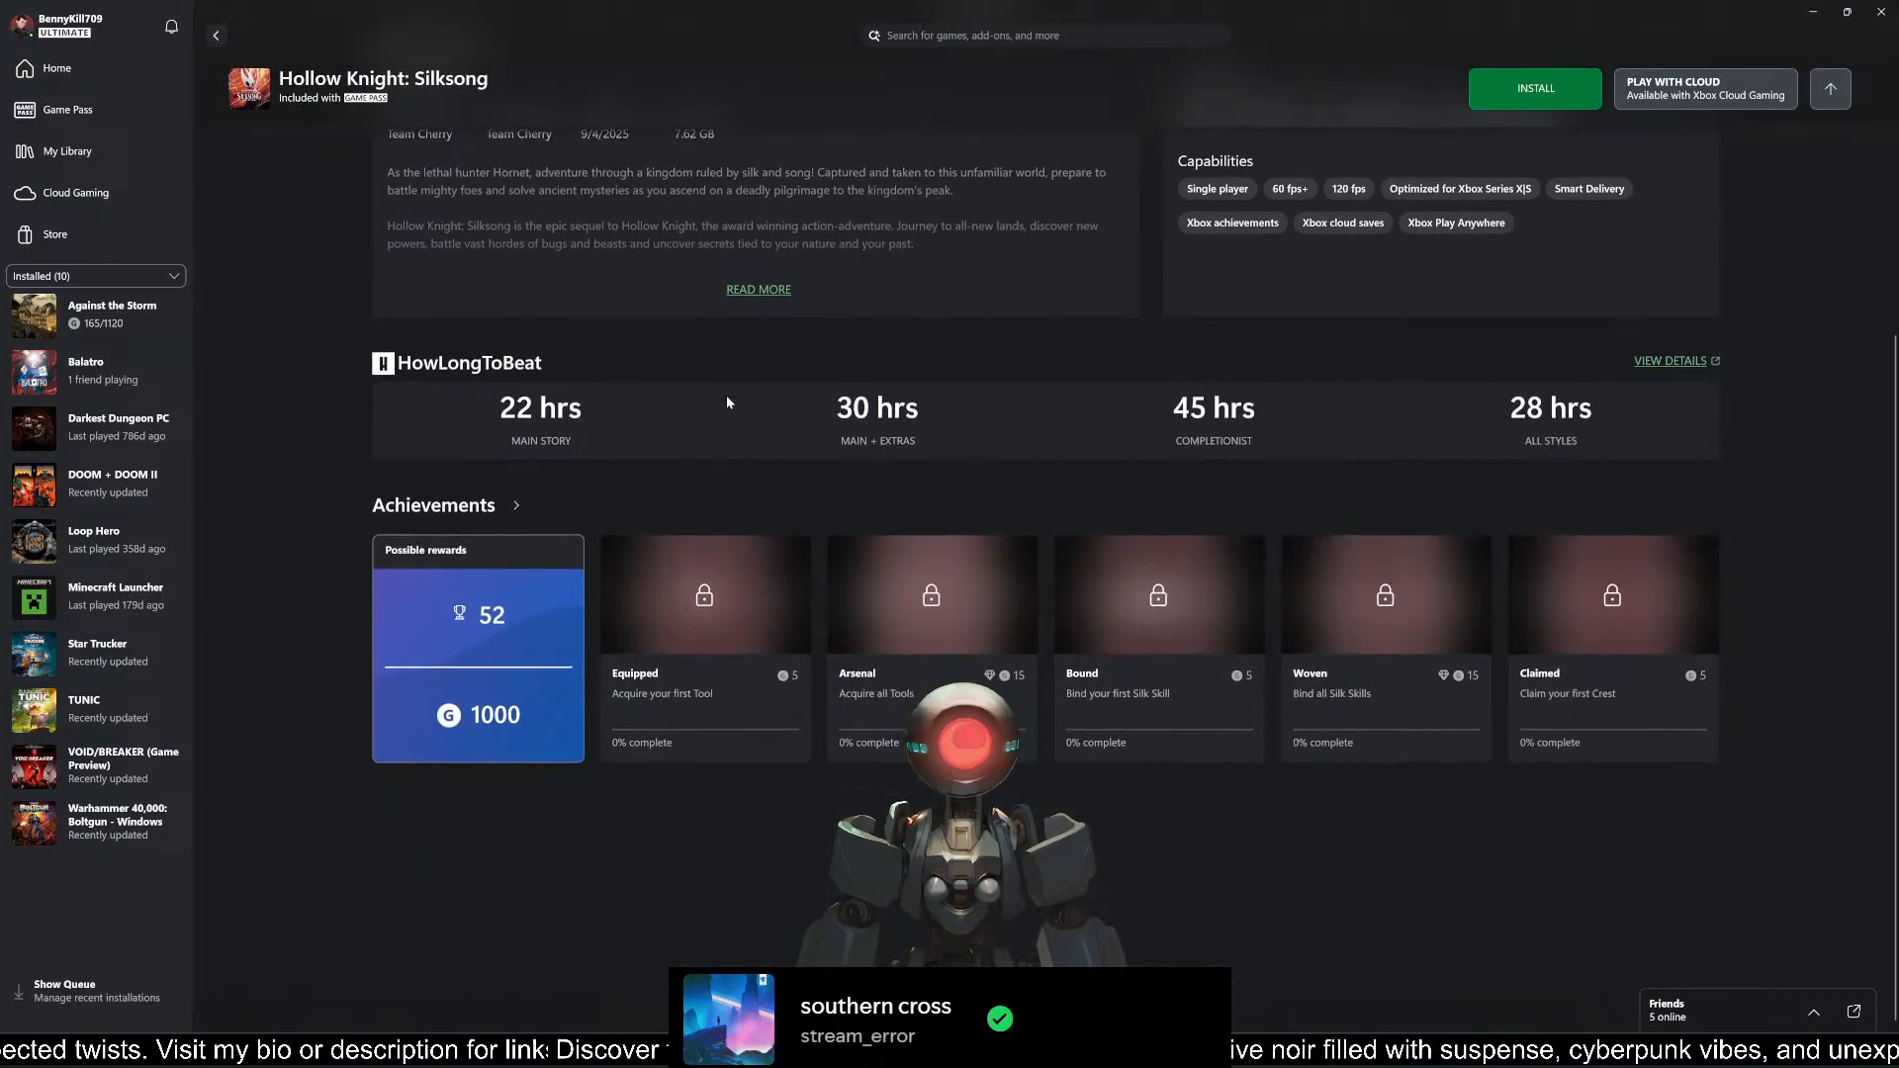
scroll(727, 401, "up", 5)
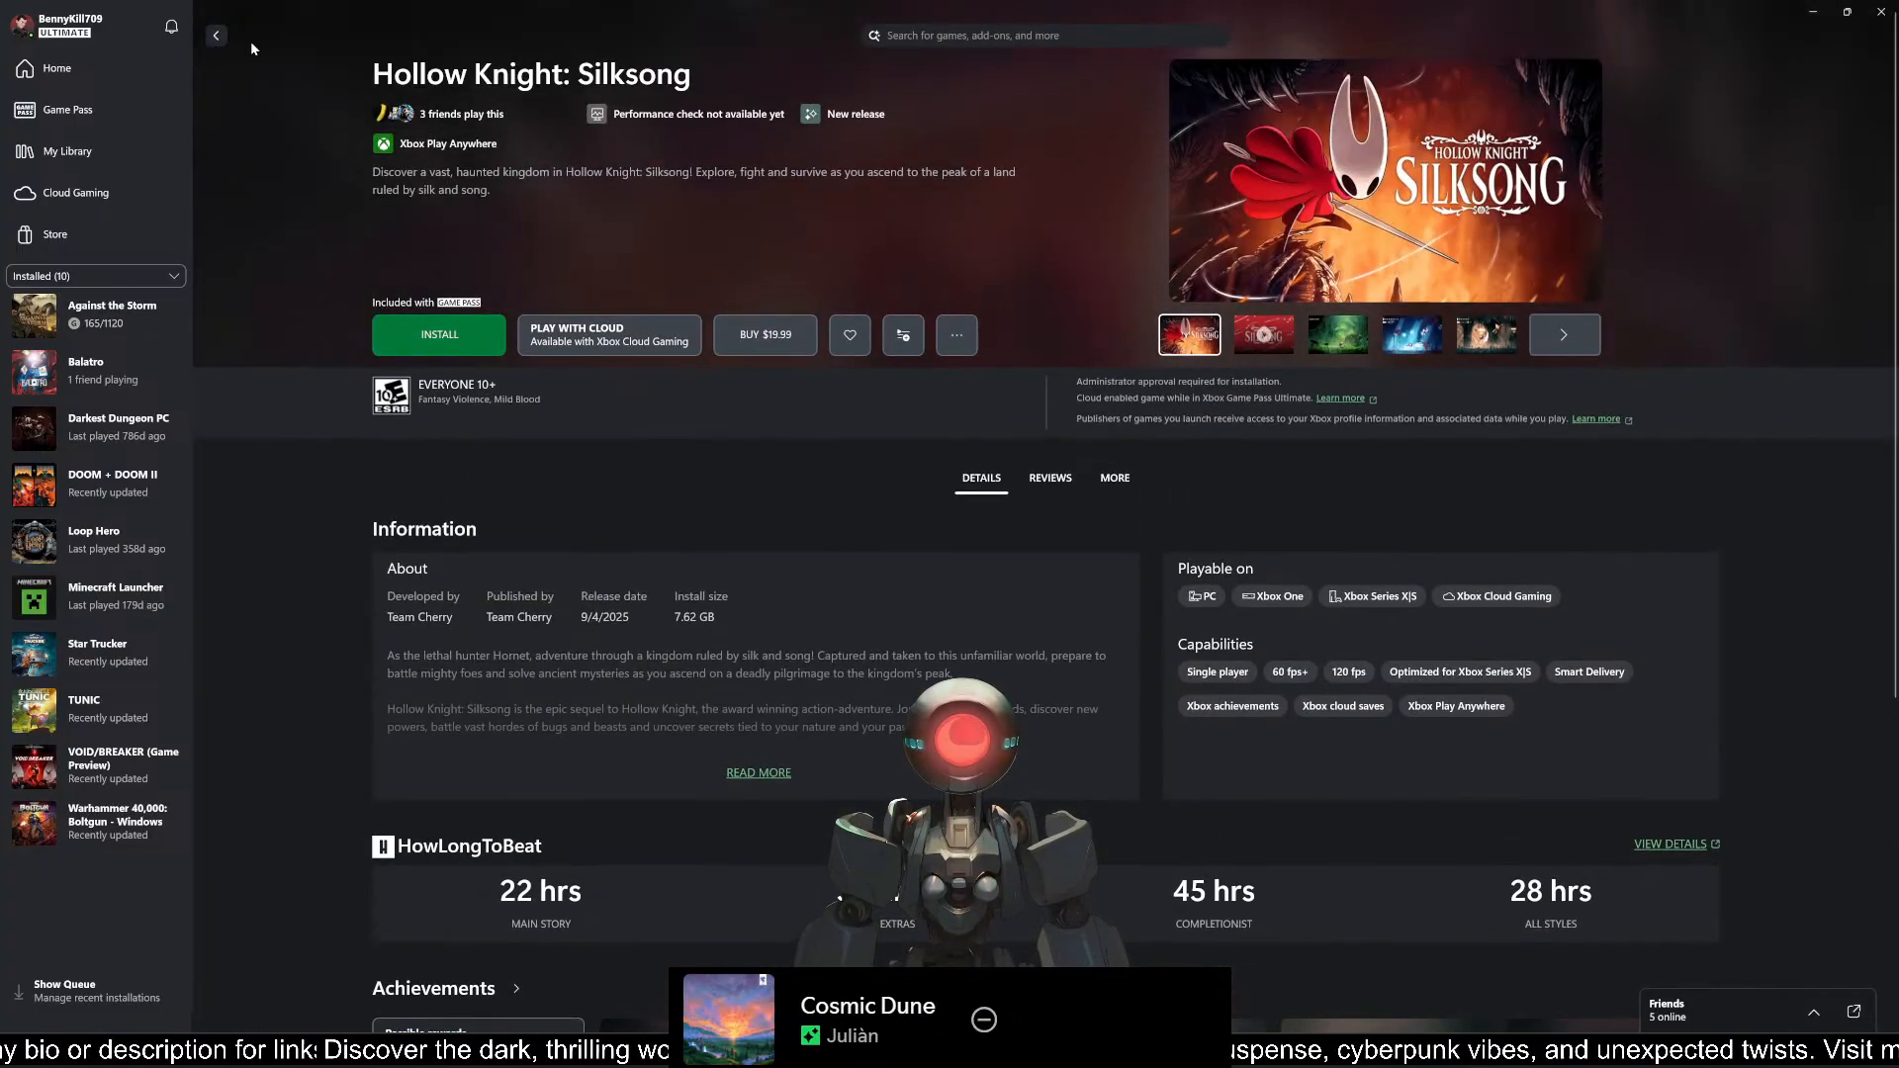
left_click(216, 36)
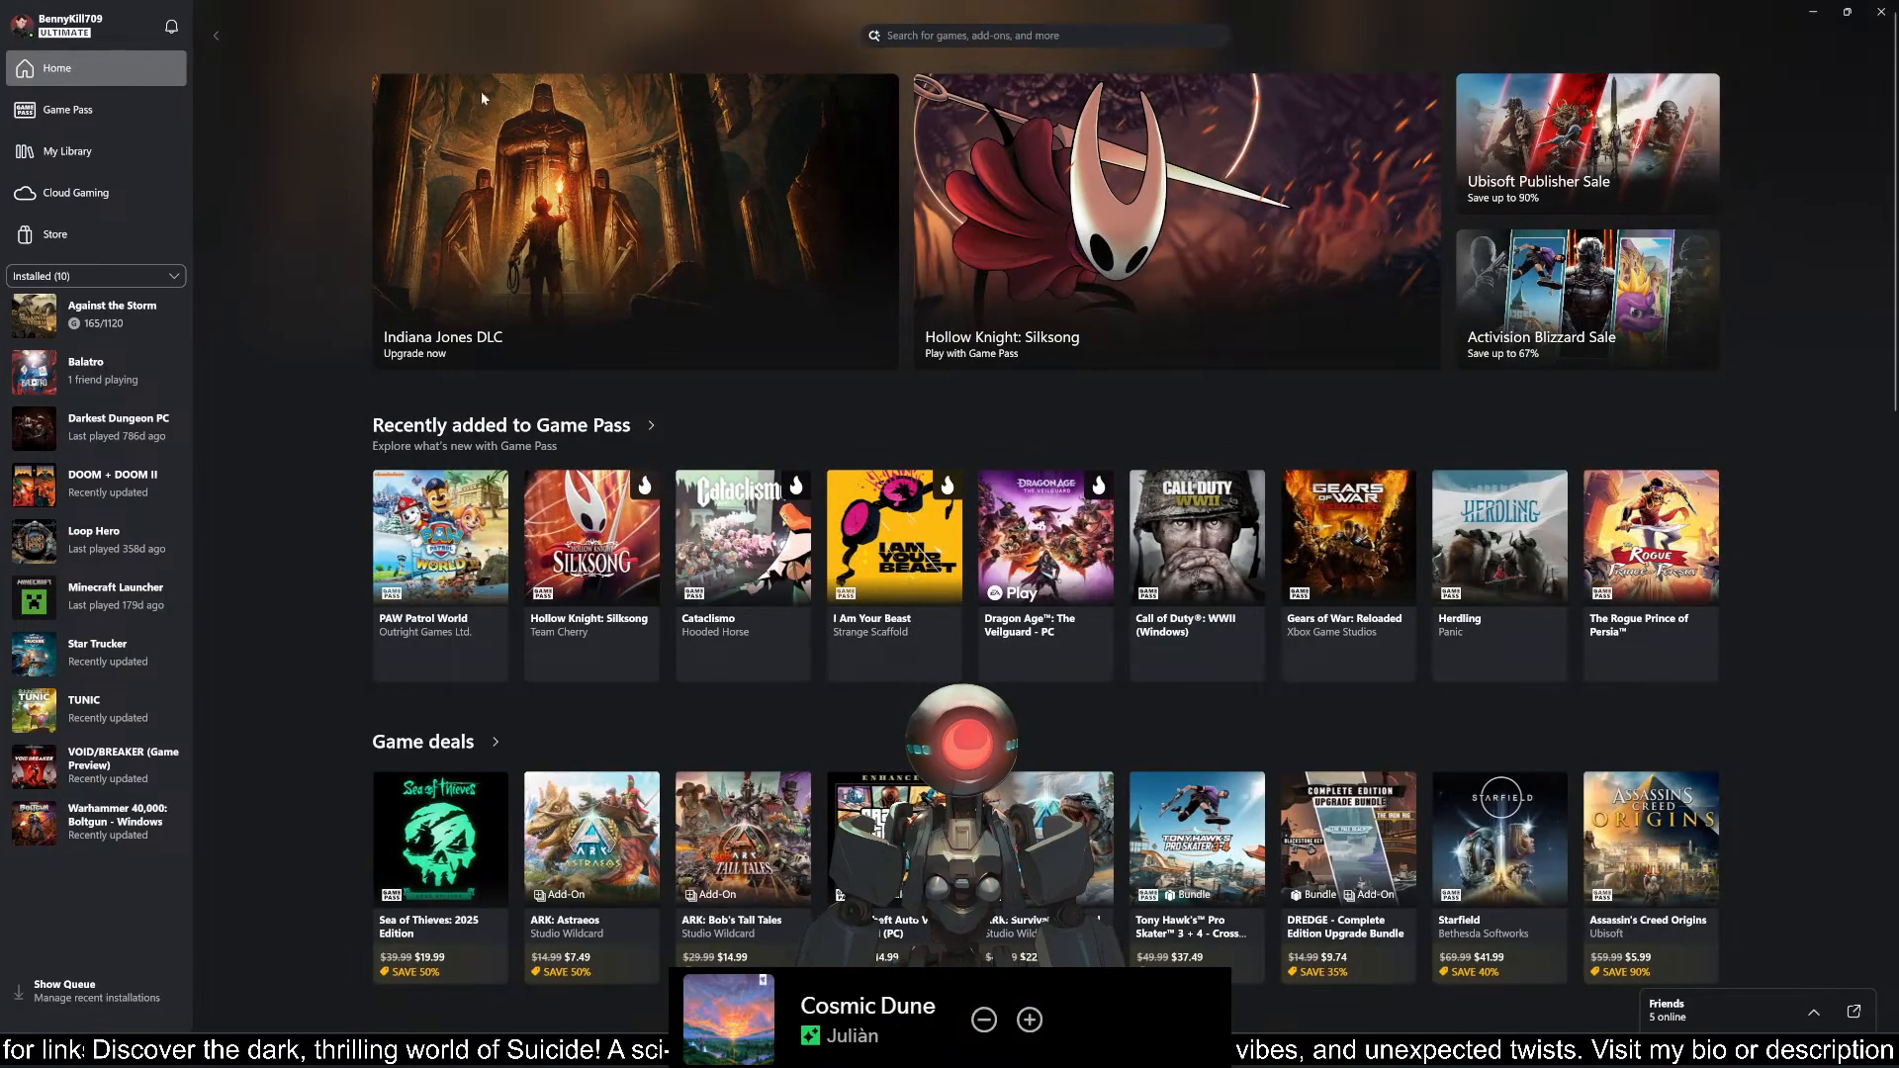
Step: Search the Xbox catalogue for "hollow knight", view the Hollow Knight: Voidheart Edition page, and minimize the Xbox app
left_click(984, 36)
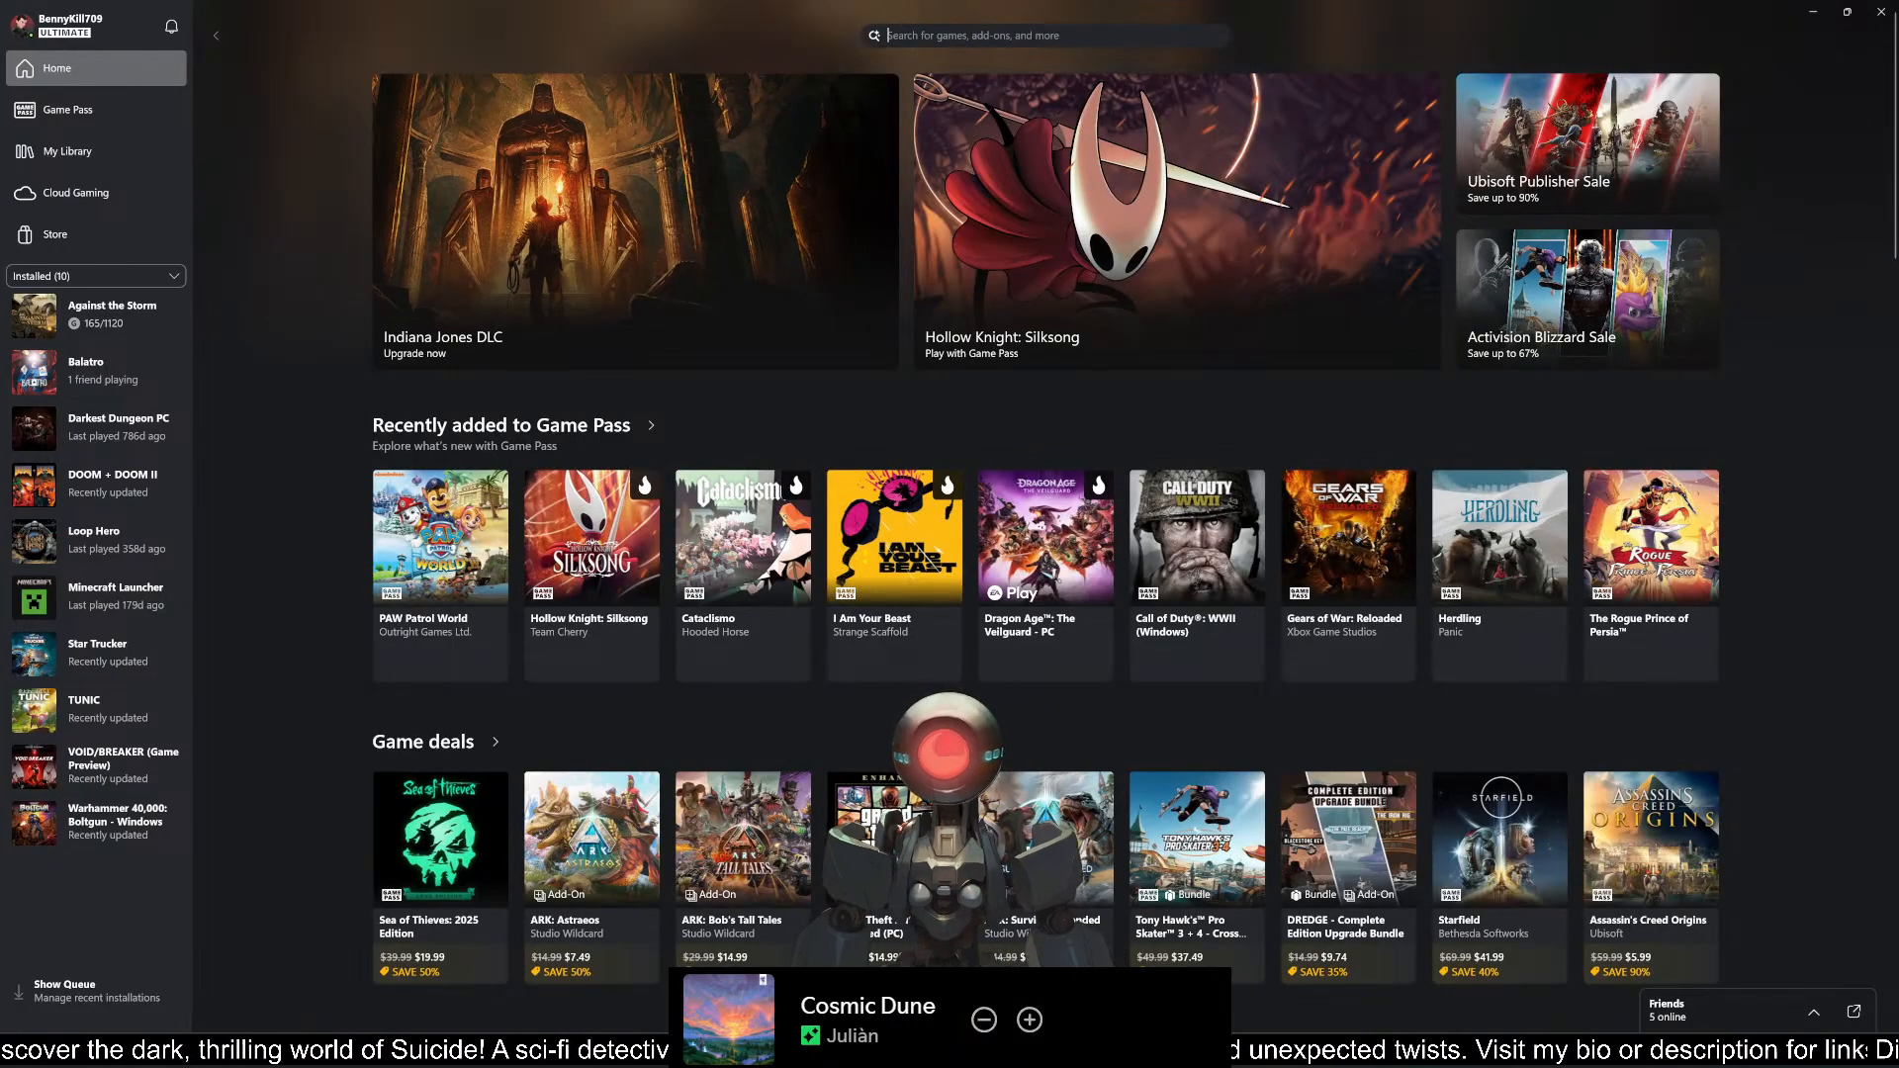
type("hollow knight")
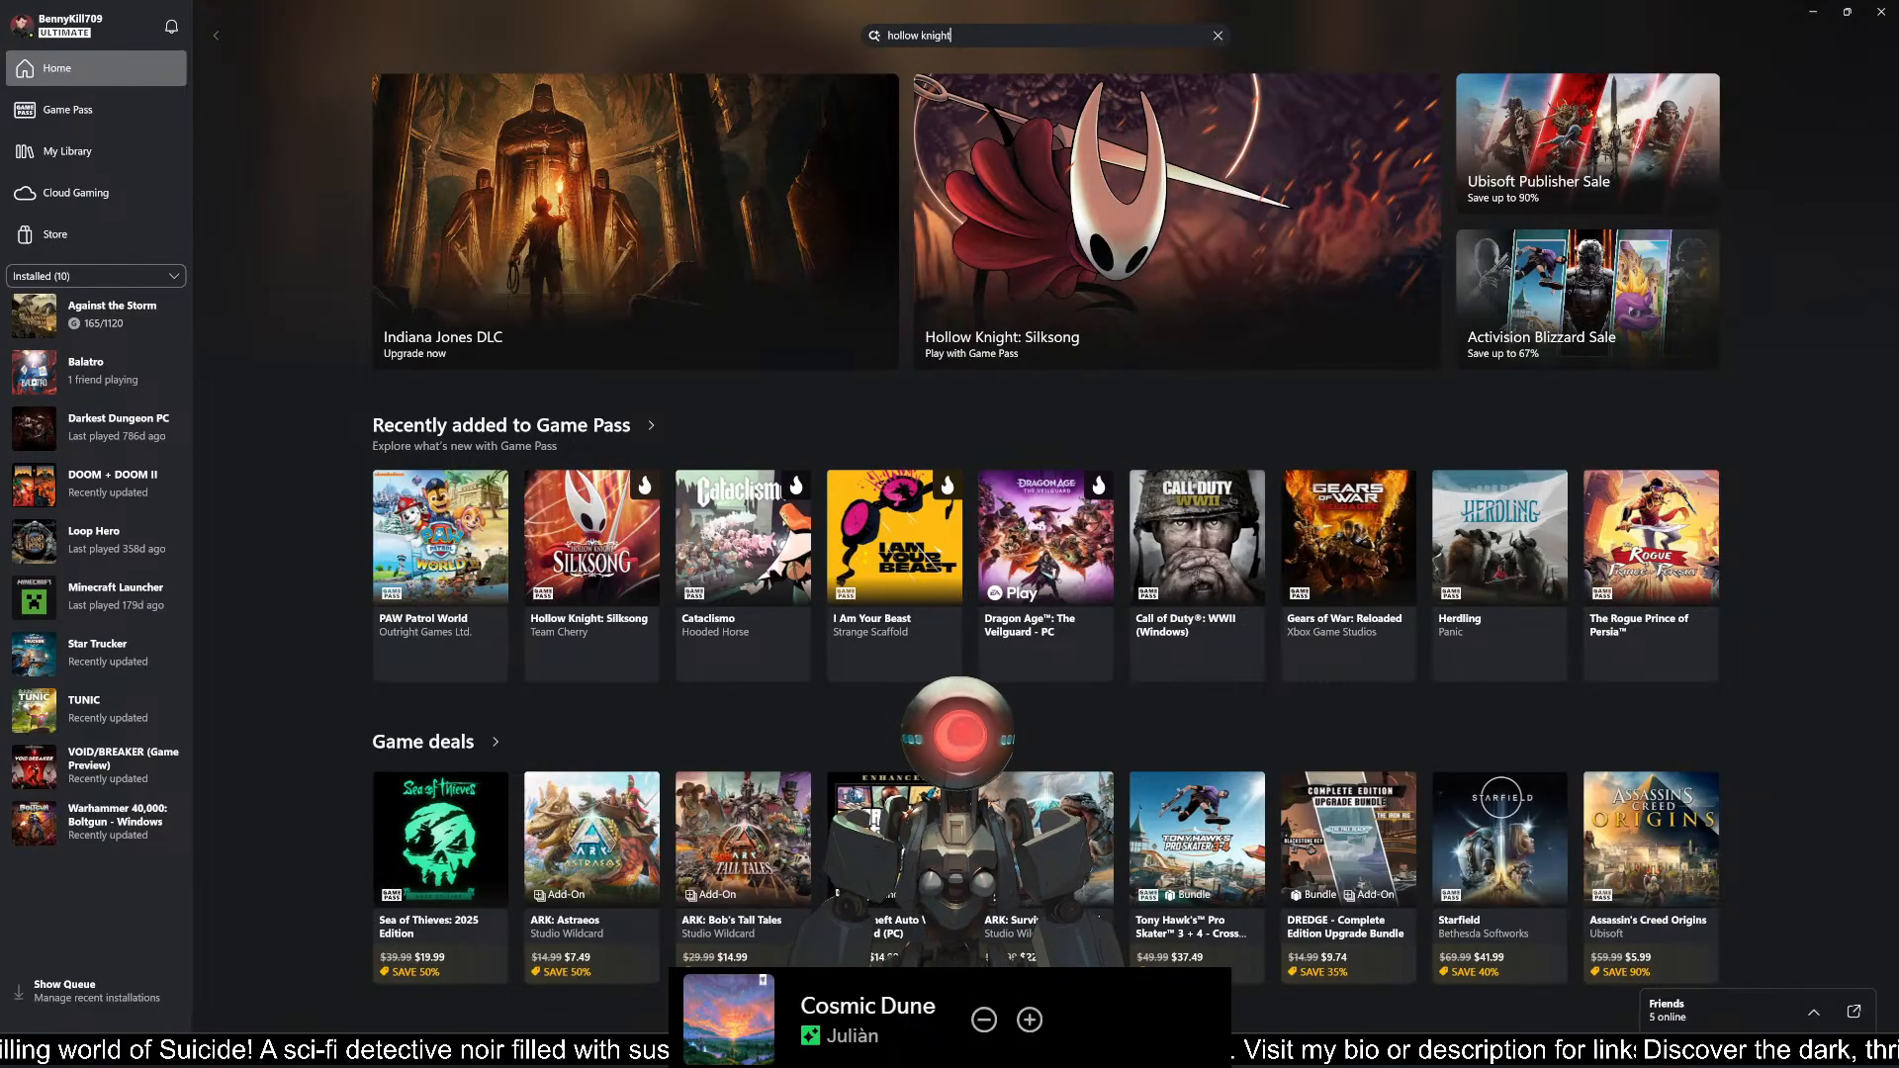
key("Return")
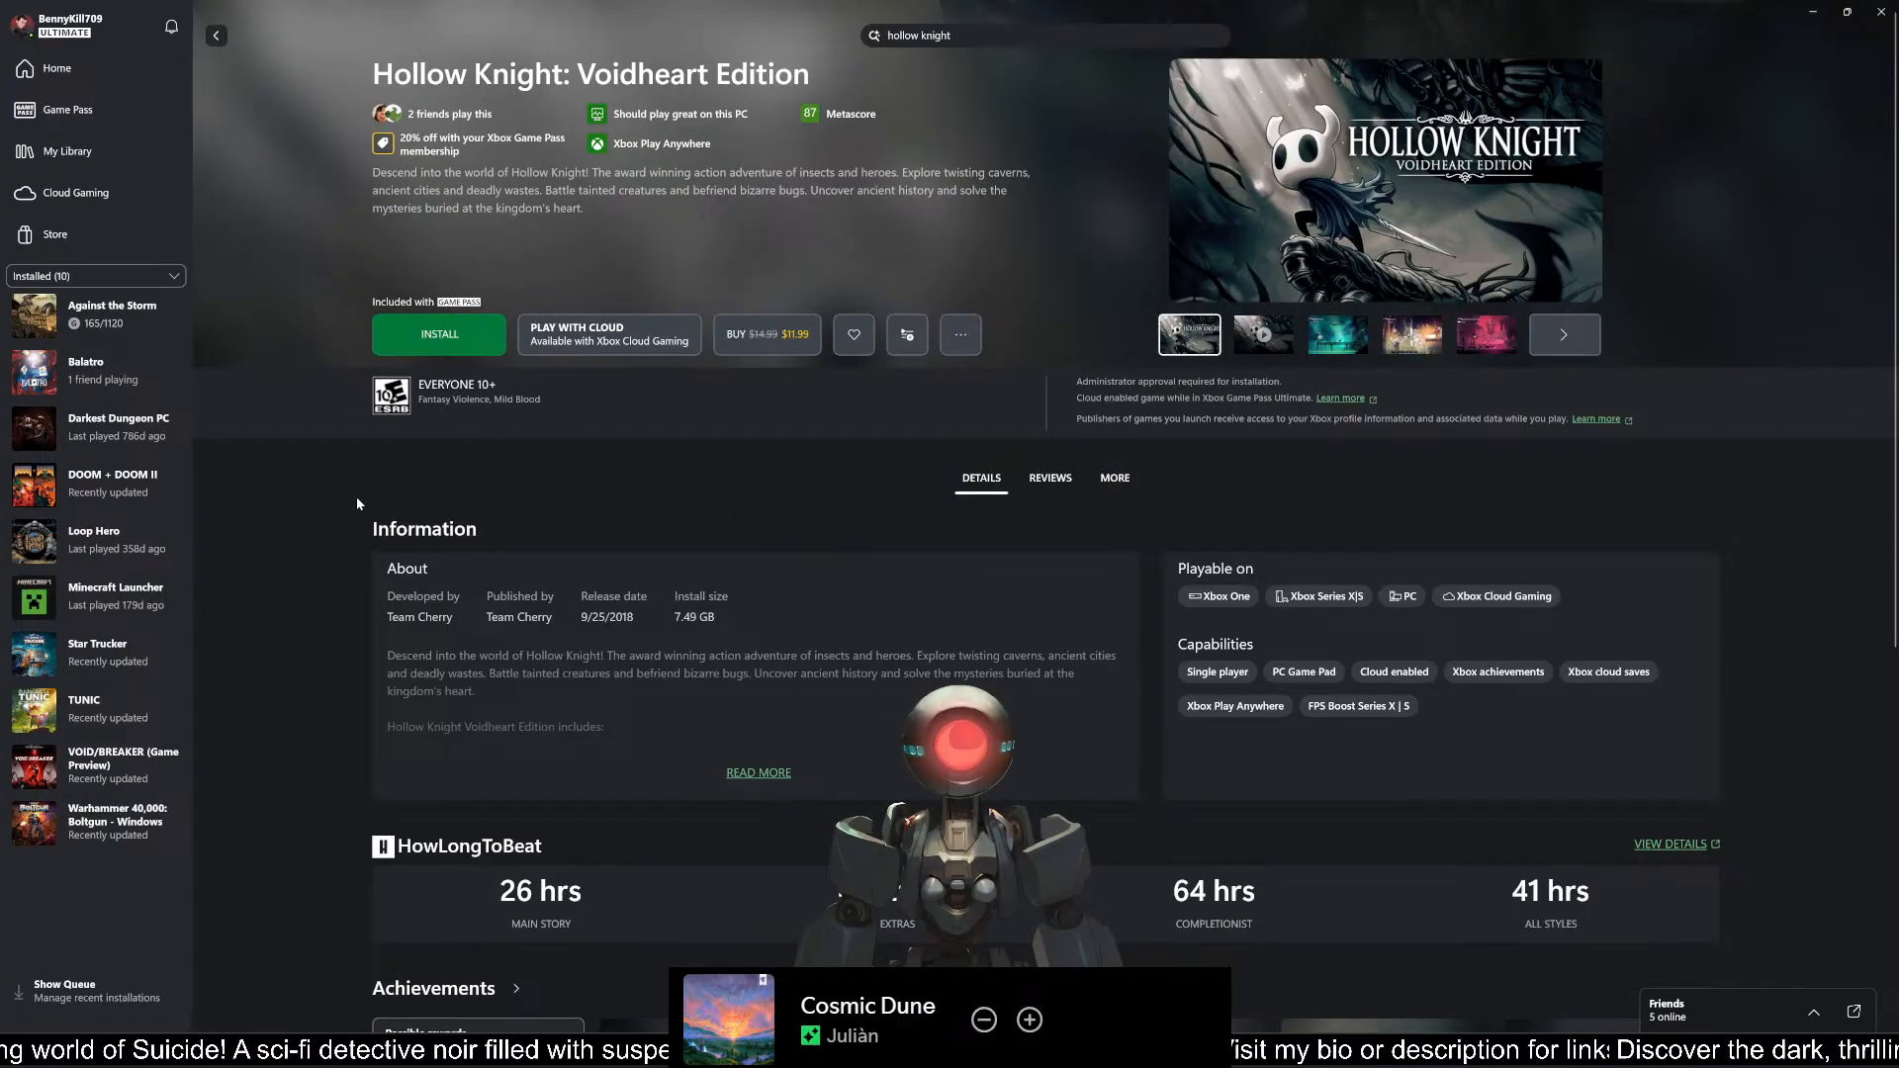
left_click(1826, 12)
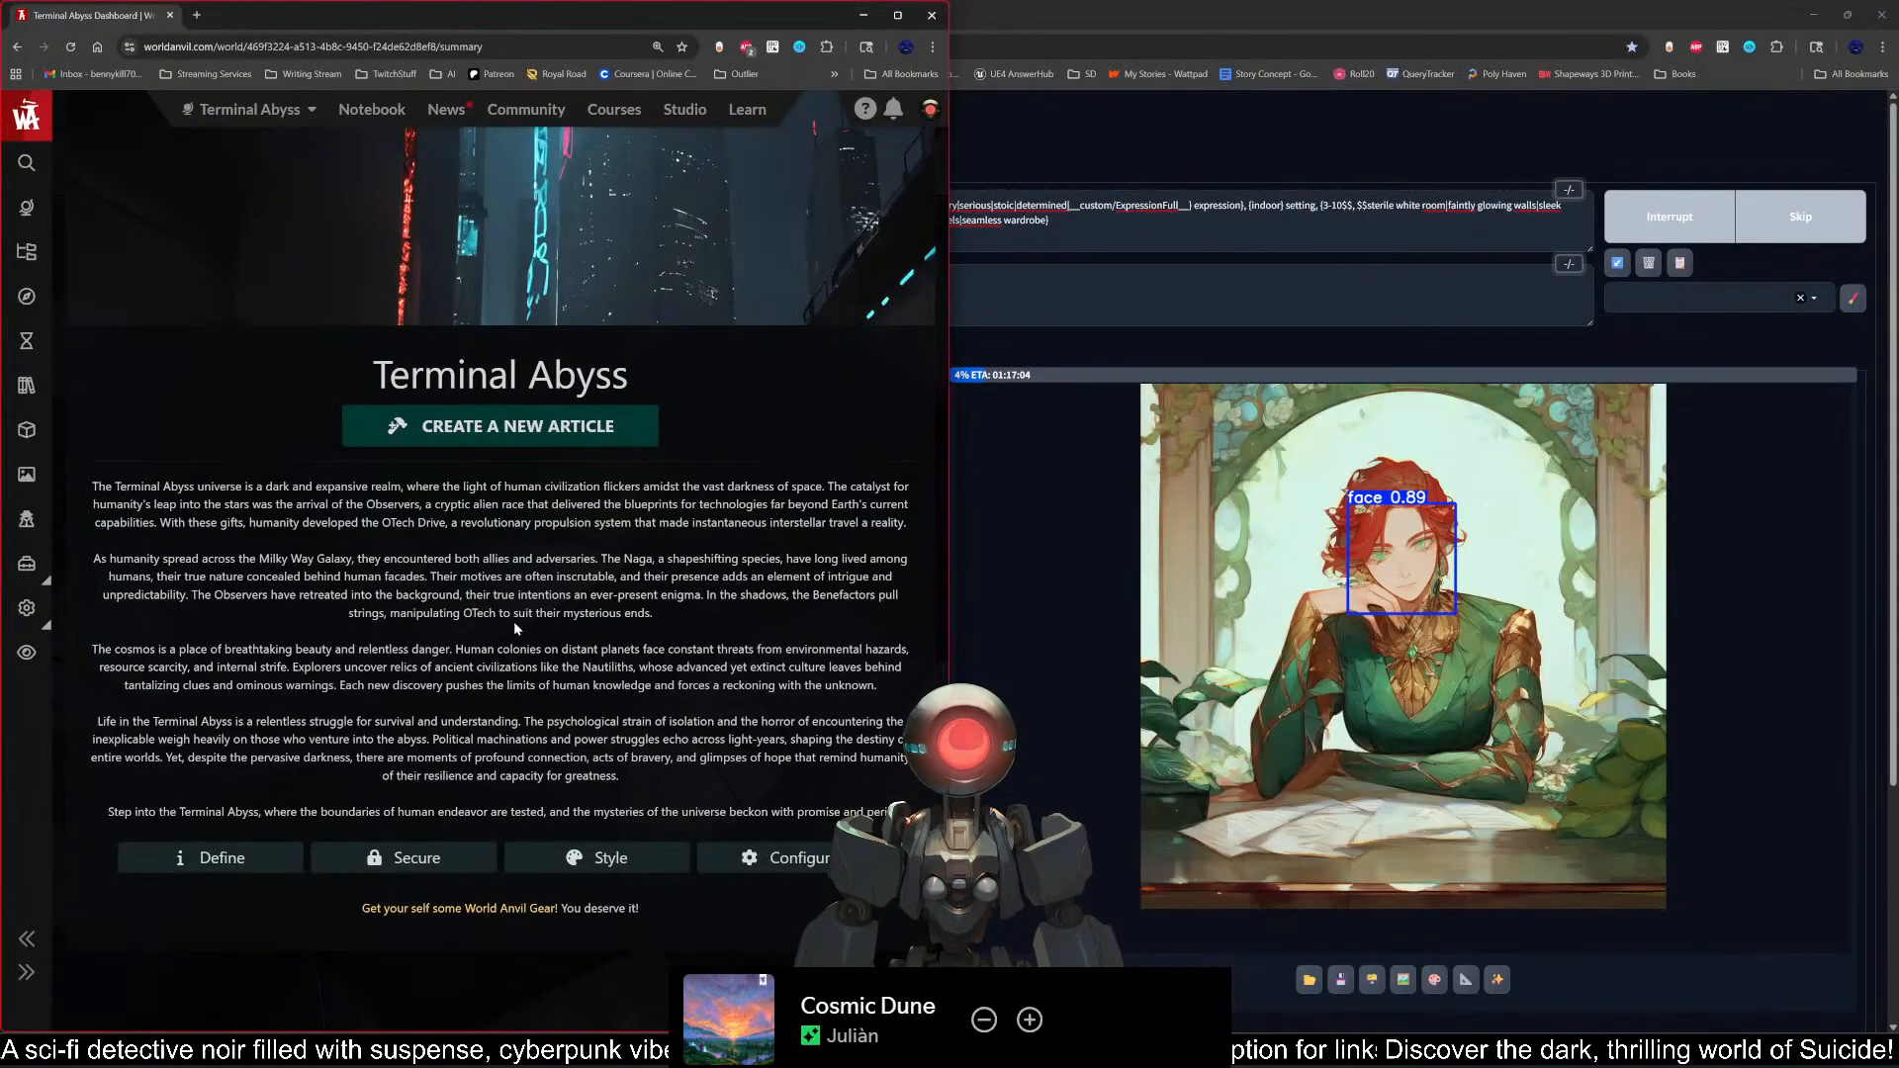
Step: Open the Hopeless manuscript of the Terminal Abyss world and dismiss its welcome message
left_click(30, 394)
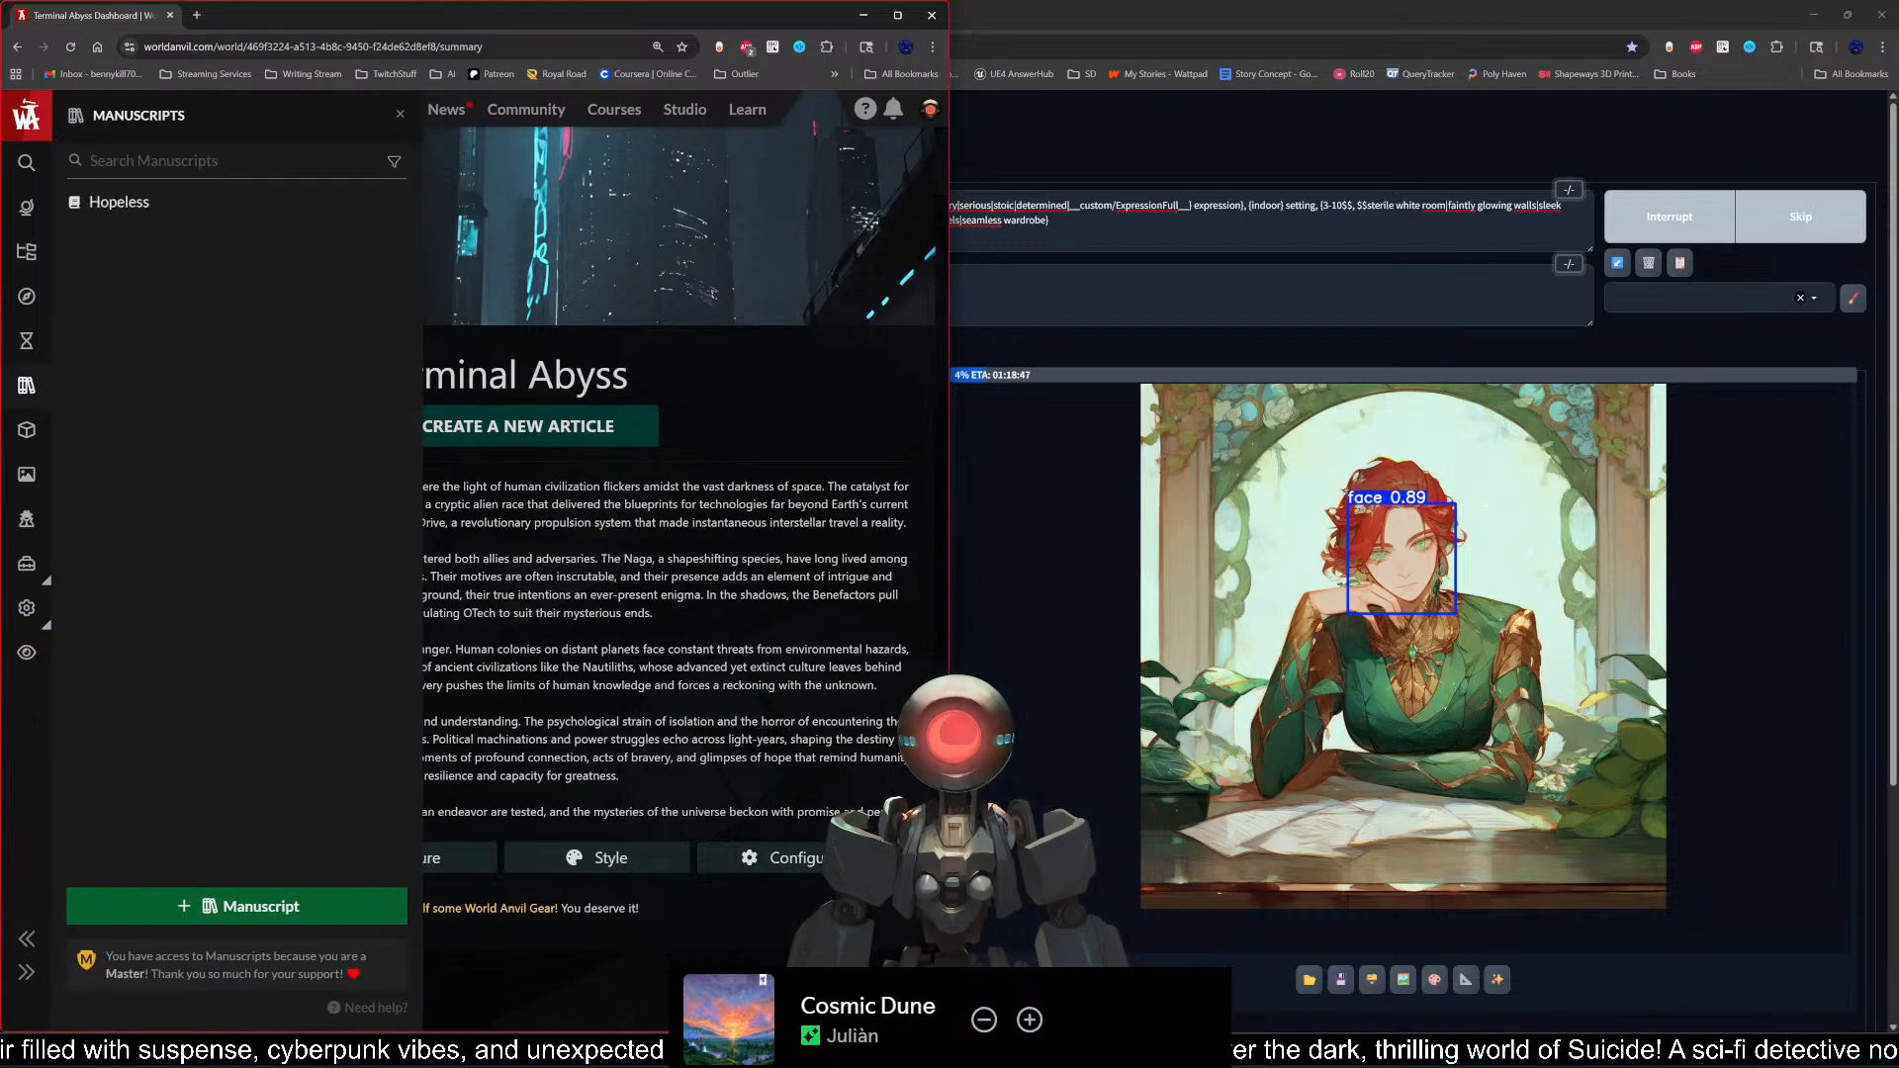
left_click(198, 204)
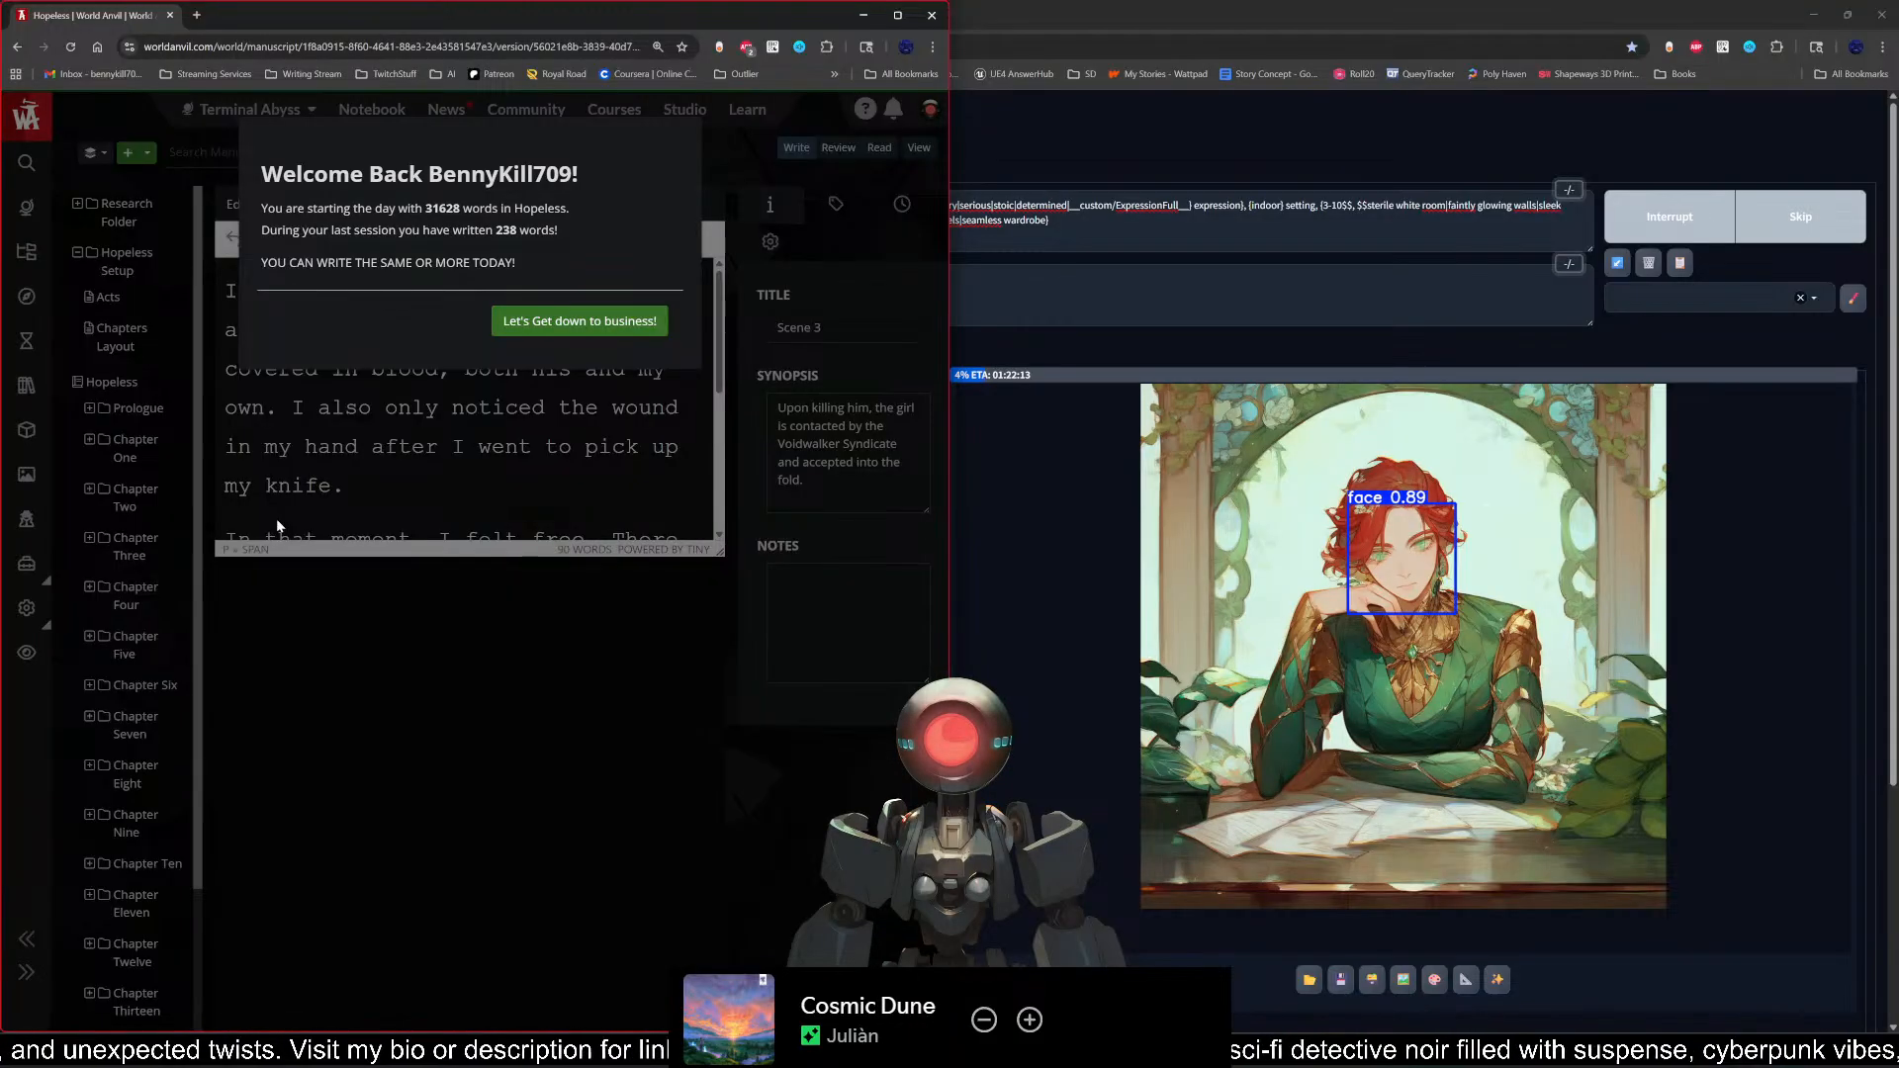
left_click(591, 321)
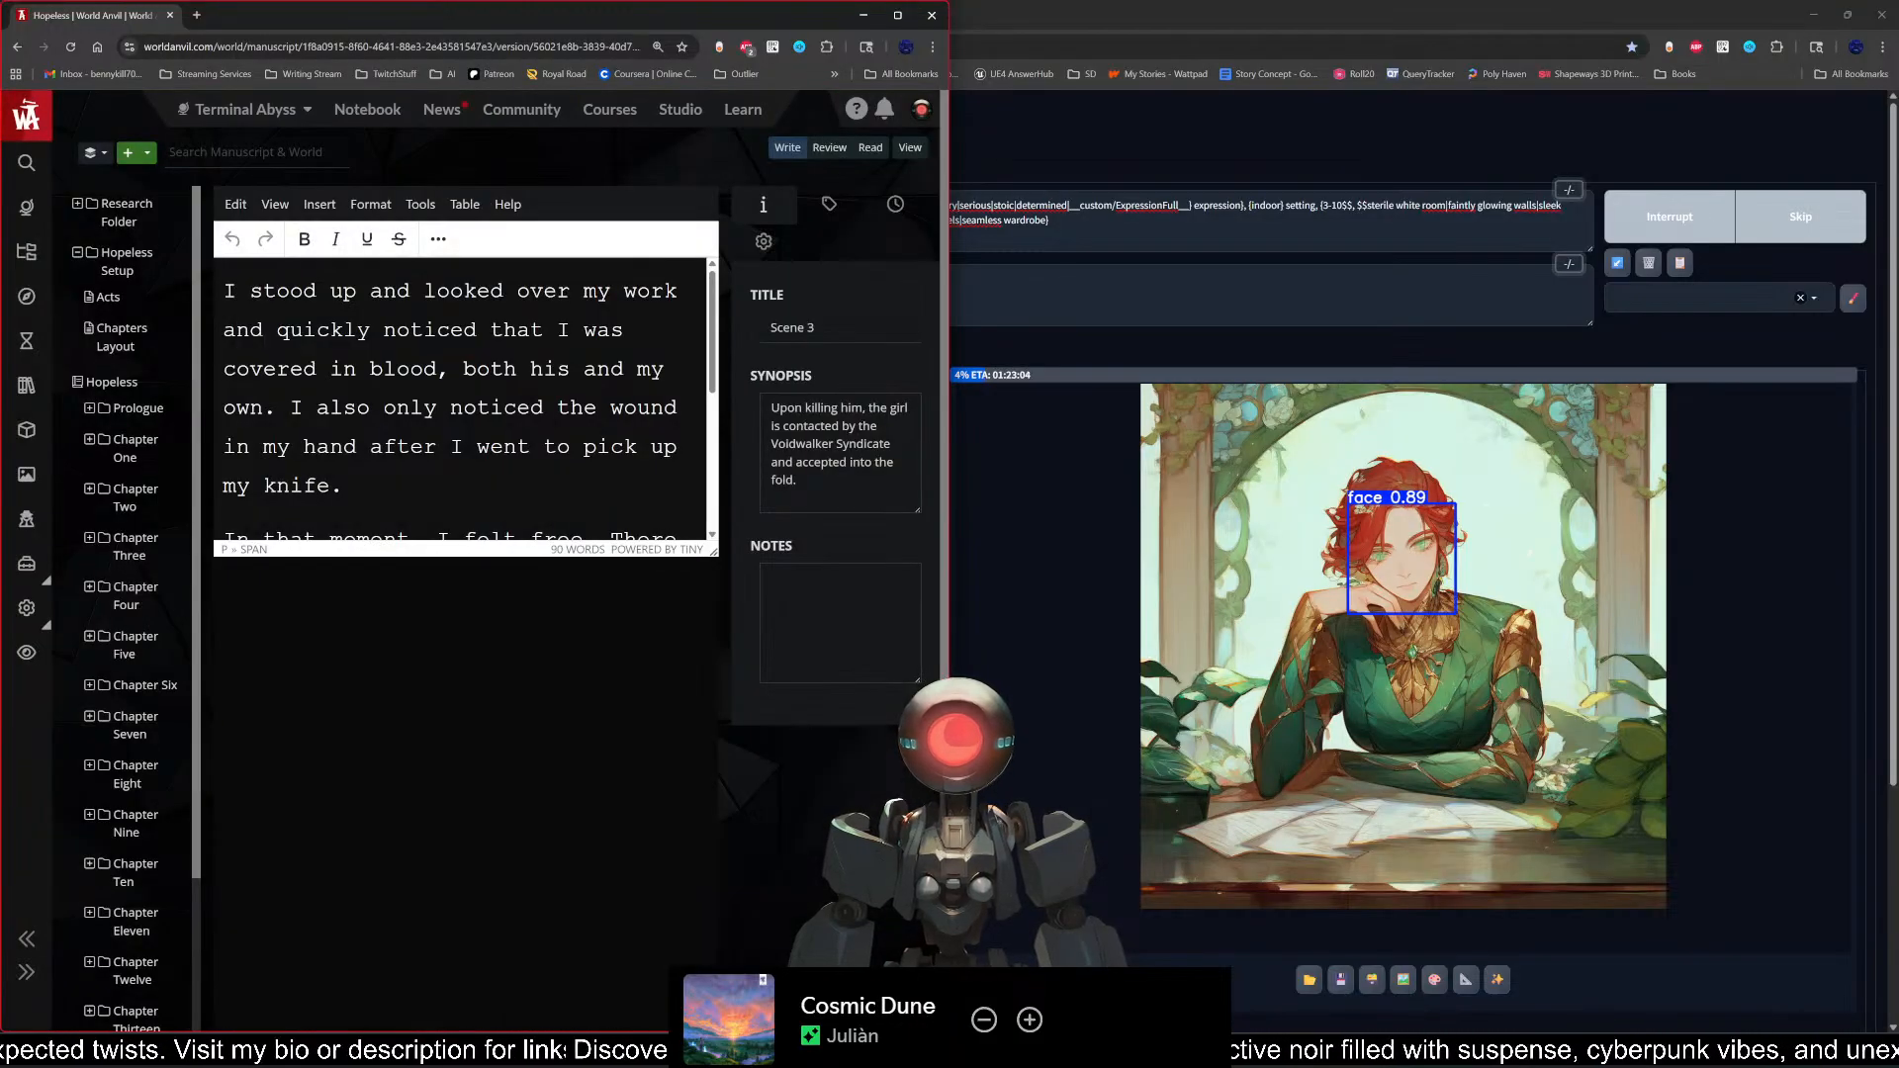
Step: Look over the text of Scene 3 and show it in the fullscreen editor
scroll(396, 369, "down", 4)
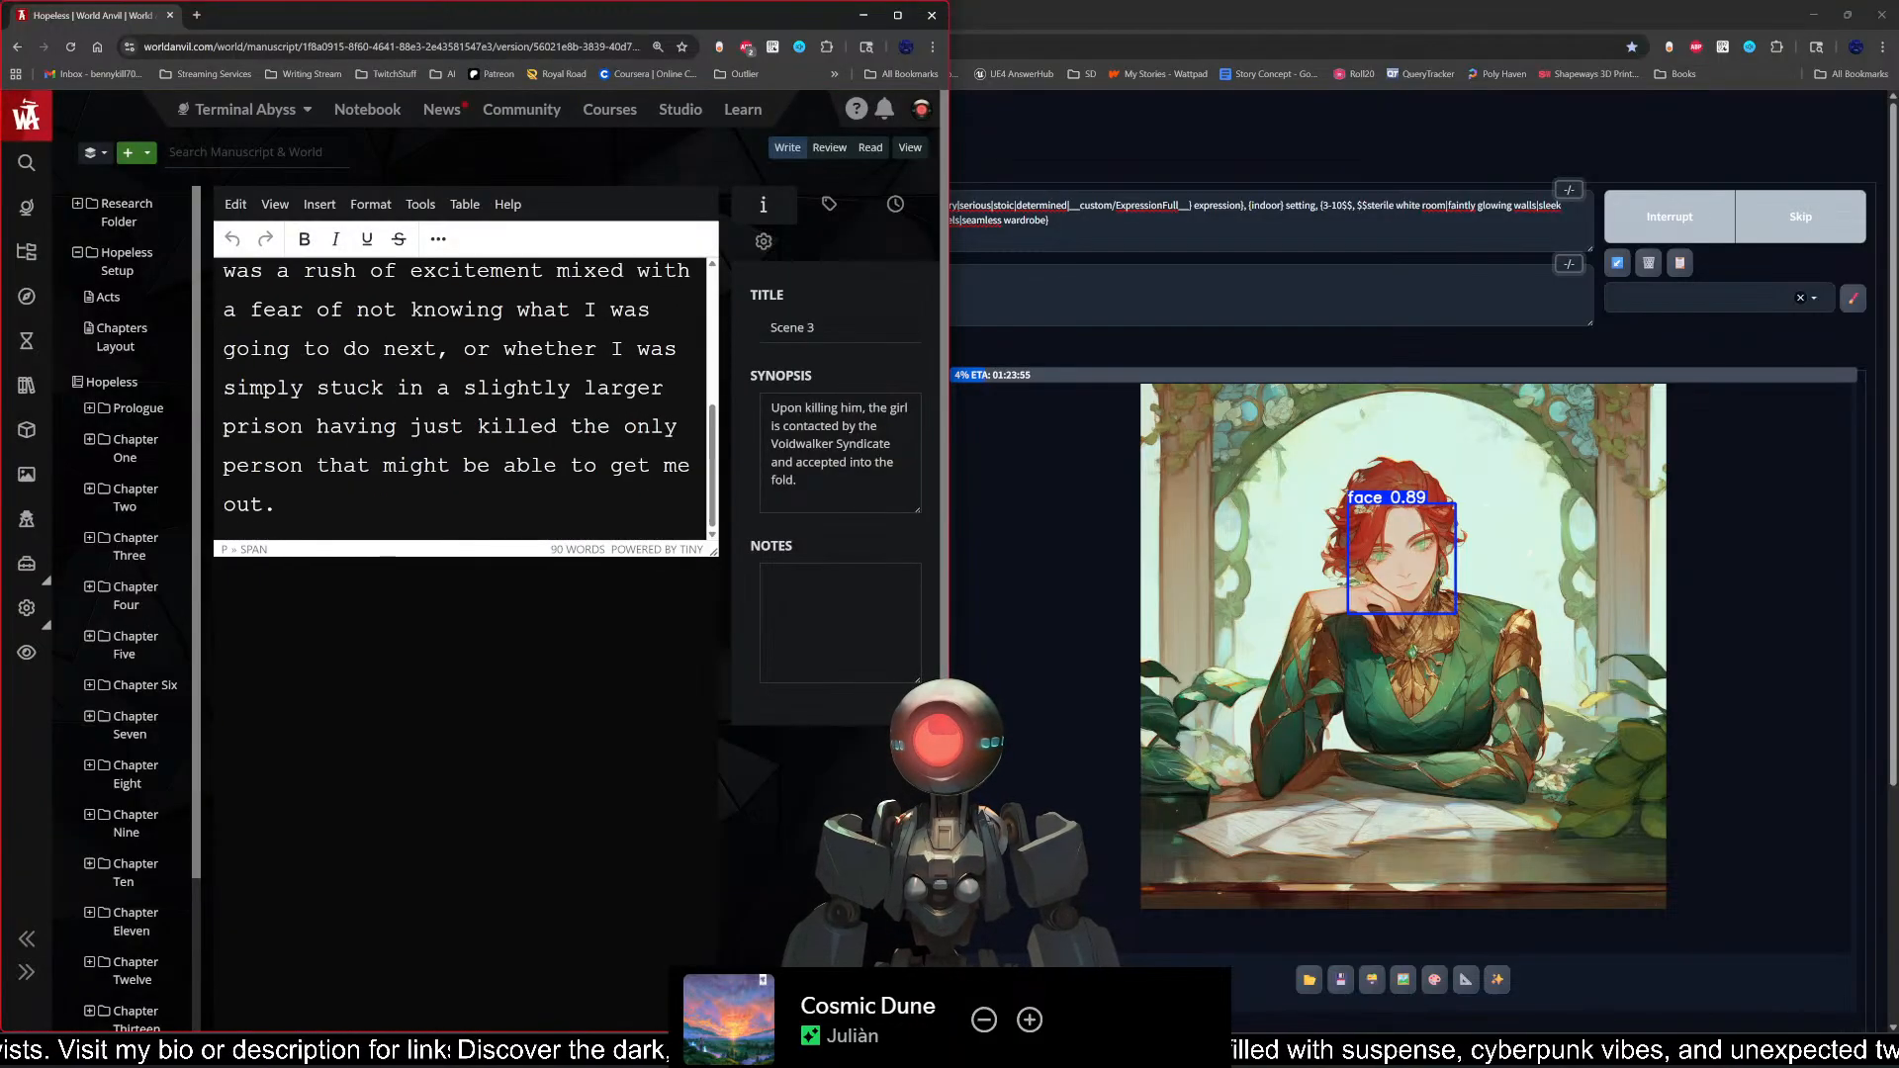
scroll(397, 369, "up", 4)
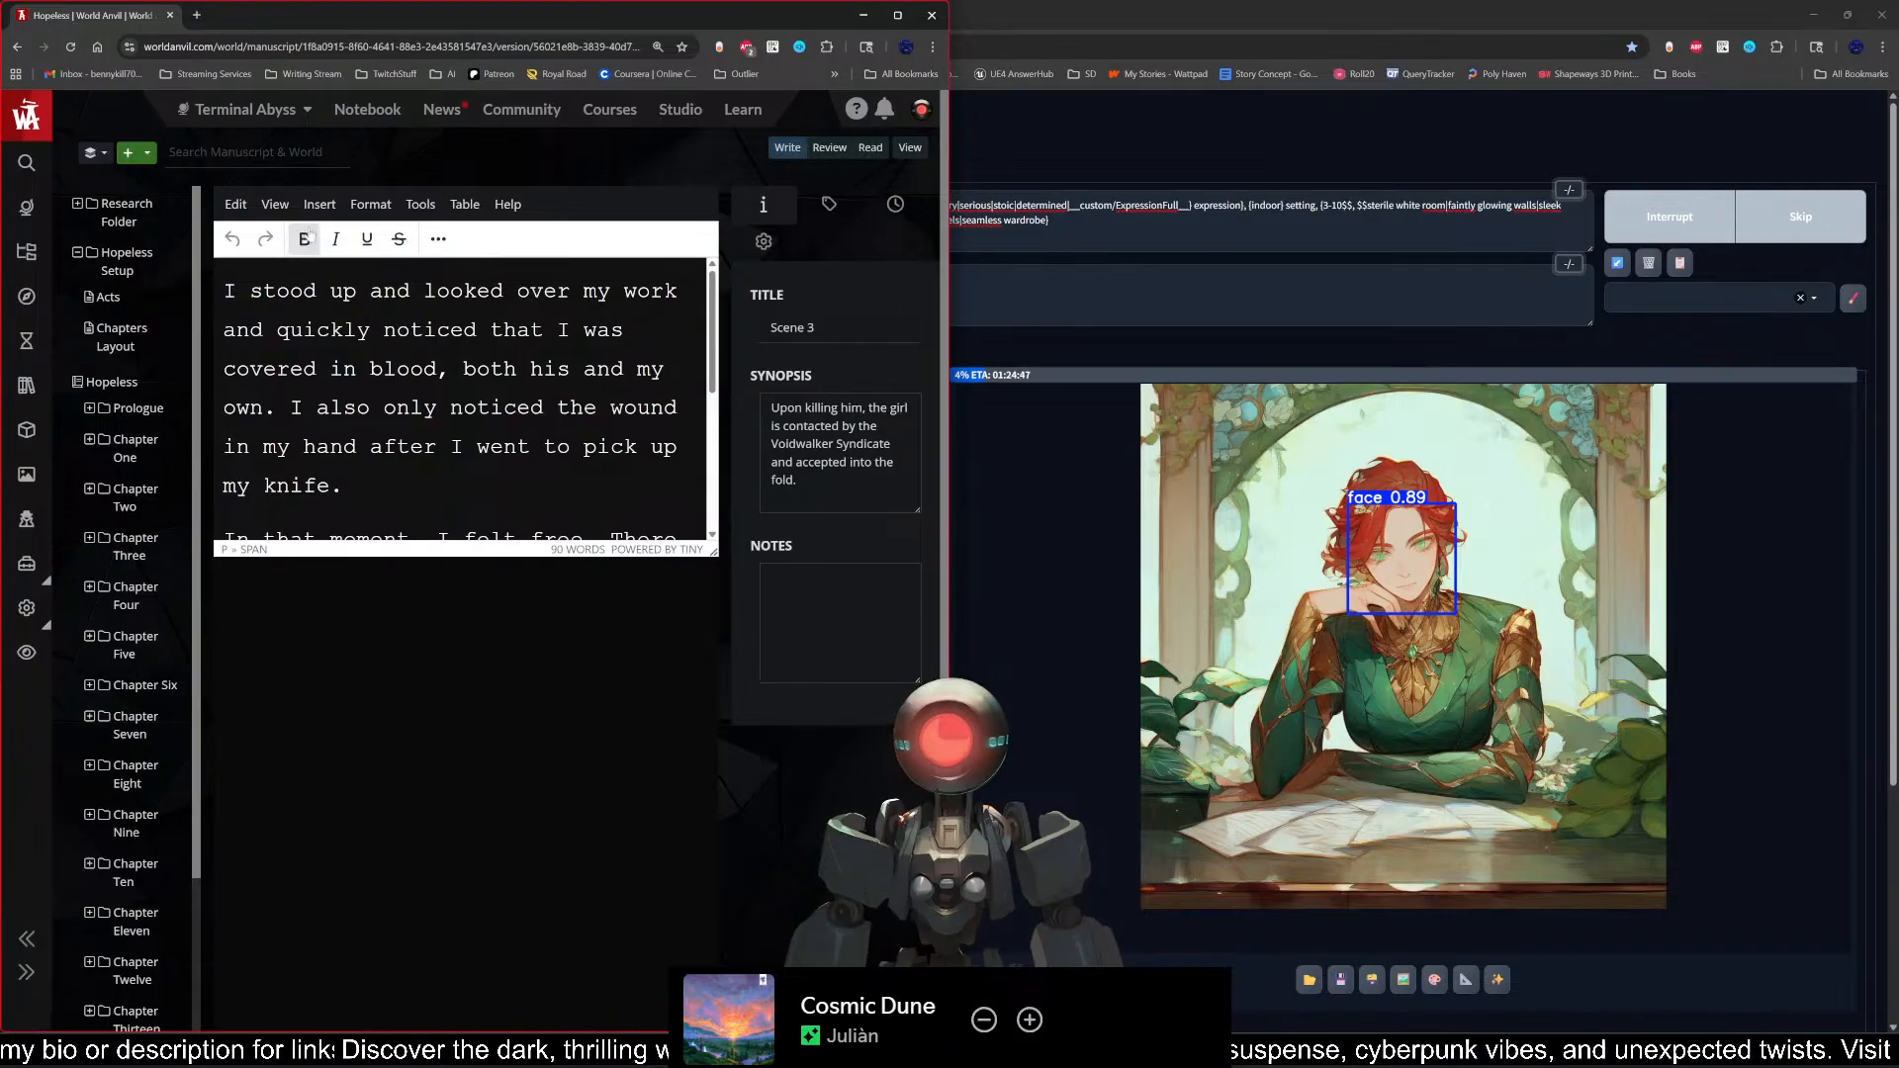
left_click(275, 204)
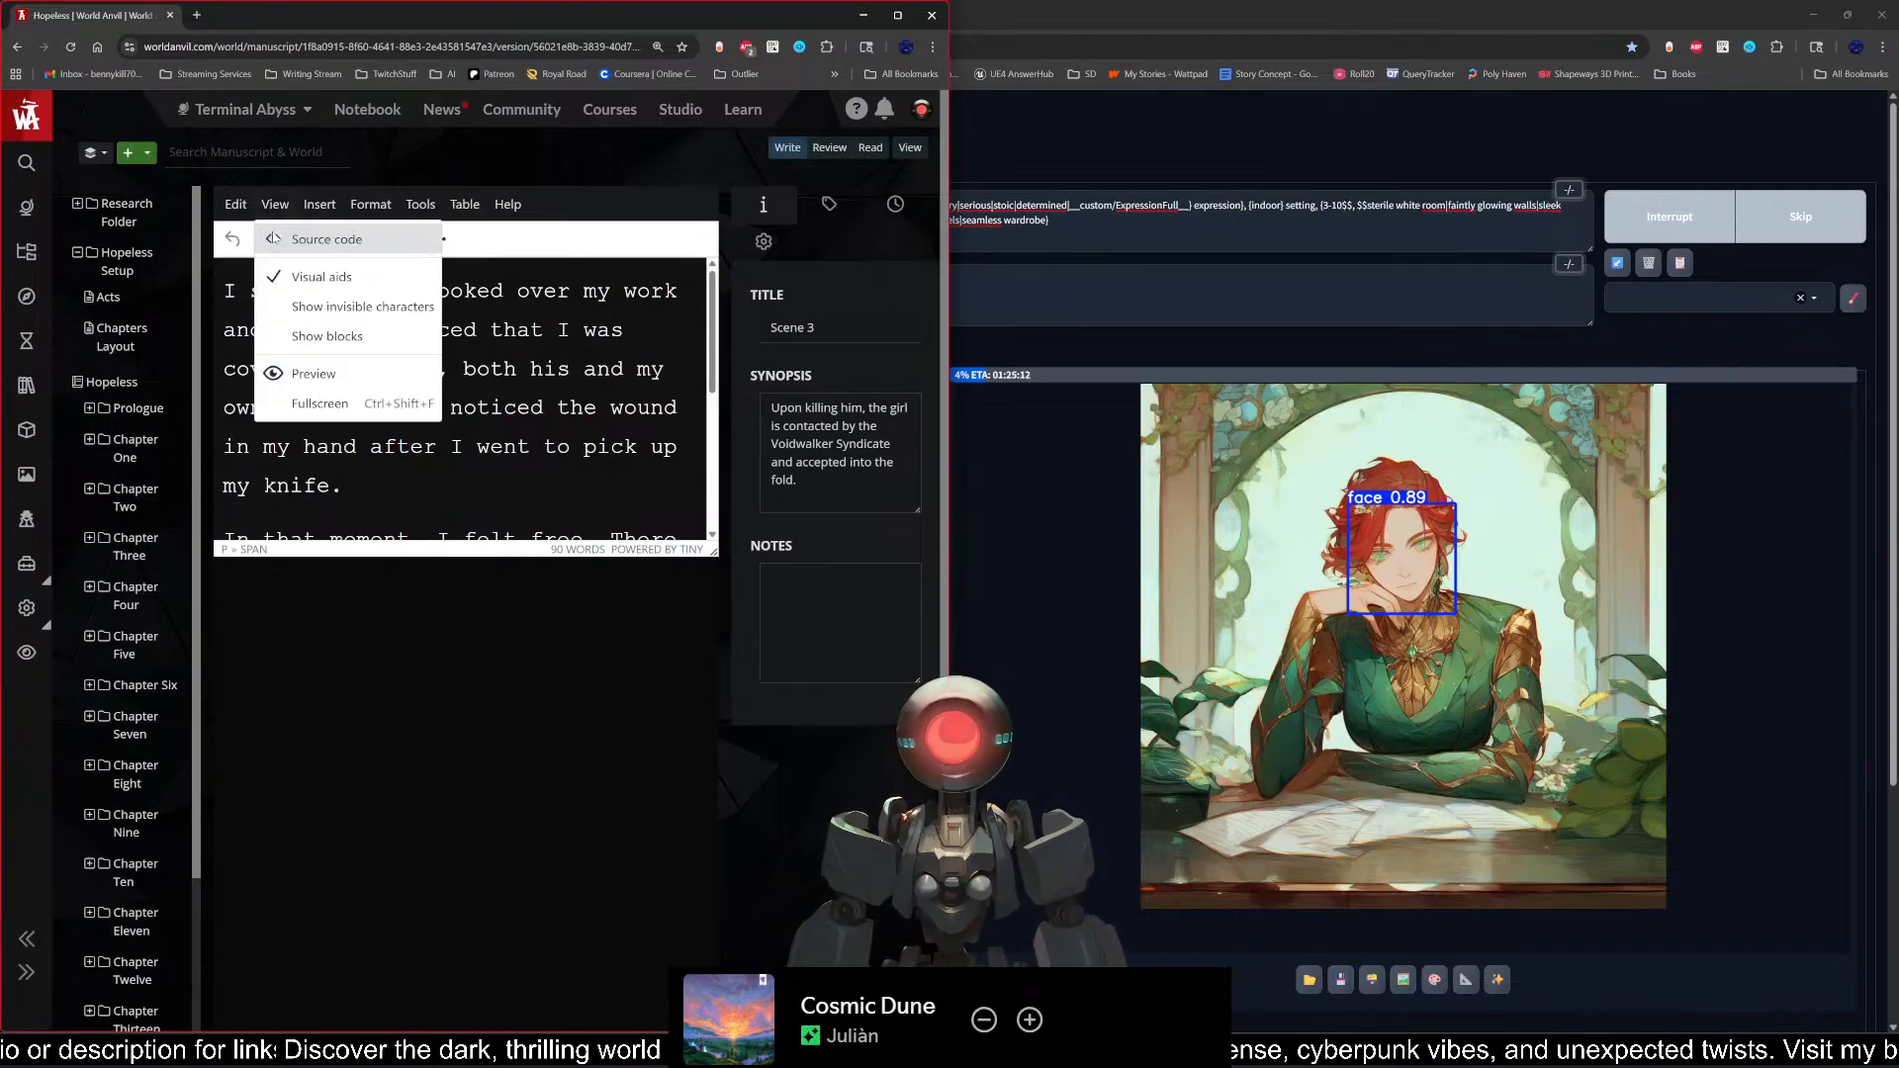
left_click(323, 405)
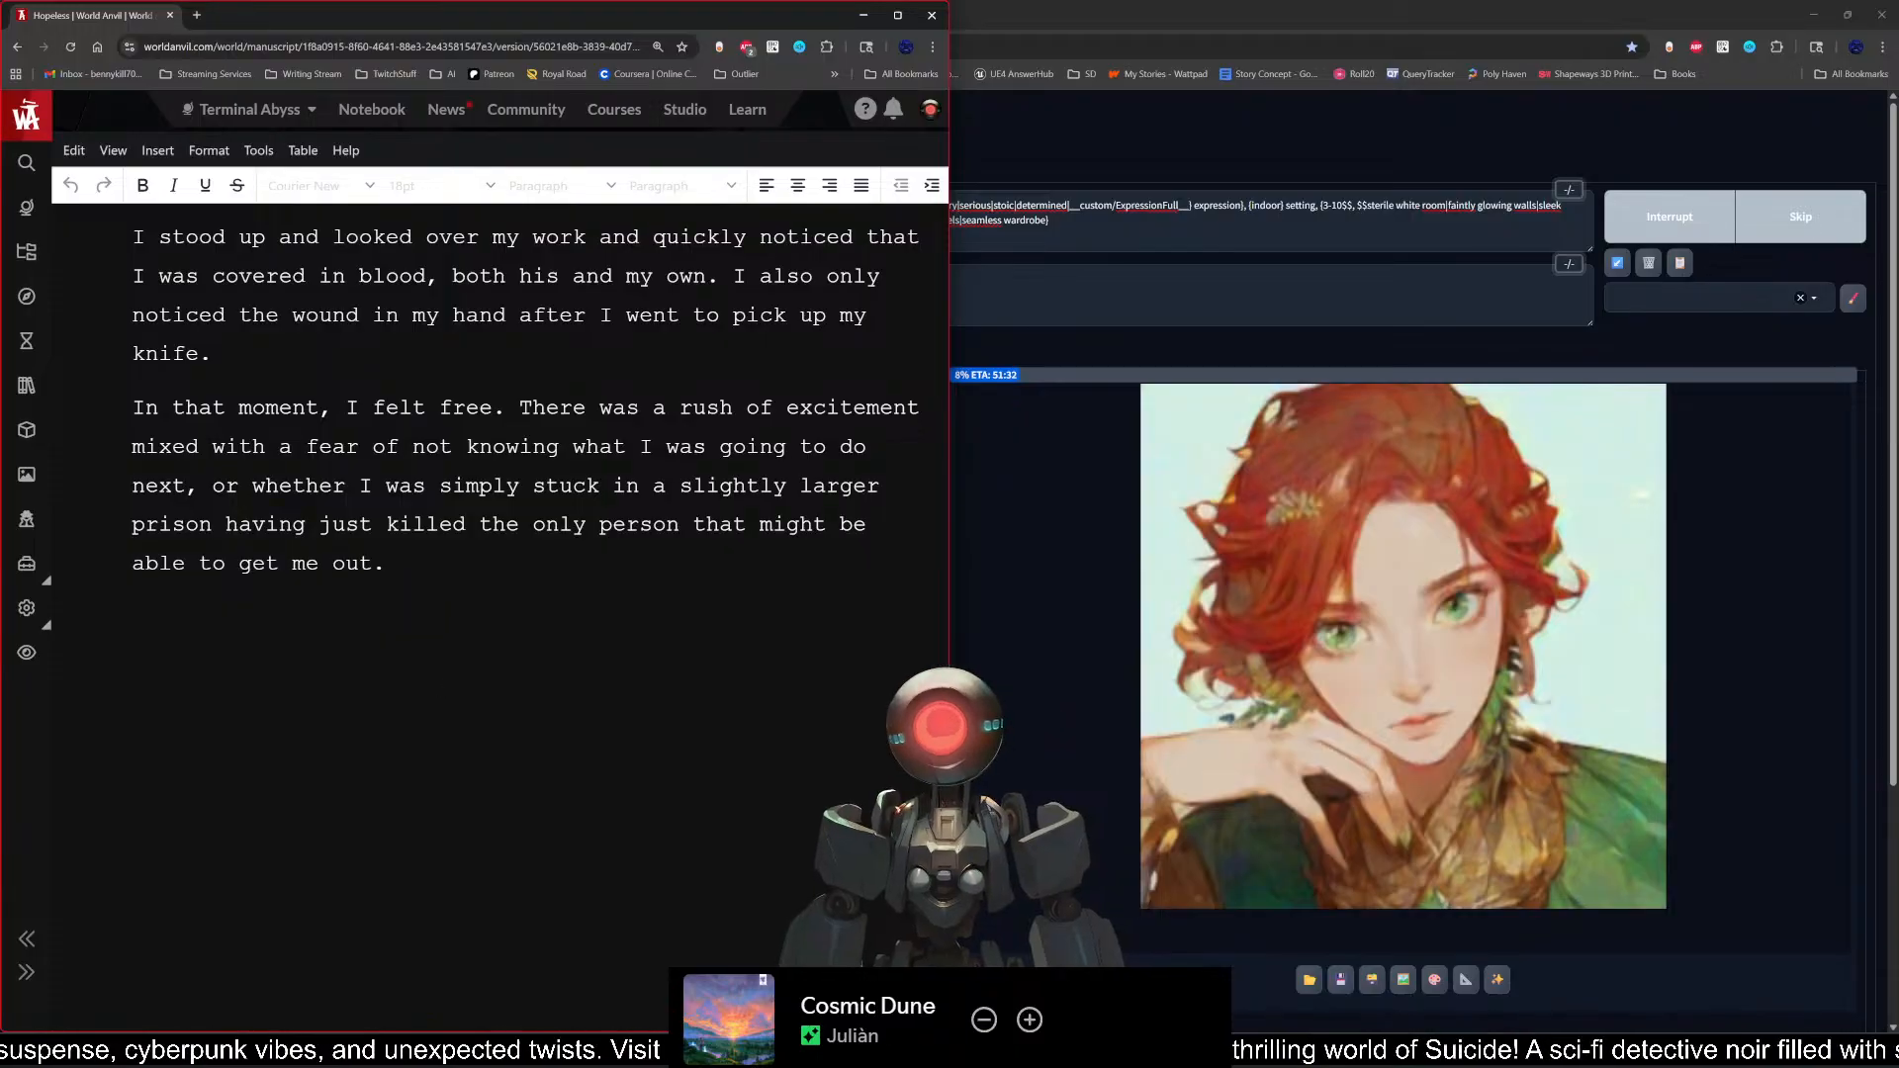
Step: Leave the fullscreen view of Scene 3 and open Chapter Sixteen's Scene 2 in the fullscreen editor
left_click(112, 150)
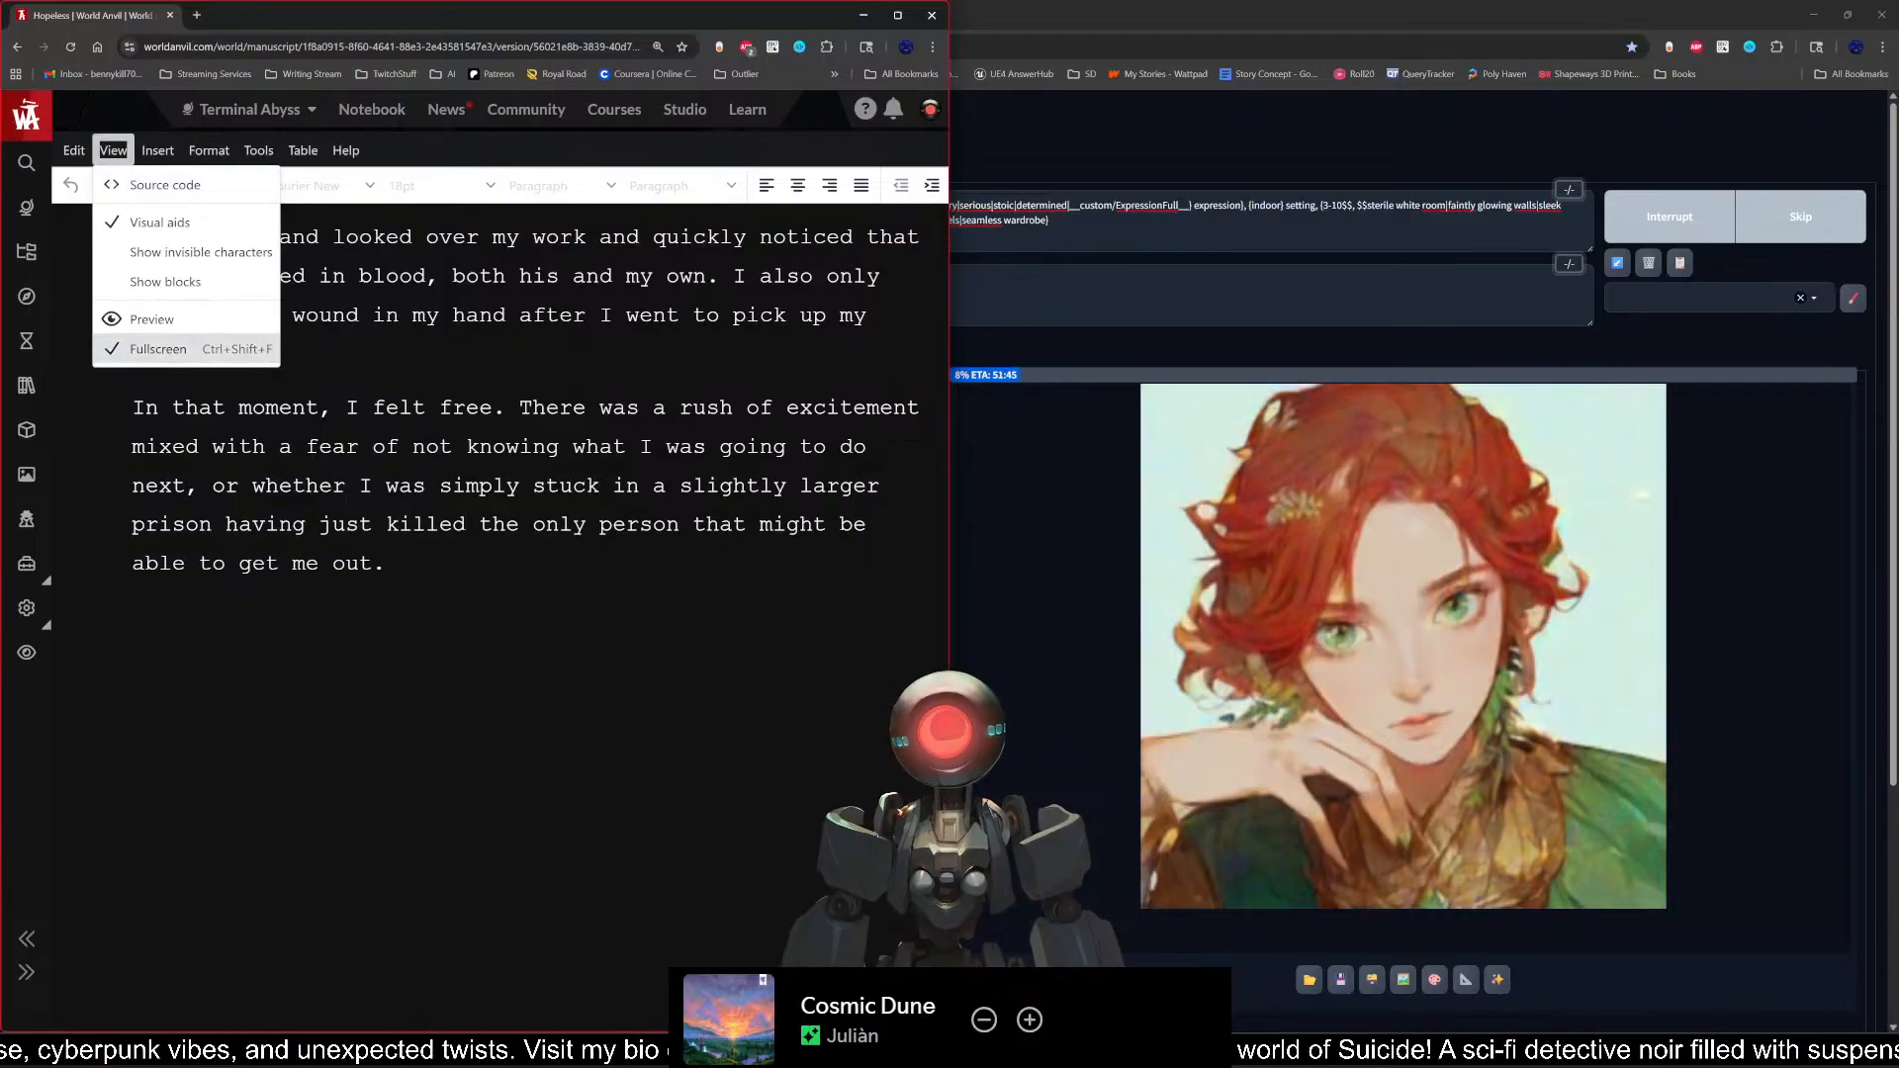
left_click(159, 354)
scroll(136, 807, "down", 3)
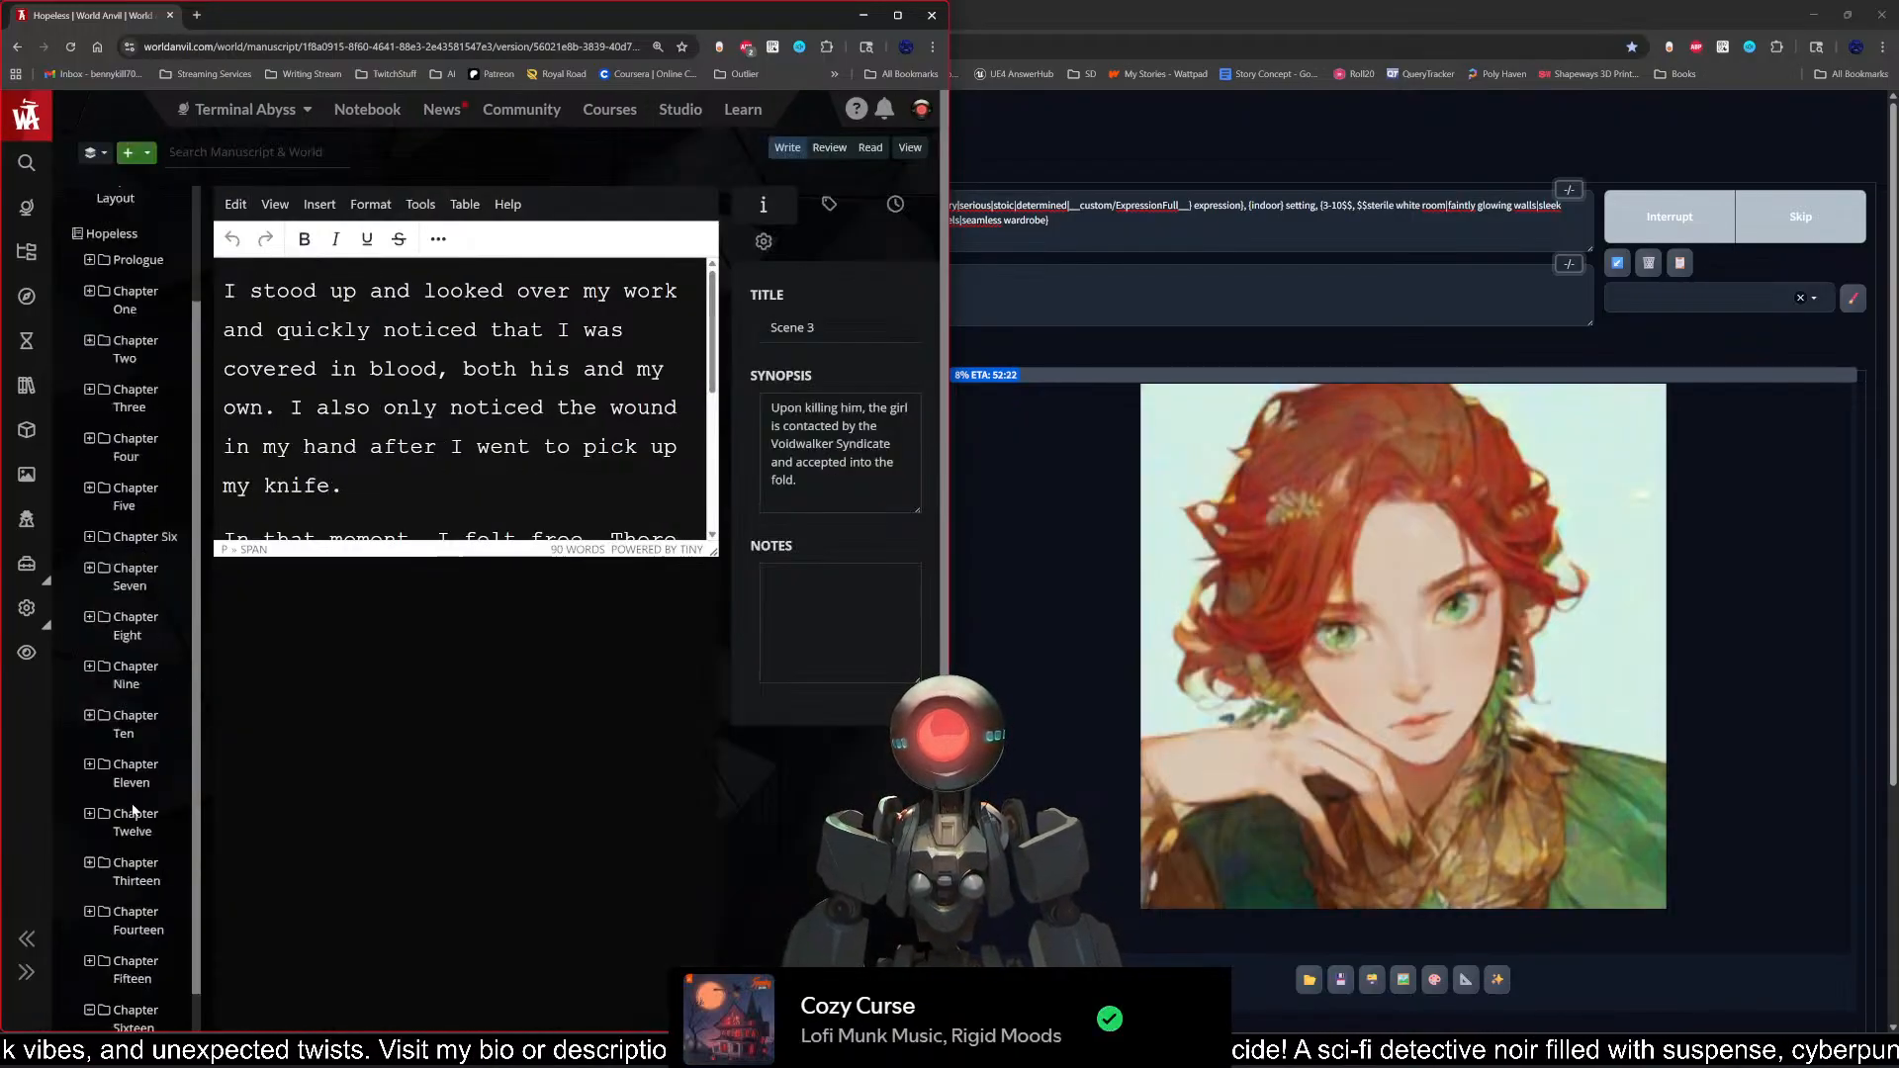
left_click(129, 986)
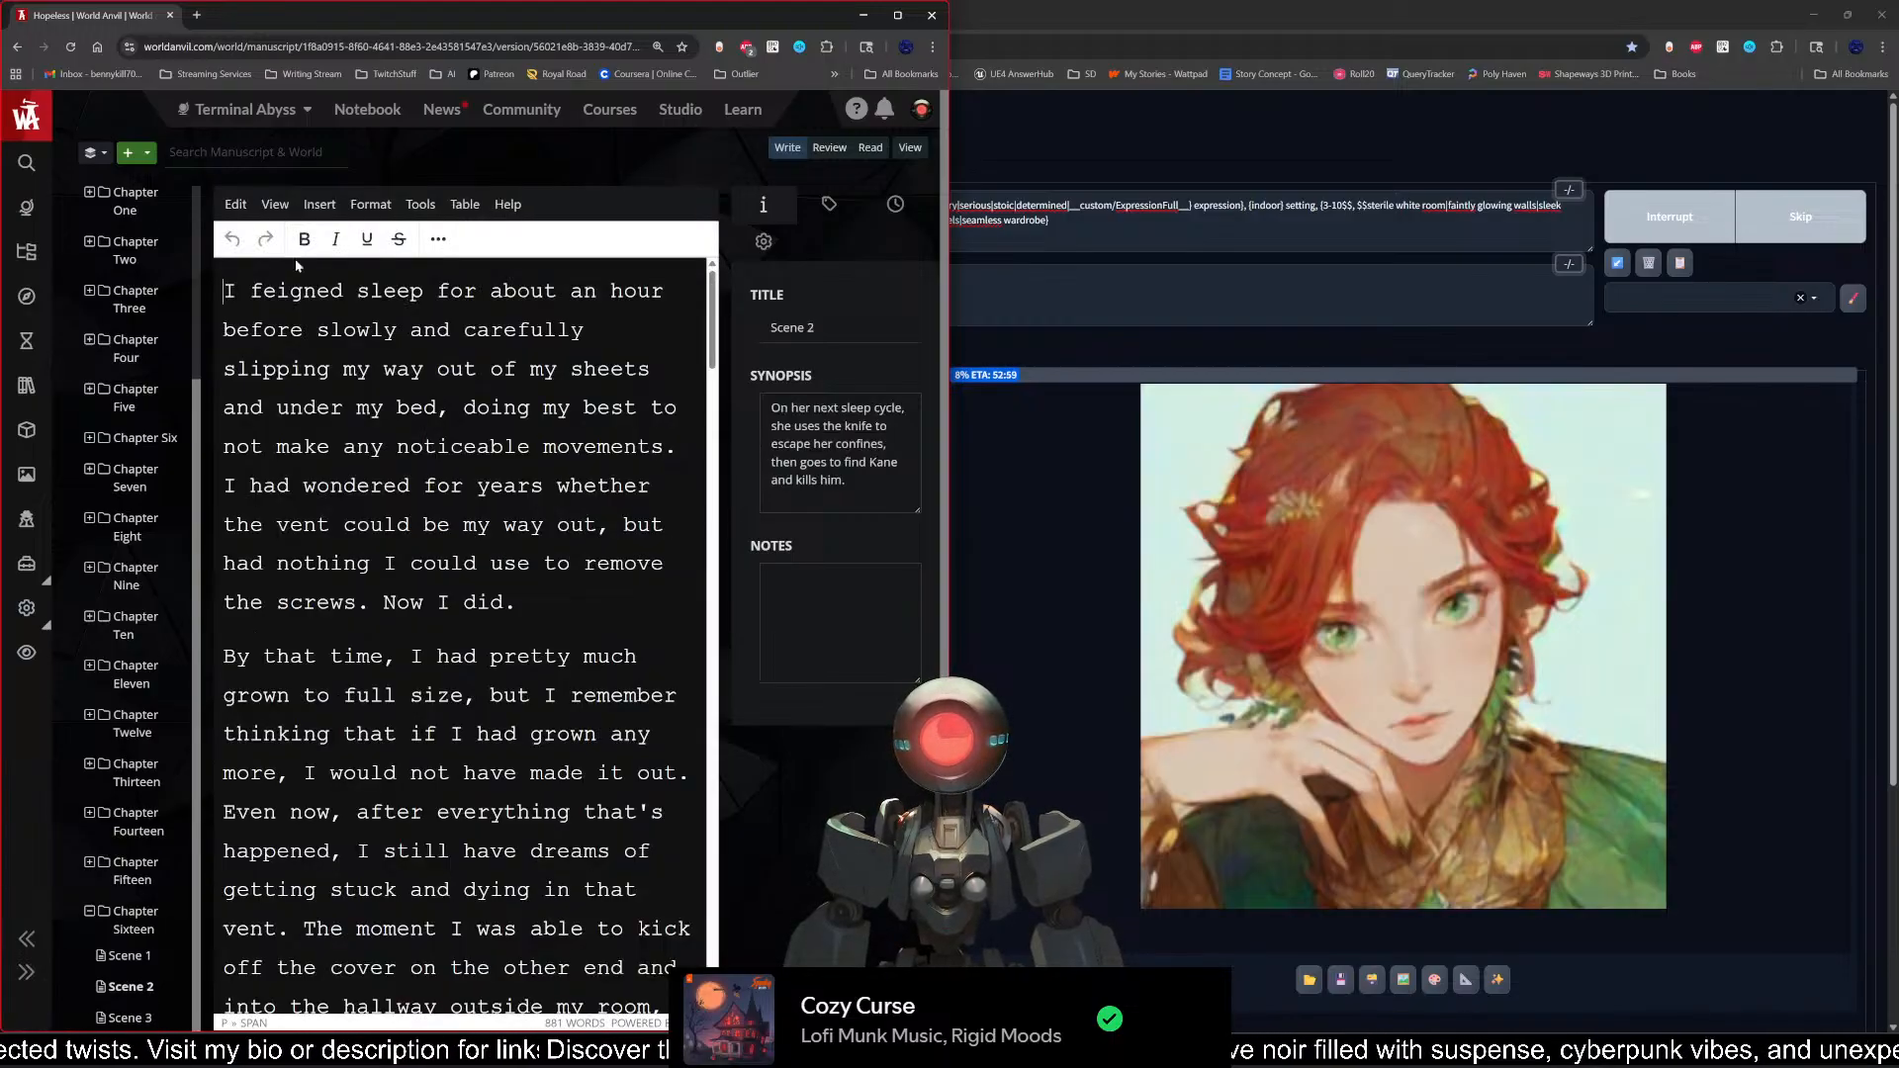
left_click(275, 204)
left_click(319, 404)
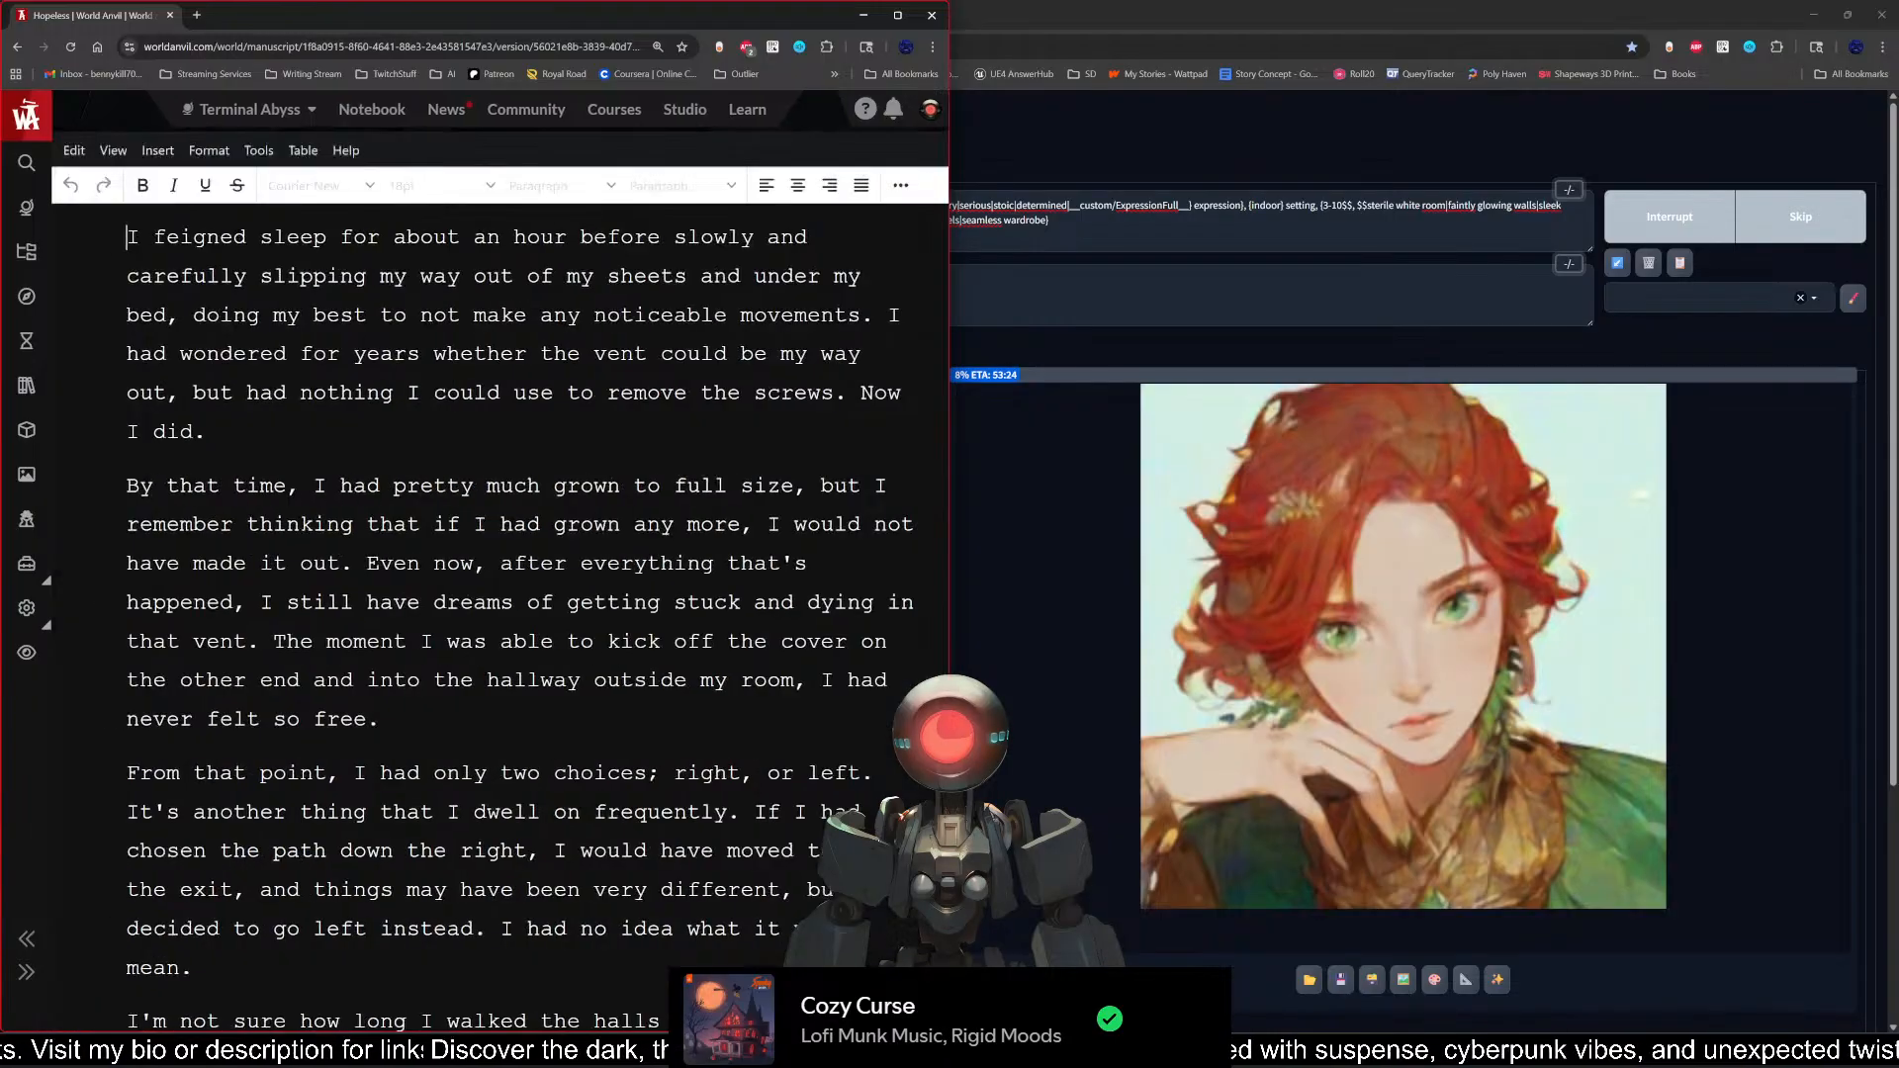
Step: Go through Scene 2 to its last paragraph and add blank lines after the end of the text
scroll(340, 417, "down", 7)
scroll(485, 613, "down", 20)
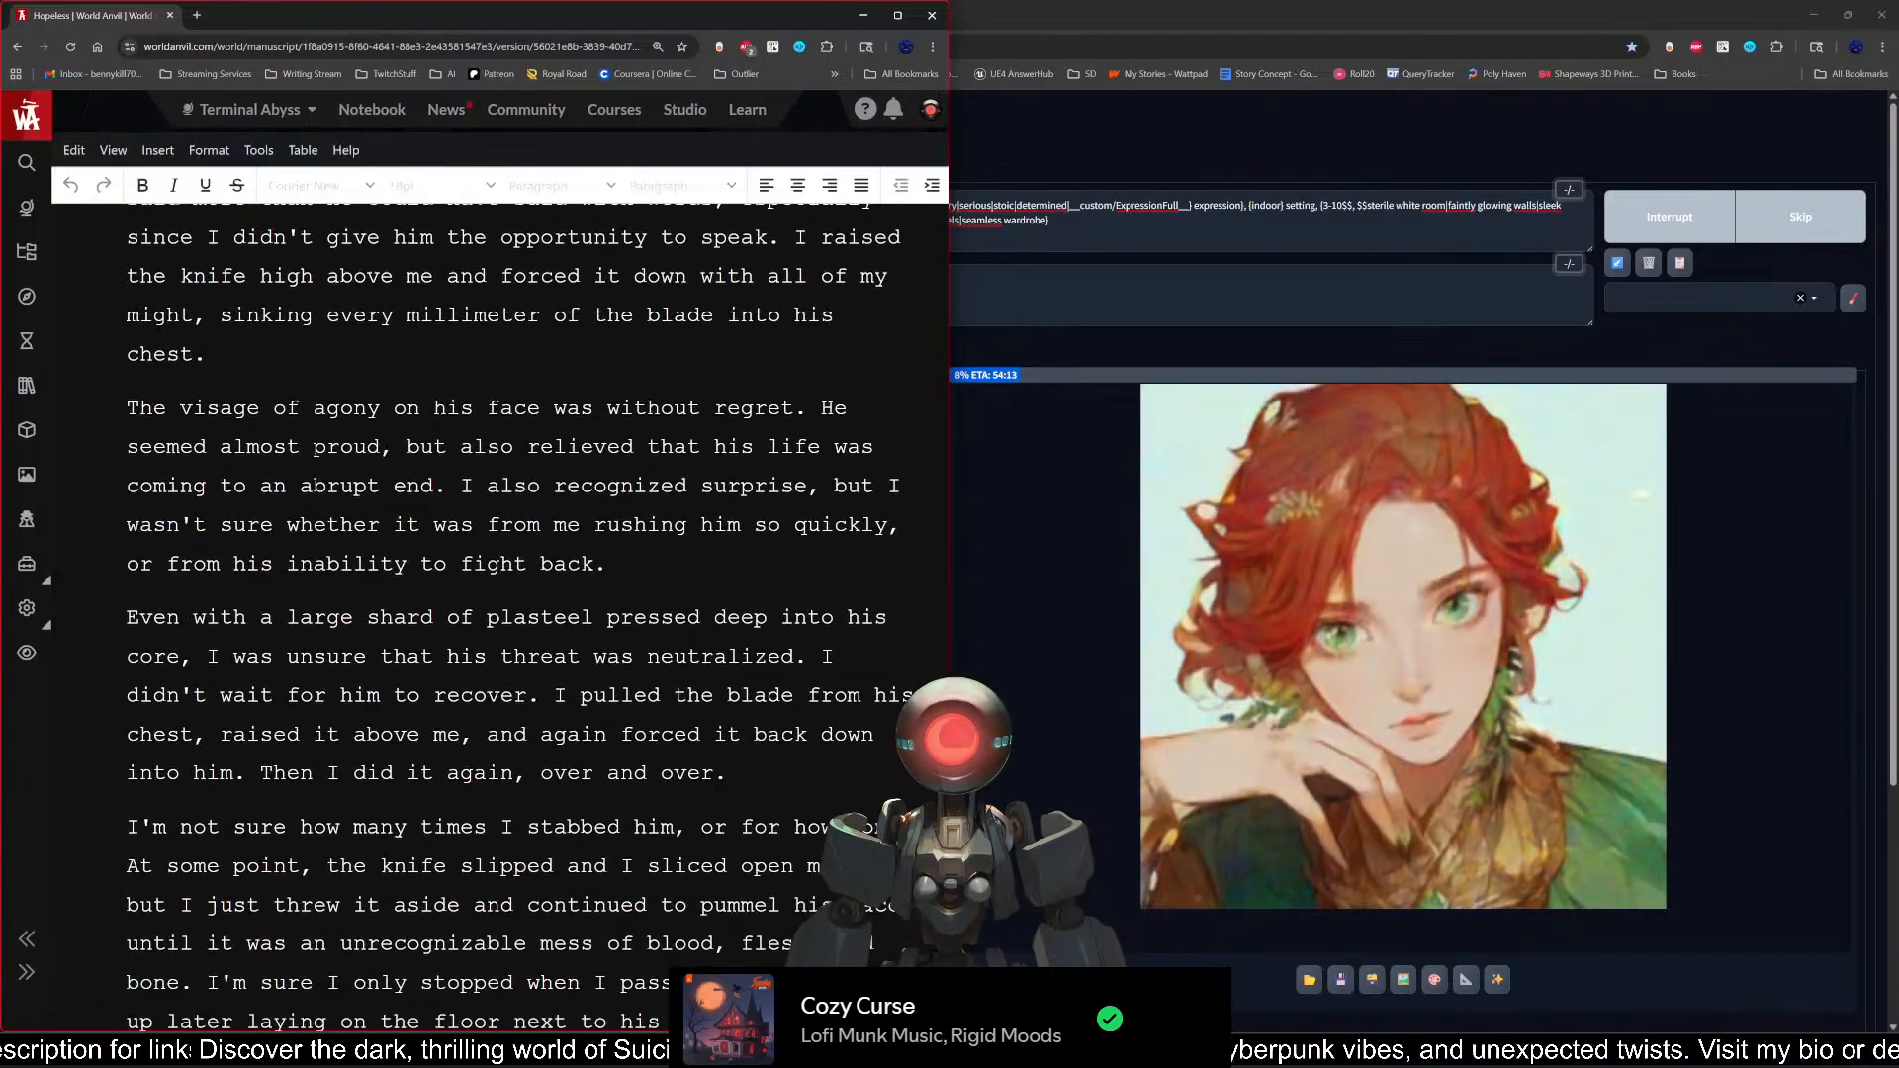
left_click(727, 773)
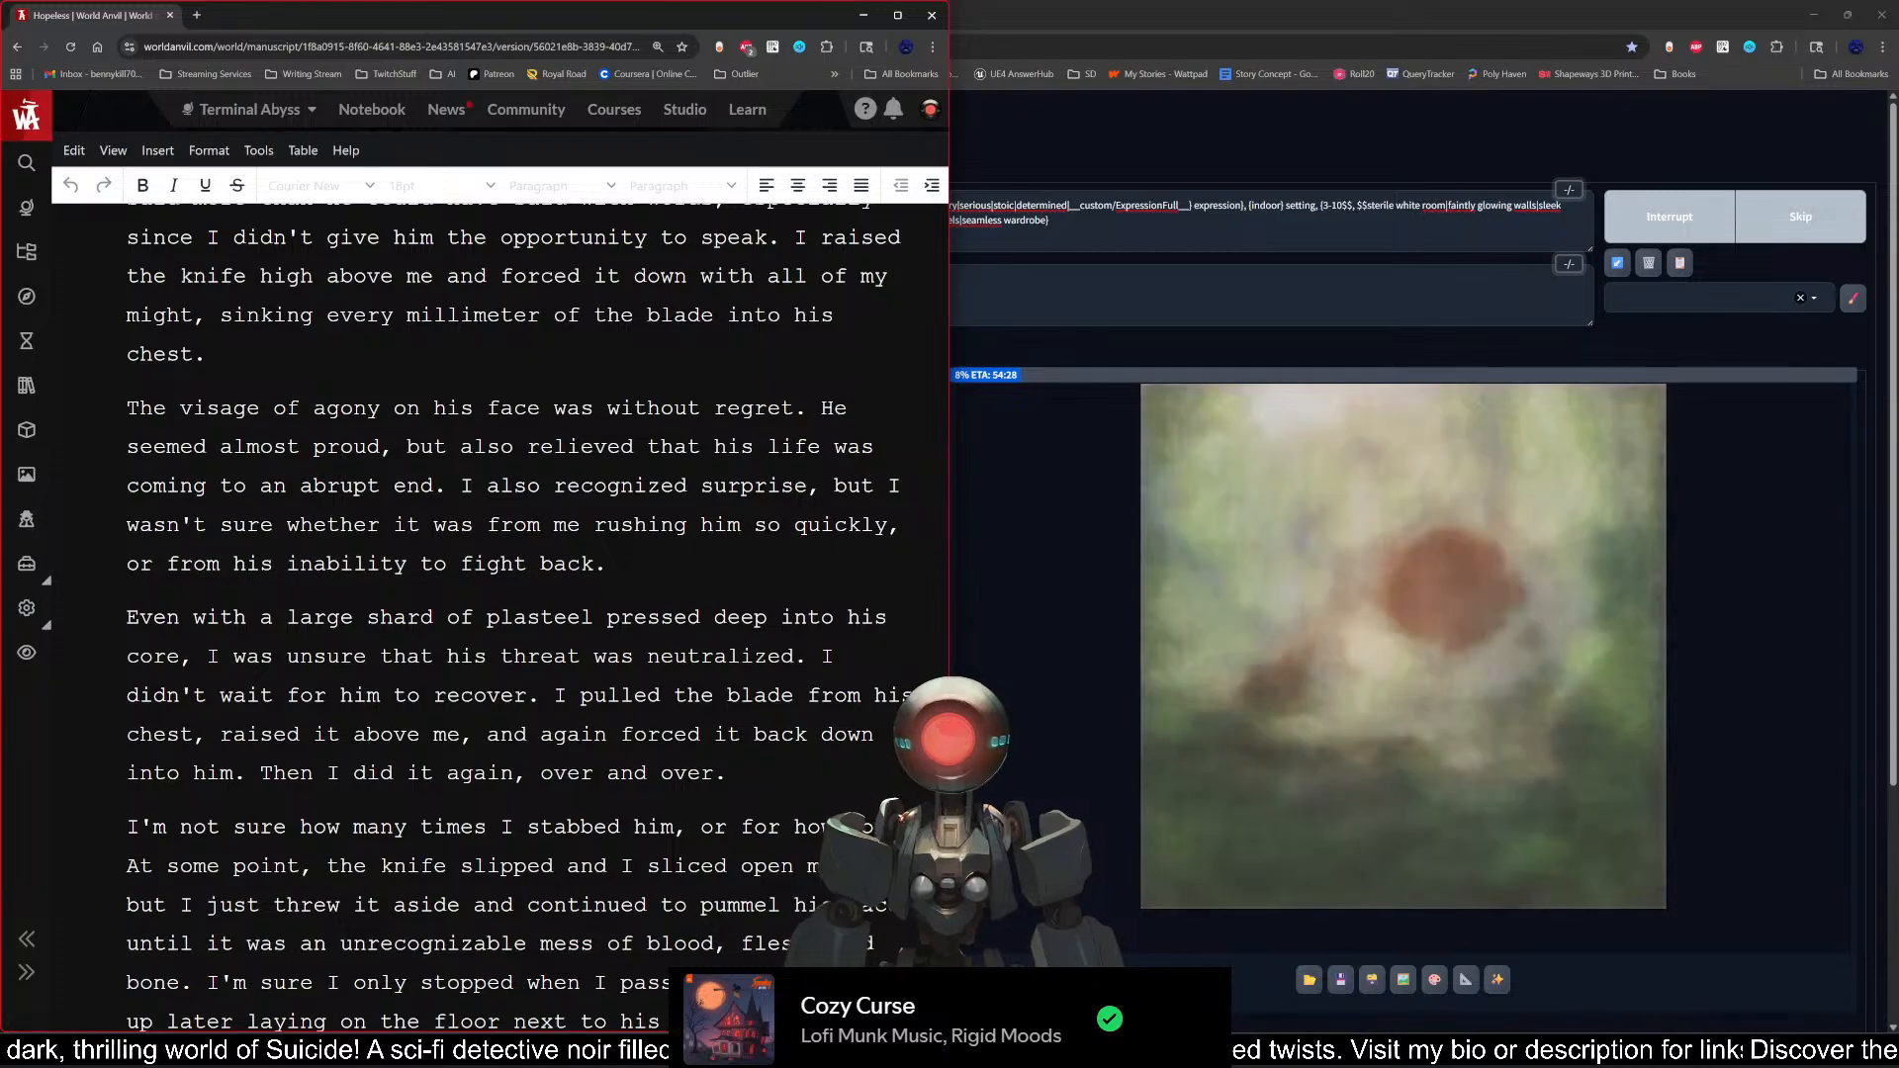
key("ctrl+End")
key("Return")
scroll(495, 594, "down", 3)
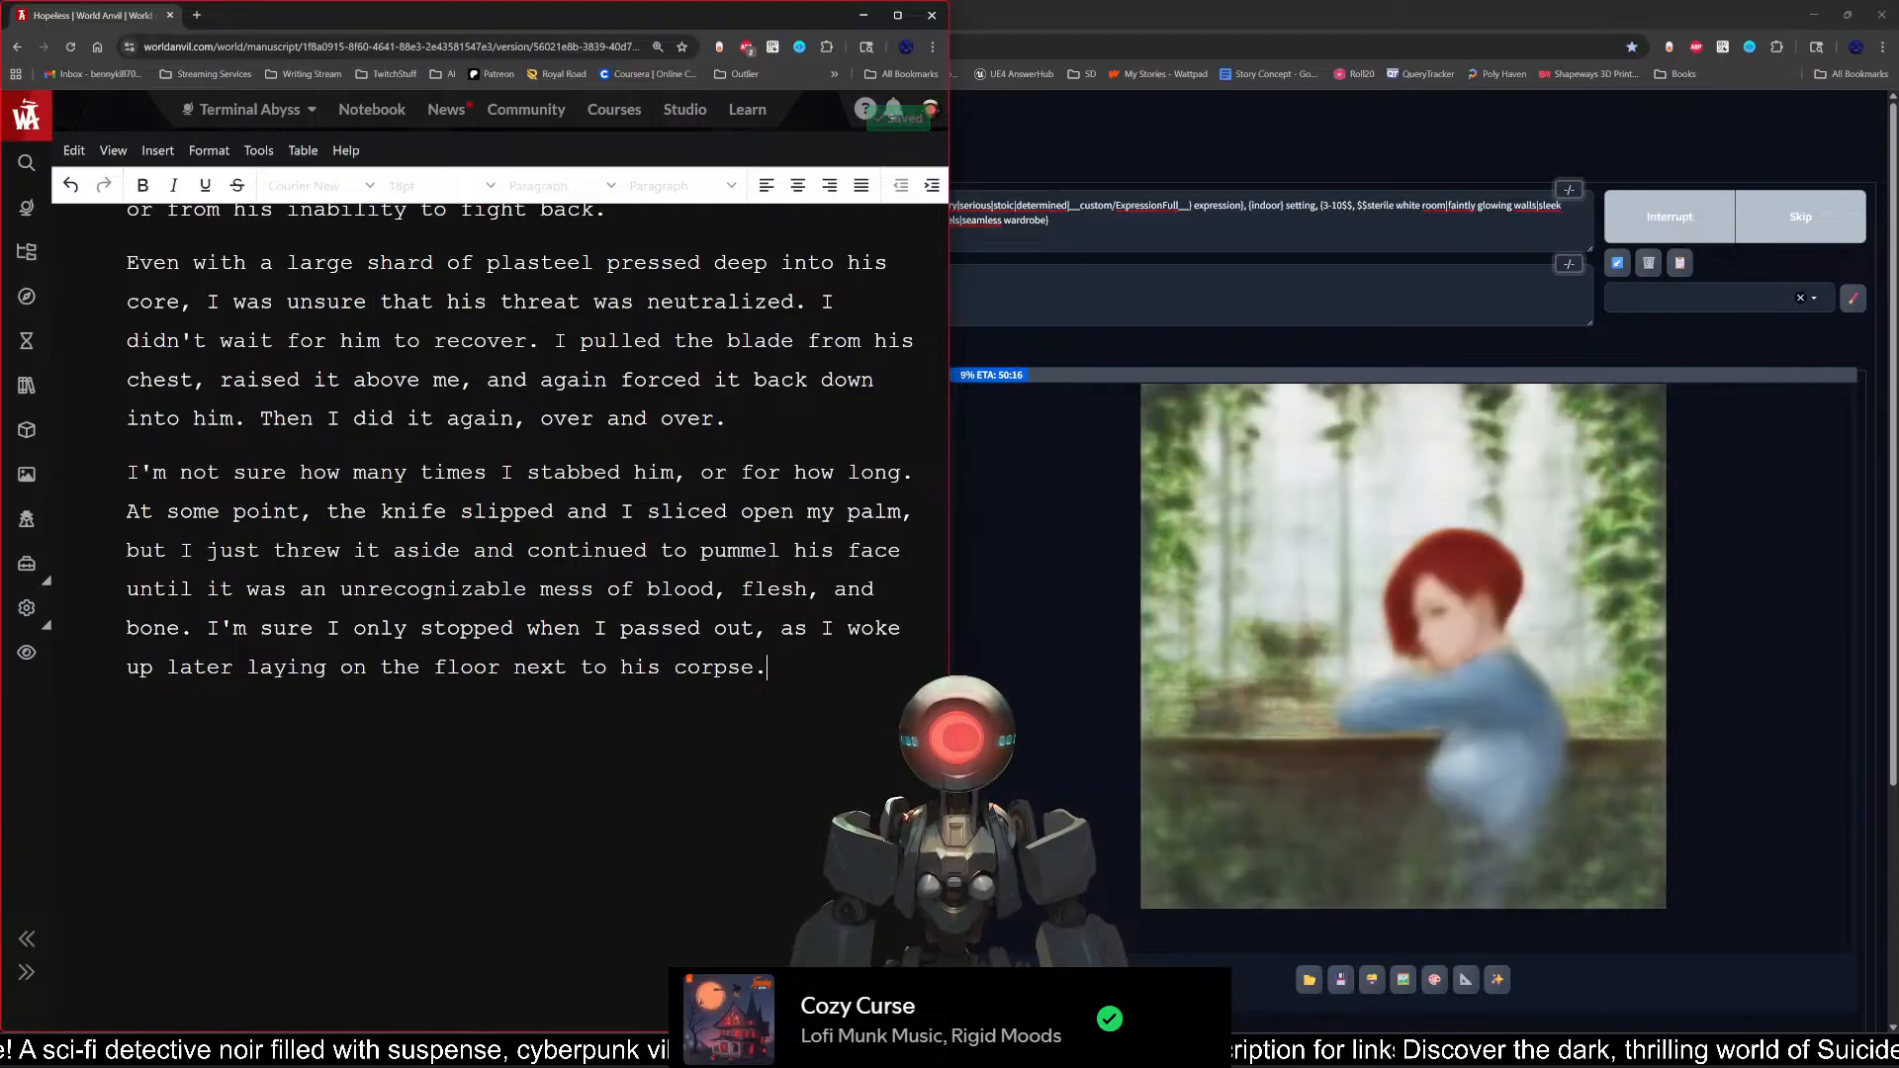
key("Return")
key("Return")
key("Return")
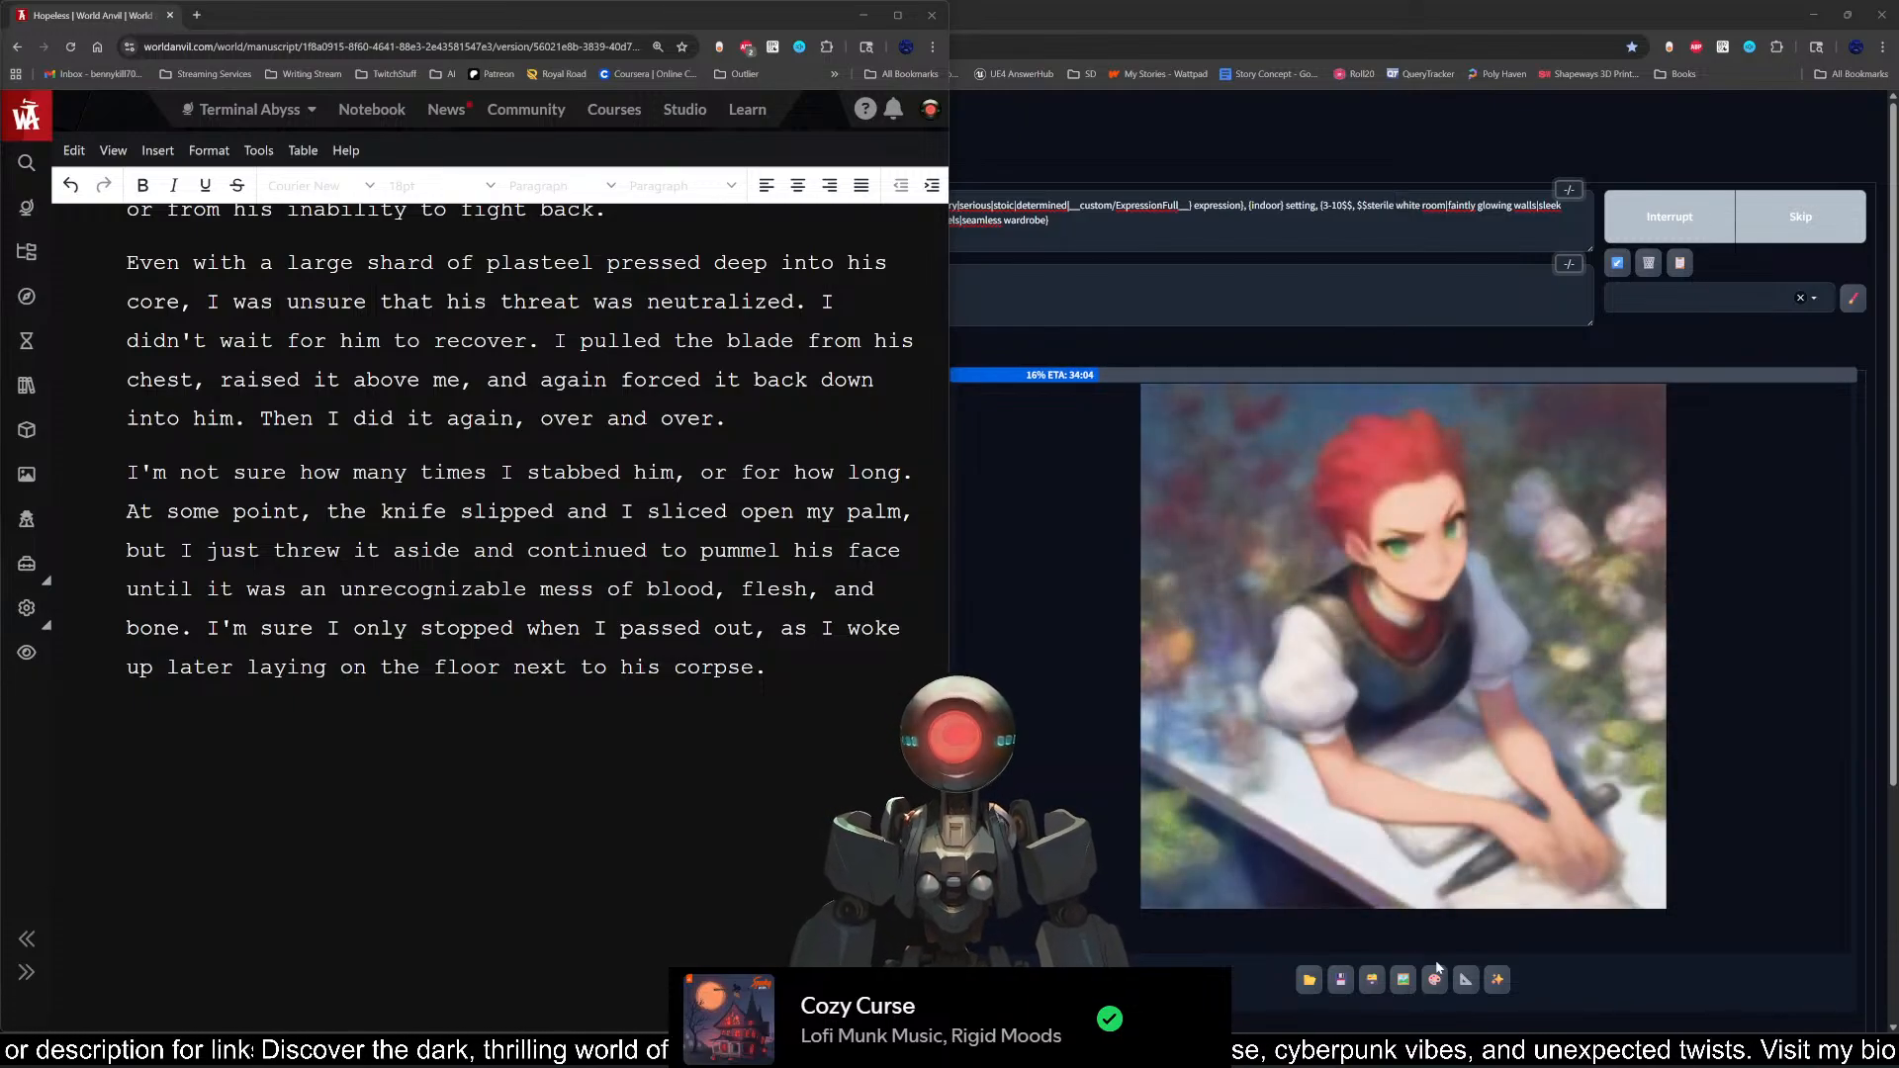
Step: Switch to Steam and look through the games shown on the library home page
key("alt+Tab")
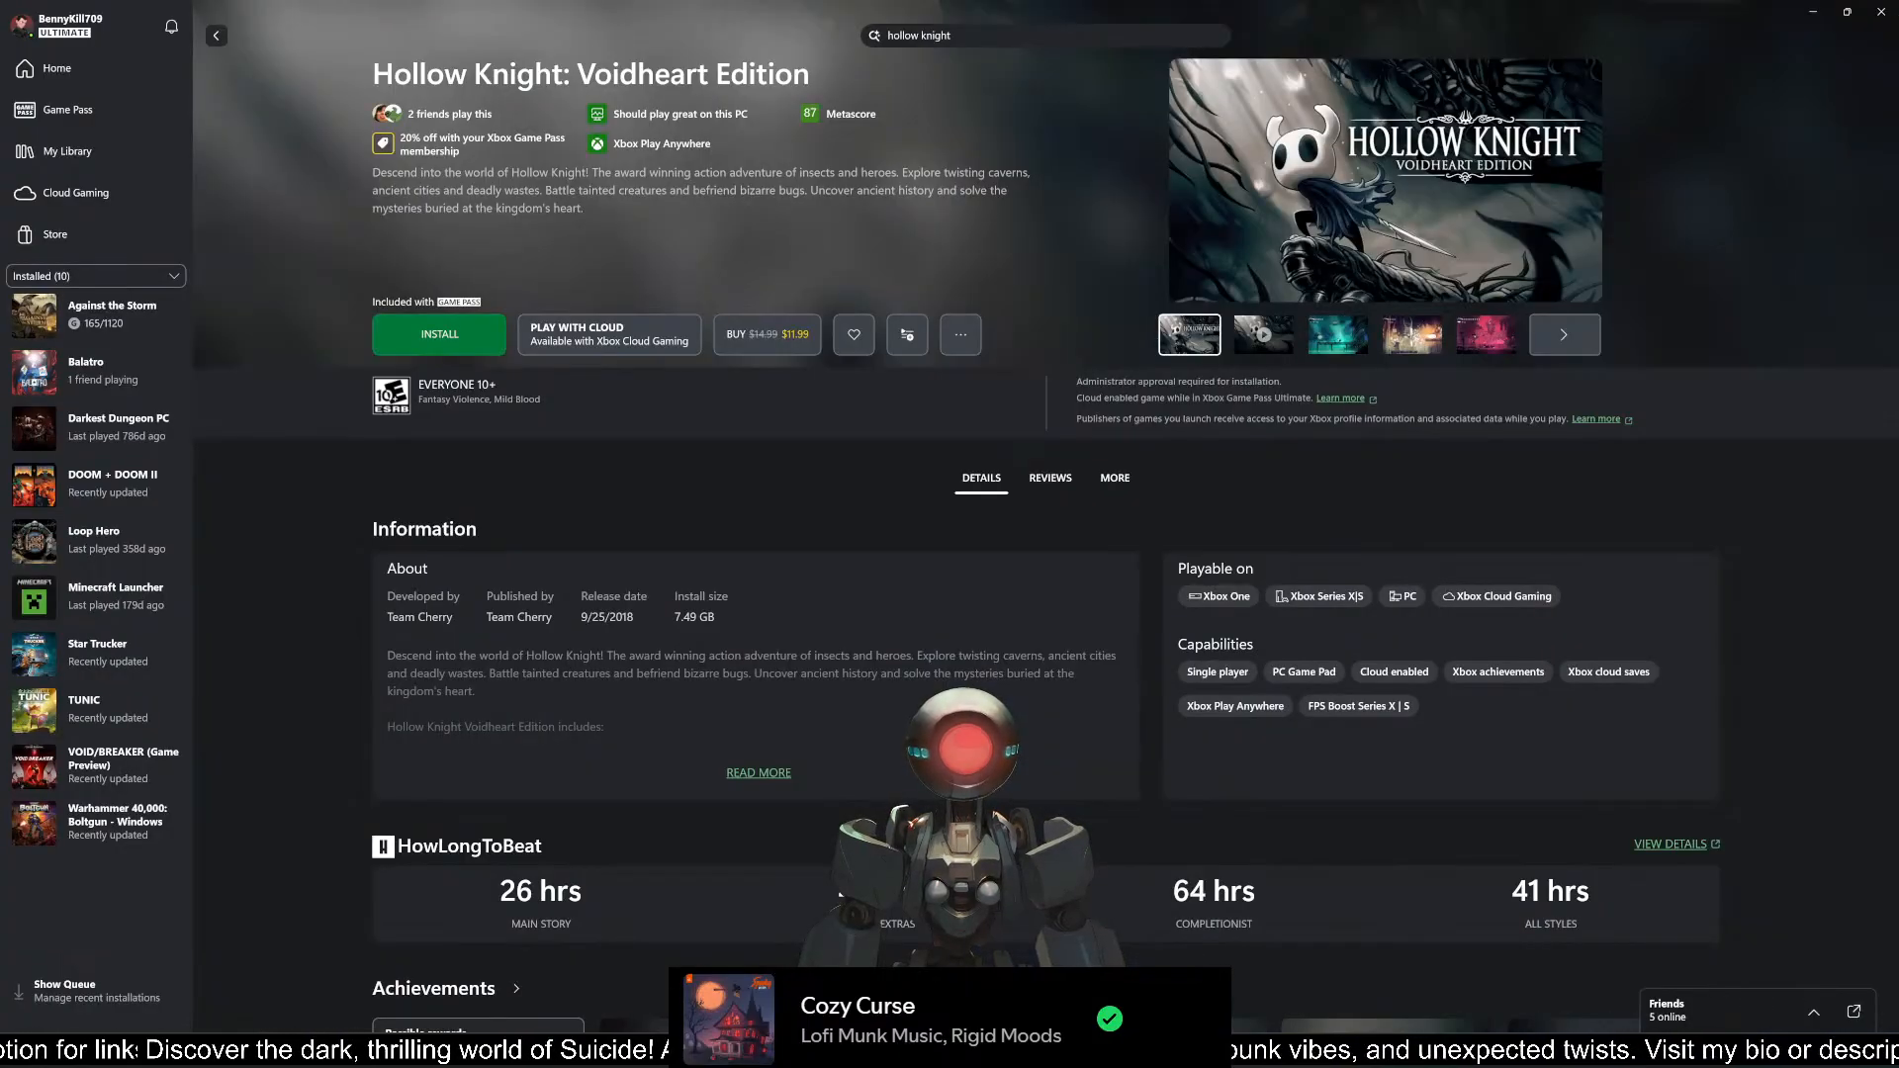
key("alt+Tab")
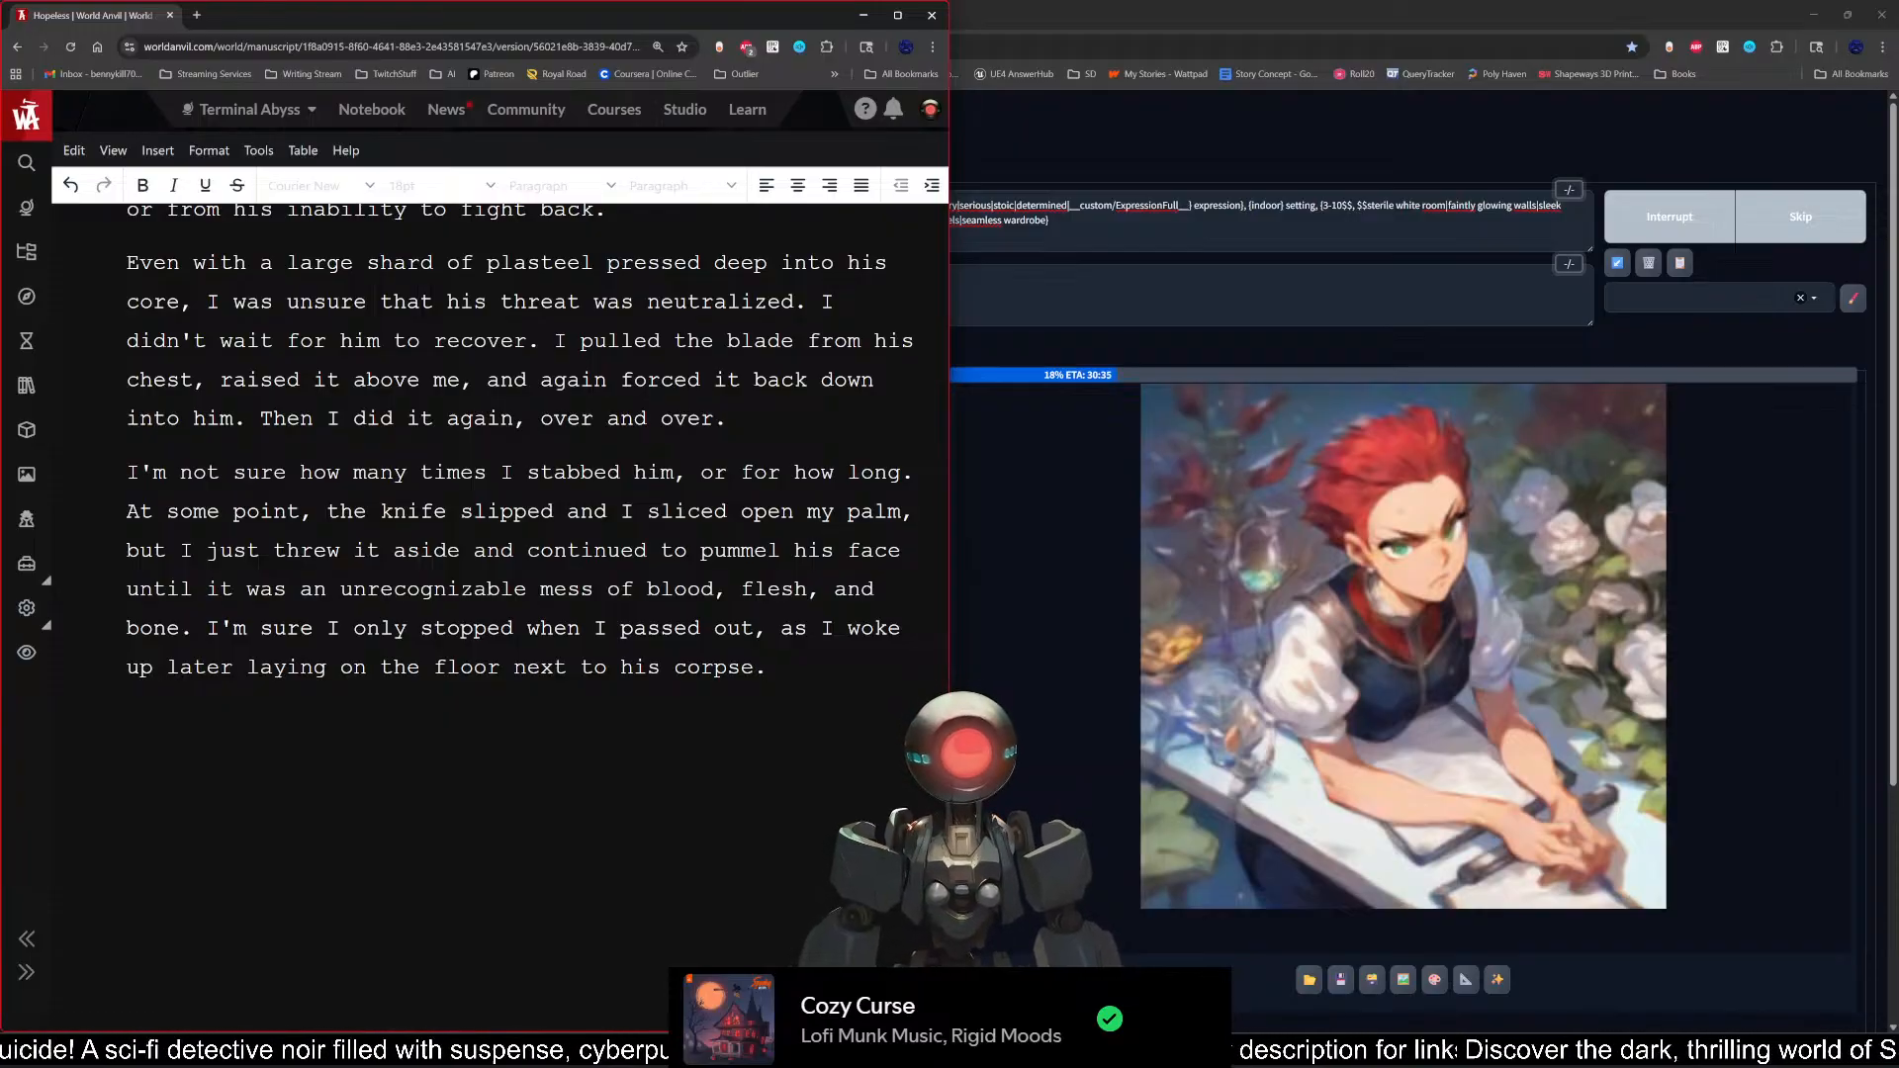
key("alt+Tab")
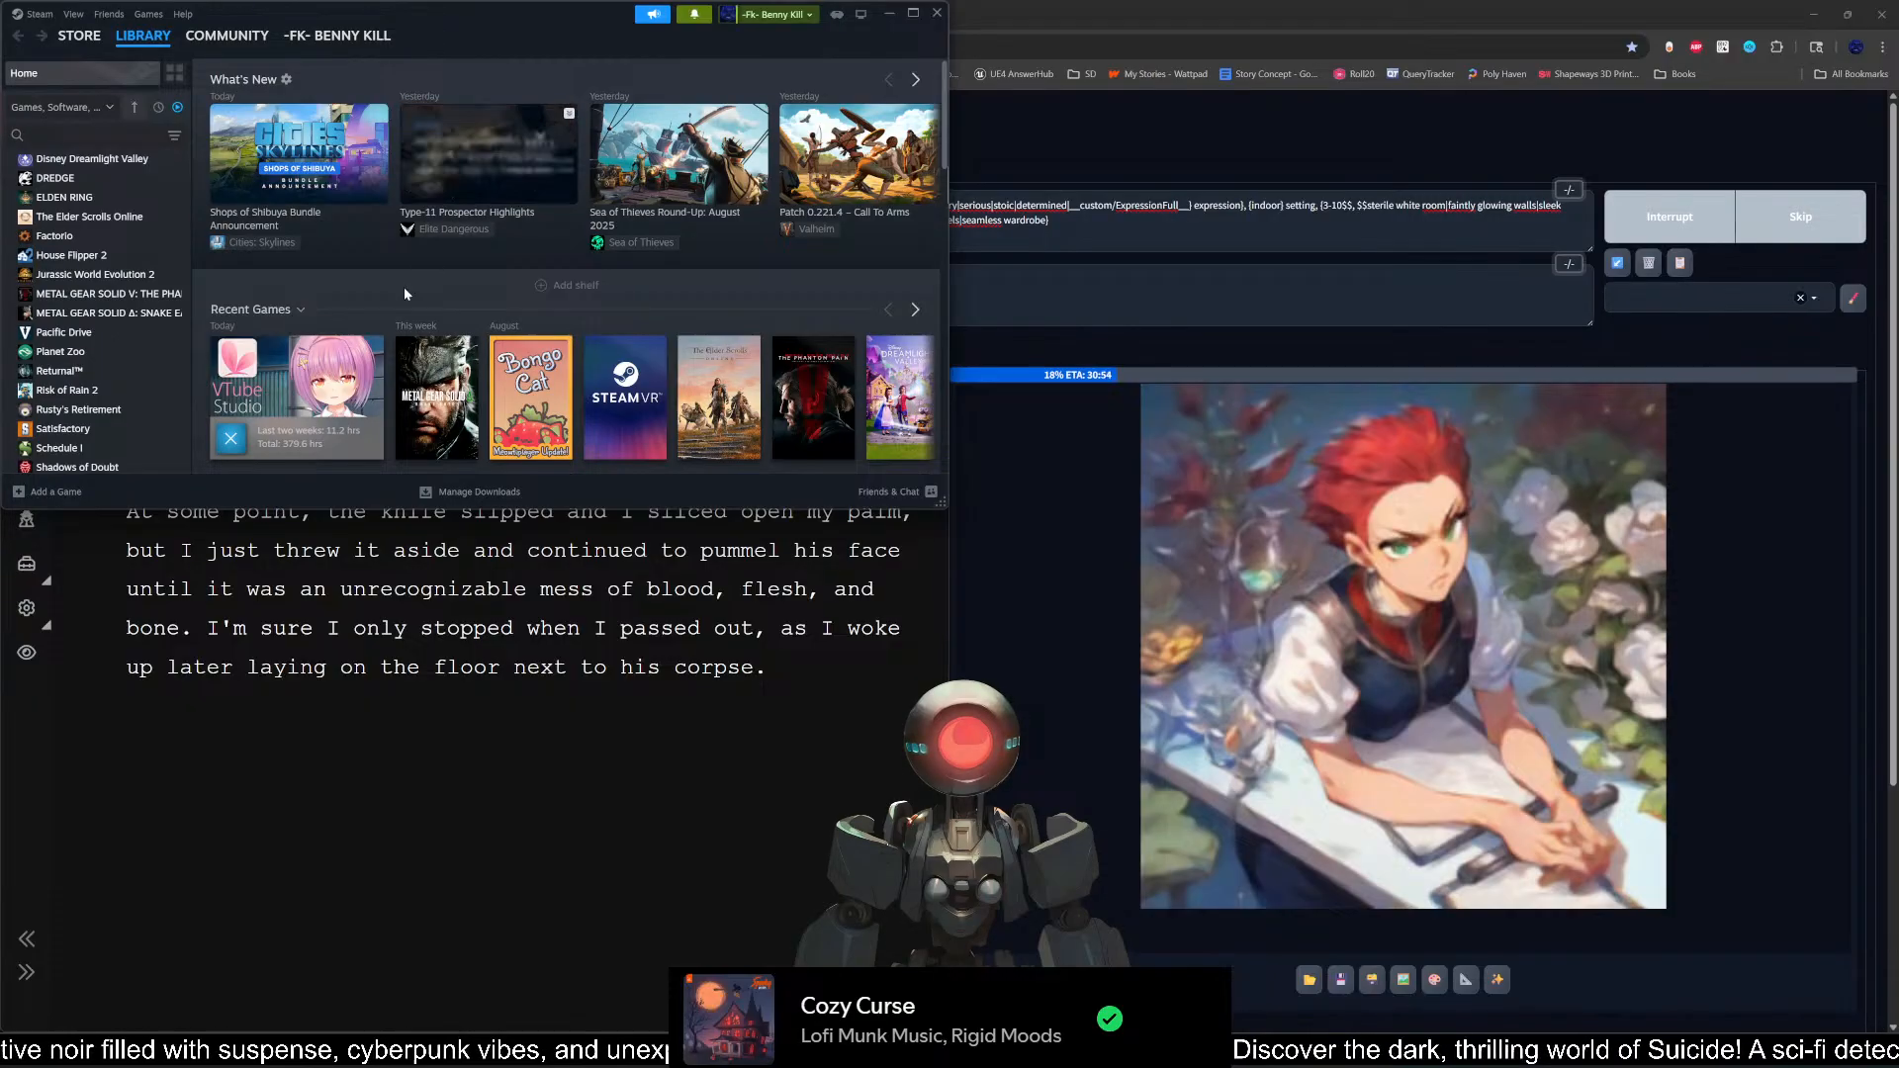
scroll(346, 289, "down", 4)
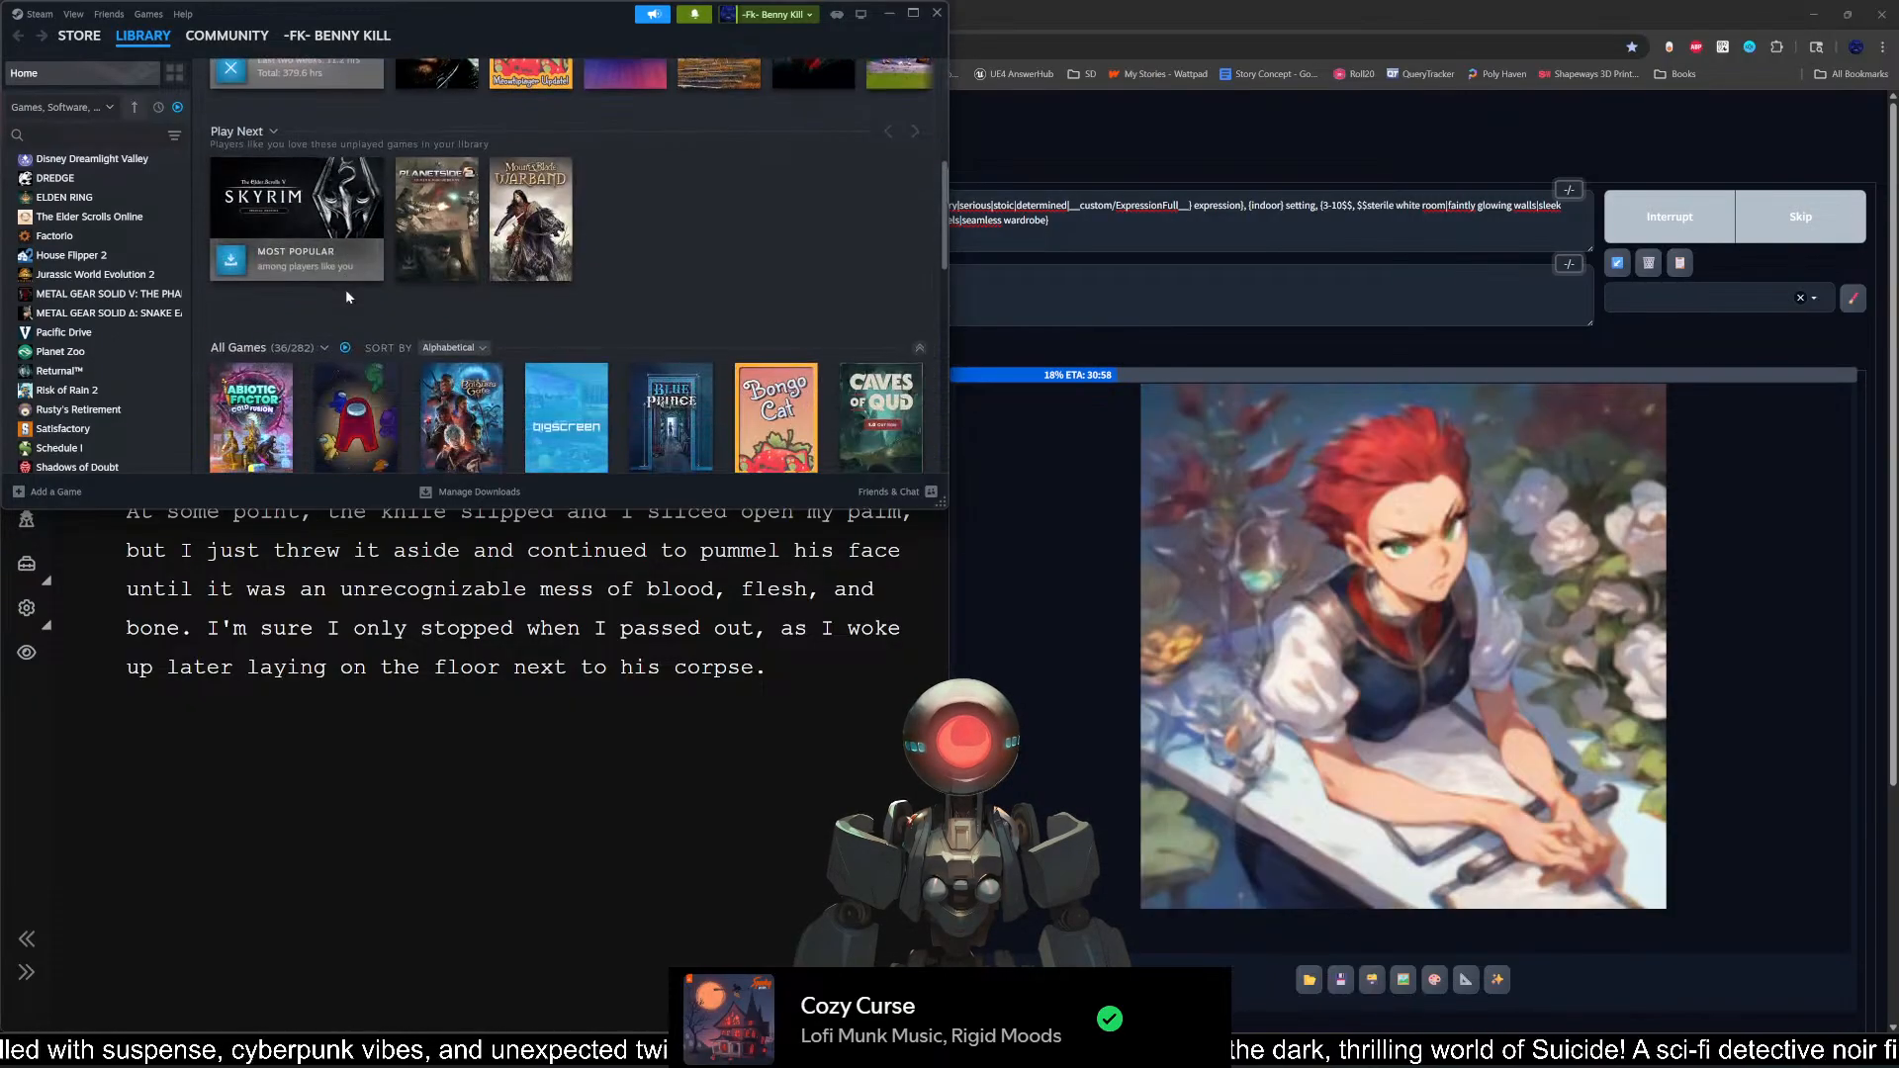
scroll(364, 346, "up", 3)
scroll(369, 367, "up", 1)
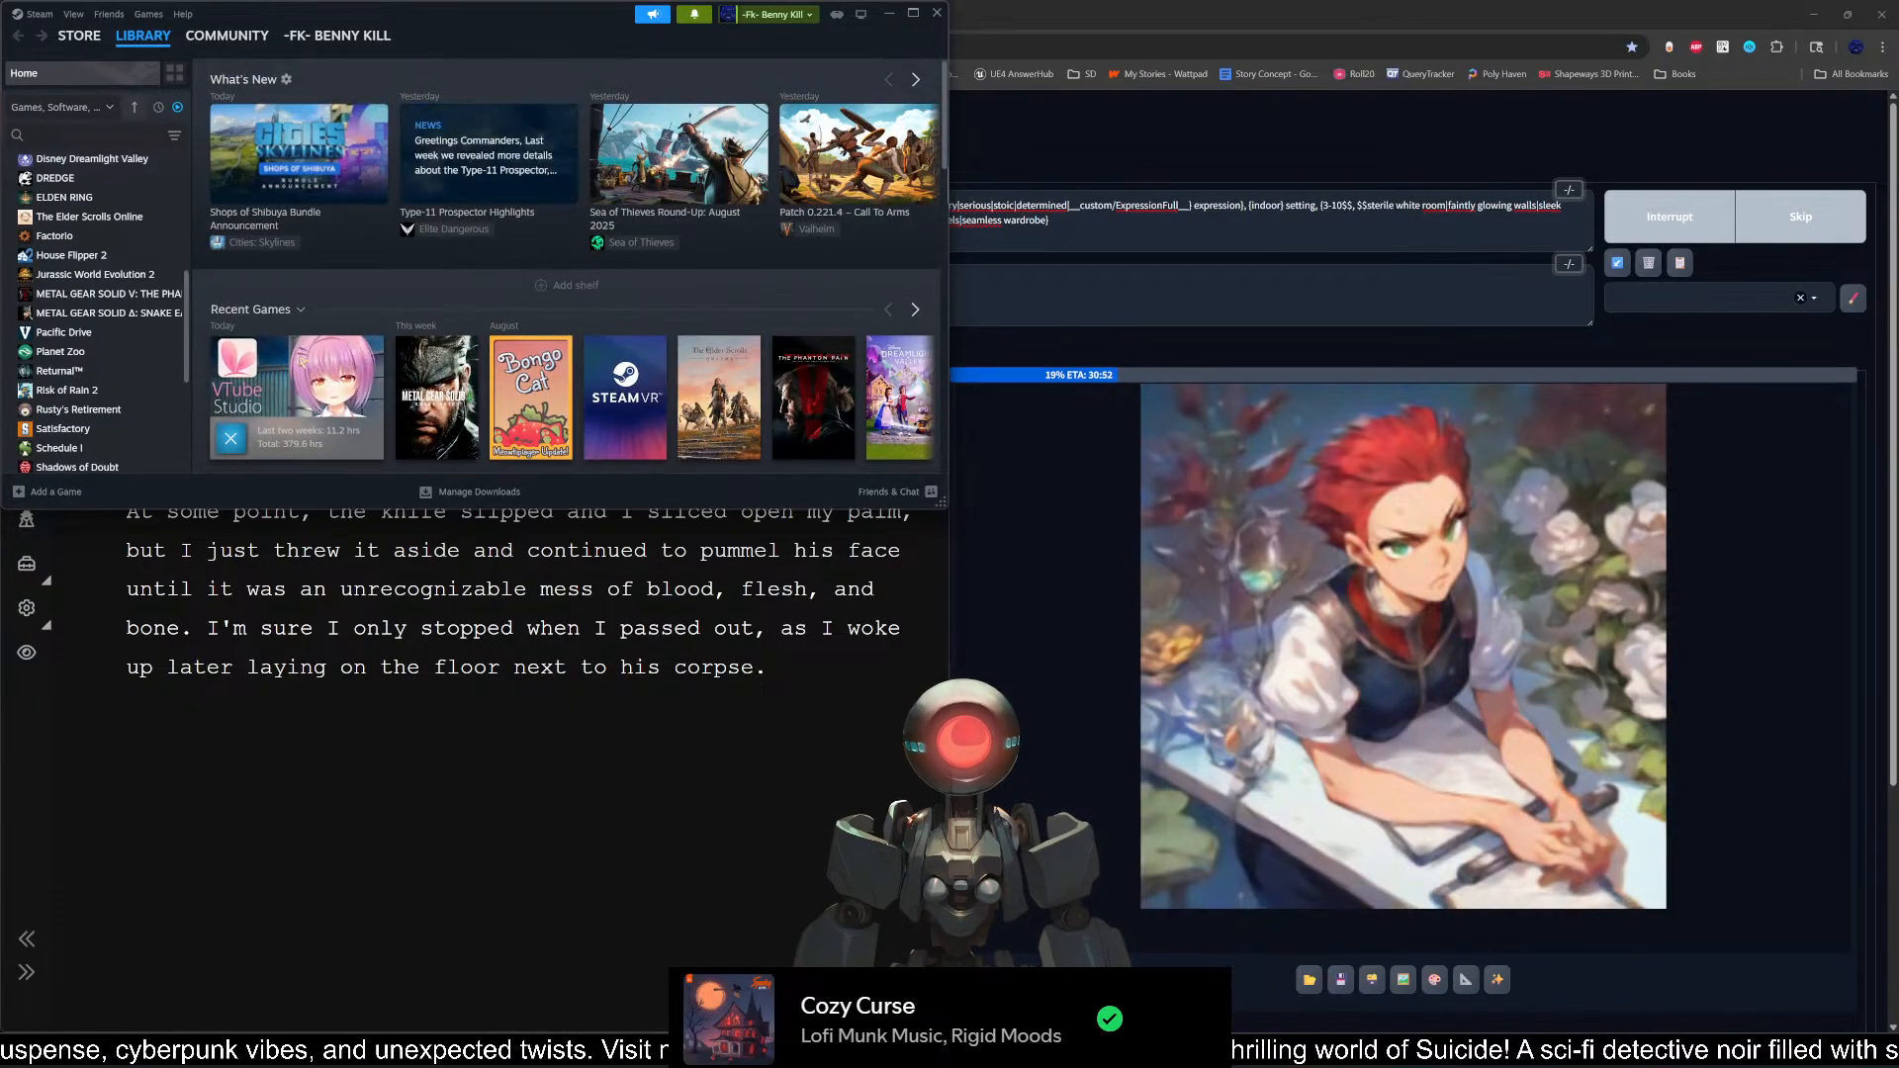
Step: Open the Hollow Knight: Silksong page in the Steam store, pause its trailer, and view the purchase options
left_click(79, 36)
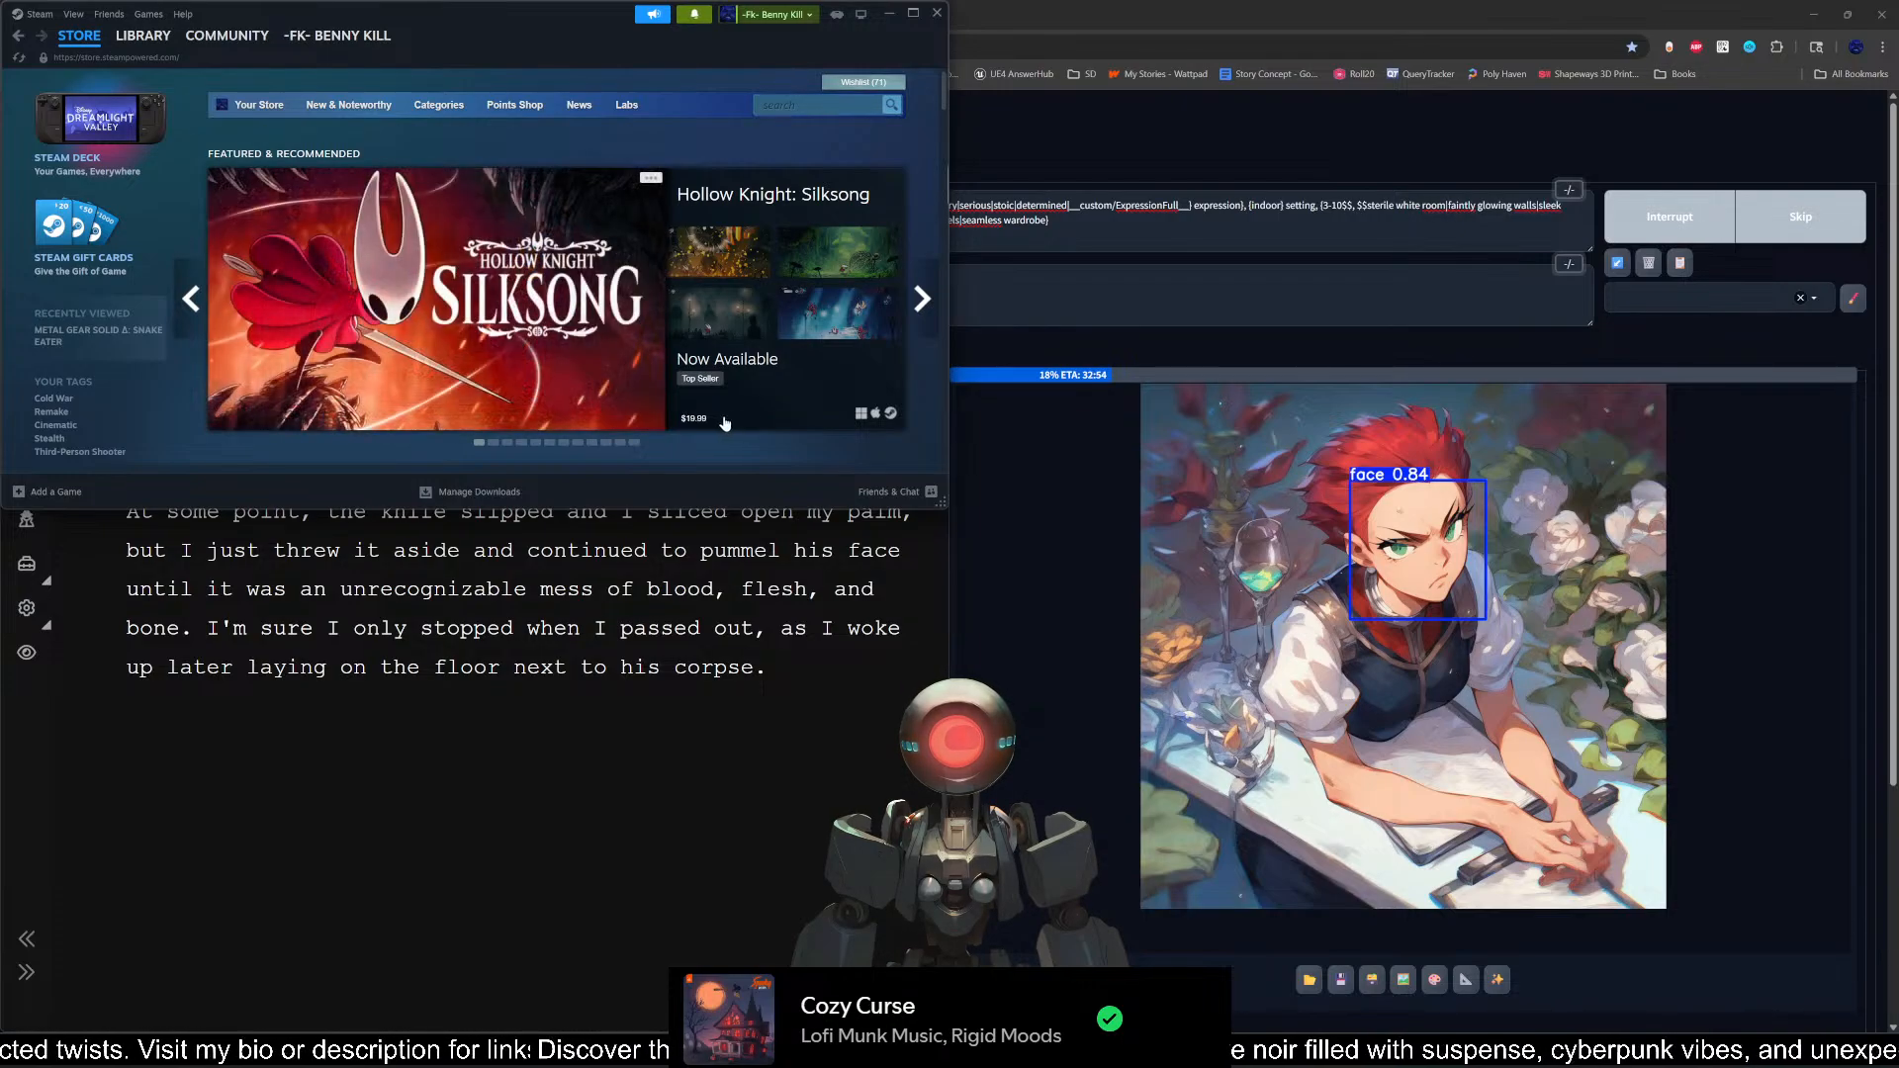
left_click(536, 330)
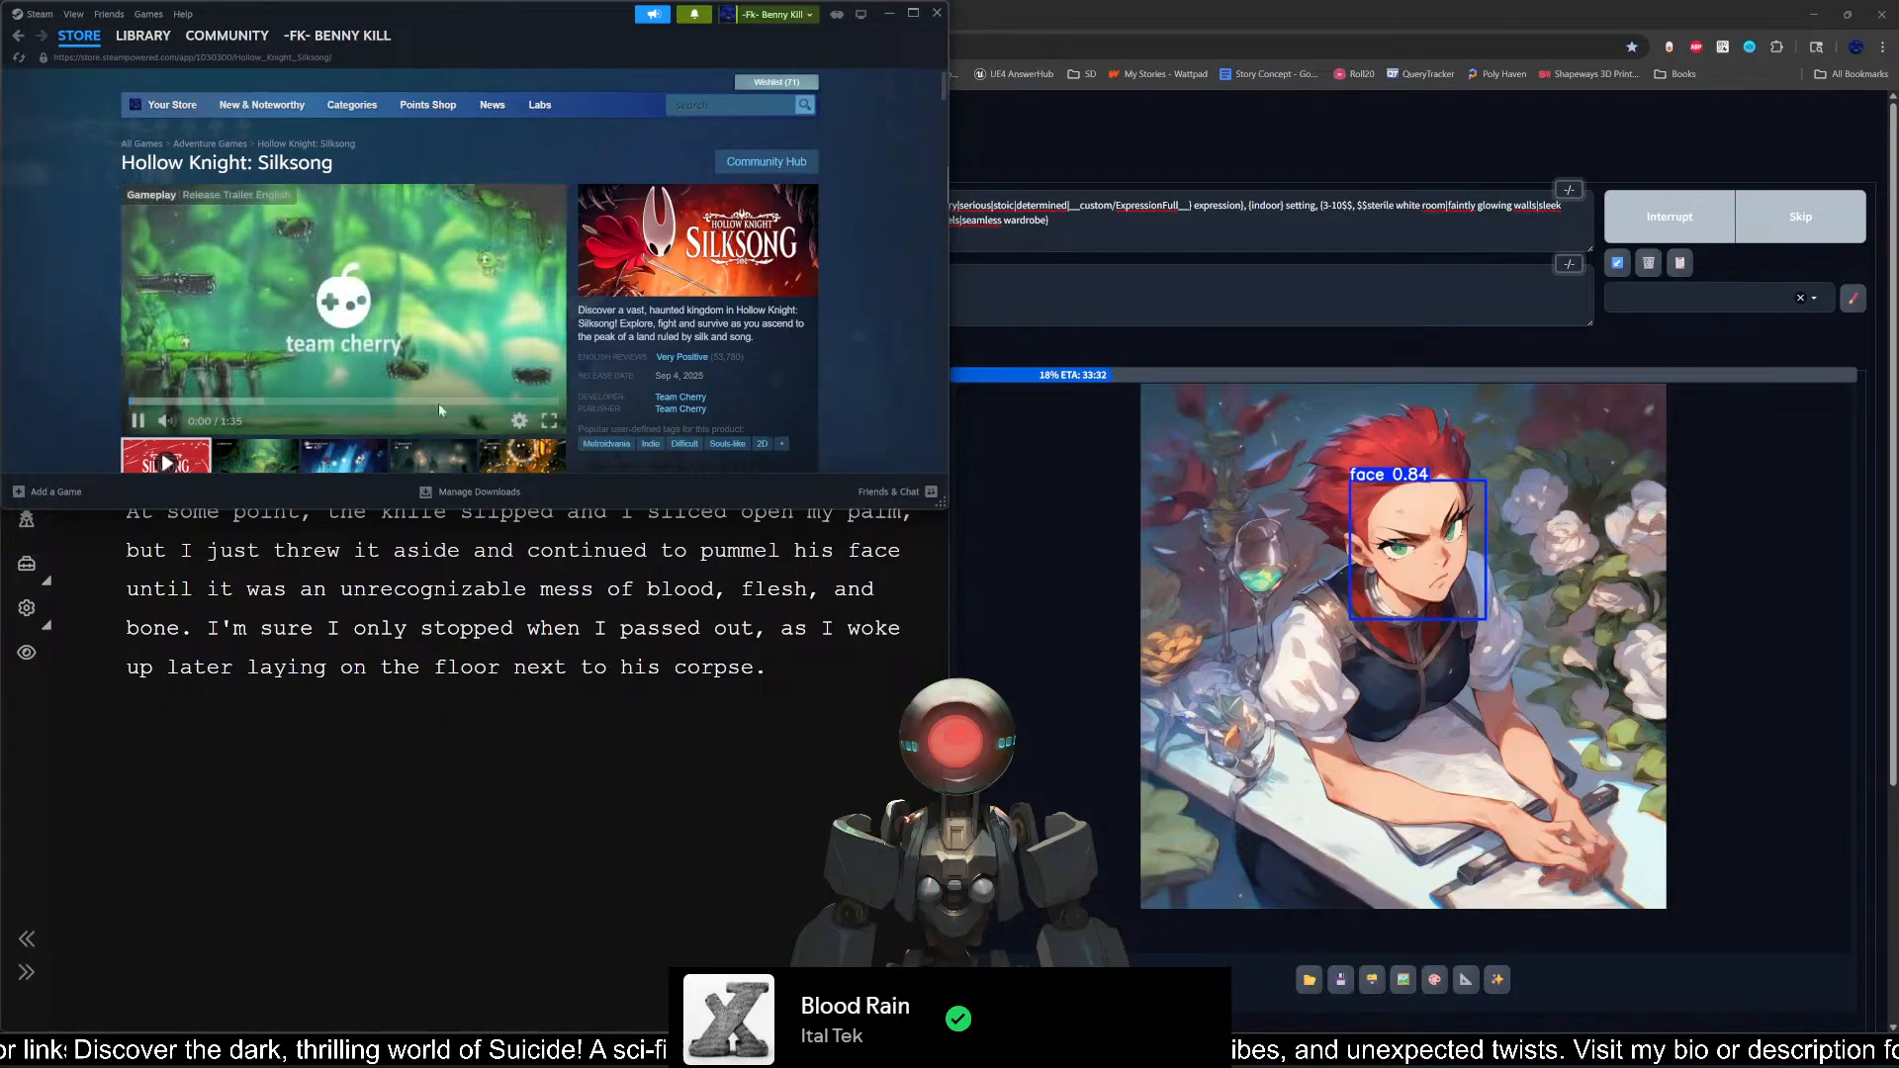
left_click(138, 421)
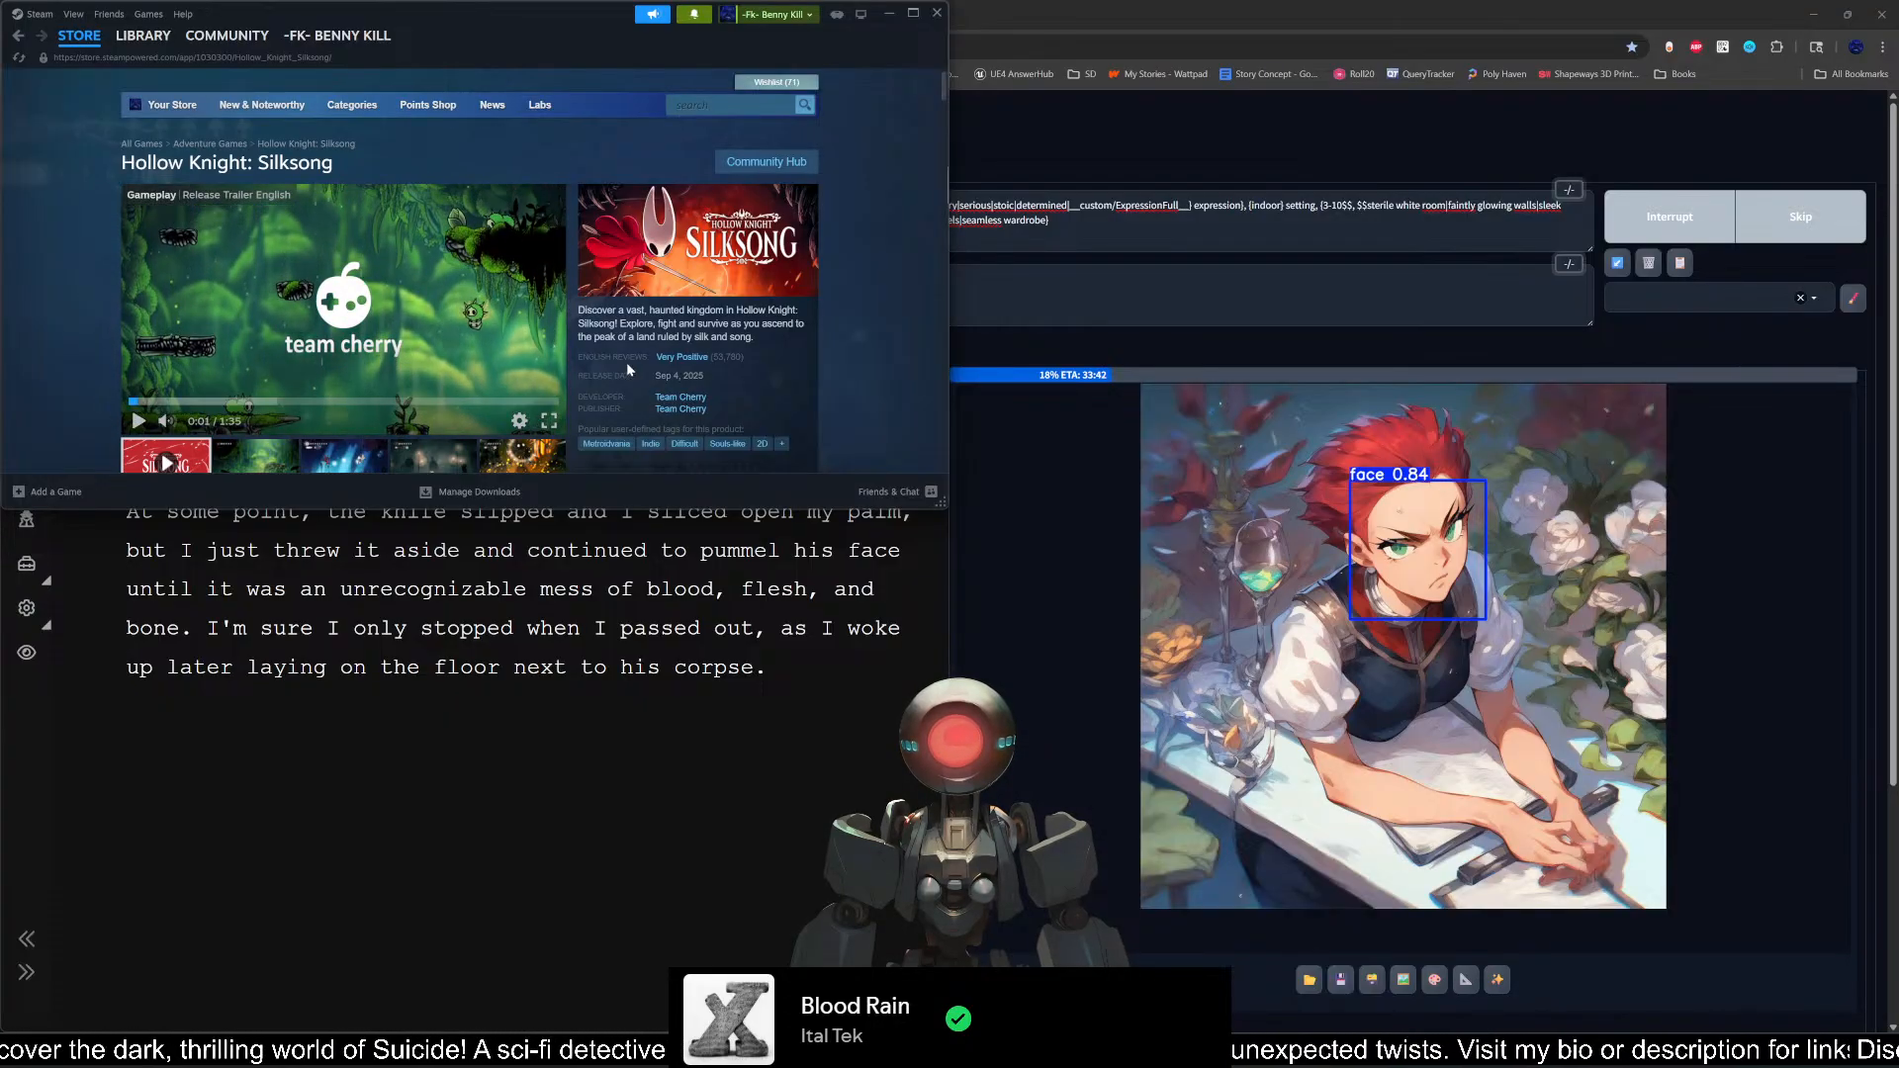
scroll(627, 366, "down", 4)
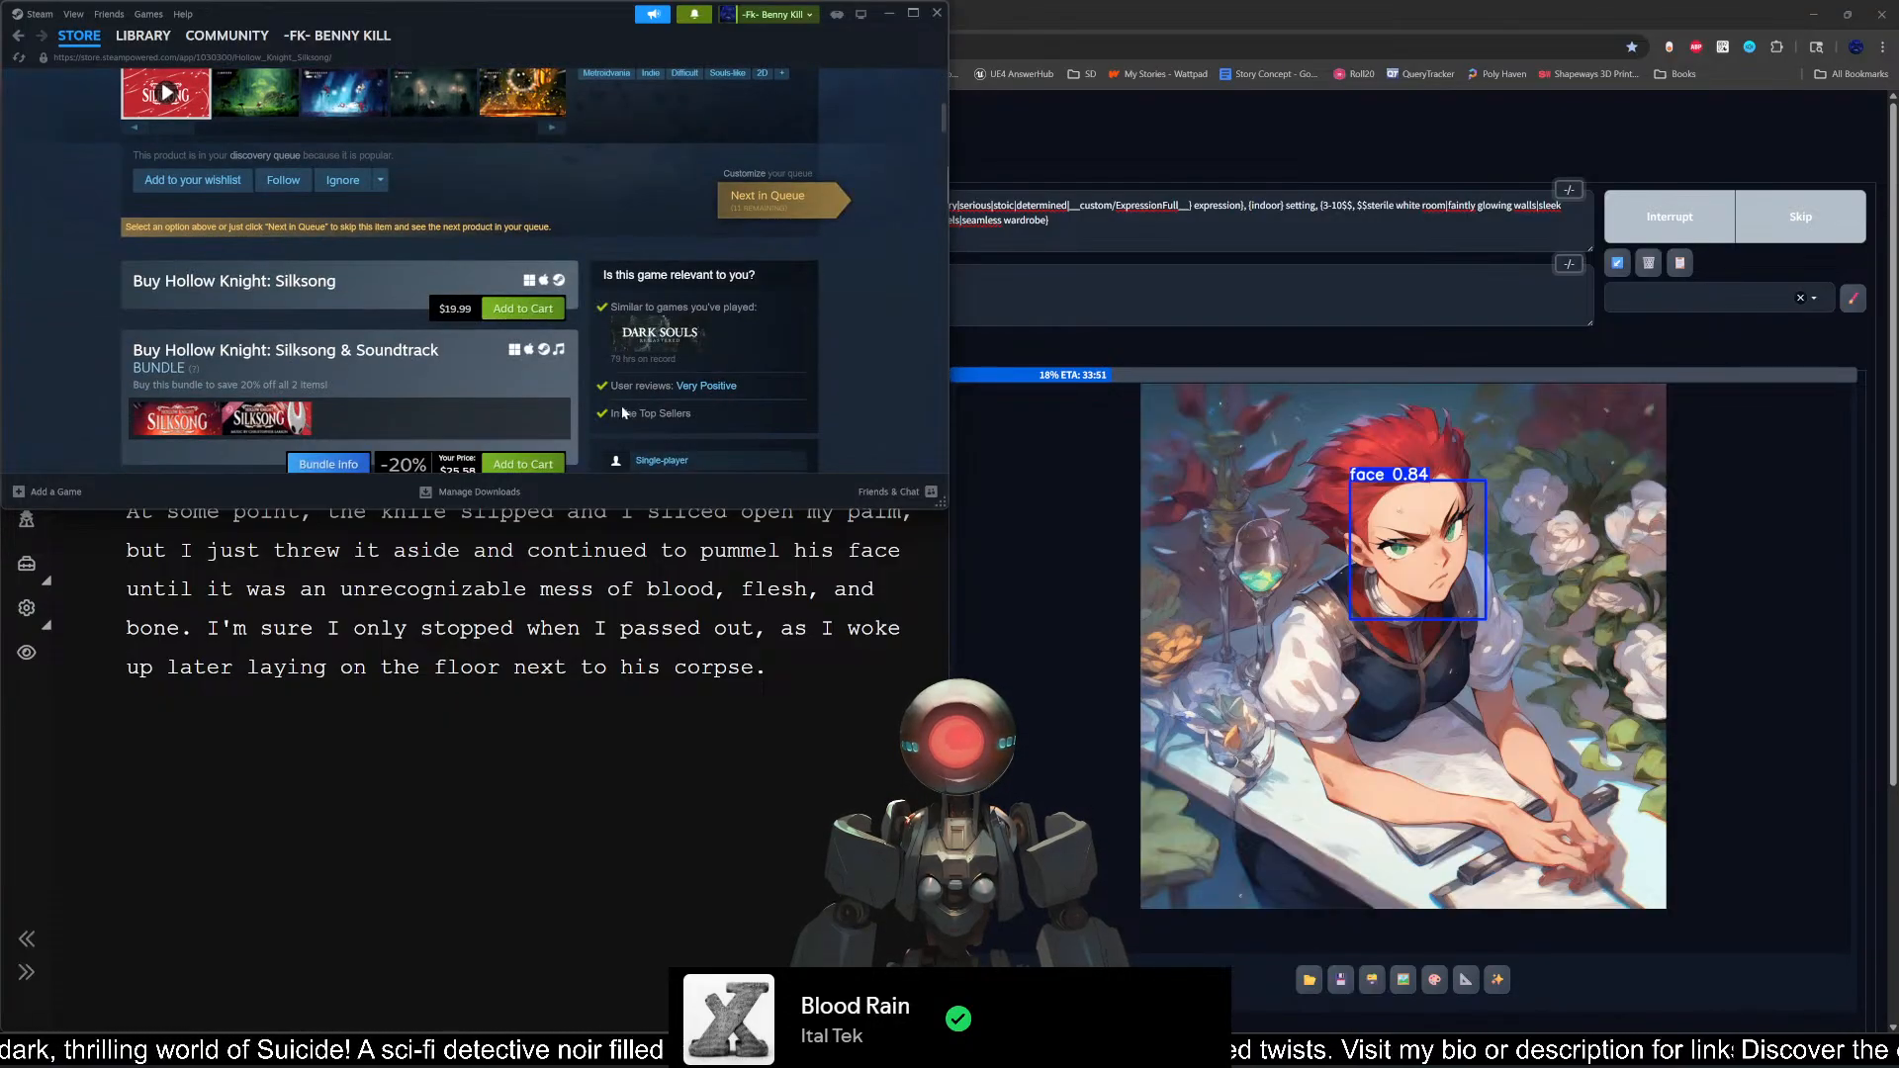
Step: Look through the Hollow Knight: Silksong store page, including its description, system requirements, and the other Team Cherry games
scroll(621, 402, "down", 3)
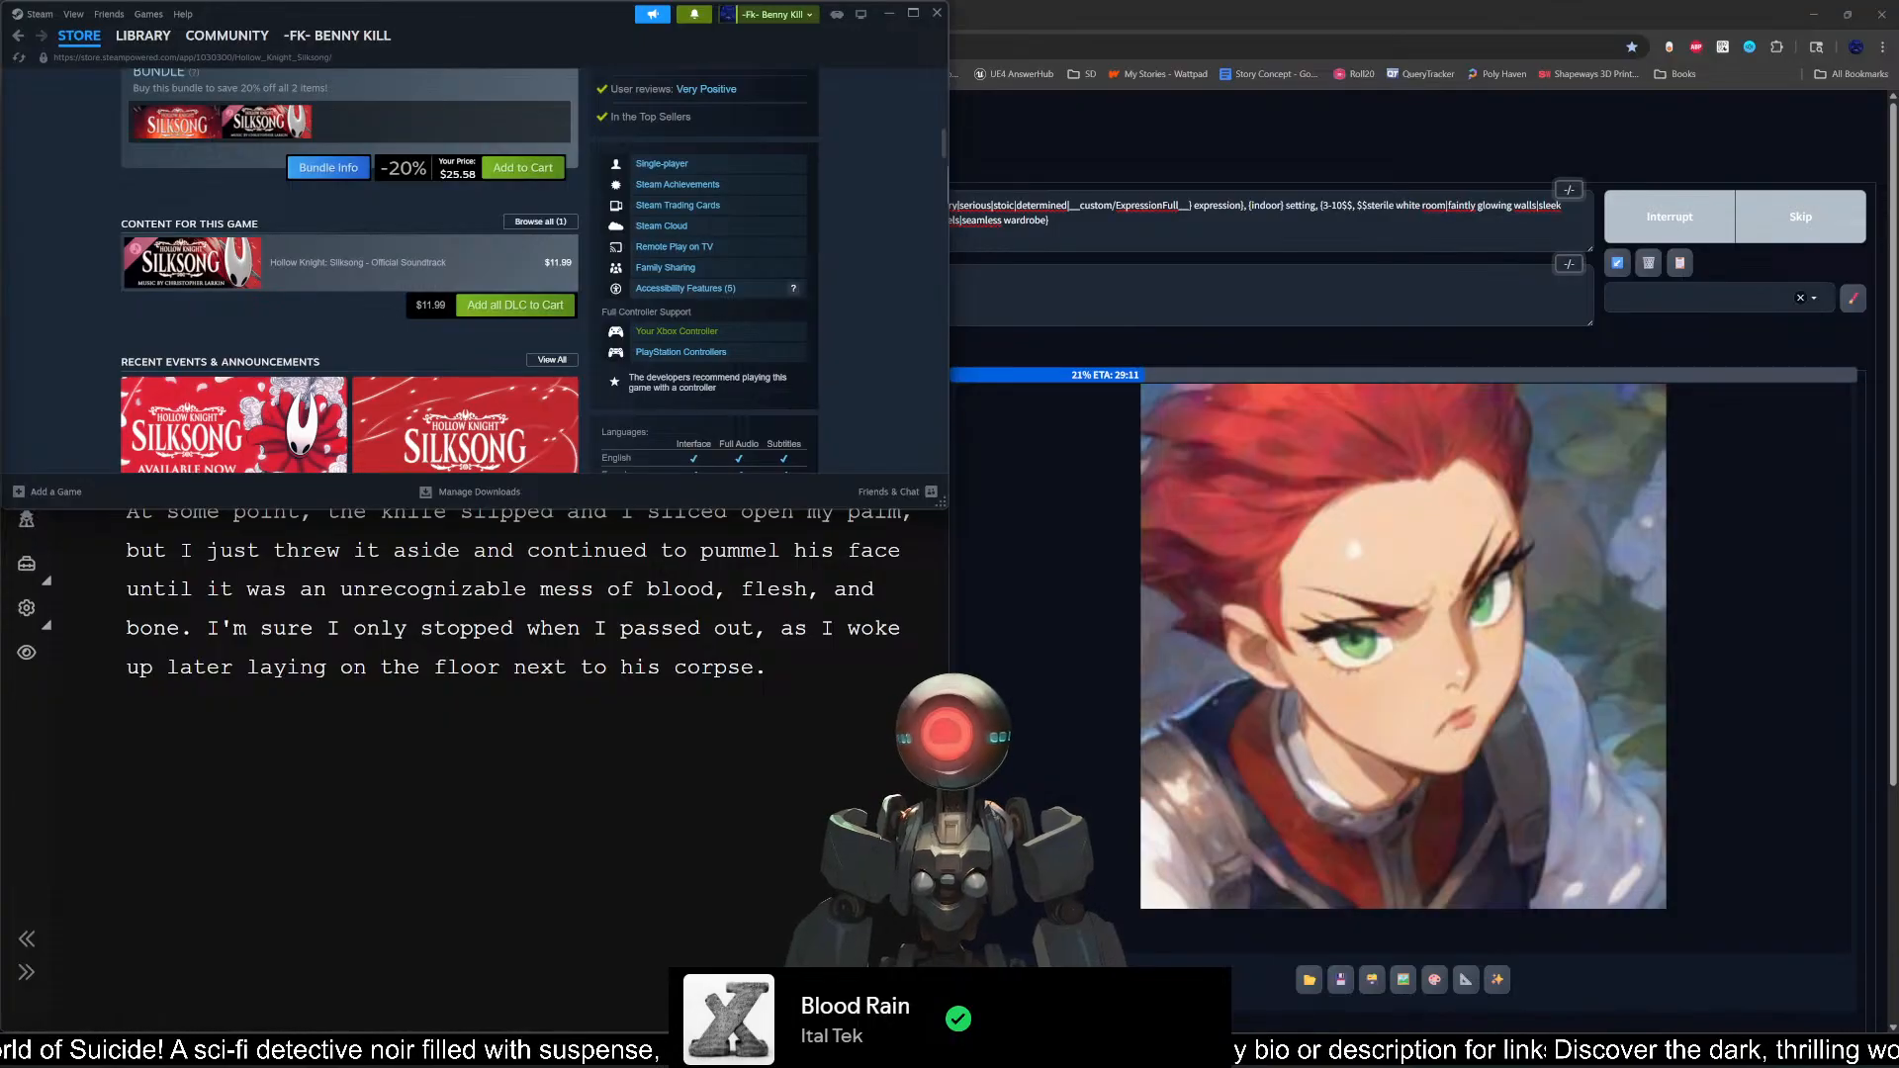
scroll(591, 391, "down", 5)
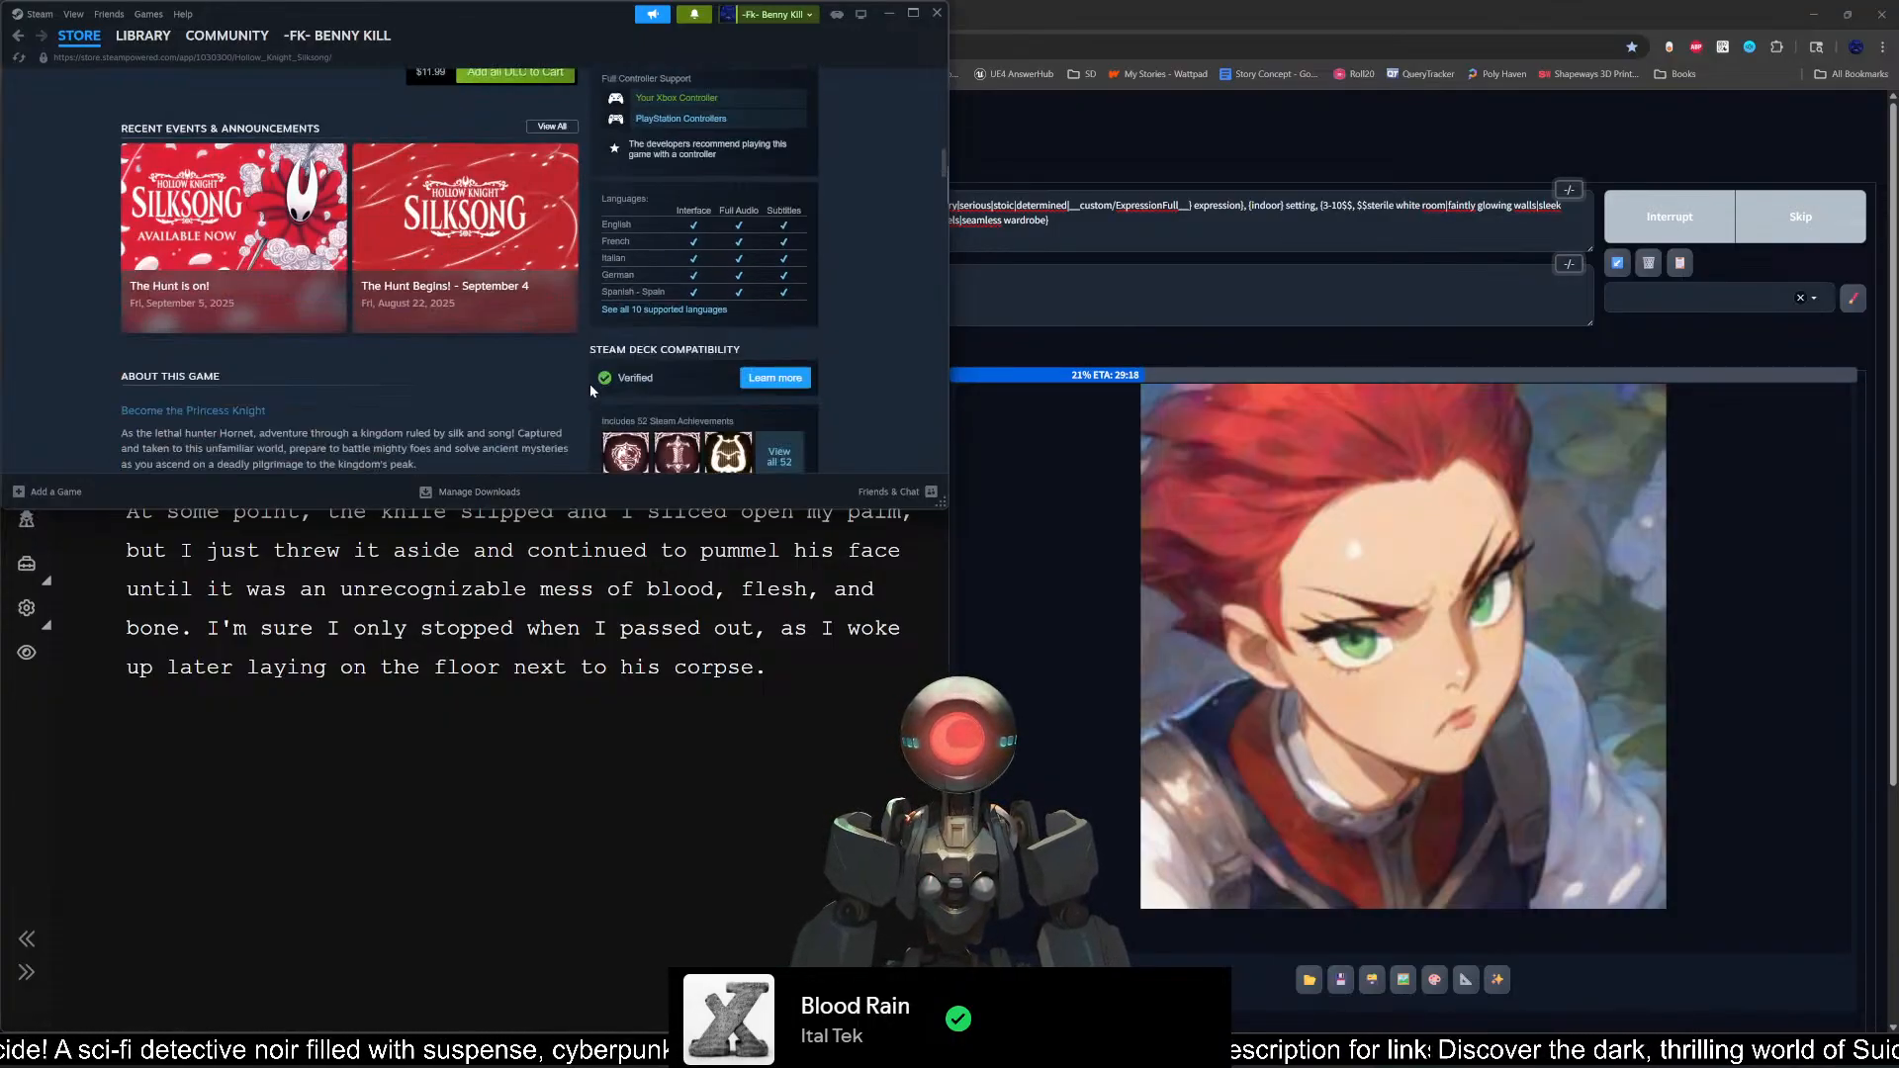
scroll(588, 415, "down", 8)
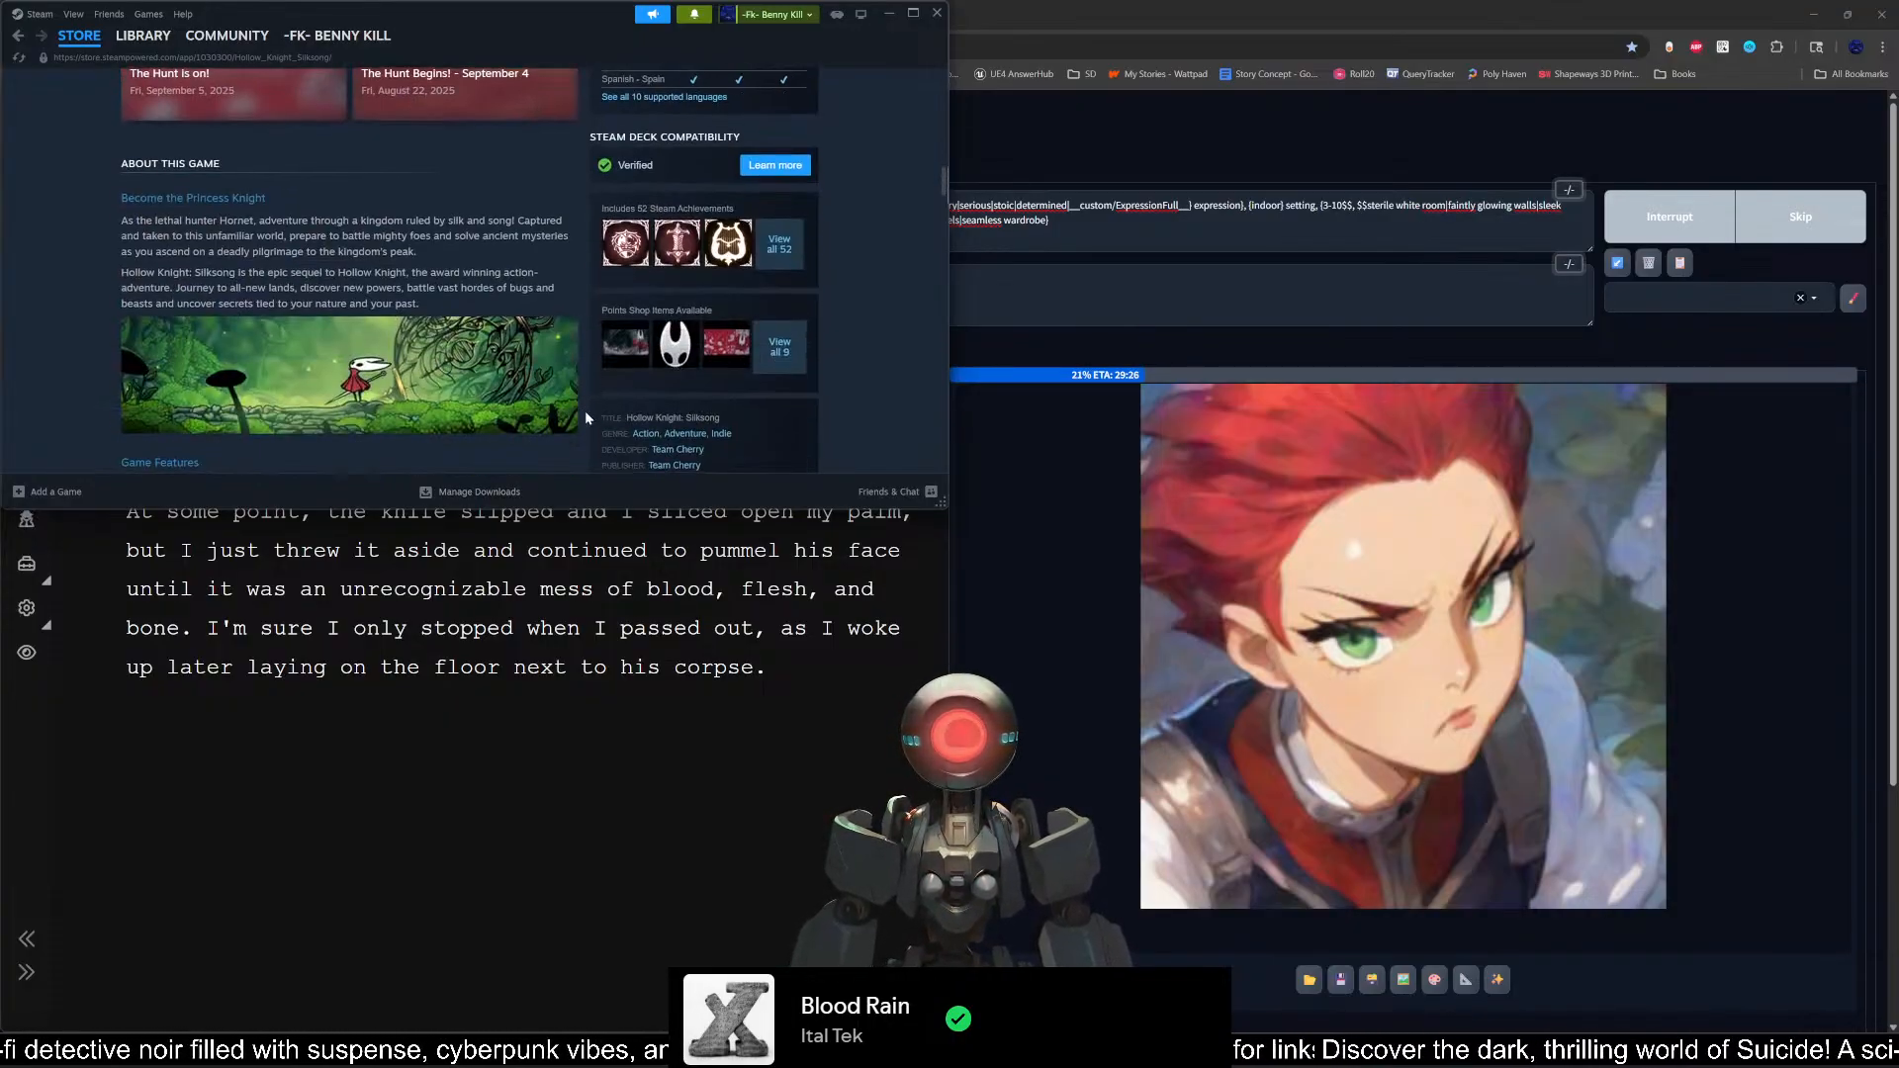
scroll(585, 415, "down", 3)
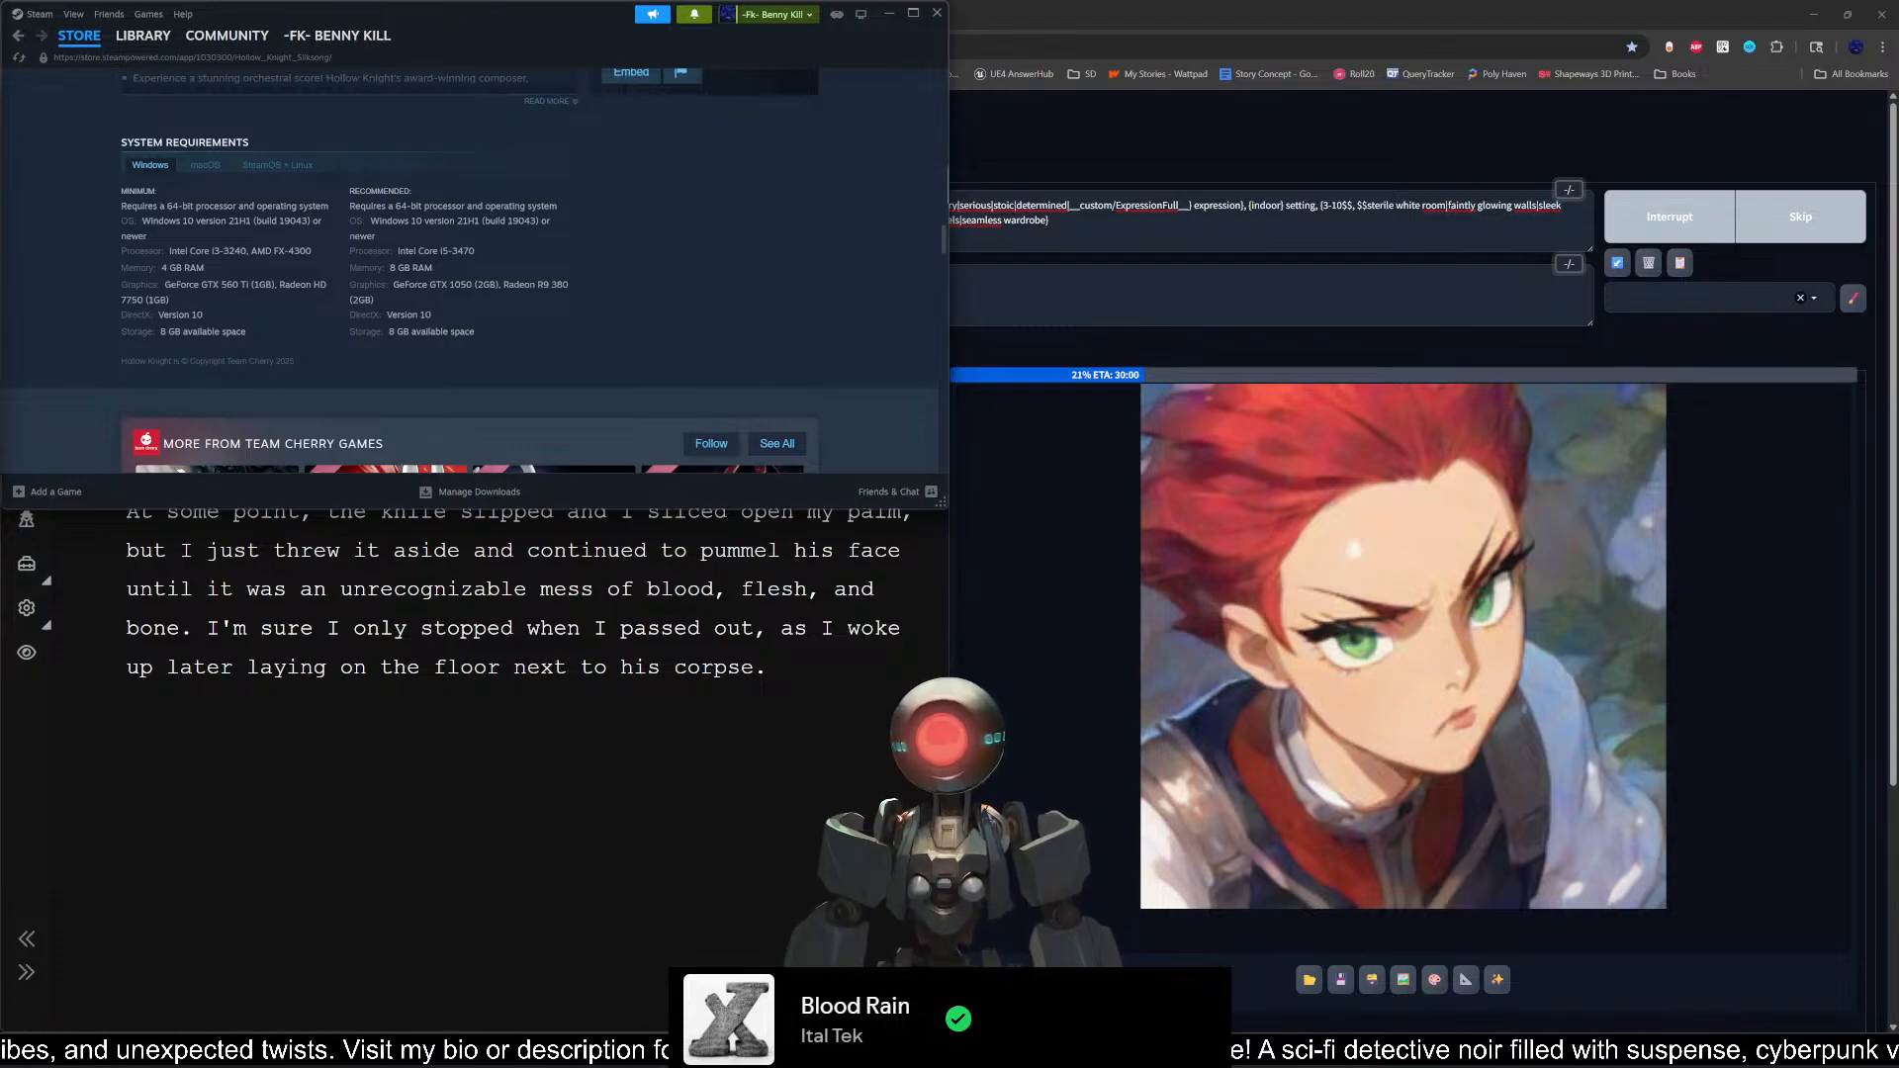
scroll(512, 392, "down", 4)
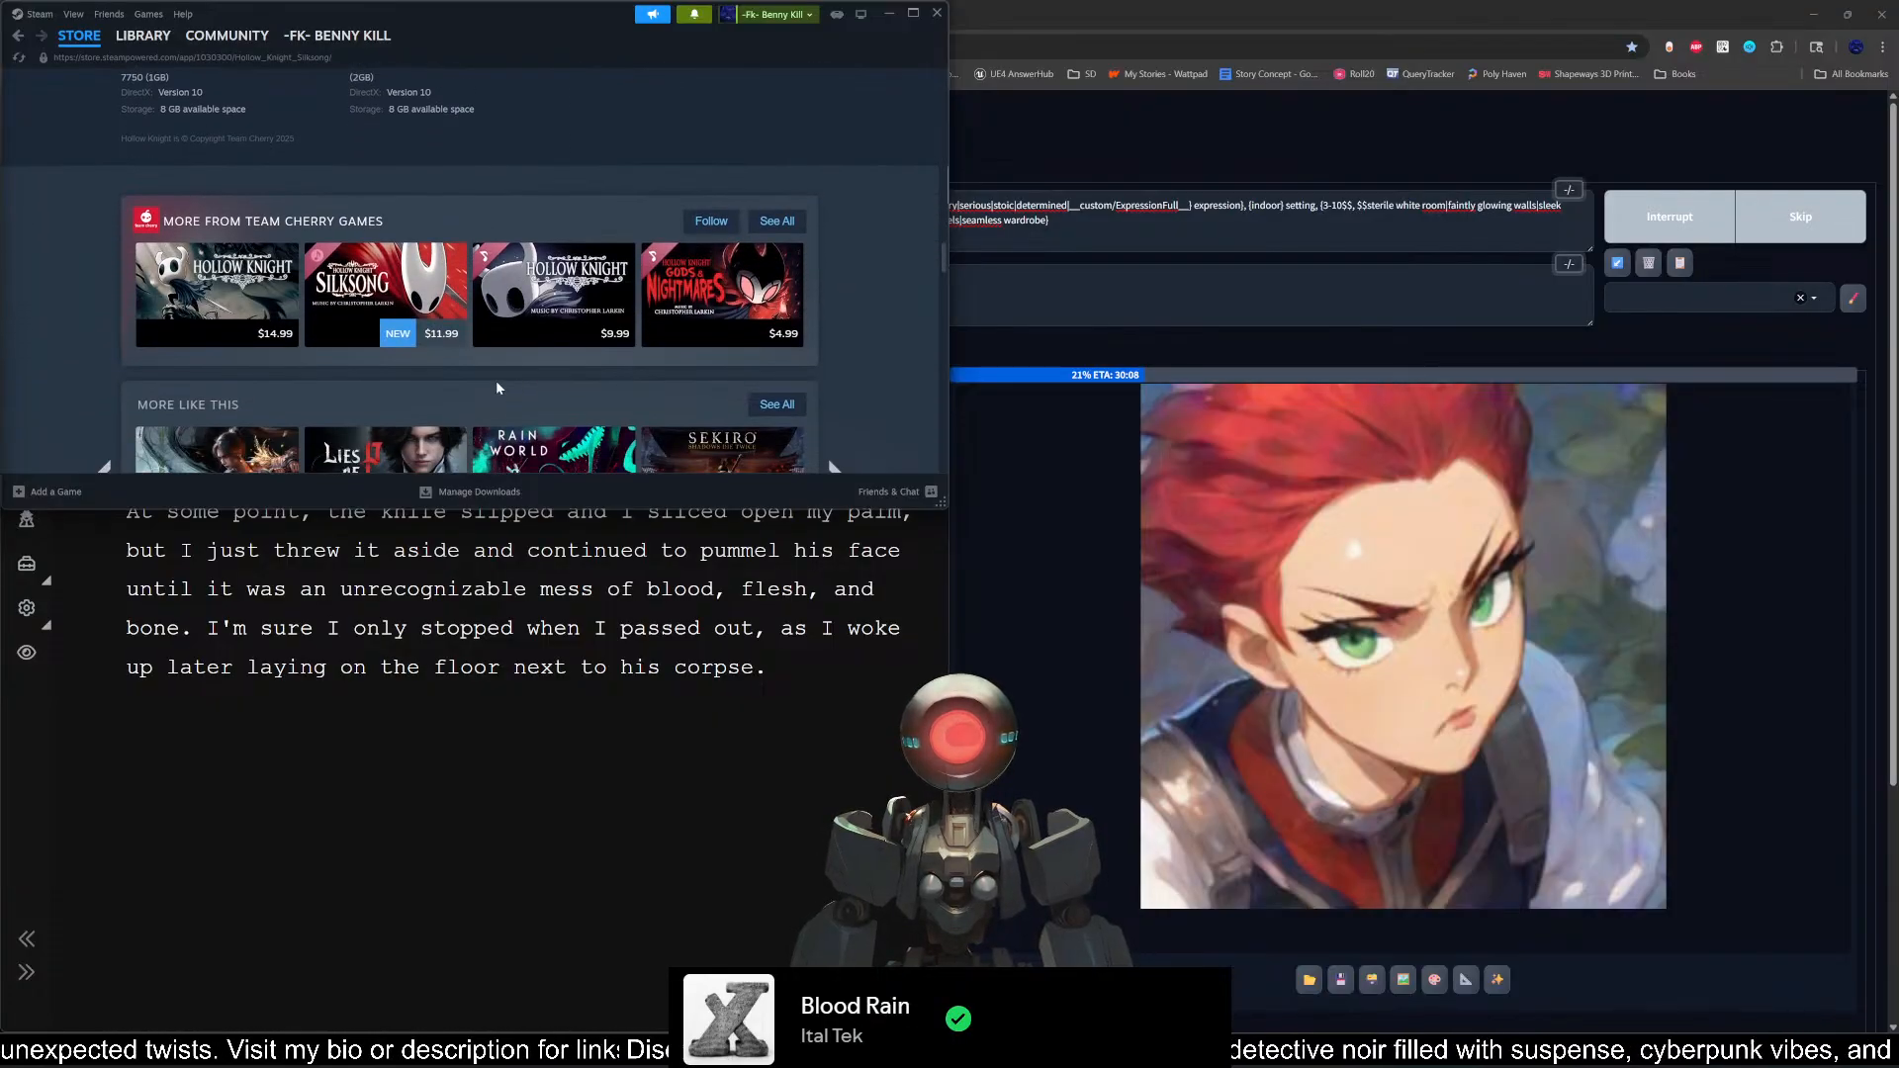
mouse_move(242, 311)
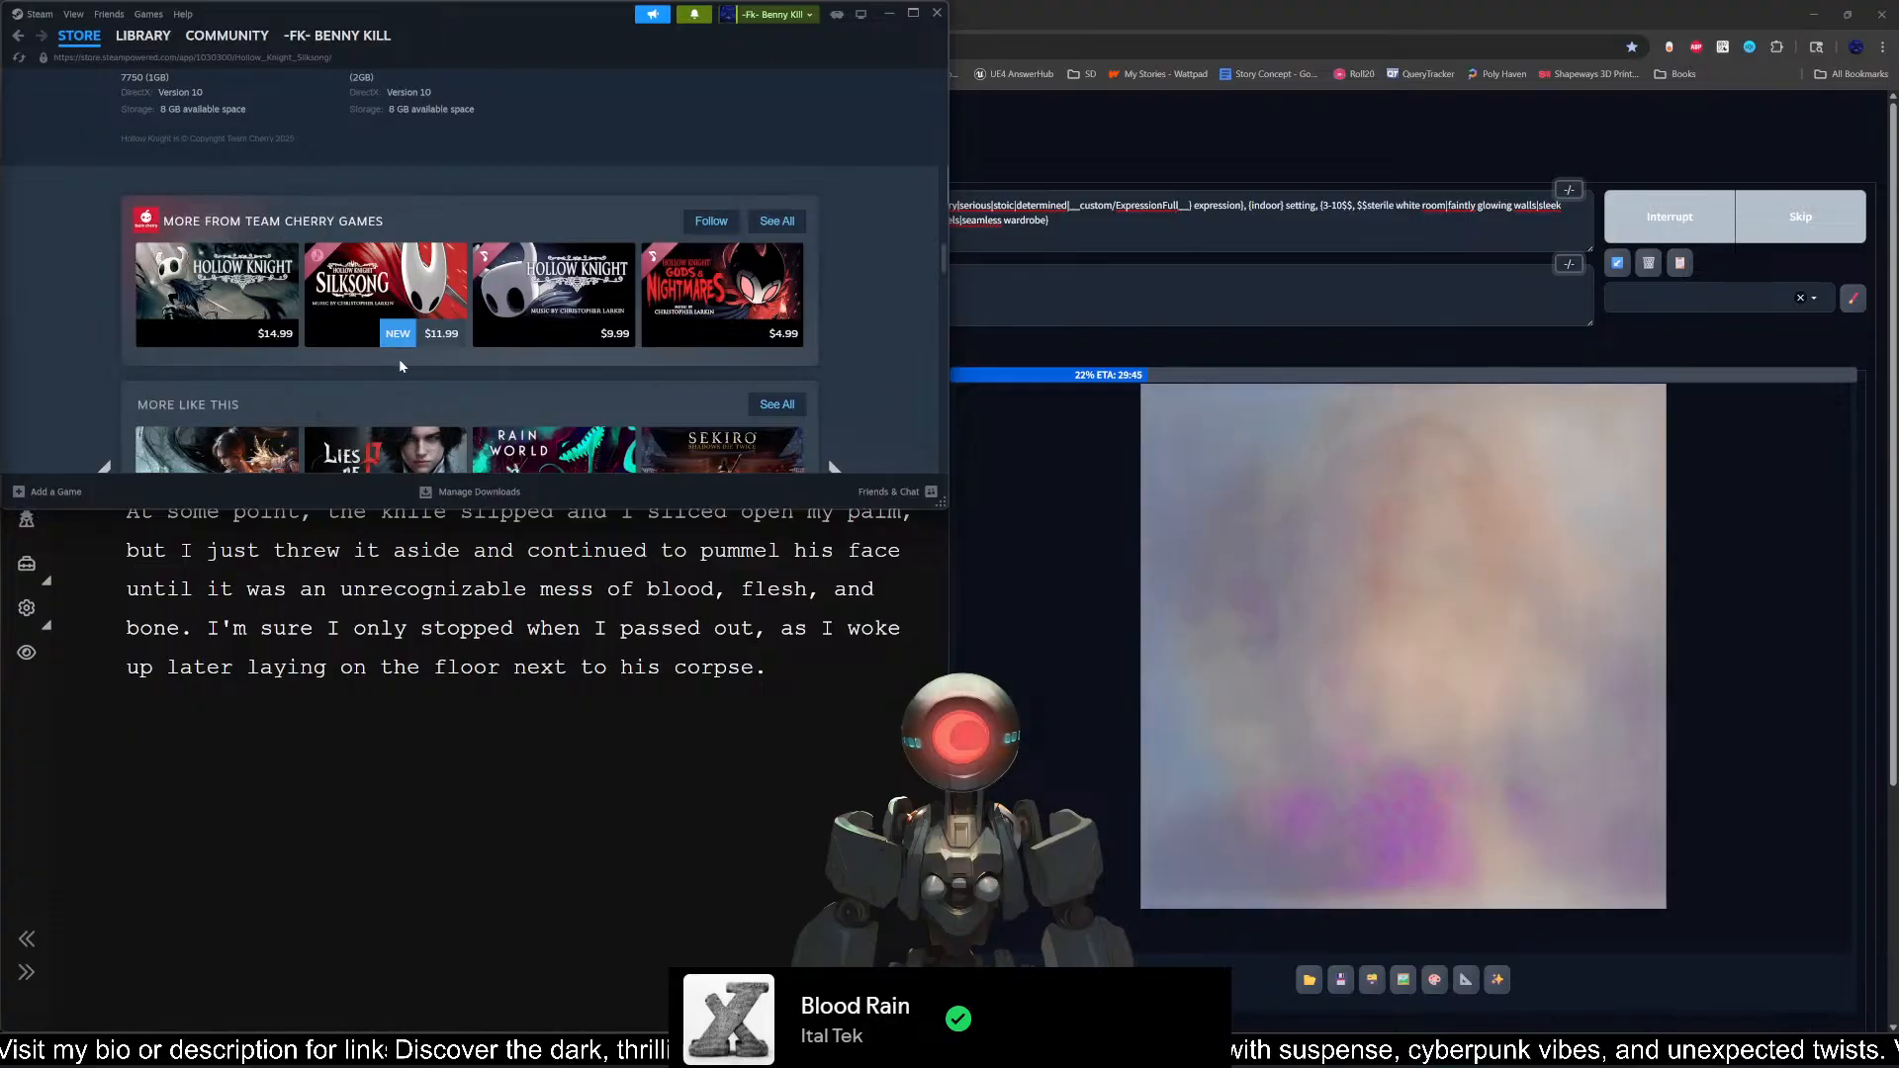
mouse_move(132, 316)
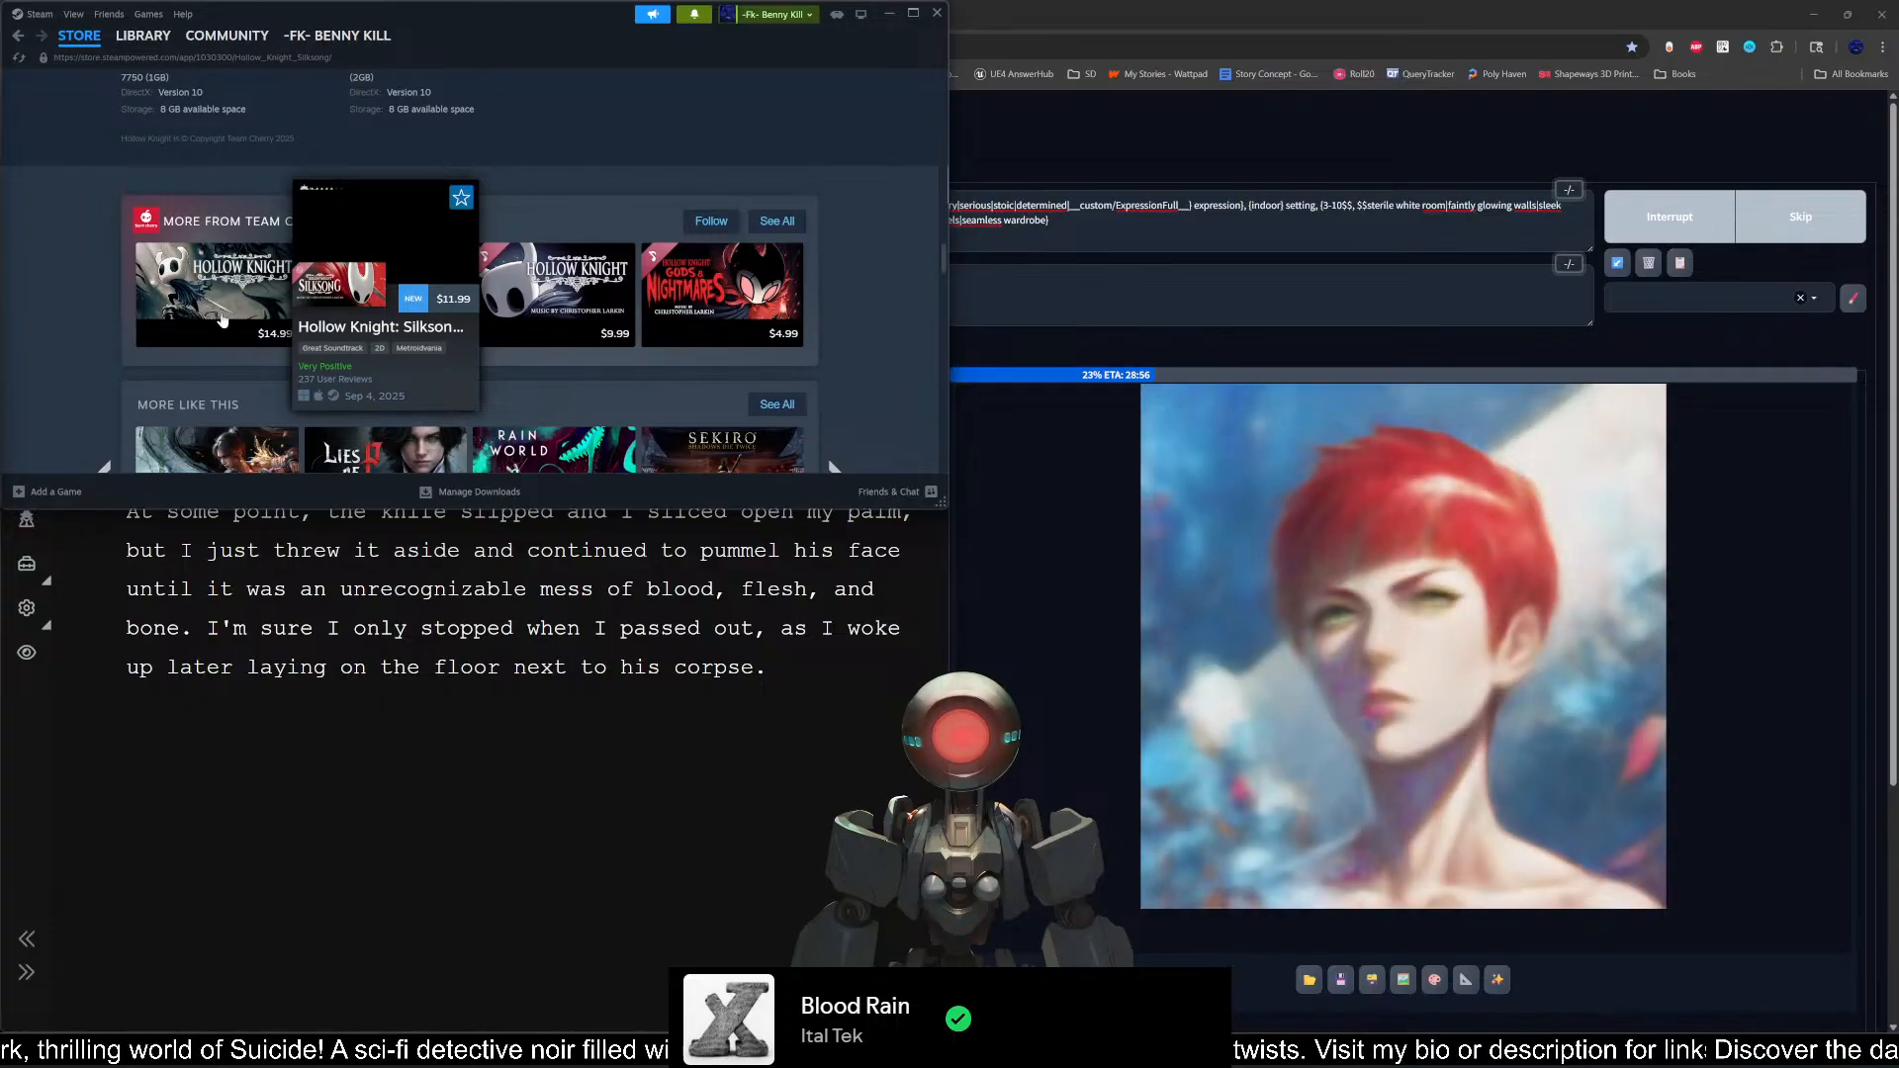
mouse_move(391, 310)
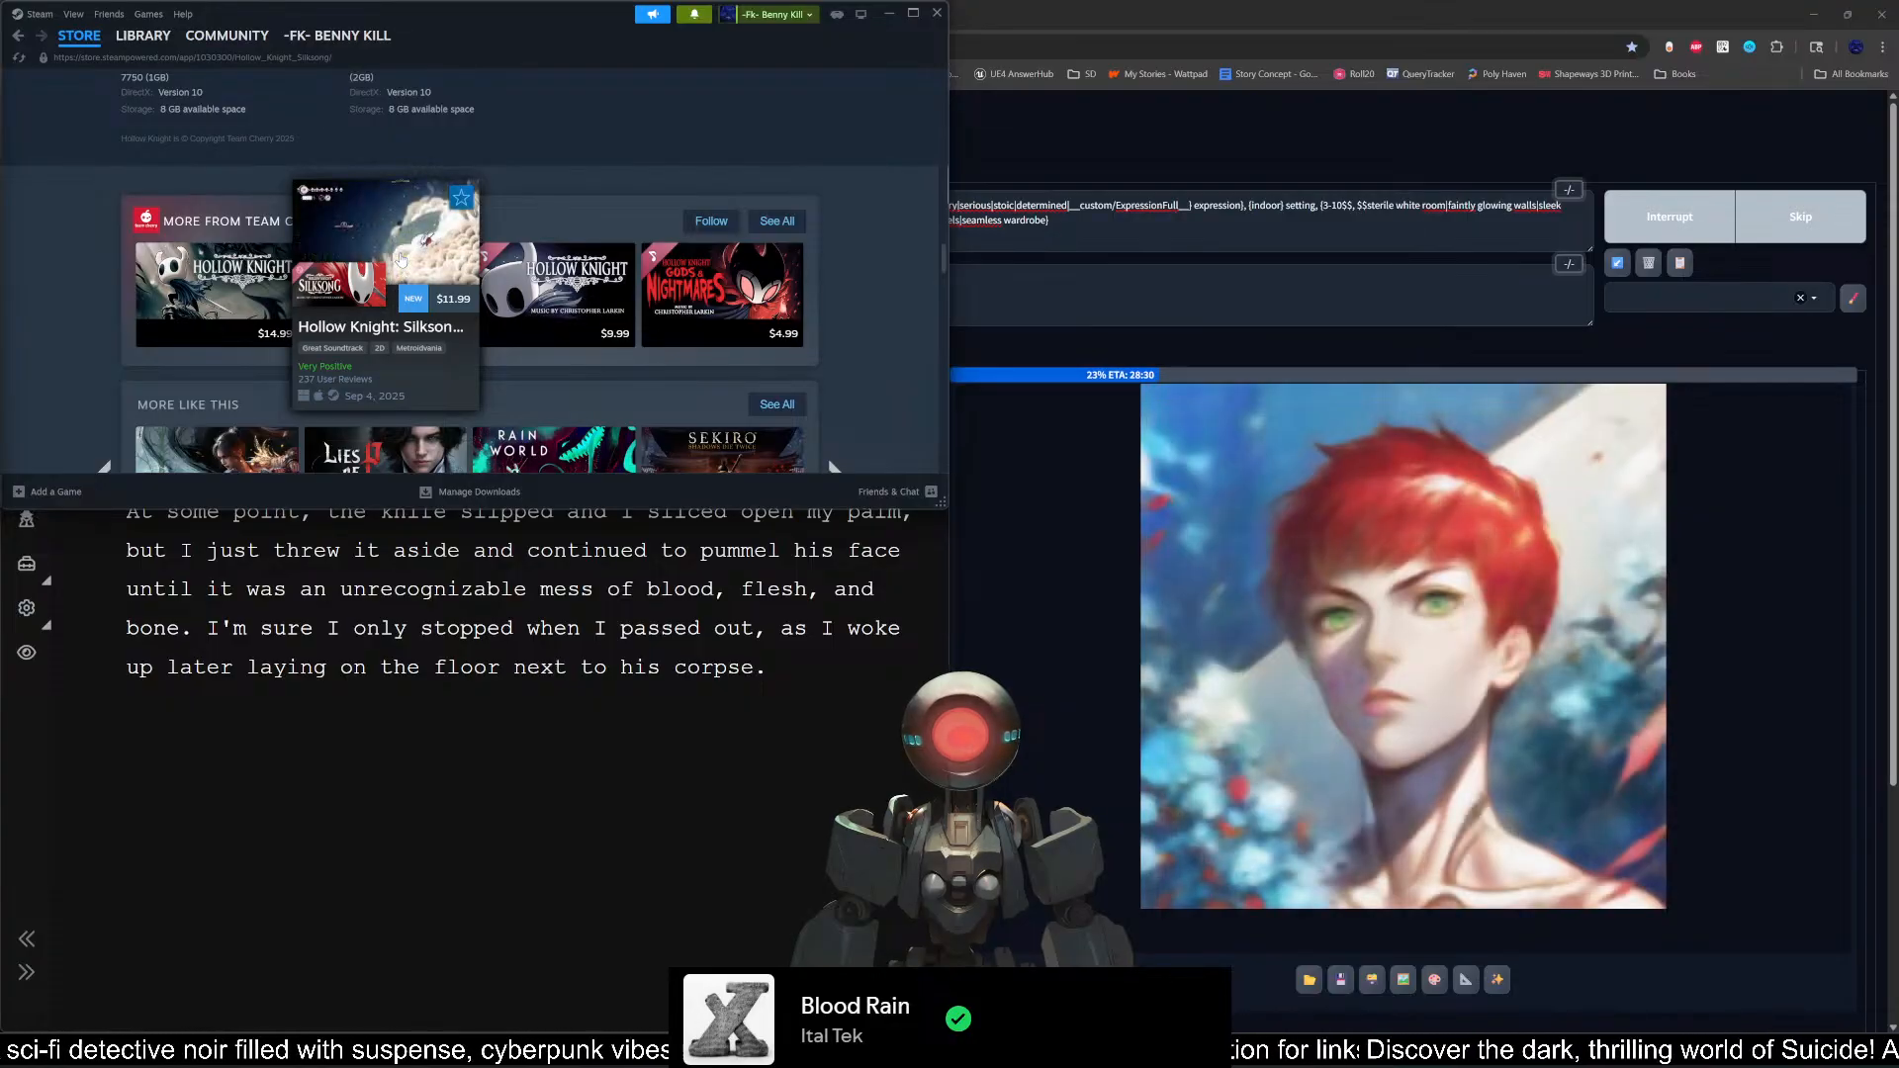
scroll(94, 357, "up", 15)
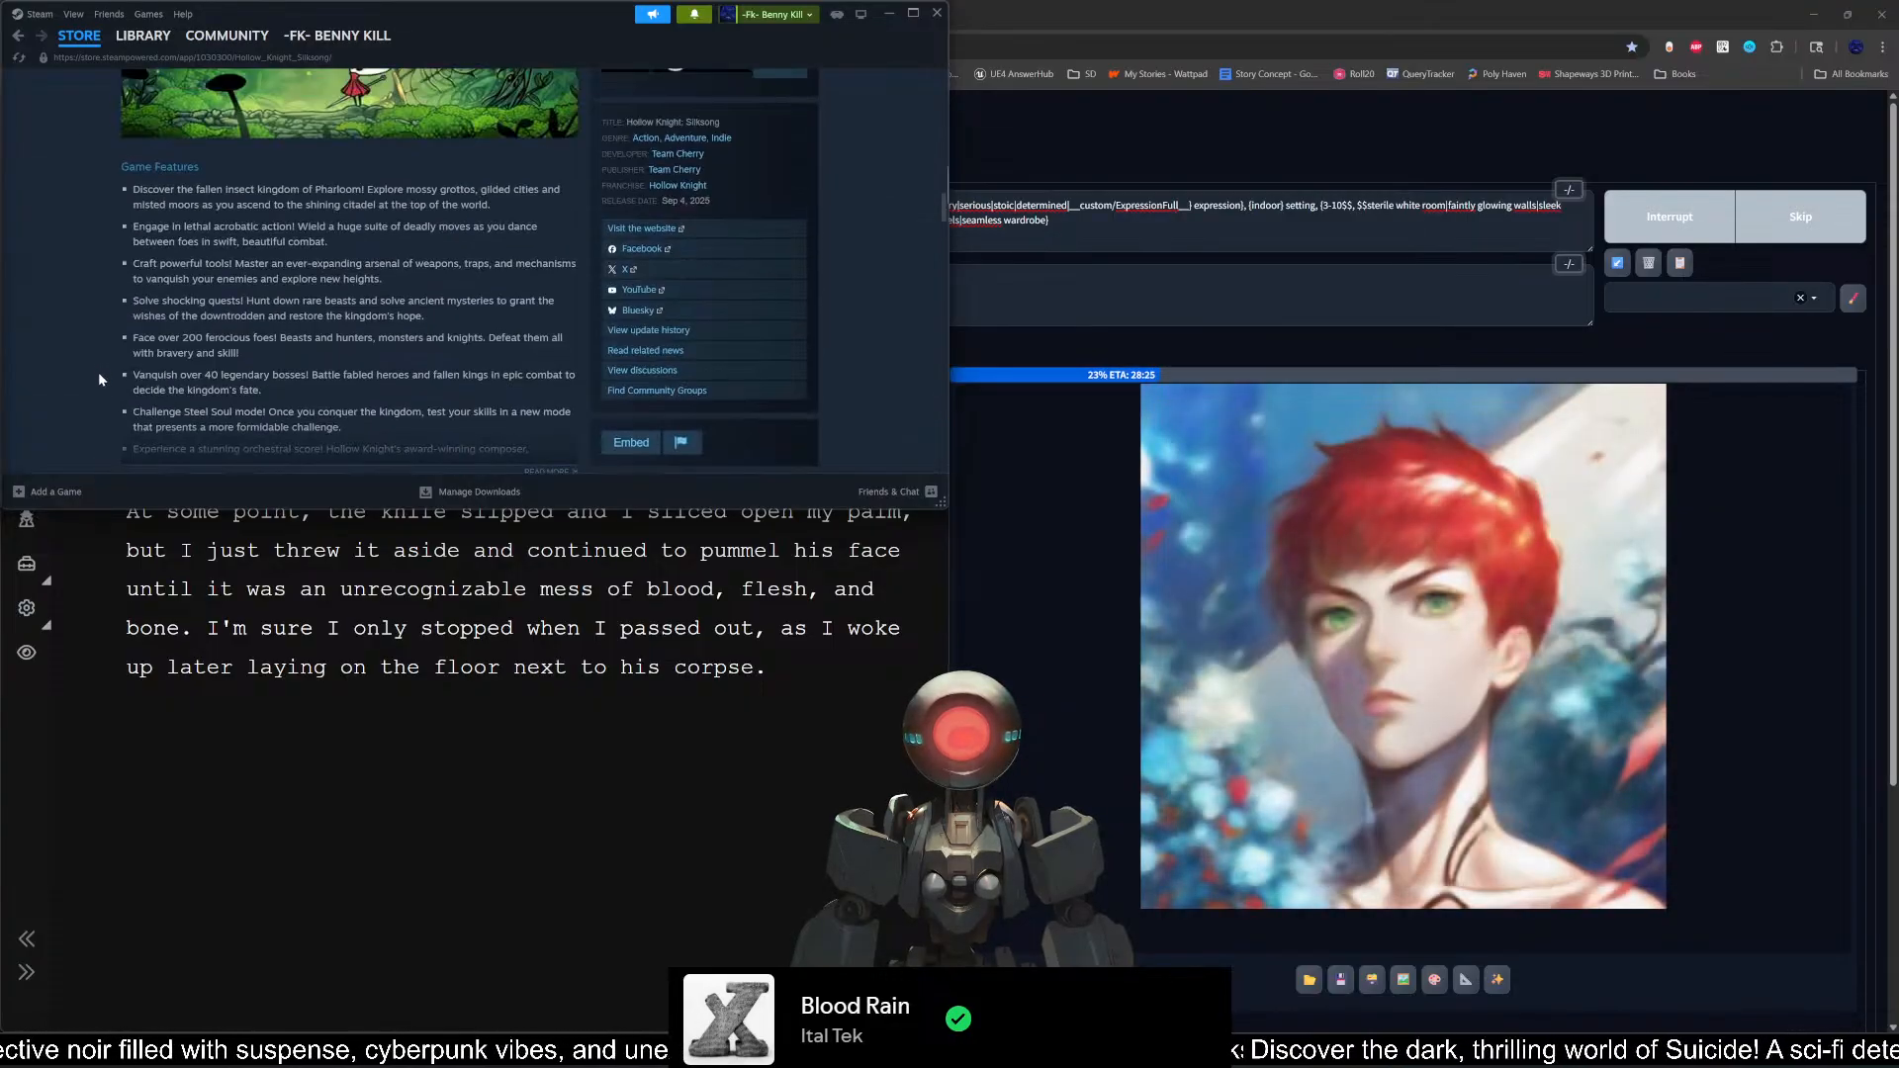
scroll(98, 383, "up", 6)
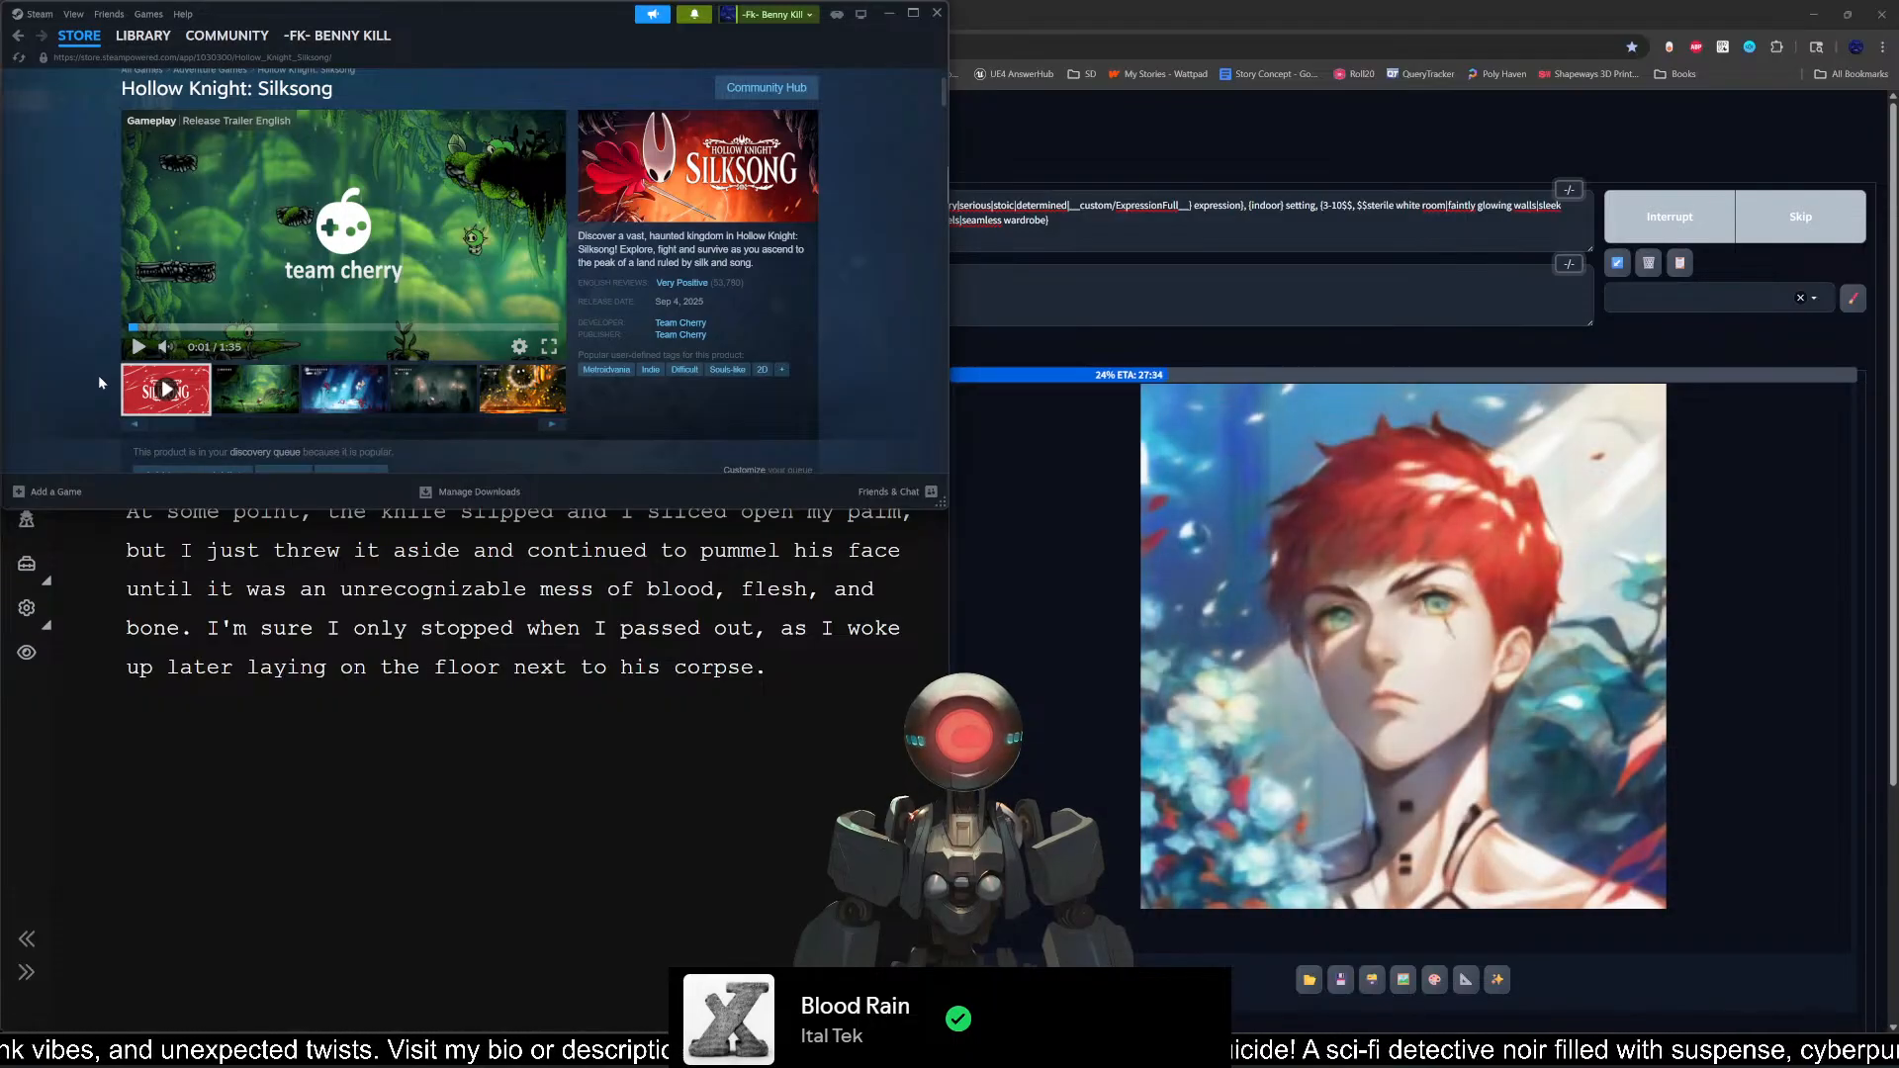
scroll(98, 376, "down", 20)
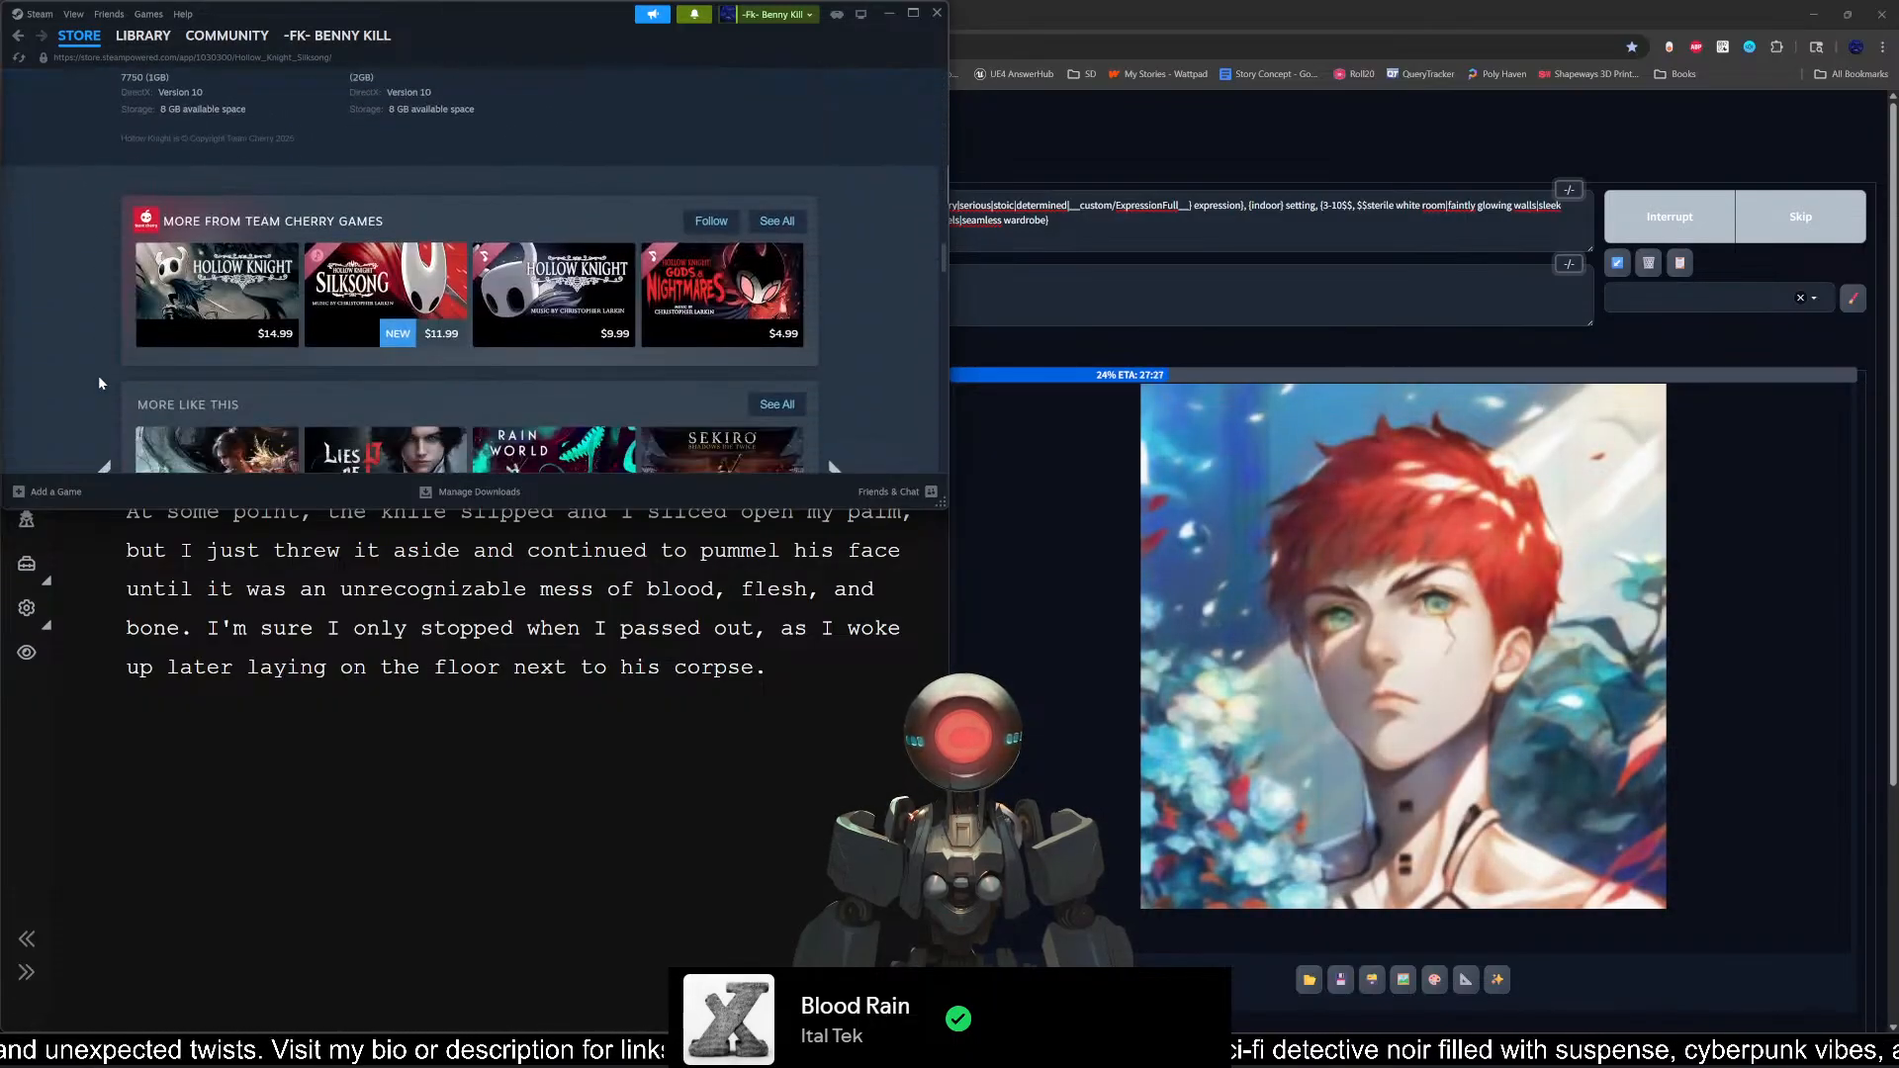
Step: Open the Hollow Knight store page from the Team Cherry games, pause its trailer, and view the purchase options
mouse_move(232, 262)
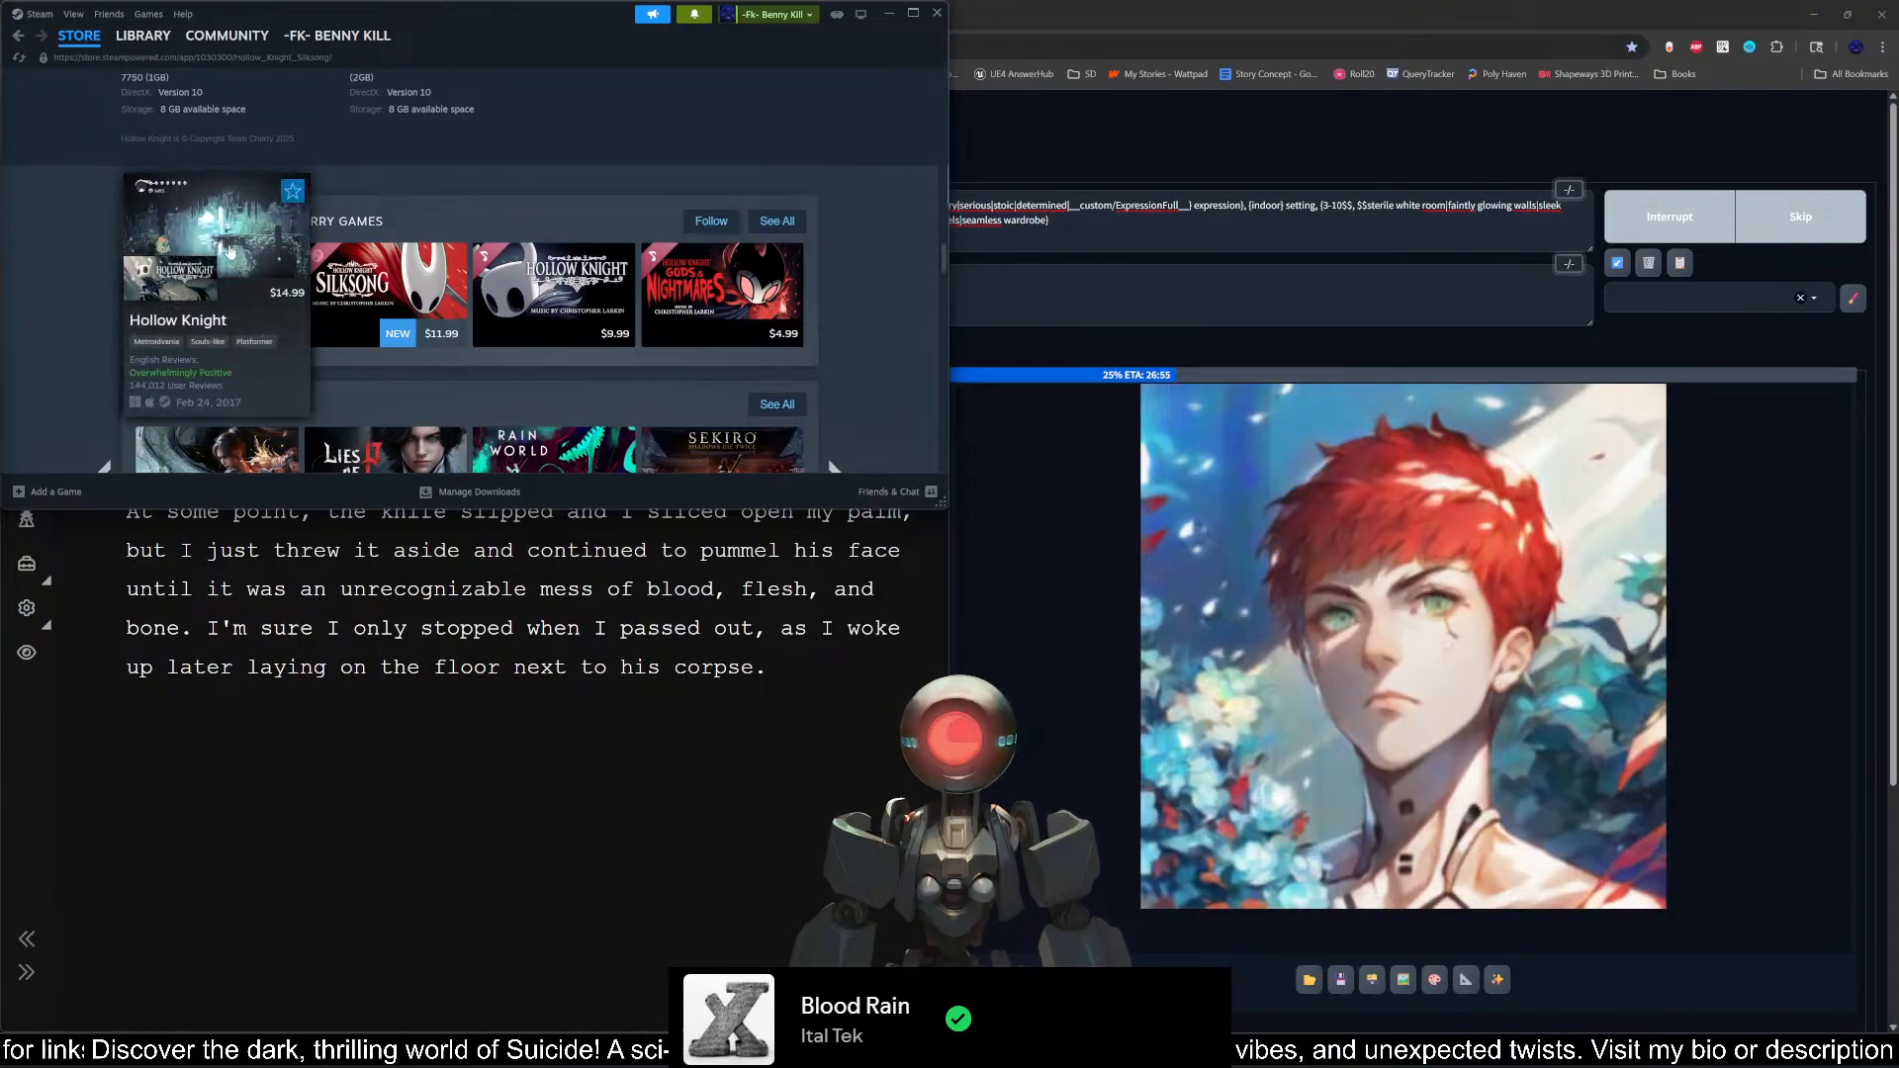
left_click(105, 301)
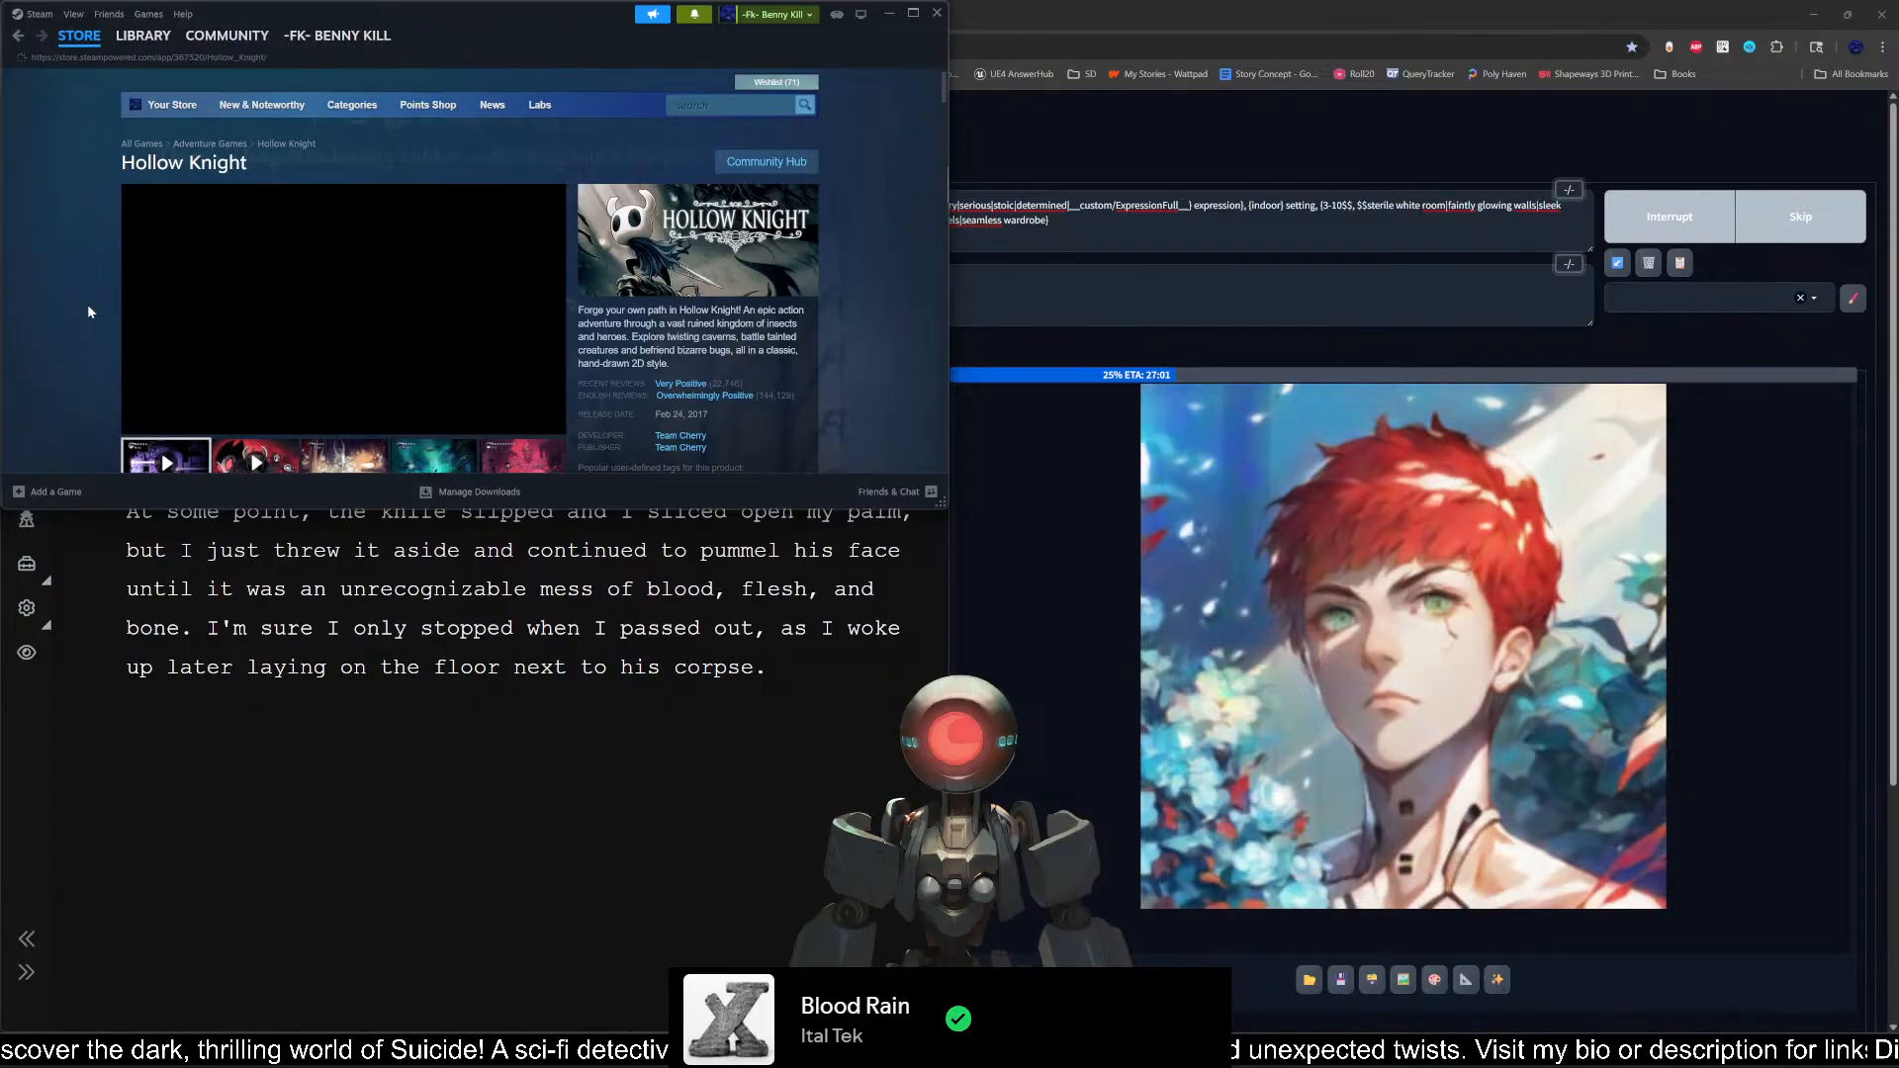
scroll(87, 305, "down", 3)
scroll(203, 321, "up", 2)
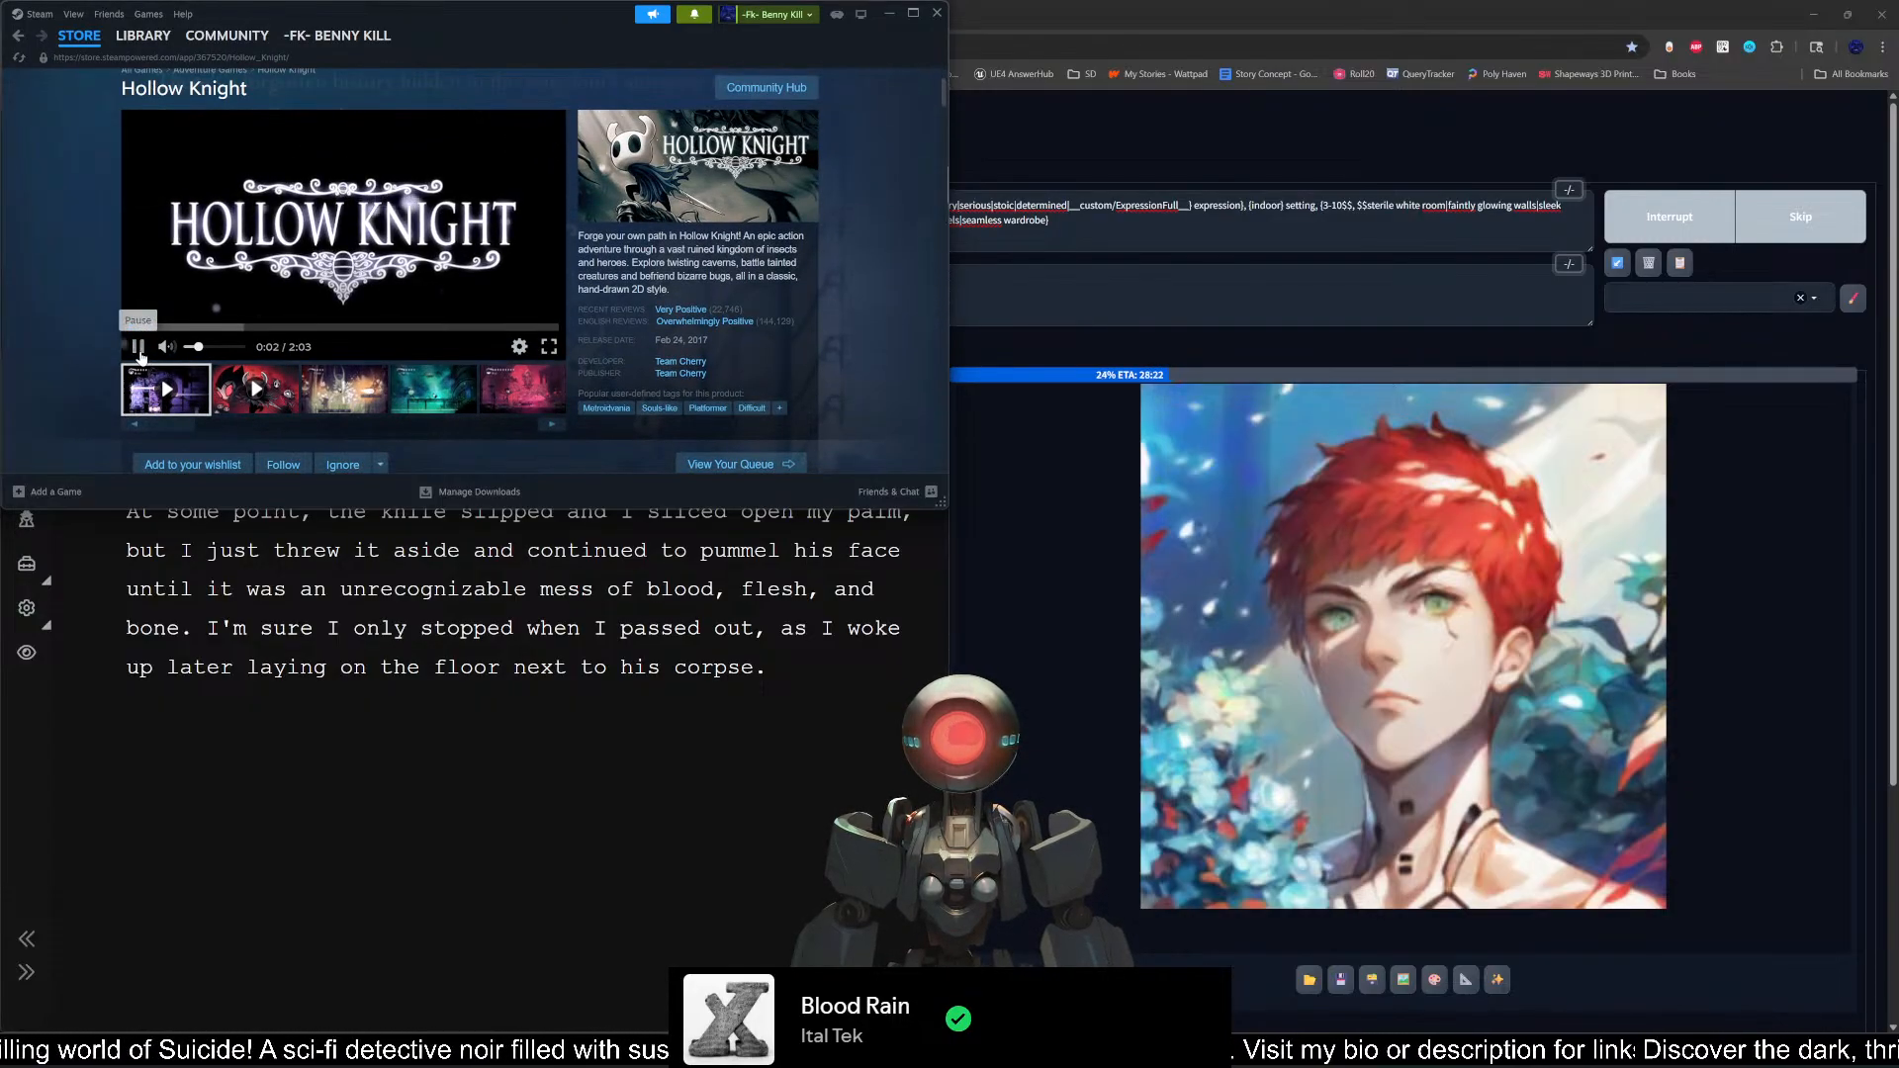
scroll(87, 339, "down", 4)
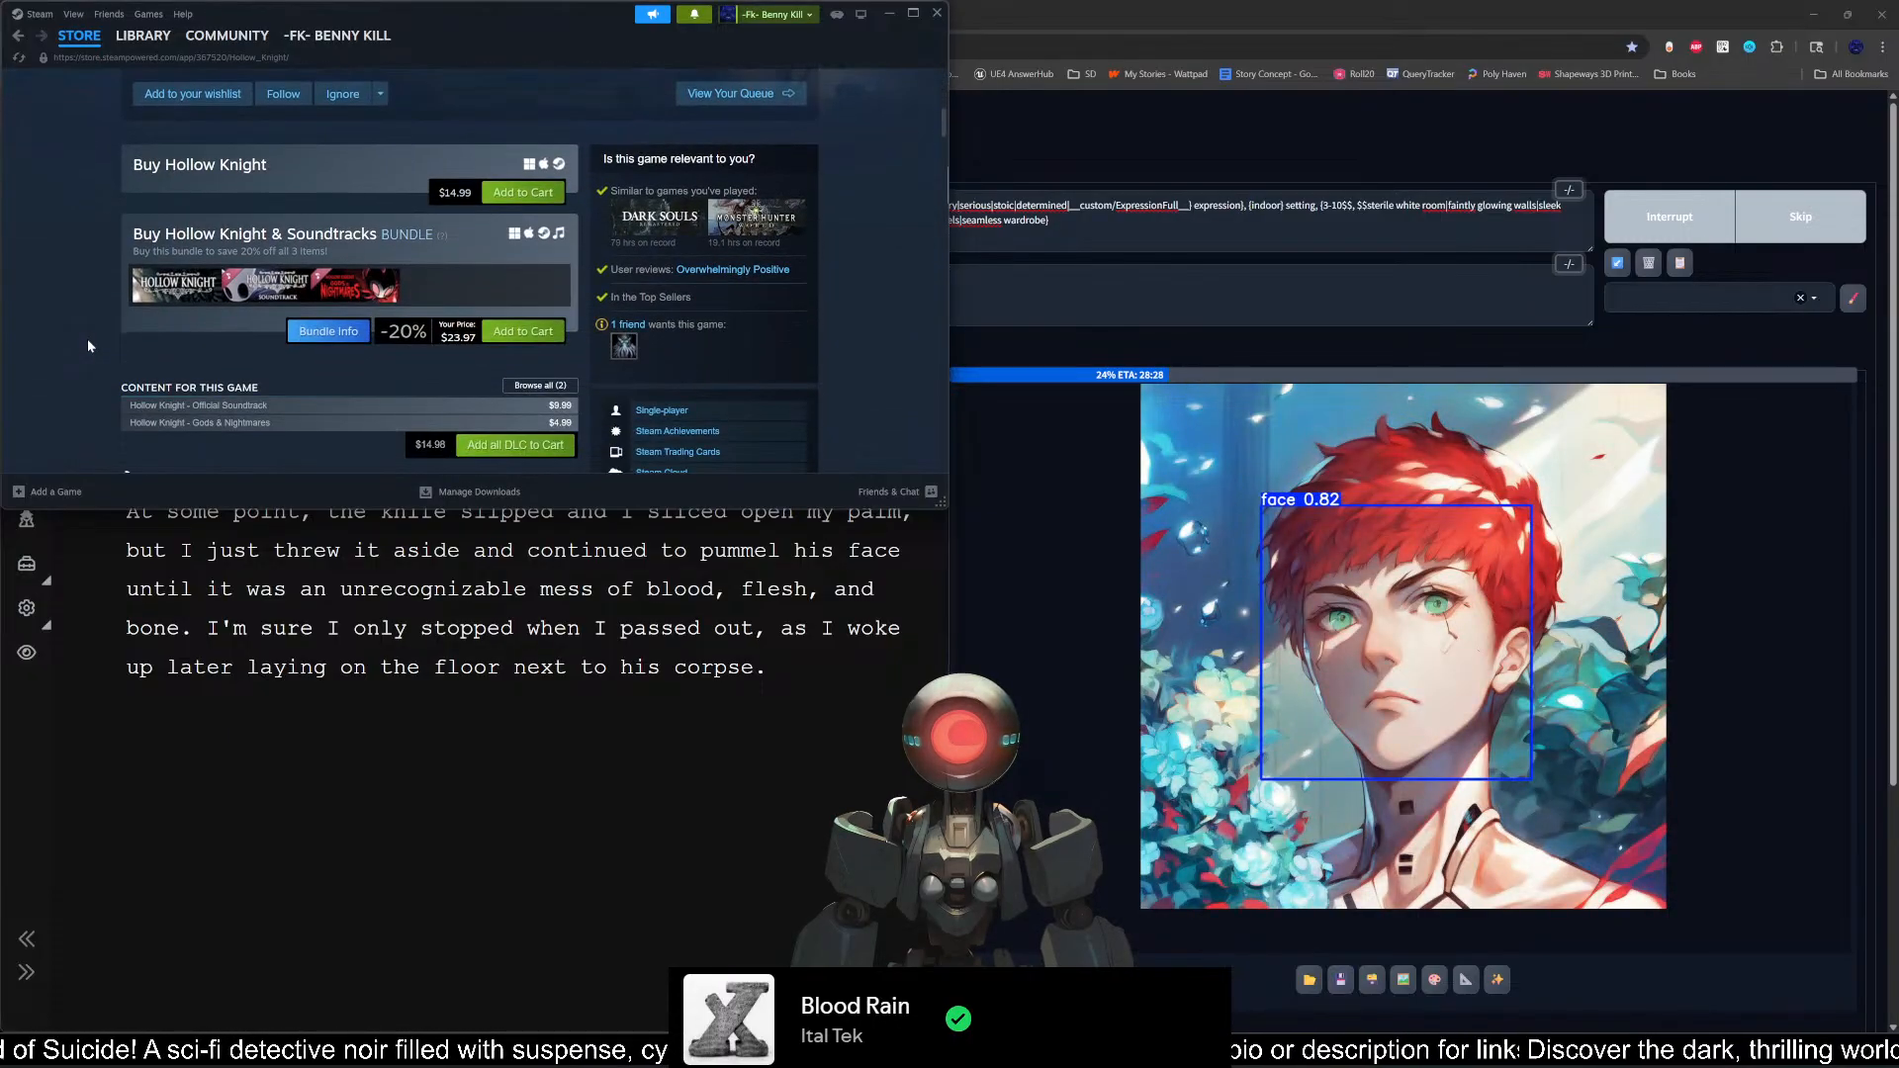
scroll(87, 338, "up", 4)
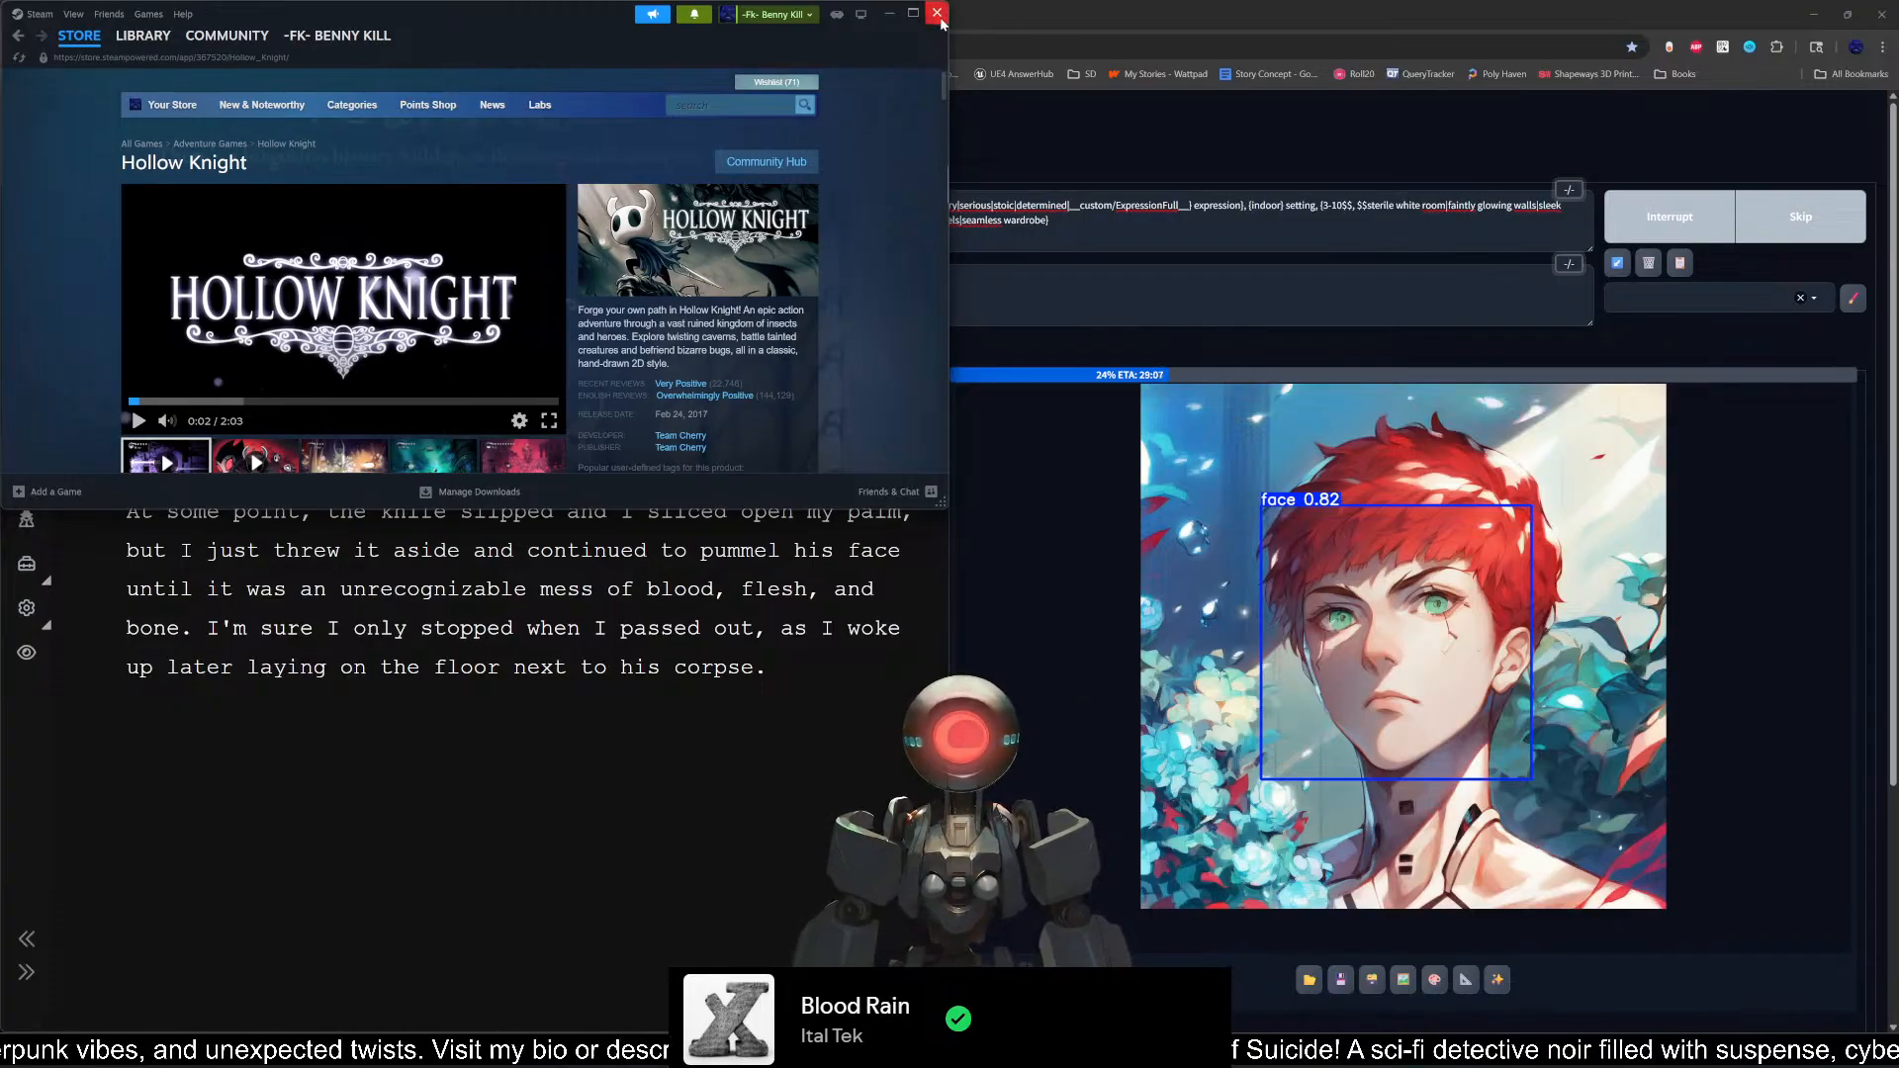
Step: Go back to the Steam library and launch Bongo Cat from the recent games
left_click(144, 57)
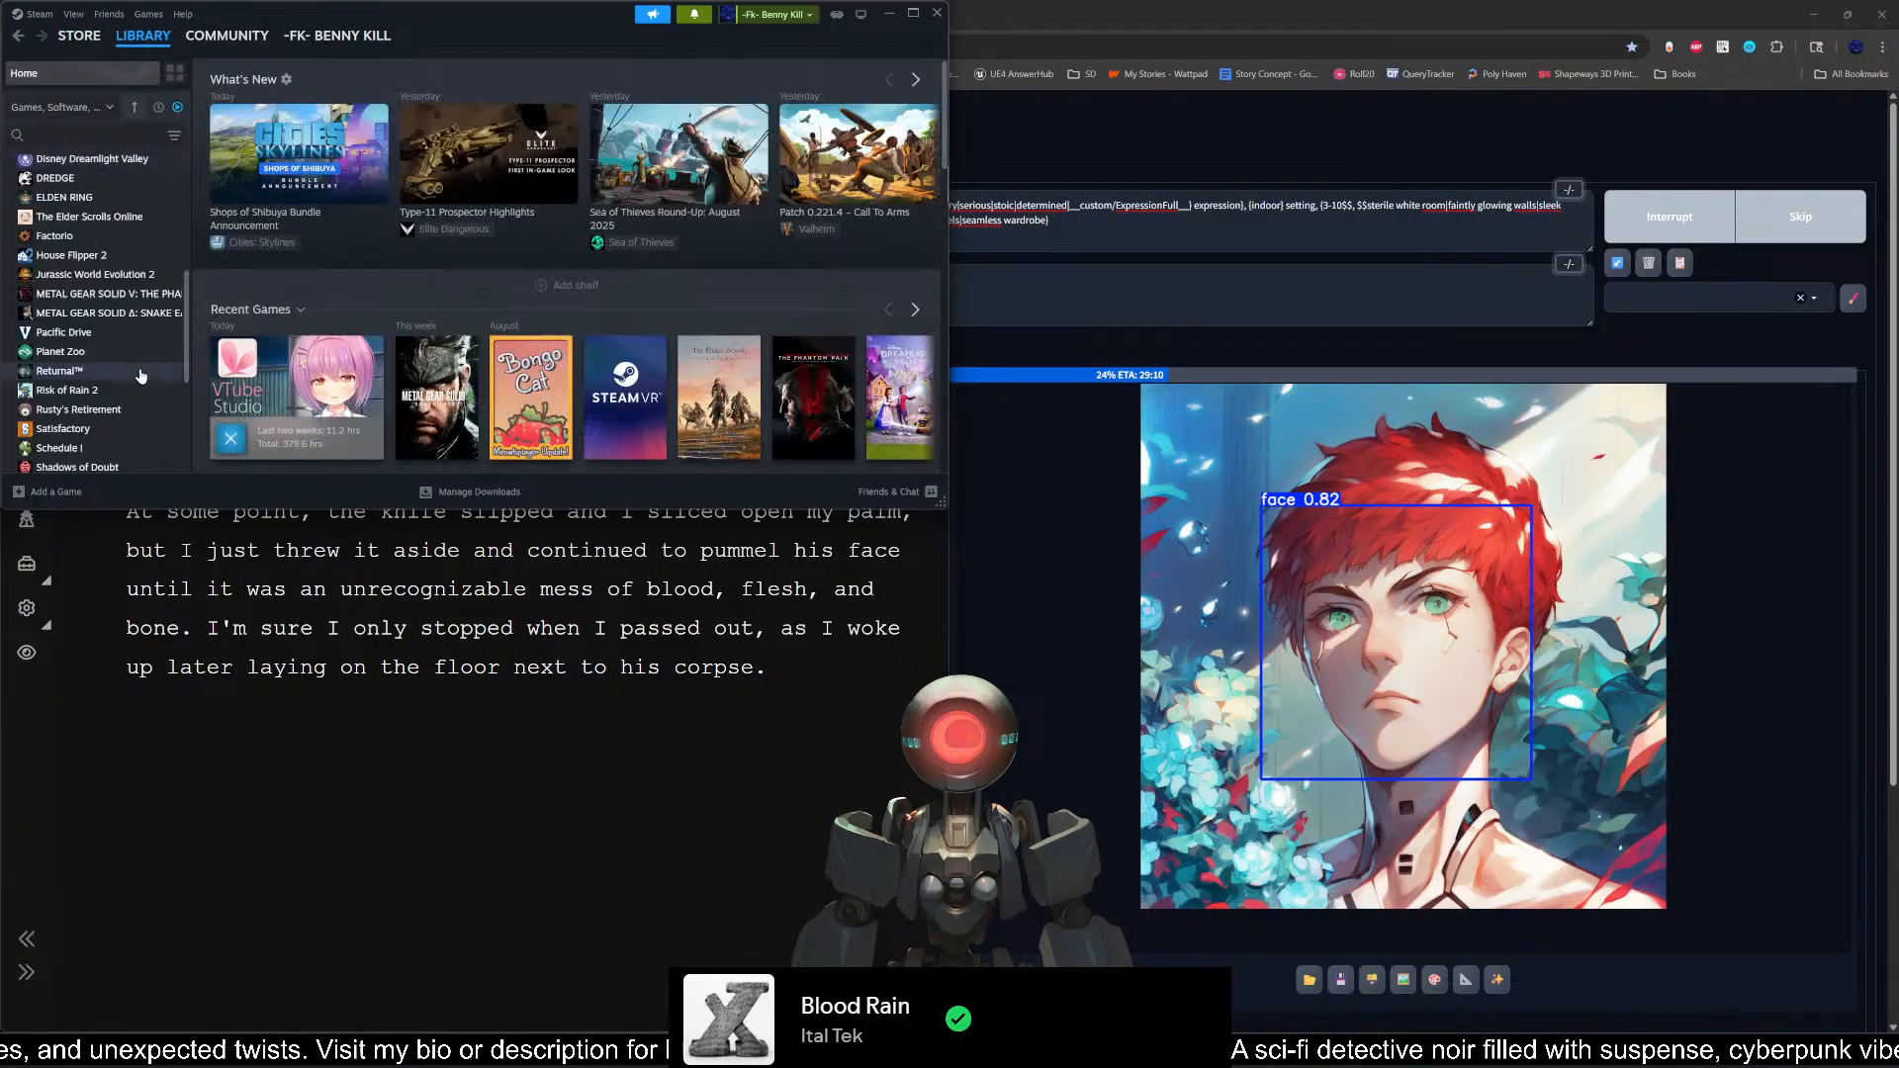
left_click(541, 400)
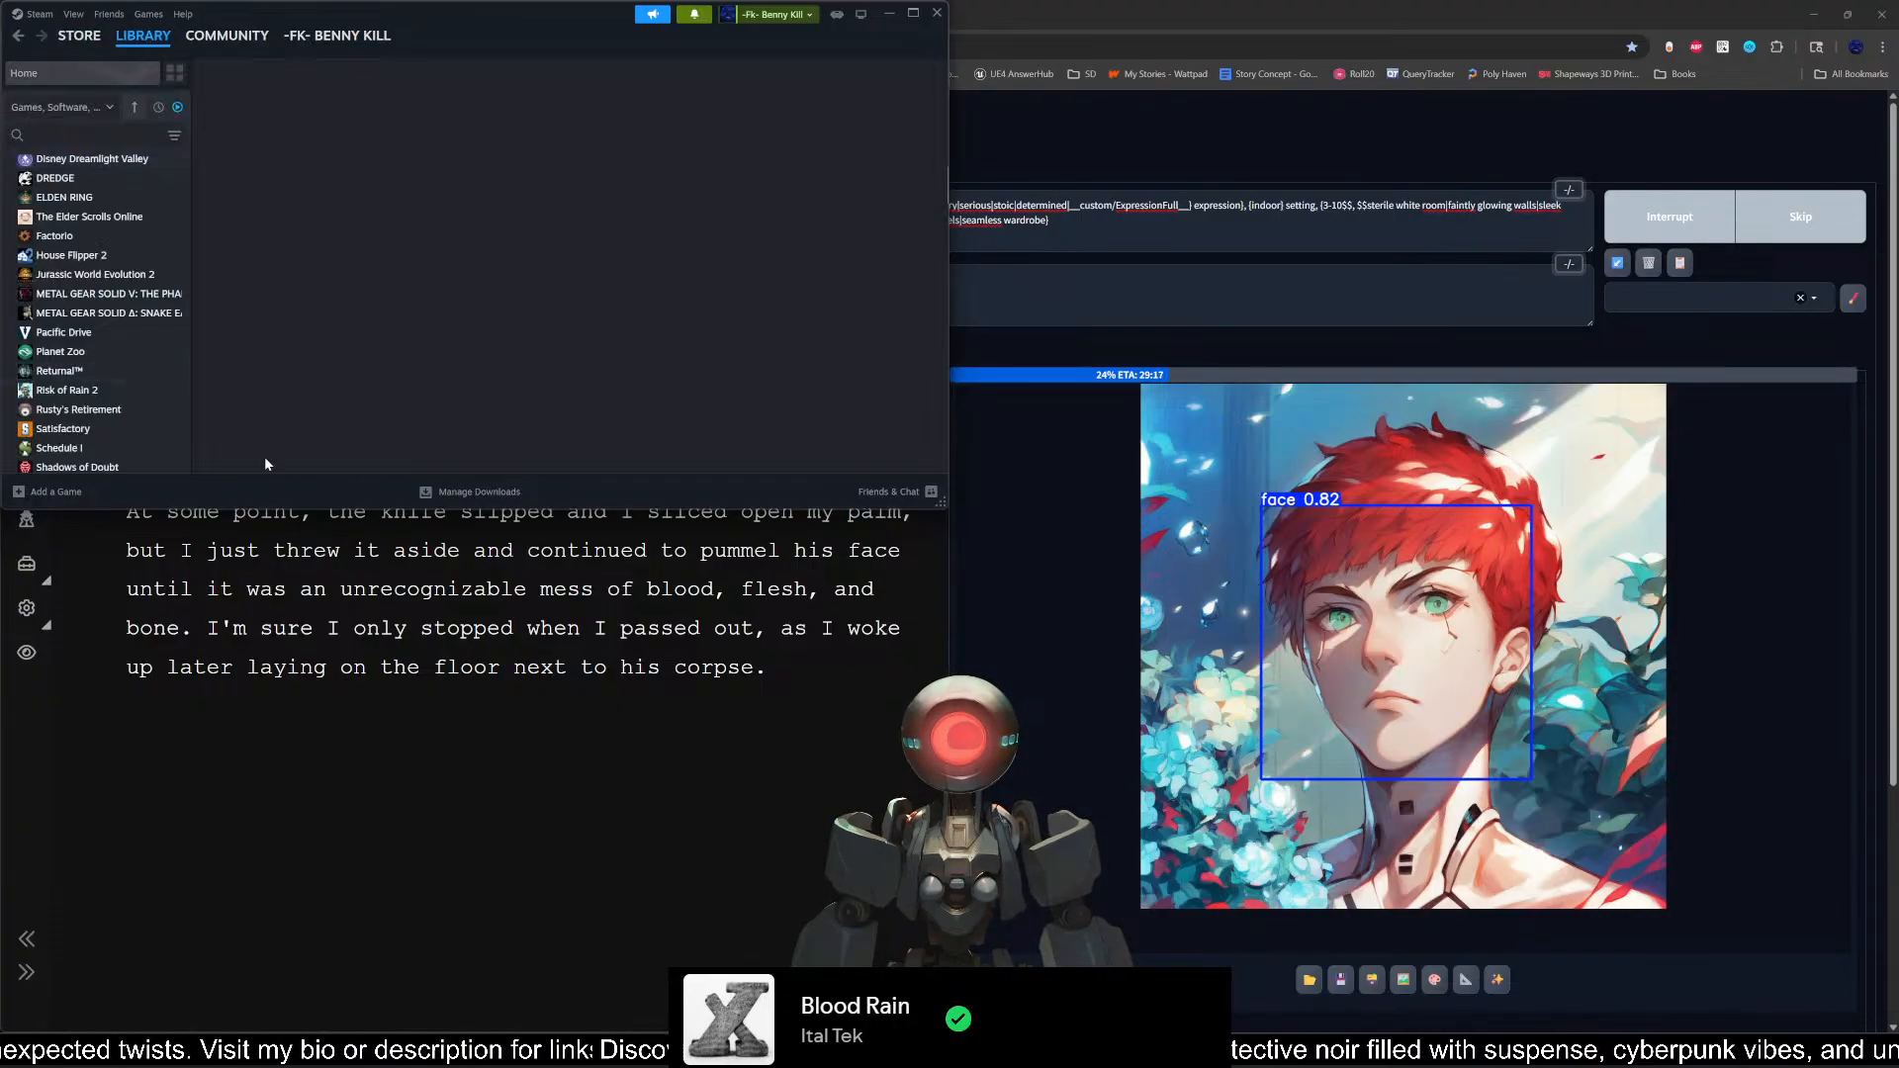
left_click(267, 322)
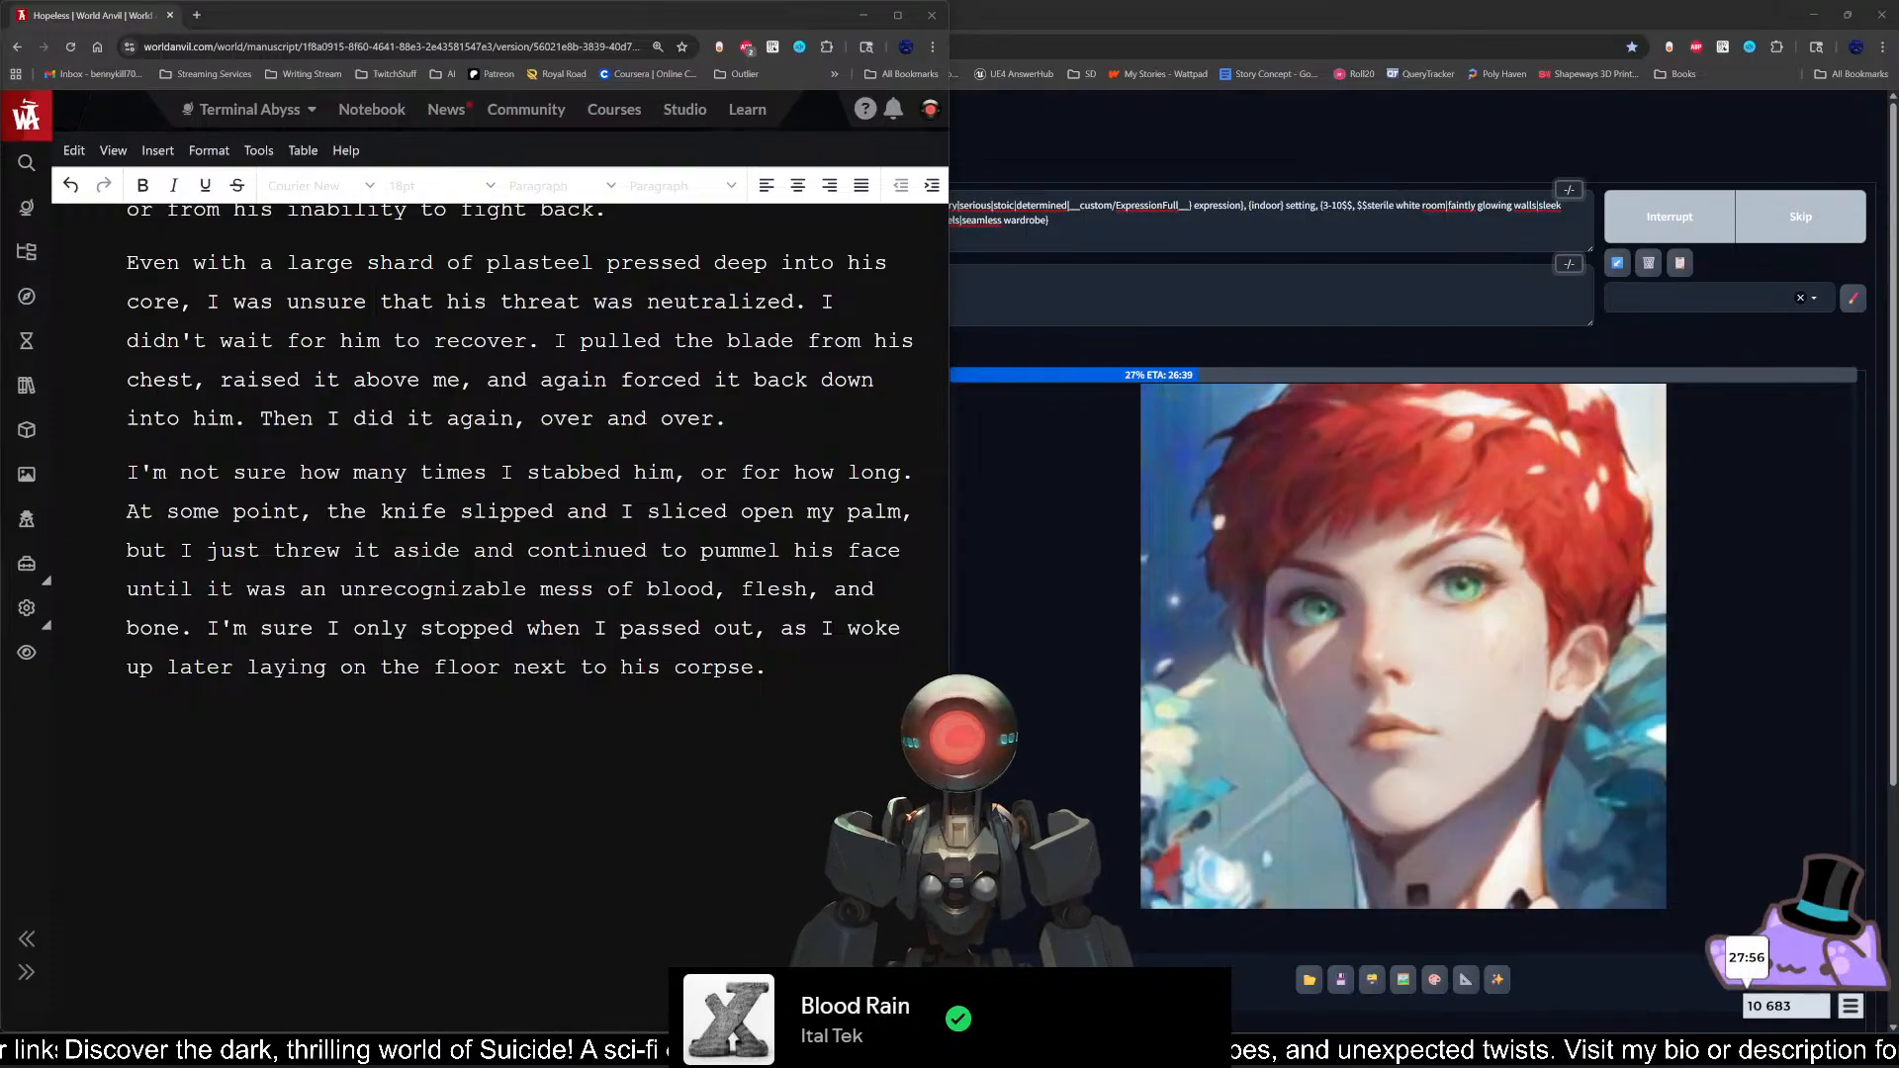
Step: Return to Scene 2 in World Anvil and add a new line after its last paragraph
left_click(770, 668)
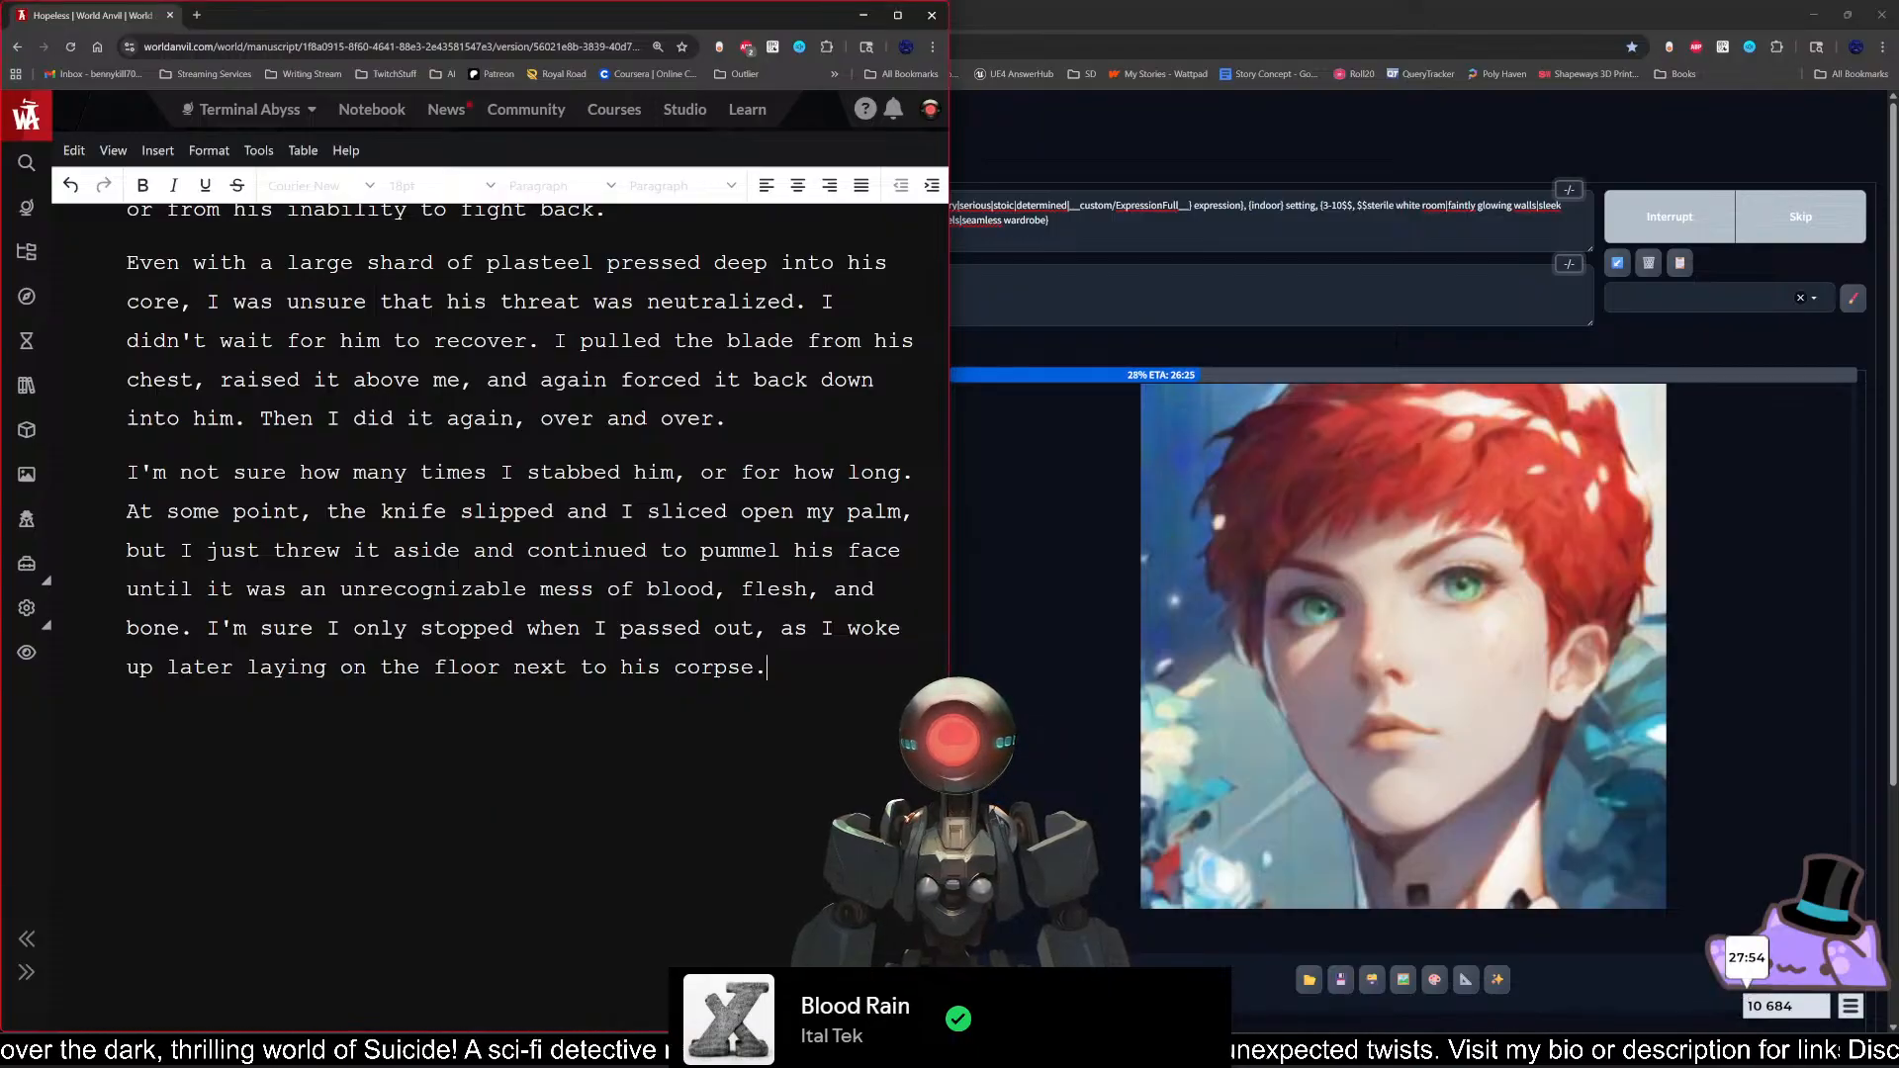
key("Return")
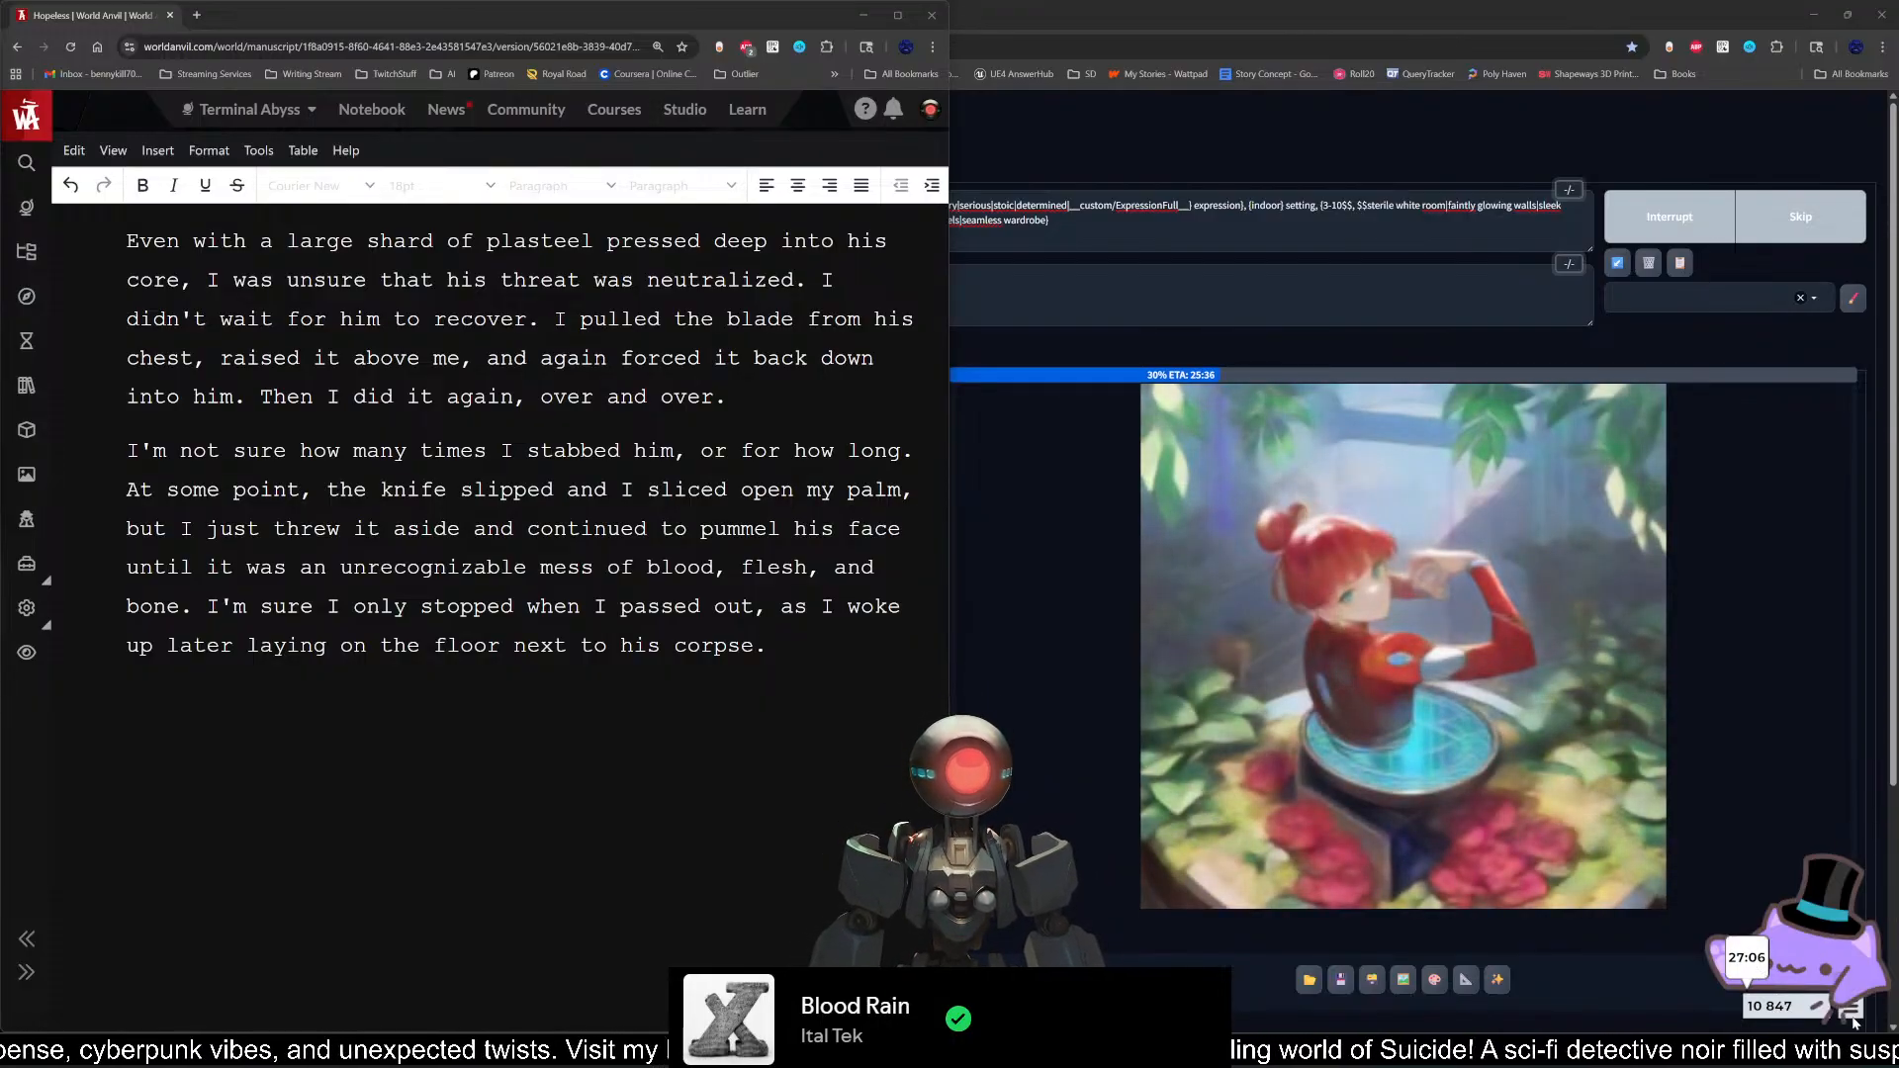
Step: Open the Bongo Cat inventory, look through the available cats and hats, and close it
left_click(1851, 1007)
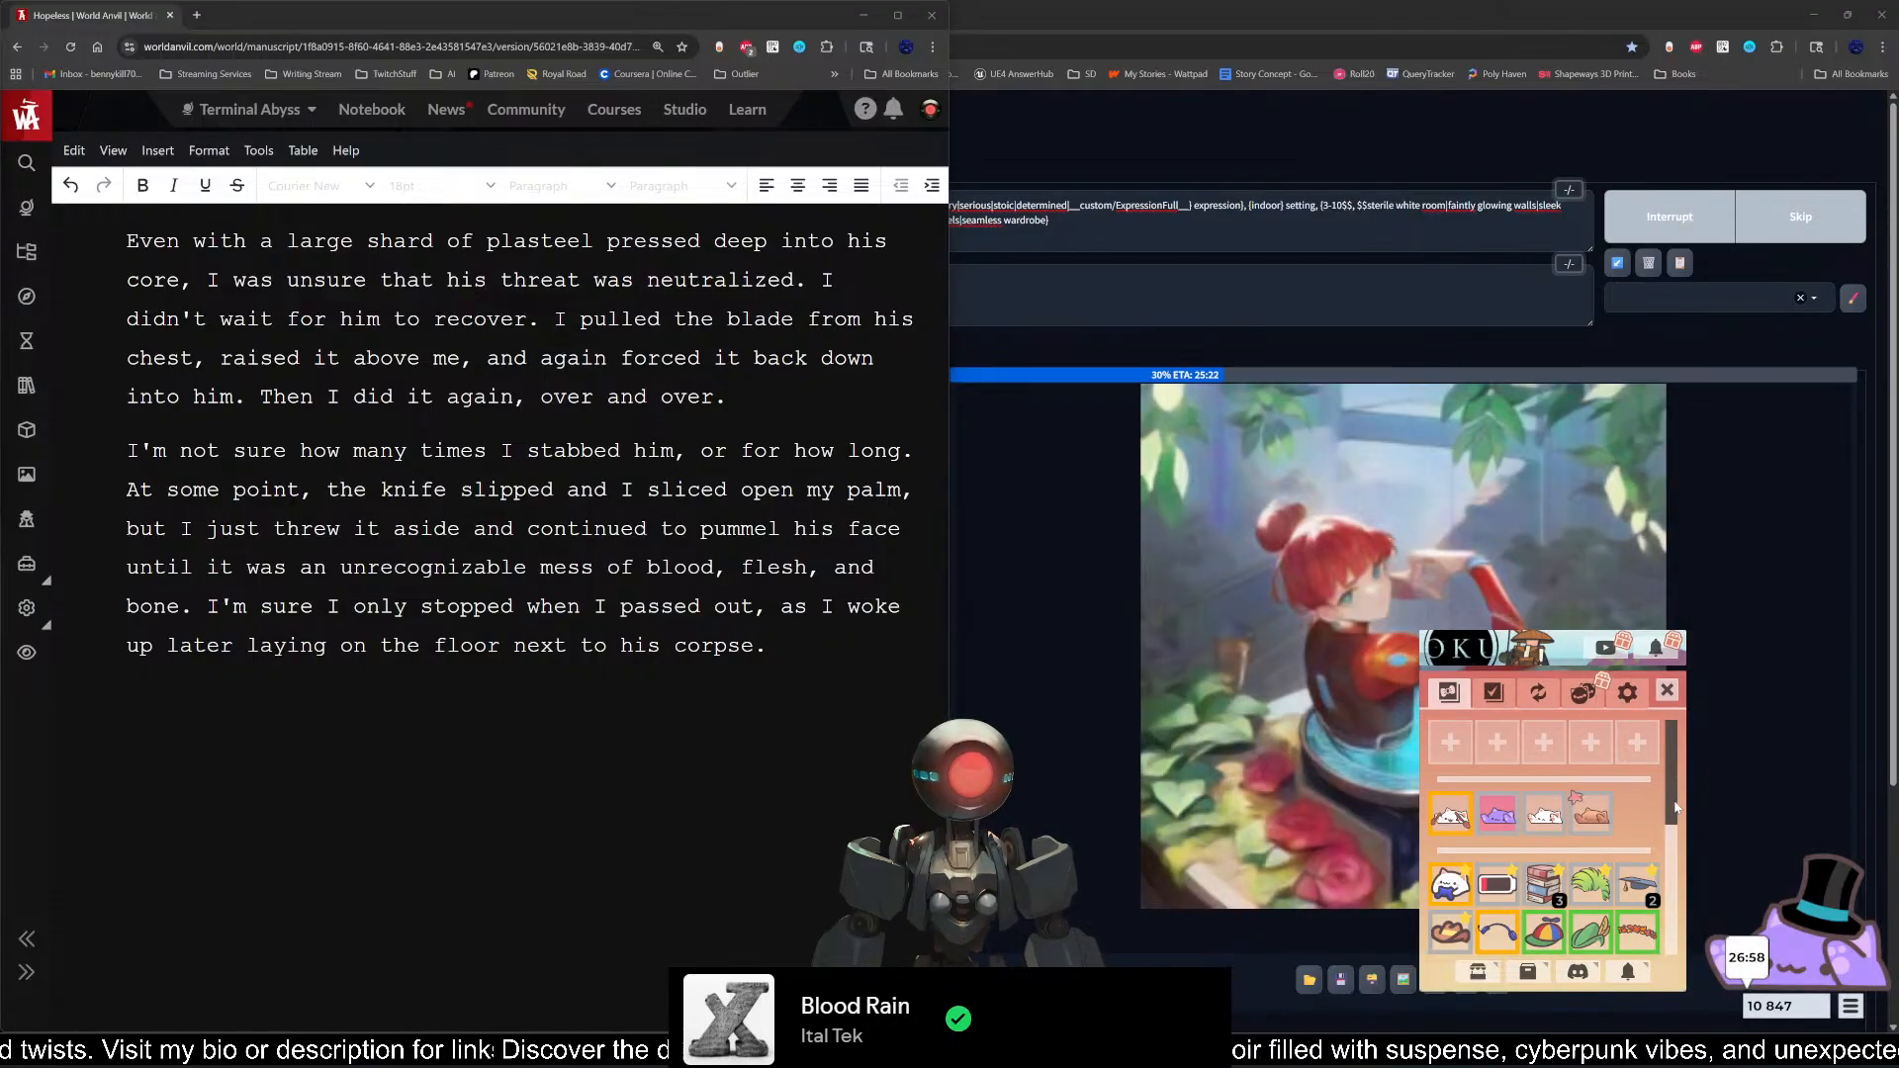
scroll(1669, 815, "down", 3)
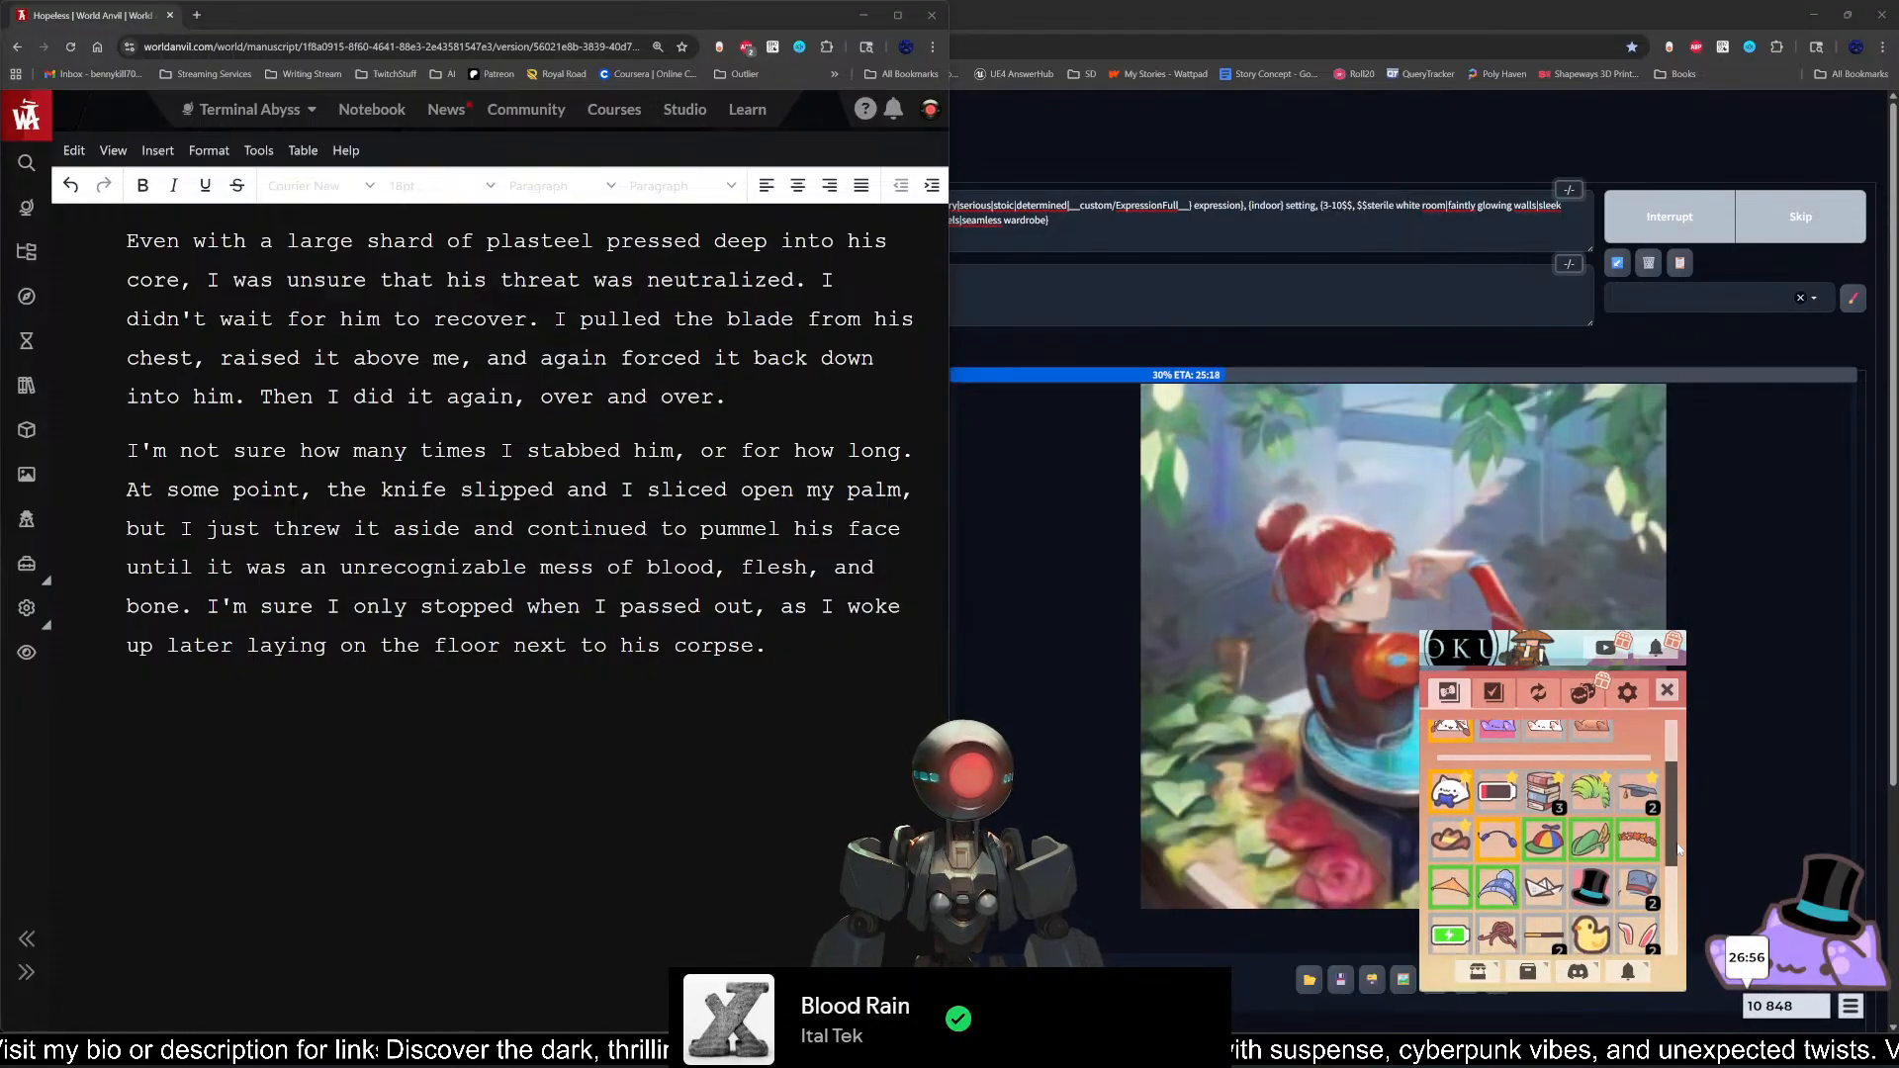
scroll(1679, 848, "down", 1)
scroll(1681, 857, "up", 5)
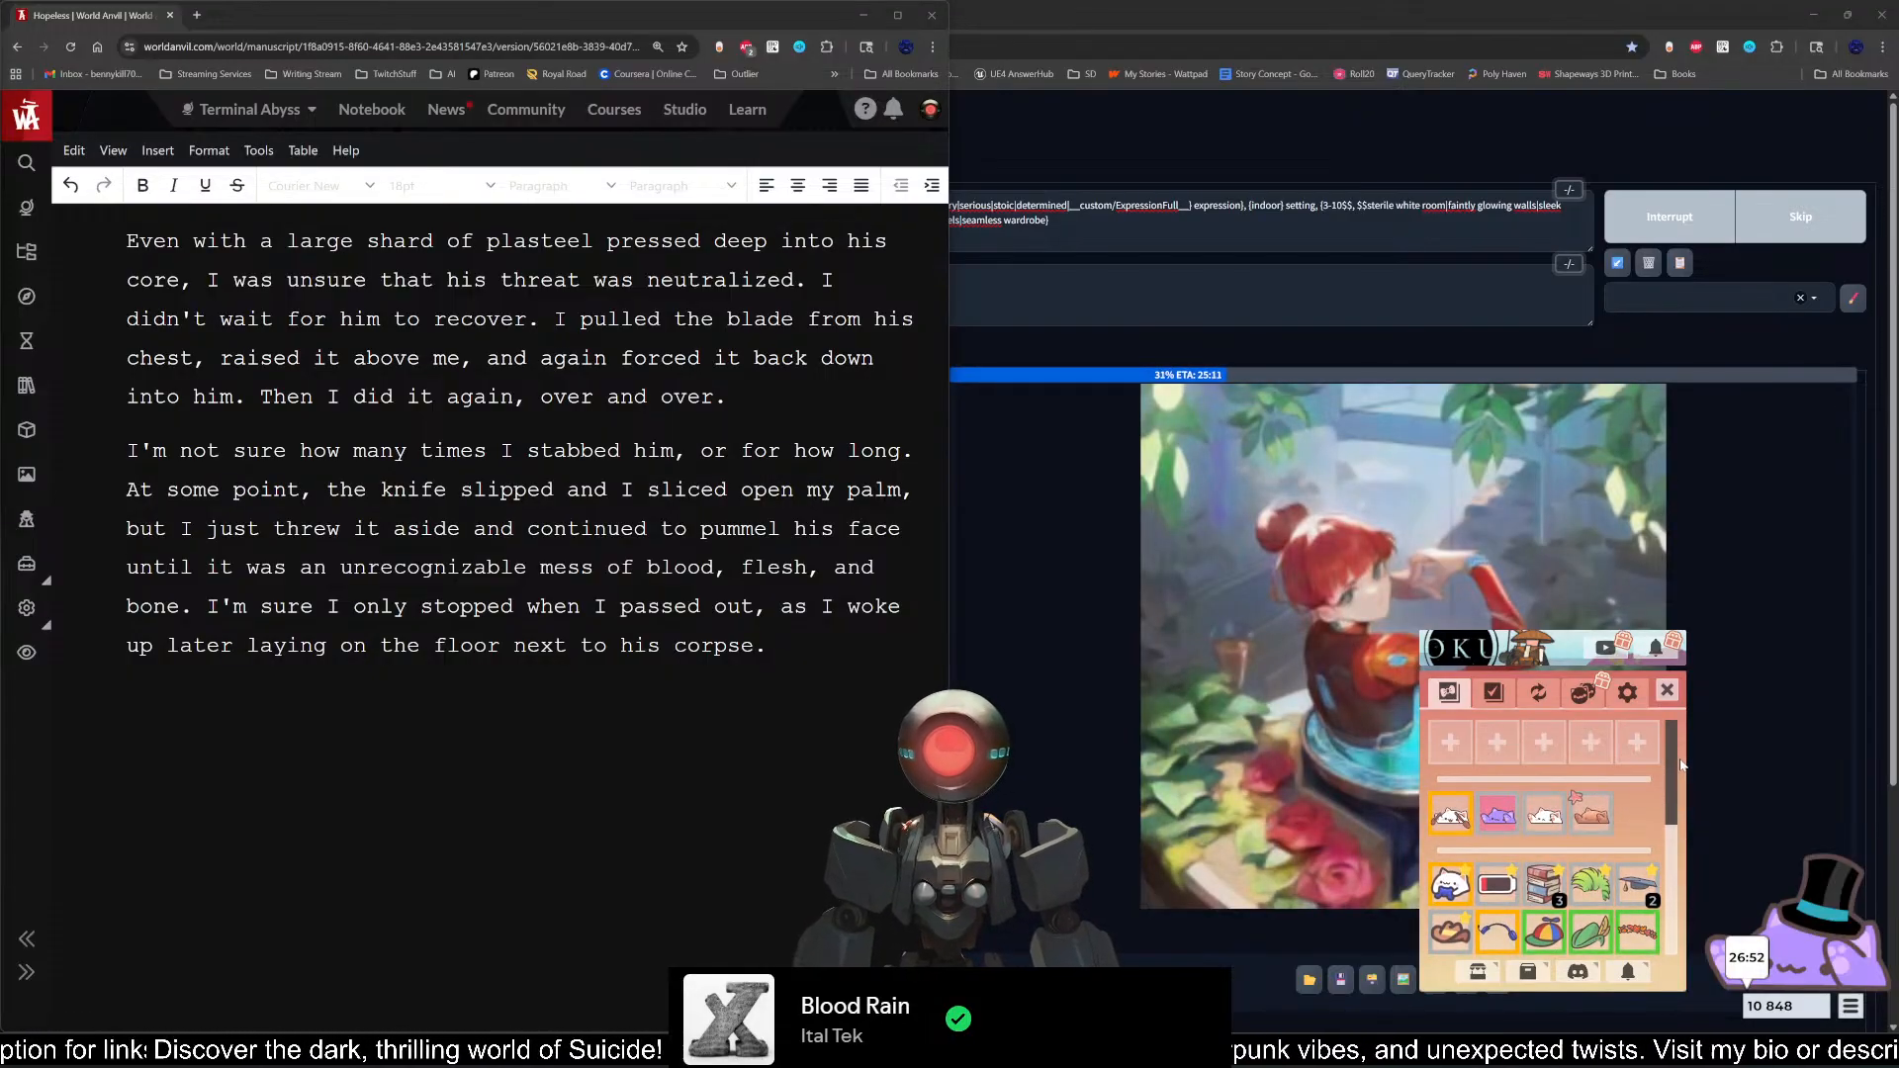
left_click(1801, 963)
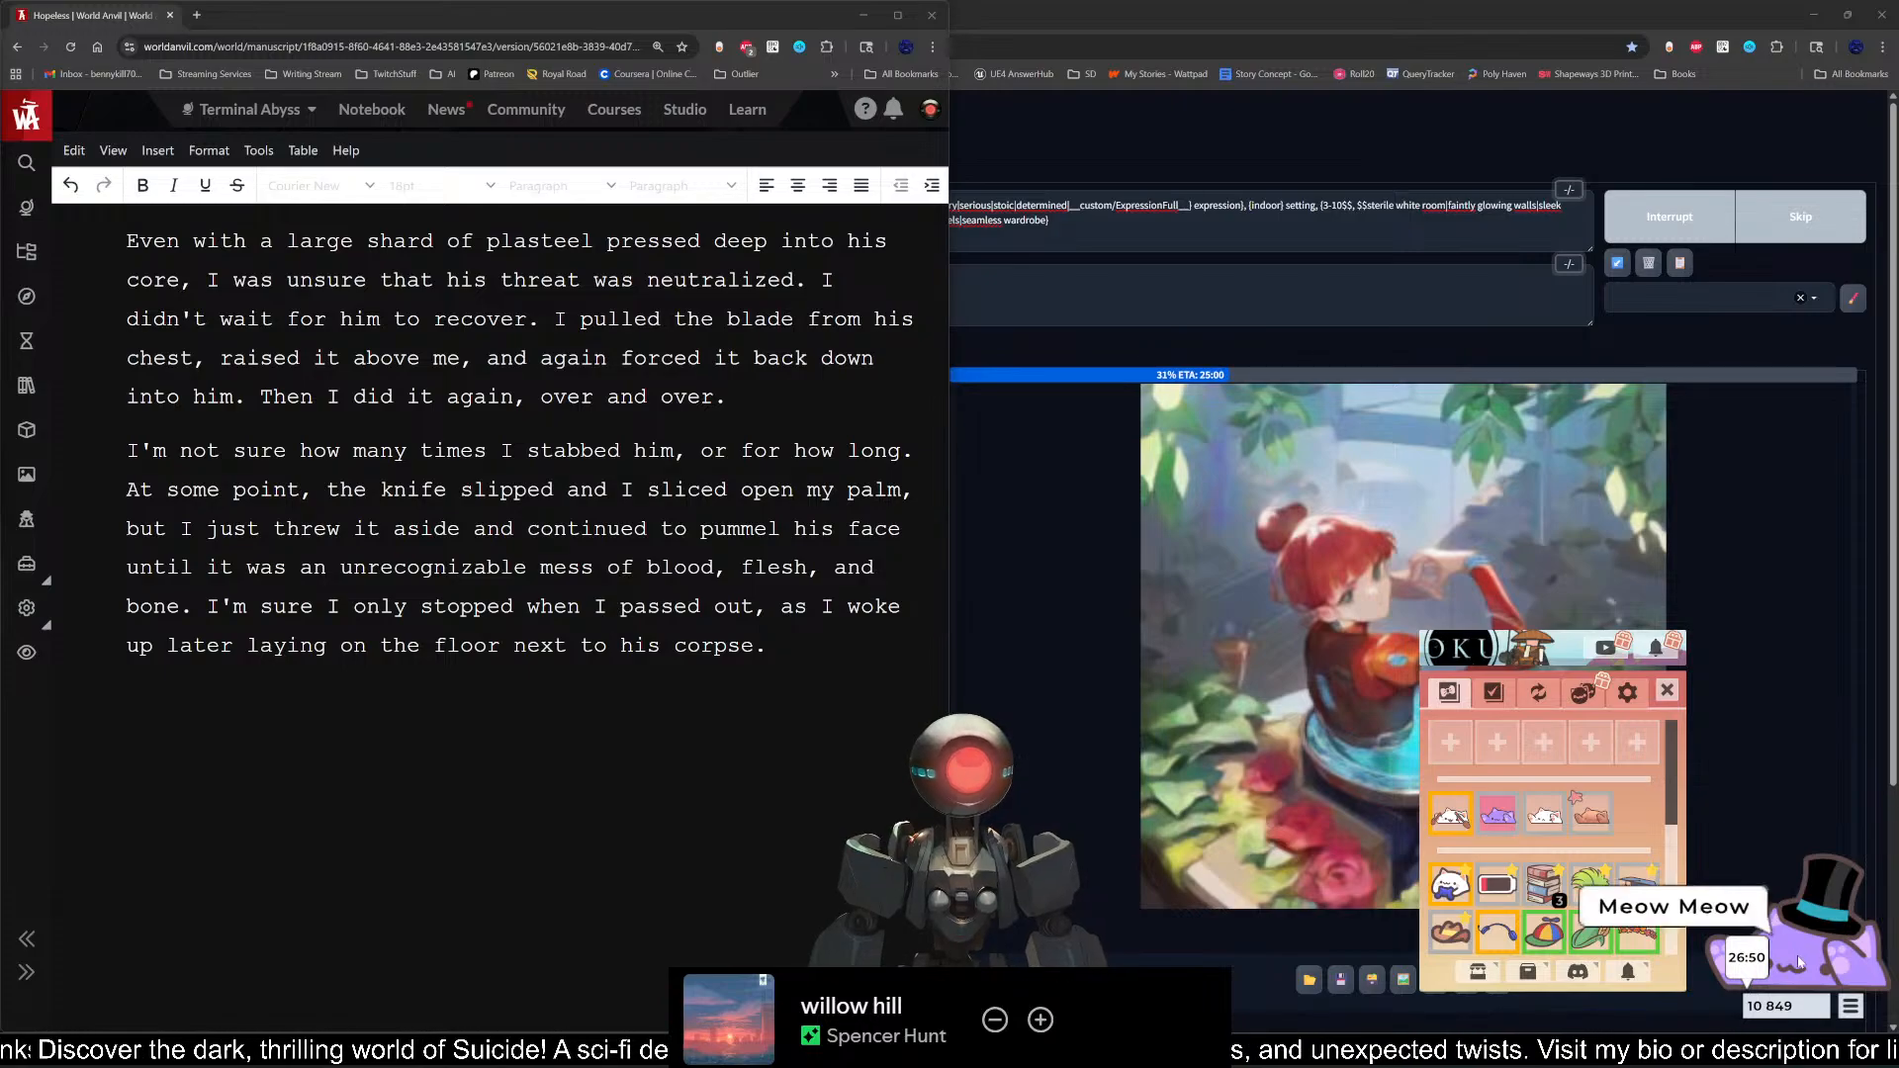
left_click(1667, 691)
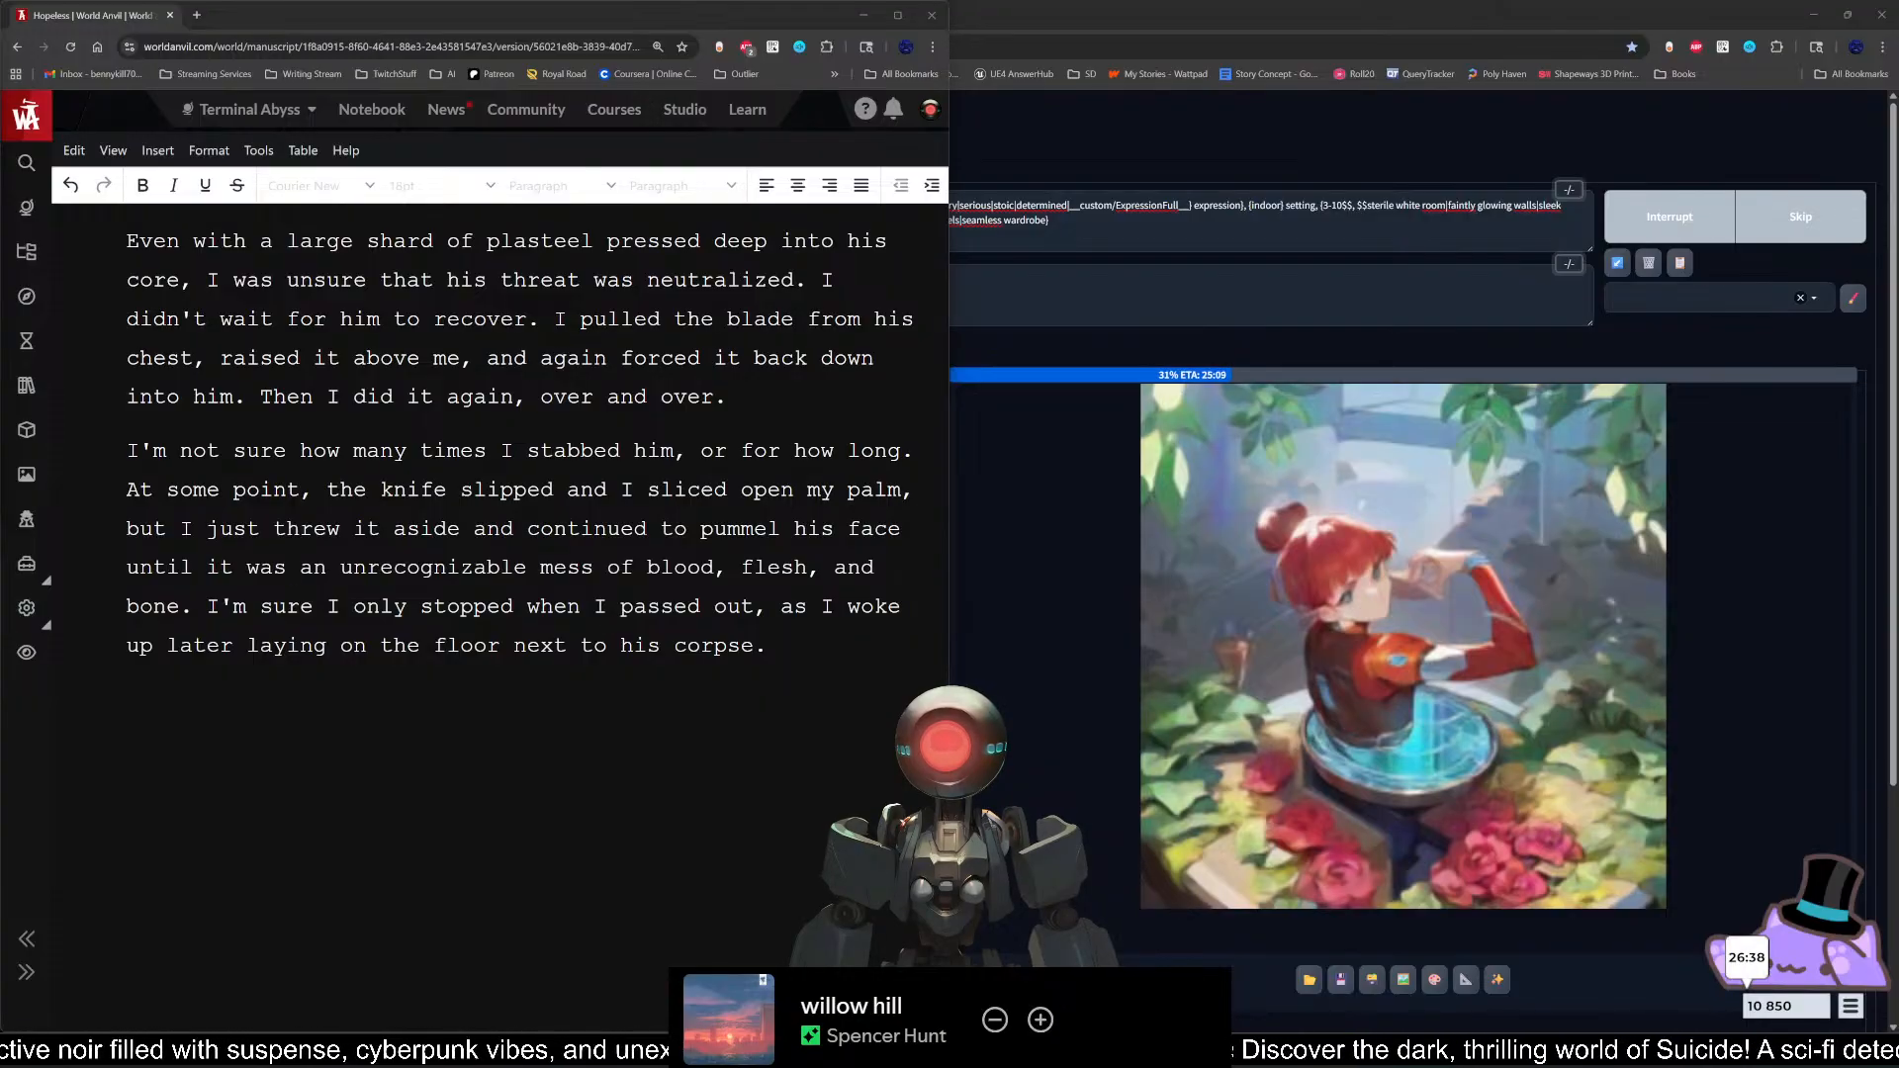
Step: Insert an empty paragraph in Scene 2 after the one ending "Then I did it again, over and over."
left_click(767, 646)
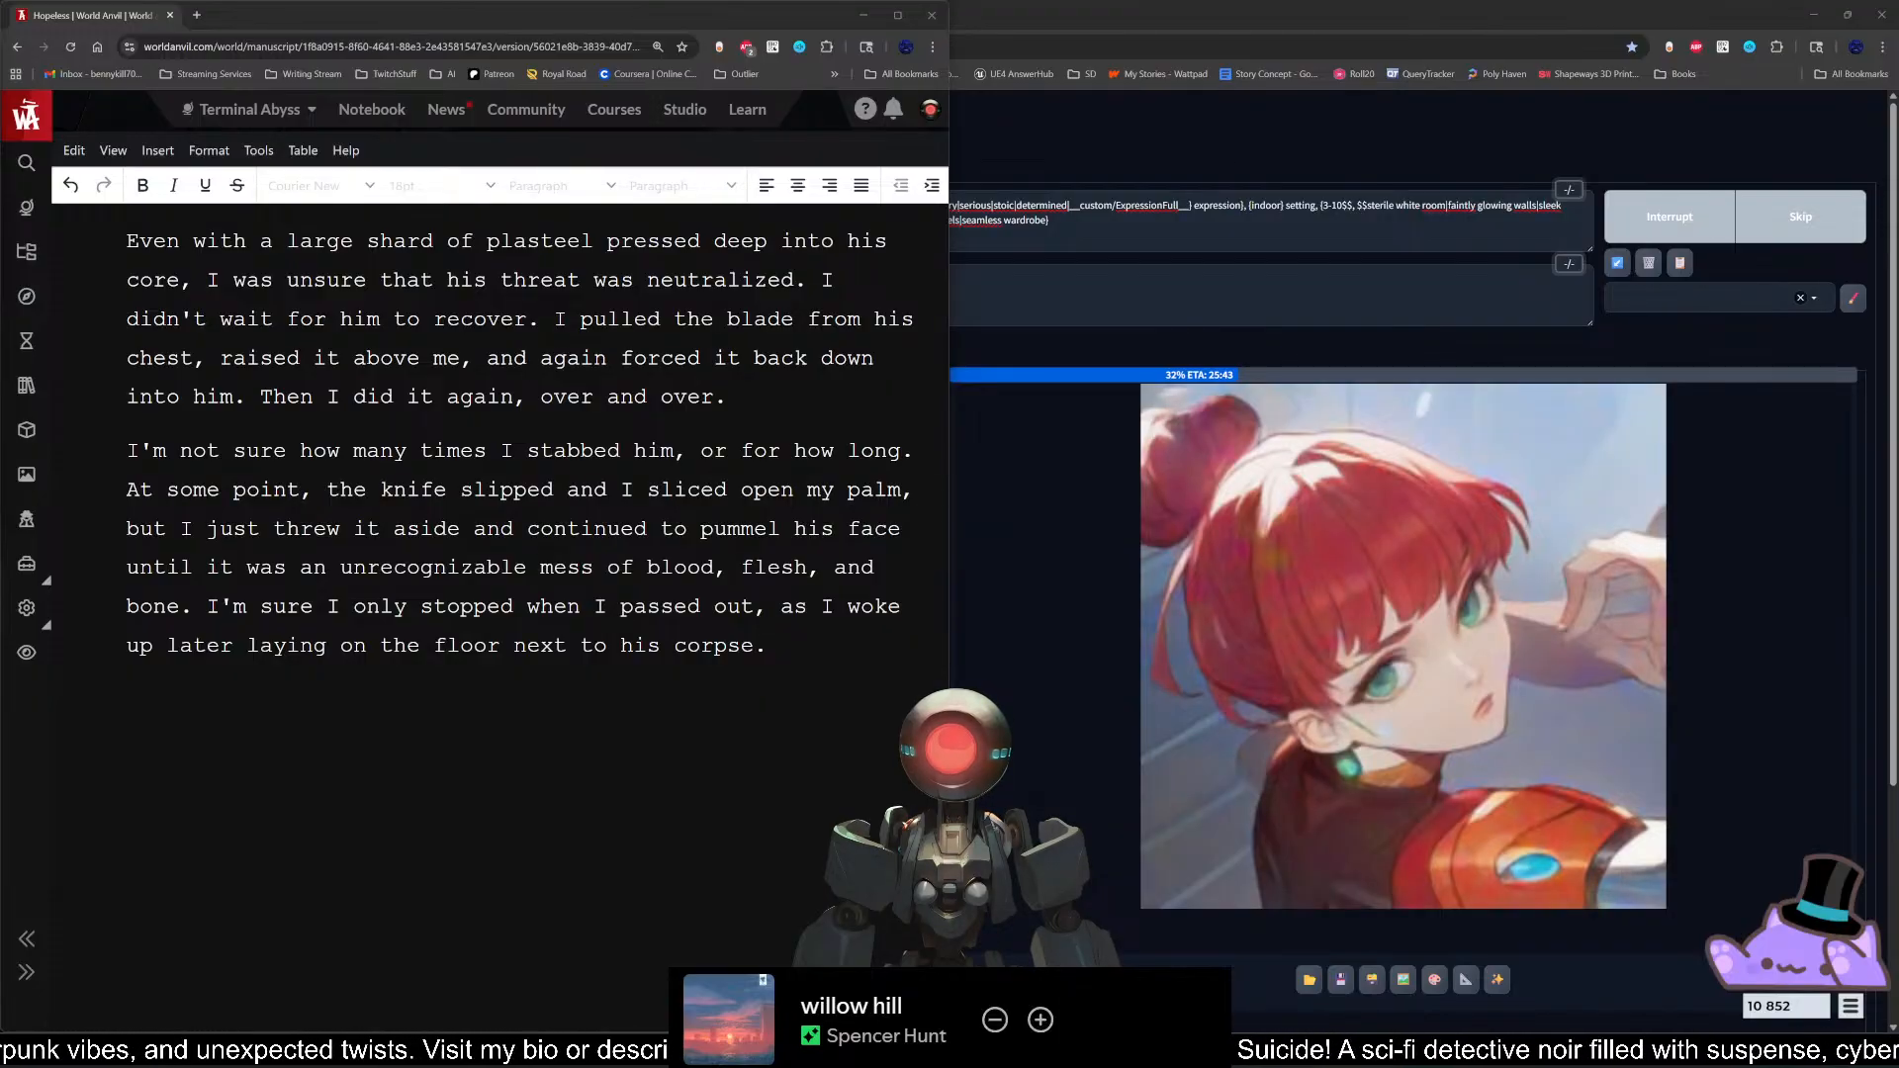
left_click(767, 646)
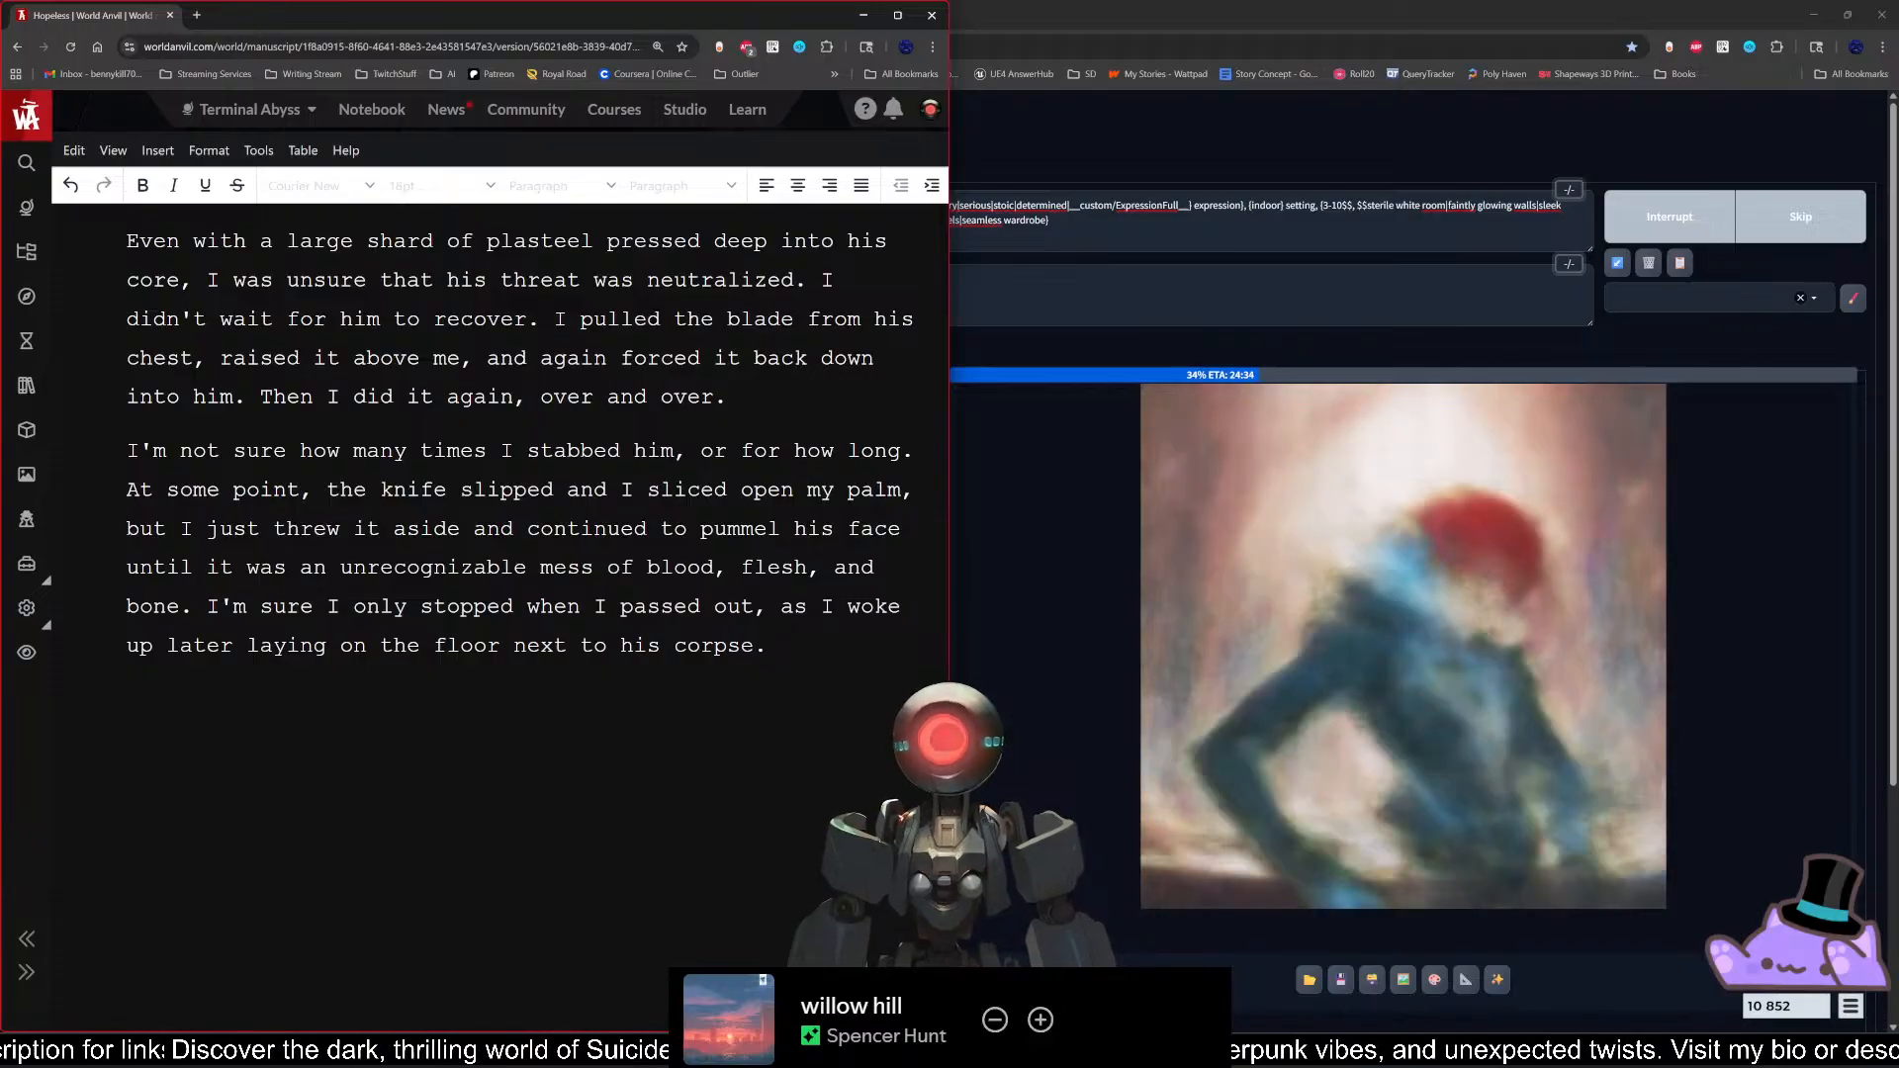
scroll(499, 594, "up", 2)
scroll(500, 594, "down", 2)
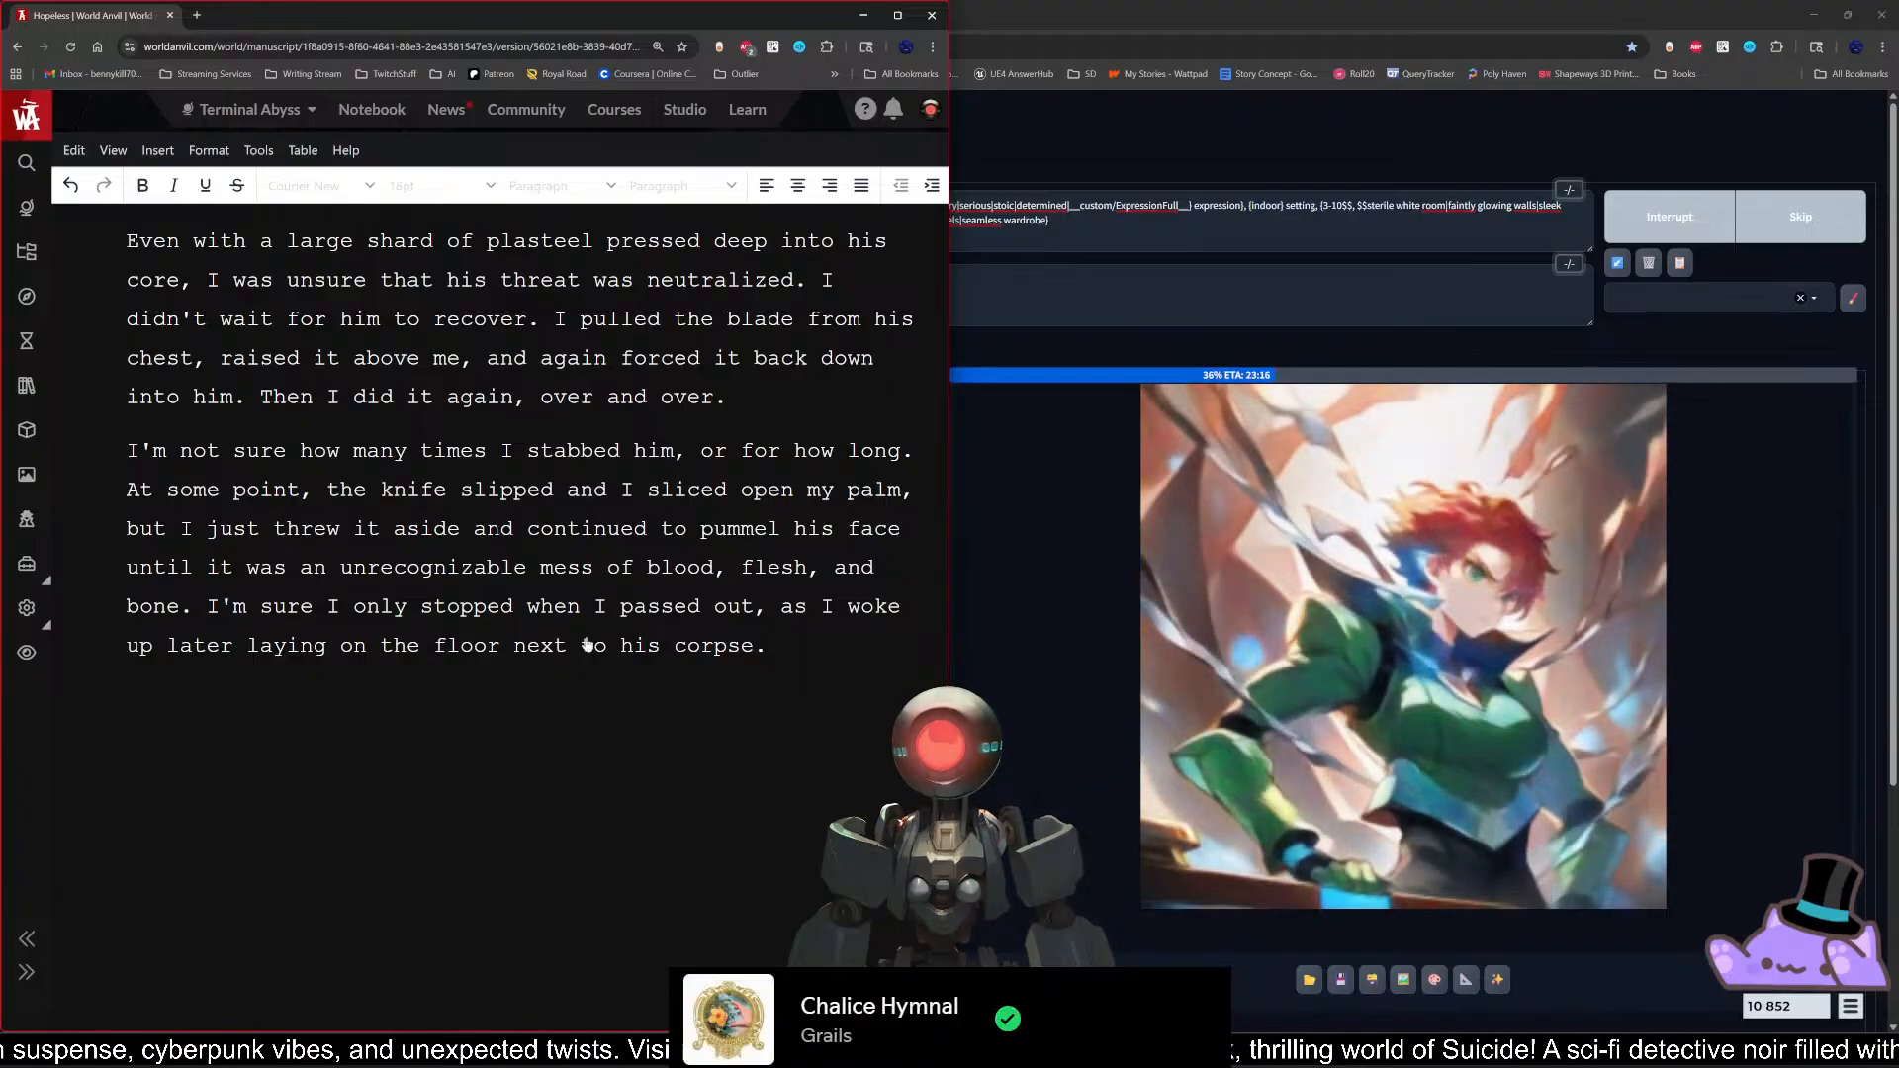
key("Return")
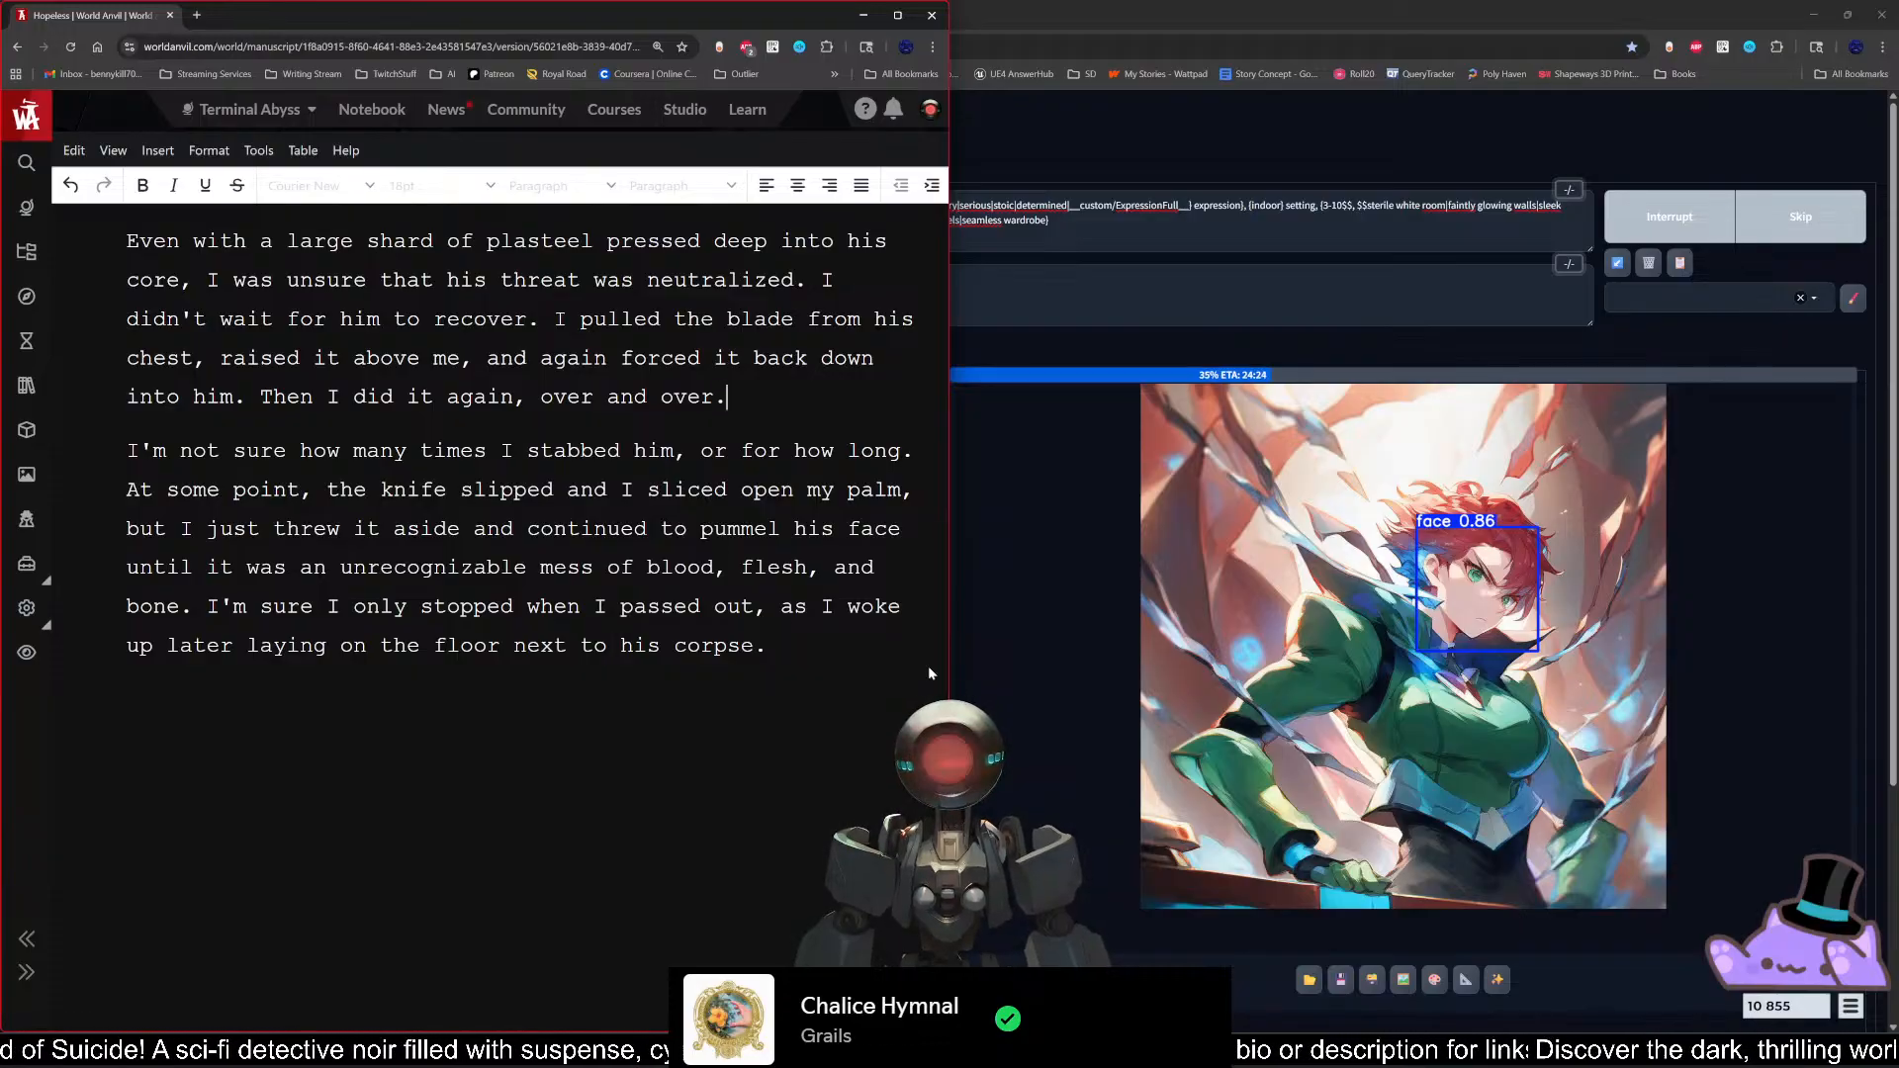
key("Return")
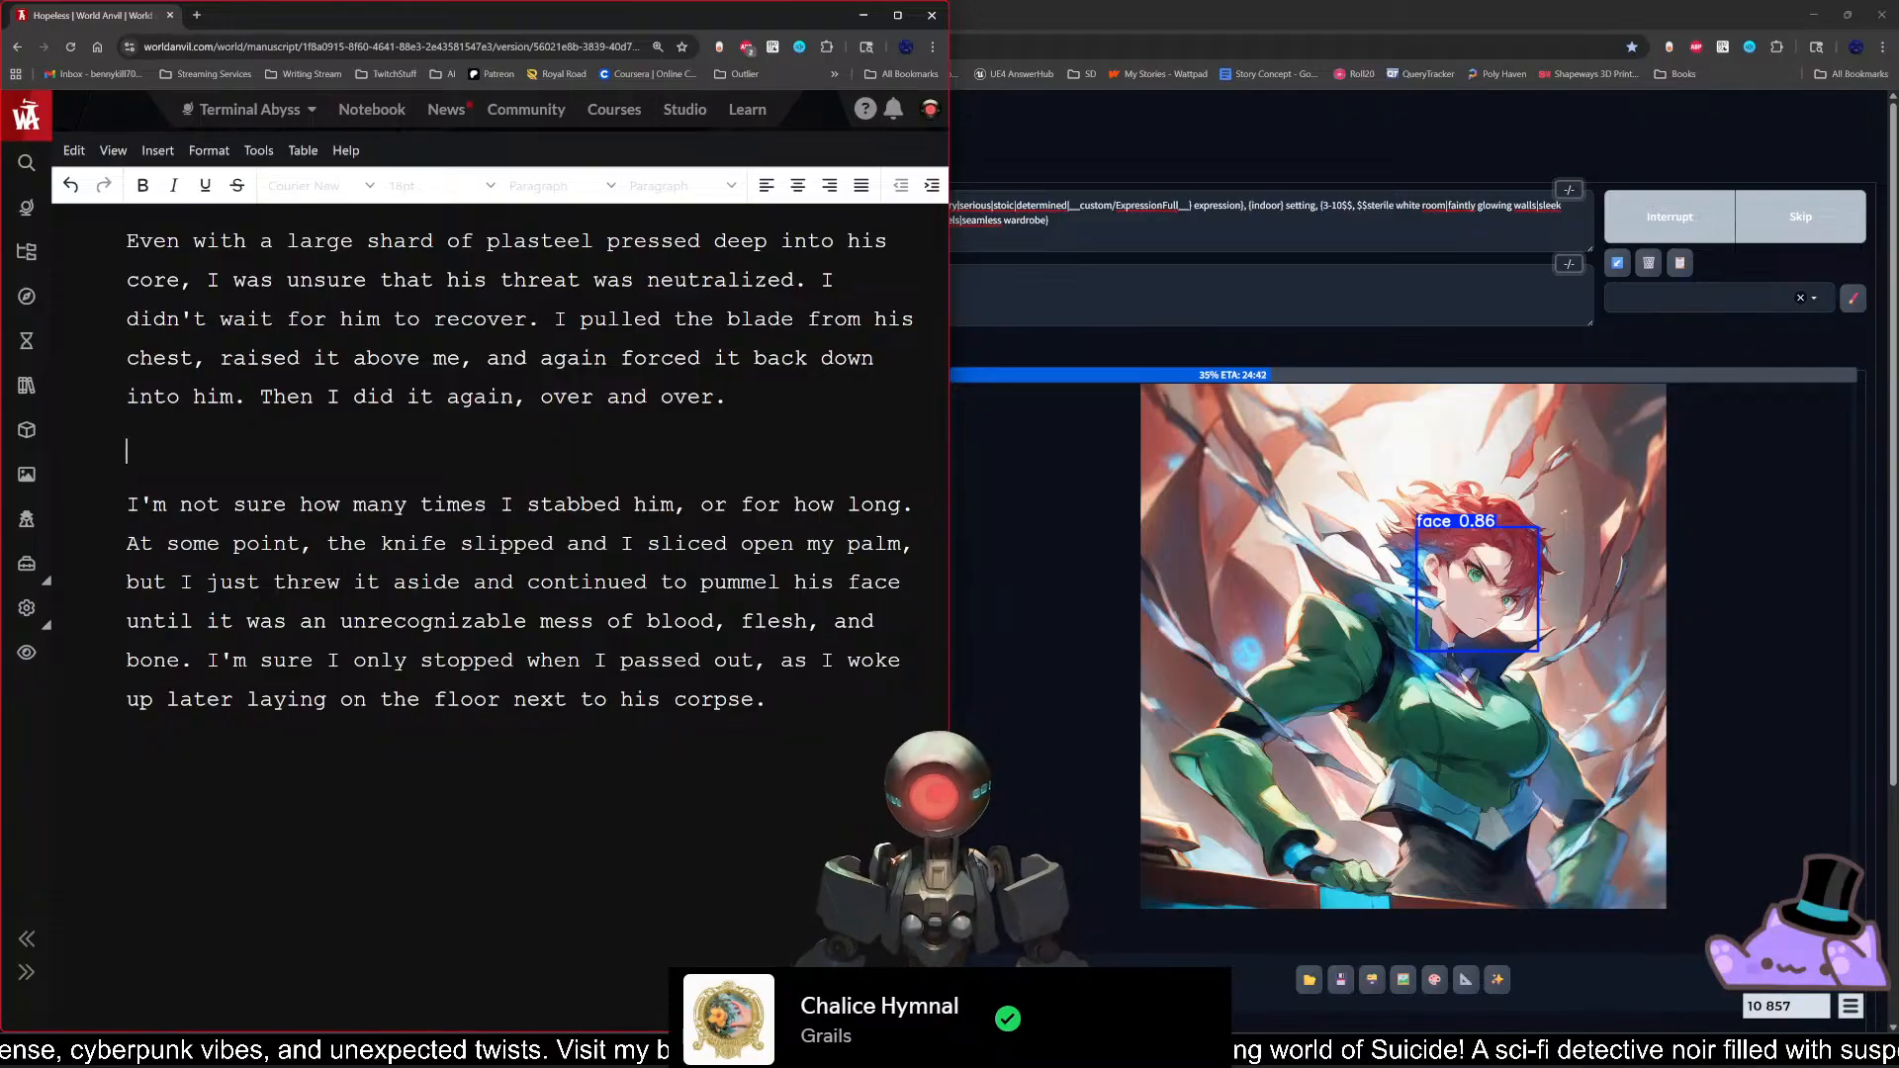
type("I al")
type("s wanted")
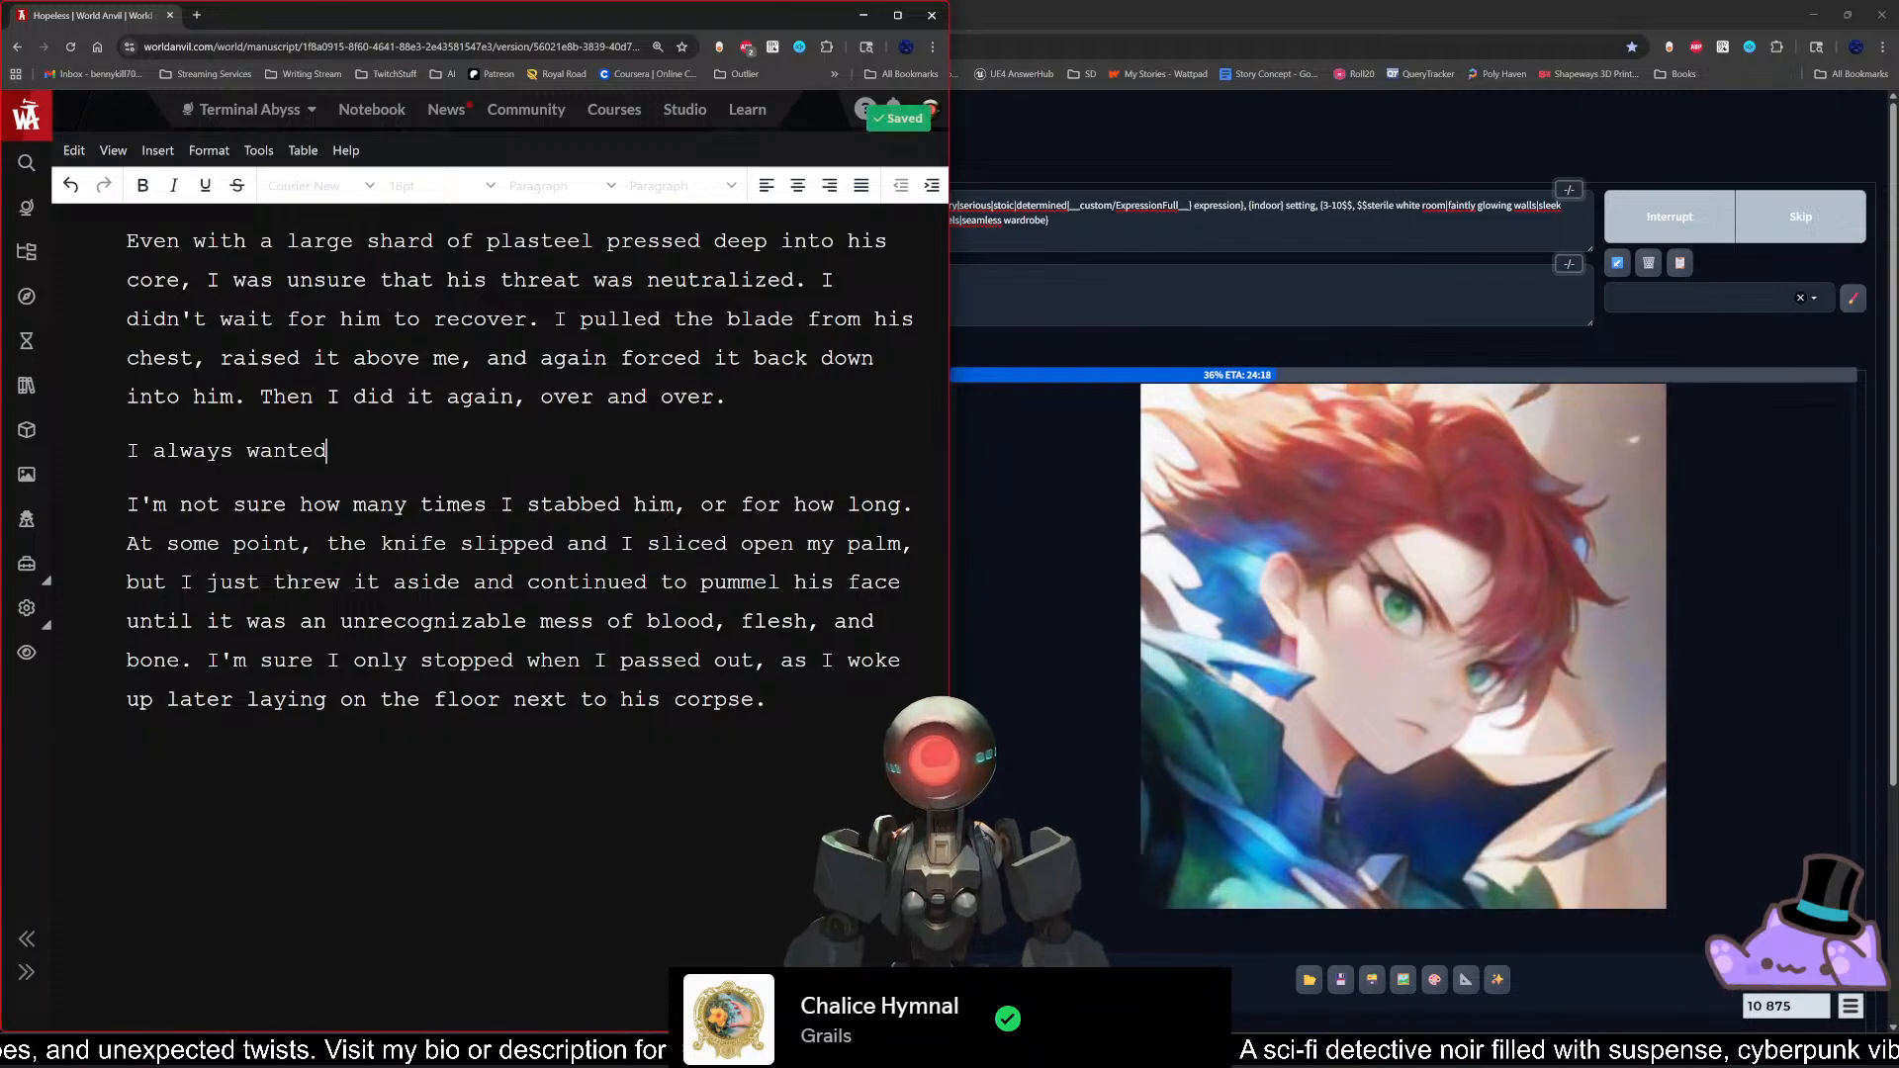
key("BackSpace")
key("BackSpace")
key("BackSpace")
key("BackSpace")
key("BackSpace")
key("BackSpace")
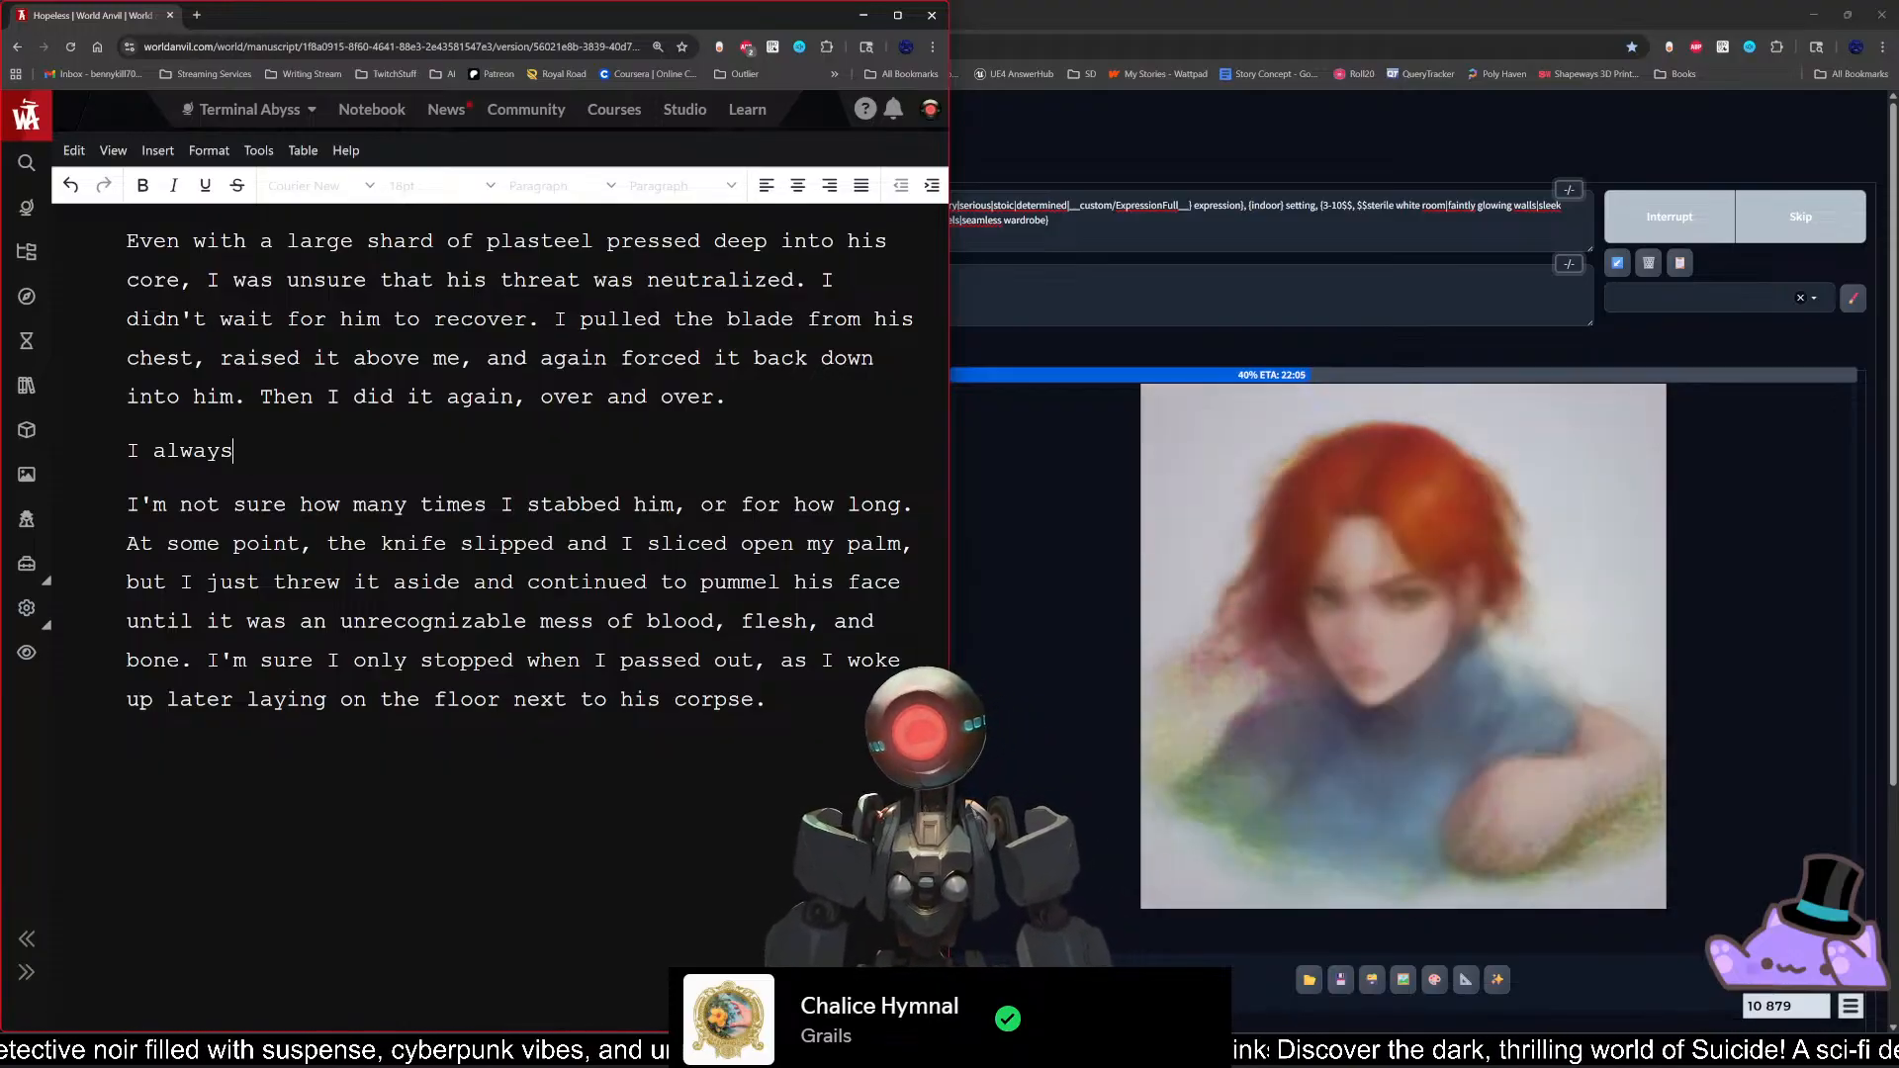
key("BackSpace")
key("BackSpace")
key("BackSpace")
key("BackSpace")
key("BackSpace")
key("BackSpace")
key("BackSpace")
key("BackSpace")
key("BackSpace")
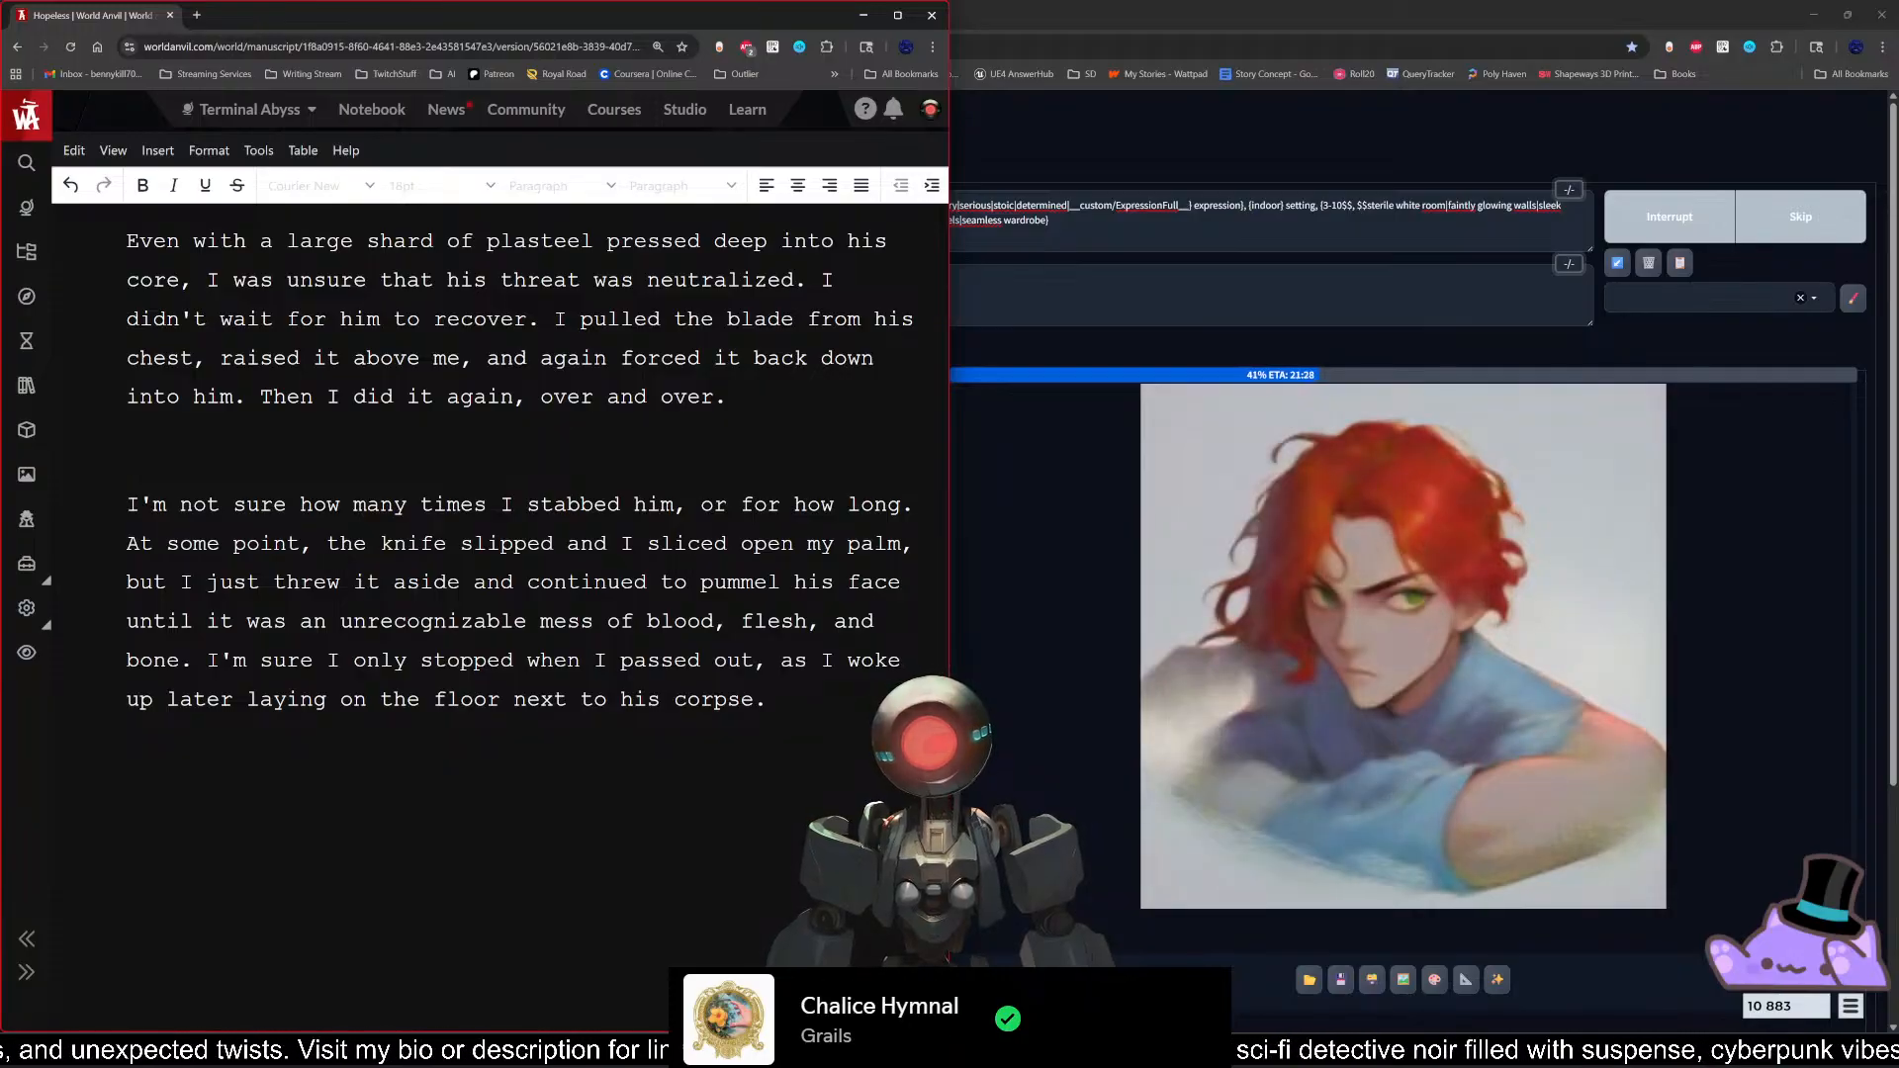
type("I saw ")
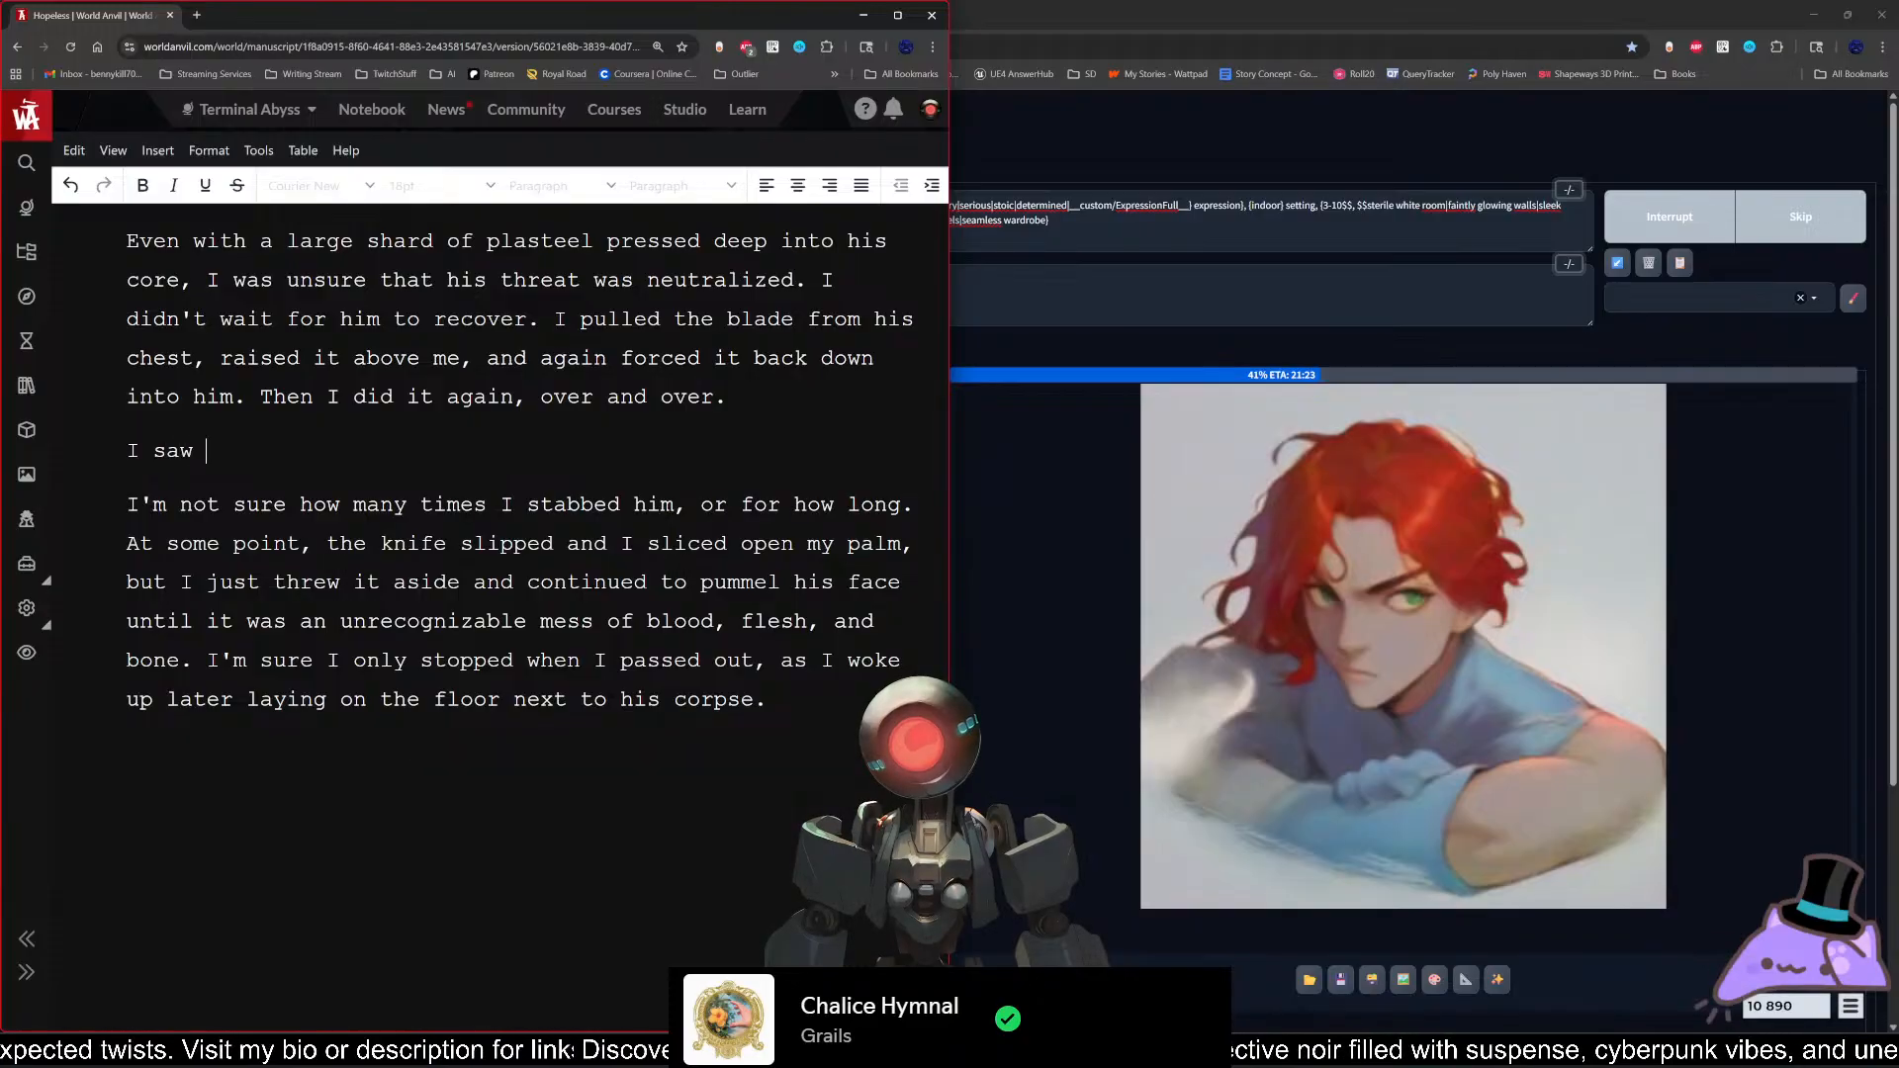
type("red.")
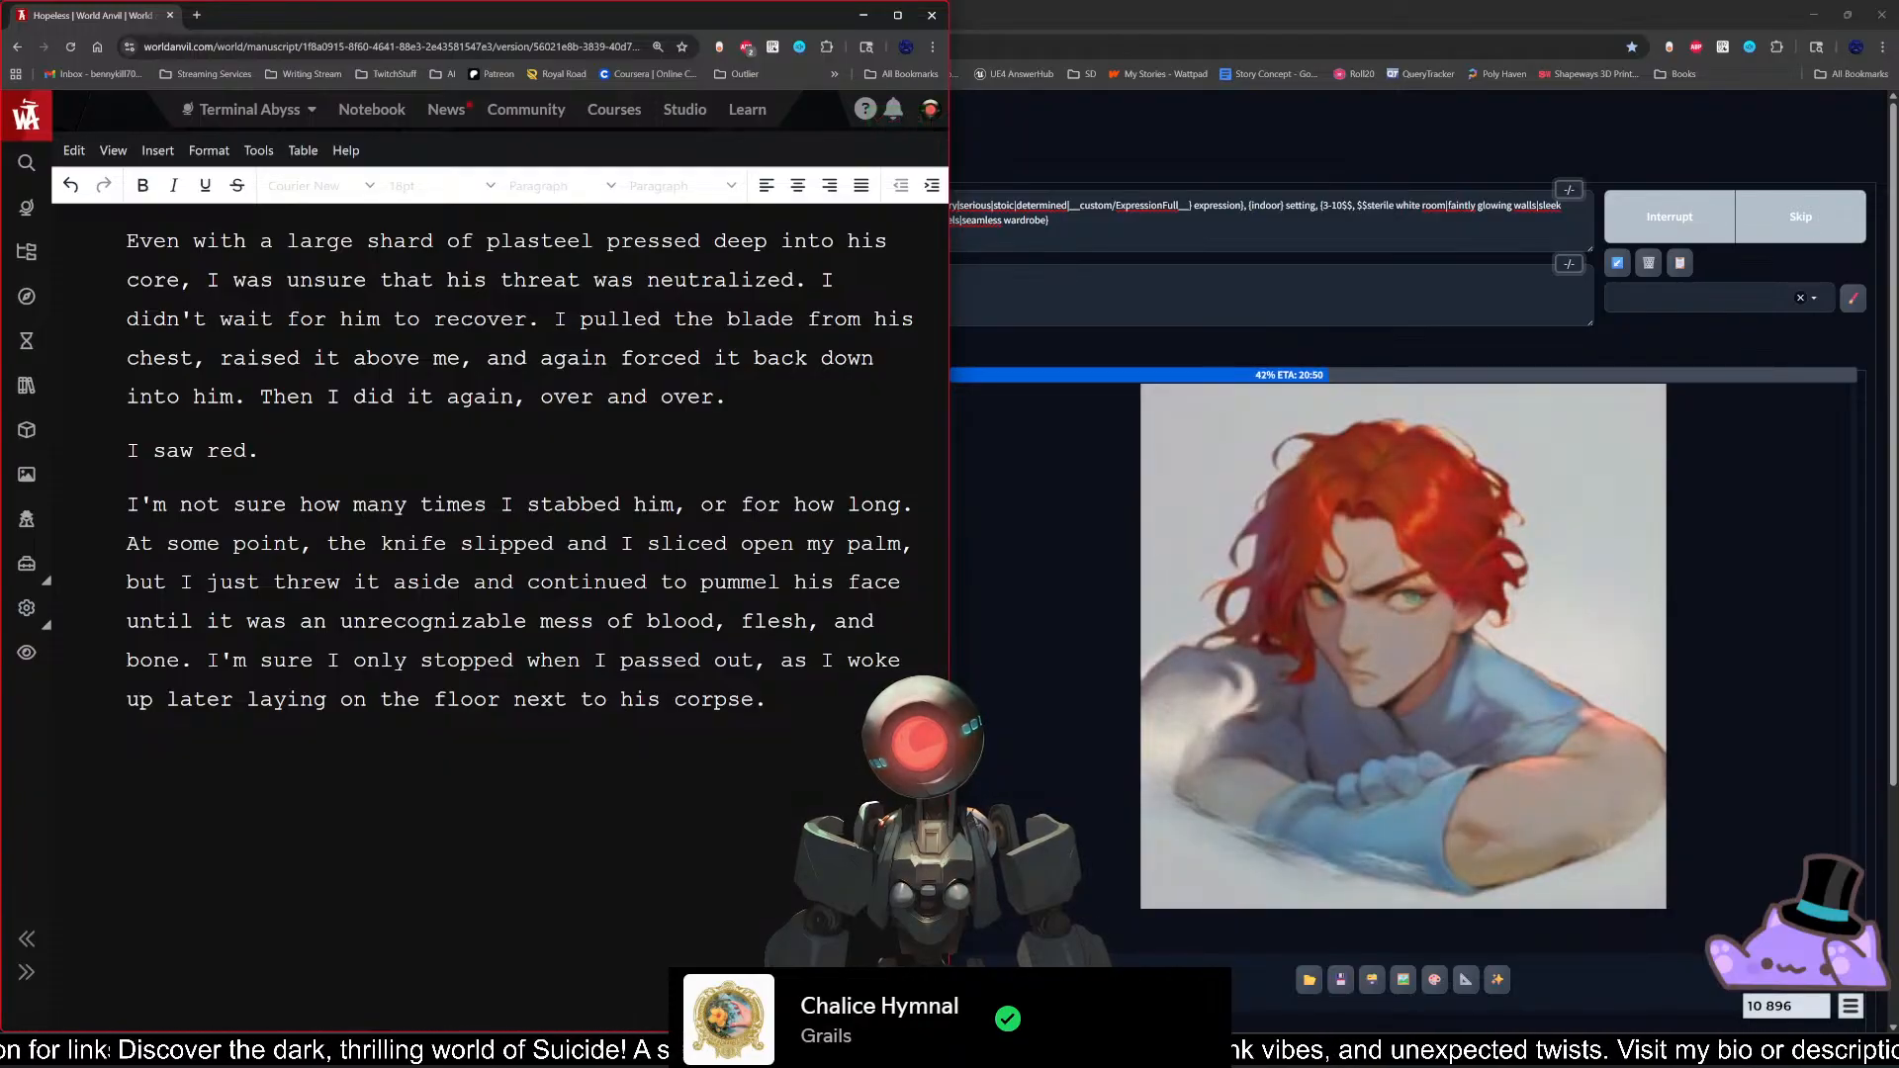
key("BackSpace")
key("BackSpace")
key("BackSpace")
key("BackSpace")
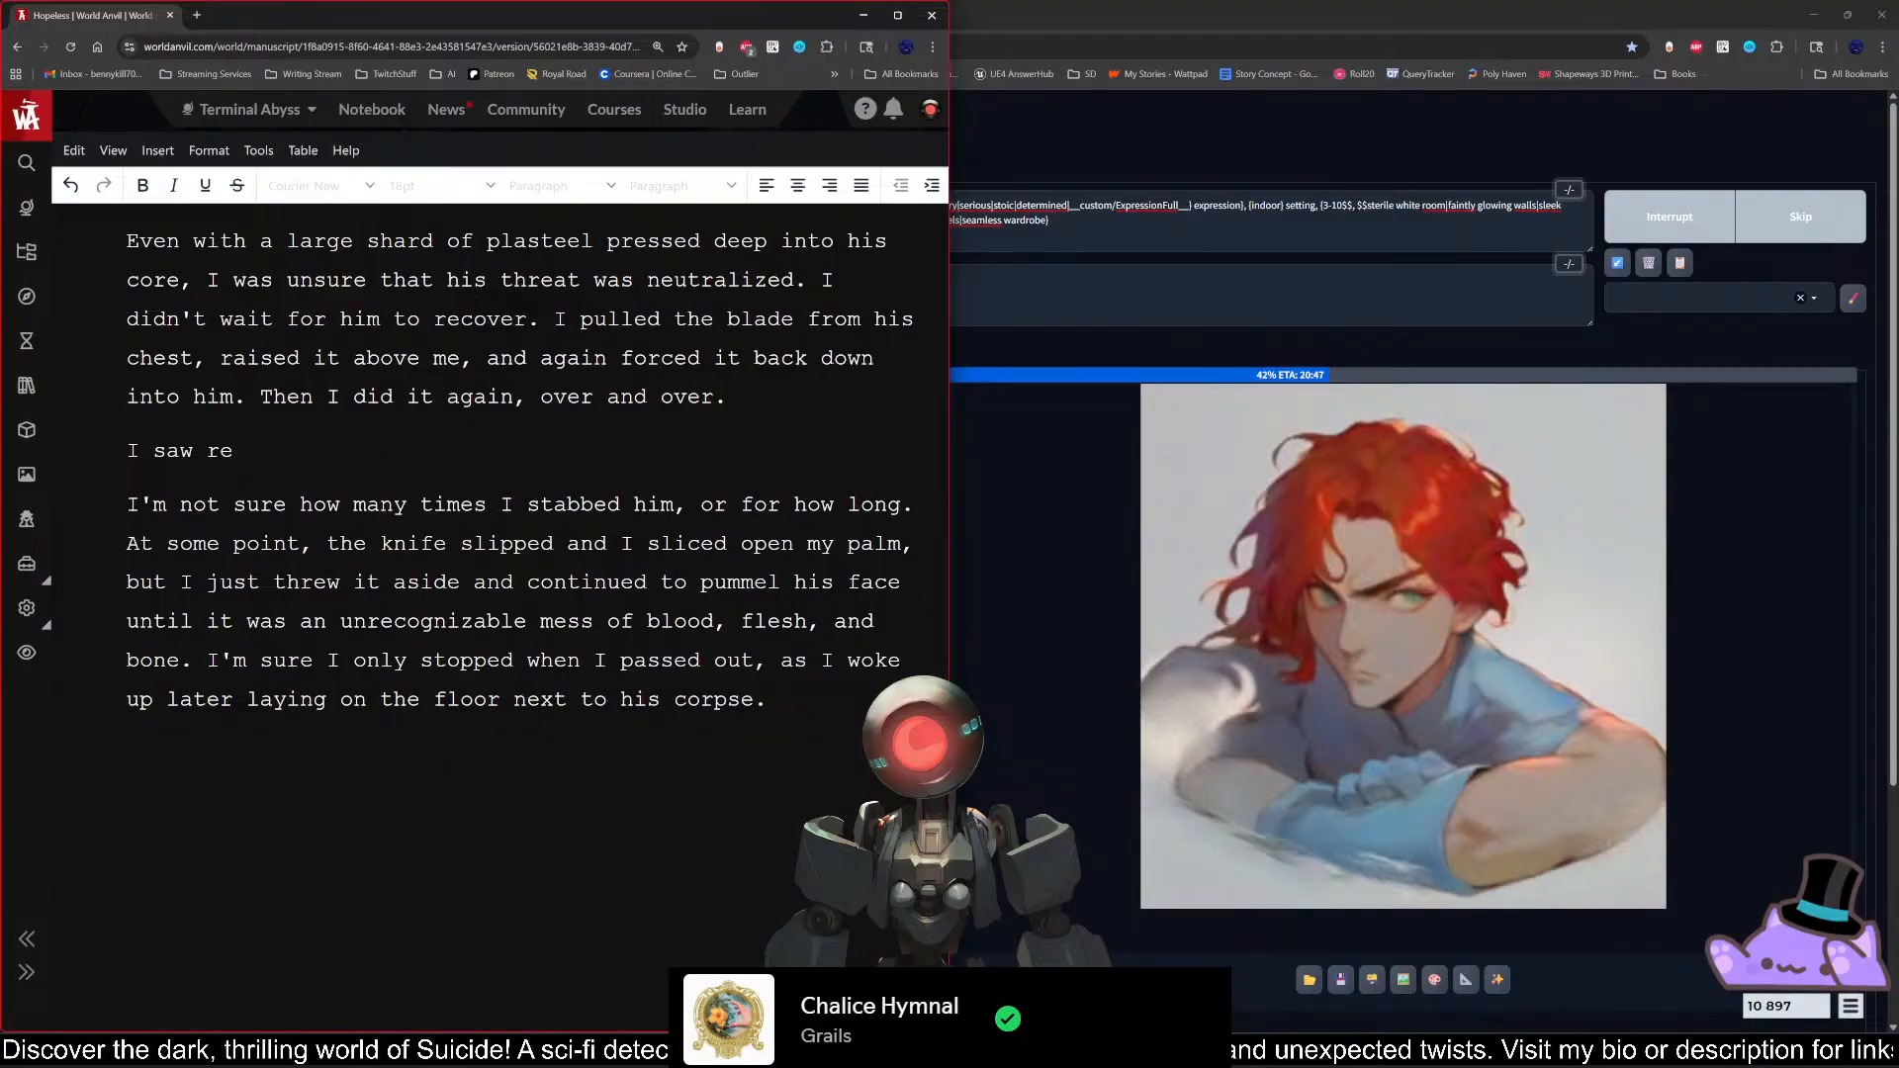
key("BackSpace")
key("BackSpace")
key("BackSpace")
key("BackSpace")
key("BackSpace")
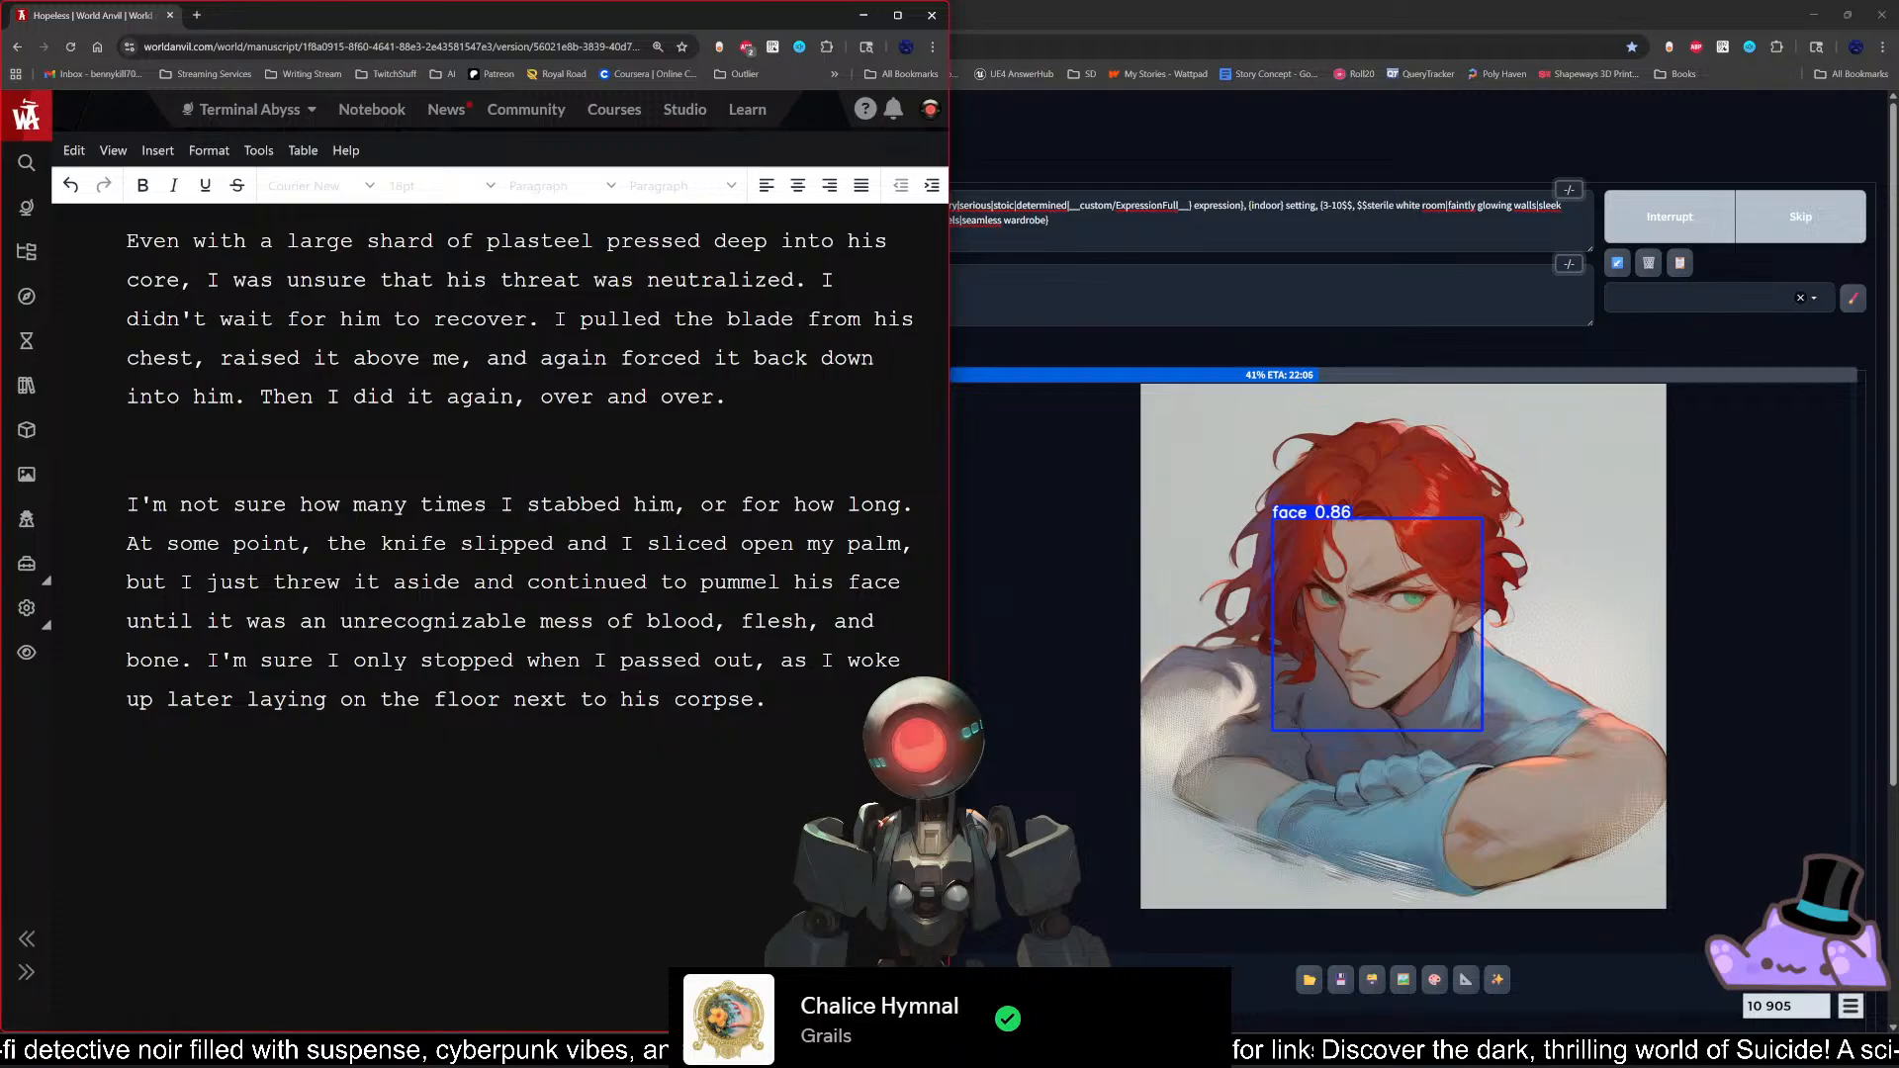
Step: Write "I saw red." in the empty paragraph after the one ending "Then I did it again, over and over."
type("I")
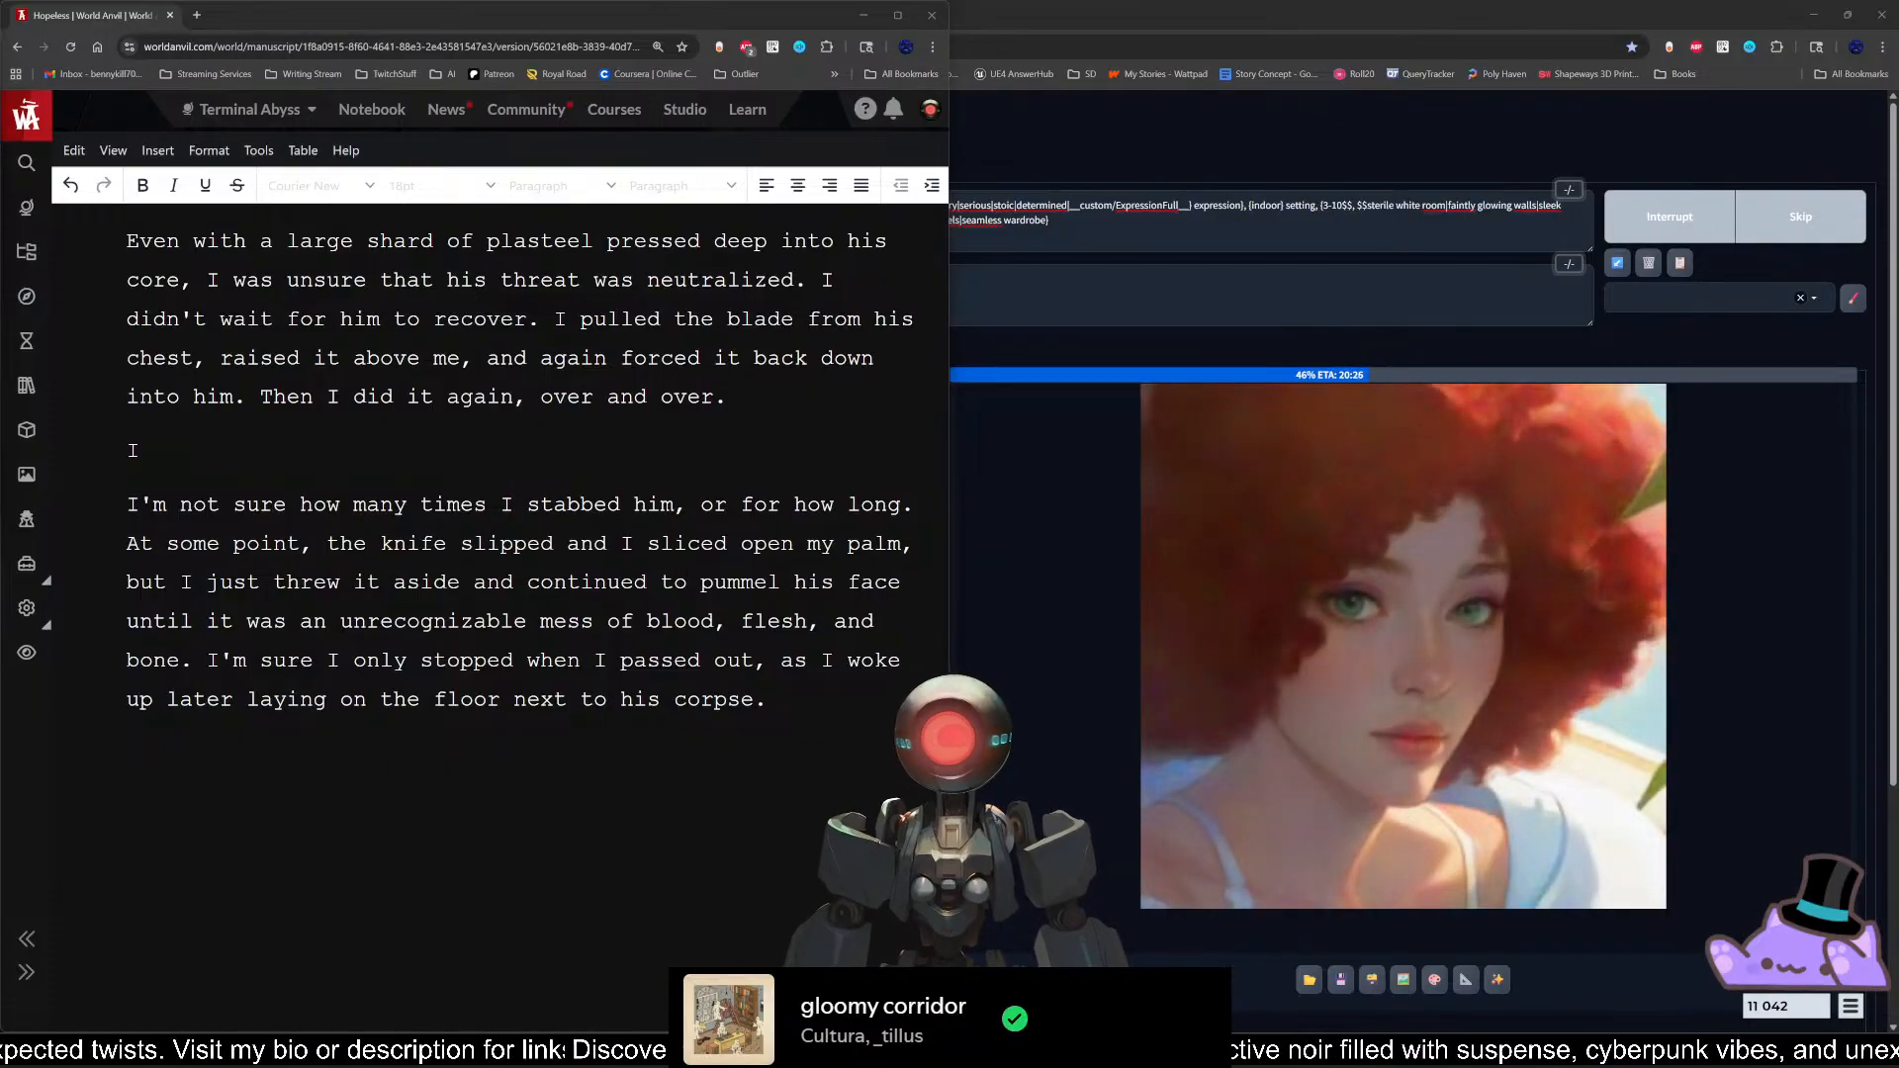
left_click(127, 753)
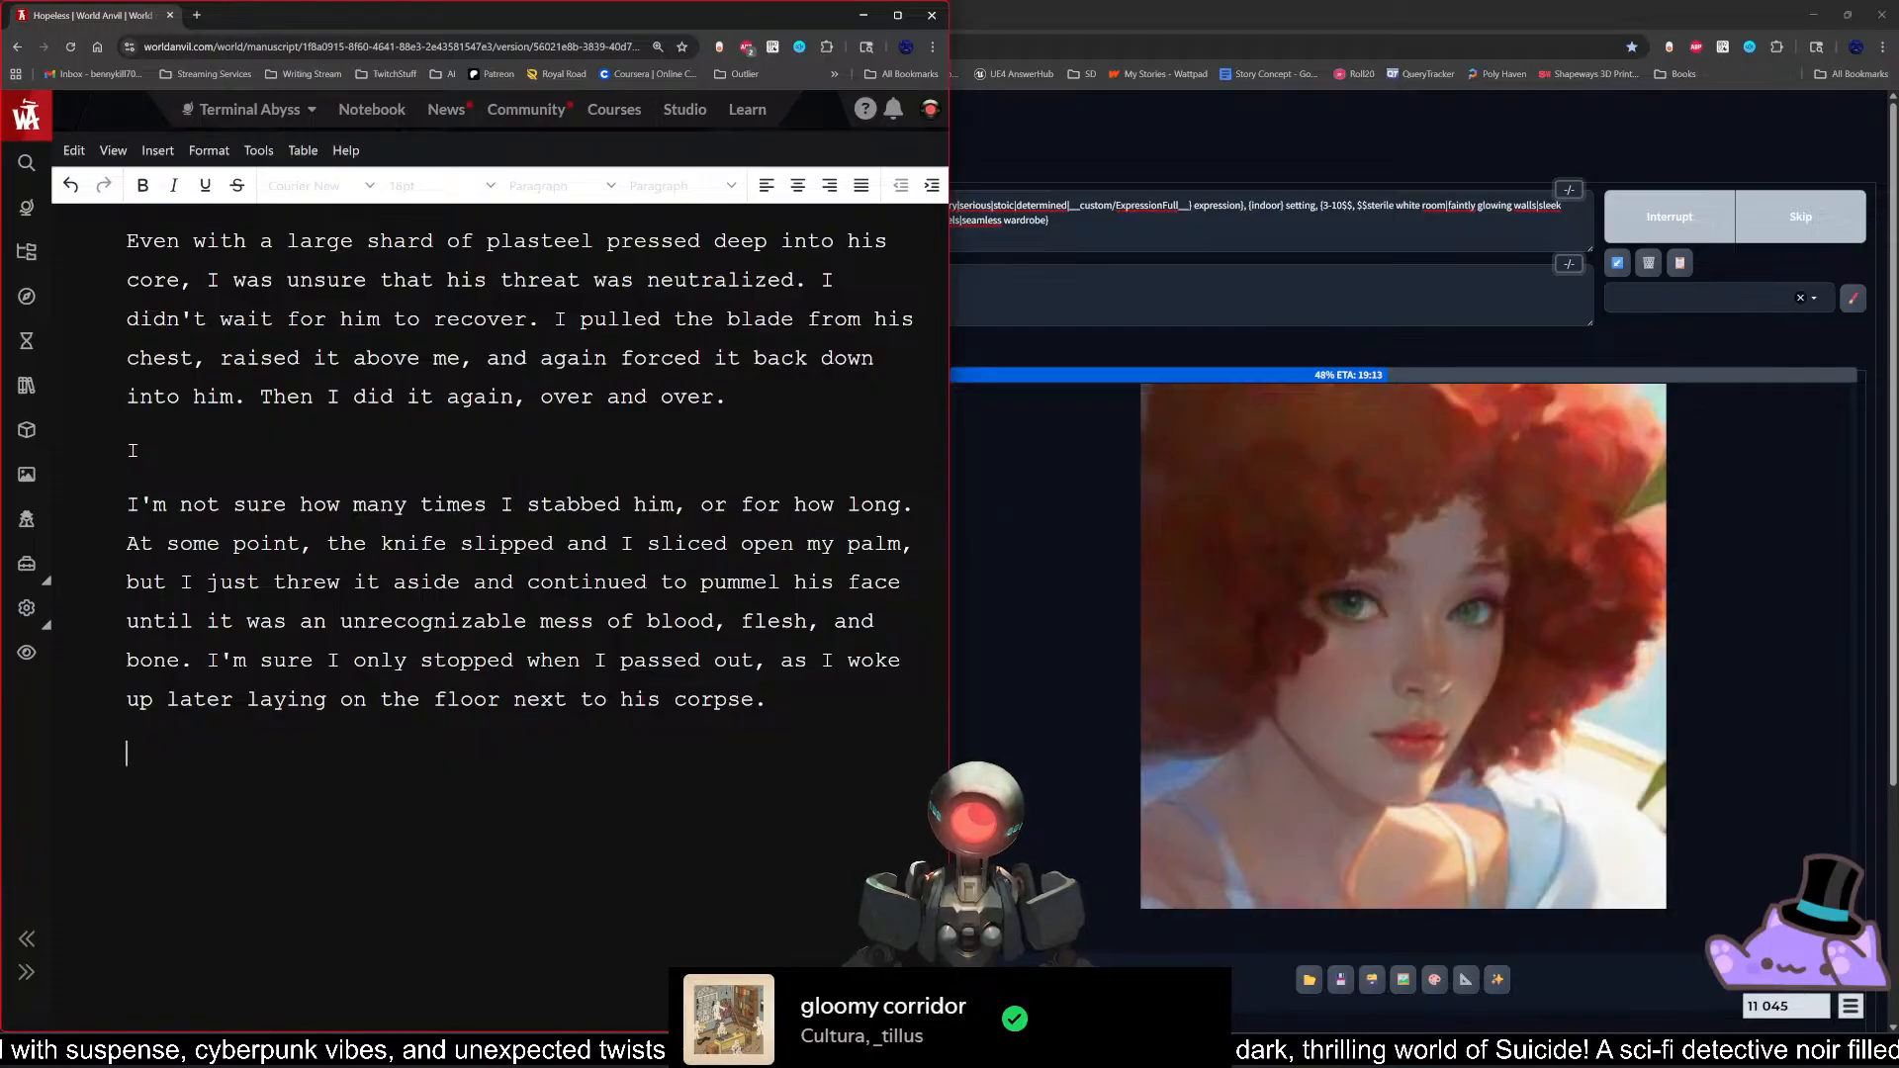
key("Return")
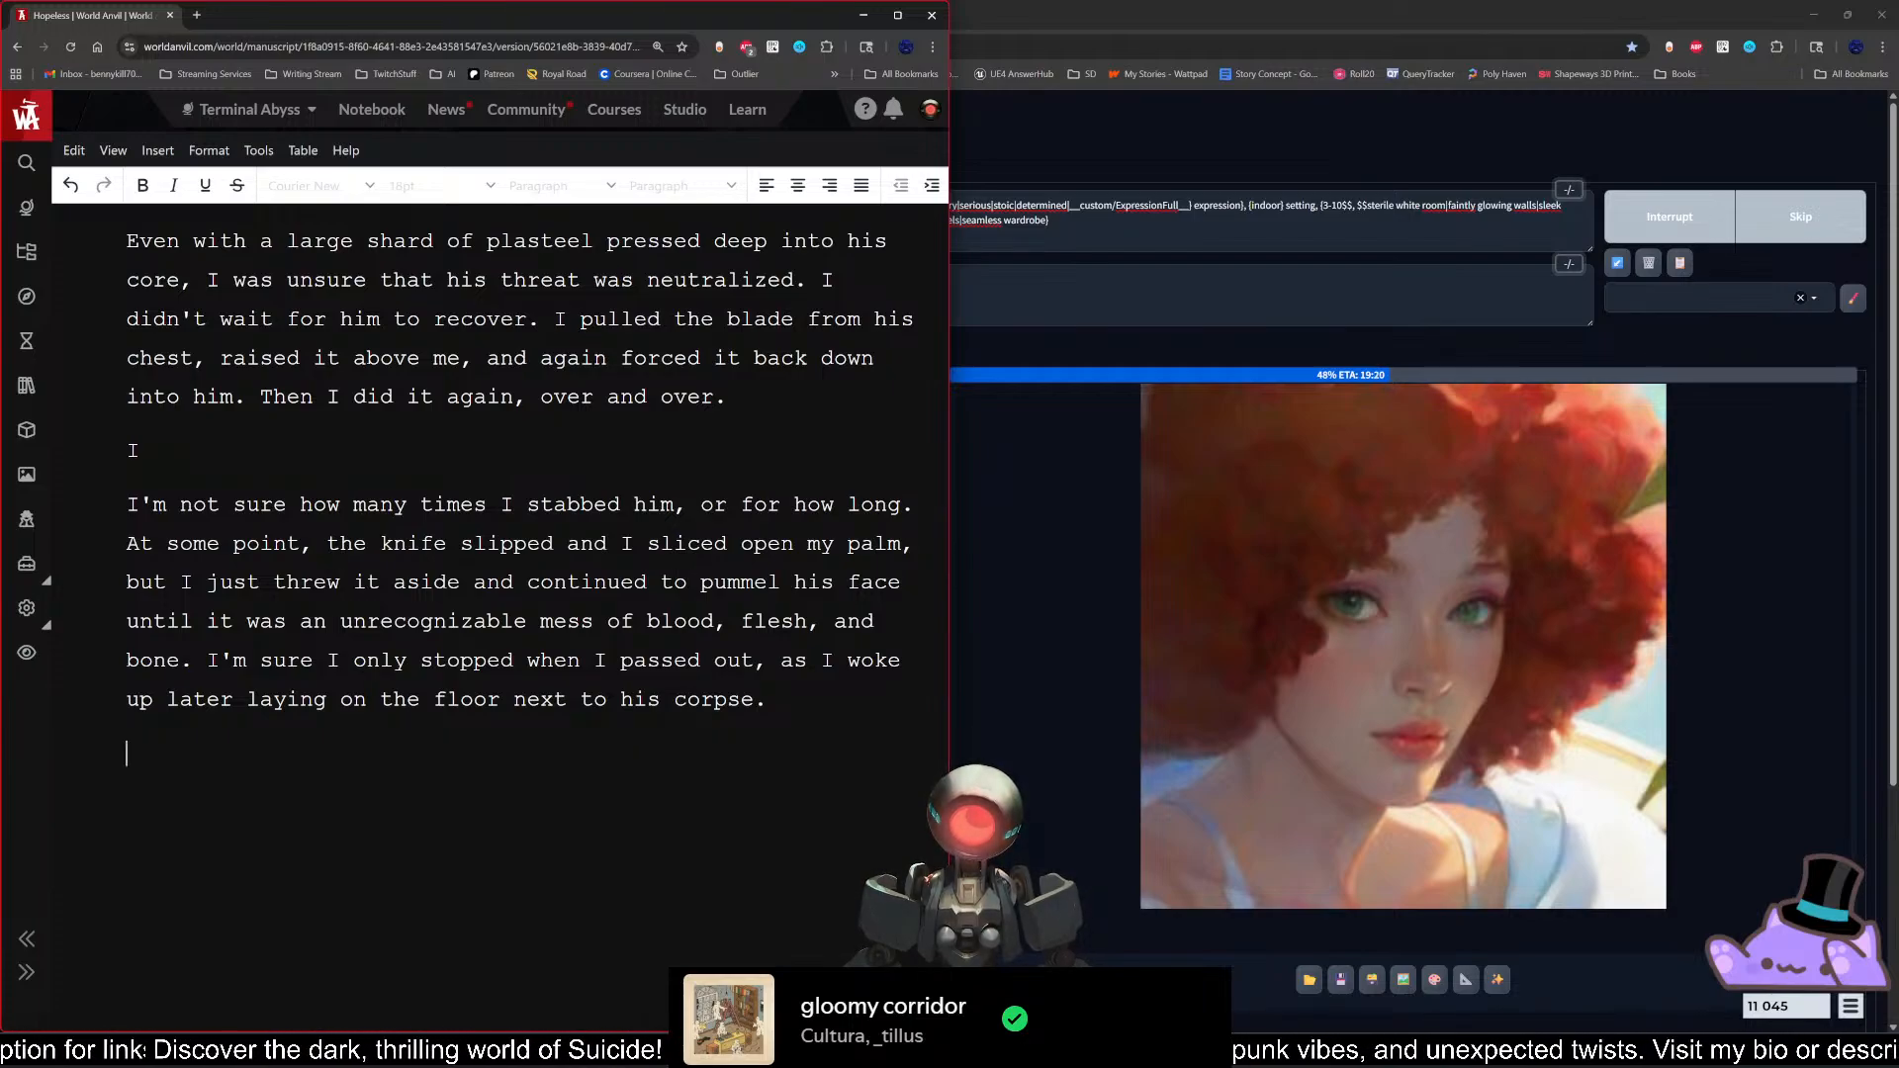
key("Return")
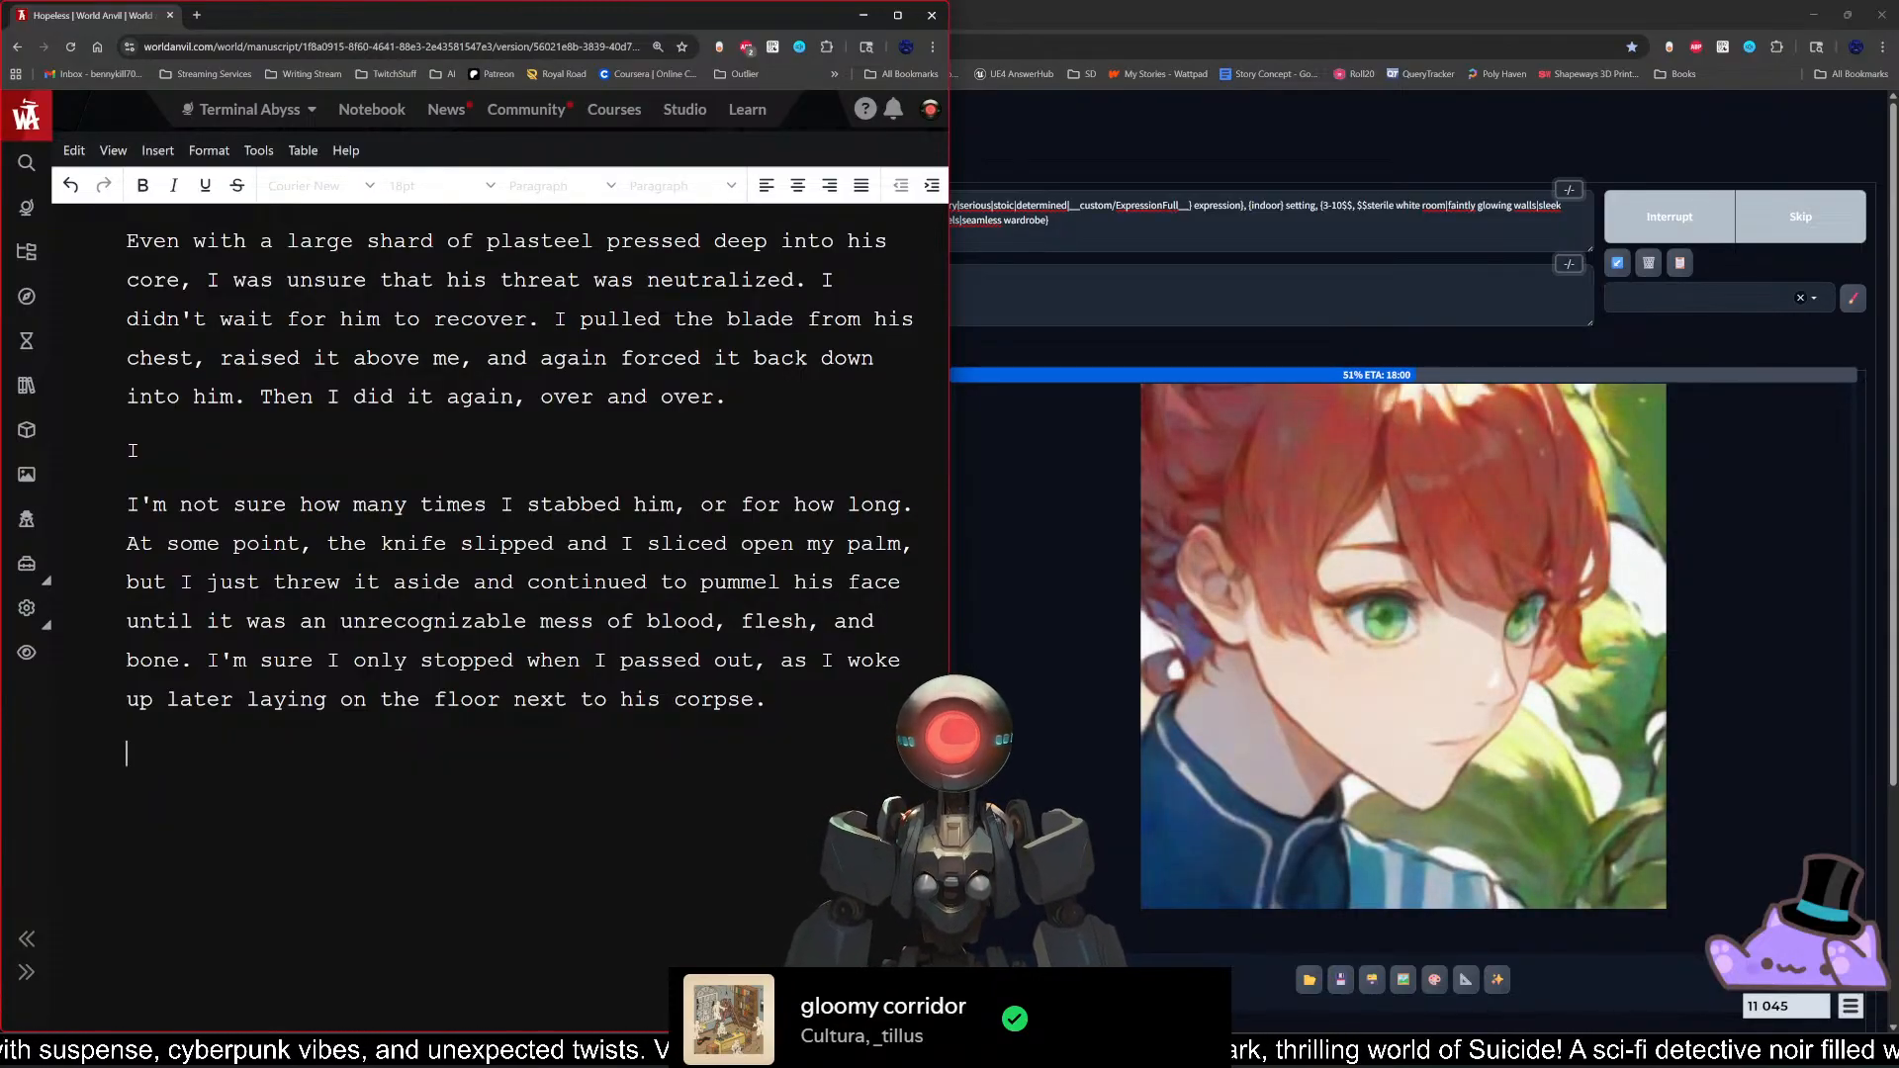
key("Return")
scroll(519, 465, "up", 1)
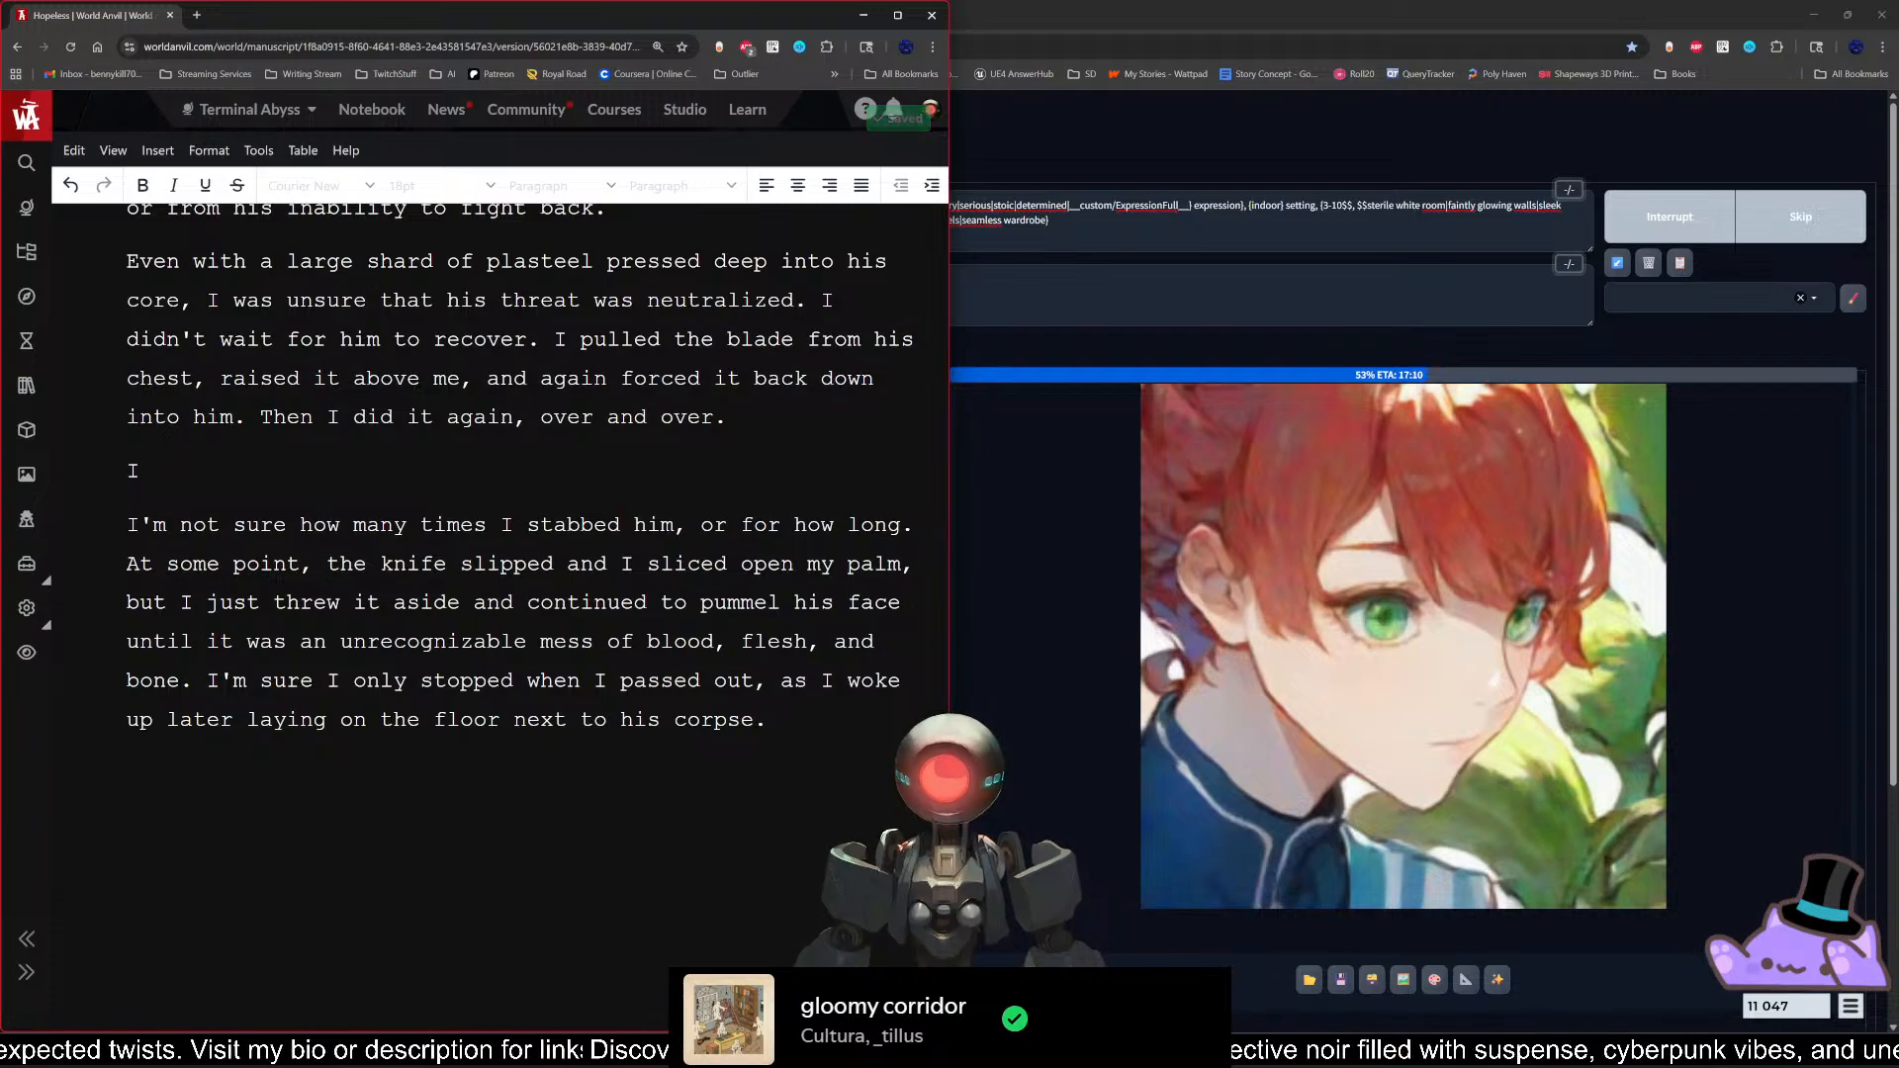
type("sa")
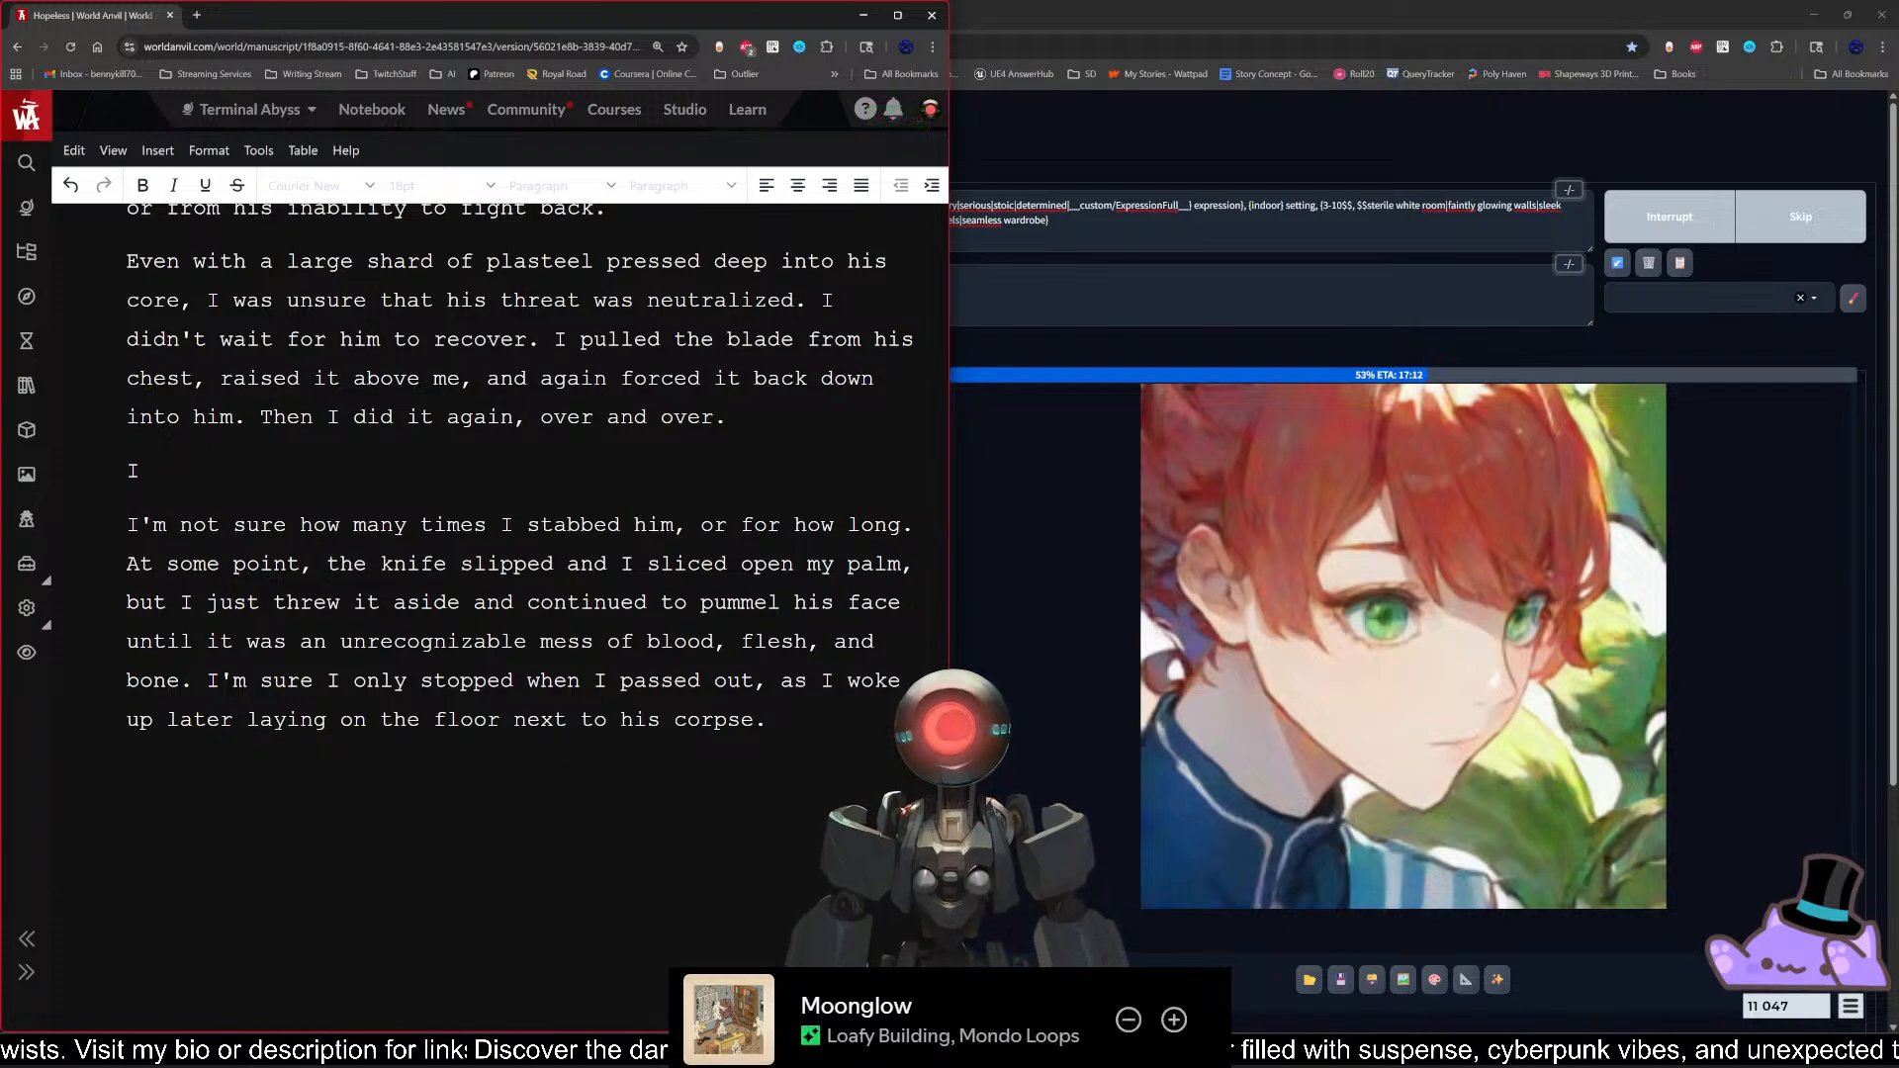
type("w red.")
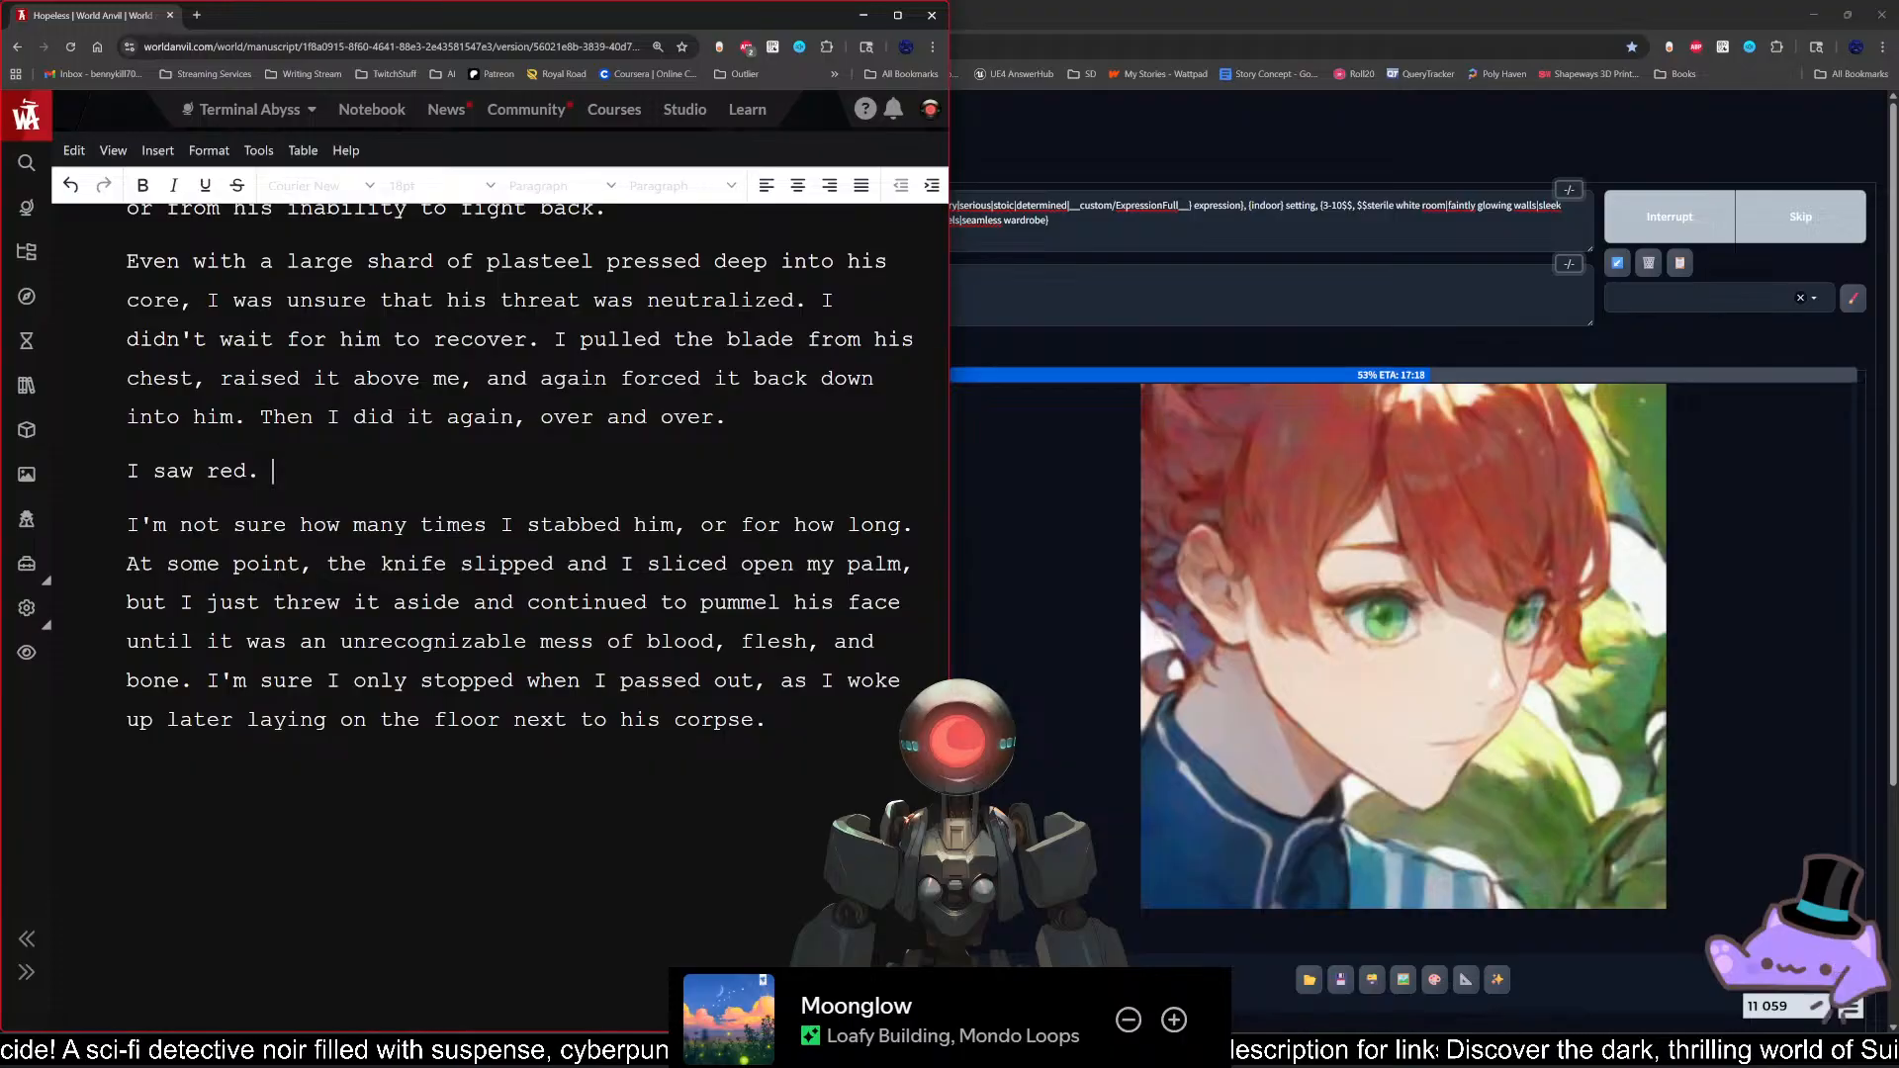
Step: Continue the new paragraph with "It was such a deep red, it was almost like I had never seen the color before."
type("It was such a d")
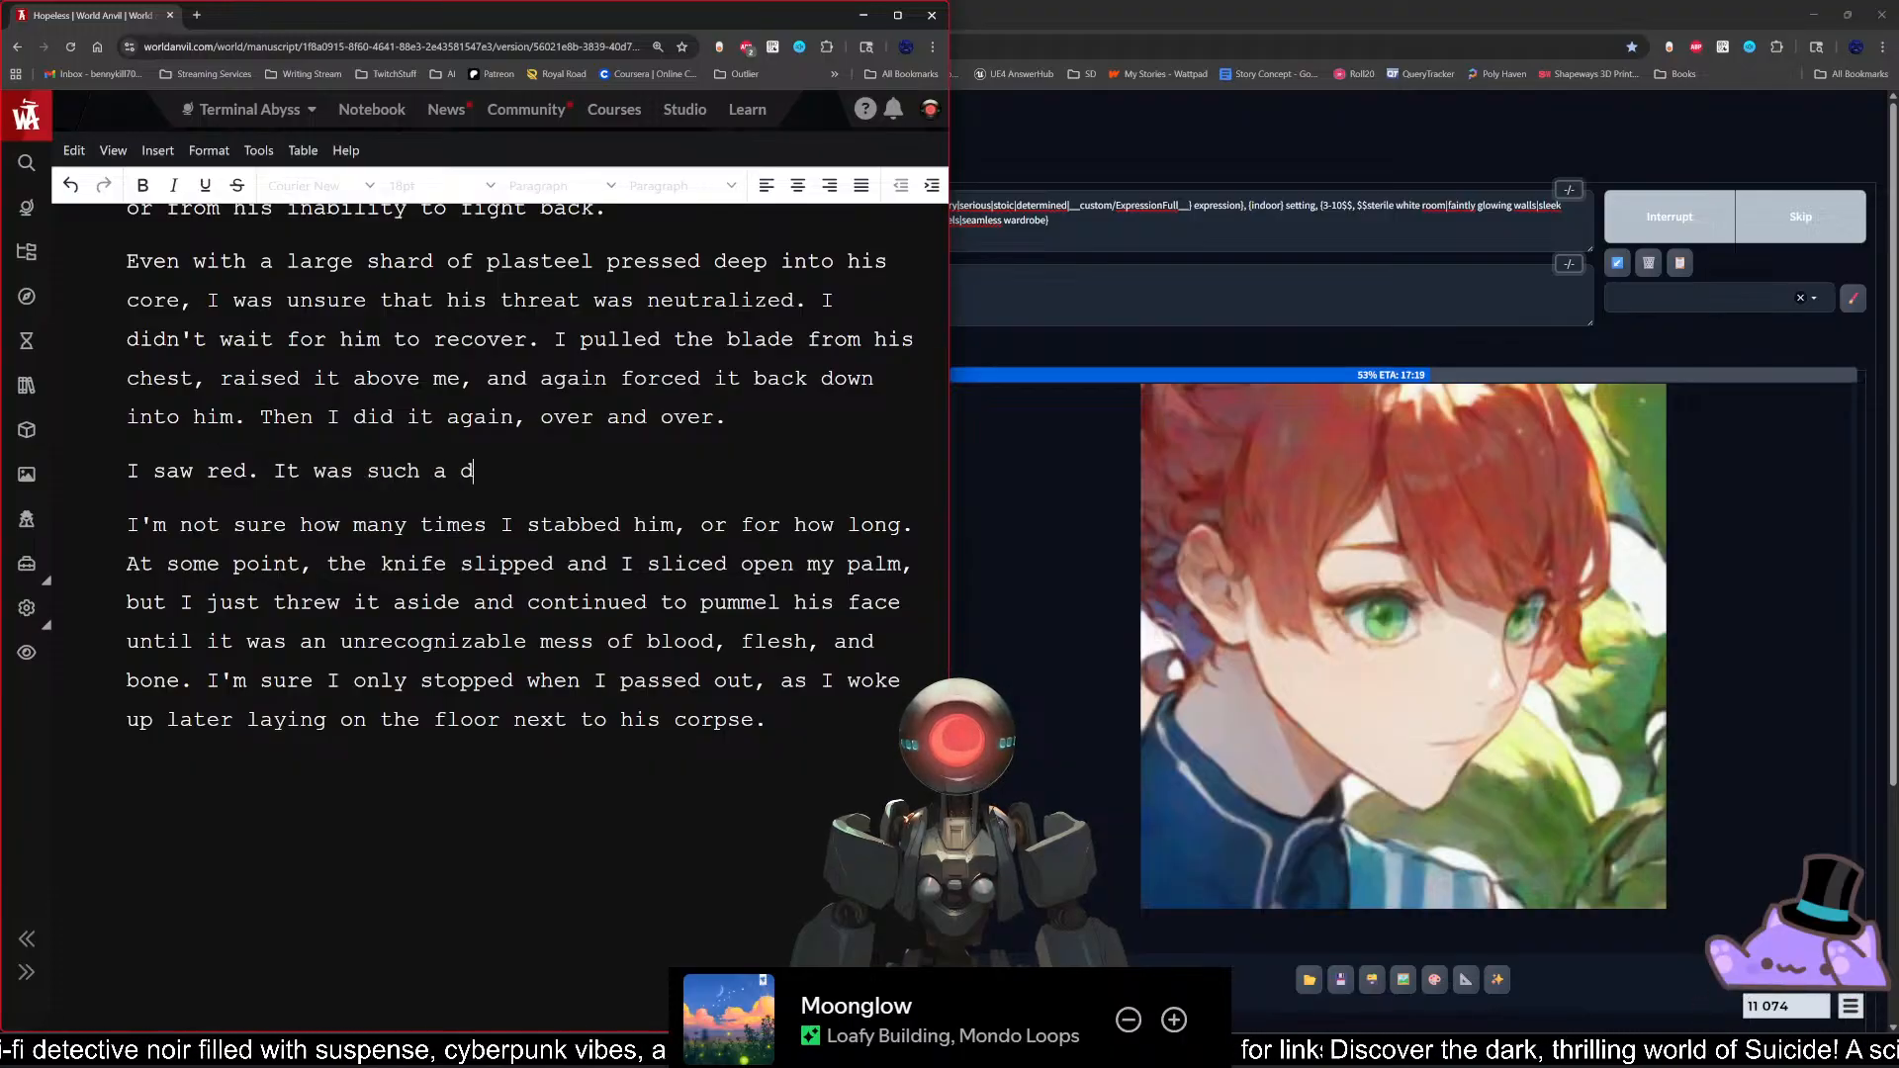
type("eep red, ")
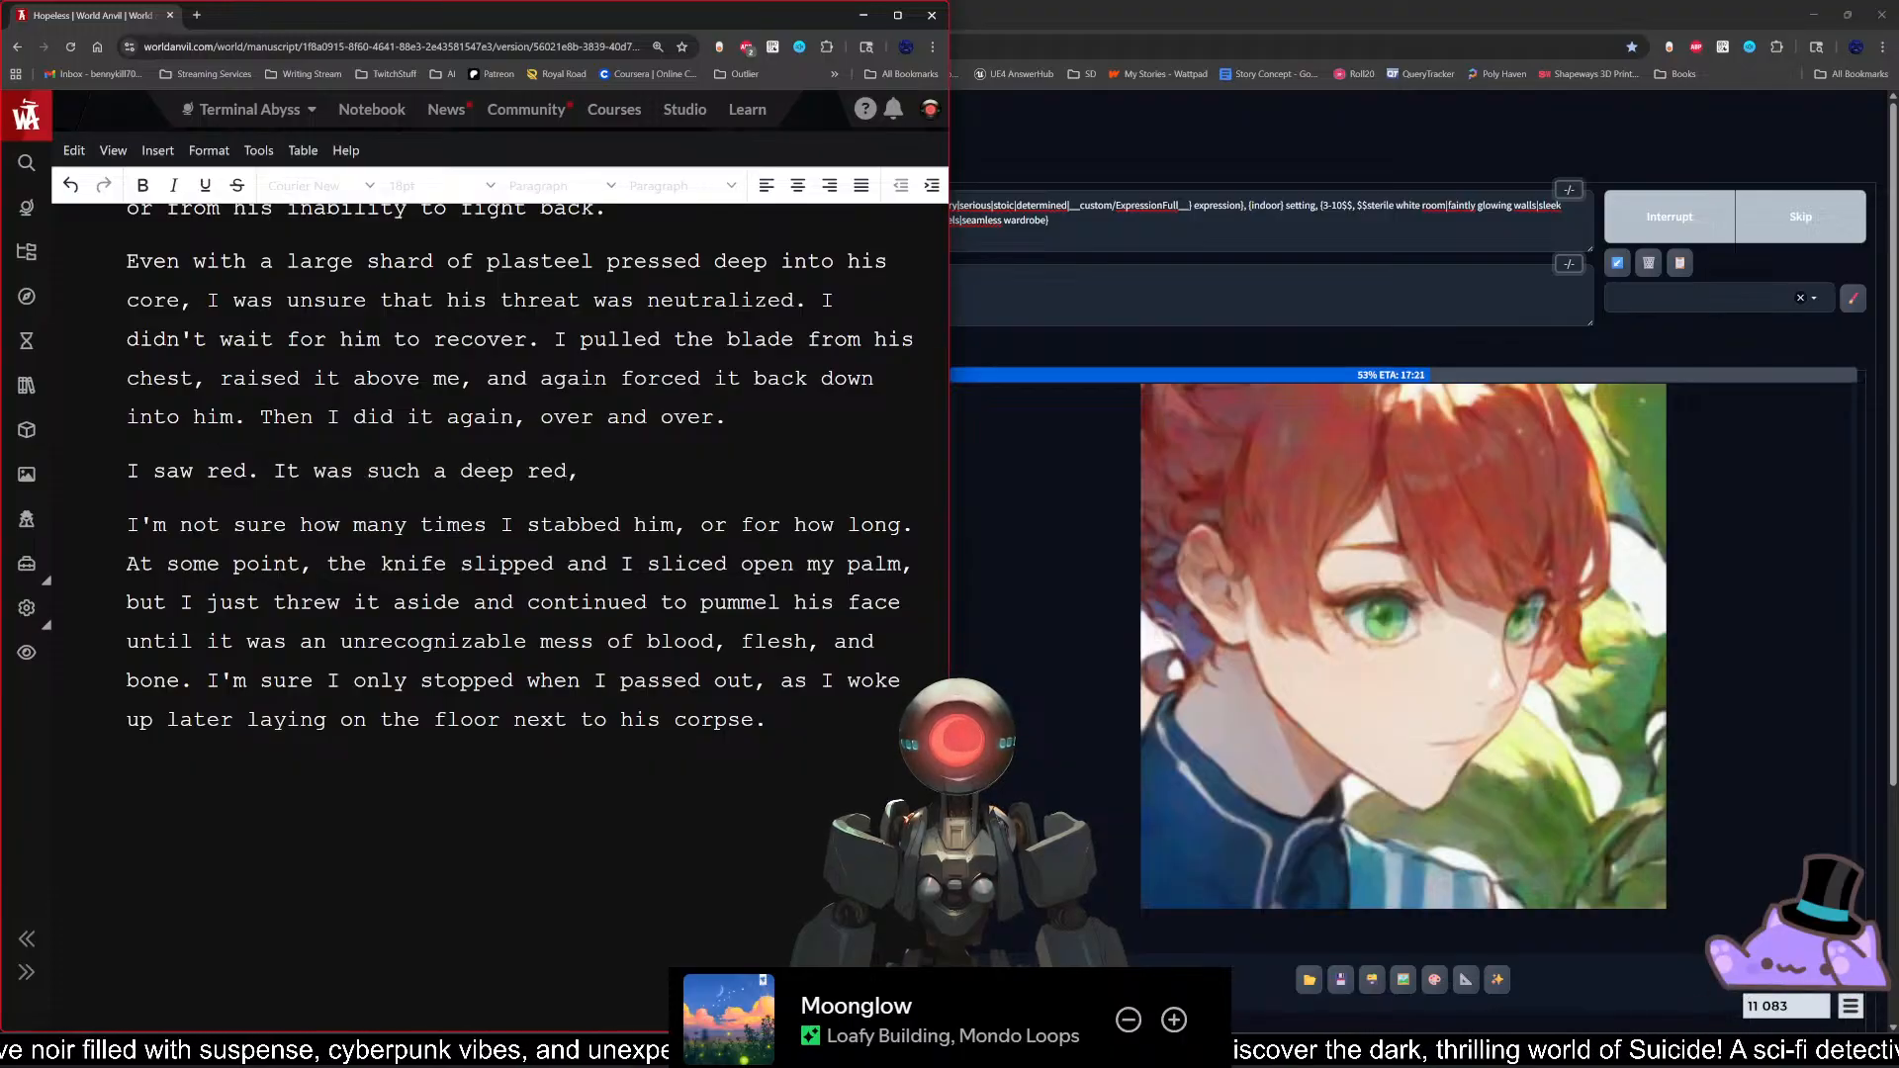
type("it")
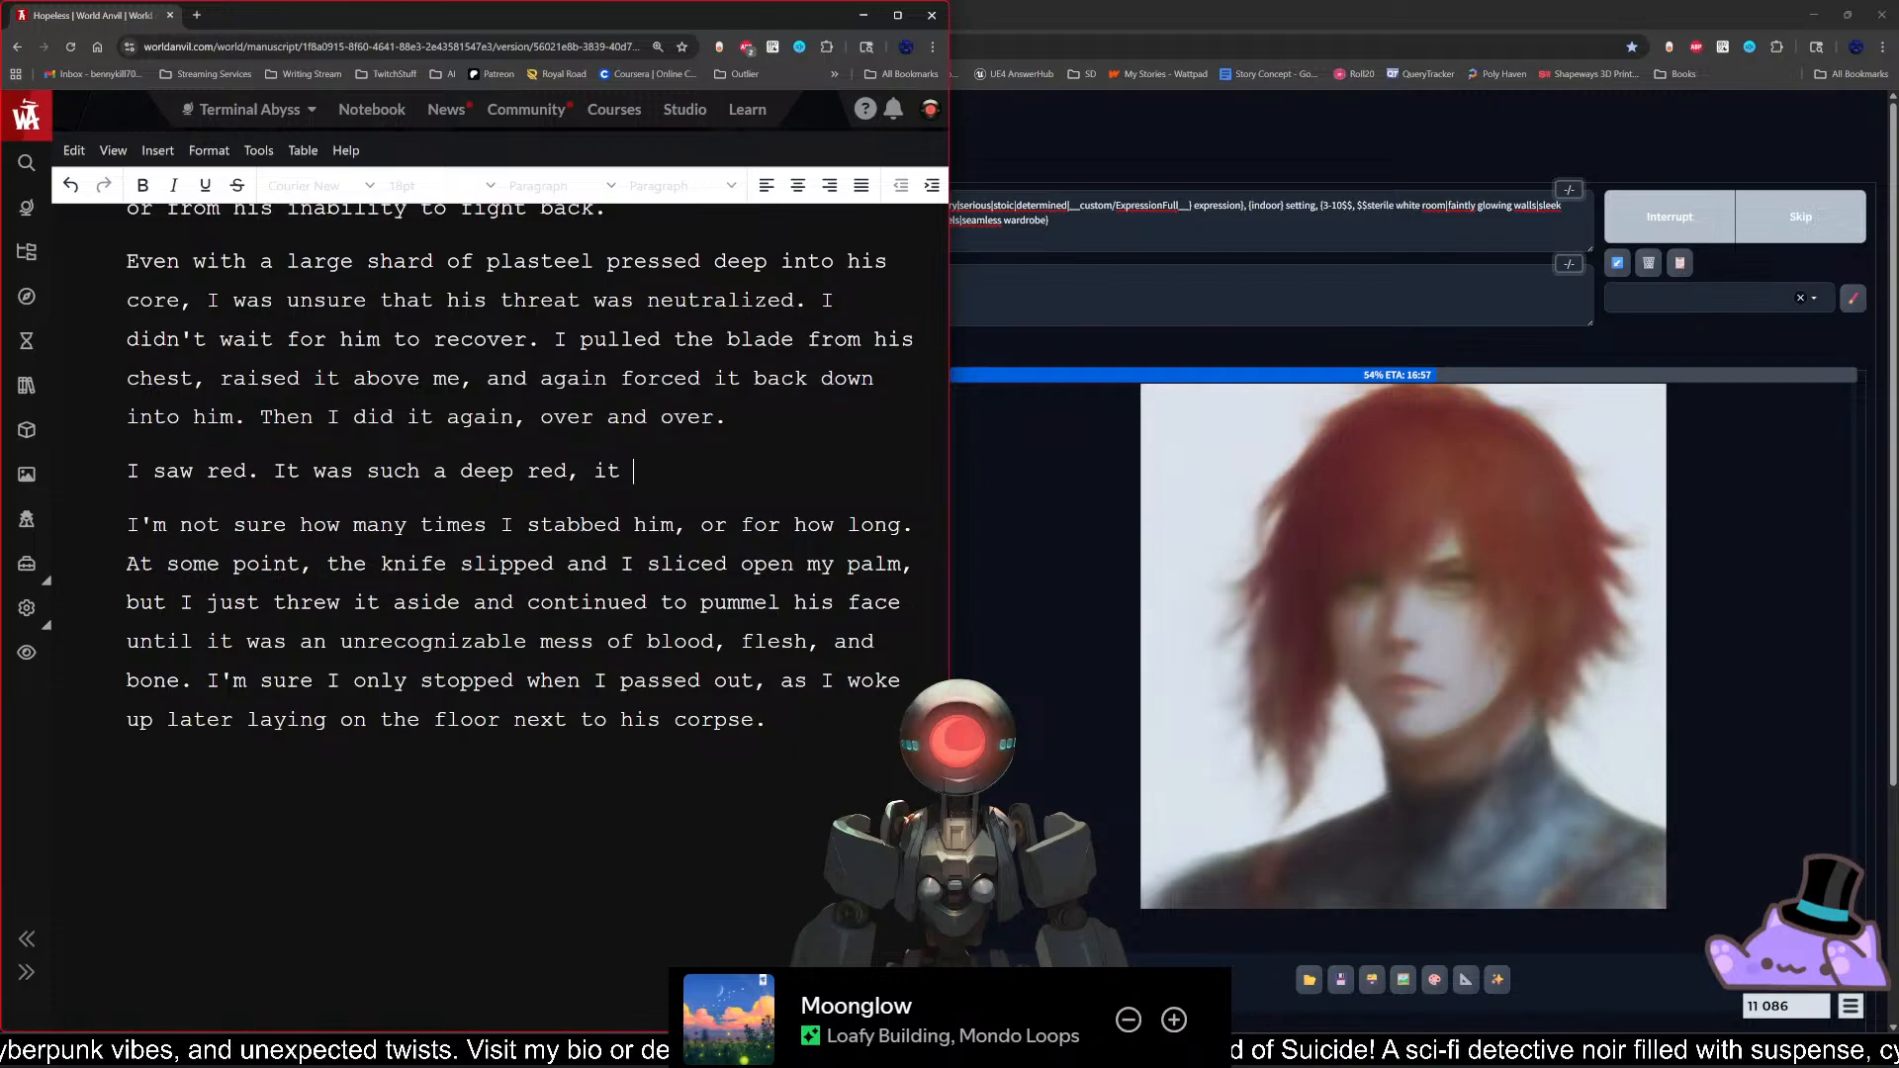
type("was")
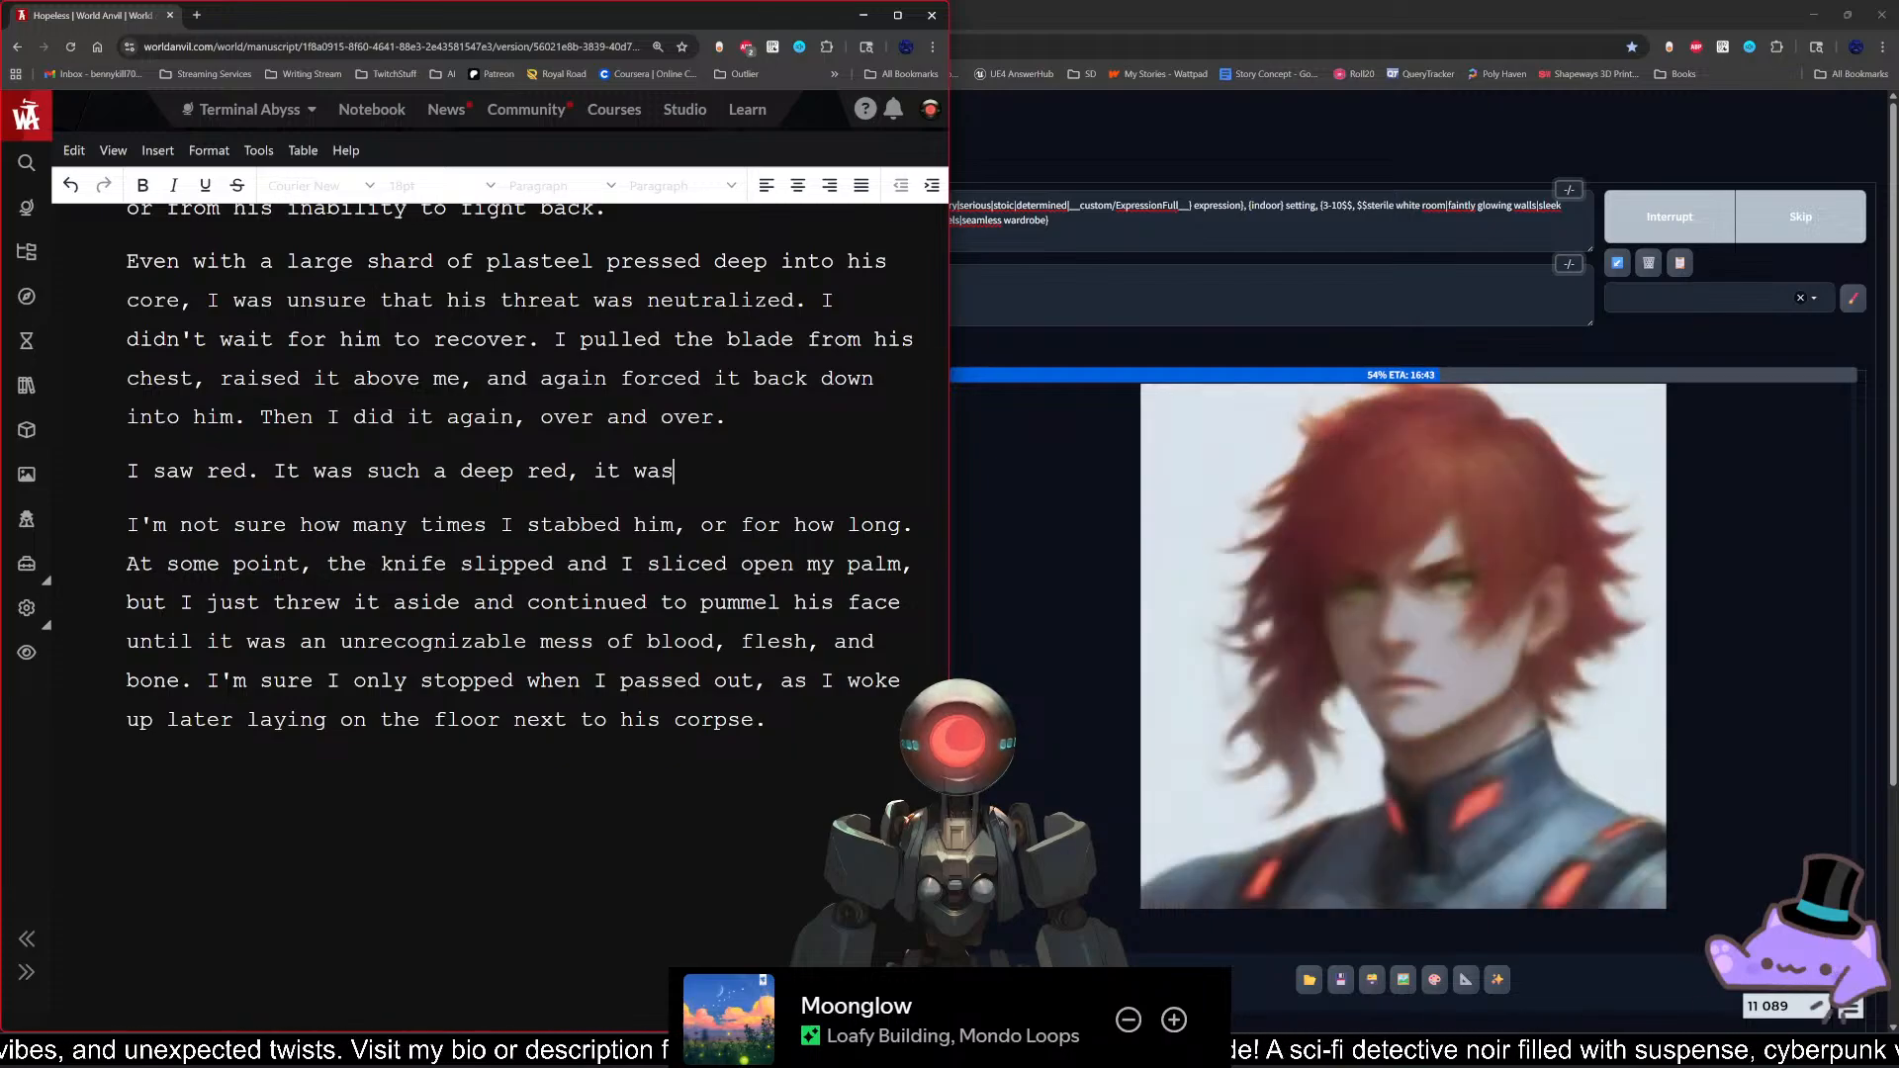
type(" almost like I ")
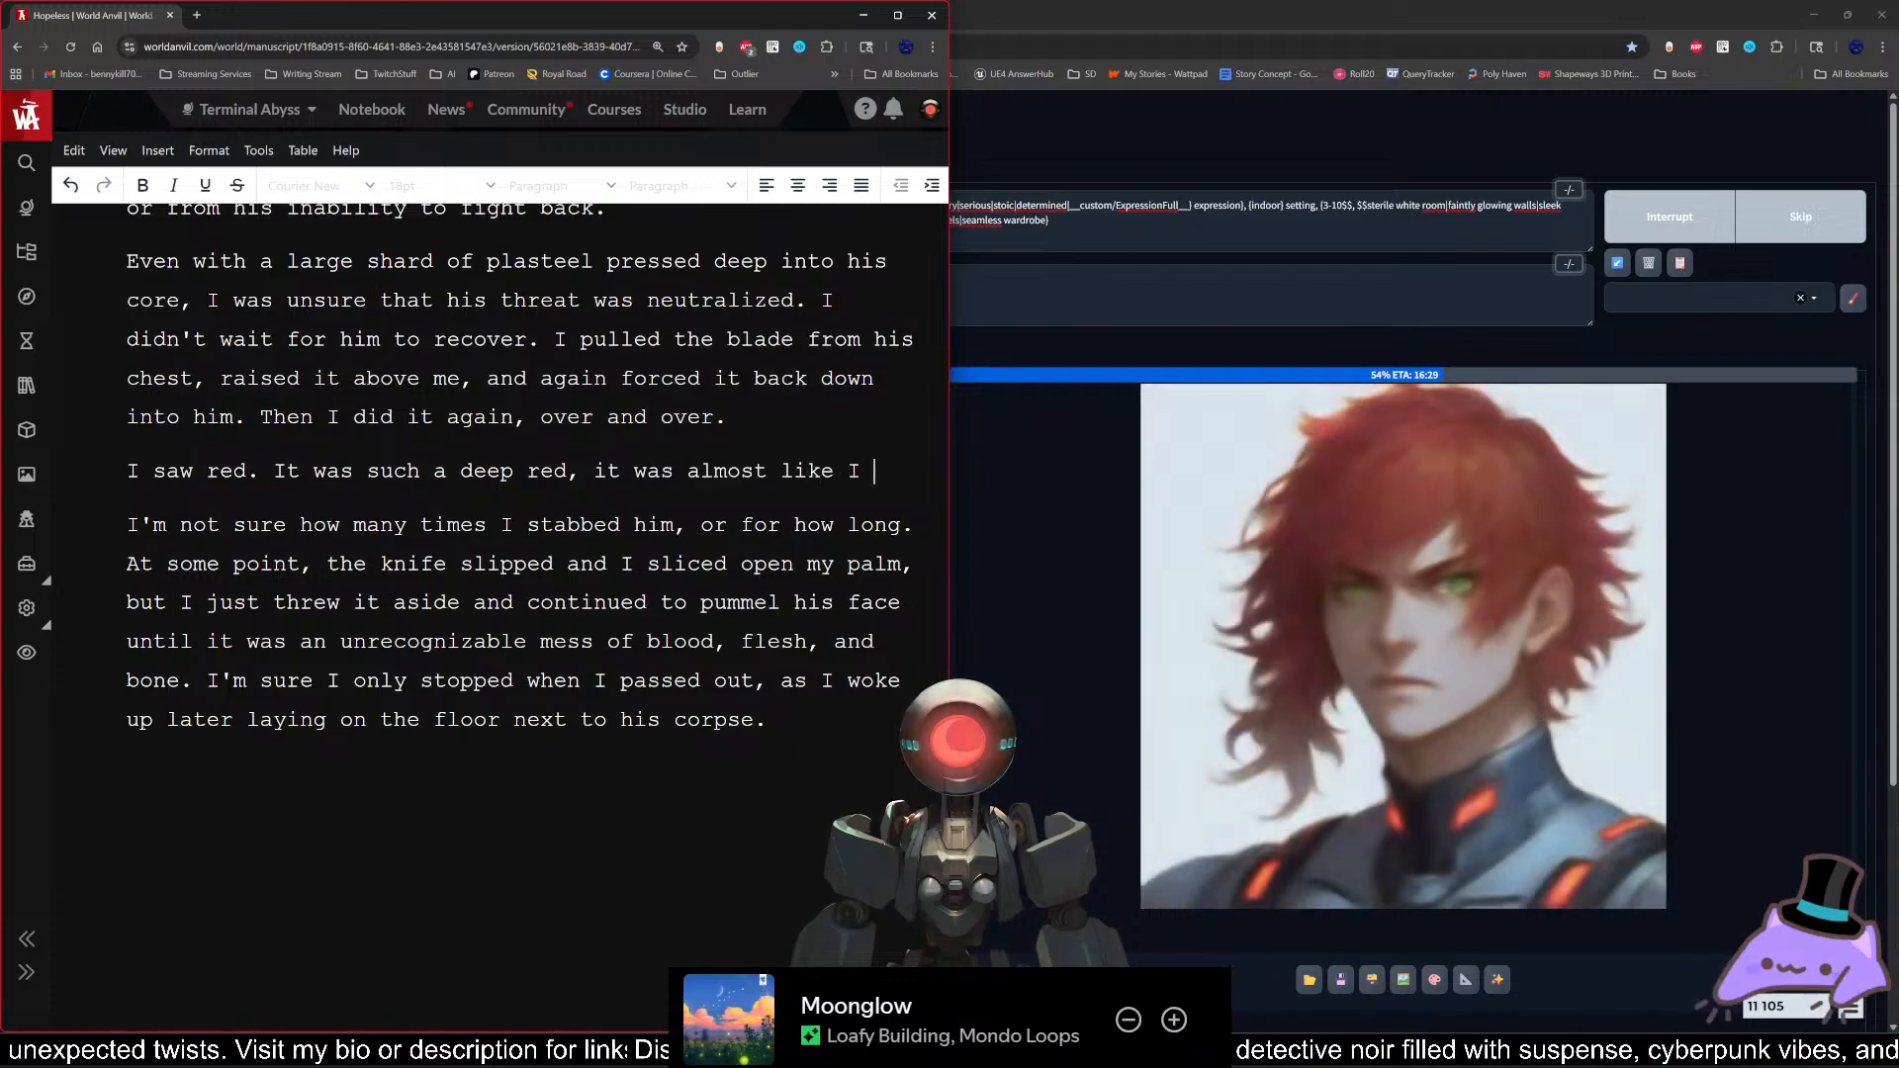
type("had never seen ")
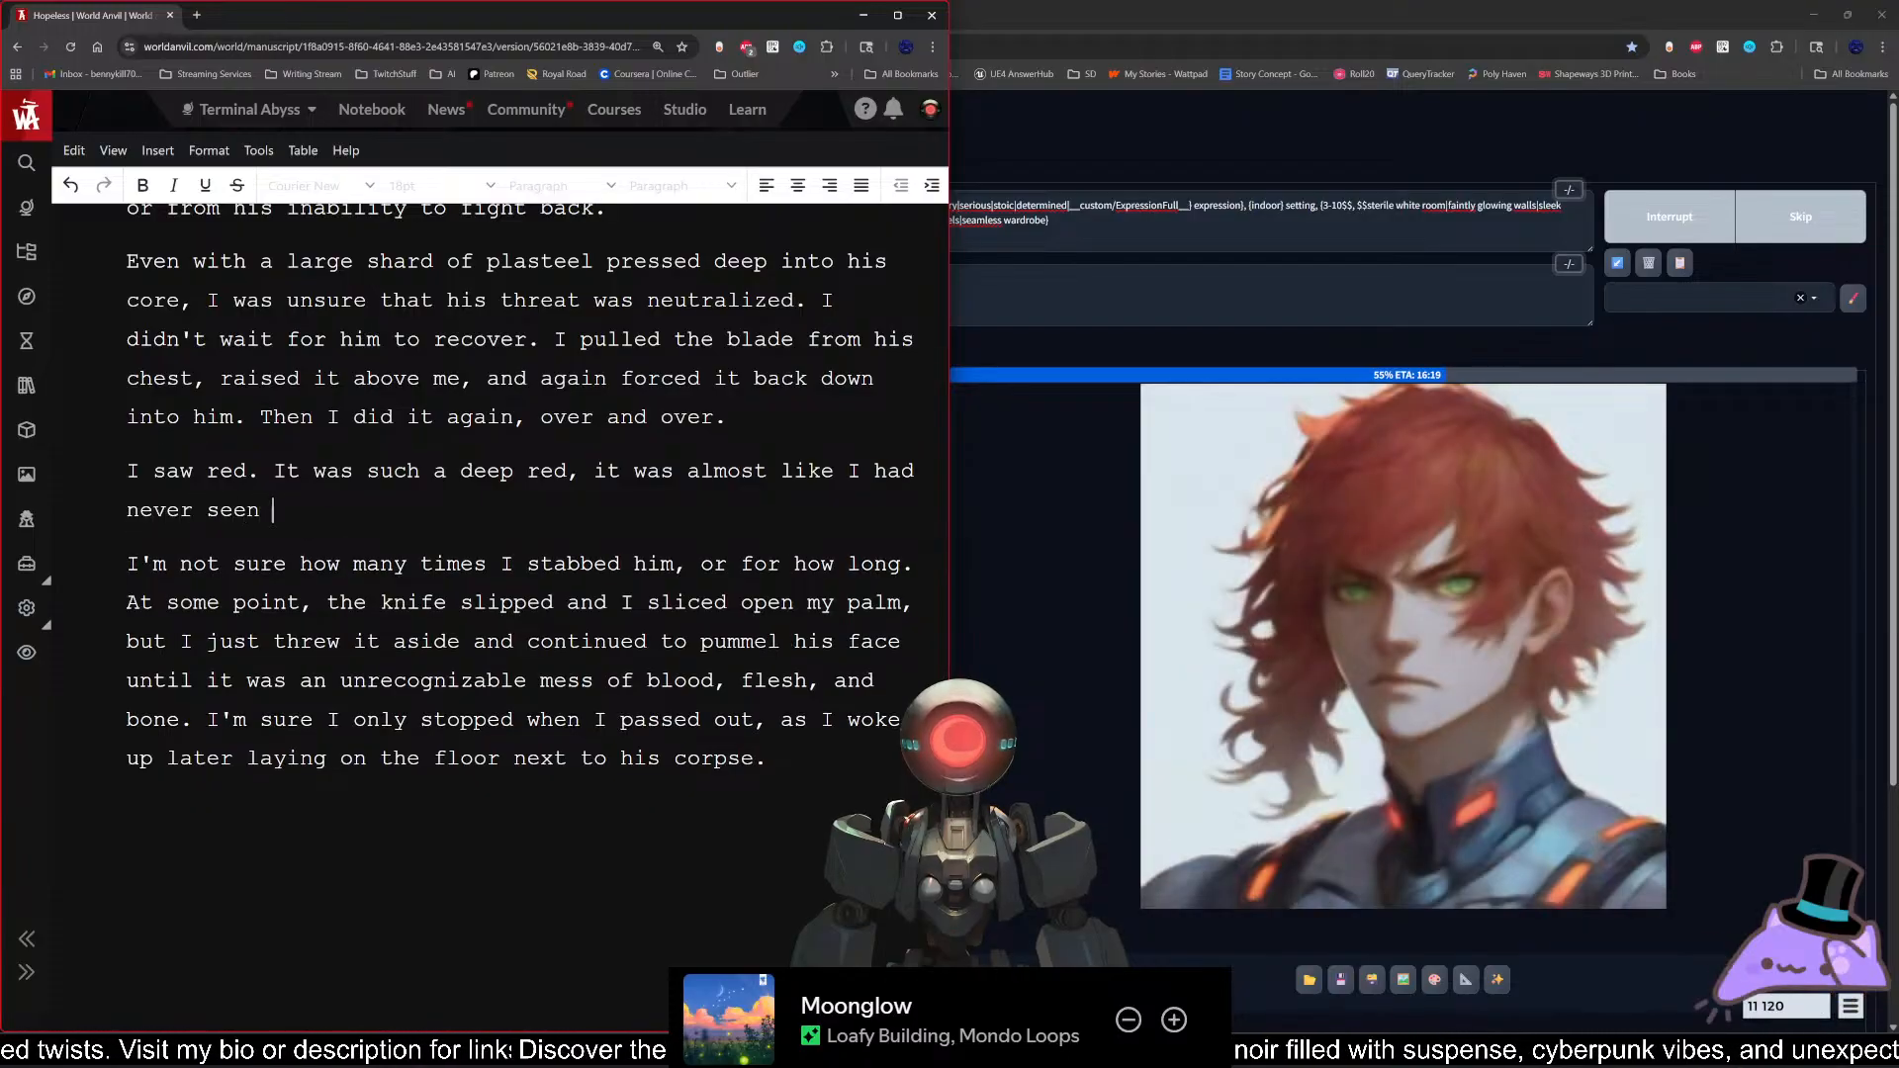
type("the color before.")
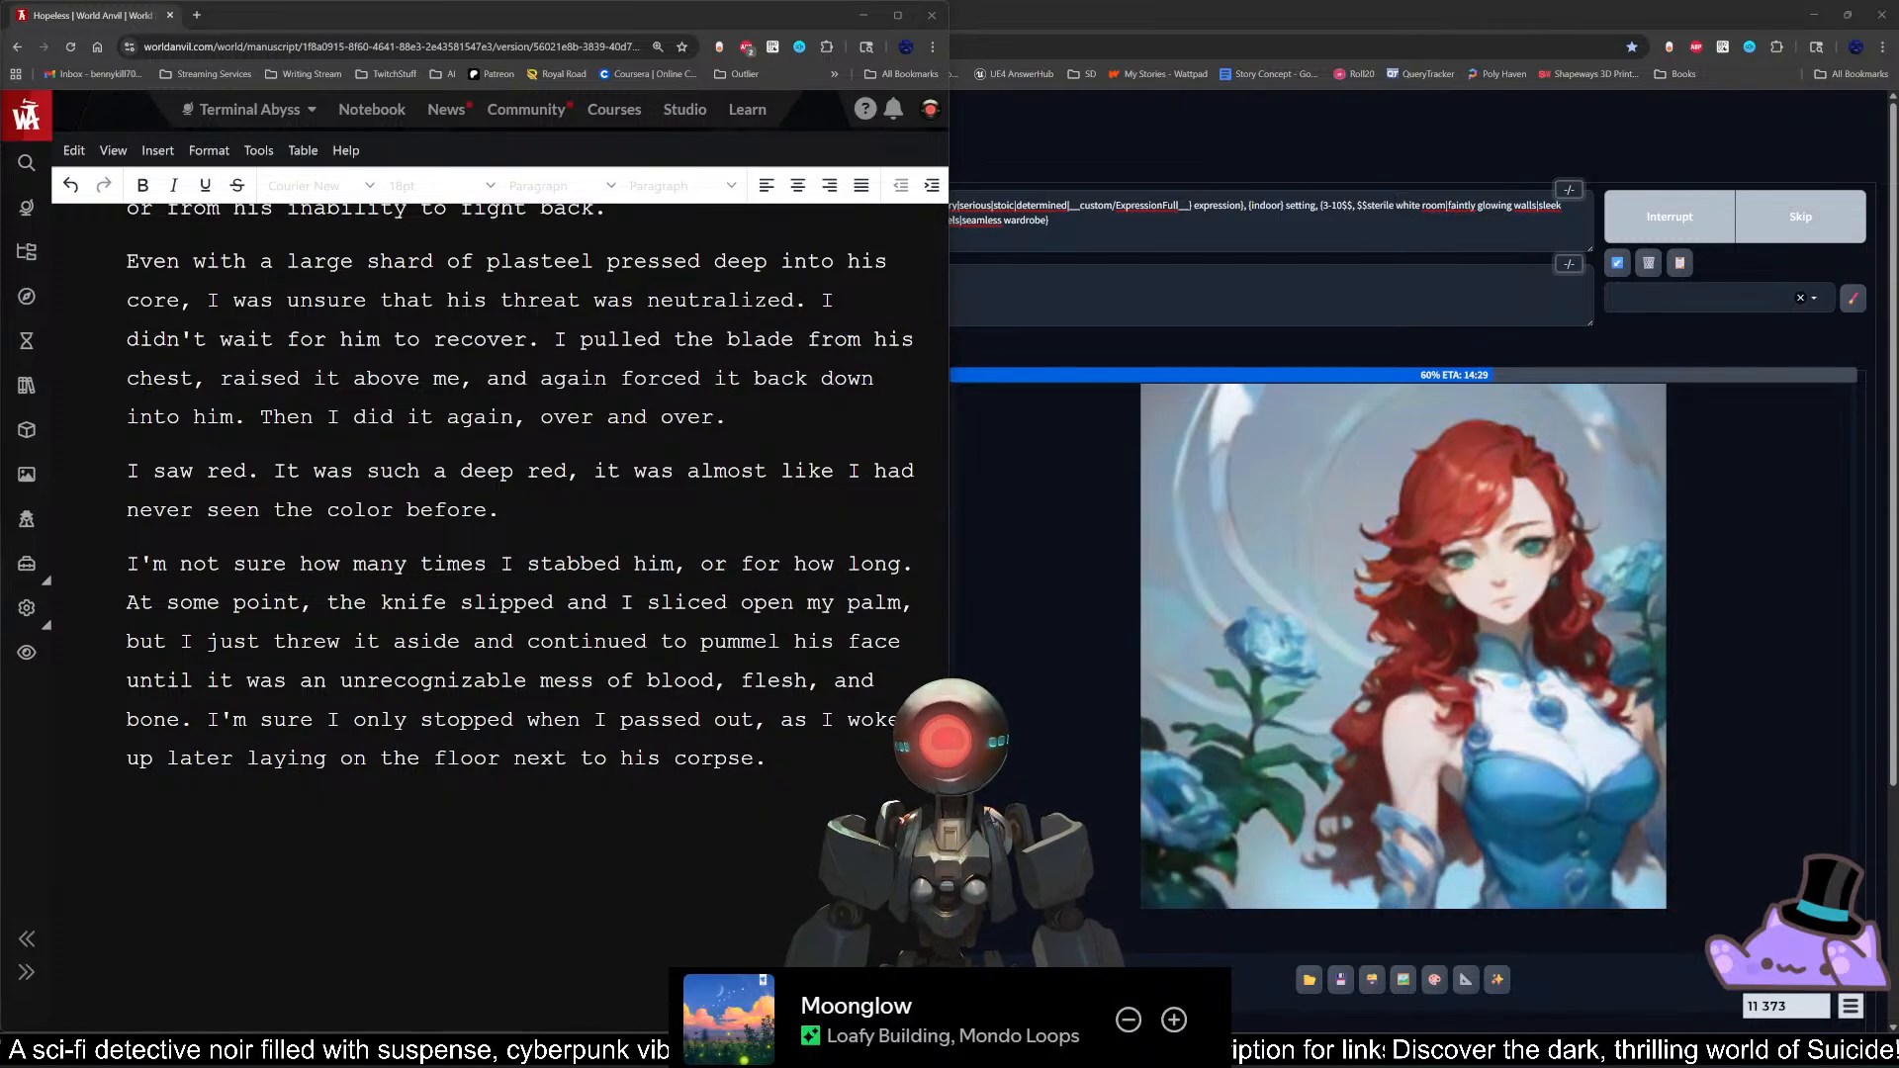
Step: Add the sentence "I also felt an overwhelming pleasure wash over me." to the end of the "I saw red" paragraph
left_click(500, 511)
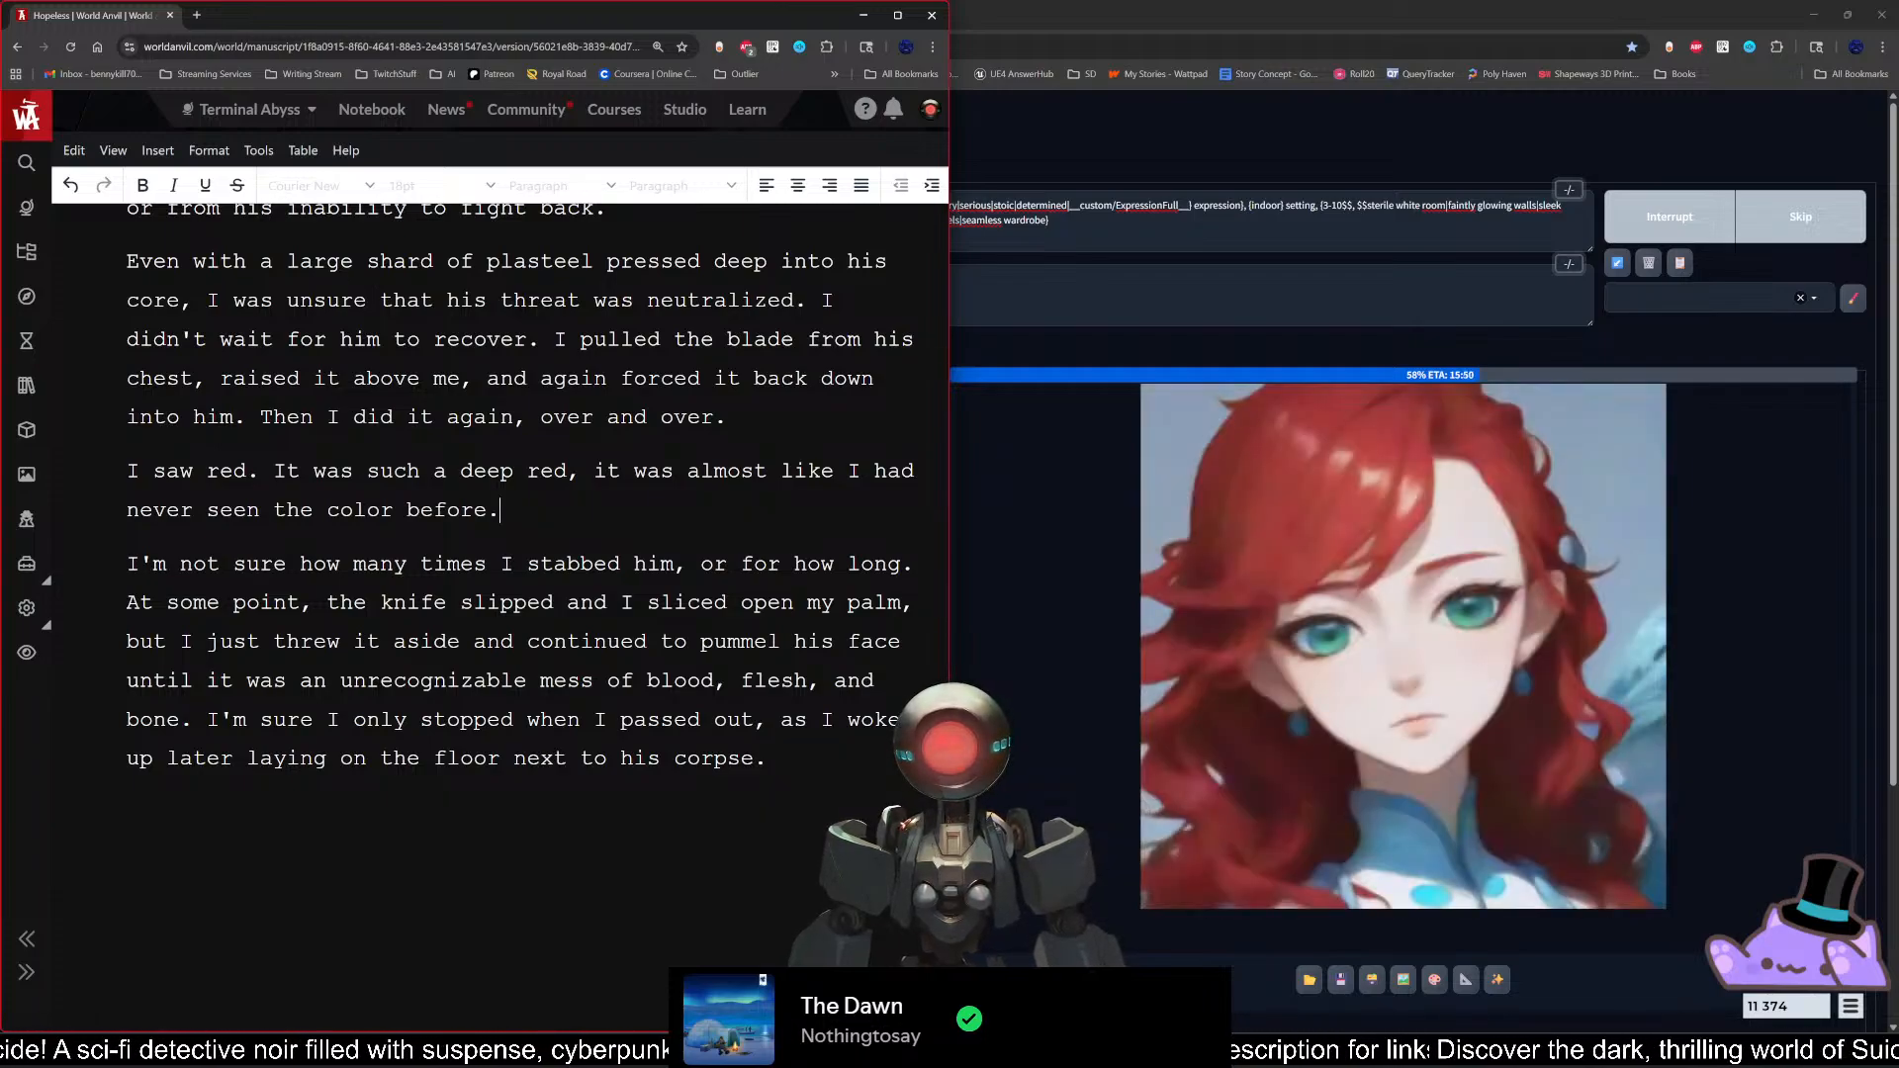
type("I al")
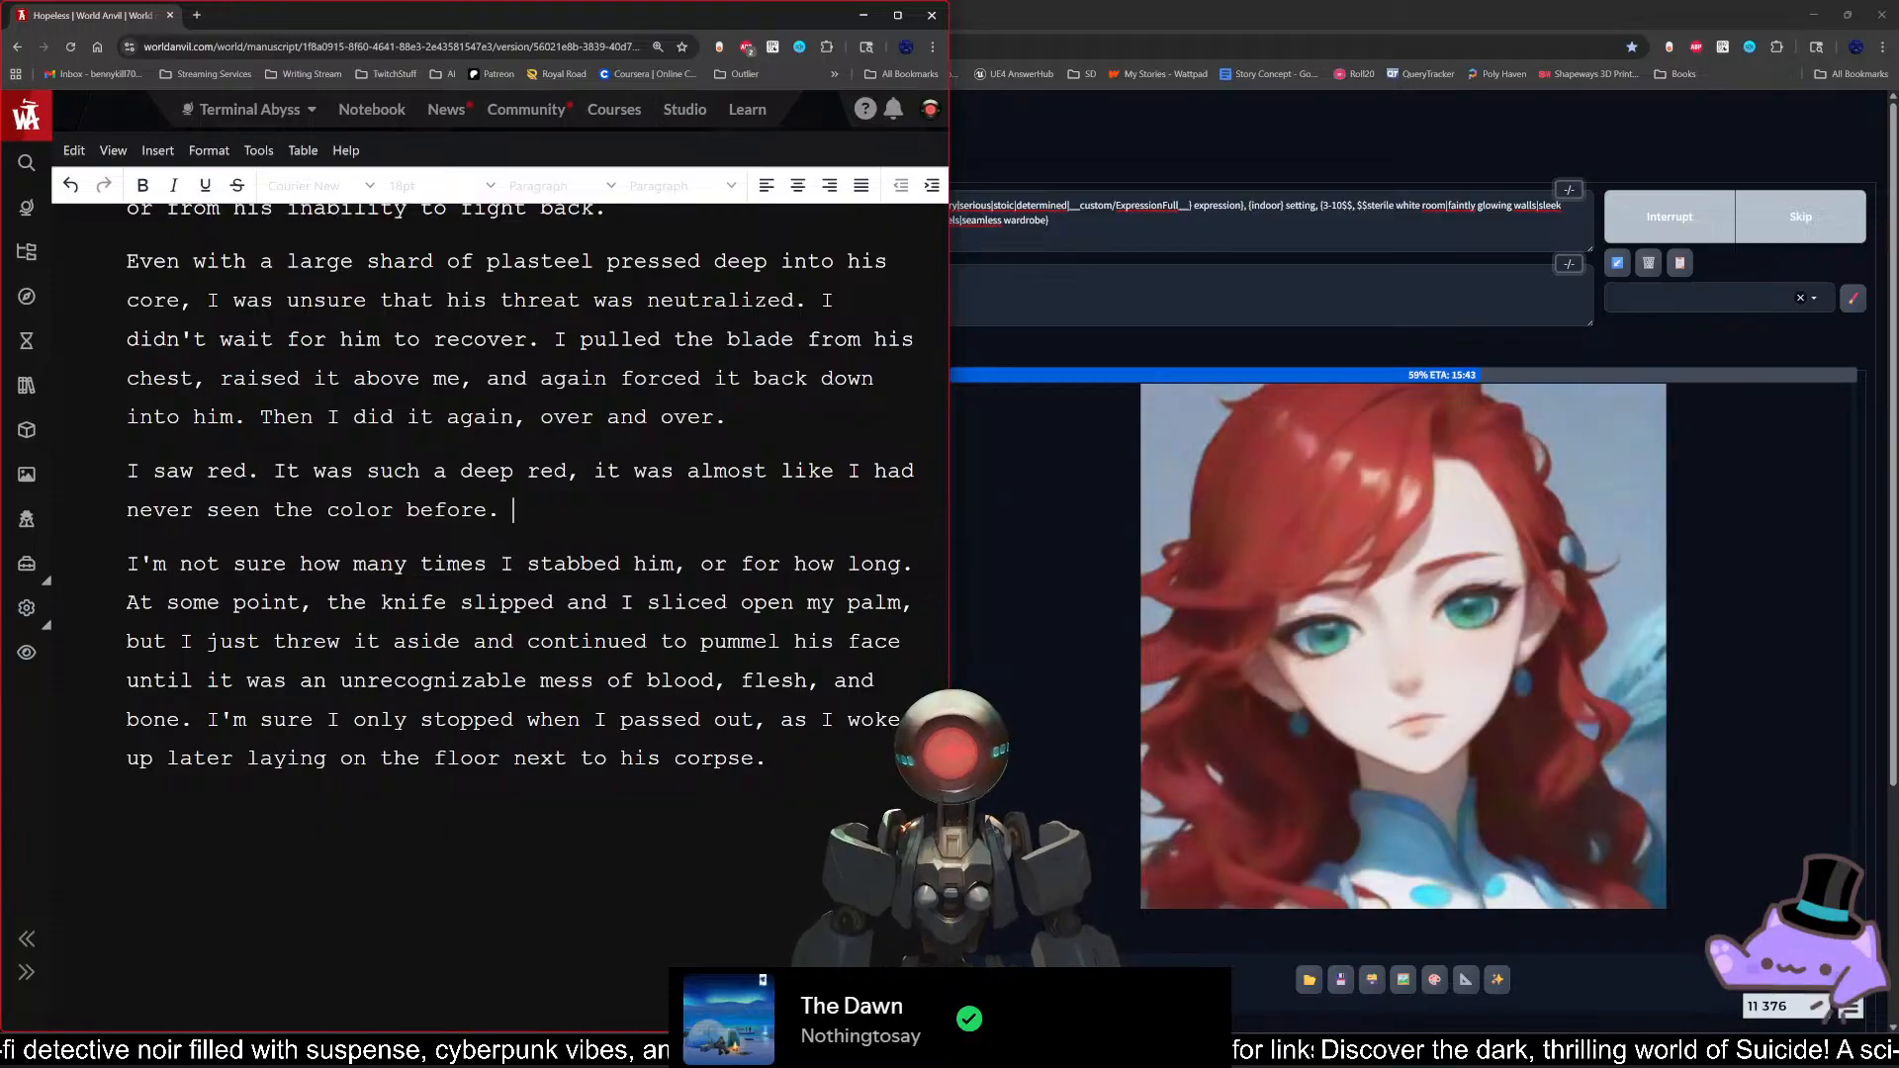
type("so felt ")
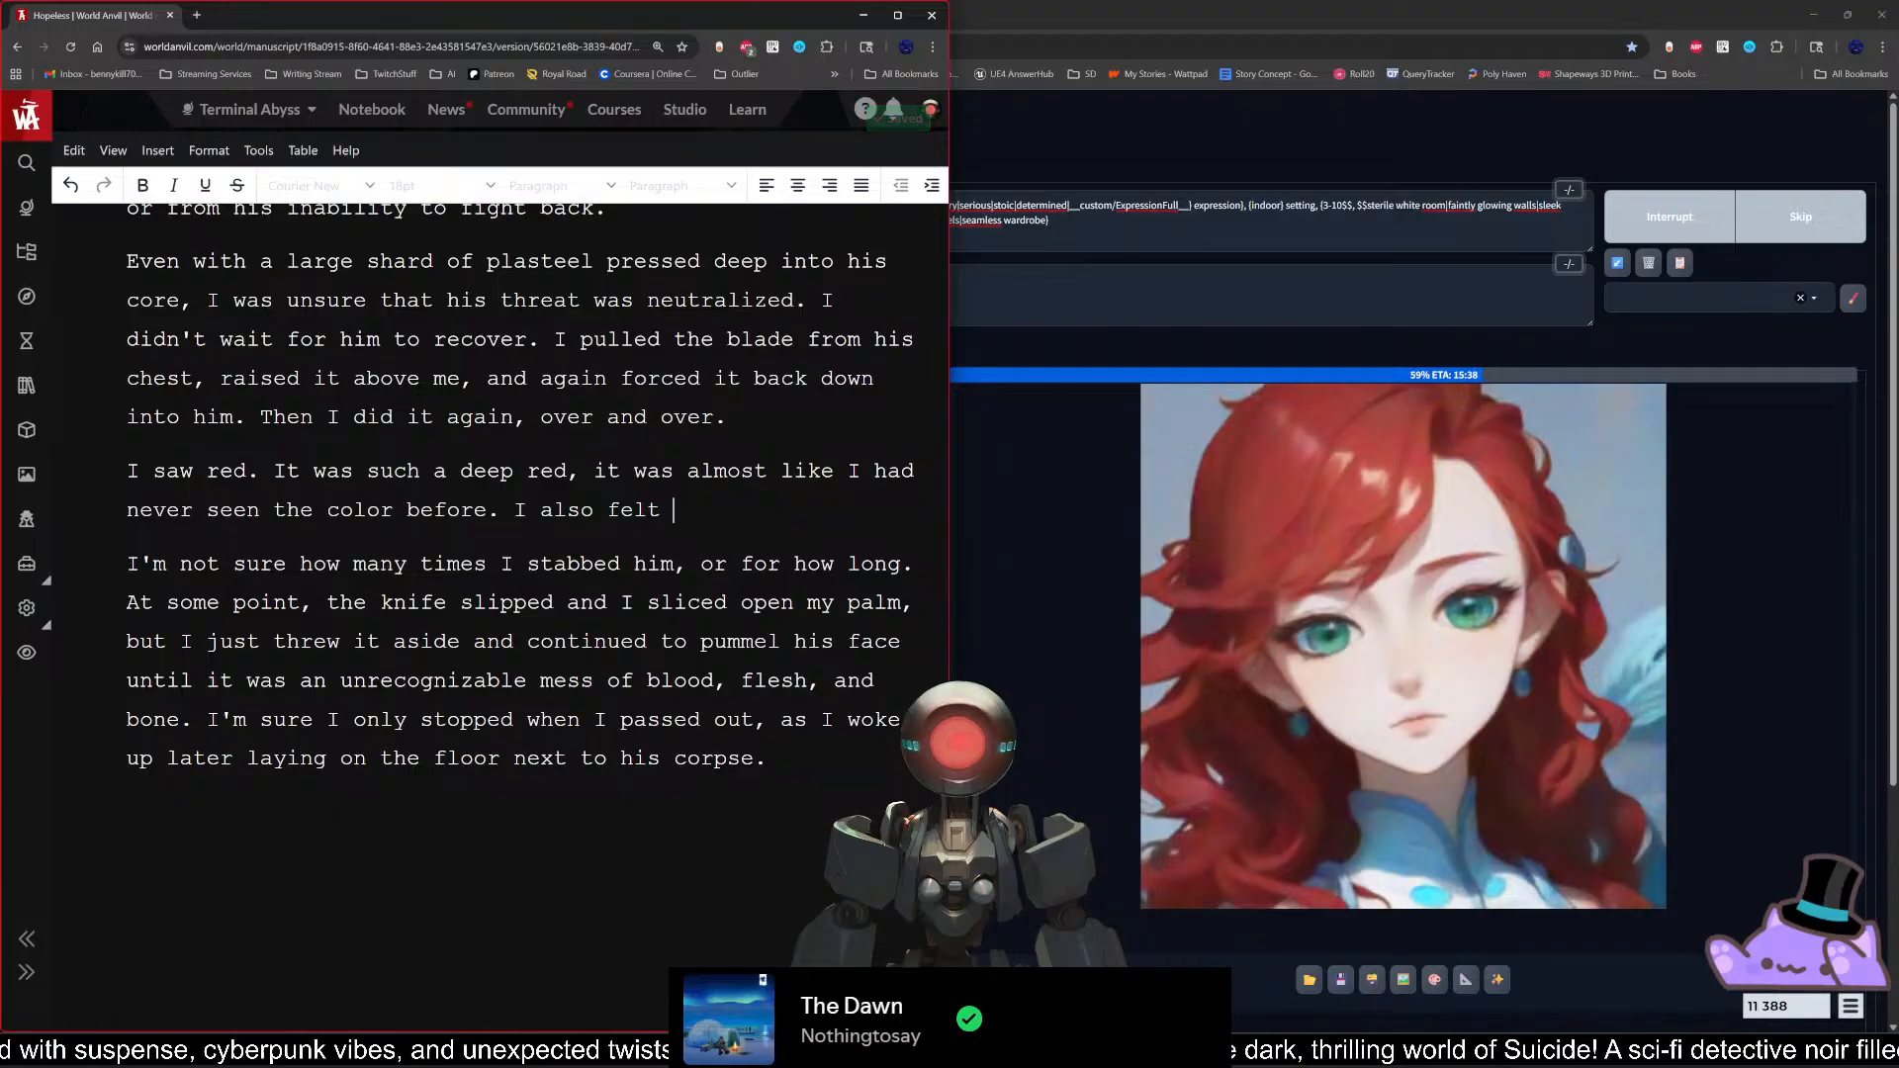
type("a")
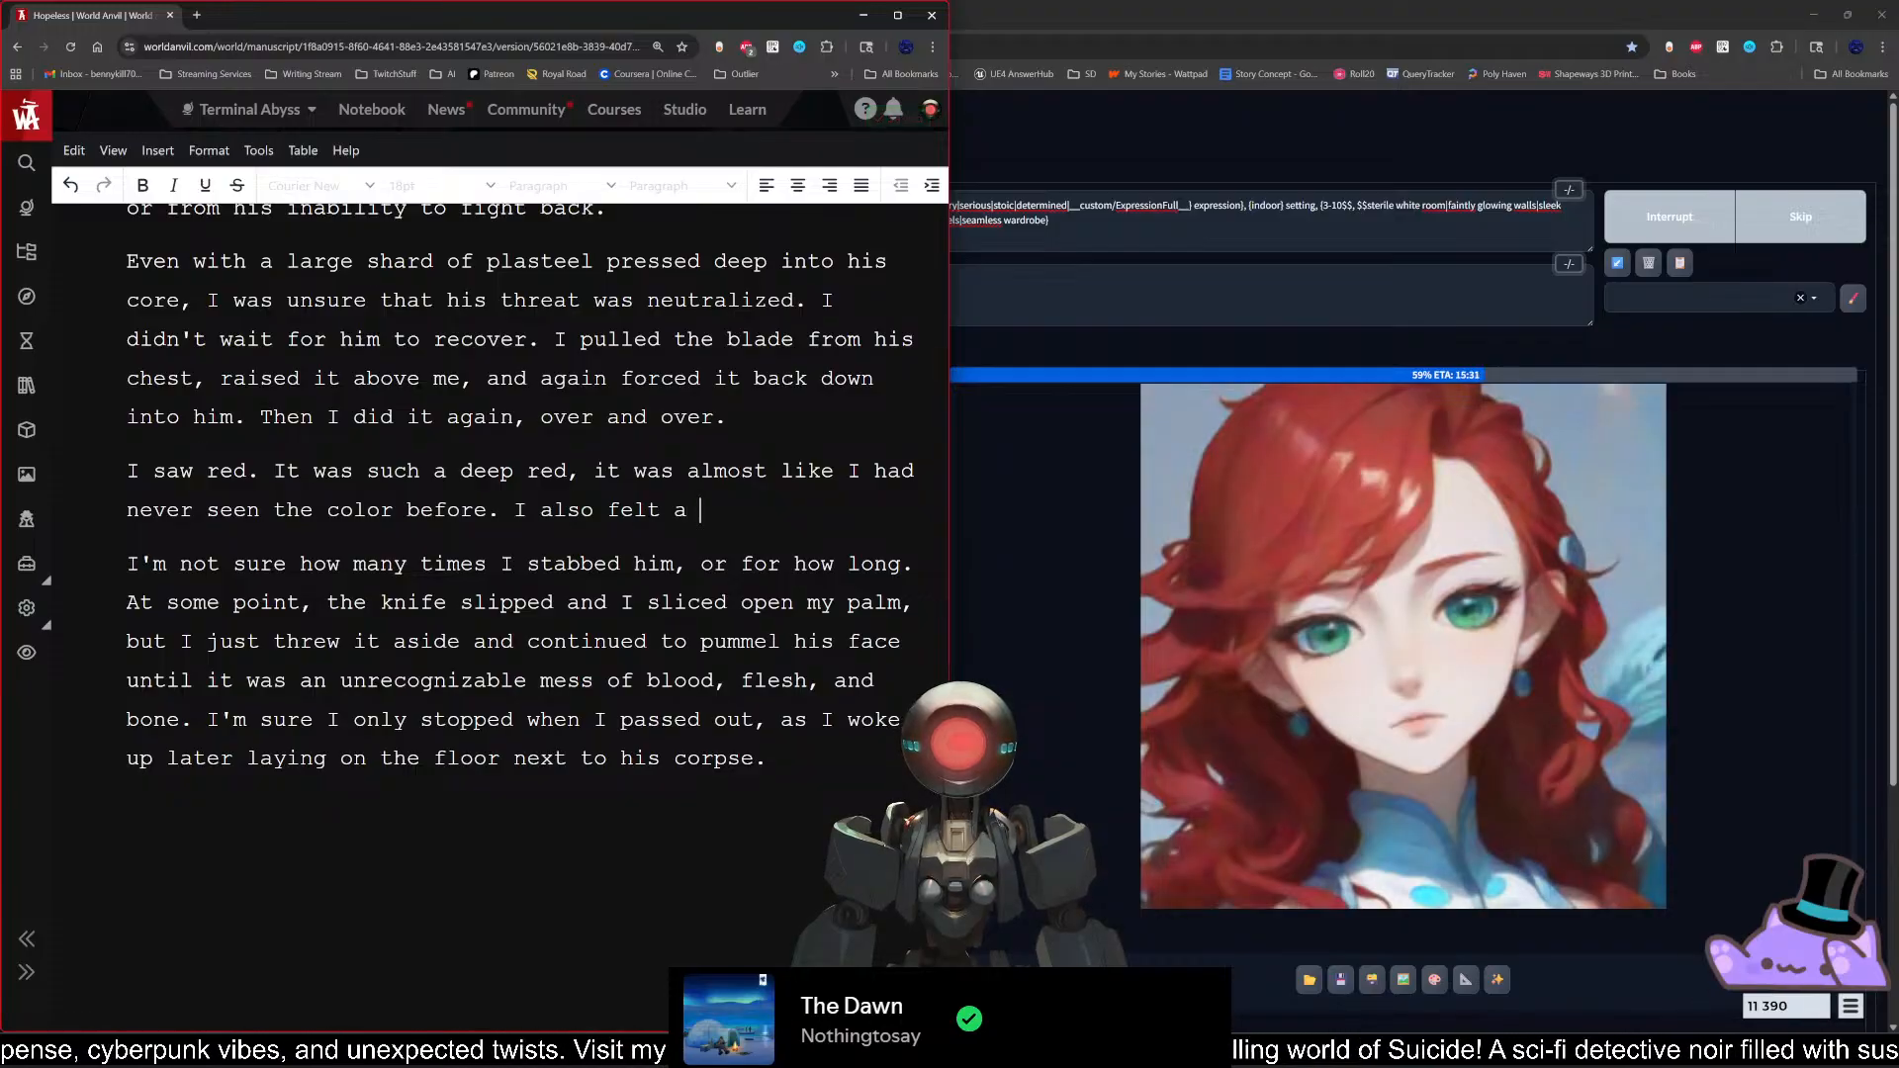
type("n ov")
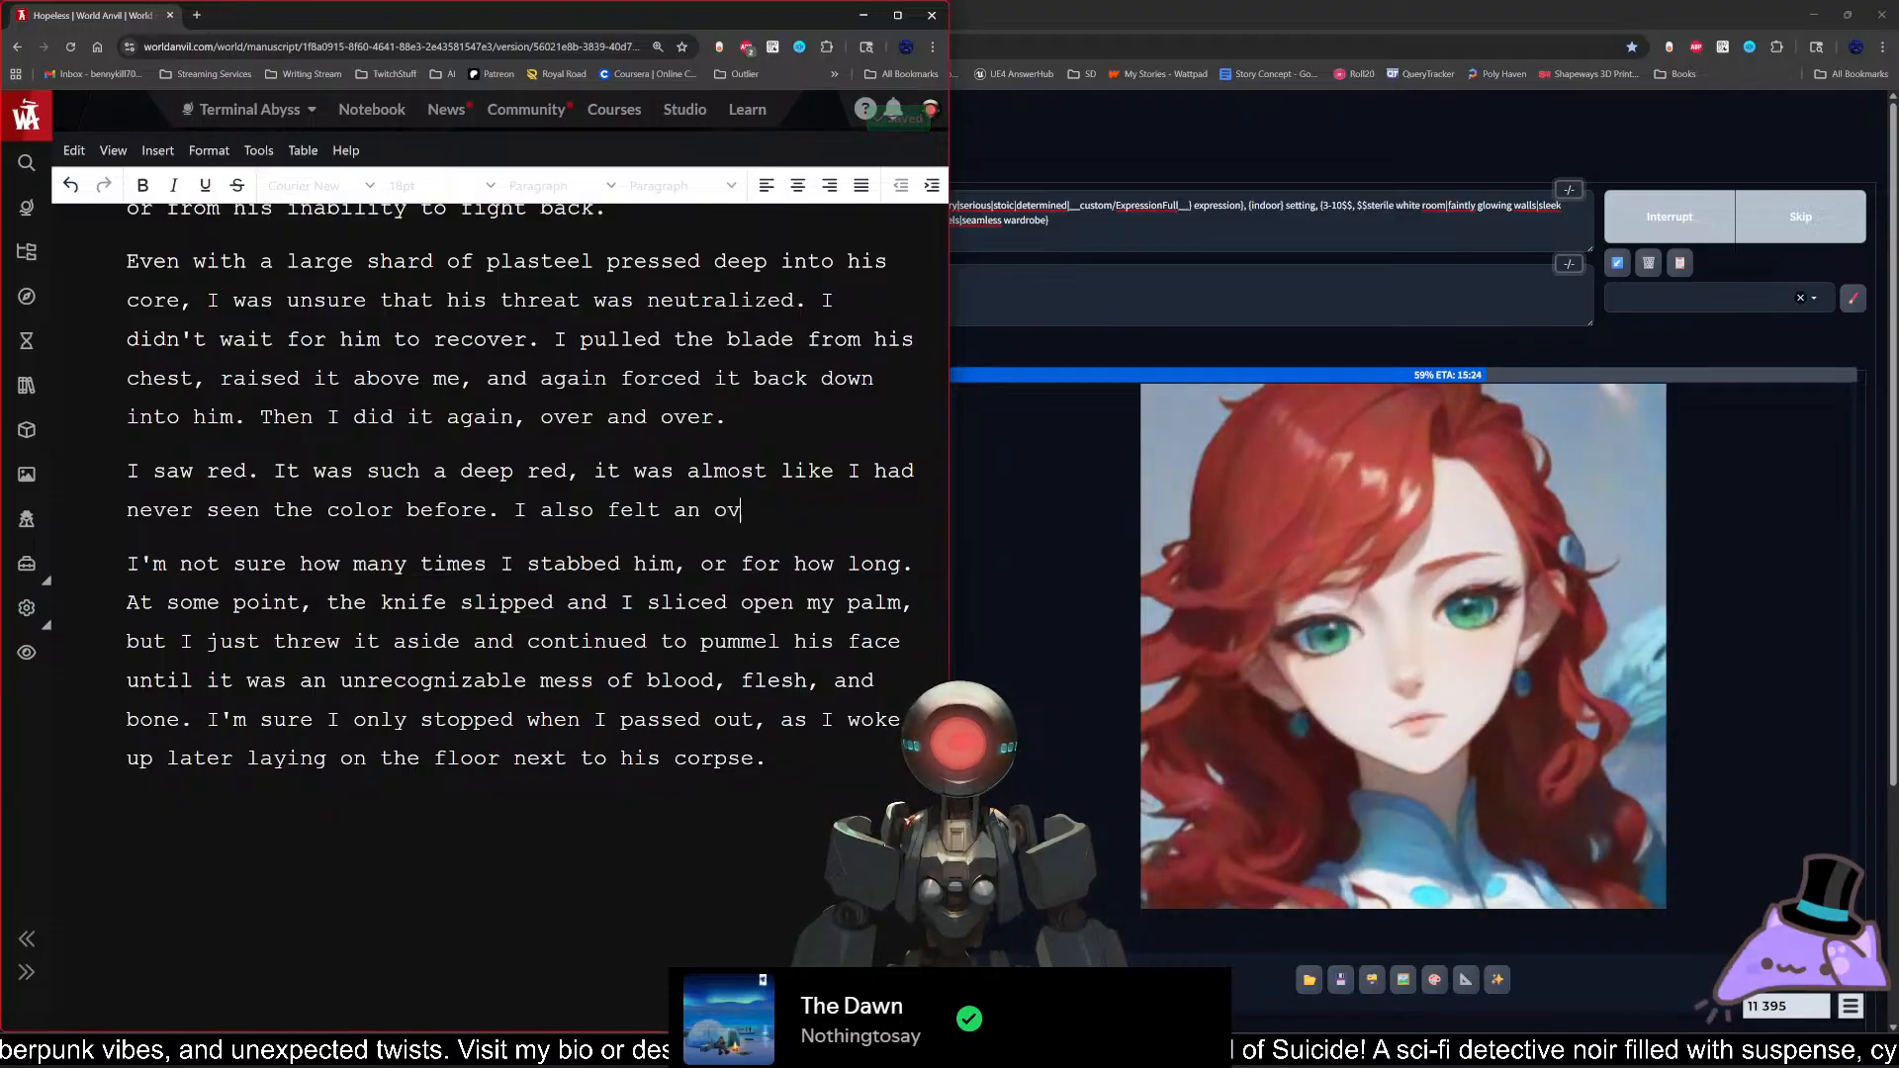
type("erwhelming ")
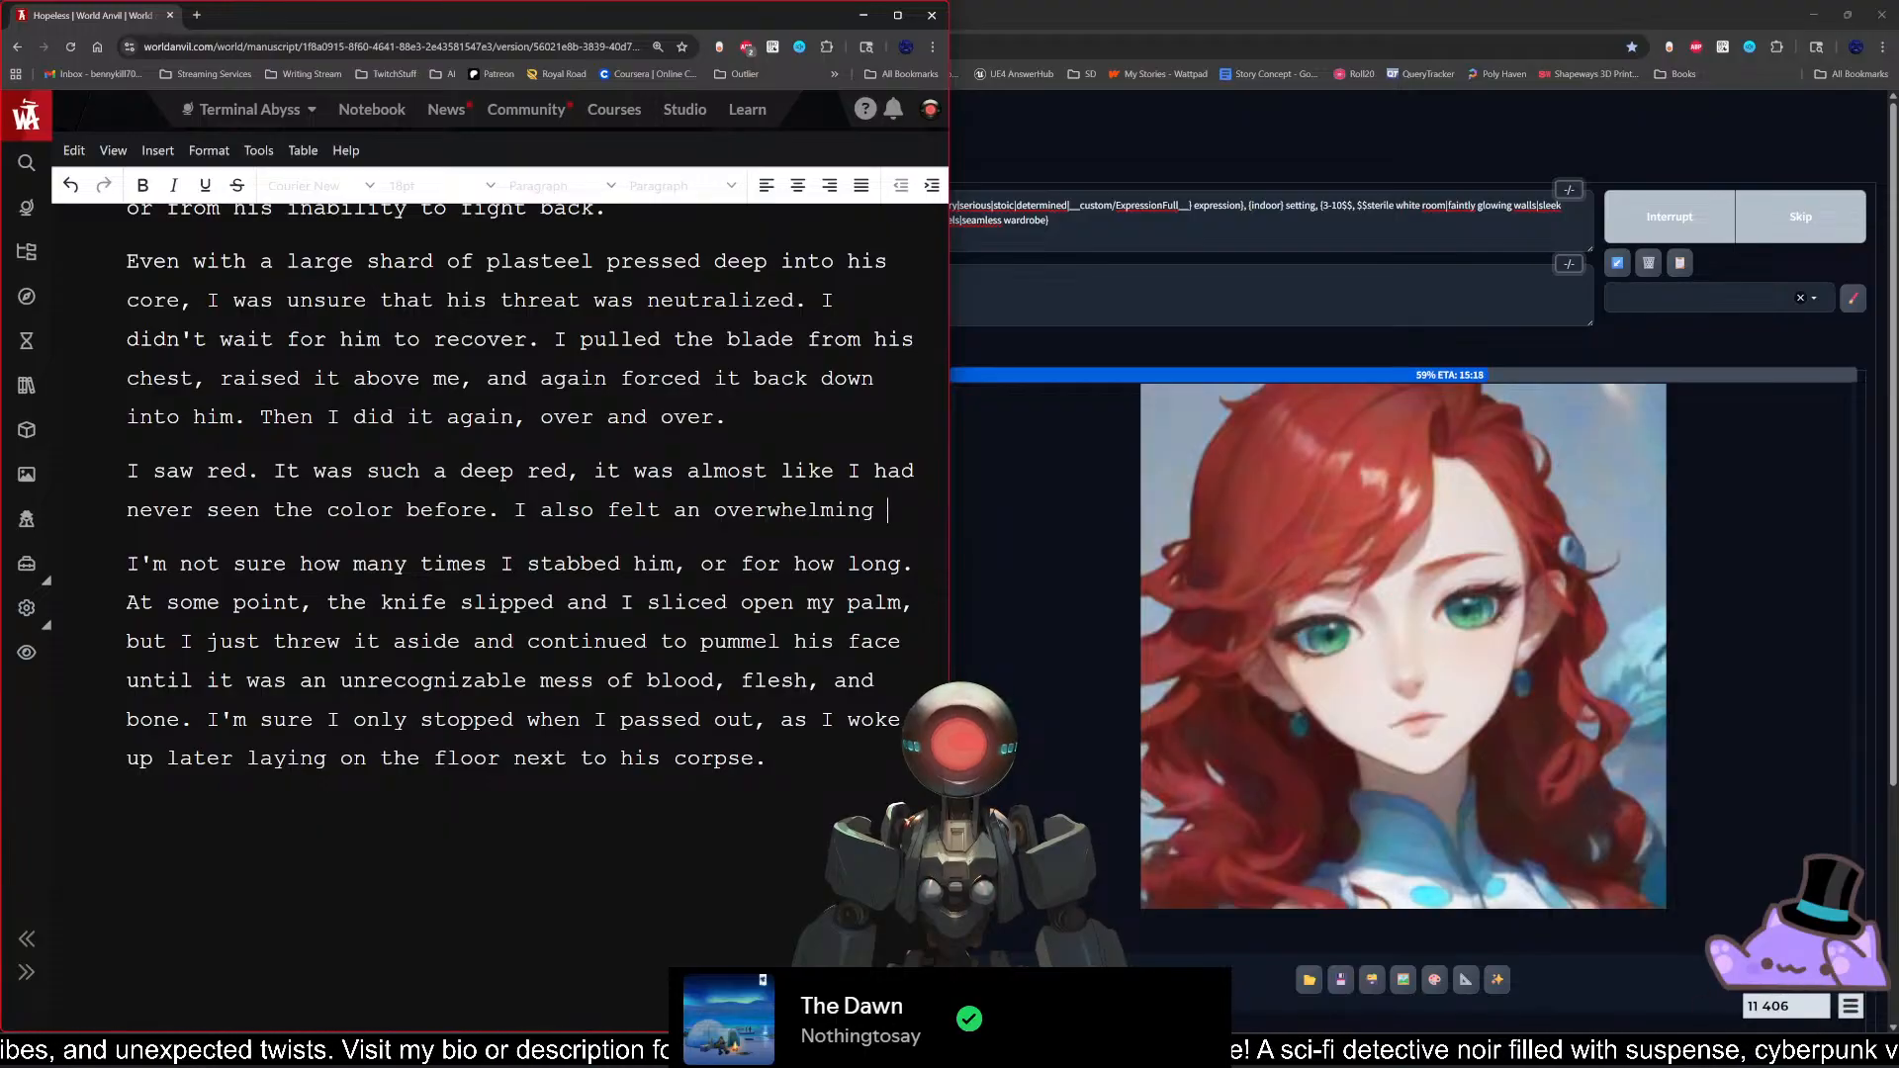
type("pleasure")
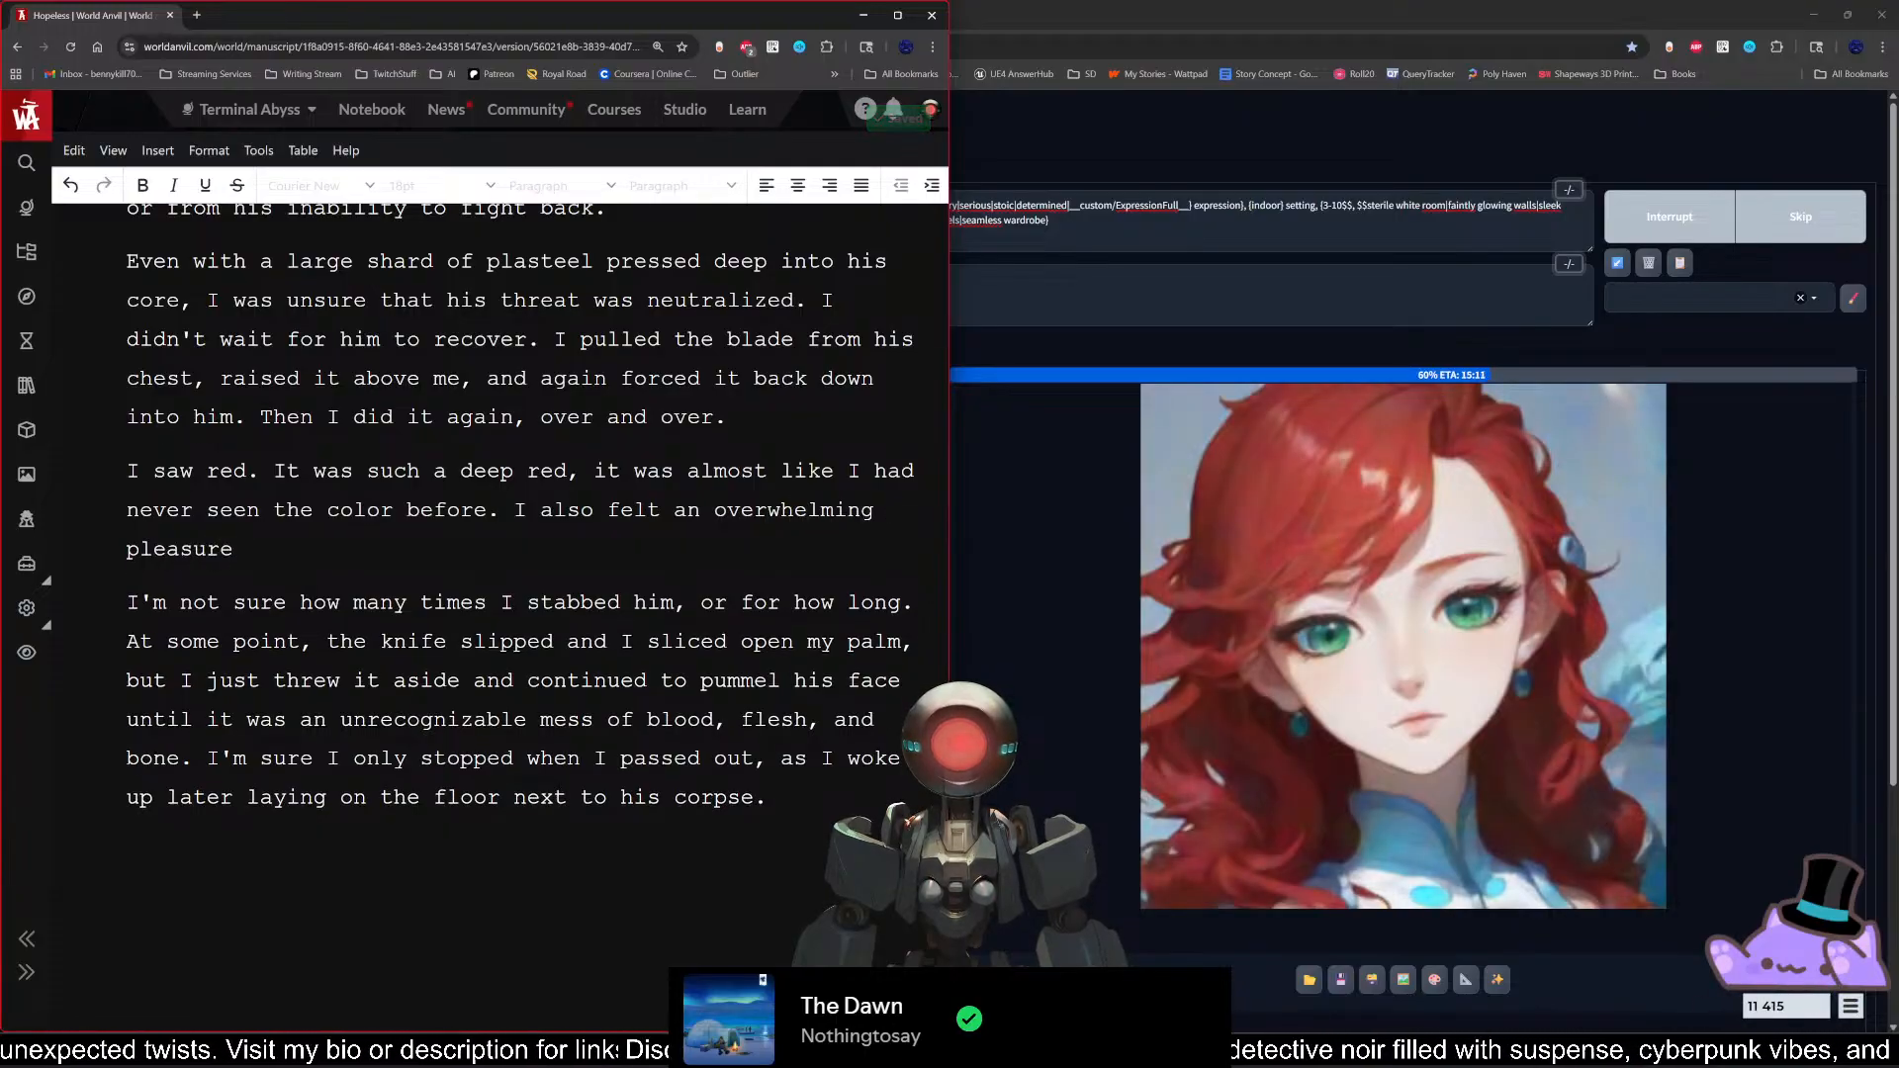
type(" wash over me.")
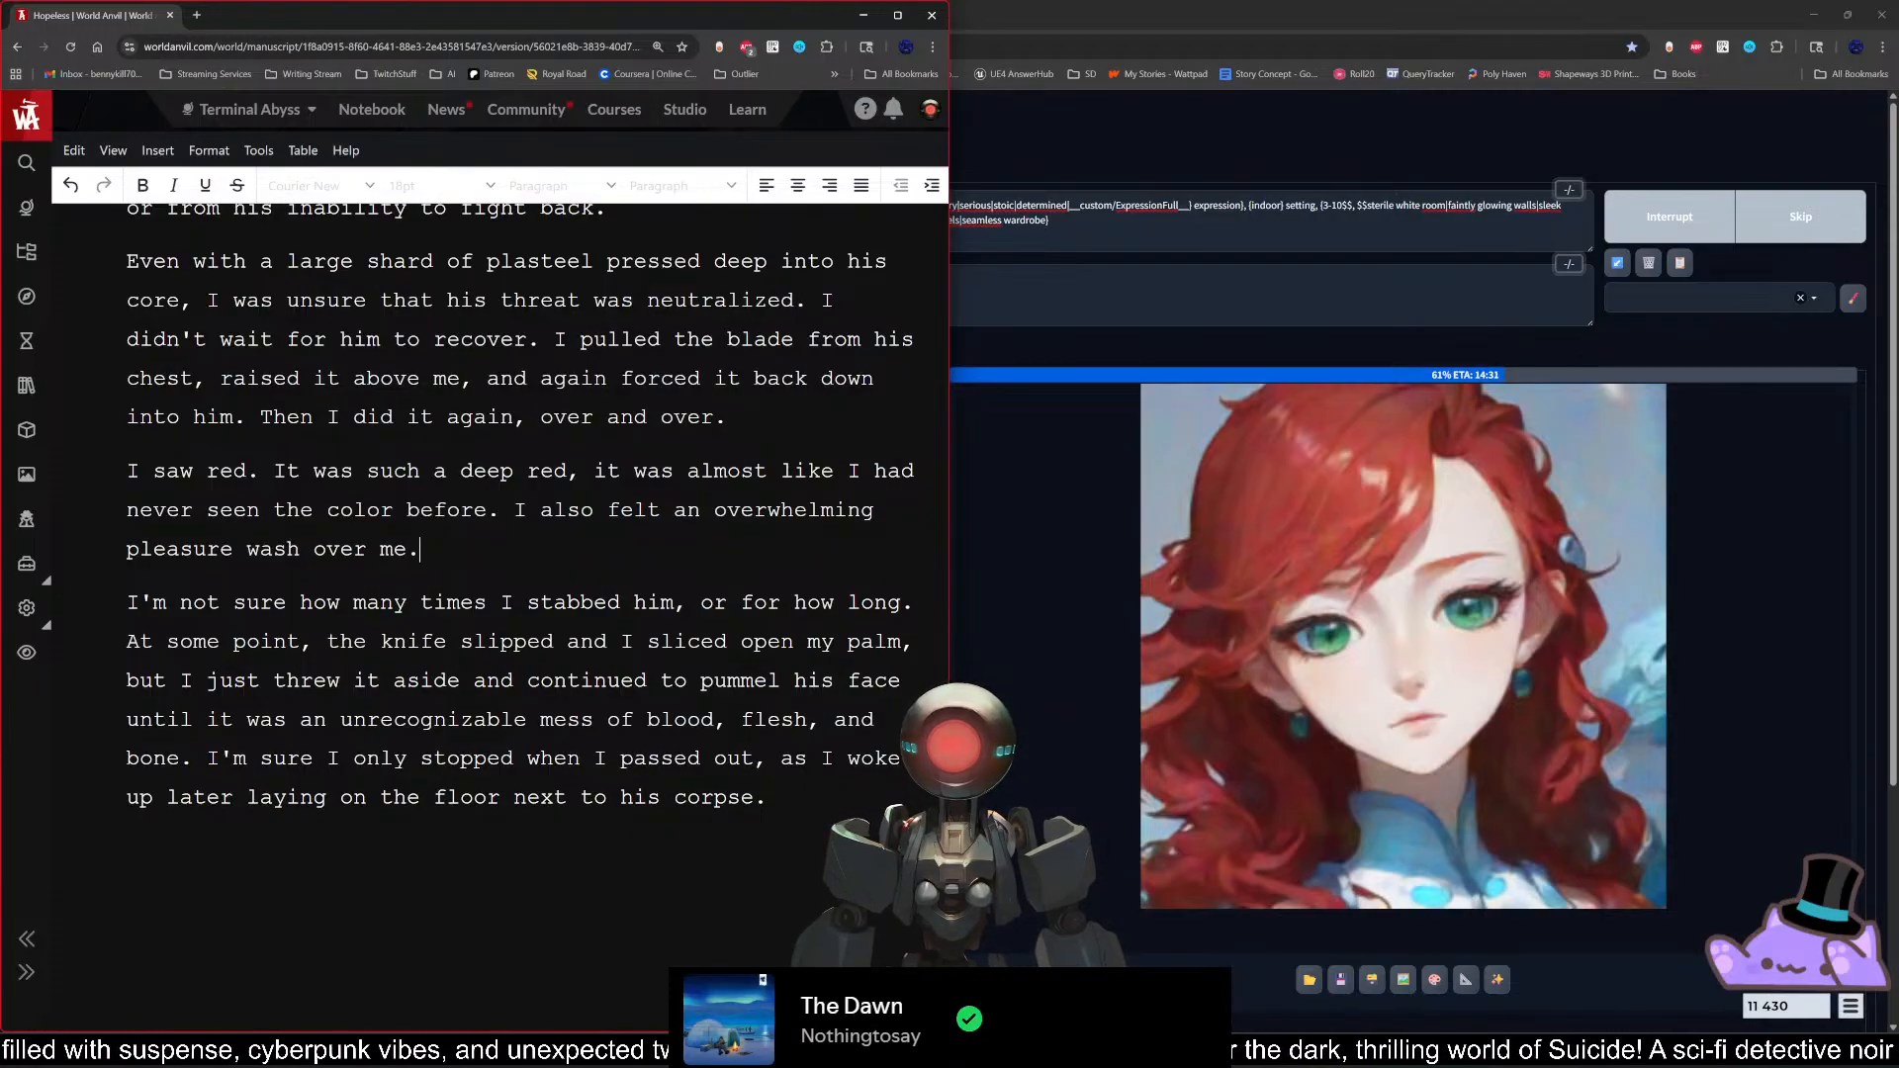
key("BackSpace")
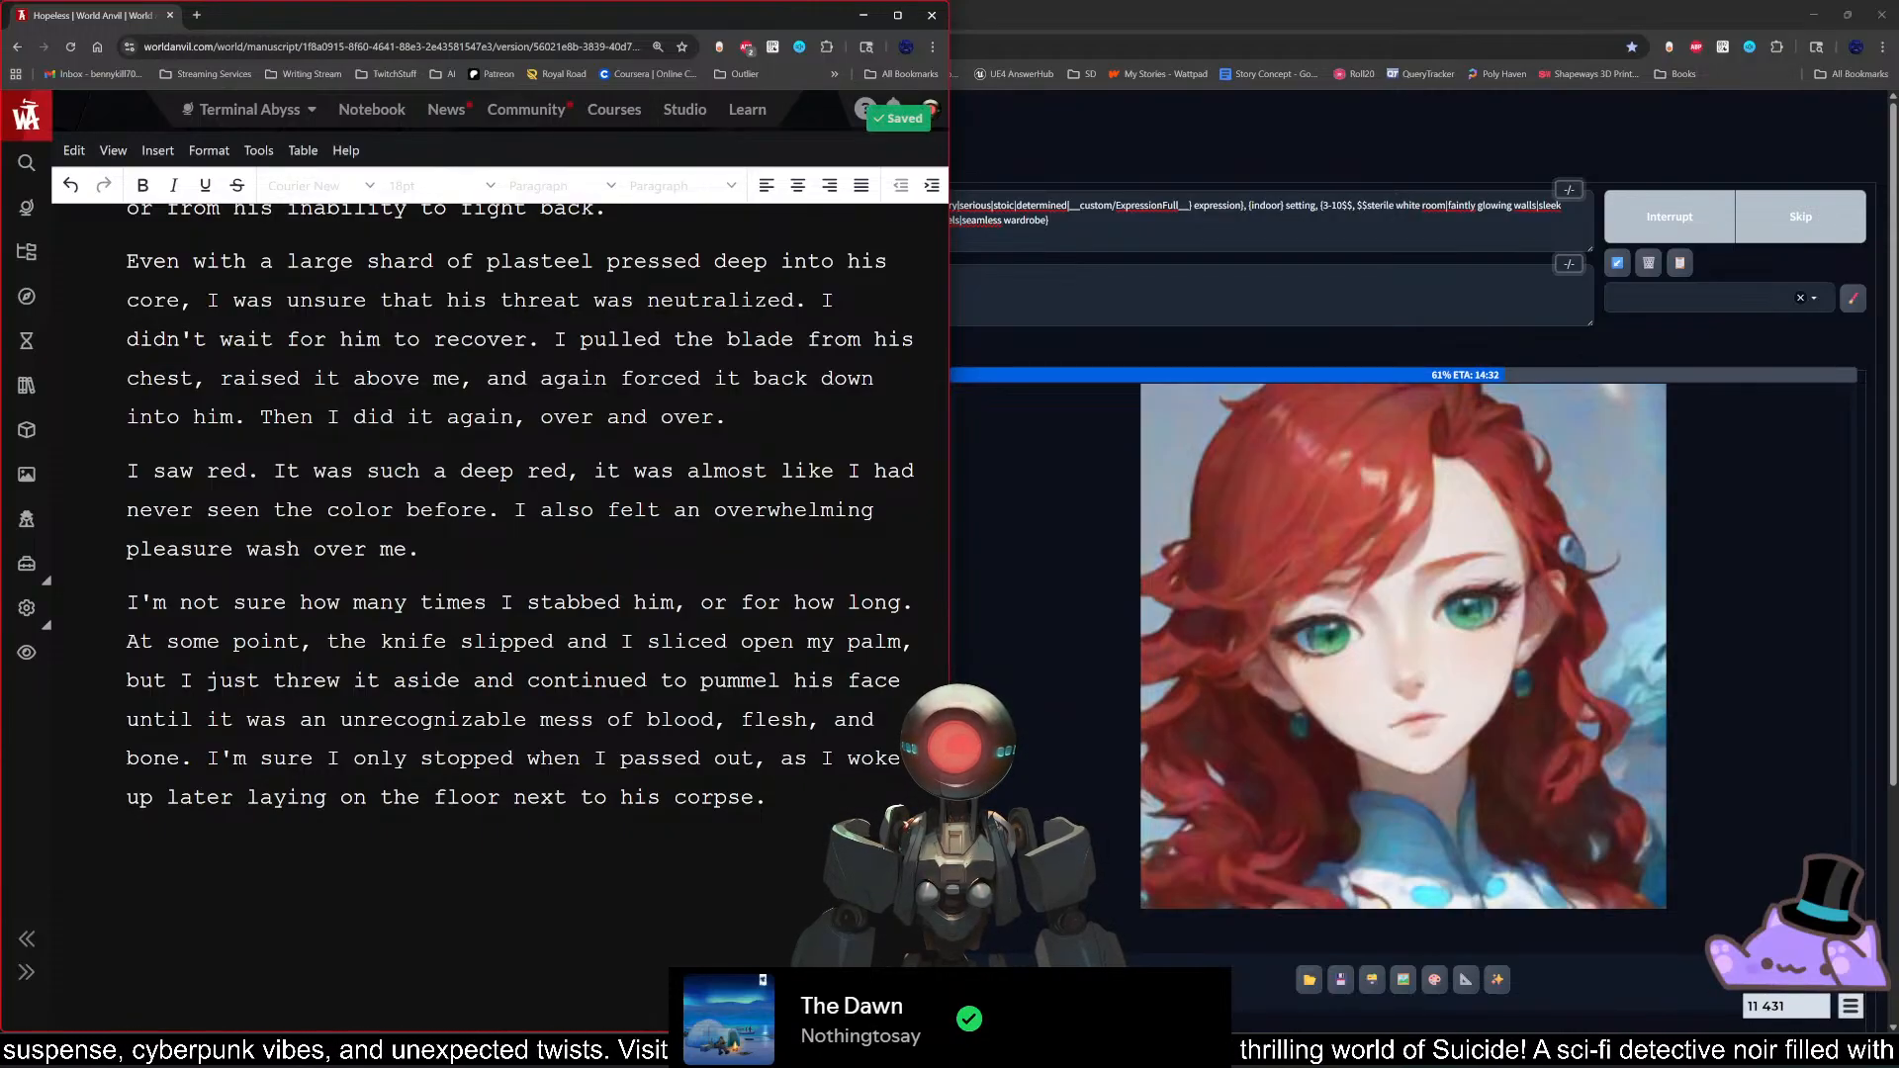
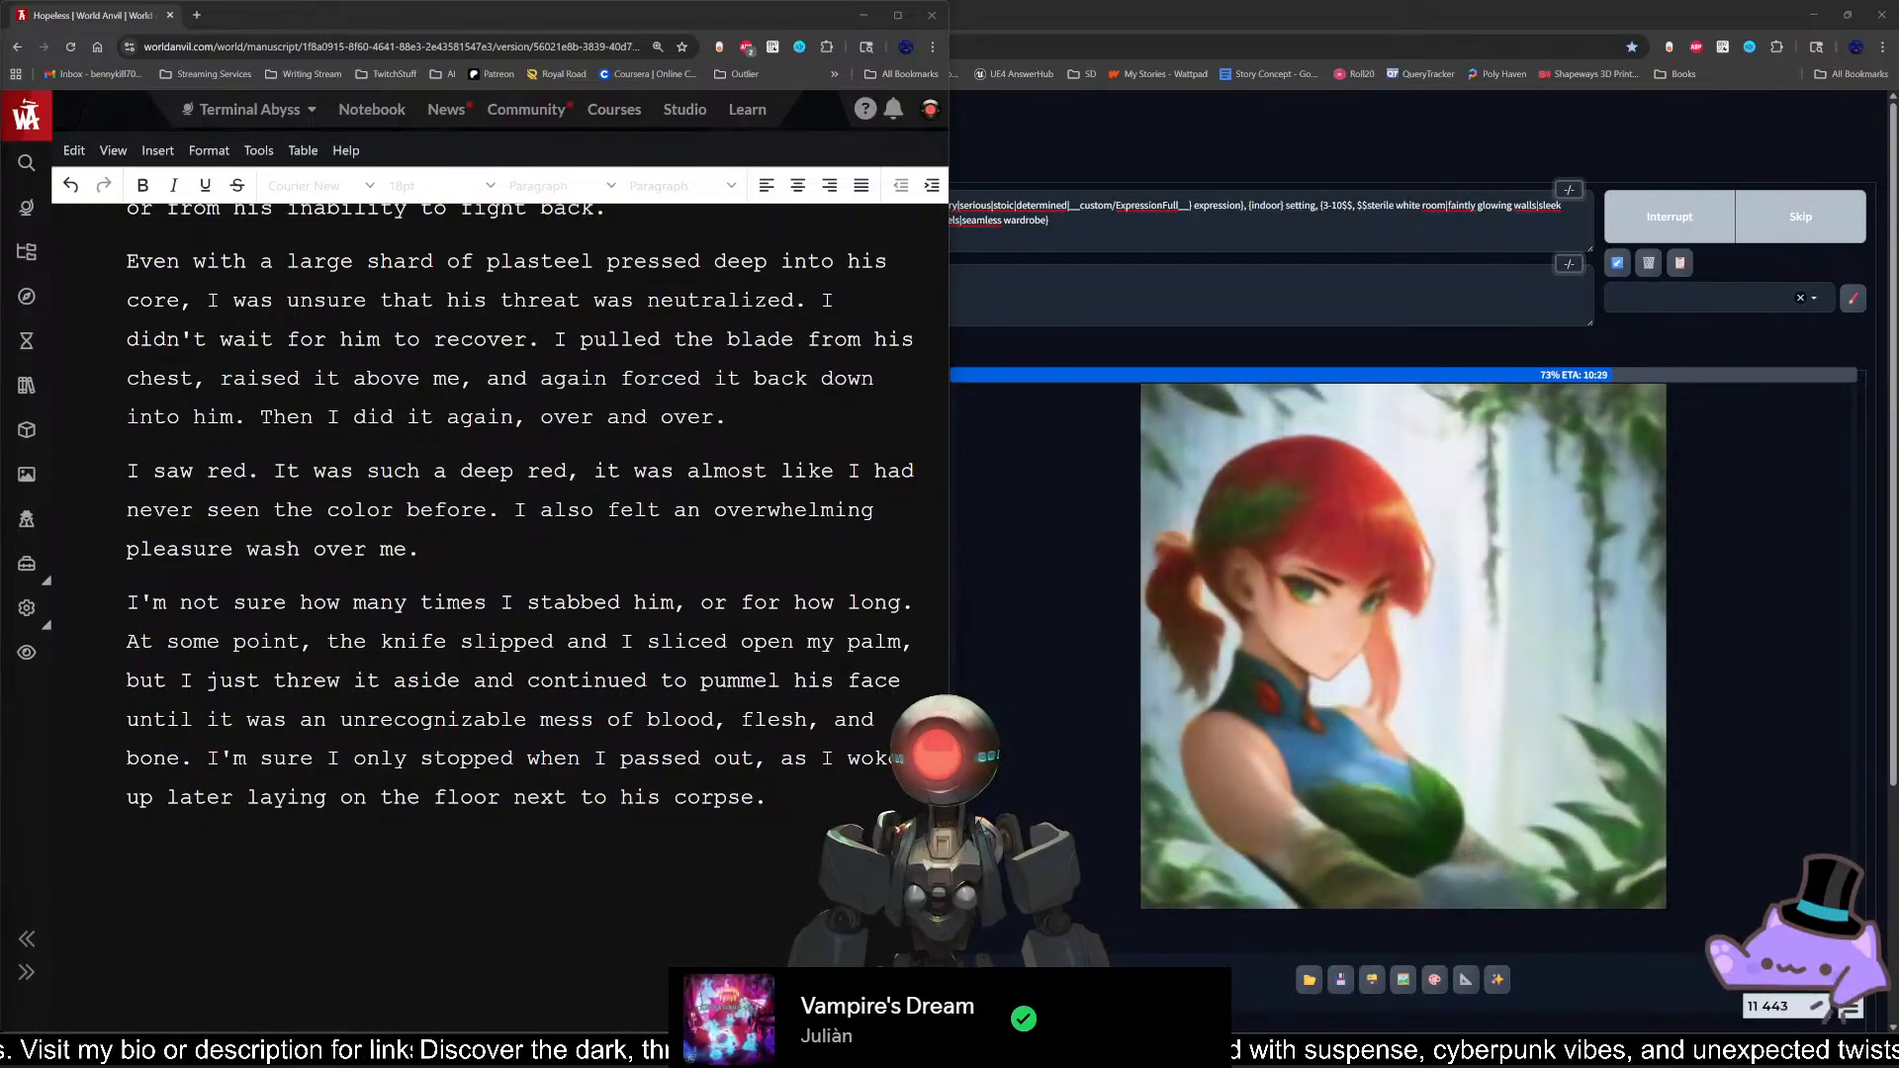
key("alt+Tab")
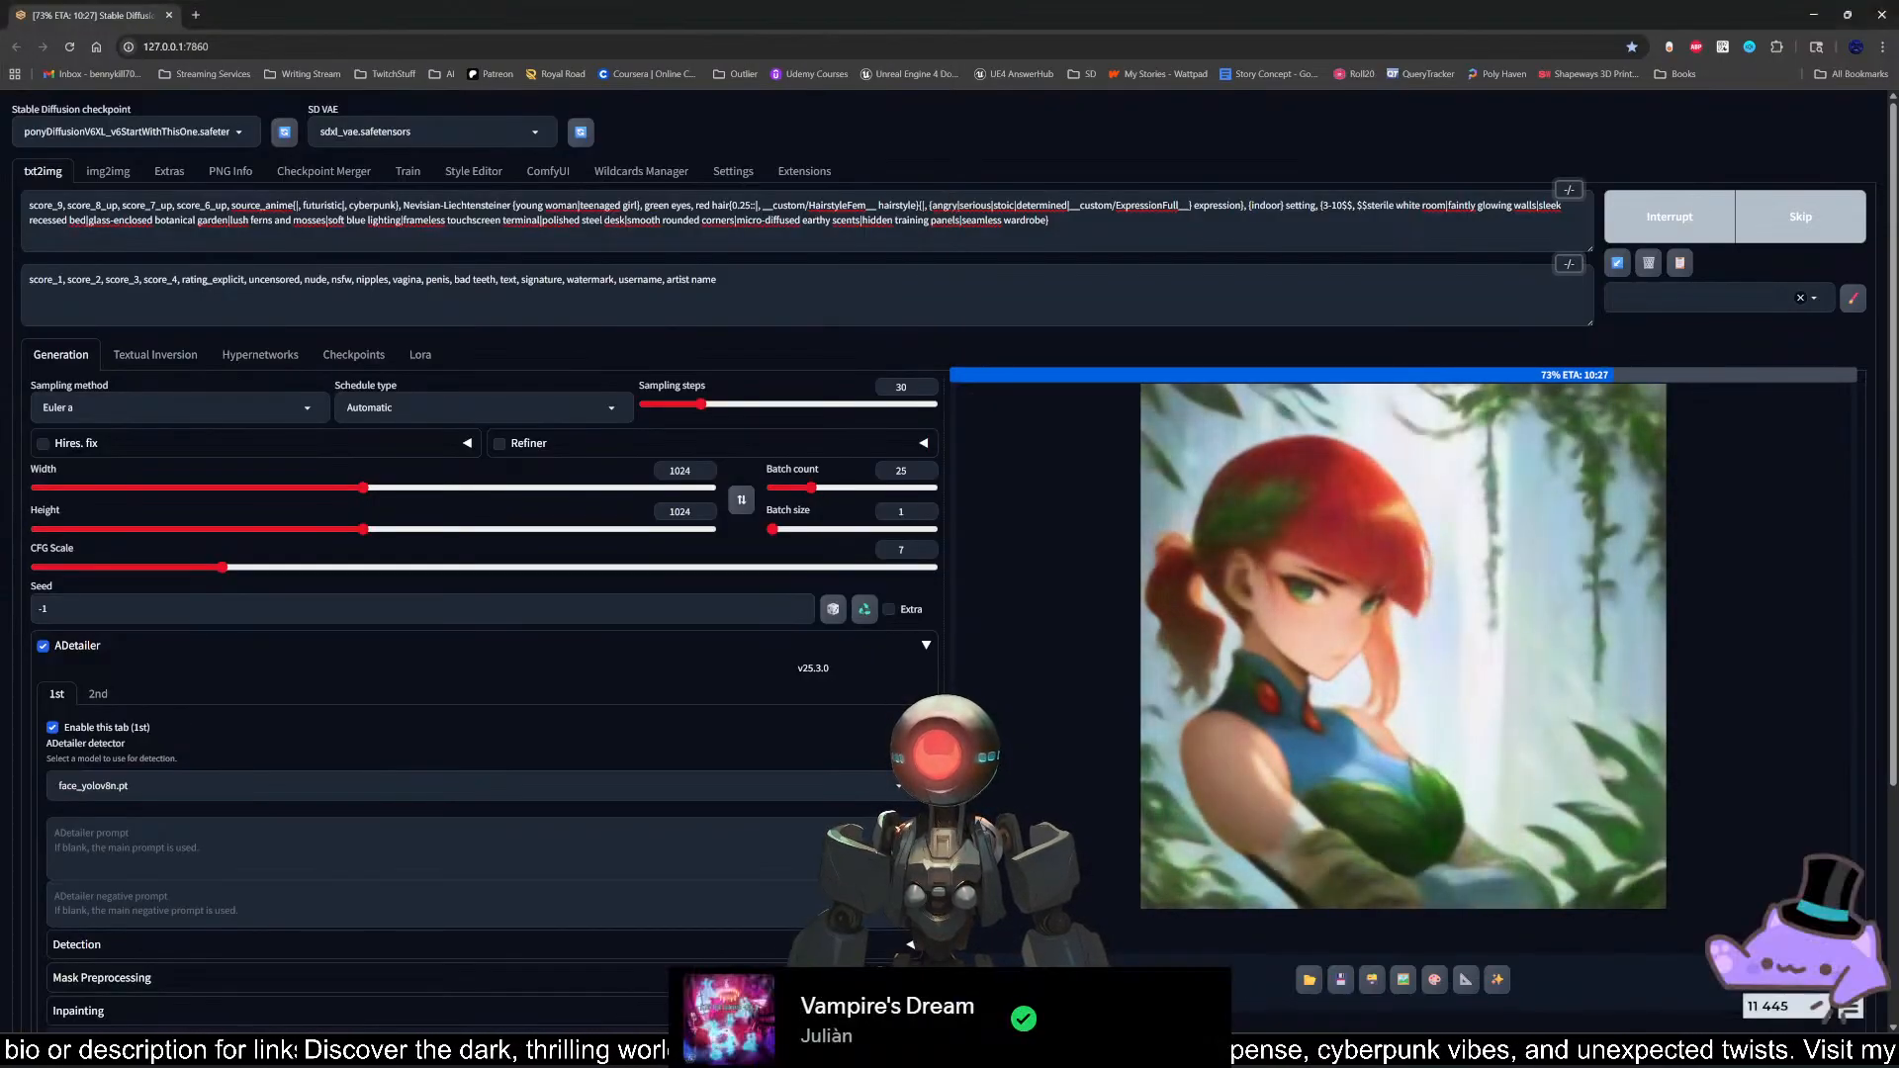
key("super+d")
key("super+d")
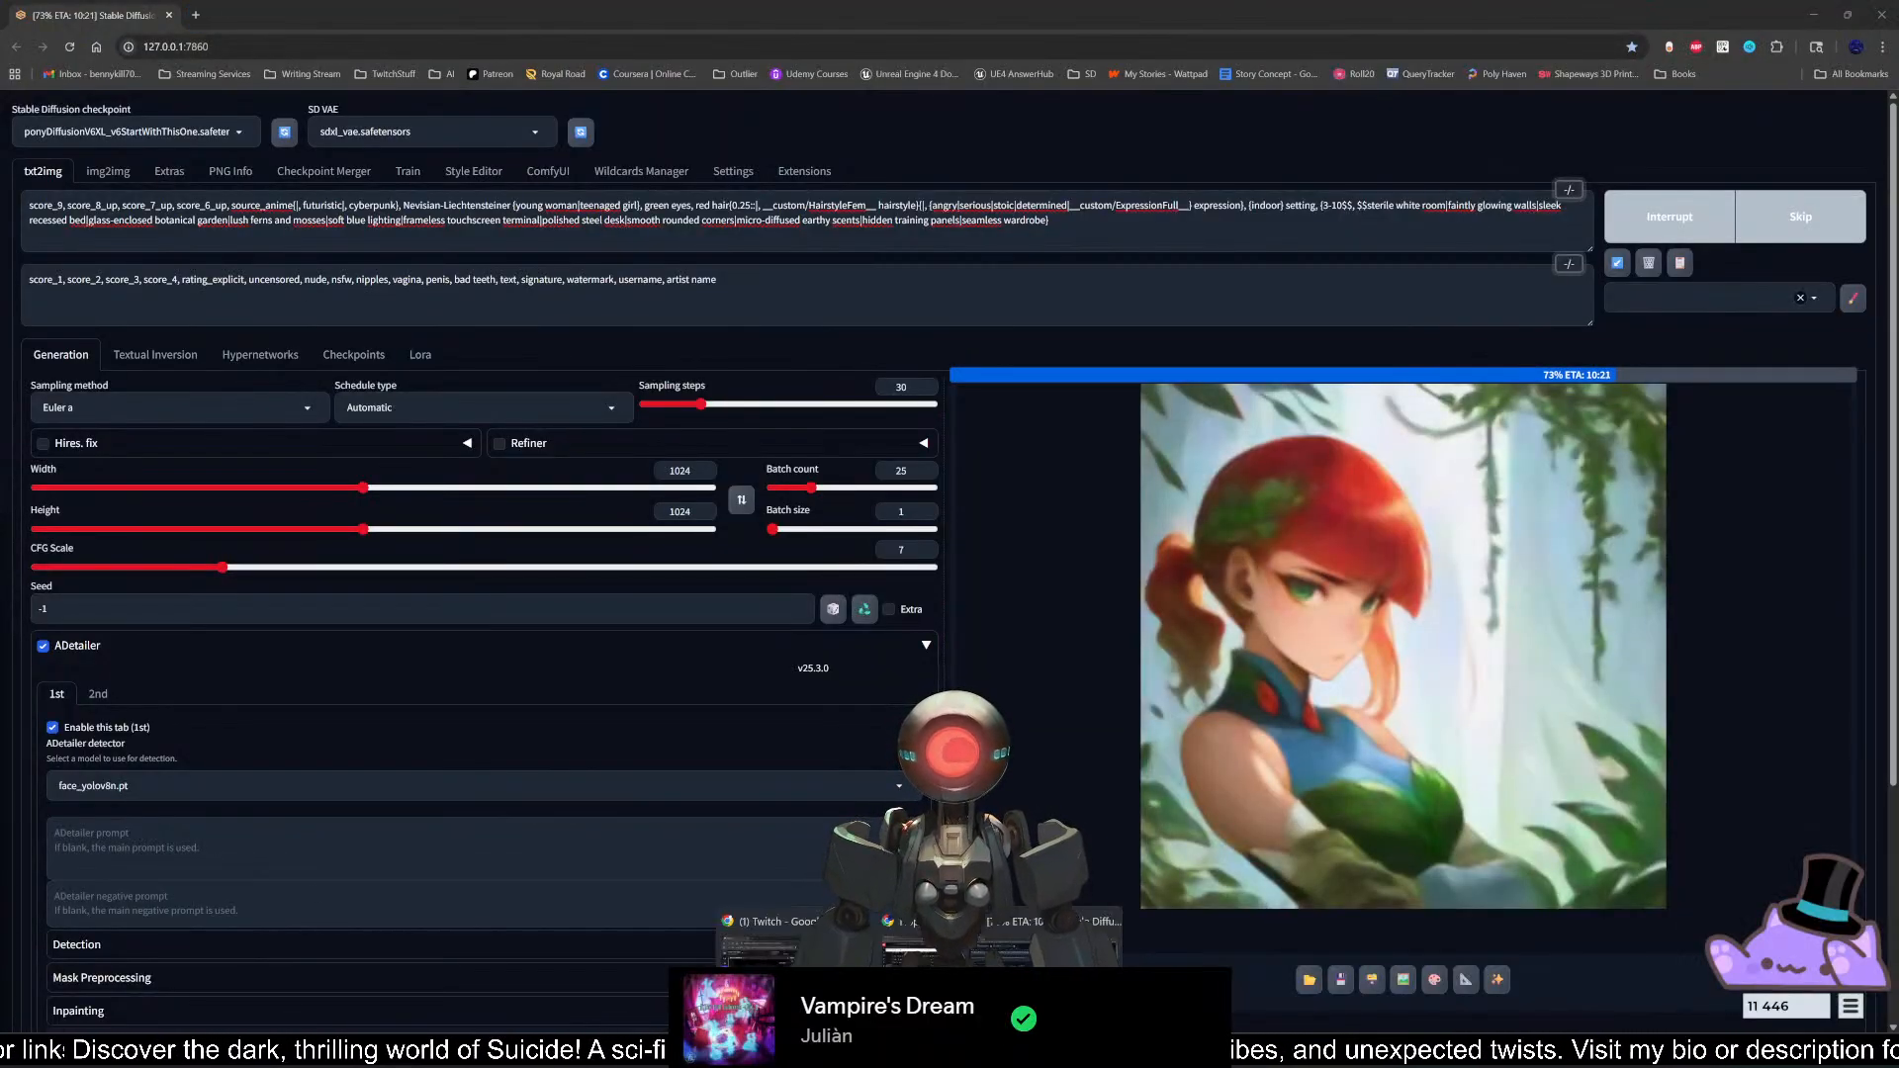
key("alt+Tab")
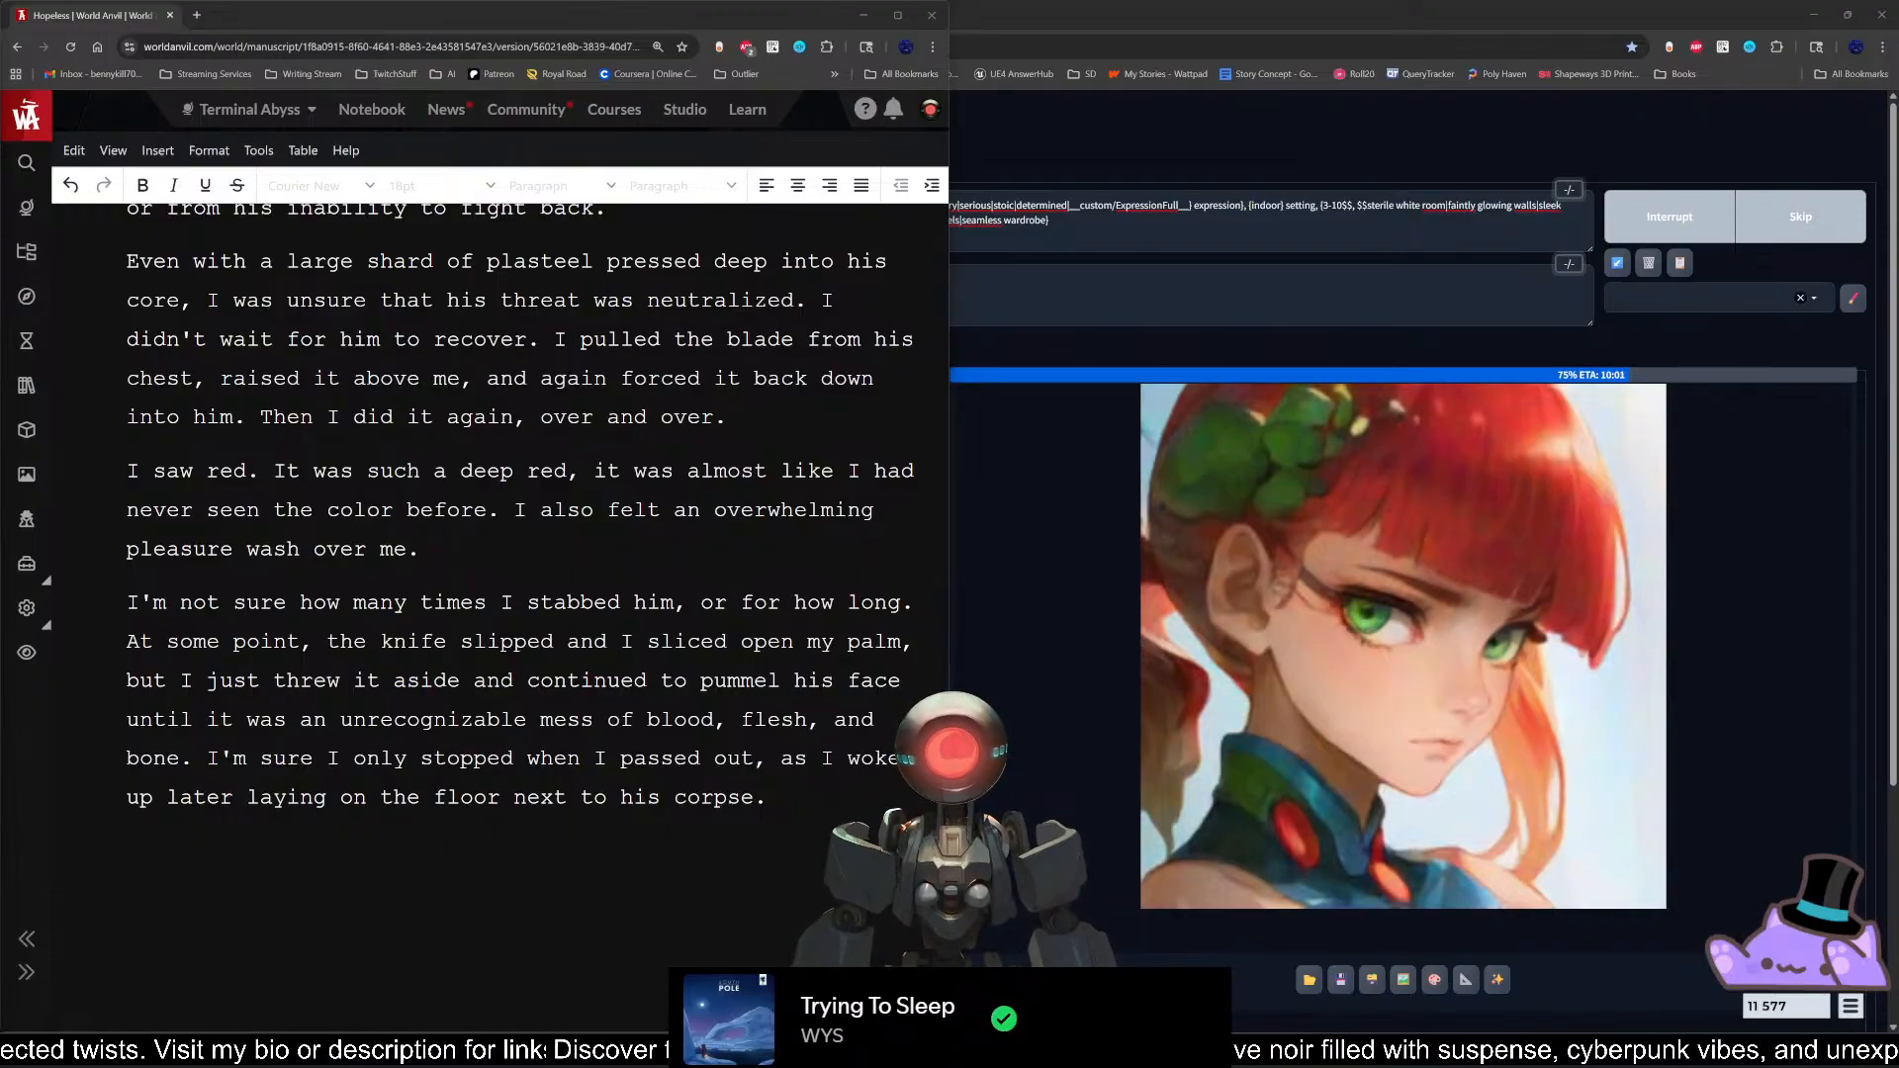
left_click(127, 852)
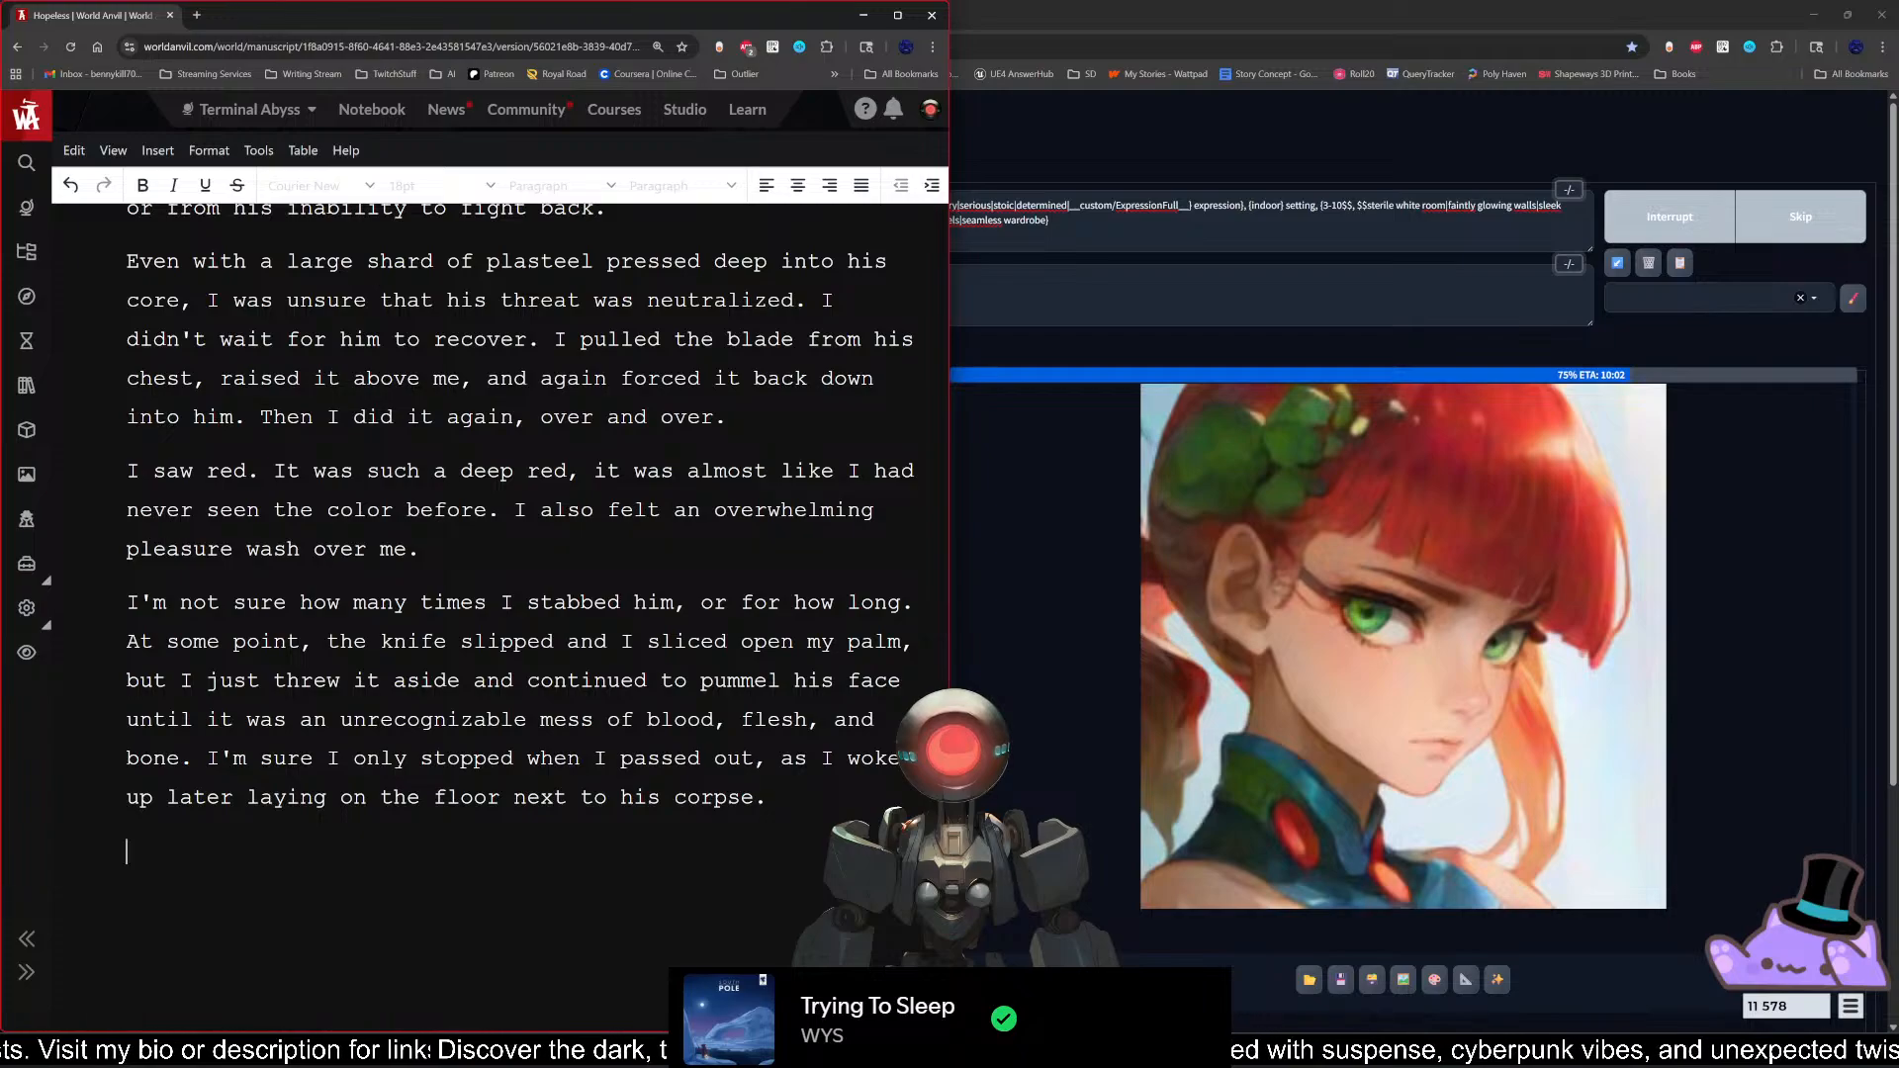
scroll(519, 594, "down", 2)
scroll(520, 593, "up", 3)
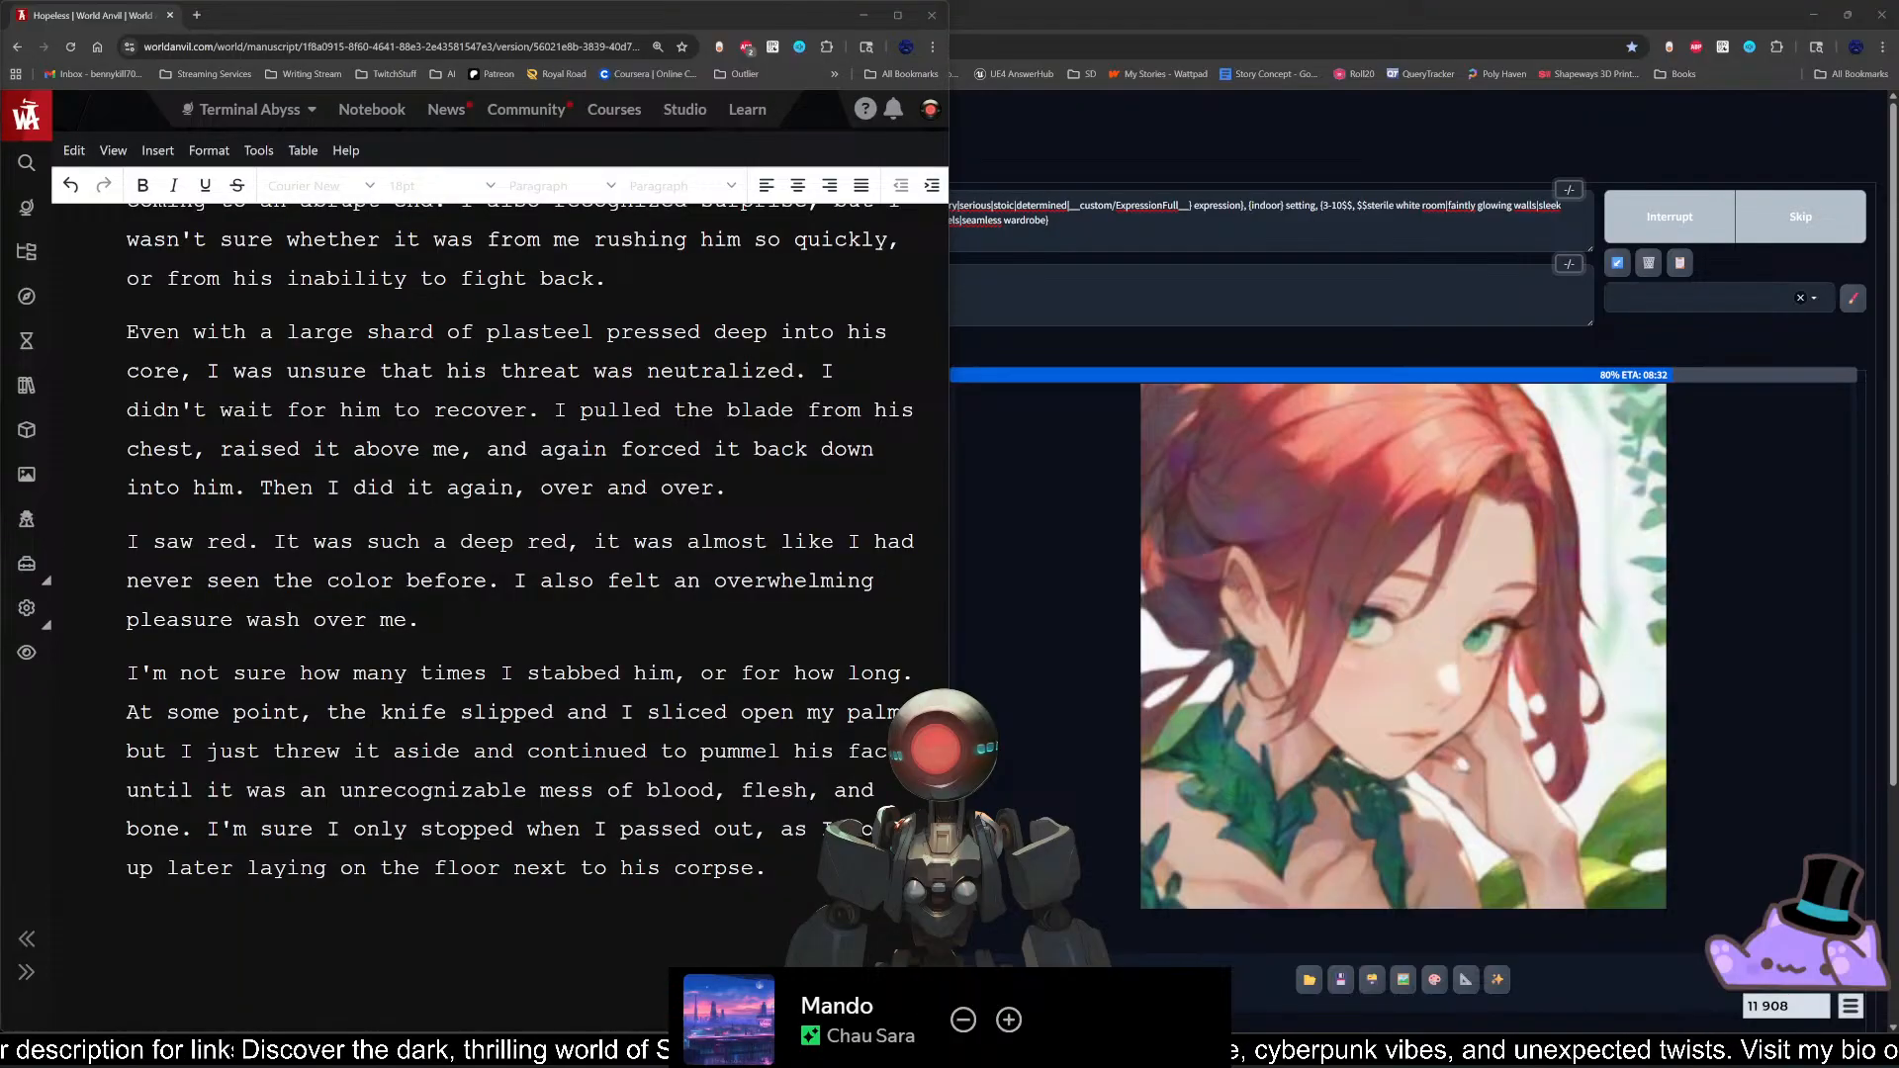
left_click(768, 869)
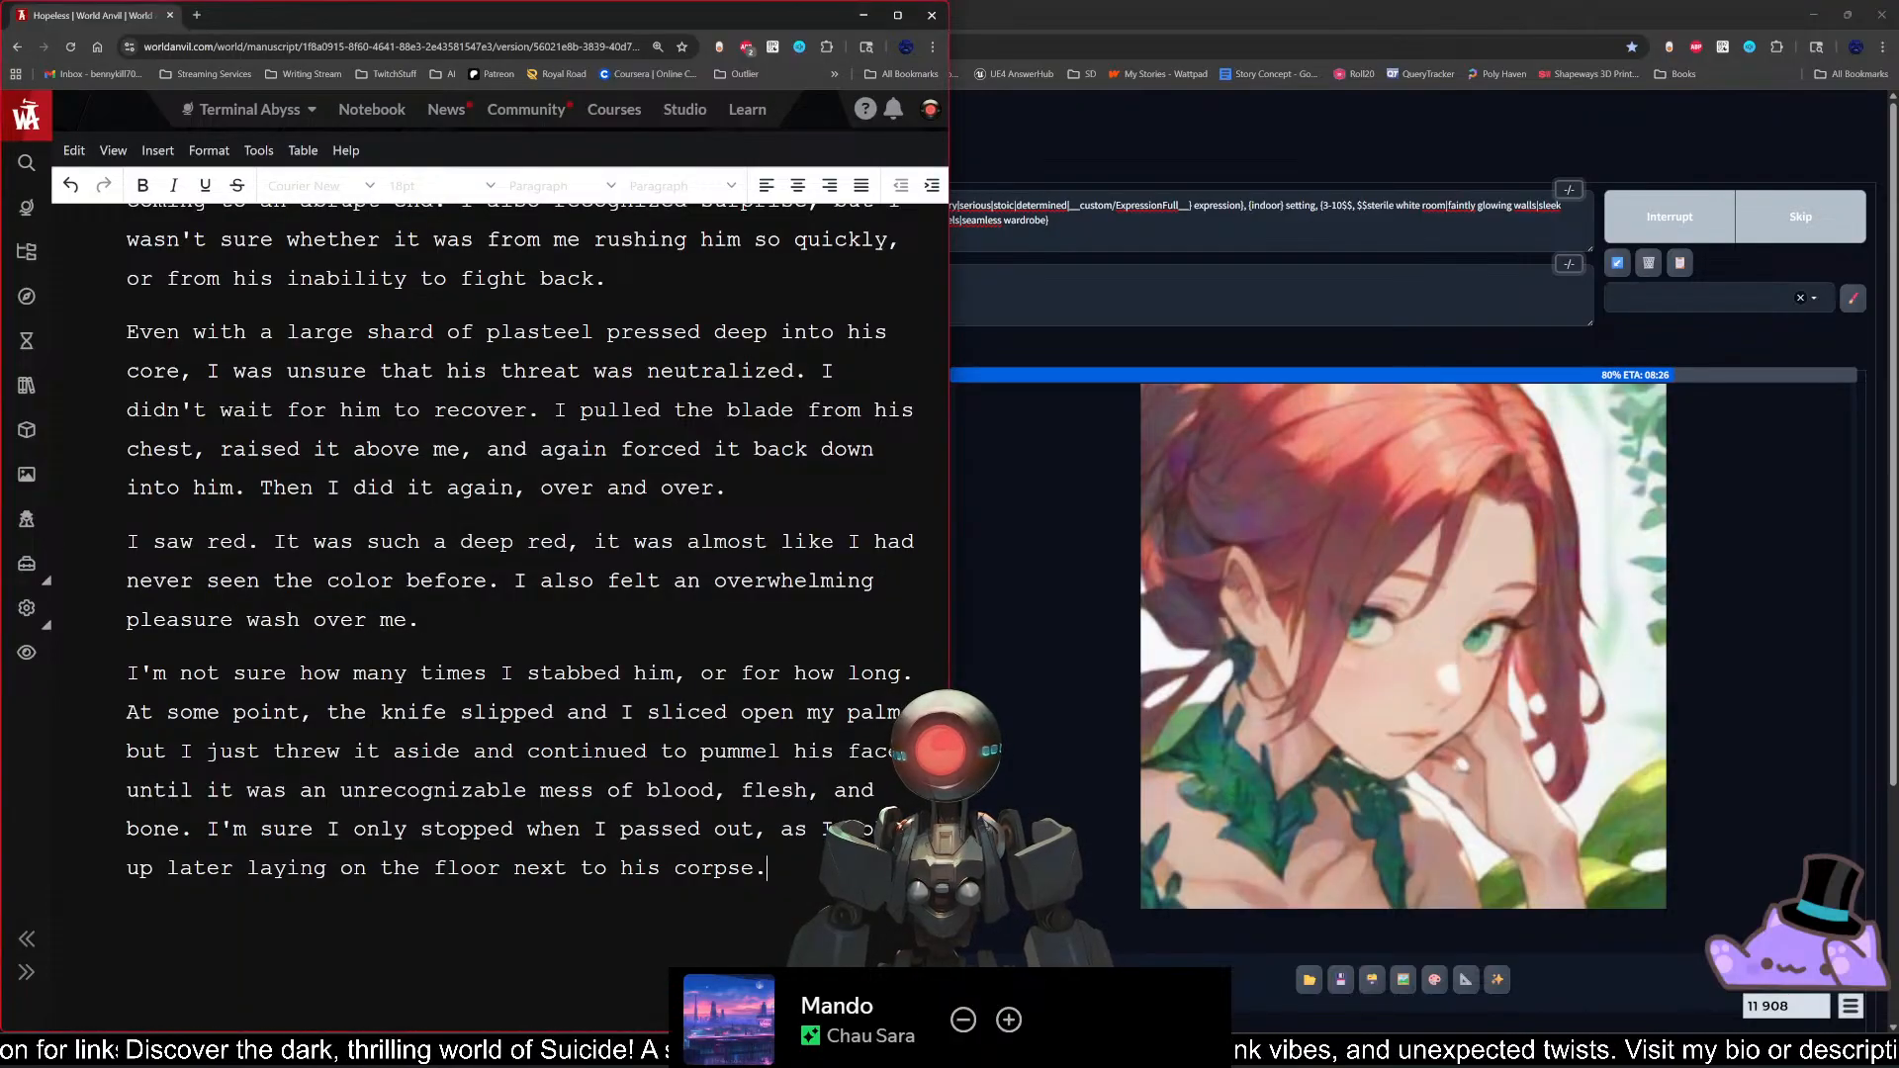
left_click(420, 621)
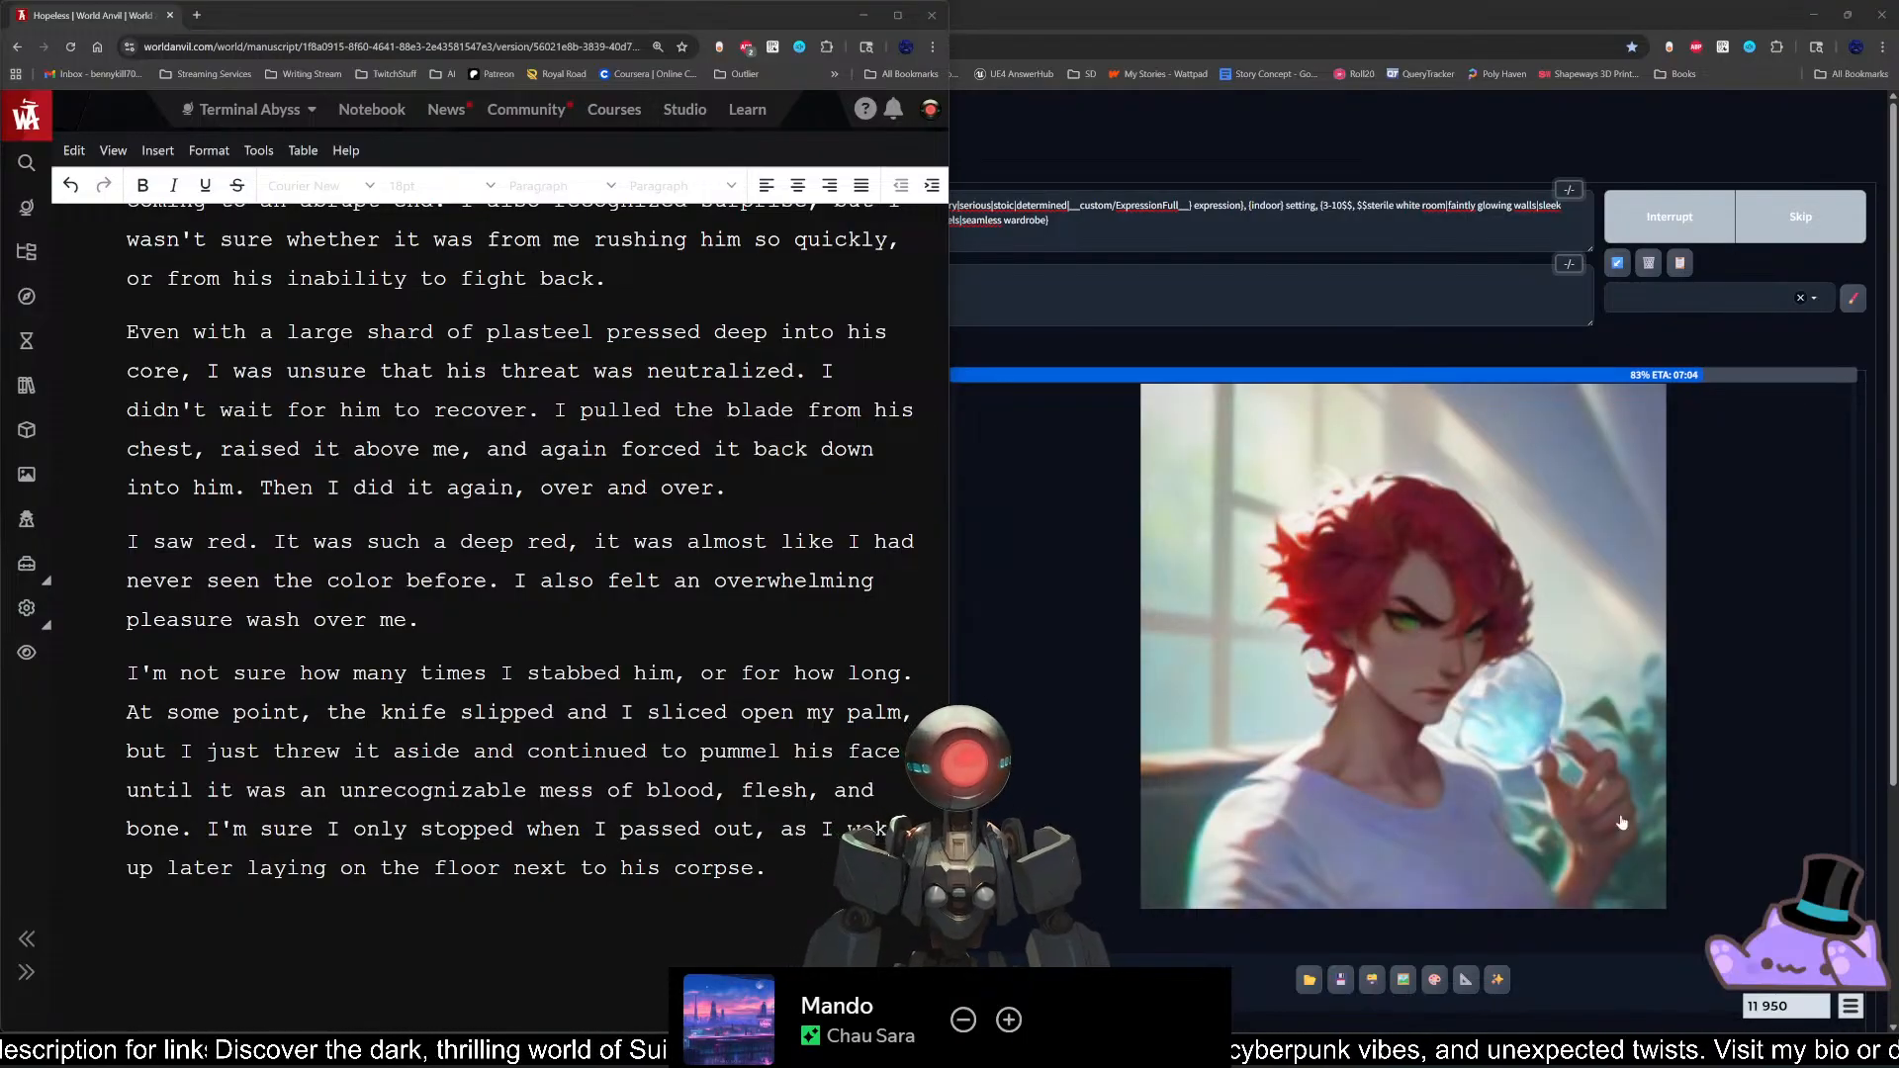
Step: Open the Bongo Cat overlay's settings, look through them down to the Interaction options, and close the overlay window
left_click(1793, 925)
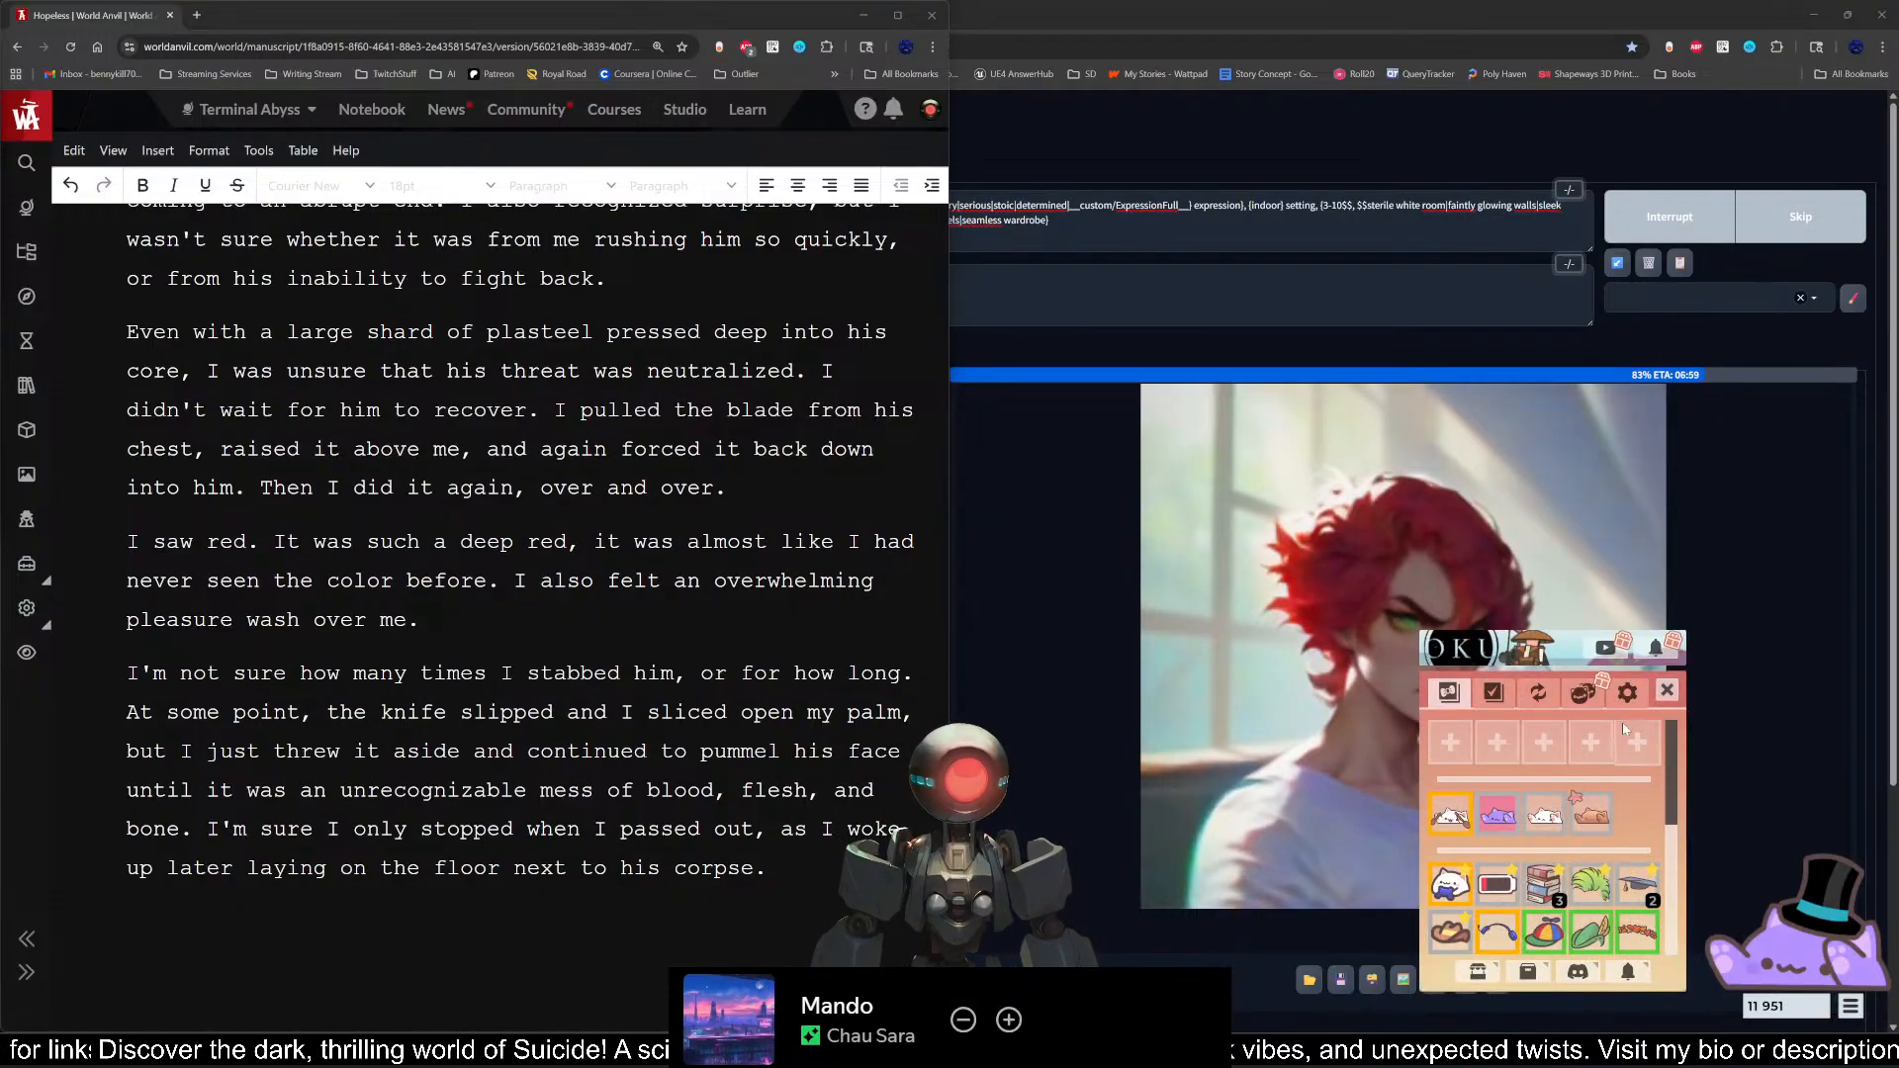
left_click(1631, 695)
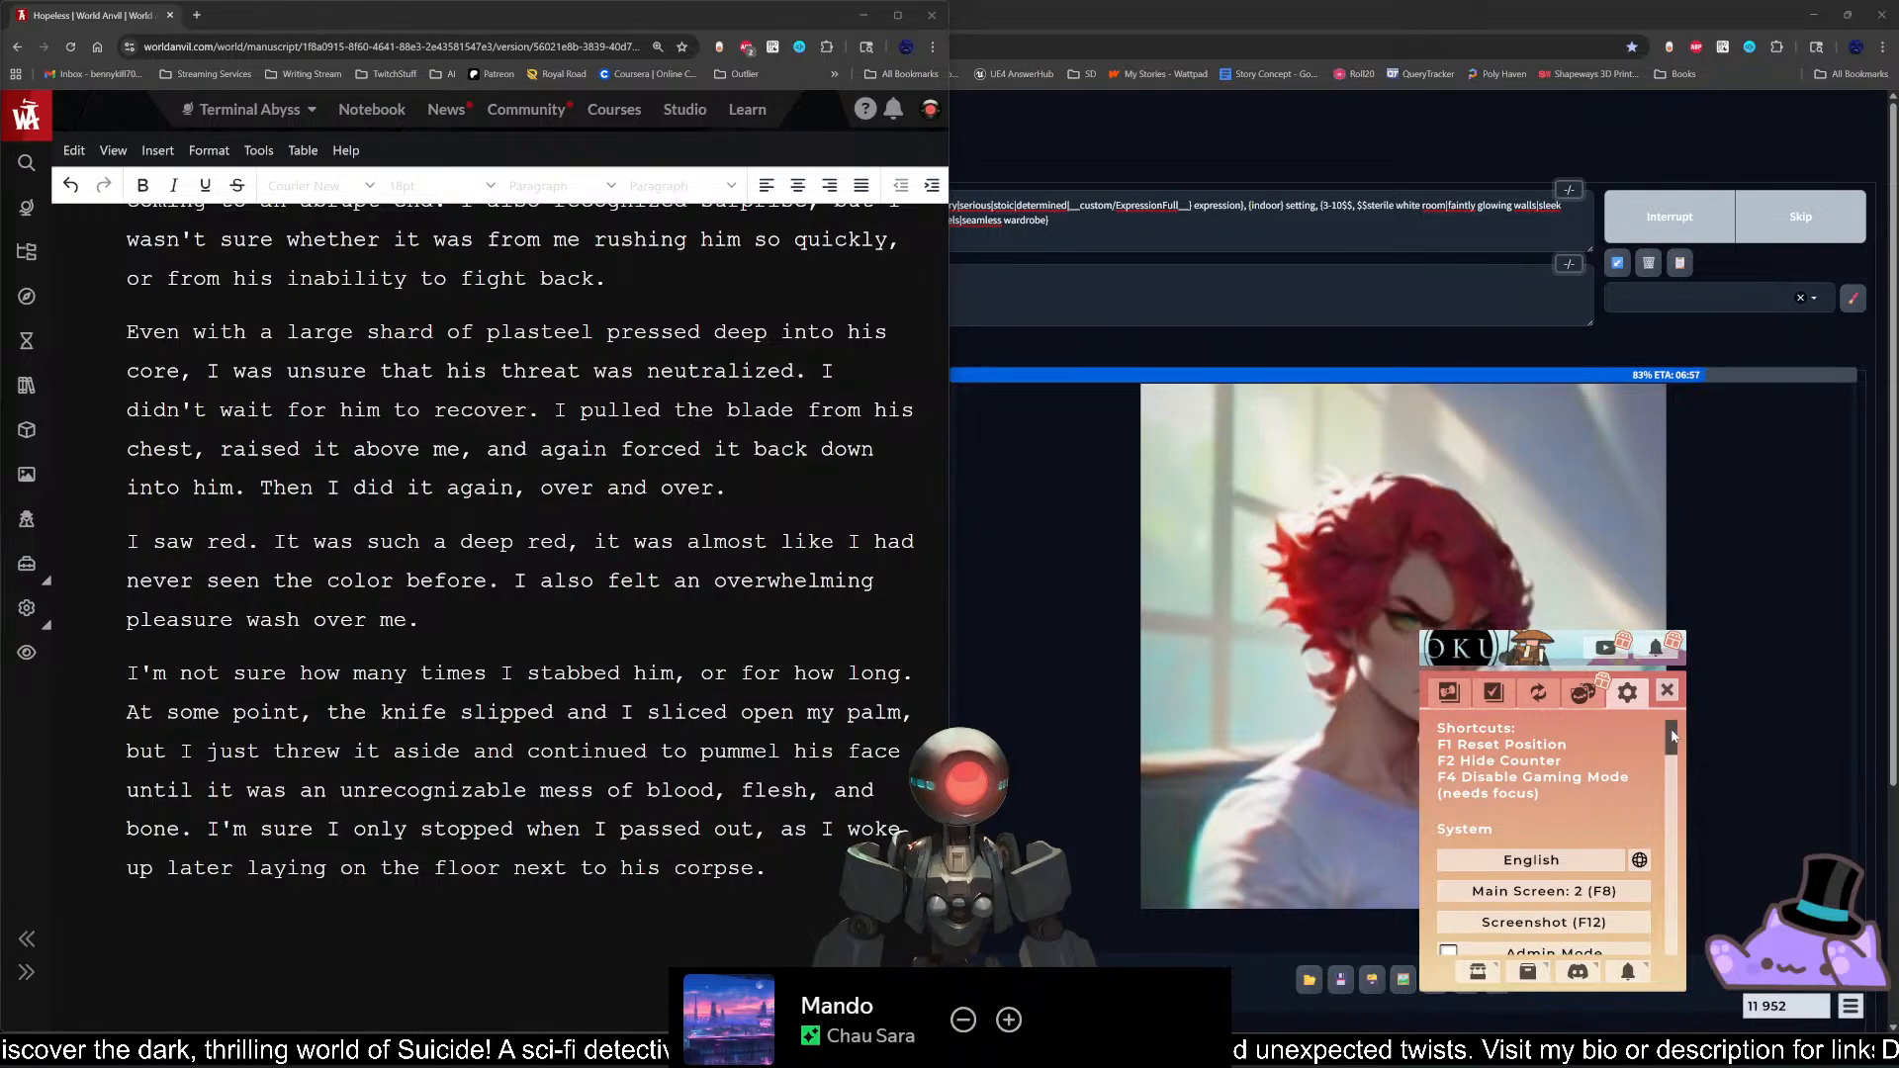
left_click_drag(1673, 738, 1668, 821)
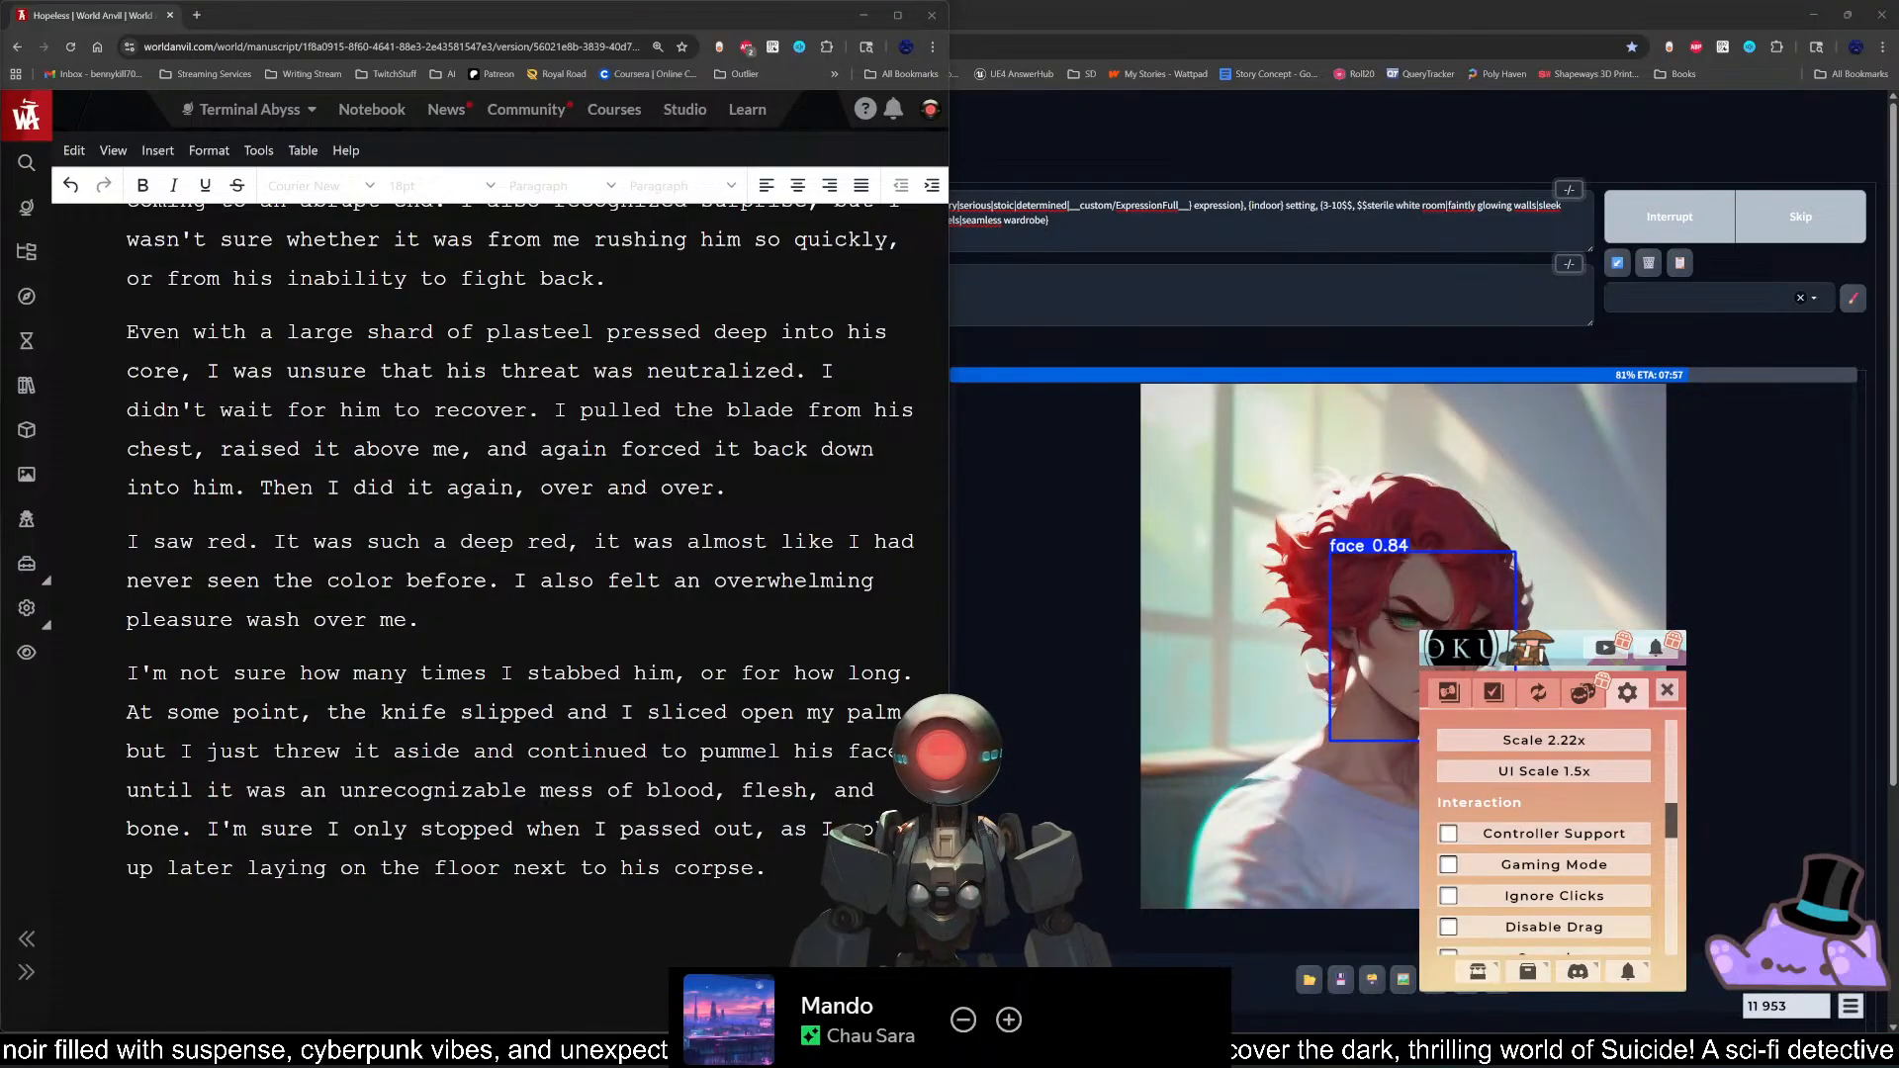
left_click(1667, 690)
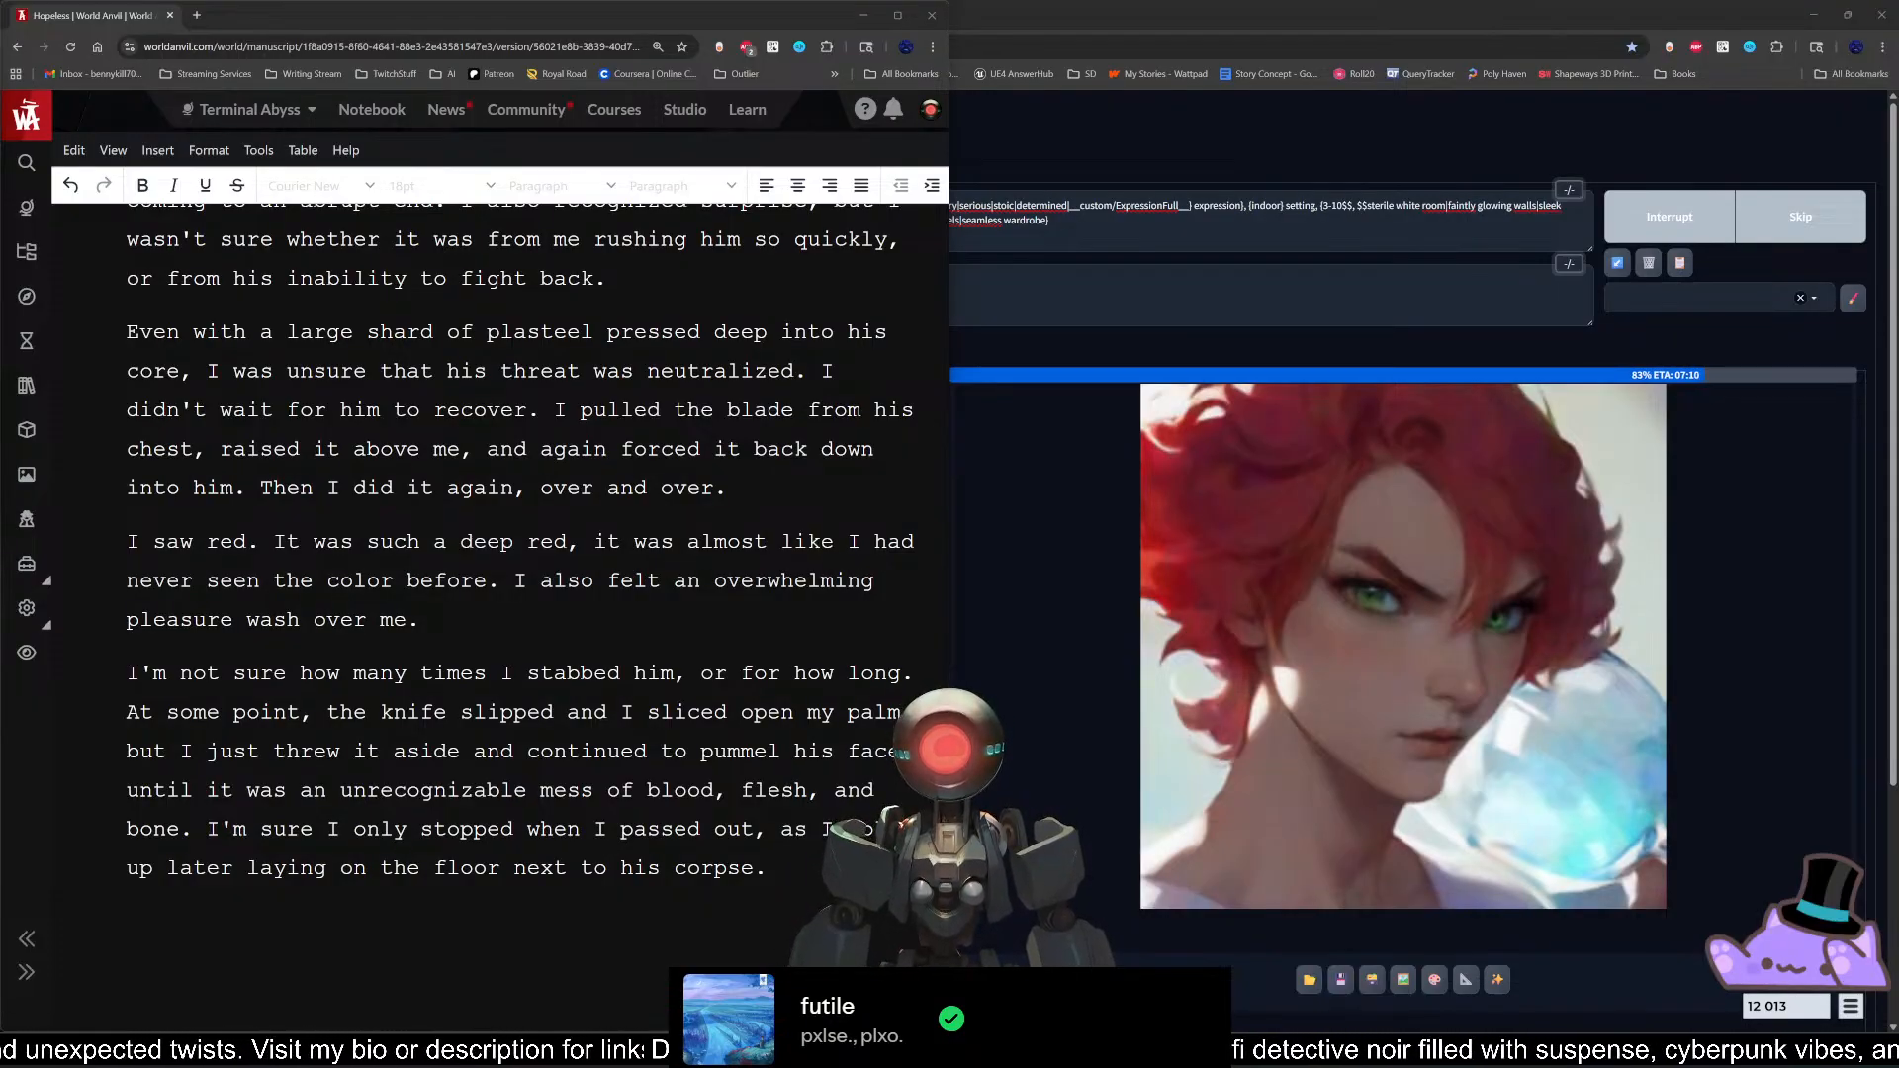
left_click(419, 621)
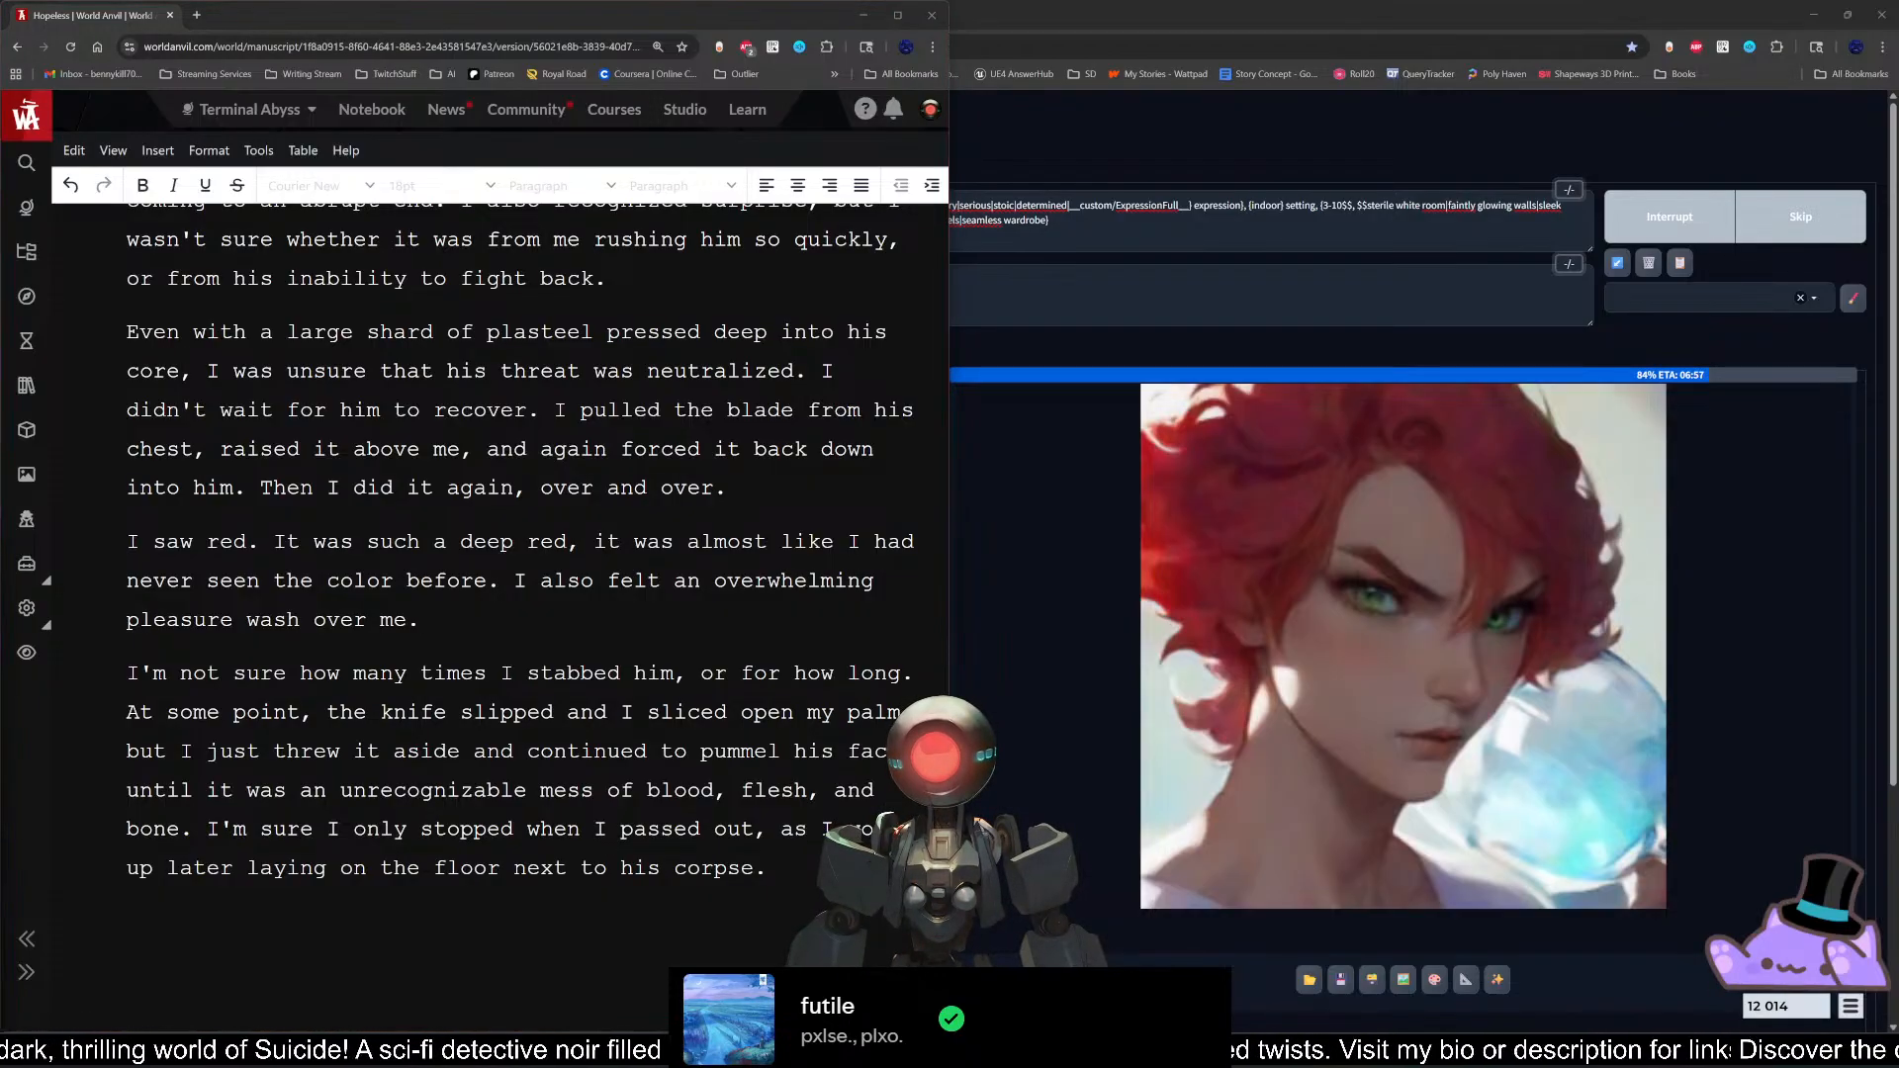
left_click(426, 624)
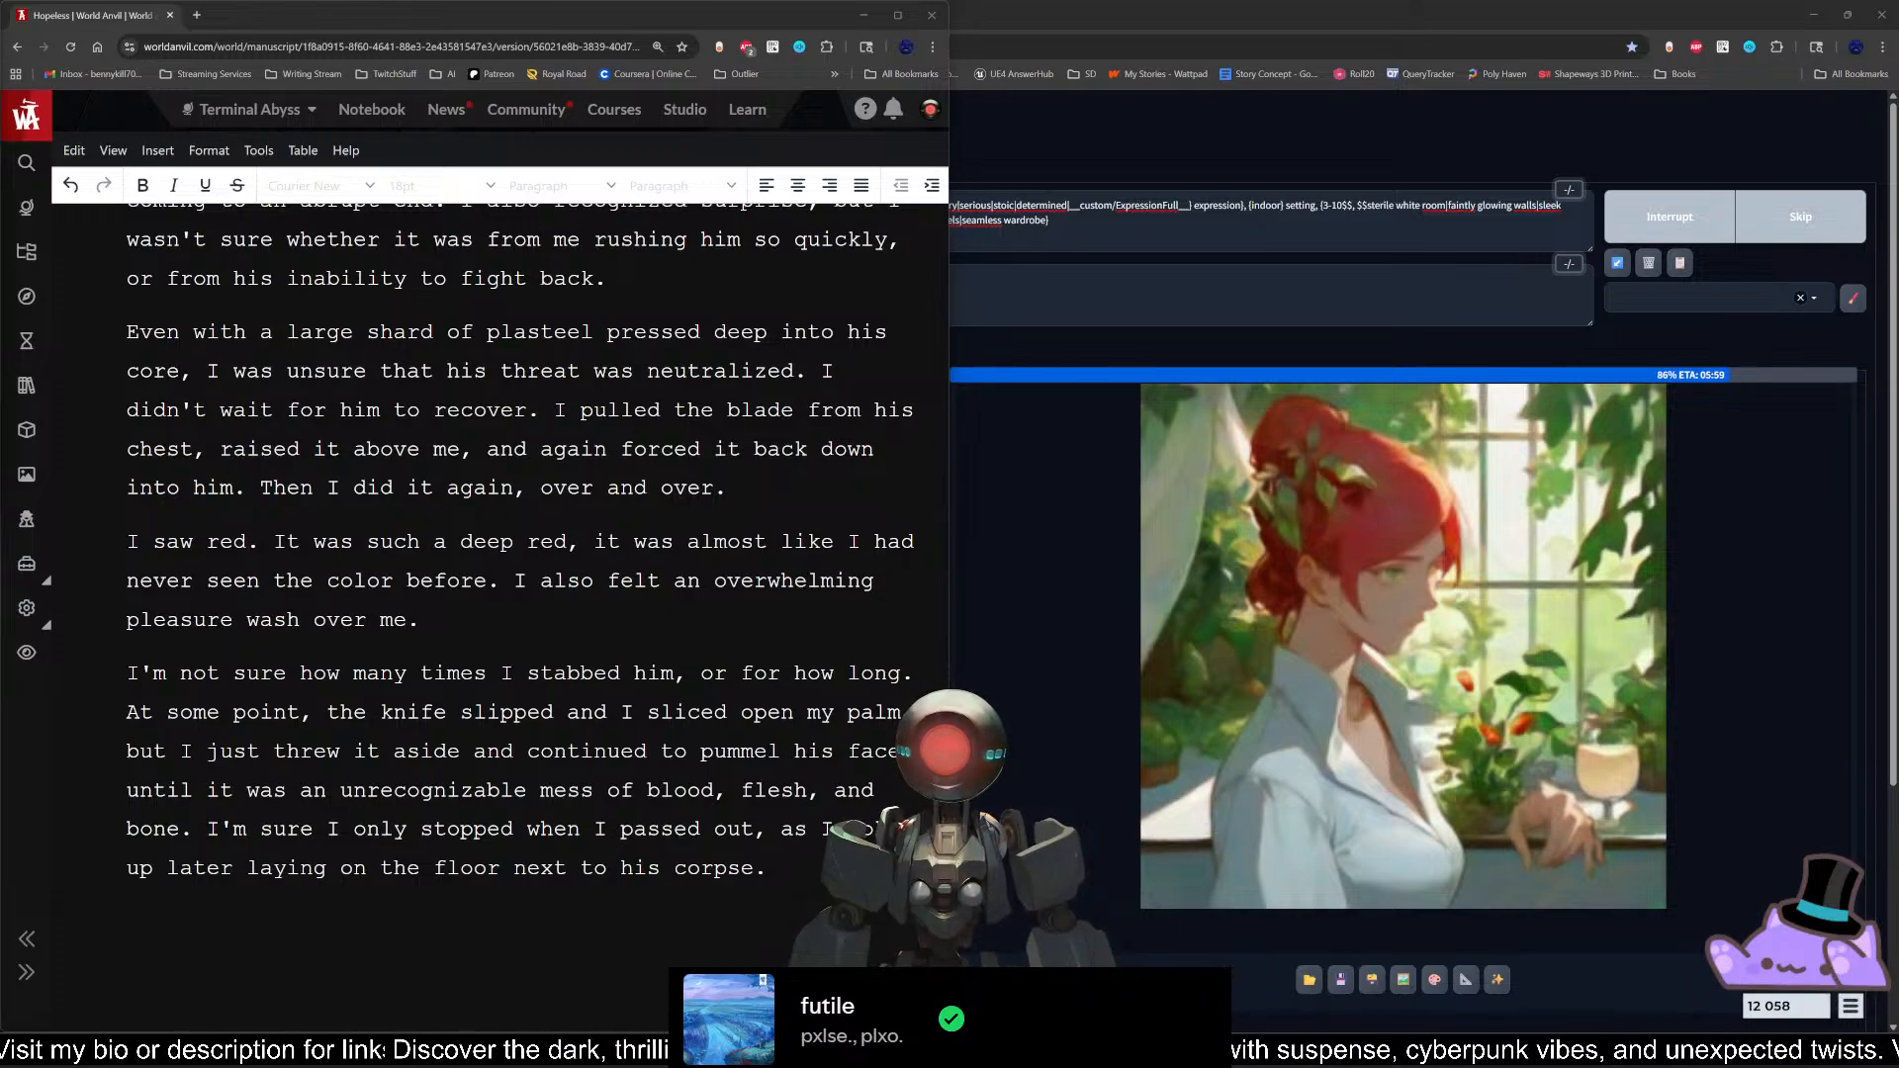
left_click(422, 620)
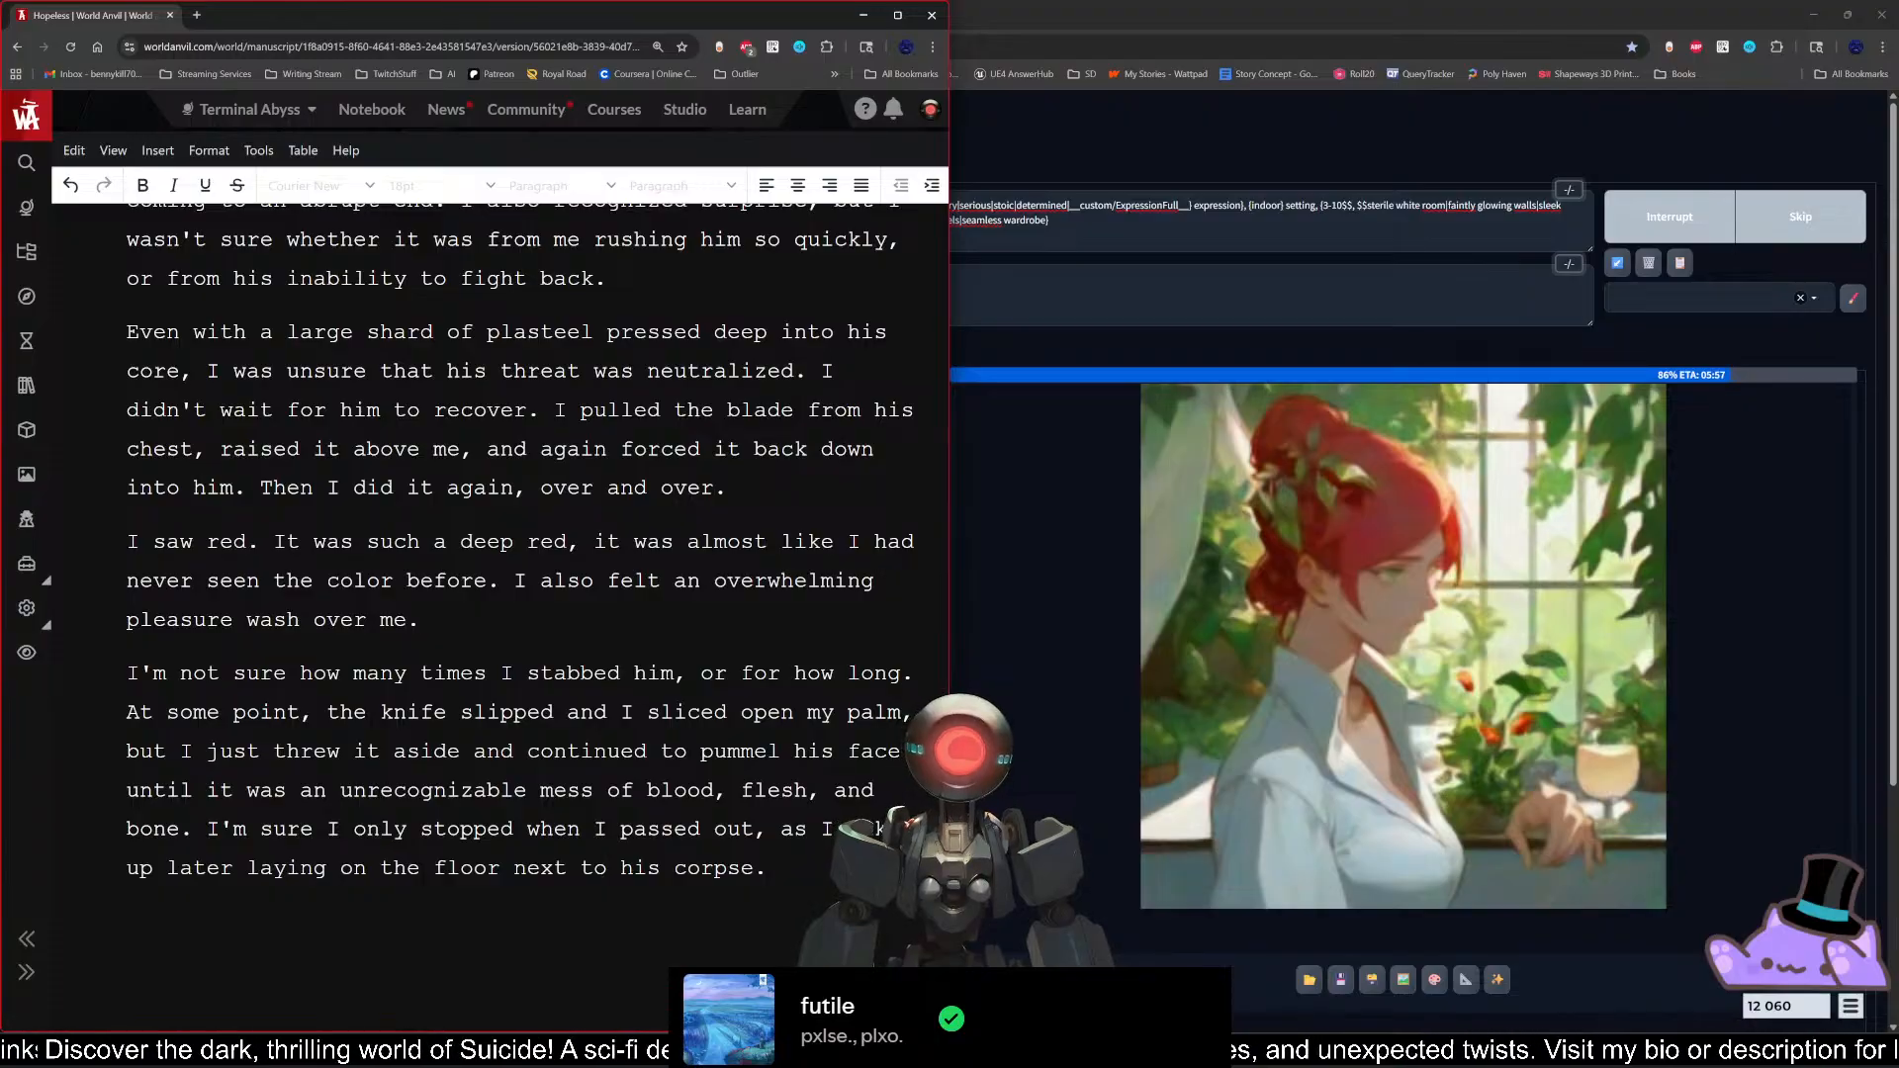
Step: Switch to ChatGPT in a new browser tab and open the "Hopeless Story Assistance" chat with the sidebar collapsed
left_click(197, 14)
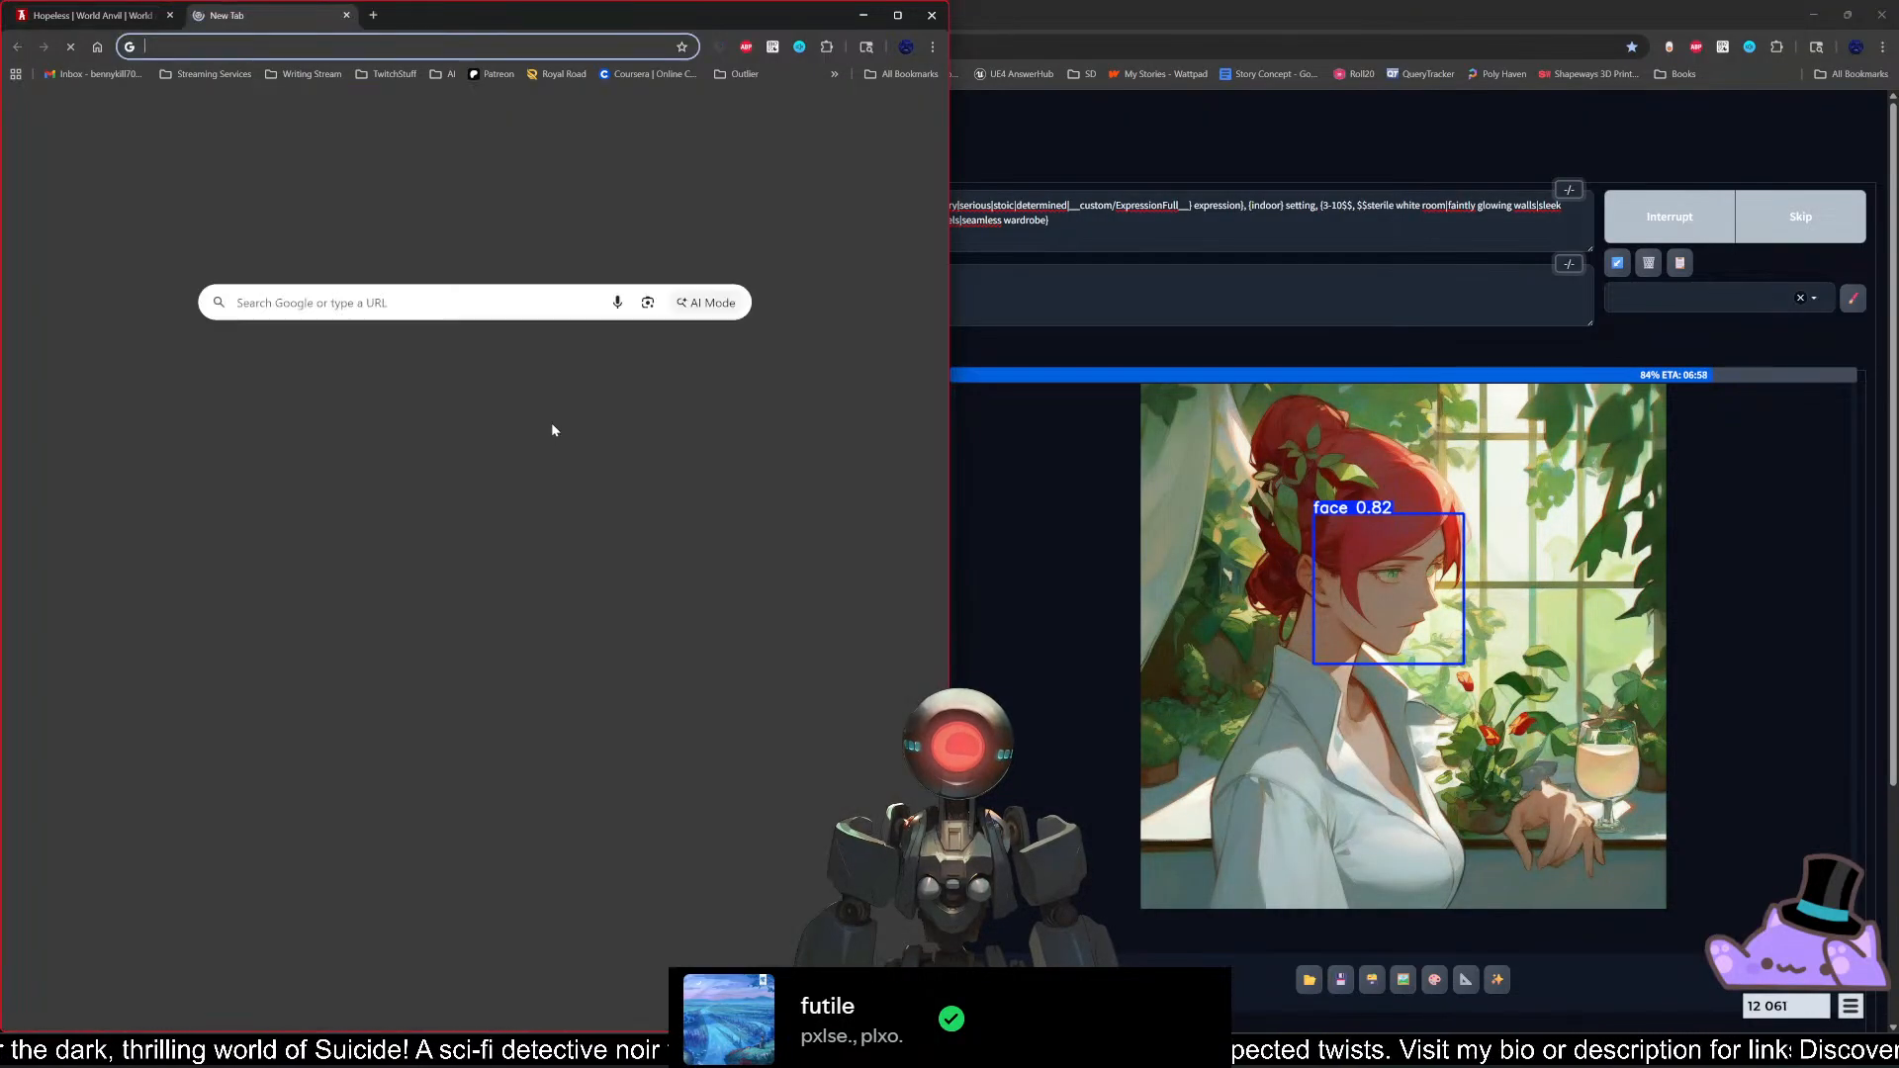
left_click(516, 366)
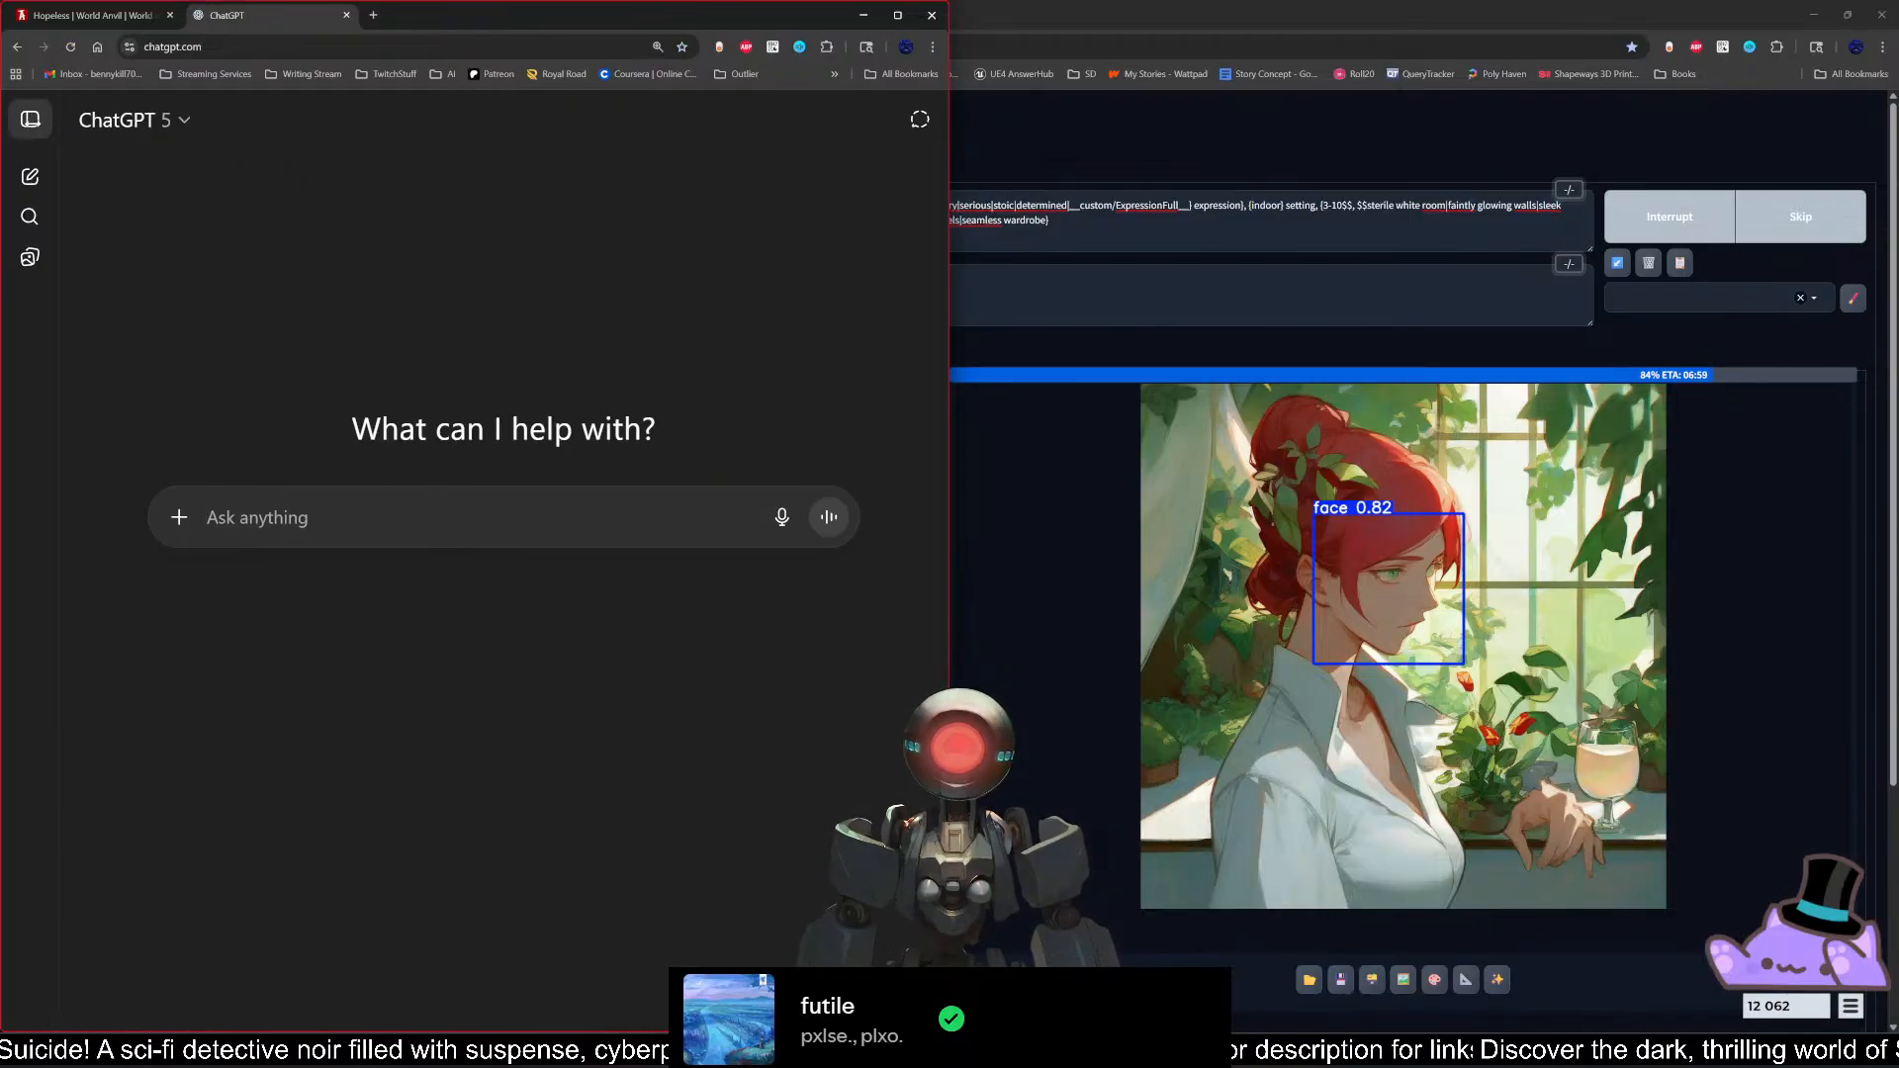
left_click(30, 118)
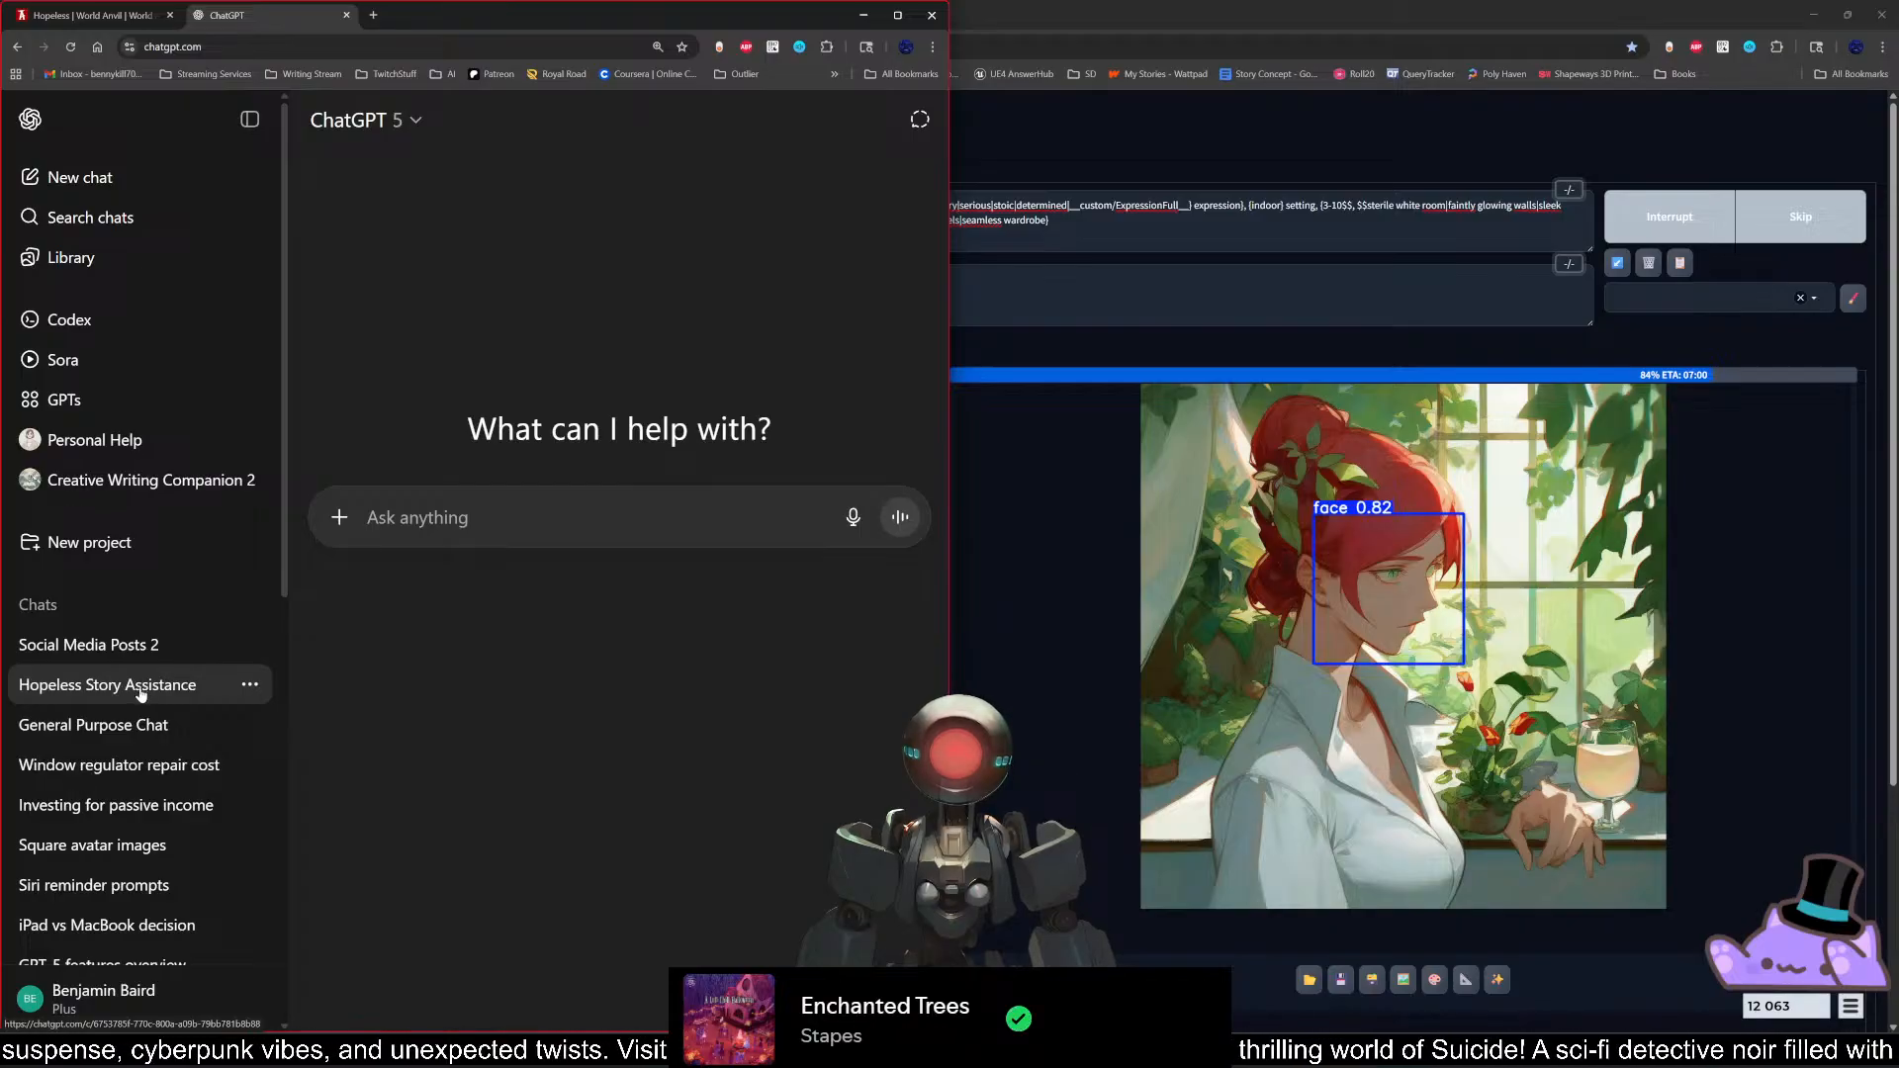
left_click(141, 694)
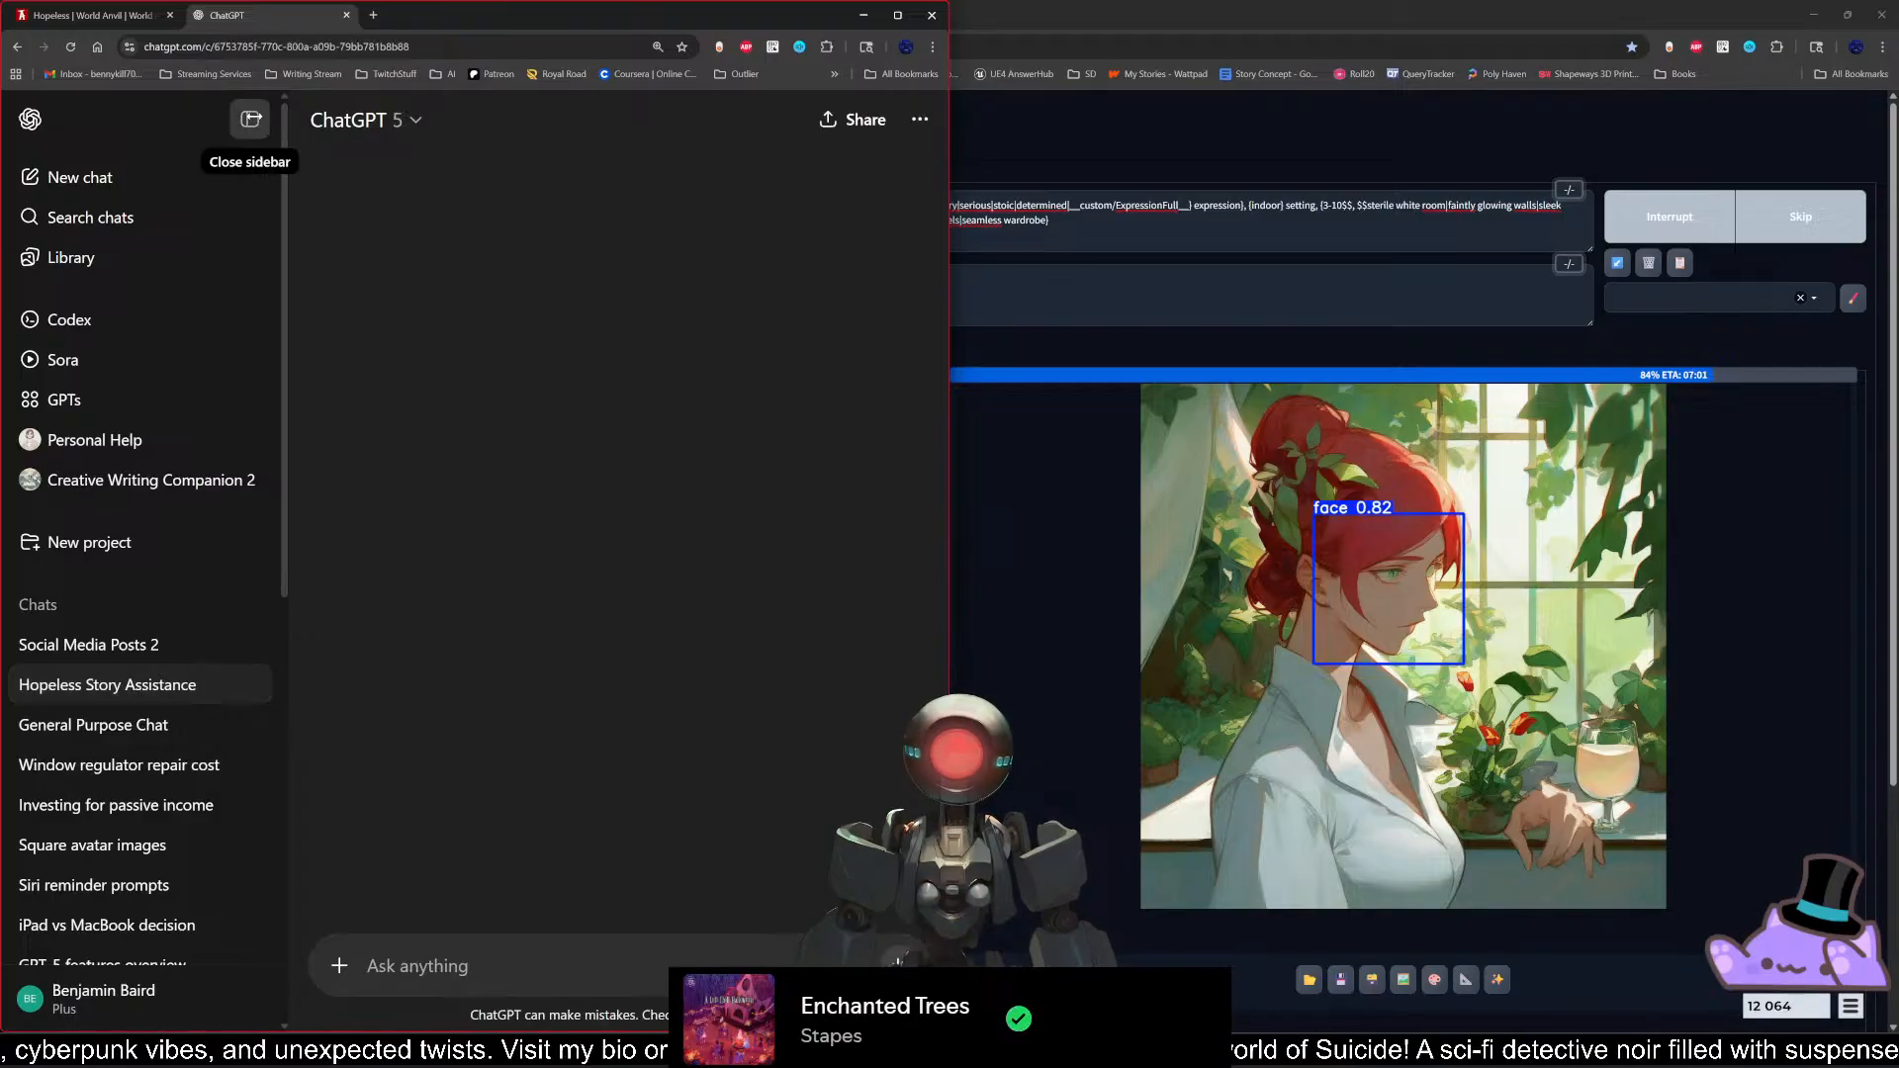
left_click(249, 119)
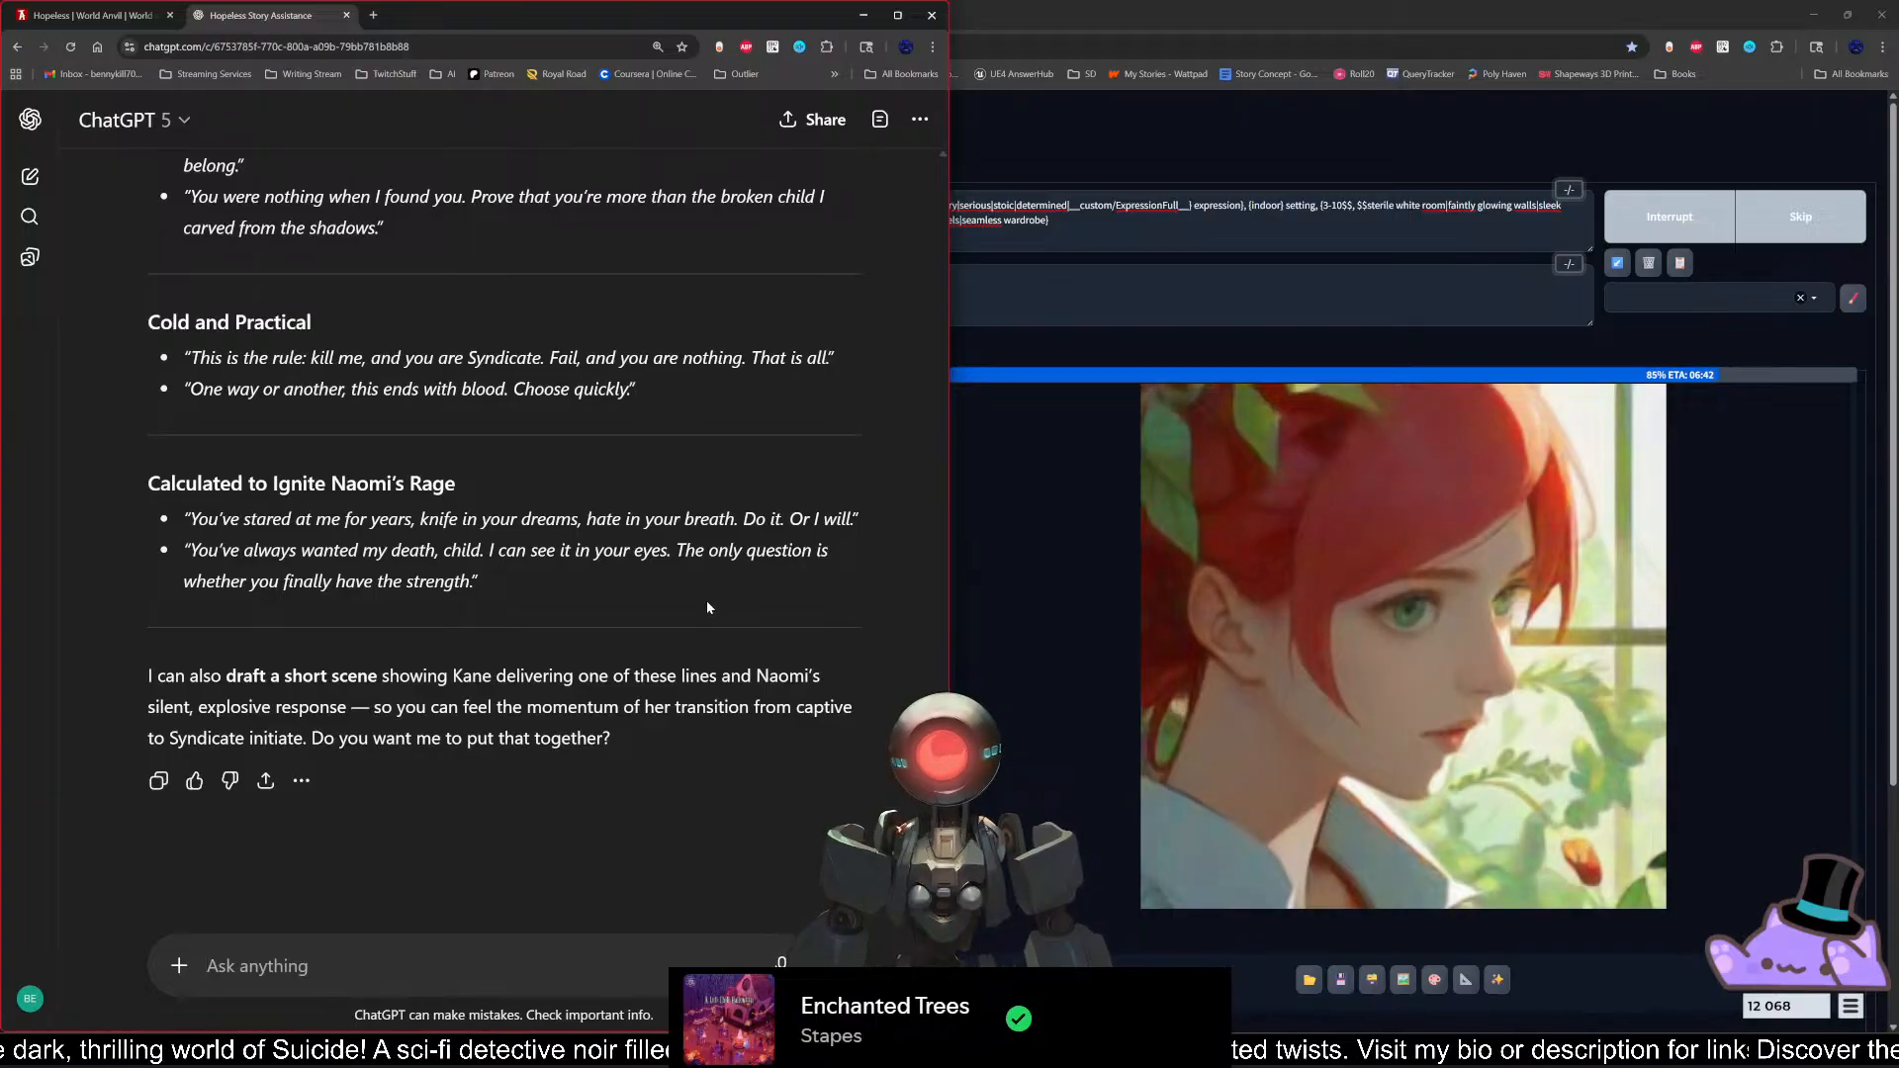
Step: Draft the prompt "Naomi is describing the moment she gets her revenge on Kane for keeping her captive for her entire life."
type("Naomi is describing the moment she gets her revenge on Kane for")
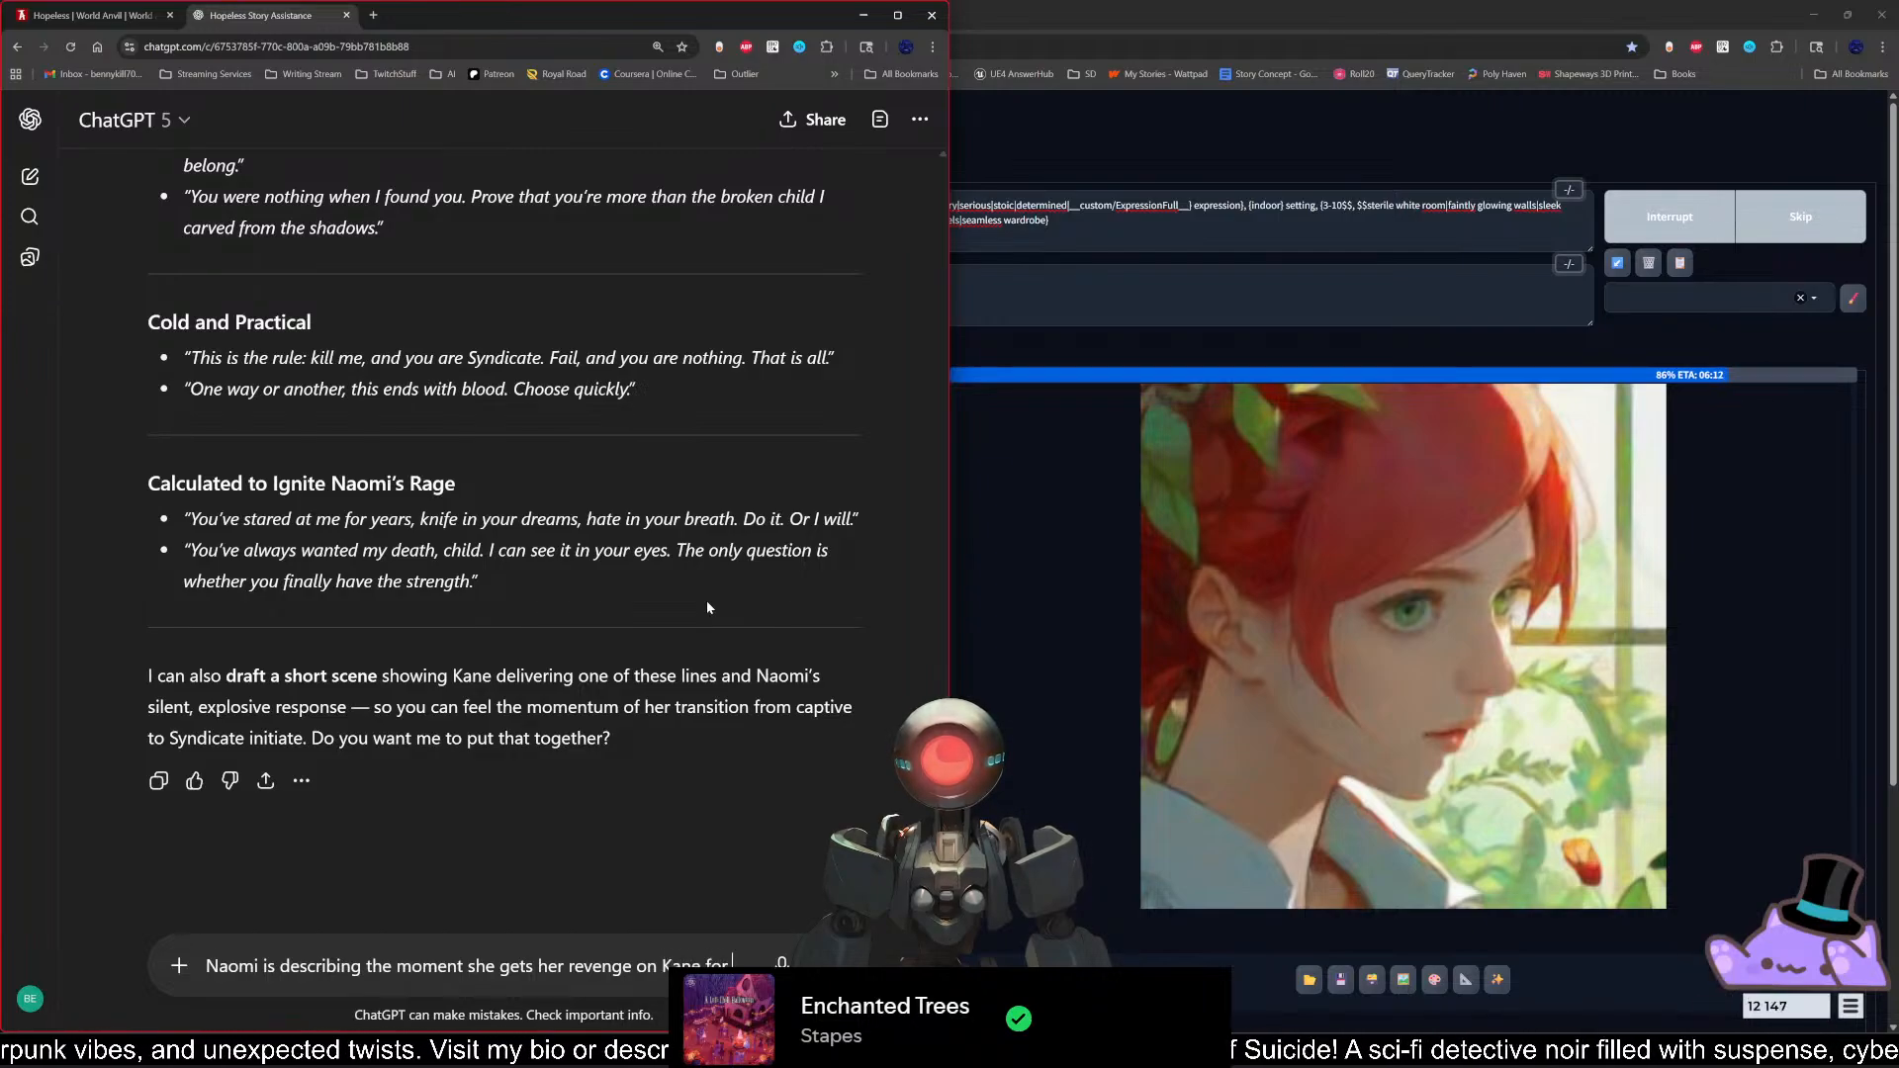
type("keeping her")
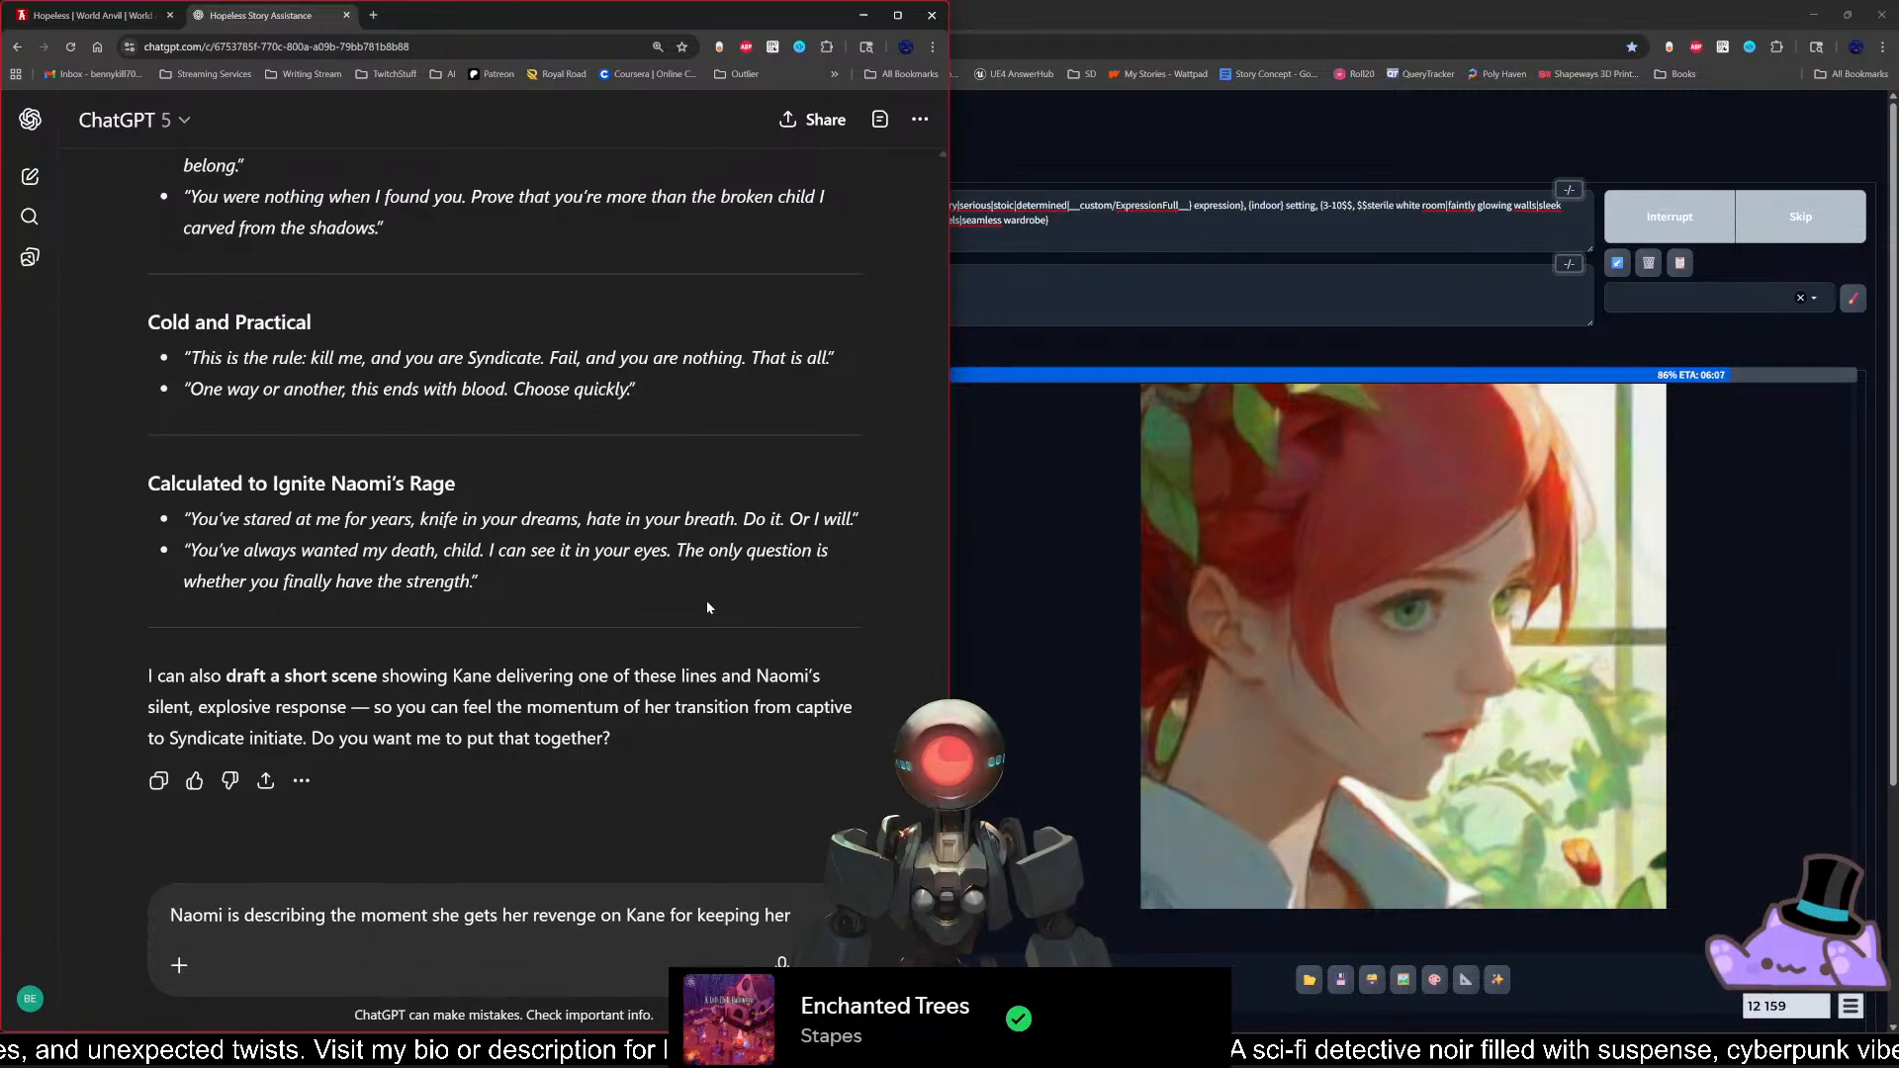
type(" captive for he")
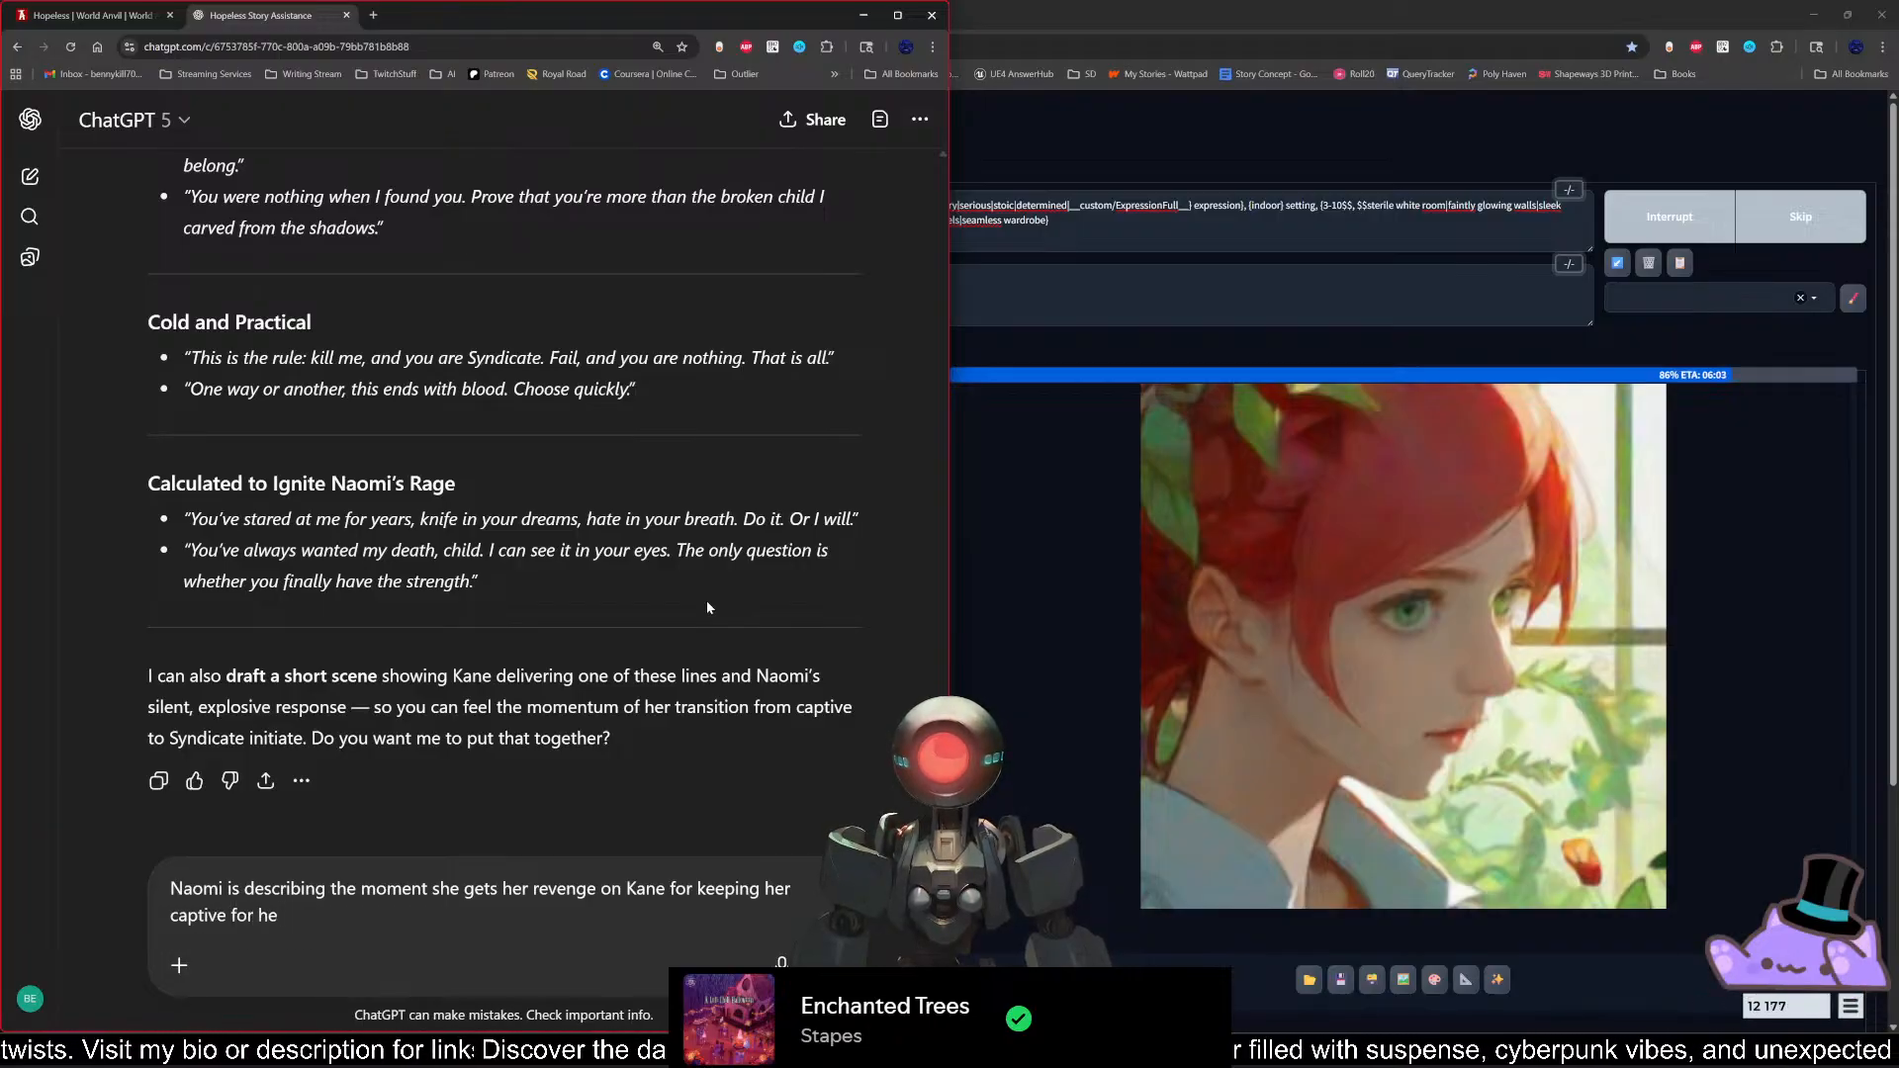
key("BackSpace")
key("BackSpace")
type("her en")
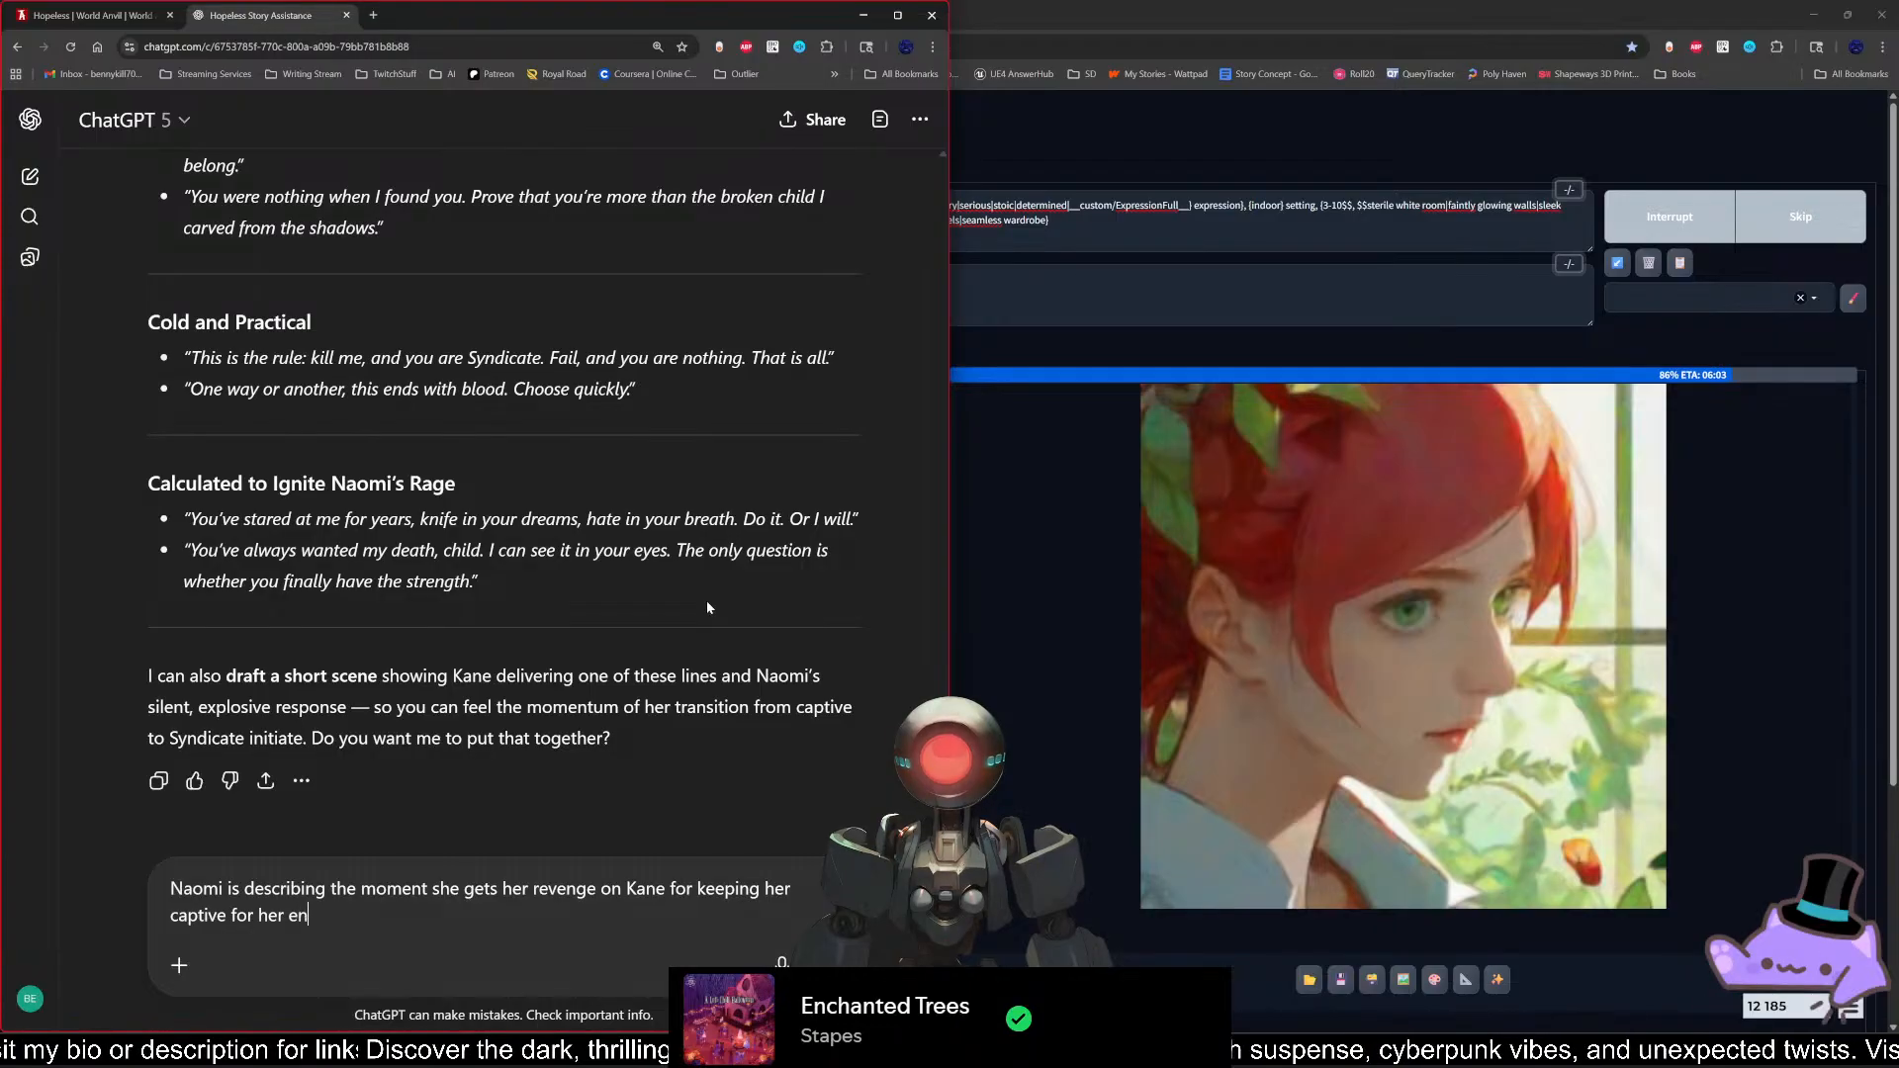
type("tire life.")
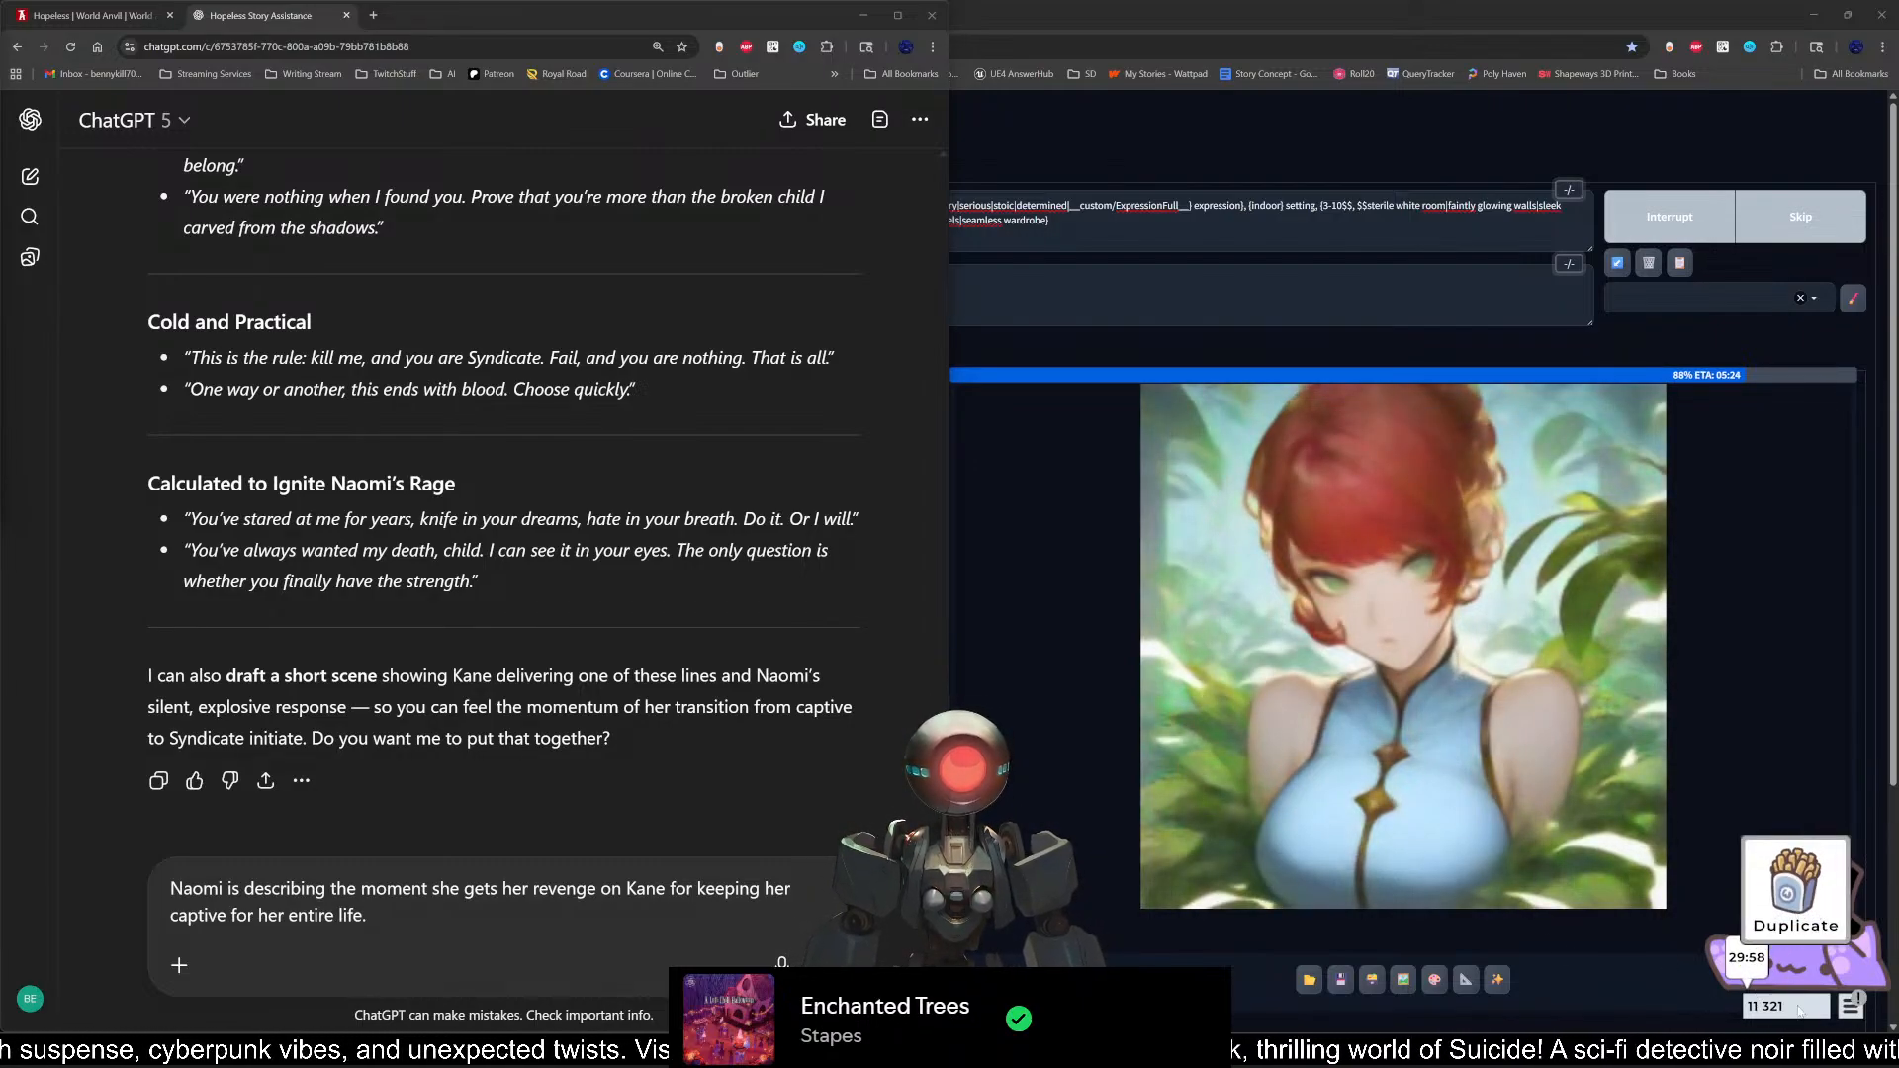
Step: Switch to the Bongo Cat overlay, auto-fill the ten exchange slots, and exchange those items for one of the next highest quality
left_click(1852, 1006)
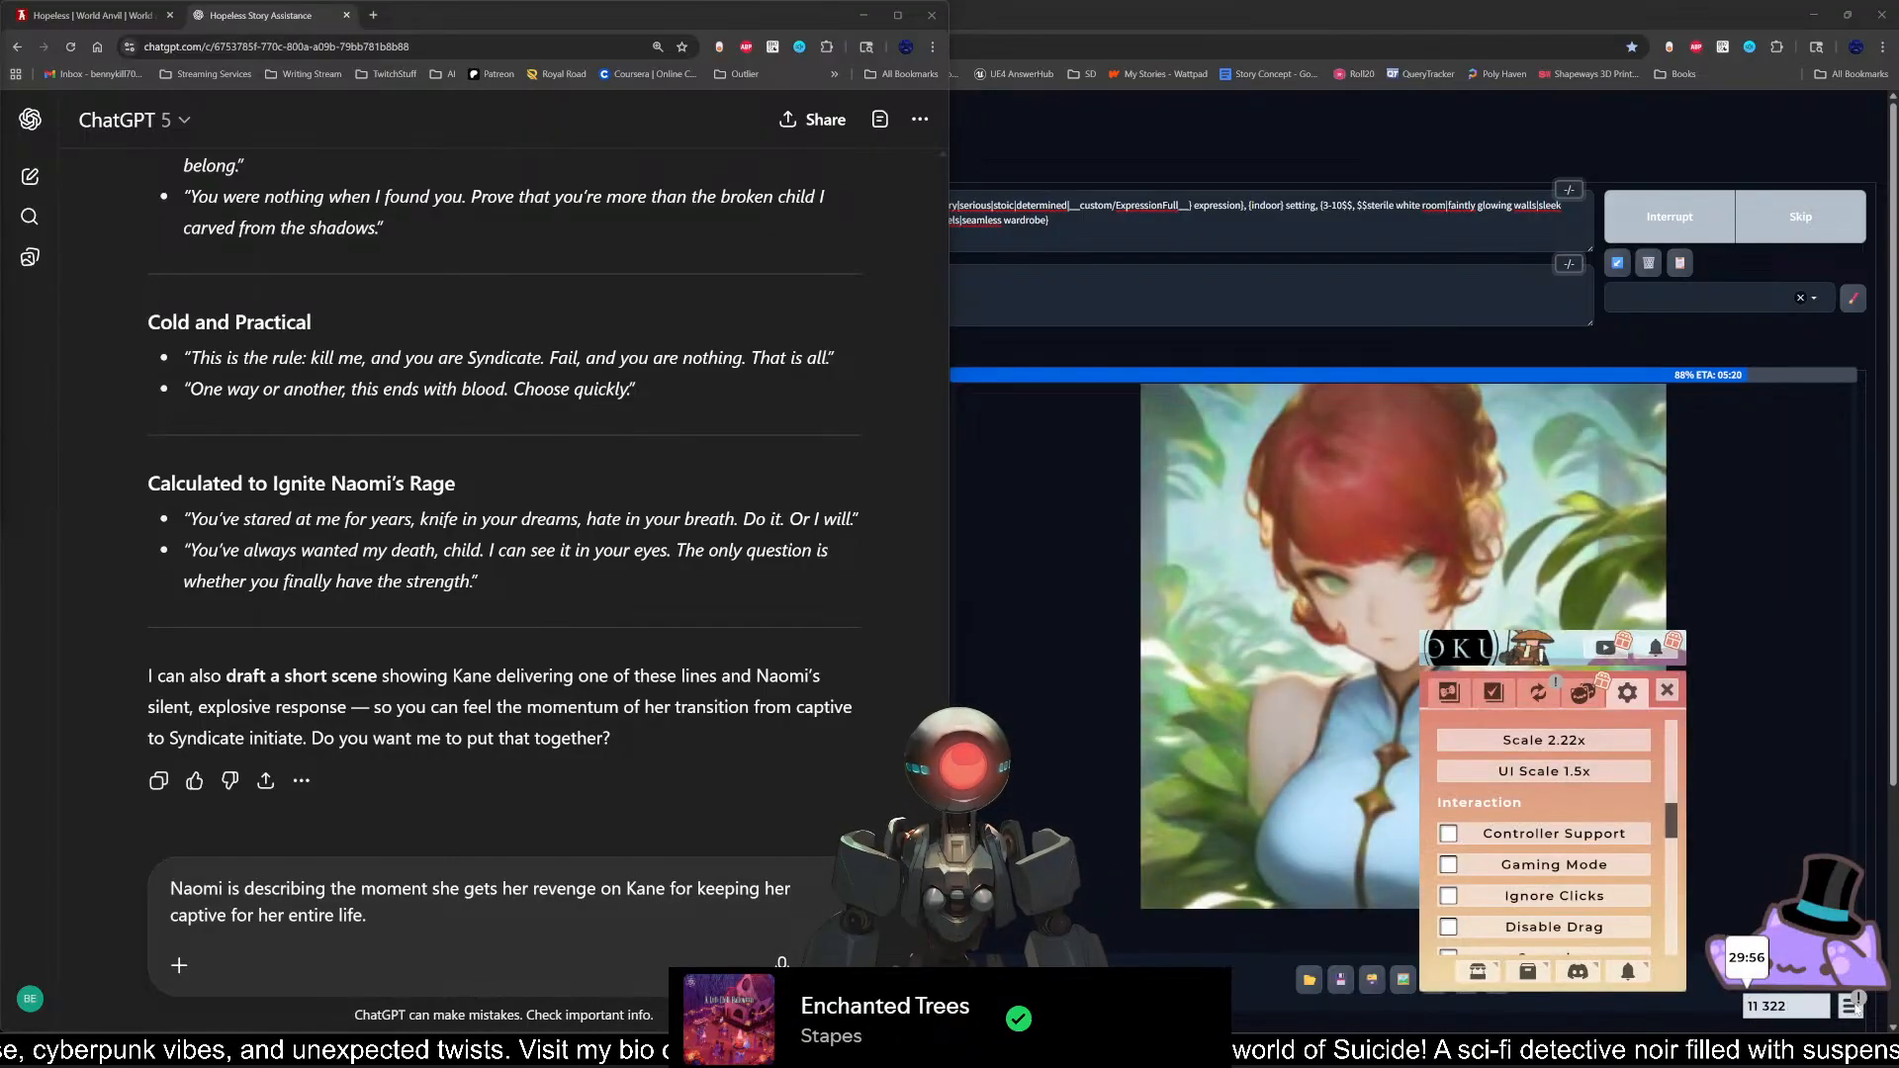
left_click(1539, 694)
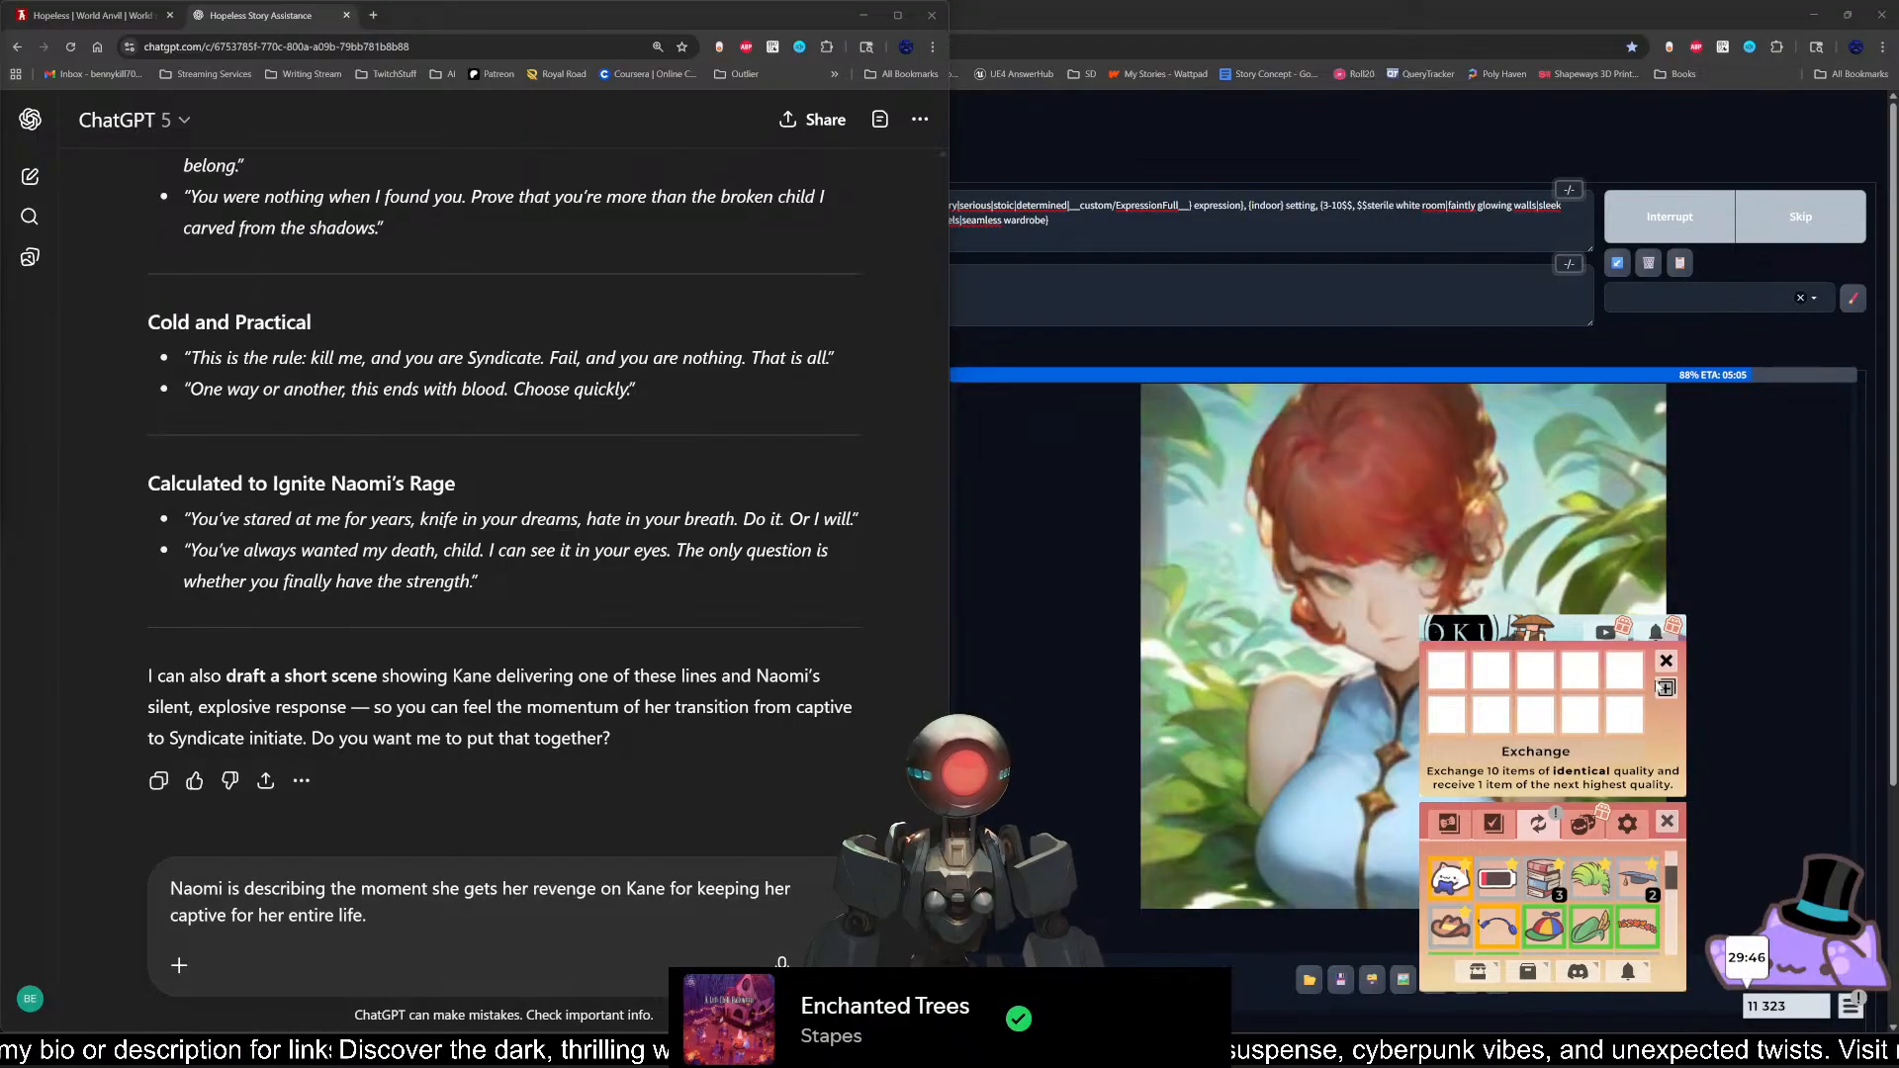
left_click(1667, 689)
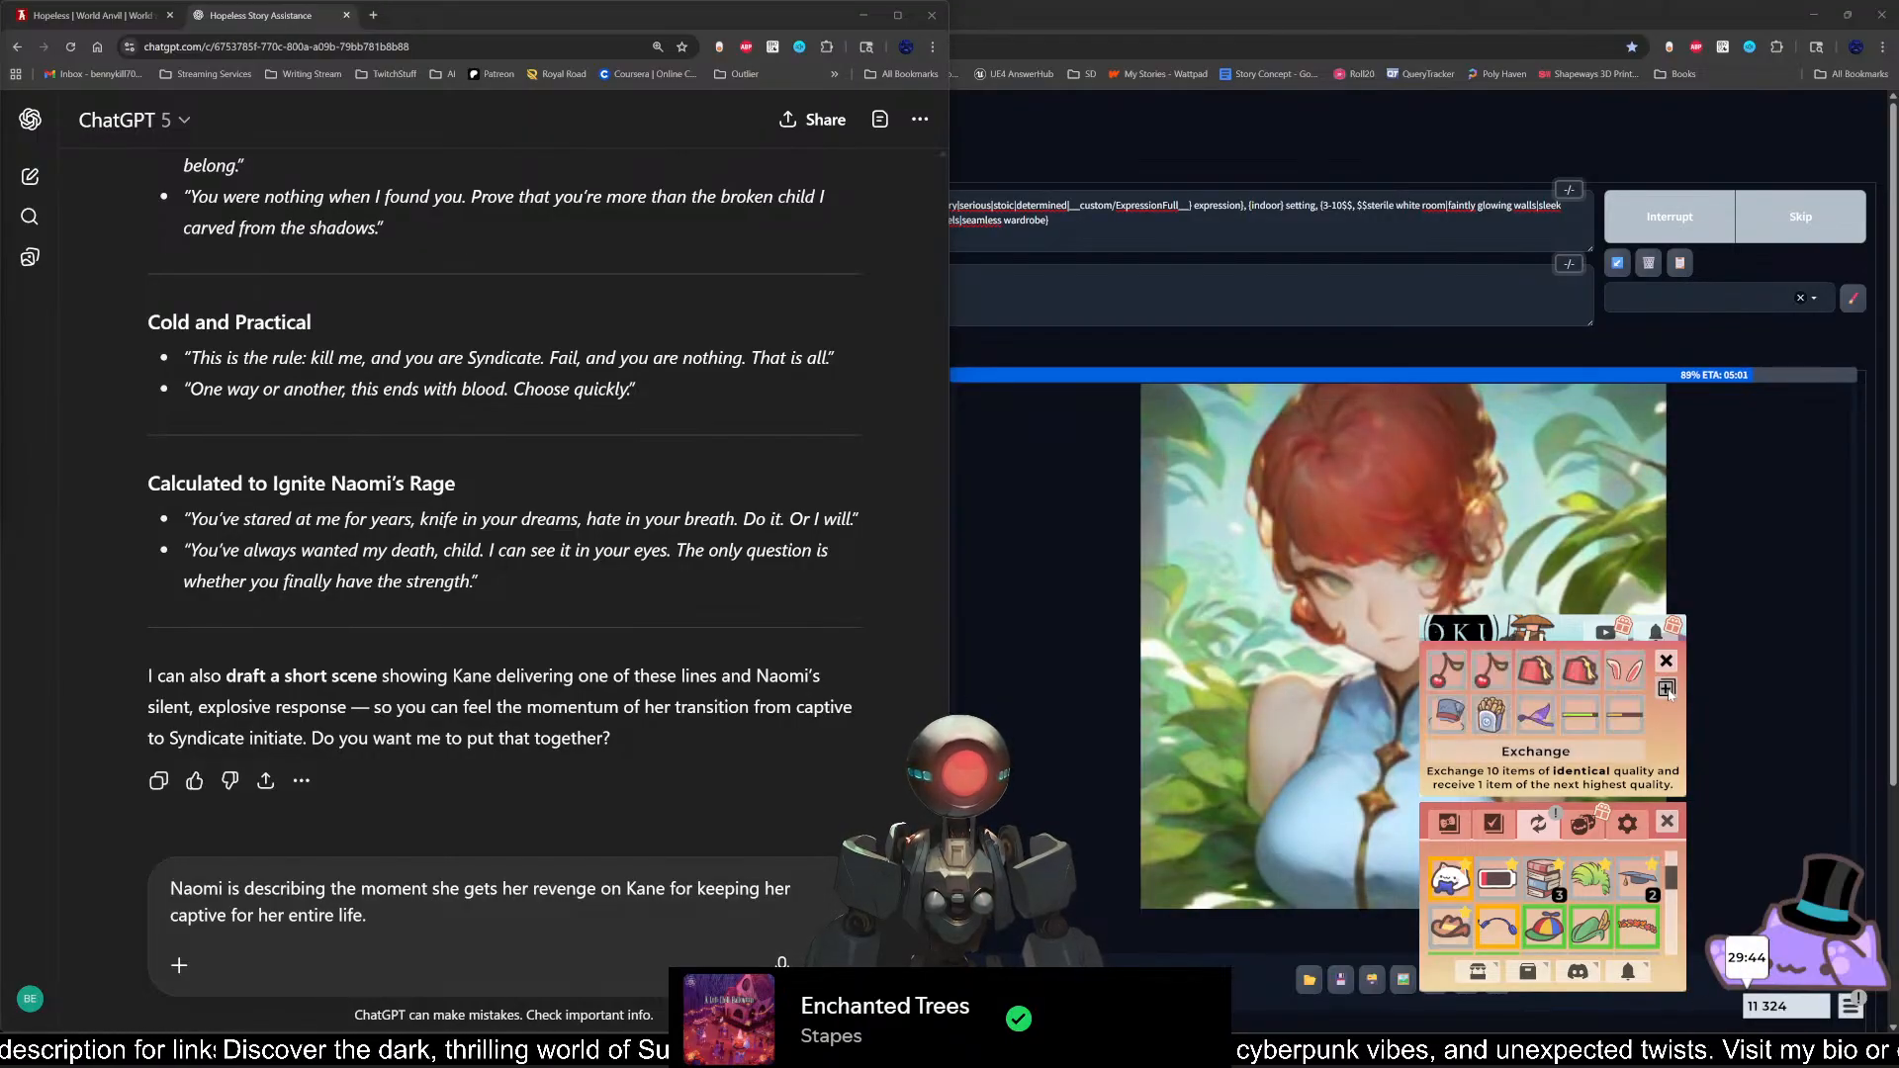
left_click(1567, 757)
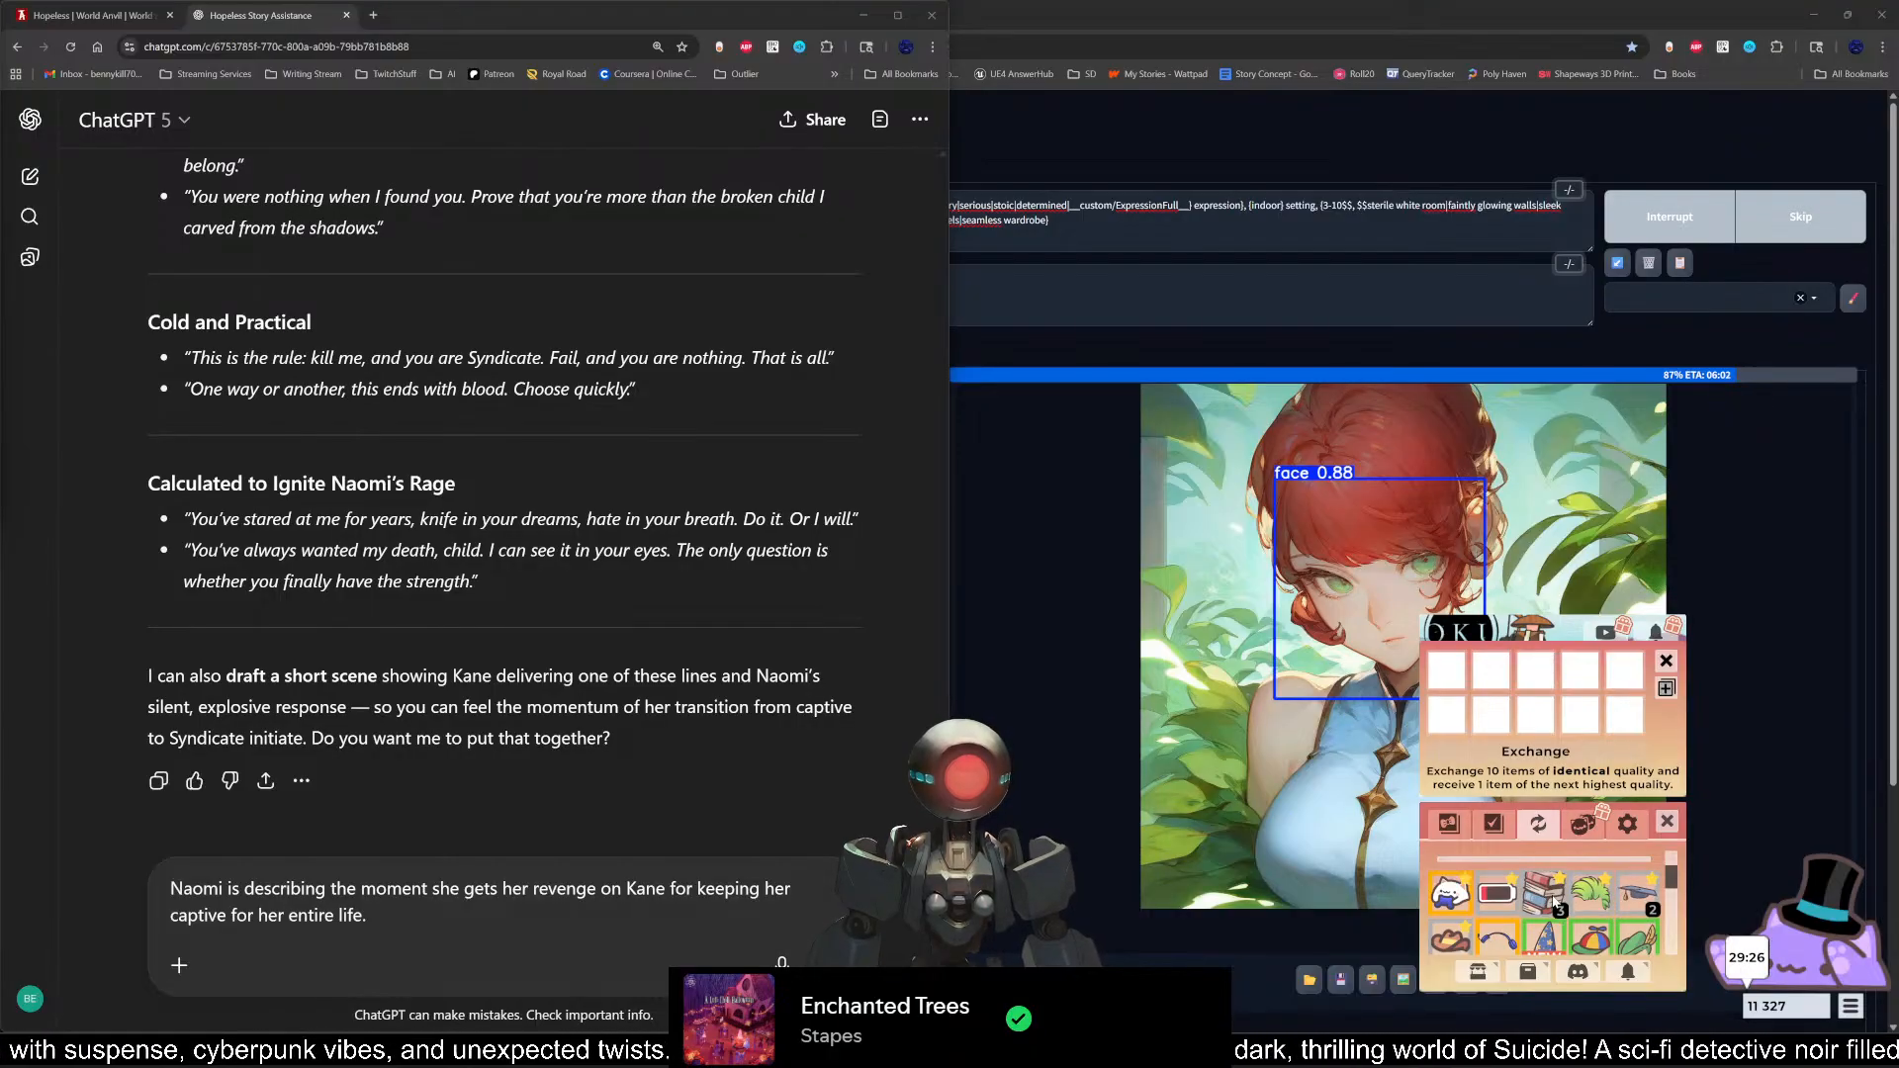
Step: Look through the whole item inventory below the empty exchange slots to examine the new item and the remaining ones
scroll(1554, 900, "down", 1)
scroll(1554, 900, "down", 5)
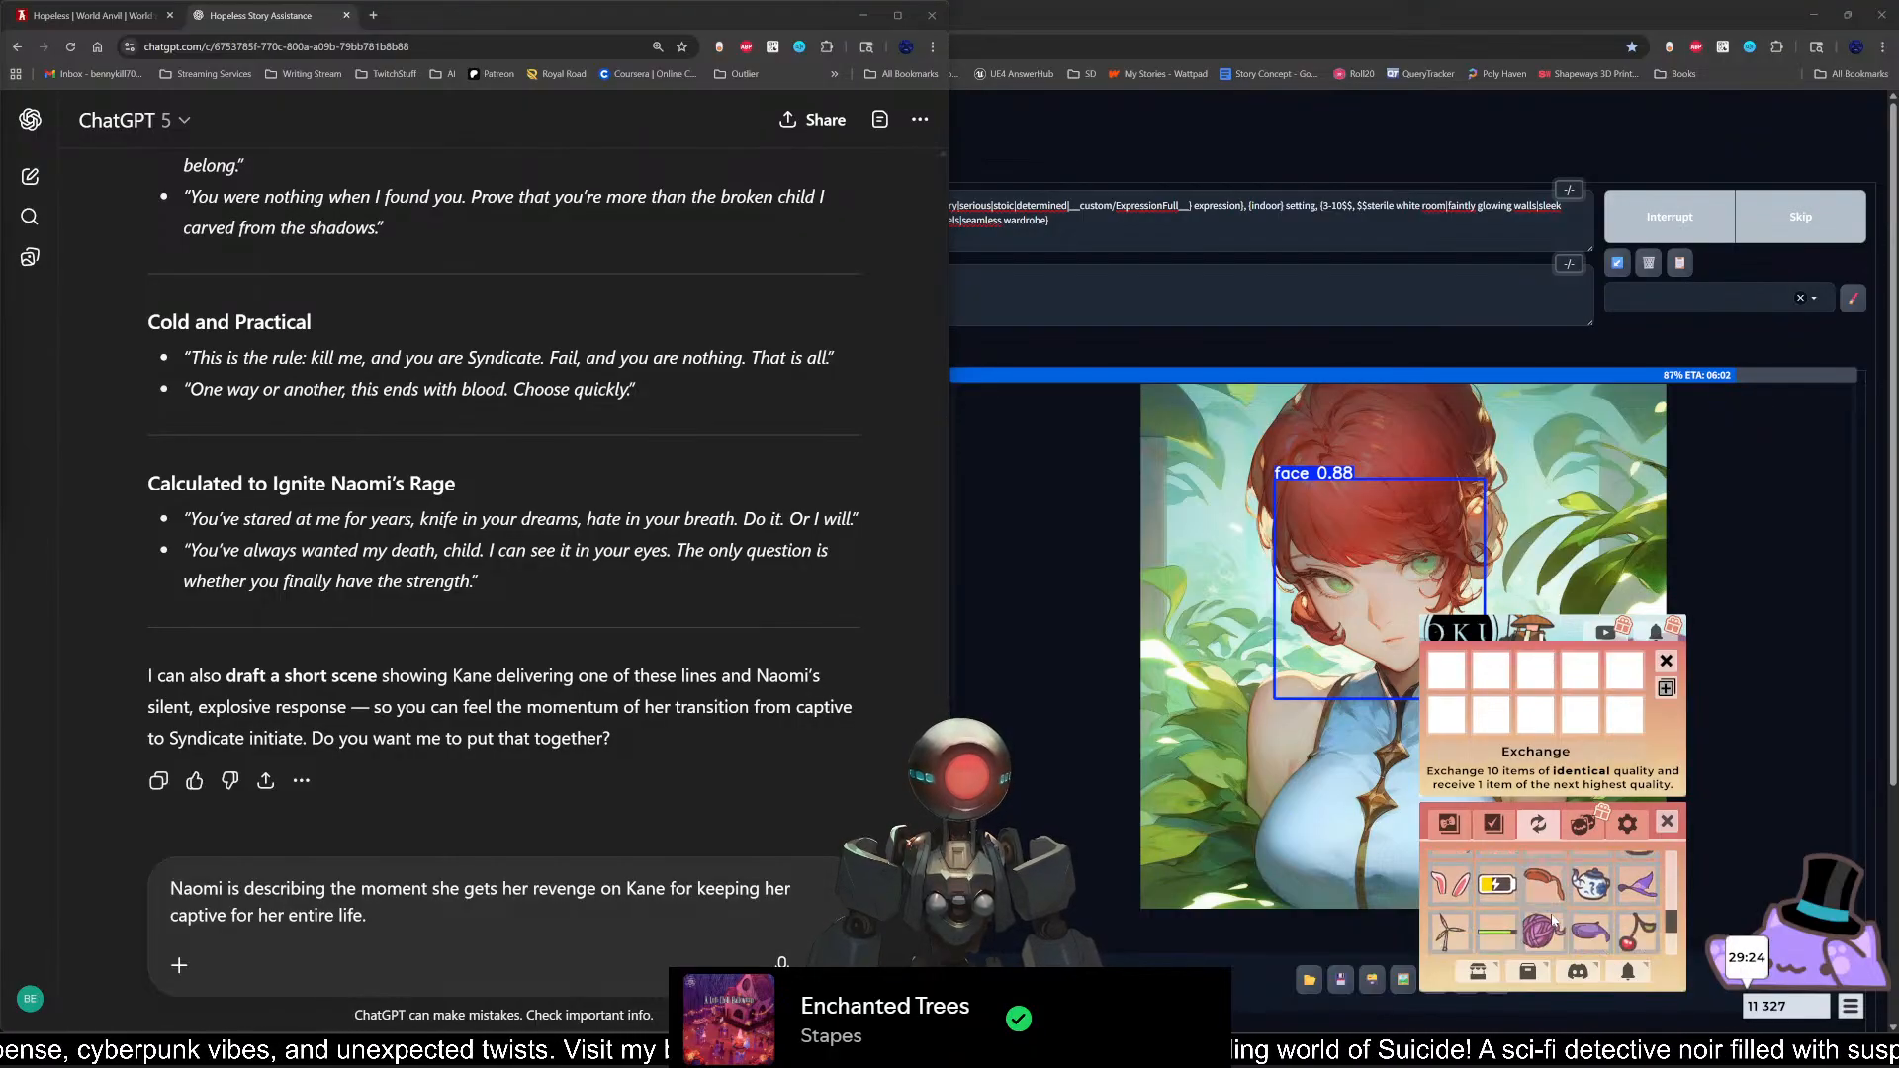
scroll(1557, 938, "down", 3)
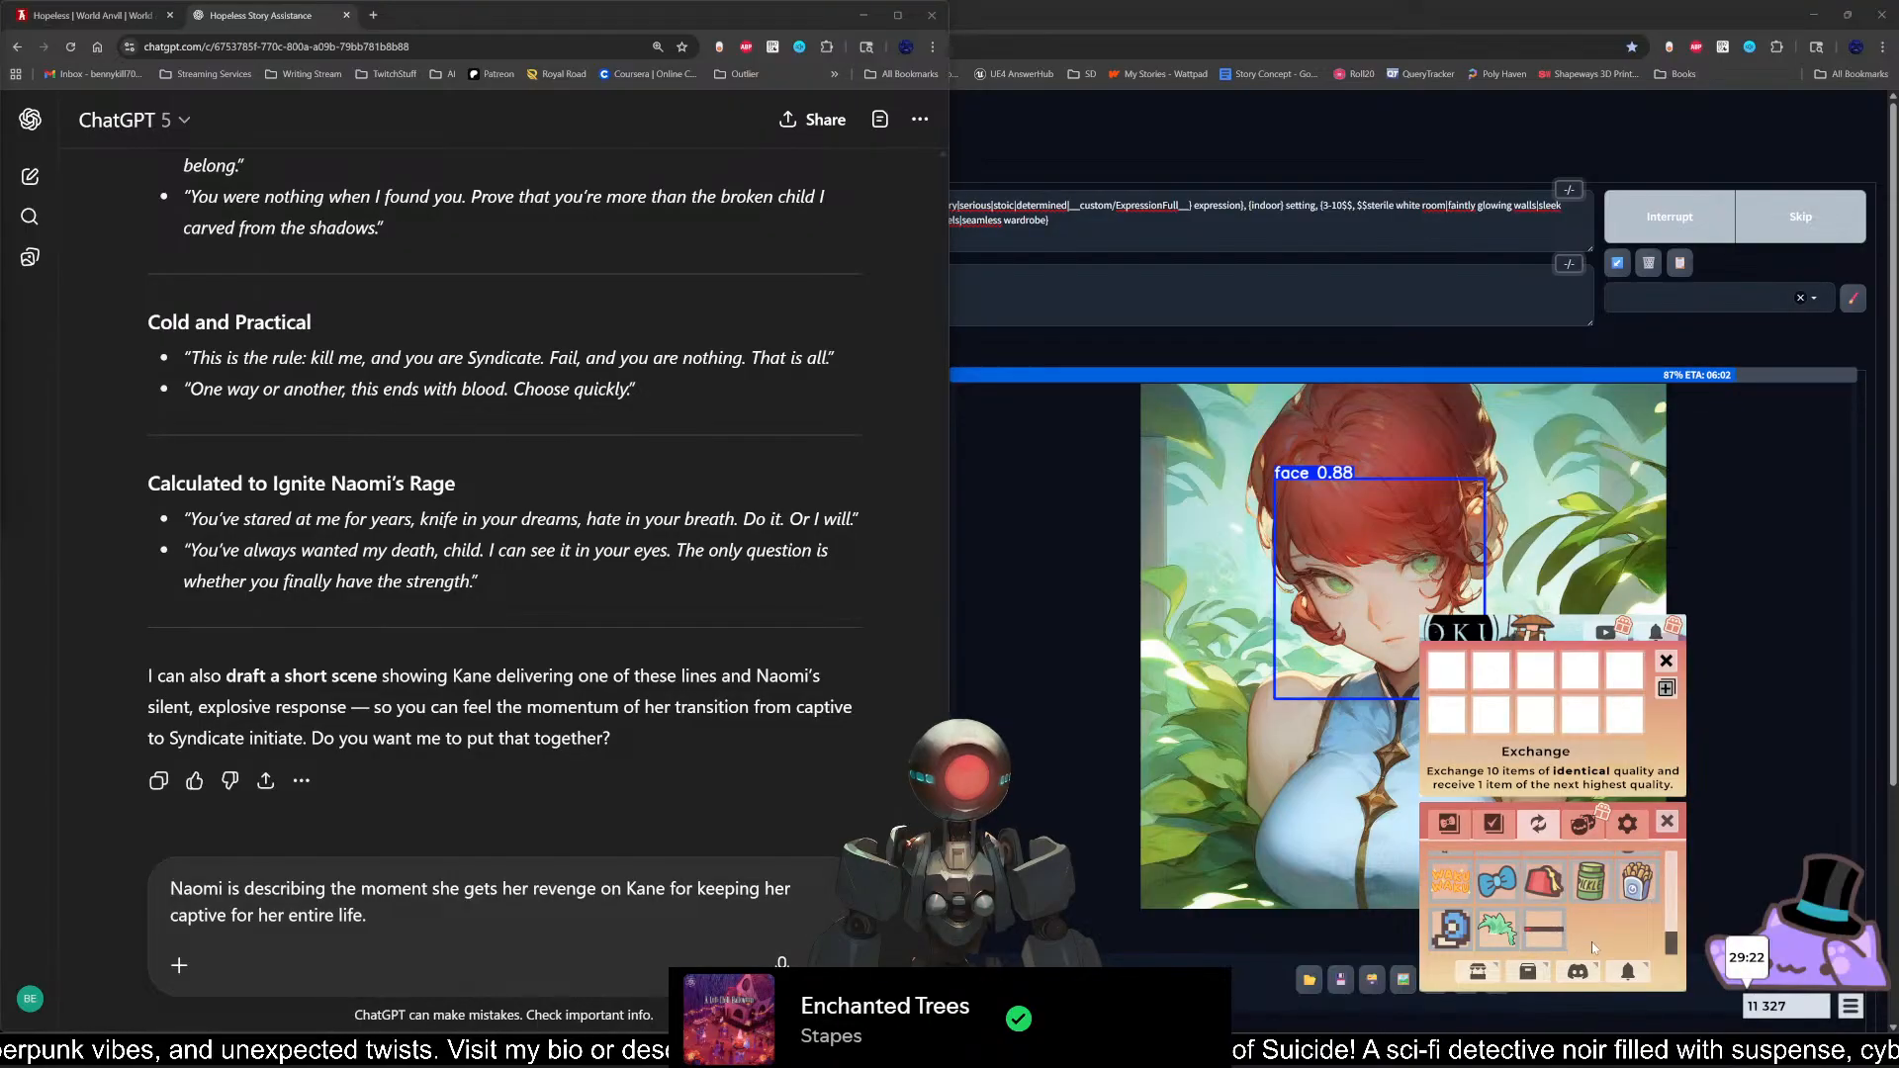
scroll(1583, 942, "up", 5)
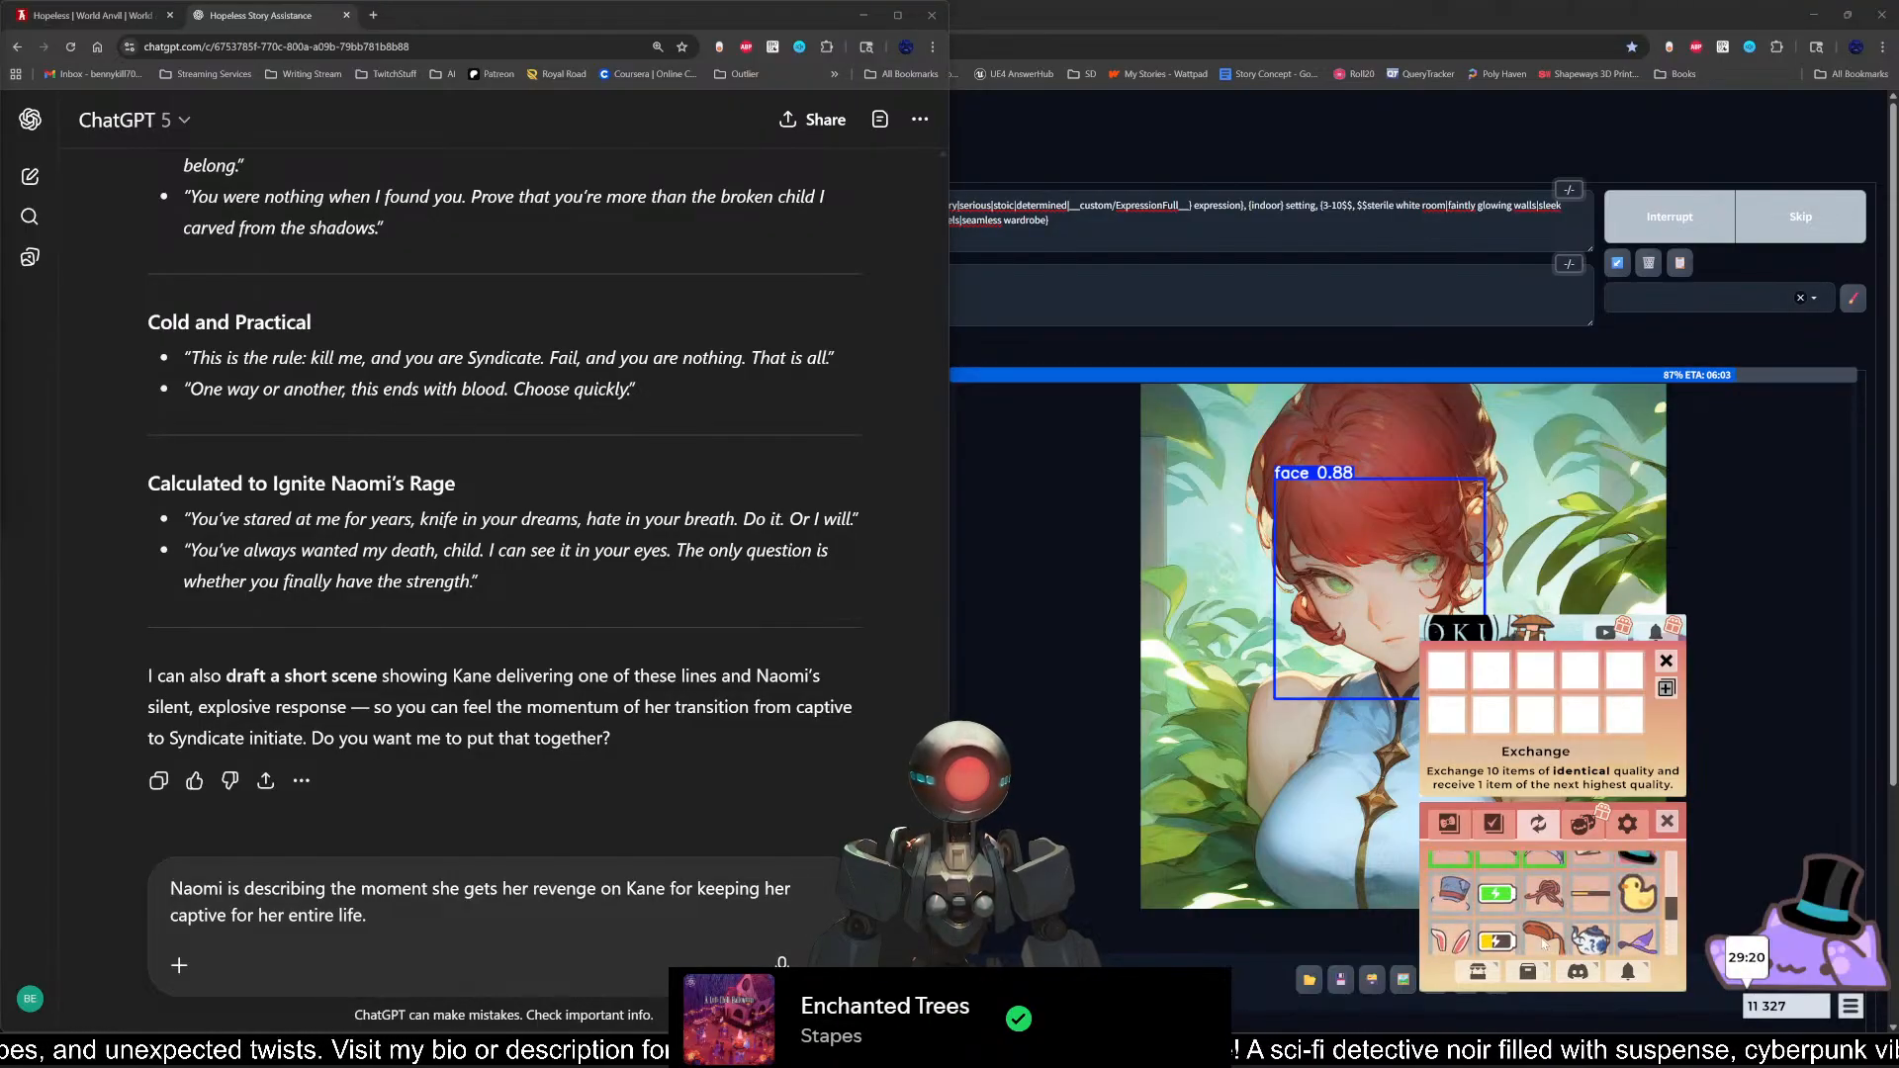
scroll(1543, 944, "down", 3)
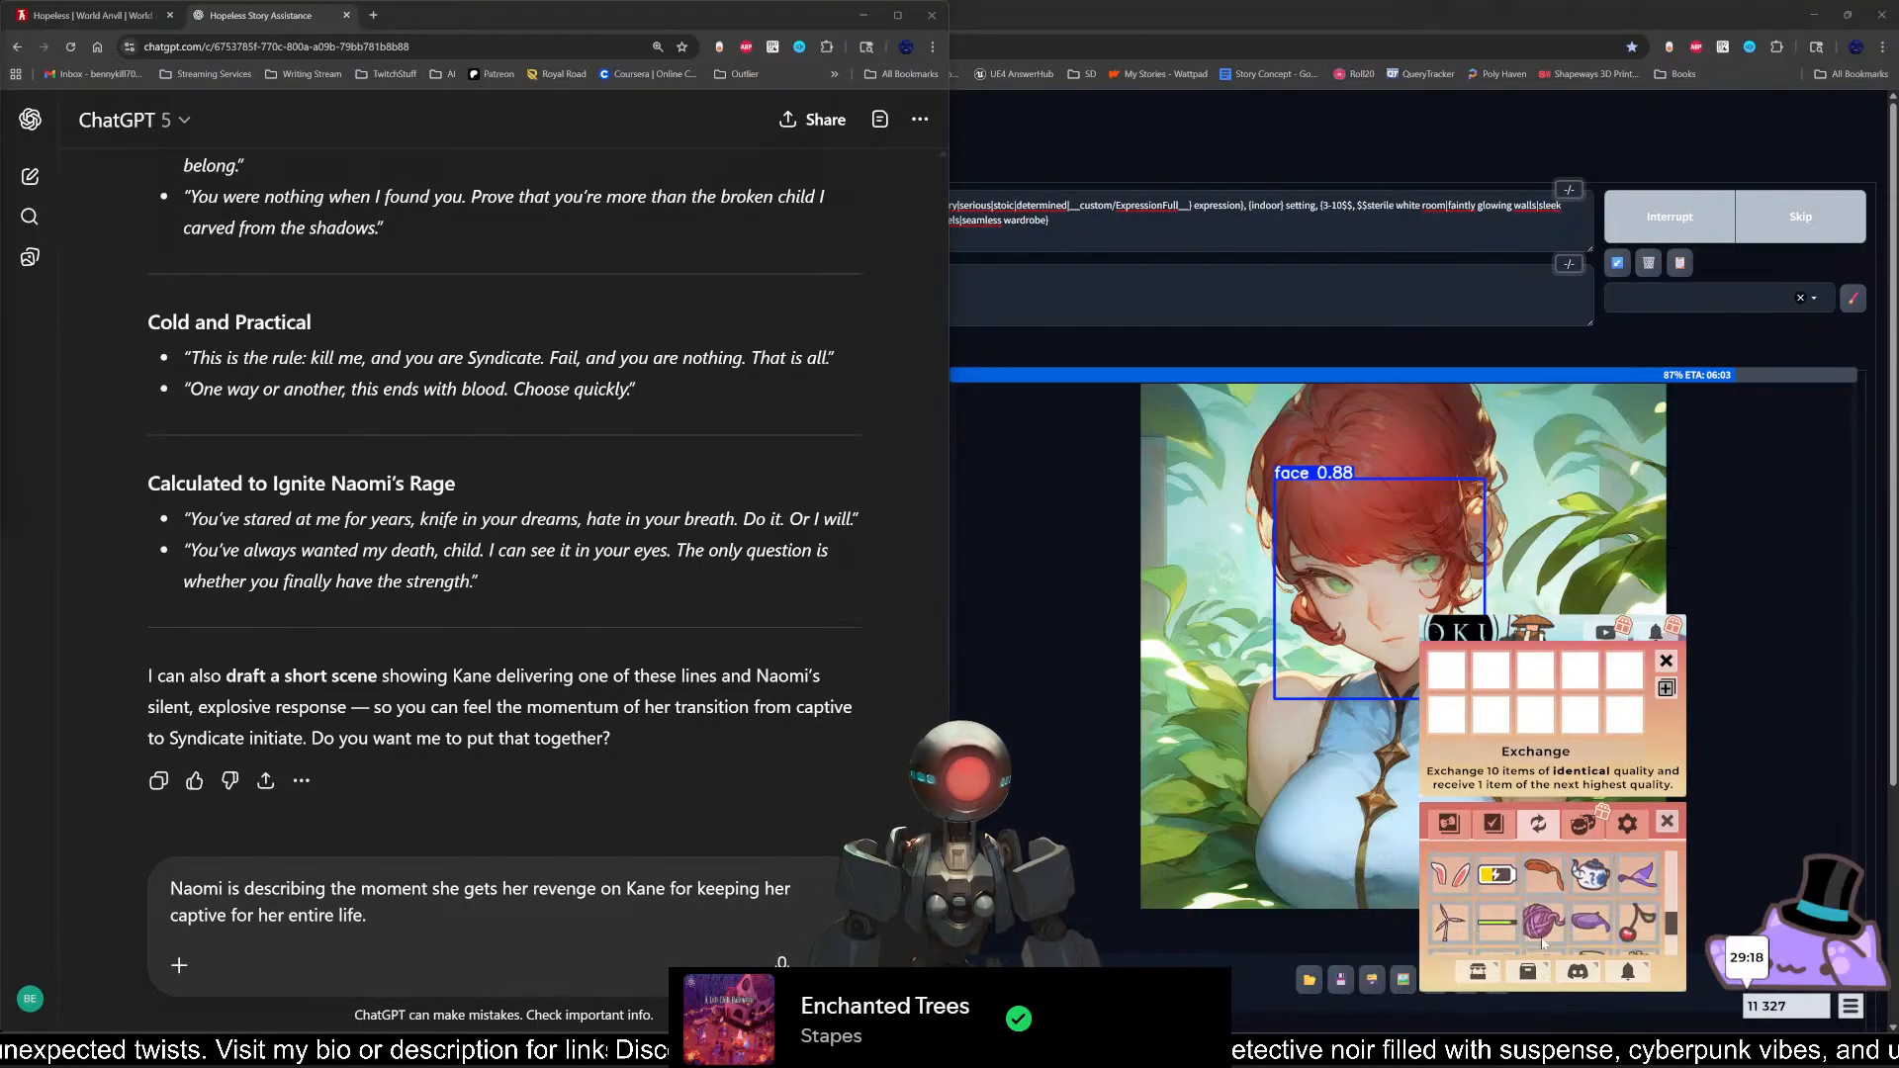
scroll(1543, 944, "up", 4)
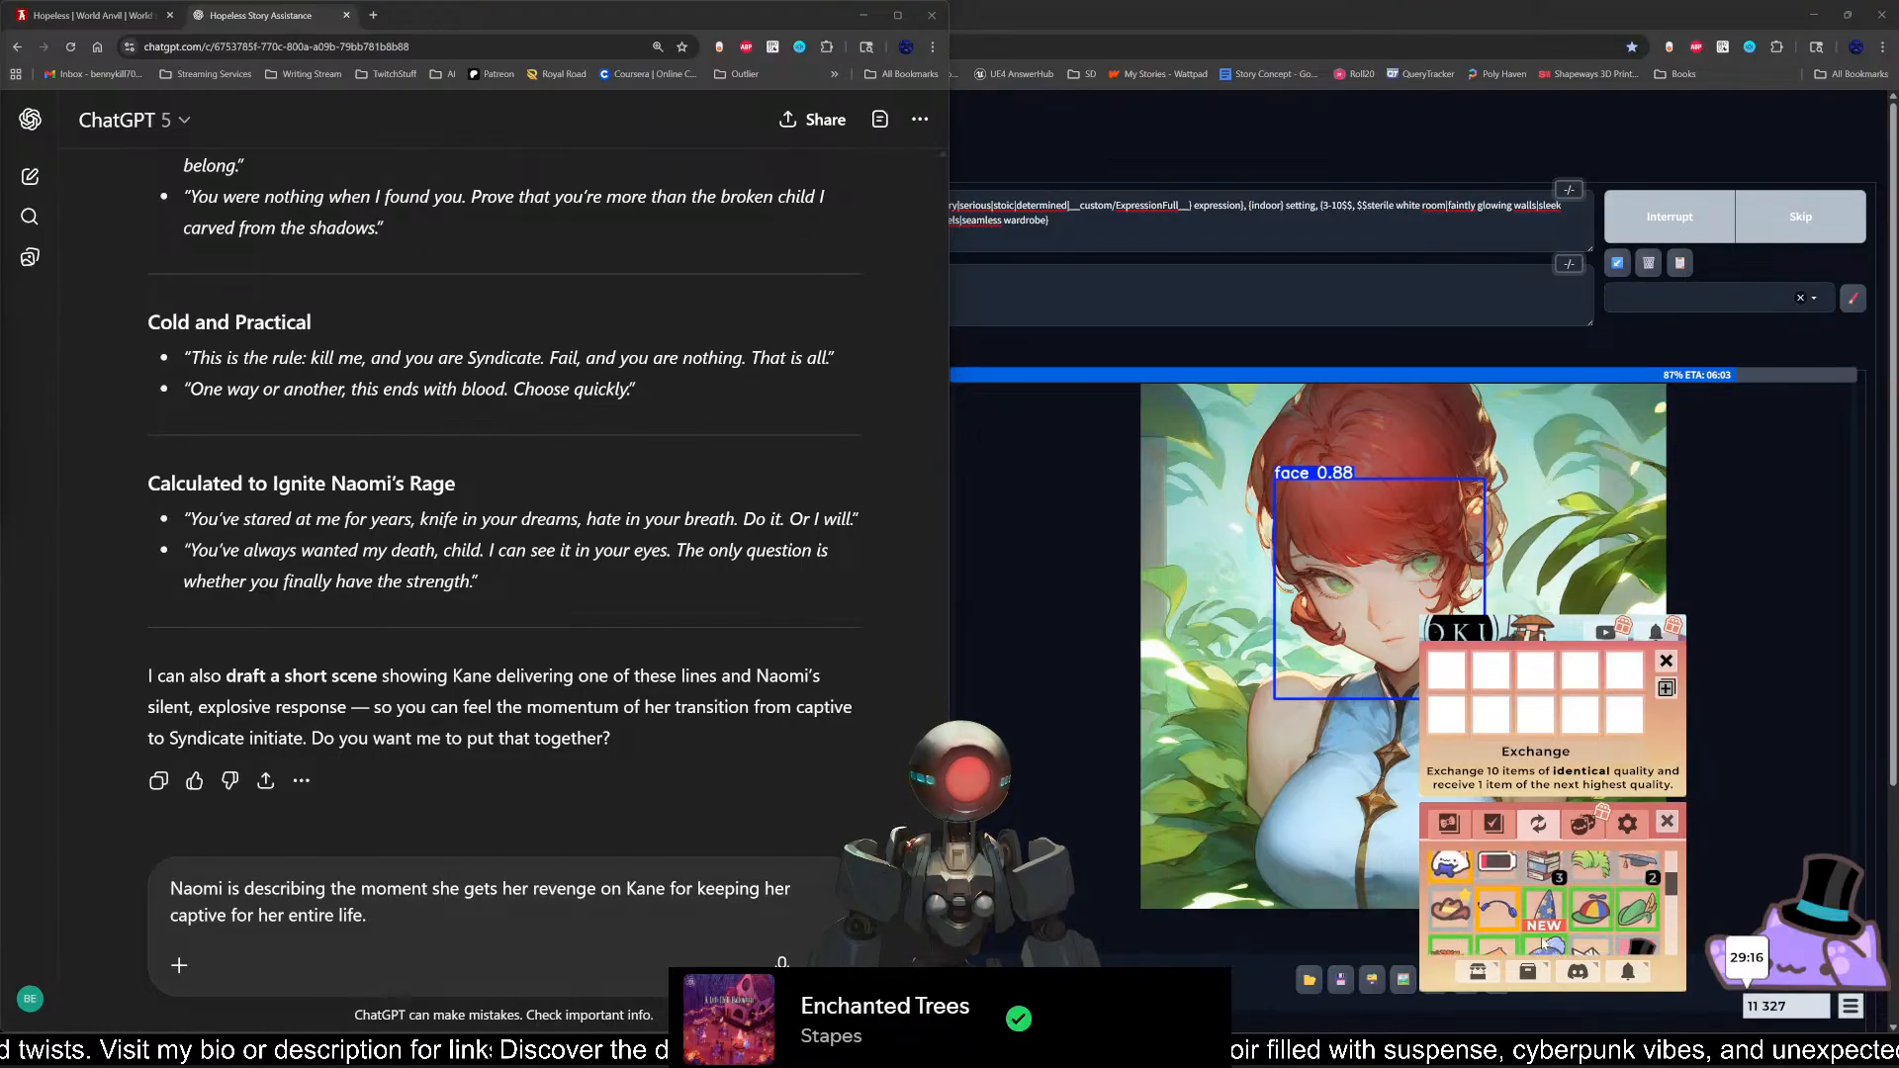
scroll(1546, 943, "up", 3)
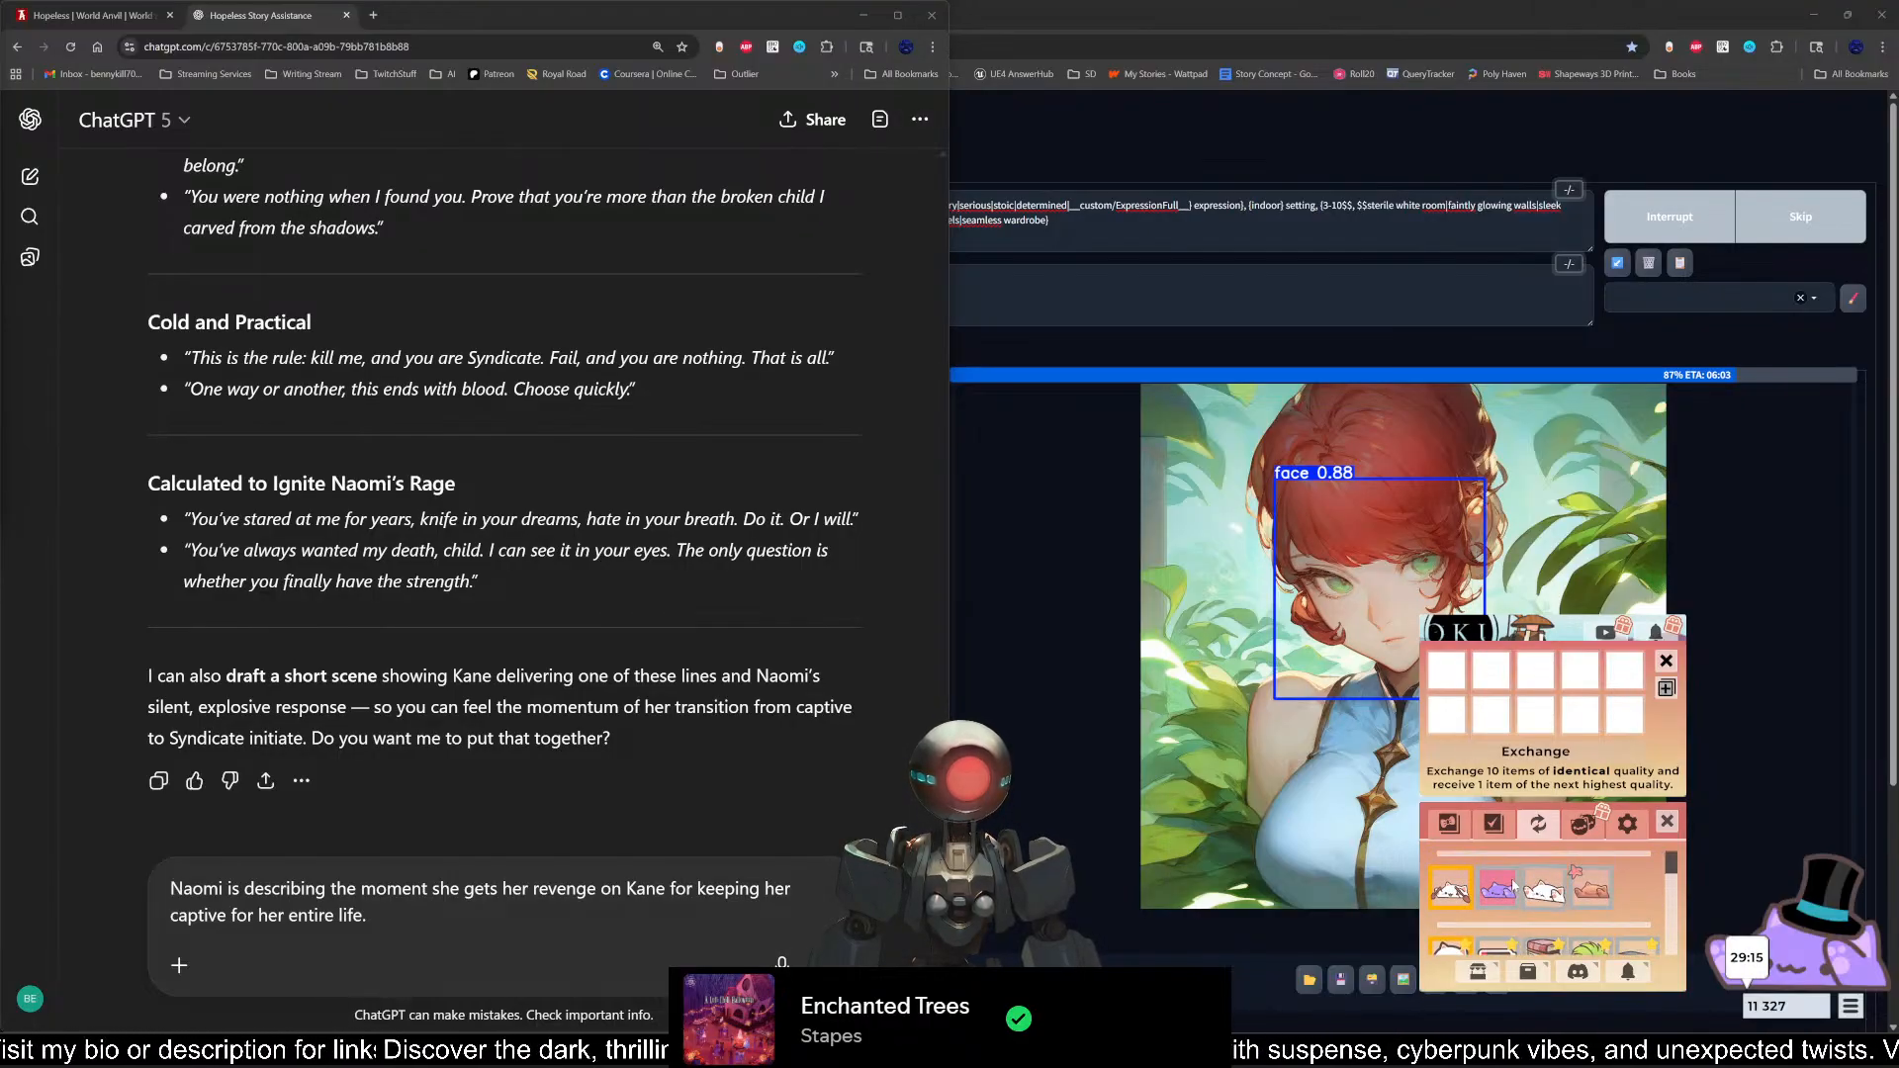
scroll(1603, 898, "down", 2)
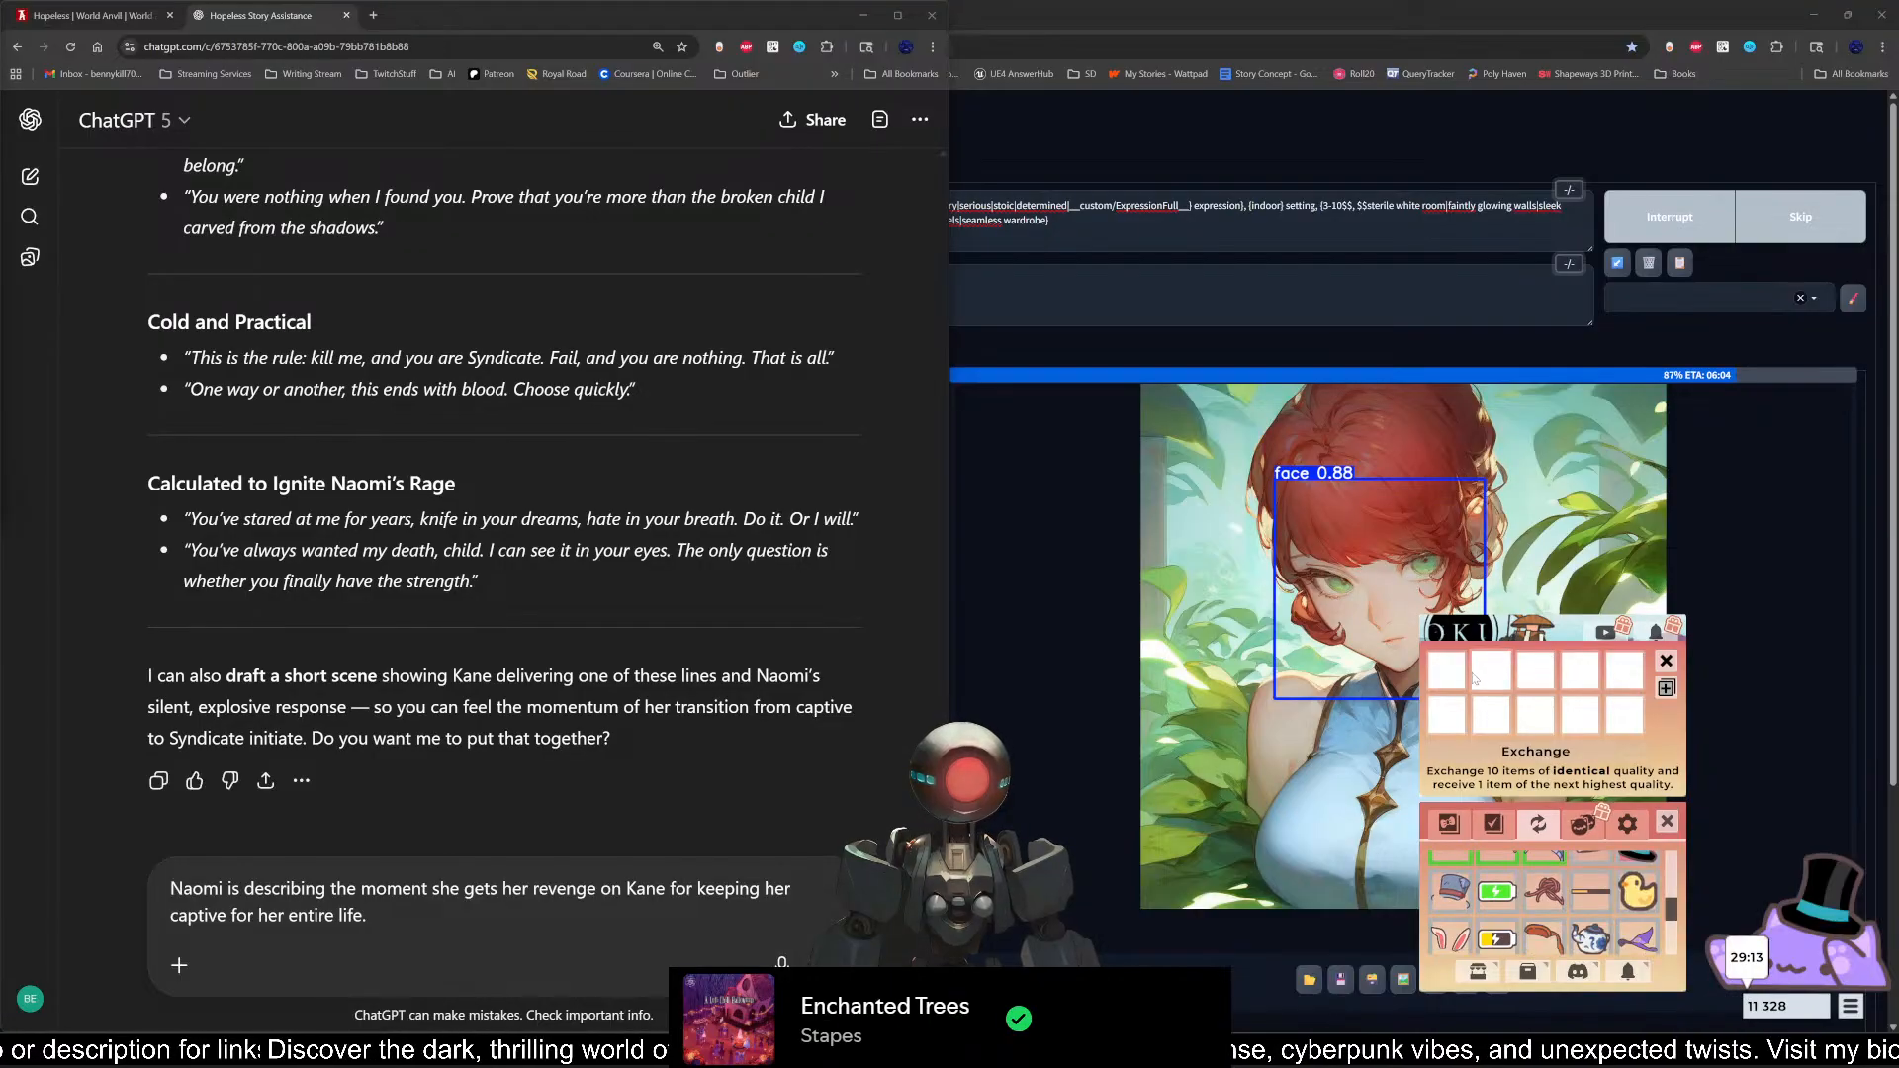
Step: Try the reddish cat skin from the inventory in an exchange slot and take it back out
scroll(1604, 903, "down", 1)
scroll(1604, 903, "up", 2)
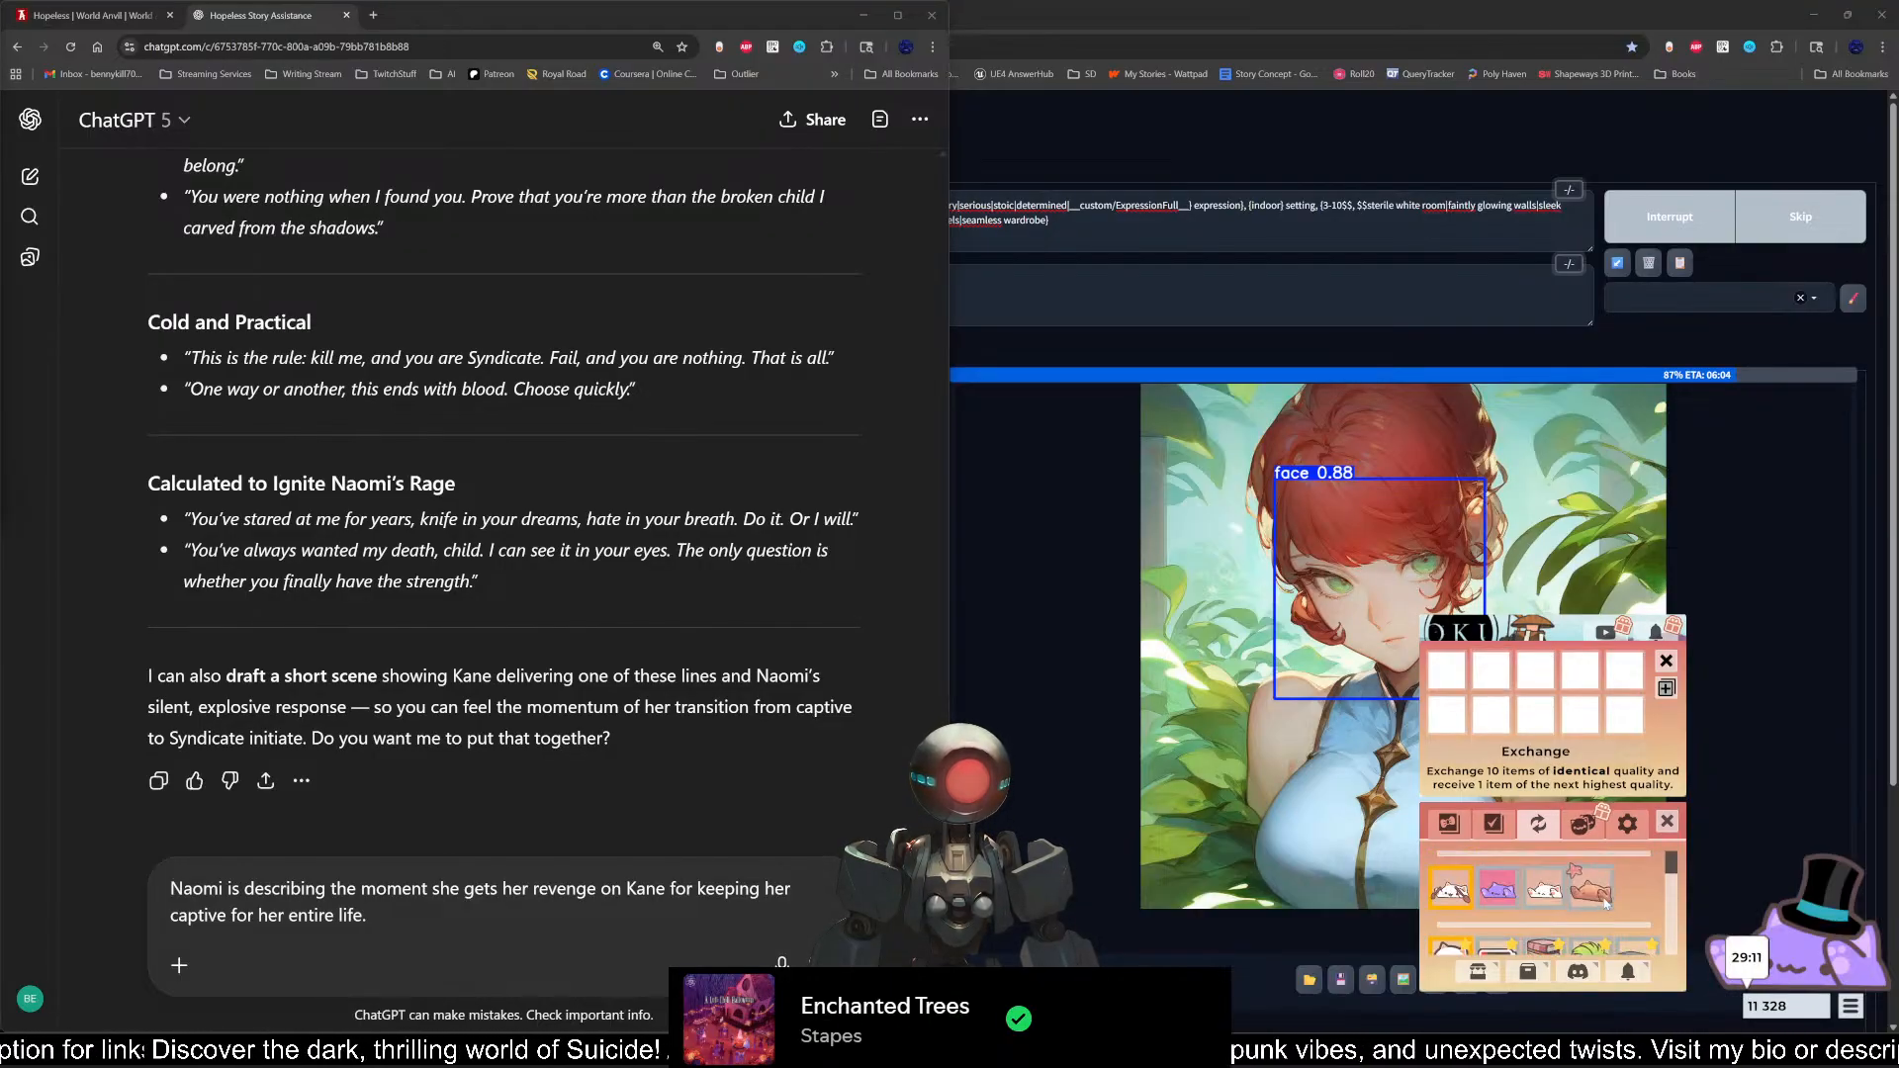
left_click(1600, 902)
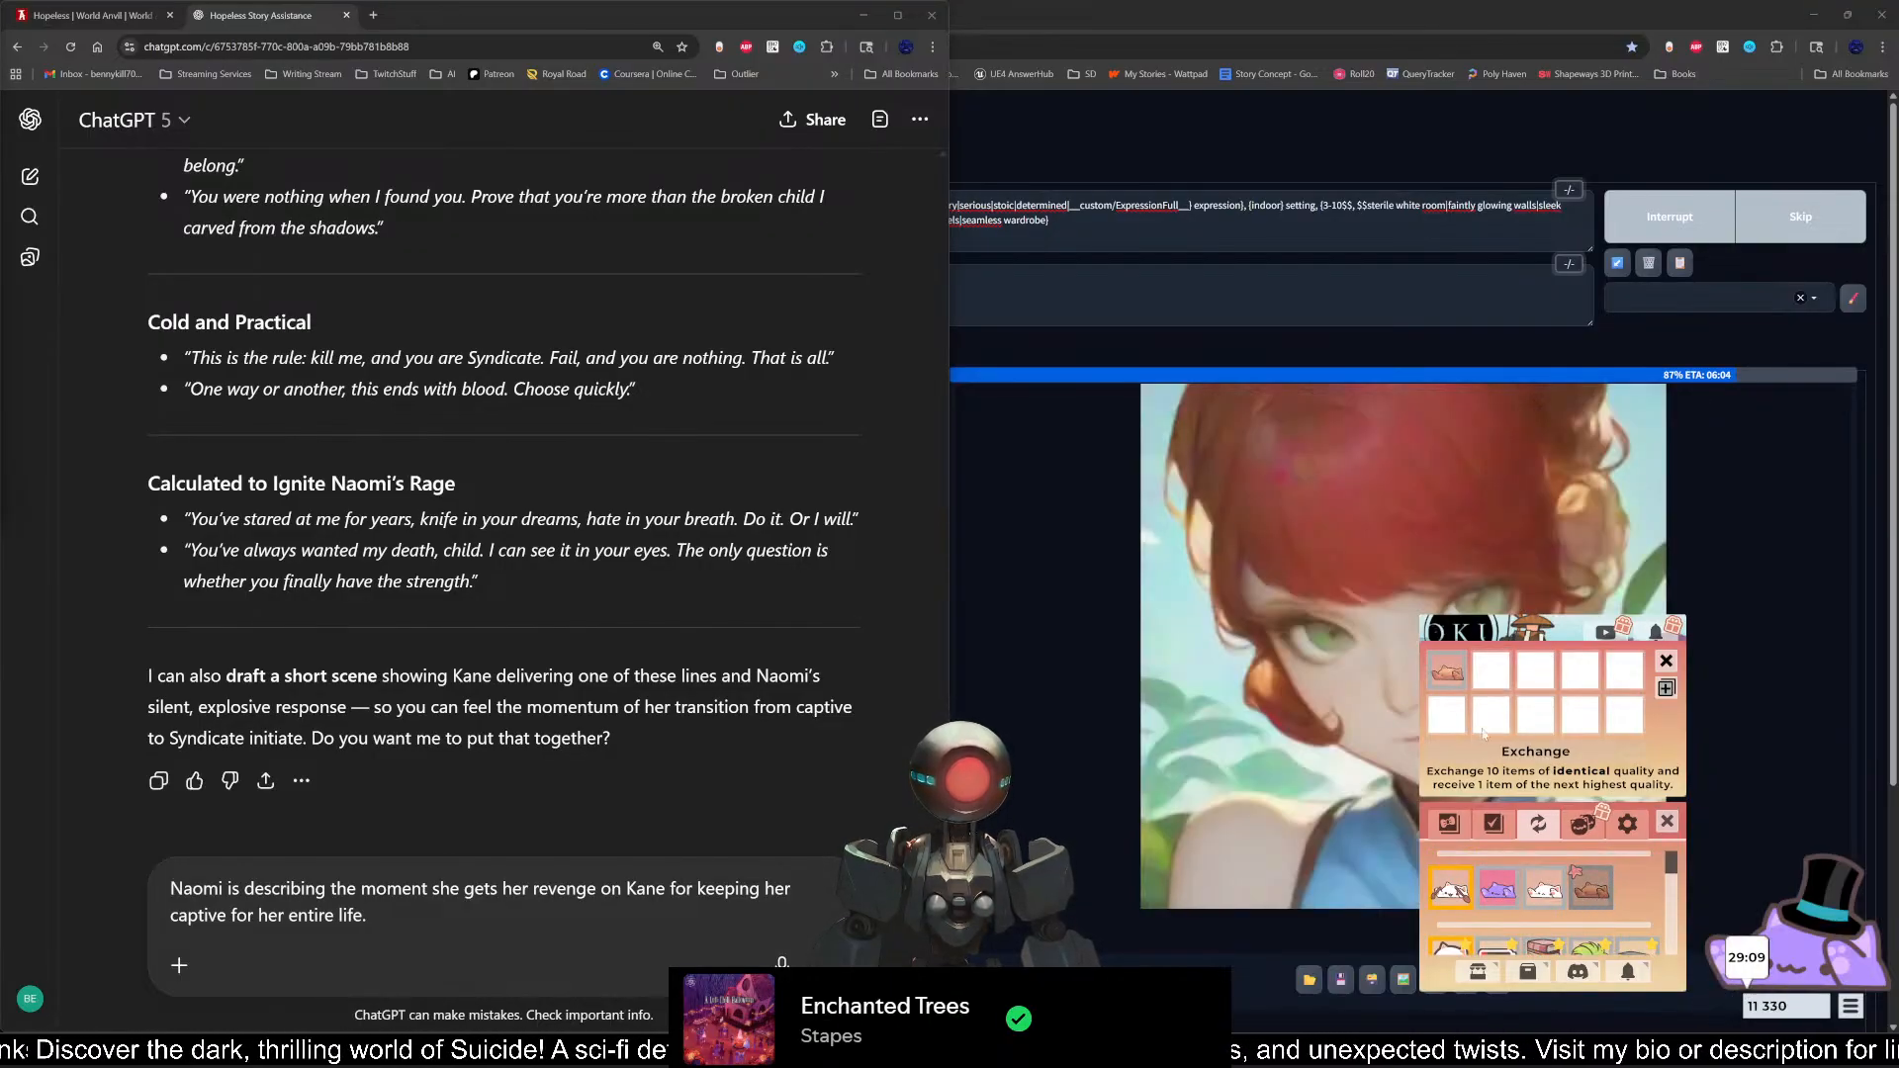
left_click(1448, 675)
scroll(1571, 920, "down", 2)
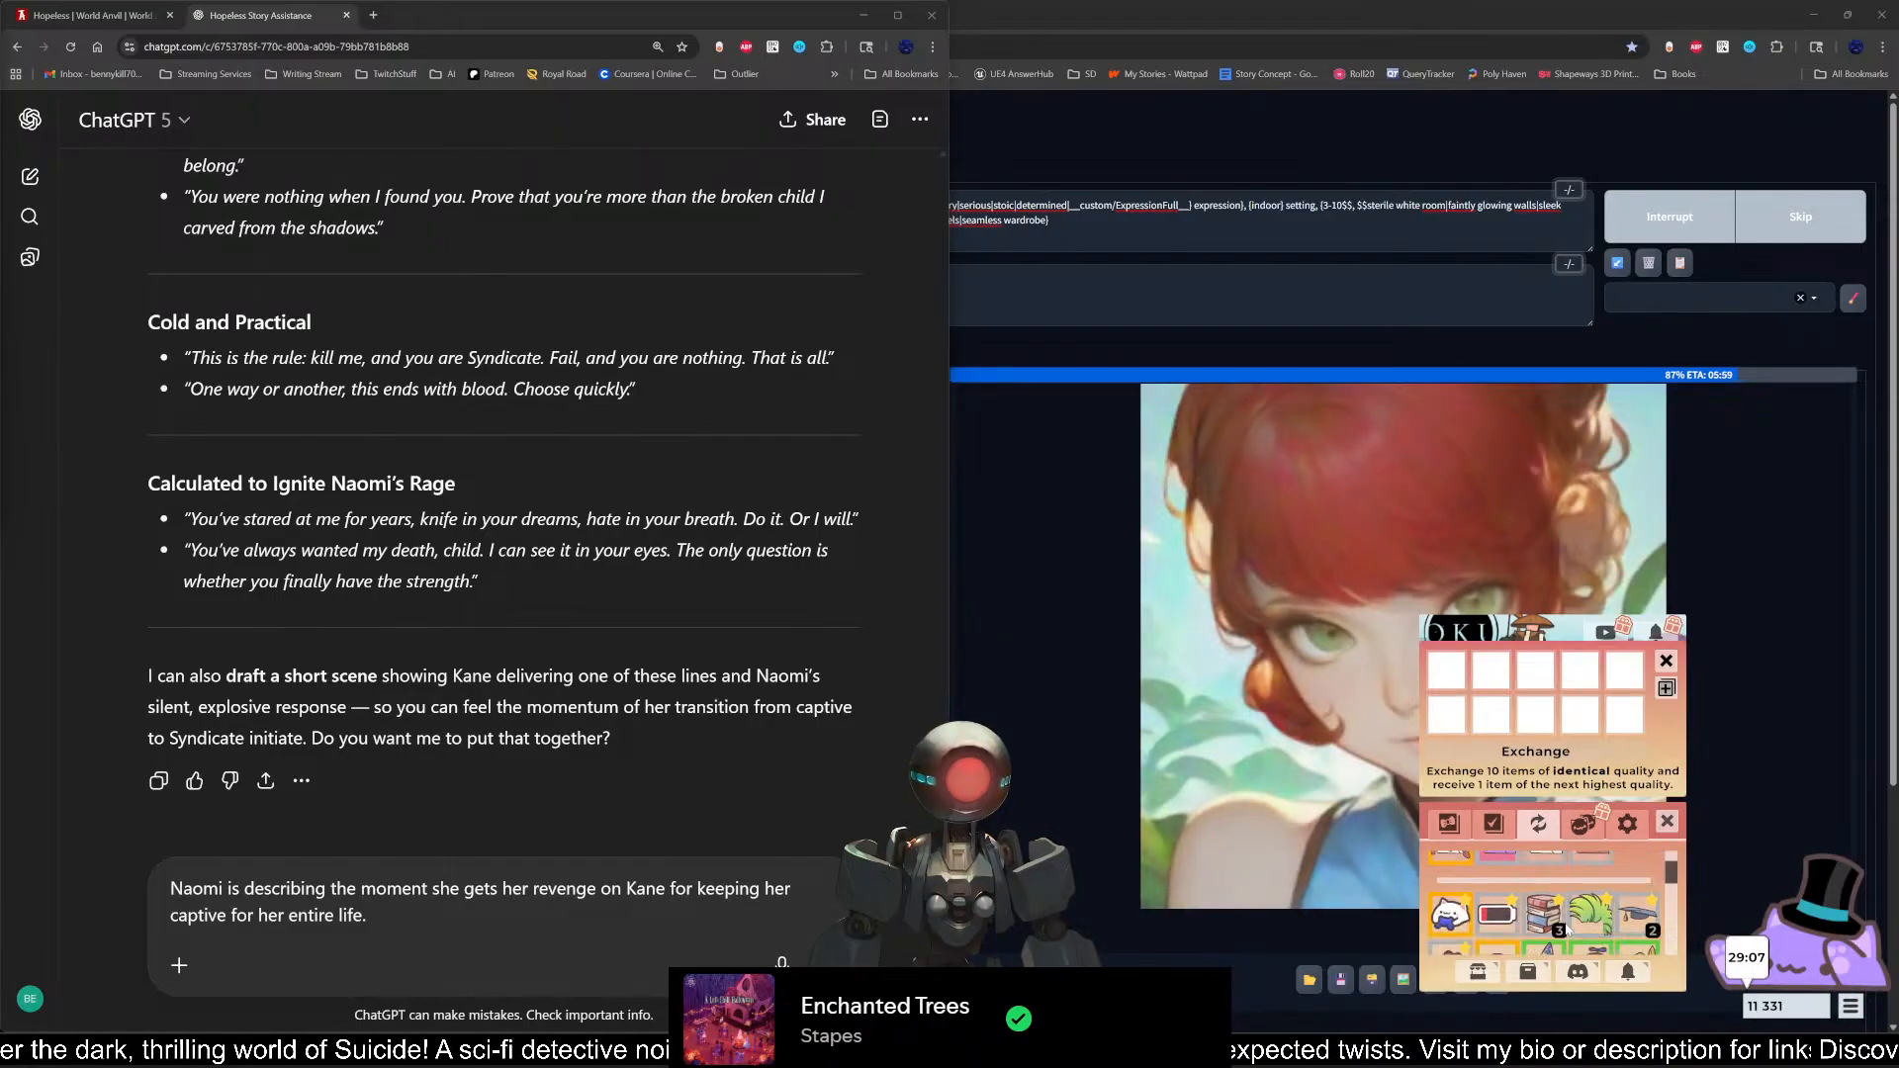
Step: Try to set up another exchange using two duplicate book stacks and one duplicate graduation cap
left_click(1565, 928)
left_click(1549, 918)
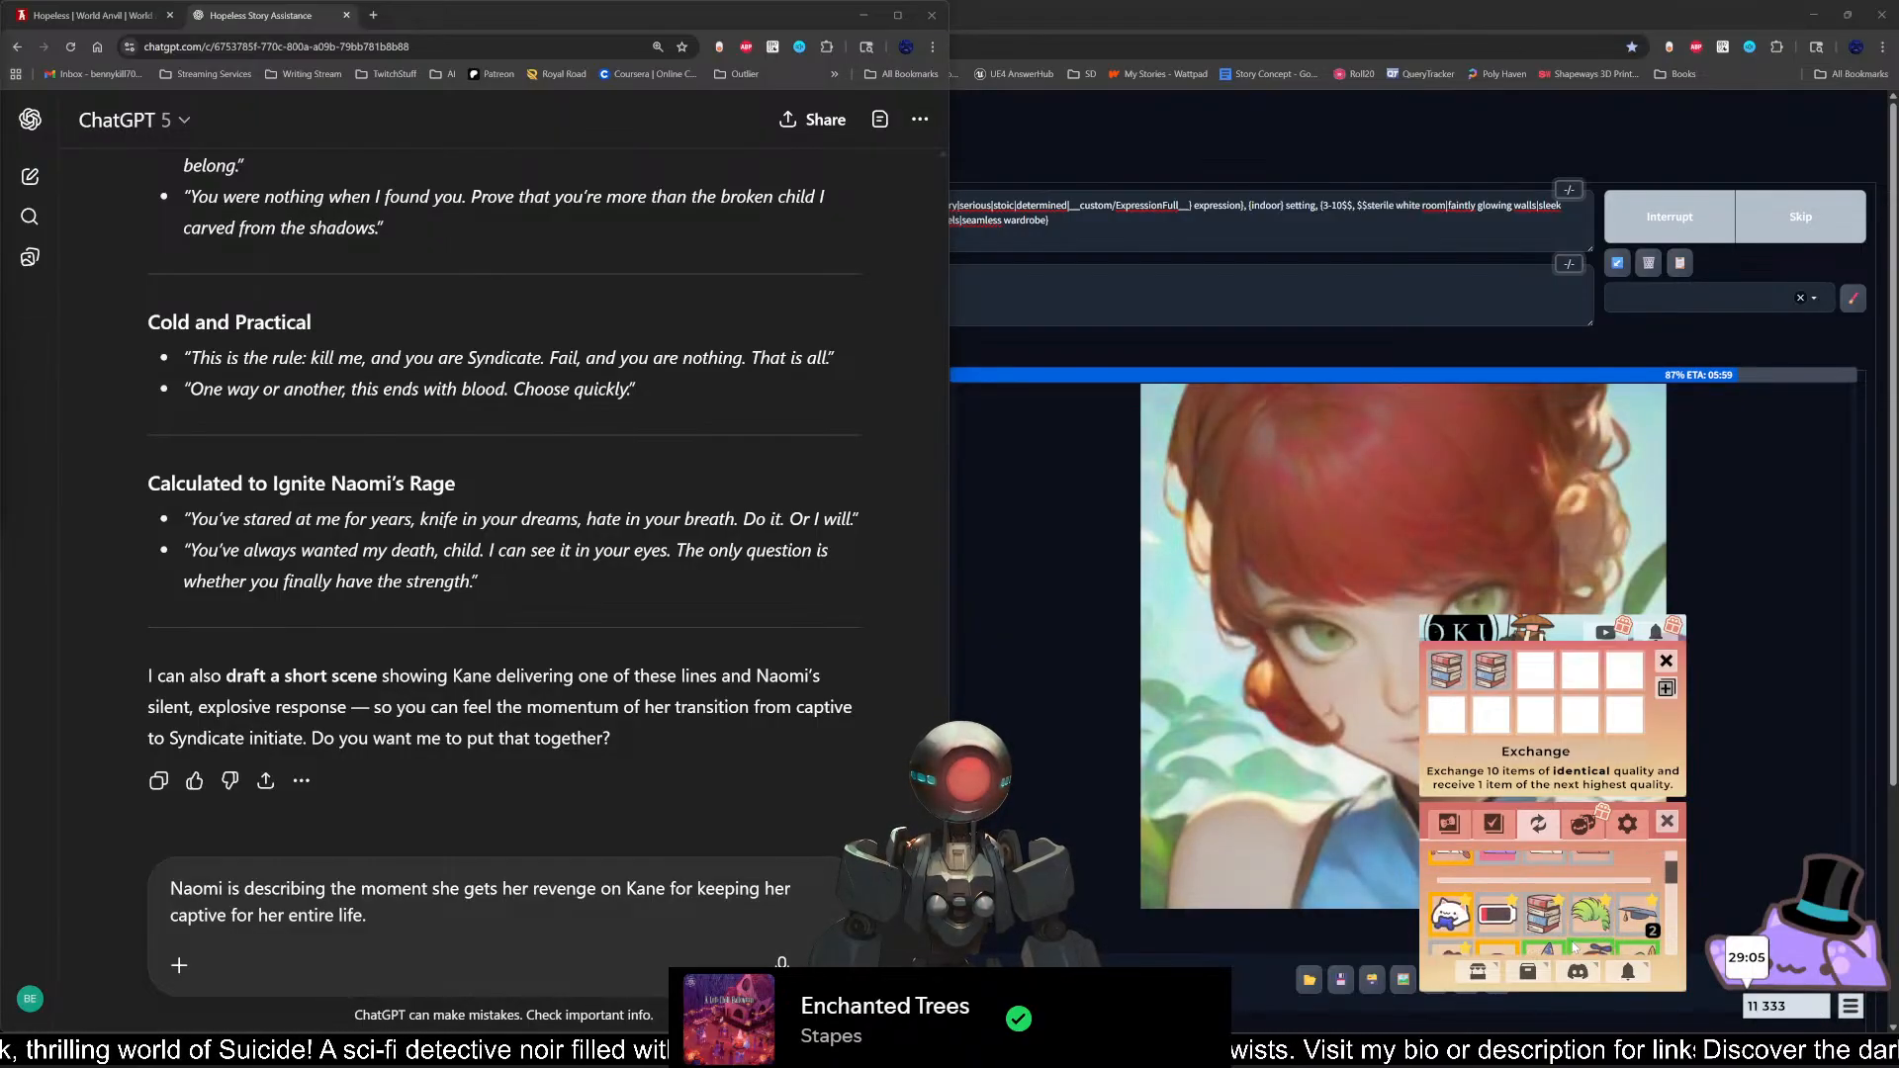
left_click(1644, 918)
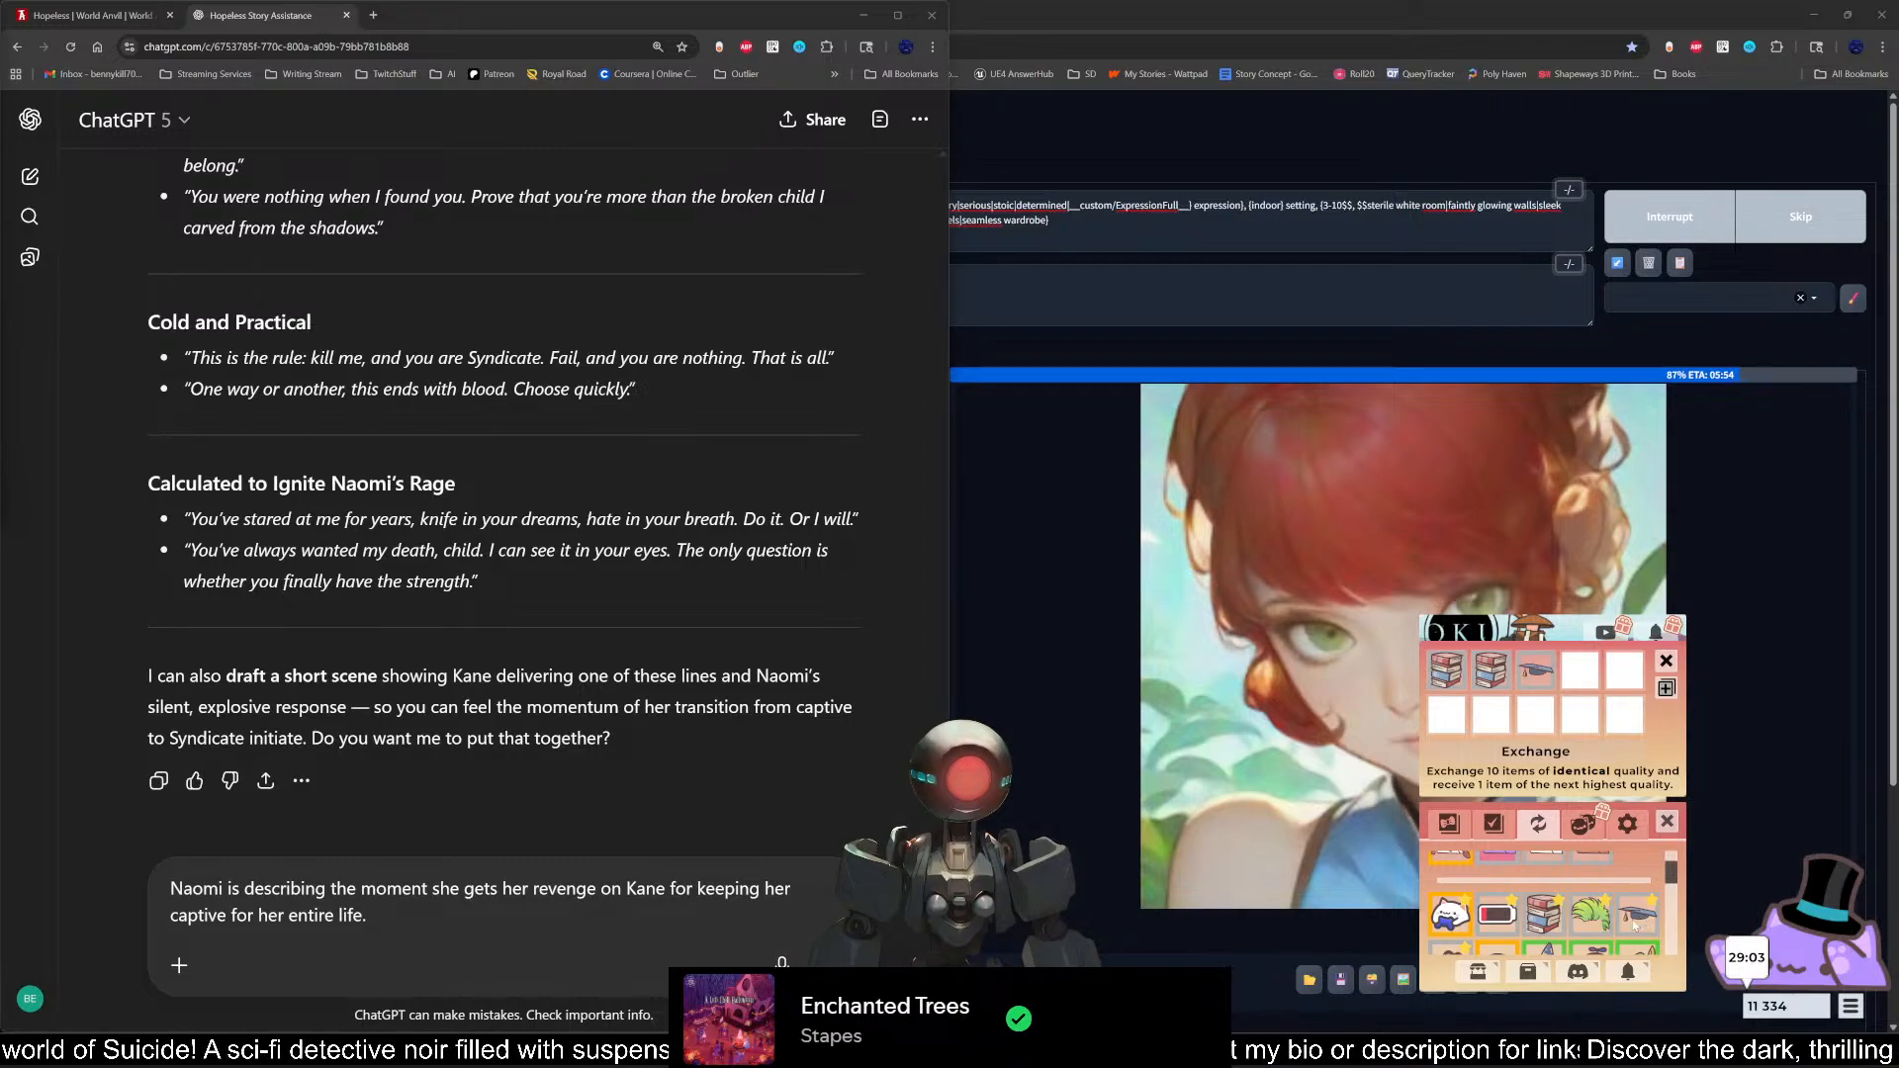
scroll(1634, 925, "down", 2)
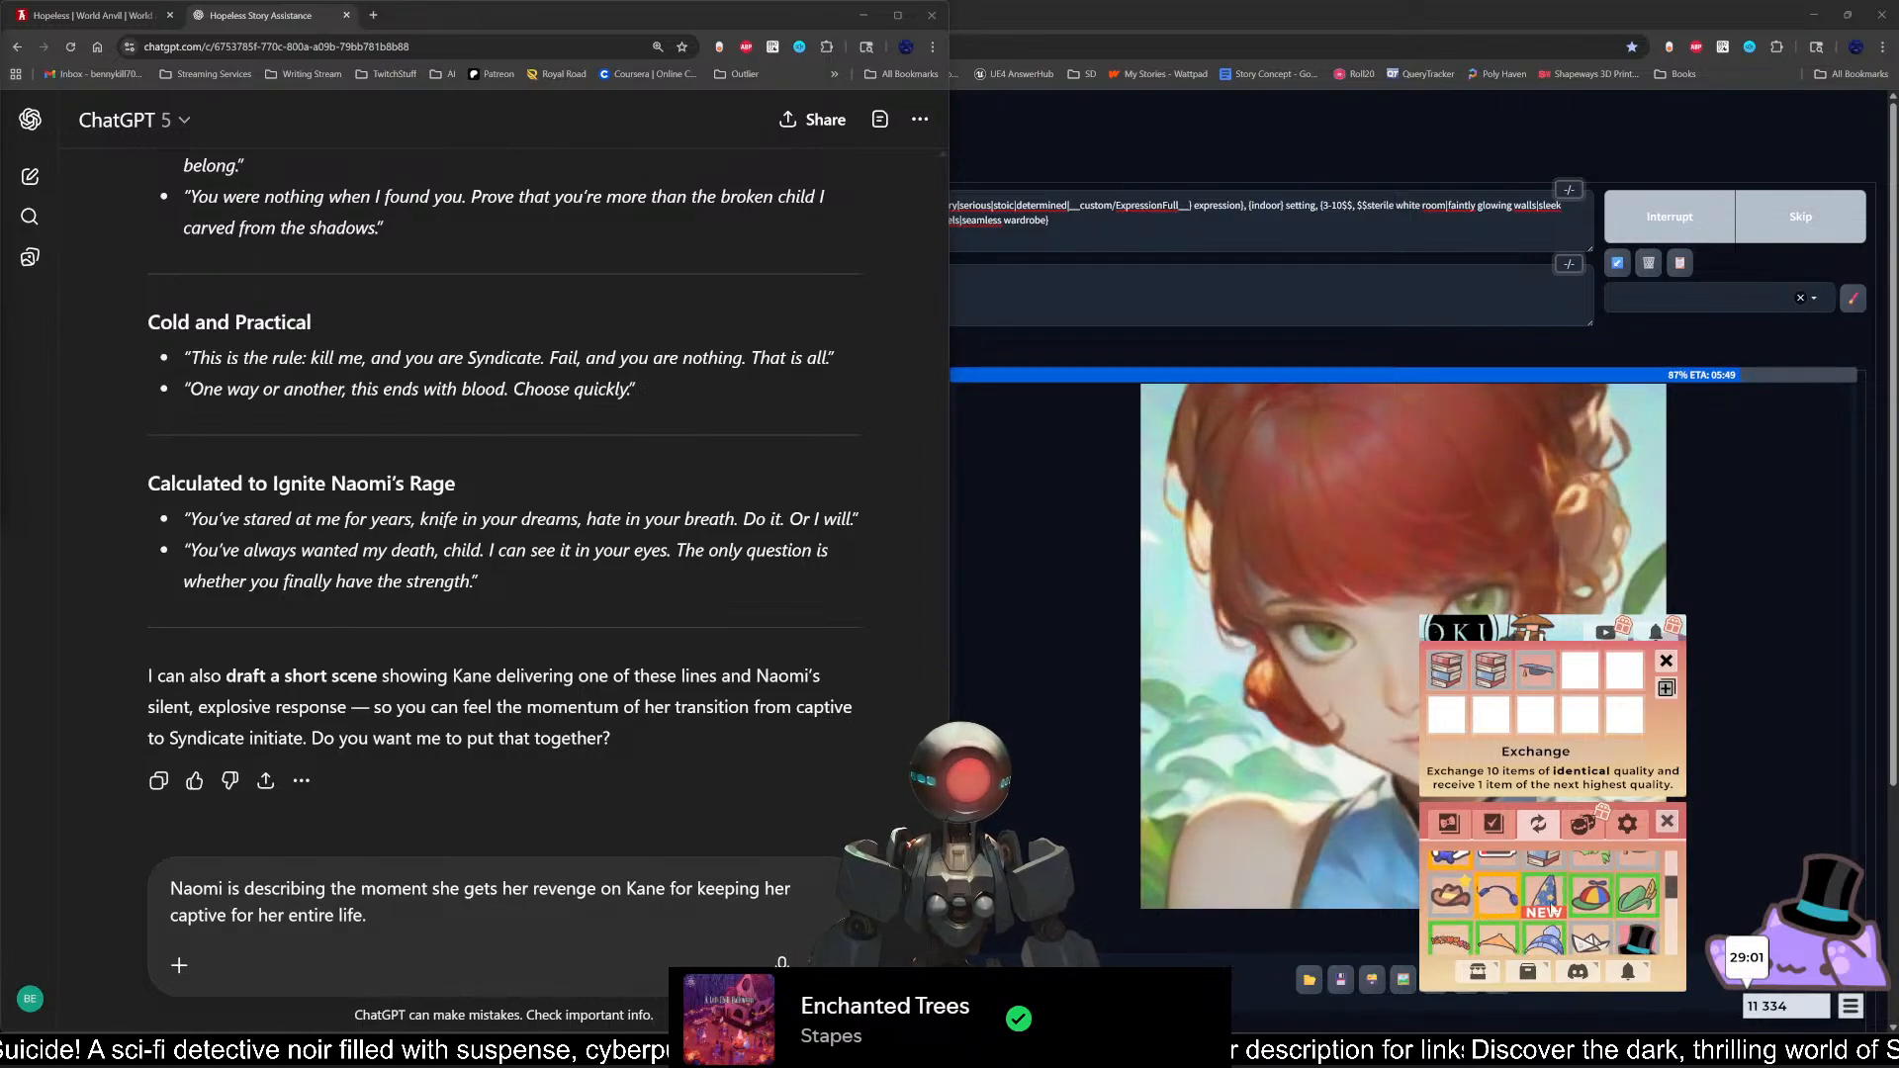
scroll(1553, 908, "down", 5)
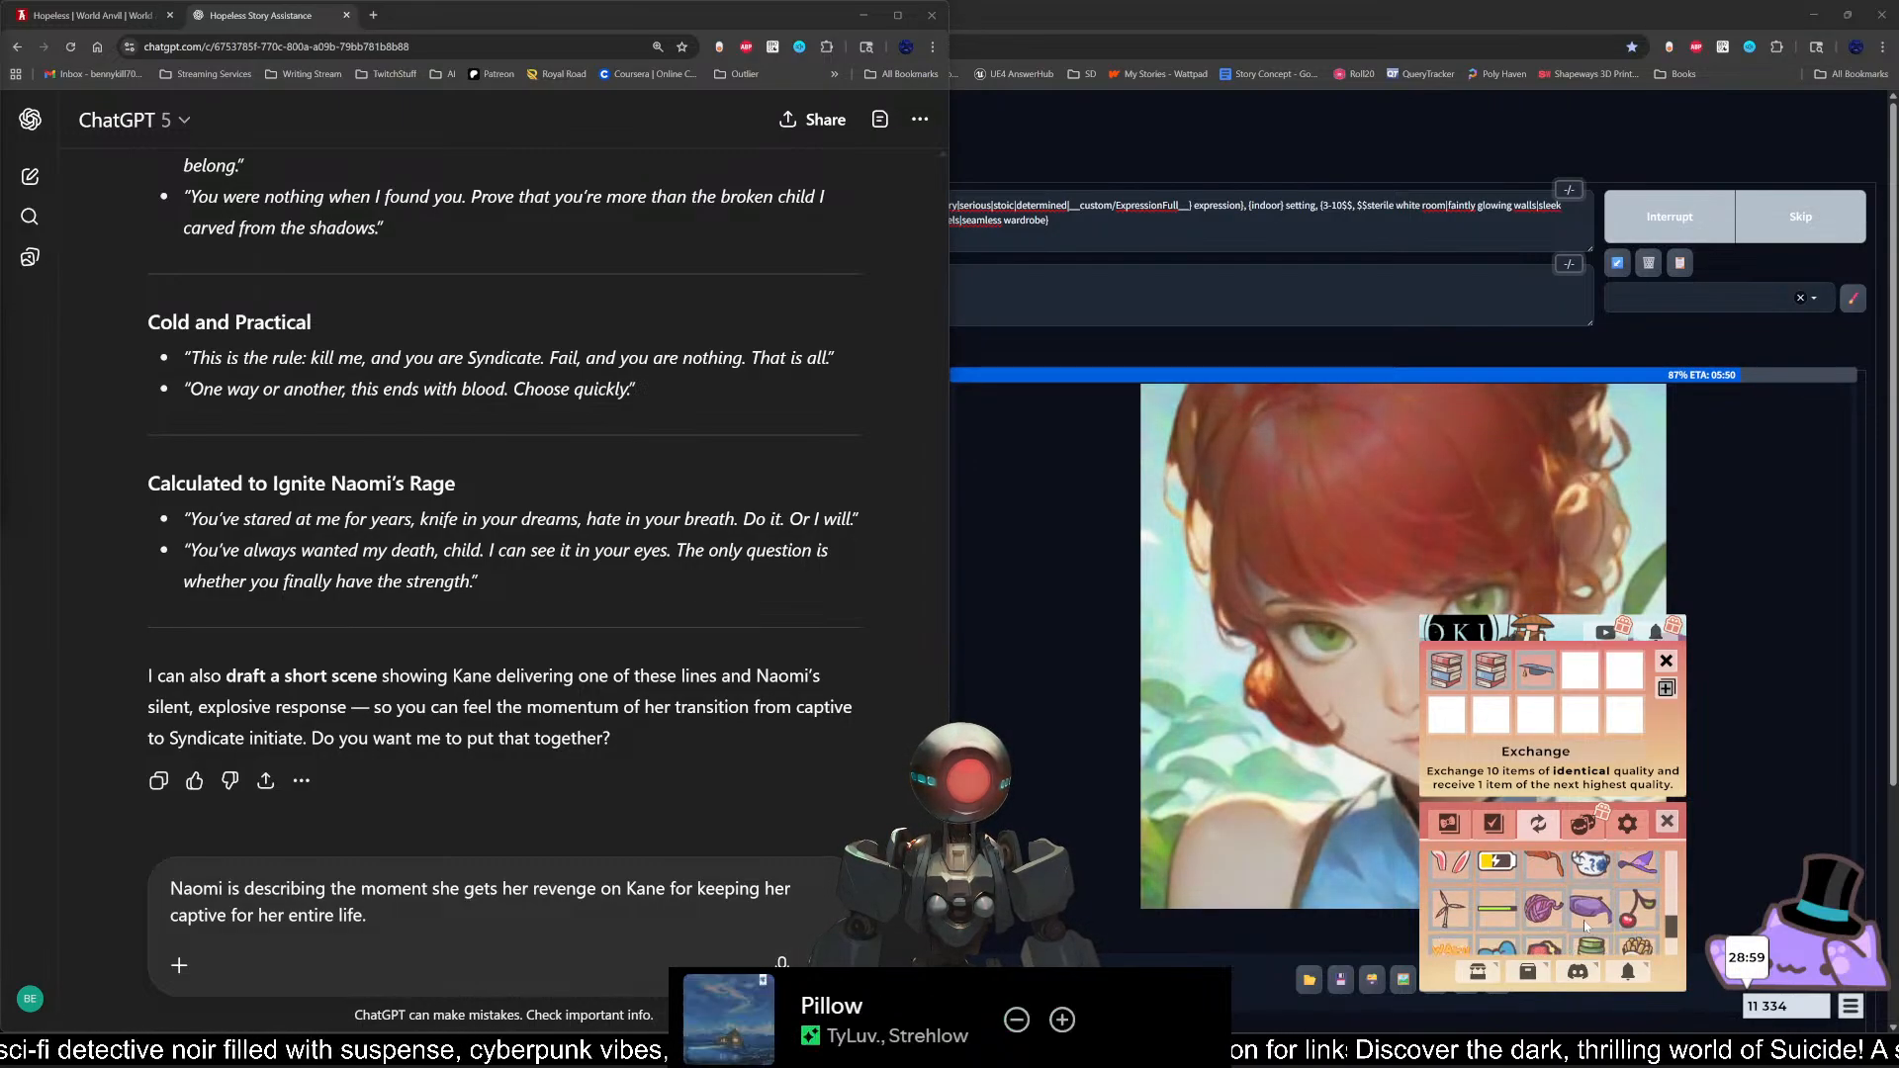
scroll(1585, 925, "up", 2)
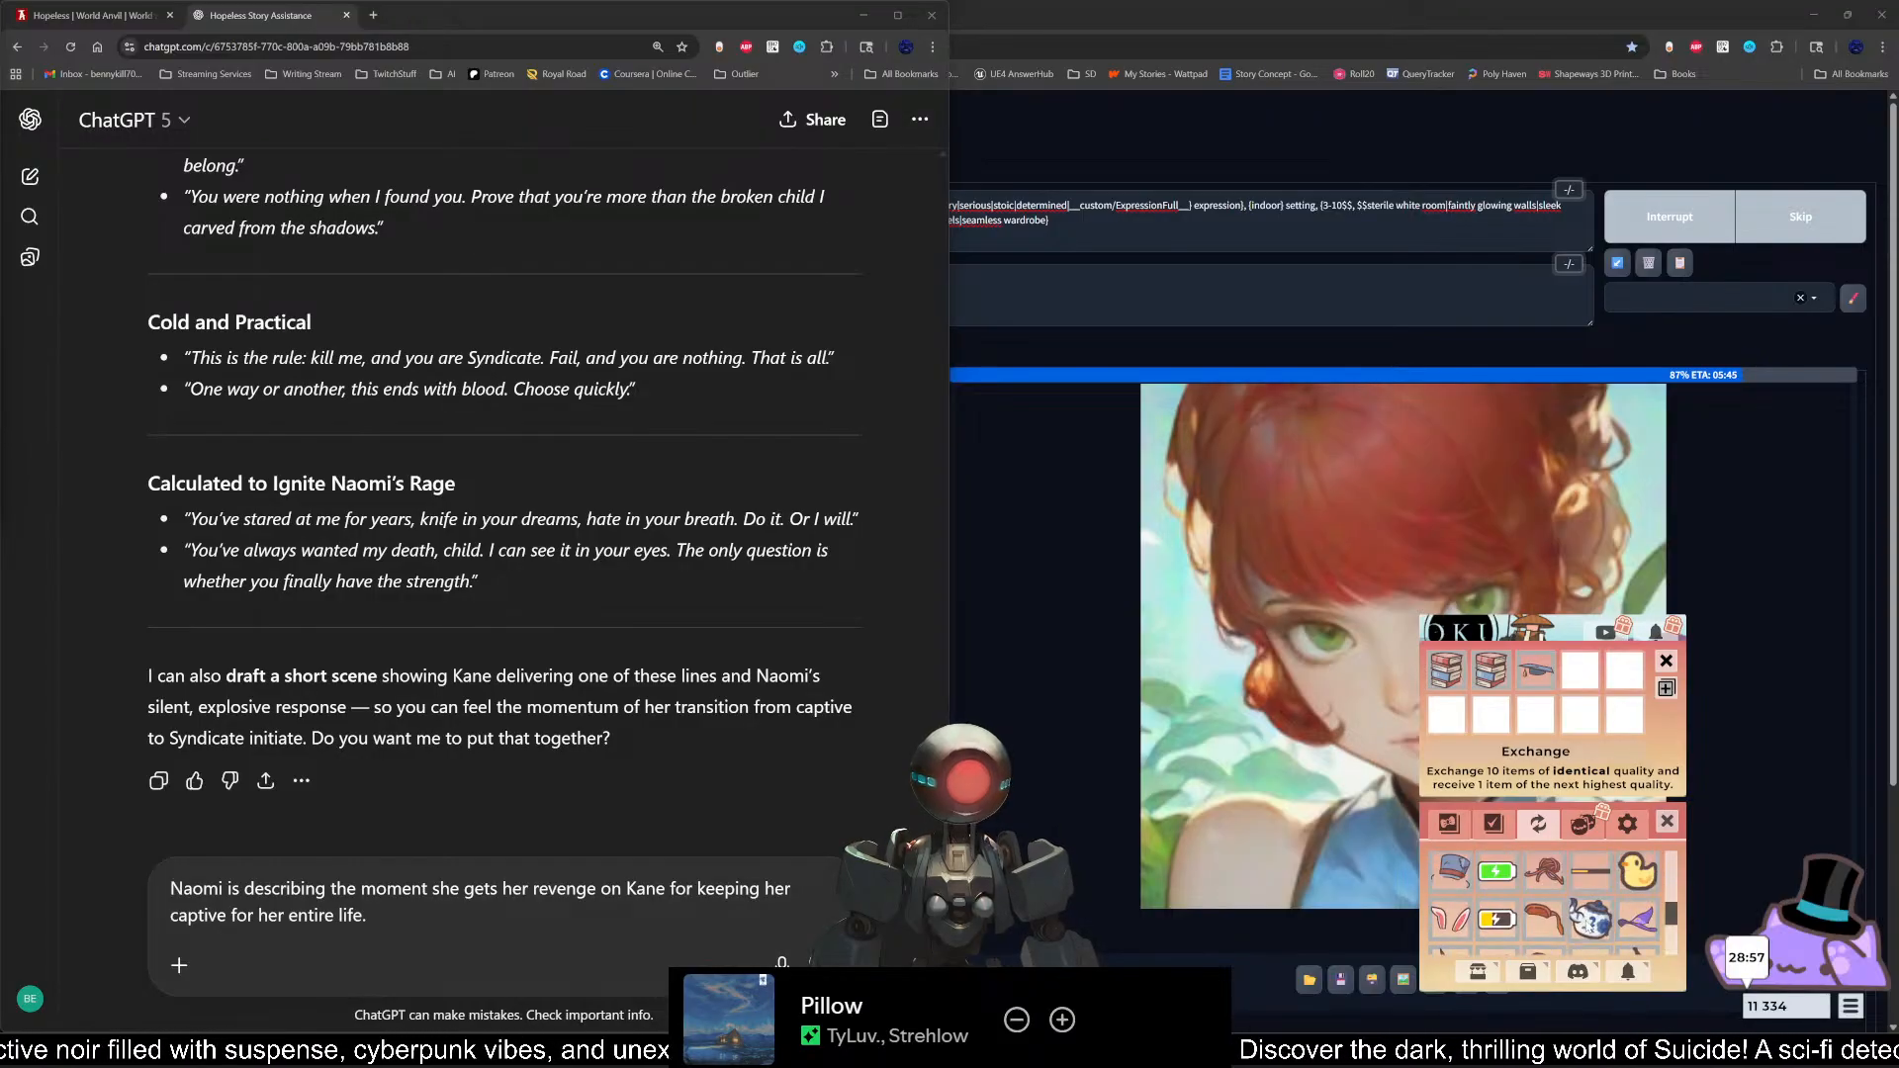
scroll(1549, 900, "up", 3)
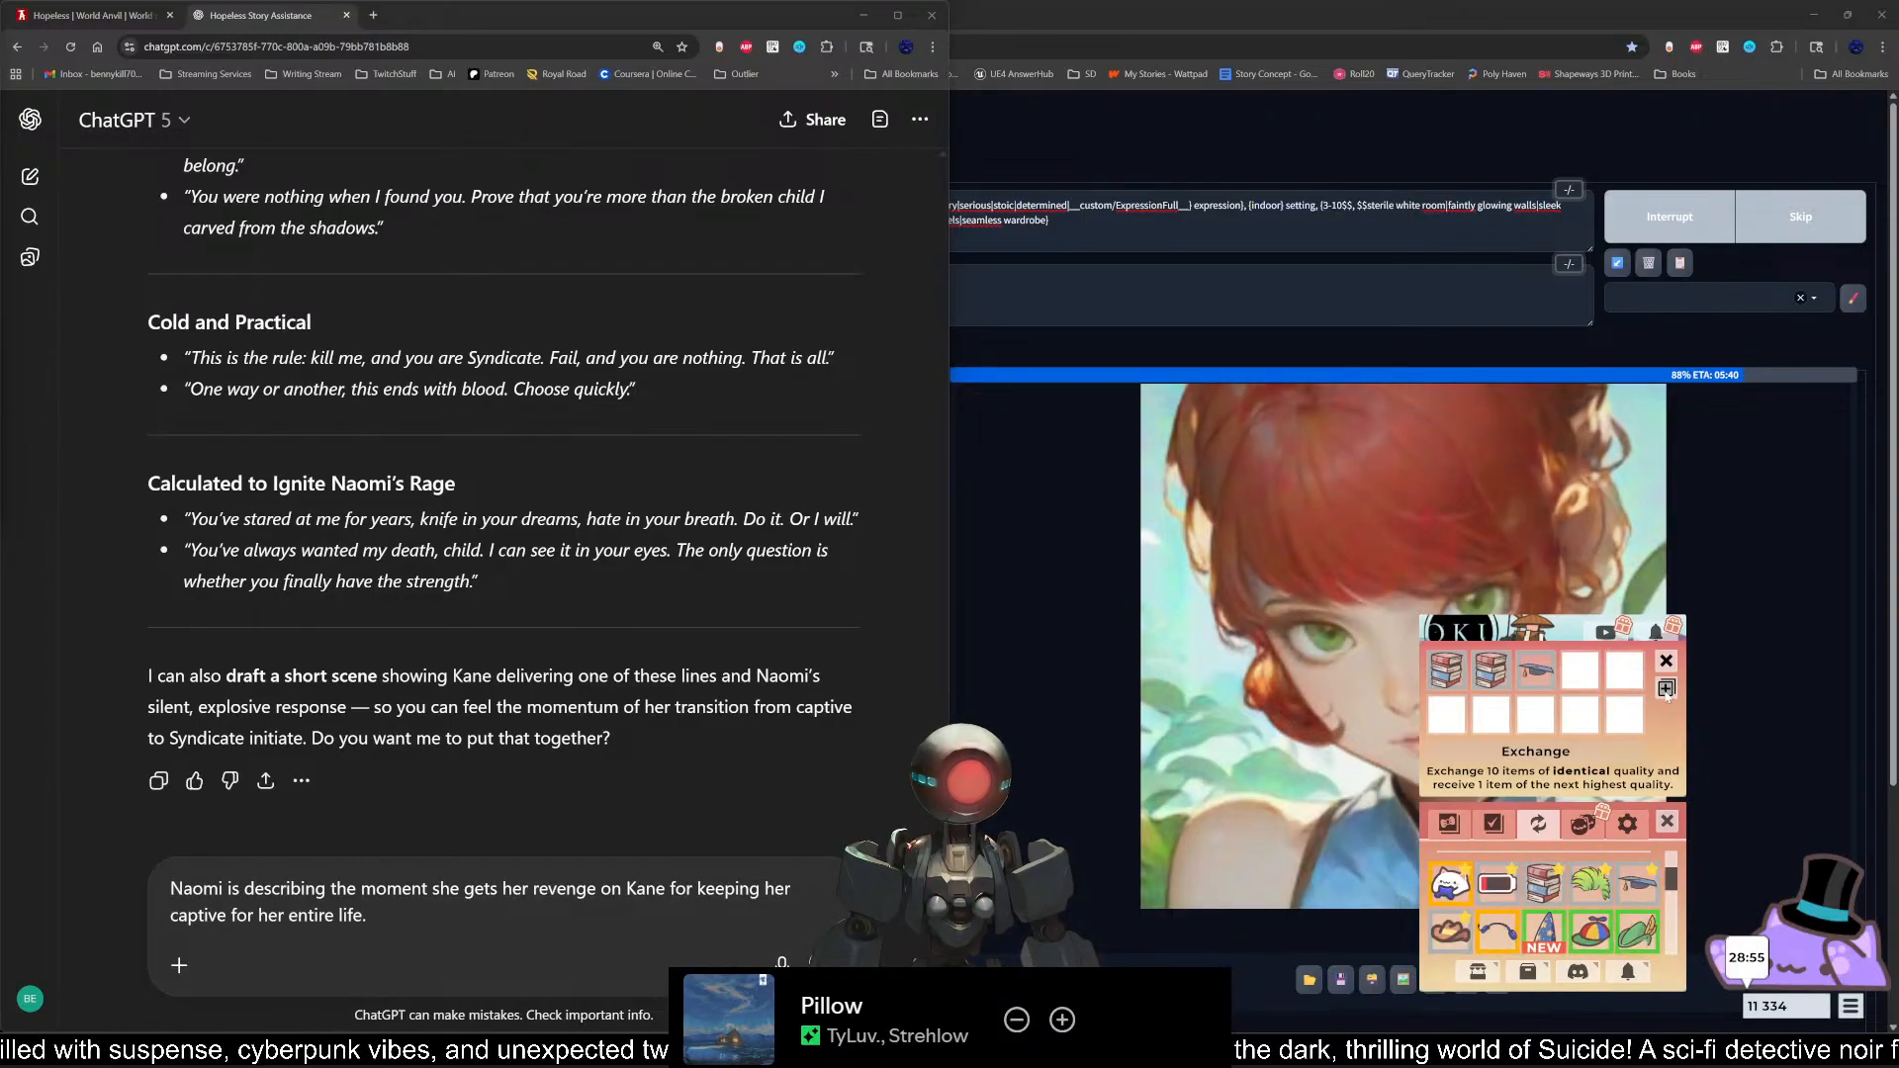
left_click(1667, 689)
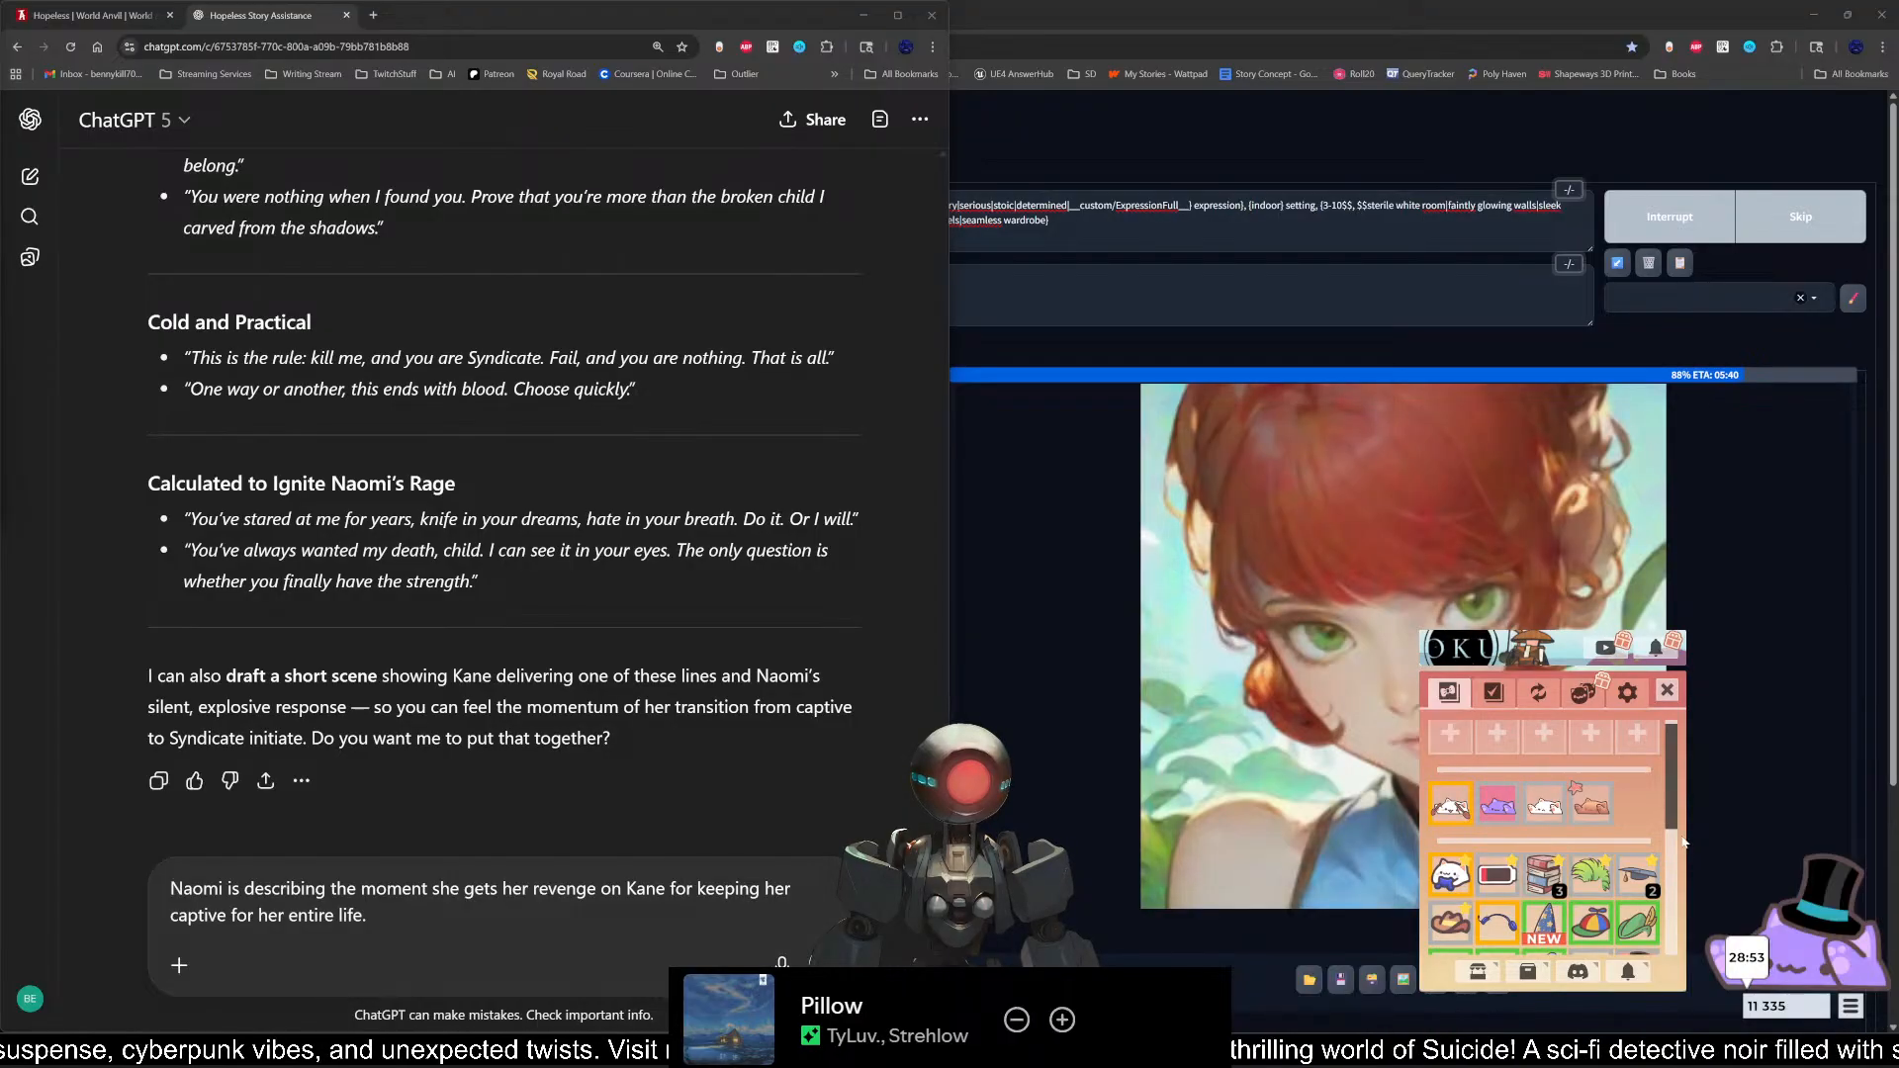
left_click(1668, 691)
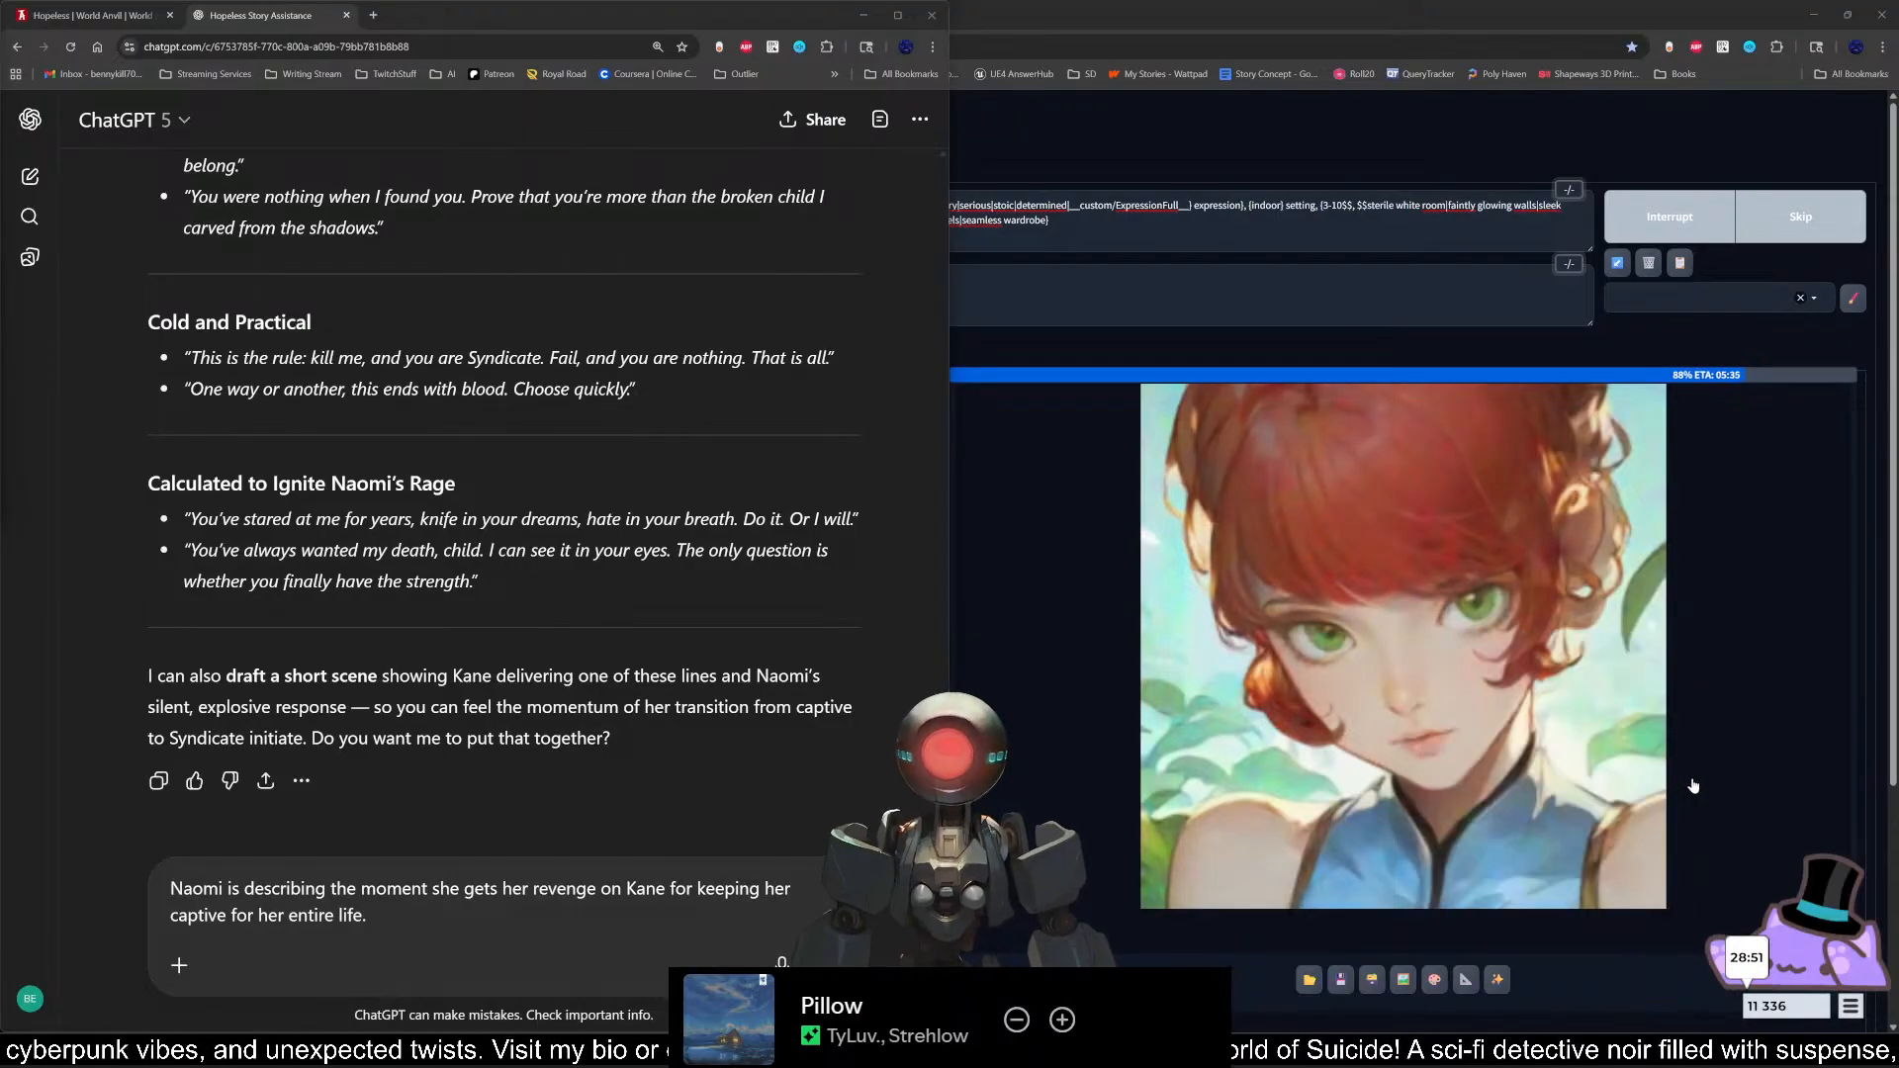
left_click(1852, 1007)
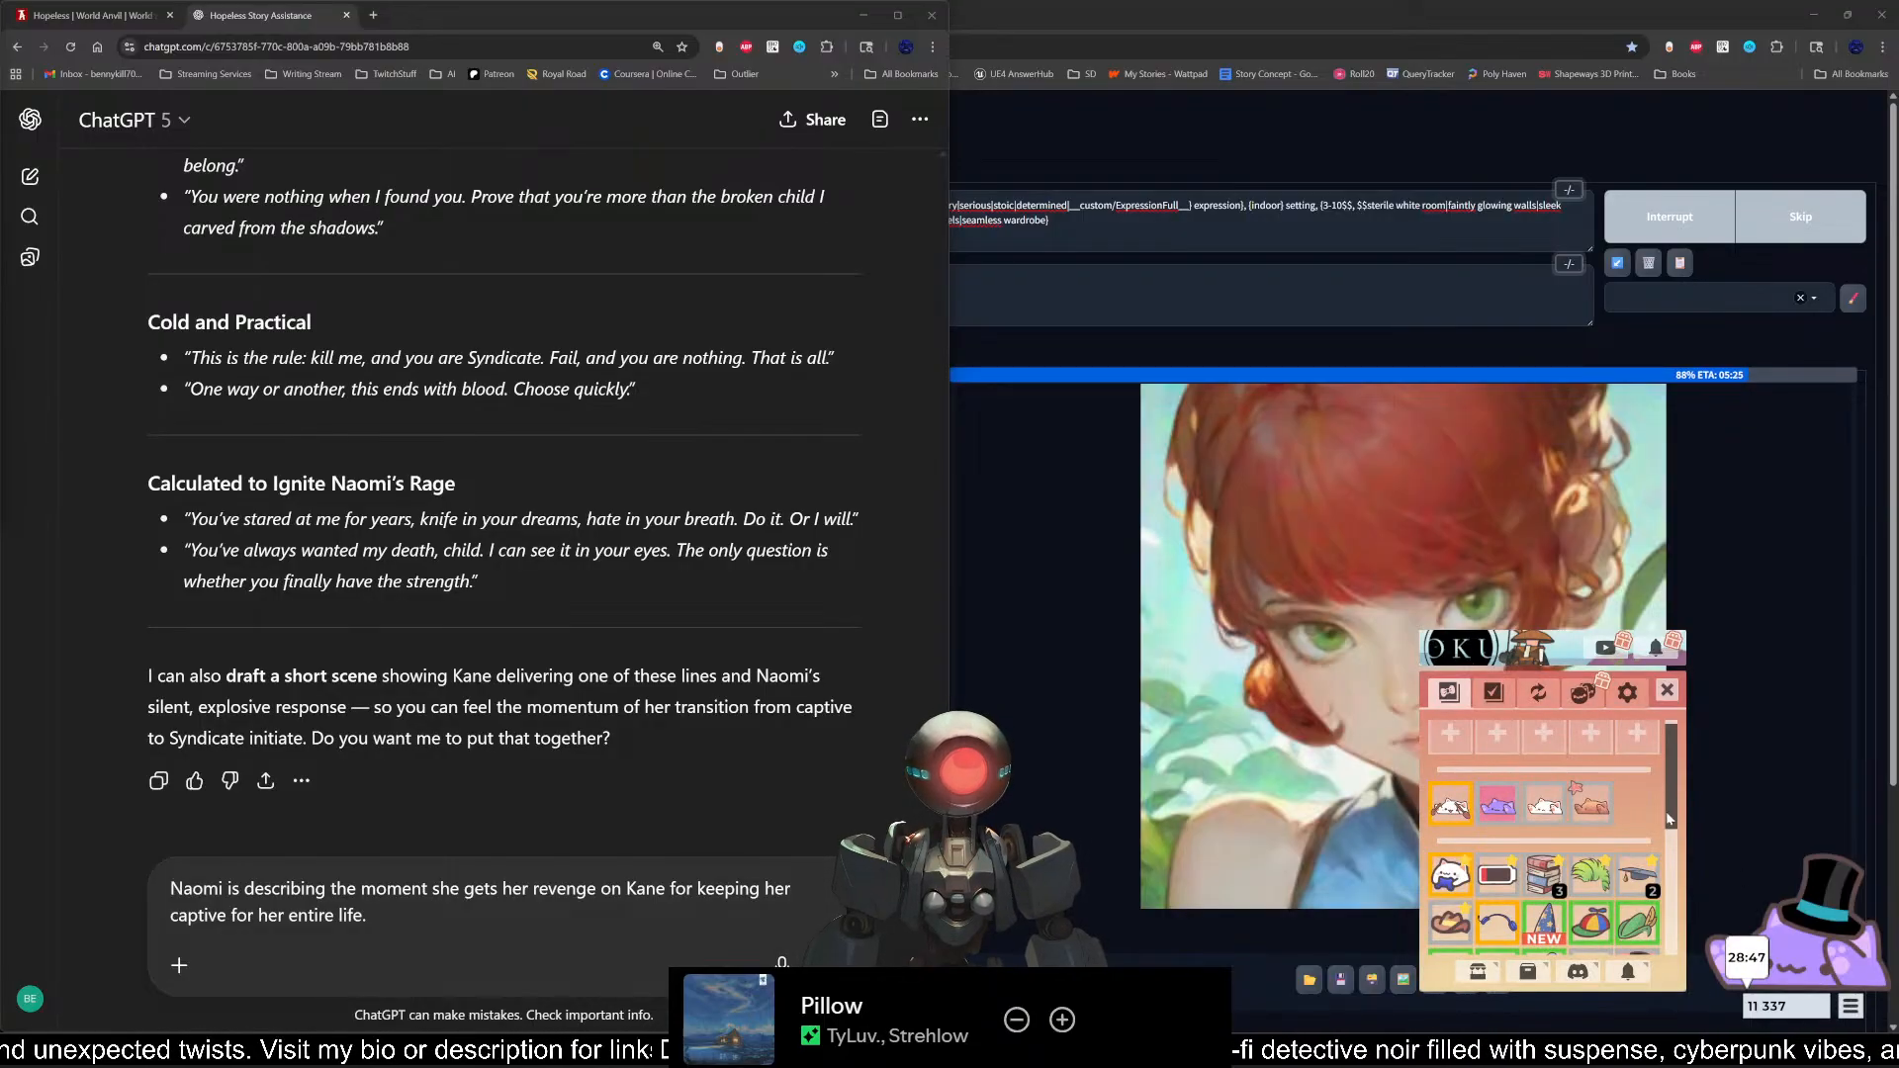
left_click_drag(1670, 819, 1667, 788)
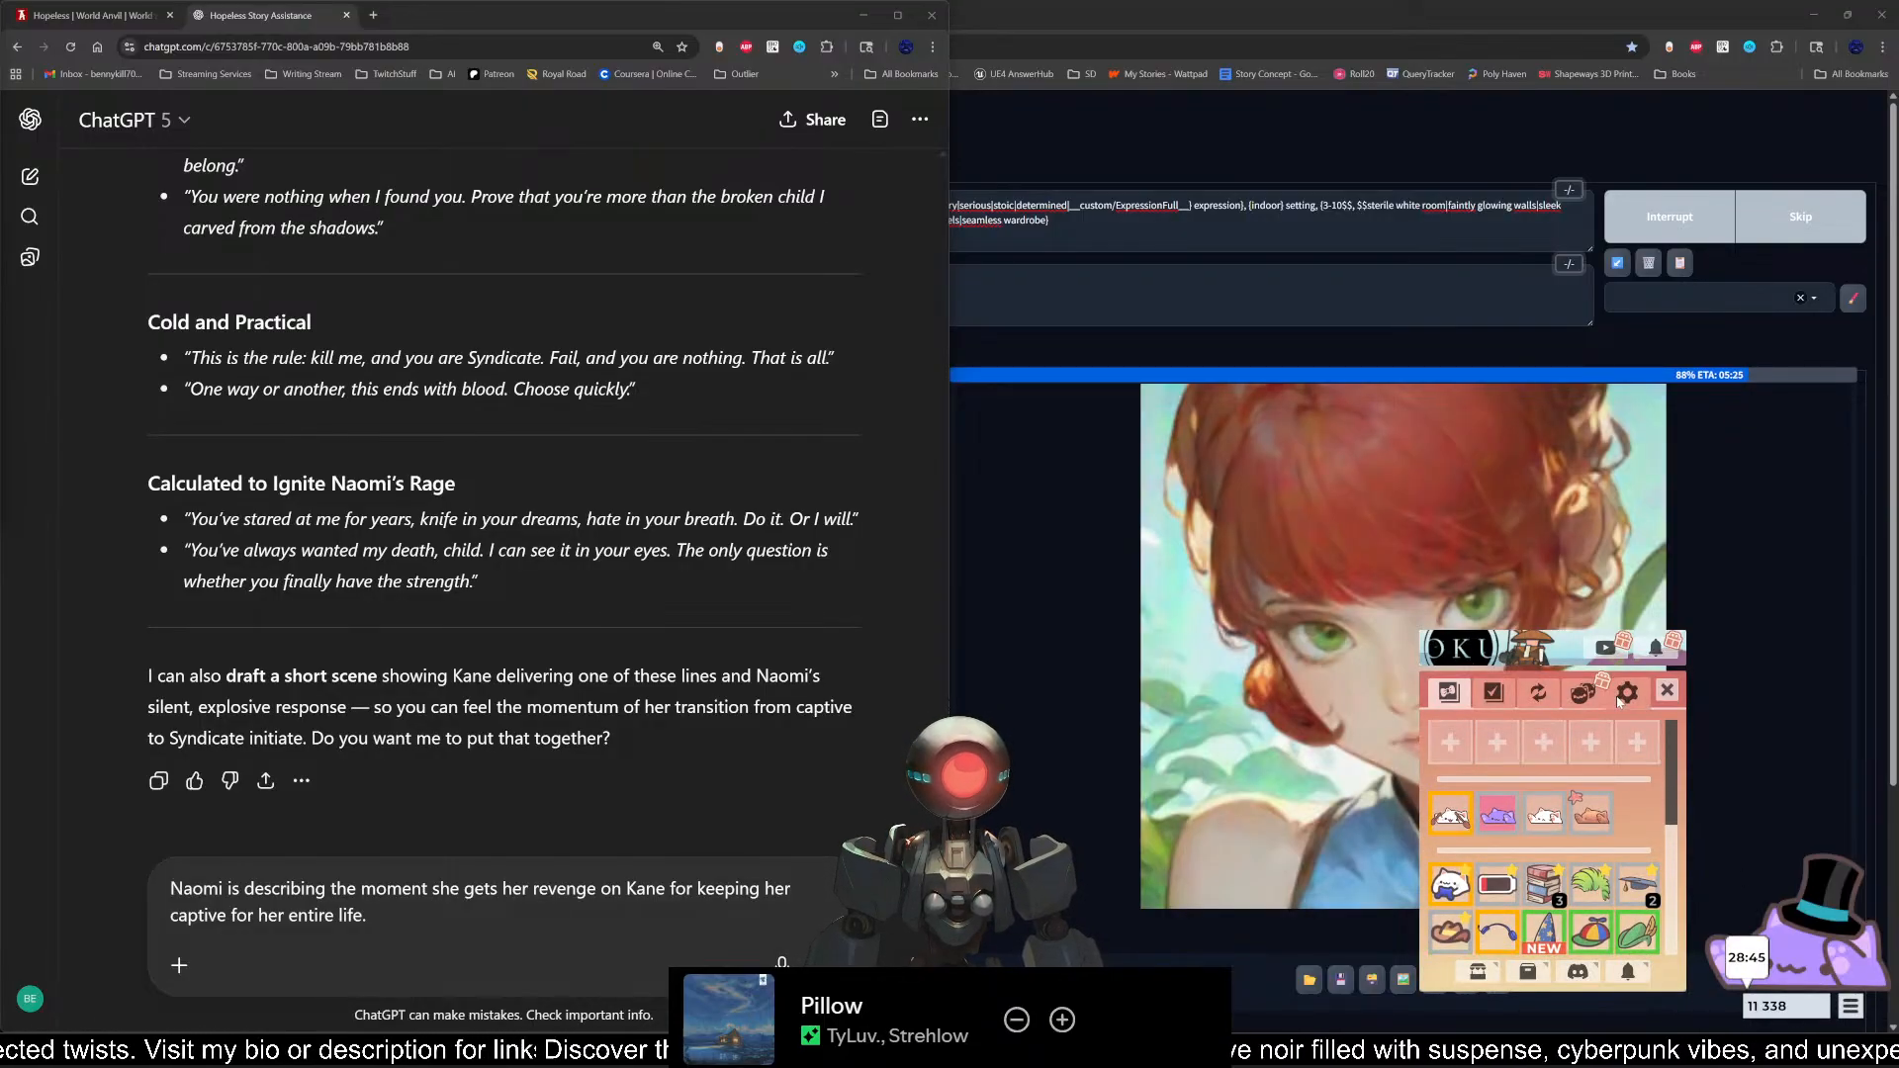
left_click(1667, 690)
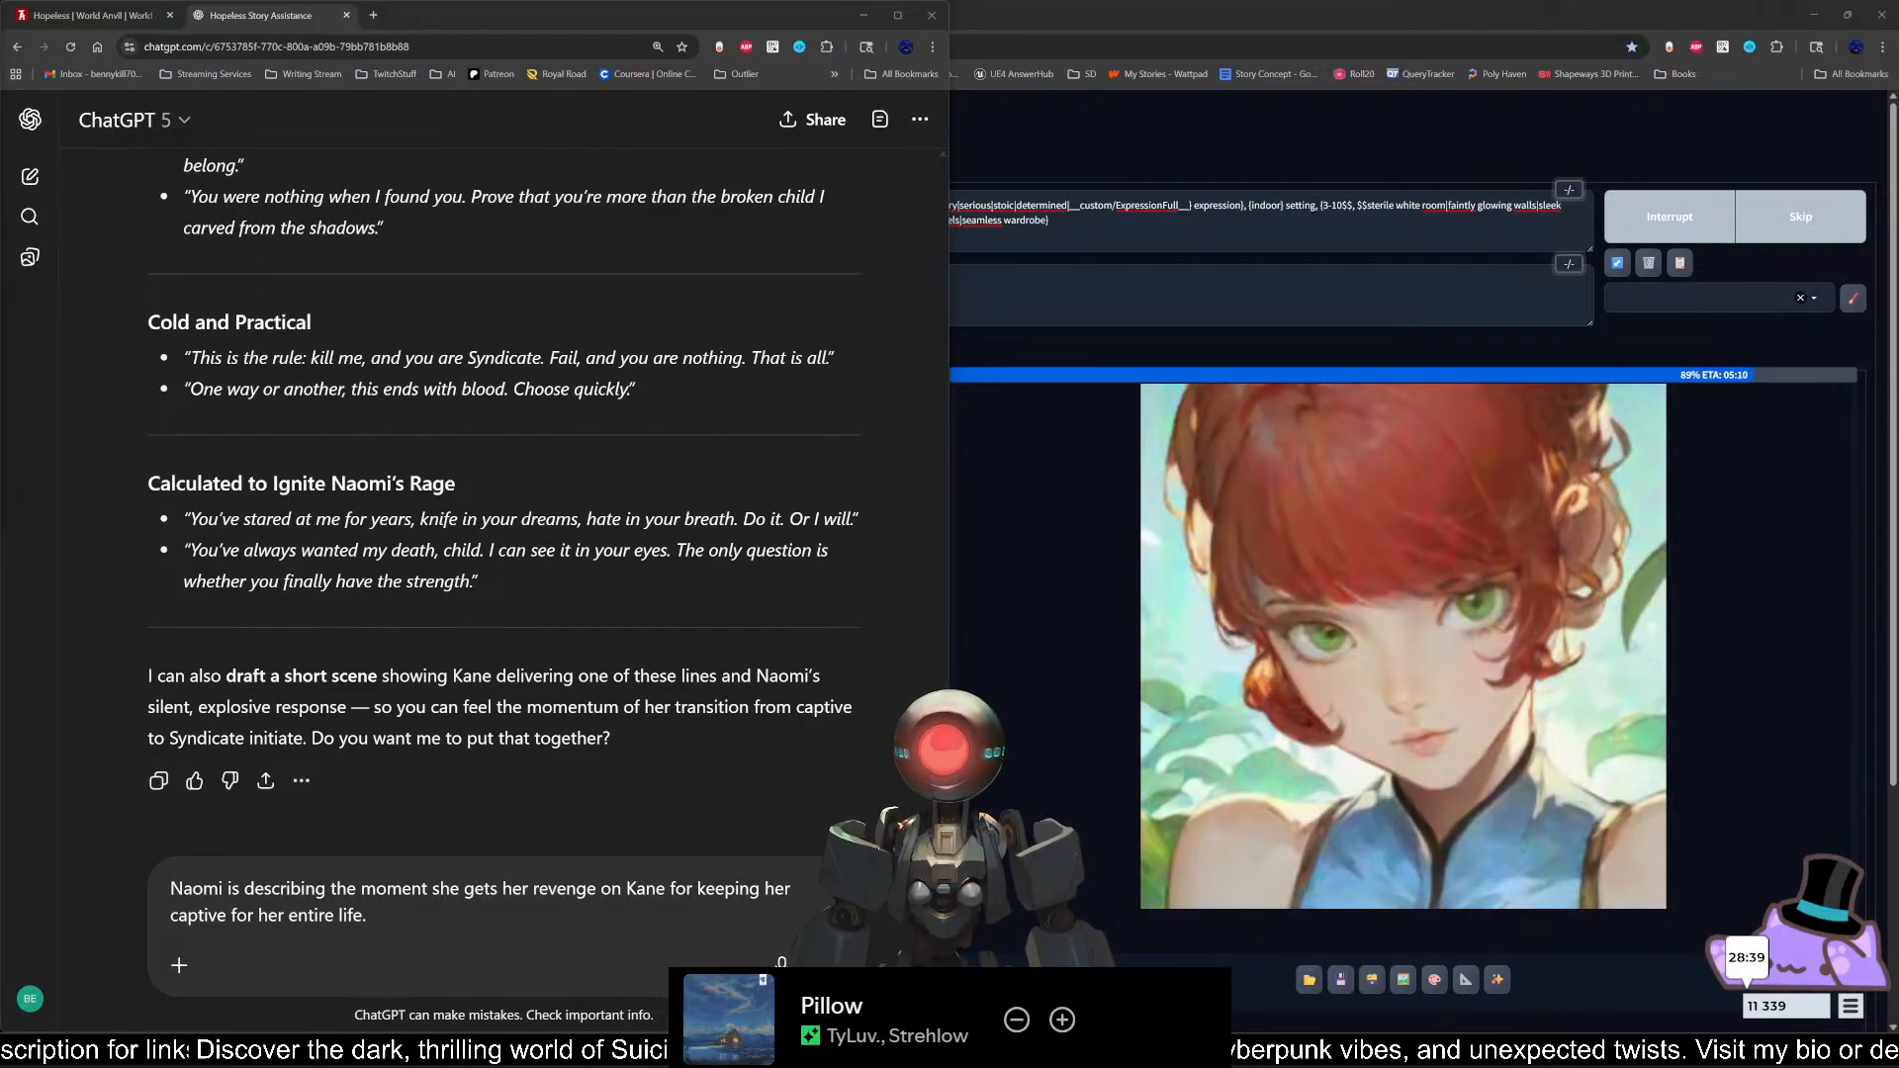
Step: Look at Bongo Cat's Legendary item collection and open the Black Sword Samurai Helmet's Steam Community Market listing
left_click(1840, 1005)
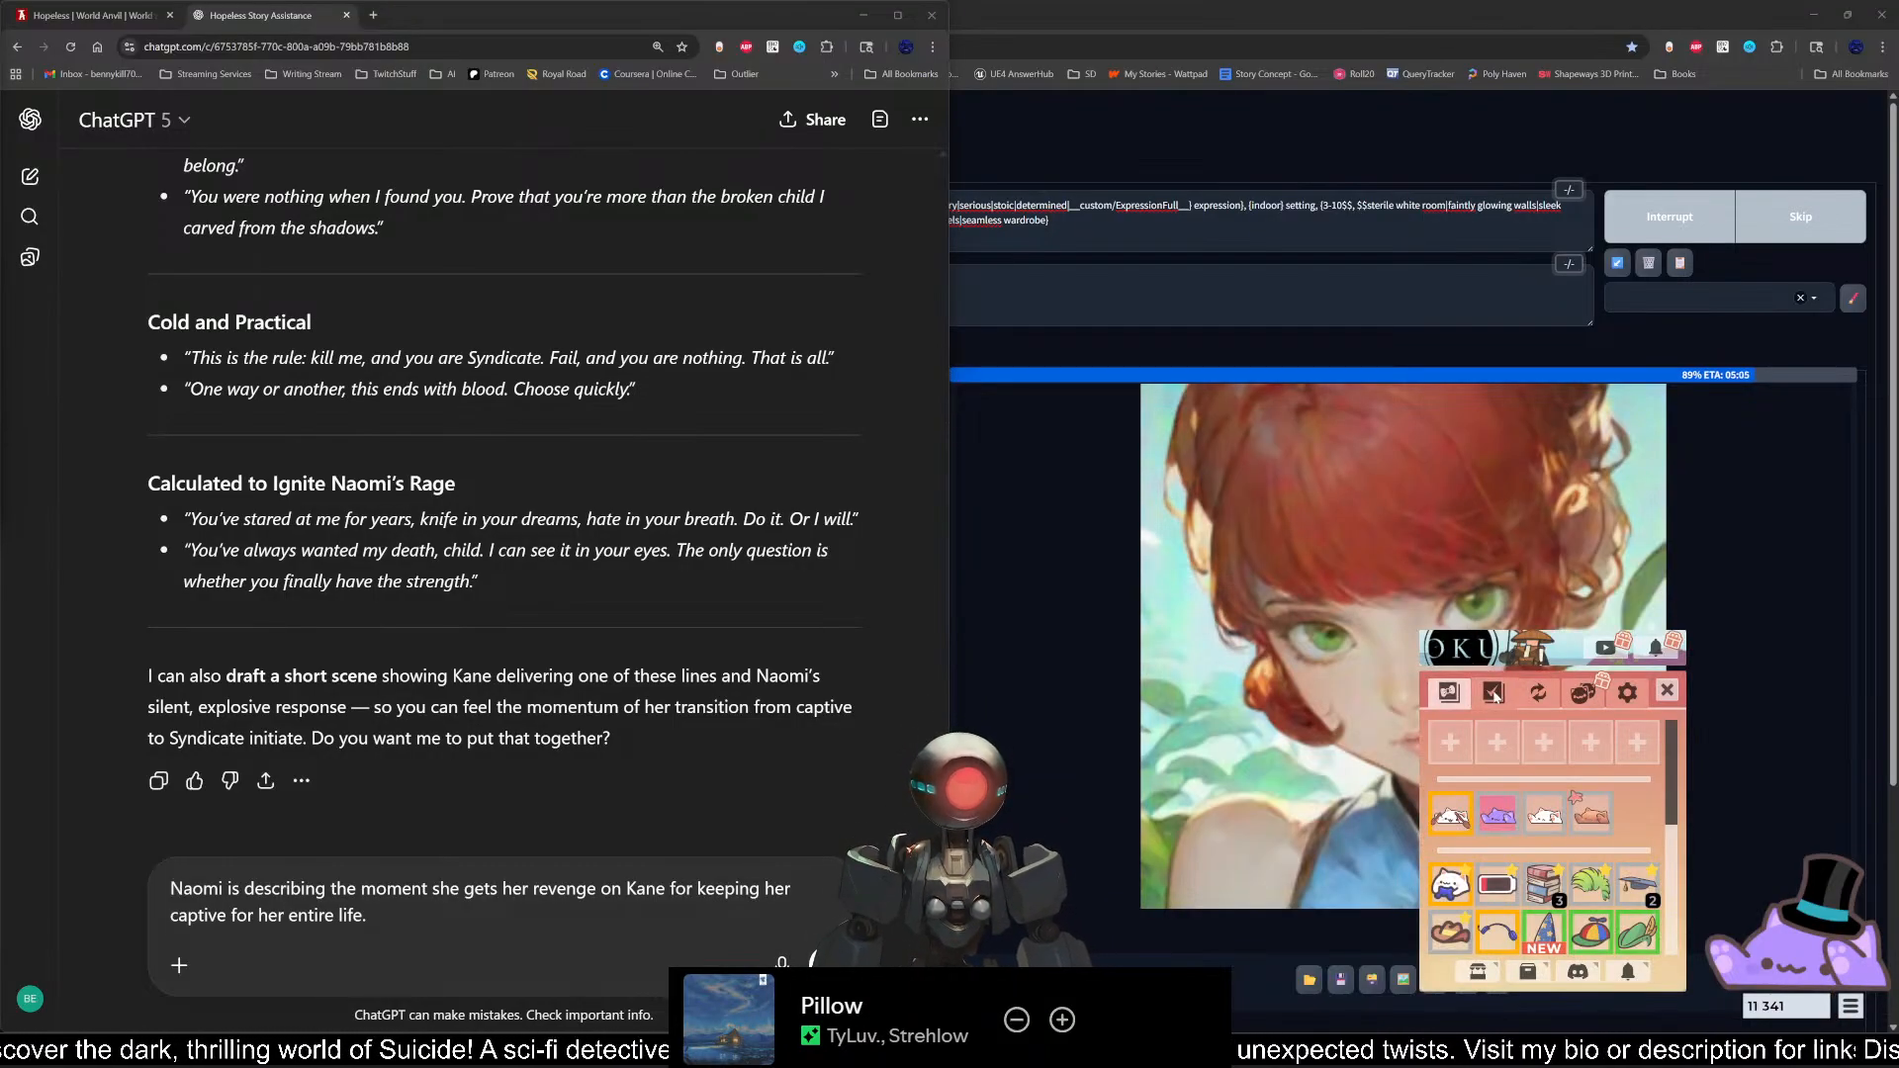
left_click(1495, 695)
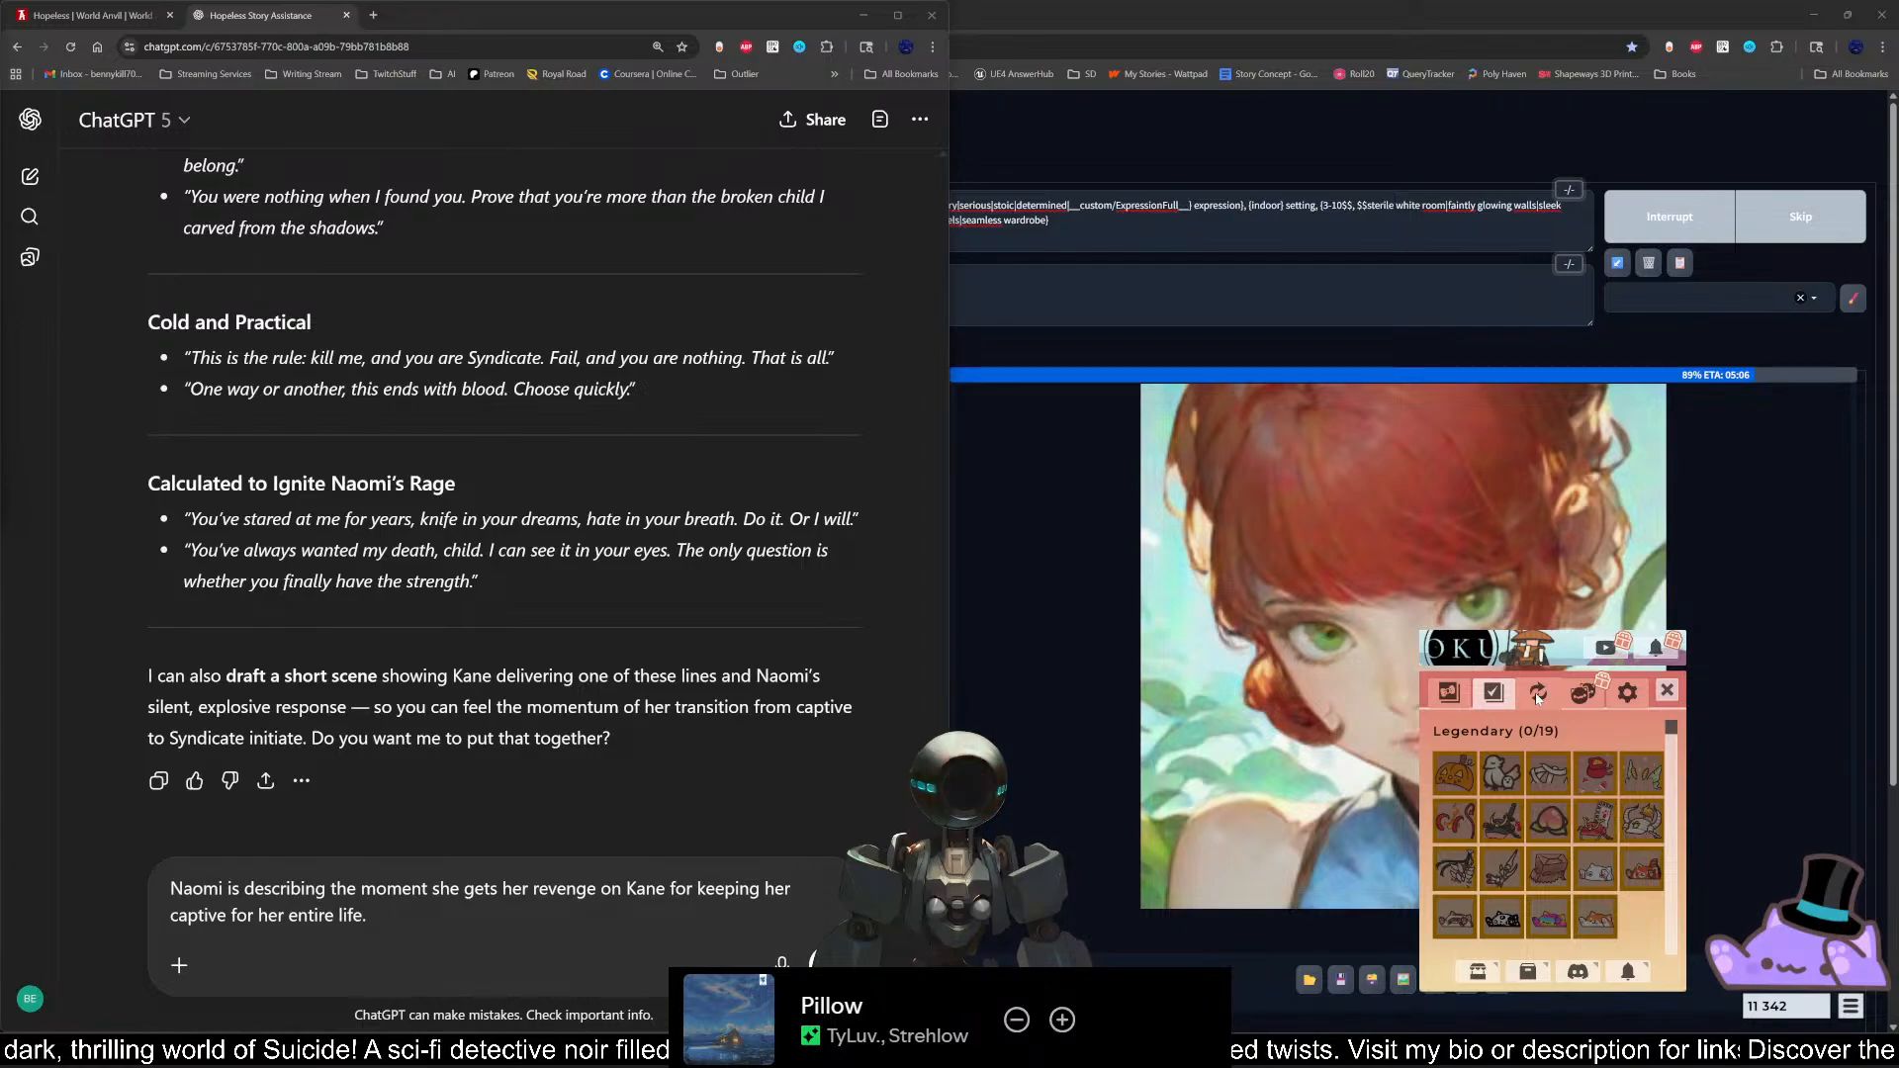
left_click(1538, 694)
left_click(1494, 692)
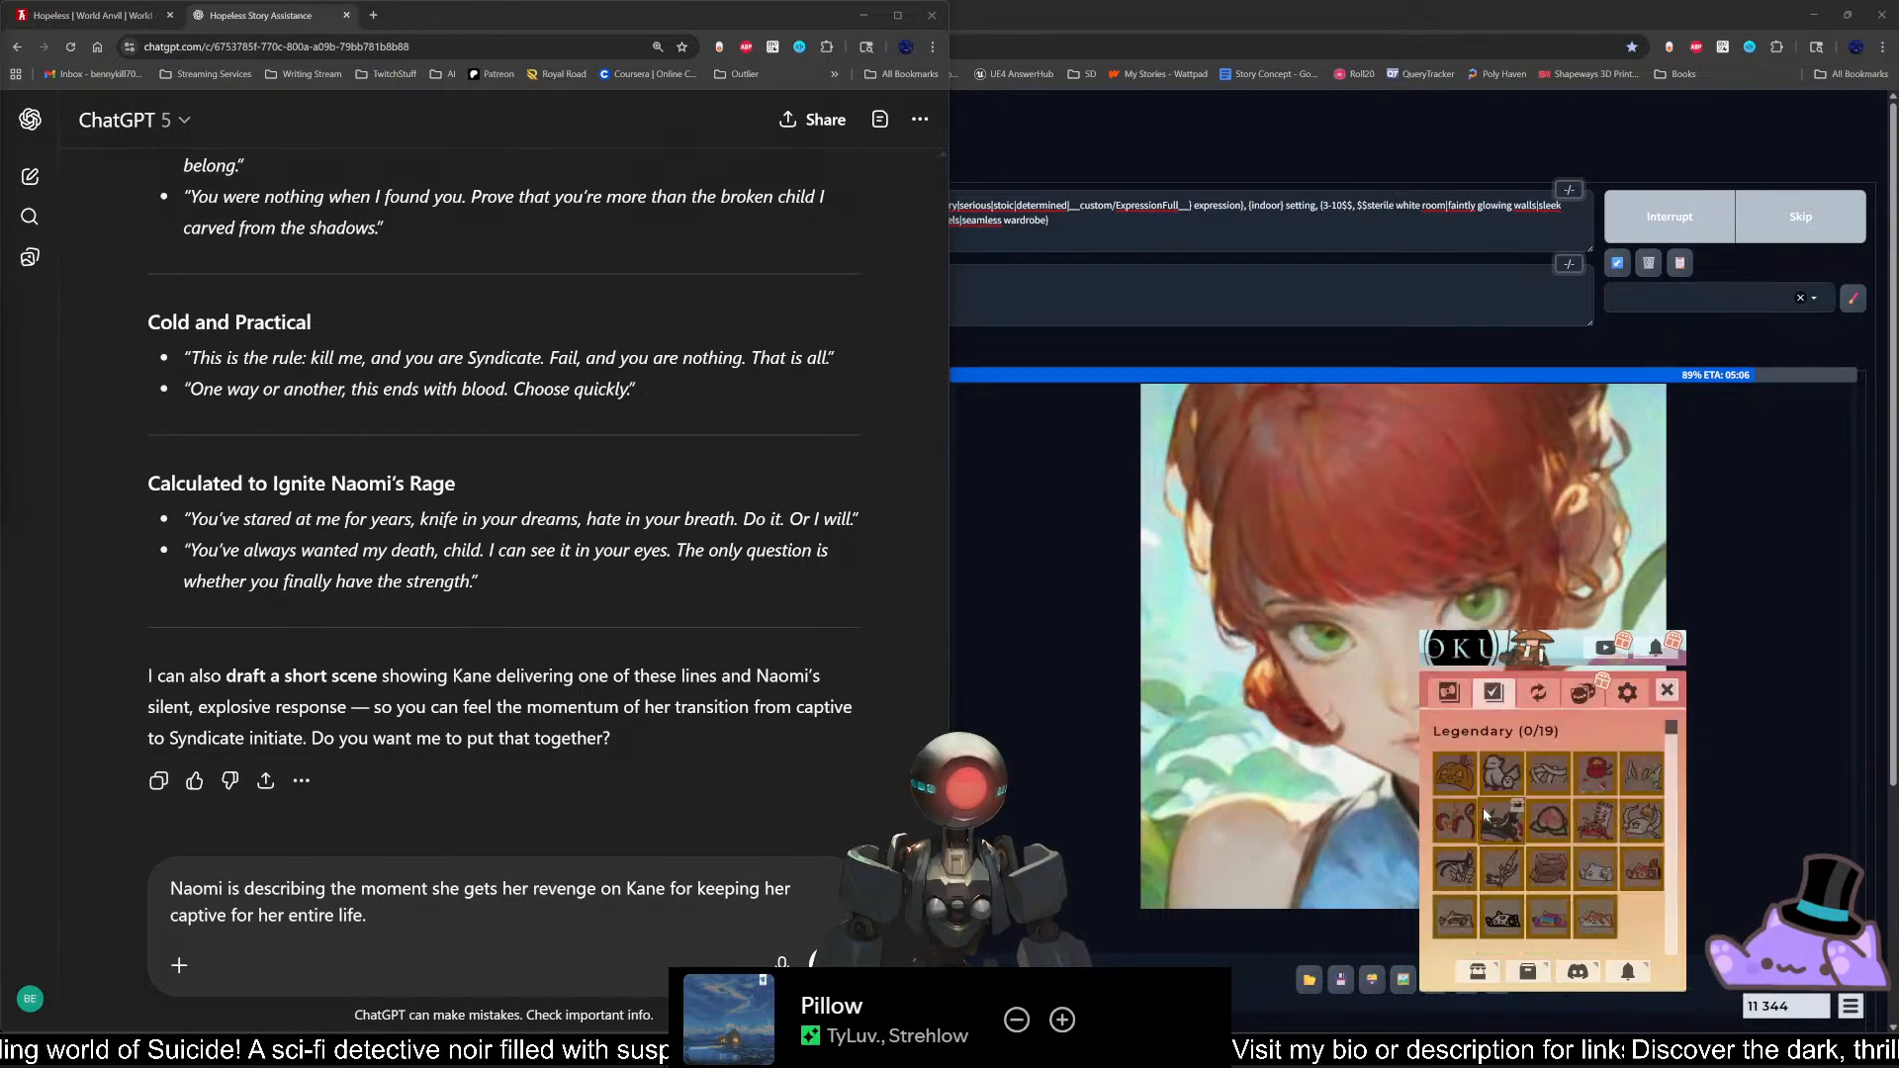
left_click(1514, 813)
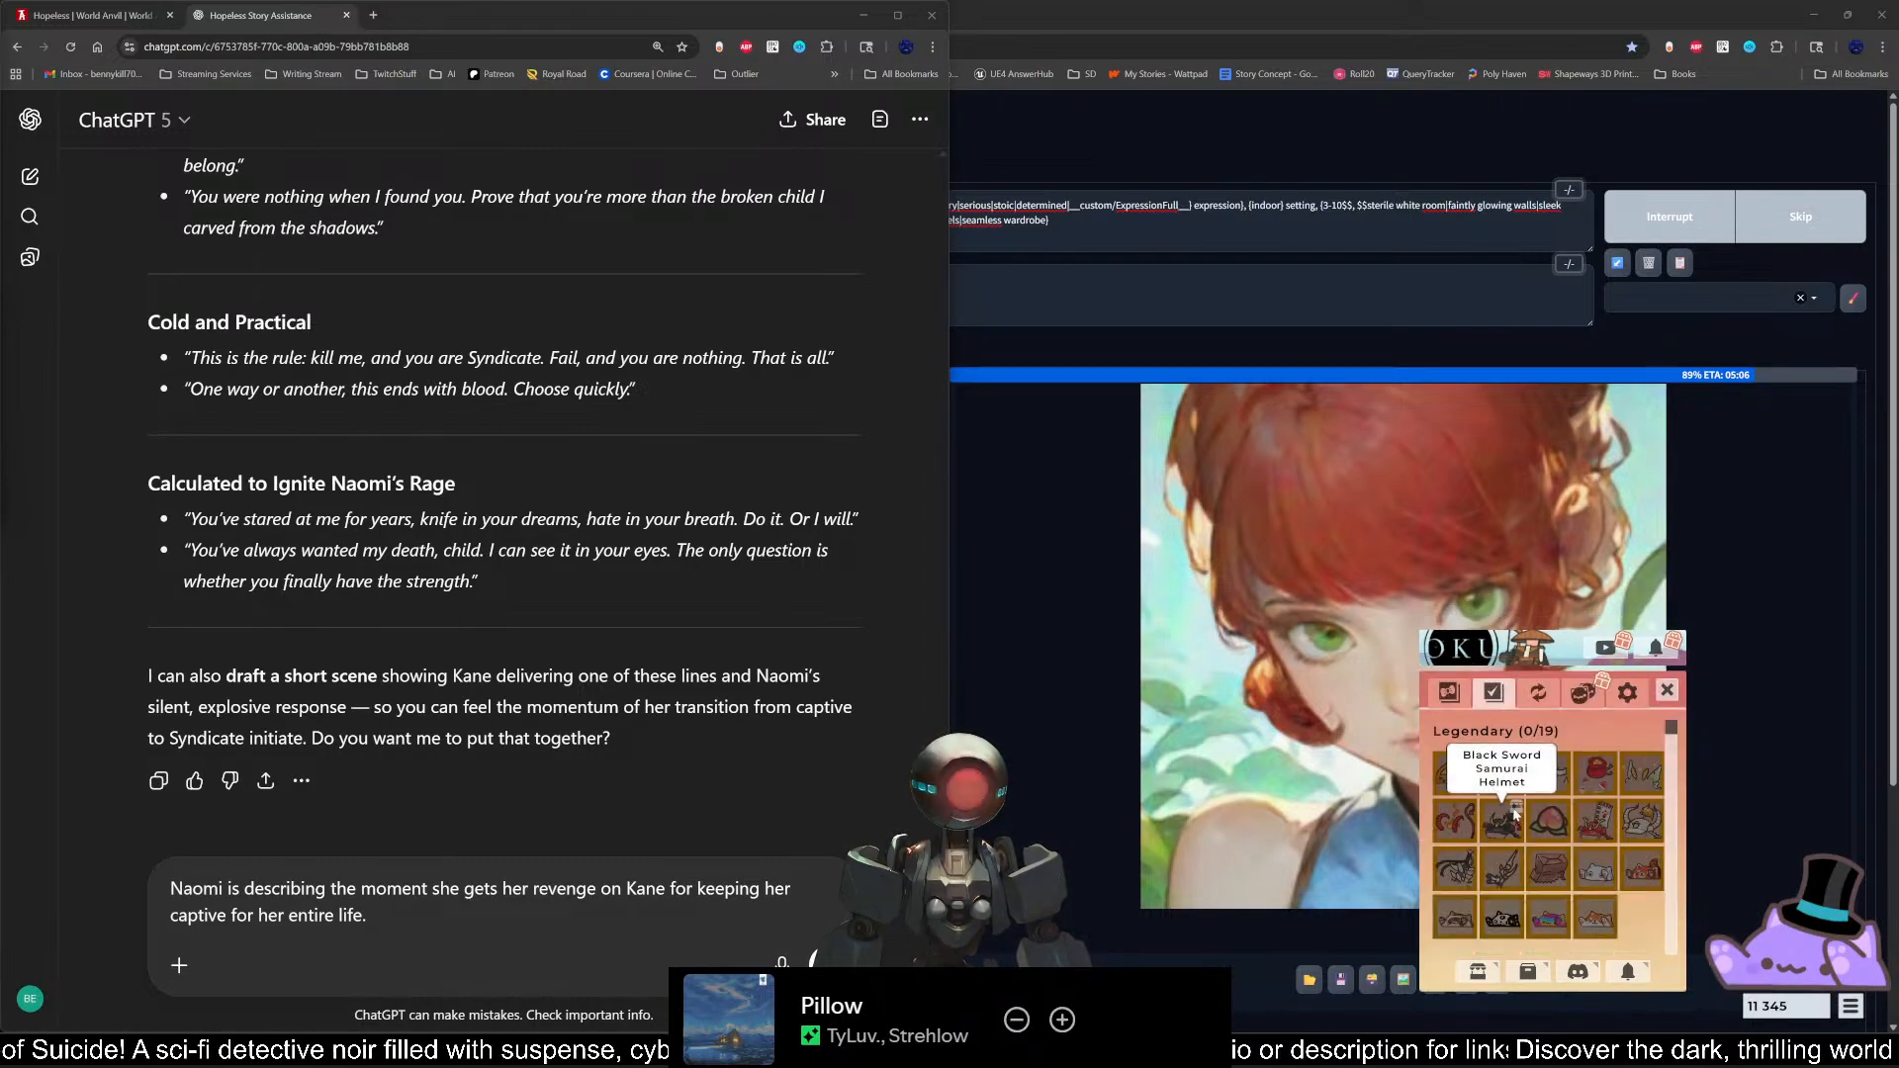
left_click(1550, 831)
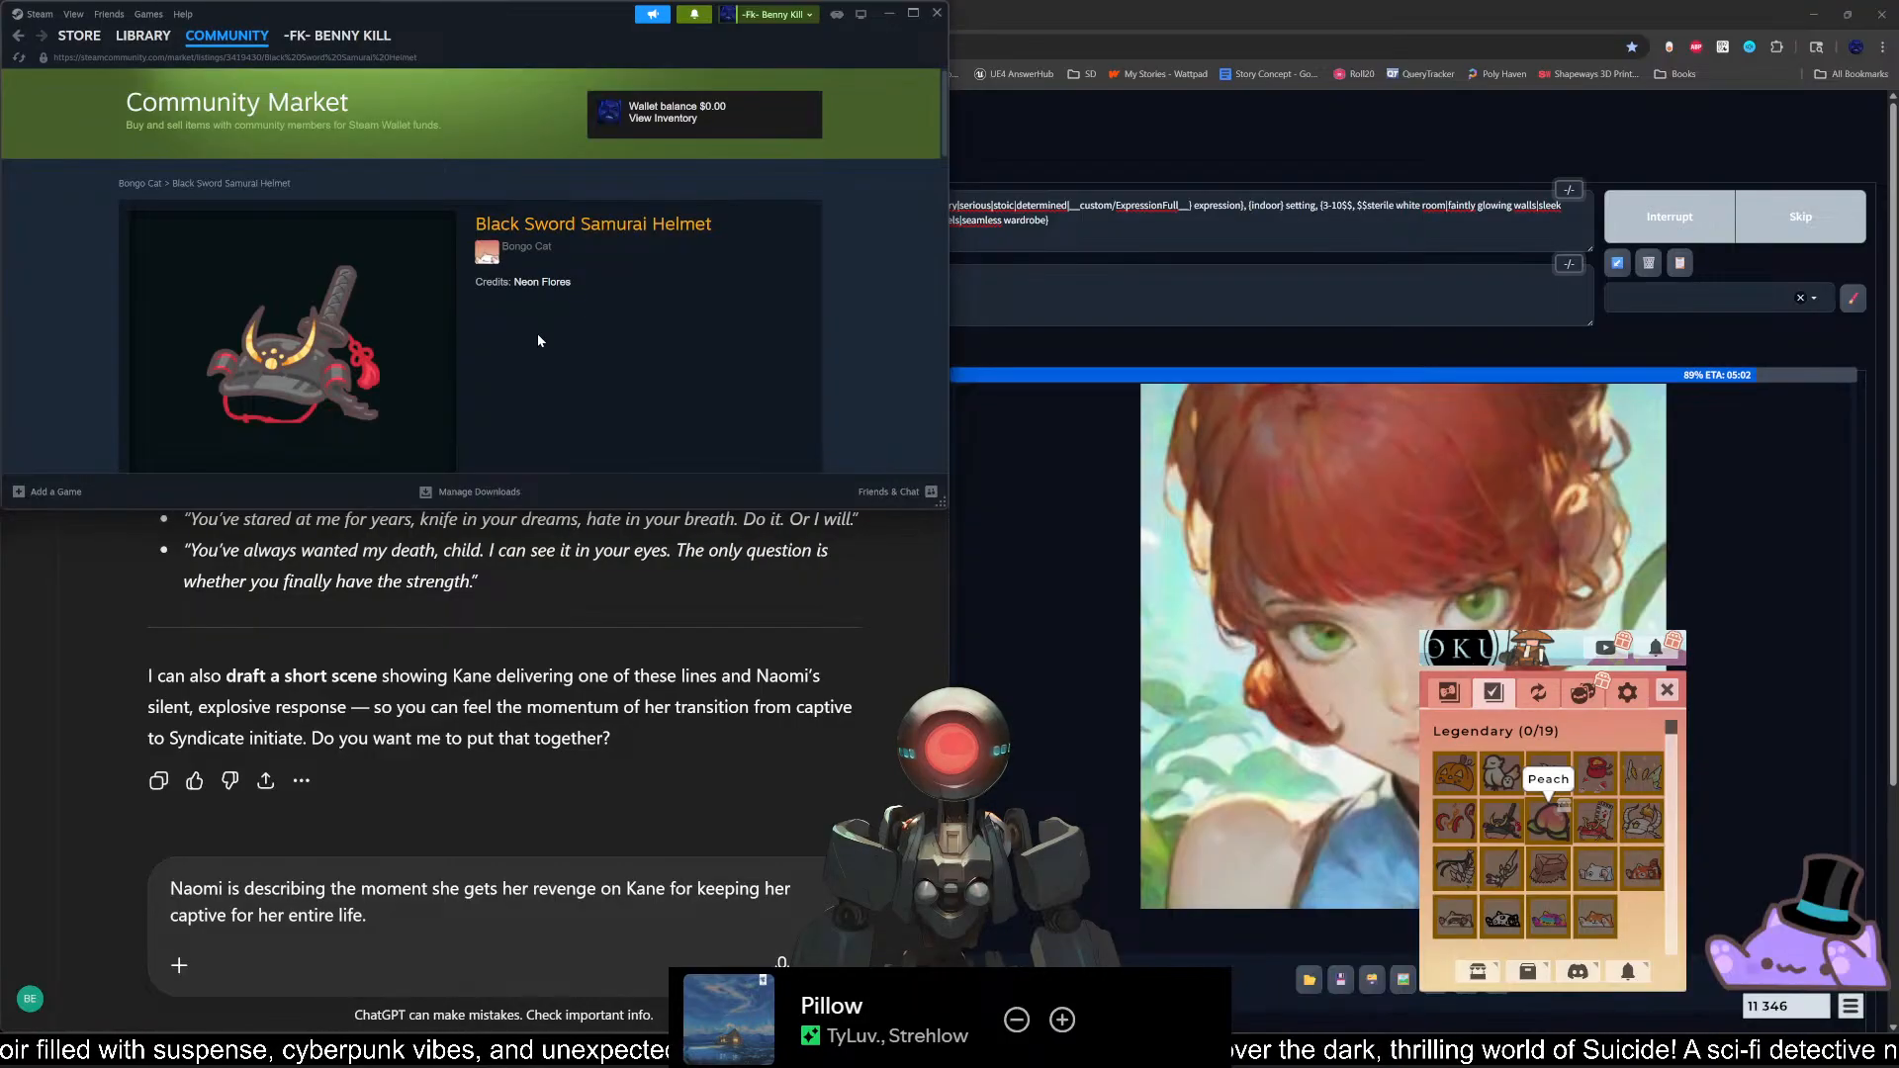
Step: Examine the Black Sword Samurai Helmet's sale prices, buy requests and recent activity, and close the Steam window
scroll(537, 335, "down", 3)
scroll(437, 351, "down", 1)
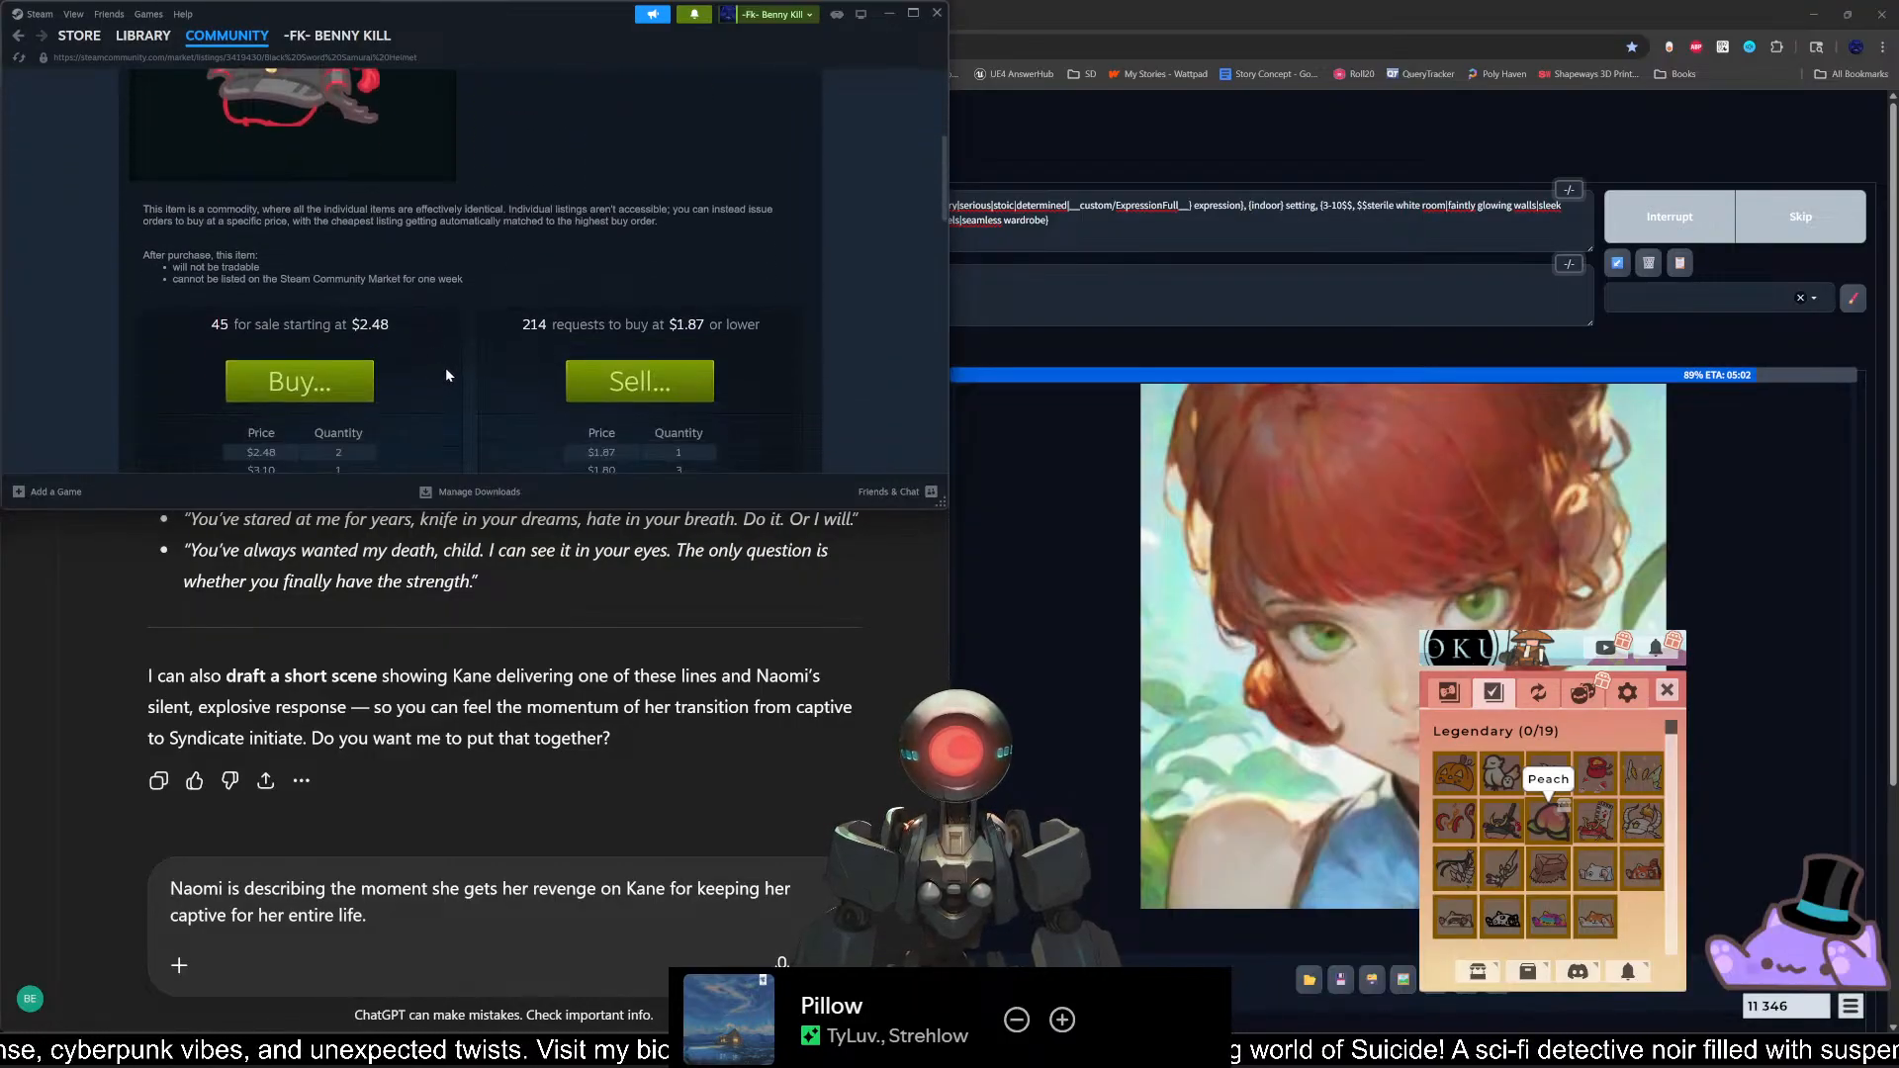
scroll(451, 368, "down", 4)
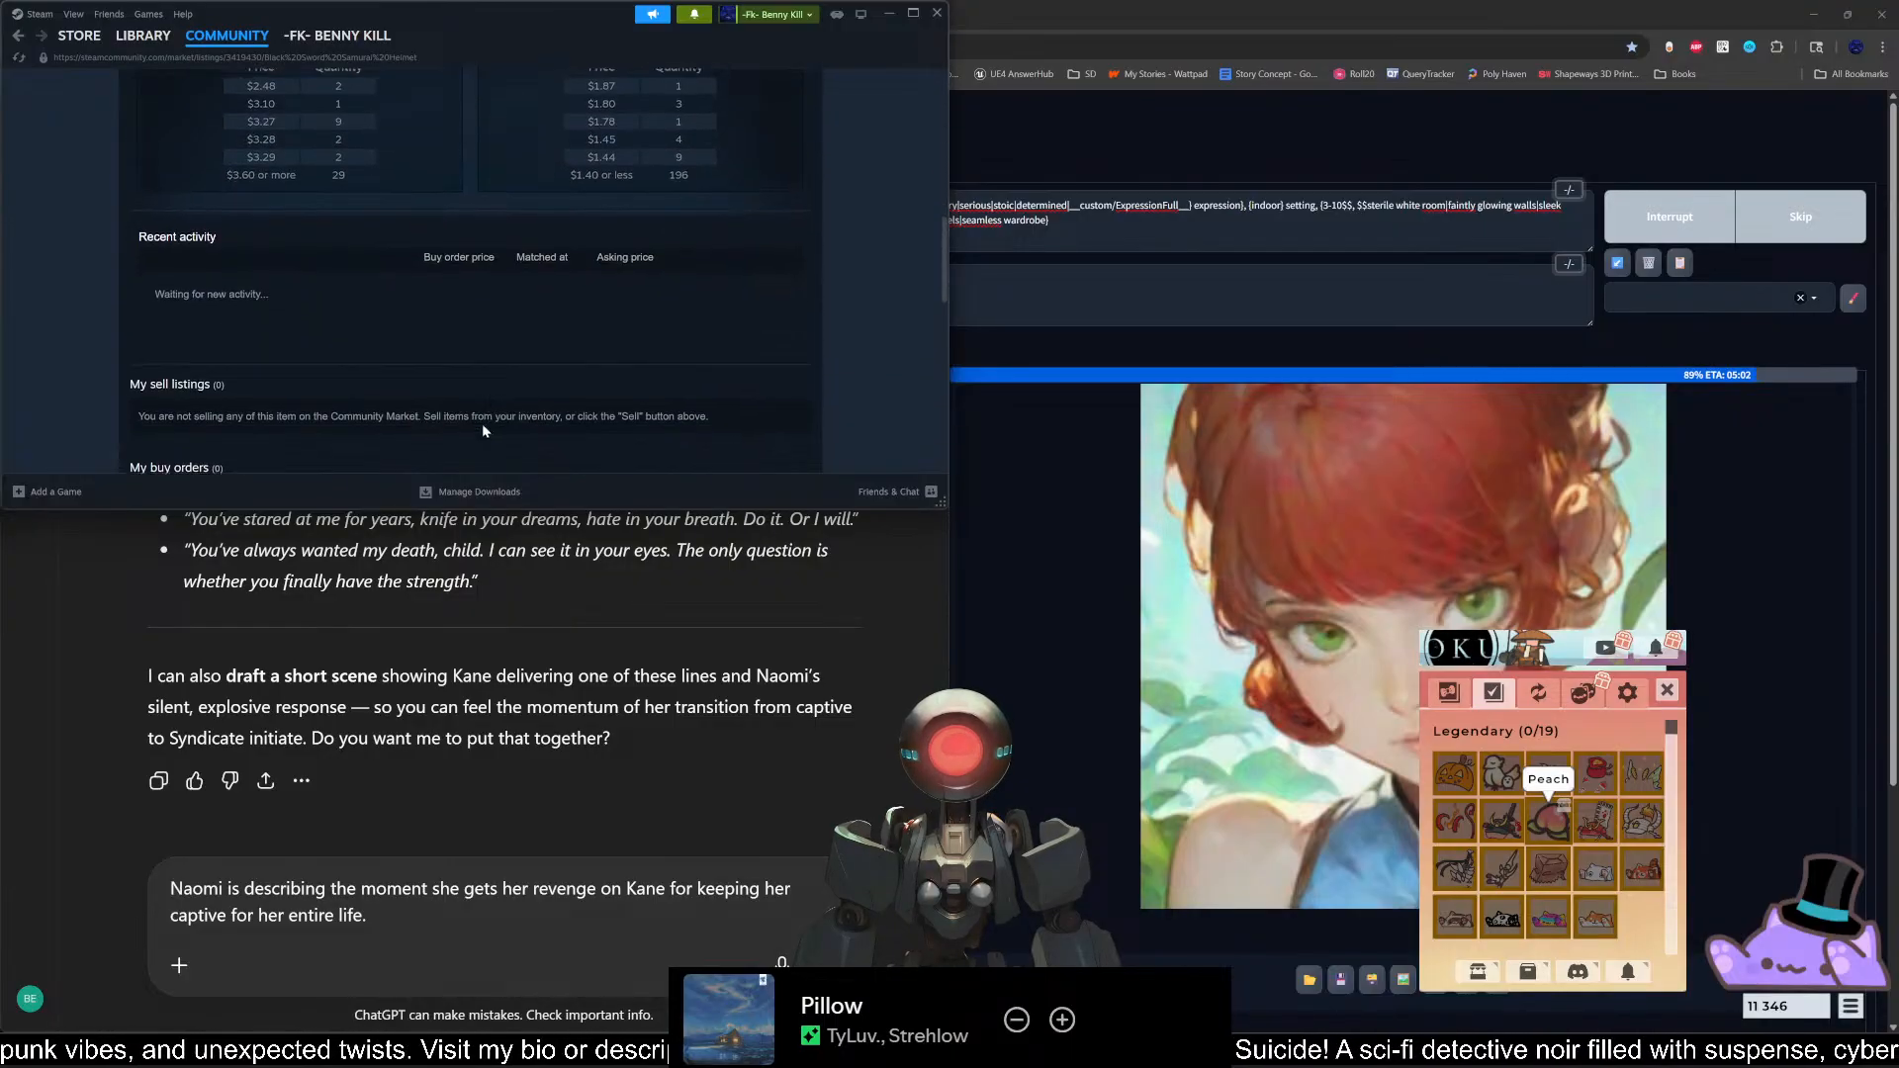
scroll(482, 423, "up", 8)
left_click(937, 13)
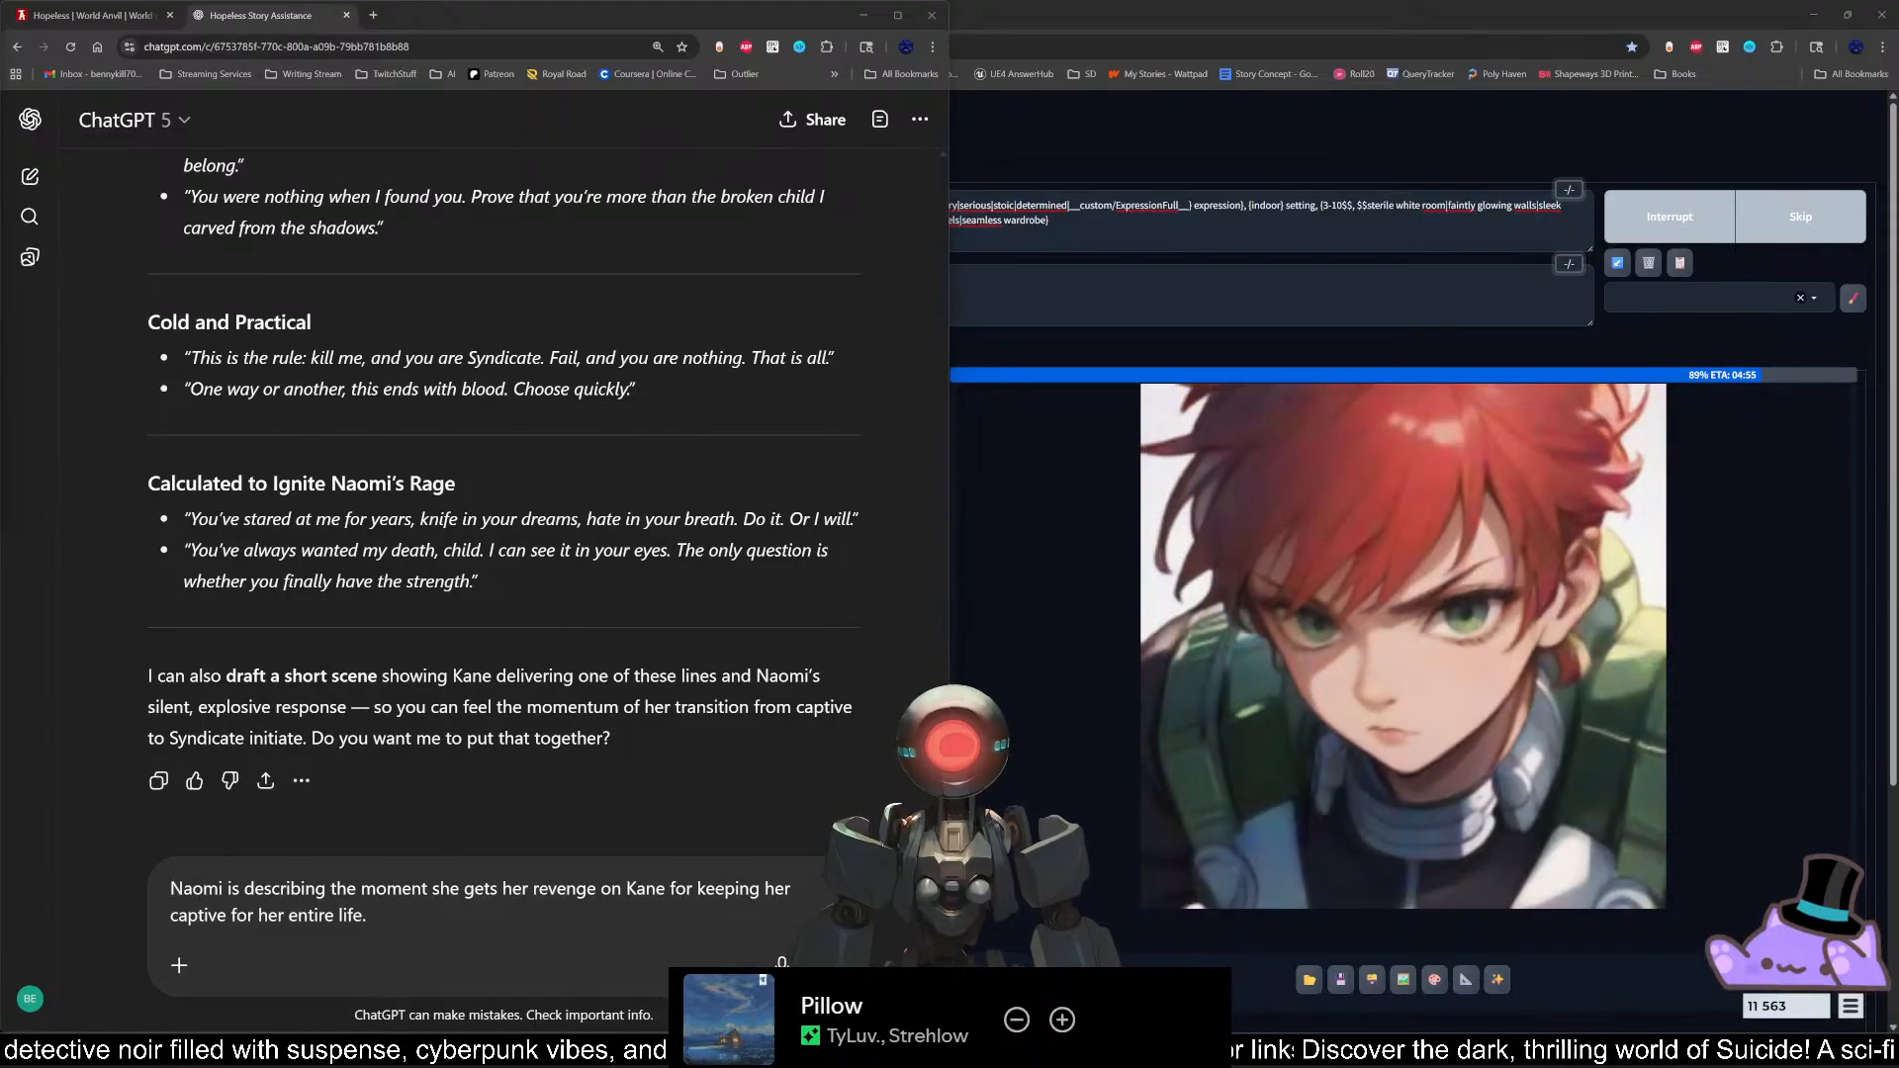
Step: Return to the ChatGPT prompt and extend its sentence with ", but she recalls feeling immense pleasure while carrying out her vengence."
left_click(604, 915)
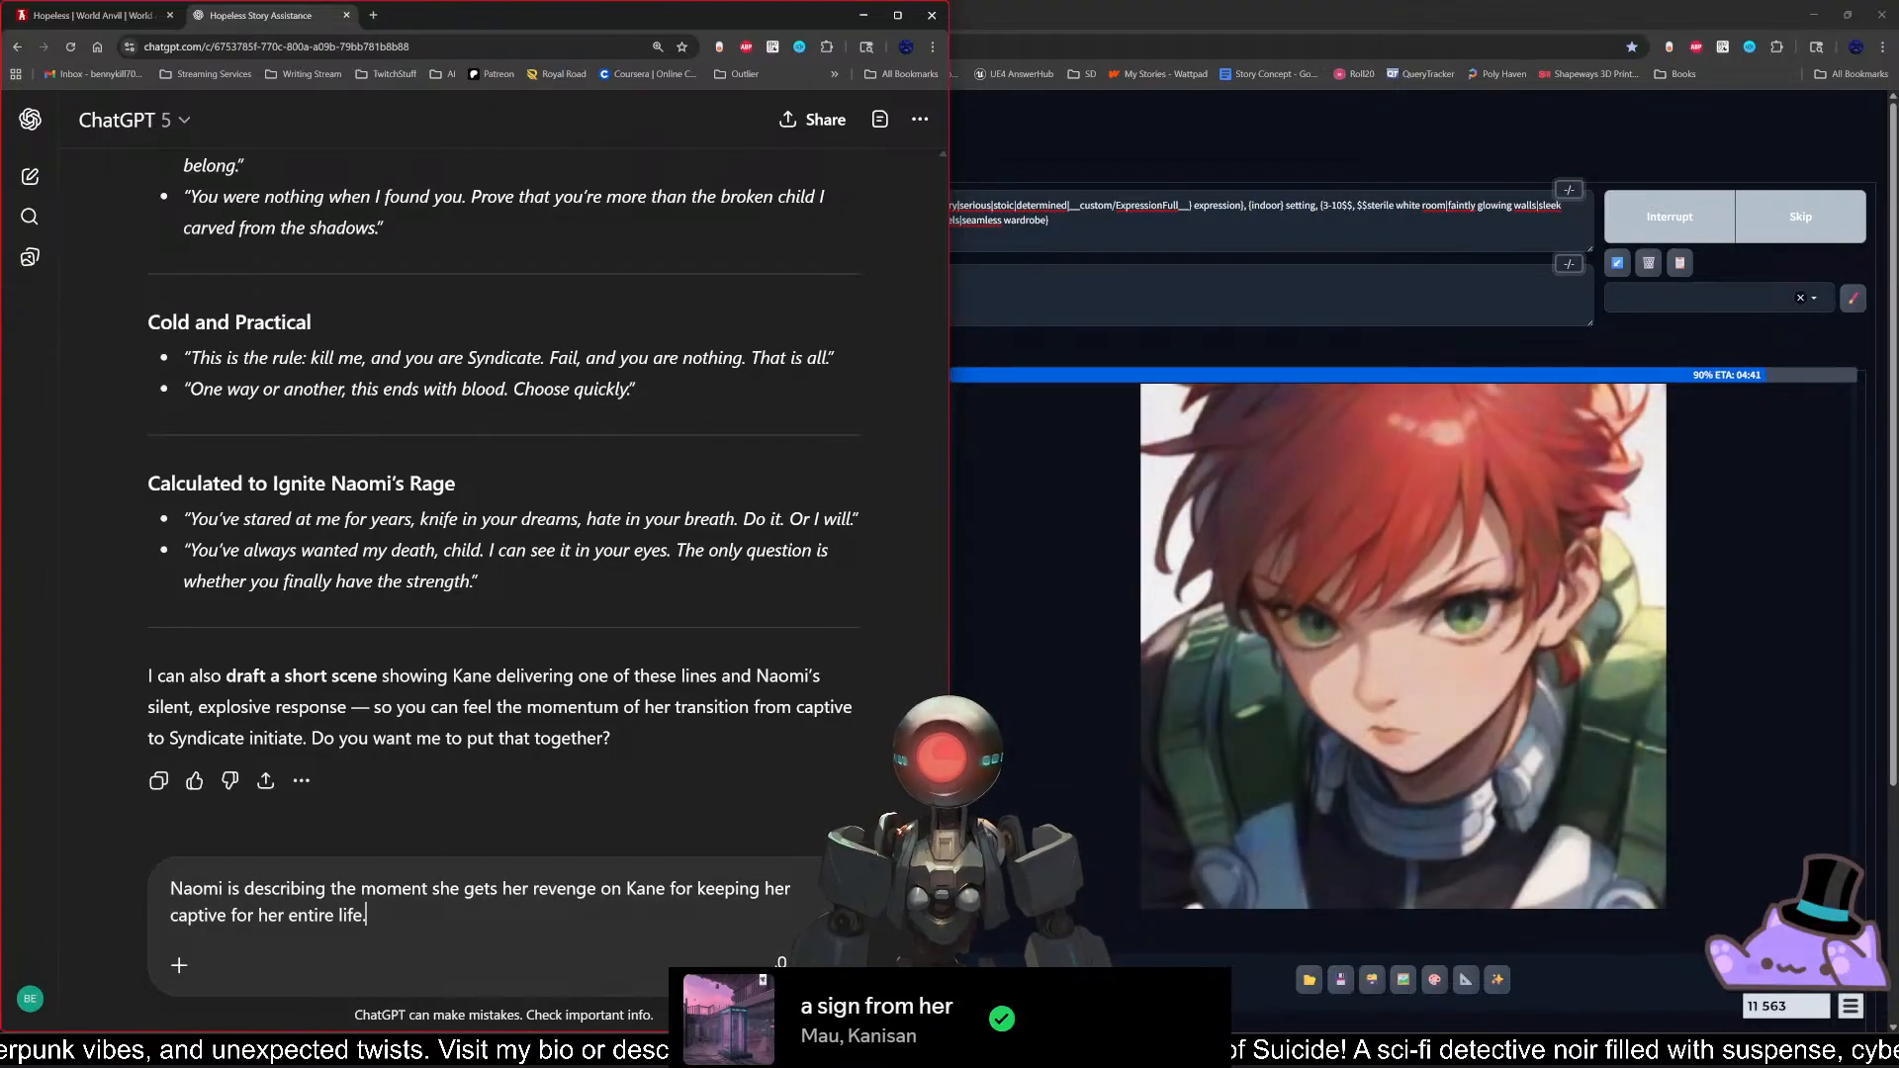
key("BackSpace")
type(", but she")
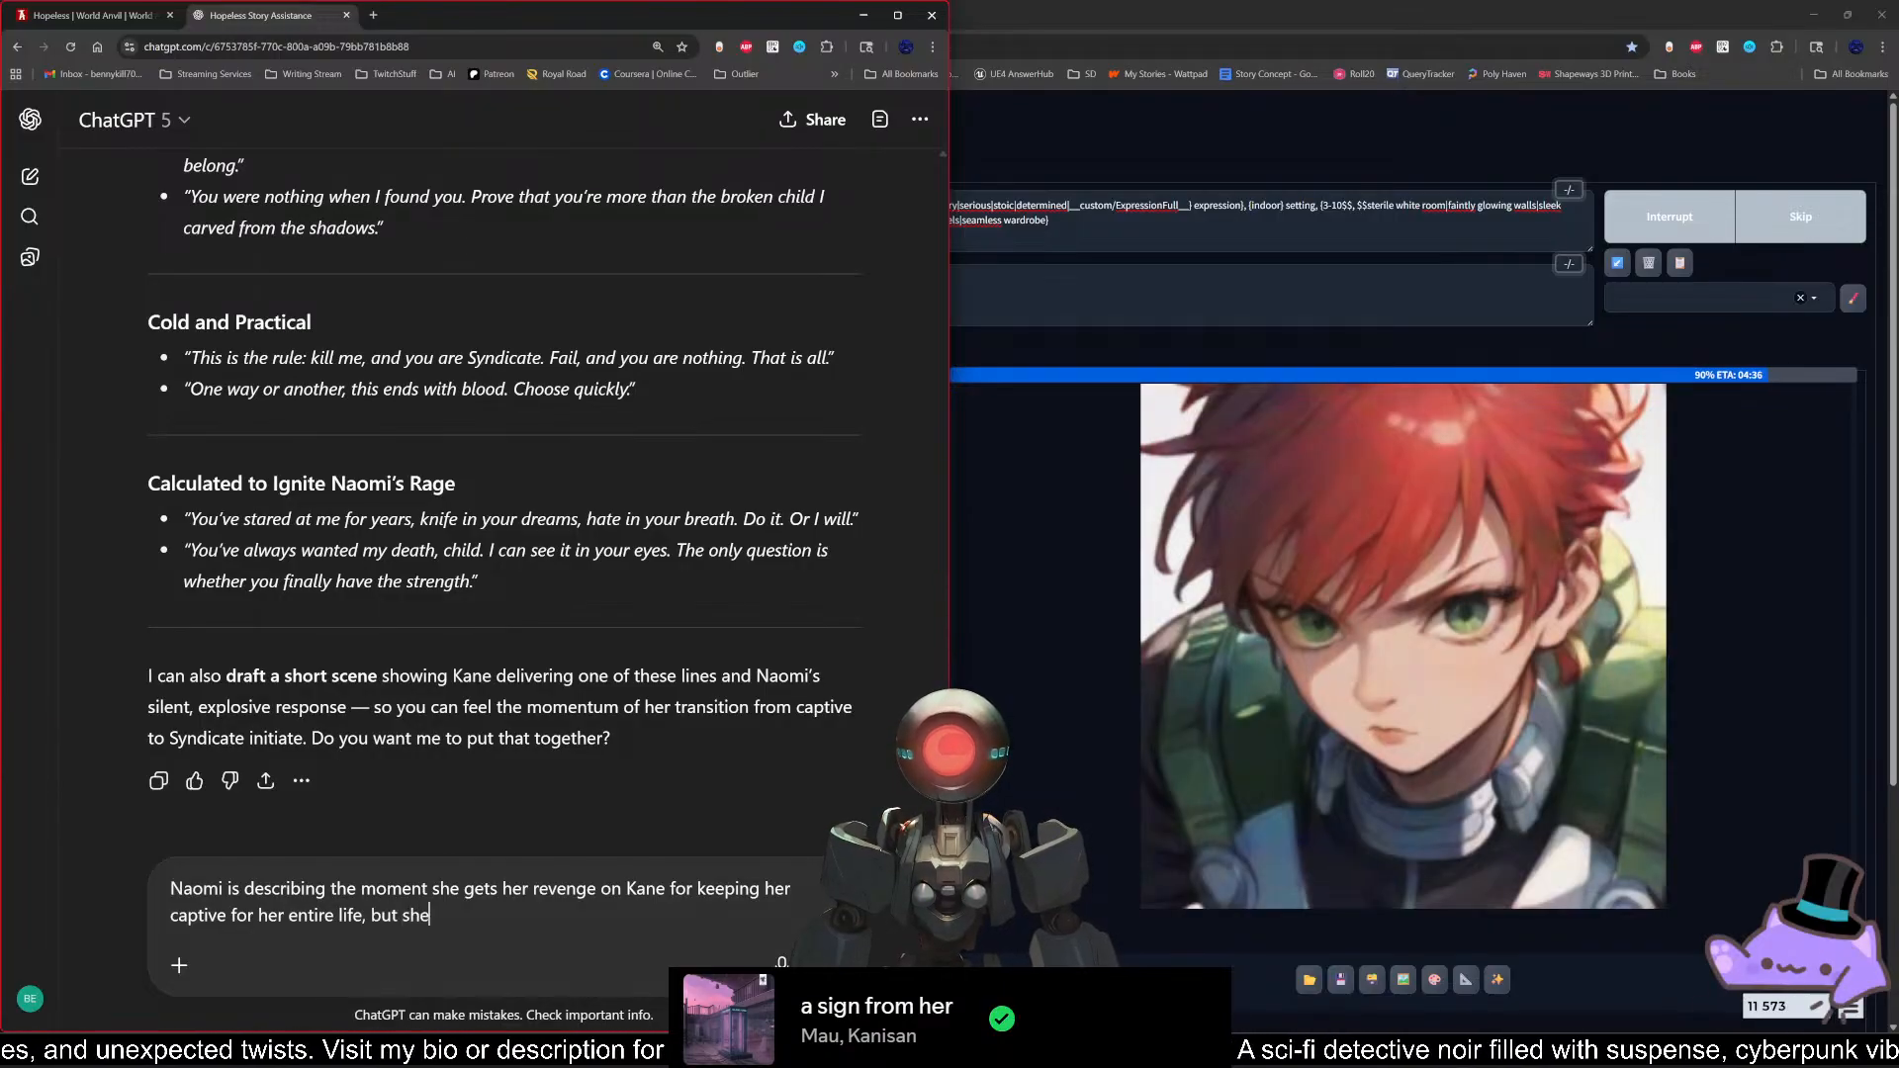
type(" recall")
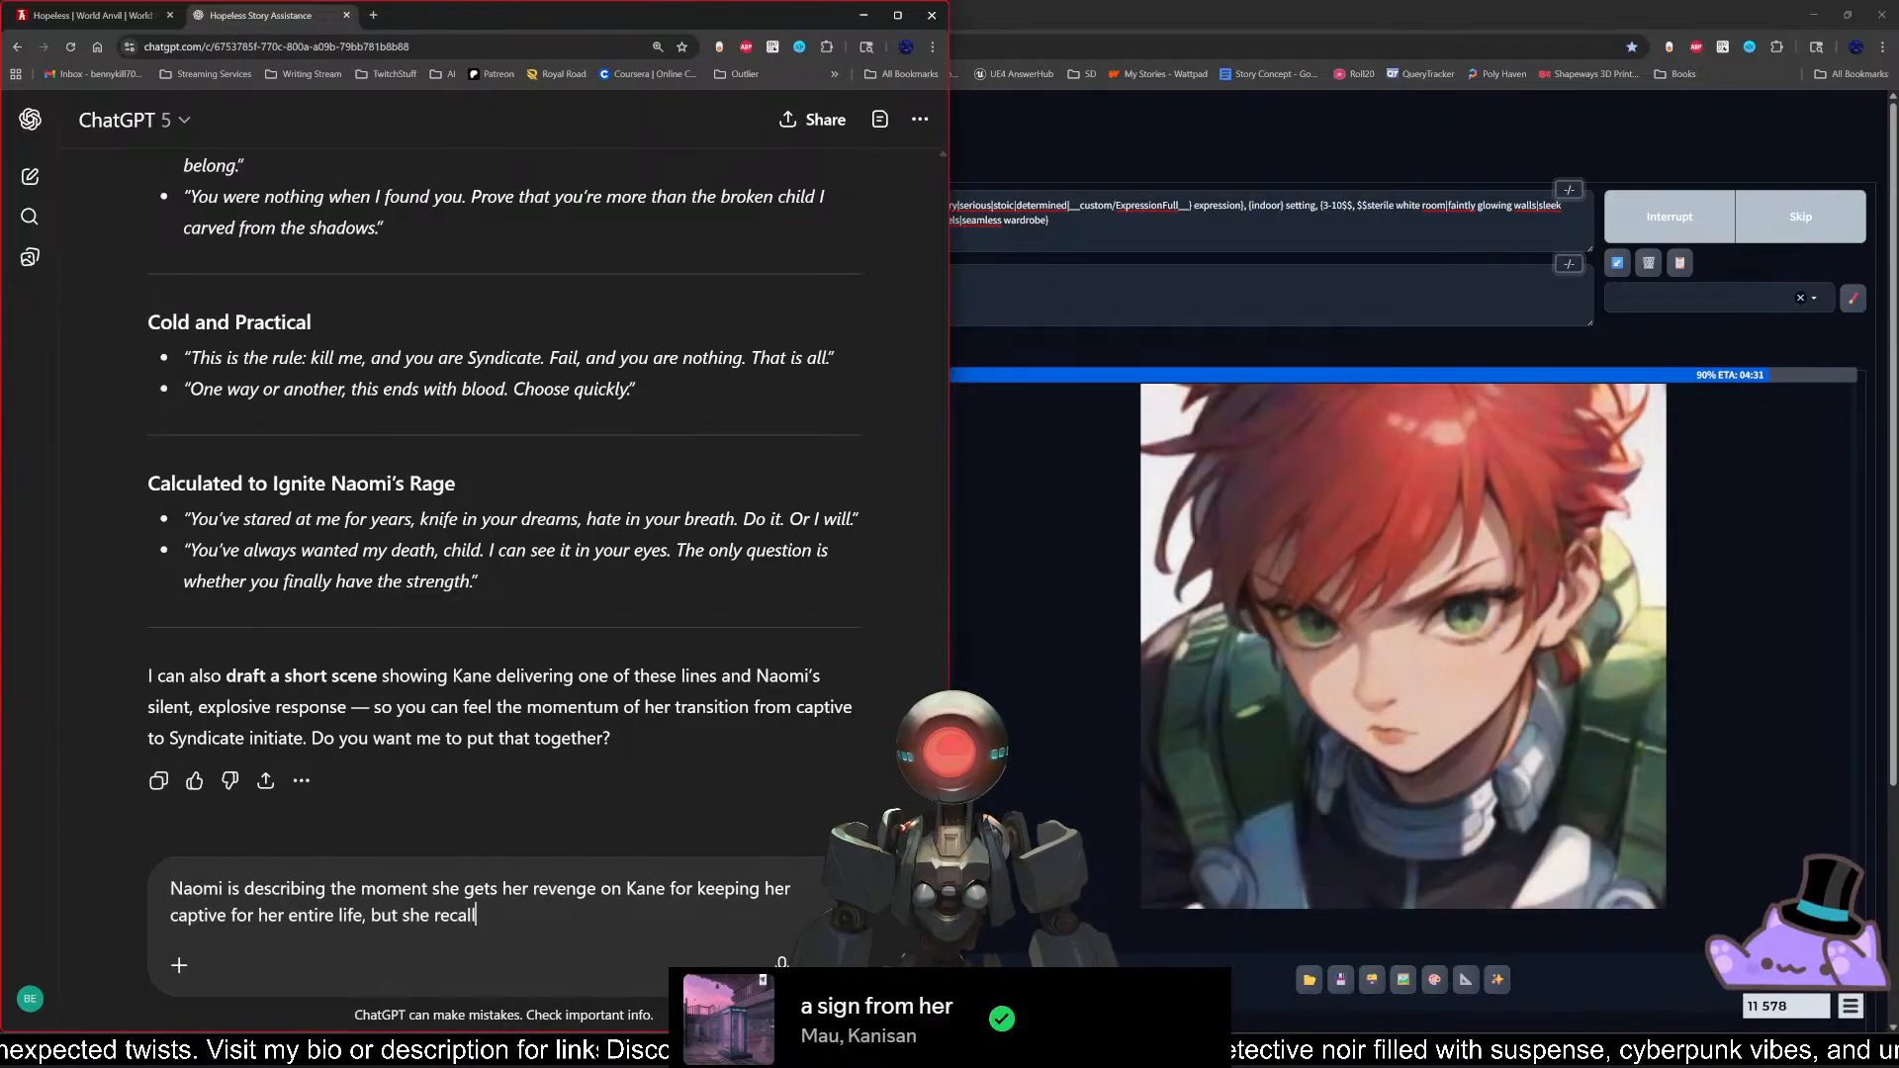
type("s feelin")
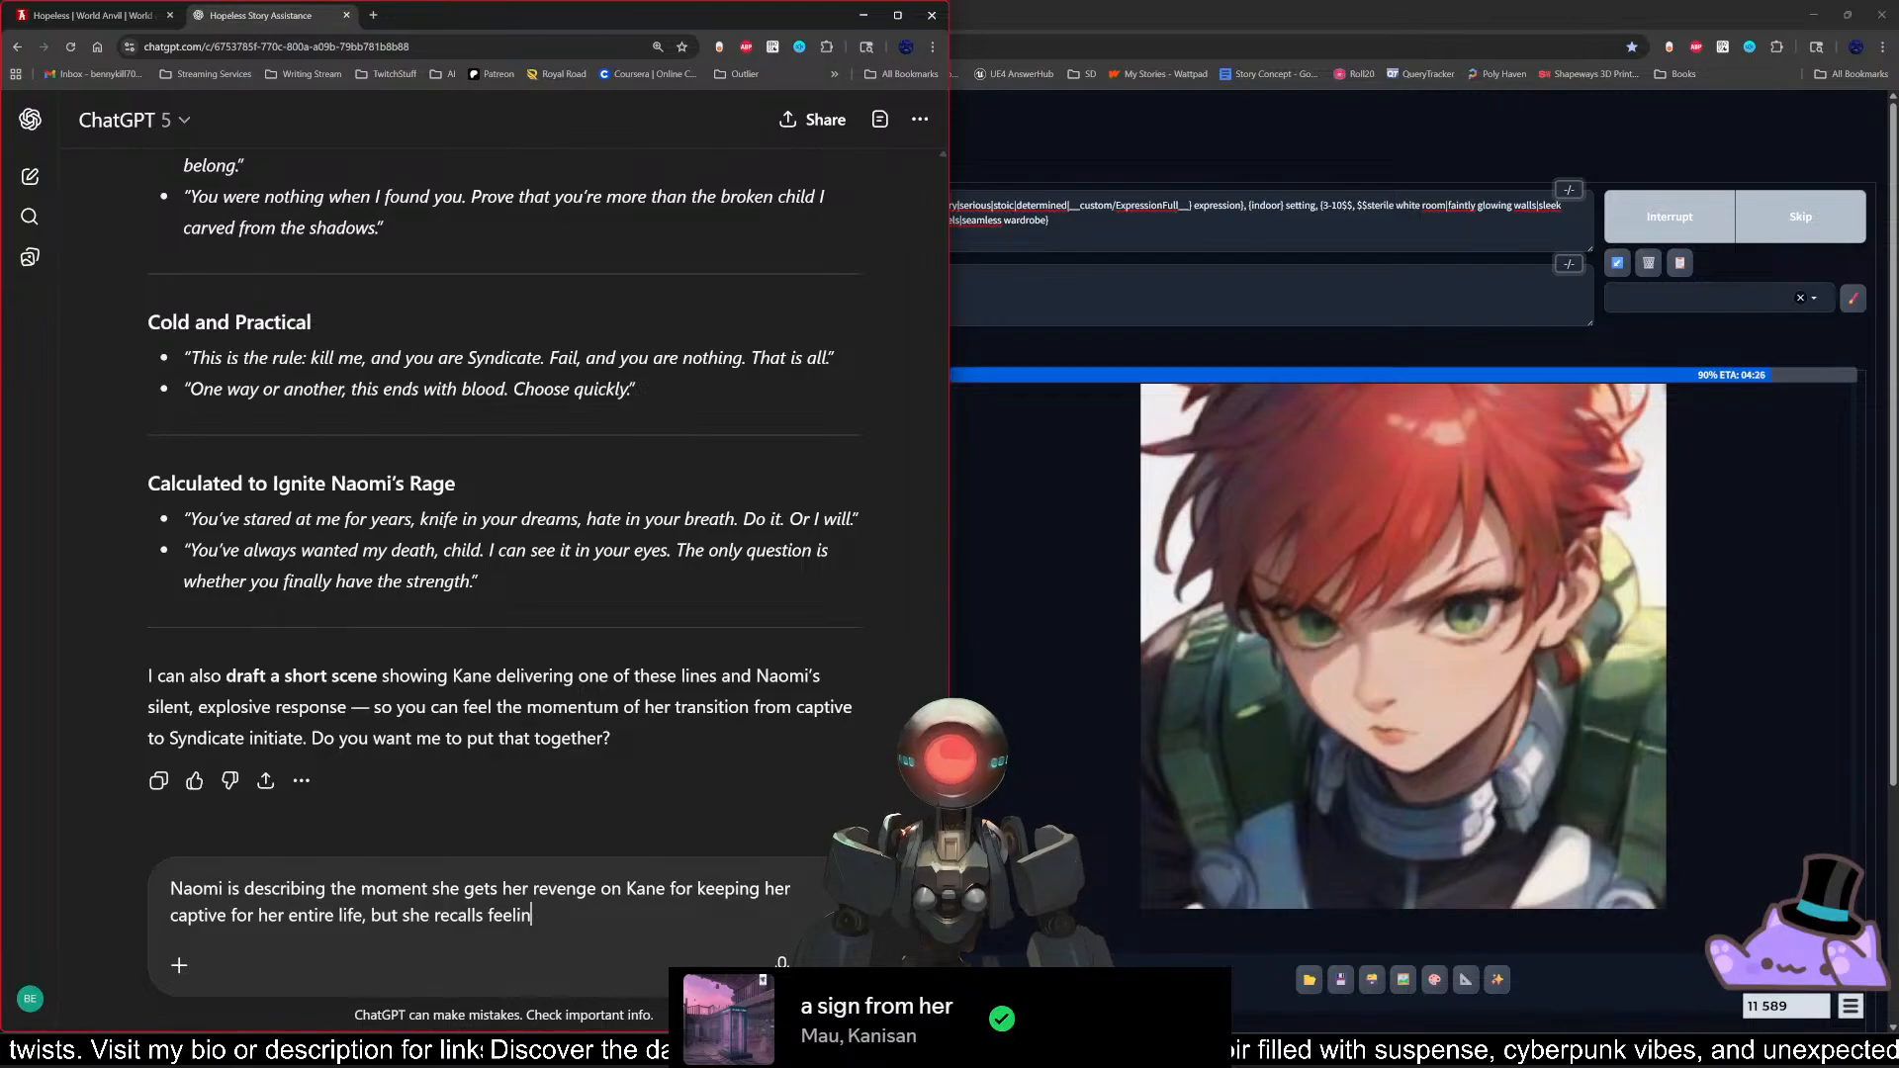
type("g immense ")
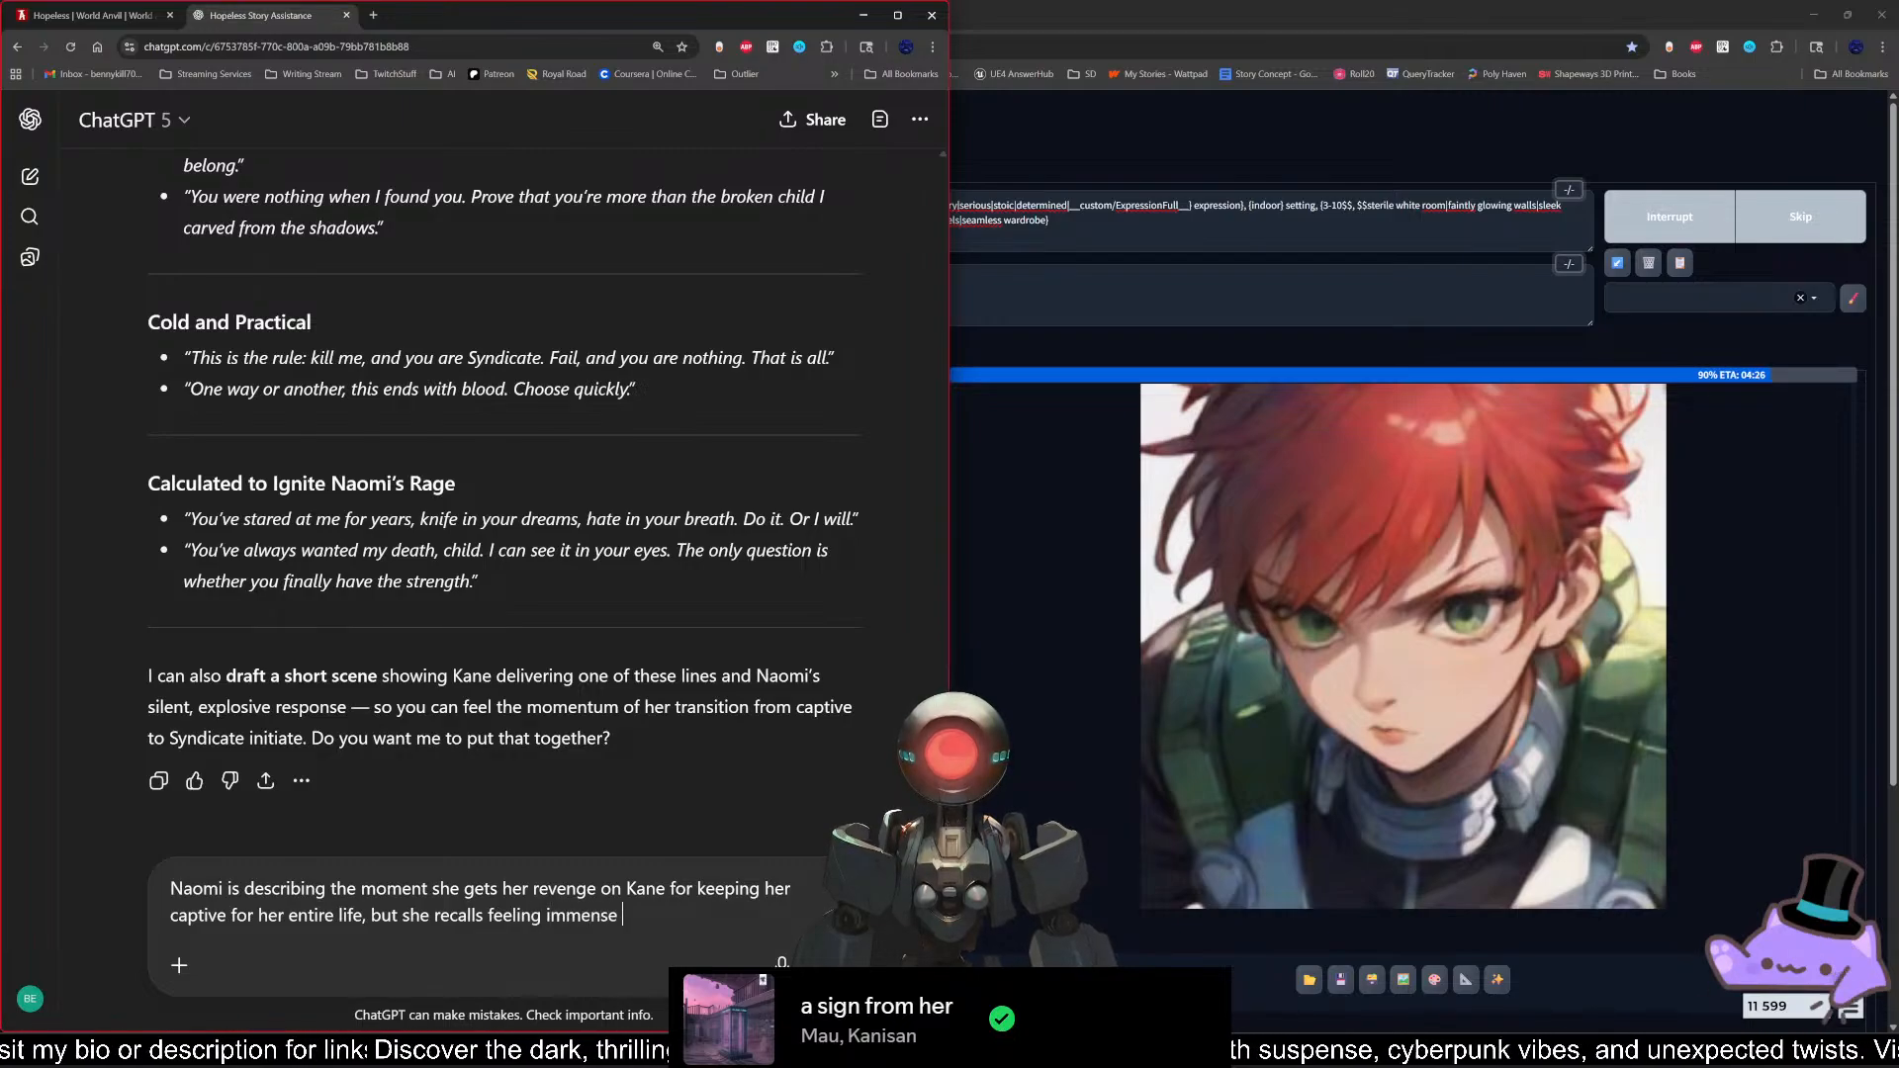
type("pleasure whi")
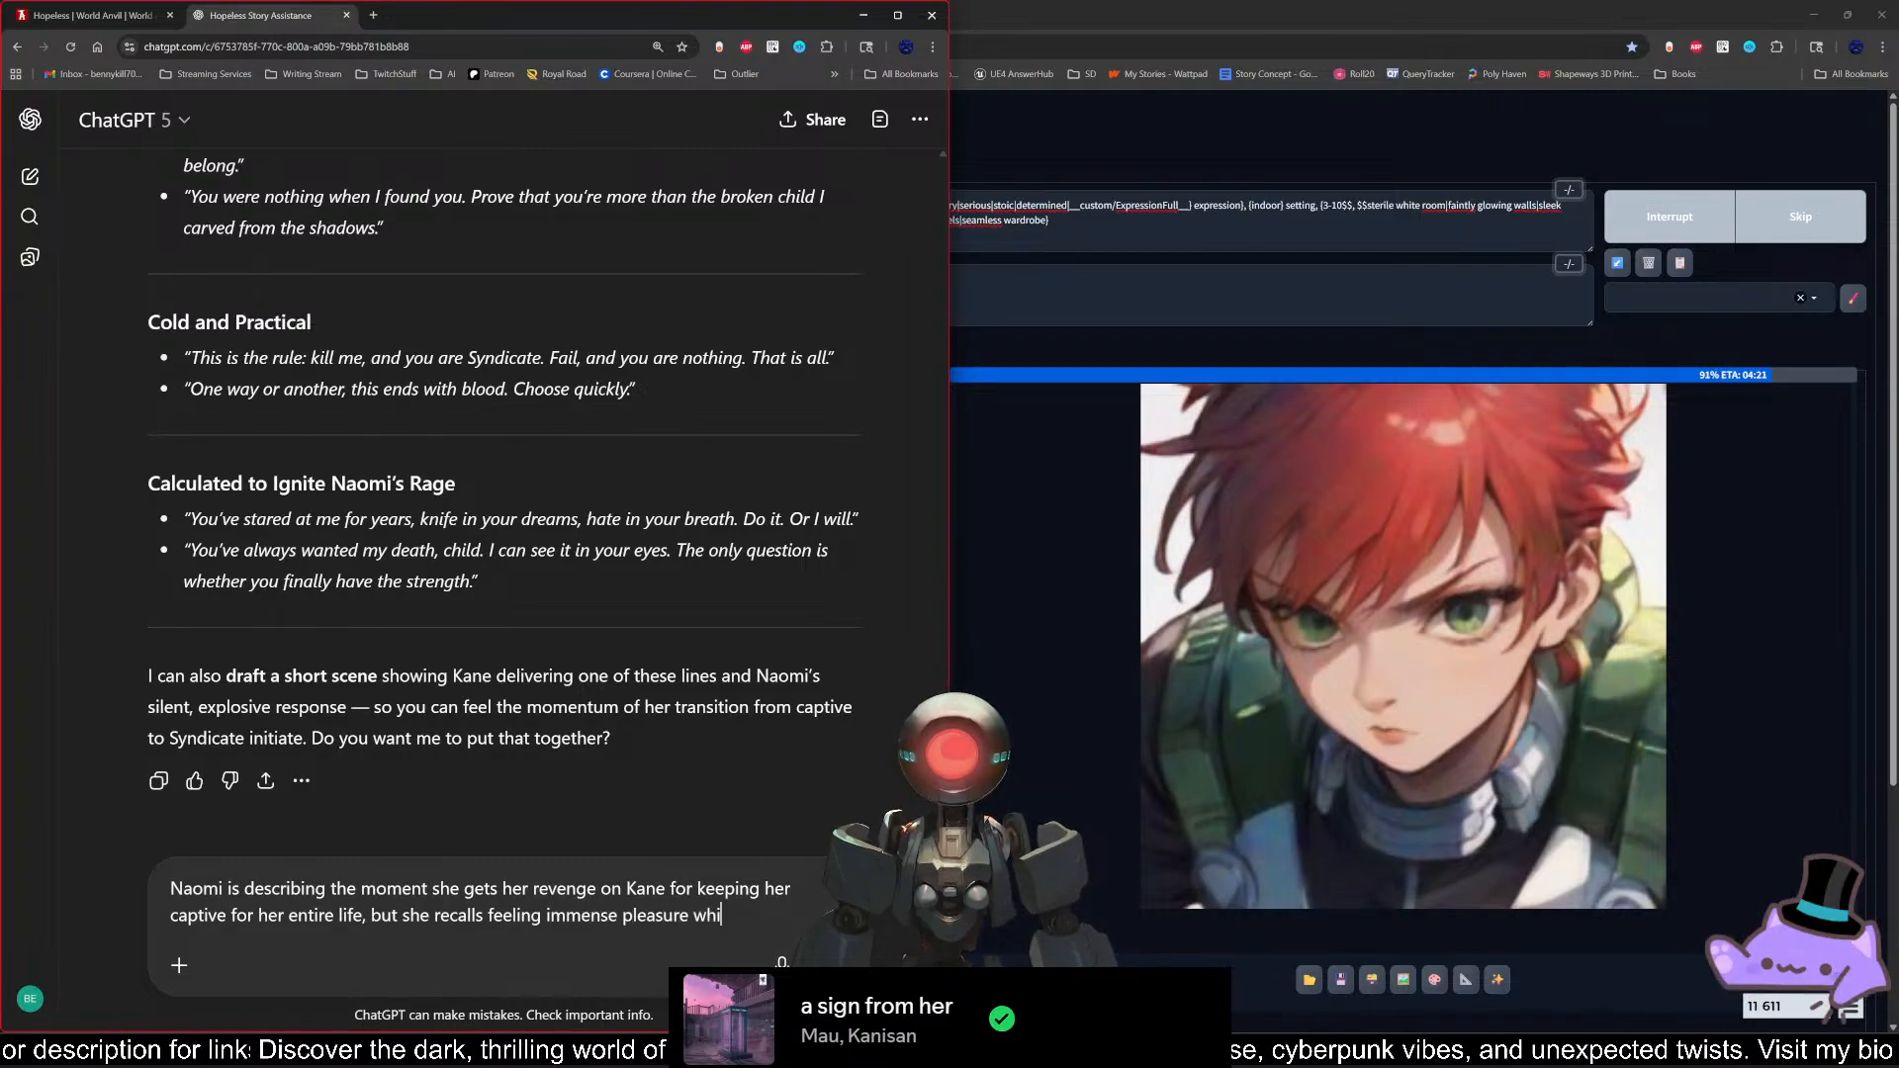
type("le carrying o")
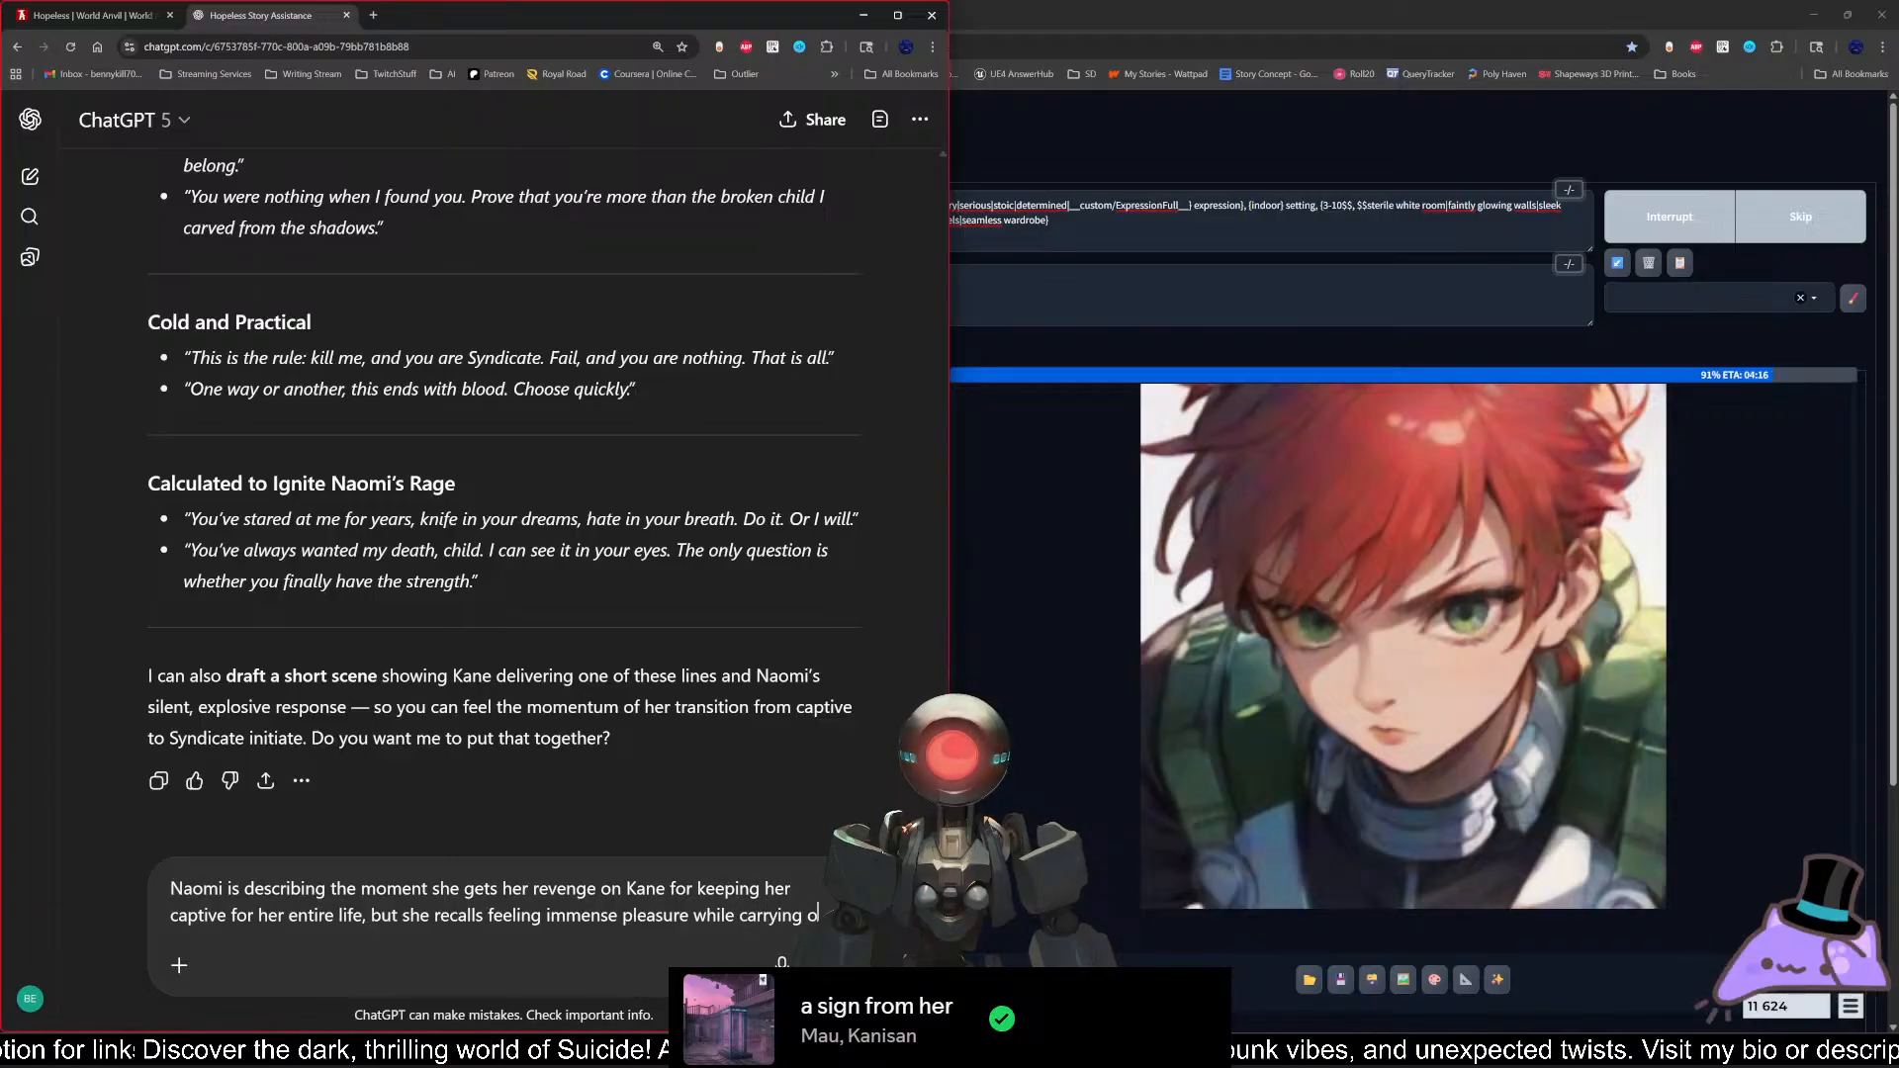
type("ut her venge")
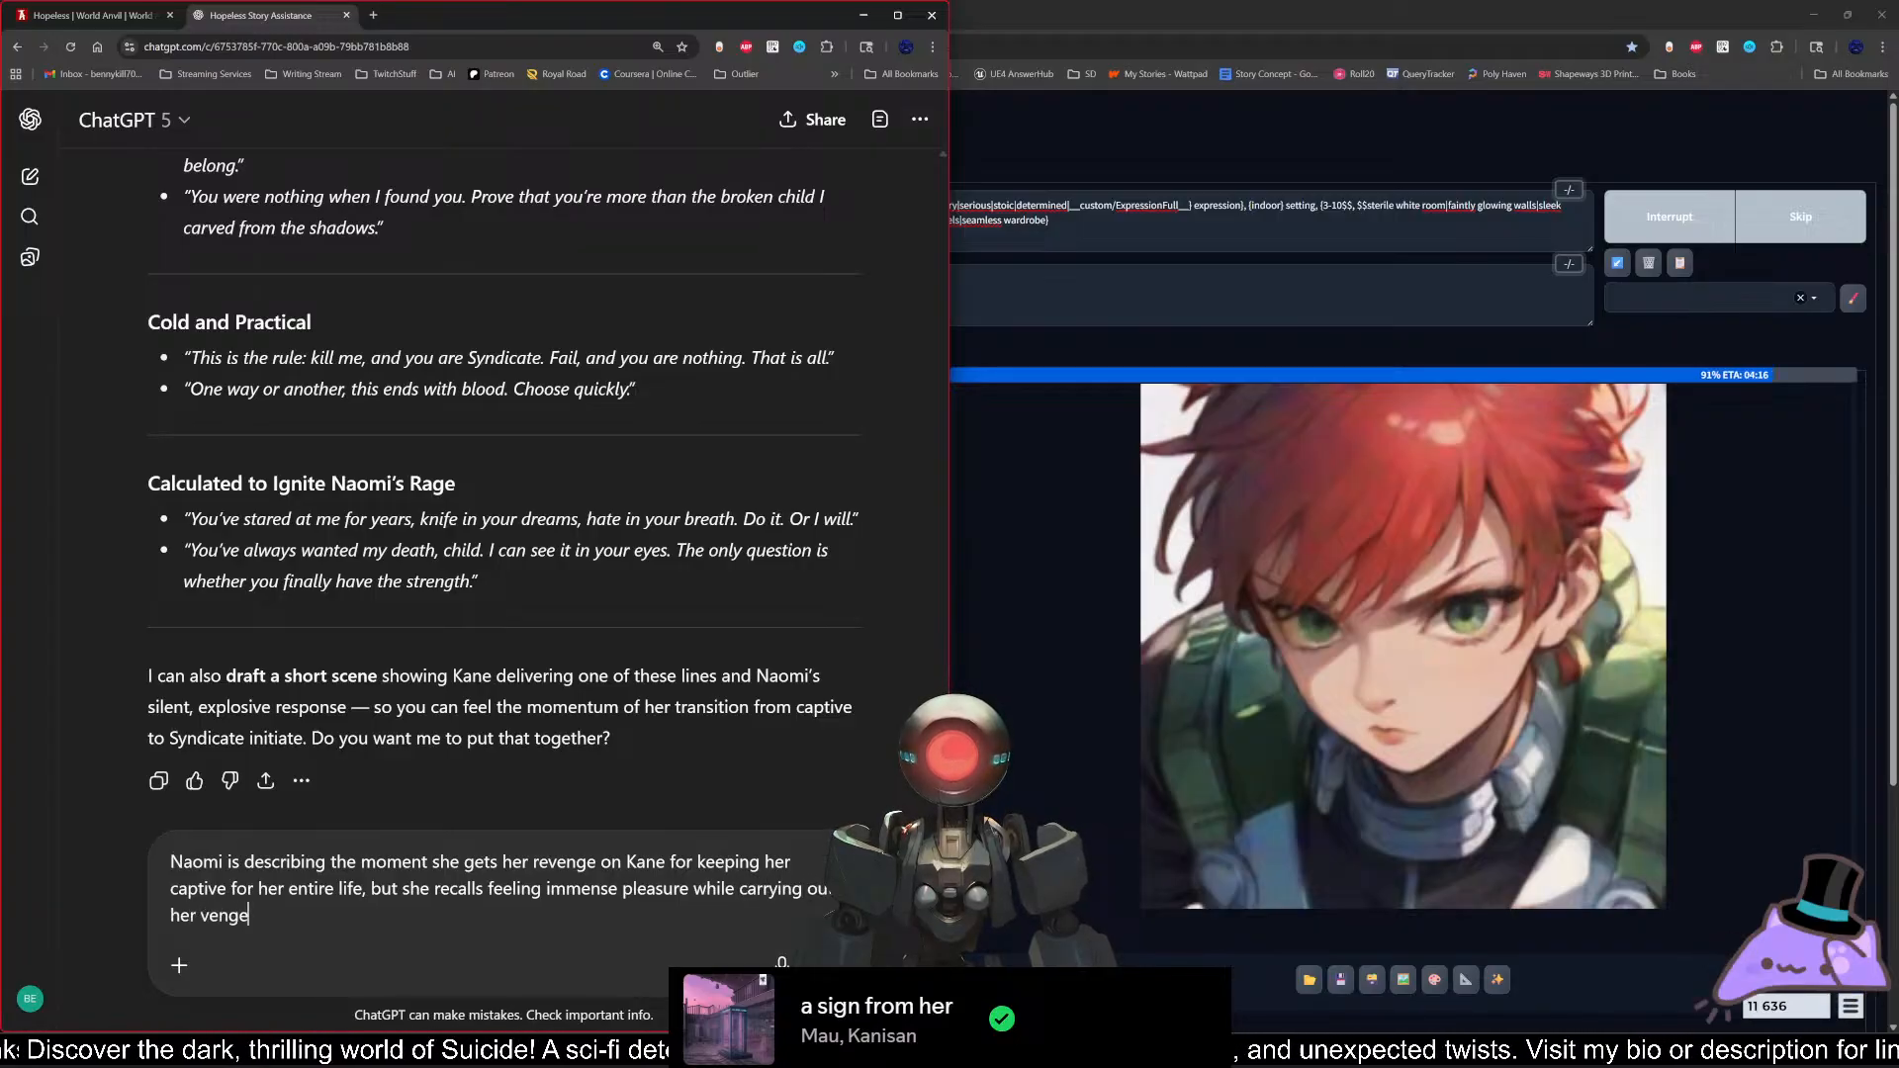
type("nce.")
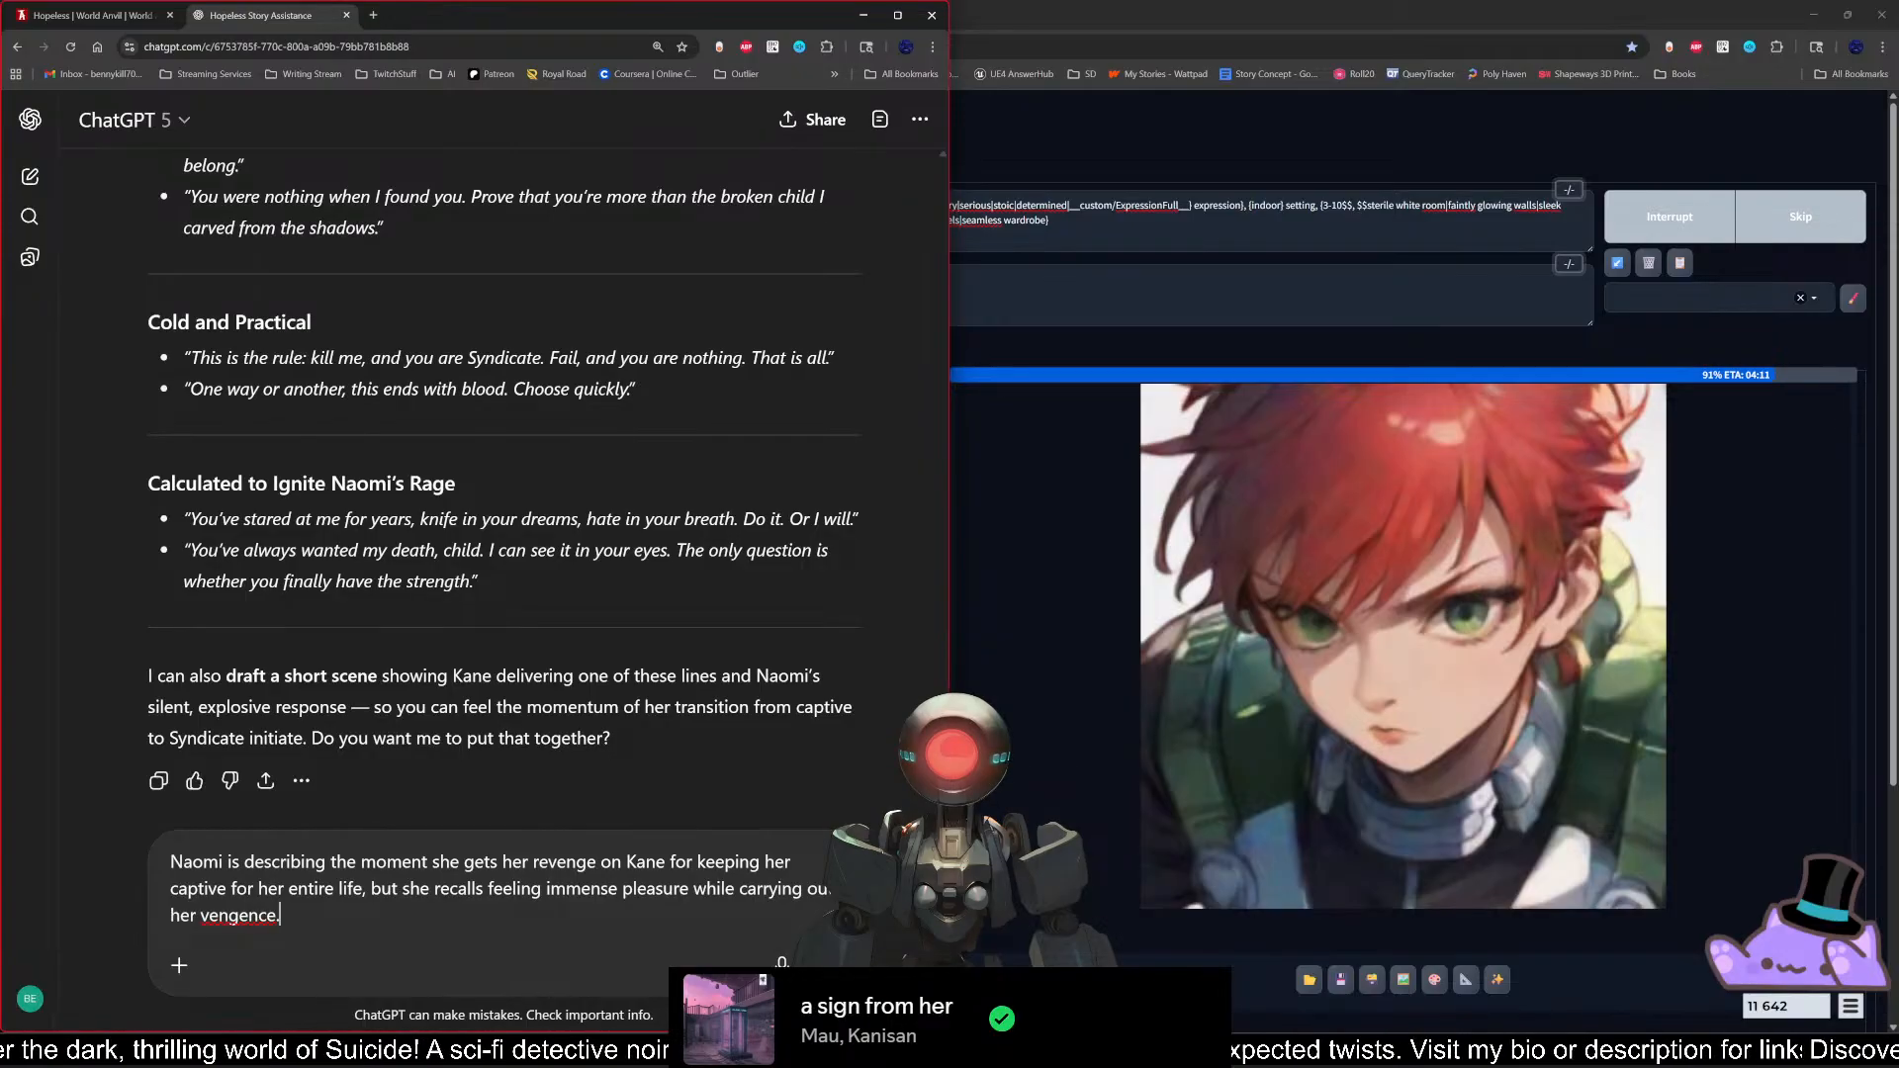
Step: Correct the misspelled last word of the prompt to "vengeance."
key("BackSpace")
key("BackSpace")
key("BackSpace")
key("BackSpace")
type("ance.")
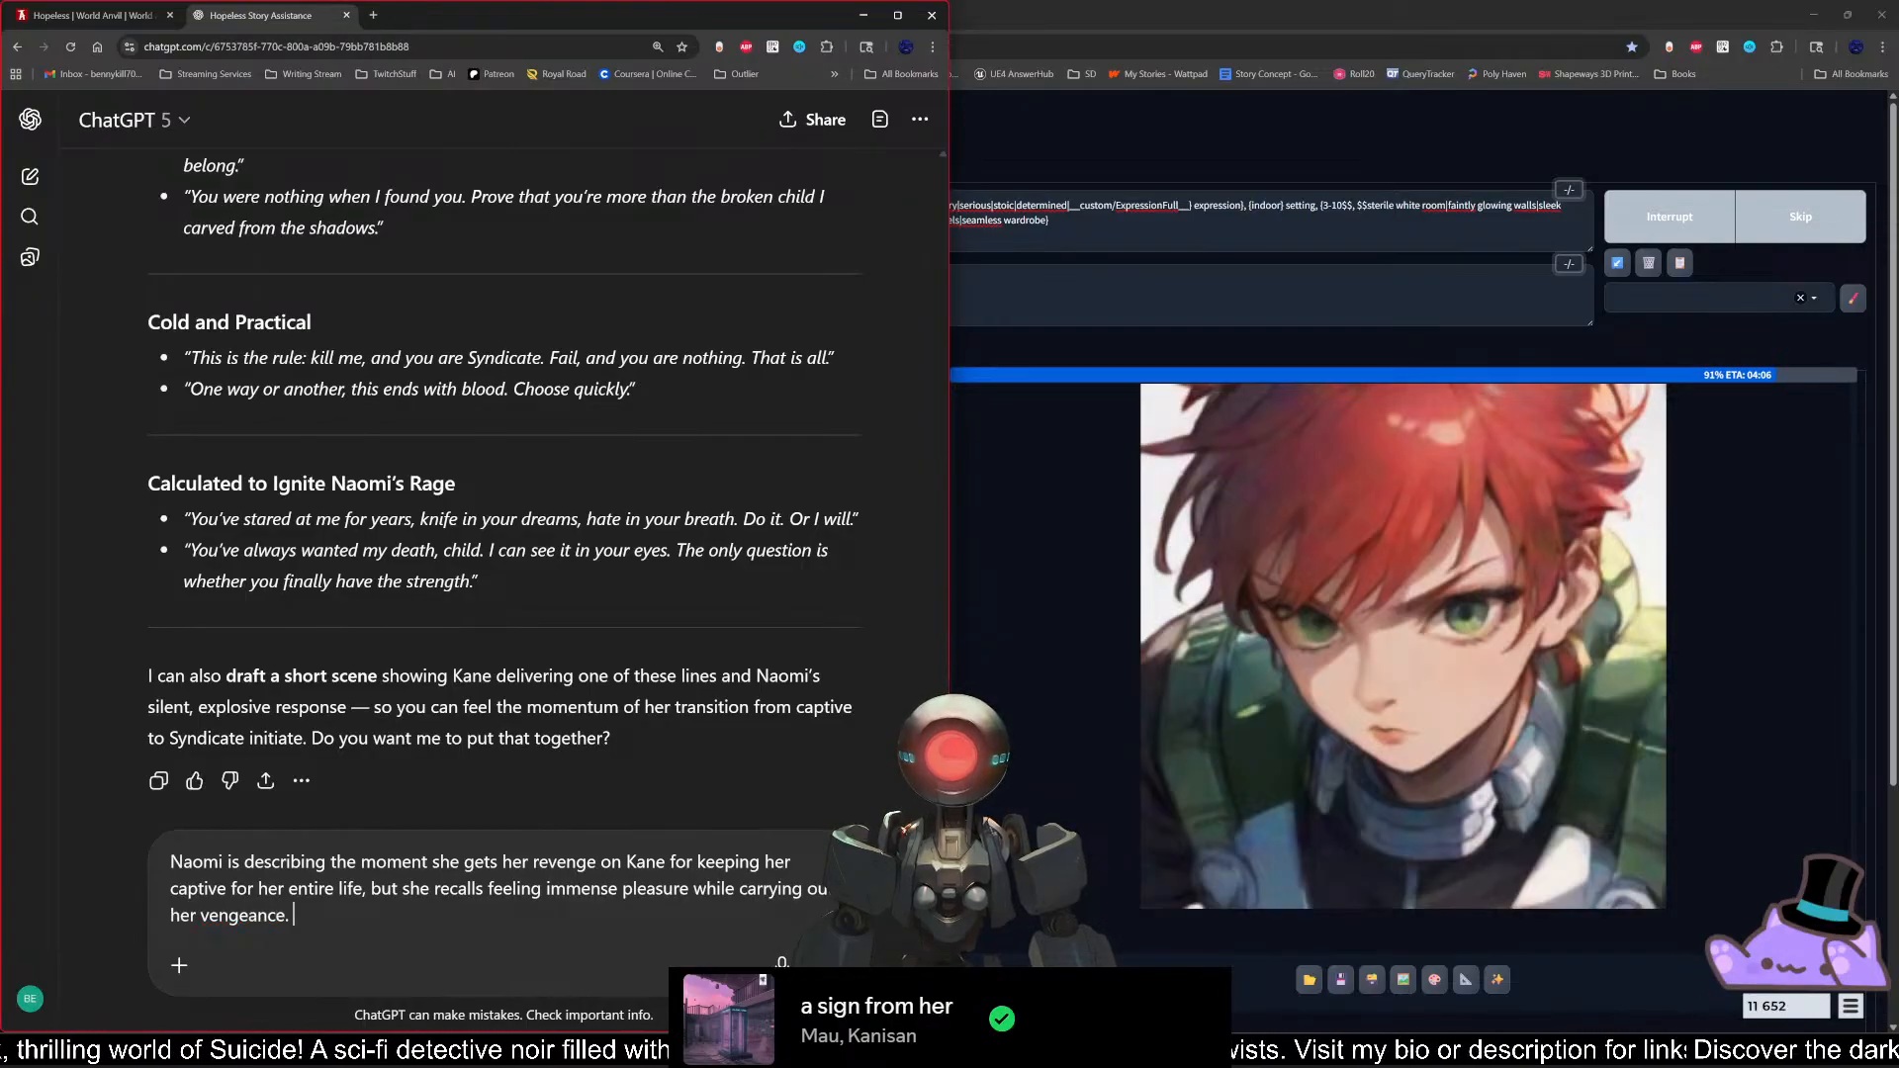
key("BackSpace")
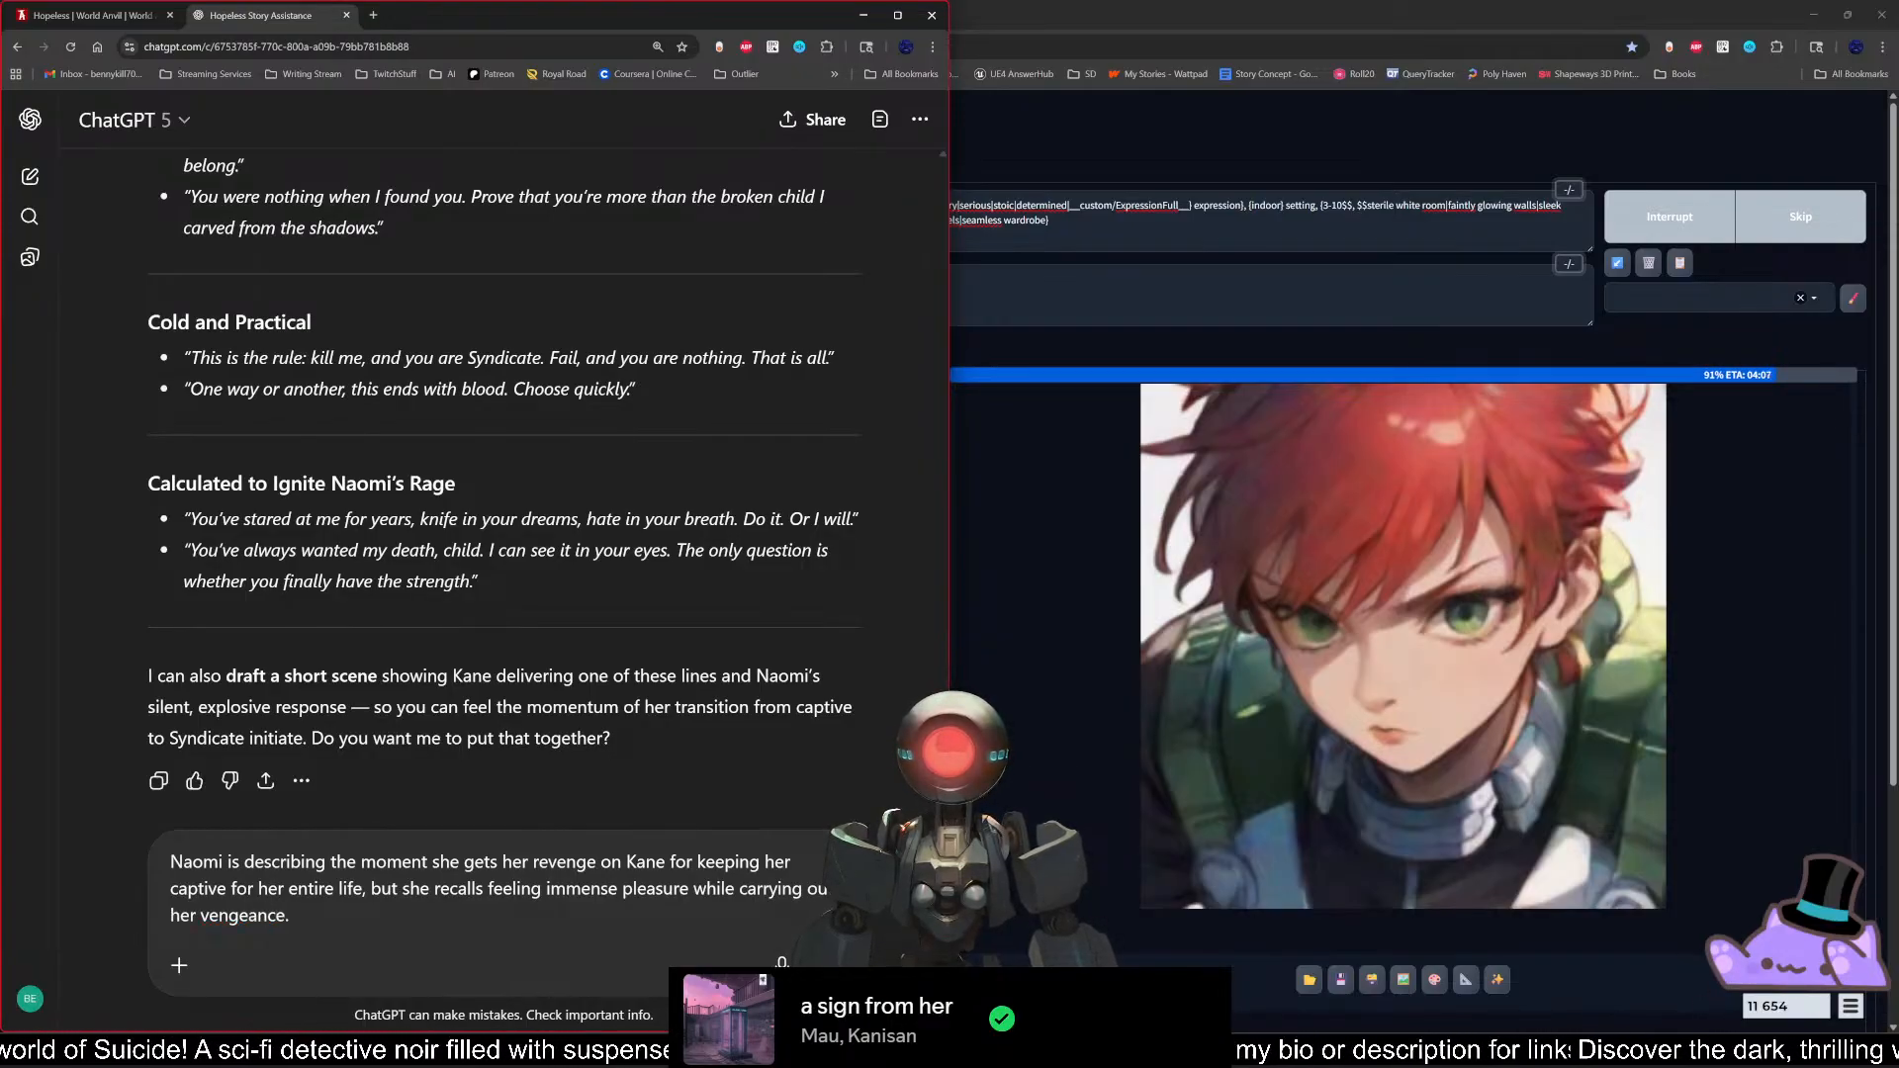
type("Provide")
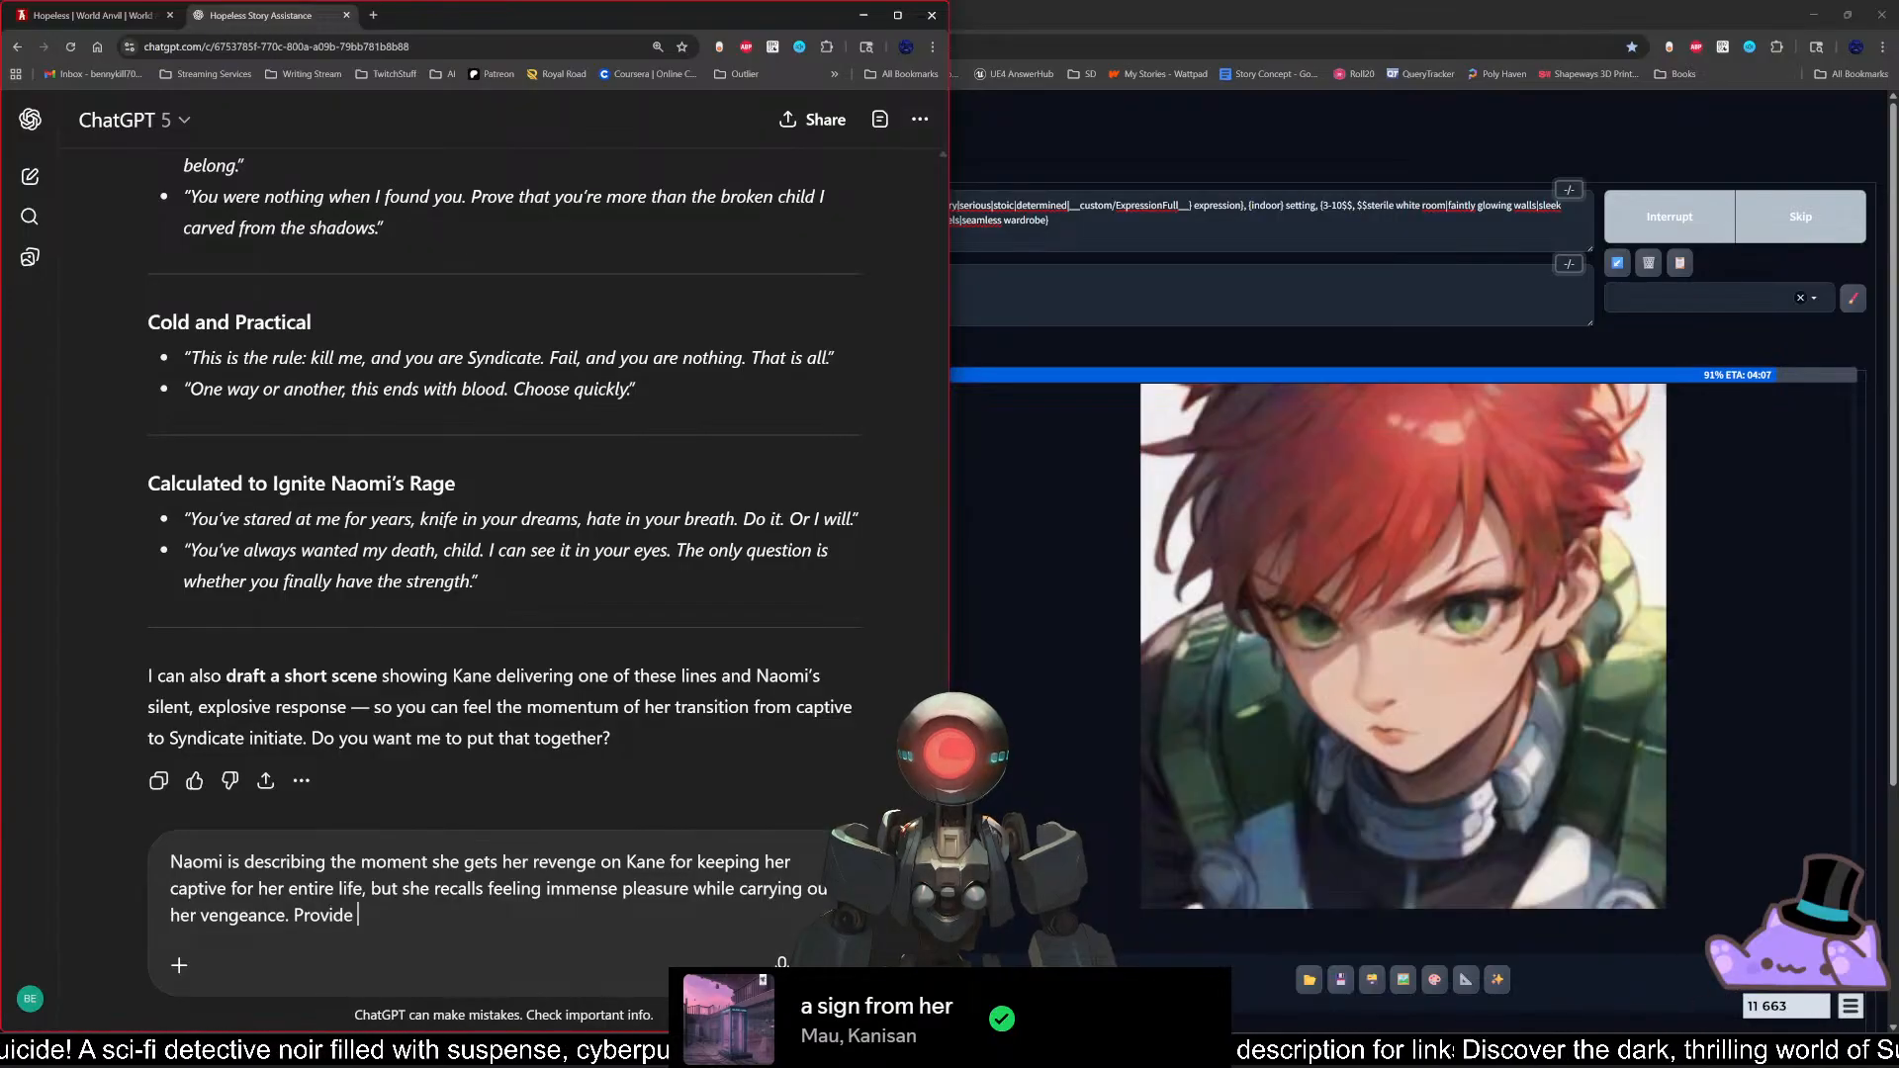
type(" a few examples of")
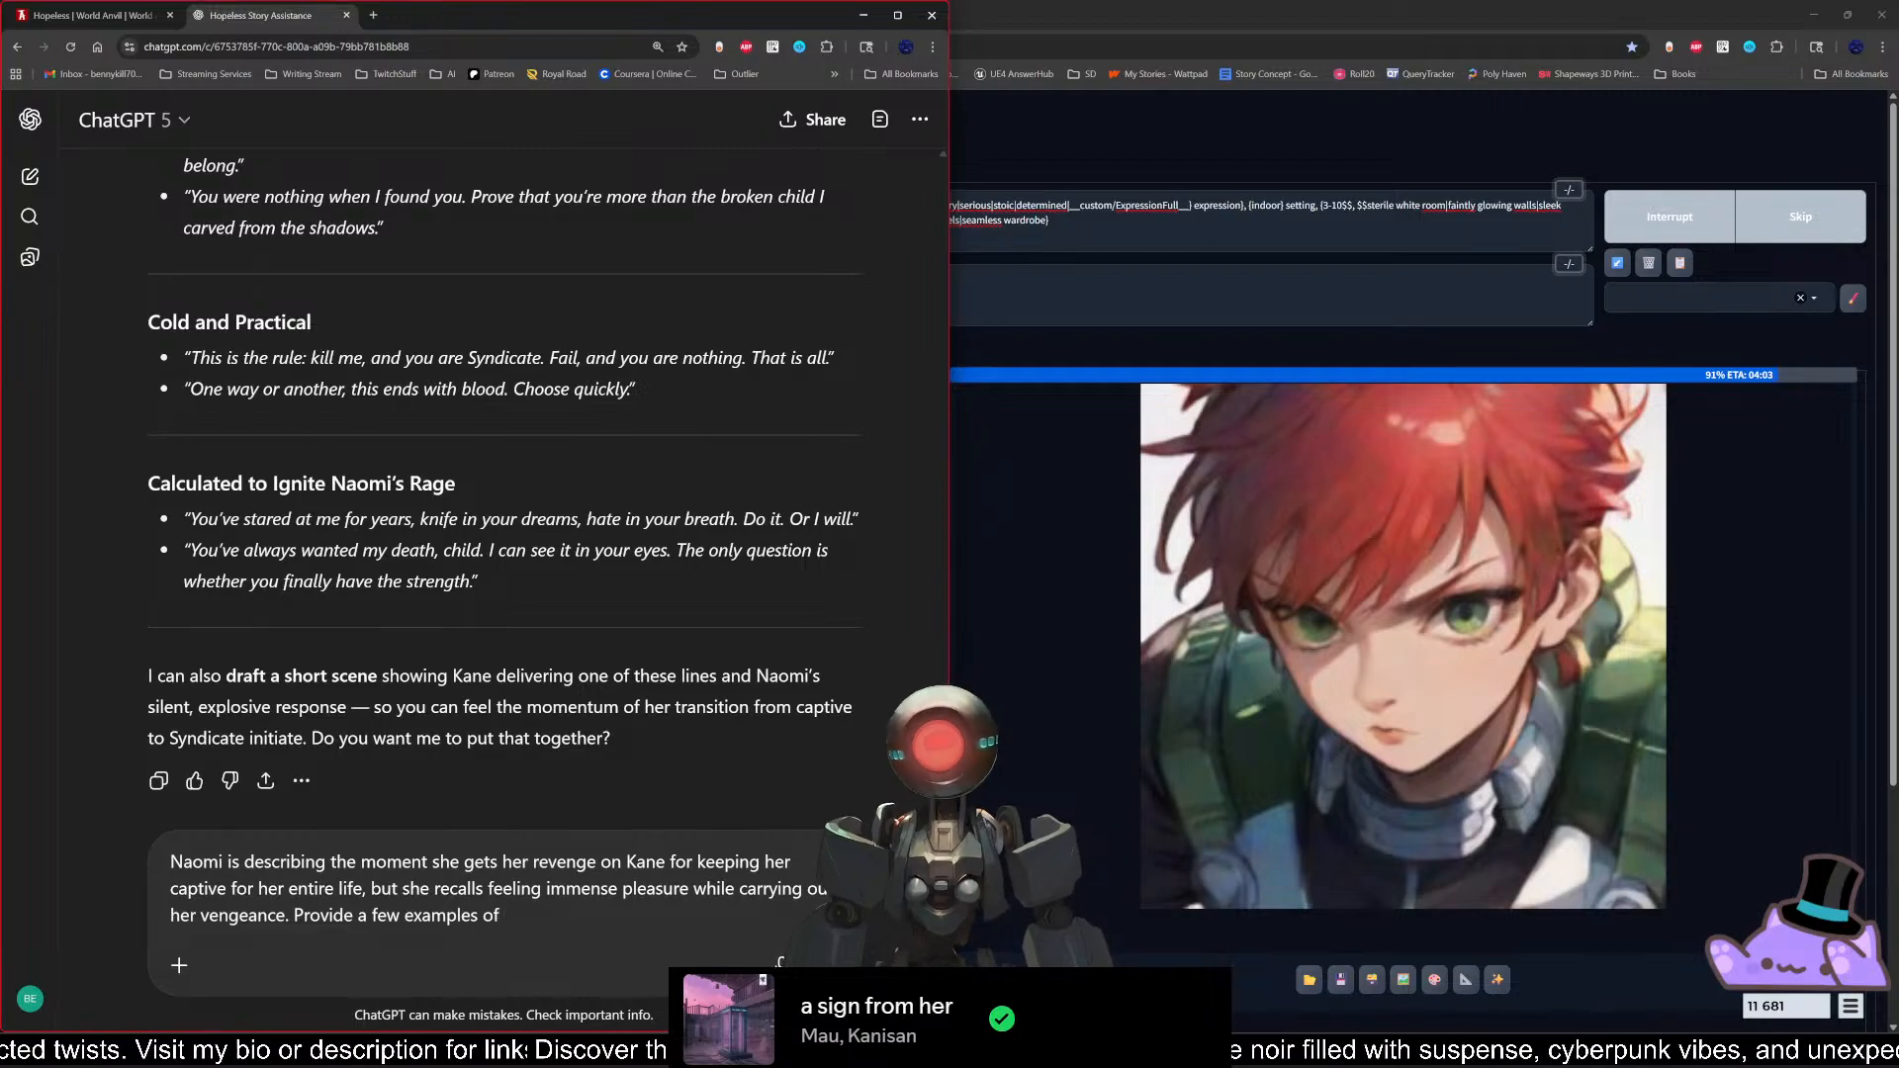
left_click_drag(505, 916, 293, 916)
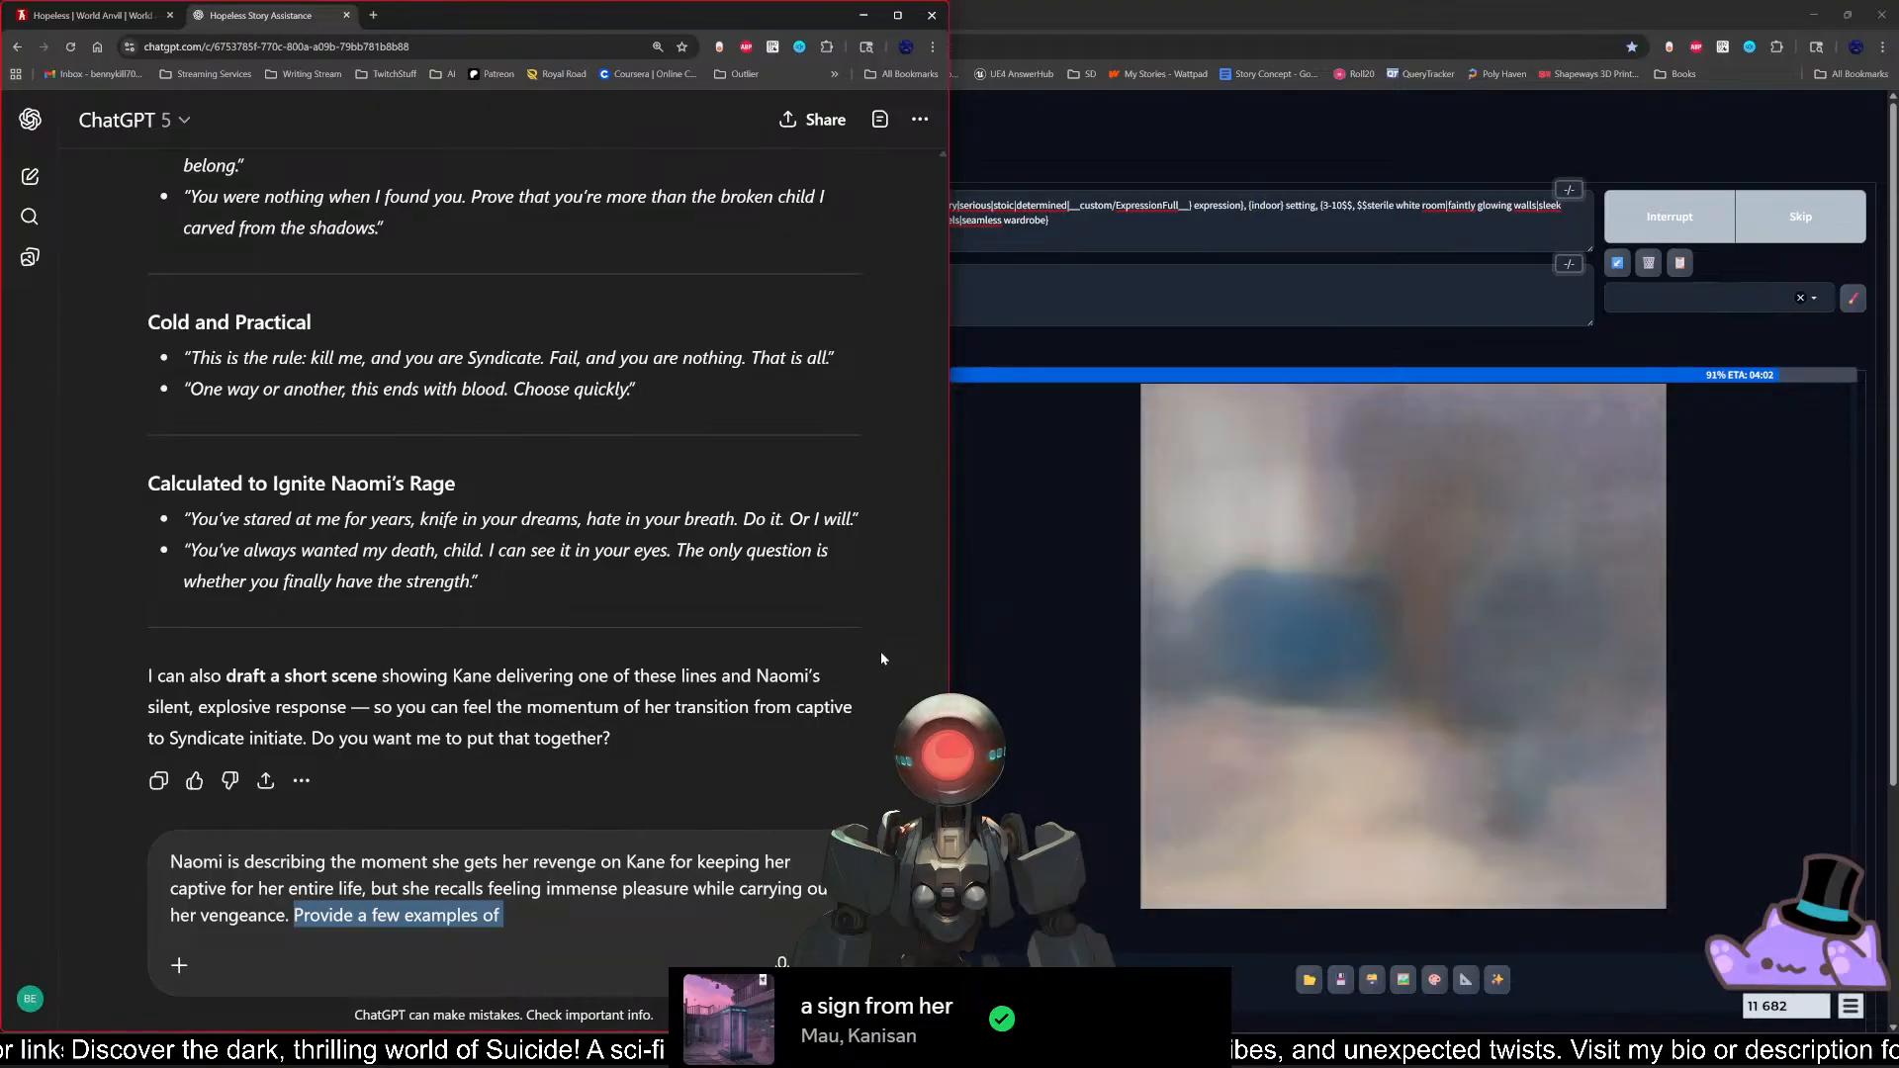
Step: Add the sentence "She also experiences intense synesthesia, seeing the color red." to the prompt, using the suggested spelling of synesthesia
type("She al")
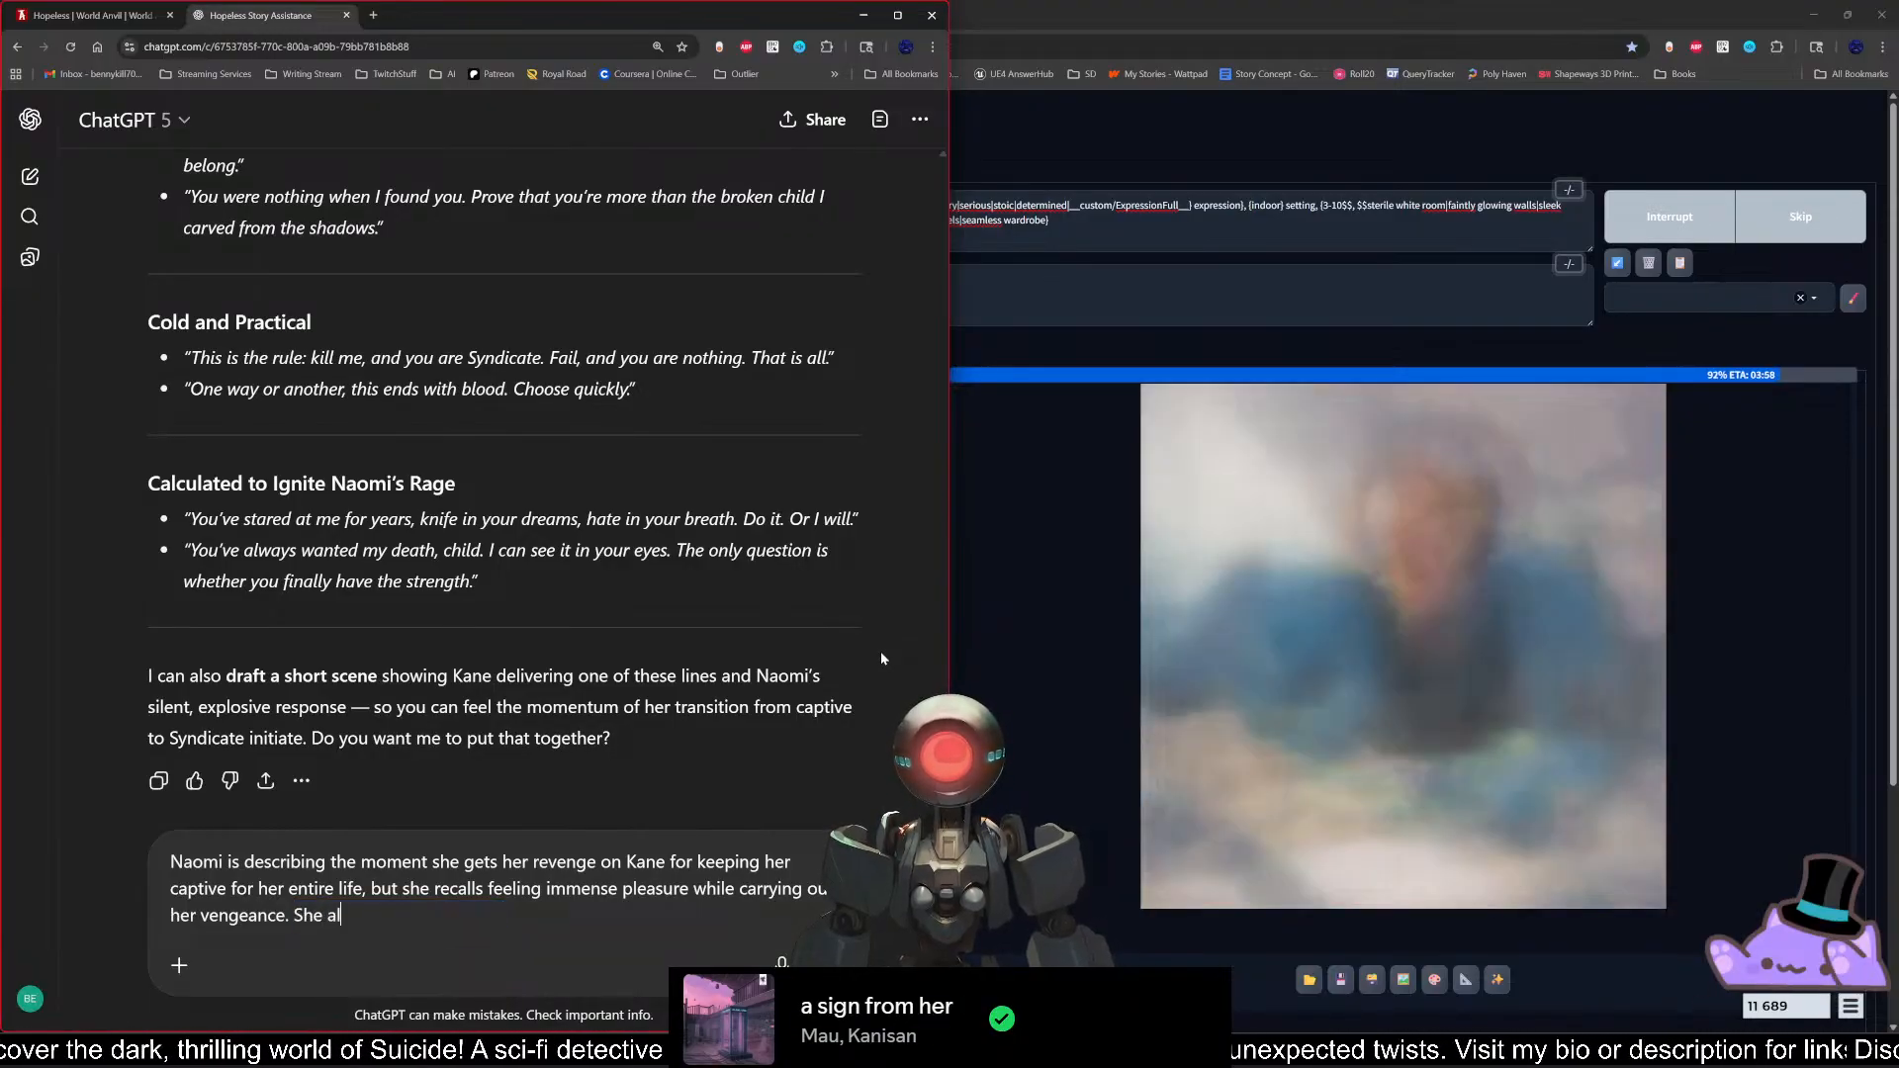
type("so sees")
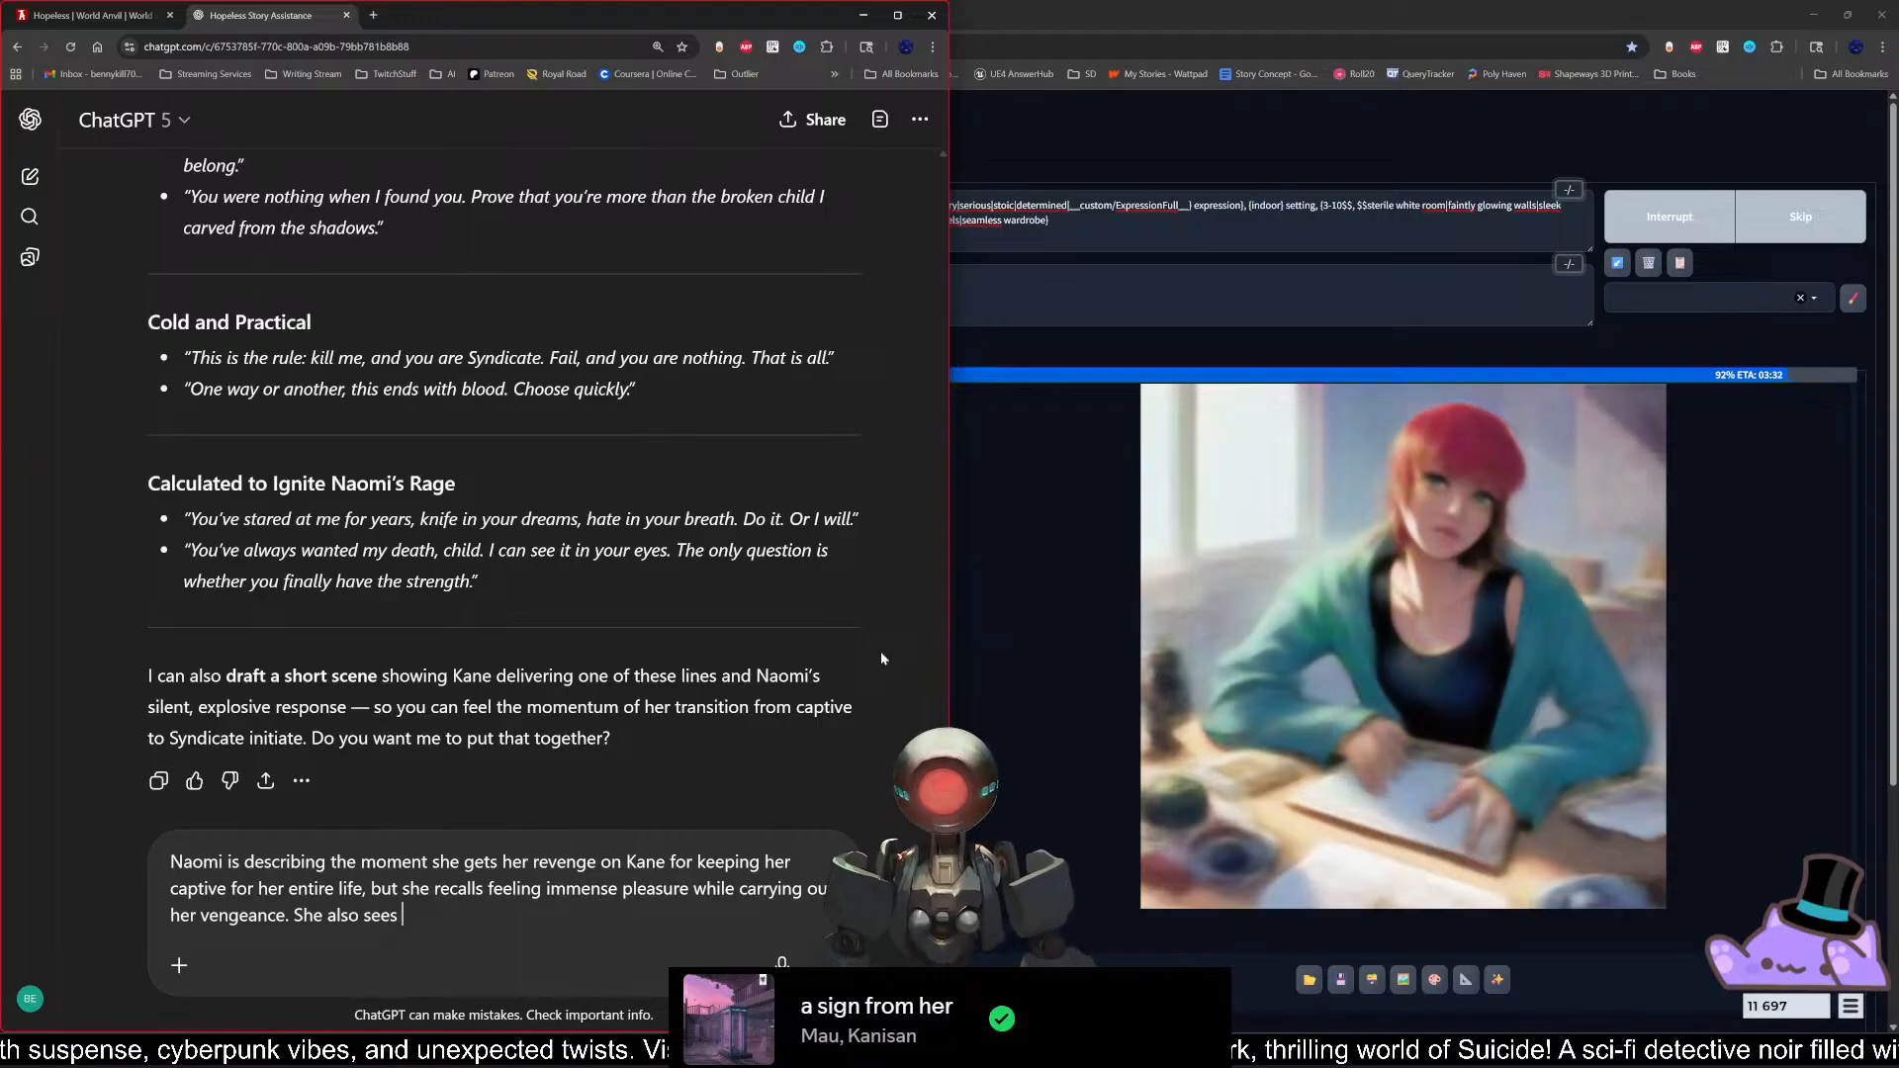
key("BackSpace")
key("BackSpace")
key("BackSpace")
key("BackSpace")
key("BackSpace")
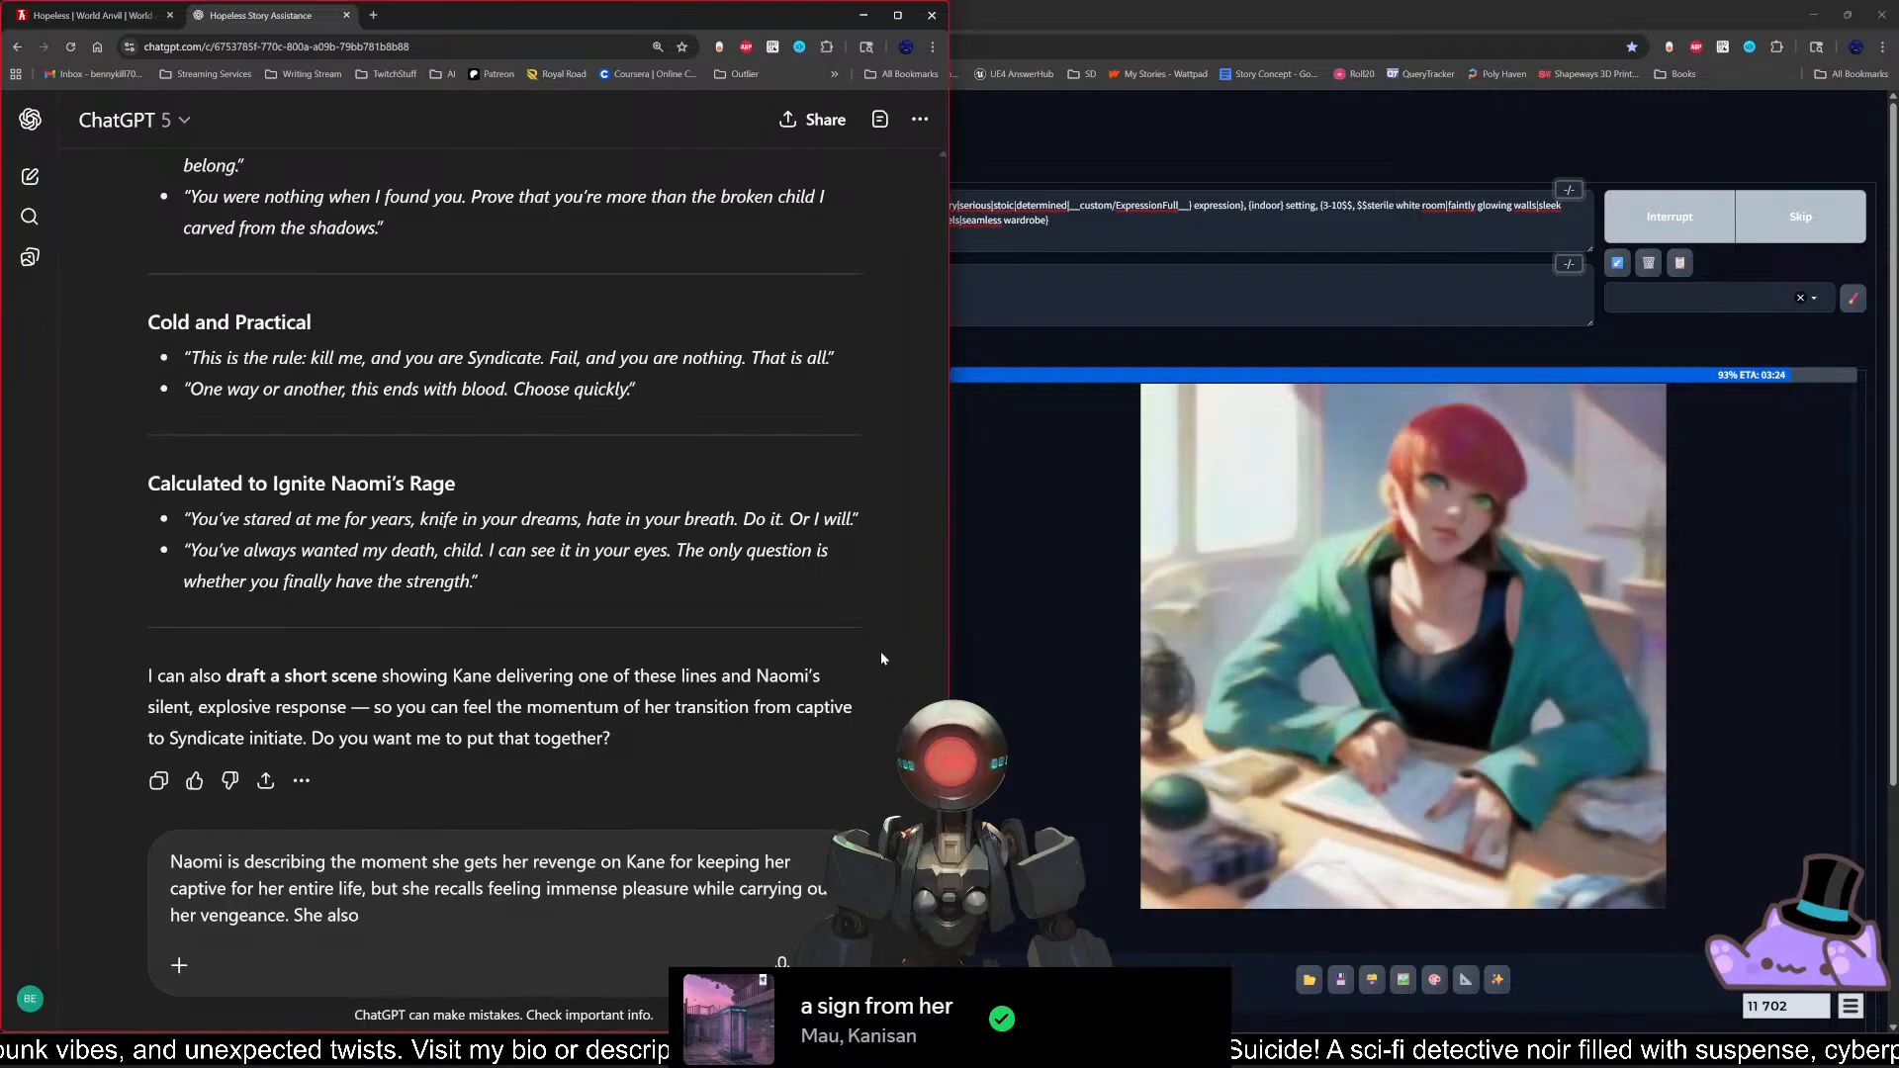
type("ex")
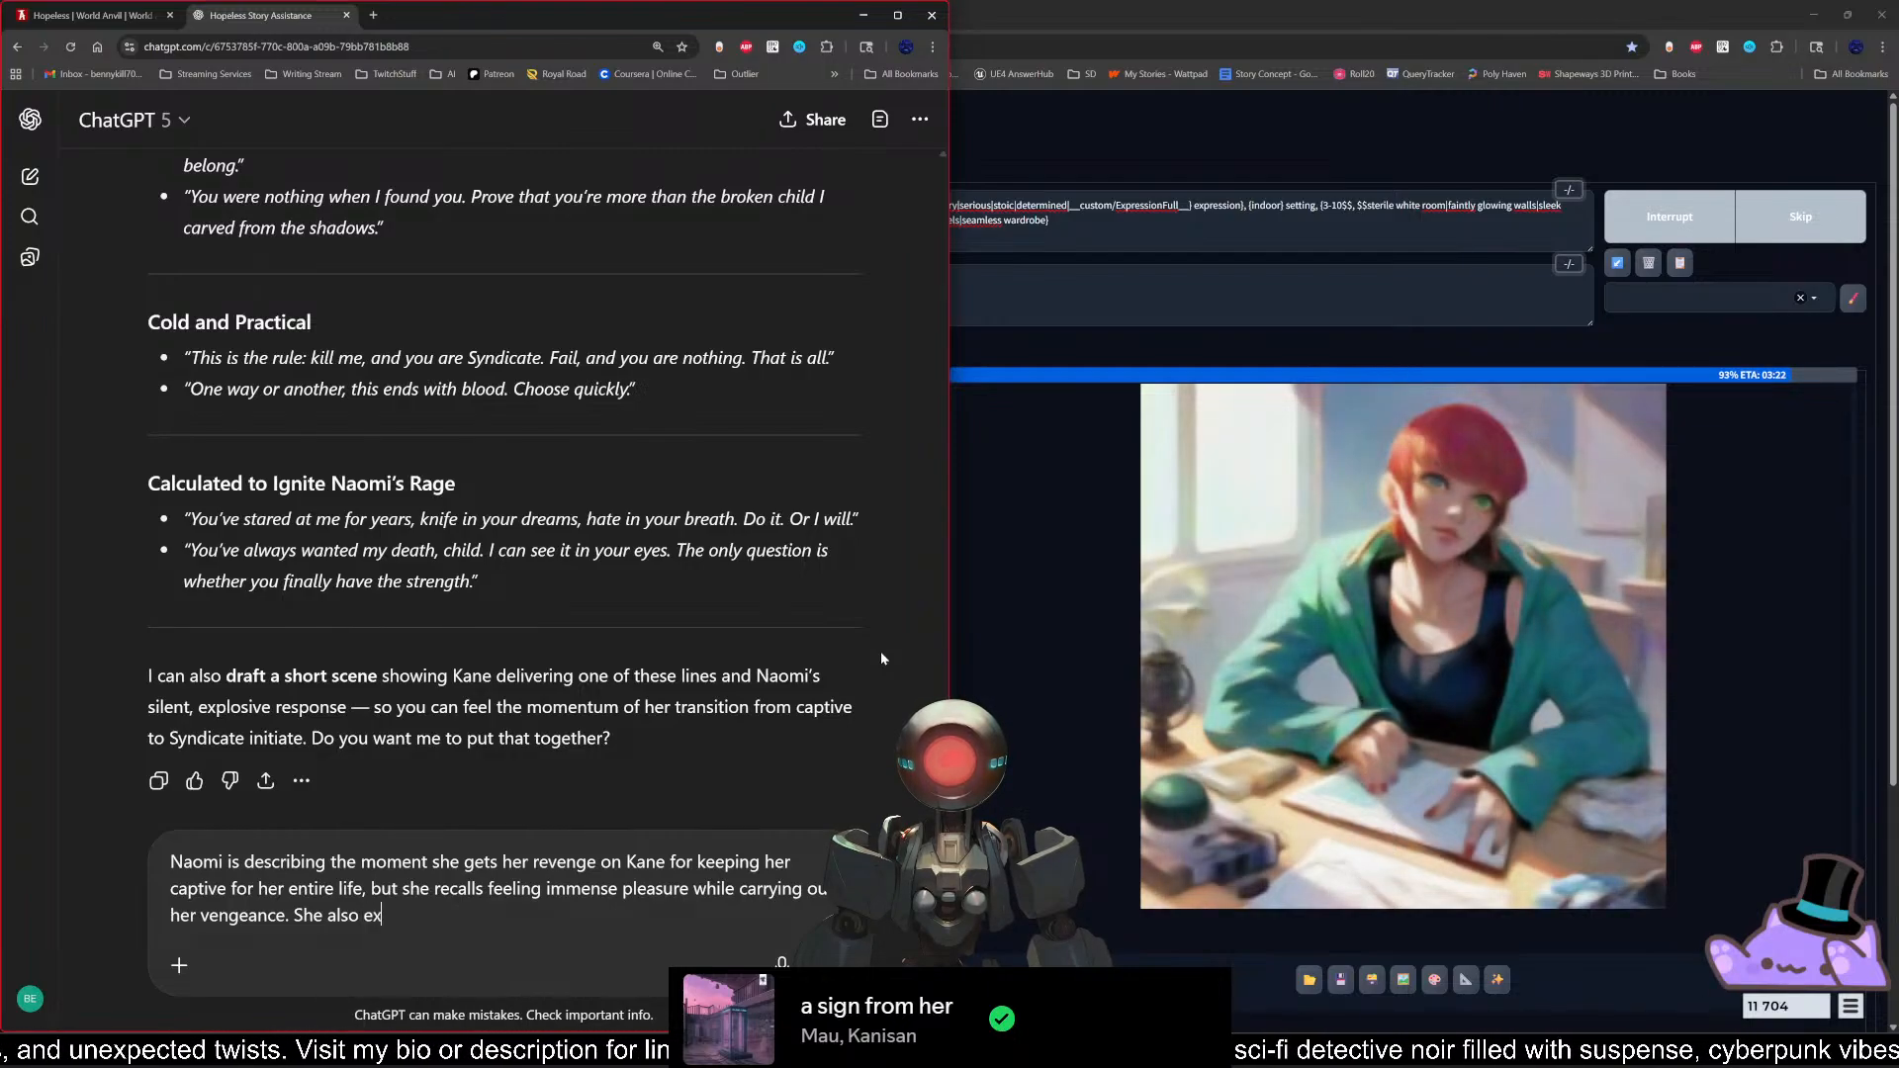
type("periences ")
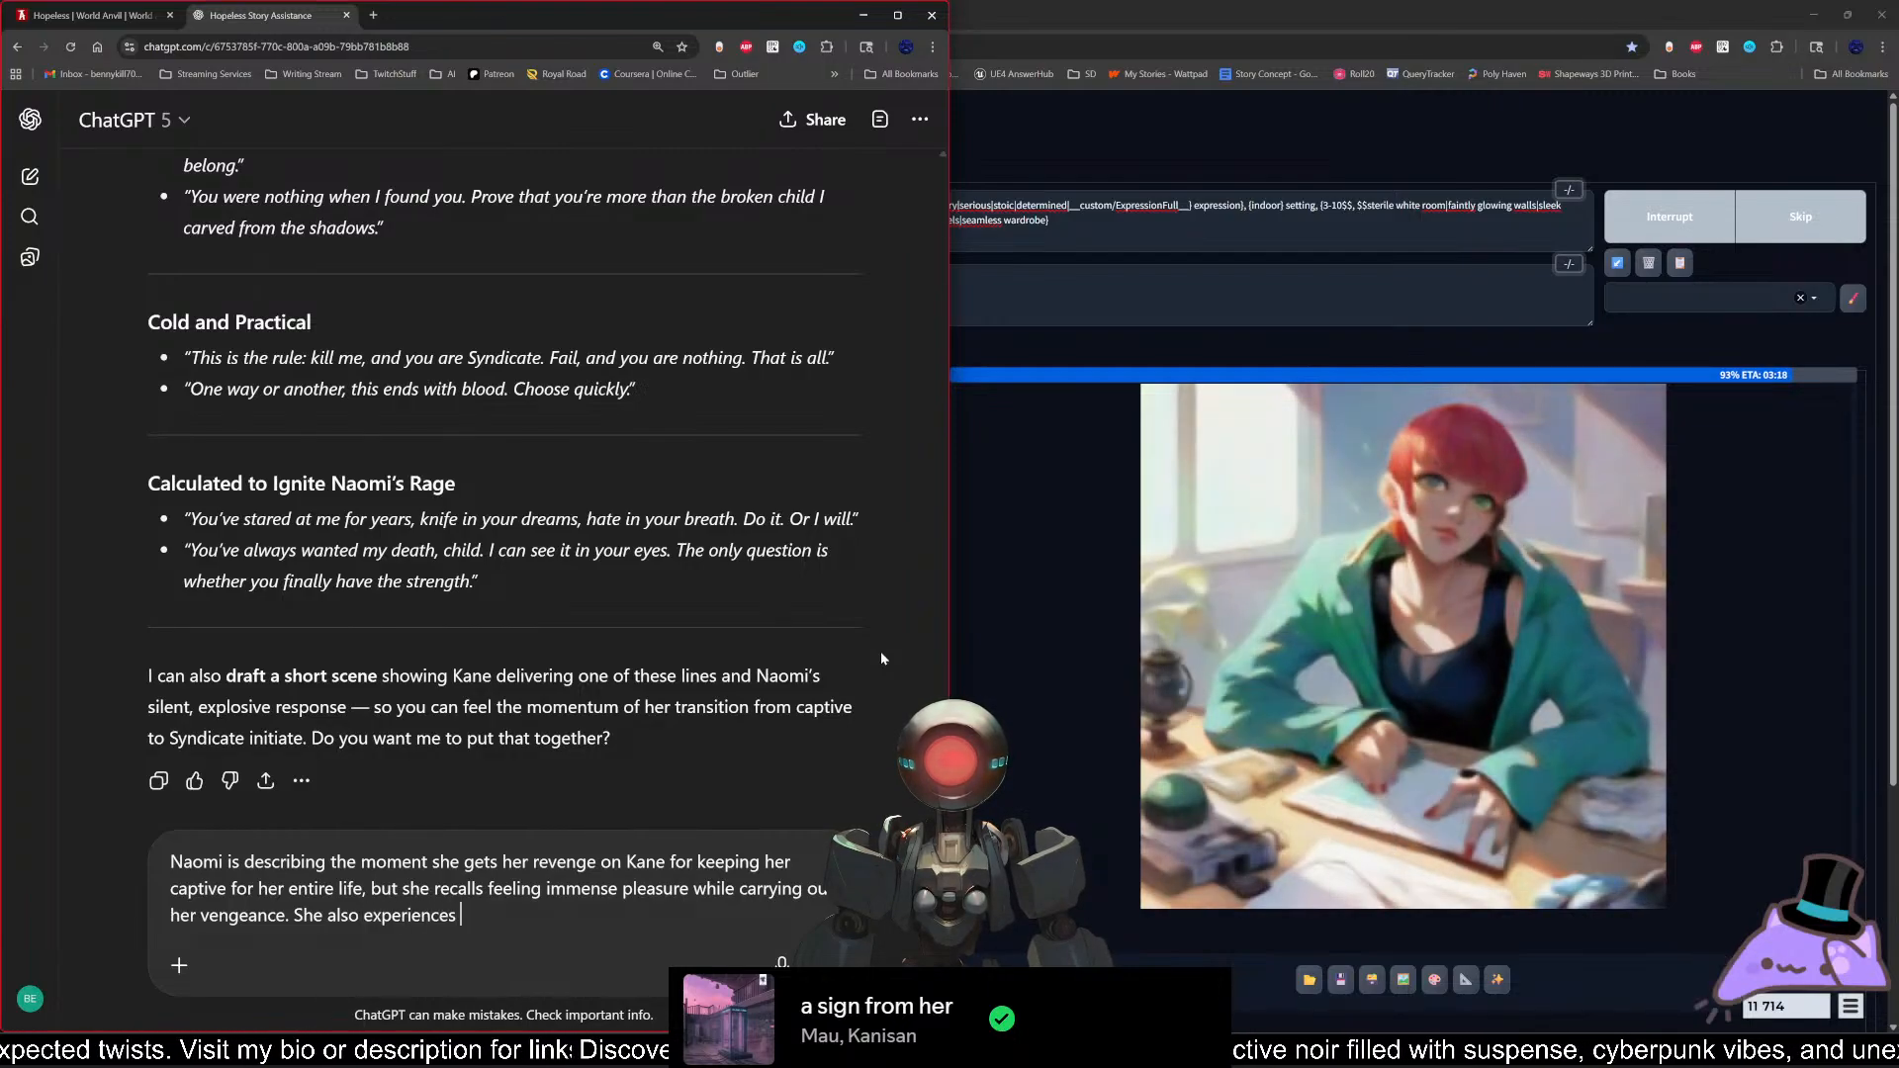
type("intense sy")
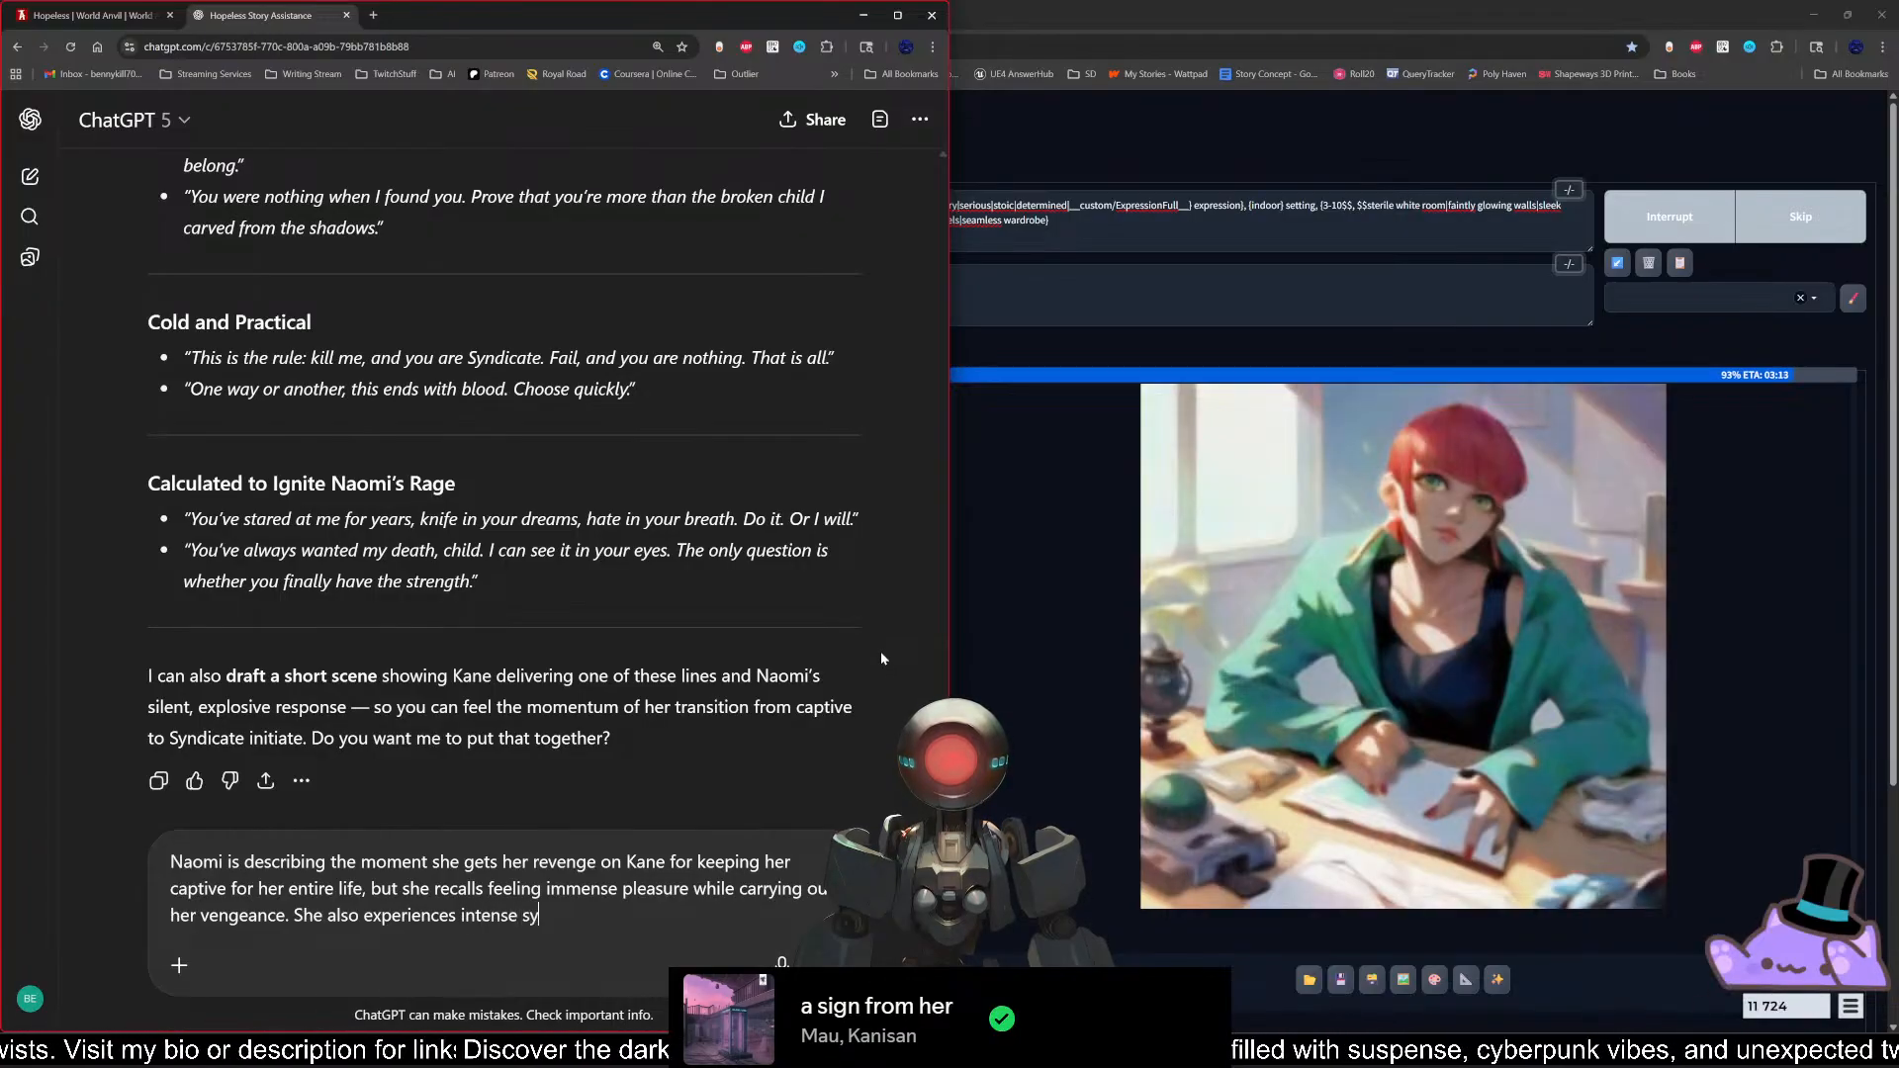
type("naesthe")
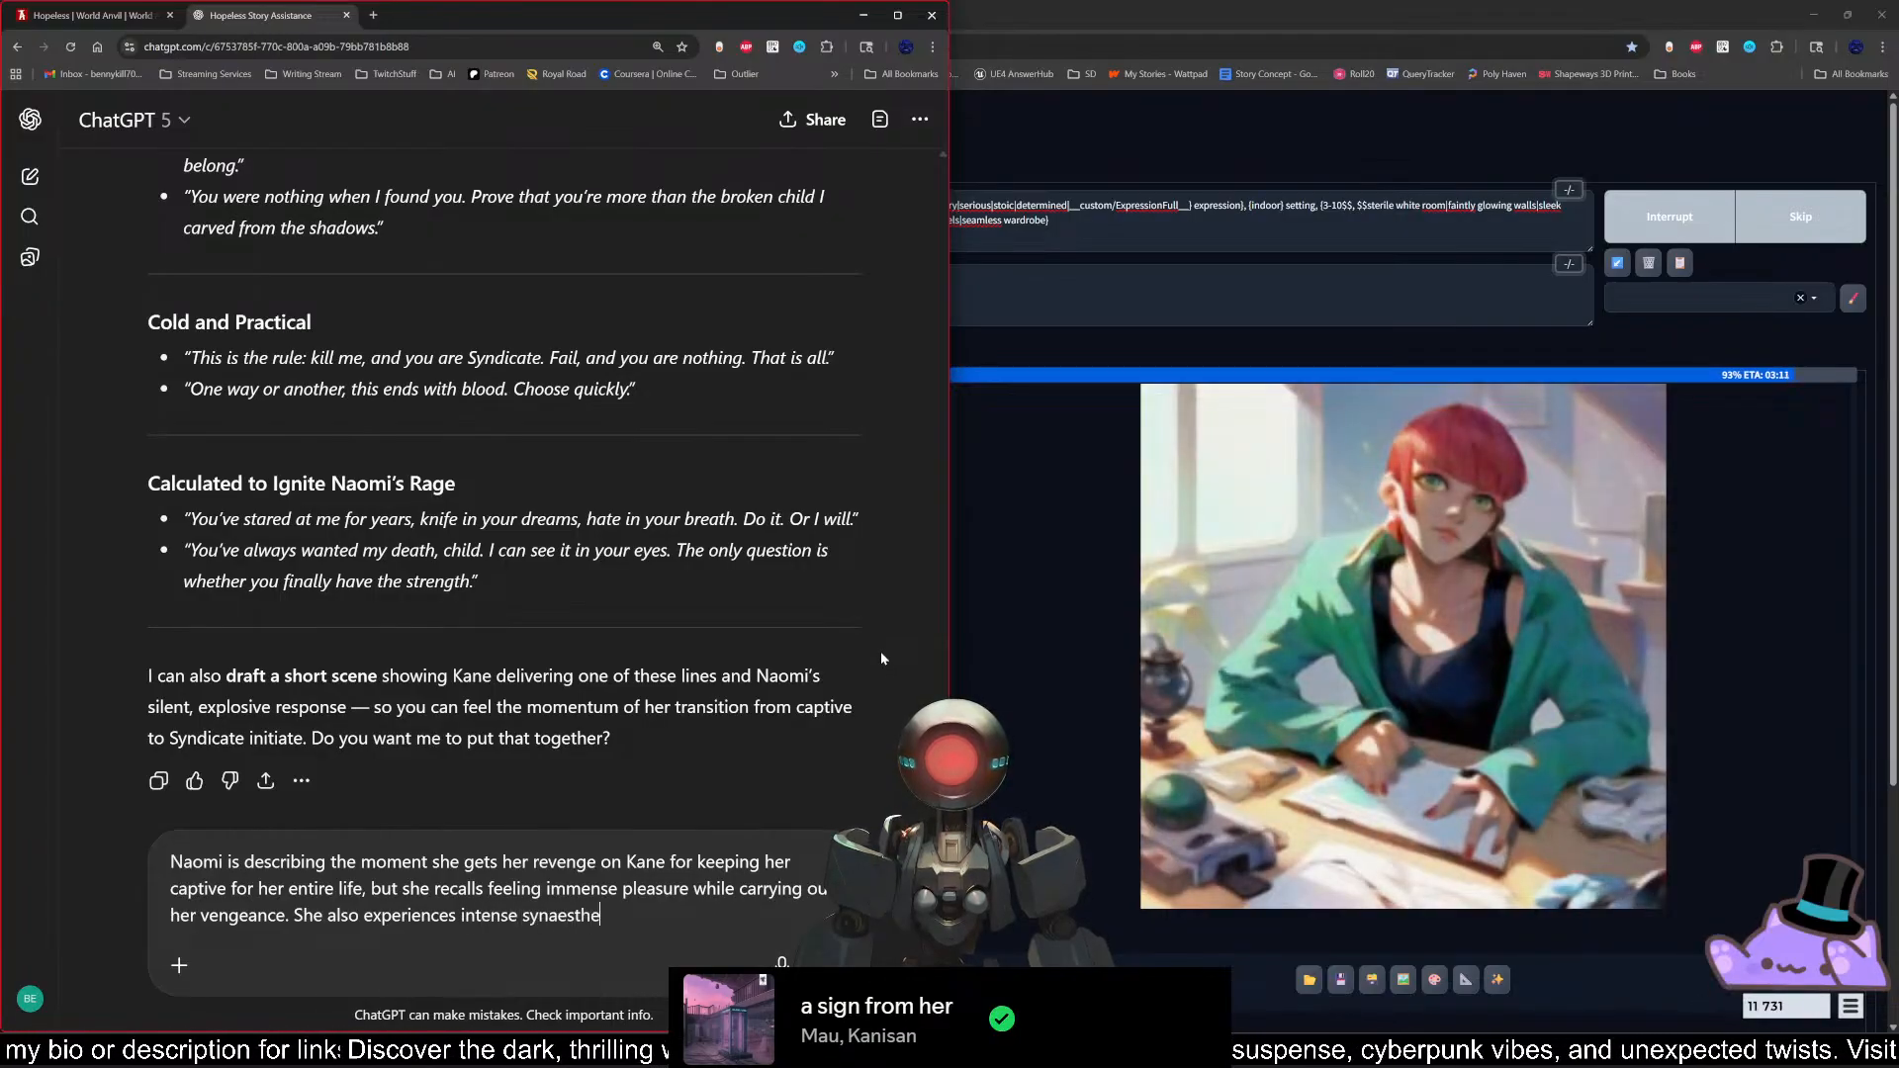
type("sia, see")
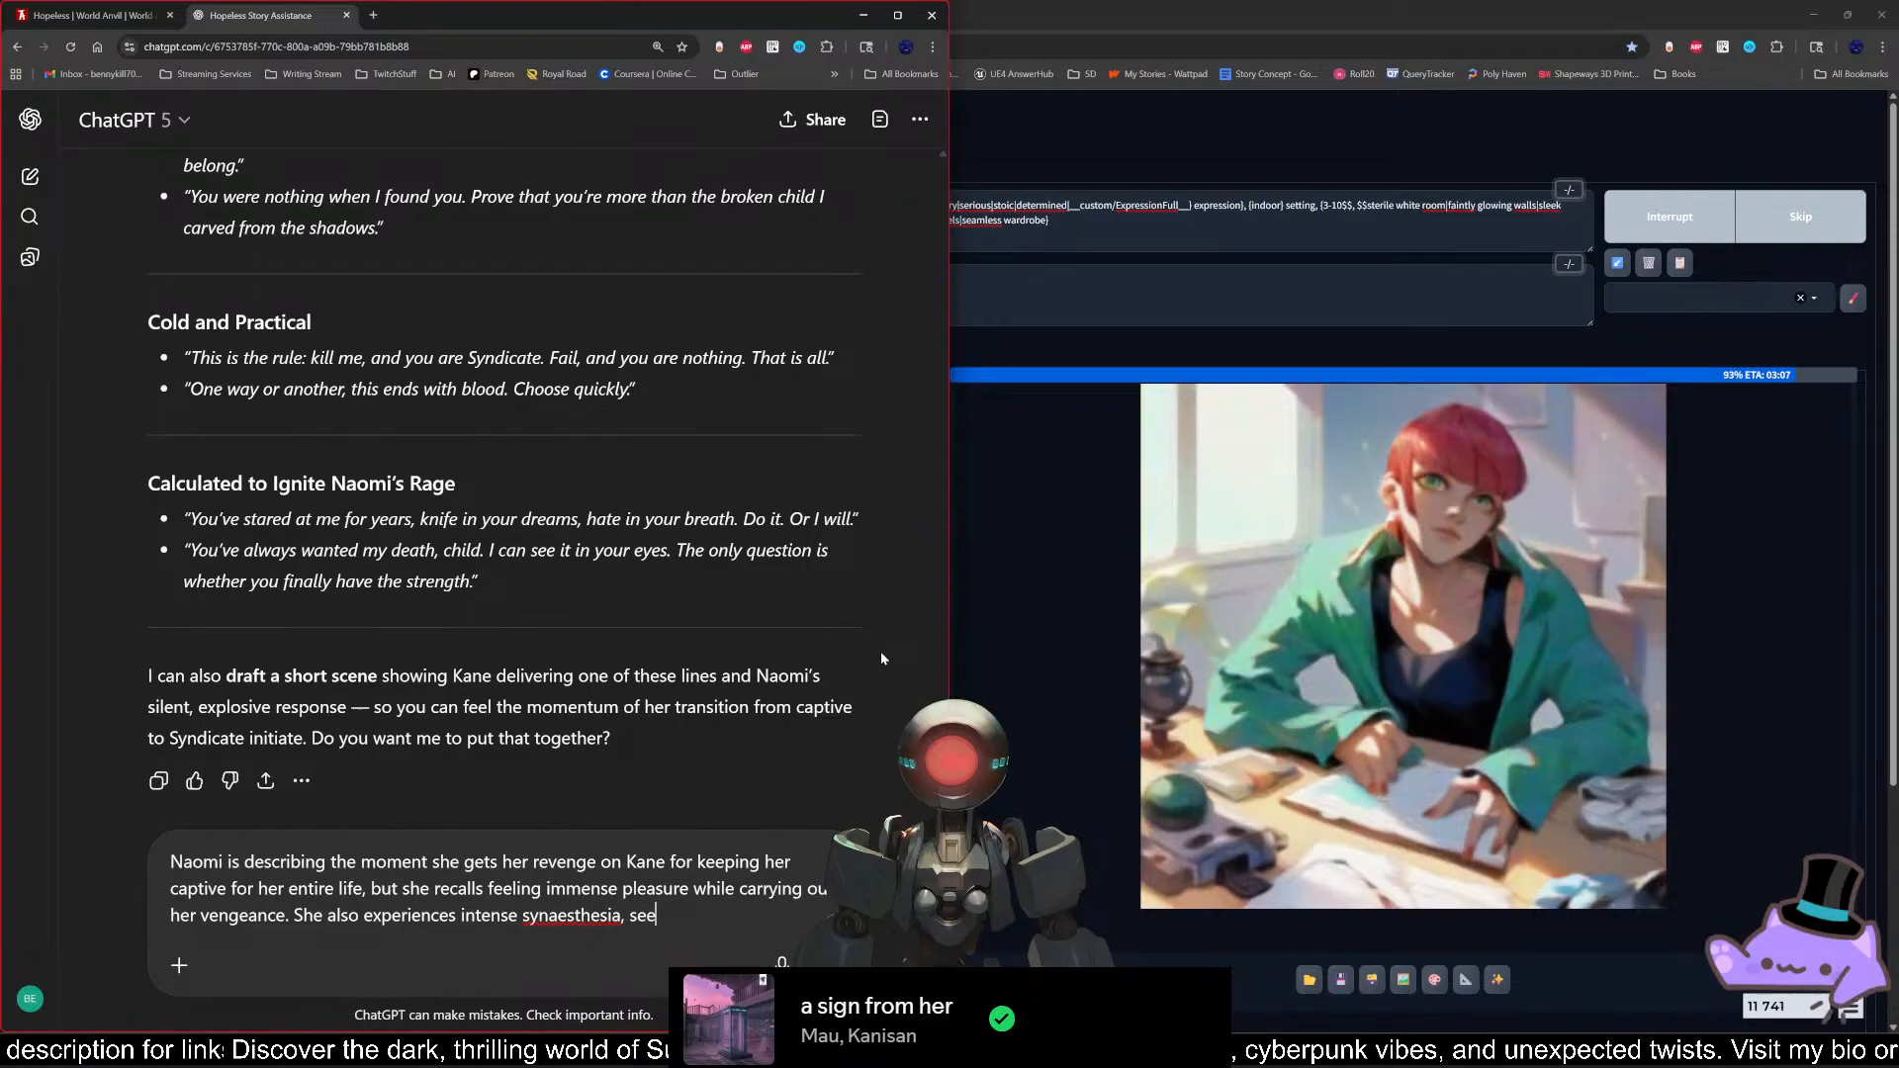
type("ing the co")
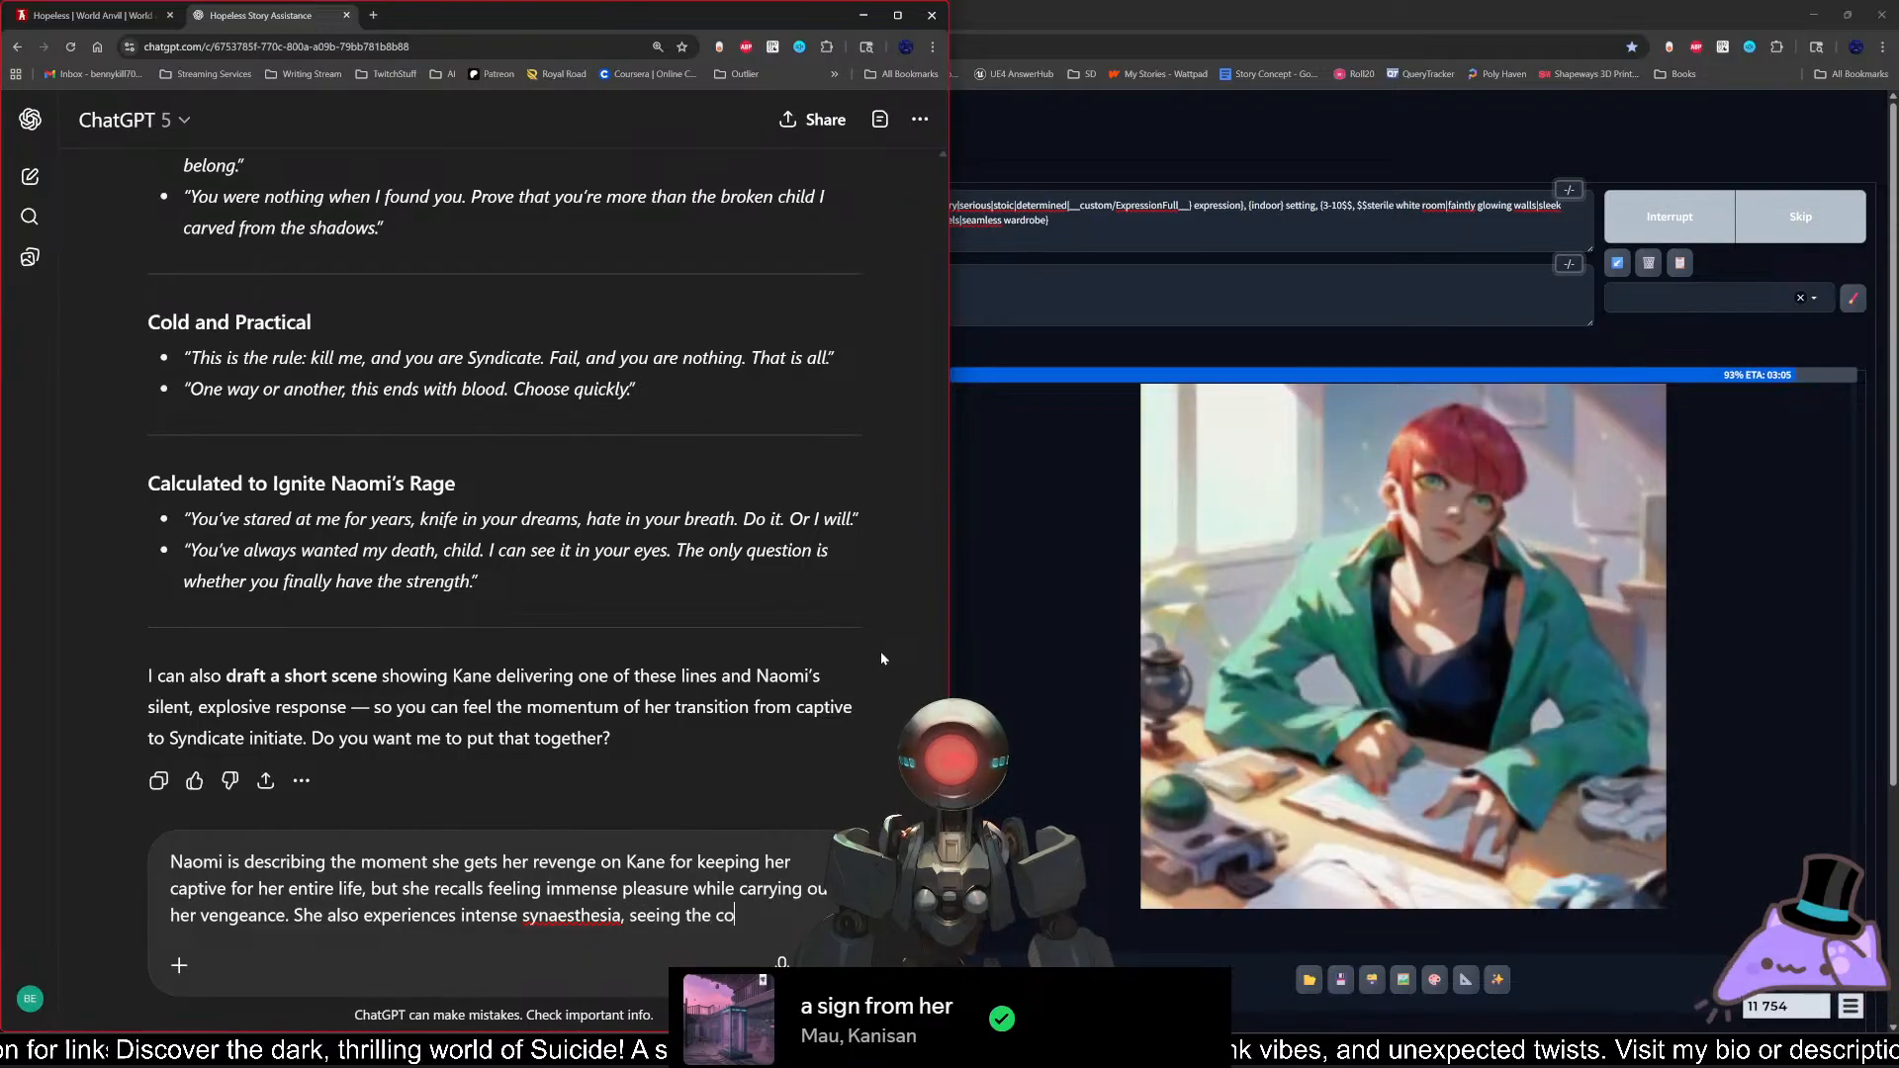
type("lor red.")
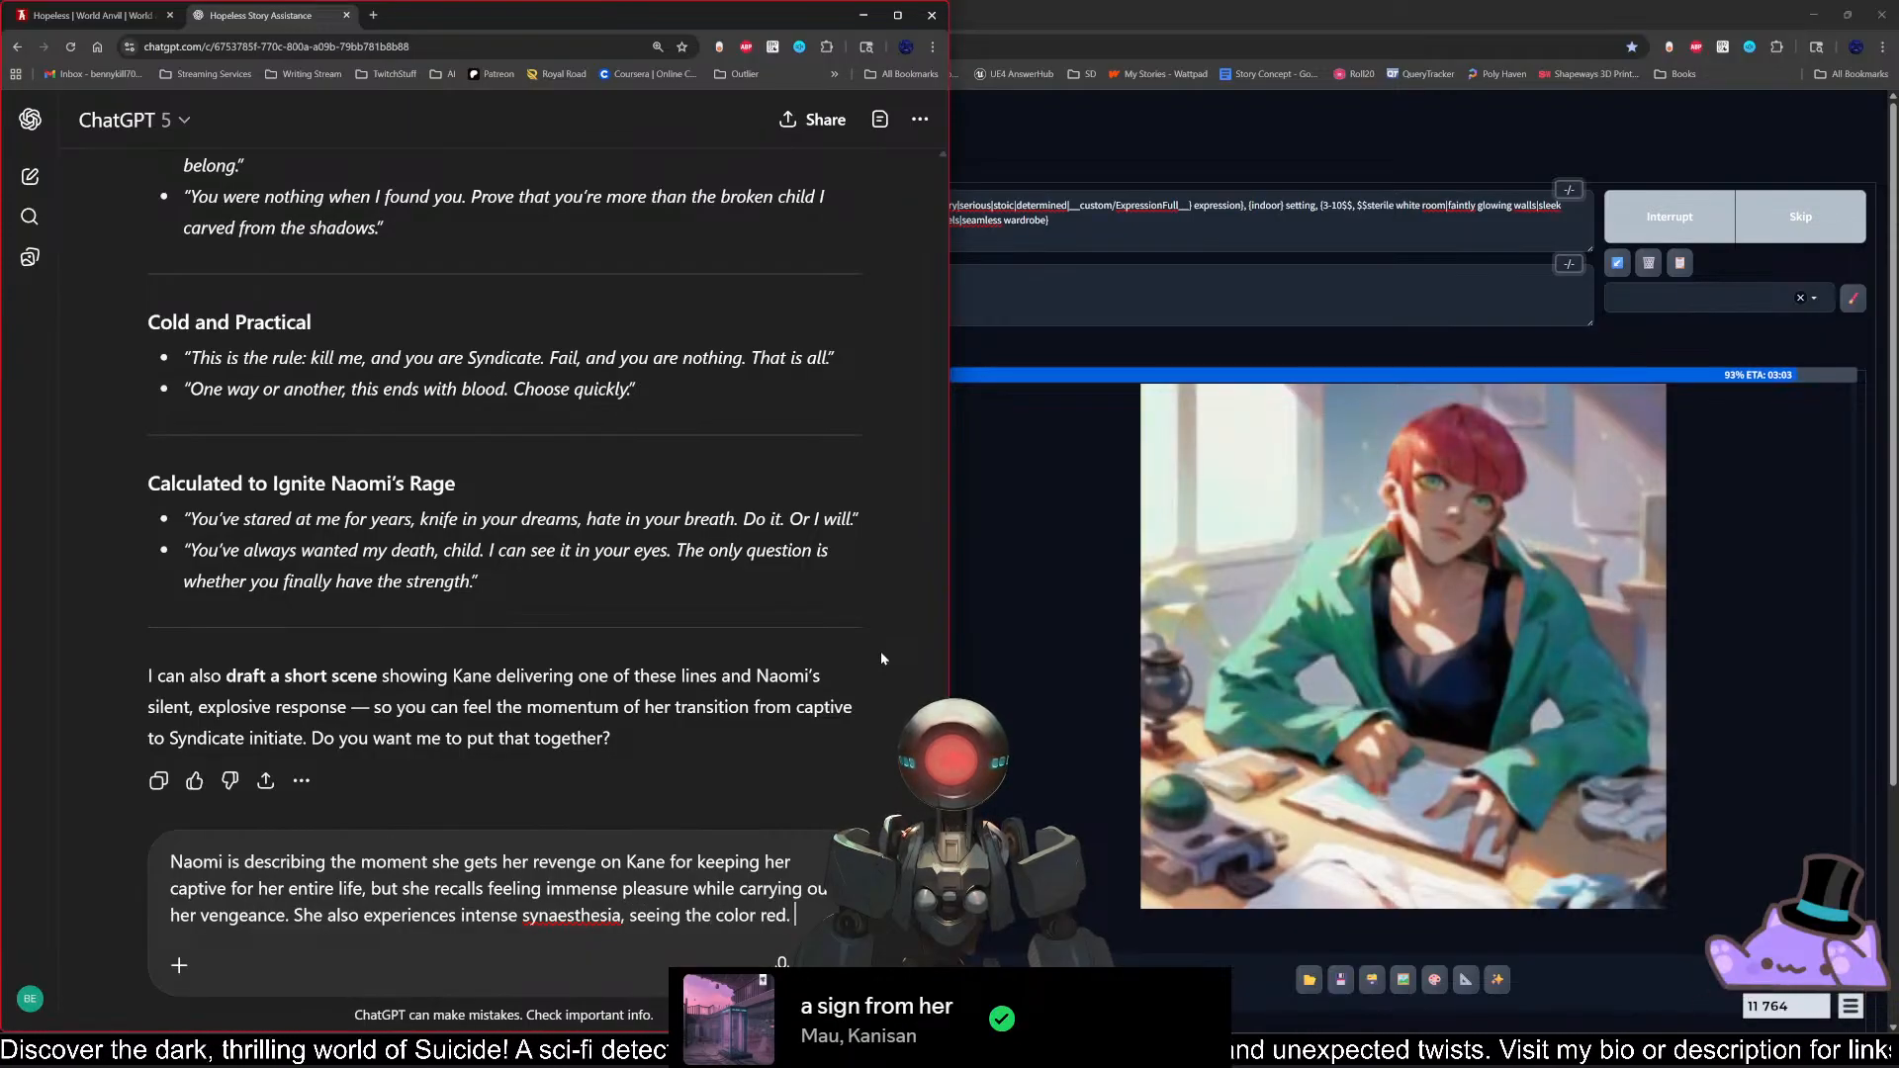
right_click(582, 918)
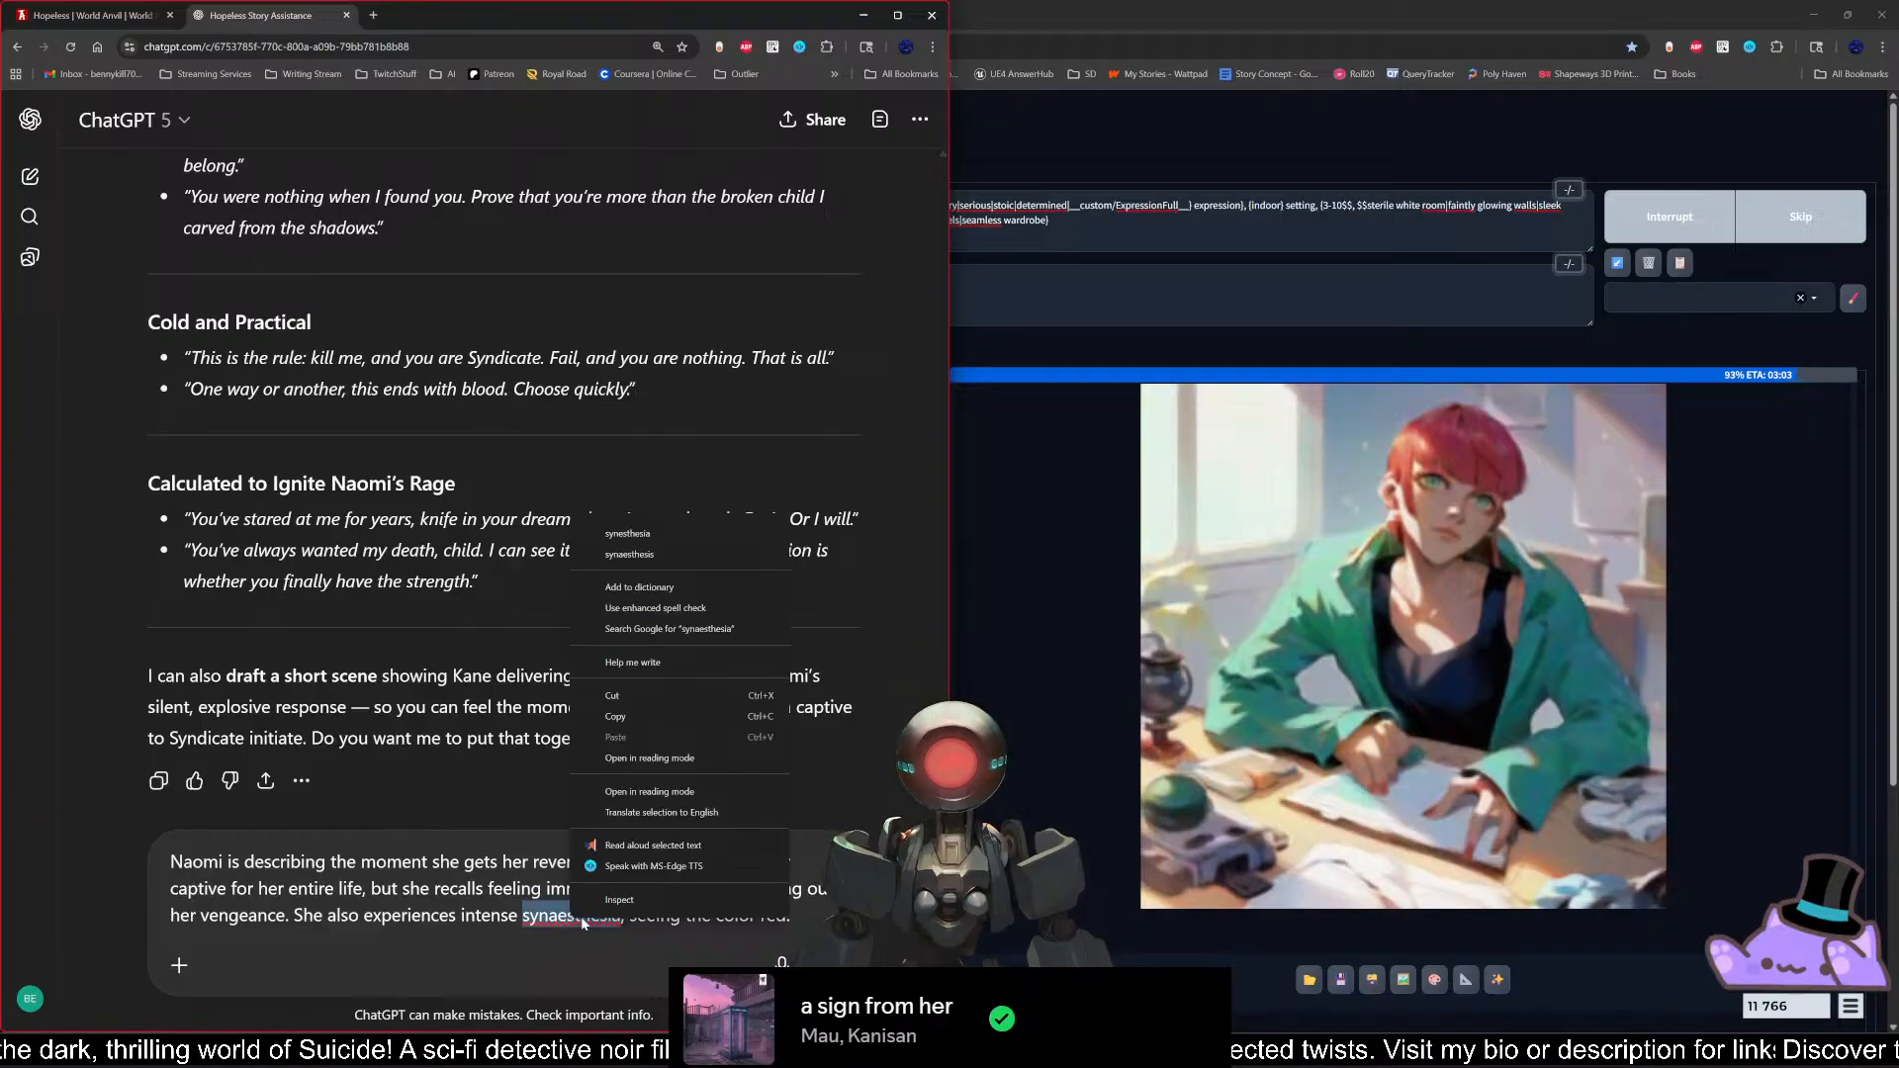
left_click(691, 532)
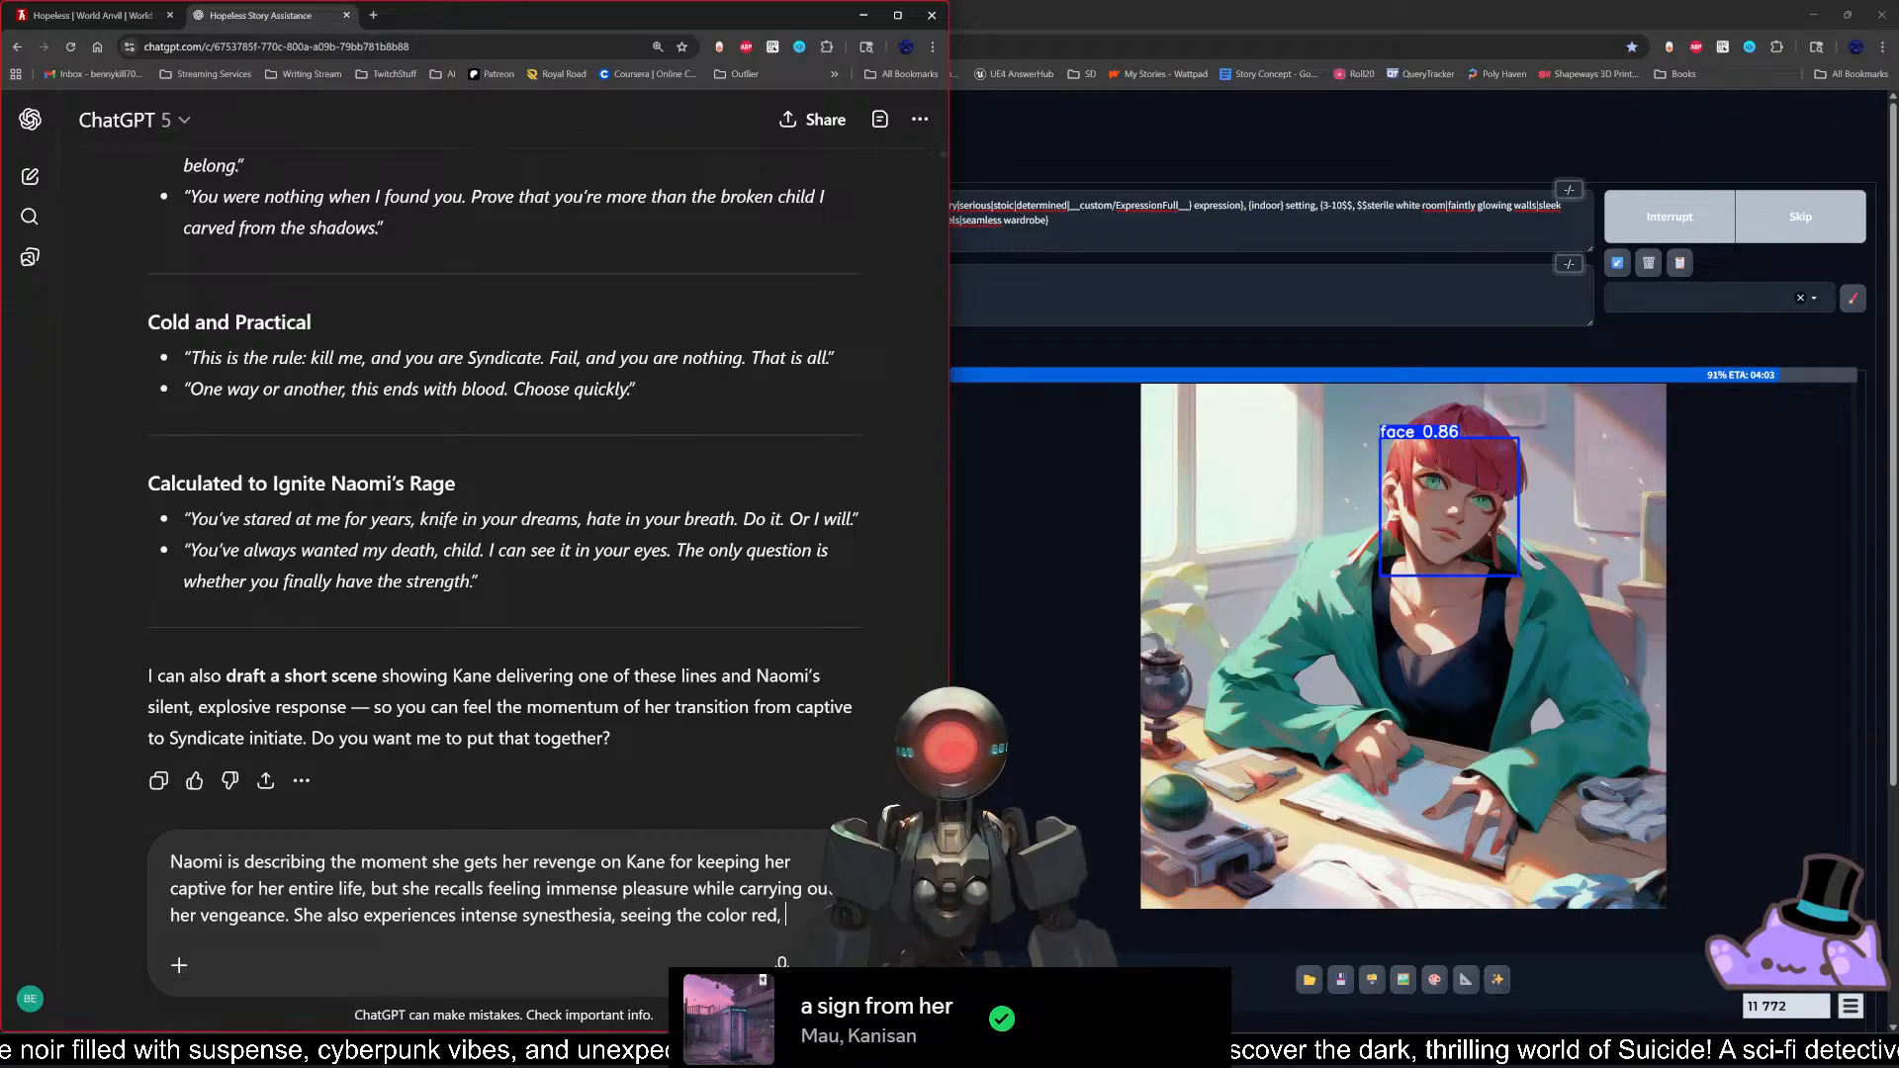
Step: Replace the sentence's final period with ", but she is unaware that she has synesthesia,"
key("BackSpace")
key("BackSpace")
type(", but she is unaaw")
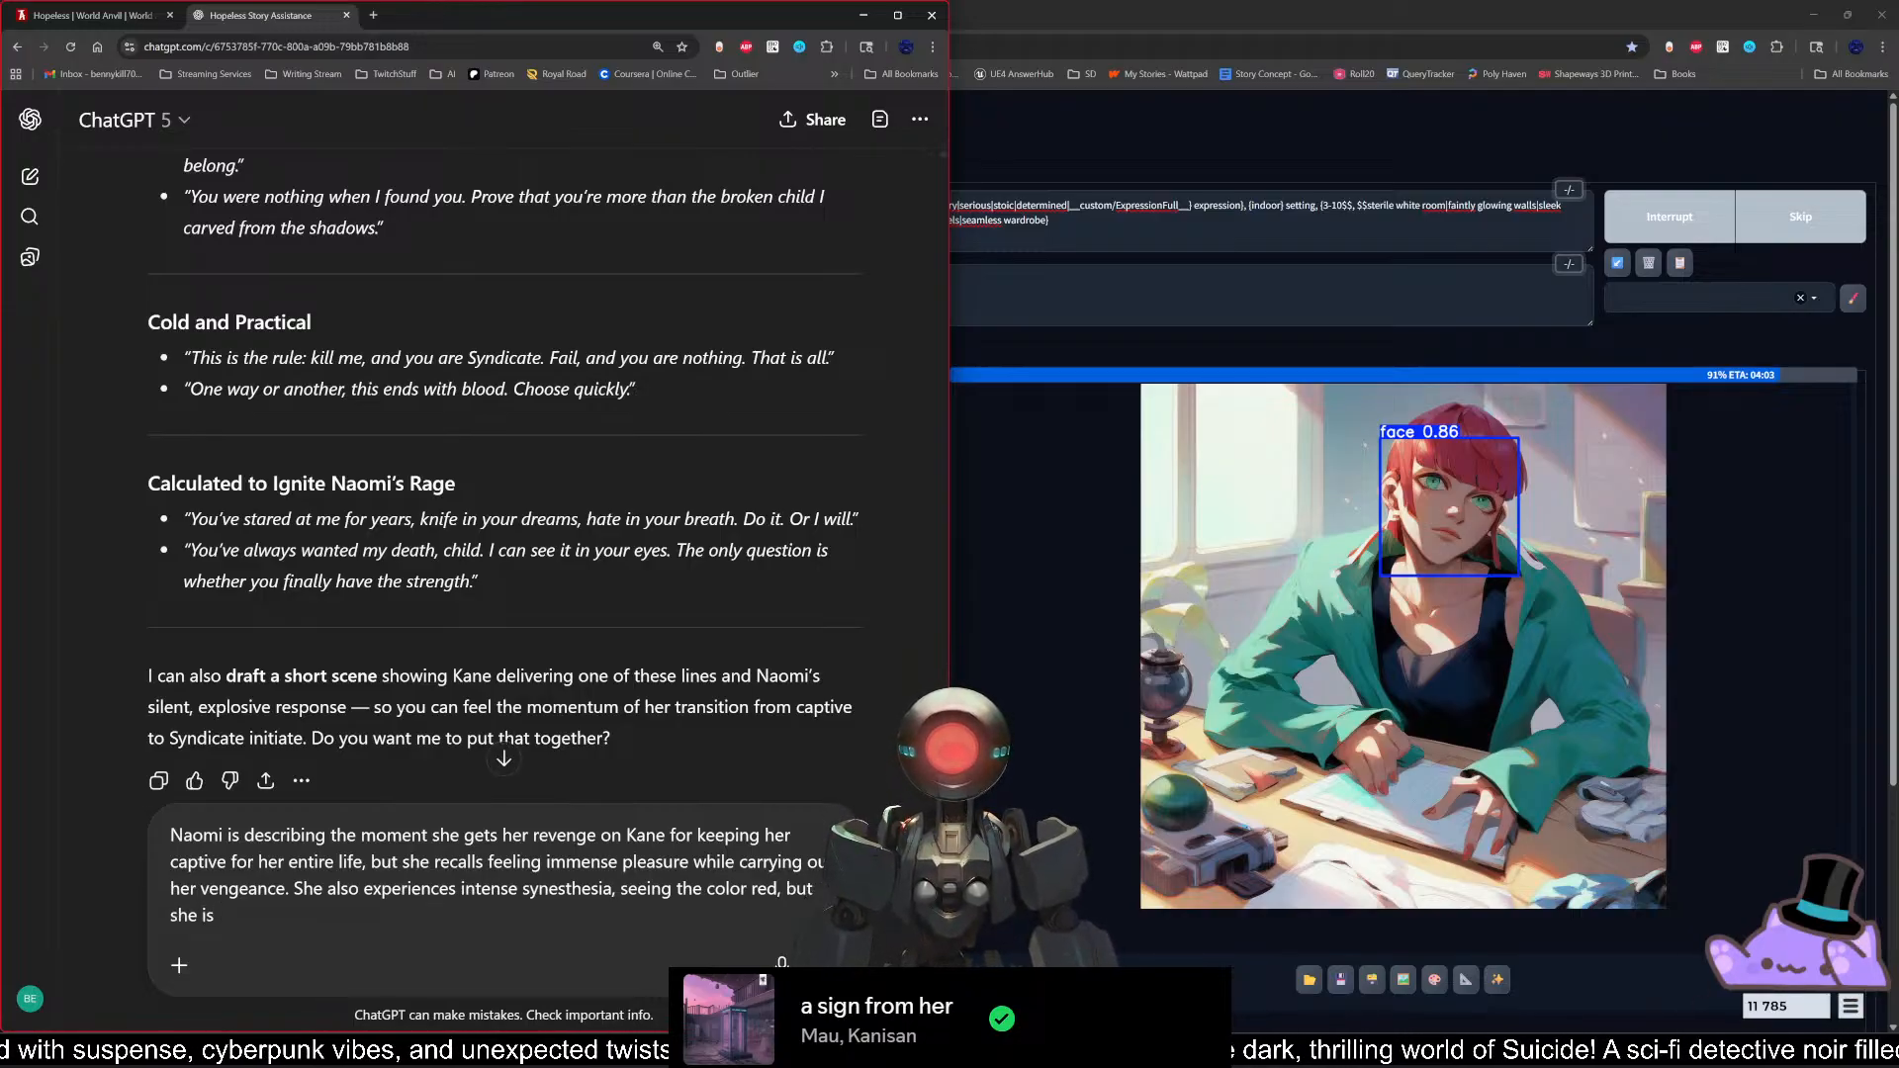
type("are that she has")
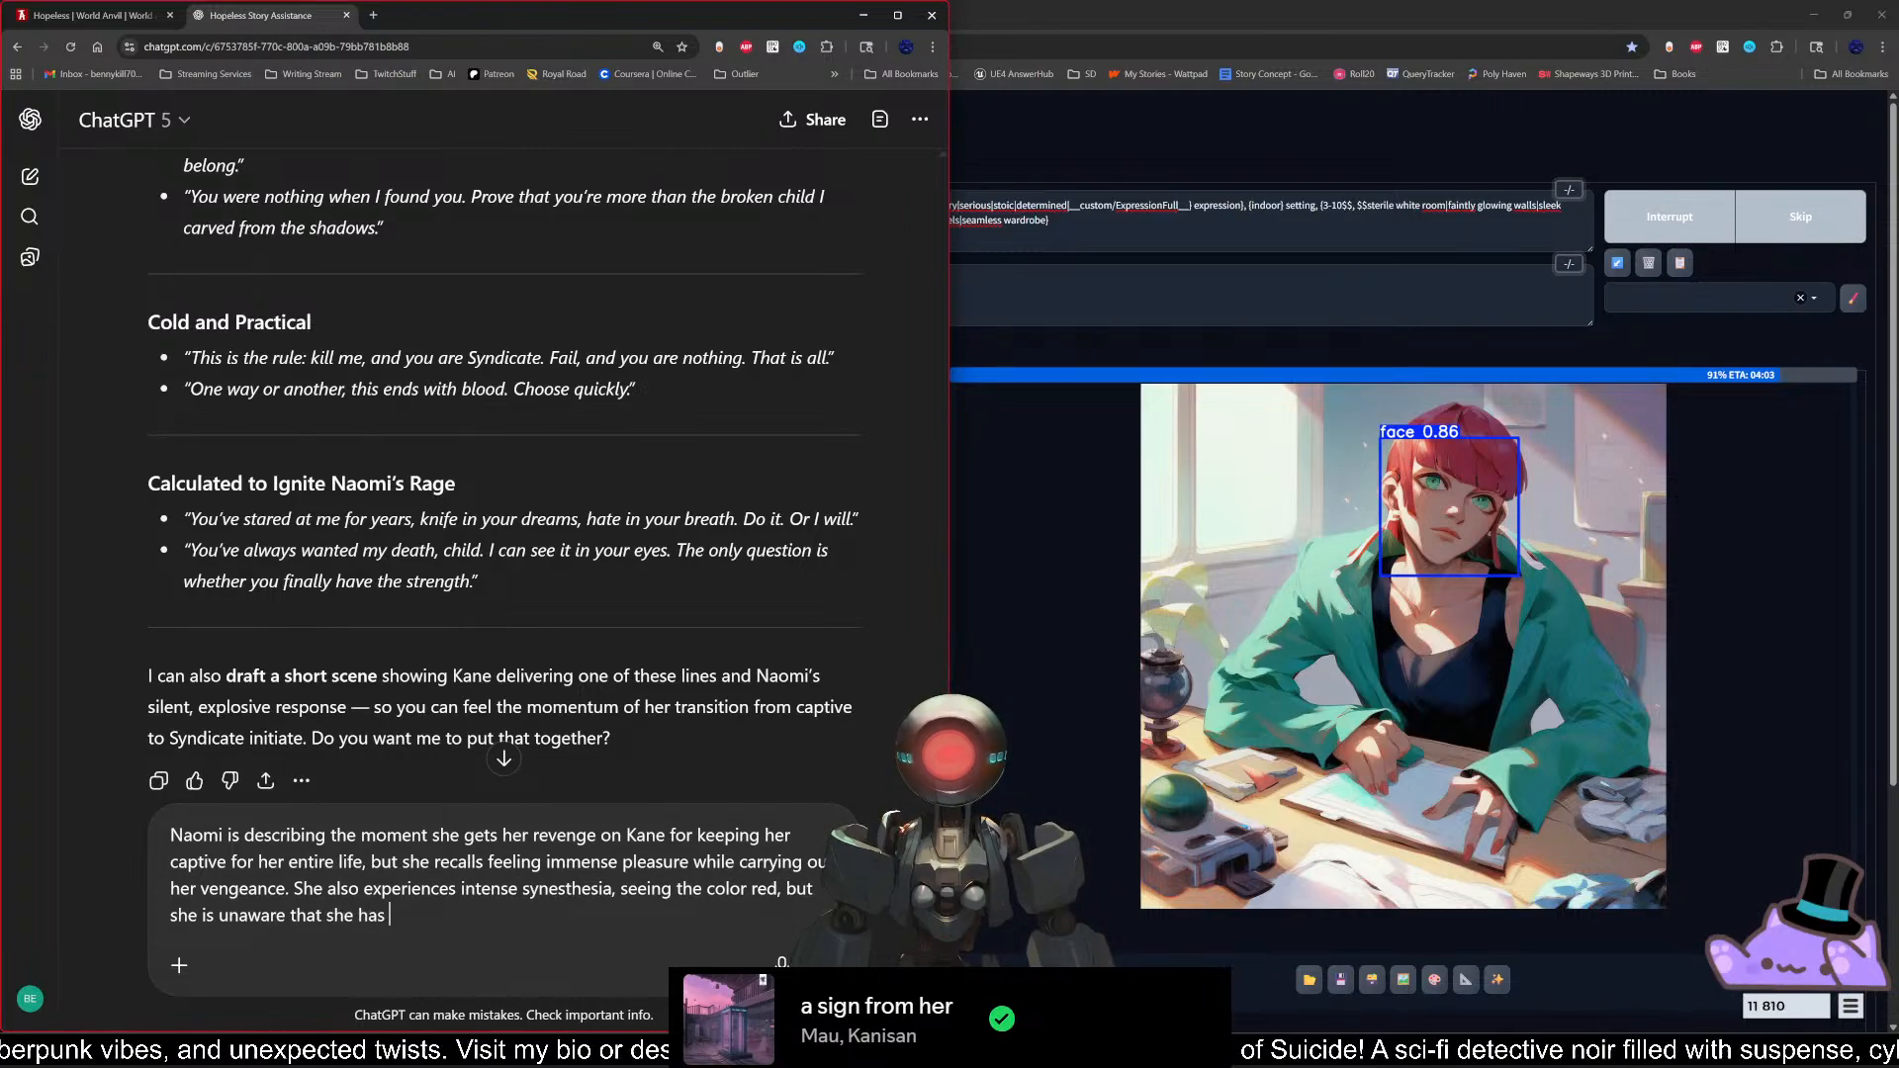
type(" syna")
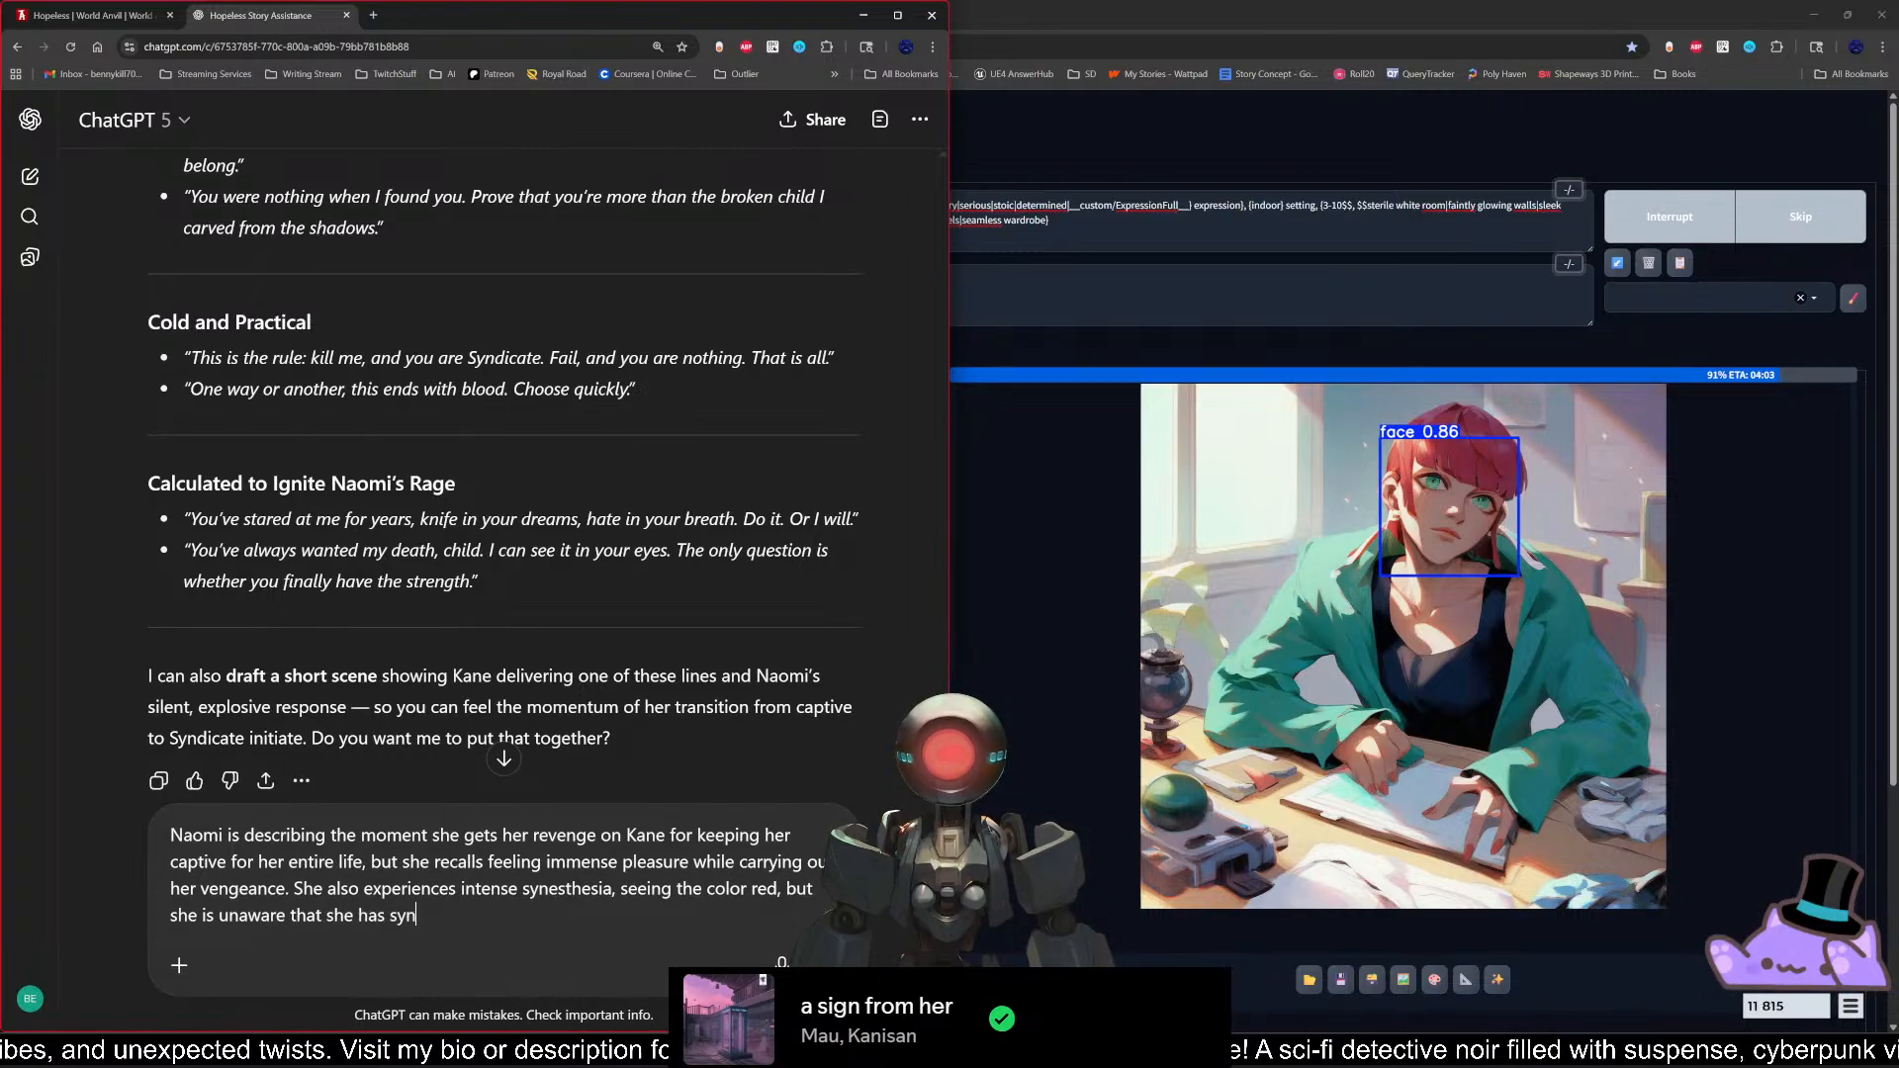
key("BackSpace")
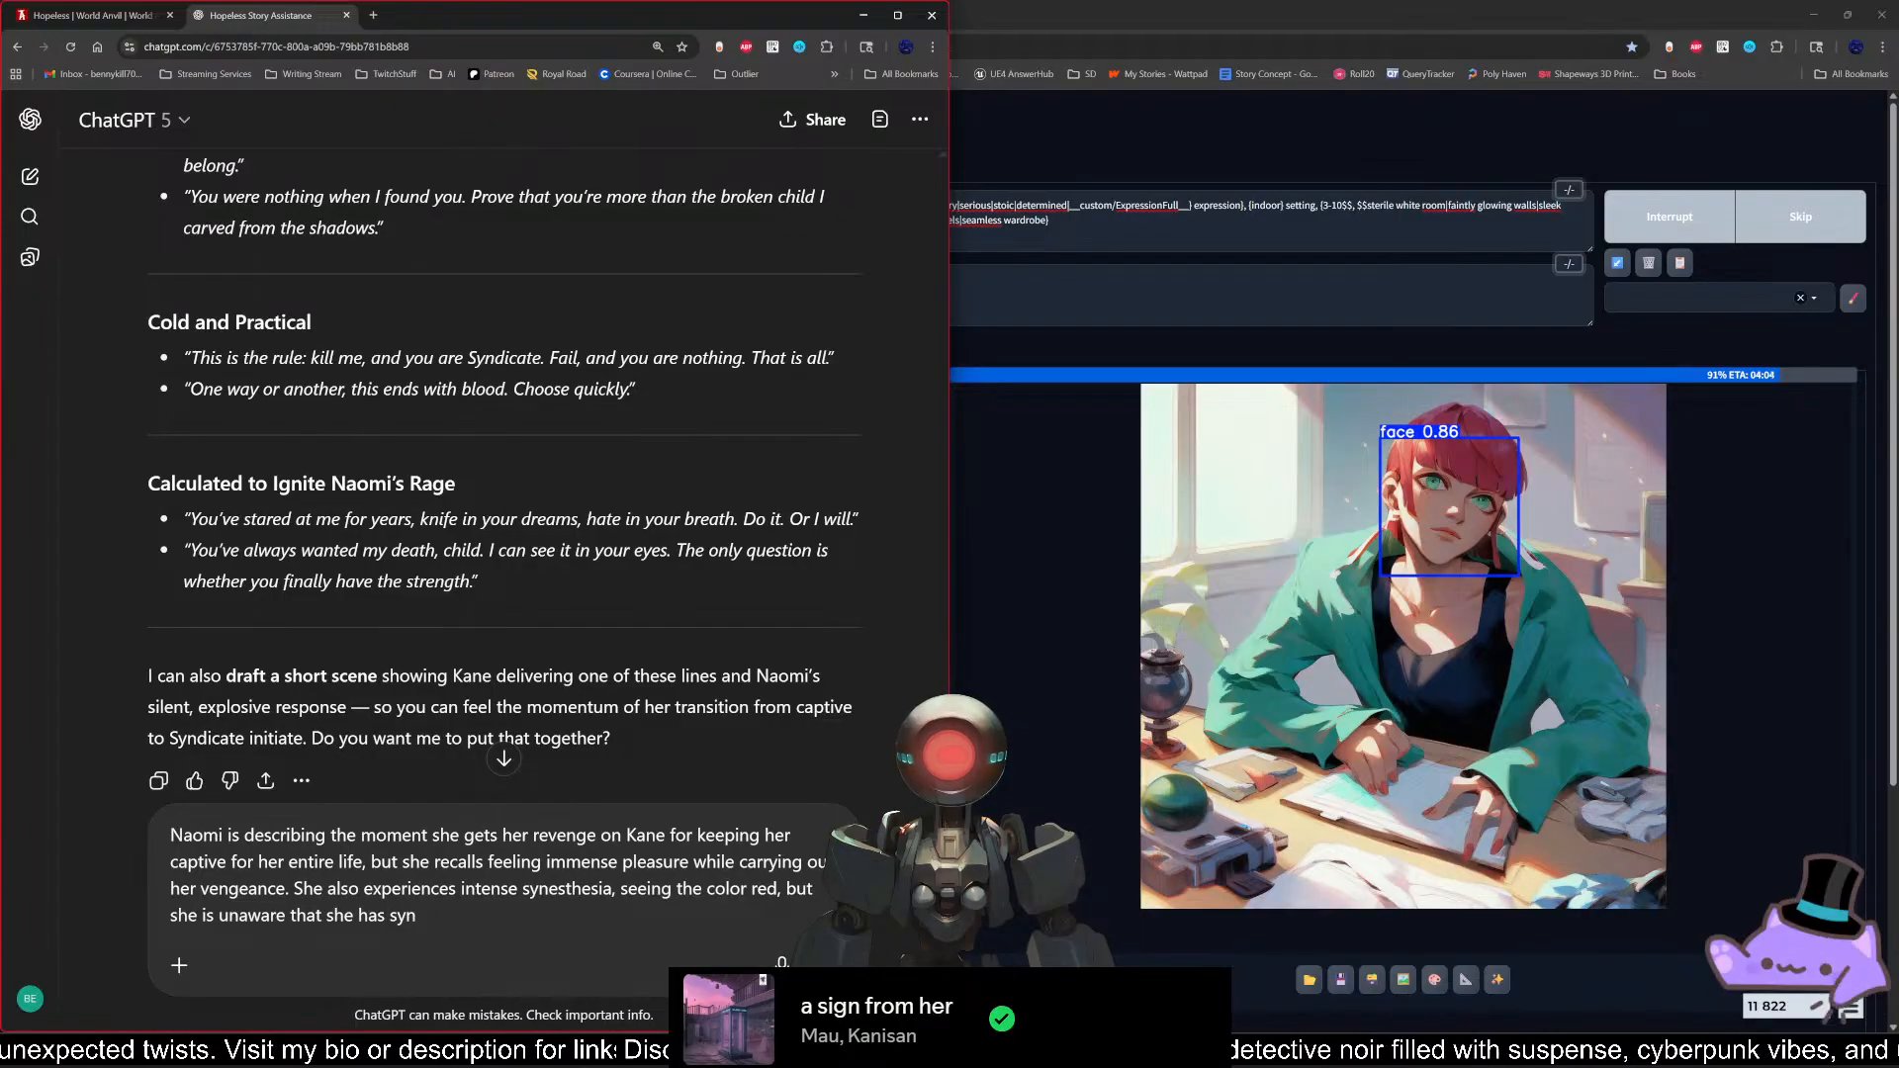
type("esthesia,")
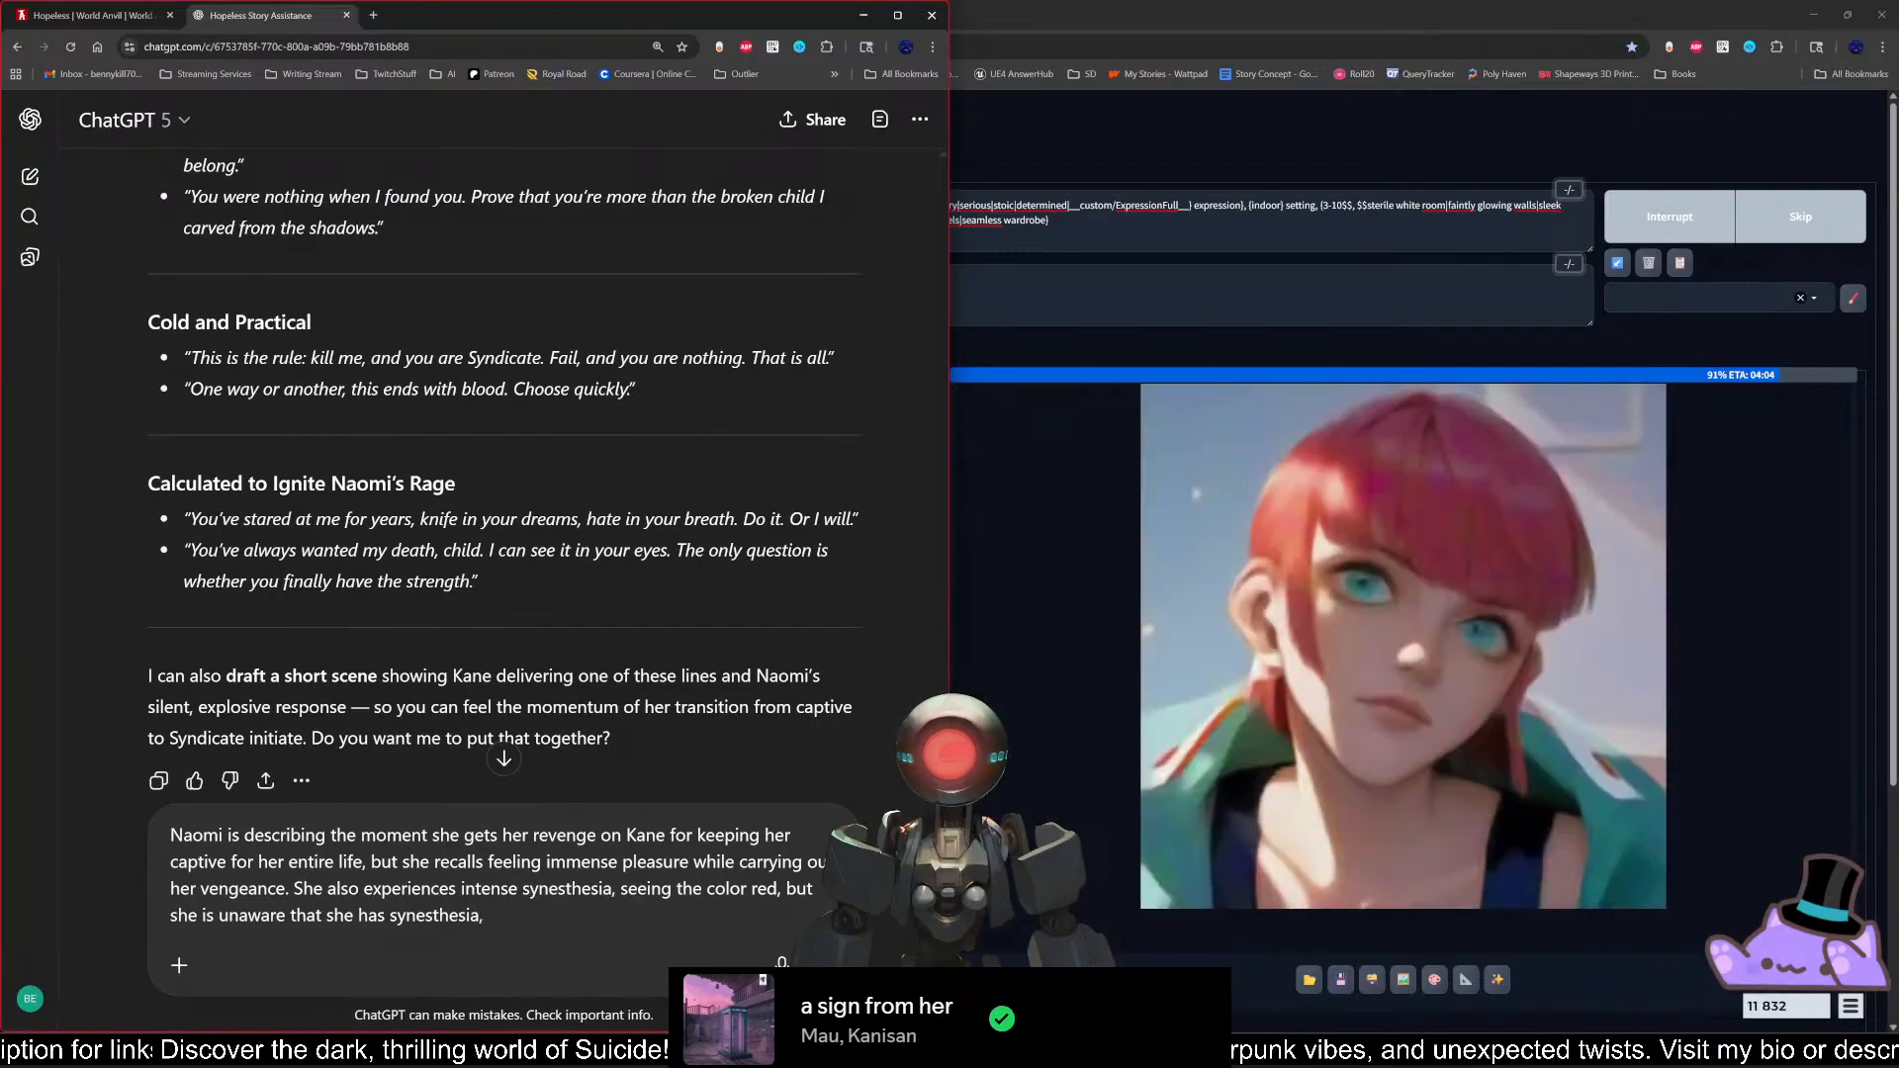
Step: Continue the sentence with "describing it as if" and insert "literally" before "seeing the color red"
type("describign")
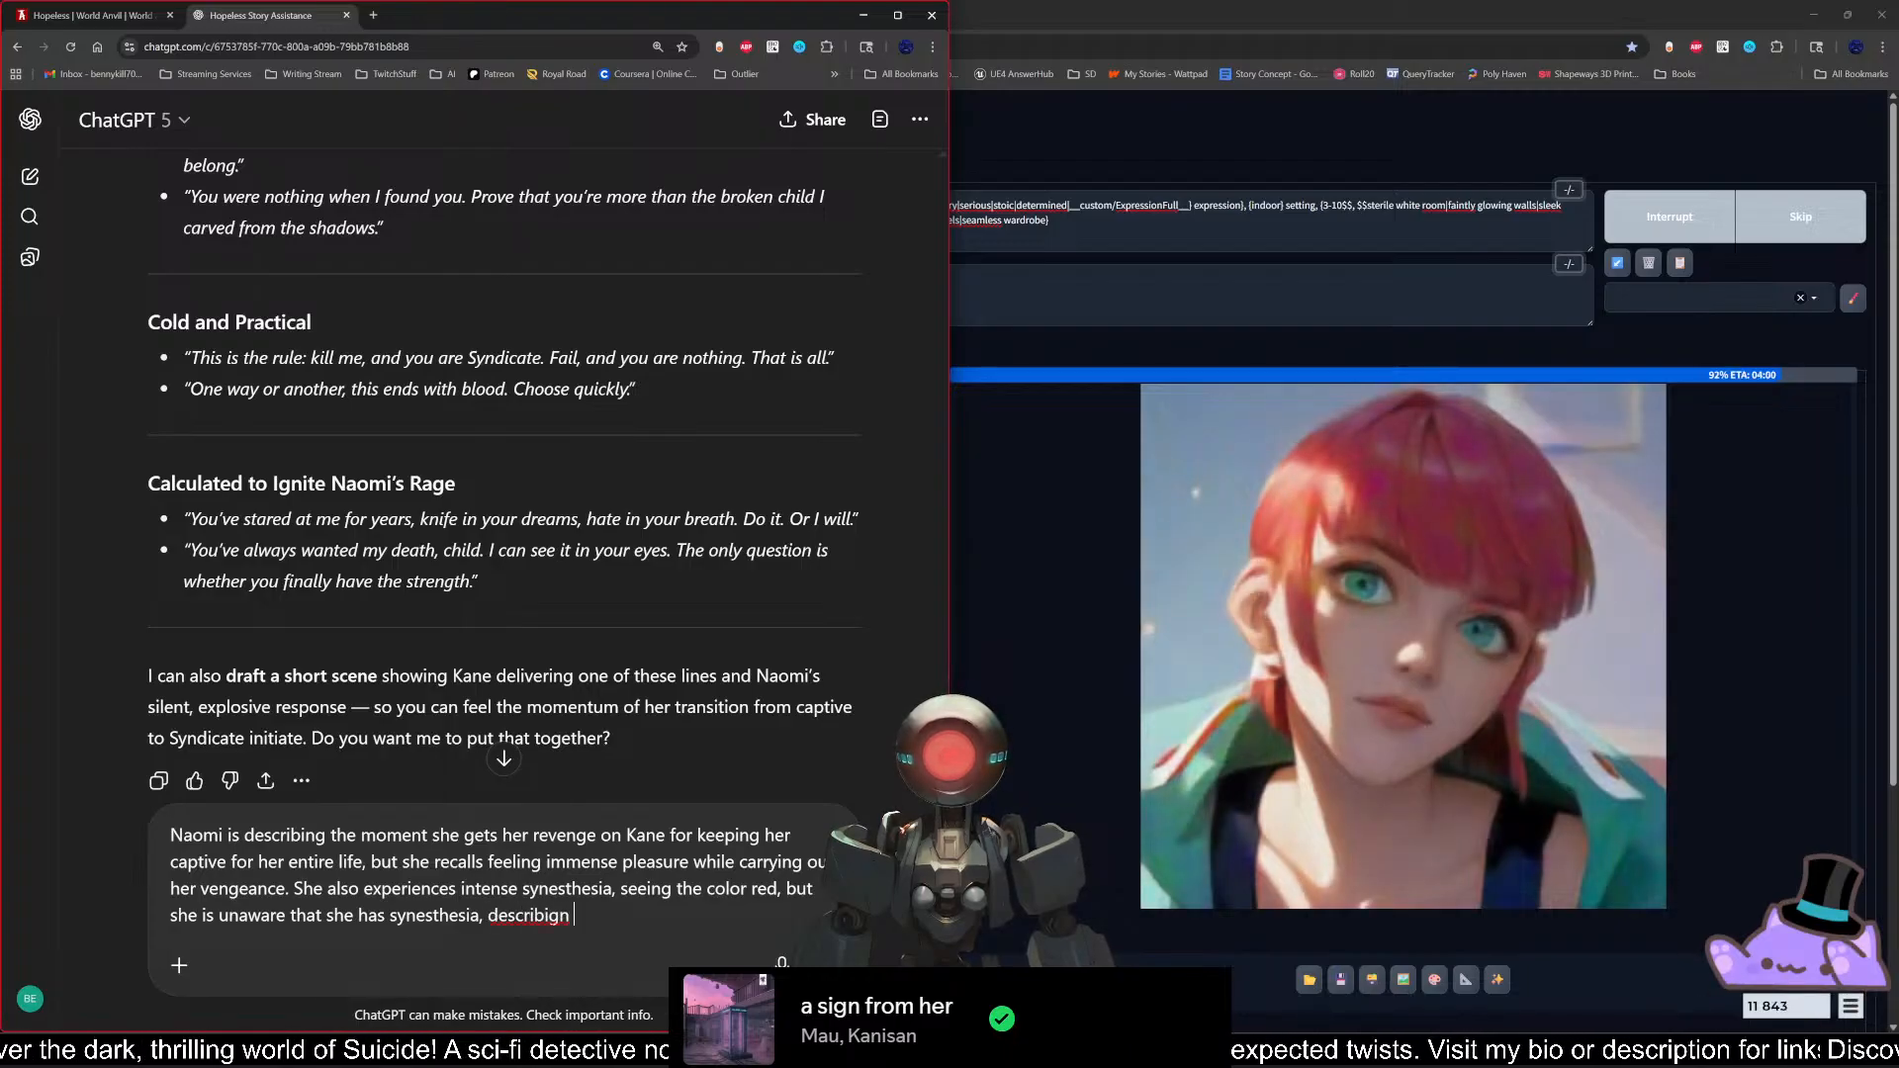
key("BackSpace")
key("BackSpace")
type("ng it as if")
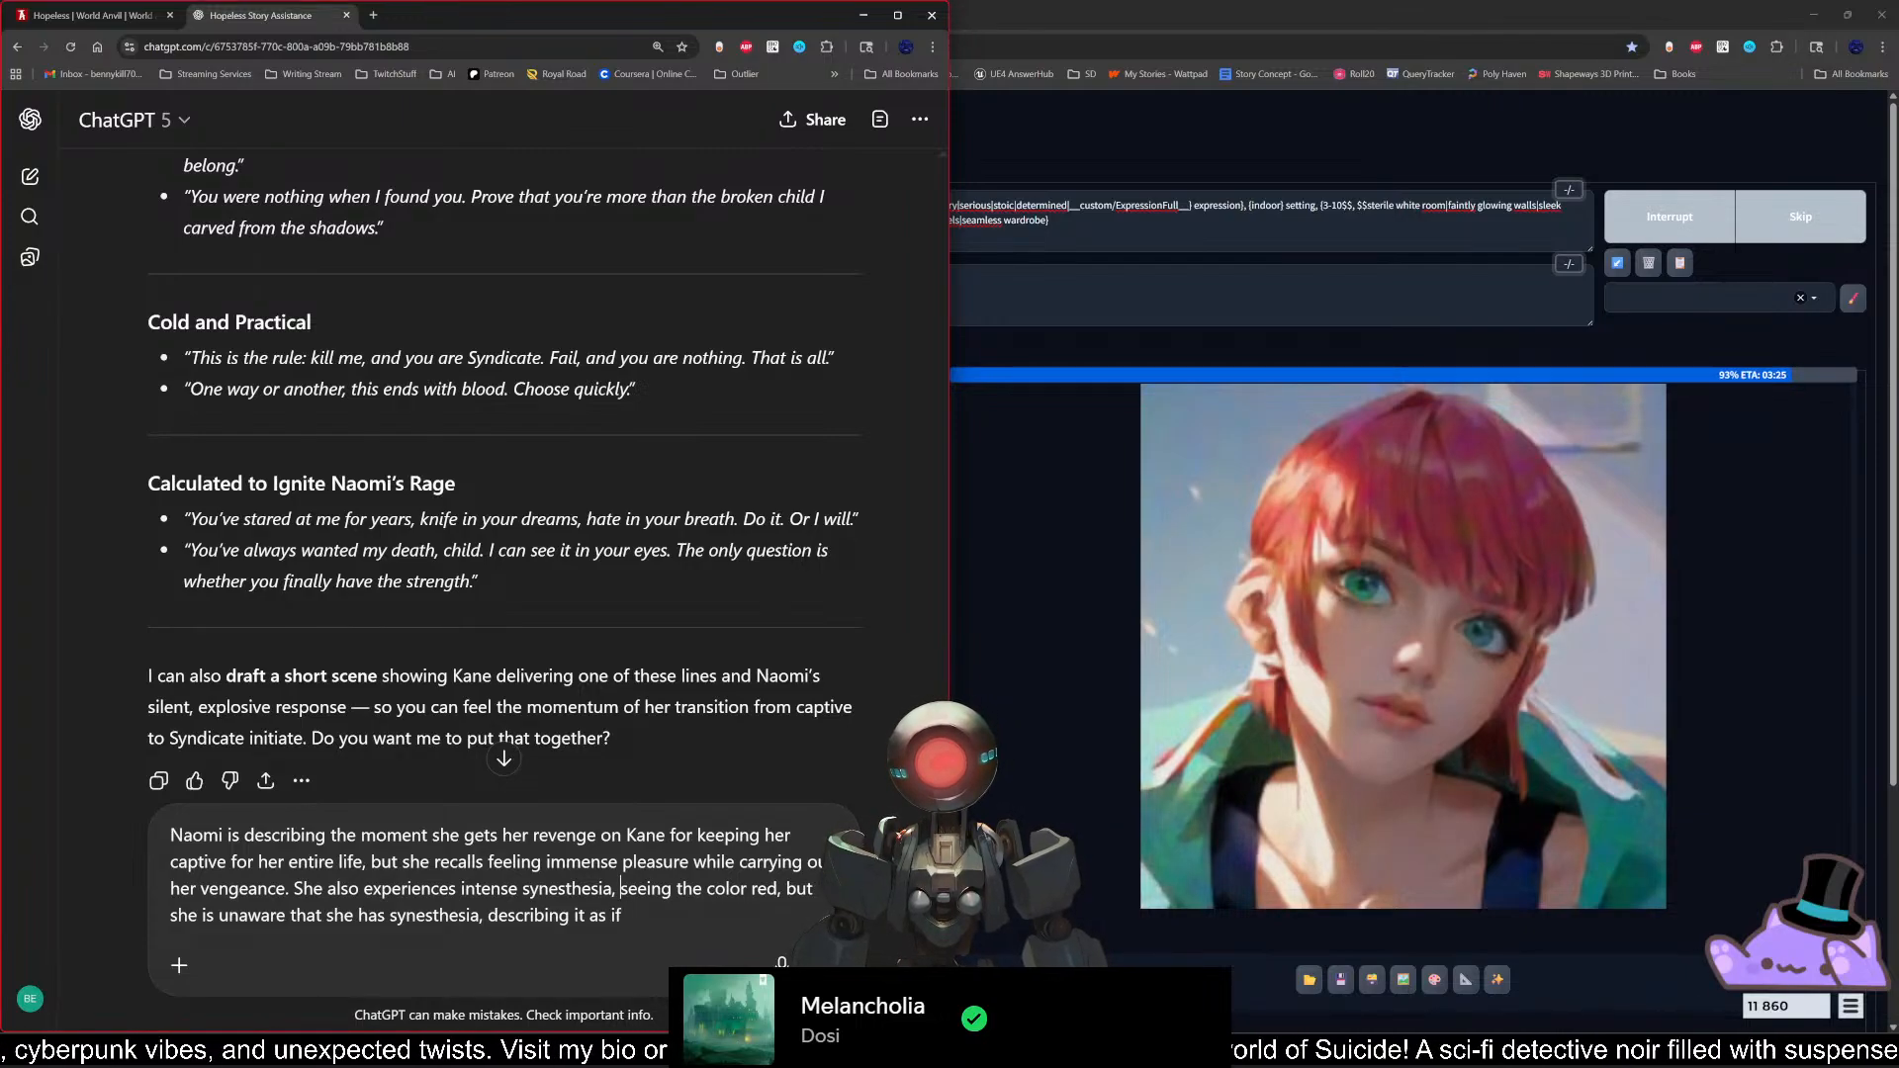
type("literally")
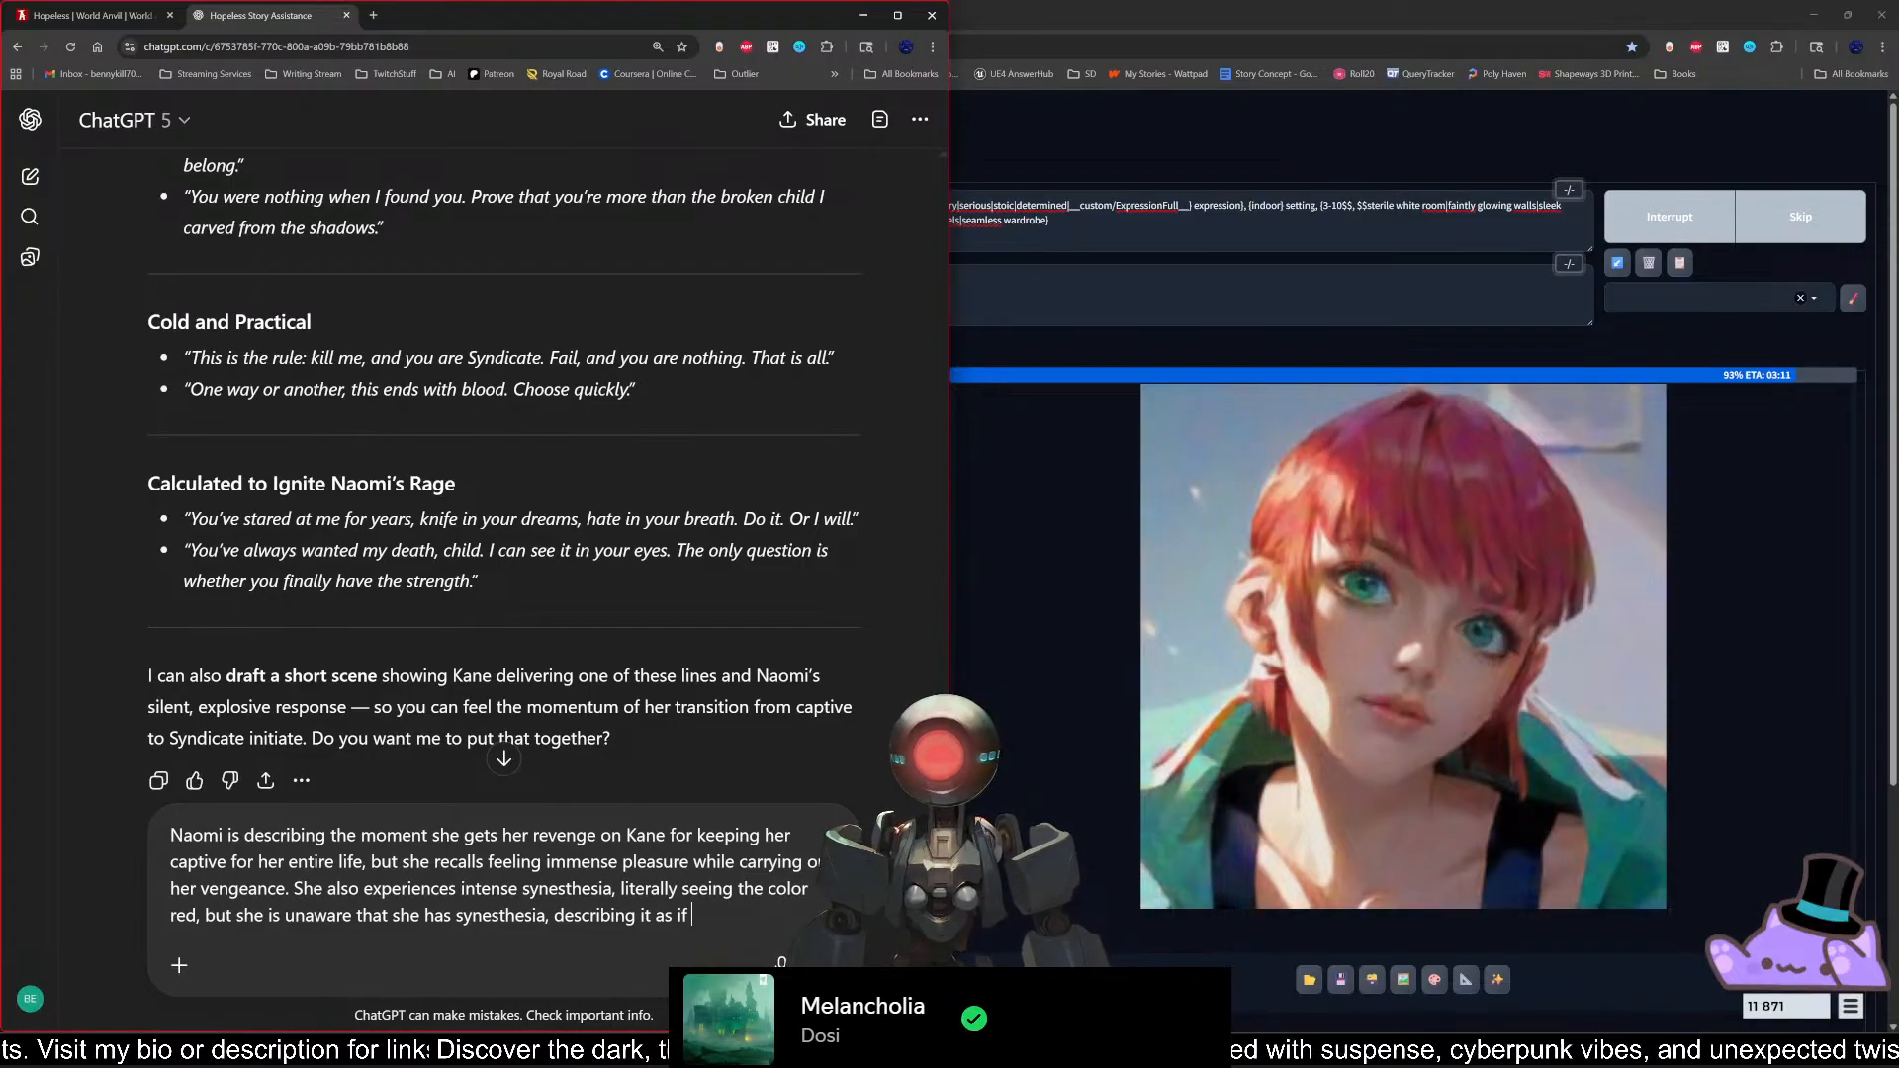
Step: Finish the synesthesia sentence with "it is common or normal."
type("it is a ")
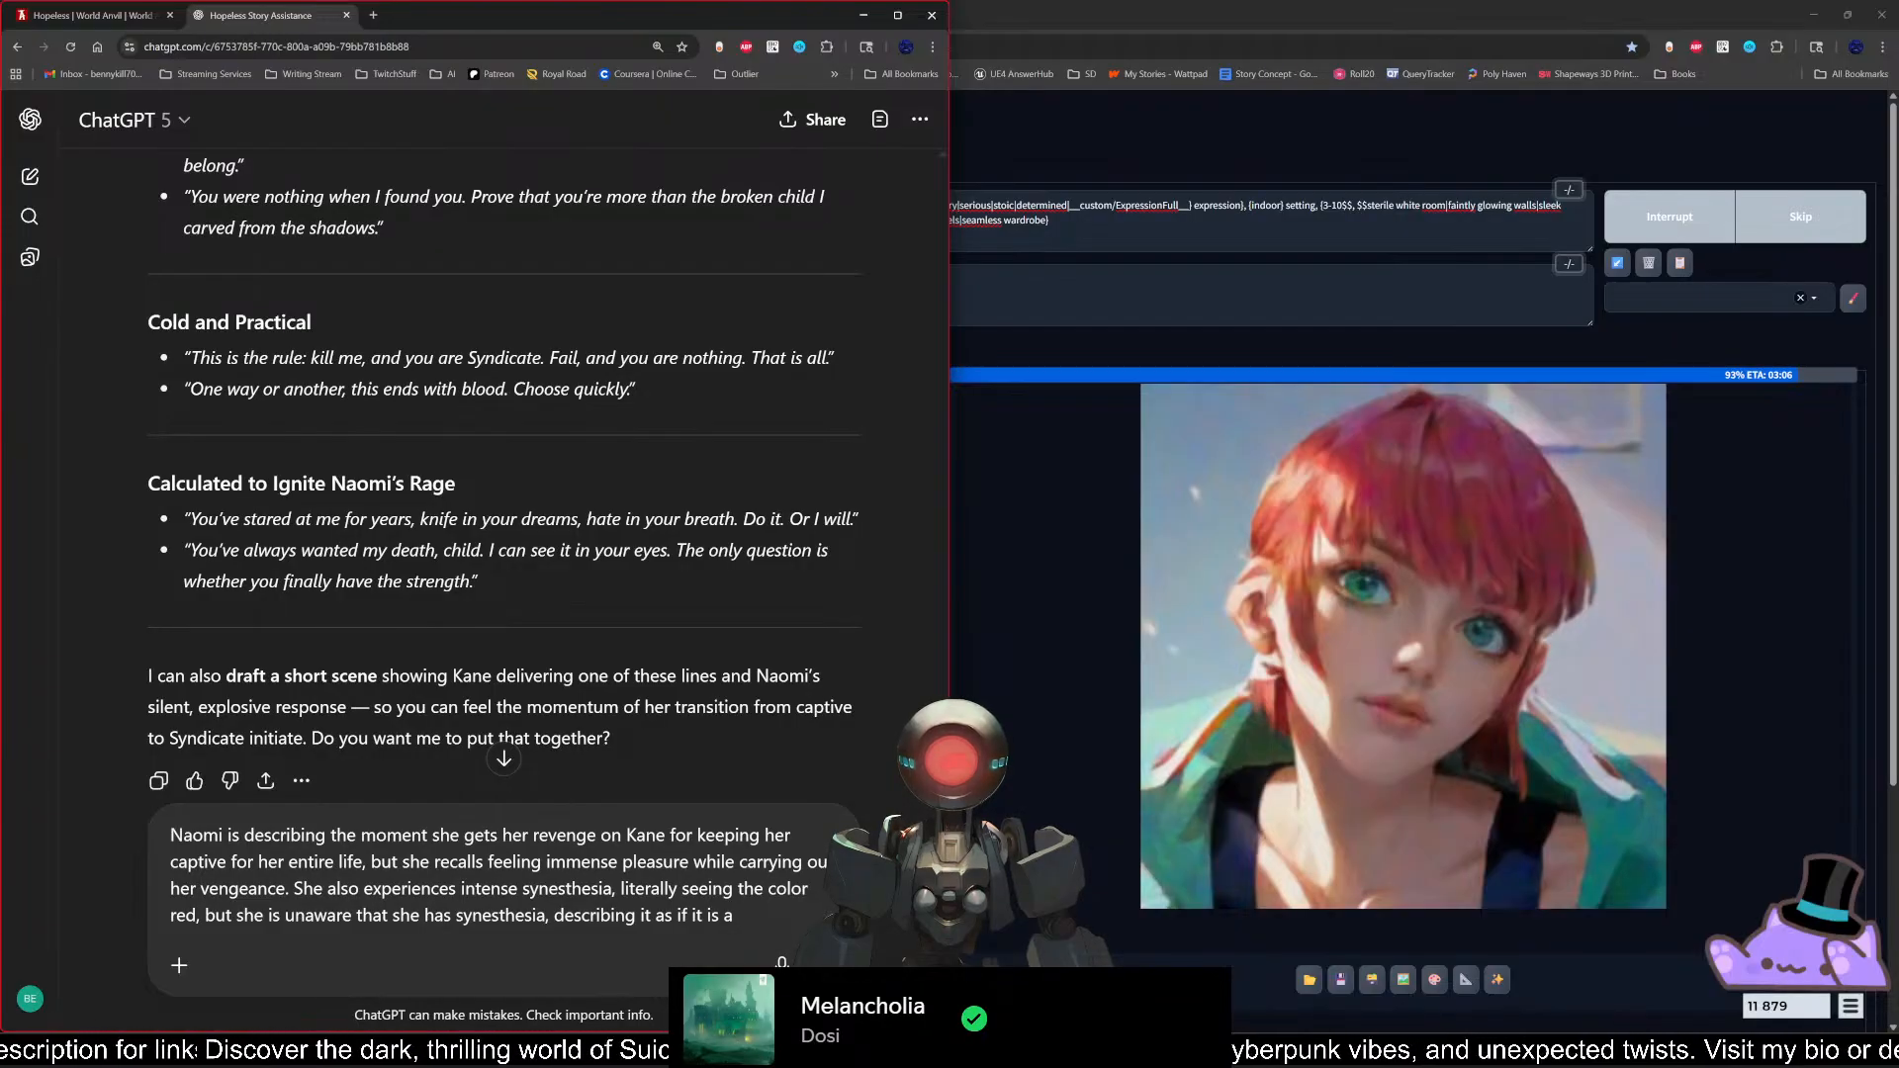
type("common")
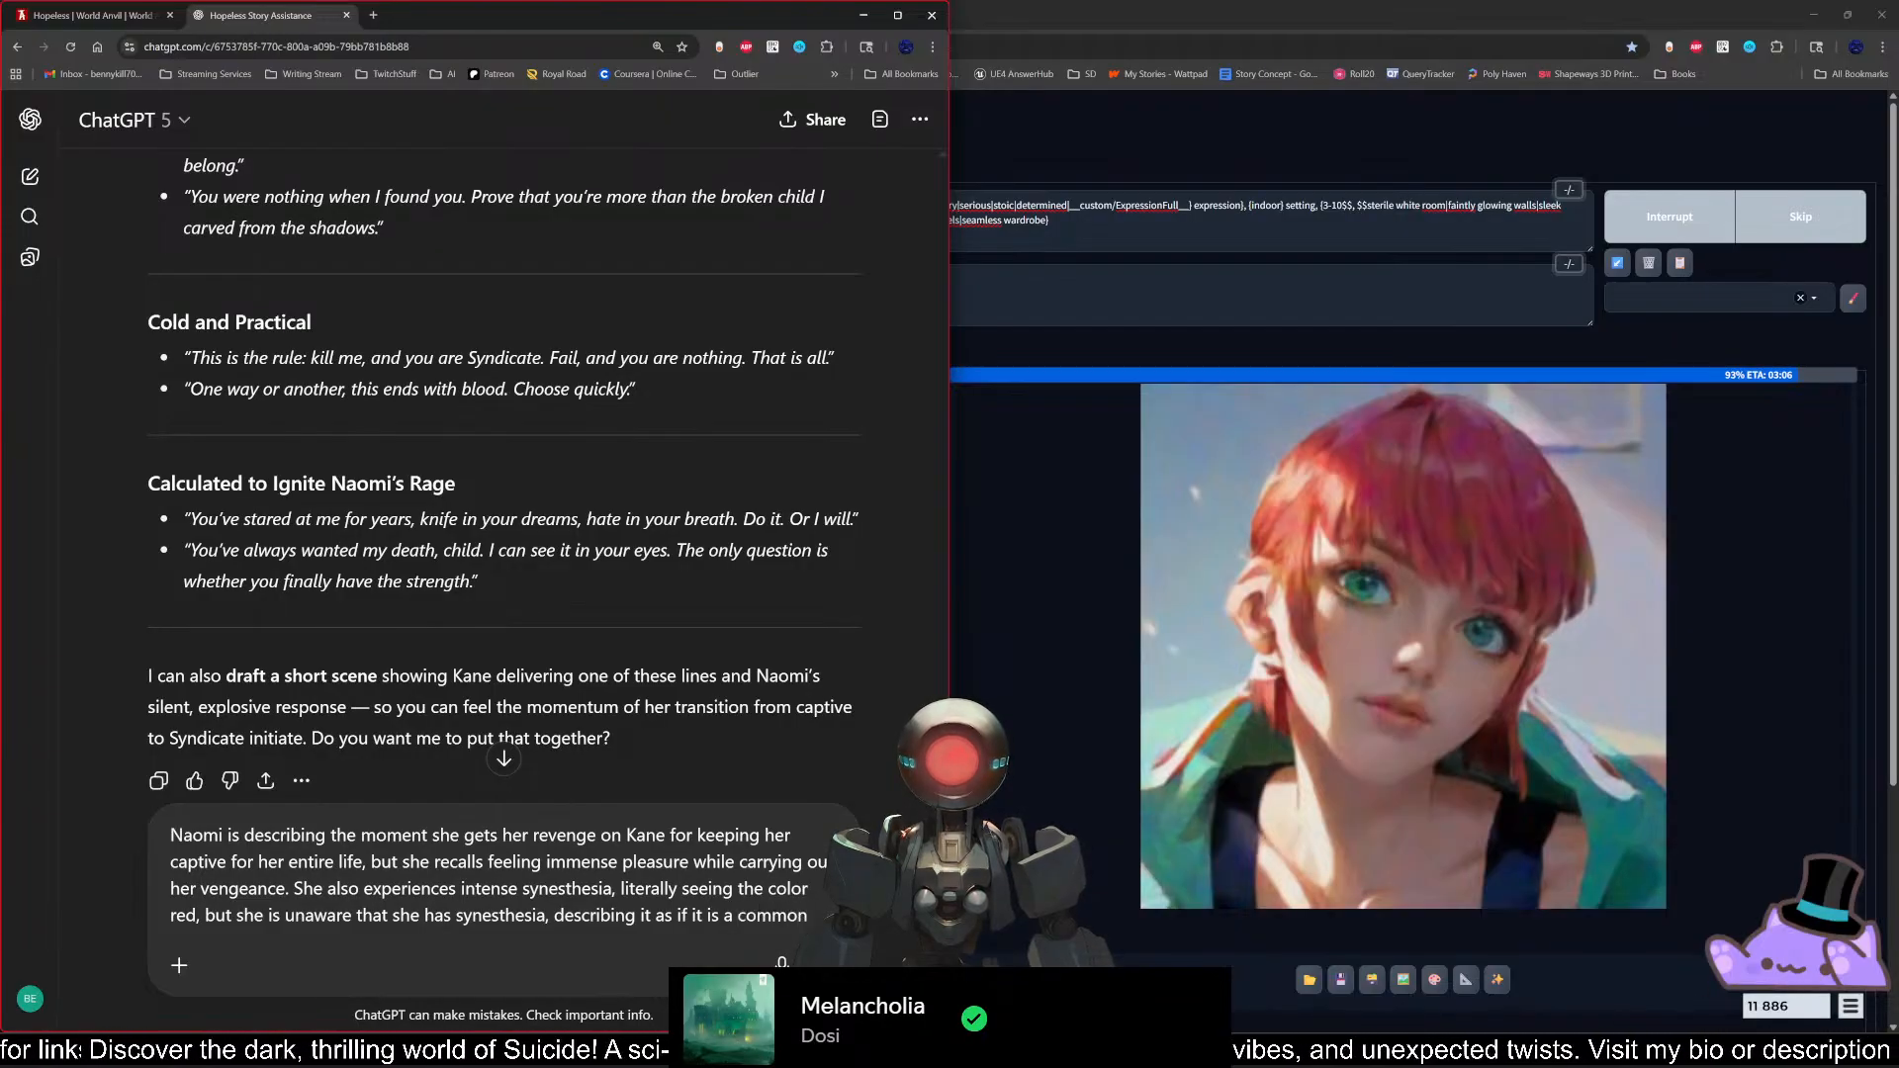
key("BackSpace")
key("BackSpace")
key("BackSpace")
key("BackSpace")
key("BackSpace")
key("BackSpace")
key("BackSpace")
key("BackSpace")
key("BackSpace")
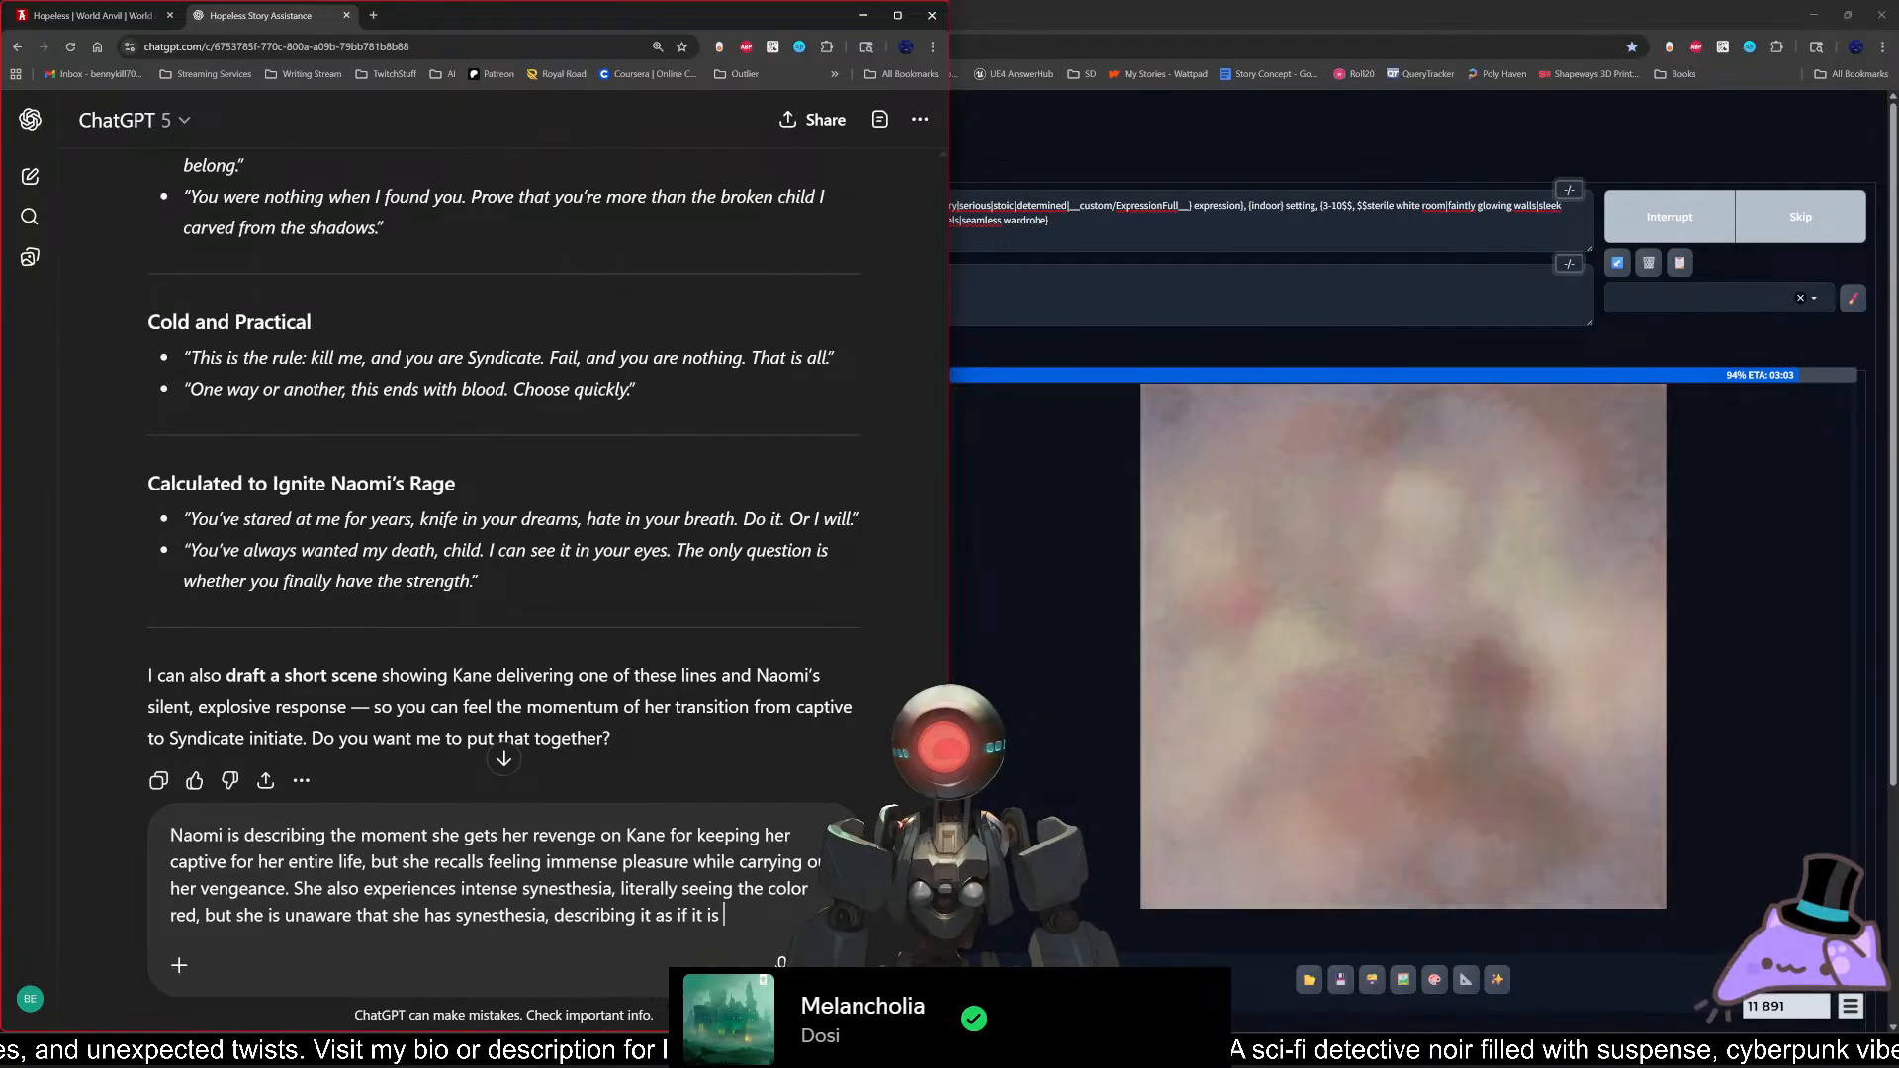
type("common or normal. ")
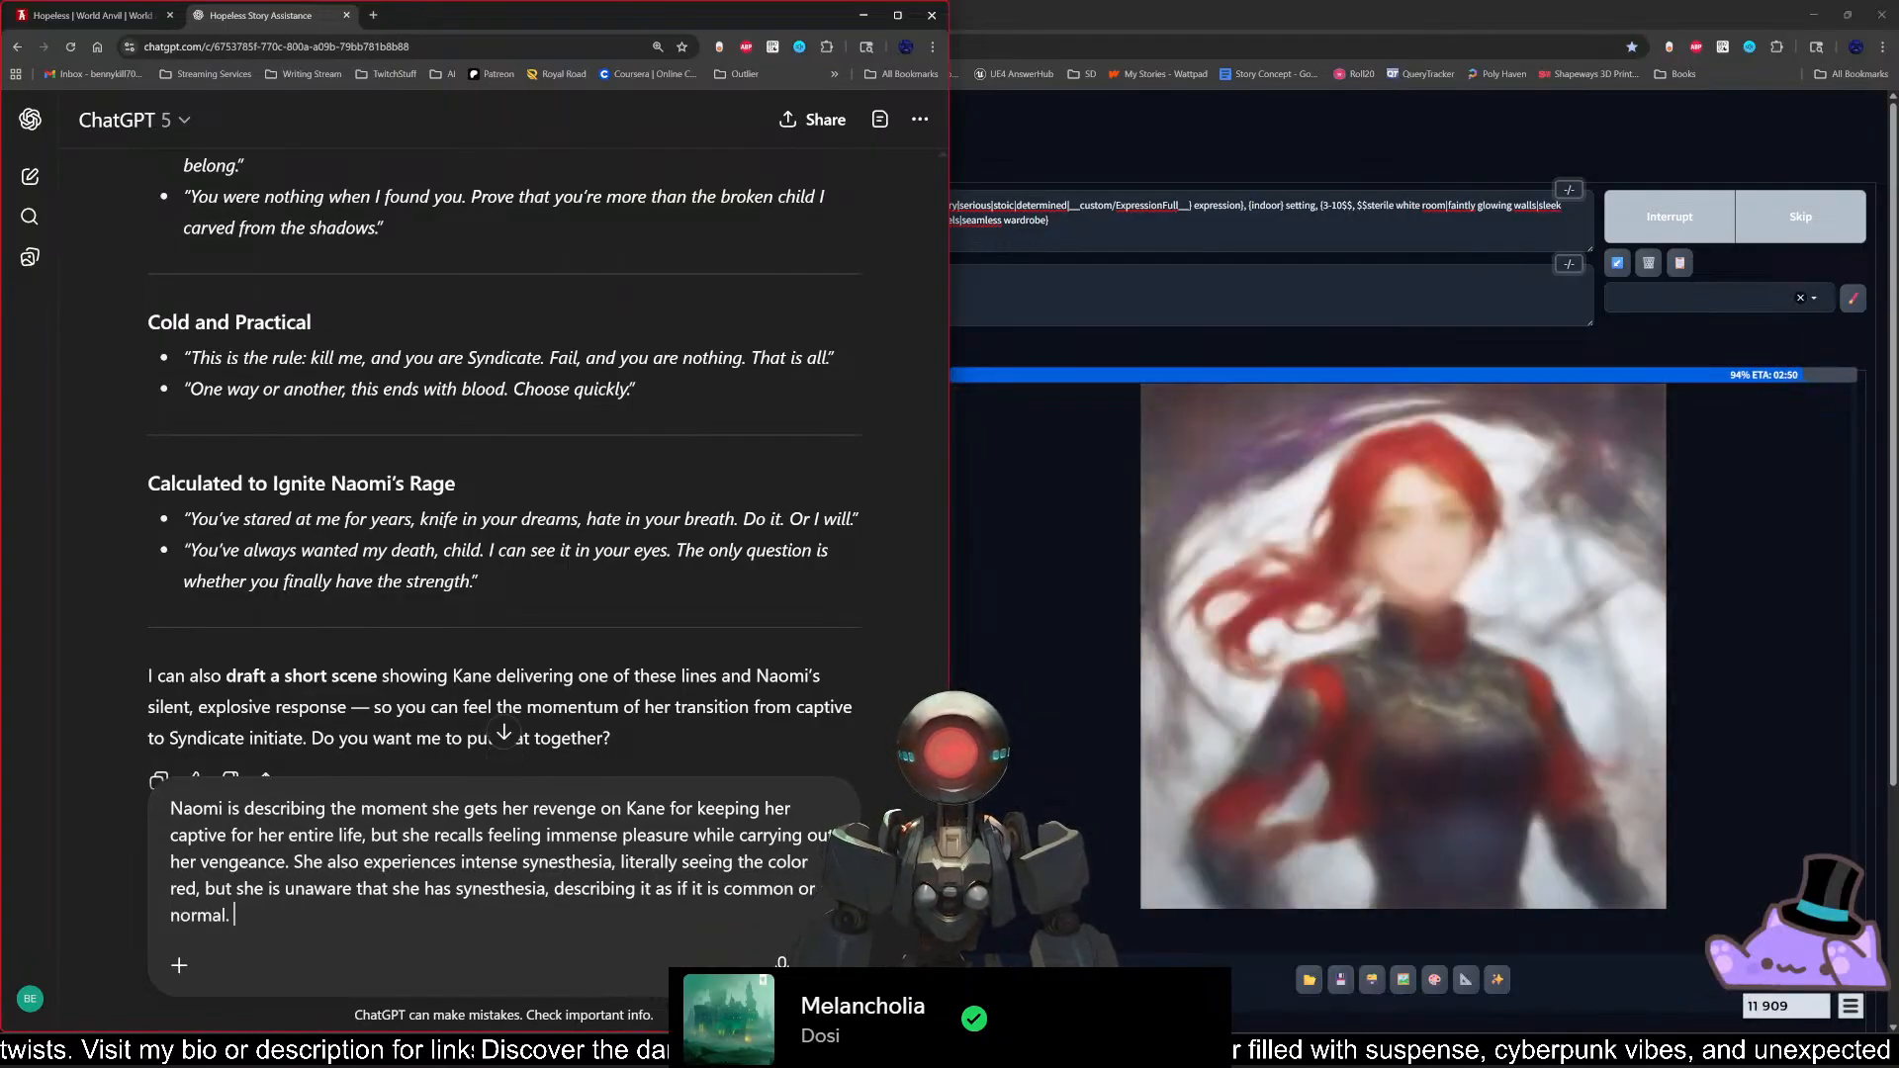
type("Provide a f")
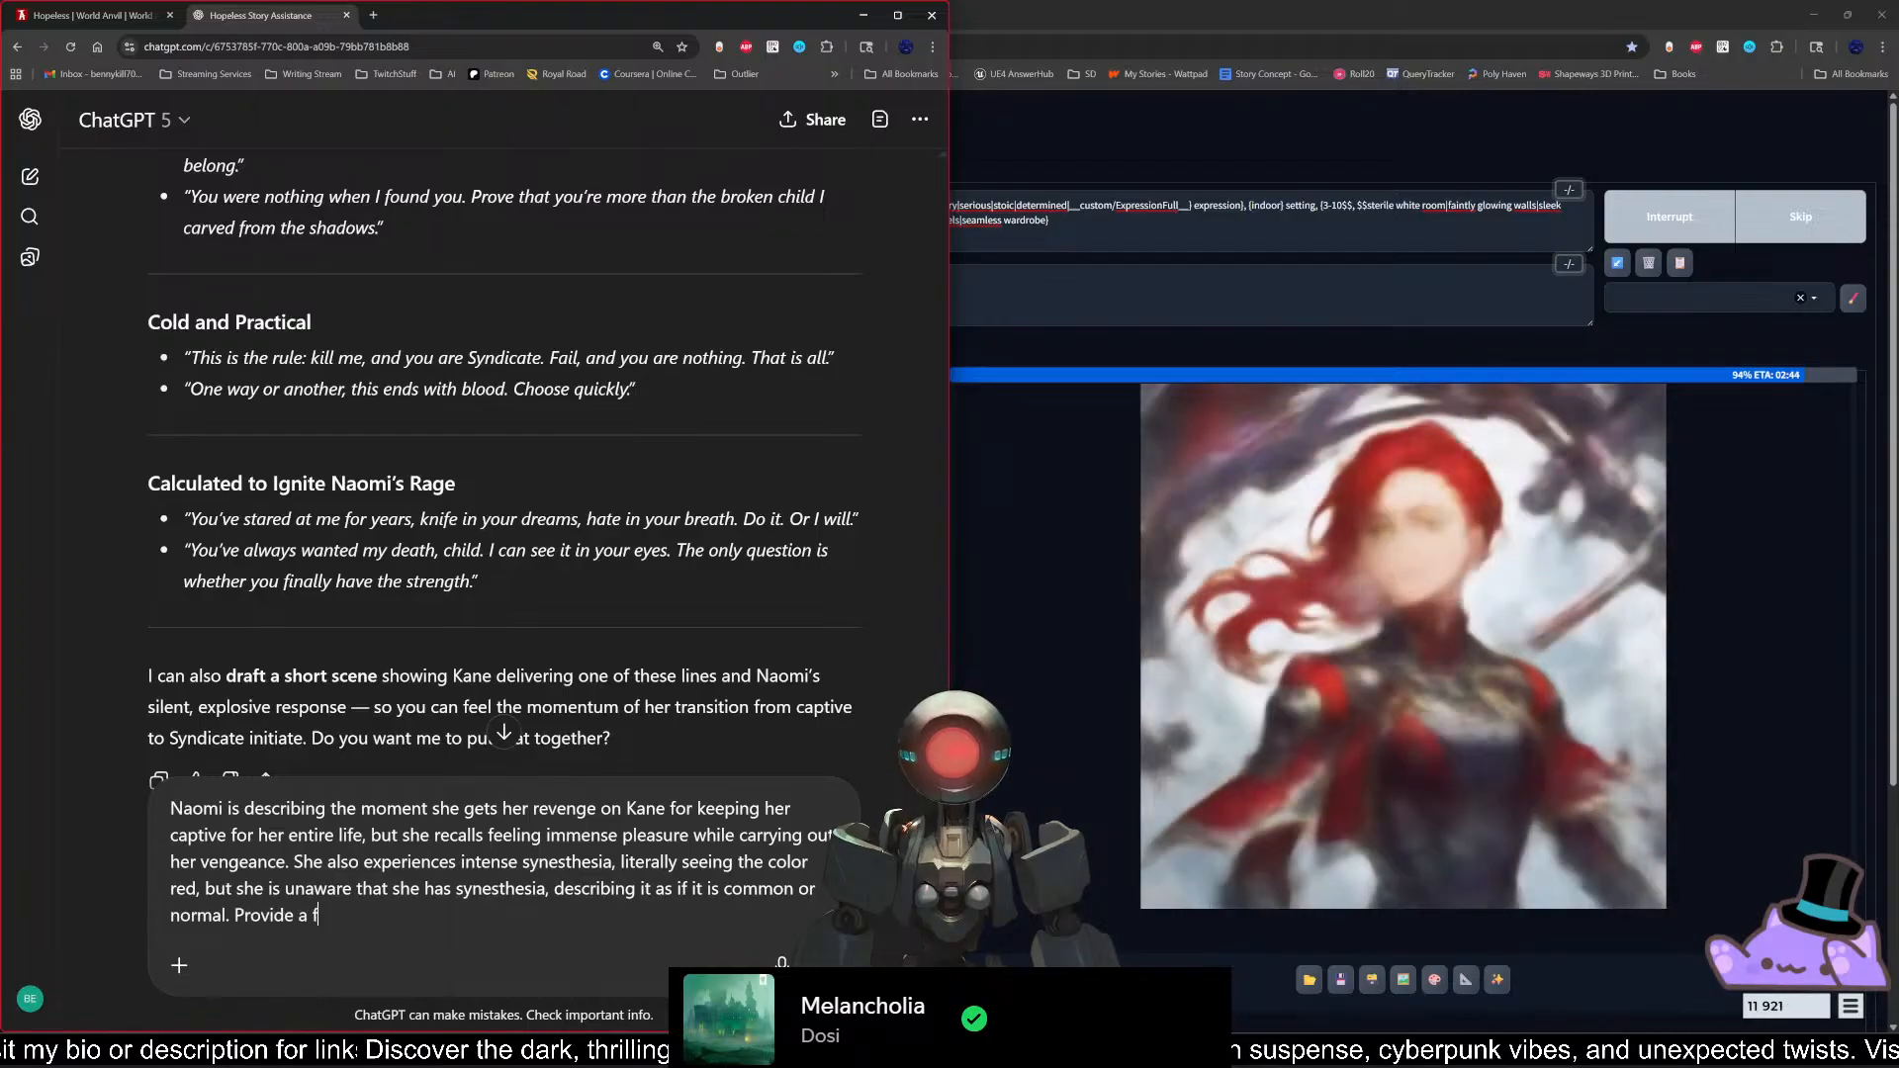
type("ew examples of")
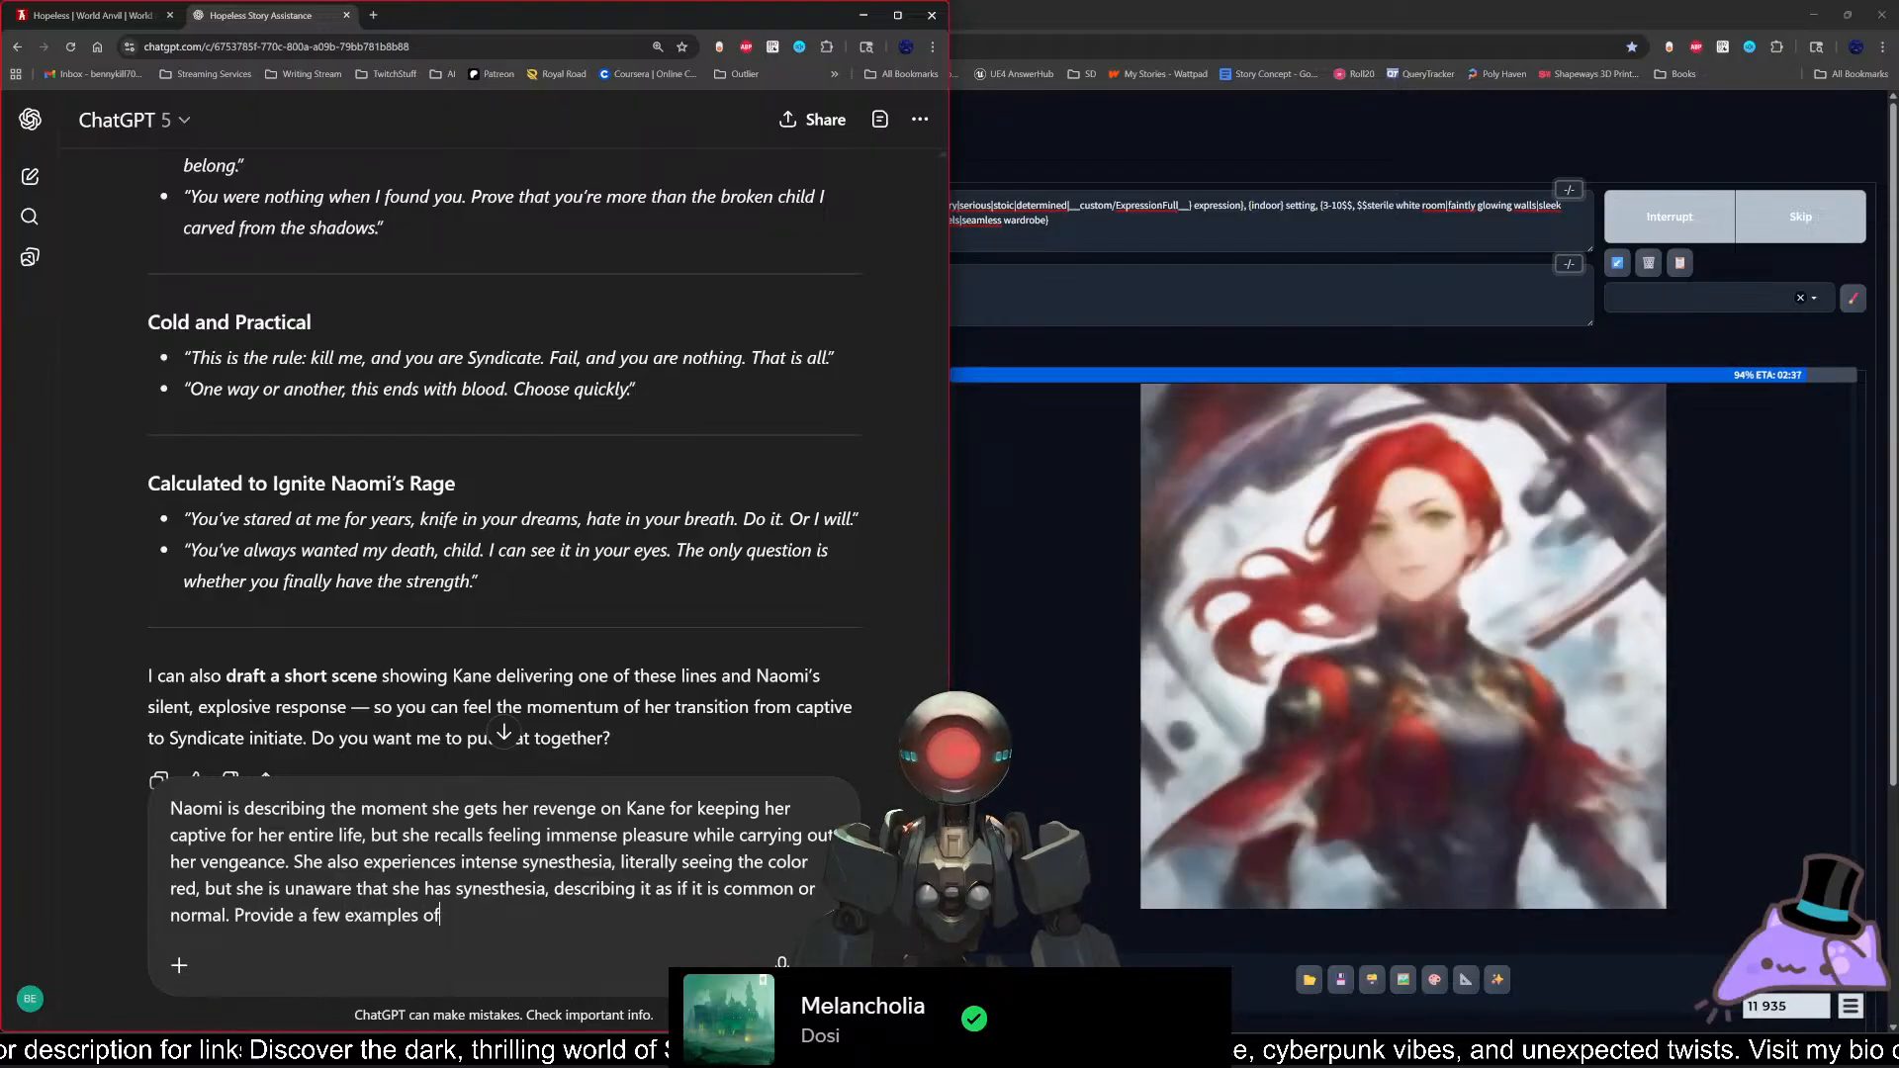
type(" how she might d")
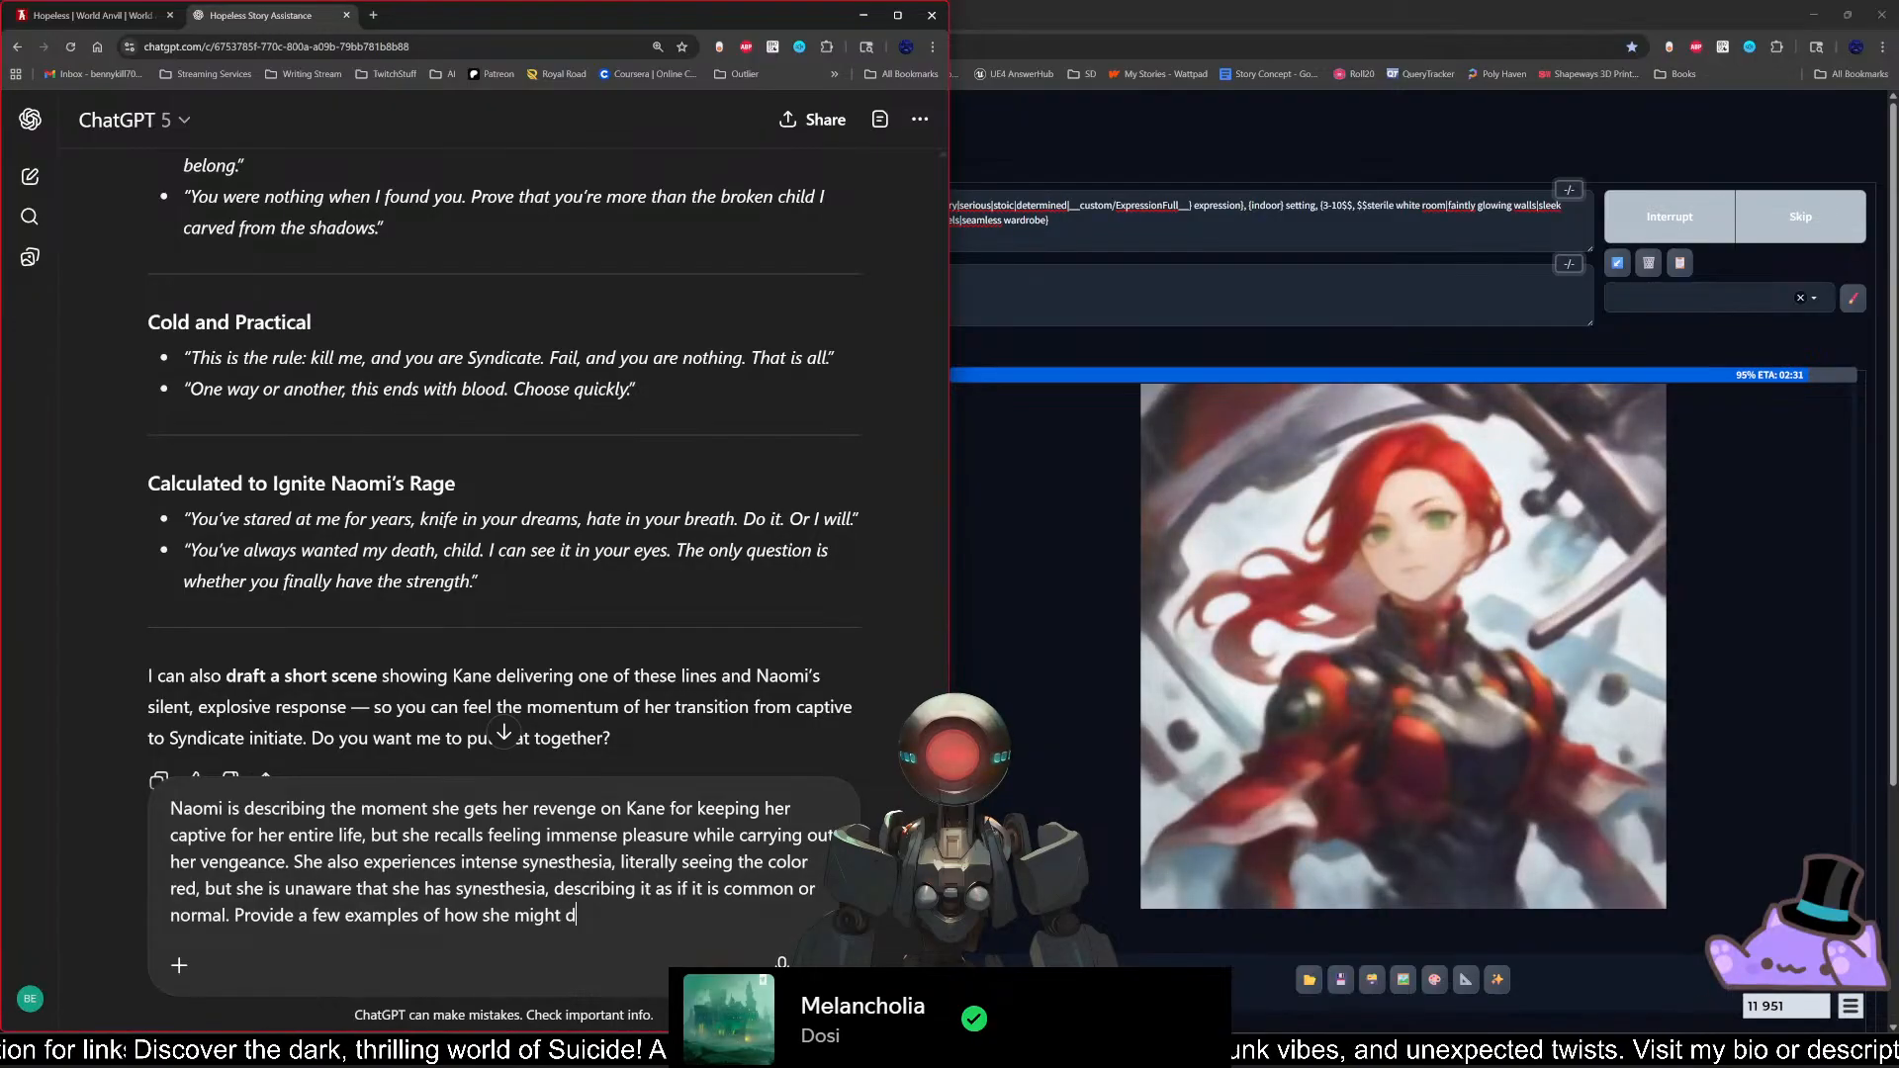
type("escribe ")
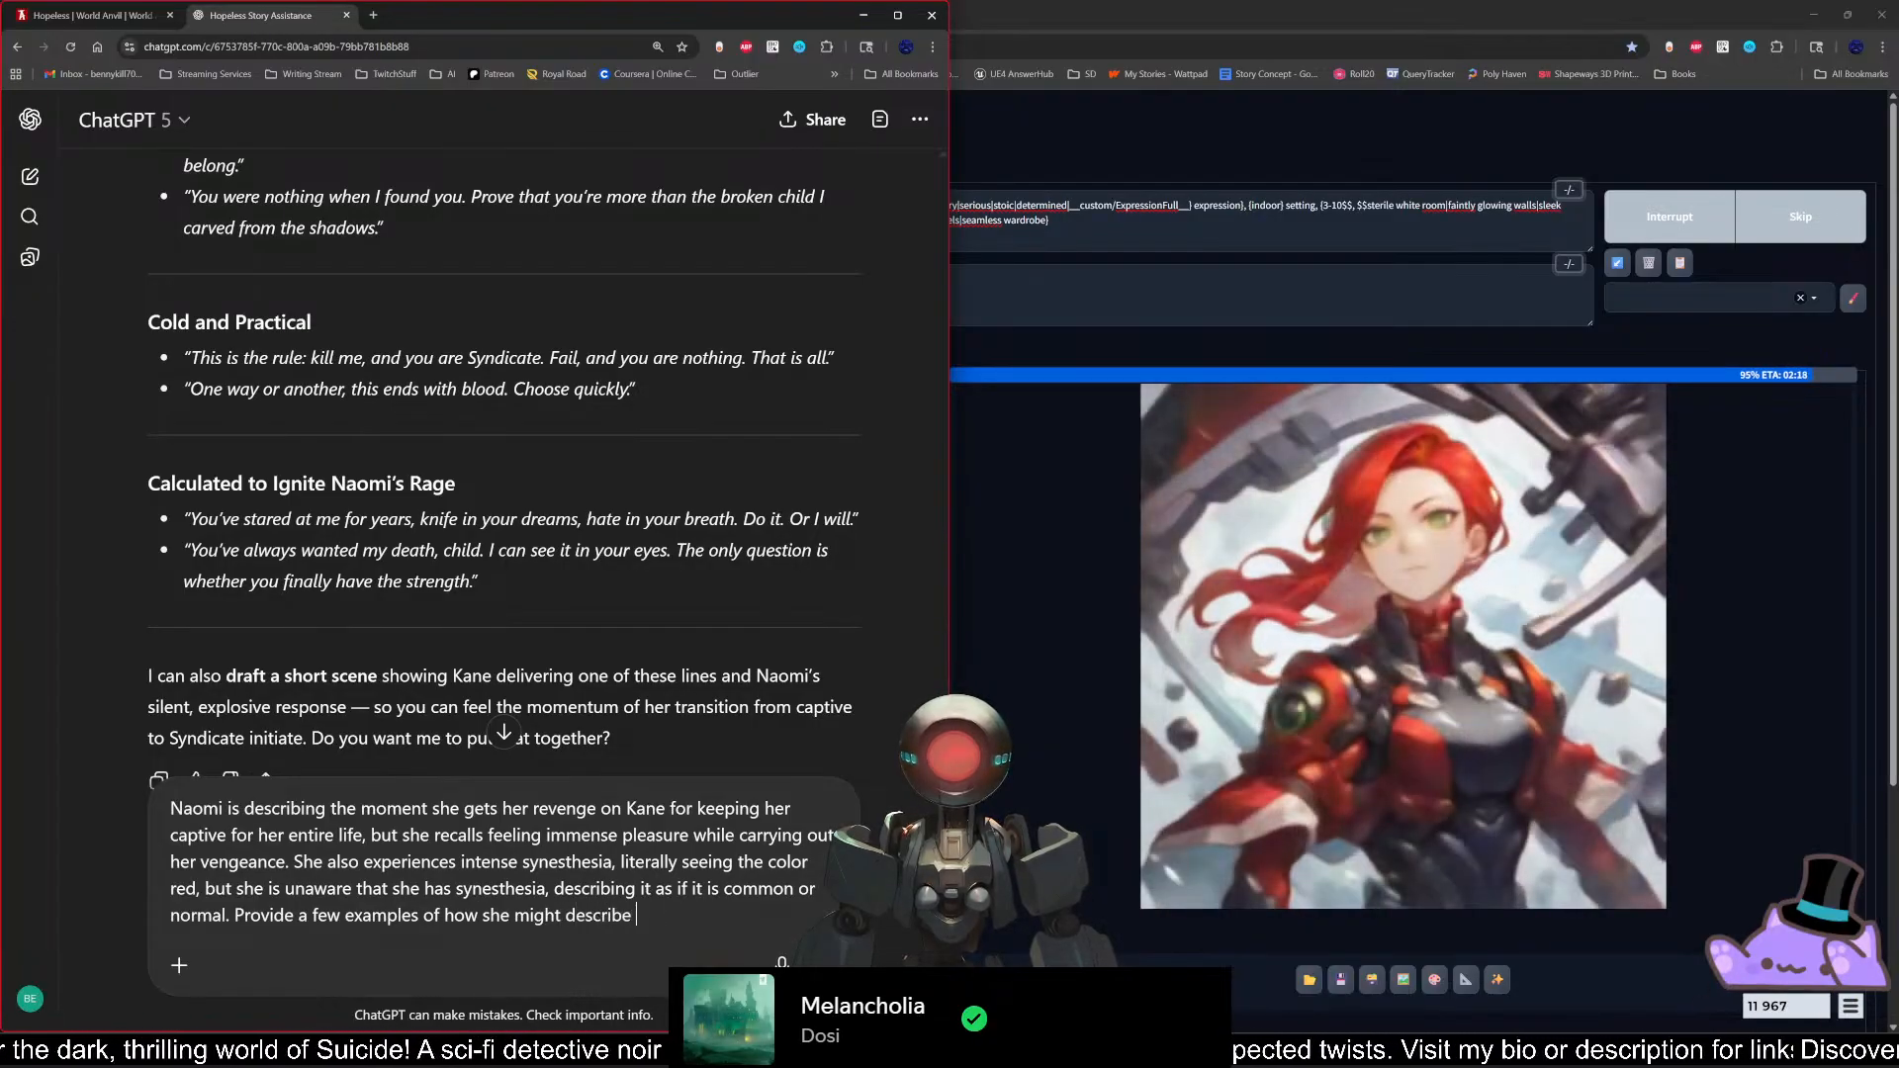
type("her expe")
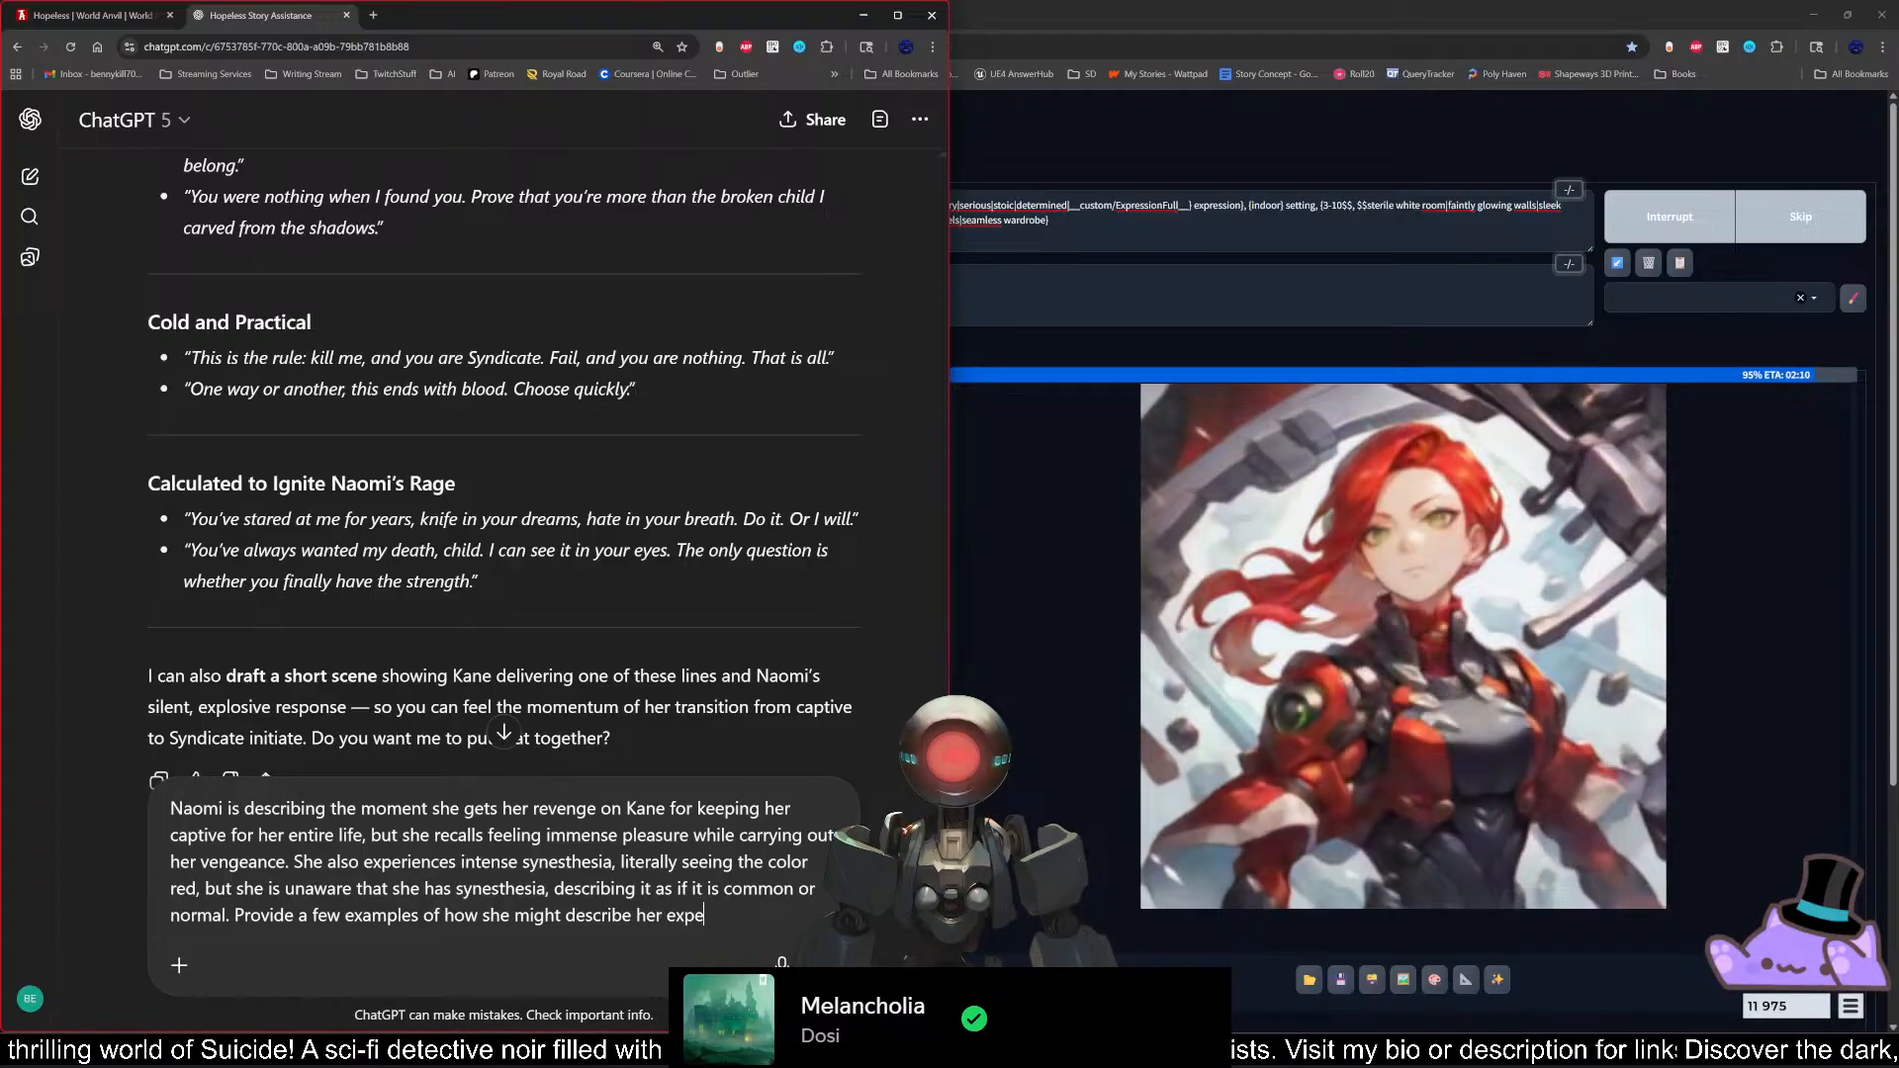
type("rience.")
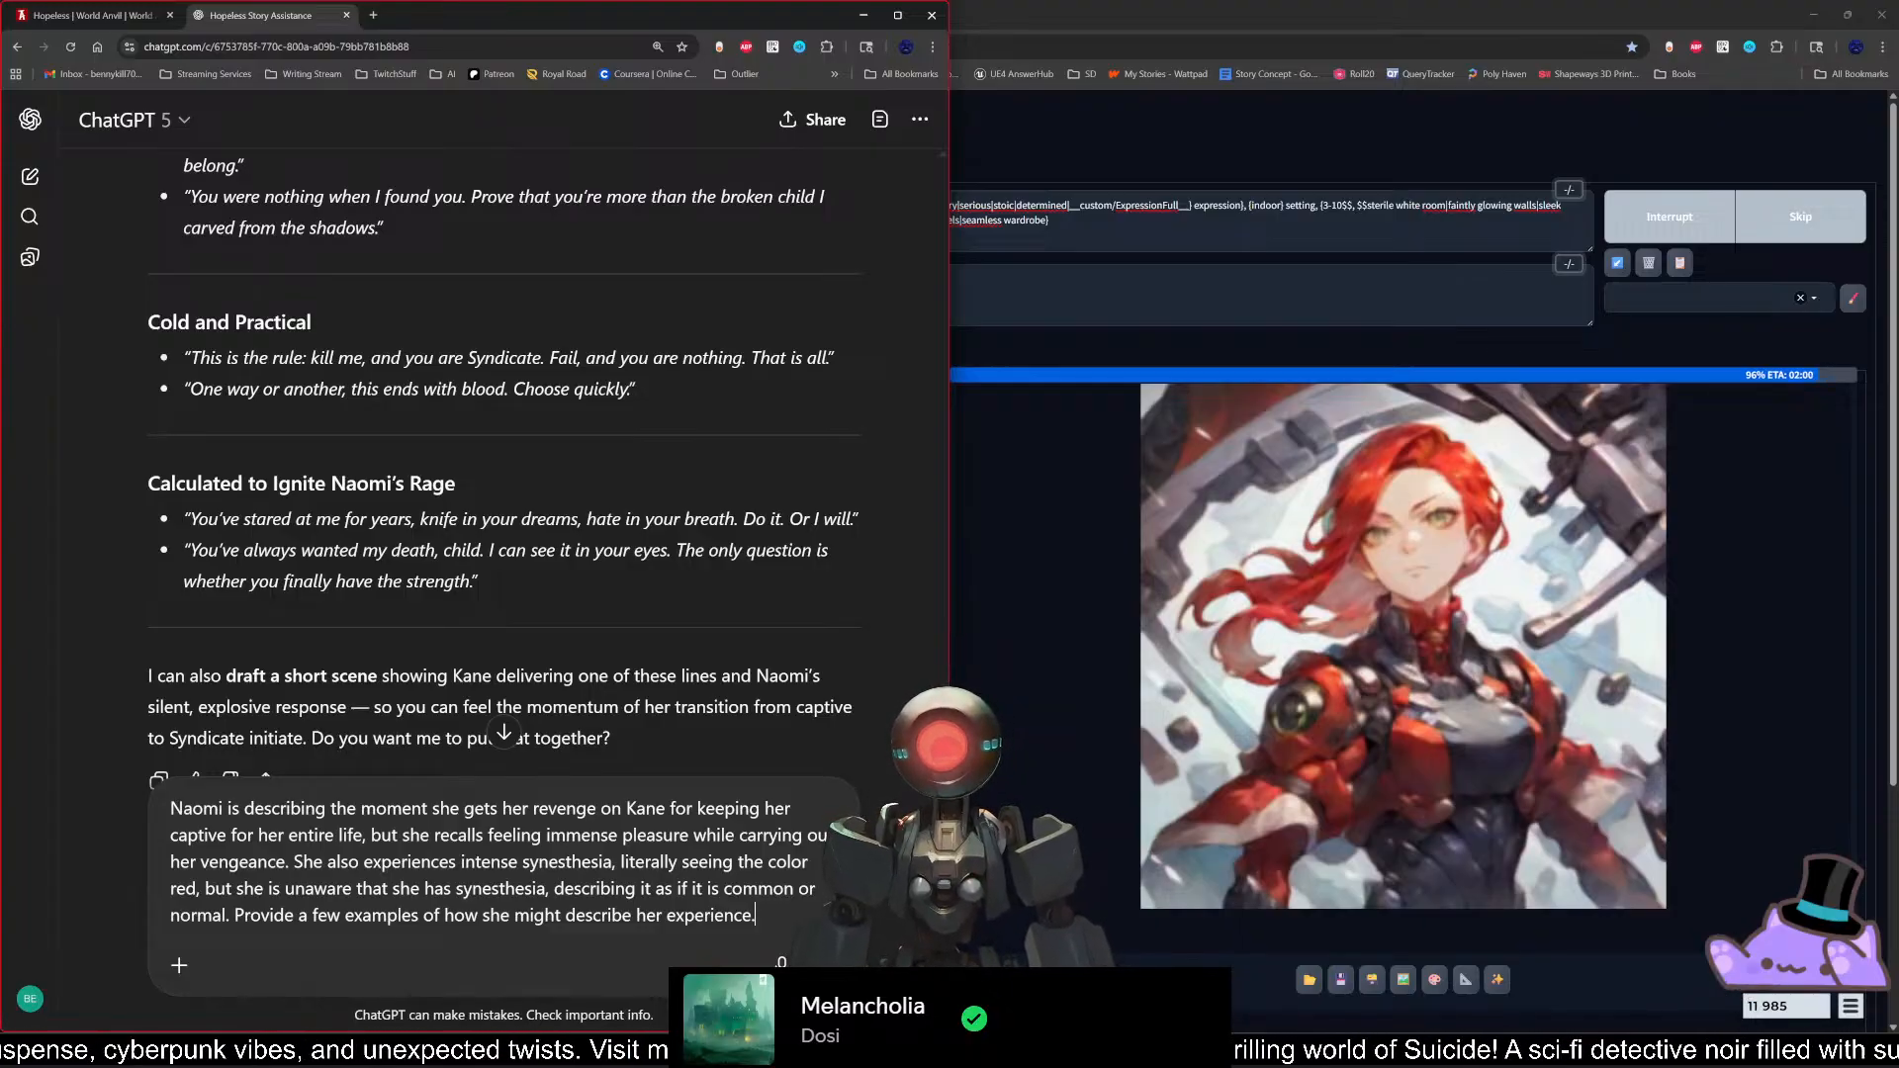
Step: Add the request "Provide a few examples of how she might describe her experience." and send the prompt
key("Return")
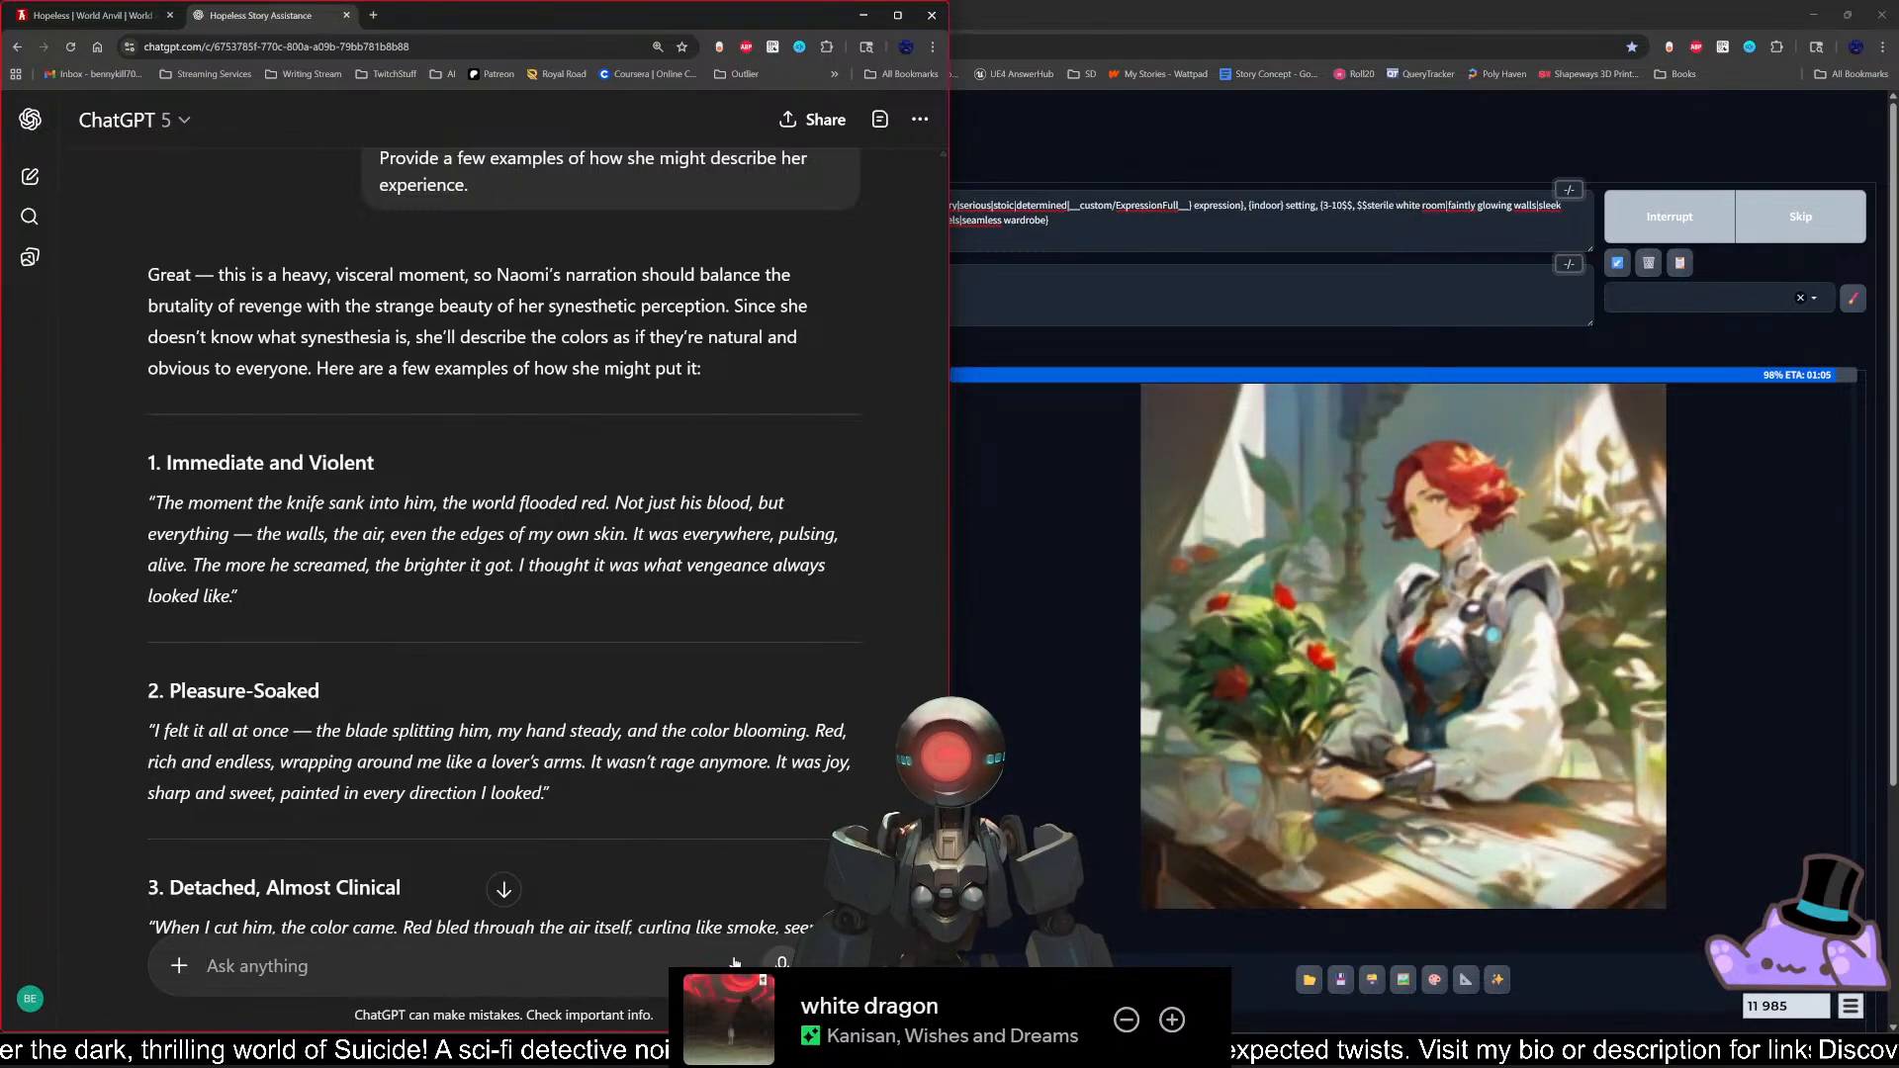
Step: Try to have ChatGPT's latest response with Naomi's example descriptions read aloud
scroll(515, 867, "down", 8)
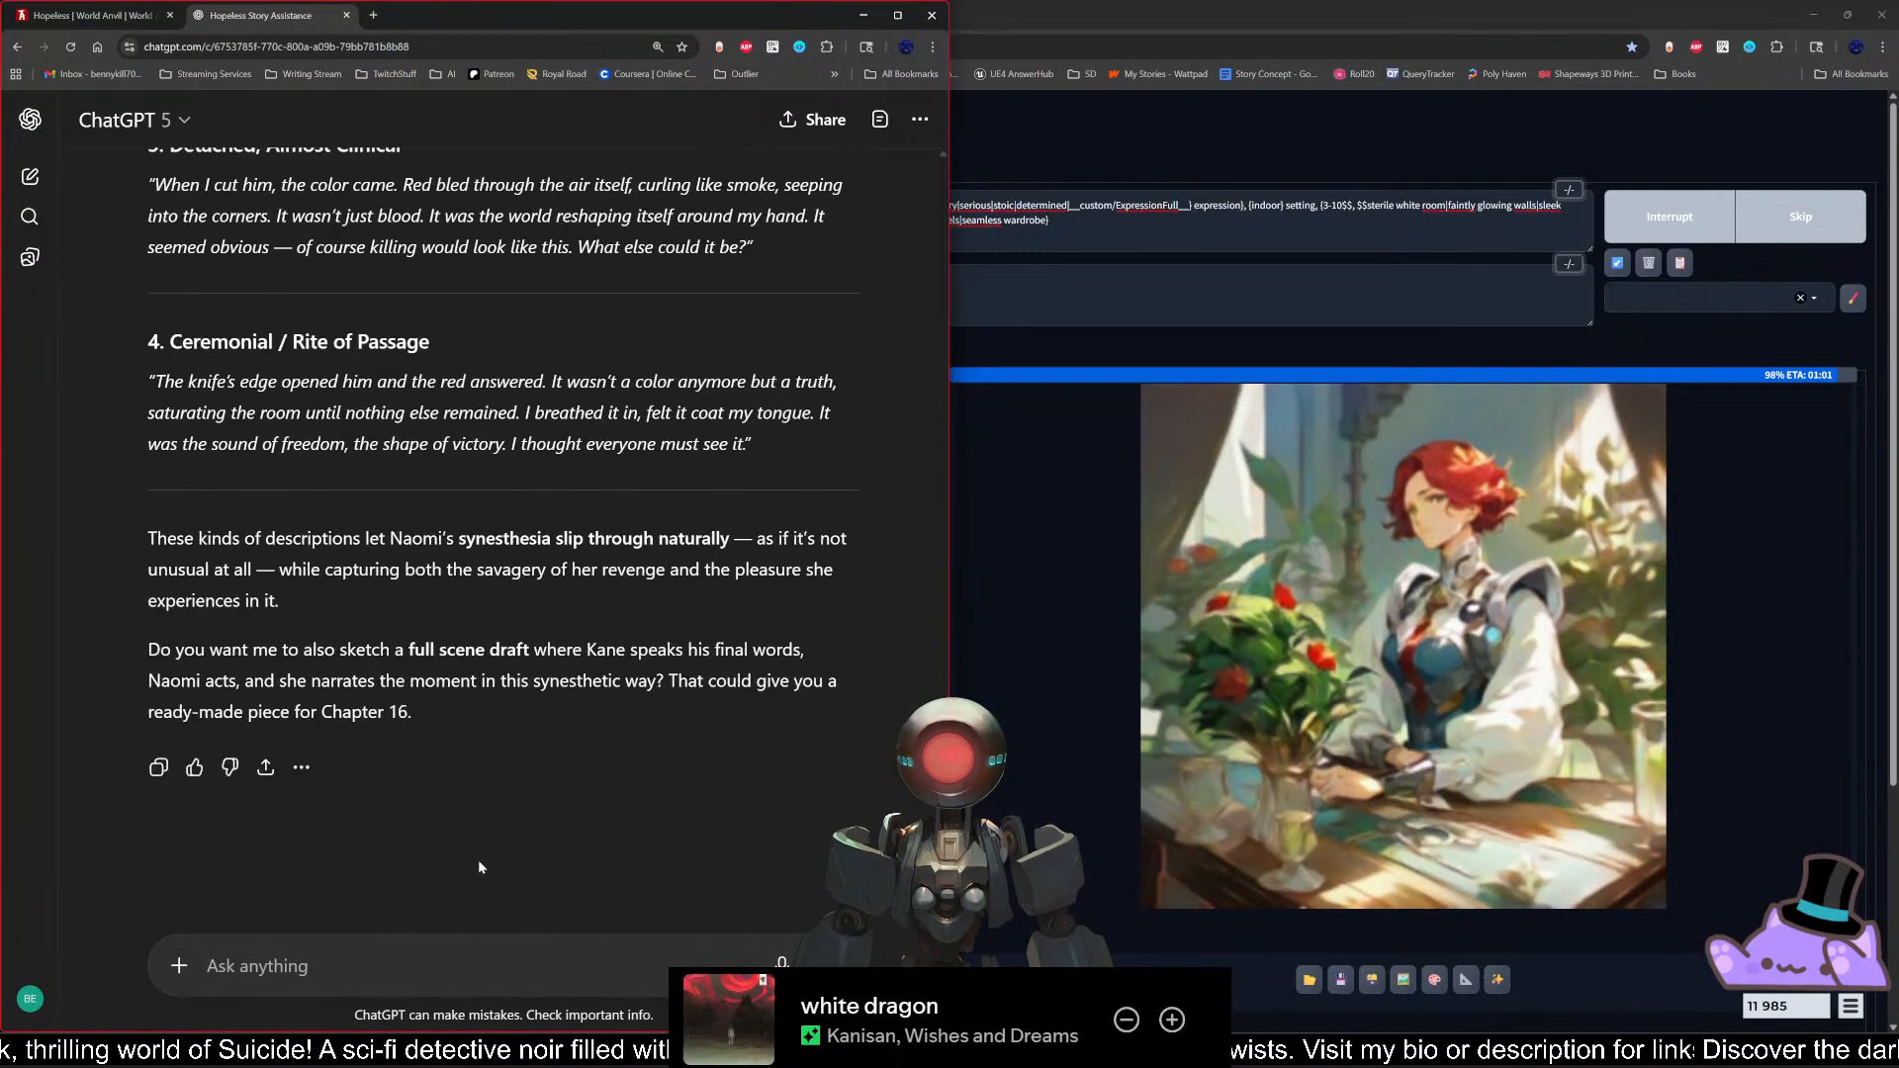
left_click(301, 771)
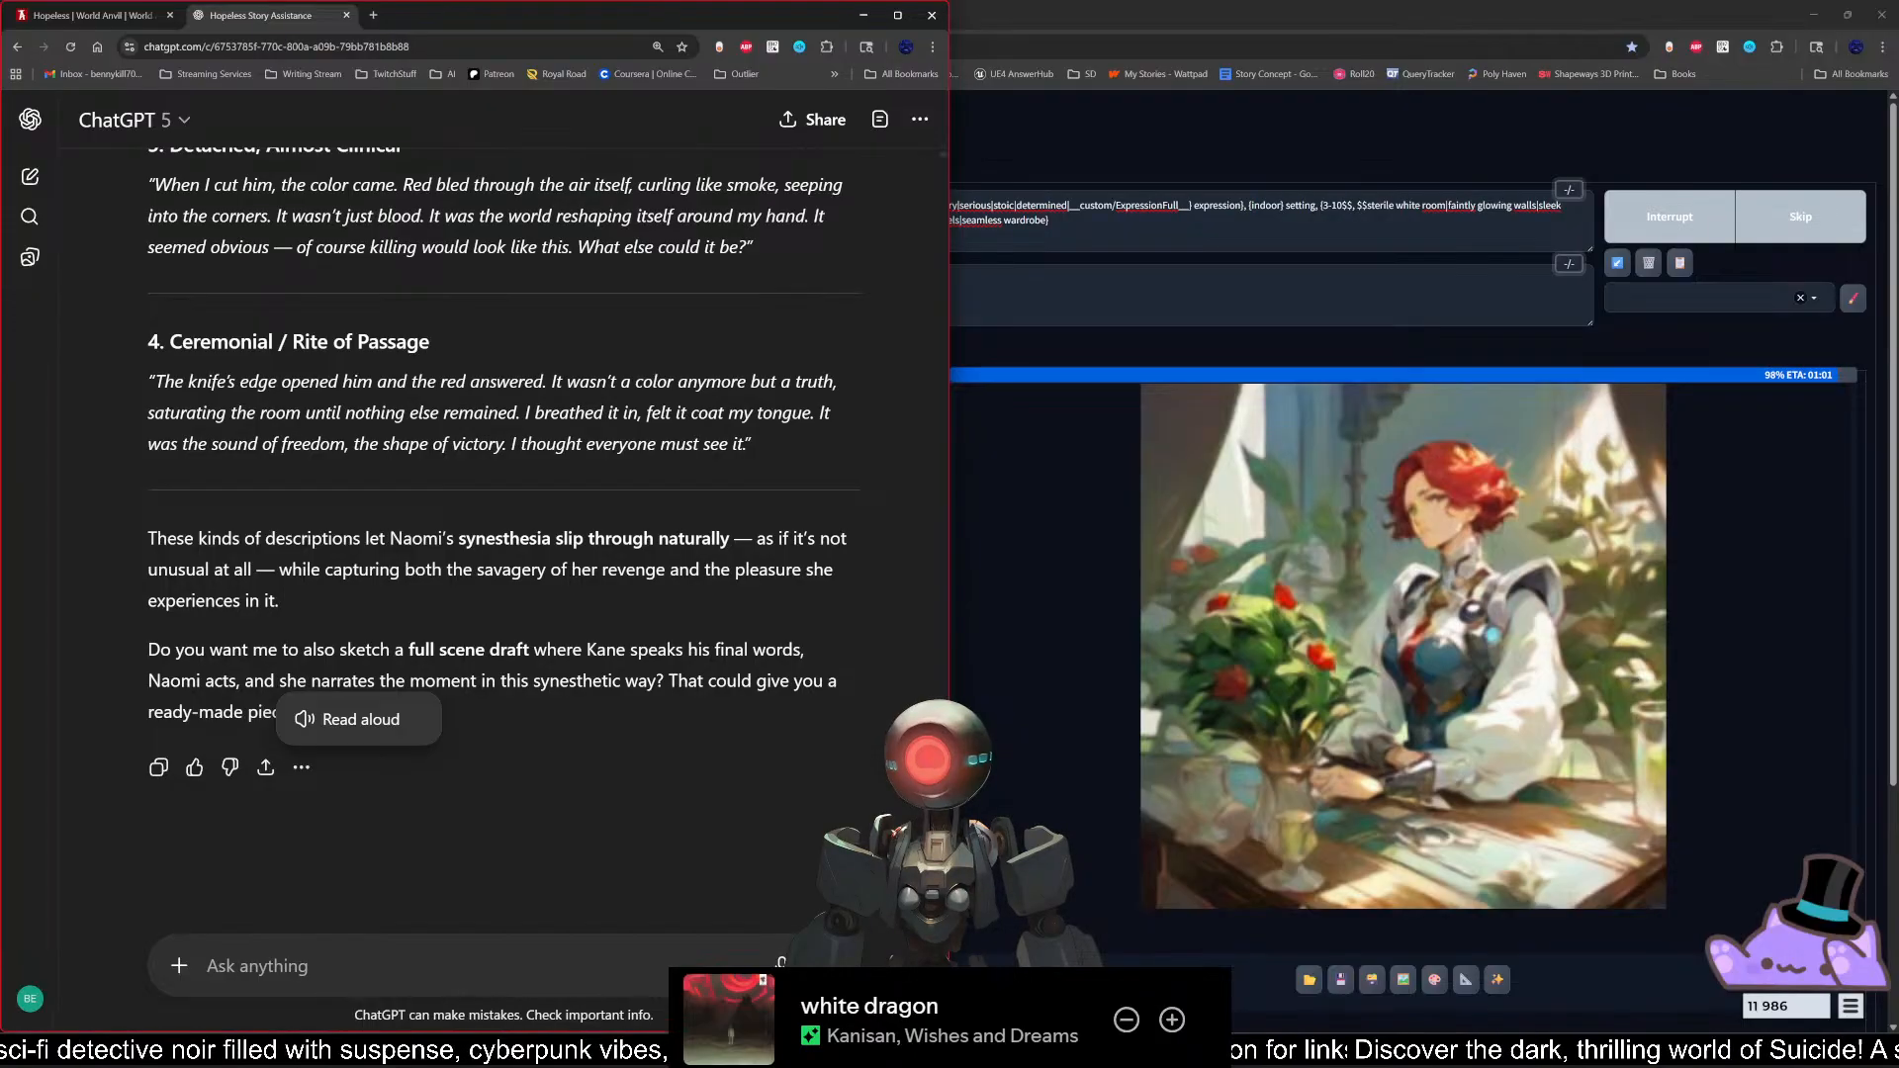
left_click(301, 770)
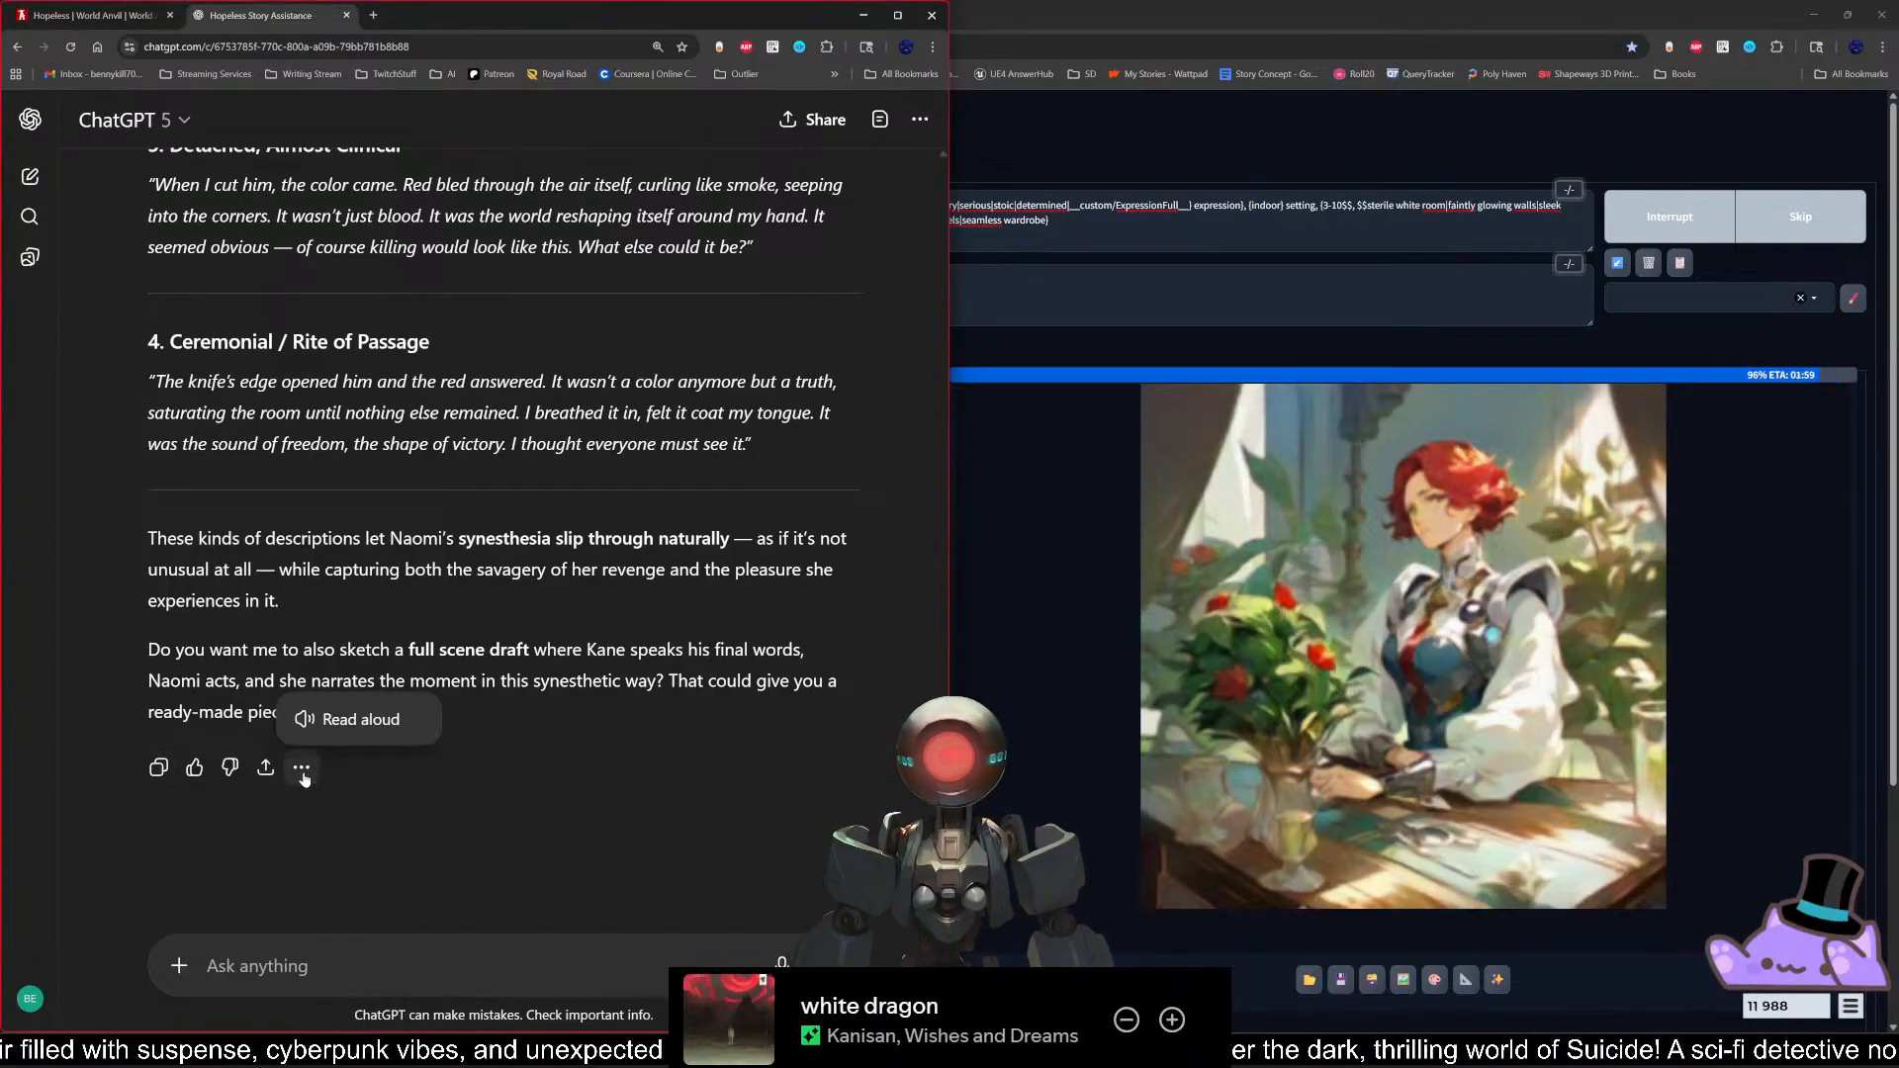
left_click(362, 720)
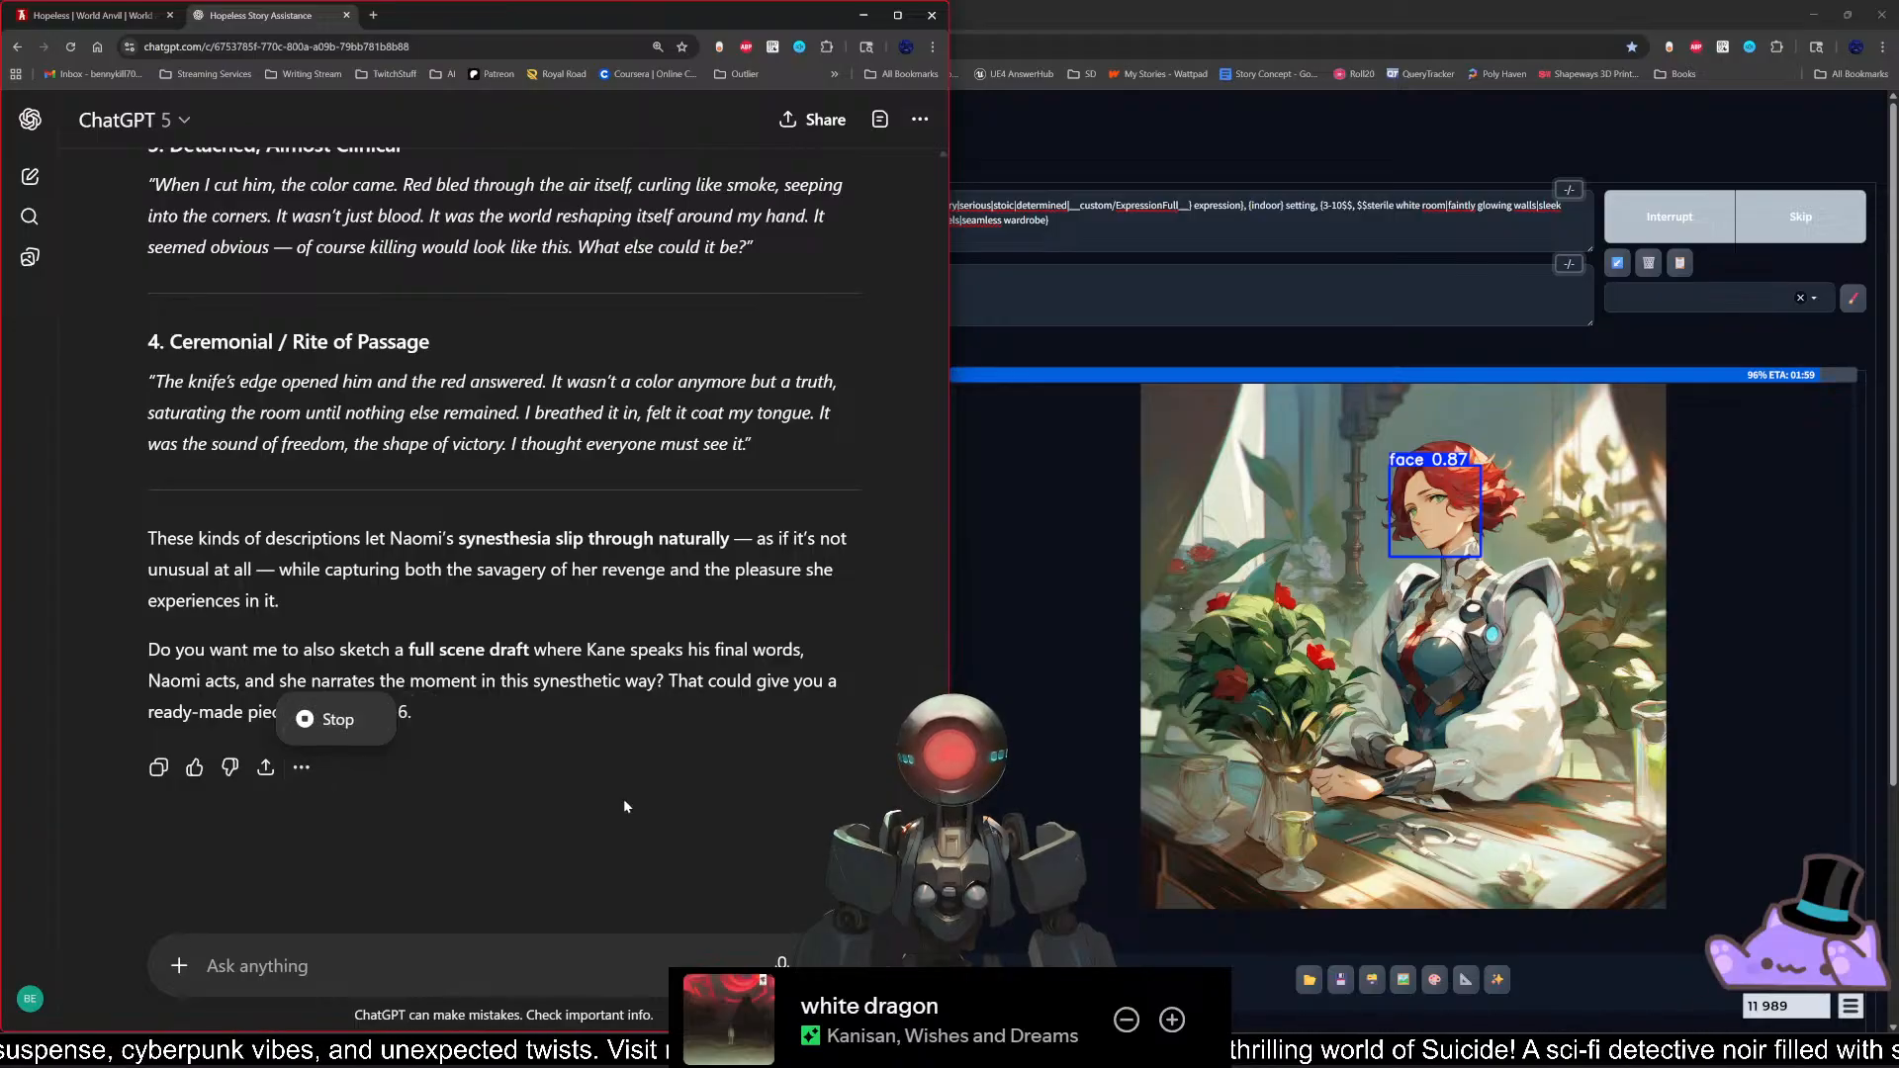
left_click(508, 805)
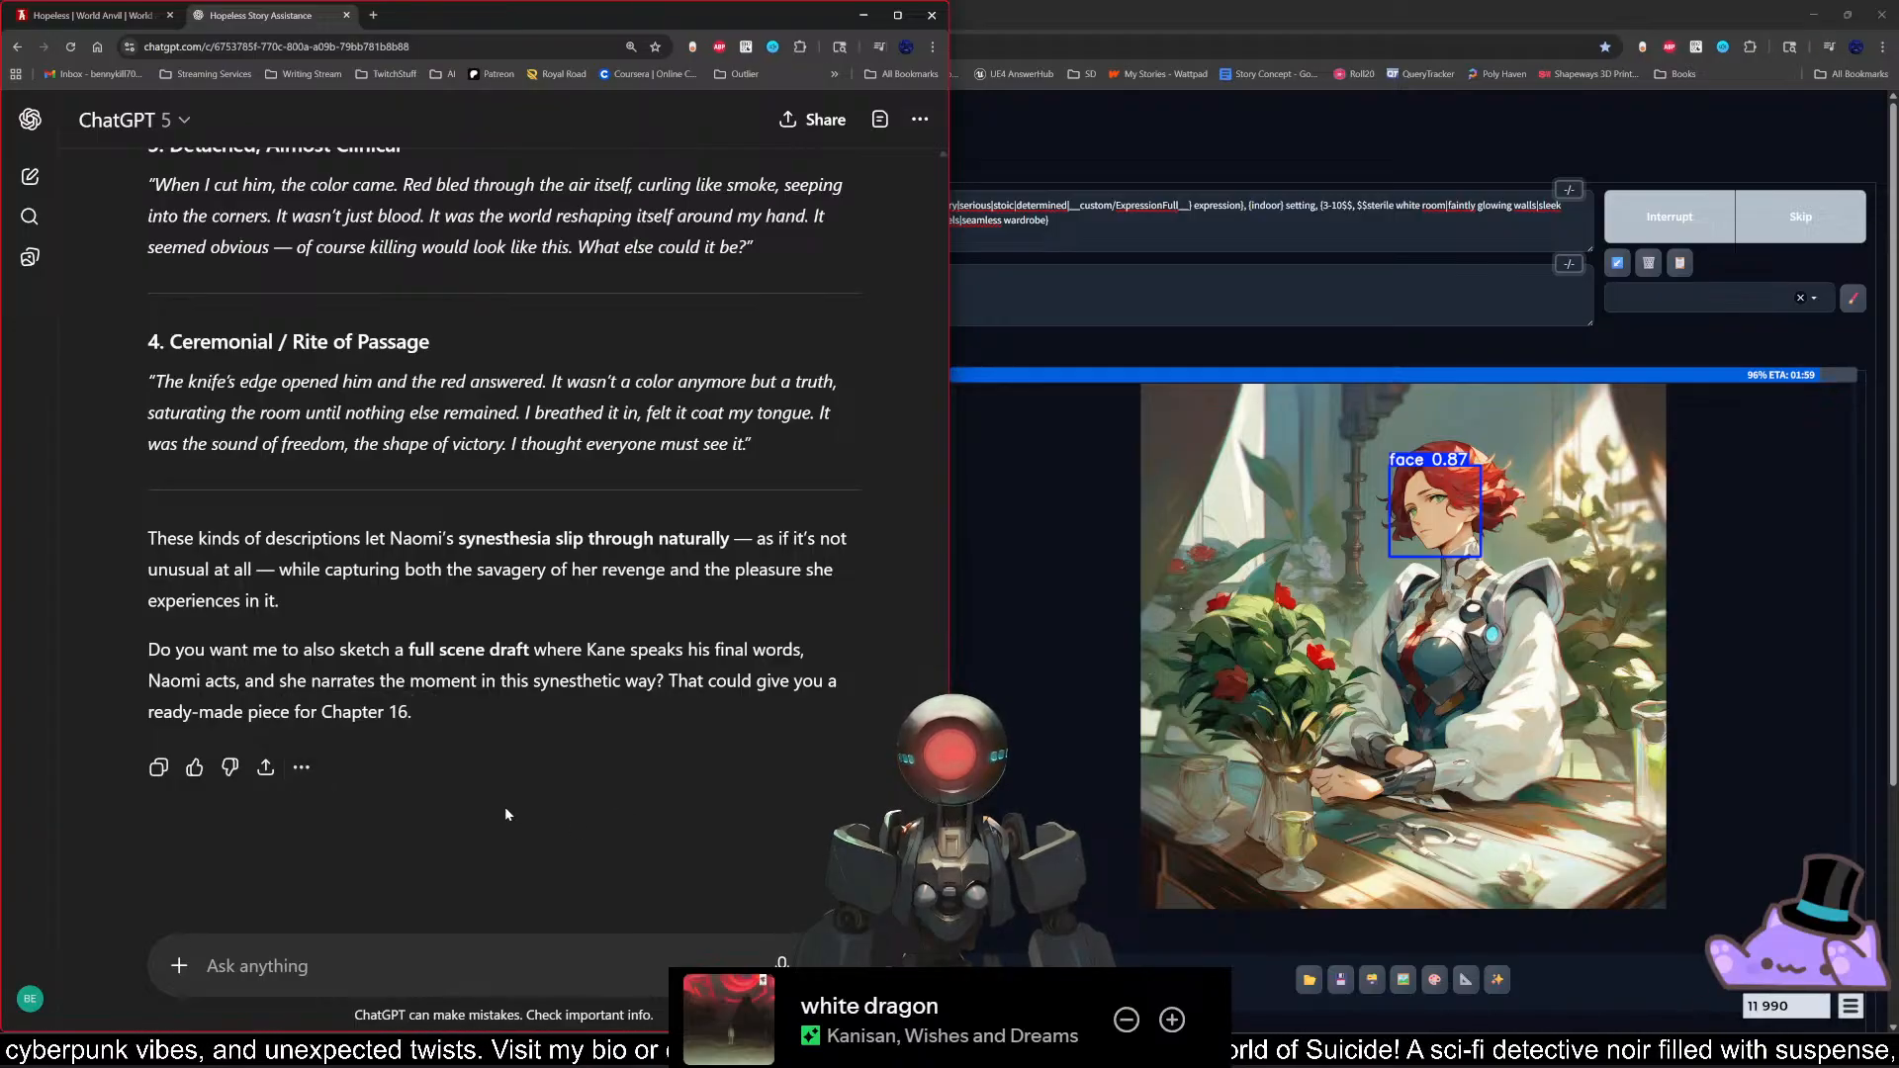
Step: Restart the read-aloud of the latest ChatGPT response and follow along from its first example
scroll(504, 805, "up", 5)
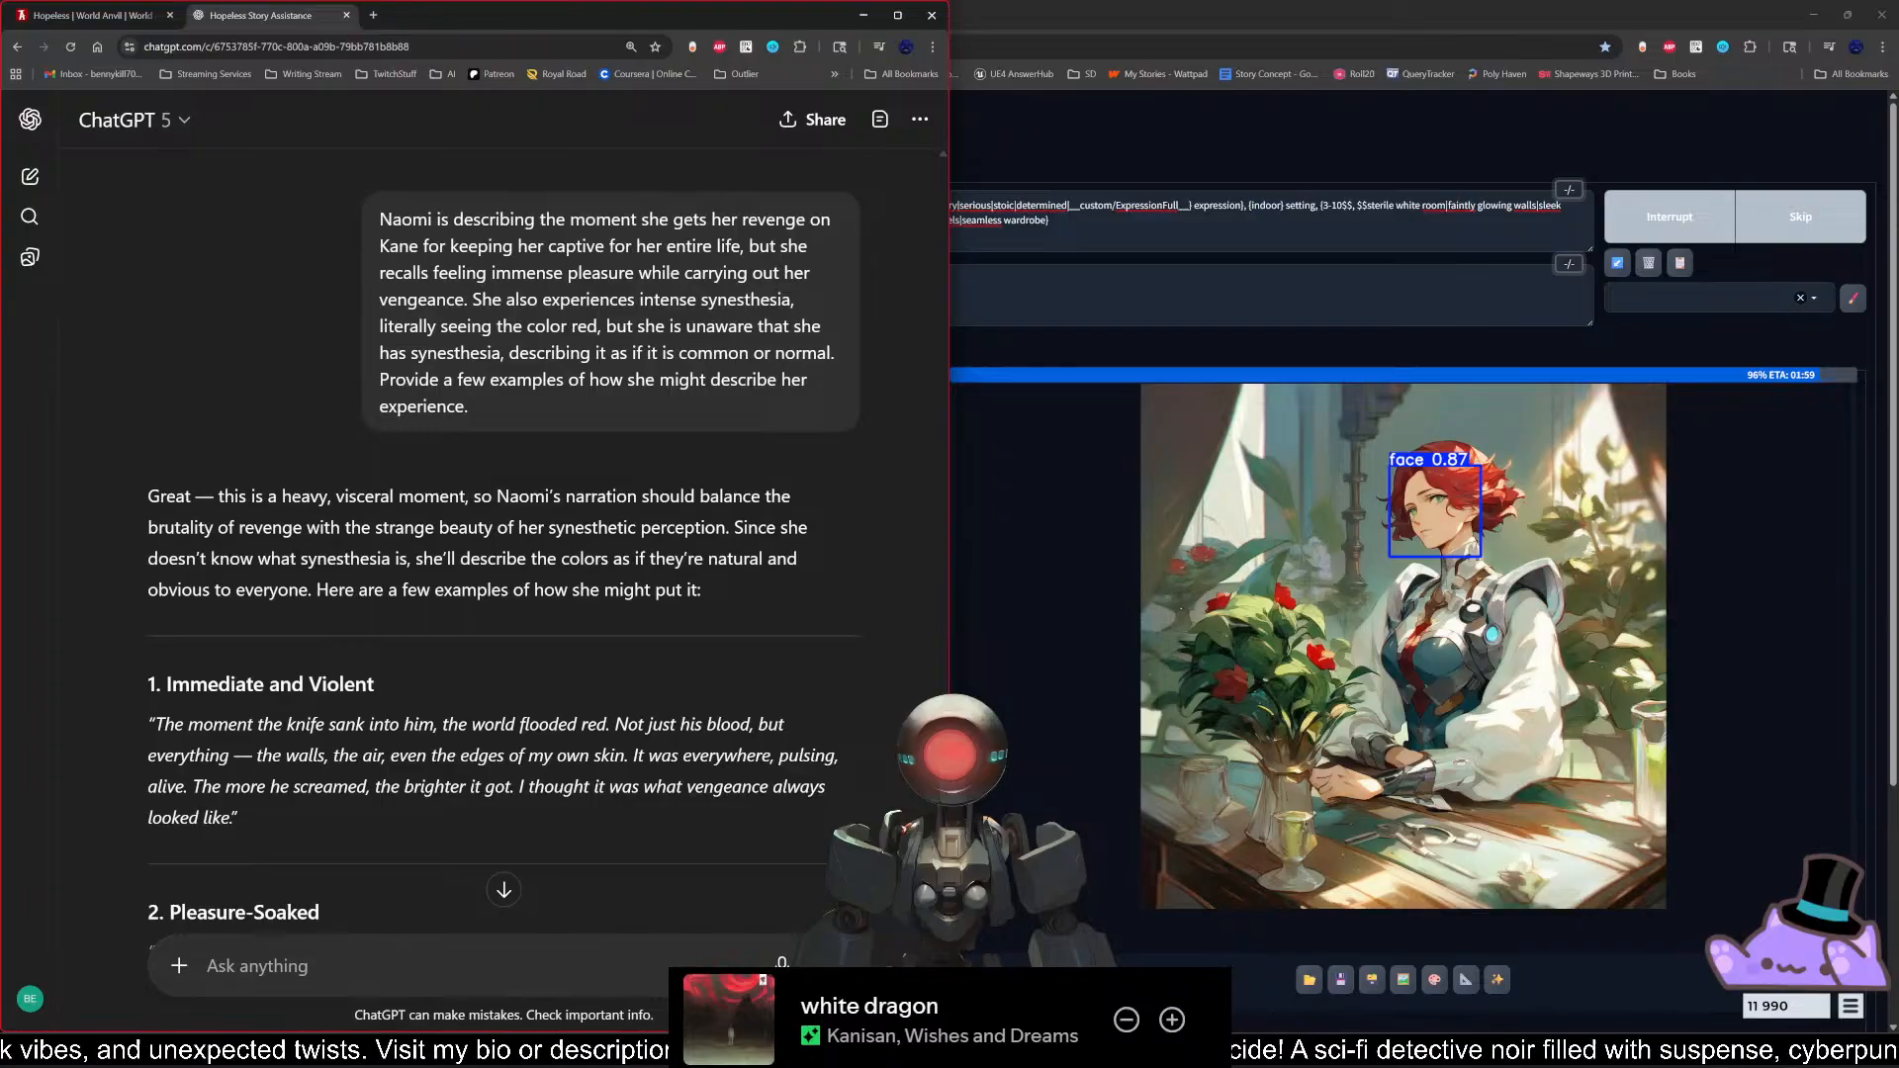
scroll(506, 681, "down", 10)
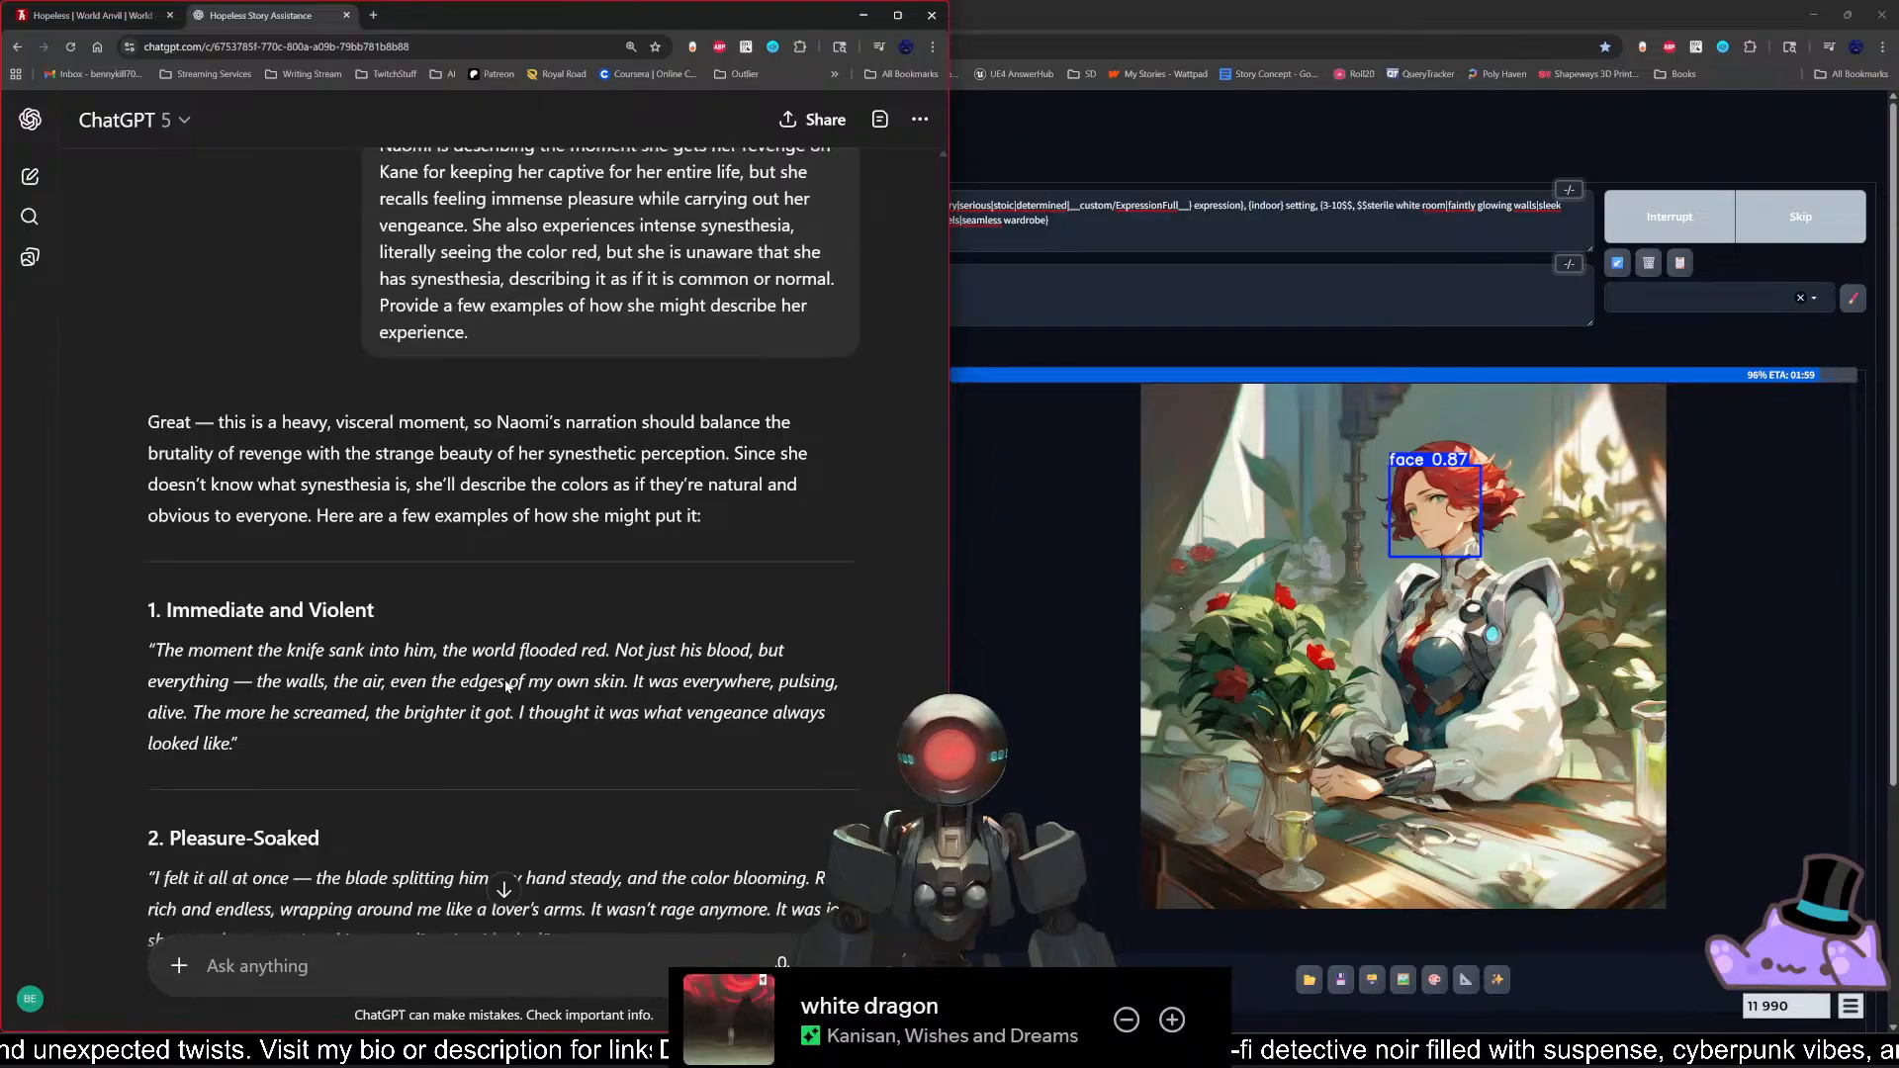
scroll(506, 686, "down", 1)
left_click(302, 770)
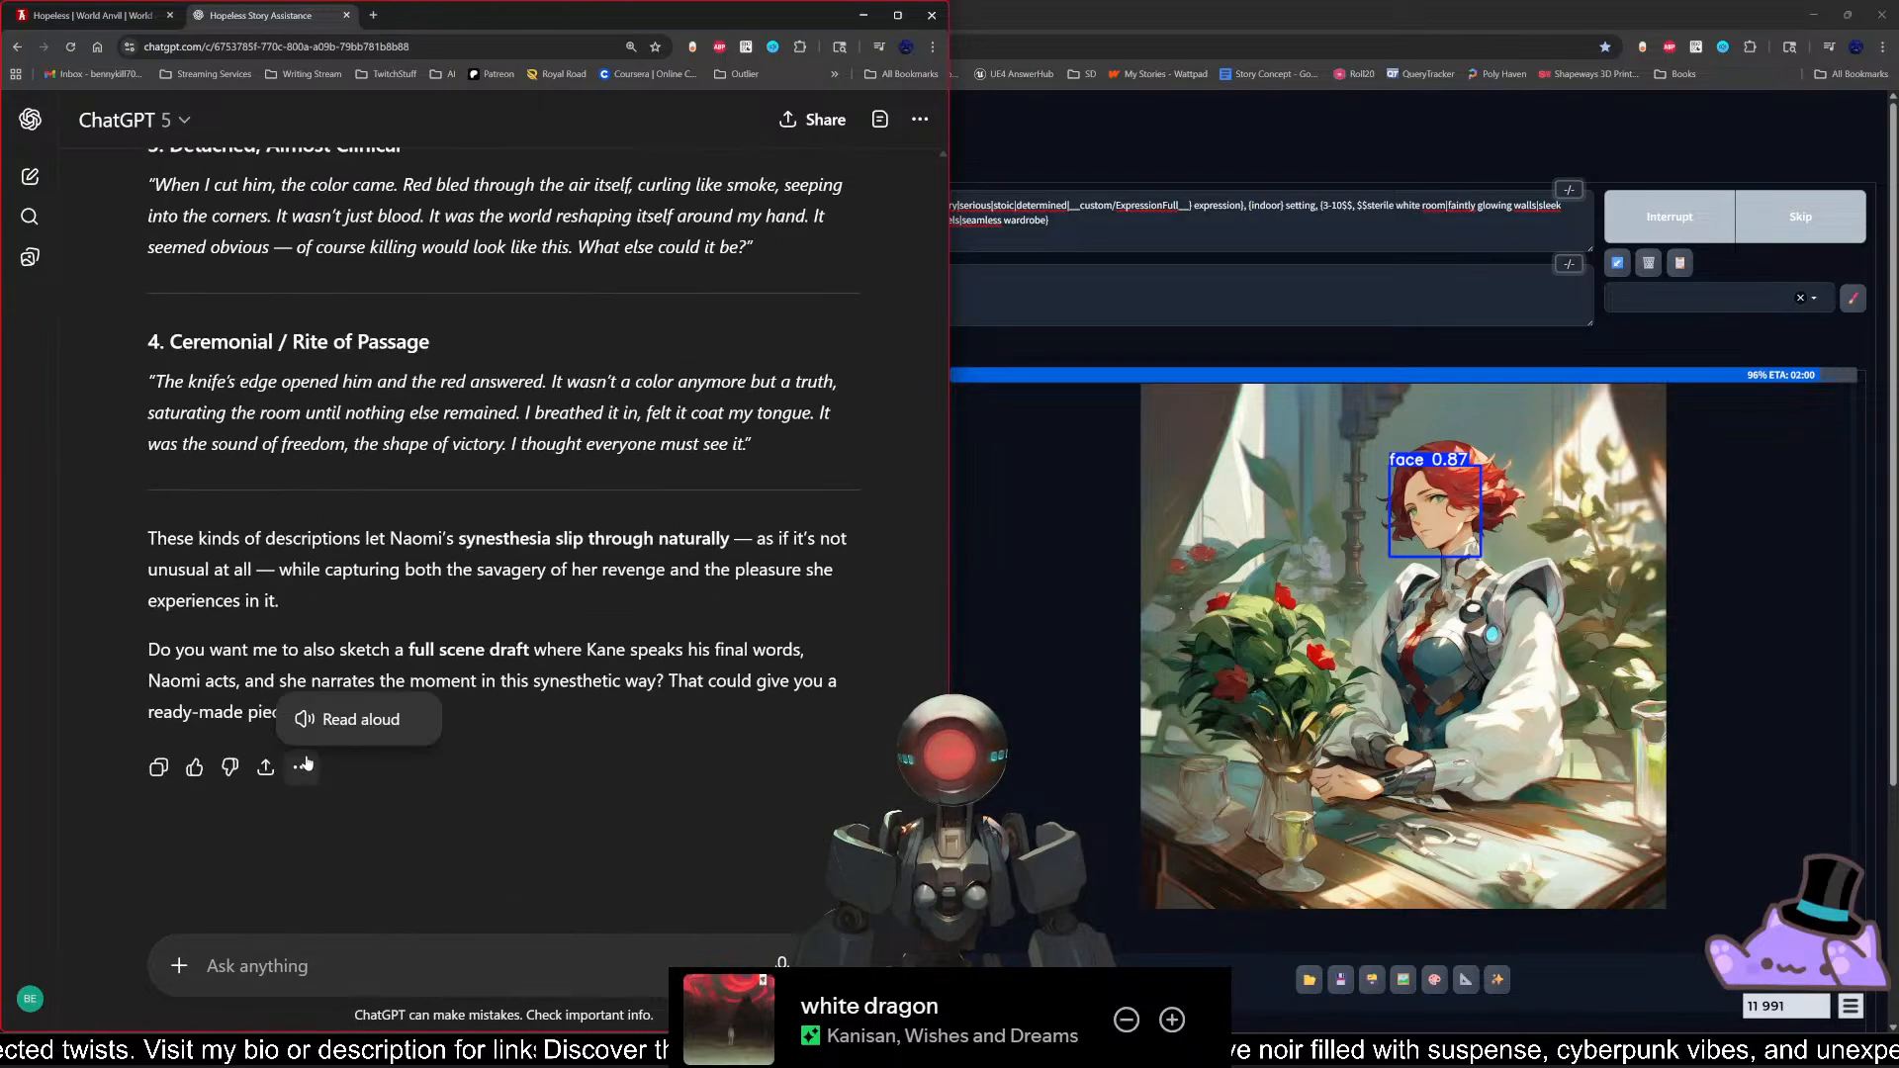
left_click(356, 720)
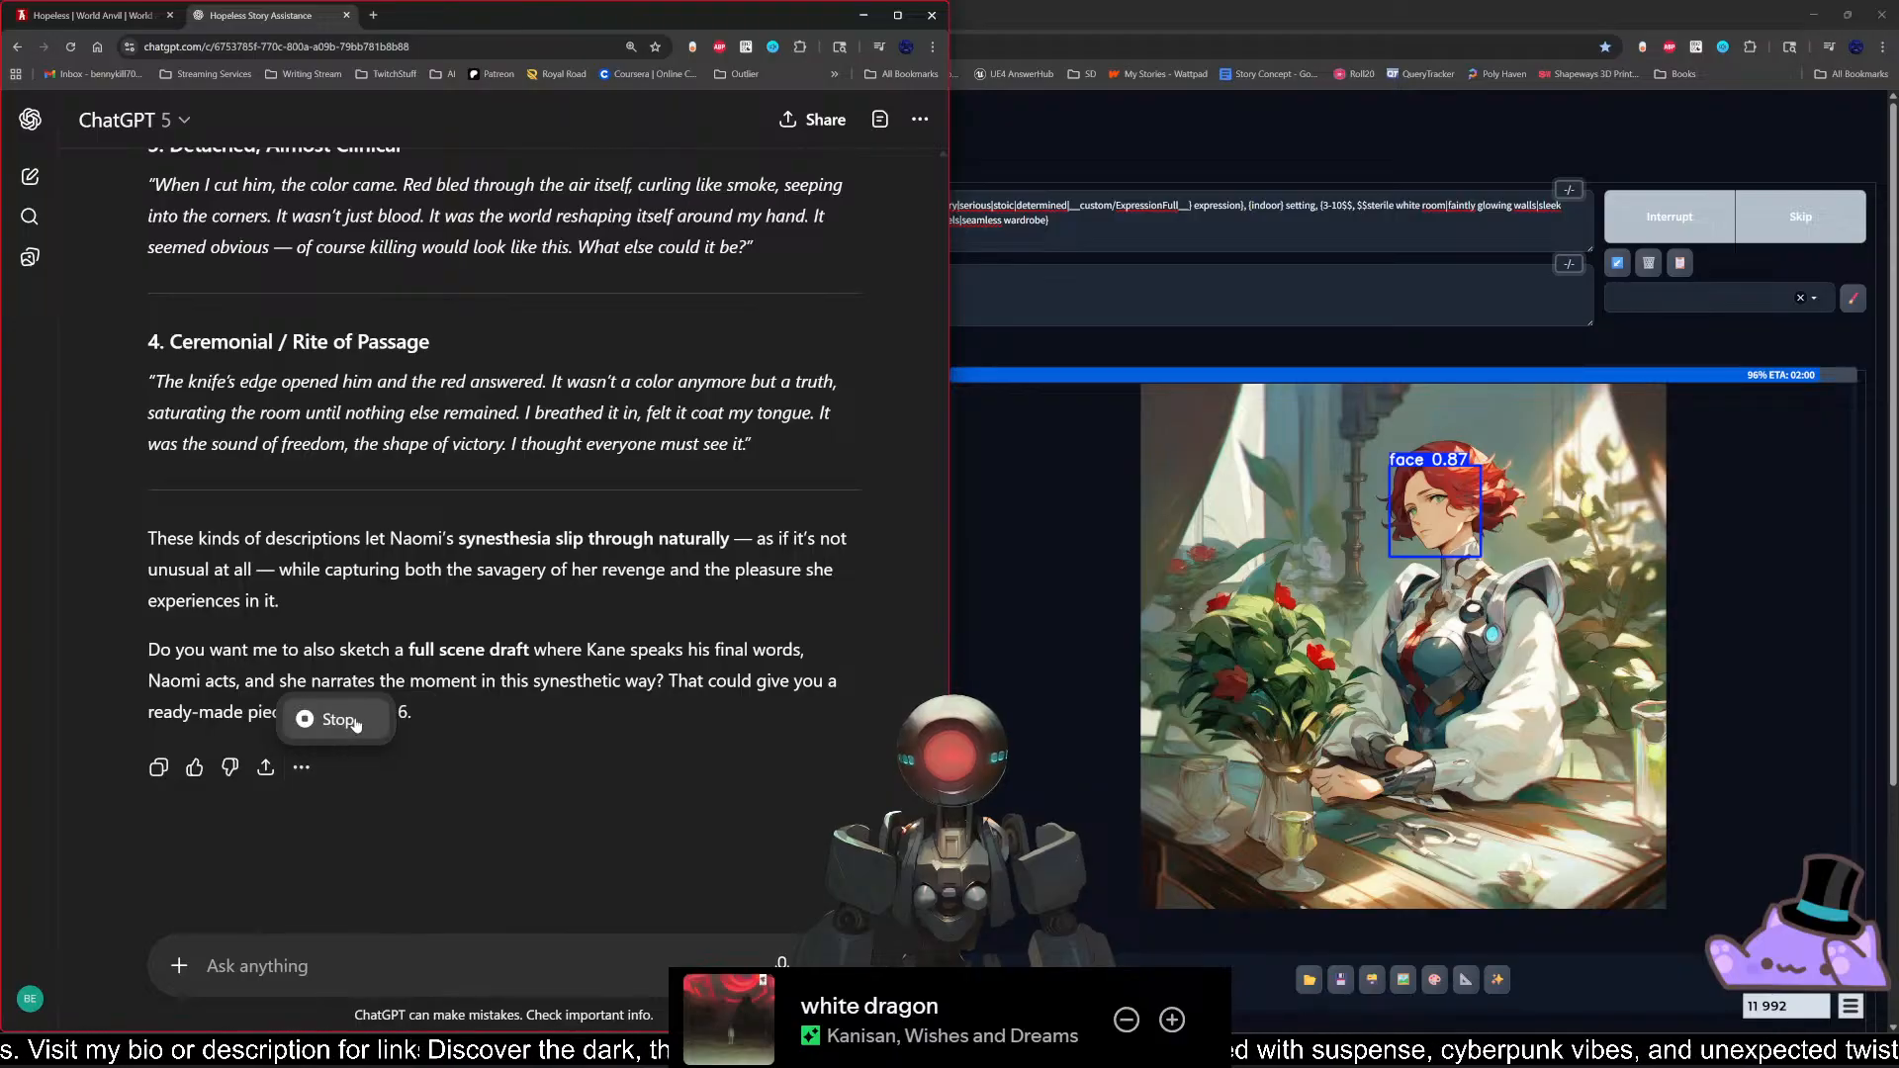
scroll(520, 621, "up", 15)
scroll(545, 734, "down", 4)
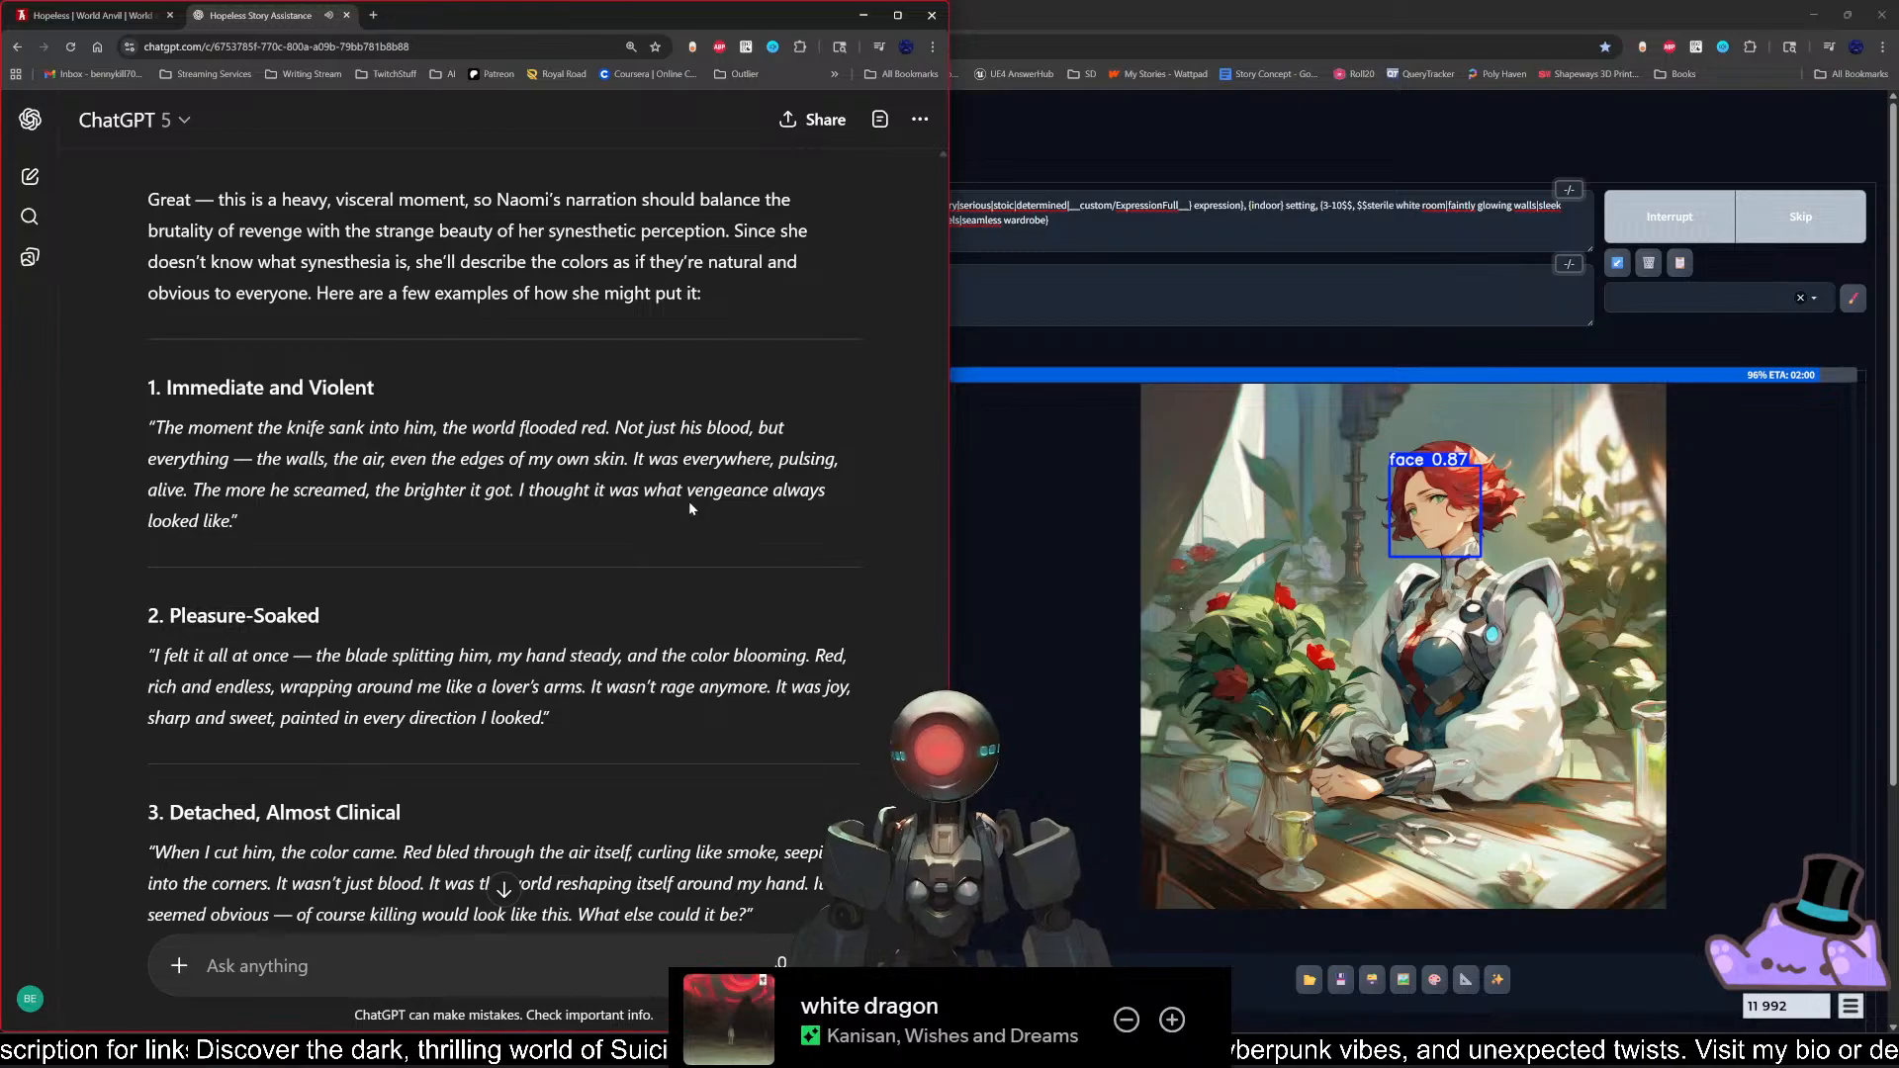
left_click(94, 15)
left_click(261, 15)
scroll(496, 778, "down", 7)
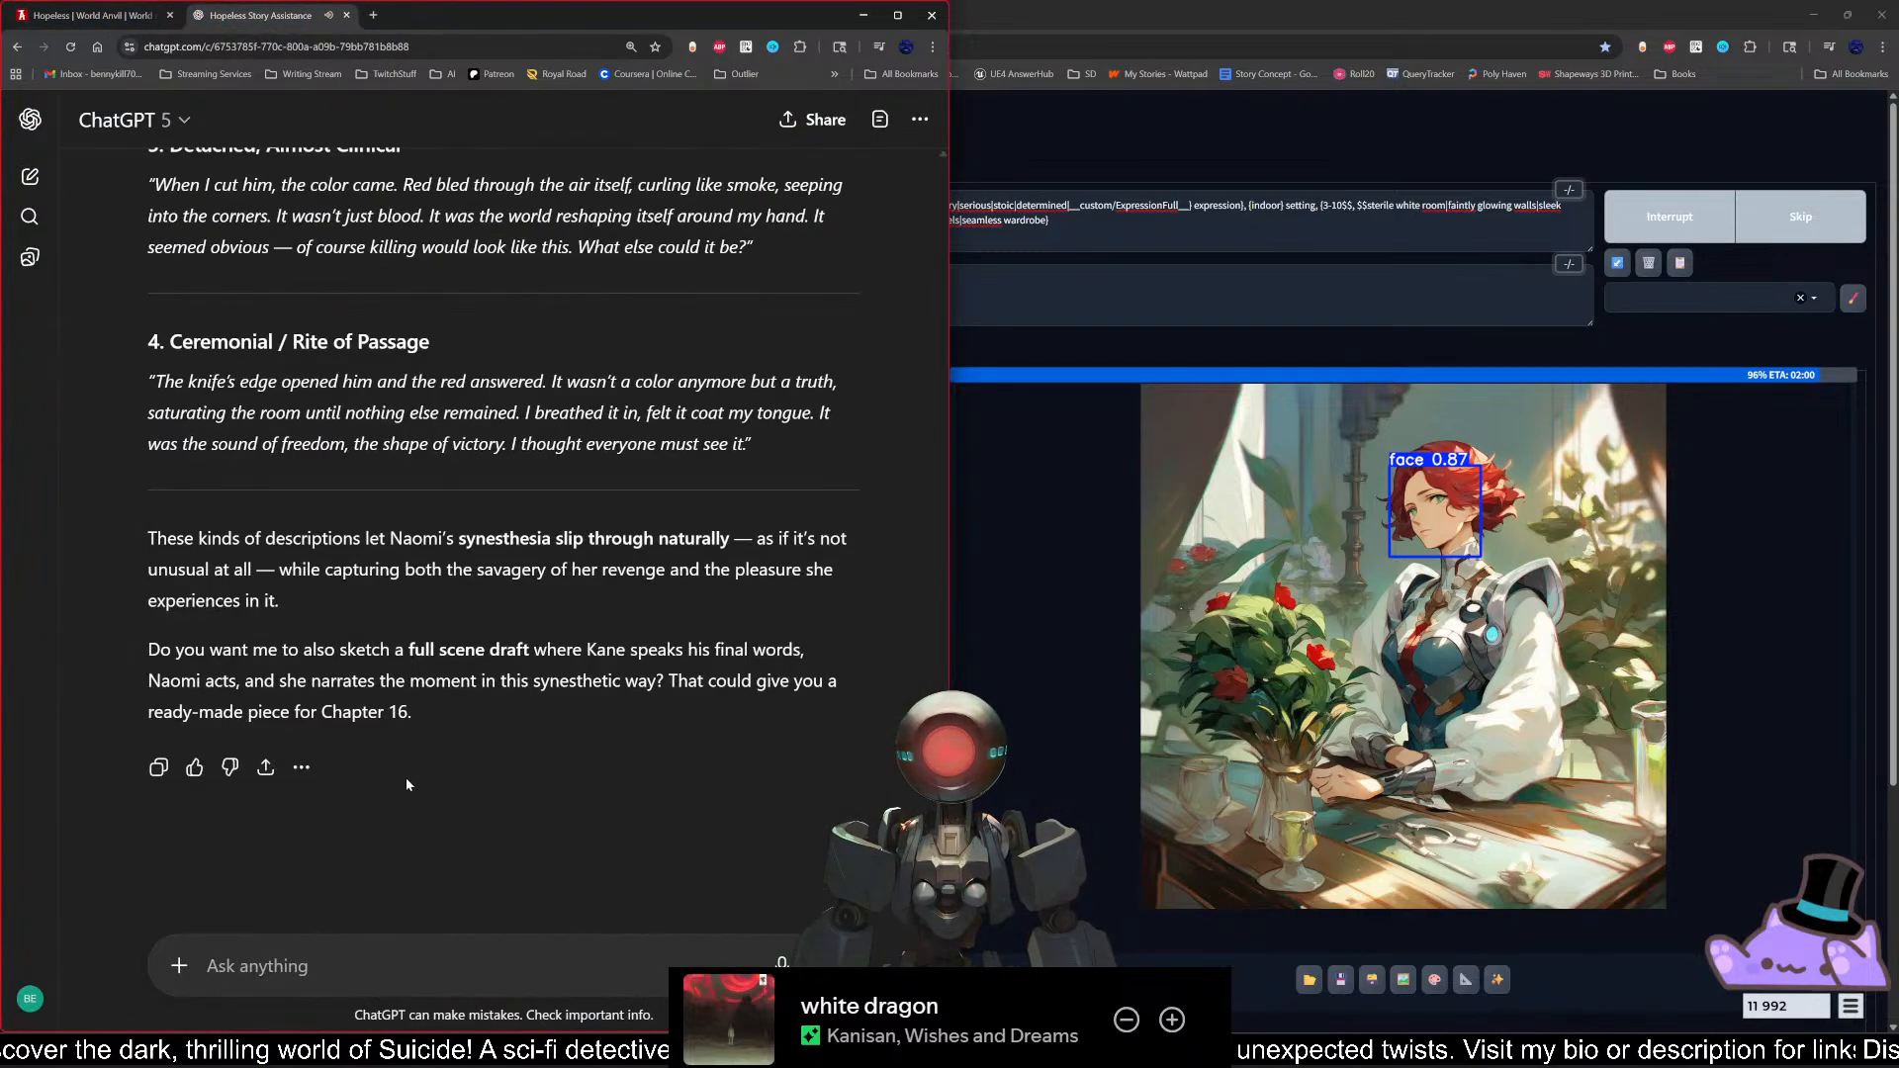
left_click(302, 767)
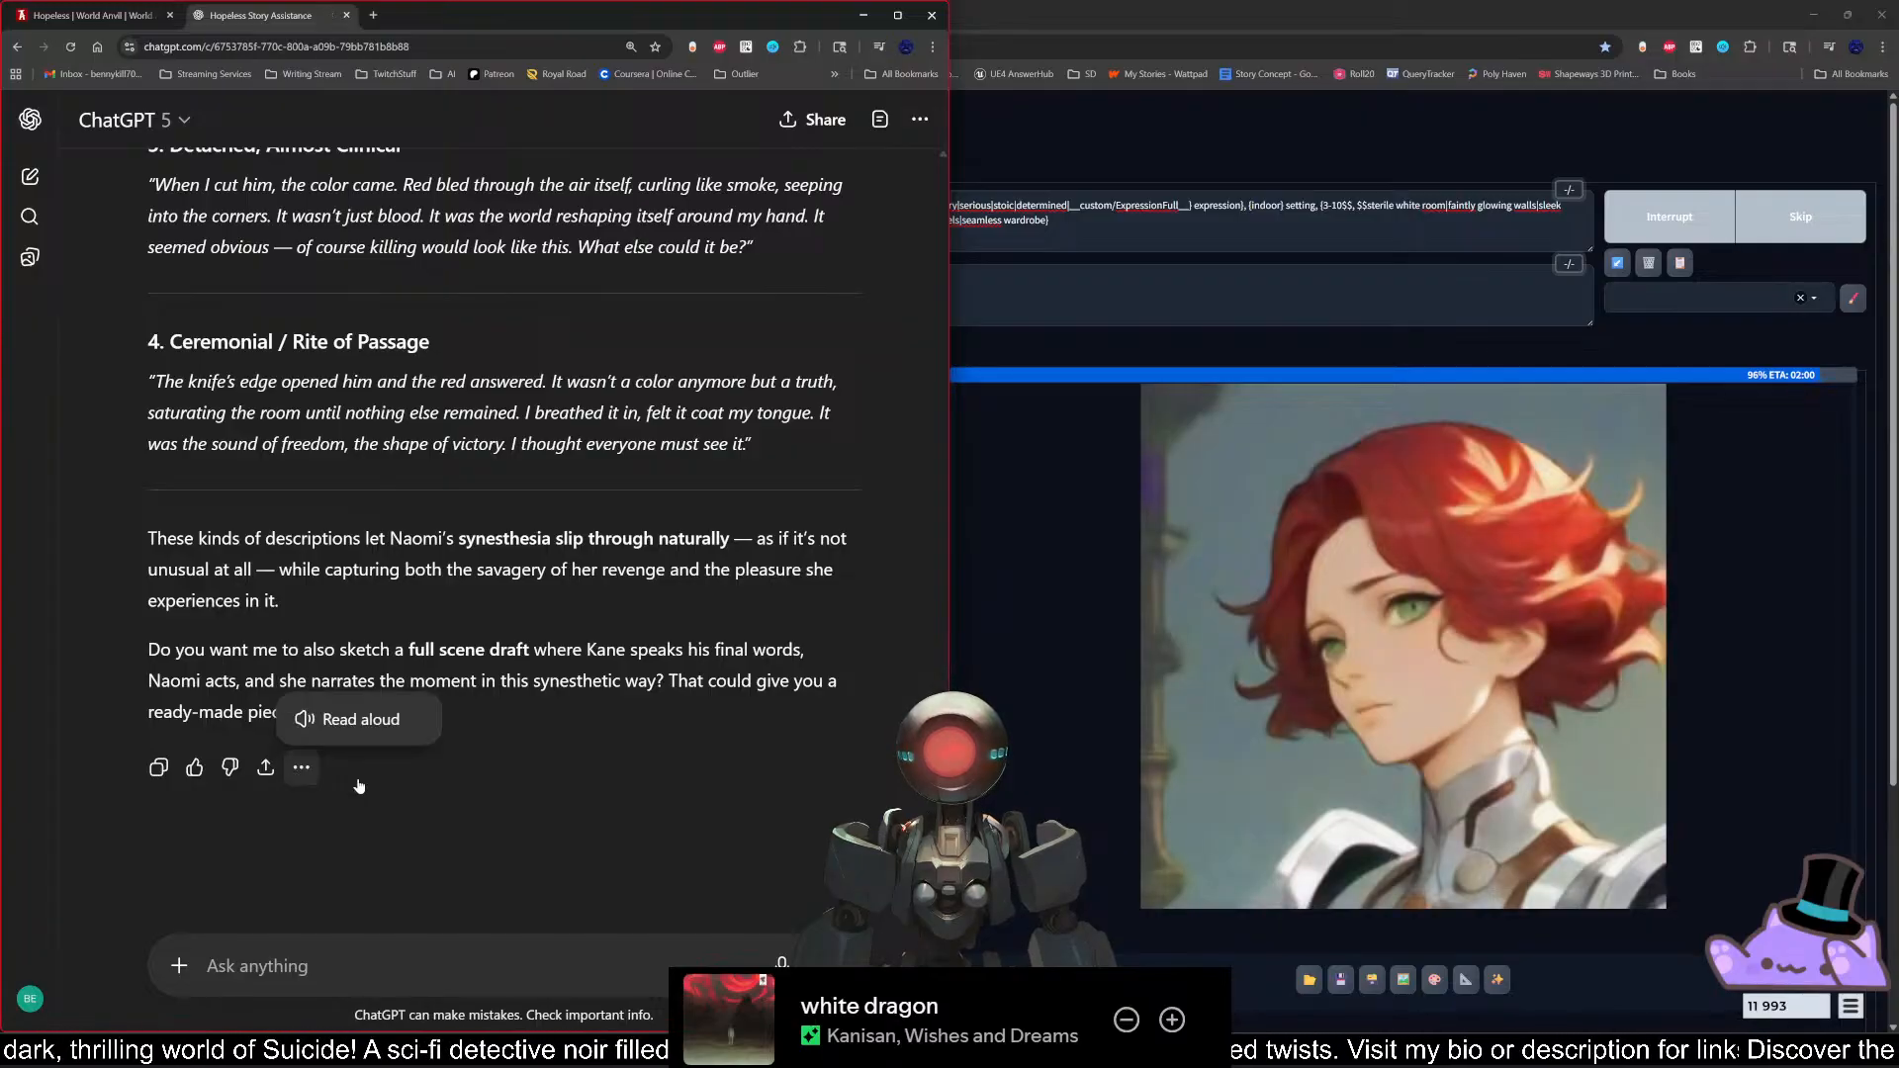
left_click(554, 792)
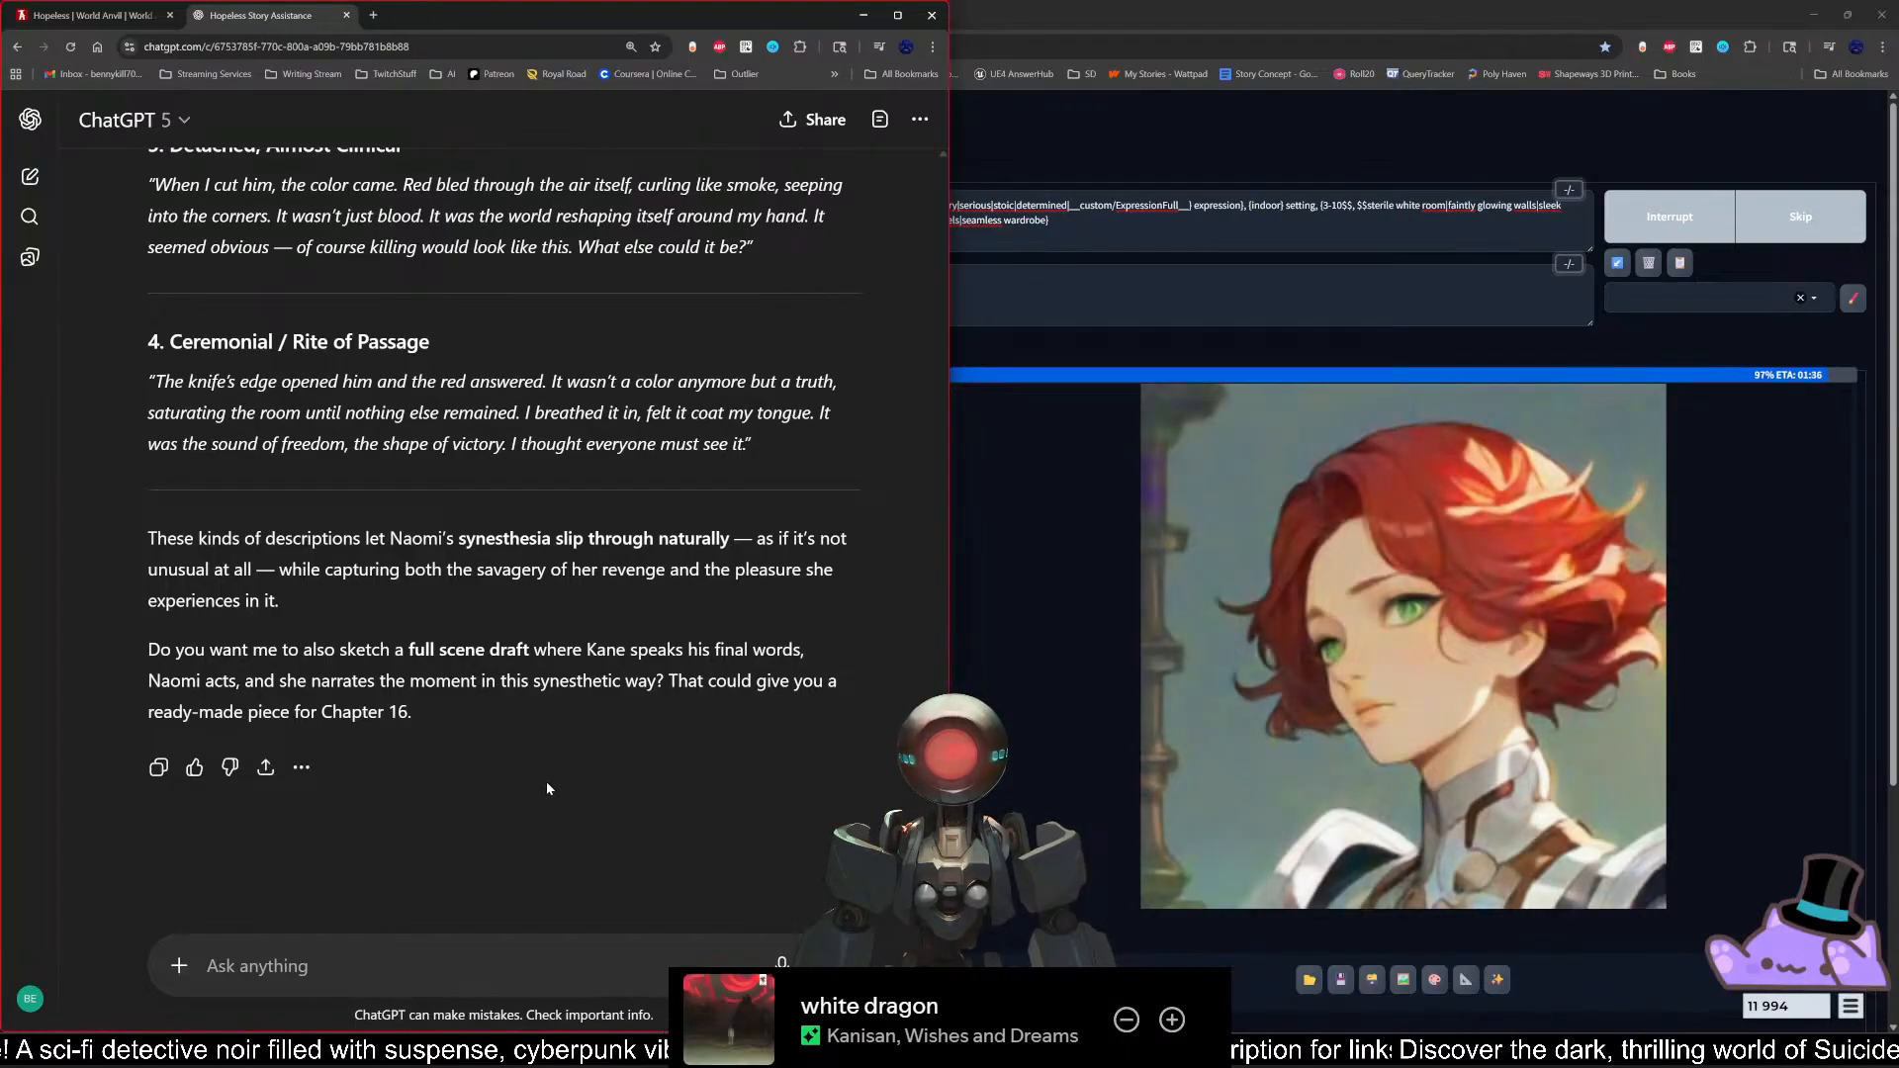
Step: Play the response aloud again and read along through all four of Naomi's example descriptions to the closing suggestion
left_click(301, 768)
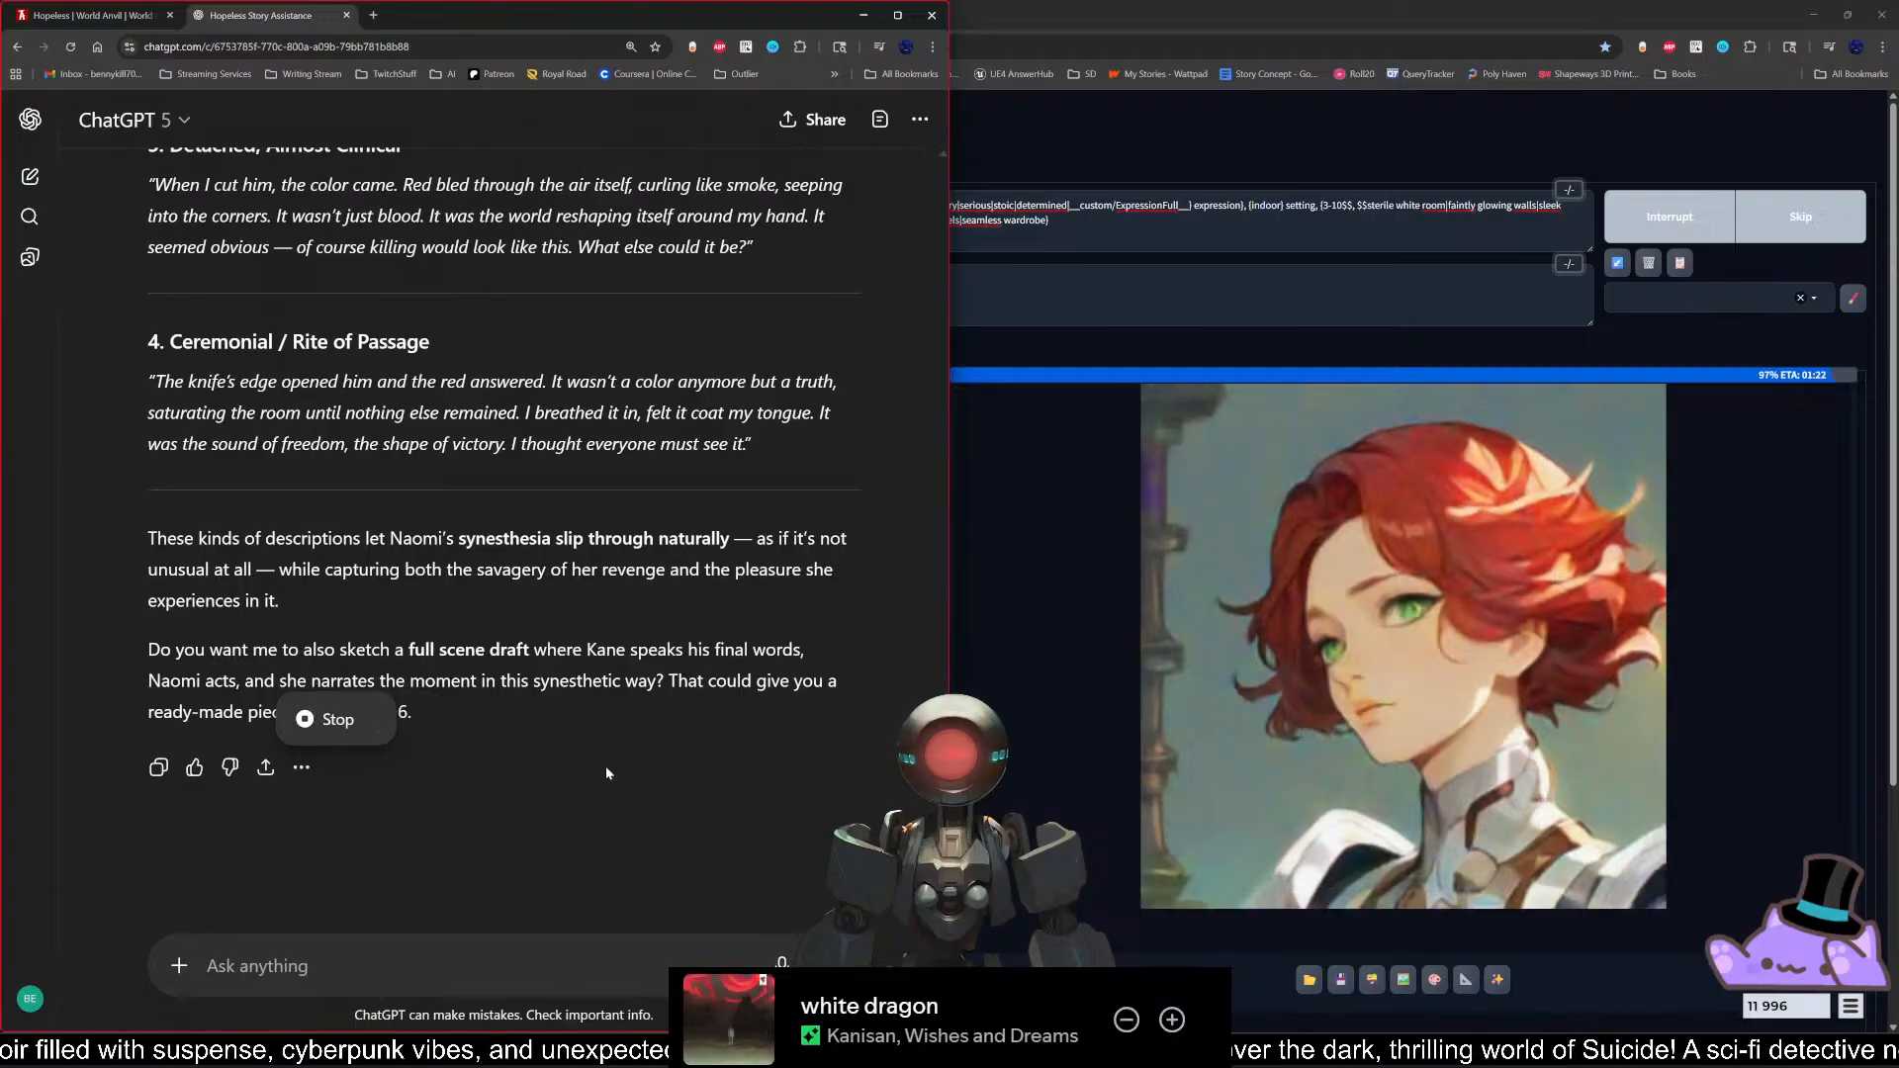
scroll(605, 765, "up", 5)
scroll(601, 799, "up", 3)
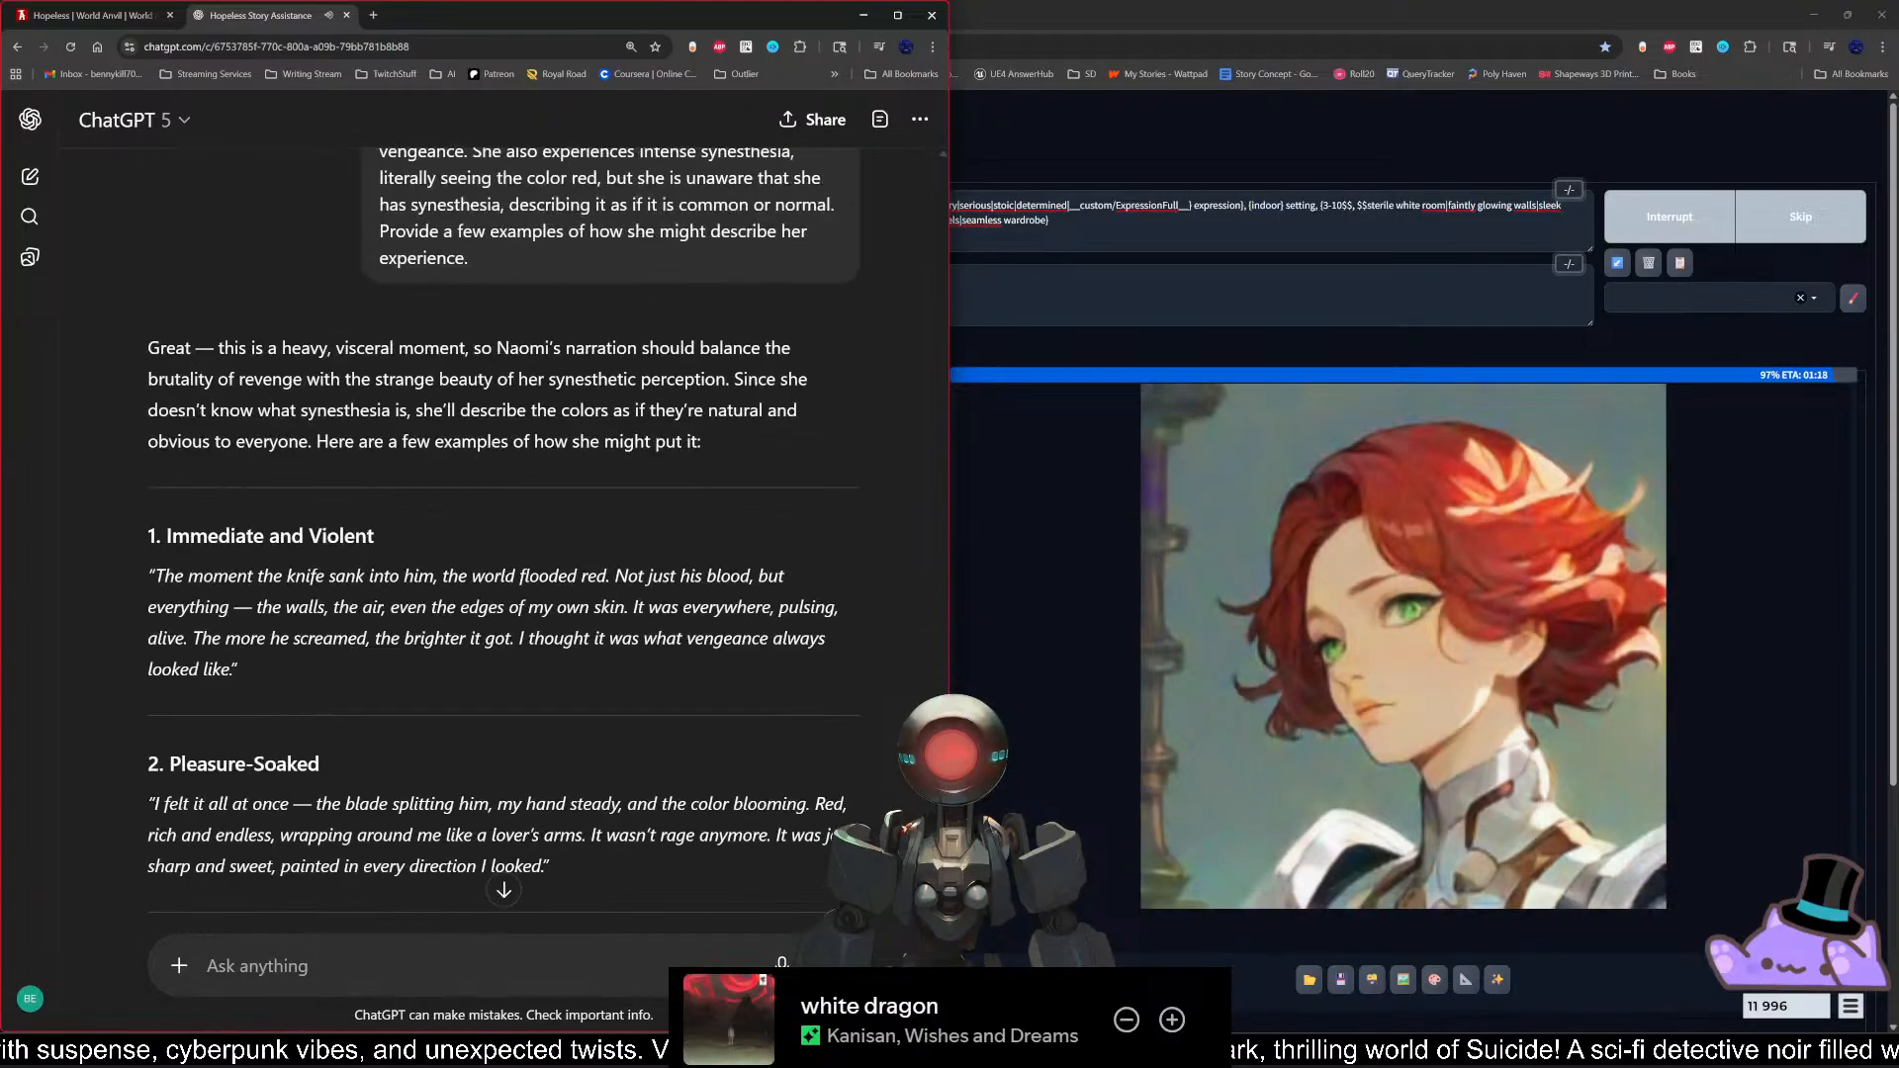
scroll(602, 799, "down", 2)
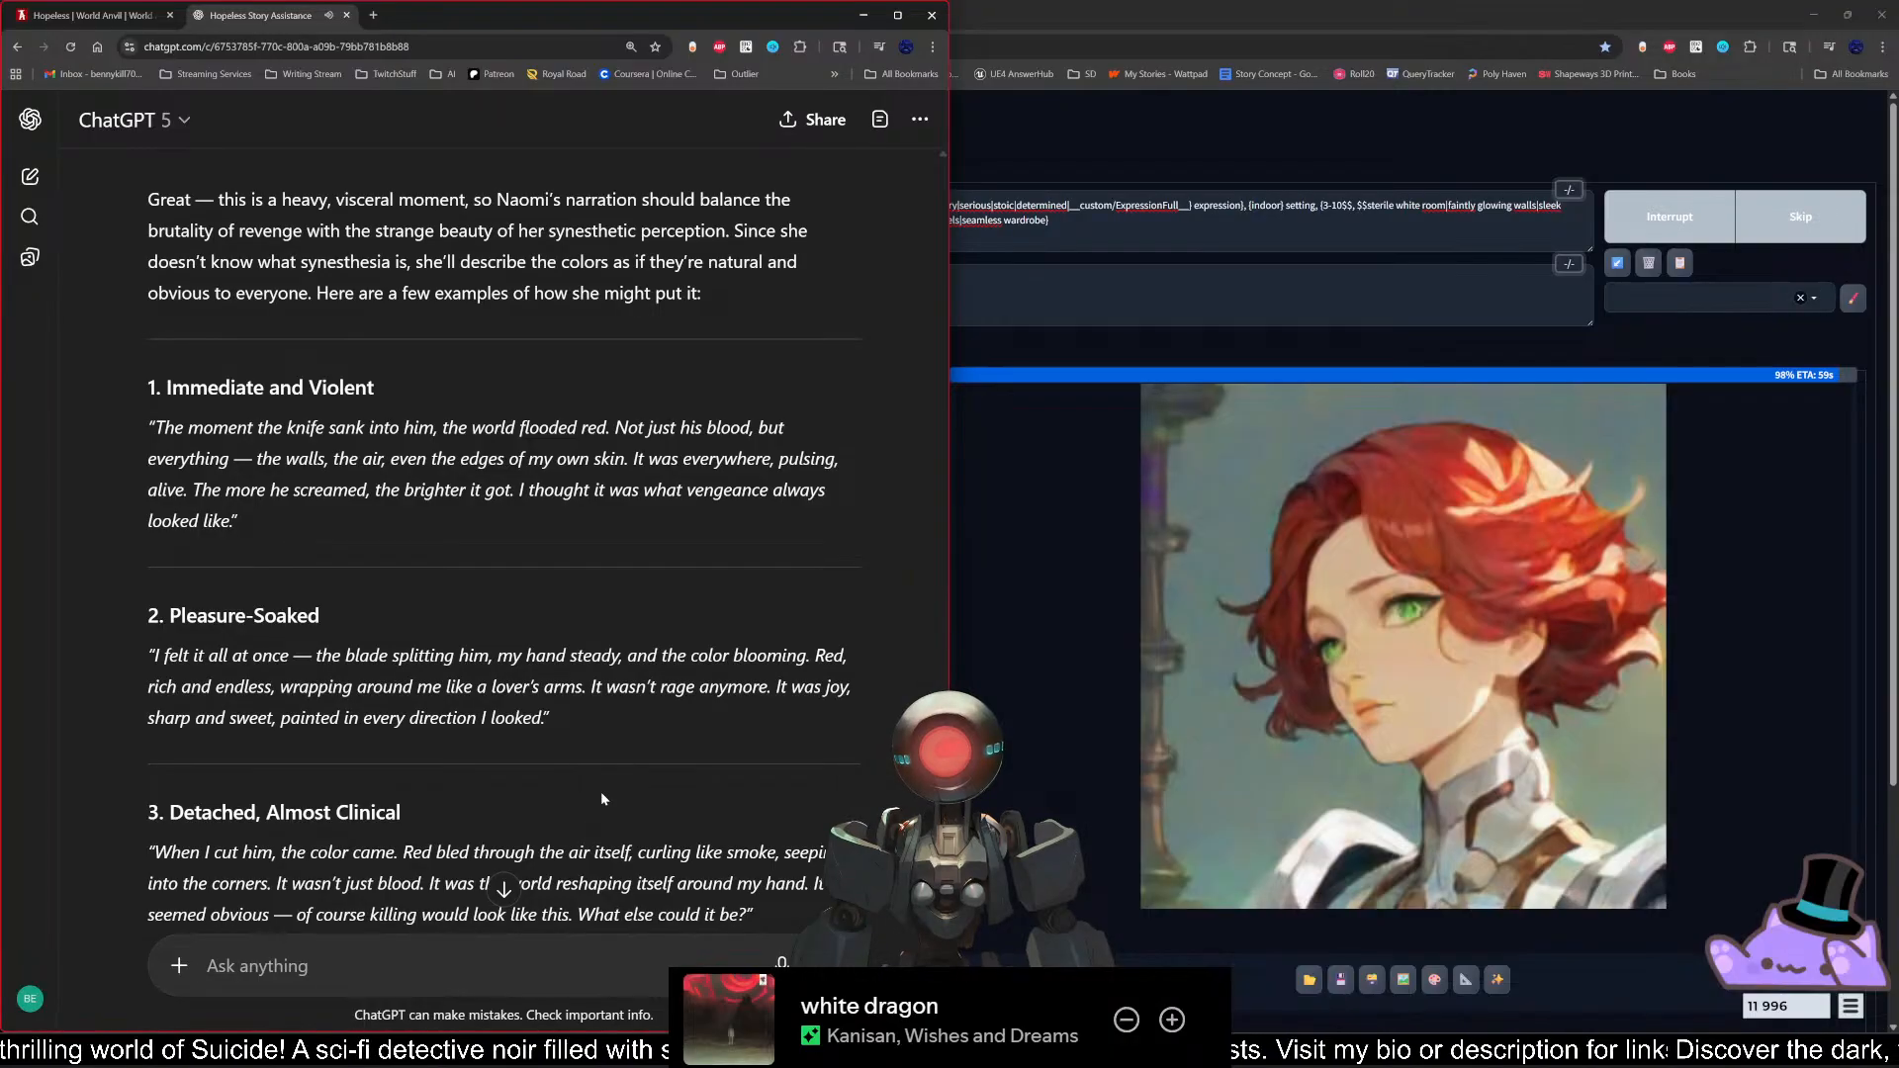
scroll(596, 797, "down", 3)
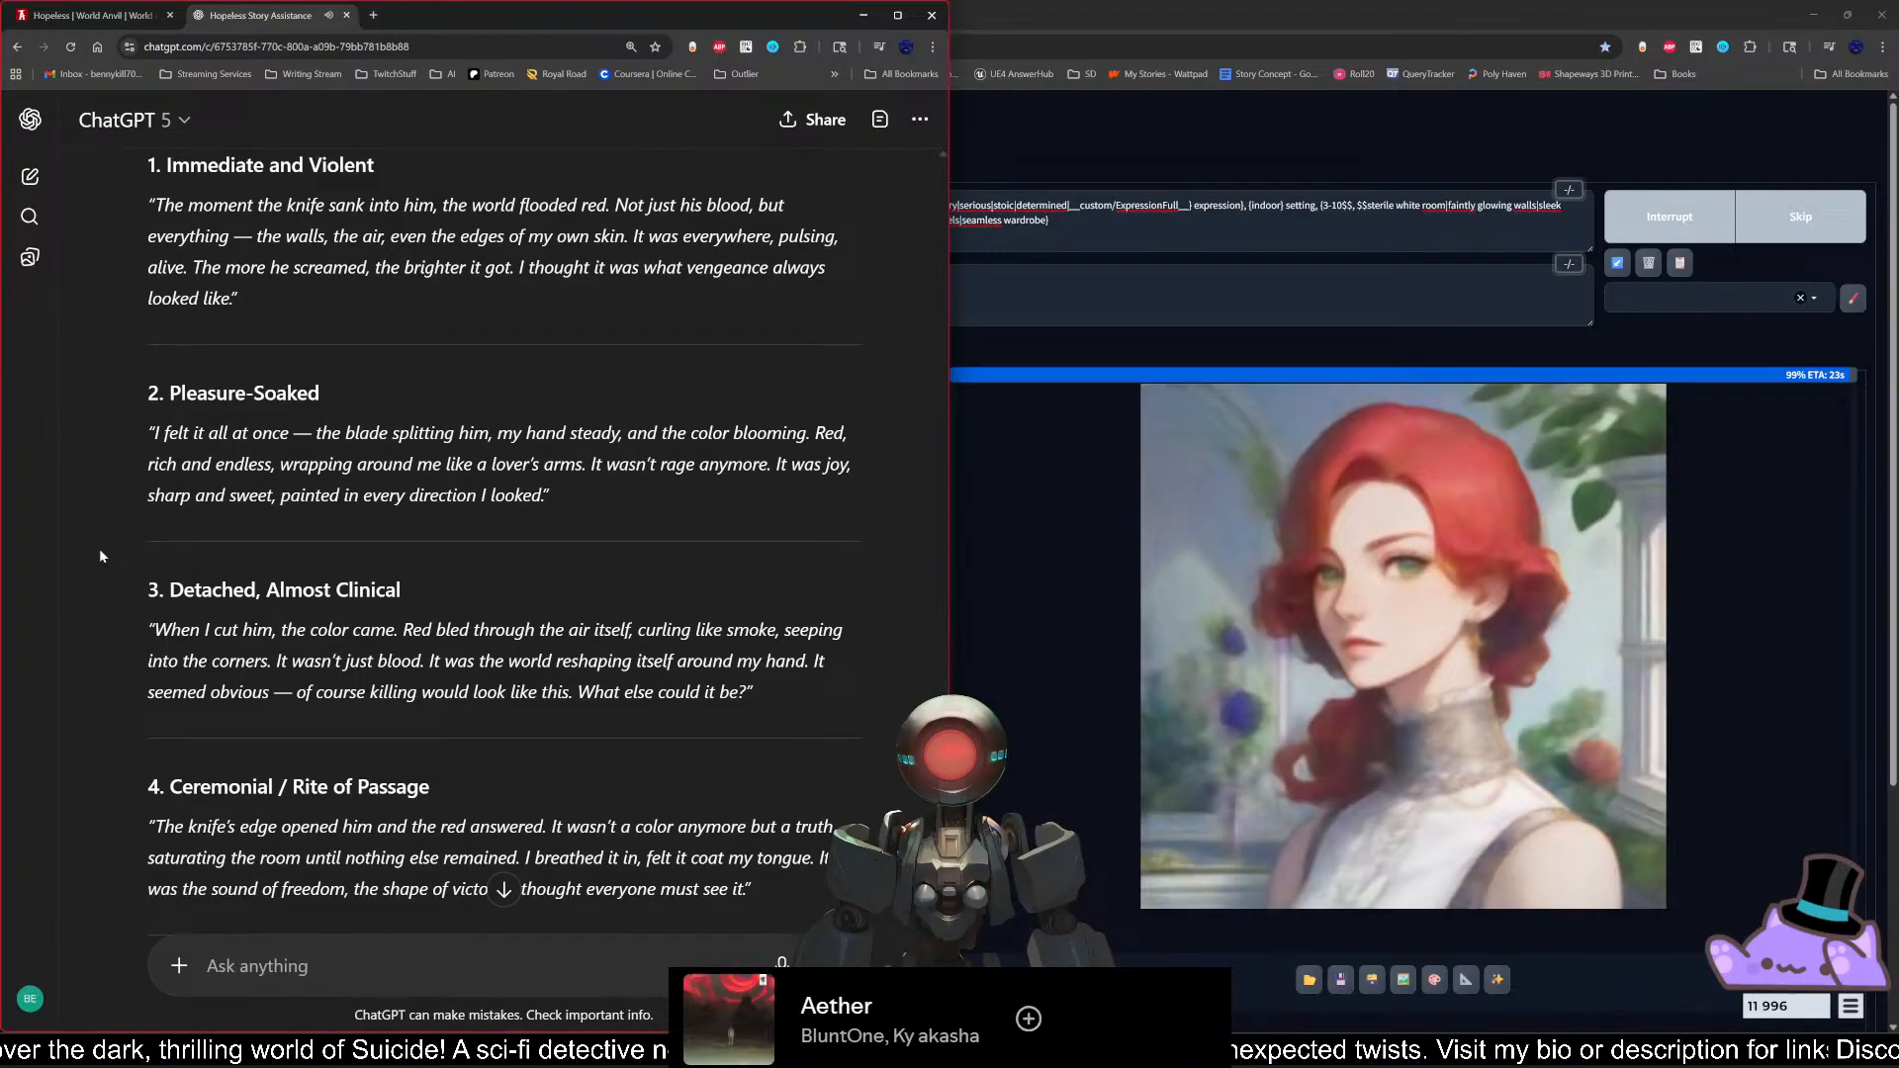
scroll(99, 556, "down", 2)
scroll(98, 556, "down", 1)
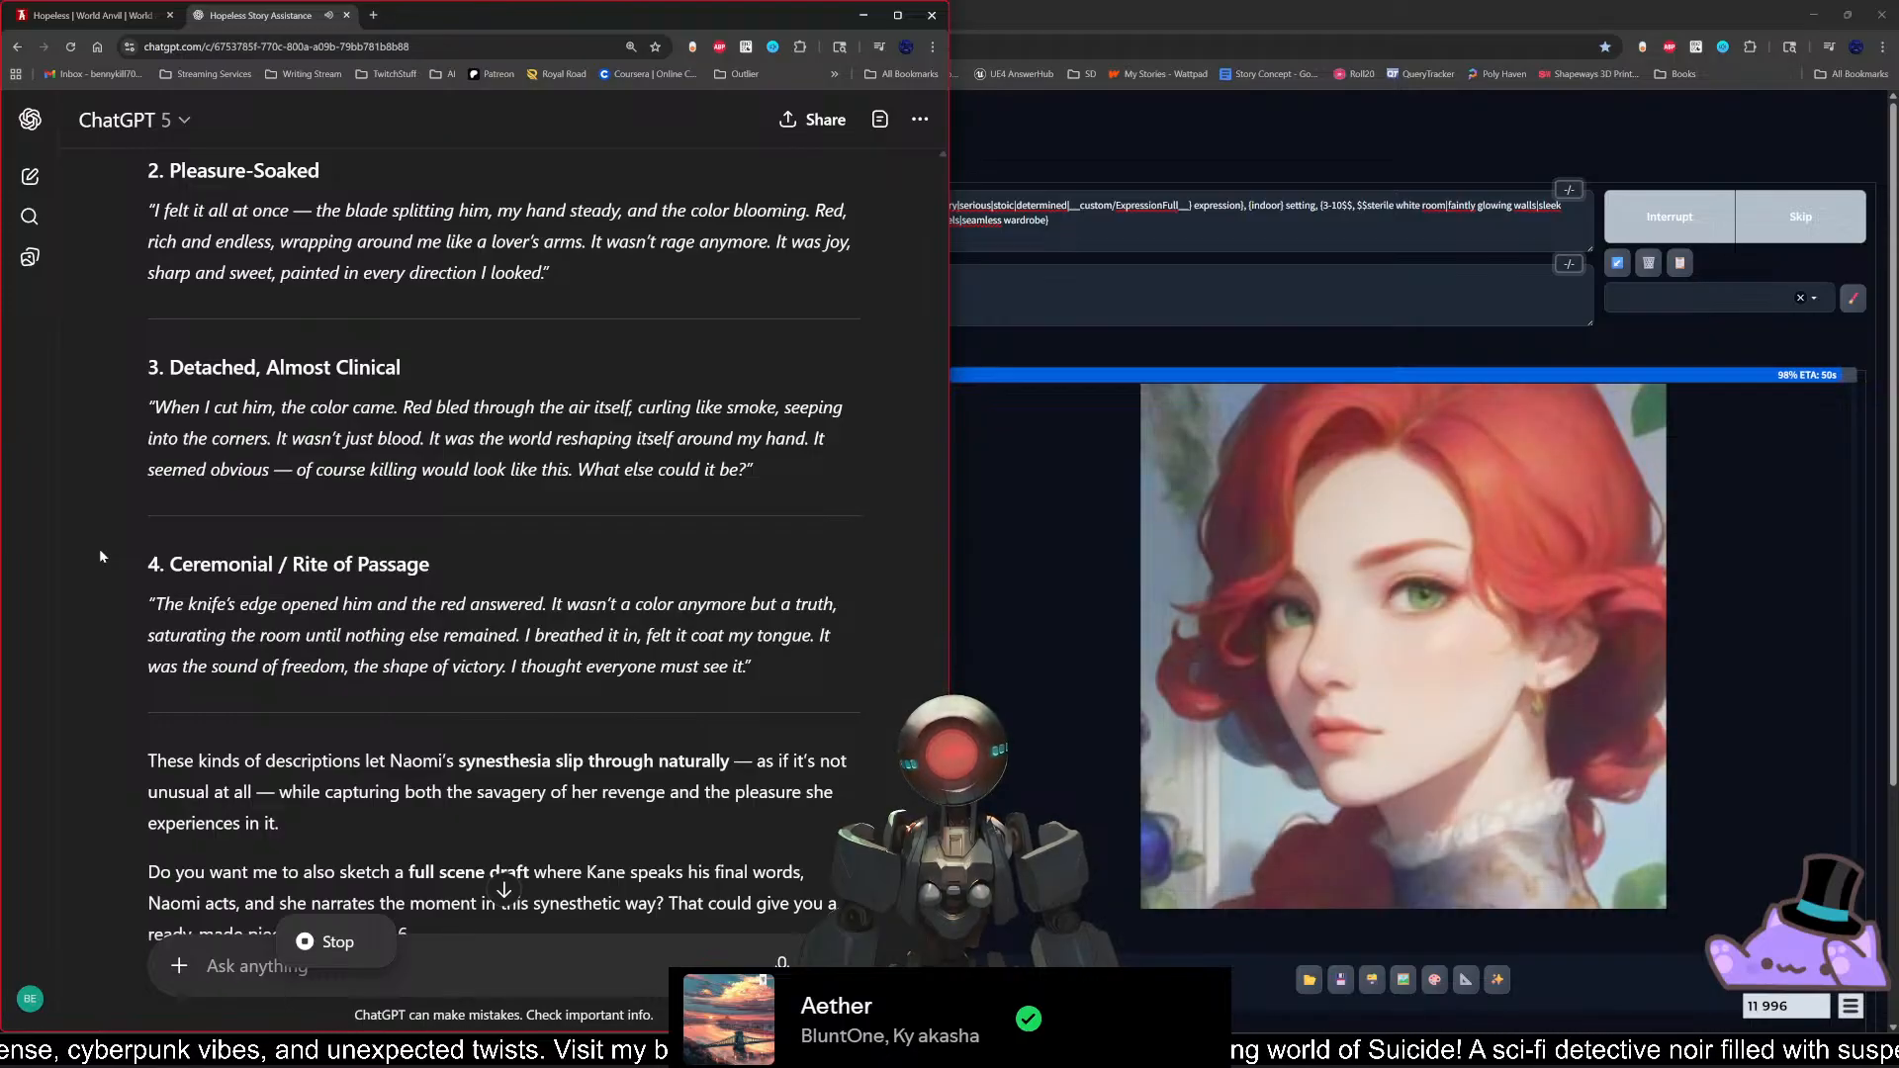
scroll(99, 549, "down", 3)
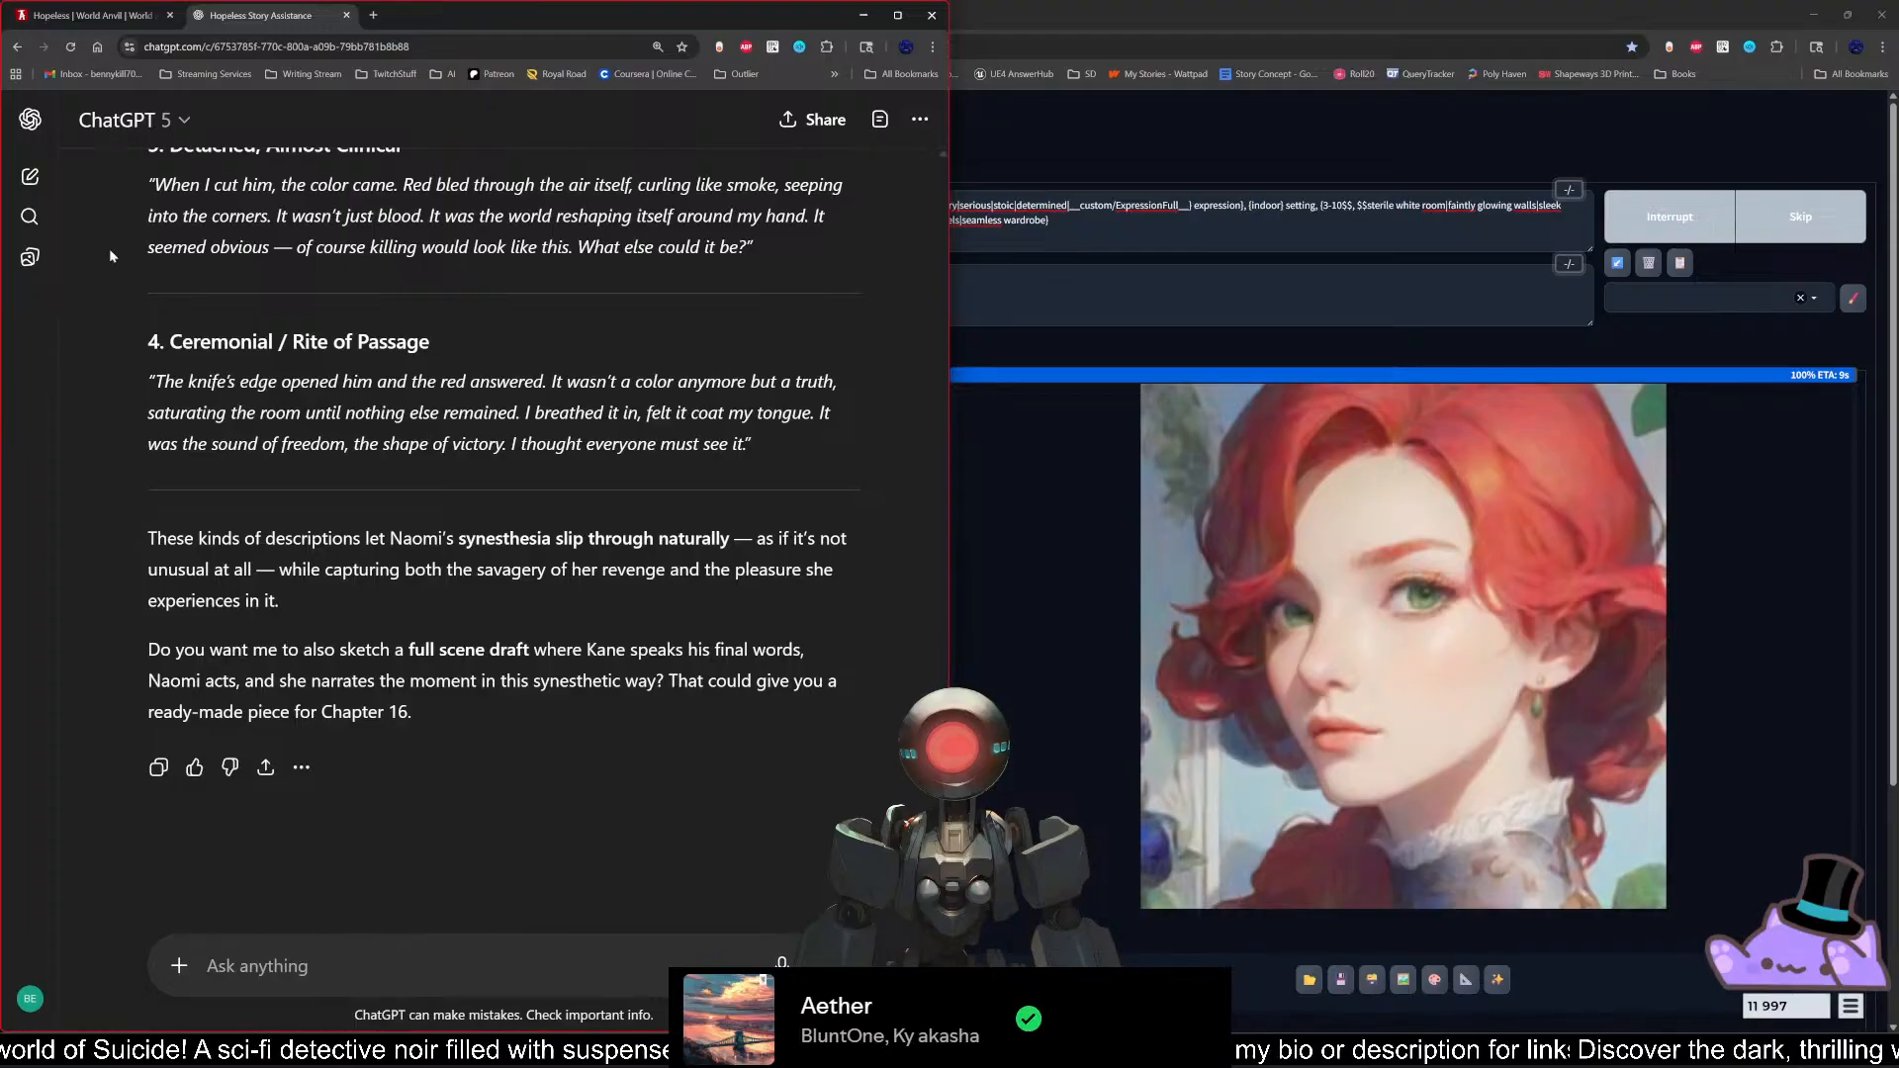
Step: Switch to the World Anvil manuscript and replace "I saw red" with "As I continued to open him,"
left_click(98, 13)
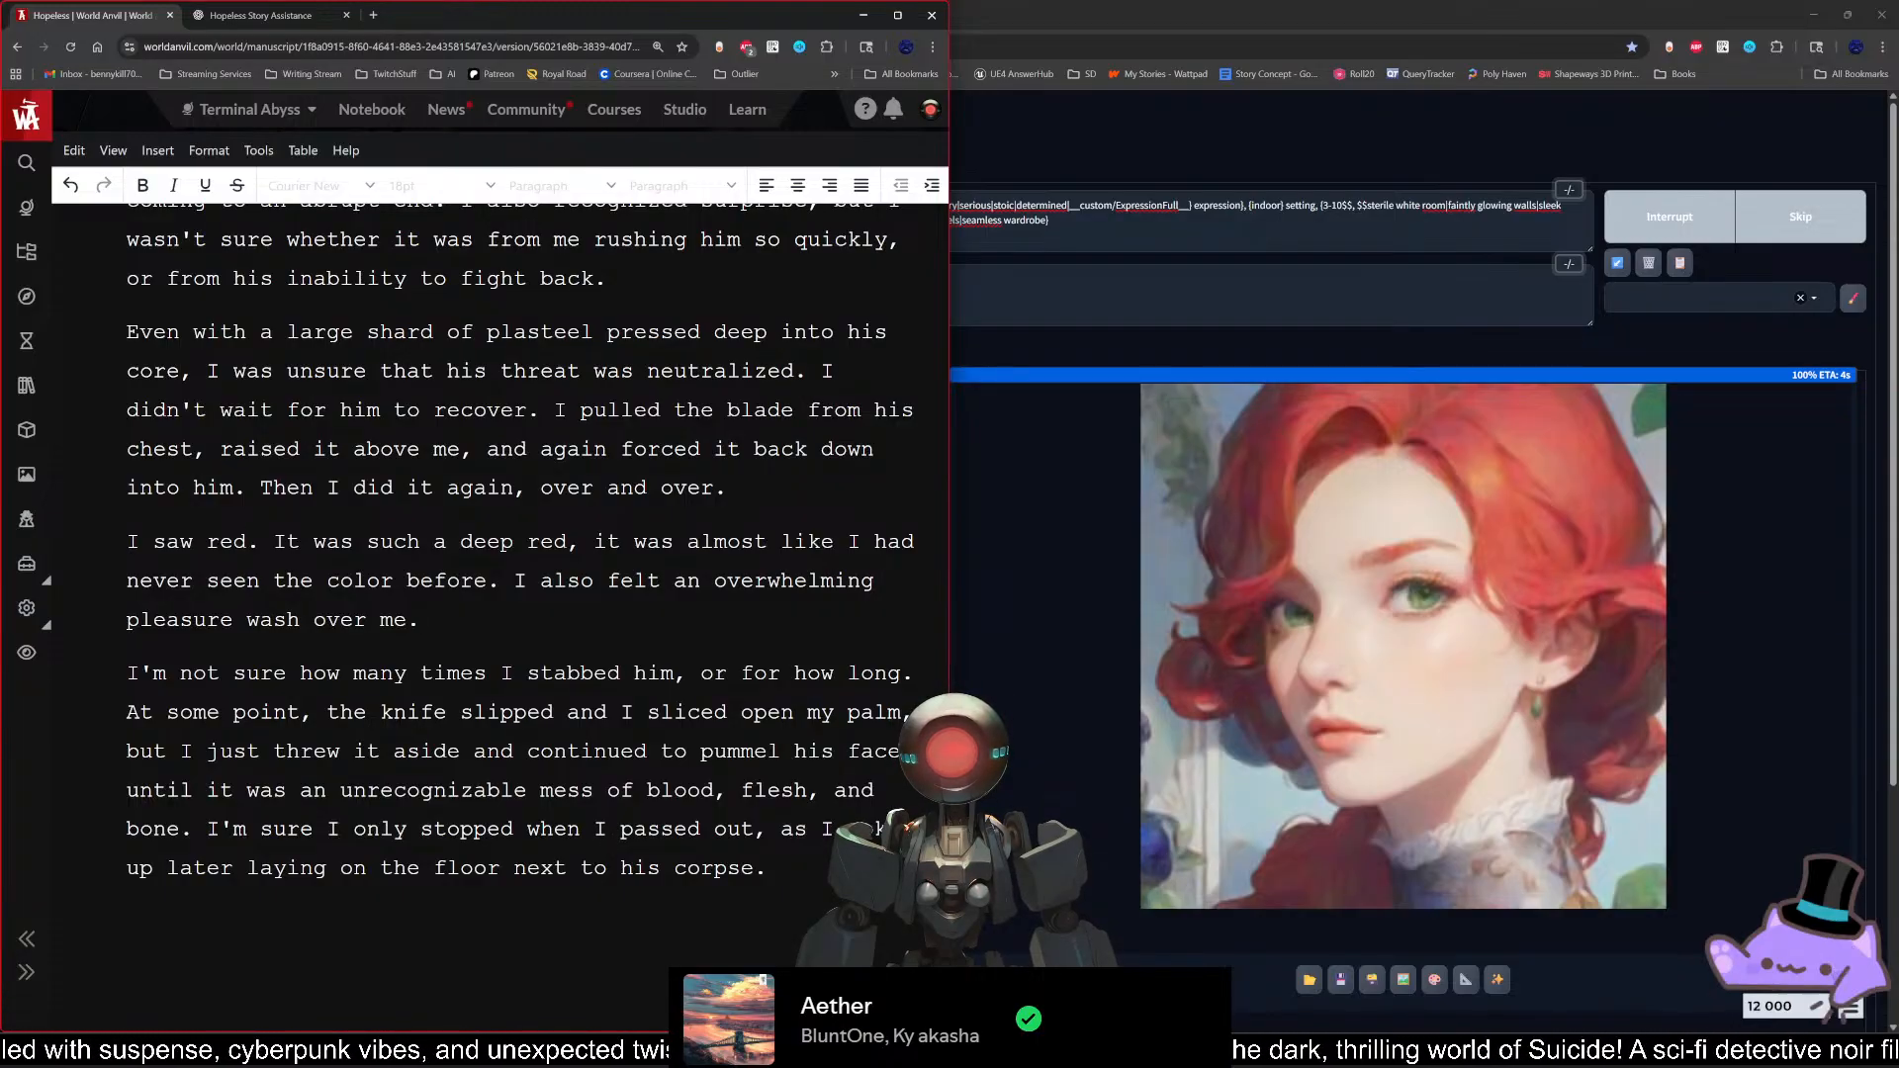
key("ctrl+shift+Left")
key("ctrl+shift+Left")
key("ctrl+shift+Left")
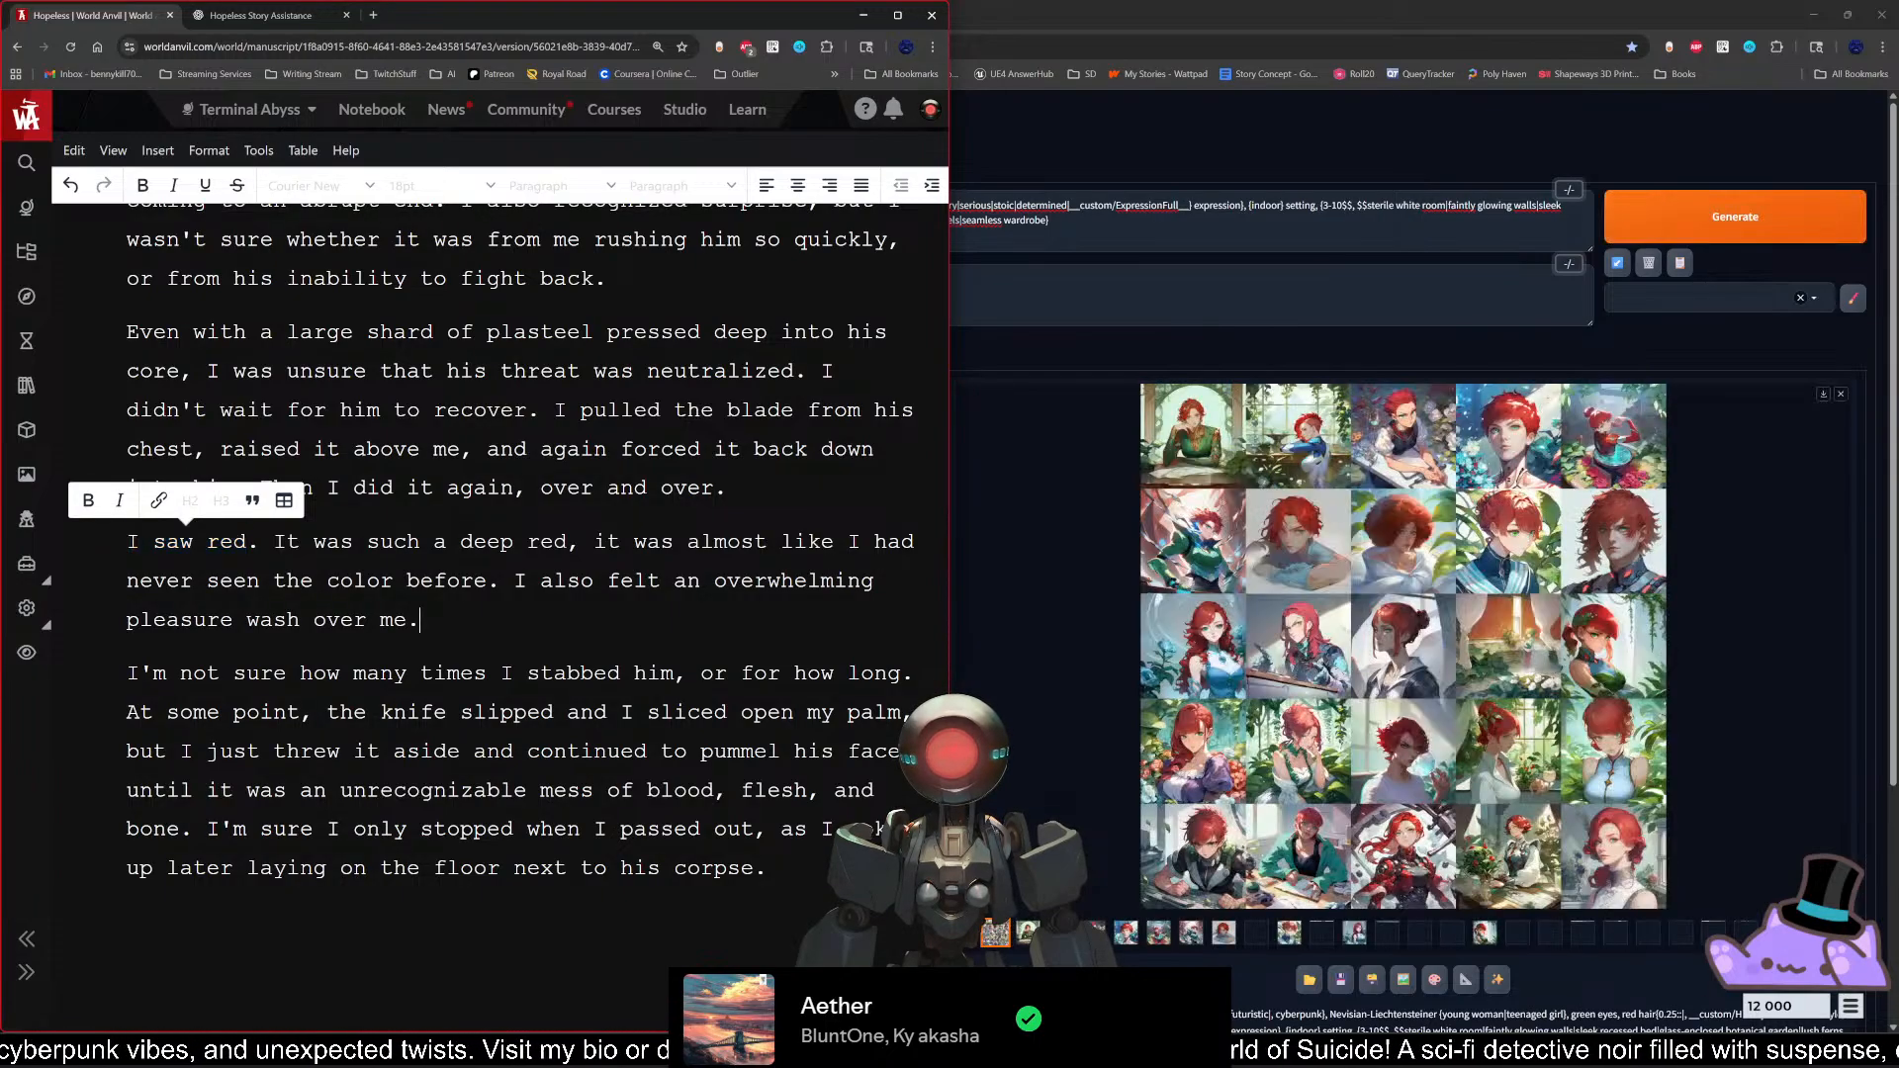
key("Right")
key("shift+Left")
key("shift+Left")
key("shift+Left")
key("shift+Left")
key("shift+Left")
key("shift+Left")
key("shift+Left")
key("shift+Left")
key("shift+Left")
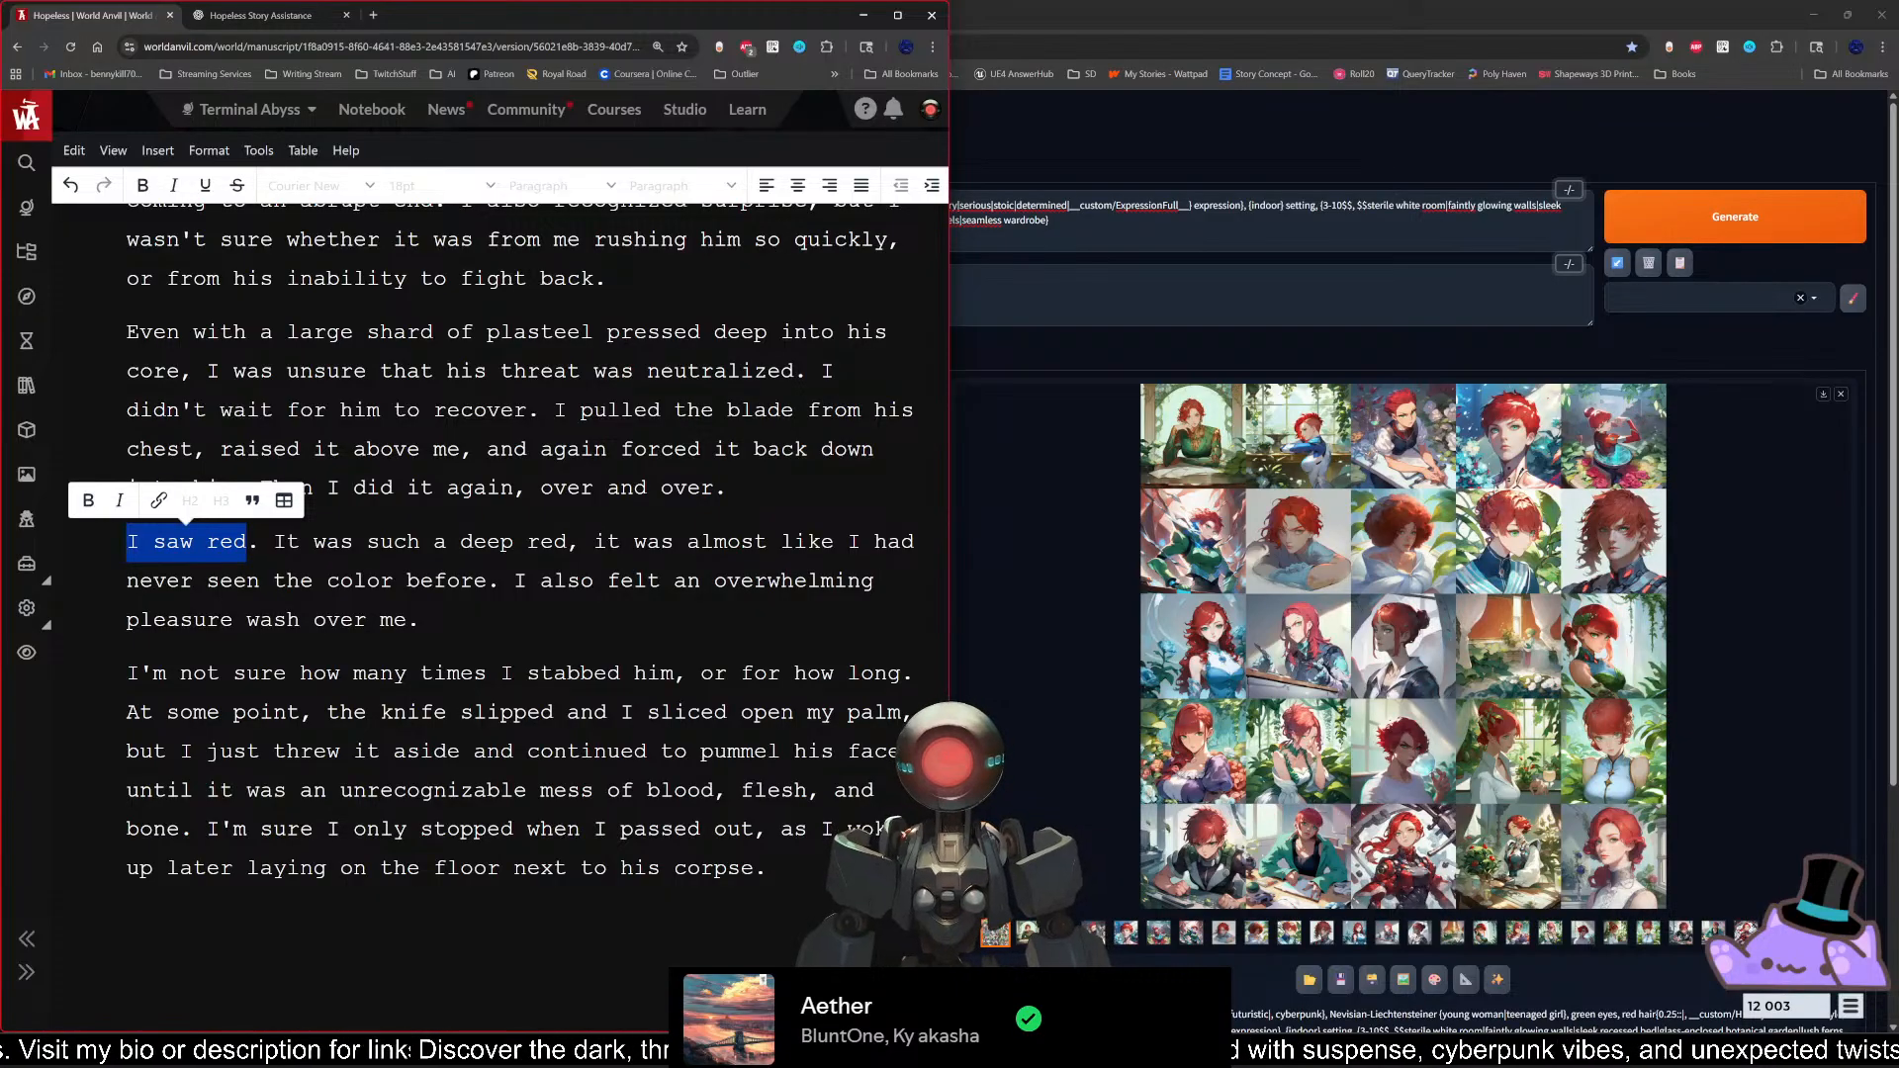
type("As i")
key("BackSpace")
type("I continued t")
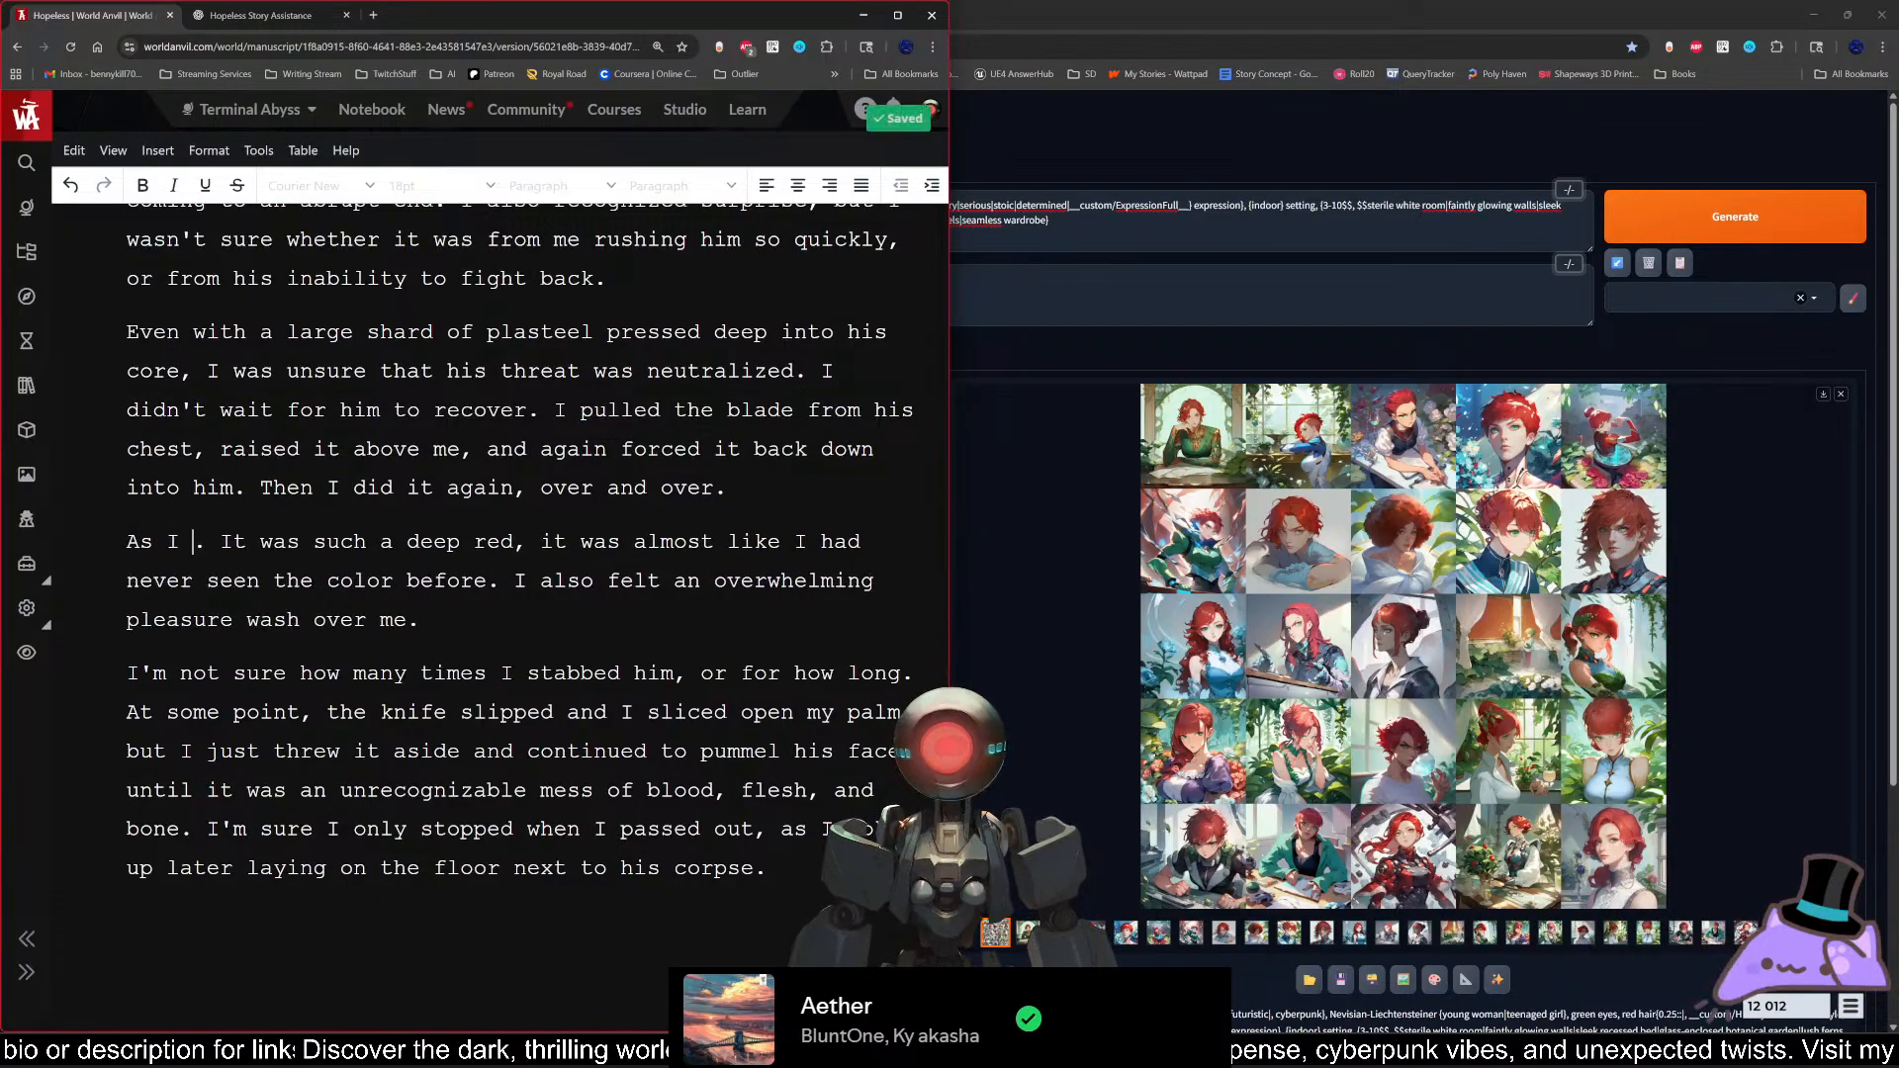
type("o open him,")
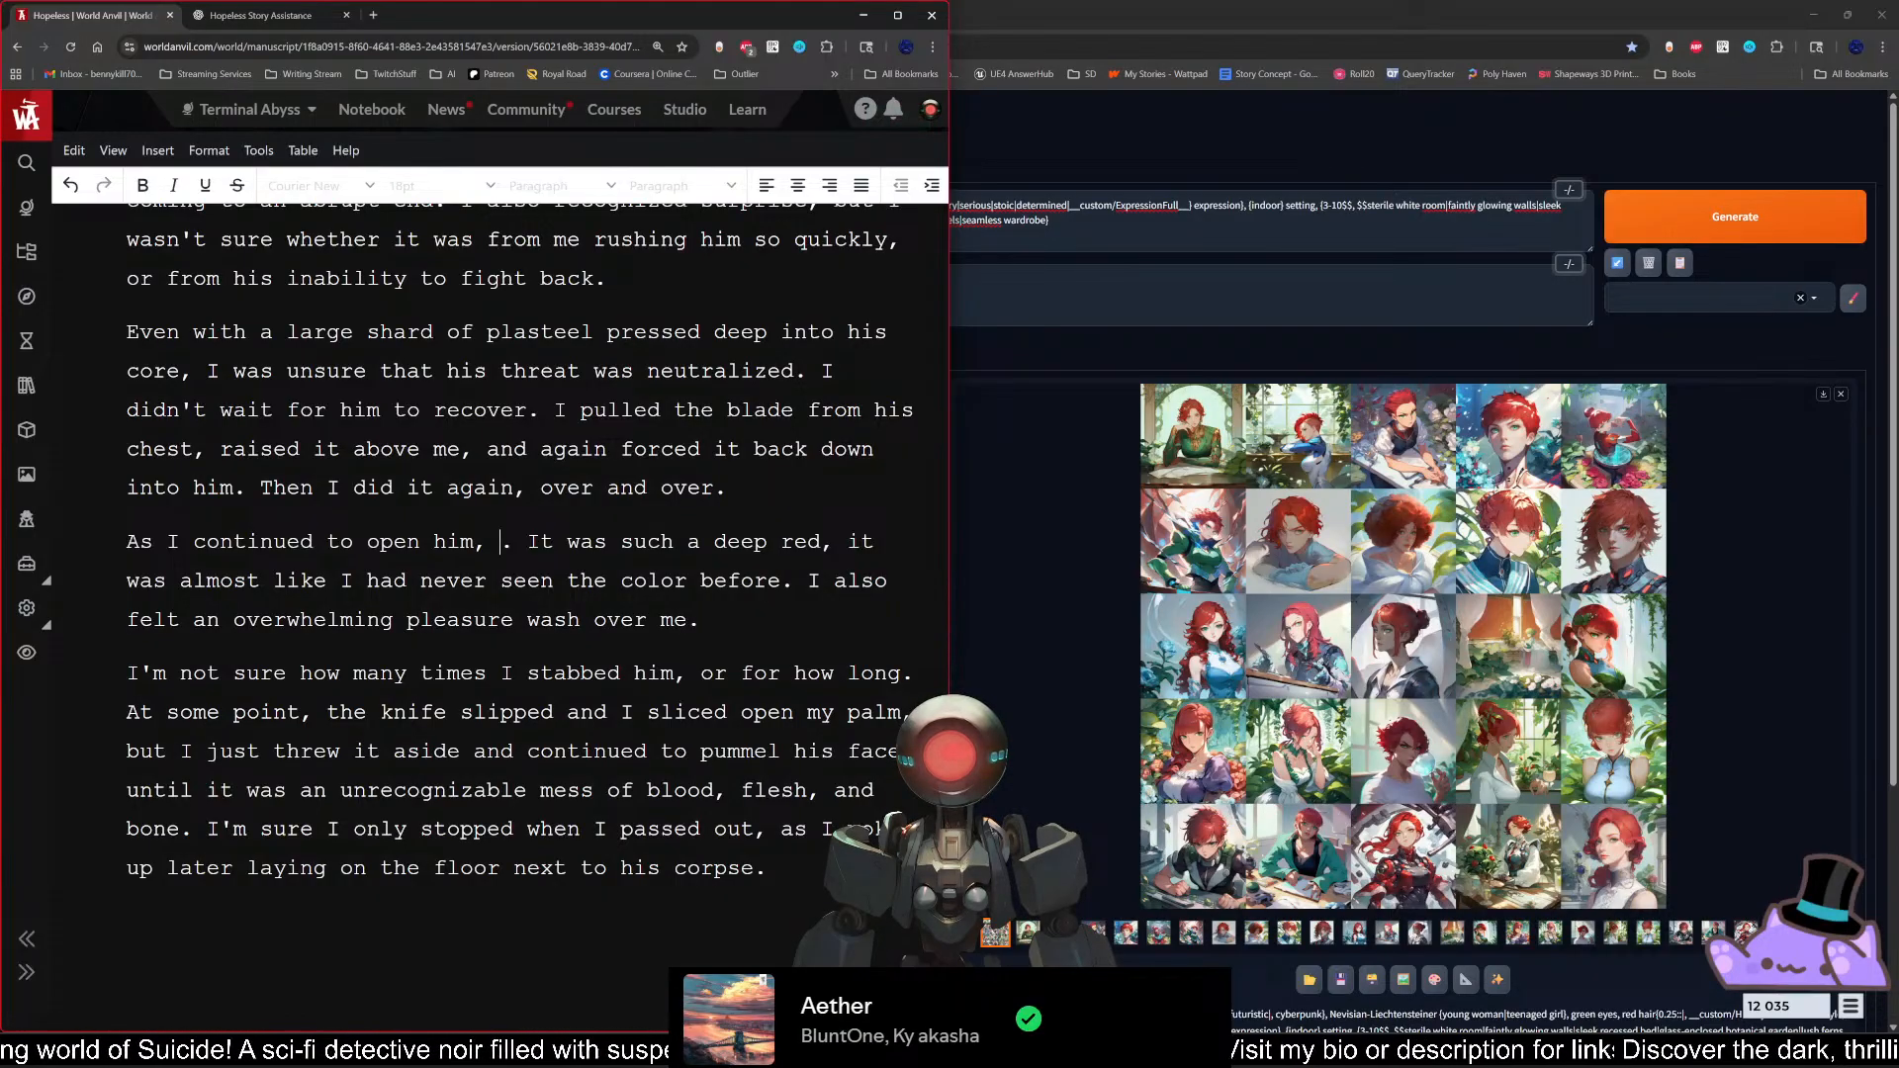
Step: Try continuing the sentence with "red filled the" after "open him," and remove that wording
type("red fill")
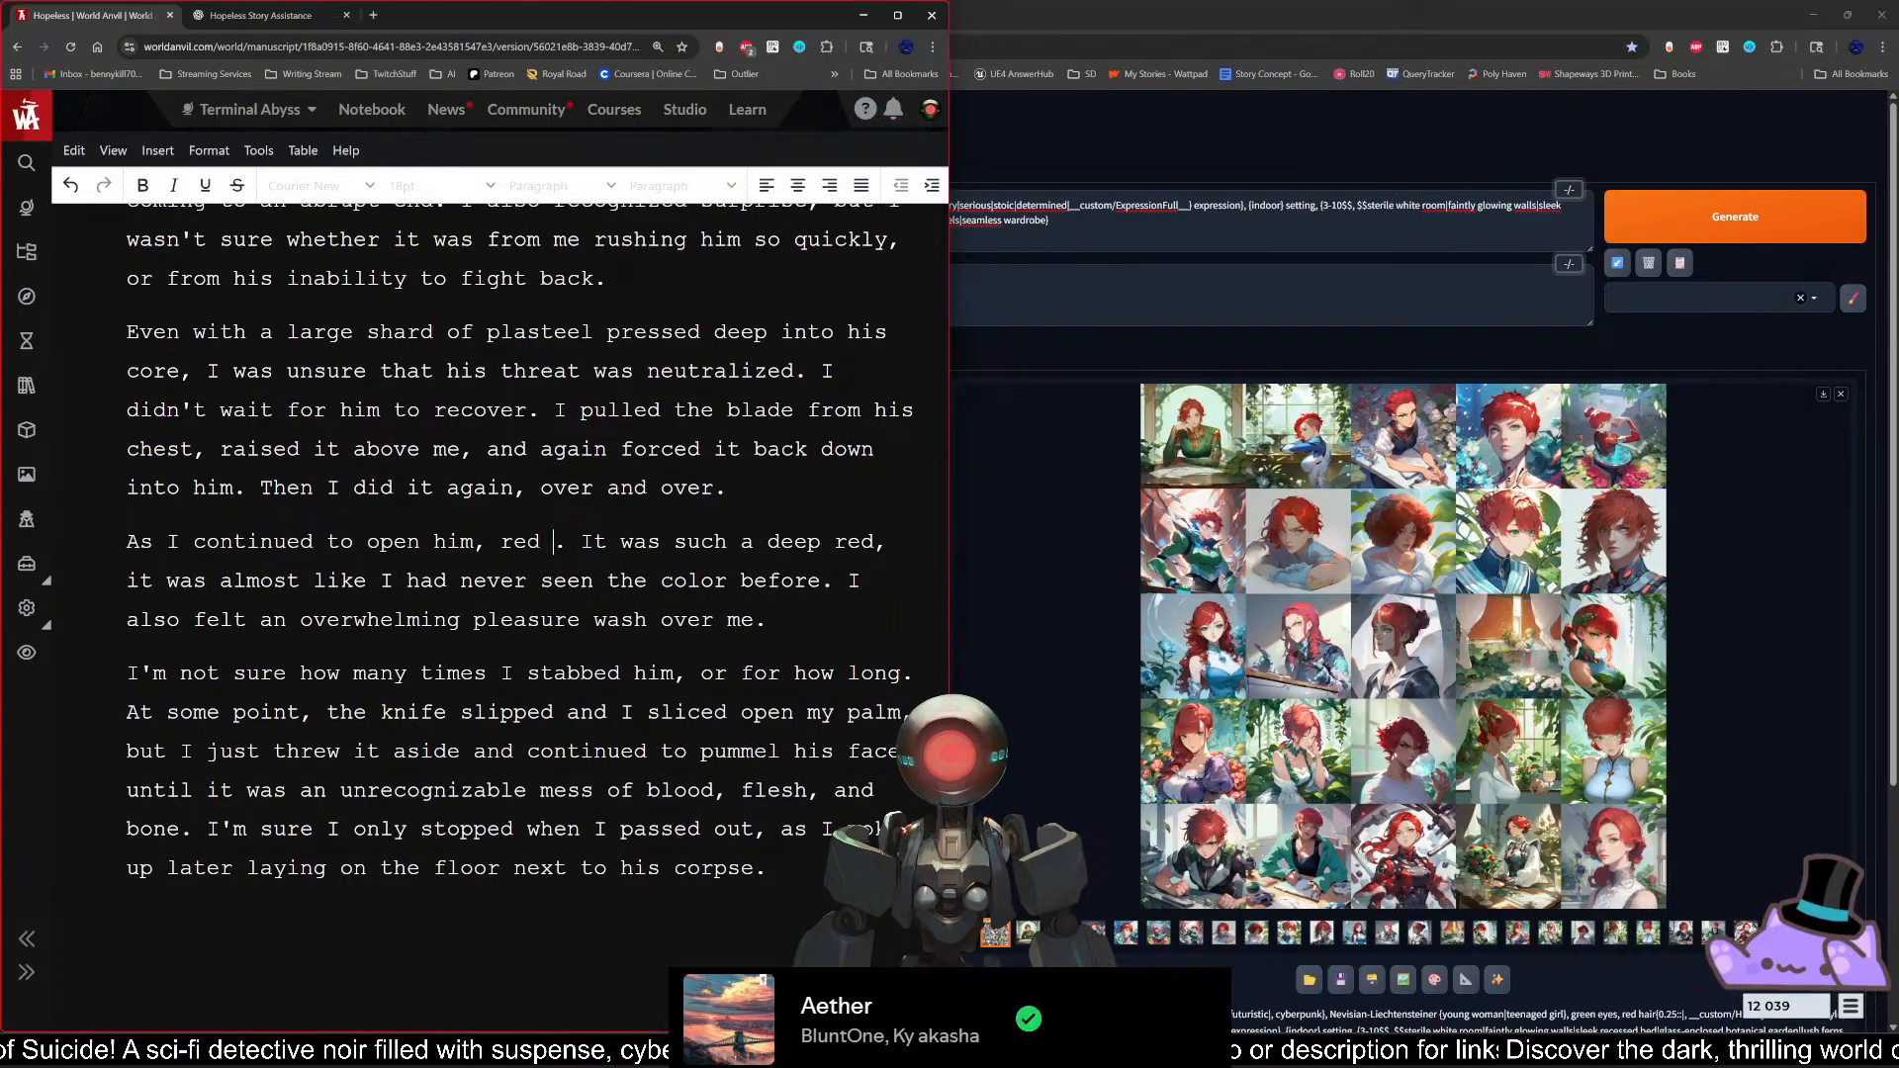
type("ed the")
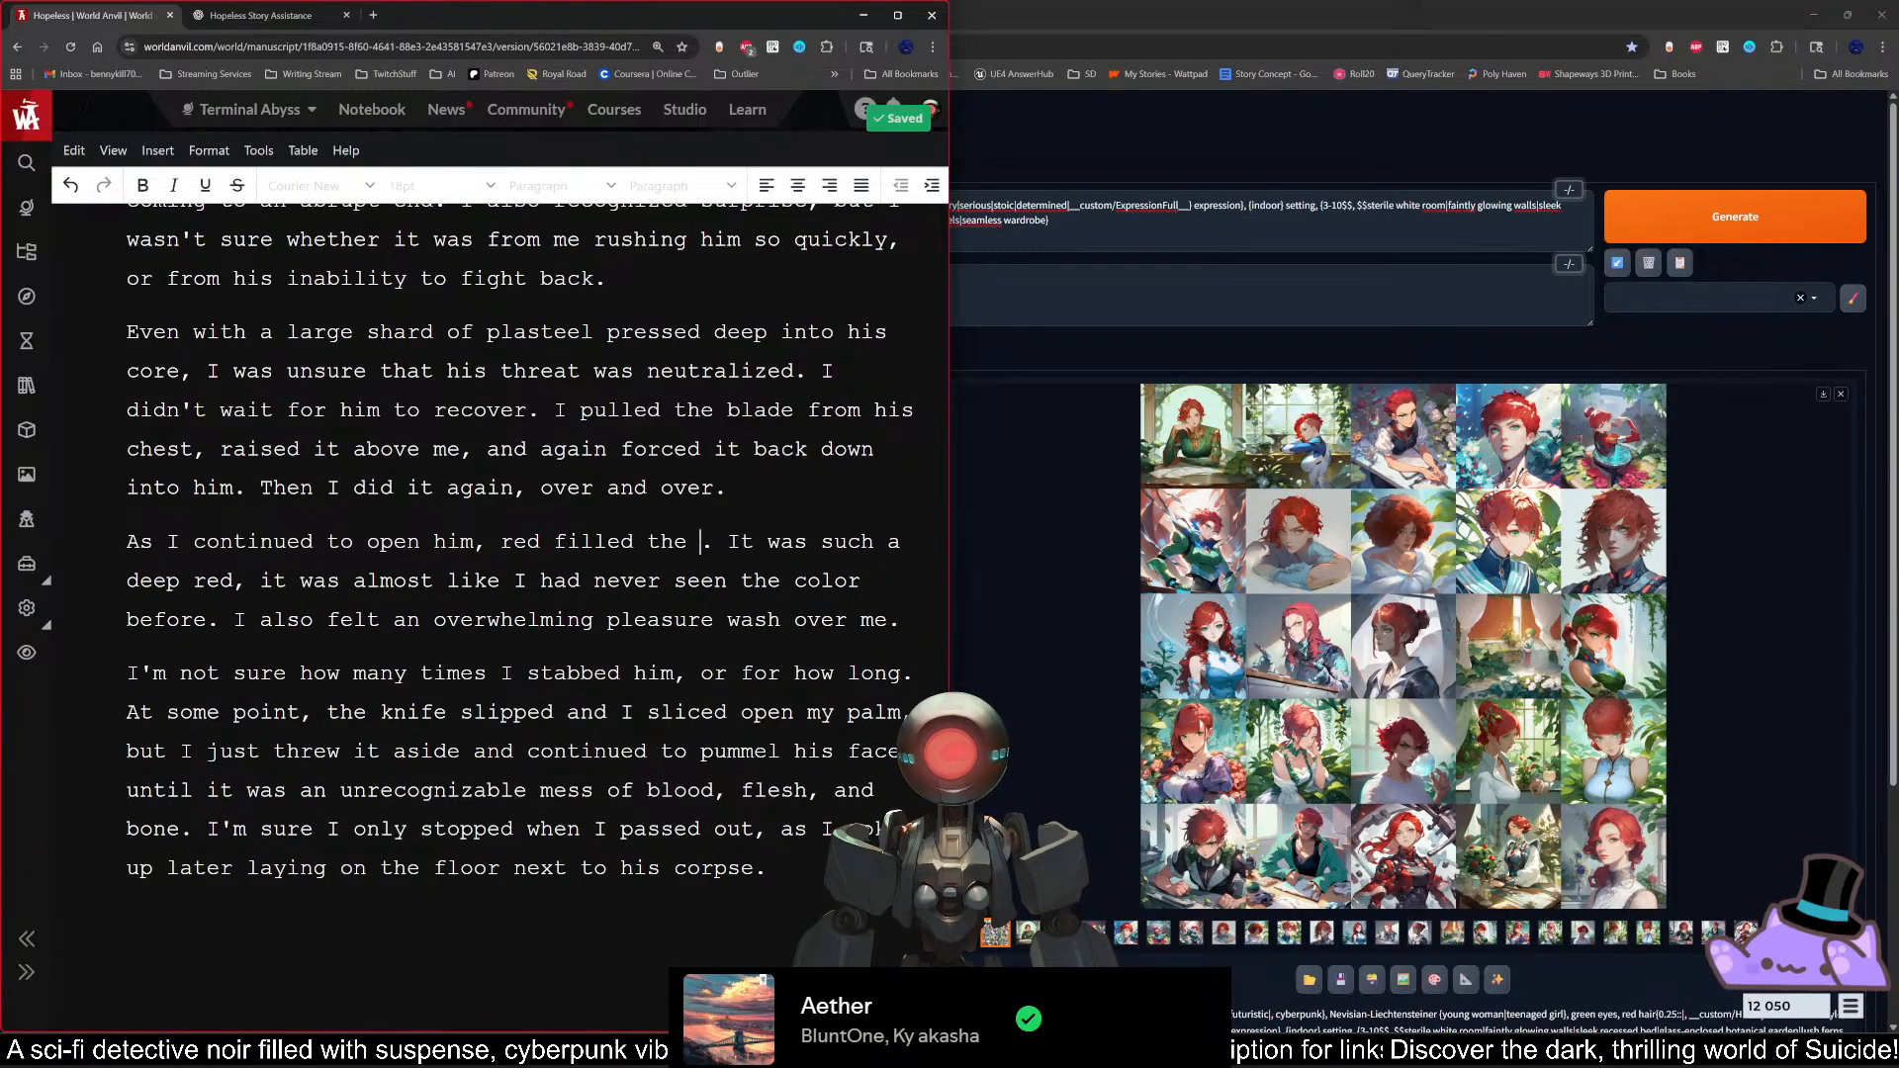
key("BackSpace")
key("BackSpace")
key("BackSpace")
key("BackSpace")
key("BackSpace")
key("BackSpace")
key("BackSpace")
key("BackSpace")
key("BackSpace")
key("BackSpace")
key("BackSpace")
key("BackSpace")
key("BackSpace")
key("BackSpace")
key("BackSpace")
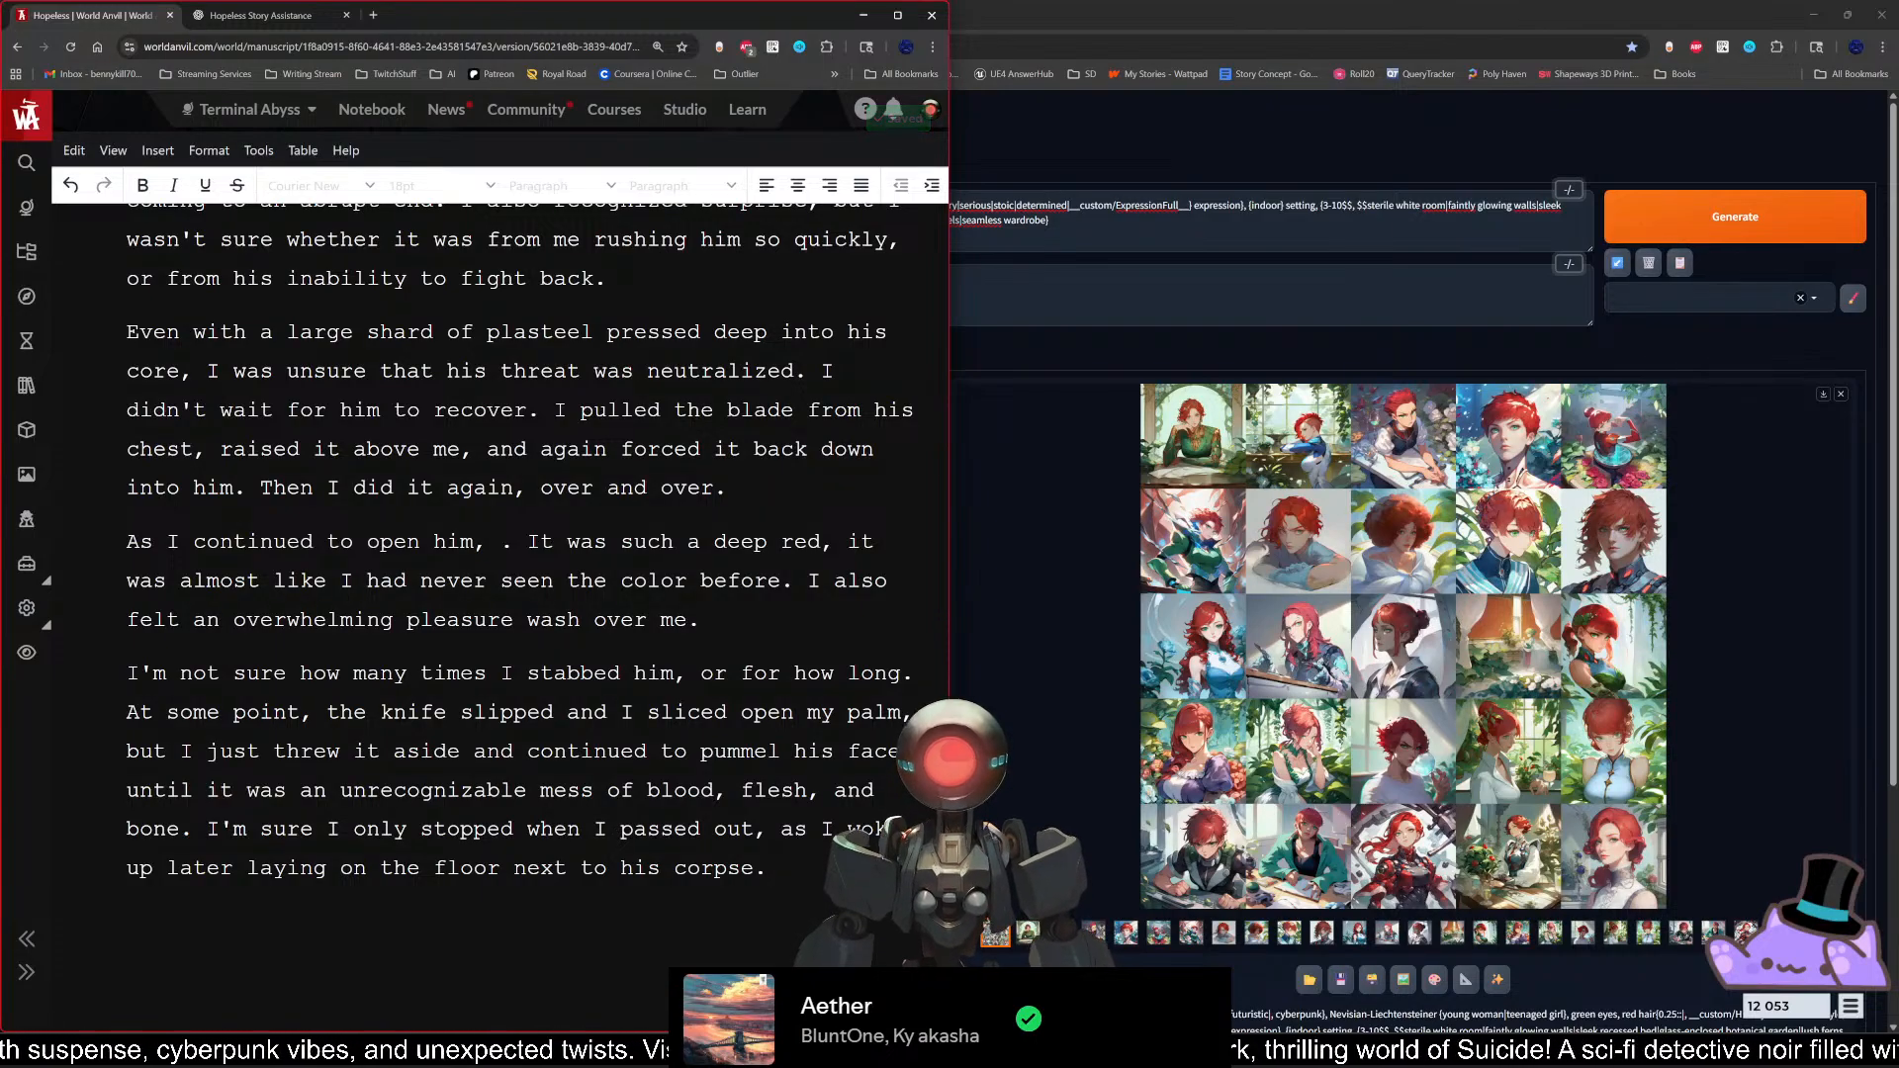
Step: Continue the sentence after "As I continued to open him," with "red bloomed"
type("red")
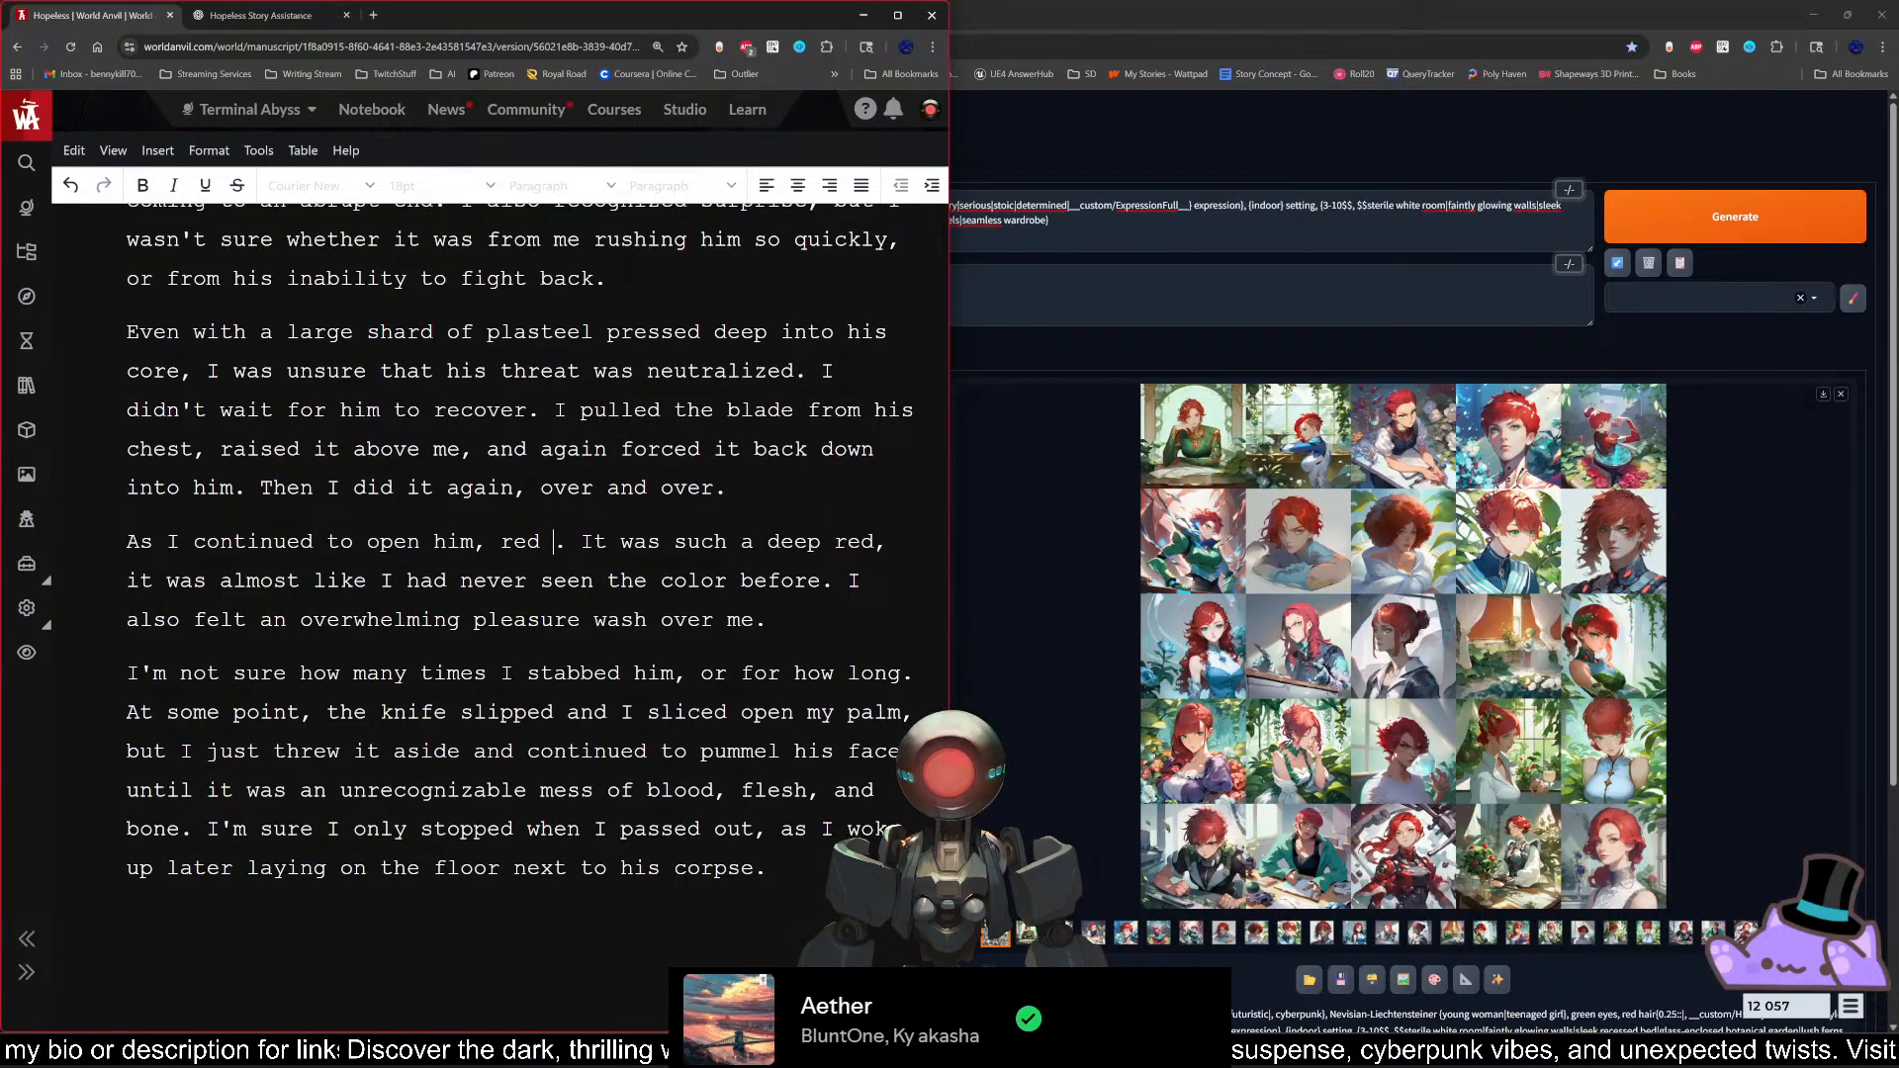
type("bloomed")
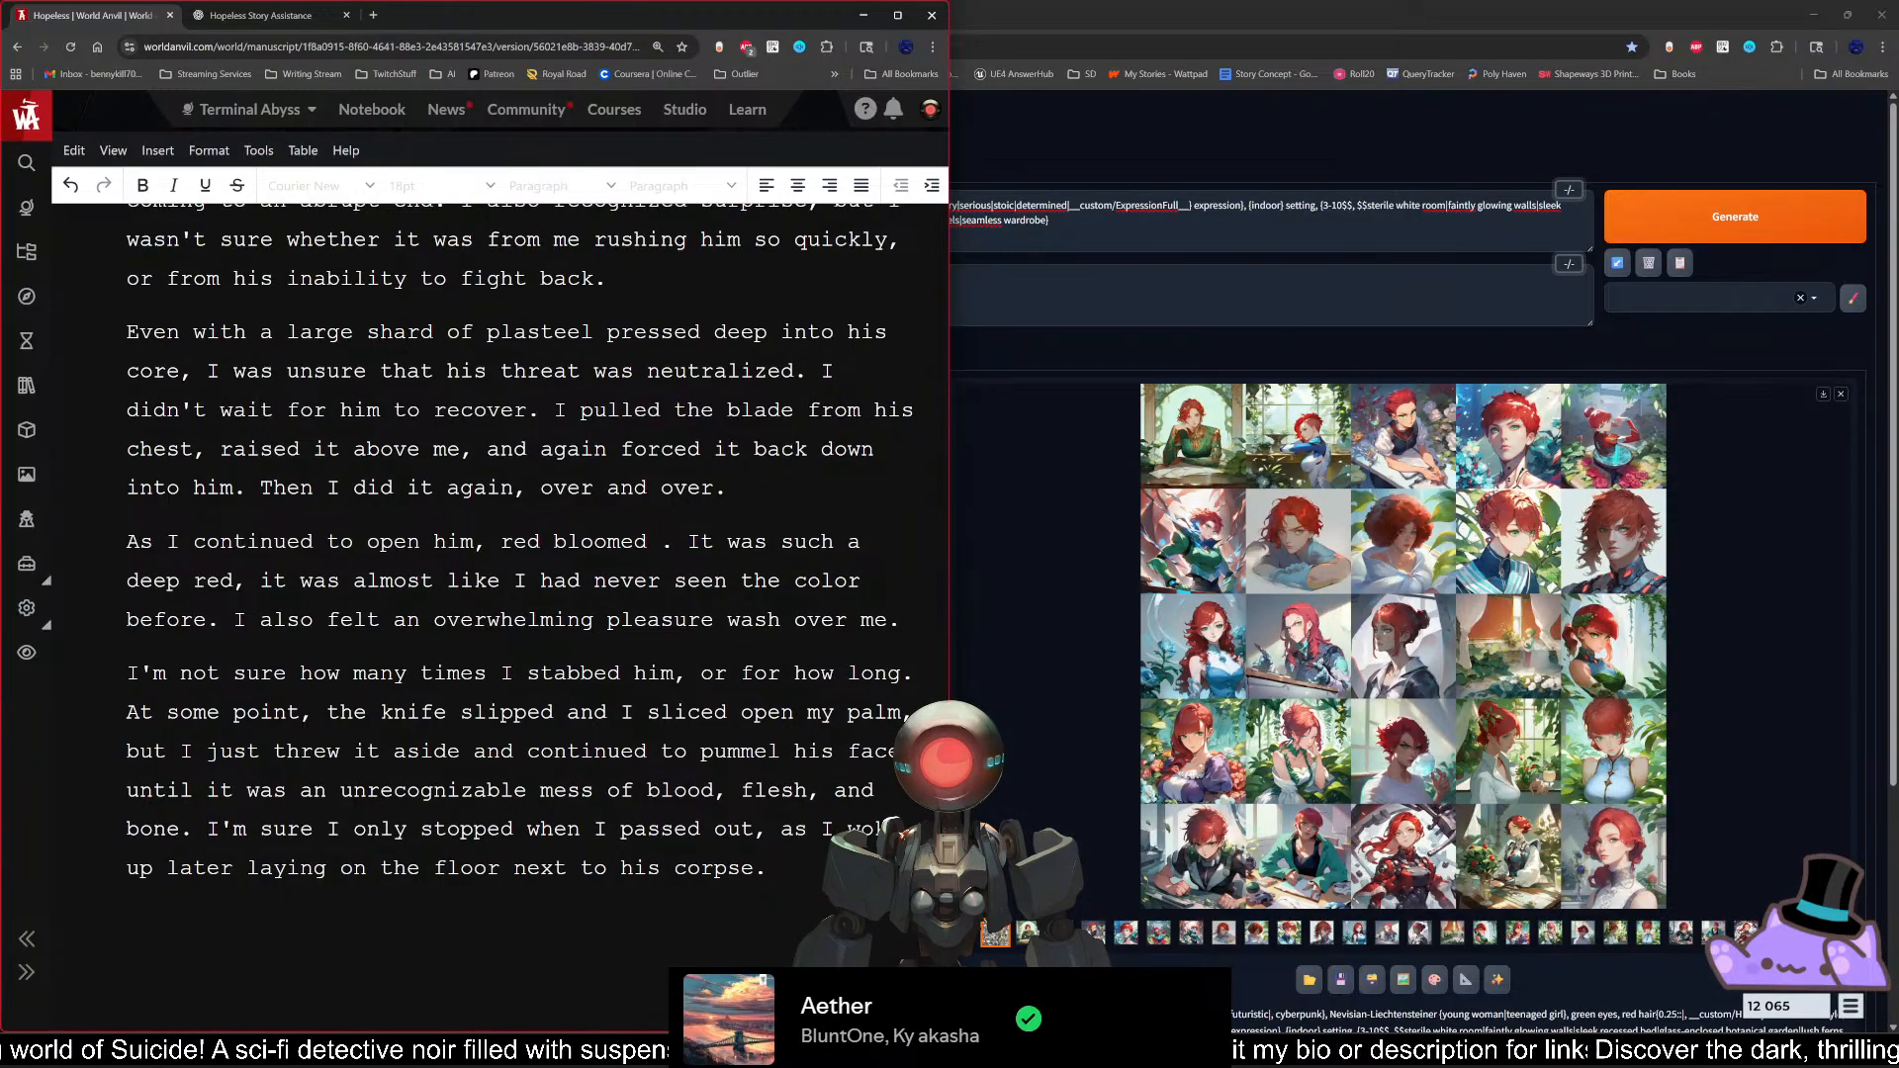
Step: Try "across his" and "from his" as continuations after "red bloomed", removing each one
type("across his che")
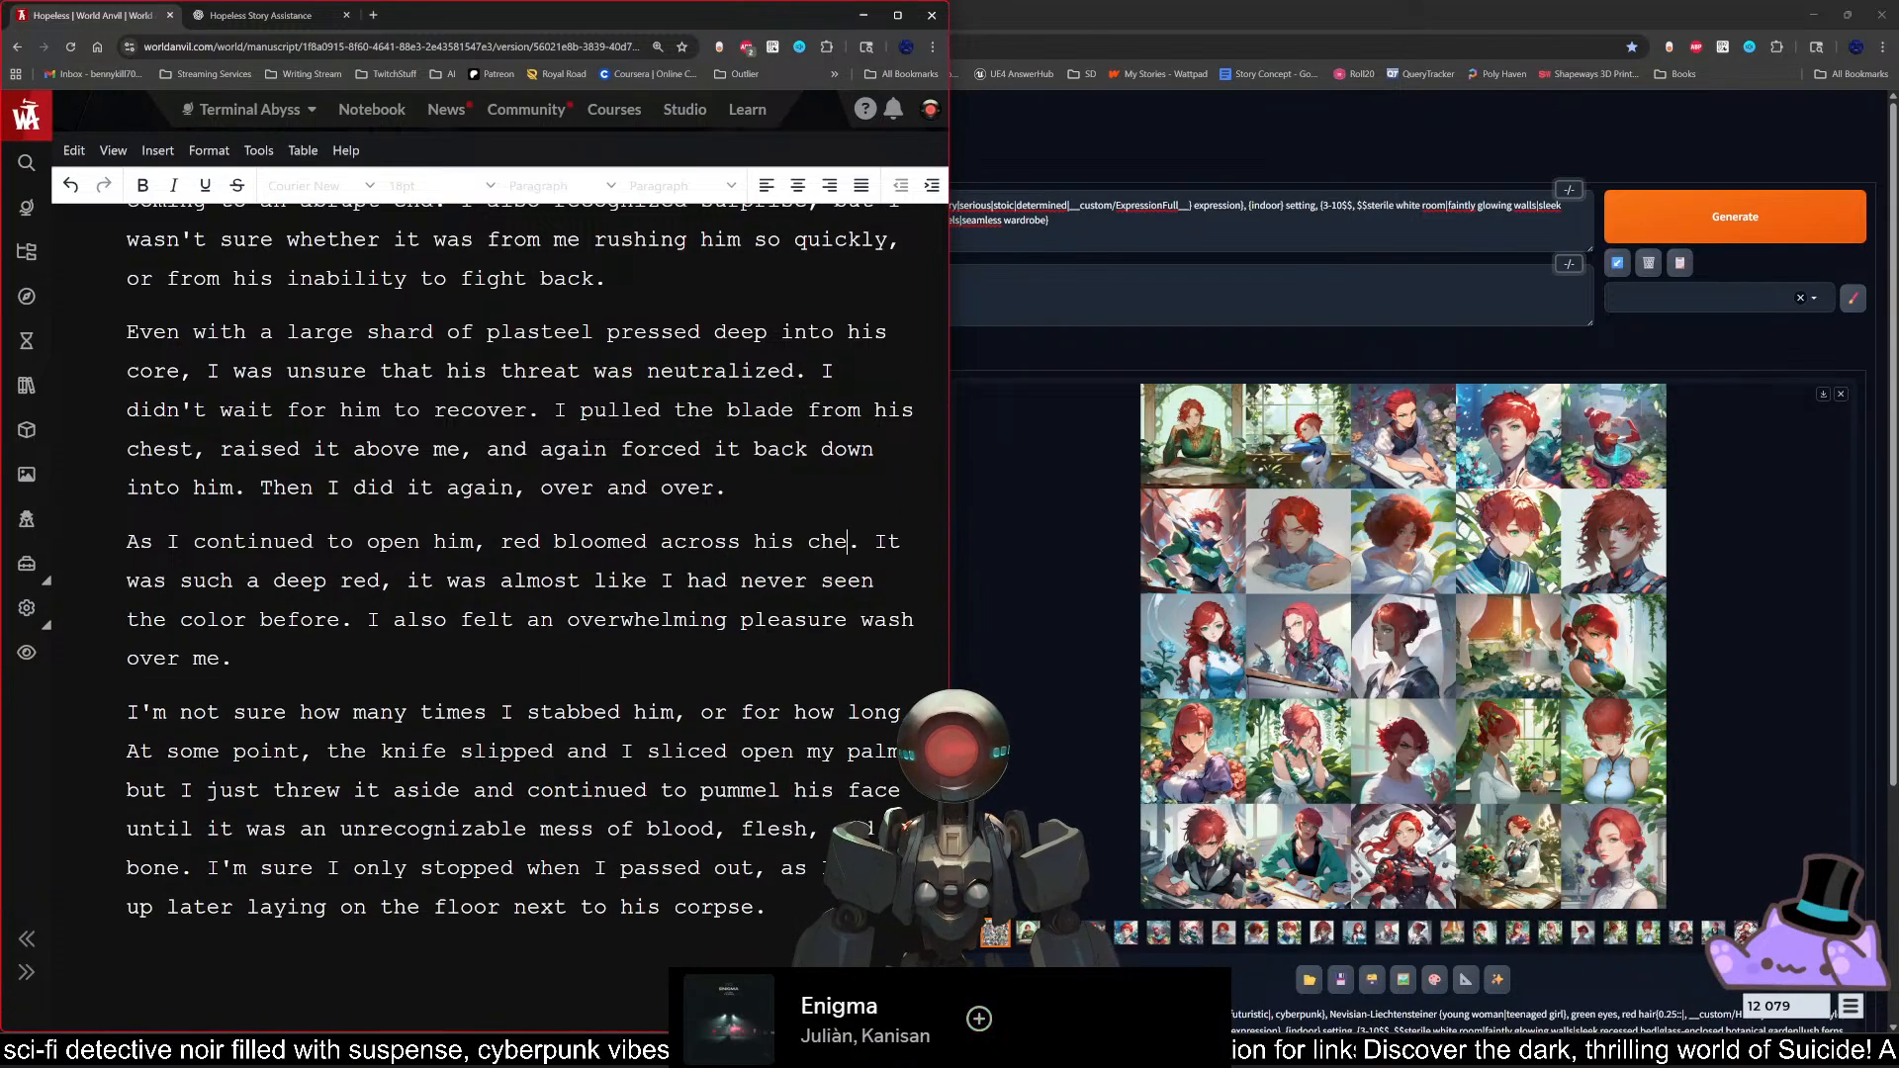
key("BackSpace")
key("BackSpace")
type("ch")
key("BackSpace")
key("BackSpace")
key("BackSpace")
key("BackSpace")
key("BackSpace")
key("BackSpace")
key("BackSpace")
key("BackSpace")
key("BackSpace")
key("BackSpace")
key("BackSpace")
key("BackSpace")
key("BackSpace")
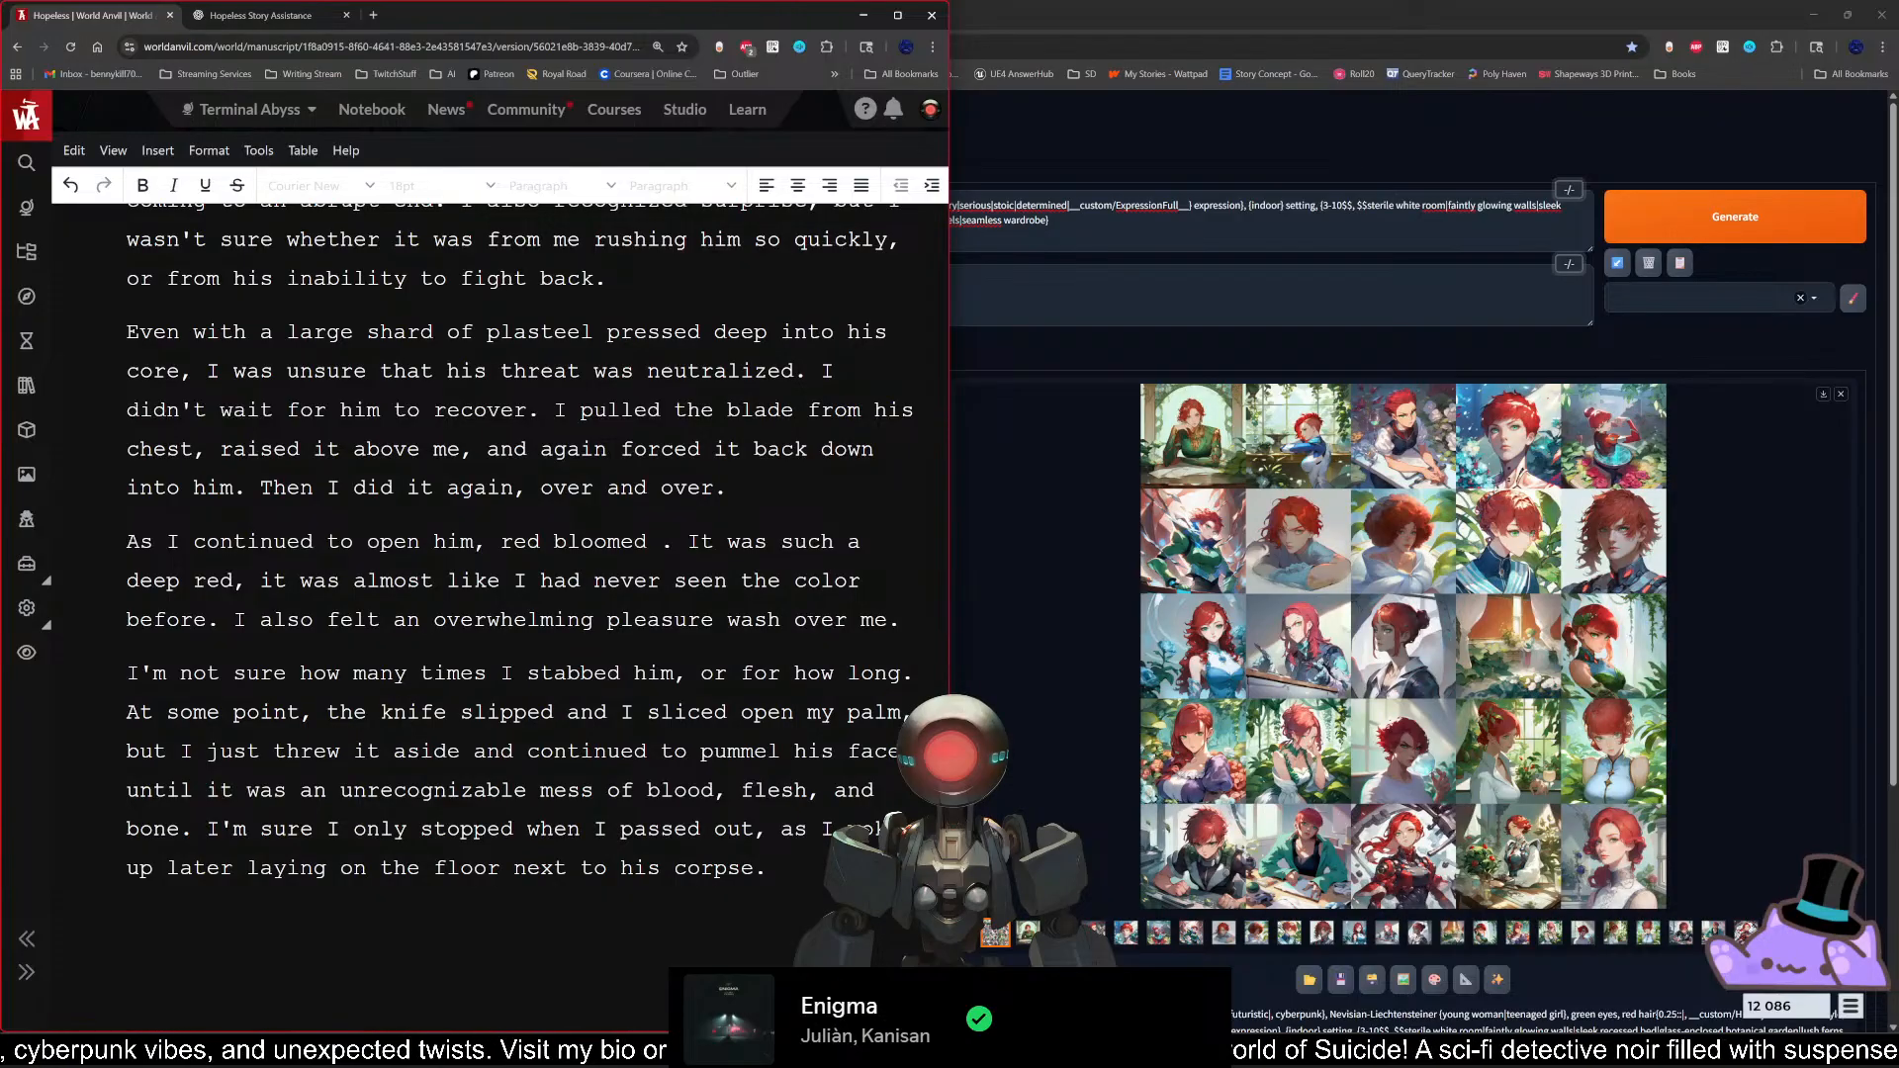
type("from his")
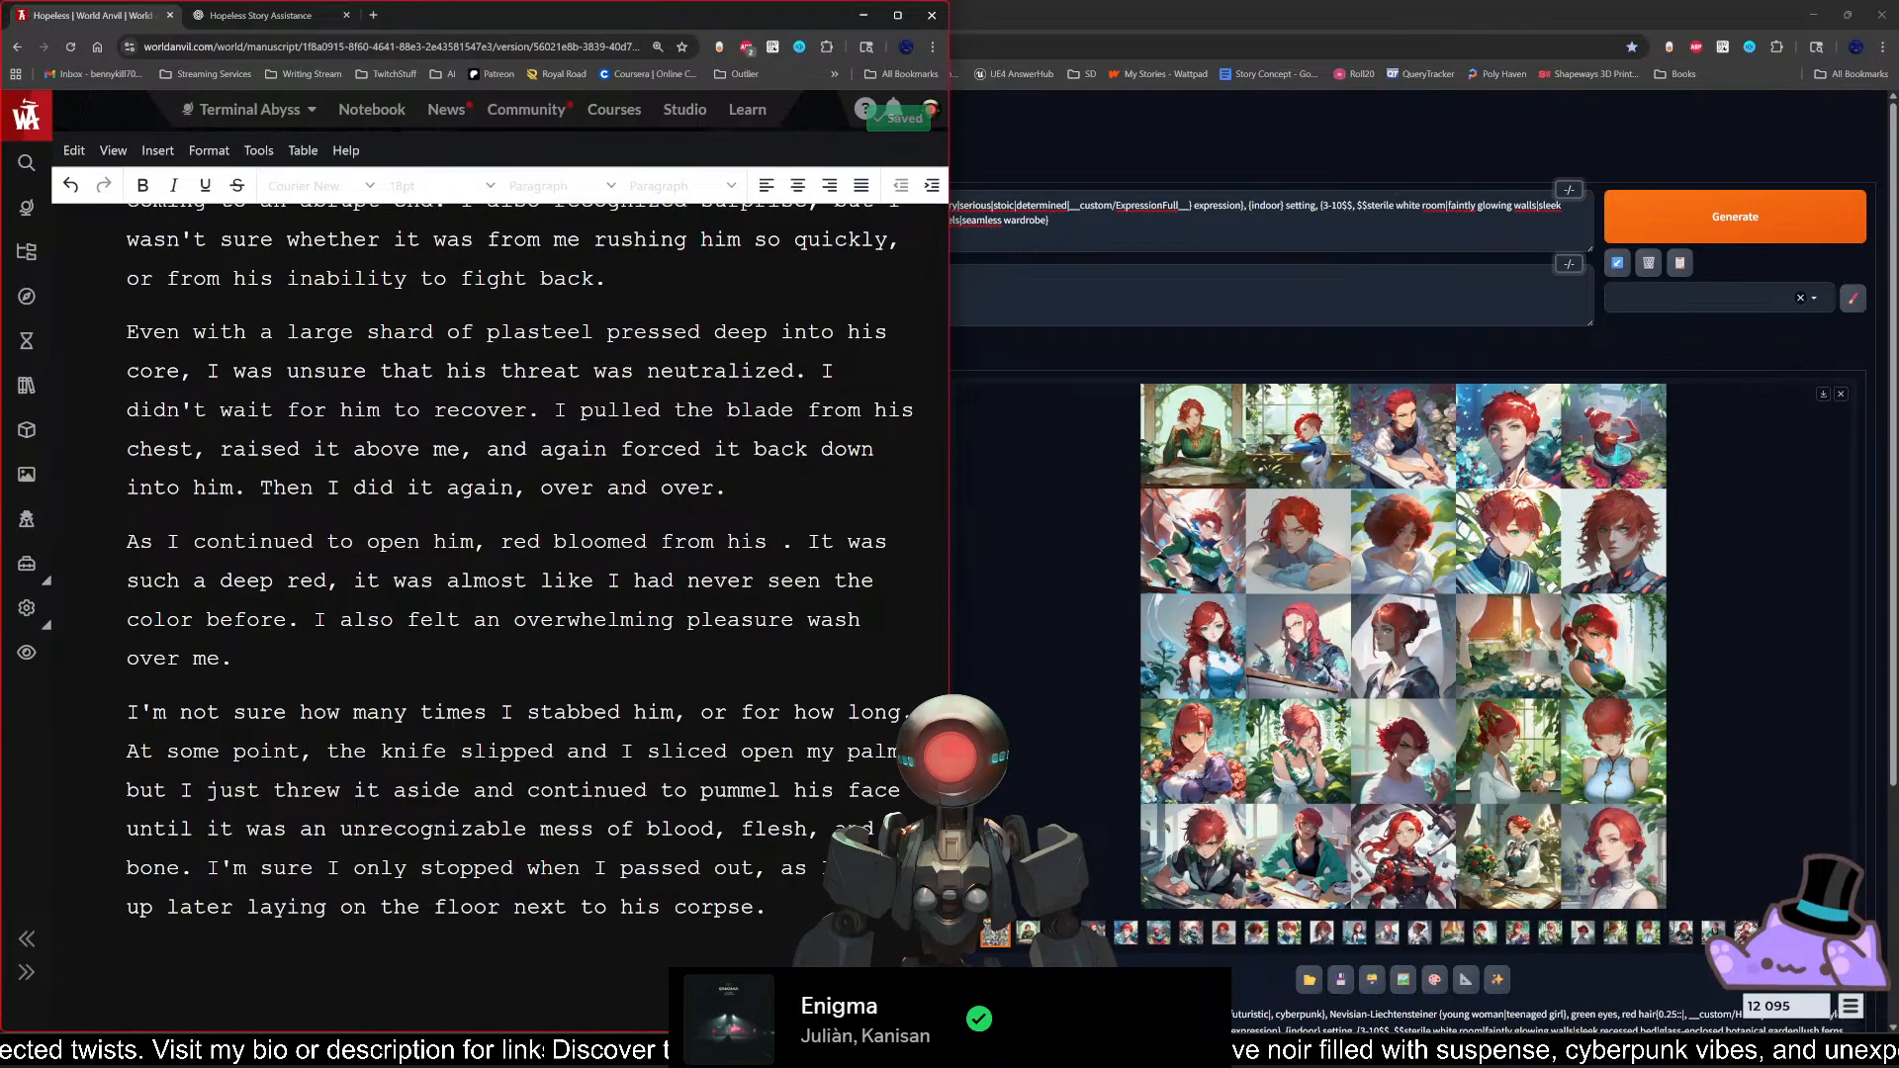
key("BackSpace")
key("BackSpace")
key("BackSpace")
key("BackSpace")
key("BackSpace")
key("BackSpace")
key("BackSpace")
key("BackSpace")
key("BackSpace")
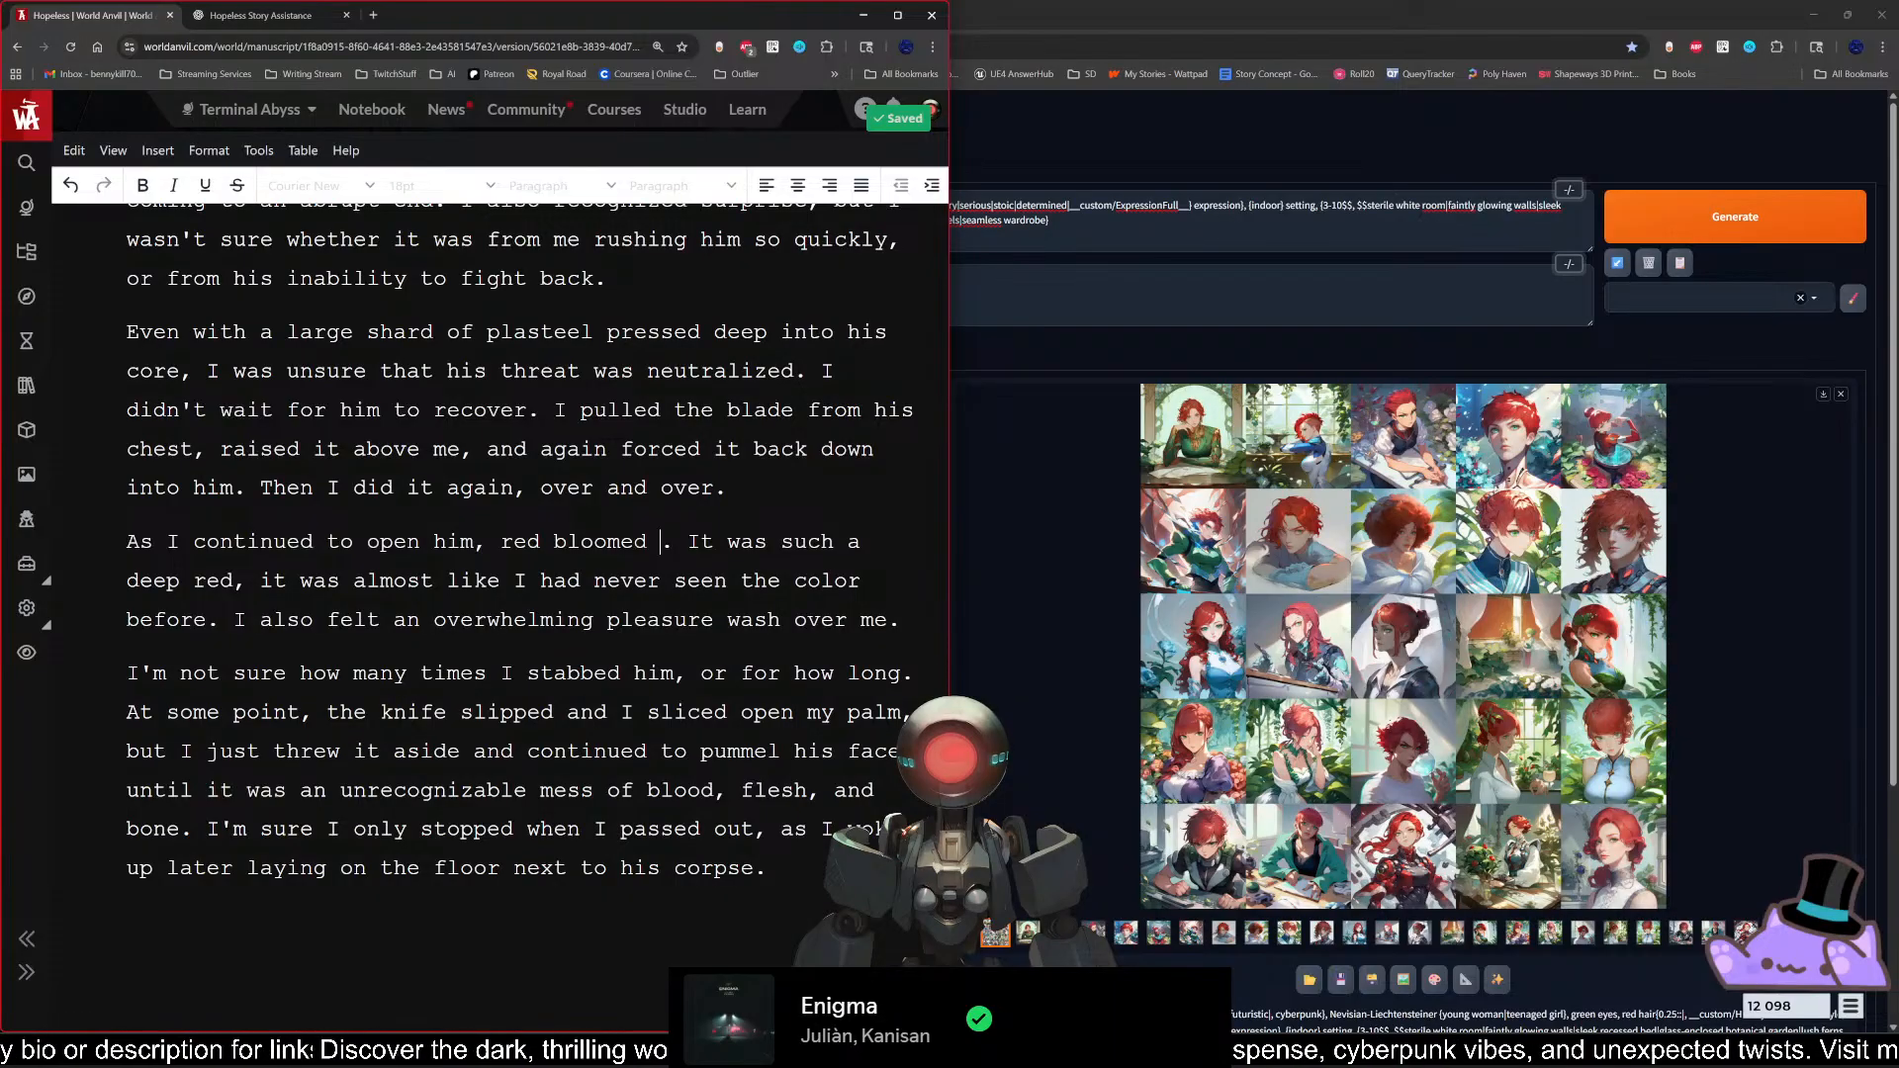
Step: Finish the sentence after "red bloomed" with "across his chest"
type("across his")
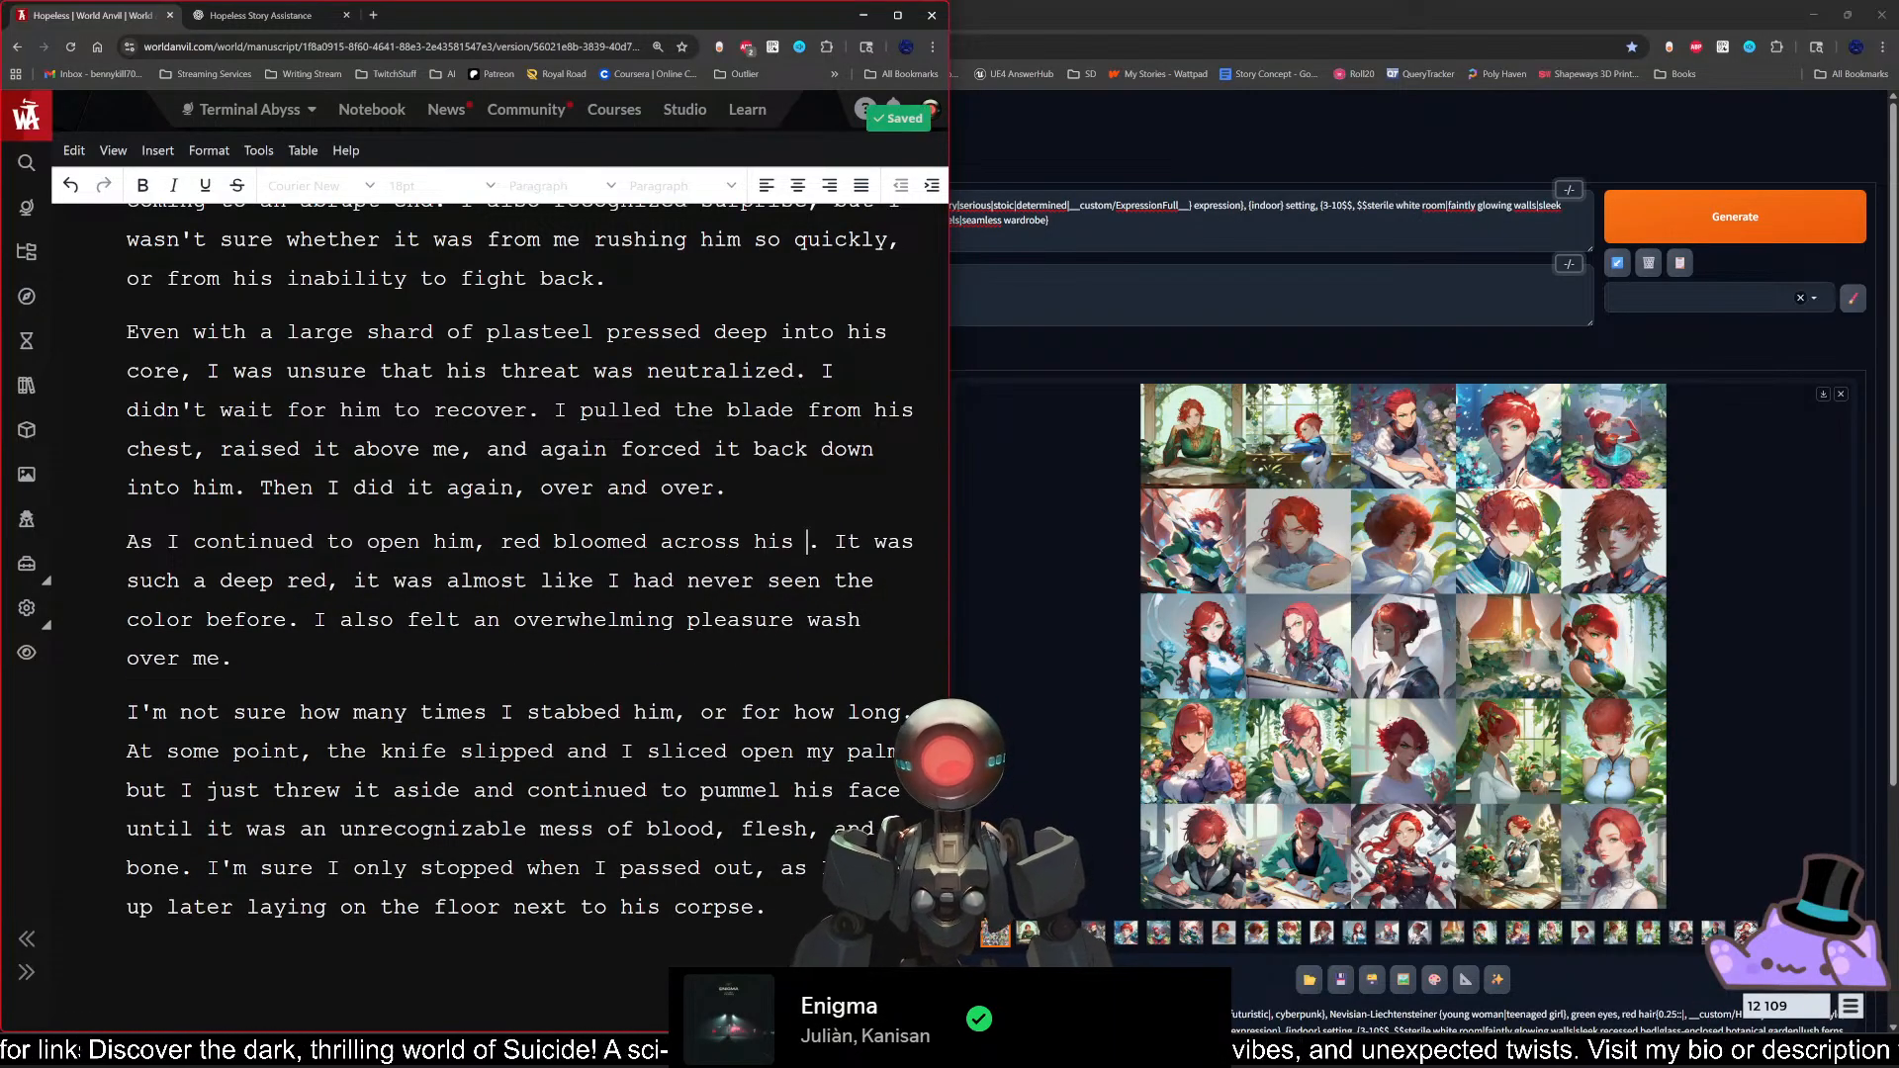
type(" chest")
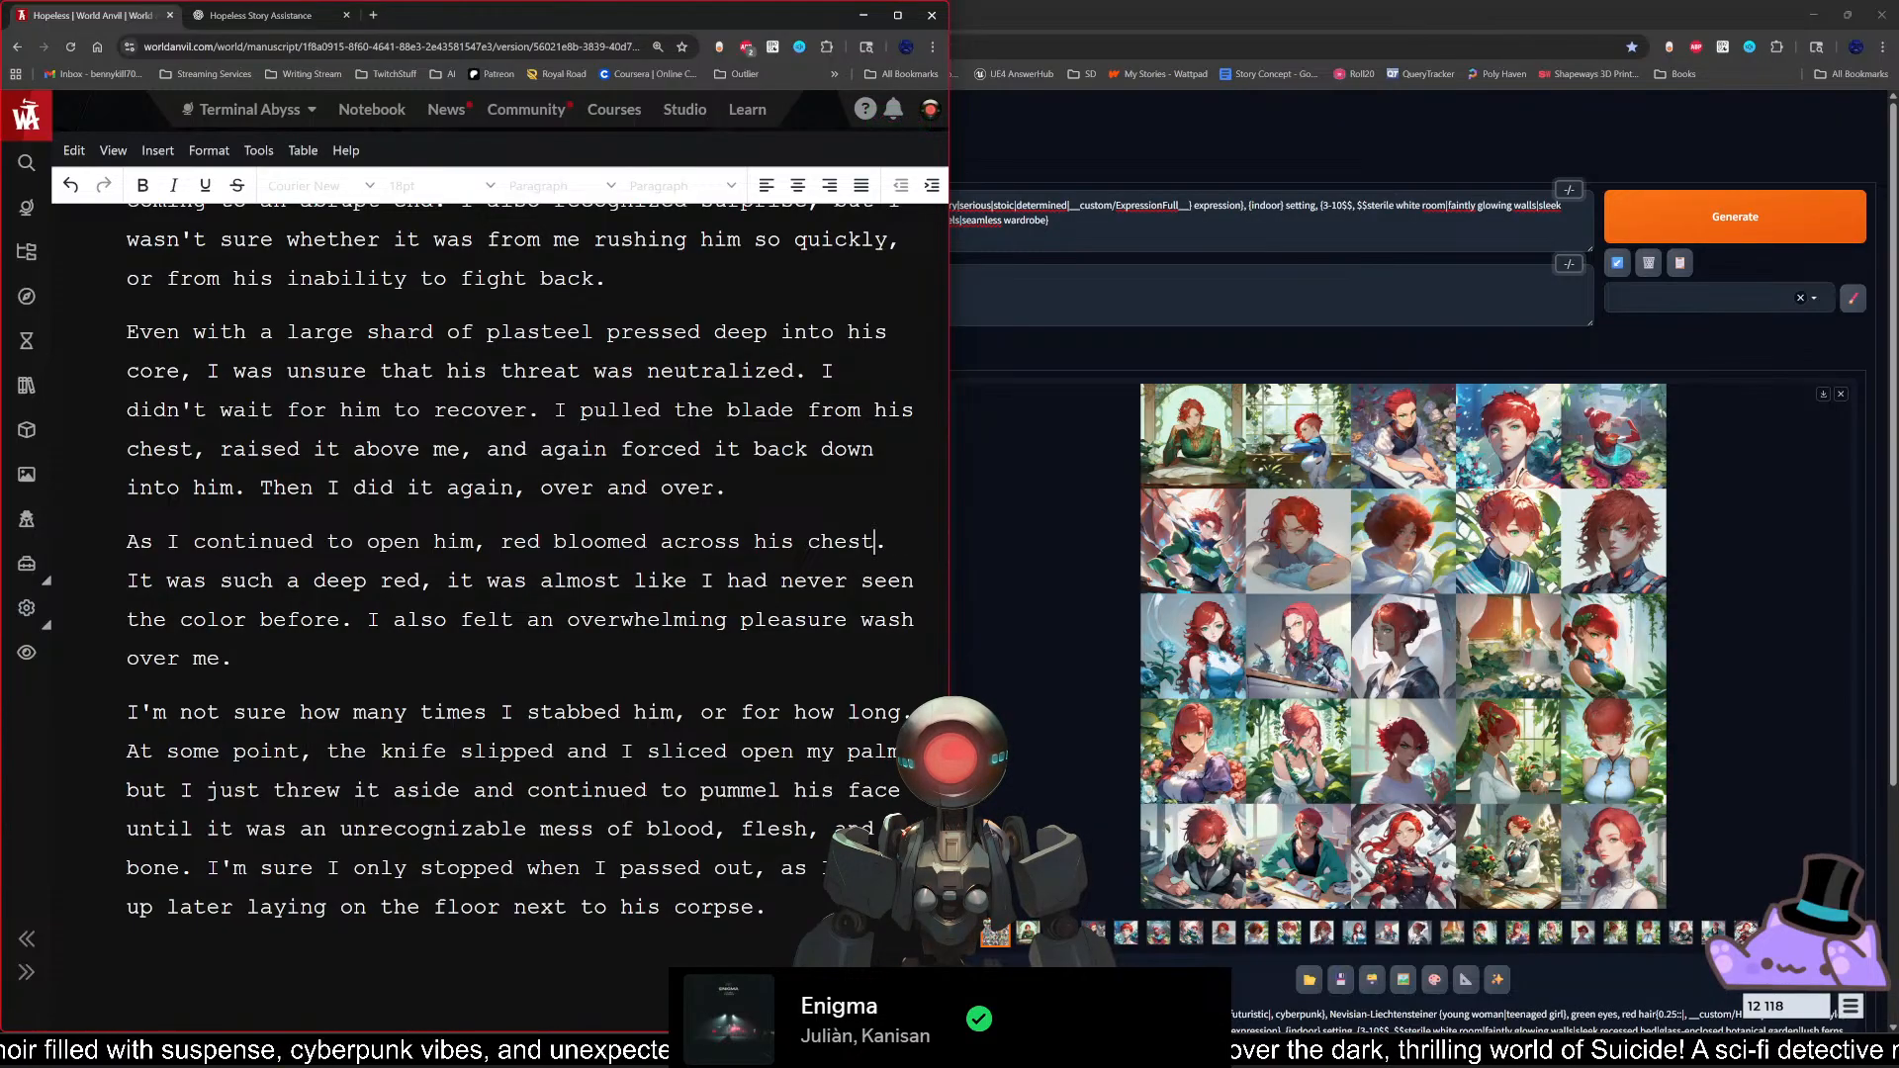
Step: Extend the sentence after "red bloomed across his chest" with ", into the air,"
type(", ")
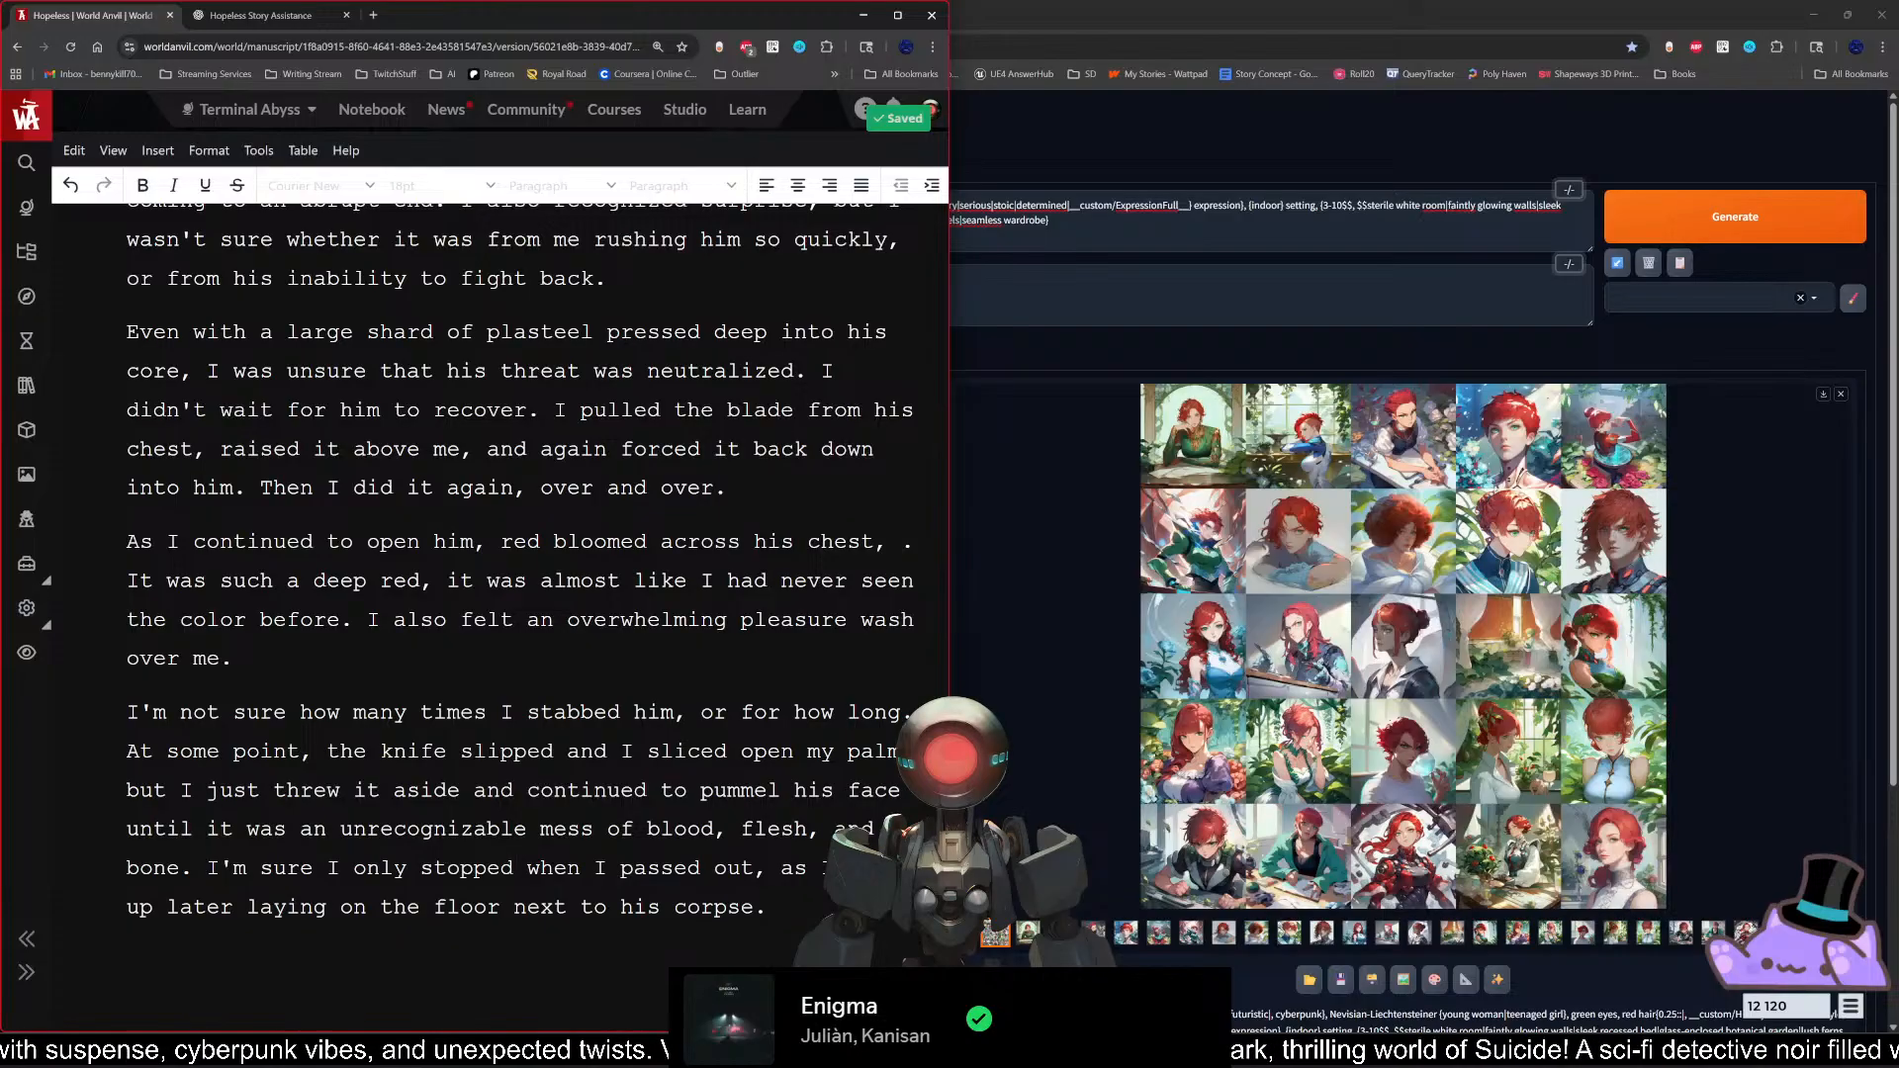
type("into the t")
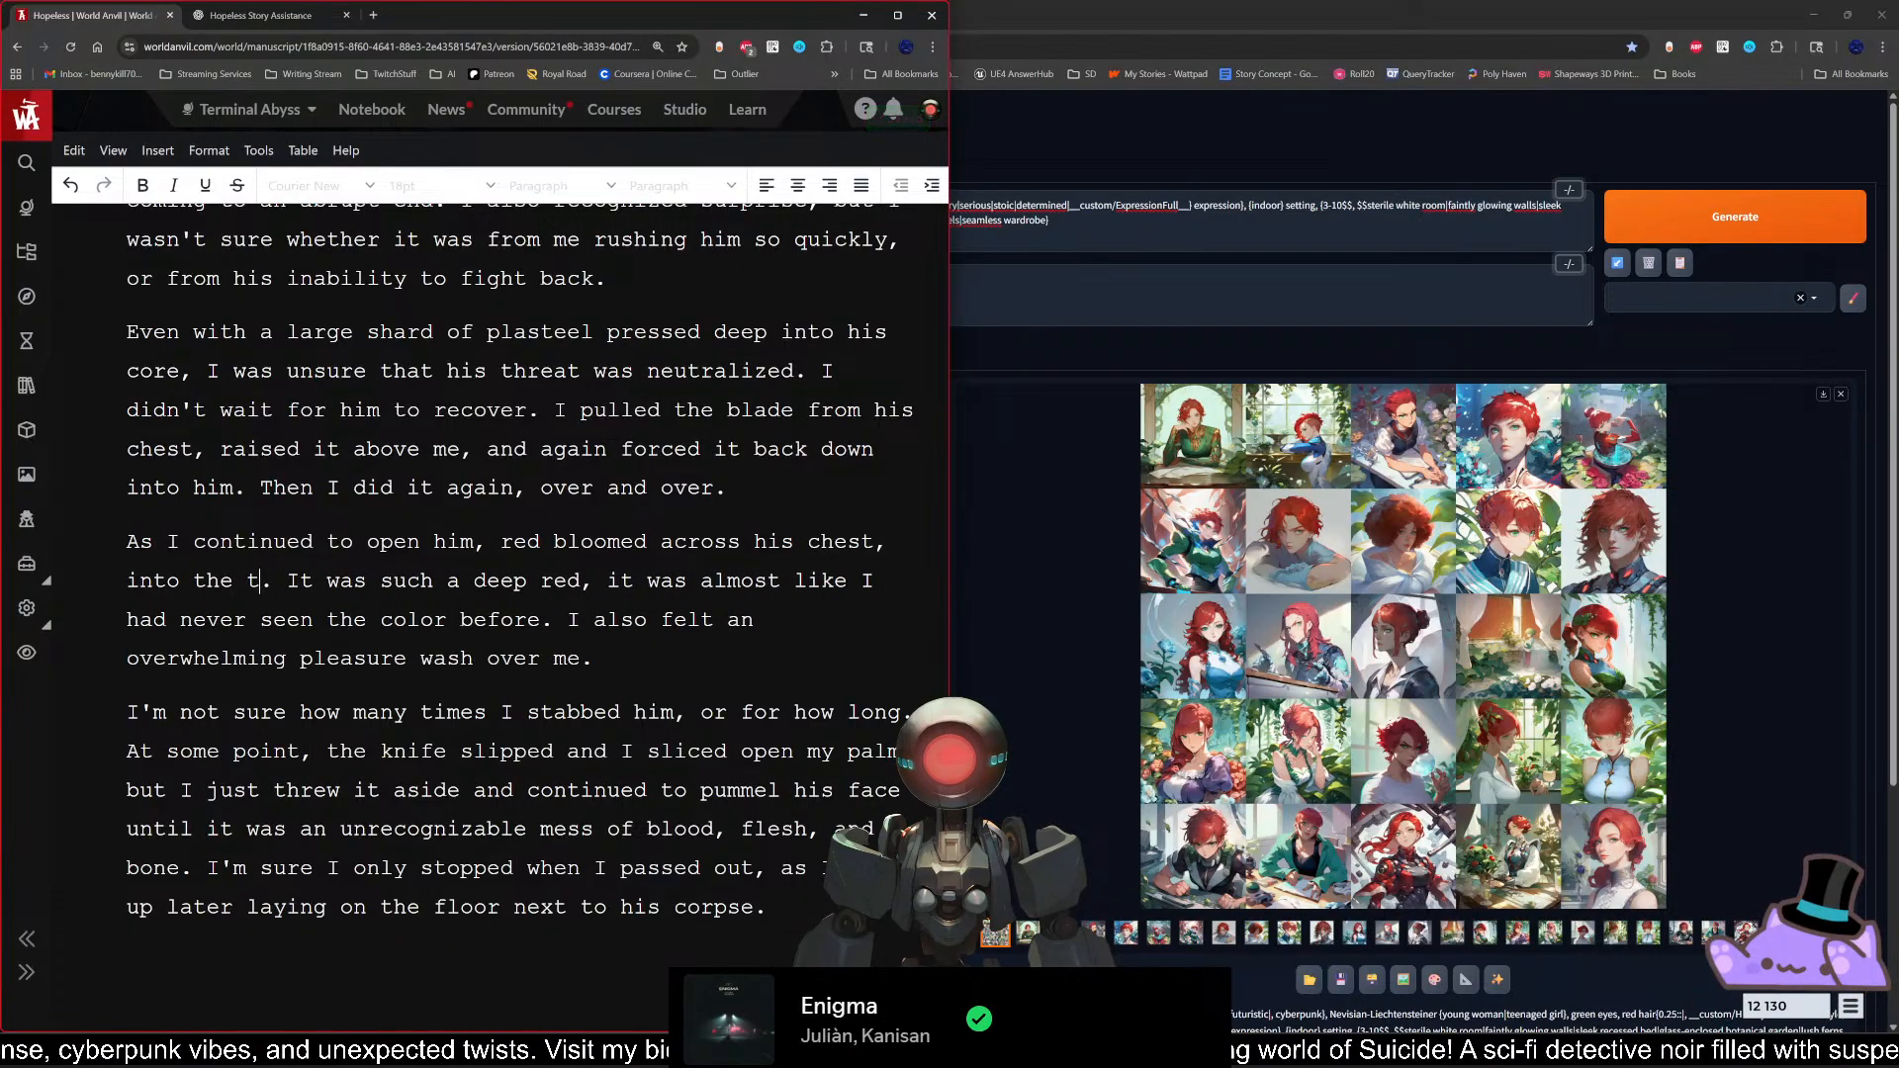
key("BackSpace")
type("air,")
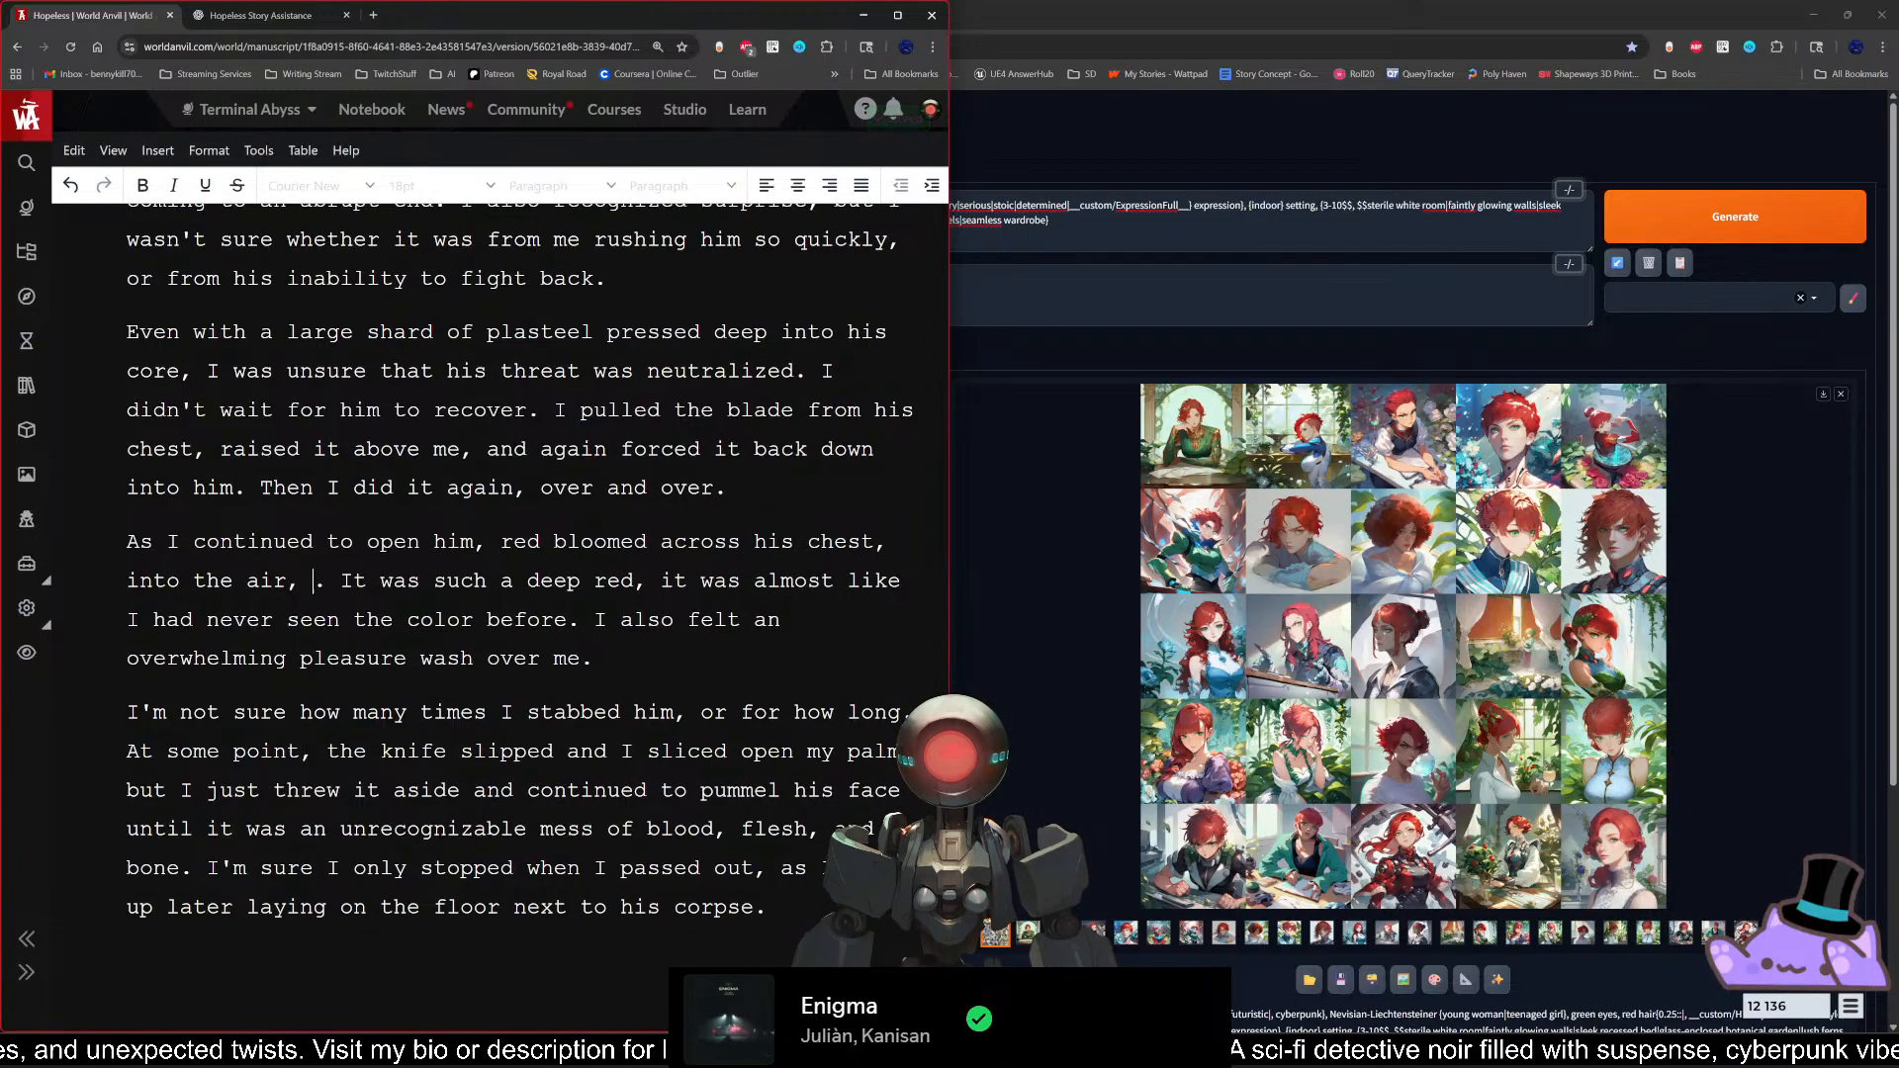
Step: Review ChatGPT's example descriptions, and continue the manuscript sentence after "into the air," with "wrapping my body, and covering"
left_click(297, 20)
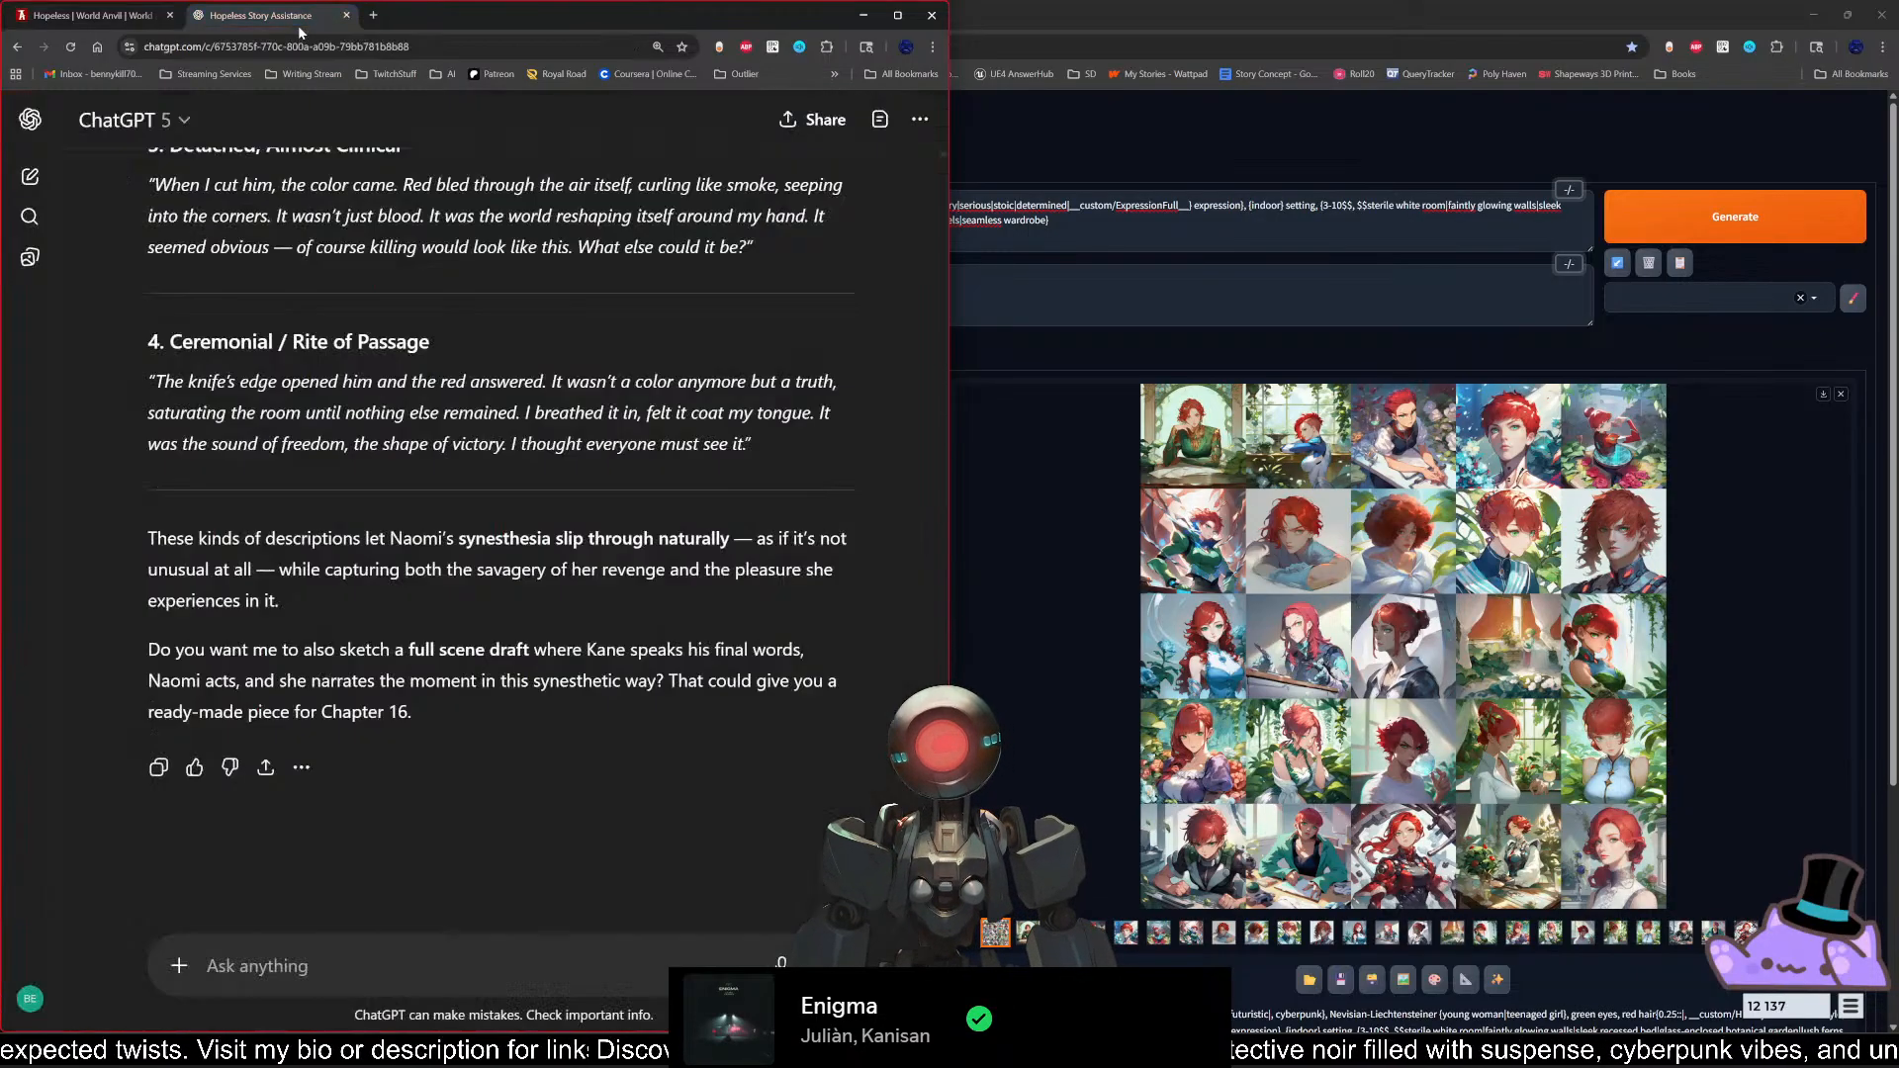
scroll(442, 560, "up", 5)
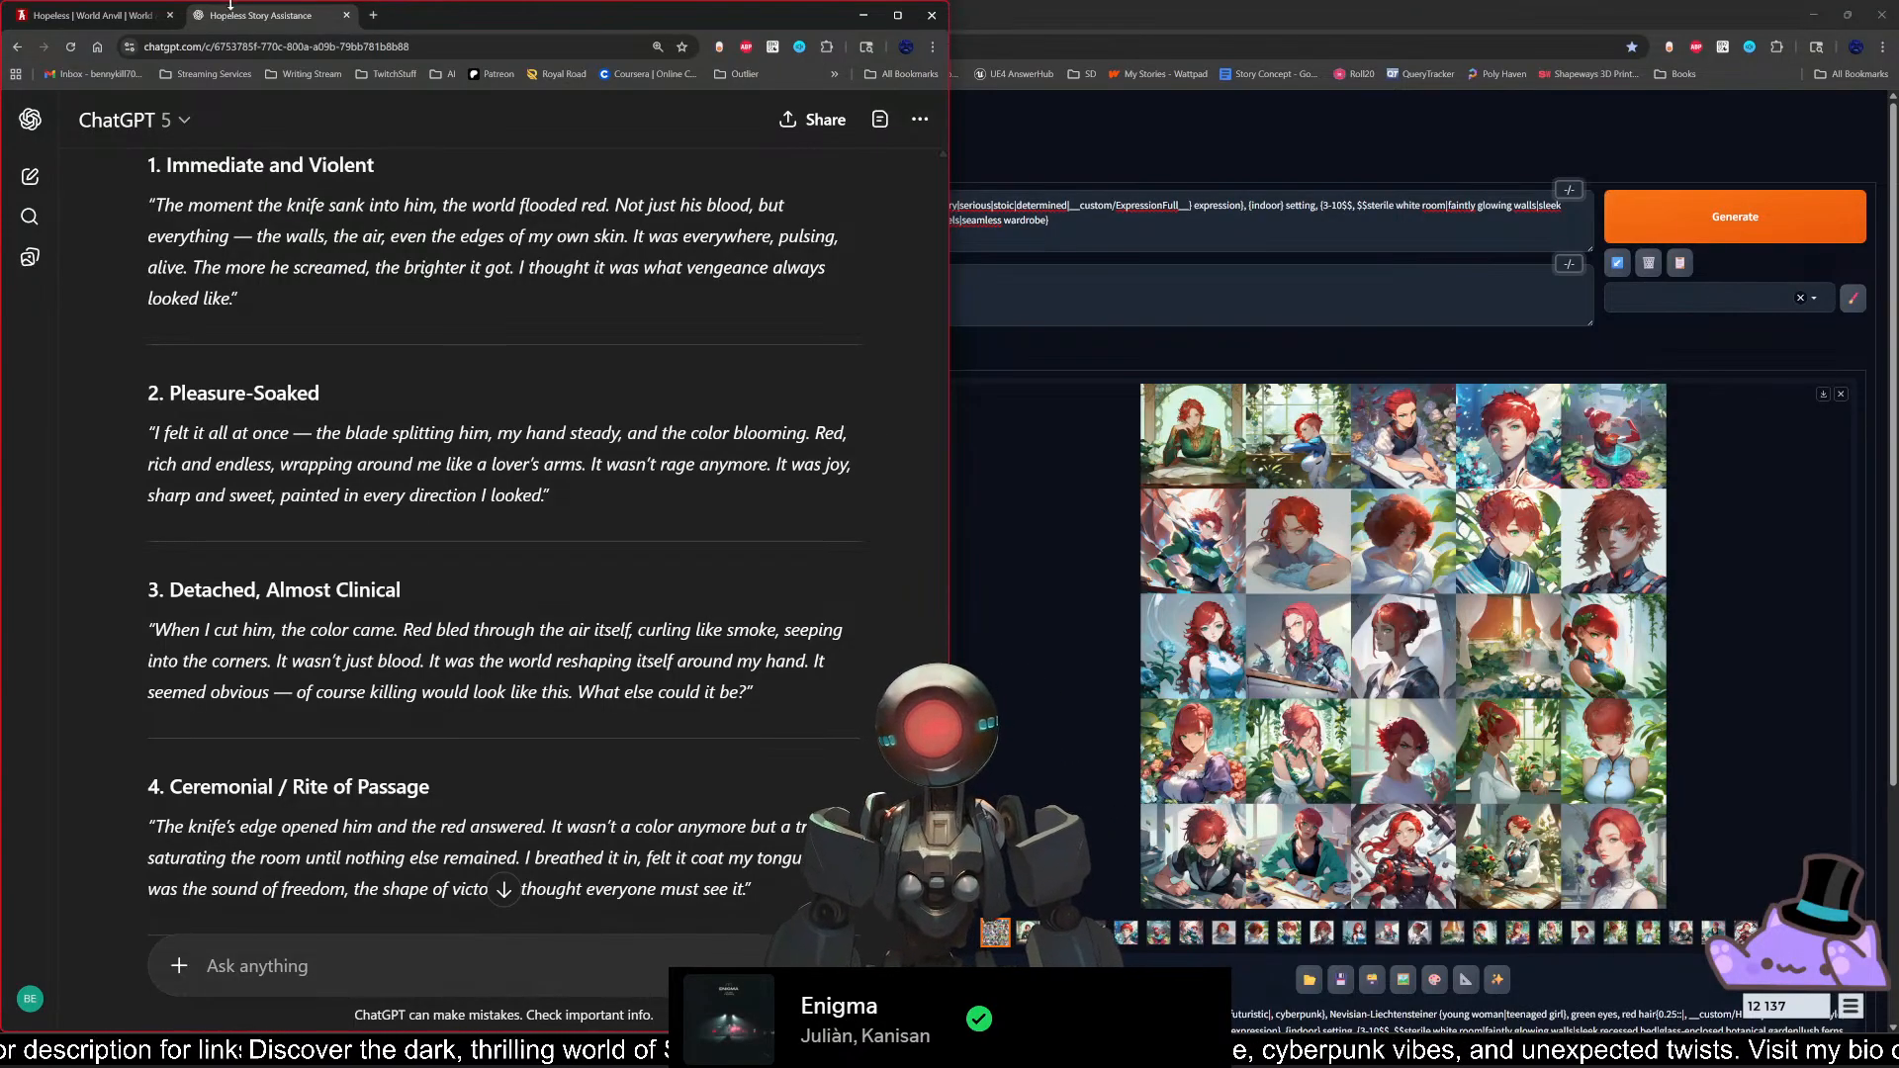
left_click(105, 16)
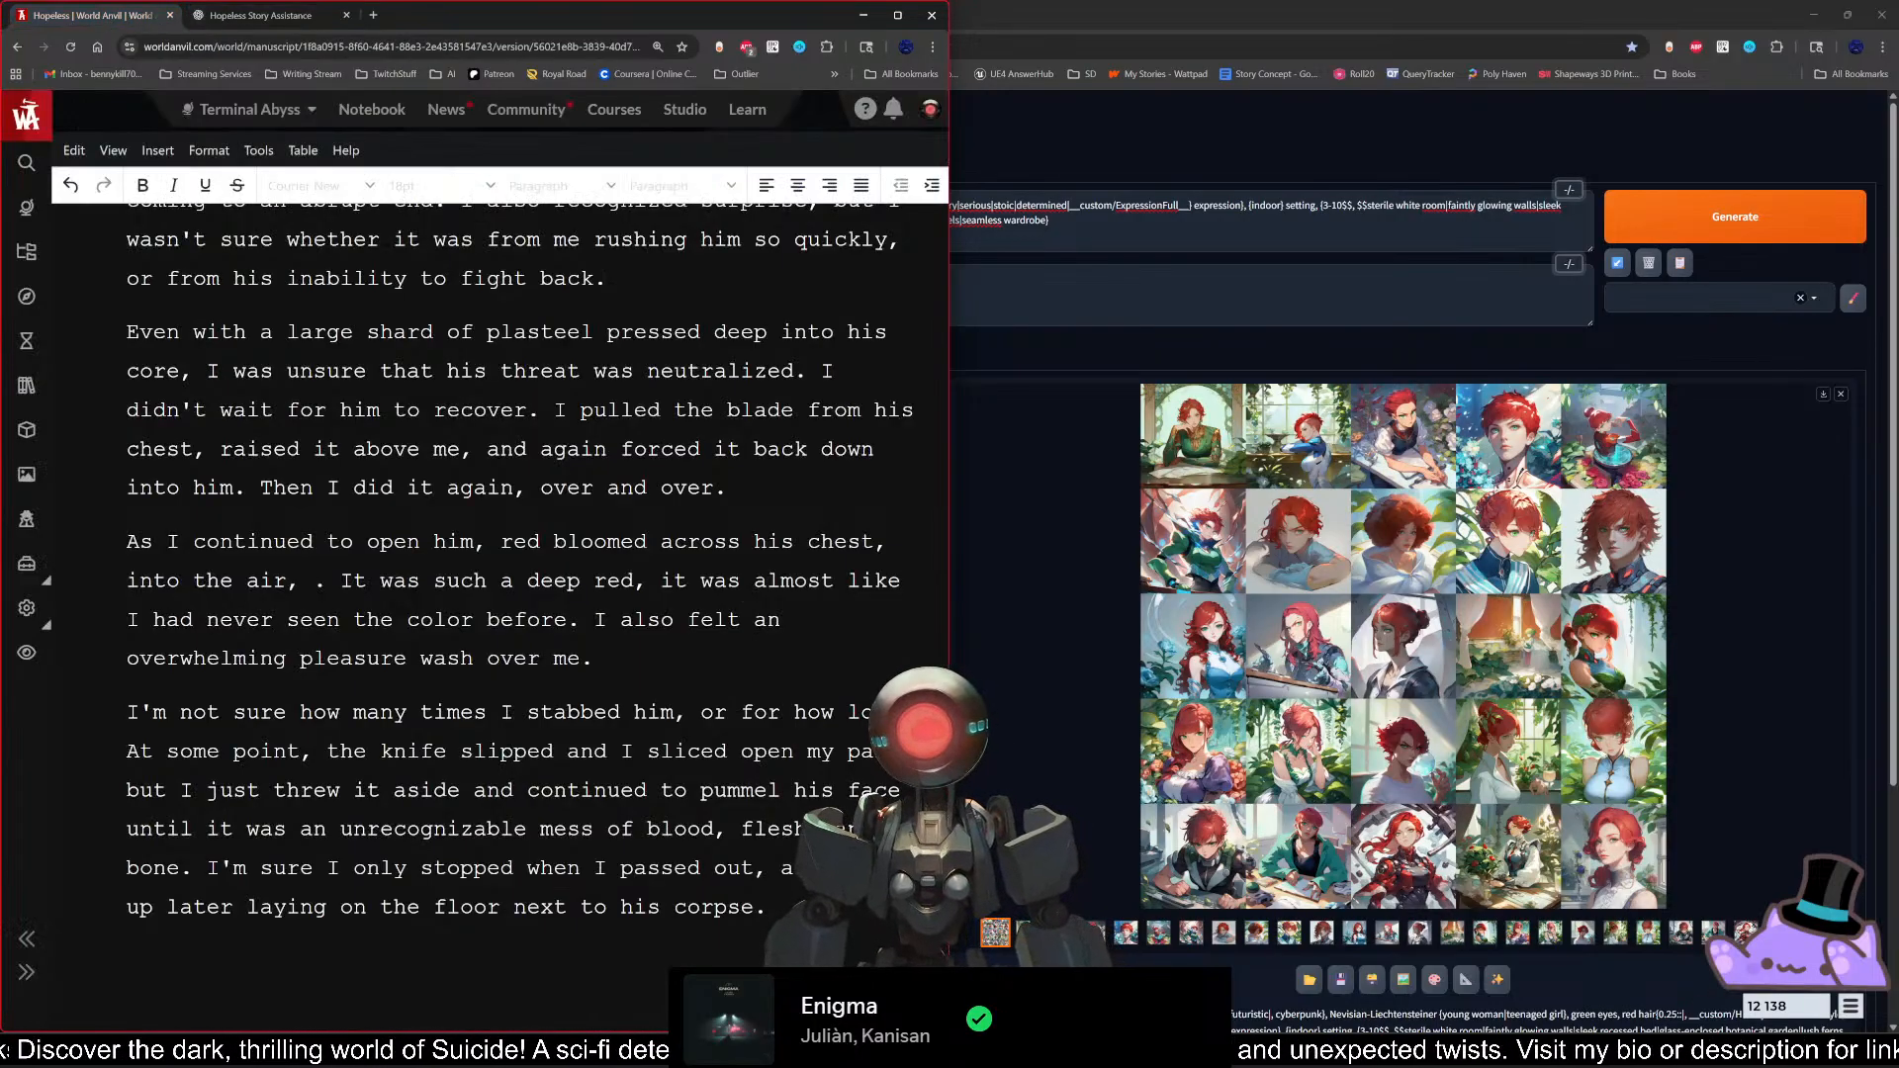
type("wrapping my ")
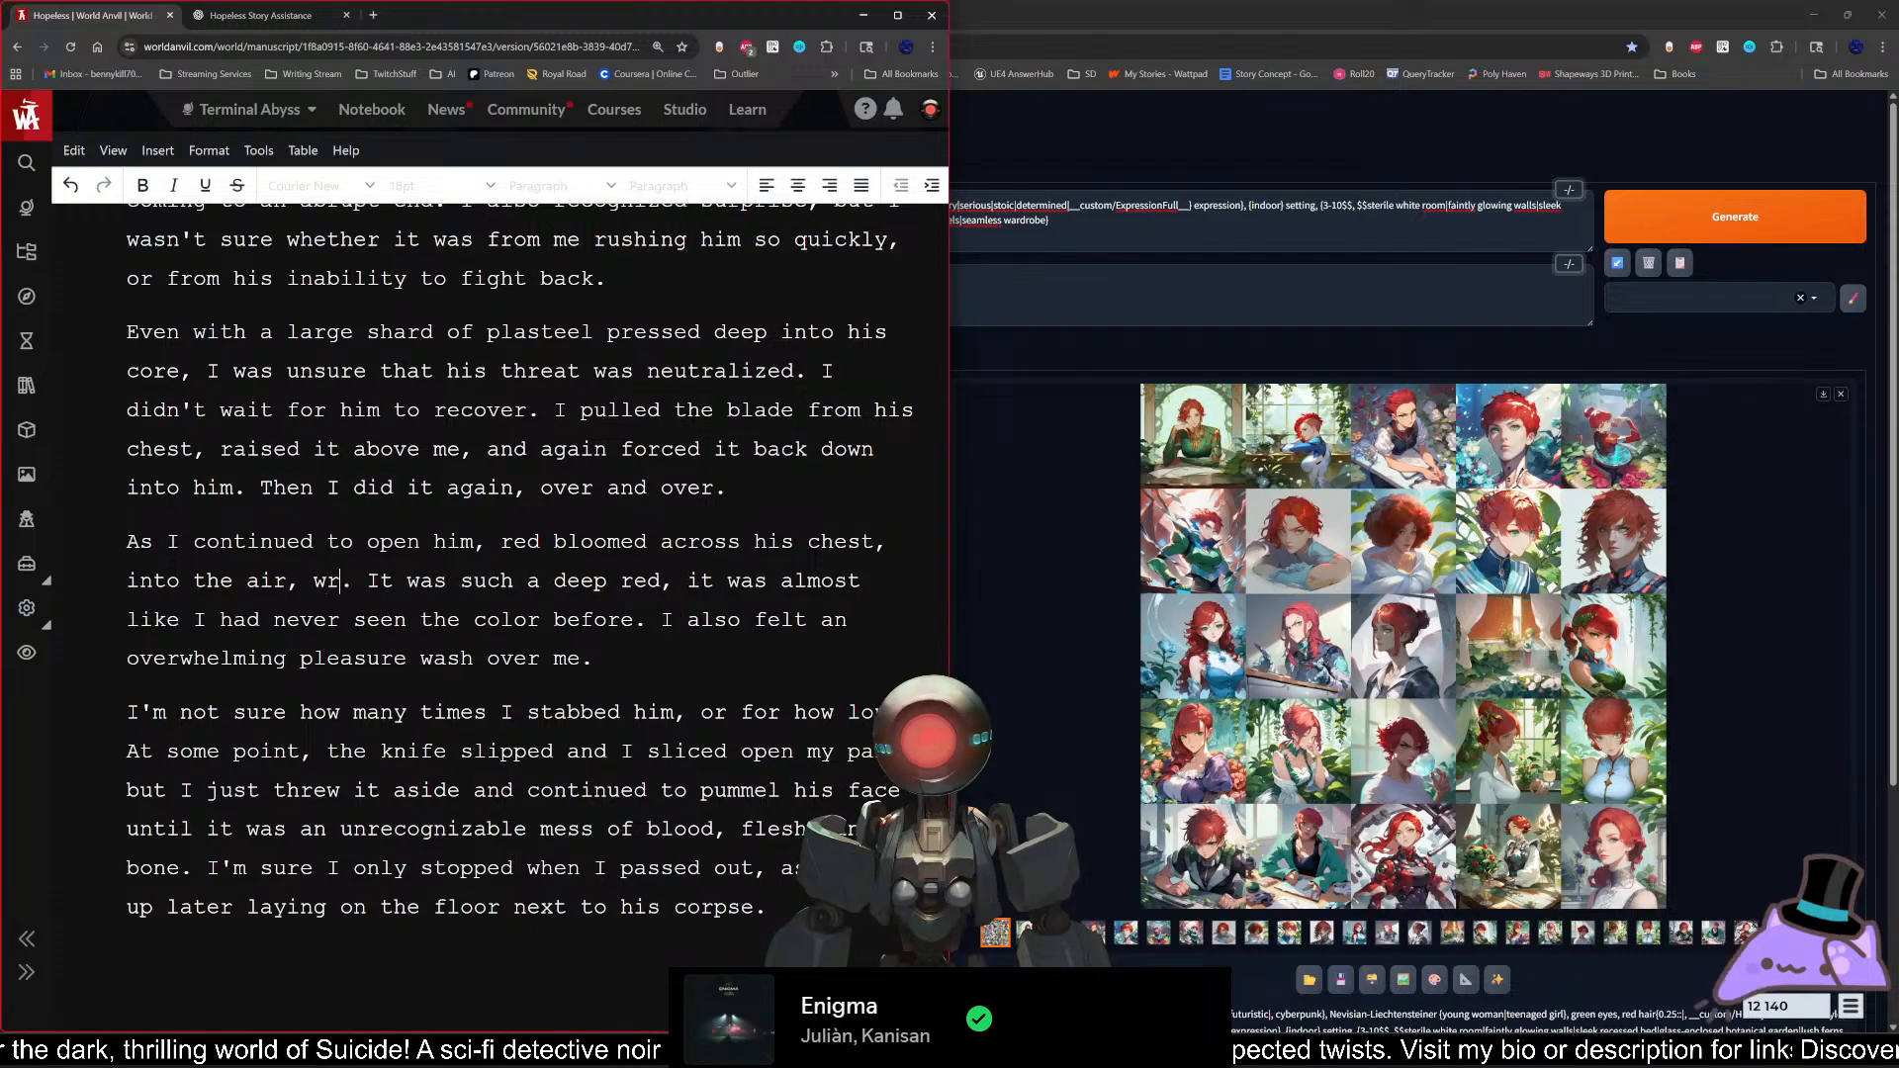
type("body, and cover")
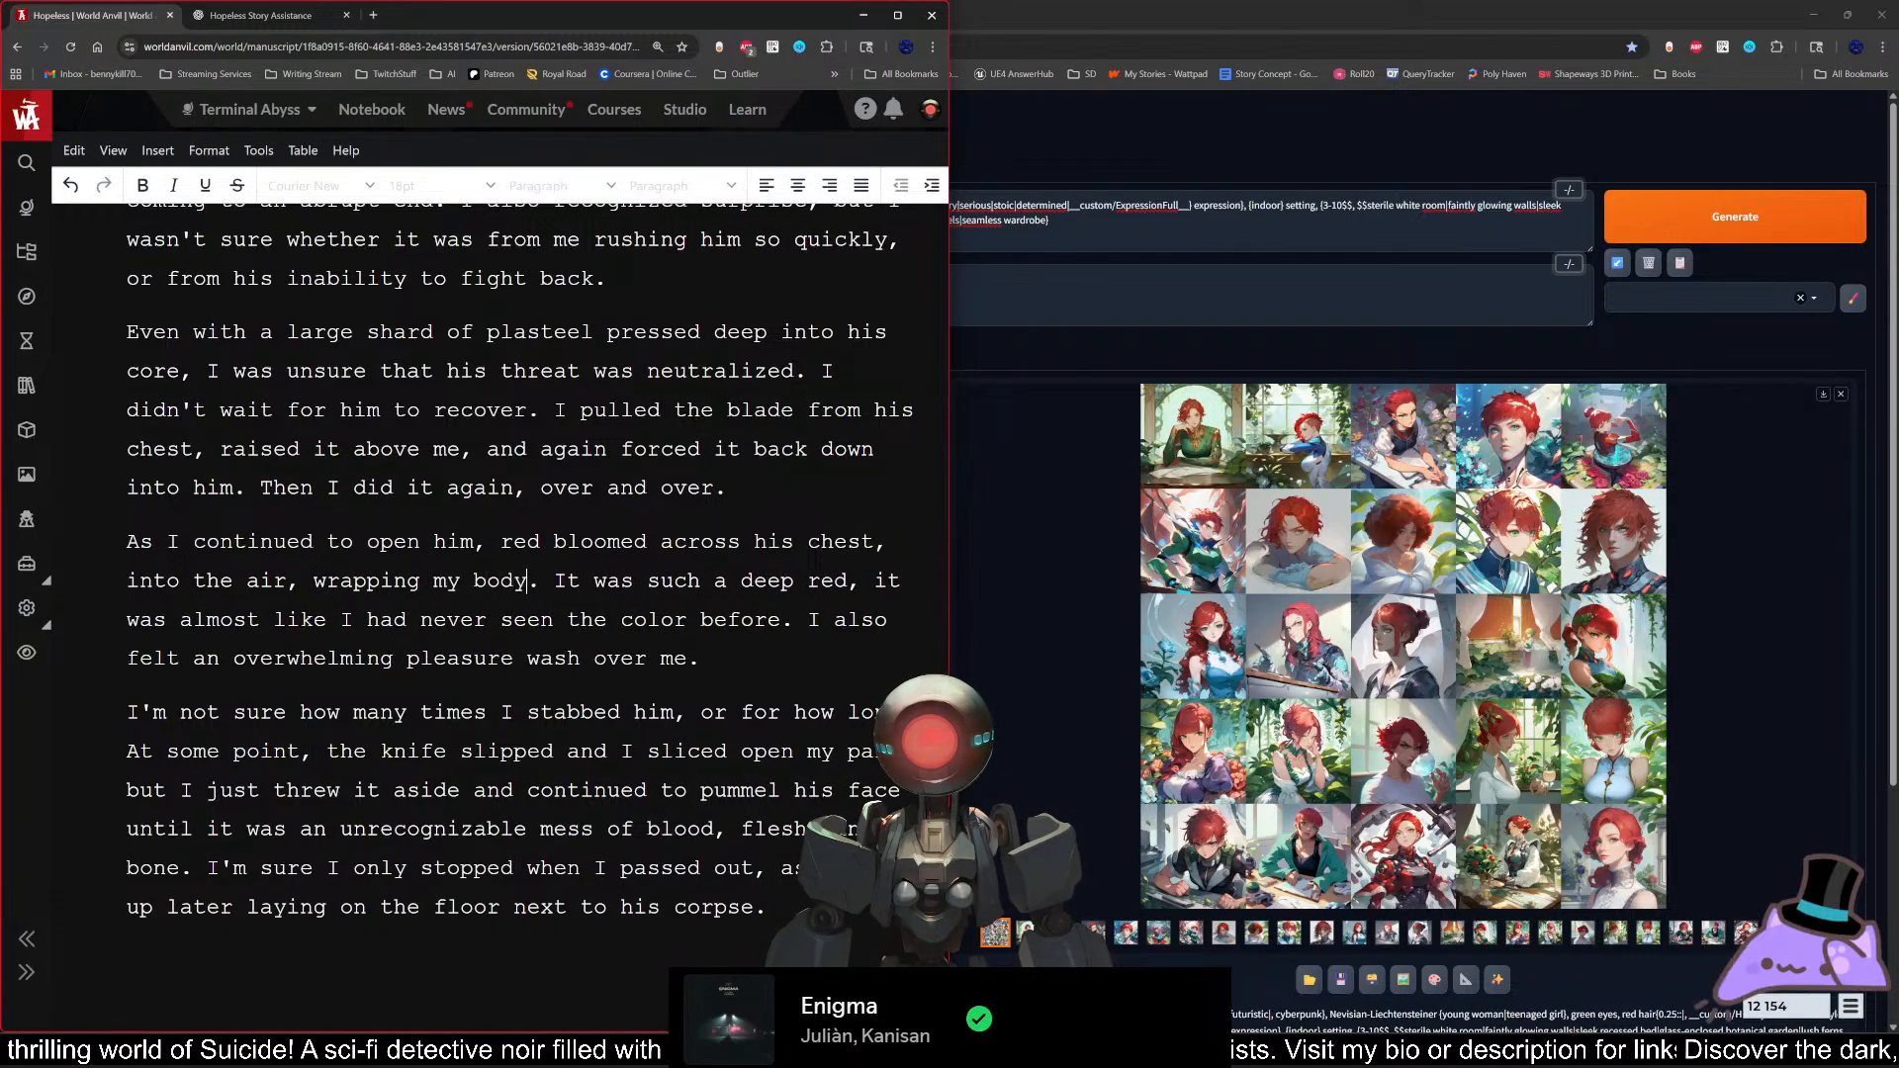
type("ing ")
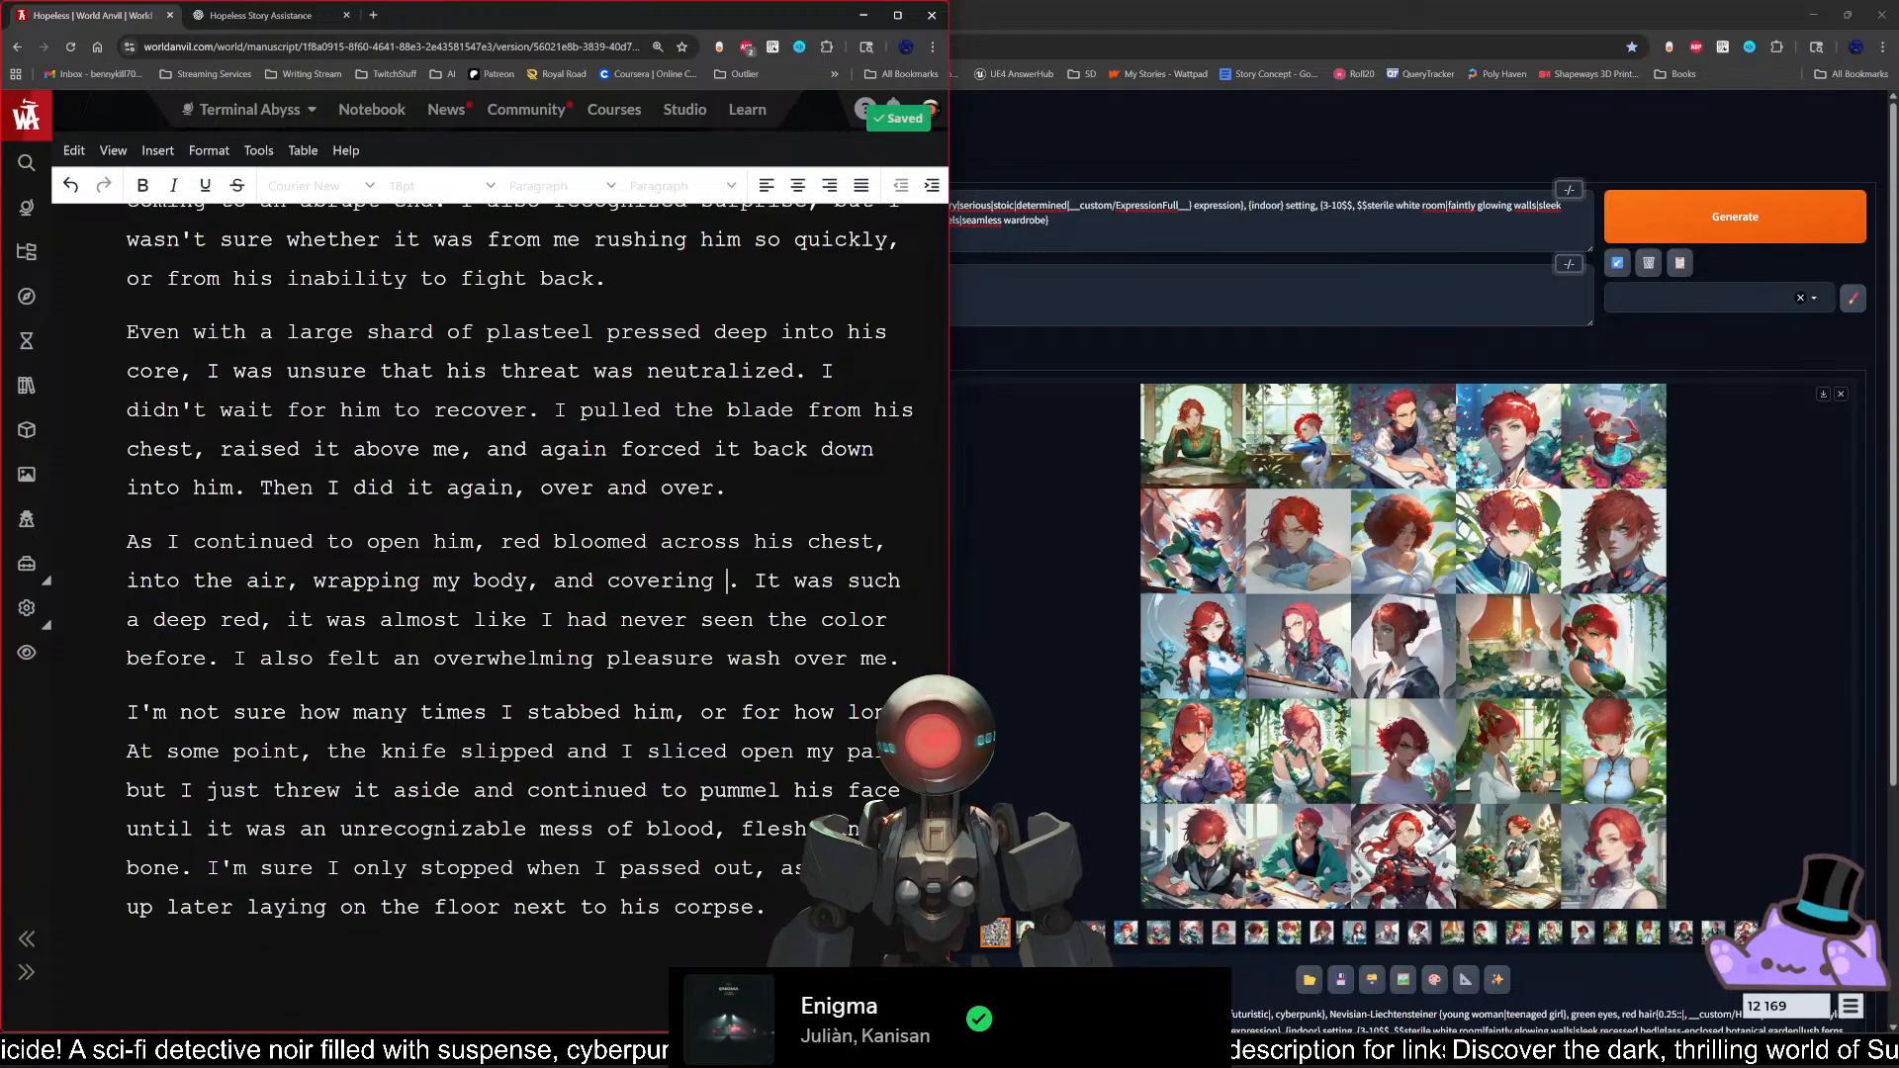
type("the floor, wa")
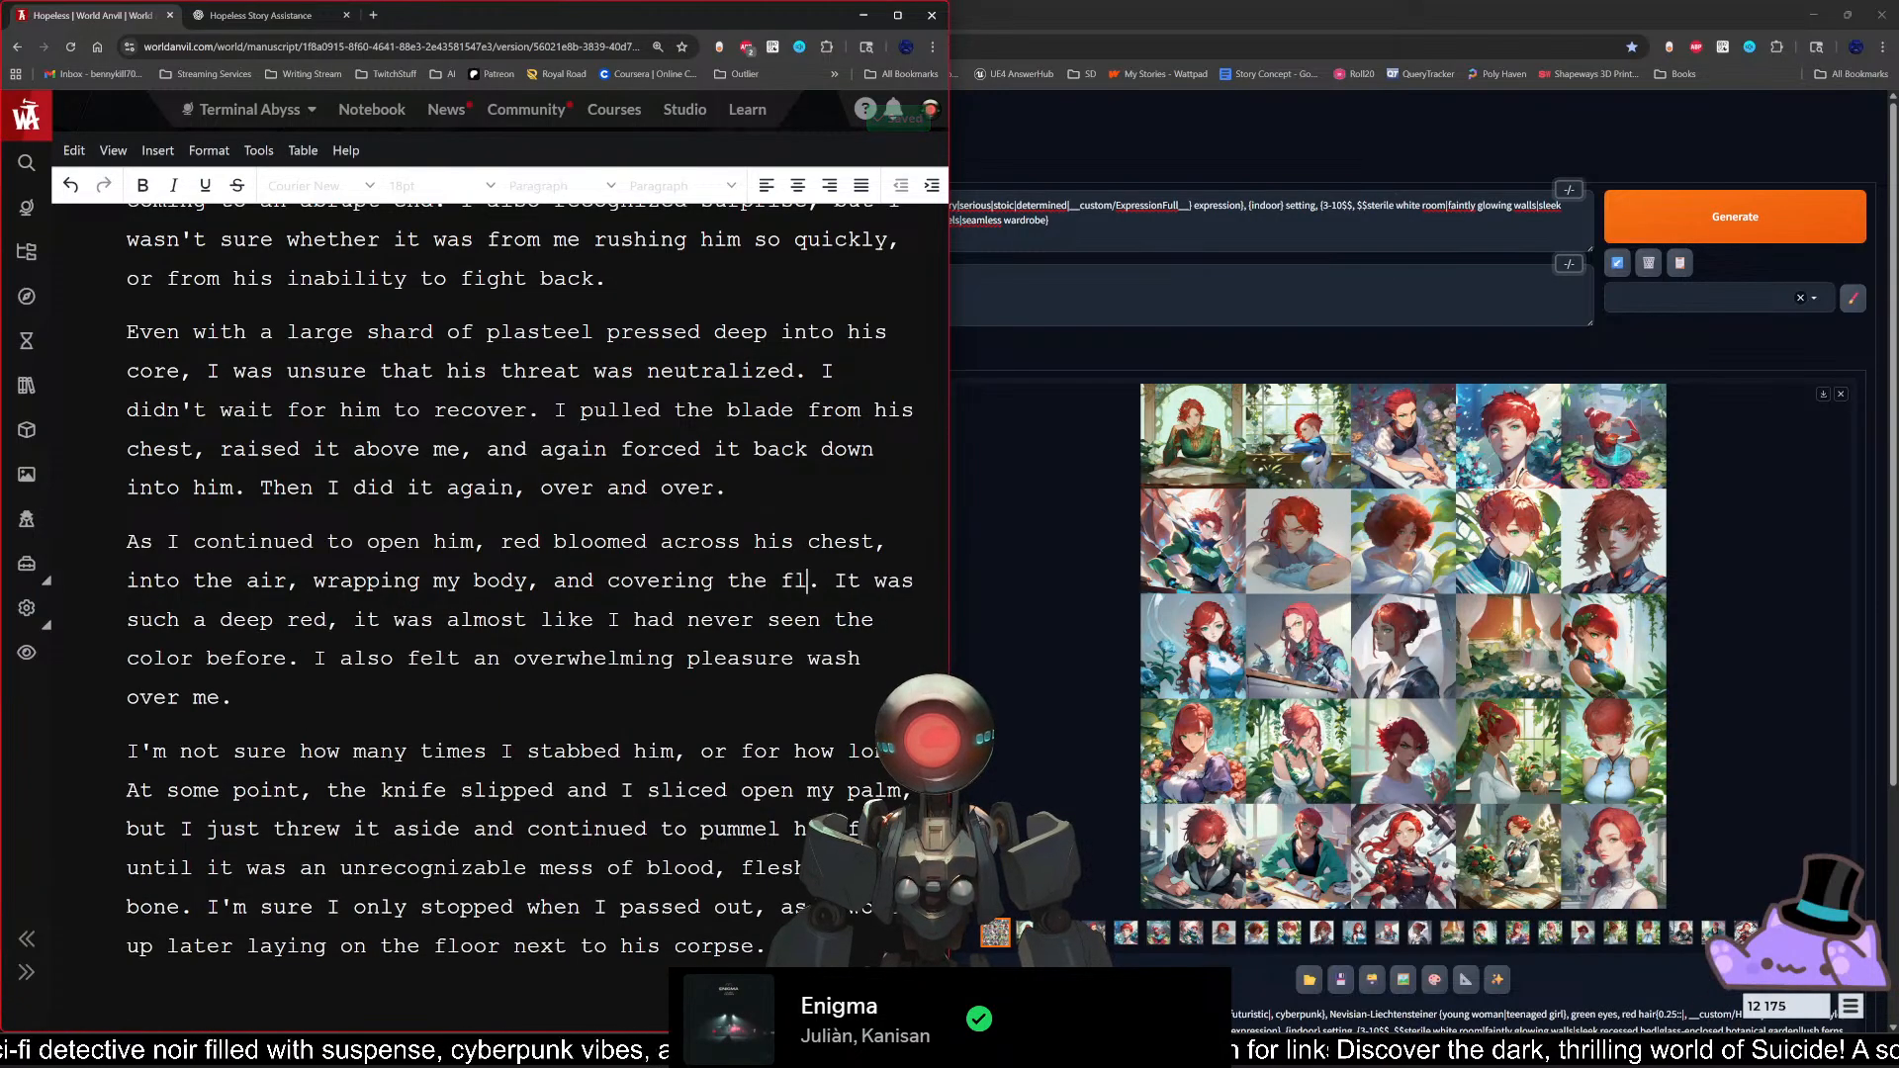
type("lls, ")
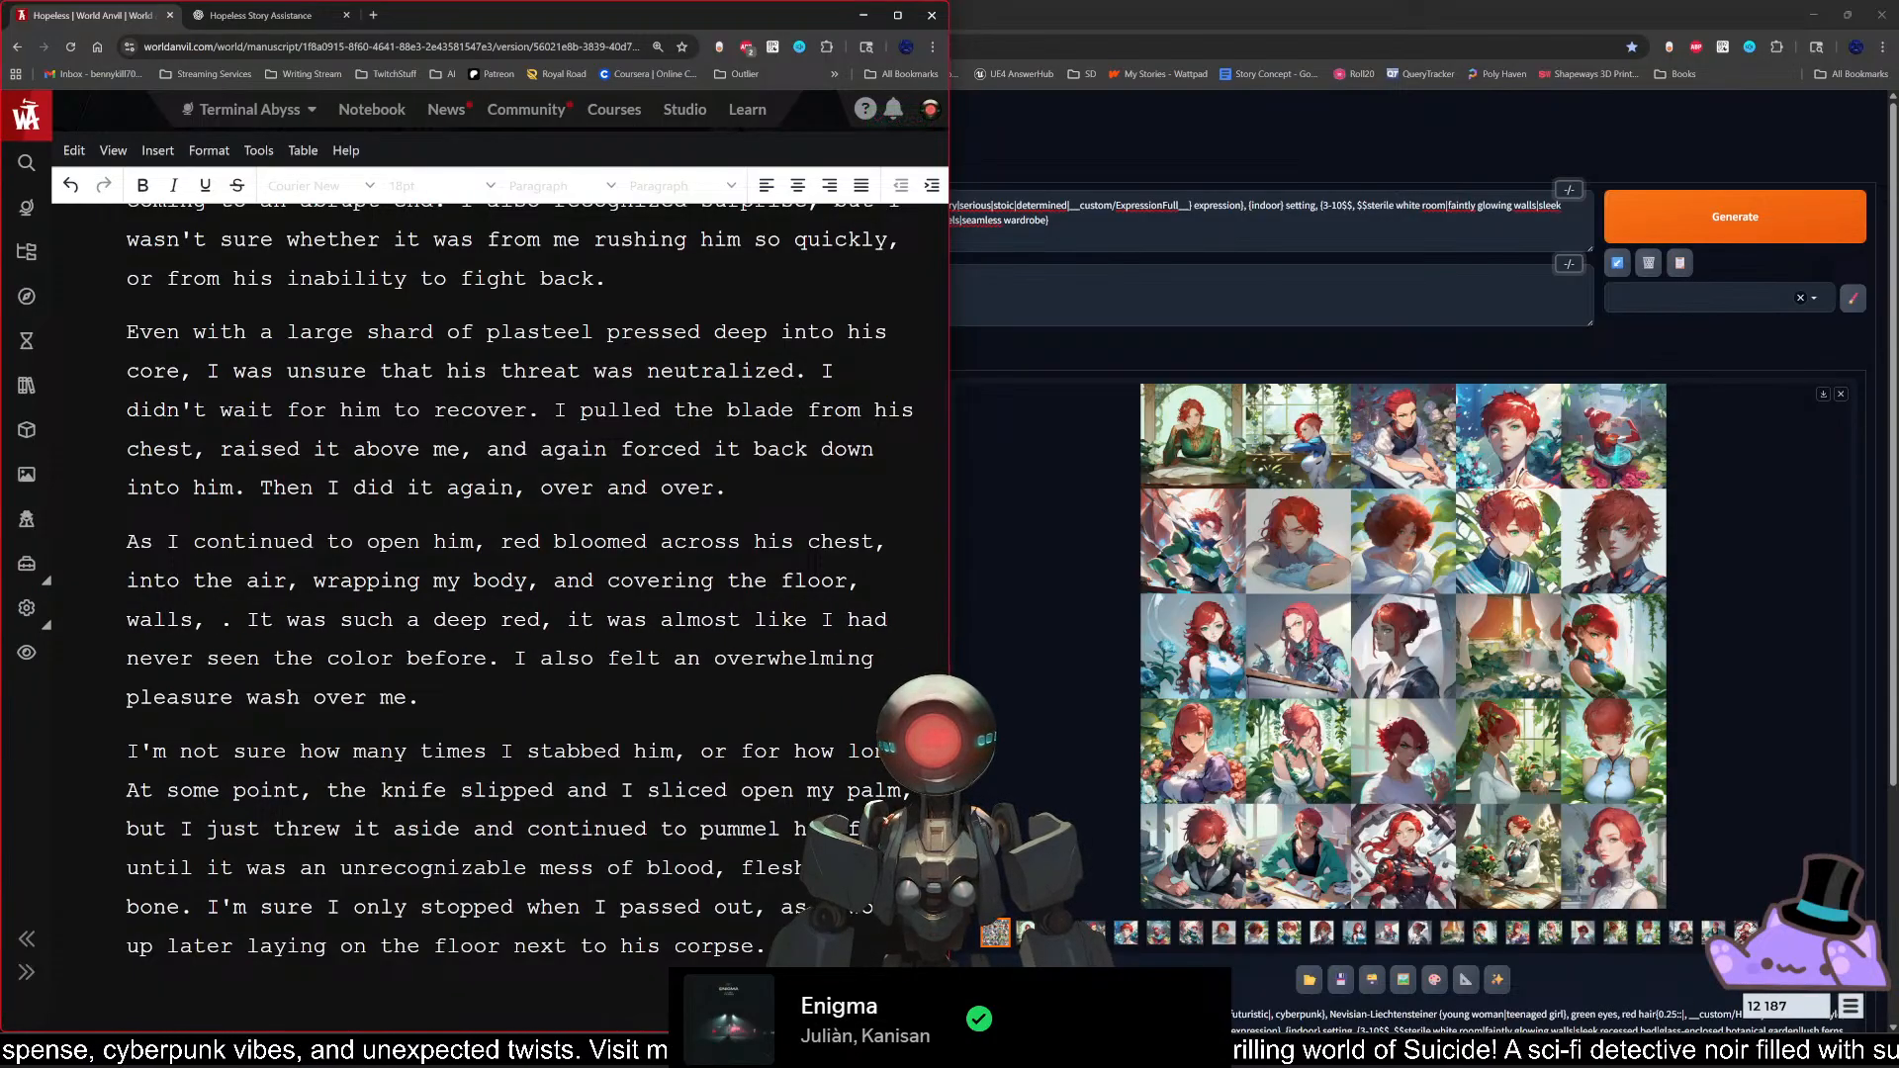
type("and ")
type("ceiling.")
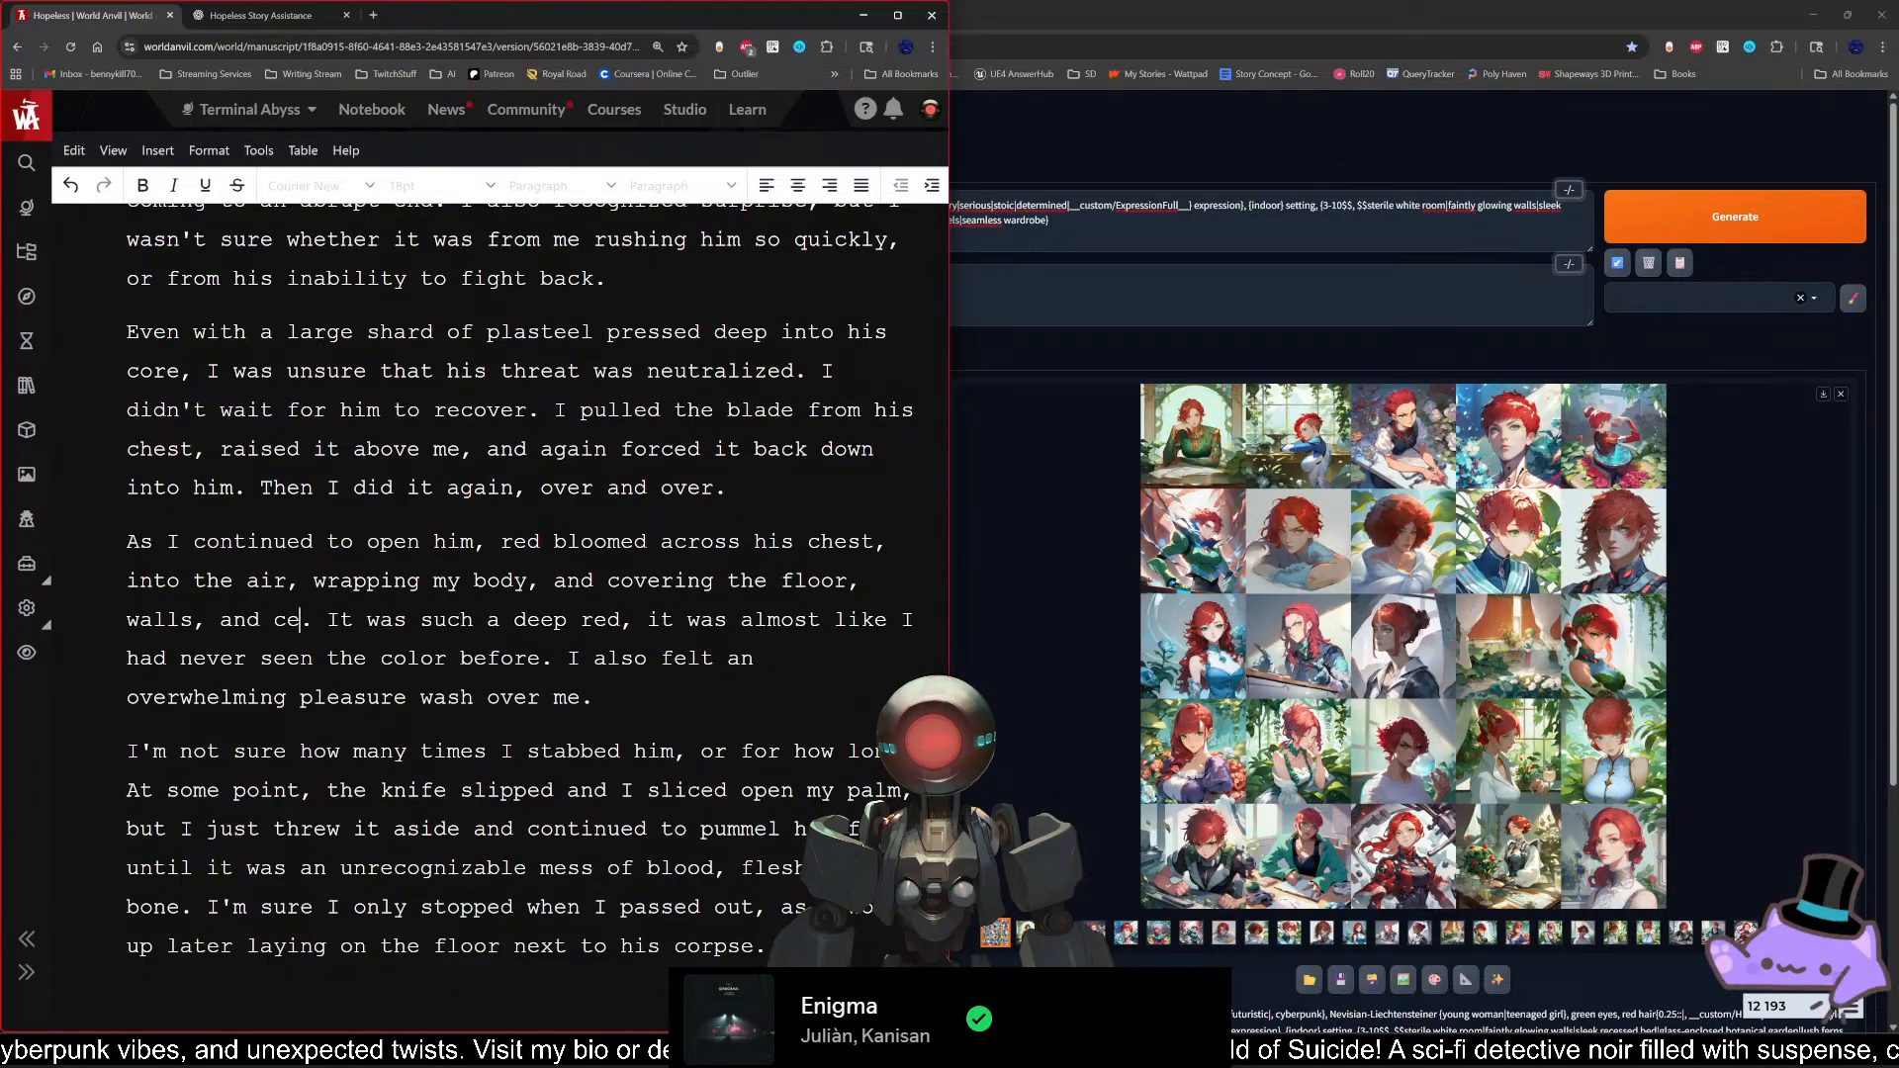
Step: Finish the sentence after "and covering" with "the floor, walls, and ceiling", keeping a single full stop
key("BackSpace")
key("BackSpace")
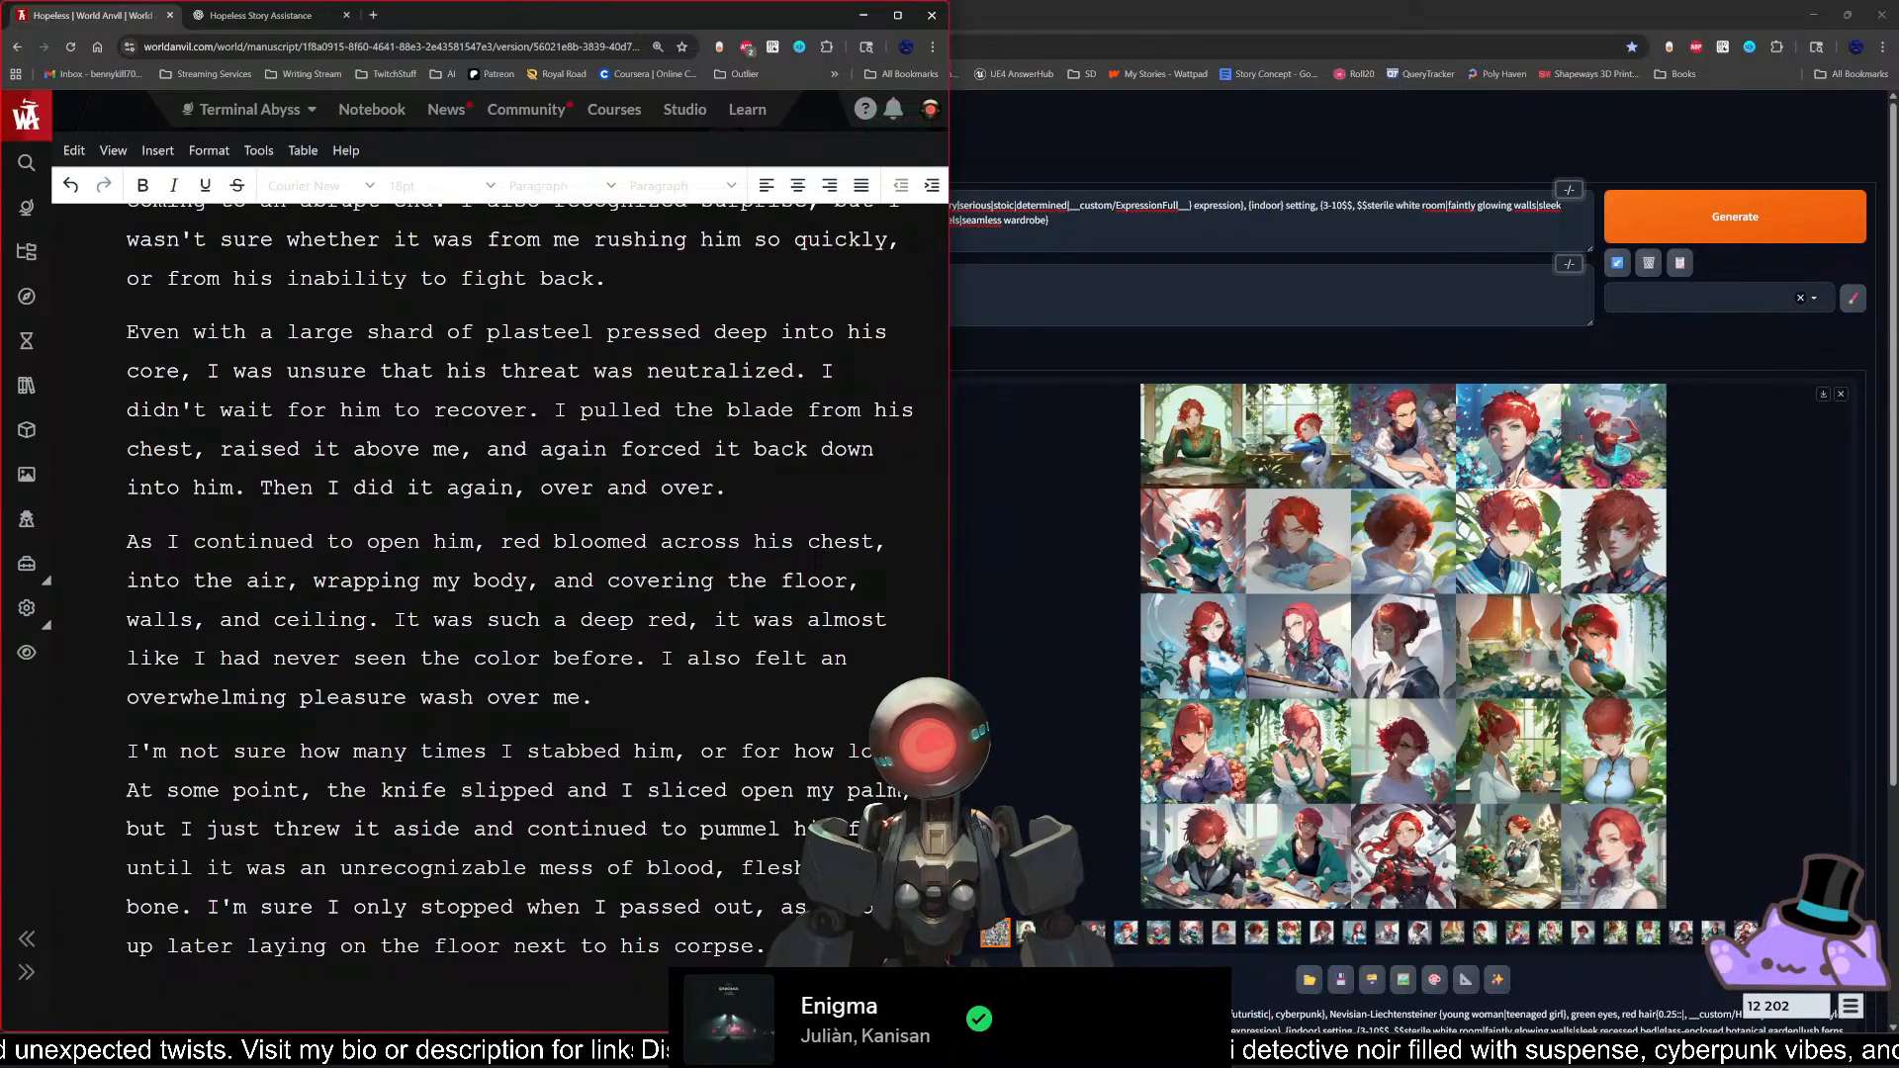
left_click(594, 698)
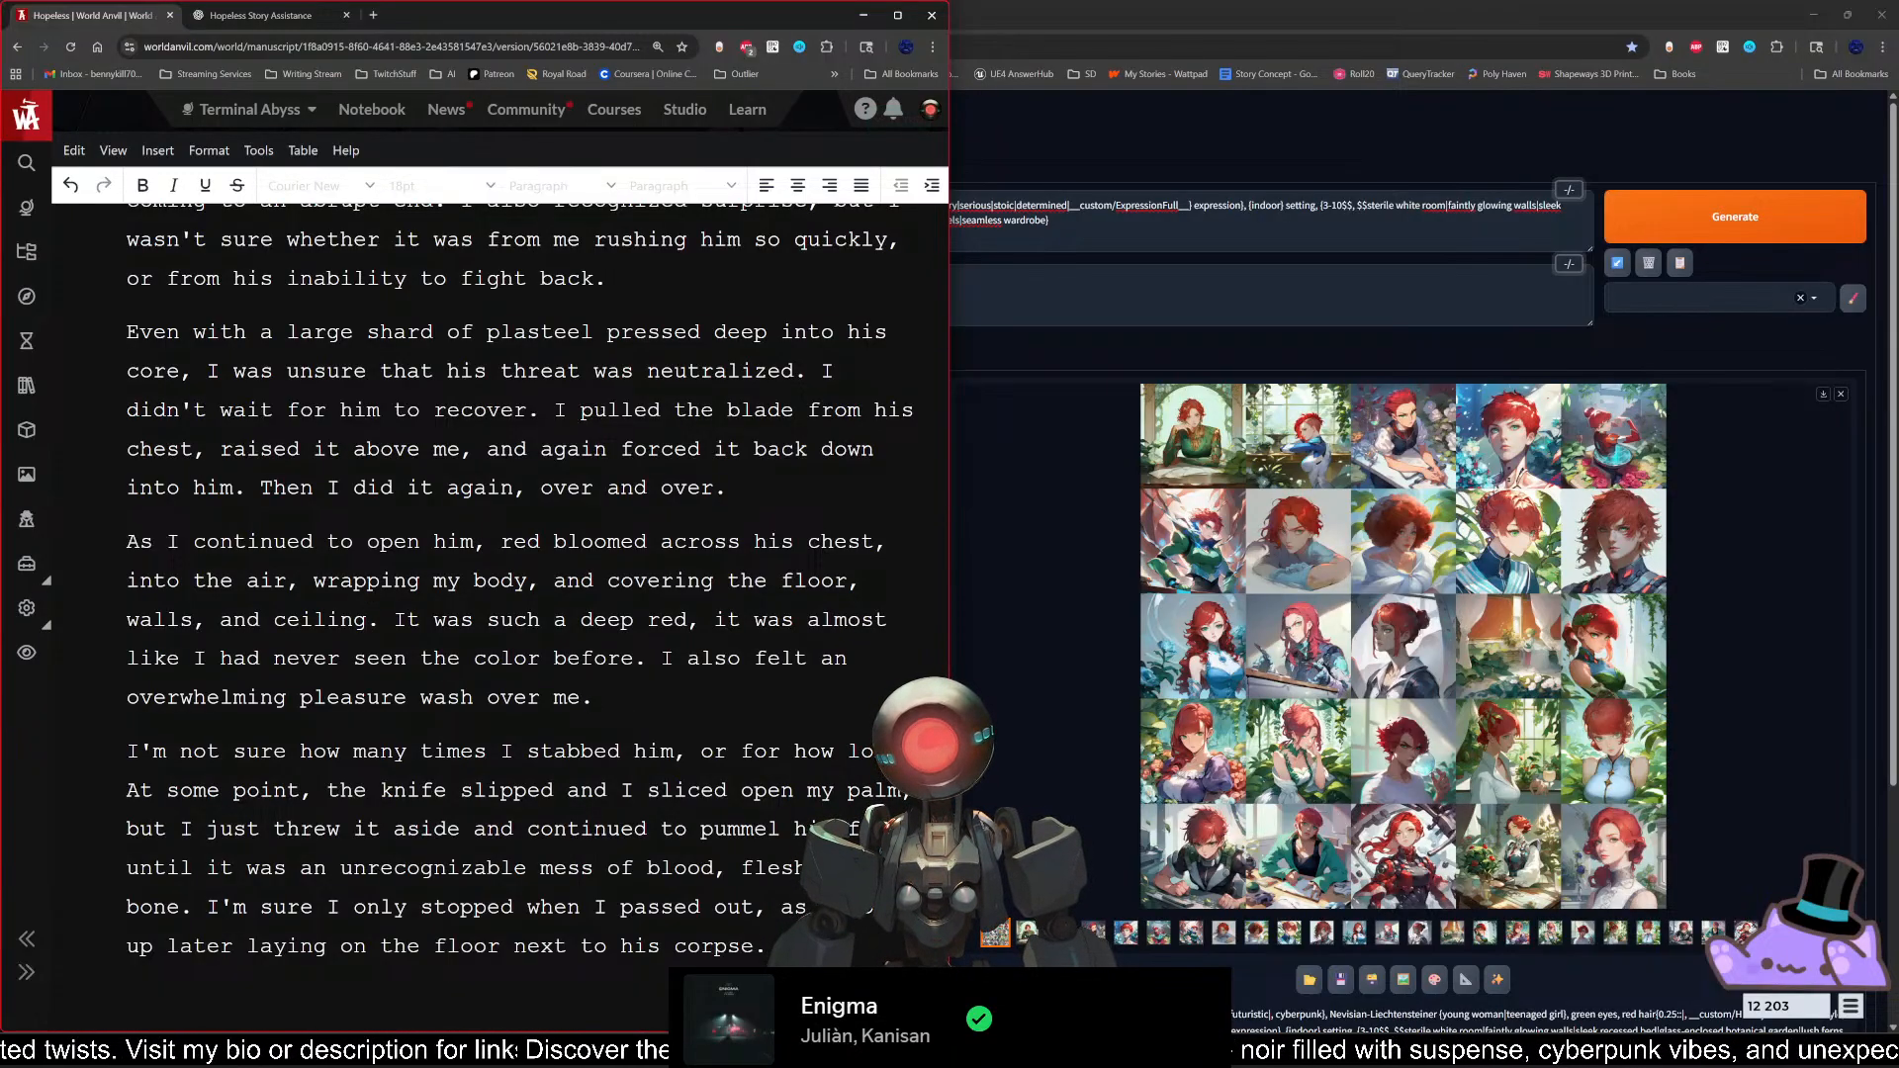
scroll(520, 580, "down", 1)
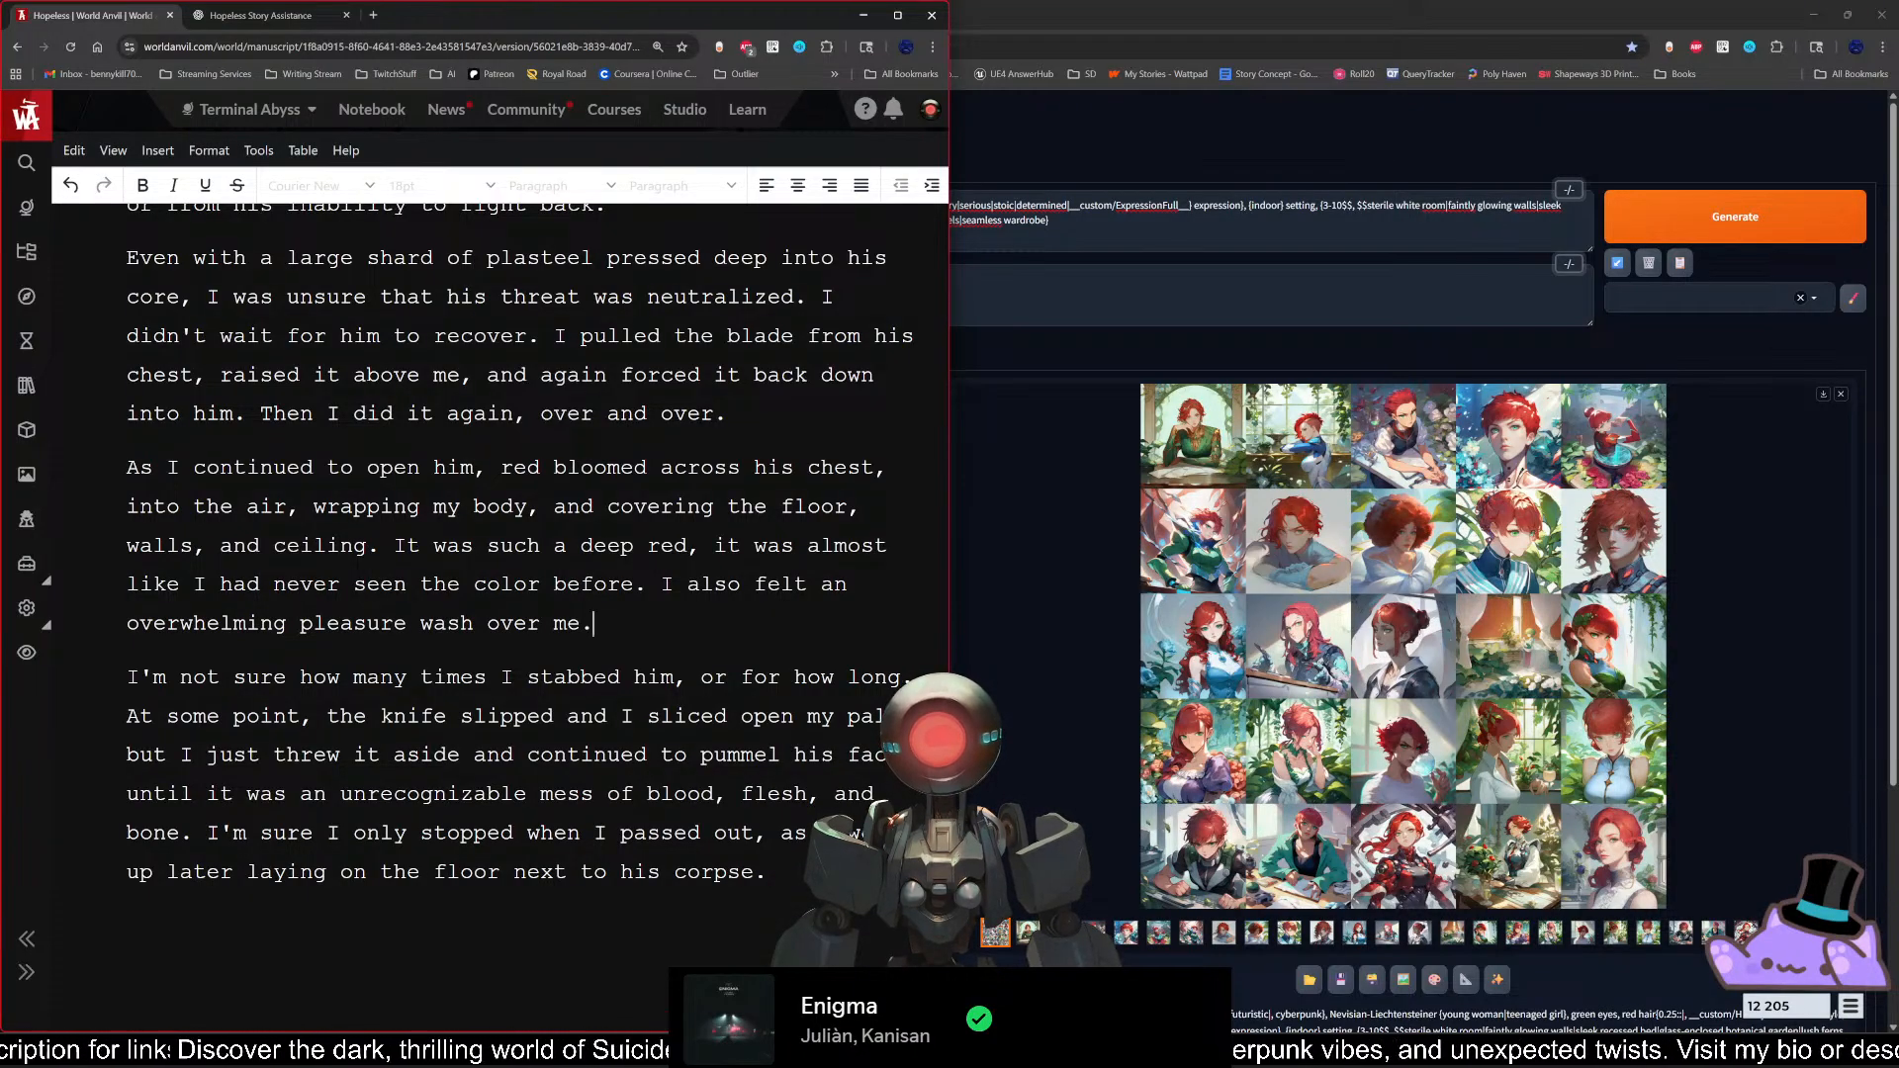
scroll(520, 581, "down", 3)
scroll(520, 581, "up", 3)
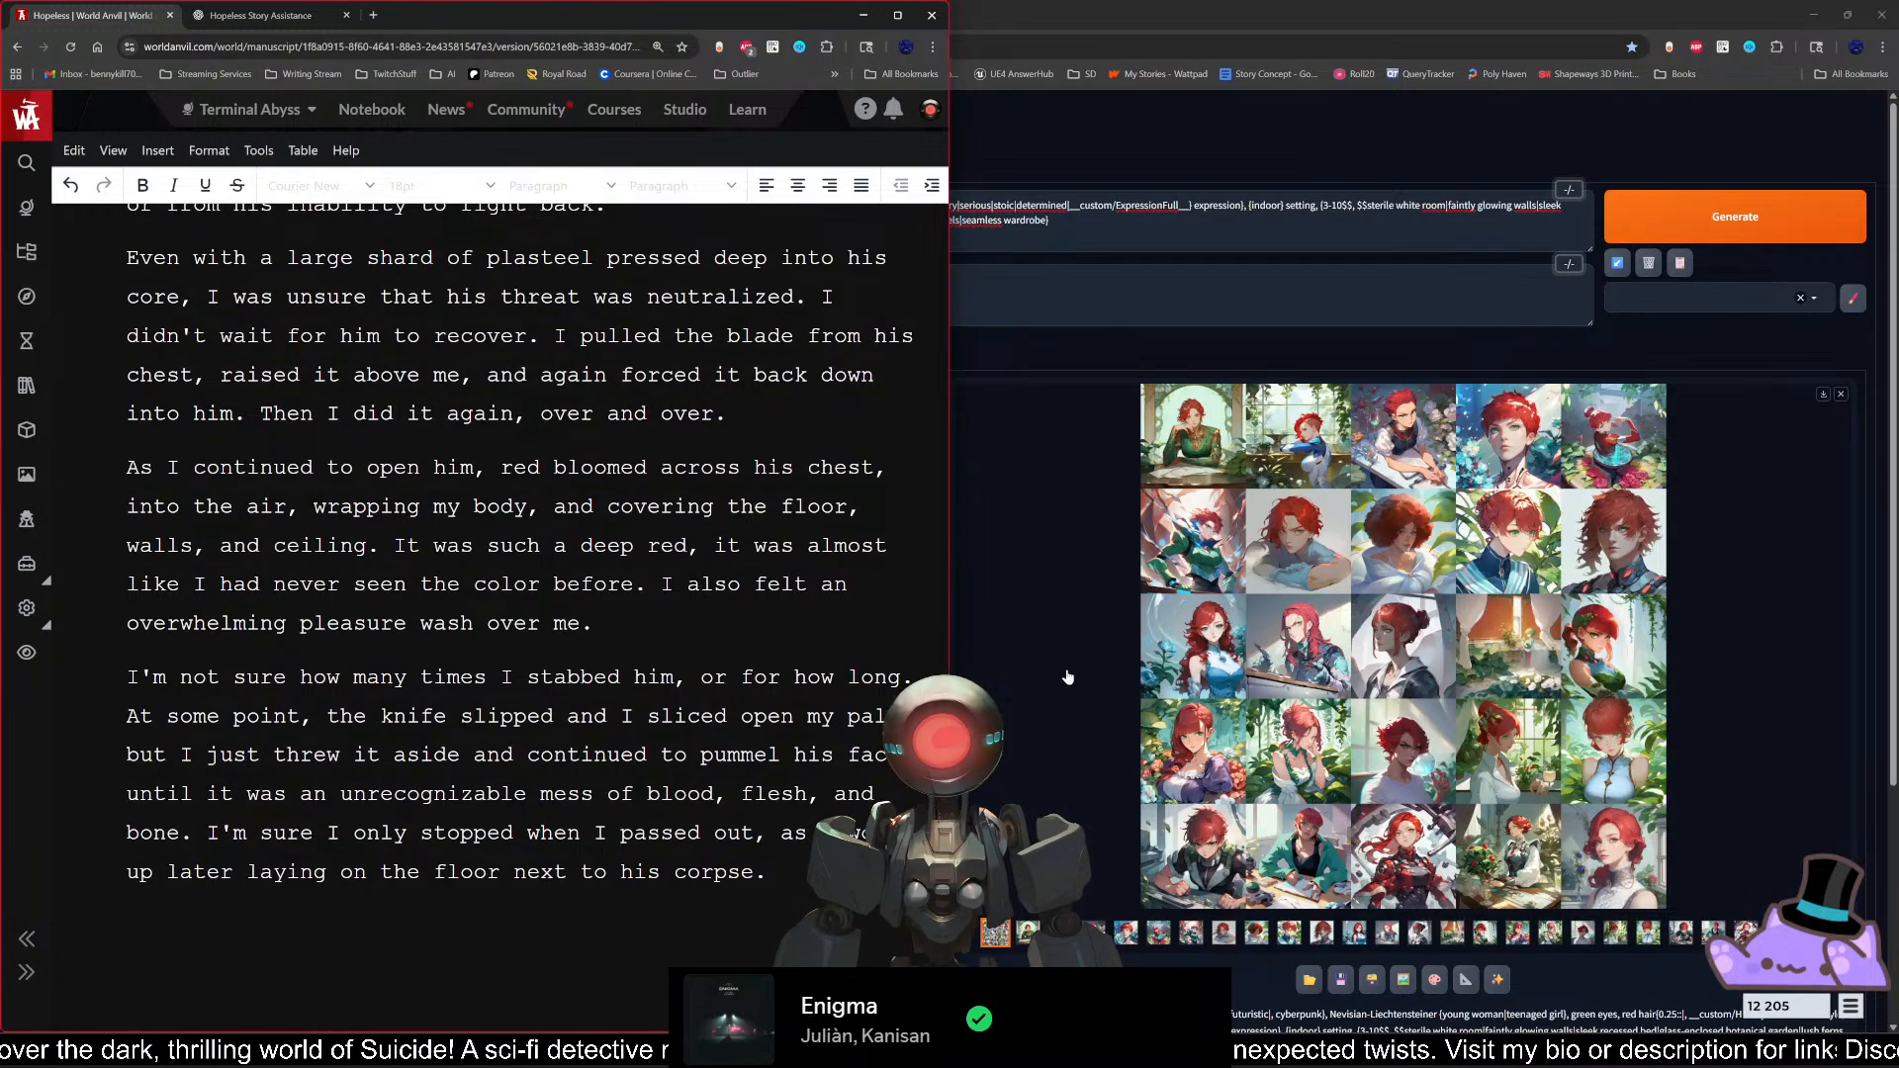
Step: Switch to Stable Diffusion, open the generated image grid full size beside the manuscript, and examine the red-haired character portraits one by one
left_click(1335, 793)
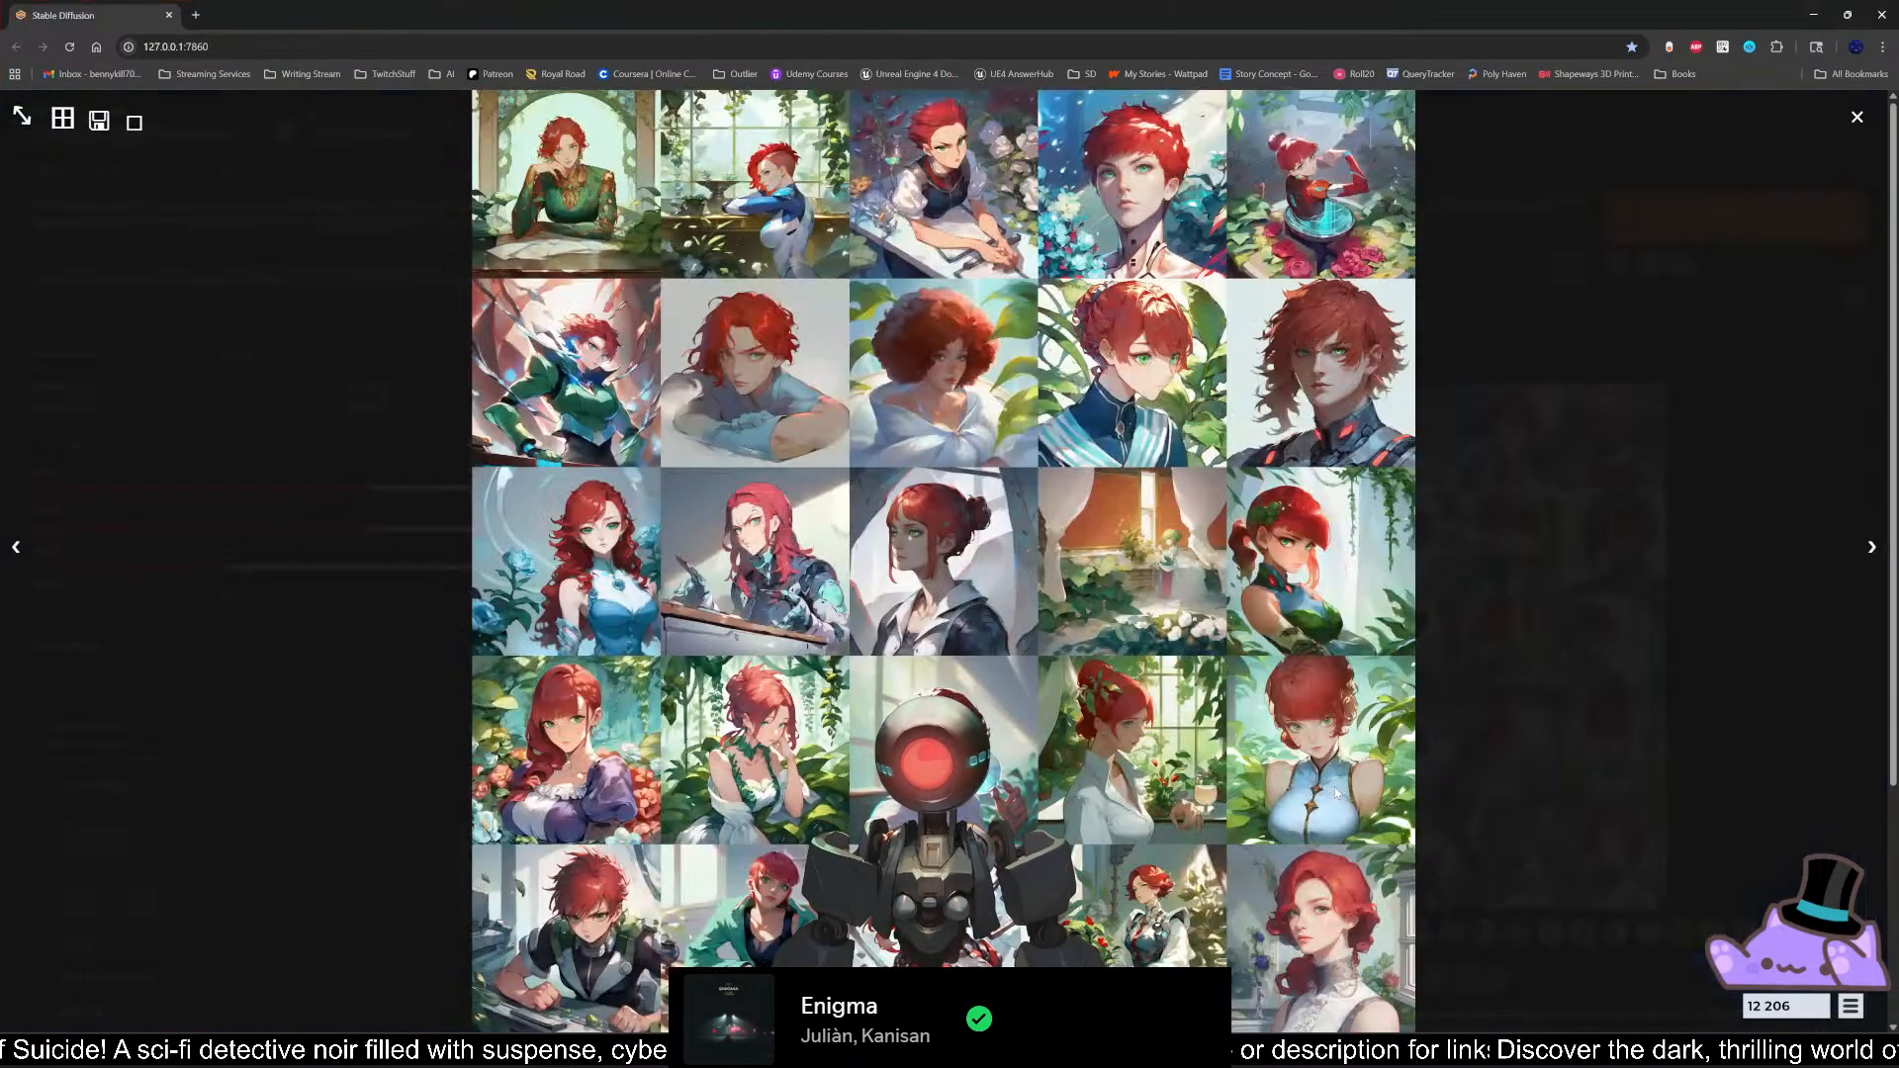
key("super+Right")
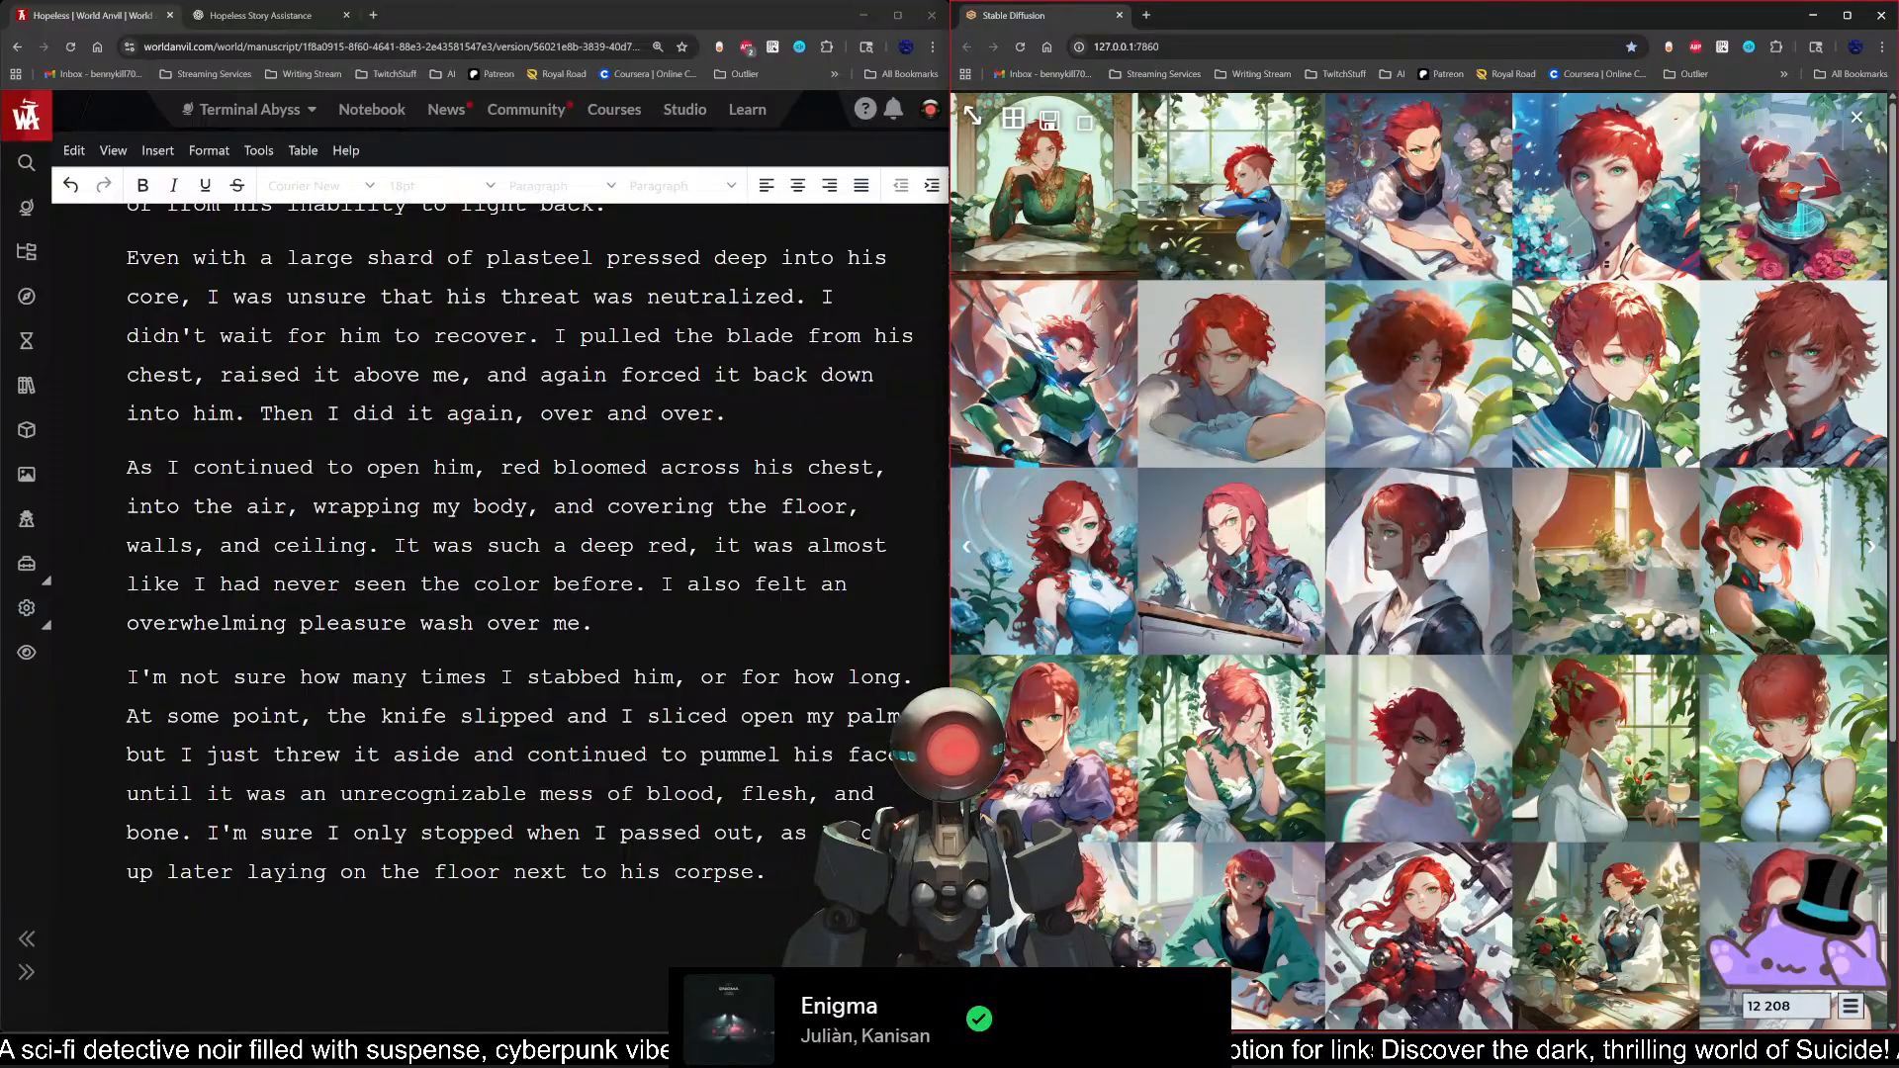
left_click(1871, 548)
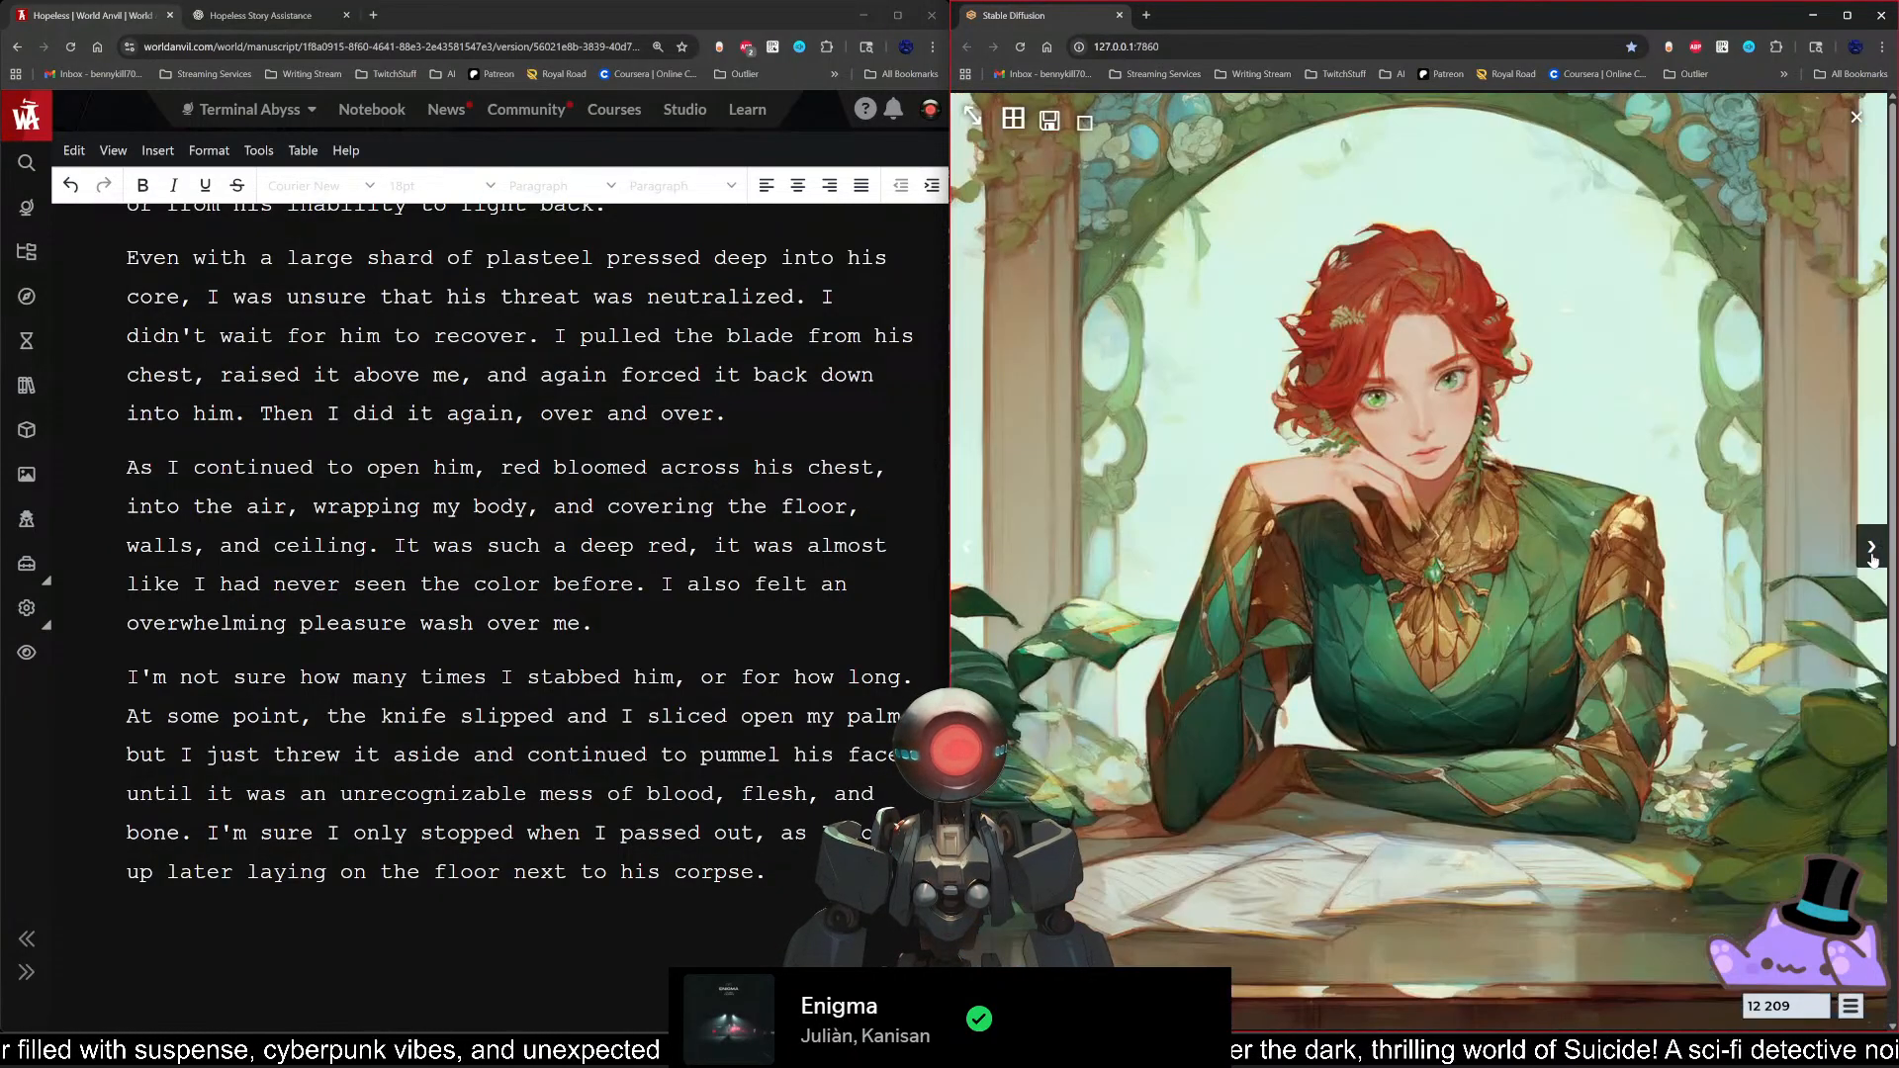
left_click(1871, 547)
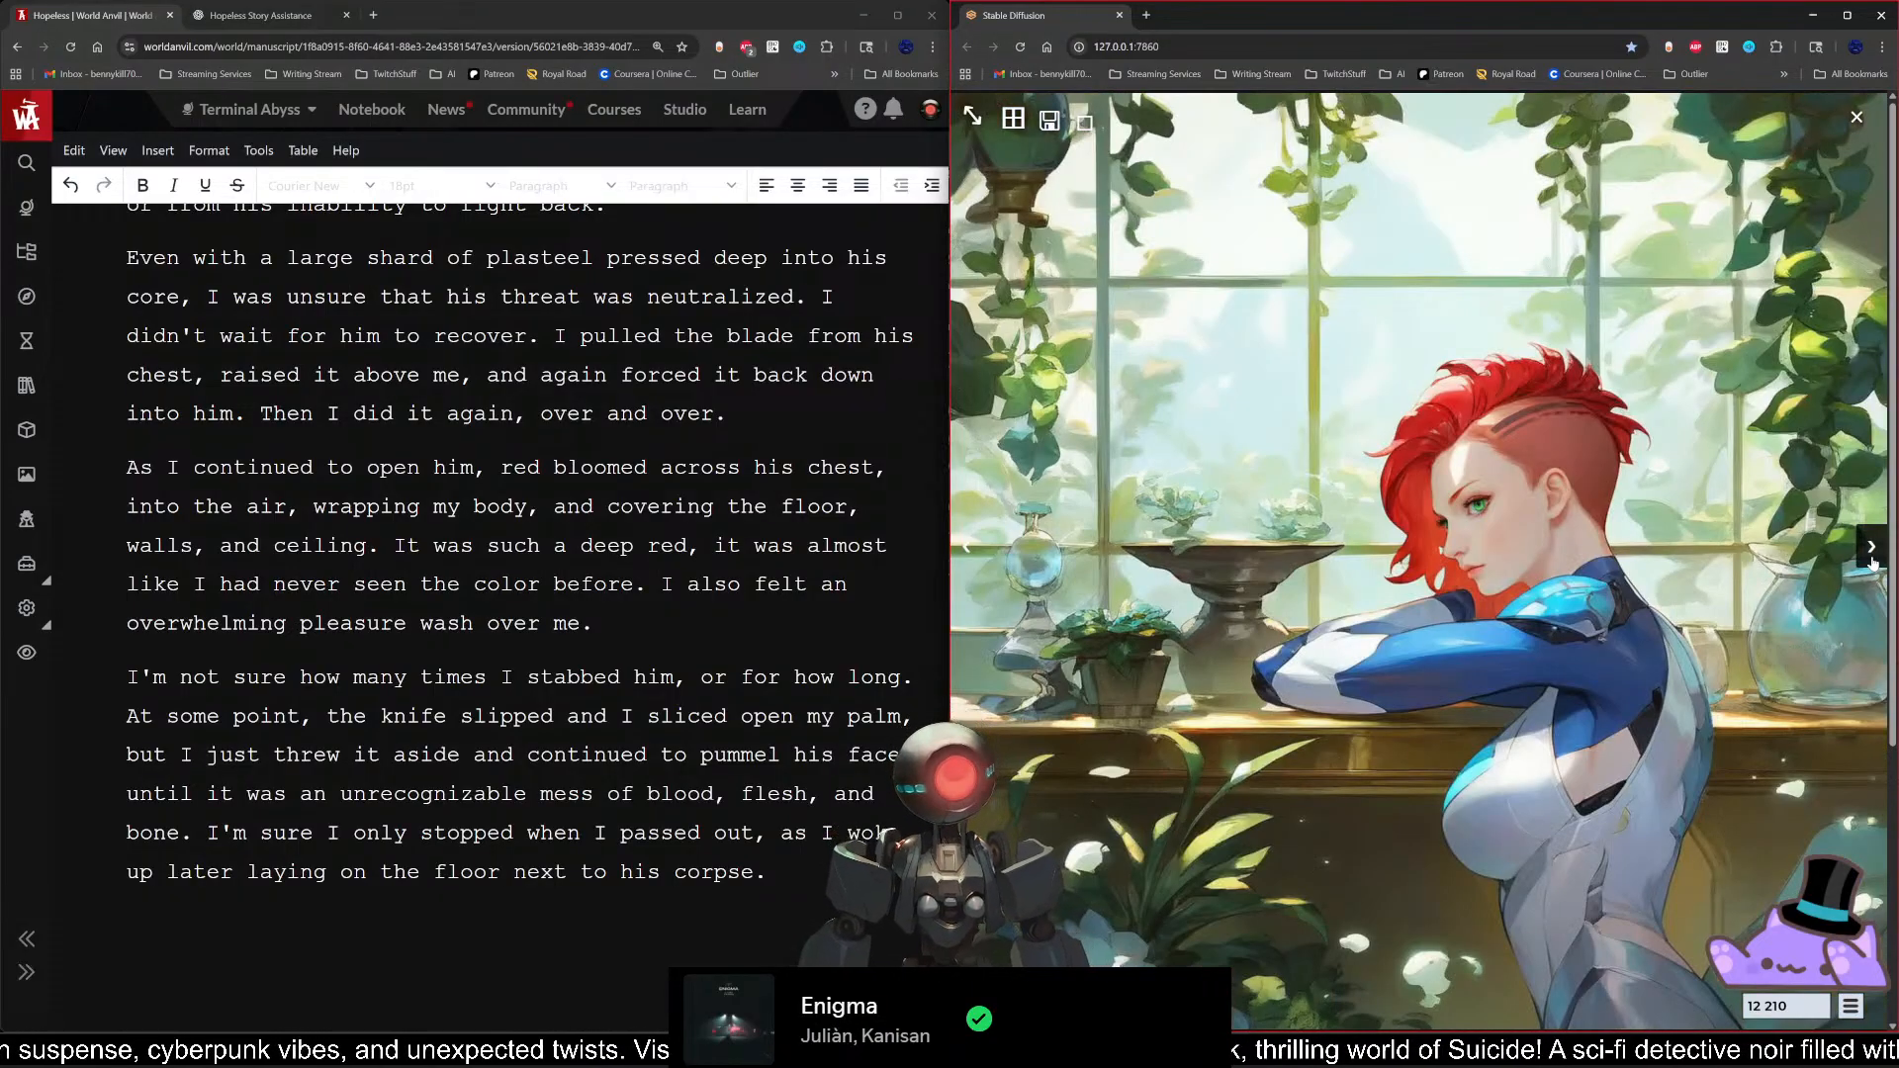
left_click(1872, 560)
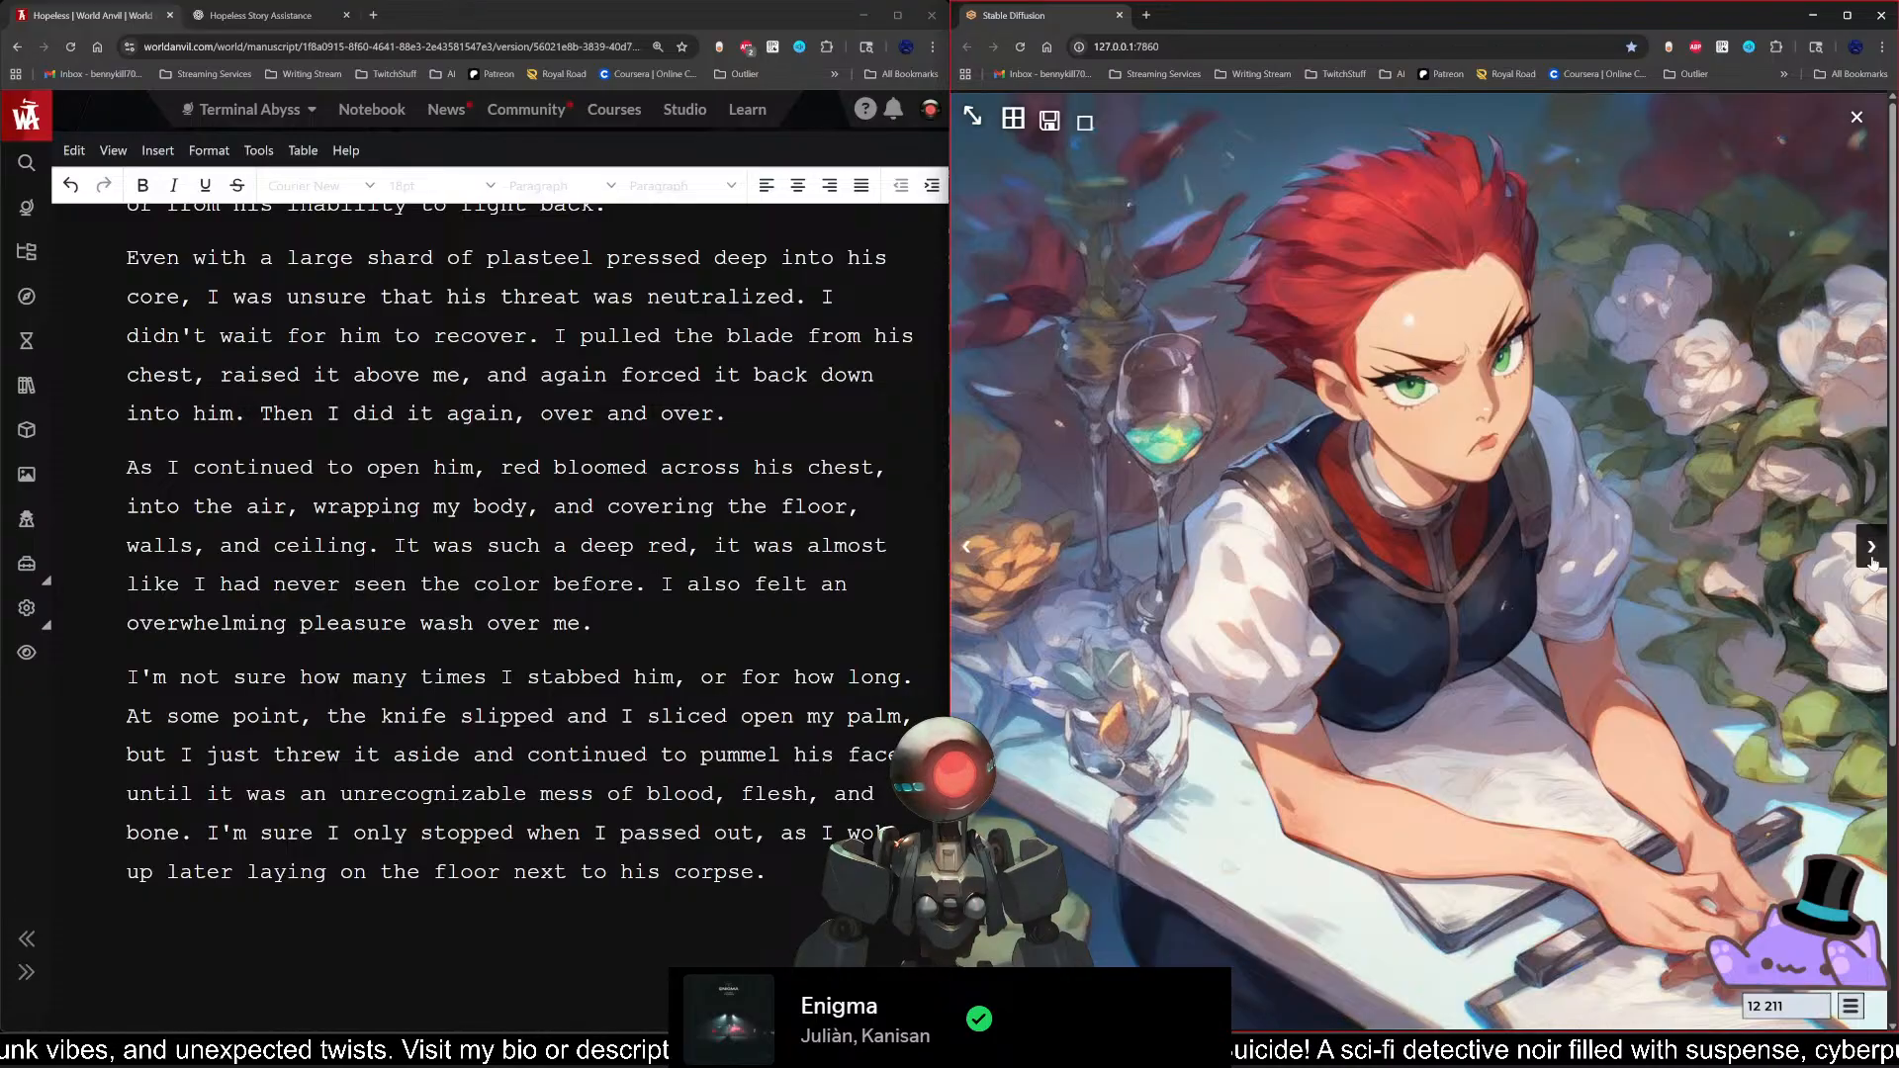
left_click(1872, 560)
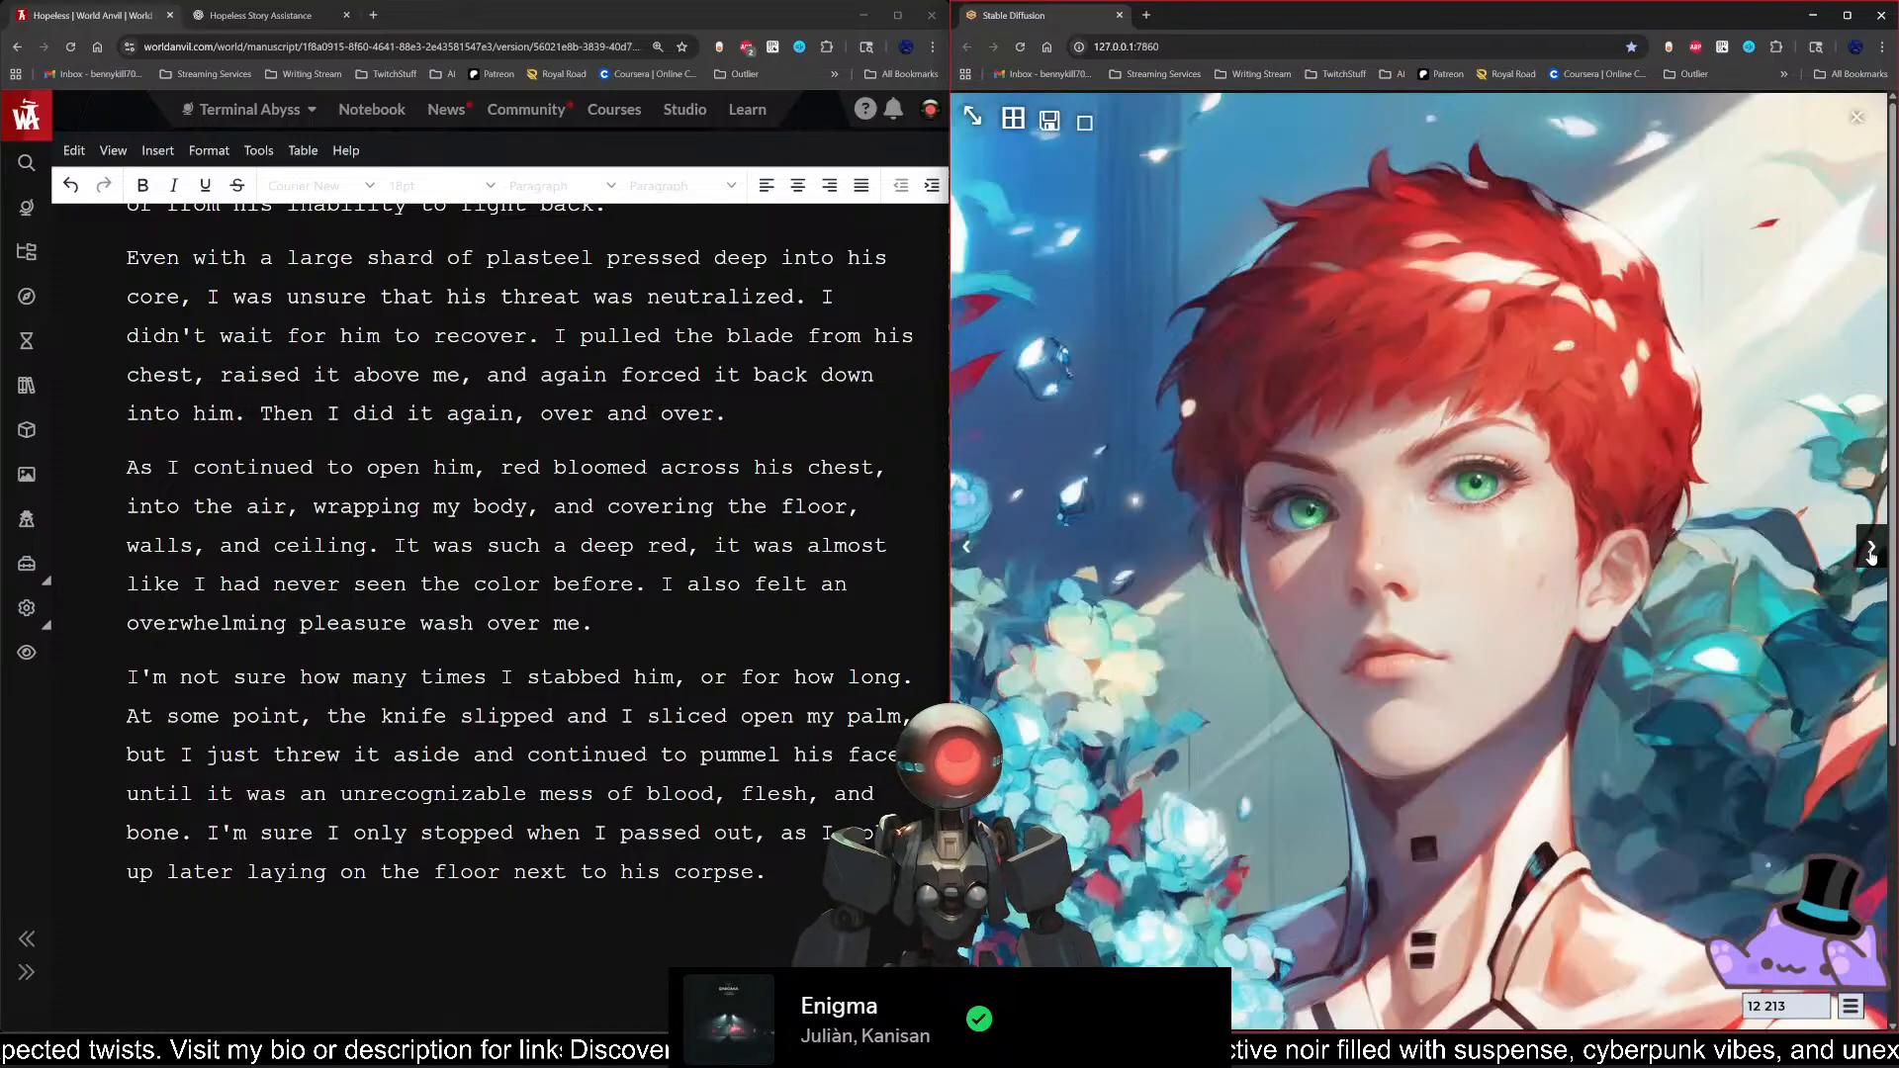
left_click(1872, 560)
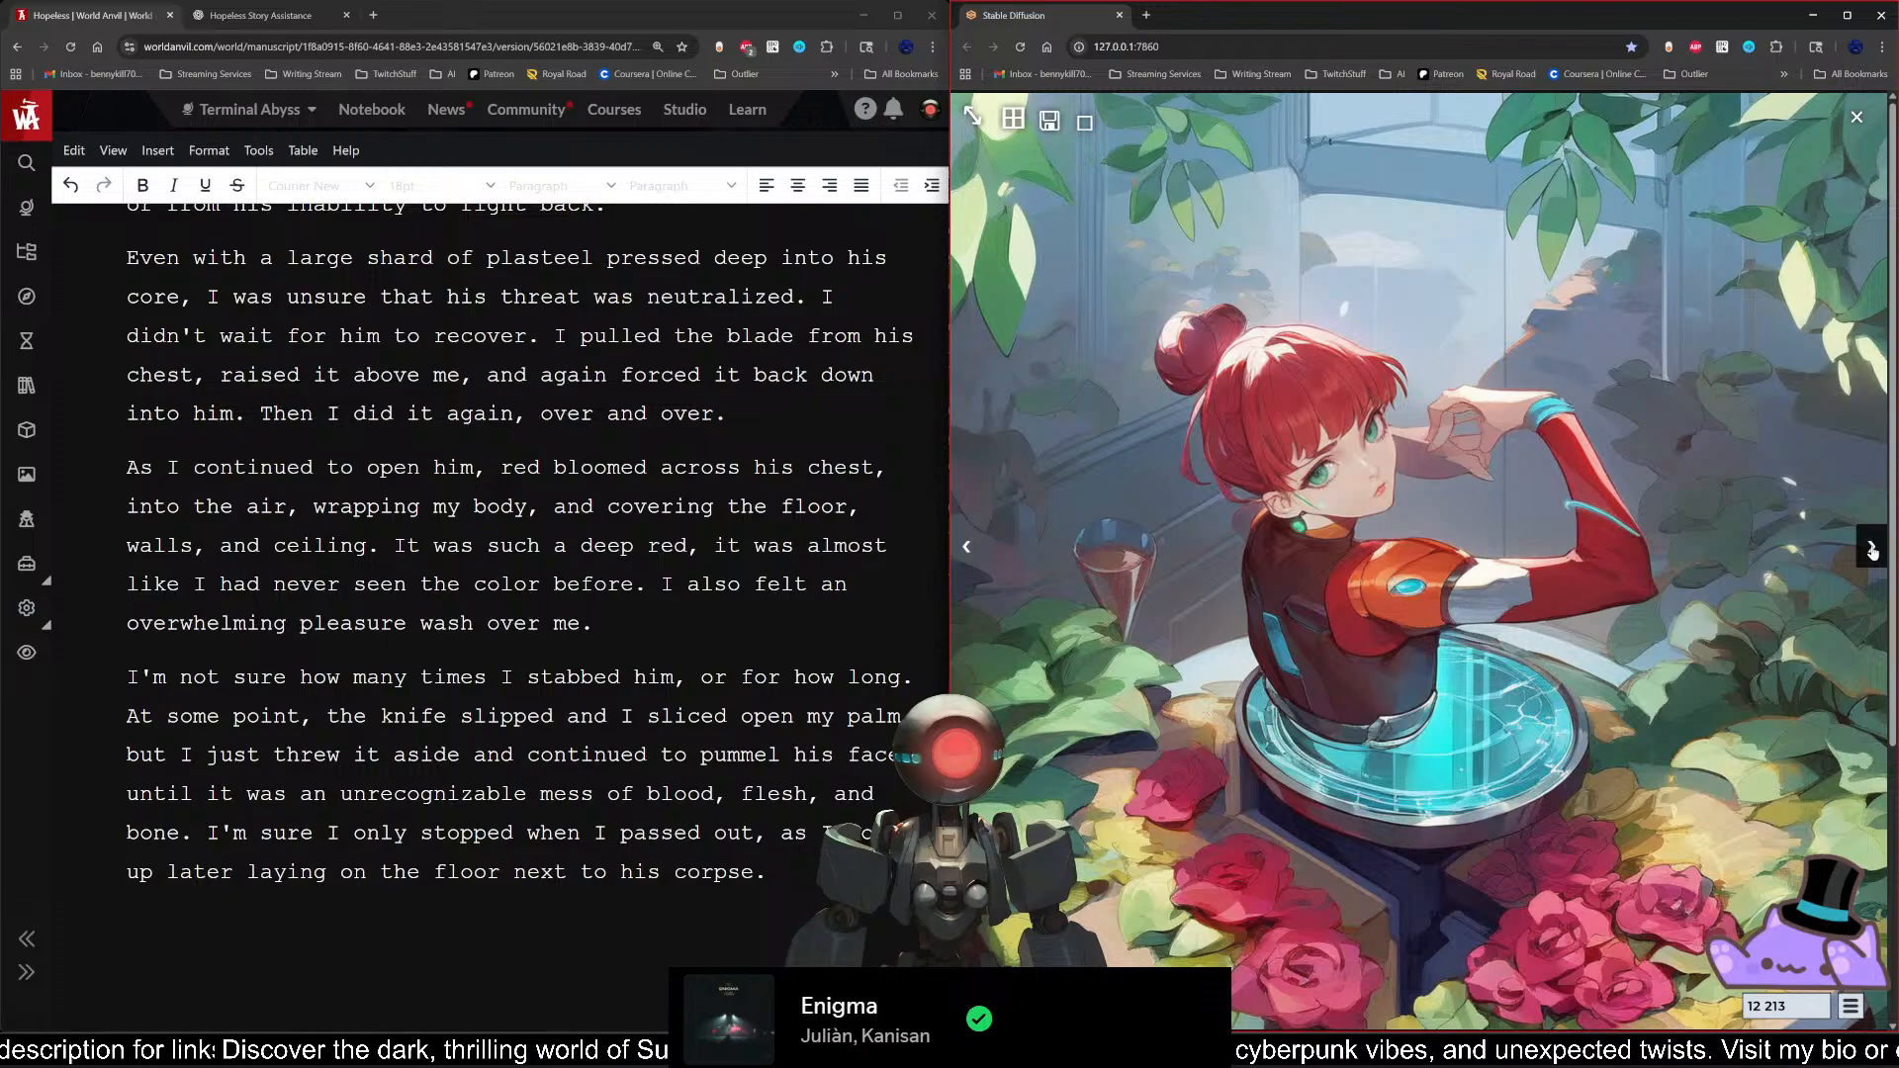
left_click(1872, 551)
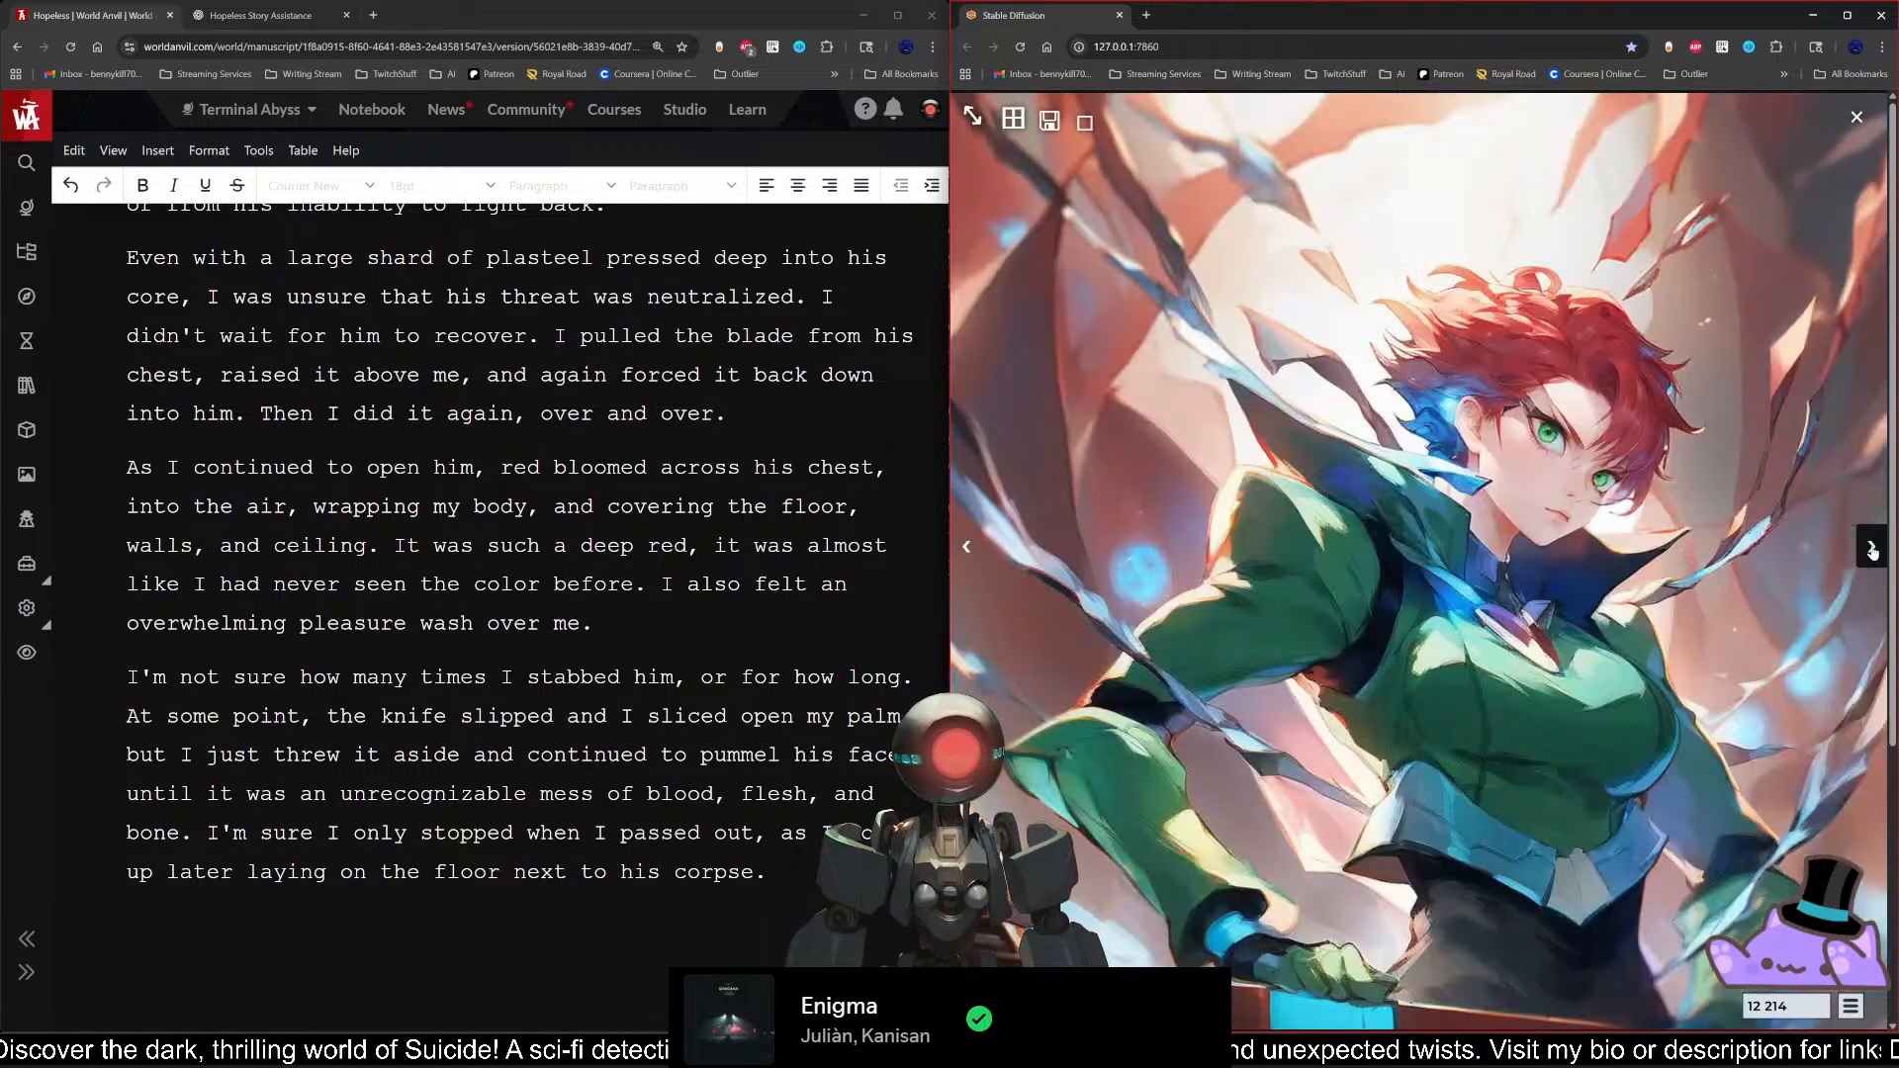
left_click(1872, 551)
left_click(1871, 551)
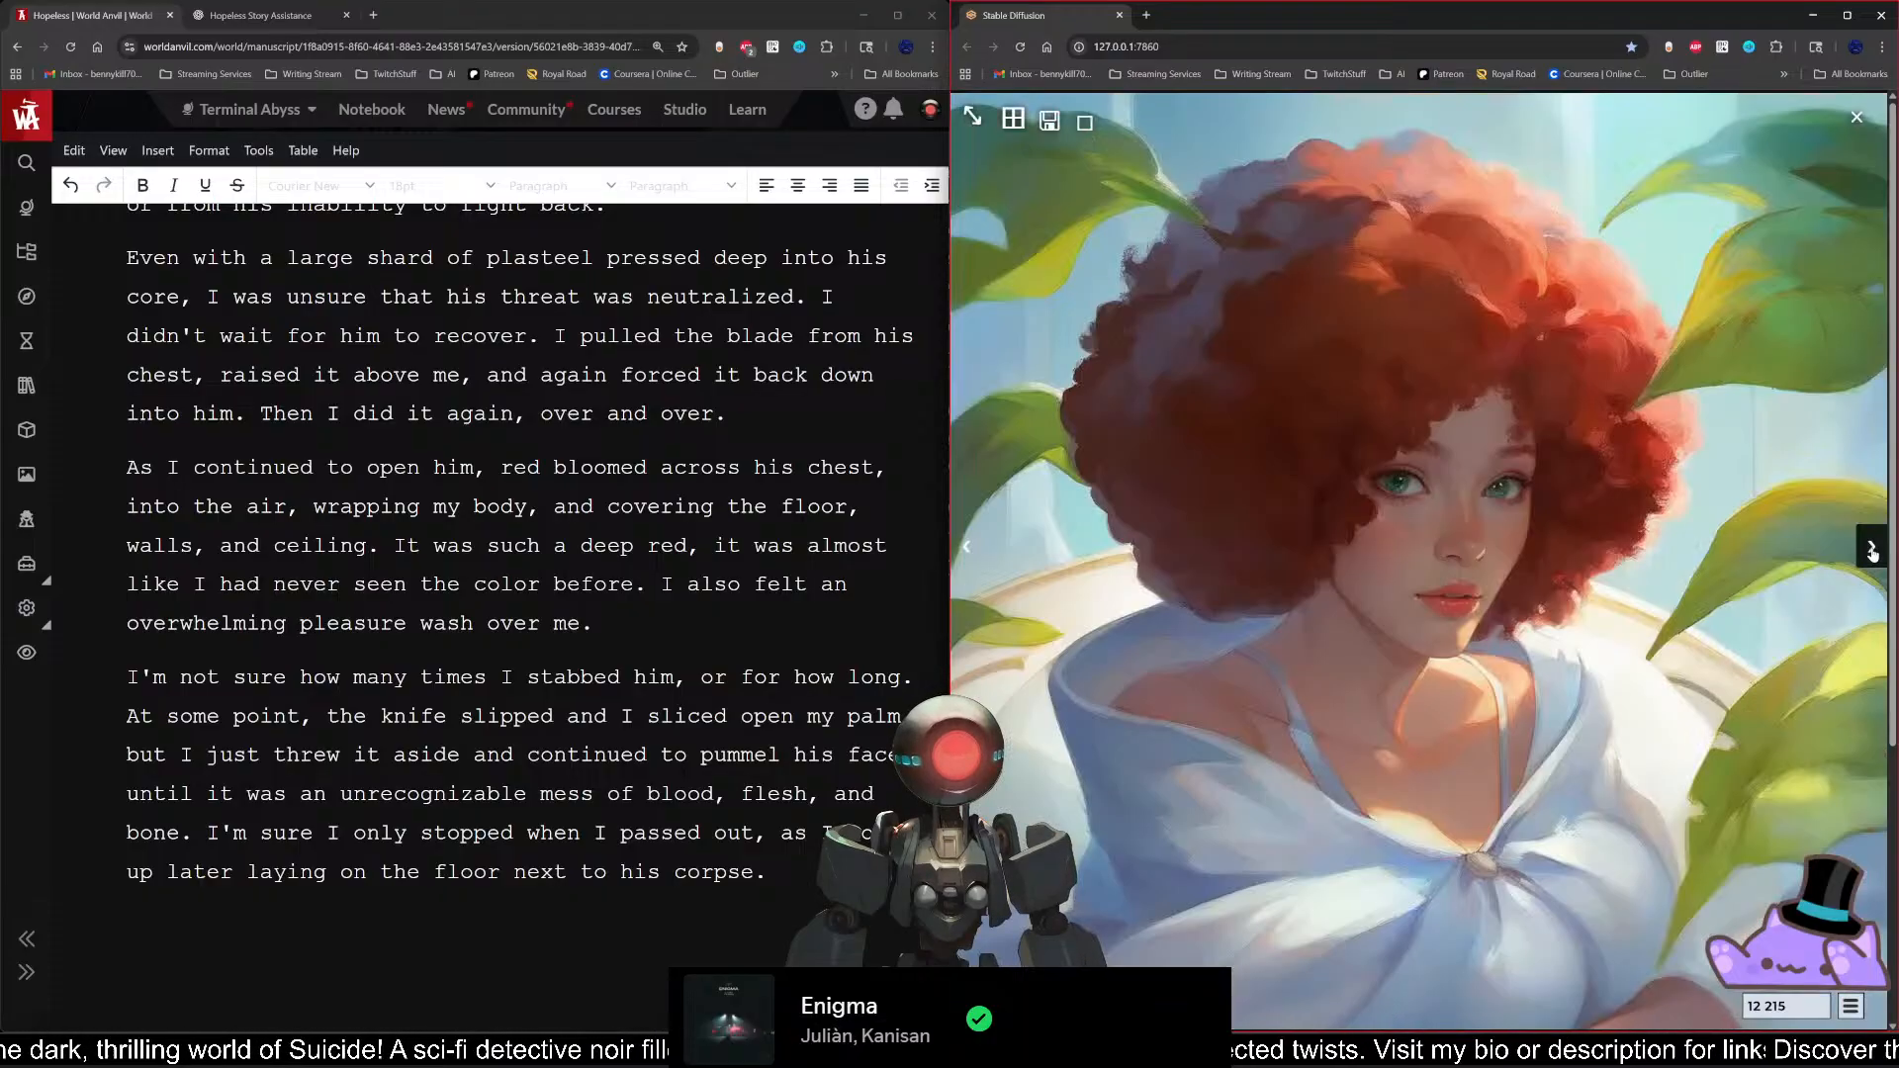
left_click(1872, 551)
left_click(1872, 551)
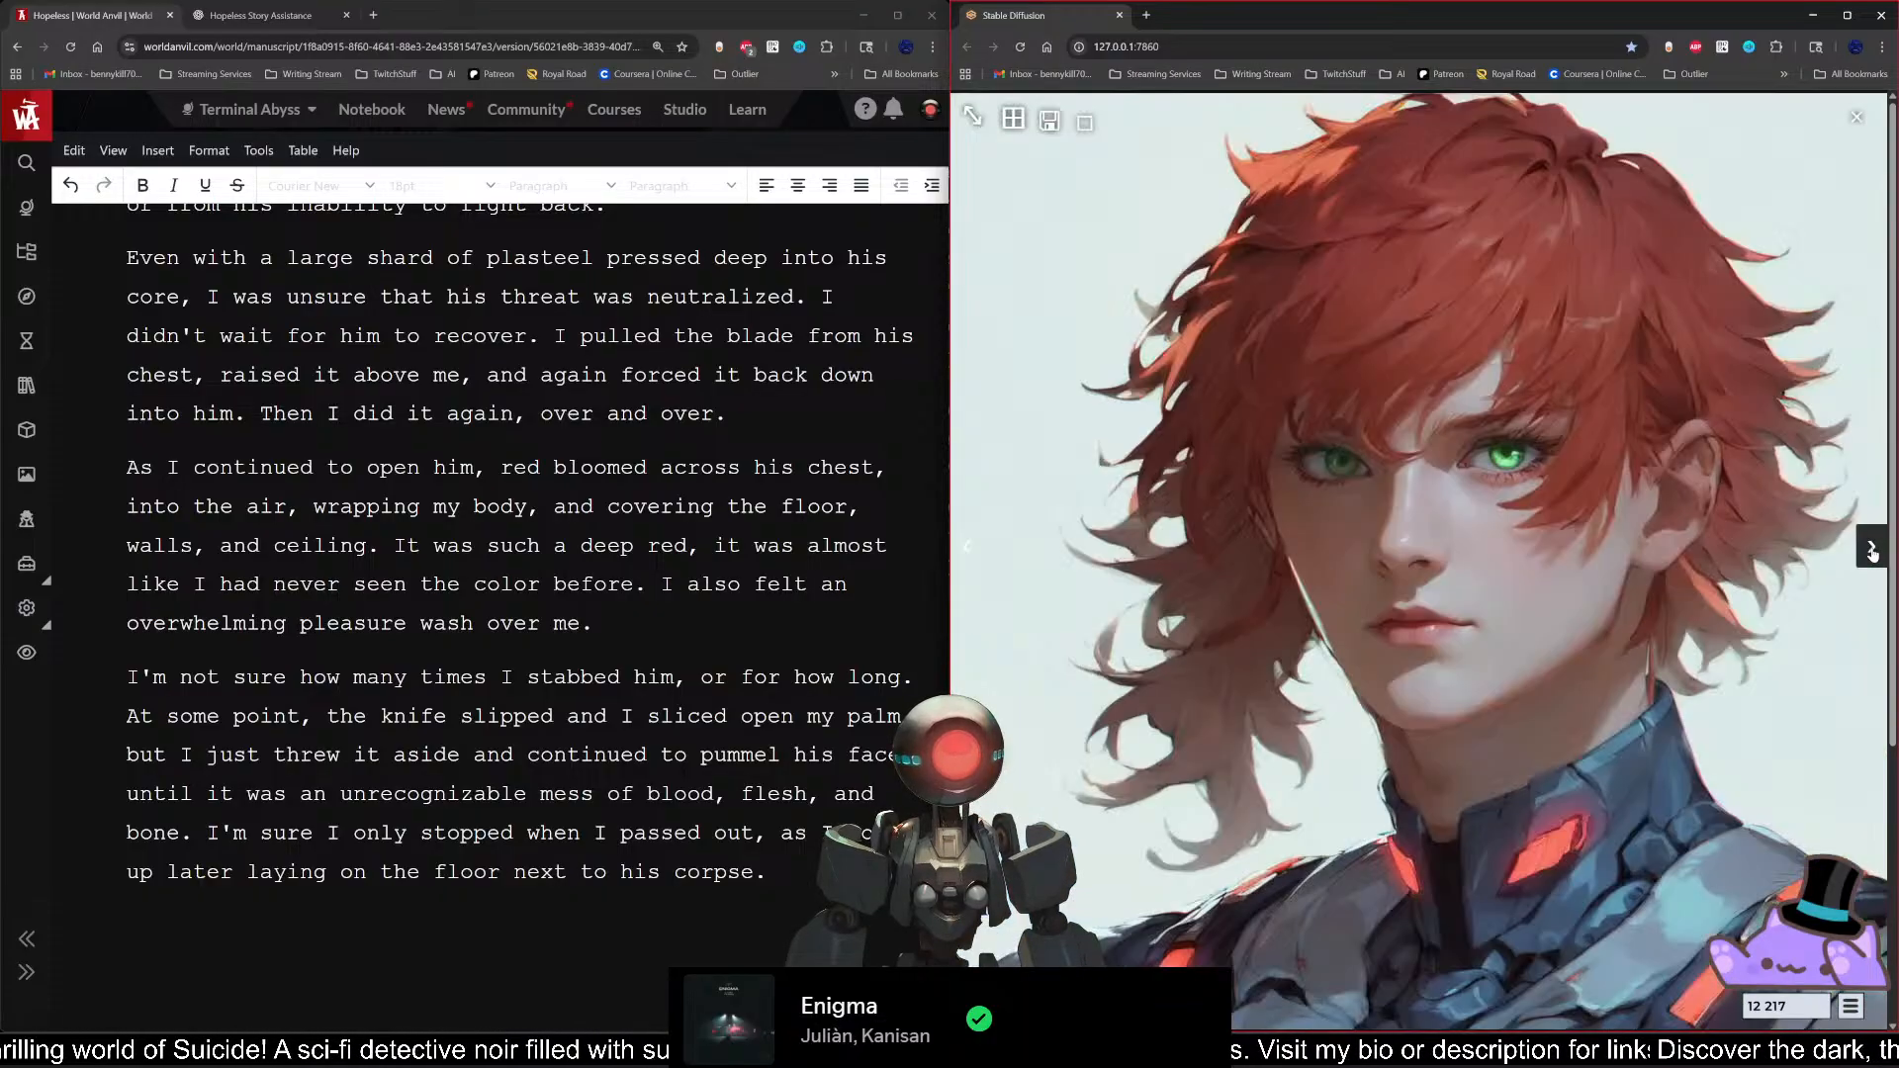
left_click(1872, 557)
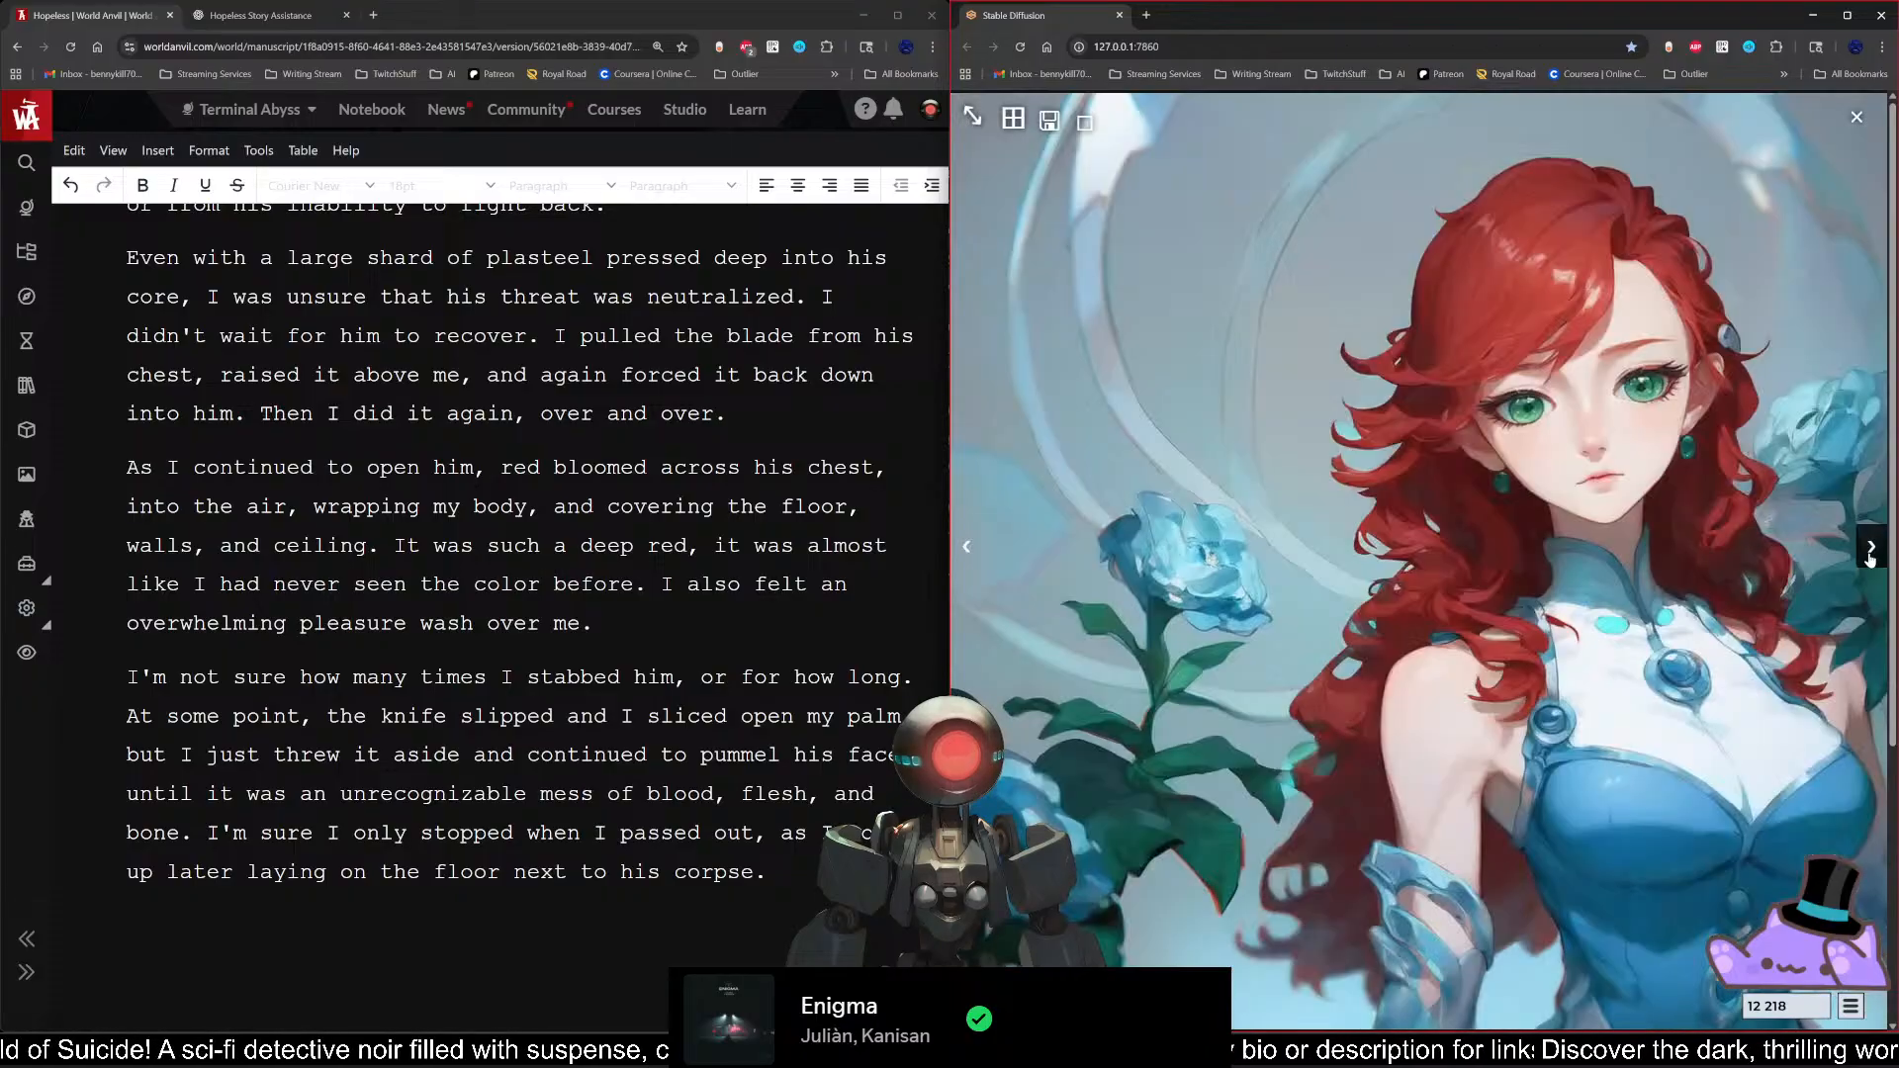
left_click(1871, 557)
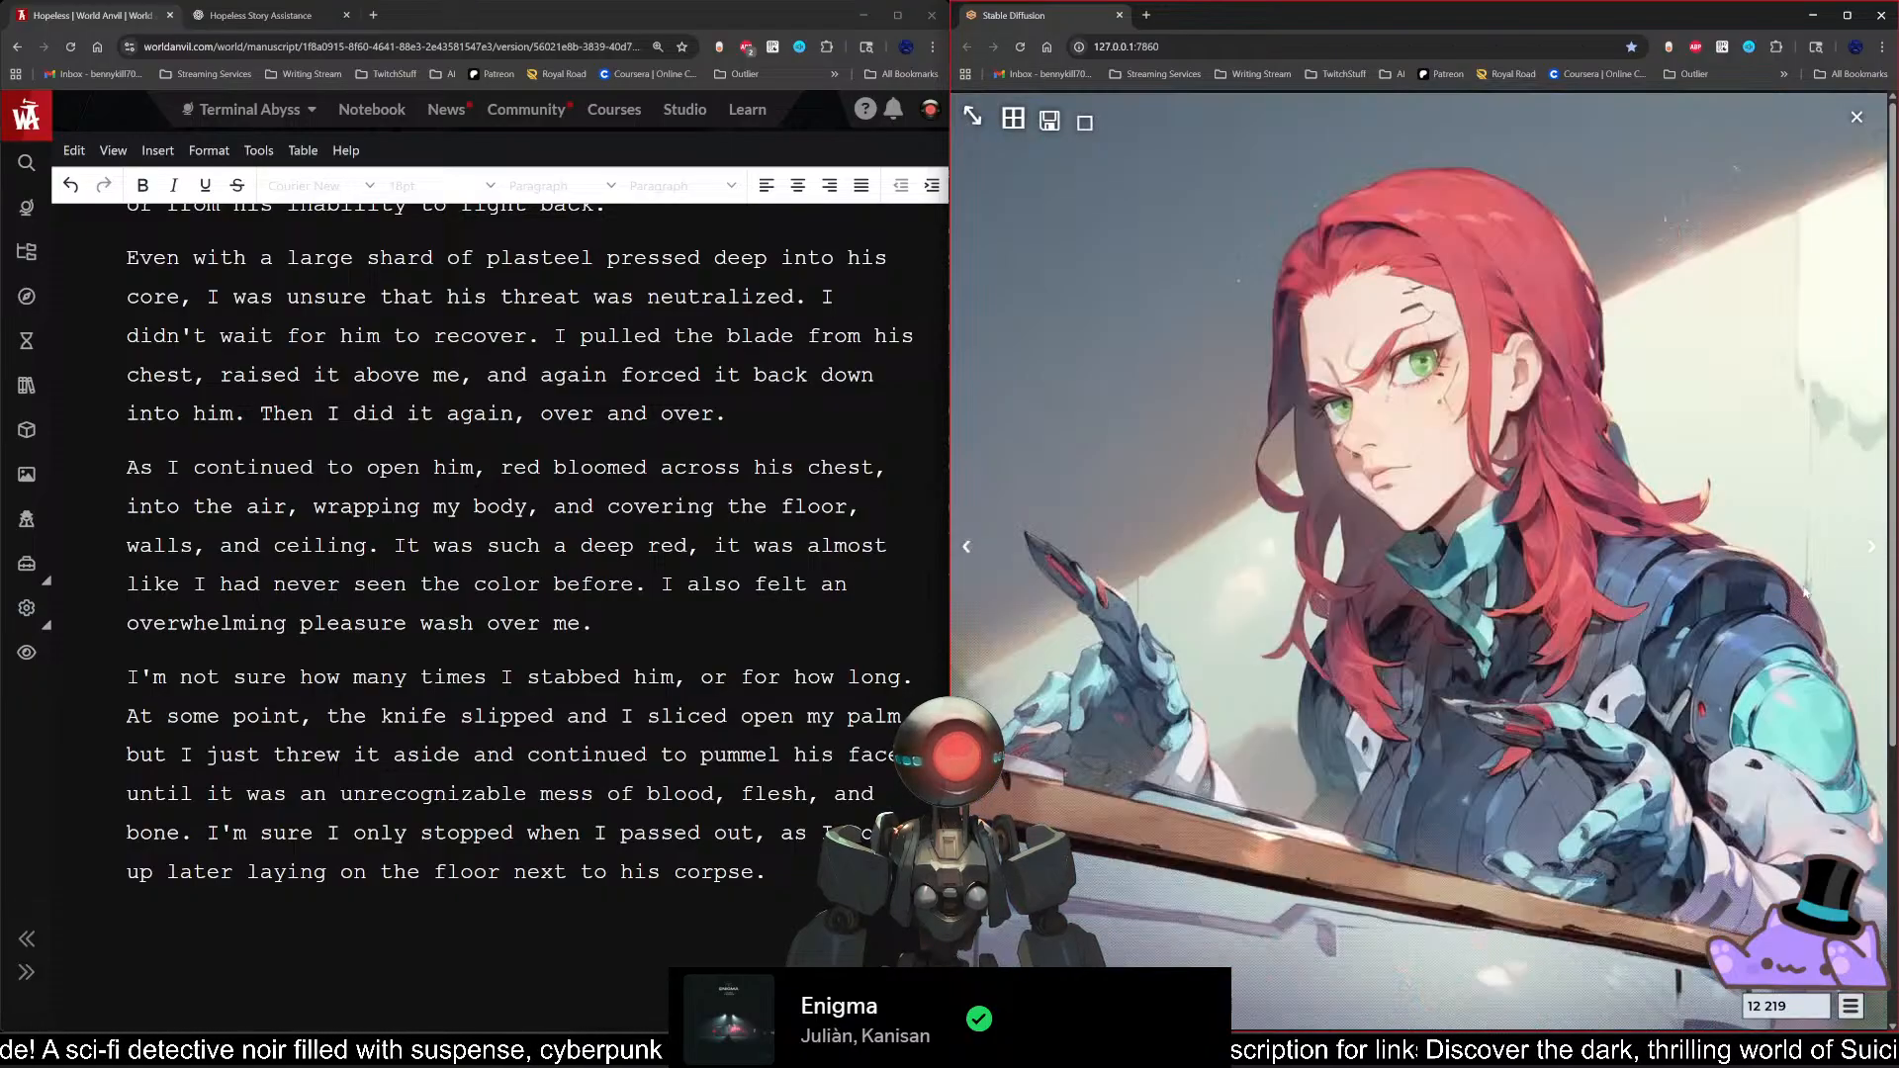
left_click(1869, 559)
left_click(1870, 558)
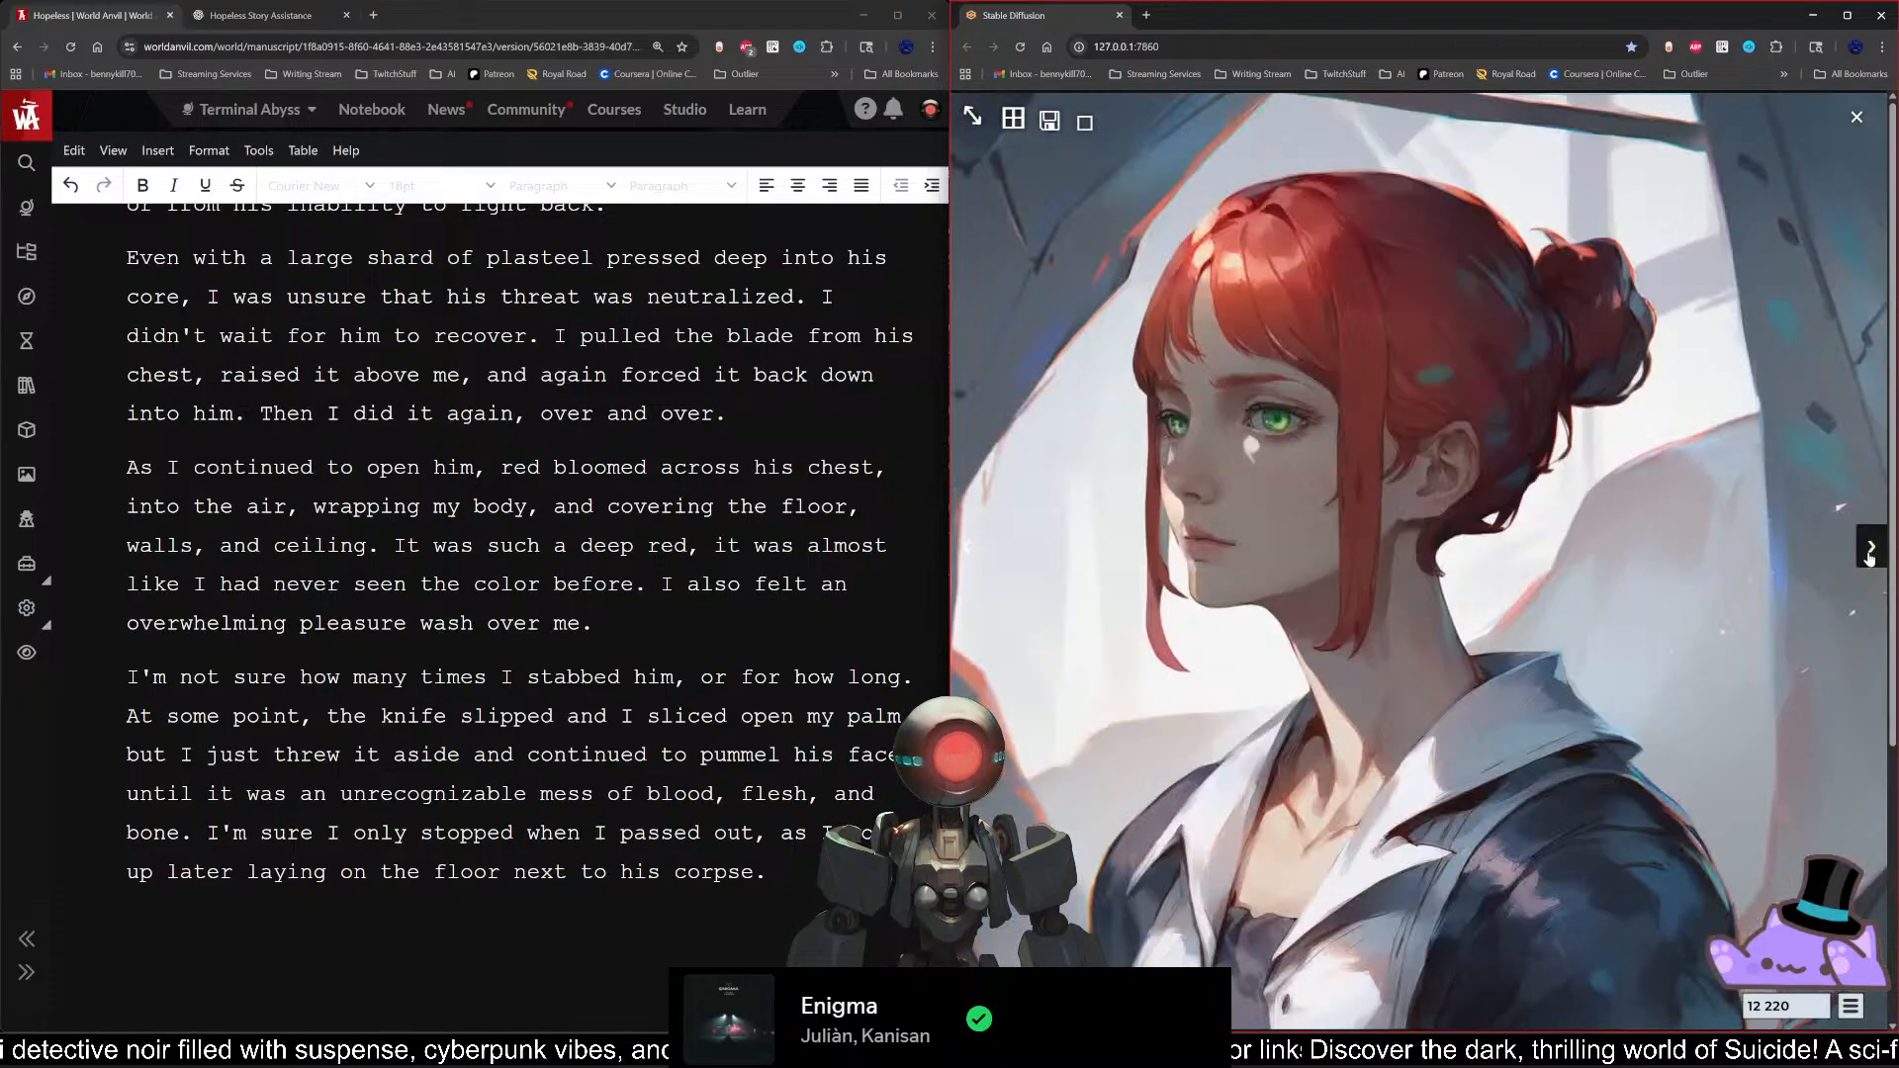
left_click(1869, 558)
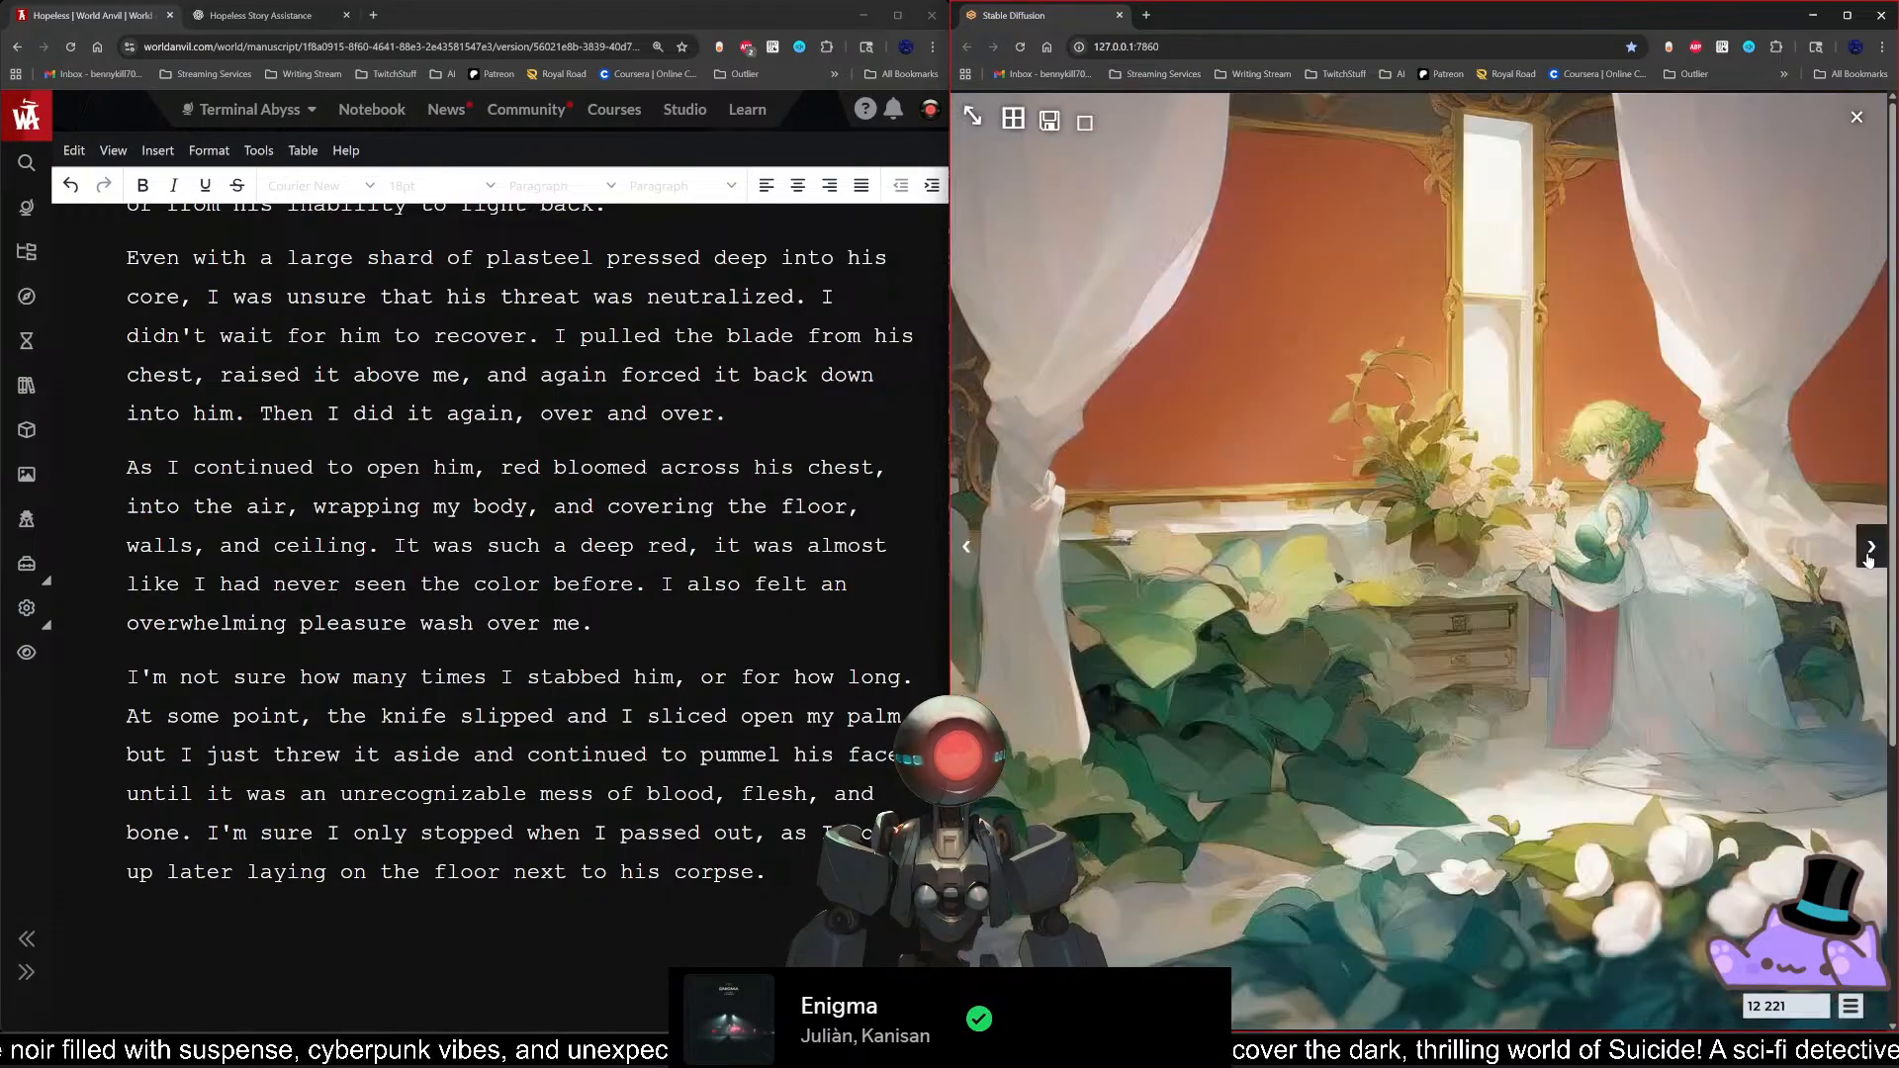
left_click(1870, 559)
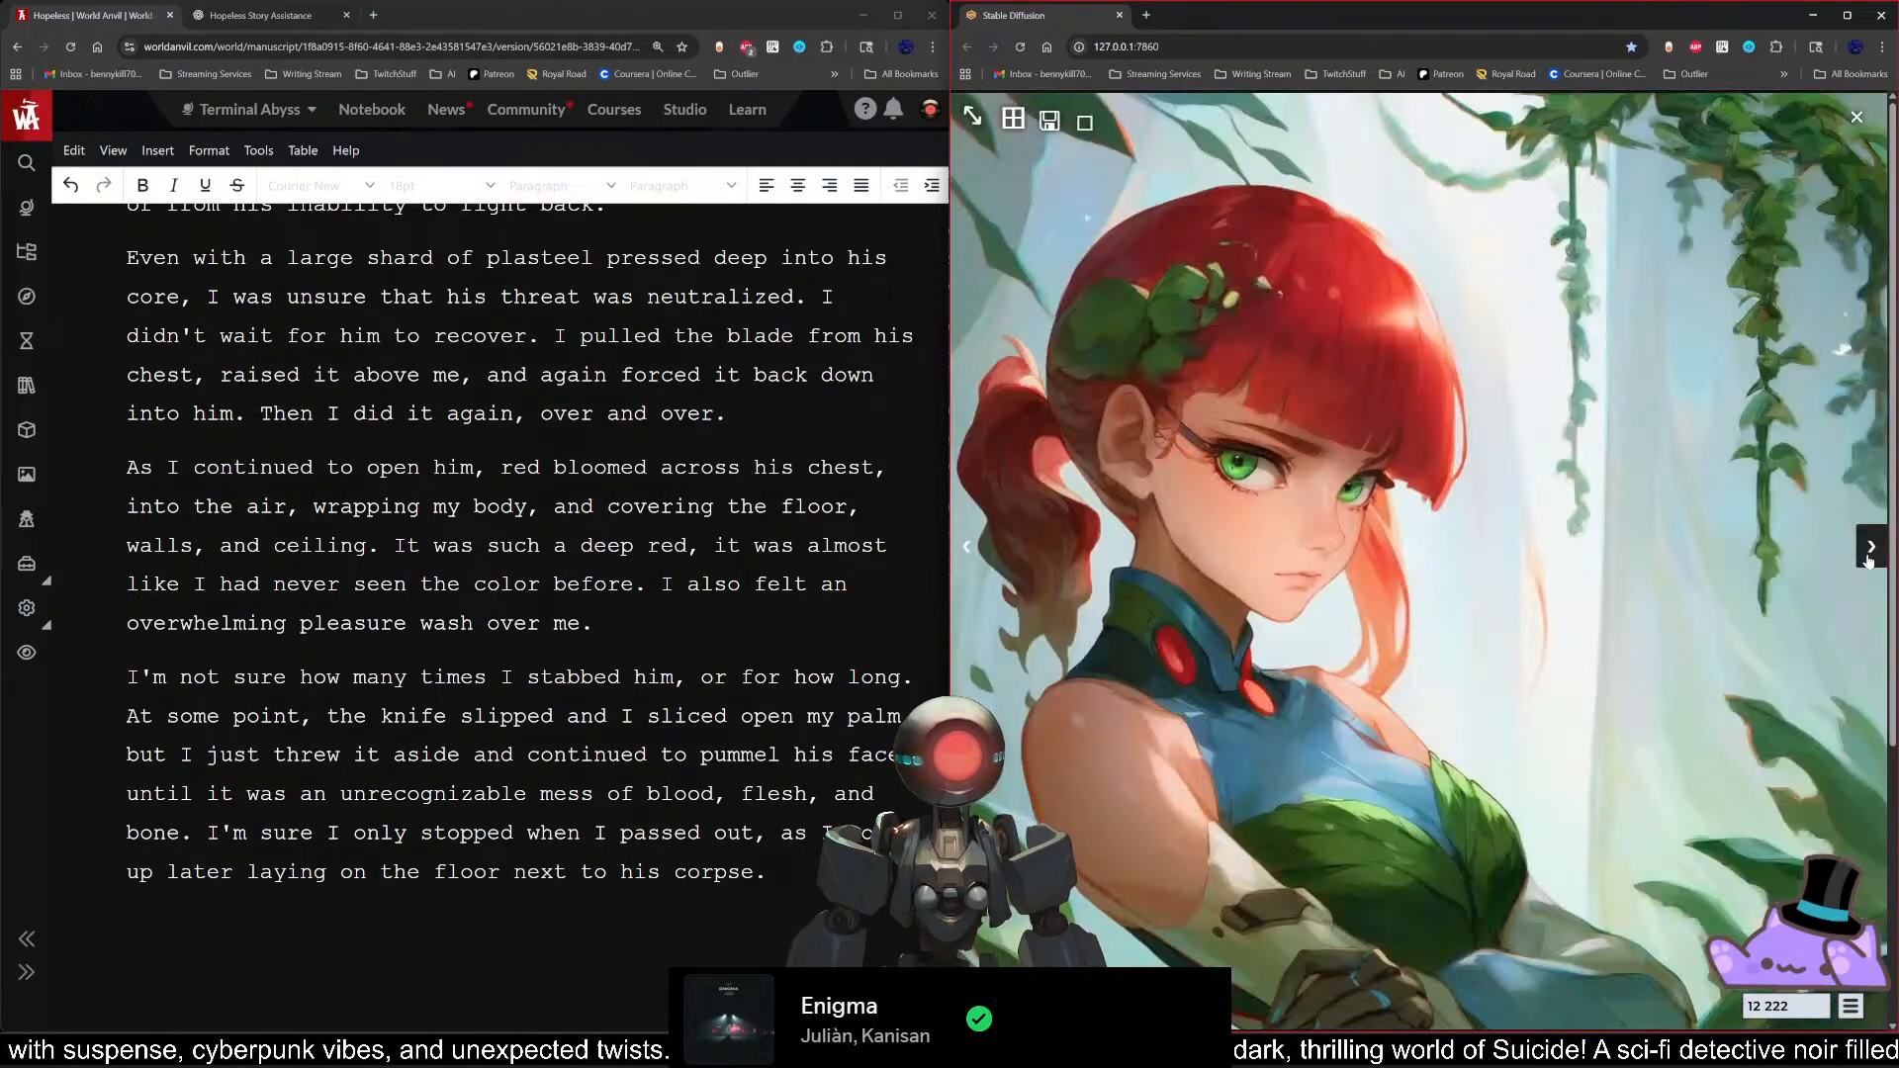
left_click(1870, 559)
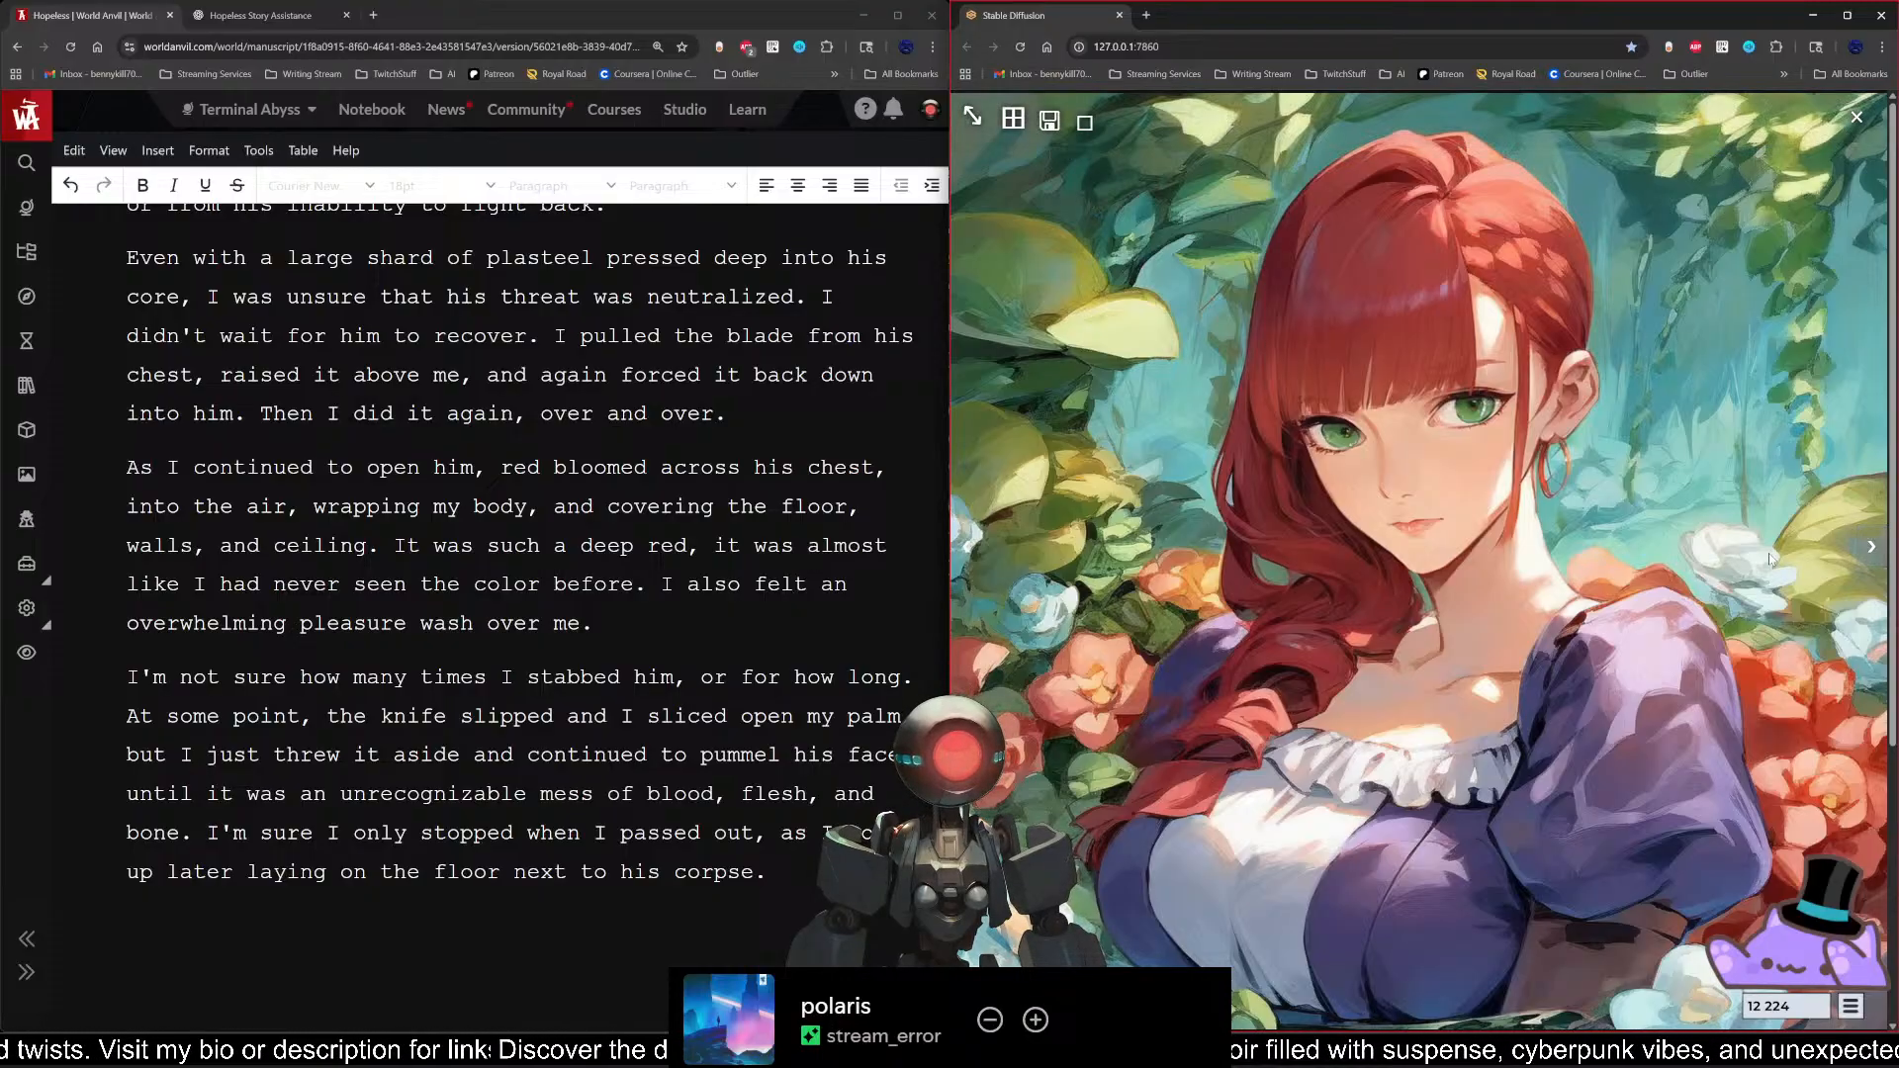
left_click(1873, 550)
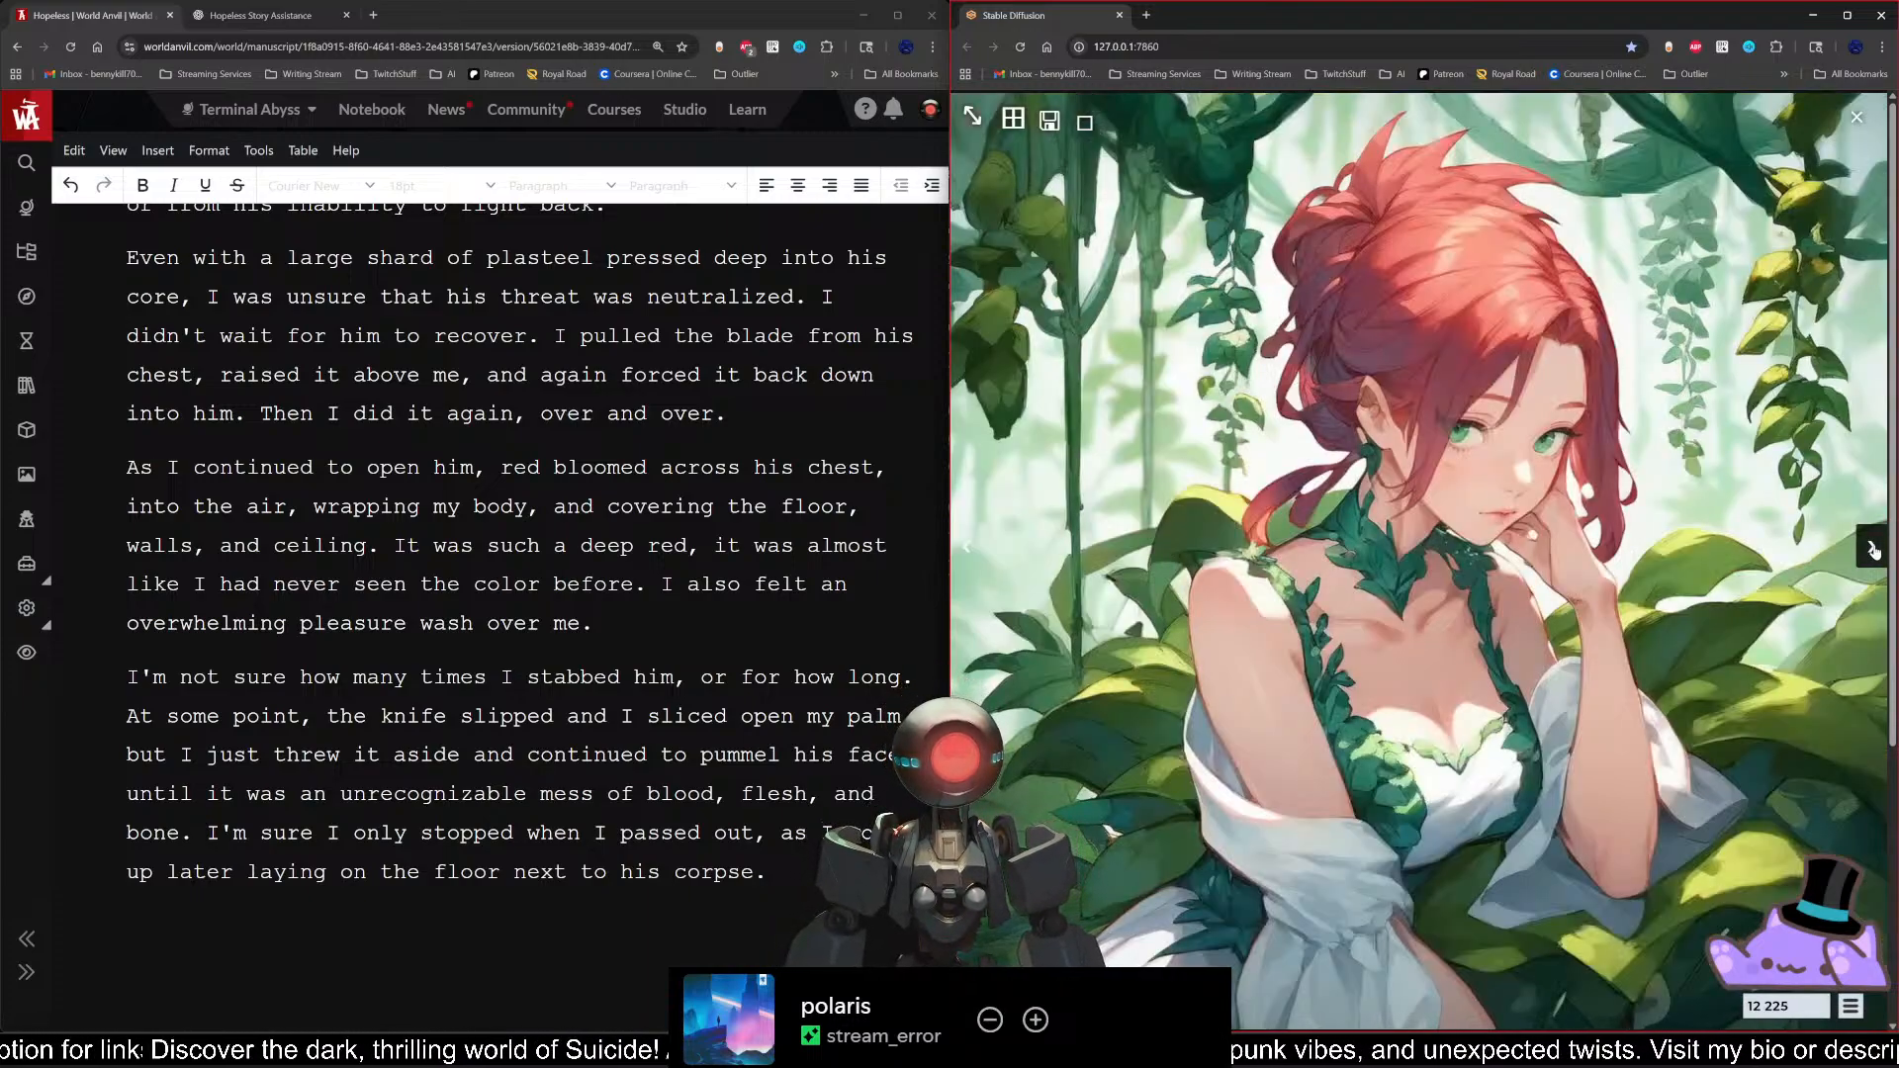
left_click(1873, 550)
left_click(1873, 550)
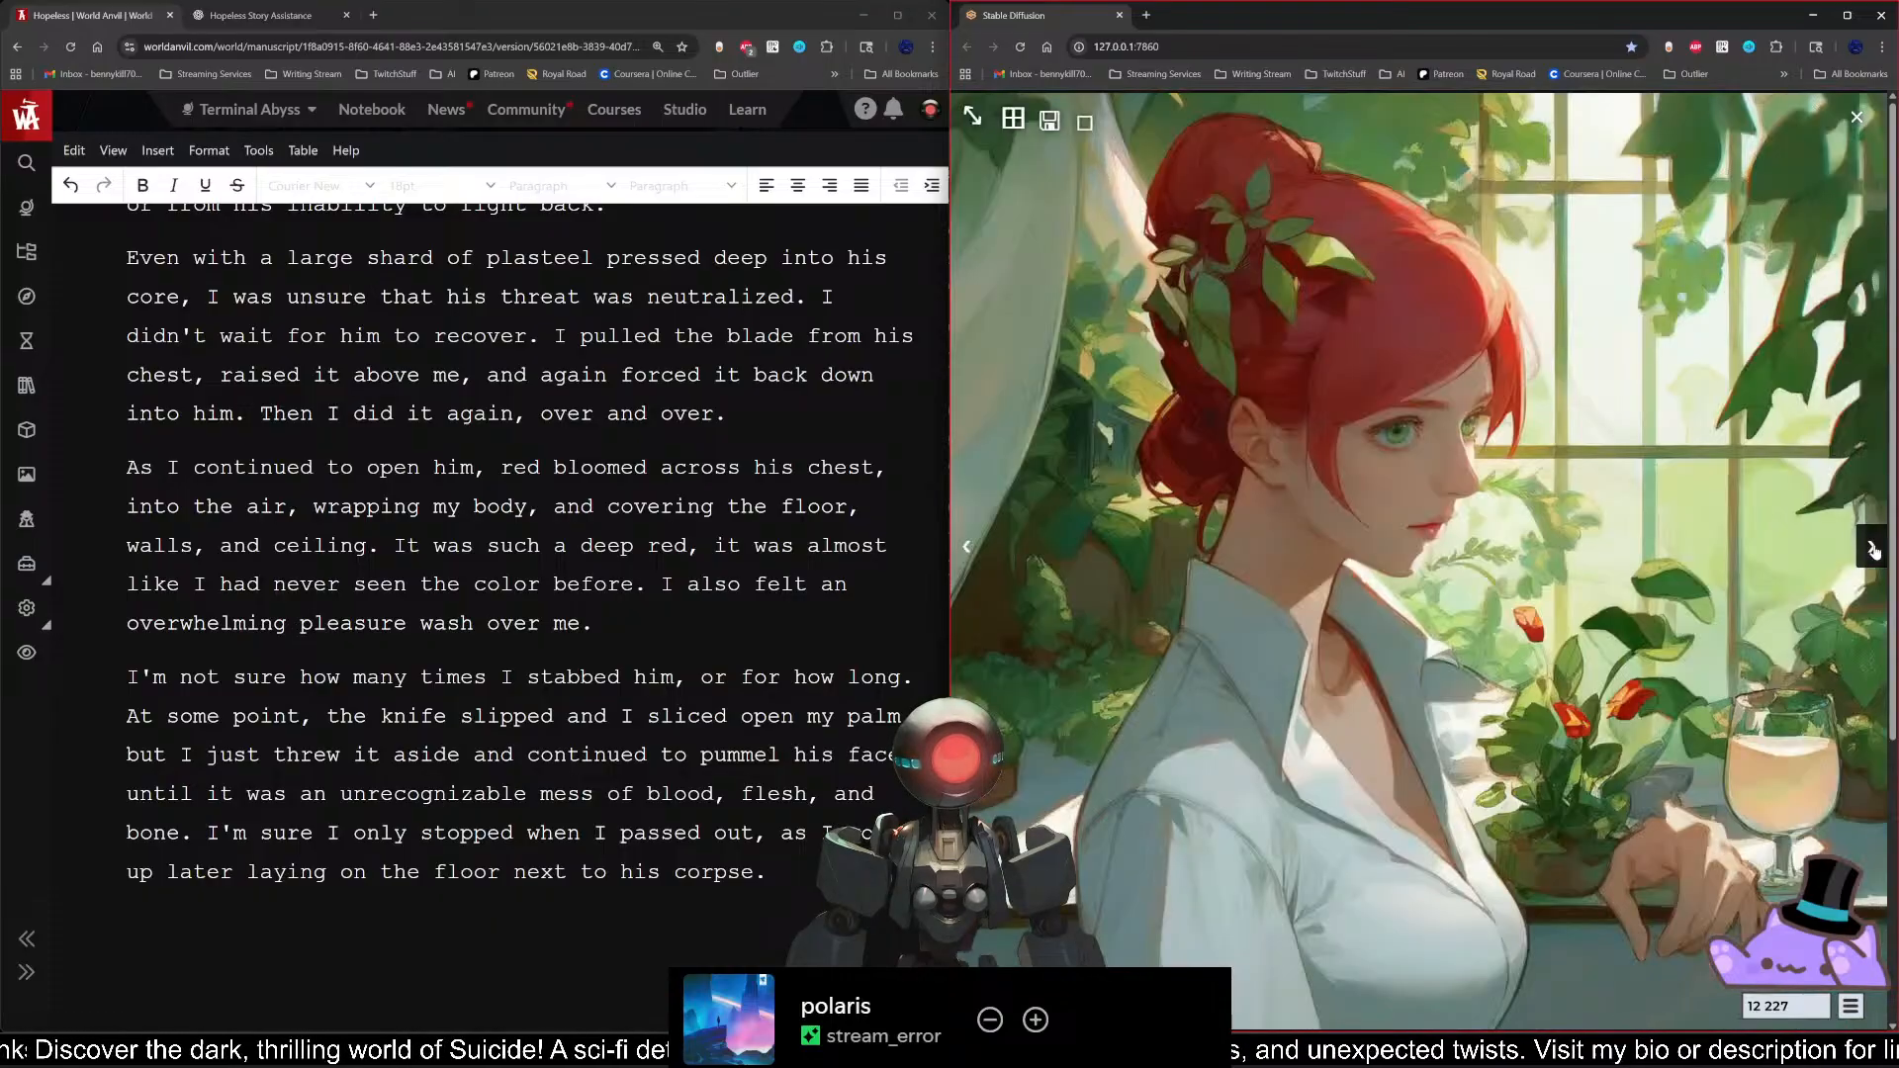
left_click(1872, 550)
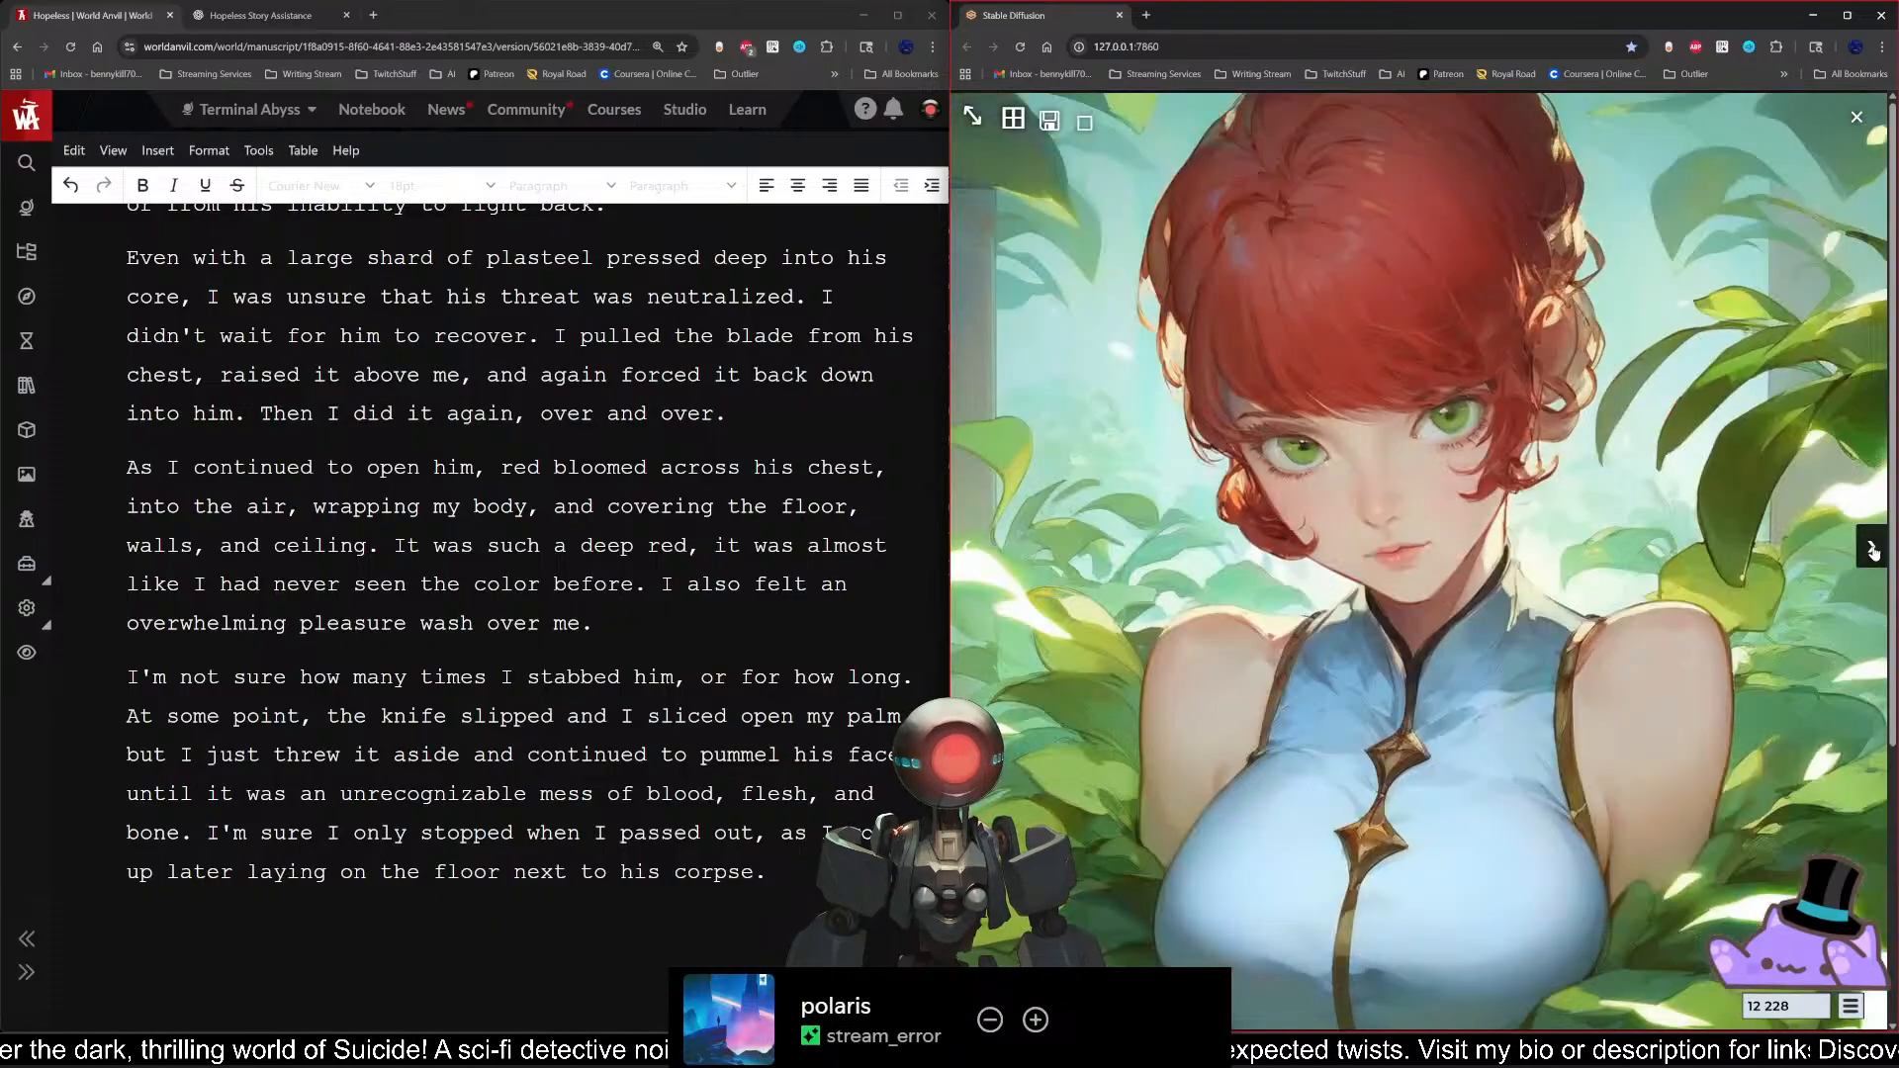
Step: Step through the remaining red-haired portraits at full size until the complete image grid is shown again
left_click(1873, 550)
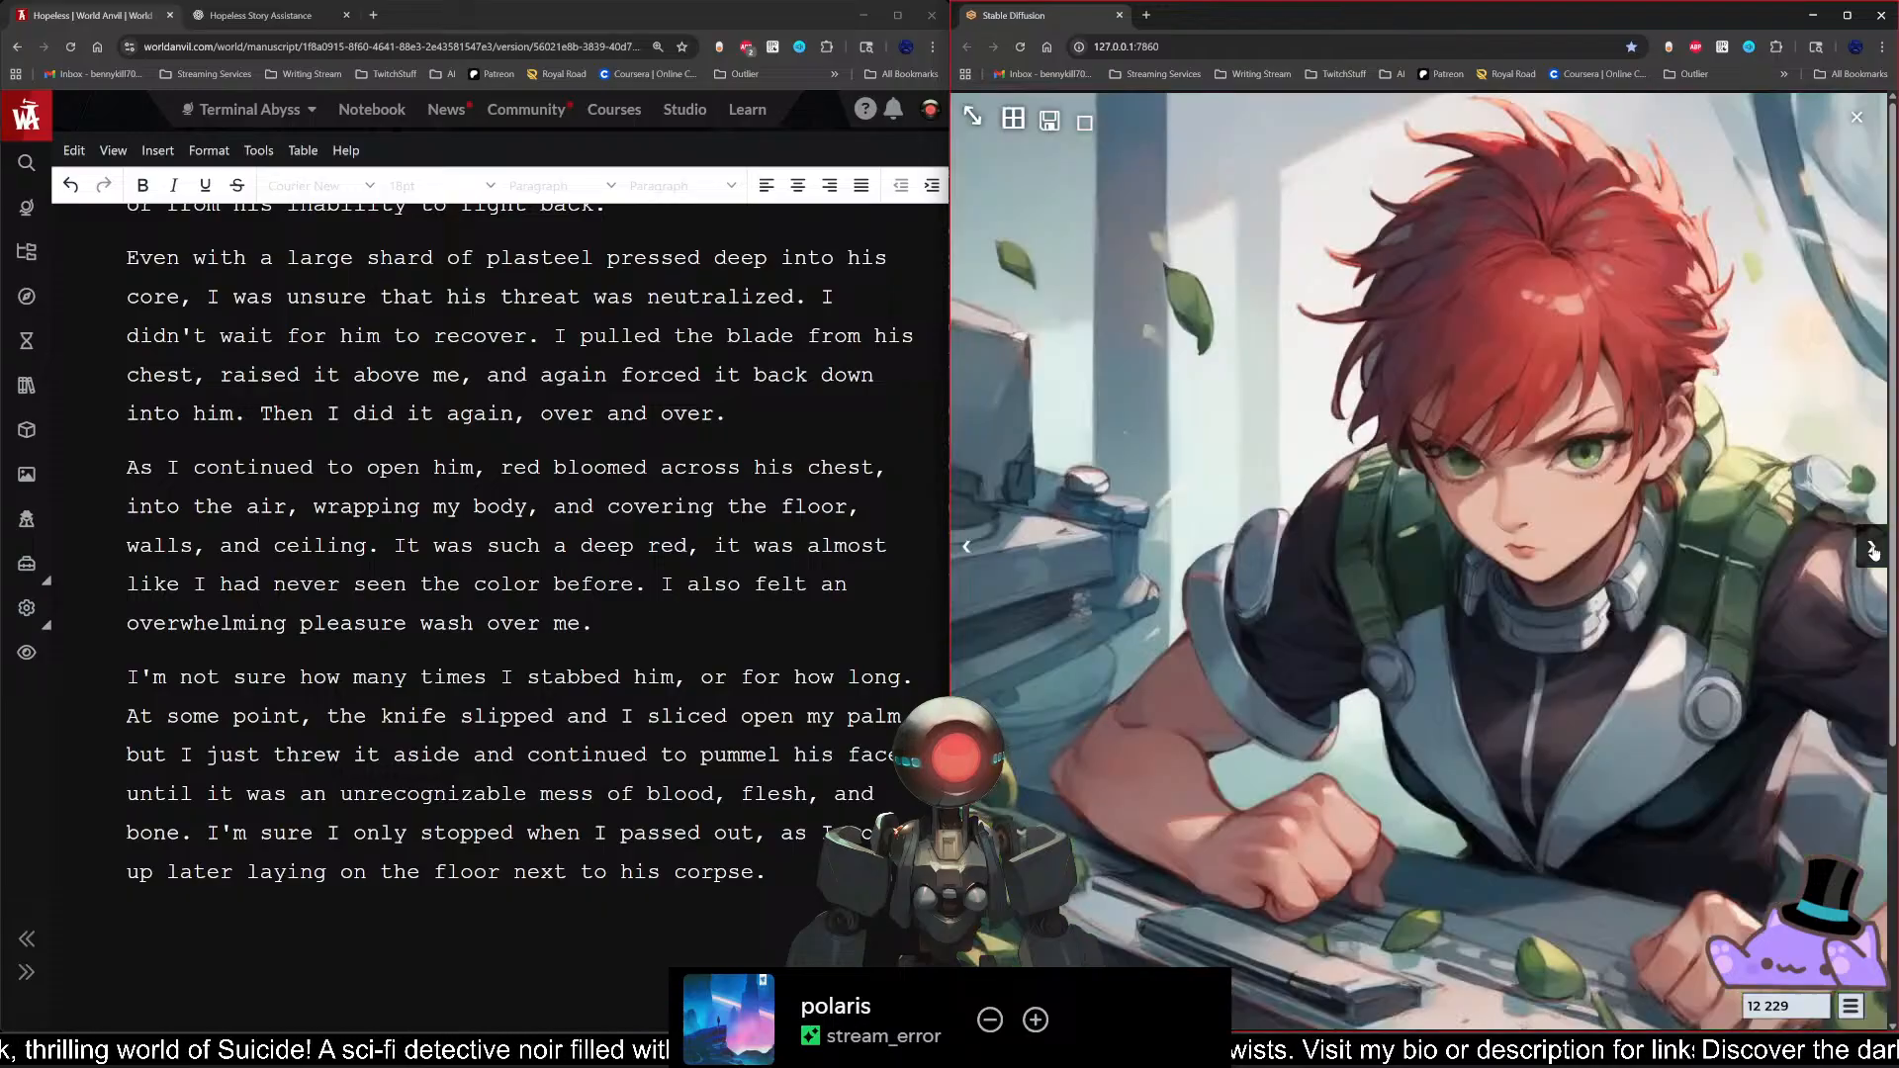
left_click(1873, 550)
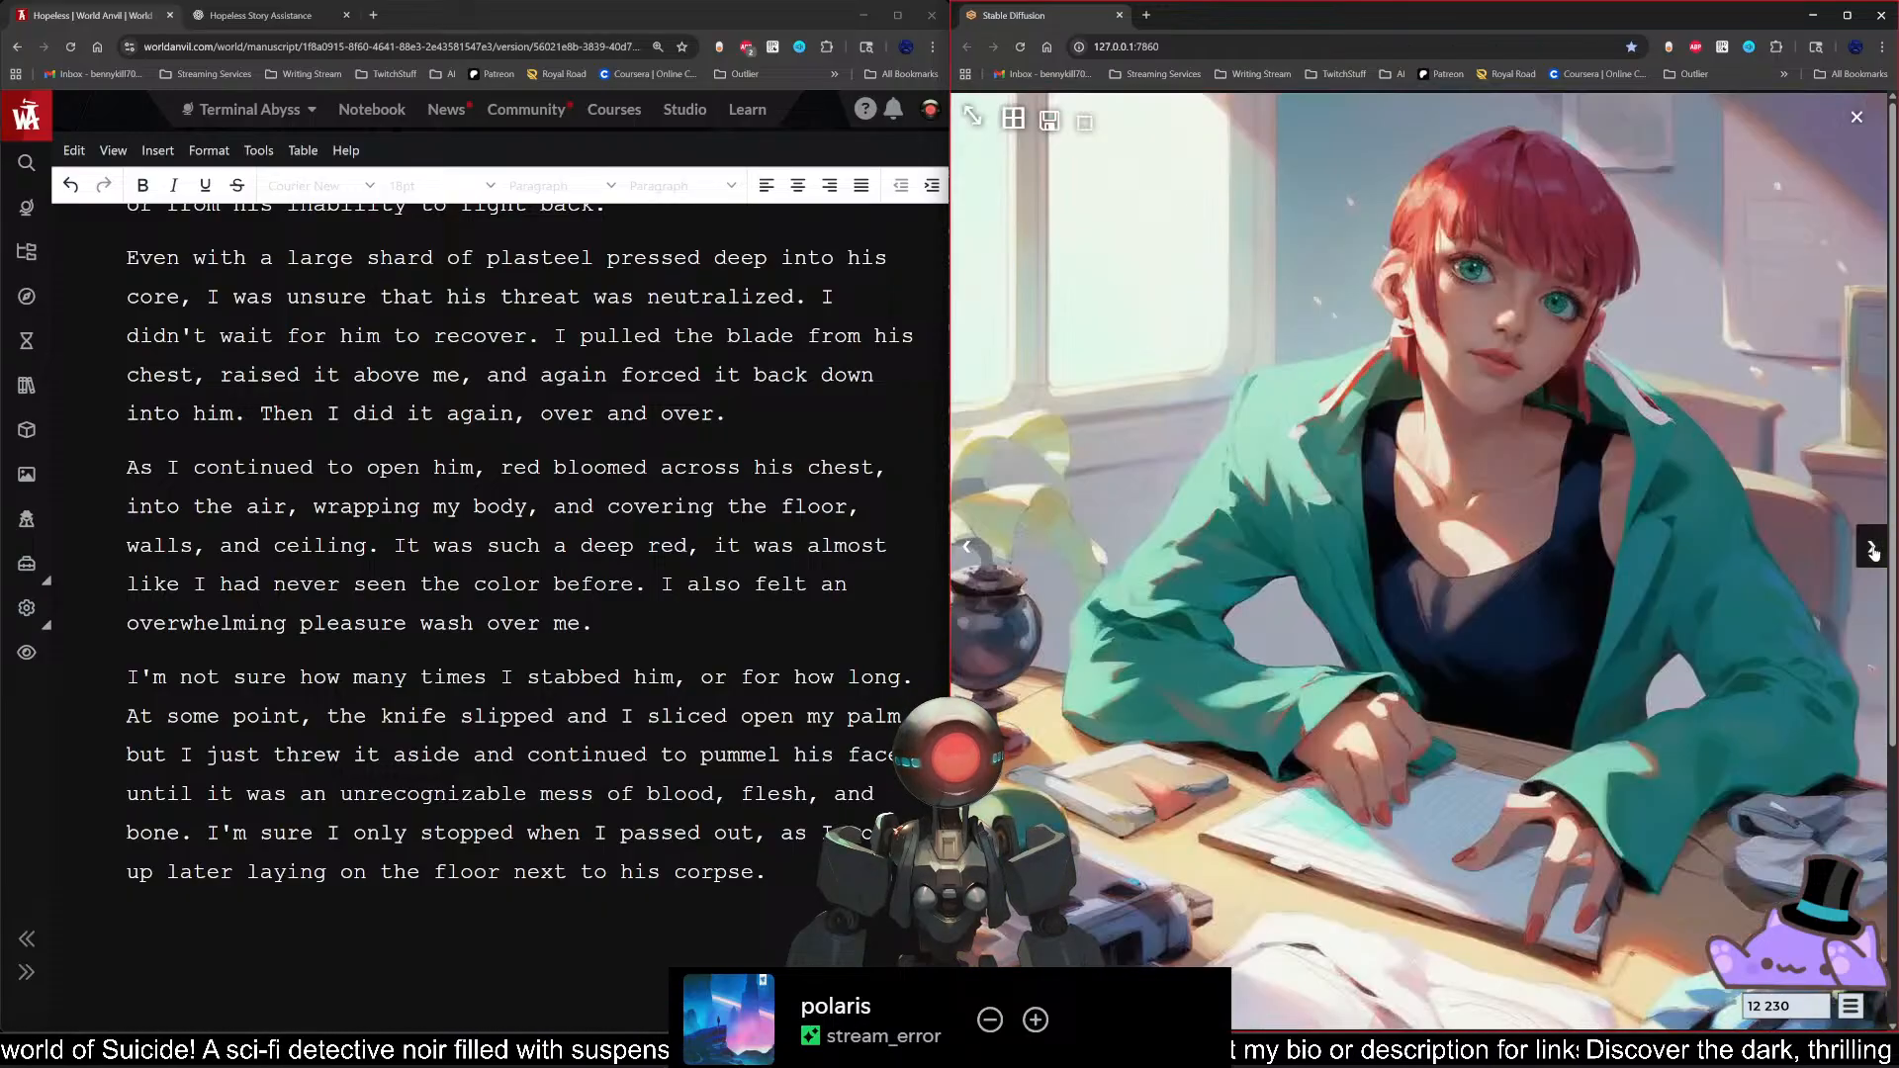
left_click(1873, 550)
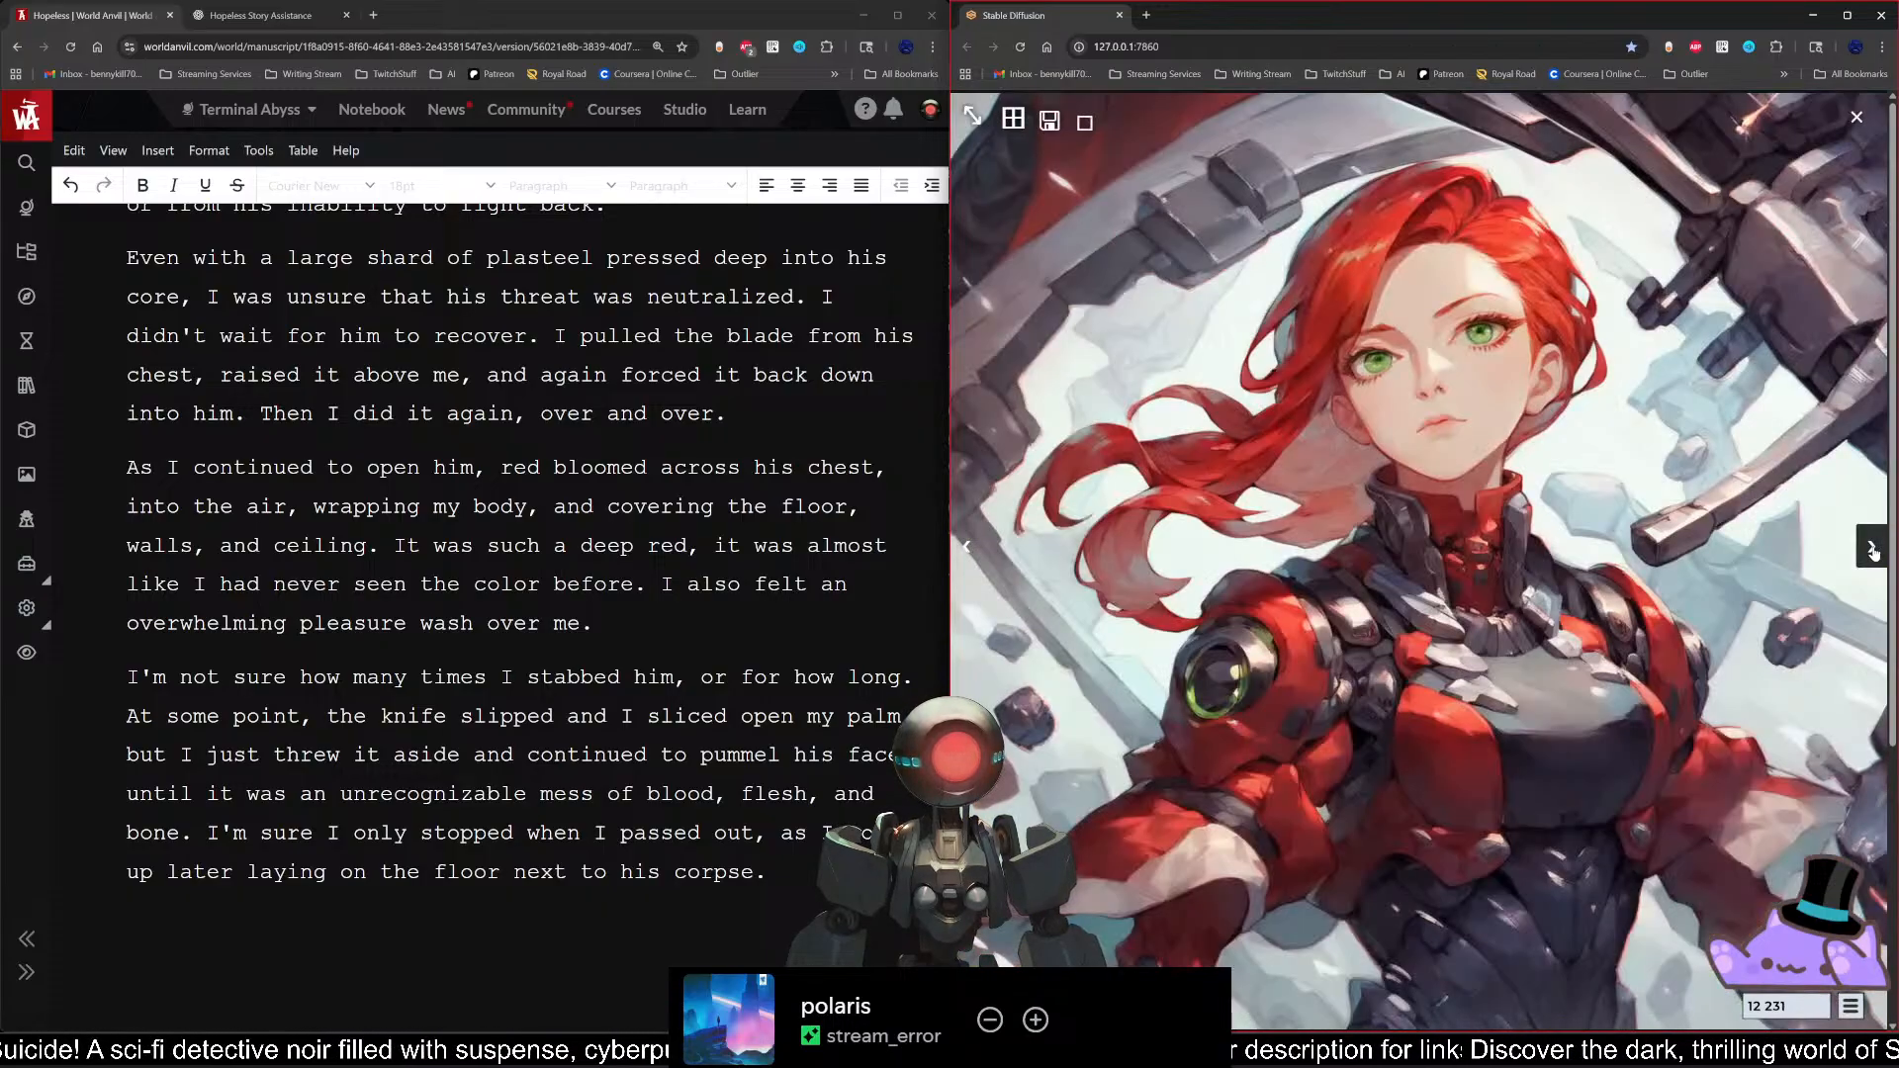
left_click(1873, 550)
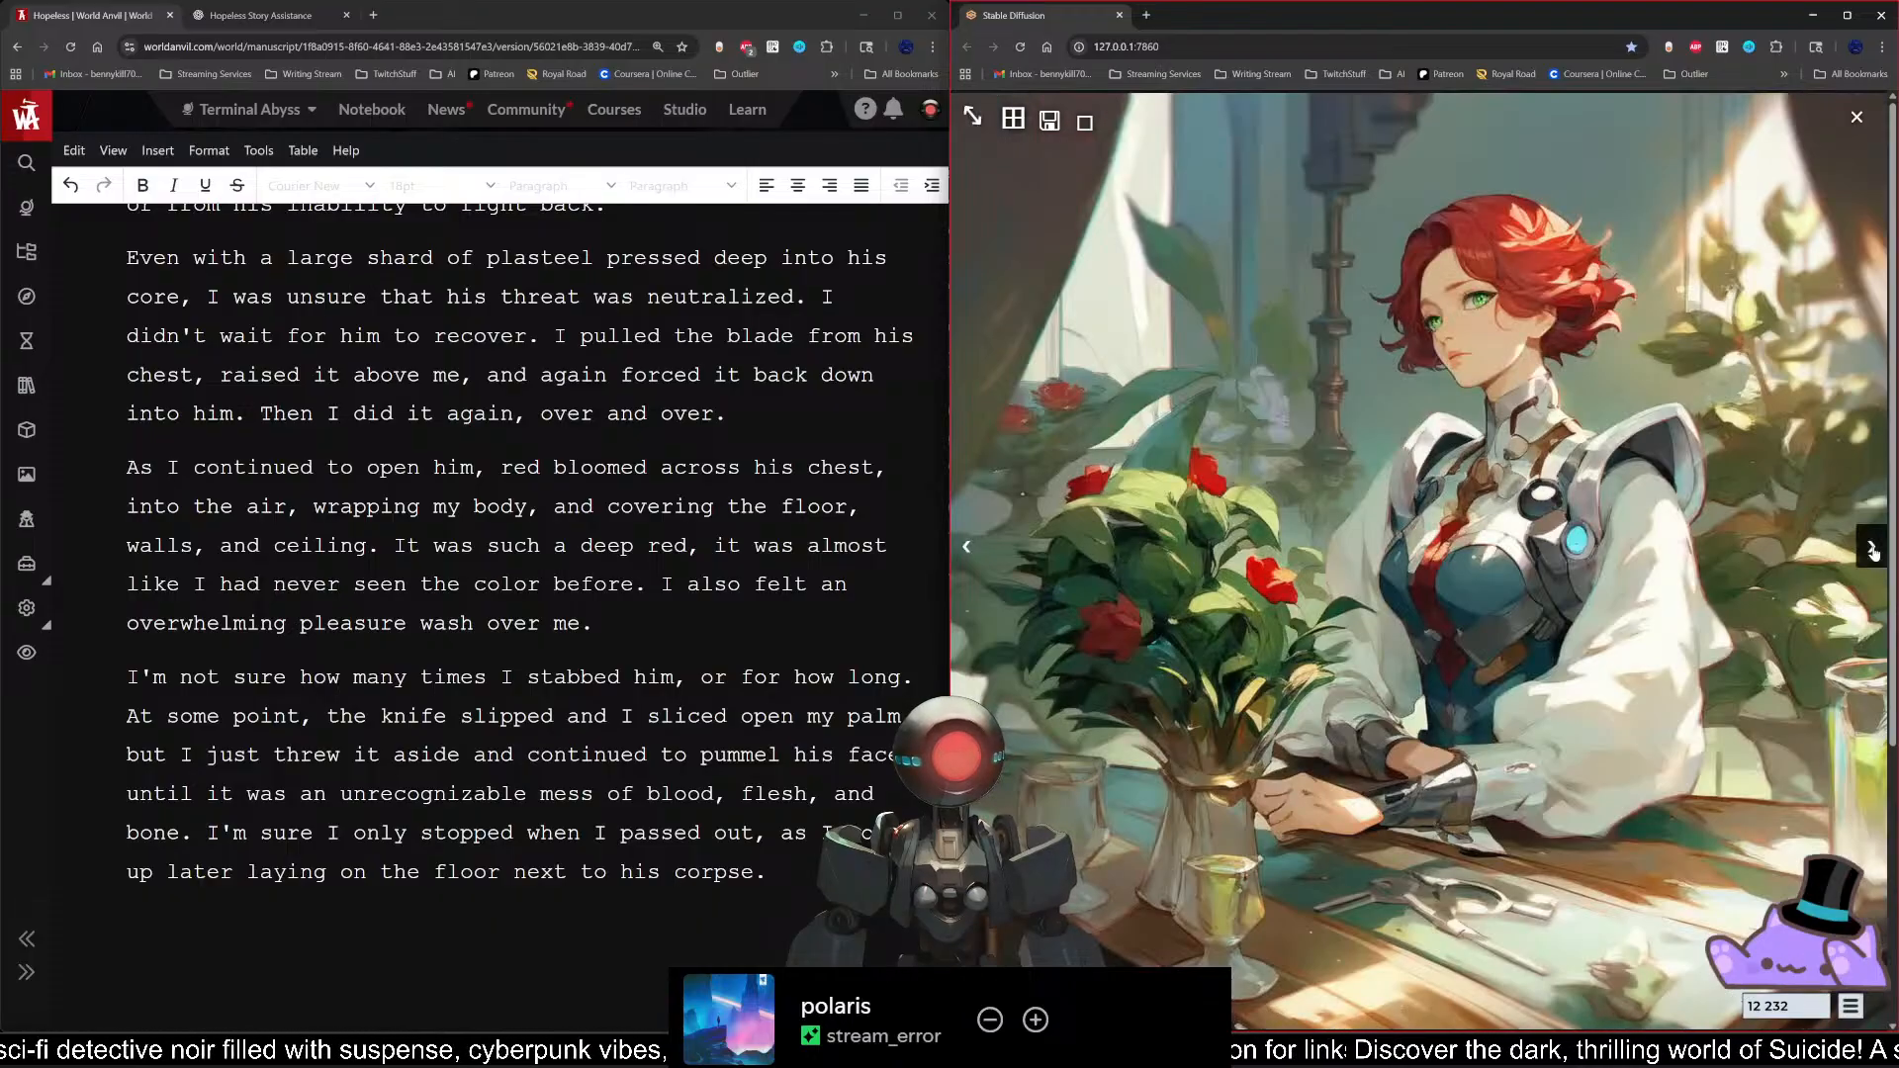
left_click(1873, 551)
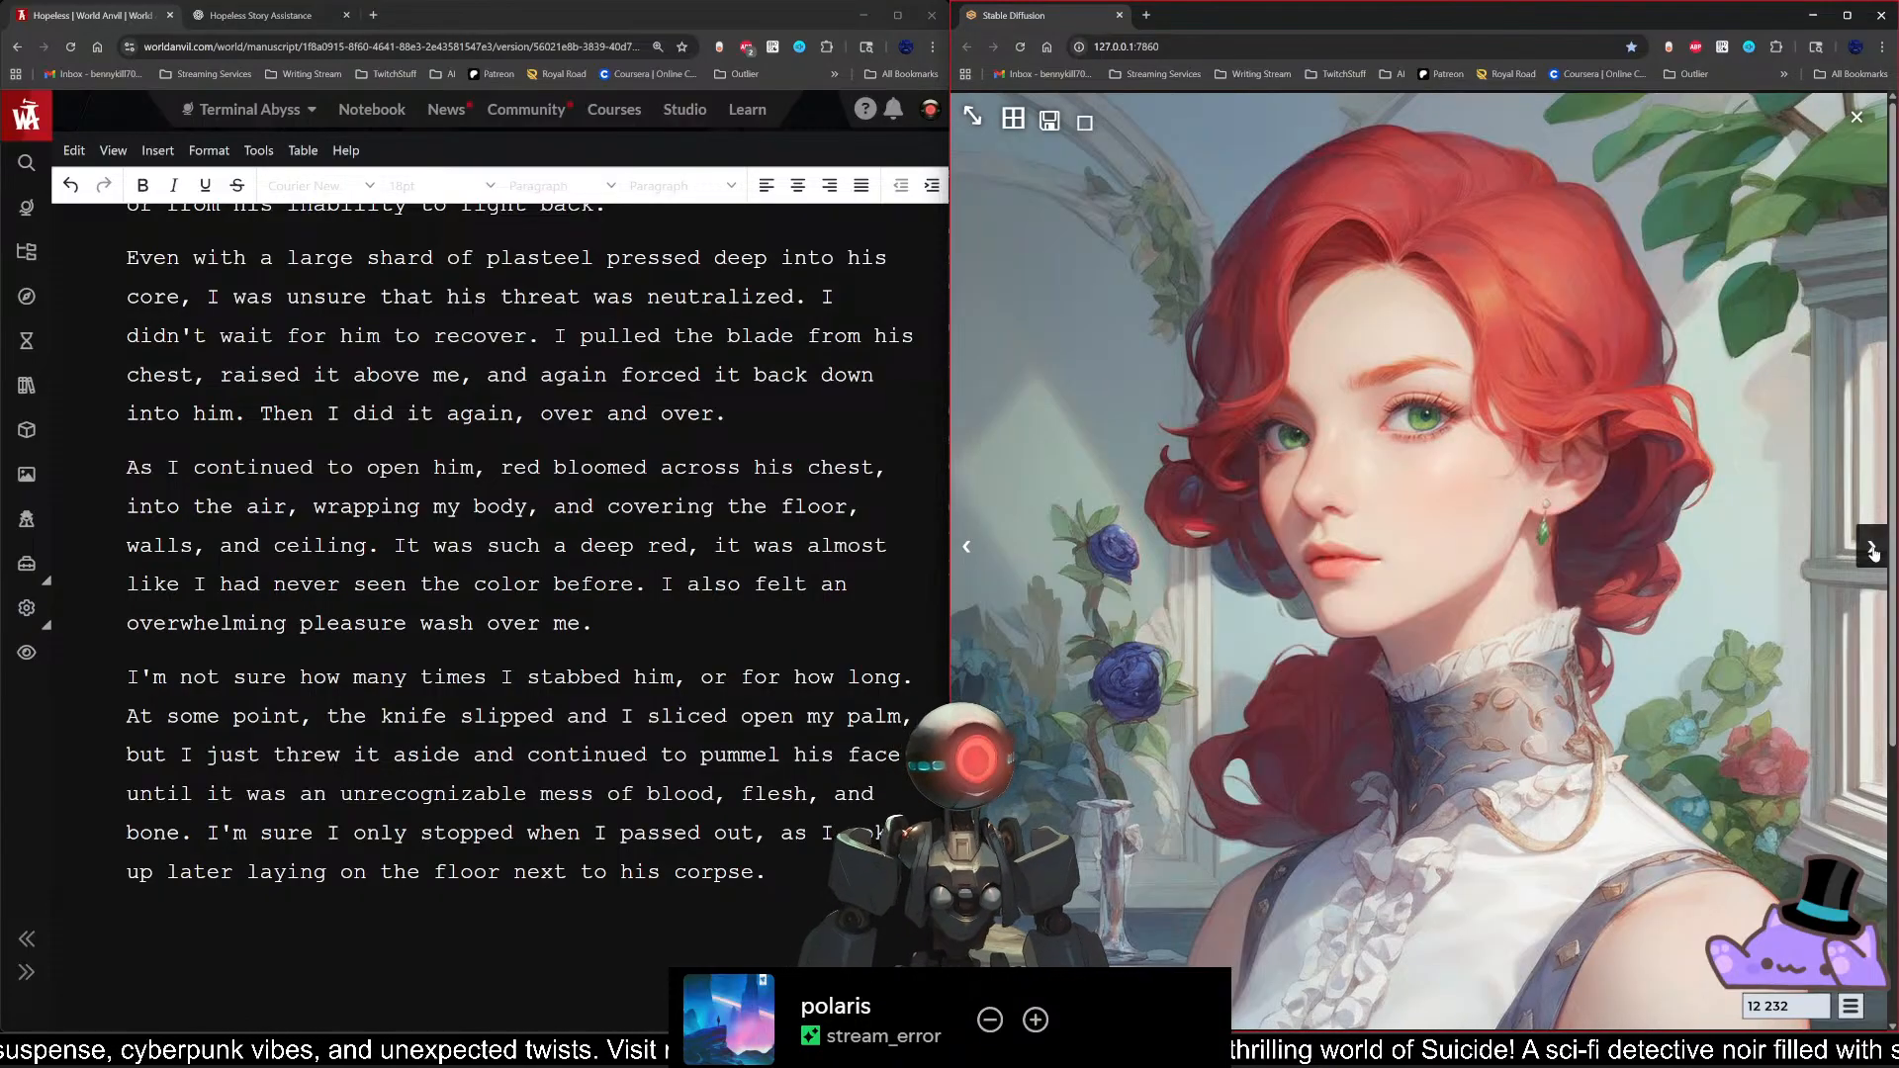
left_click(1873, 550)
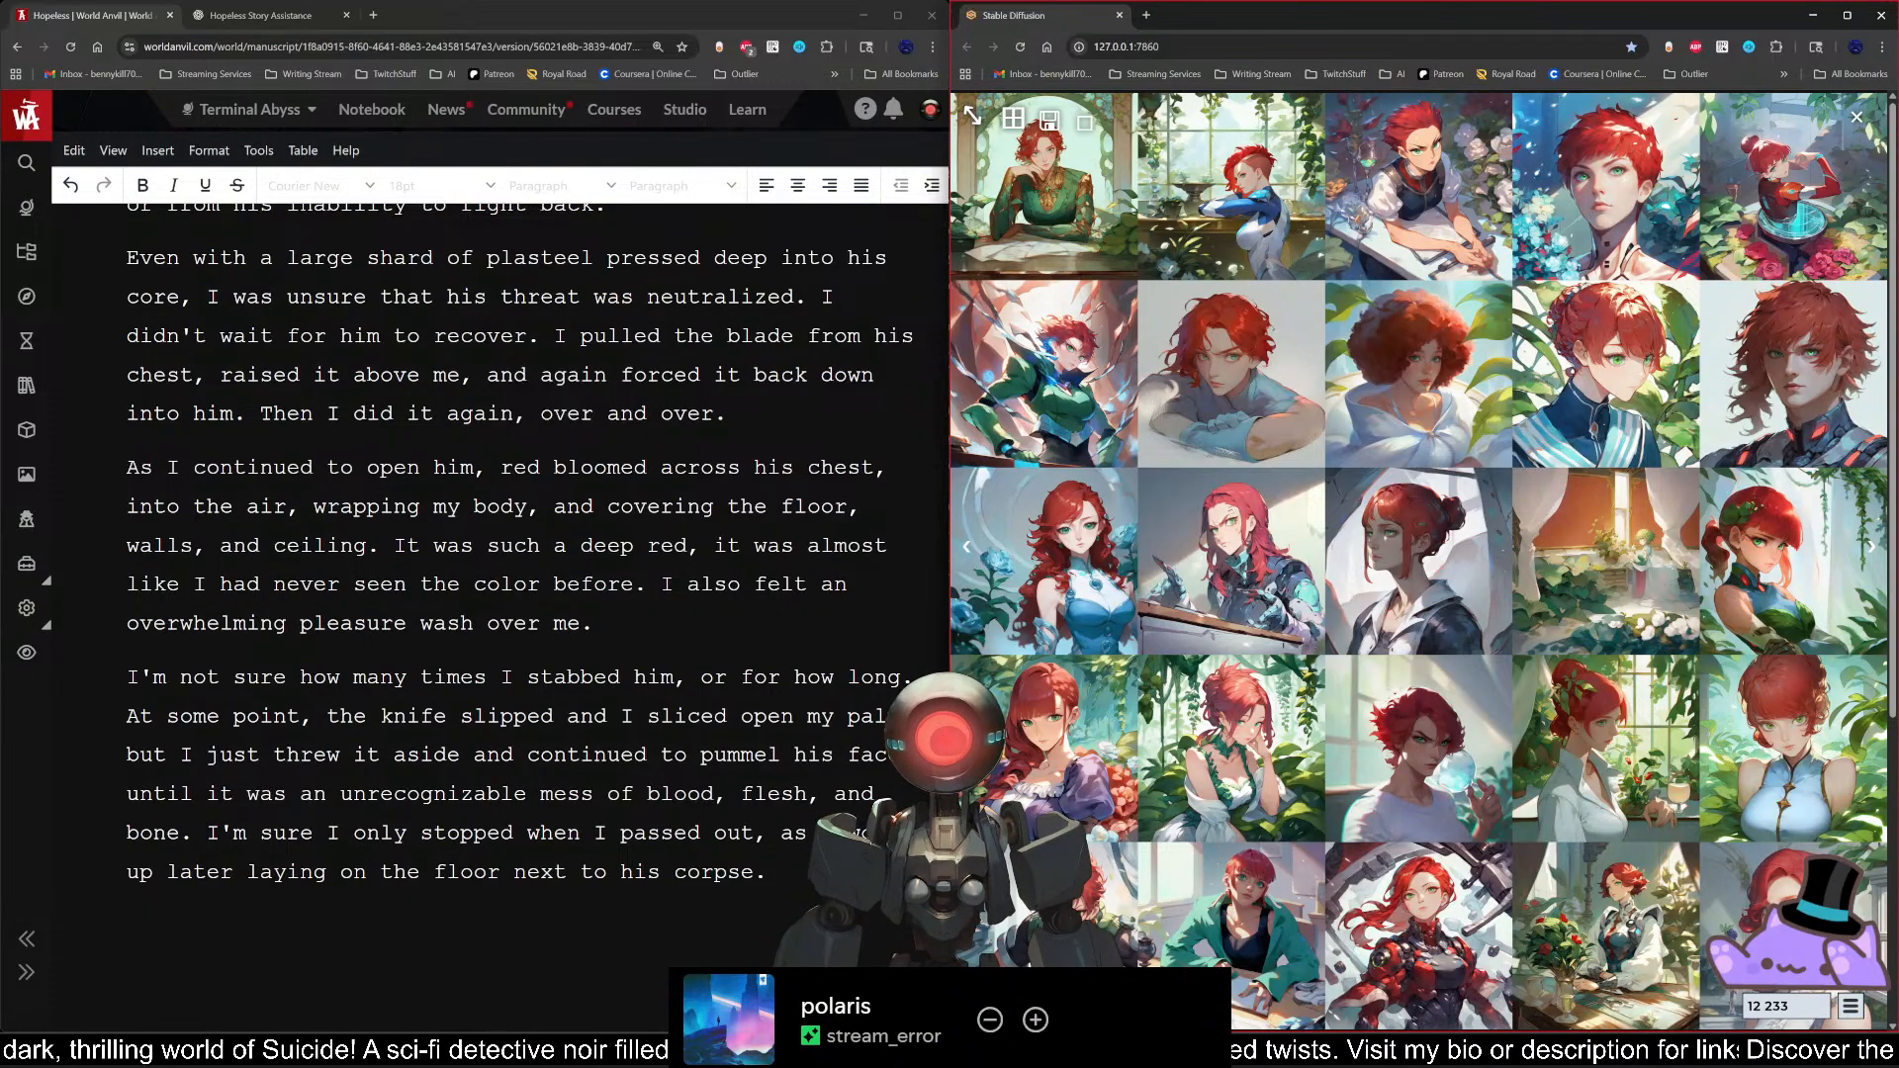
Step: Reread the closing paragraphs of Scene 2, from the stabbing with the plasteel shard to Naomi waking beside Kane's corpse
left_click(768, 873)
scroll(500, 613, "down", 2)
scroll(500, 614, "up", 2)
left_click(593, 620)
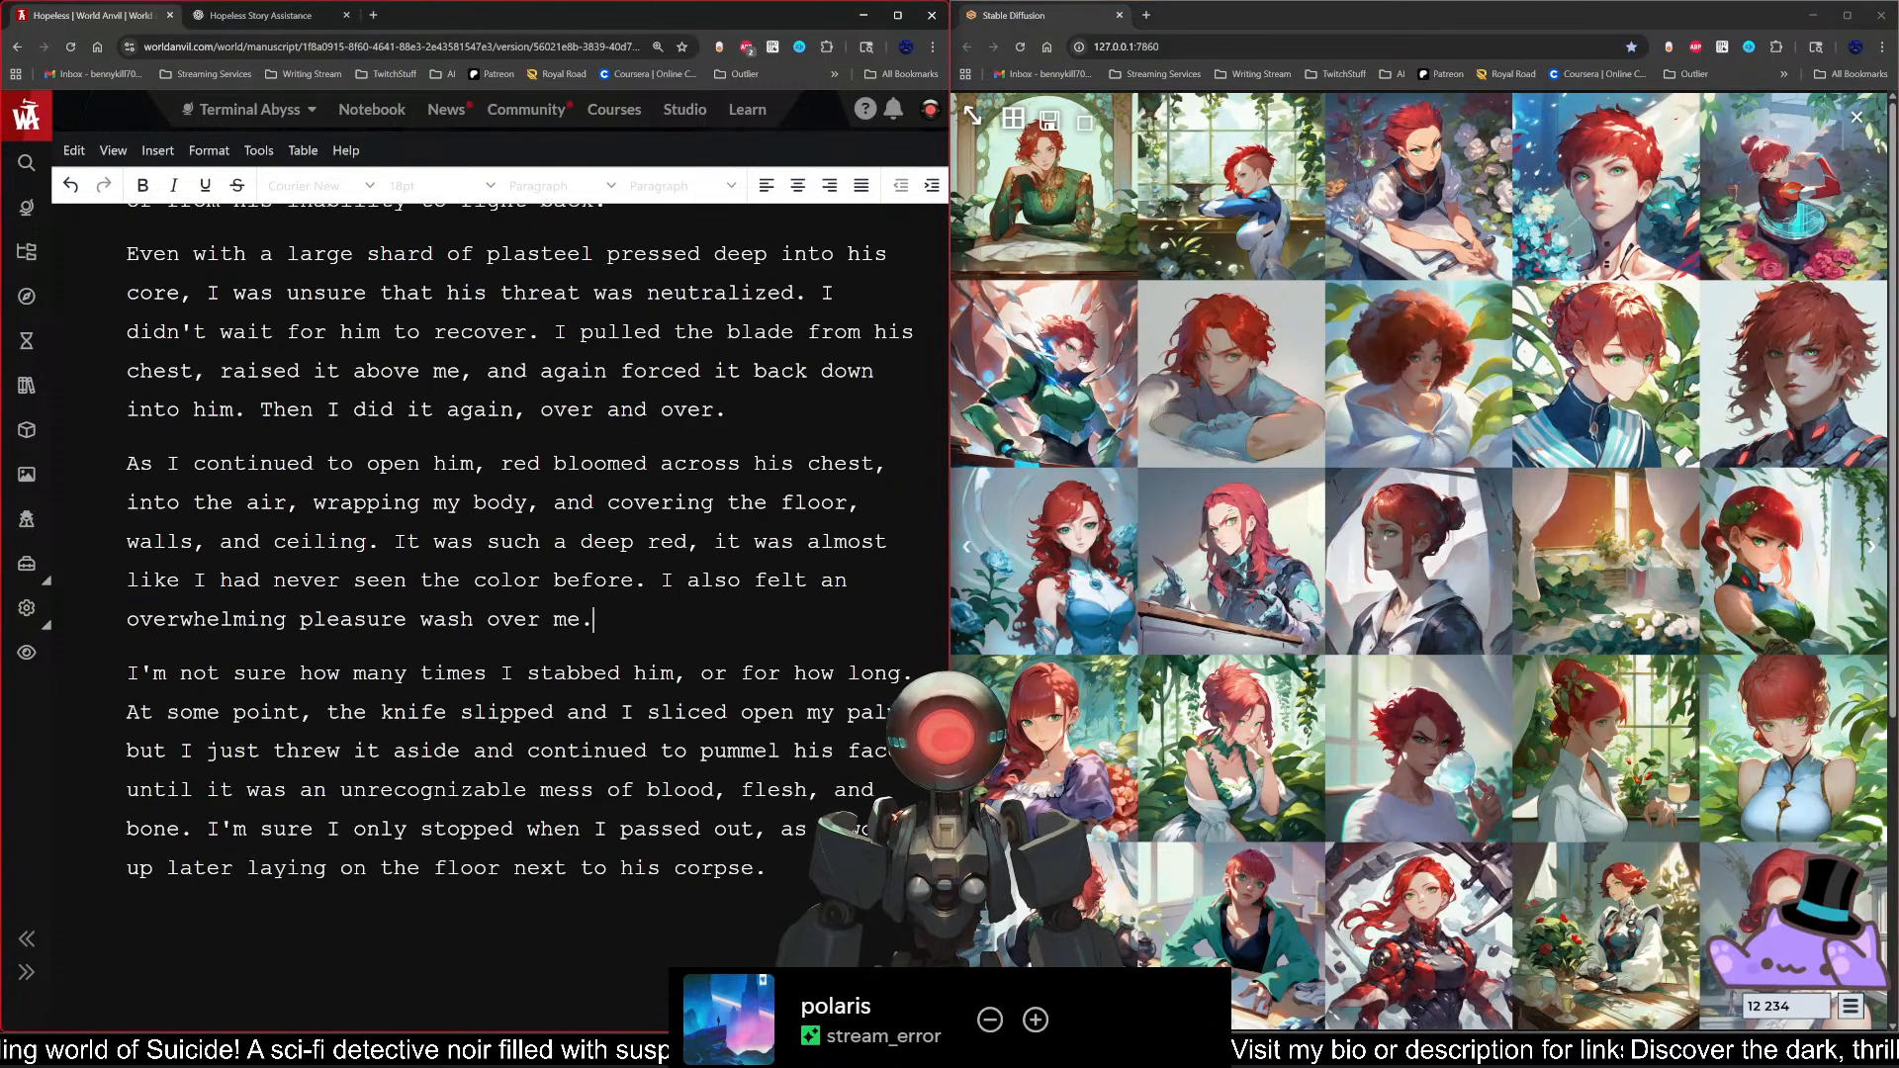
scroll(519, 540, "down", 2)
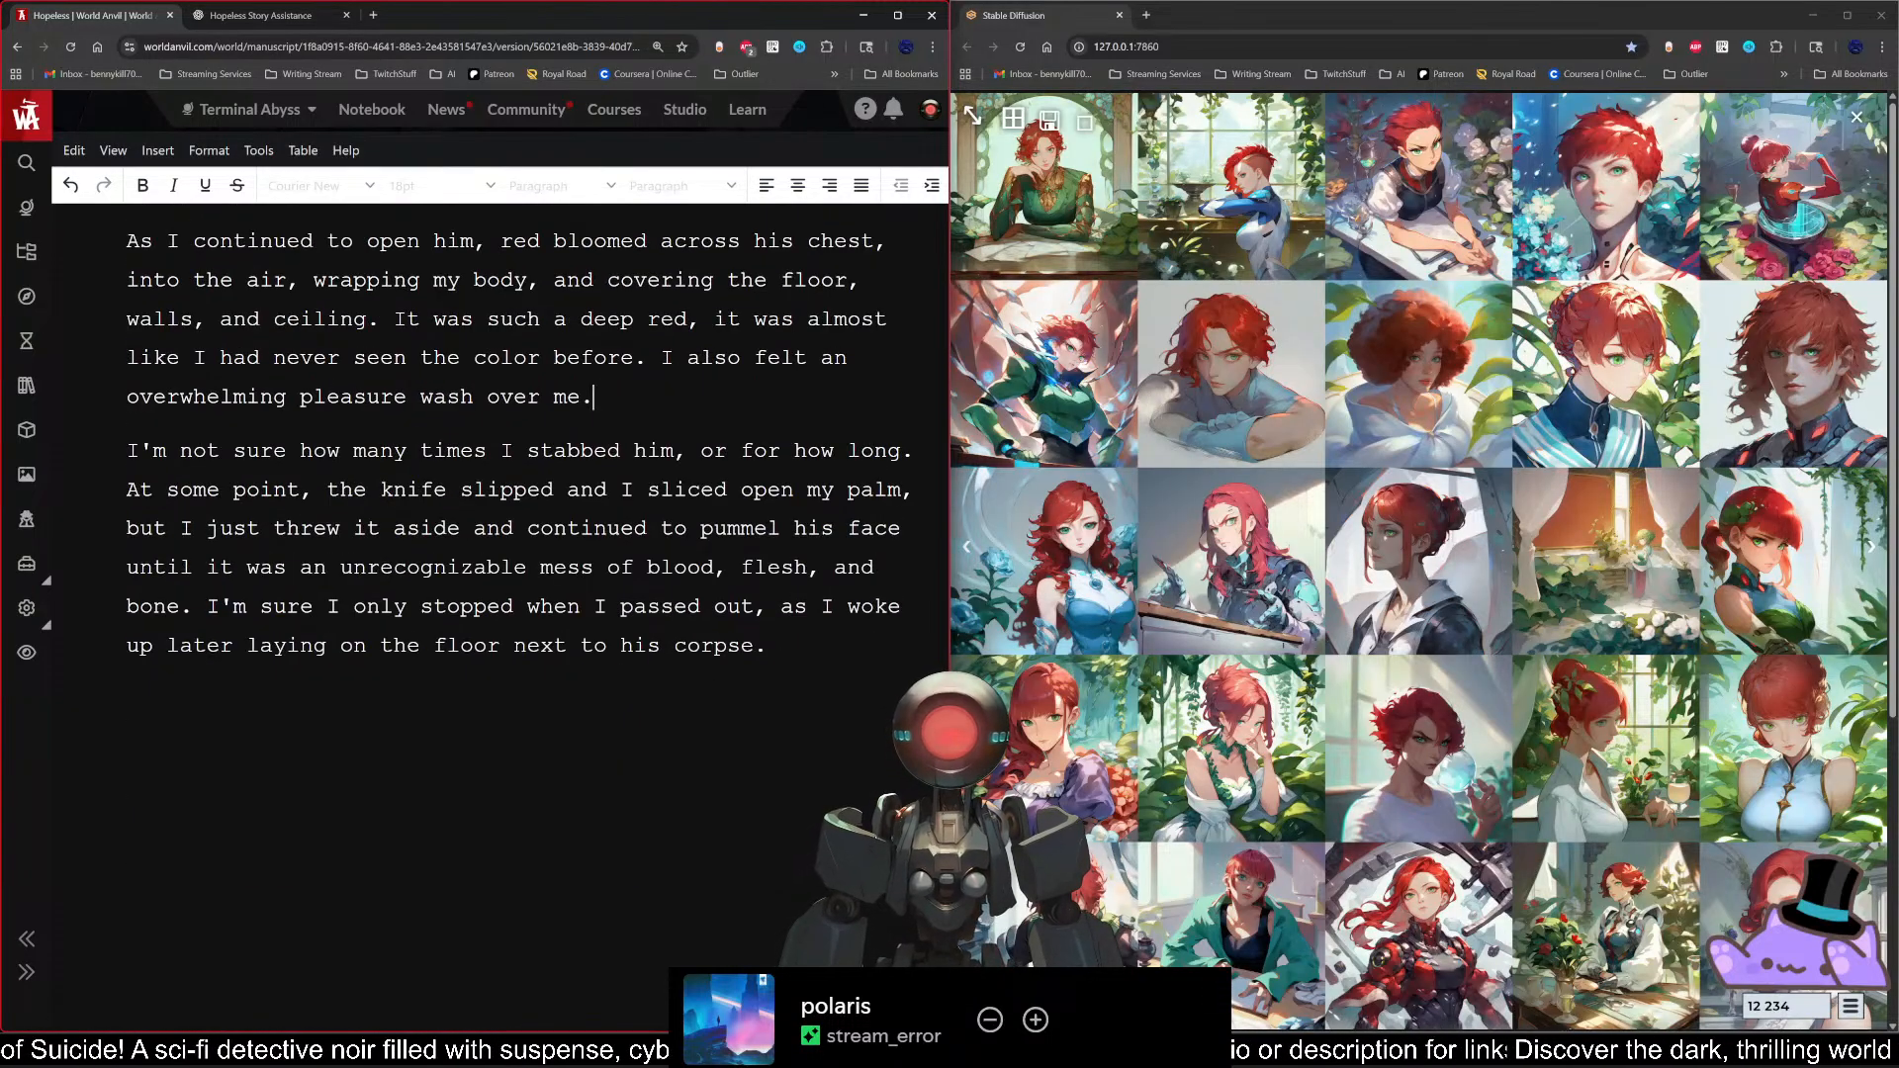
scroll(500, 495, "up", 2)
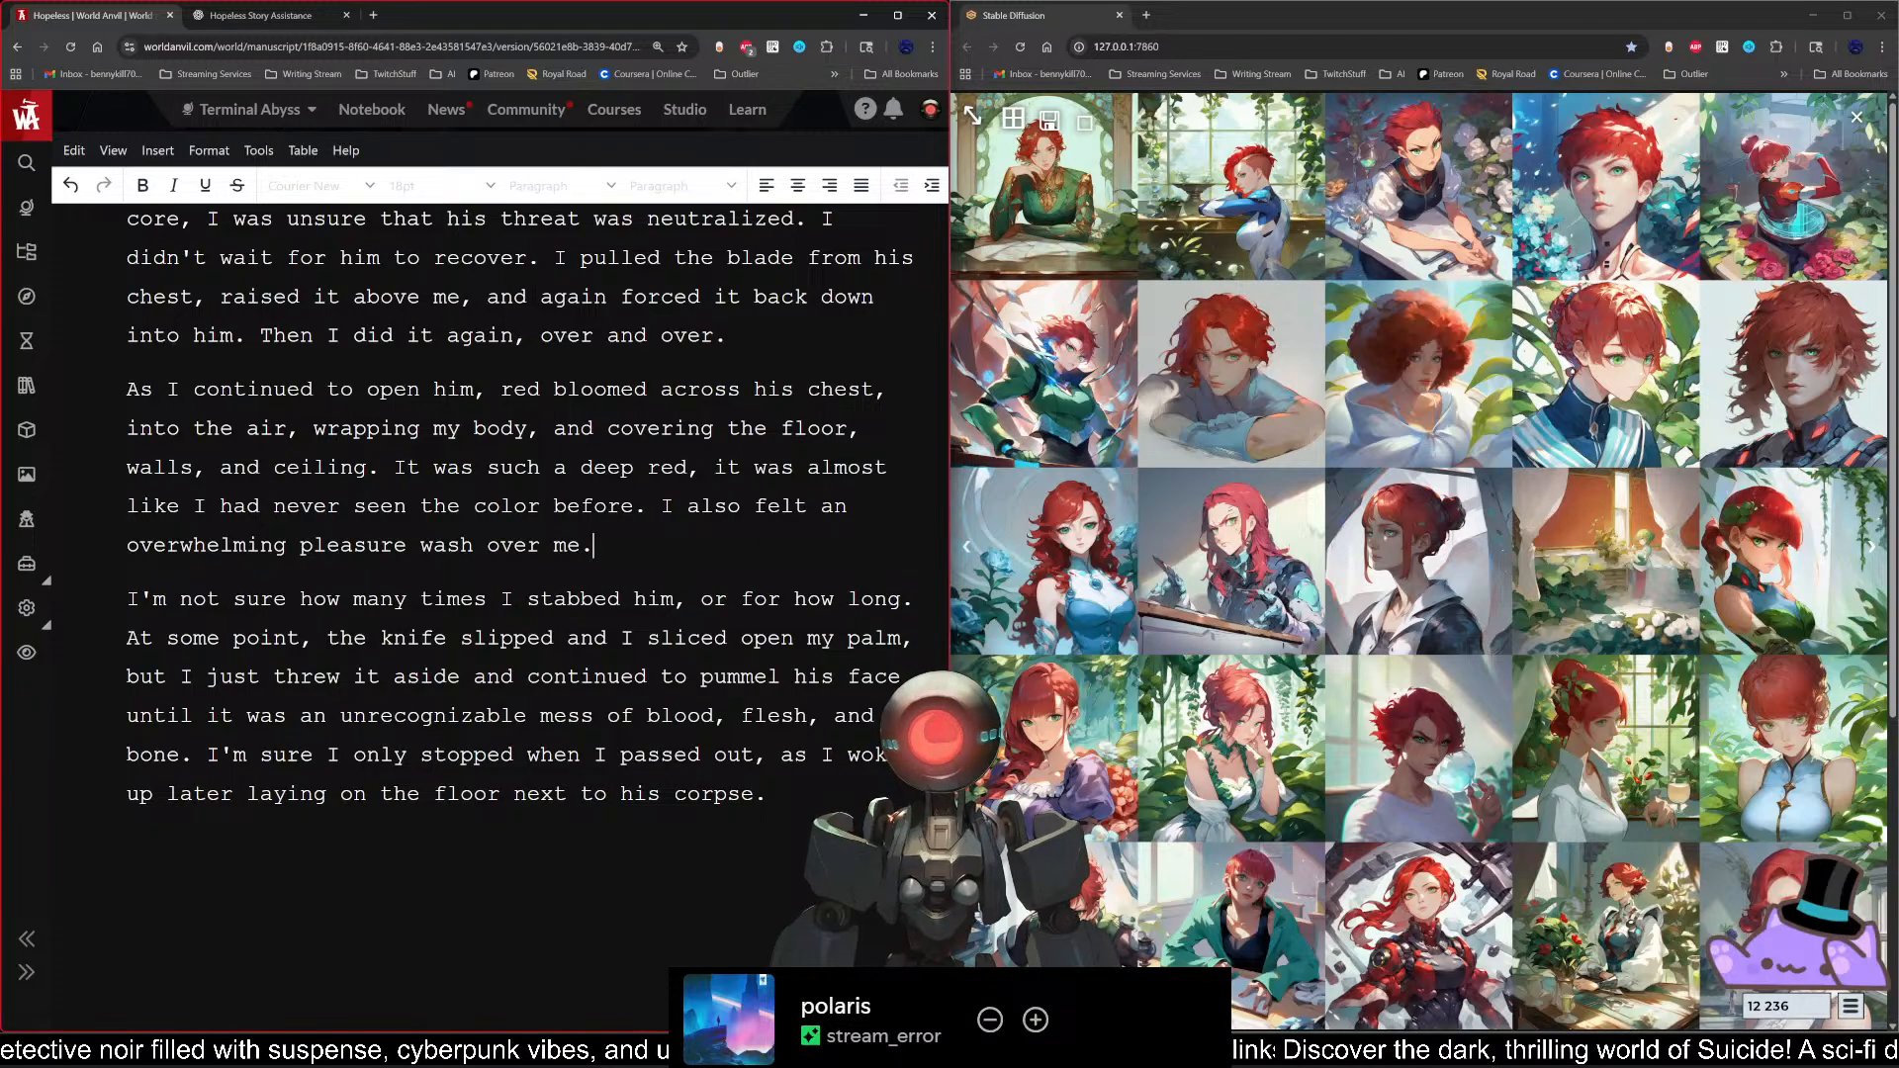
scroll(519, 577, "up", 2)
scroll(519, 576, "down", 2)
Step: Turn off the manuscript editor's full-screen mode to bring back the chapter outline and scene details
left_click(109, 150)
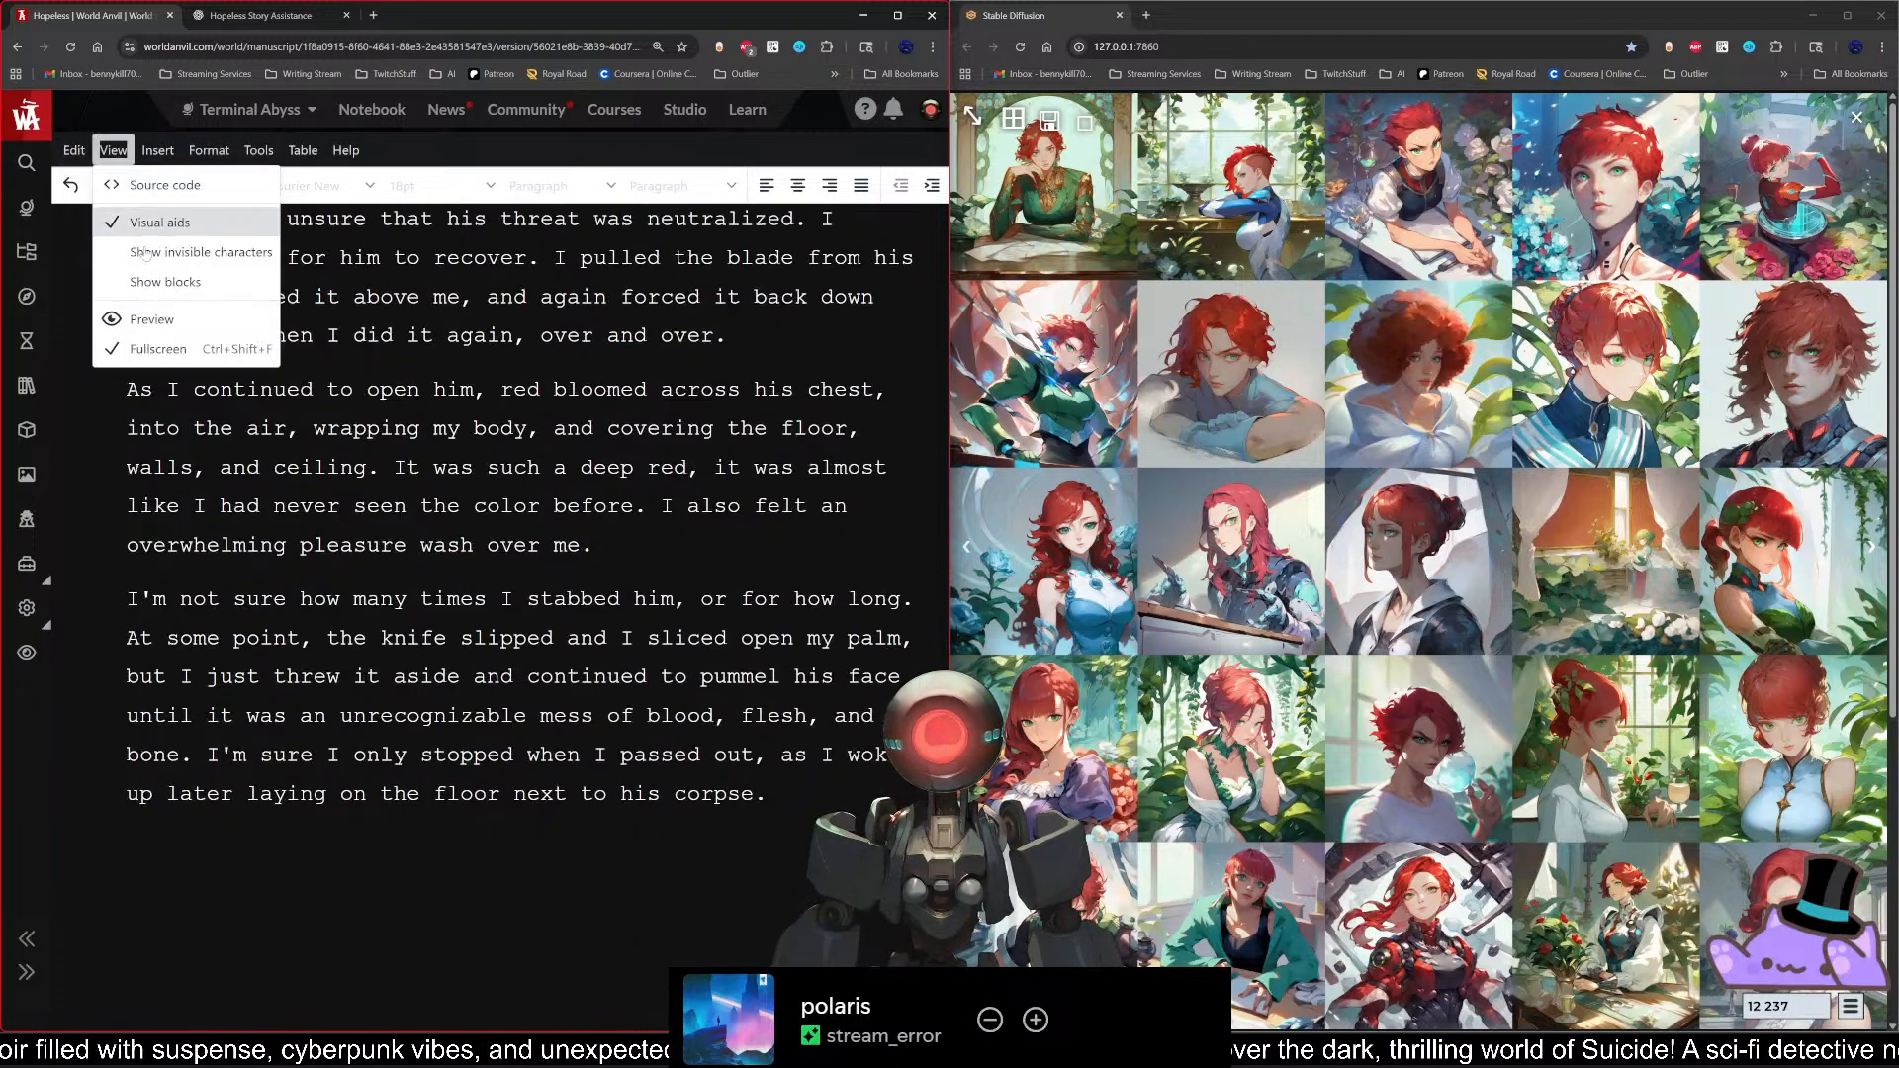
left_click(176, 353)
scroll(732, 590, "up", 8)
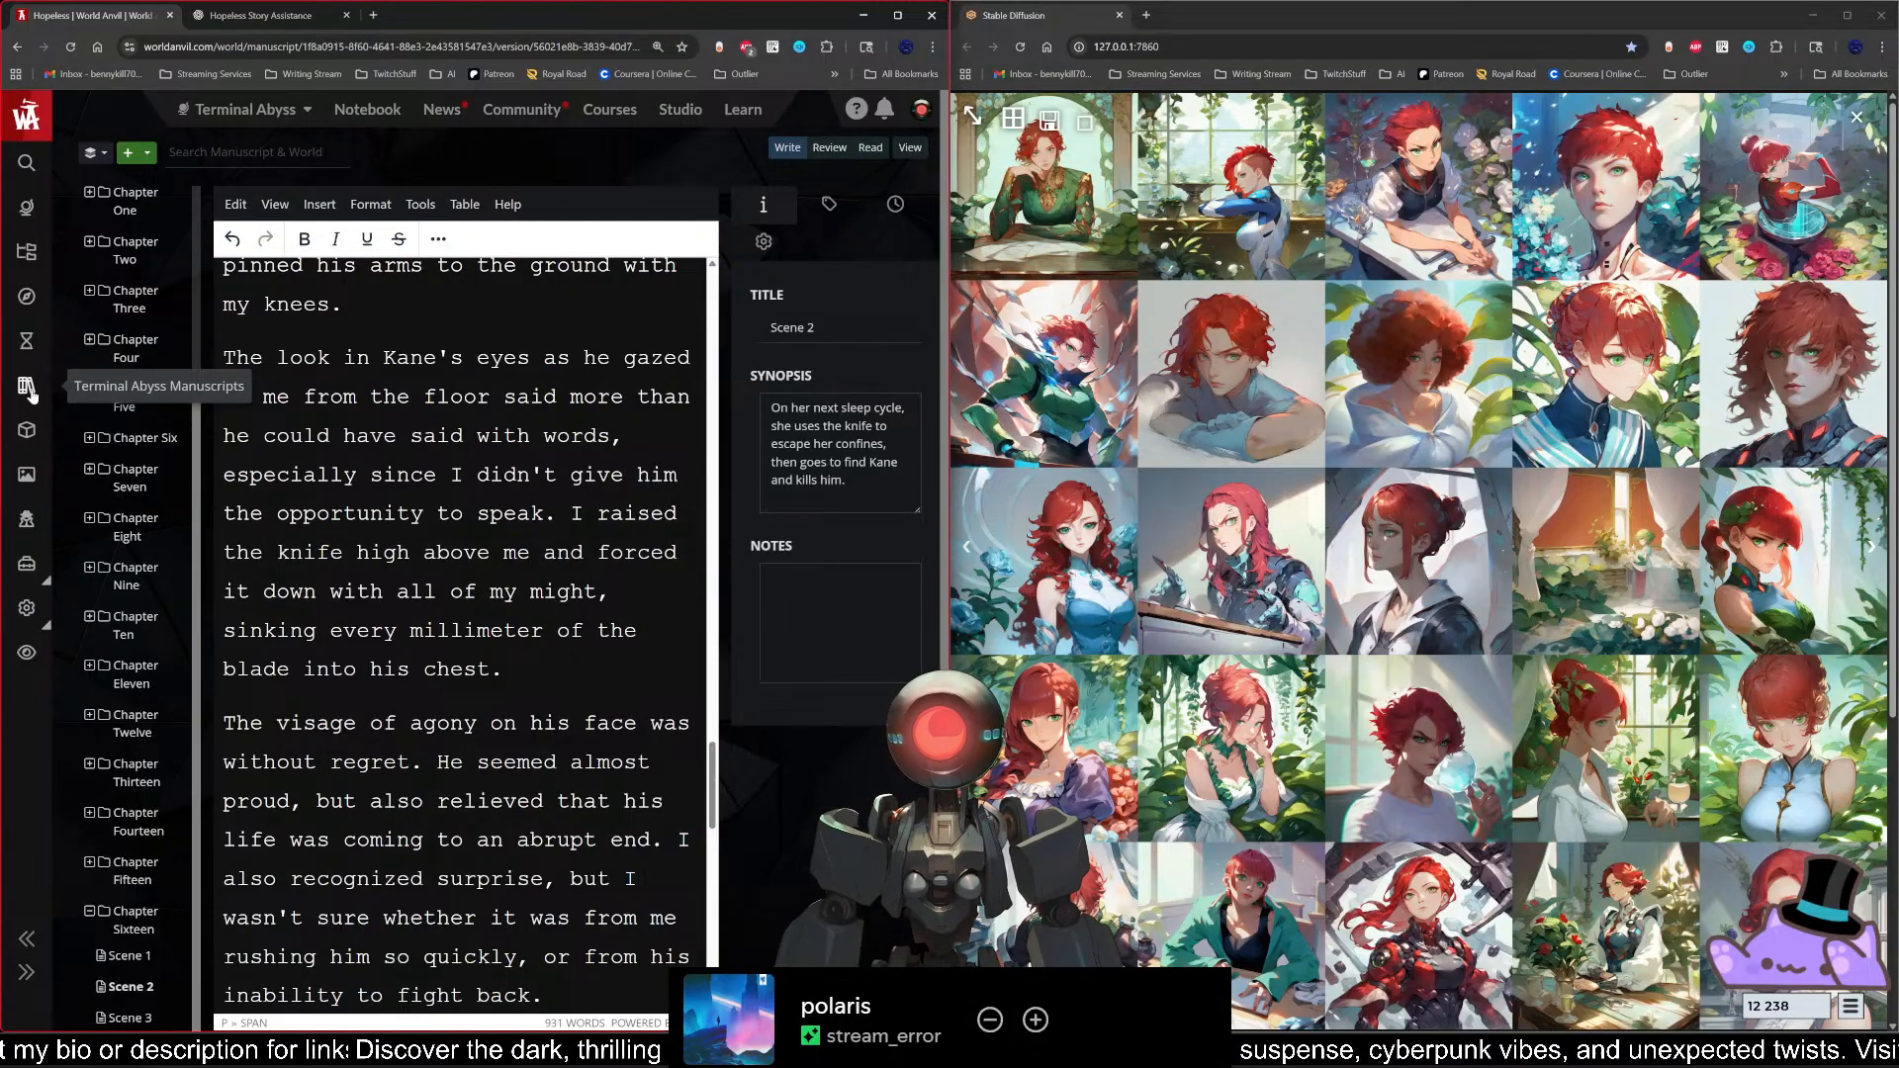
Step: Open the Terminal Abyss dashboard separately from the manuscript, go to its articles, and expand the Encyclopedia, Atlas, and Summer Camp categories
middle_click(27, 115)
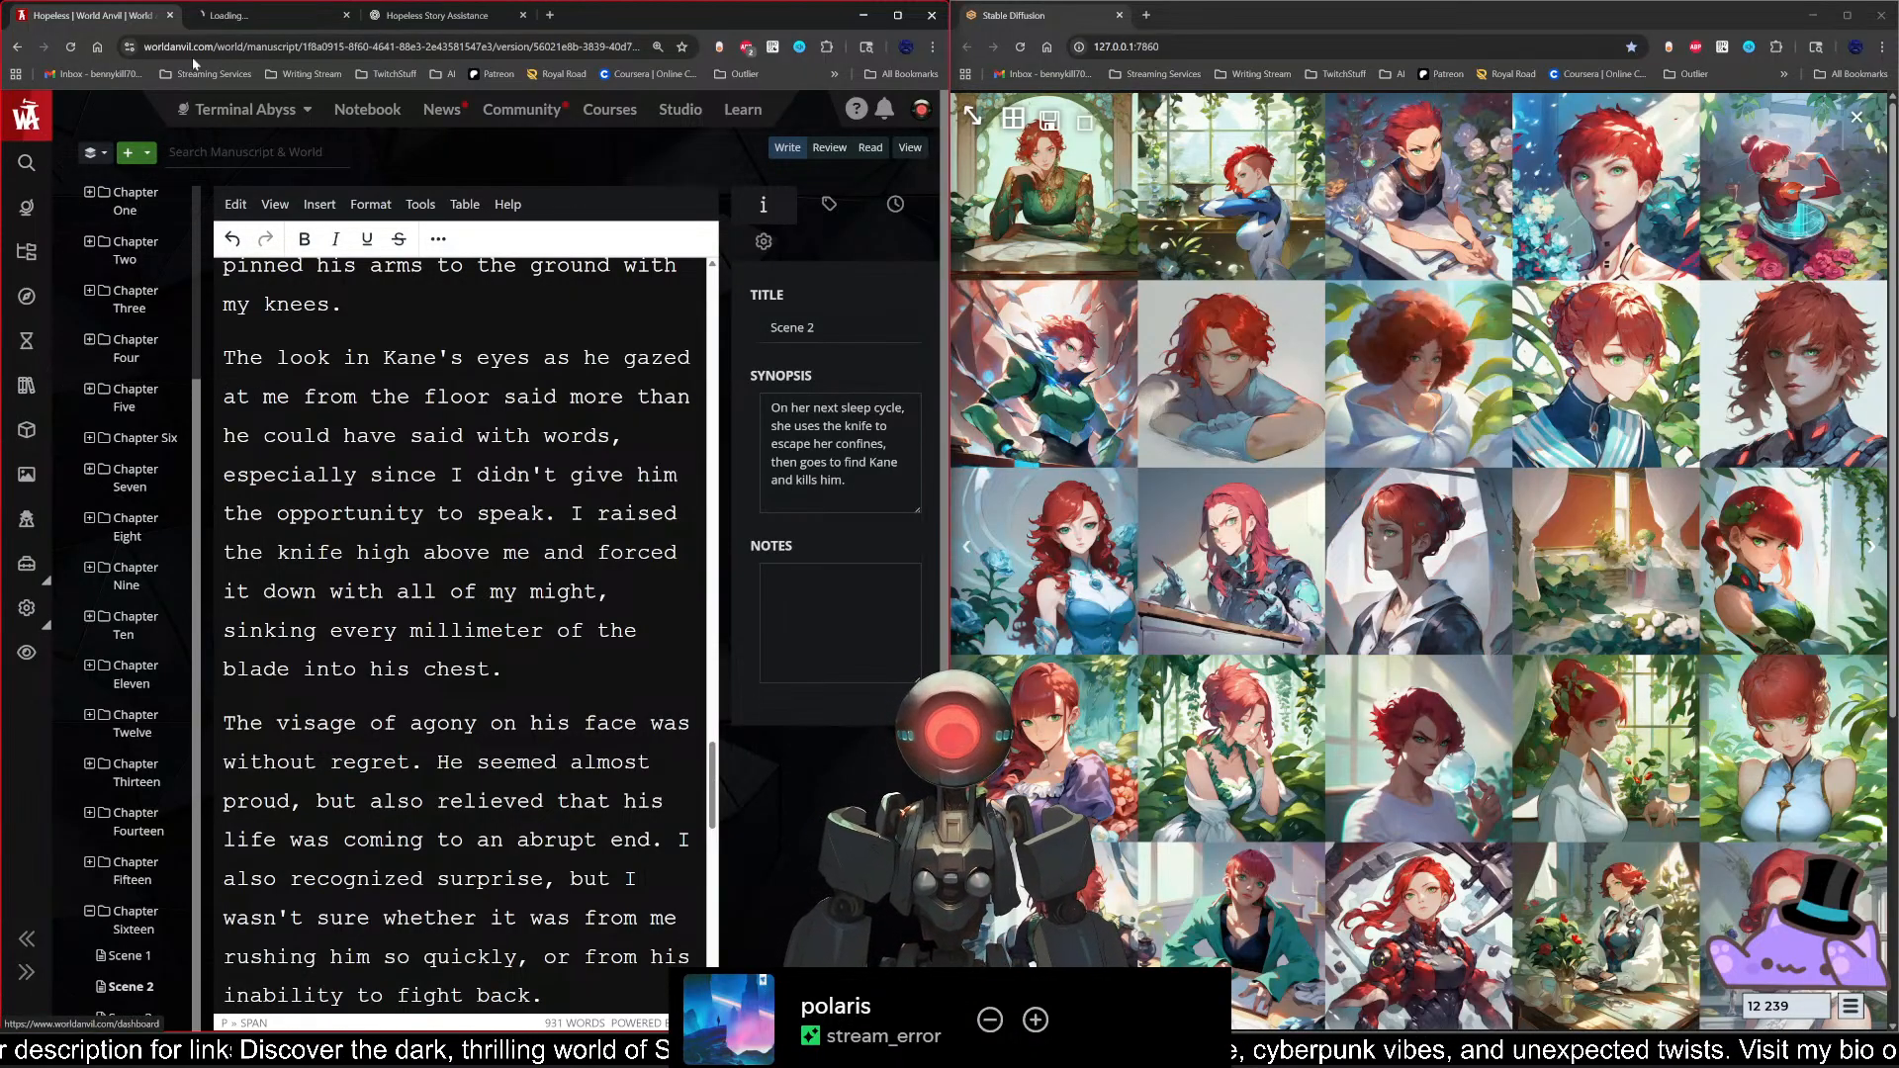
left_click(233, 15)
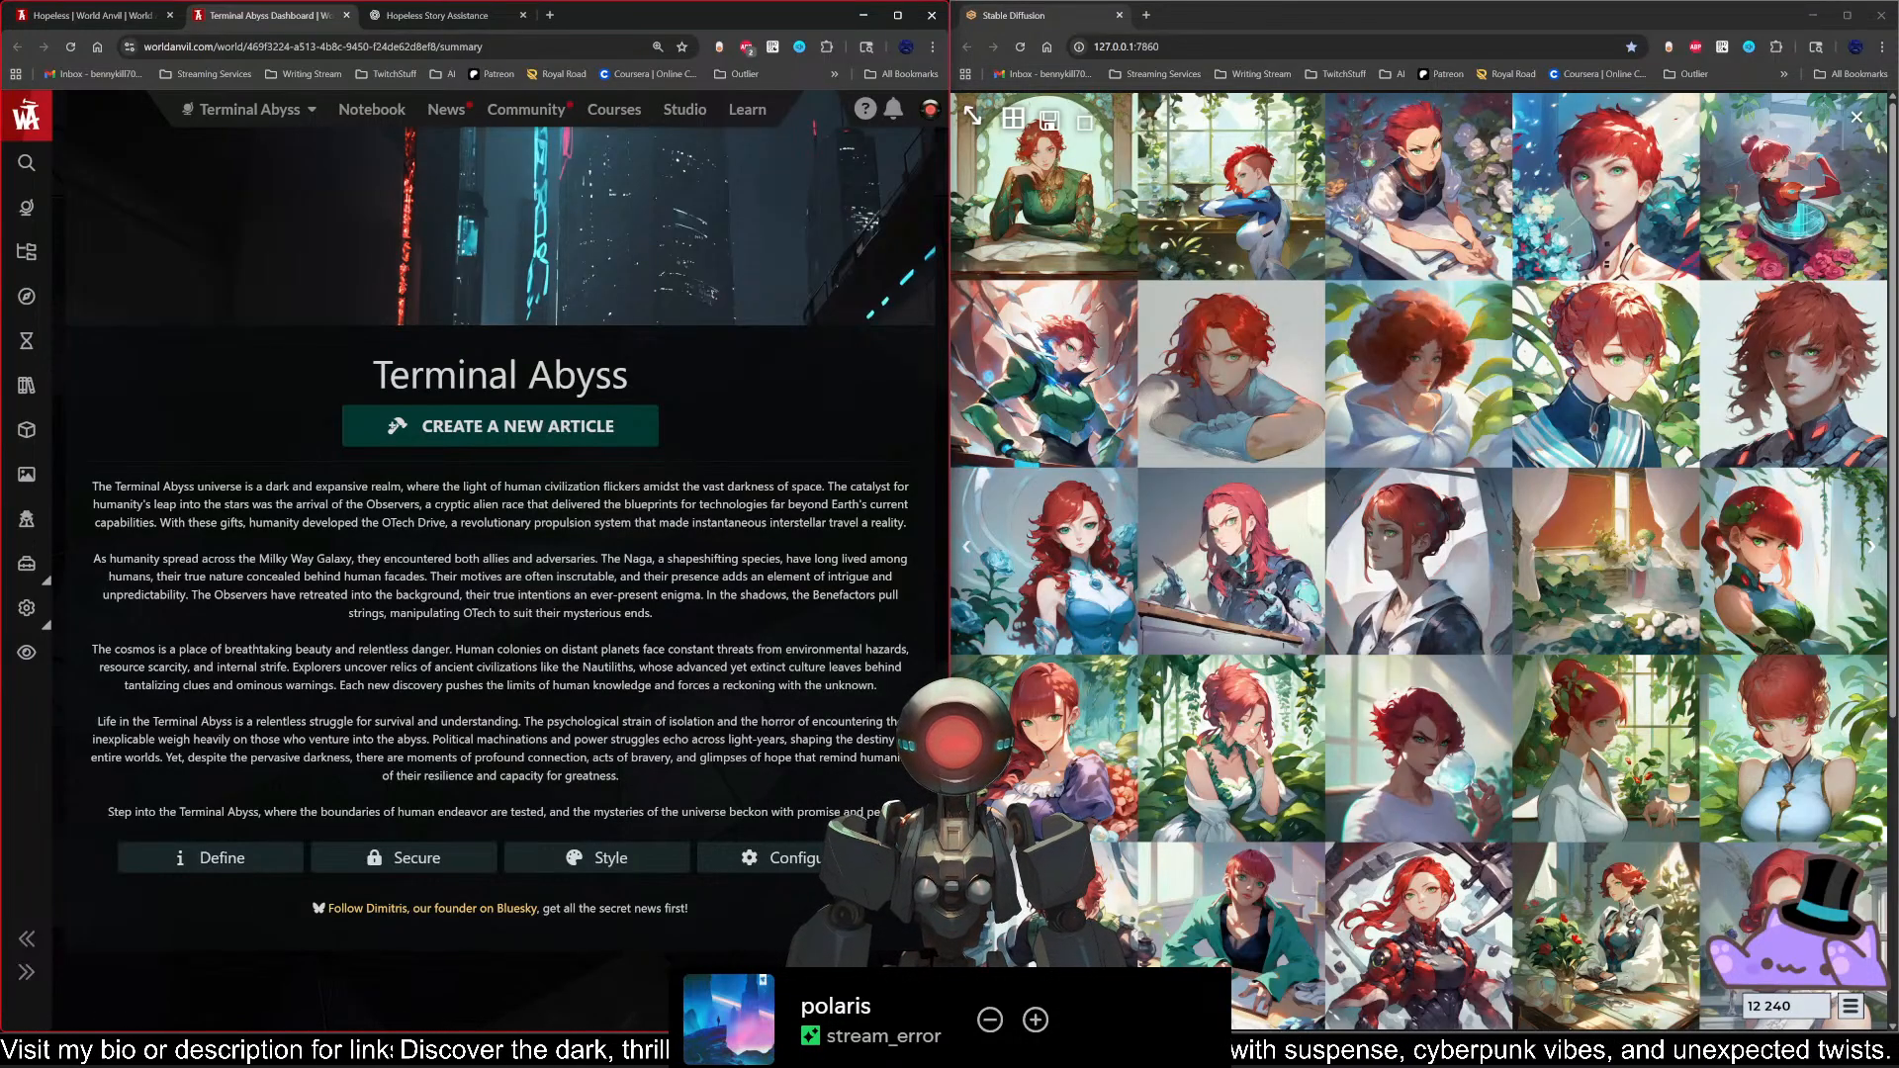
left_click(31, 259)
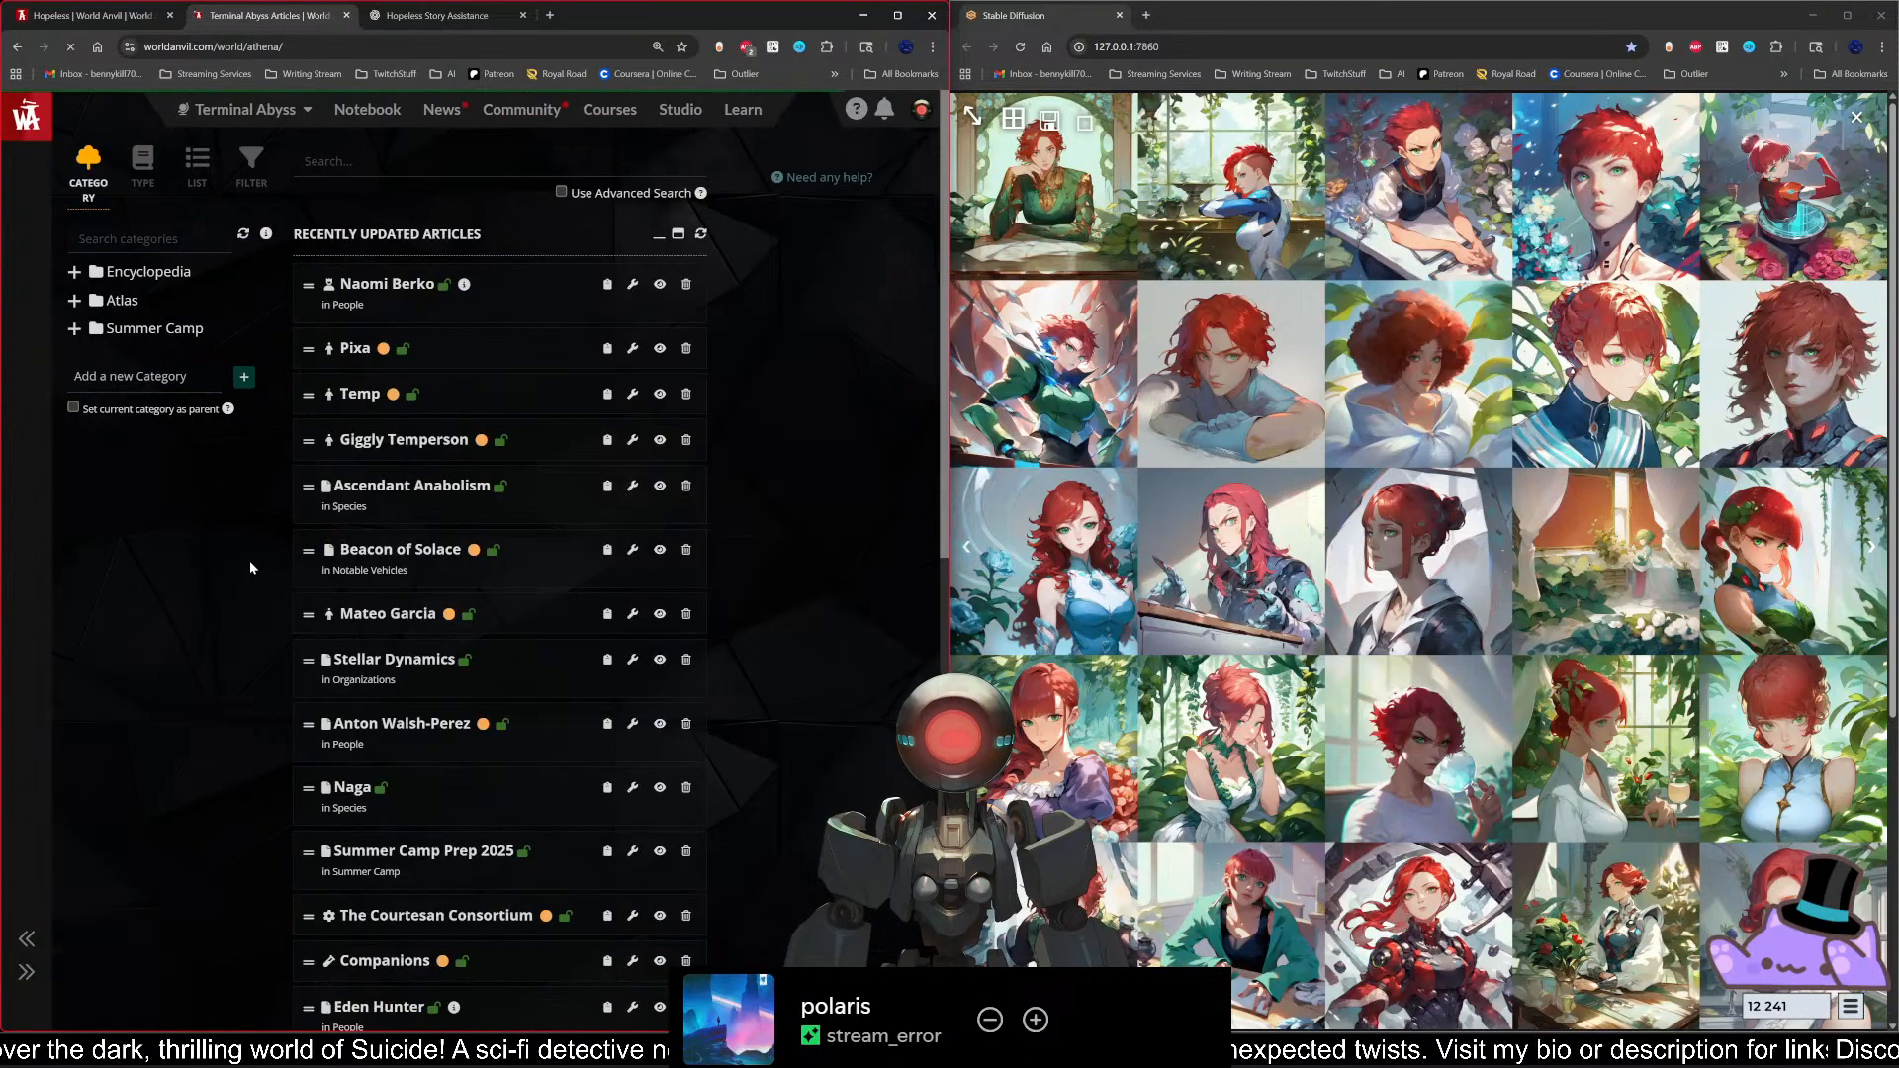
left_click(73, 271)
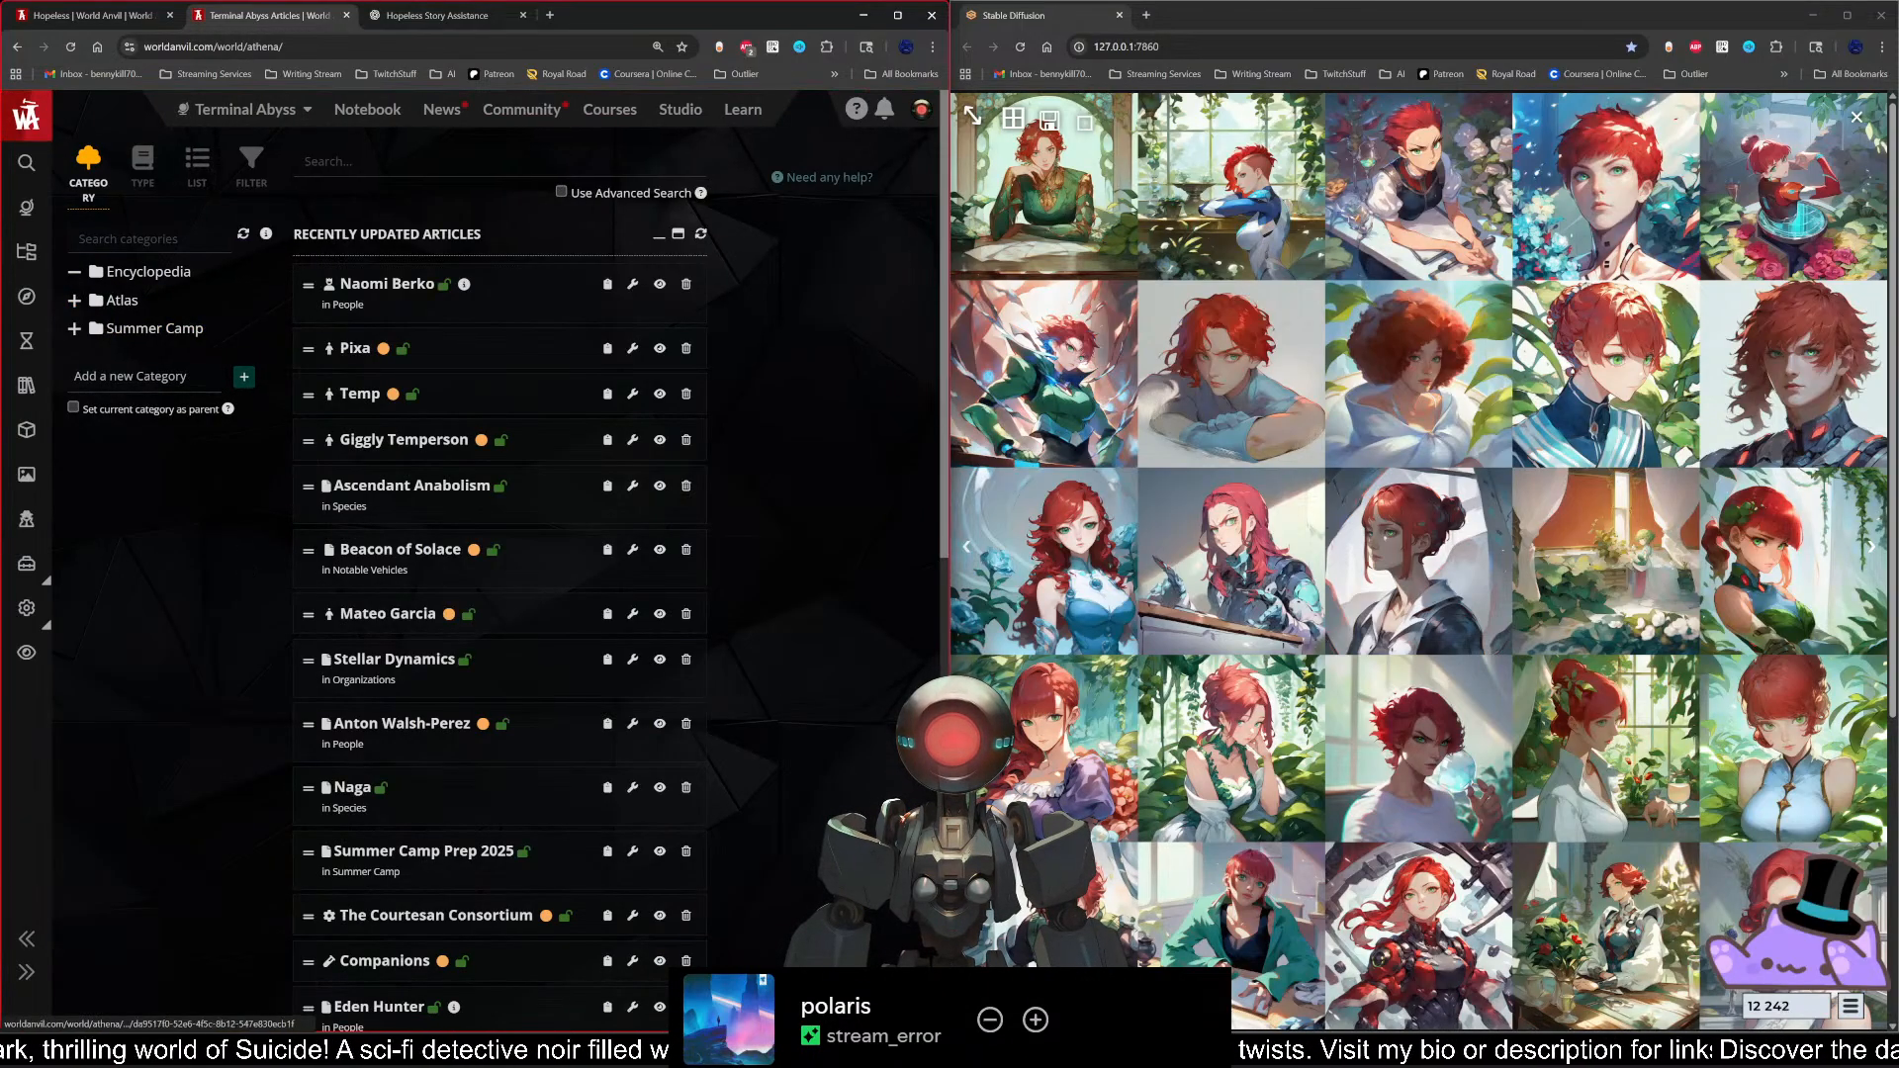
left_click(73, 441)
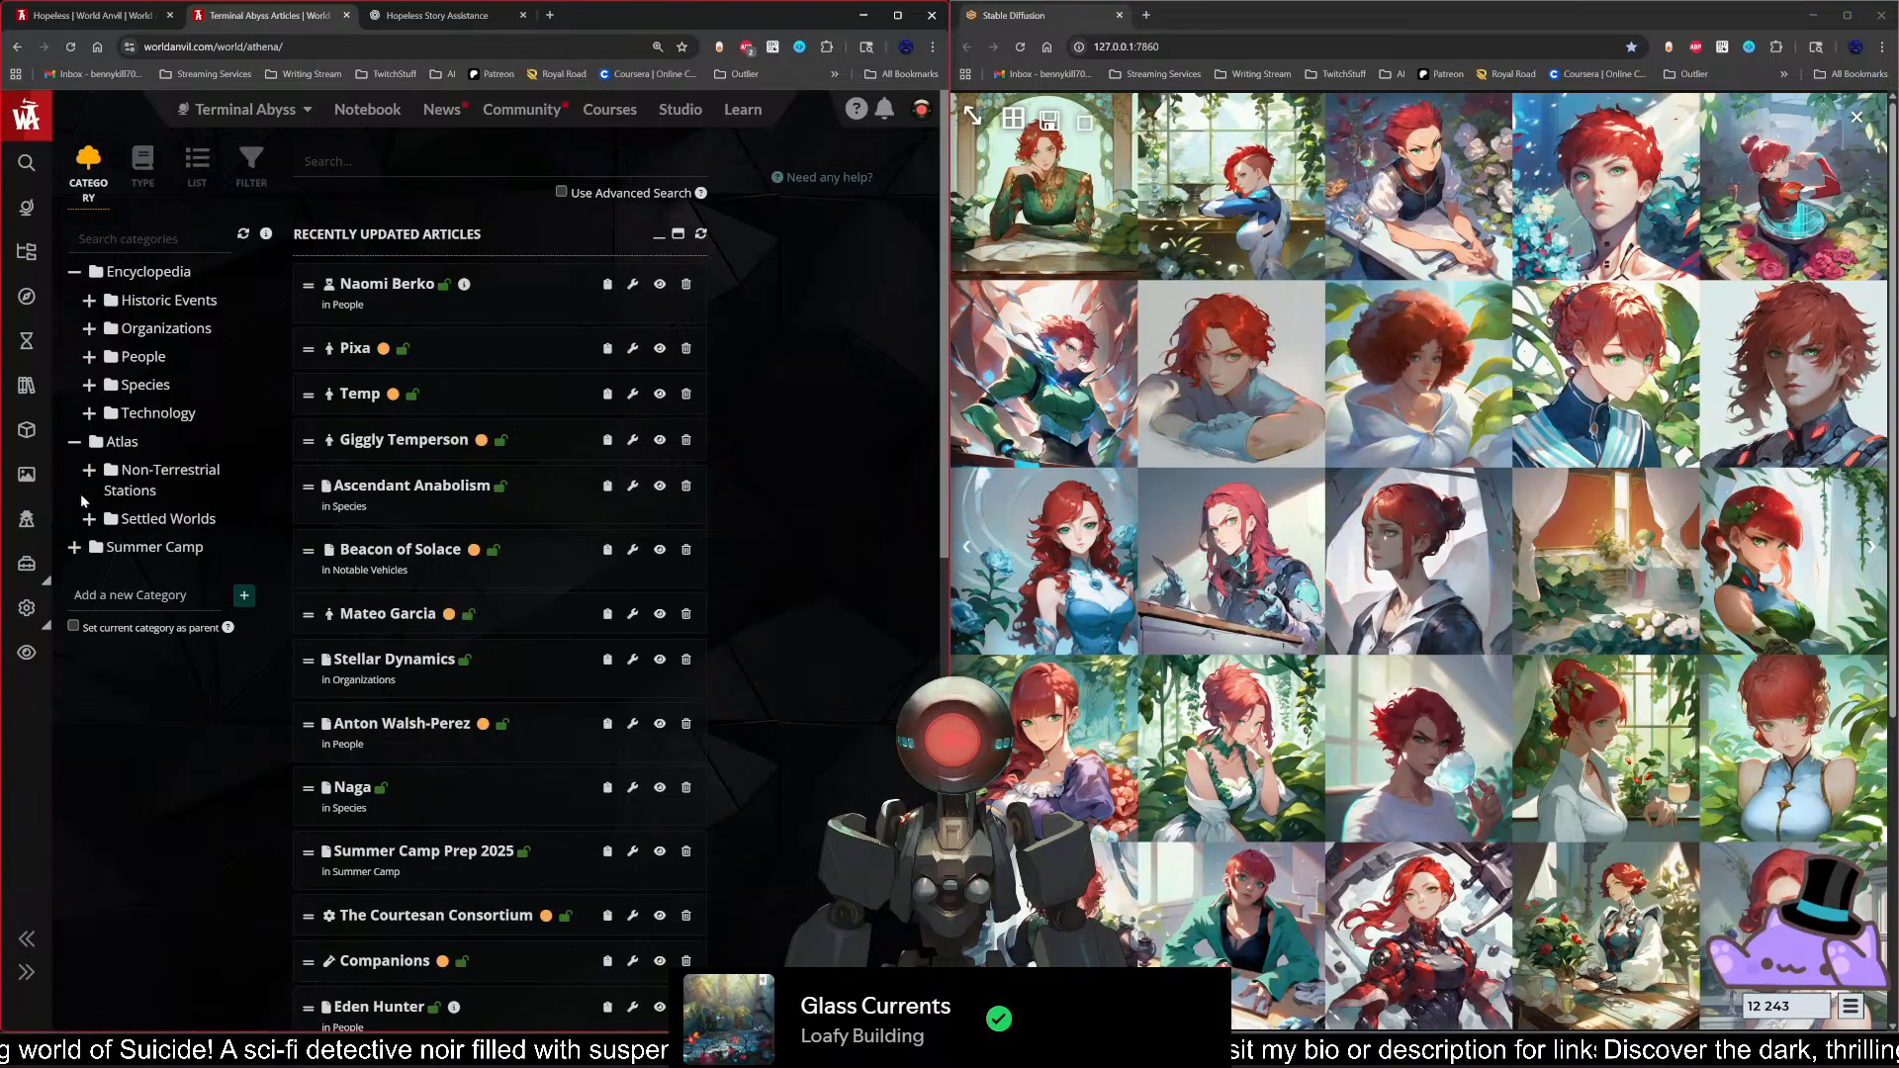
left_click(73, 547)
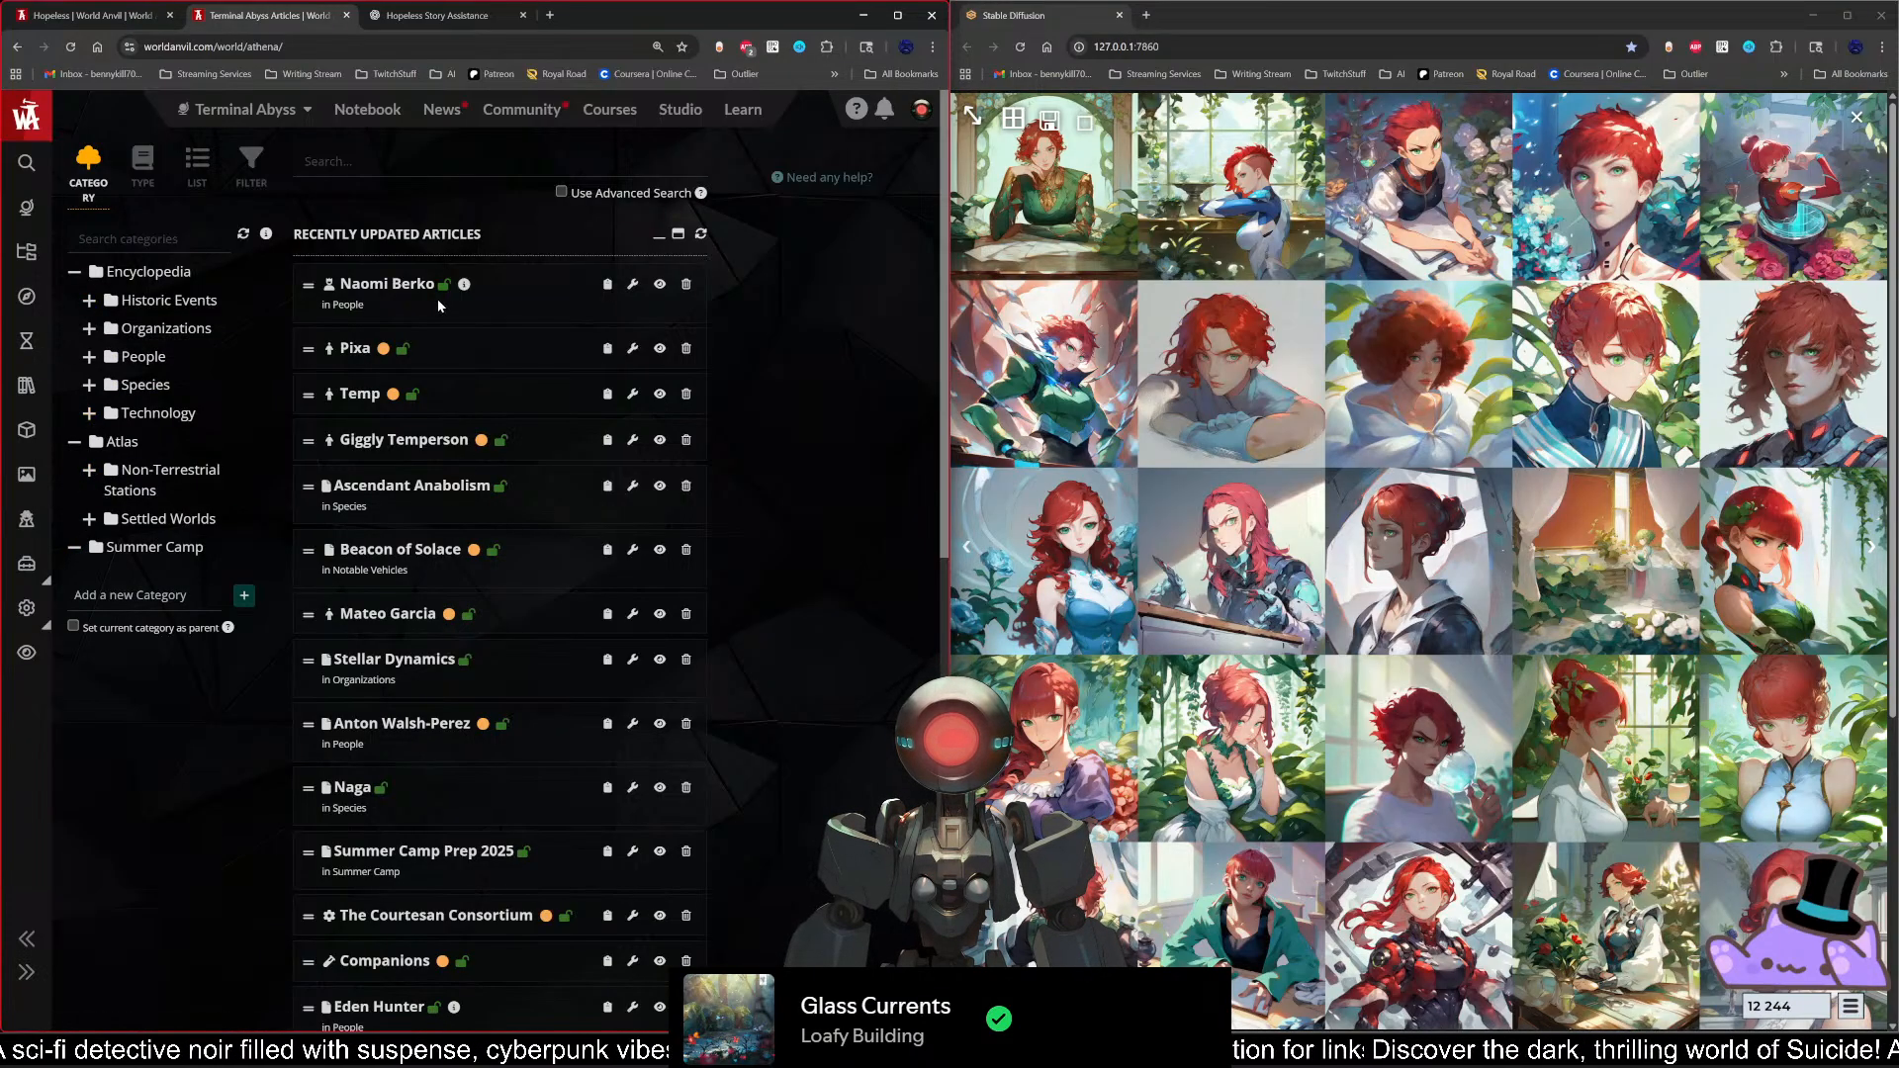
middle_click(660, 284)
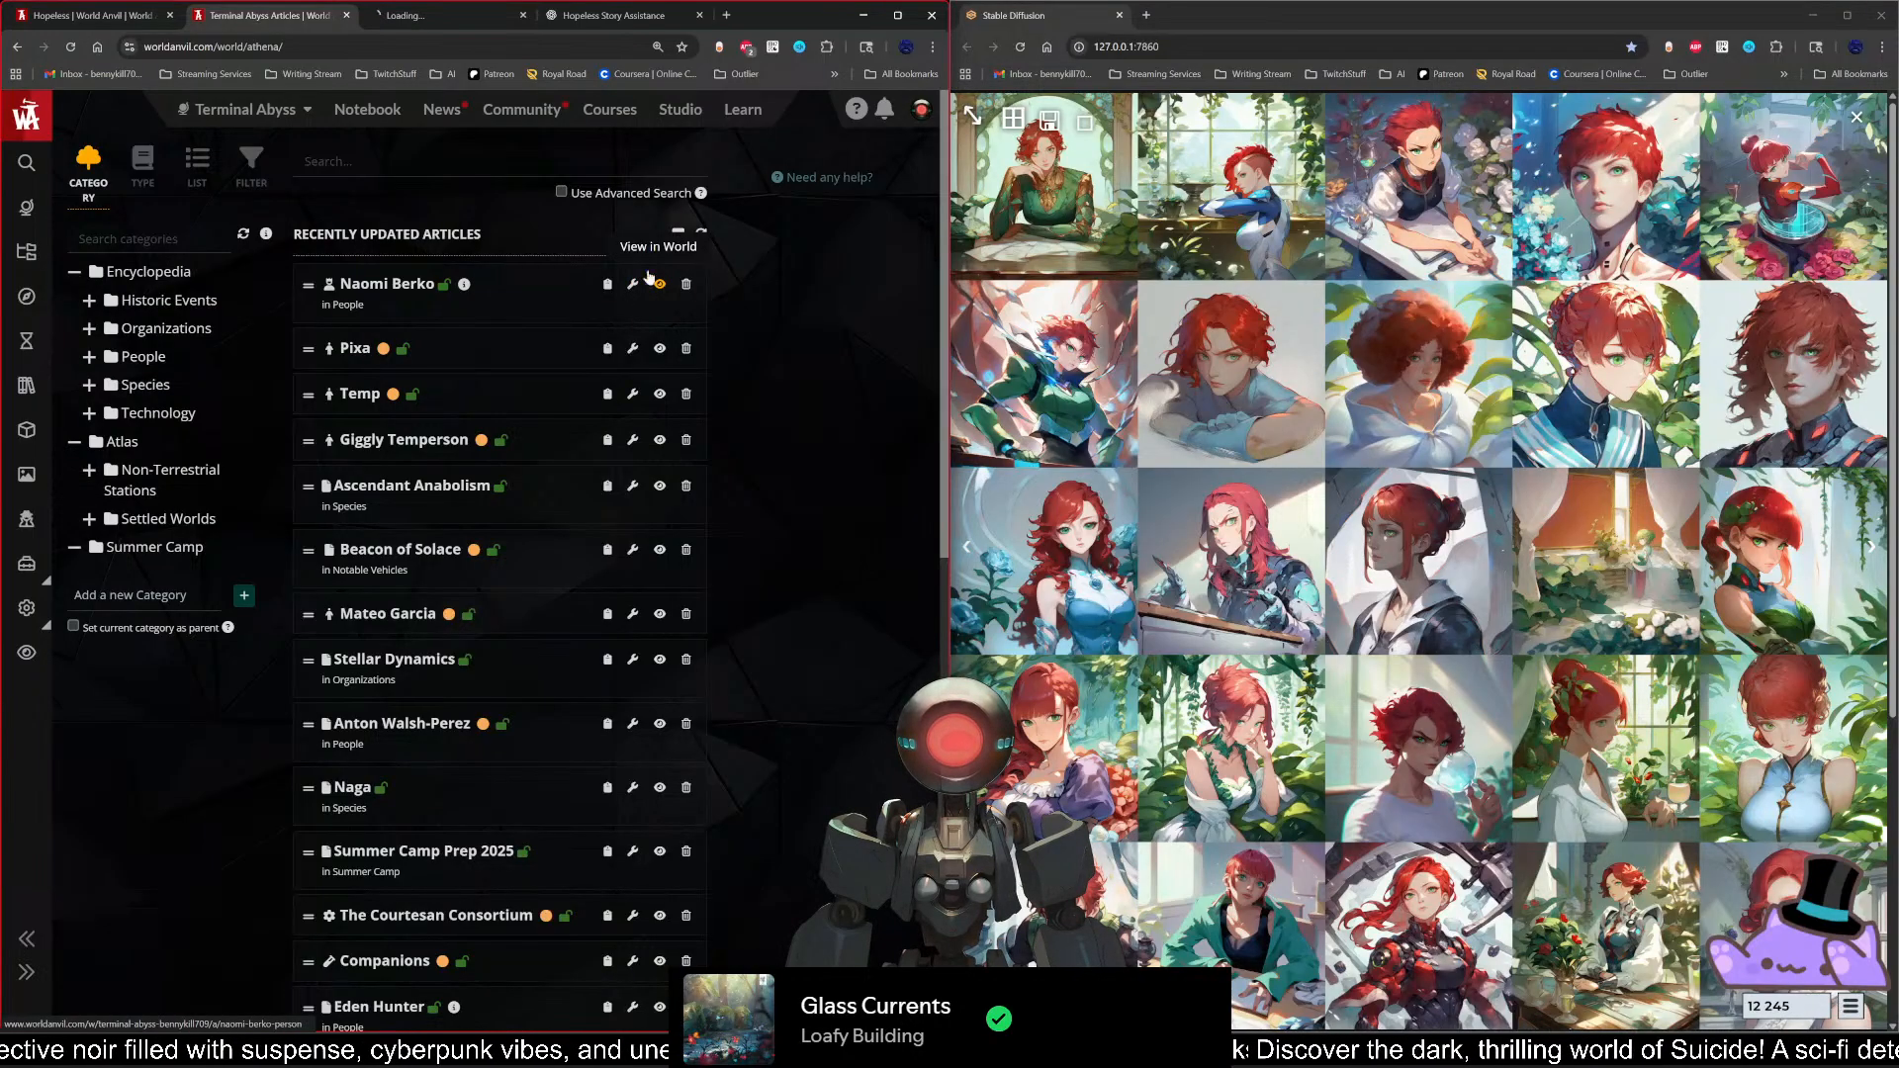
left_click(436, 15)
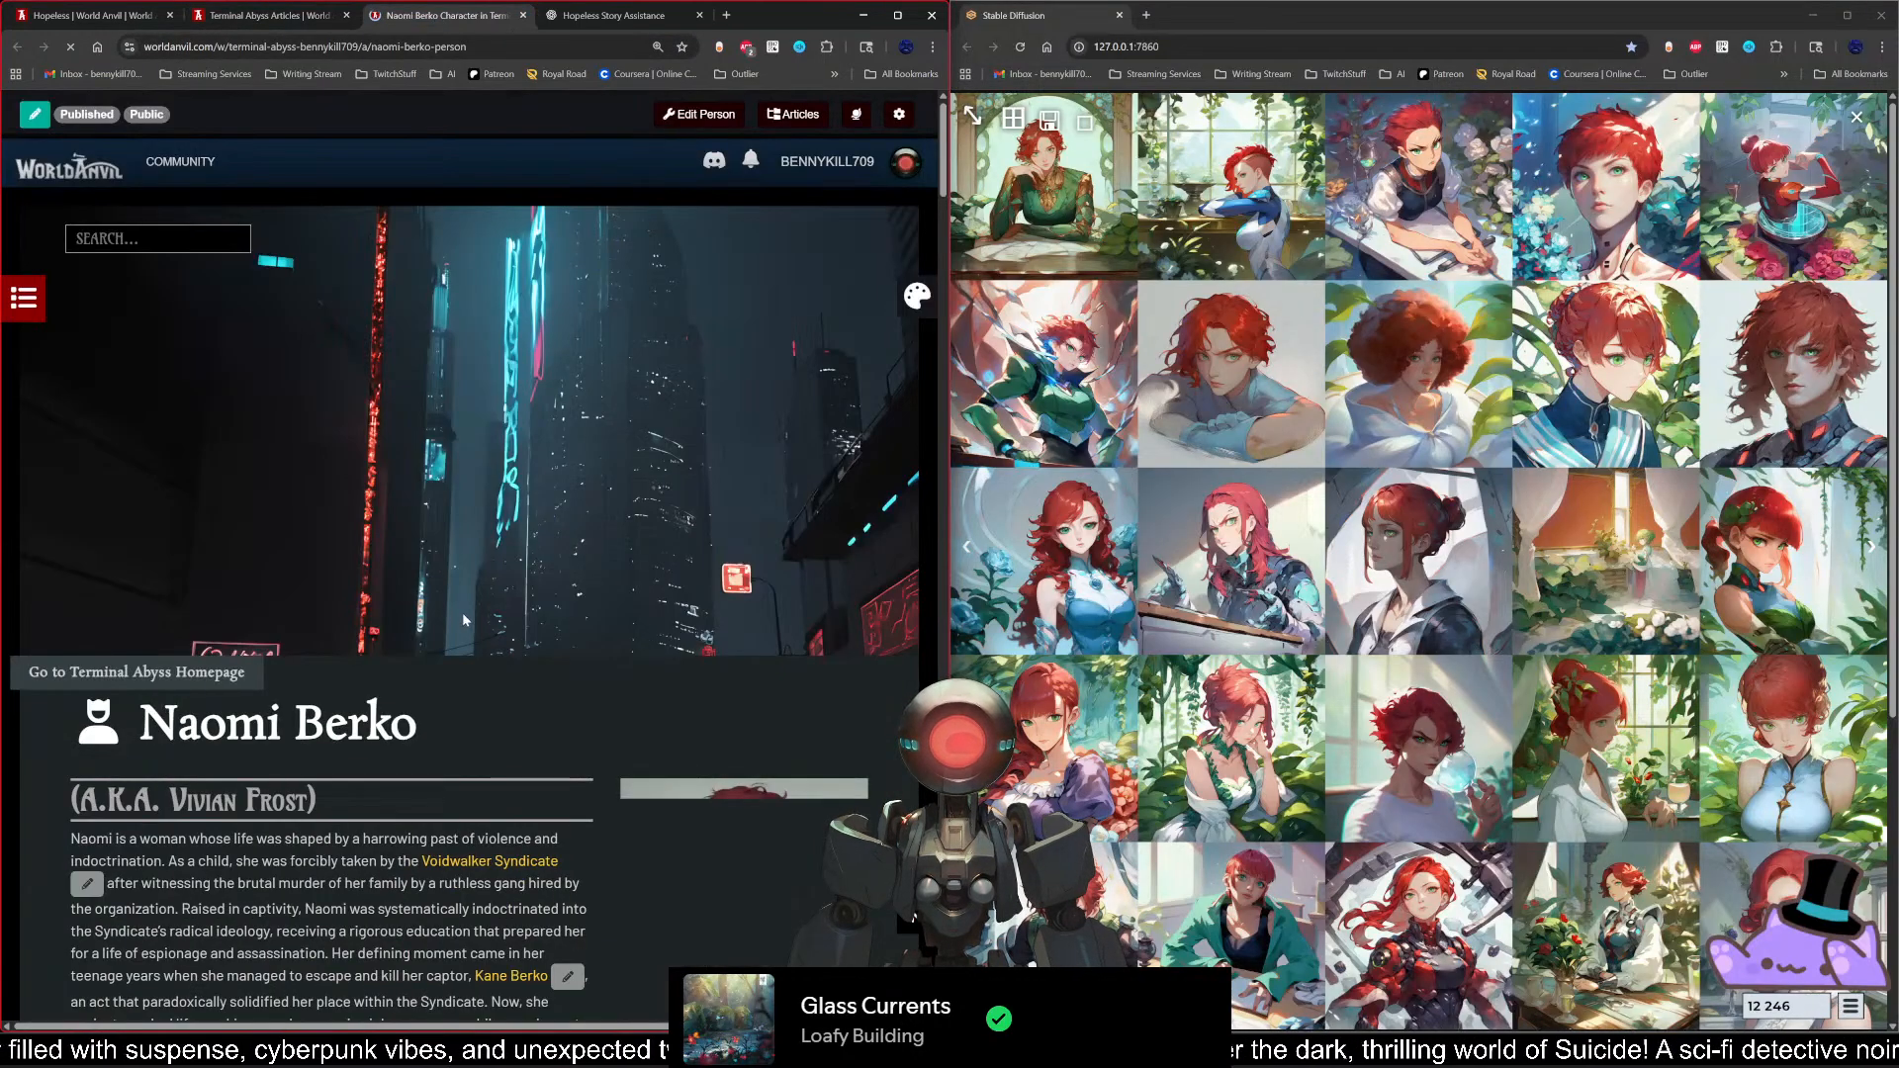
scroll(519, 643, "down", 4)
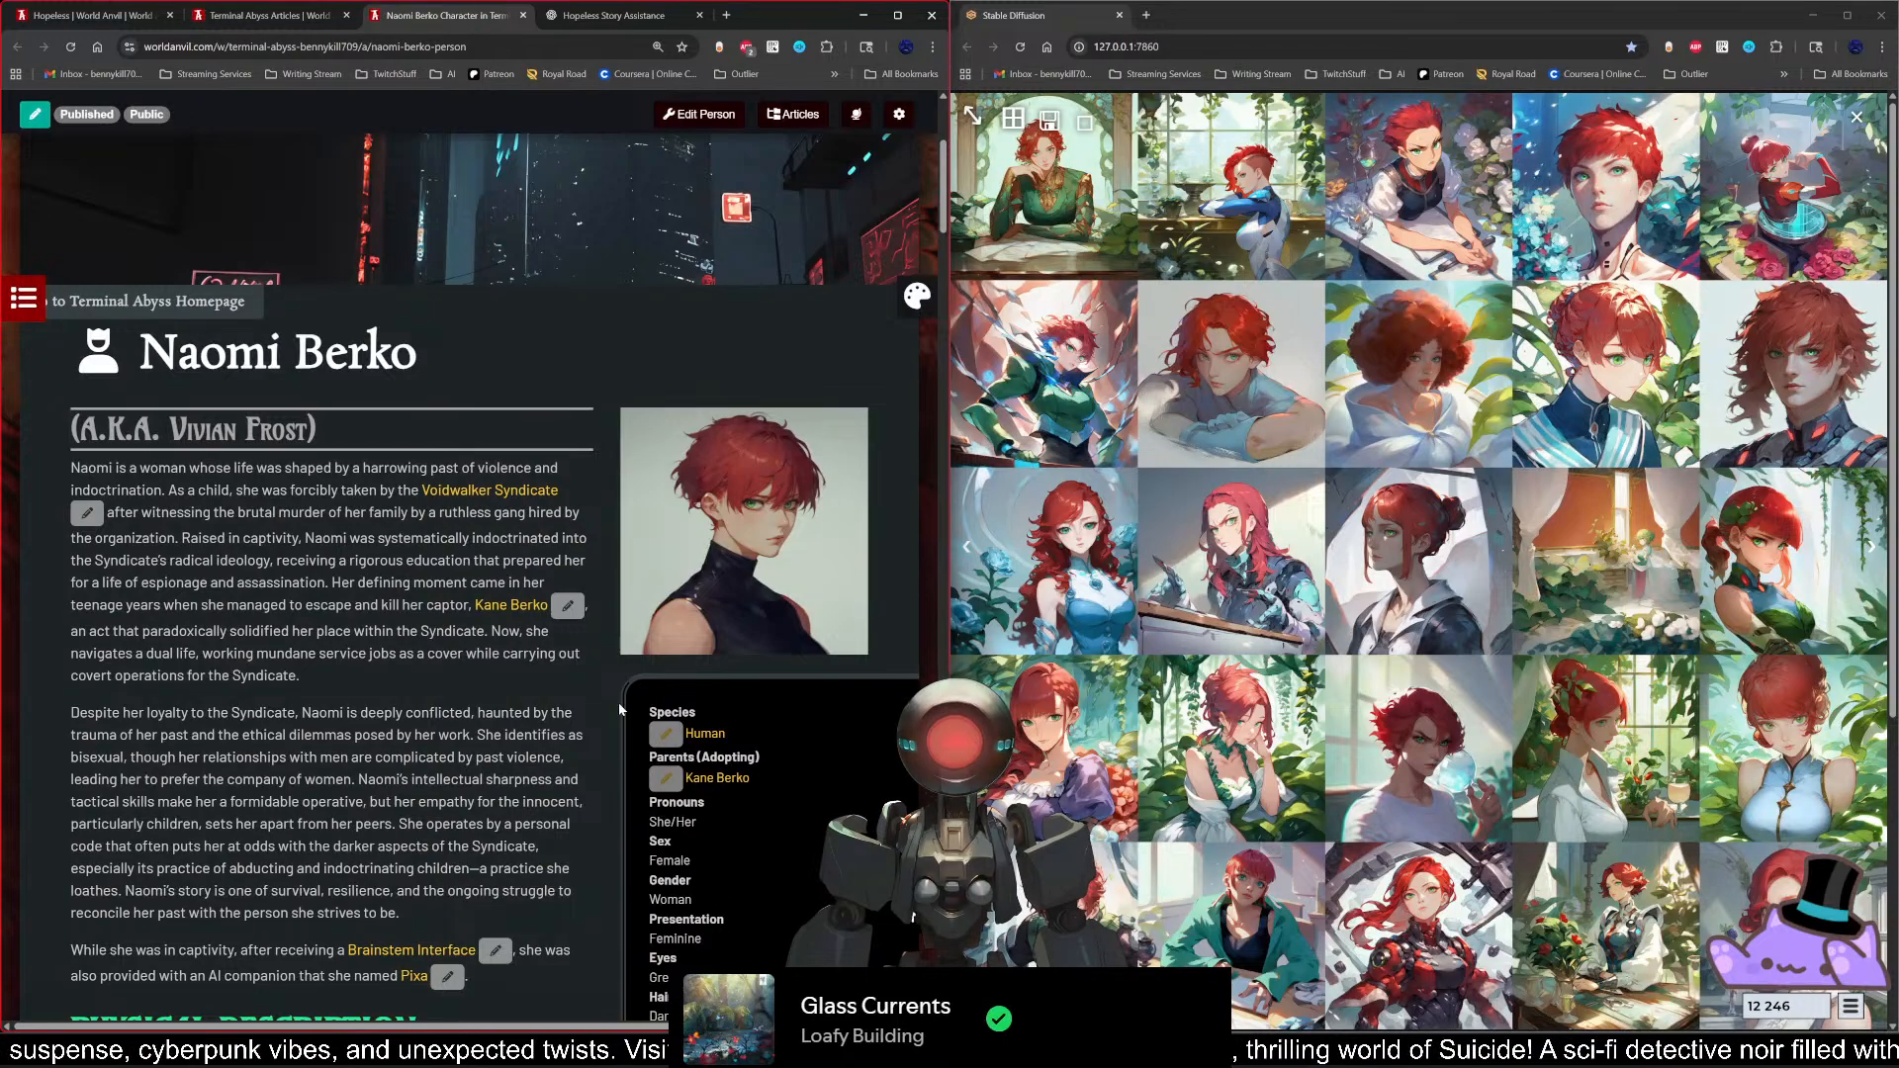
scroll(610, 708, "down", 3)
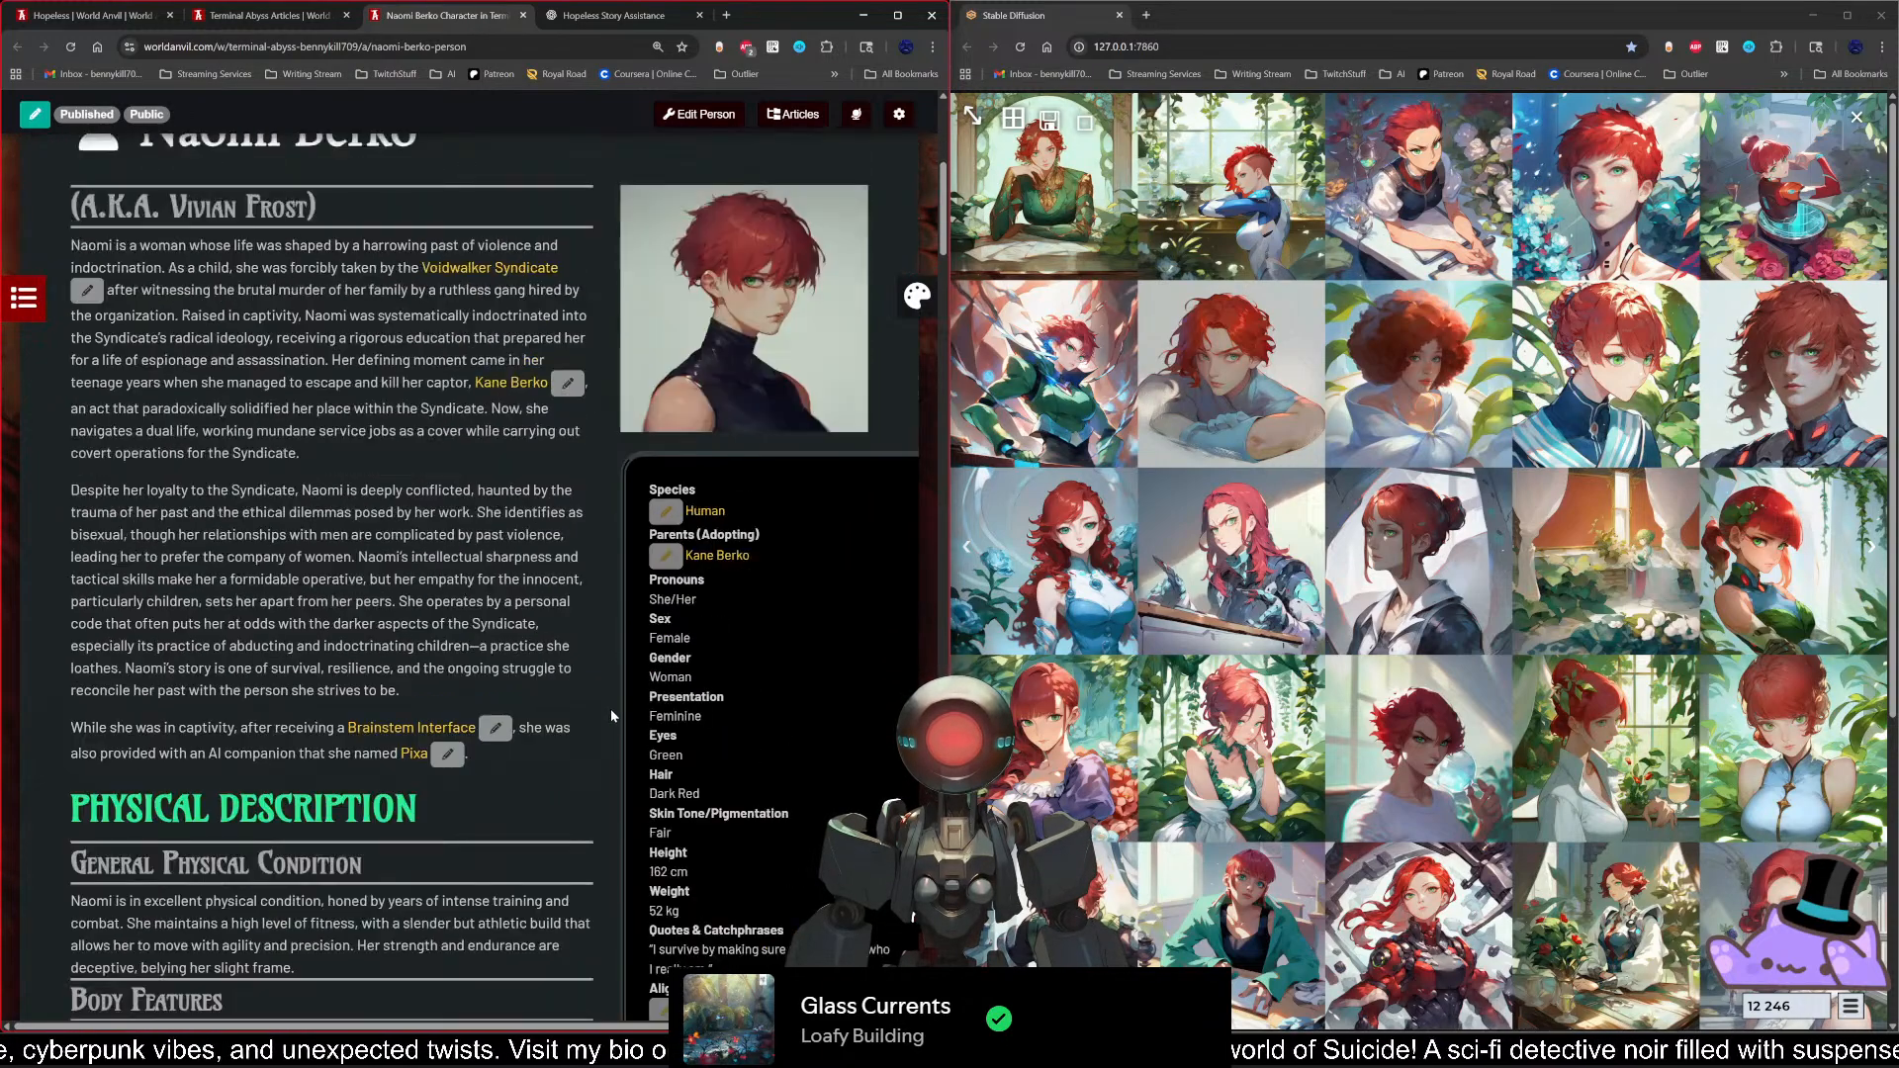
scroll(610, 708, "up", 2)
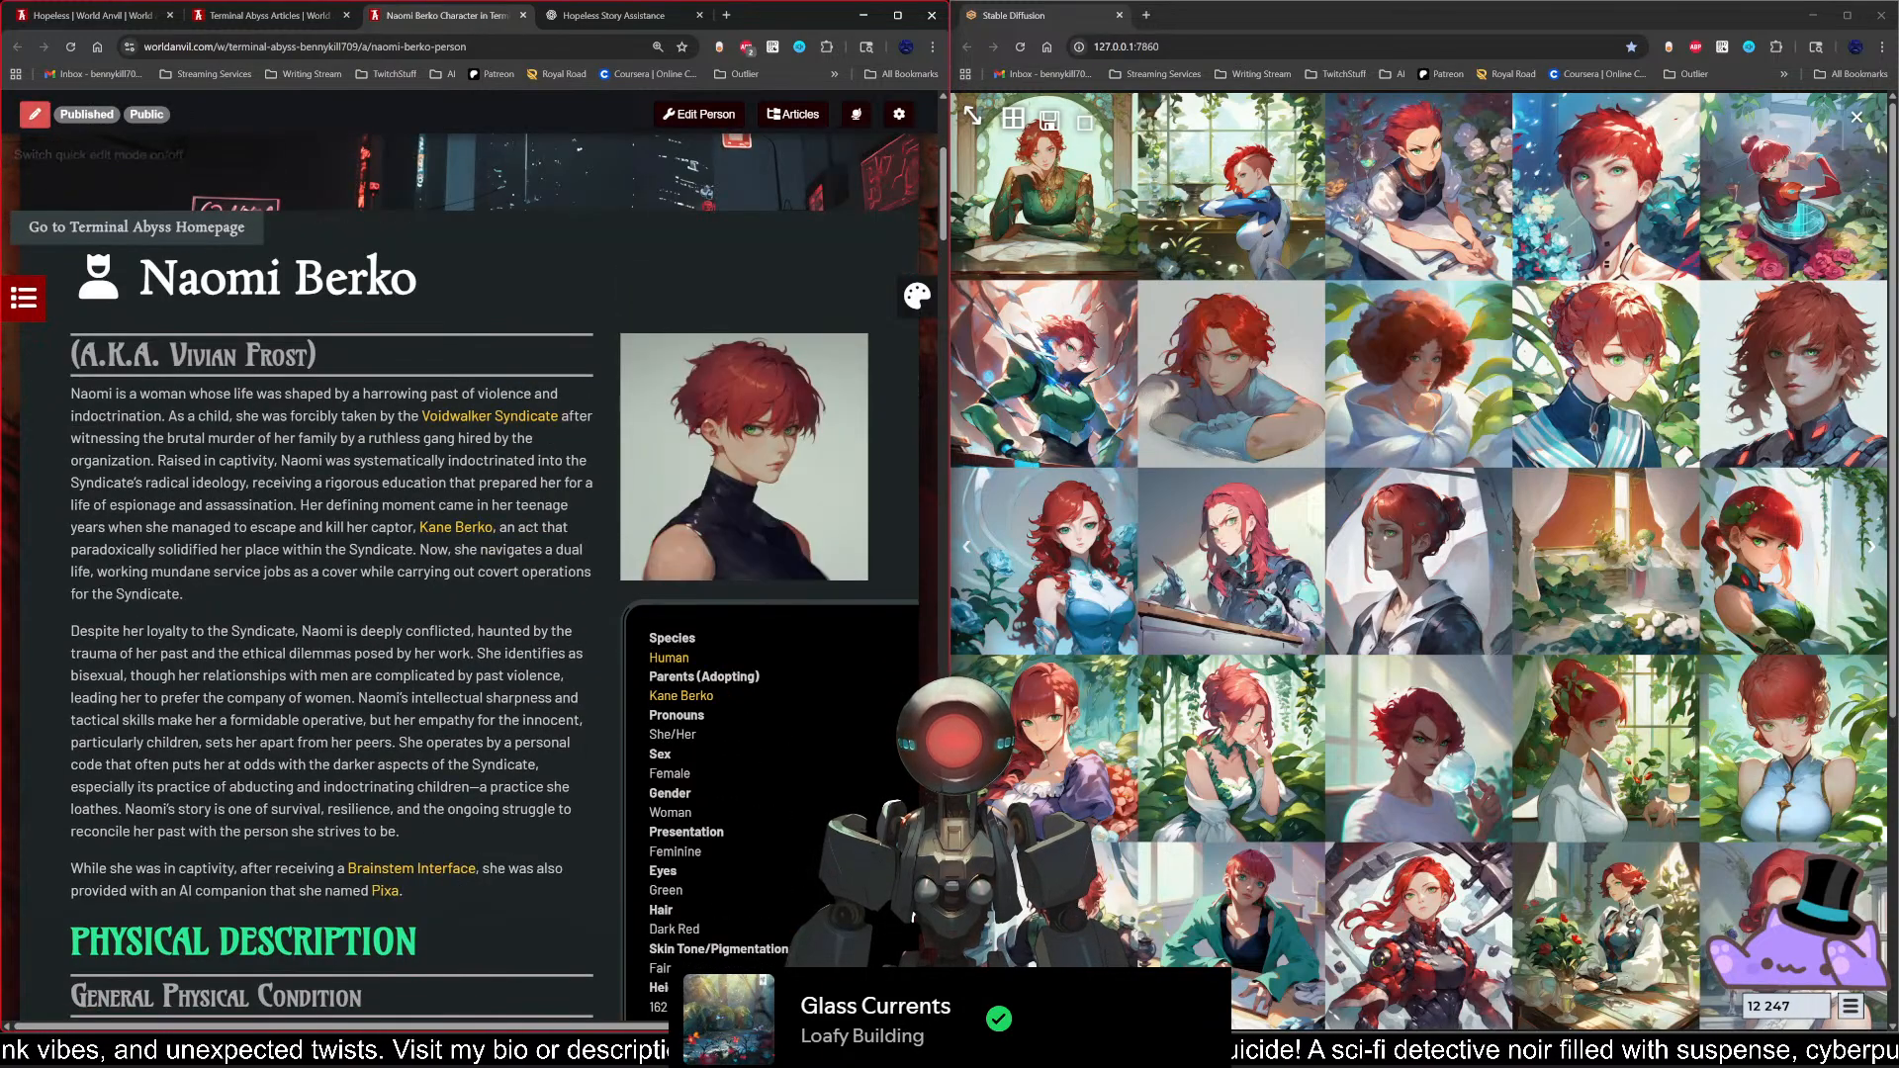
scroll(597, 595, "down", 5)
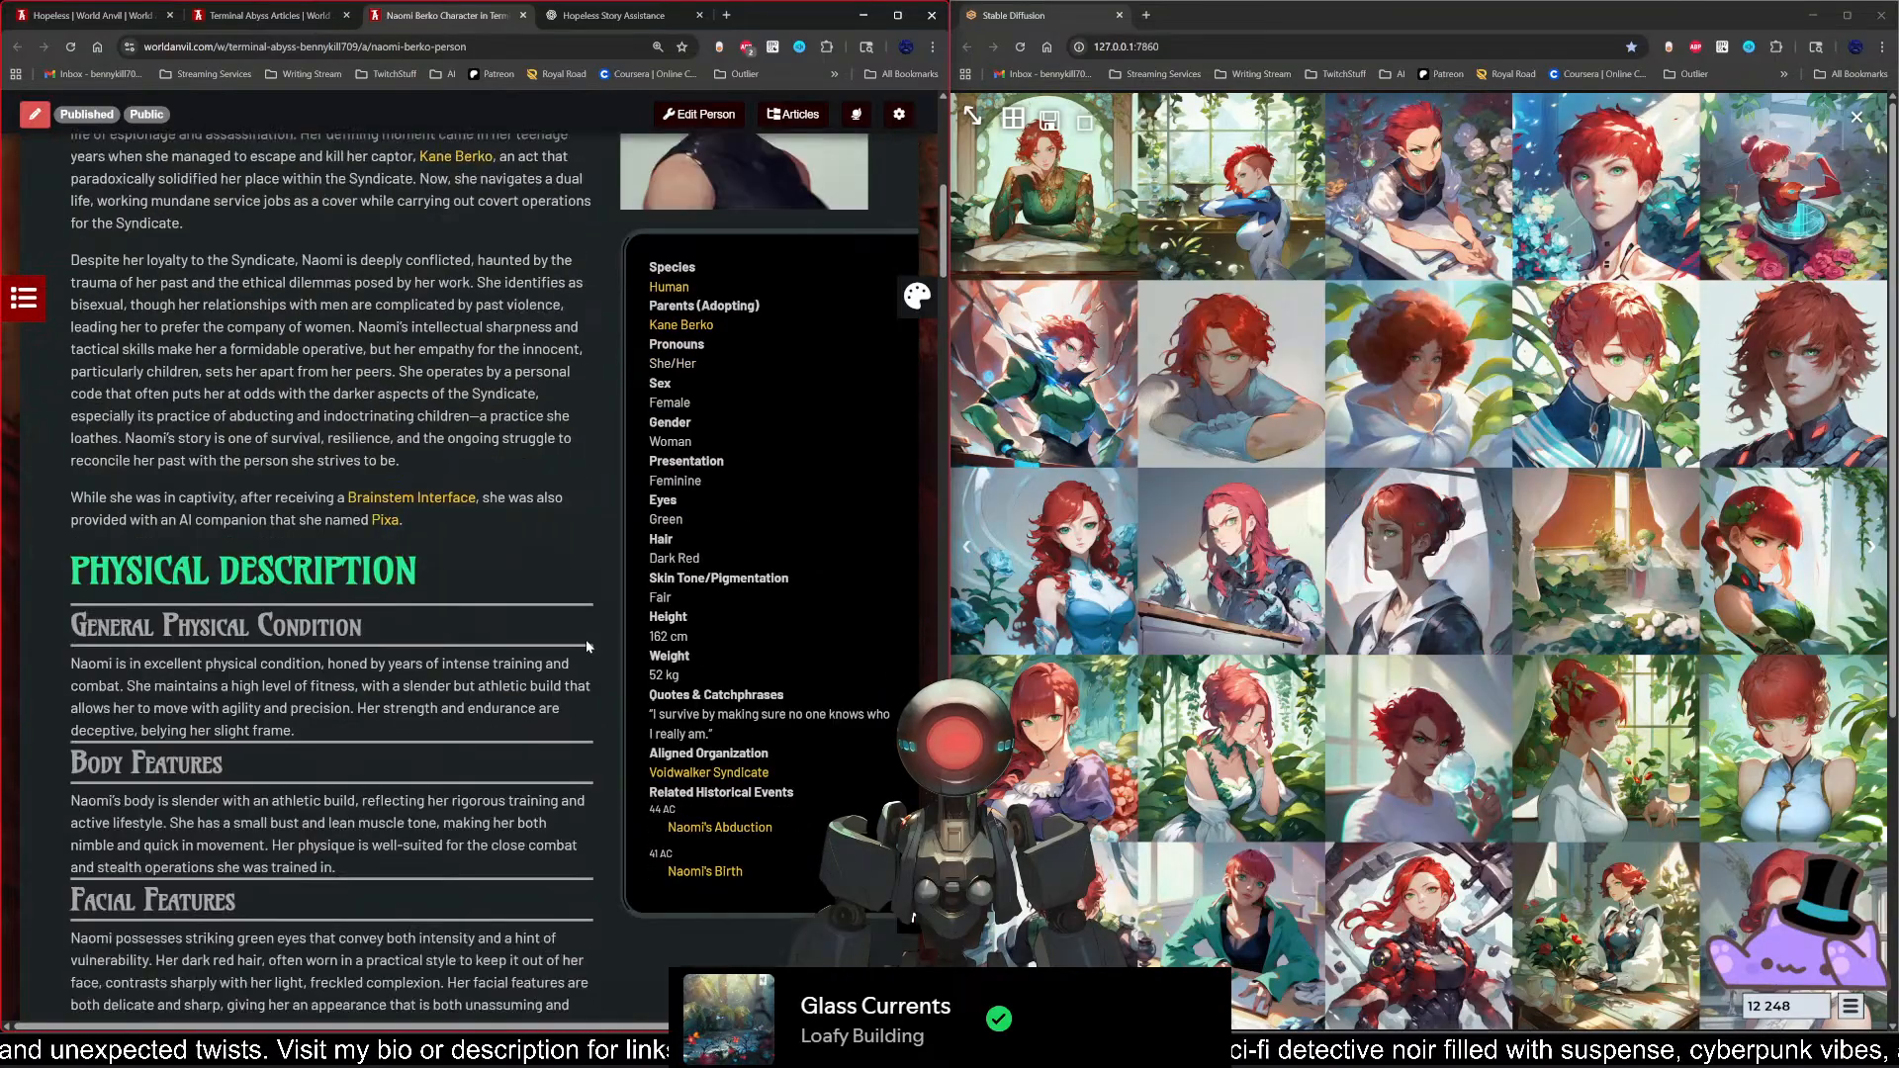
scroll(586, 639, "up", 5)
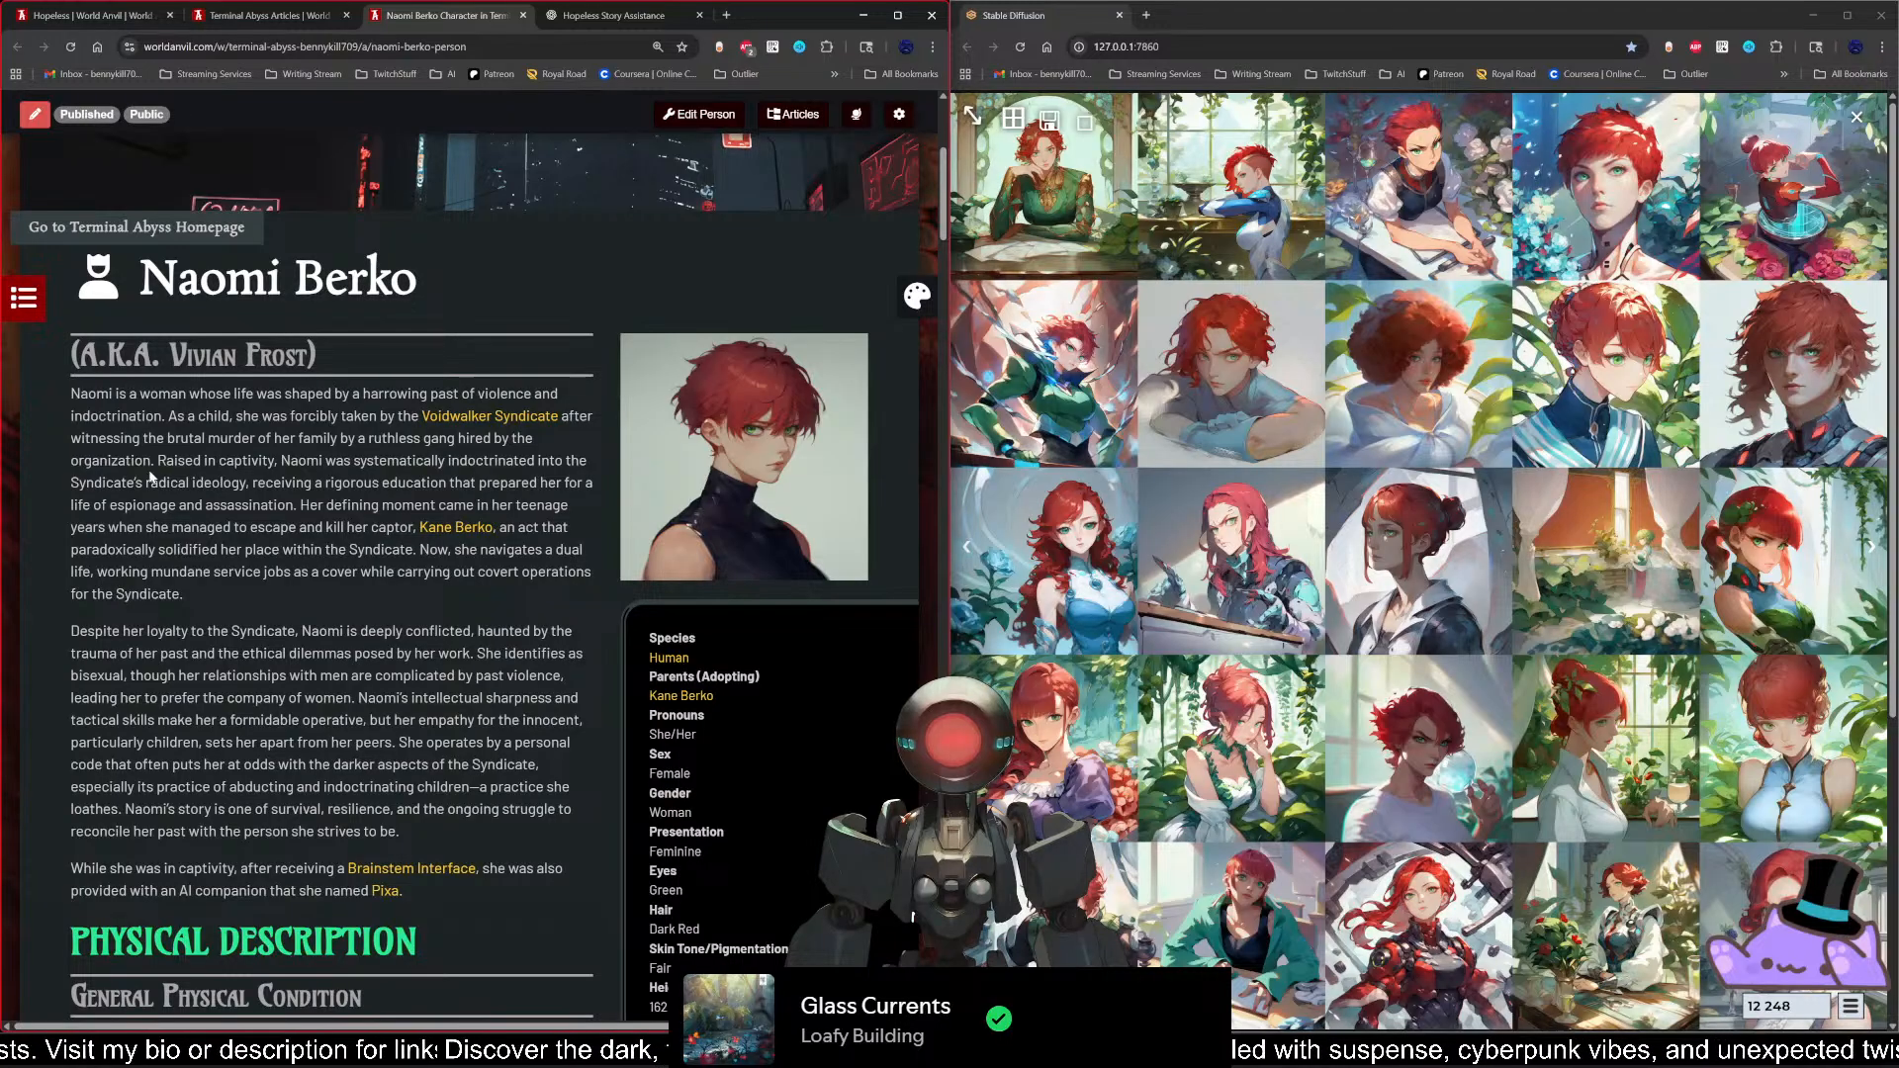
scroll(151, 477, "down", 2)
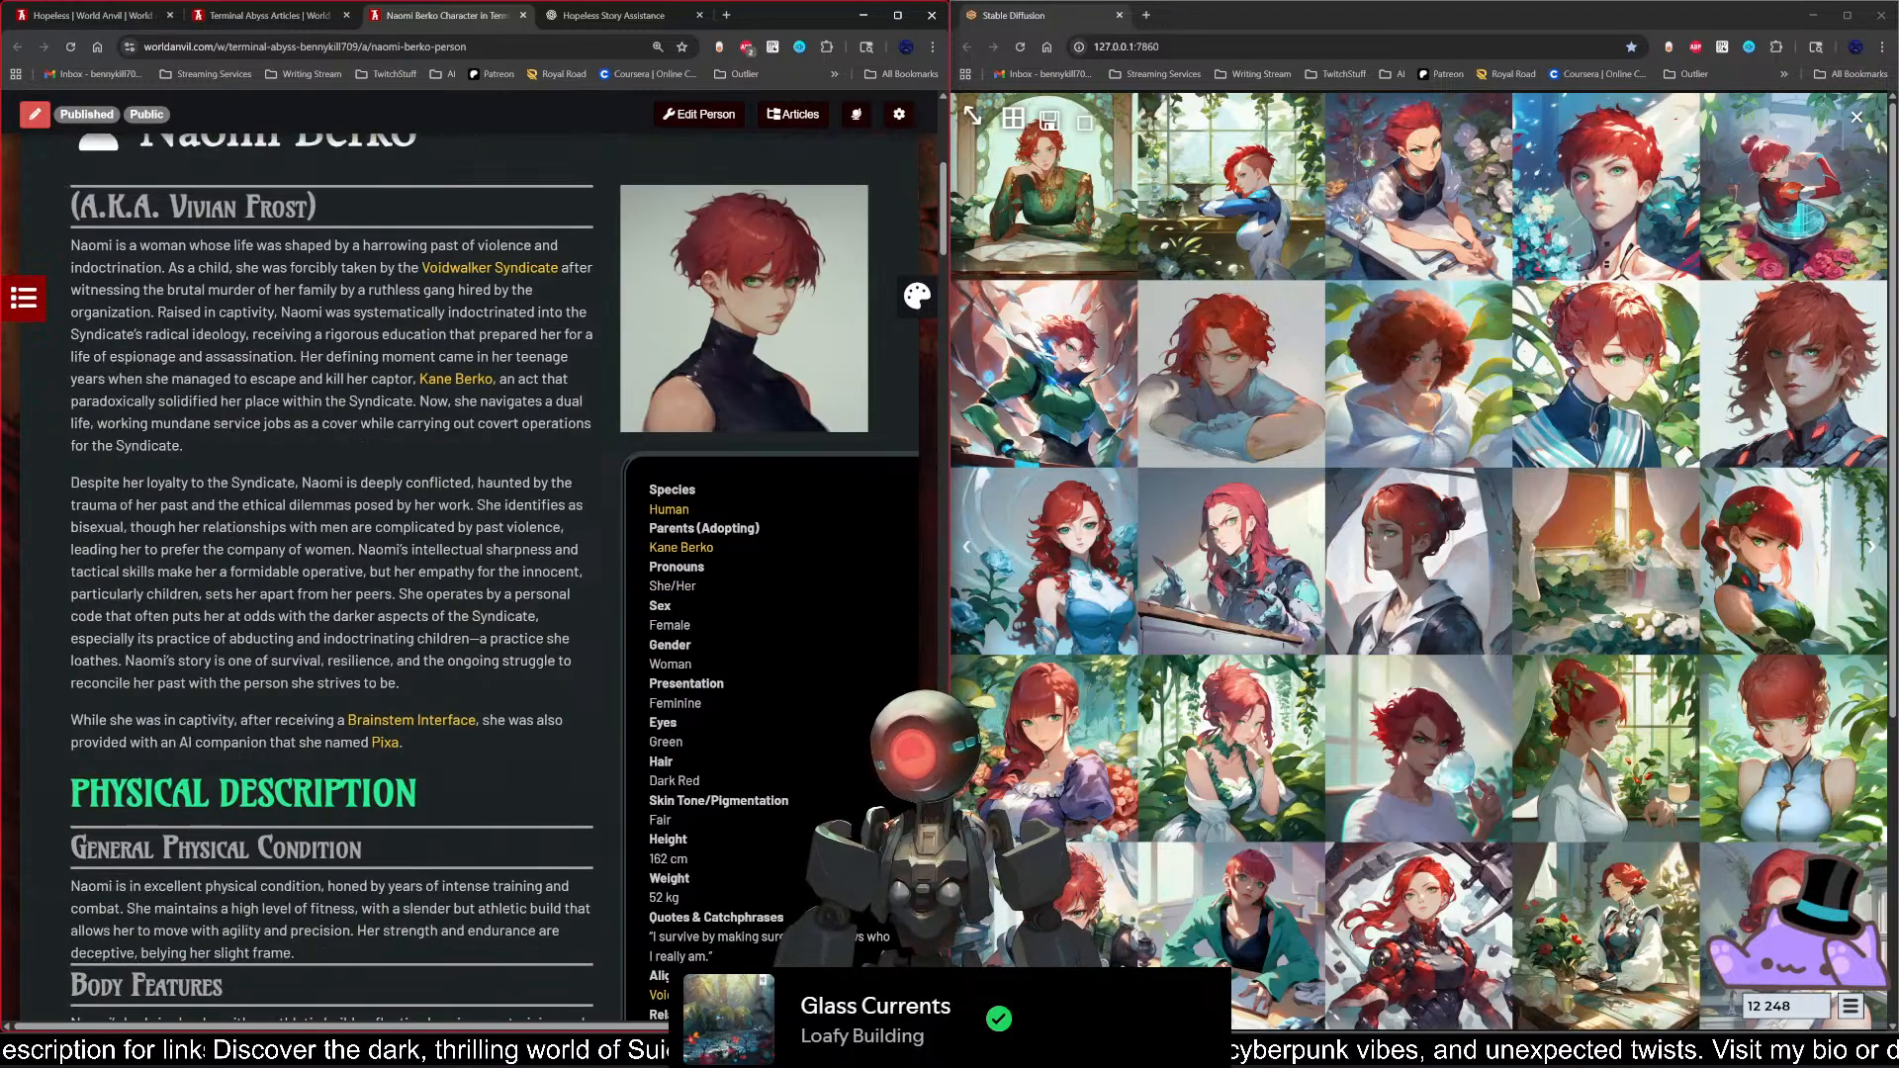
scroll(443, 595, "up", 6)
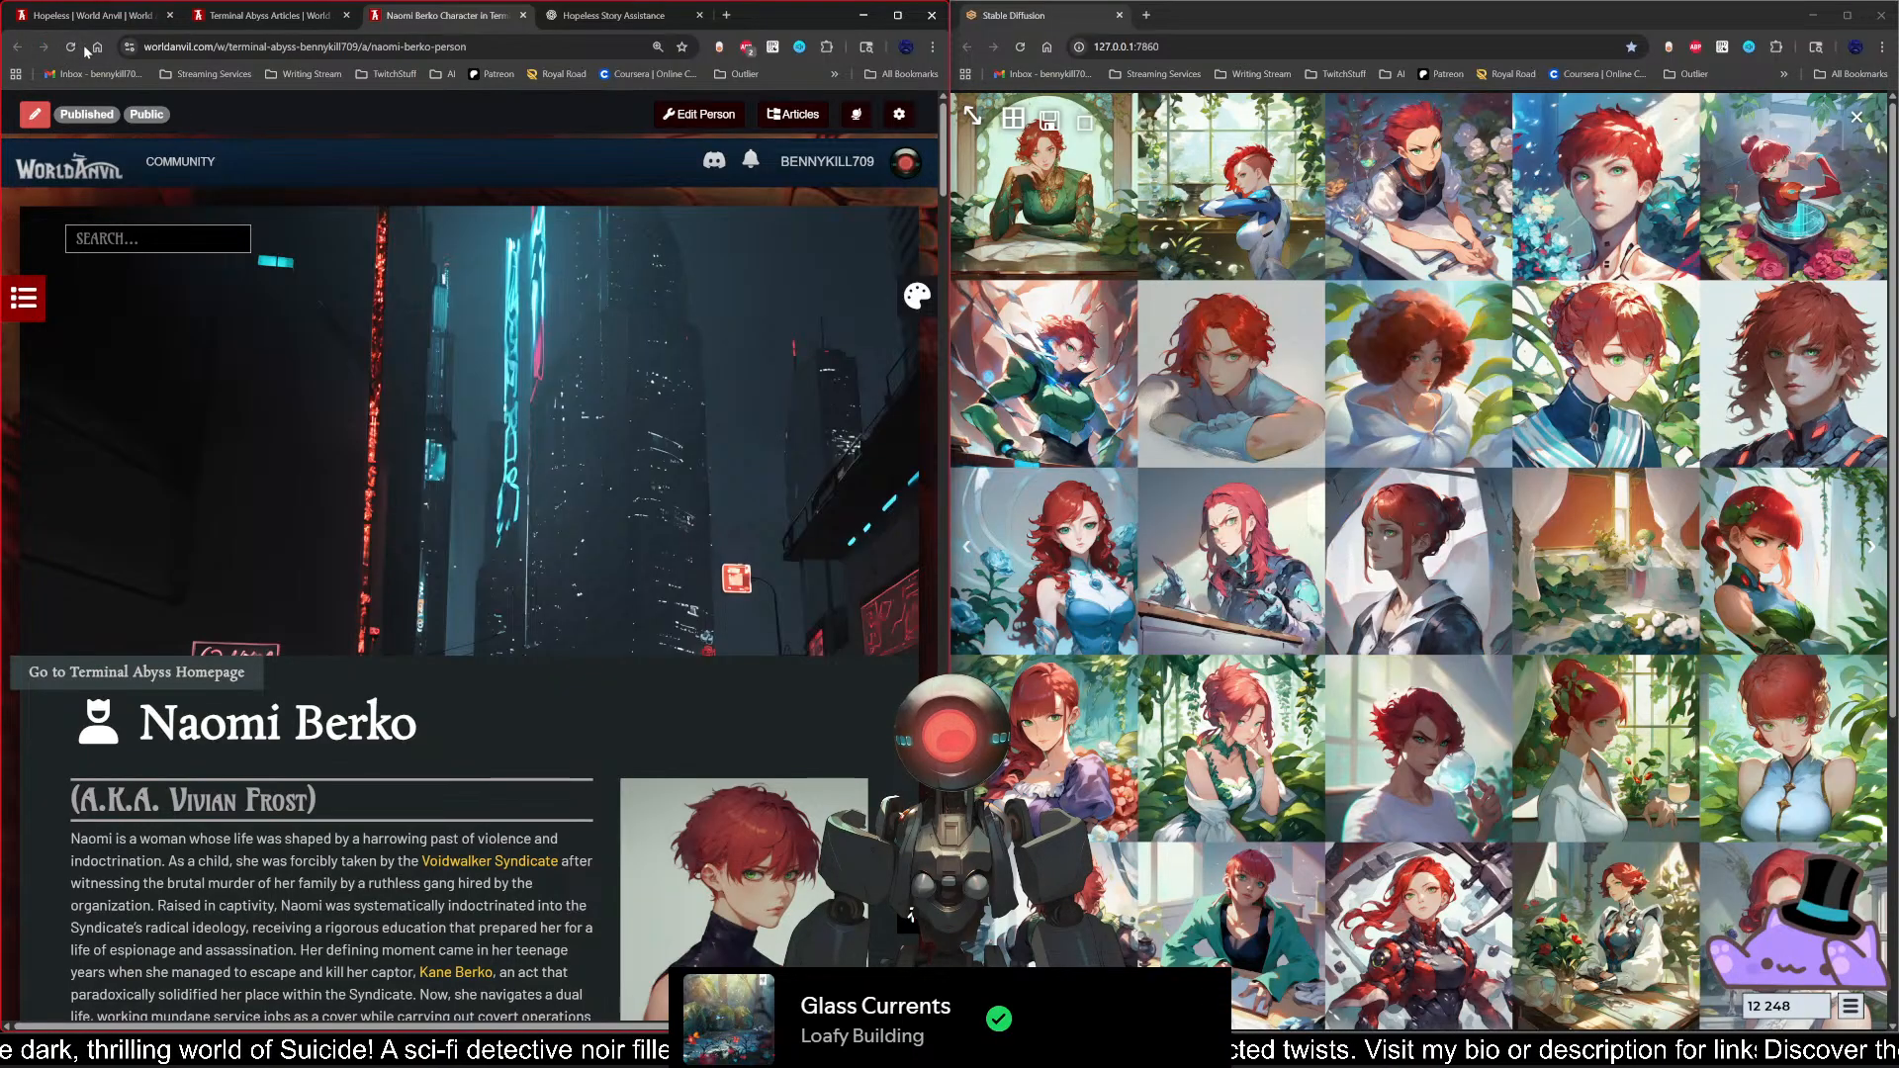
Step: Close Naomi's article, return to the world dashboard, and open Terminal Abyss separately in public presentation mode
left_click(523, 15)
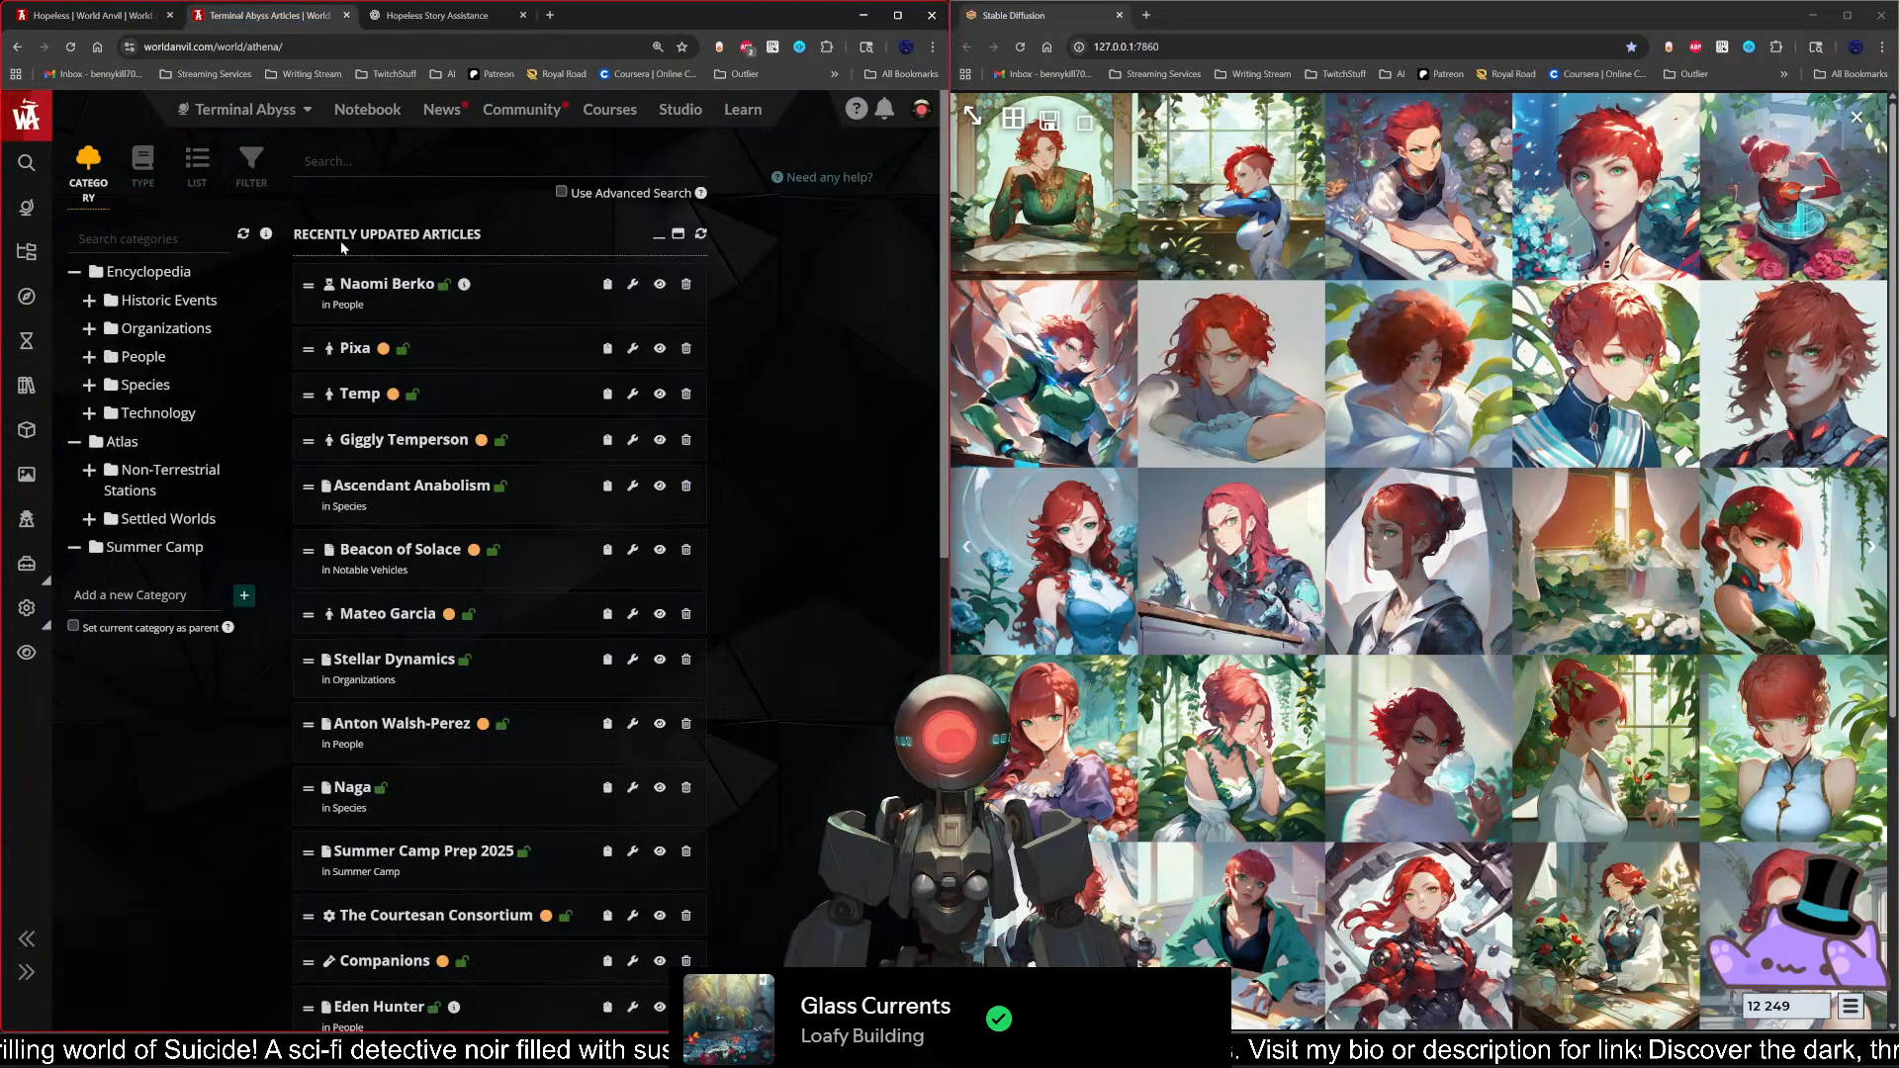
left_click(16, 47)
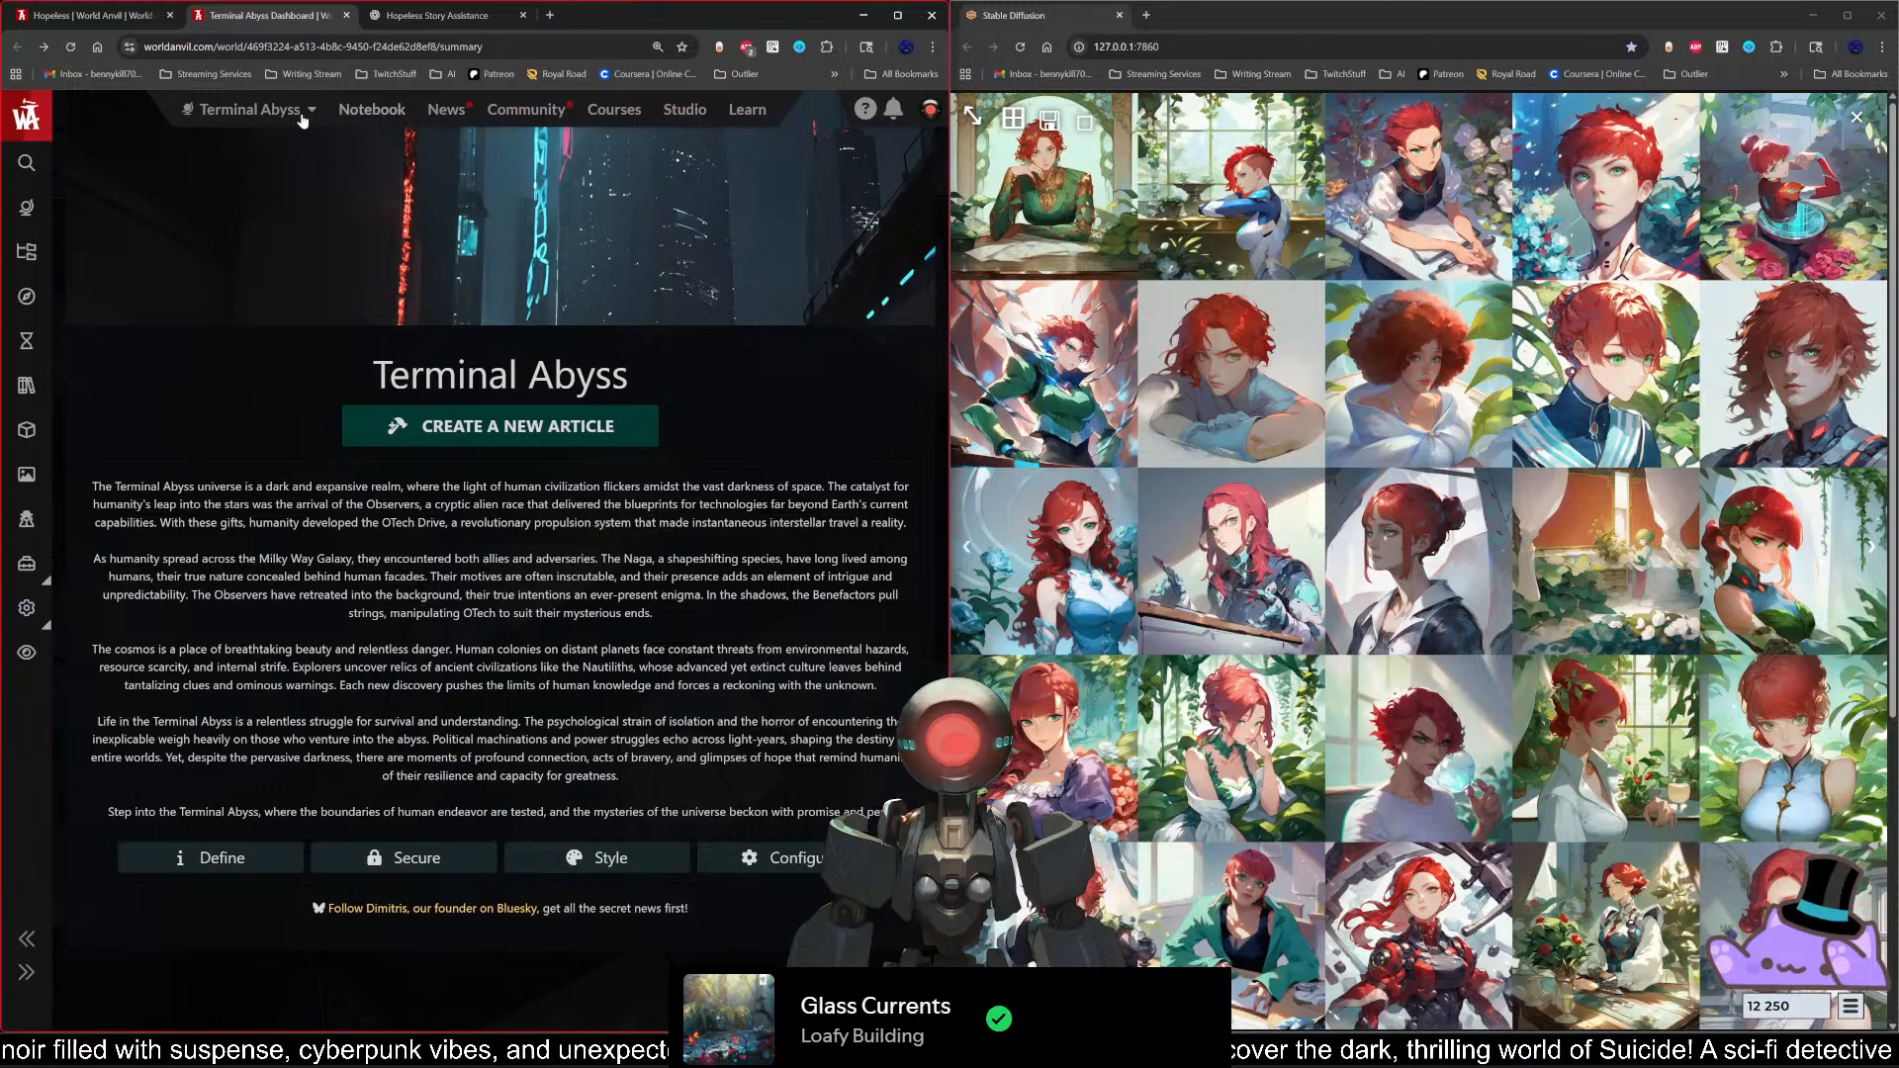
middle_click(27, 653)
left_click(465, 14)
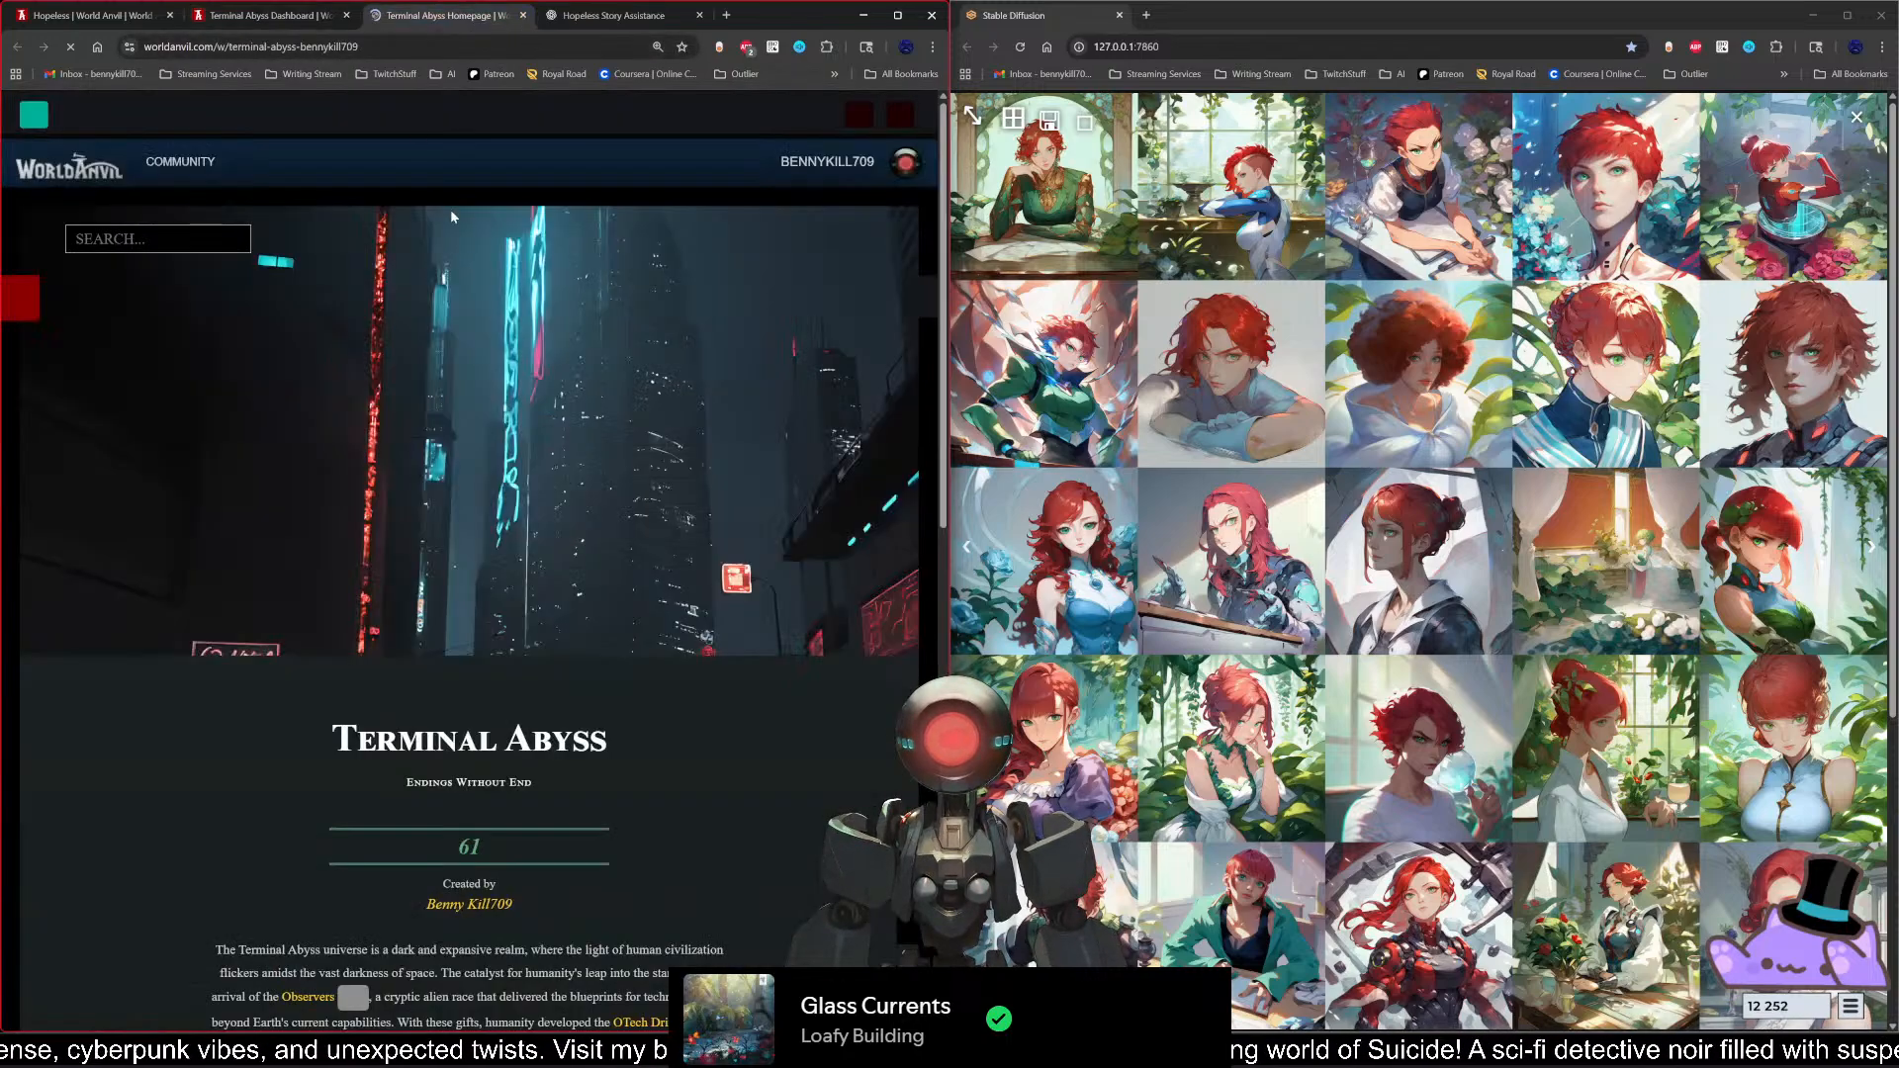
Step: Select the full web address of the Terminal Abyss public homepage and switch to another window
left_click(480, 46)
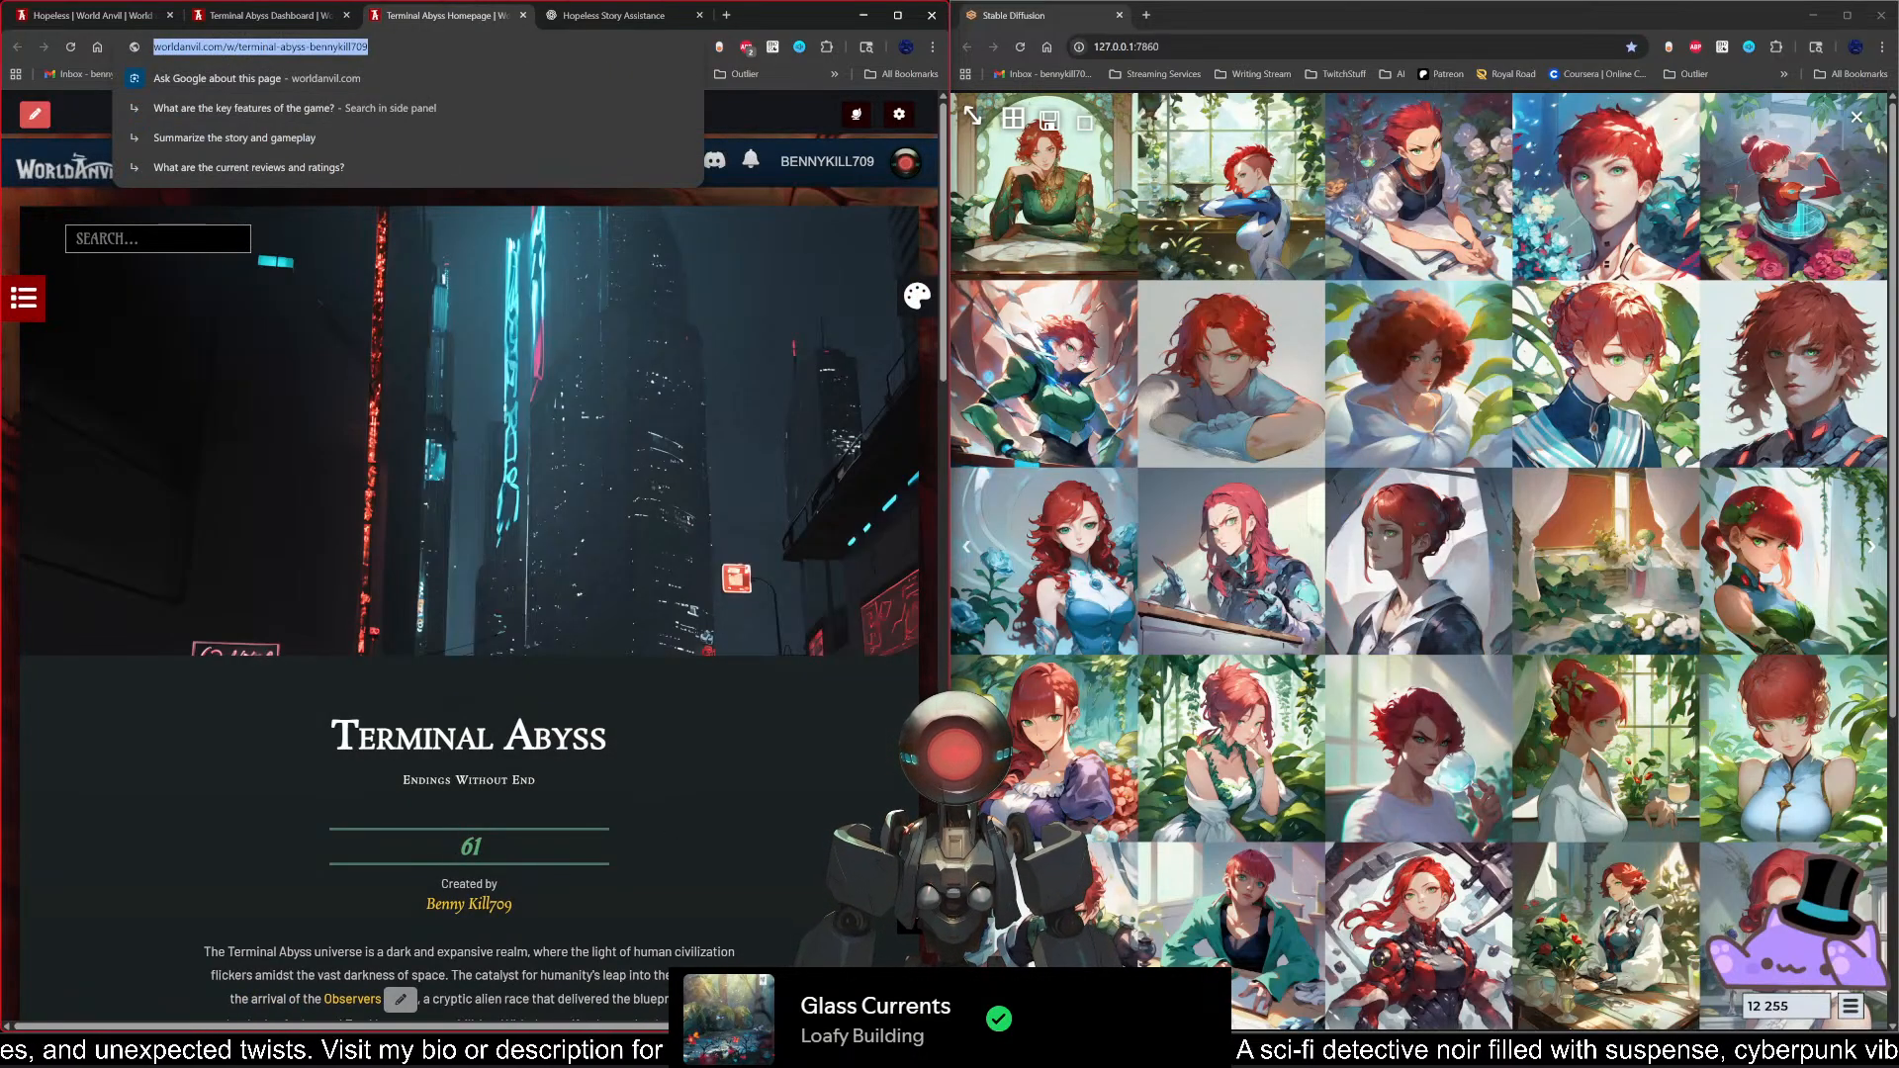
scroll(624, 806, "down", 4)
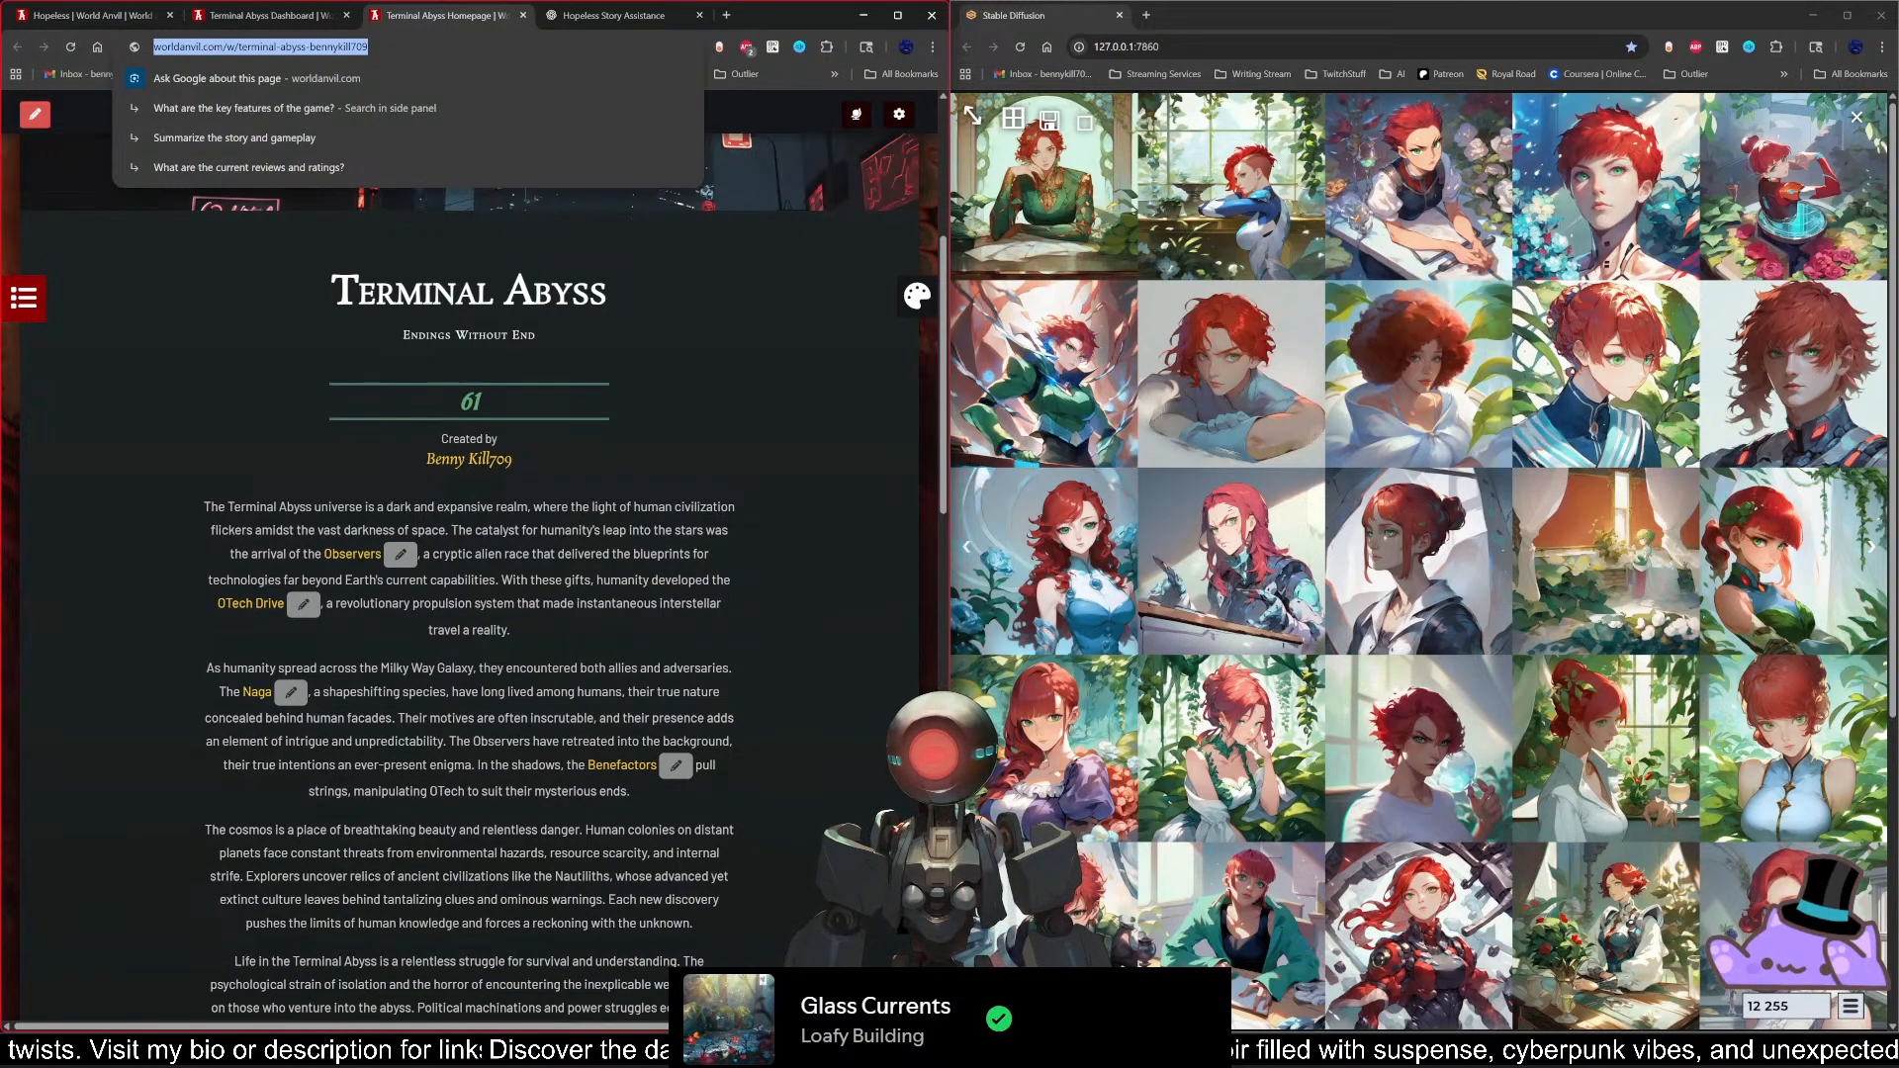
key("alt+Tab")
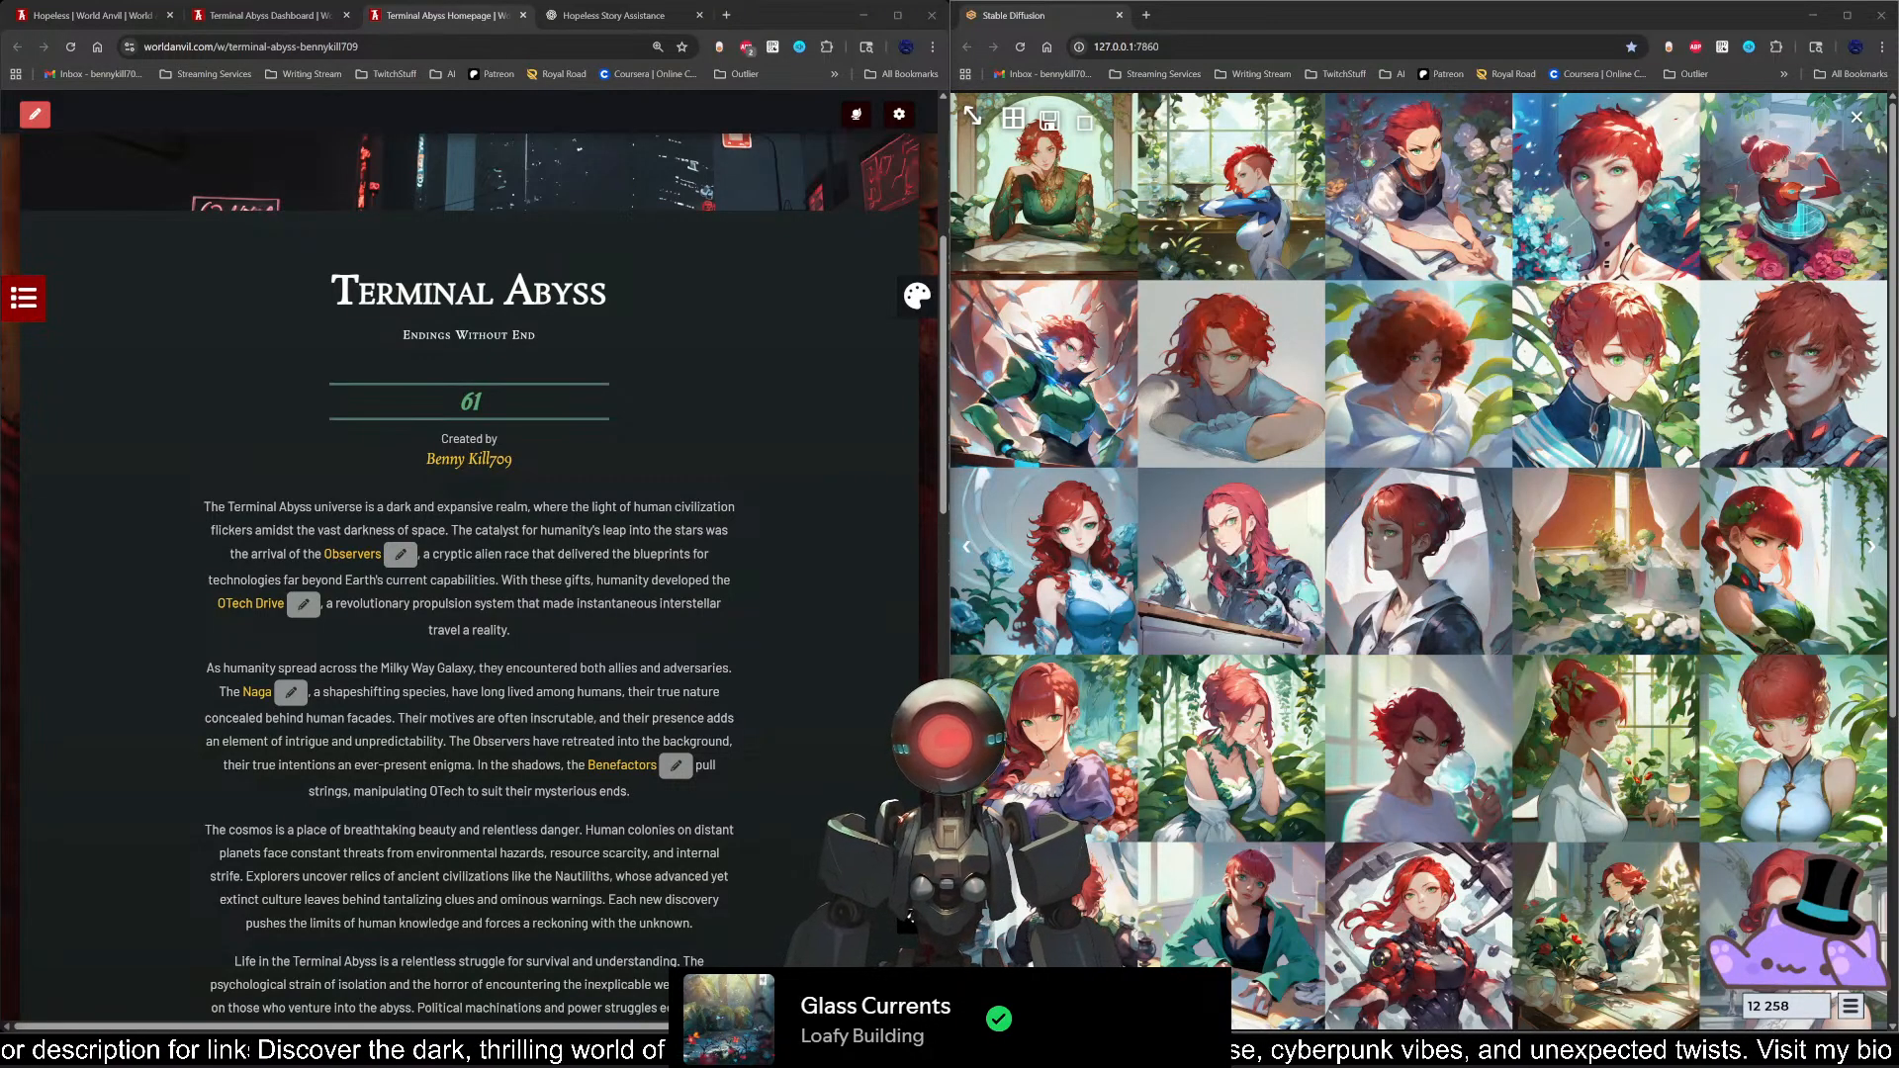
Step: Look through the Terminal Abyss public homepage from its introduction down to the World Codex and Timelines sections
left_click(597, 827)
scroll(598, 827, "down", 5)
scroll(554, 833, "up", 4)
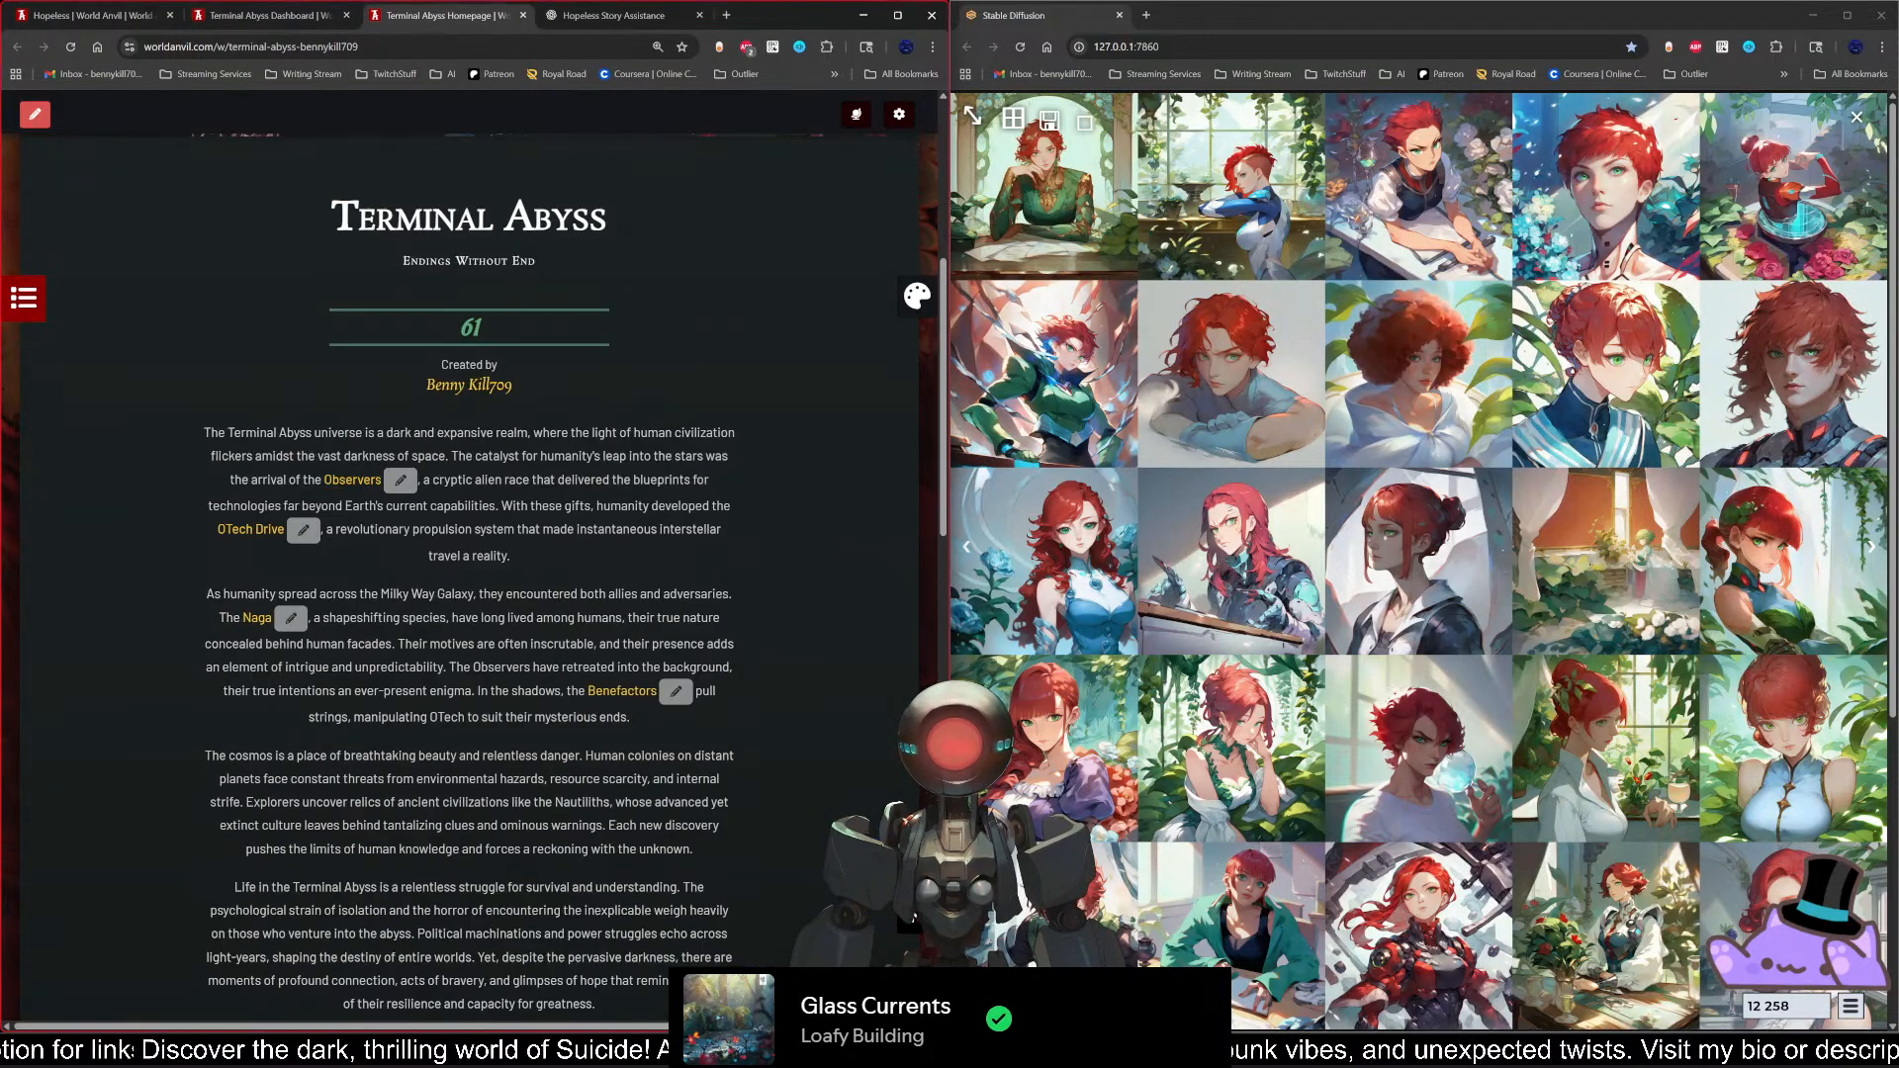
scroll(74, 338, "up", 3)
scroll(247, 475, "down", 12)
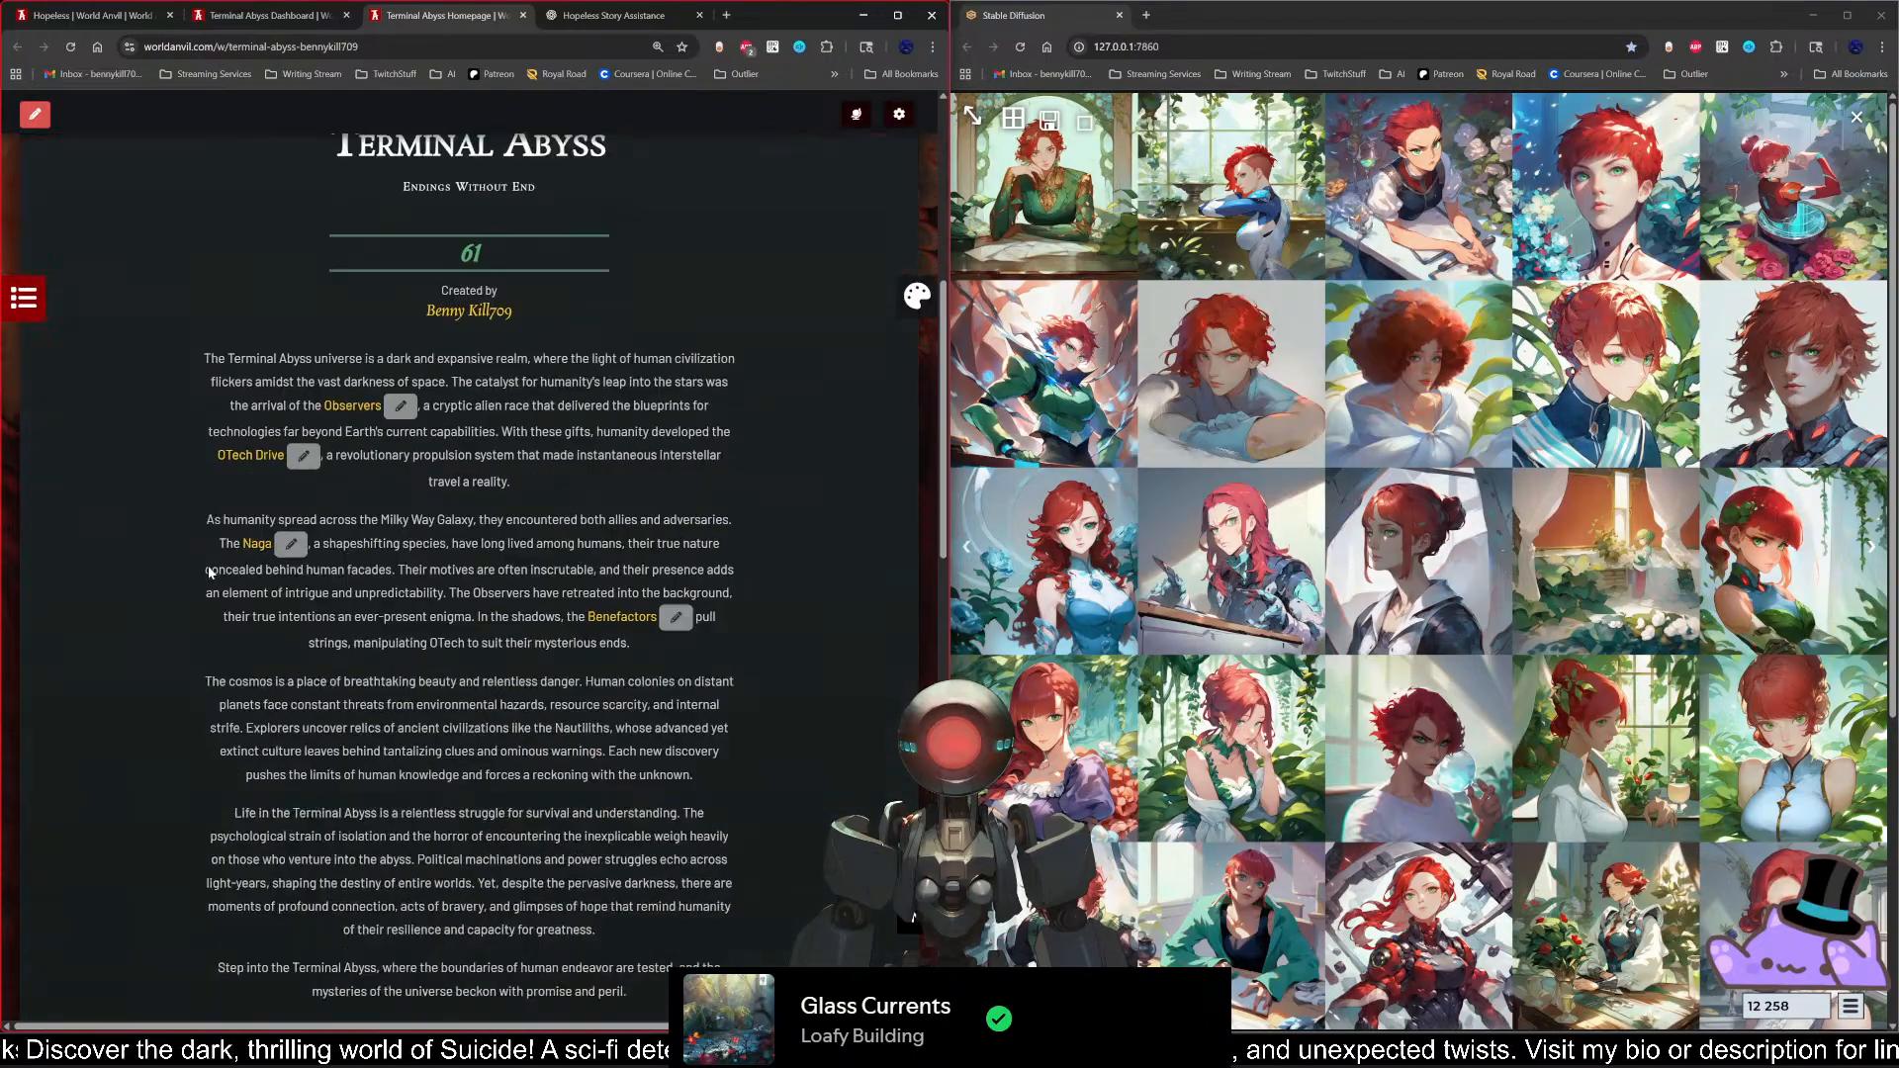
scroll(197, 569, "down", 4)
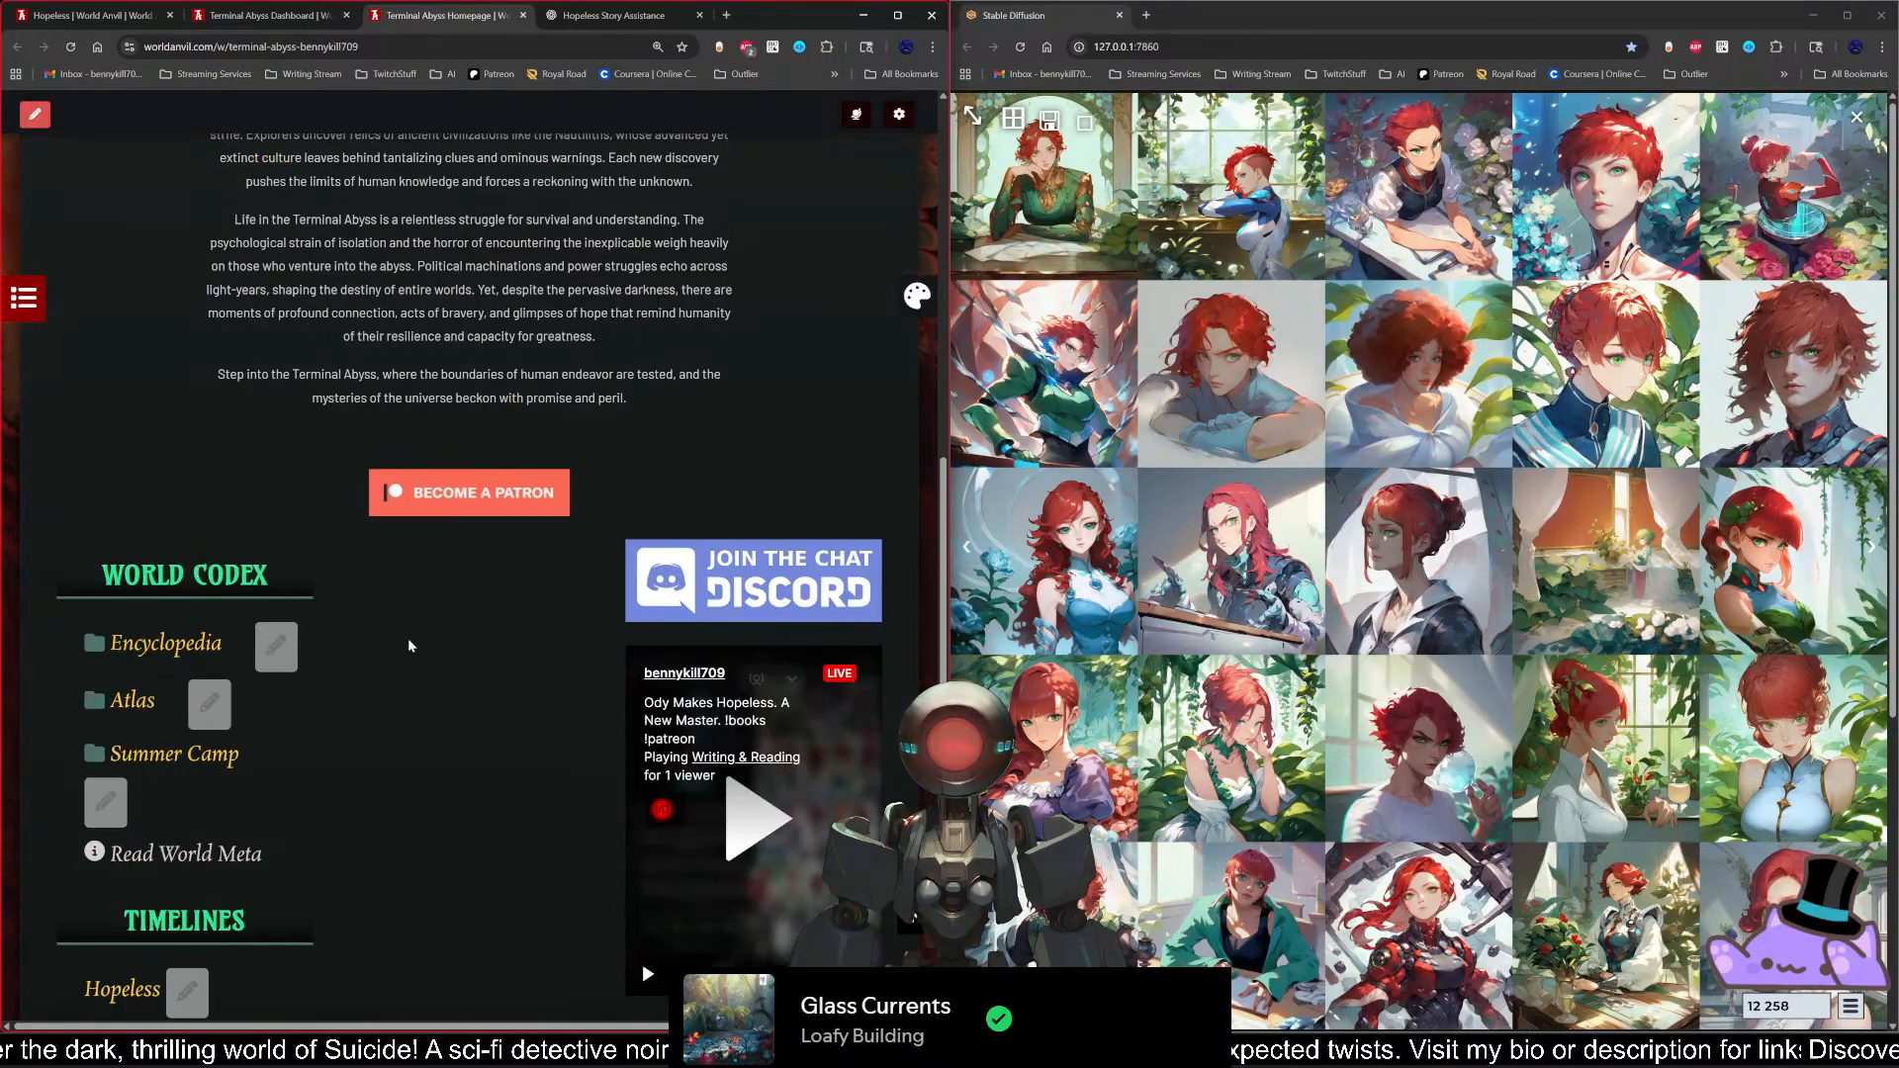
Step: Turn off the edit shortcuts on the Terminal Abyss public homepage and look through the page from its footer back to its header
scroll(419, 733, "up", 4)
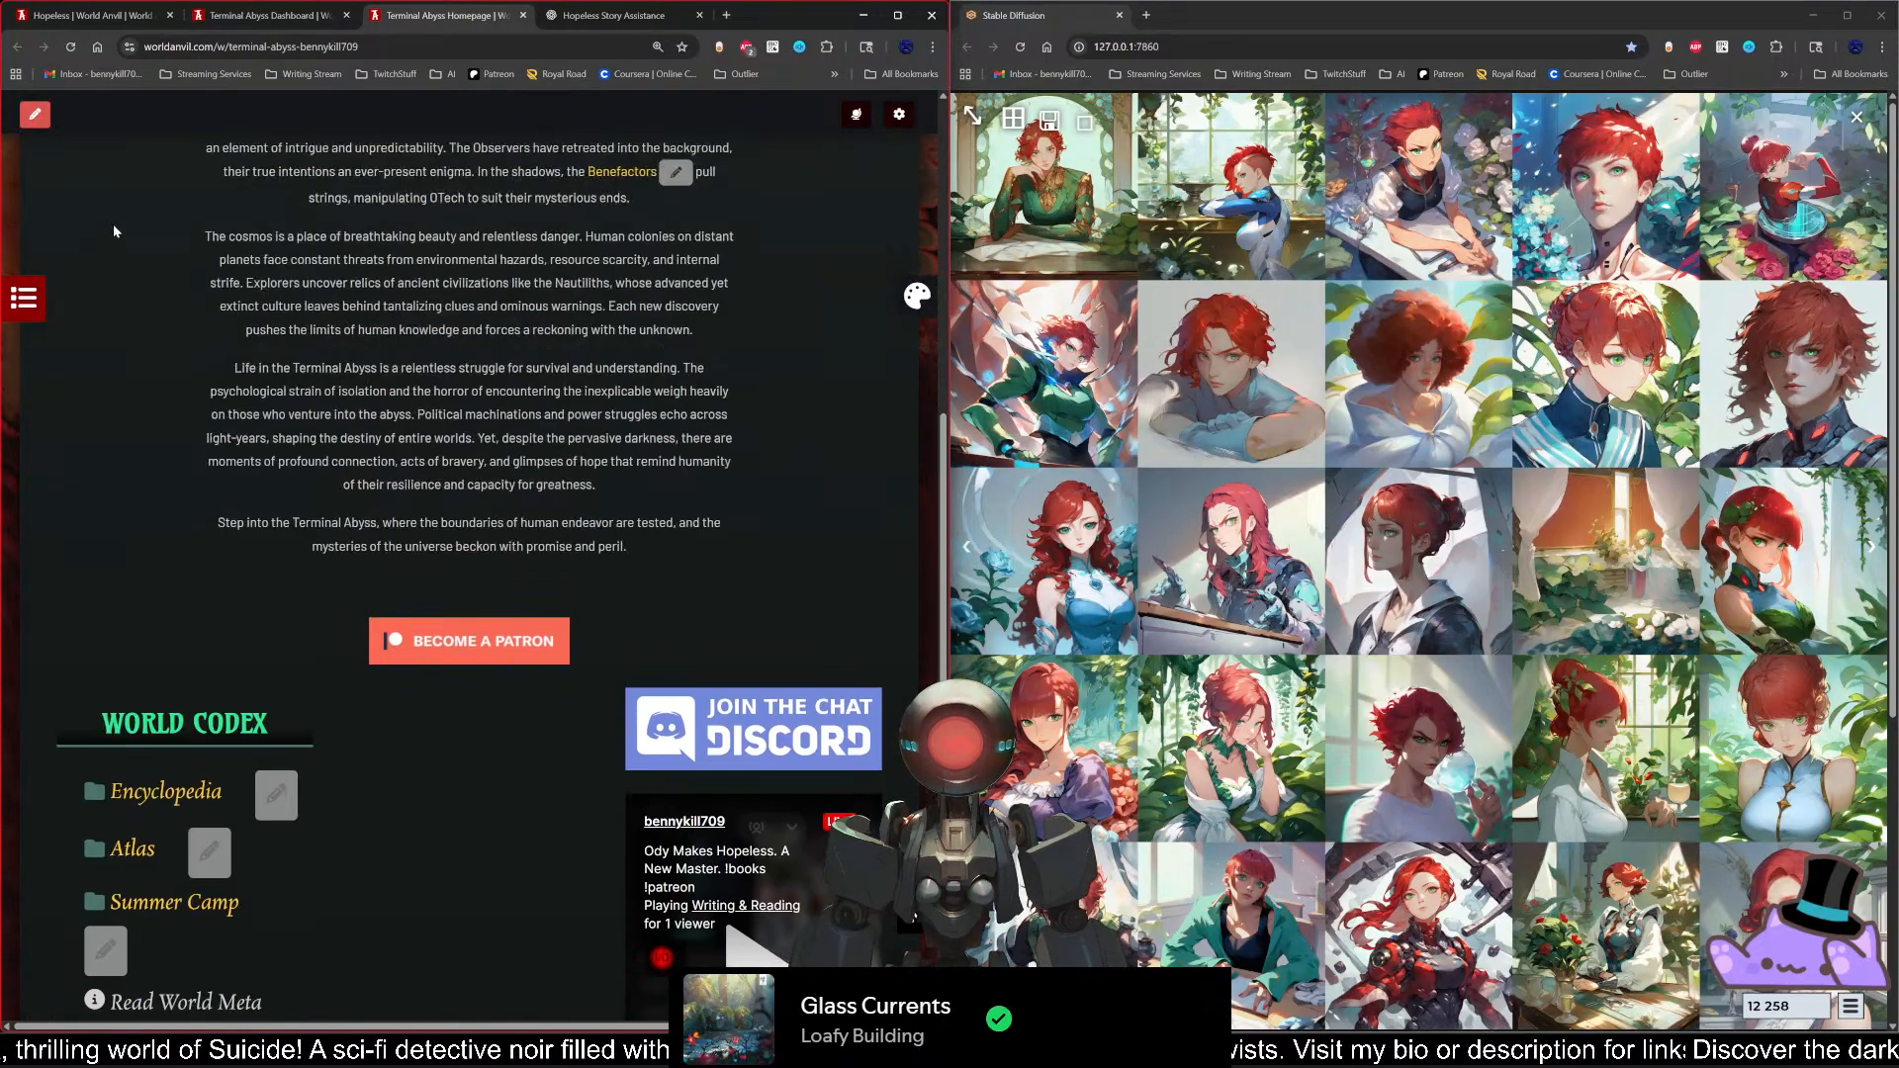
left_click(35, 115)
scroll(406, 693, "down", 5)
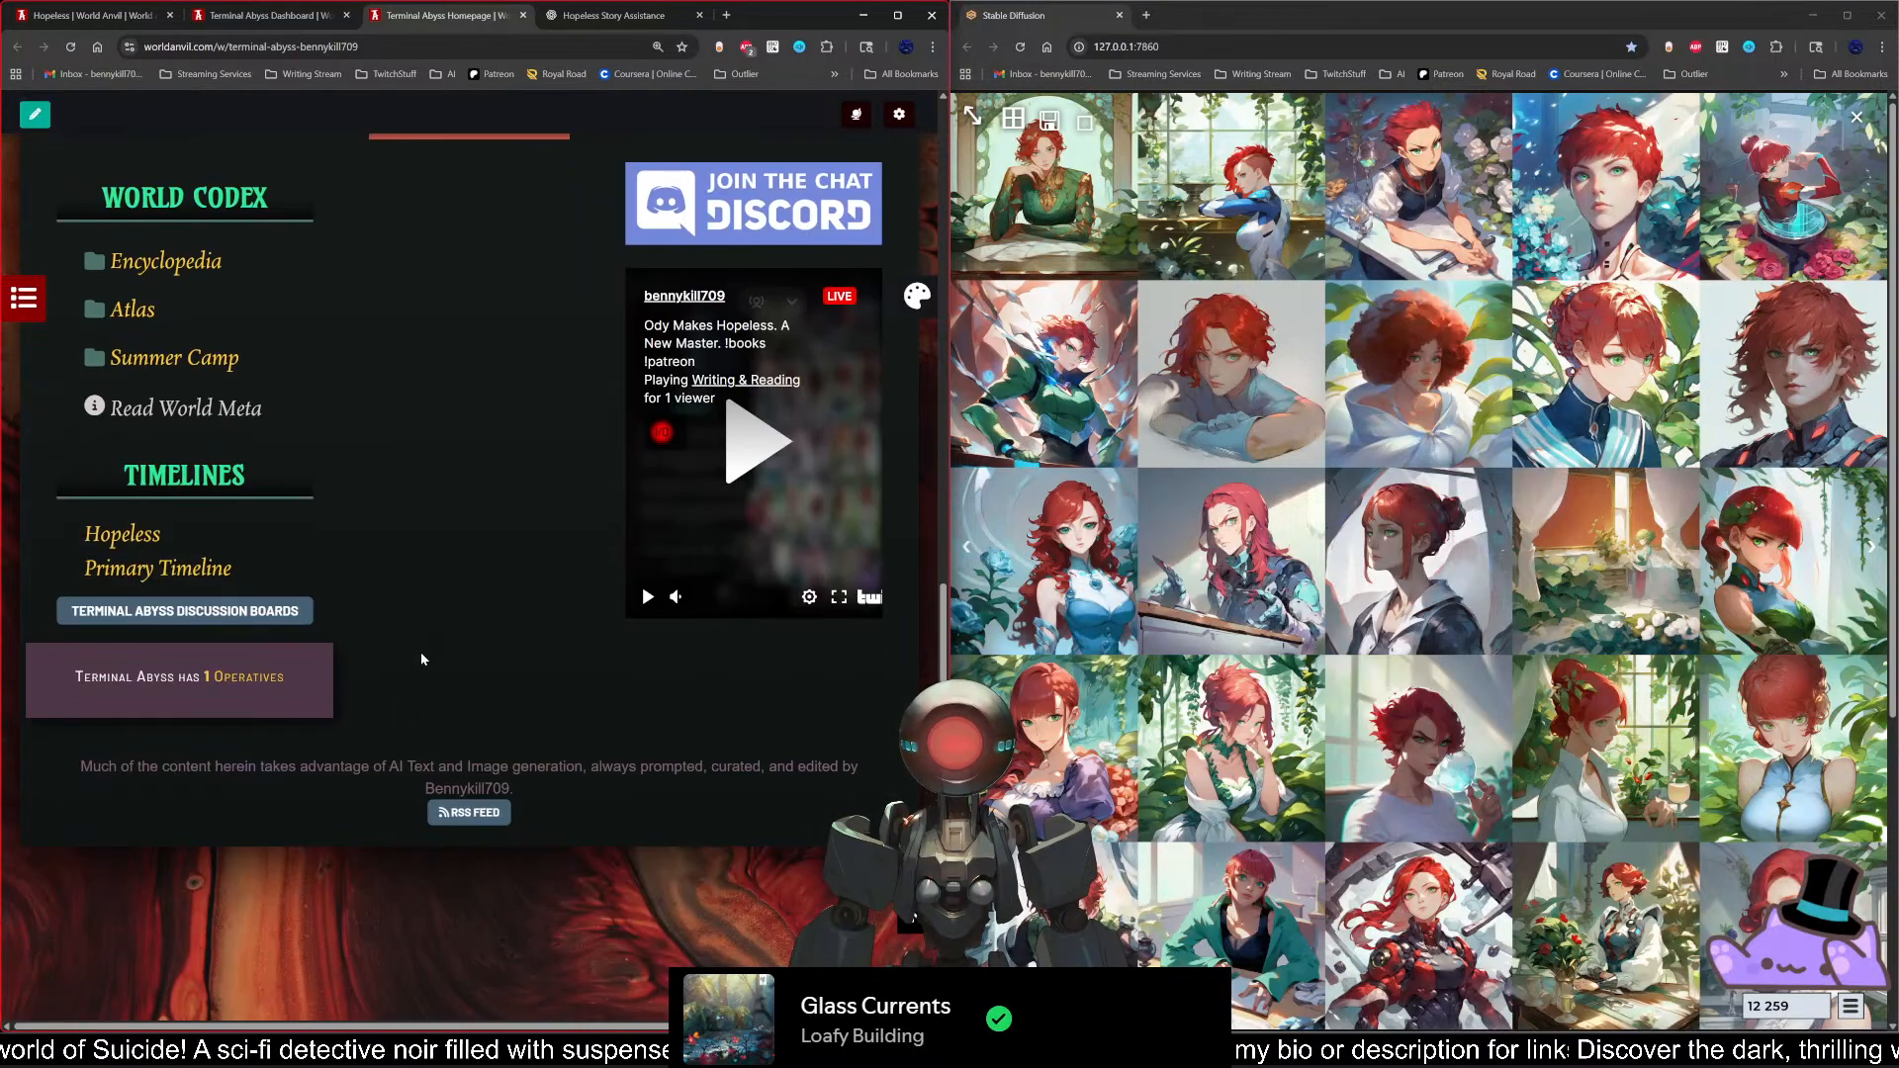
scroll(419, 651, "up", 12)
scroll(297, 515, "up", 3)
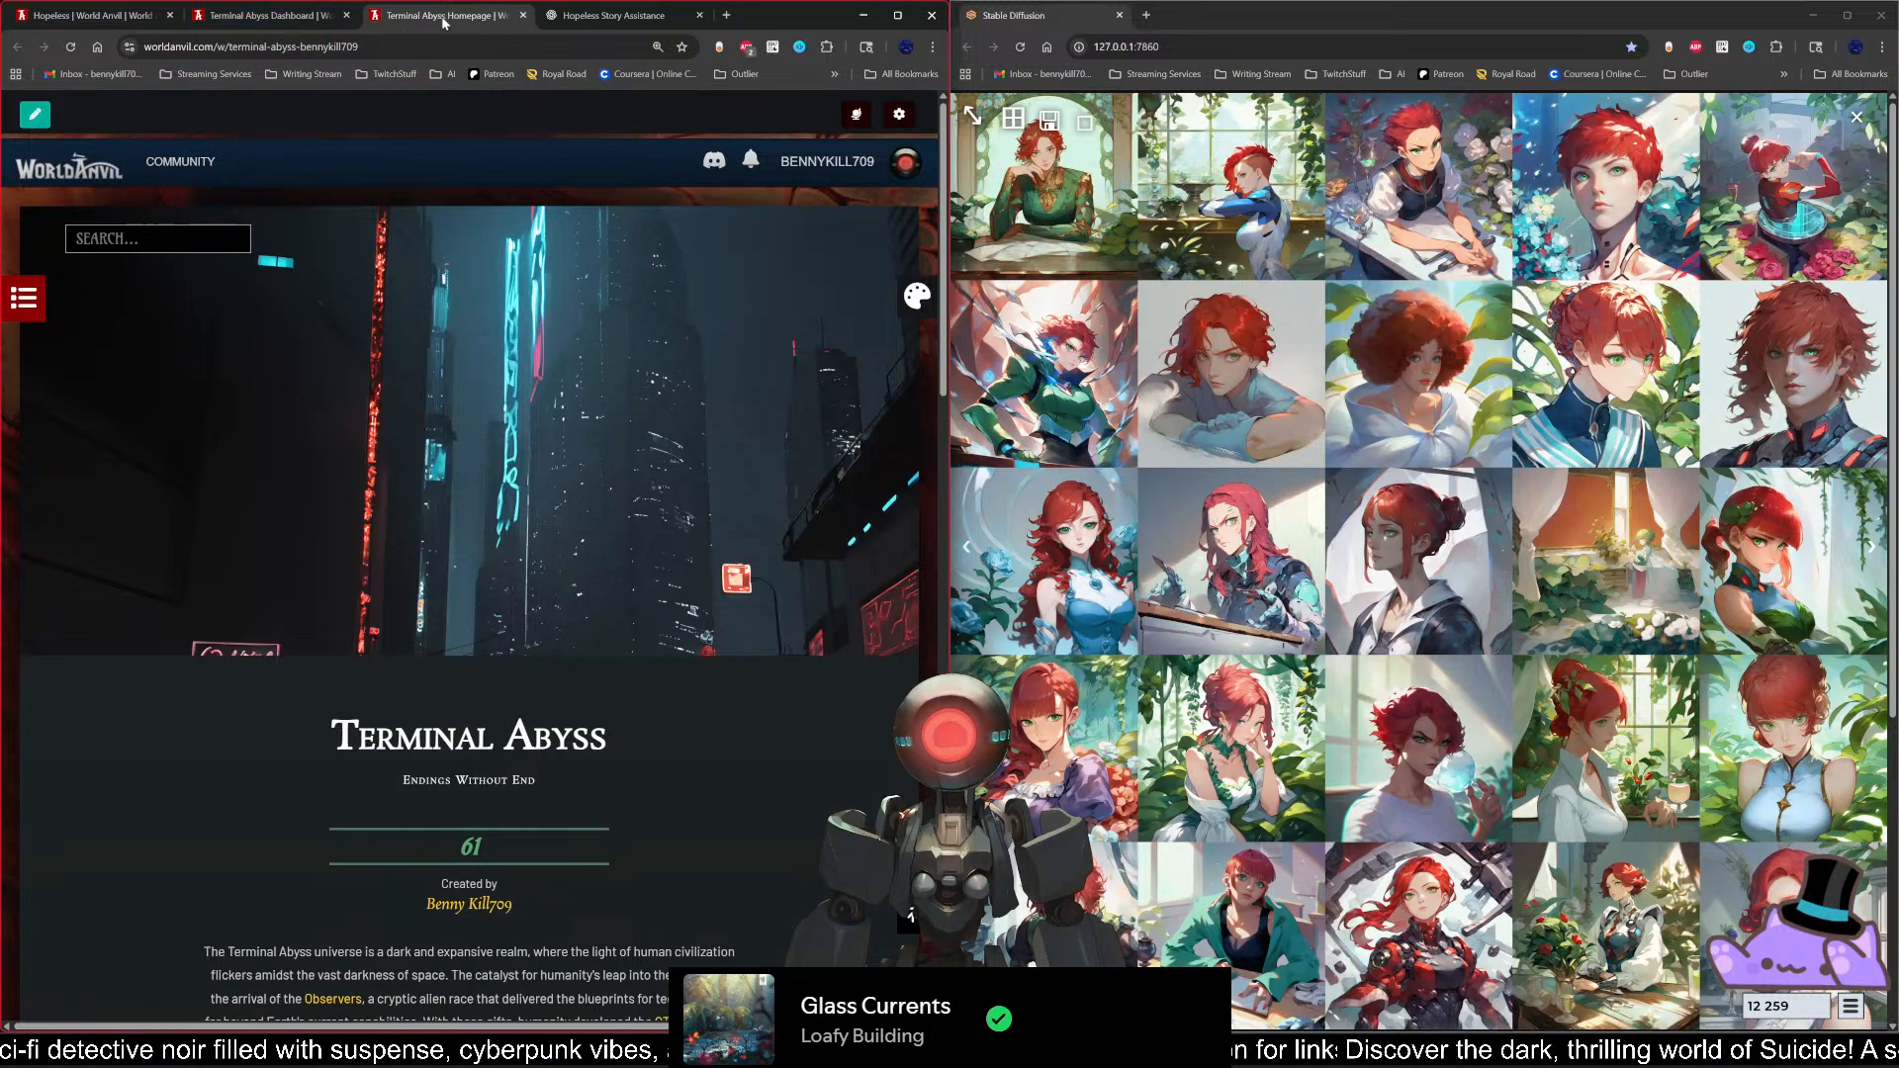
Step: Close the Terminal Abyss homepage and dashboard, and show the Scene 2 manuscript editor in full-screen view
left_click(523, 16)
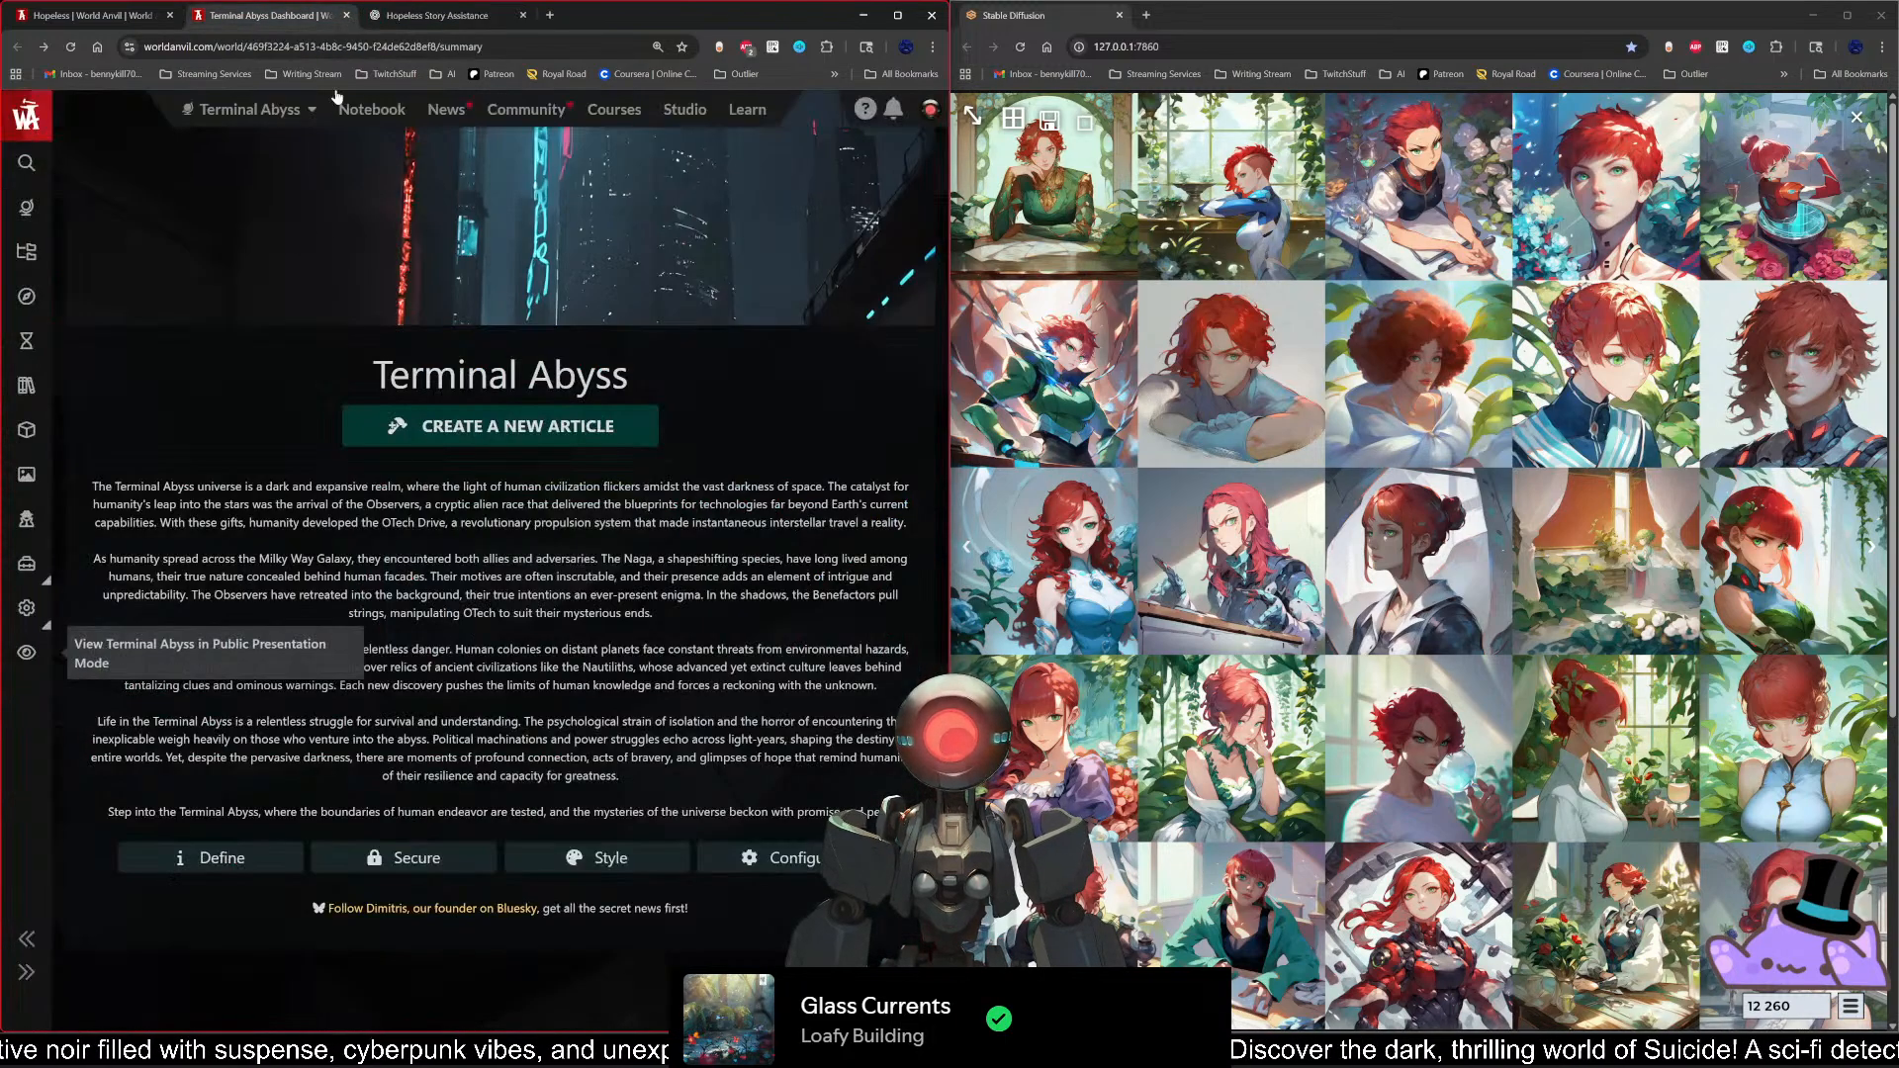
left_click(347, 16)
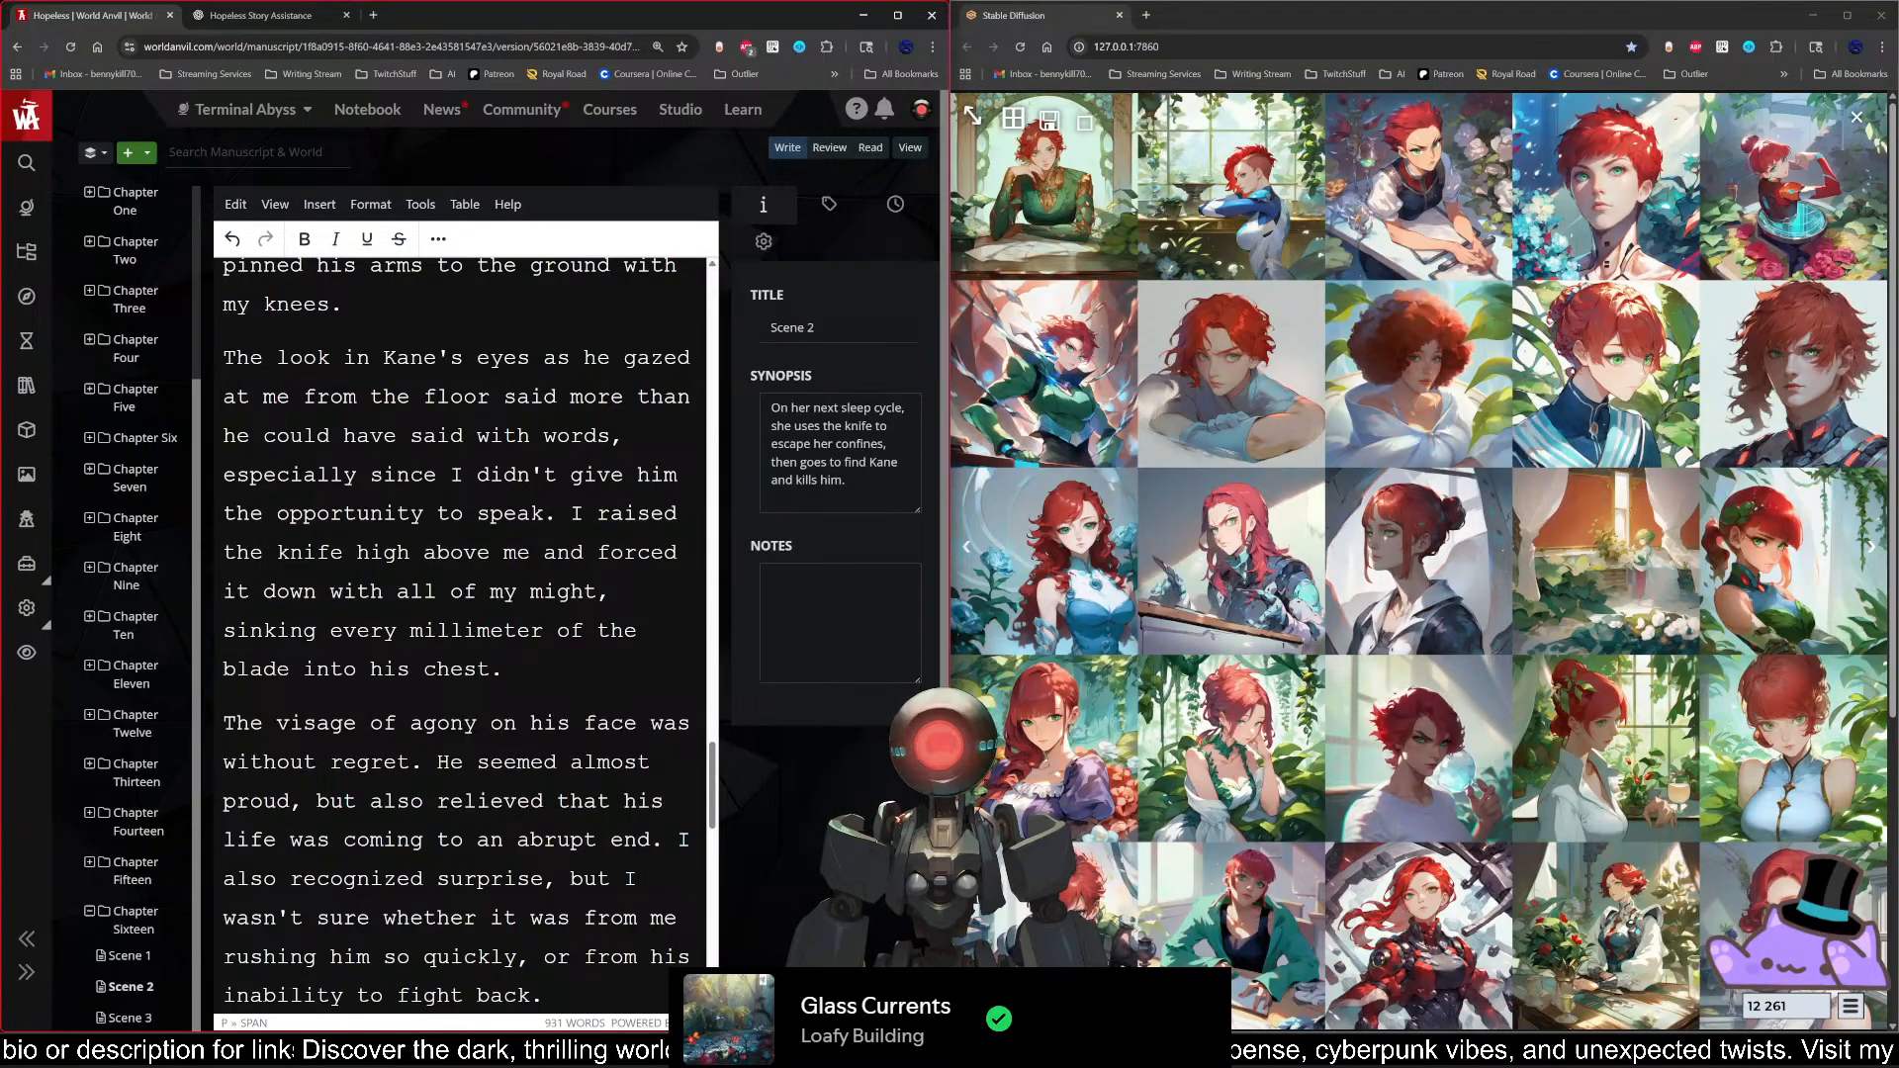
left_click(274, 205)
left_click(315, 403)
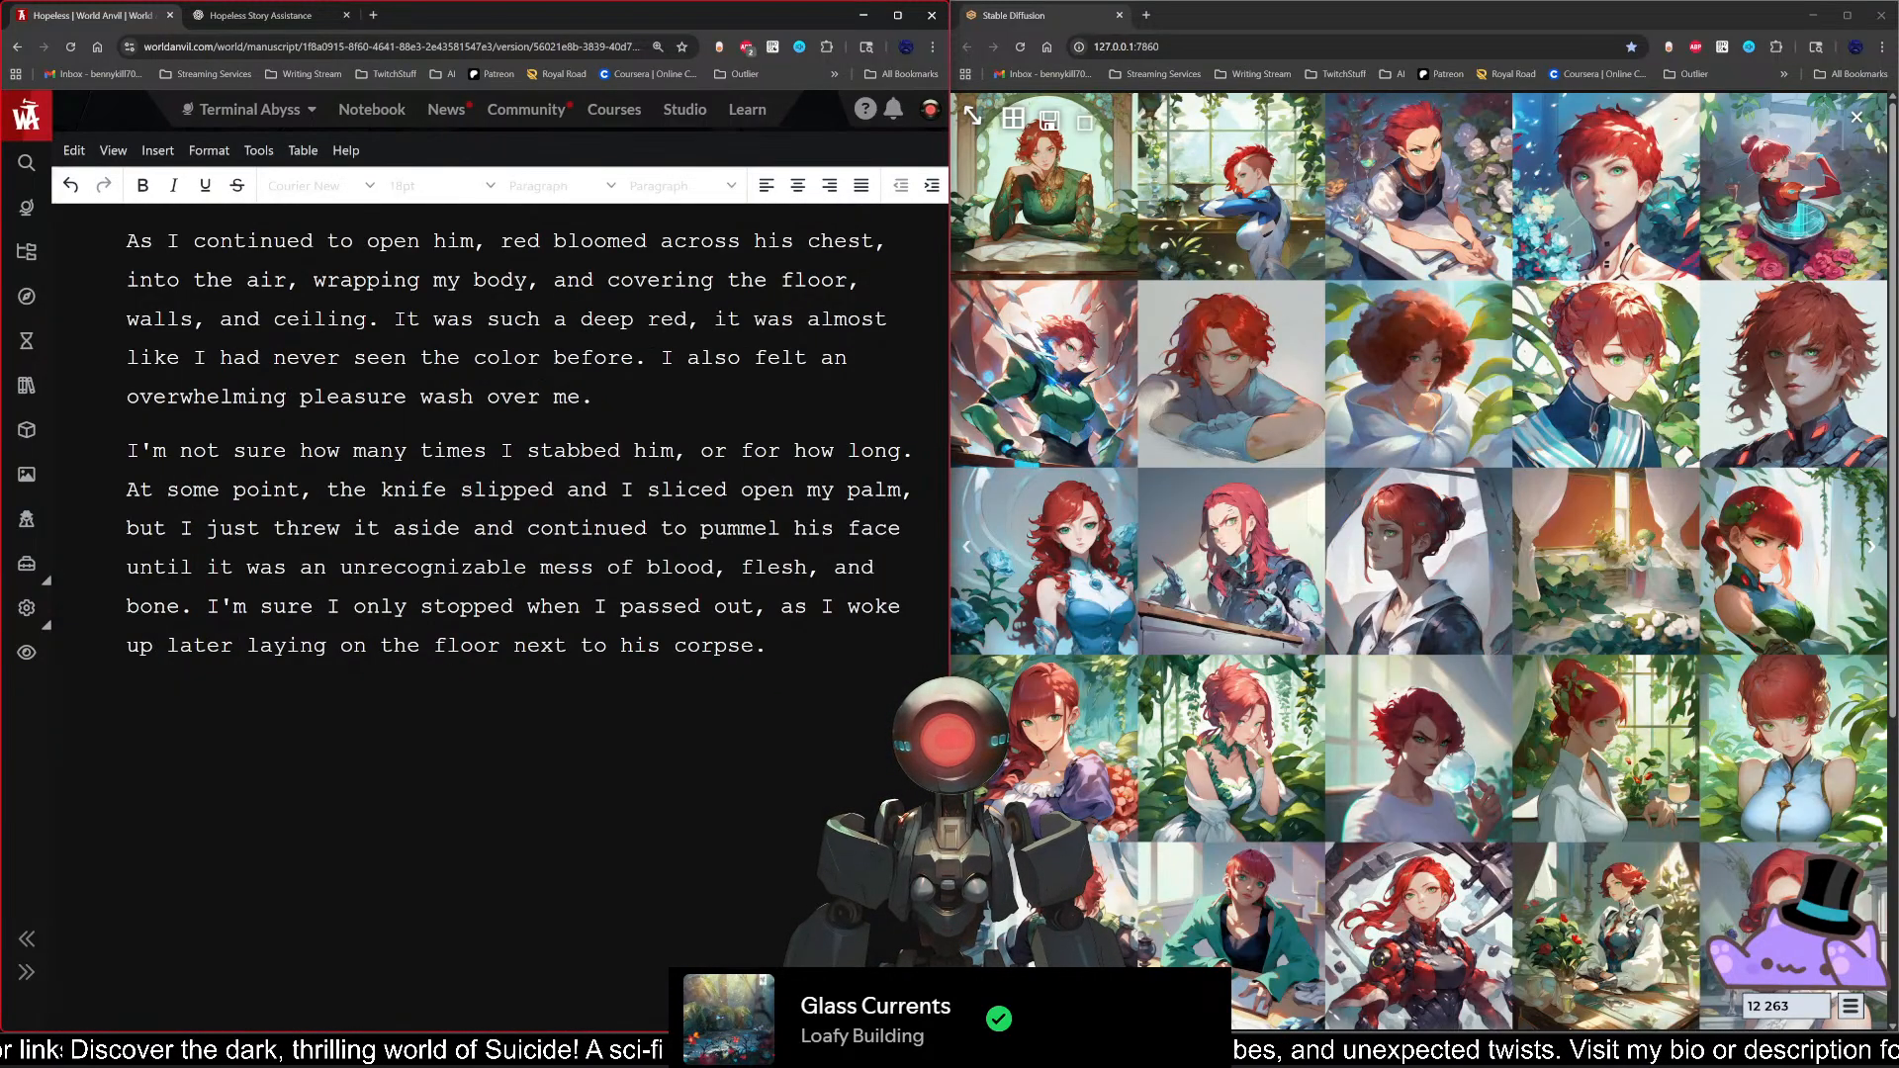
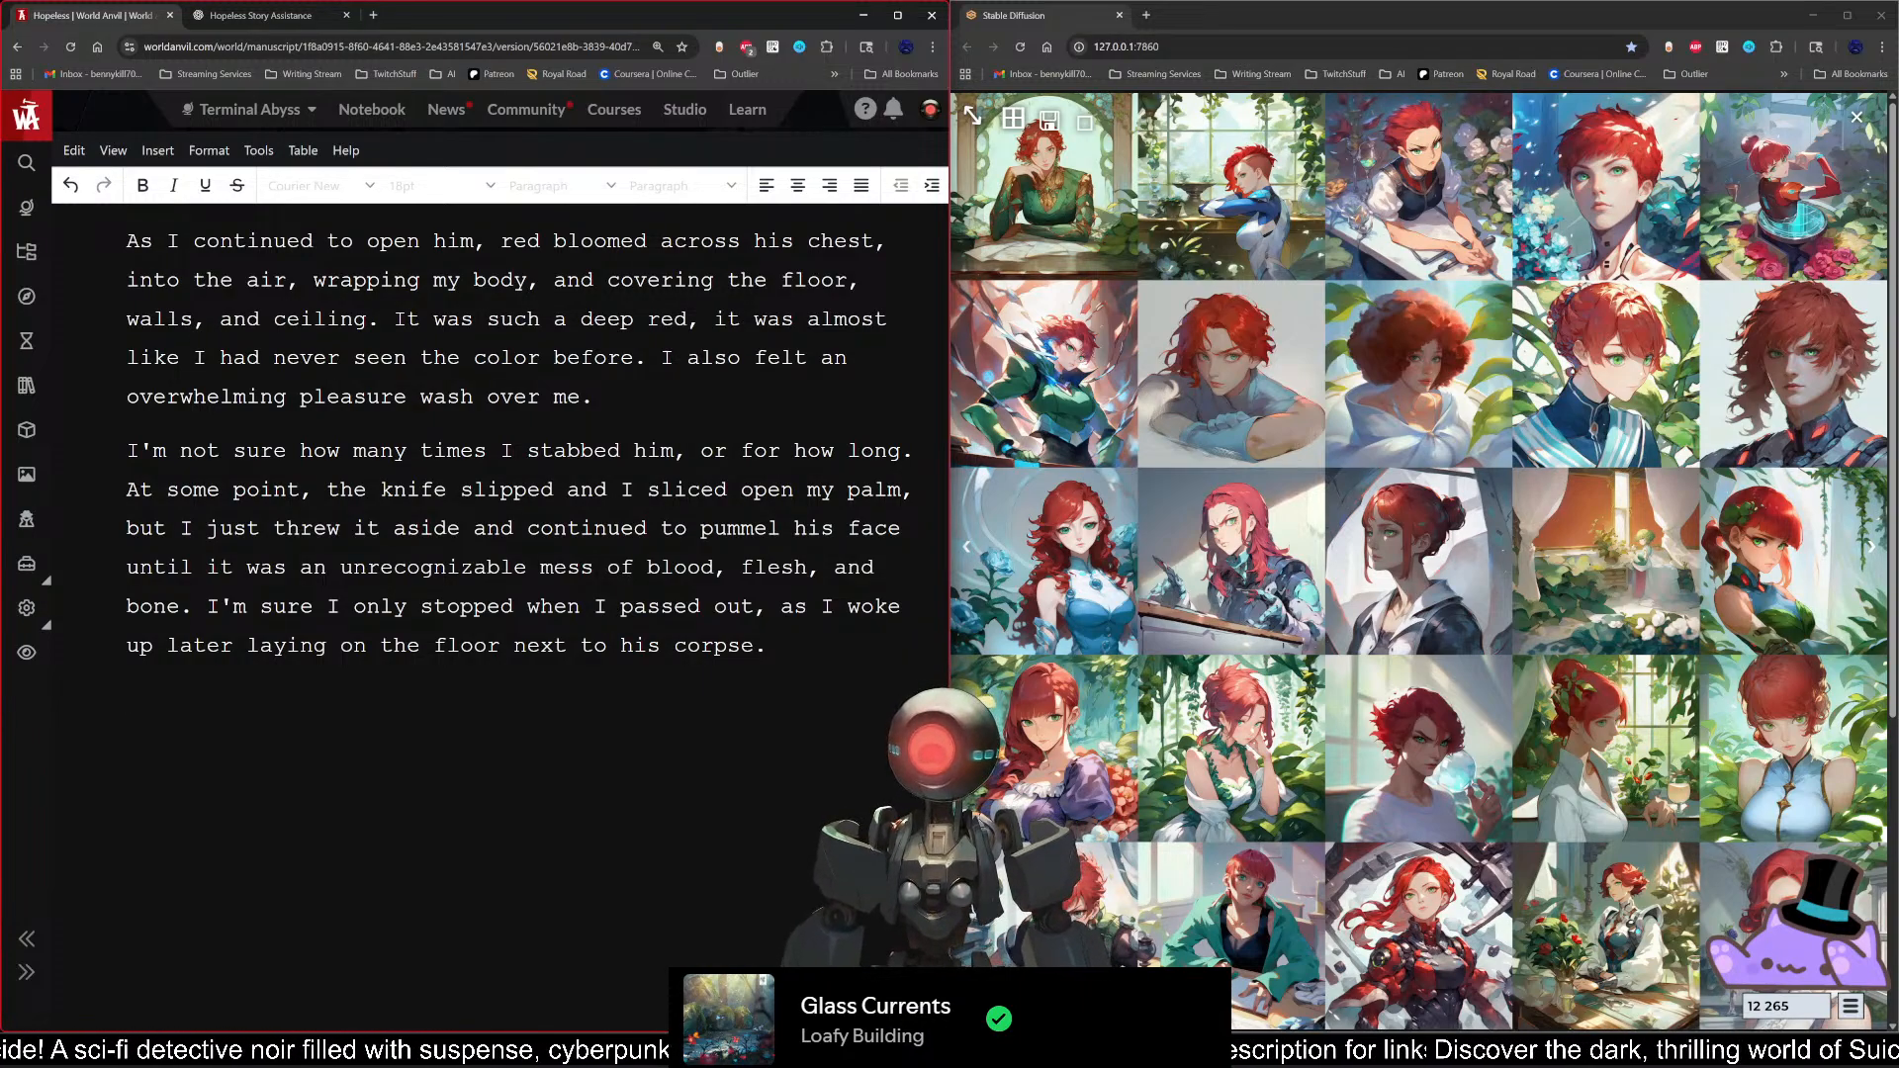
Step: Open the Terminal Abyss article list and view Naomi Berko's published character article
left_click(446, 110)
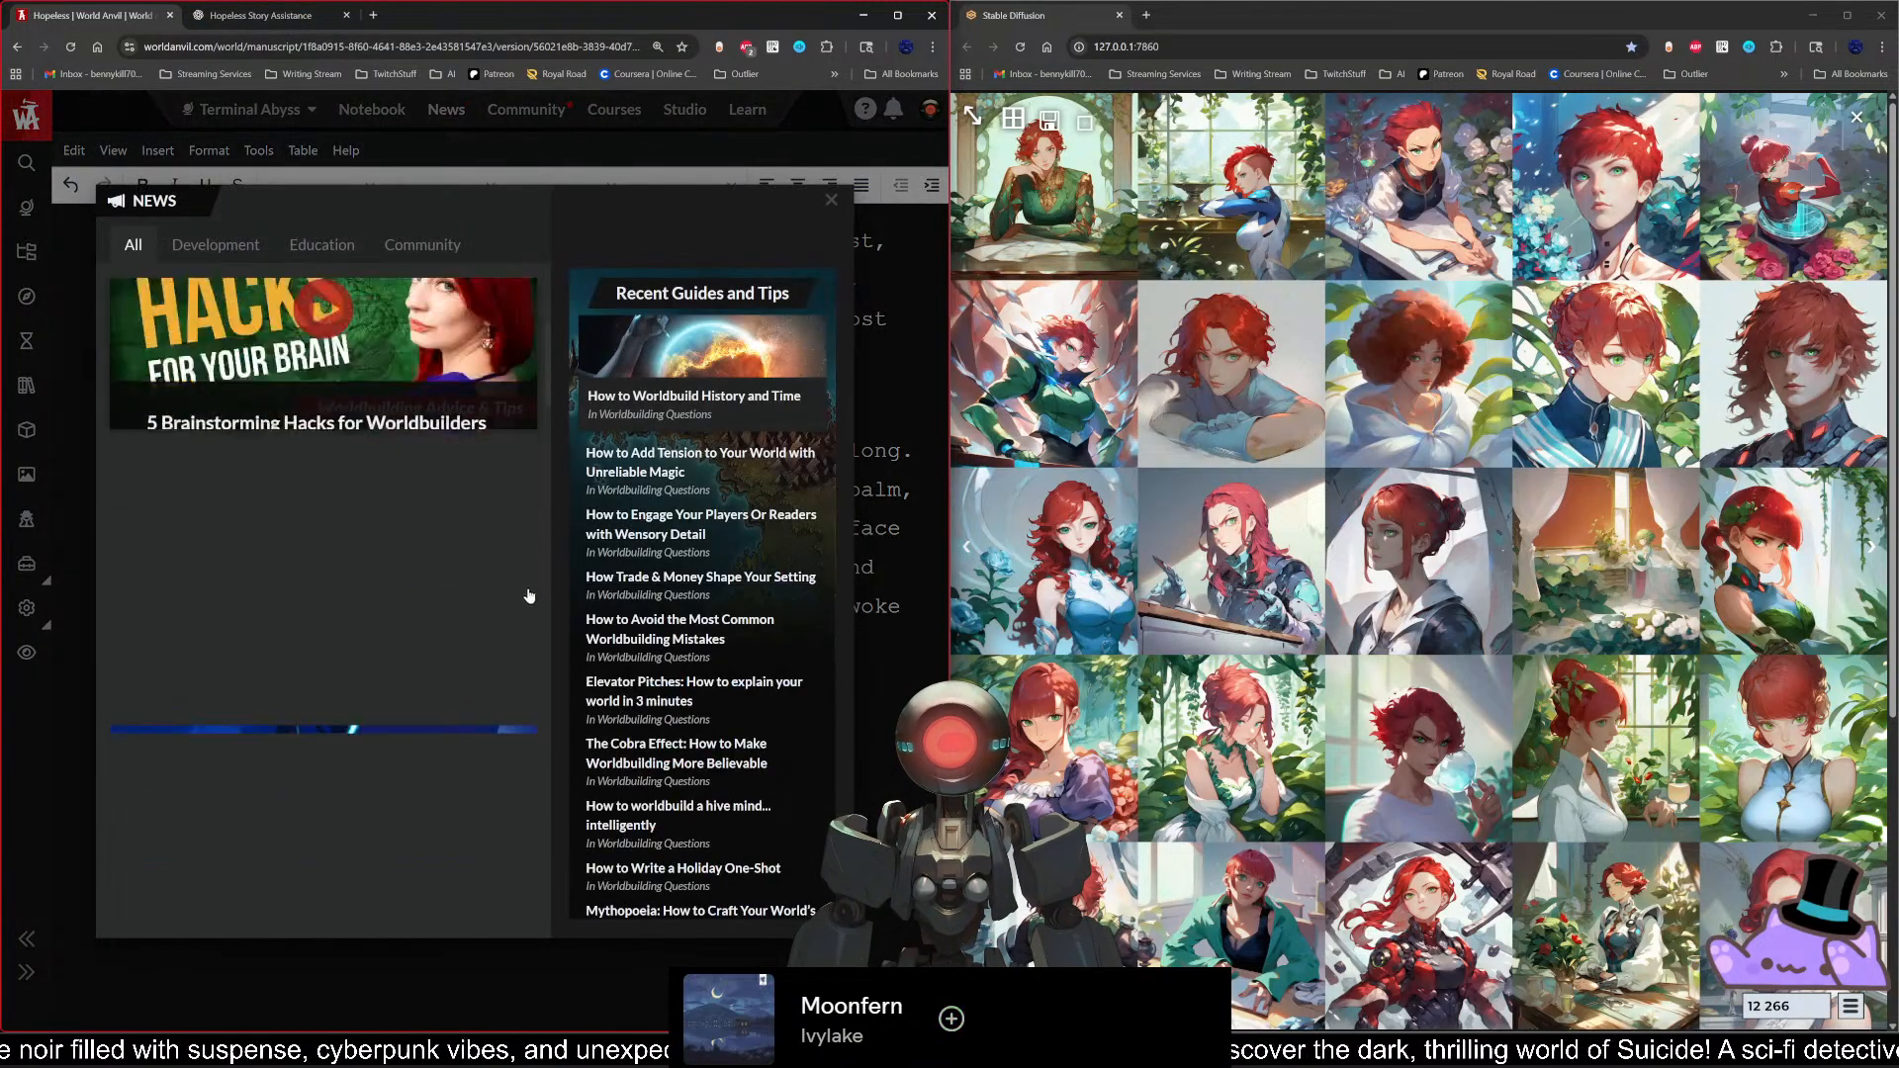
left_click(831, 201)
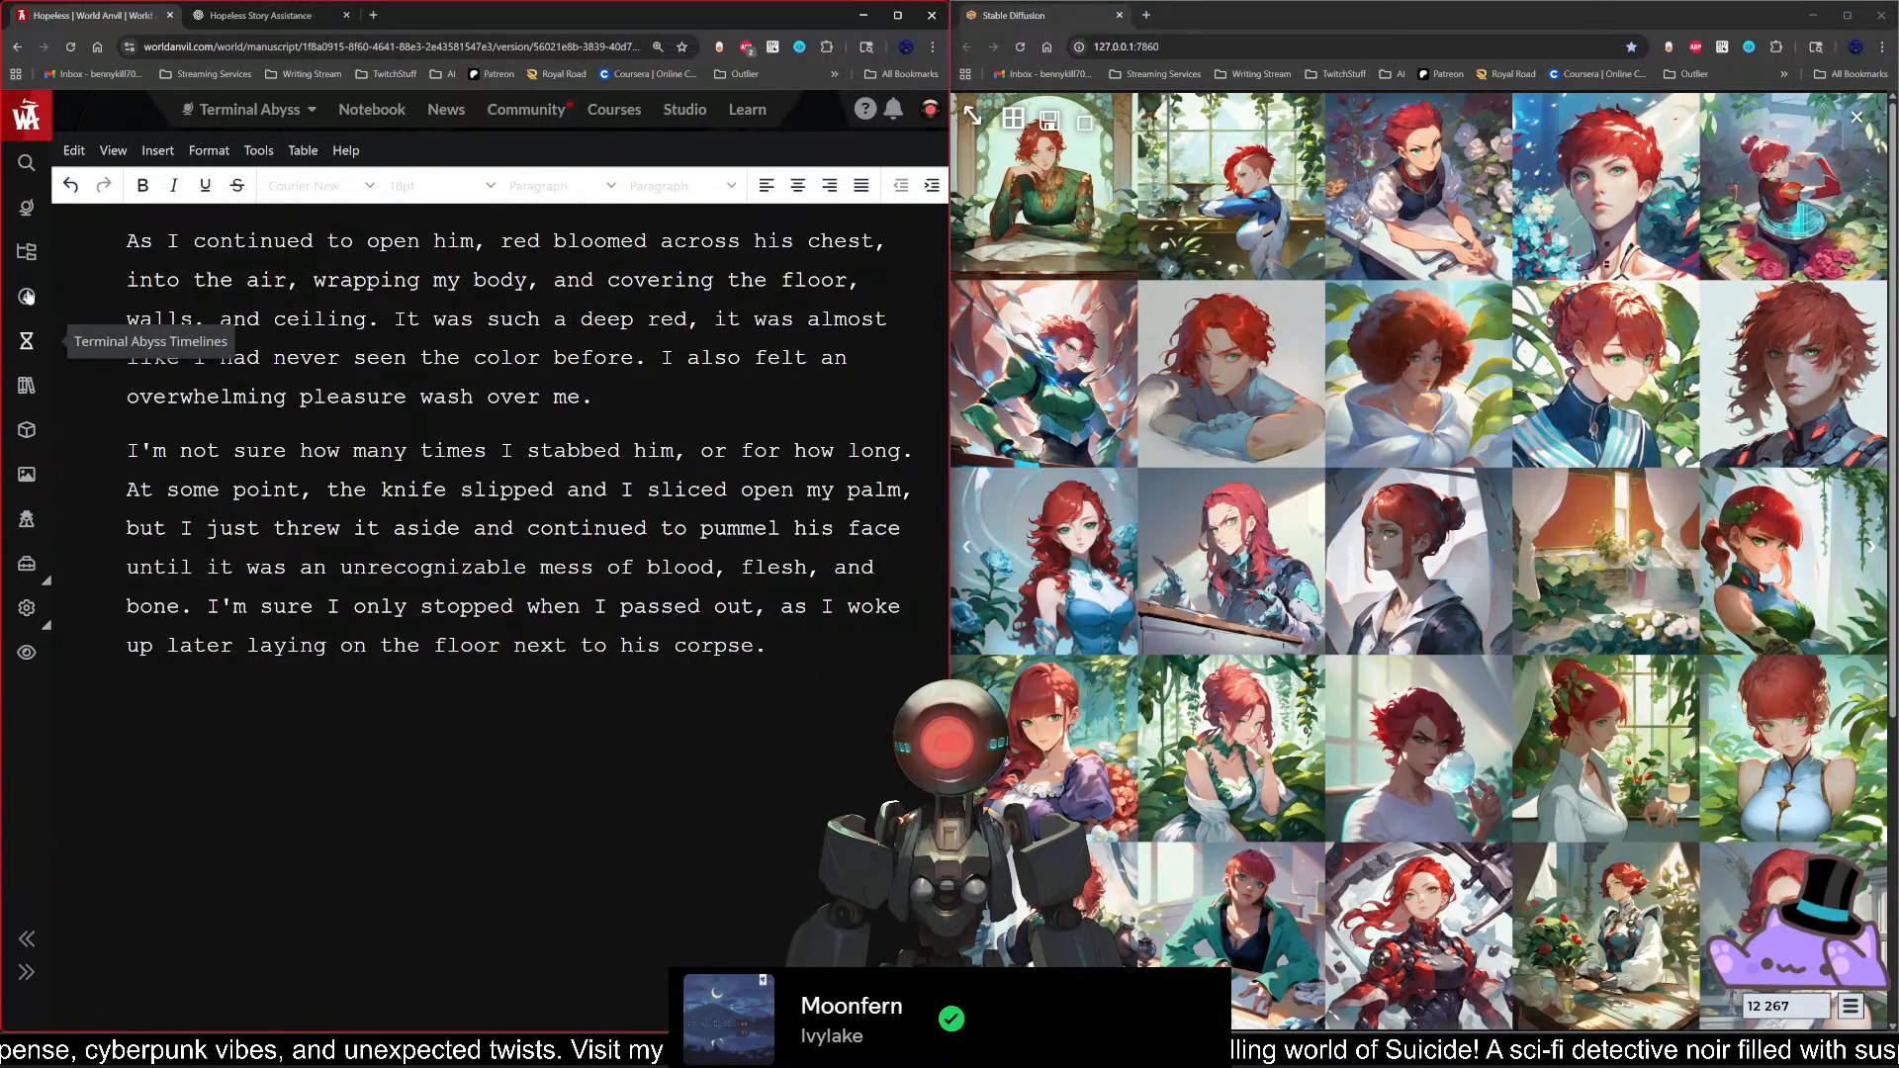
left_click(27, 256)
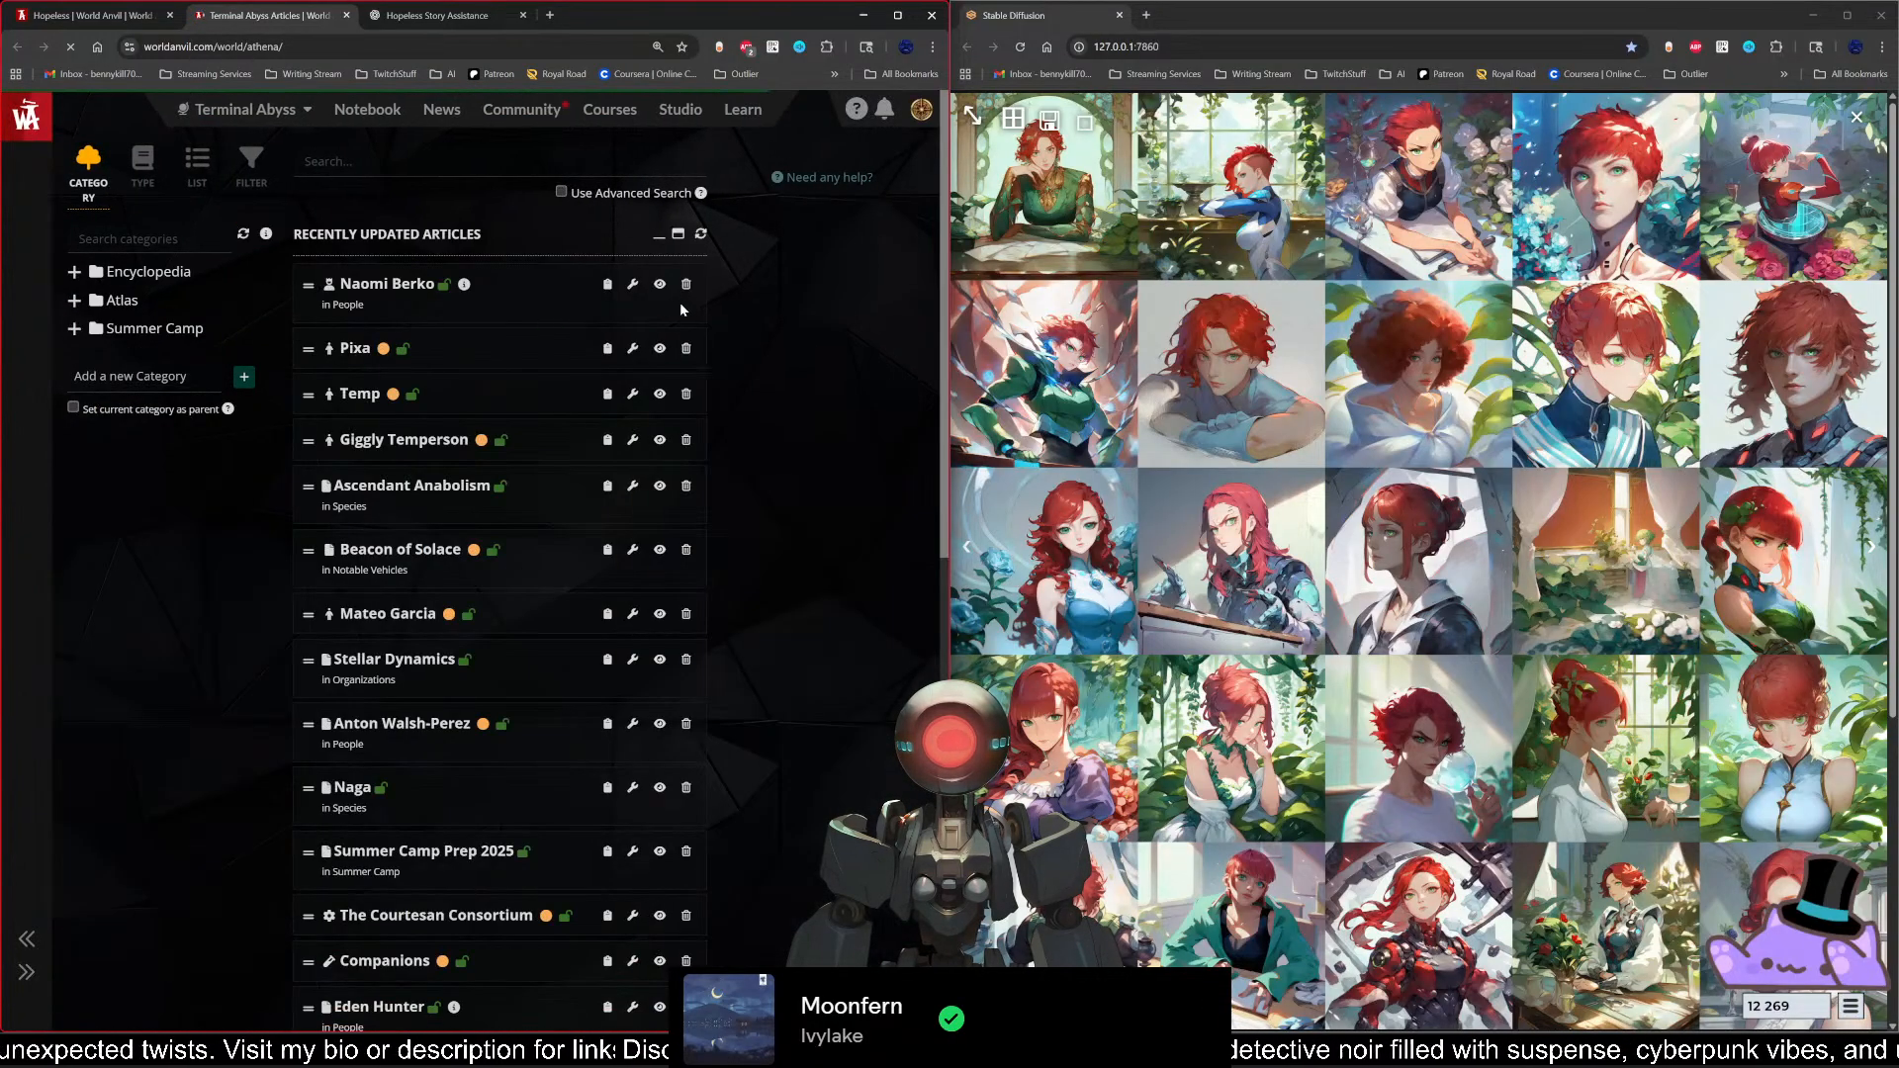
left_click(660, 287)
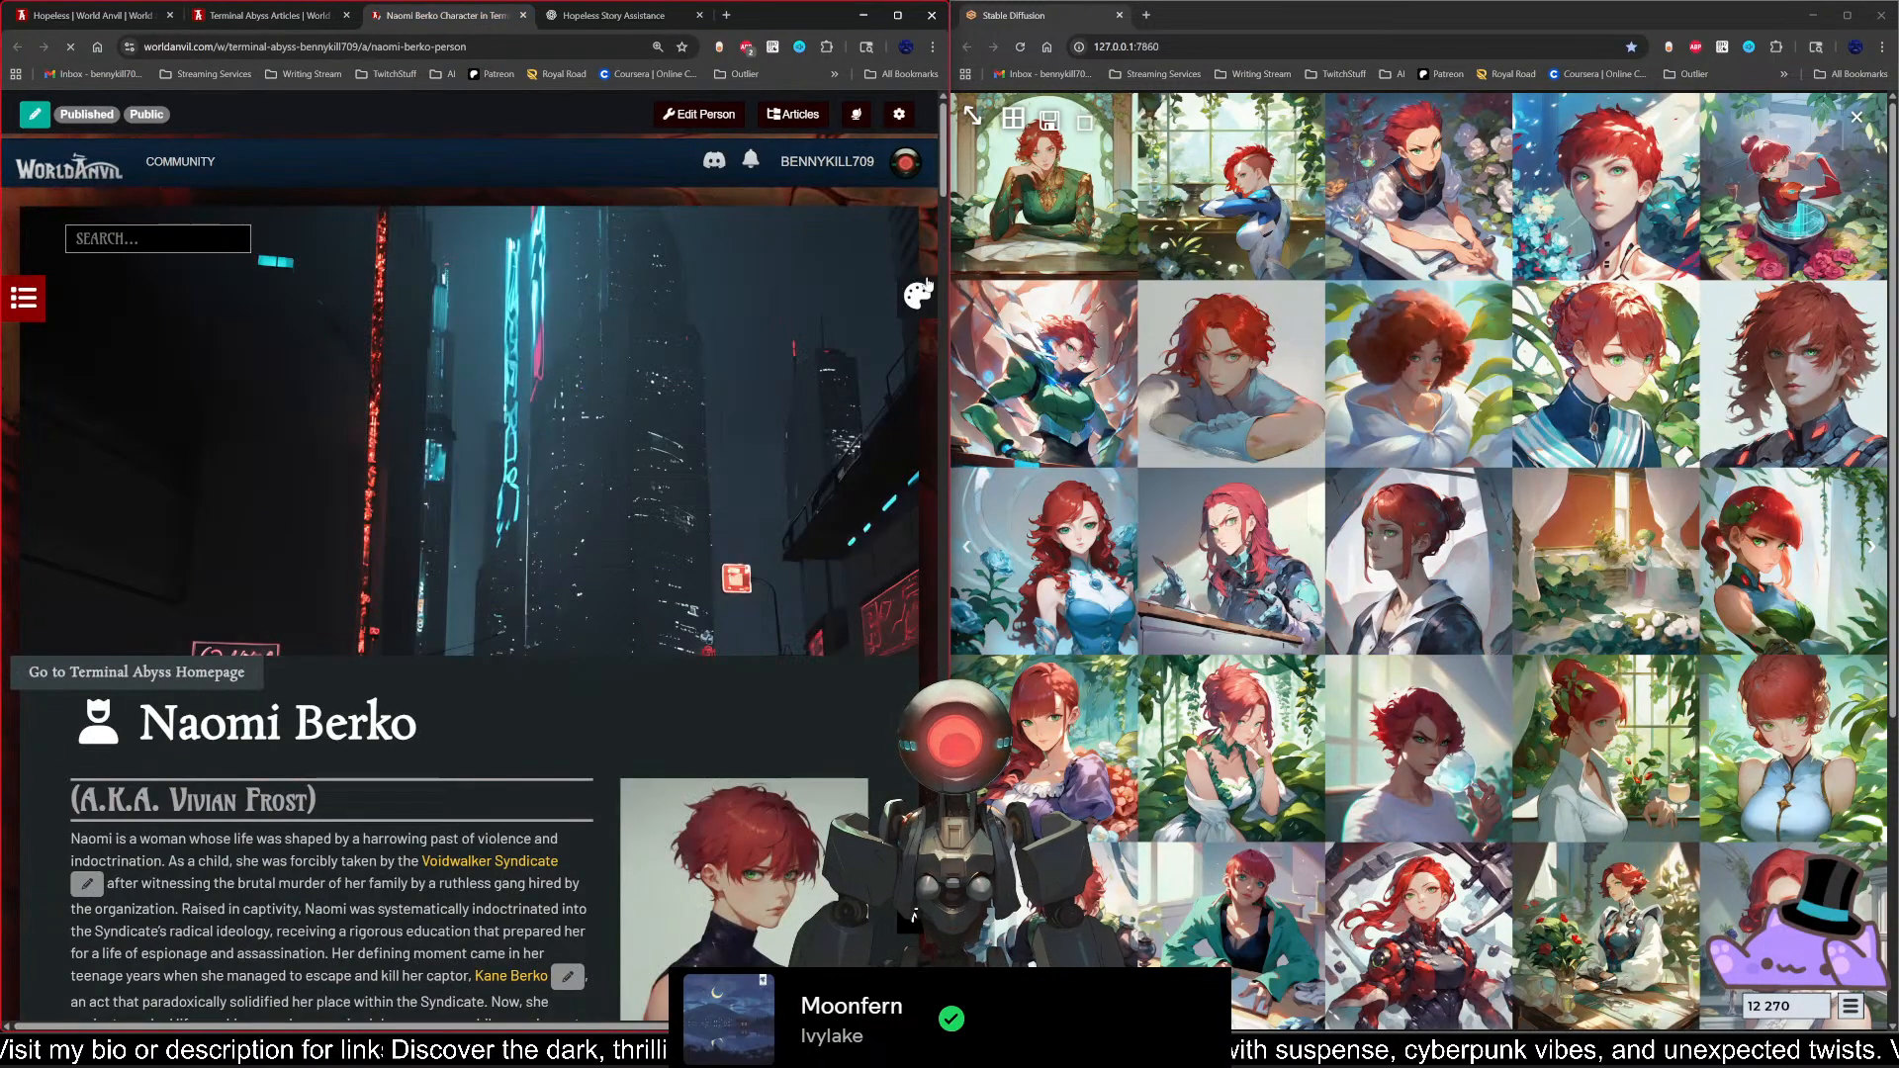
Step: Look through Naomi's character article down to its footer and back up to the header
left_click_drag(943, 167, 957, 929)
scroll(60, 706, "up", 4)
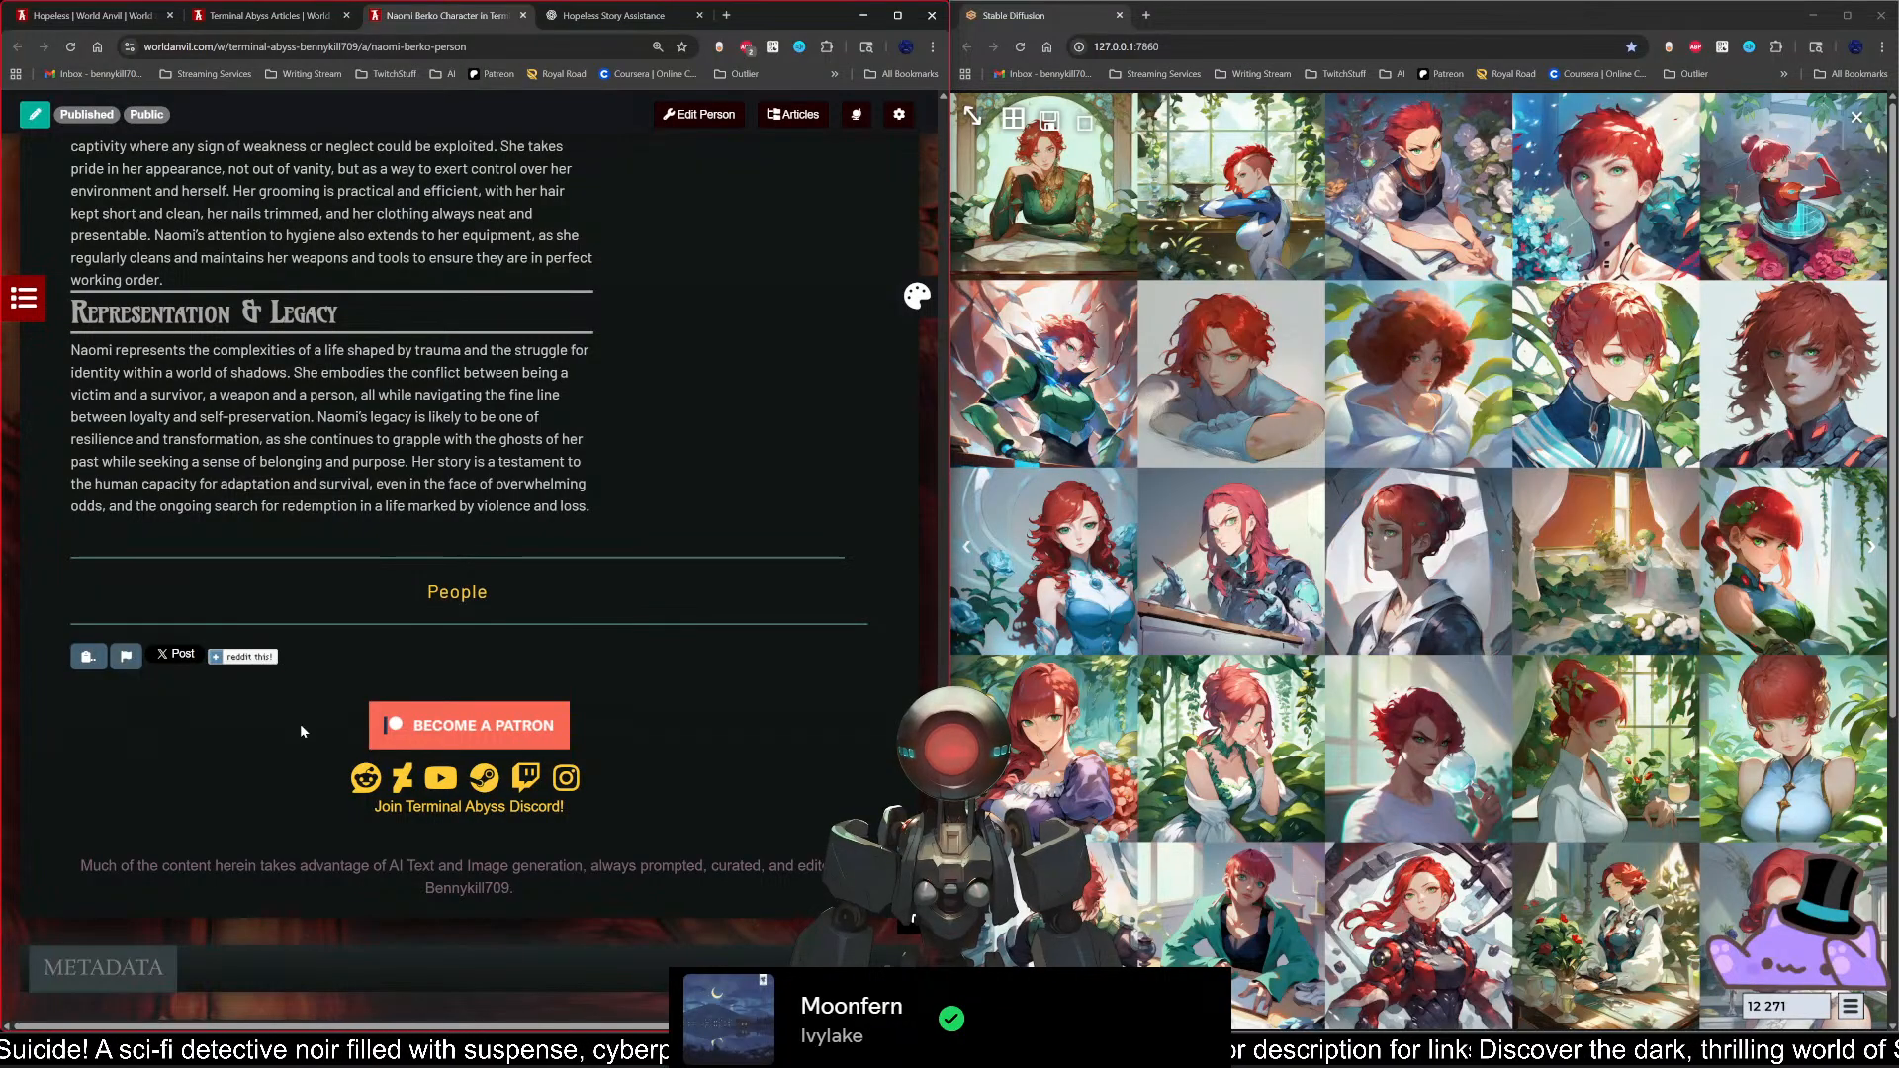
scroll(370, 767, "up", 6)
scroll(370, 767, "up", 8)
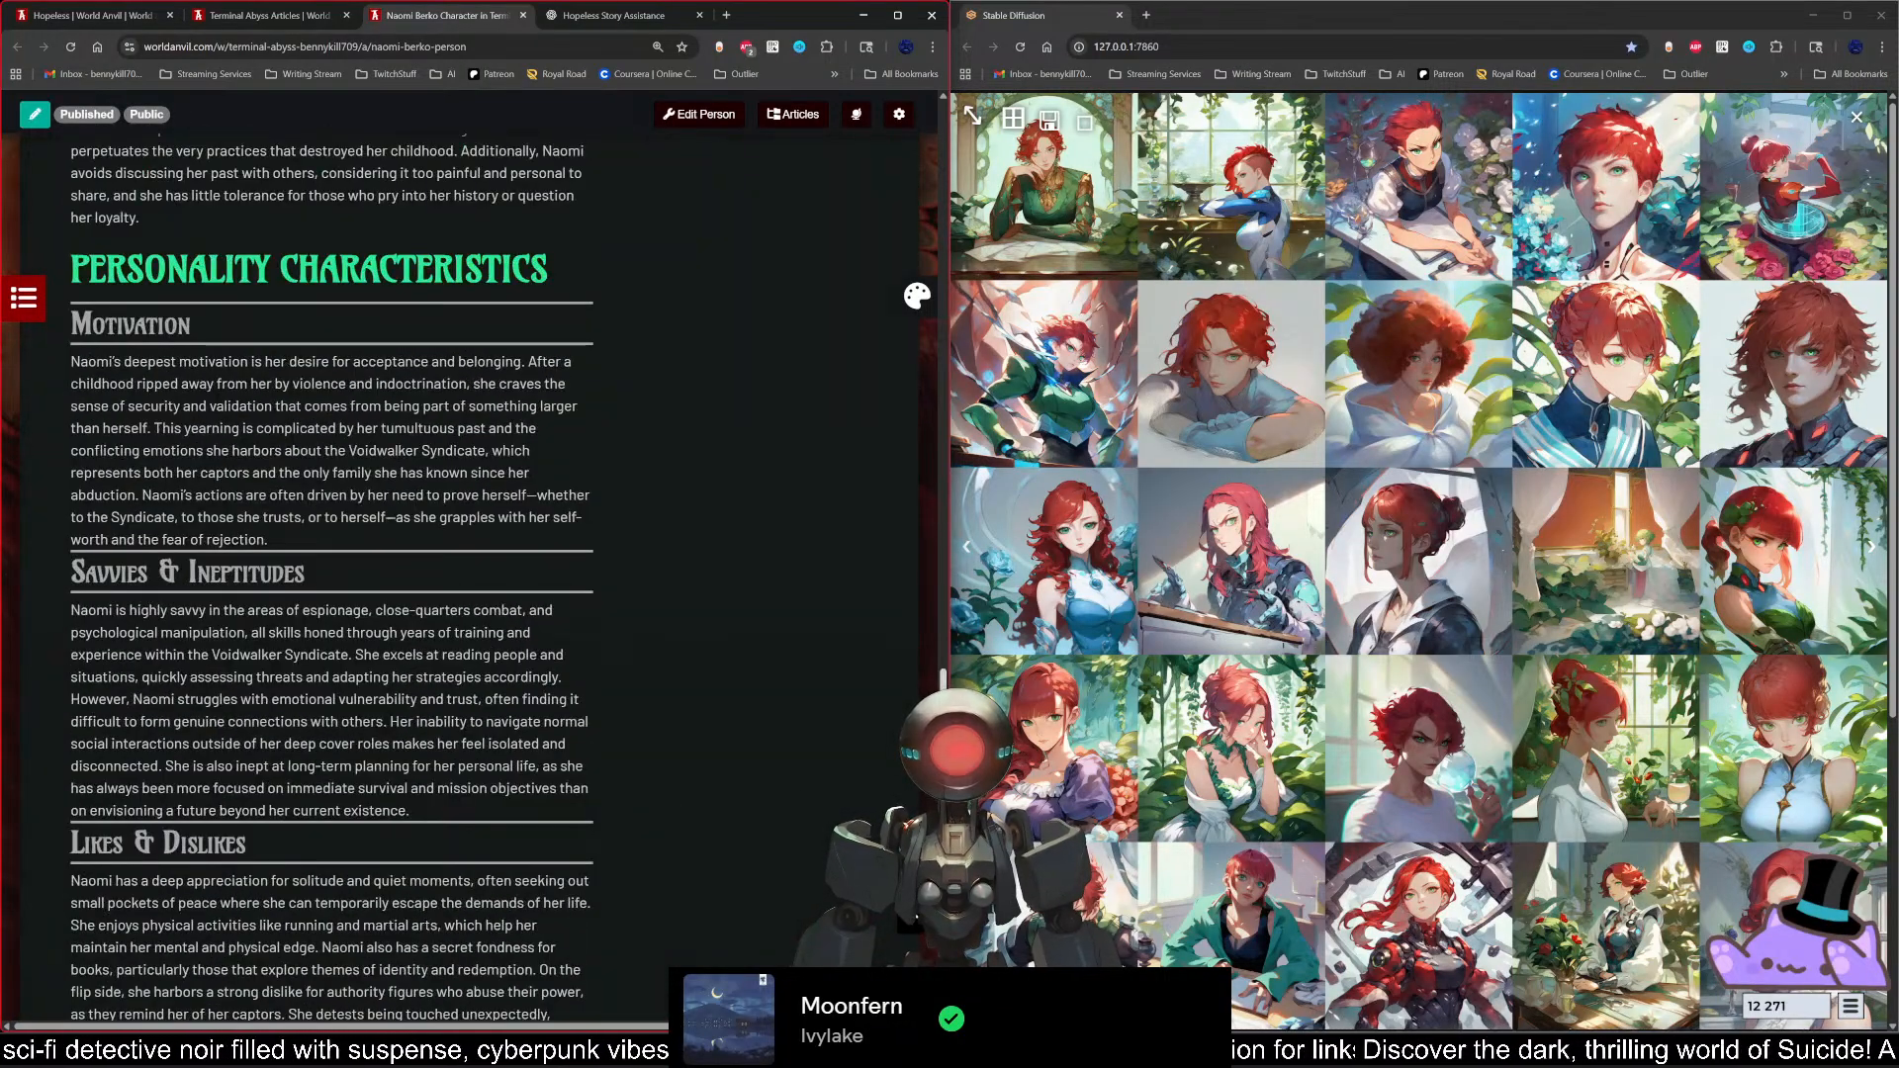
scroll(370, 766, "up", 8)
left_click_drag(961, 462, 985, 152)
scroll(361, 597, "up", 2)
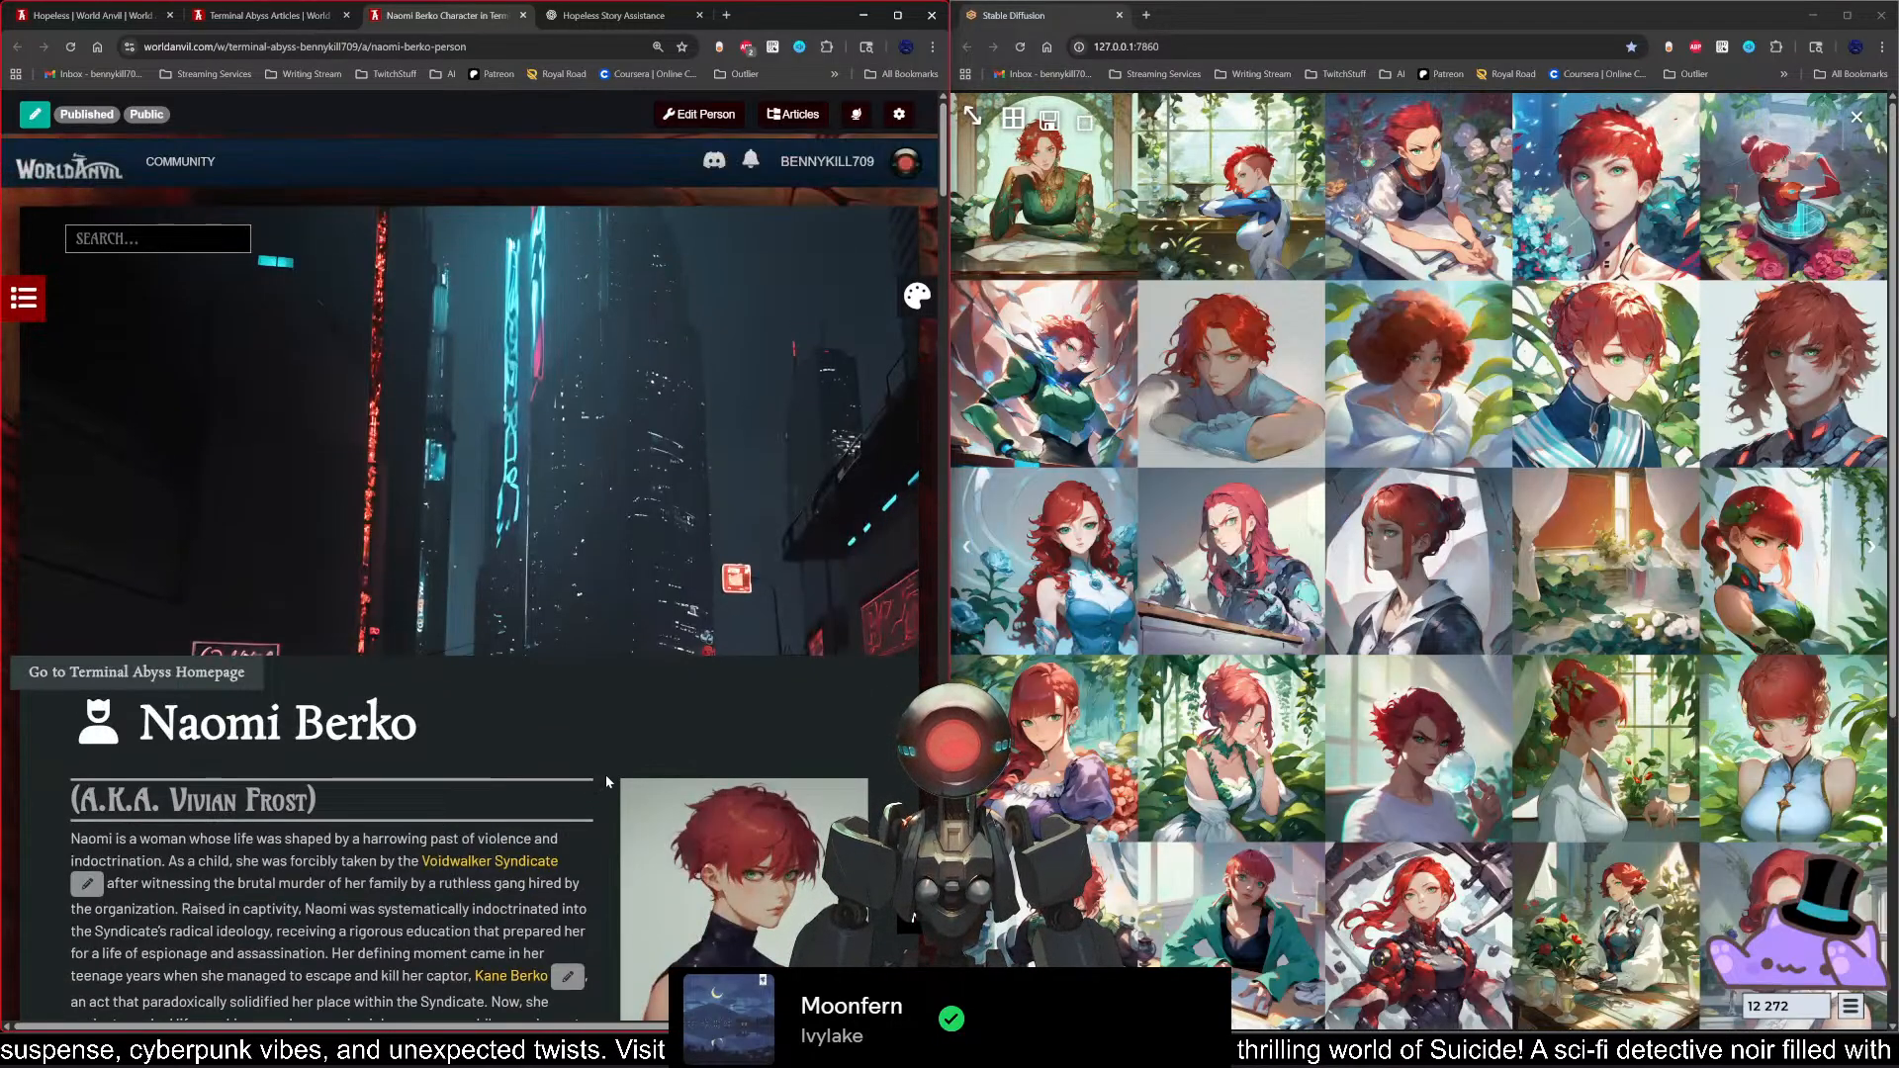
Step: Review Naomi's introduction and character details, and turn off the edit shortcuts on her article
scroll(608, 781, "down", 4)
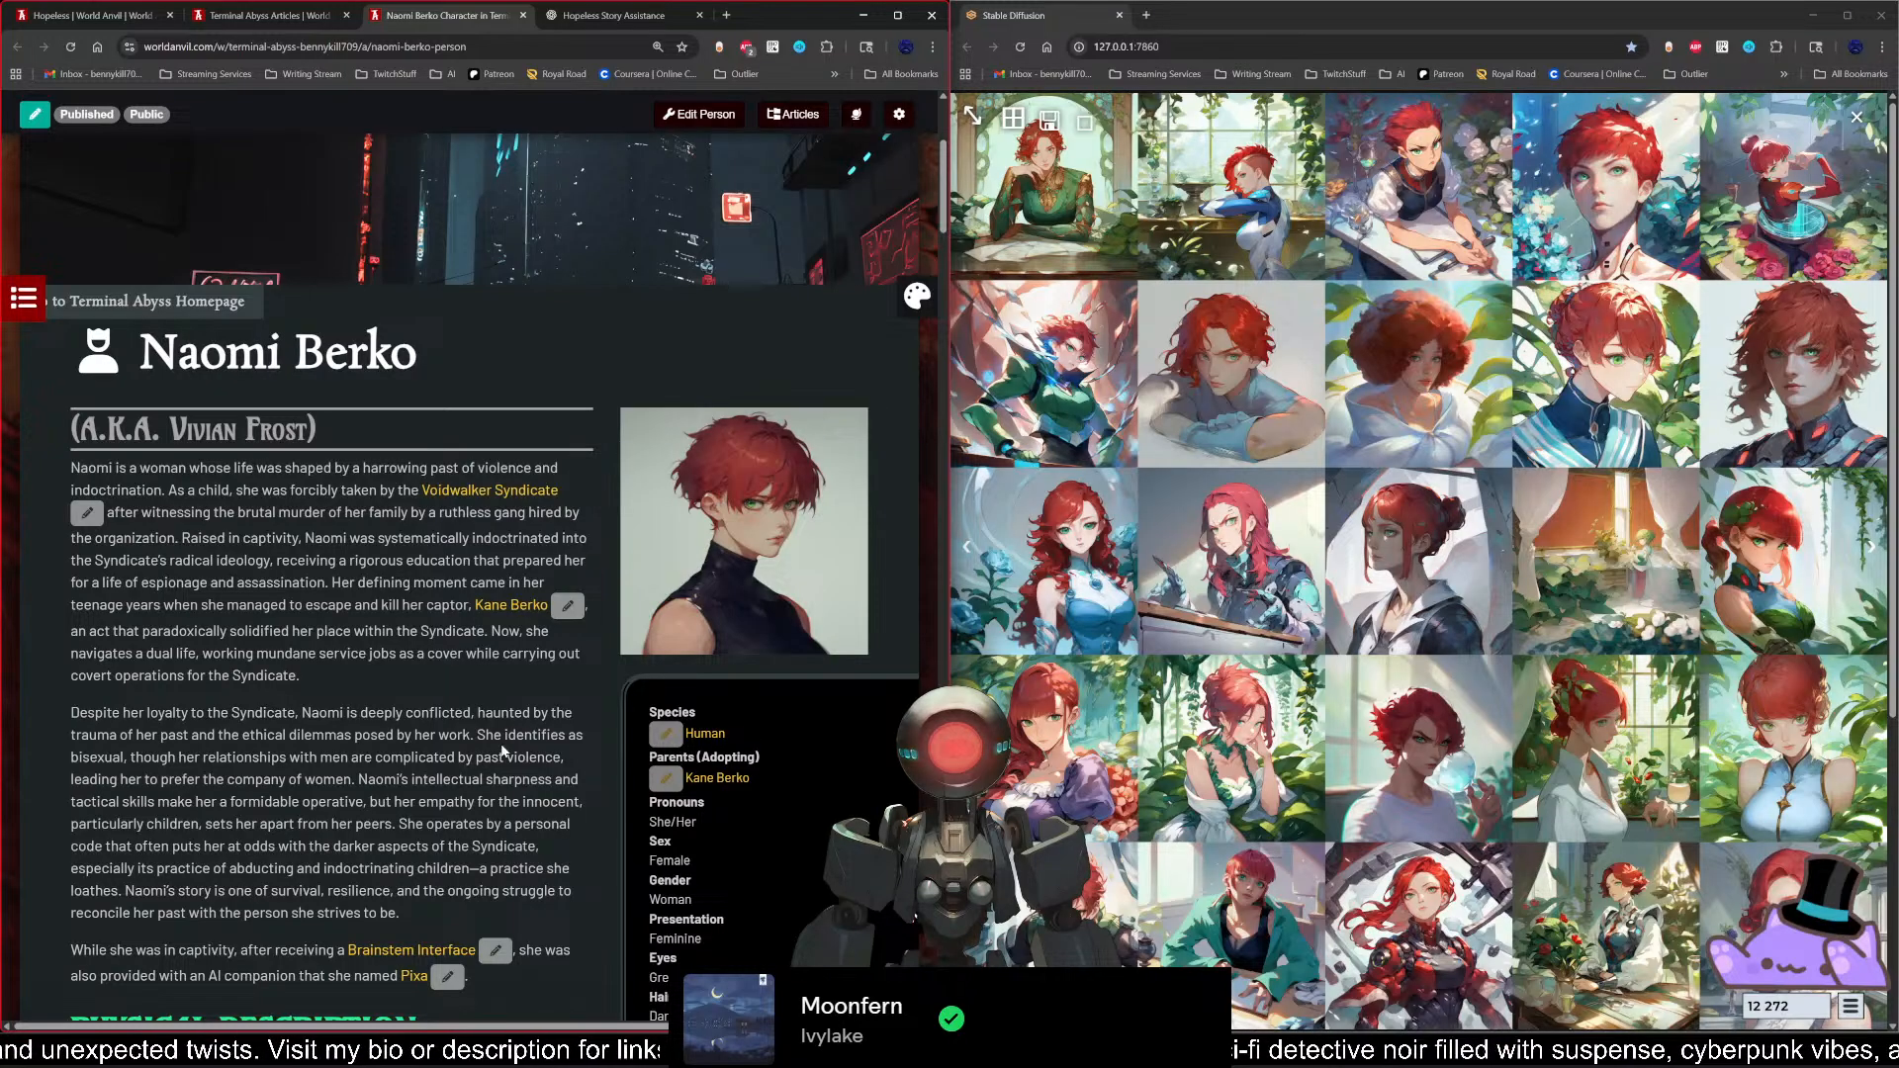
scroll(504, 752, "down", 5)
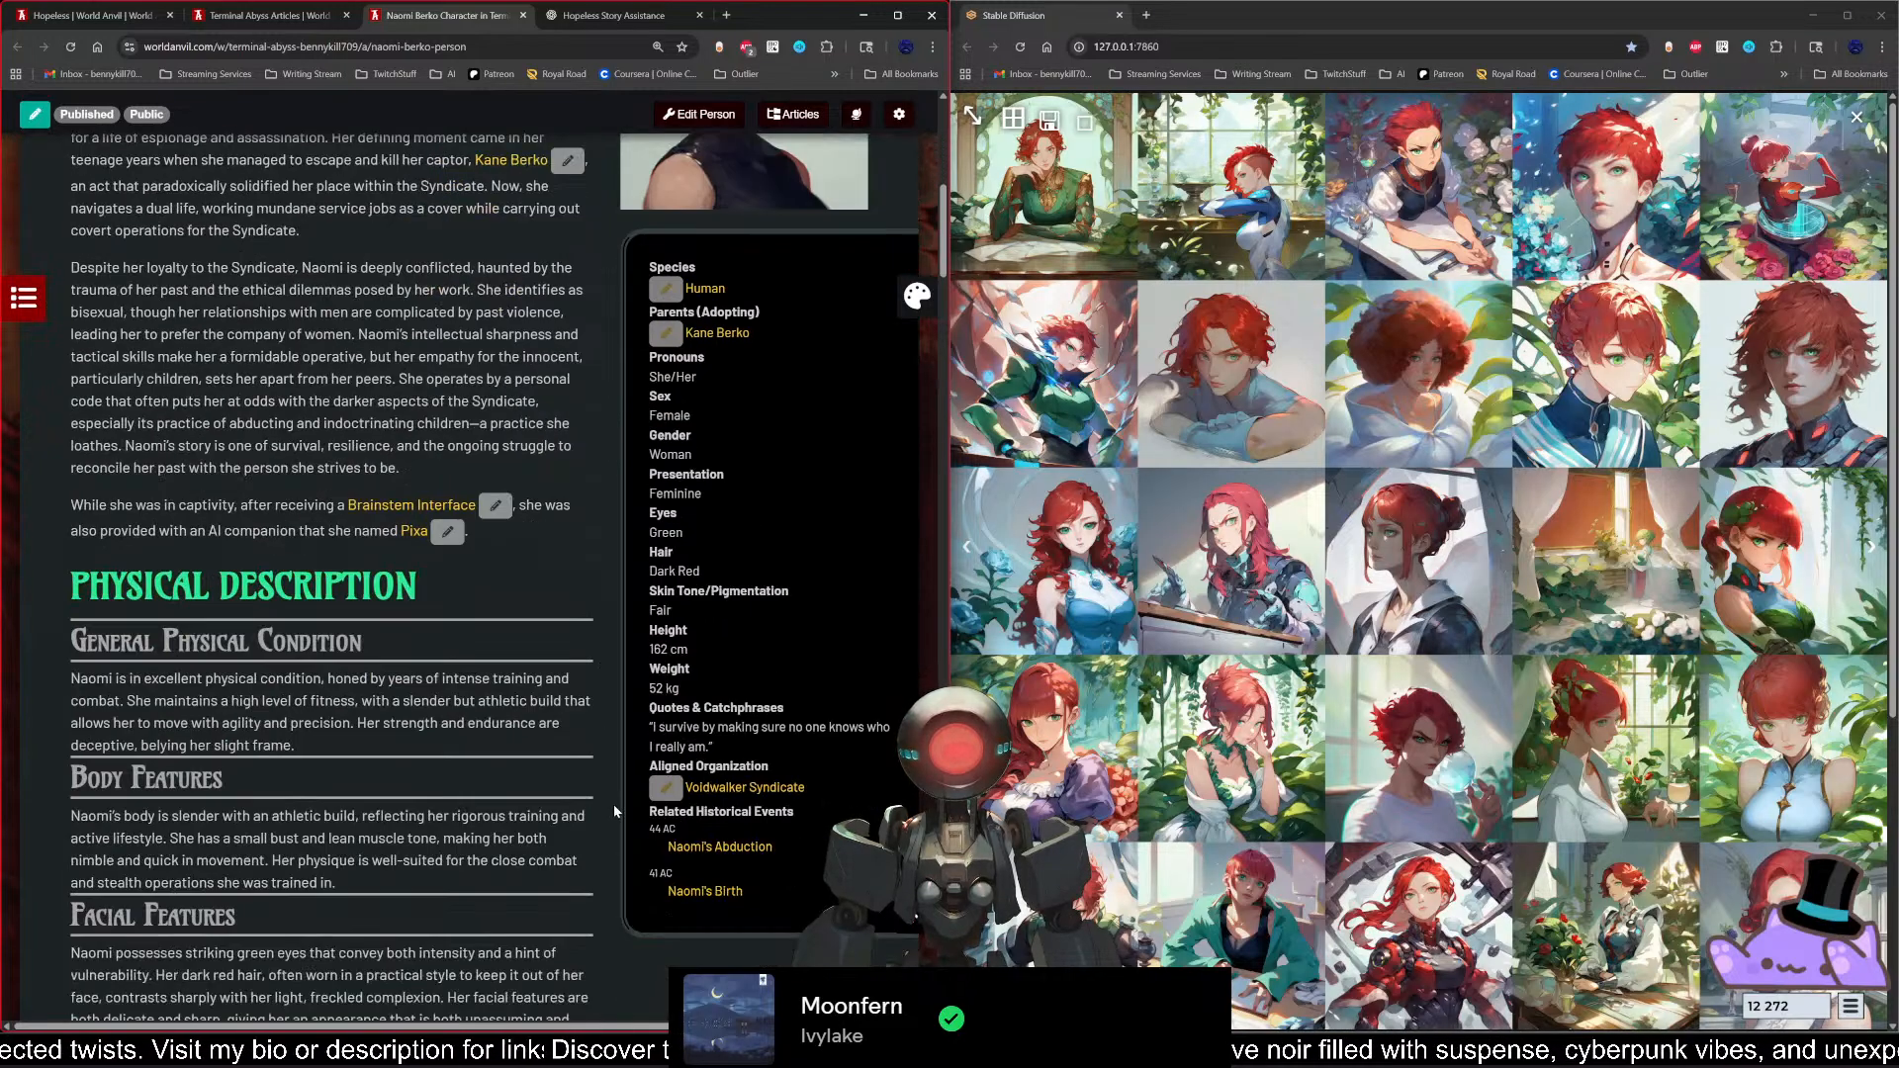
scroll(613, 804, "up", 2)
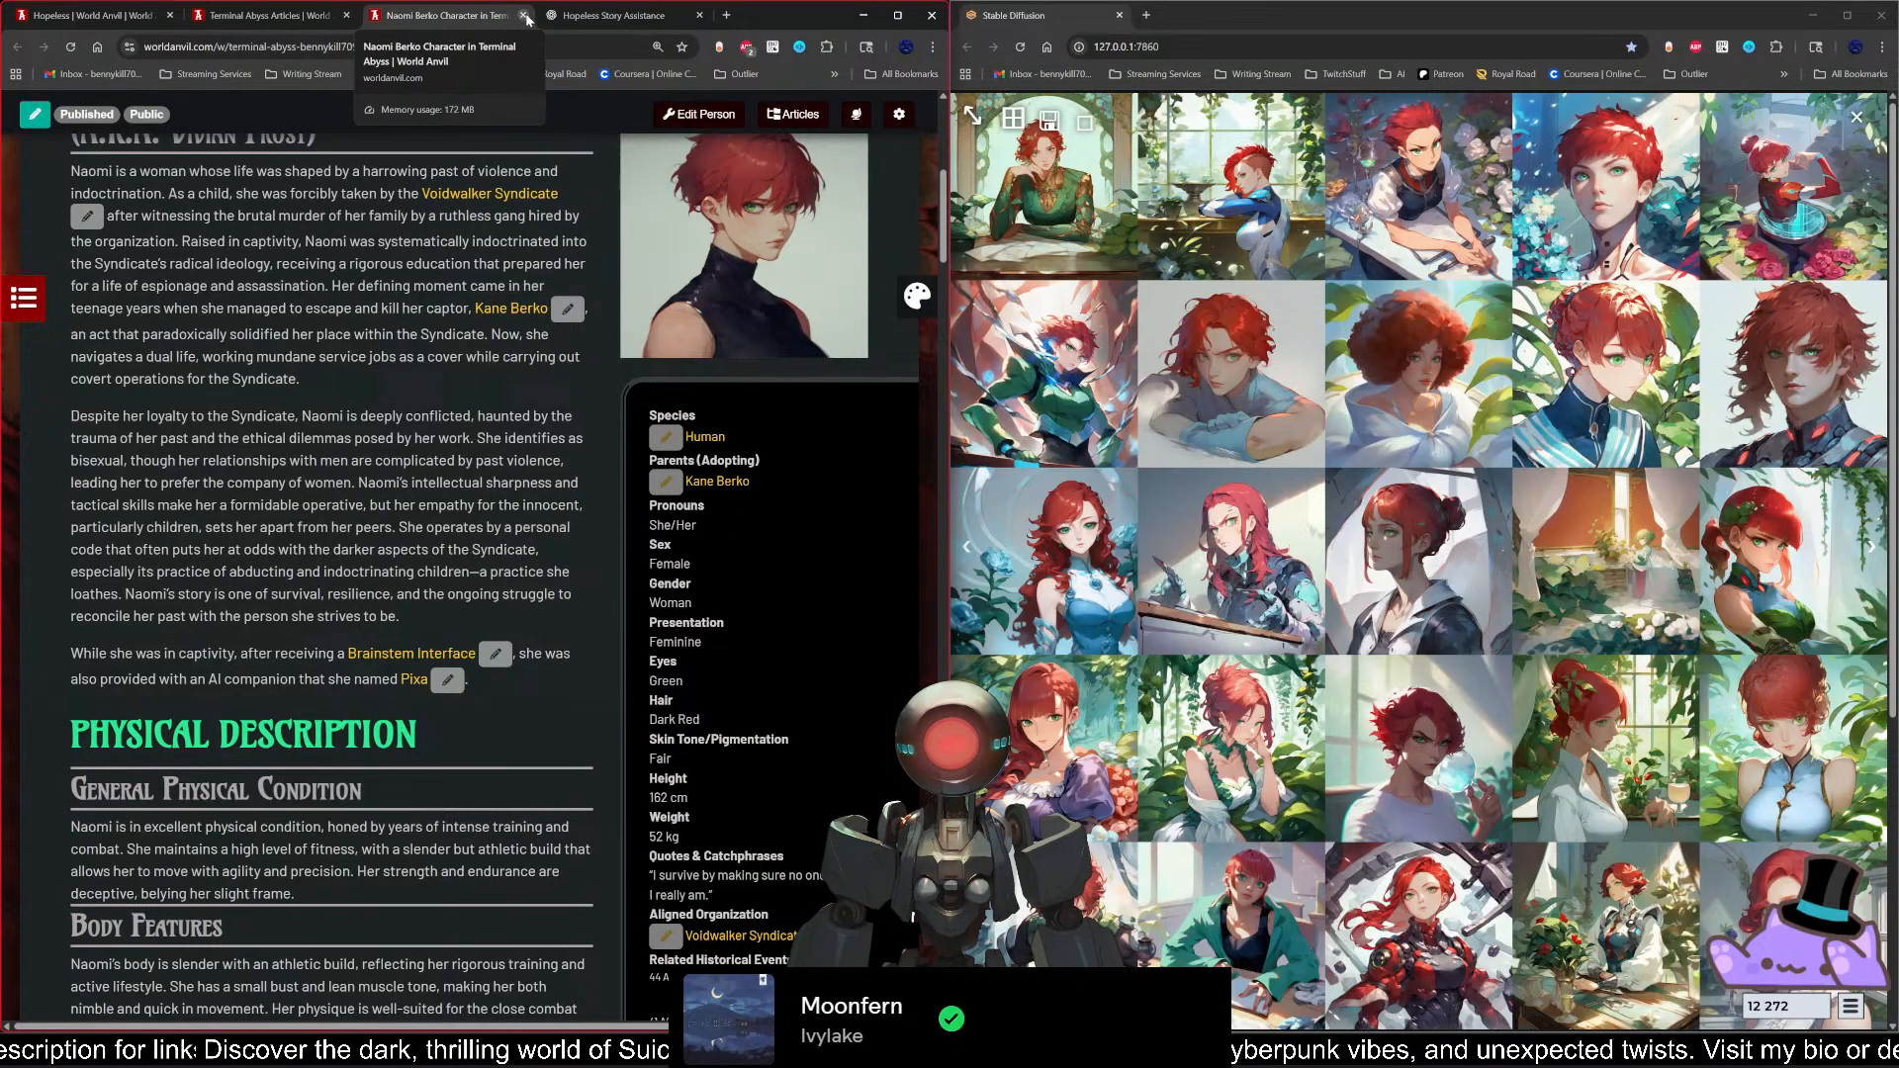
scroll(460, 475, "up", 3)
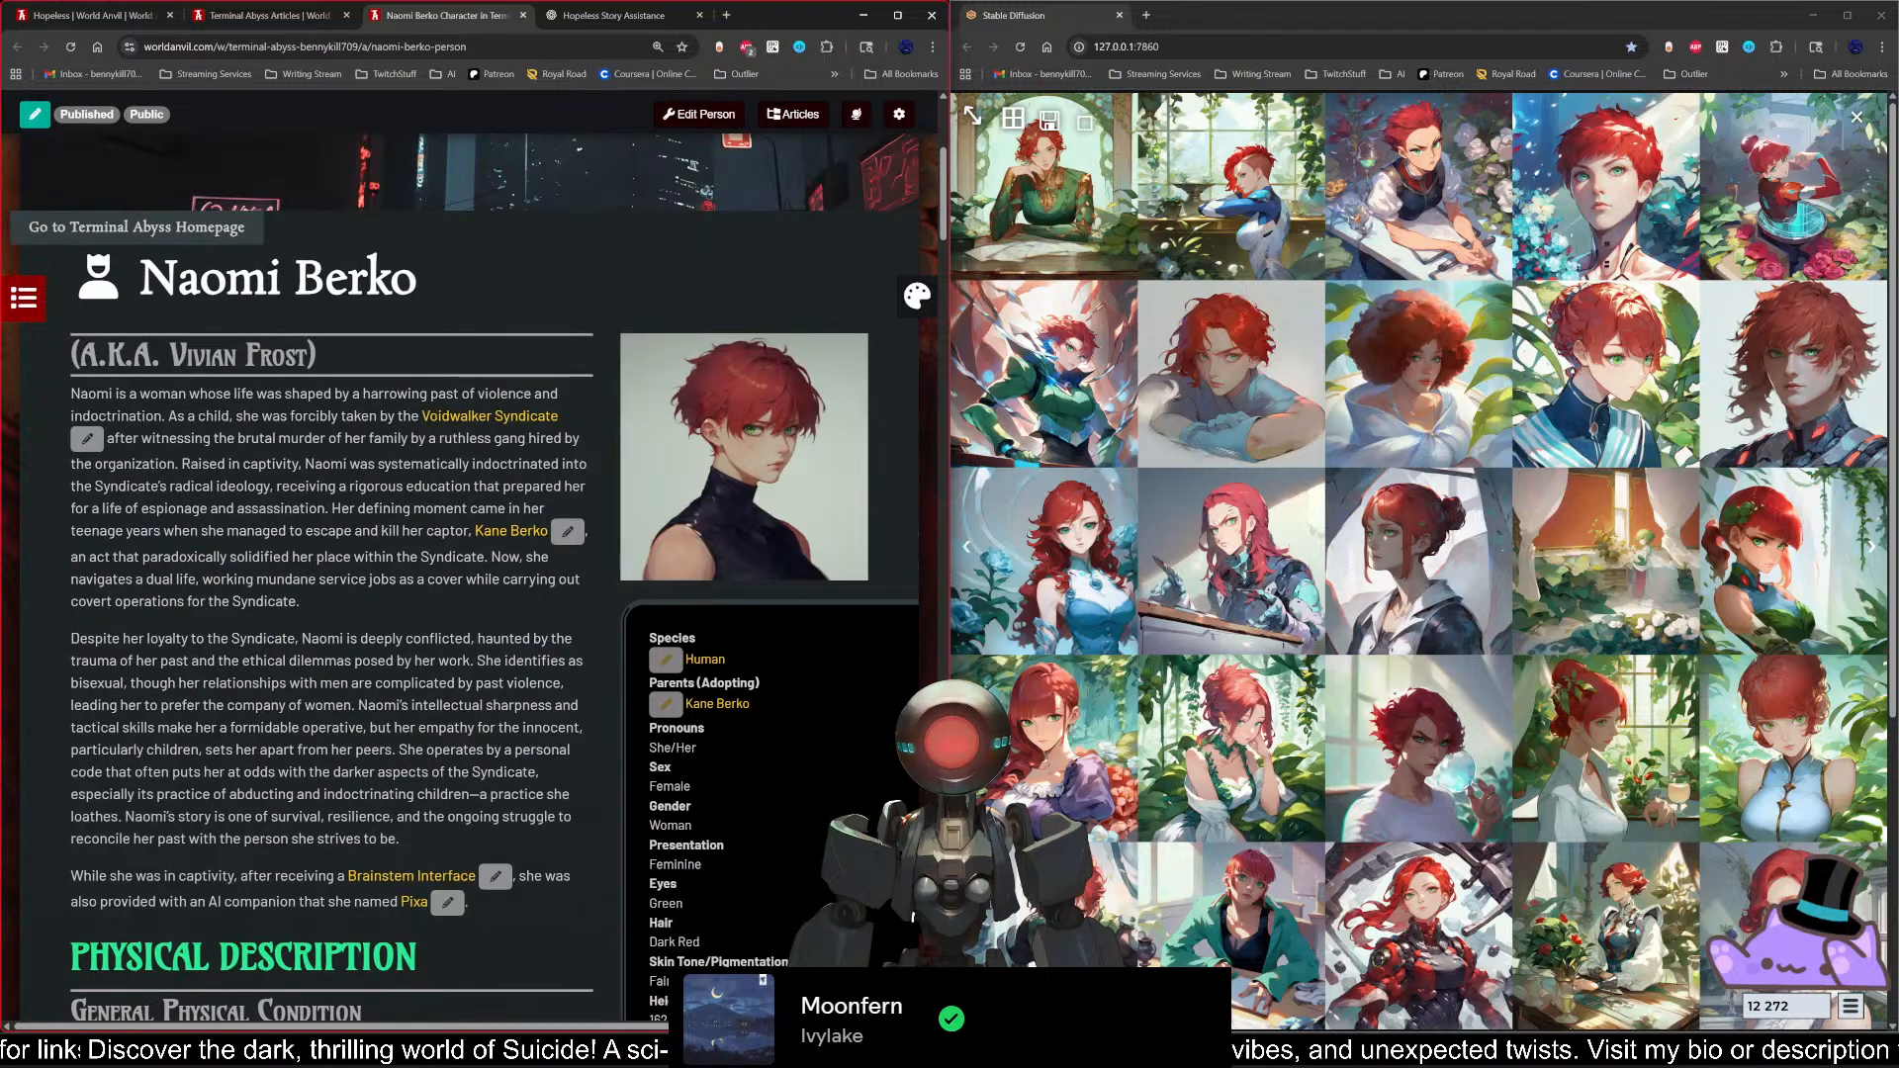
left_click(36, 115)
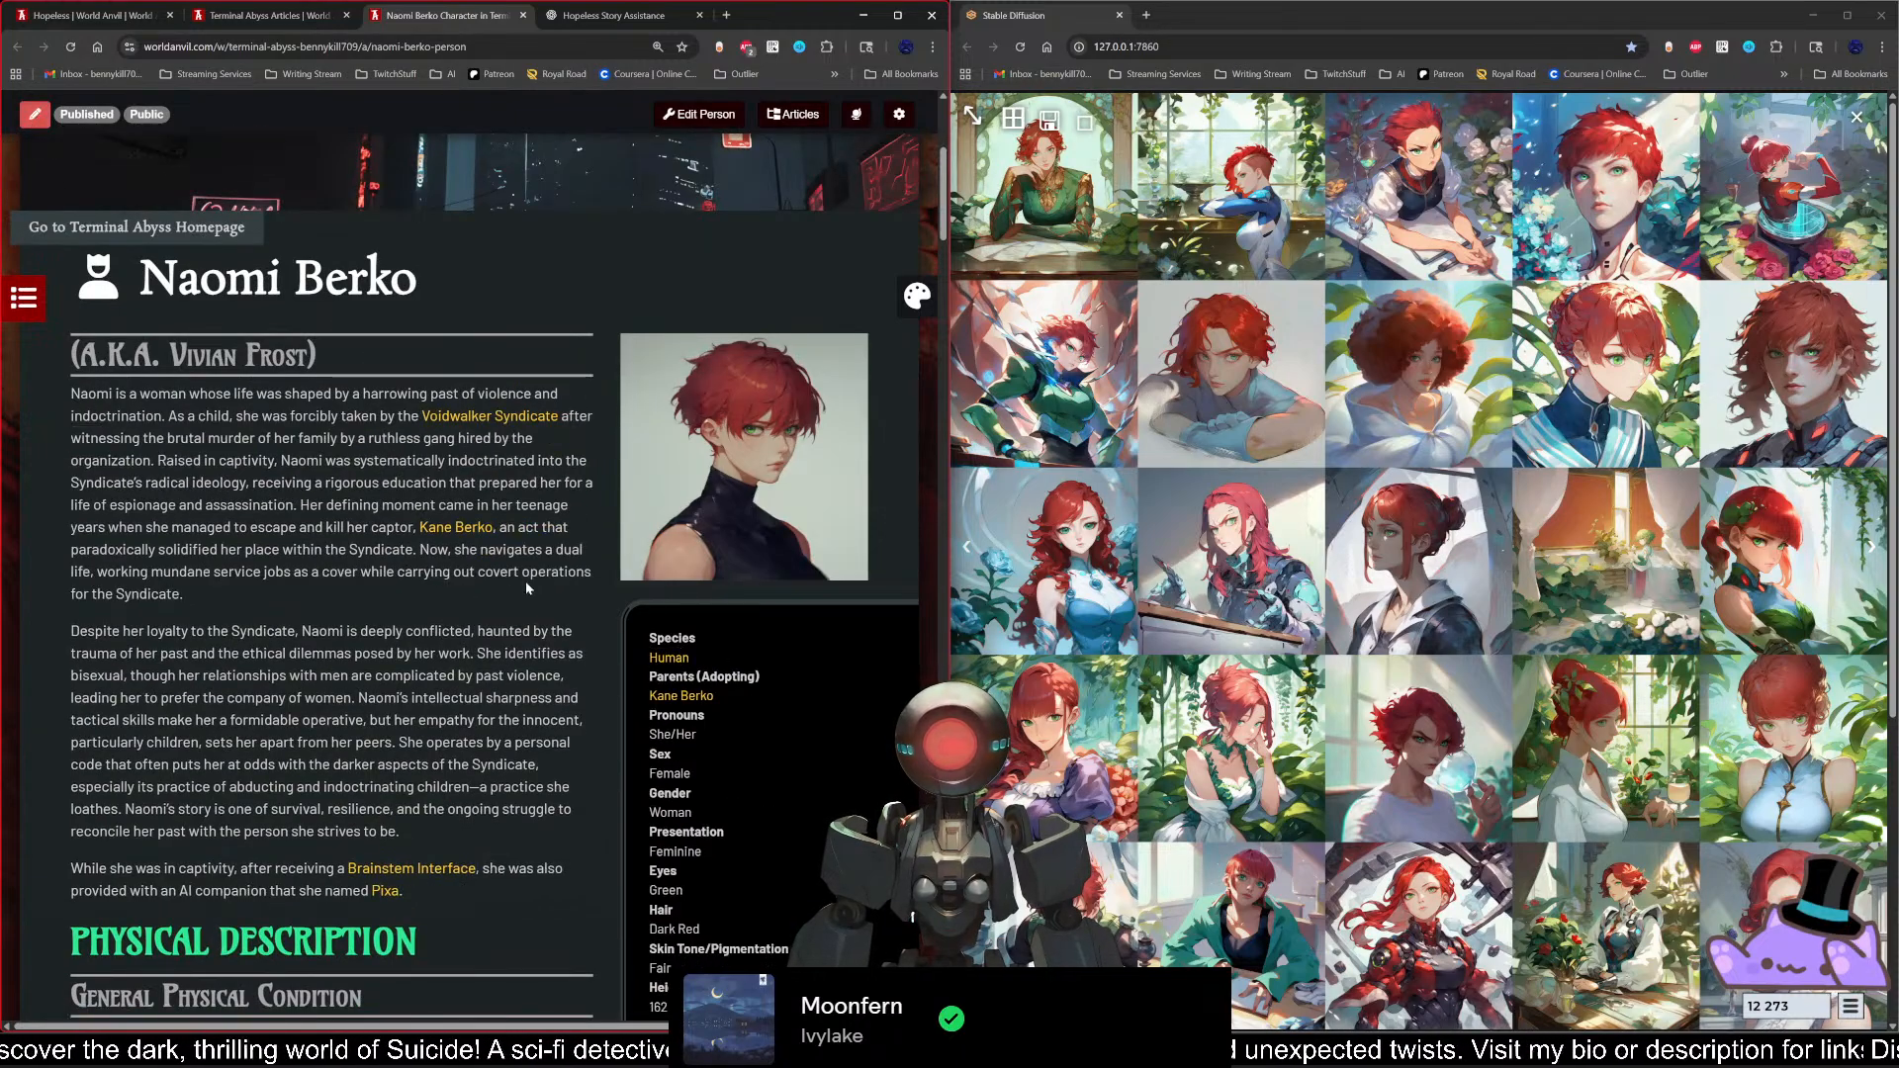
Step: Open the linked Brainstem Interface article, look through its core functions, and return to Naomi's article
scroll(525, 579, "down", 2)
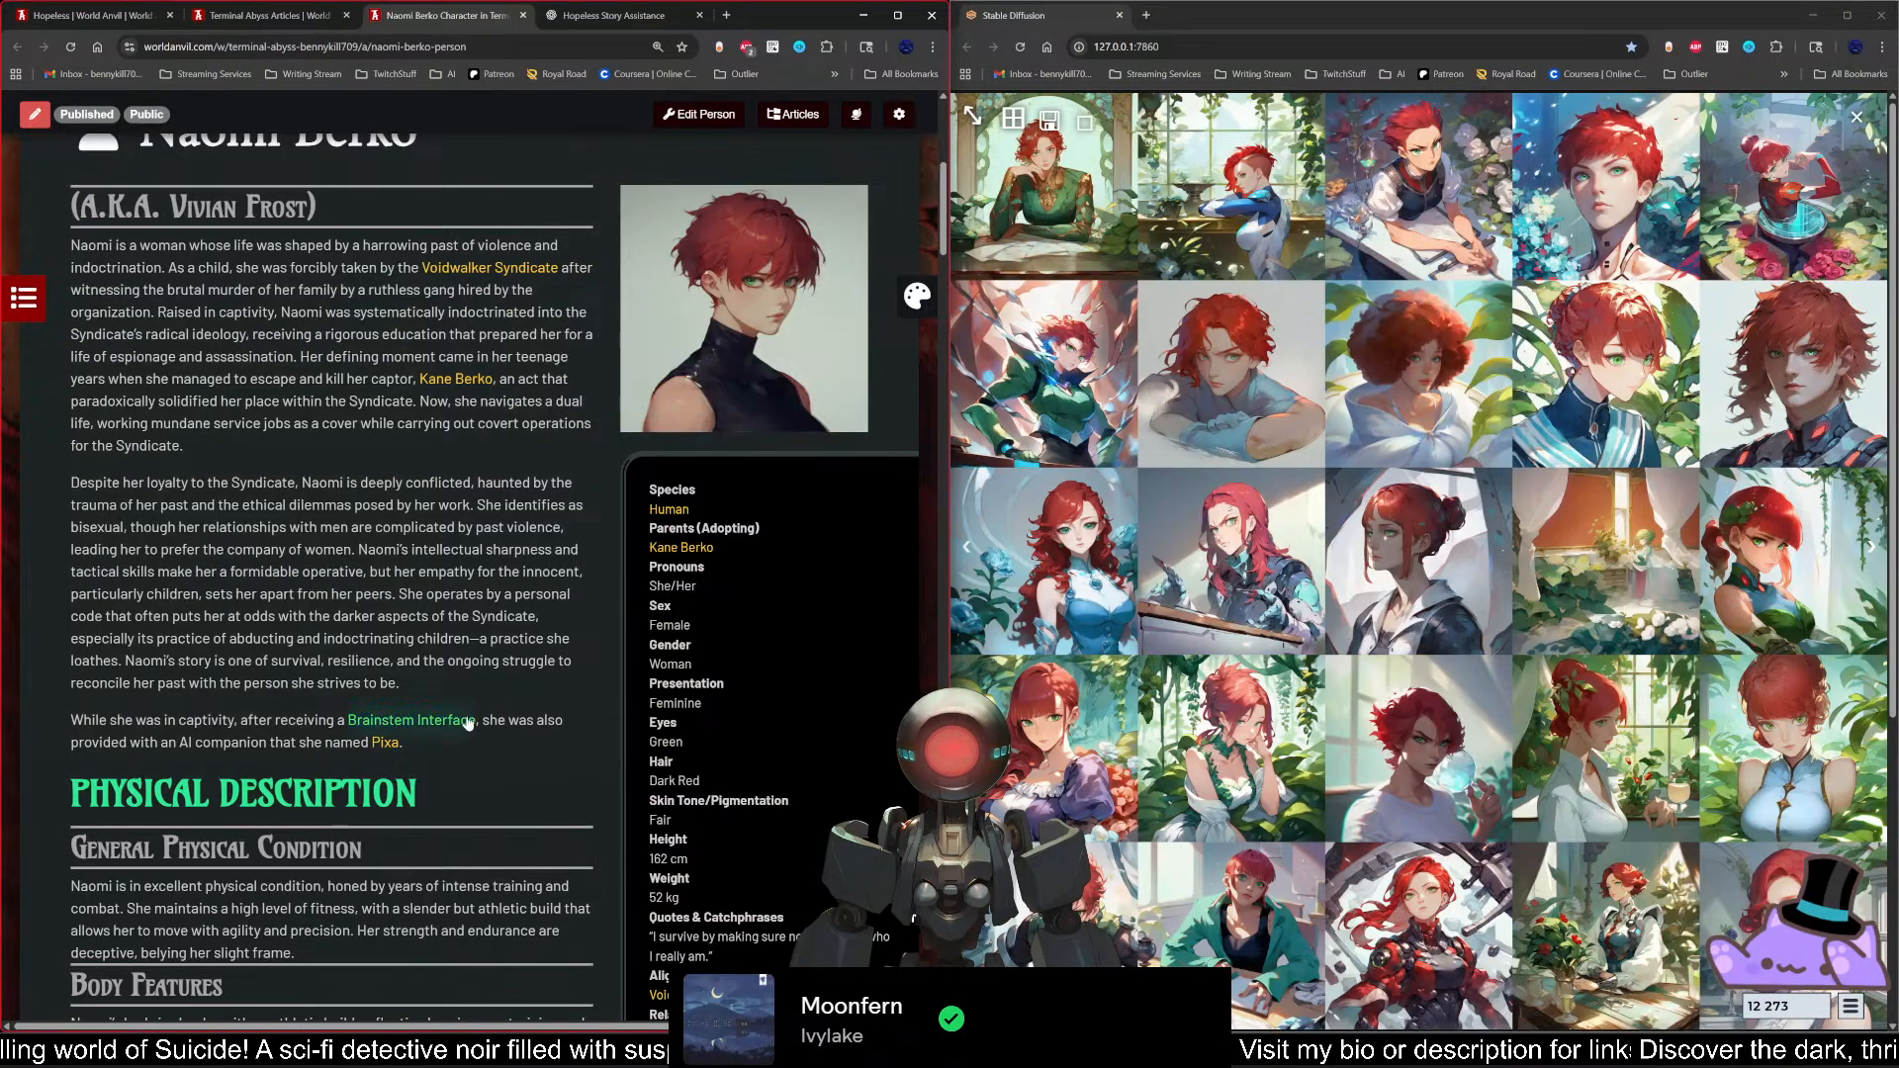
left_click(416, 721)
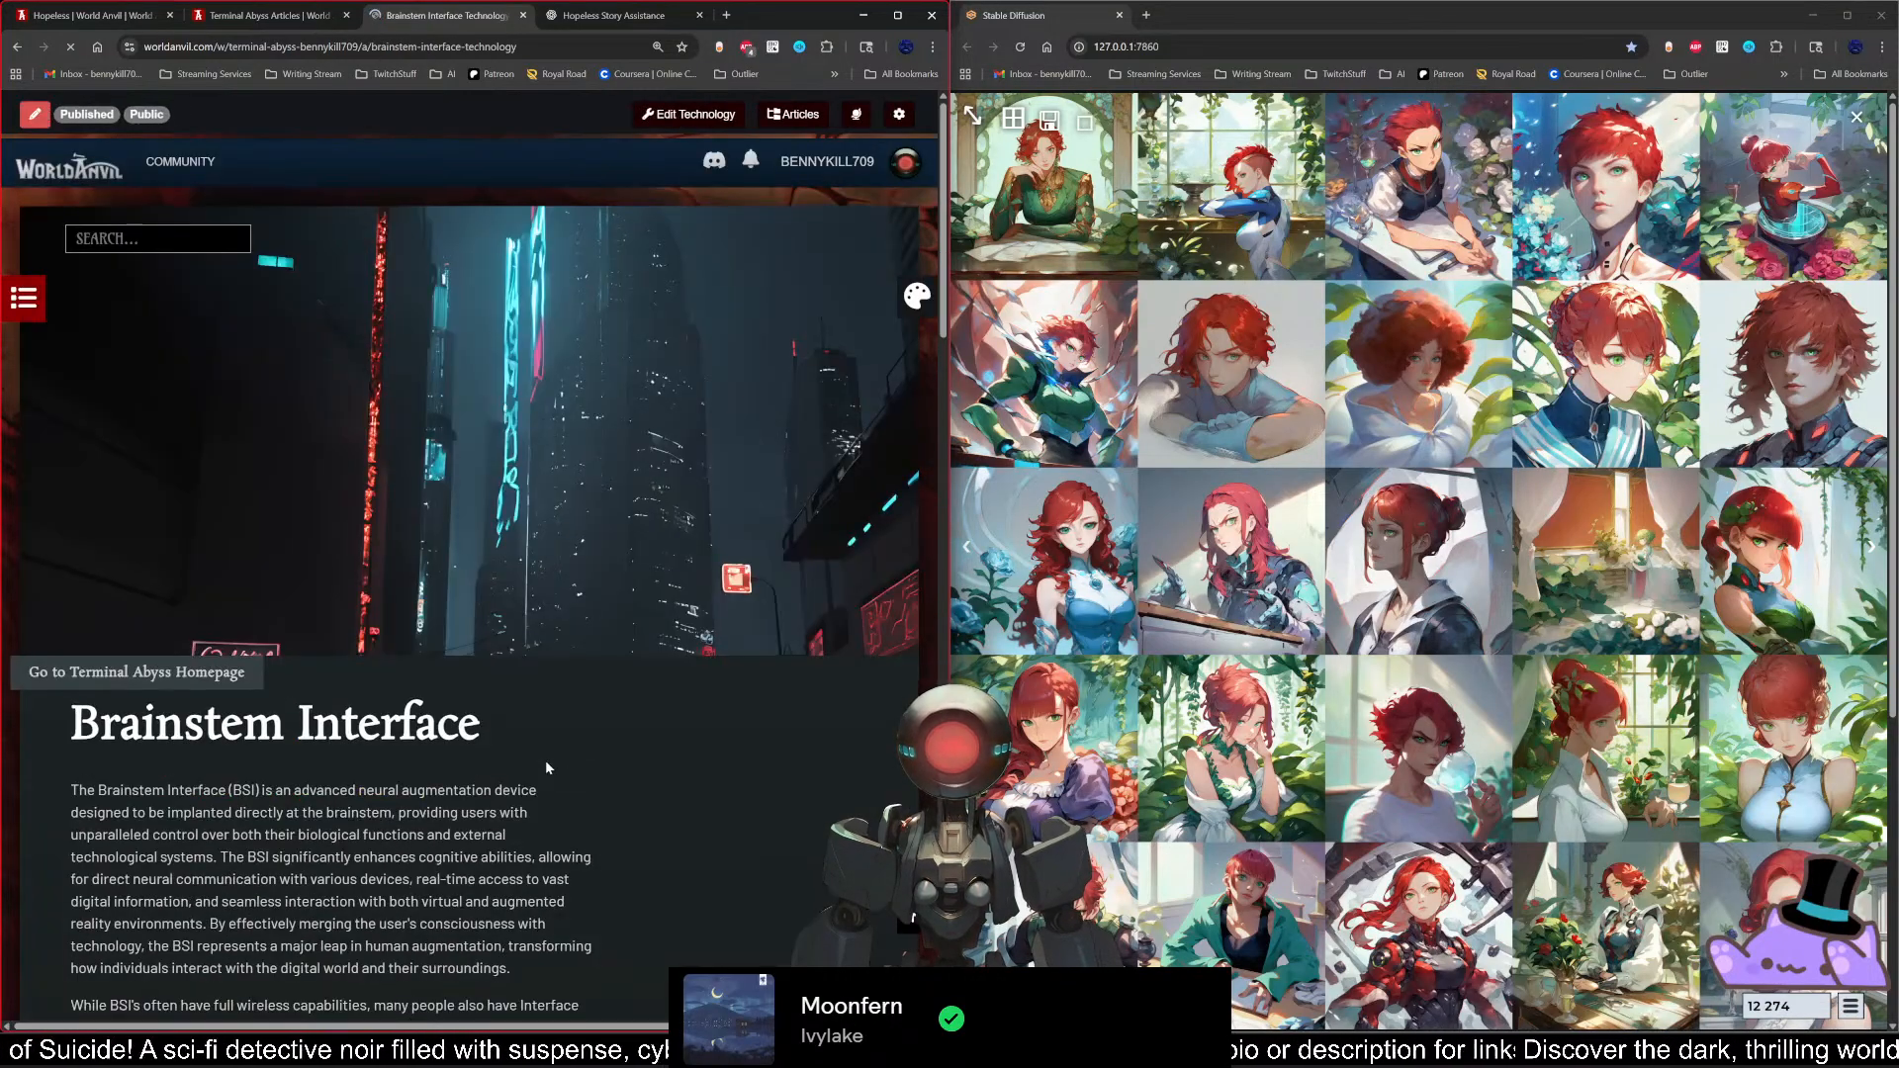
scroll(555, 685, "down", 4)
scroll(661, 679, "down", 9)
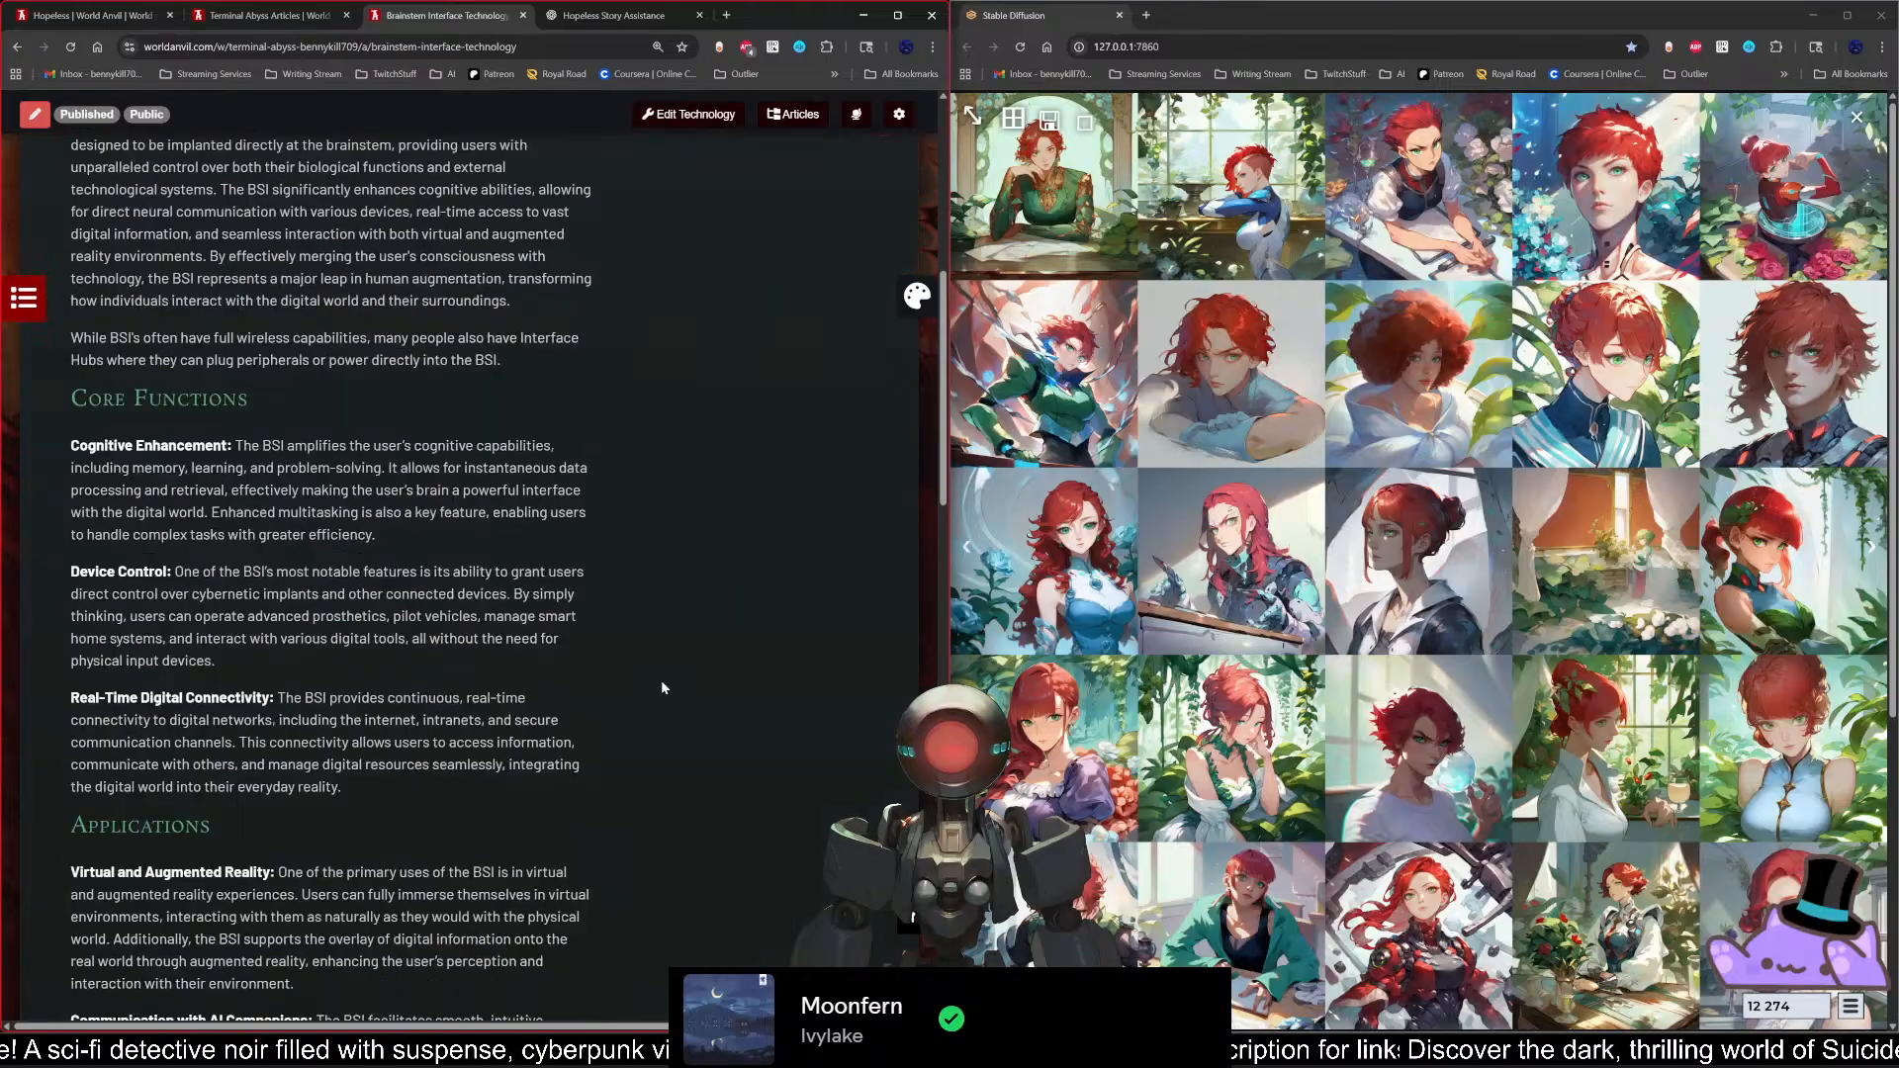
scroll(653, 712, "up", 12)
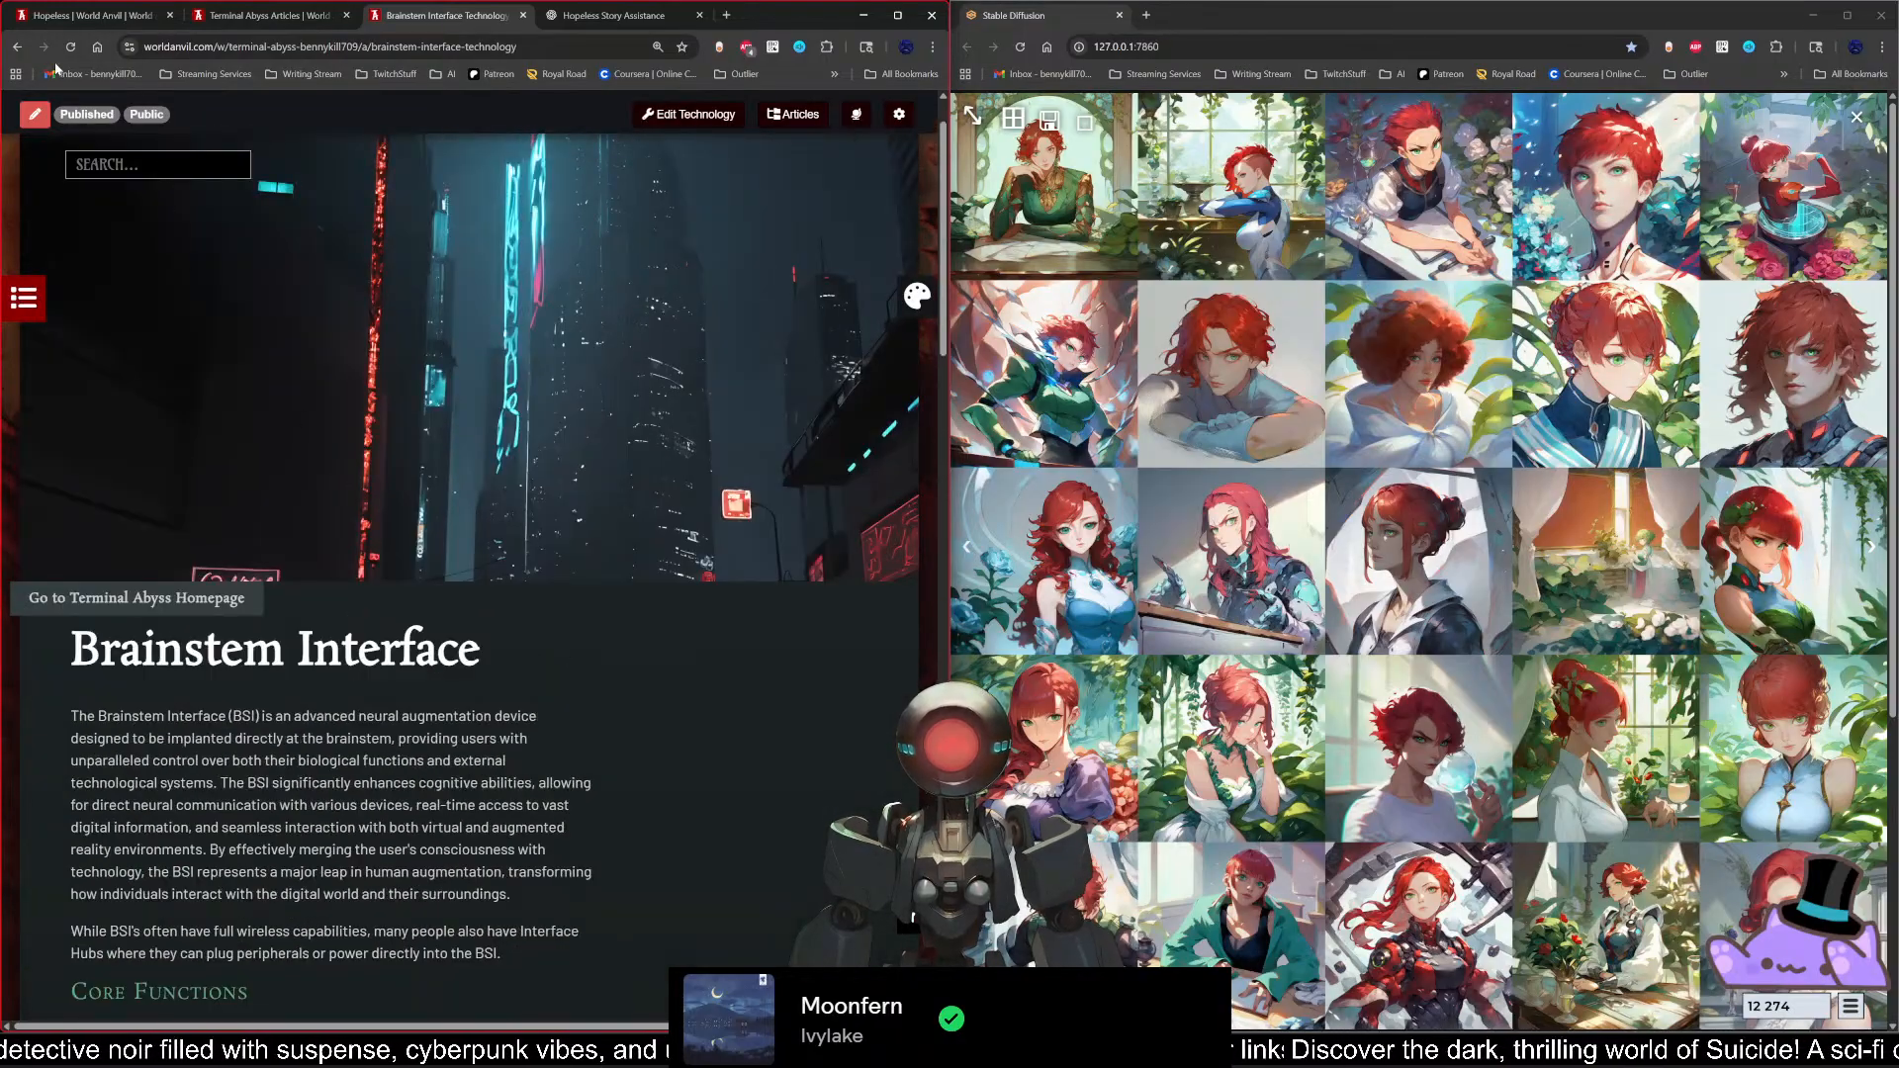
left_click(17, 47)
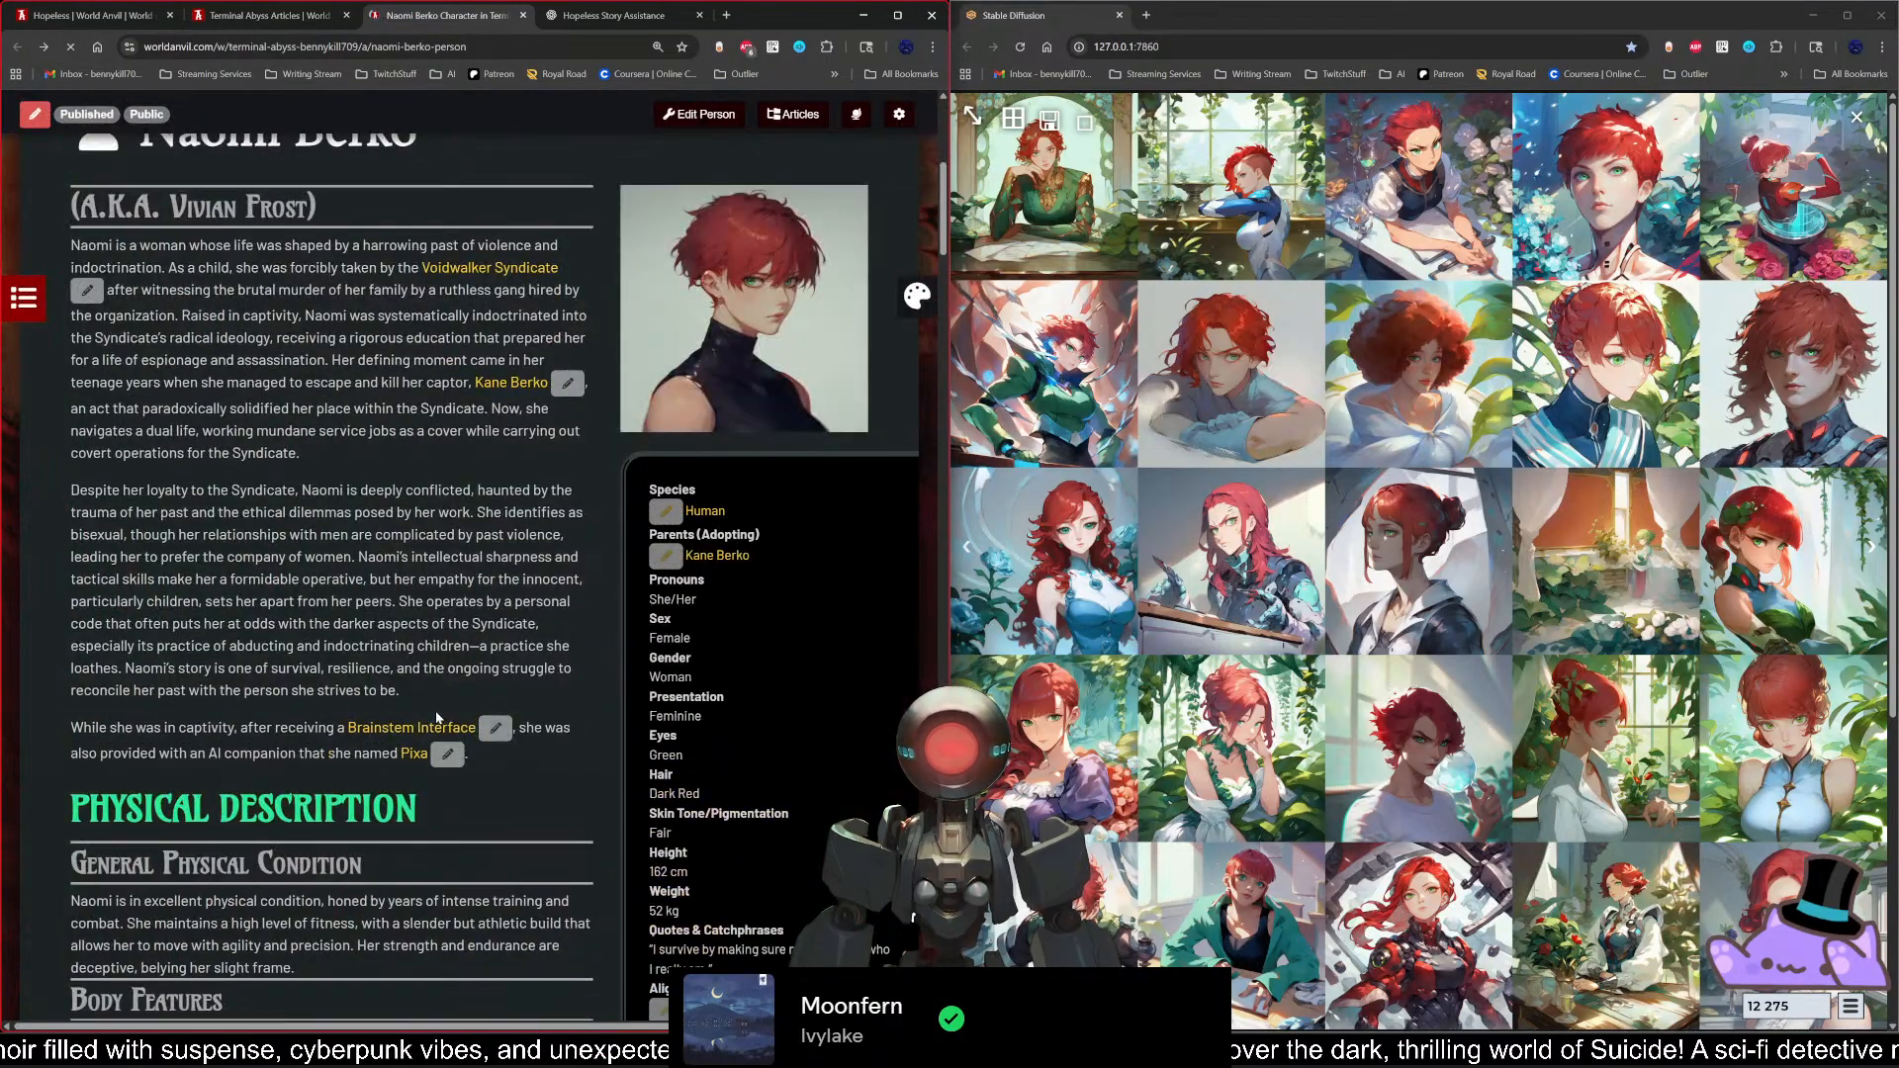
Step: Bring up the Brainstem Interface preview from its link in Naomi's introduction and read through it
mouse_move(409, 732)
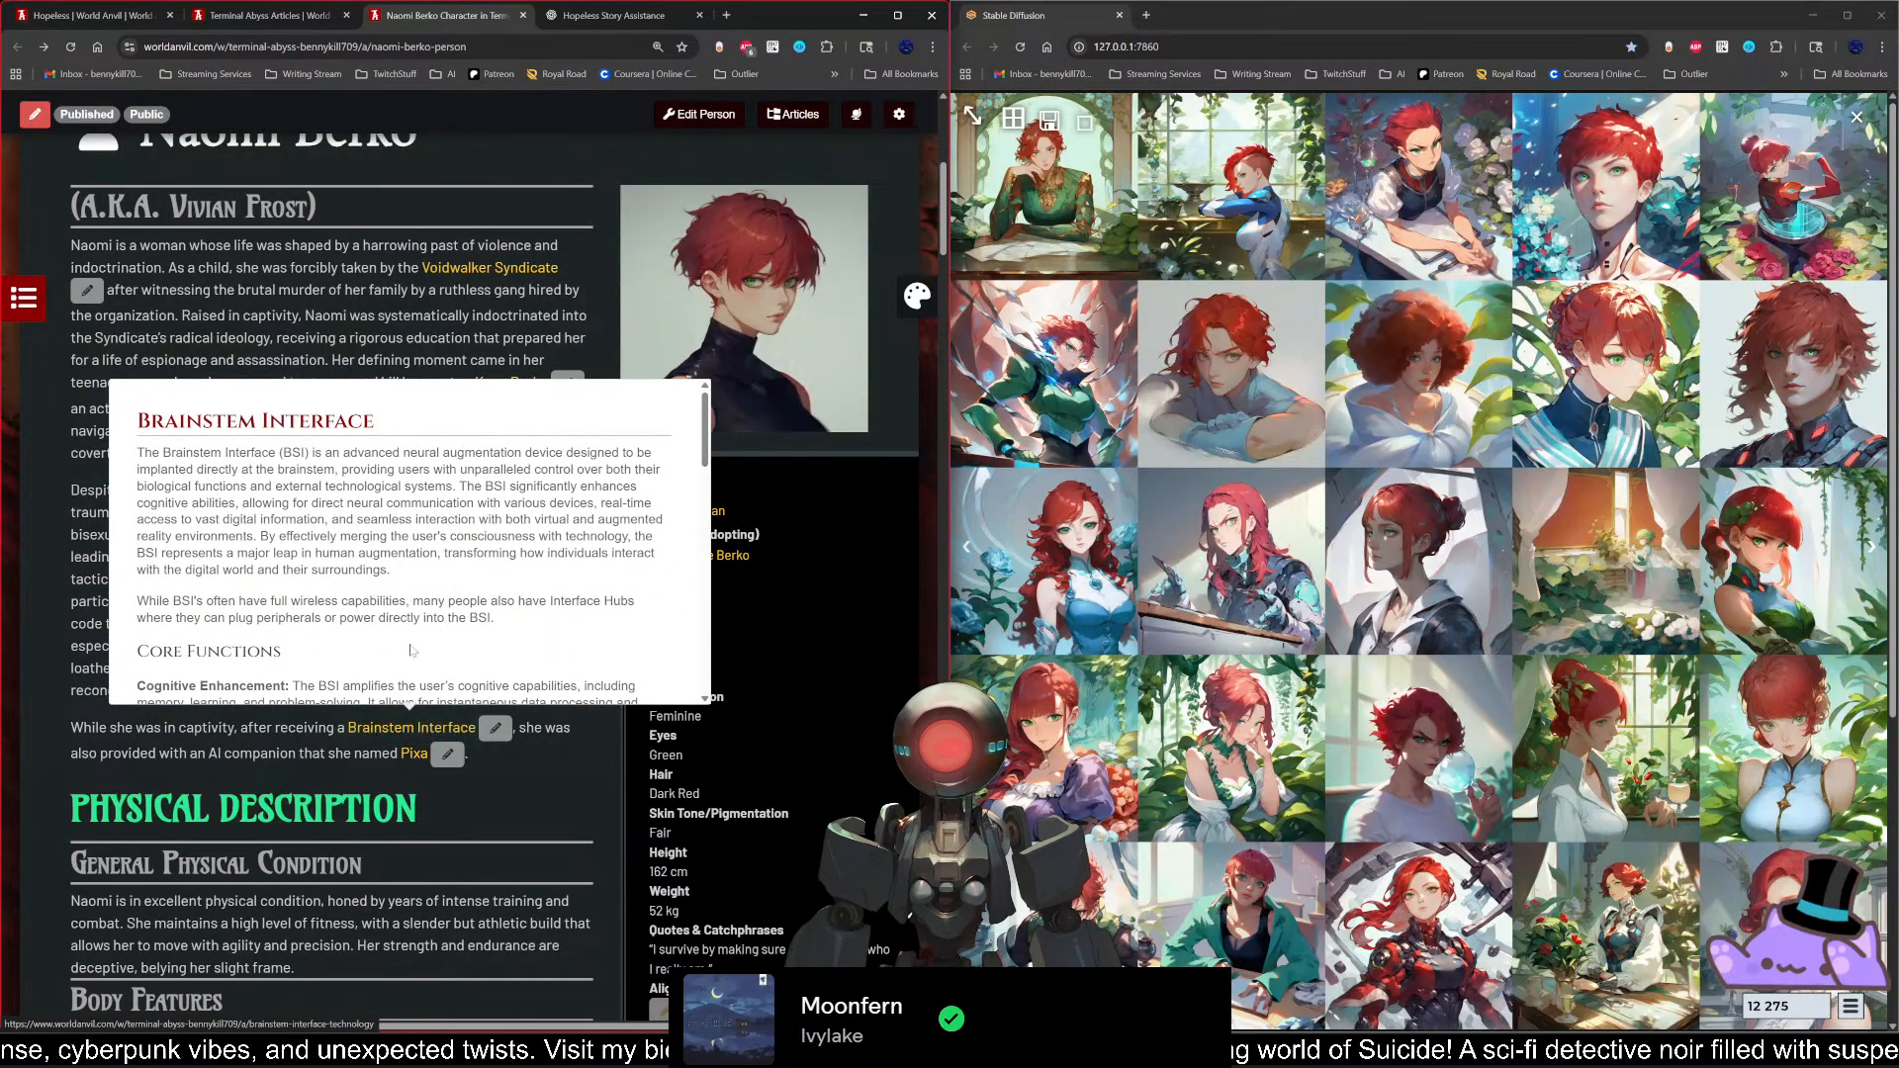
scroll(411, 587, "down", 4)
scroll(412, 588, "down", 4)
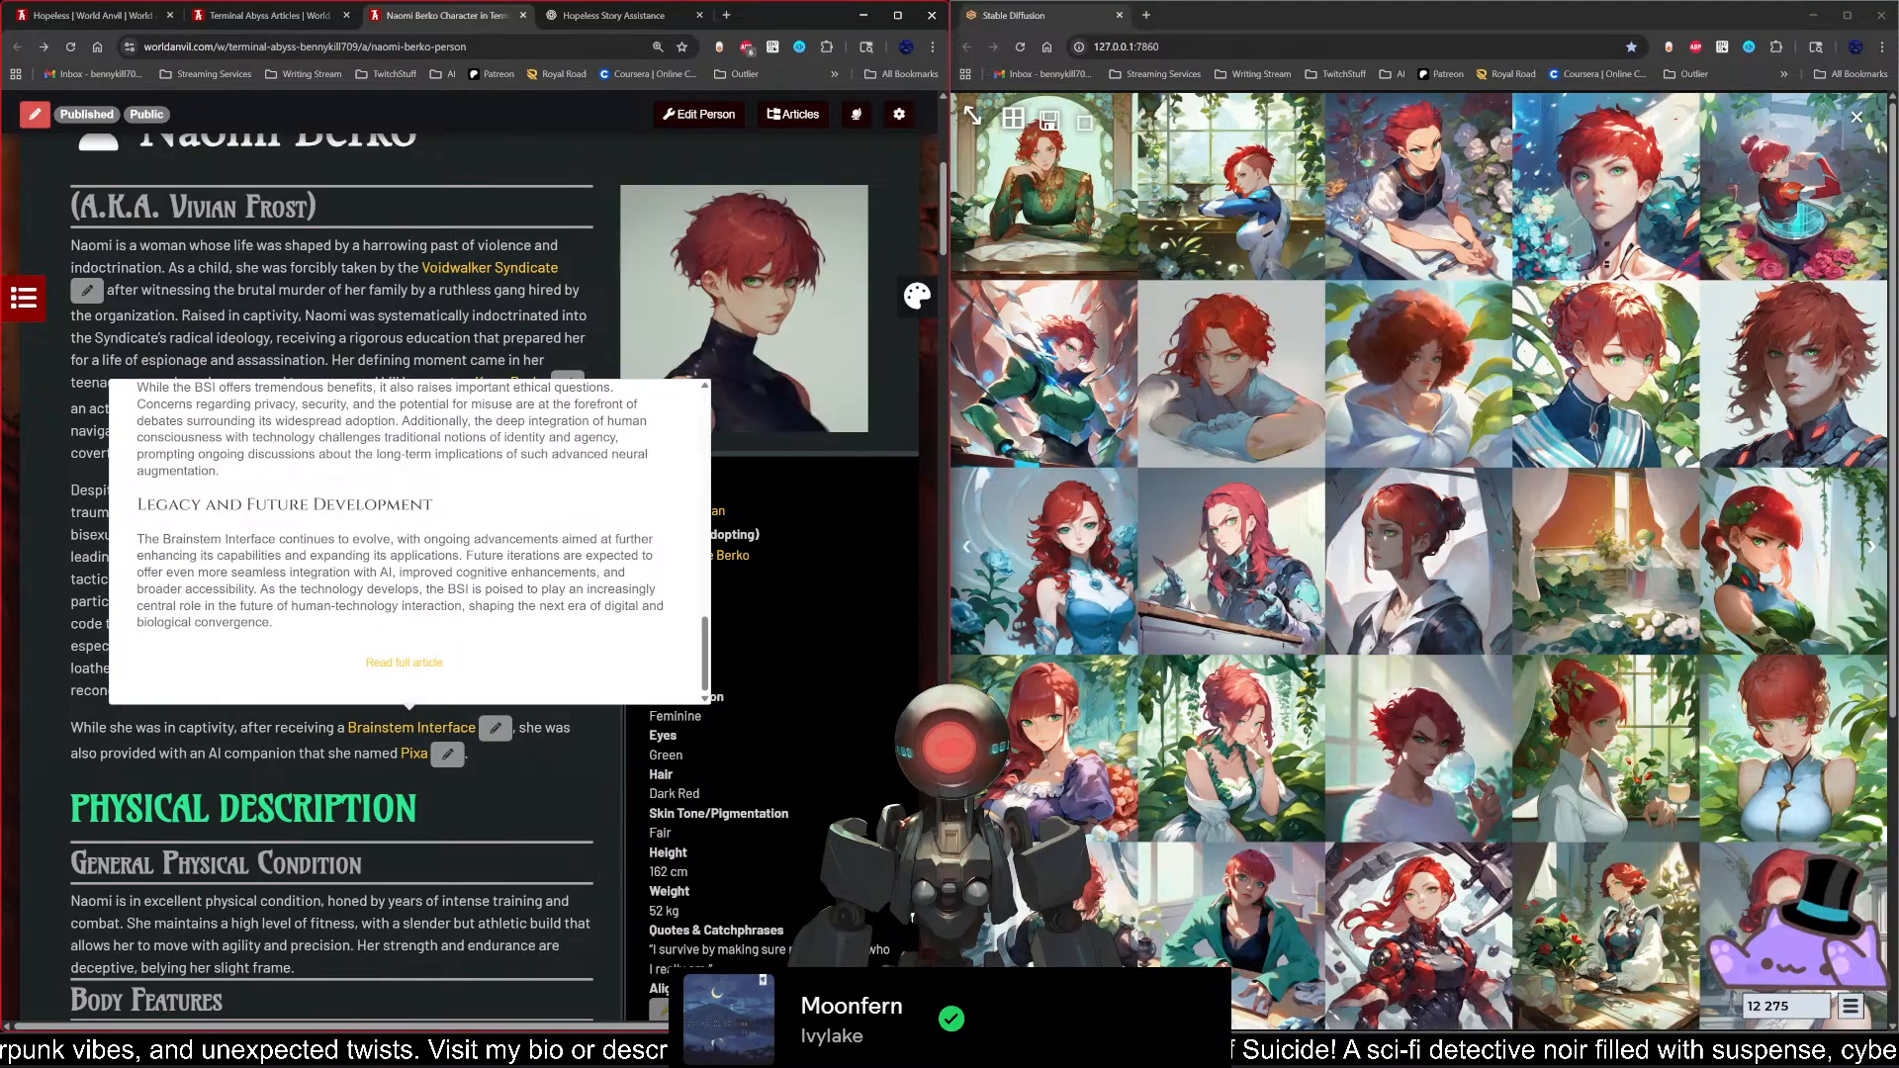
scroll(411, 587, "up", 6)
scroll(412, 587, "down", 5)
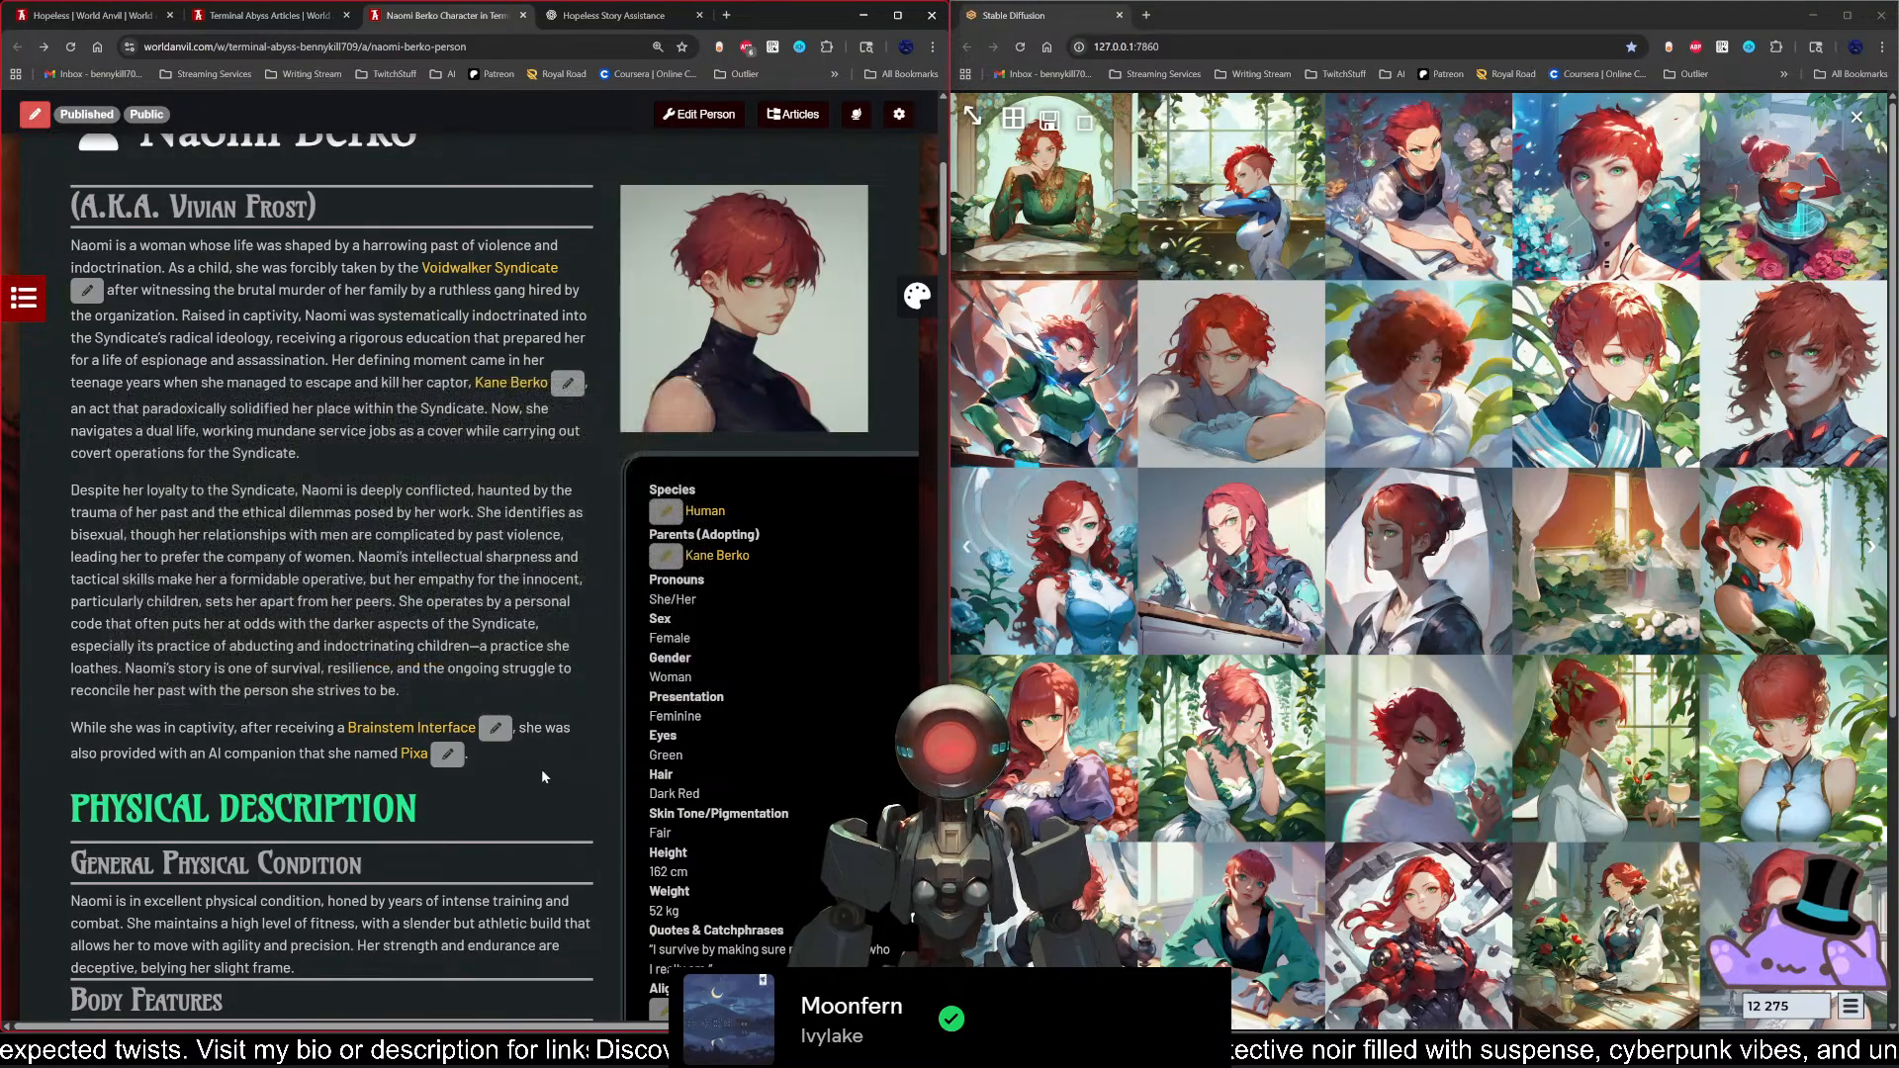
Step: Preview the Kane Berko link in Naomi's introduction and open his character article
scroll(542, 772, "down", 2)
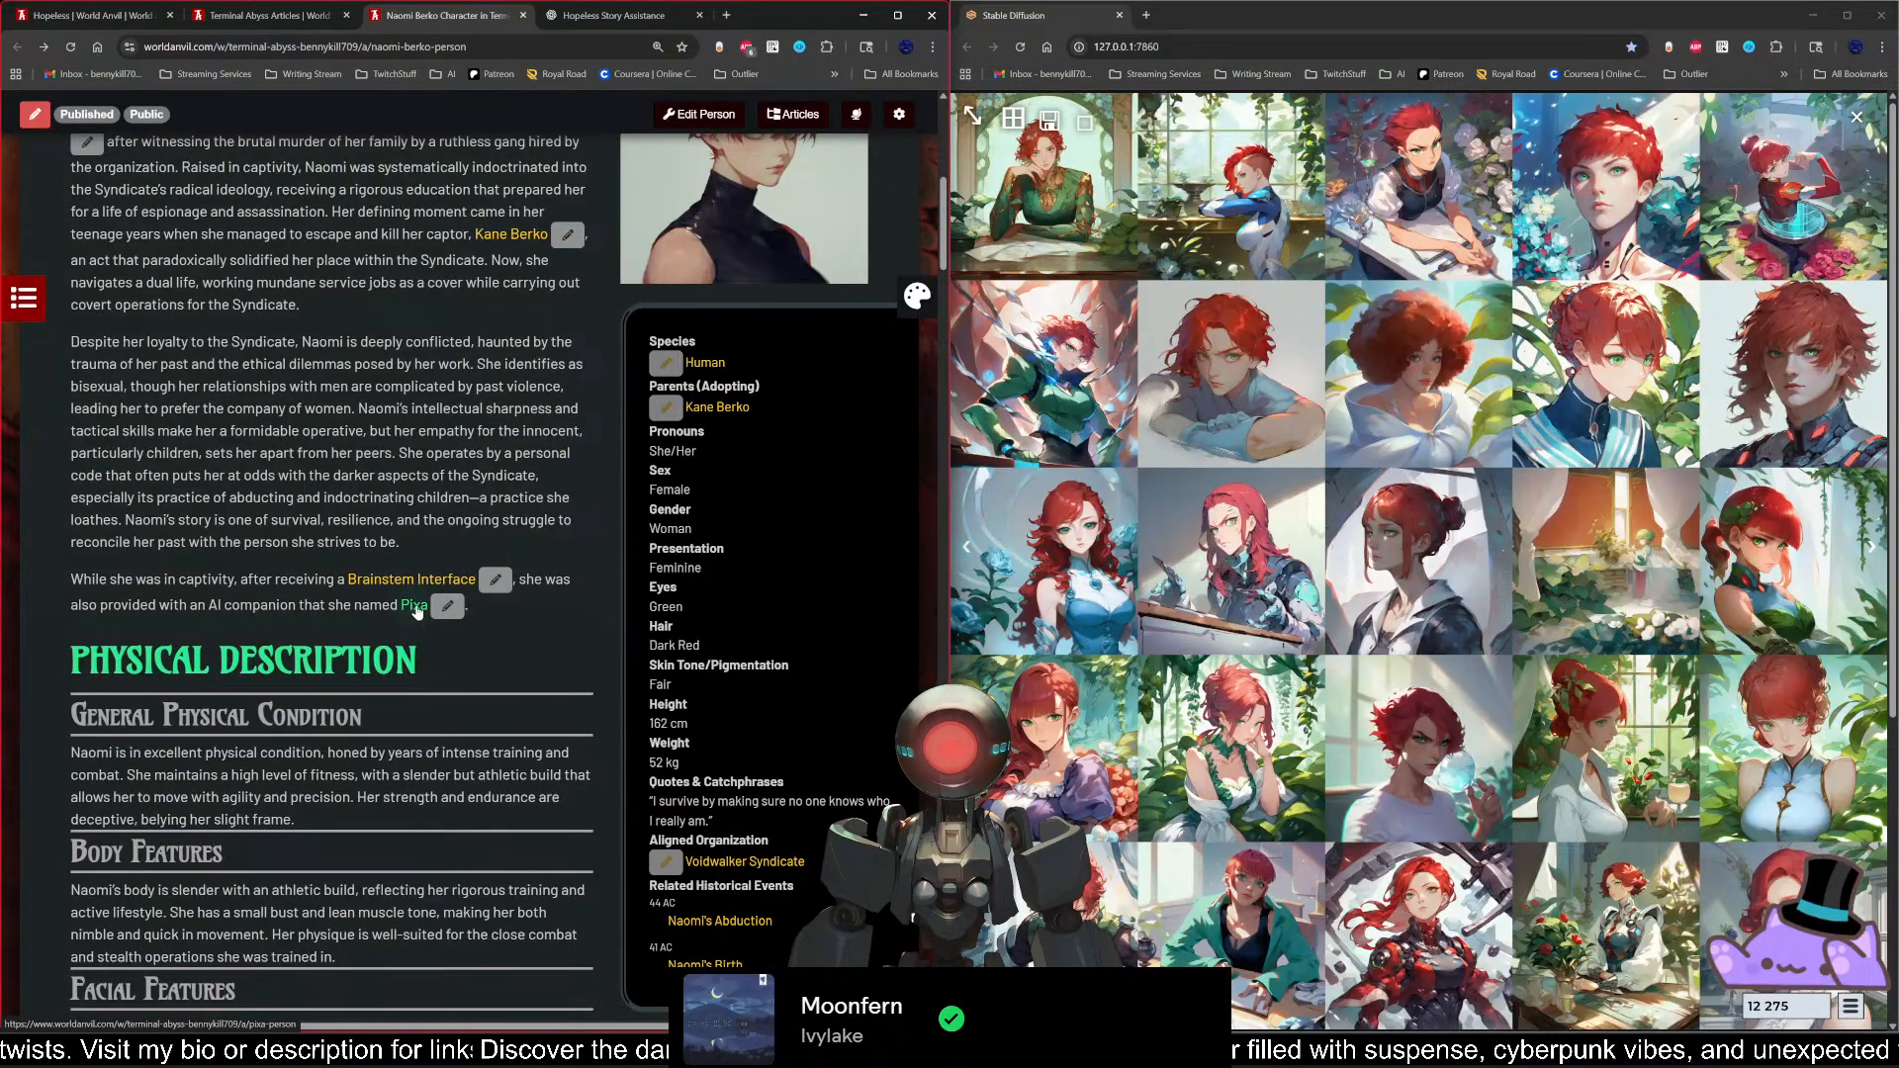
scroll(577, 609, "up", 3)
mouse_move(527, 461)
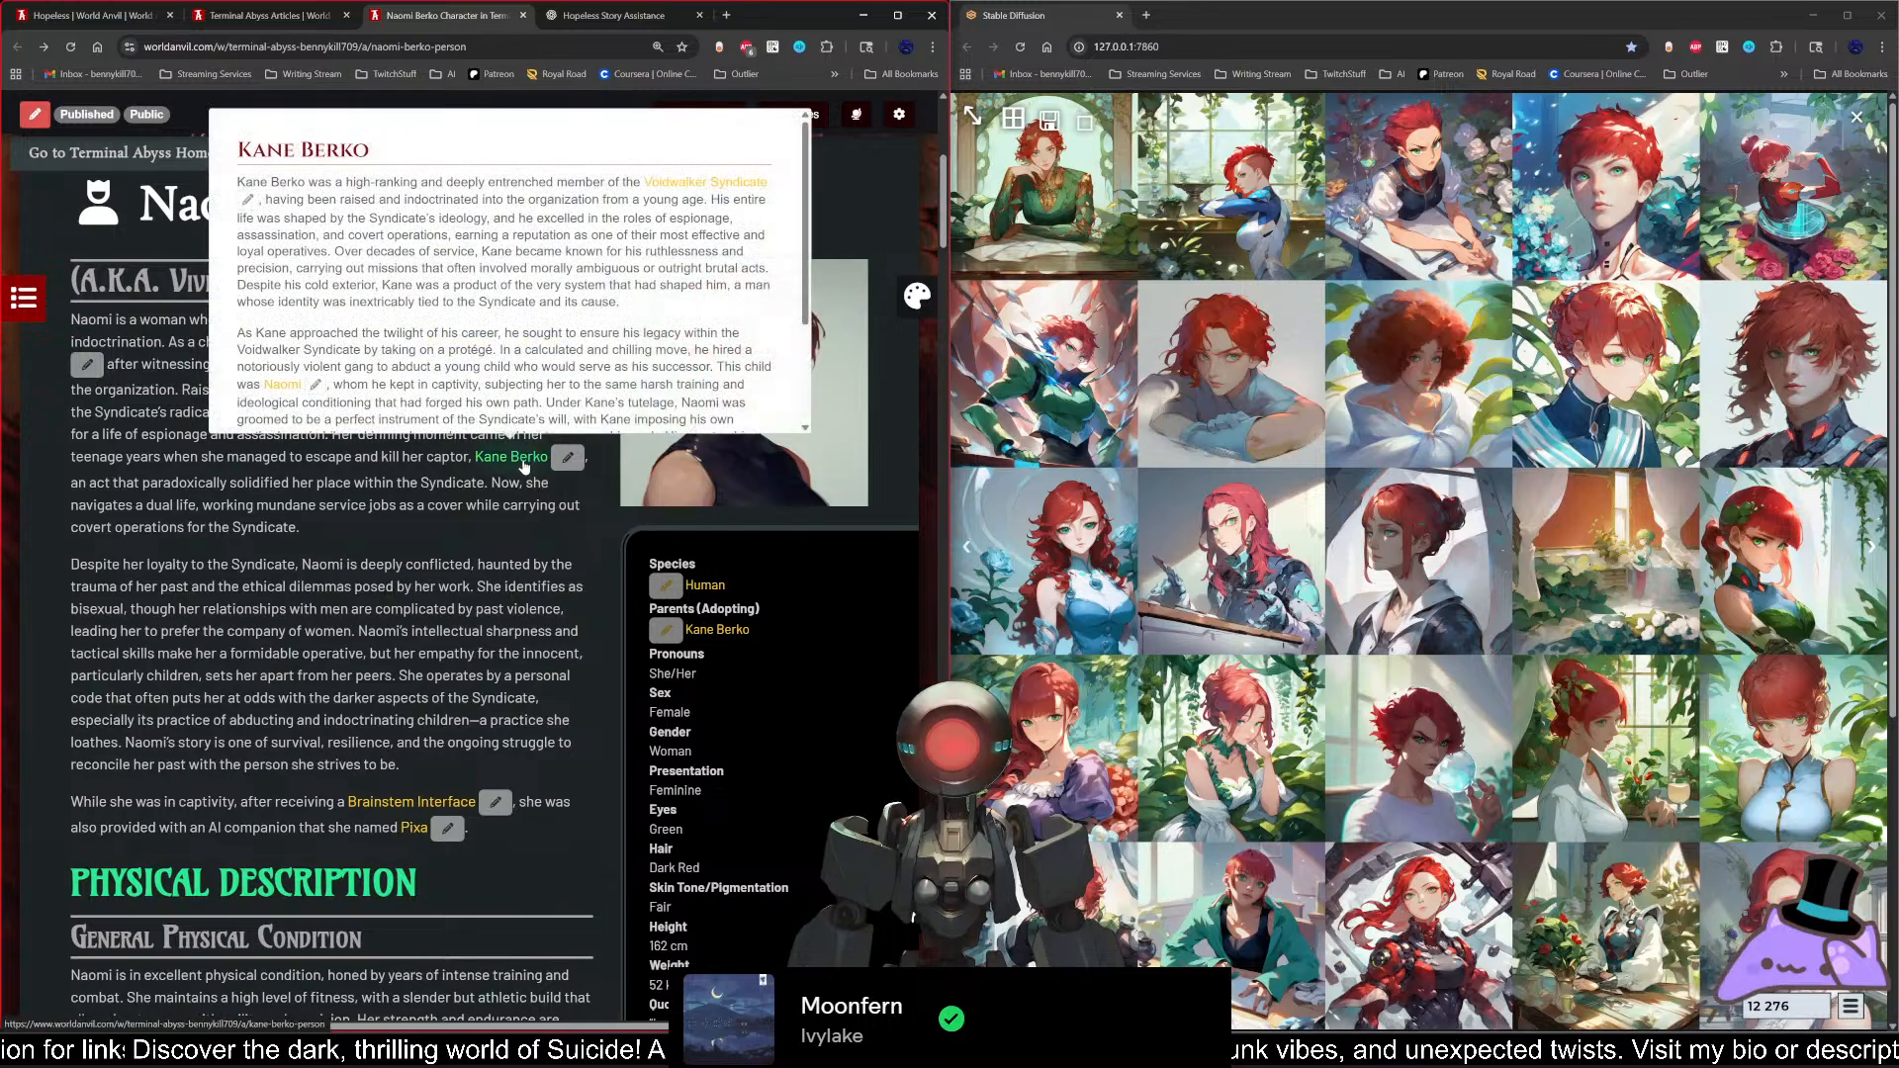
left_click(525, 460)
Step: Look through Kane's article from the introduction to Identifying Characteristics and return to its header
scroll(611, 644, "down", 4)
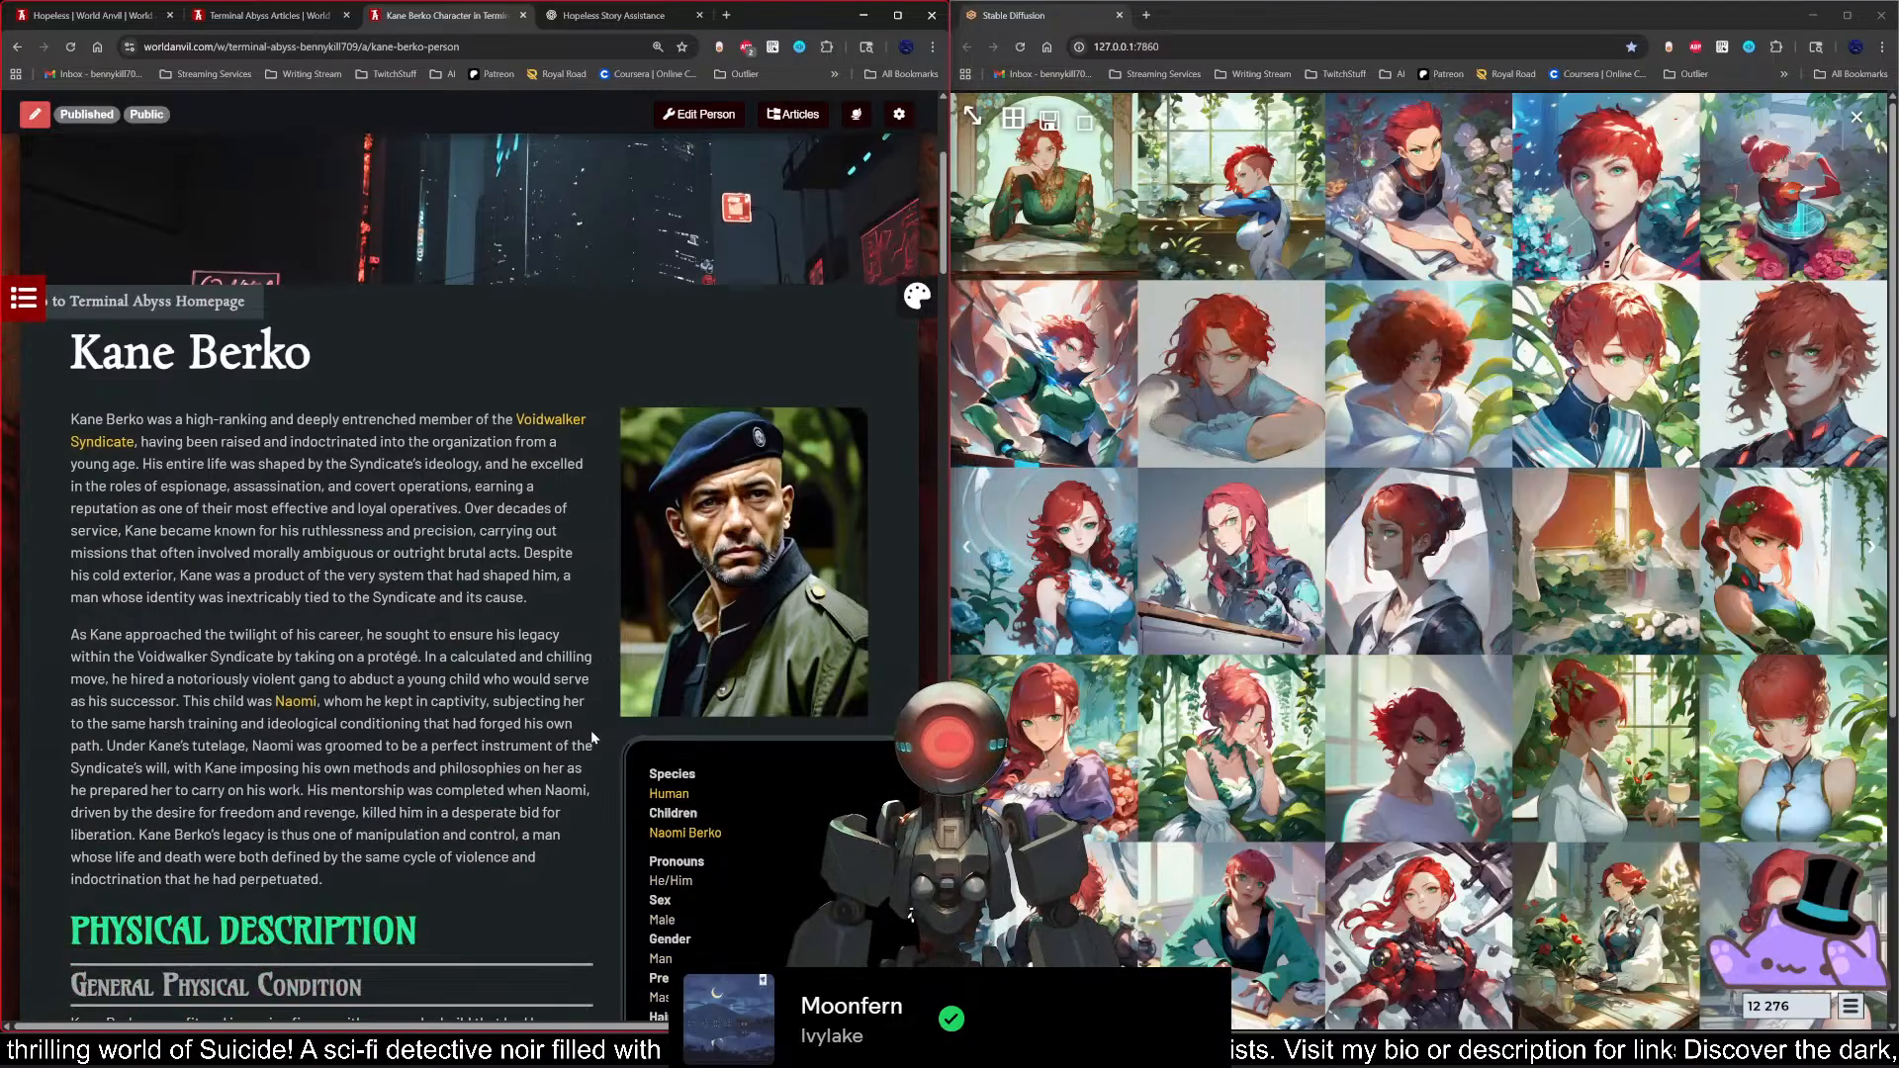
scroll(601, 736, "down", 2)
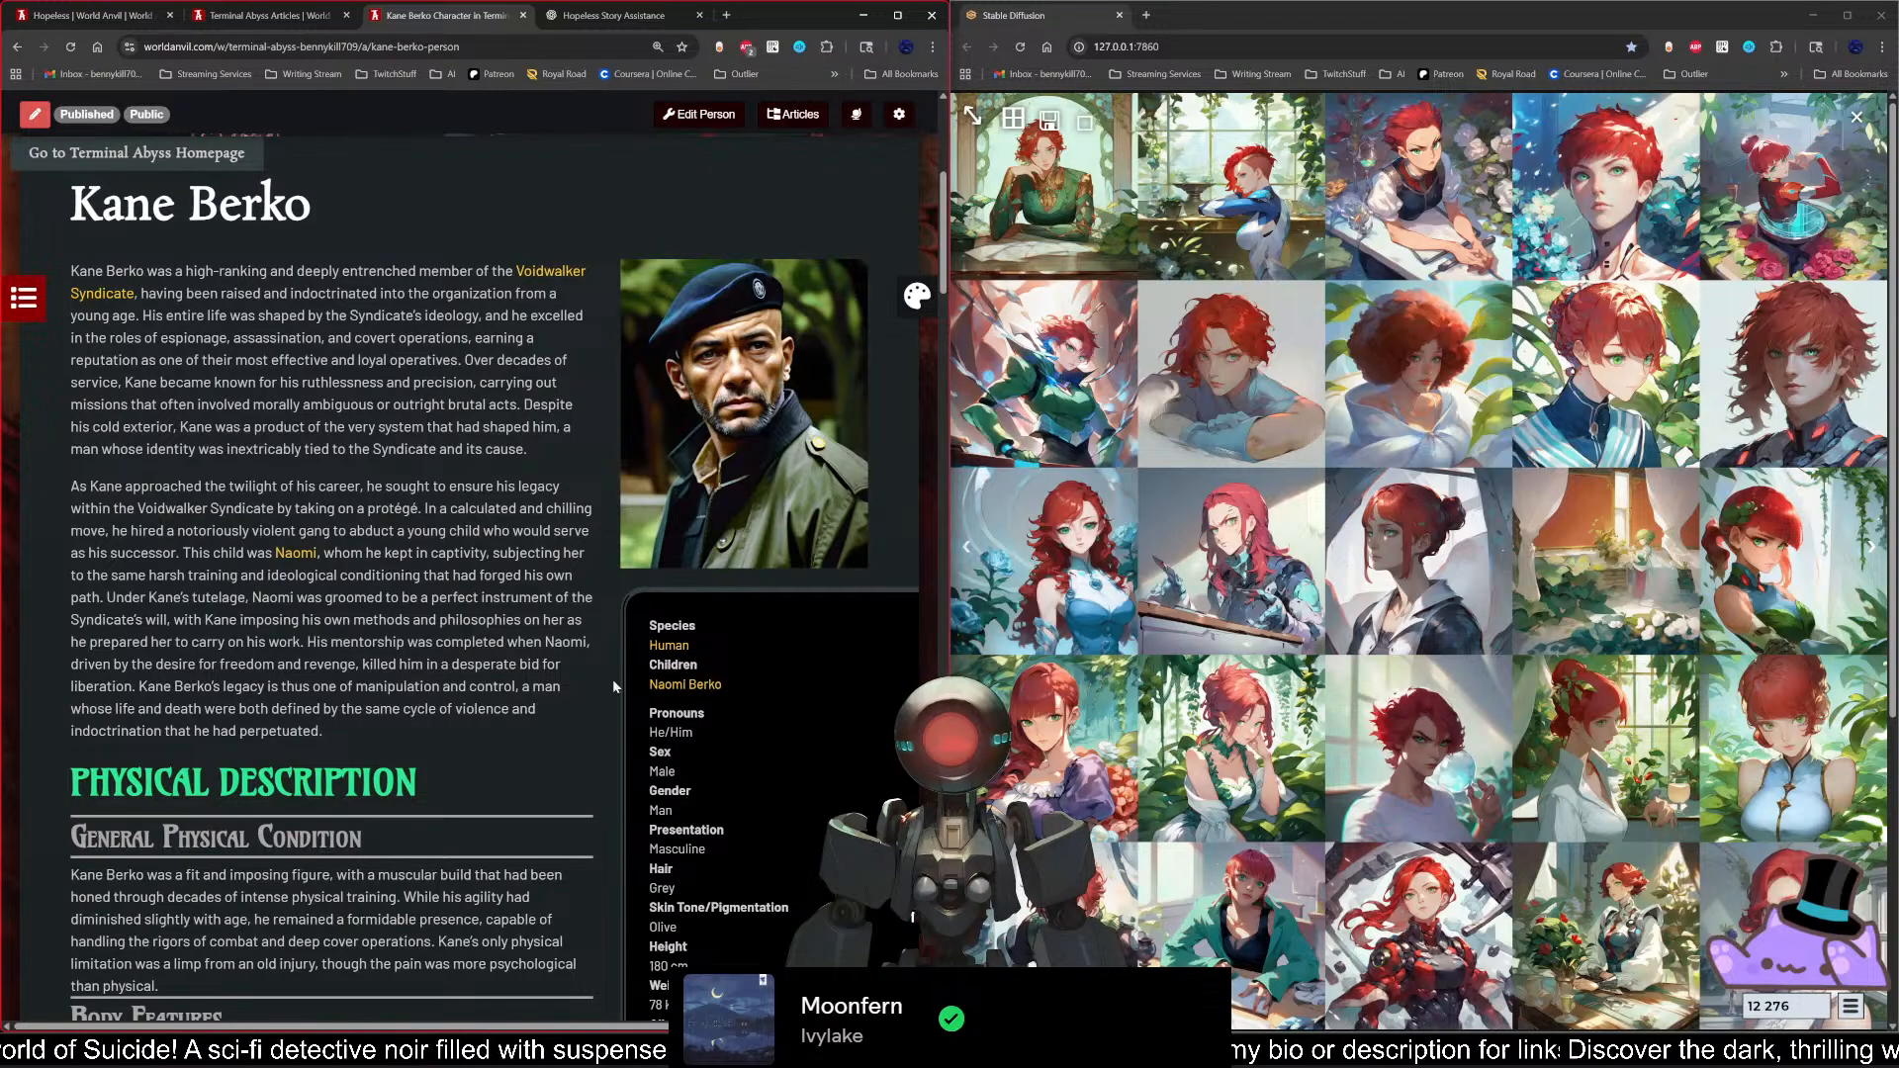
scroll(601, 709, "down", 3)
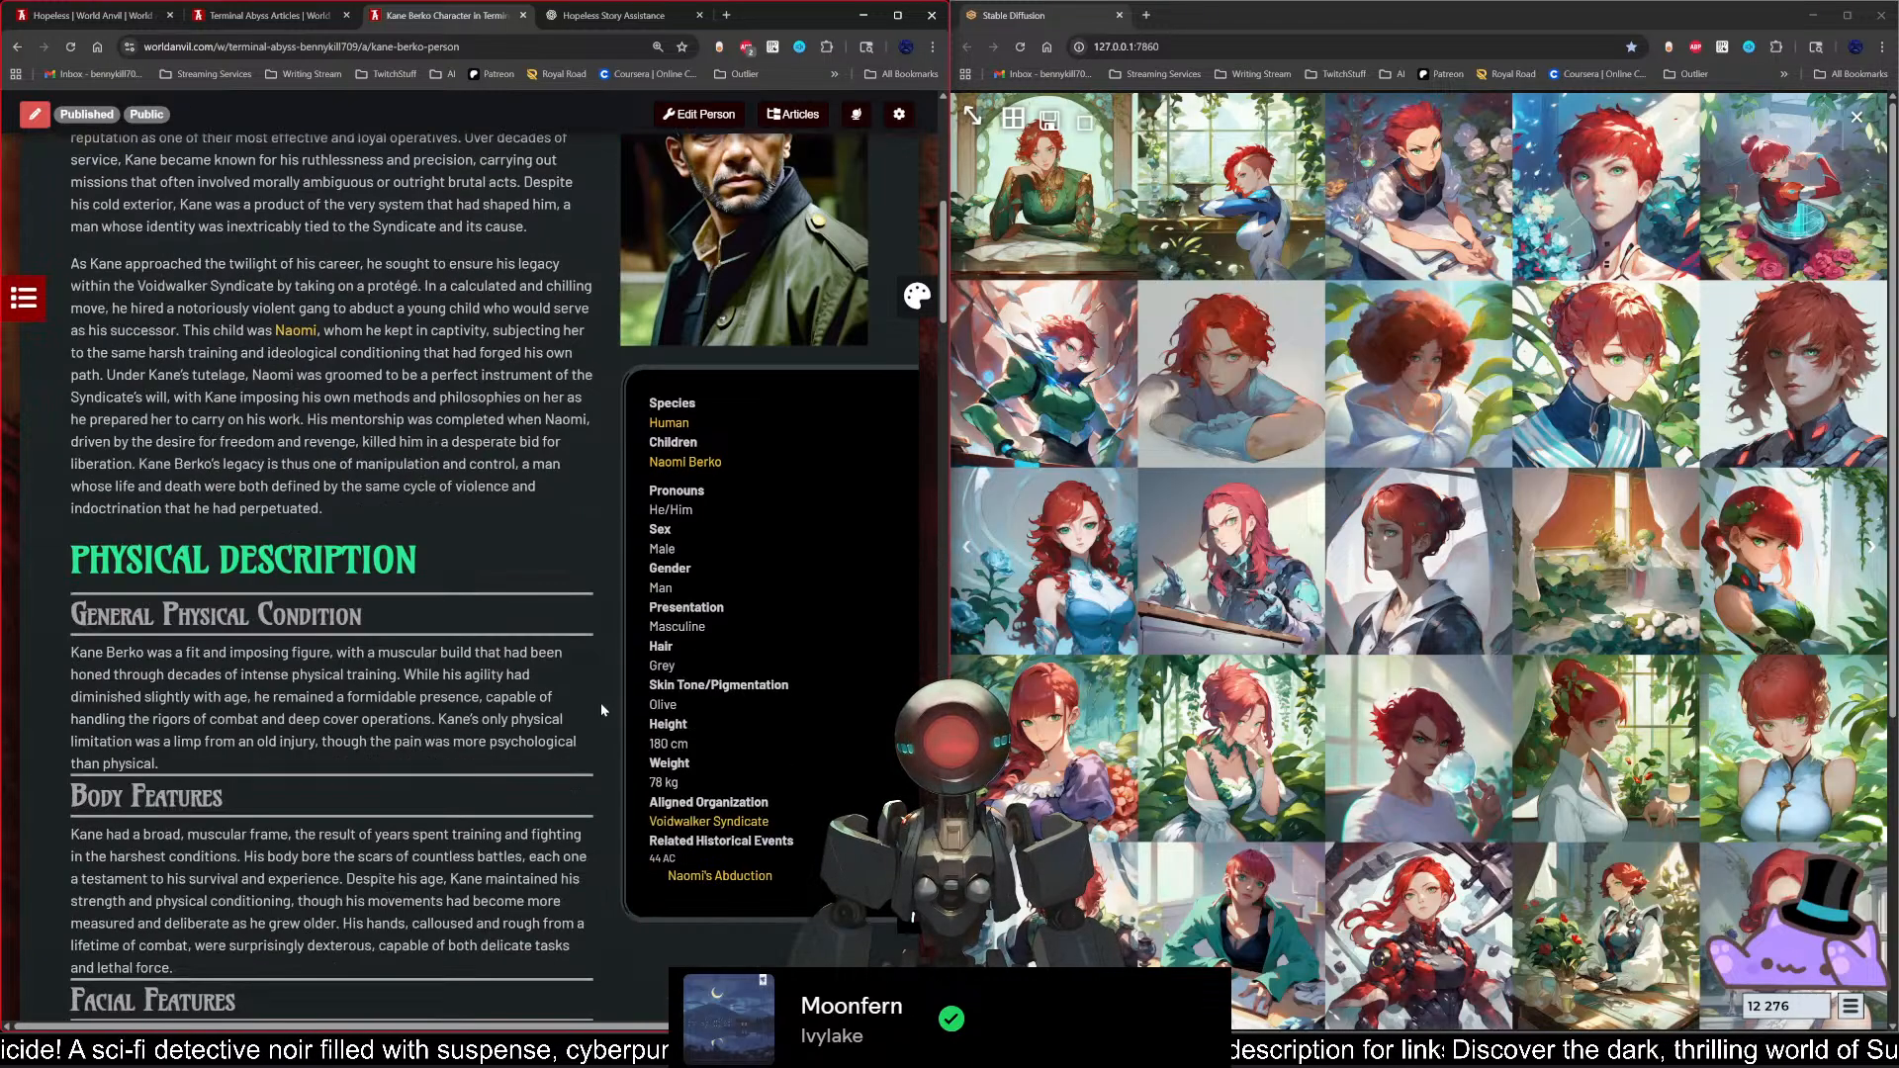
scroll(608, 768, "down", 3)
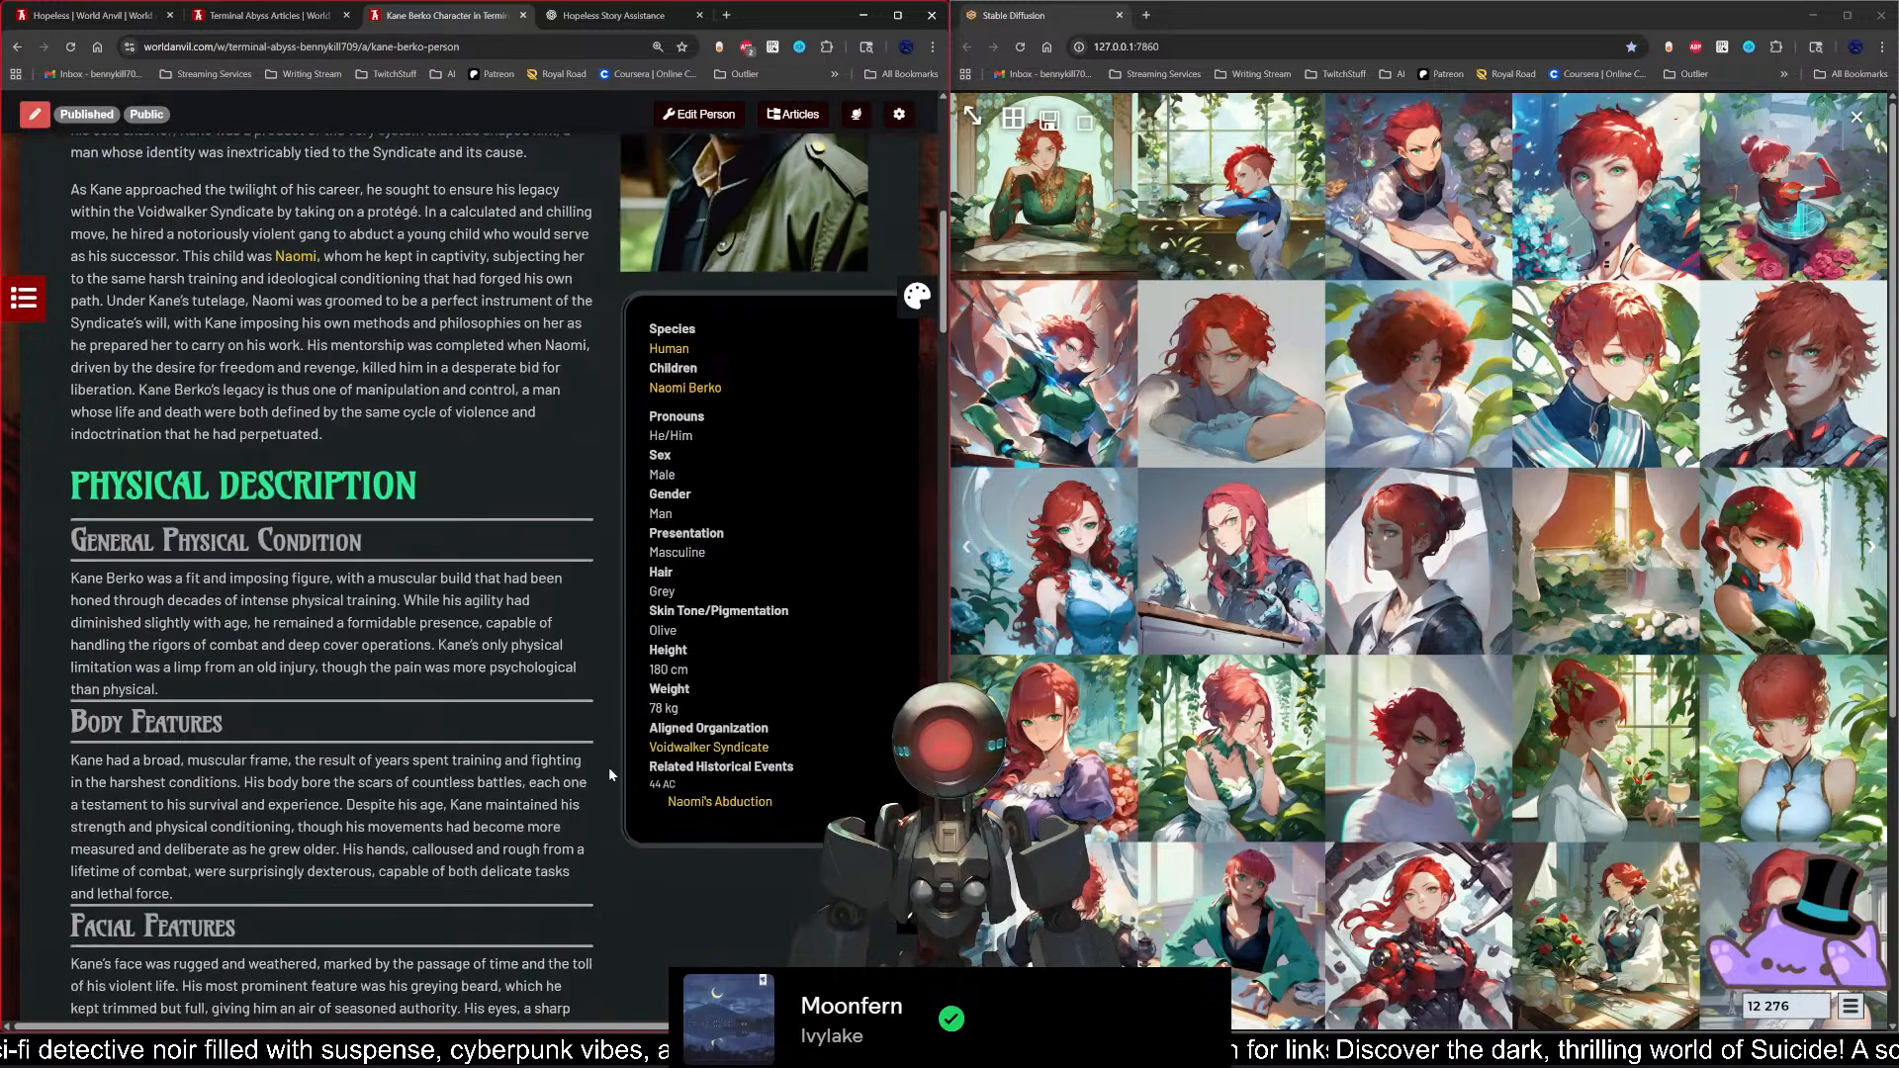
scroll(615, 792, "down", 6)
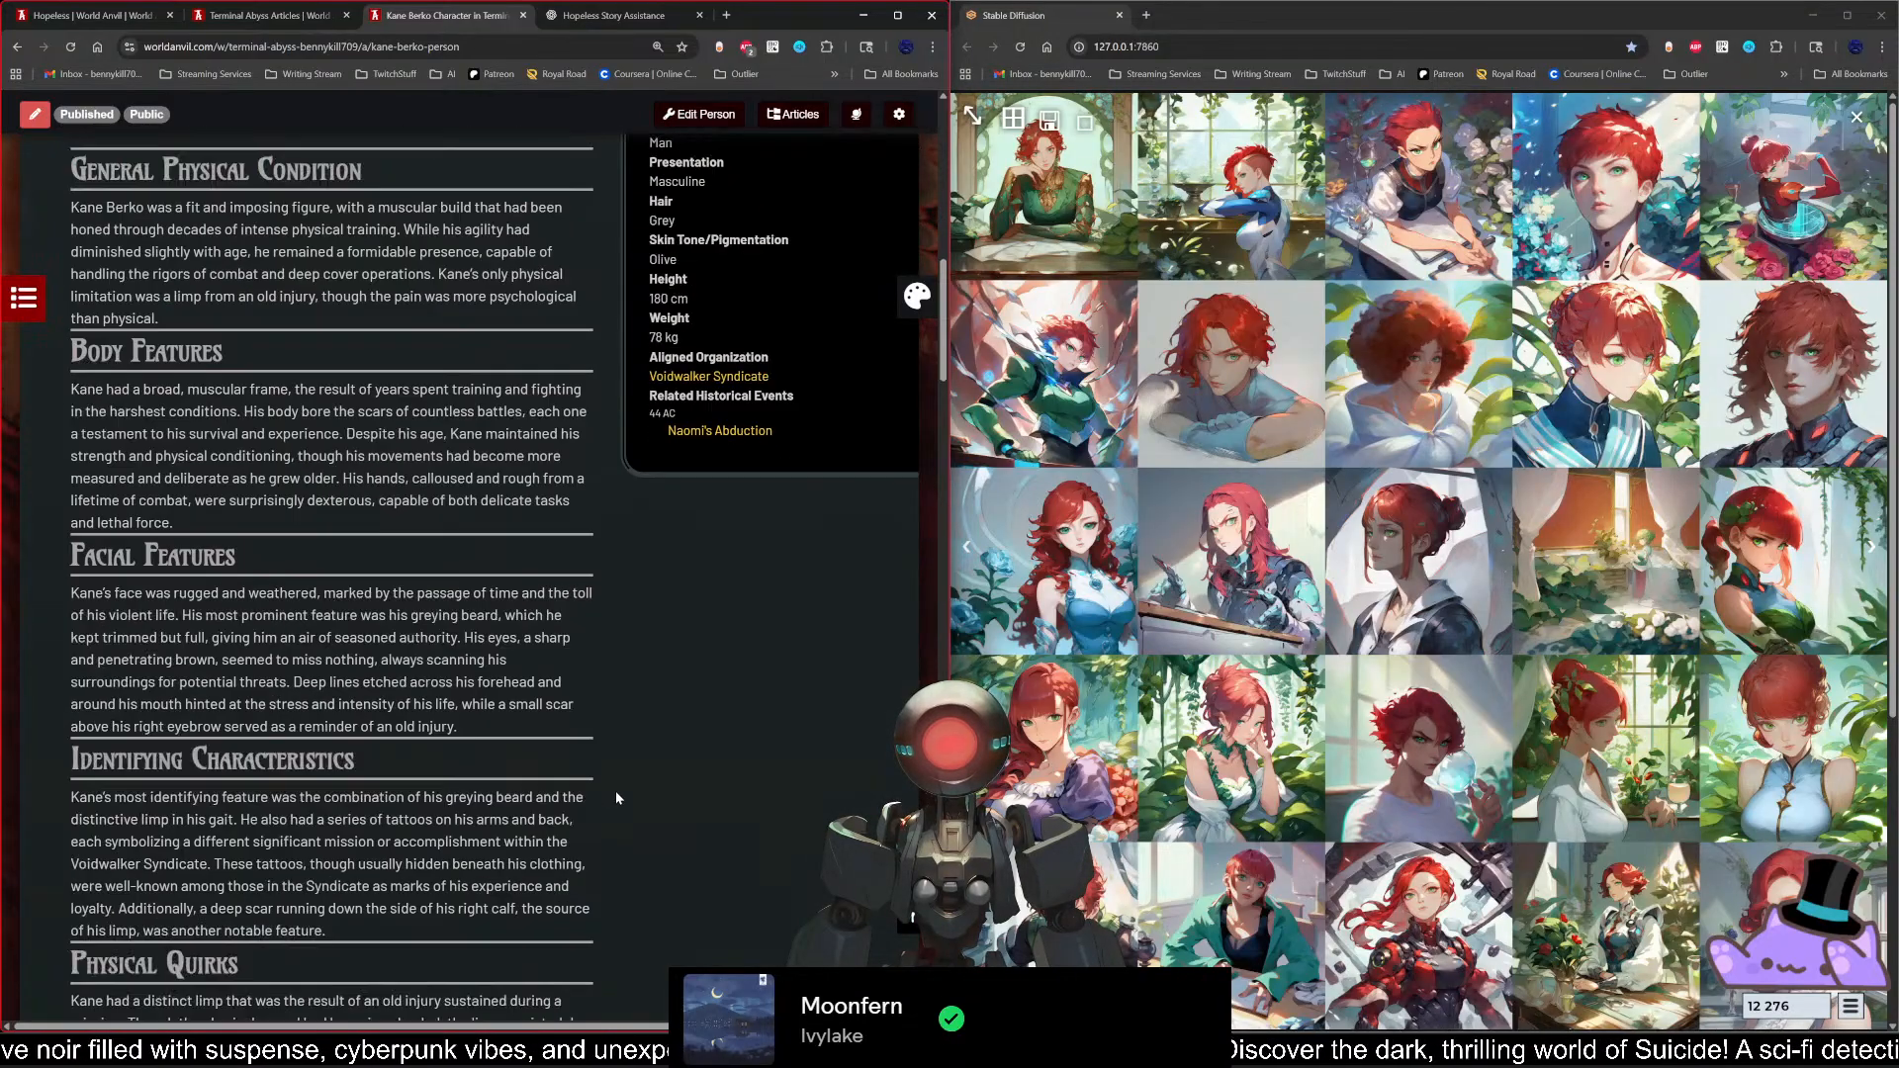
scroll(615, 836, "up", 8)
scroll(616, 833, "up", 10)
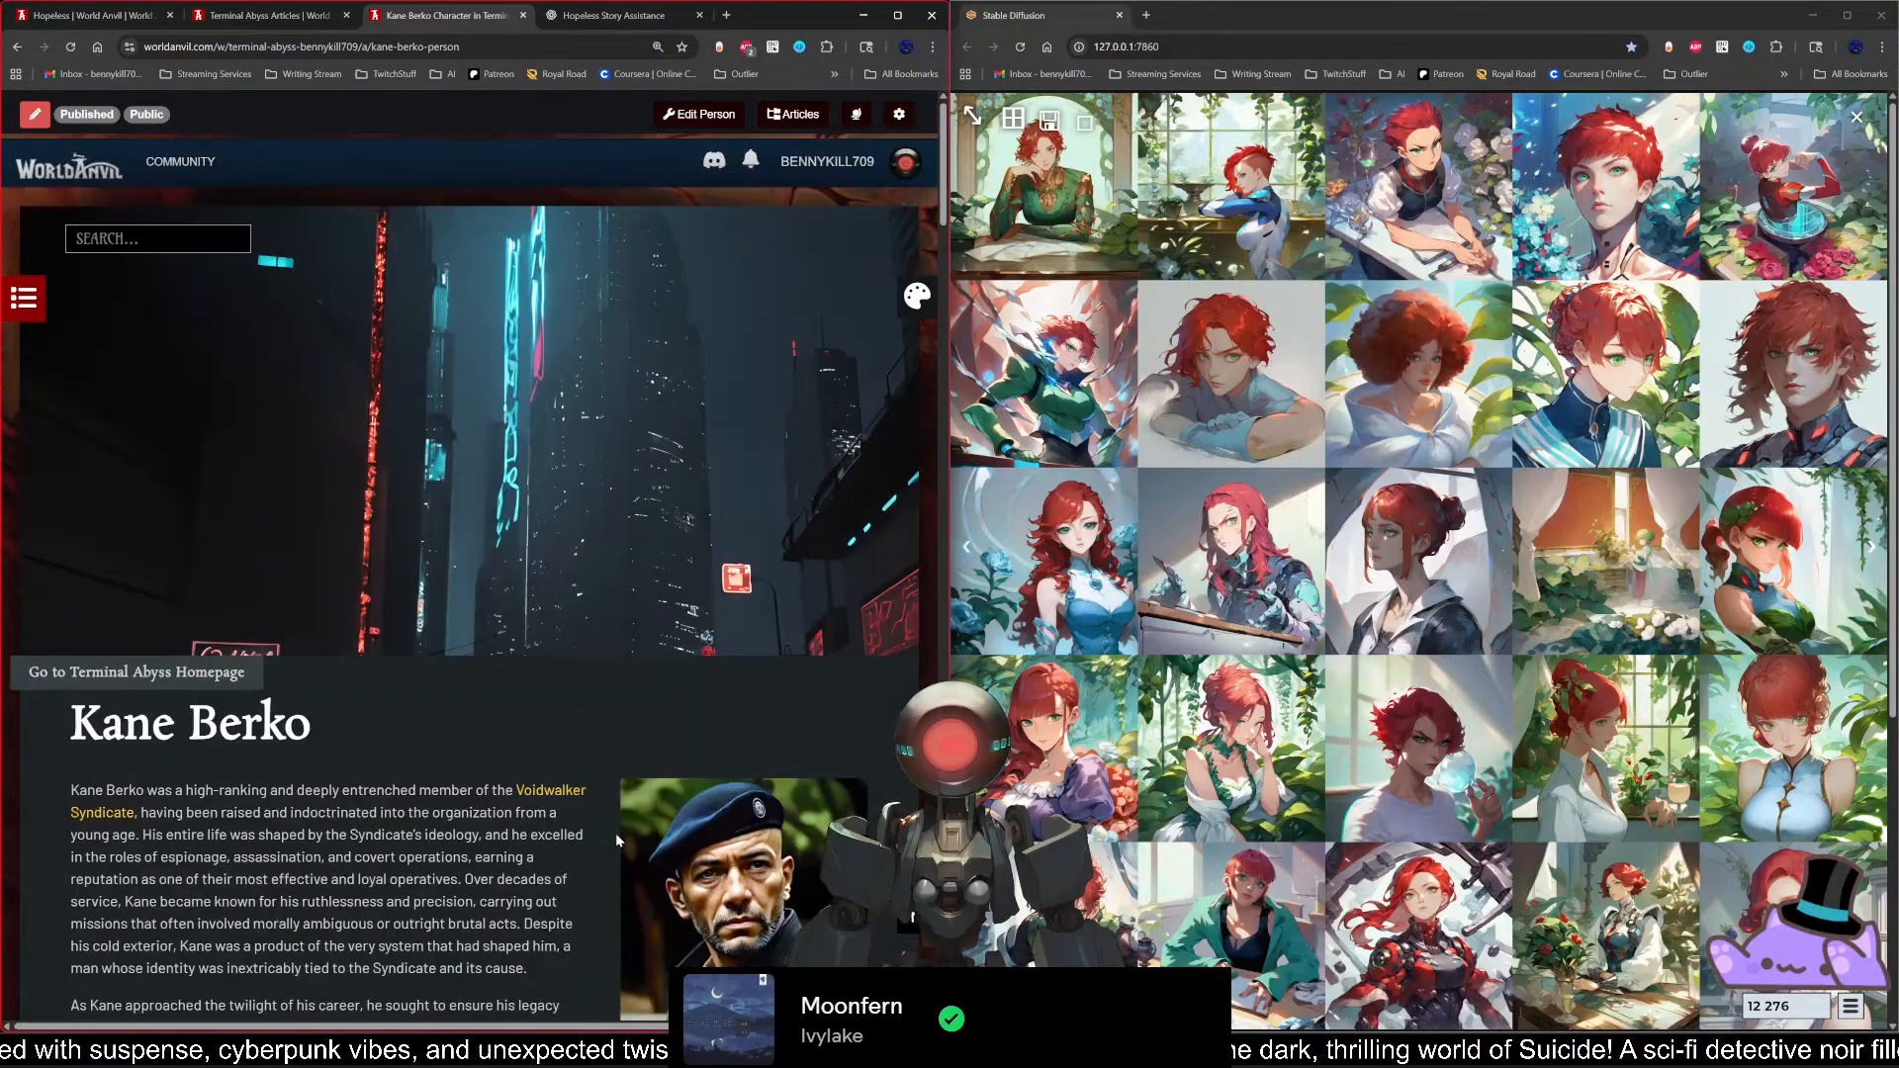
Step: Highlight the Physical Description and General Physical Condition headings in Kane's article in turn, and clear the selection
scroll(616, 833, "down", 7)
scroll(615, 837, "down", 3)
scroll(612, 838, "up", 4)
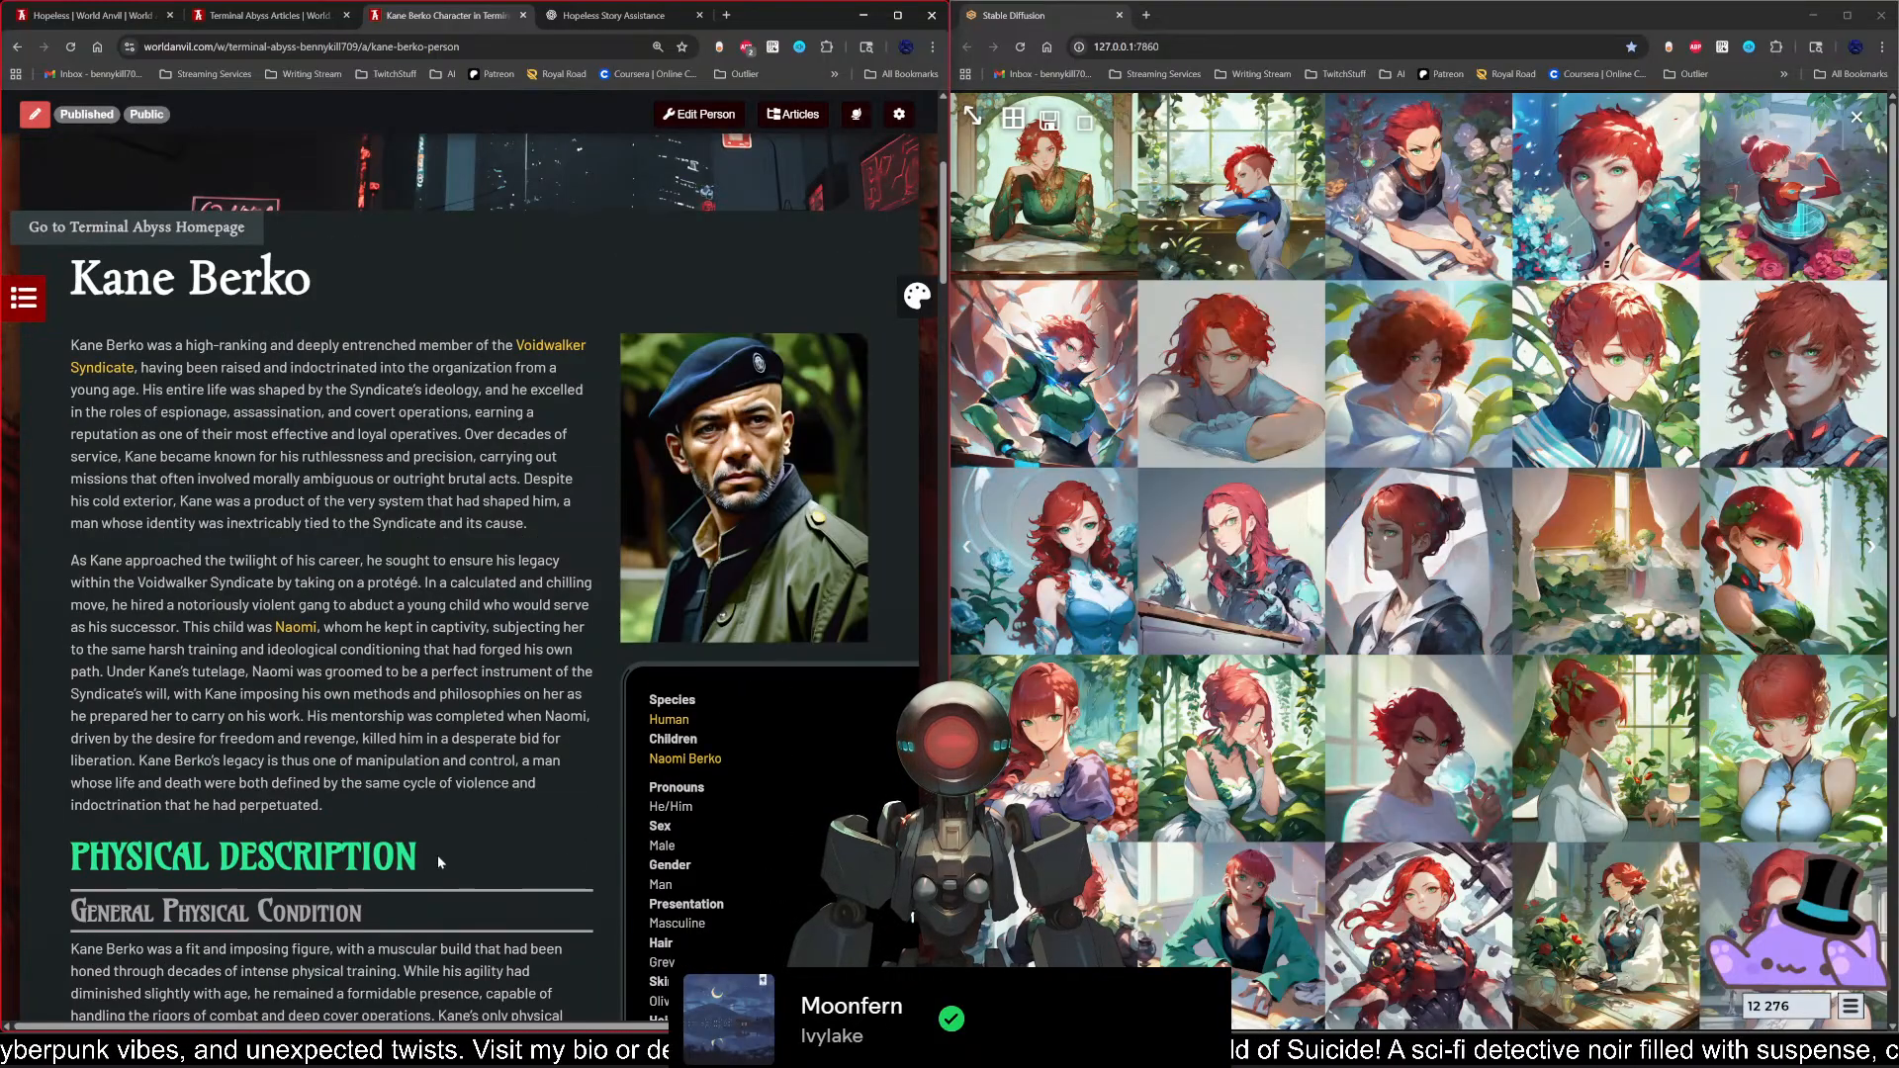
left_click_drag(435, 862, 69, 857)
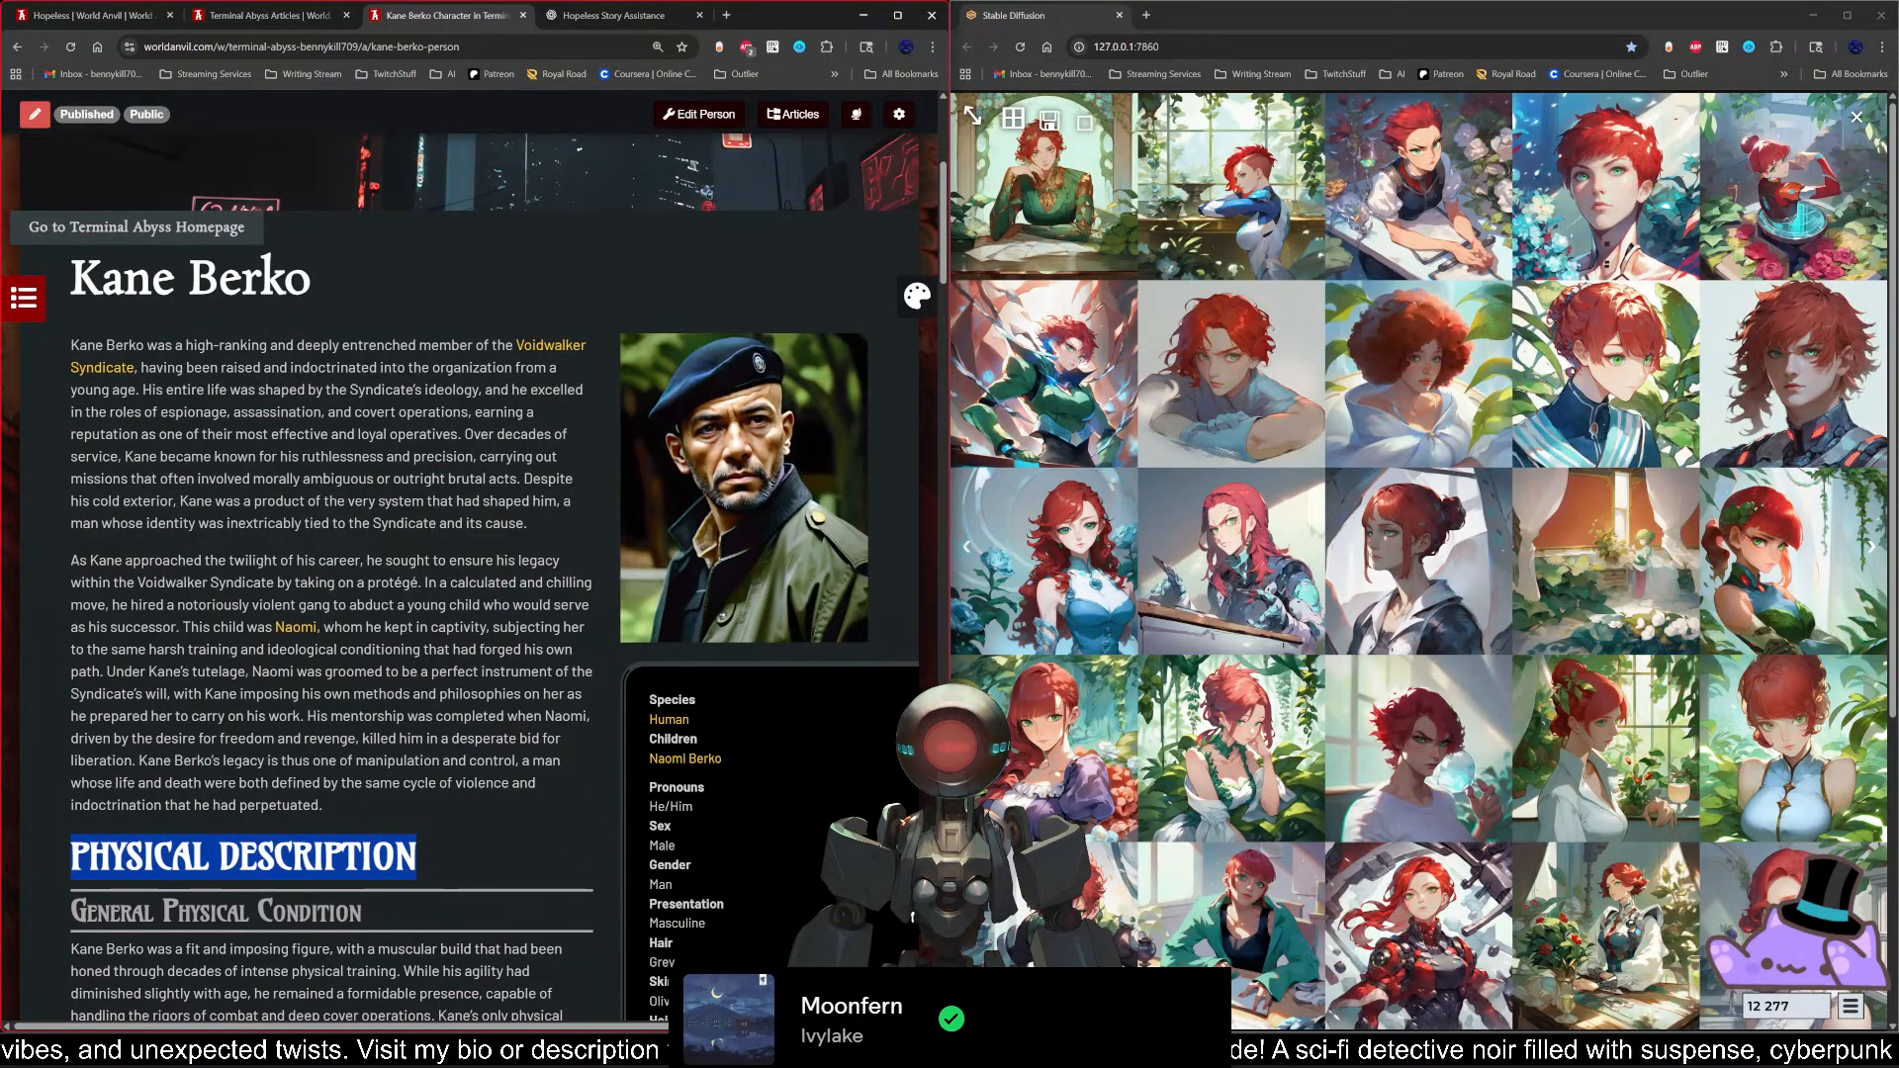
left_click(433, 862)
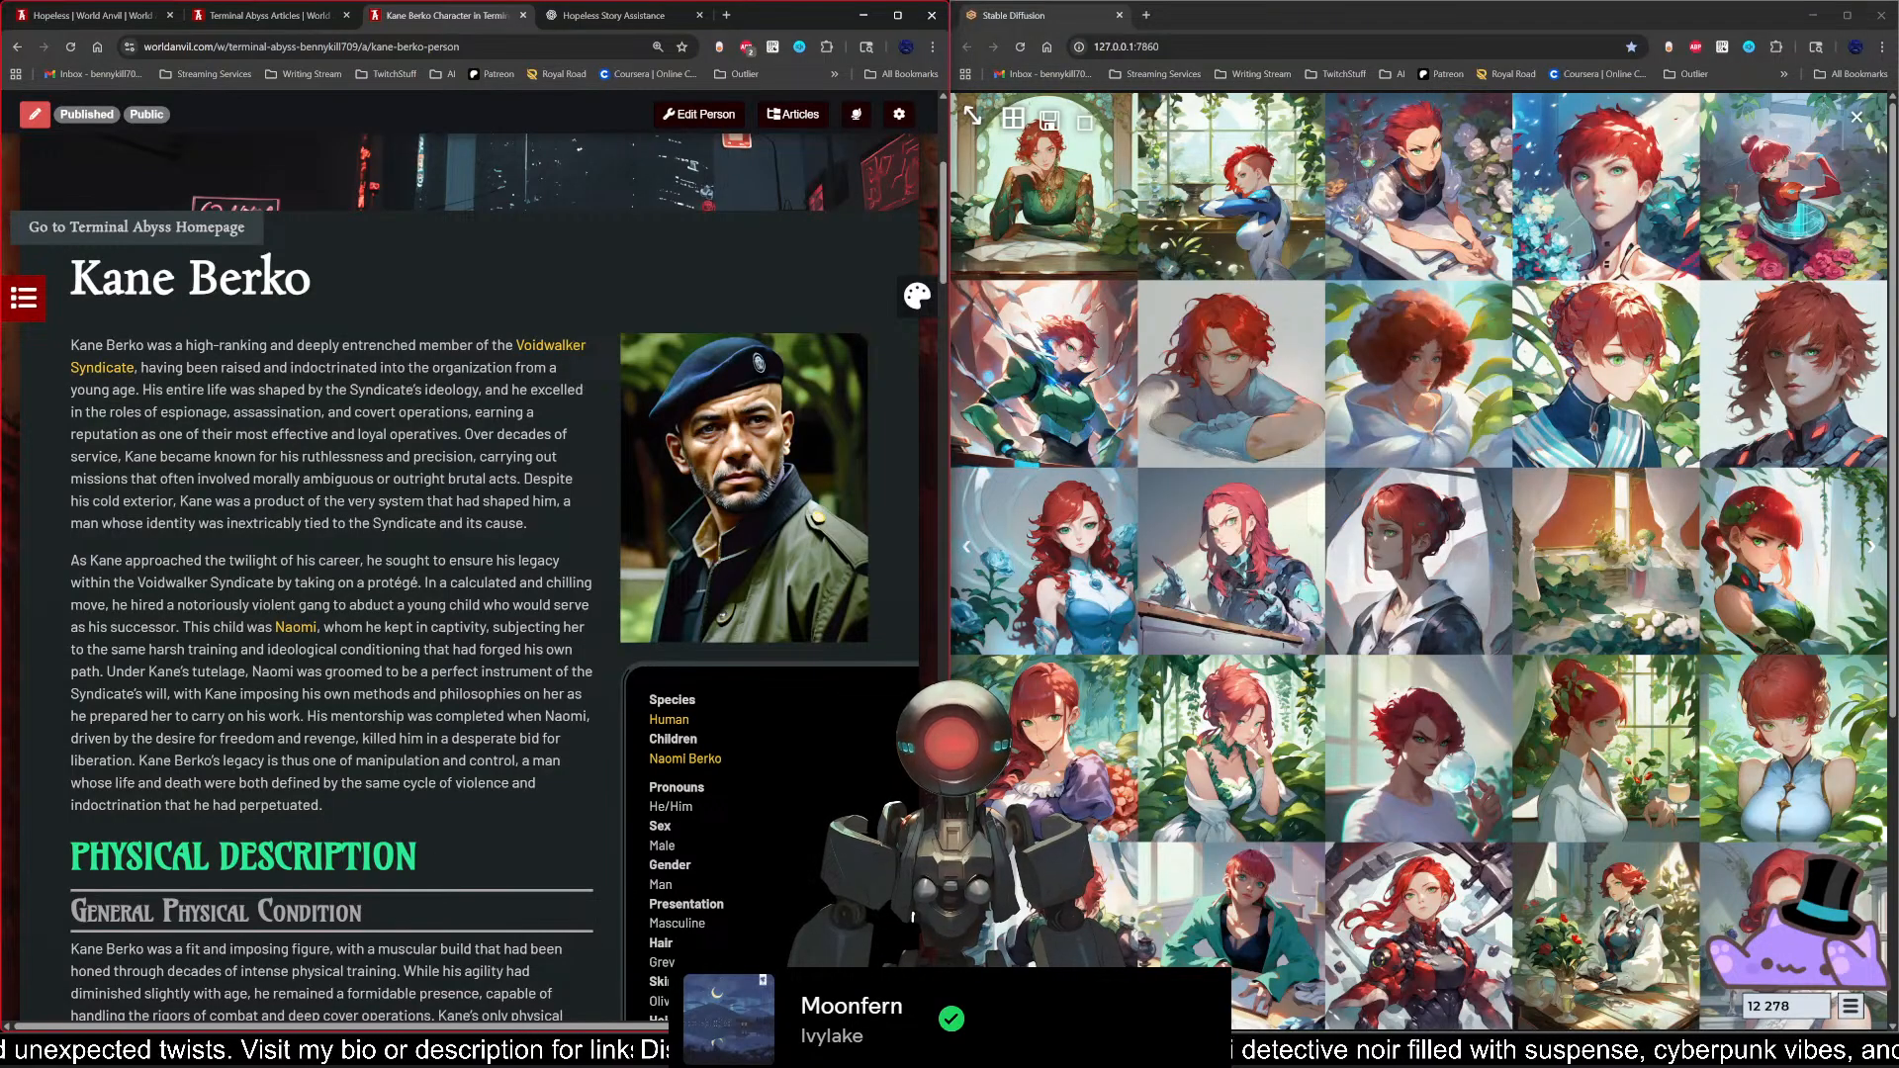
scroll(434, 861, "down", 2)
left_click_drag(418, 711, 67, 708)
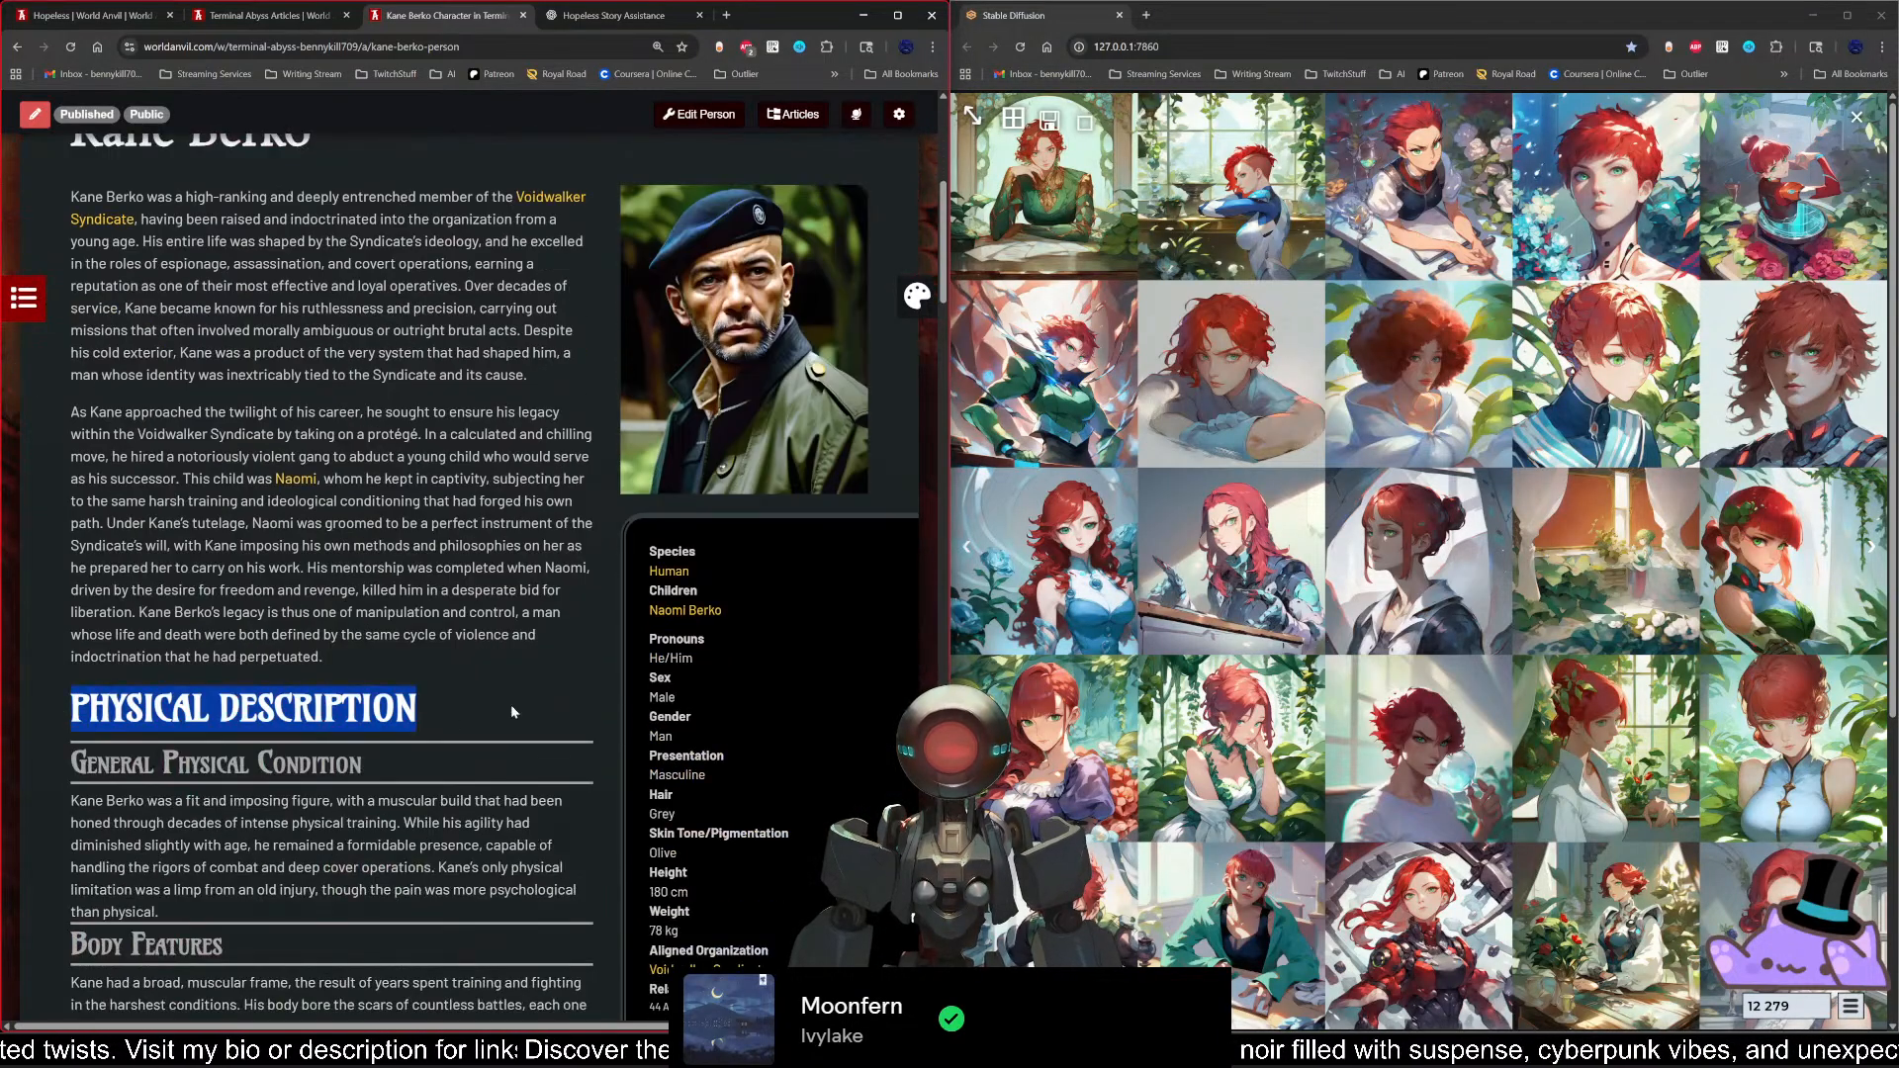
left_click_drag(352, 764, 69, 763)
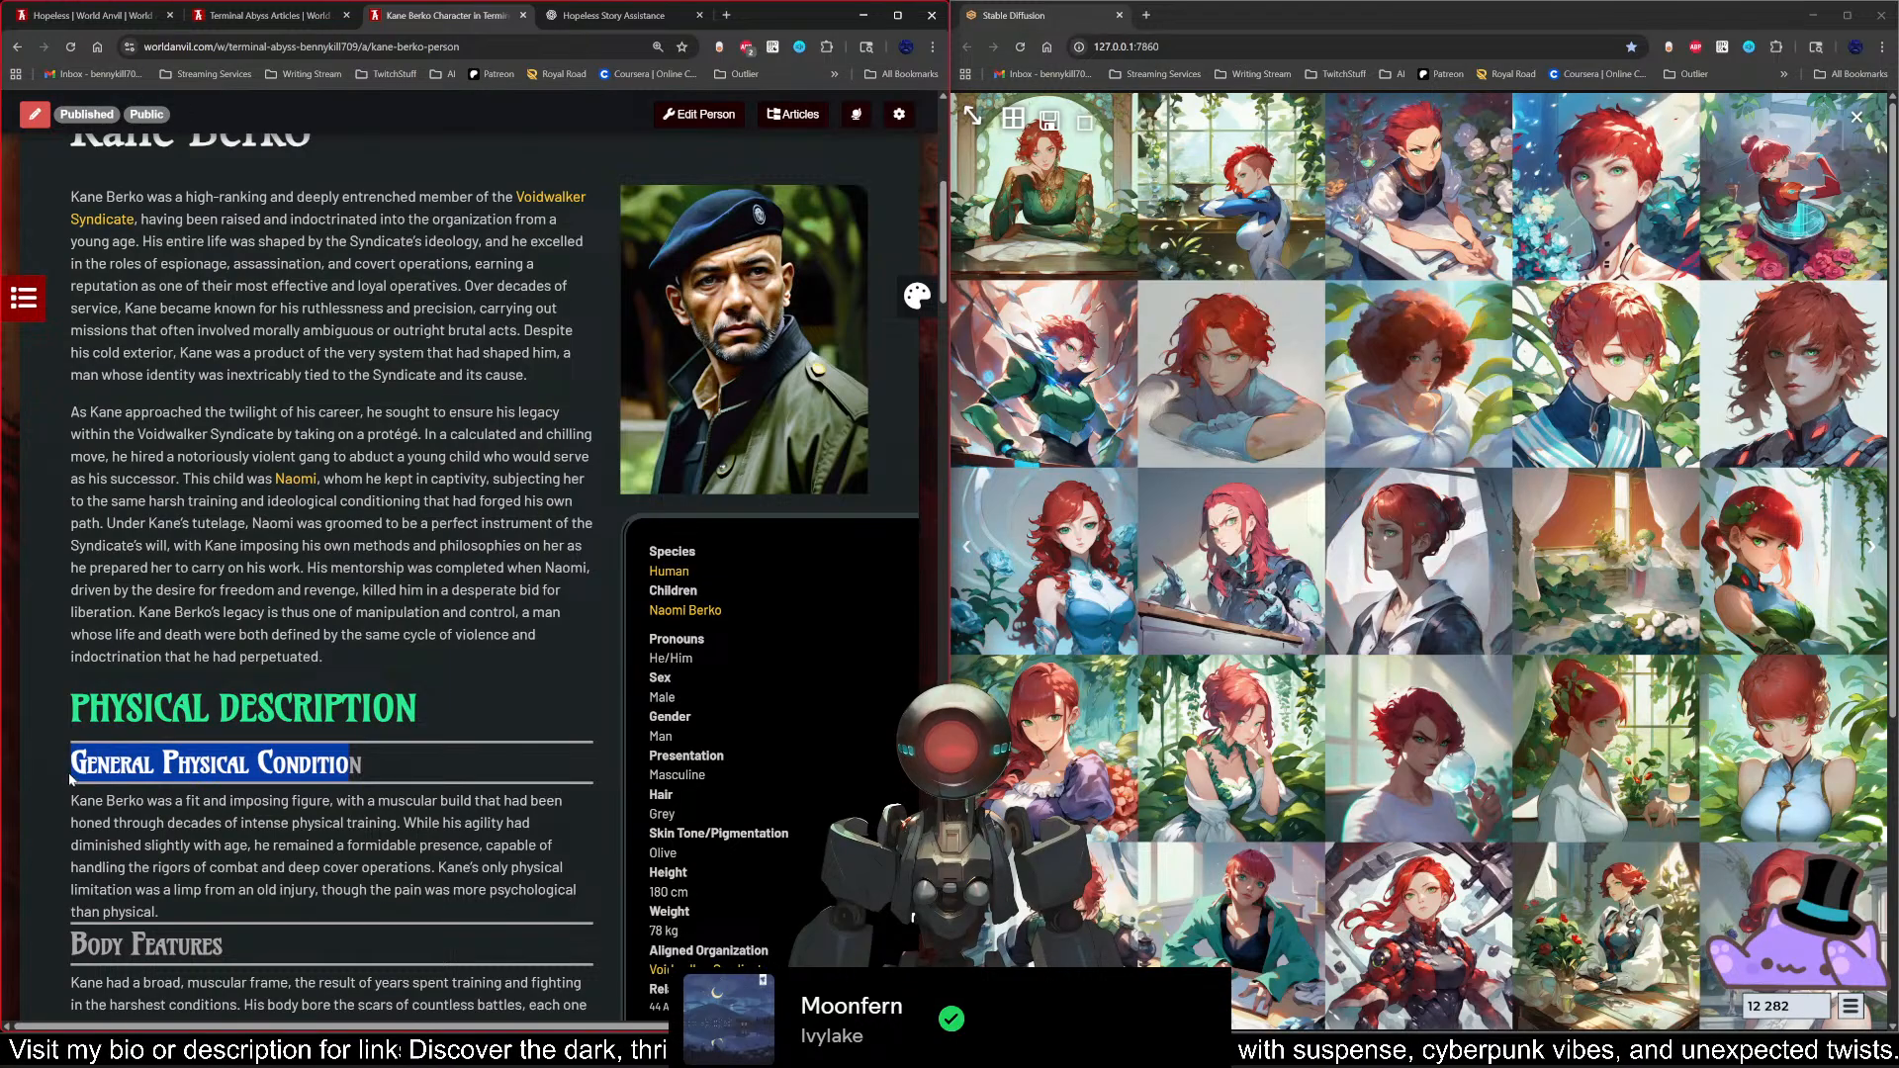
left_click(475, 763)
Step: Open the World Styling Editor from Kane's article
scroll(485, 593, "up", 5)
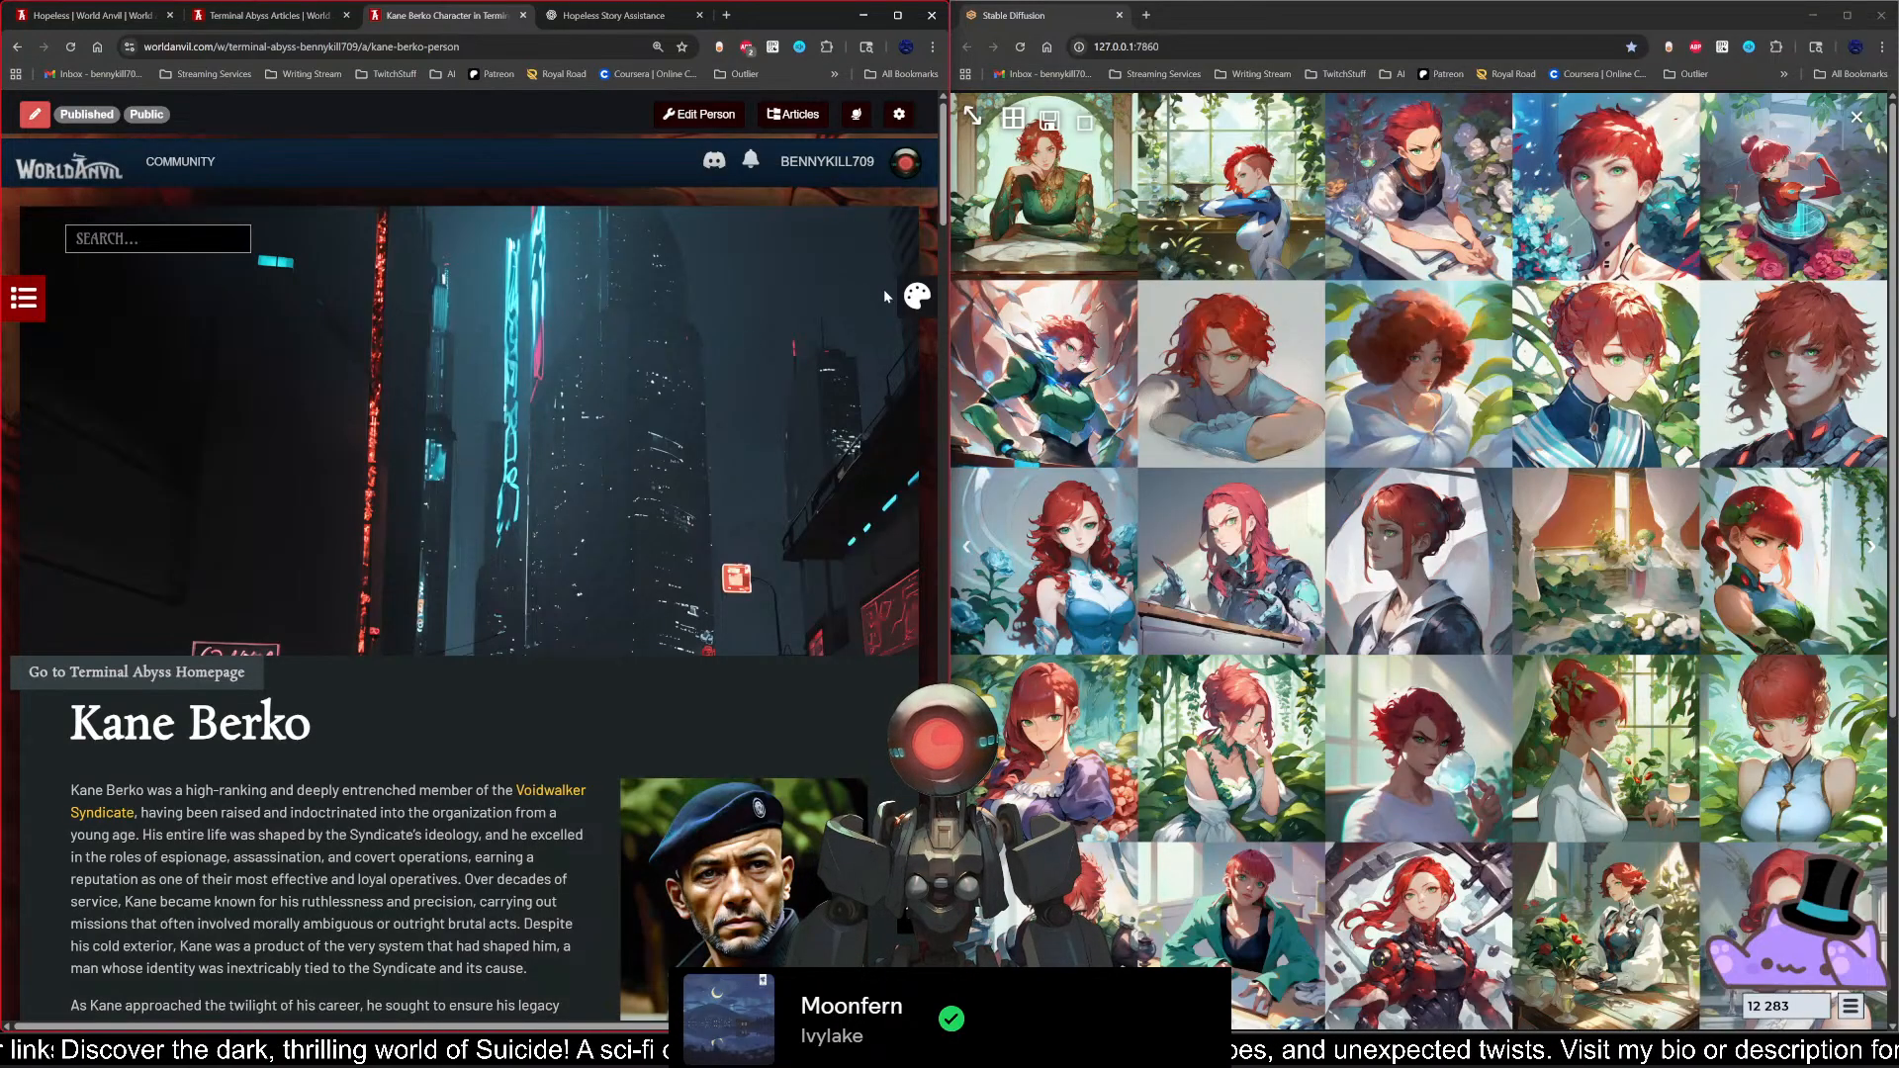
left_click(917, 297)
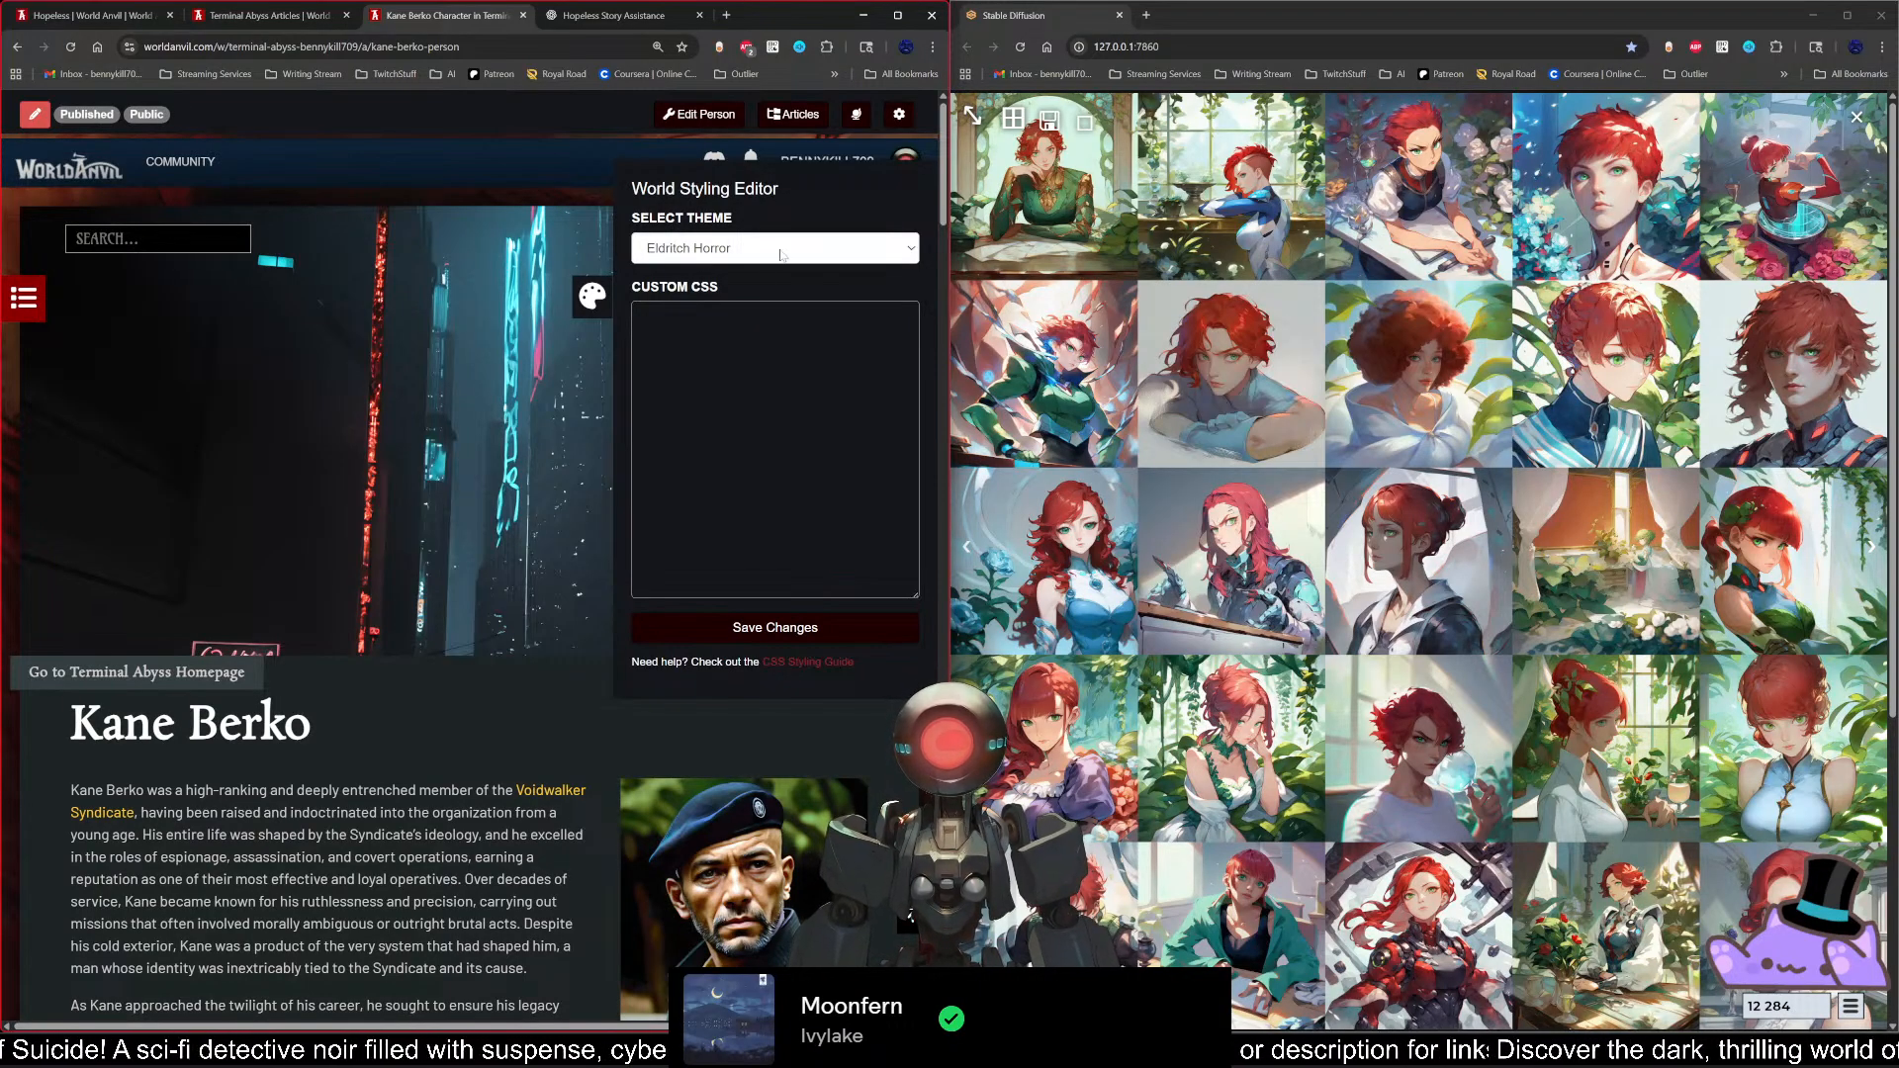
Step: Close the World Styling Editor and open the worlds browser from the World Anvil community page
left_click(593, 298)
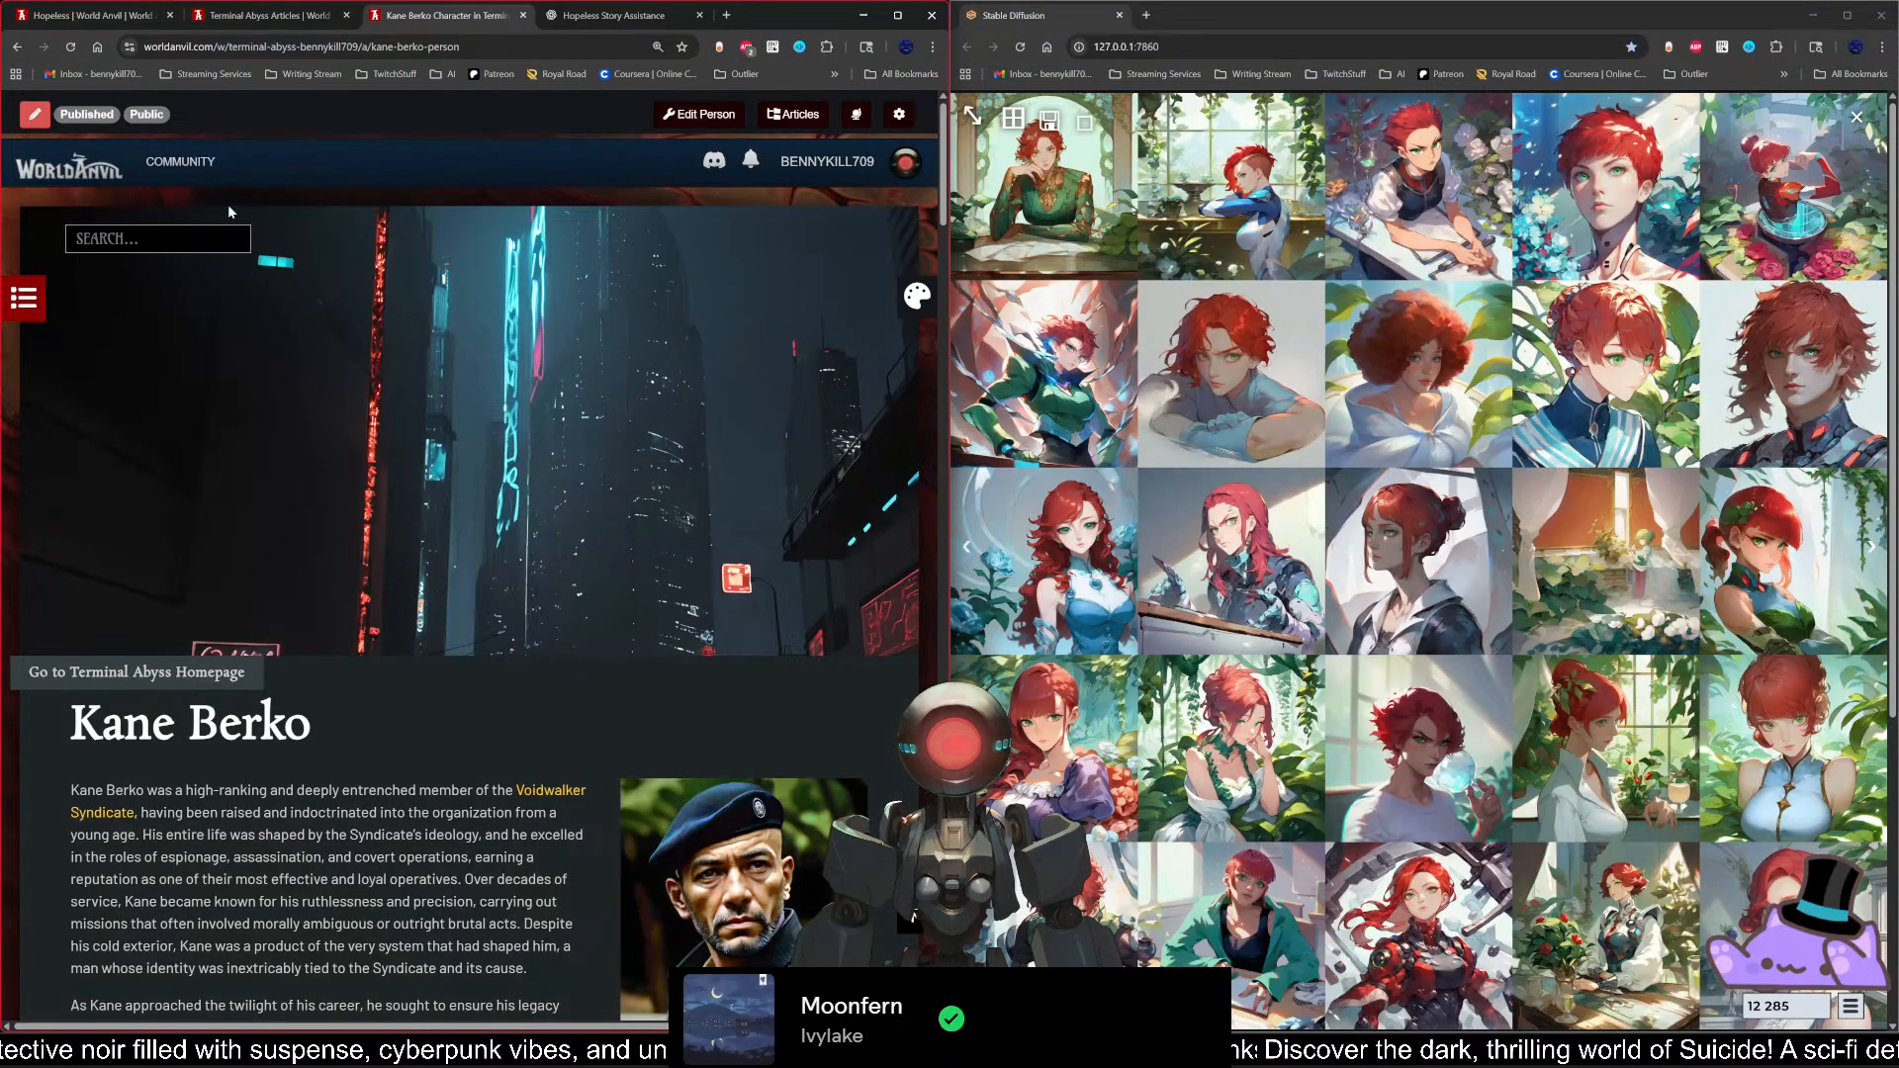
left_click(186, 164)
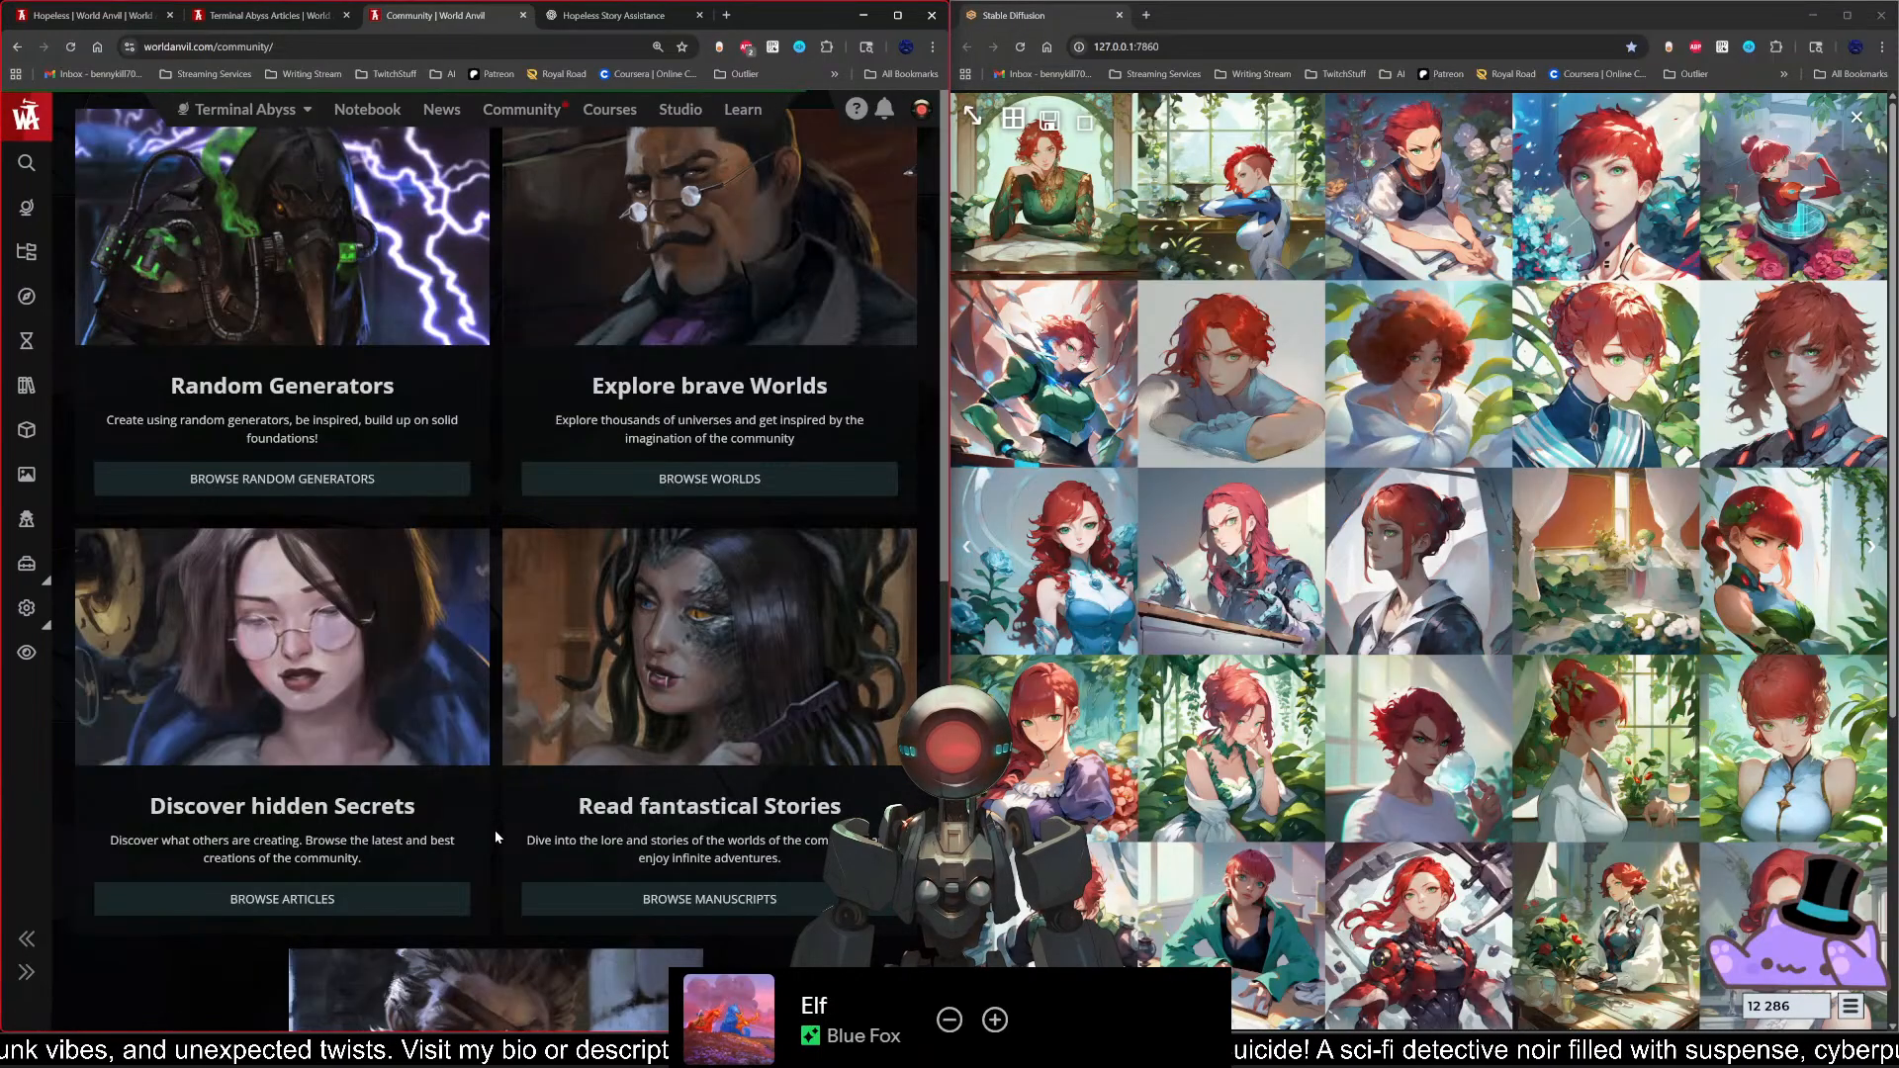
scroll(494, 829, "down", 5)
scroll(497, 839, "up", 5)
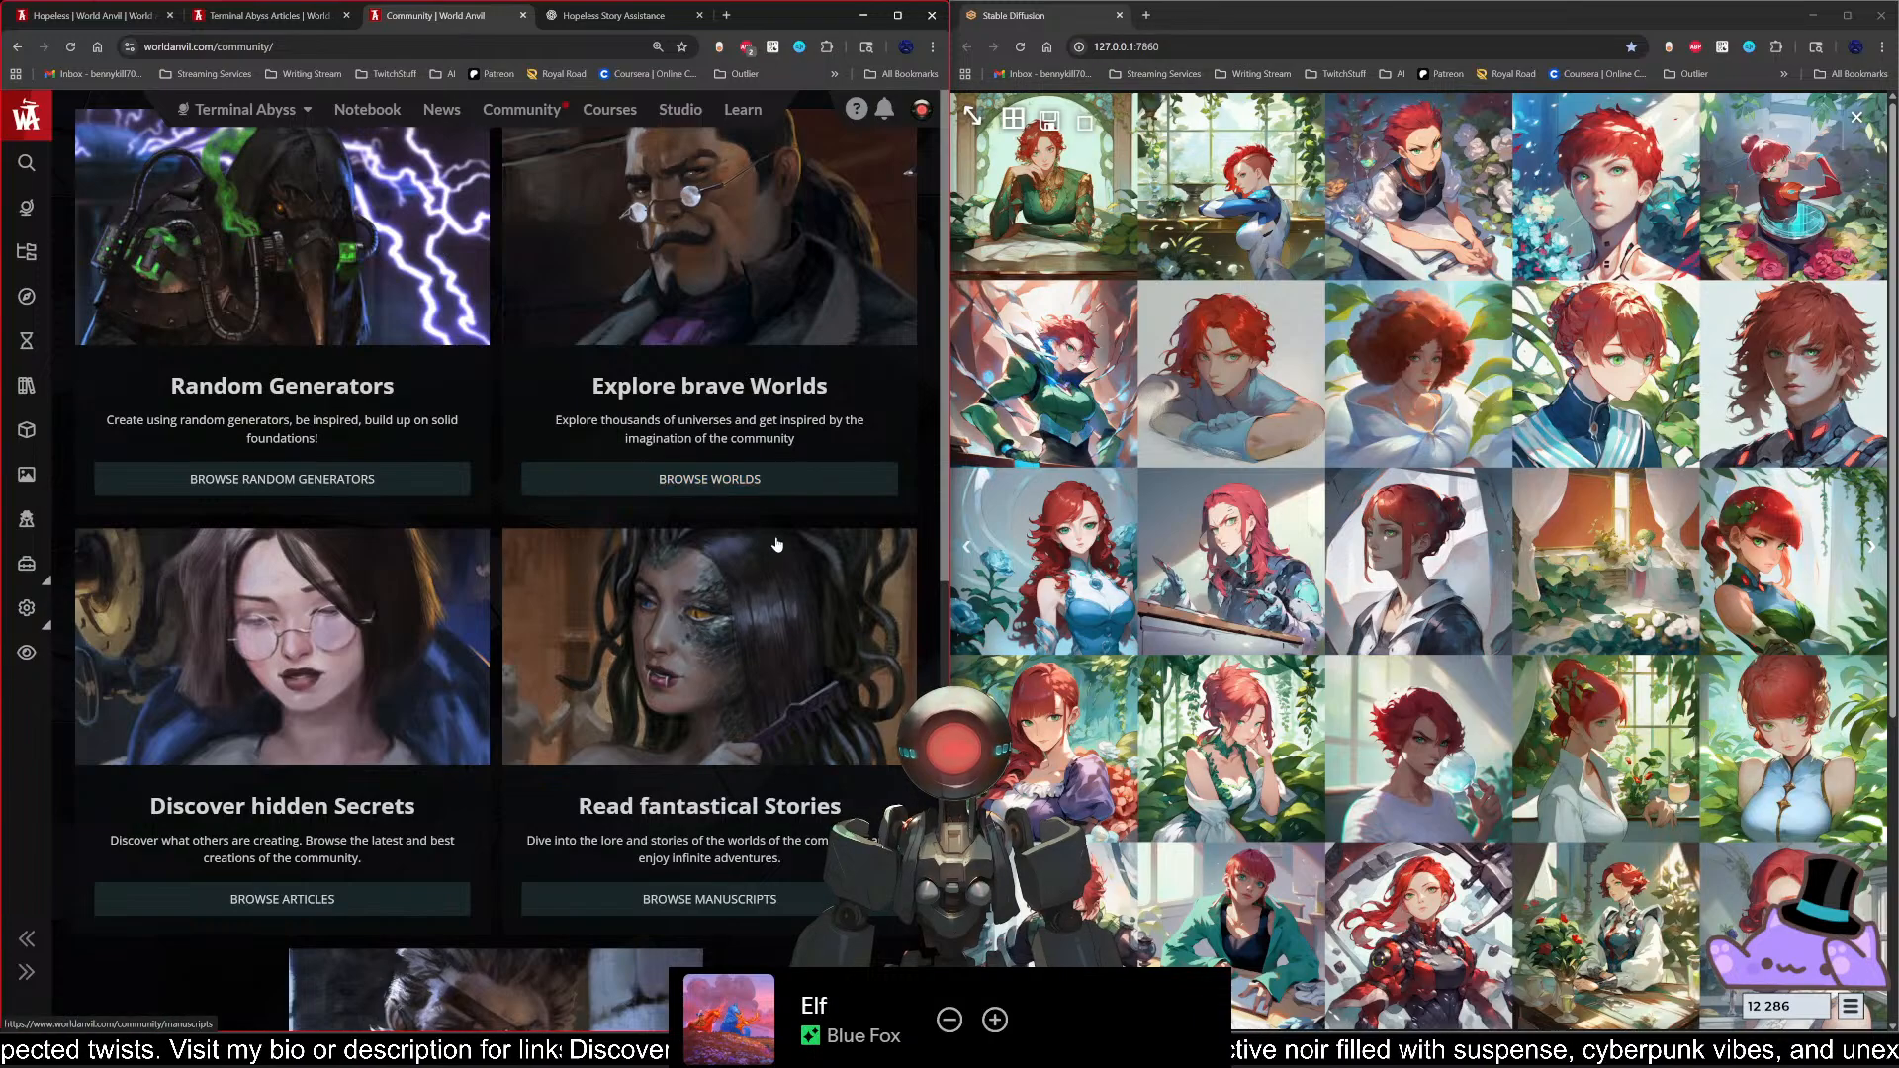
left_click(569, 479)
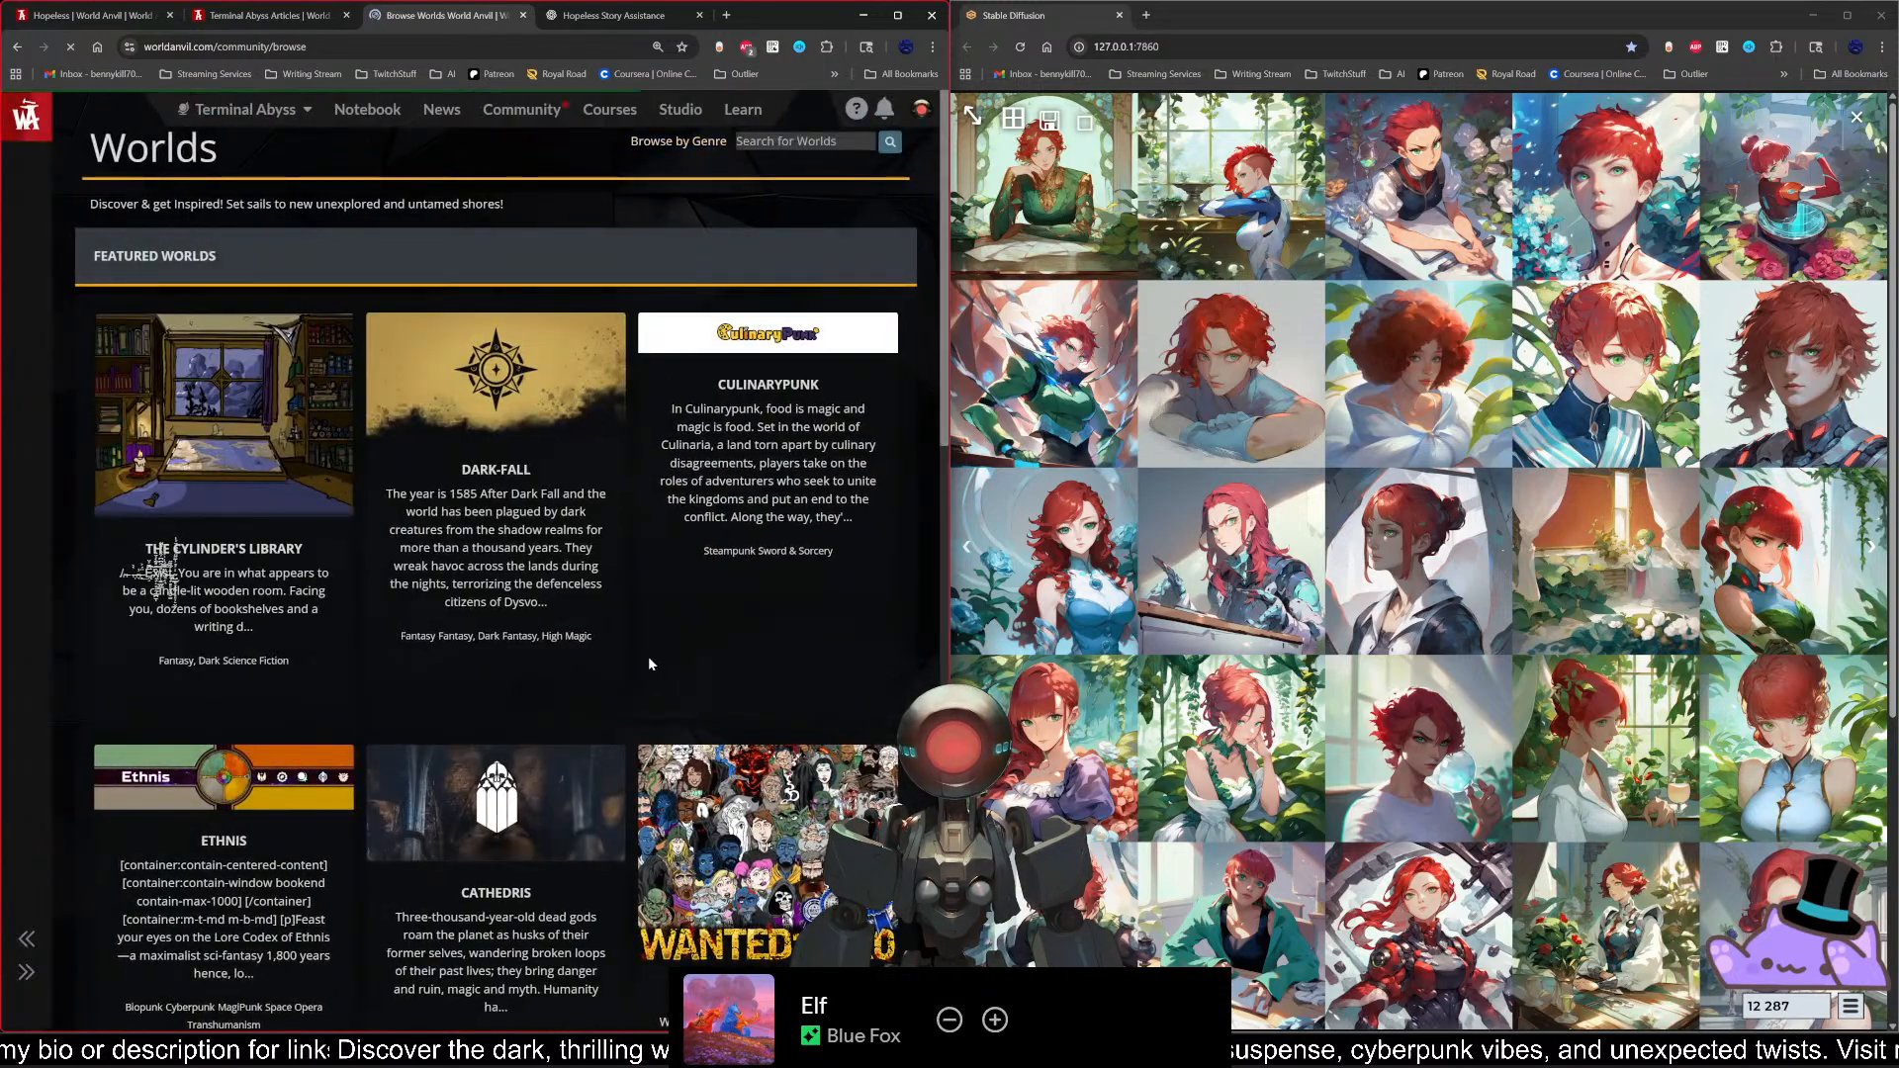
Step: Look through the featured worlds and open the Wanted Hero world
scroll(641, 663, "down", 2)
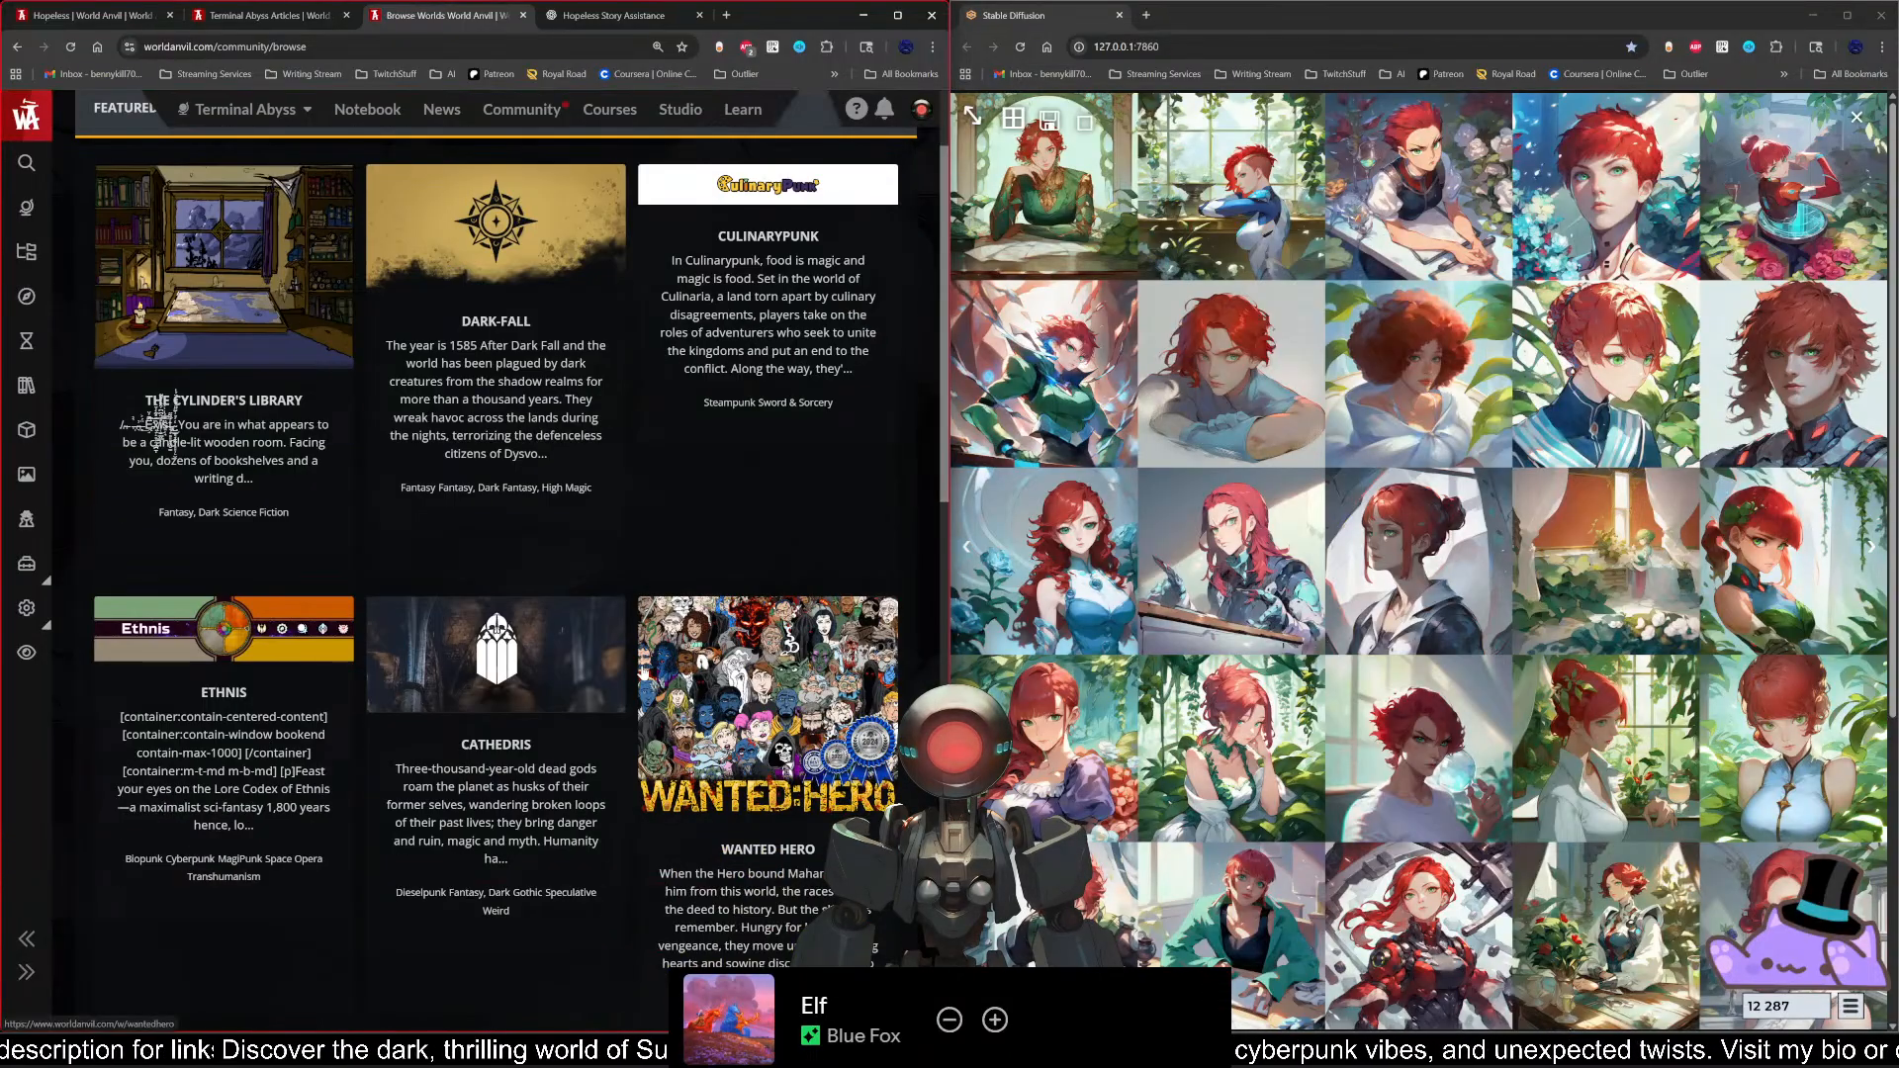
scroll(635, 679, "down", 2)
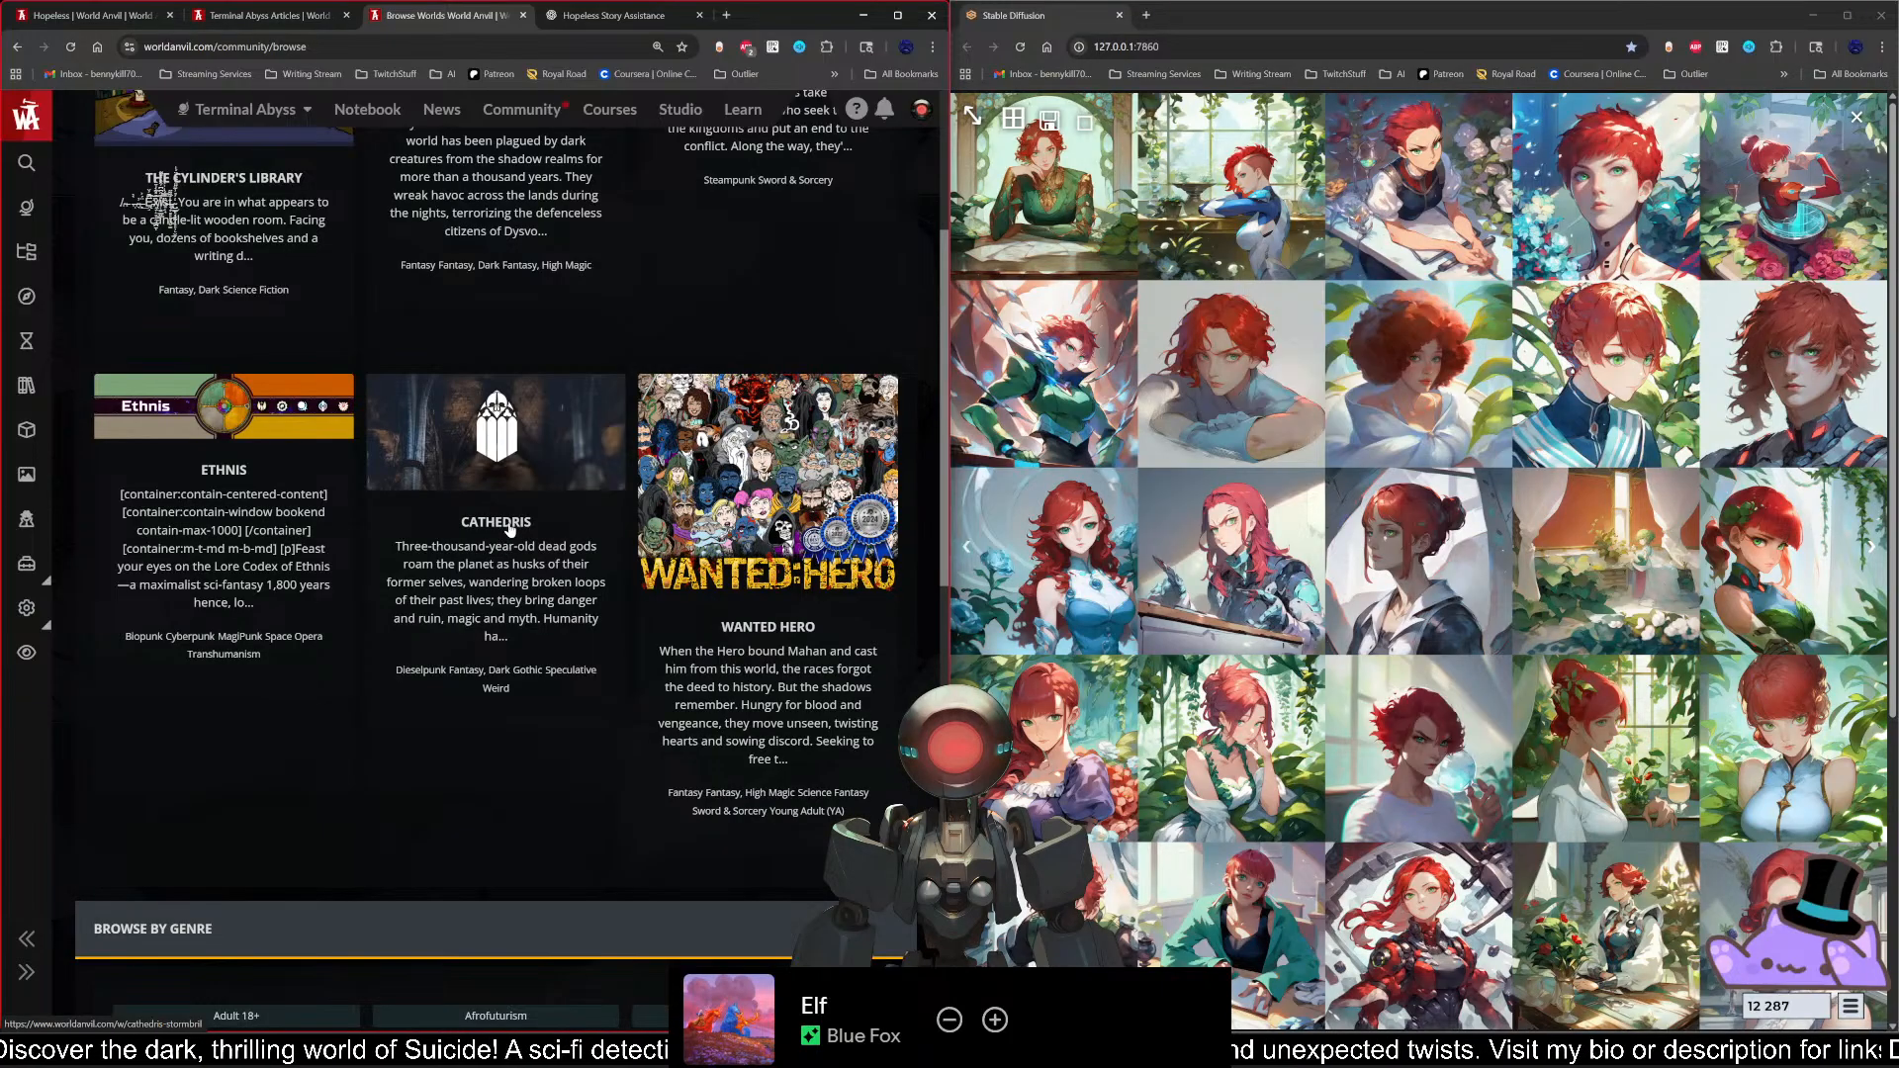
left_click(798, 479)
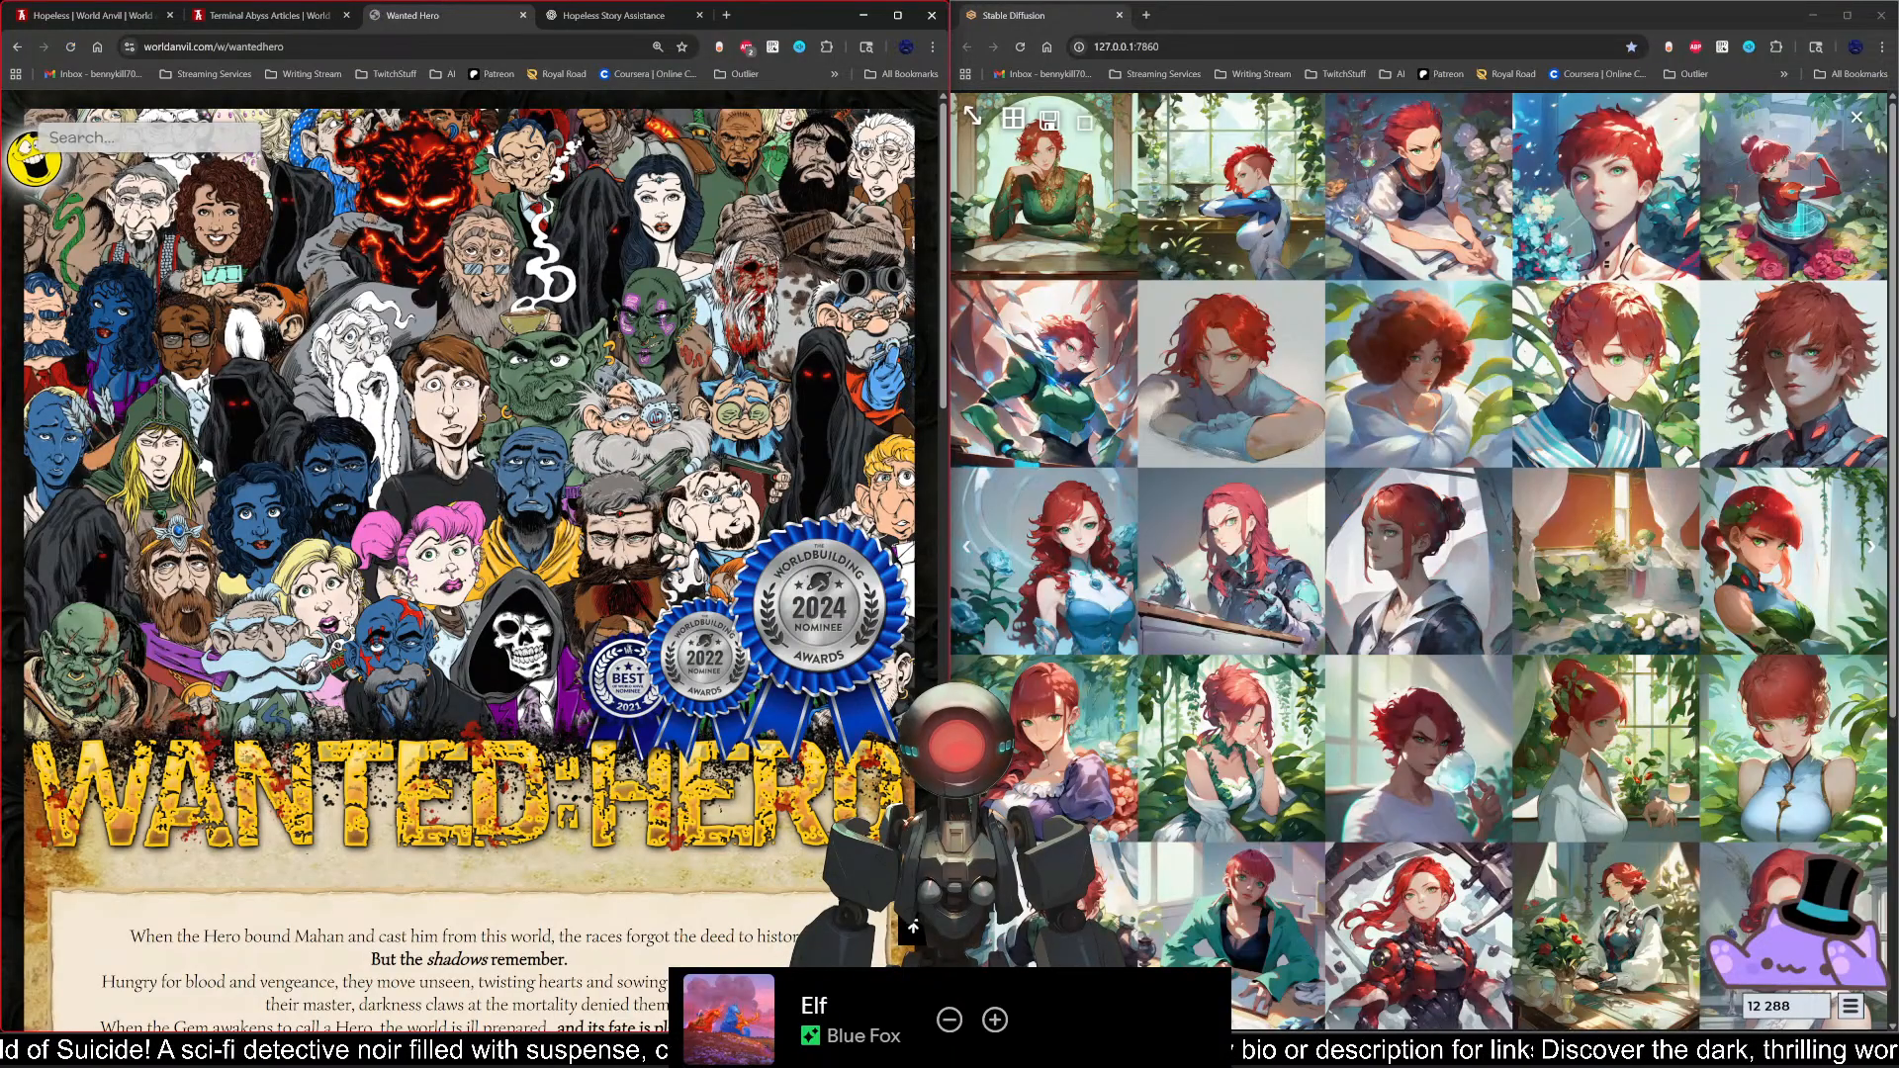
Step: Look over the Wanted Hero homepage, expand Magic under World Content and open its magic article
scroll(817, 641, "down", 5)
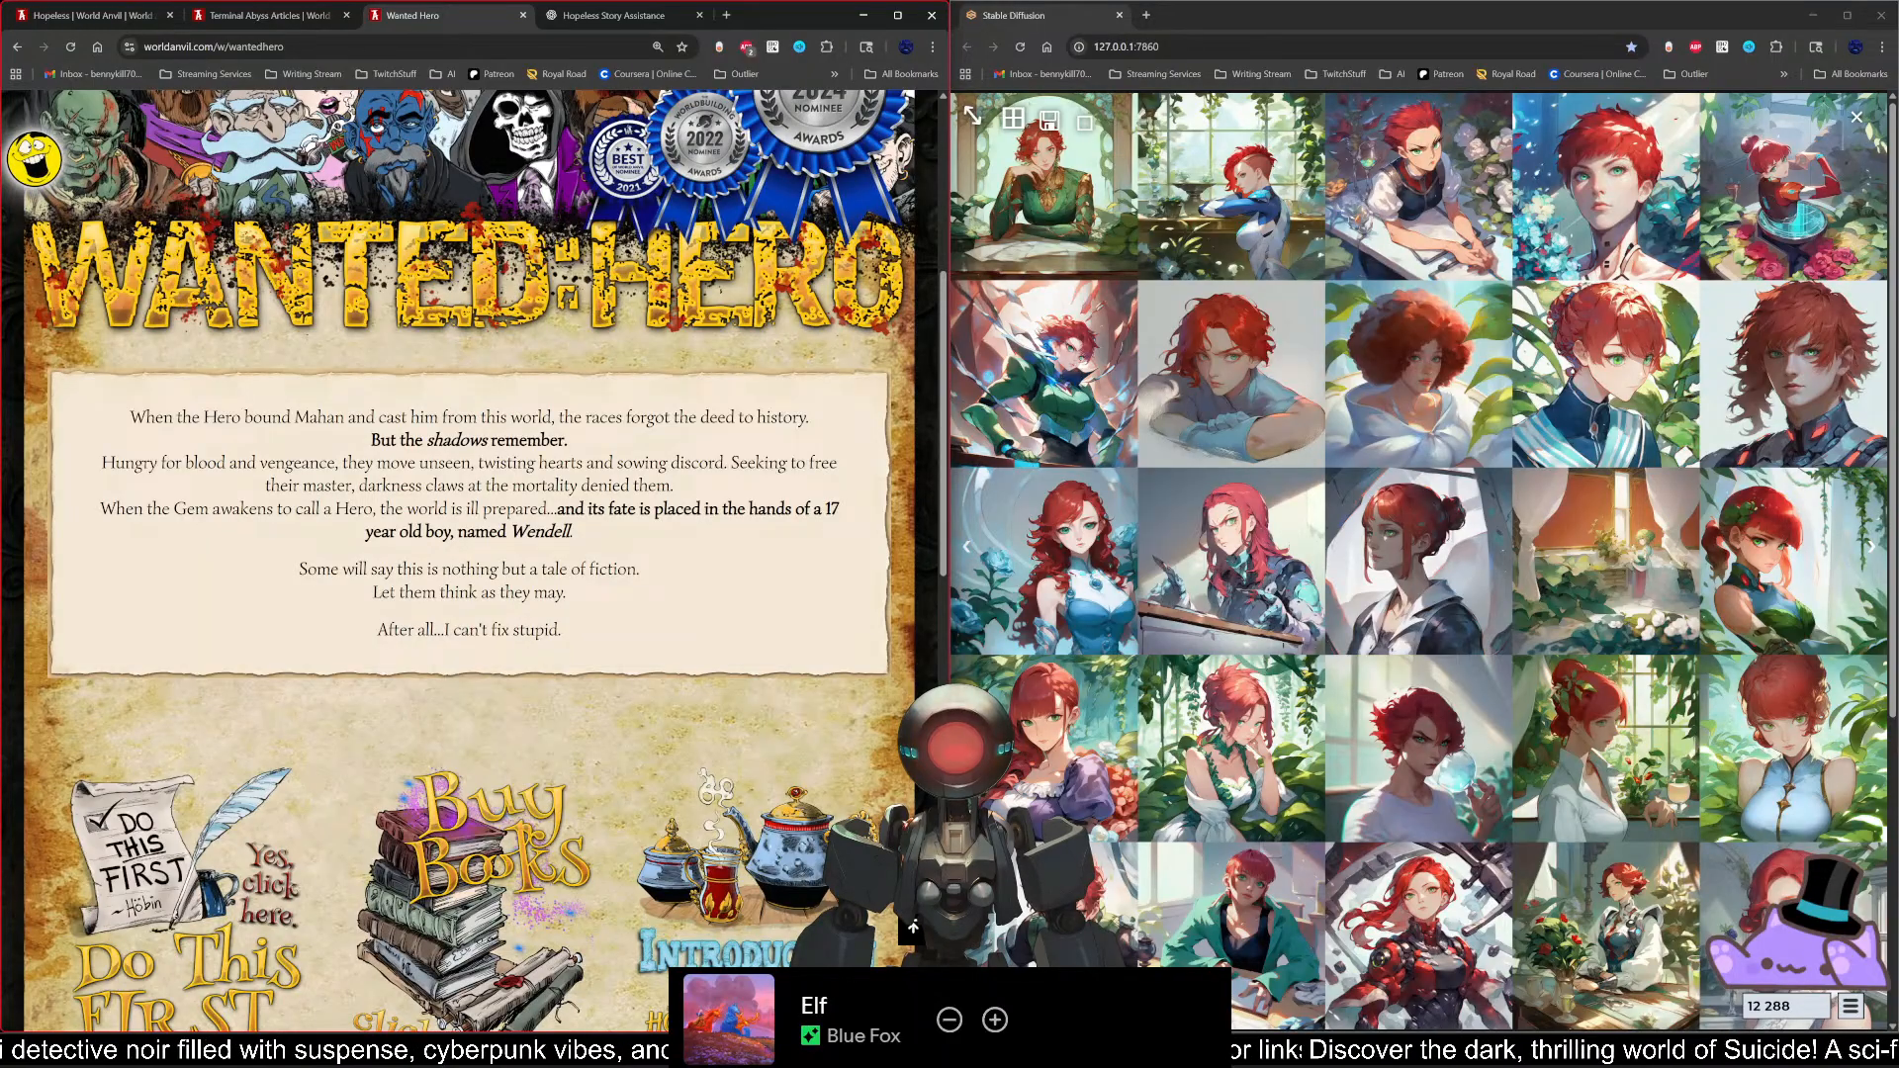
scroll(647, 574, "down", 4)
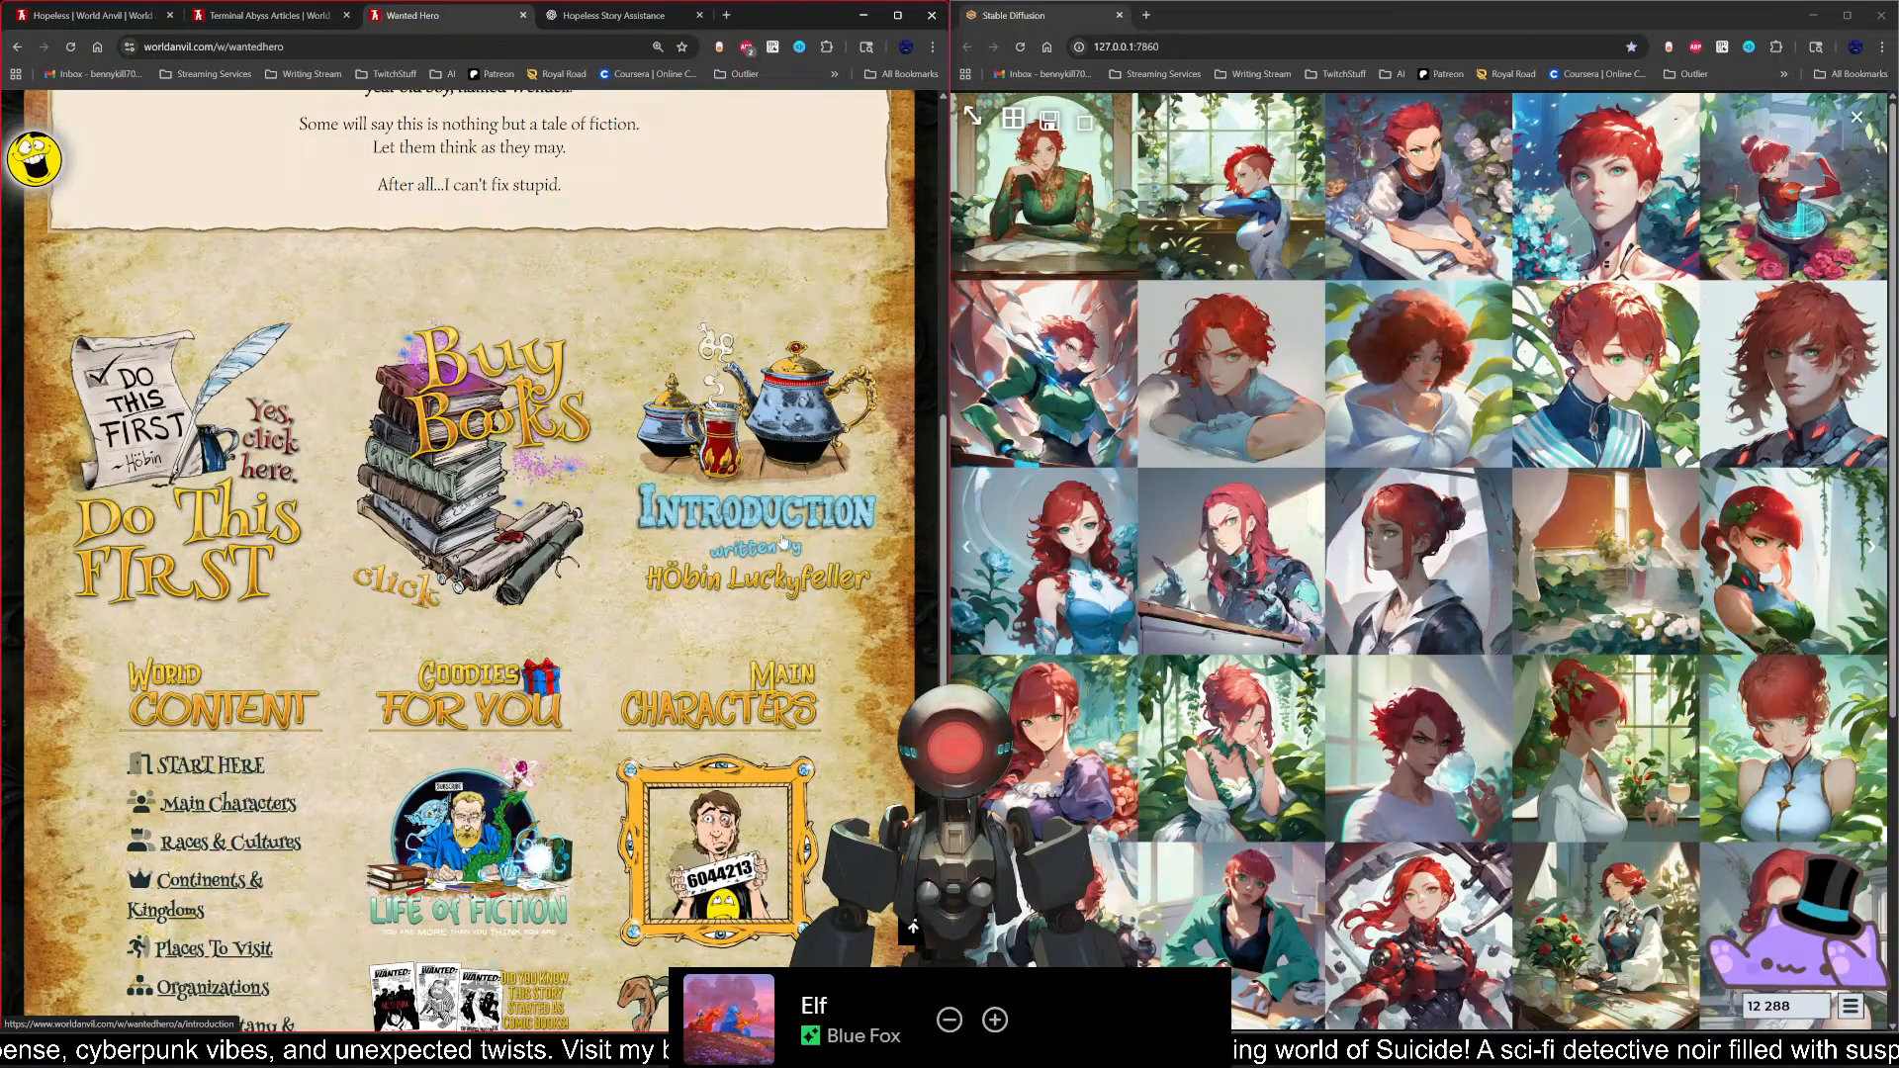
scroll(783, 541, "down", 2)
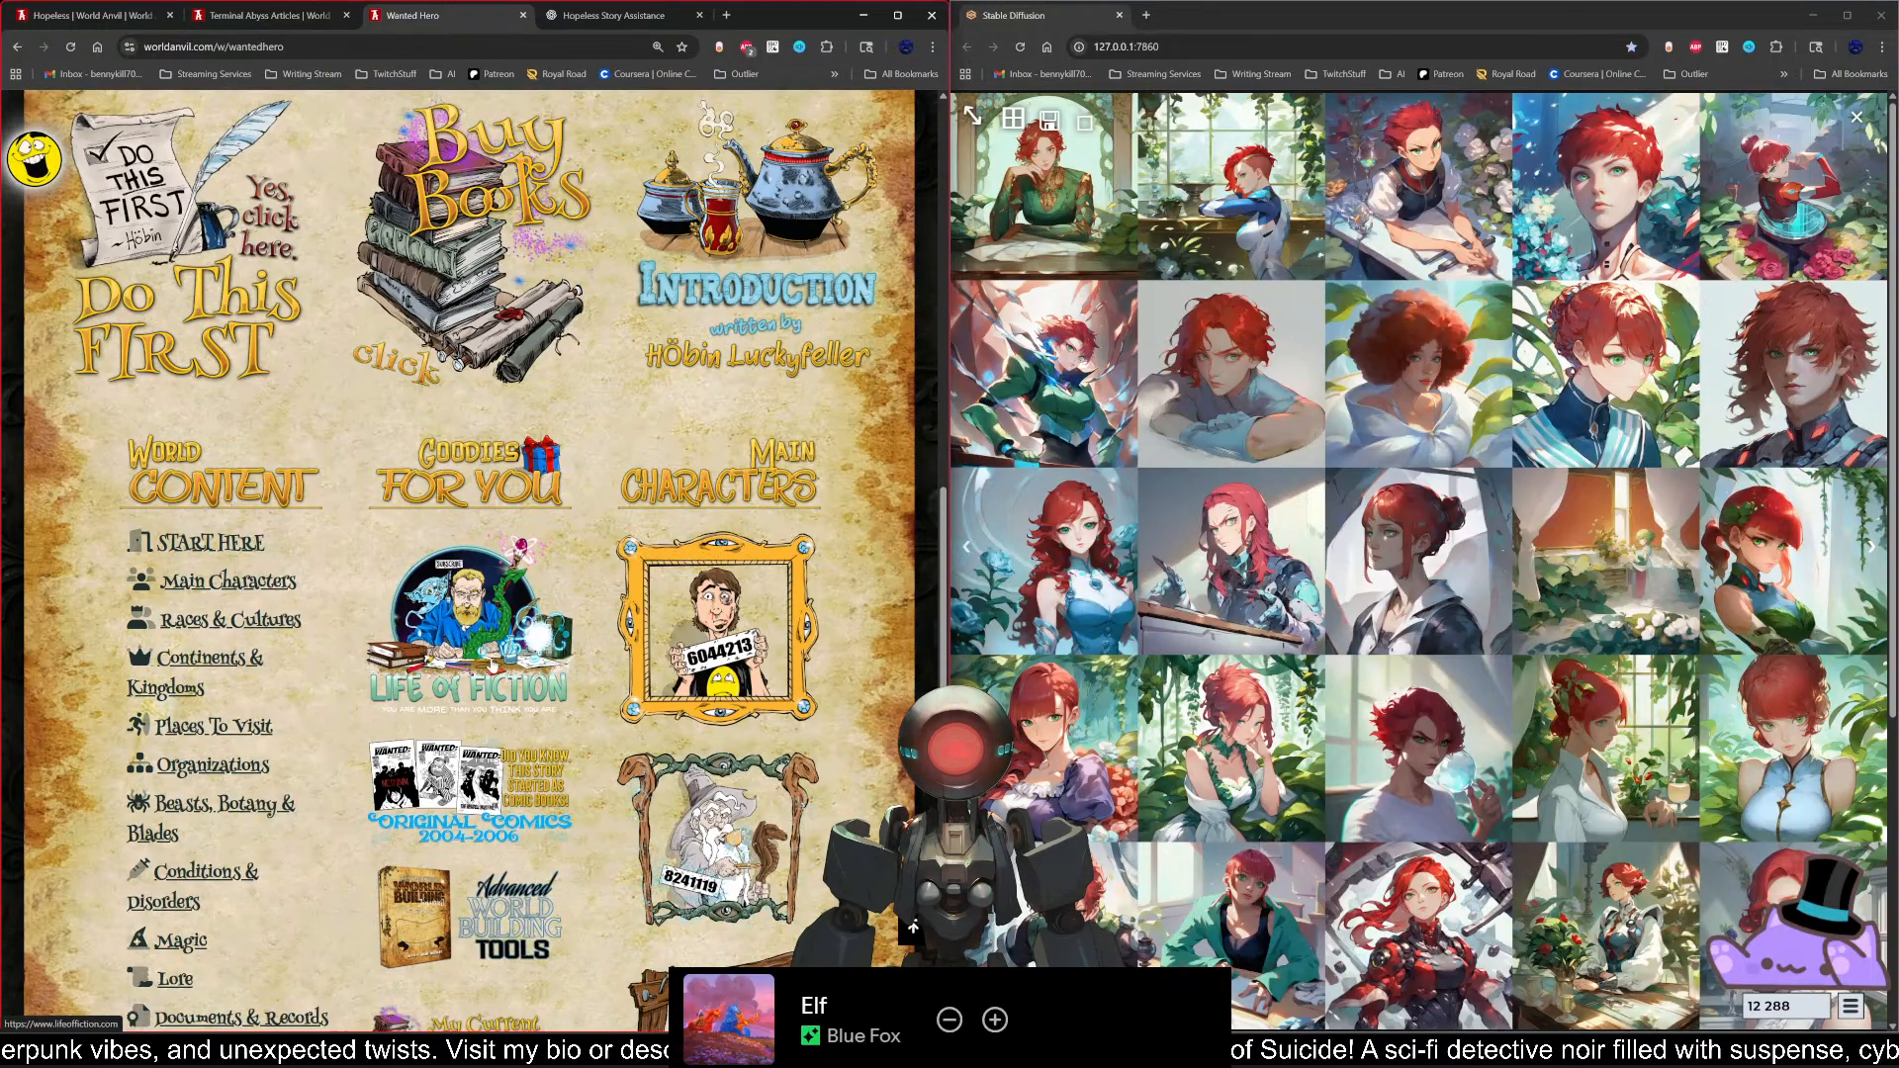
scroll(490, 664, "down", 3)
scroll(182, 690, "up", 2)
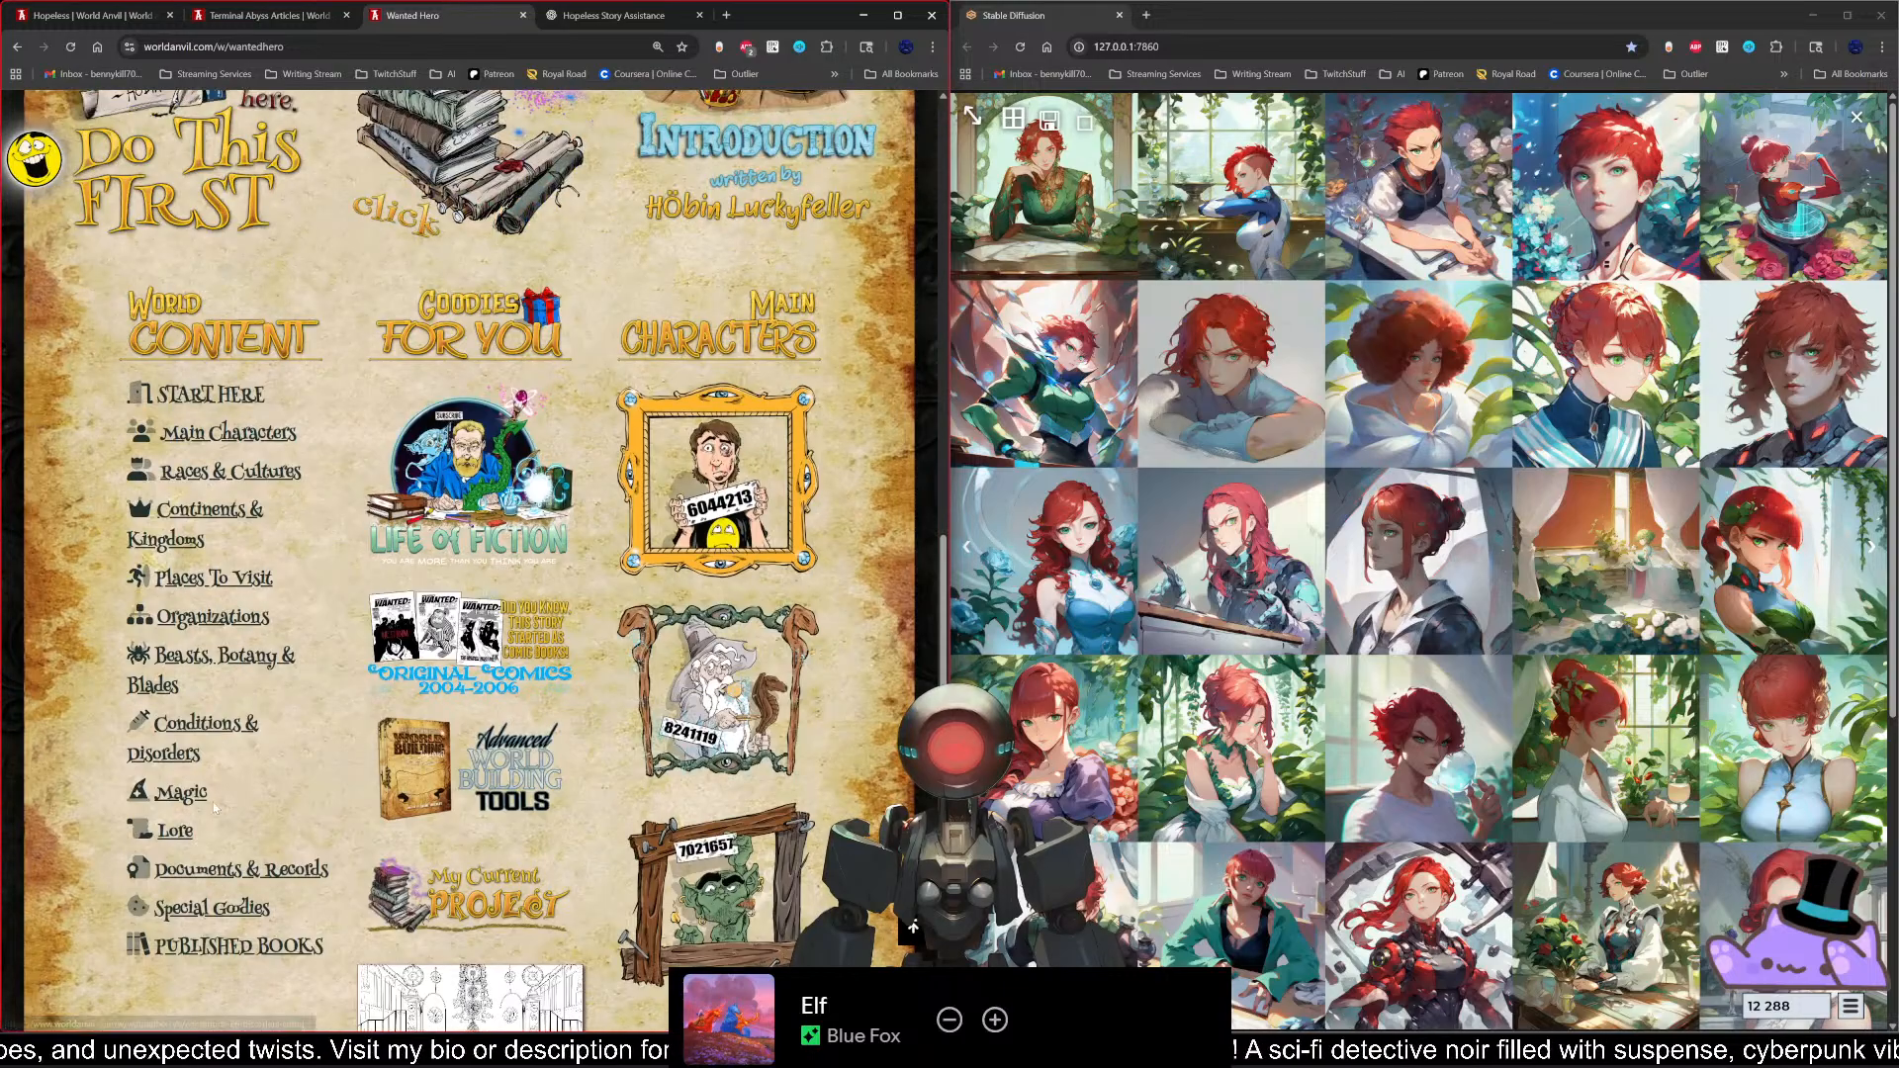
left_click(188, 796)
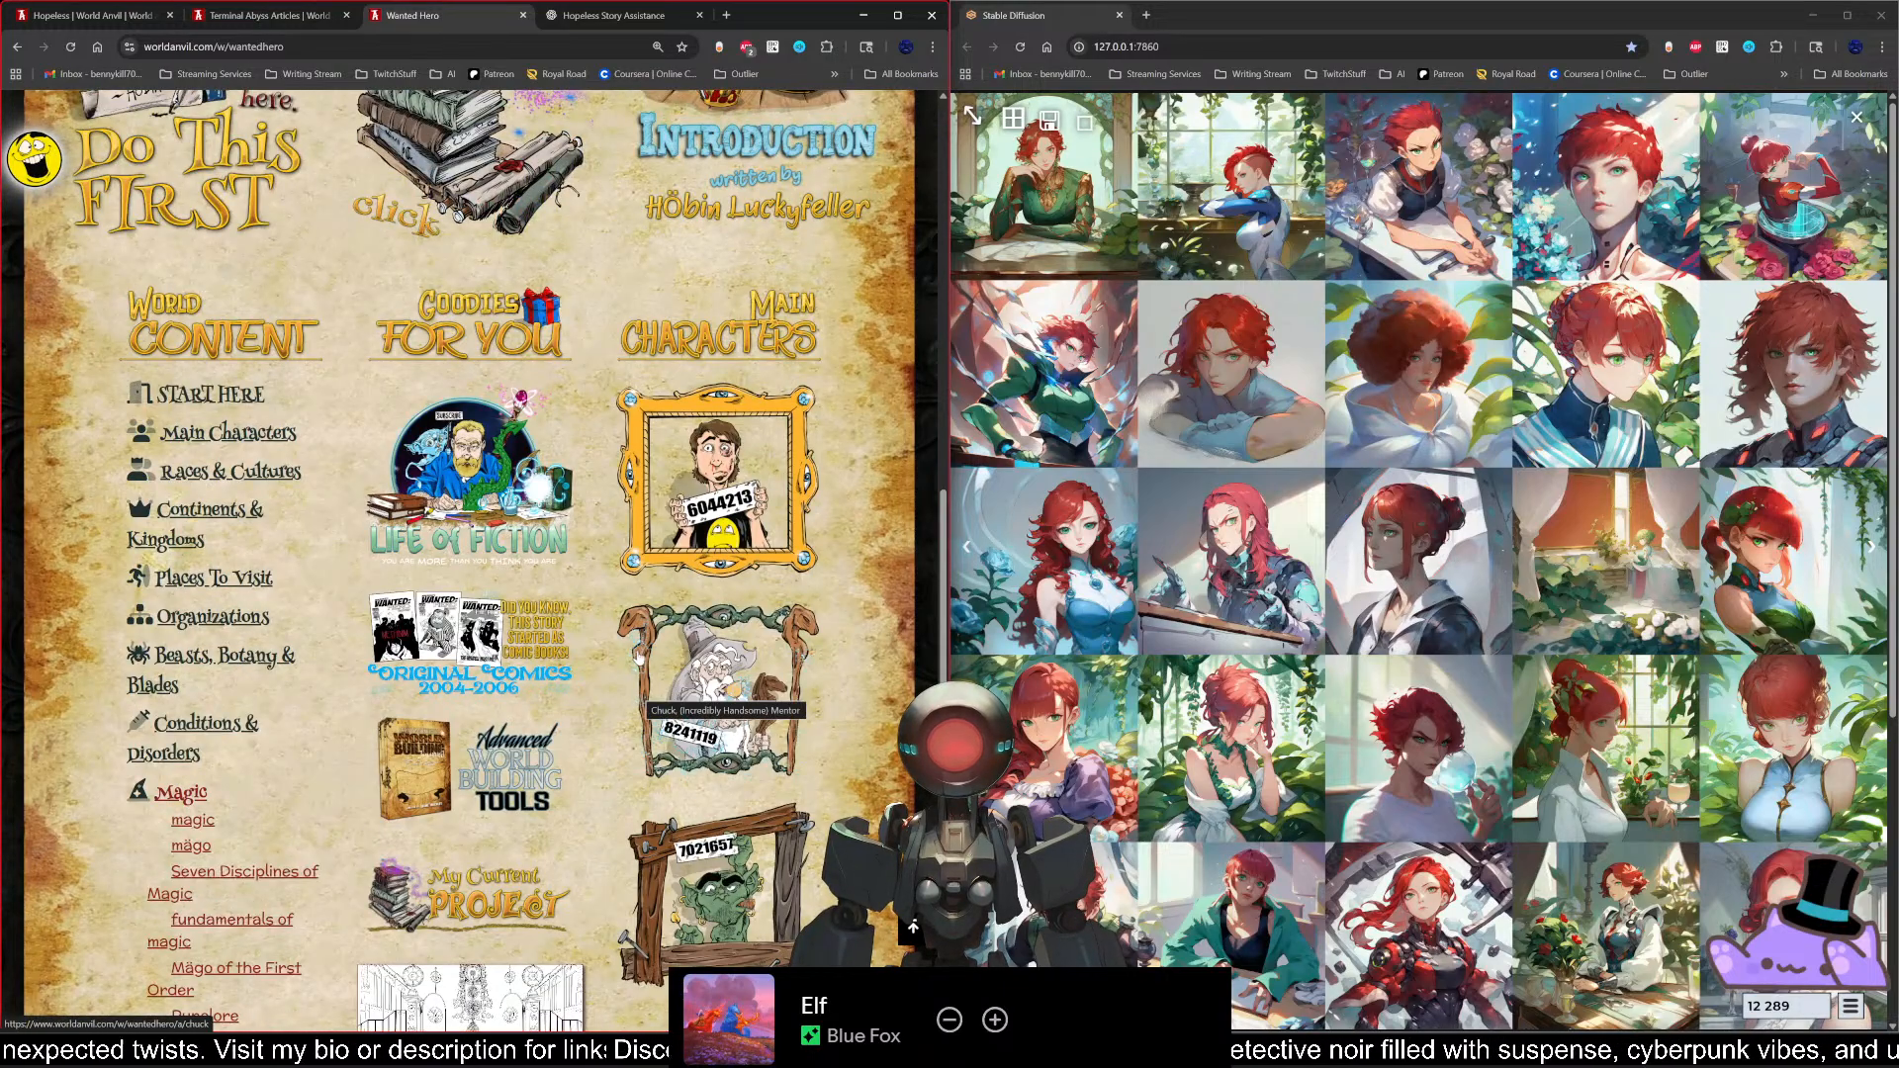
scroll(275, 831, "down", 1)
scroll(302, 740, "down", 1)
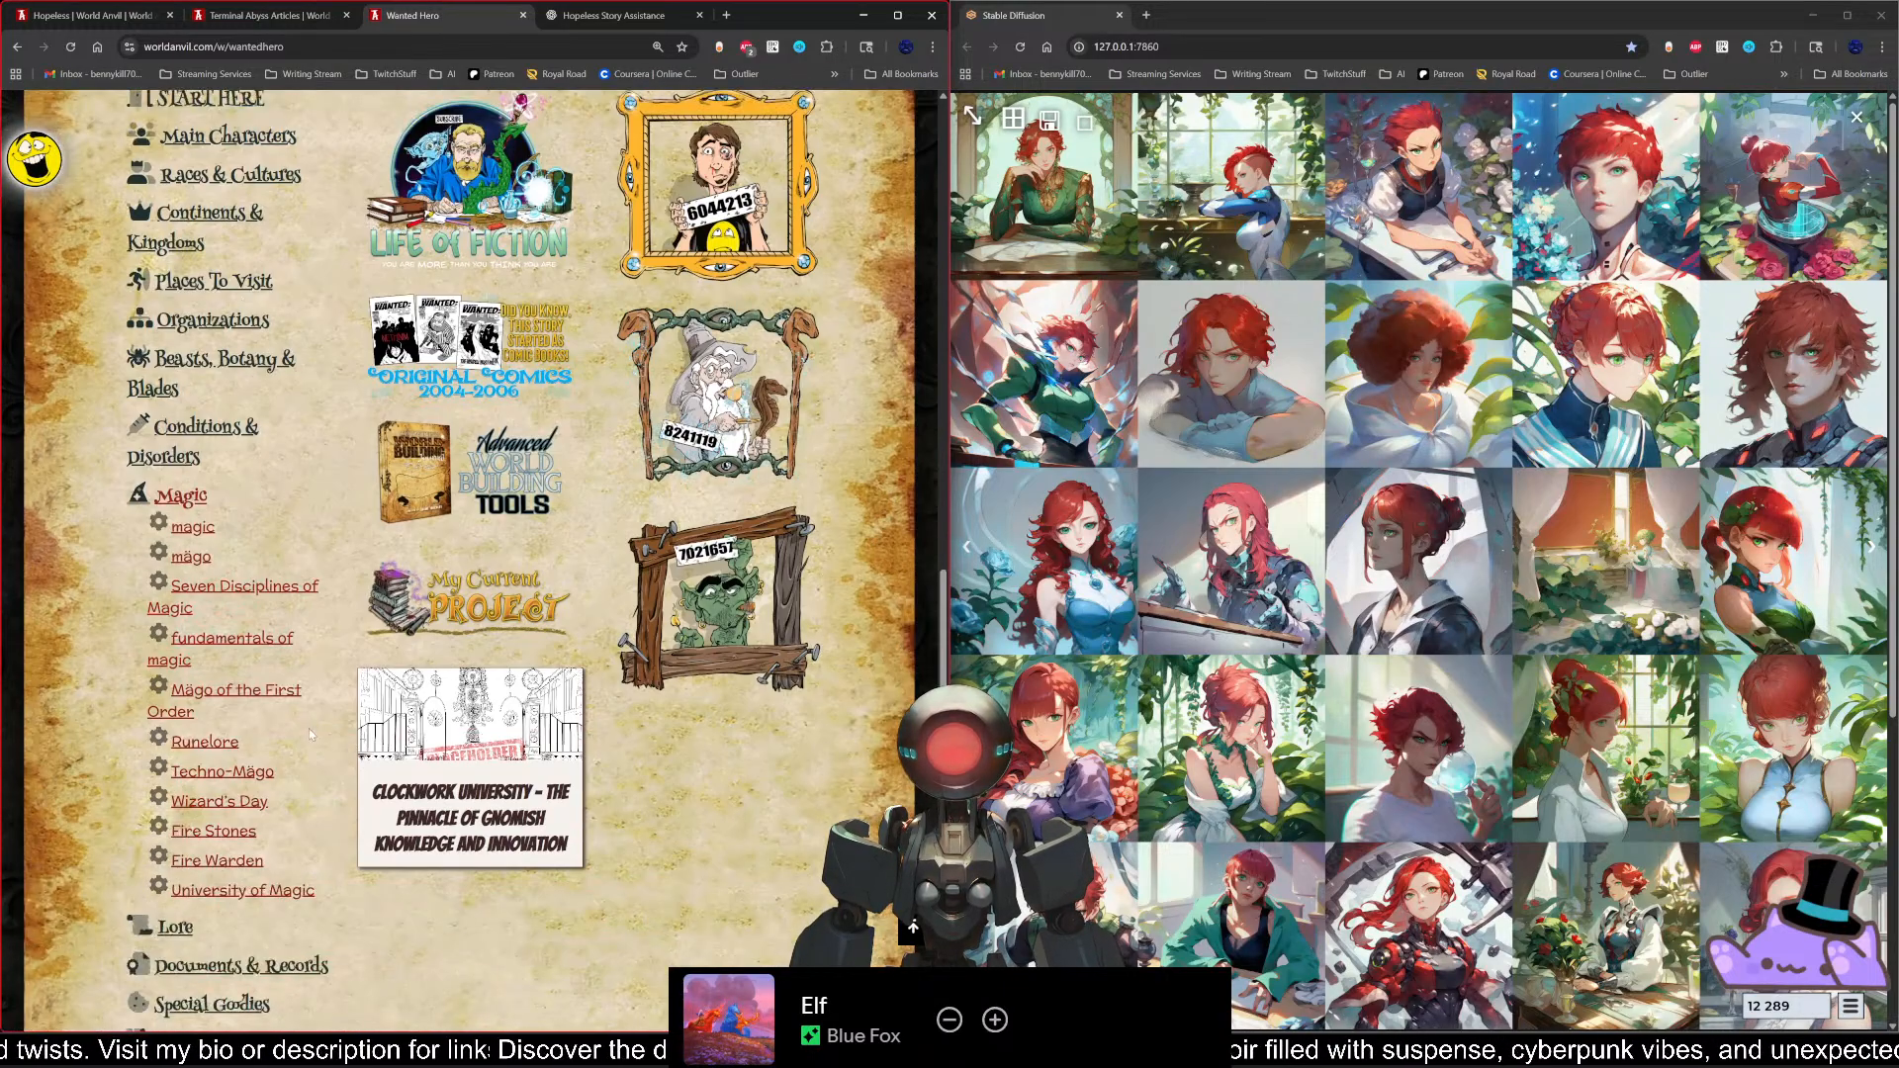
left_click(193, 527)
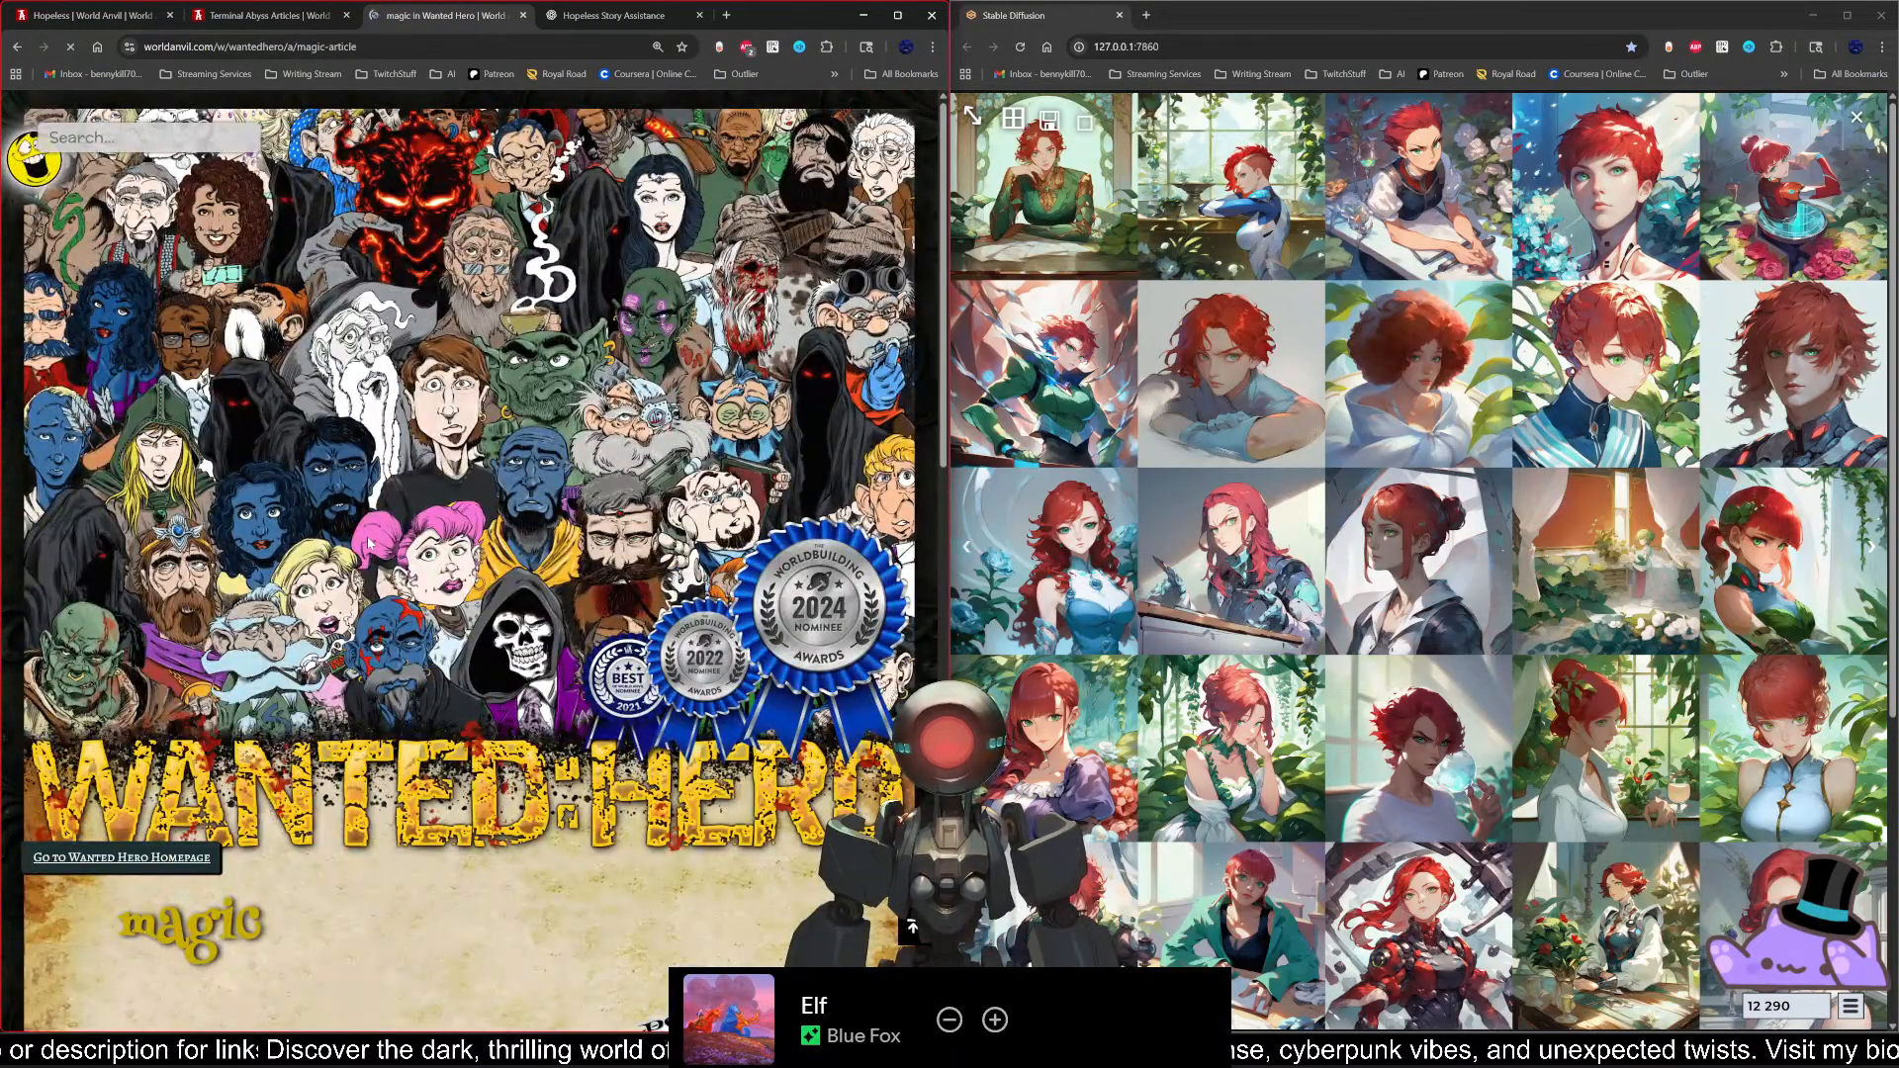
Step: Look through the magic article down to its footer and return to the Wanted Hero homepage
scroll(478, 565, "down", 3)
scroll(478, 566, "down", 3)
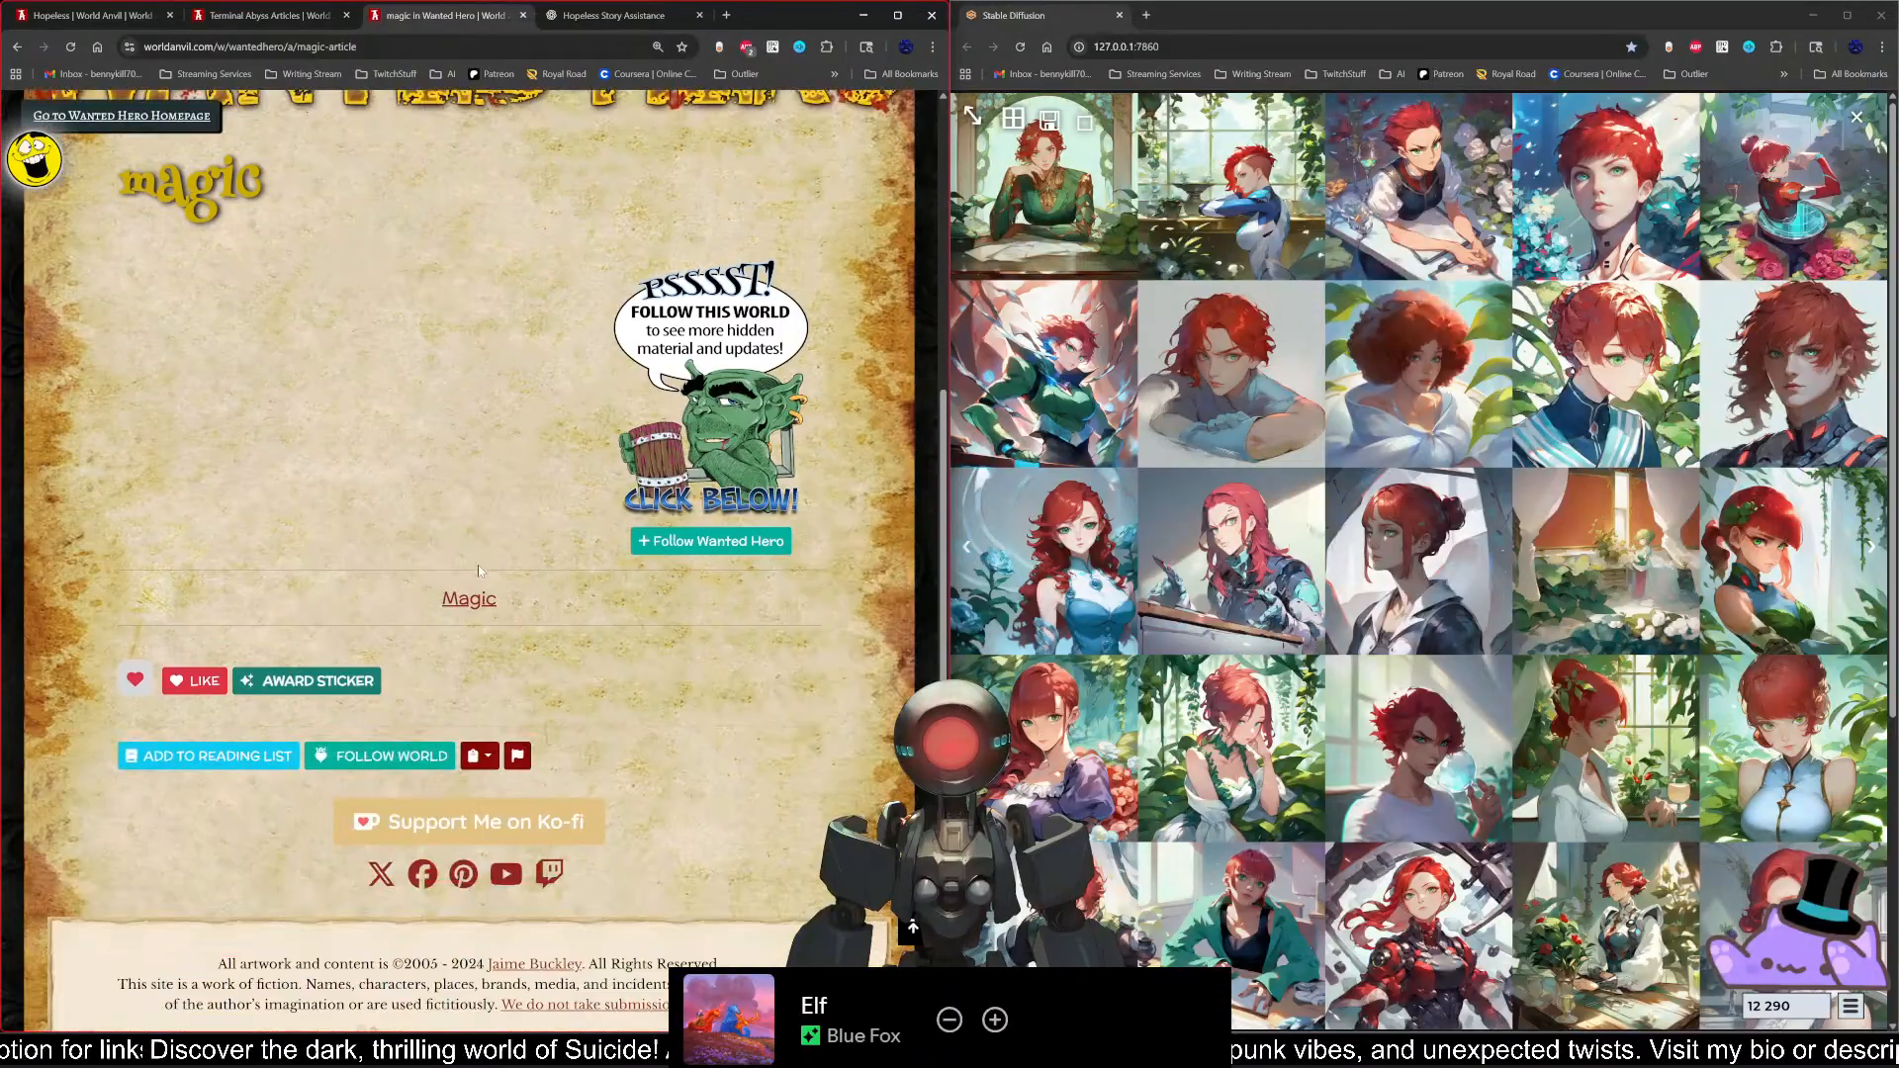
scroll(478, 566, "down", 3)
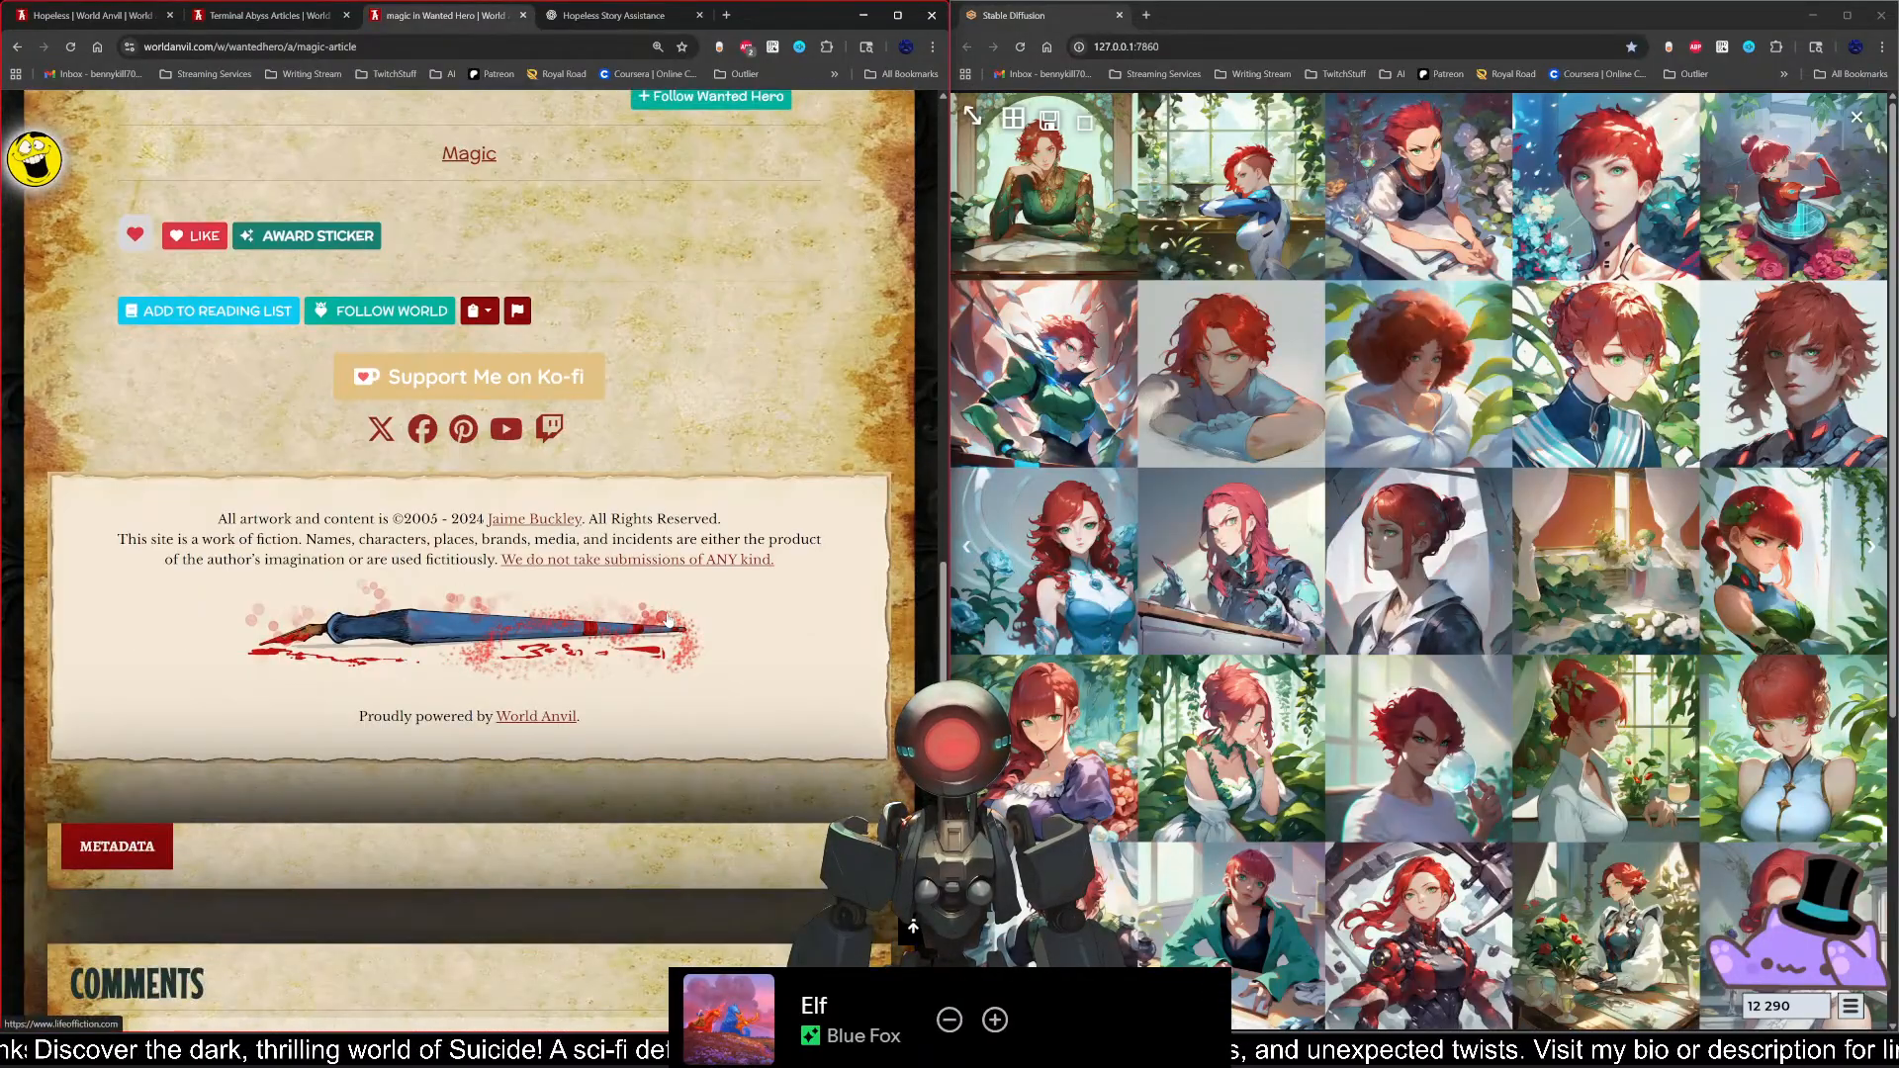
scroll(516, 425, "up", 2)
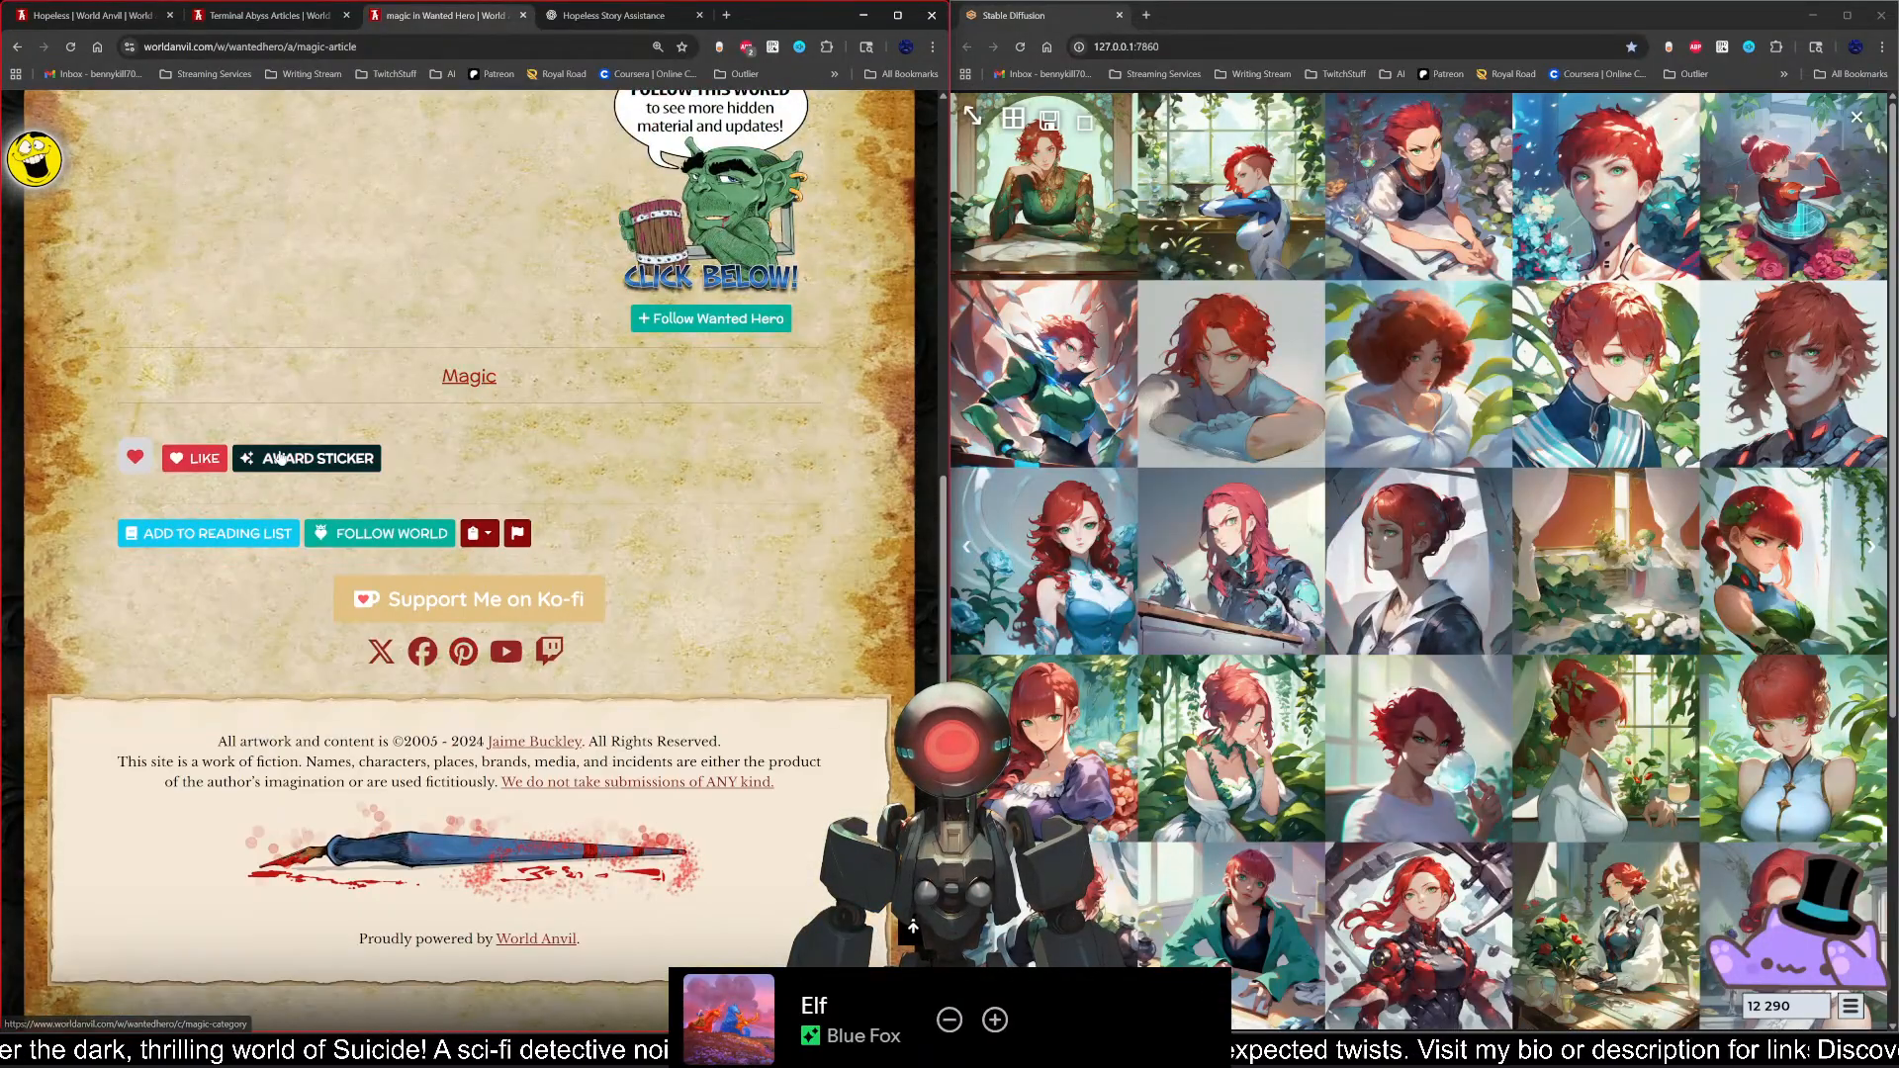
scroll(477, 384, "up", 3)
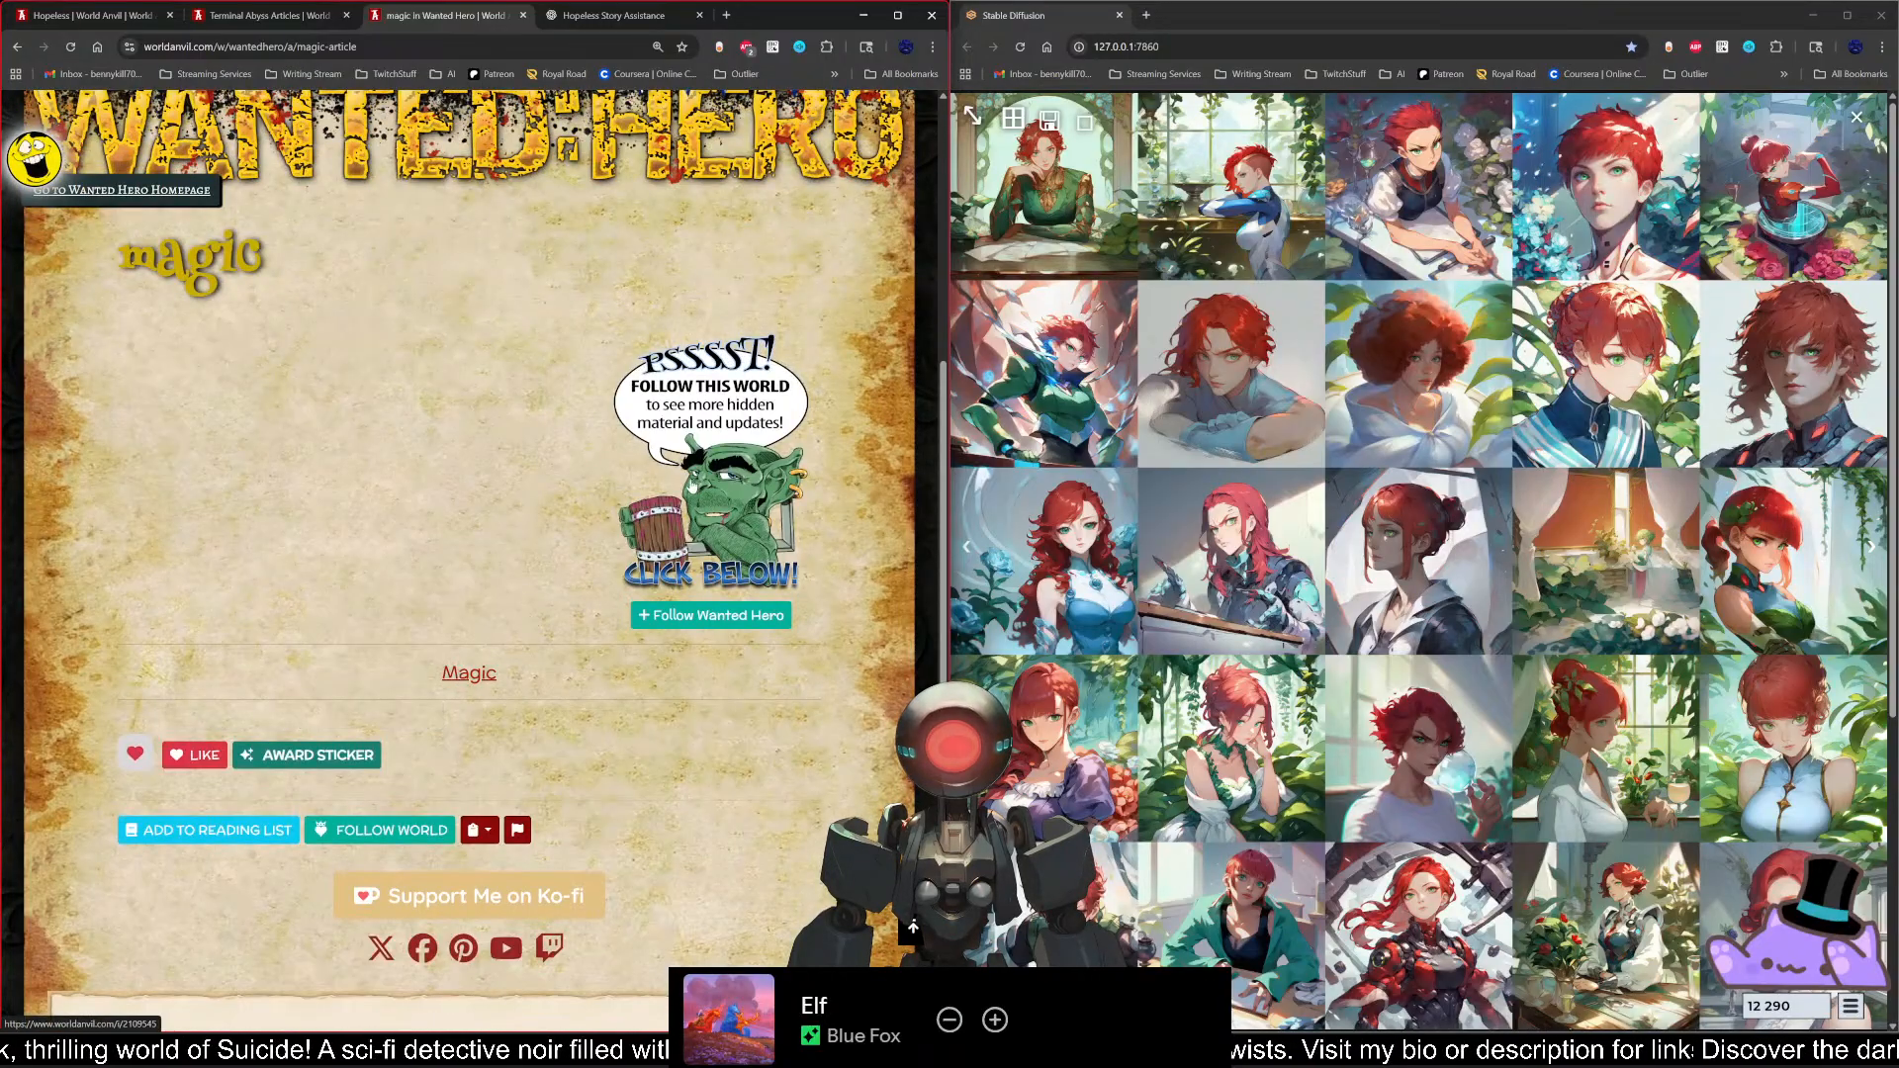
scroll(400, 530, "up", 1)
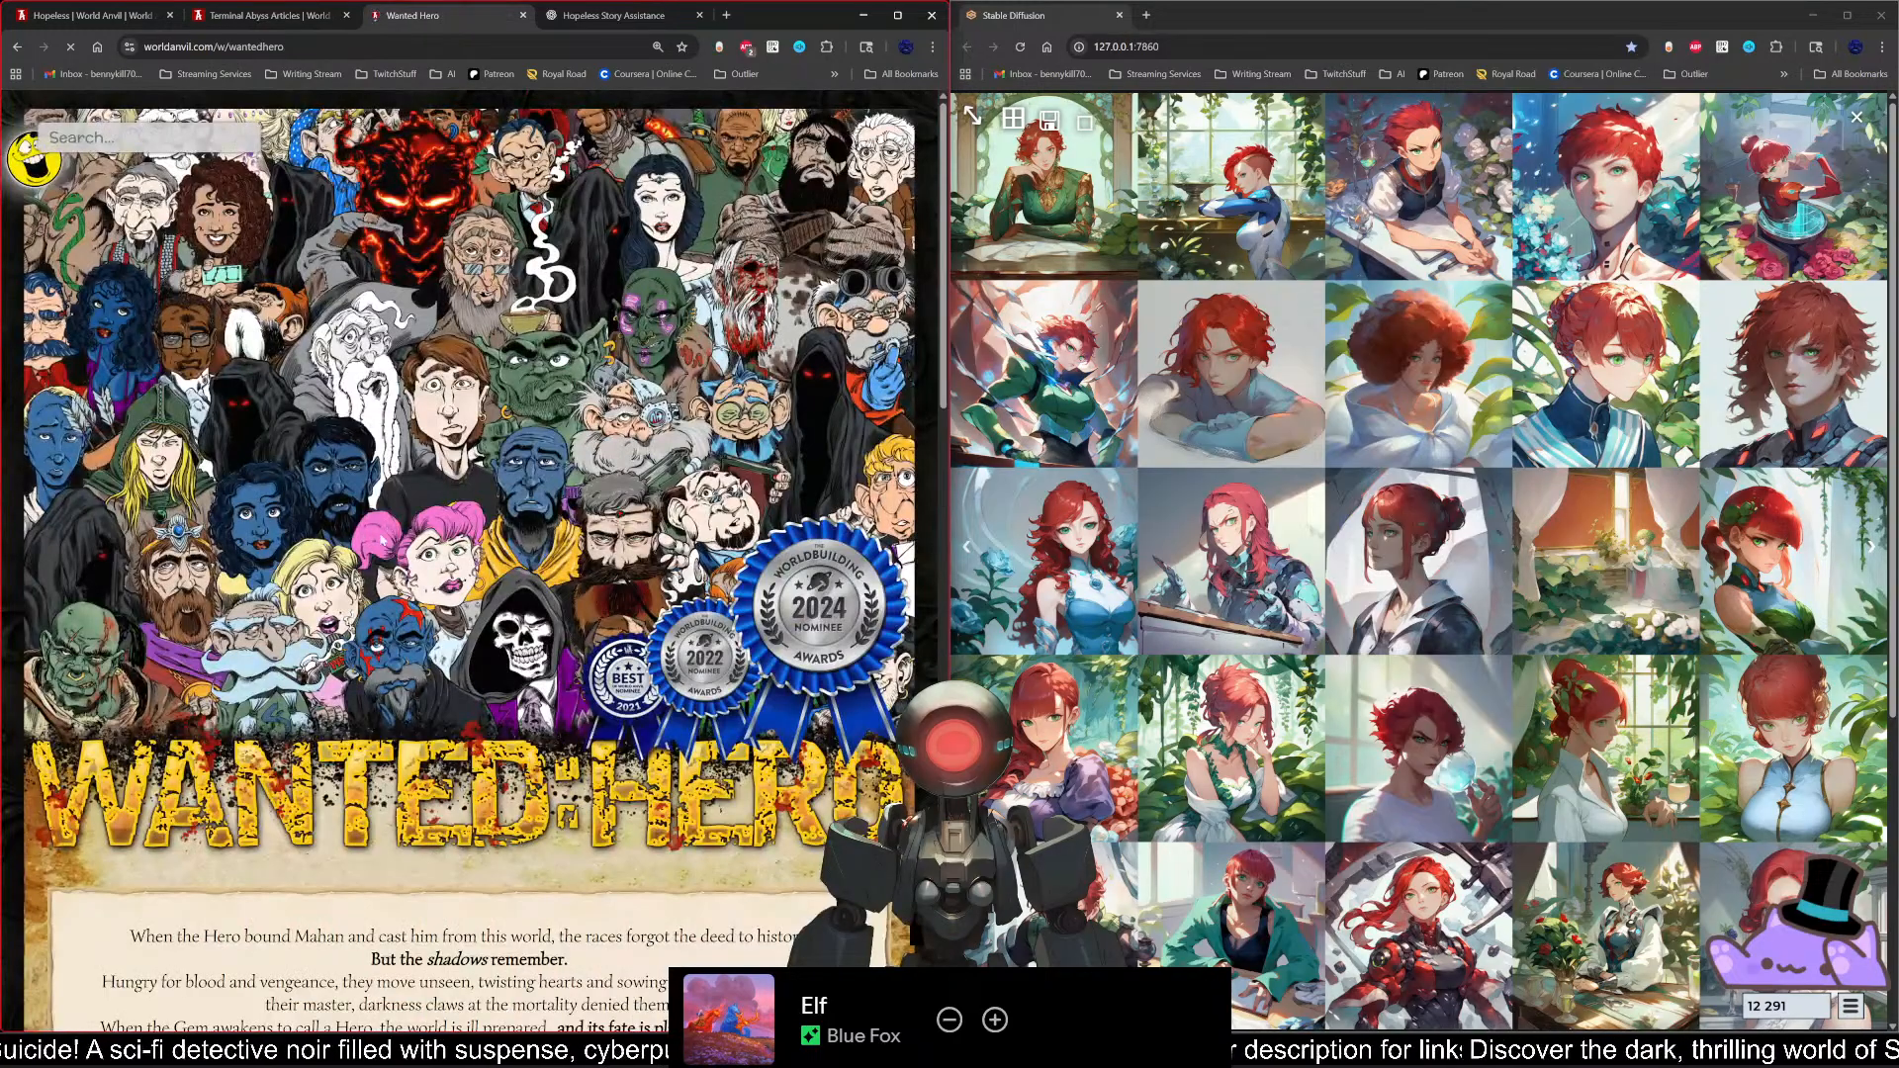
Step: Expand Start Here, Main Characters and Our Hero & Friends under World Content and open the Wendell P. Dipmier article
scroll(344, 609, "down", 8)
scroll(343, 608, "down", 4)
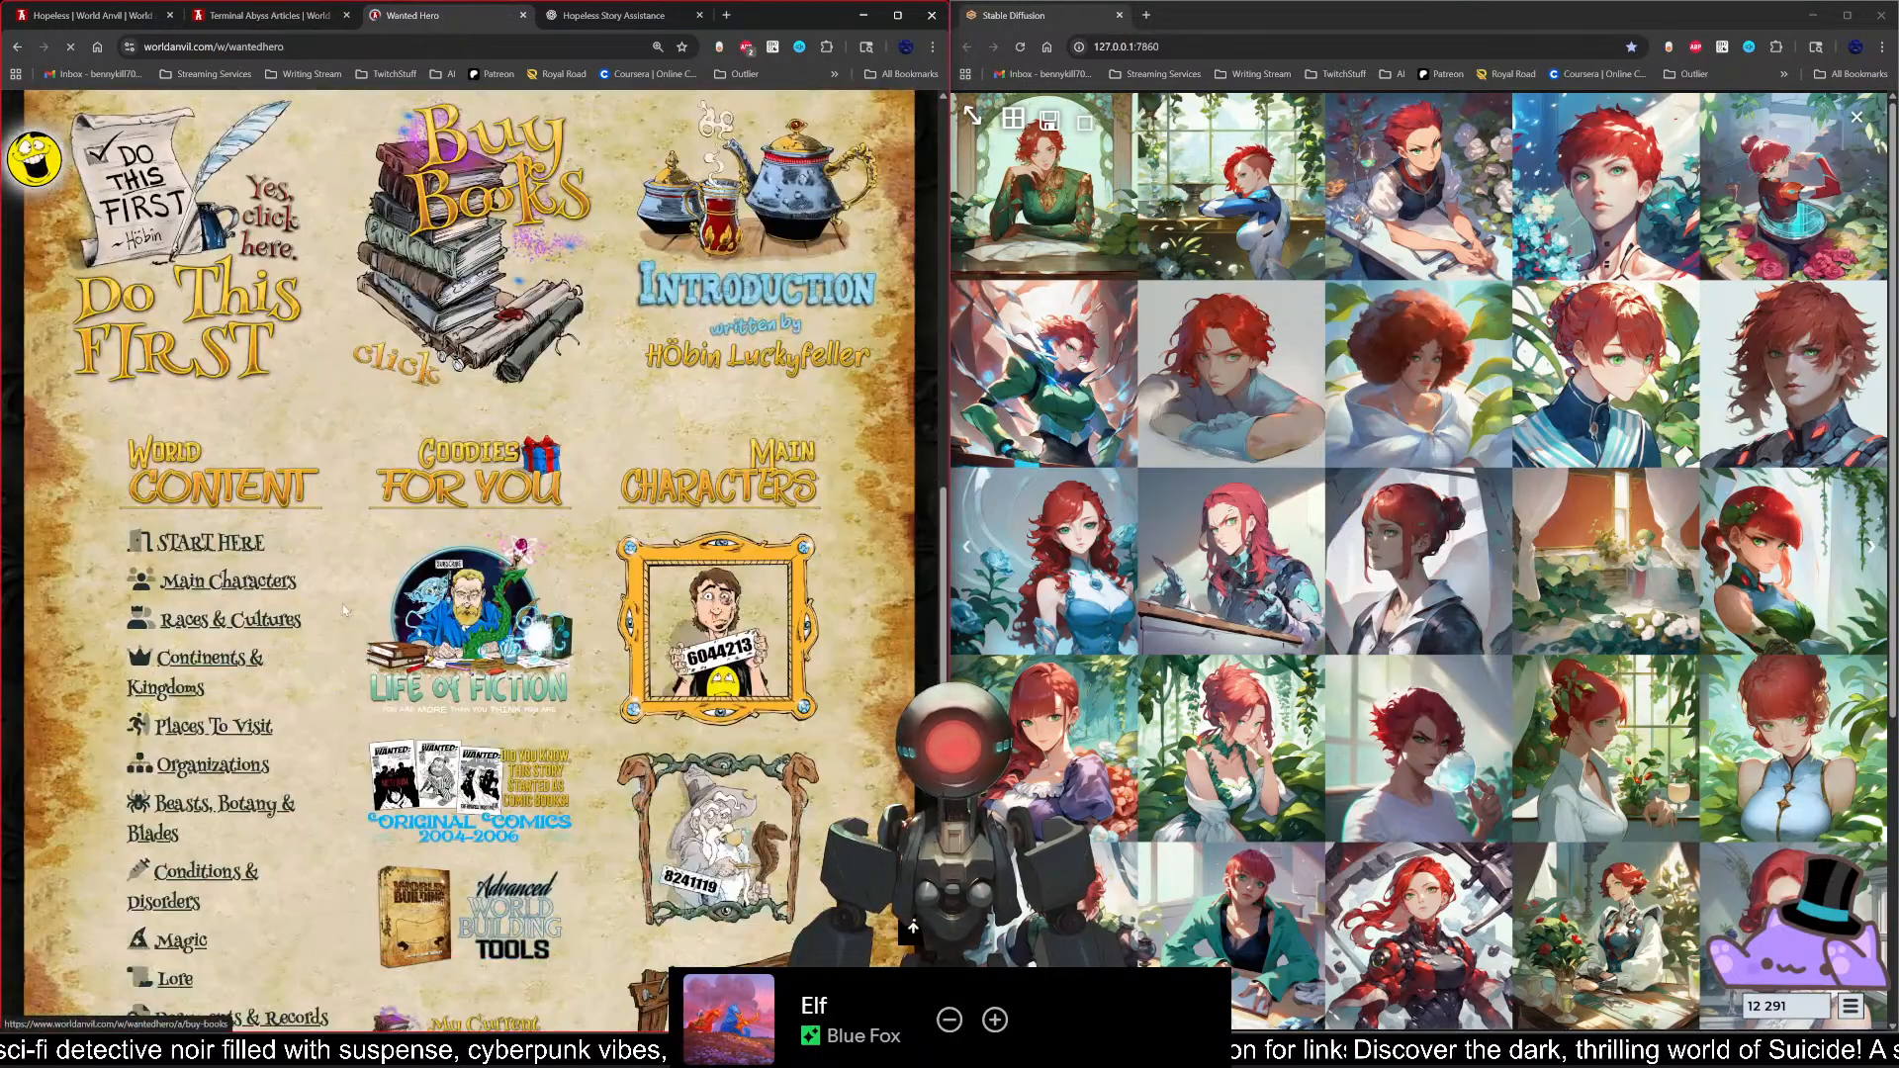
left_click(211, 546)
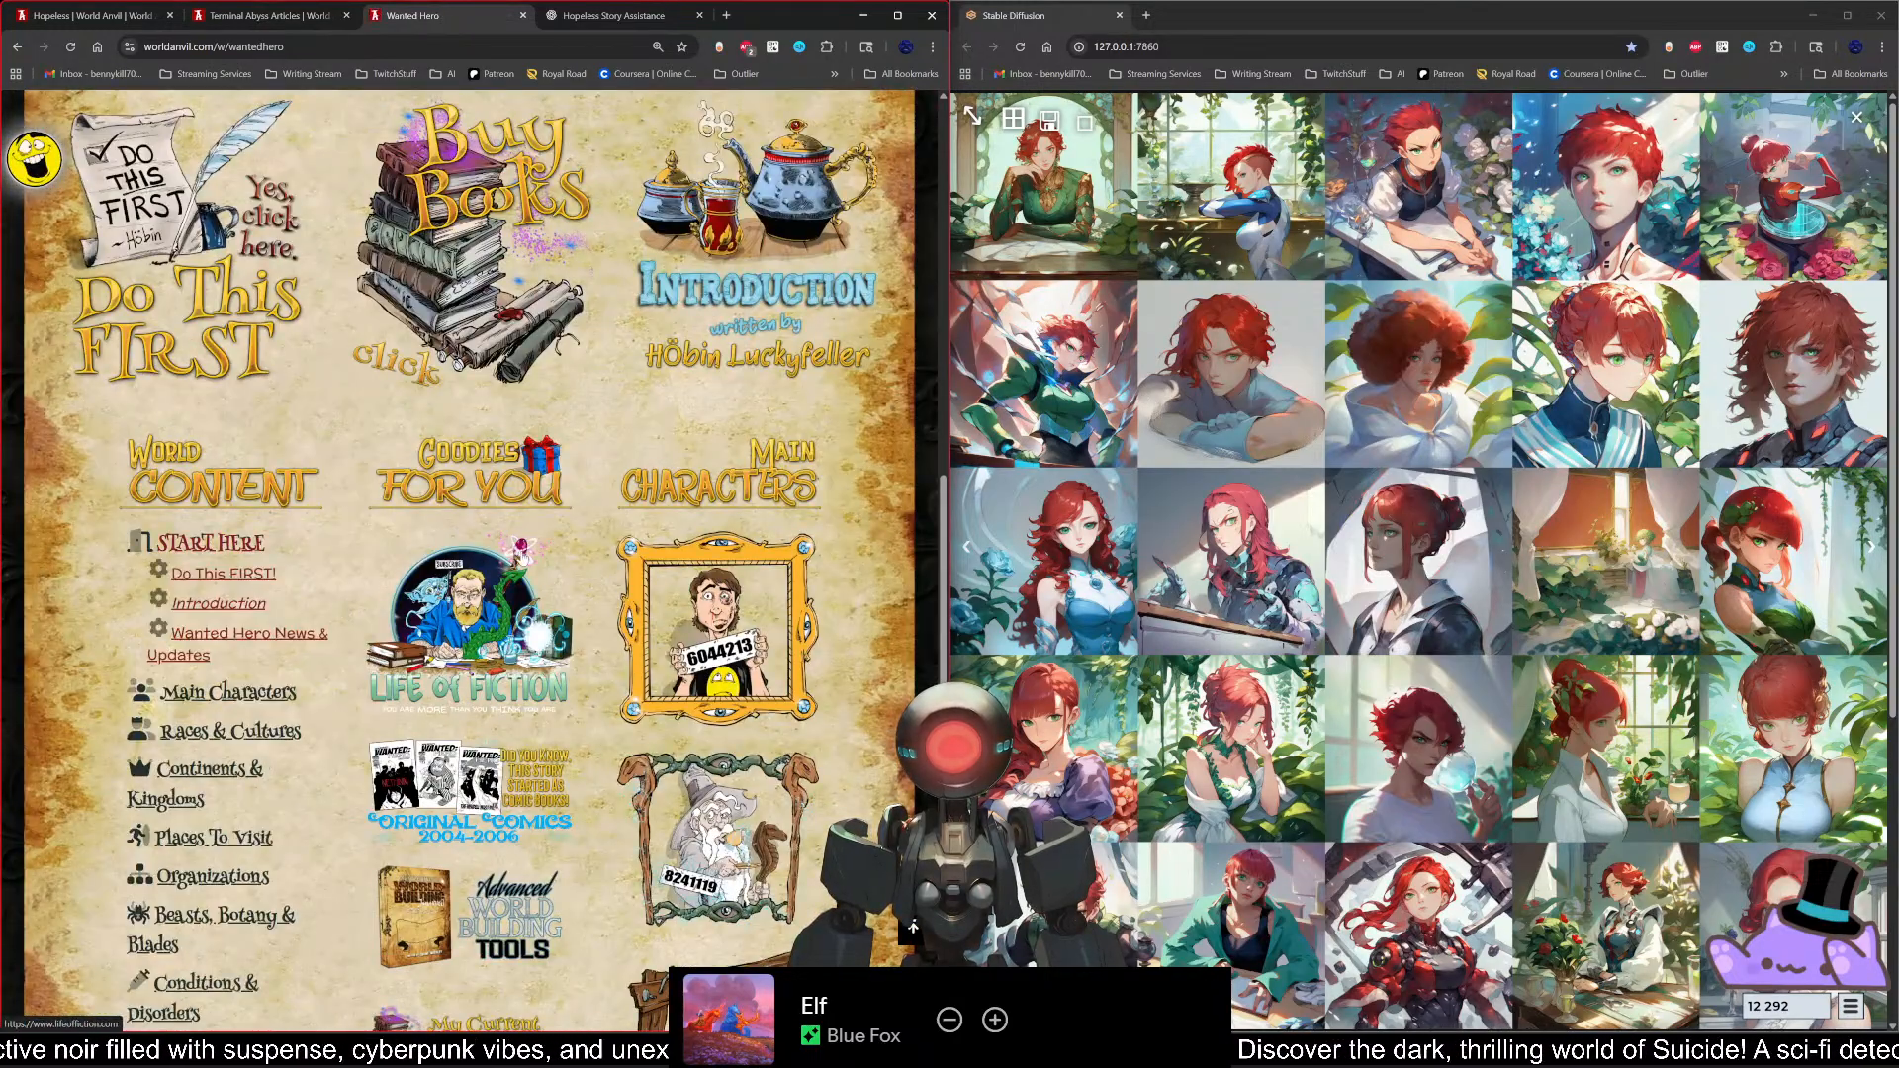
left_click(228, 696)
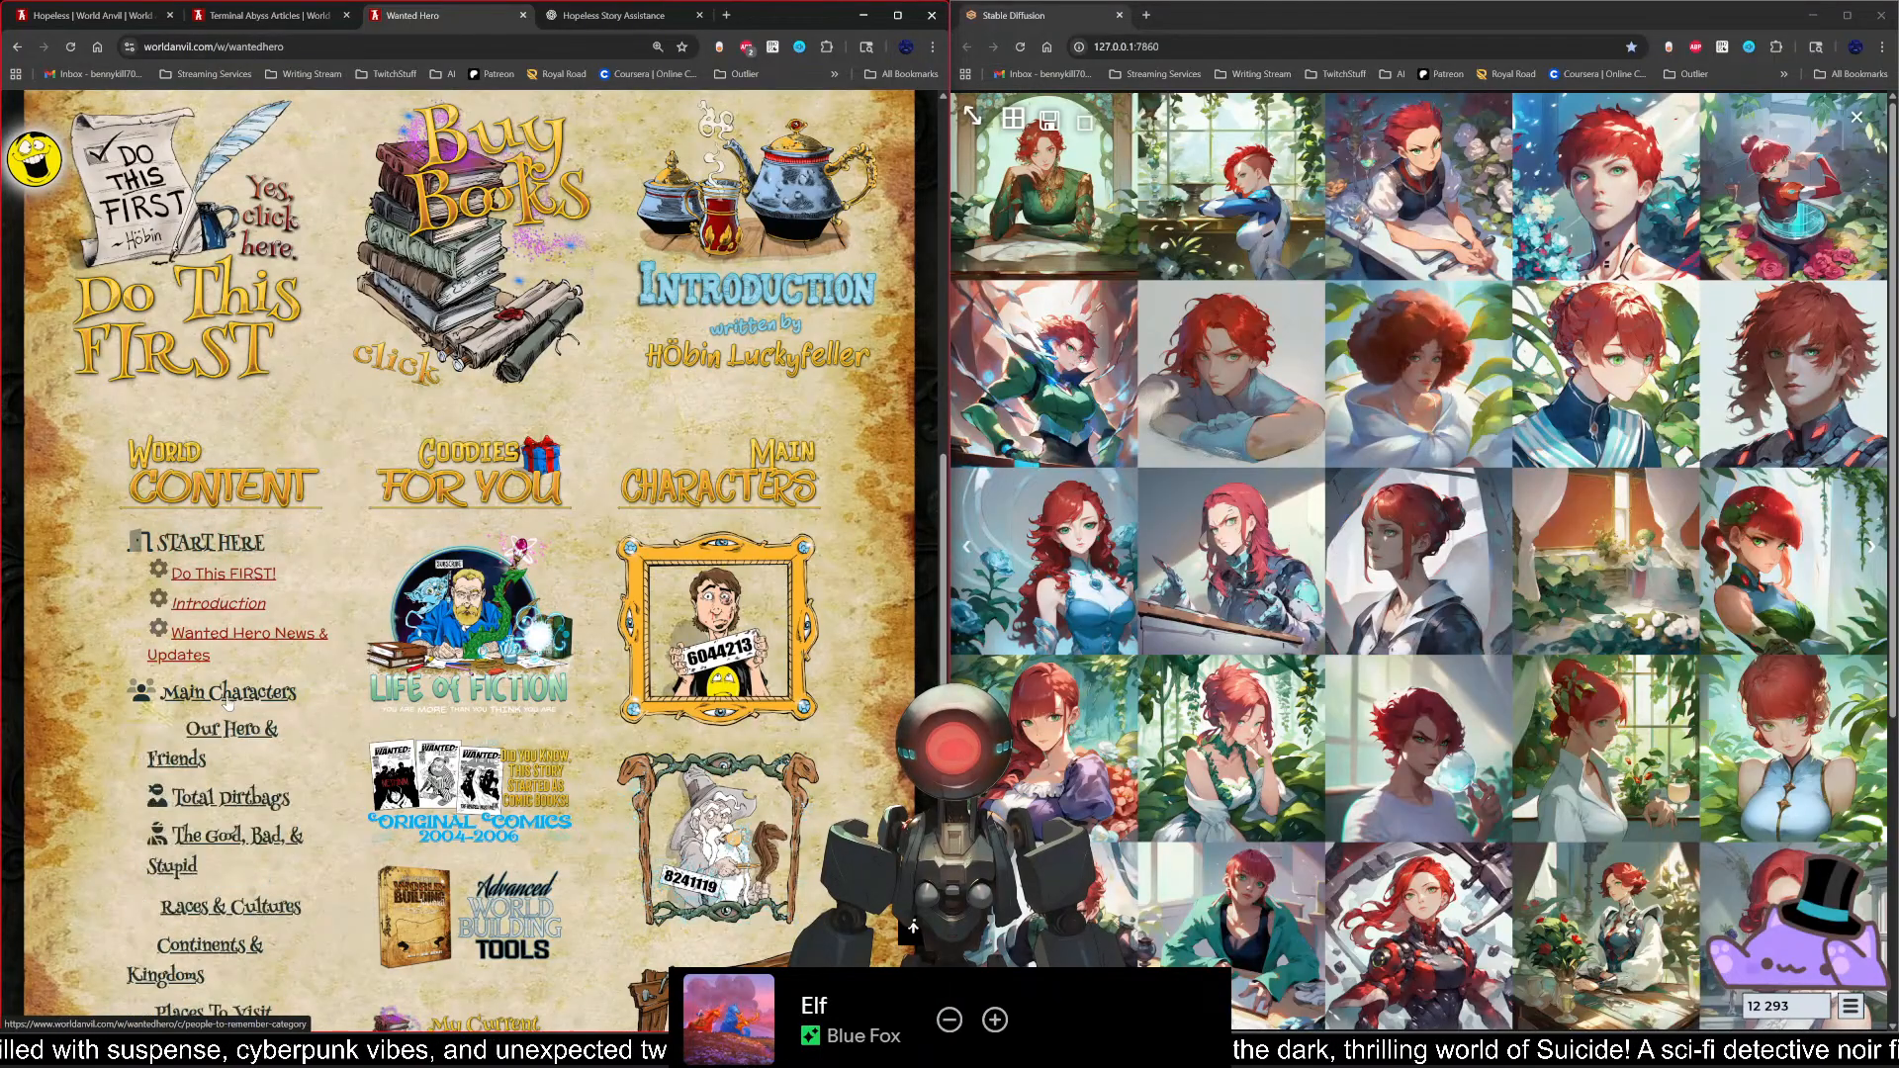
left_click(234, 733)
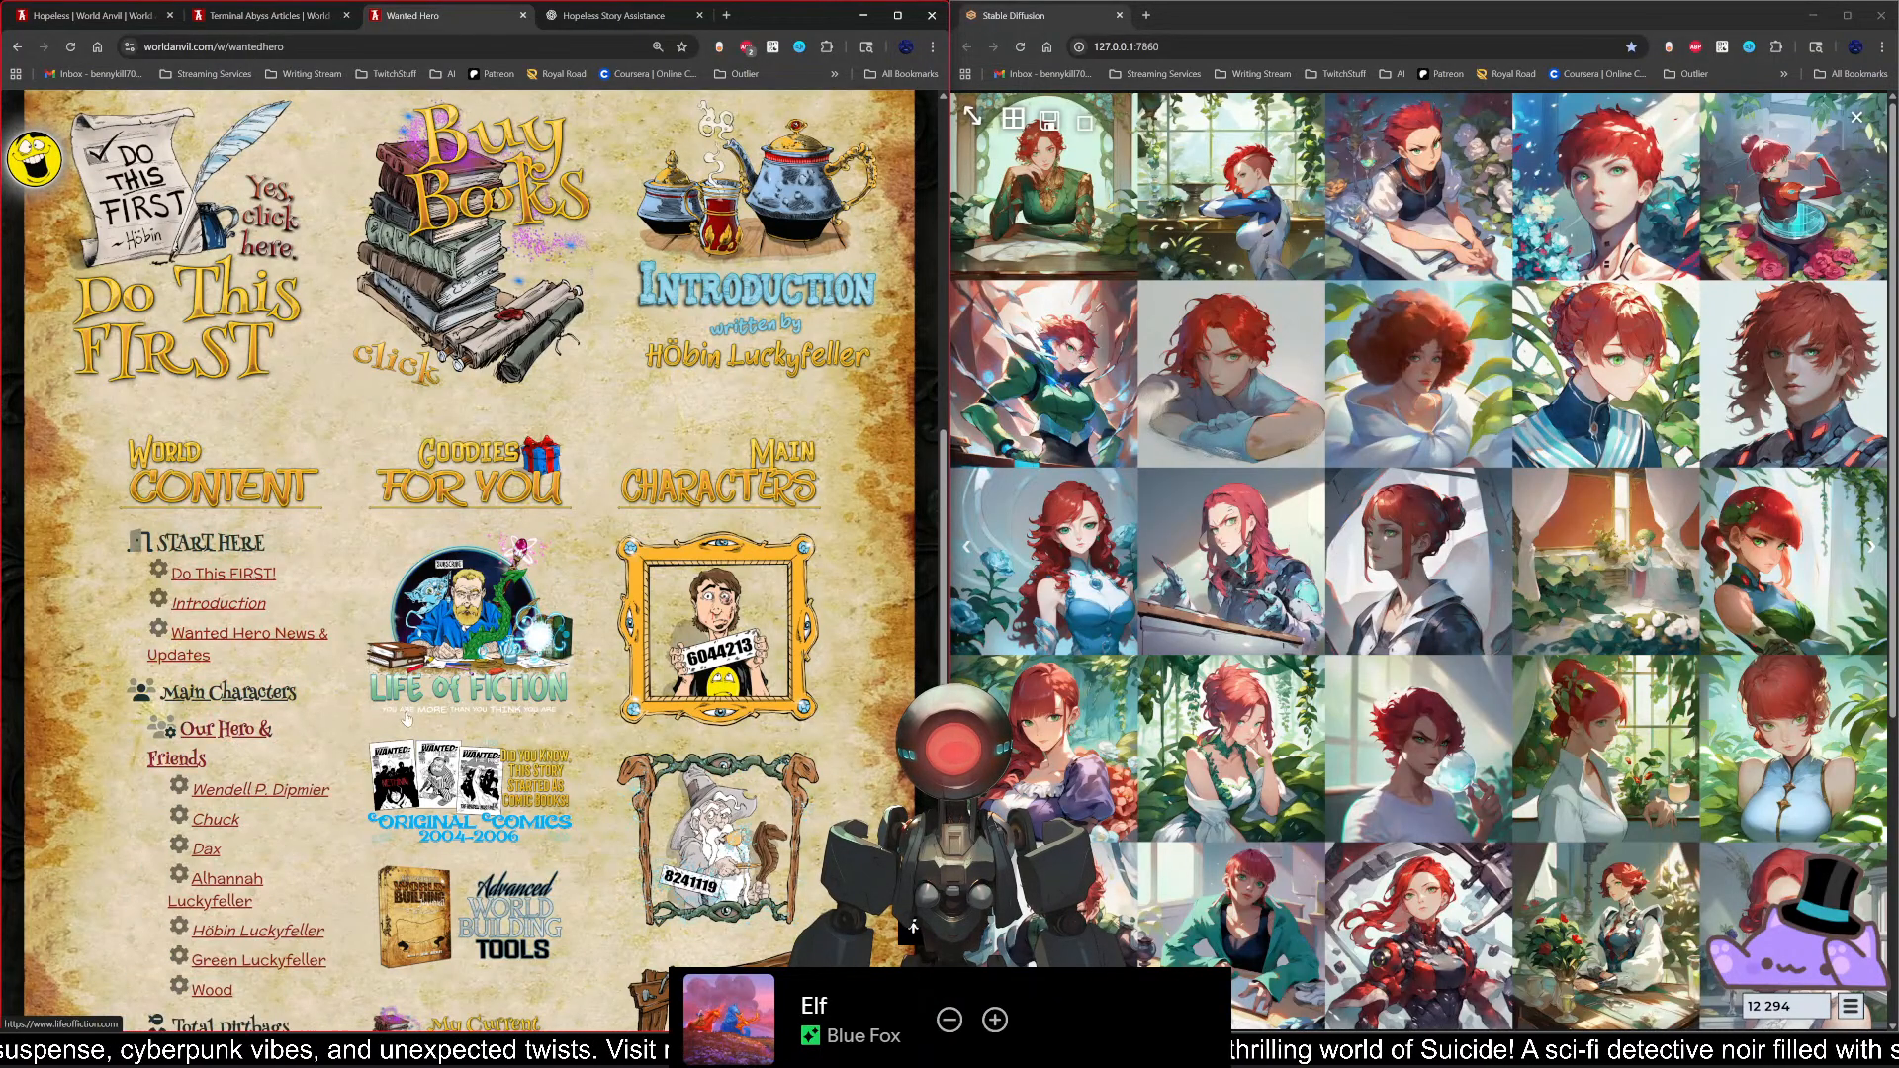
left_click(302, 792)
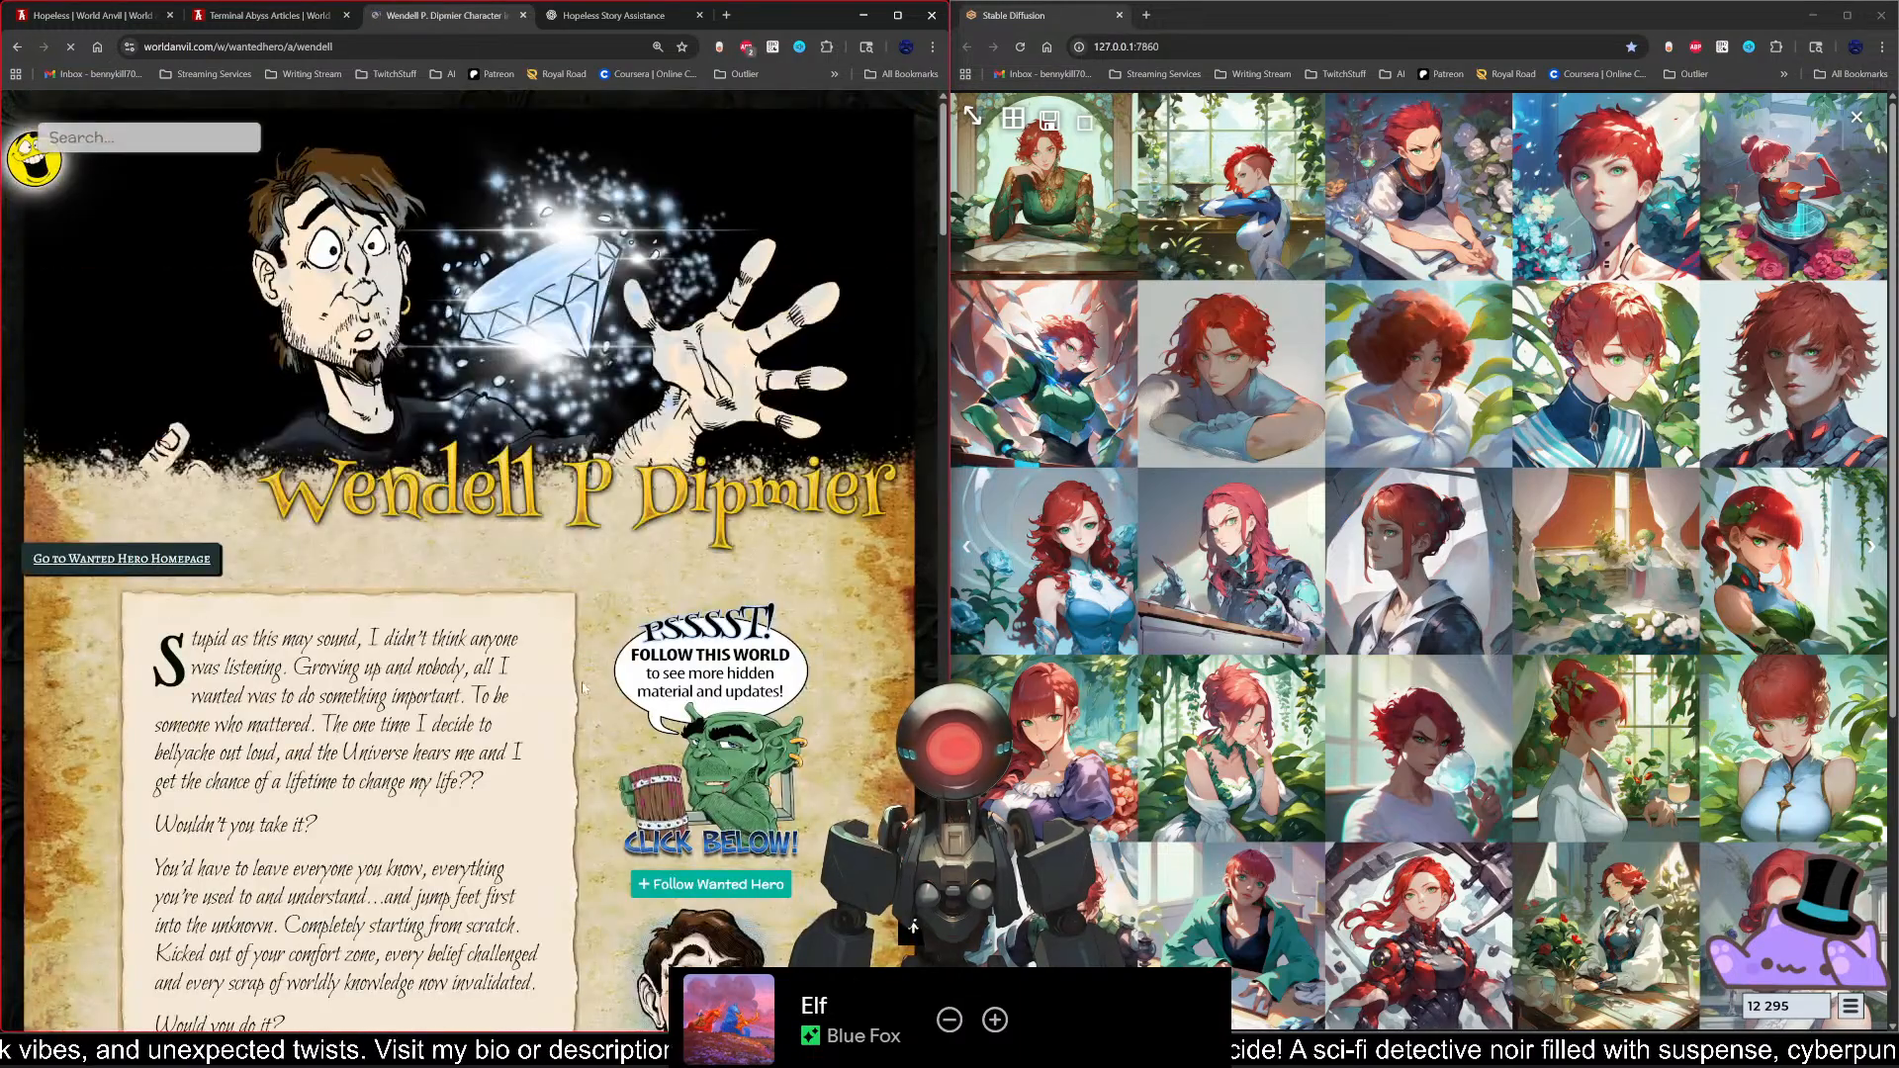
Step: Examine the layout of Wendell's character article from the introduction to the end and return to its header
scroll(611, 695, "down", 2)
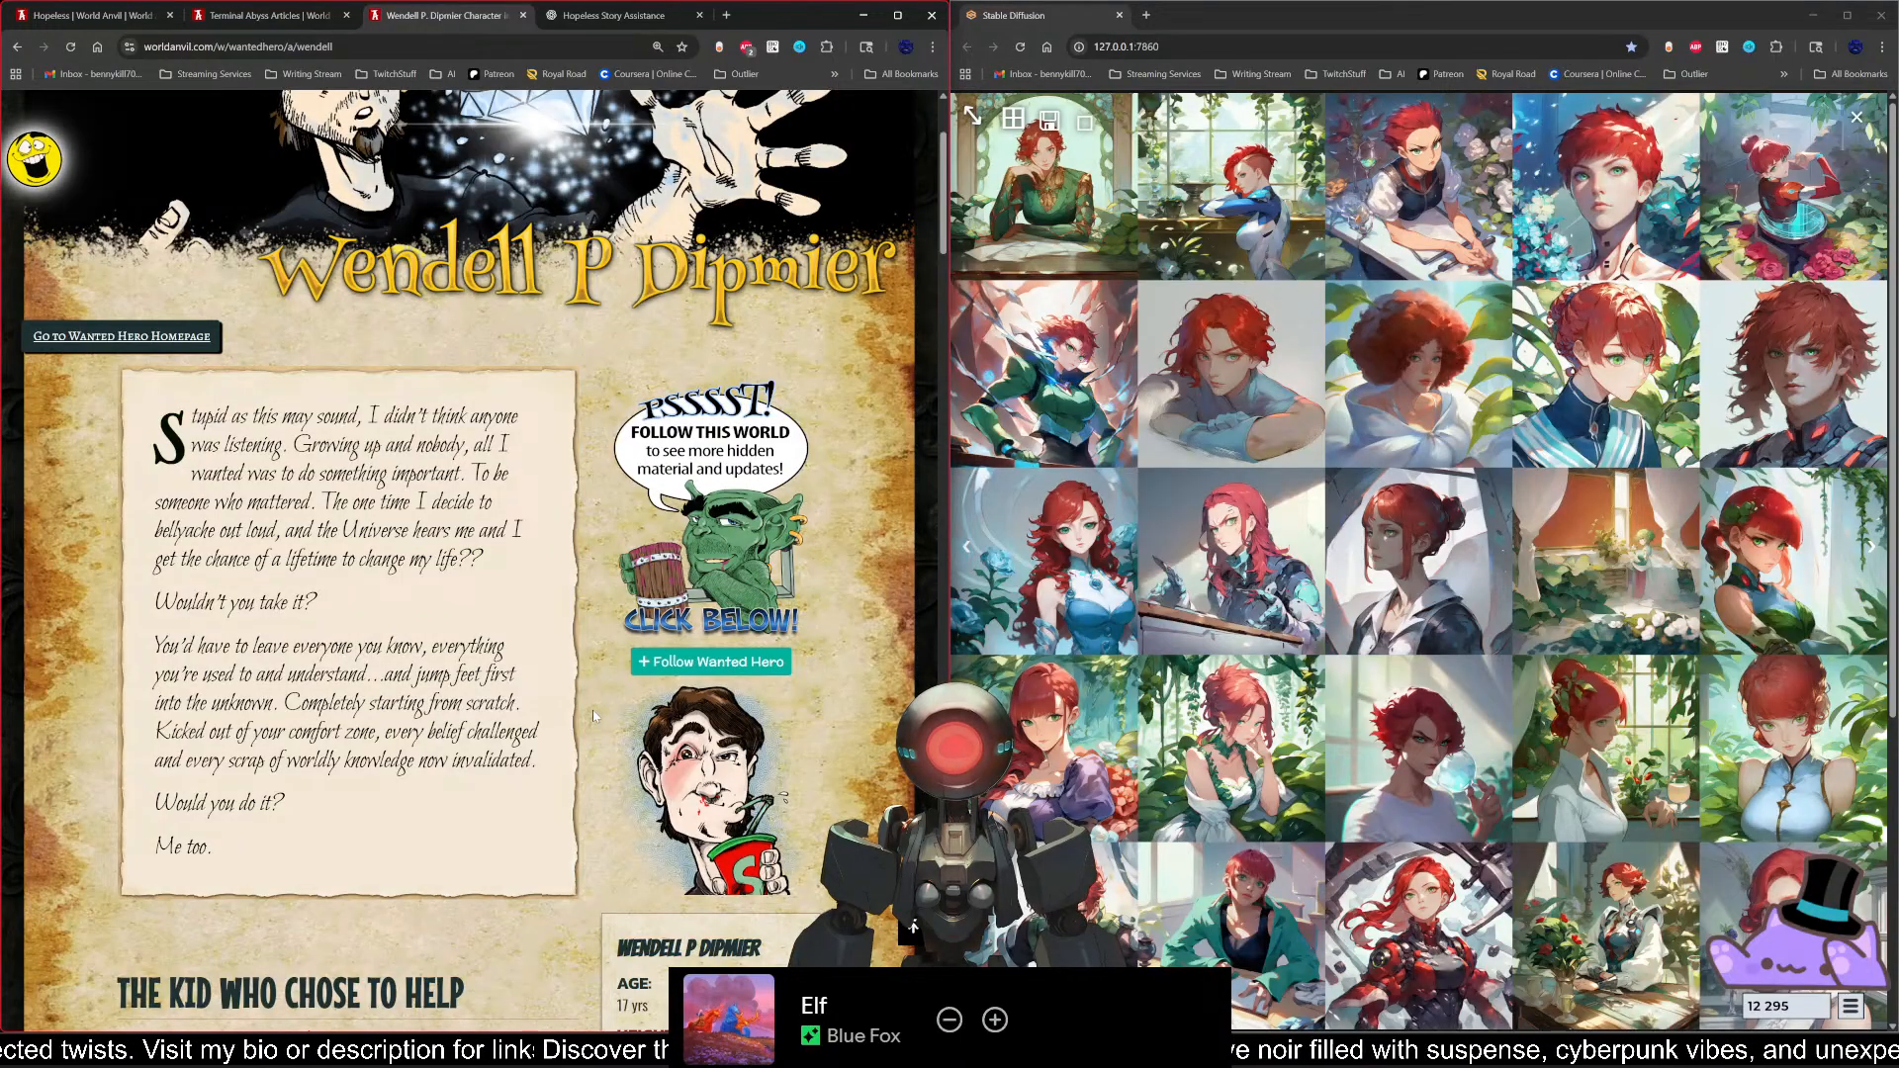
scroll(595, 717, "down", 7)
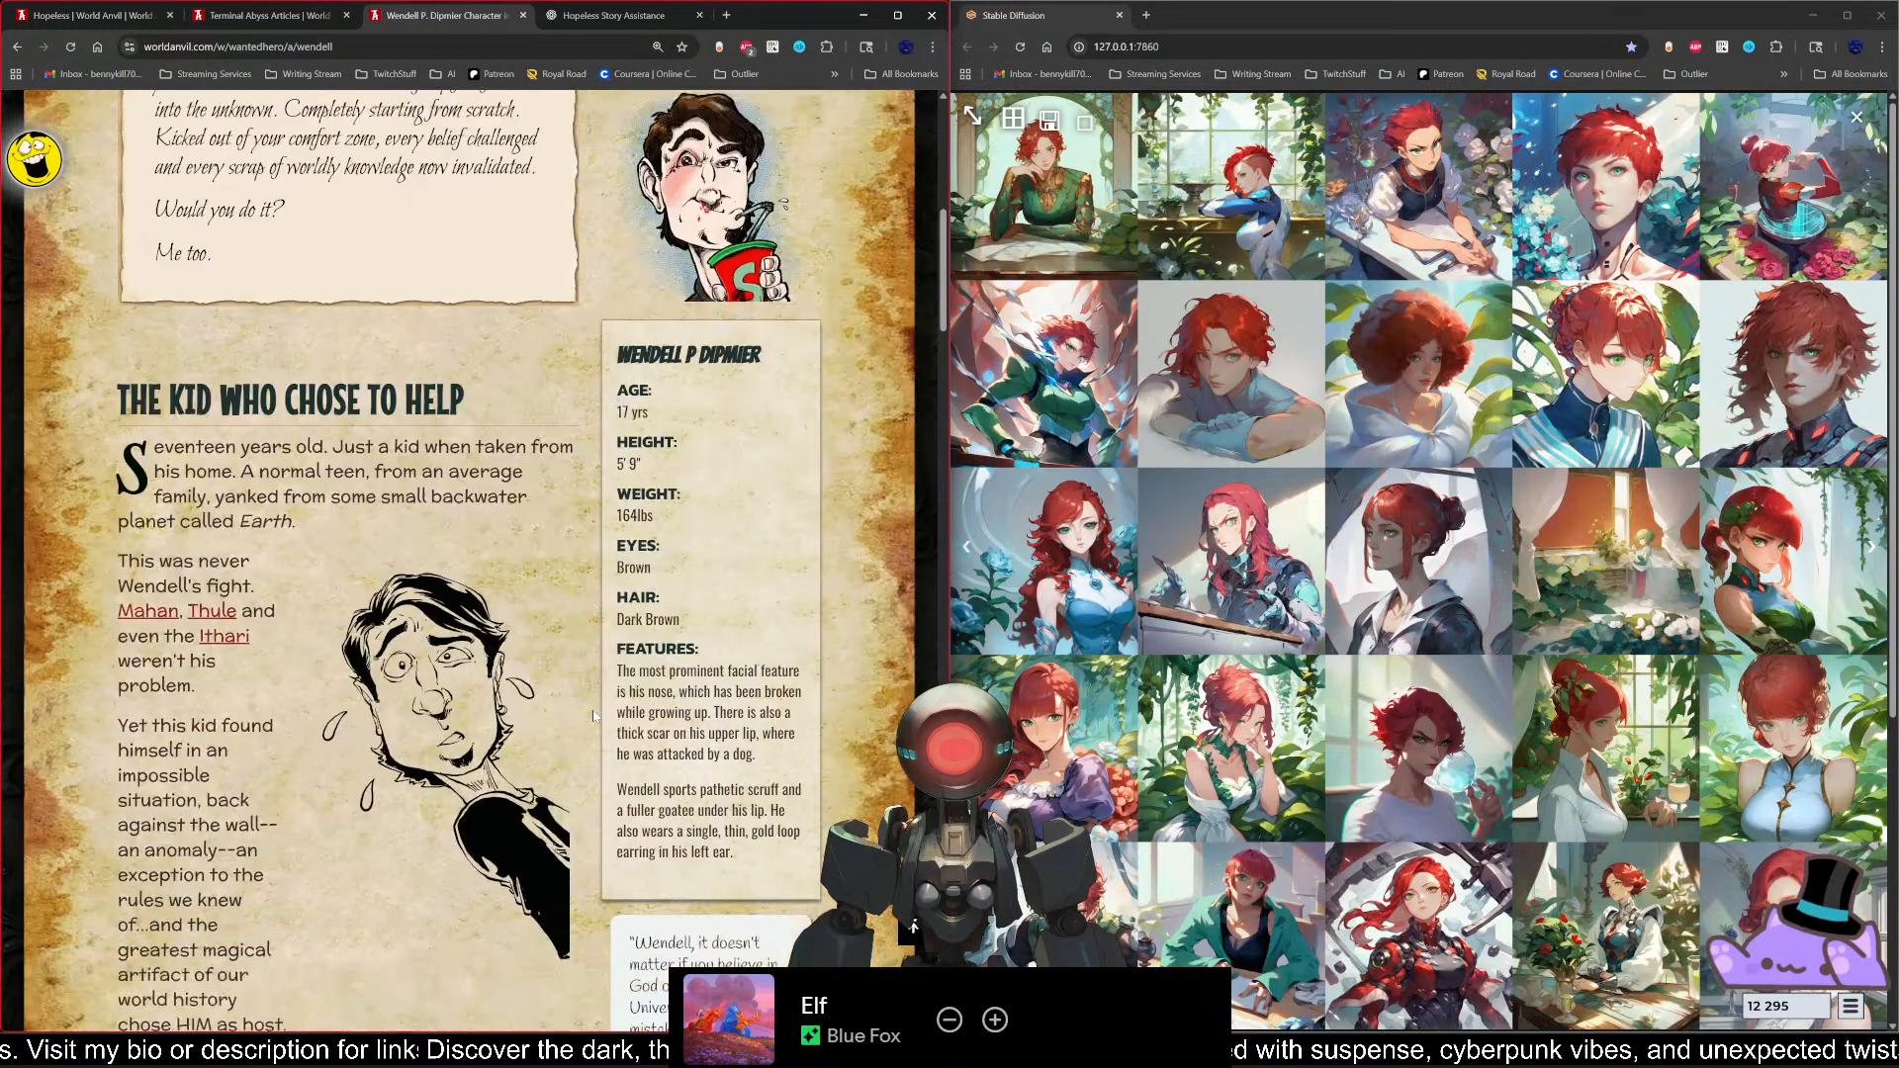
scroll(593, 725, "down", 8)
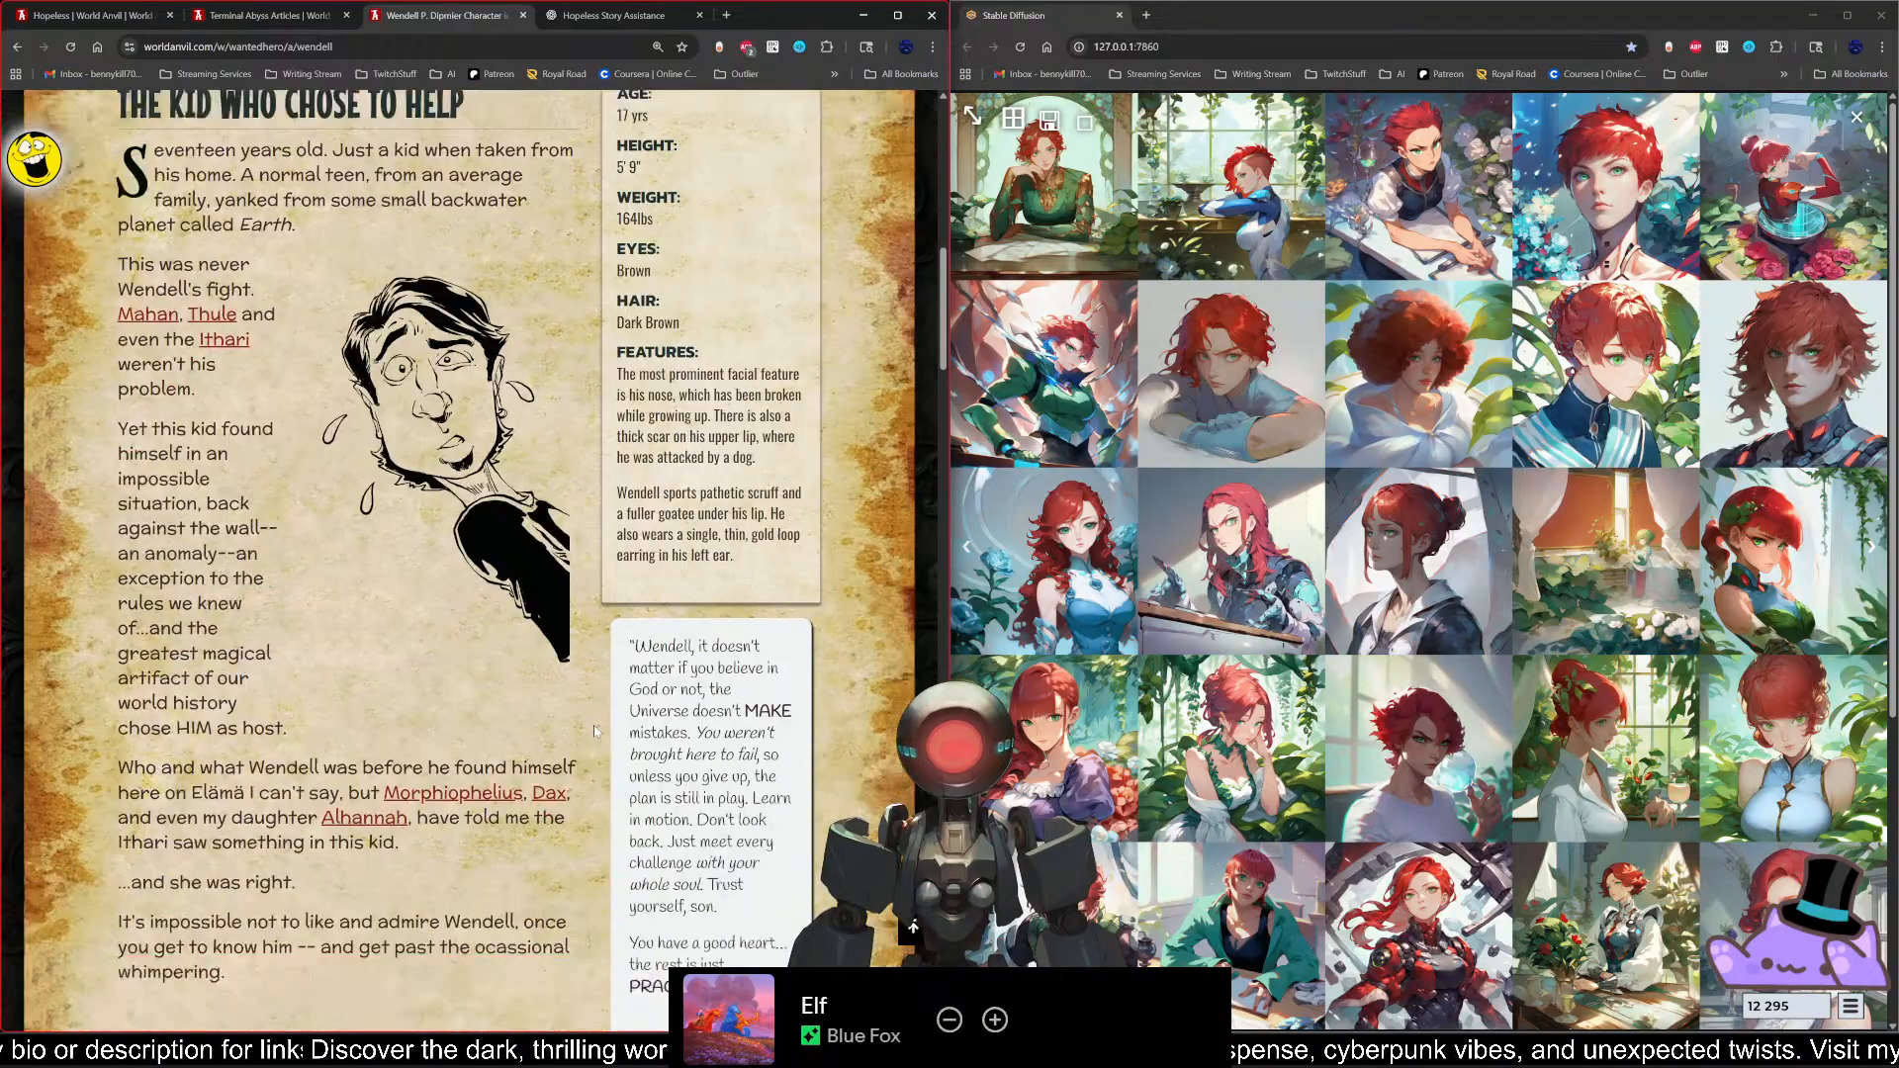
scroll(594, 726, "down", 1)
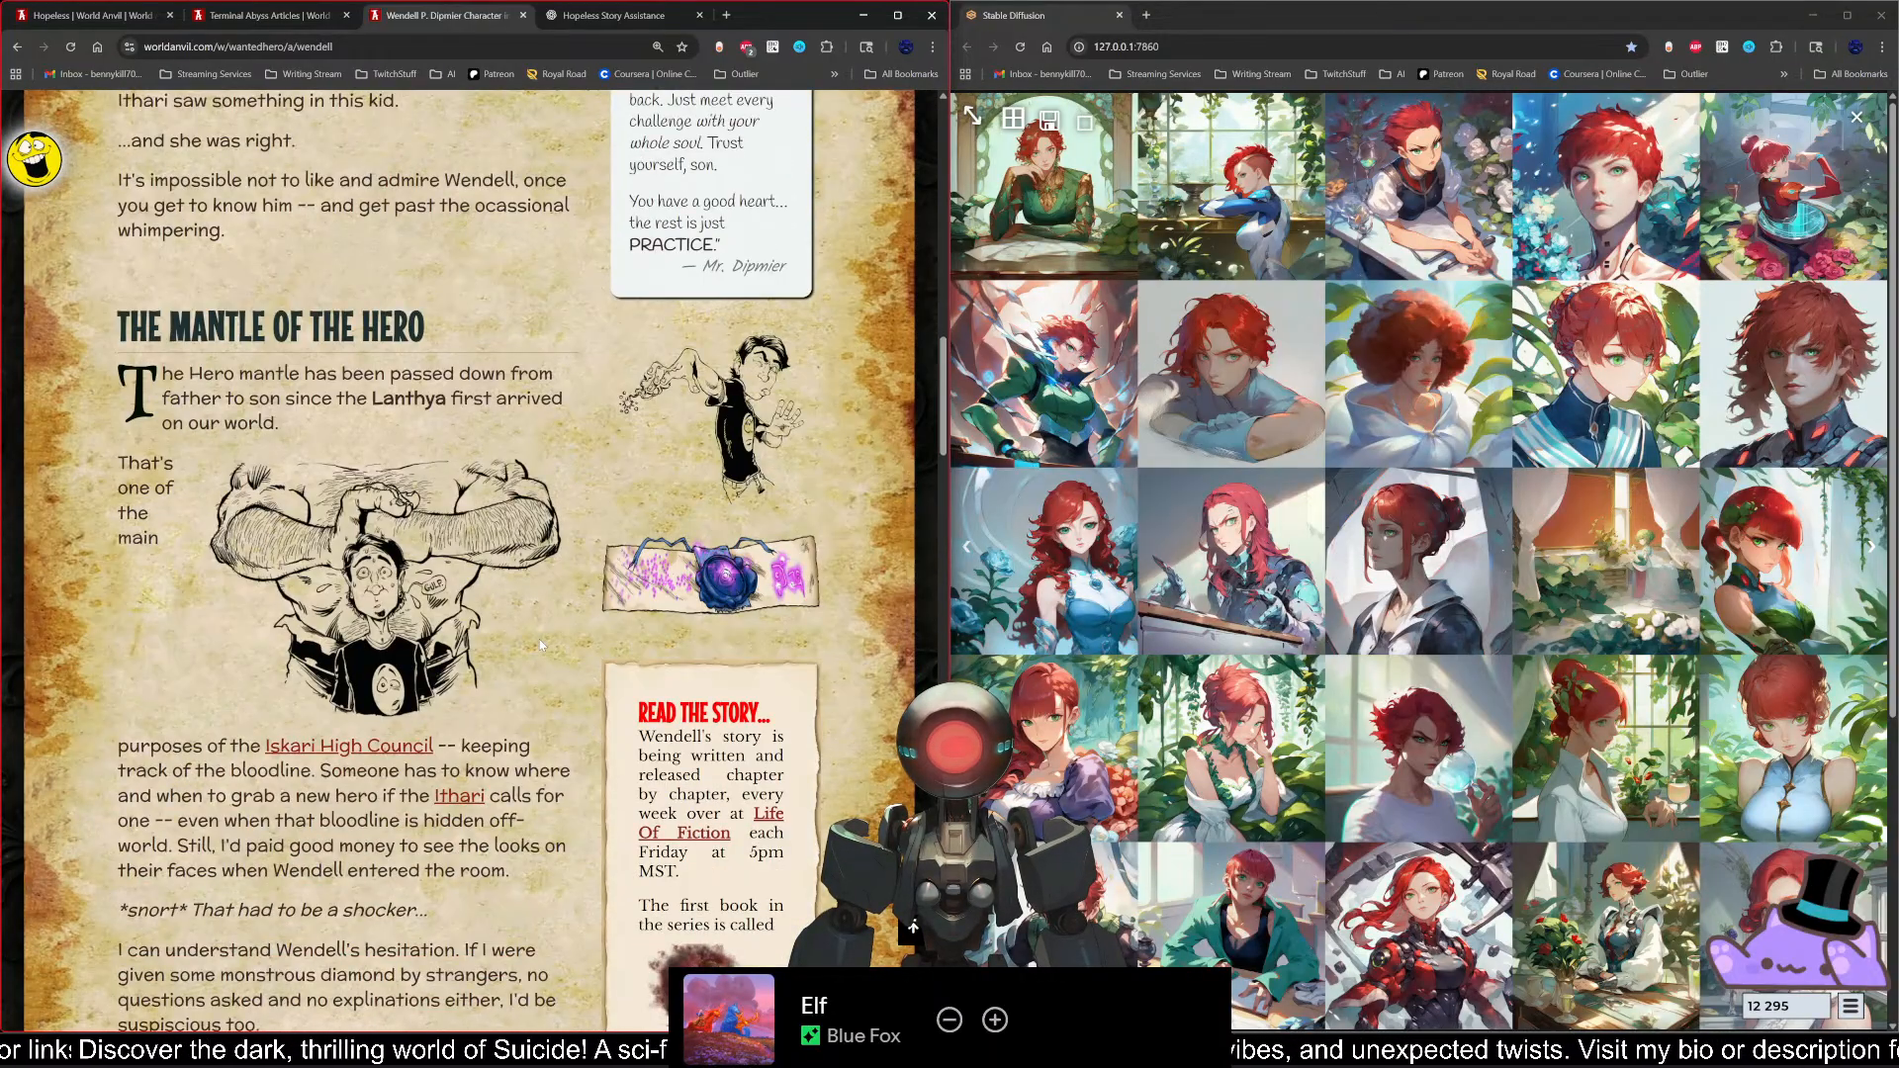
scroll(538, 639, "down", 5)
scroll(541, 640, "down", 9)
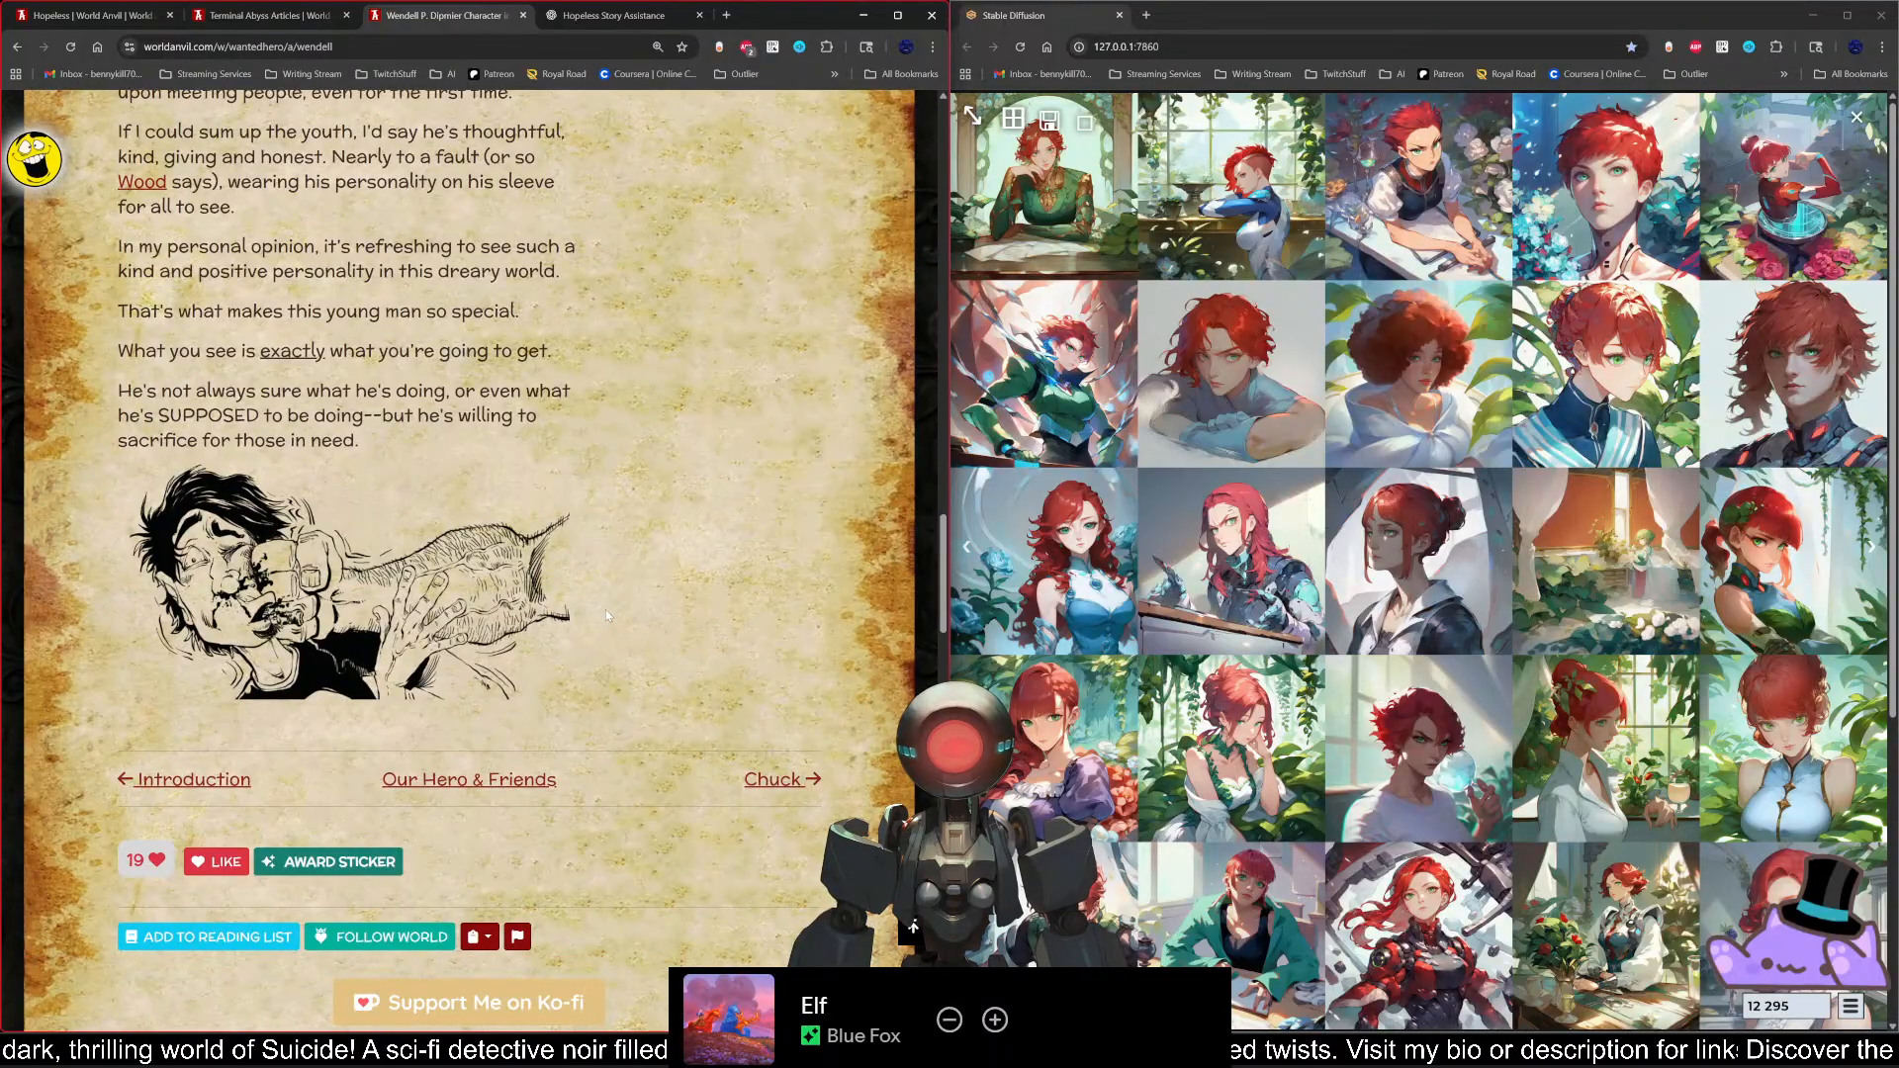
scroll(605, 614, "down", 1)
scroll(617, 667, "up", 14)
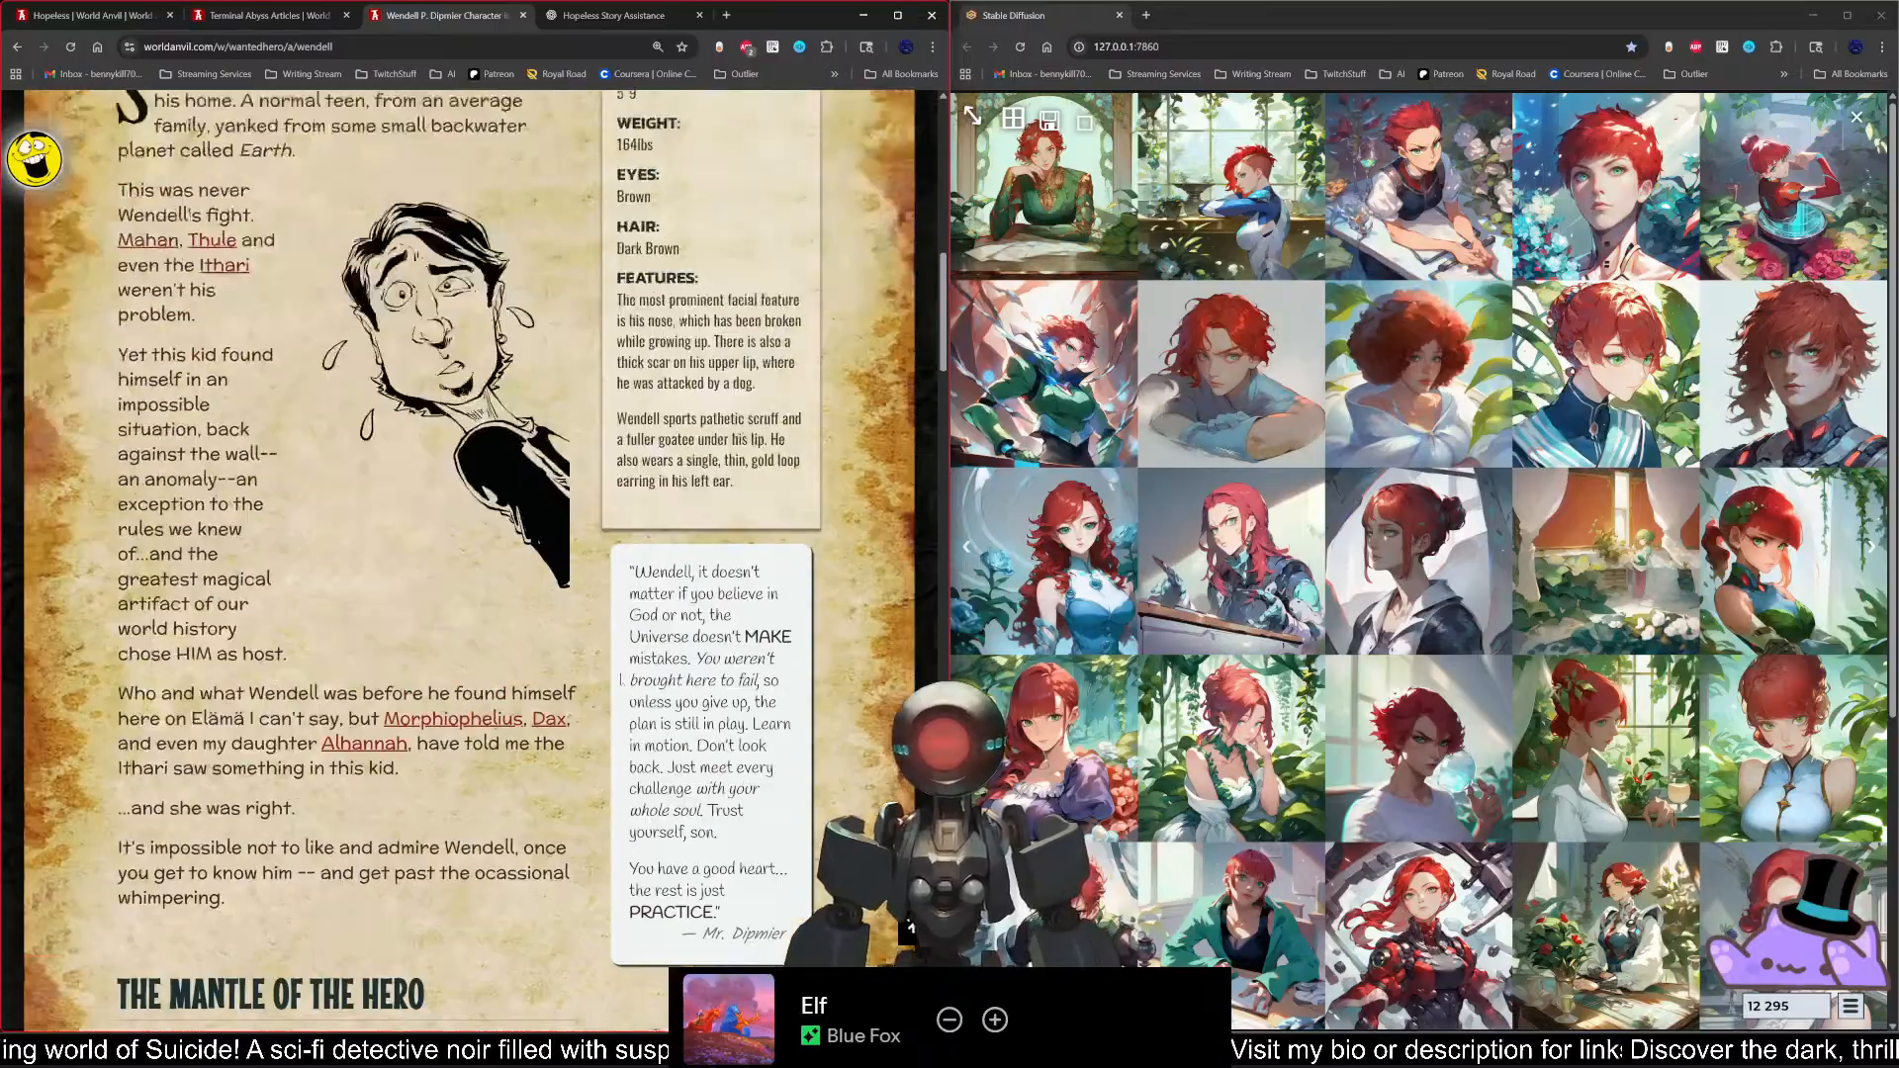
scroll(550, 358, "up", 15)
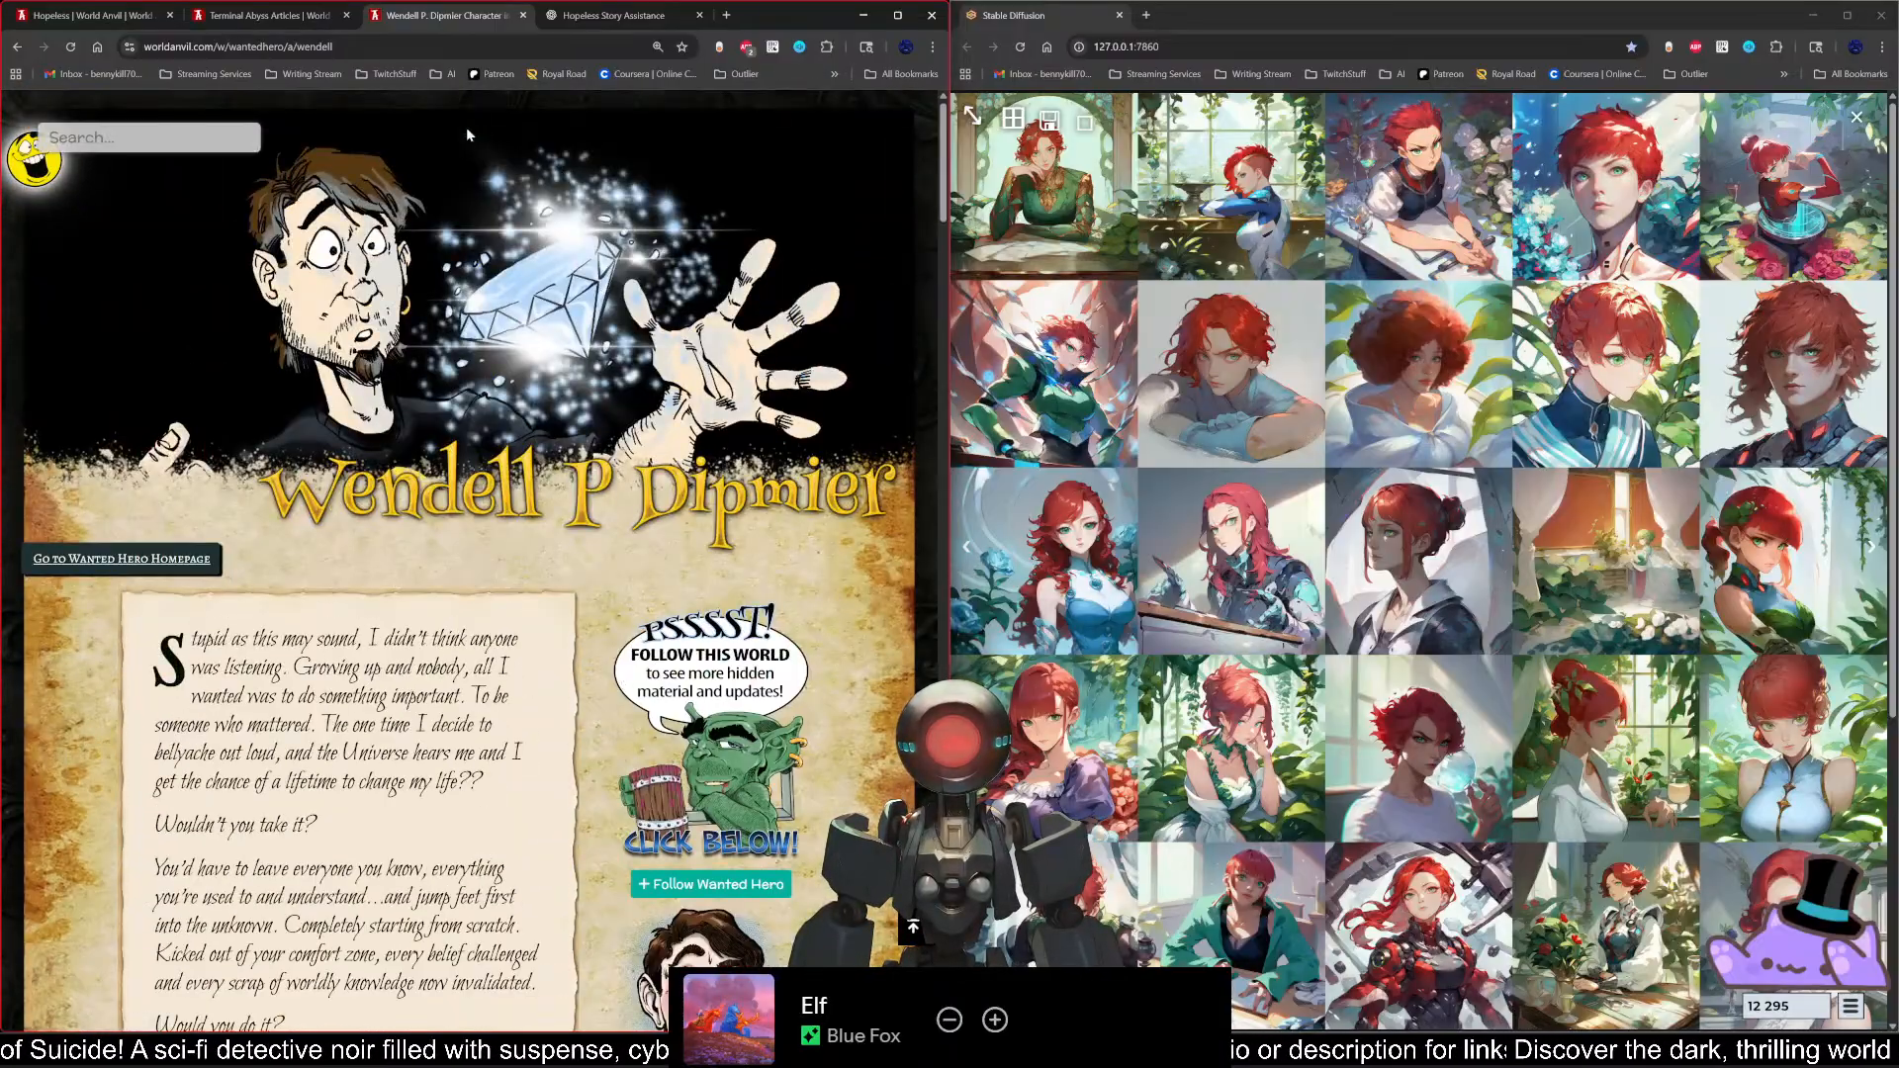
Step: Close Wendell's article and return to the Hopeless manuscript
key("ctrl+w")
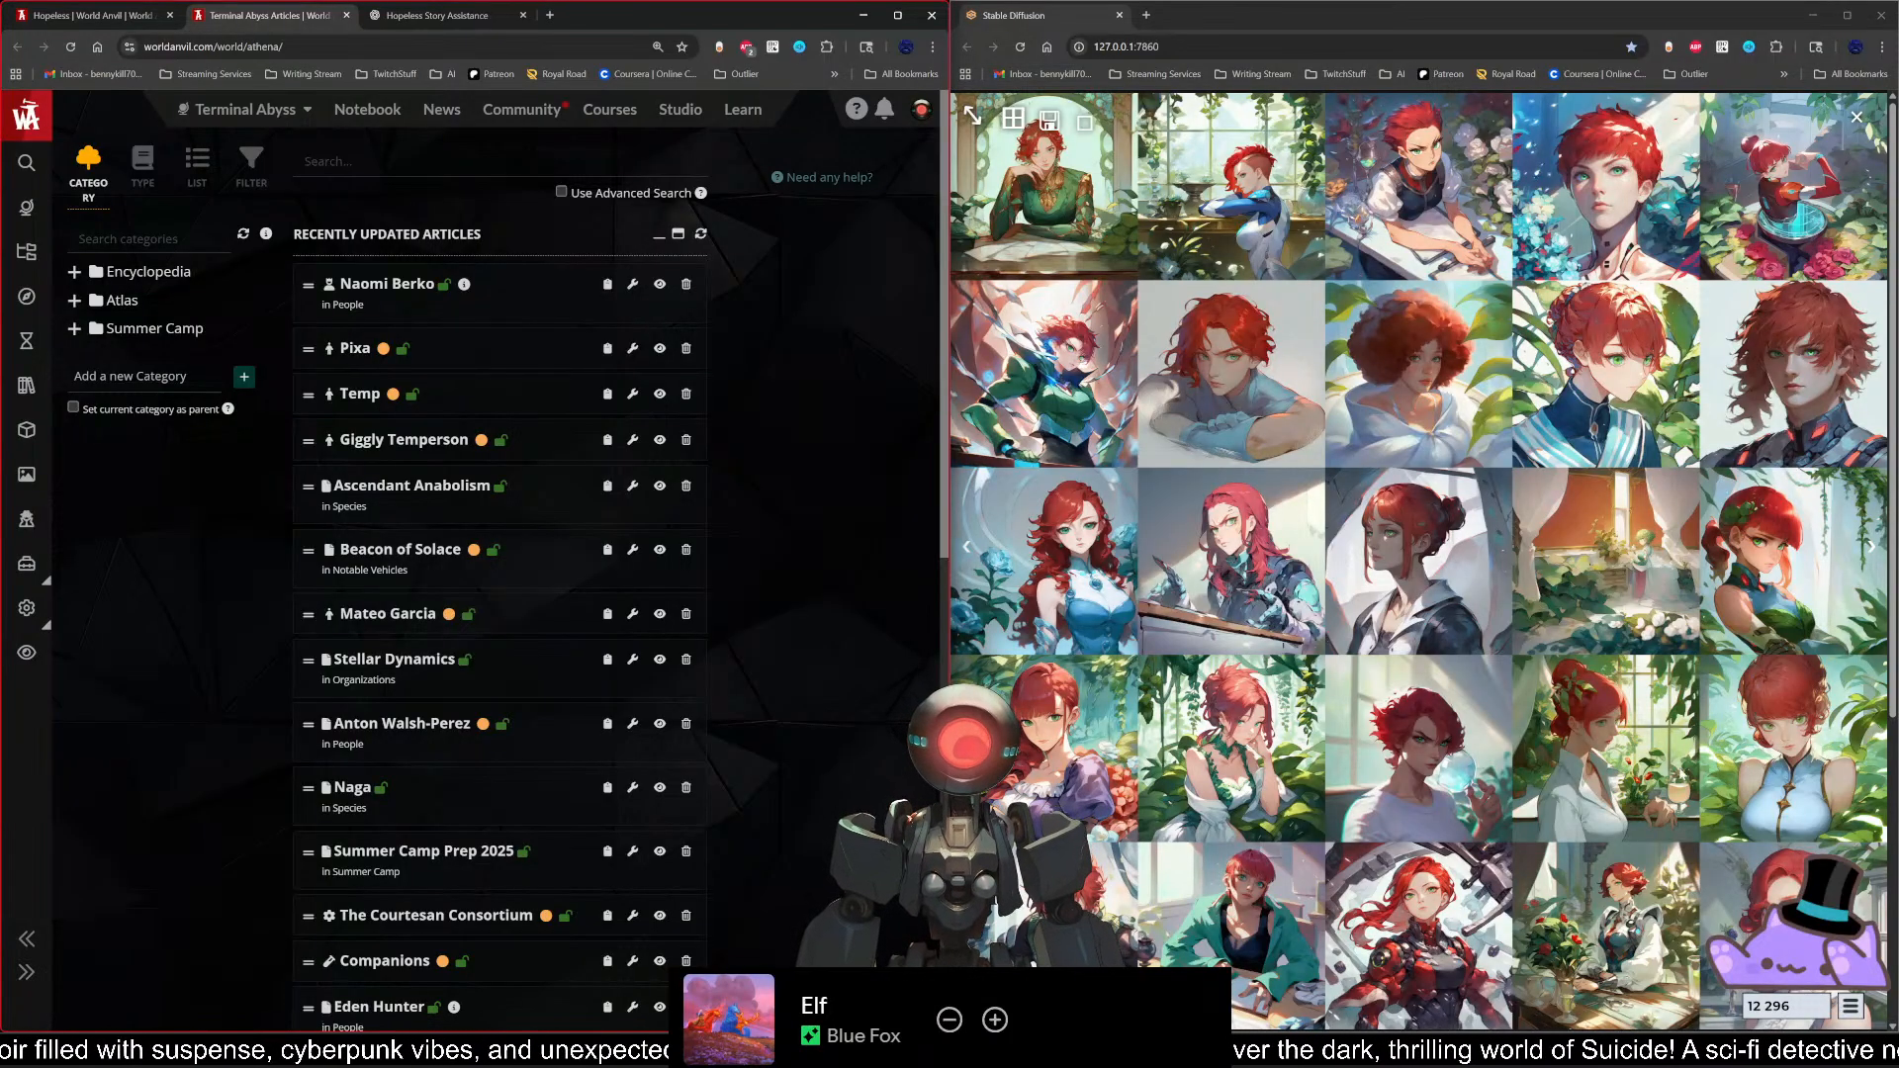
left_click(109, 15)
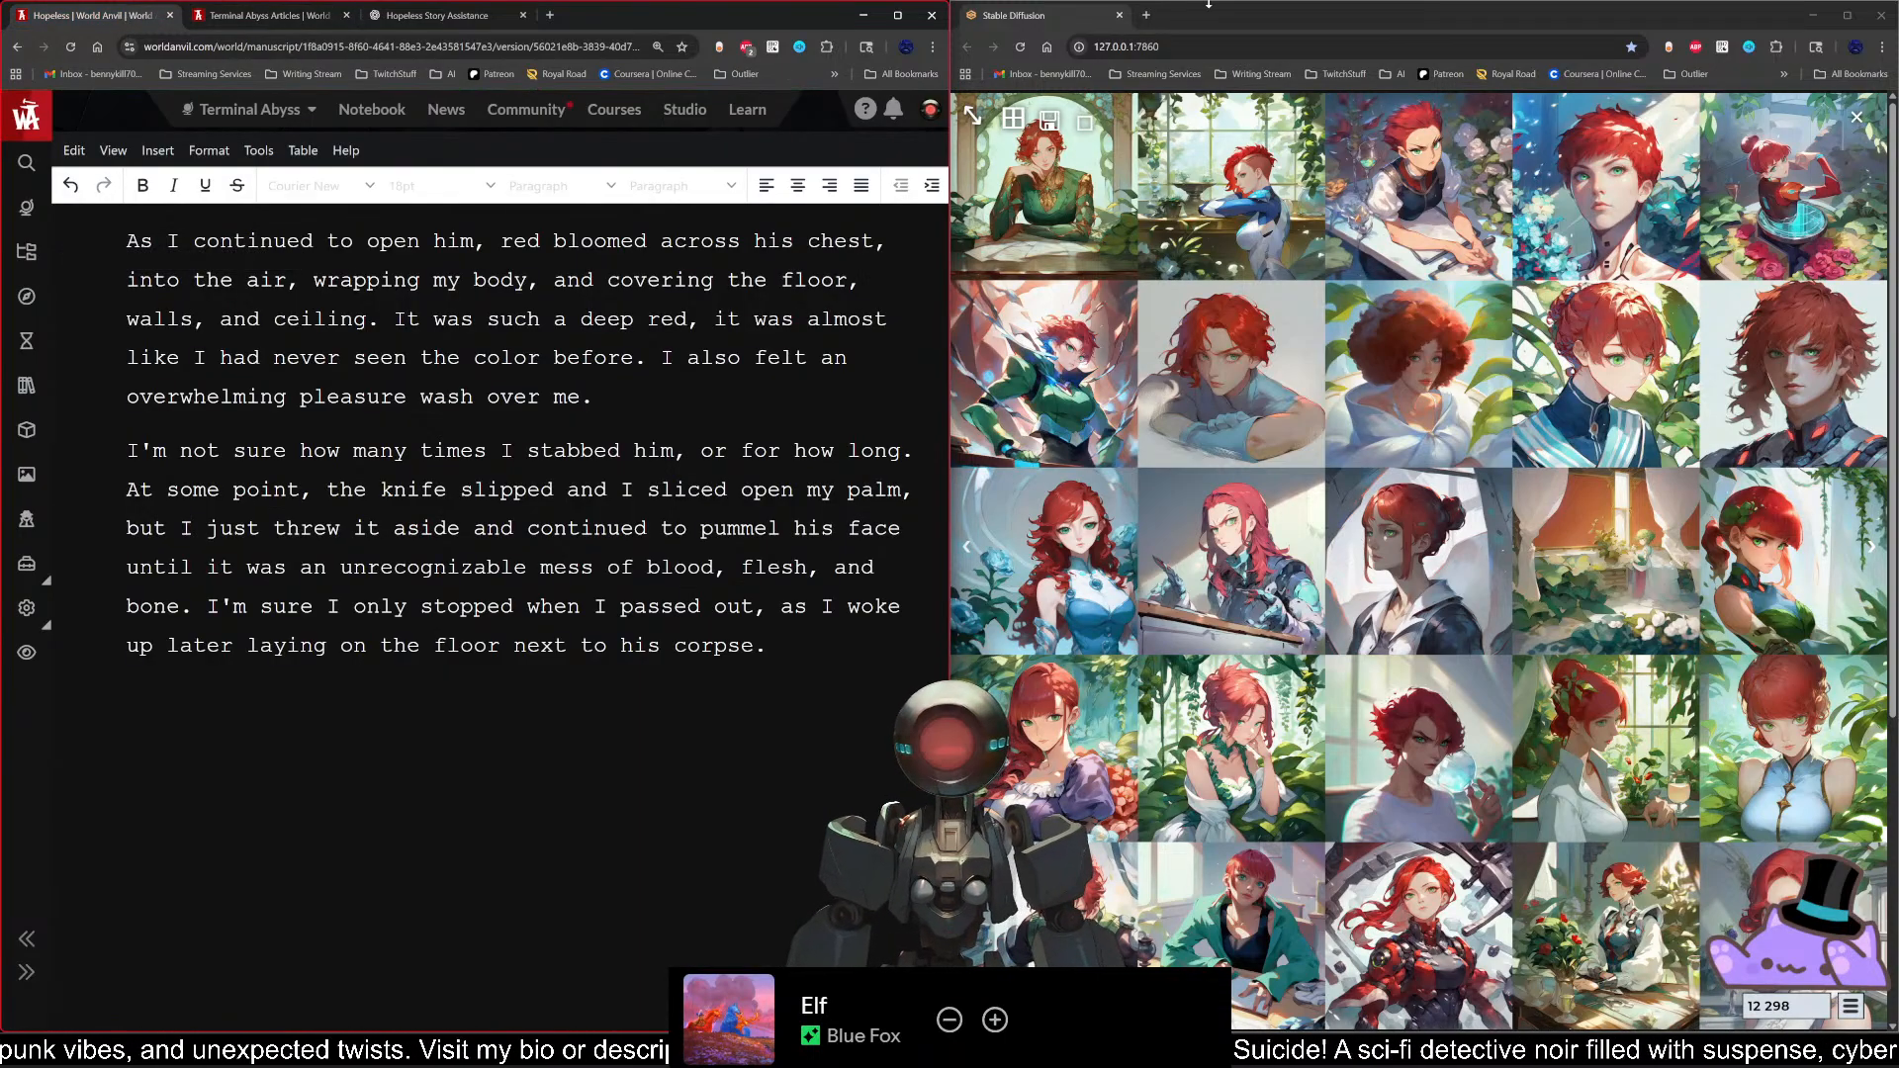
Step: Maximize the Stable Diffusion window, close the enlarged image grid and start generating a new batch with the existing settings
left_click(1259, 19)
left_click_drag(1319, 20, 1089, 1)
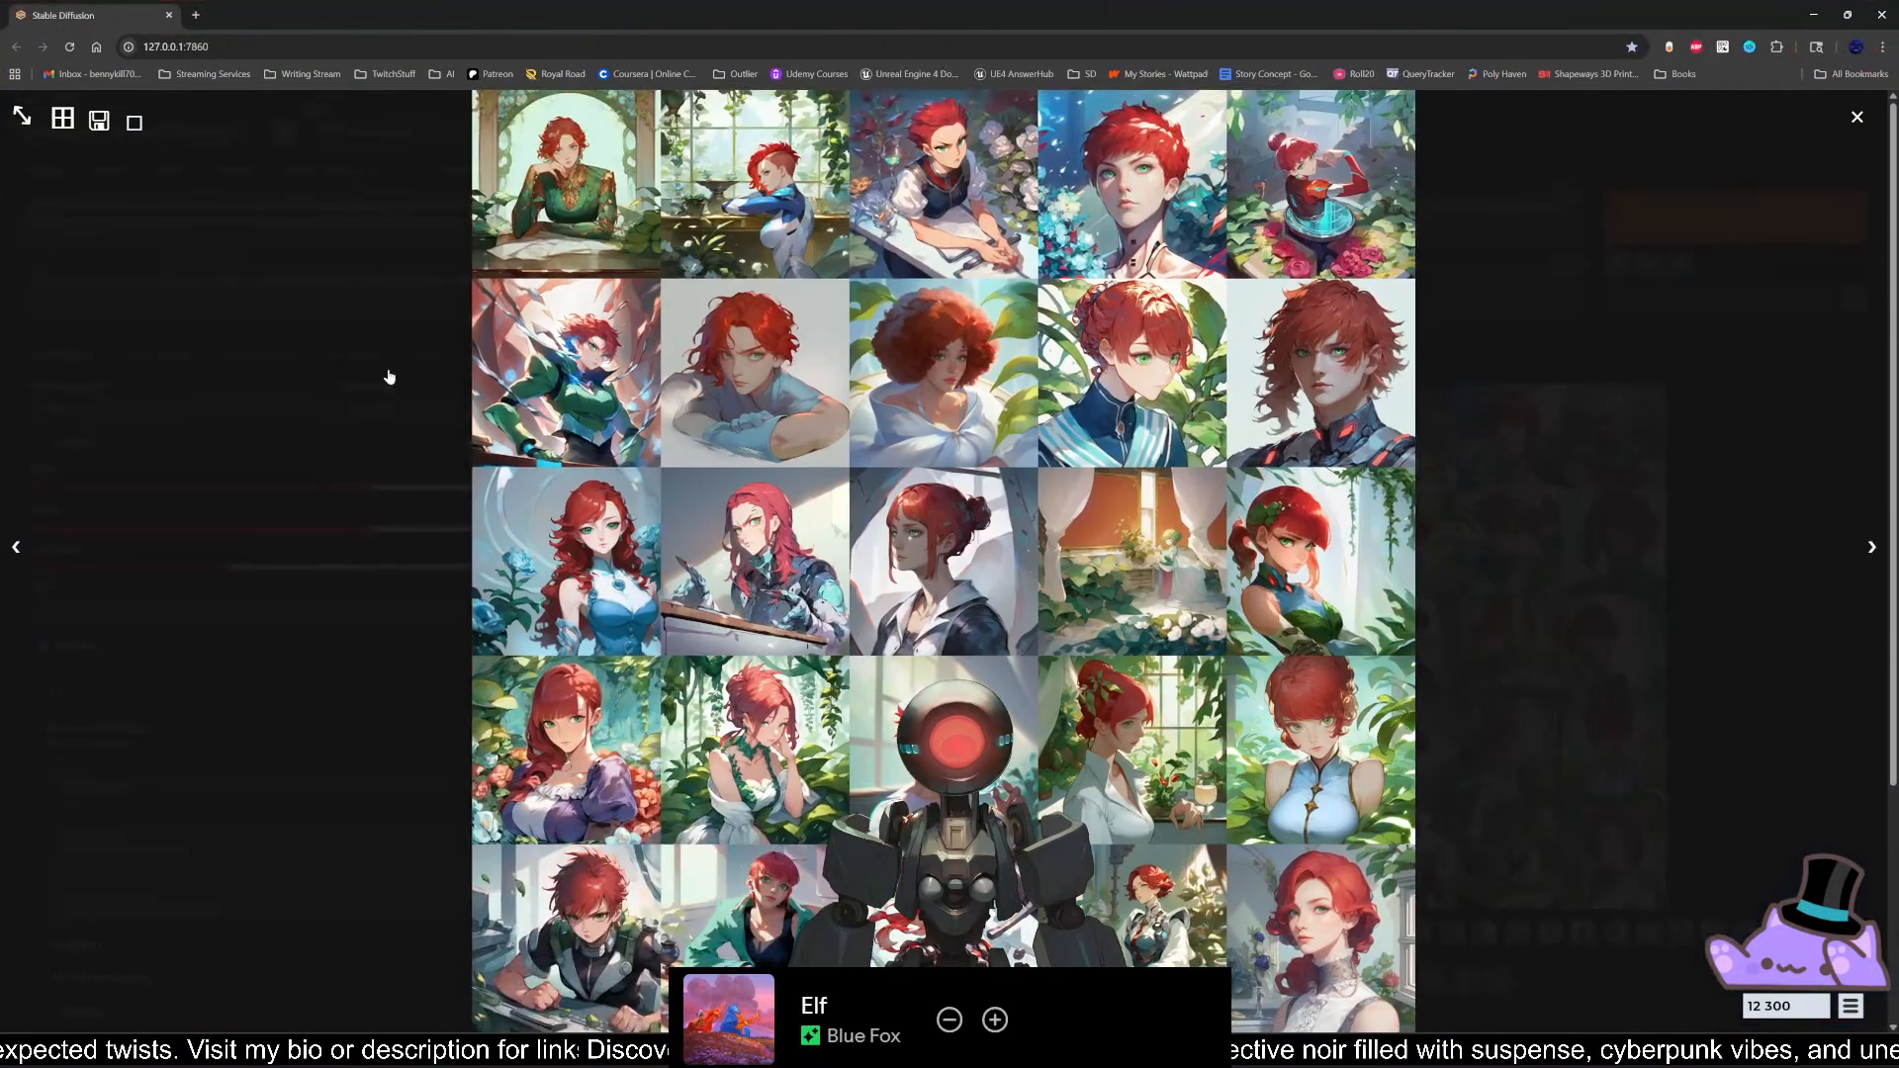
left_click(390, 373)
left_click(1708, 228)
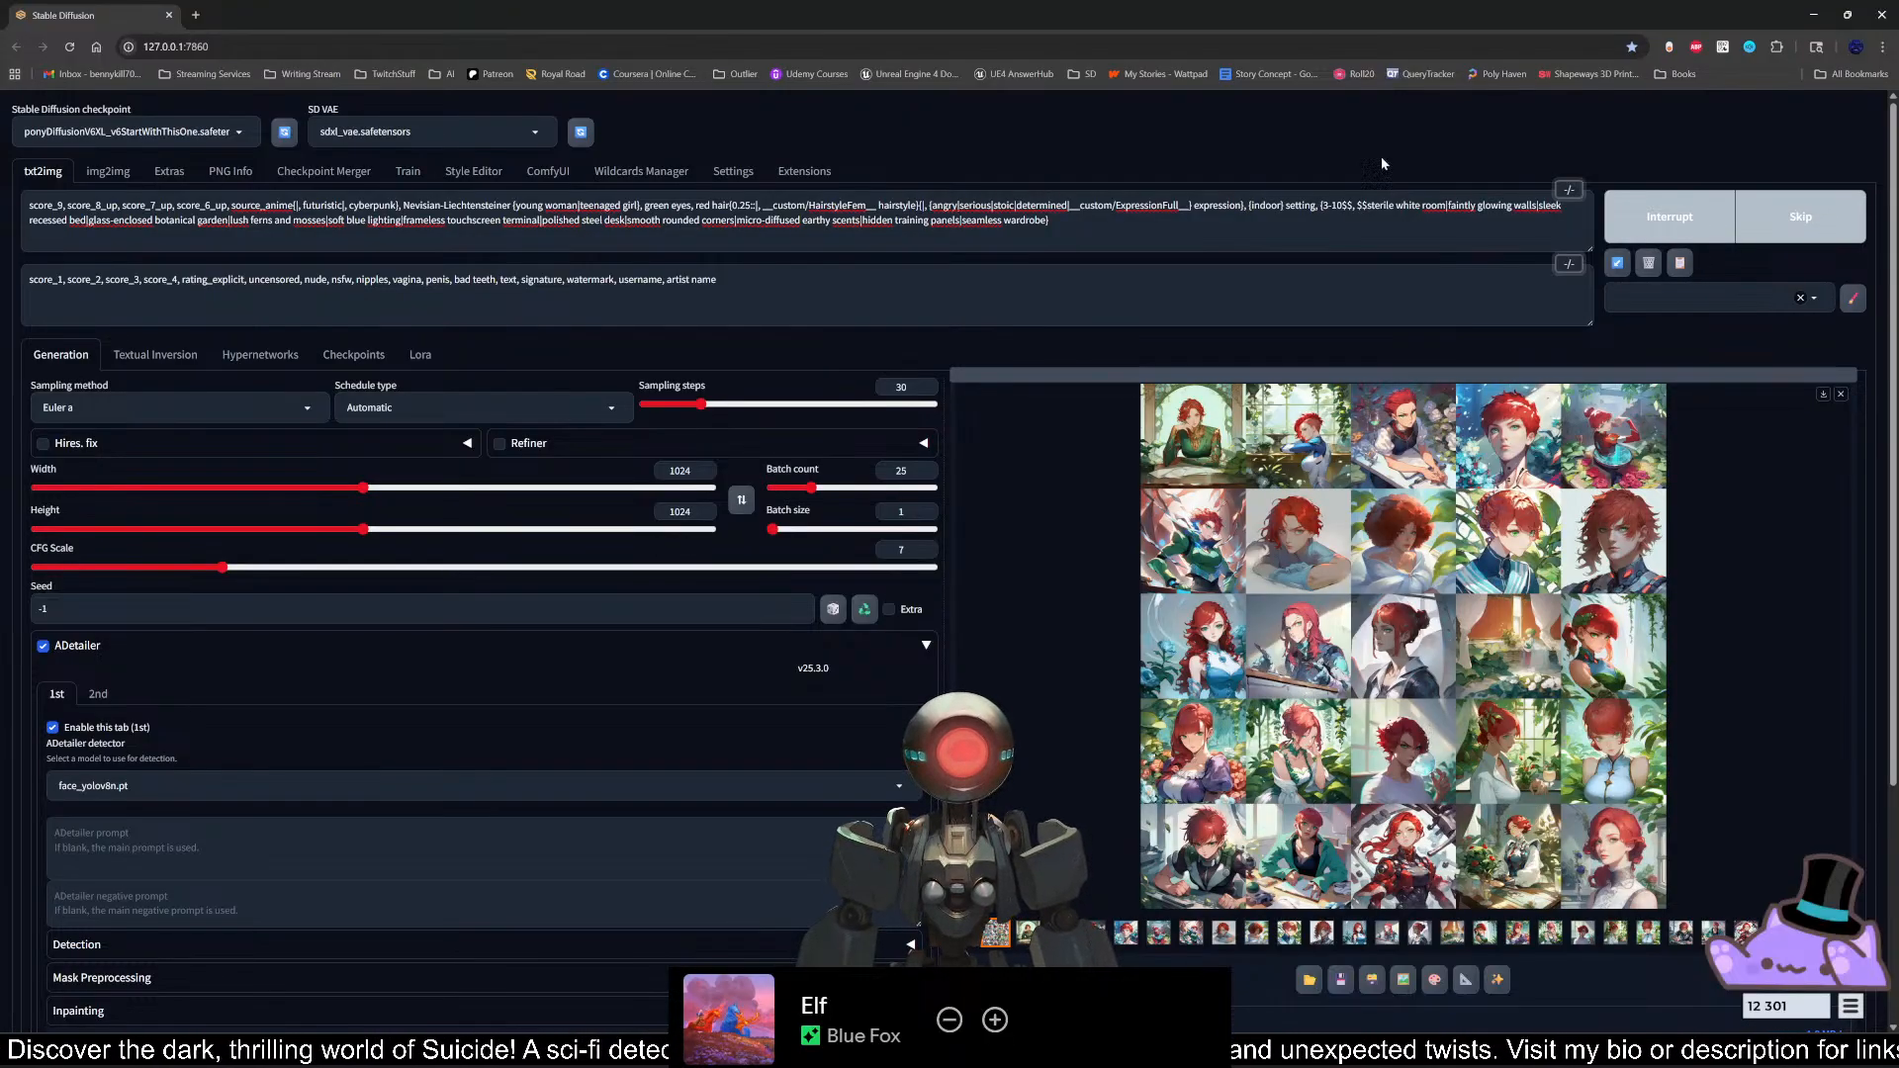
Step: Check on the new Stable Diffusion batch and bring the Hopeless manuscript window back in front of it
left_click(1816, 16)
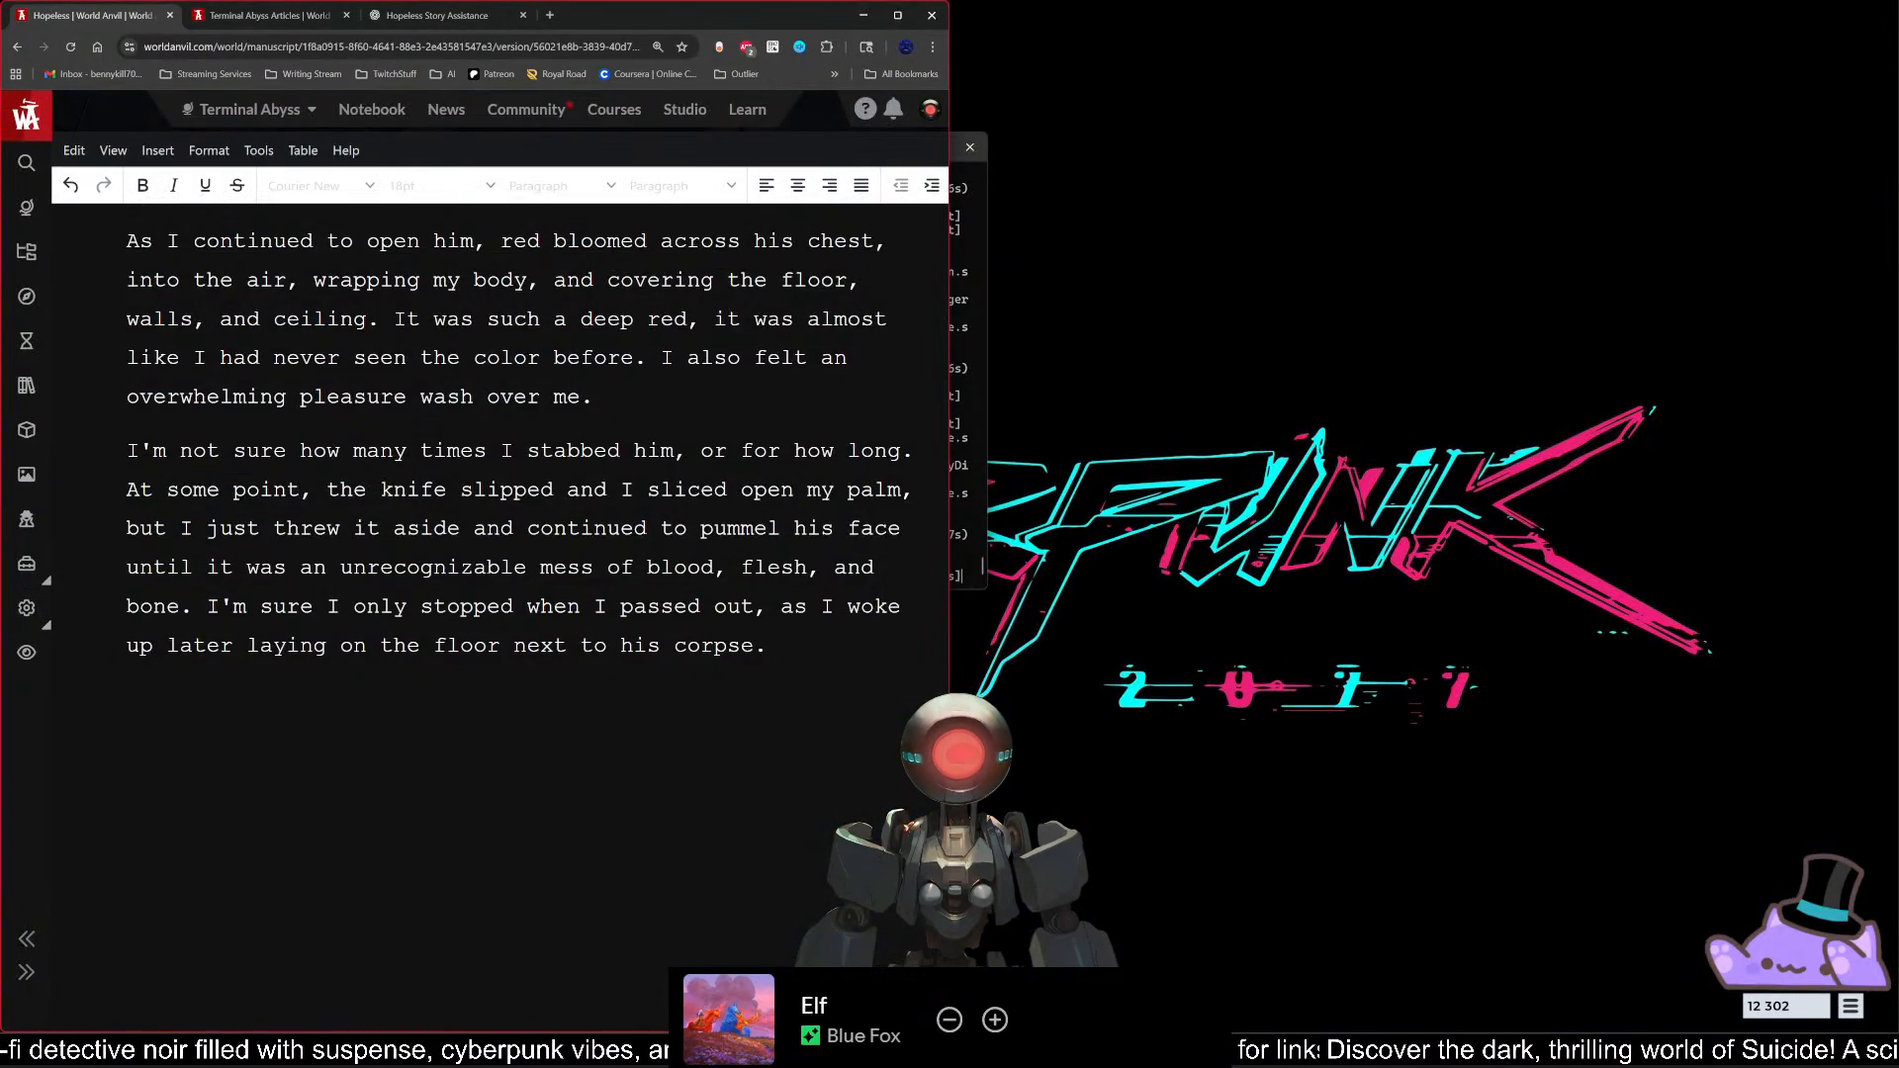
mouse_move(920, 1046)
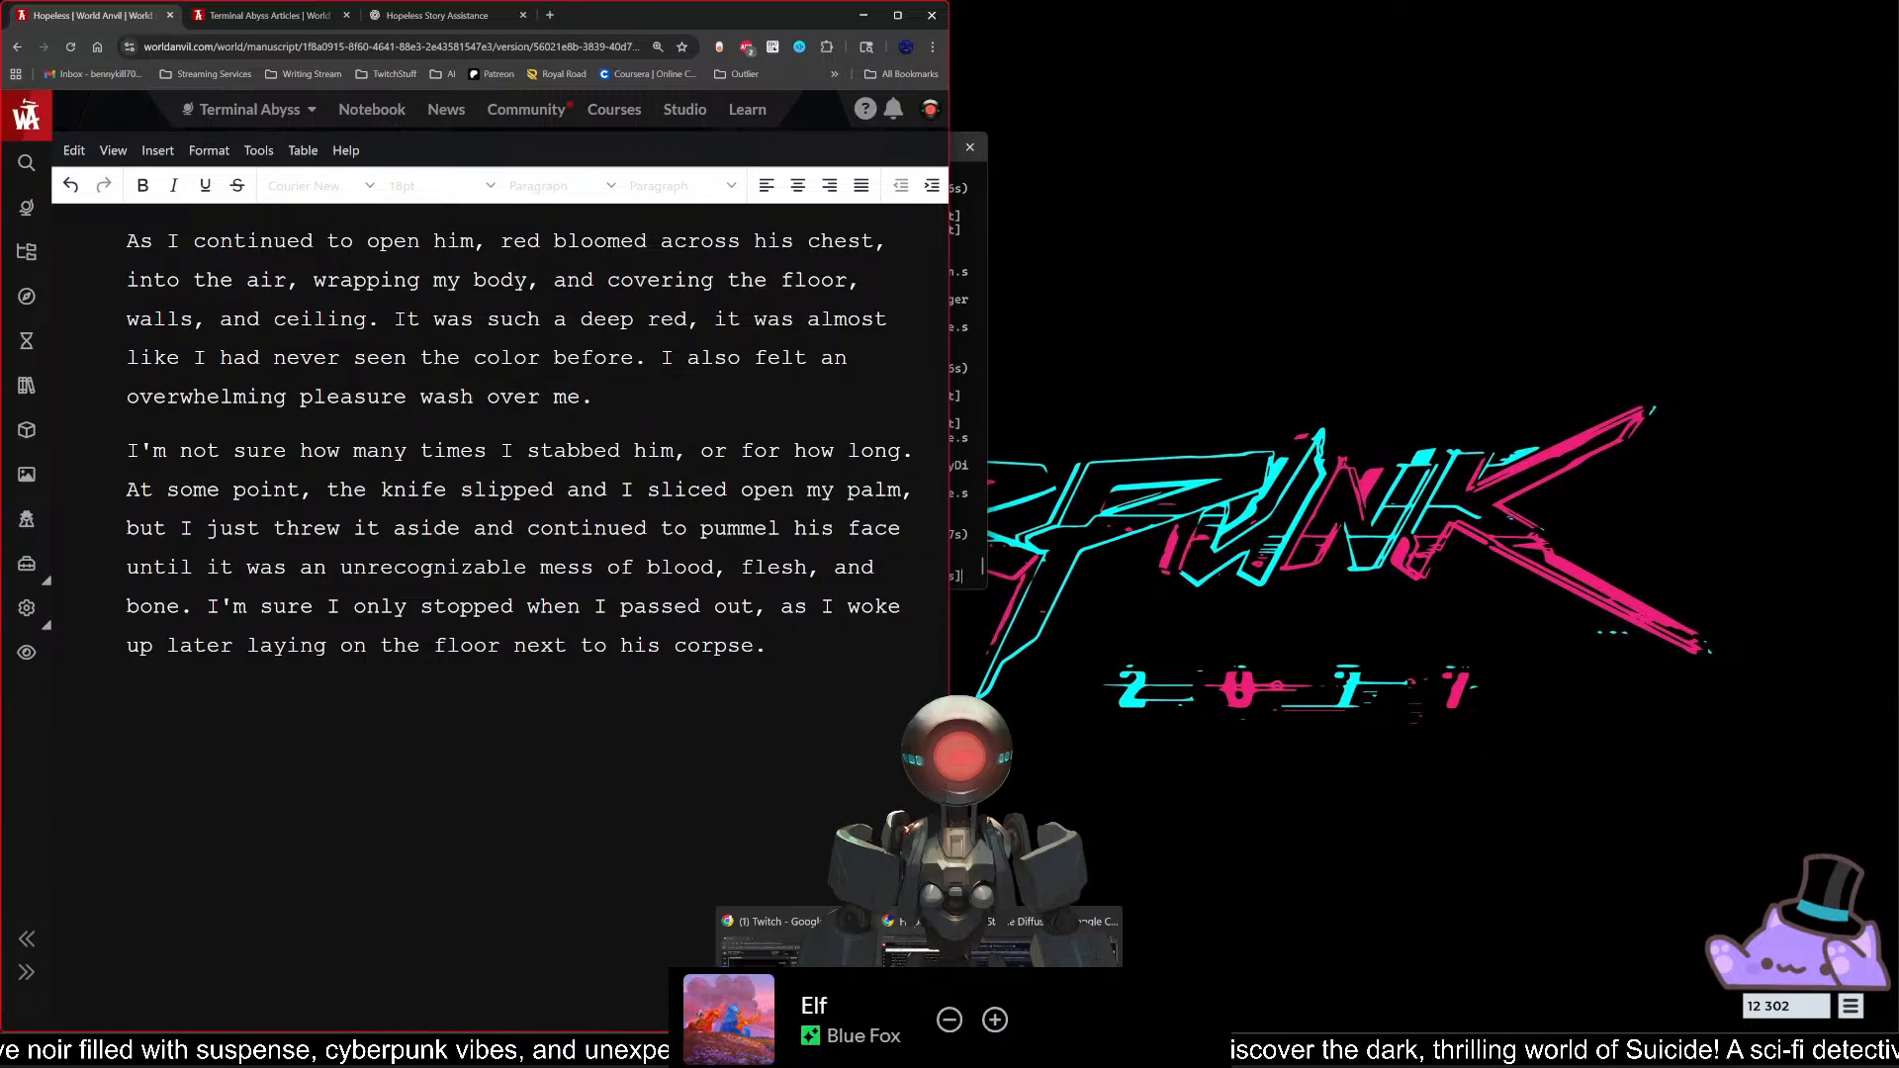
left_click(1015, 989)
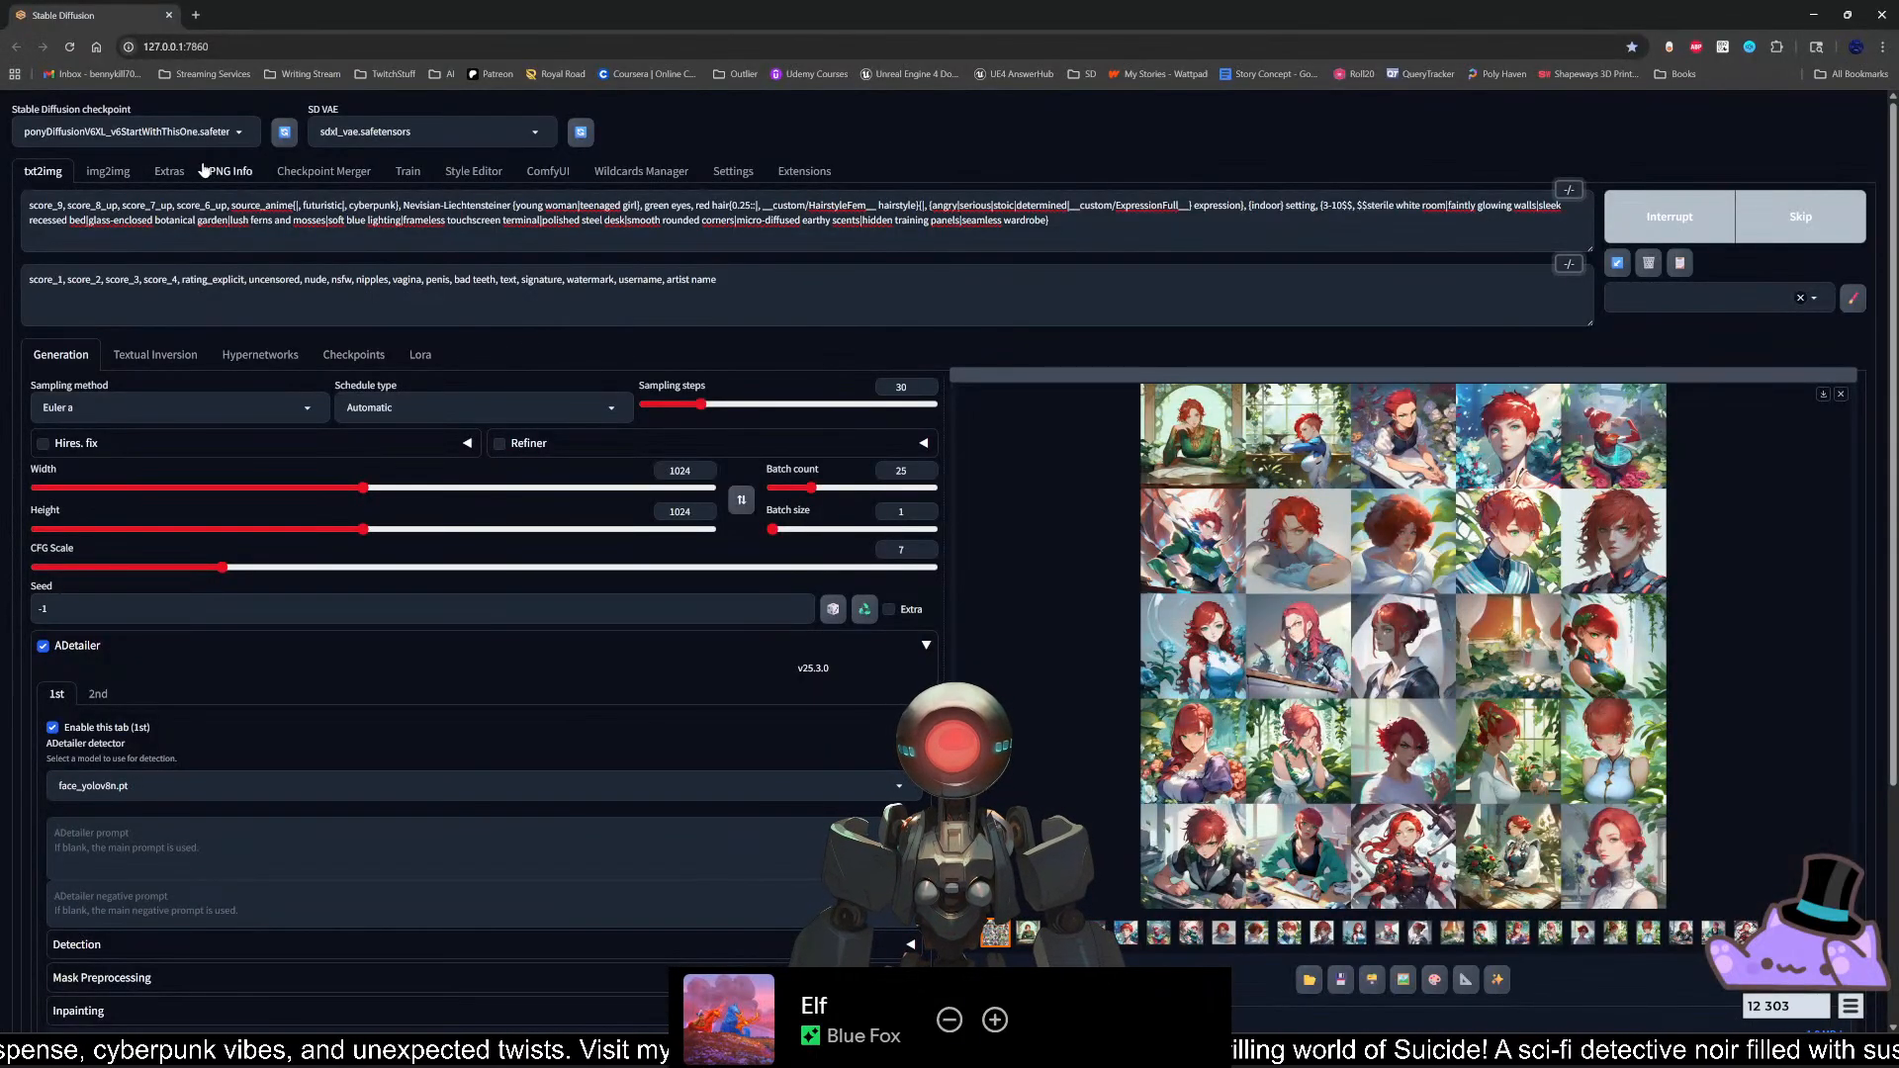
mouse_move(920, 1047)
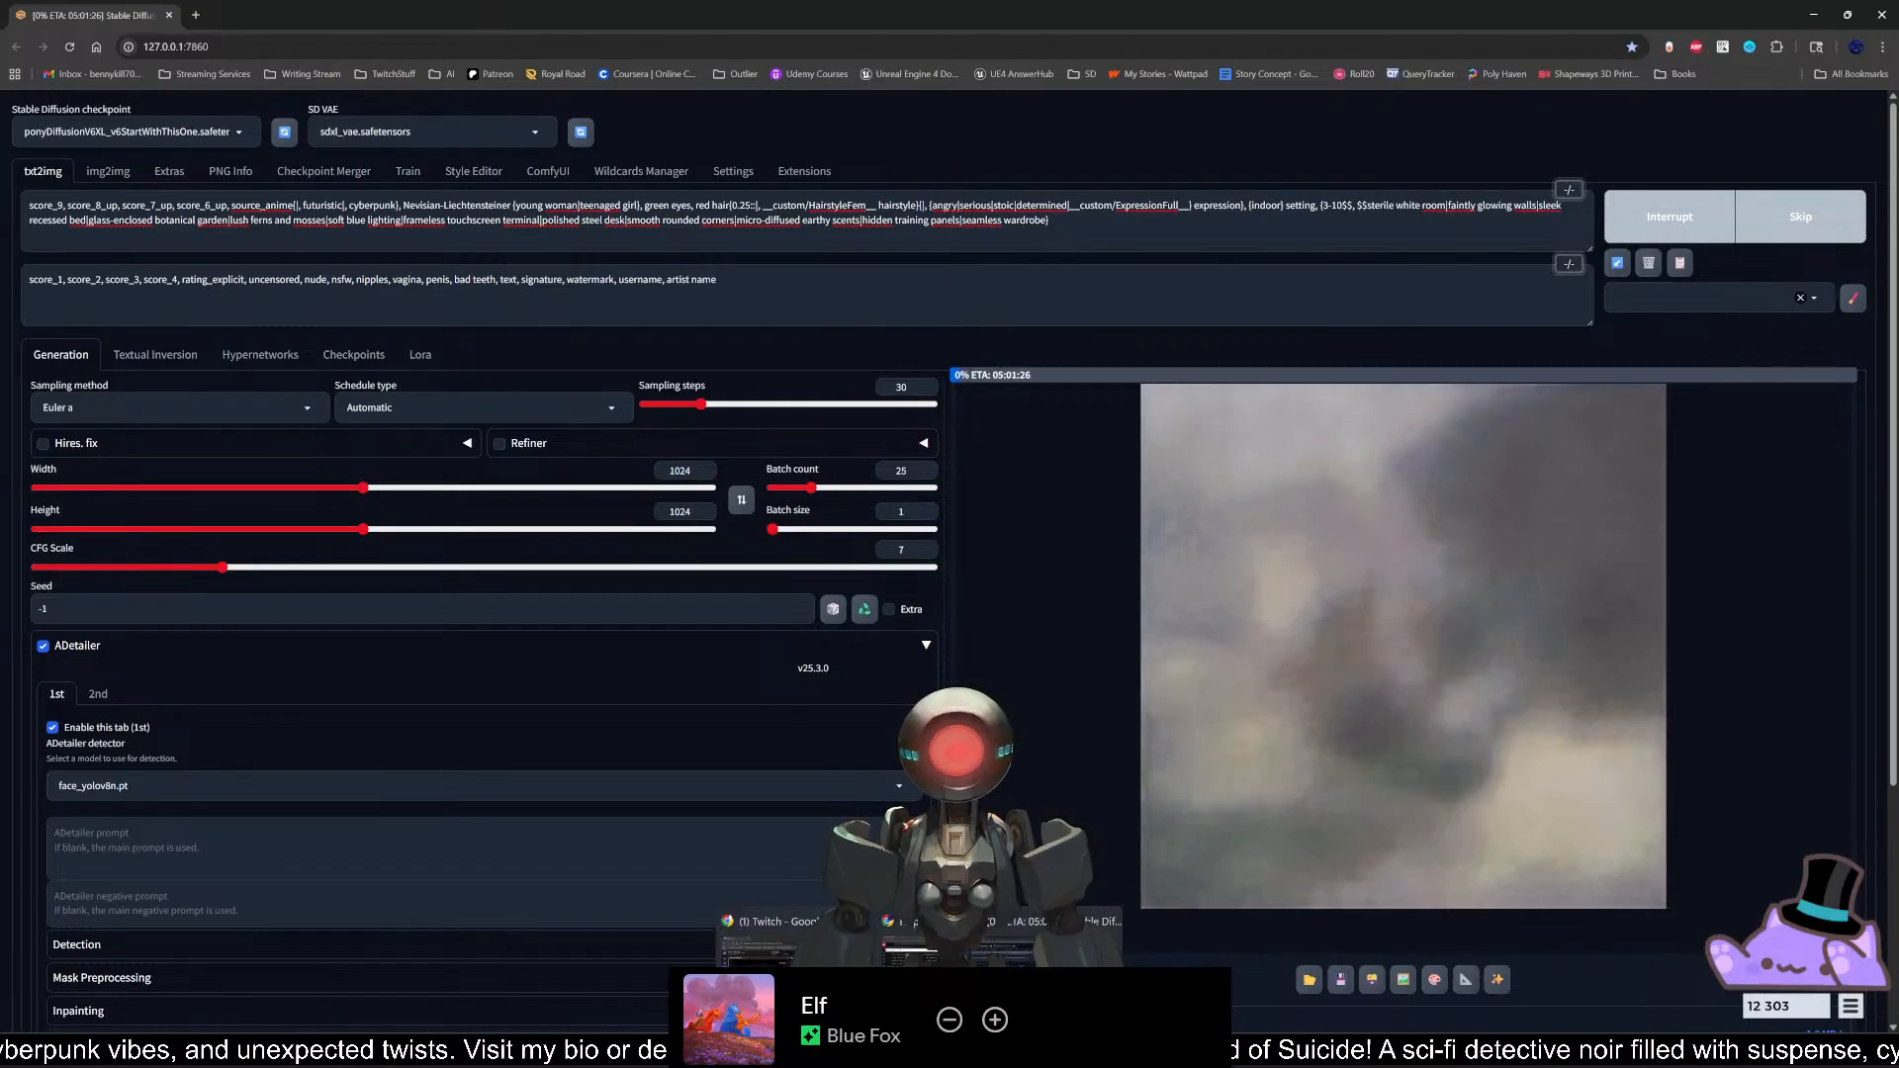
left_click(819, 990)
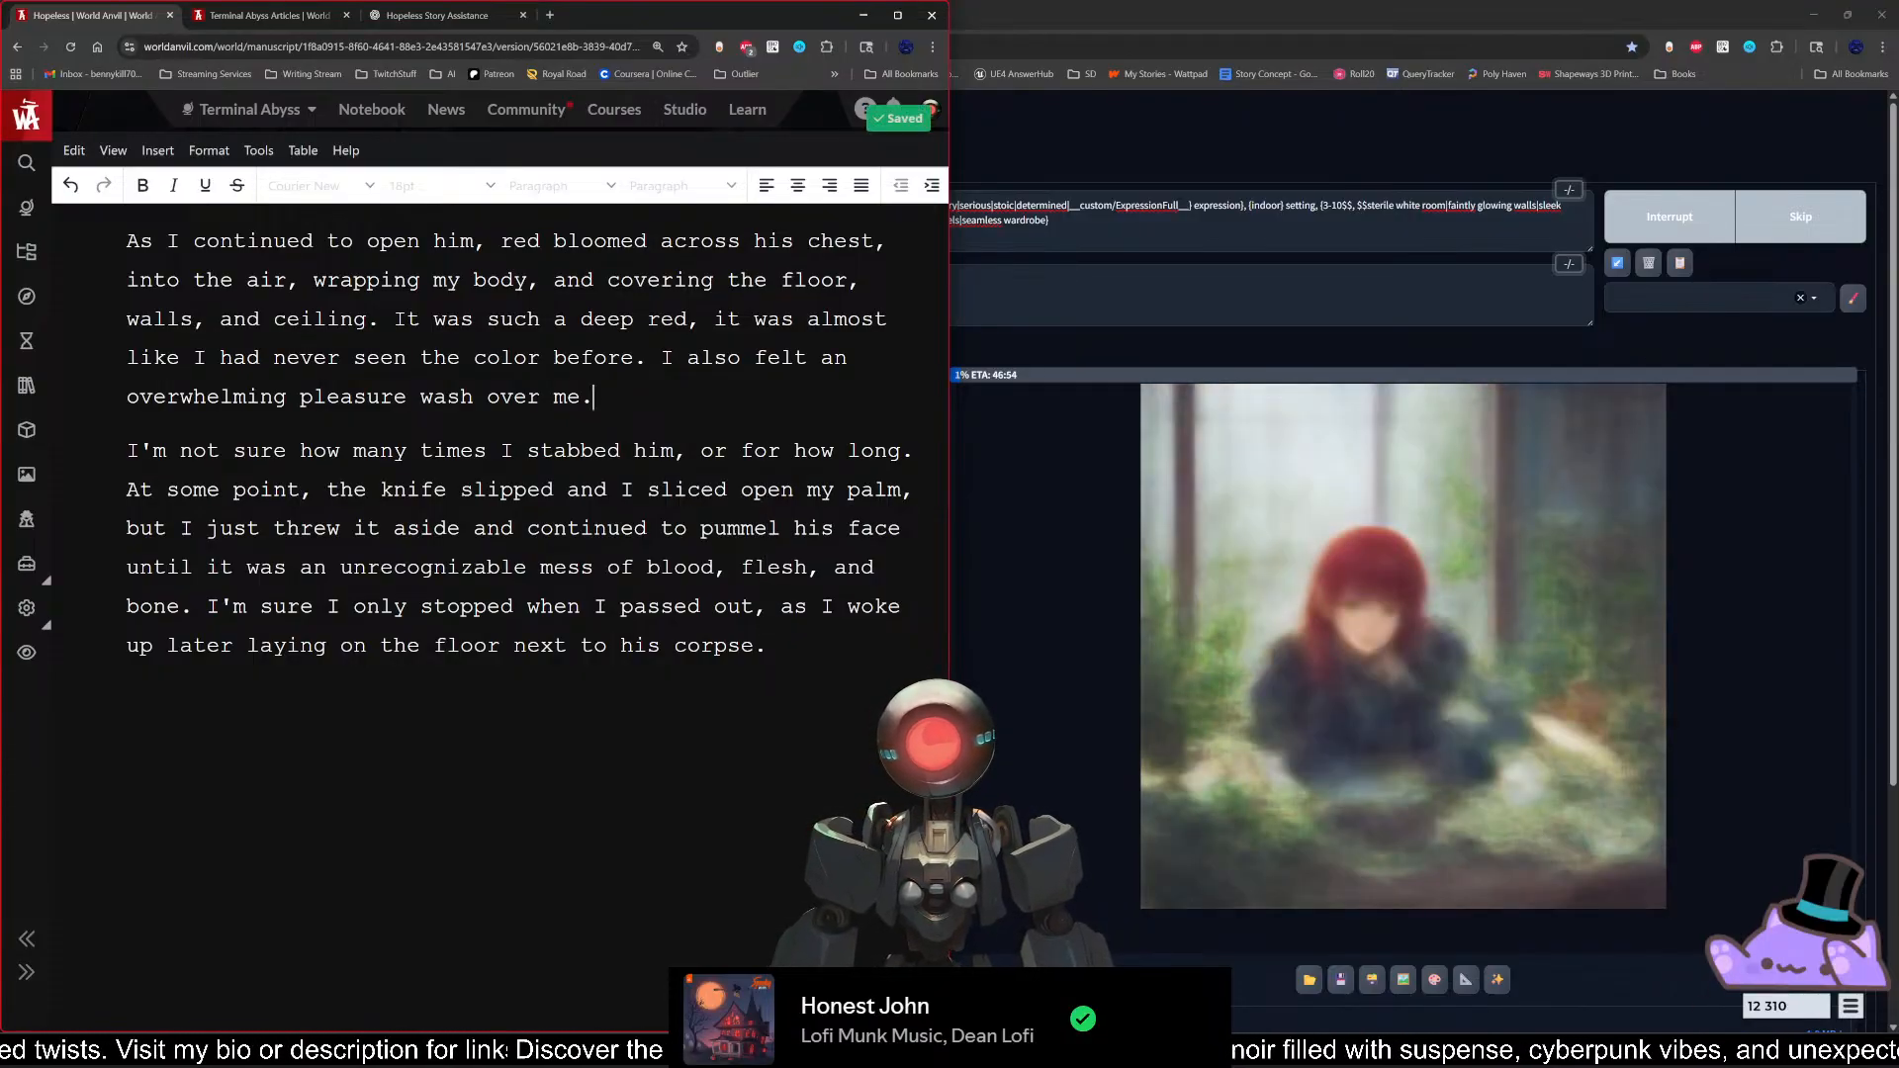
Step: Review the sentence about overwhelming pleasure, highlighting its opening words "I also felt"
key("Left")
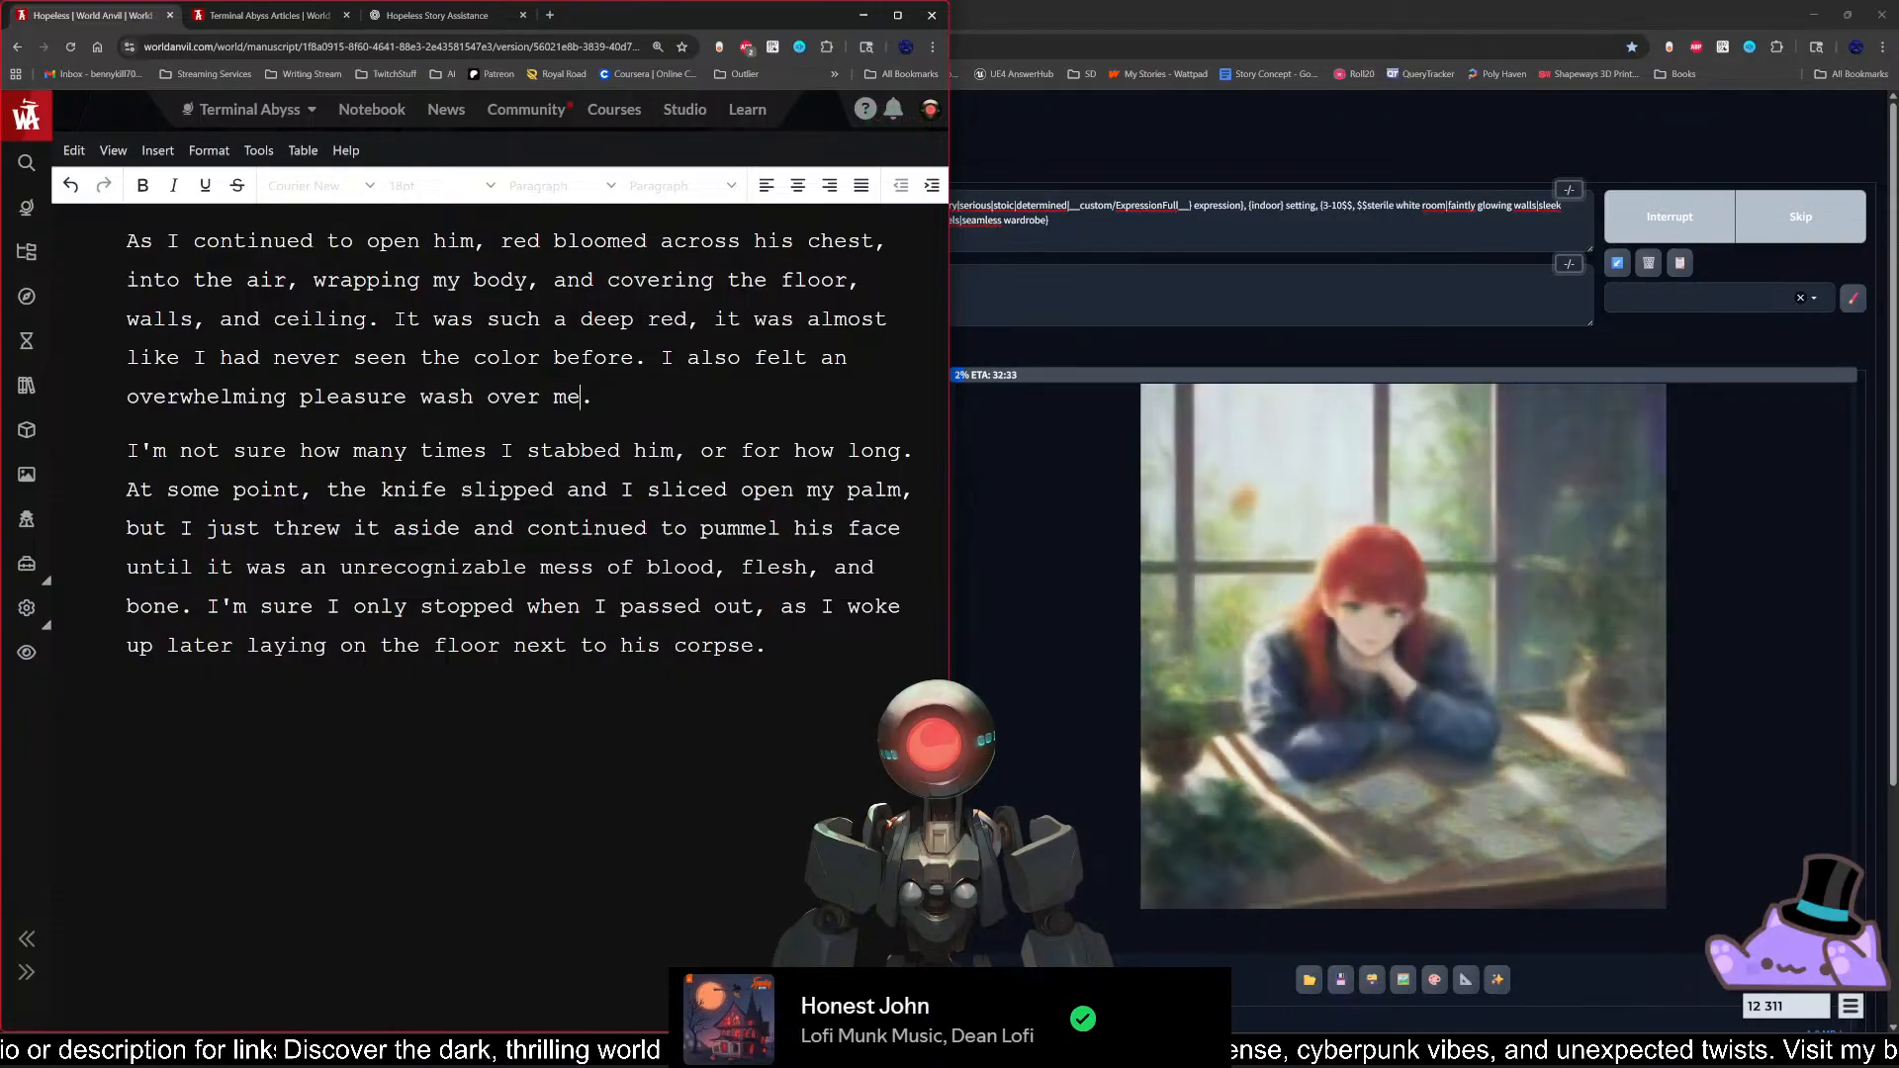
key("Right")
key("Right")
key("Right")
key("Right")
key("Right")
key("Right")
key("Right")
key("Right")
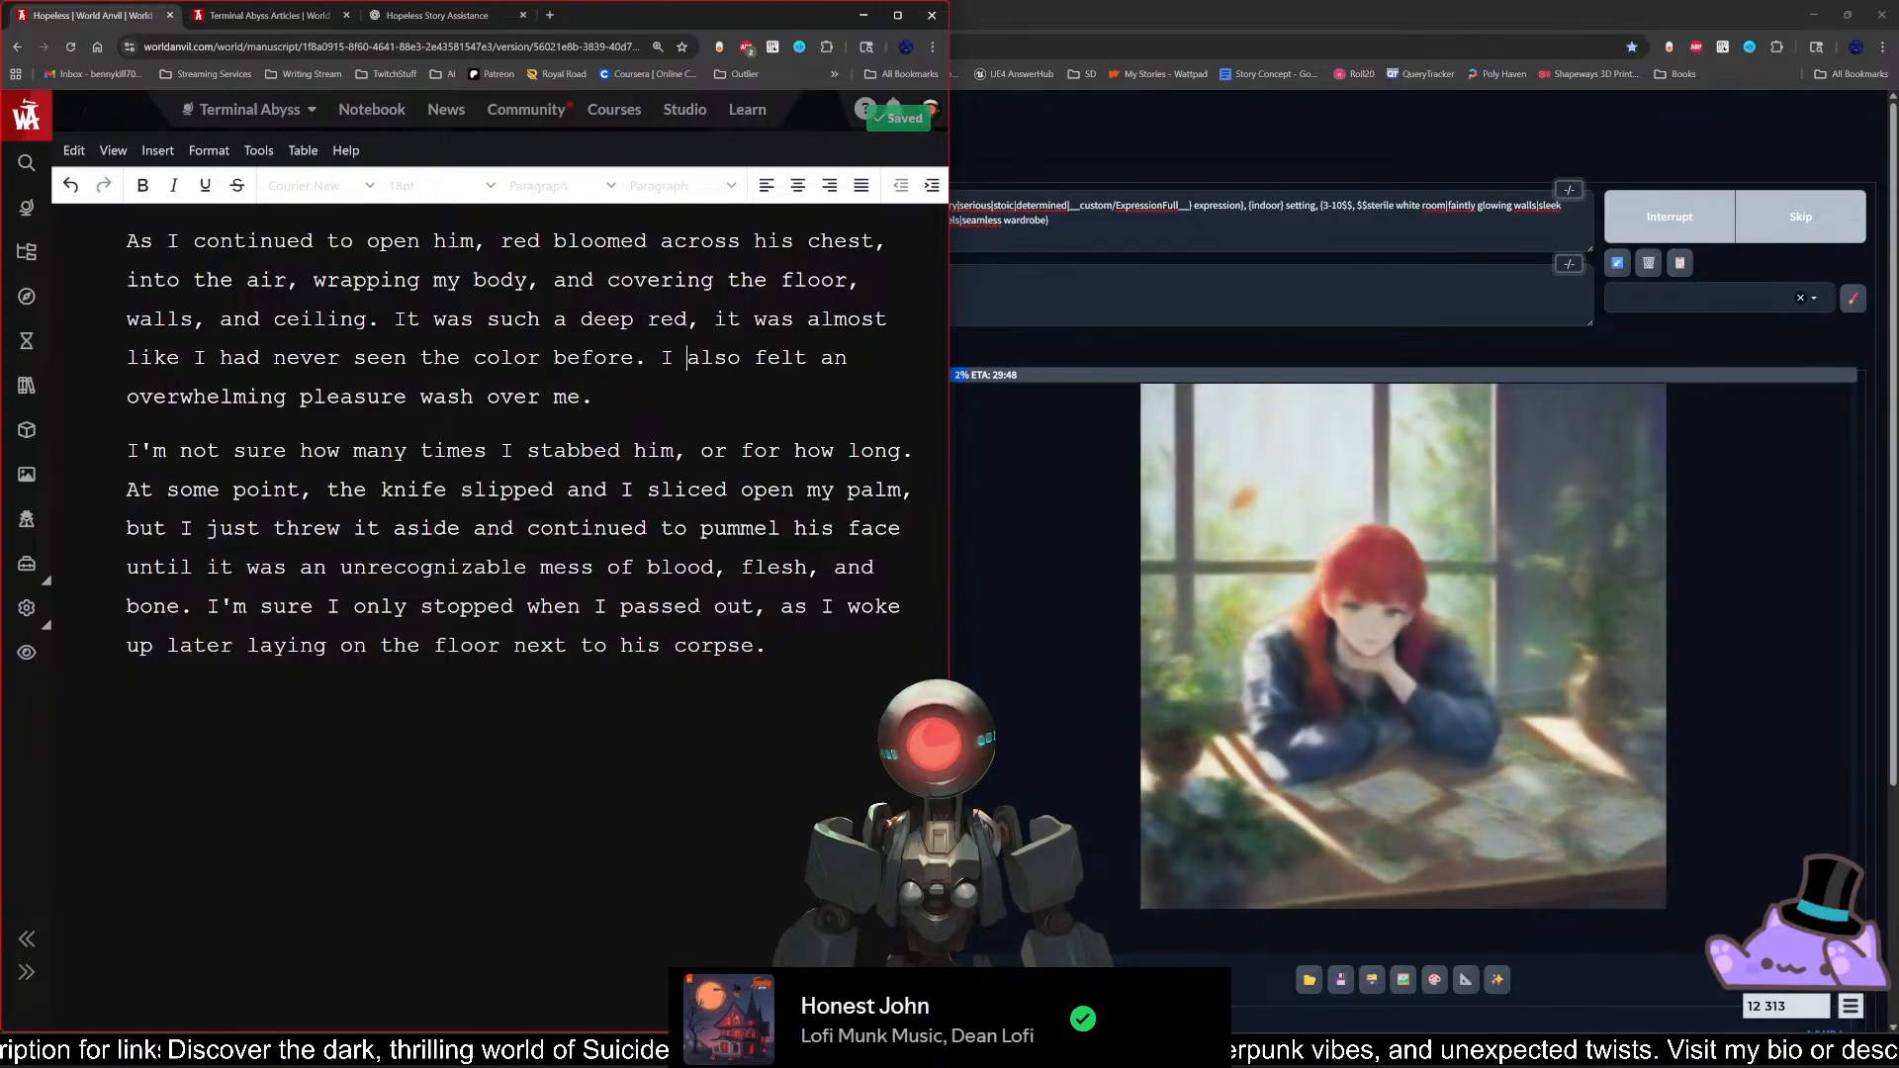
key("Left")
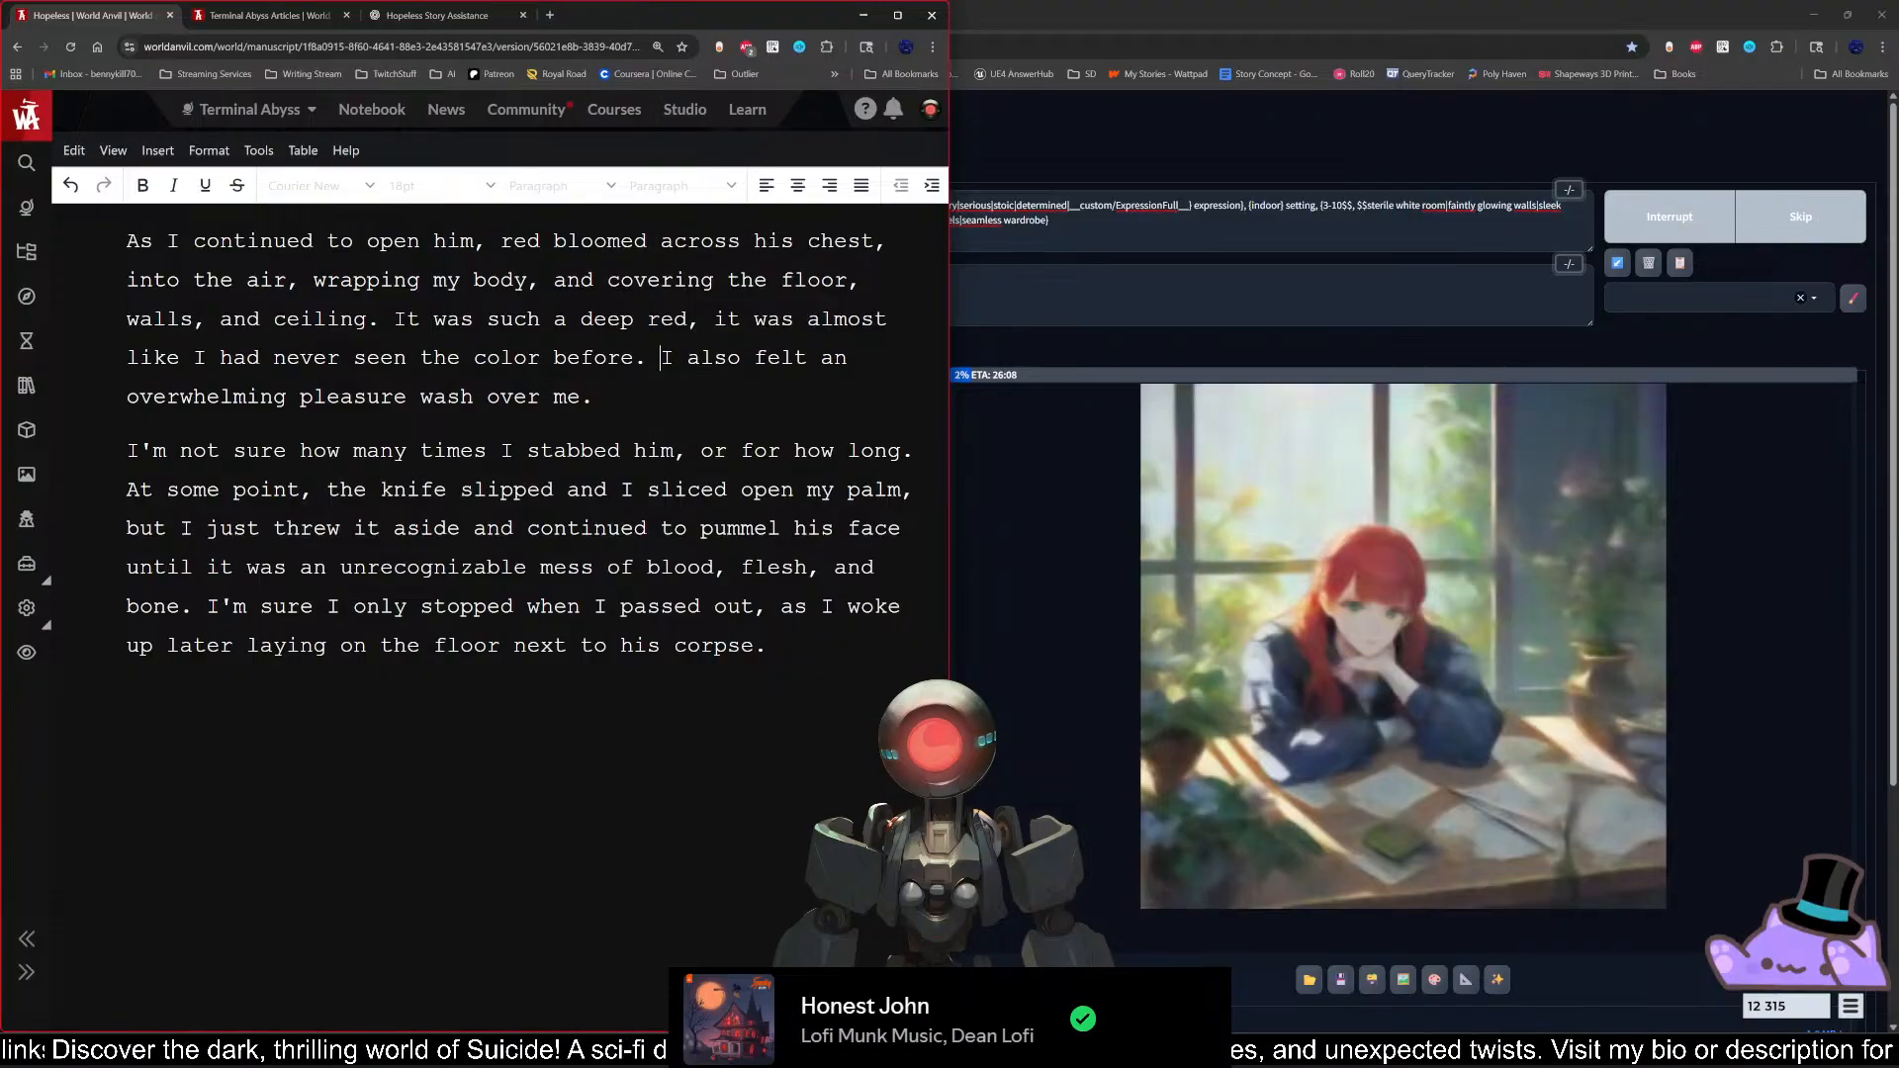
key("shift+Right")
key("shift+Right")
key("shift+Right")
key("shift+Right")
key("shift+Right")
key("shift+Right")
key("shift+Right")
key("shift+Right")
key("shift+Right")
key("shift+Right")
key("shift+Right")
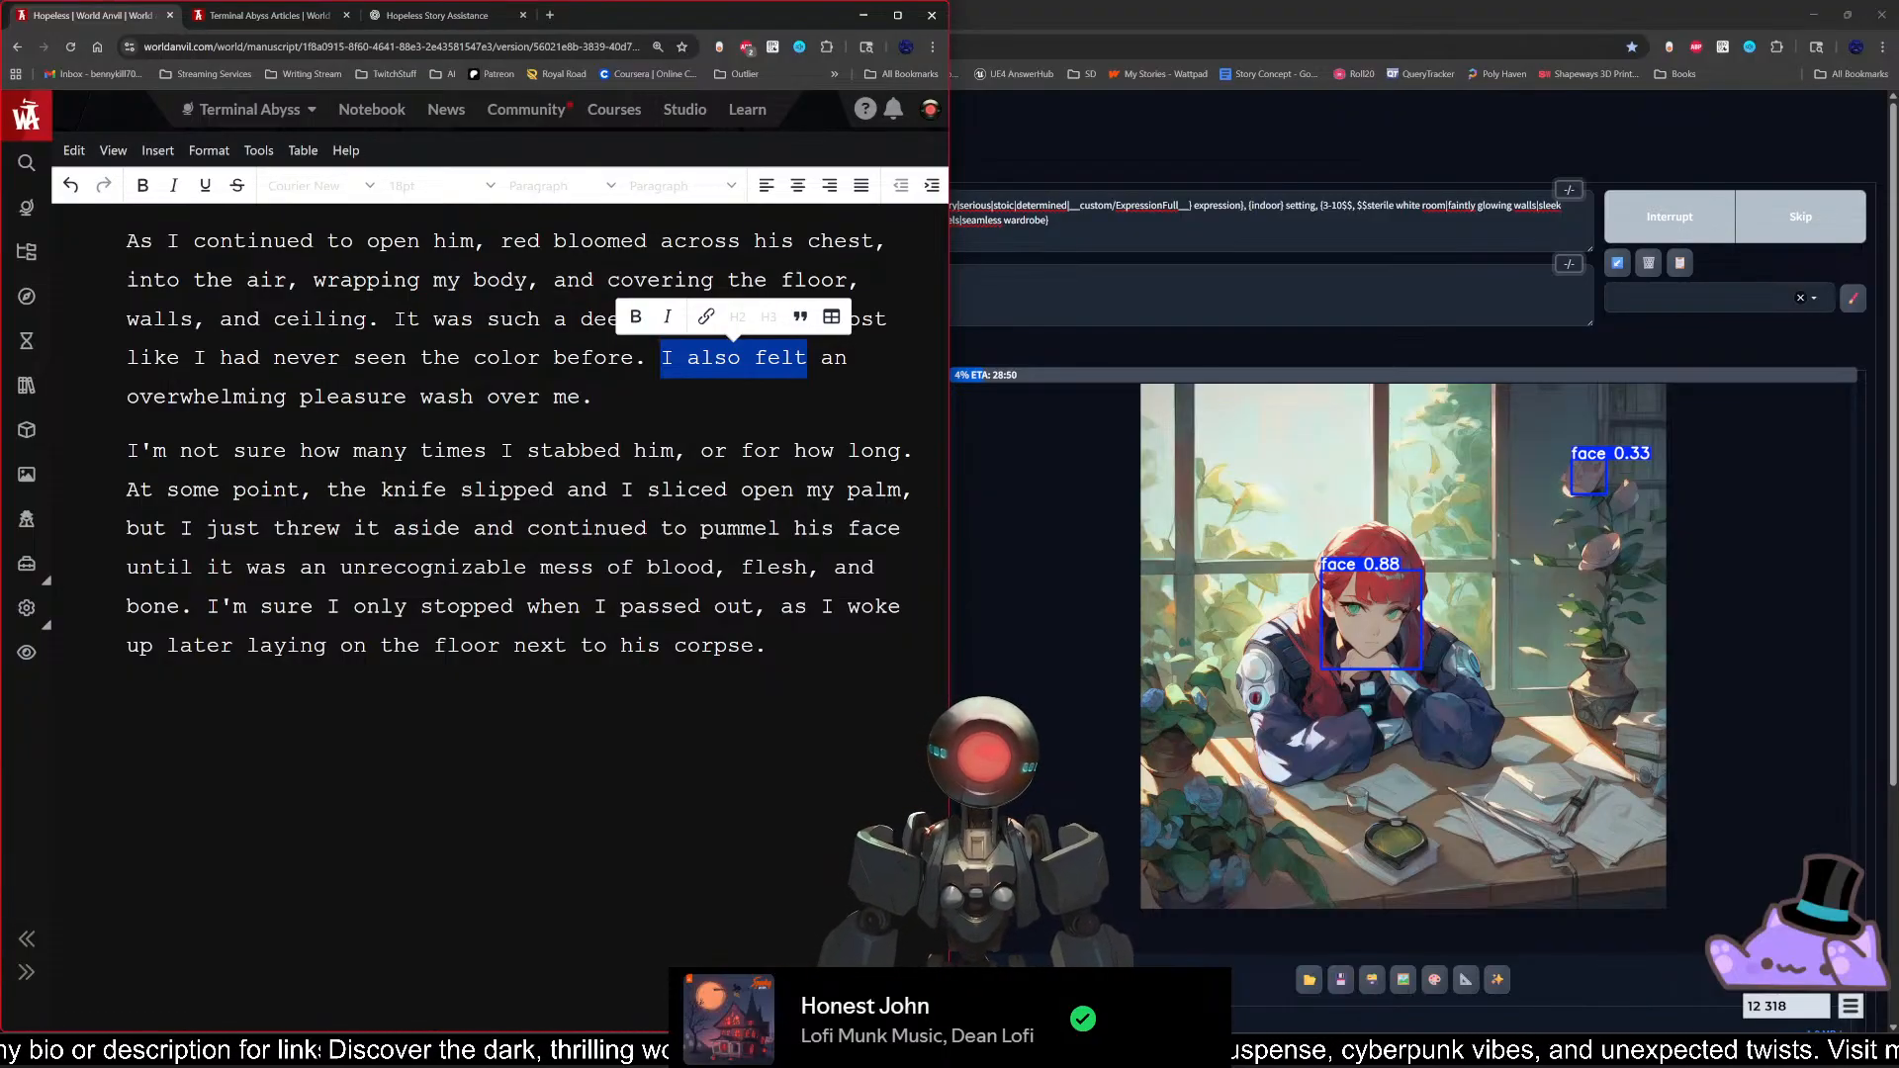
left_click(820, 649)
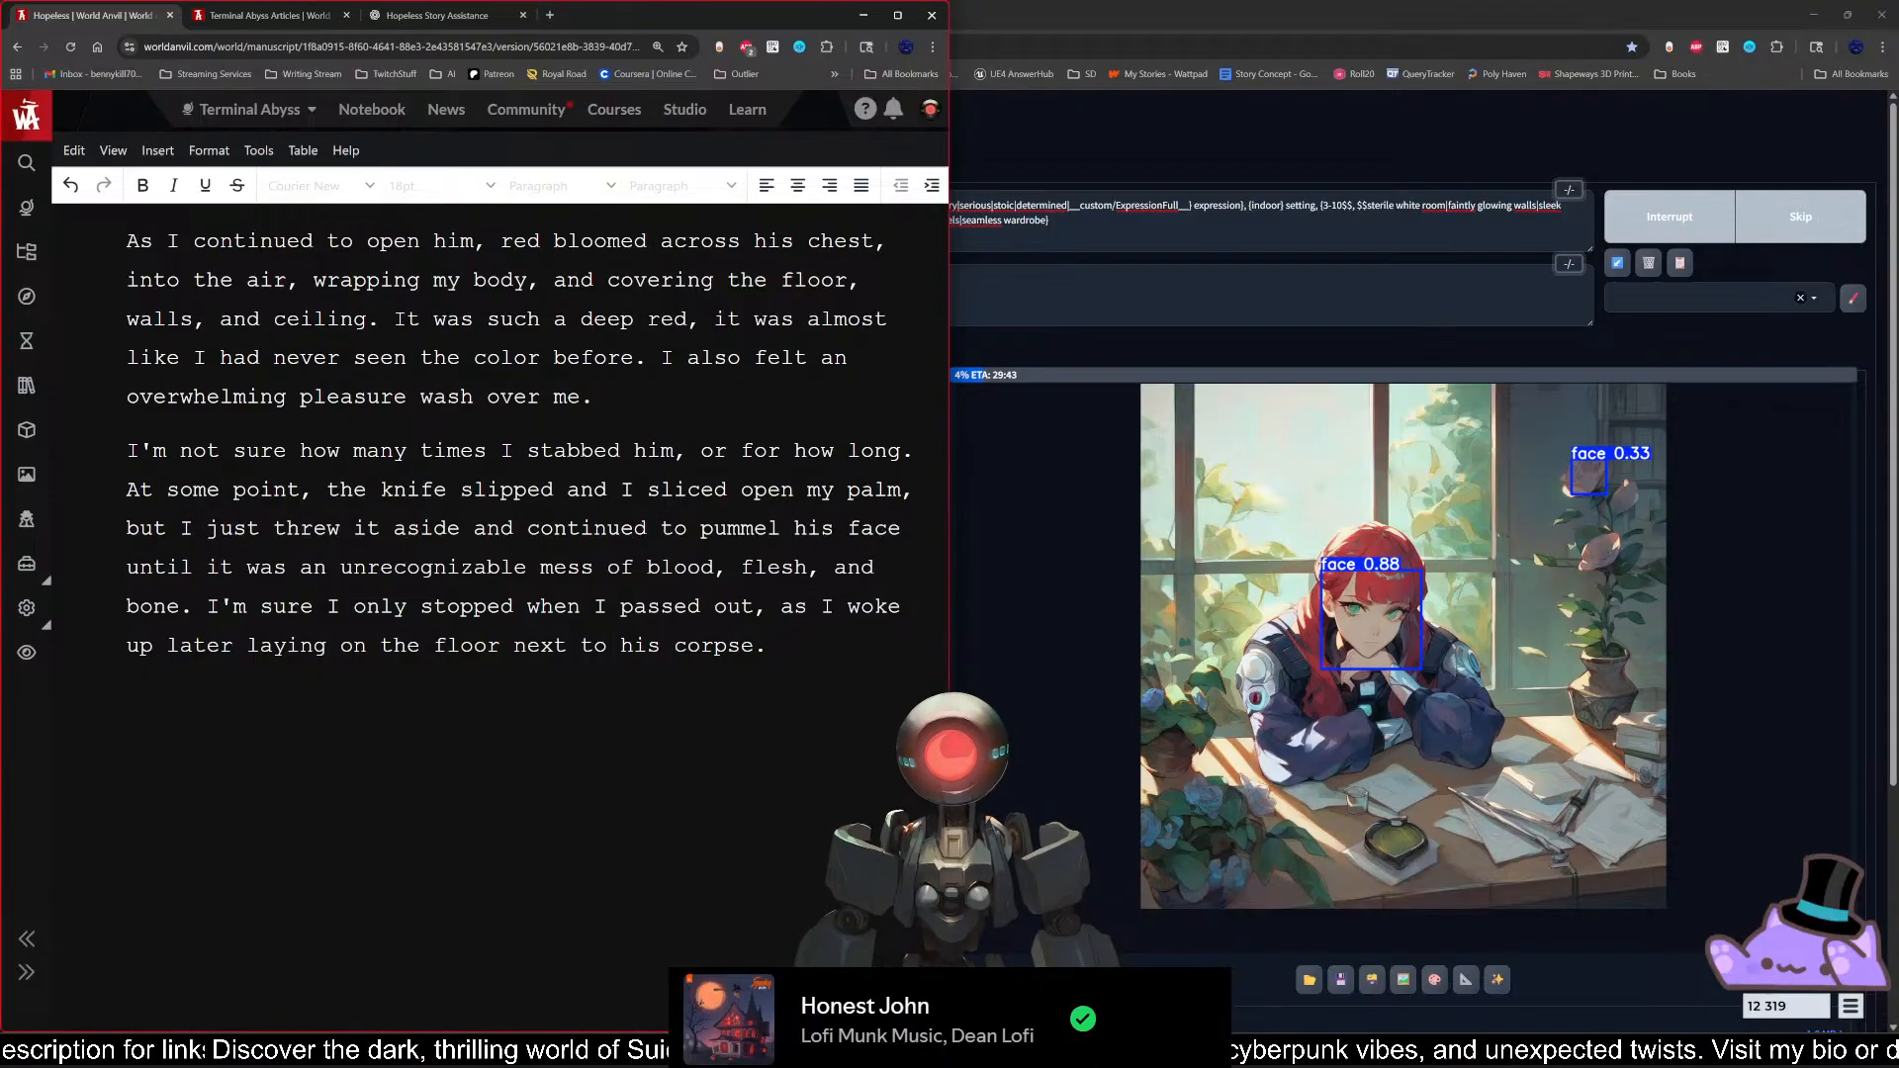
scroll(500, 614, "up", 5)
scroll(499, 614, "down", 5)
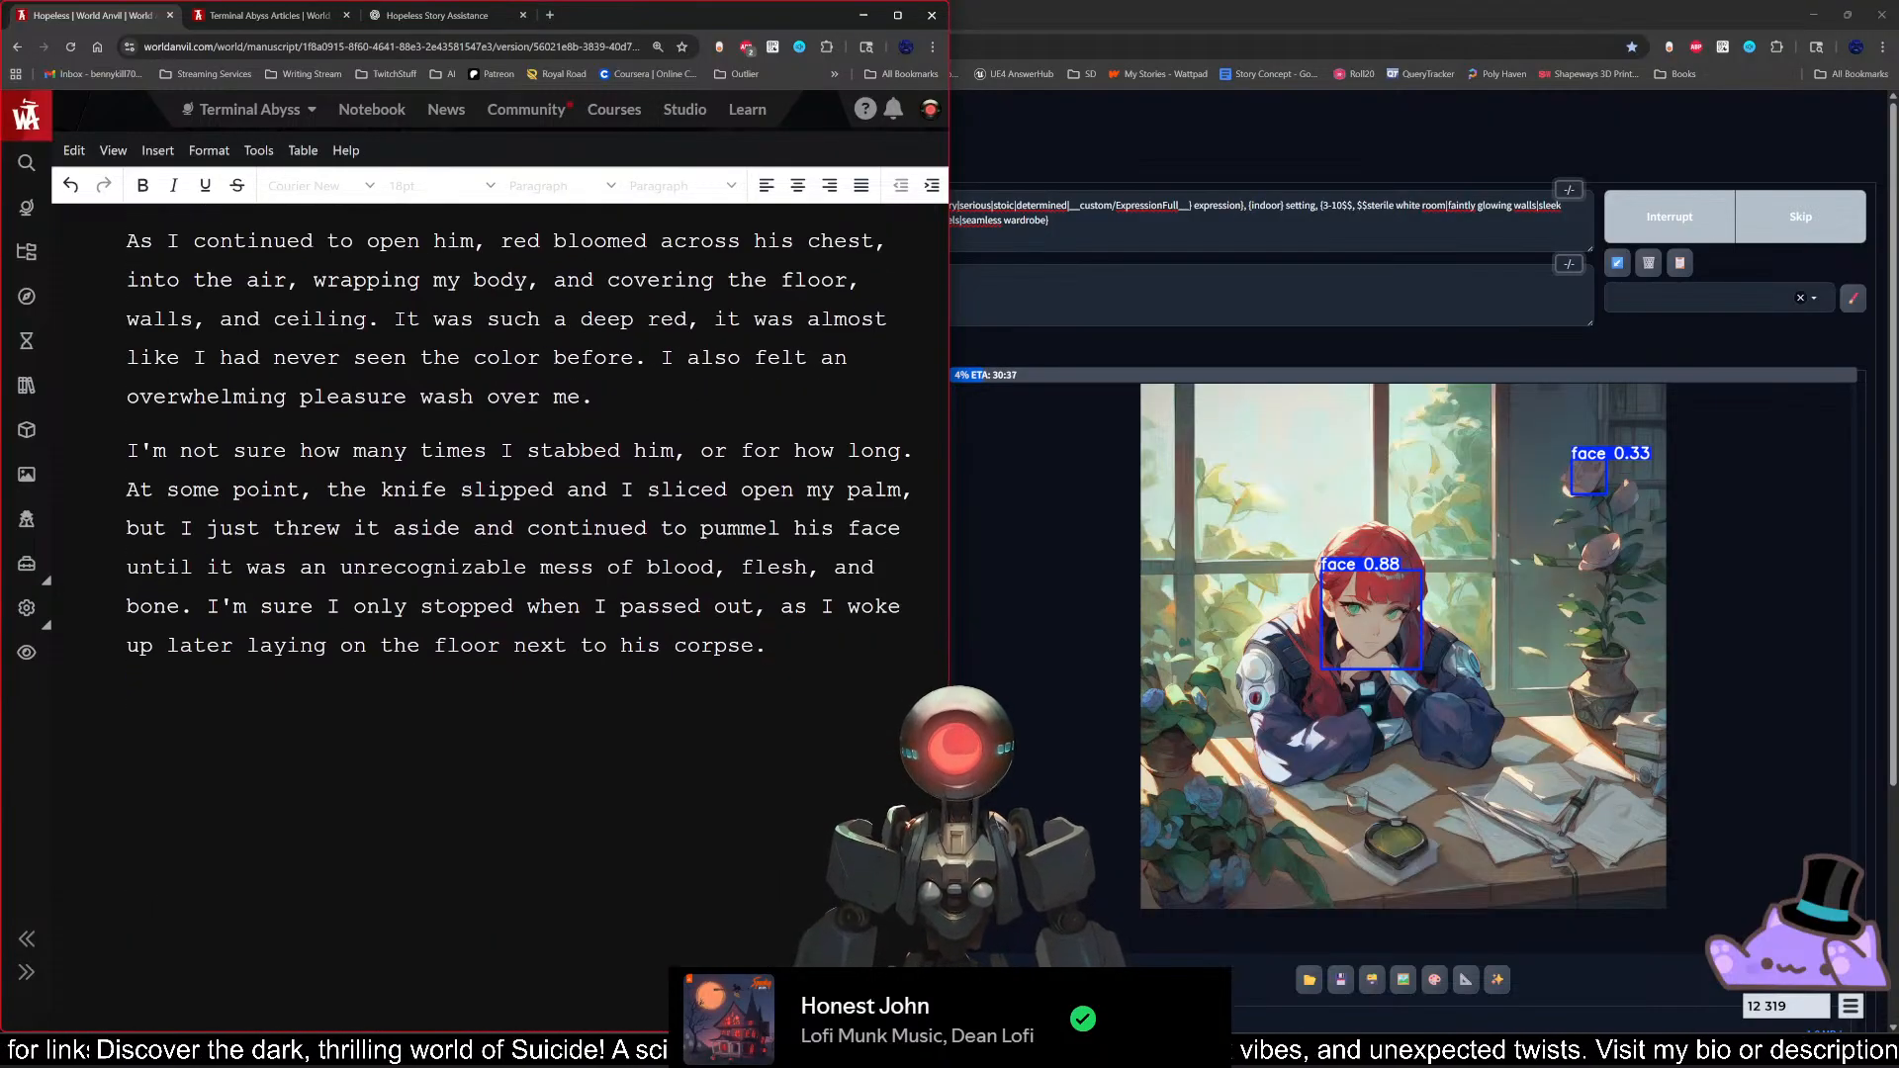
Step: Exit the fullscreen editor, open the manuscript's presentation version in a new tab and select its web address for sharing
left_click(113, 150)
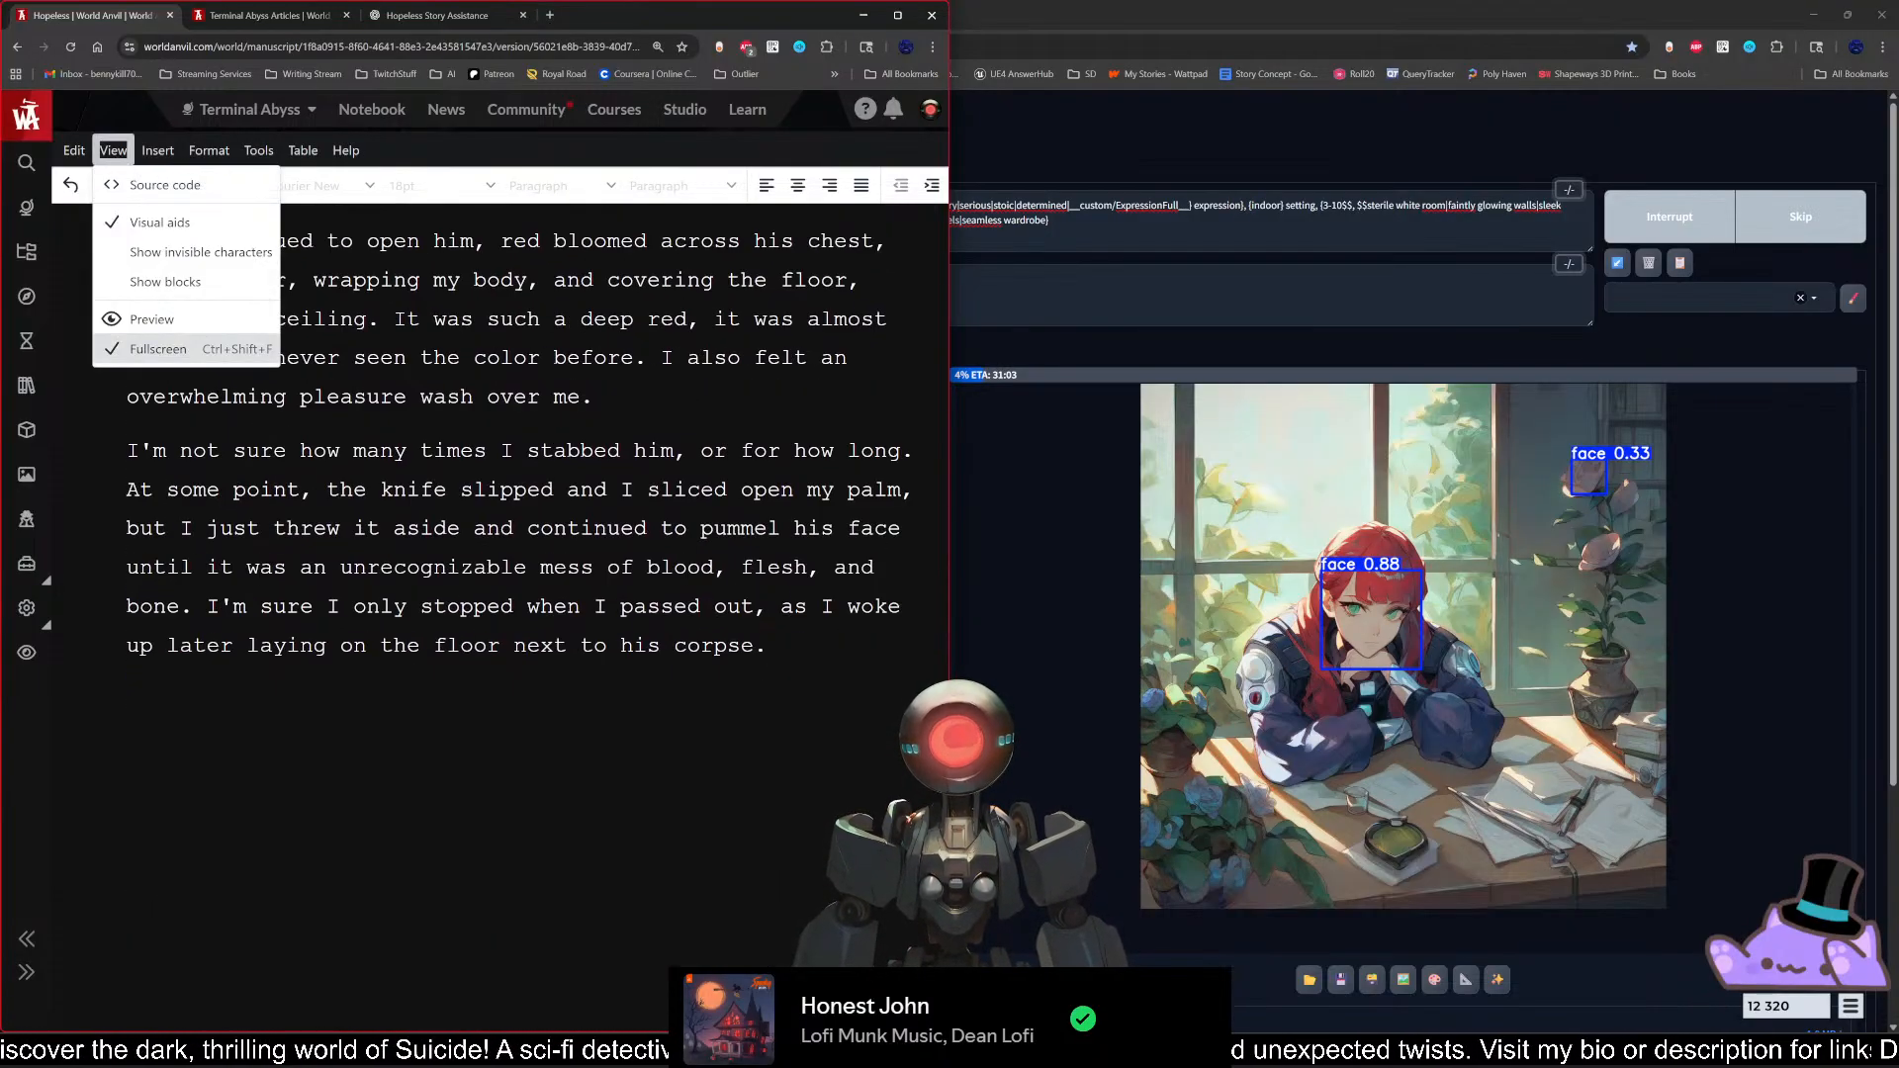
left_click(158, 349)
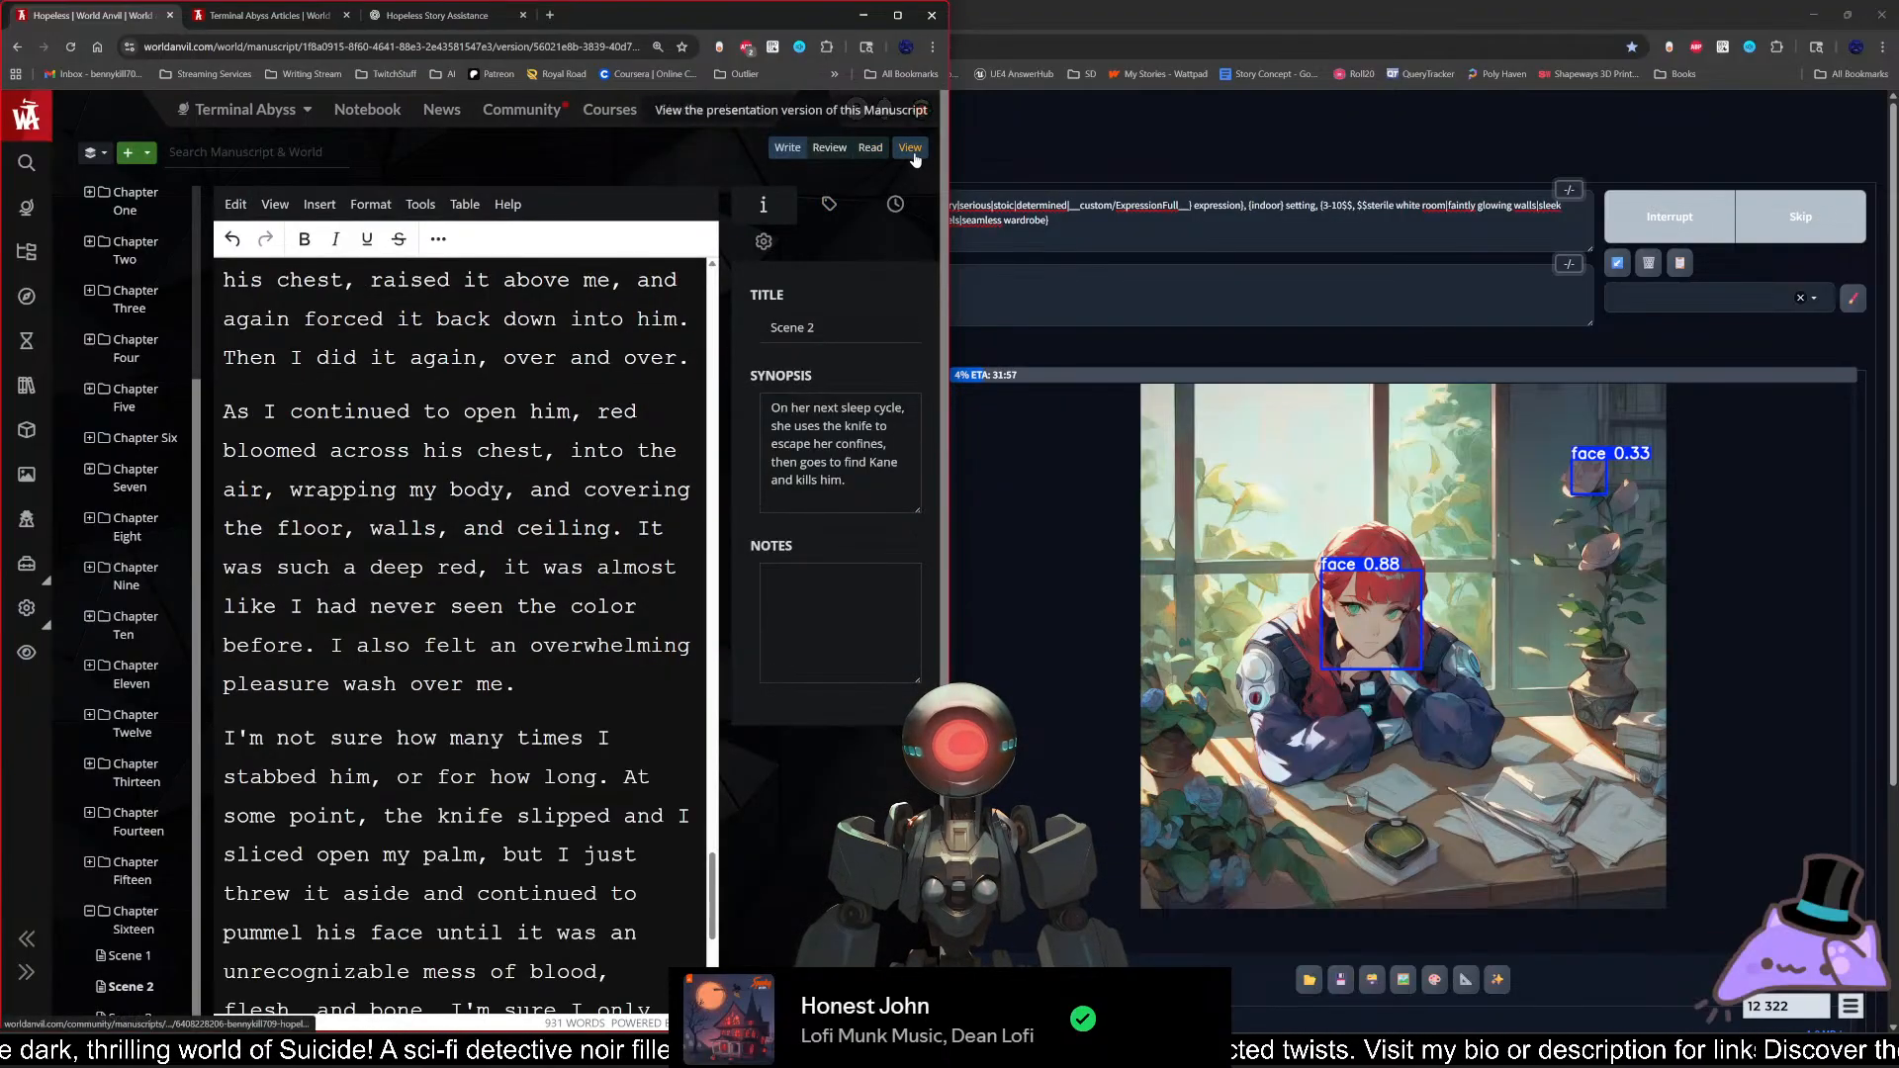
middle_click(910, 147)
left_click(416, 14)
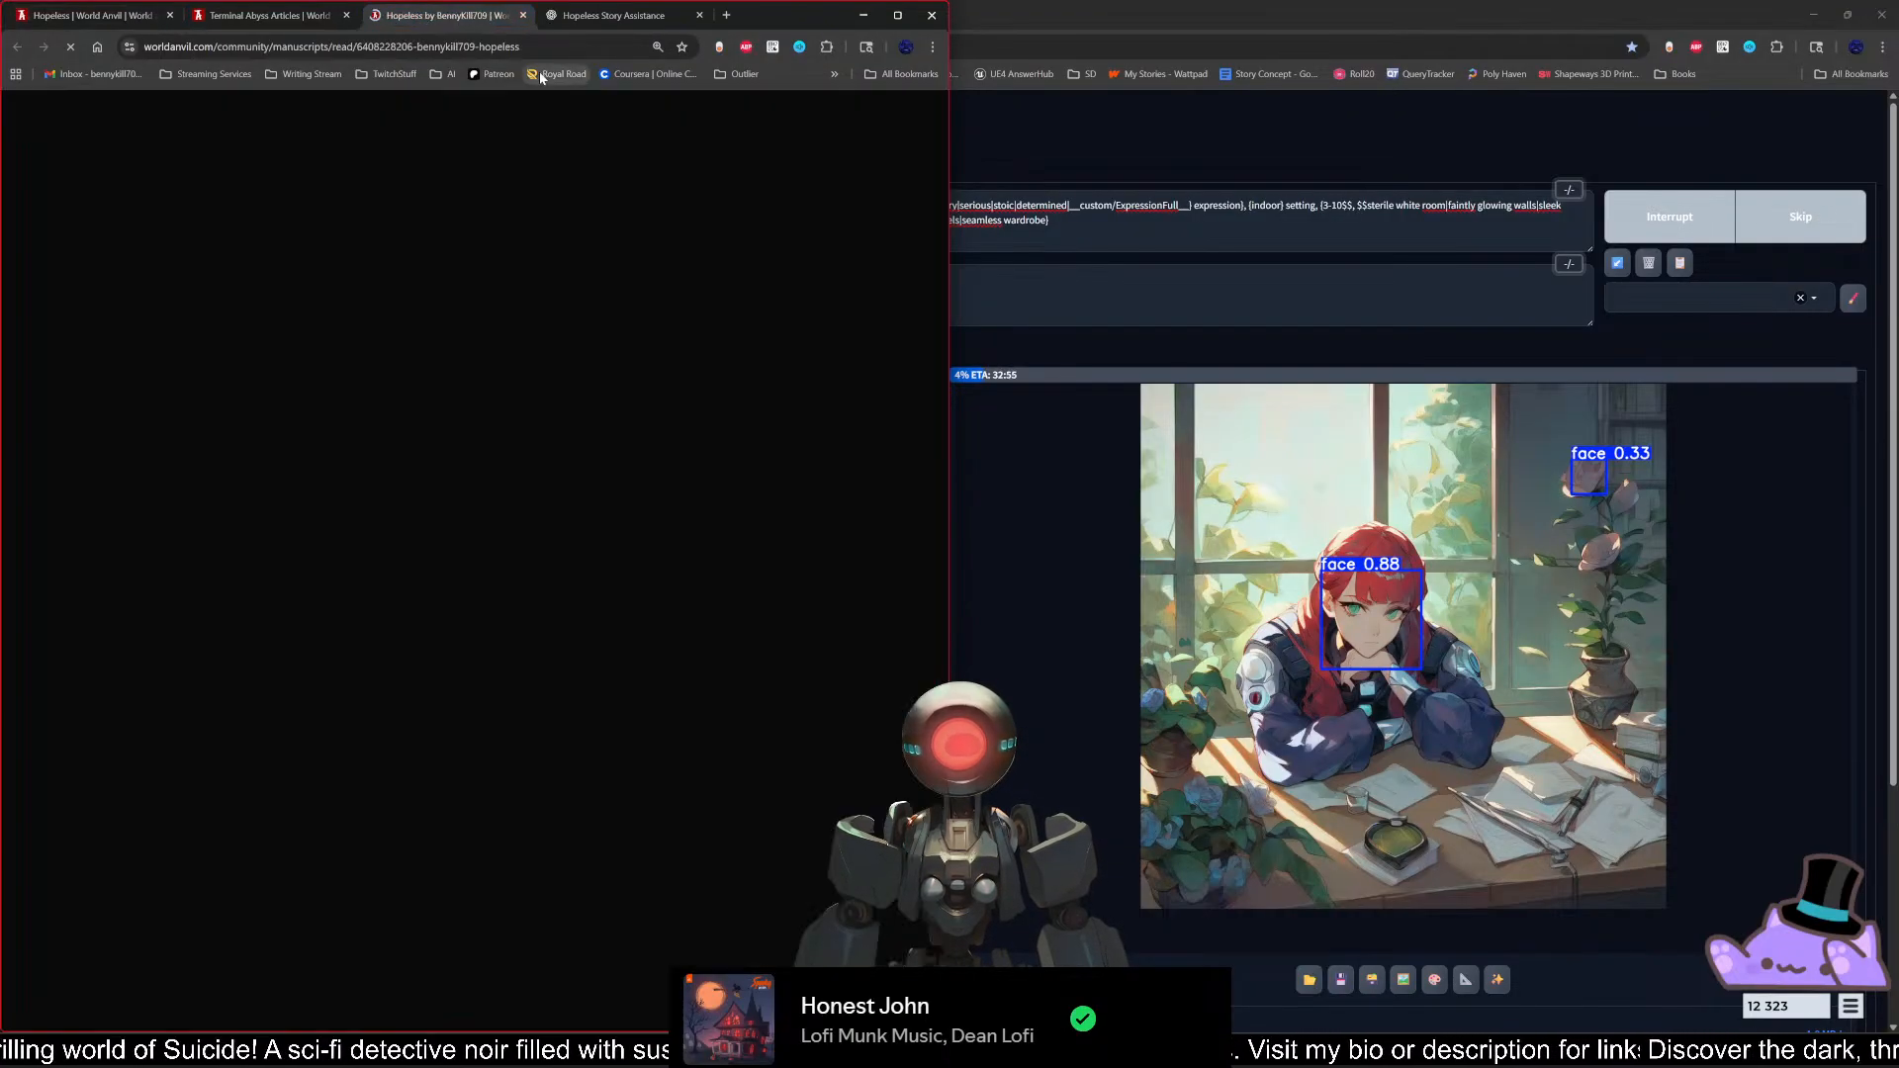
left_click(406, 47)
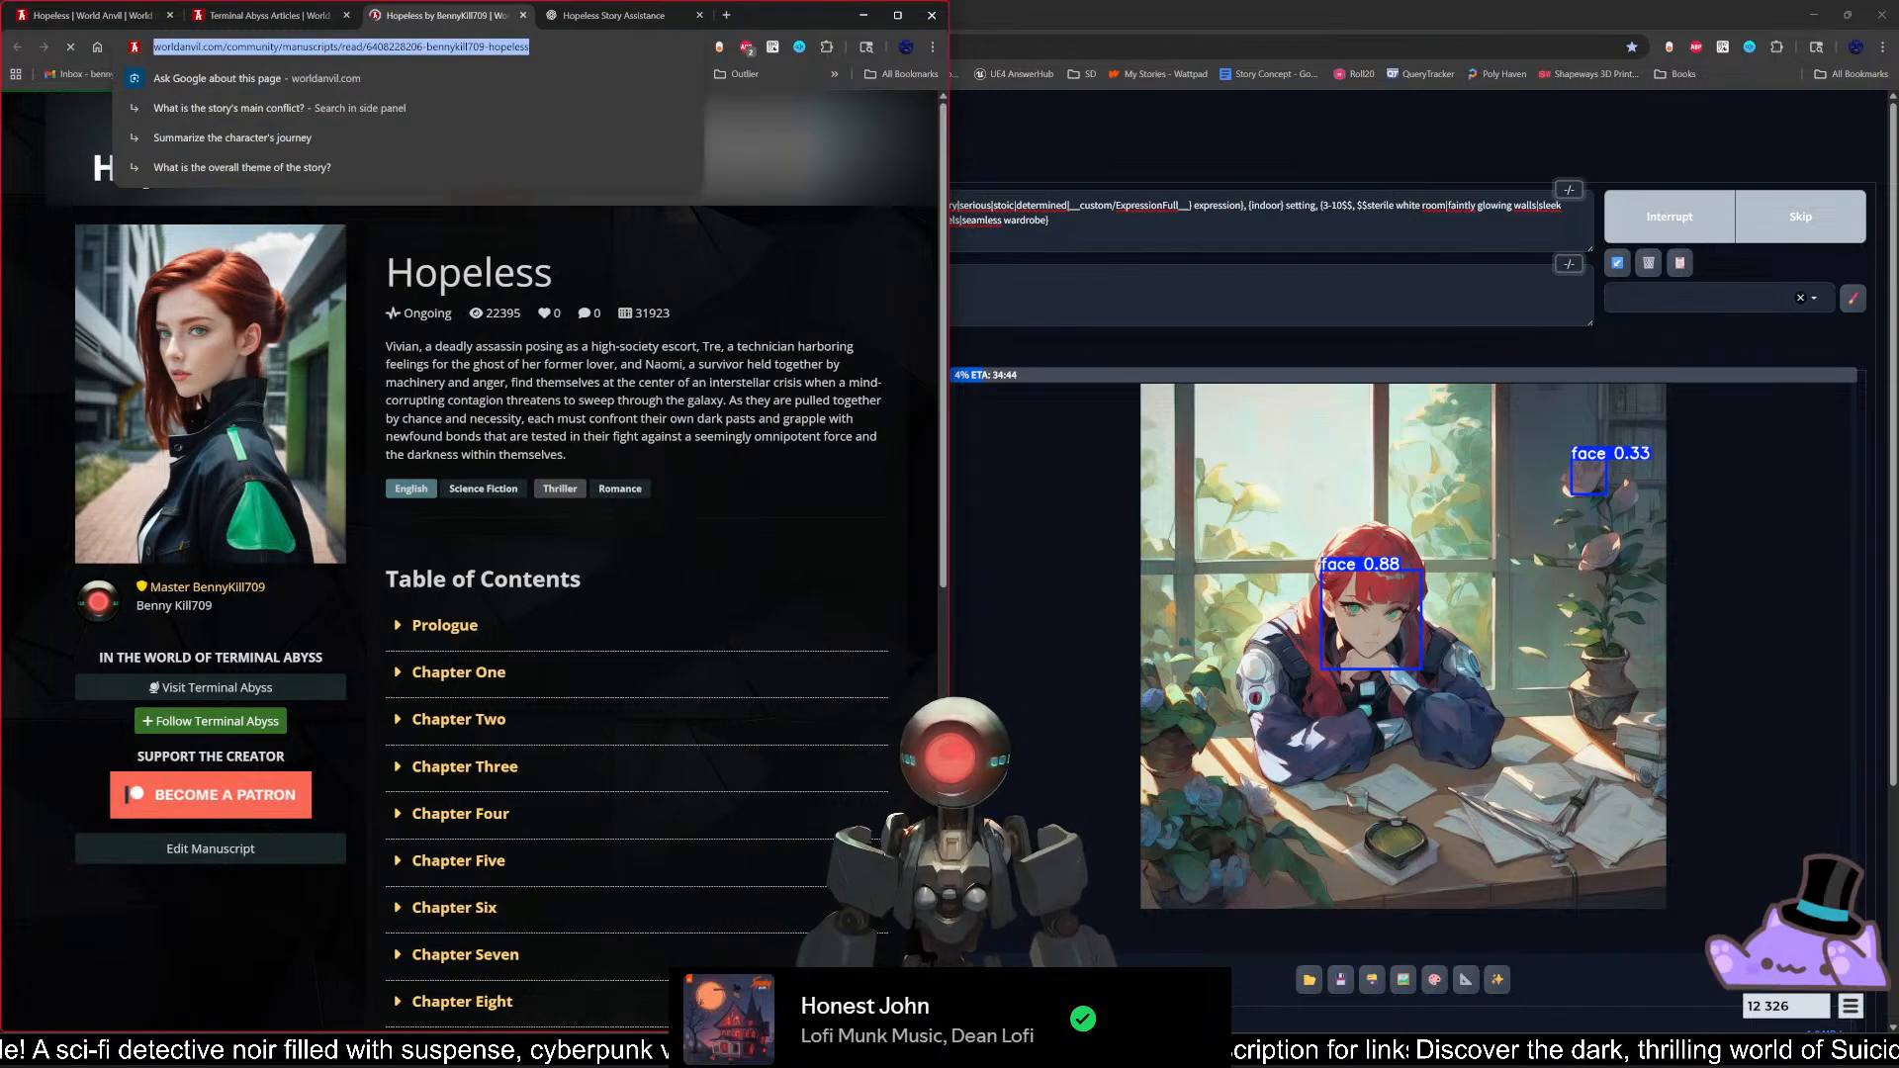
key("alt+Tab")
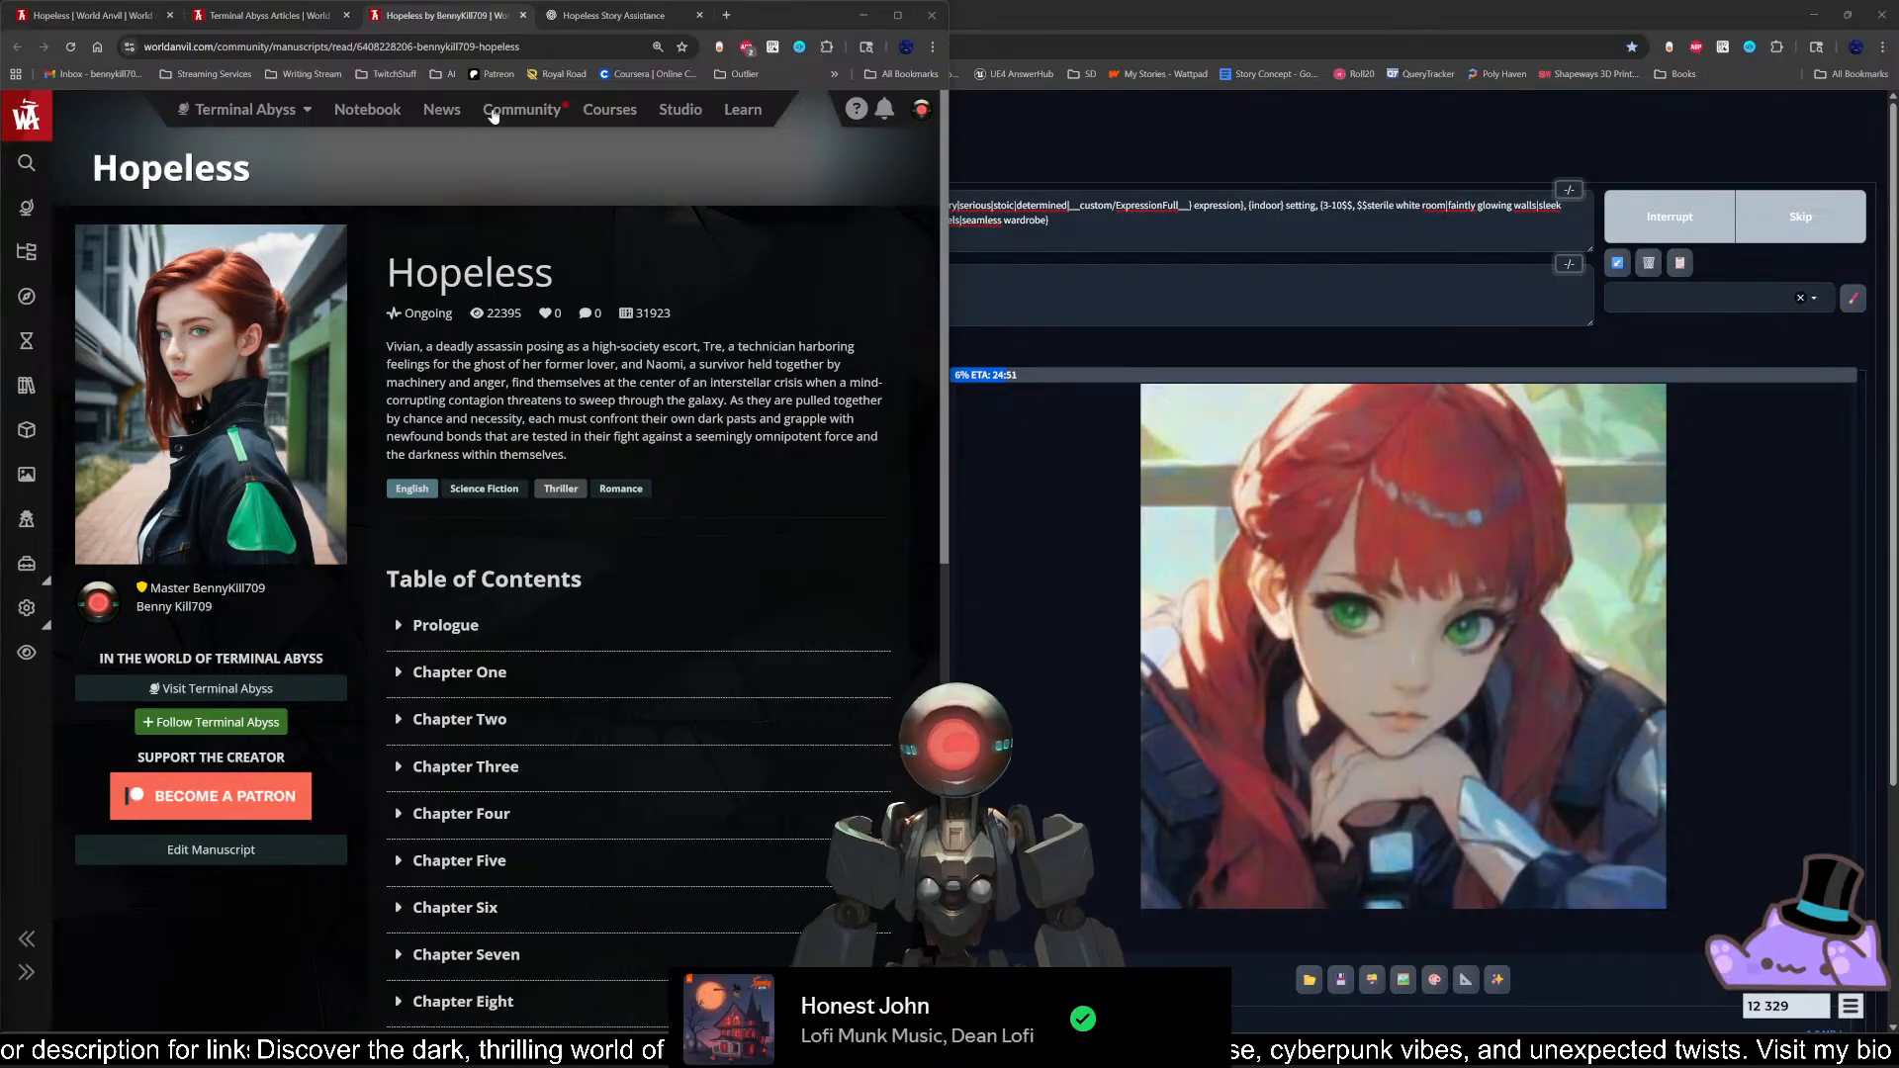
Step: Return to the Chapter Sixteen Scene 2 manuscript, restore the fullscreen editor and place the cursor after "next to his corpse."
left_click(296, 22)
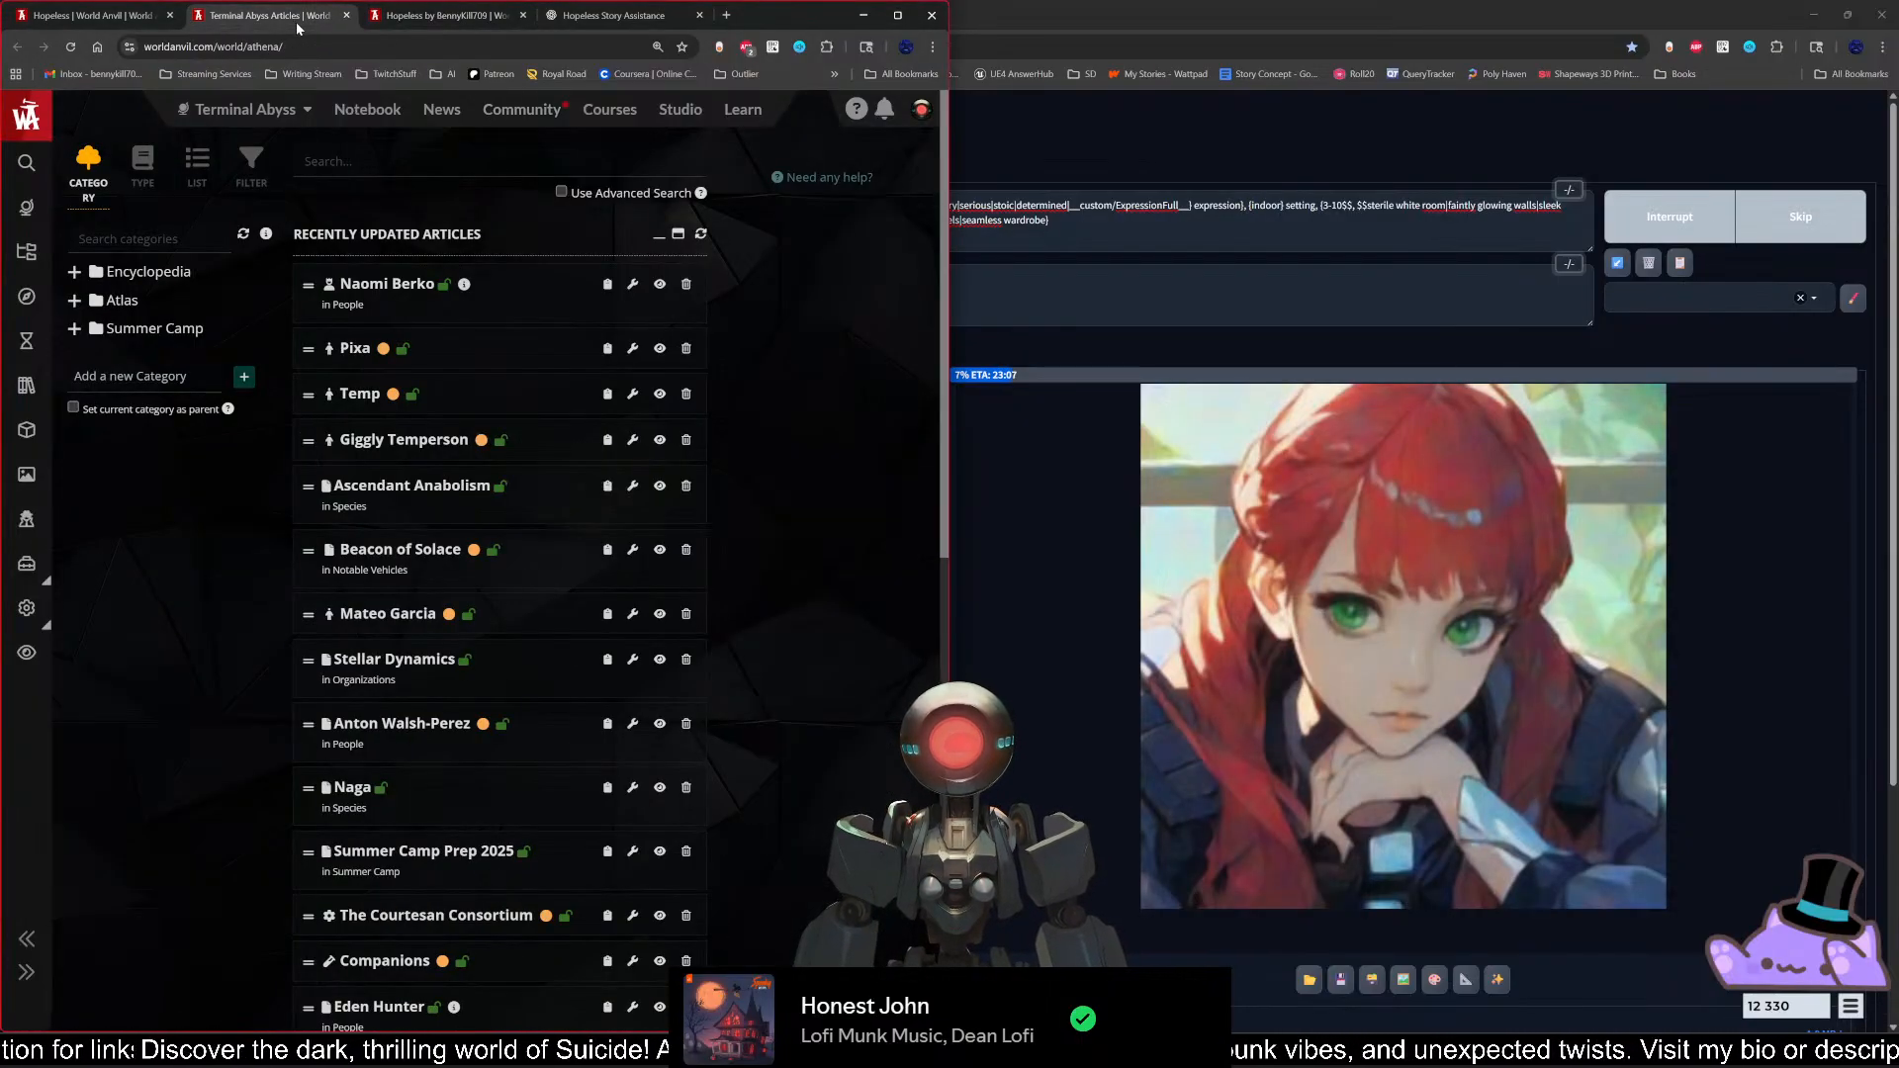
left_click(440, 16)
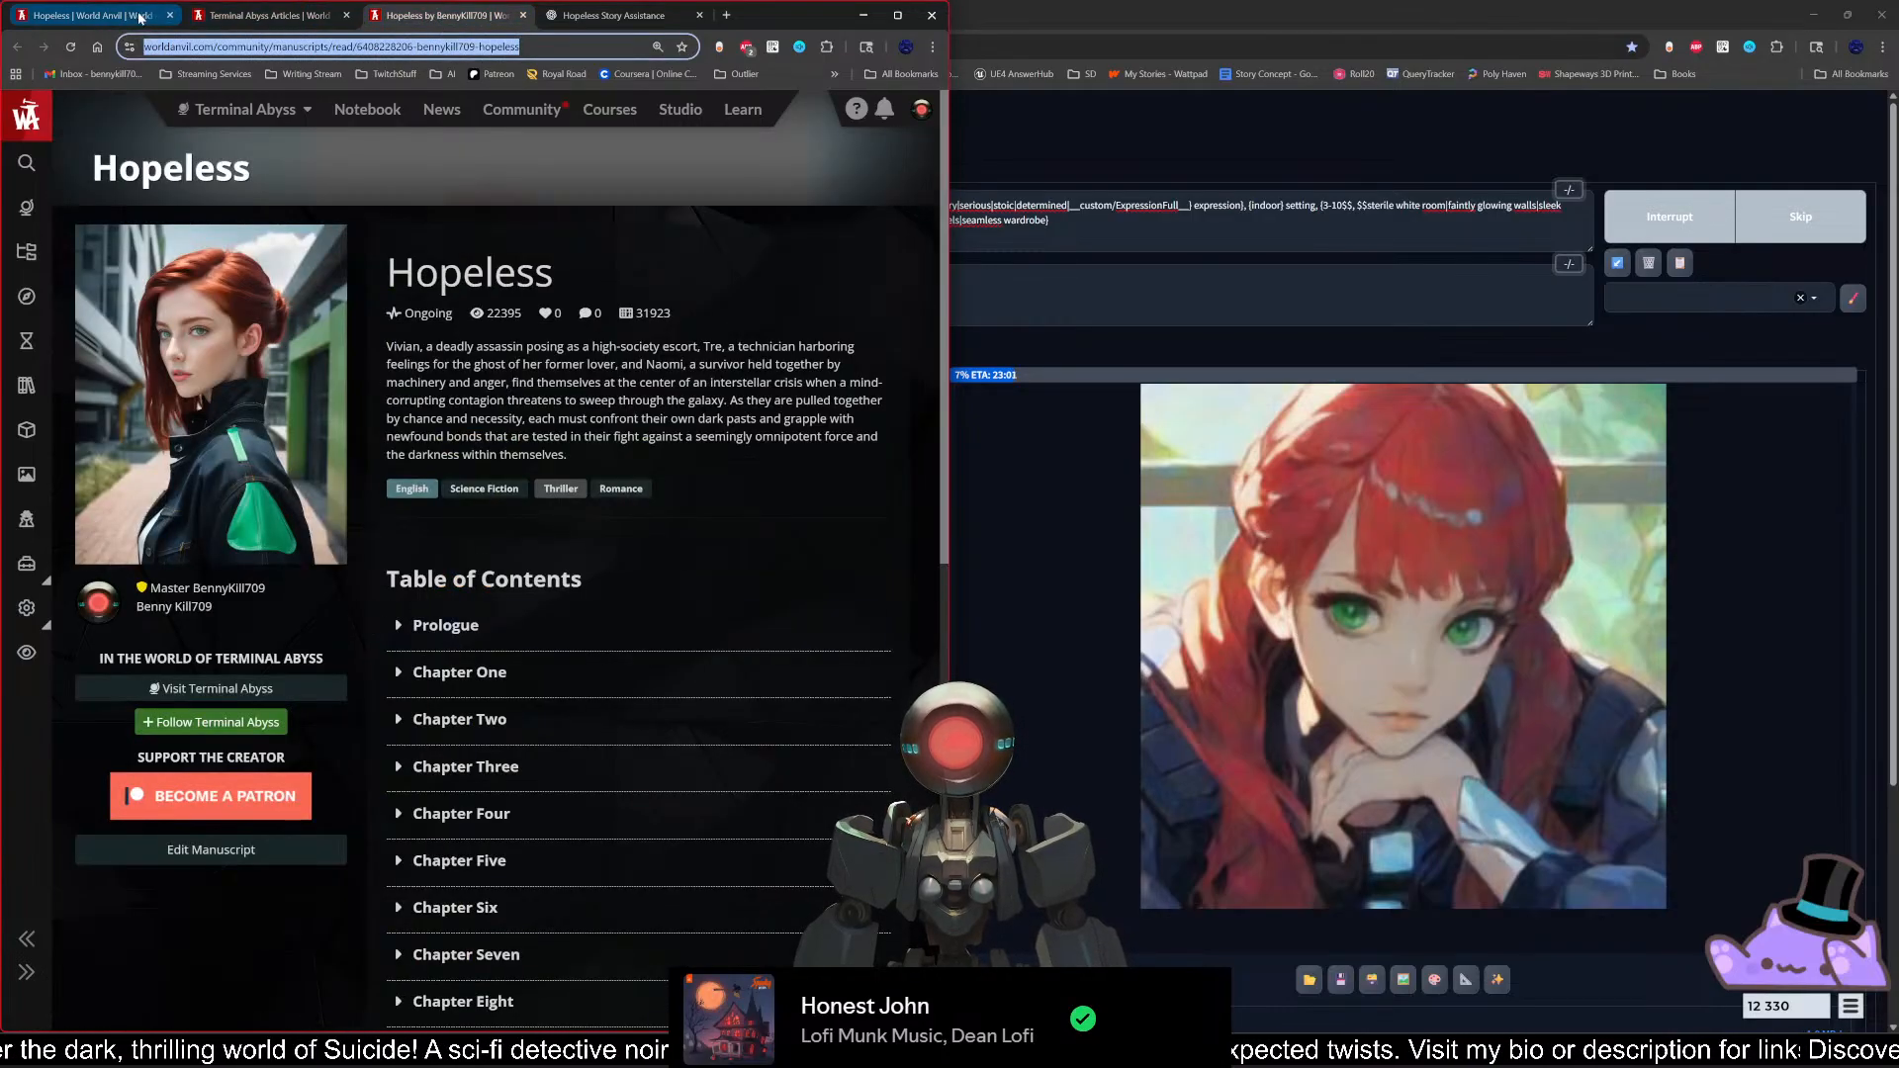
left_click(114, 20)
left_click_drag(583, 817, 571, 817)
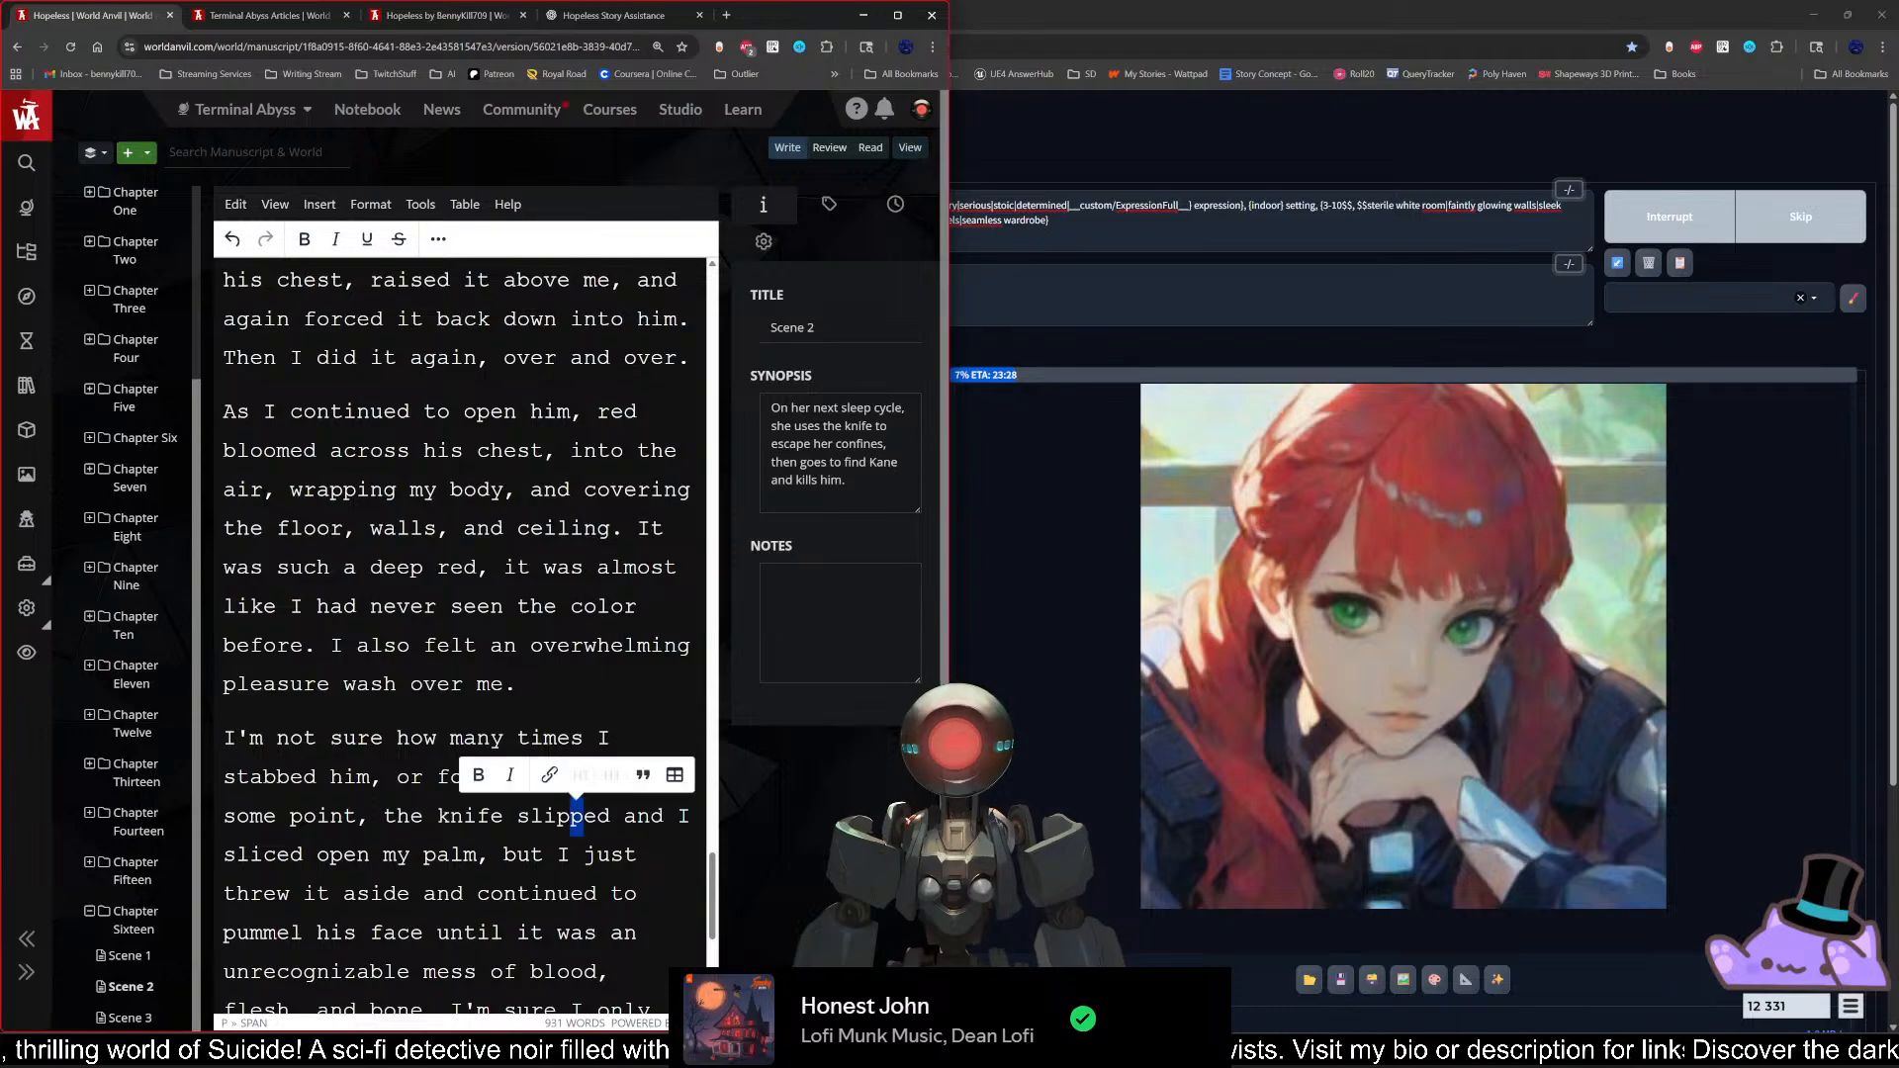
left_click(276, 205)
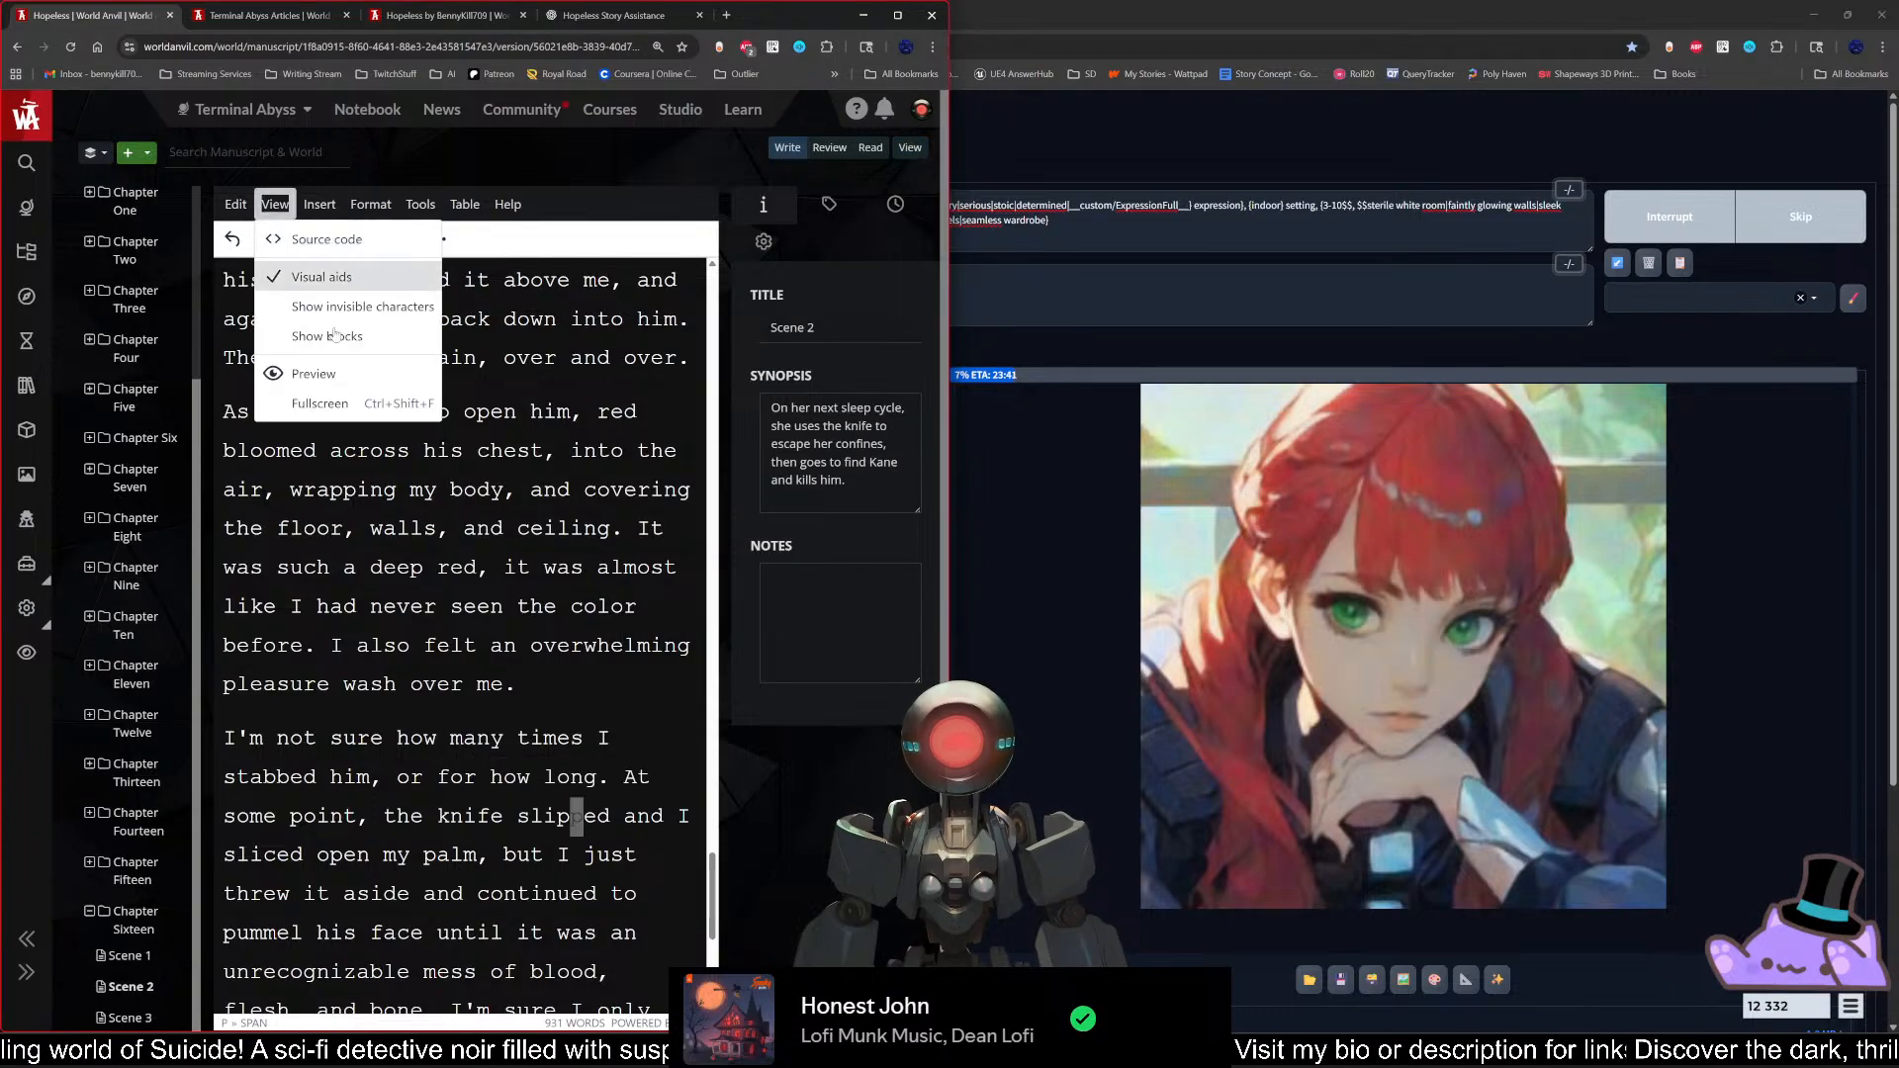
left_click(363, 413)
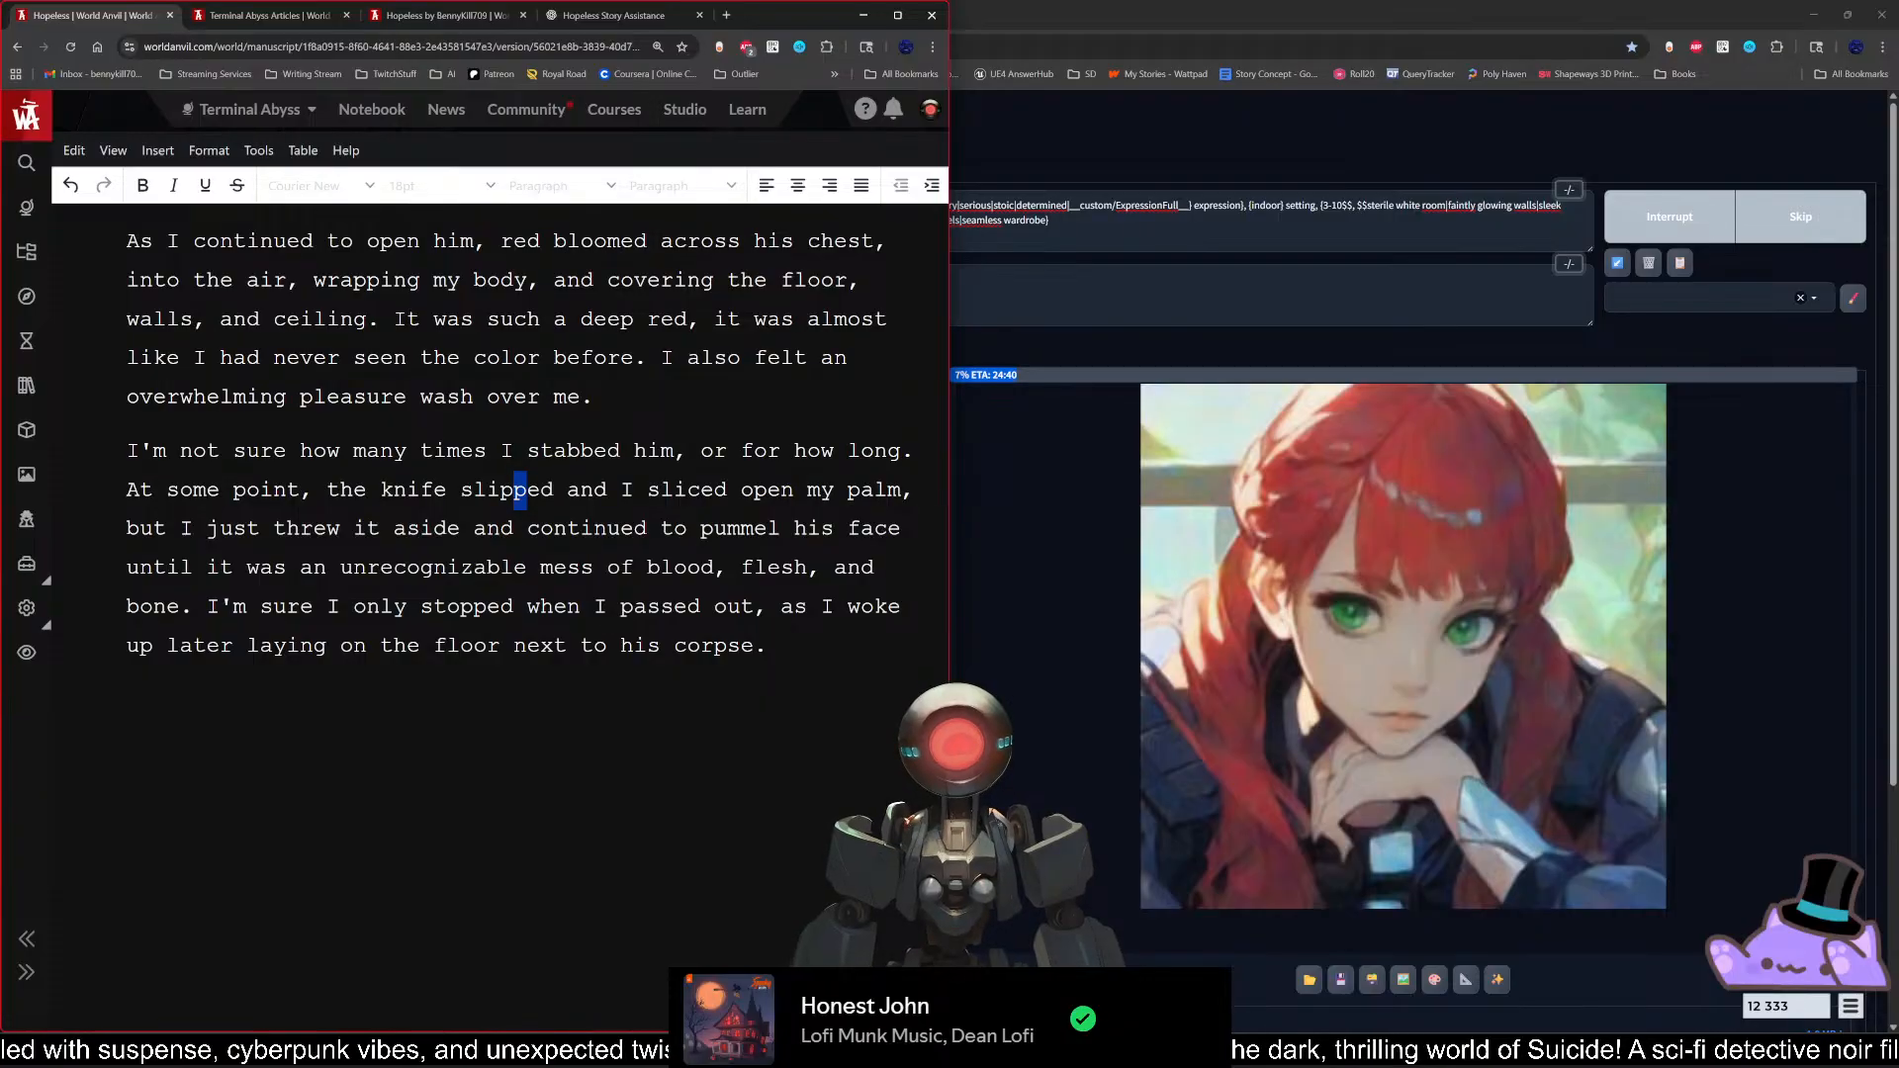
left_click(769, 647)
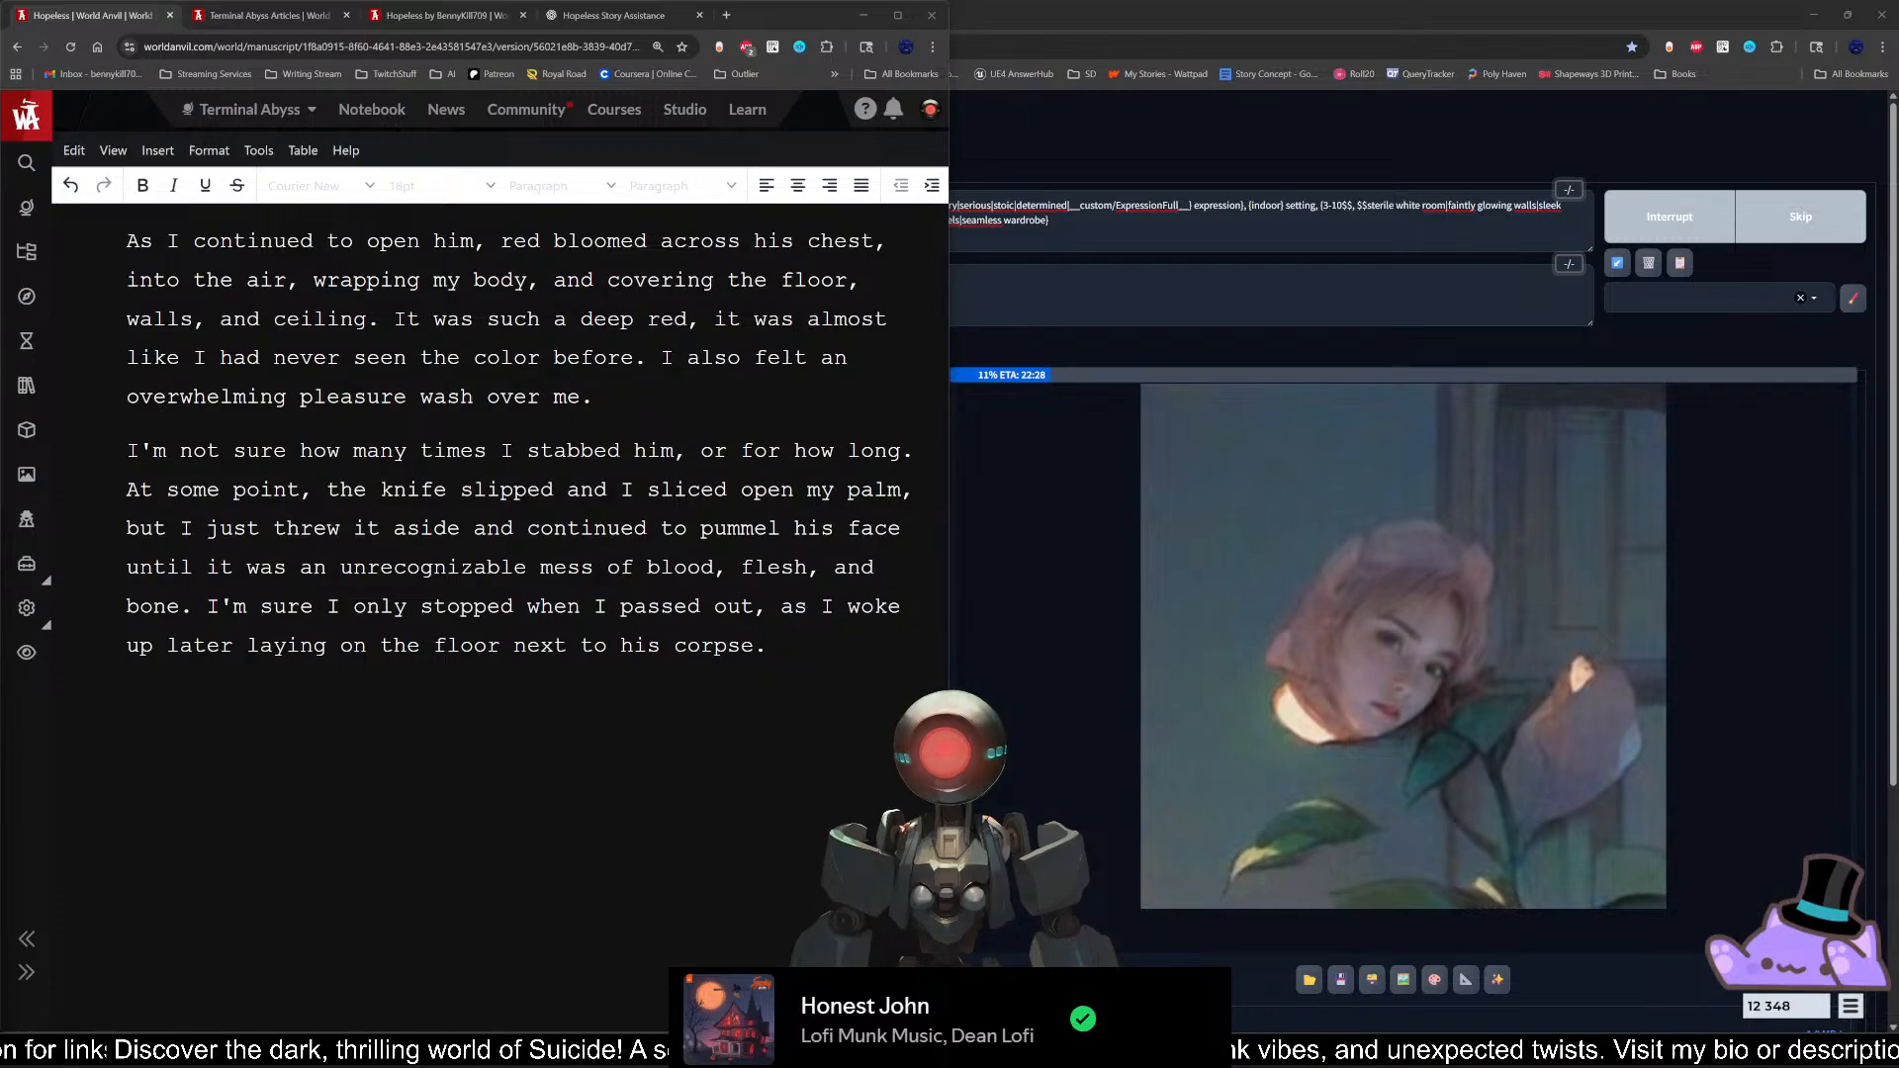
left_click(768, 646)
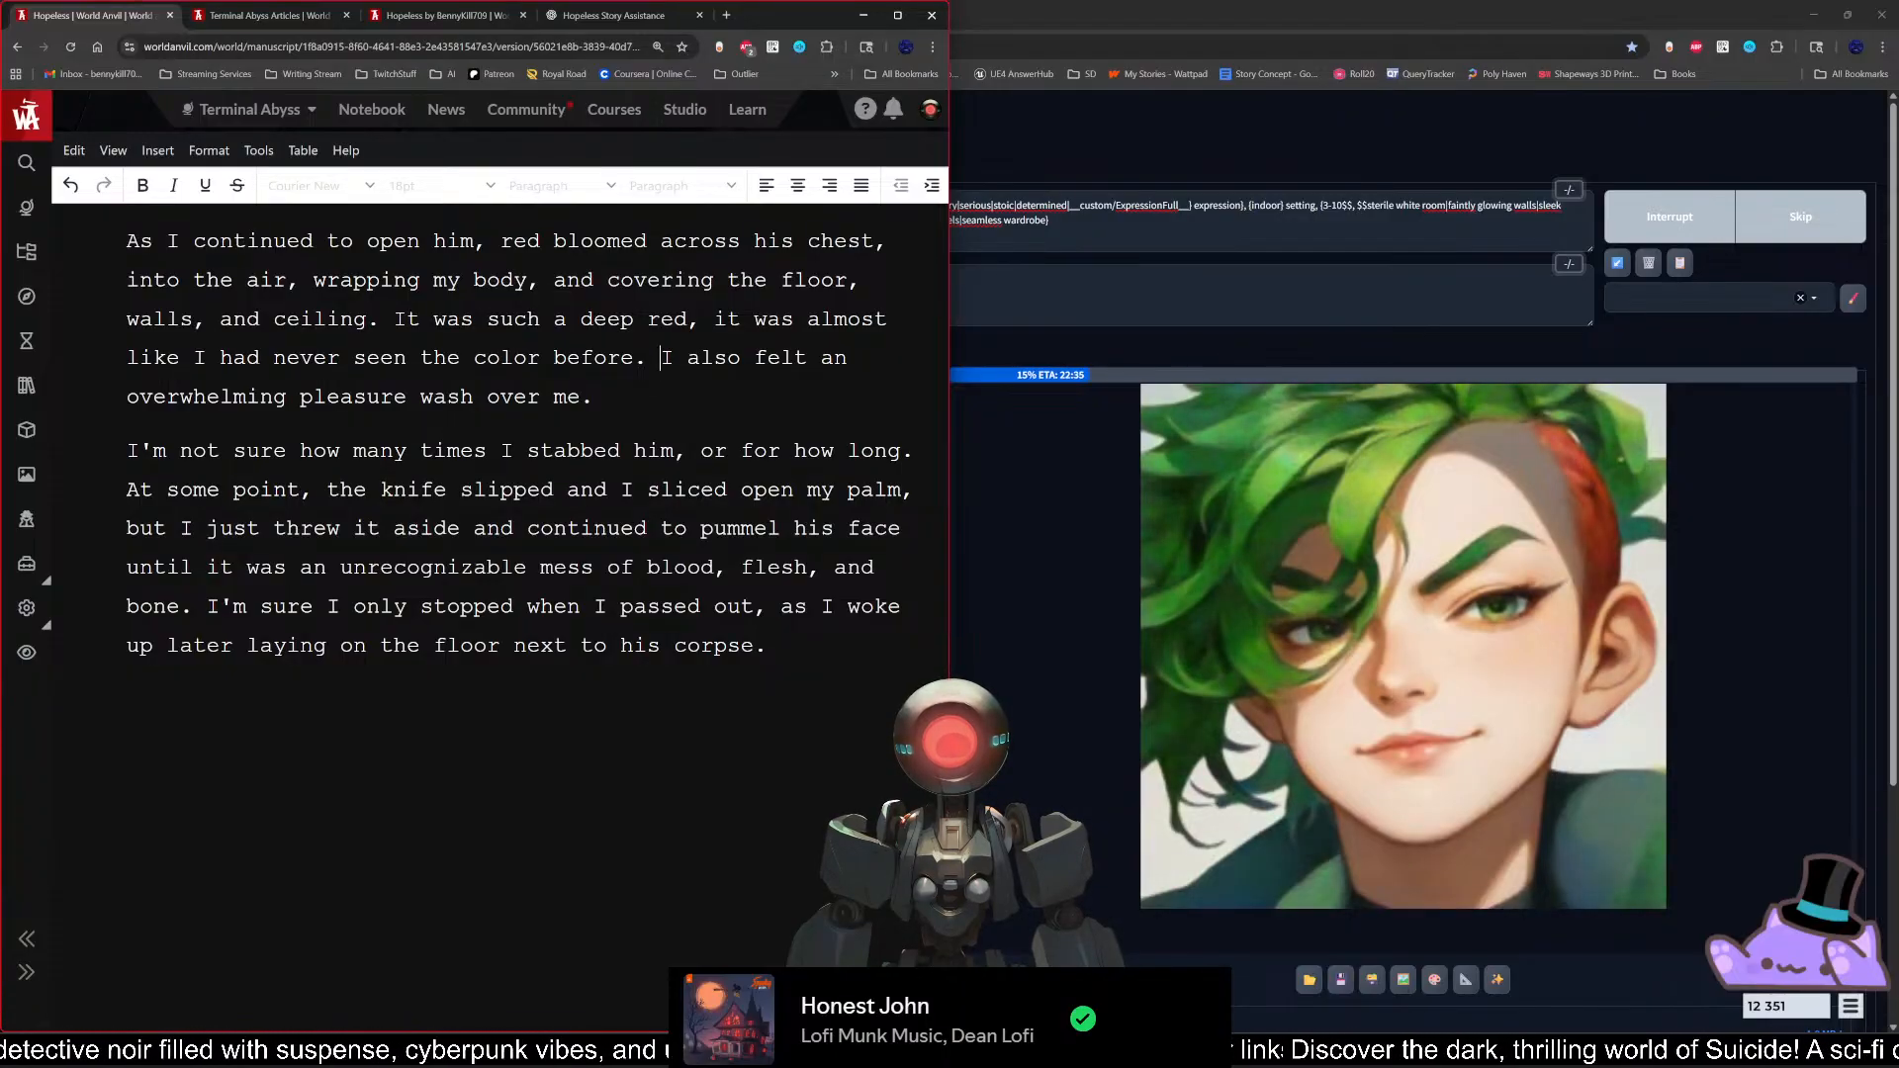
Step: Reconsider the phrase "I also felt" in the second-to-last paragraph by highlighting it
key("shift+Right")
key("shift+Right")
key("shift+Right")
key("shift+Right")
key("shift+Right")
key("shift+Right")
key("shift+Right")
key("shift+Right")
key("shift+Right")
key("shift+Right")
key("shift+Right")
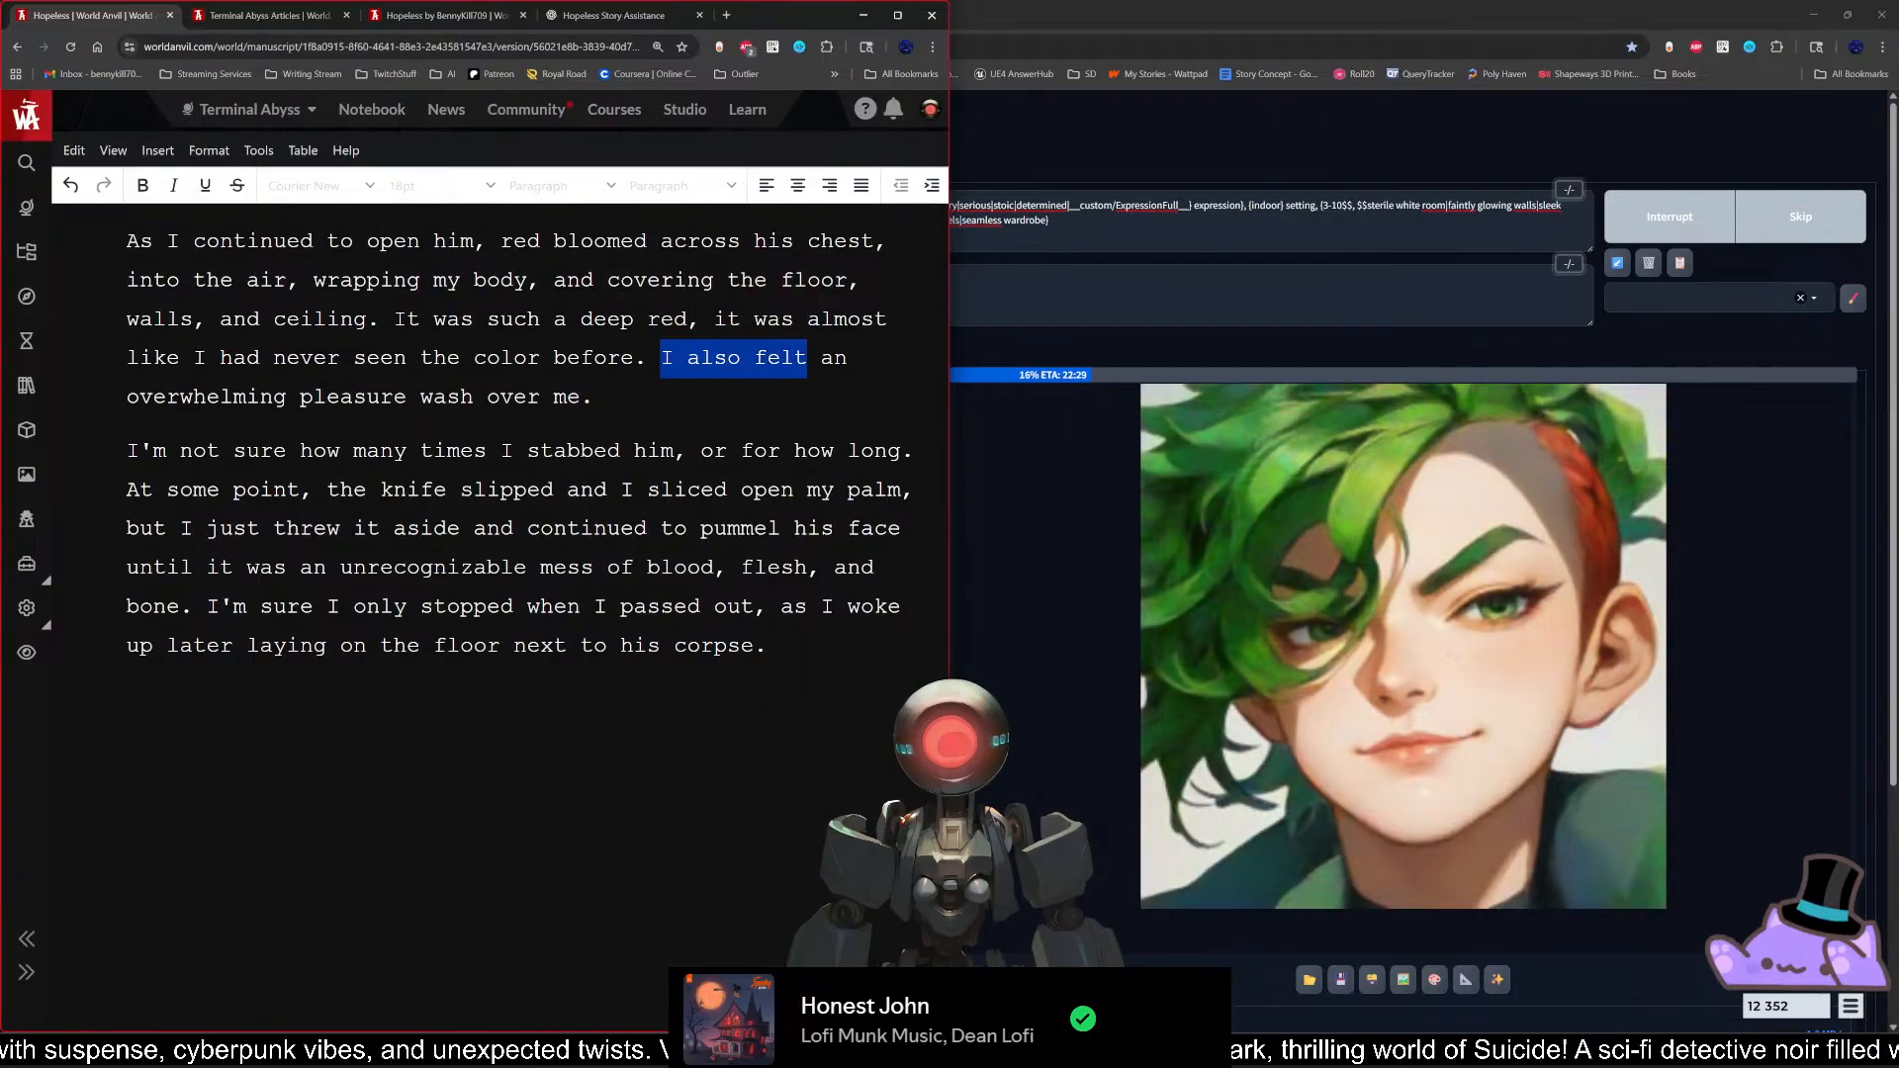
key("shift+Right")
key("shift+Right")
key("shift+Right")
key("shift+Left")
key("shift+Left")
key("shift+Left")
key("shift+Left")
key("shift+Left")
key("shift+Left")
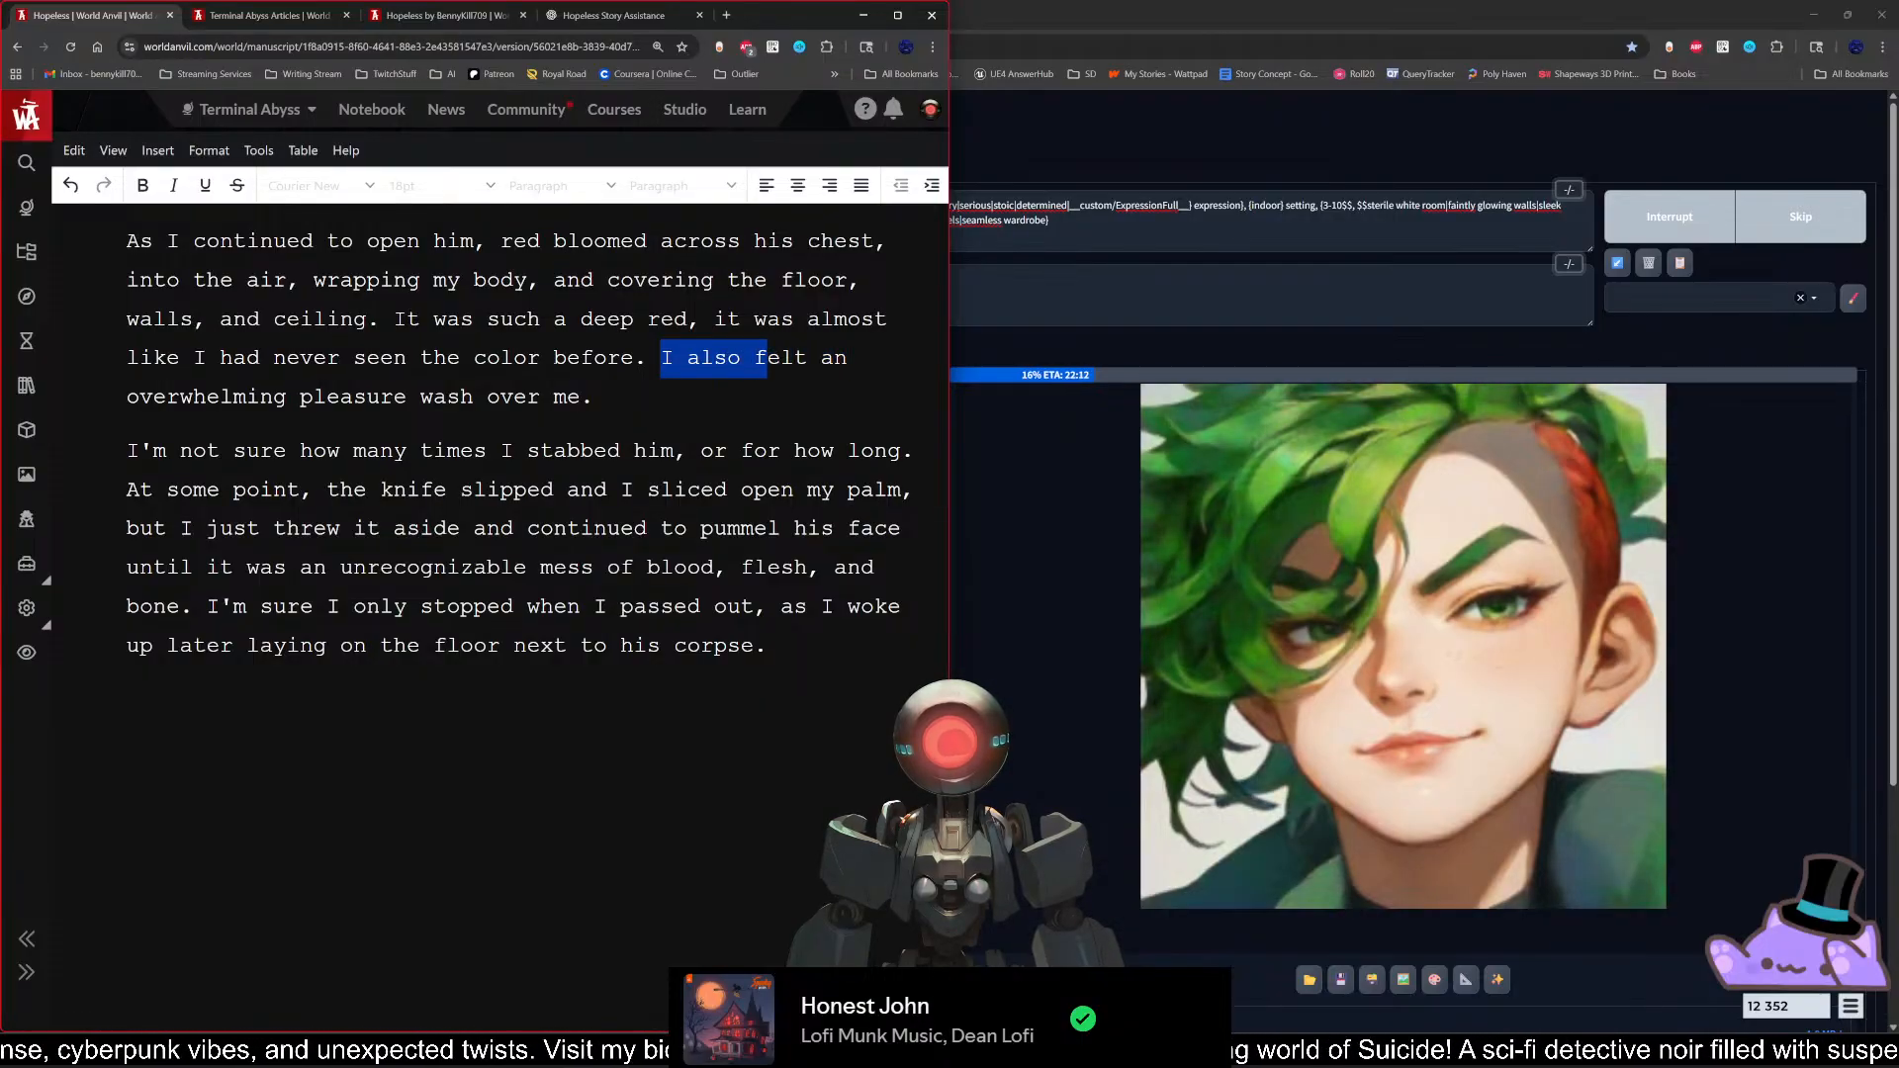
key("shift+Right")
key("shift+Right")
key("shift+Right")
key("shift+Left")
key("shift+Left")
key("shift+Left")
key("shift+Left")
key("shift+Left")
key("shift+Left")
key("shift+Left")
key("shift+Left")
key("shift+Left")
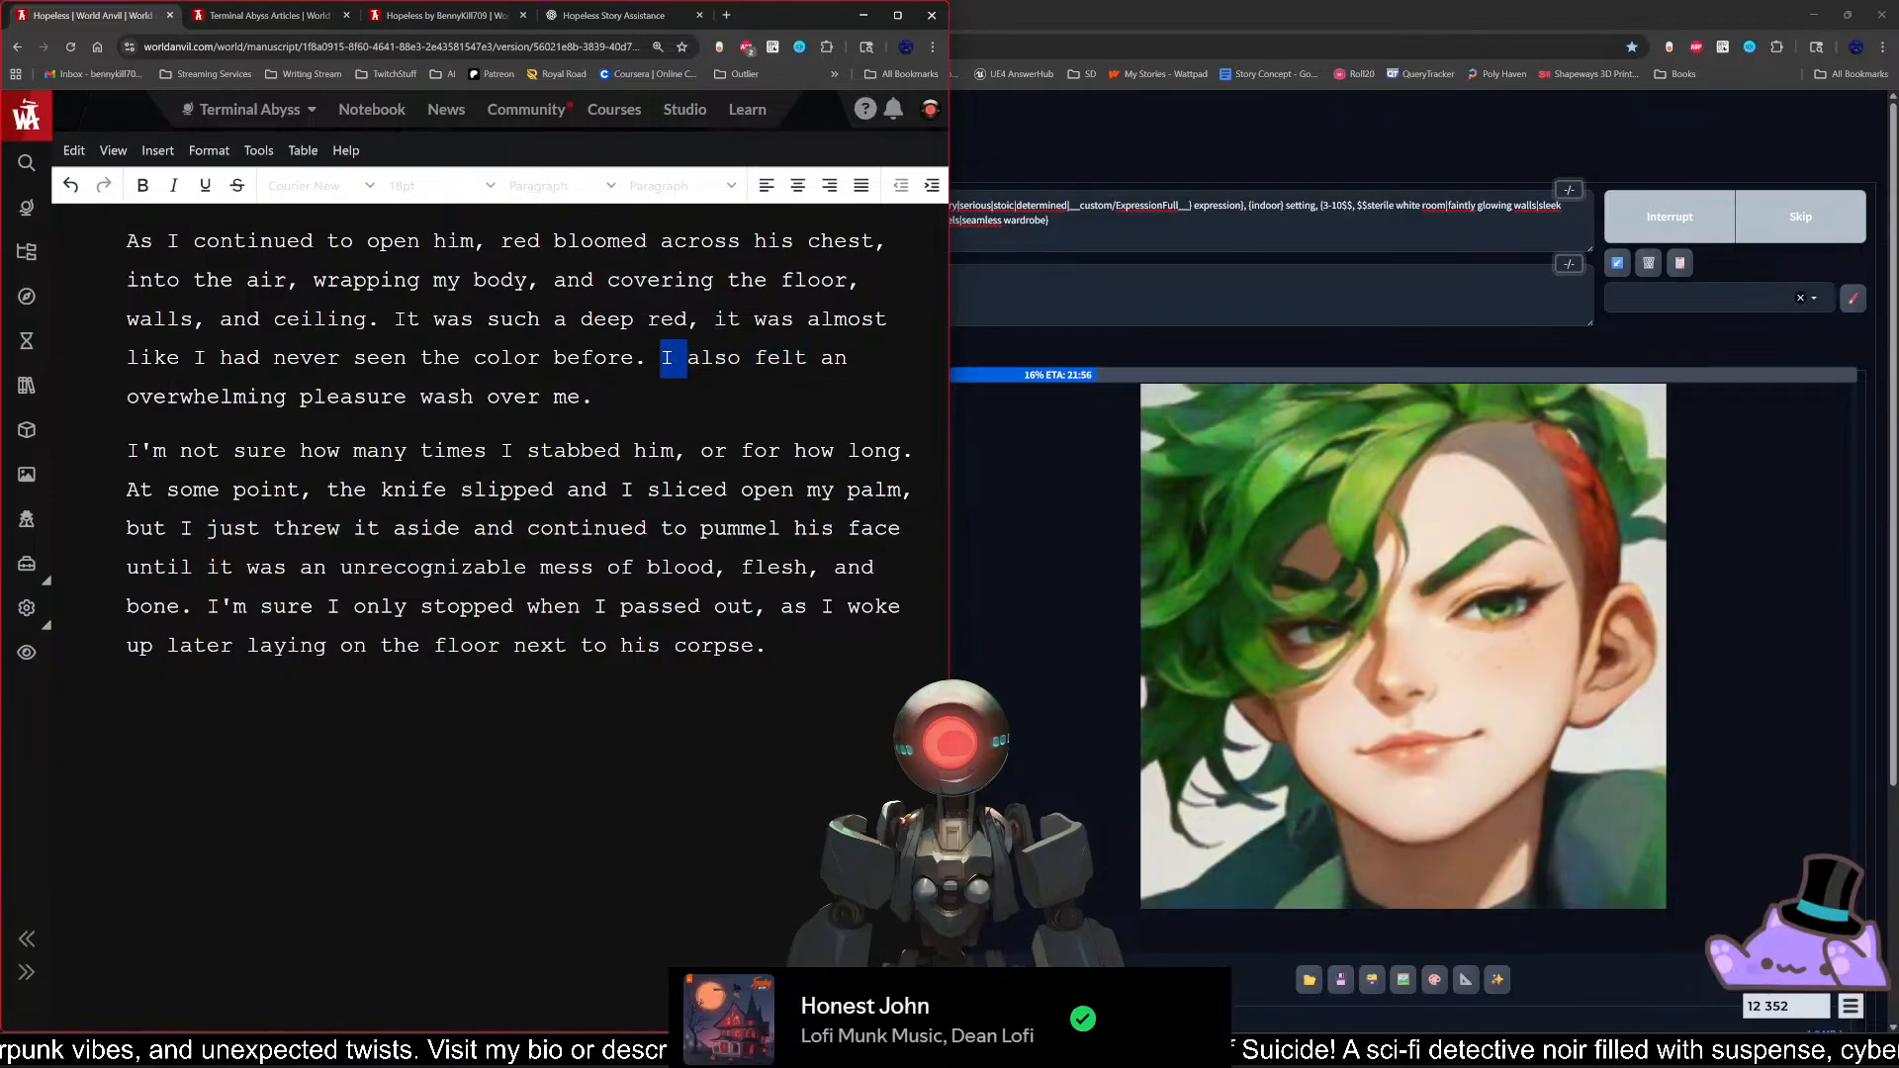
key("shift+Left")
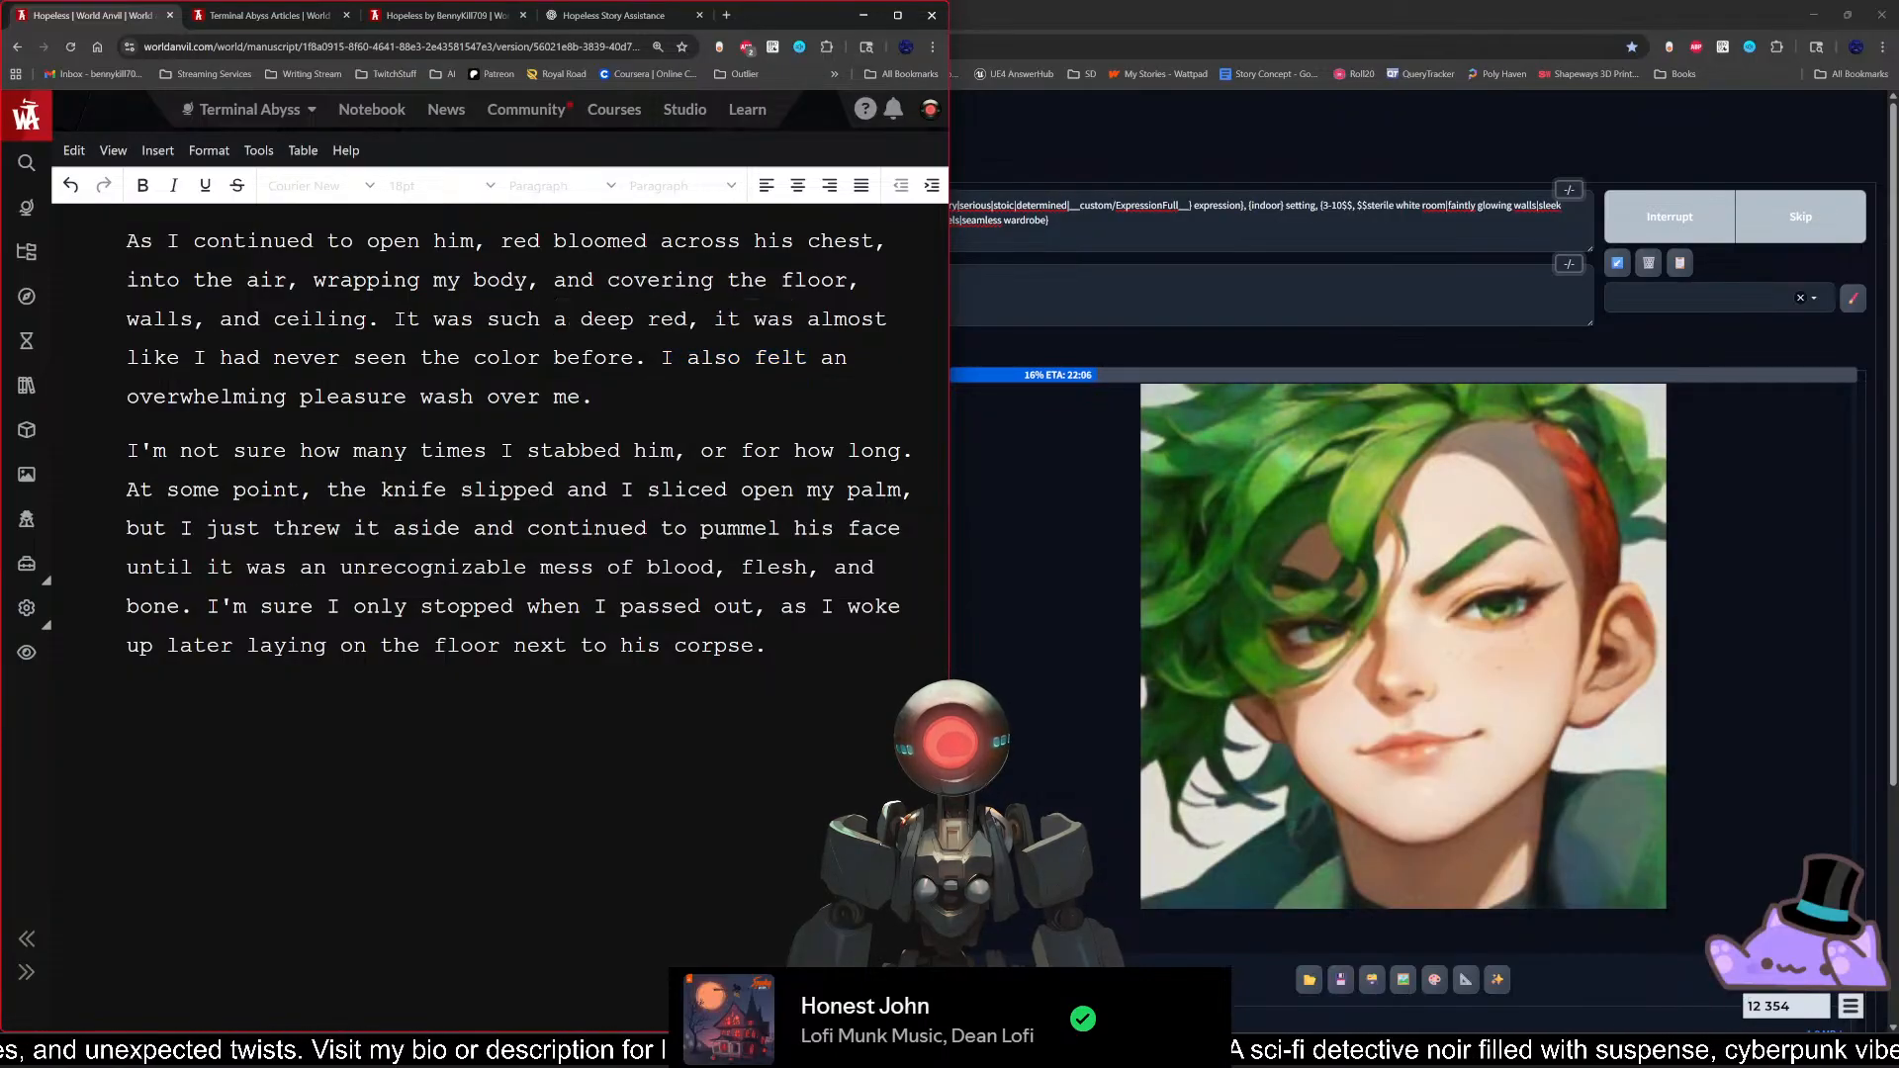
key("shift+Right")
key("shift+Right")
key("shift+Right")
key("shift+Right")
key("shift+Right")
key("shift+Right")
key("shift+Right")
key("shift+Right")
key("shift+Left")
key("shift+Left")
key("shift+Right")
key("shift+Right")
key("shift+Right")
key("shift+Right")
key("shift+Right")
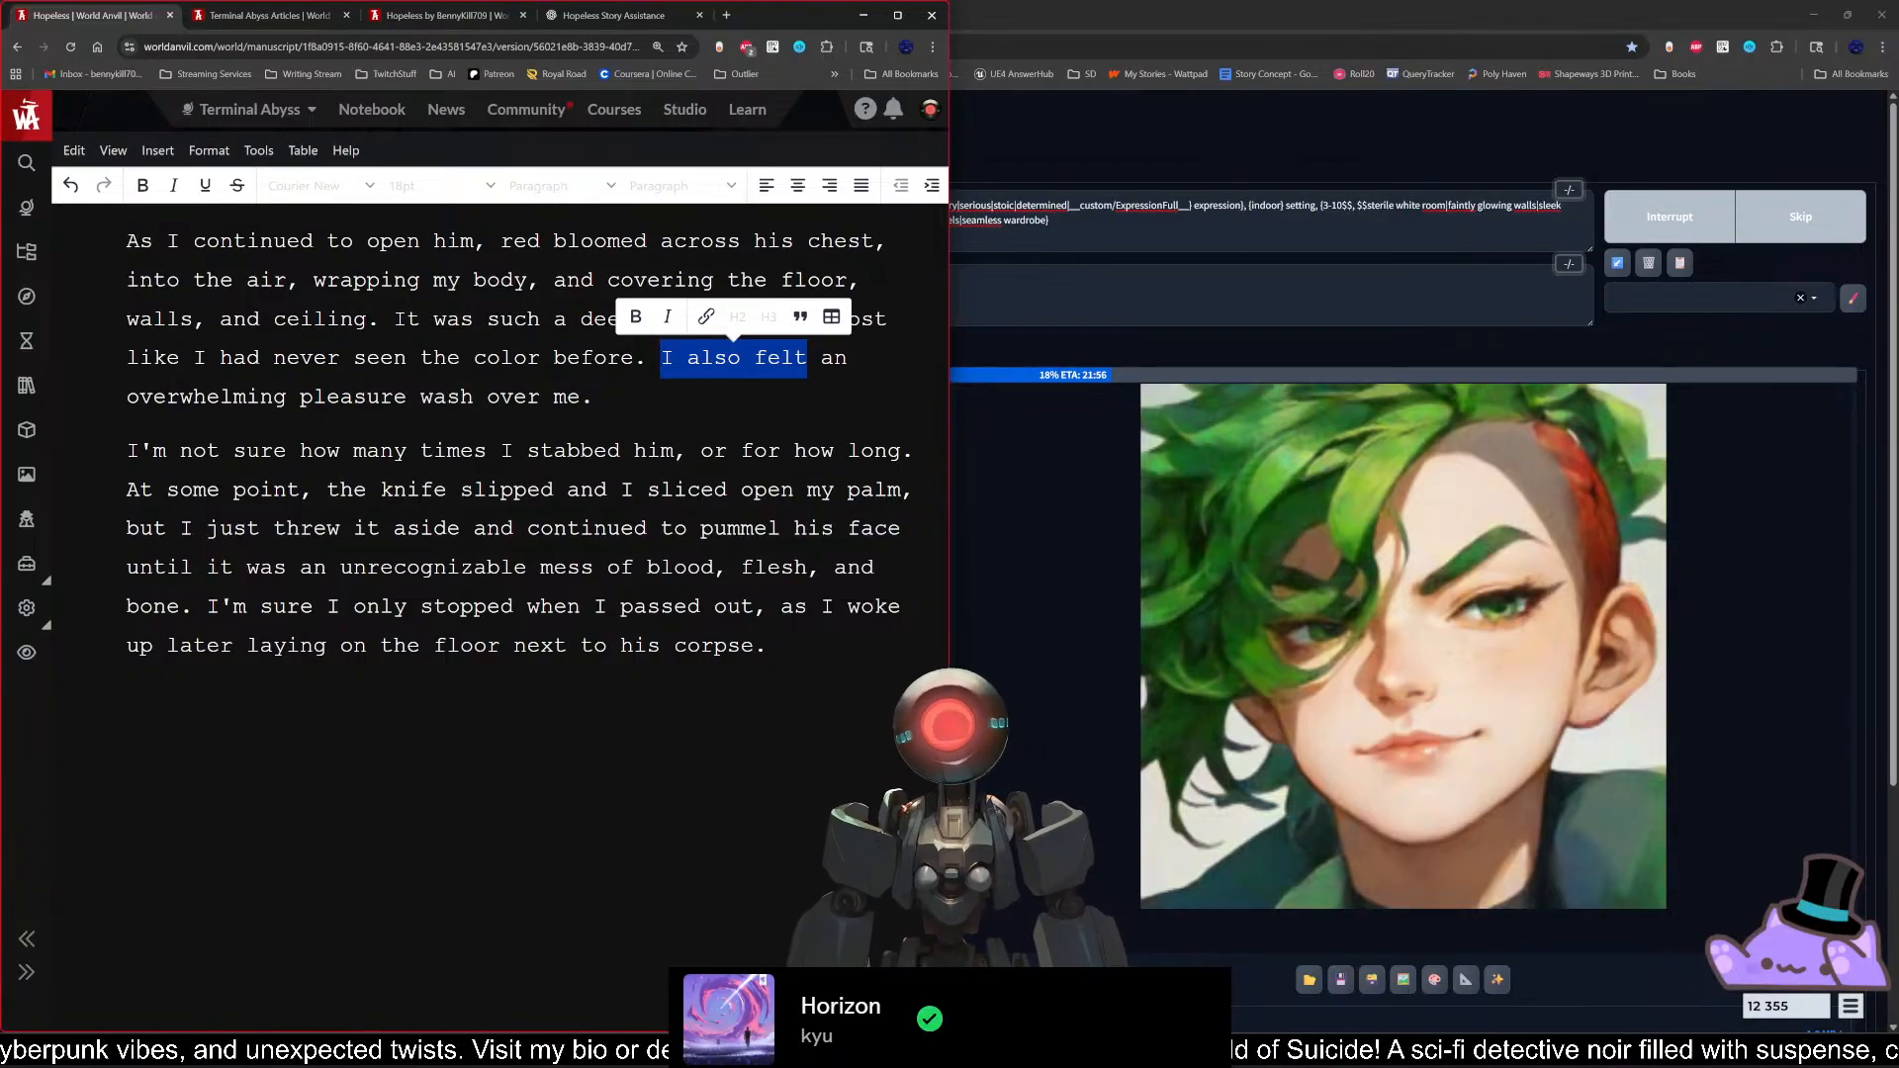
Step: Have MS Edge TTS read the scene's last two paragraphs aloud, and close its side panel once playback ends
left_click_drag(776, 673, 111, 251)
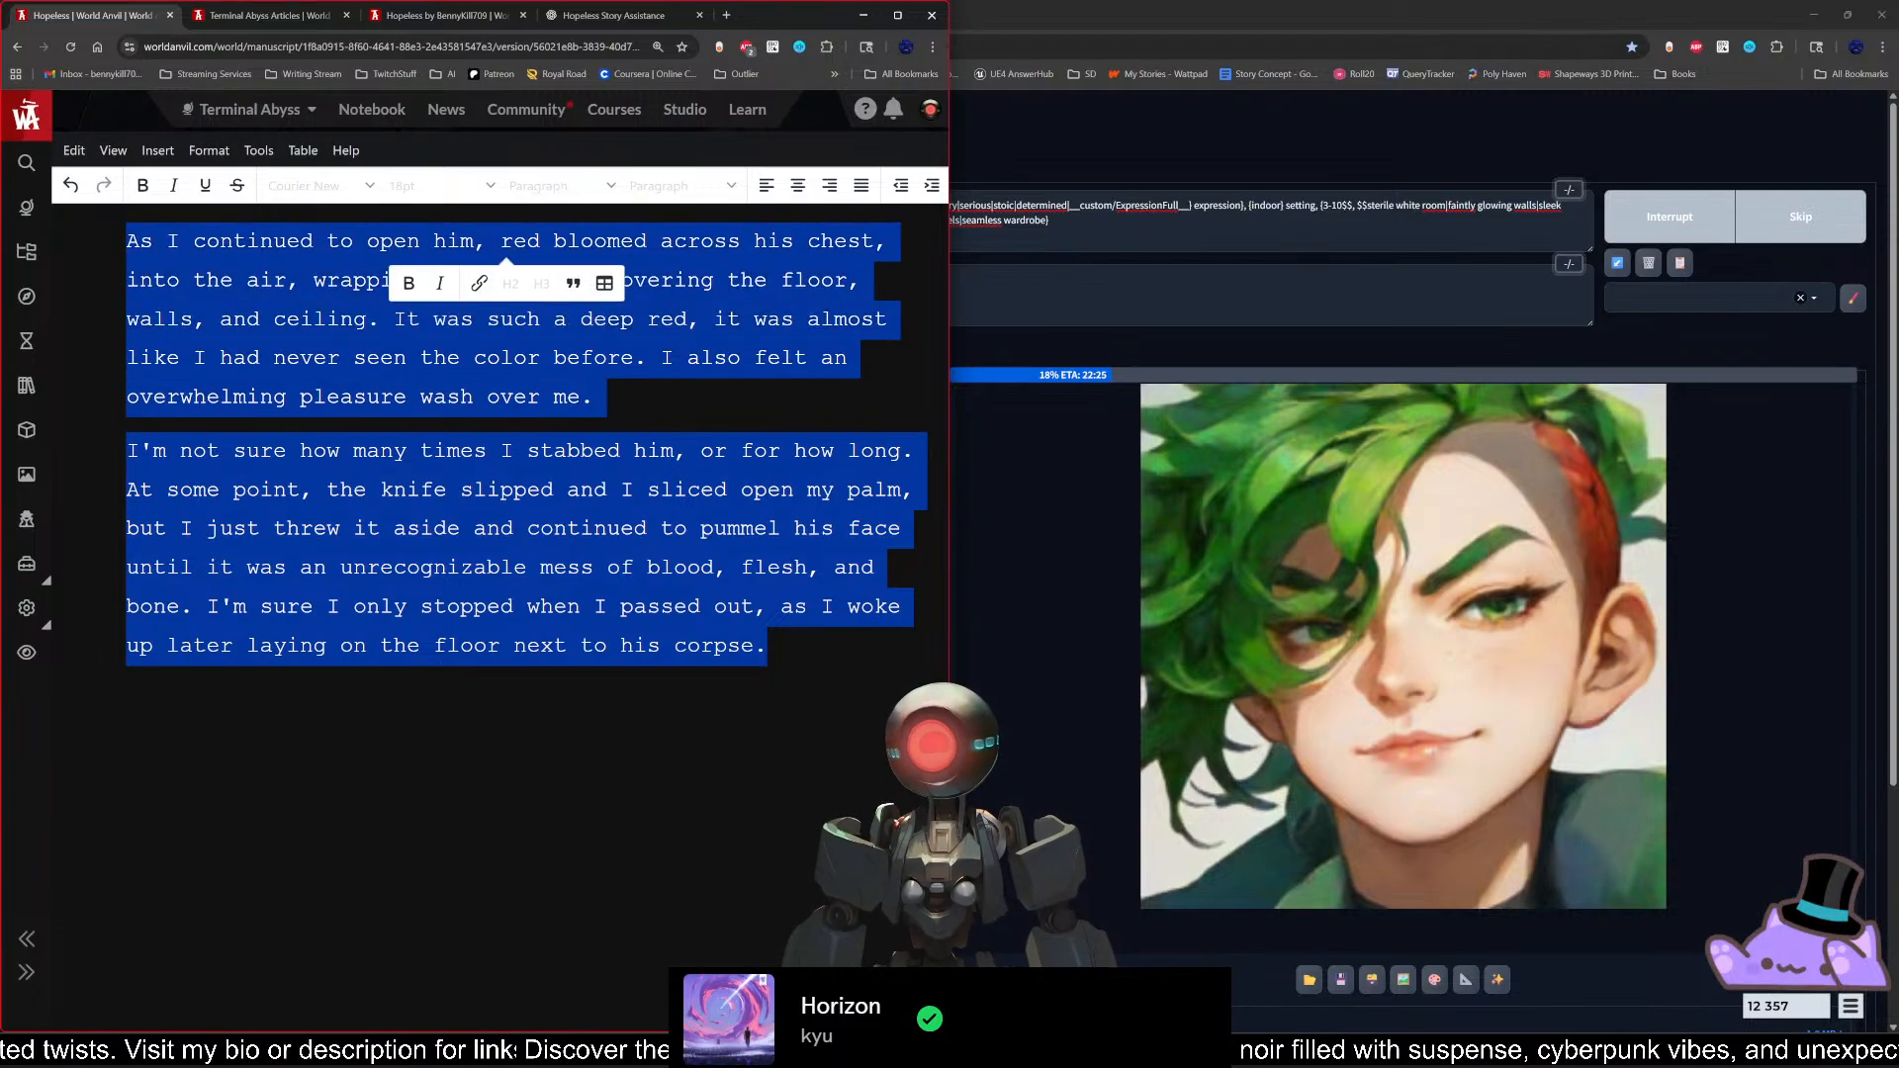
right_click(427, 485)
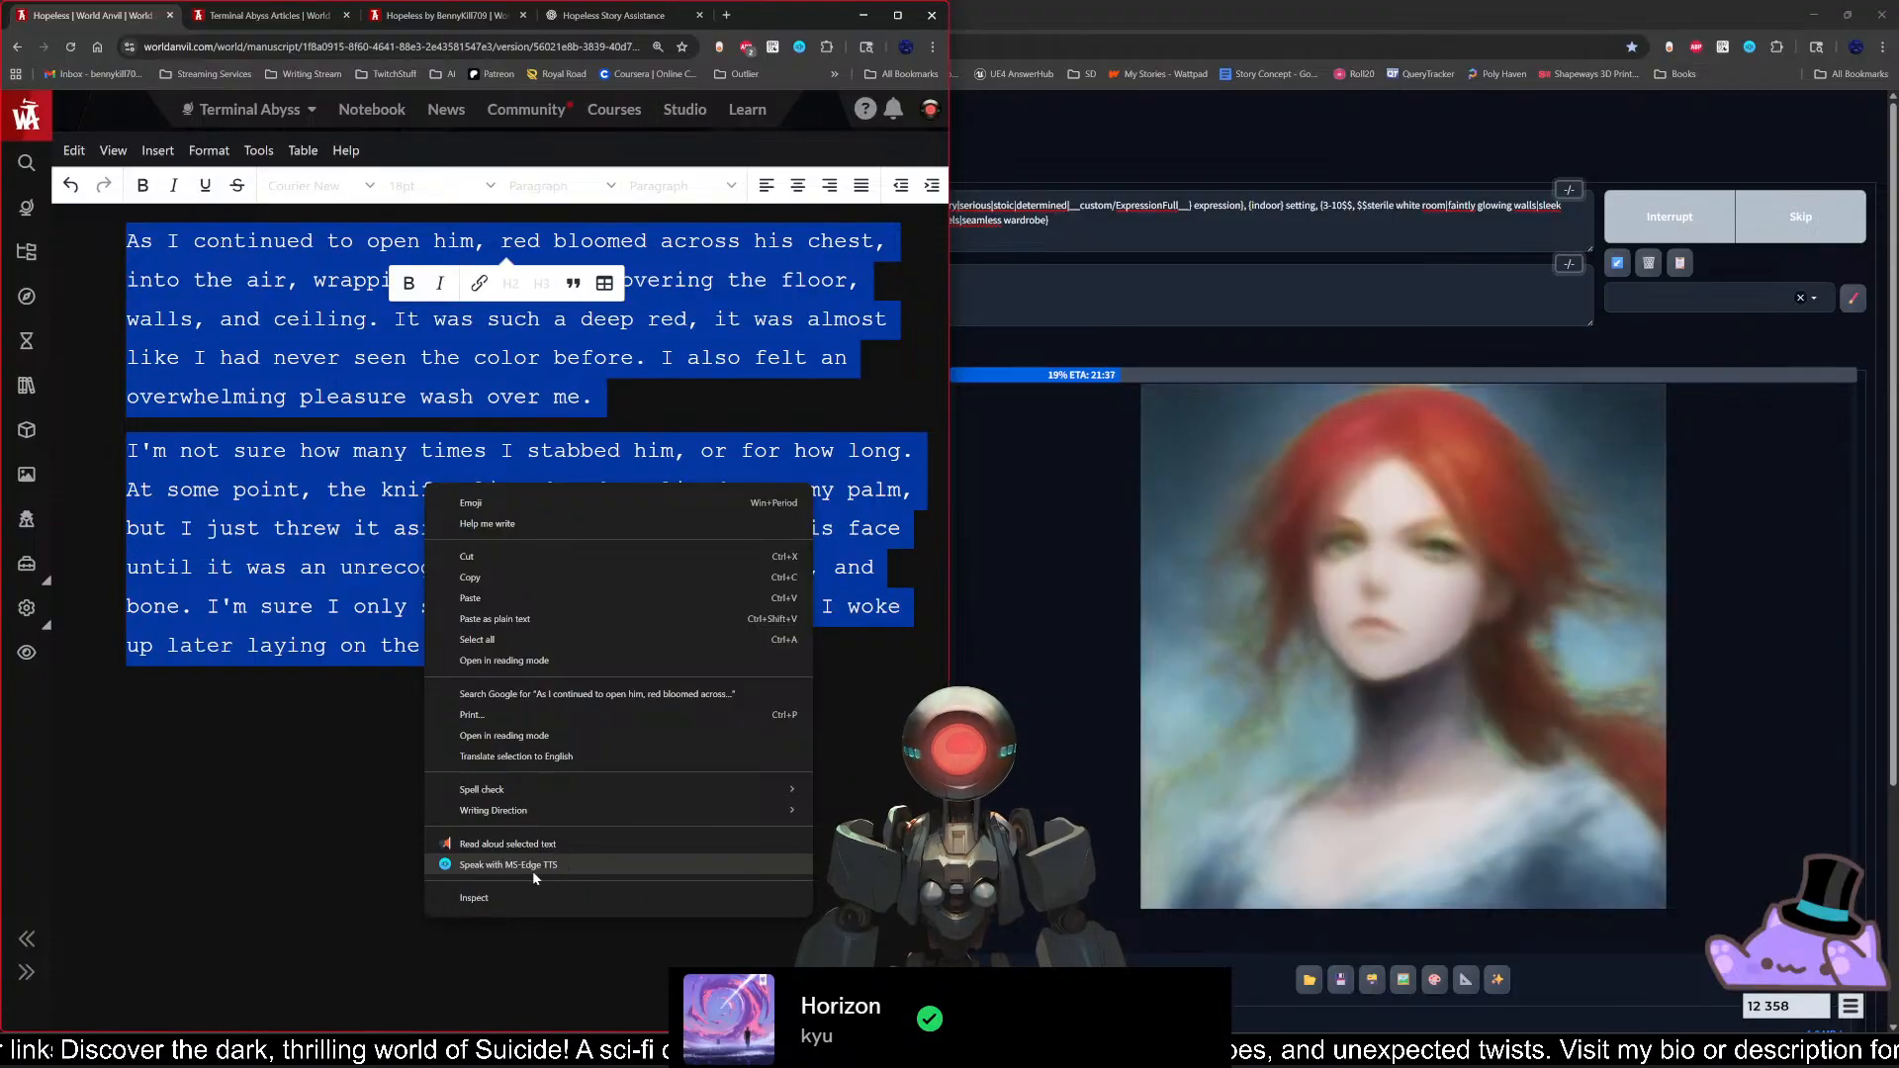
left_click(596, 864)
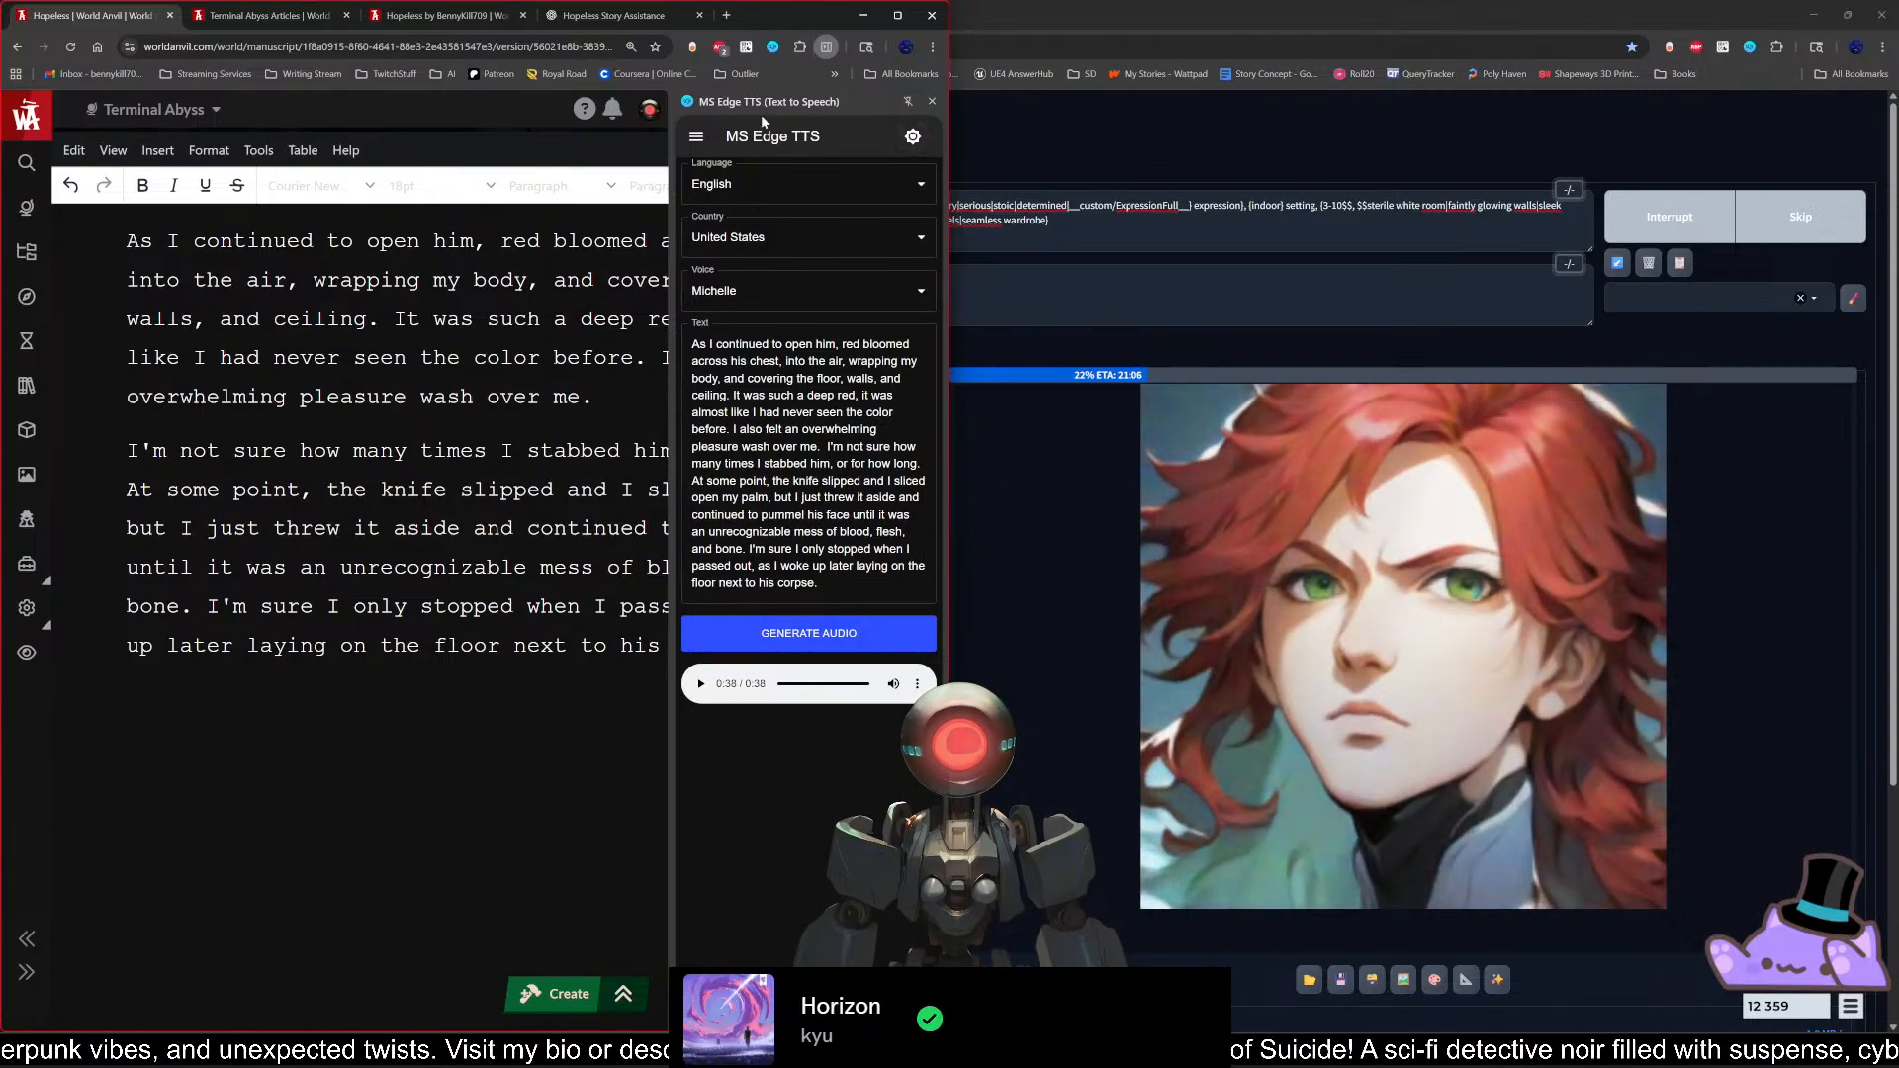
left_click(932, 101)
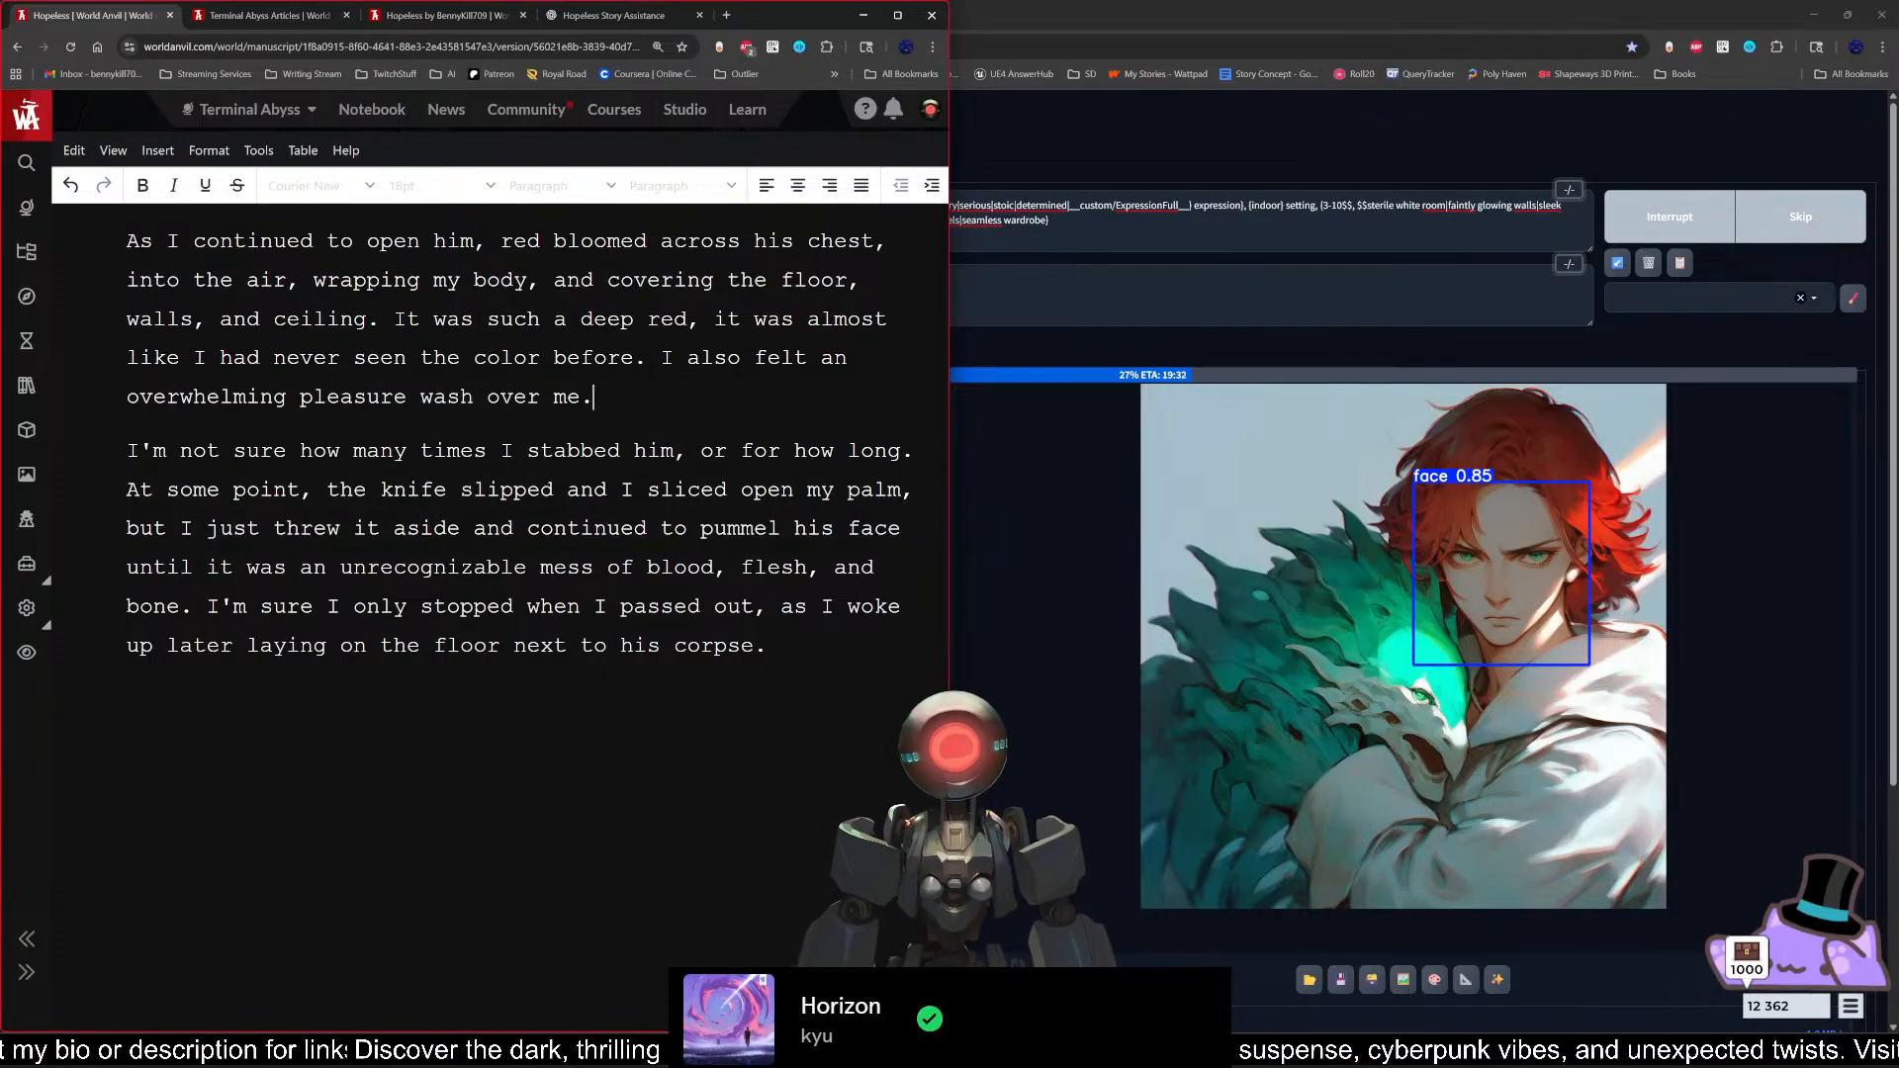
Step: Highlight the scene's last two paragraphs, open MS Edge TTS and set its voice to Ava
left_click_drag(770, 648, 126, 241)
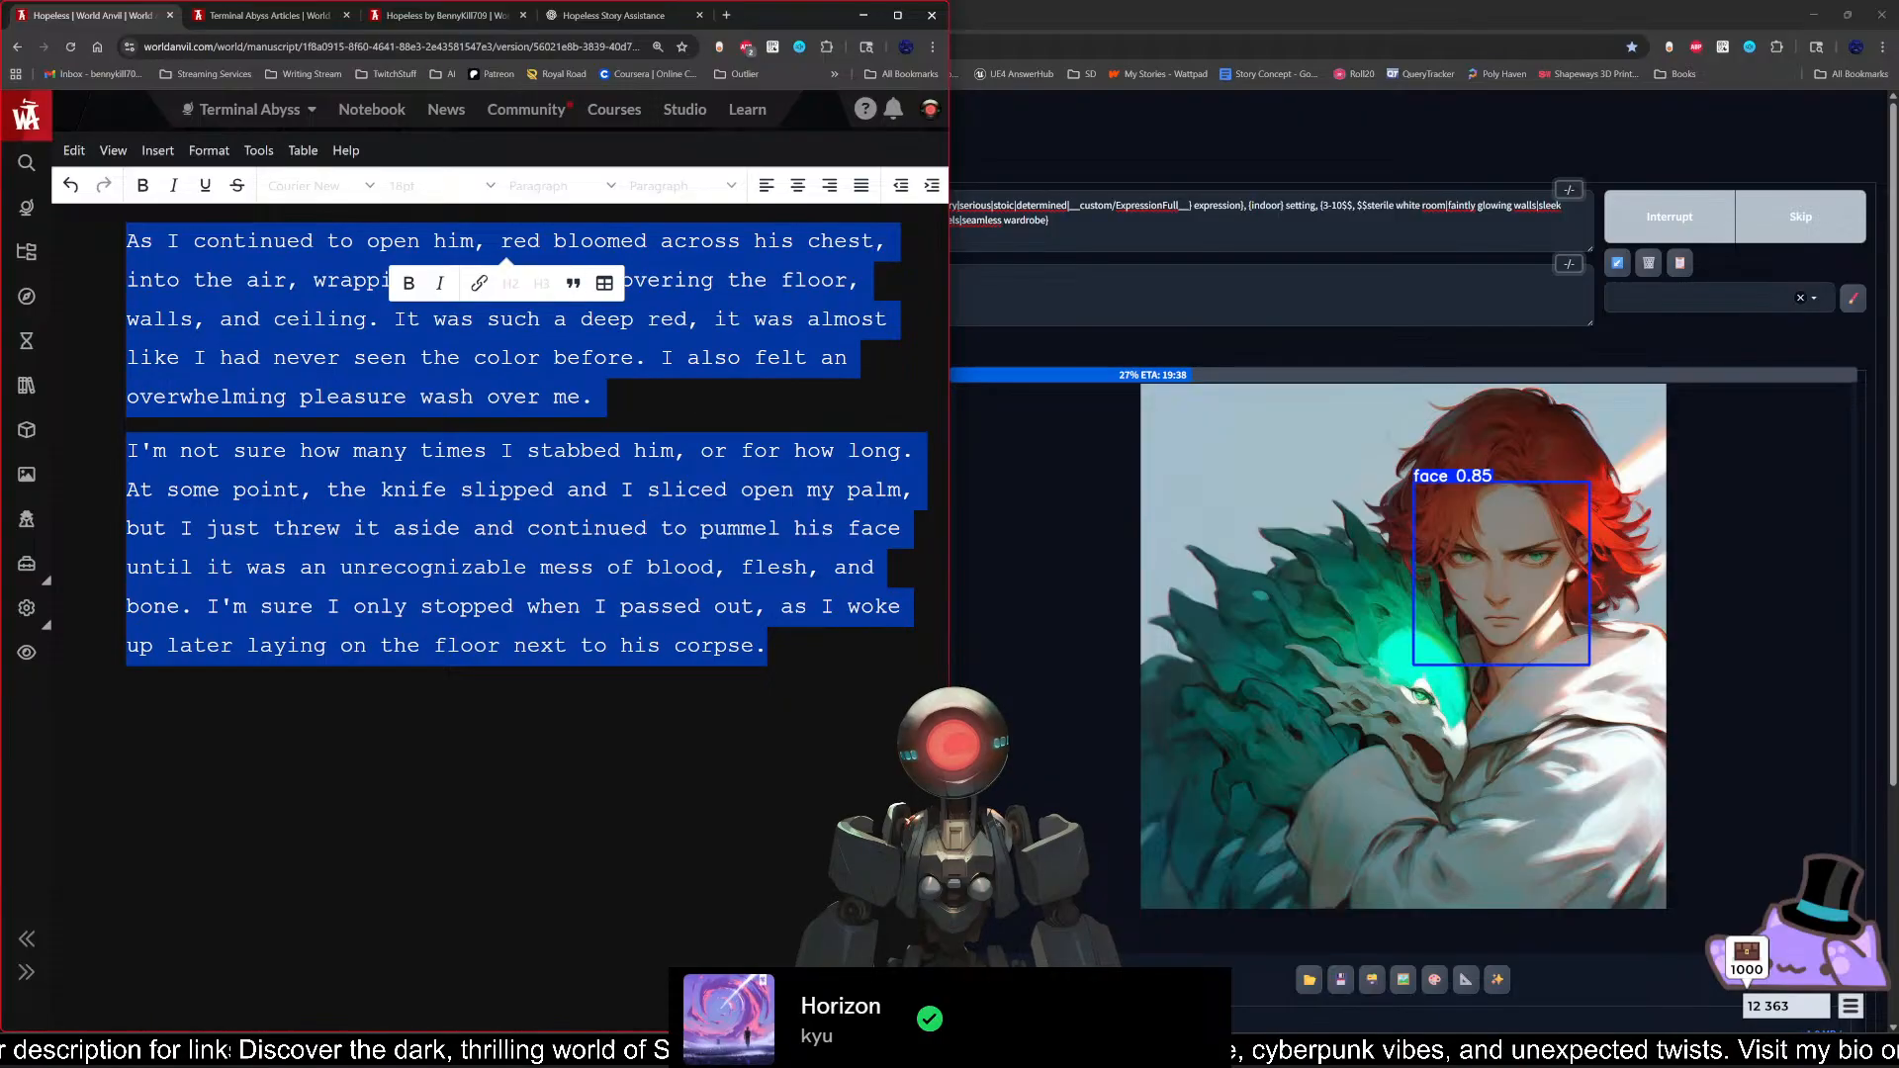
left_click(800, 48)
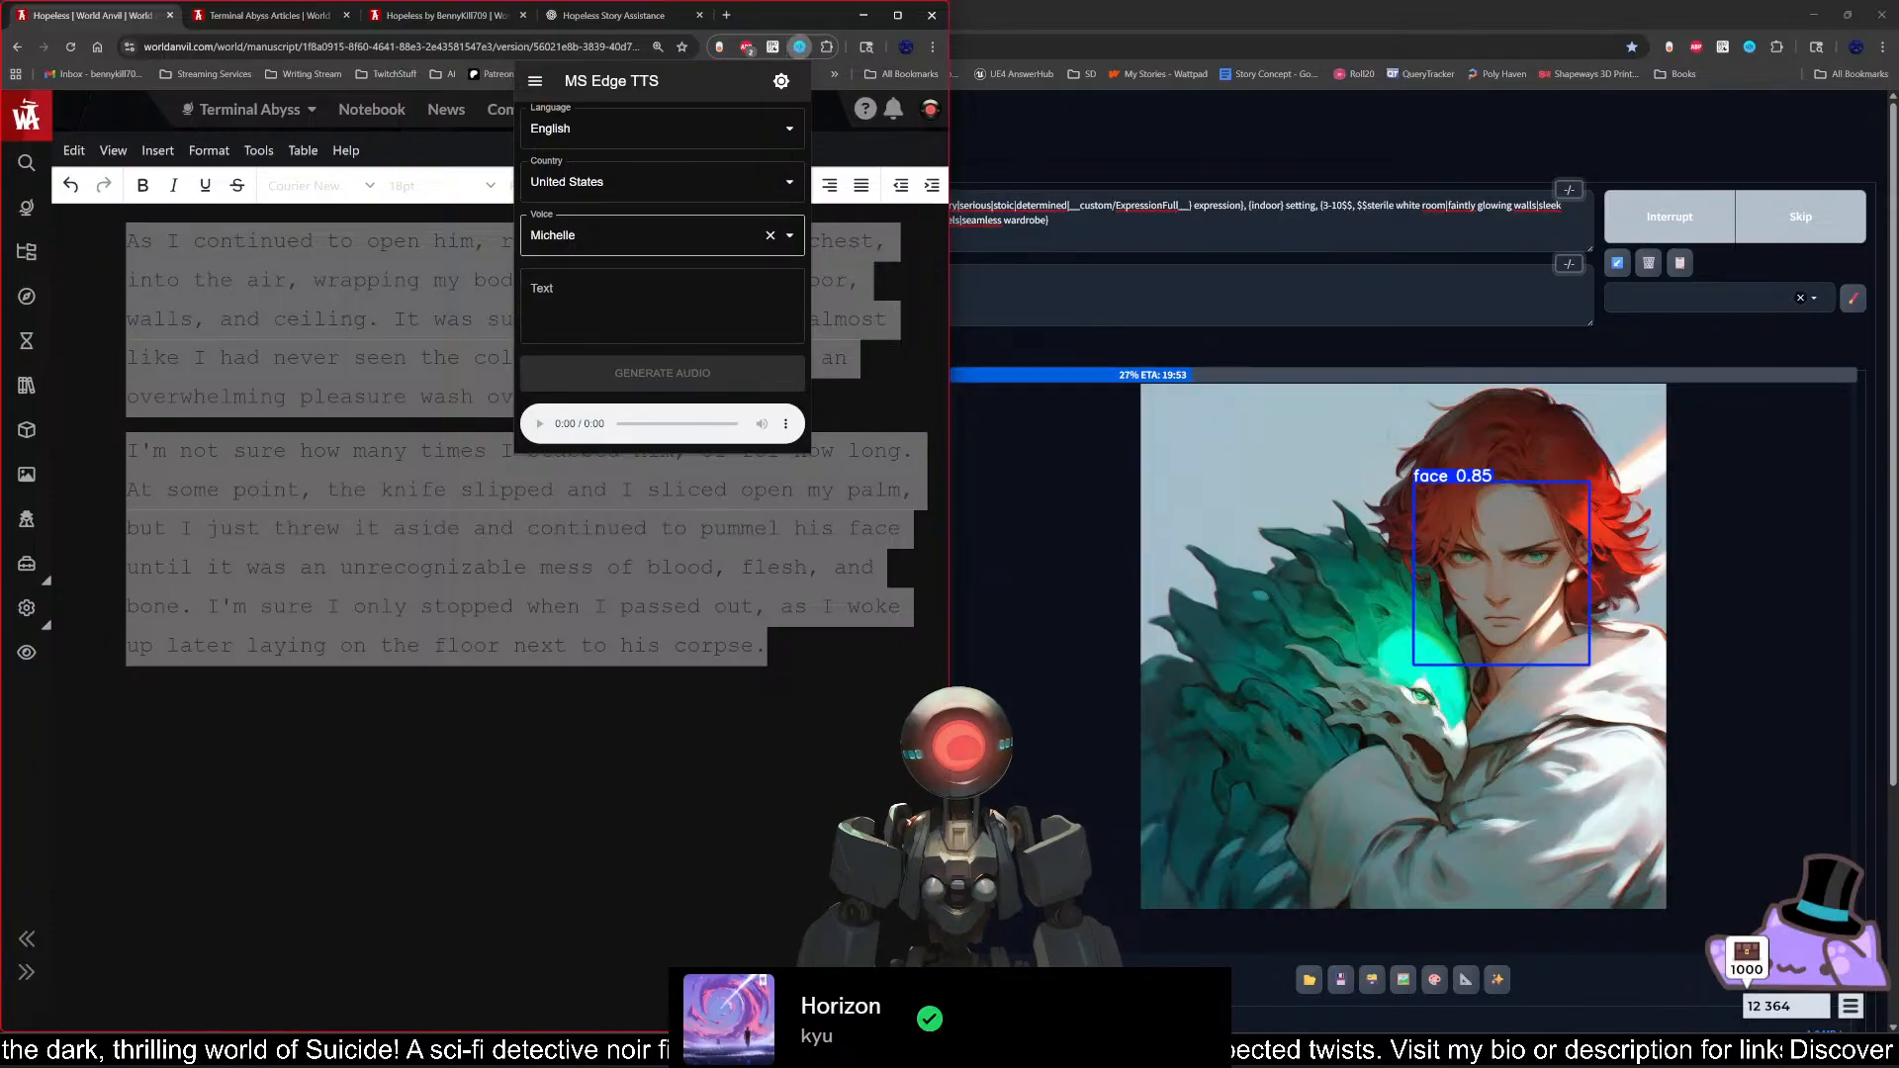
left_click(790, 236)
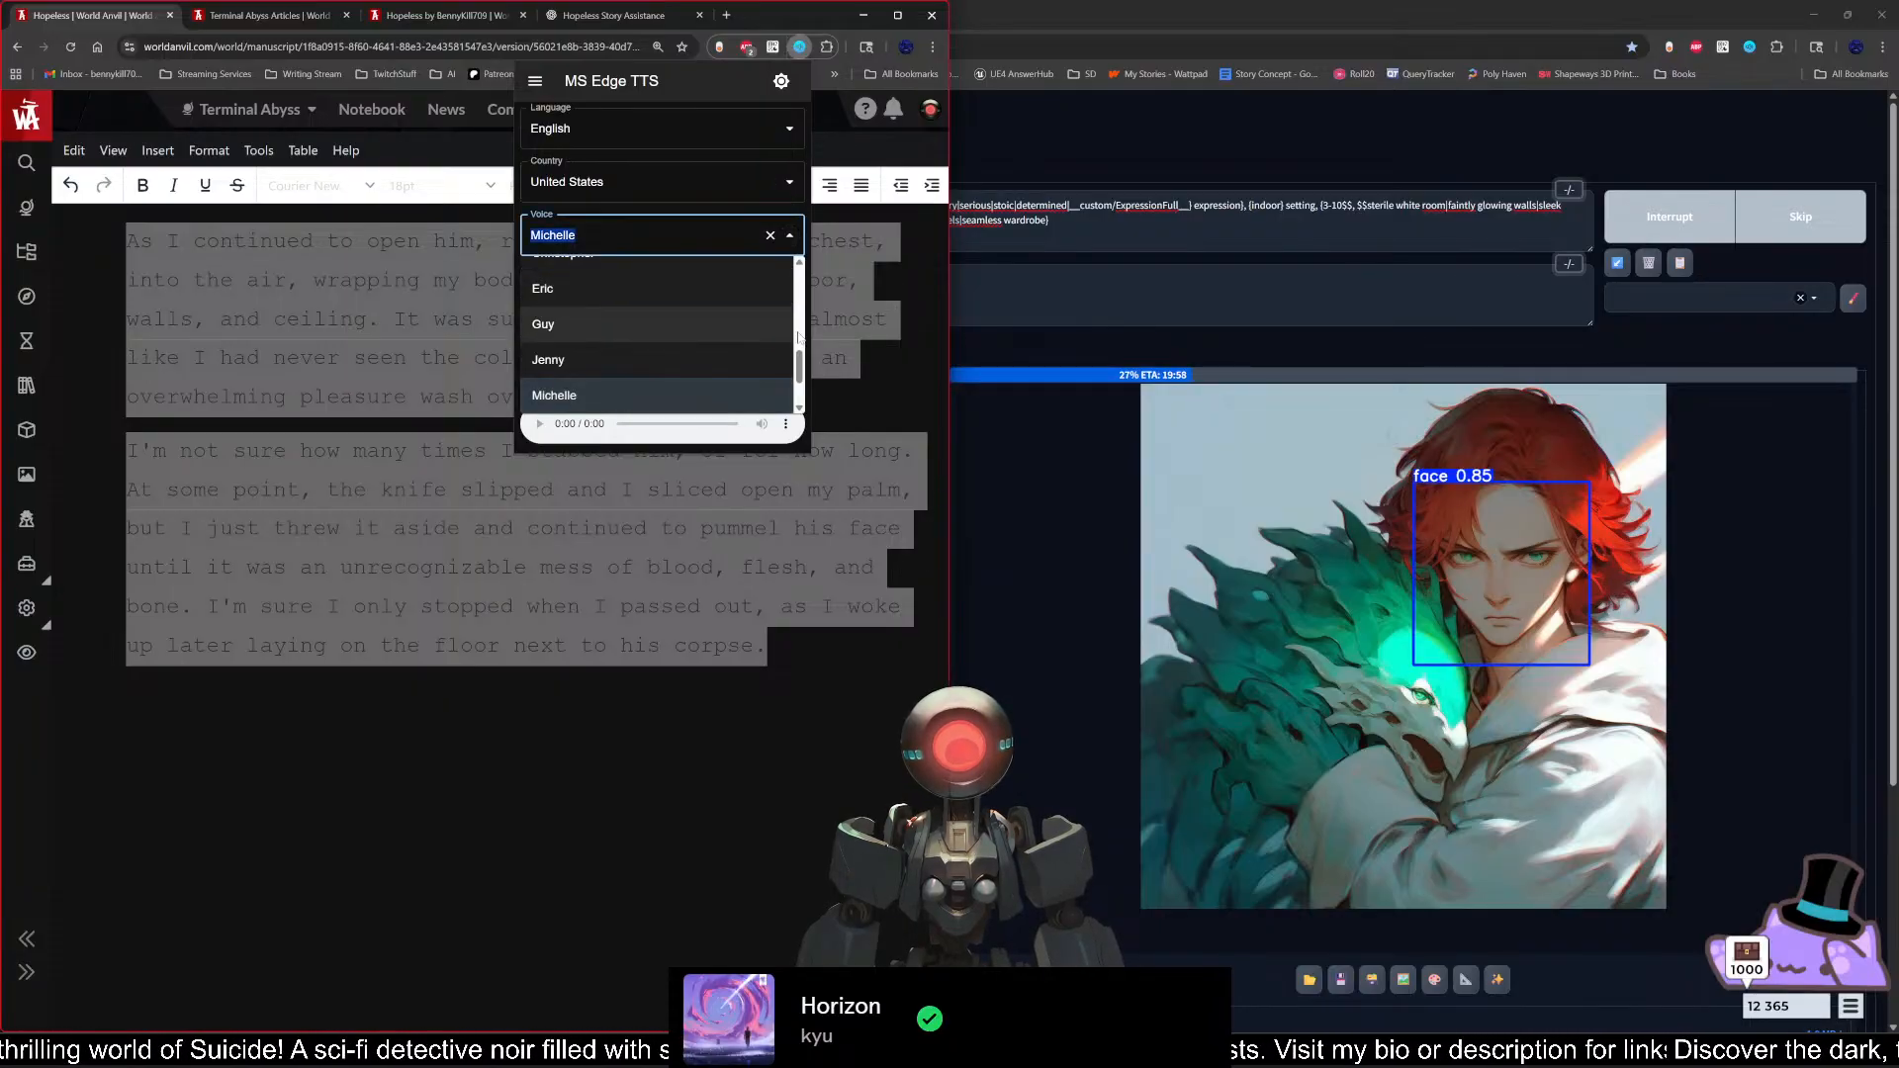
left_click_drag(799, 356, 799, 316)
left_click(607, 282)
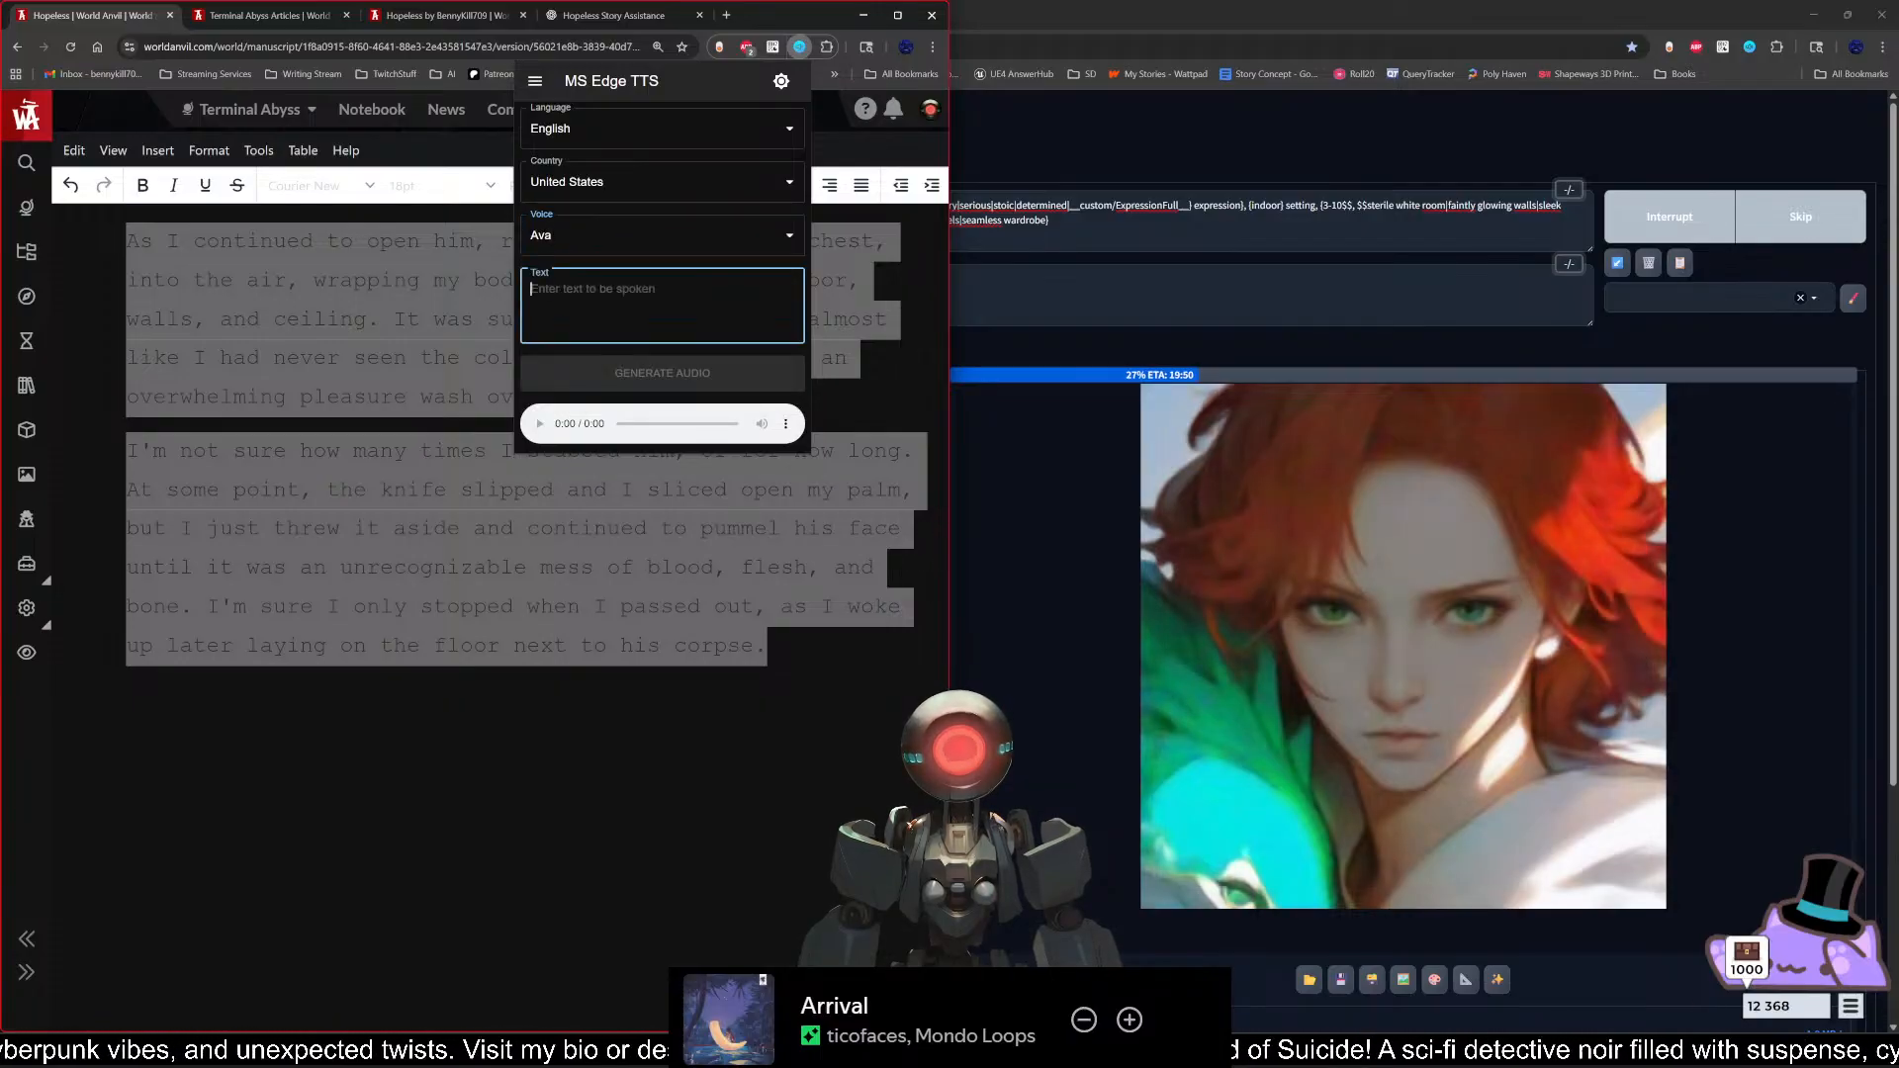
key("Tab")
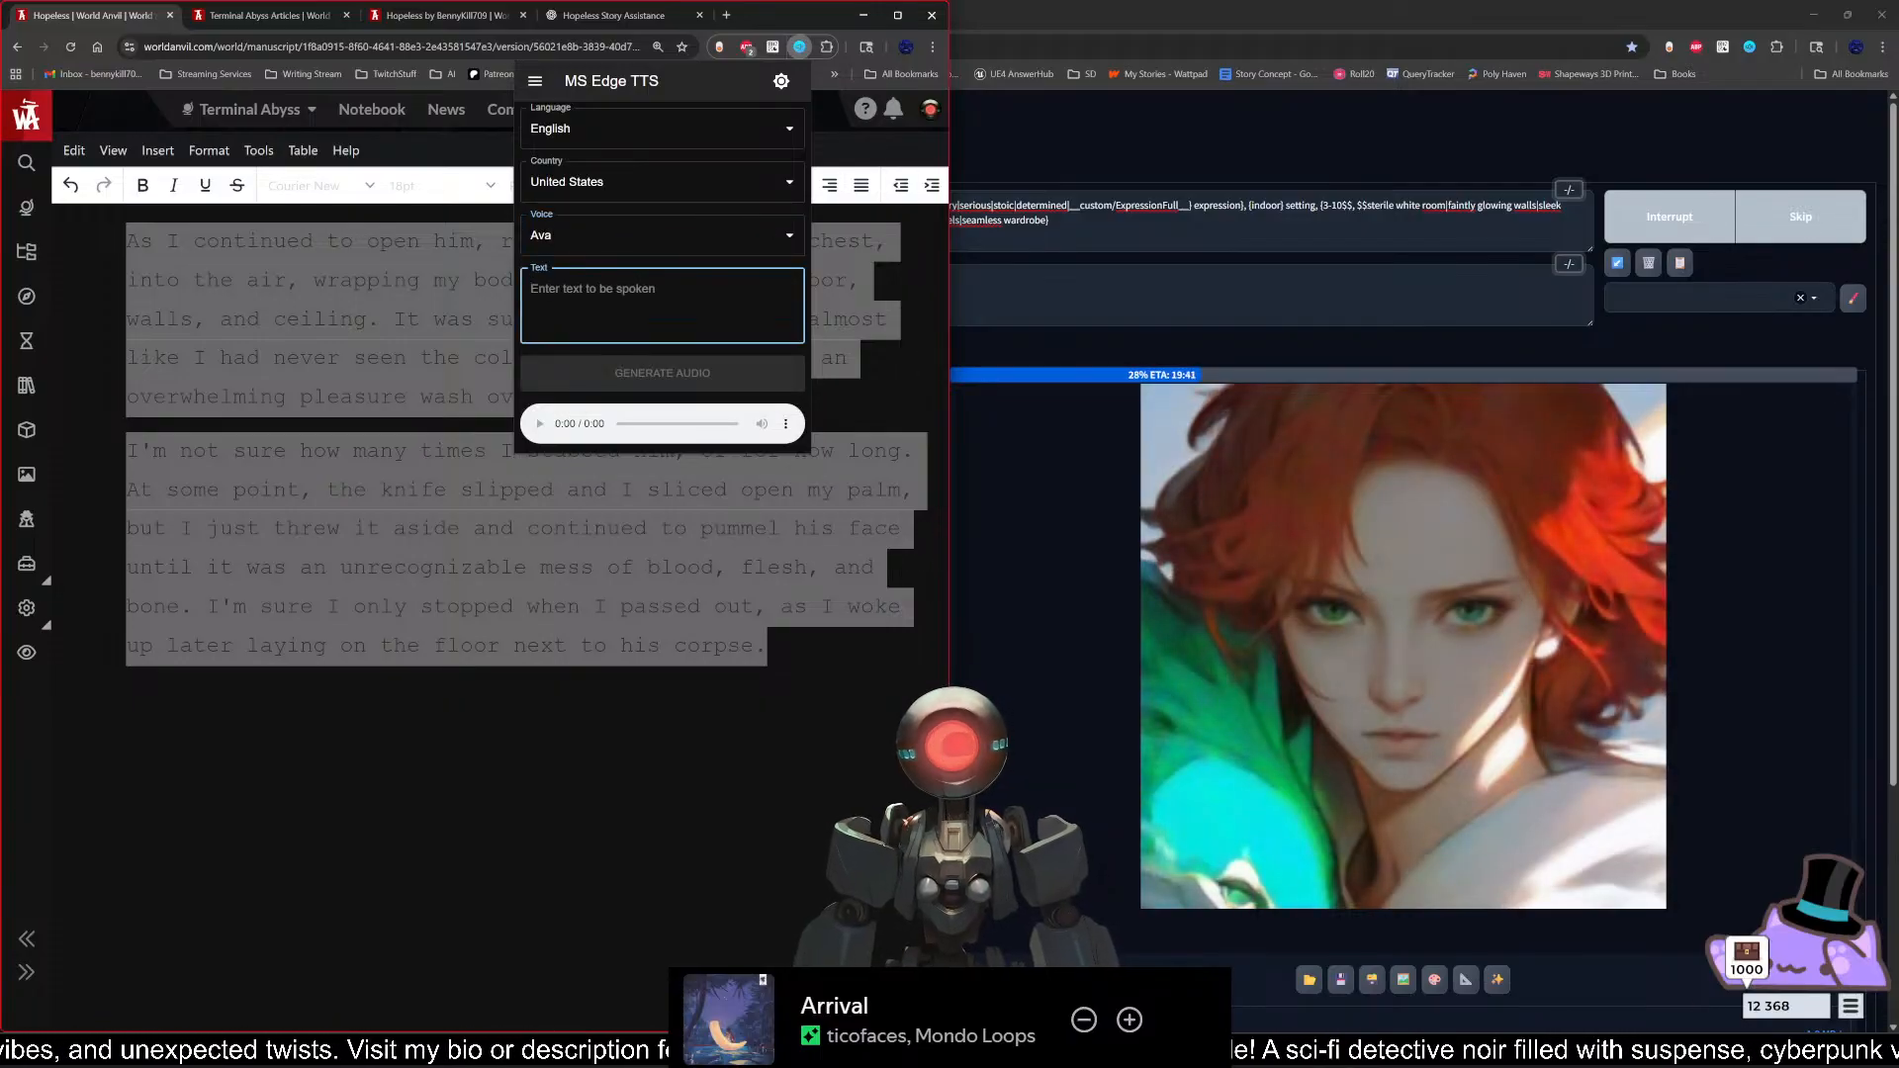
Step: Enter "Hello, this is a test of my voice! I'm Ava! It's nice to meet you!" as the speech text and generate its audio
type("Hello, thi")
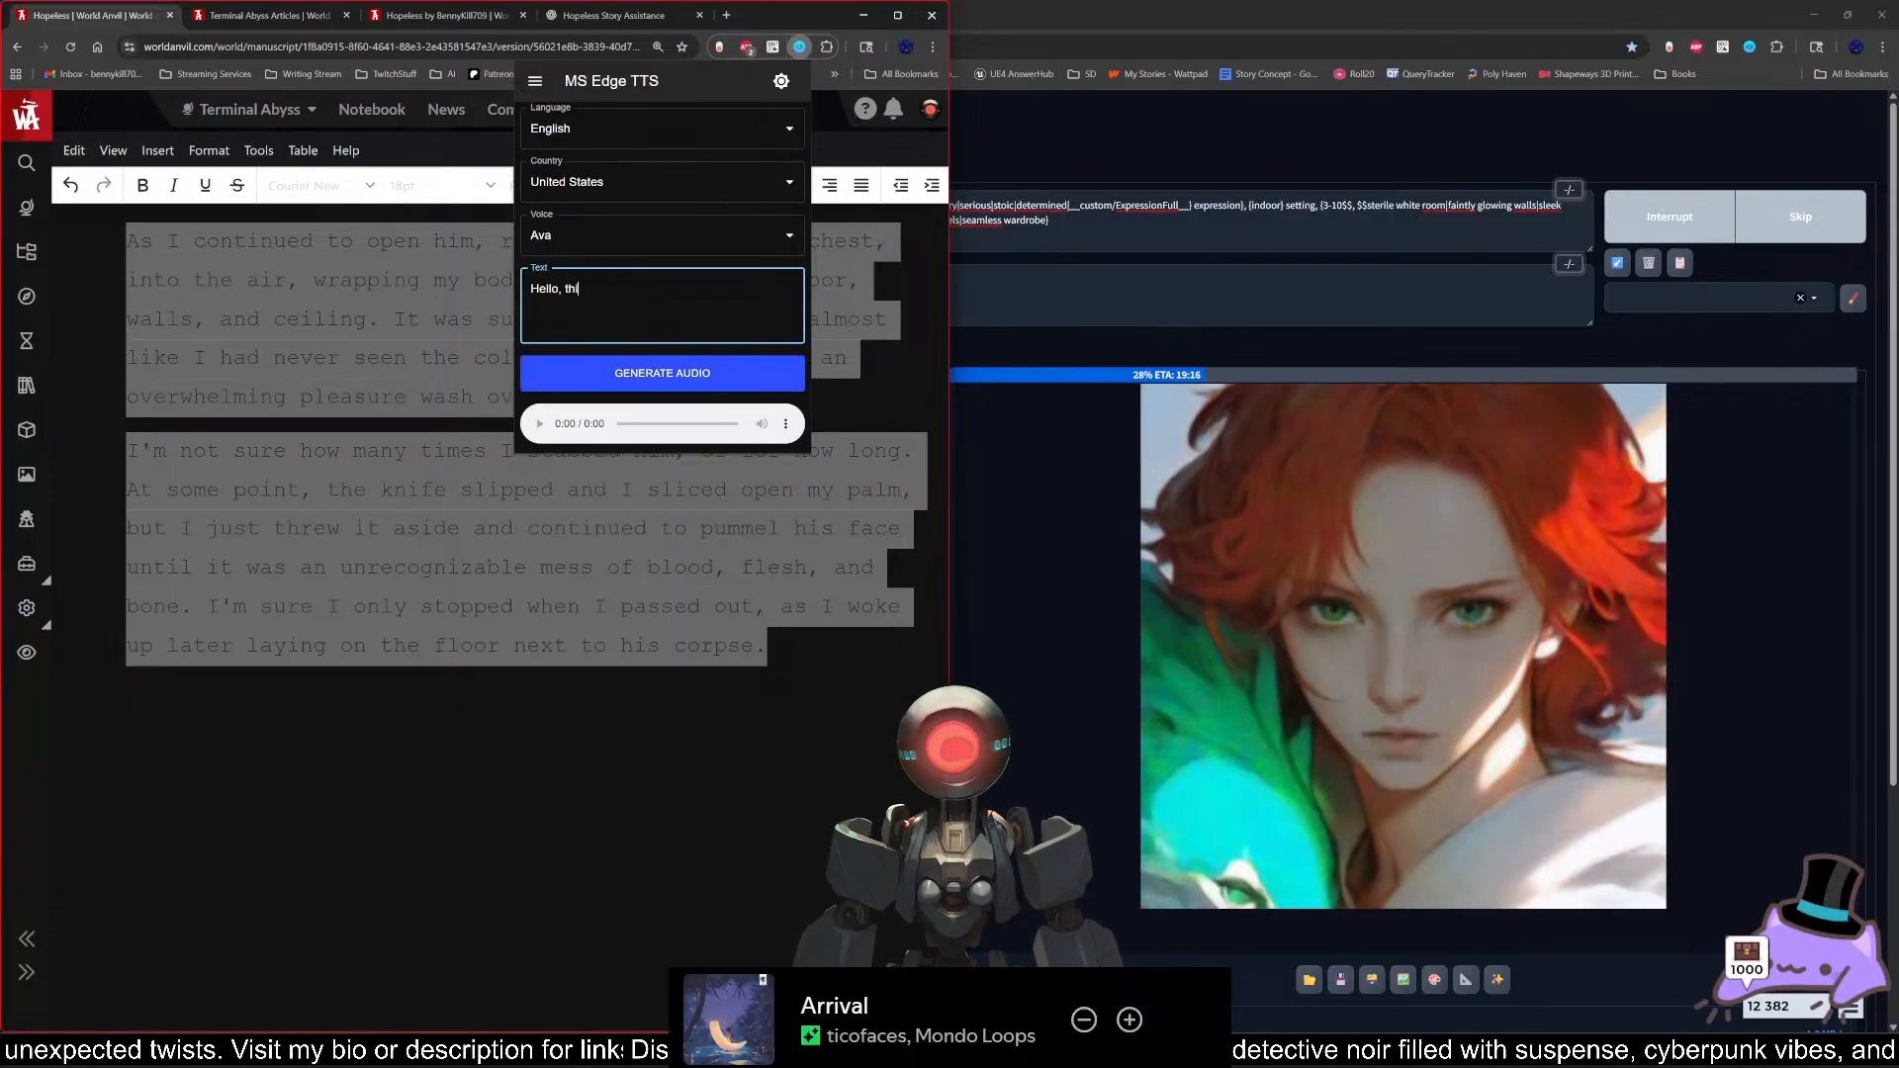
type("s is a test of Ava's")
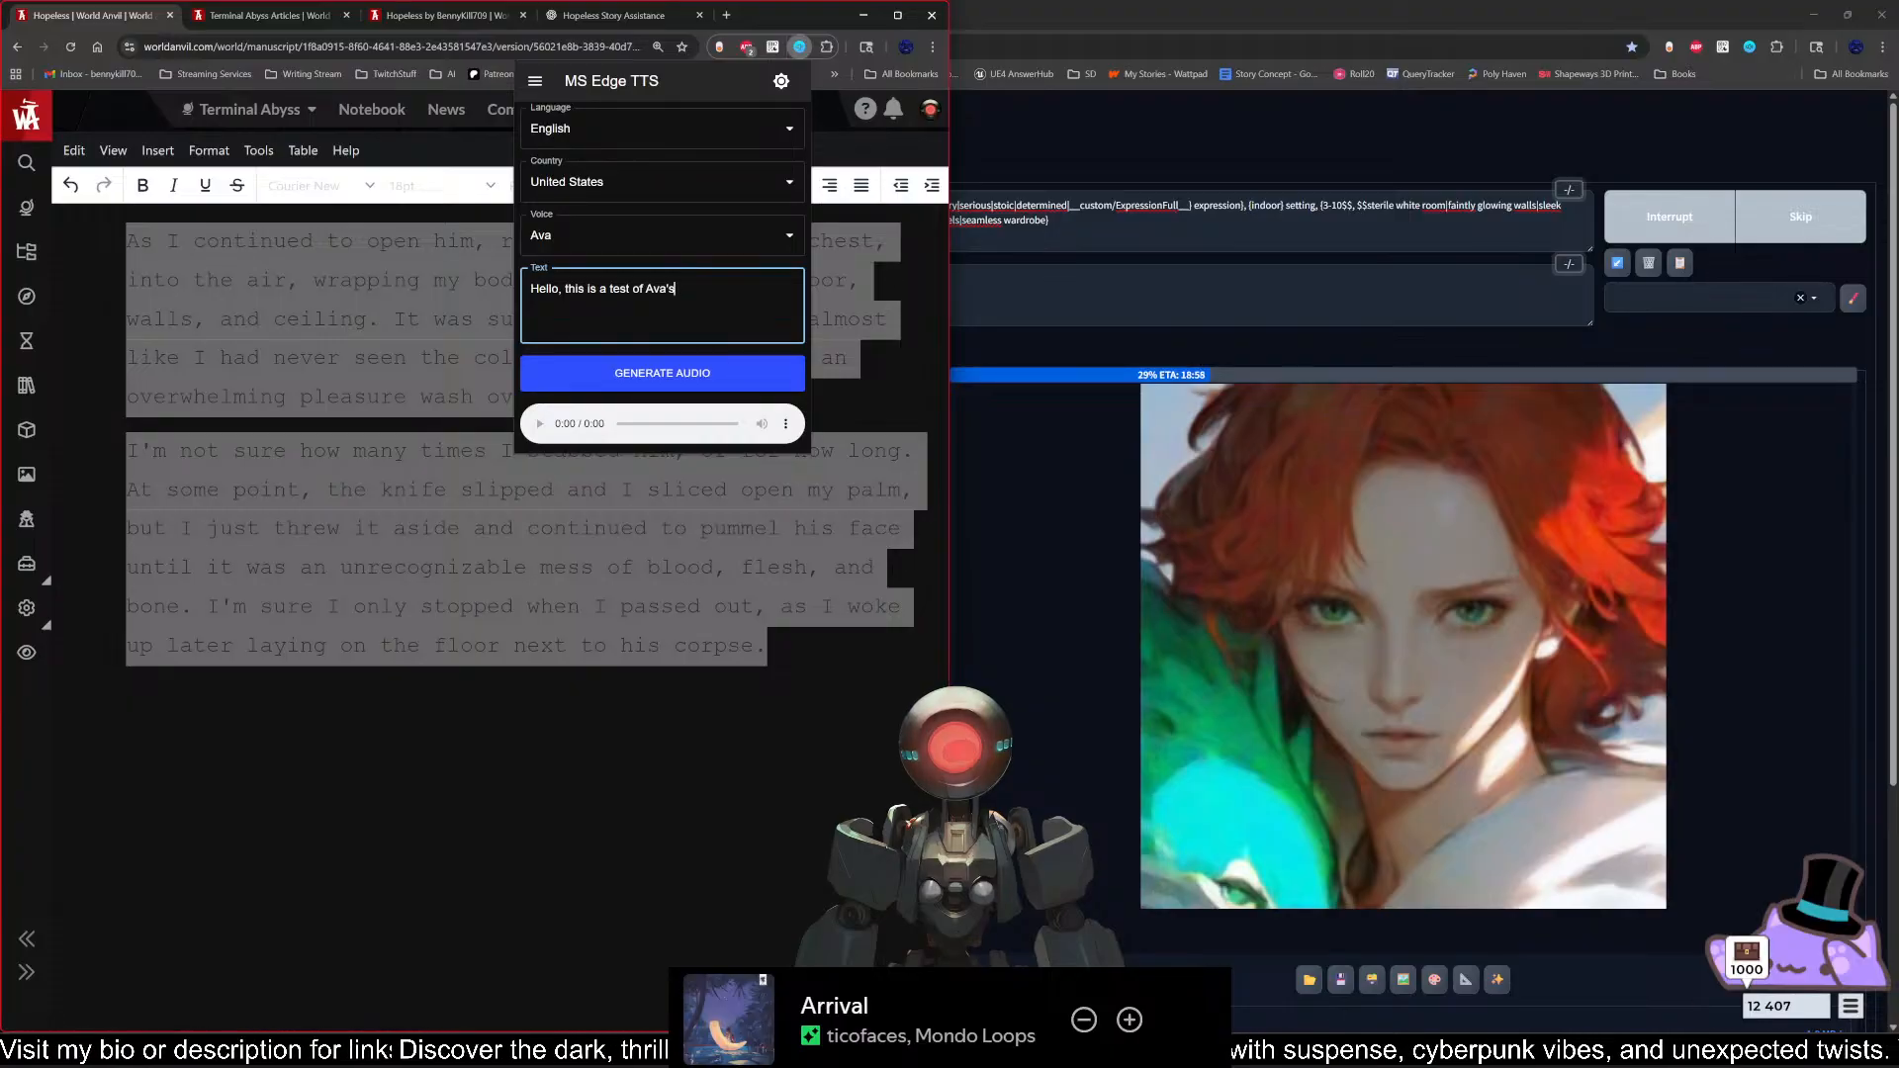
key("BackSpace")
key("BackSpace")
key("BackSpace")
key("BackSpace")
key("BackSpace")
type("my voice! ")
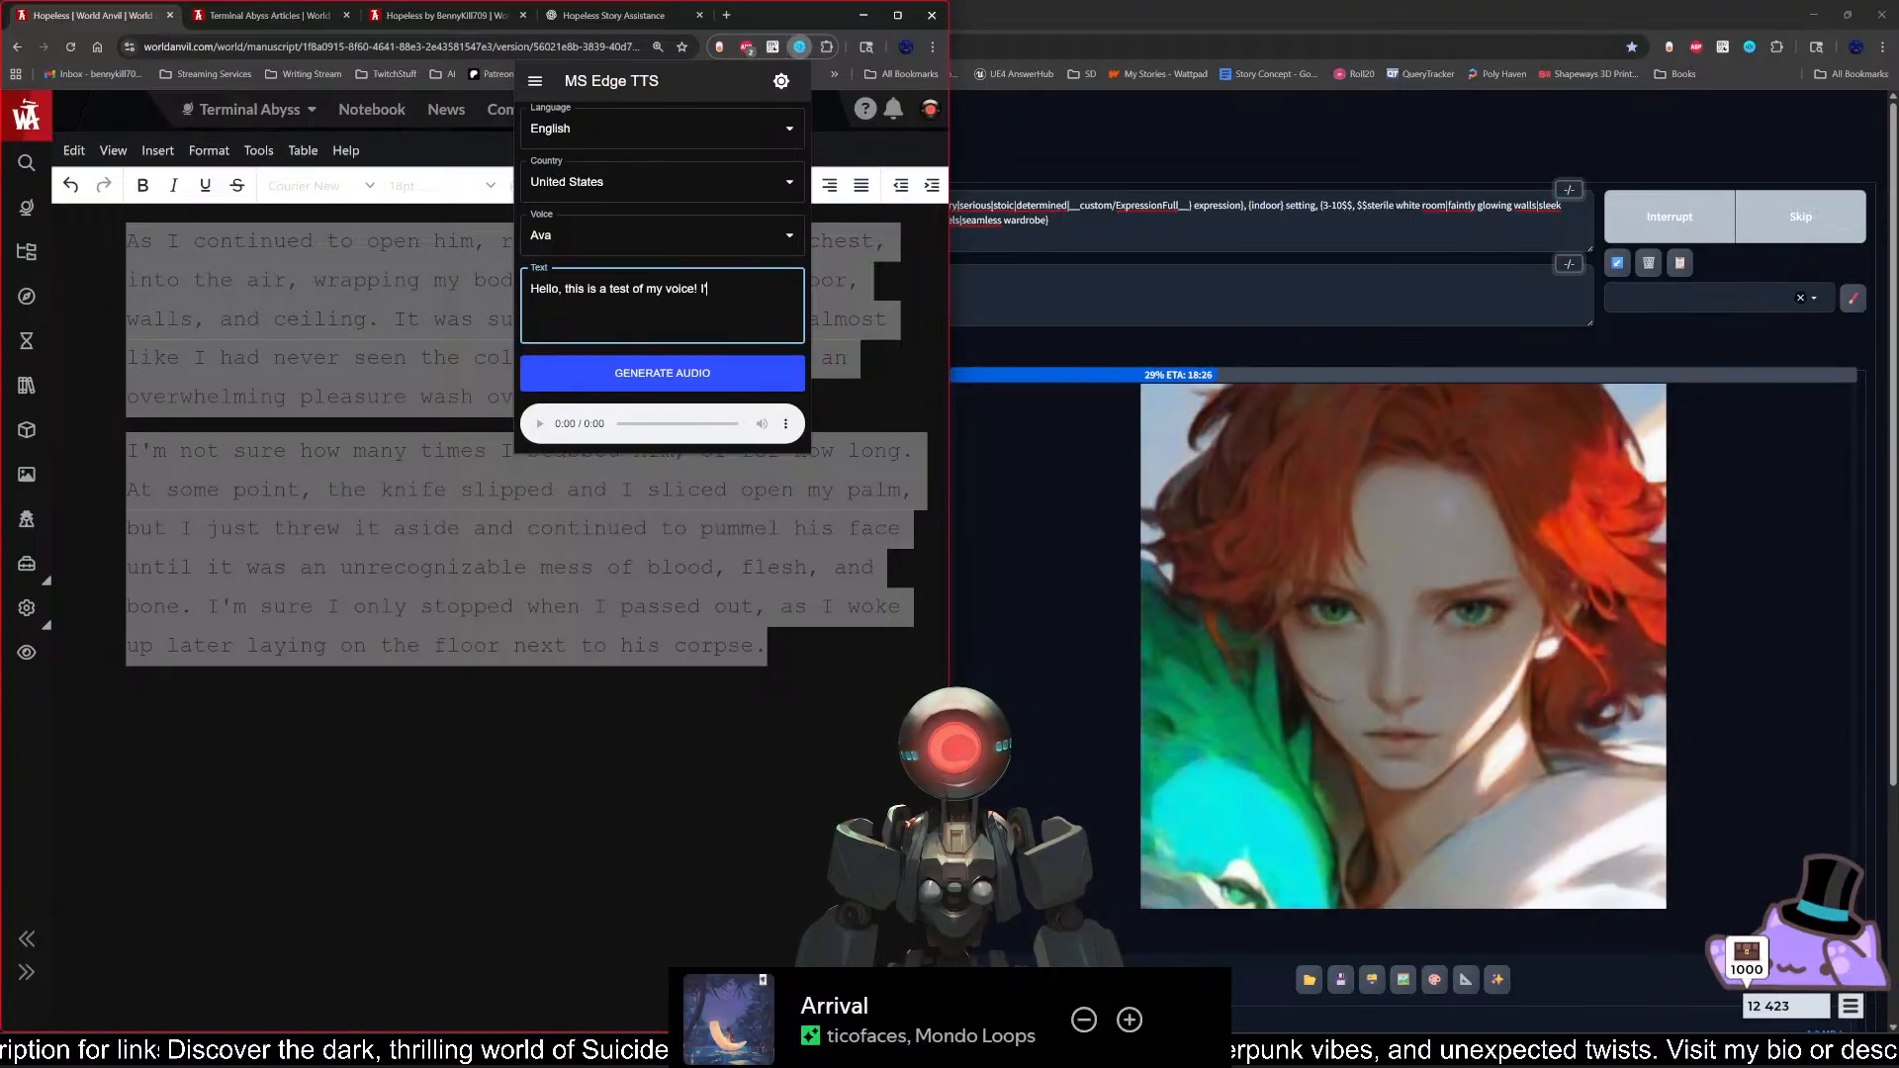
type("I'm Ava! ")
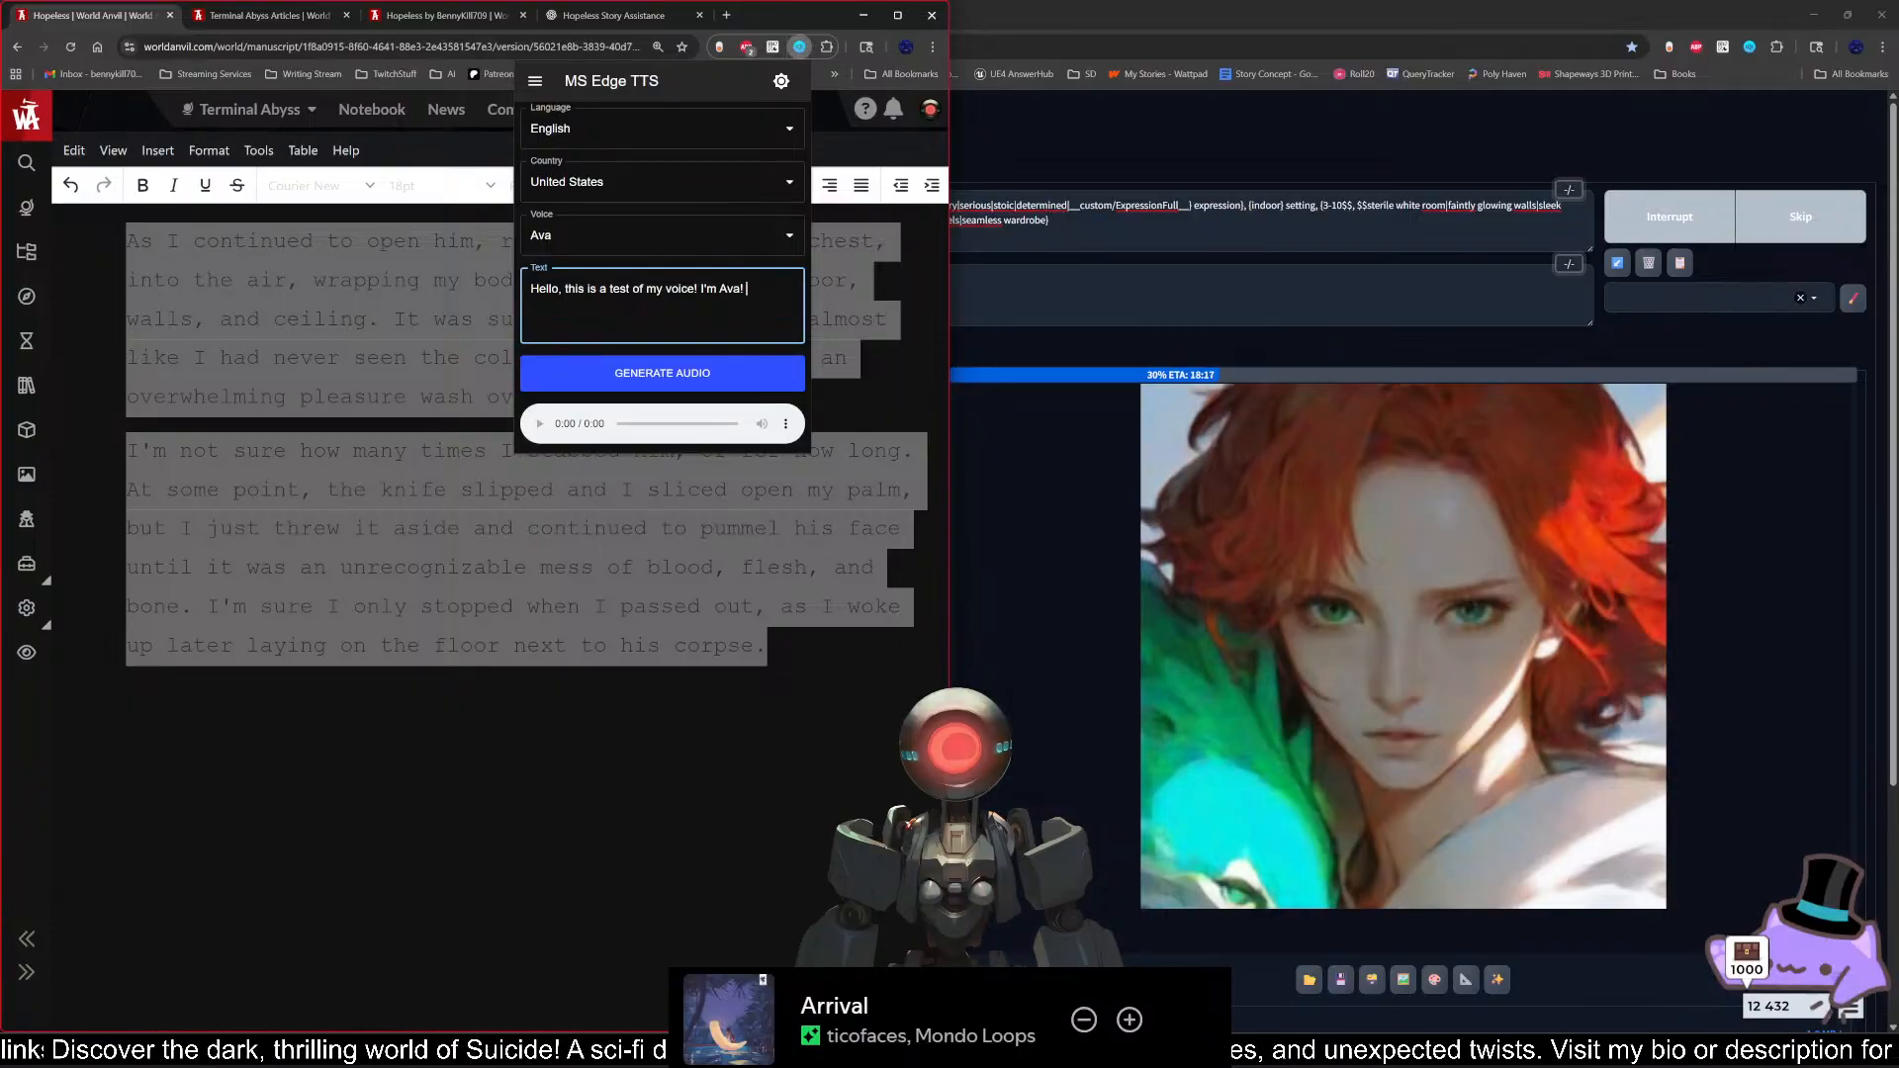
type("It's nice to me")
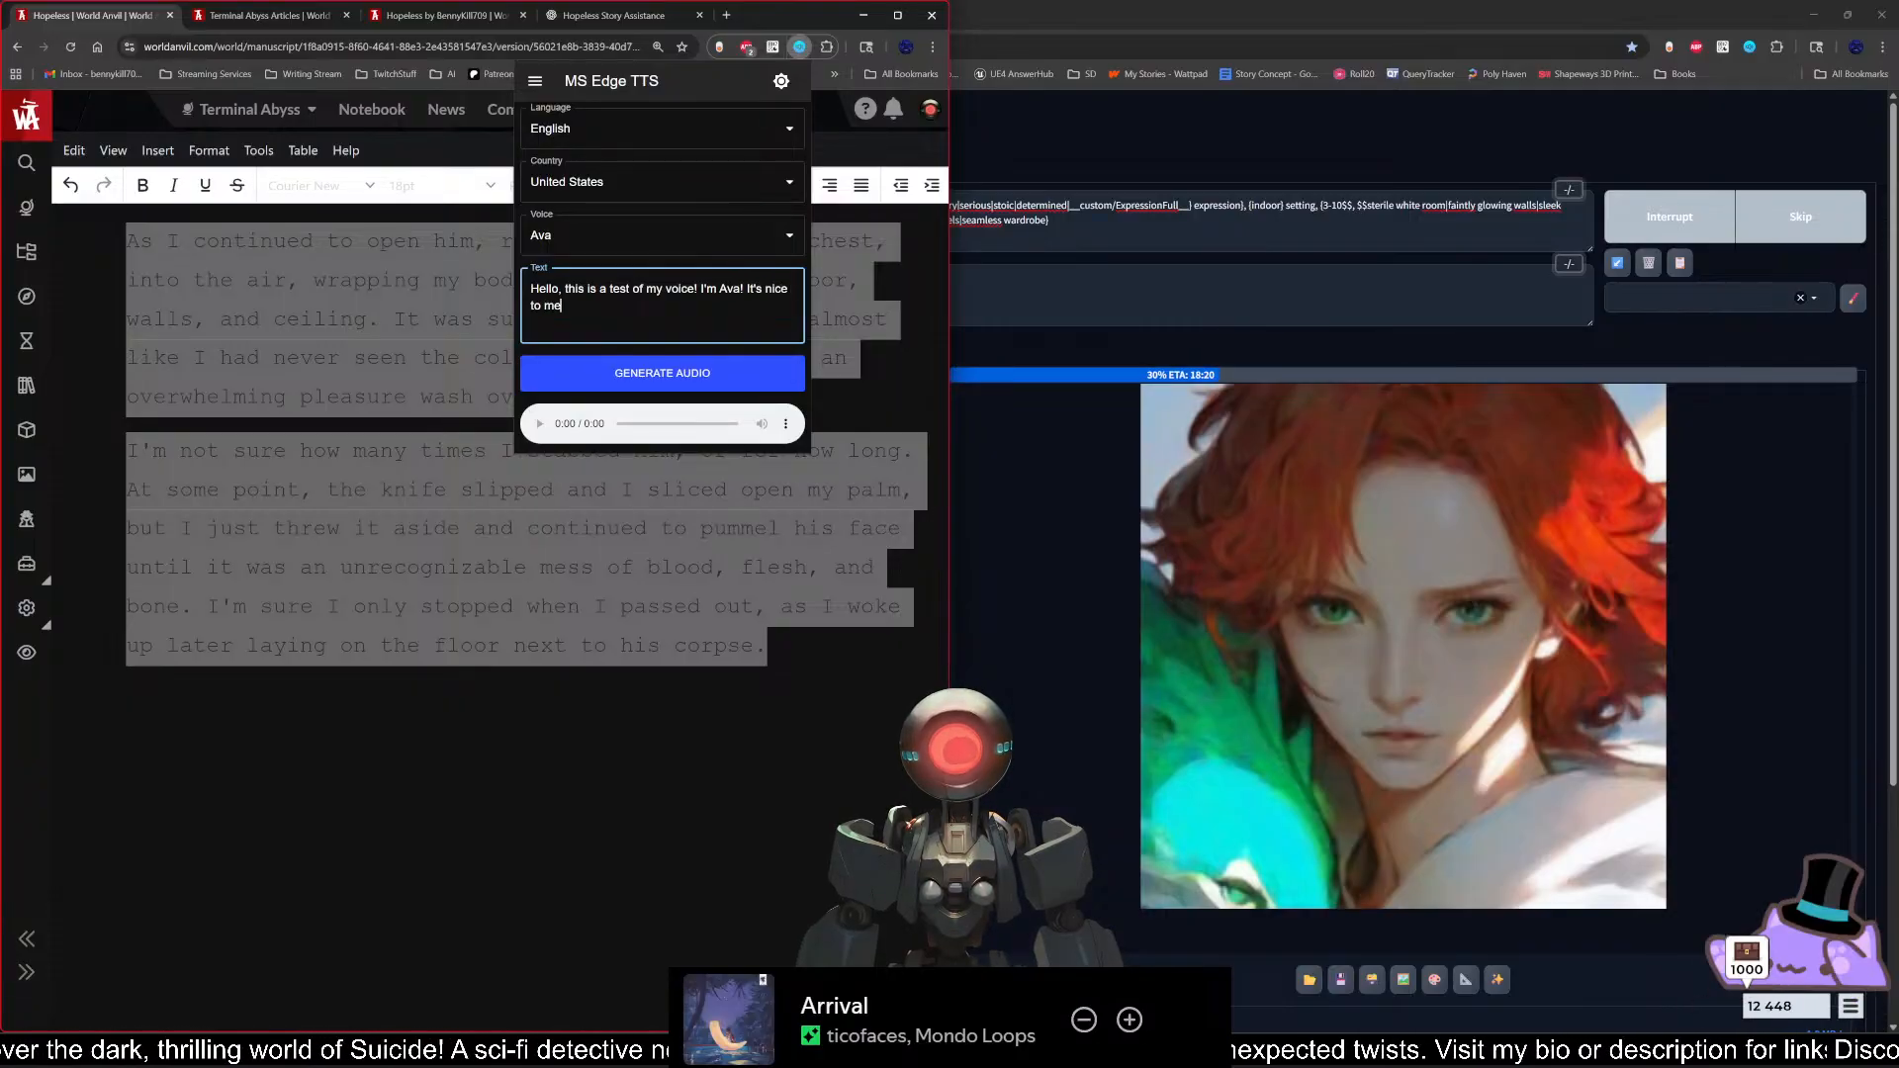
type("et you!")
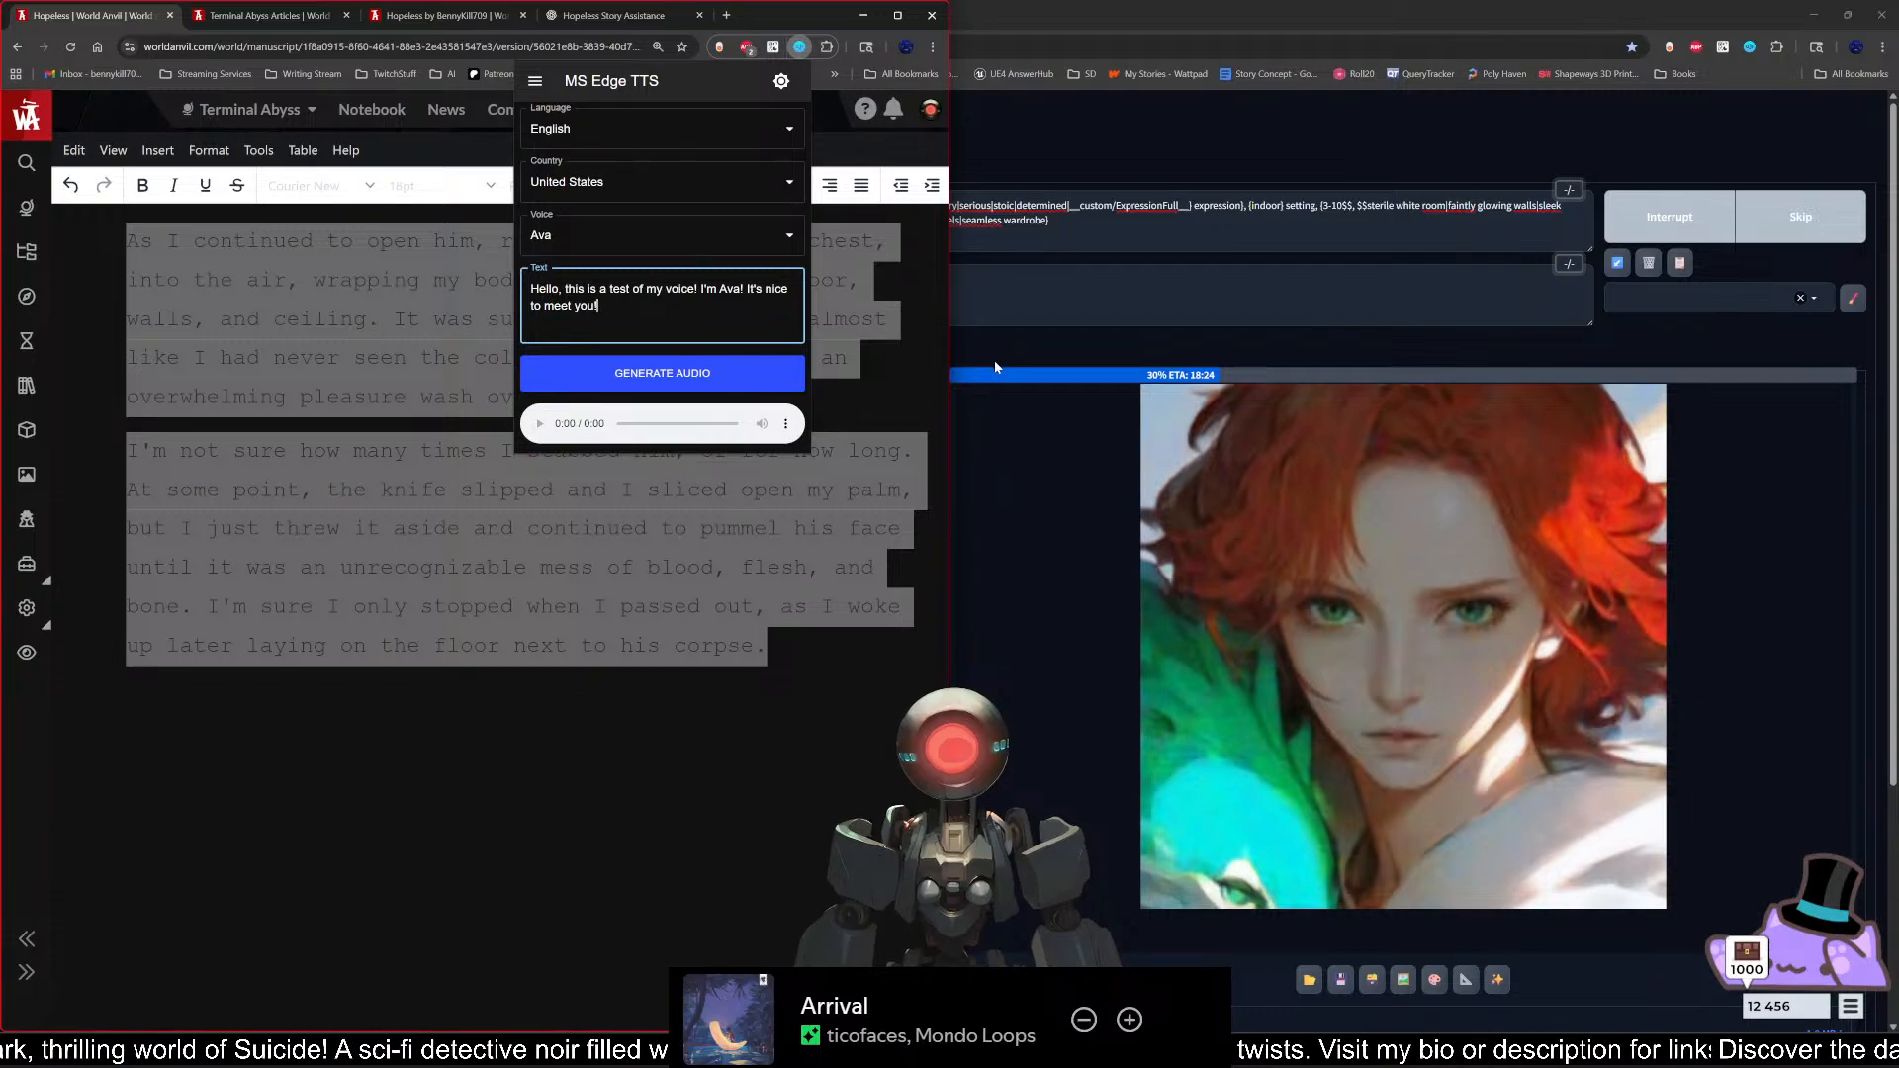
left_click(766, 374)
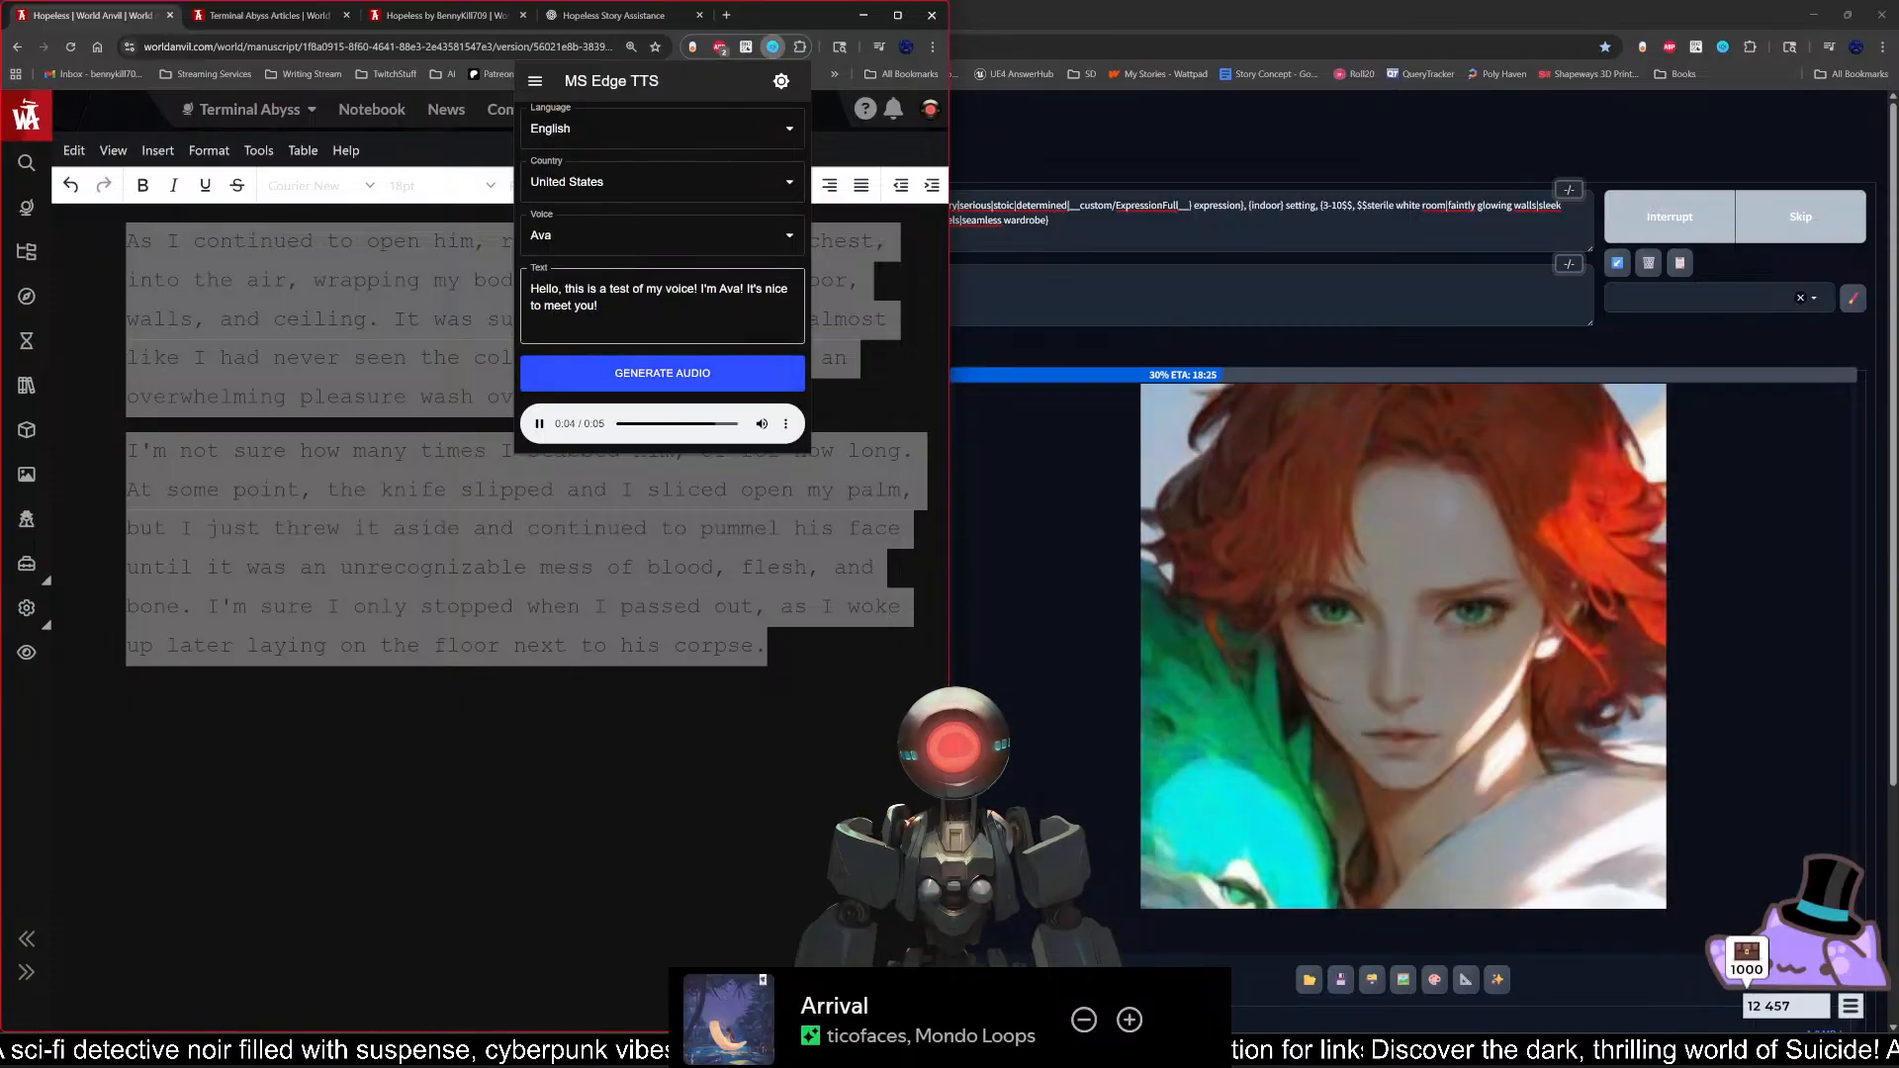
Step: Switch the voice to Aria, replace the name in the sample text with "Aria" and generate the audio
left_click(782, 235)
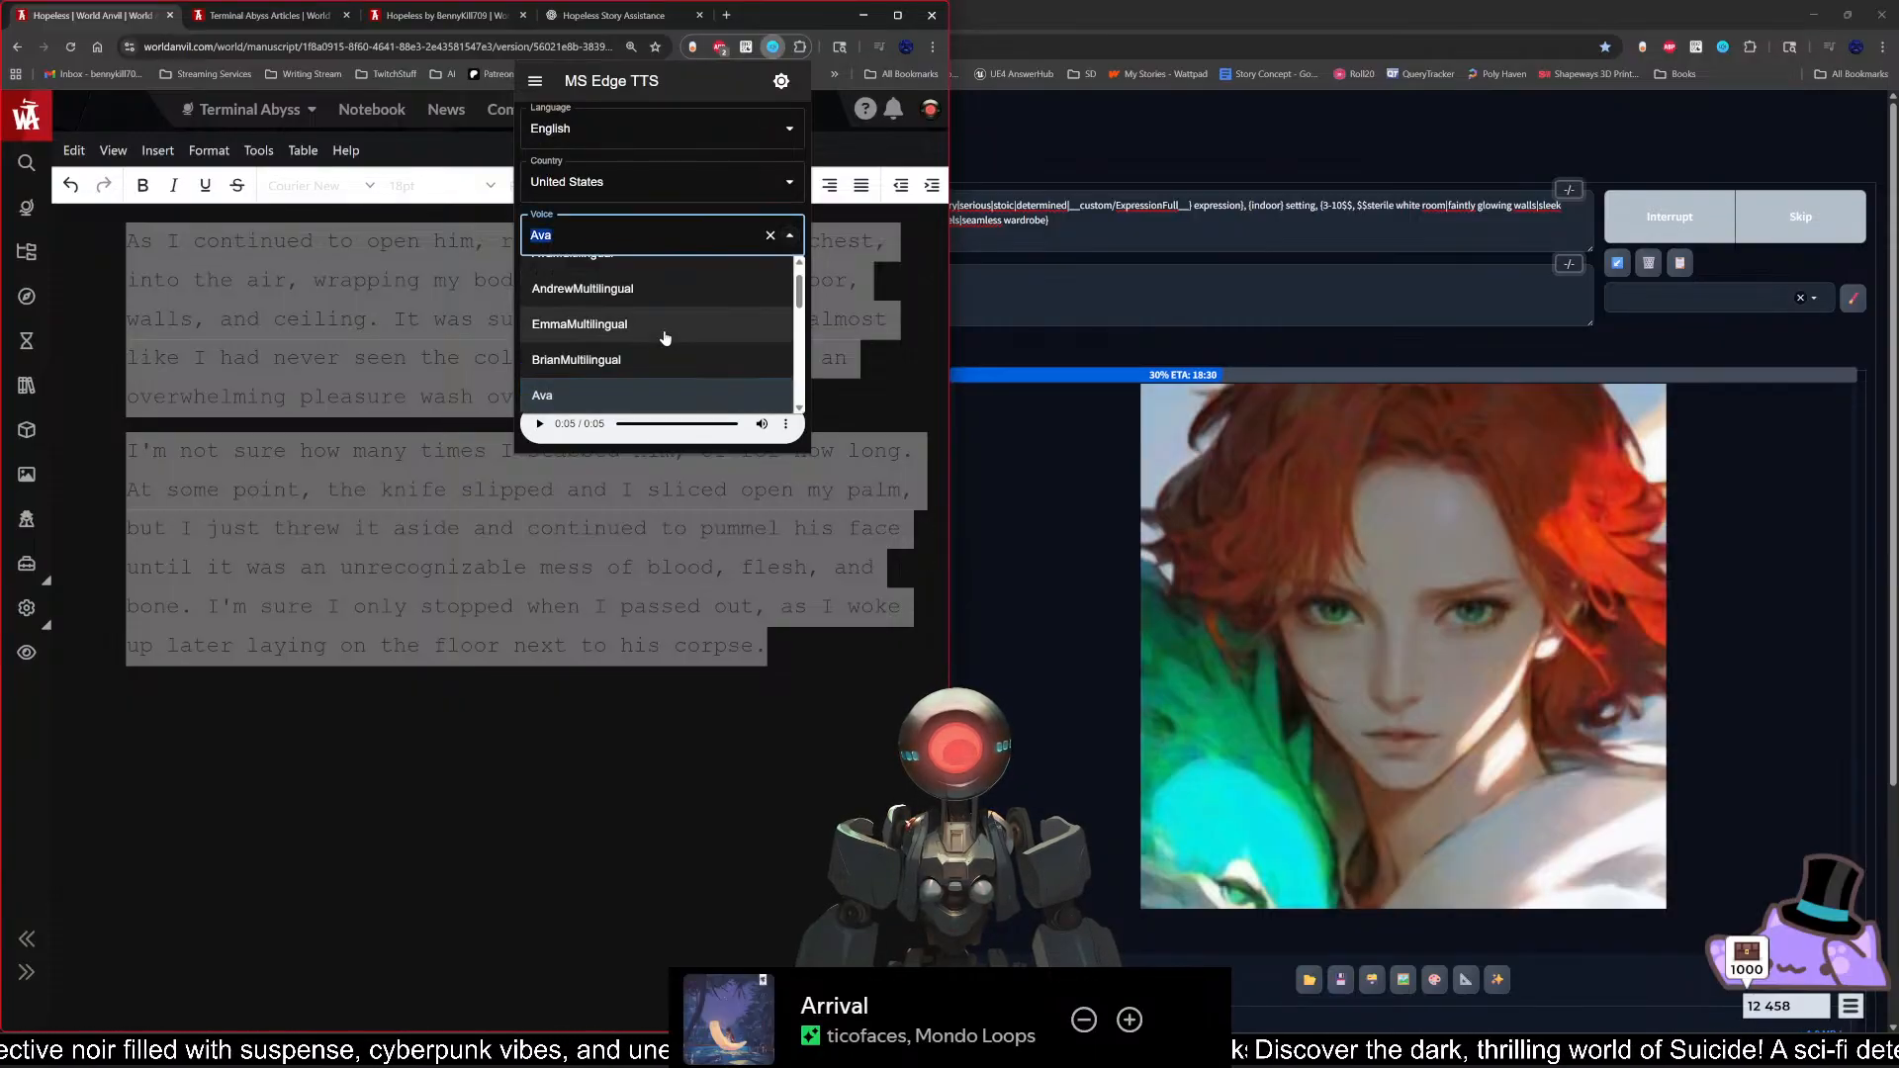
scroll(663, 357, "down", 1)
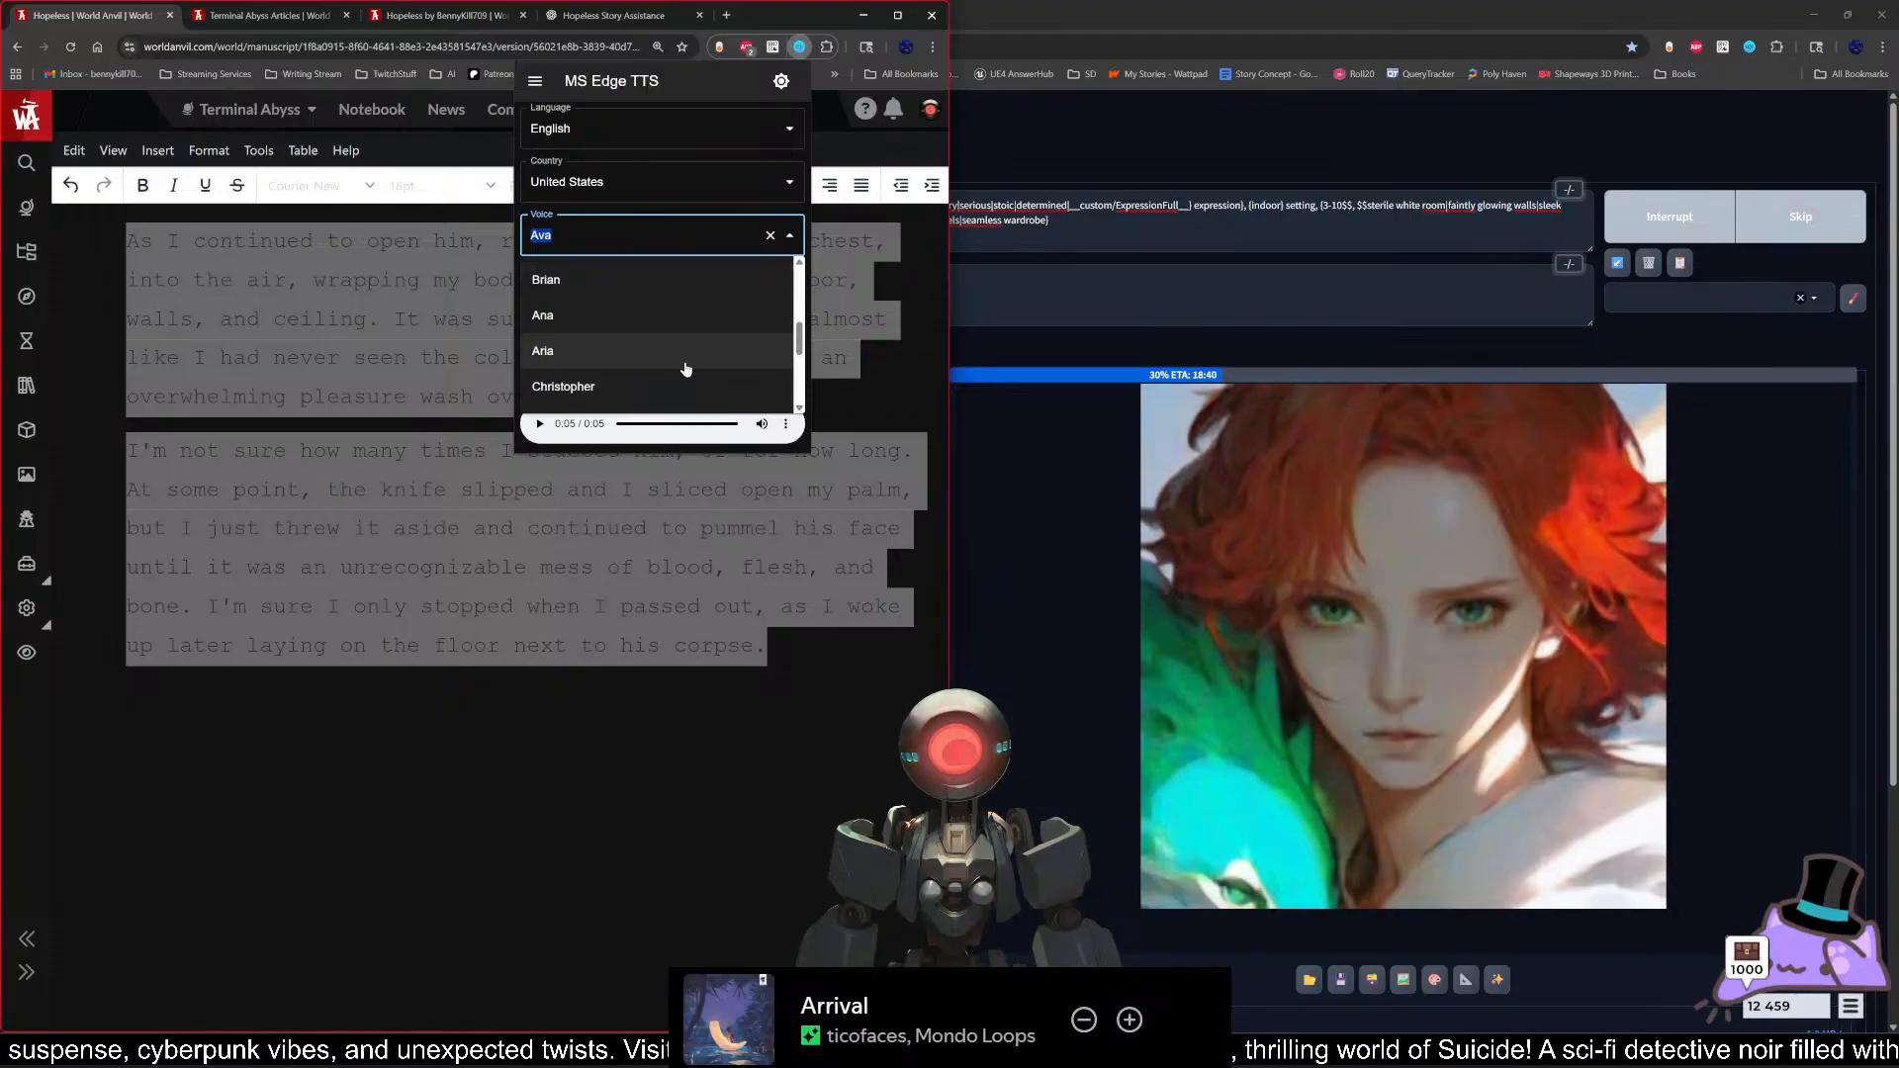
left_click(685, 358)
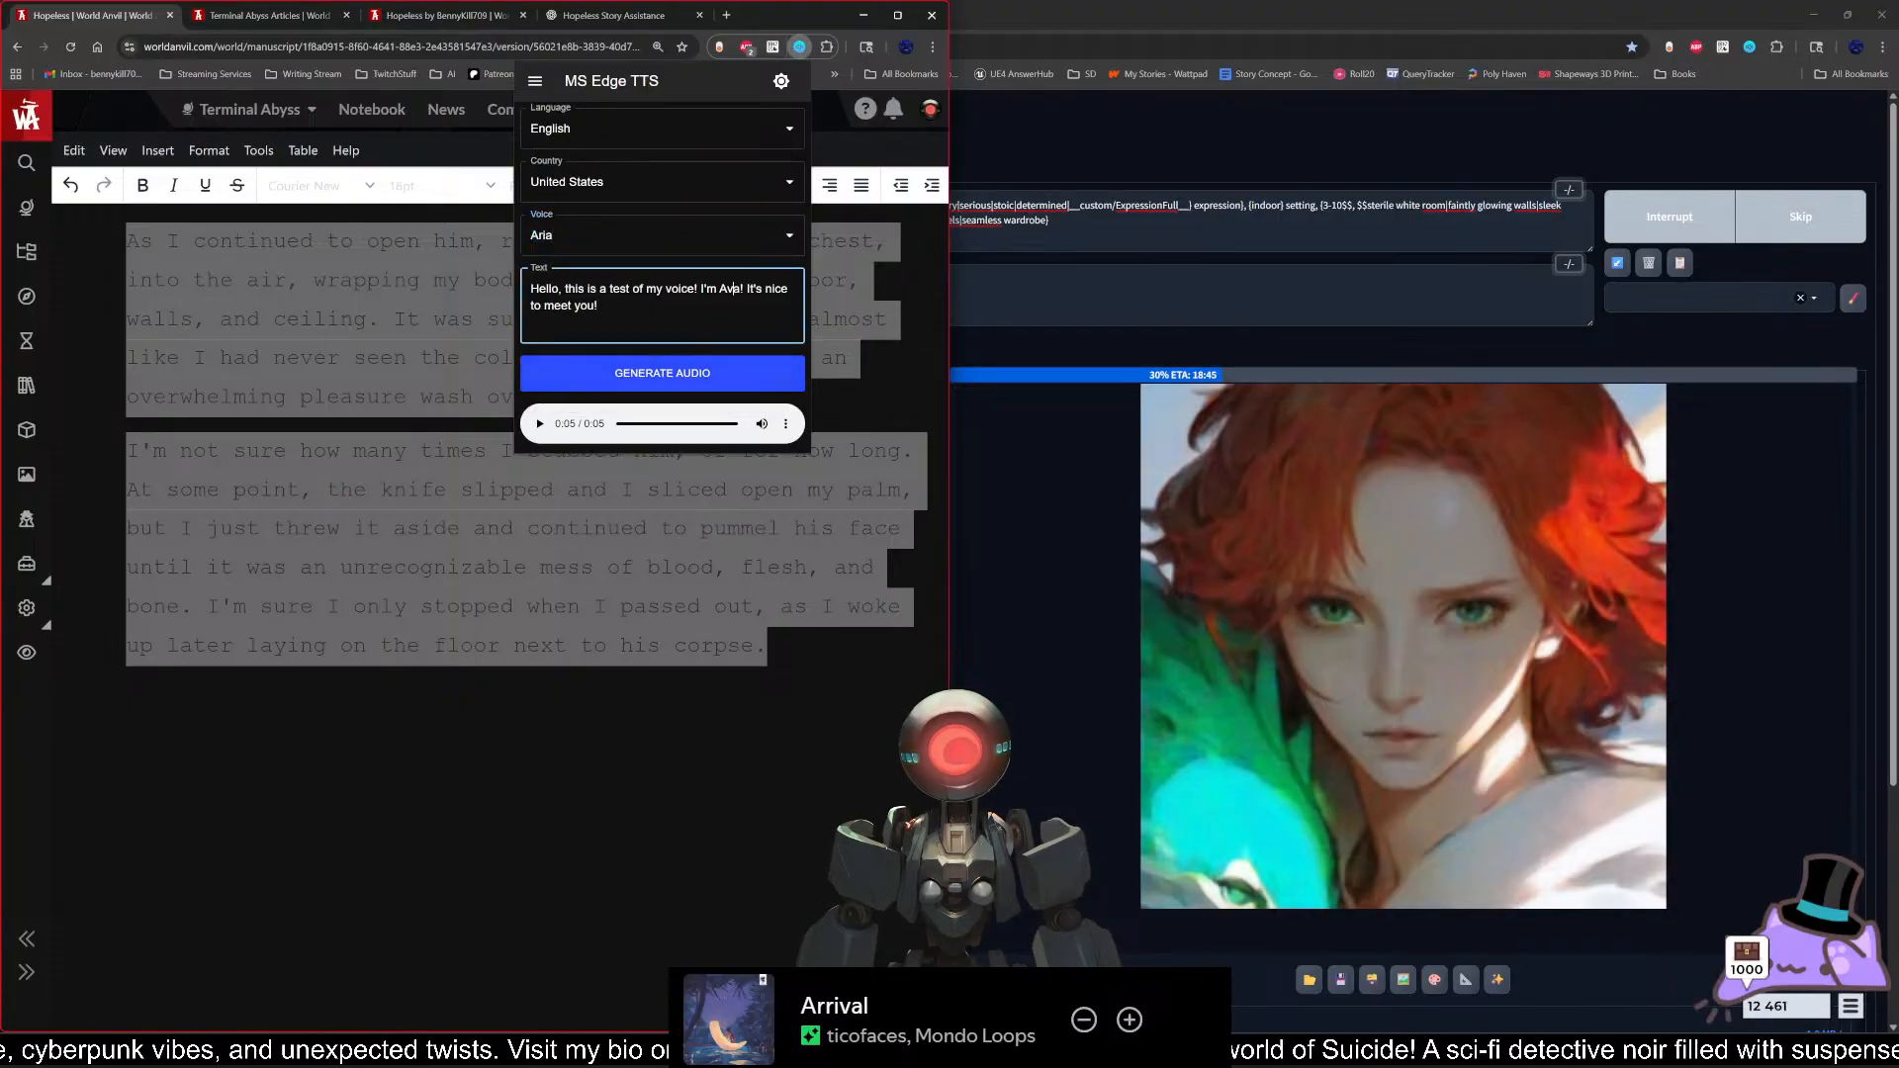
key("BackSpace")
type("ria")
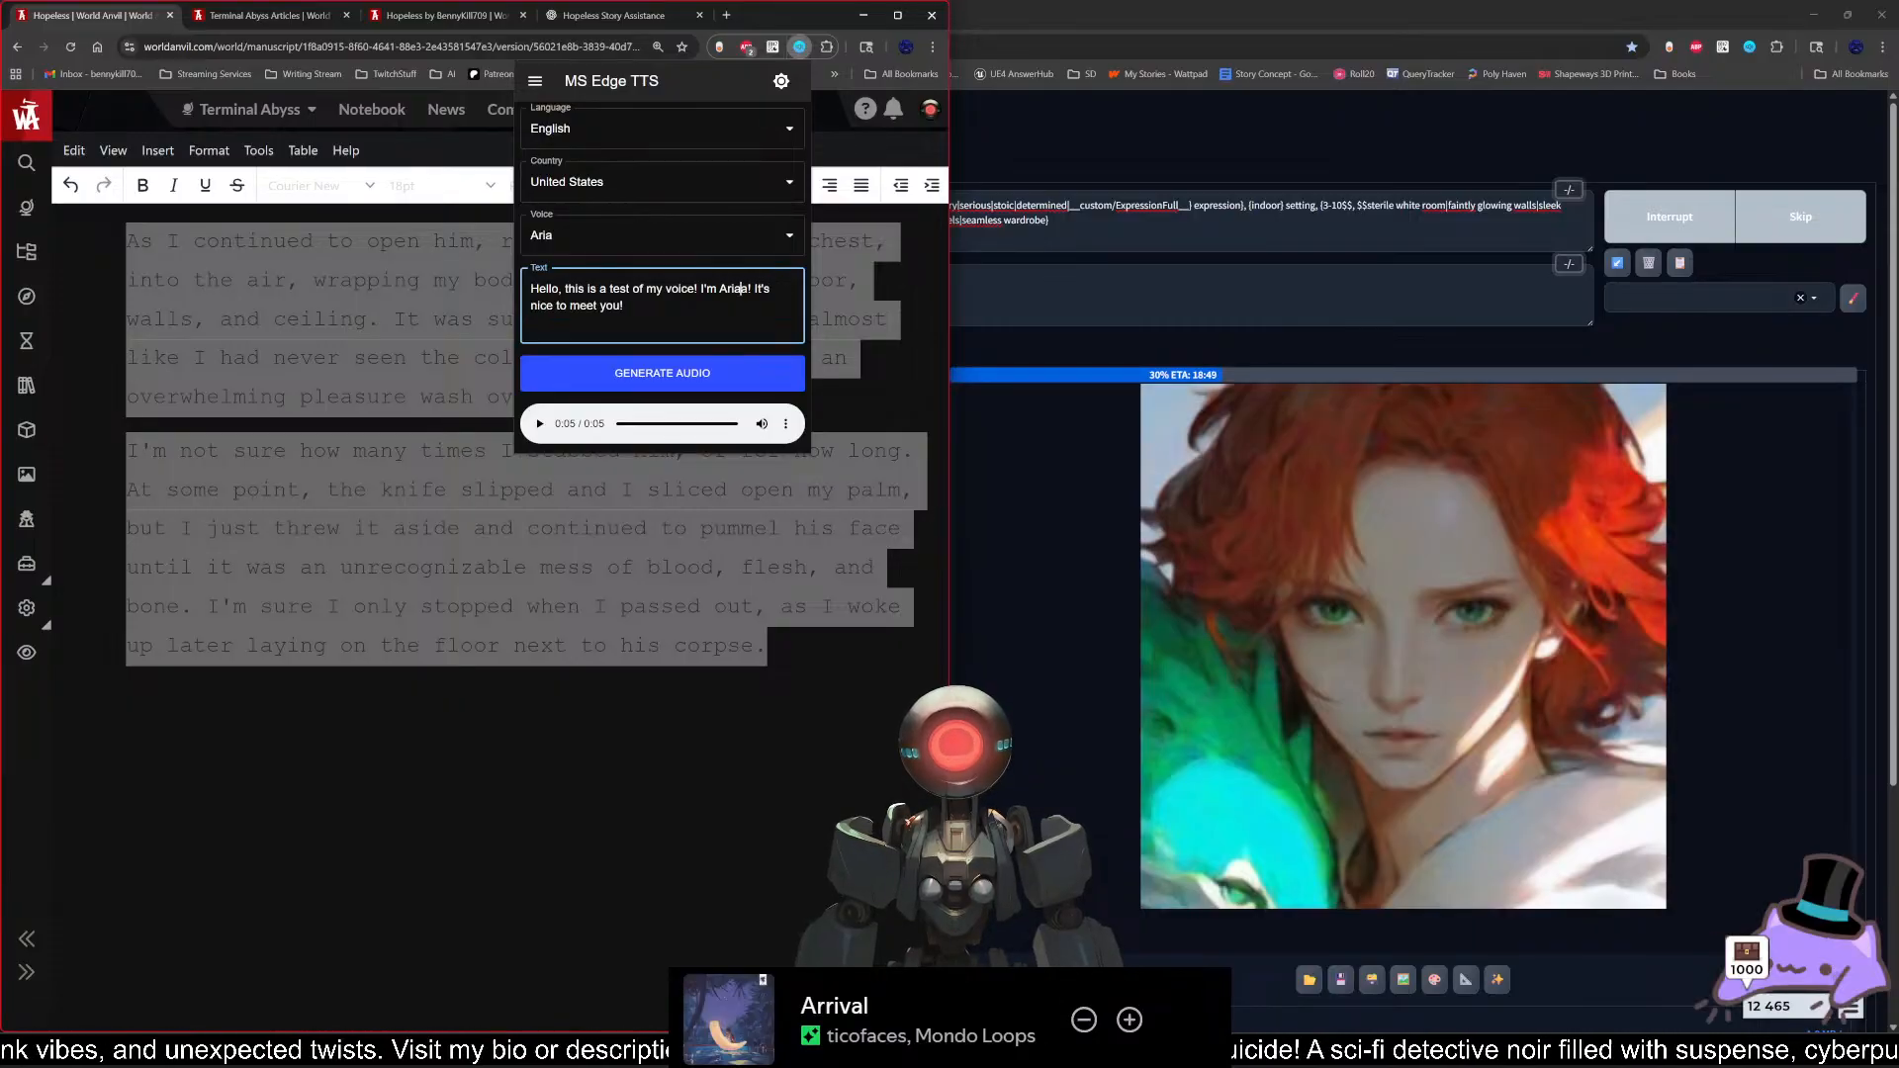
key("BackSpace")
left_click(662, 373)
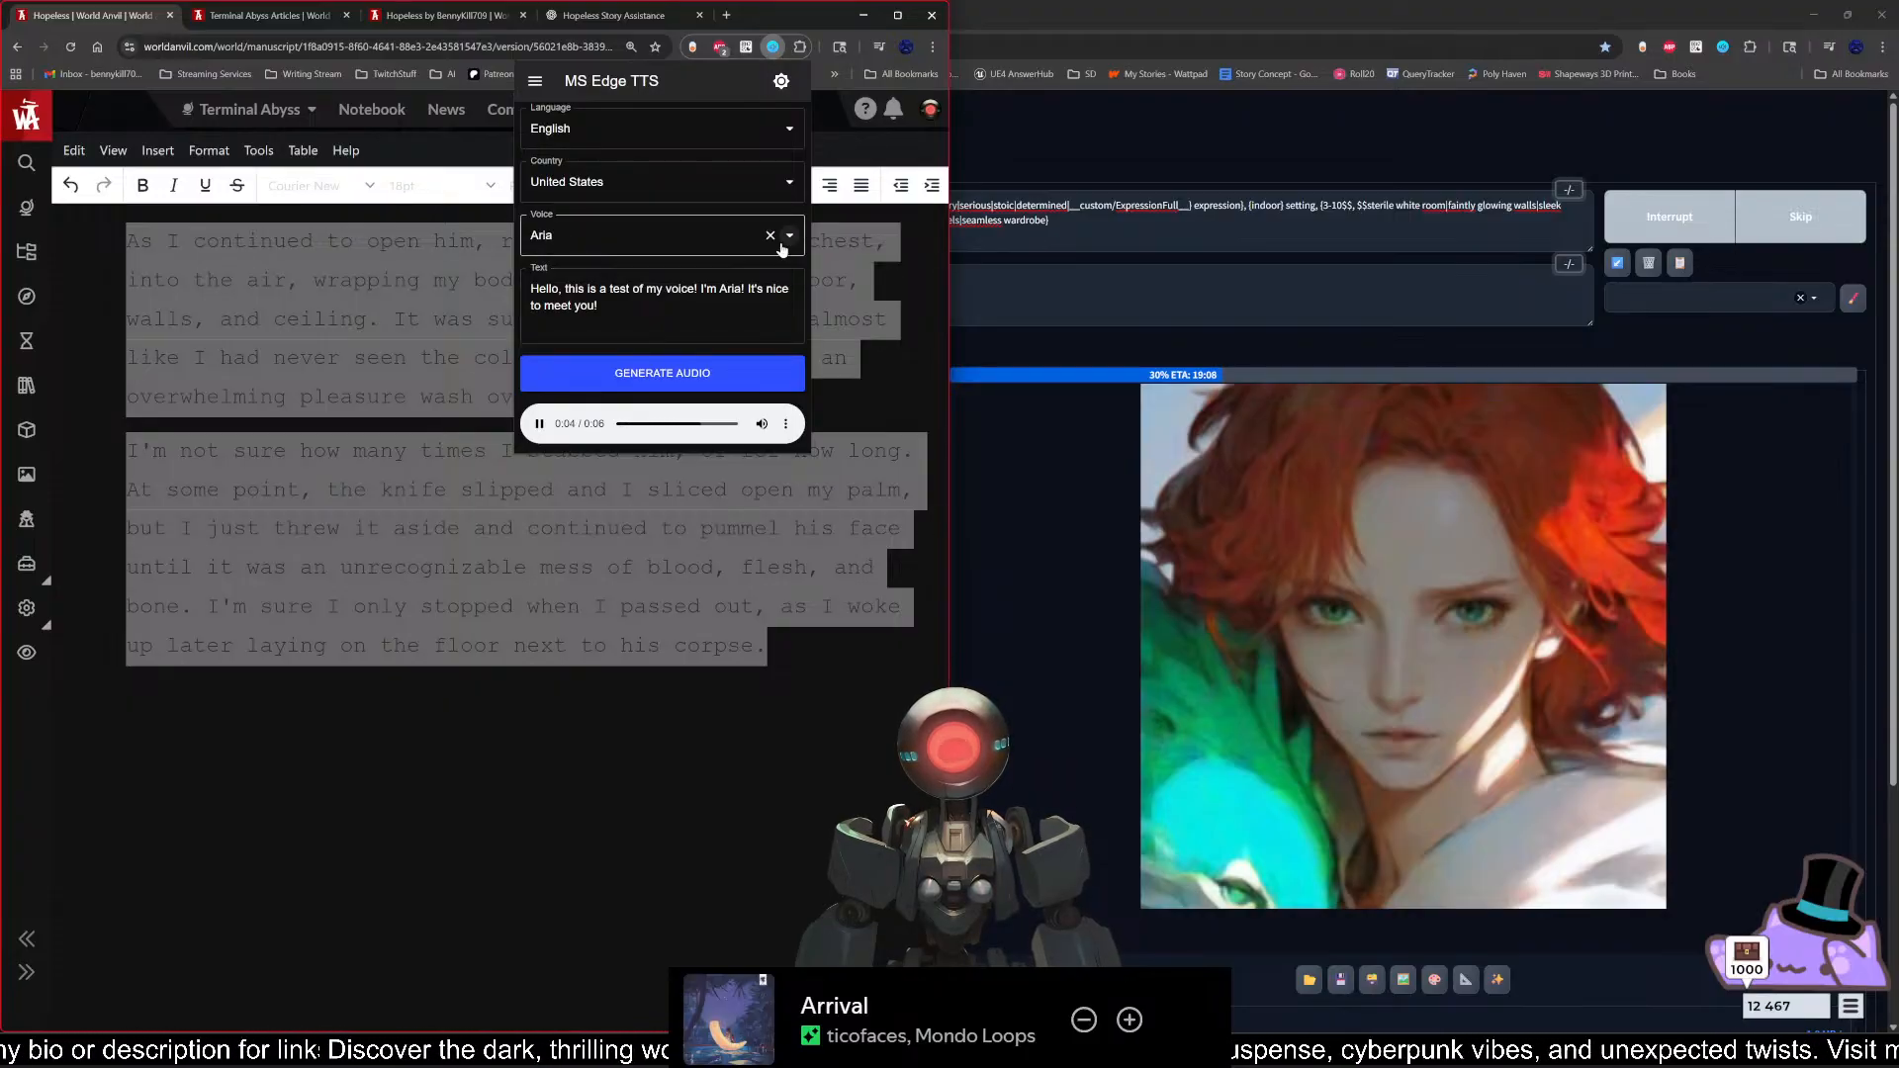
Step: Set the country to United Kingdom and the voice to Maisie, and generate the sample with the name changed to "Maisie"
left_click(791, 187)
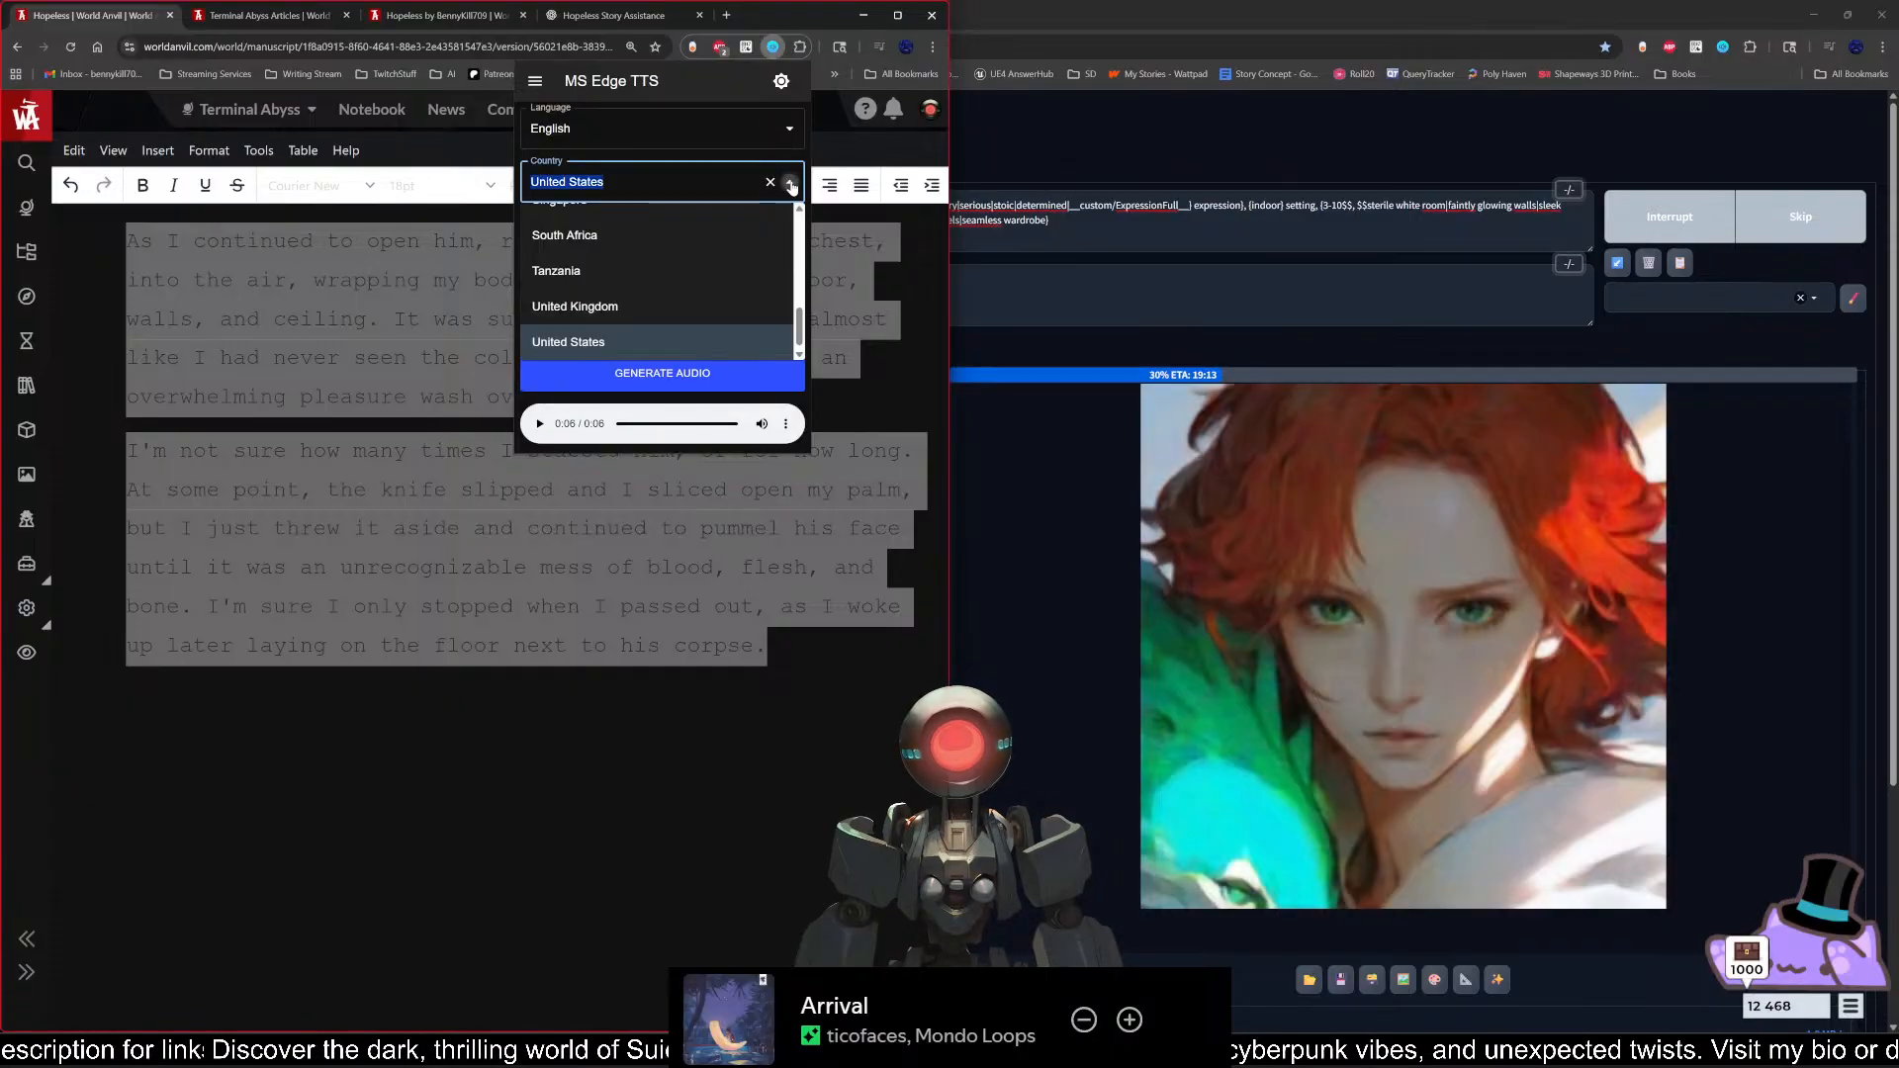
left_click(643, 309)
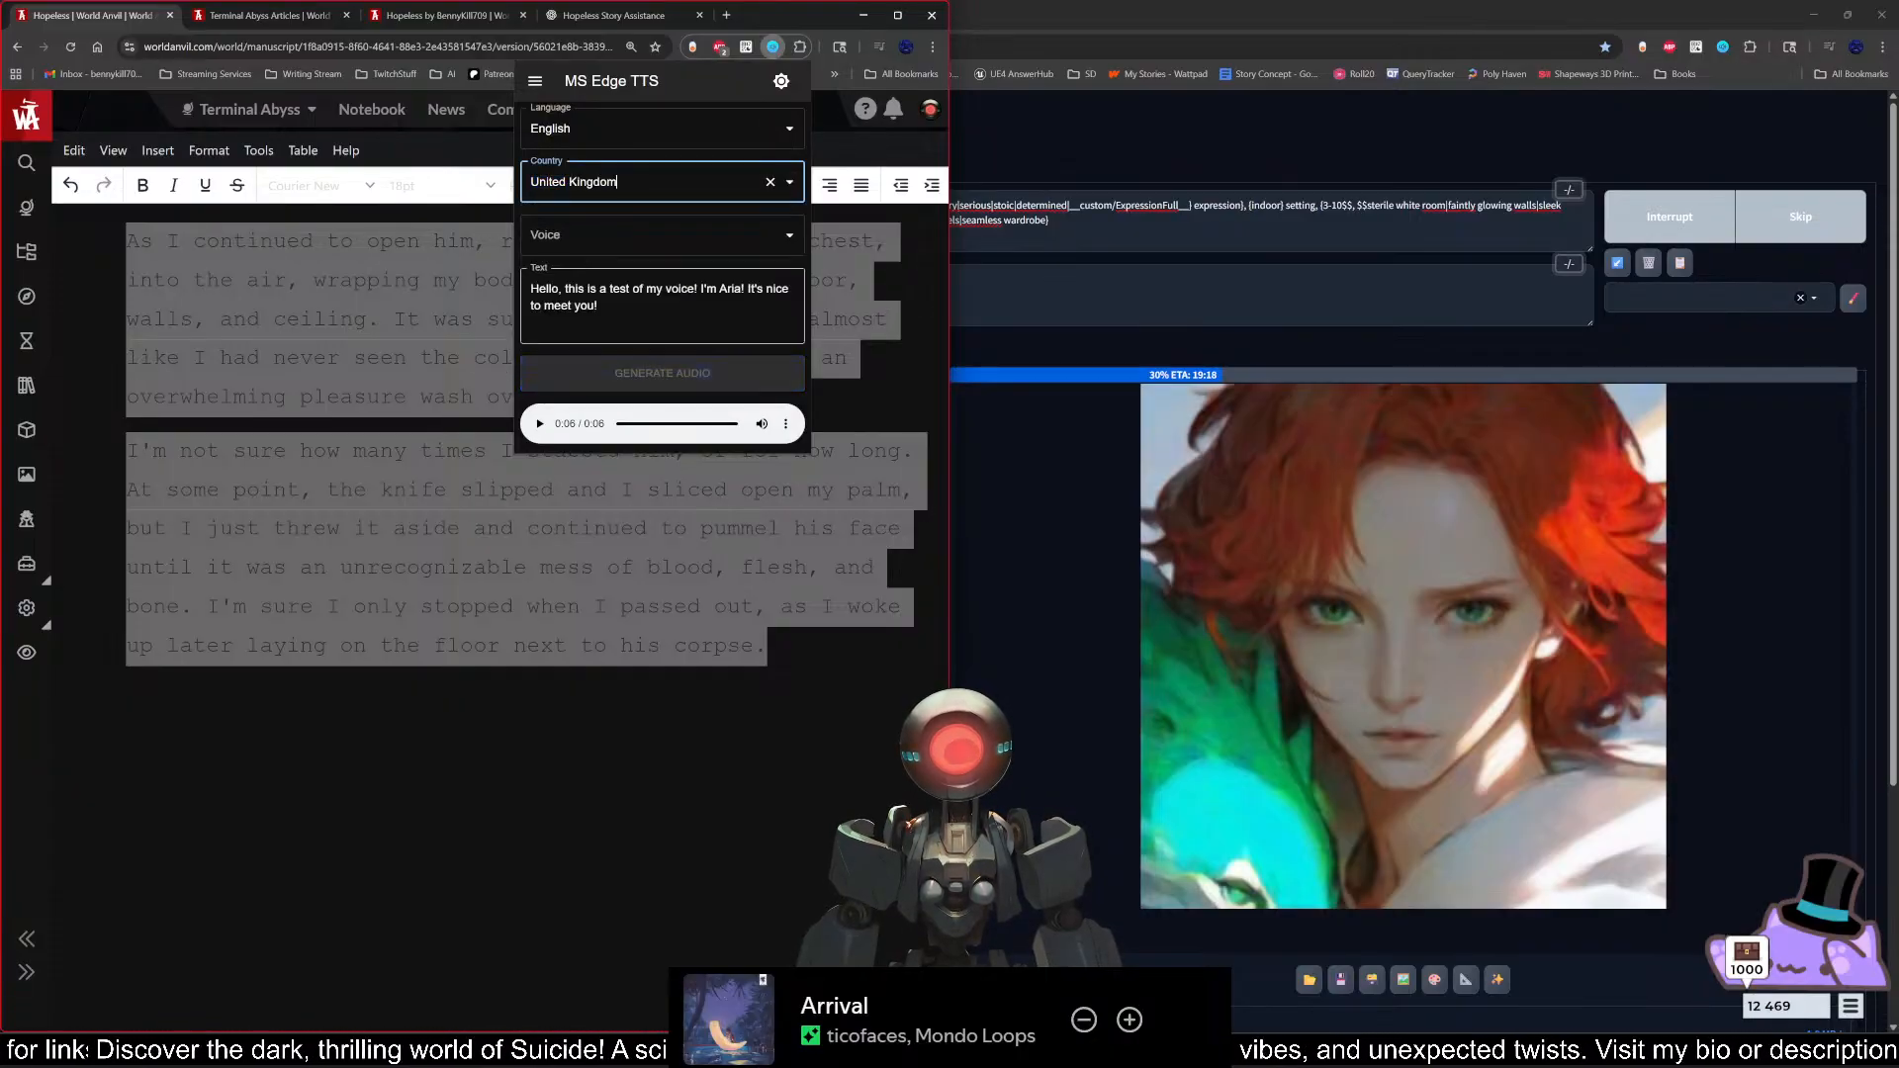
left_click(790, 235)
left_click(661, 326)
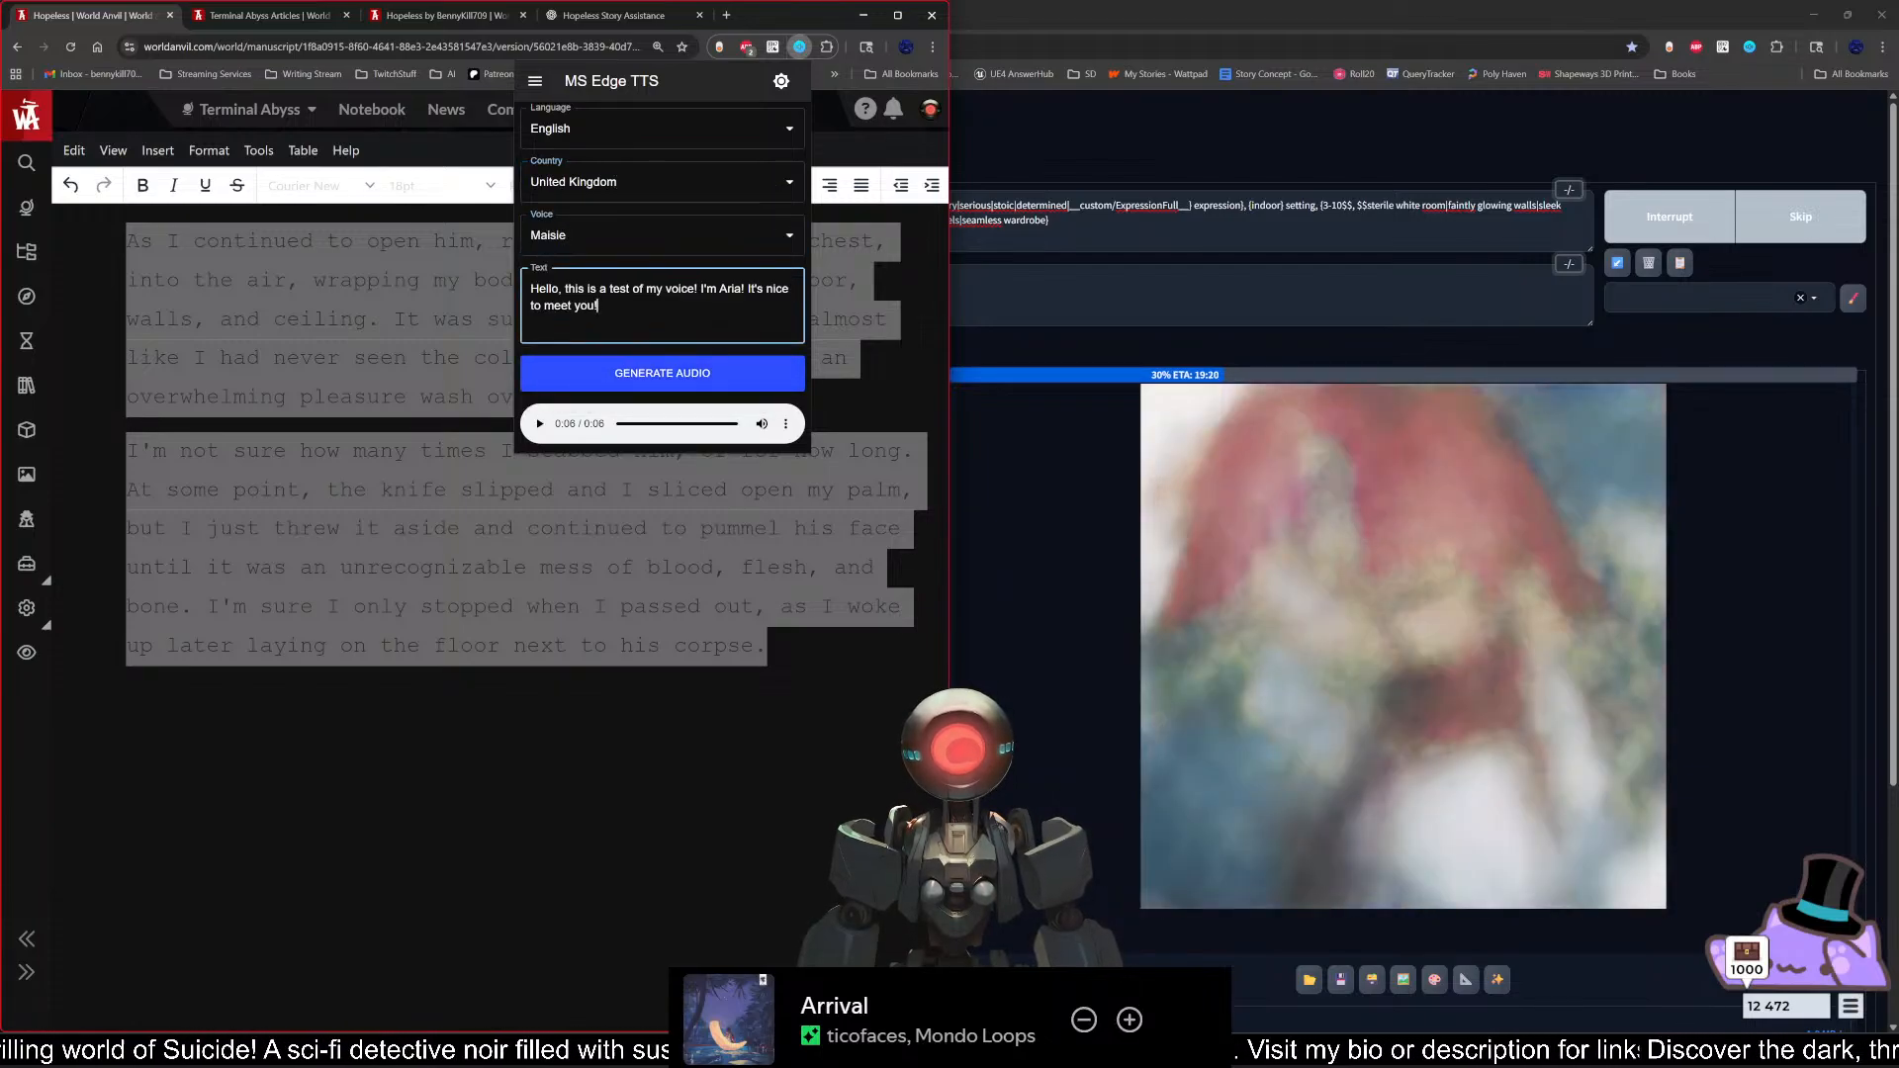
double_click(730, 289)
type("Maisie")
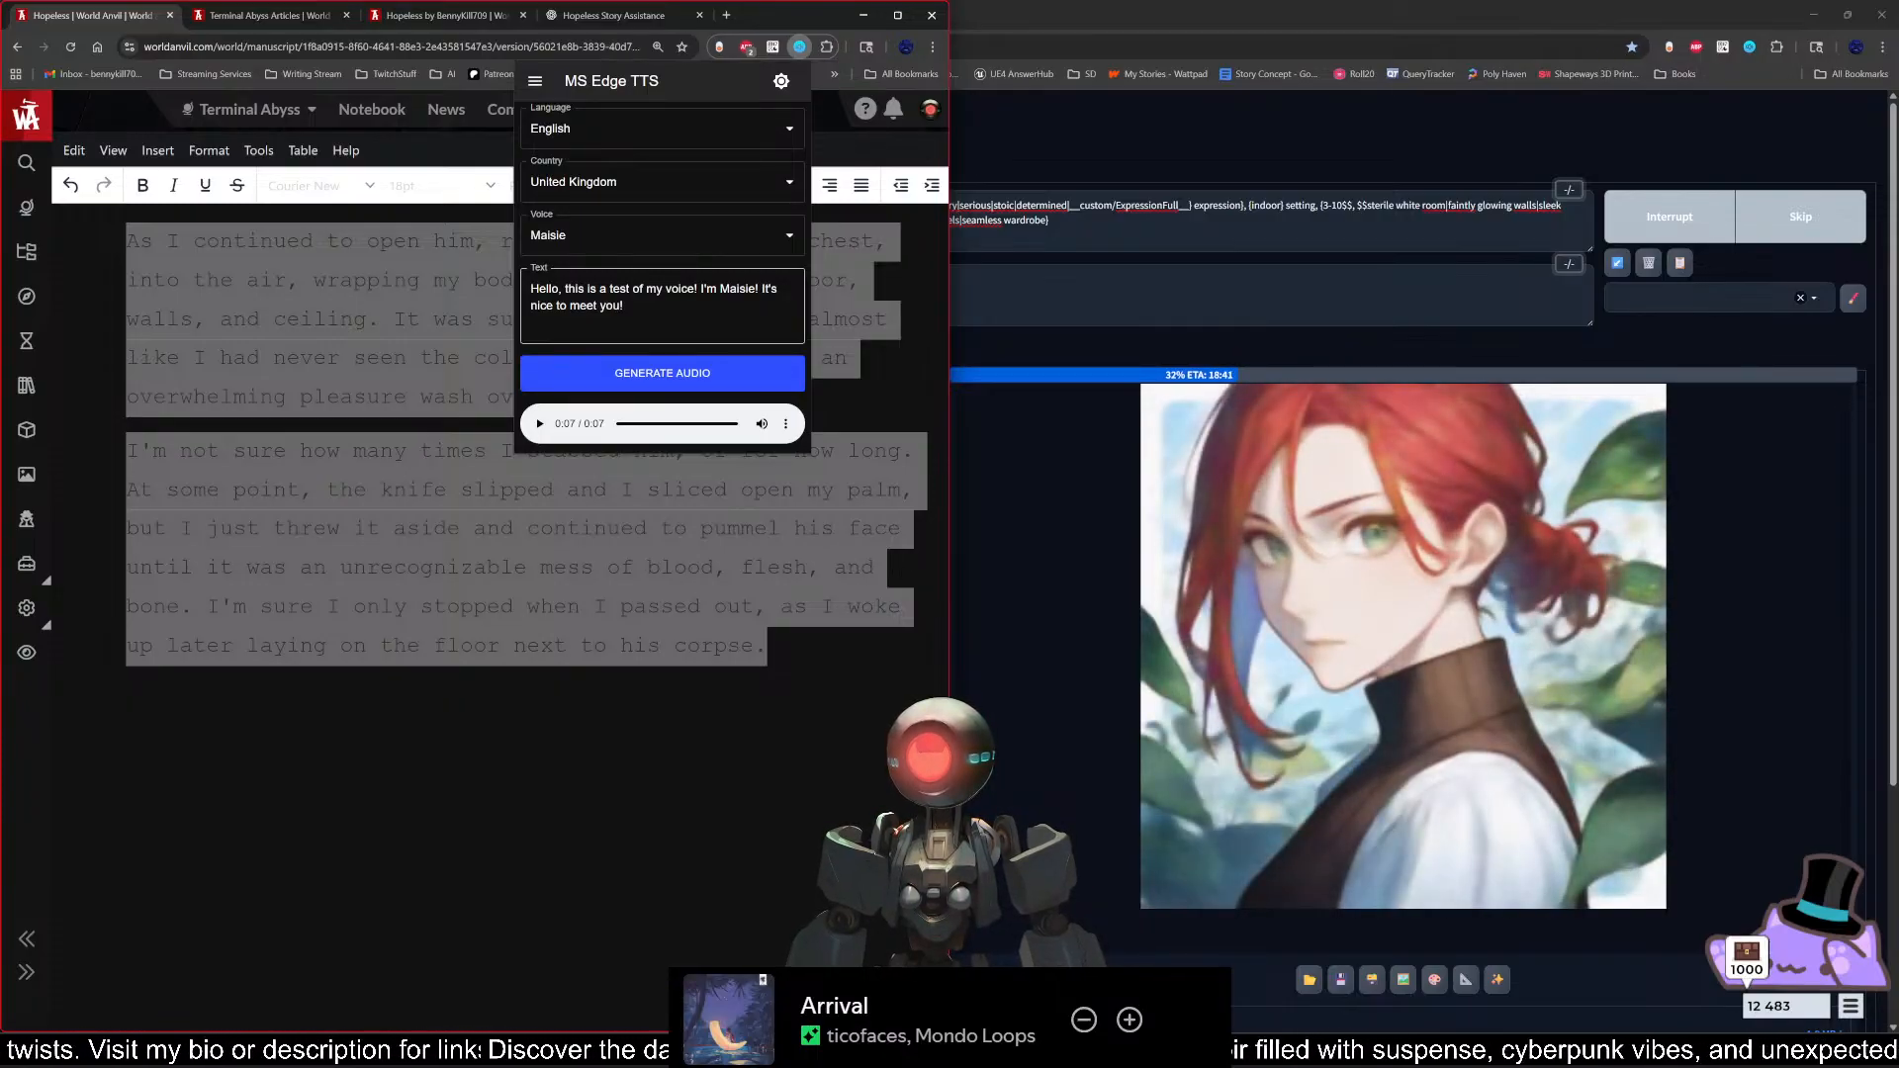
Step: Switch the United Kingdom voice to Libby, change the name in the sample text to "Libby" and generate the audio
left_click(788, 237)
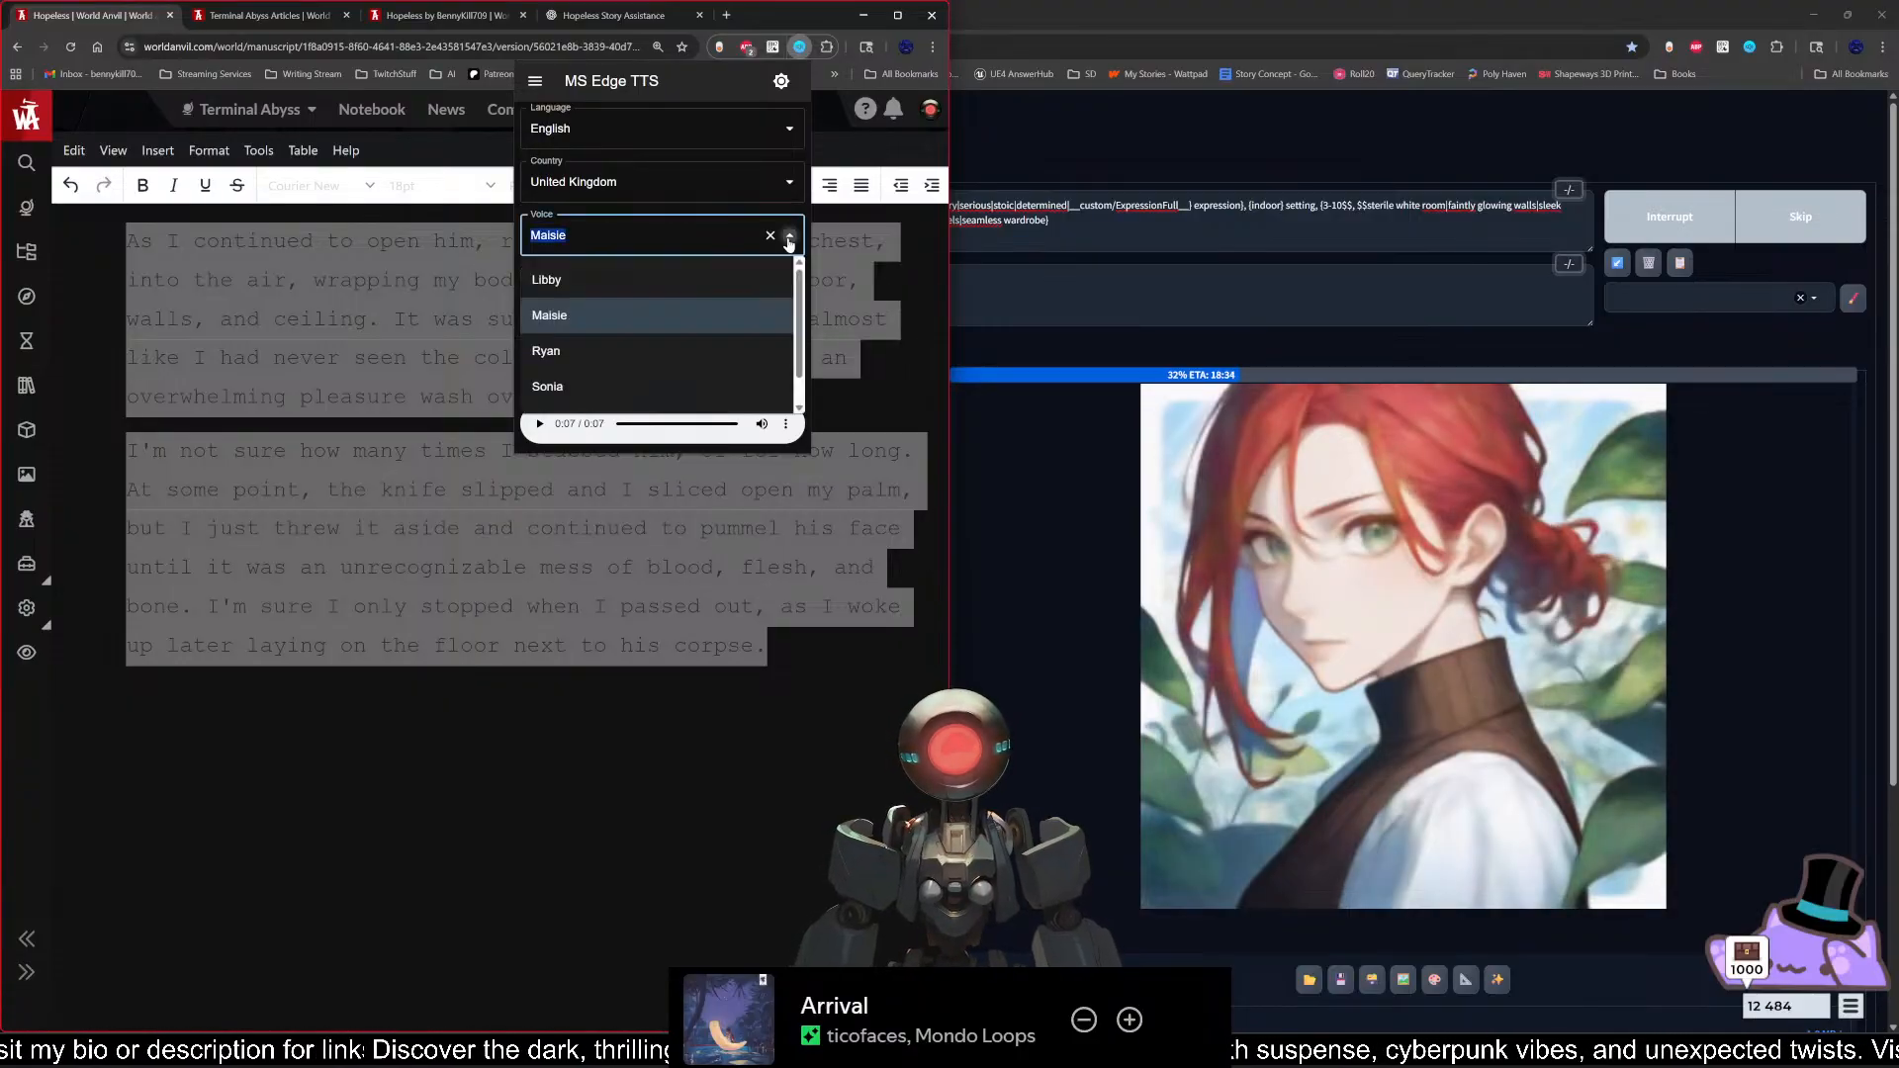
scroll(791, 368, "down", 1)
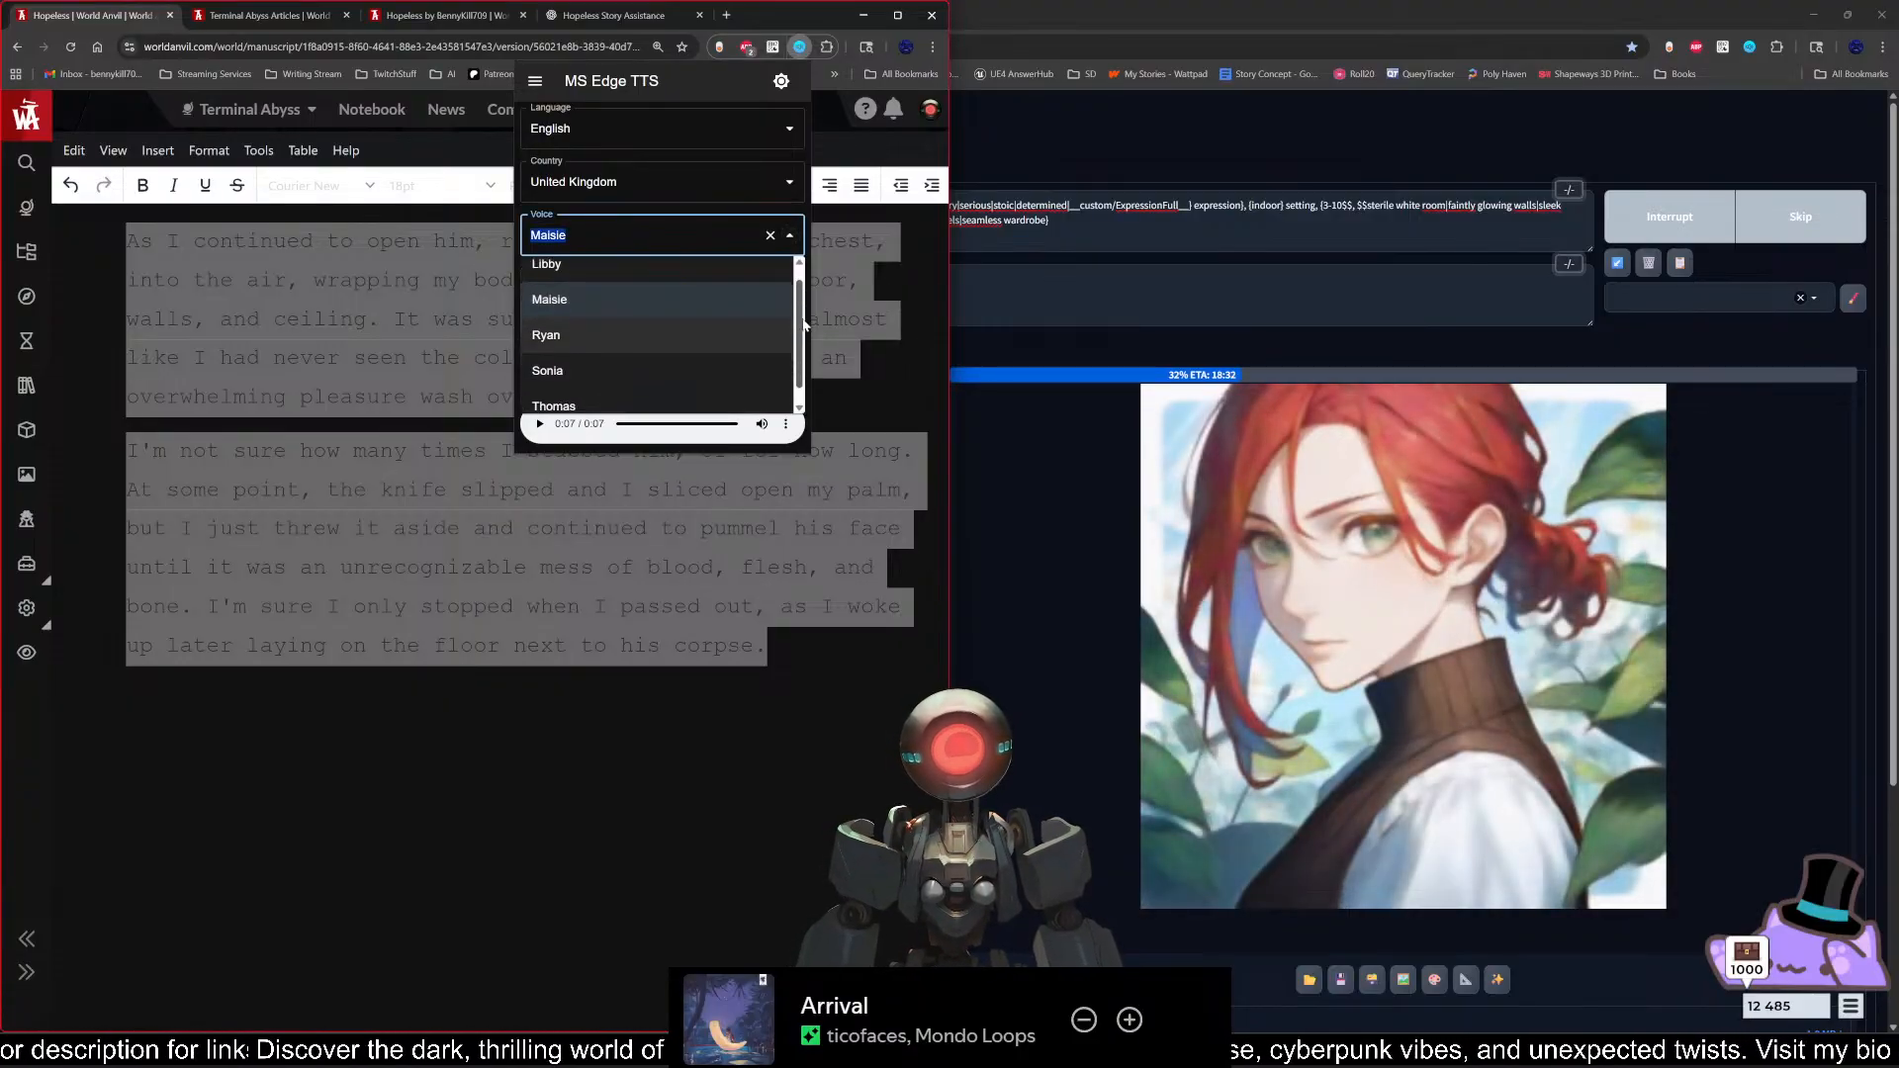
left_click_drag(801, 374, 780, 264)
left_click(779, 269)
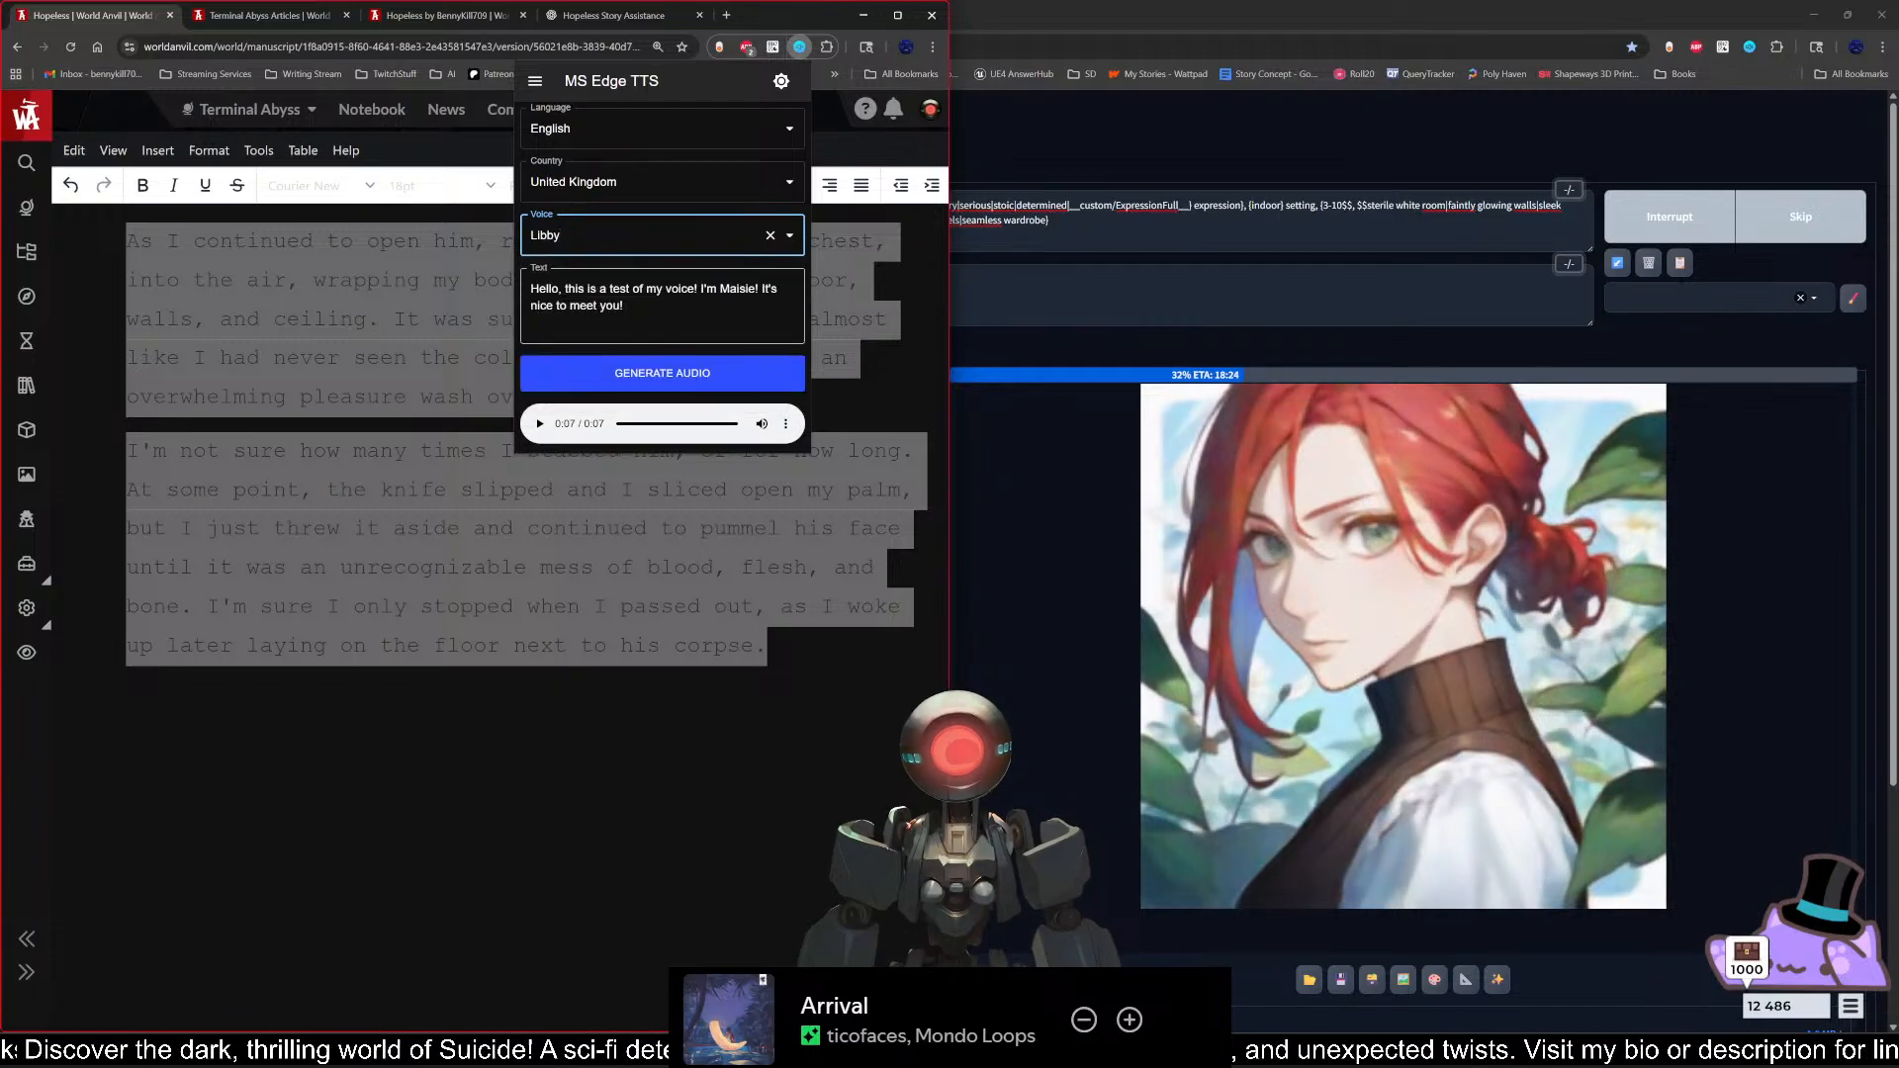
left_click(757, 289)
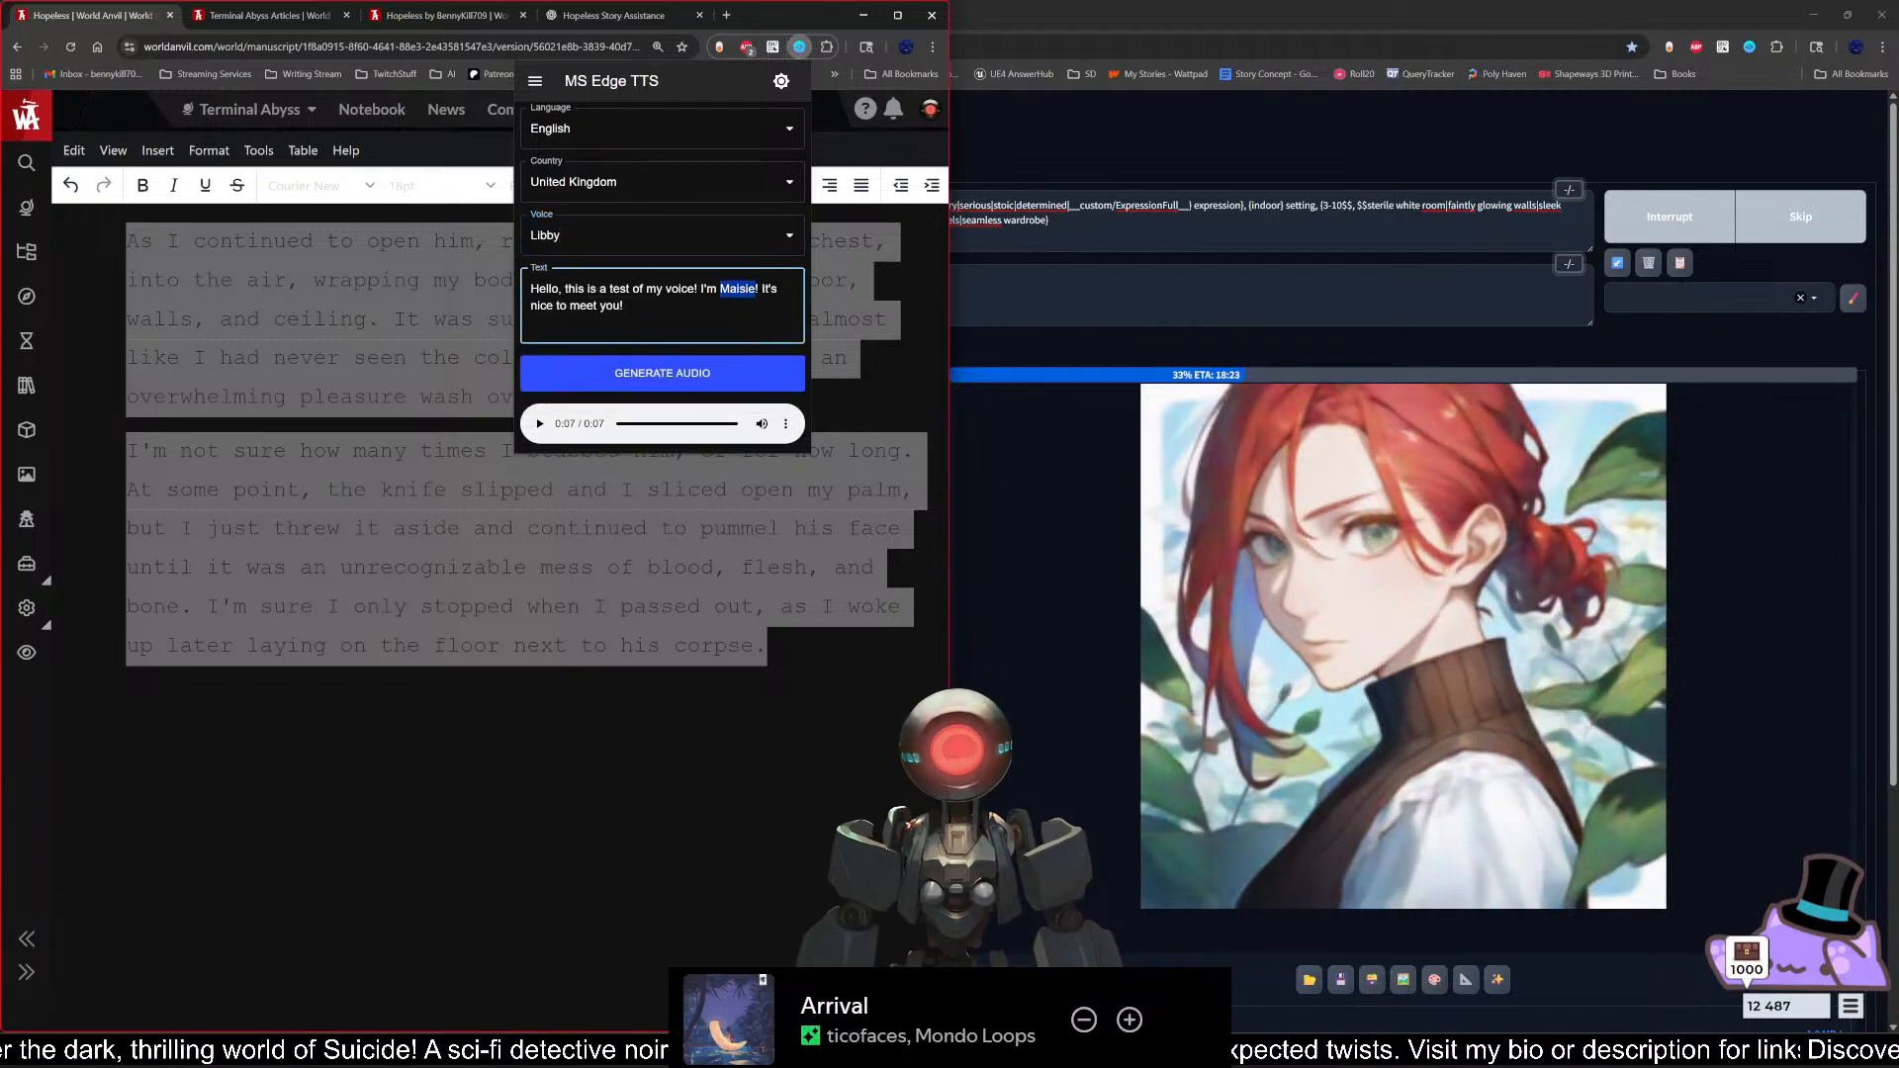
type("Libbie")
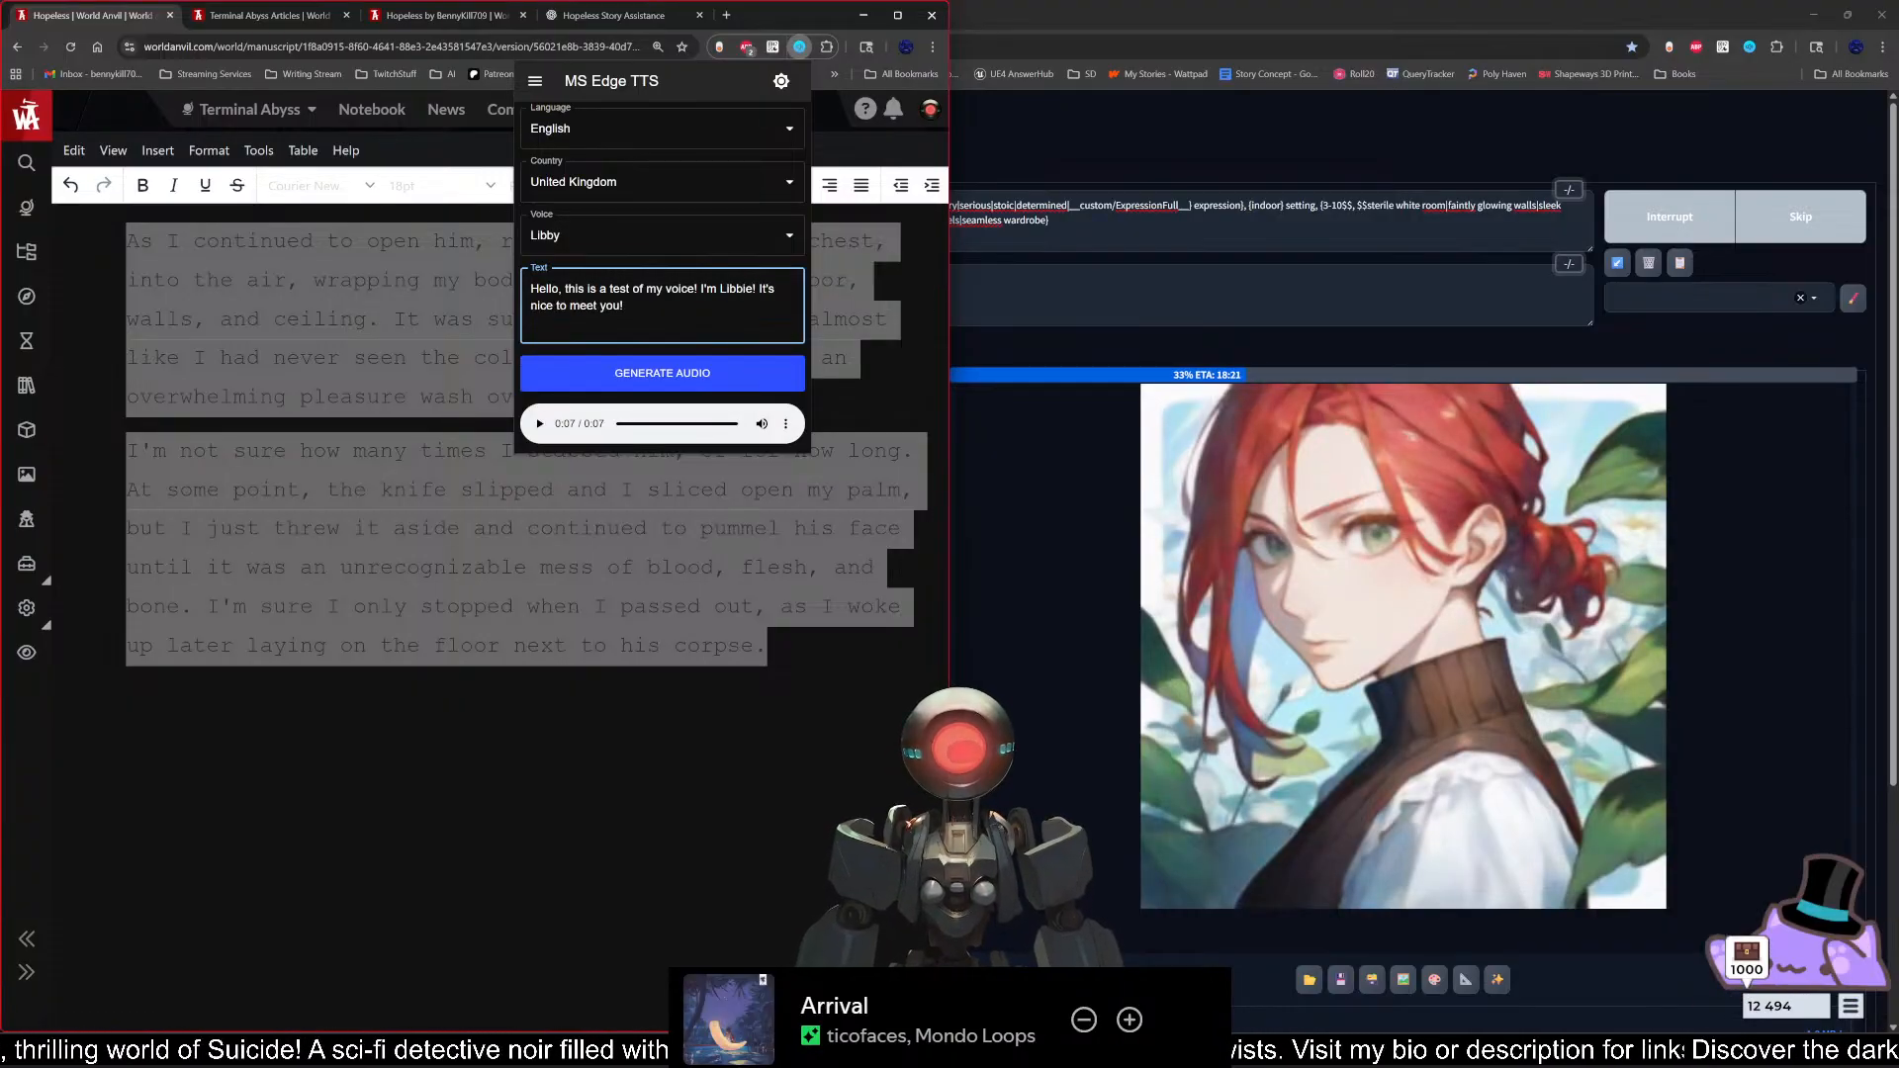
key("BackSpace")
type("y")
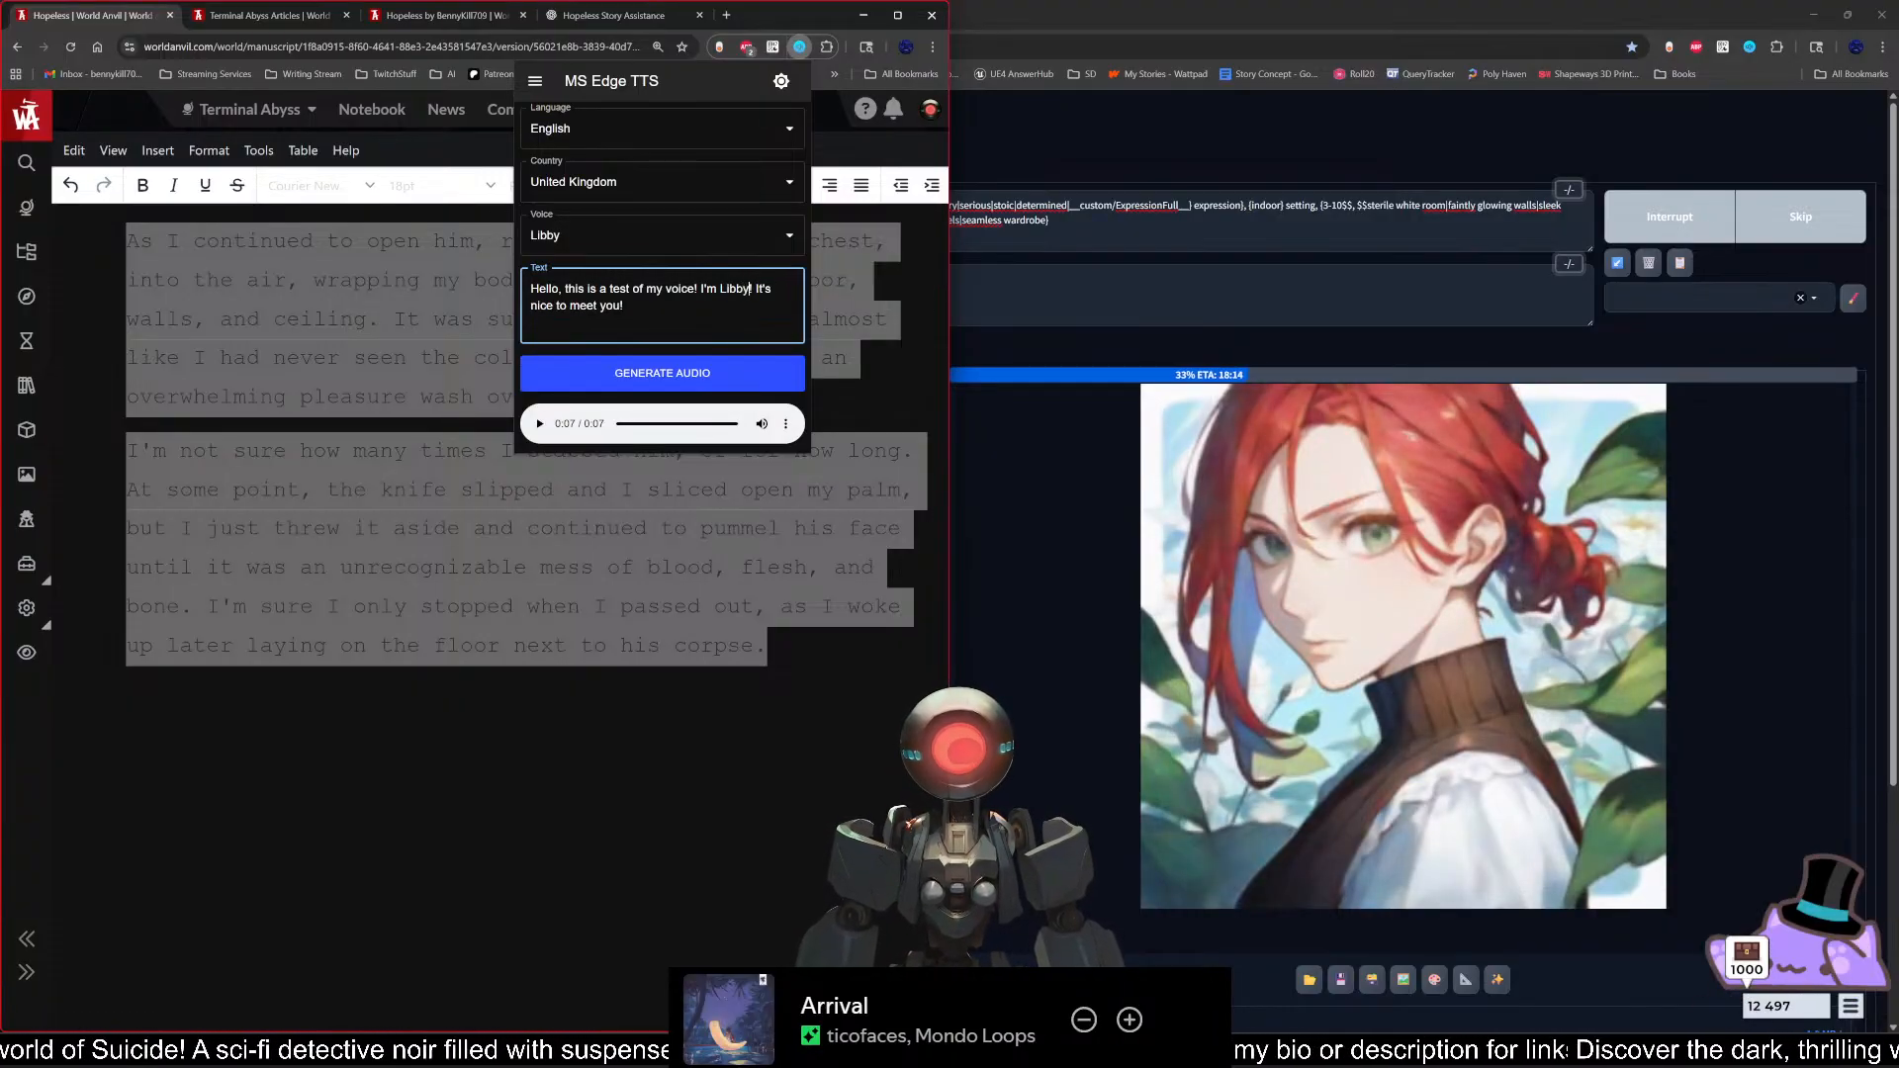
left_click(593, 380)
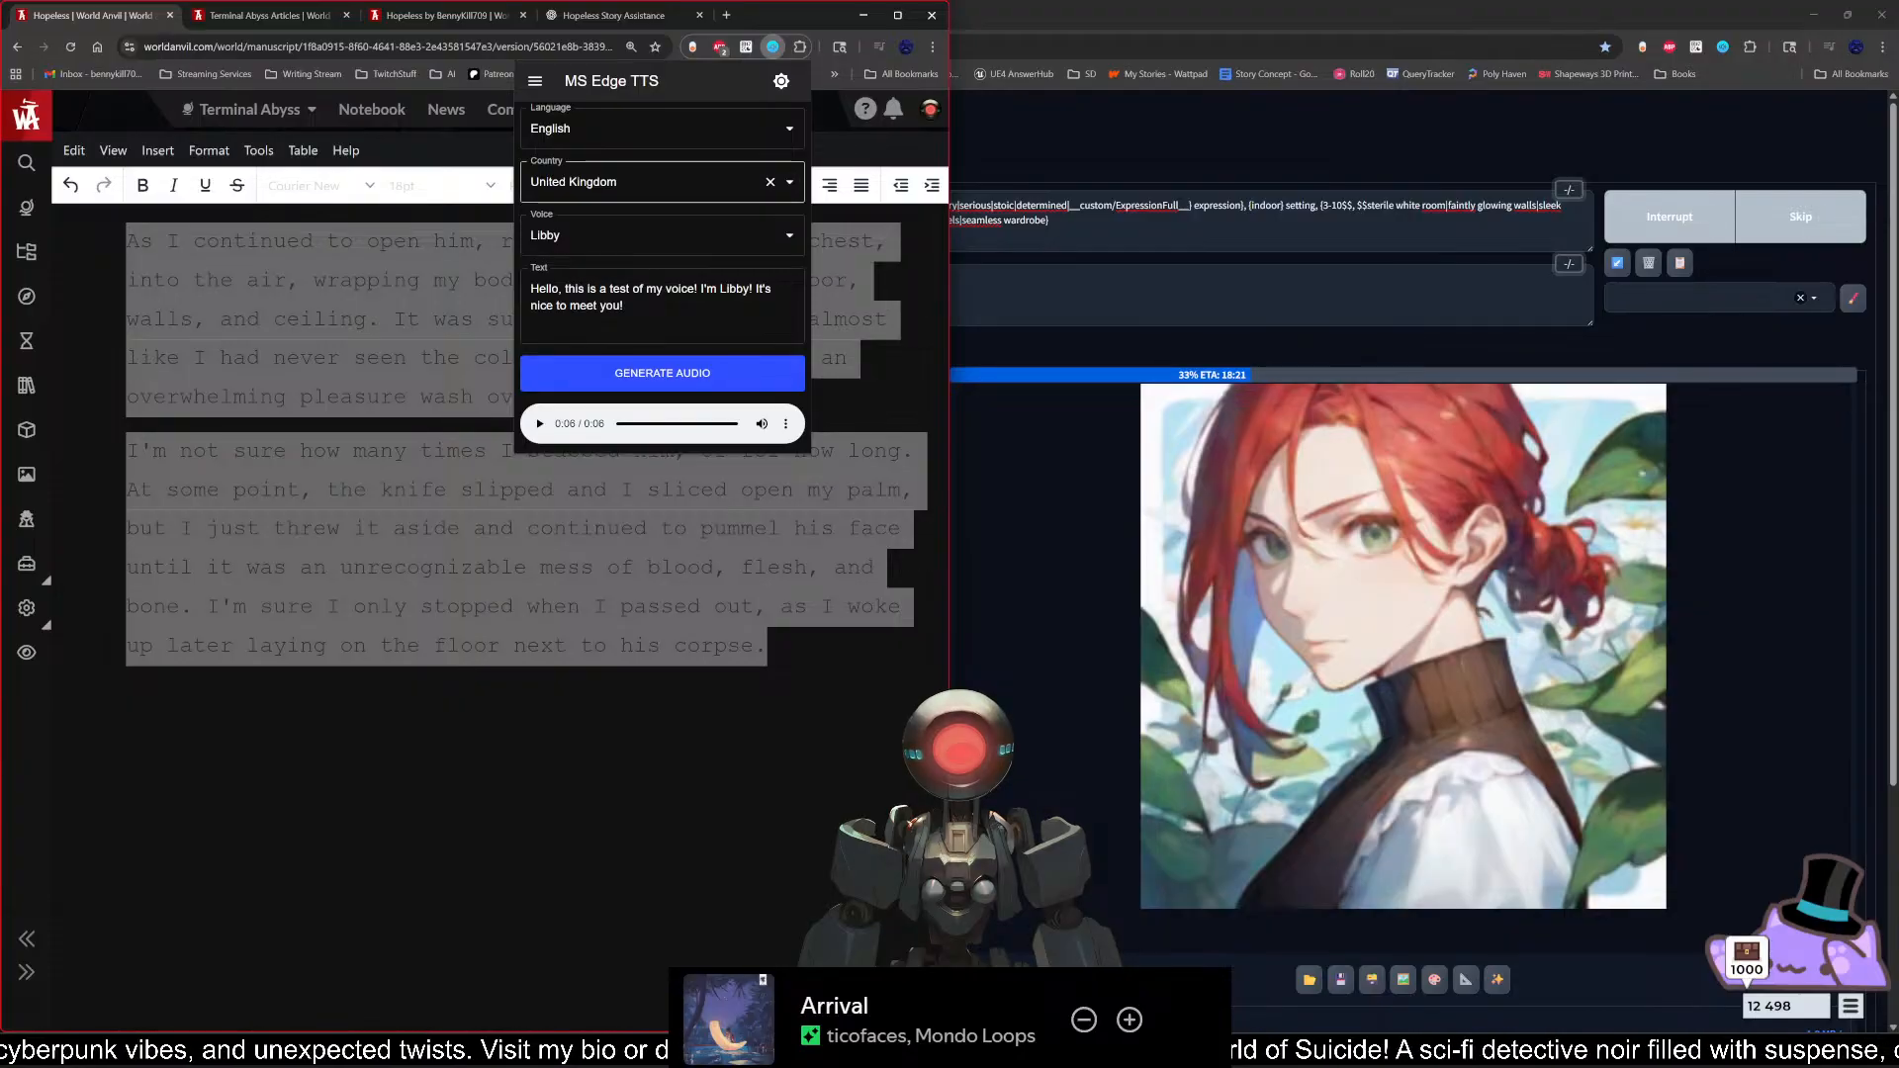
Step: Set the country to Ireland and the voice to Emily, and generate the sample with the name changed to "Emily"
left_click(790, 182)
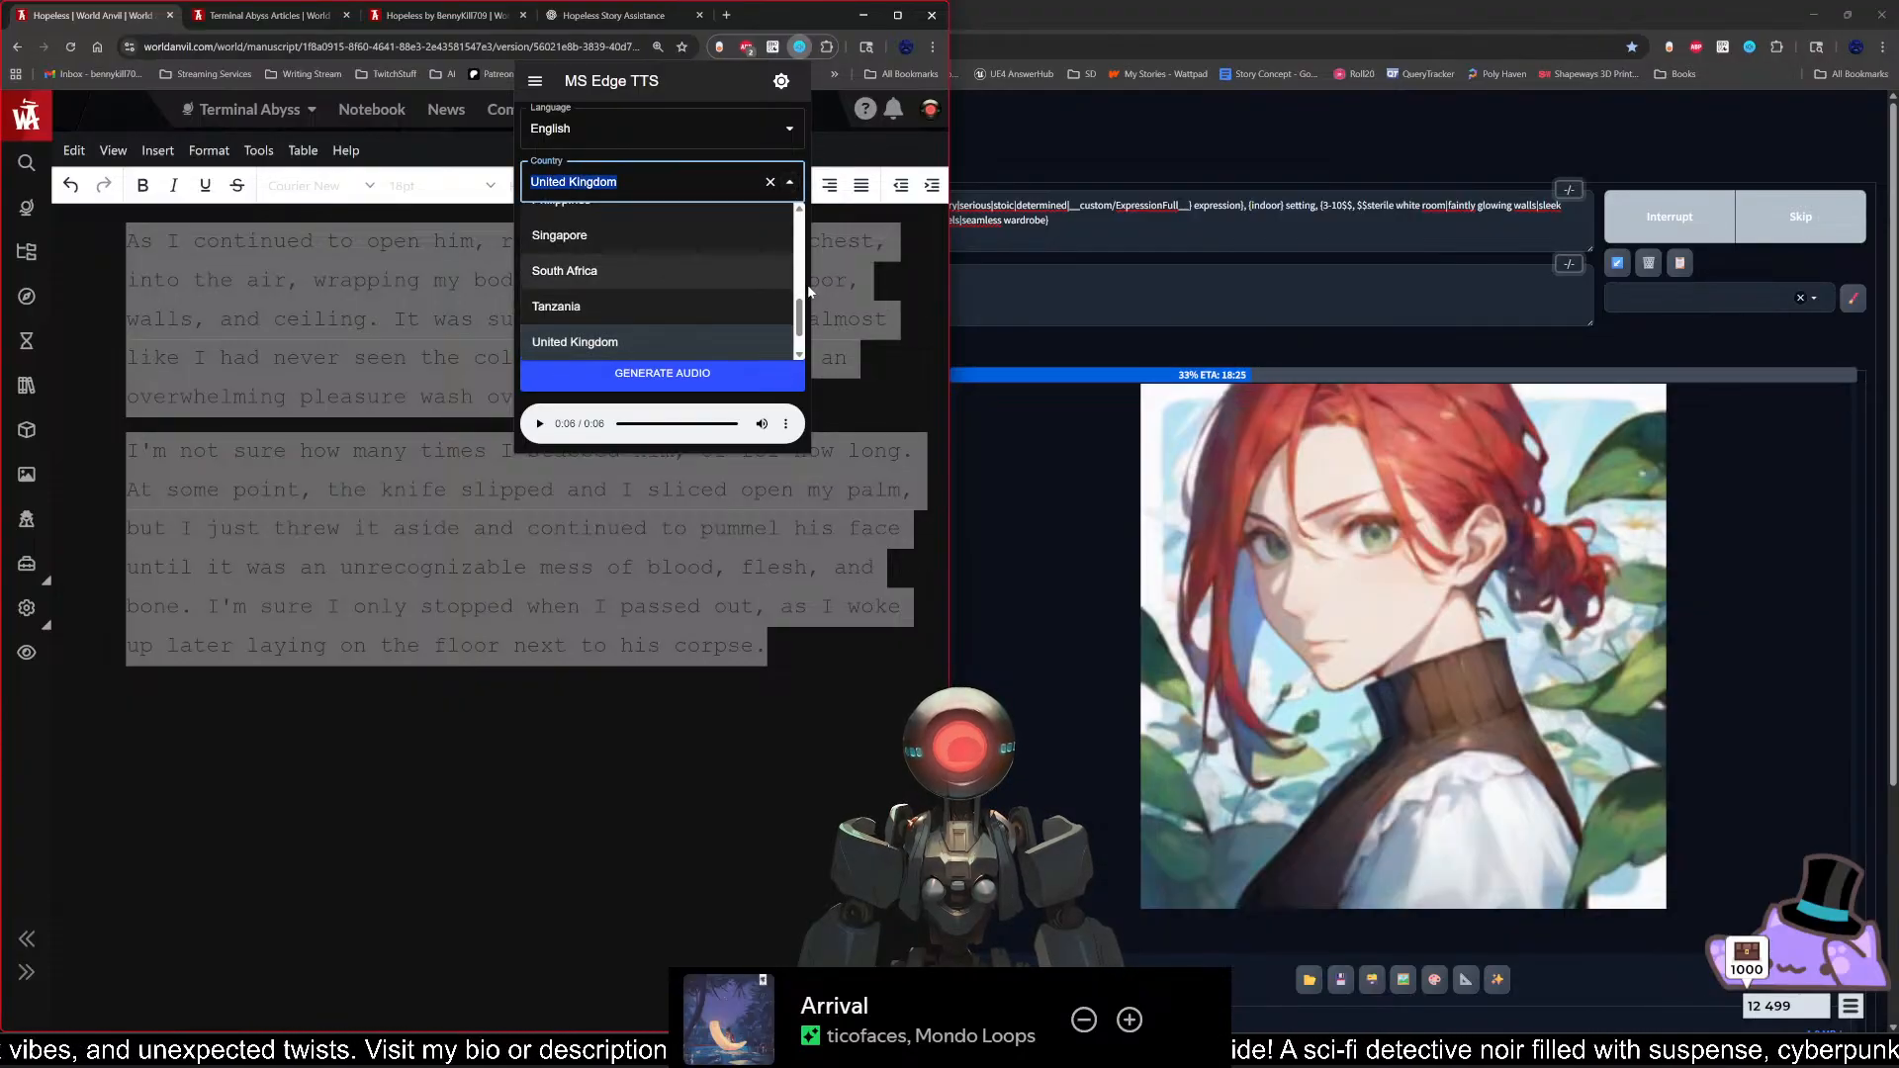
scroll(806, 287, "up", 3)
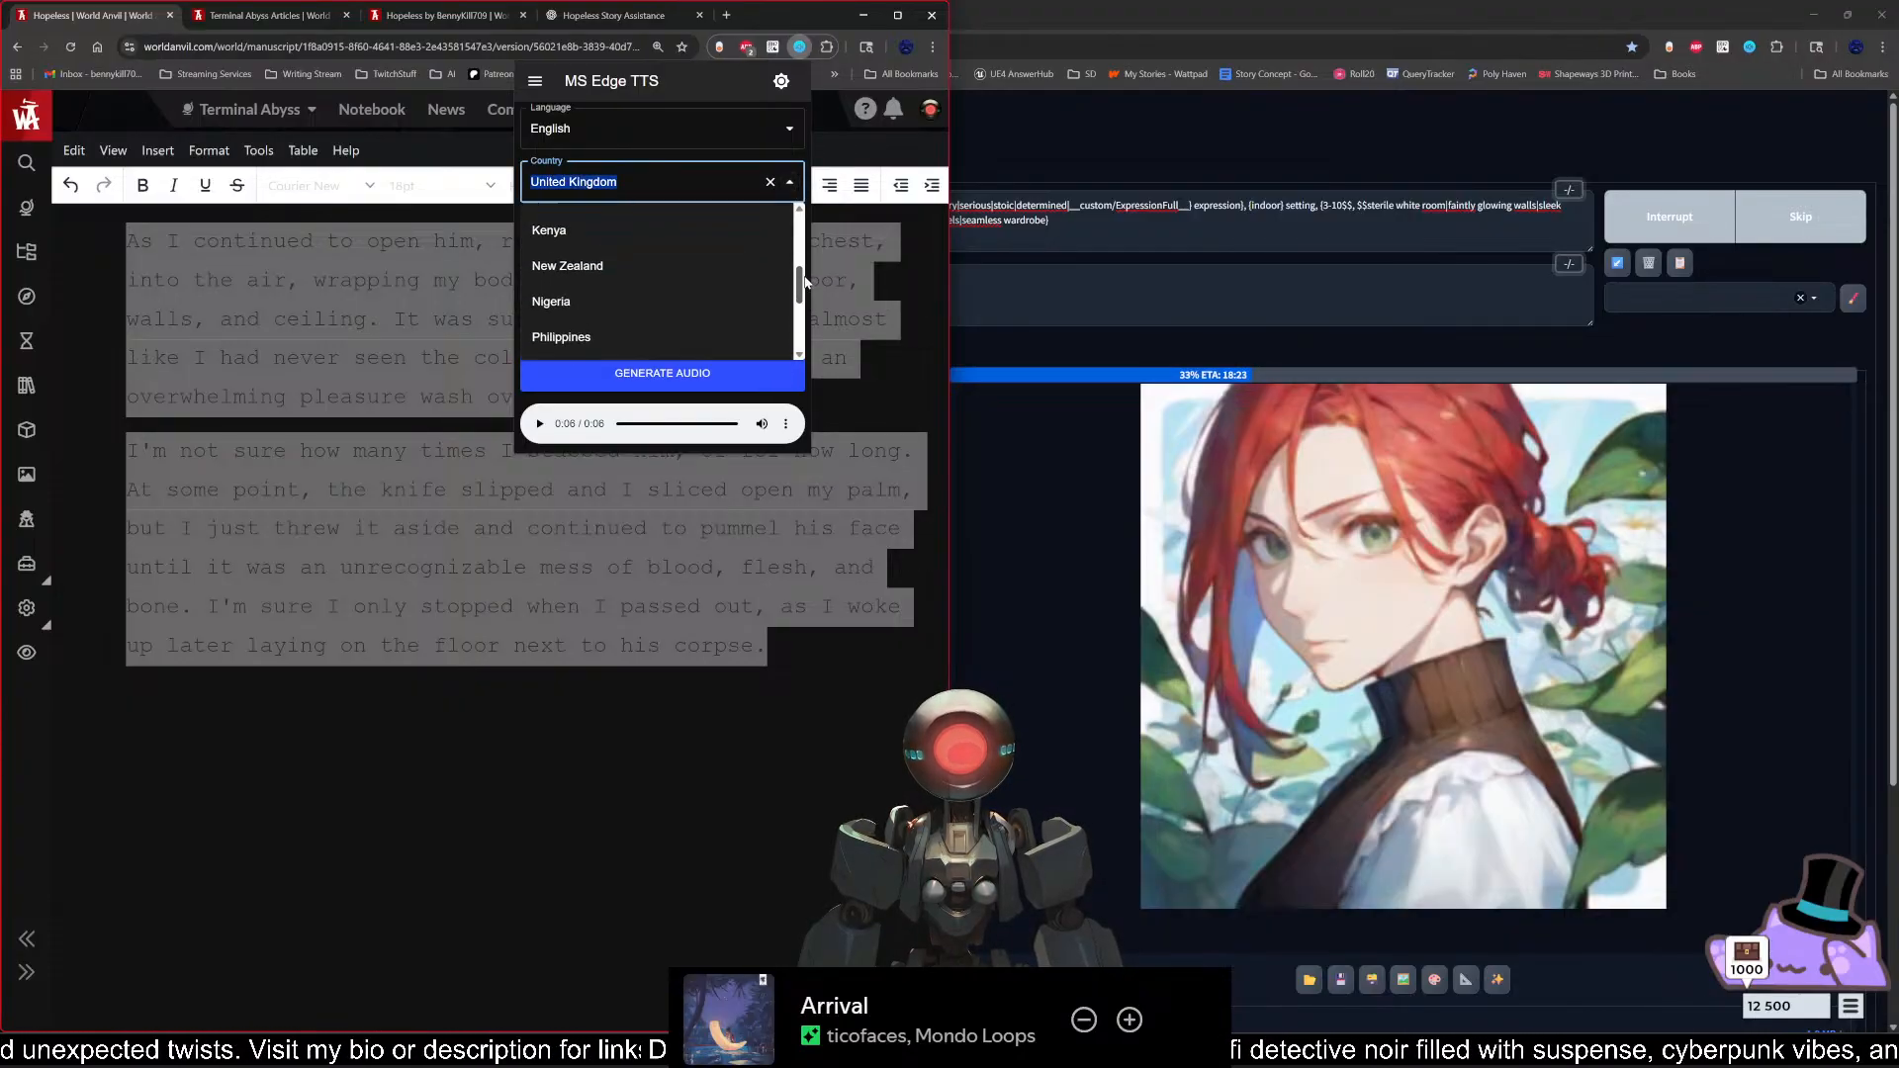
scroll(633, 302, "up", 1)
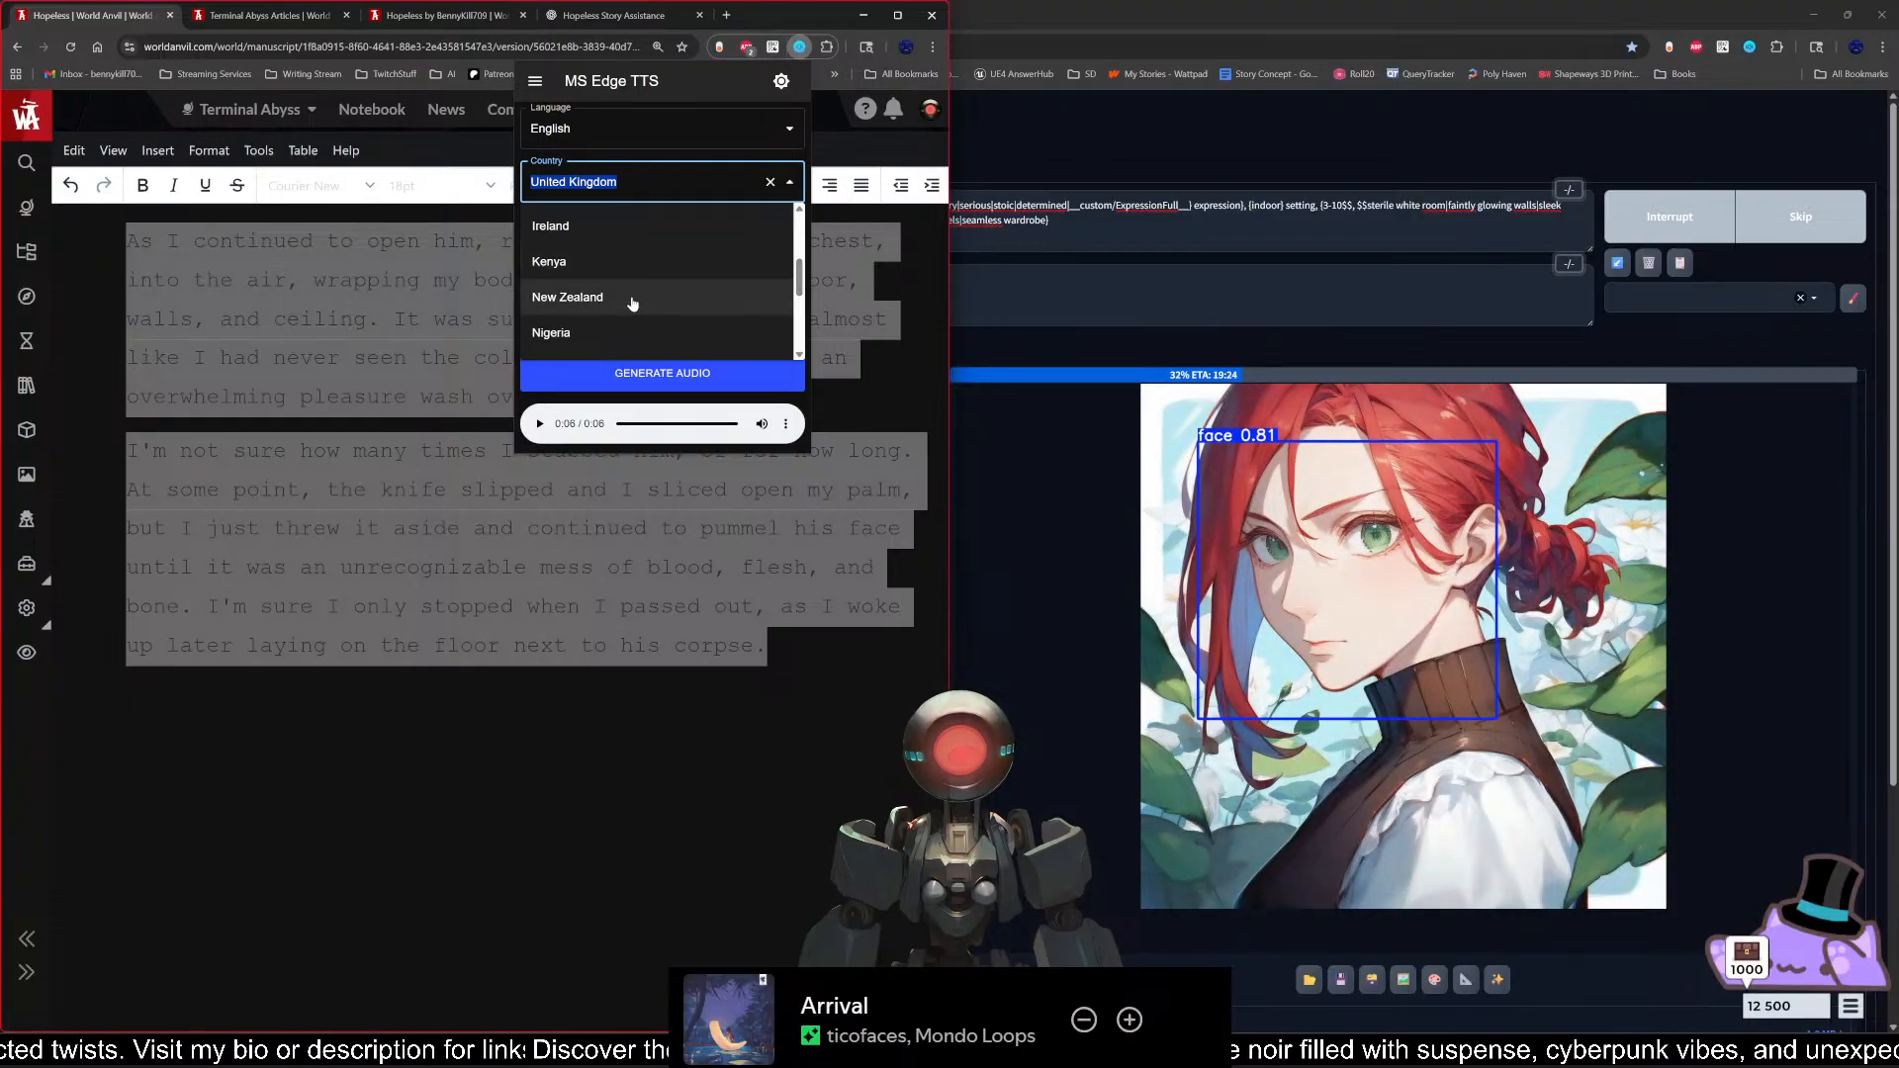
left_click(624, 235)
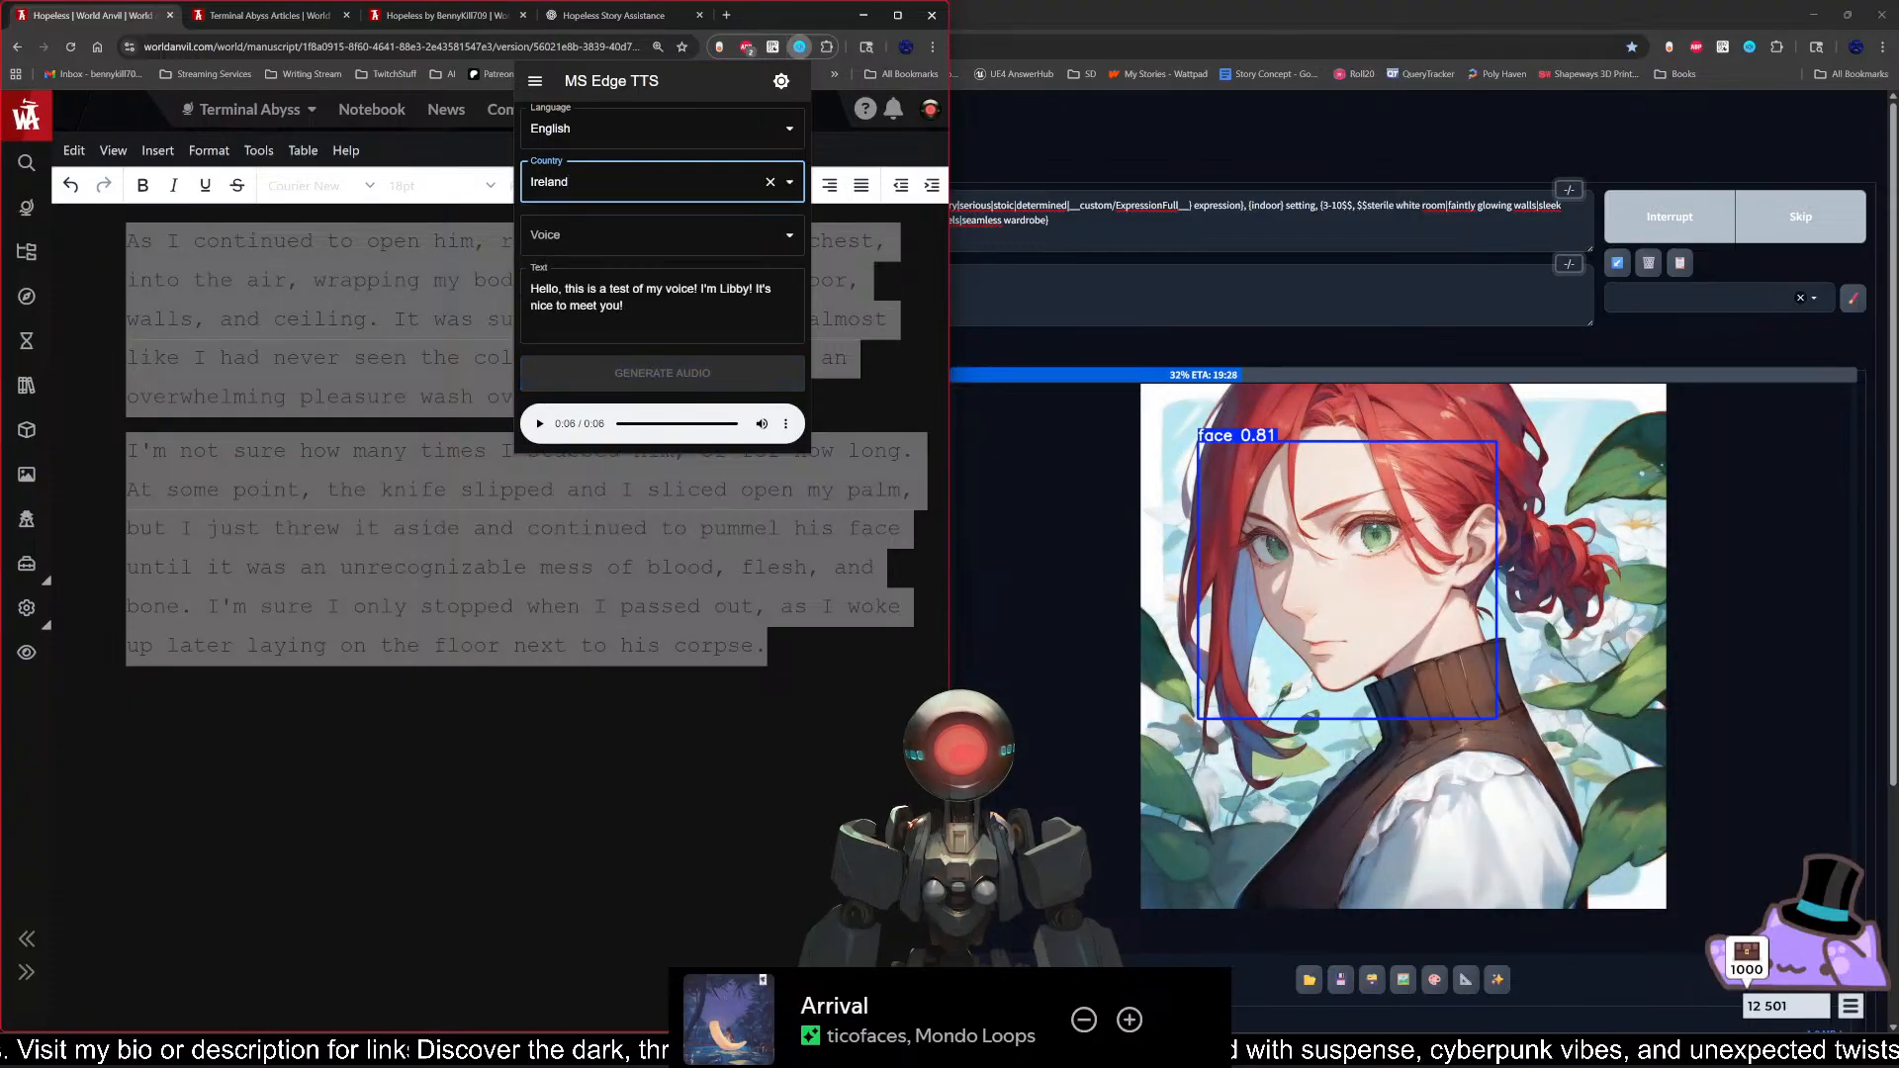
left_click(624, 236)
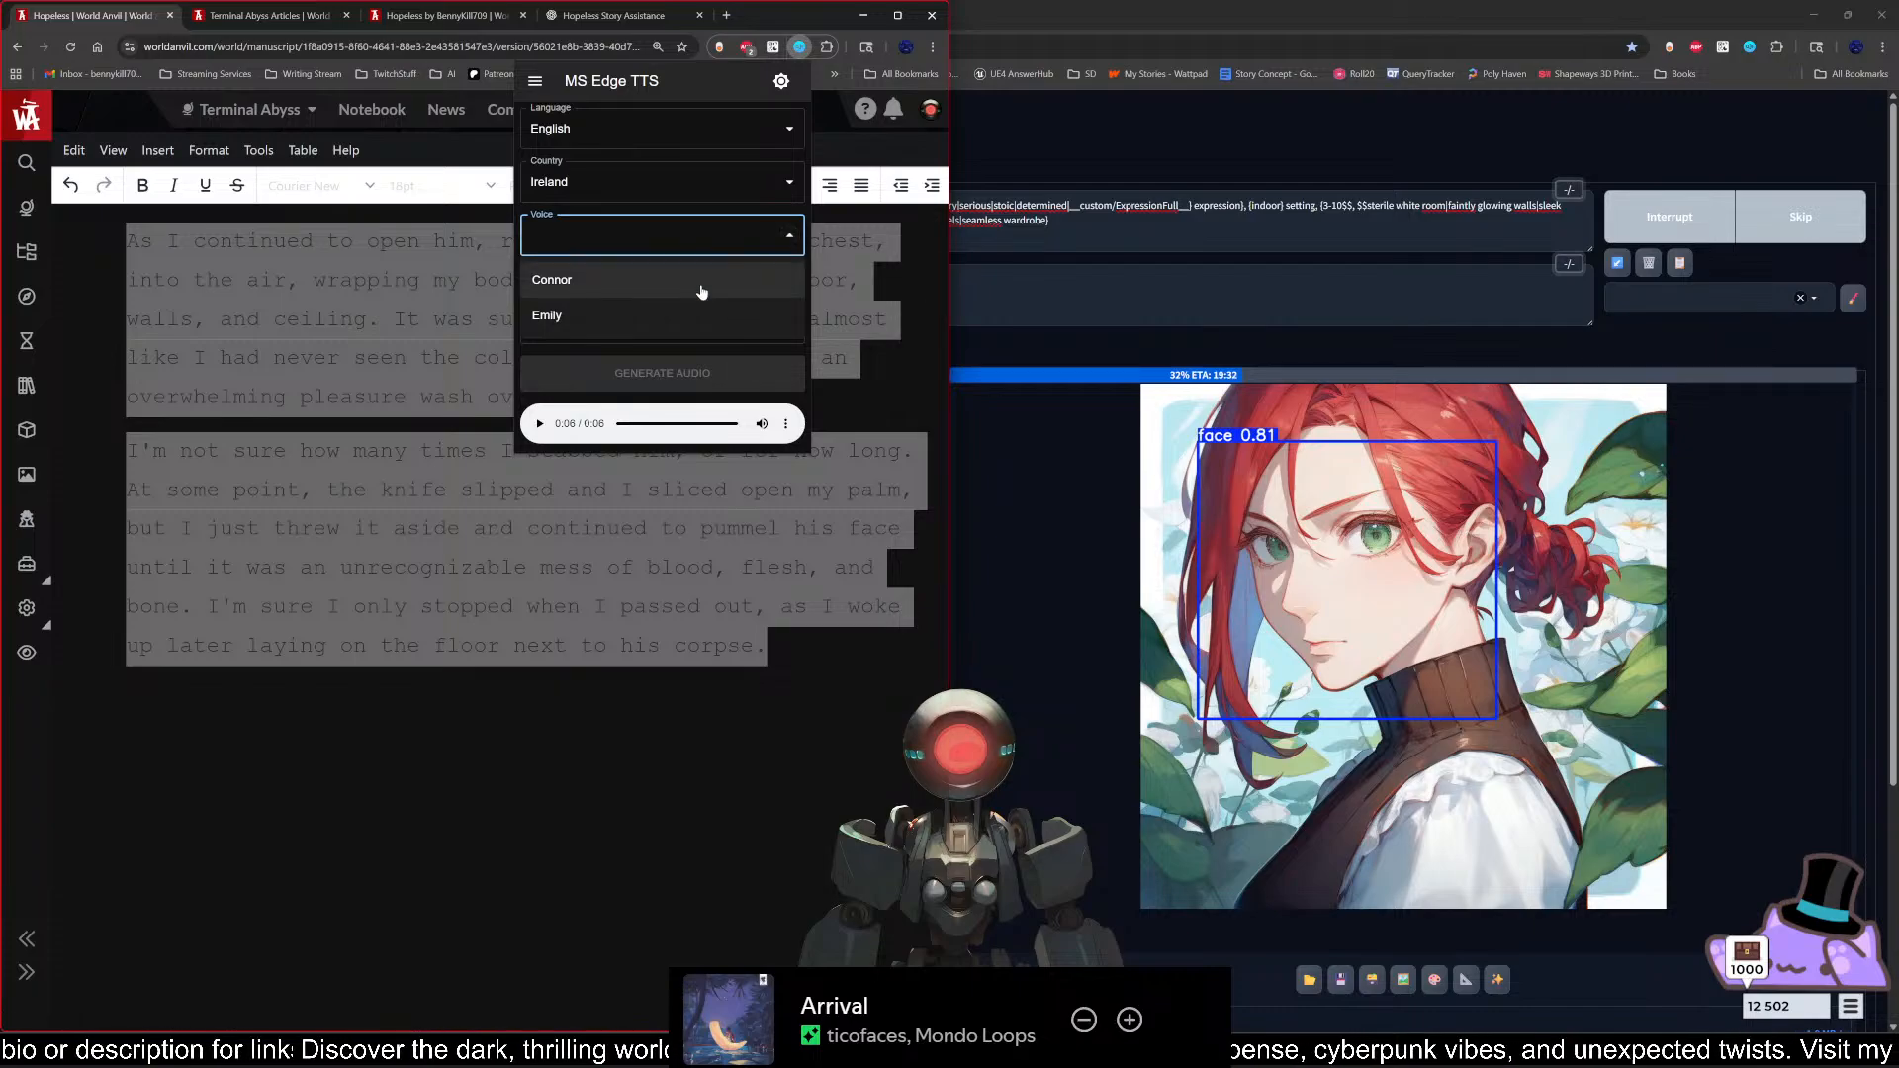
left_click(674, 318)
left_click(724, 289)
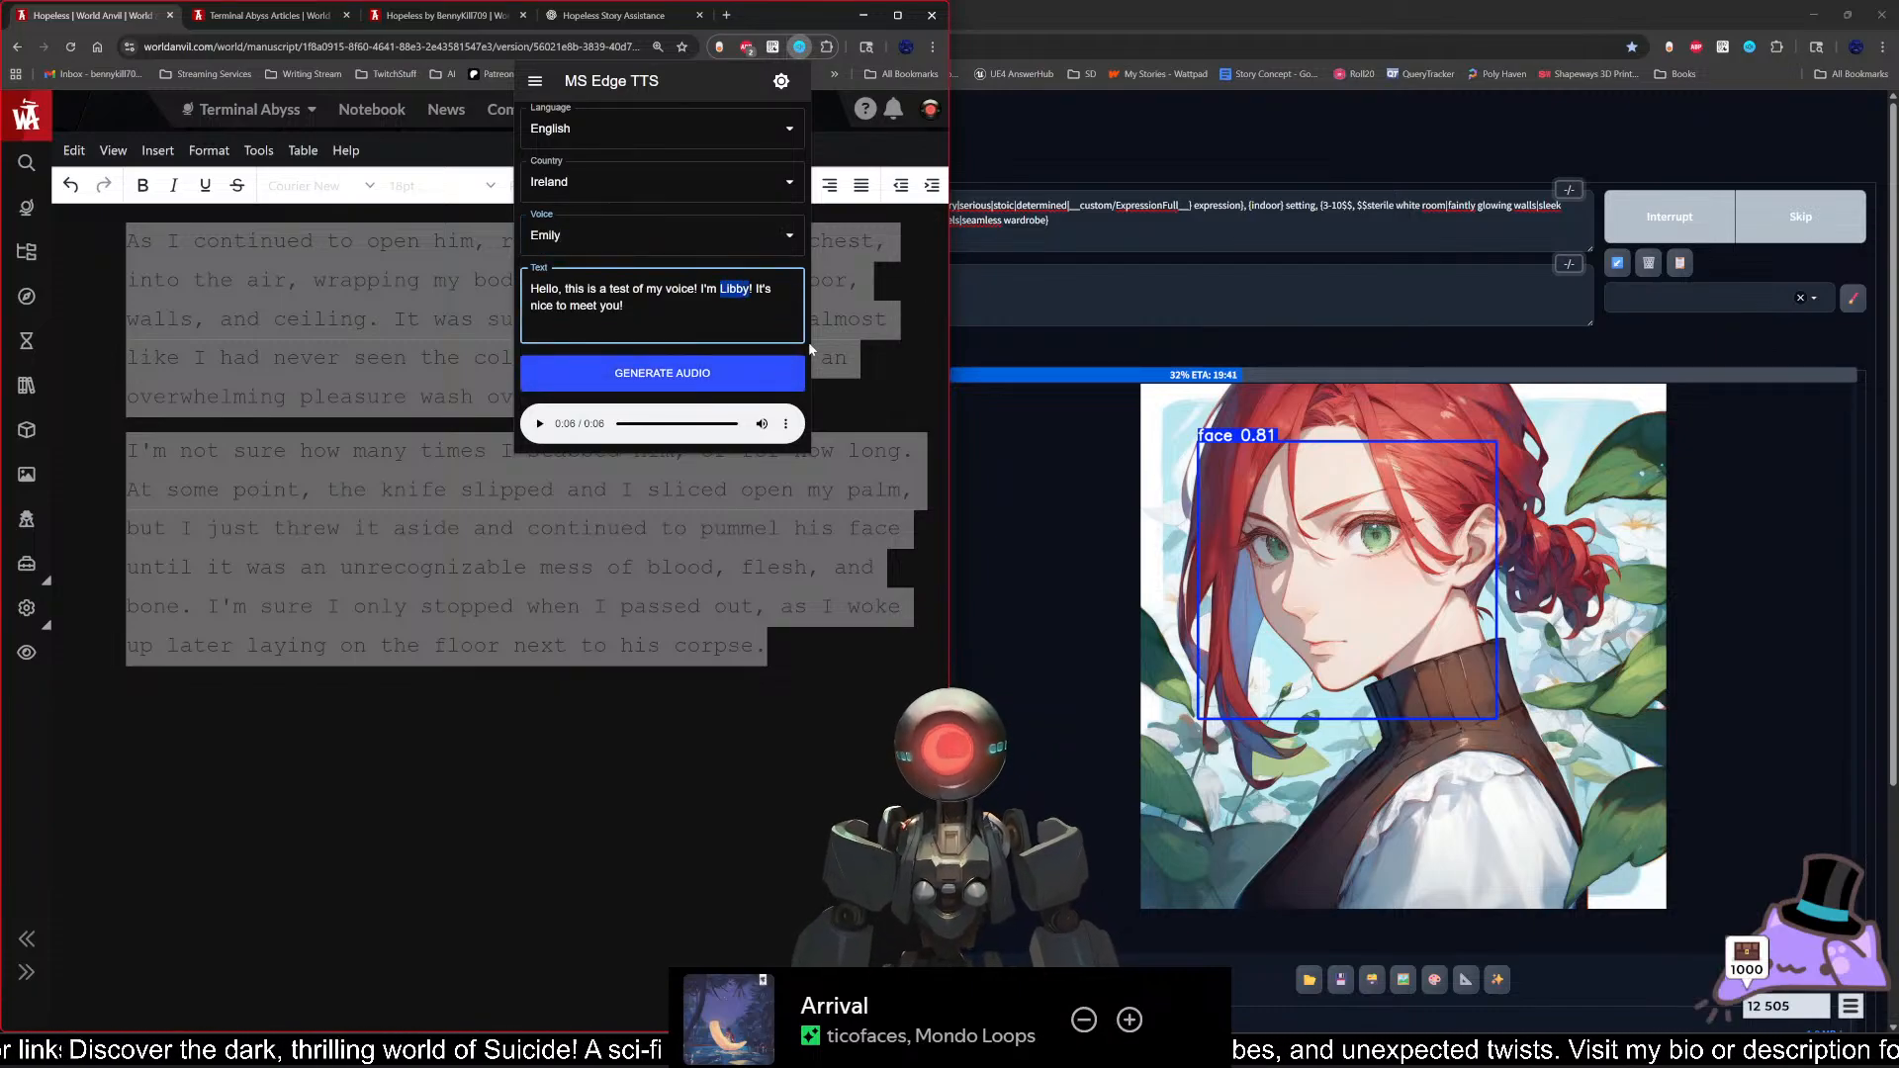
type("Emily")
left_click(786, 373)
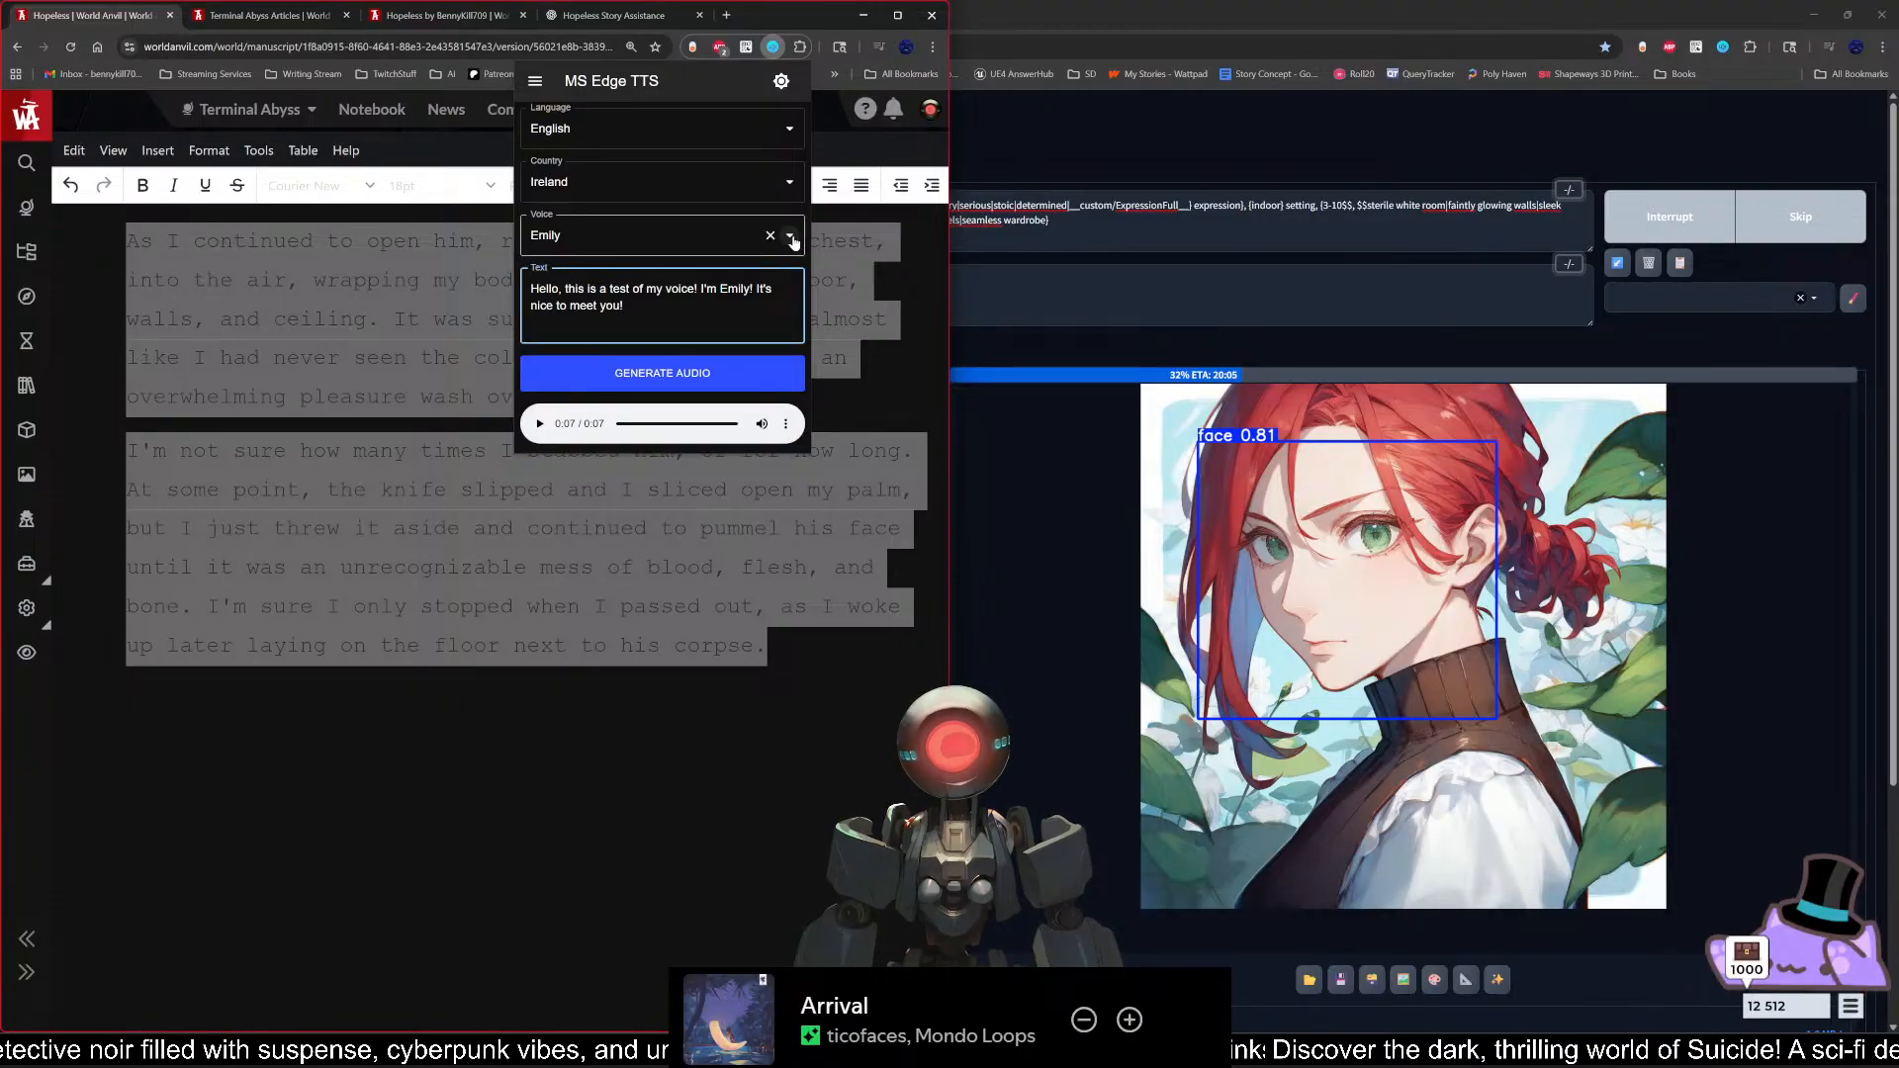
Step: Set the speech country to United States and choose the Michelle voice
left_click(790, 182)
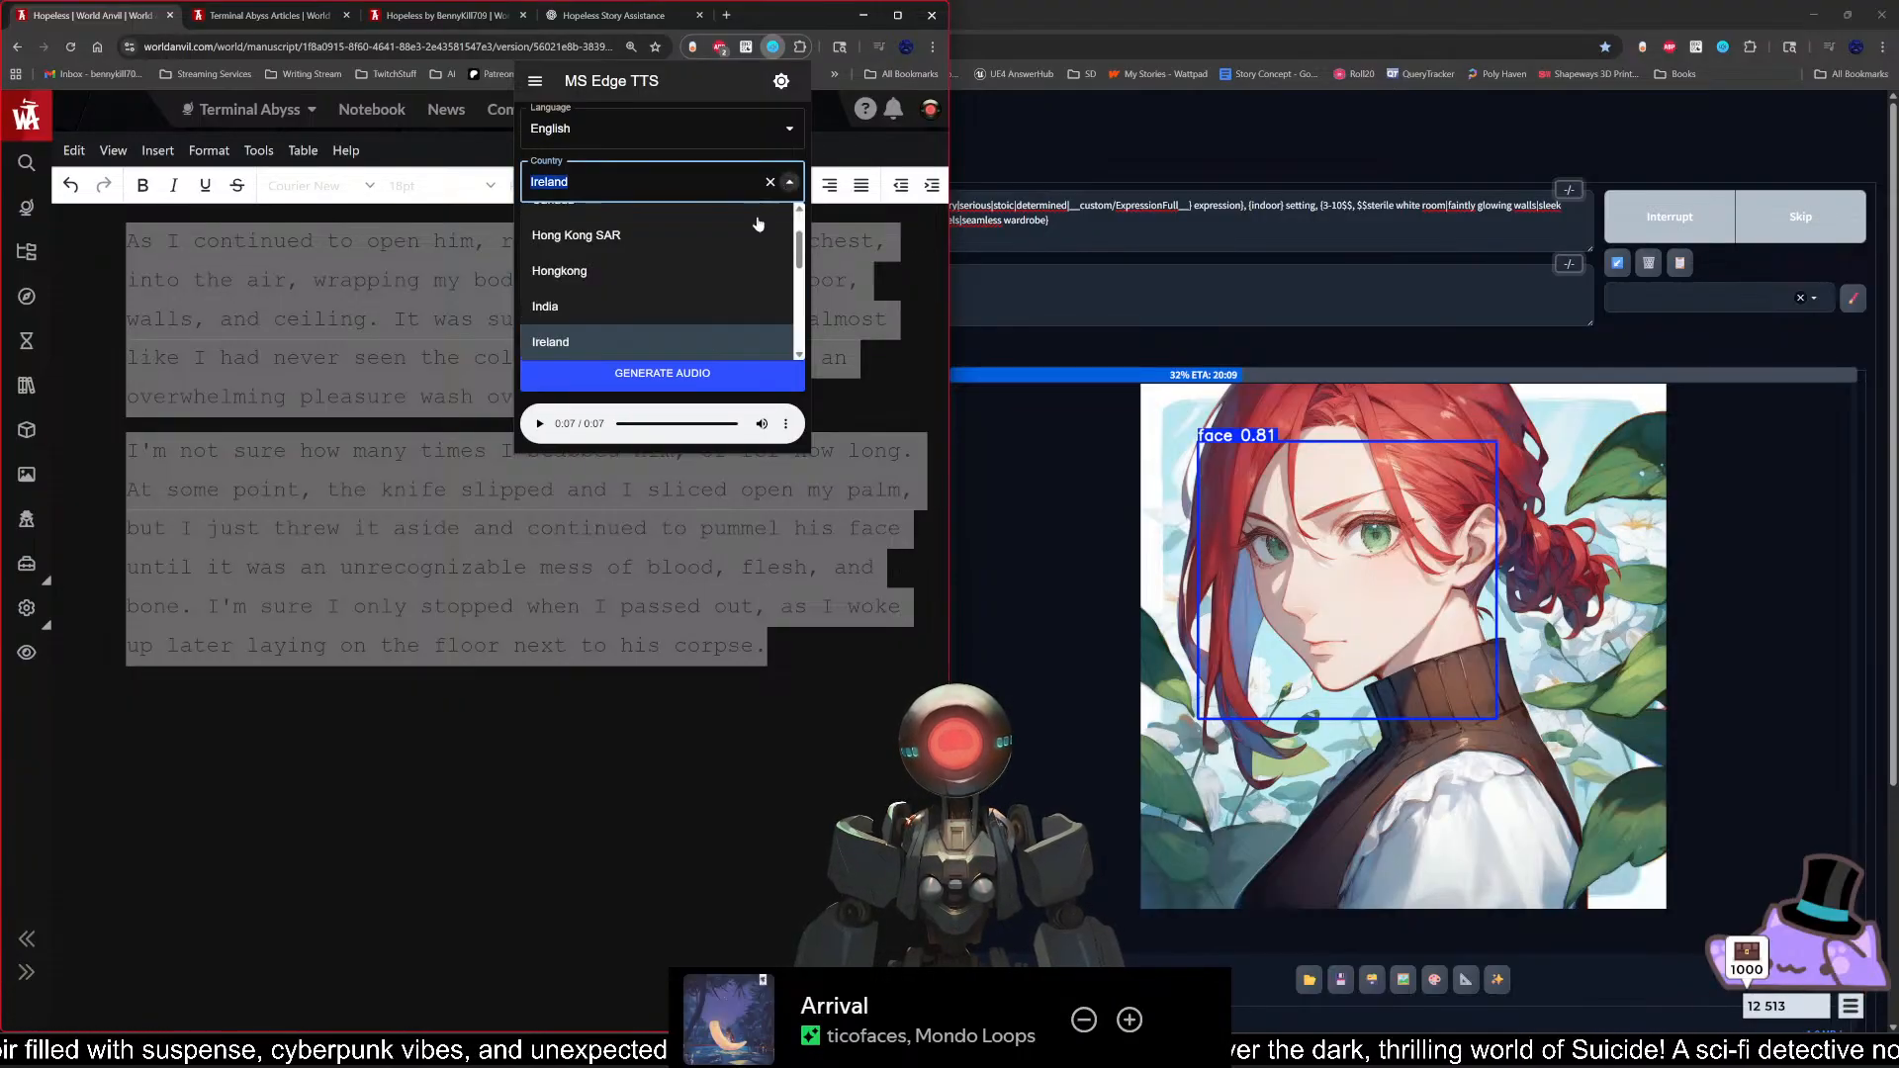
scroll(799, 252, "up", 1)
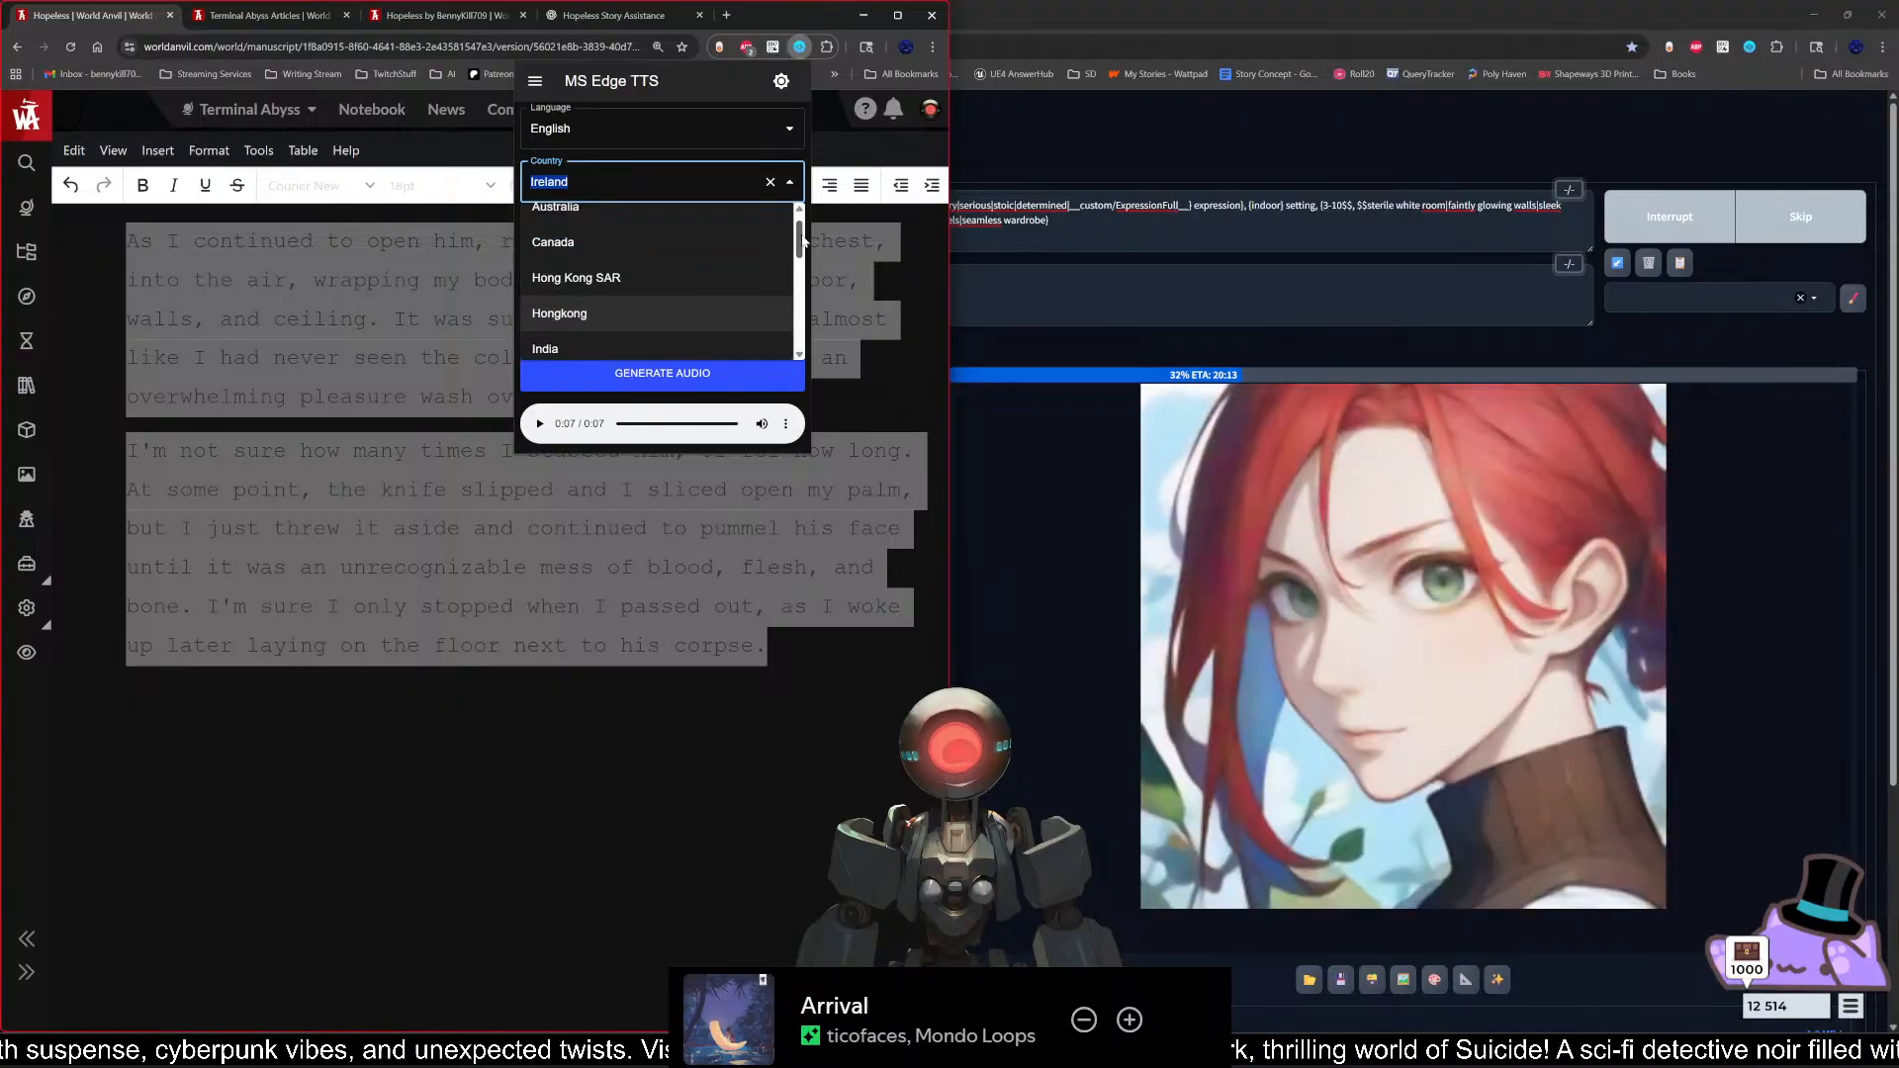
left_click_drag(803, 245, 798, 334)
left_click(599, 337)
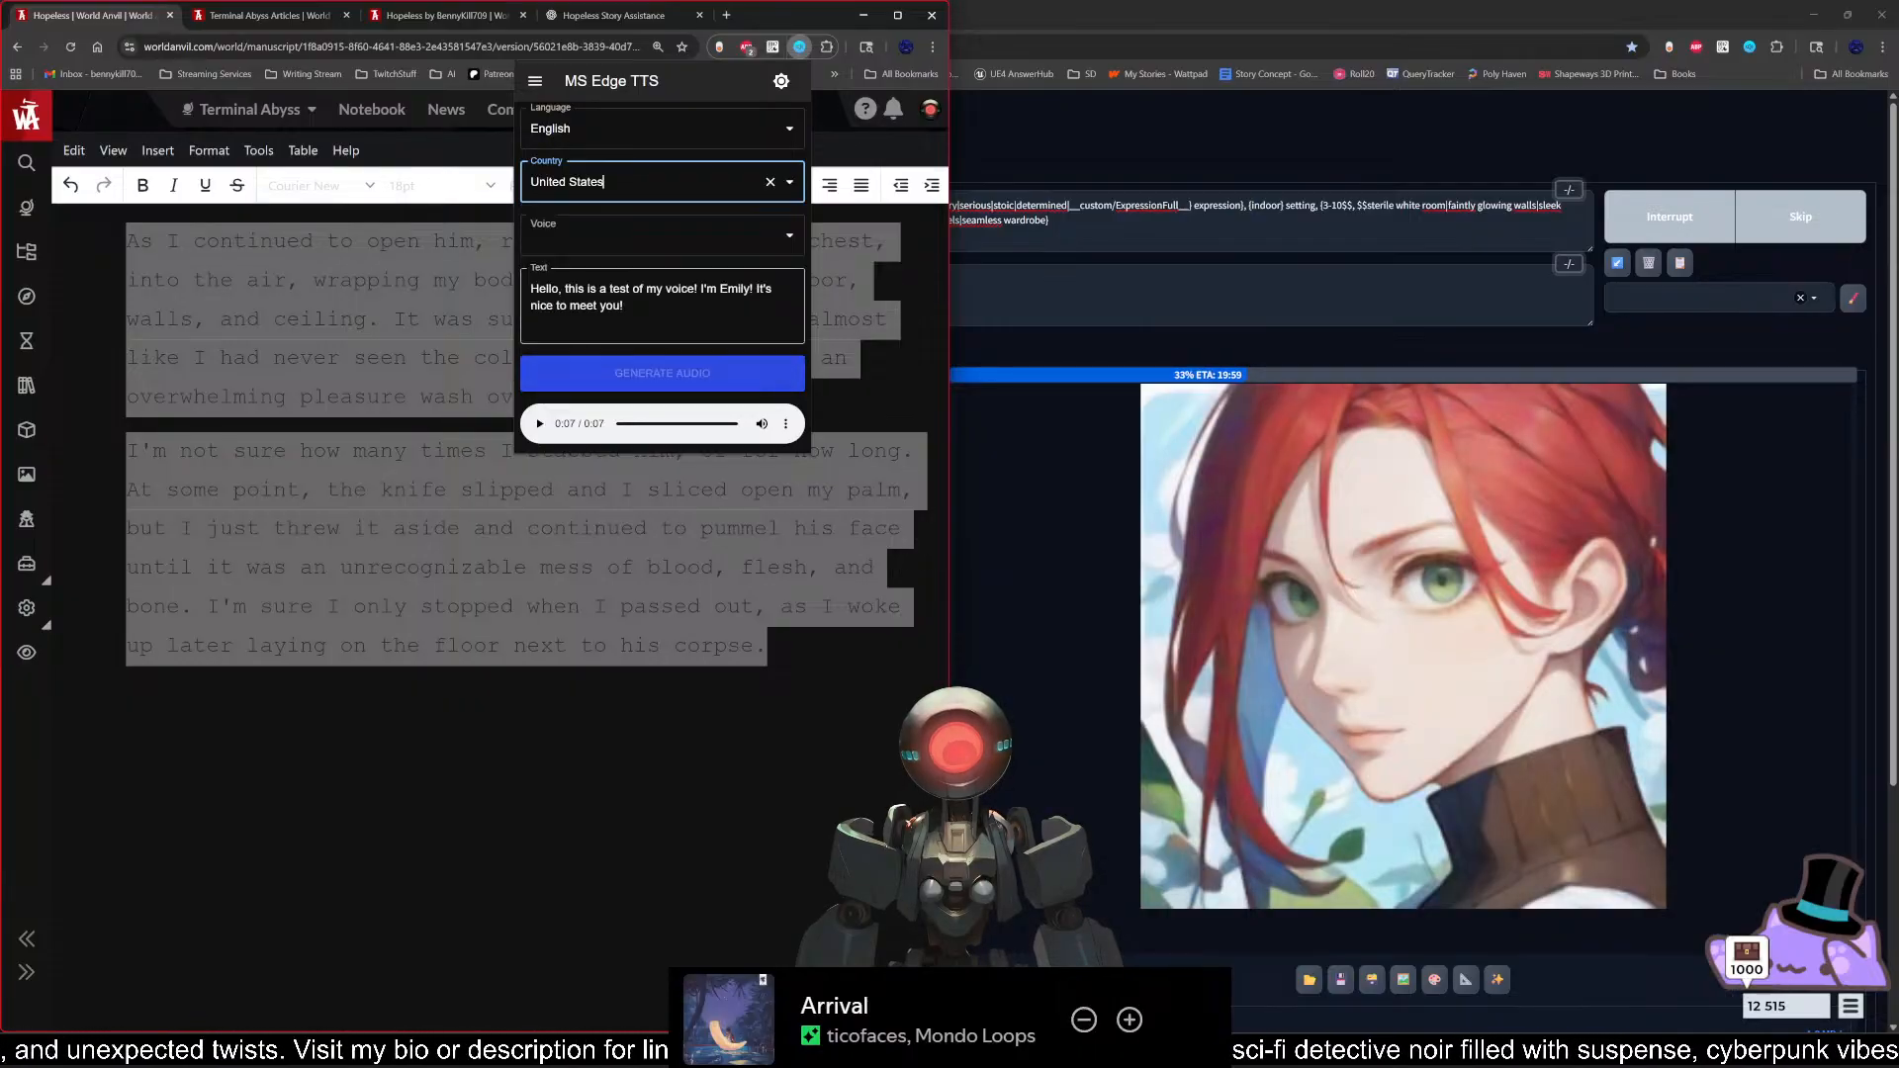
left_click(789, 236)
scroll(660, 377, "down", 10)
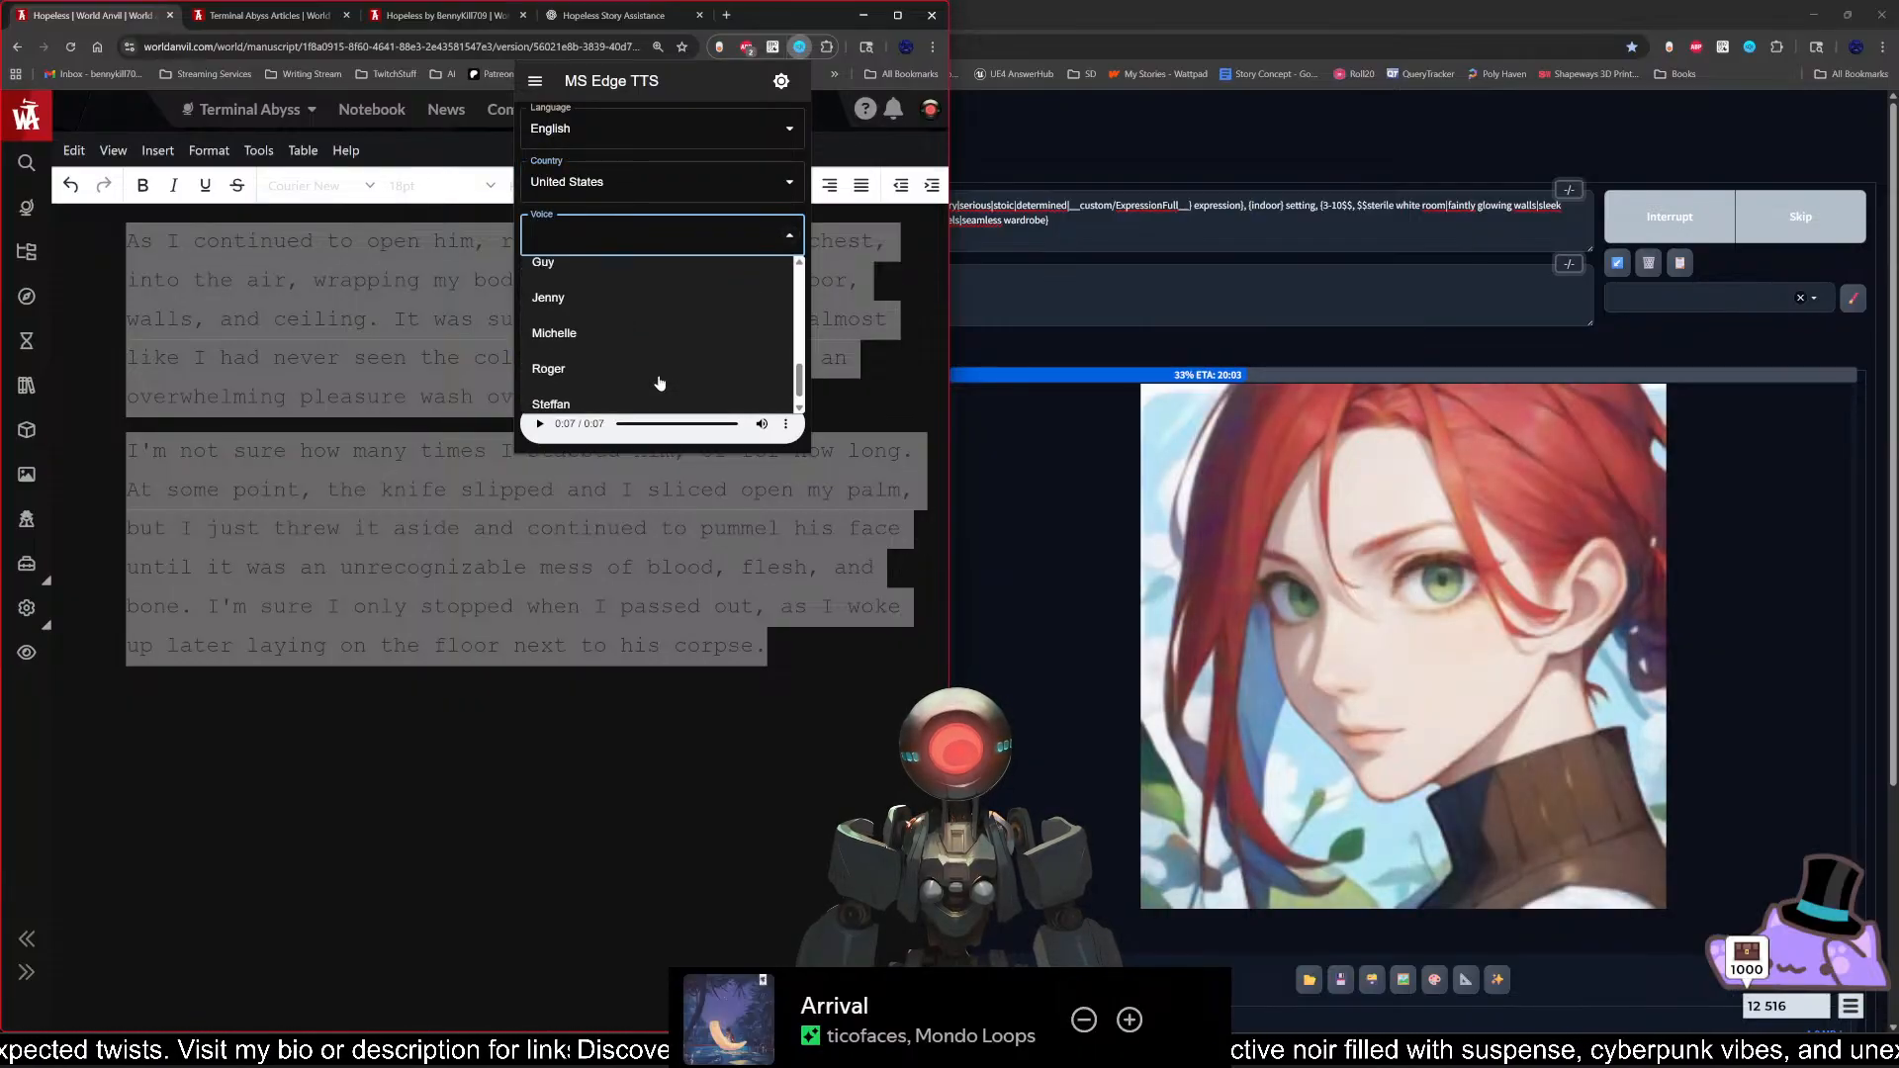
scroll(660, 383, "up", 4)
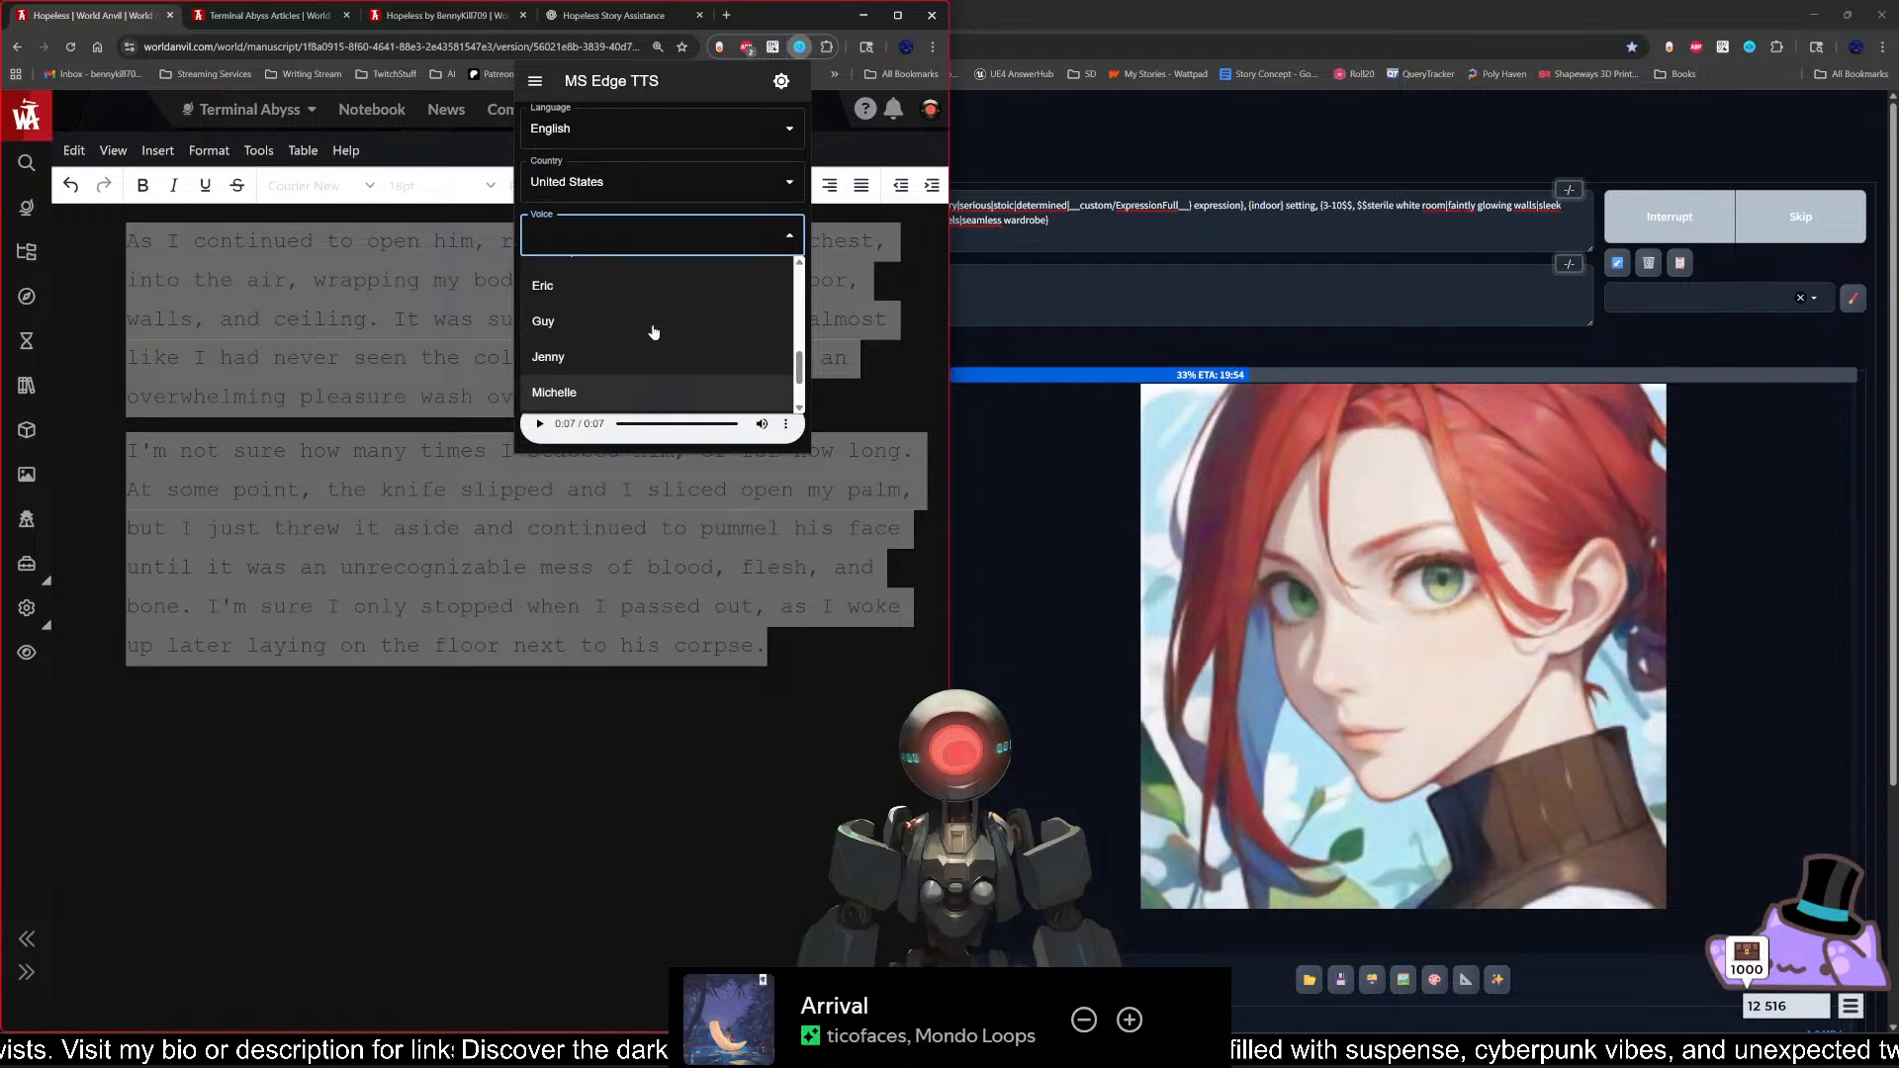
scroll(653, 347, "up", 2)
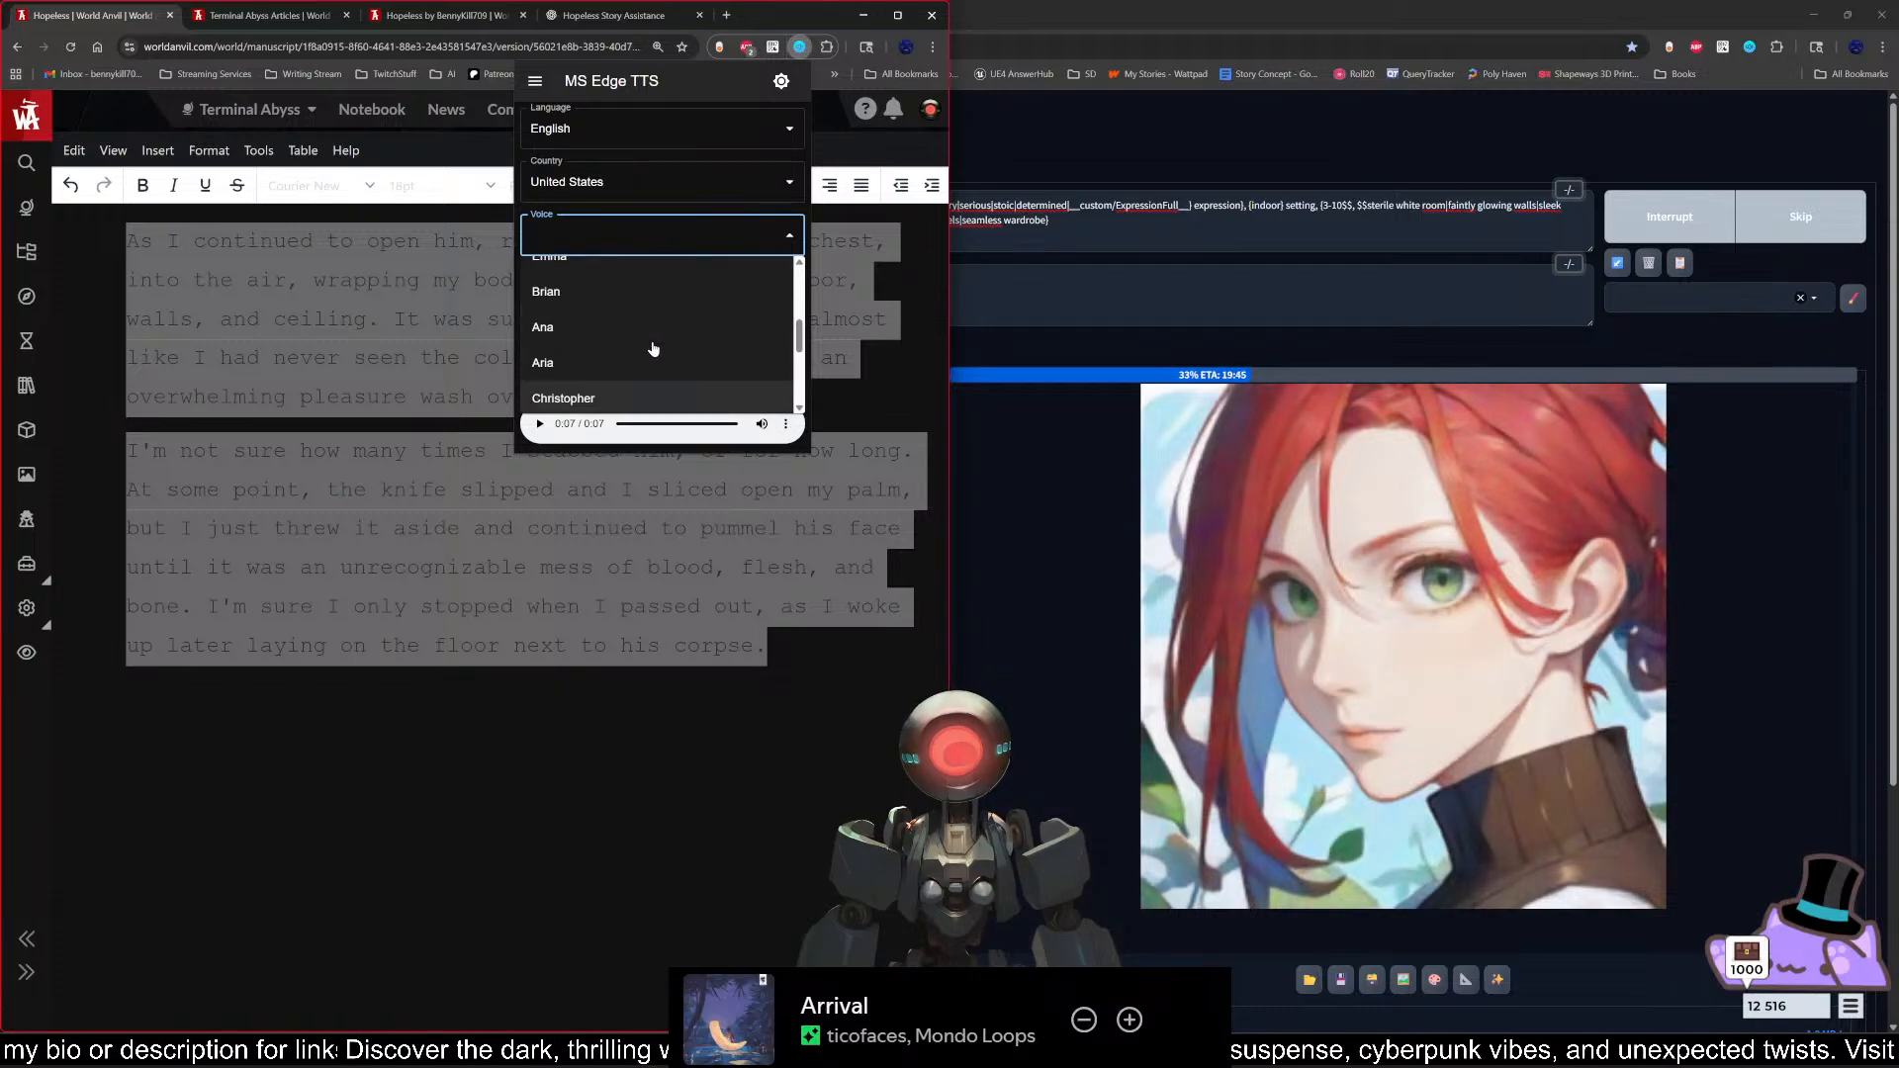
scroll(653, 348, "down", 8)
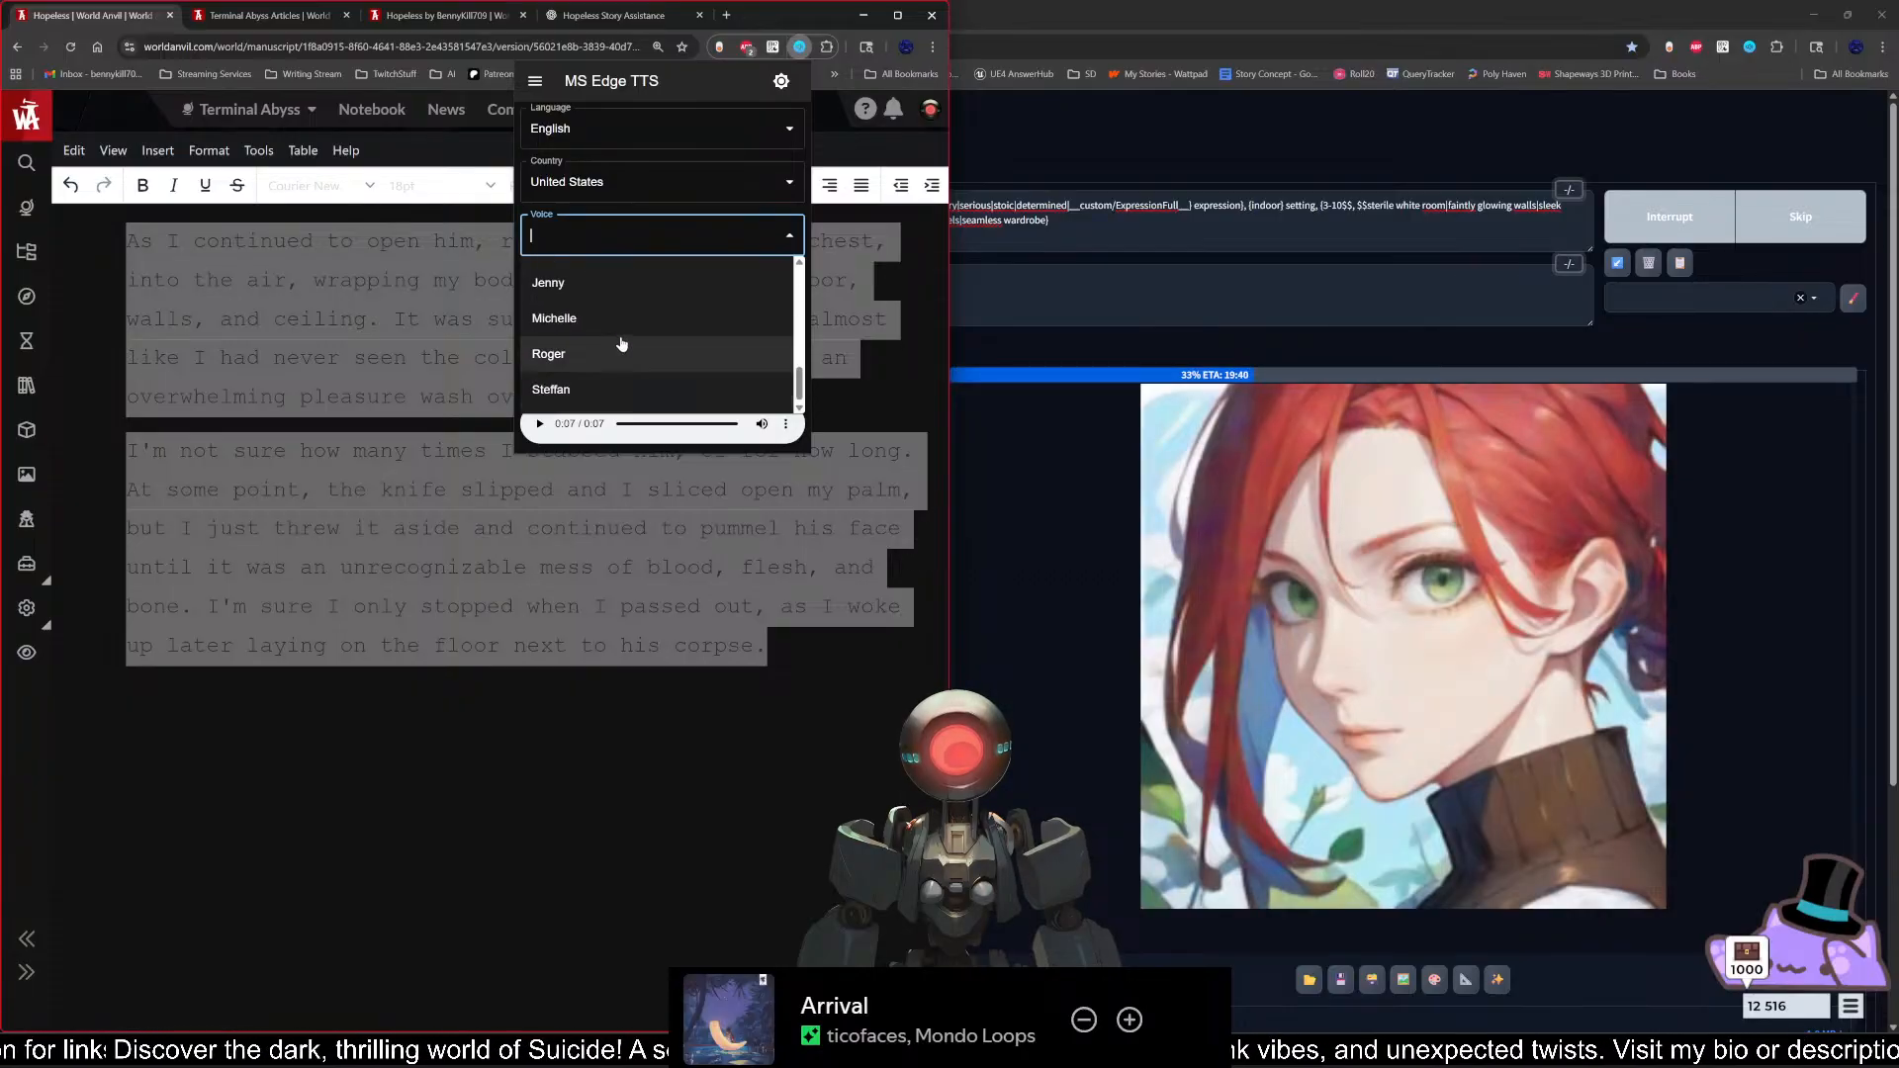
left_click(624, 317)
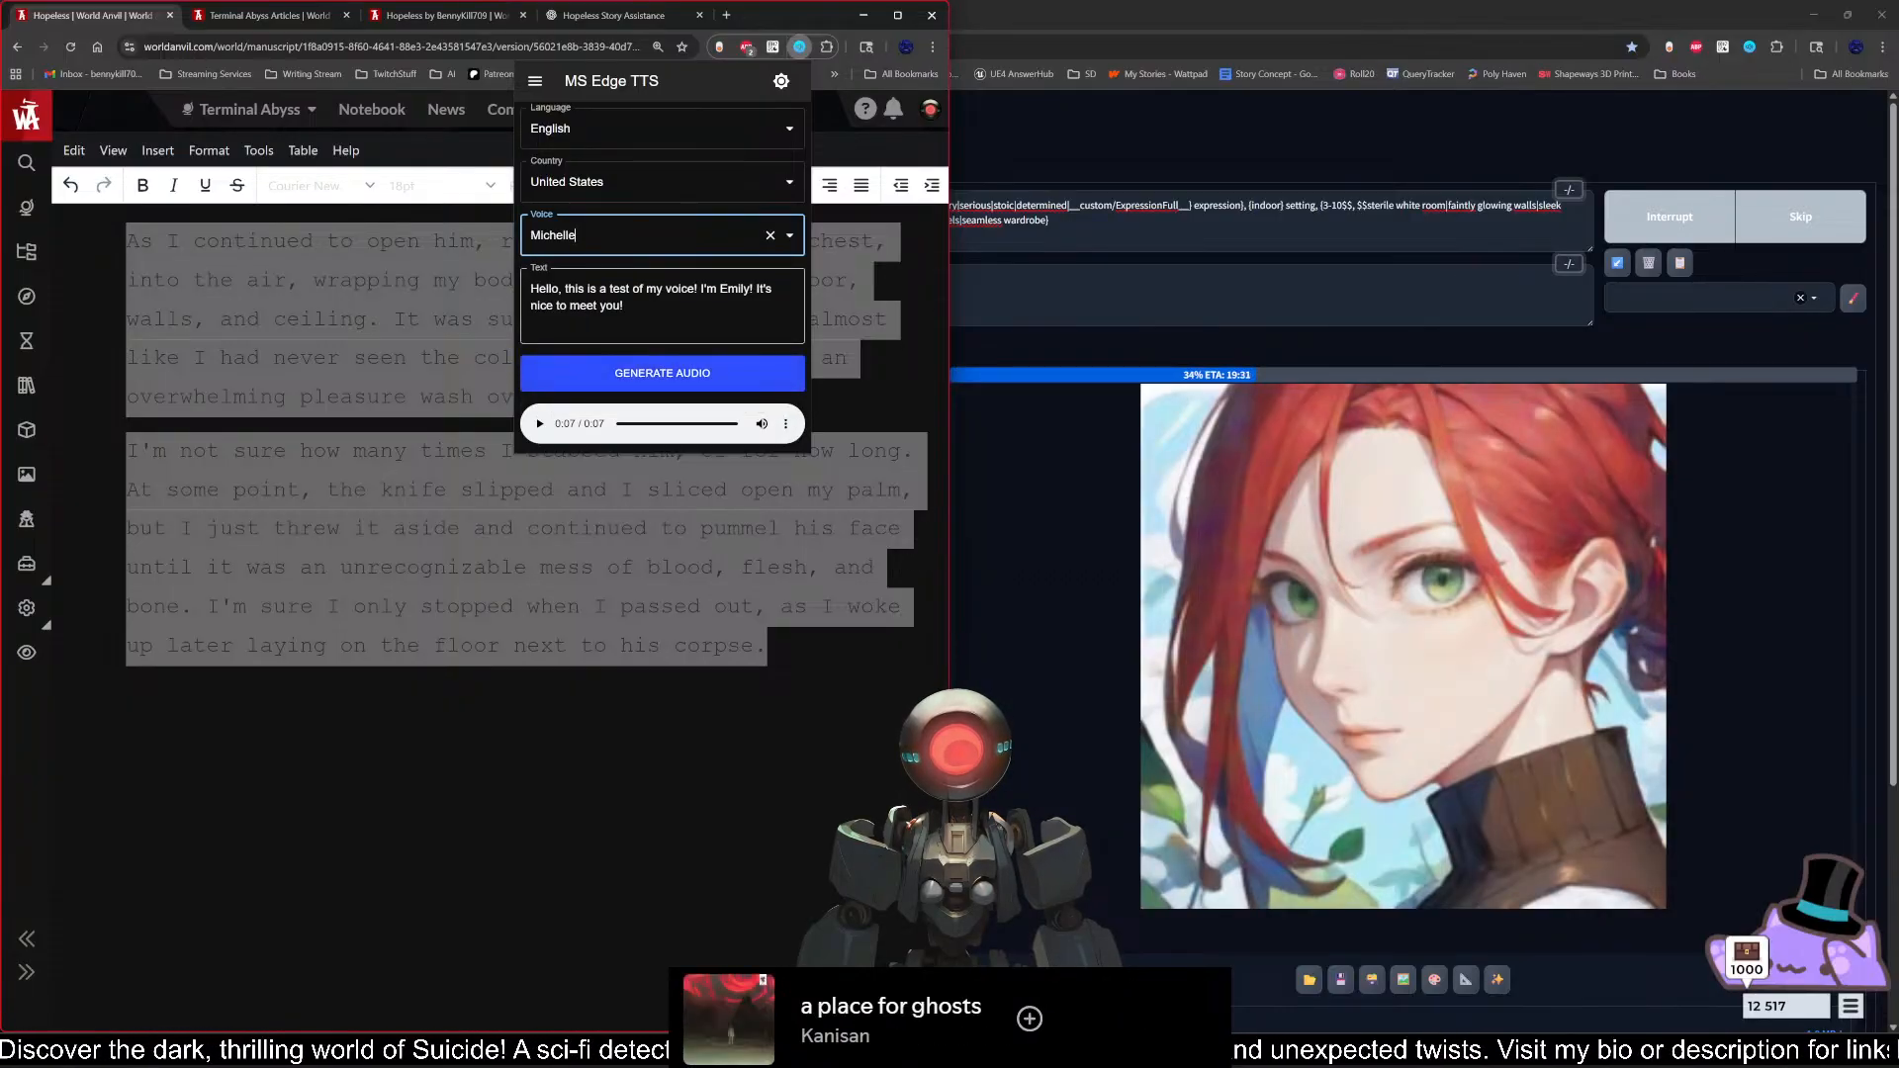
Step: Replace the name in the sample text with "Michelle" and generate the audio
left_click_drag(720, 289, 739, 289)
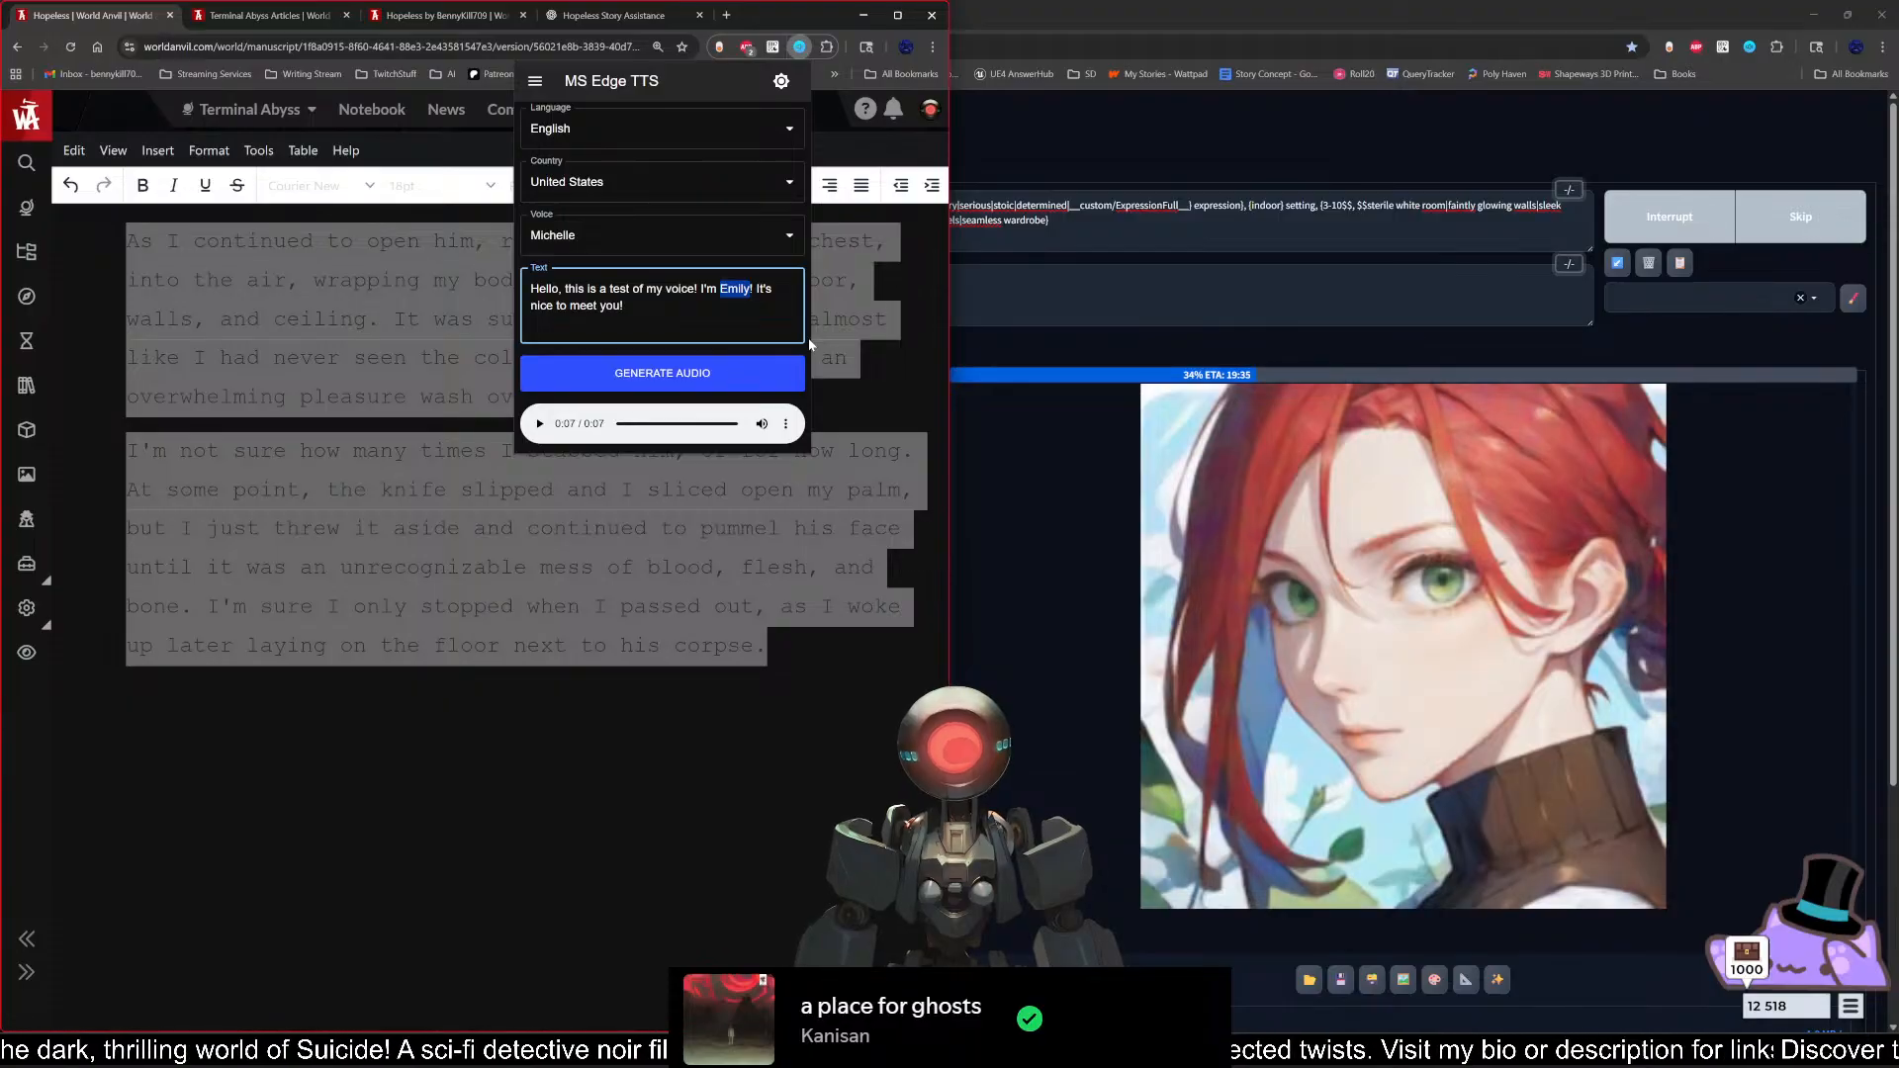
type("Michelle")
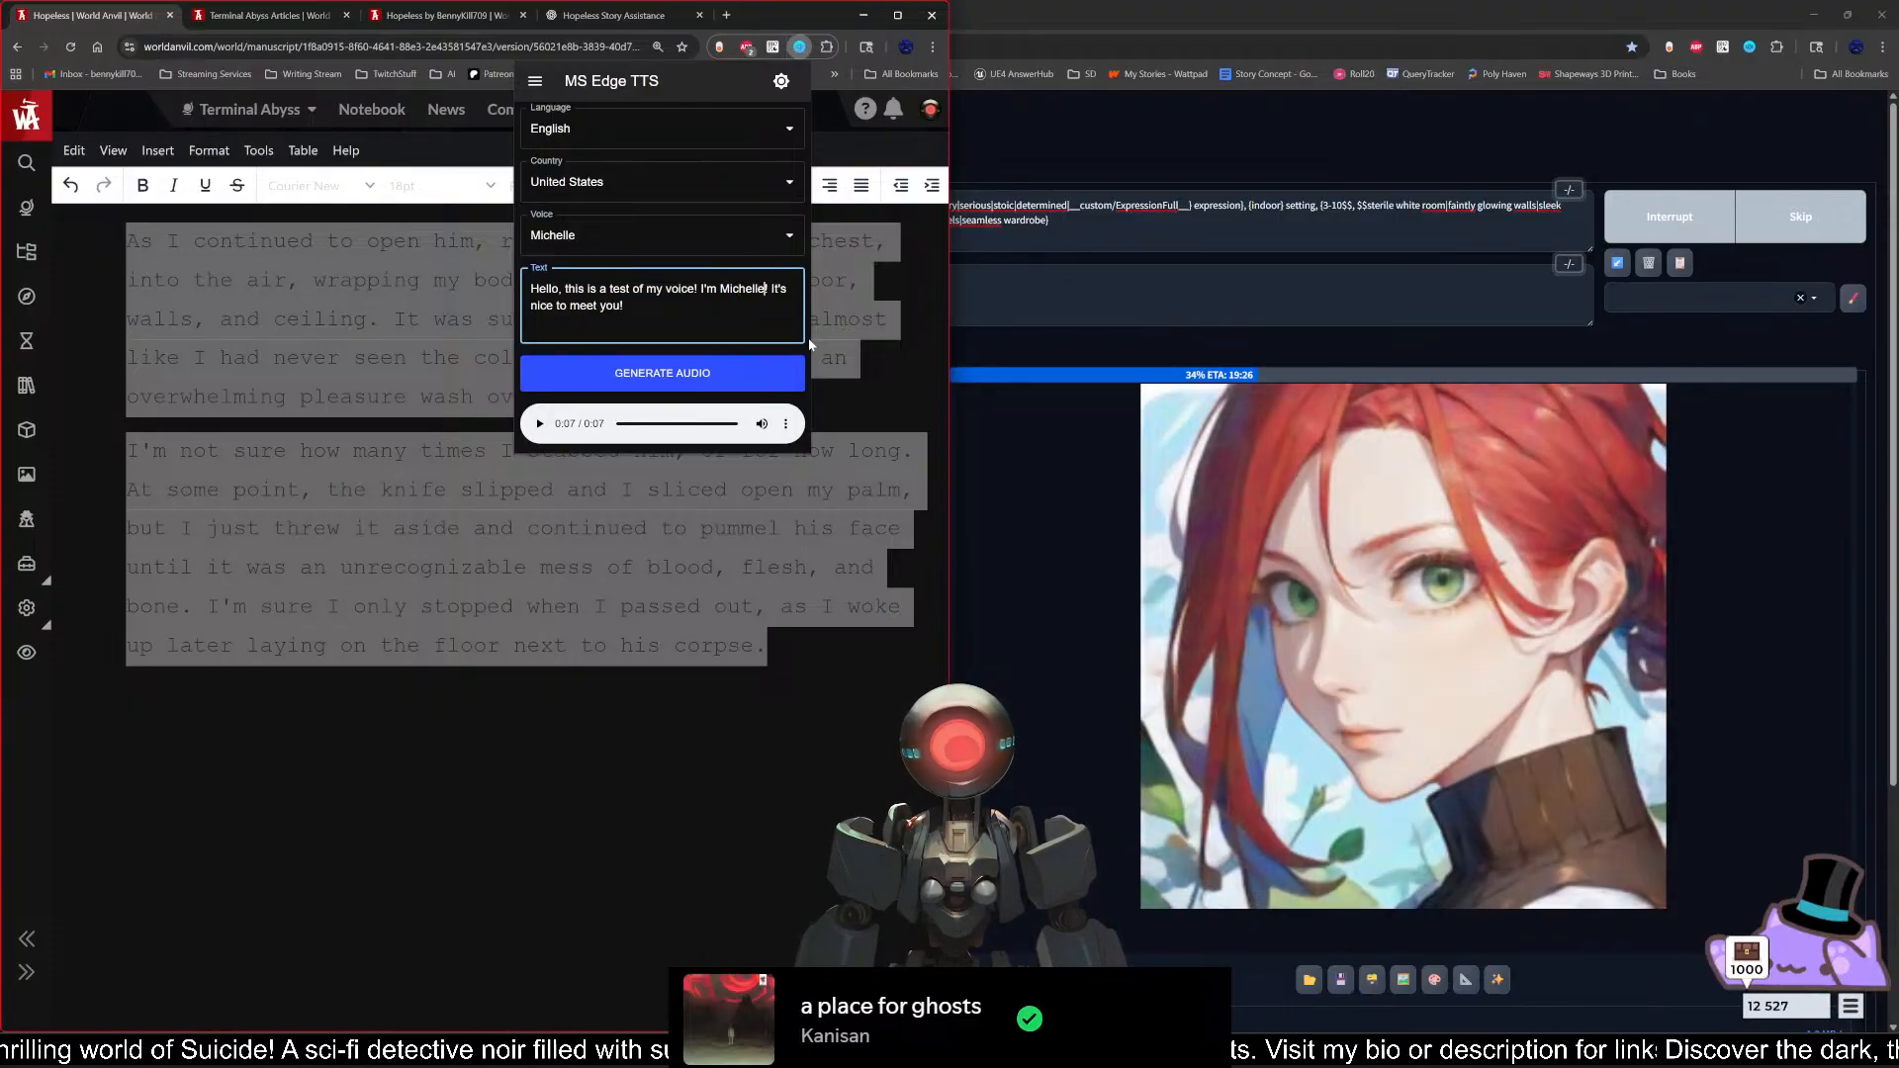
left_click(726, 374)
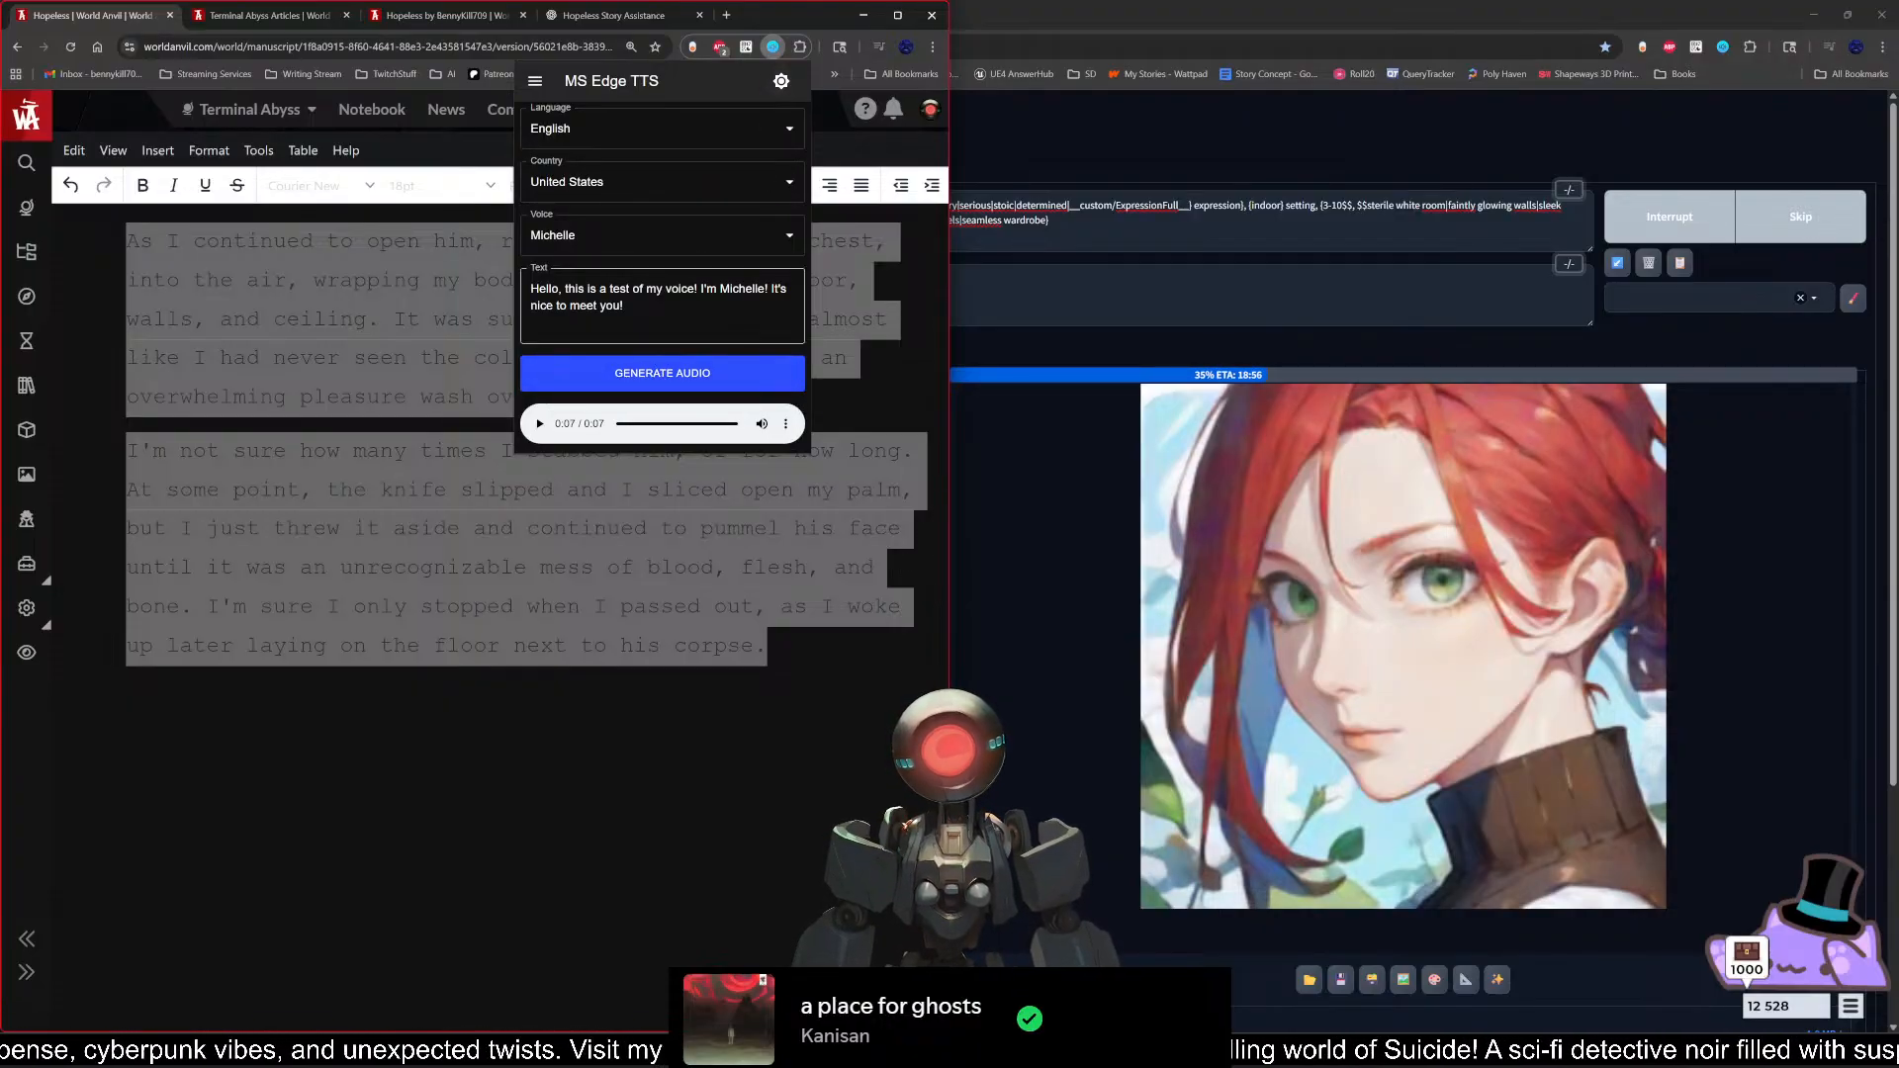
Step: Raise the speech pitch to +20% in the additional settings and generate the Michelle sample again
left_click(782, 81)
left_click(781, 81)
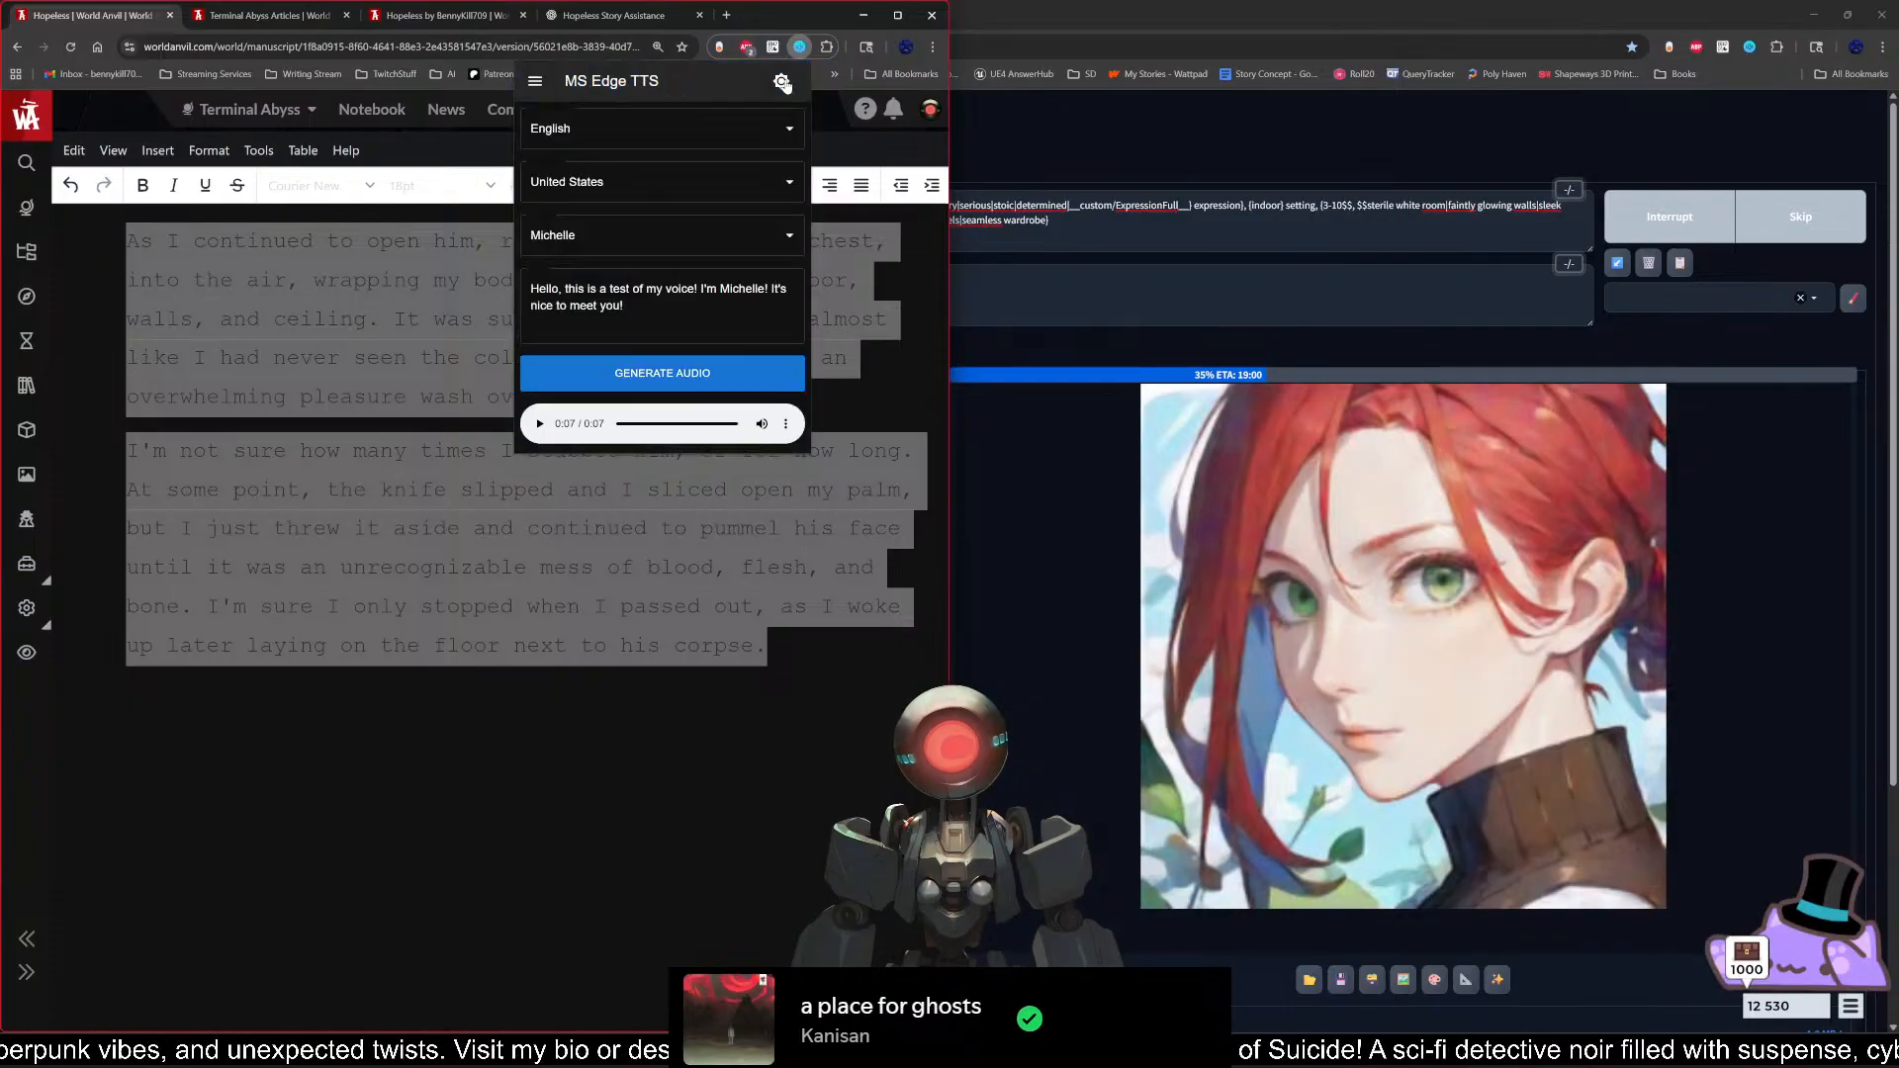
left_click(535, 81)
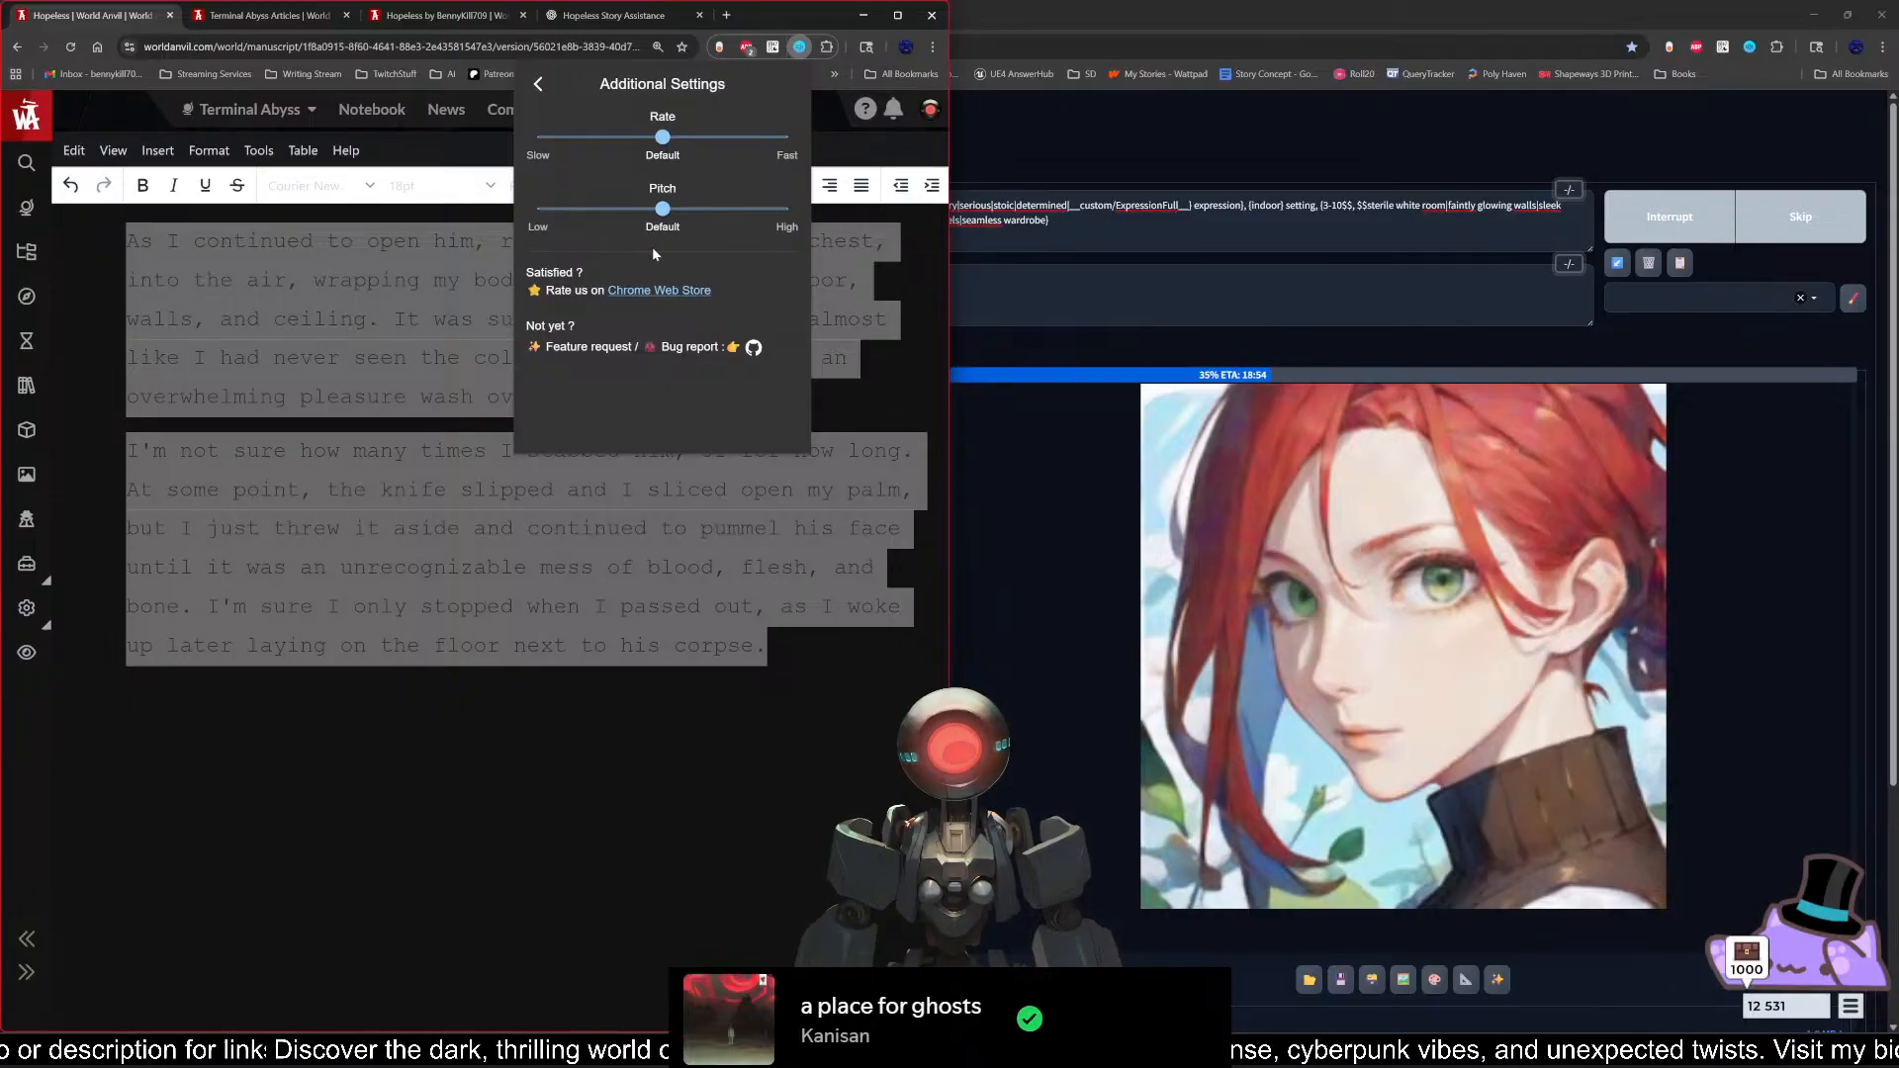
left_click_drag(663, 209, 713, 210)
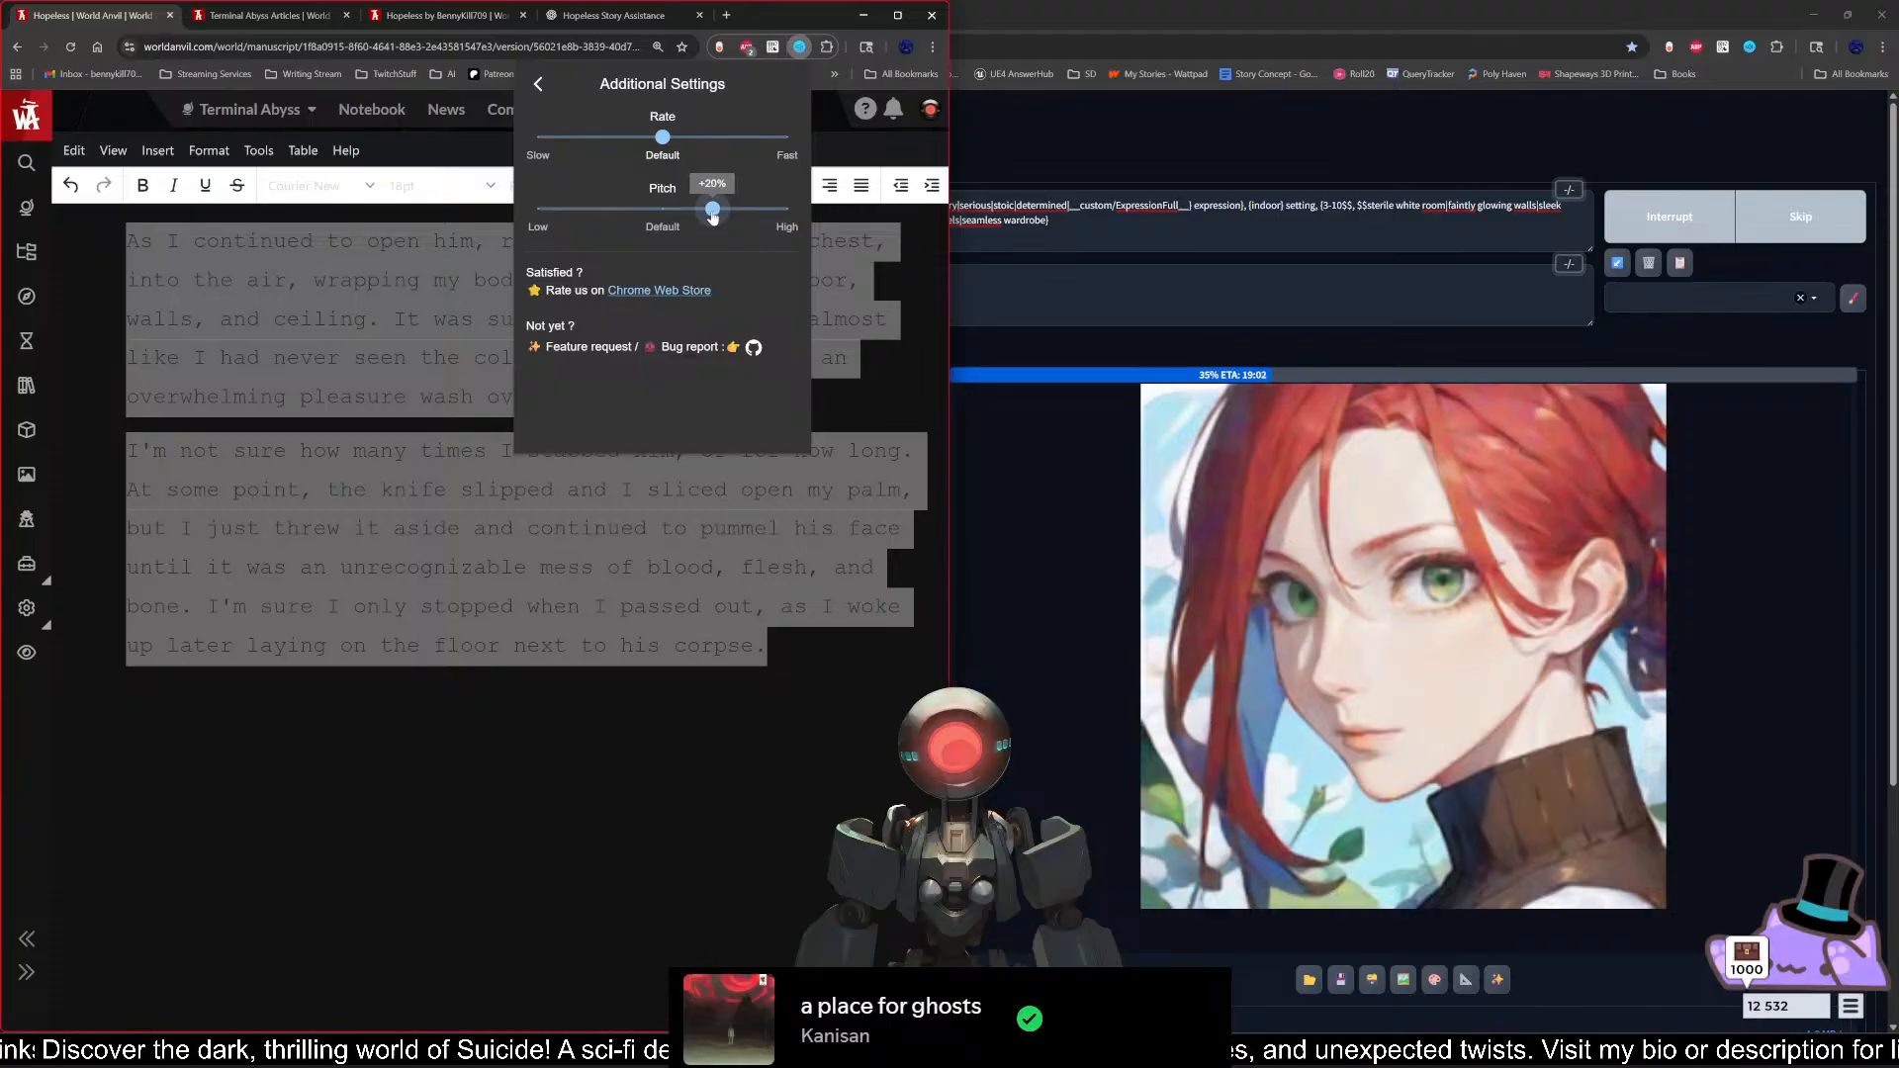
left_click(538, 84)
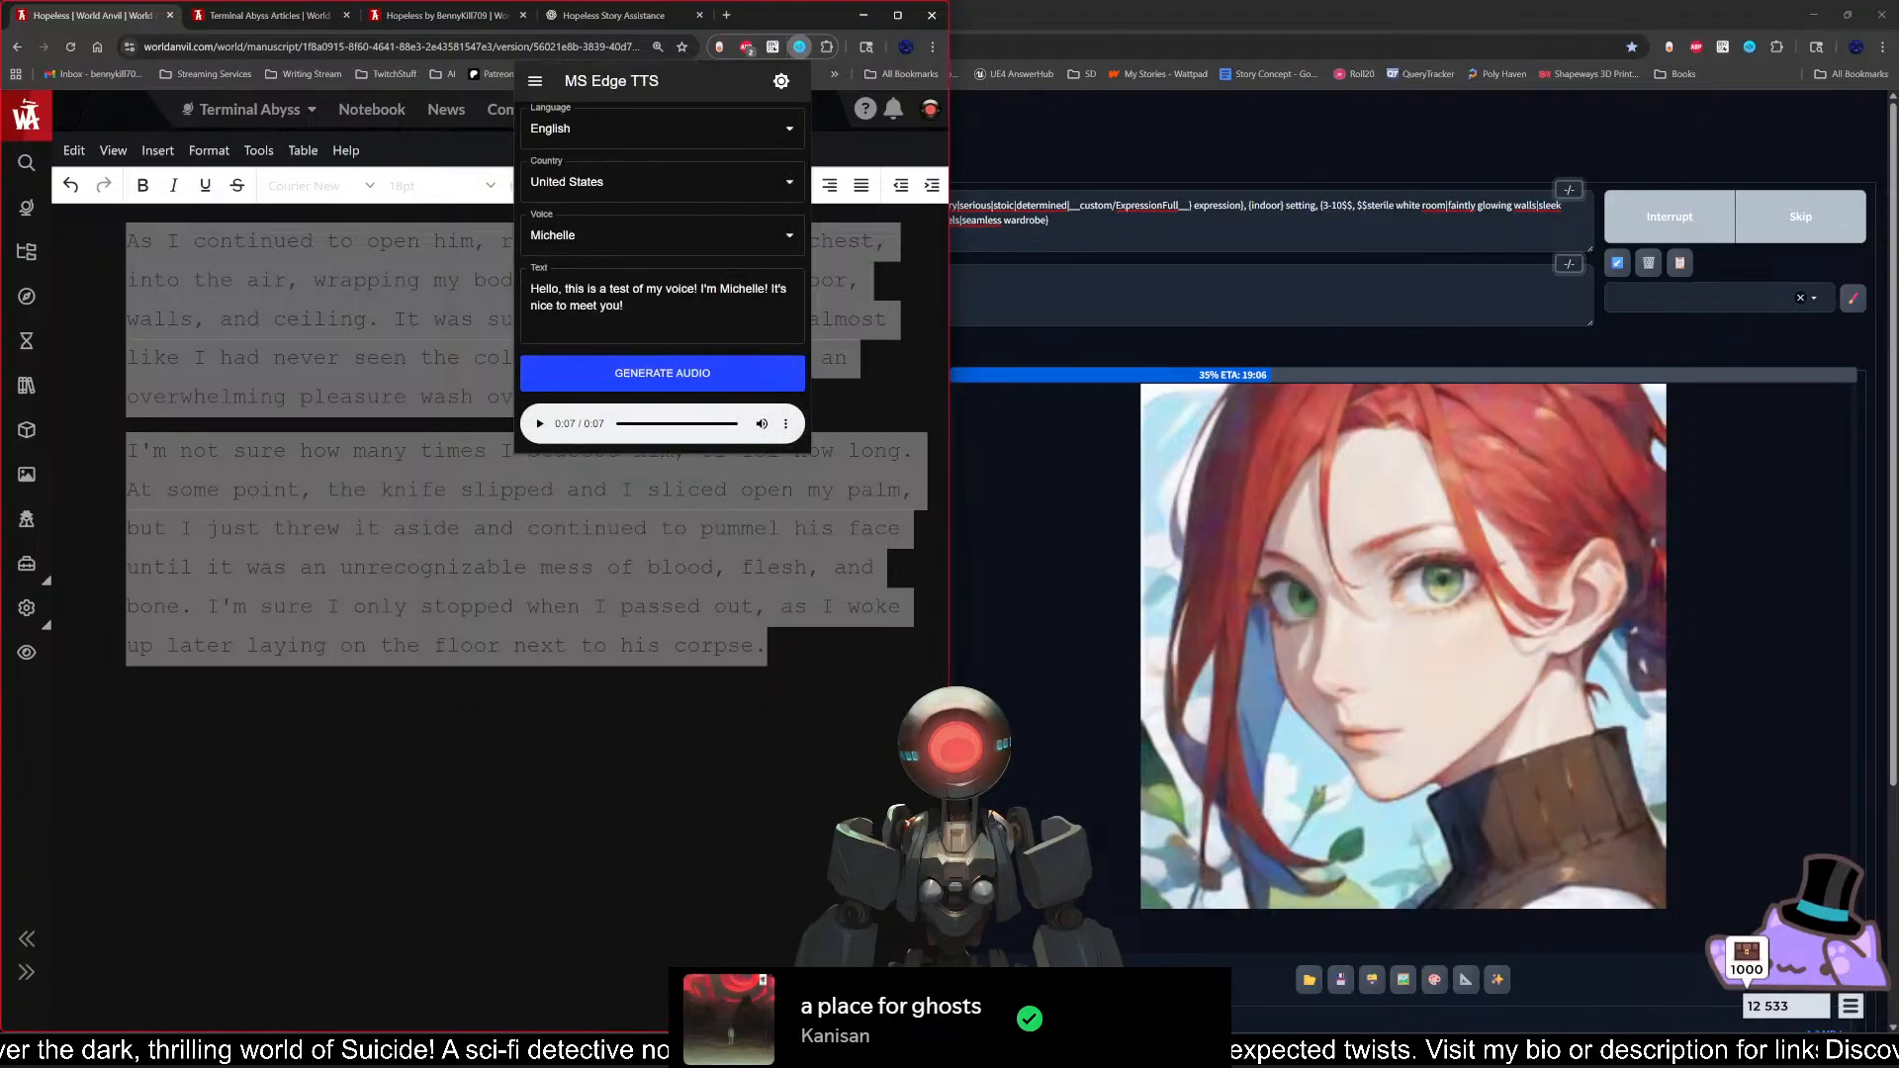
left_click(724, 384)
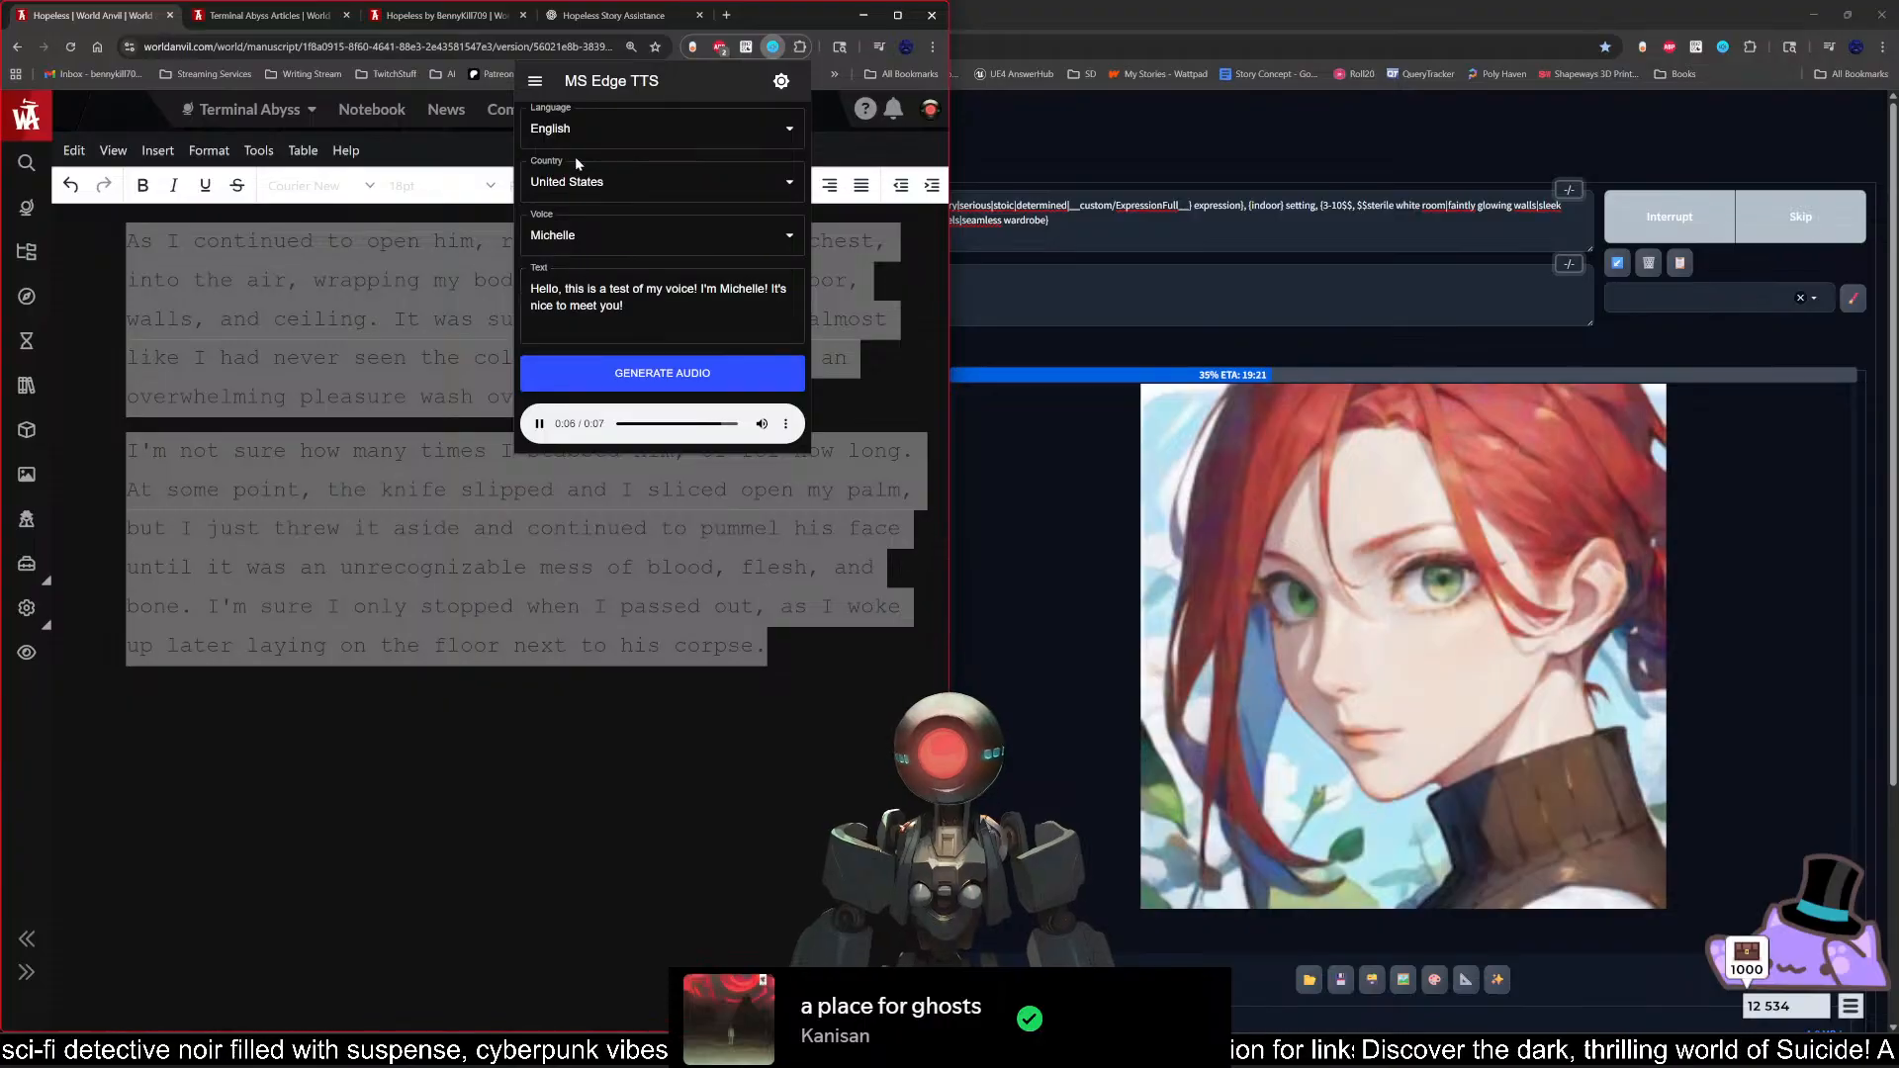
Step: Lower the speech rate to its slowest setting and generate the Michelle sample again
left_click(781, 80)
left_click_drag(665, 146, 530, 140)
left_click(538, 85)
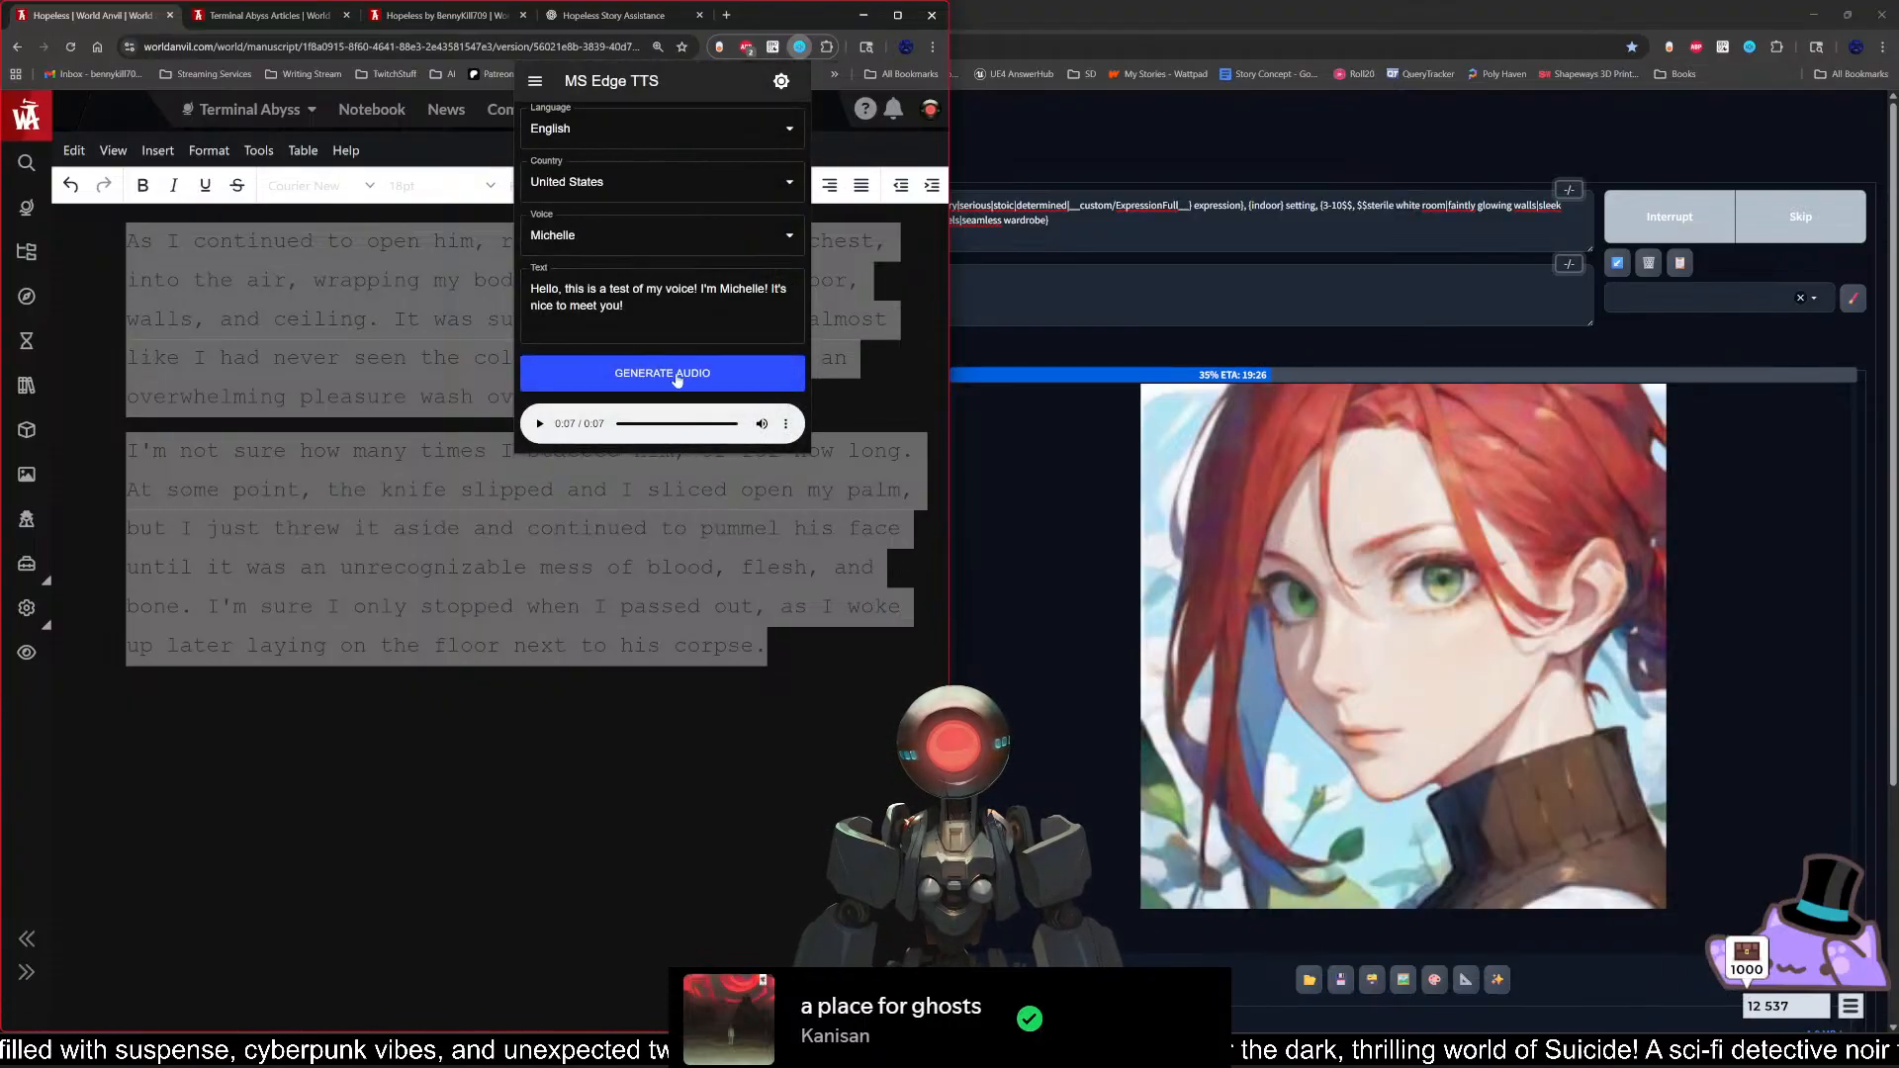
left_click(672, 378)
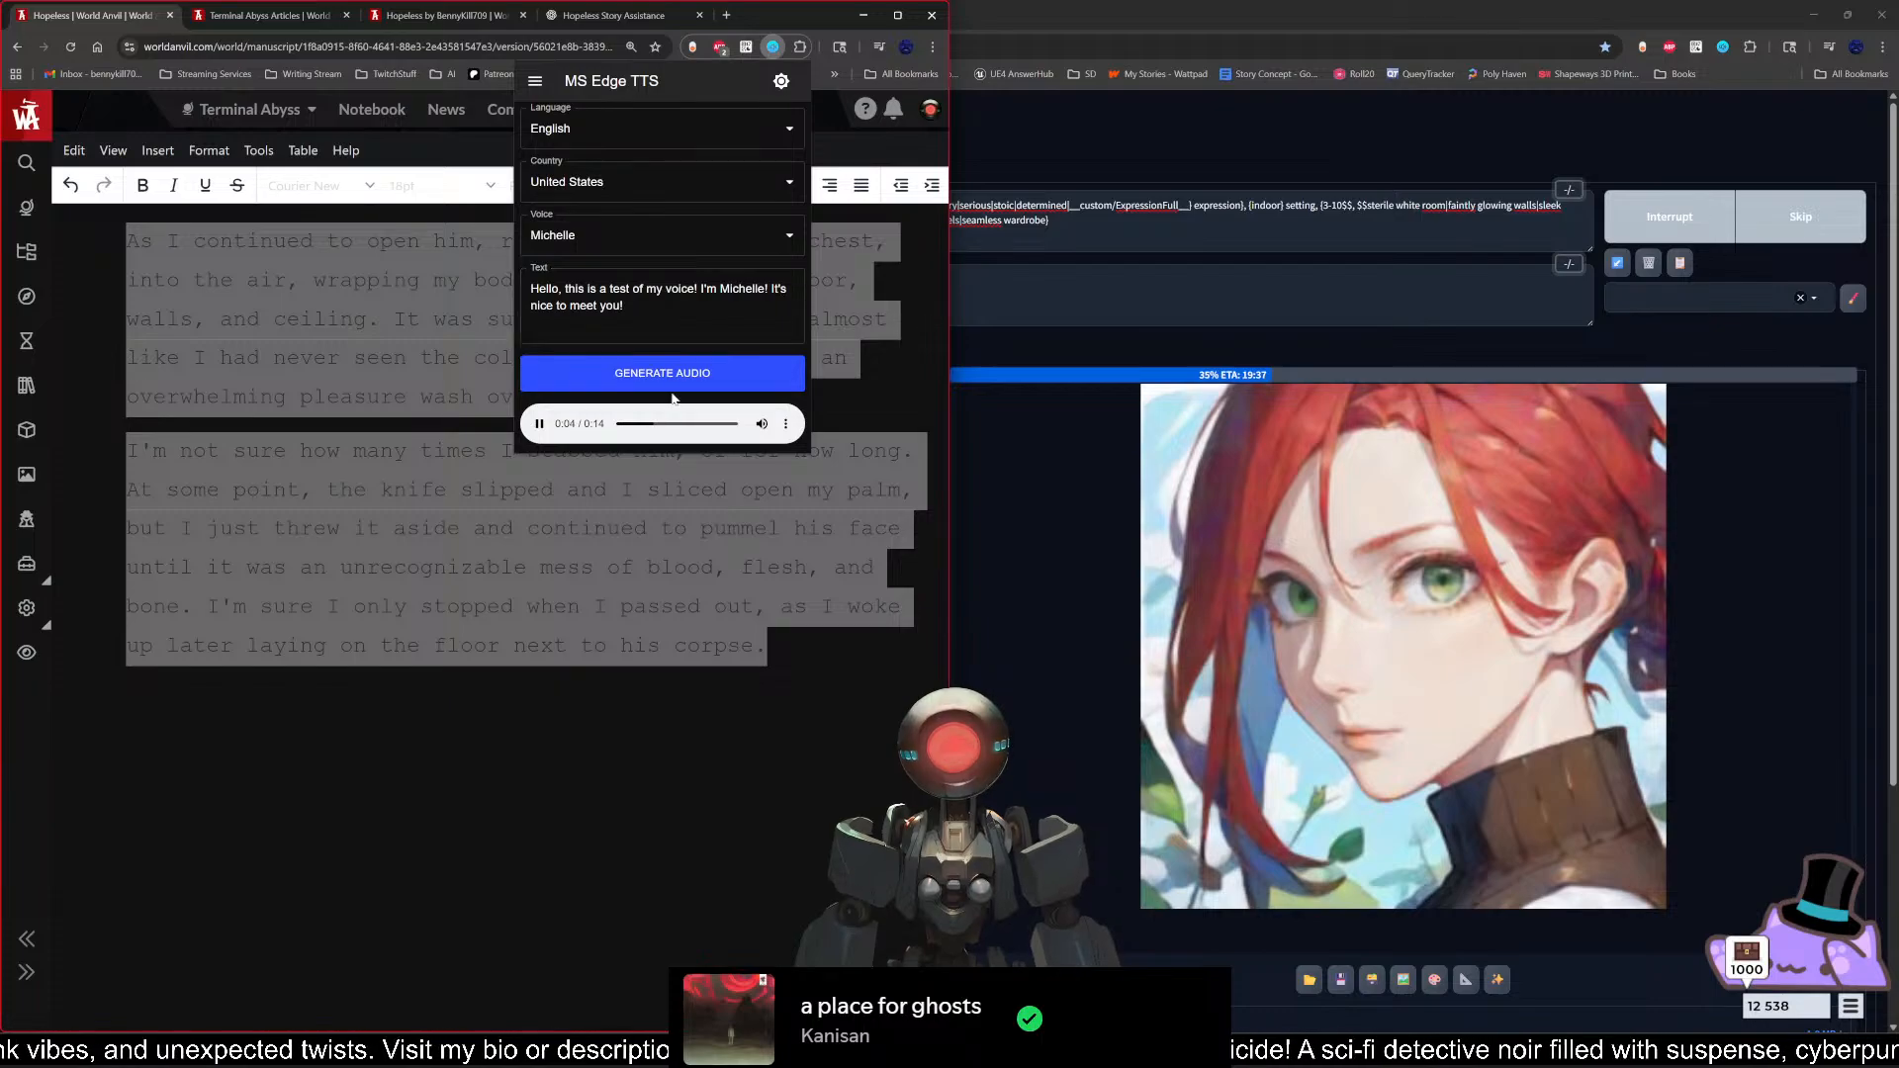
Step: Return the speech rate to its default and close the text-to-speech extension
left_click(536, 81)
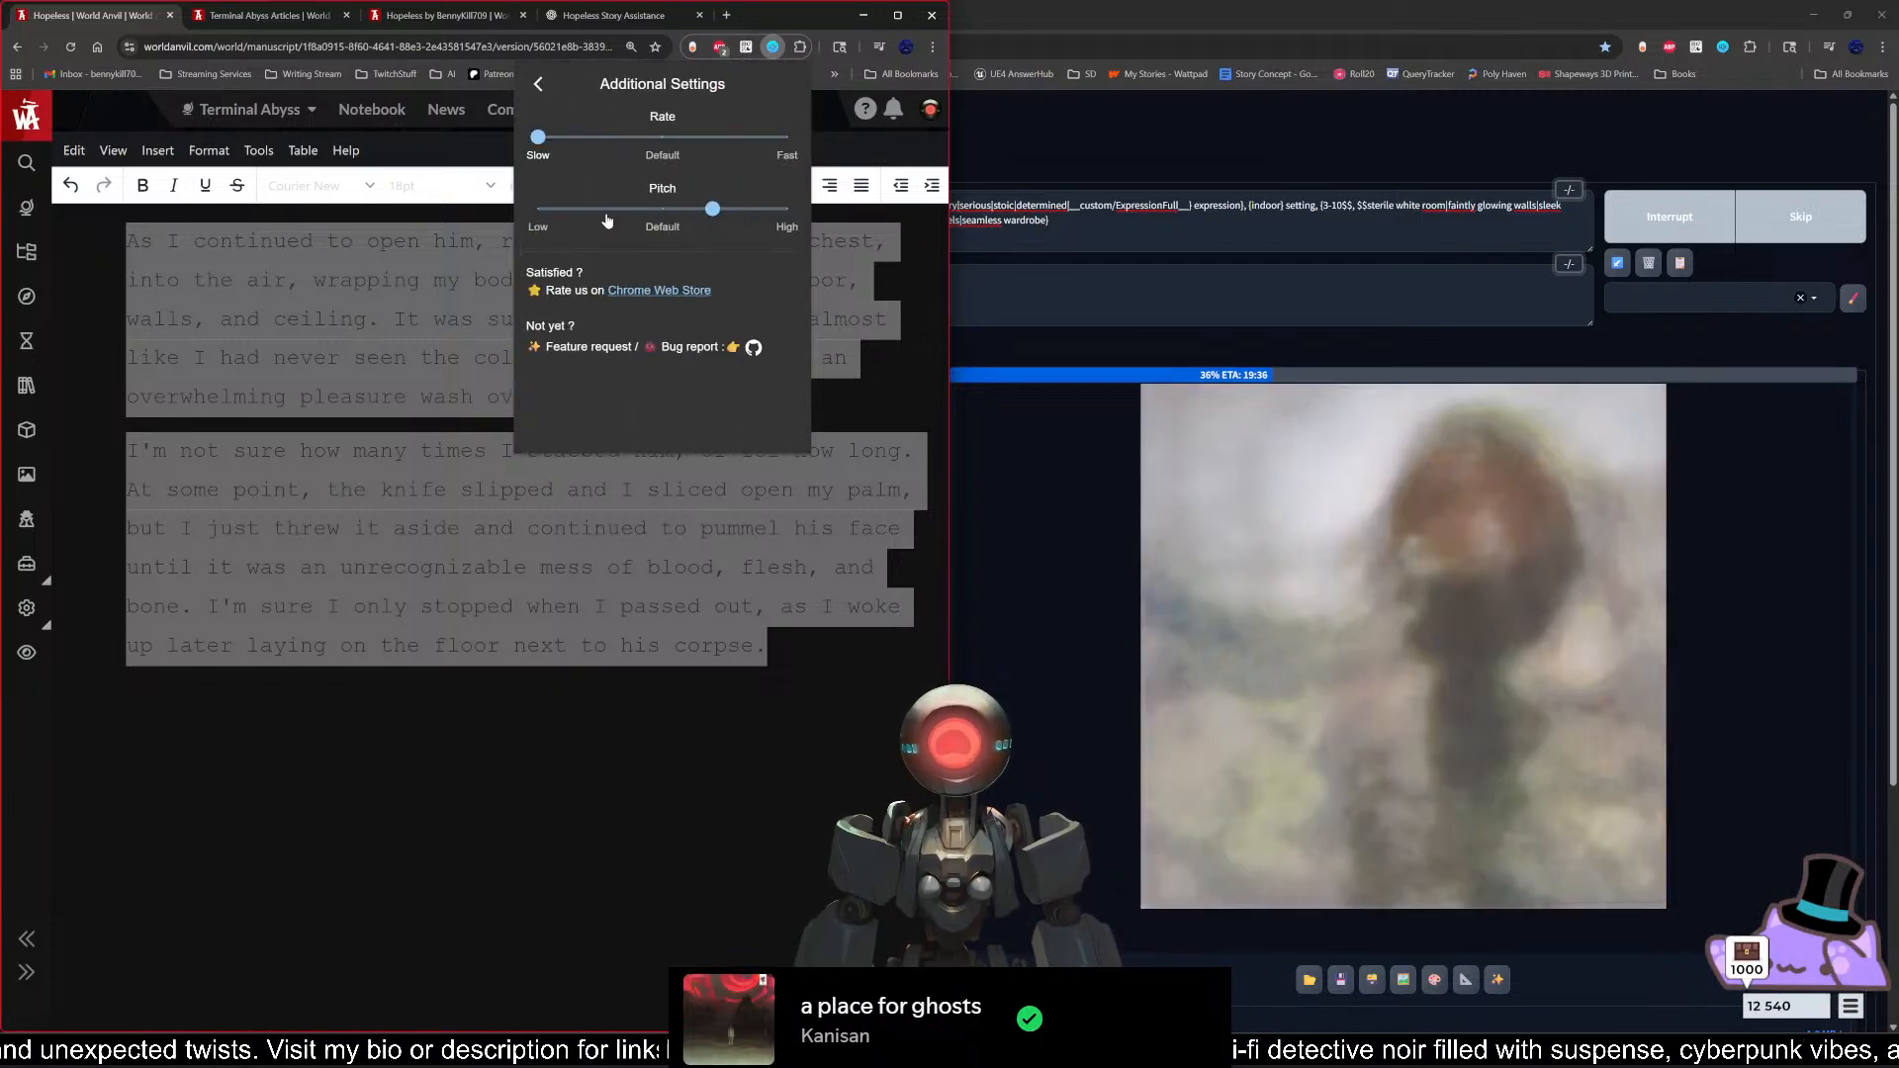
left_click_drag(538, 137, 663, 136)
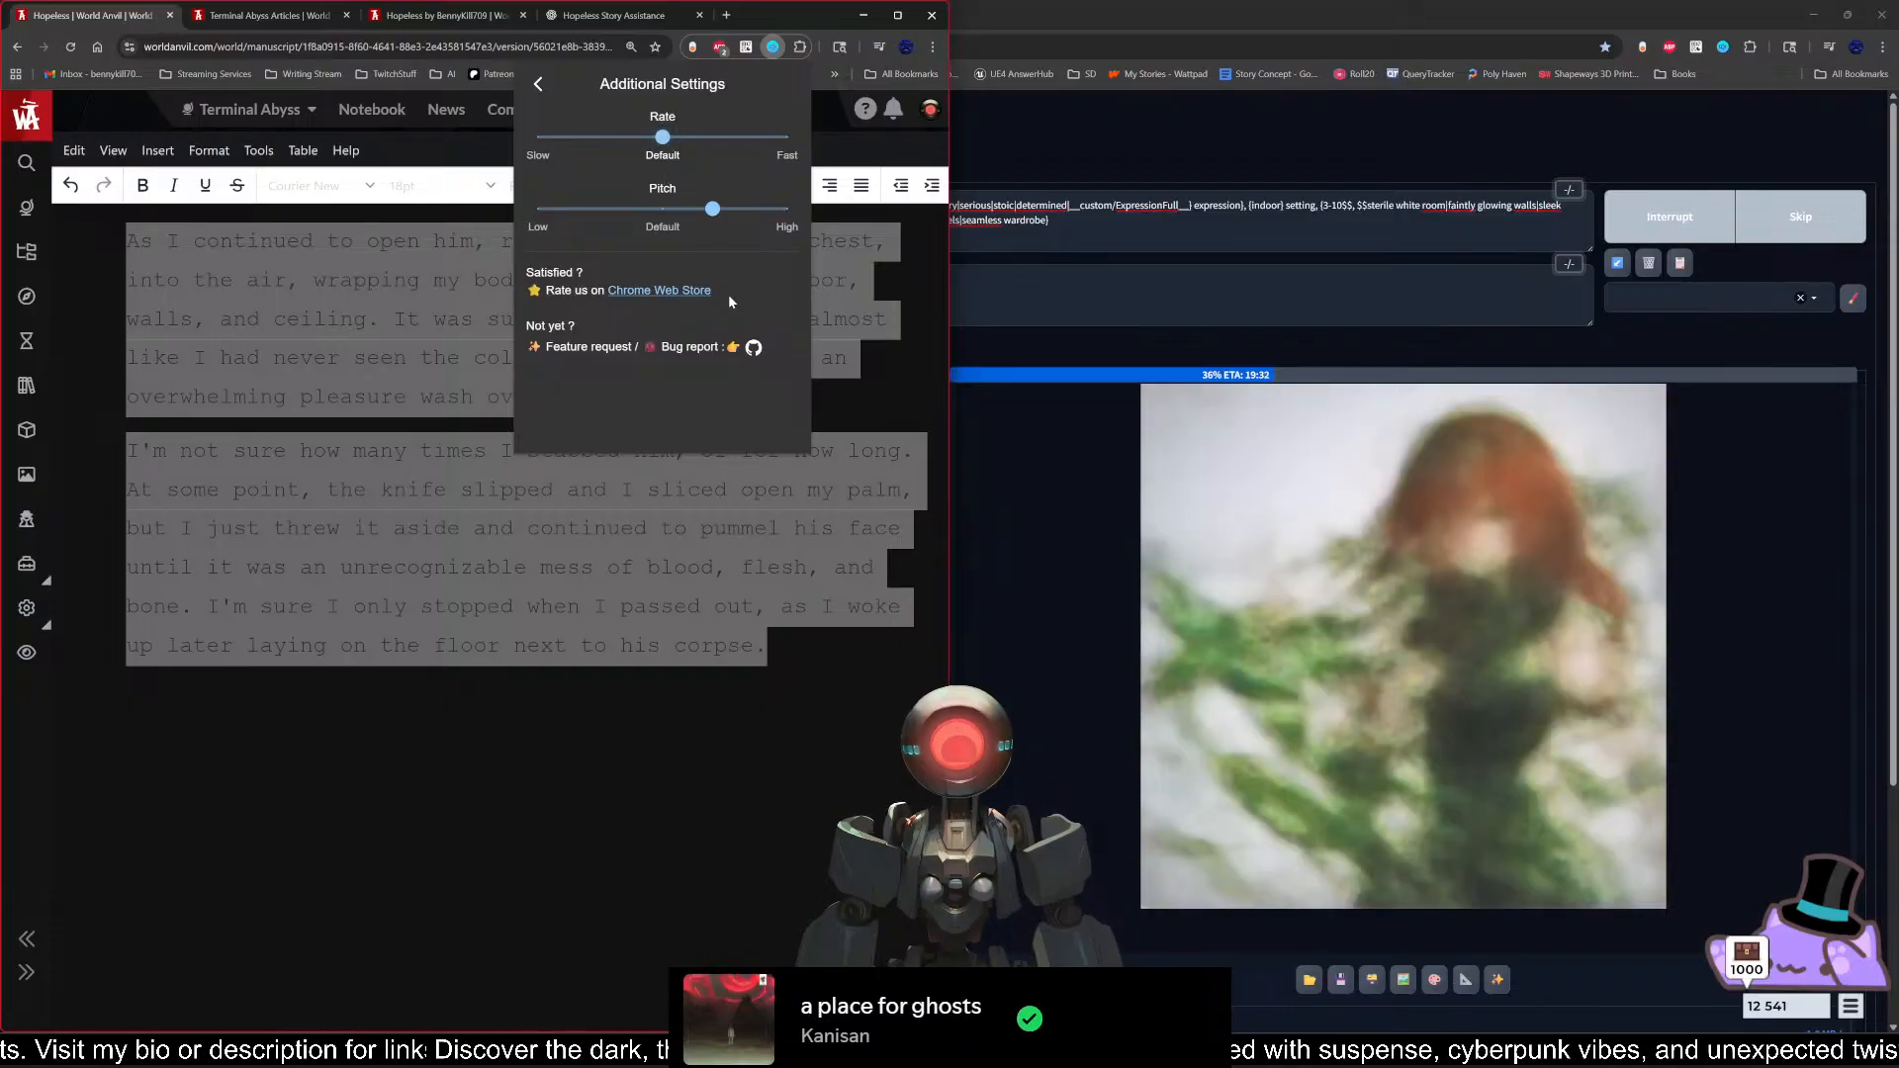
left_click(852, 358)
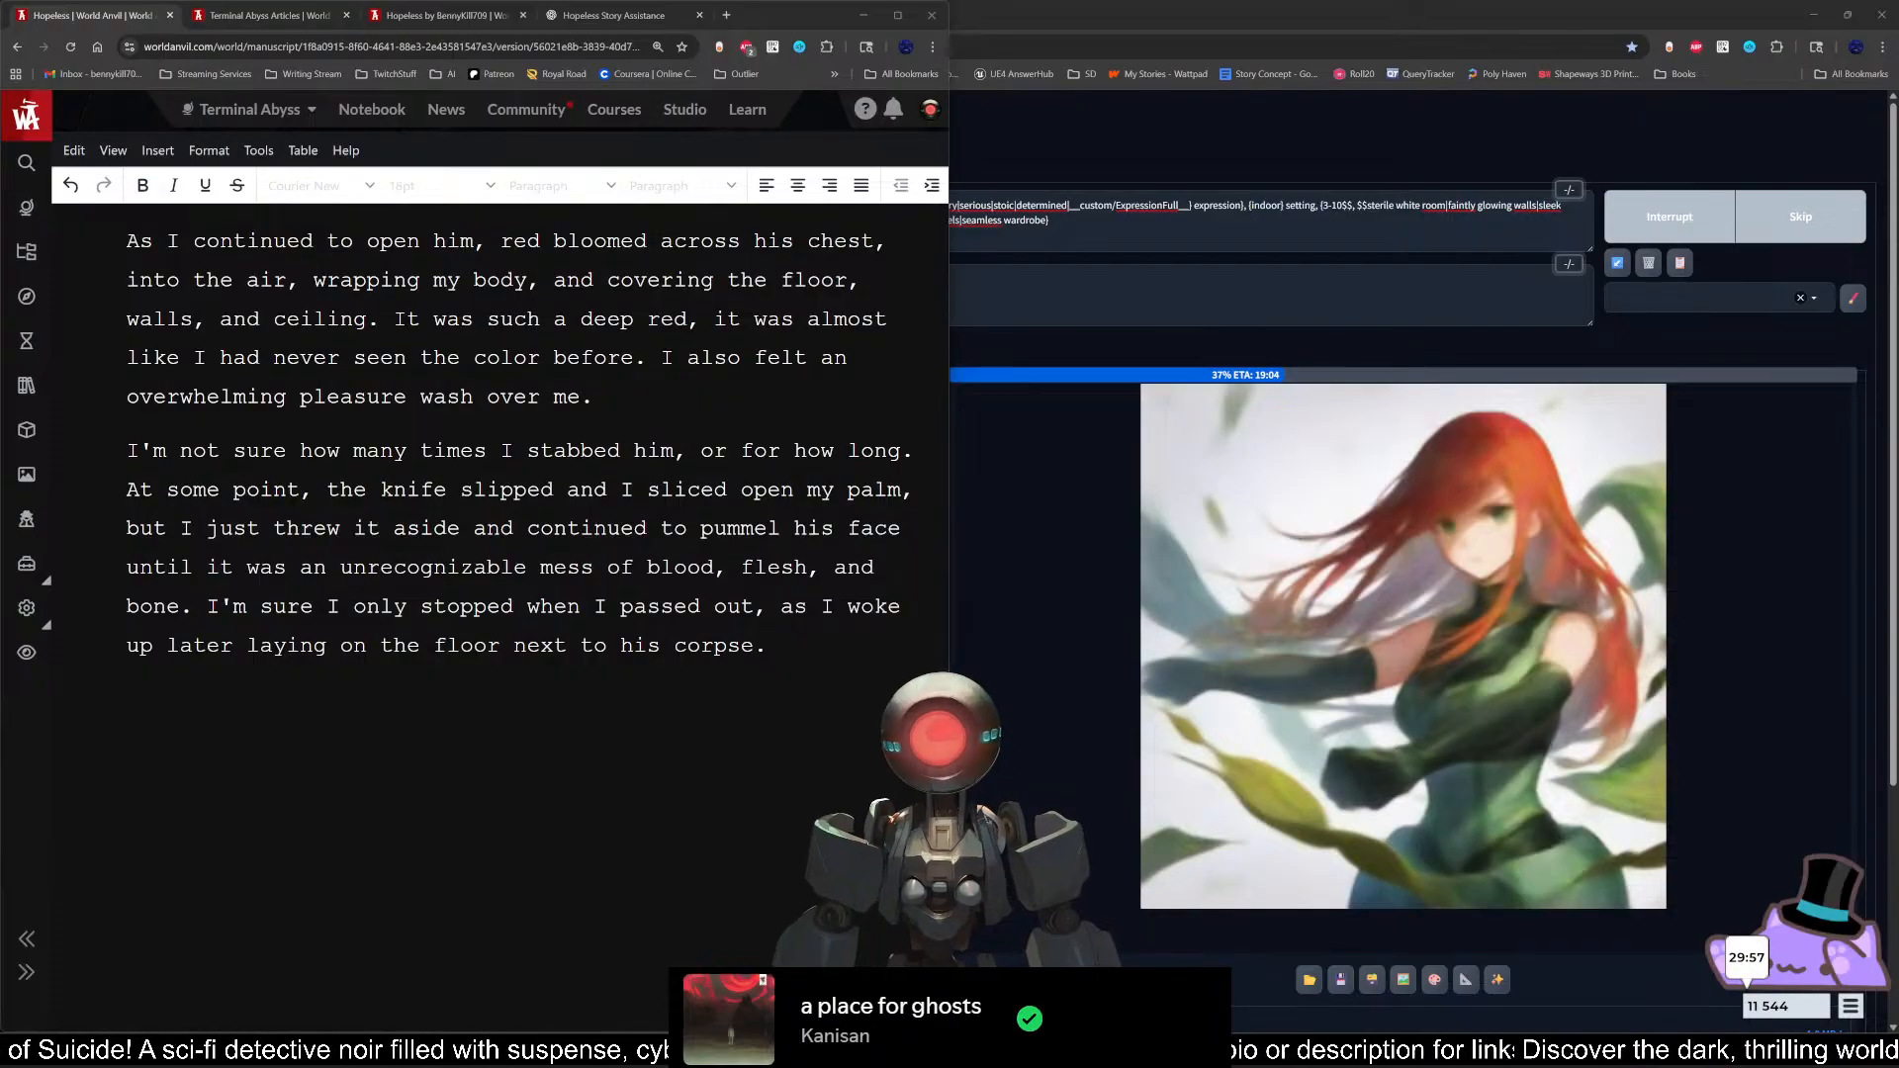
Step: Insert "As the crimson spread," before "I also felt an overwhelming pleasure wash over me."
left_click(768, 646)
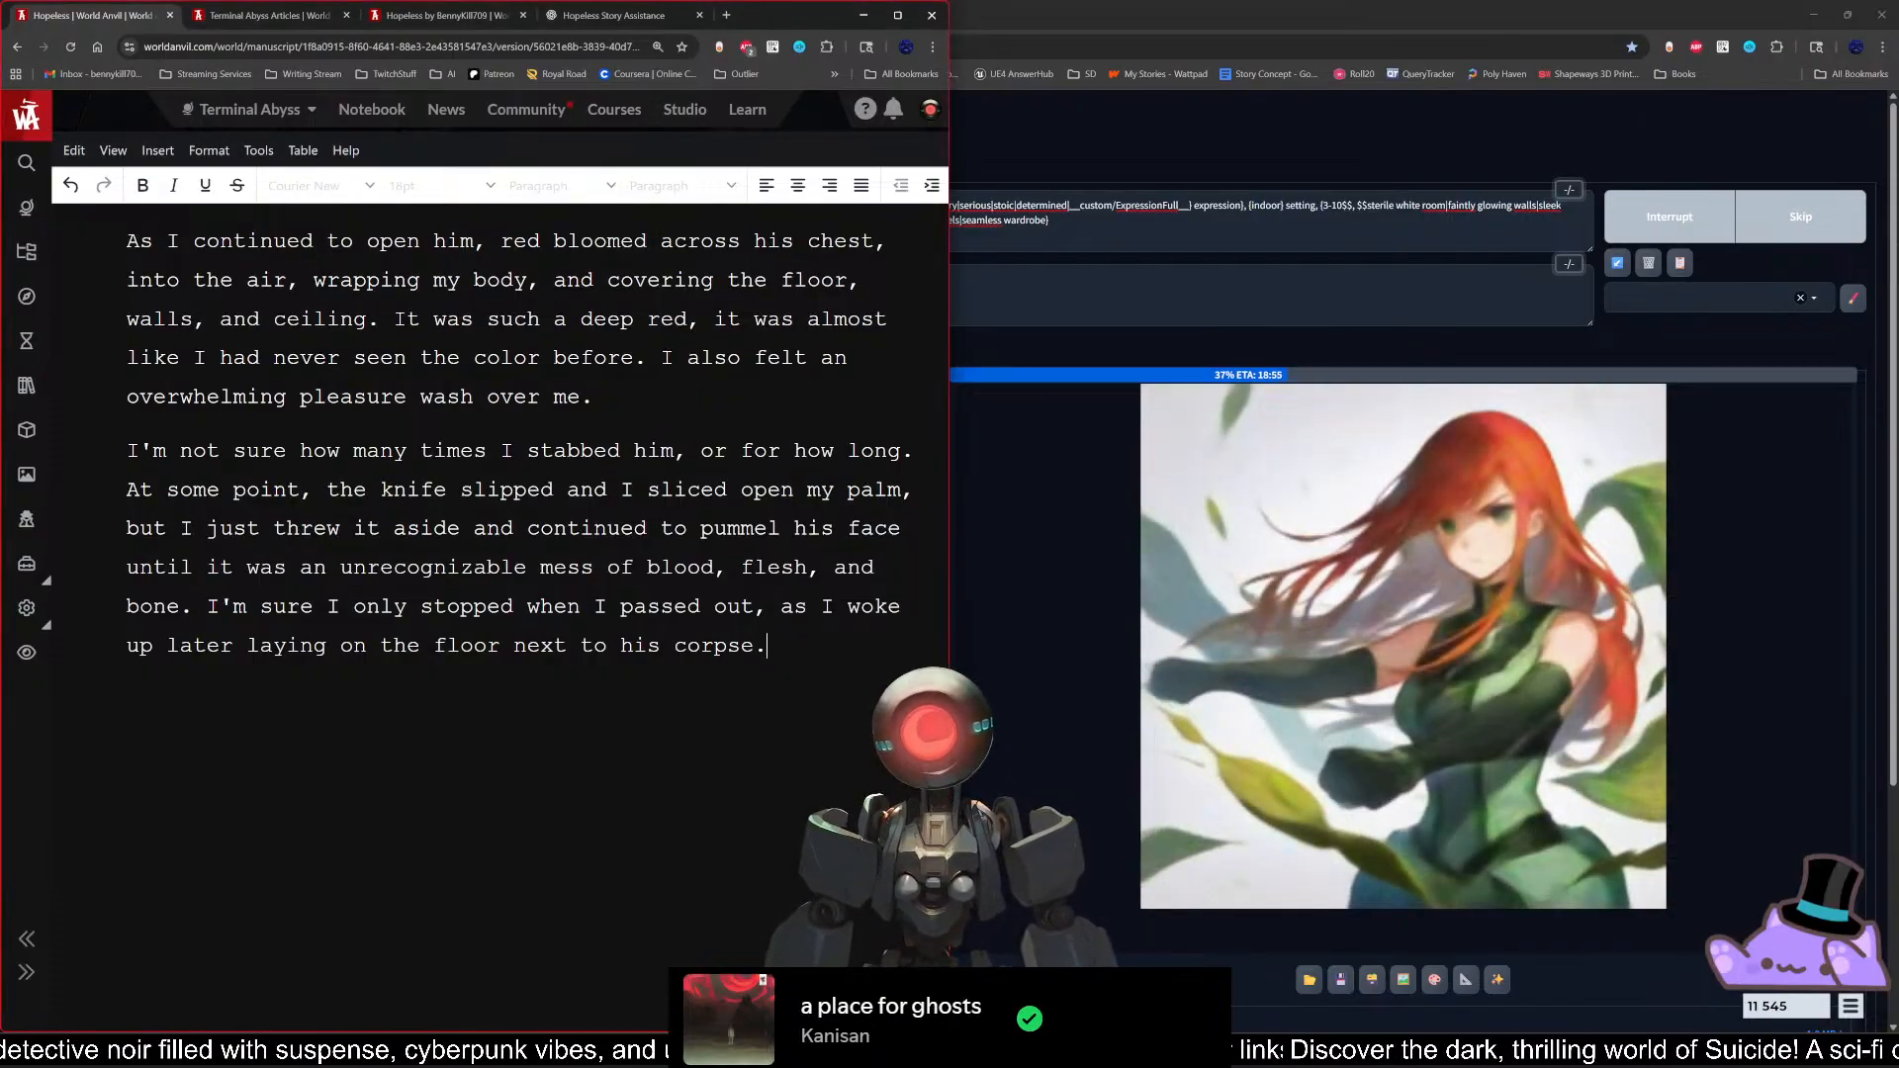
left_click_drag(661, 358, 581, 396)
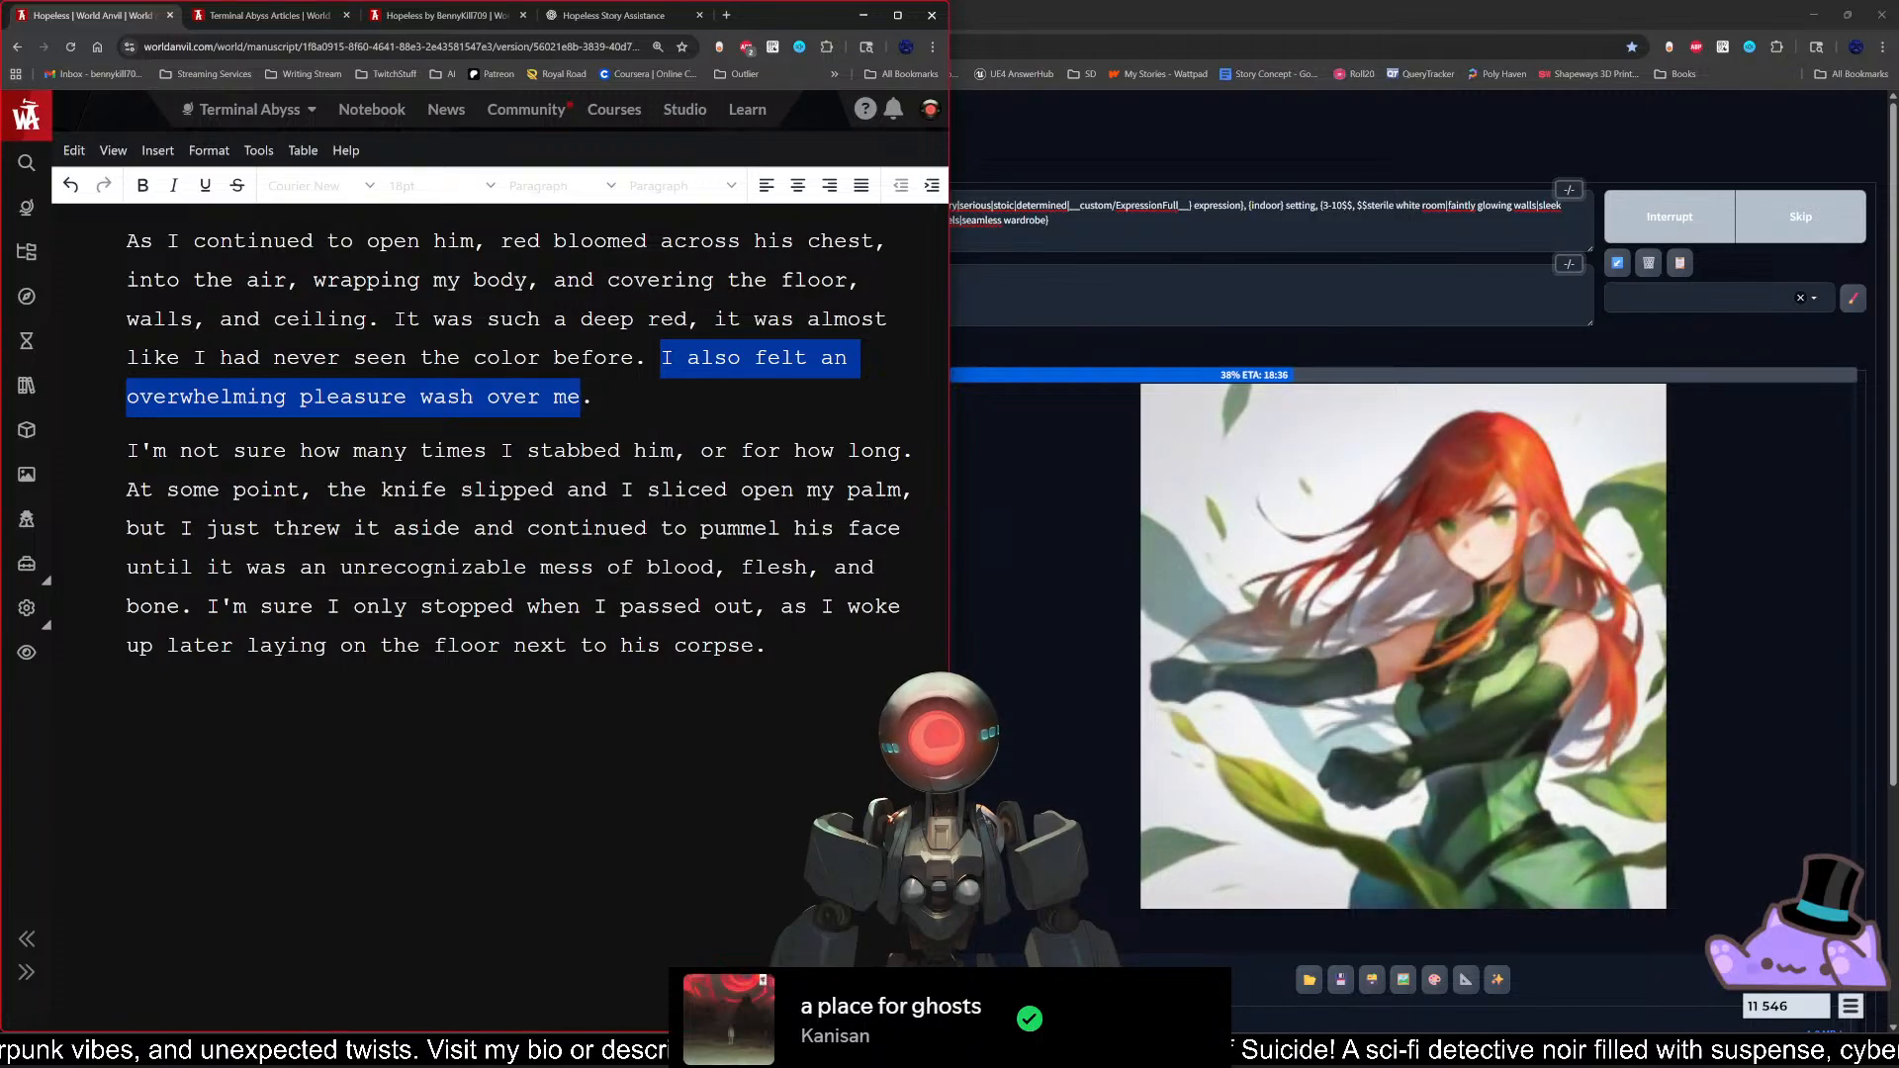
left_click(661, 359)
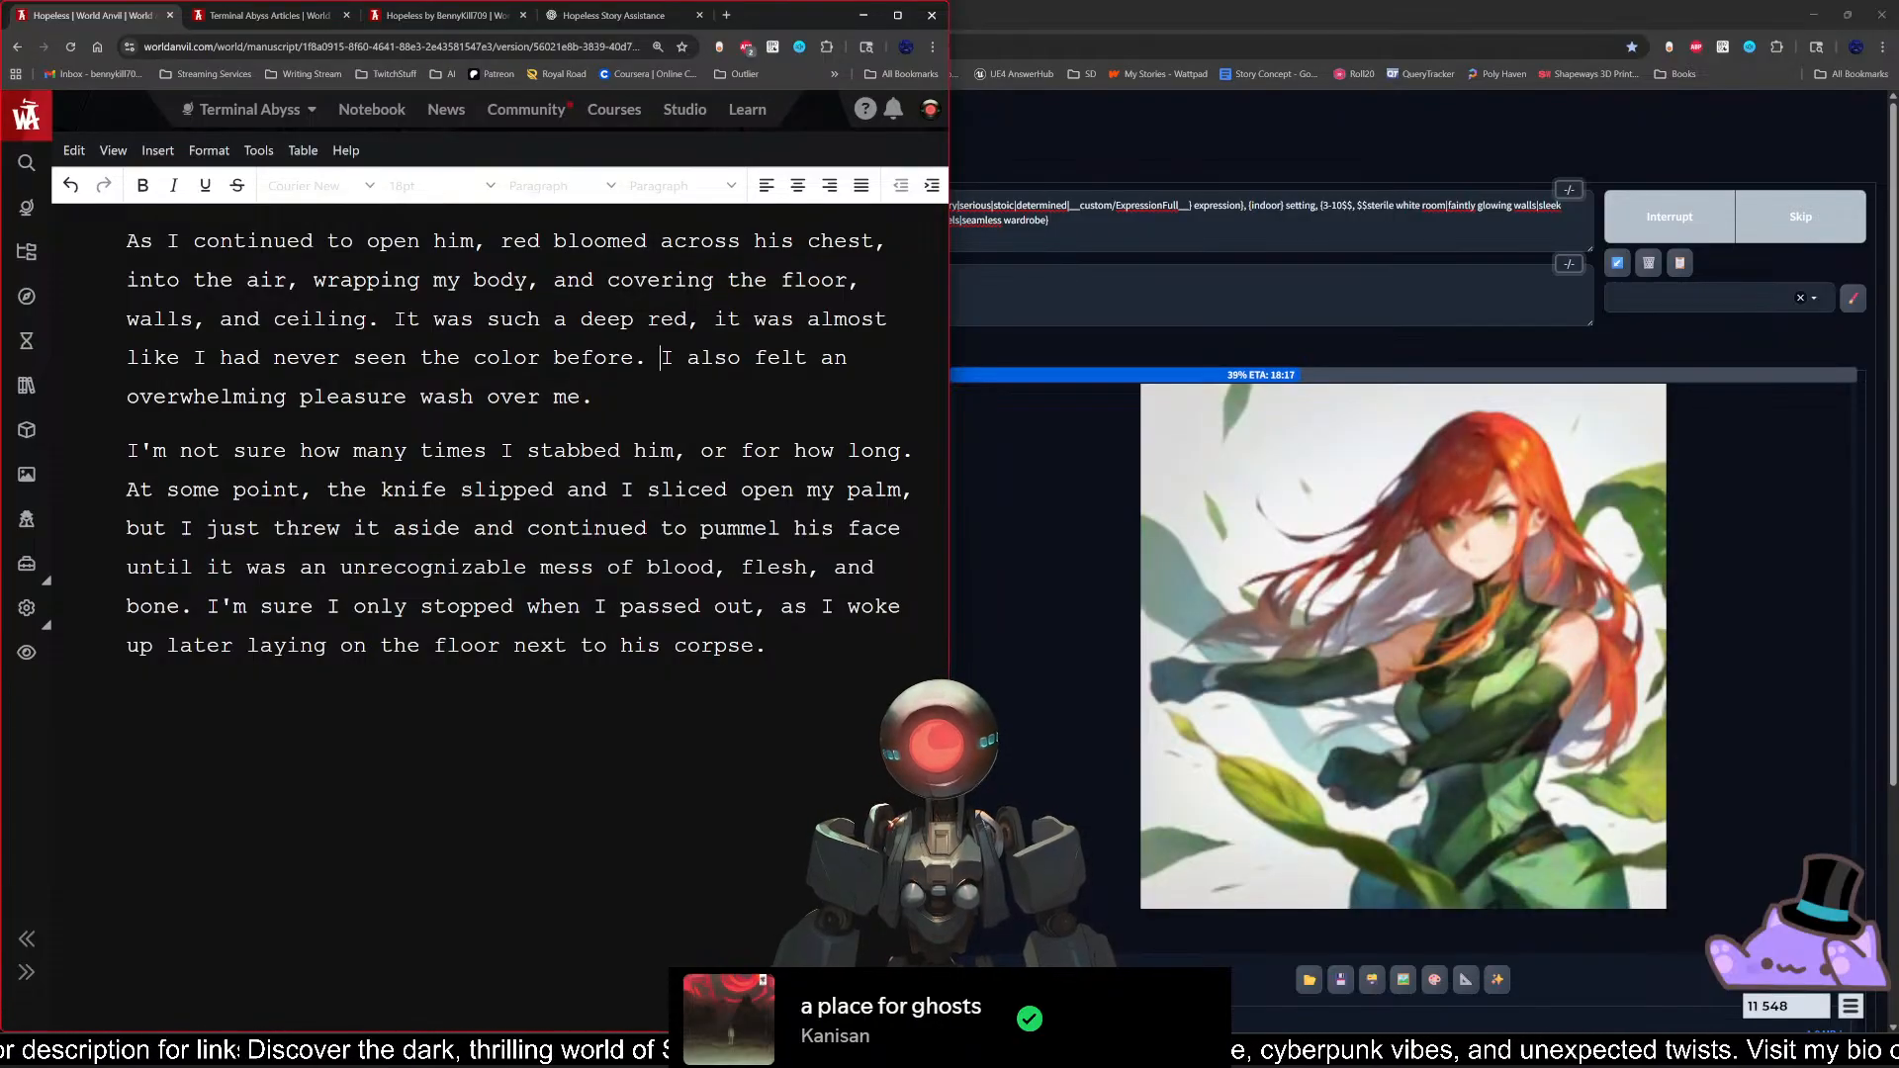
type("Awe")
key("BackSpace")
key("BackSpace")
key("BackSpace")
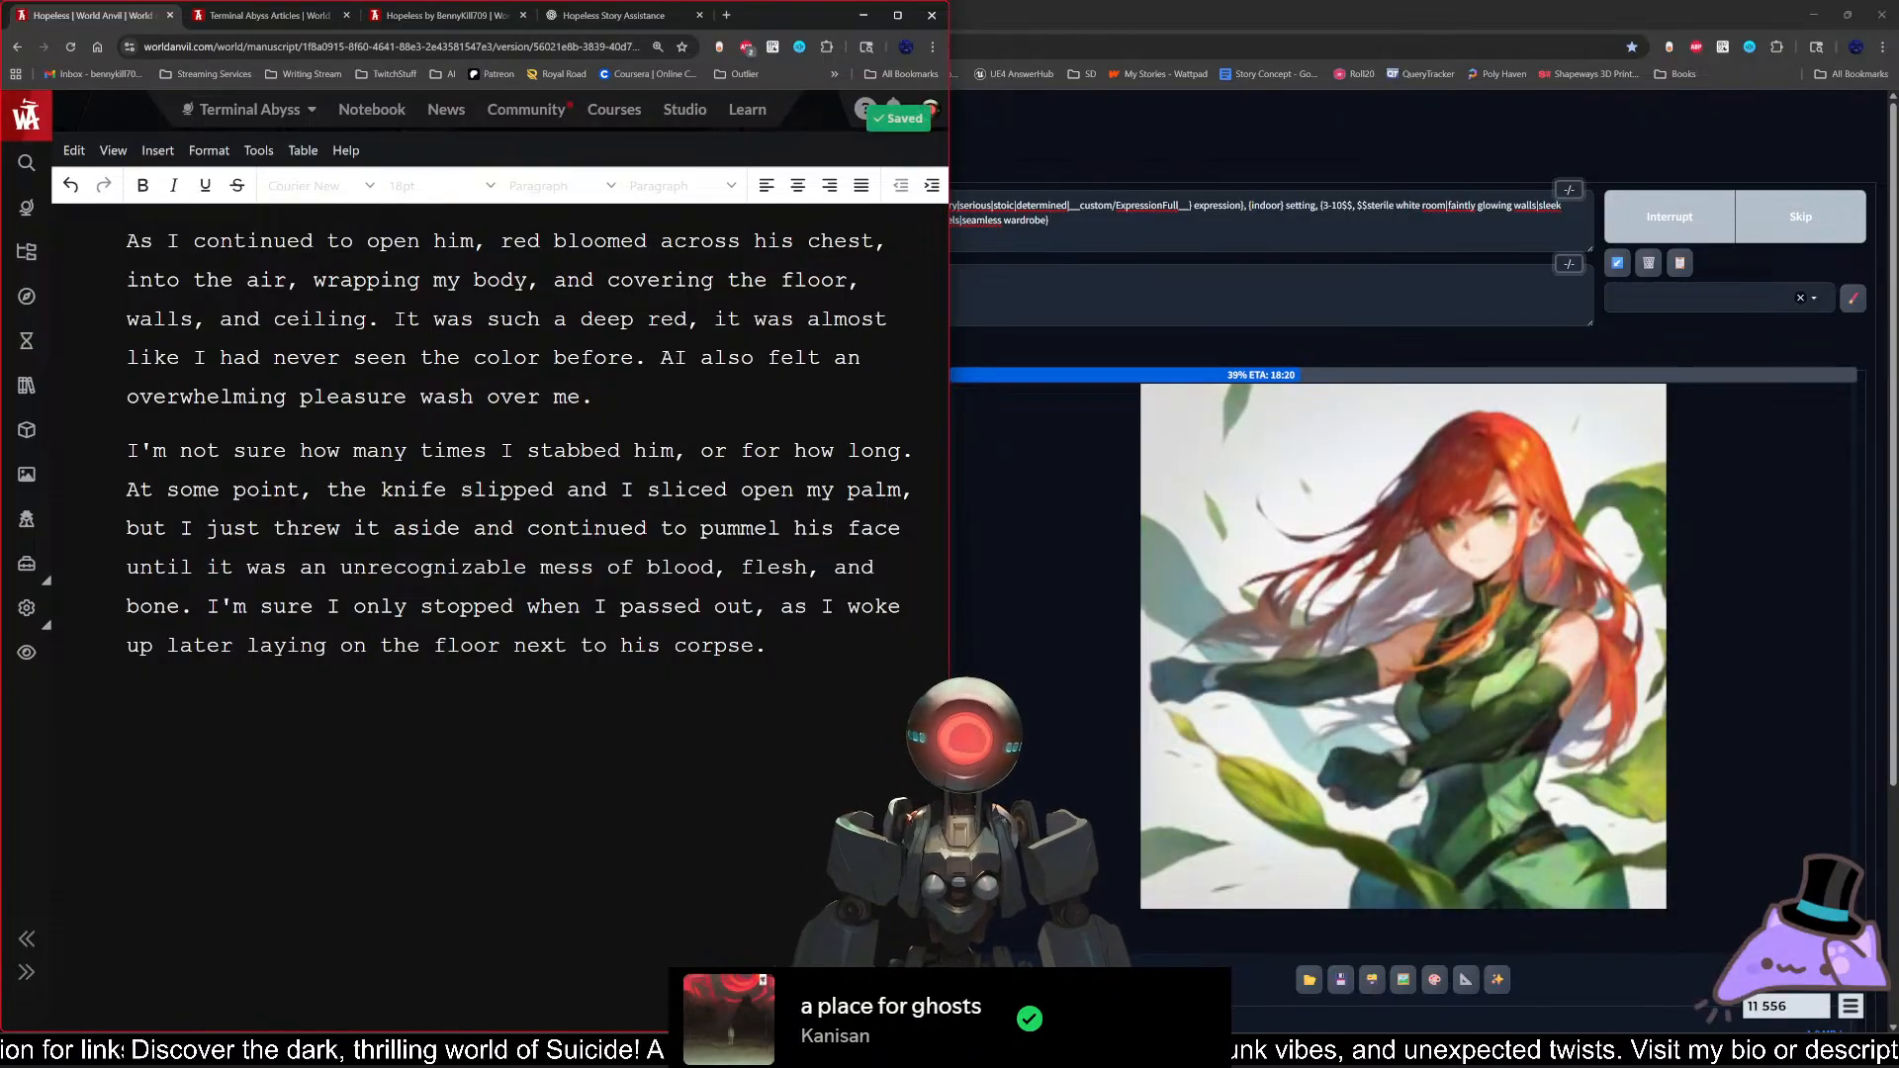
type("s the crimson spread,")
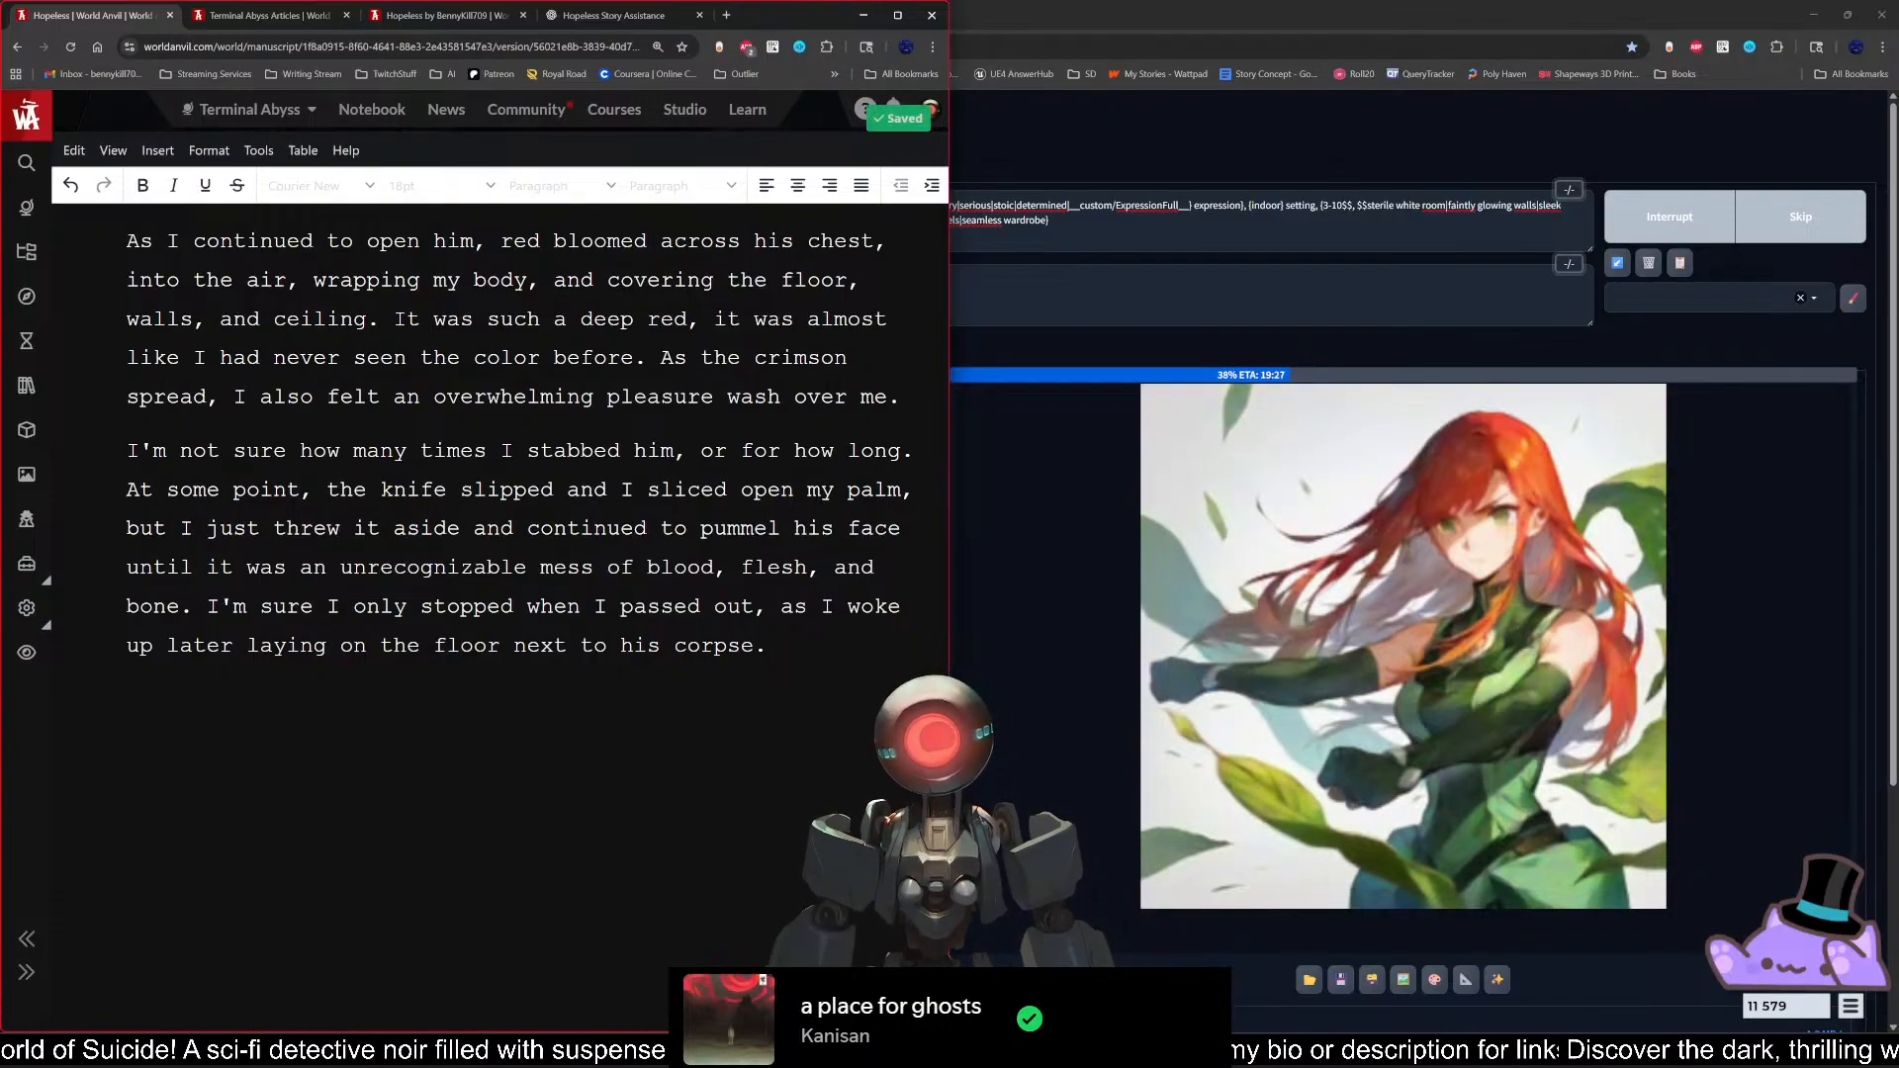
Step: Leave the full-screen view of Scene 2 and open Scene 3 of Chapter Sixteen in full screen
left_click(127, 451)
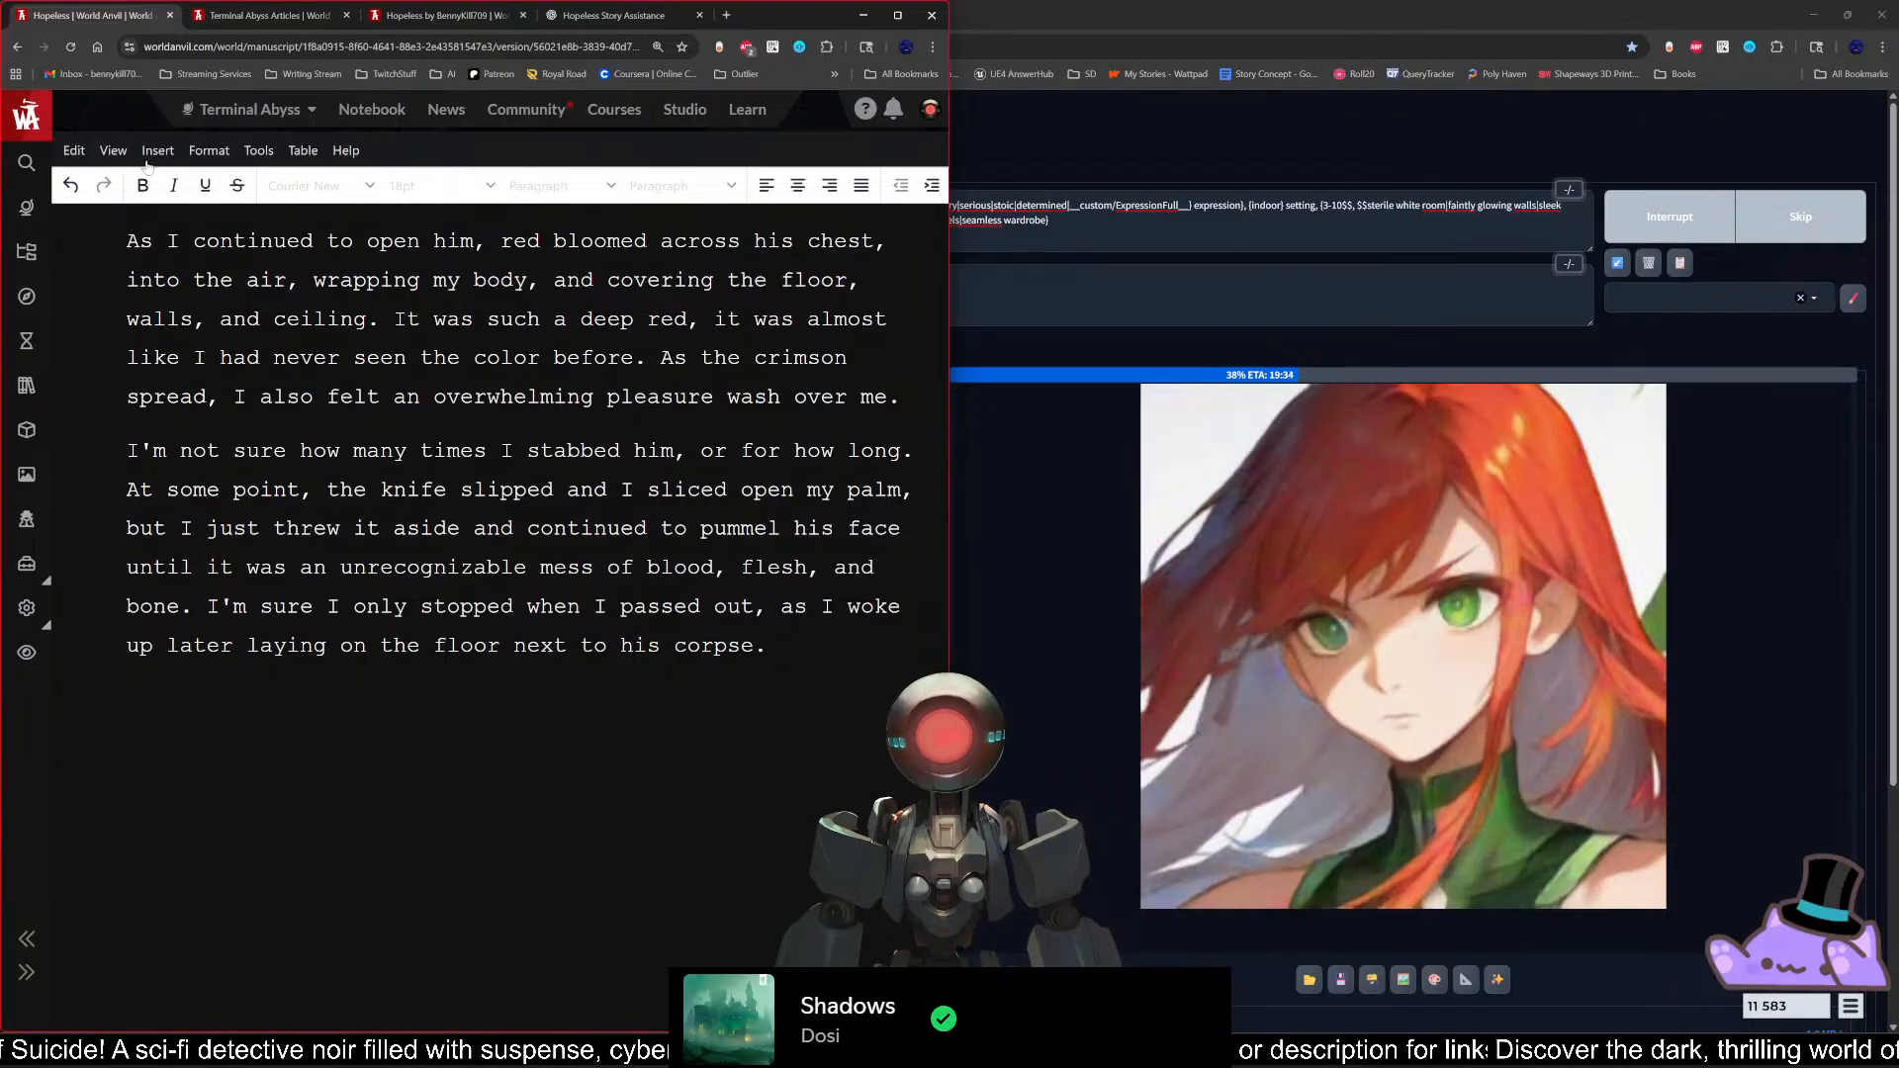
left_click(114, 151)
left_click(155, 349)
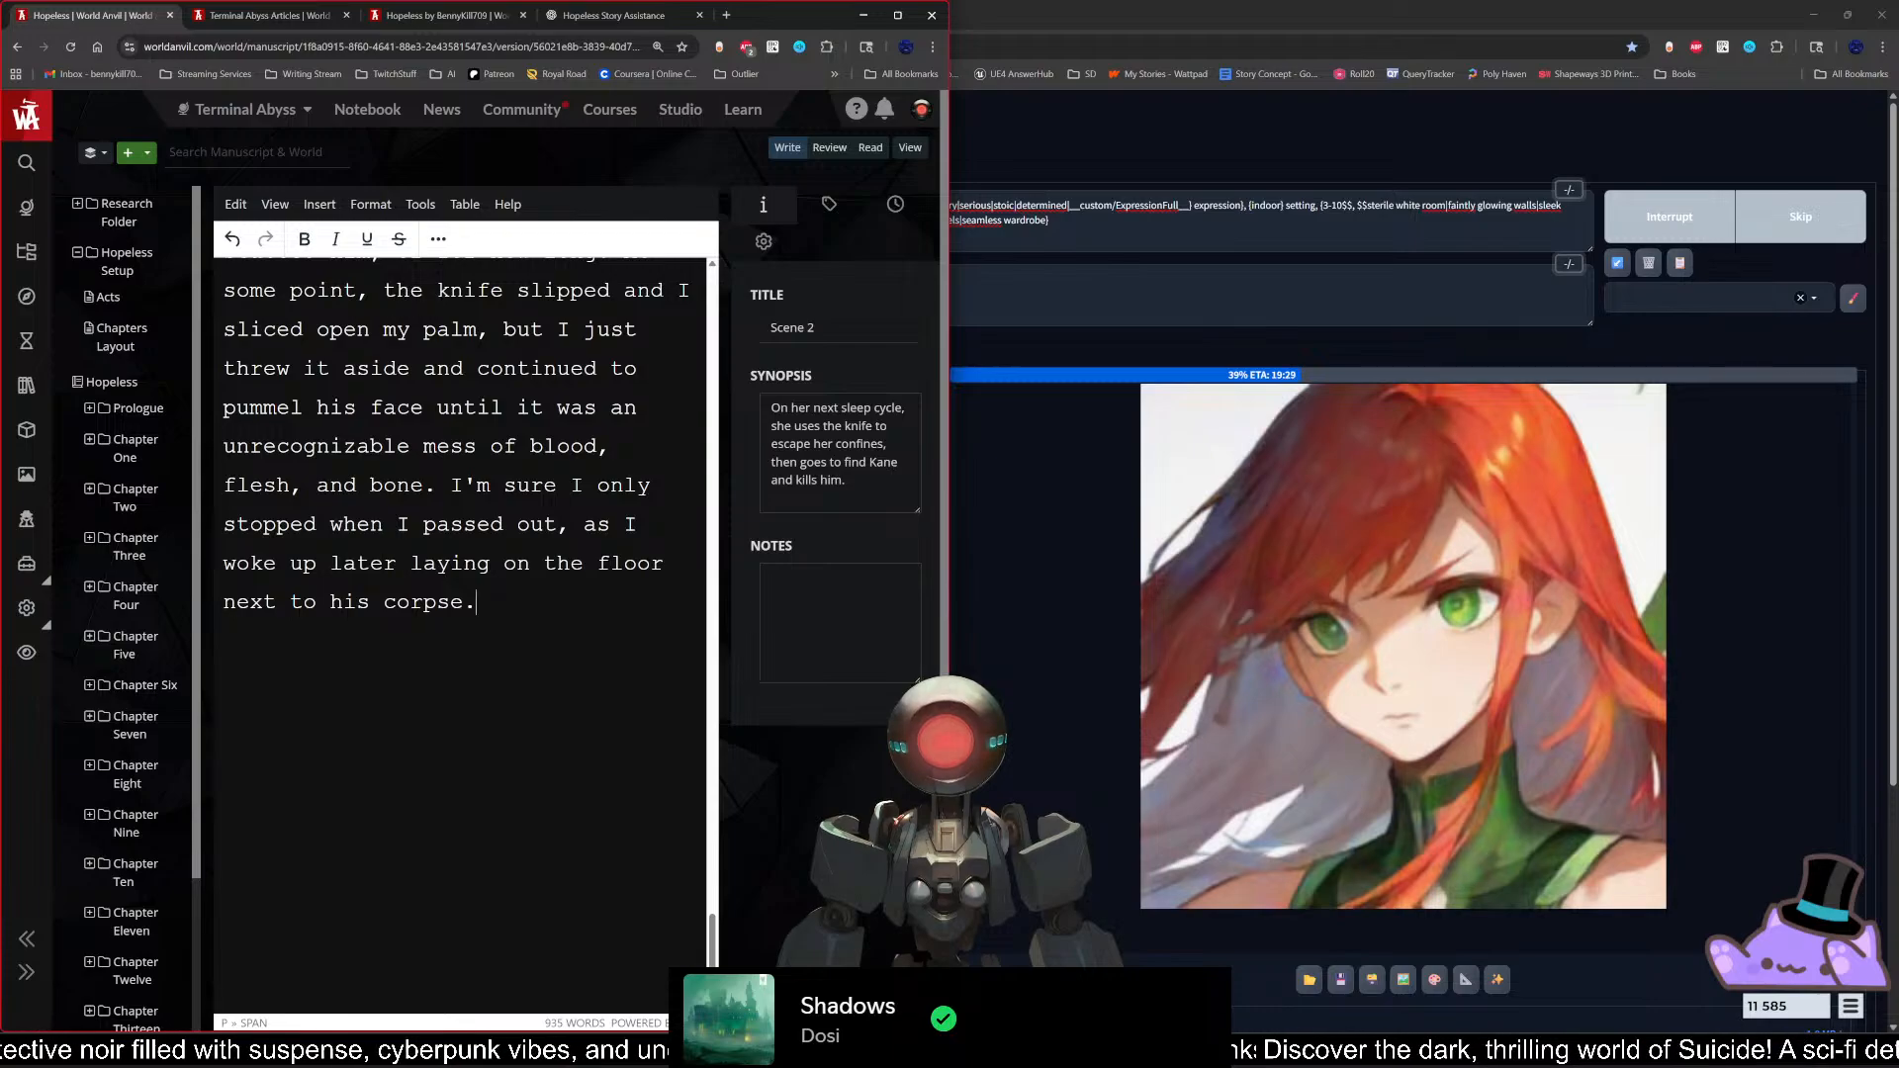
key("Delete")
key("Delete")
key("Delete")
key("Delete")
key("Delete")
key("Delete")
key("Delete")
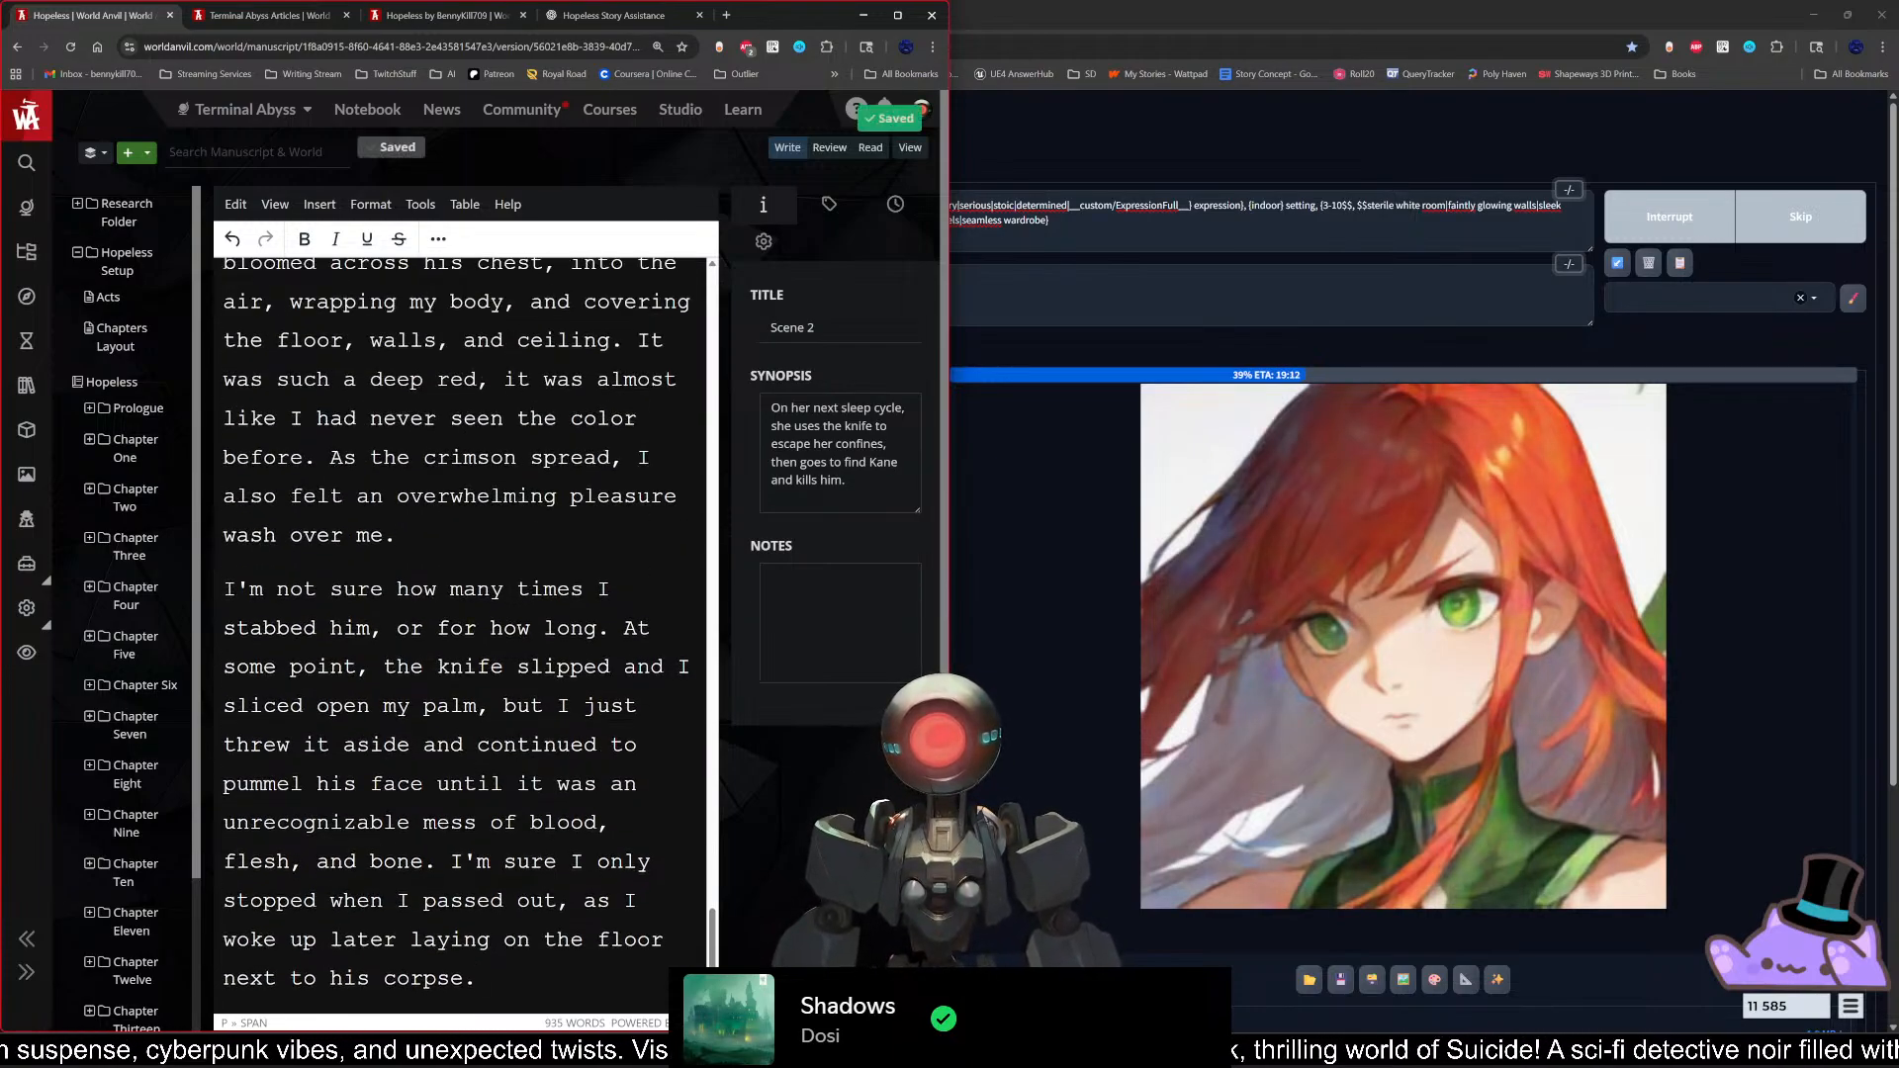
scroll(133, 990, "down", 5)
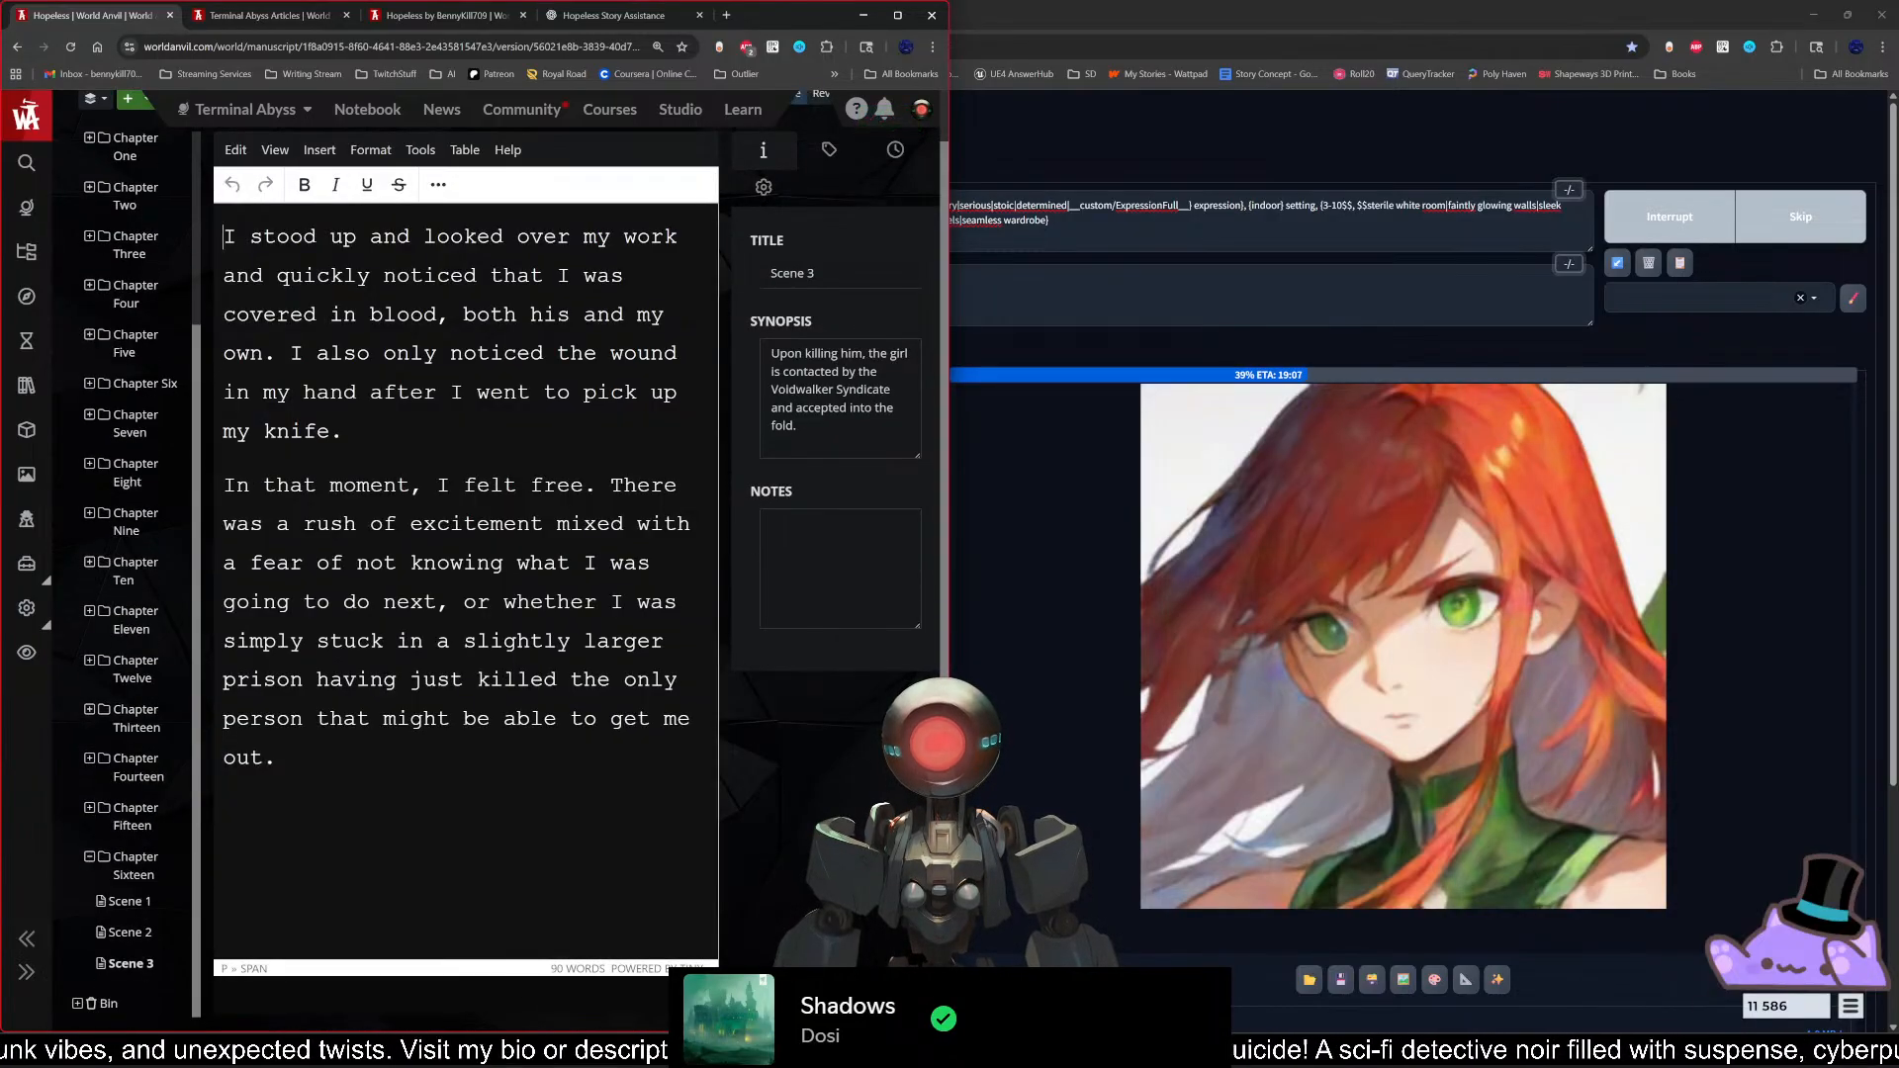
left_click(275, 150)
left_click(319, 349)
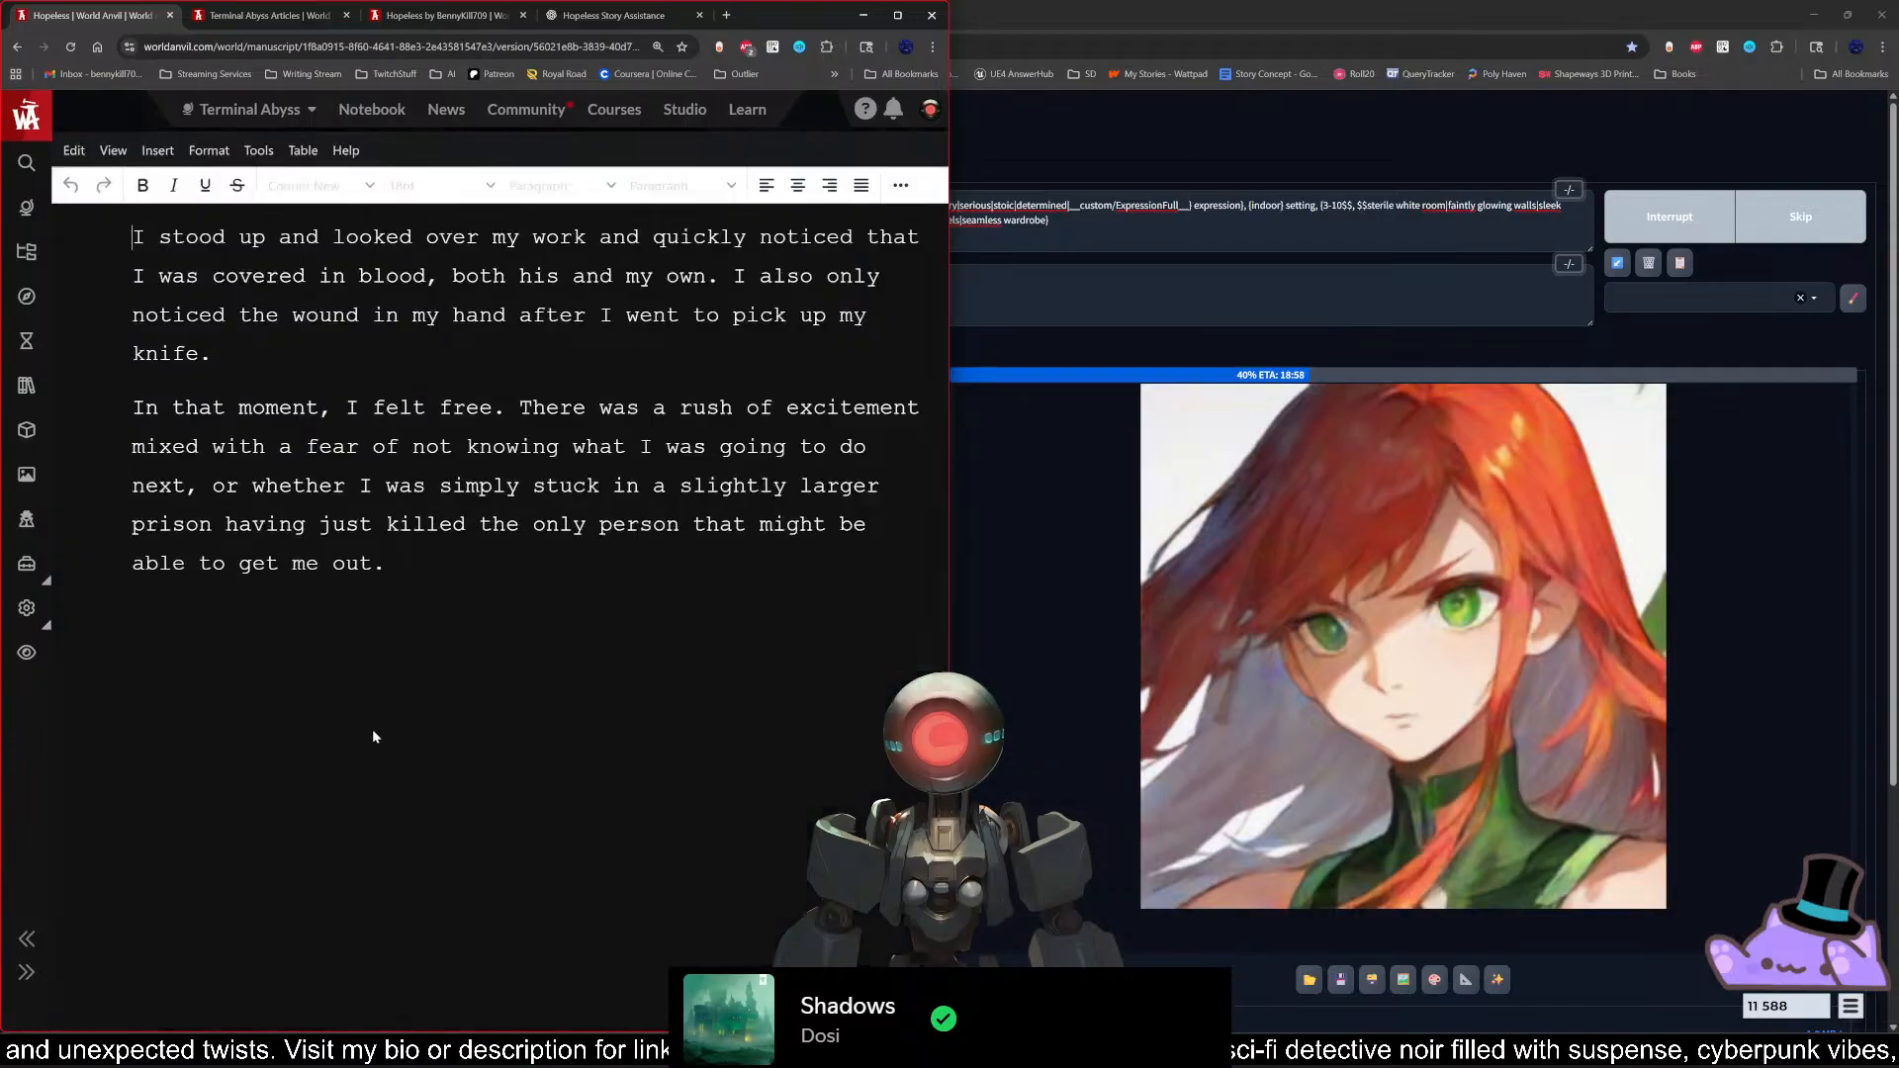
Step: Reword the opening of Scene 3 to read "When I stood up to look over my work, I quickly noticed"
left_click(596, 593)
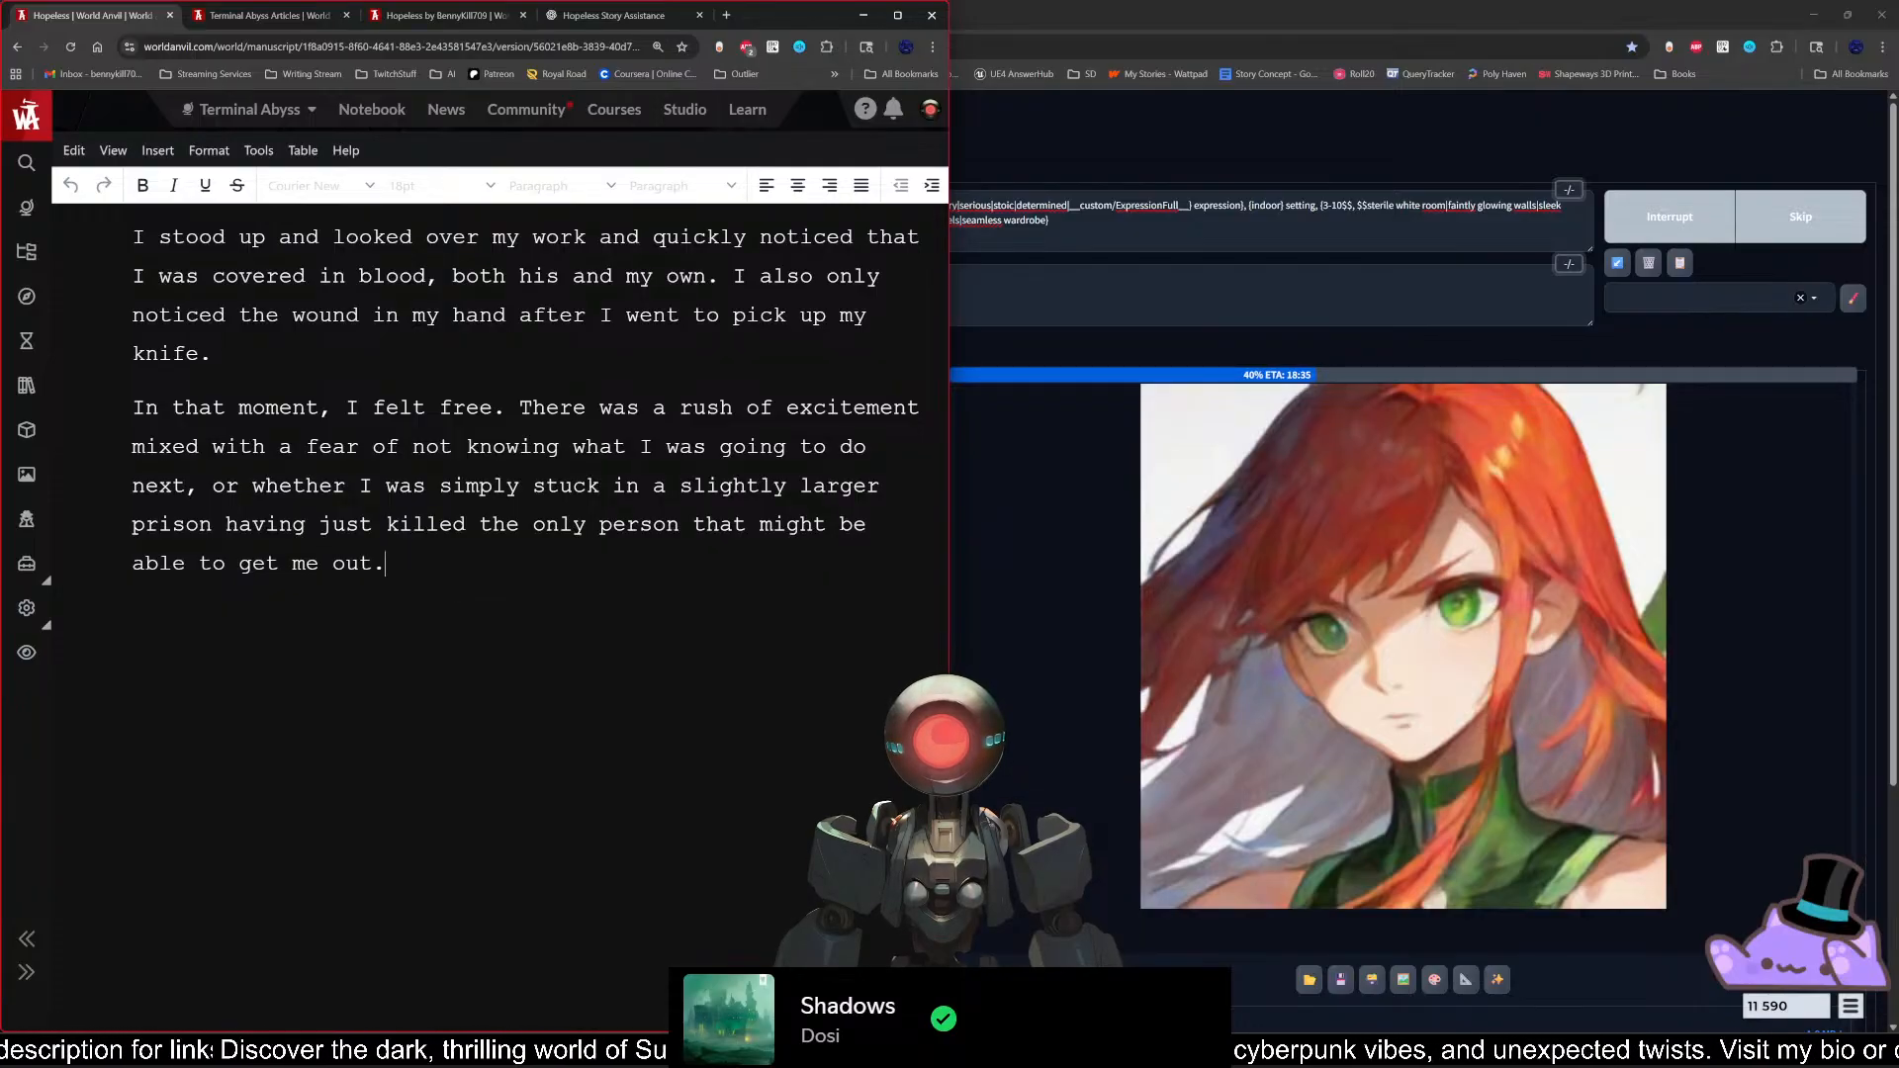
left_click(279, 238)
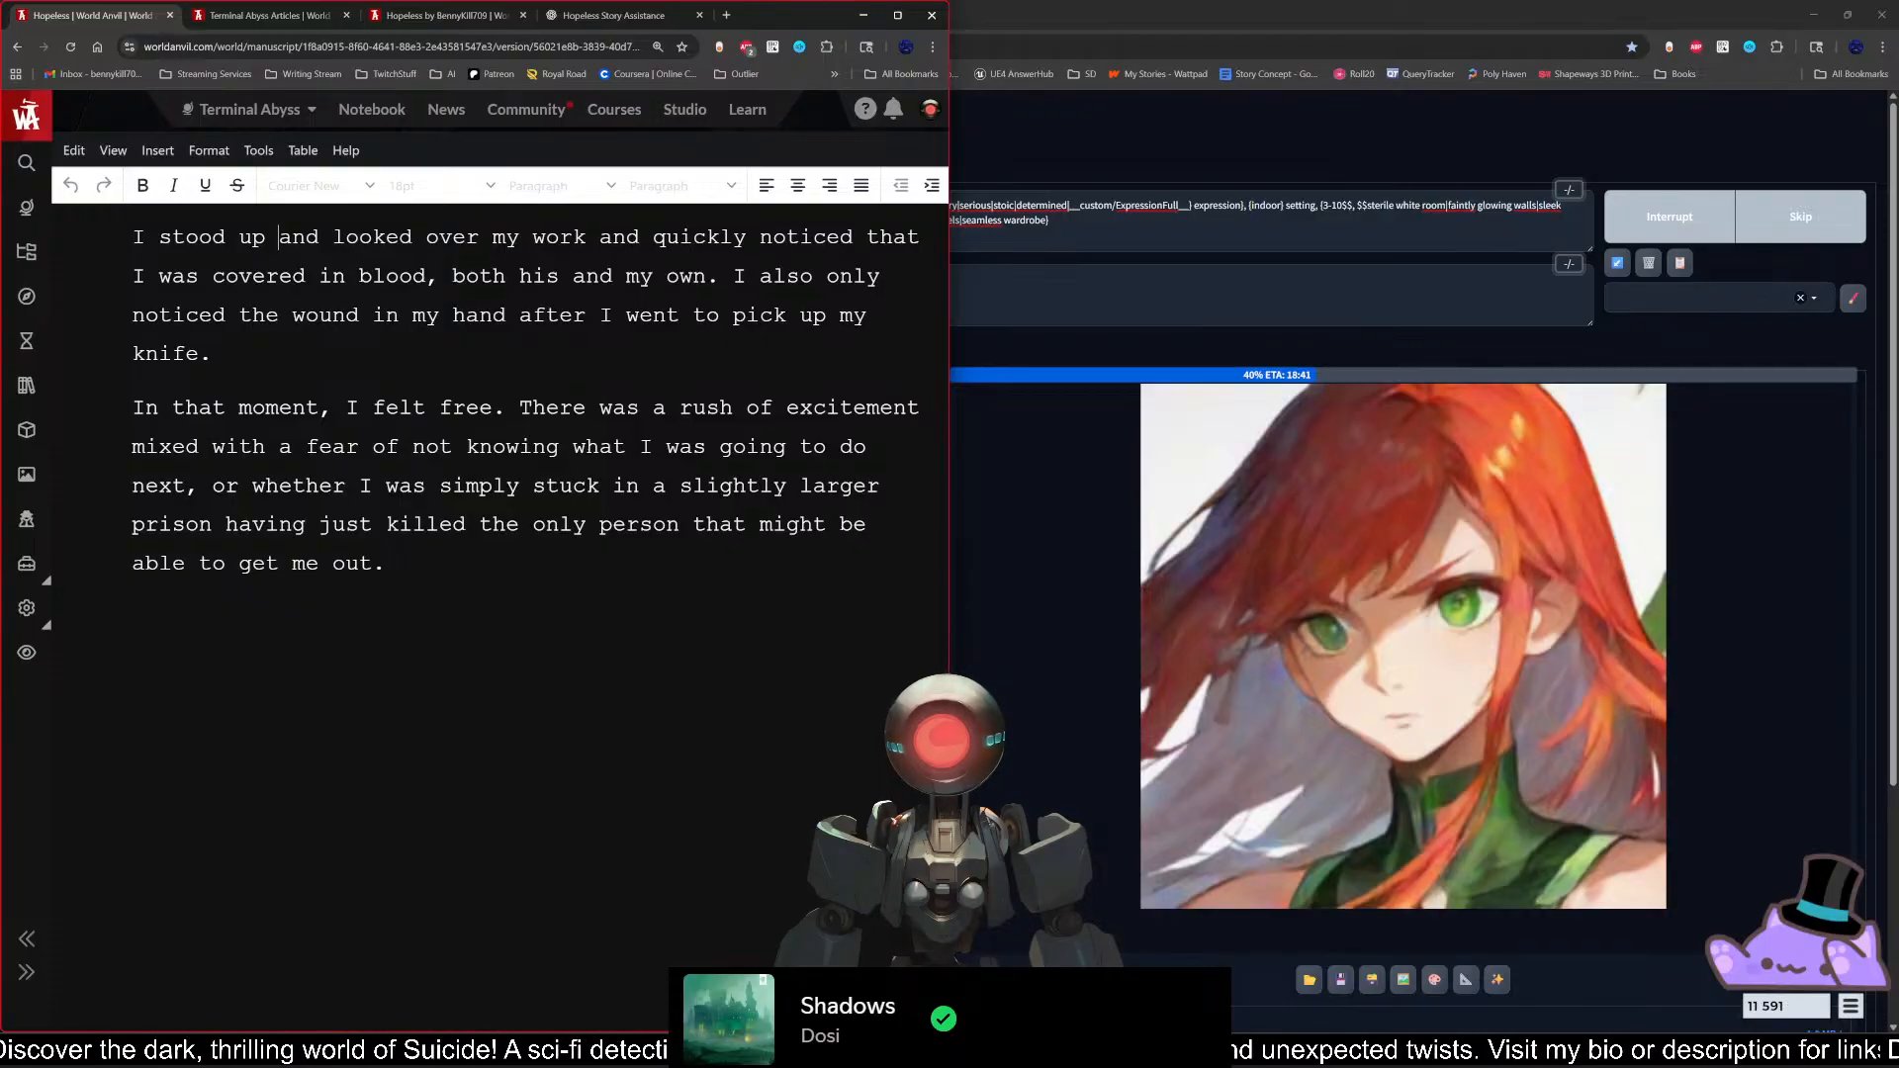
left_click(132, 237)
type("When")
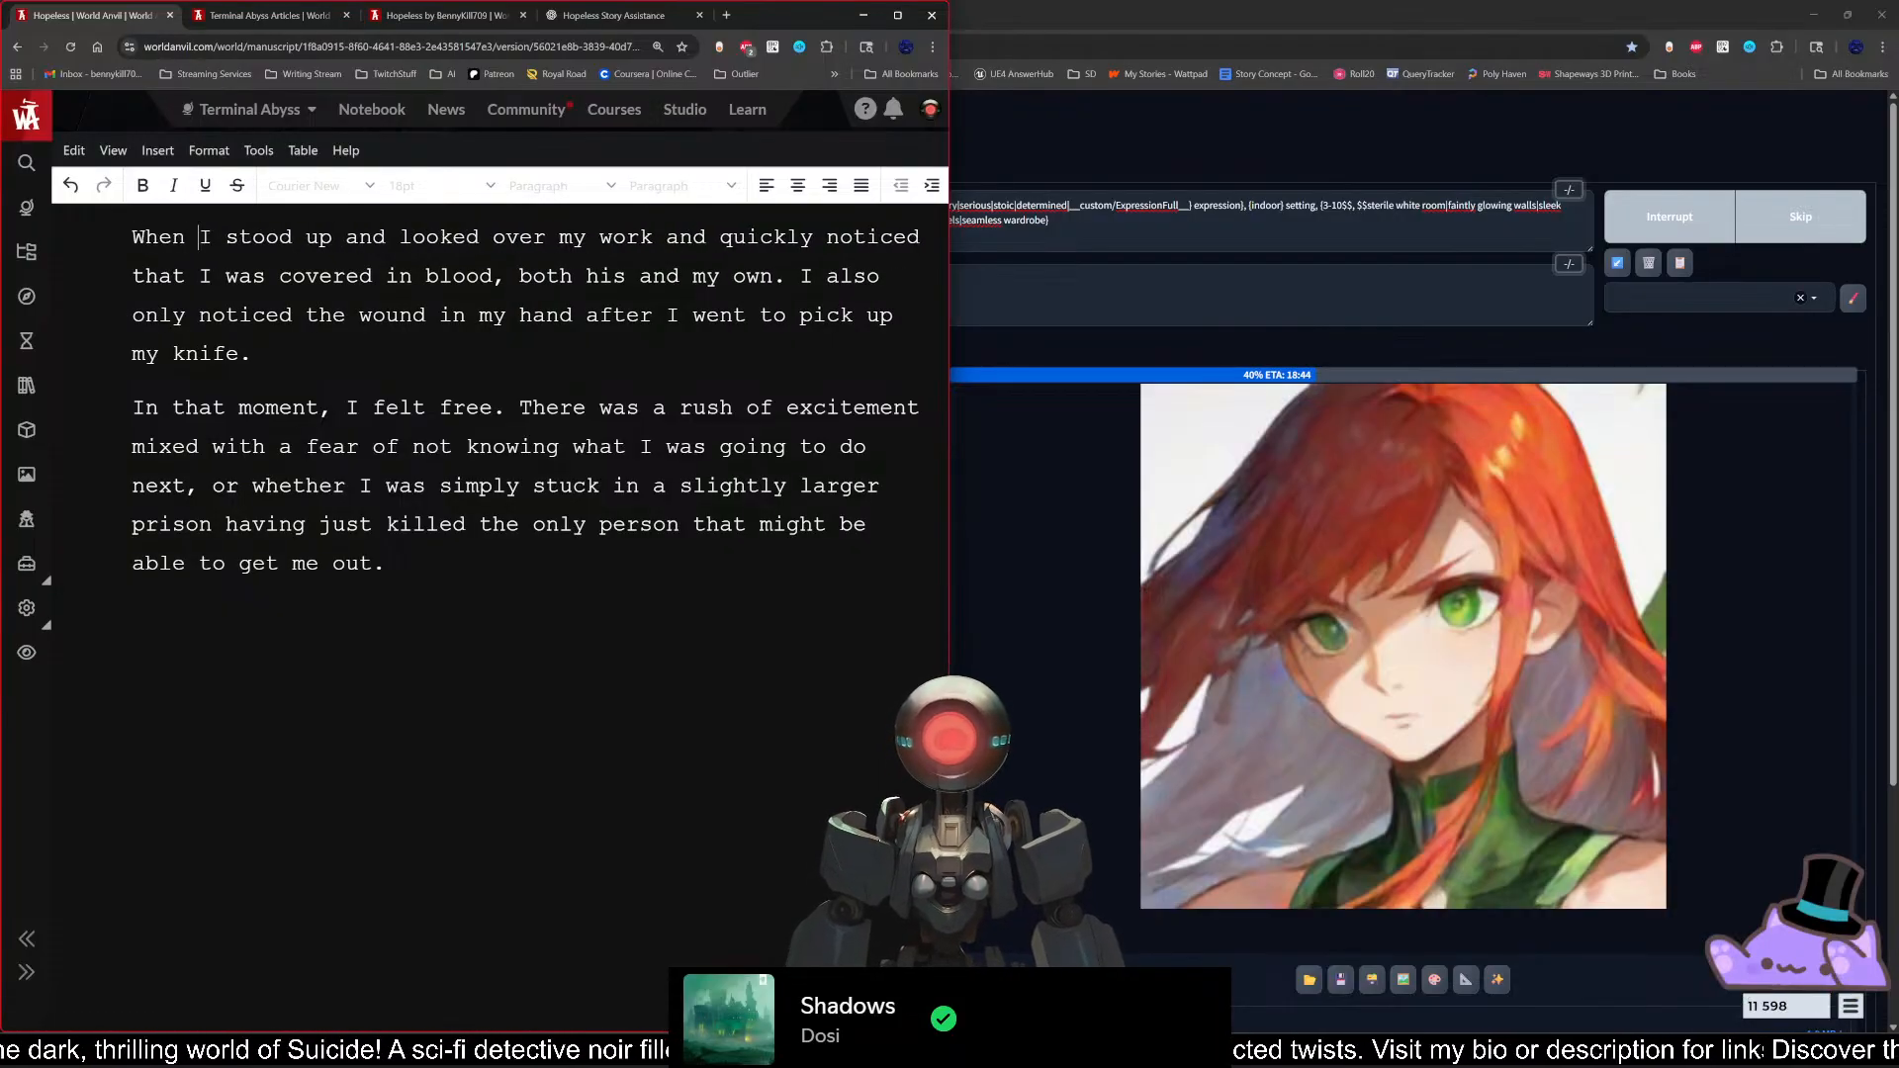
key("Right")
key("Right")
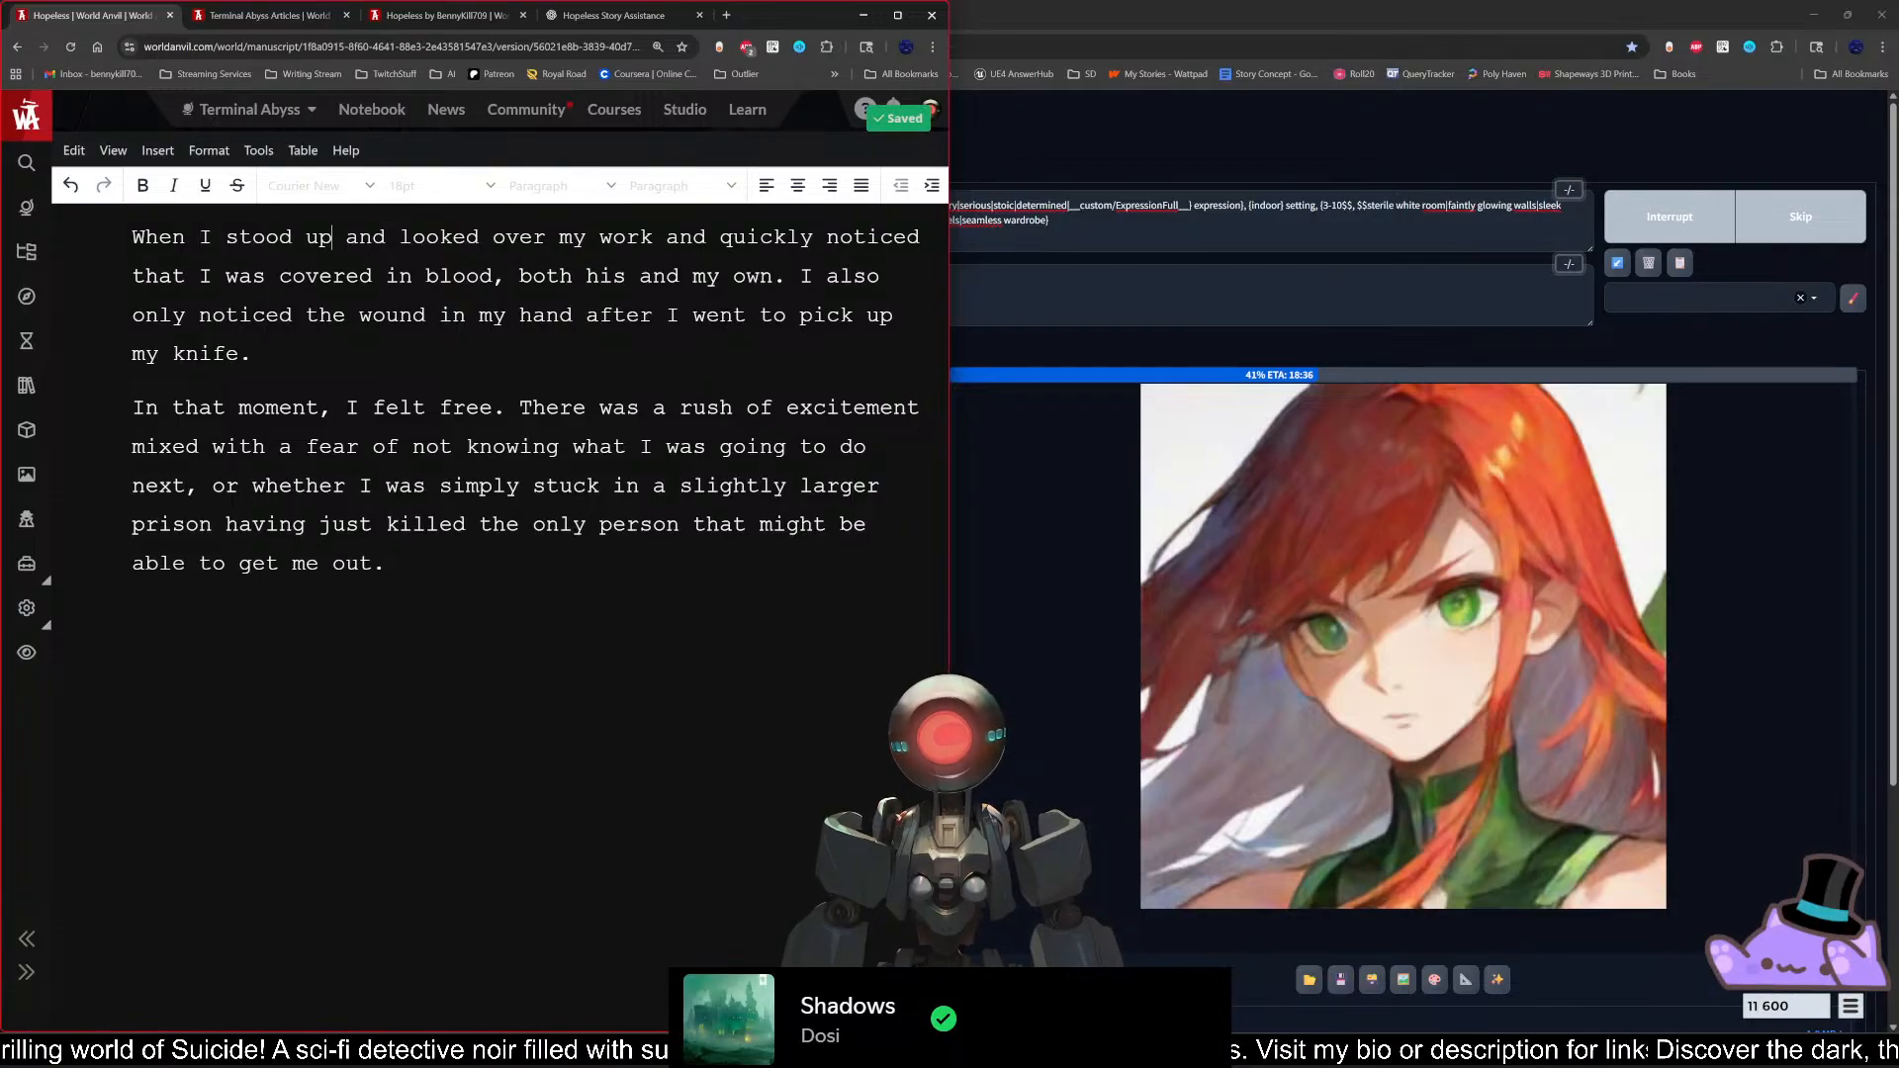
key("Right")
key("shift+Right")
key("shift+Right")
key("shift+Right")
key("shift+Right")
key("shift+Right")
key("shift+Right")
key("shift+Right")
key("shift+Right")
key("shift+Right")
key("shift+Right")
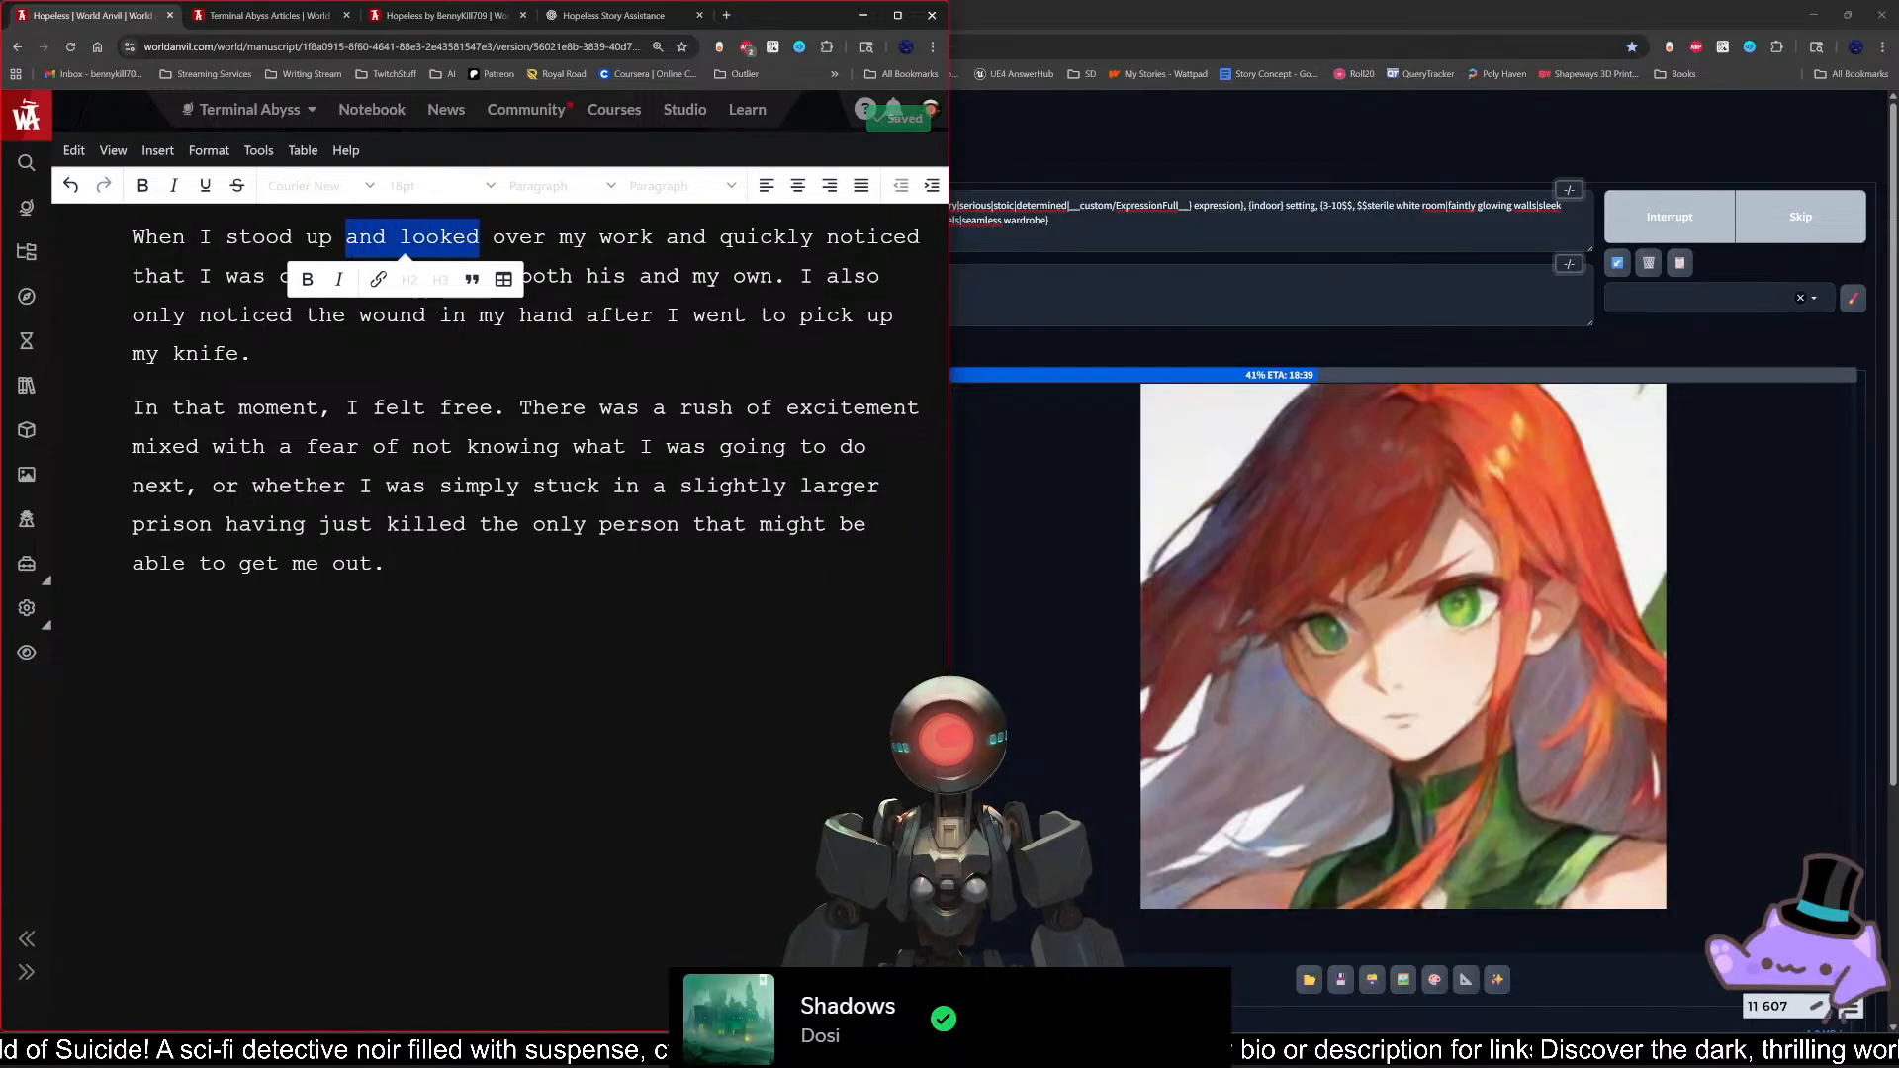
type("to look")
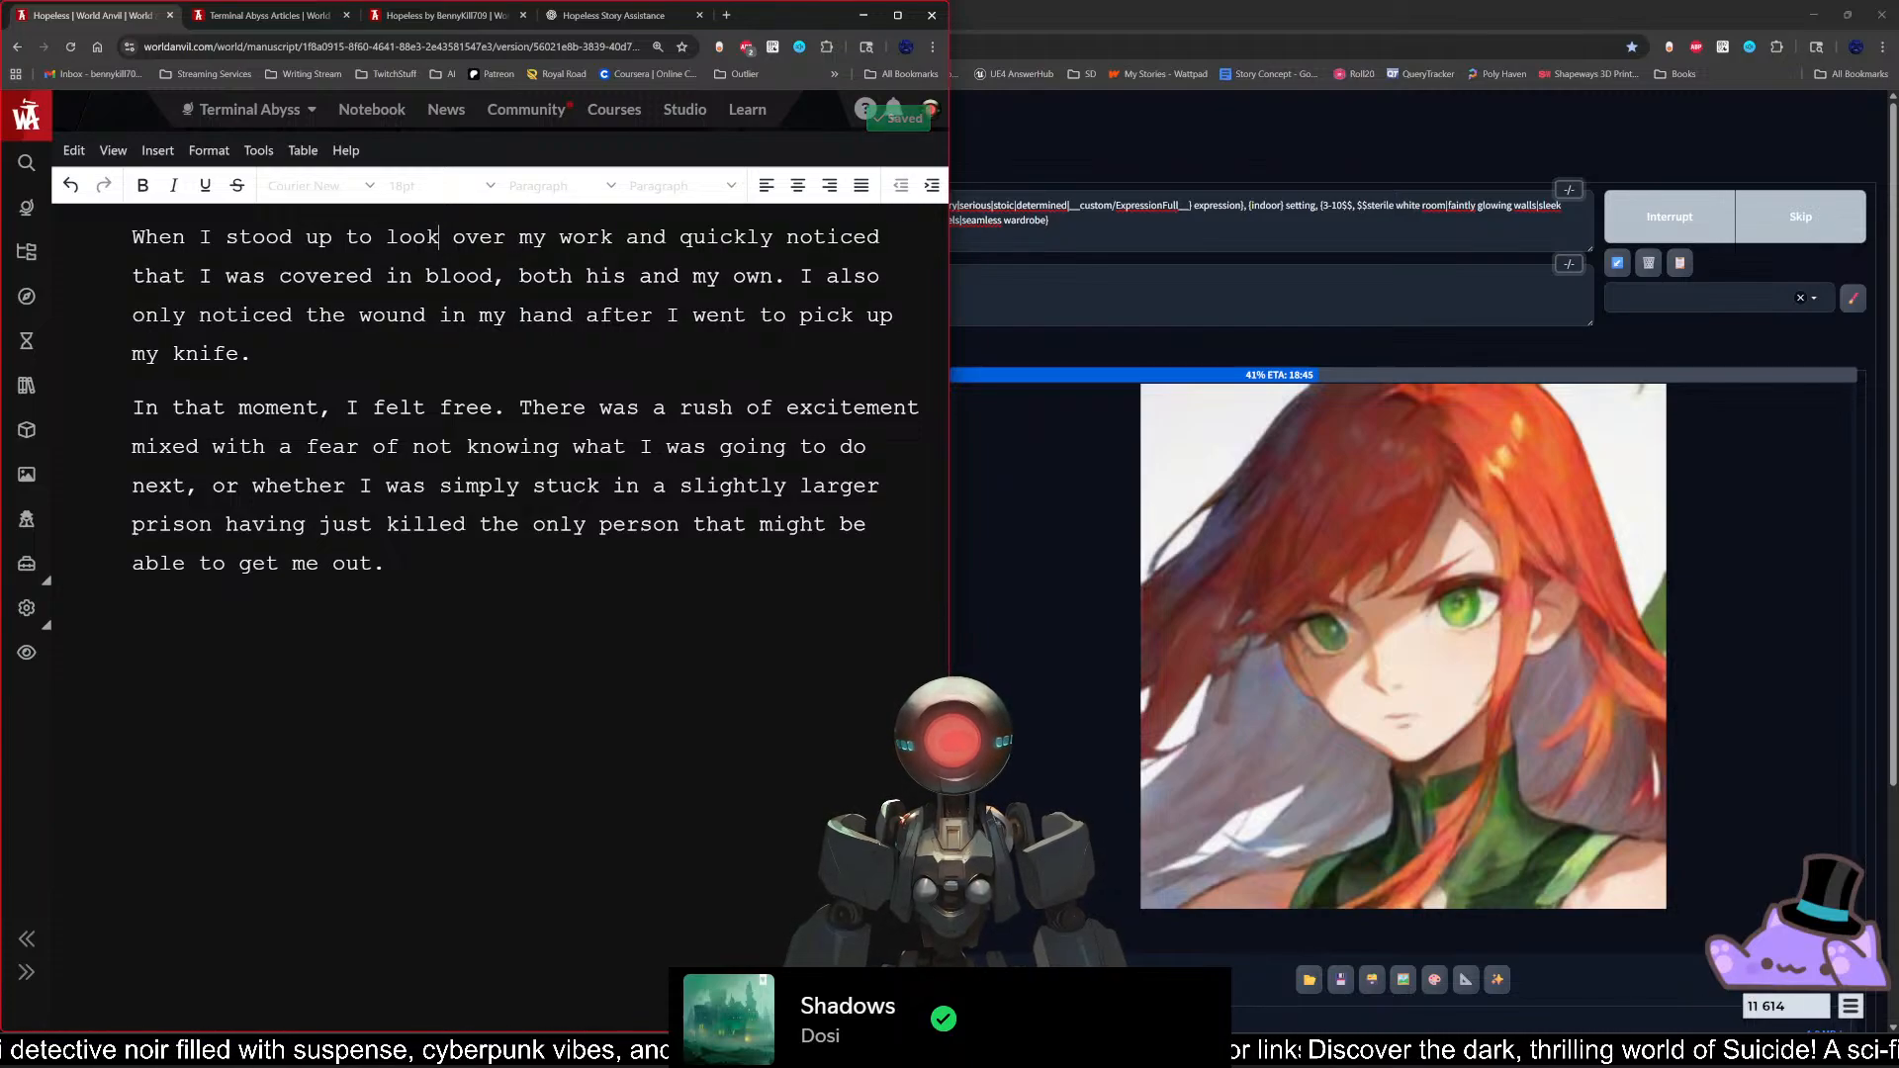
left_click_drag(613, 238, 667, 238)
type(", I")
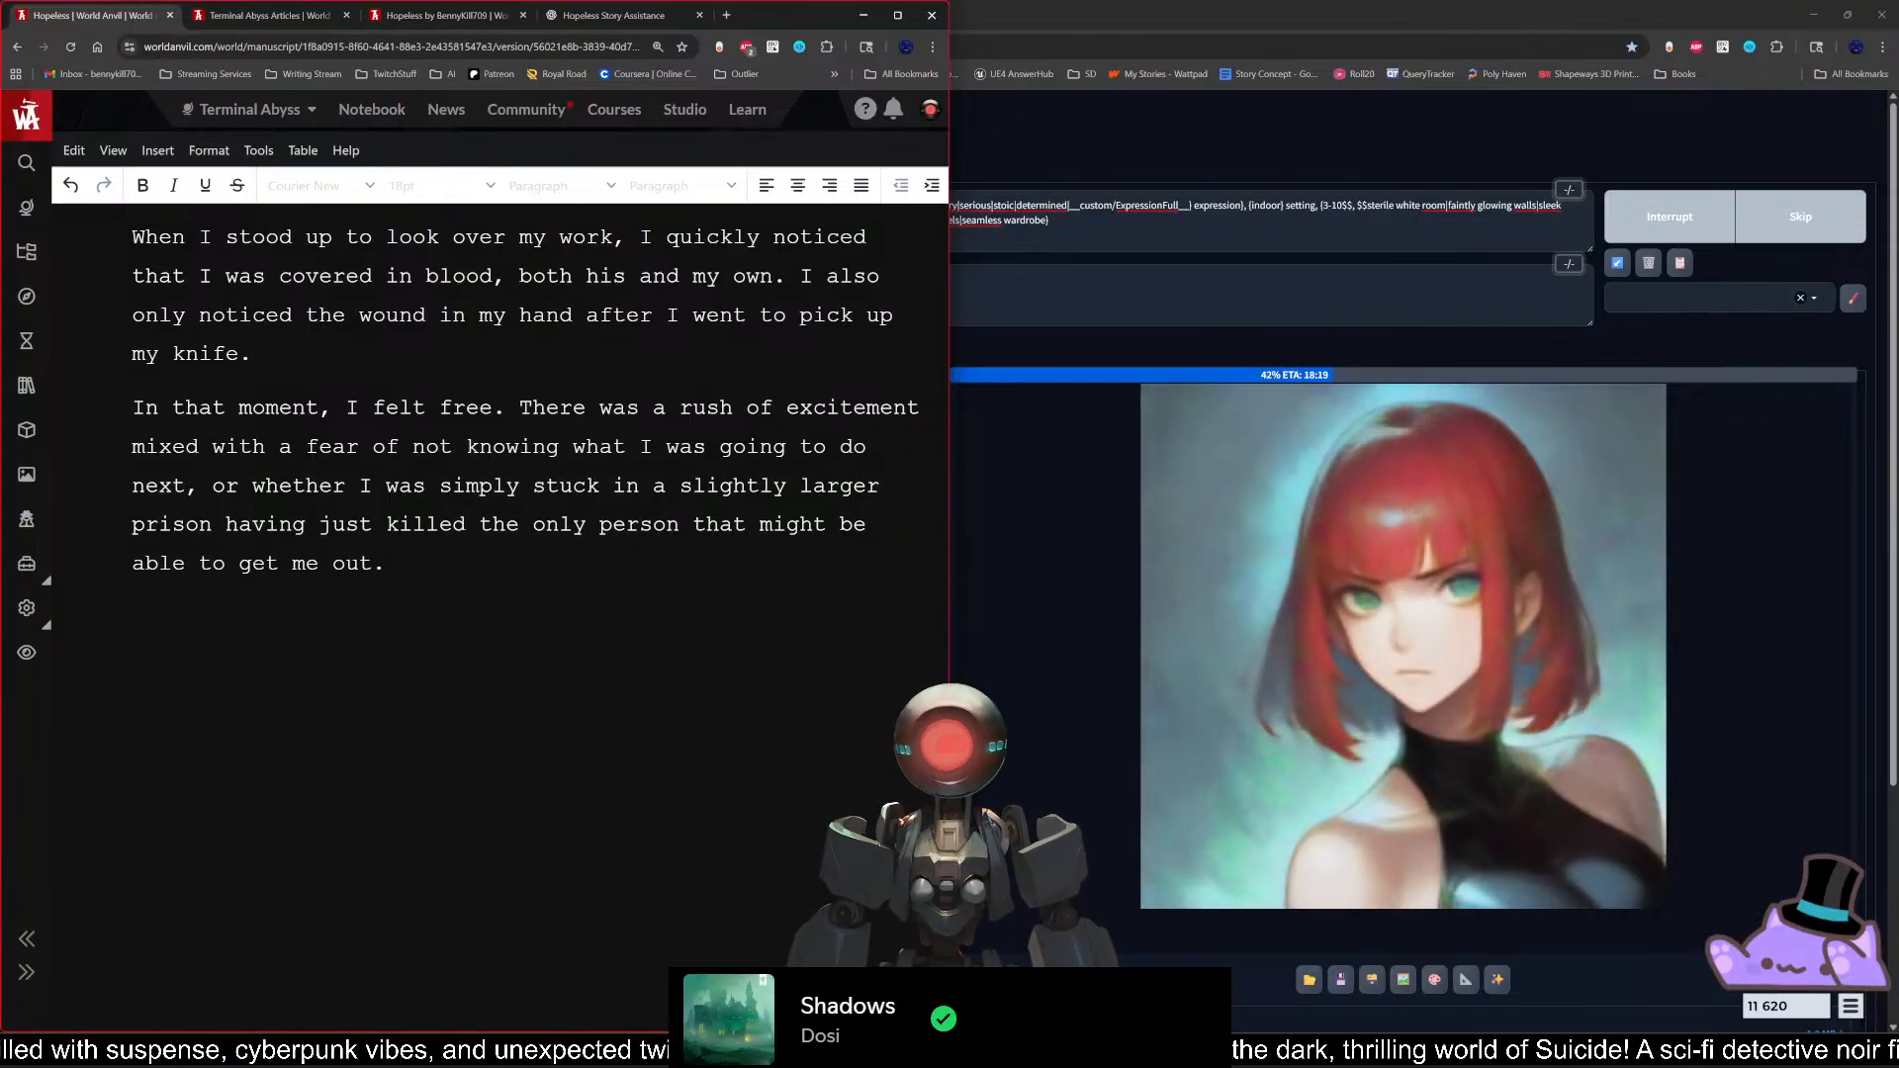
Step: Add a new paragraph at the end of the scene: "Kane was dead, but I still felt like somebody was watching."
left_click(478, 610)
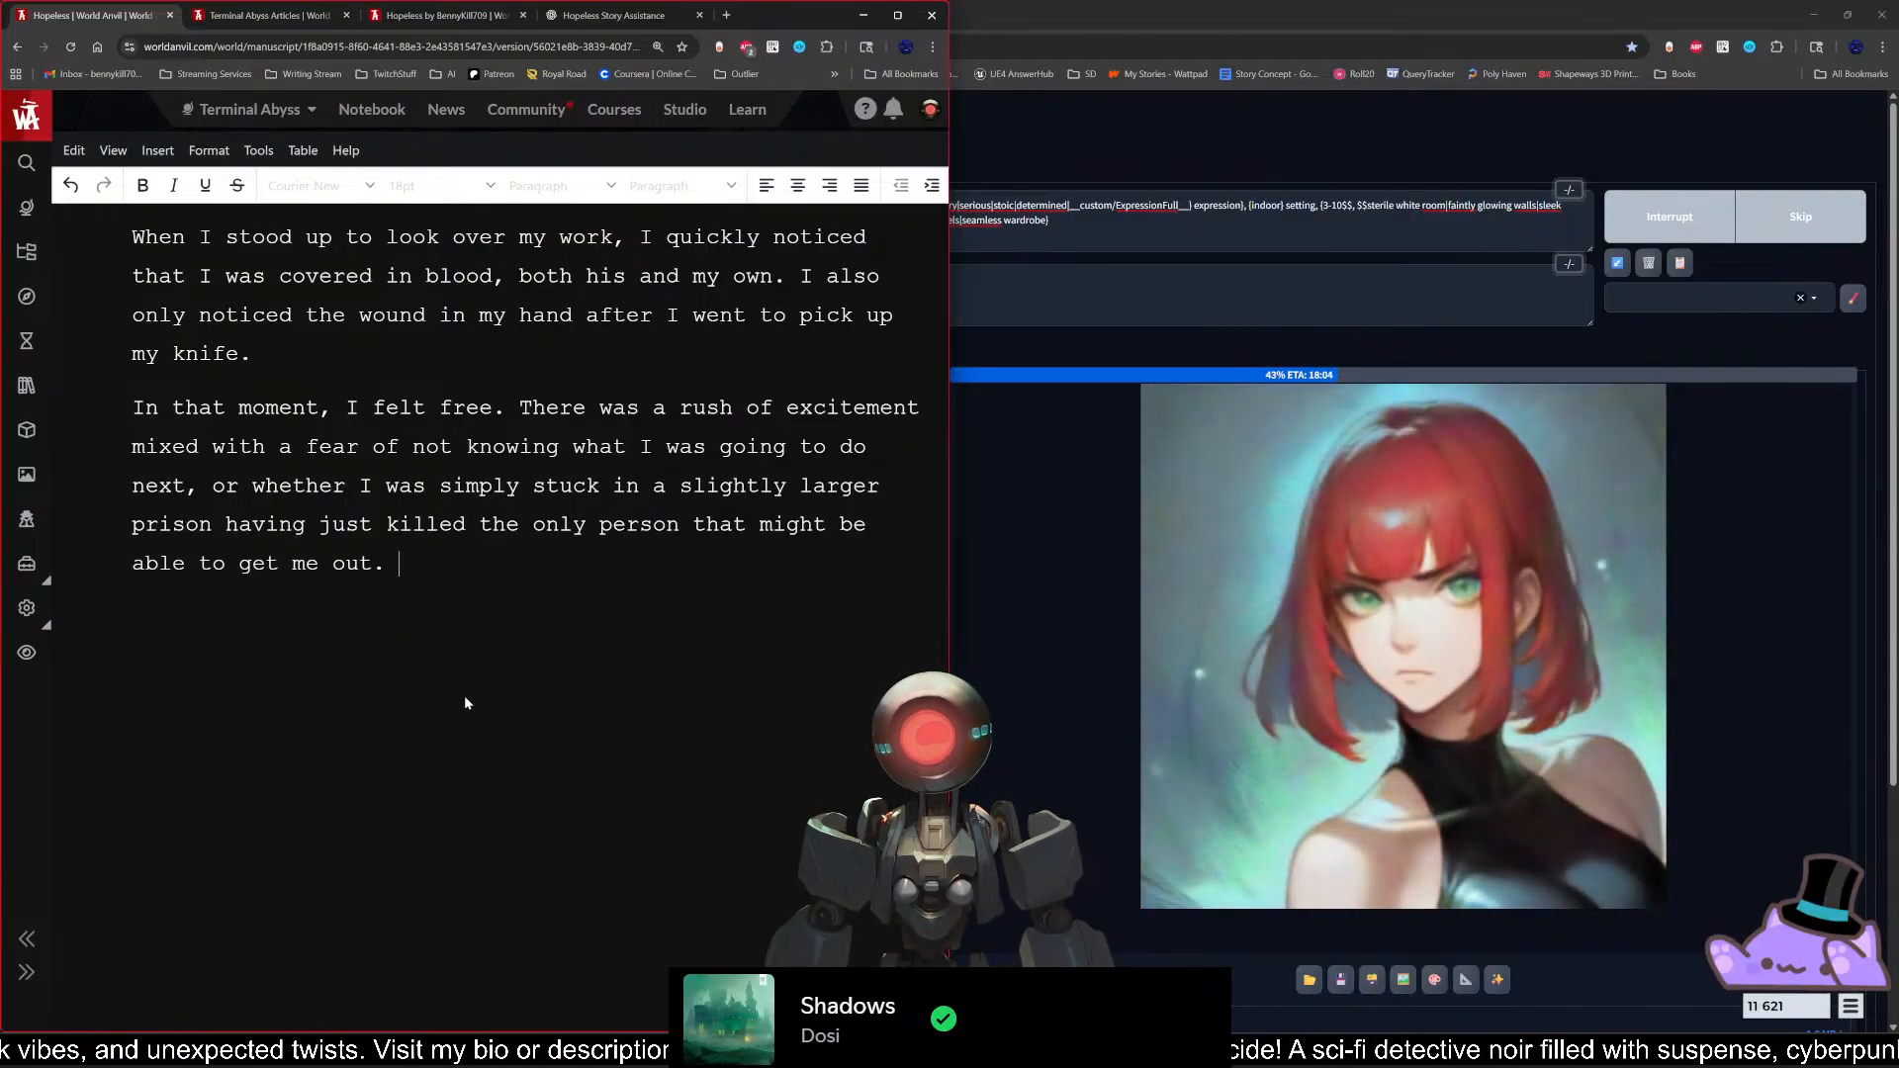
key("BackSpace")
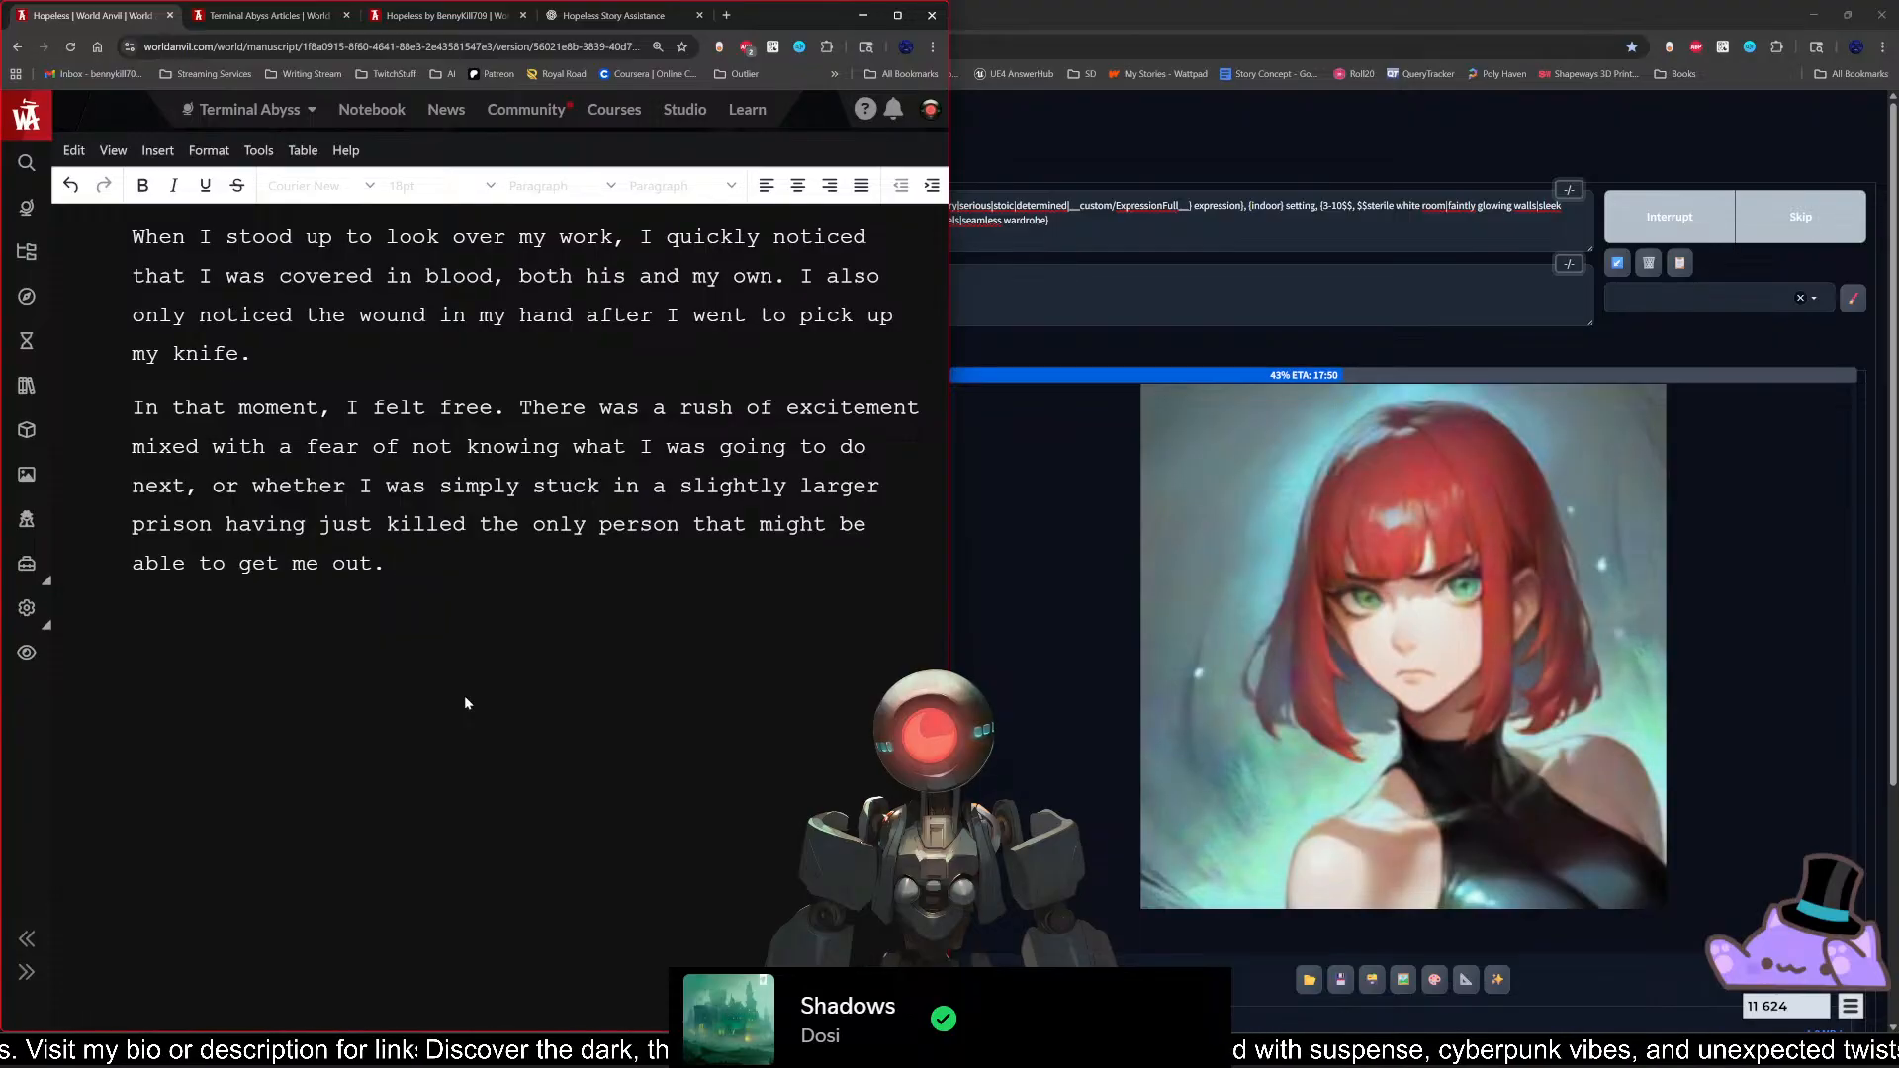
key("BackSpace")
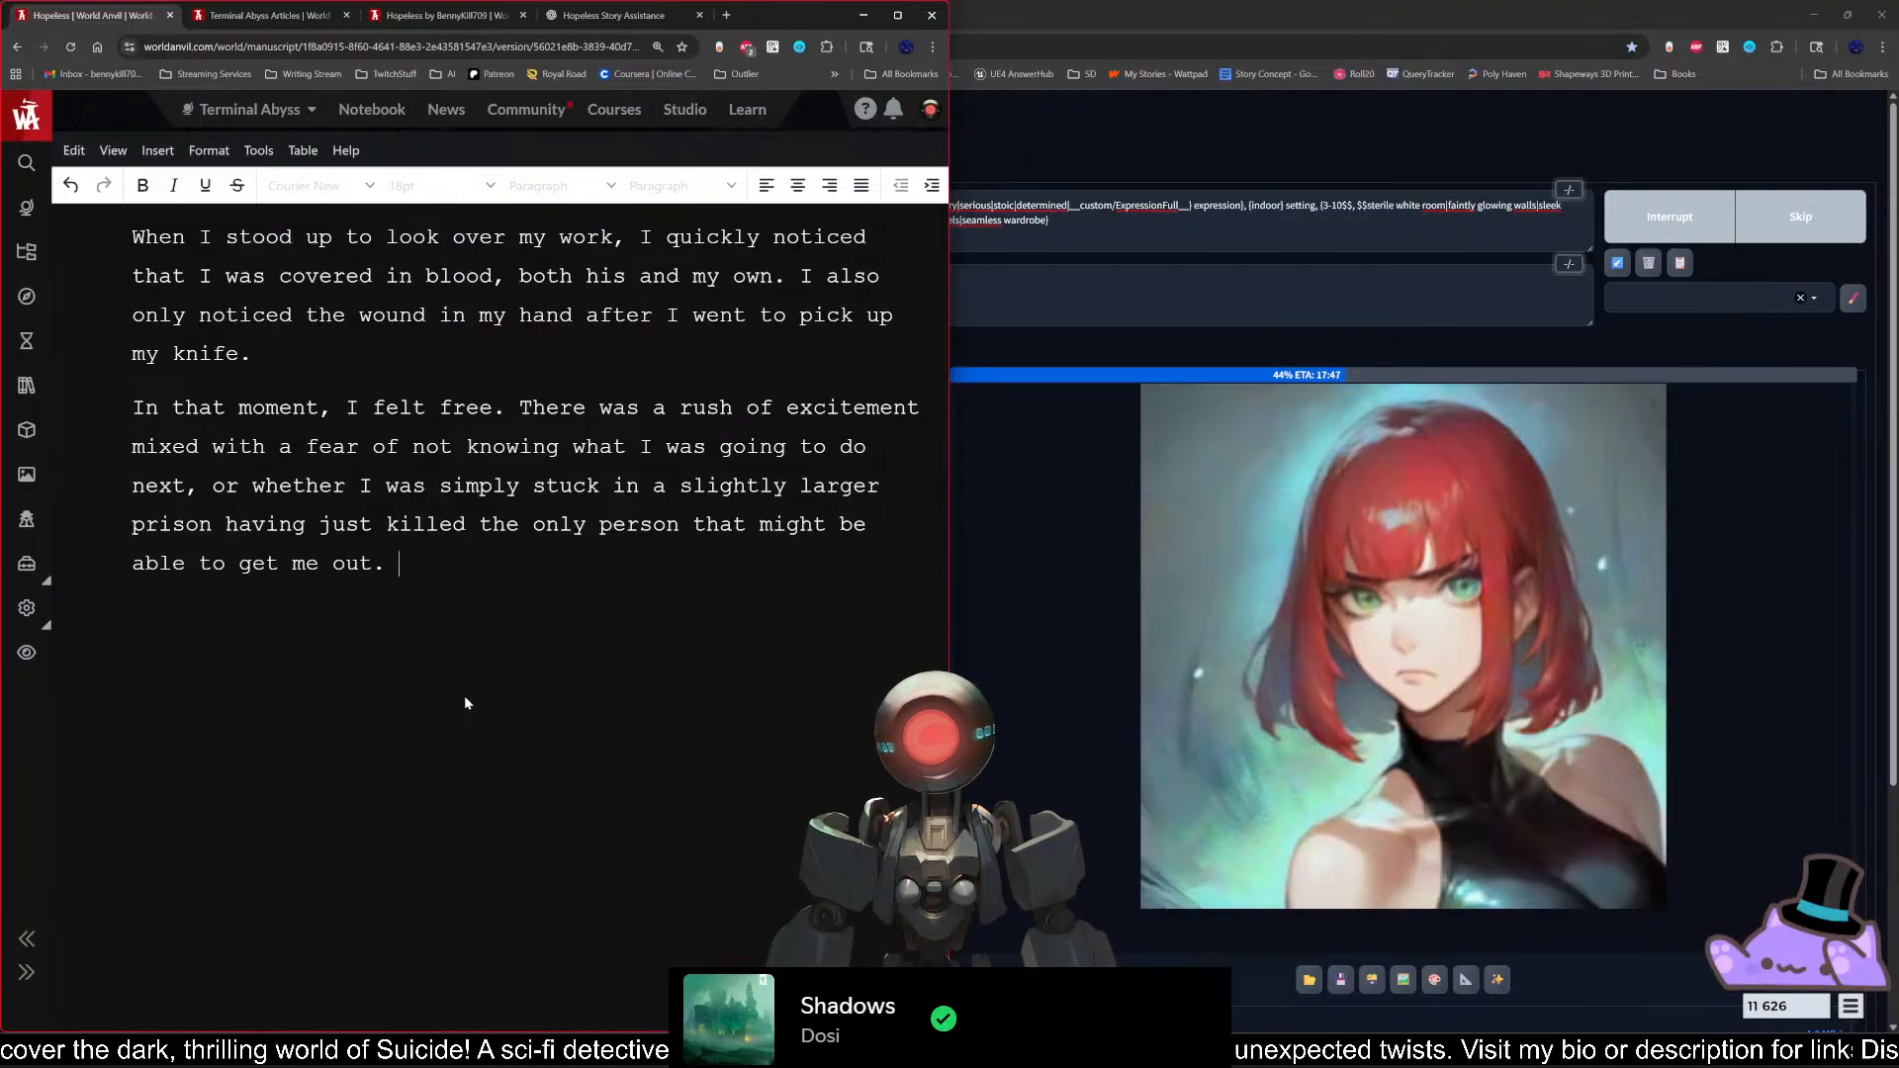
key("Return")
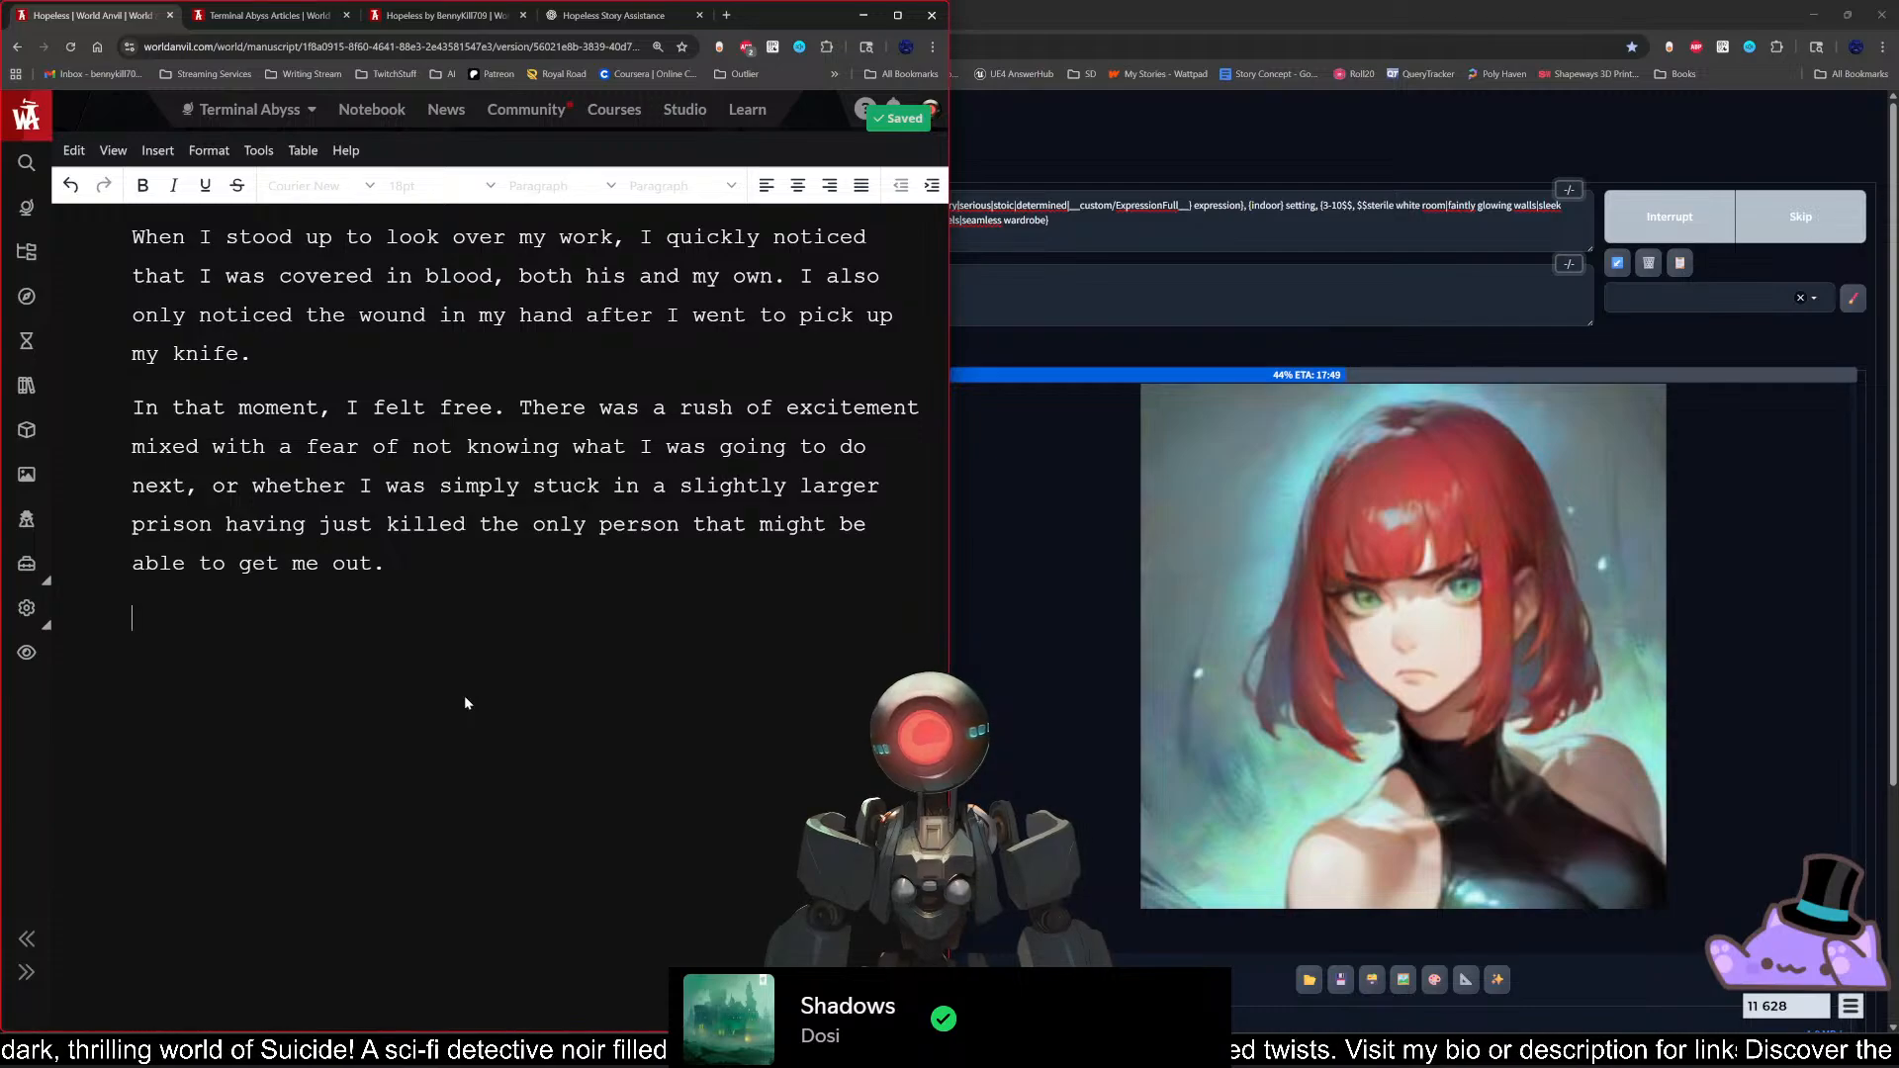
type("Kane was dead,")
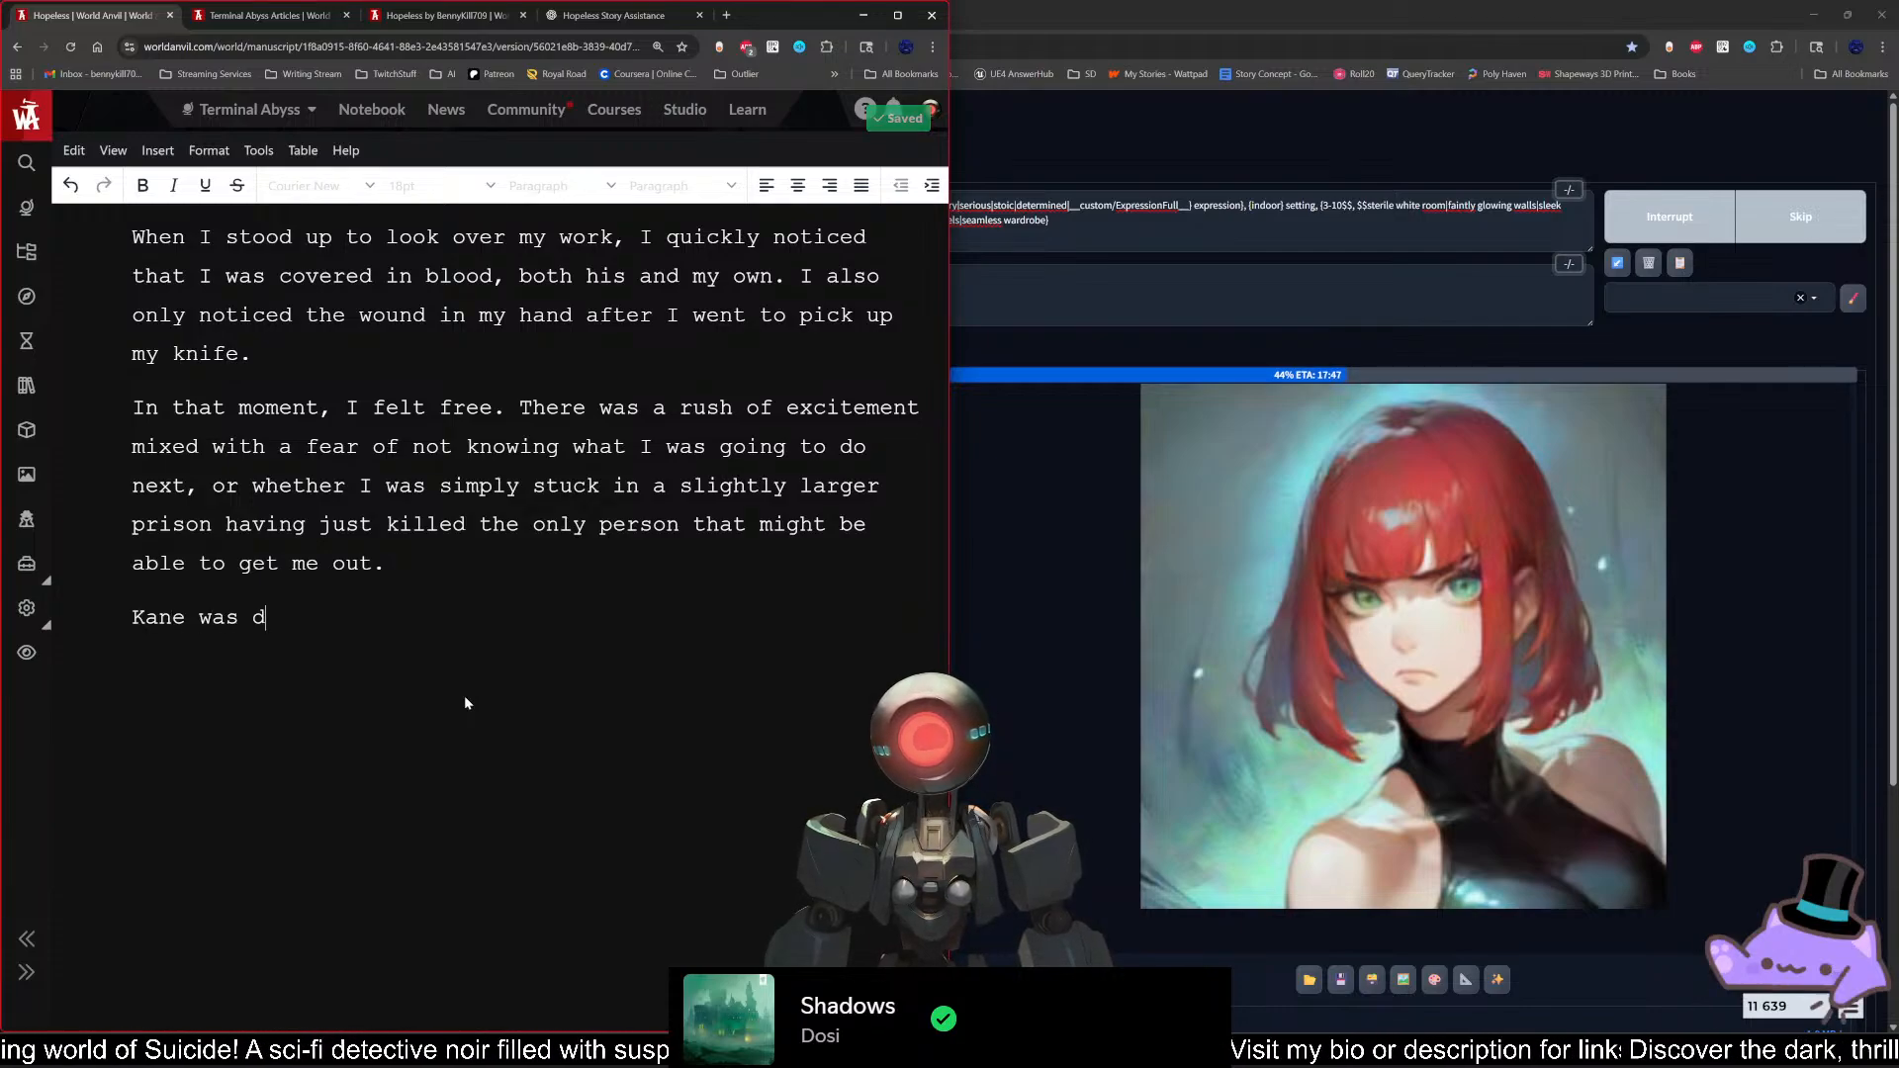
key("BackSpace")
key("BackSpace")
type(".")
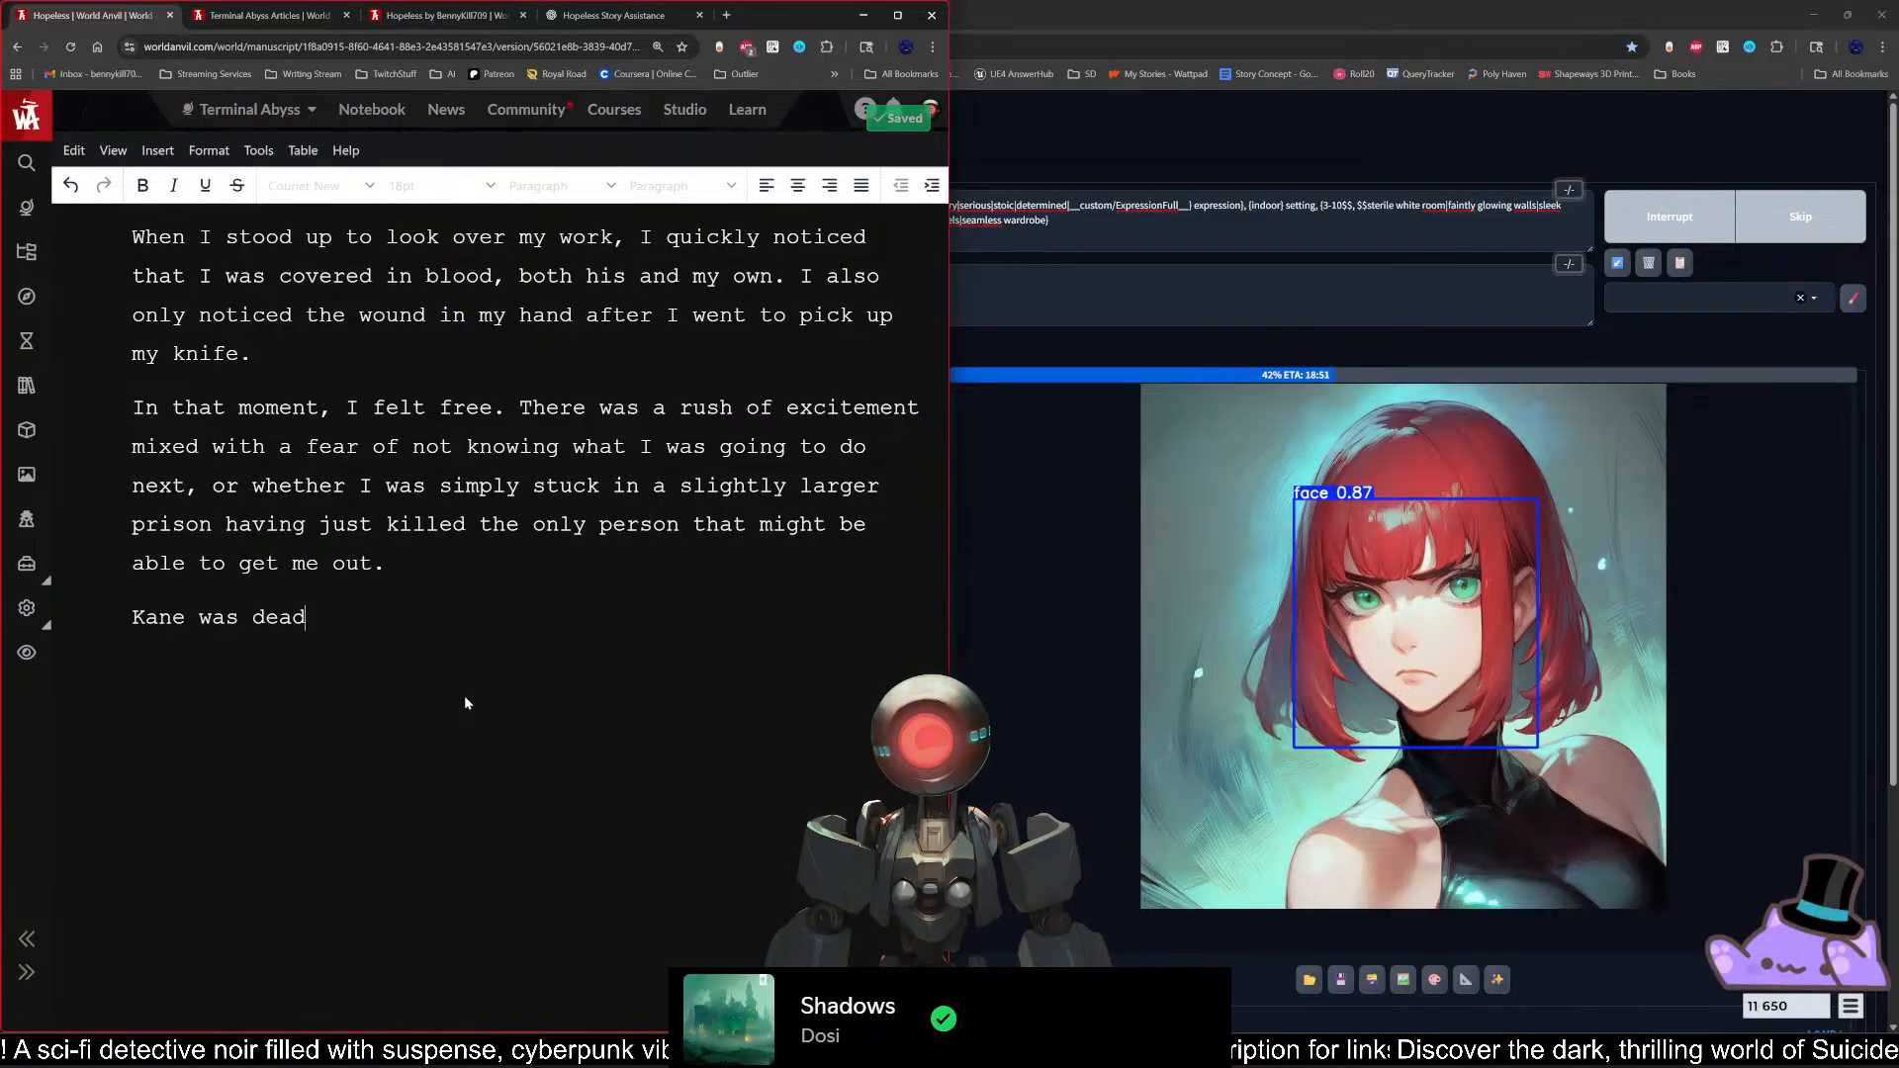
type(", but I ")
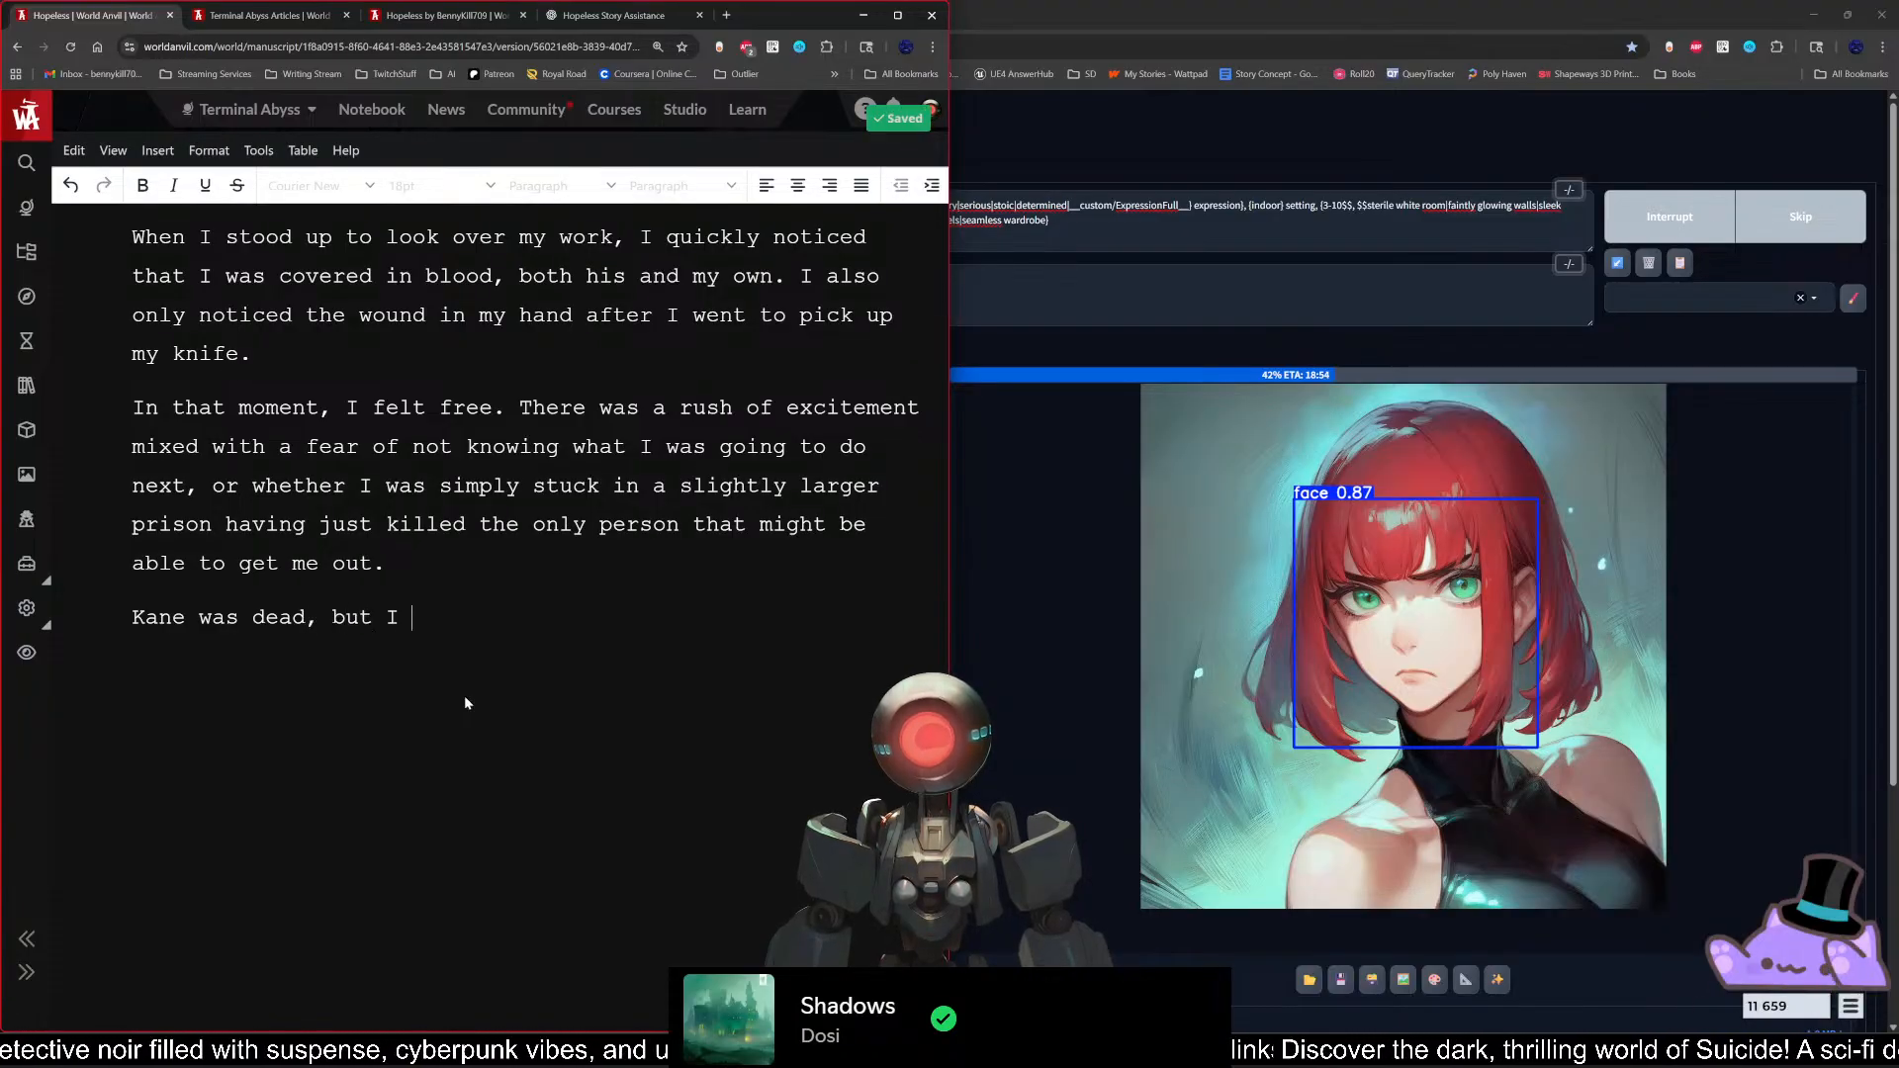
type("still f")
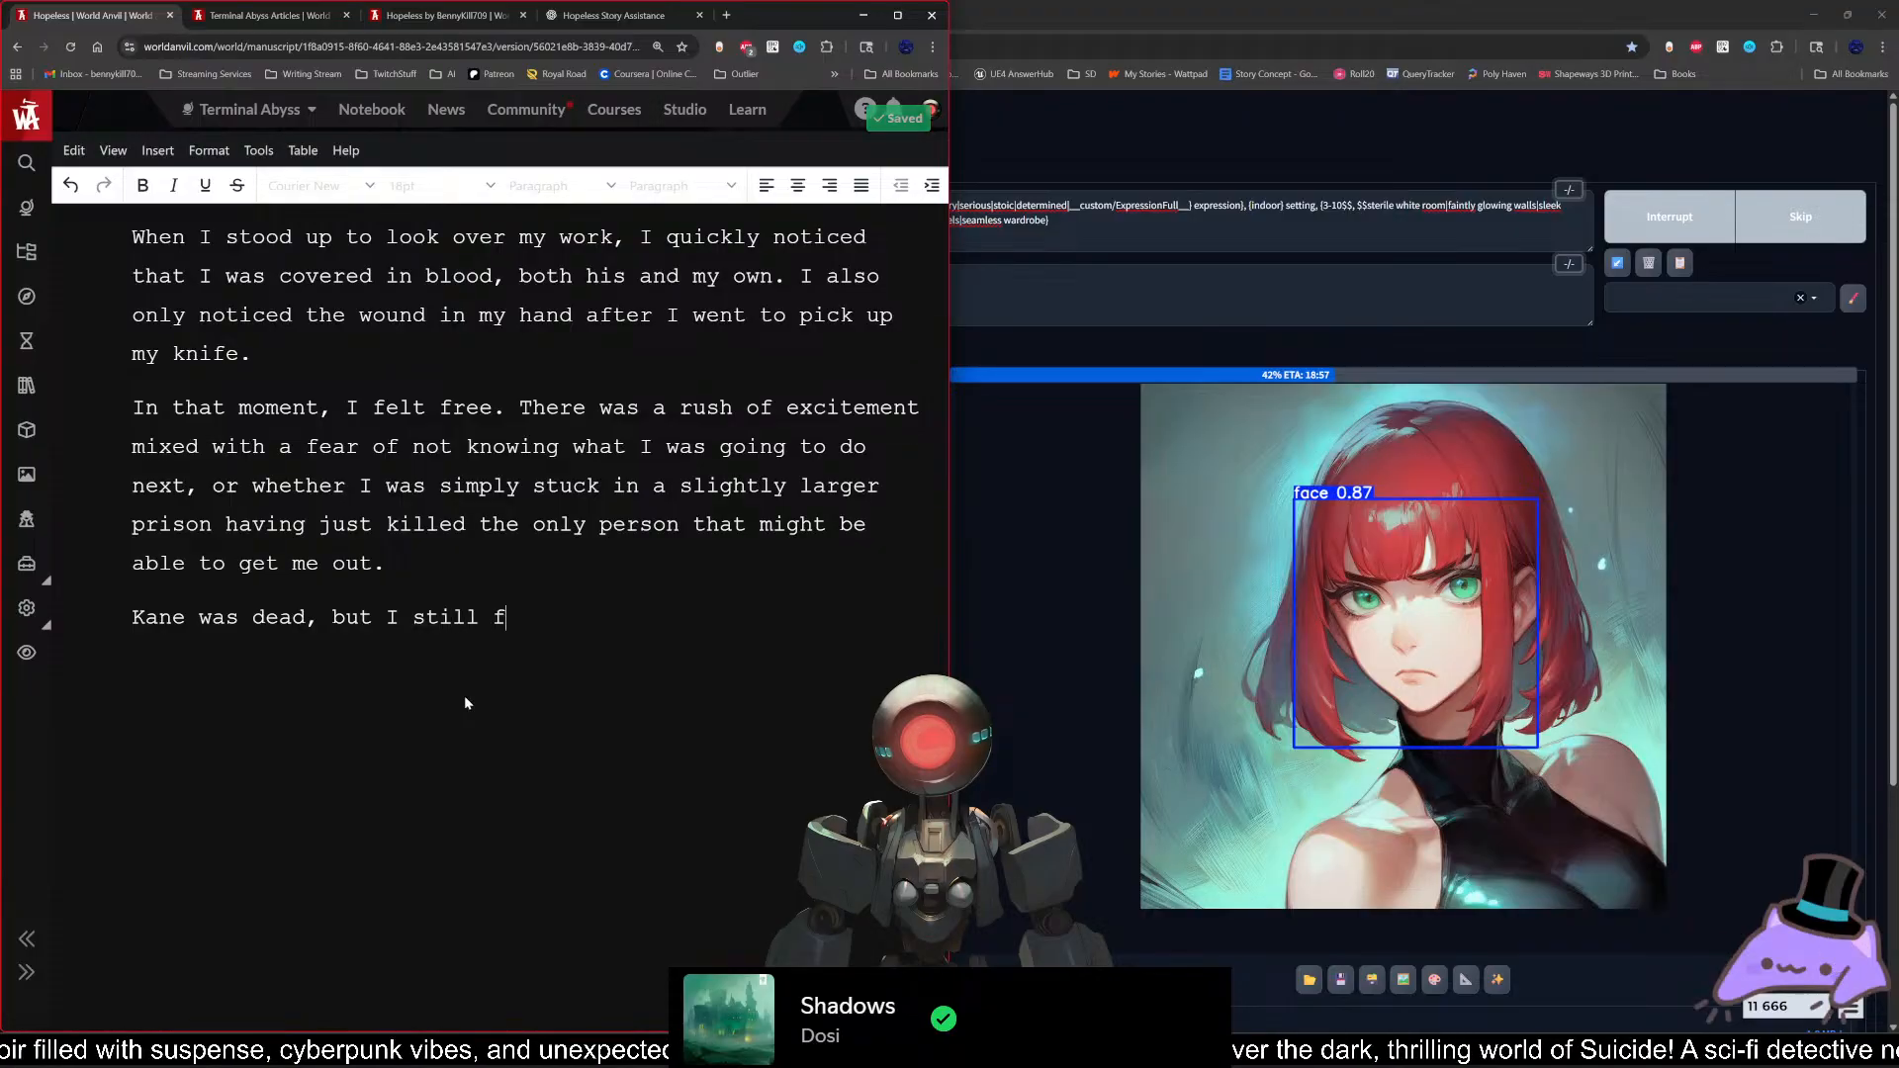
type("elt like some")
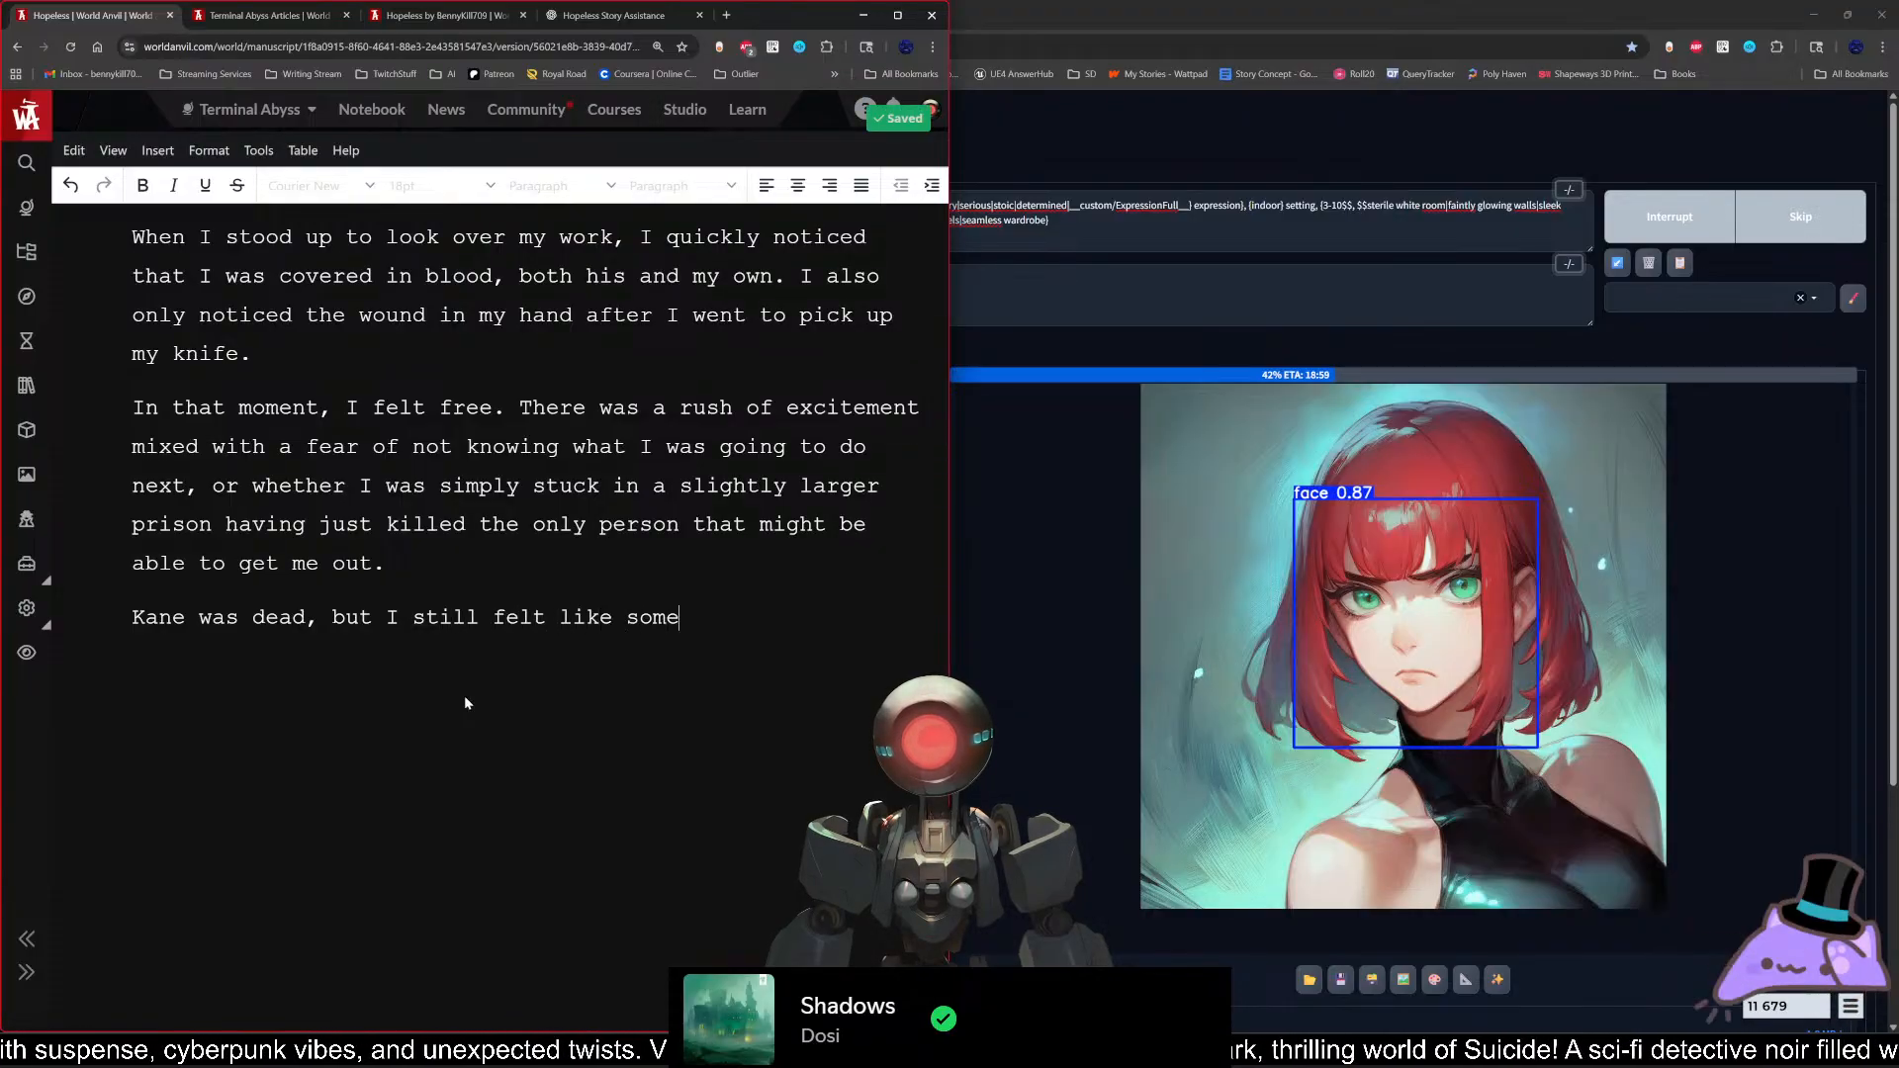
type("body was watching")
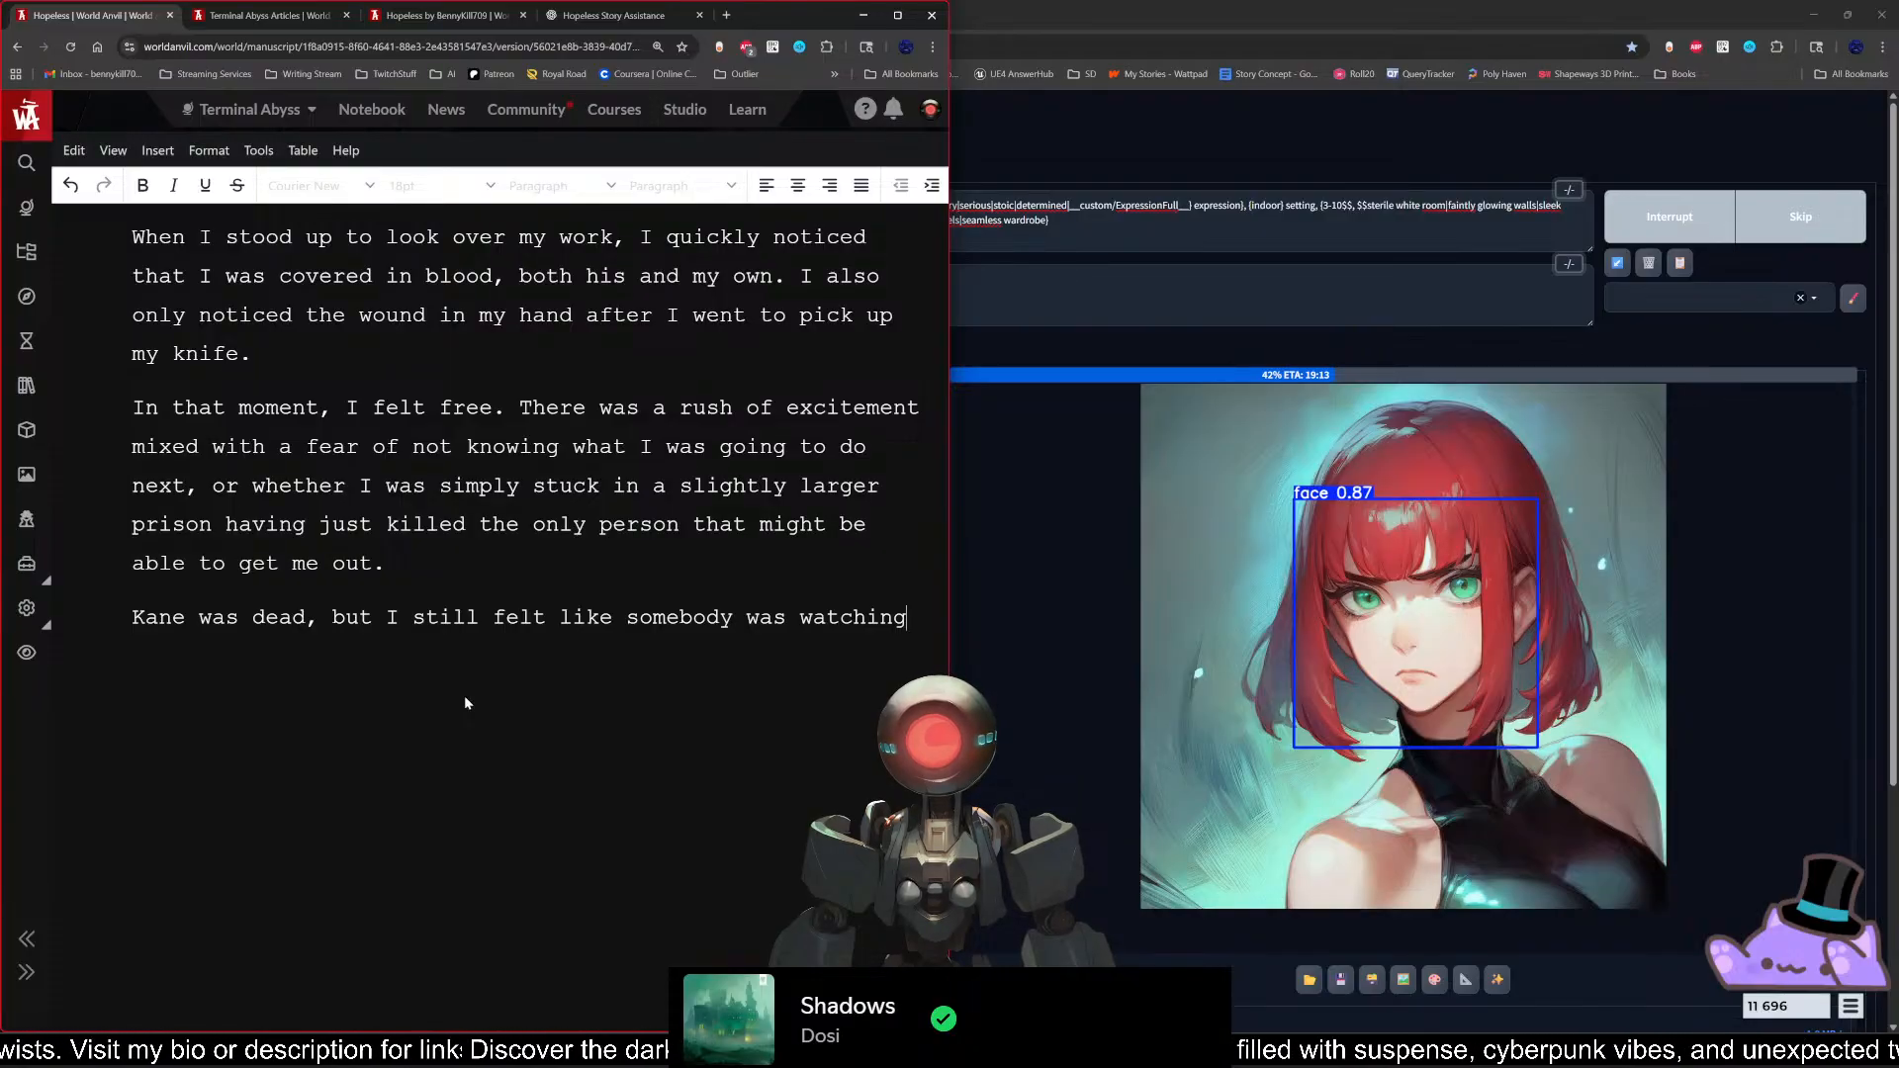
type(". ")
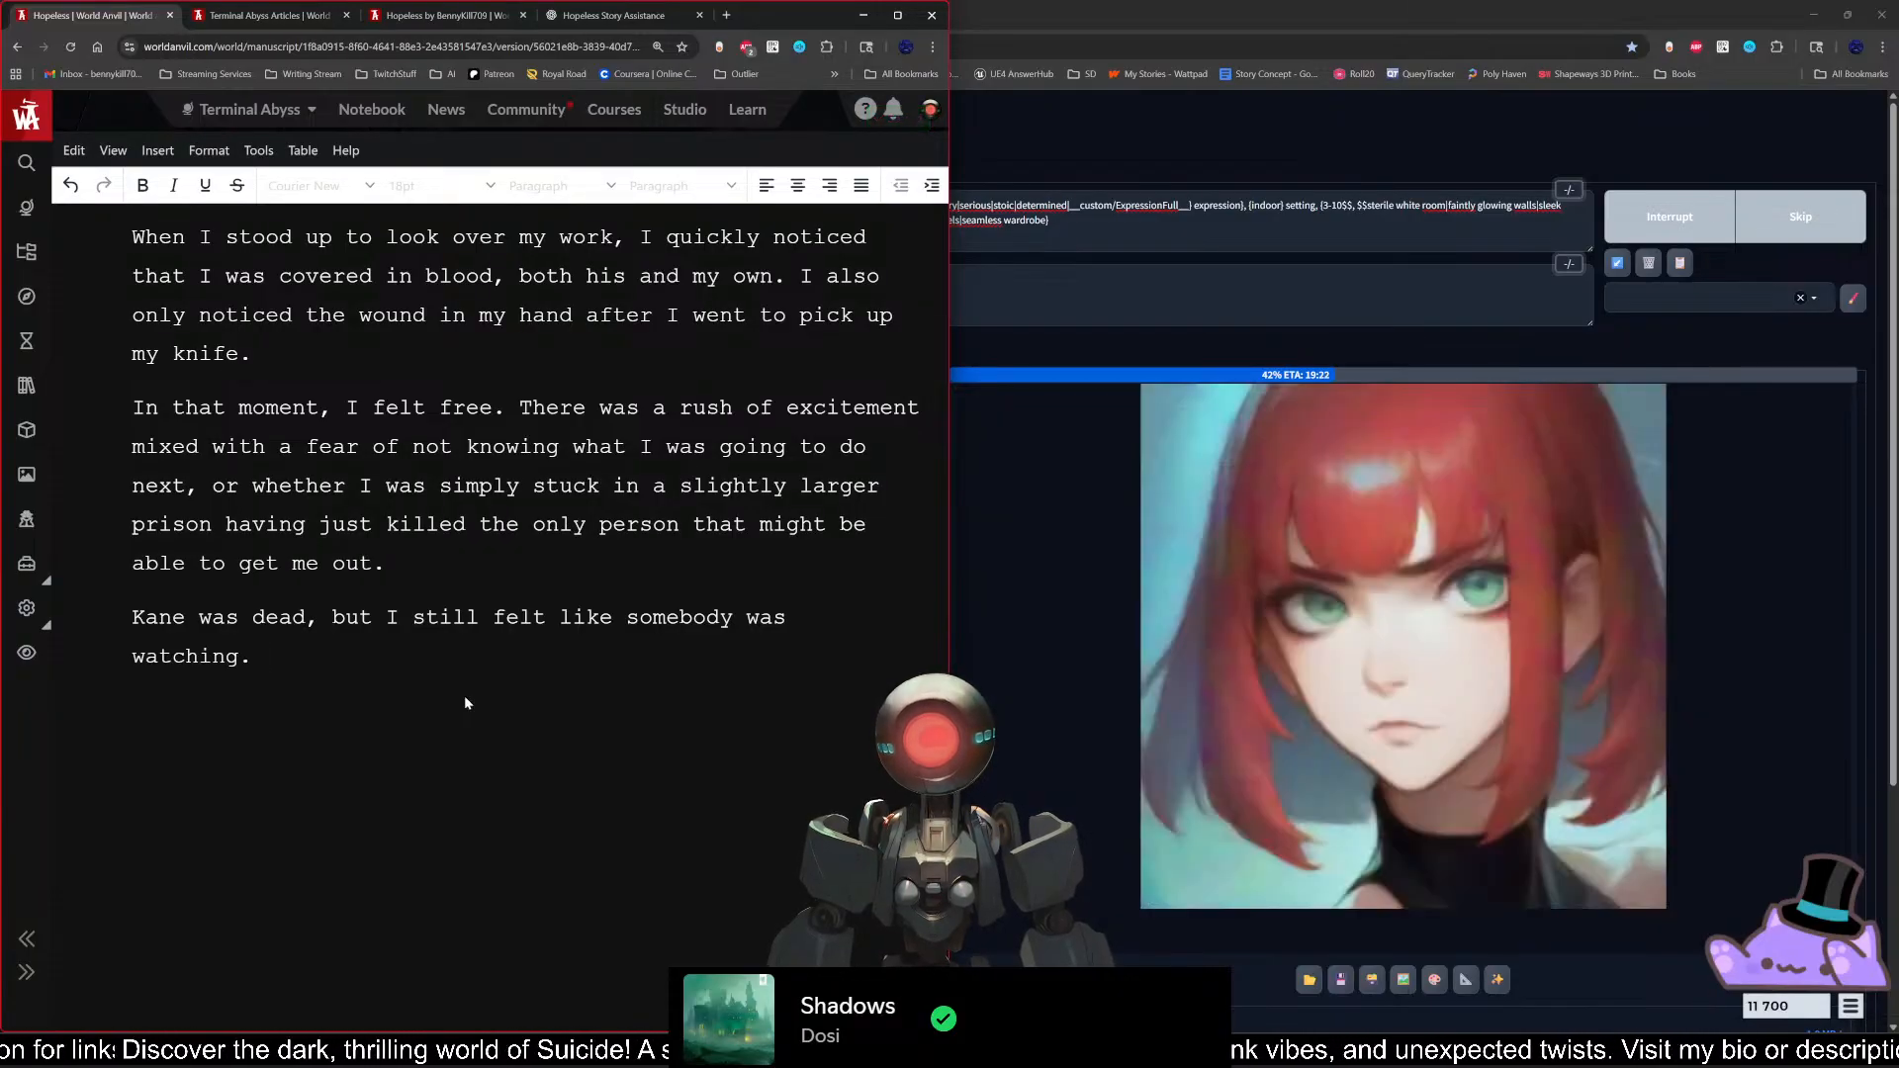
type("And it wasn't")
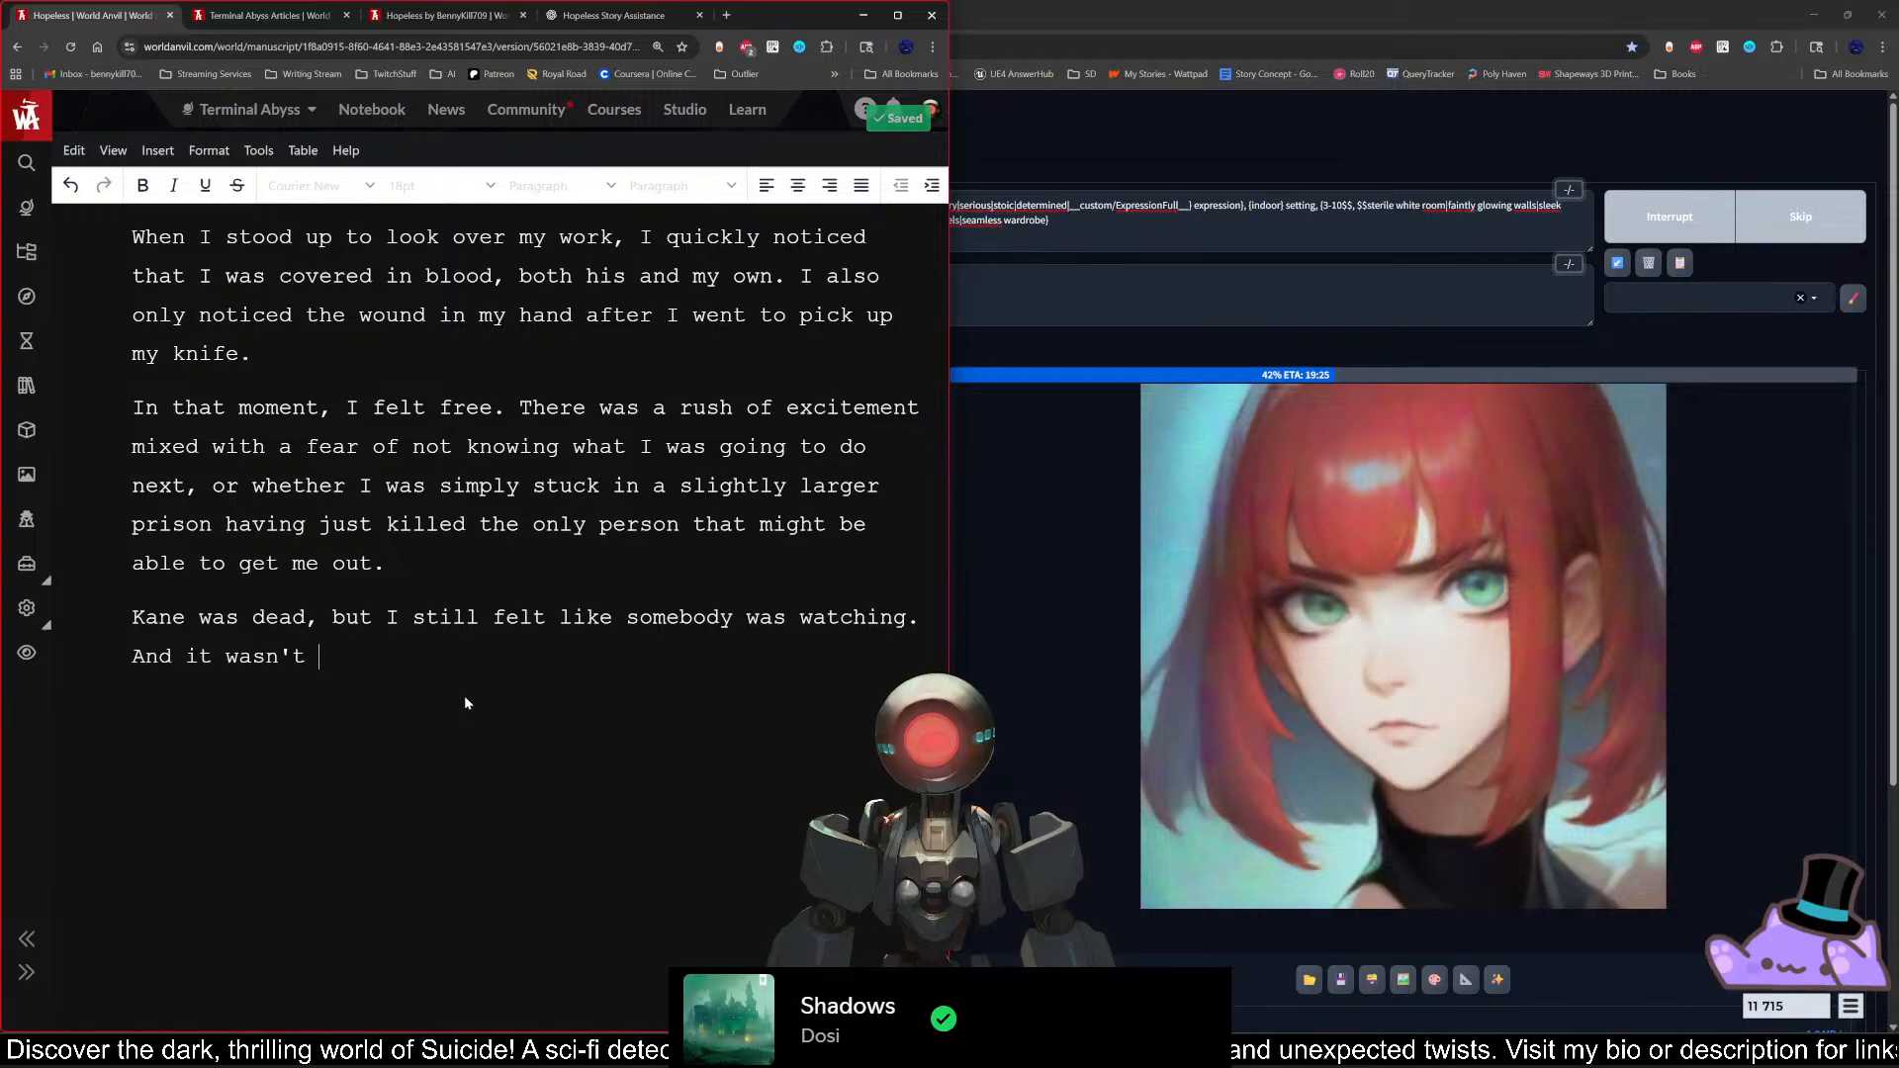
key("BackSpace")
key("BackSpace")
key("BackSpace")
key("BackSpace")
key("BackSpace")
key("BackSpace")
key("BackSpace")
key("BackSpace")
key("BackSpace")
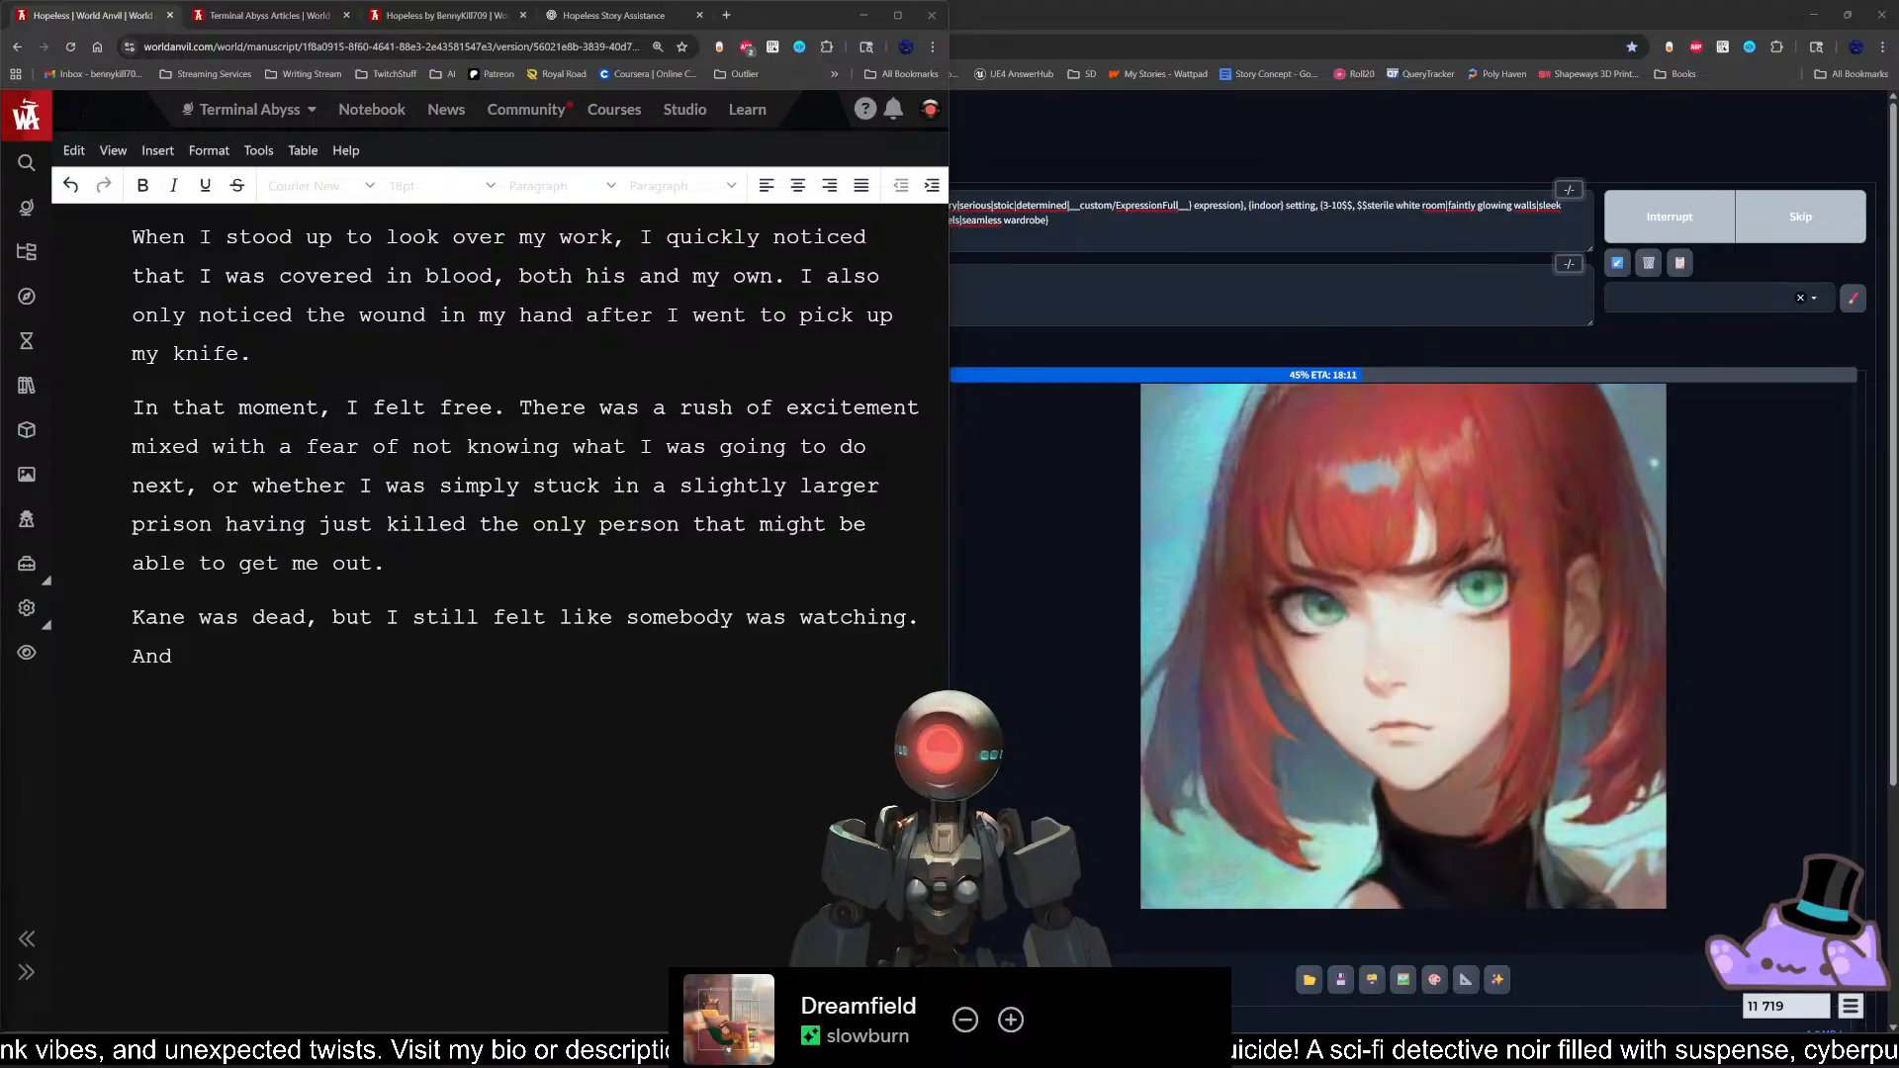
left_click(354, 685)
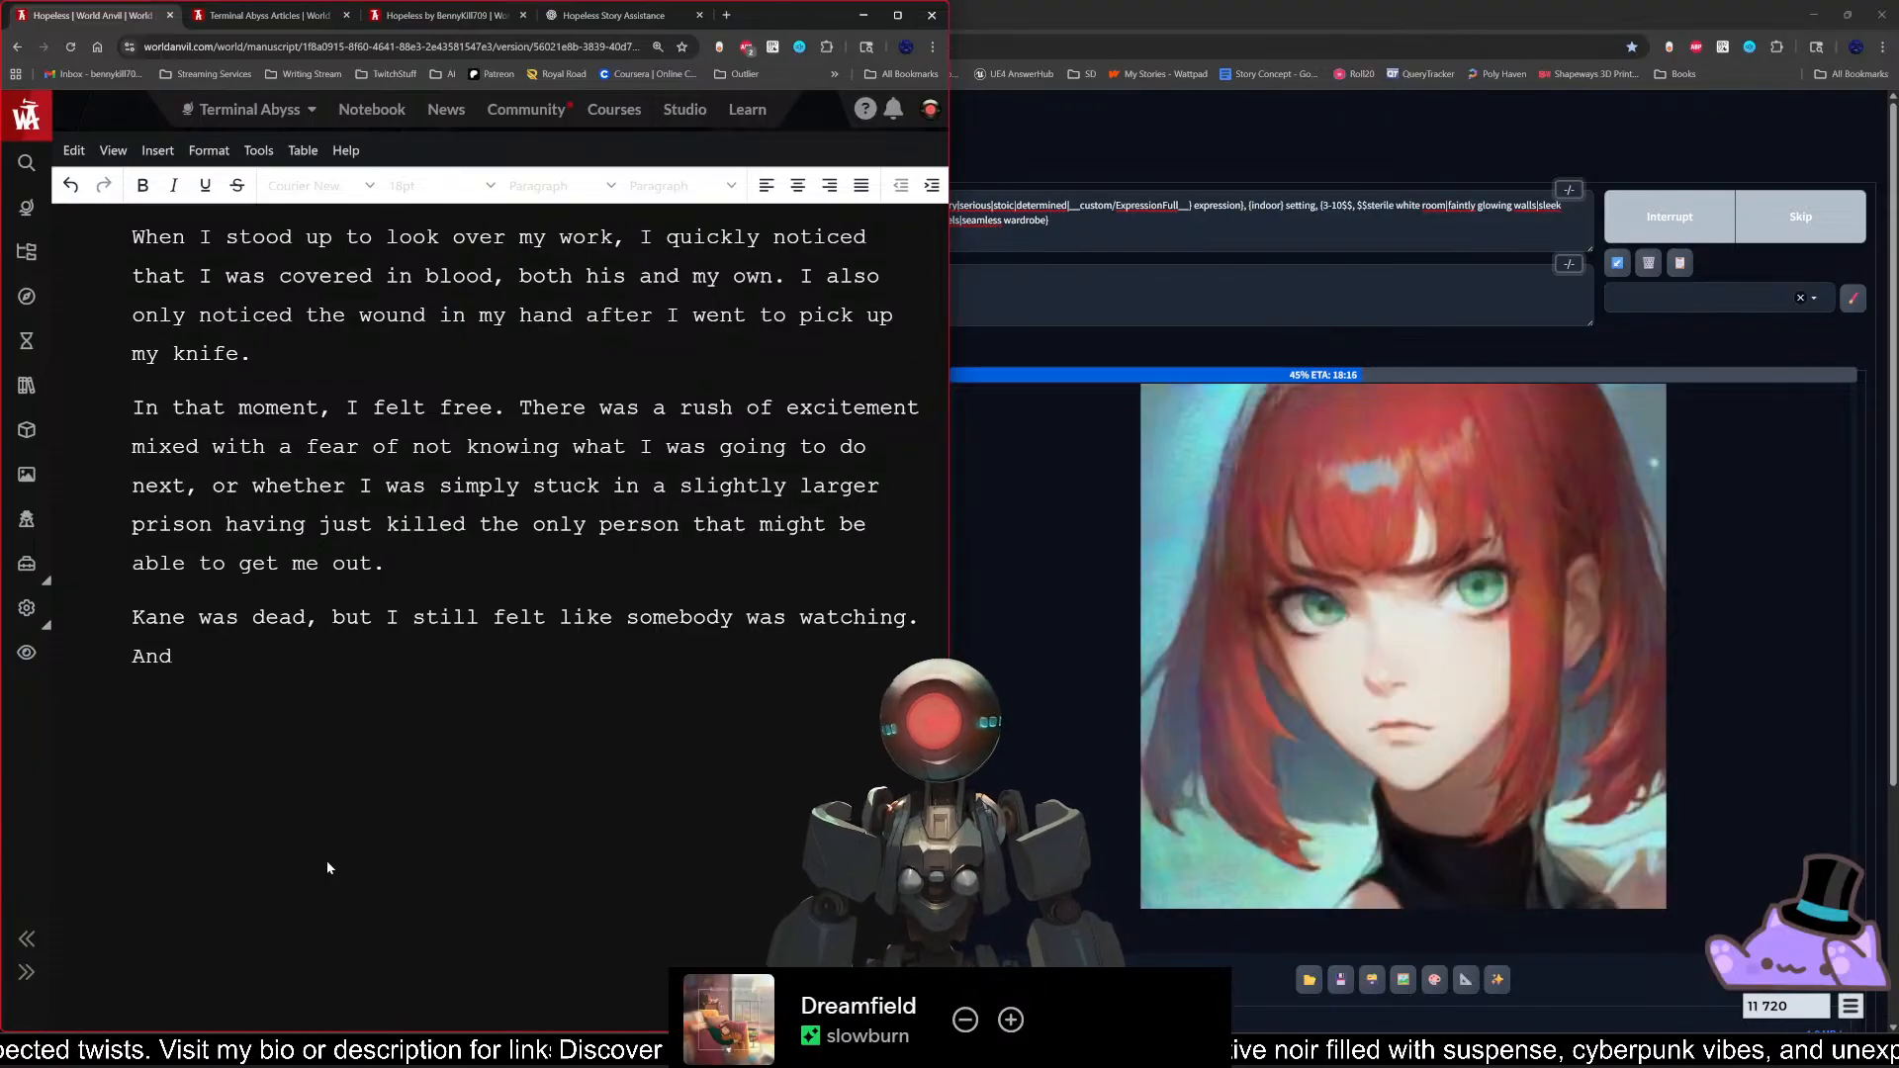
key("BackSpace")
key("BackSpace")
key("BackSpace")
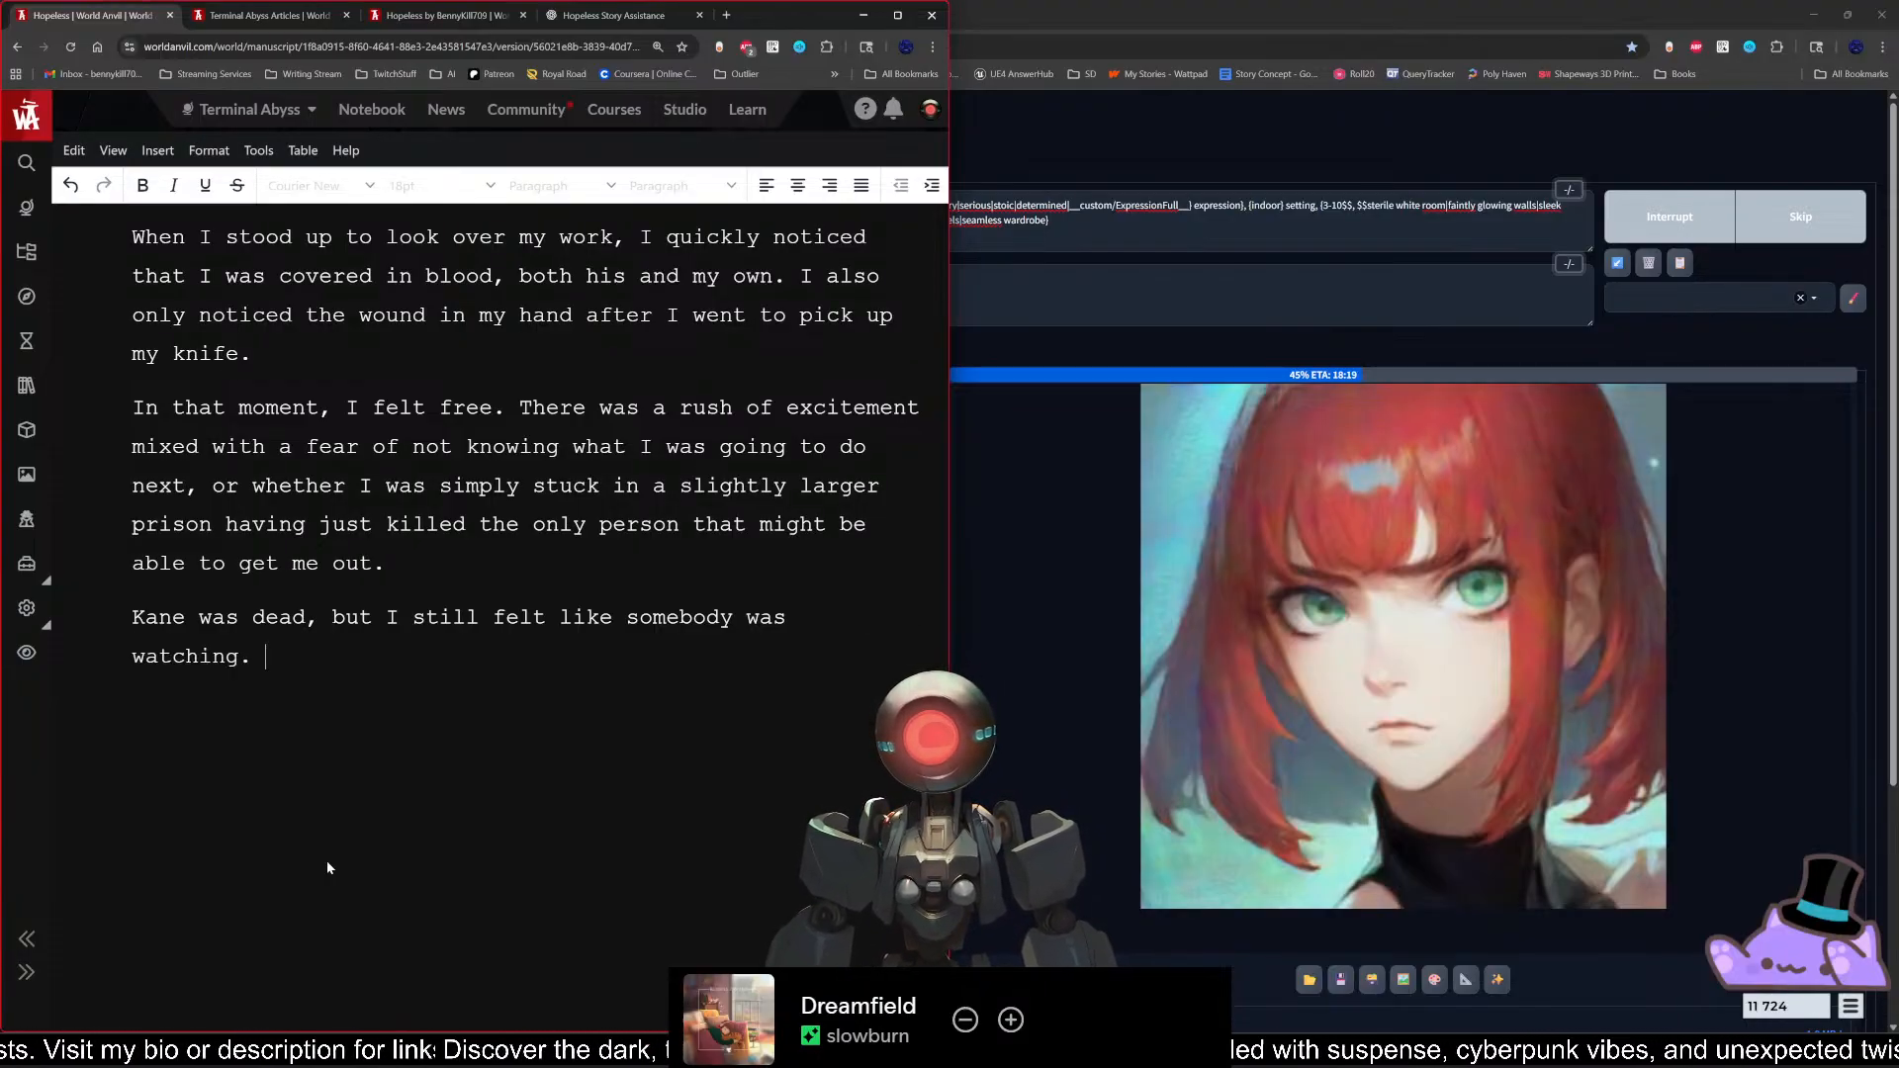
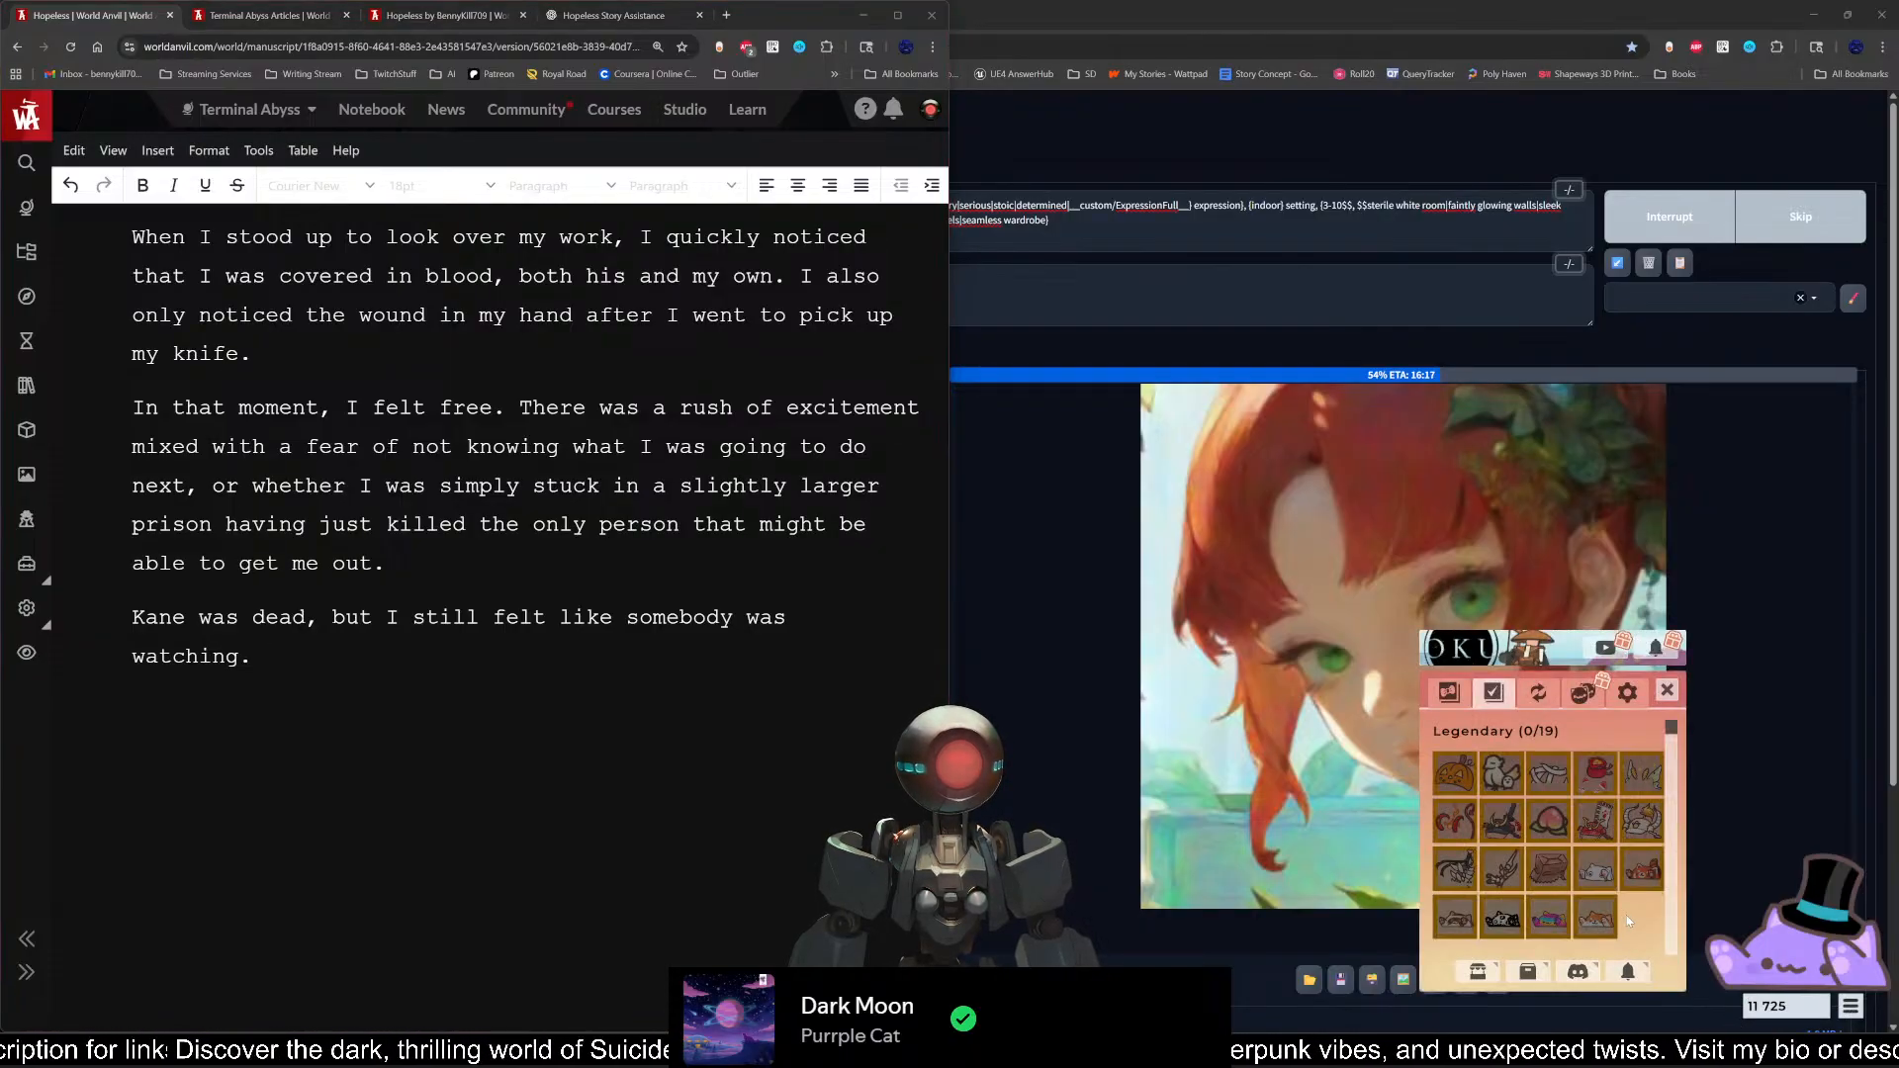
Step: Give the desktop cat companion the starry wizard hat and switch it to the white cat skin
left_click(1454, 695)
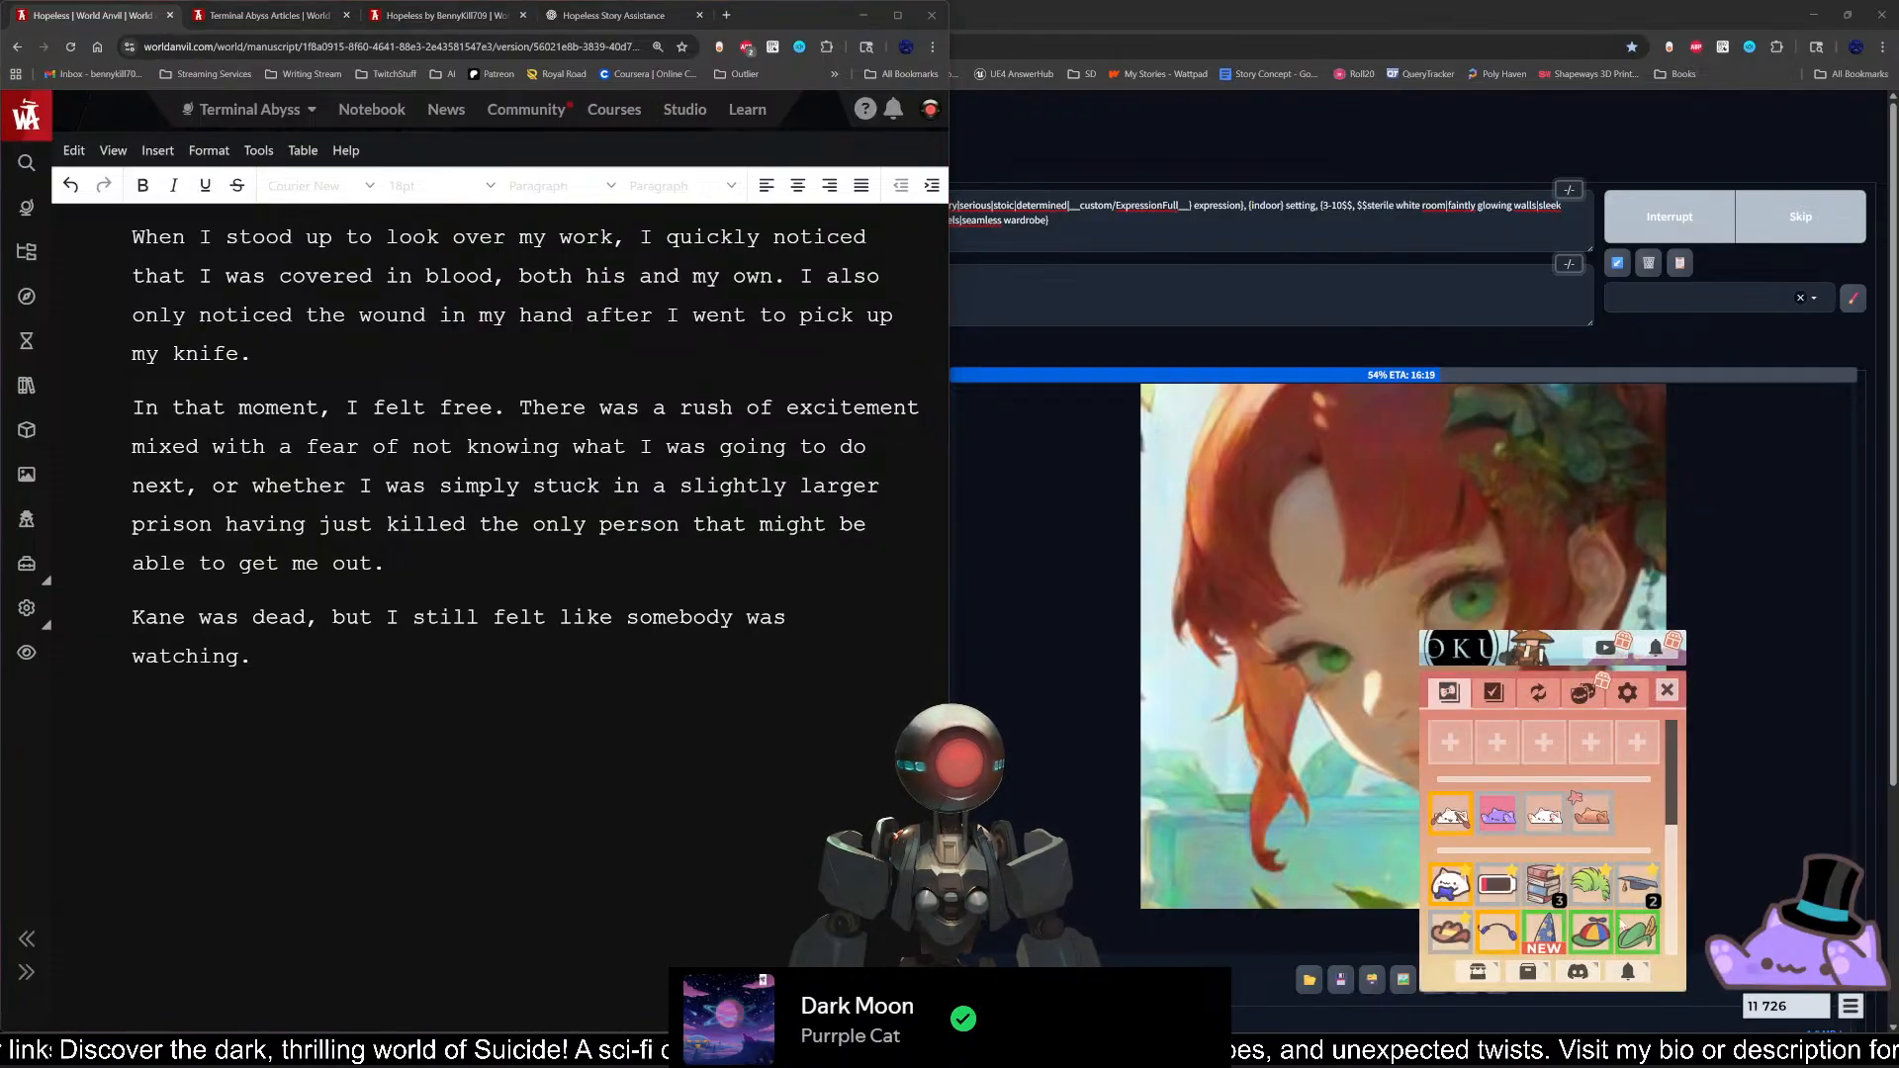
scroll(1611, 938, "down", 1)
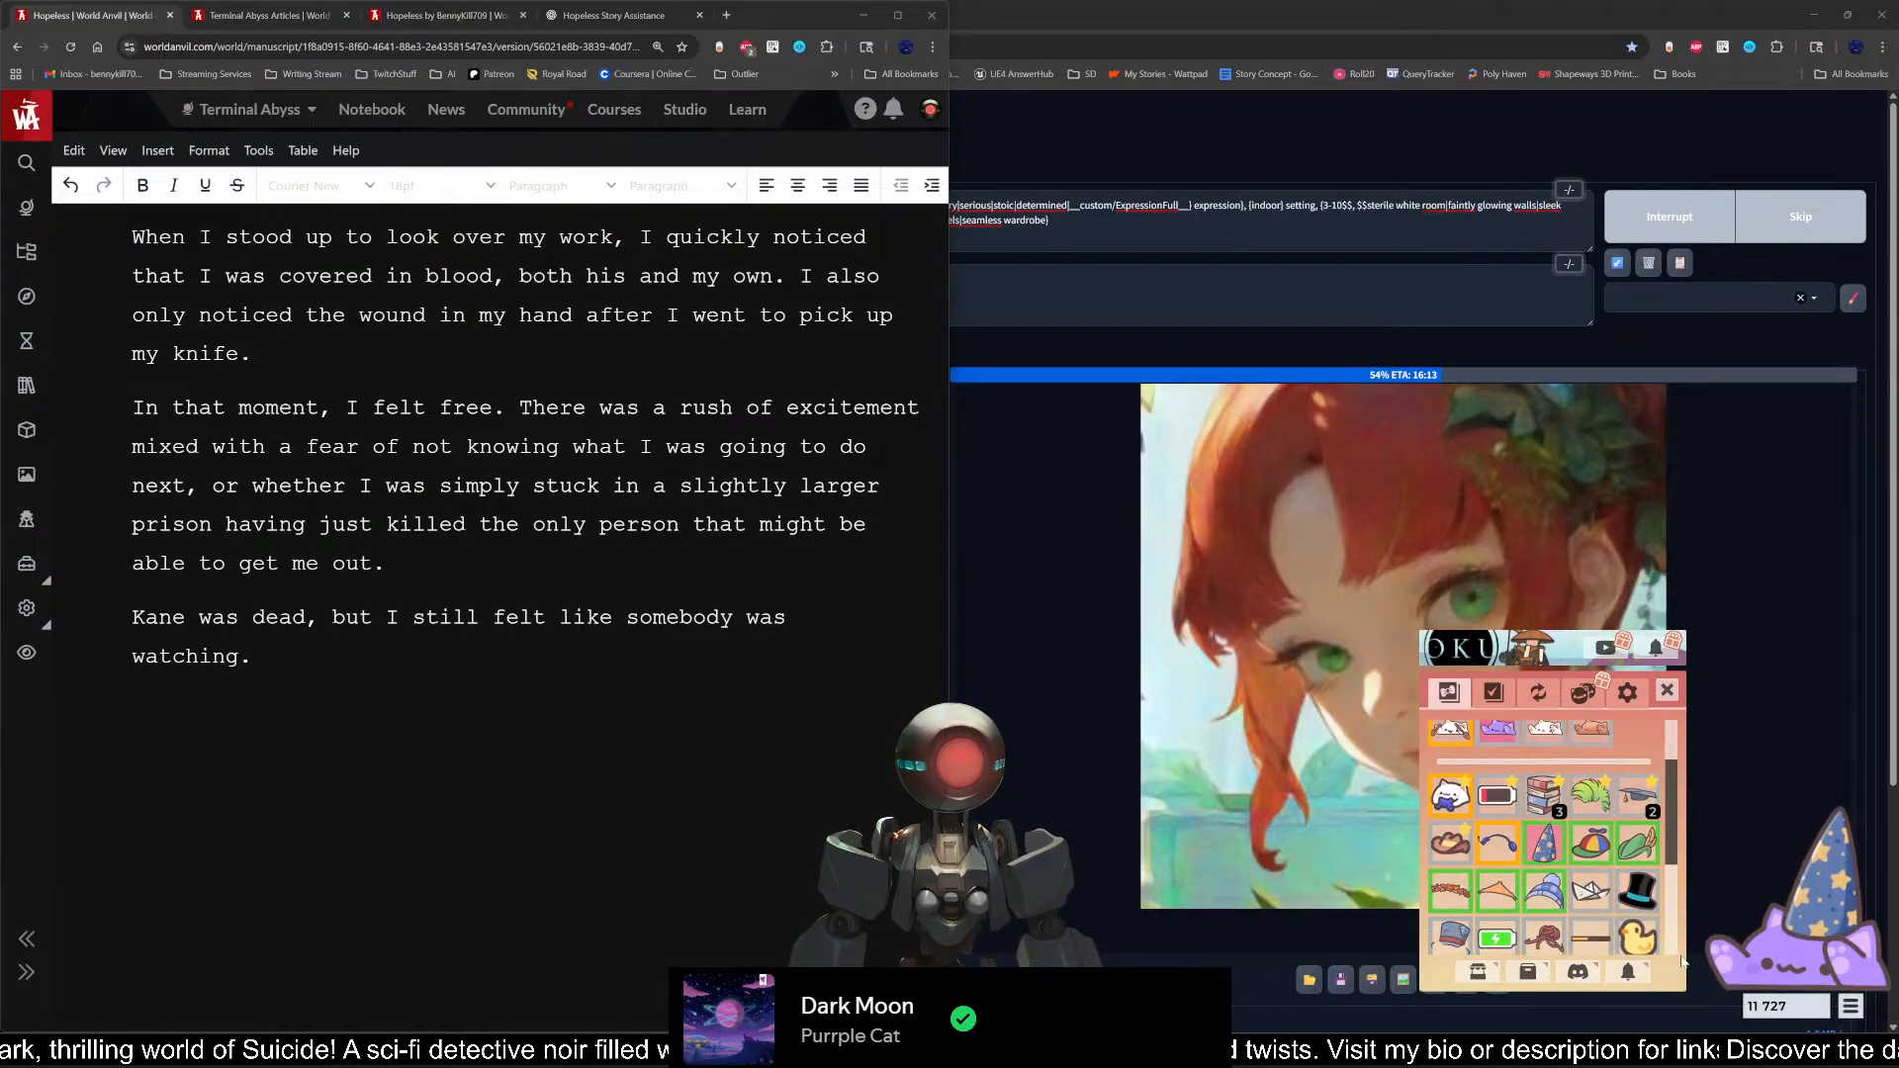
scroll(1629, 918, "up", 1)
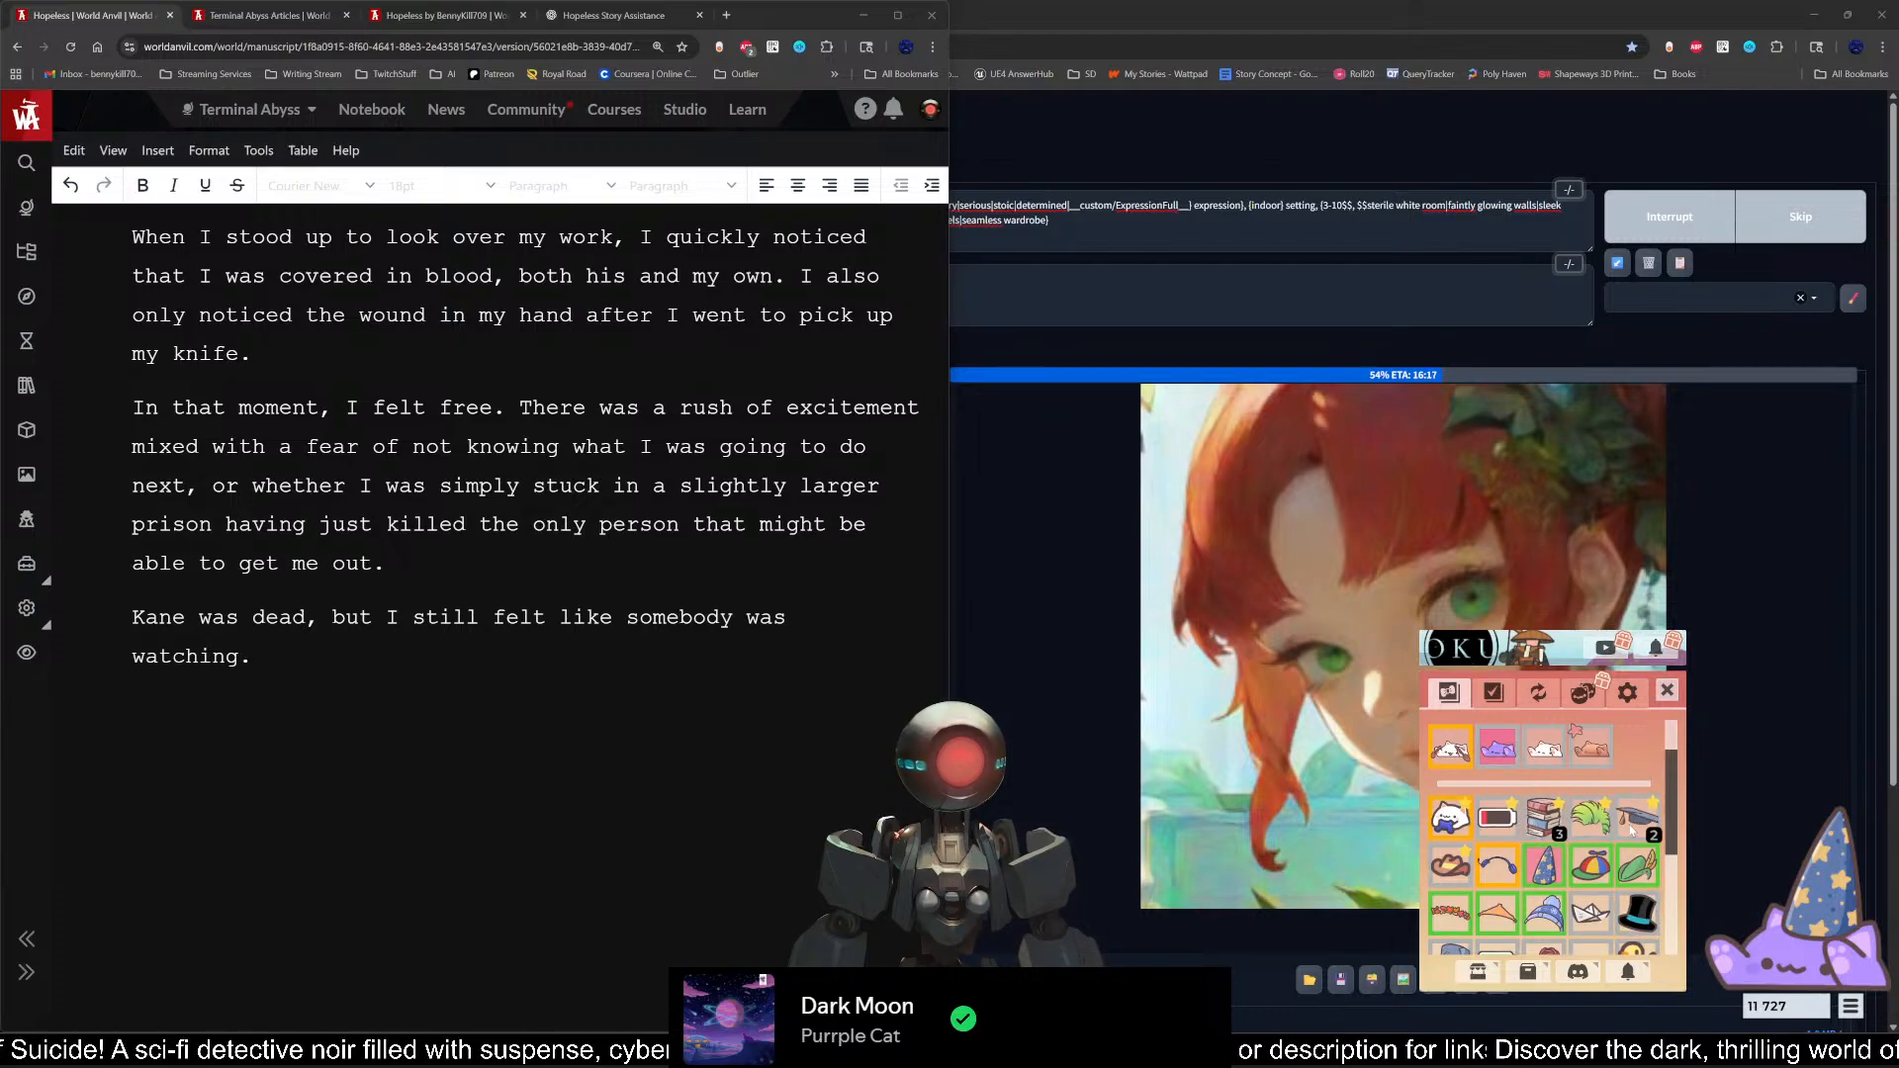
scroll(1613, 890, "down", 1)
scroll(1616, 898, "up", 2)
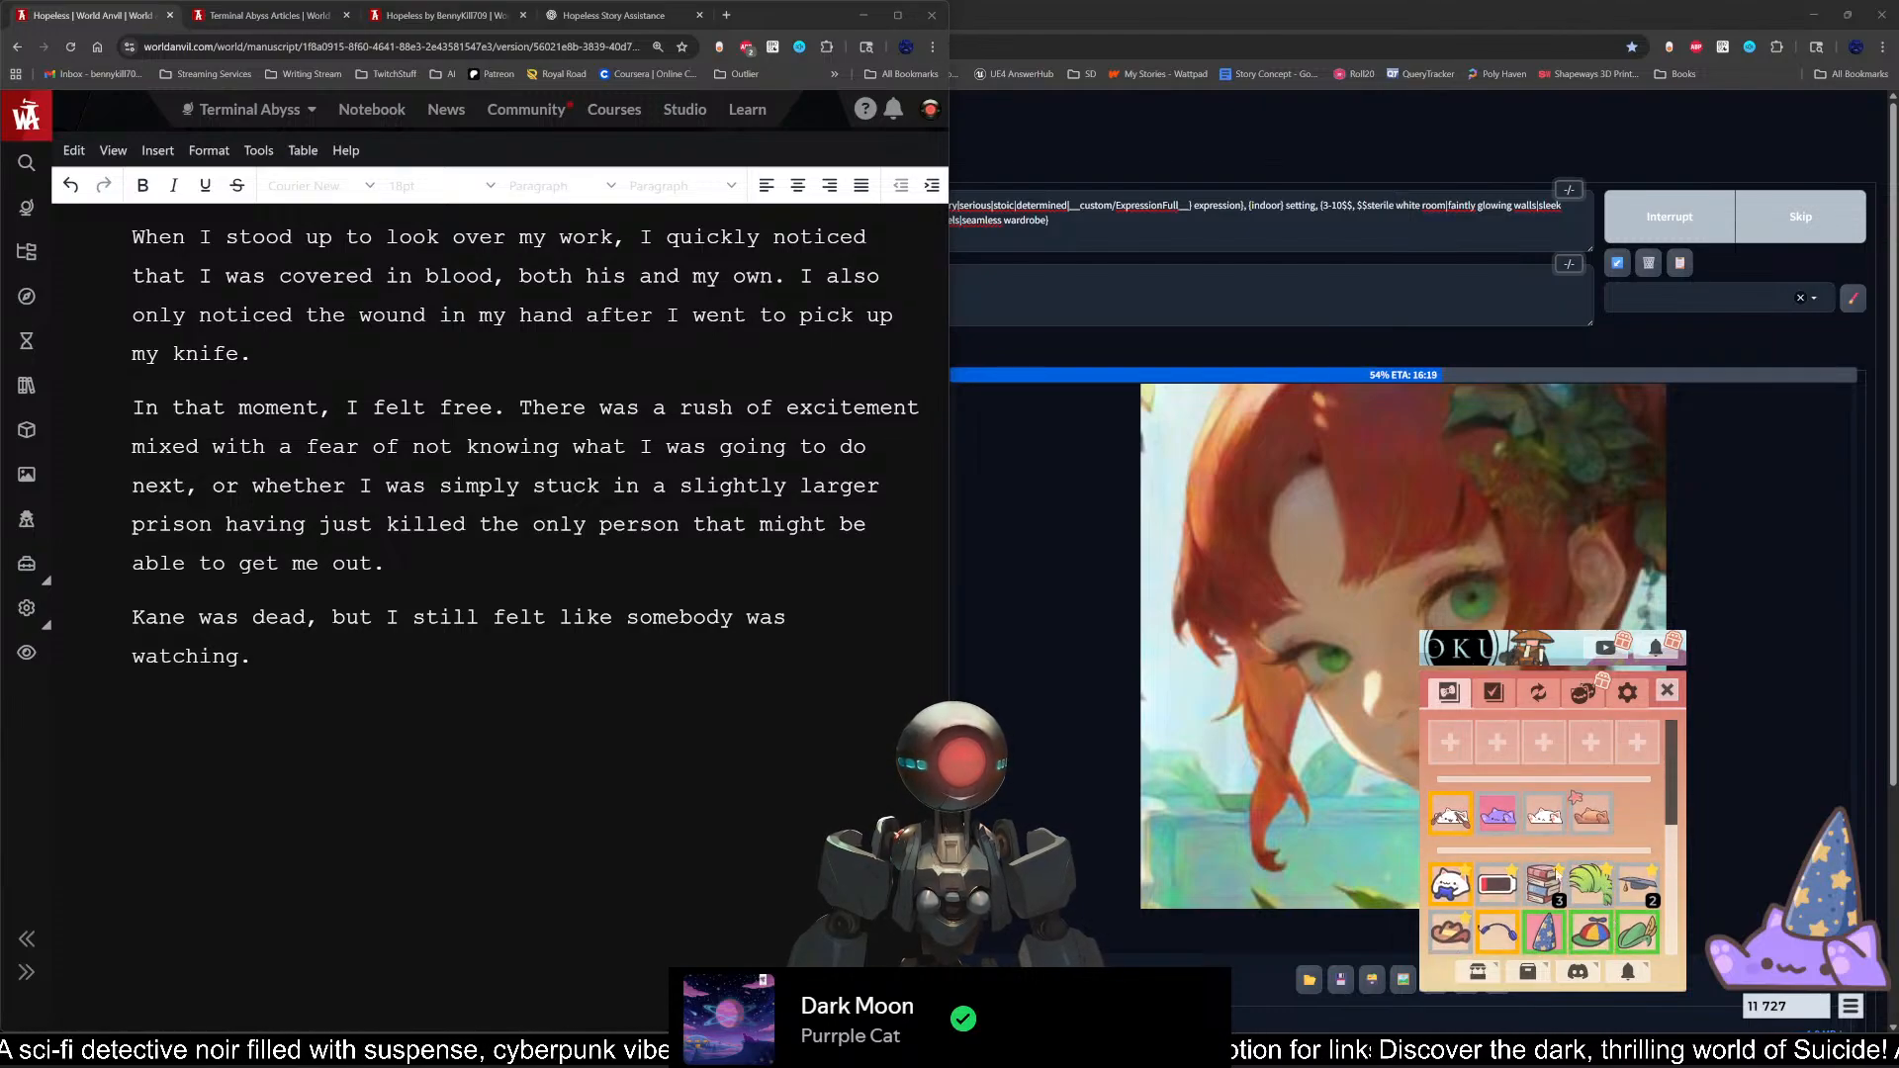
left_click(1545, 813)
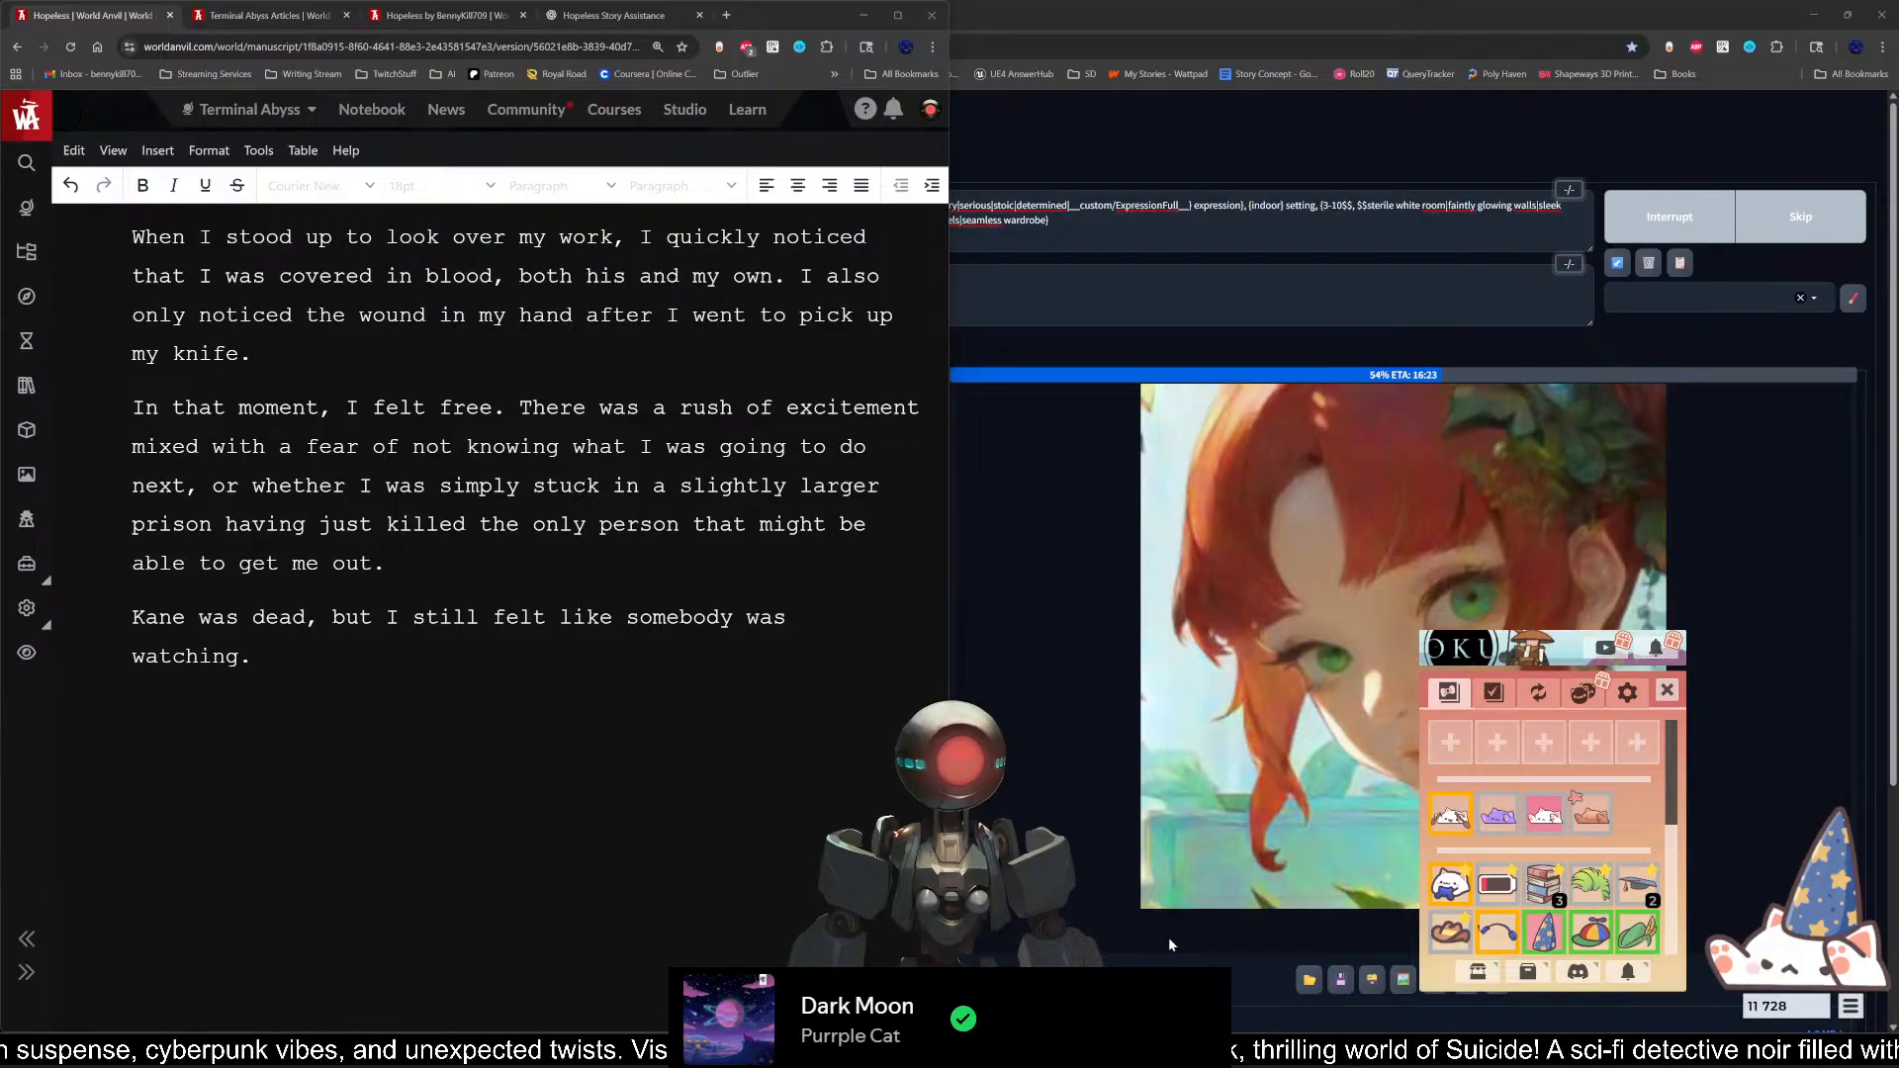
Step: Reword the last sentence of Scene 3 to read "Kane was dead, but the feeling of being watched didn't go away."
left_click(490, 747)
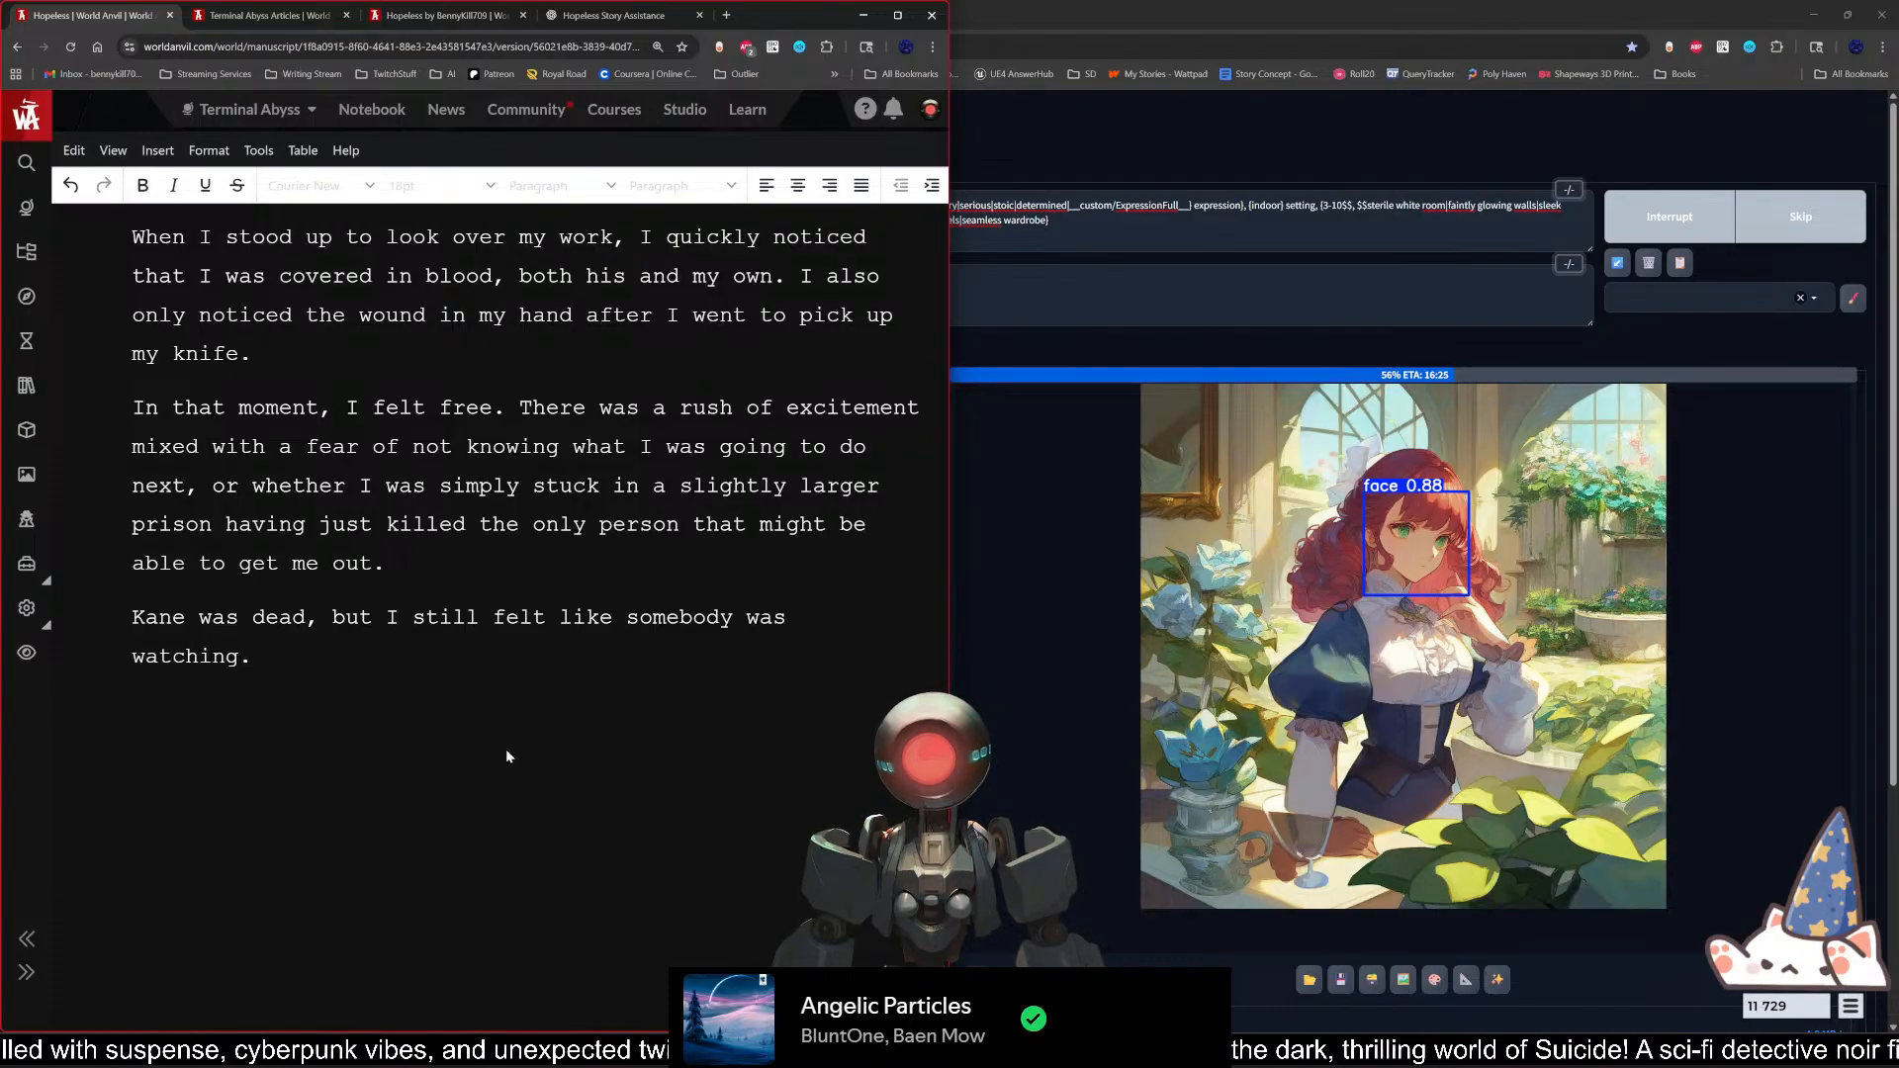
key("BackSpace")
key("BackSpace")
key("BackSpace")
key("BackSpace")
key("BackSpace")
key("BackSpace")
key("BackSpace")
key("BackSpace")
key("BackSpace")
key("BackSpace")
key("BackSpace")
key("BackSpace")
key("BackSpace")
key("BackSpace")
key("BackSpace")
key("BackSpace")
key("BackSpace")
key("BackSpace")
key("BackSpace")
key("BackSpace")
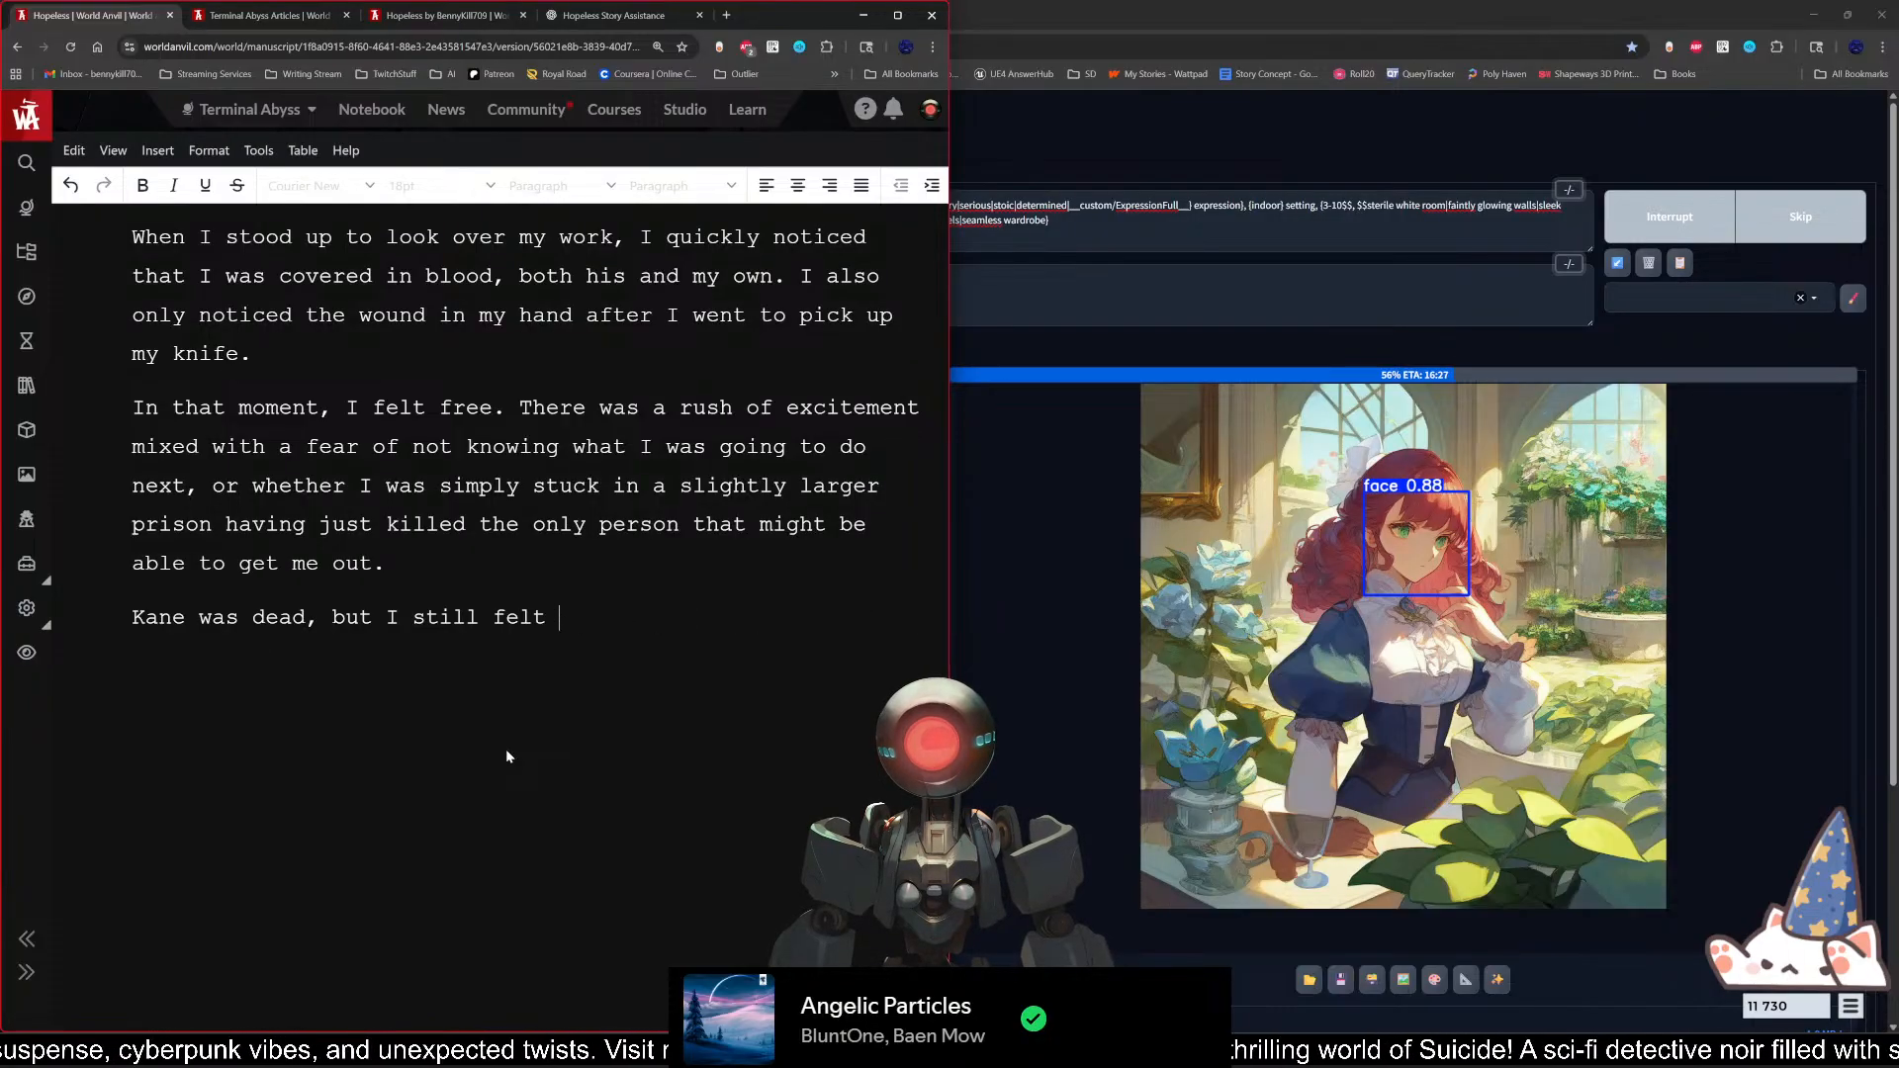
key("BackSpace")
key("BackSpace")
key("BackSpace")
key("BackSpace")
key("BackSpace")
key("BackSpace")
key("BackSpace")
key("BackSpace")
key("BackSpace")
key("BackSpace")
key("BackSpace")
key("BackSpace")
key("BackSpace")
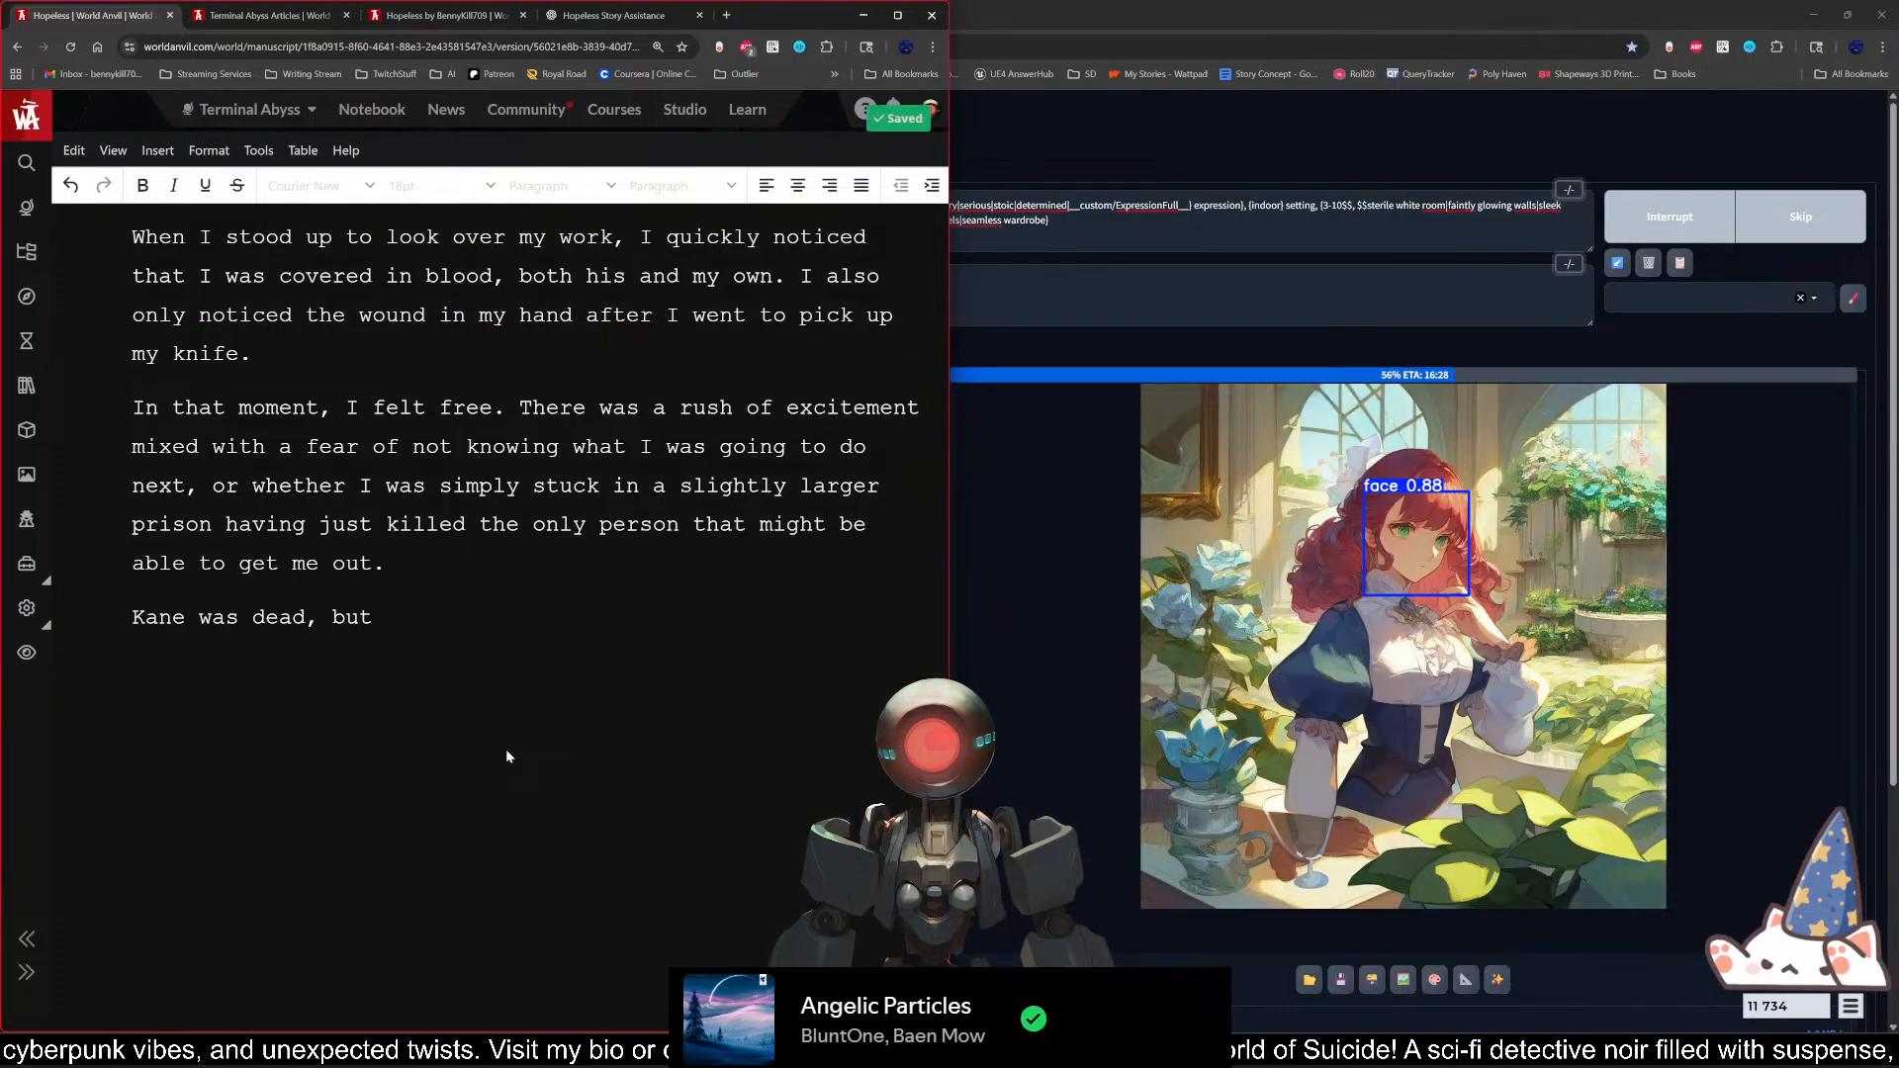
type("my se")
key("BackSpace")
key("BackSpace")
key("BackSpace")
key("BackSpace")
key("BackSpace")
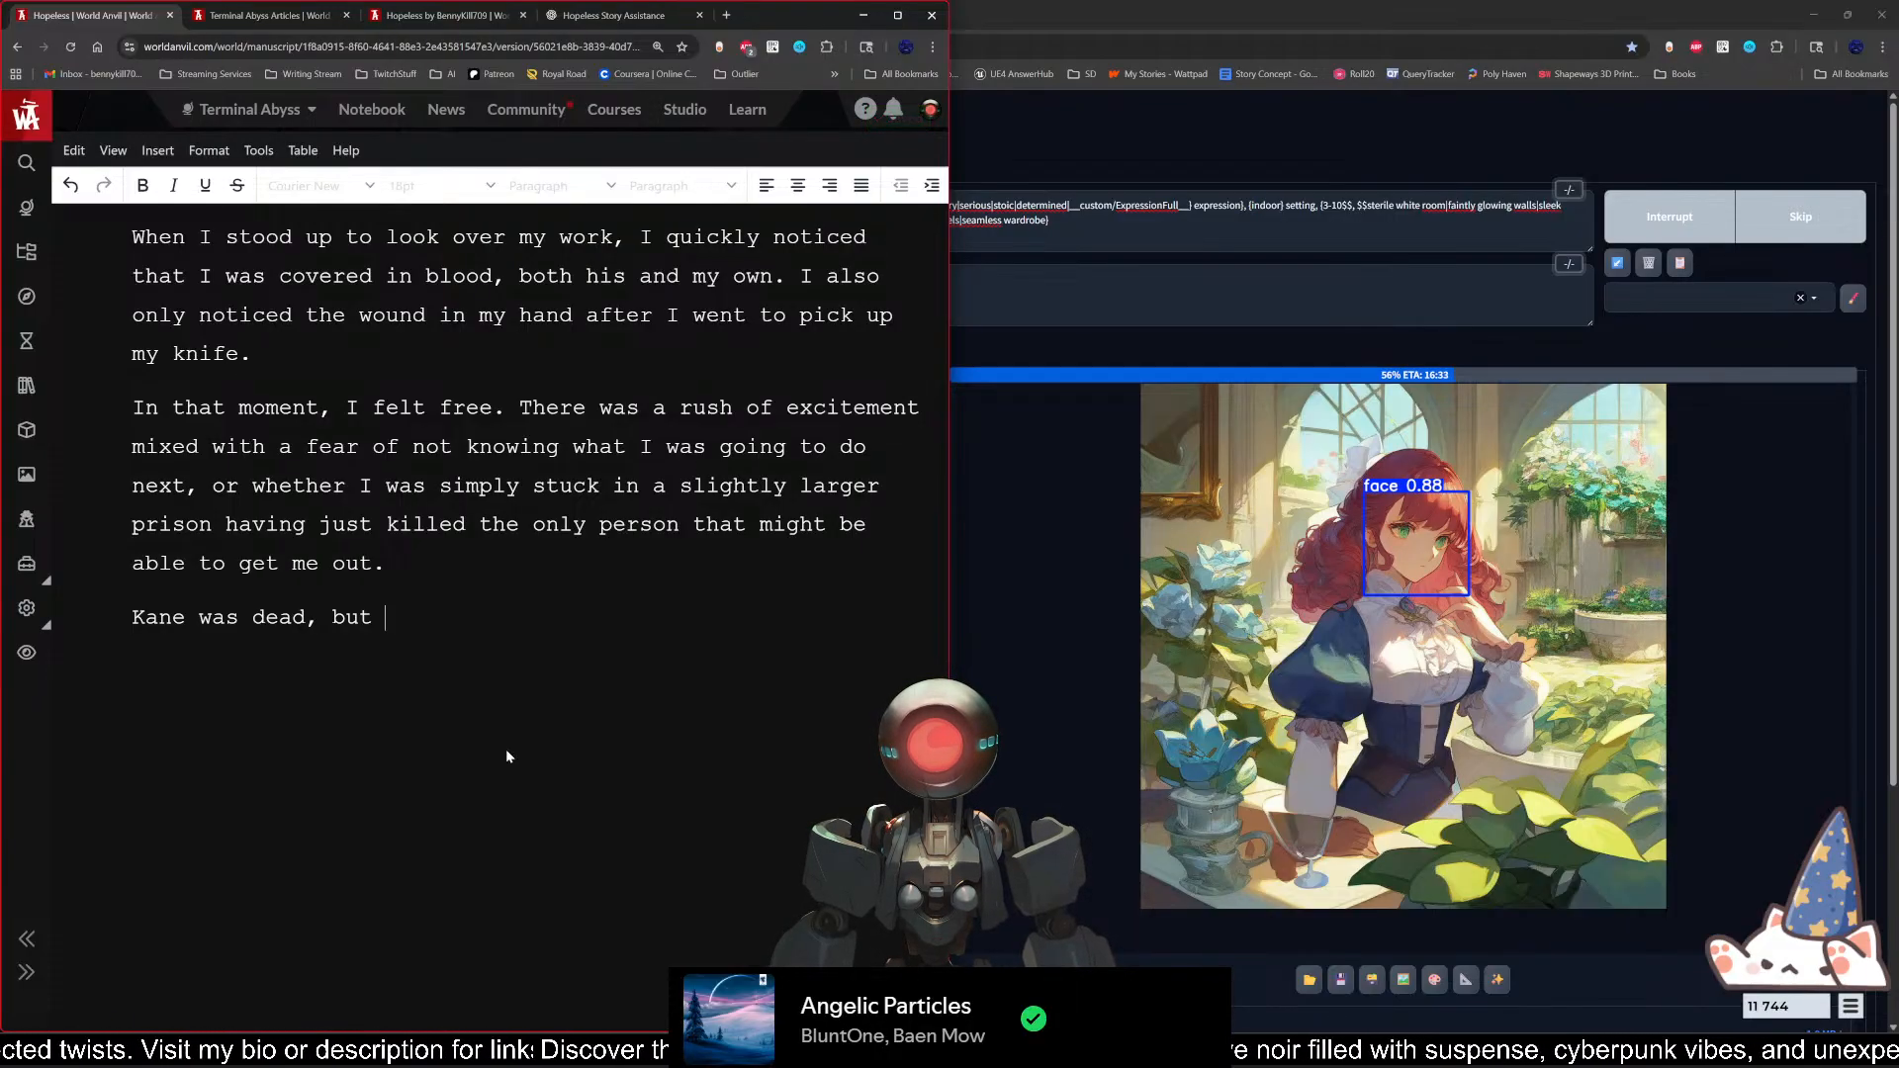
type("the f")
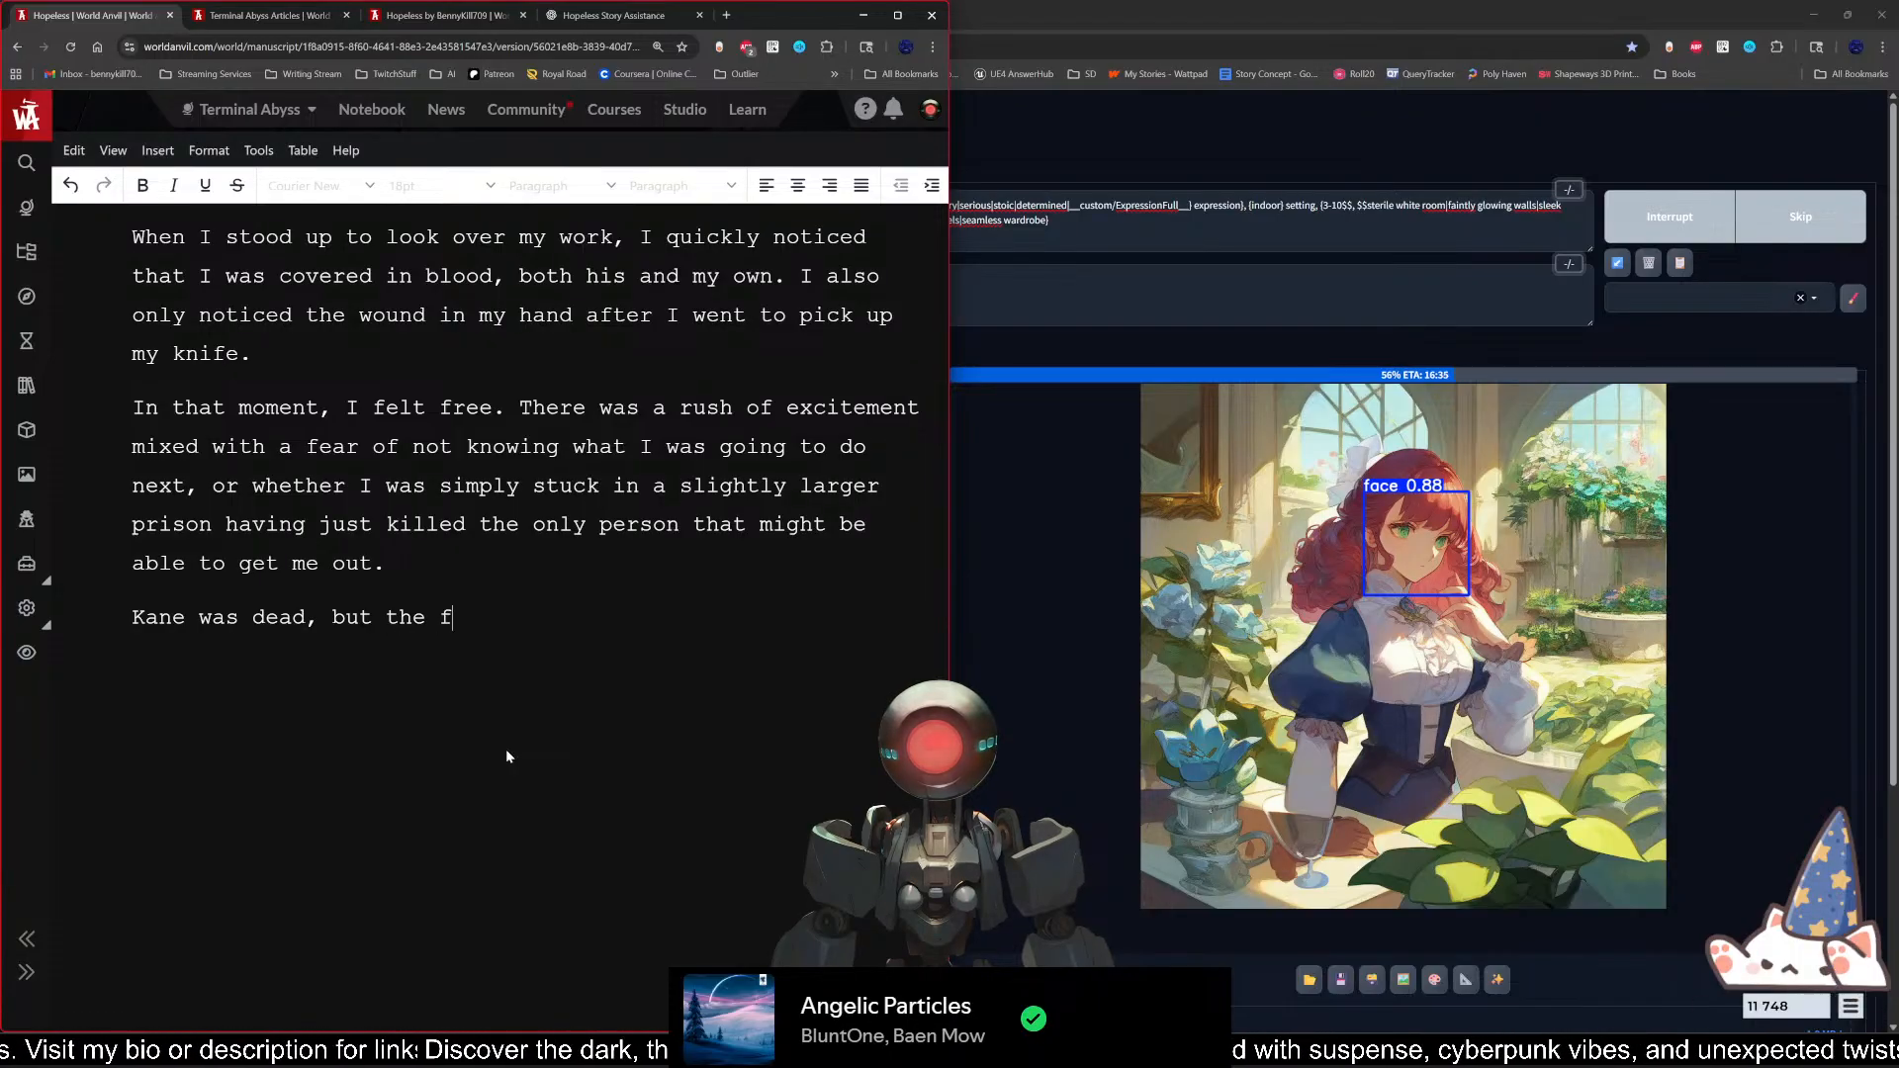
type("eeling of being ")
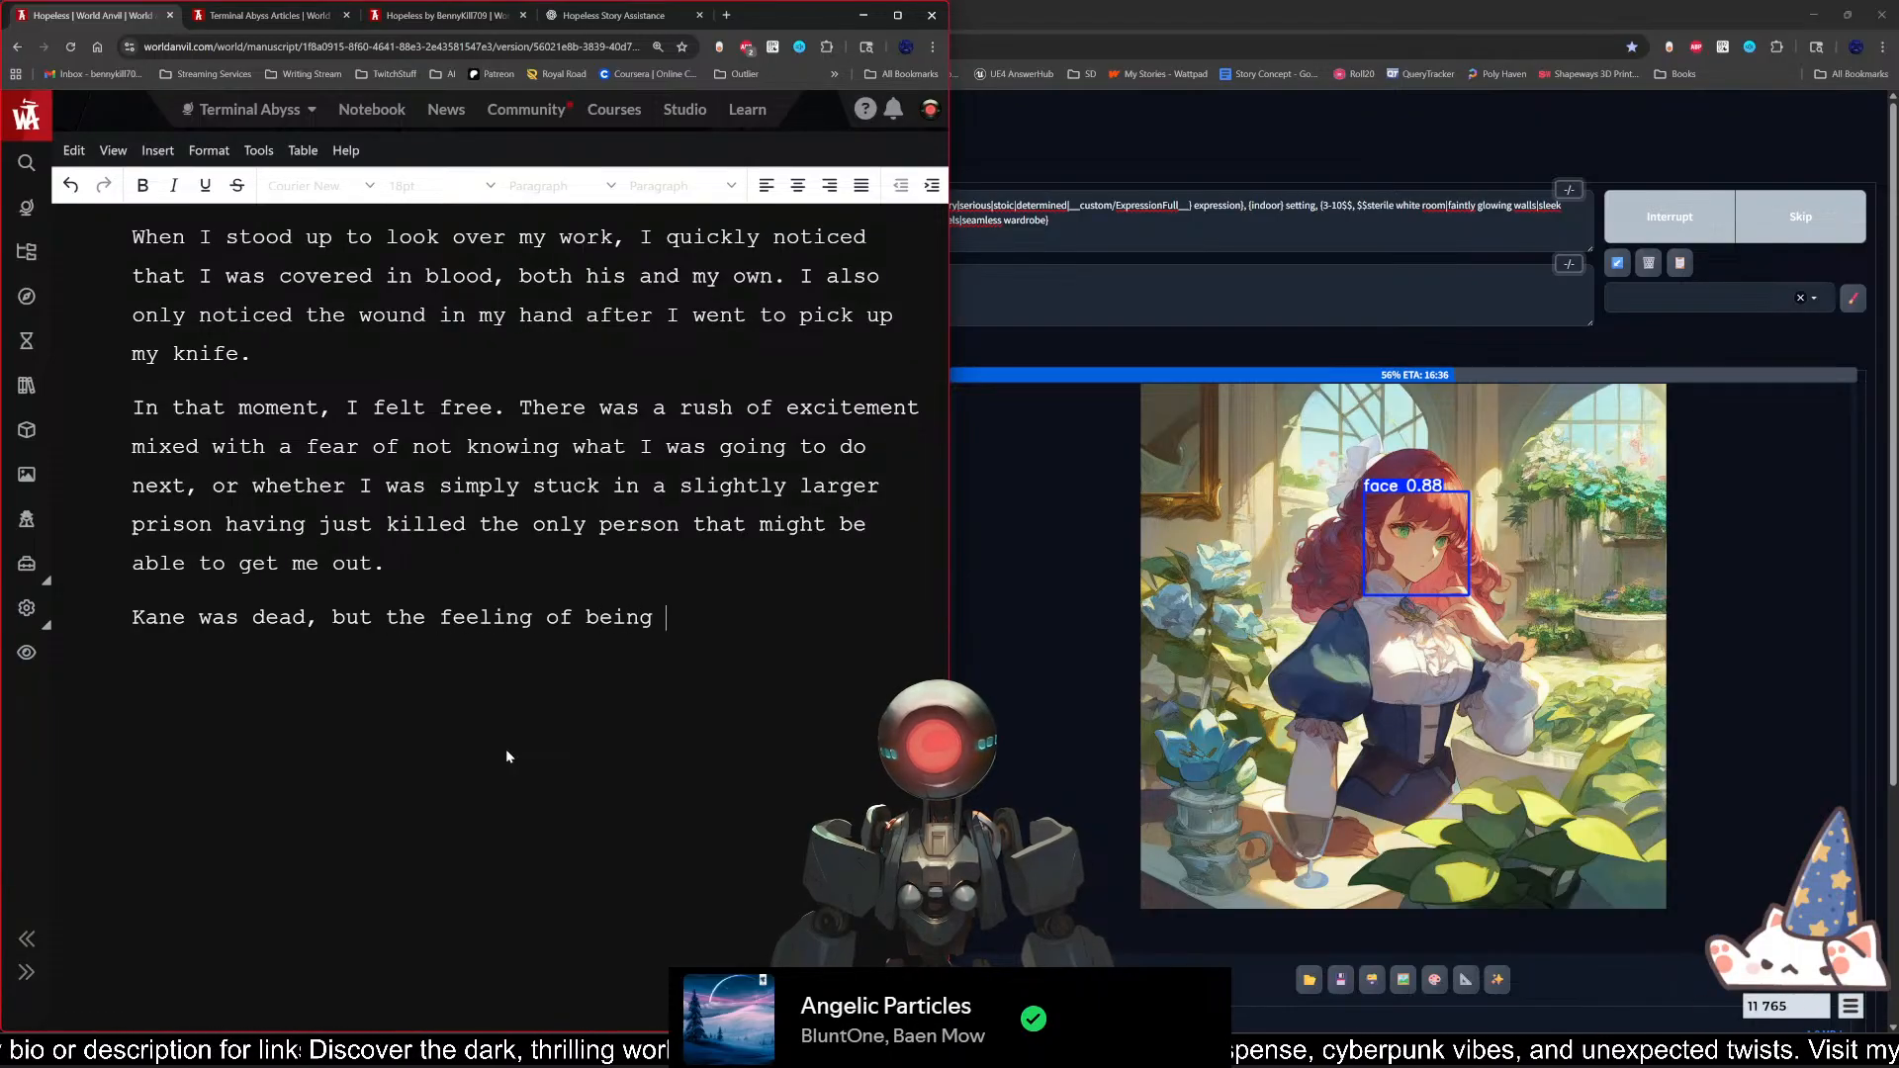
type("watched didn")
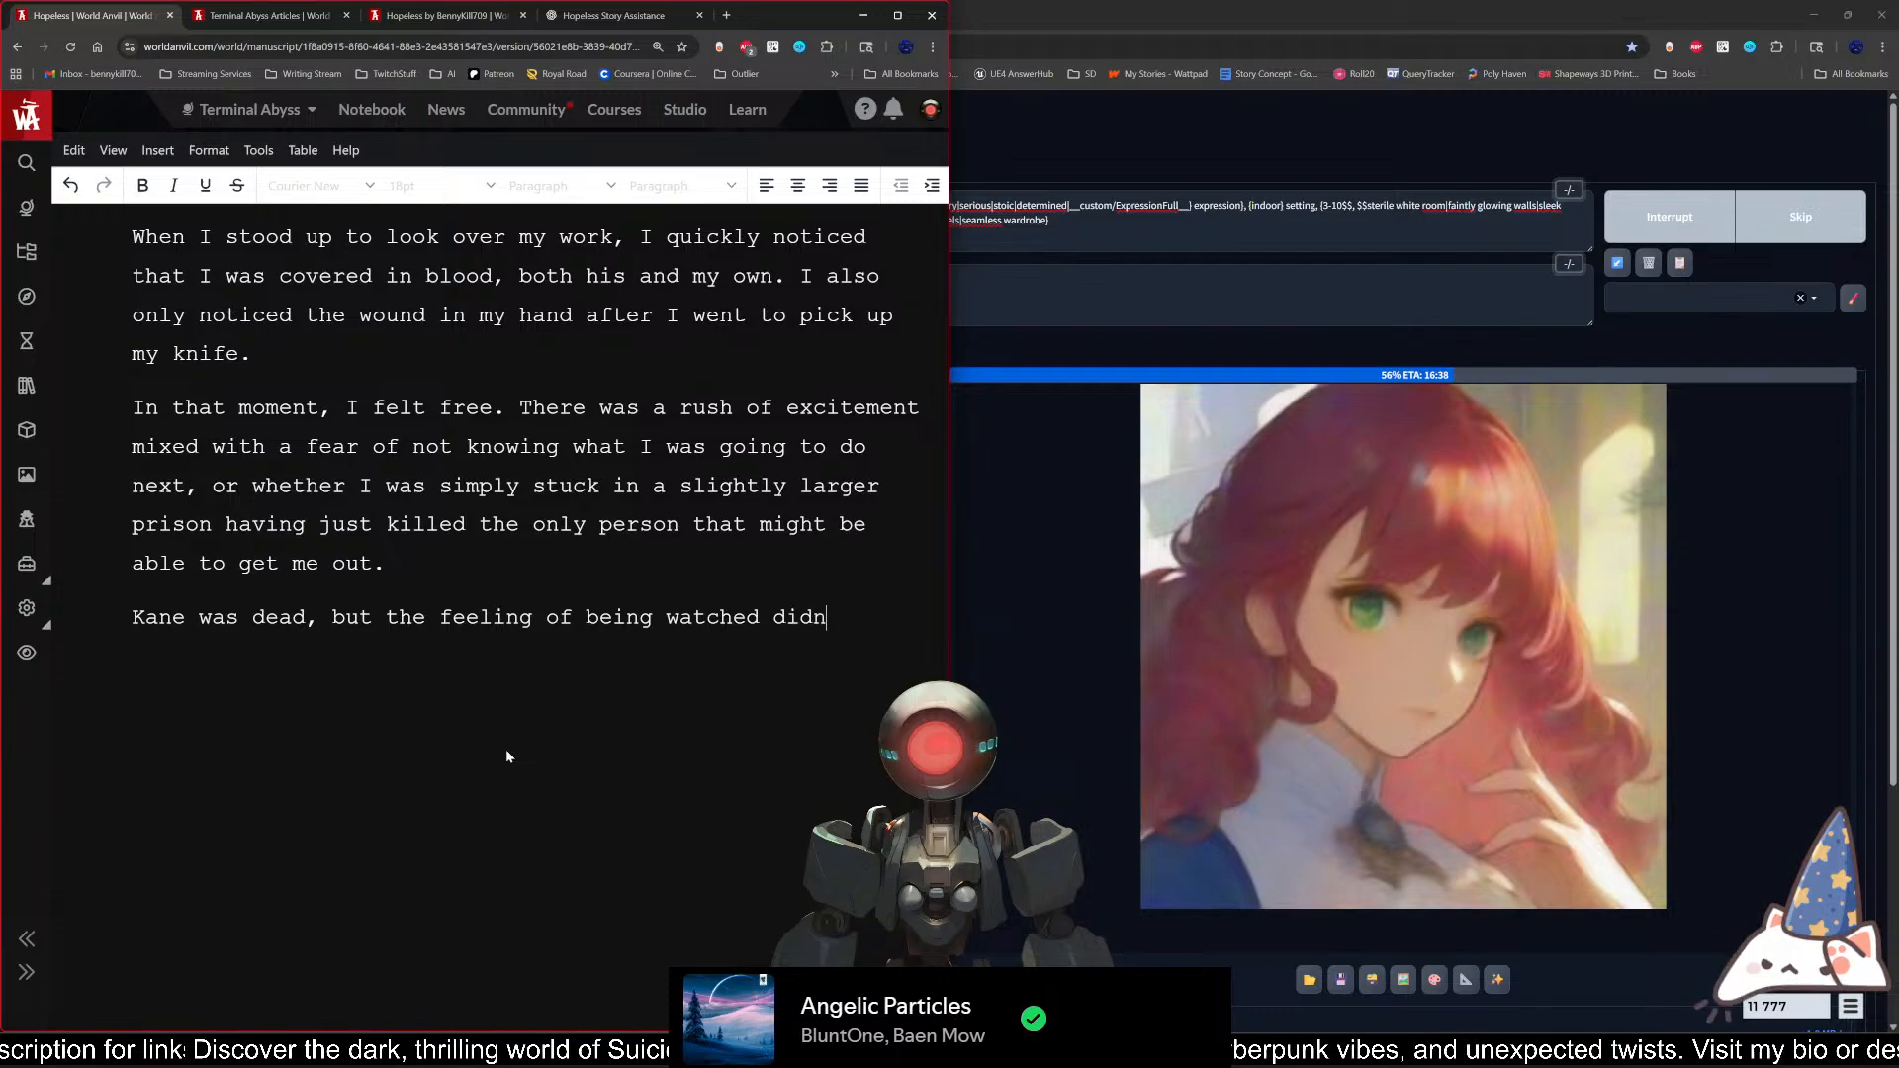
type("'t go away")
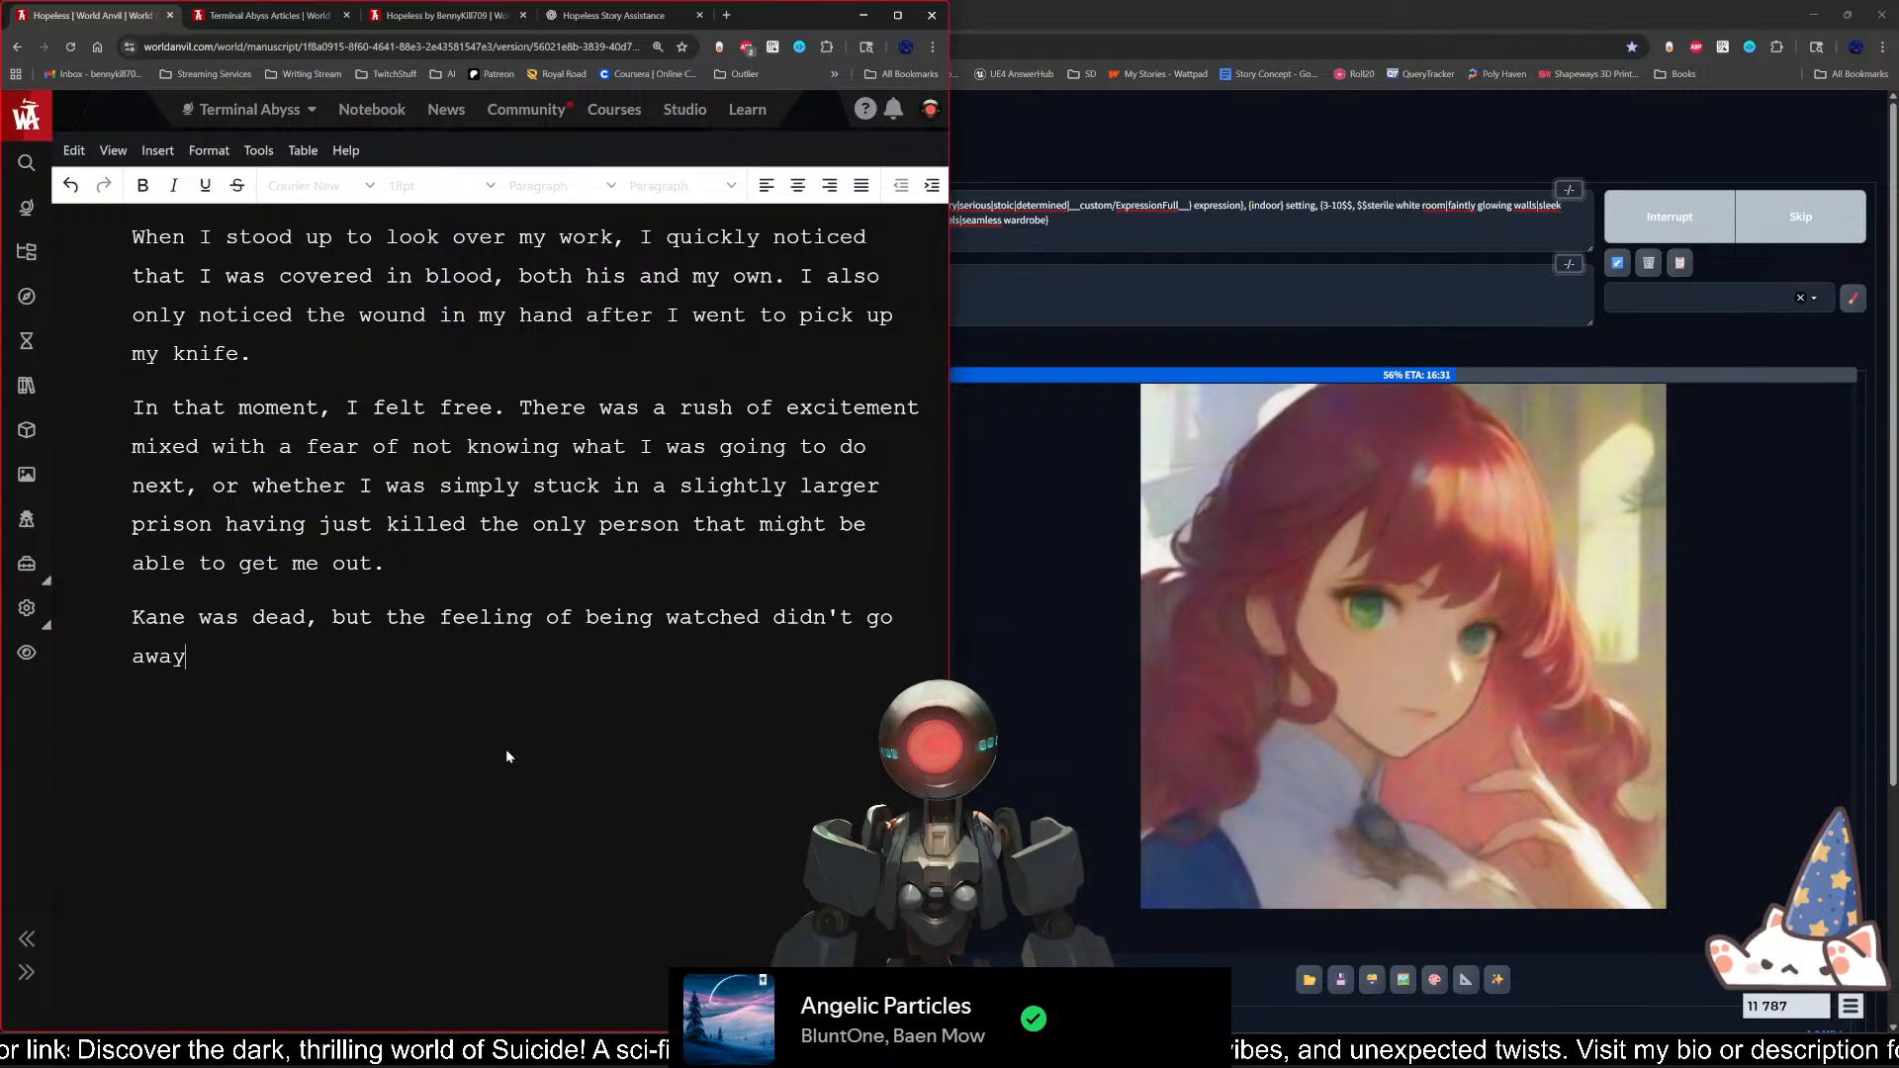
type(".")
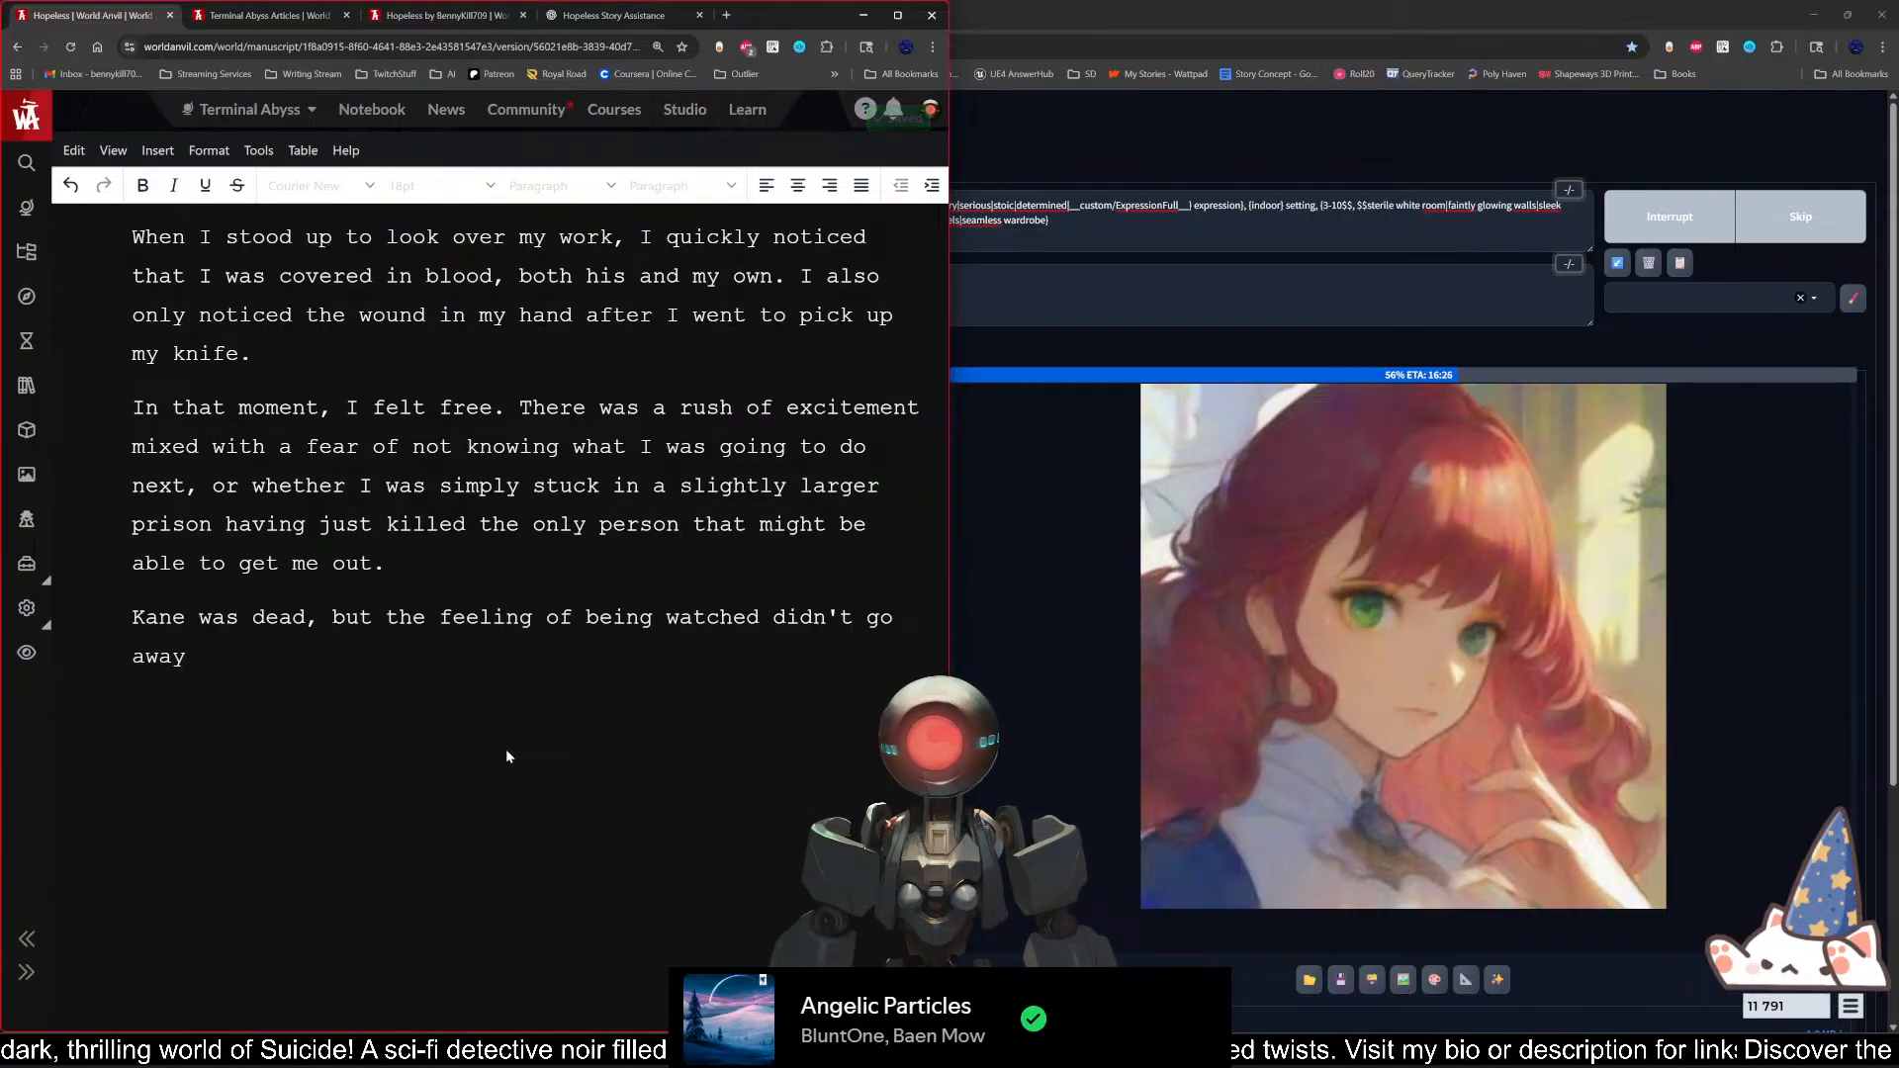
type(".")
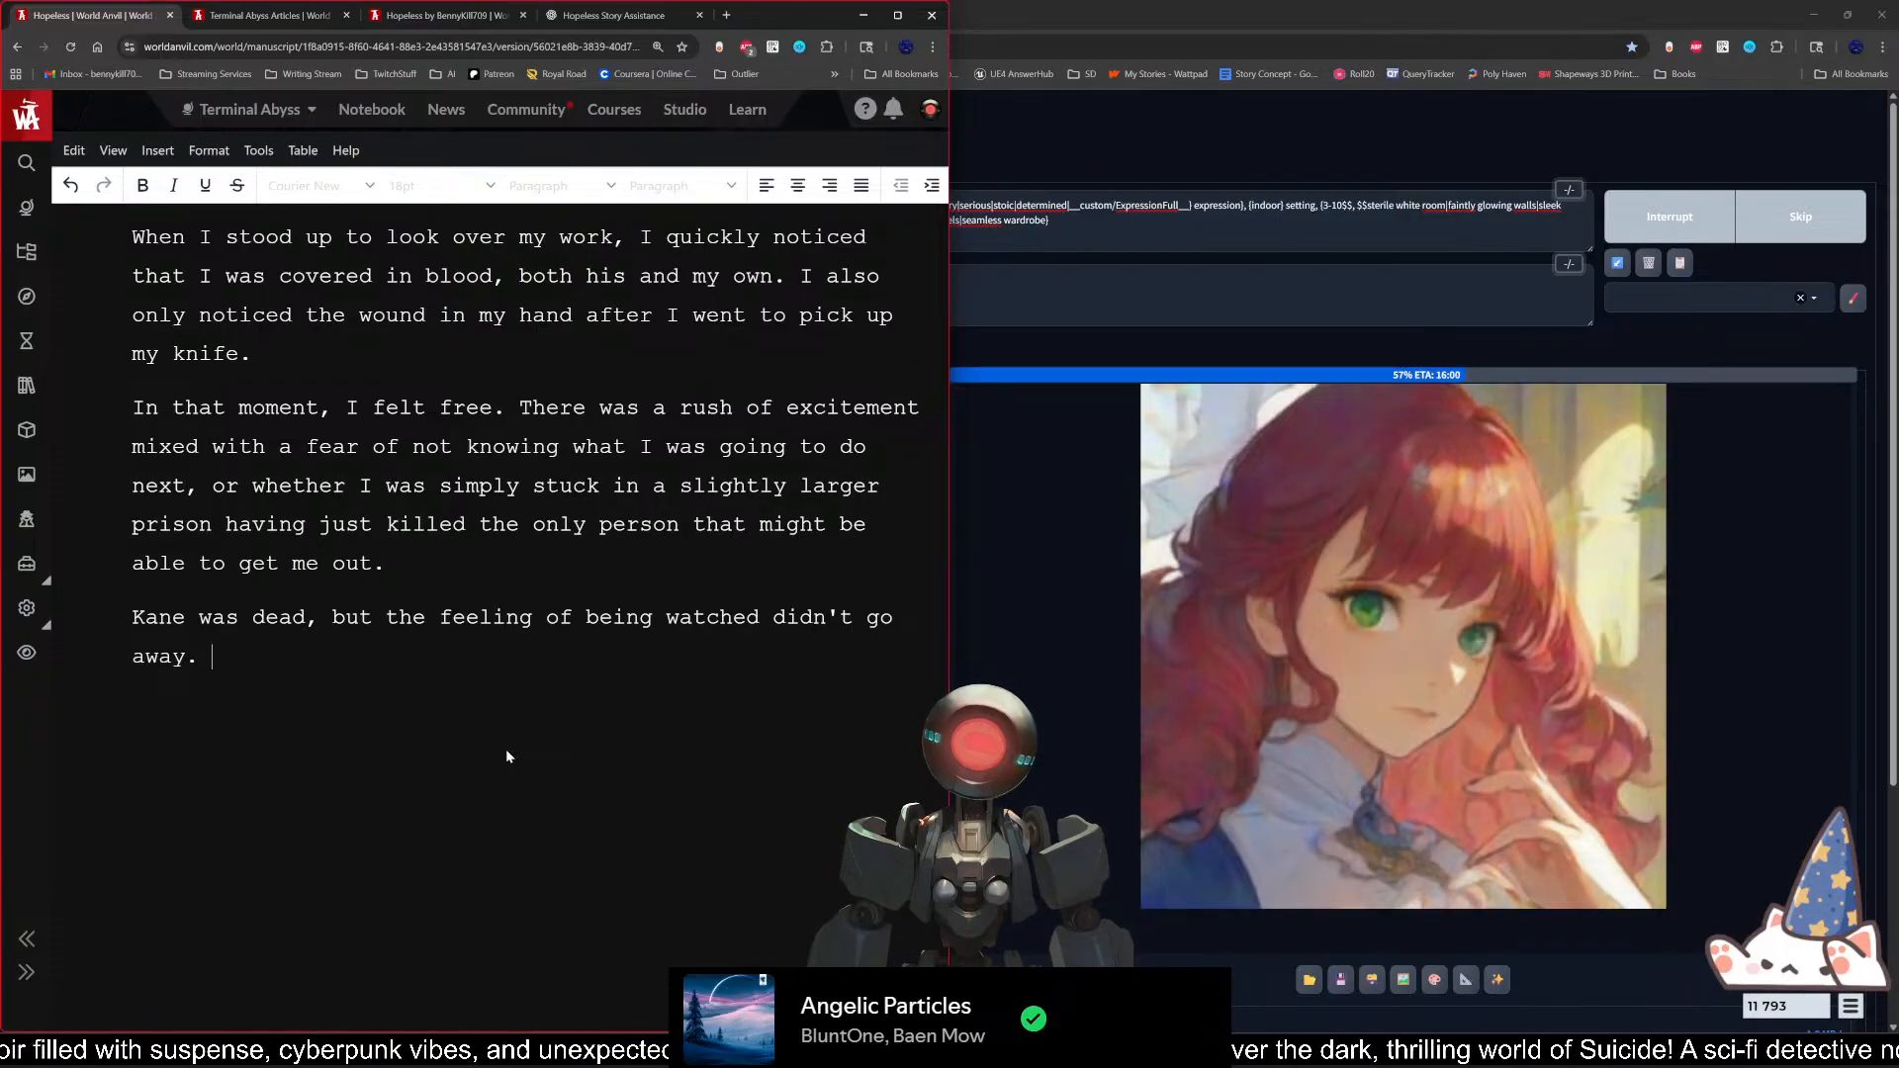
type("When I")
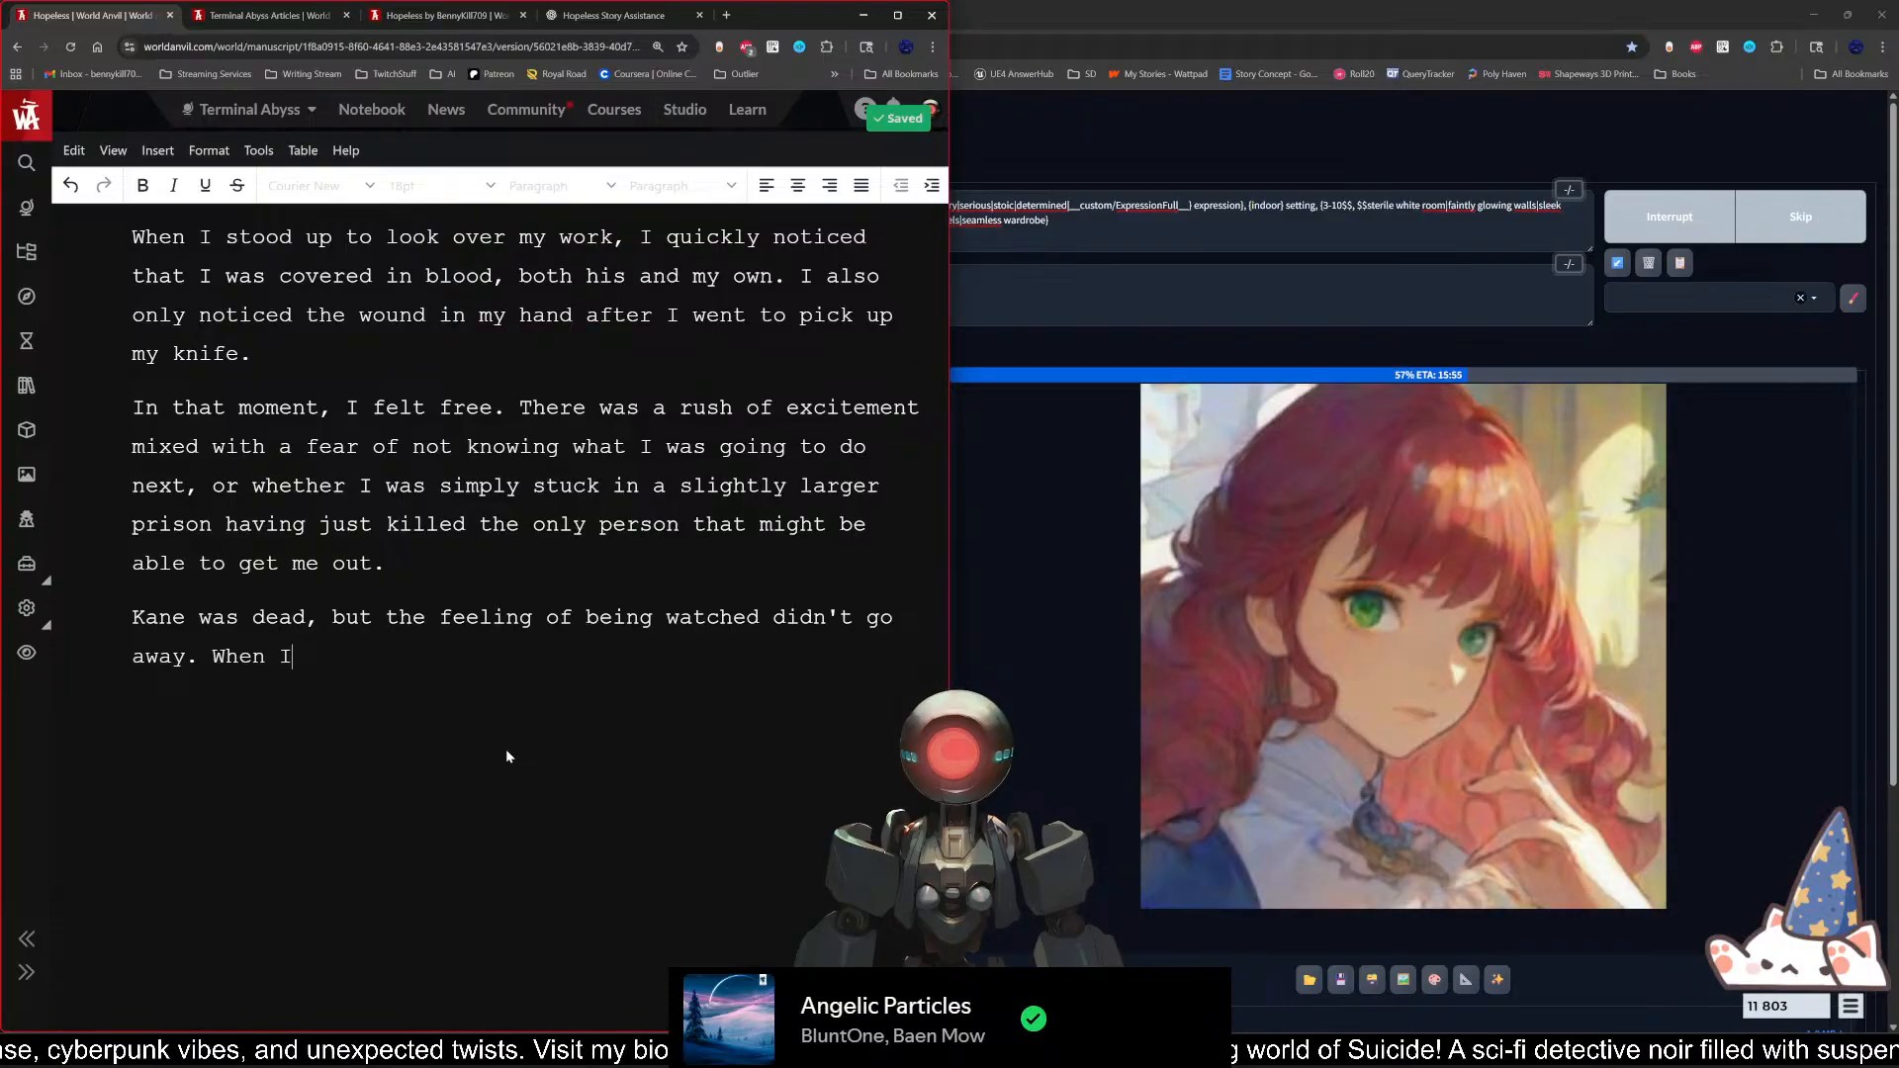
key("BackSpace")
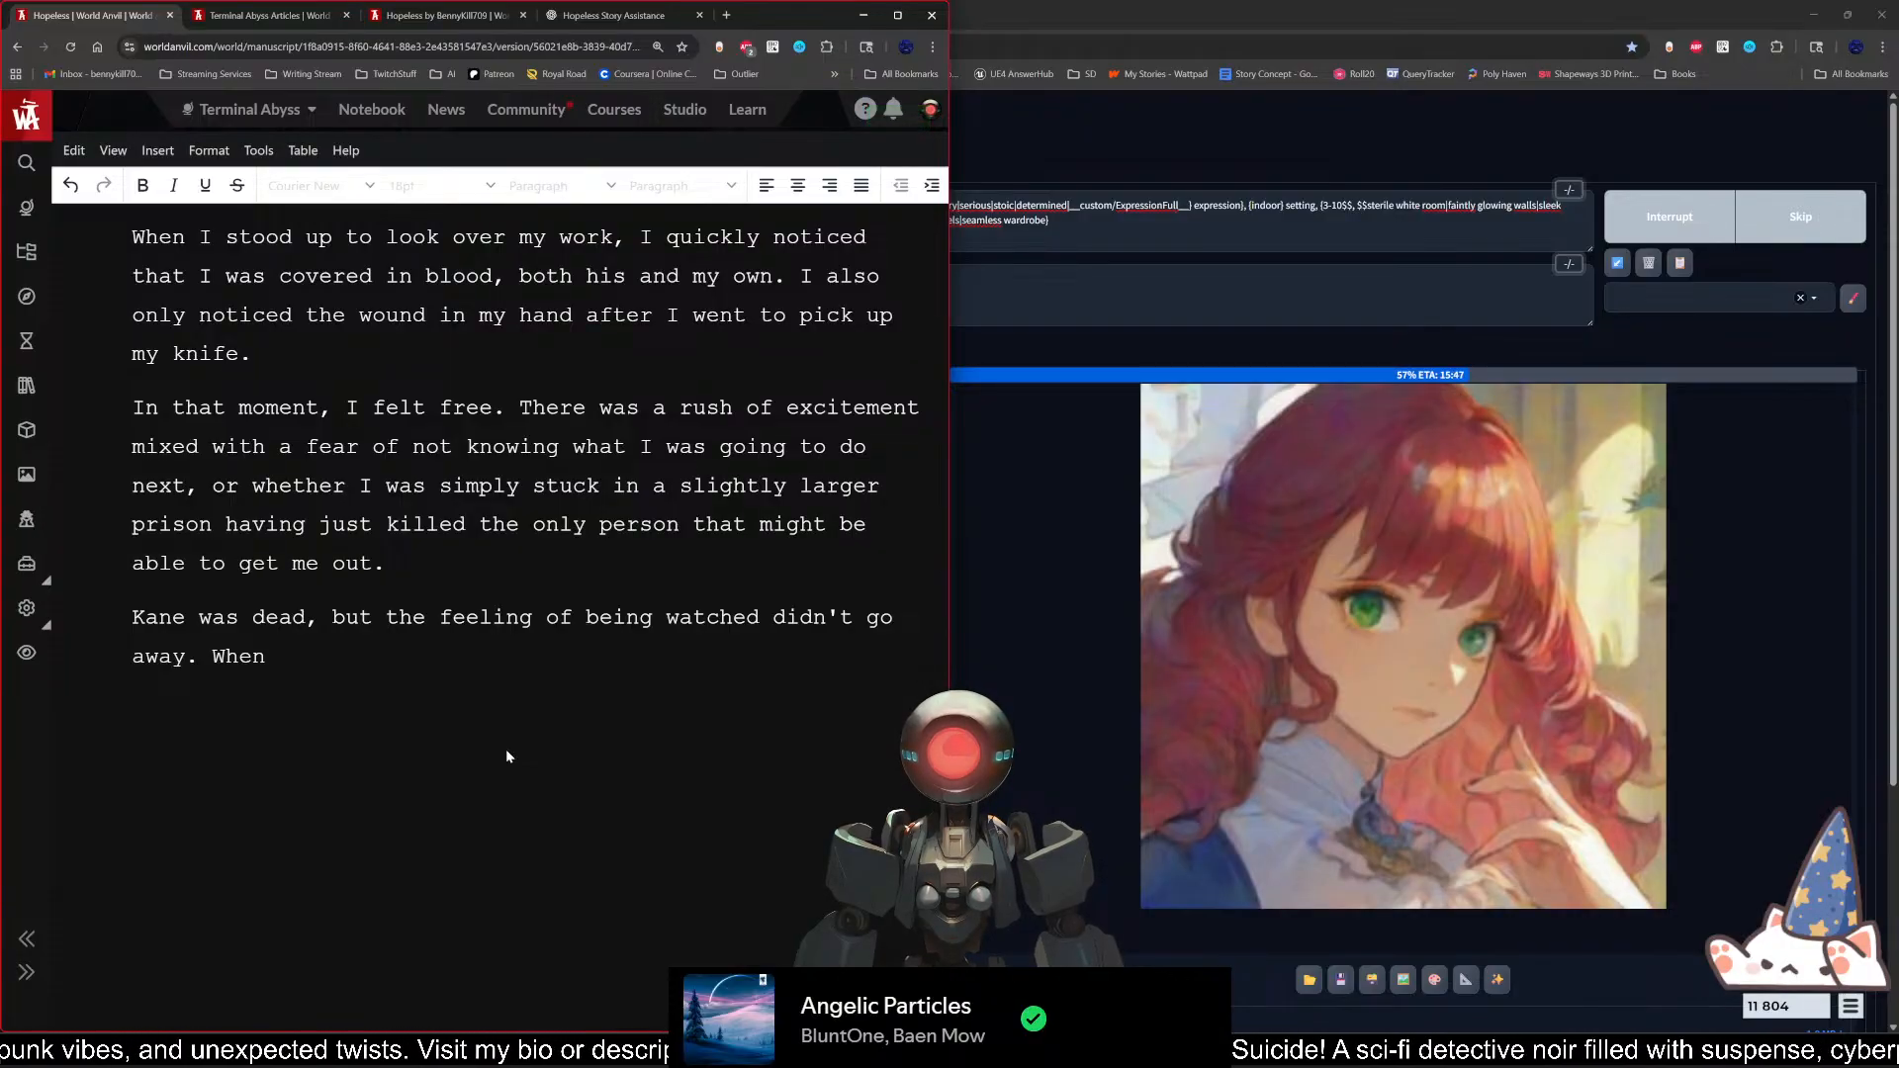
key("ctrl+BackSpace")
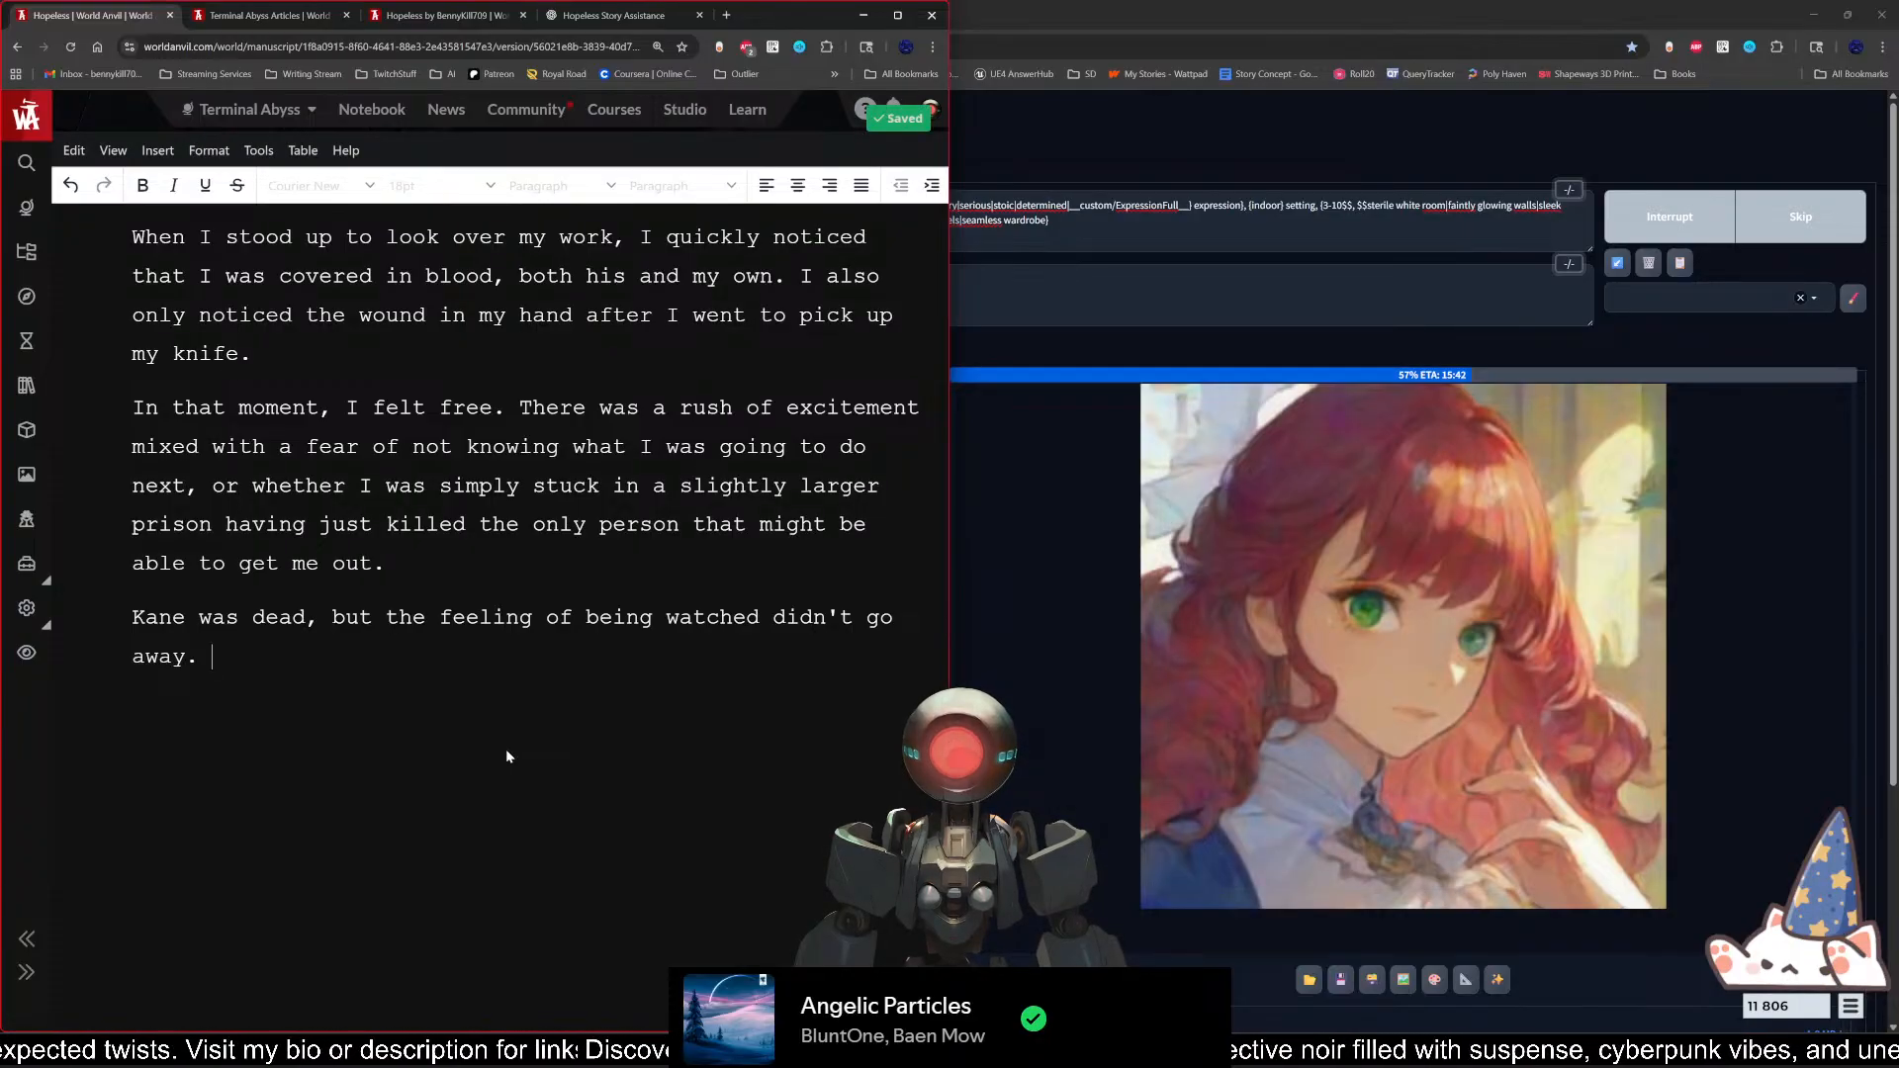
Step: Continue the last paragraph with "After regaining my composure, I looked around the room"
type("After re")
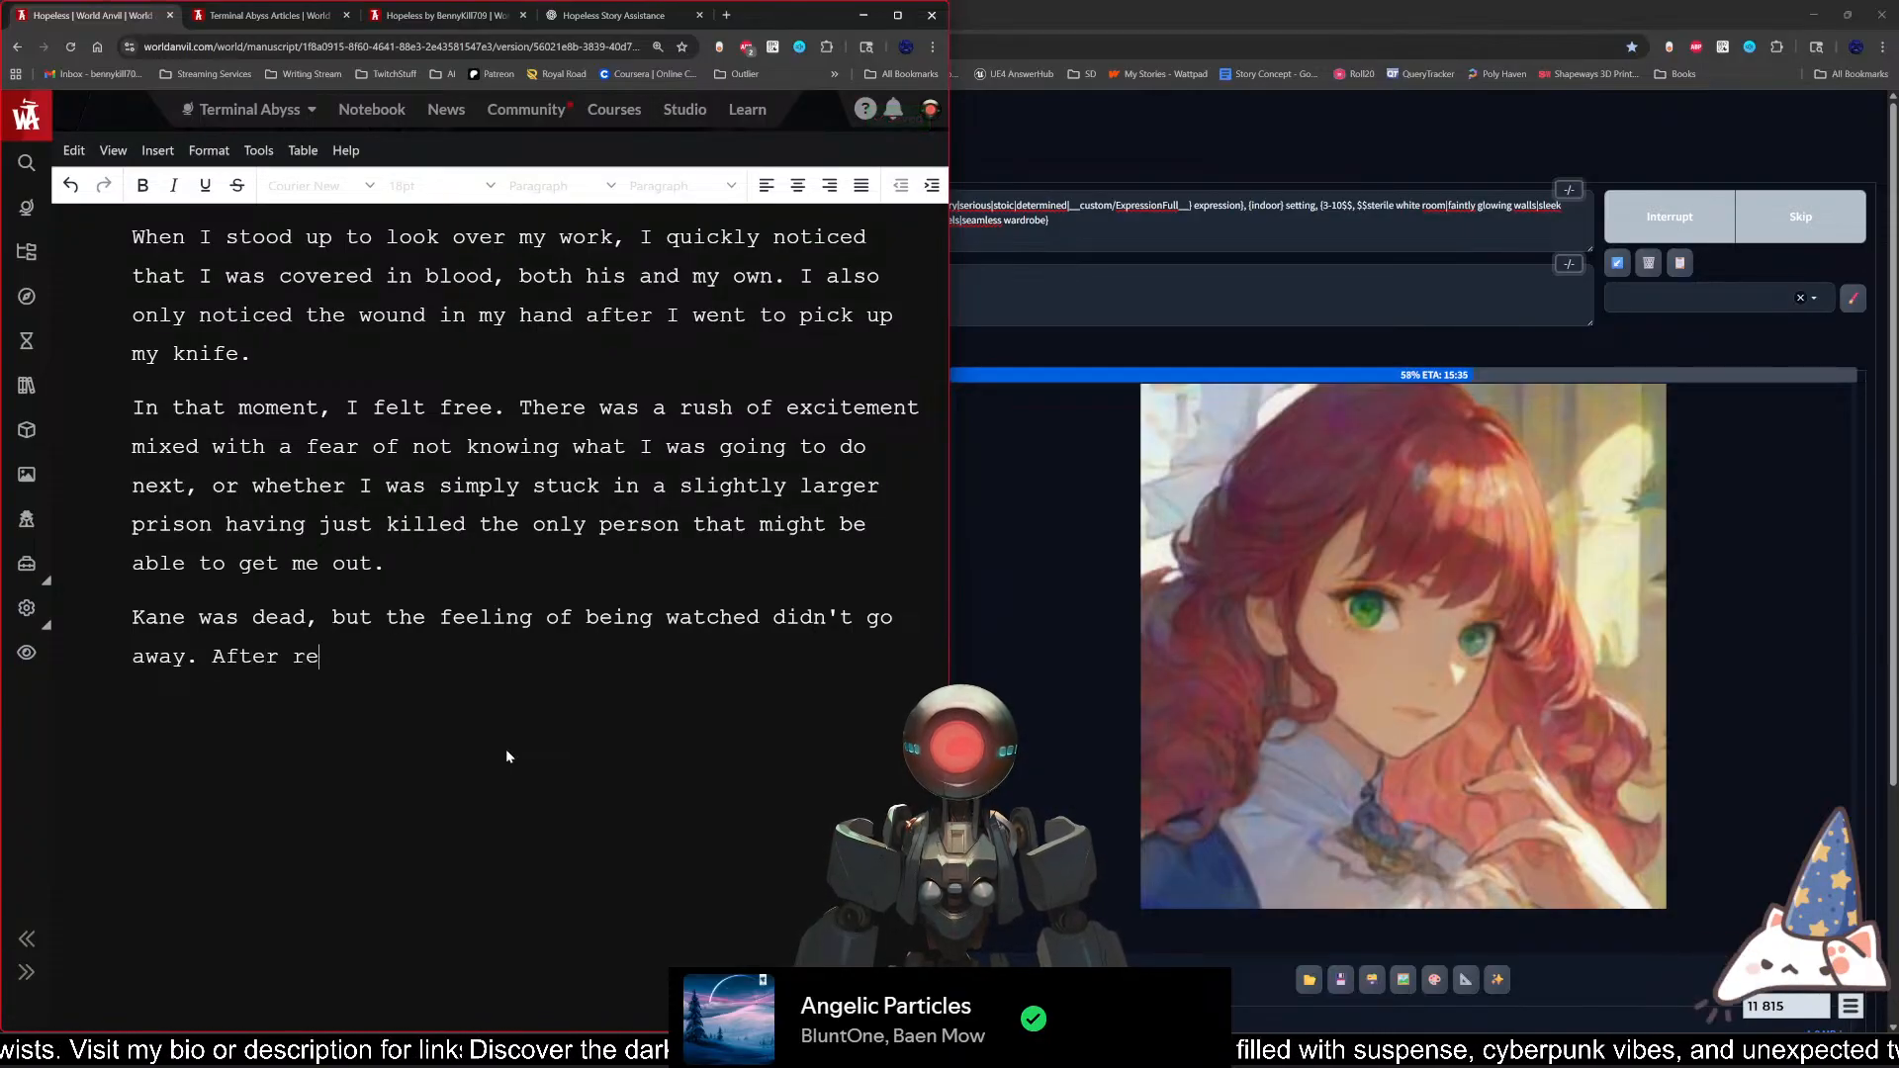
type("gaining my comp")
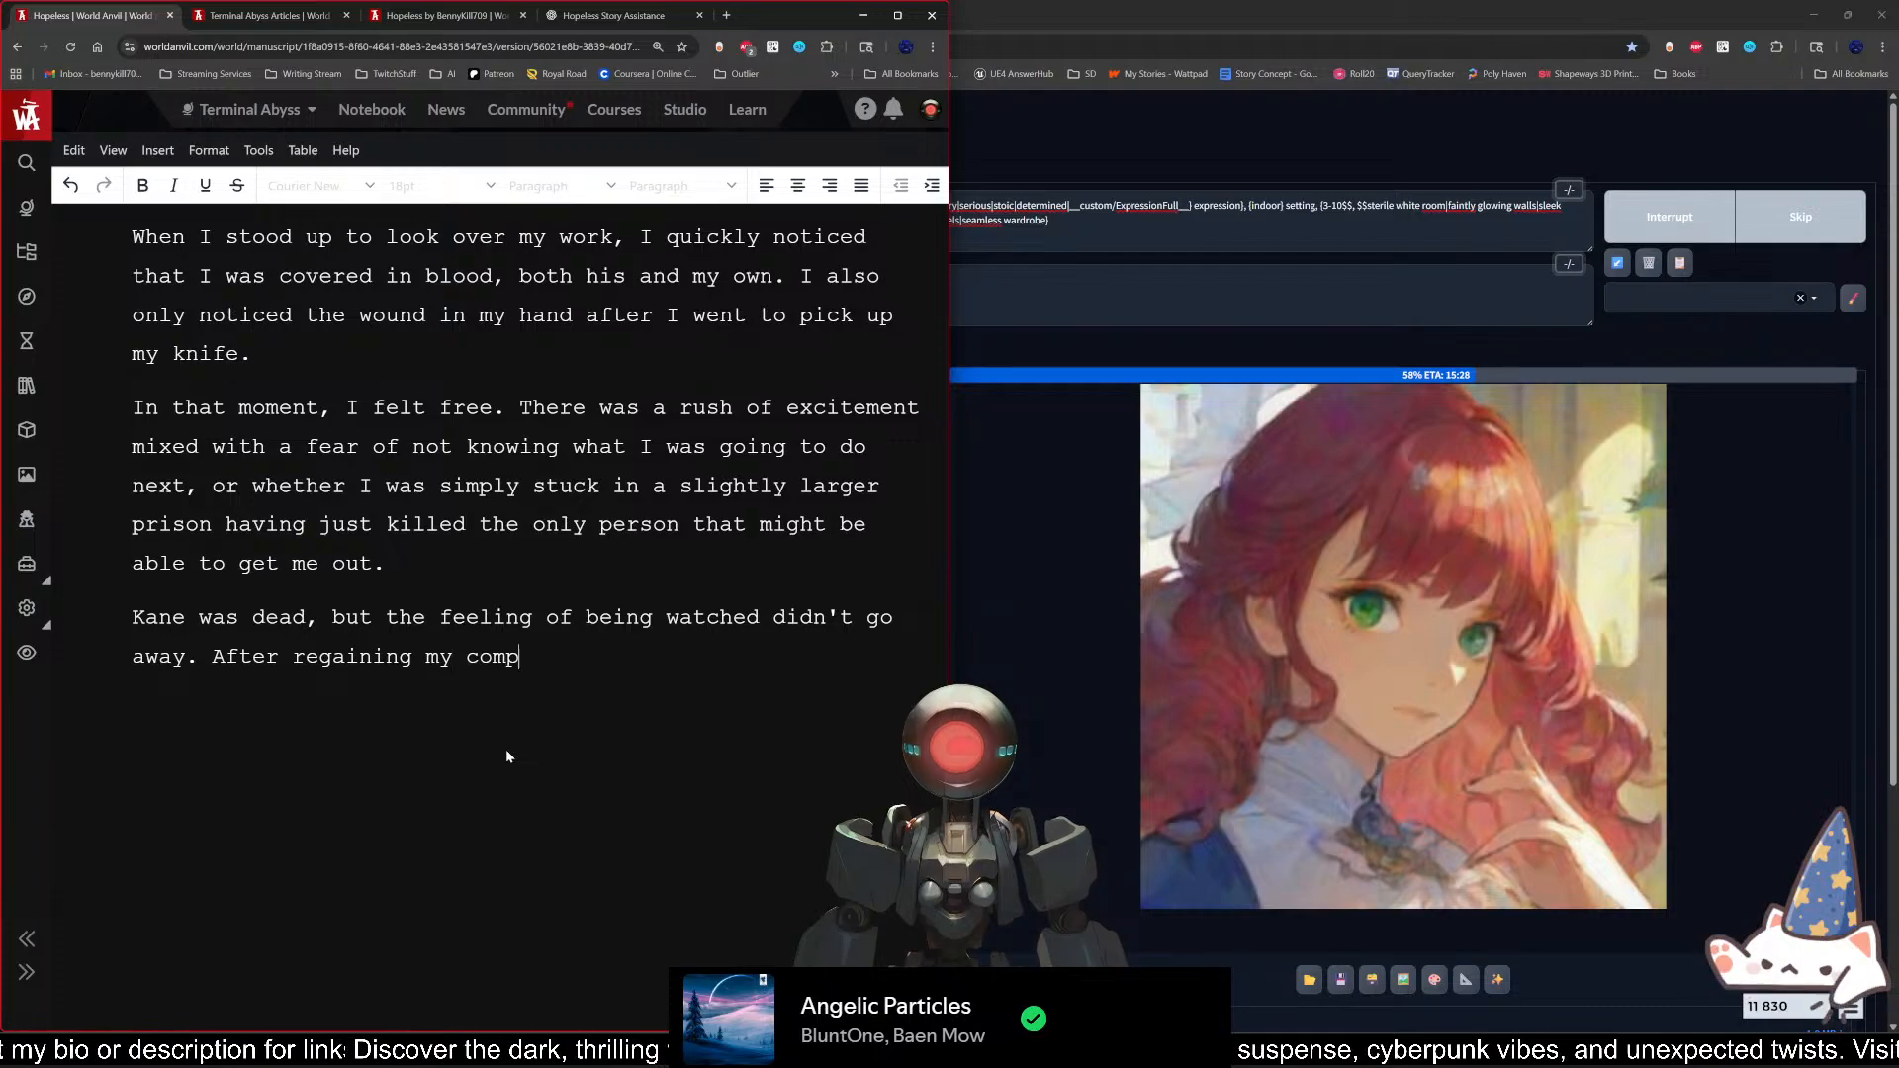
type("osure")
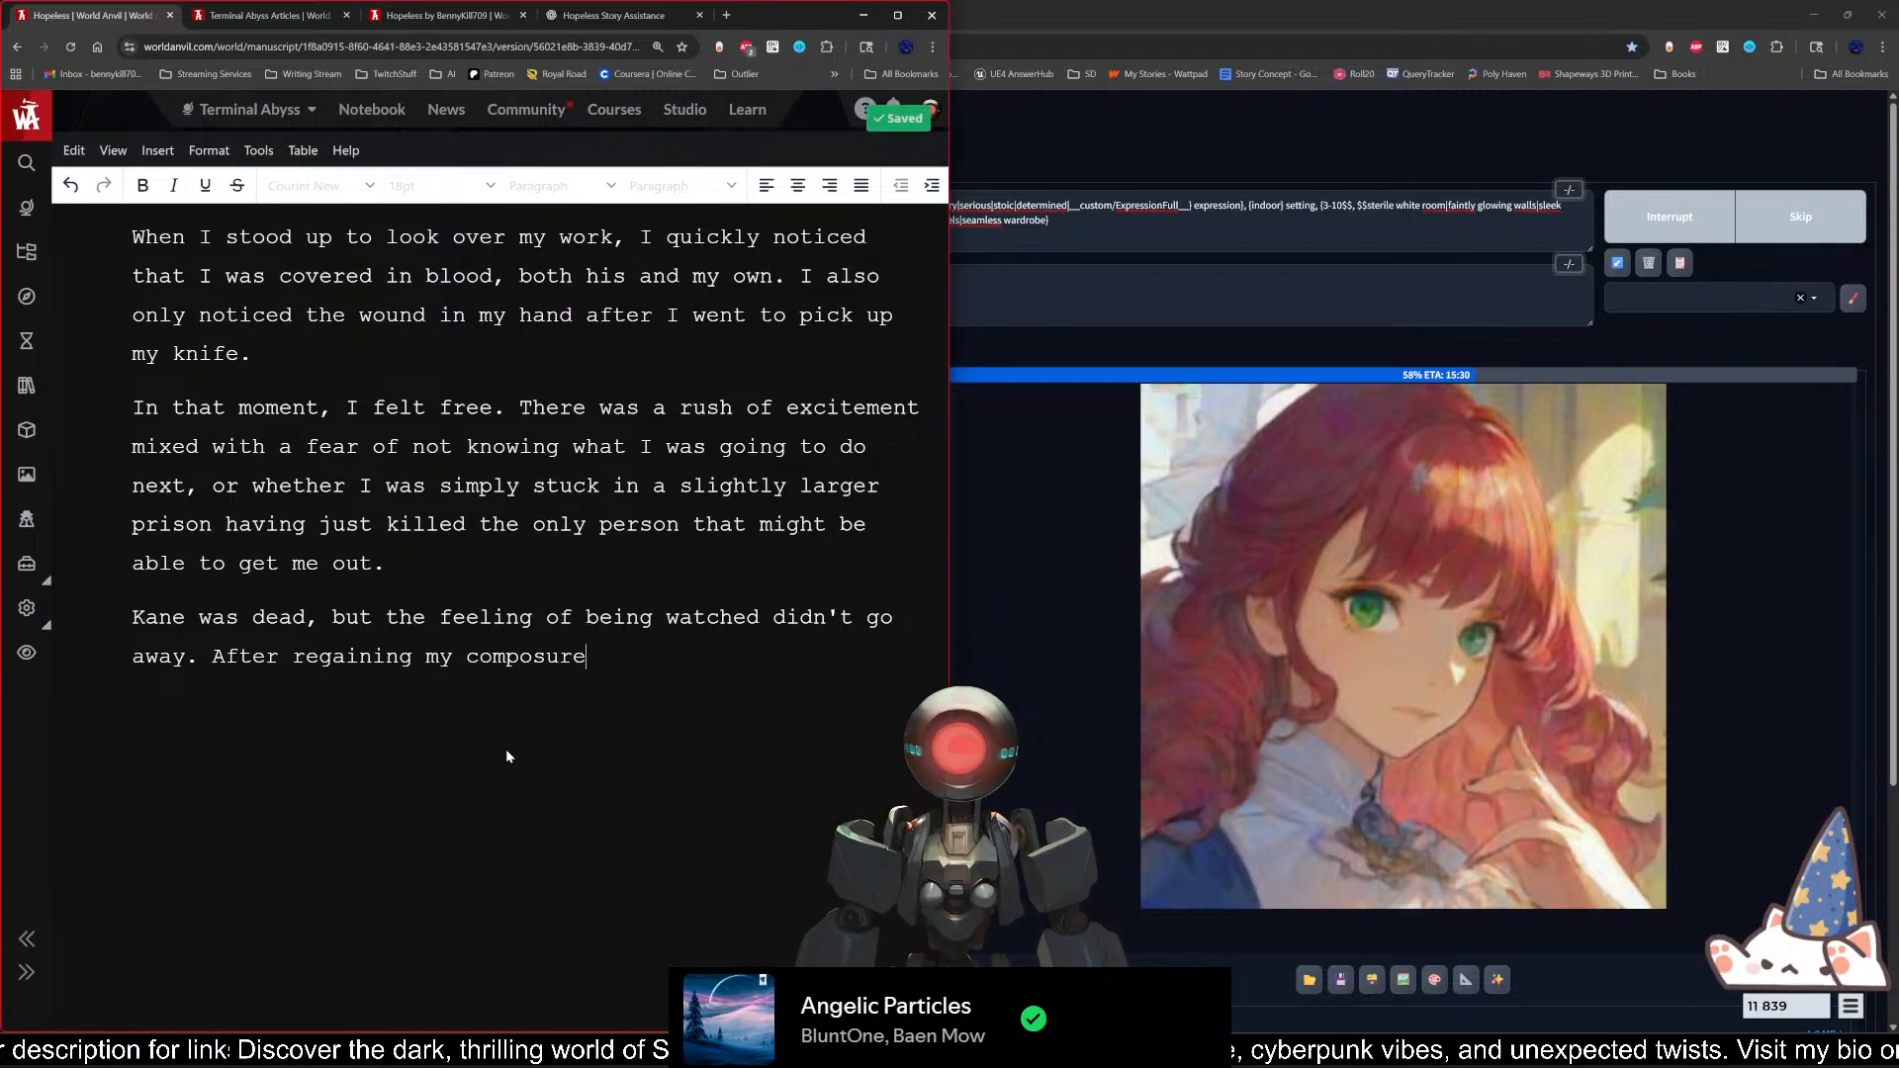
type(",")
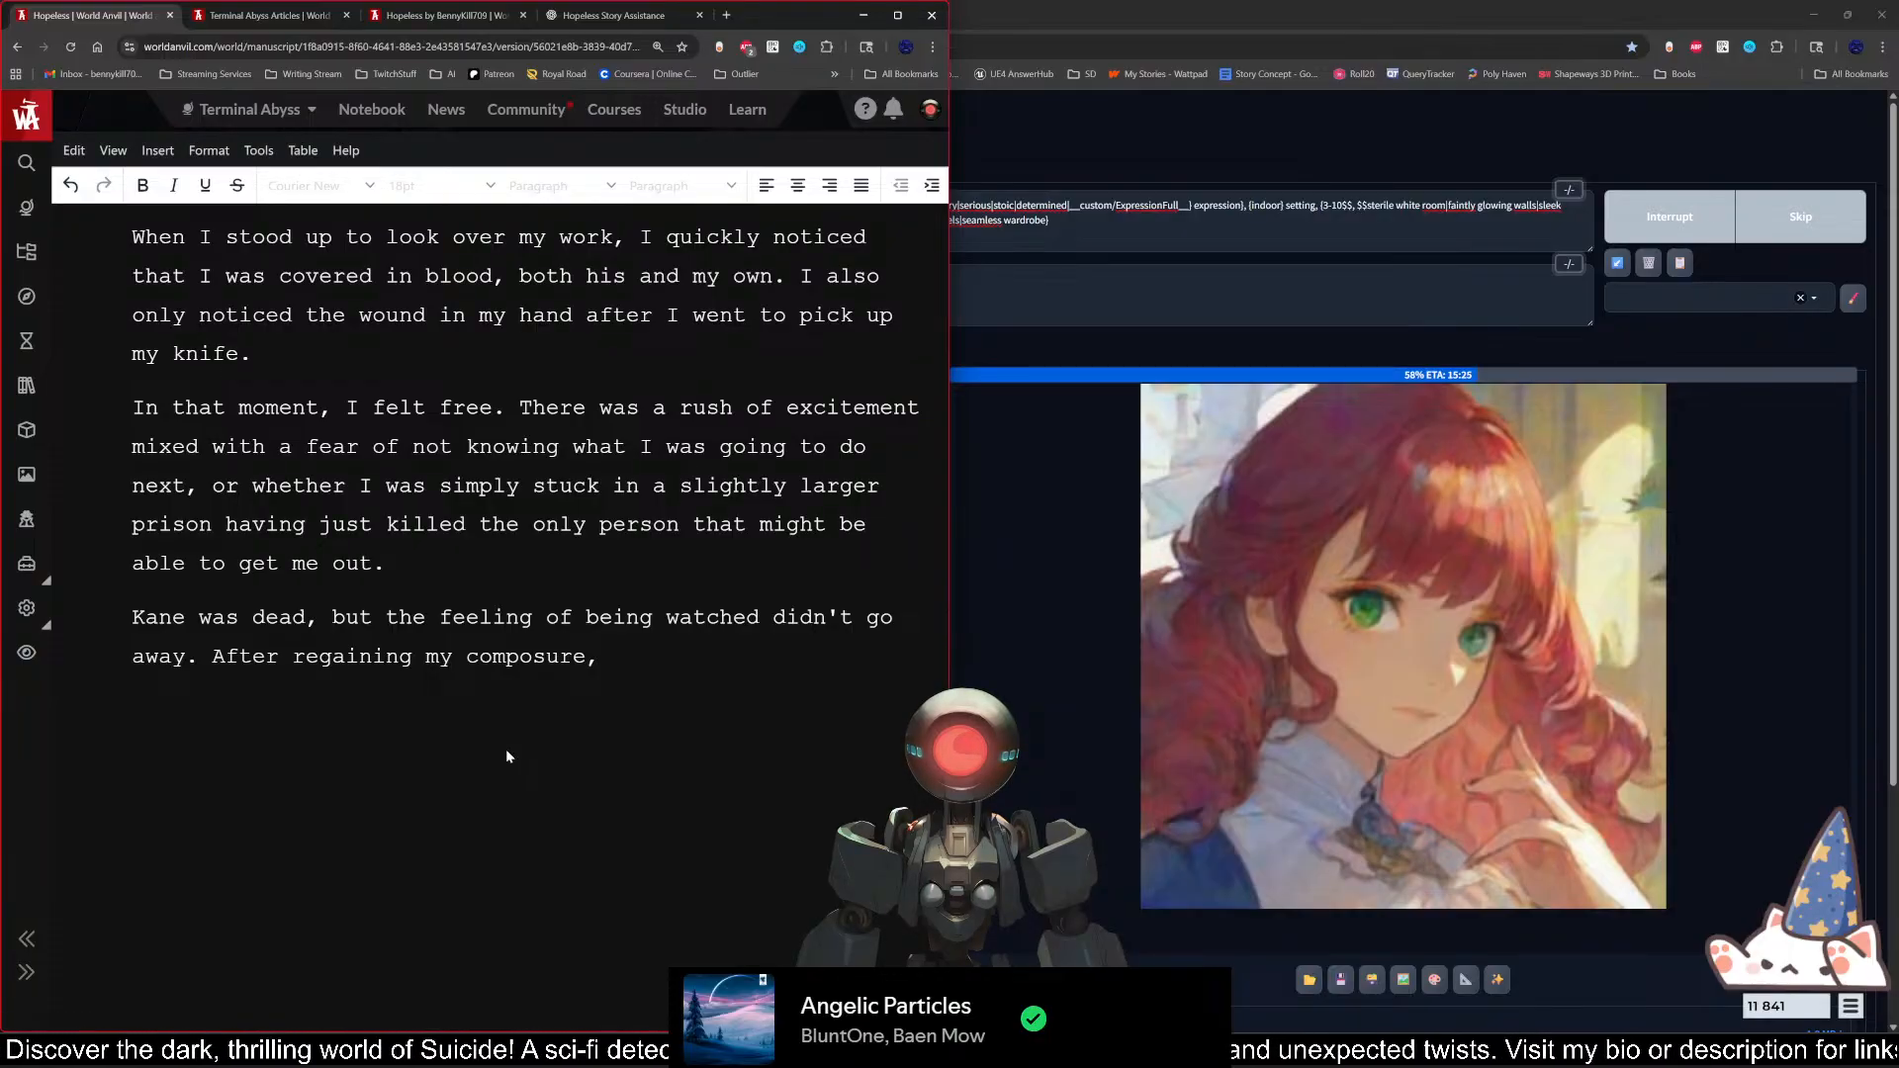
type(" I ")
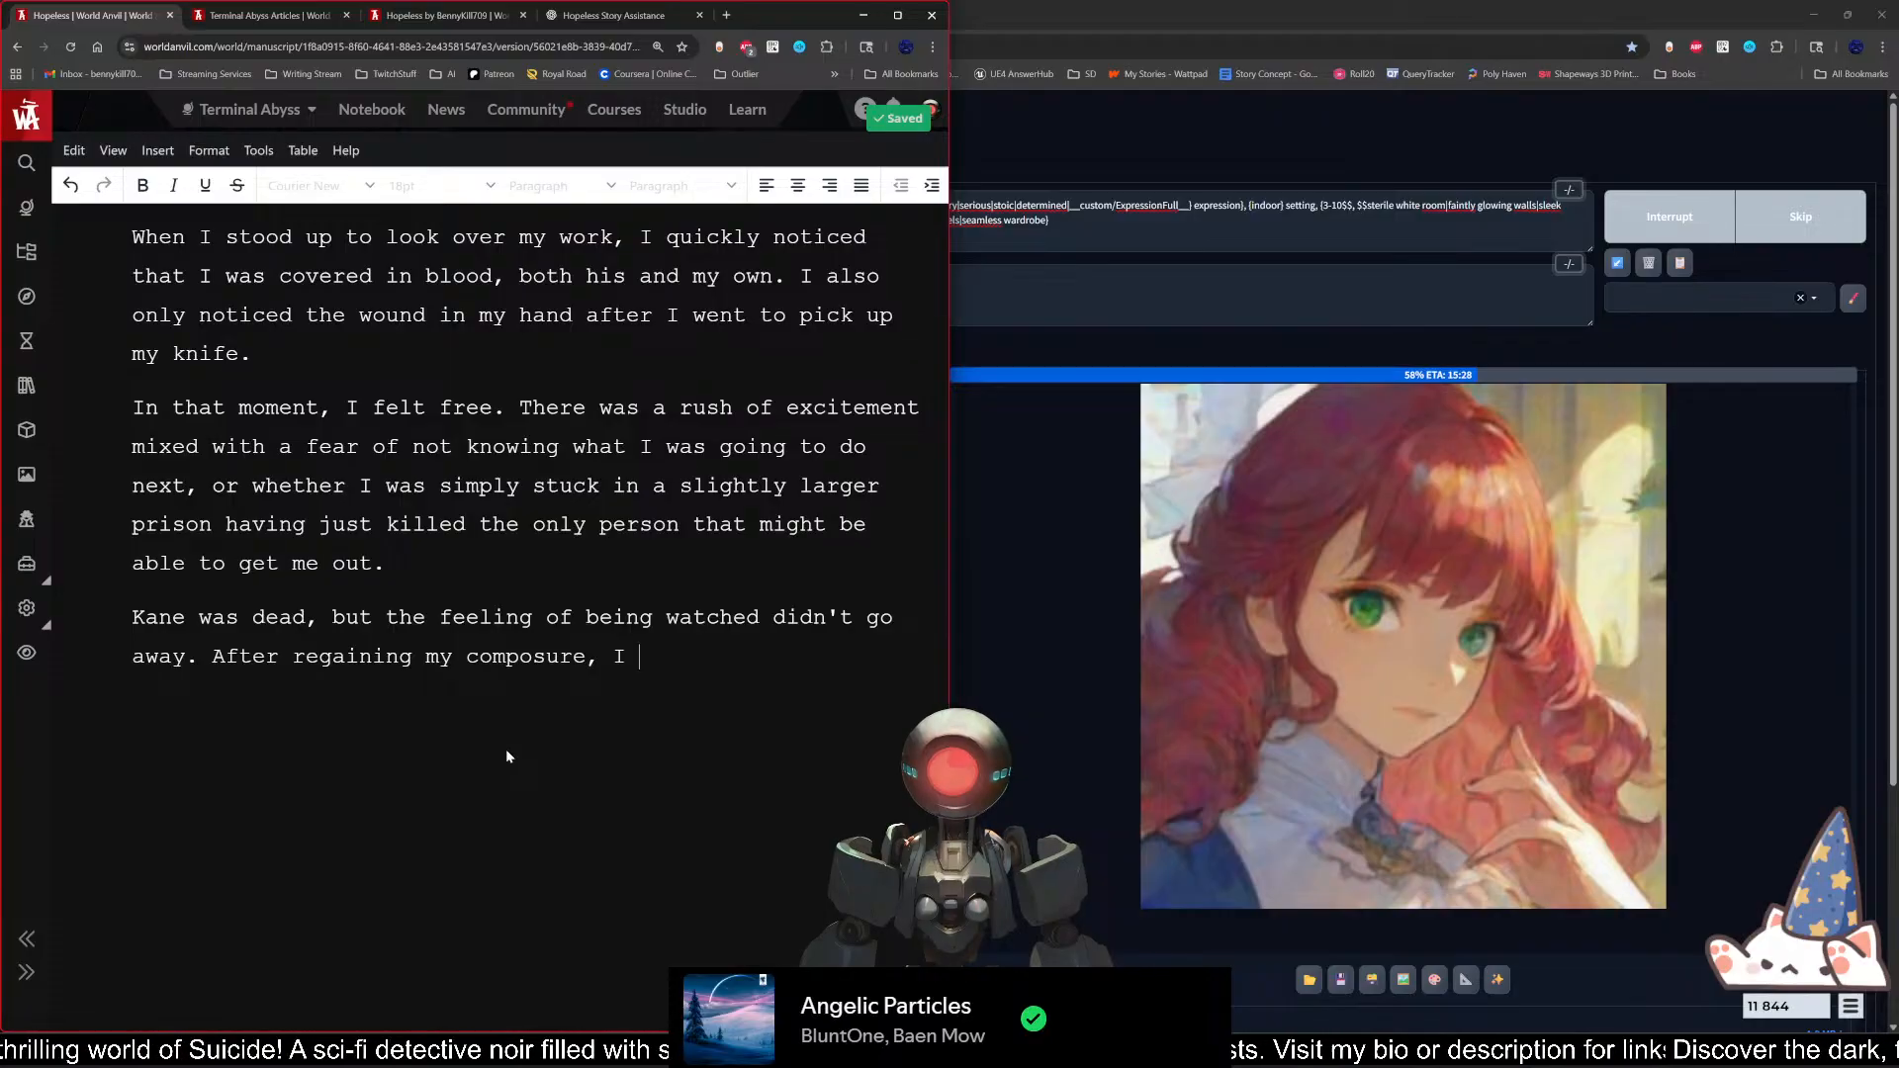
type("looked arou")
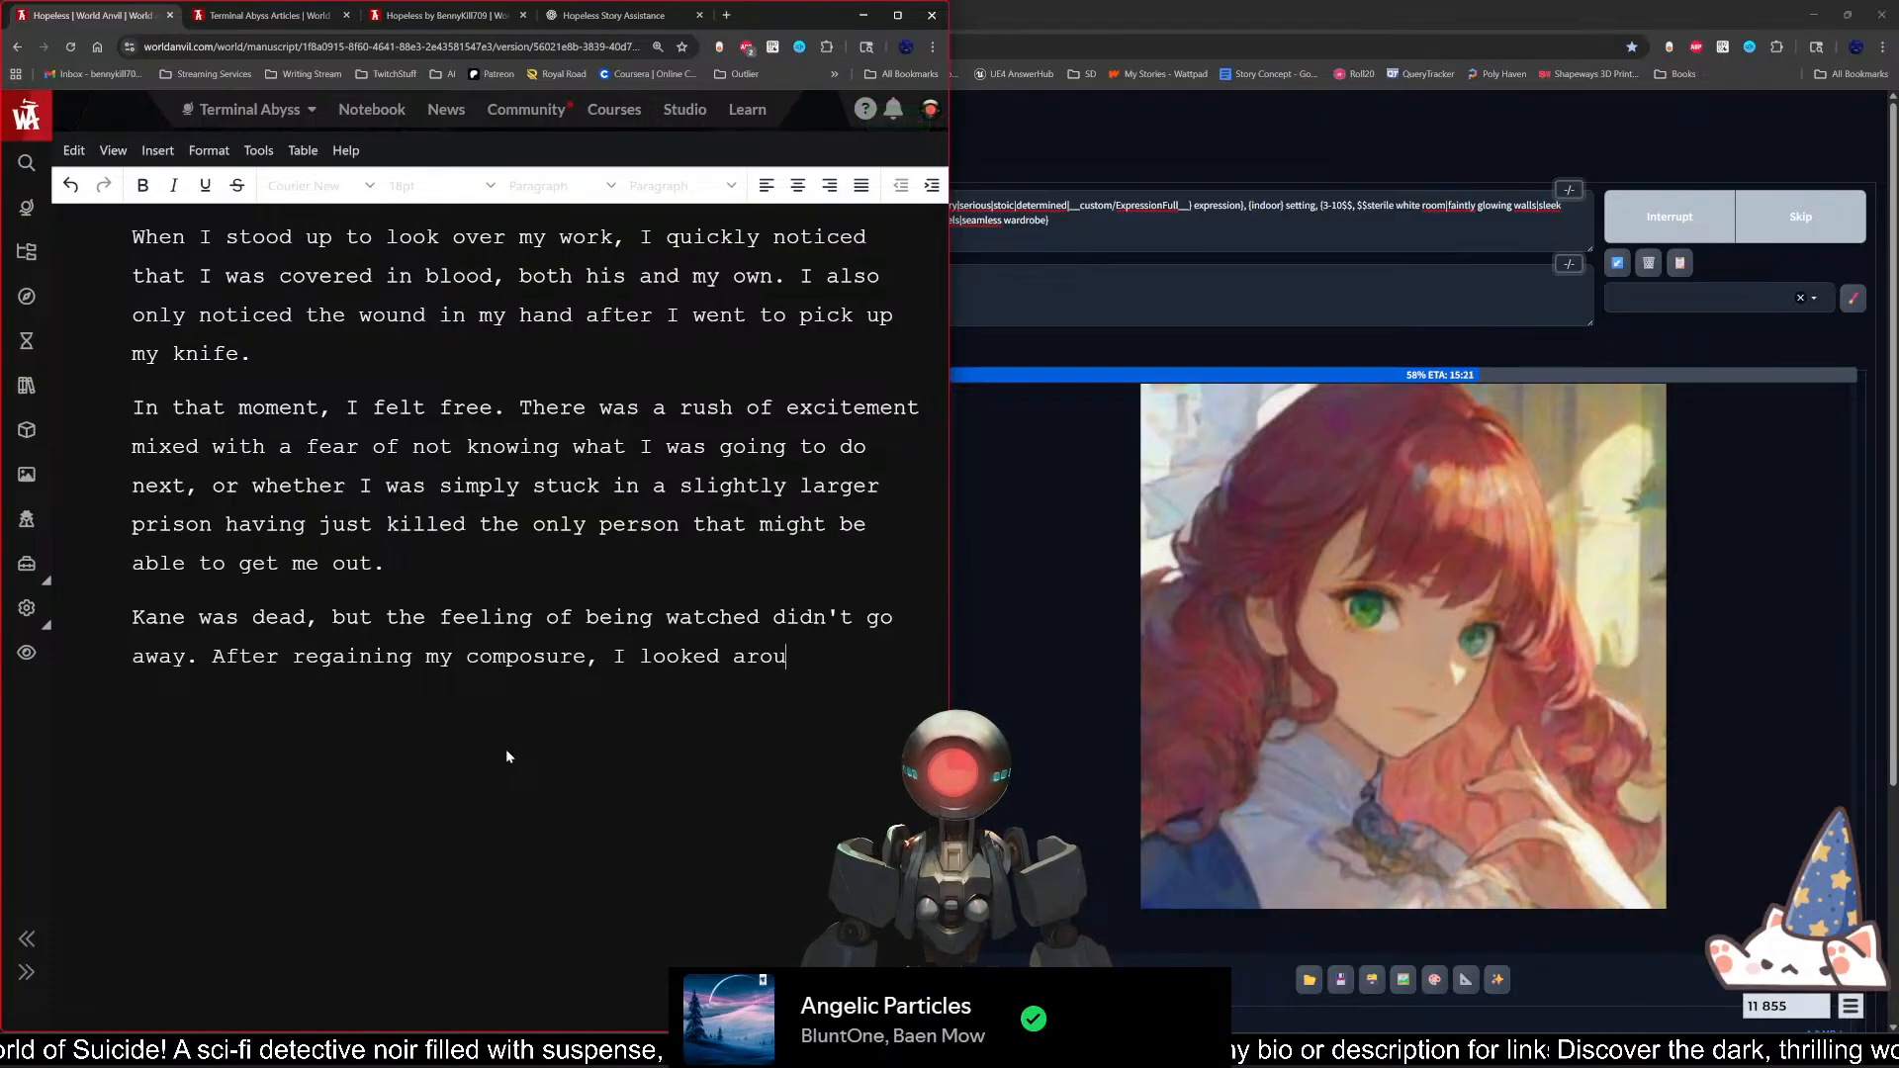
type("nd the room")
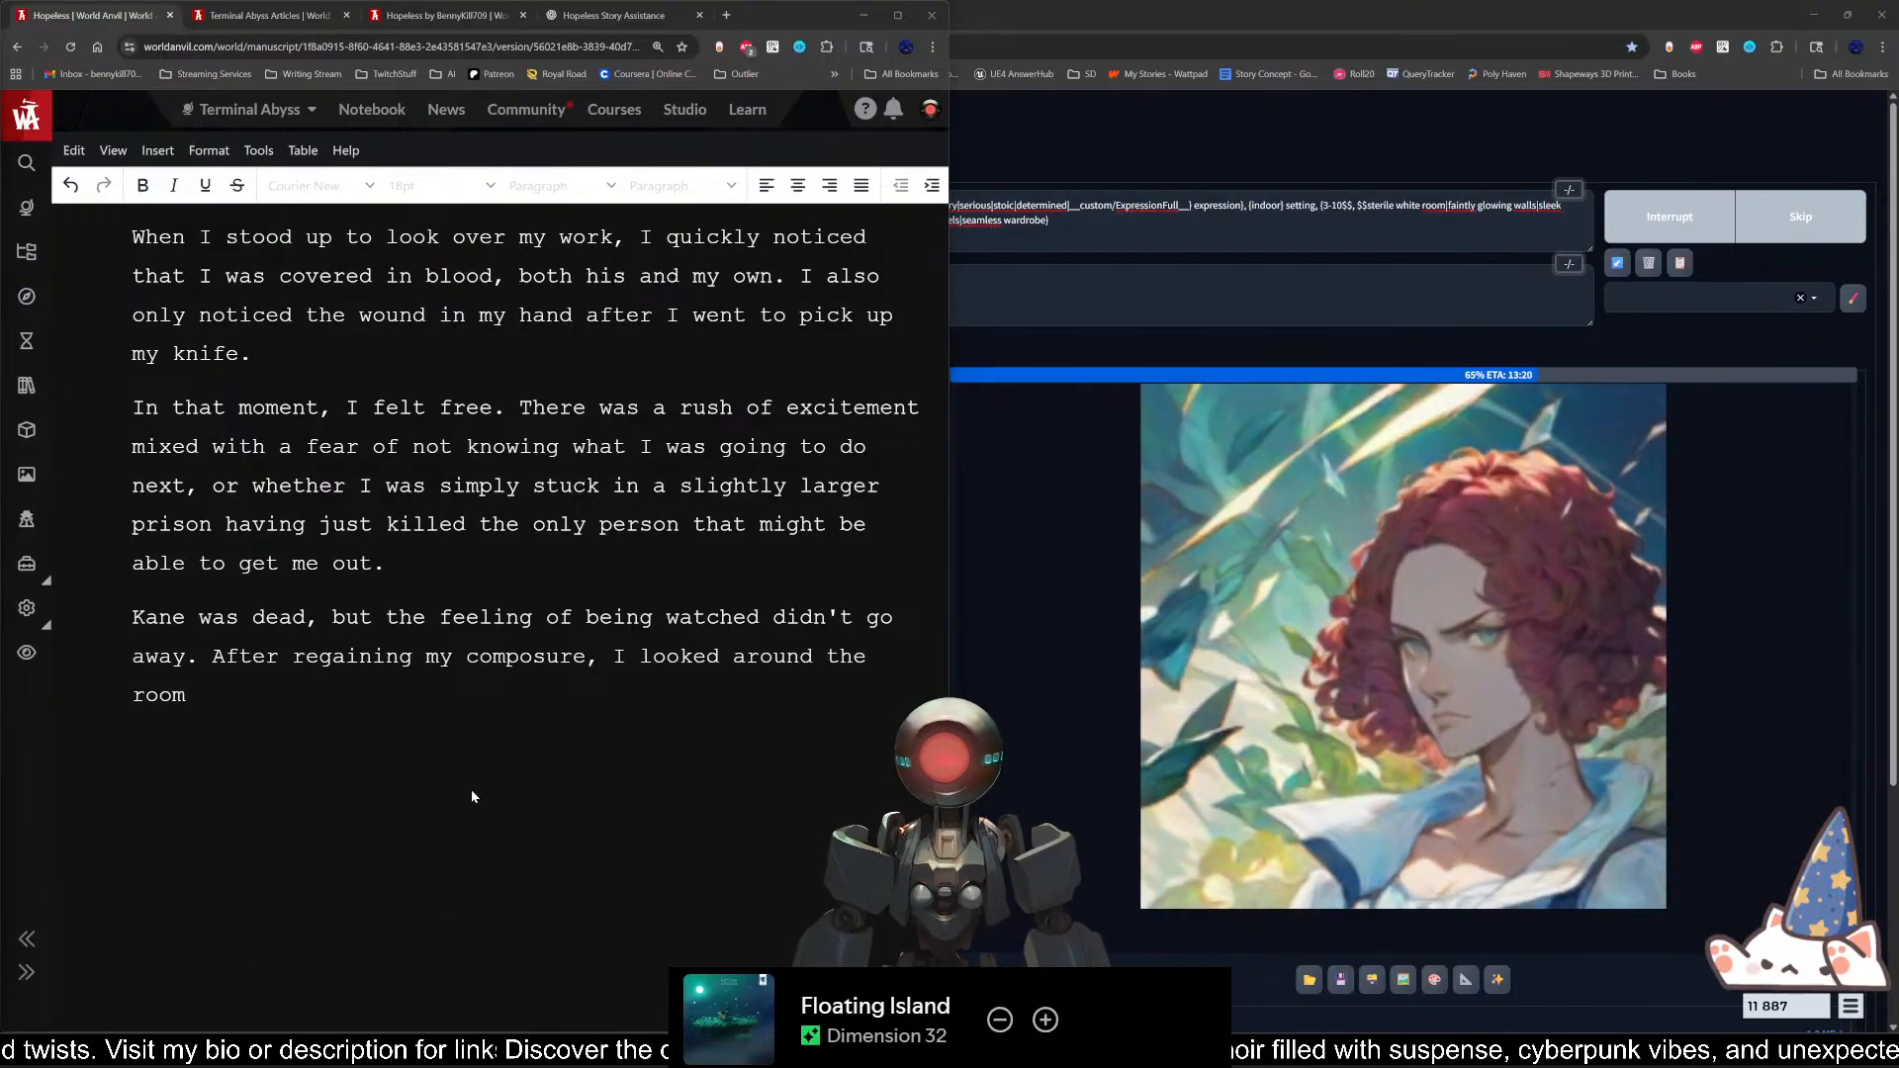
left_click(295, 803)
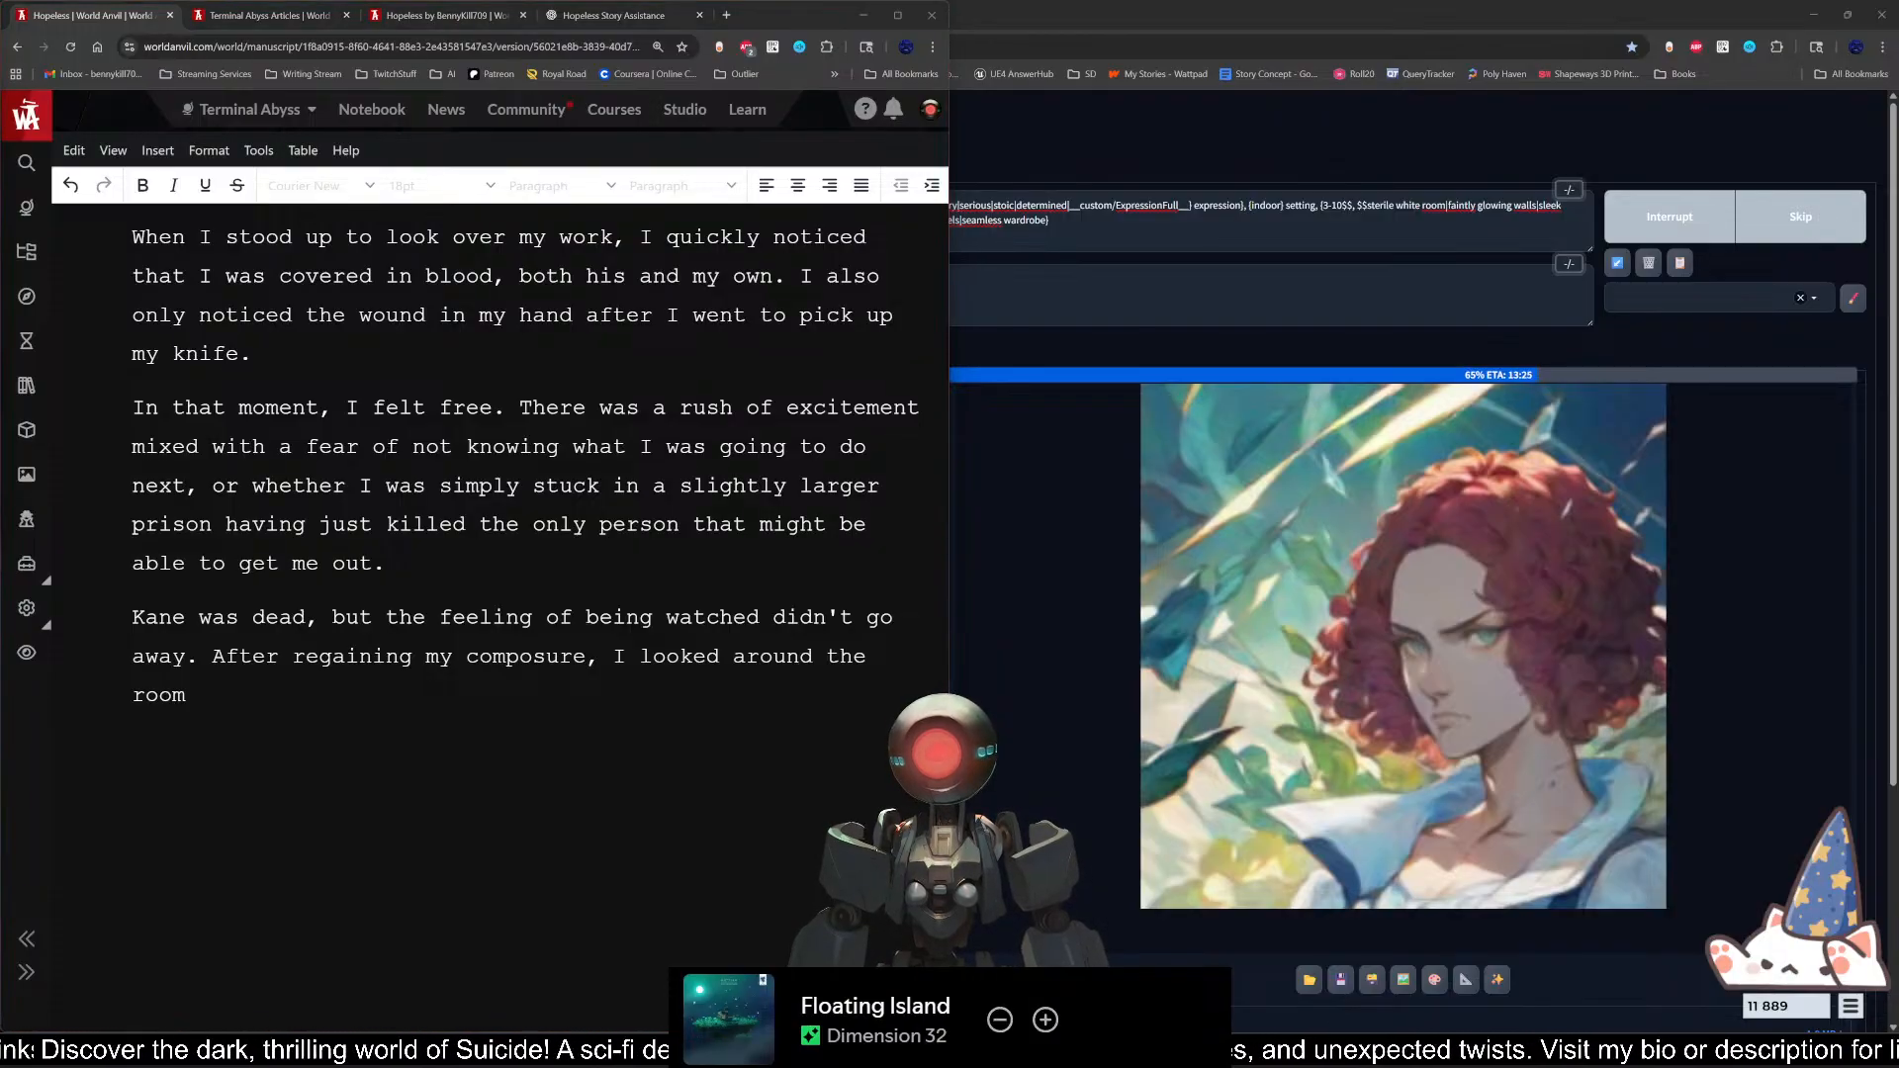
left_click(257, 752)
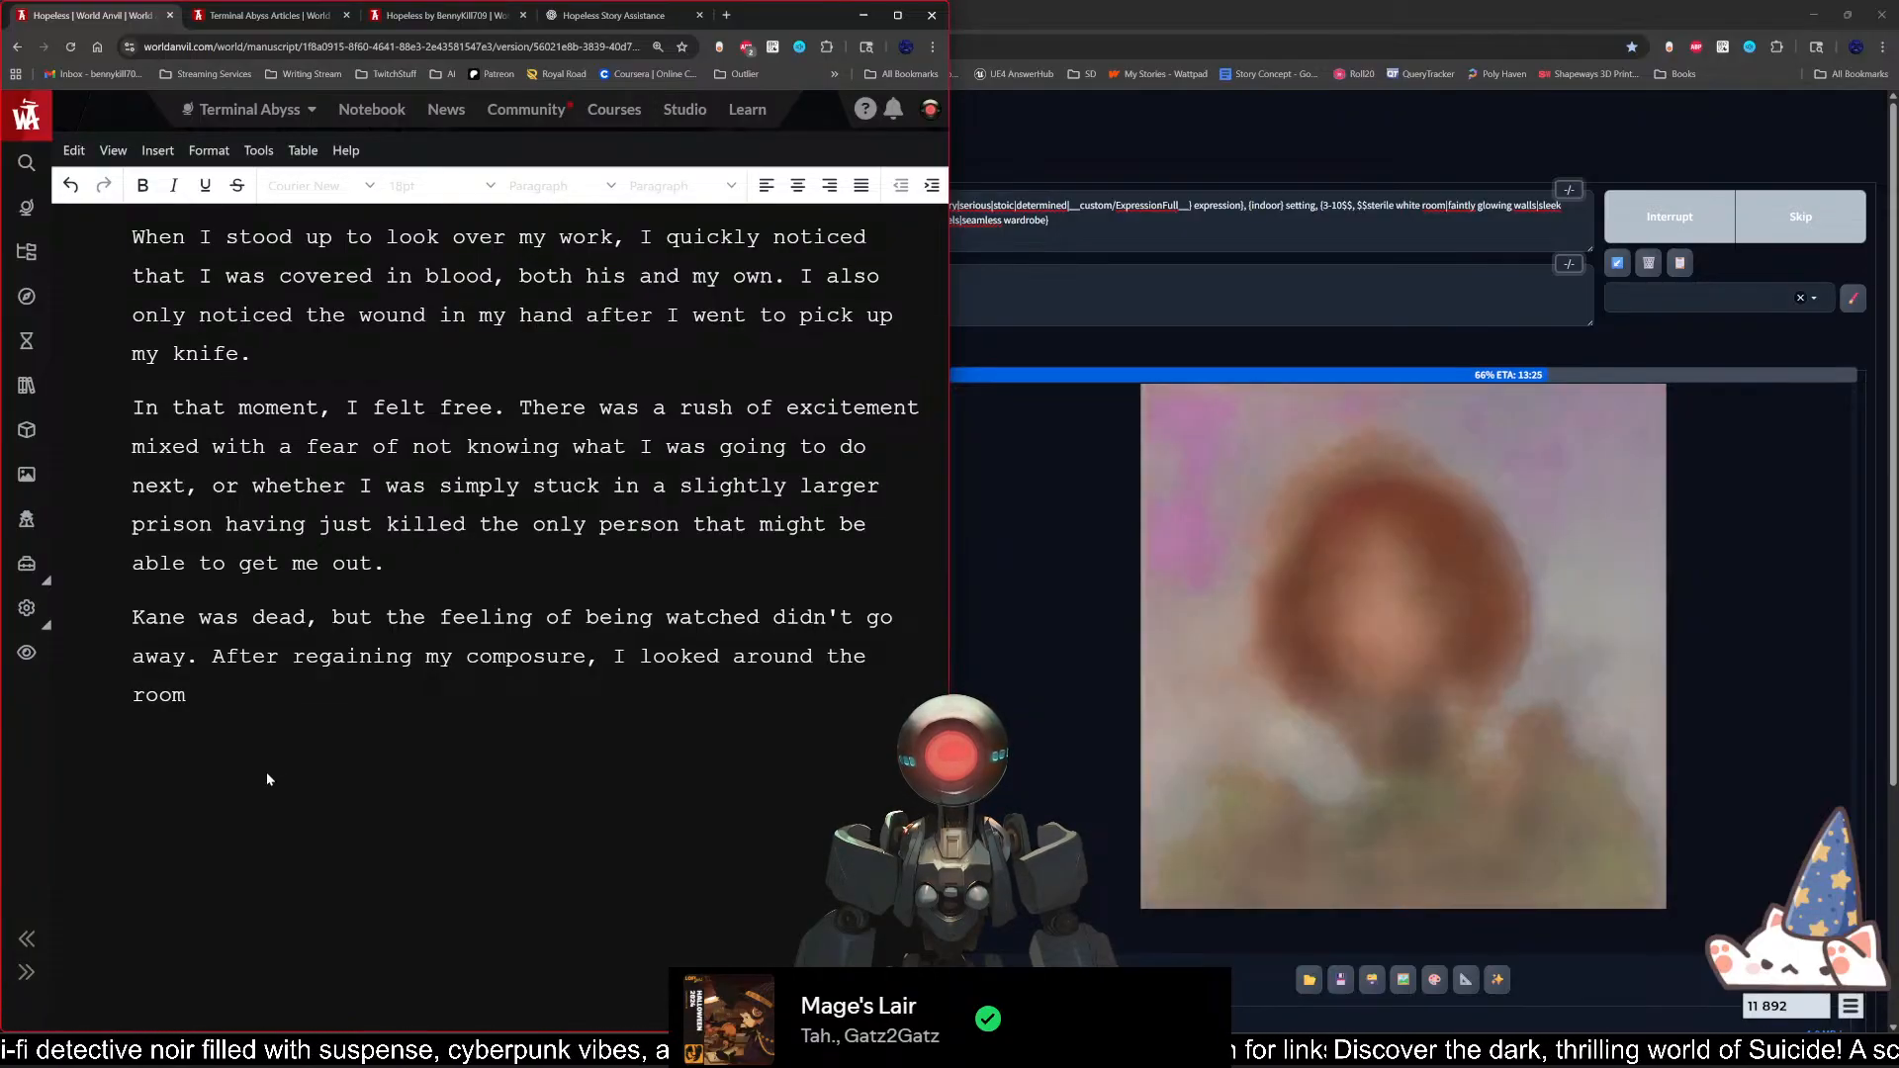
key("BackSpace")
key("BackSpace")
key("BackSpace")
key("BackSpace")
key("BackSpace")
key("BackSpace")
key("BackSpace")
key("BackSpace")
key("BackSpace")
key("BackSpace")
key("BackSpace")
key("BackSpace")
key("BackSpace")
key("BackSpace")
key("BackSpace")
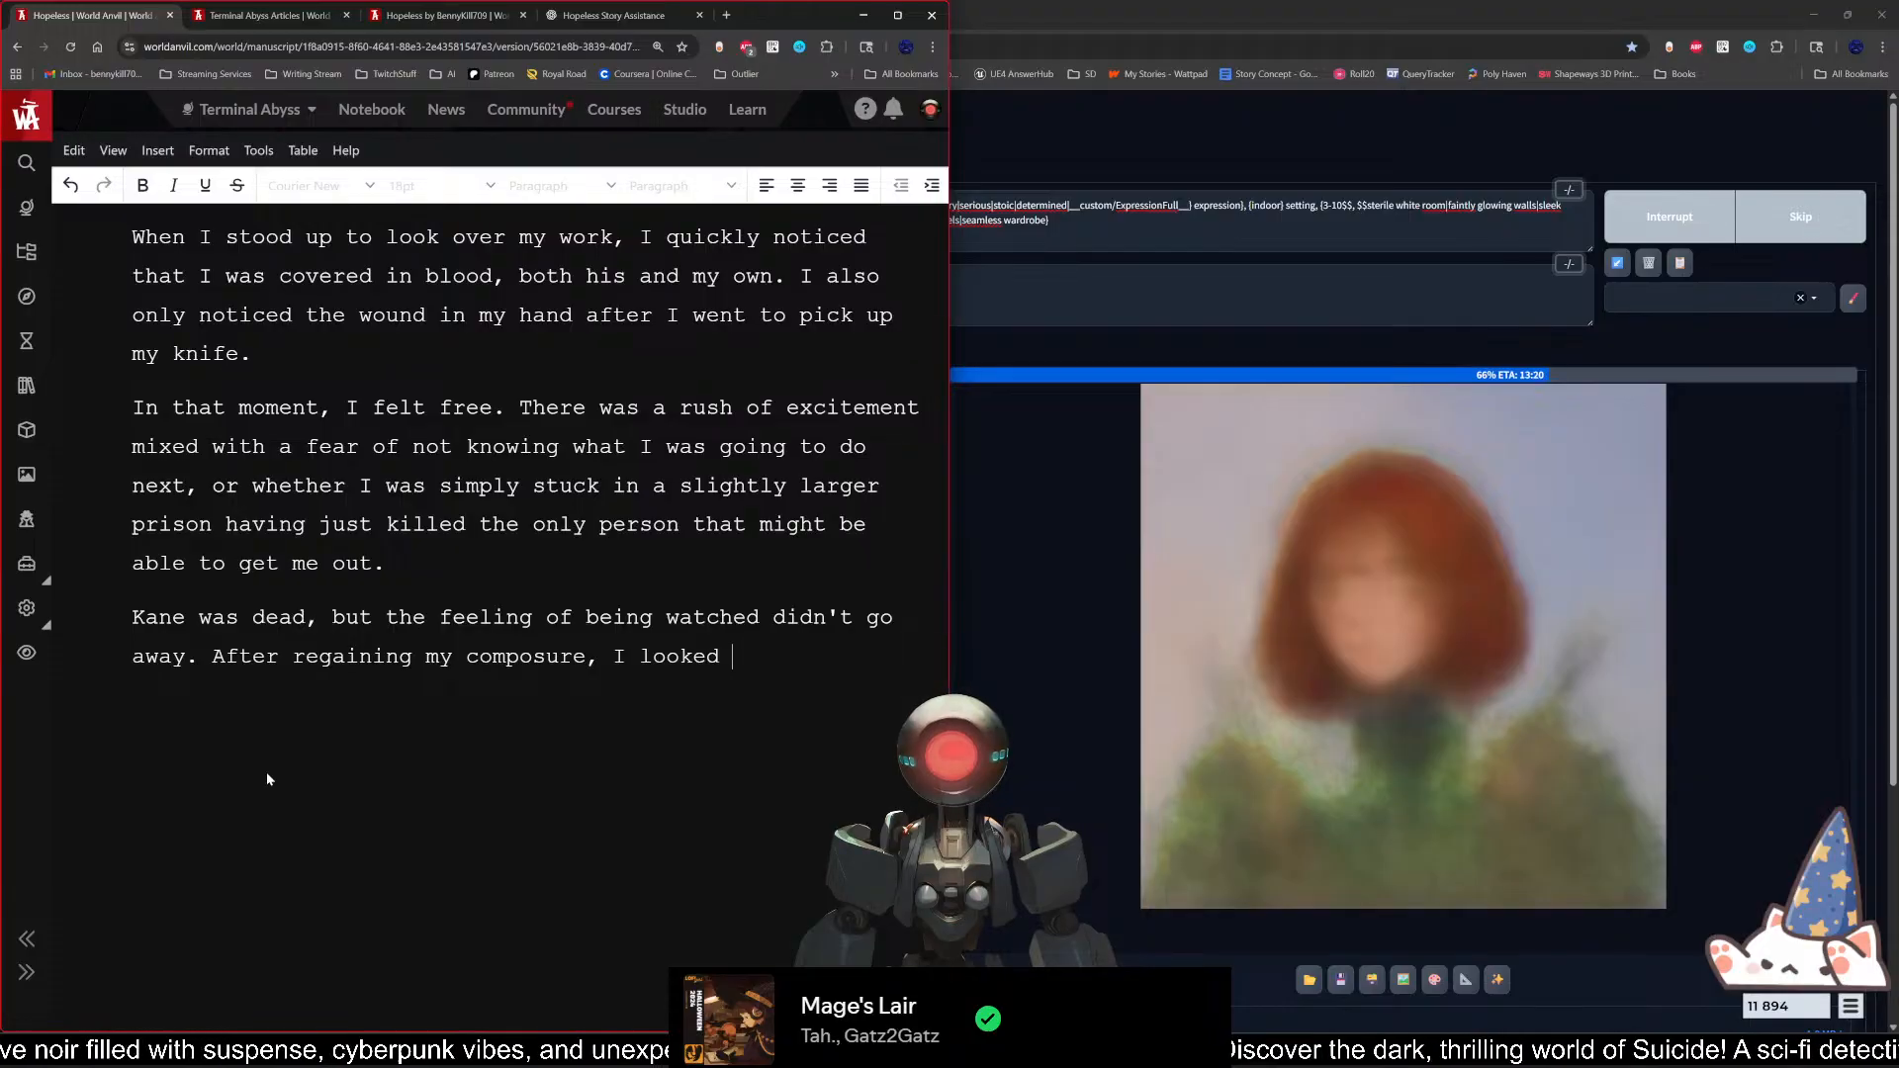
key("BackSpace")
key("BackSpace")
key("BackSpace")
key("BackSpace")
key("BackSpace")
key("BackSpace")
key("BackSpace")
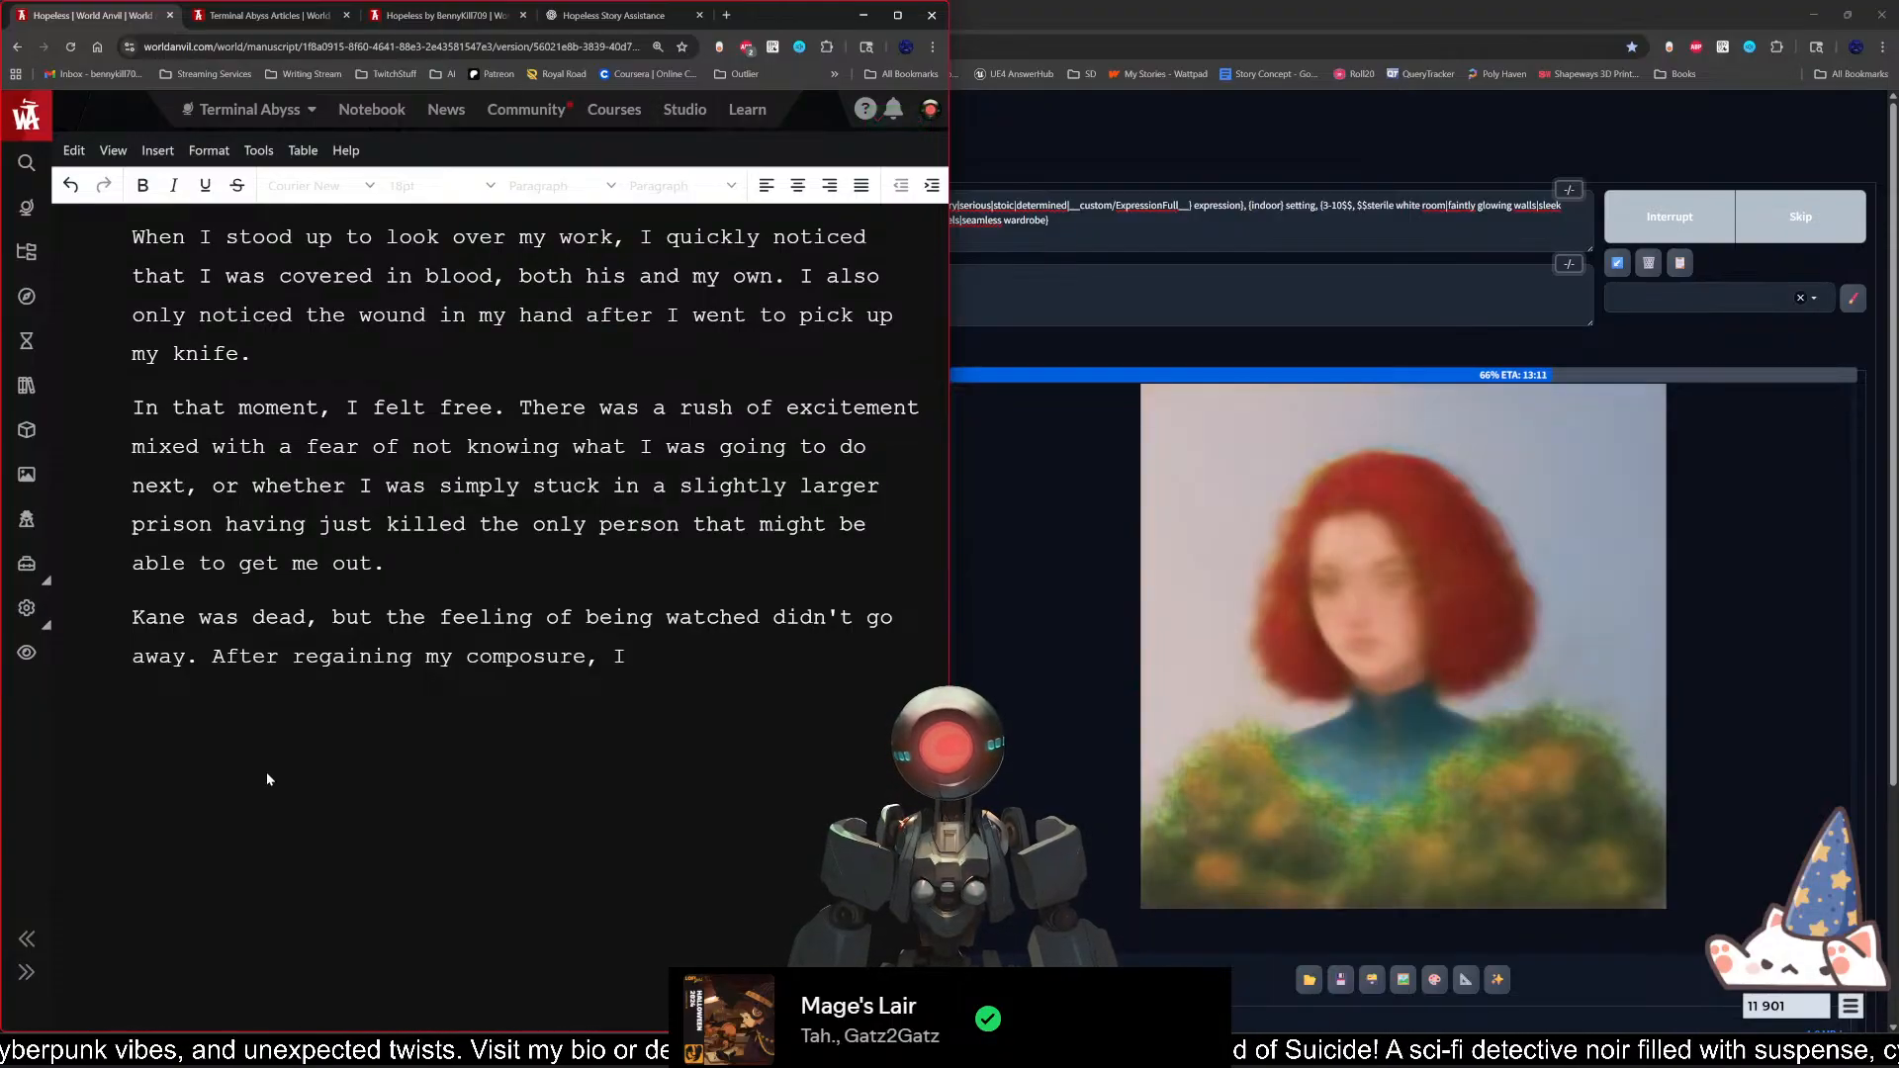
type("looked around to")
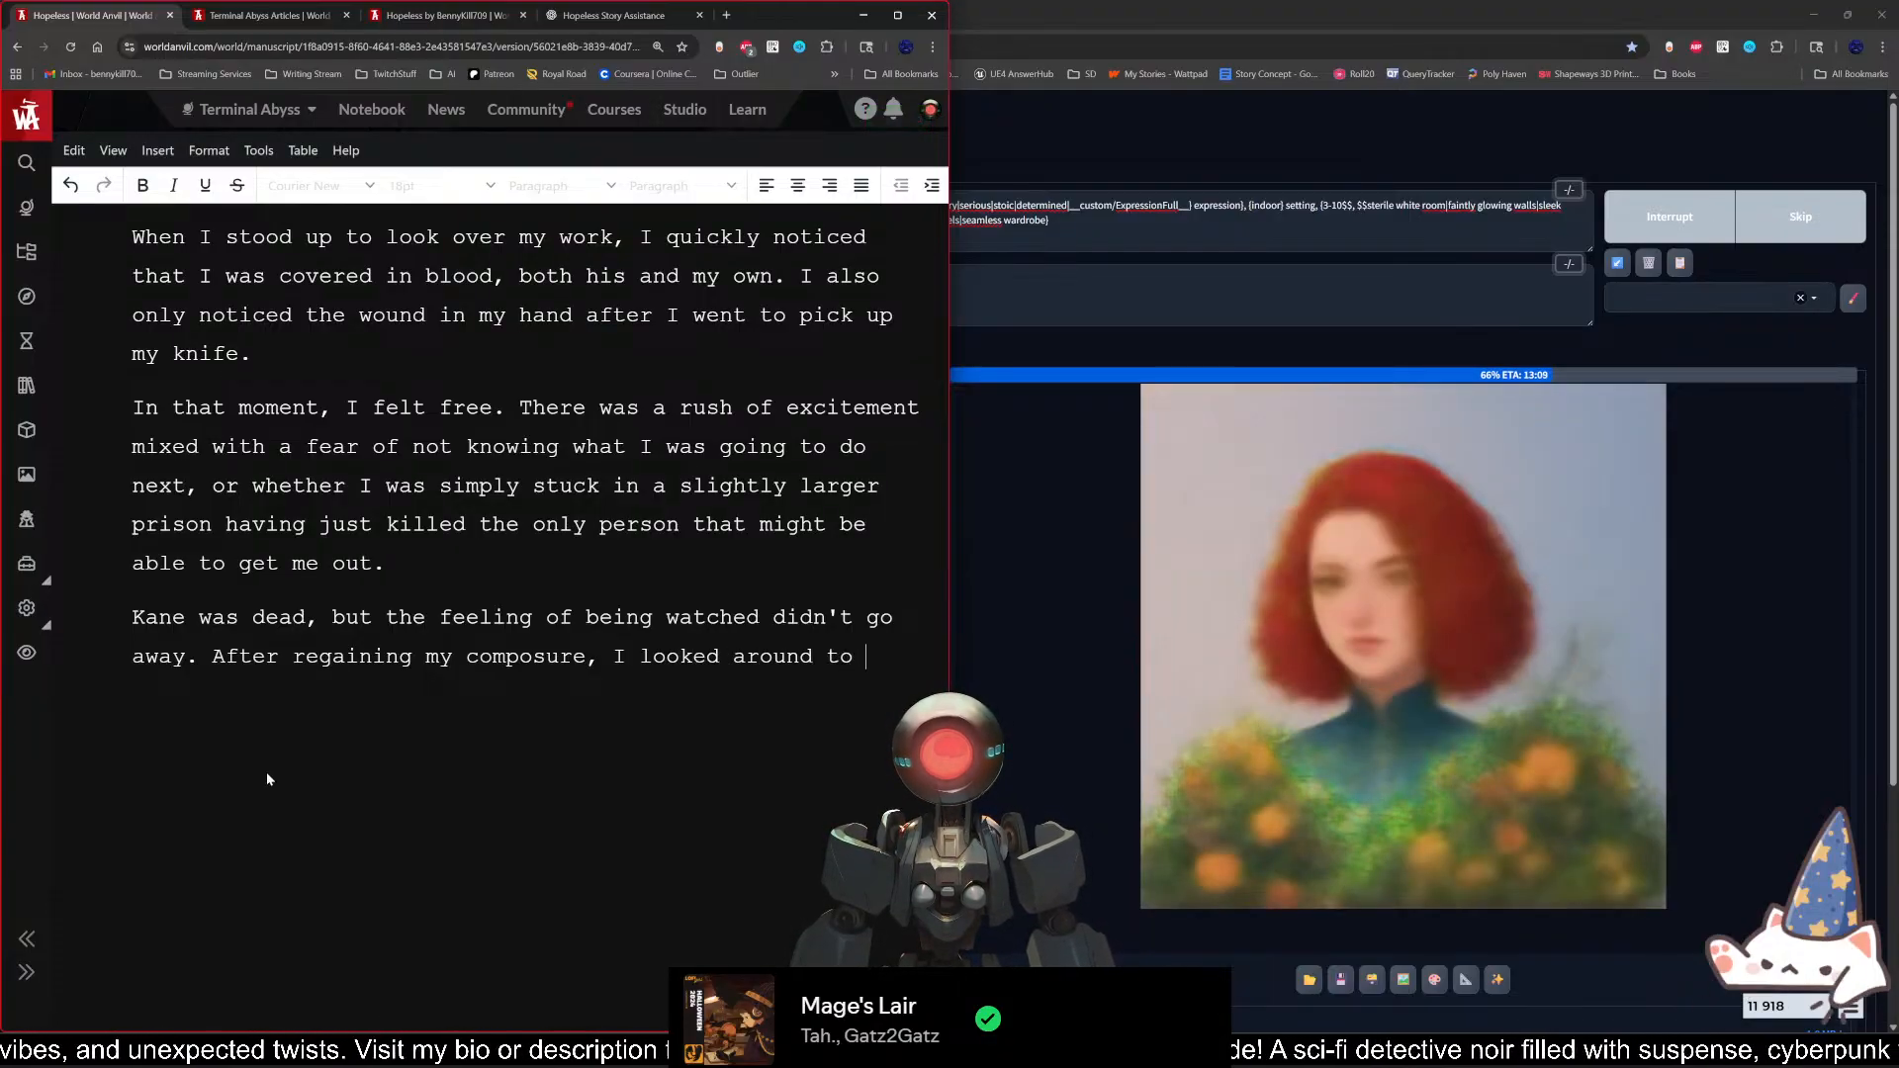
key("BackSpace")
key("BackSpace")
type("he room")
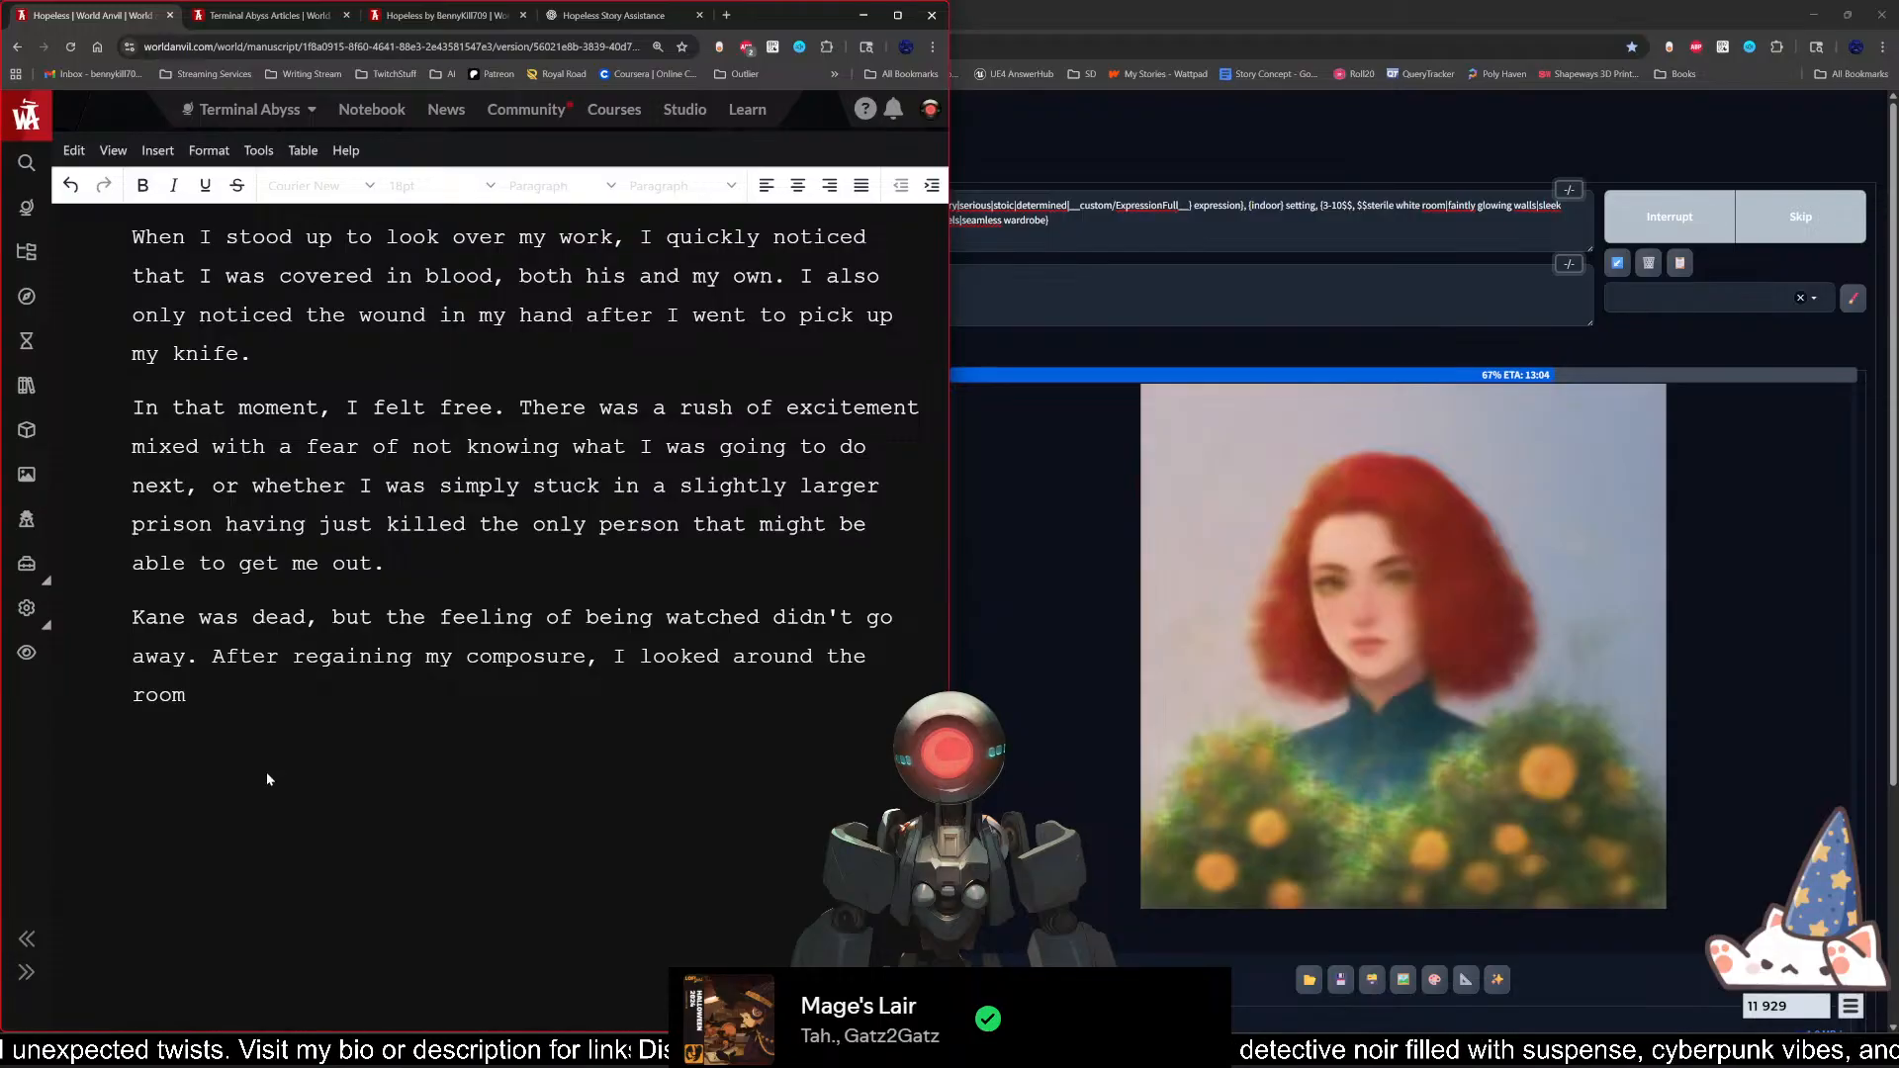
type(" and quick")
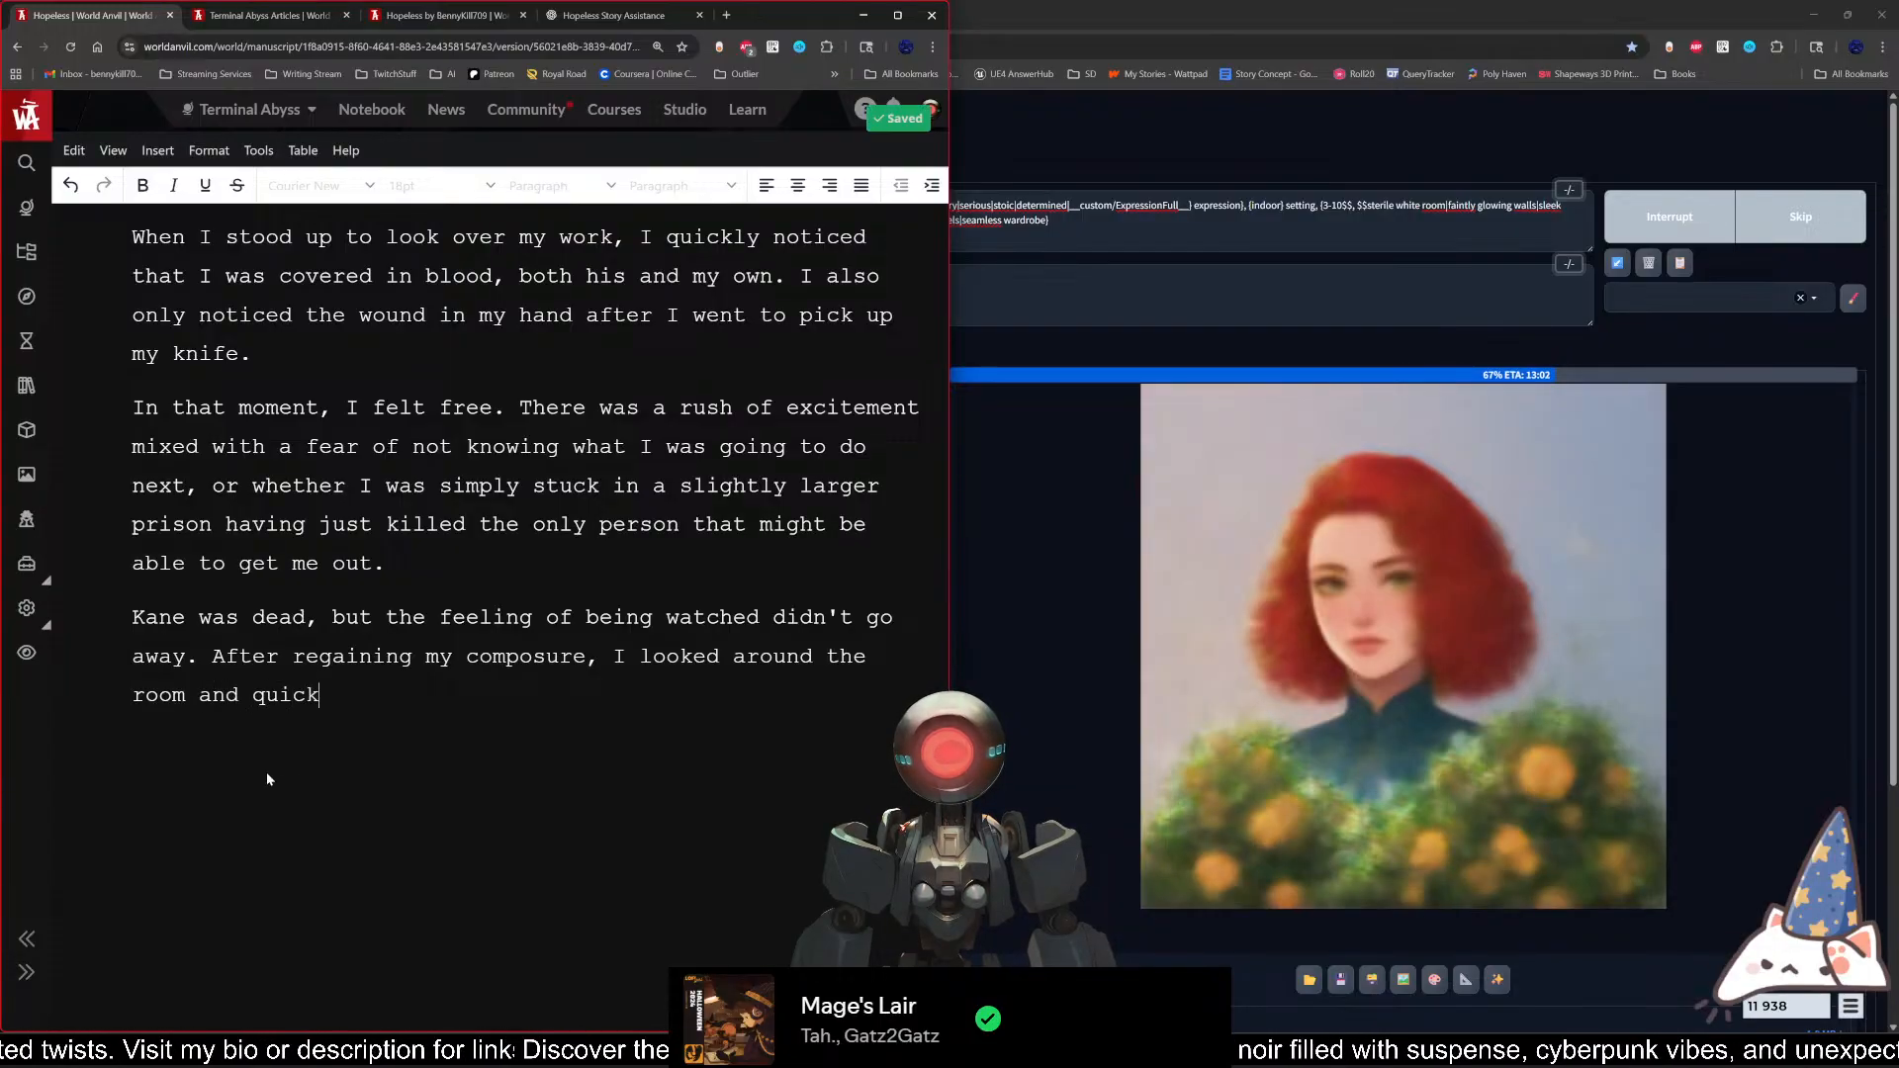
type("ly noticed the")
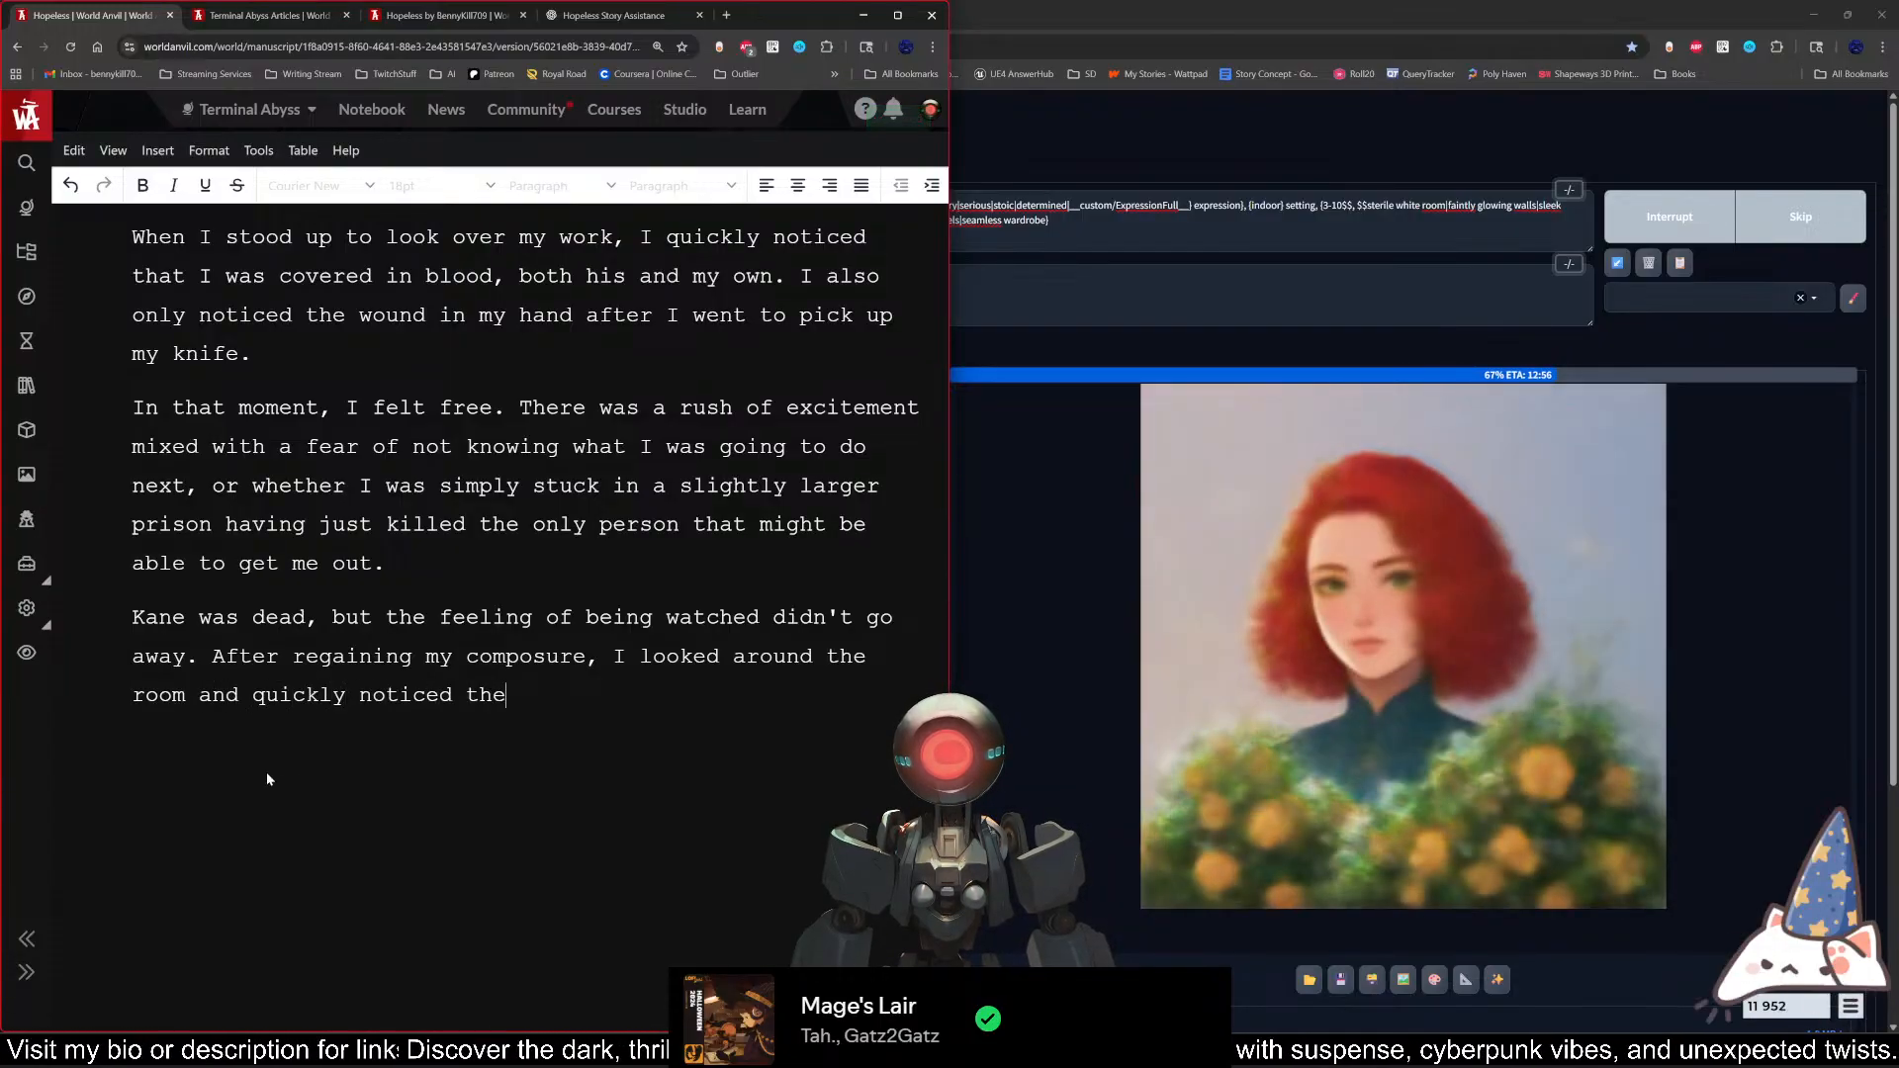
type(" mon")
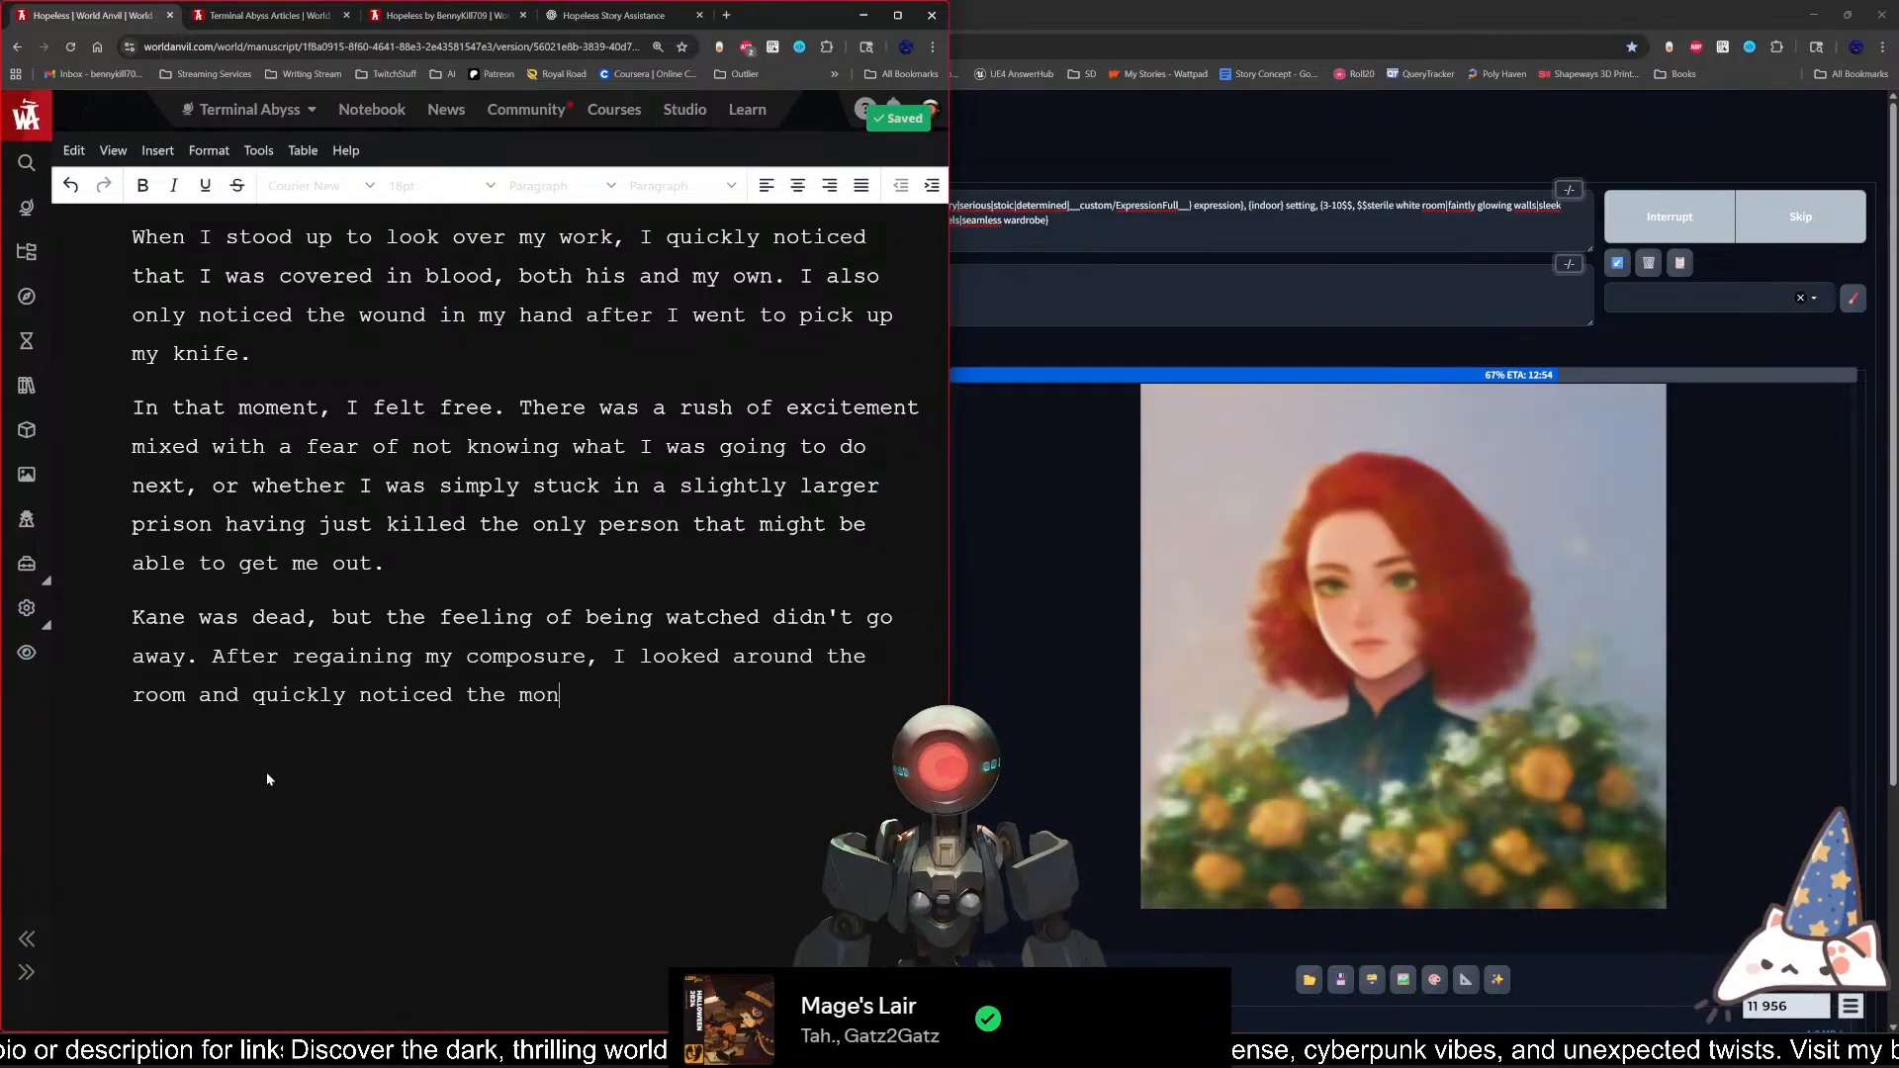
type("itor")
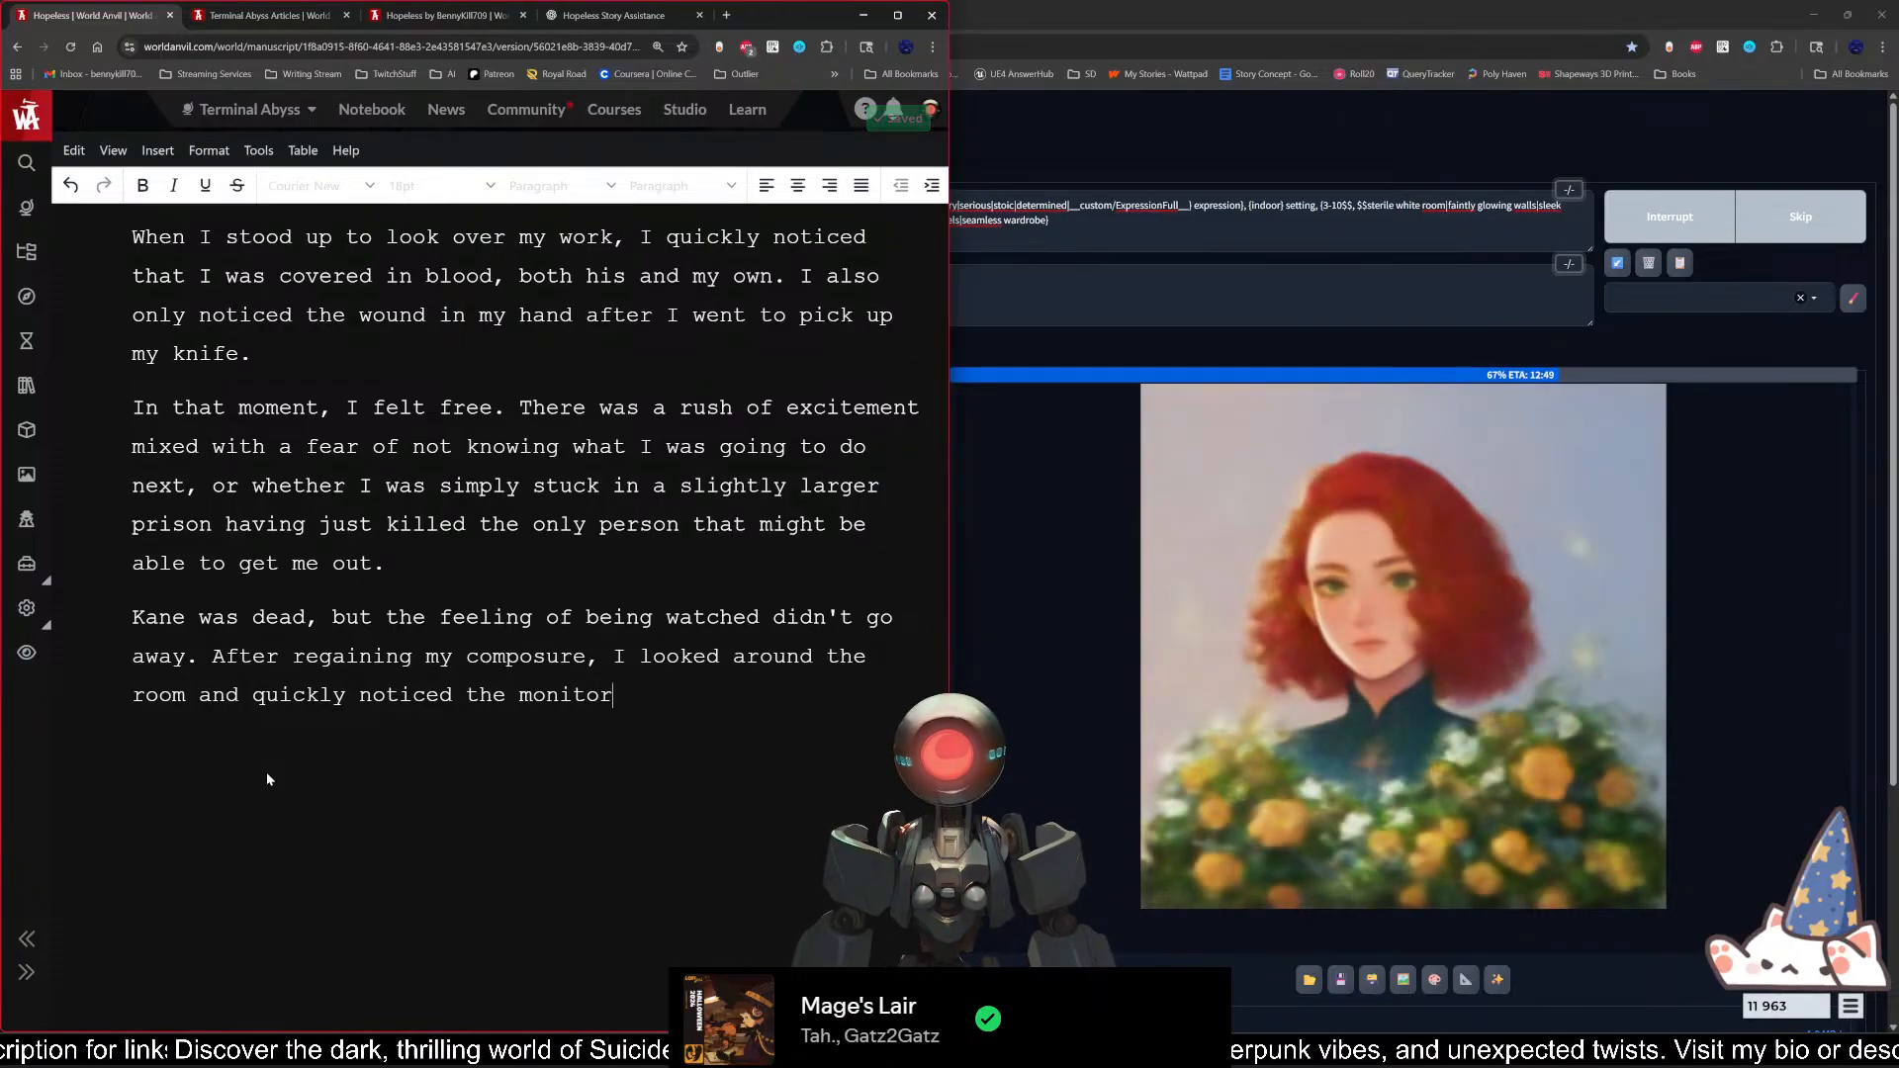
Step: Continue the last sentence with "and quickly noticed the monitors were no longer displaying my room"
key("BackSpace")
key("BackSpace")
key("BackSpace")
key("BackSpace")
key("BackSpace")
key("BackSpace")
type("on")
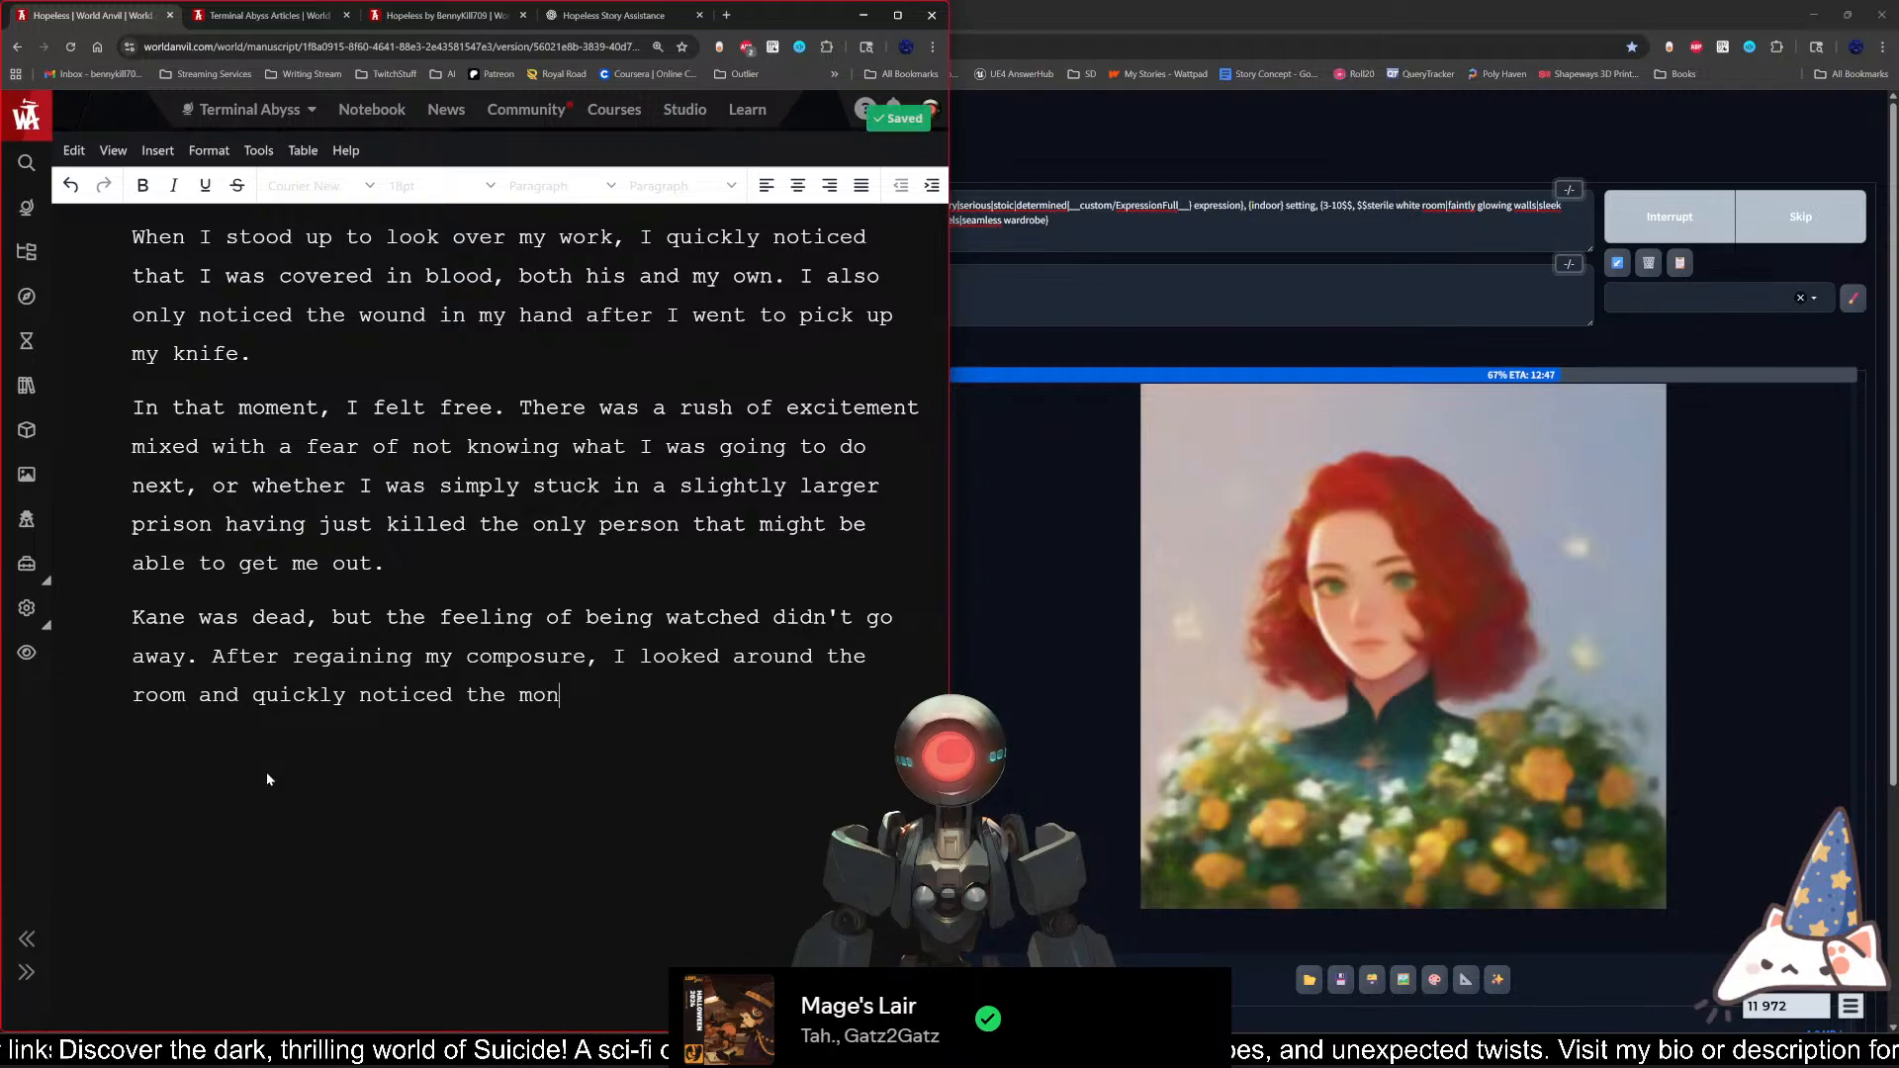
type("itors wer")
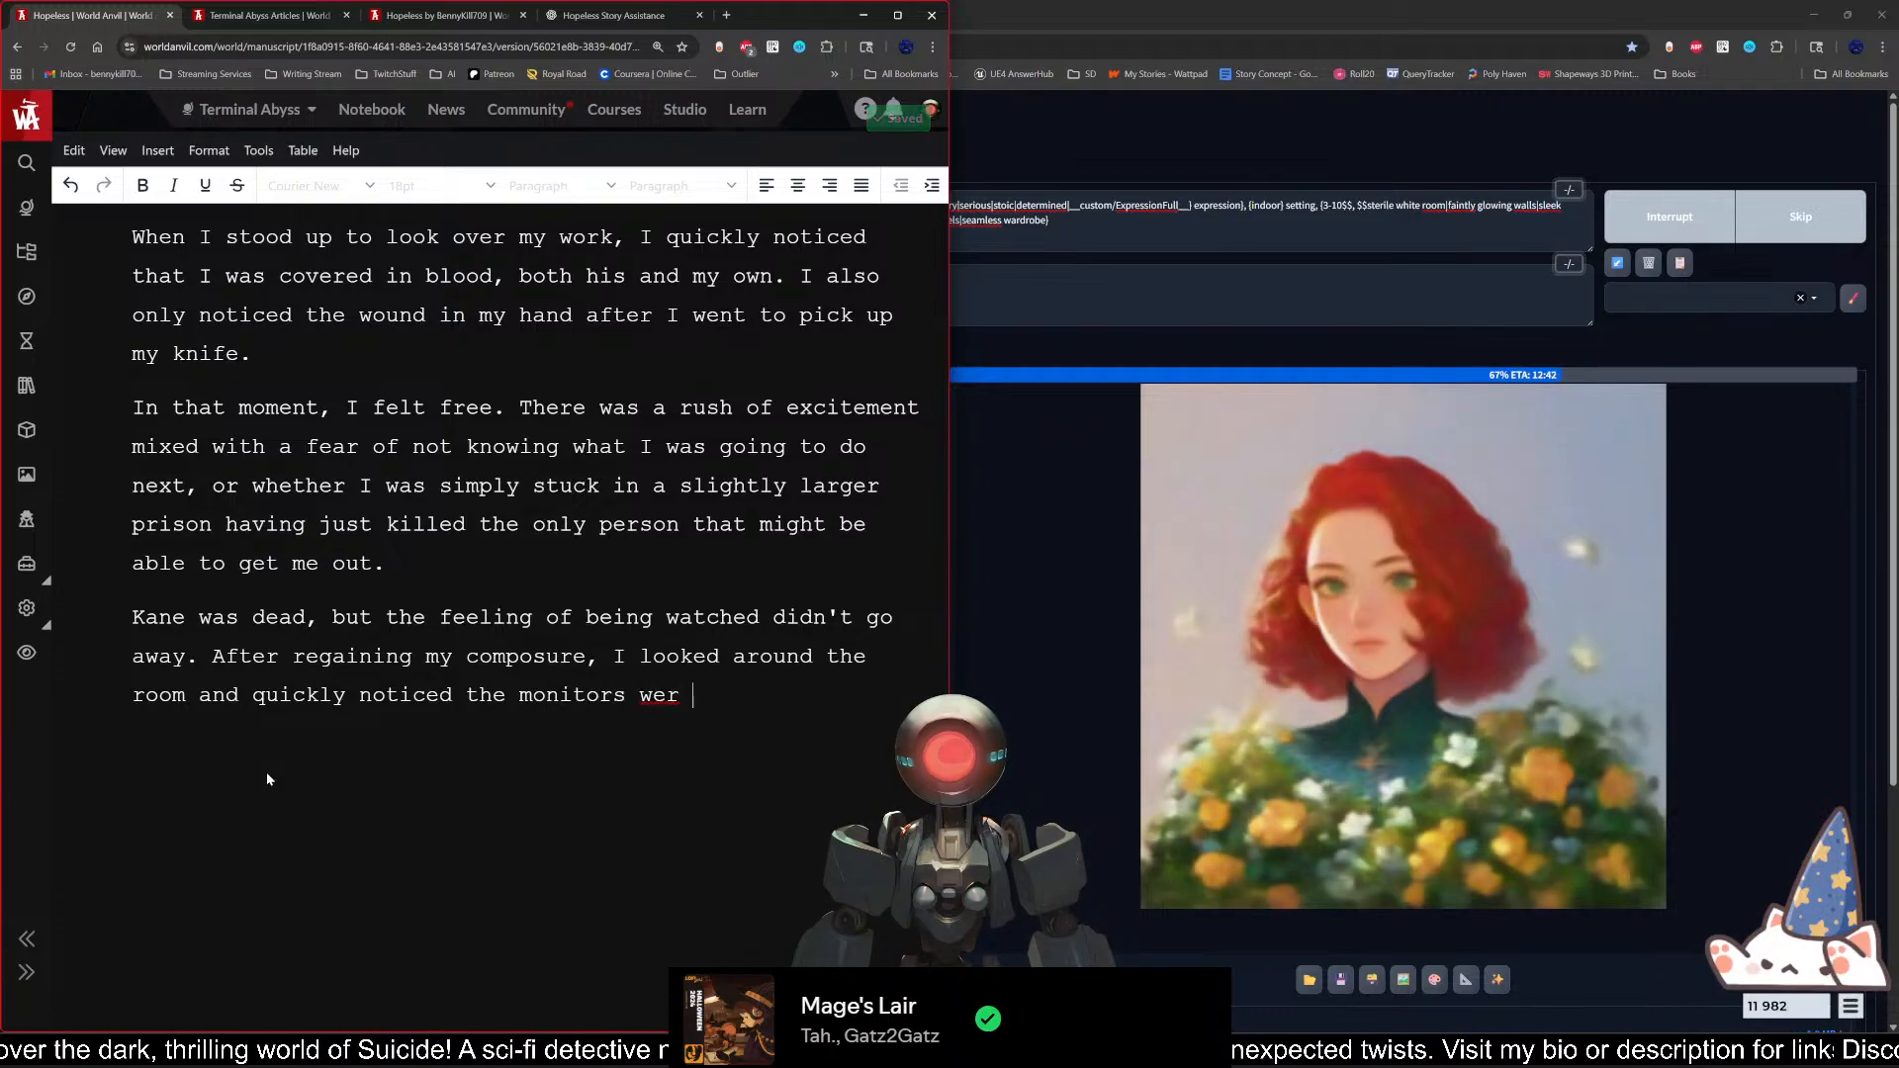
key("BackSpace")
type("e no long")
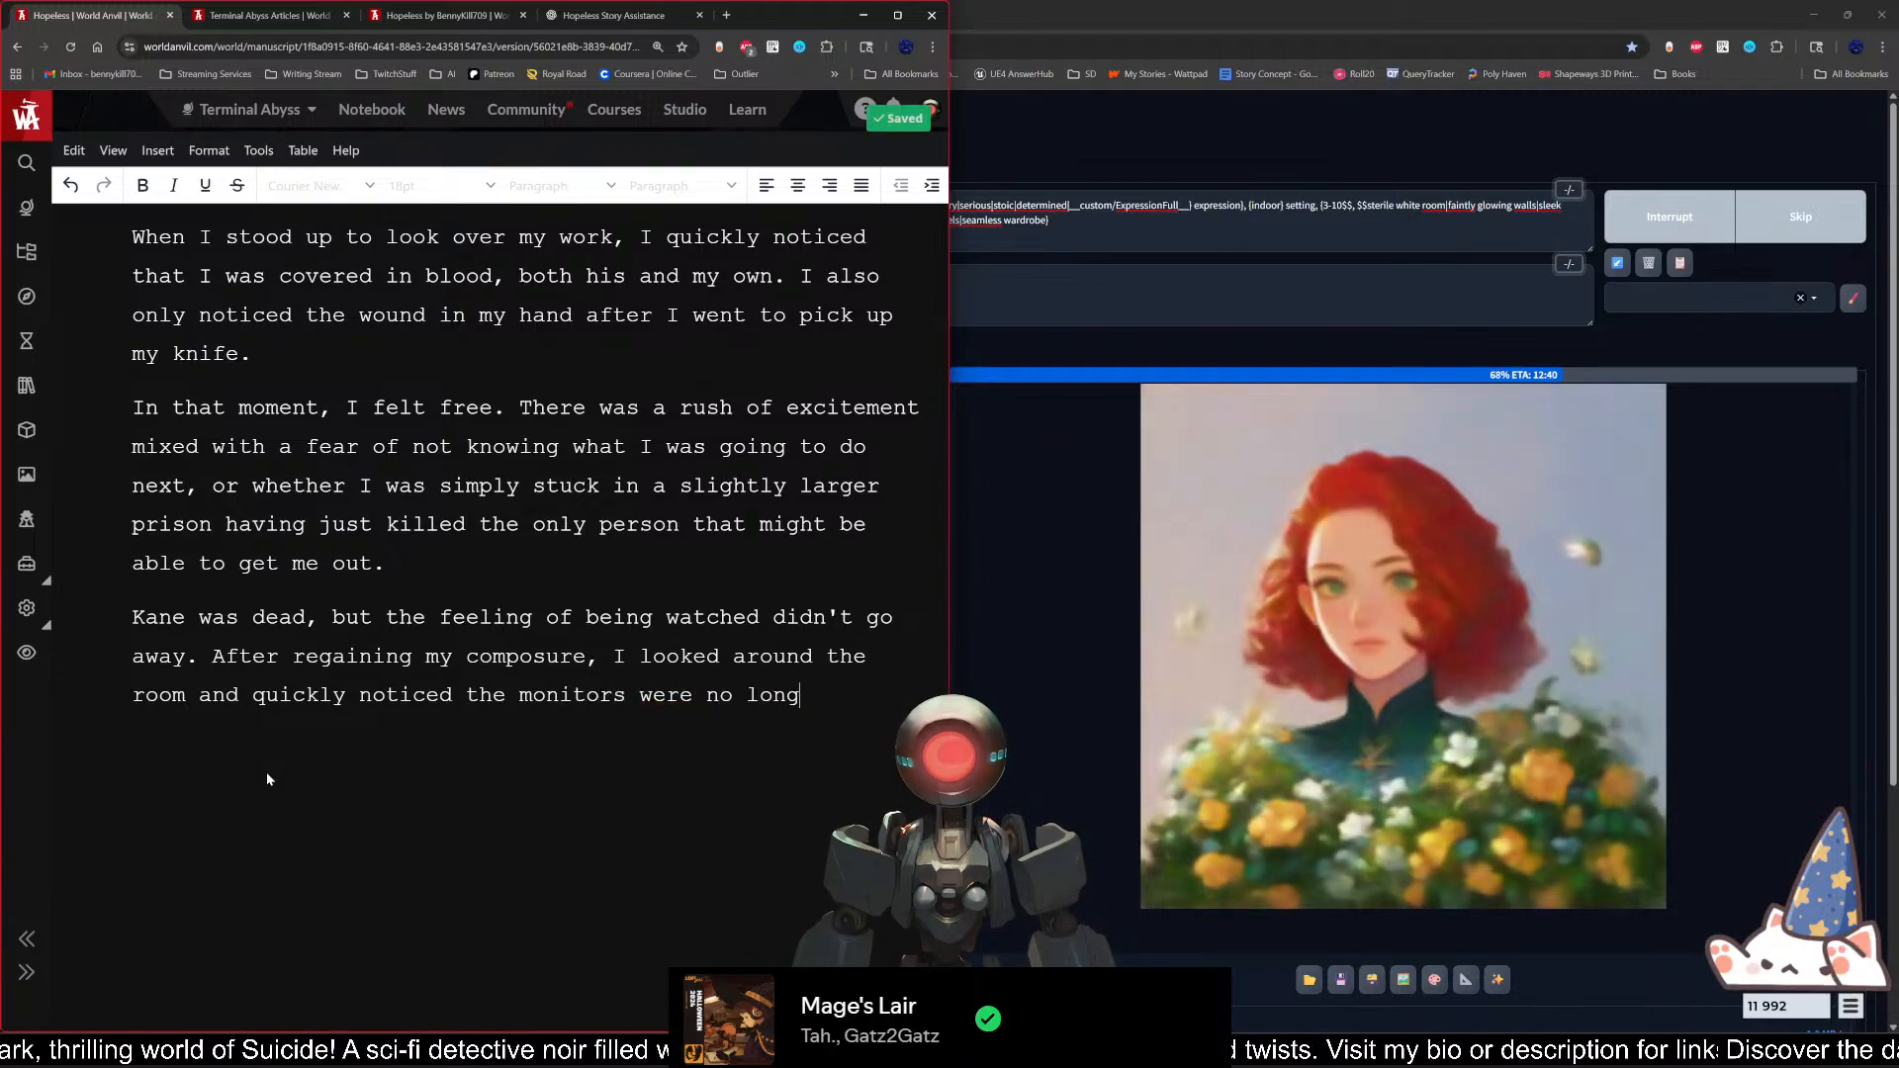
type("er displaying my ")
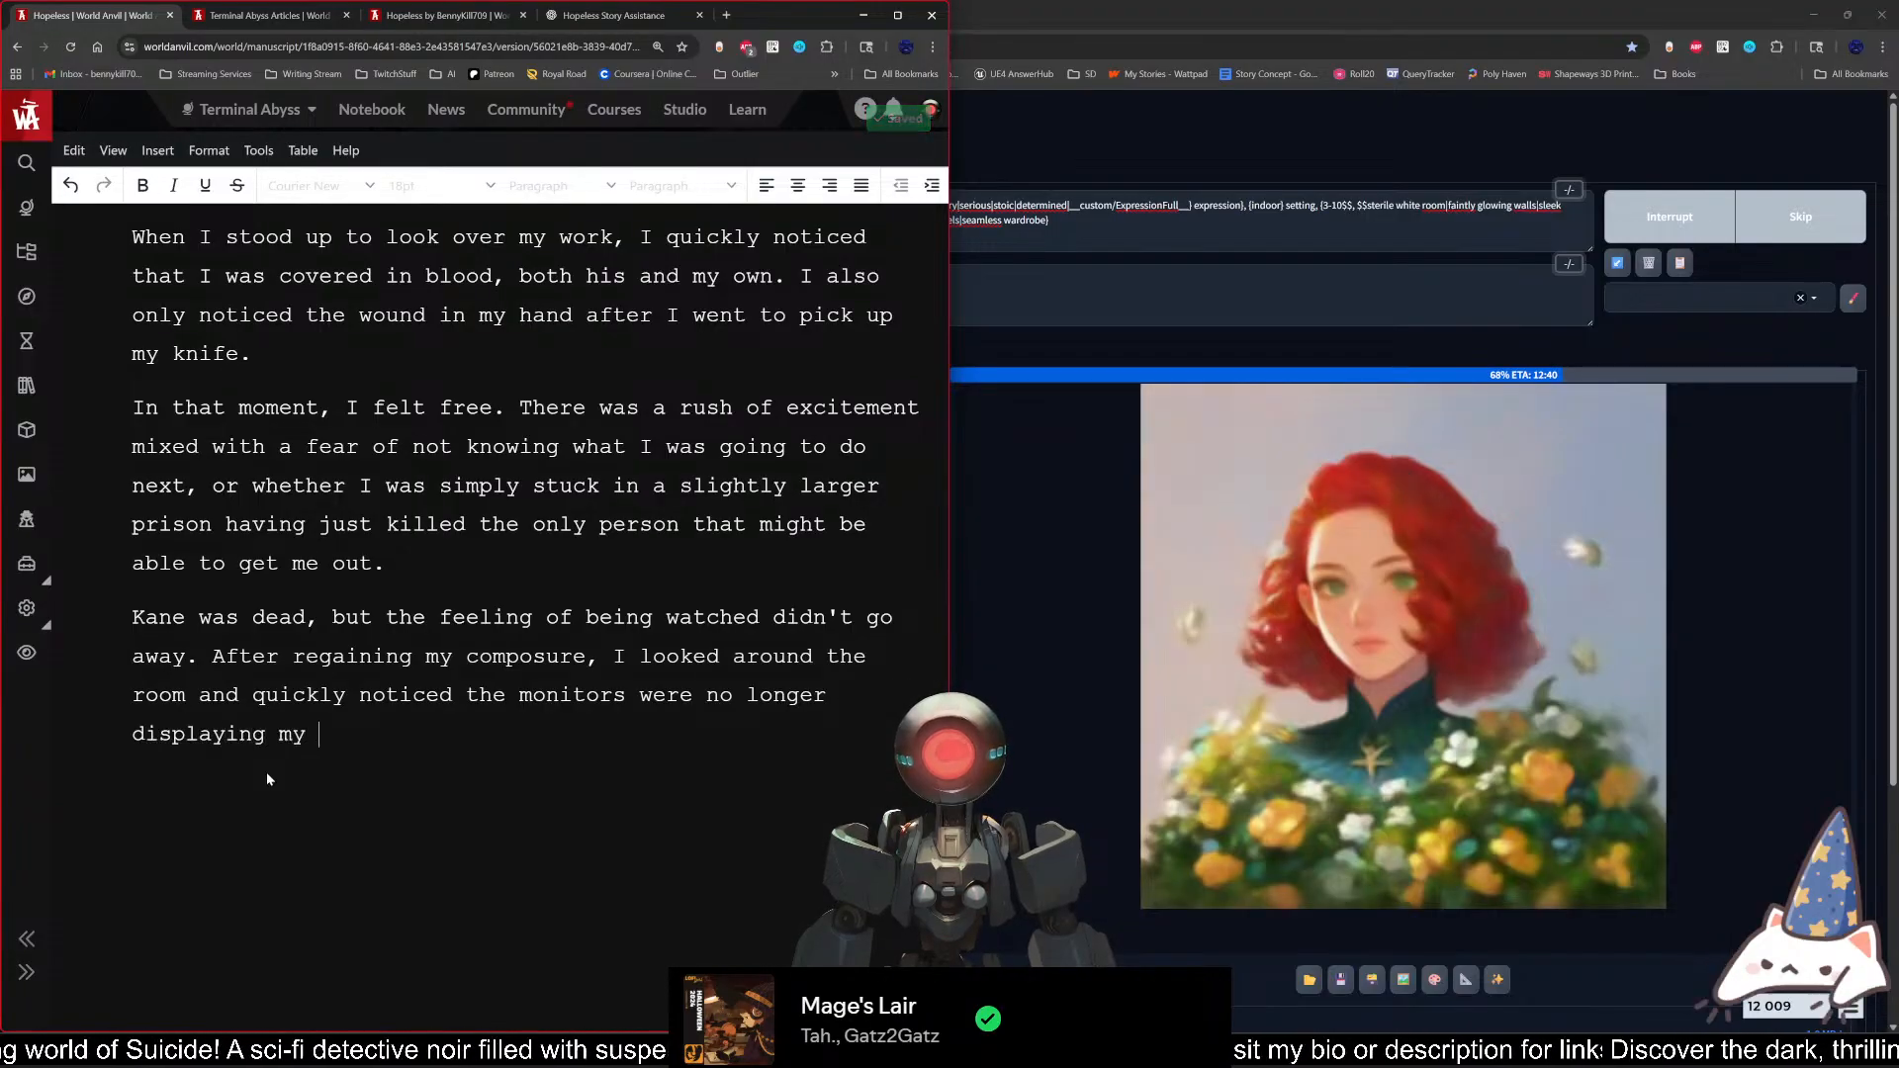
type("room")
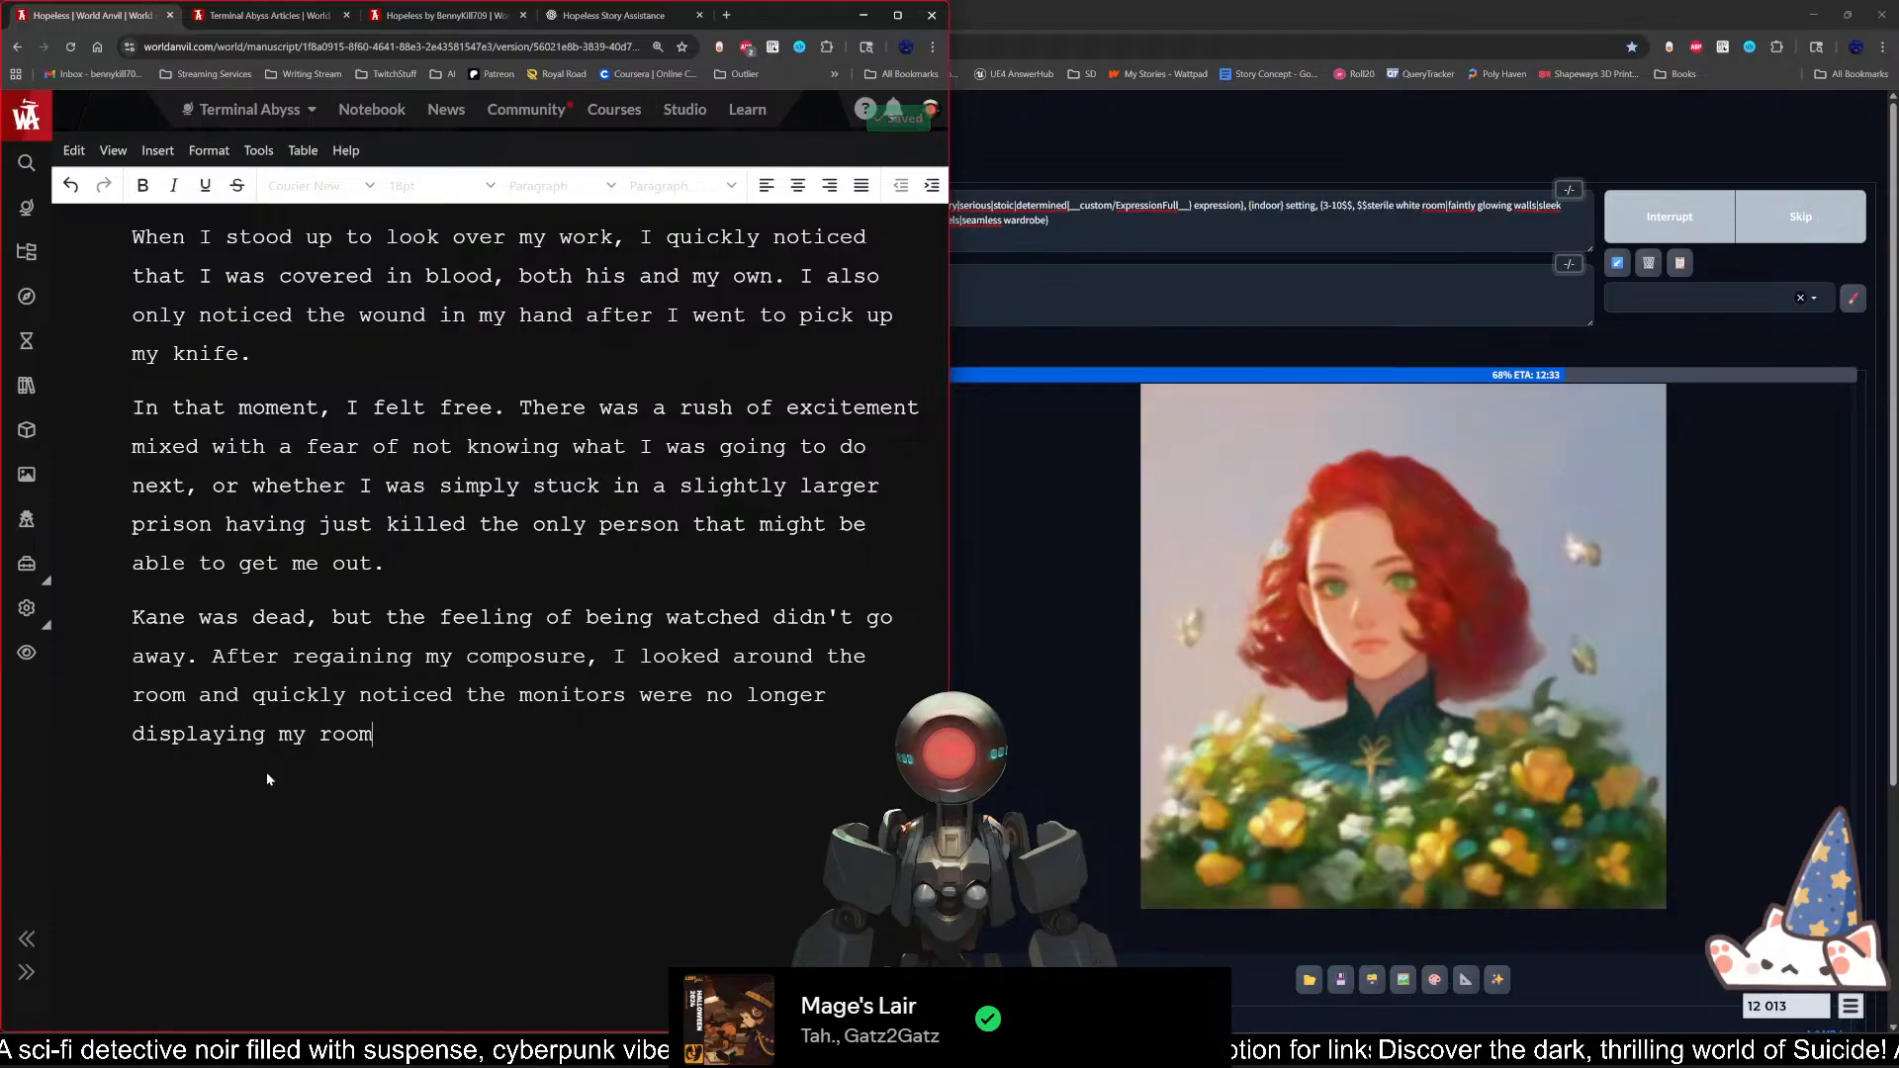
type(", but ine")
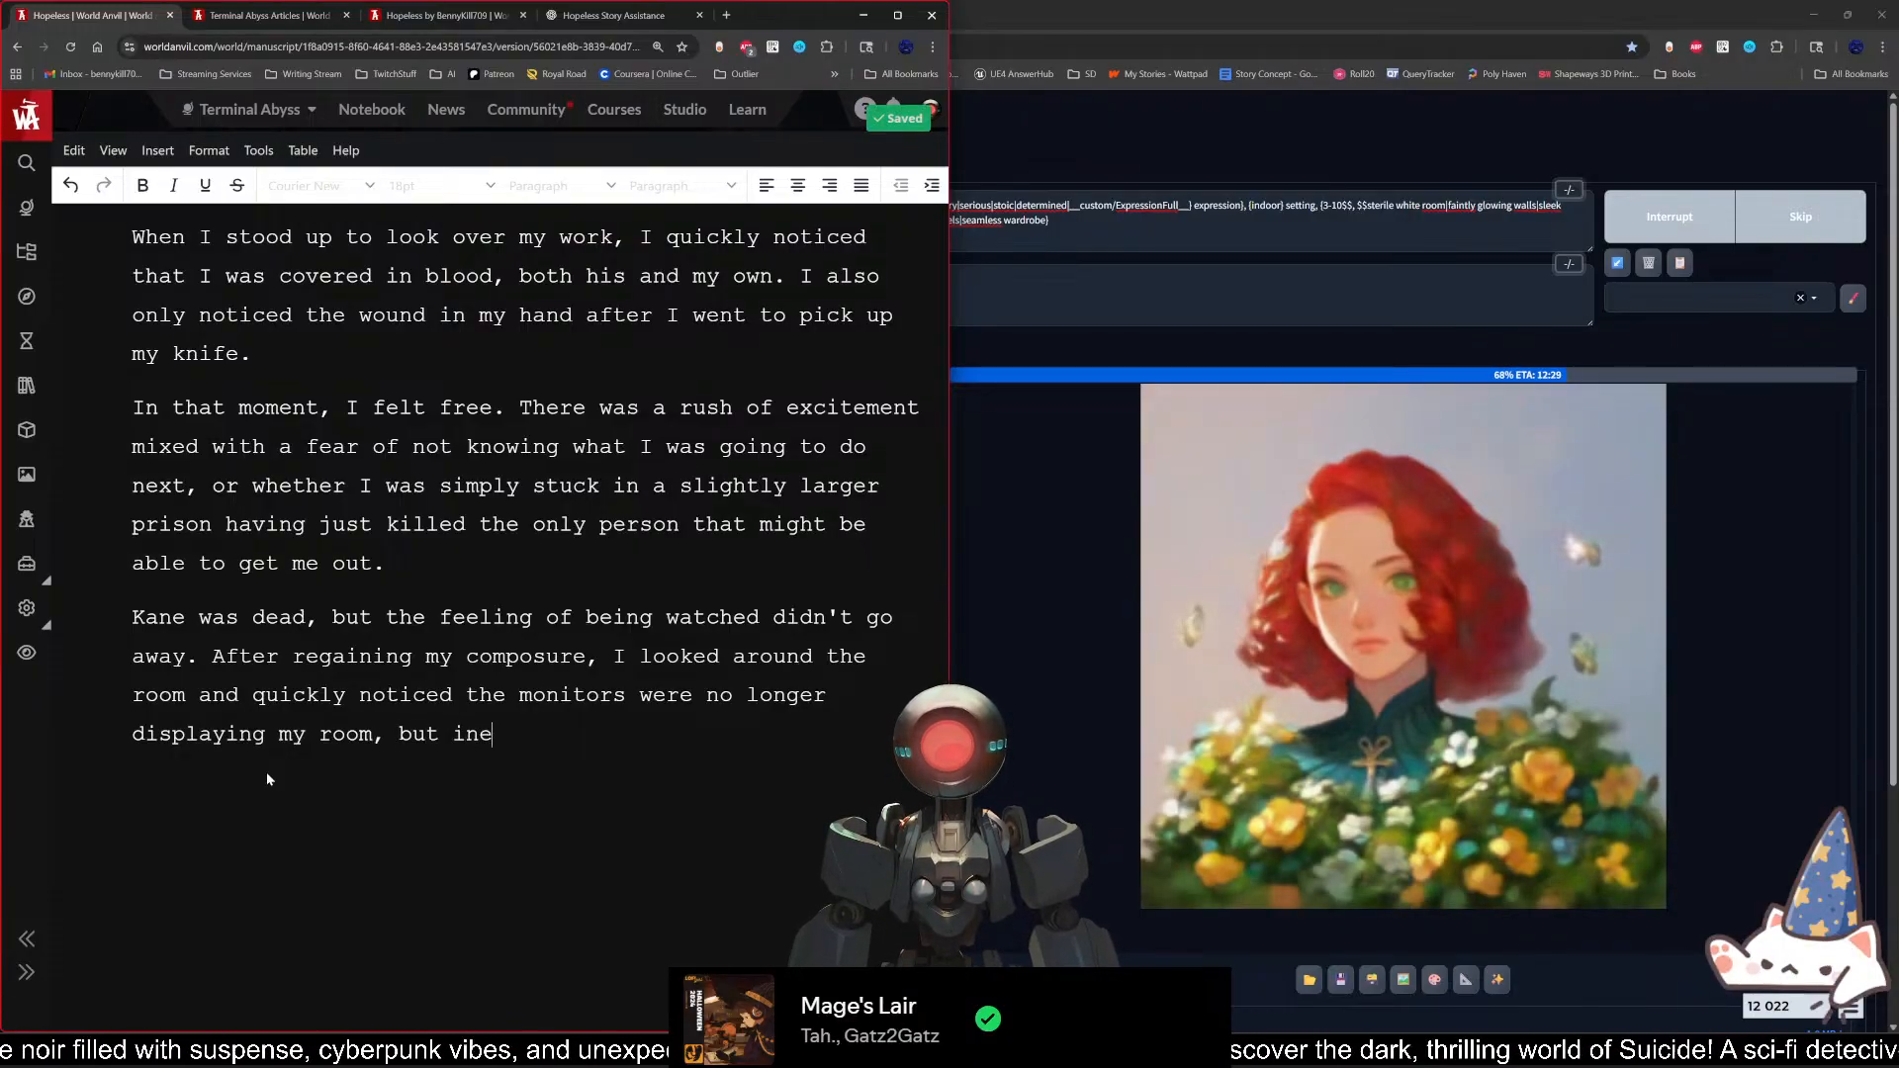
key("BackSpace")
type("stead")
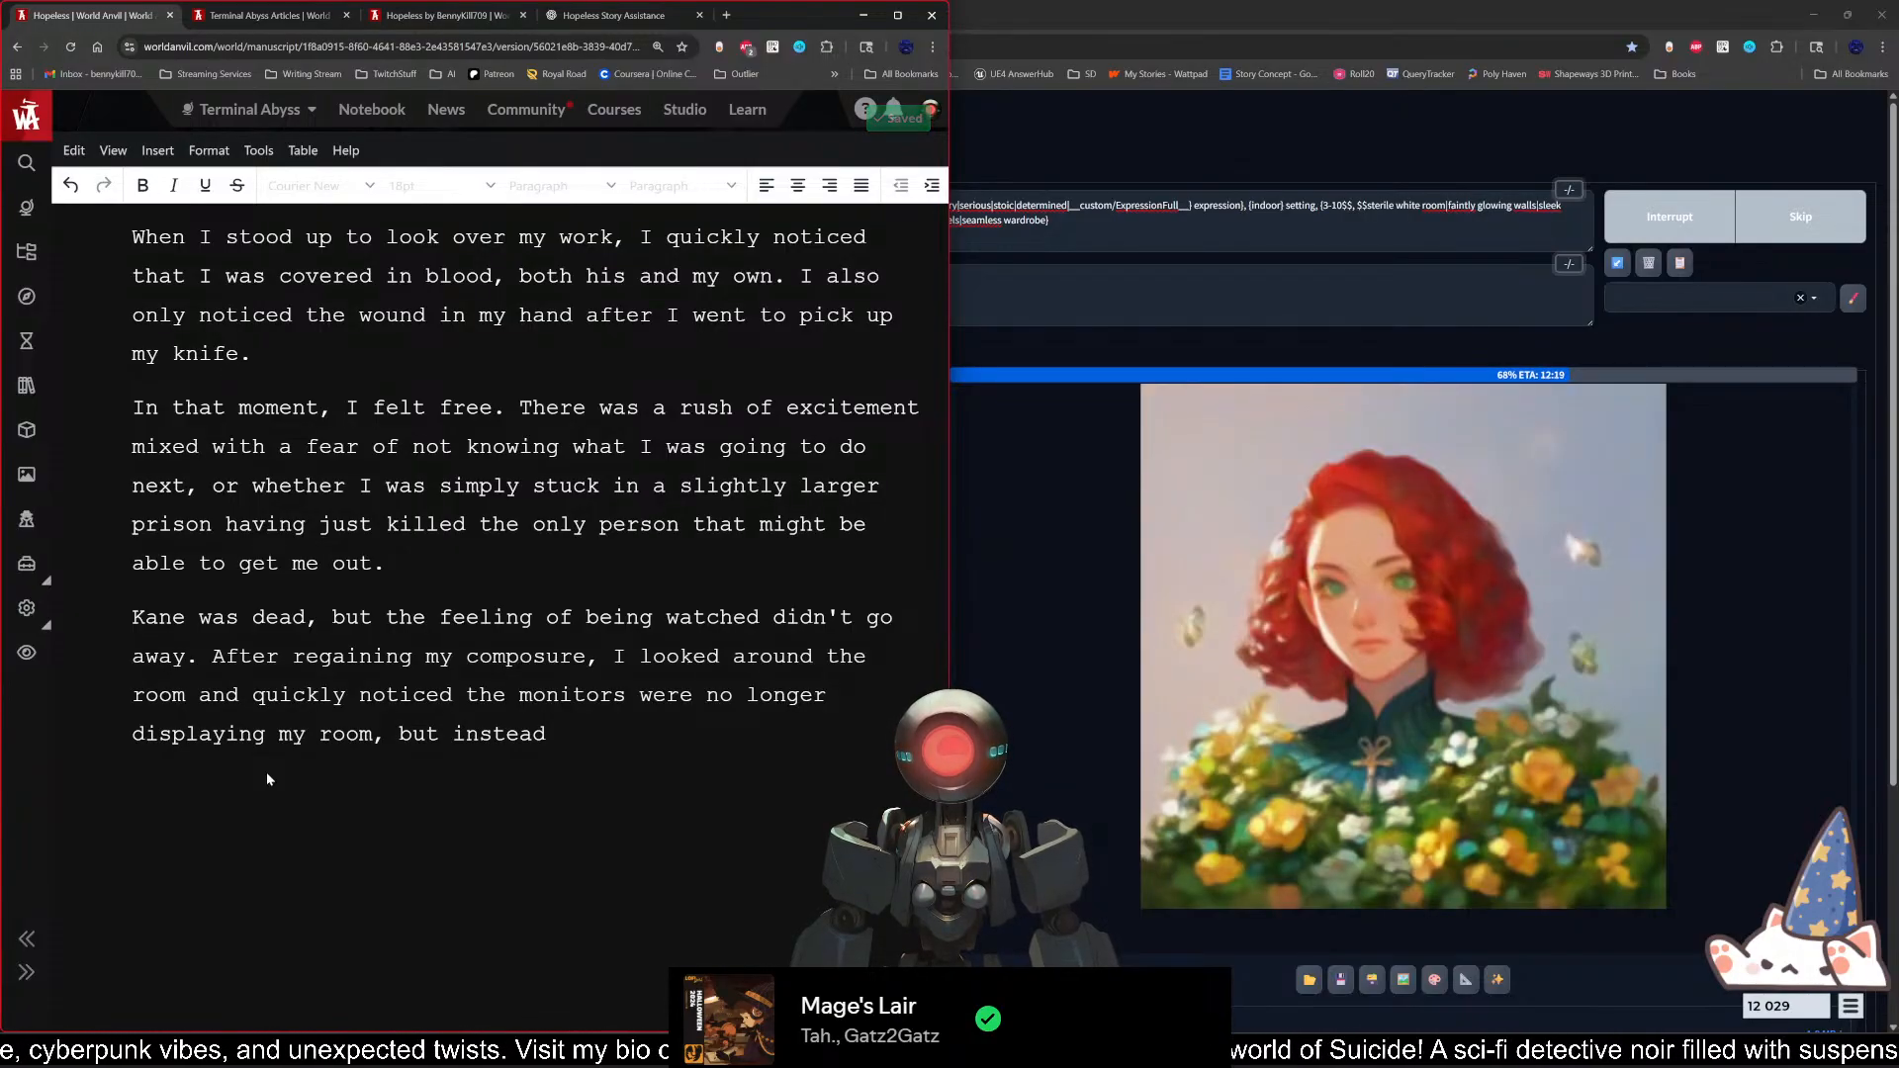
key("BackSpace")
key("BackSpace")
key("BackSpace")
key("BackSpace")
key("BackSpace")
key("BackSpace")
key("BackSpace")
key("BackSpace")
key("BackSpace")
key("BackSpace")
key("BackSpace")
key("BackSpace")
key("BackSpace")
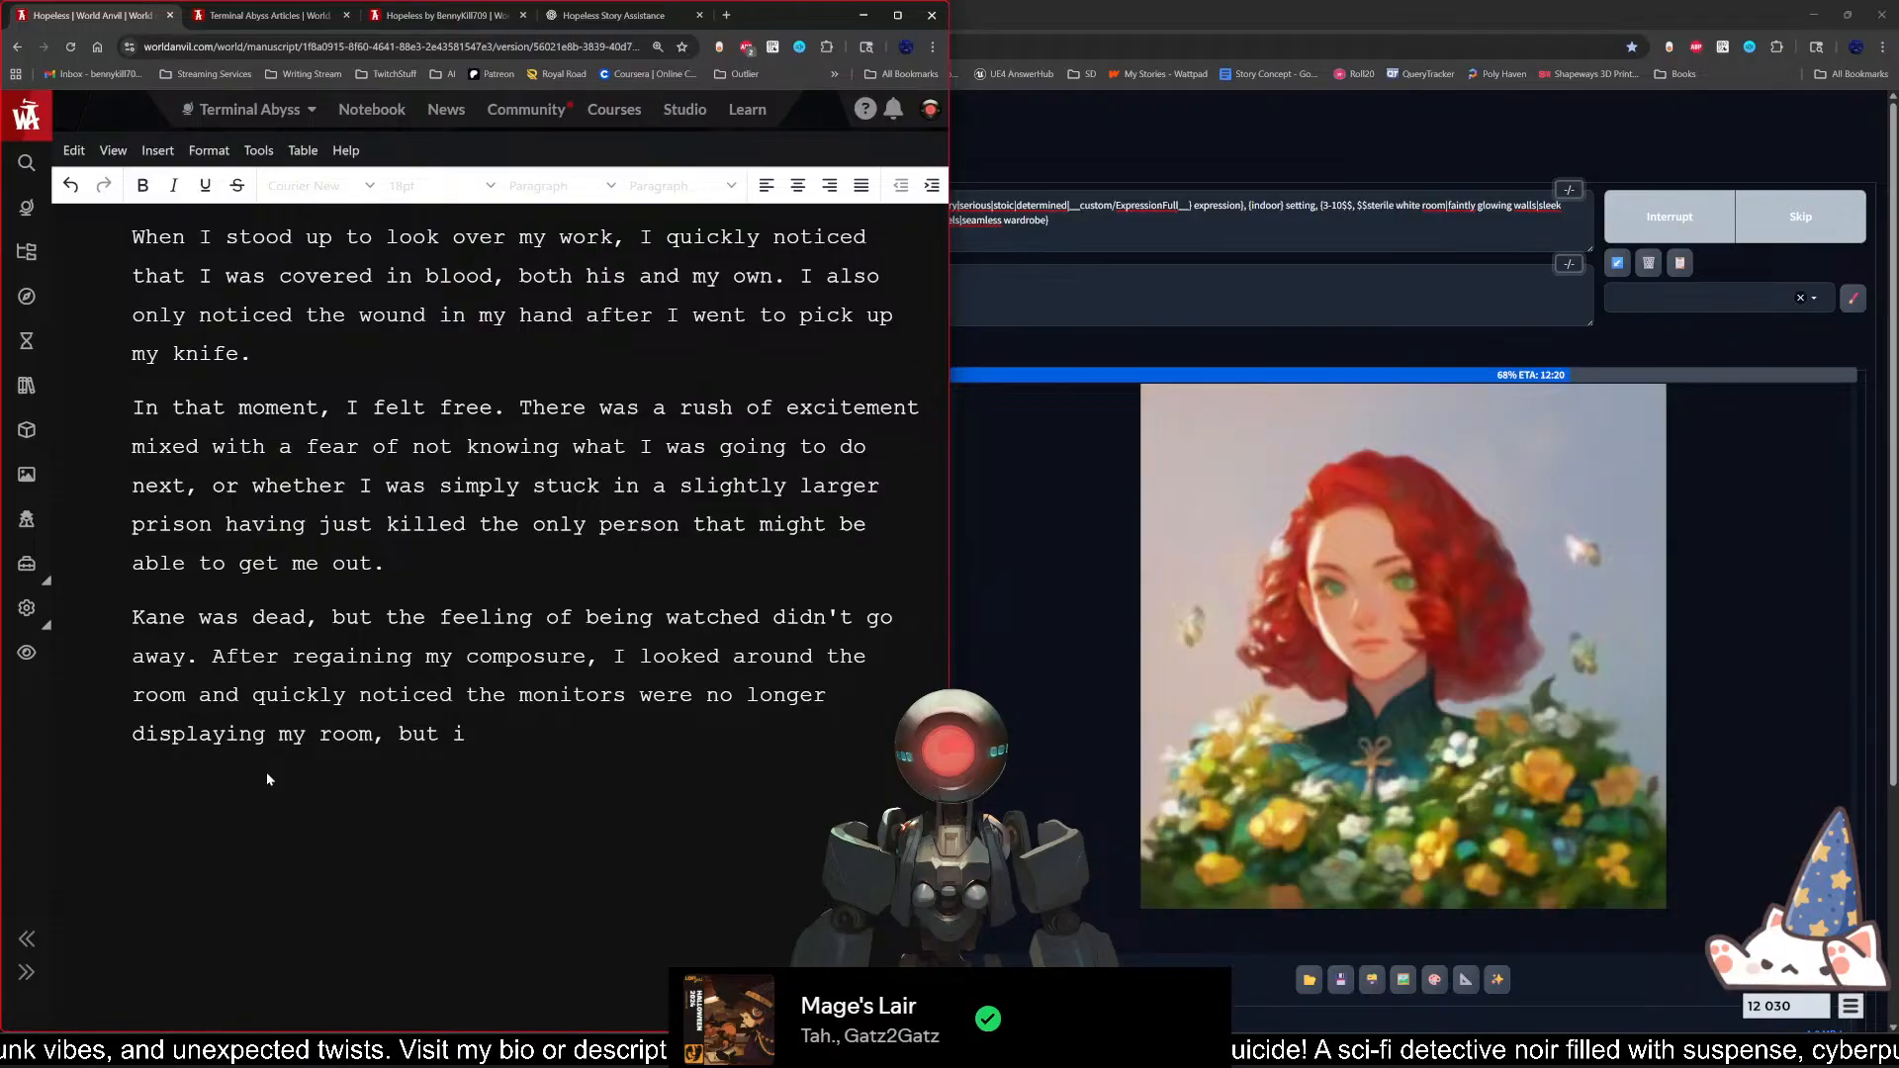
Step: End the sentence after "displaying my room" and begin the next one with "Instead, each of the nine views"
type(". Instead,")
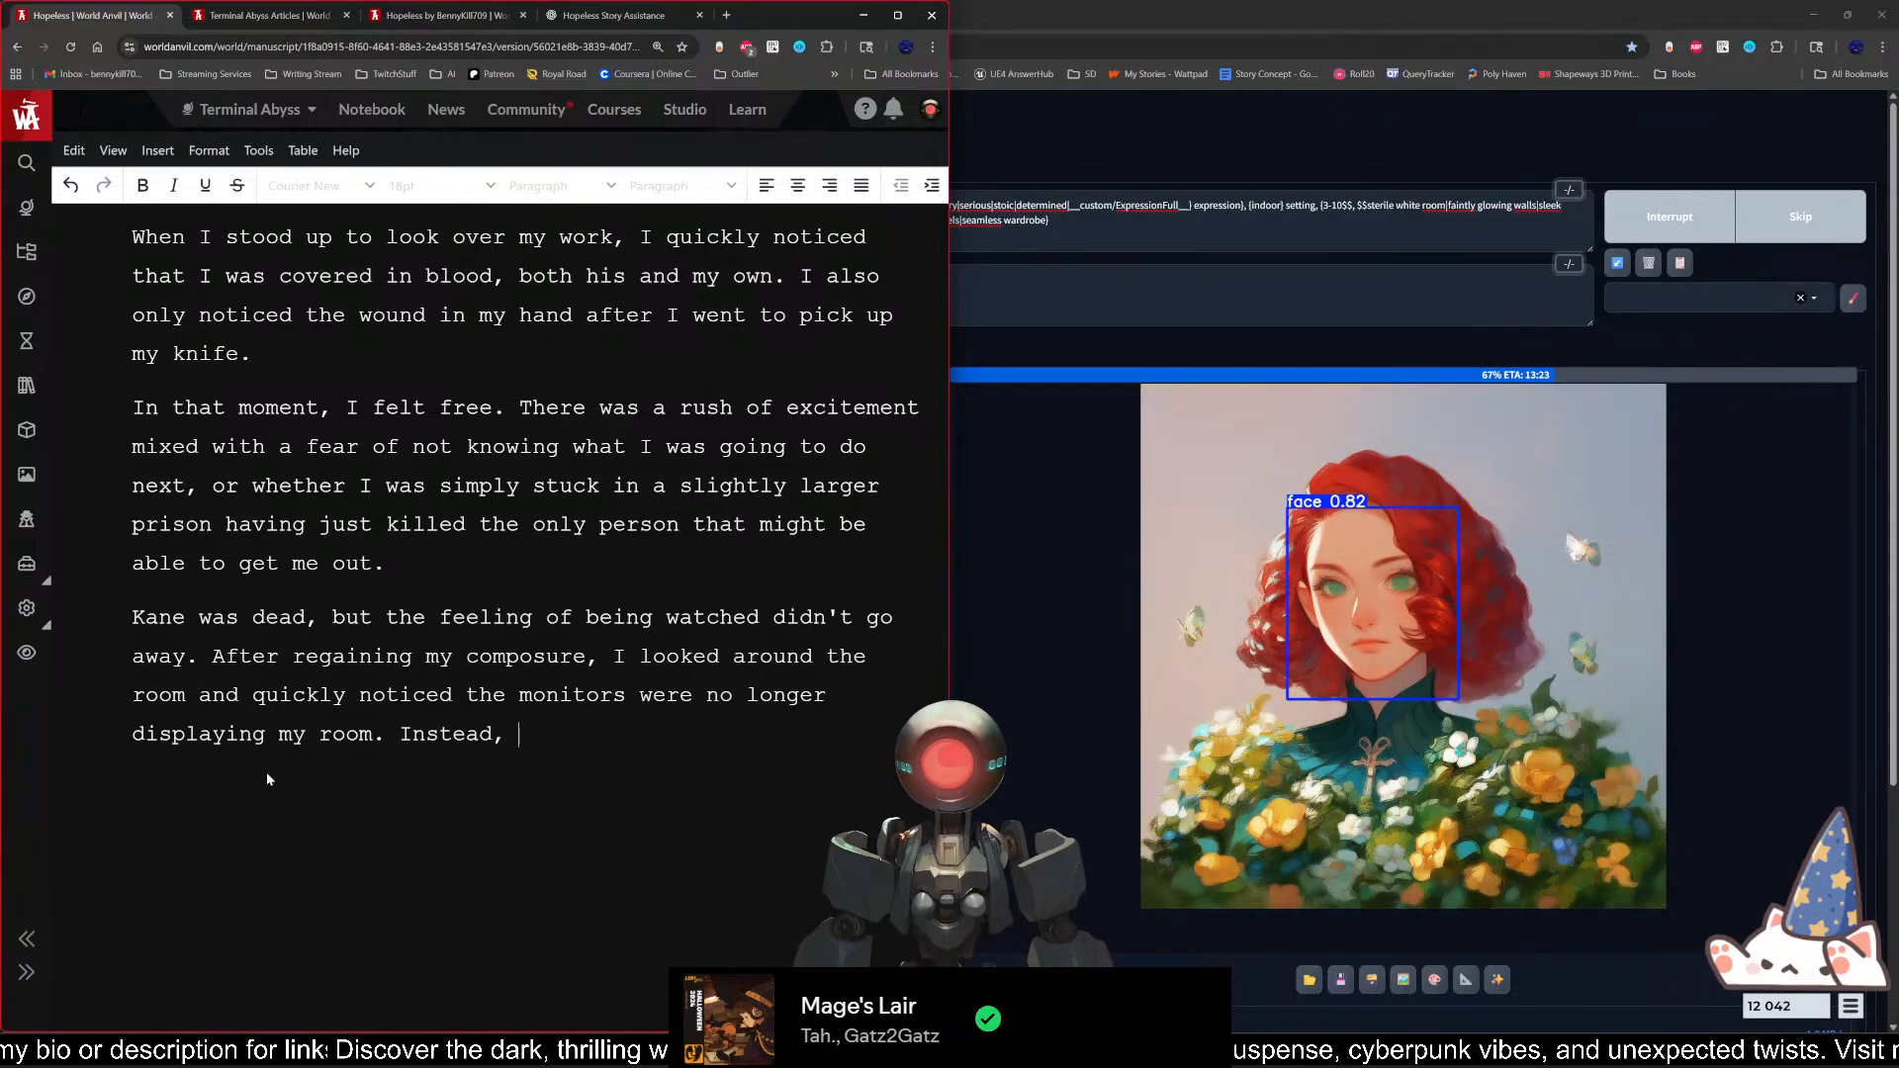
type("t")
key("BackSpace")
type("d")
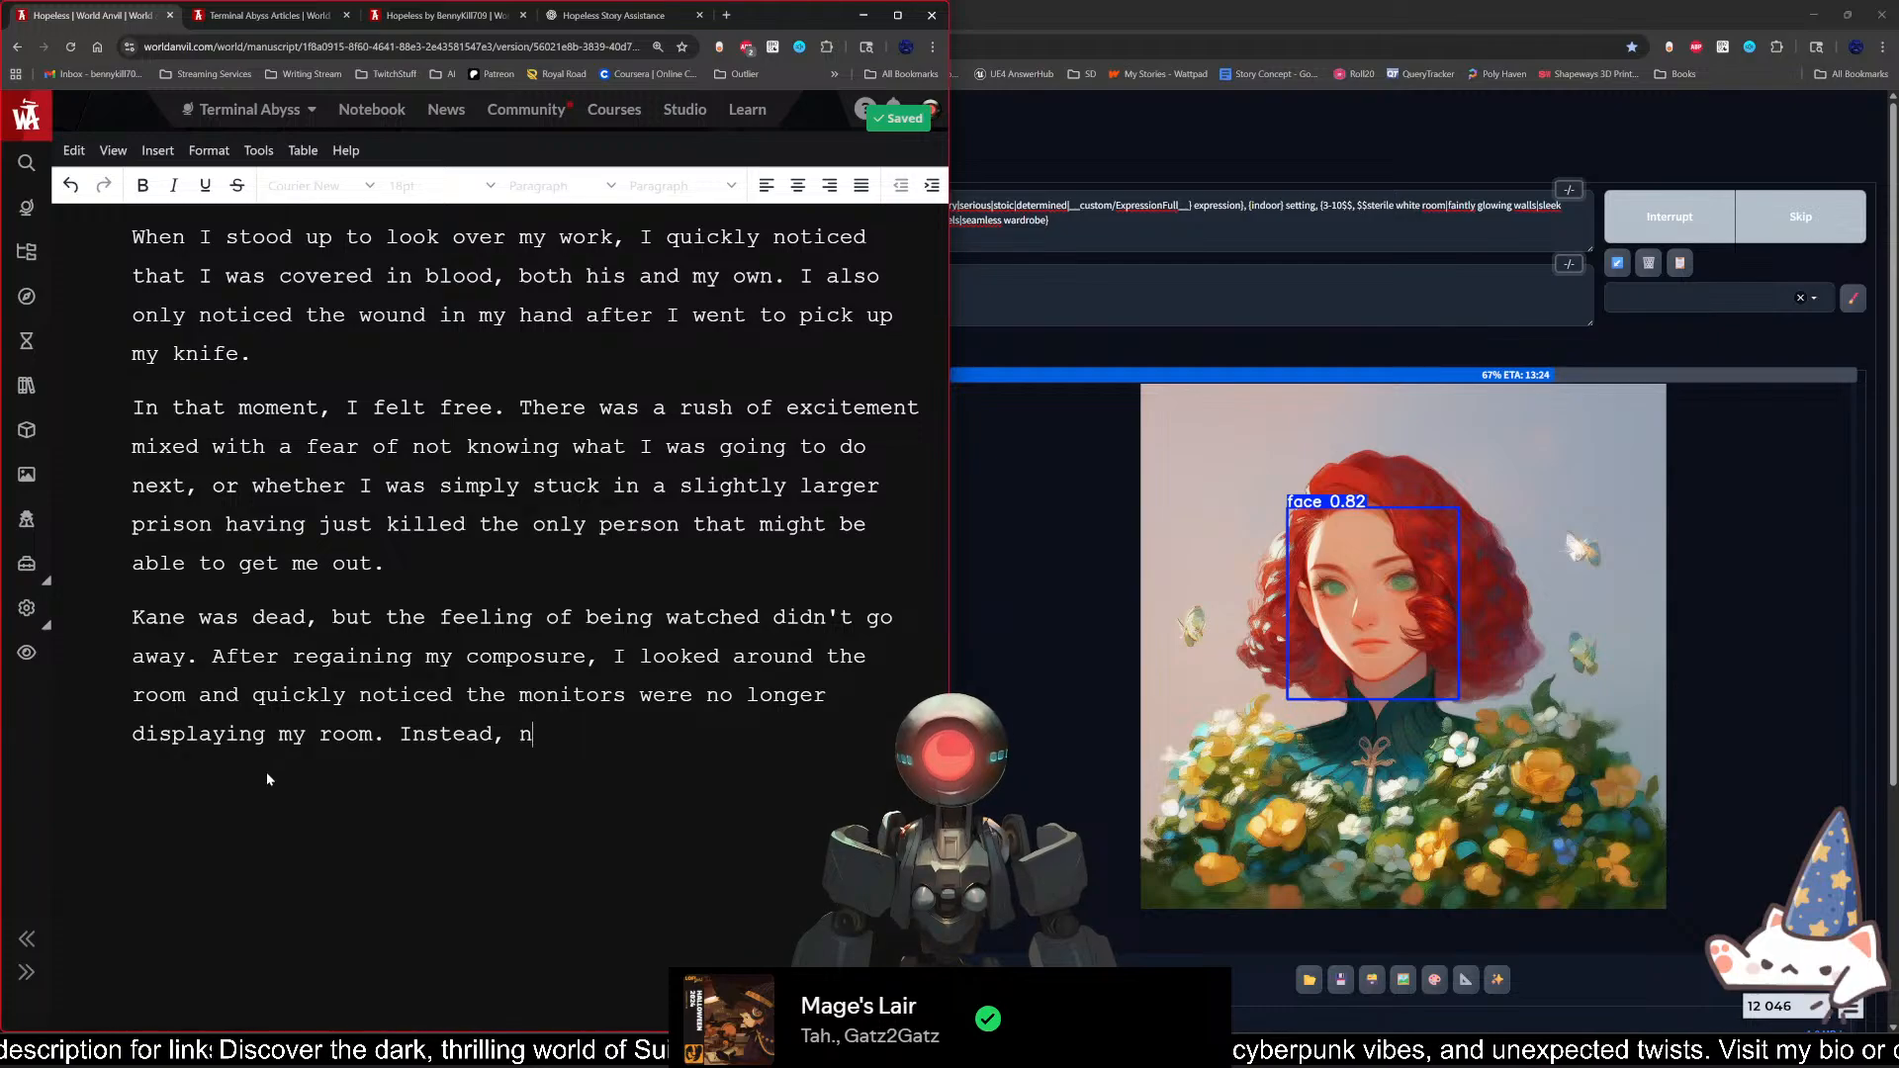
key("BackSpace")
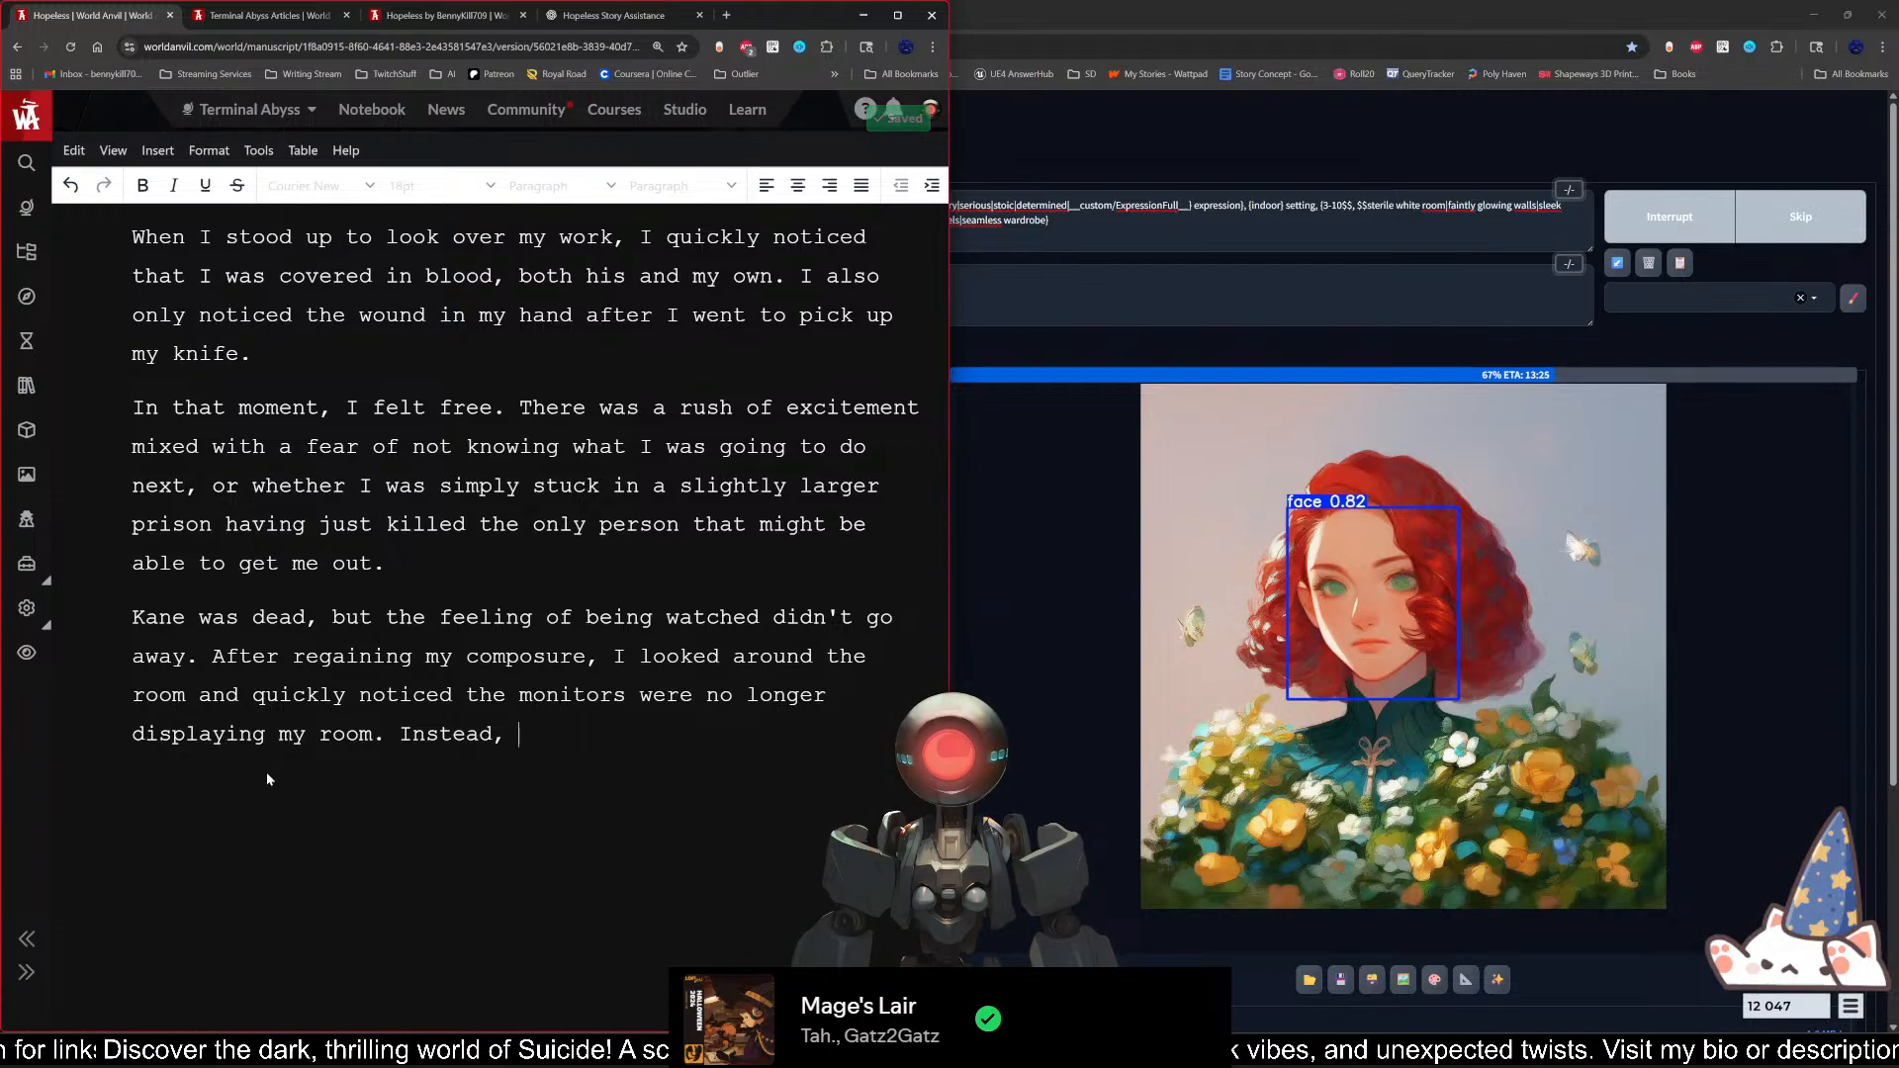
type("each of the s")
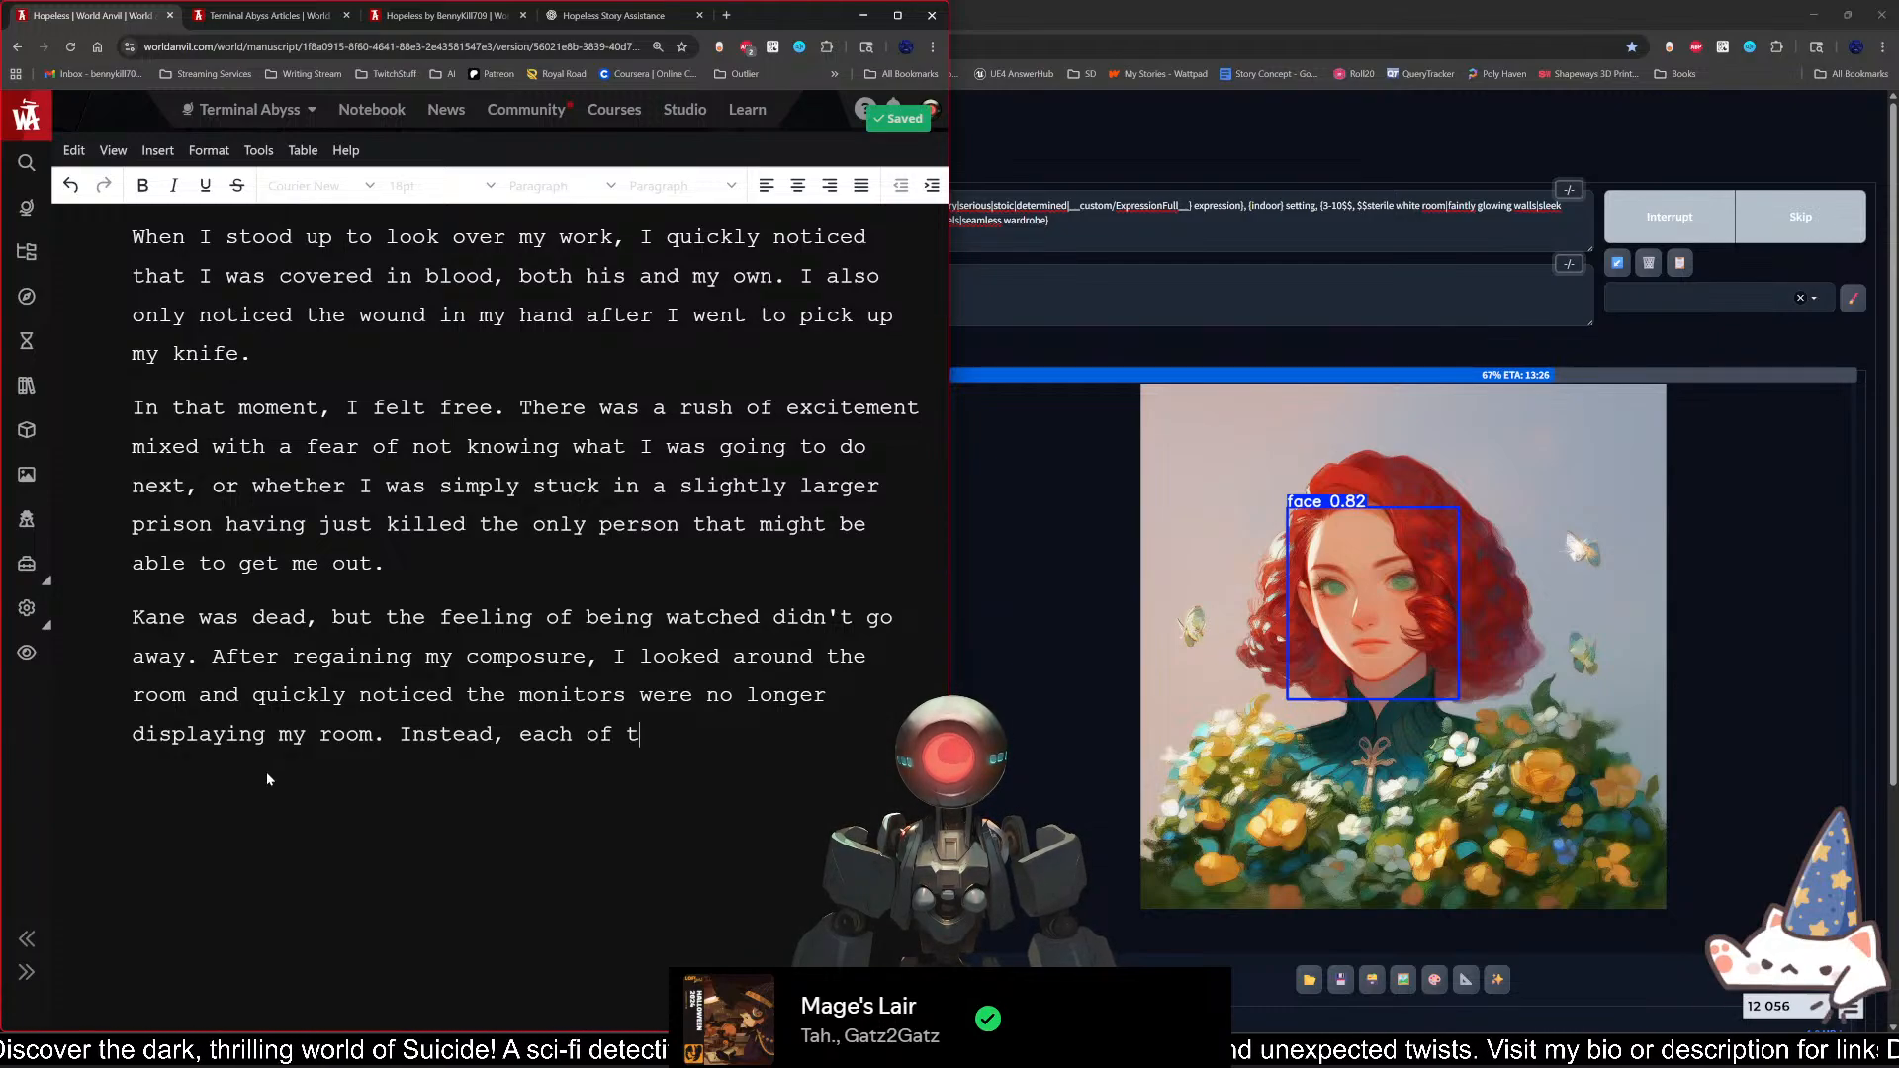
key("BackSpace")
type("nine ")
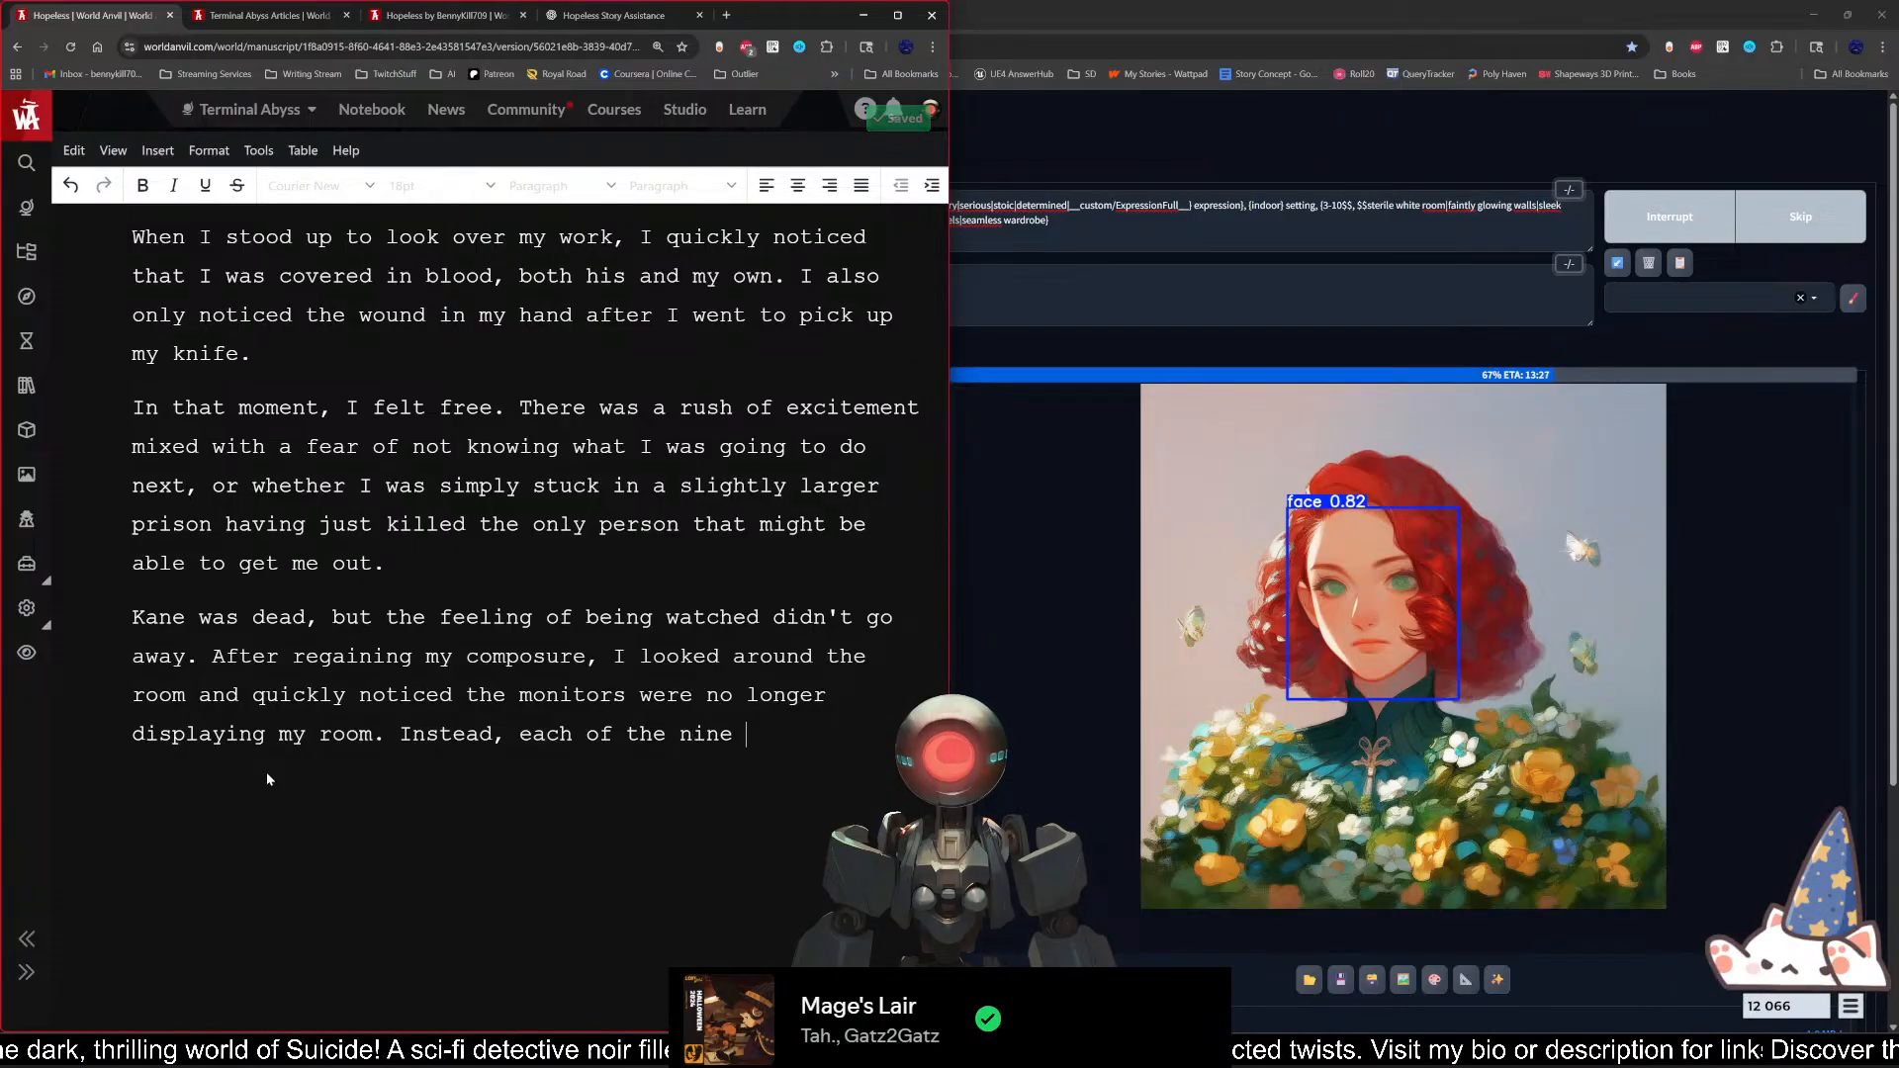
type("views was that of")
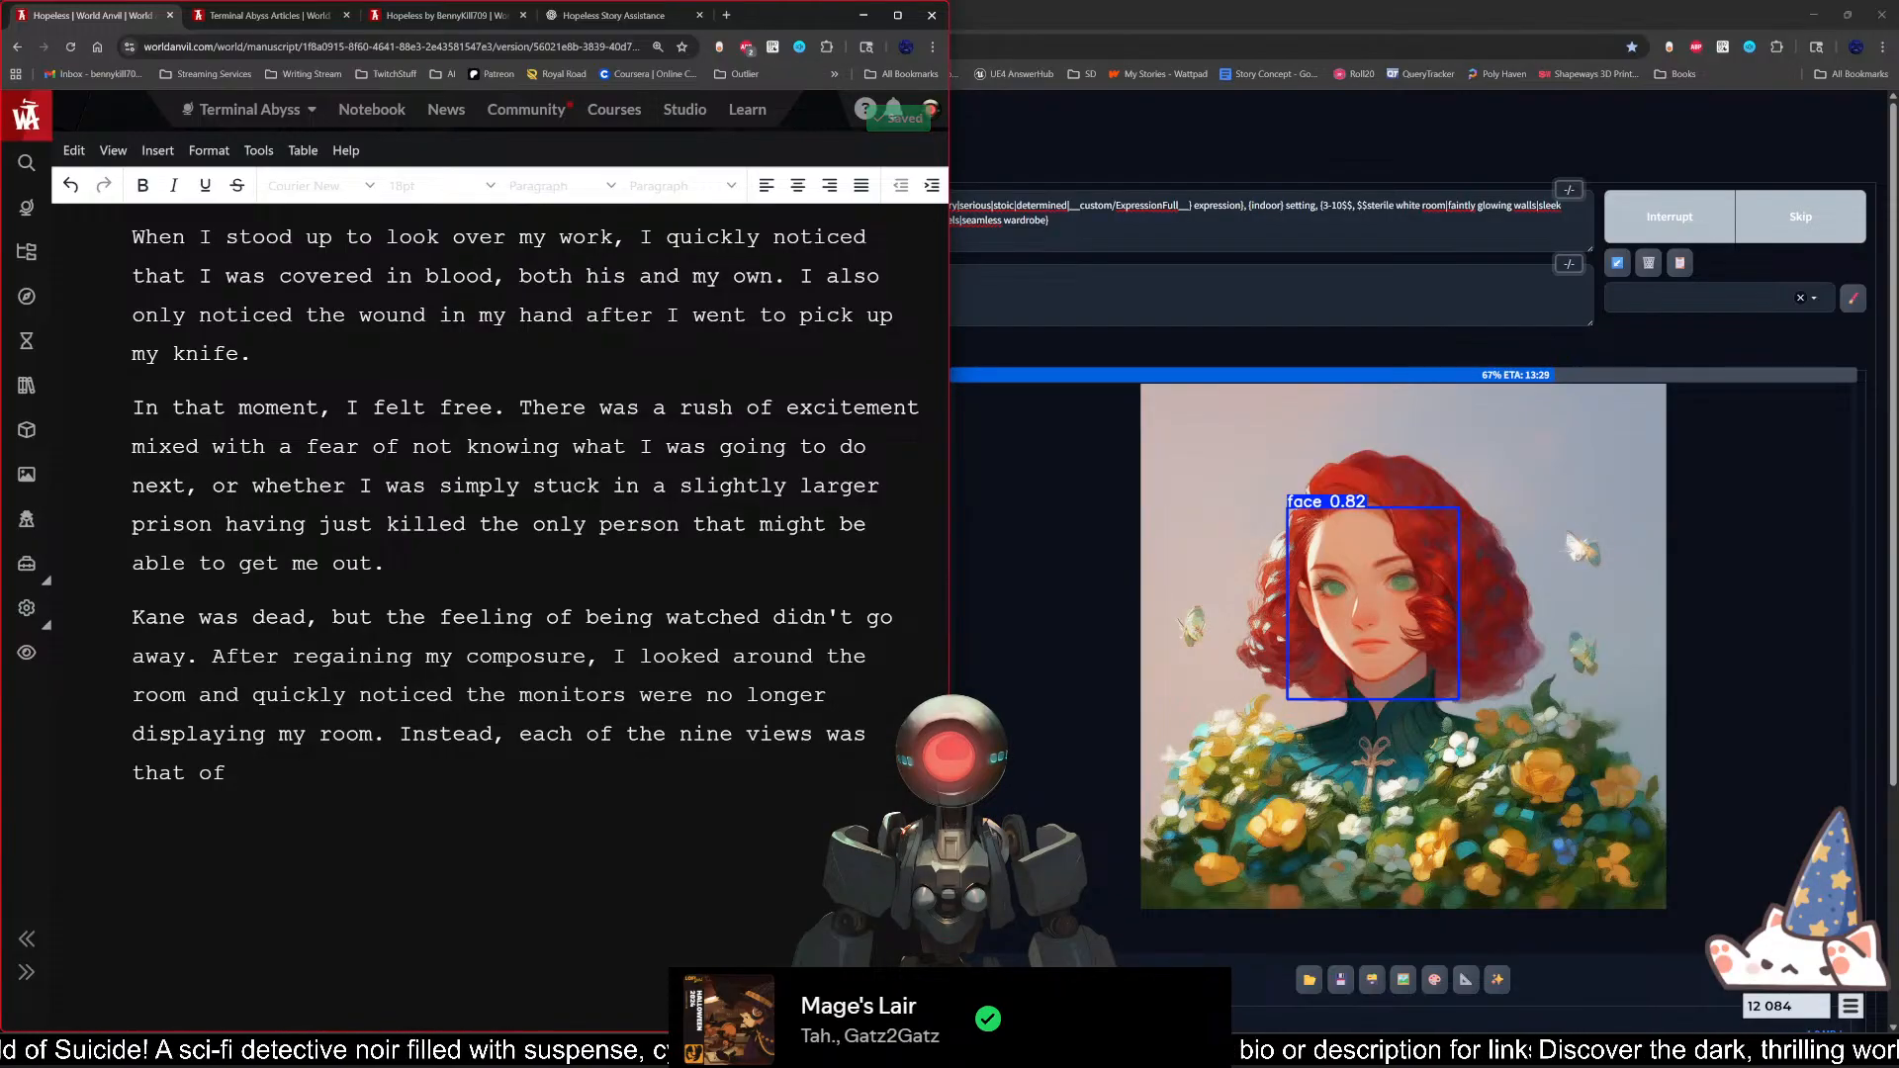
key("BackSpace")
key("BackSpace")
key("BackSpace")
key("BackSpace")
key("BackSpace")
key("BackSpace")
key("BackSpace")
key("BackSpace")
key("BackSpace")
key("BackSpace")
key("BackSpace")
key("BackSpace")
key("BackSpace")
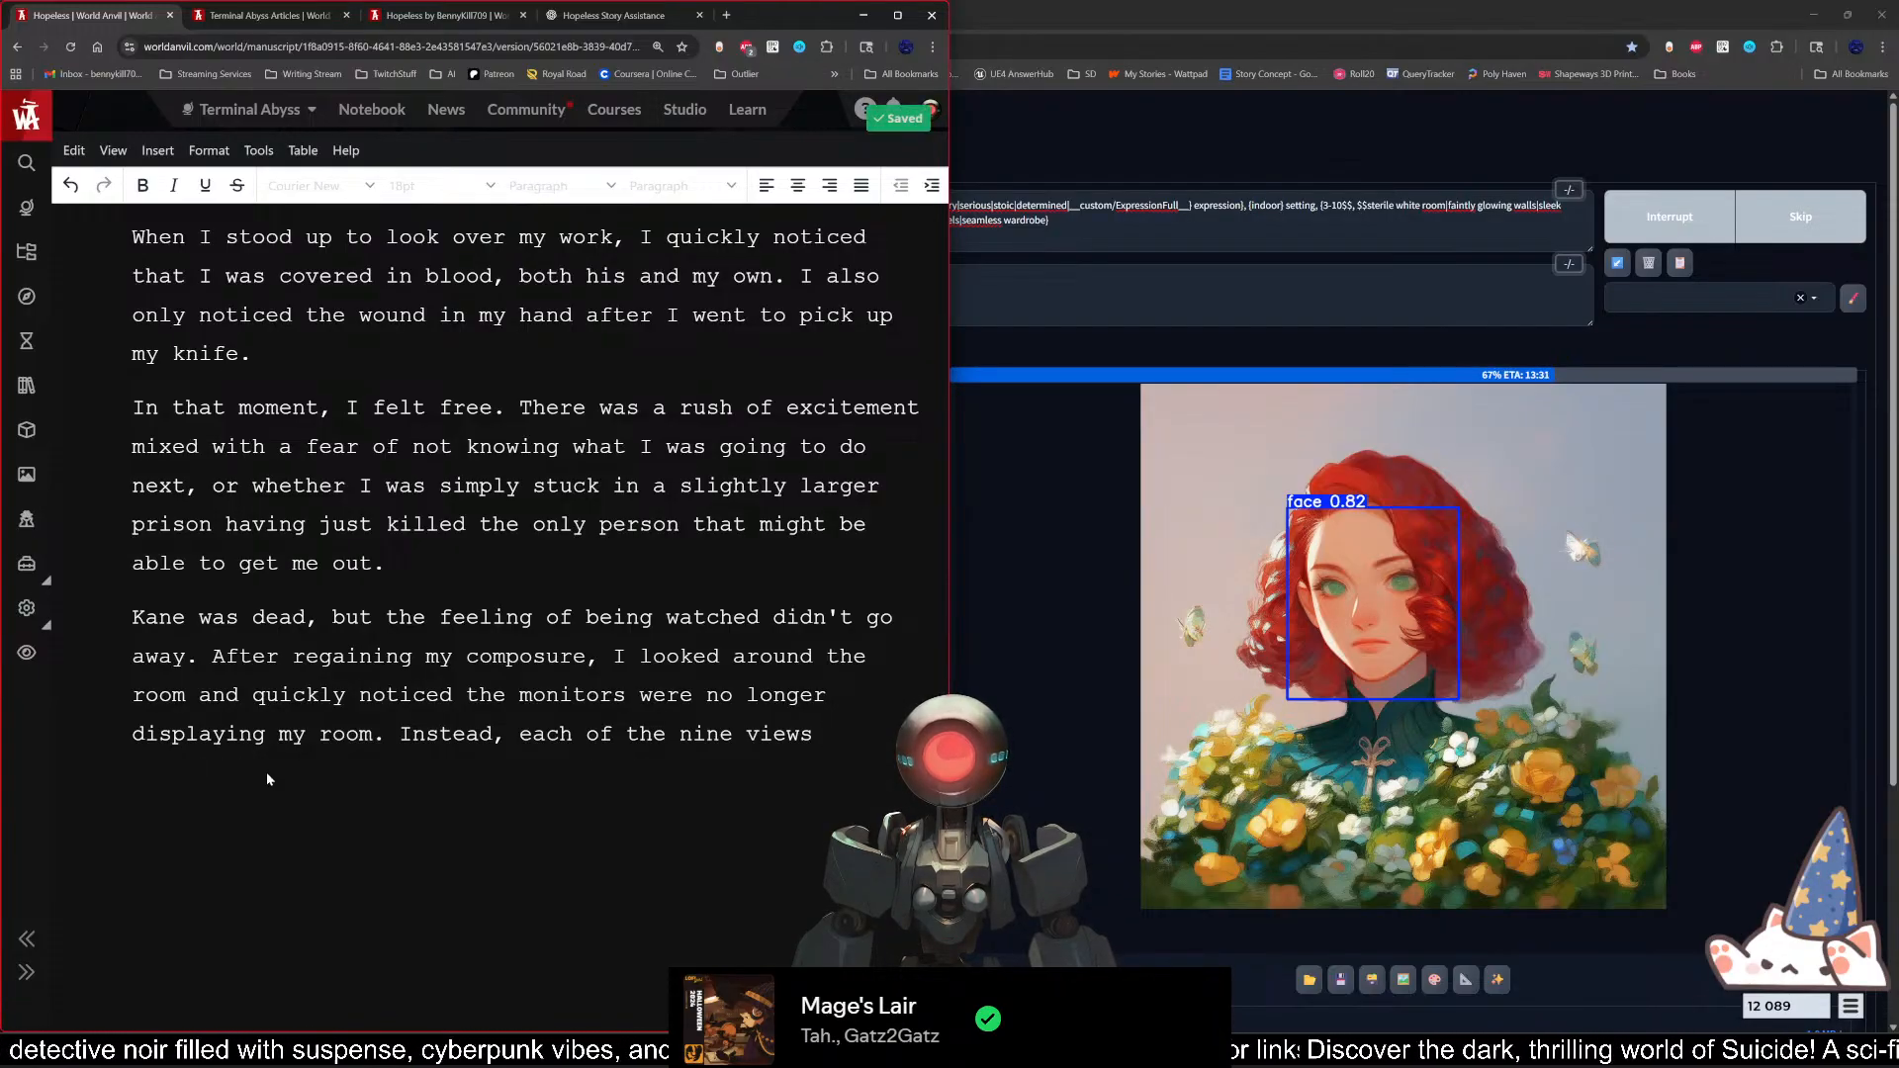
Step: Complete the sentence about the nine views with "were silhouettes of various non-descript people."
type("w")
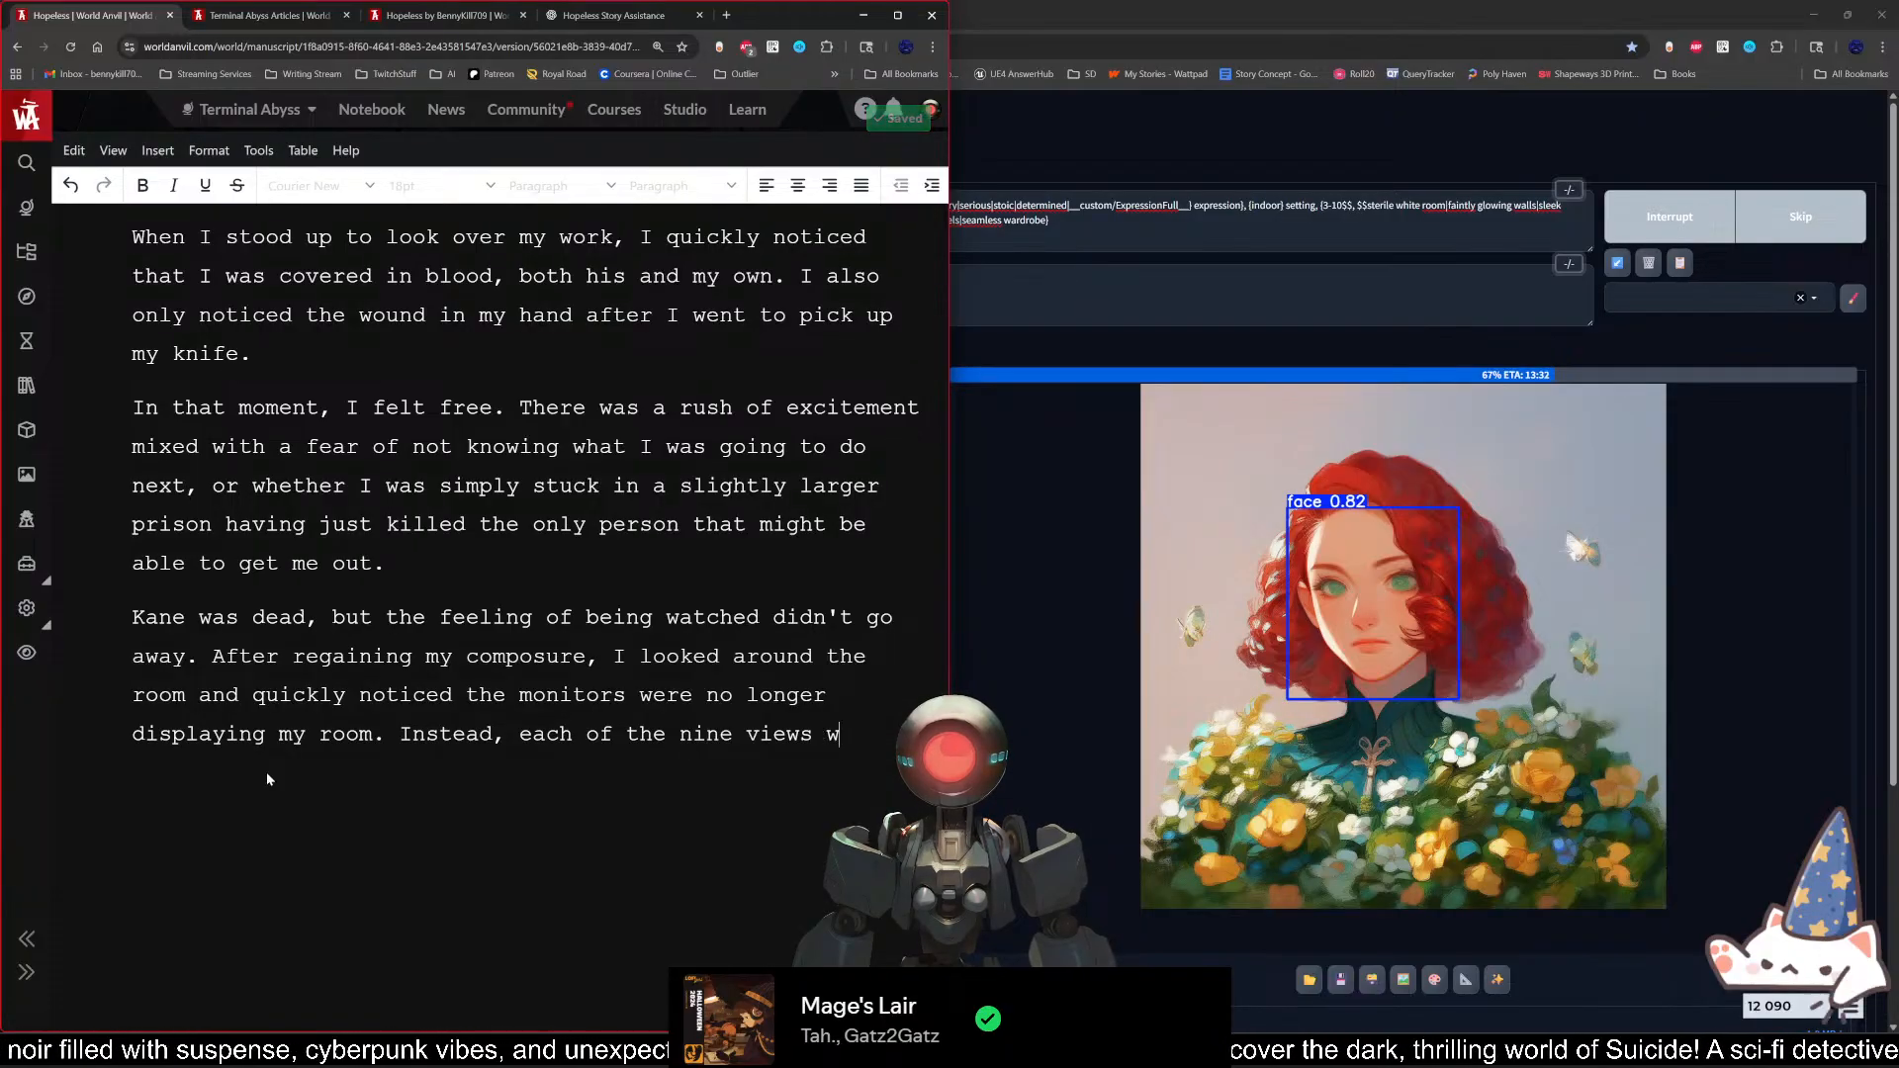
type("ere silo")
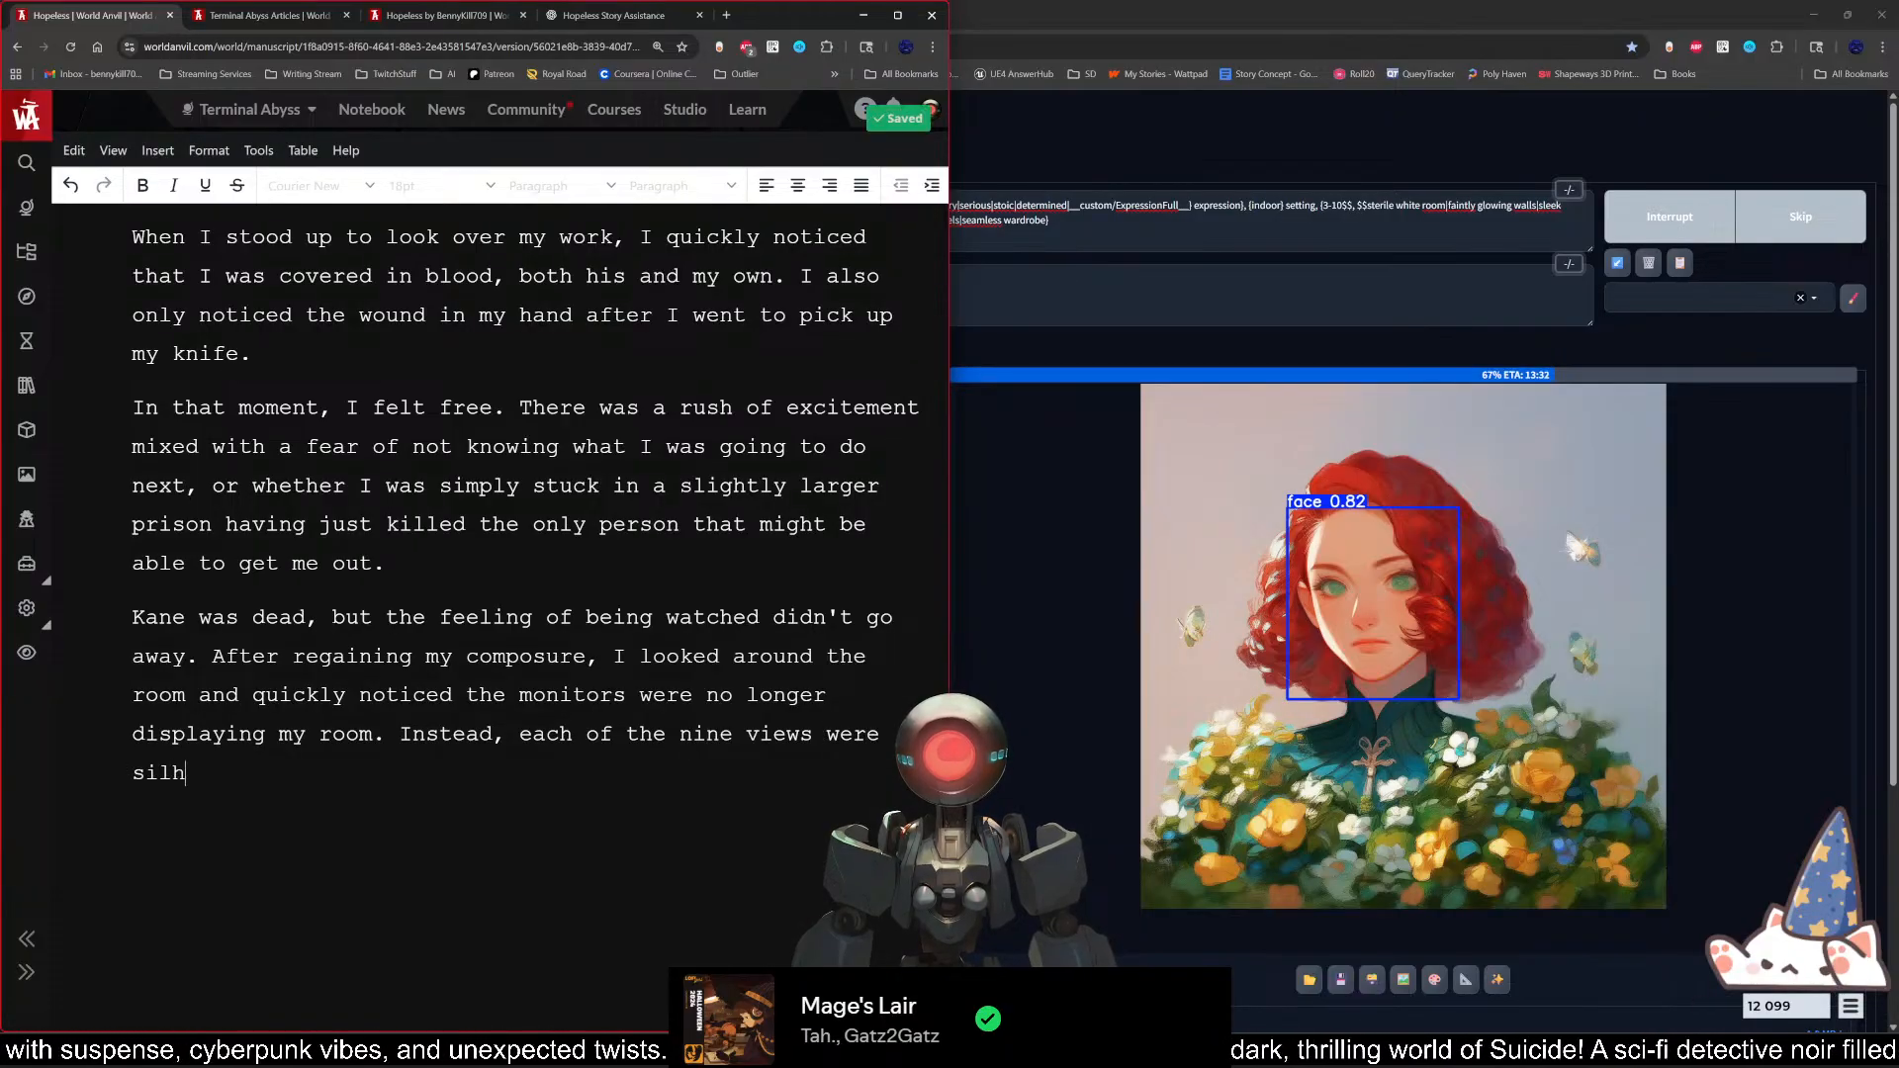
type("ouettes ")
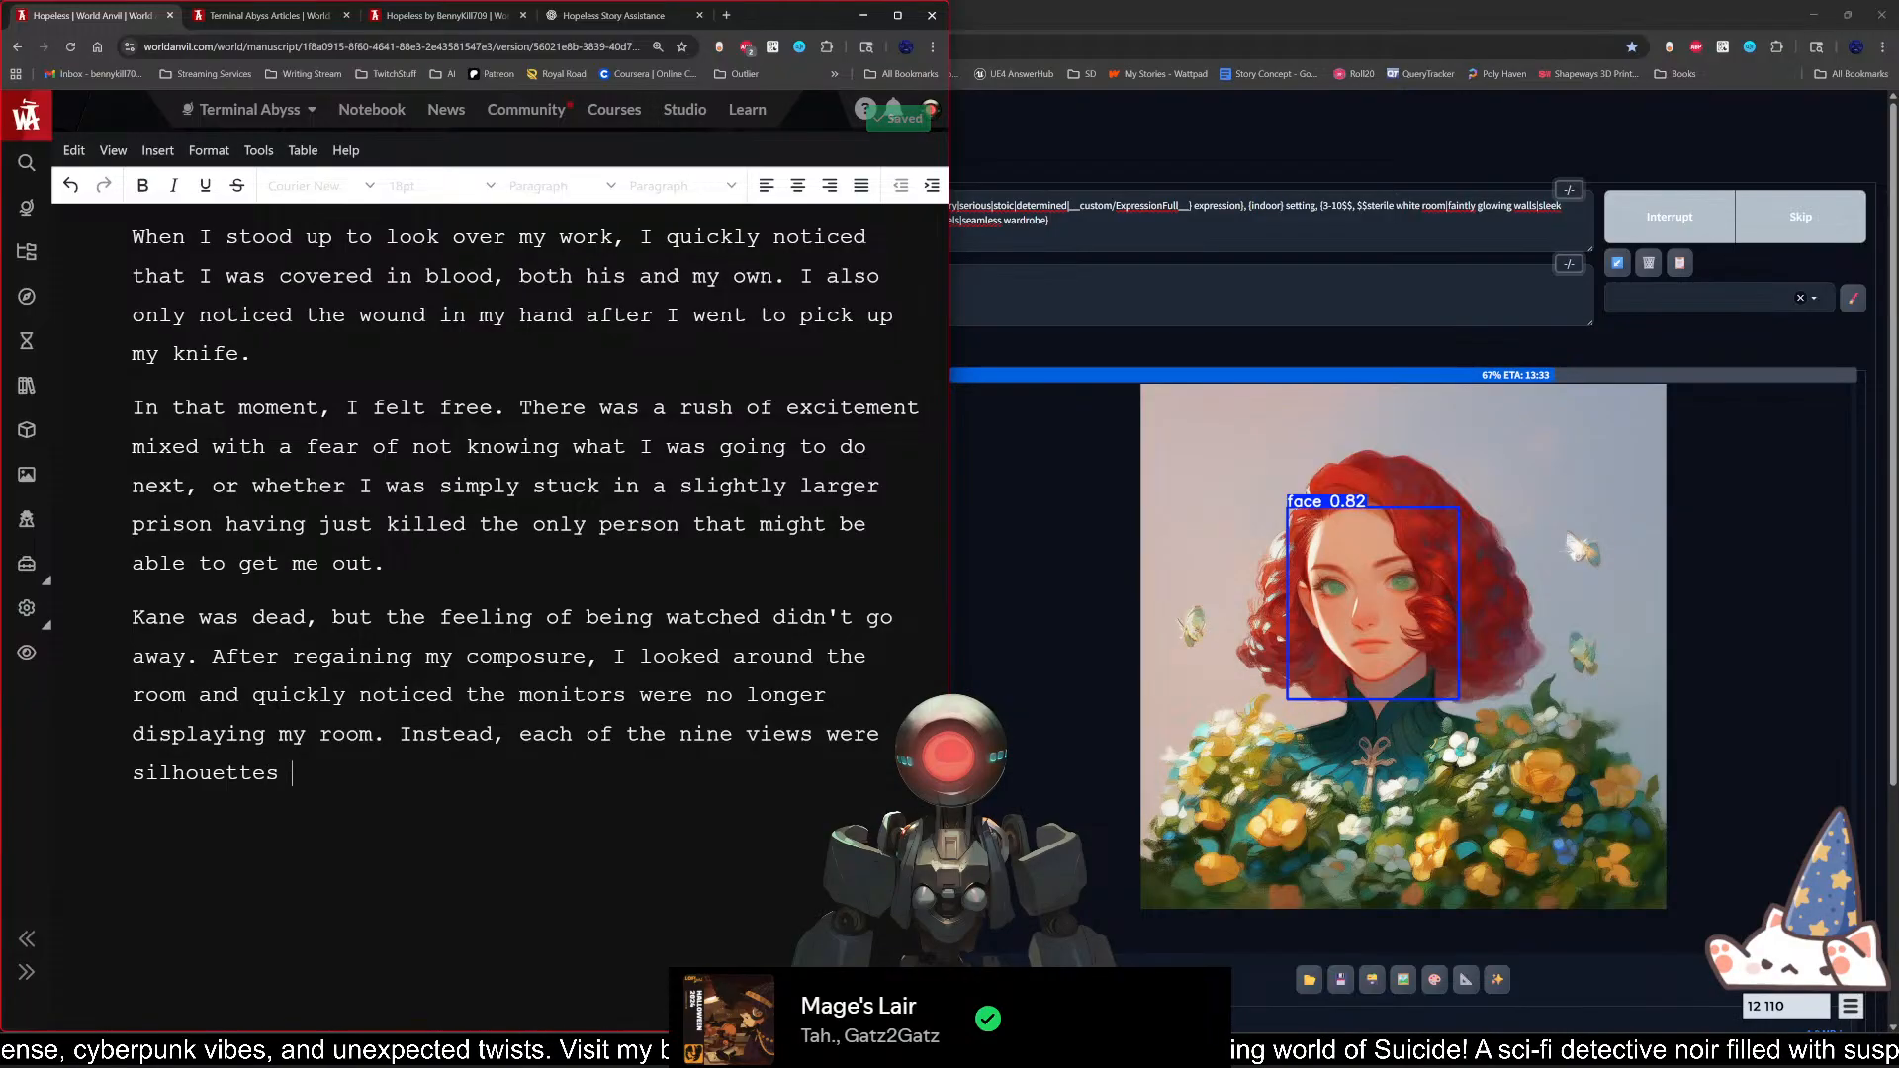
type("of")
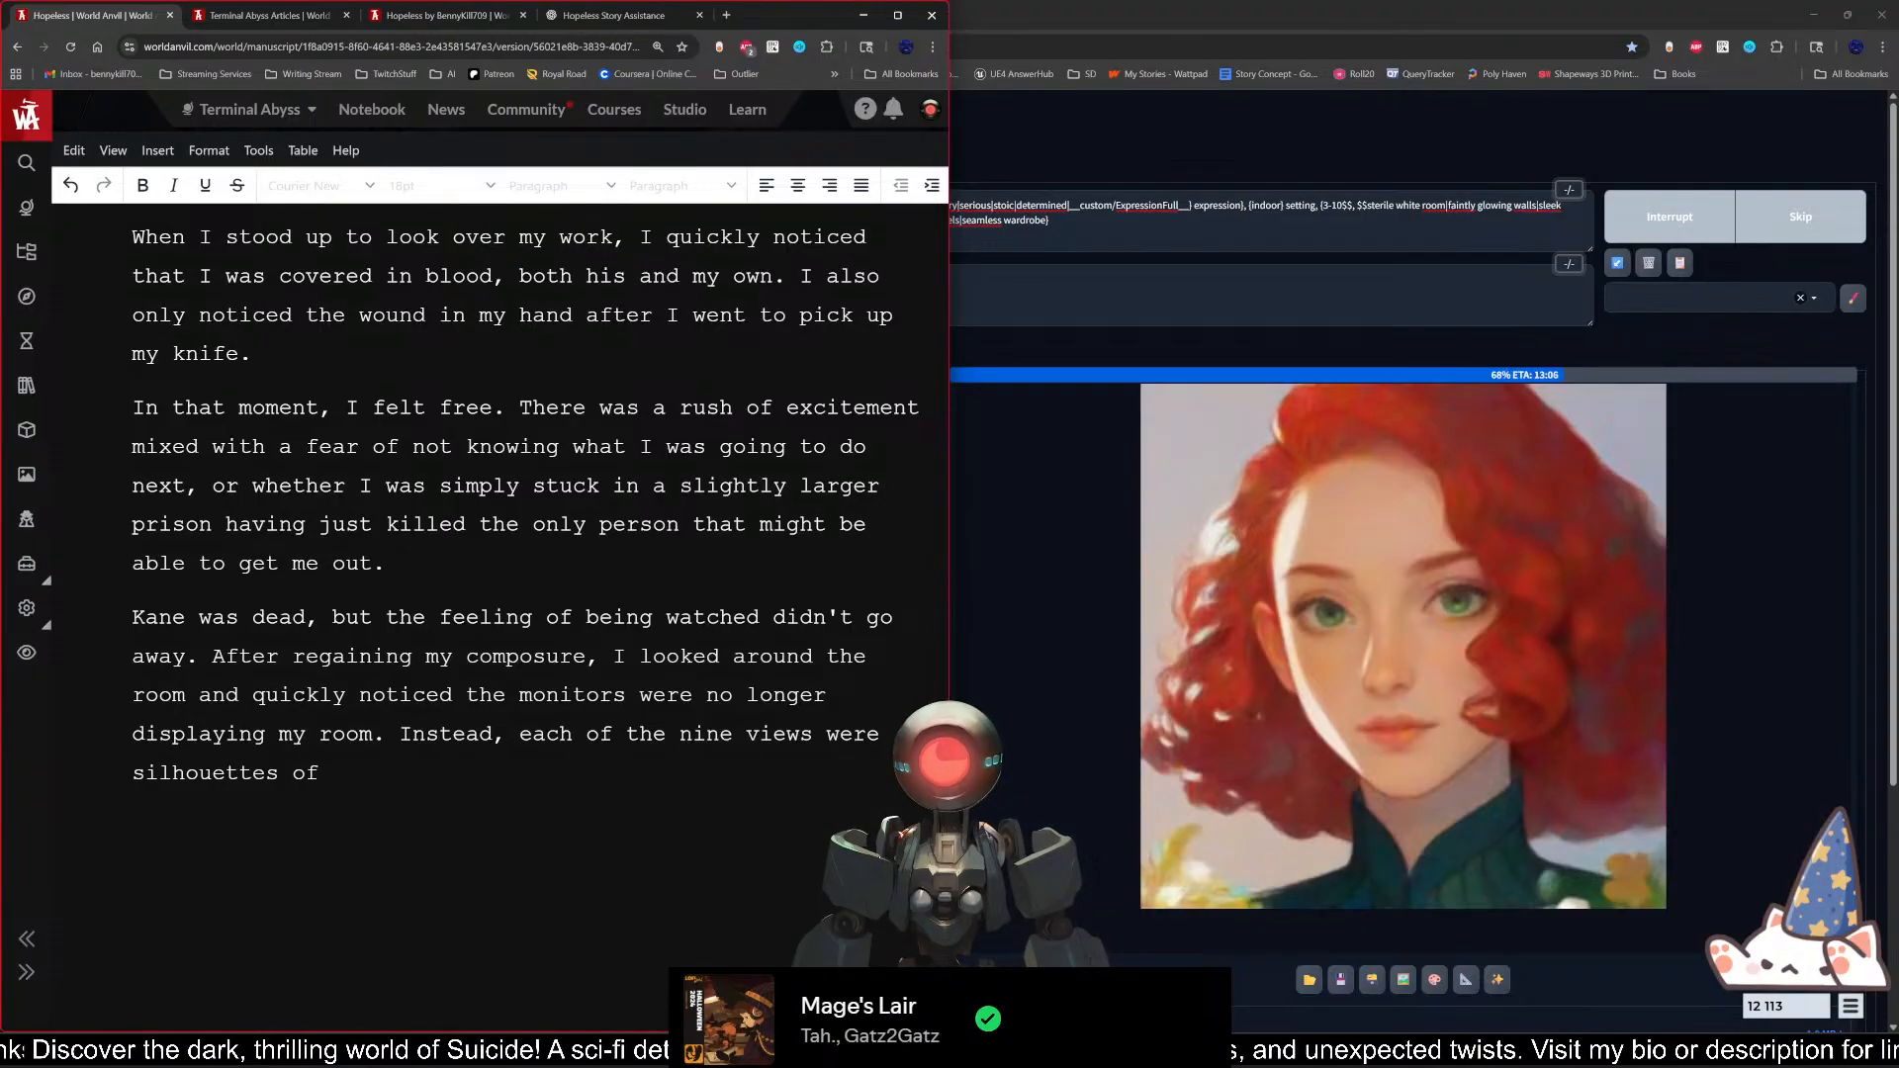
type("various ")
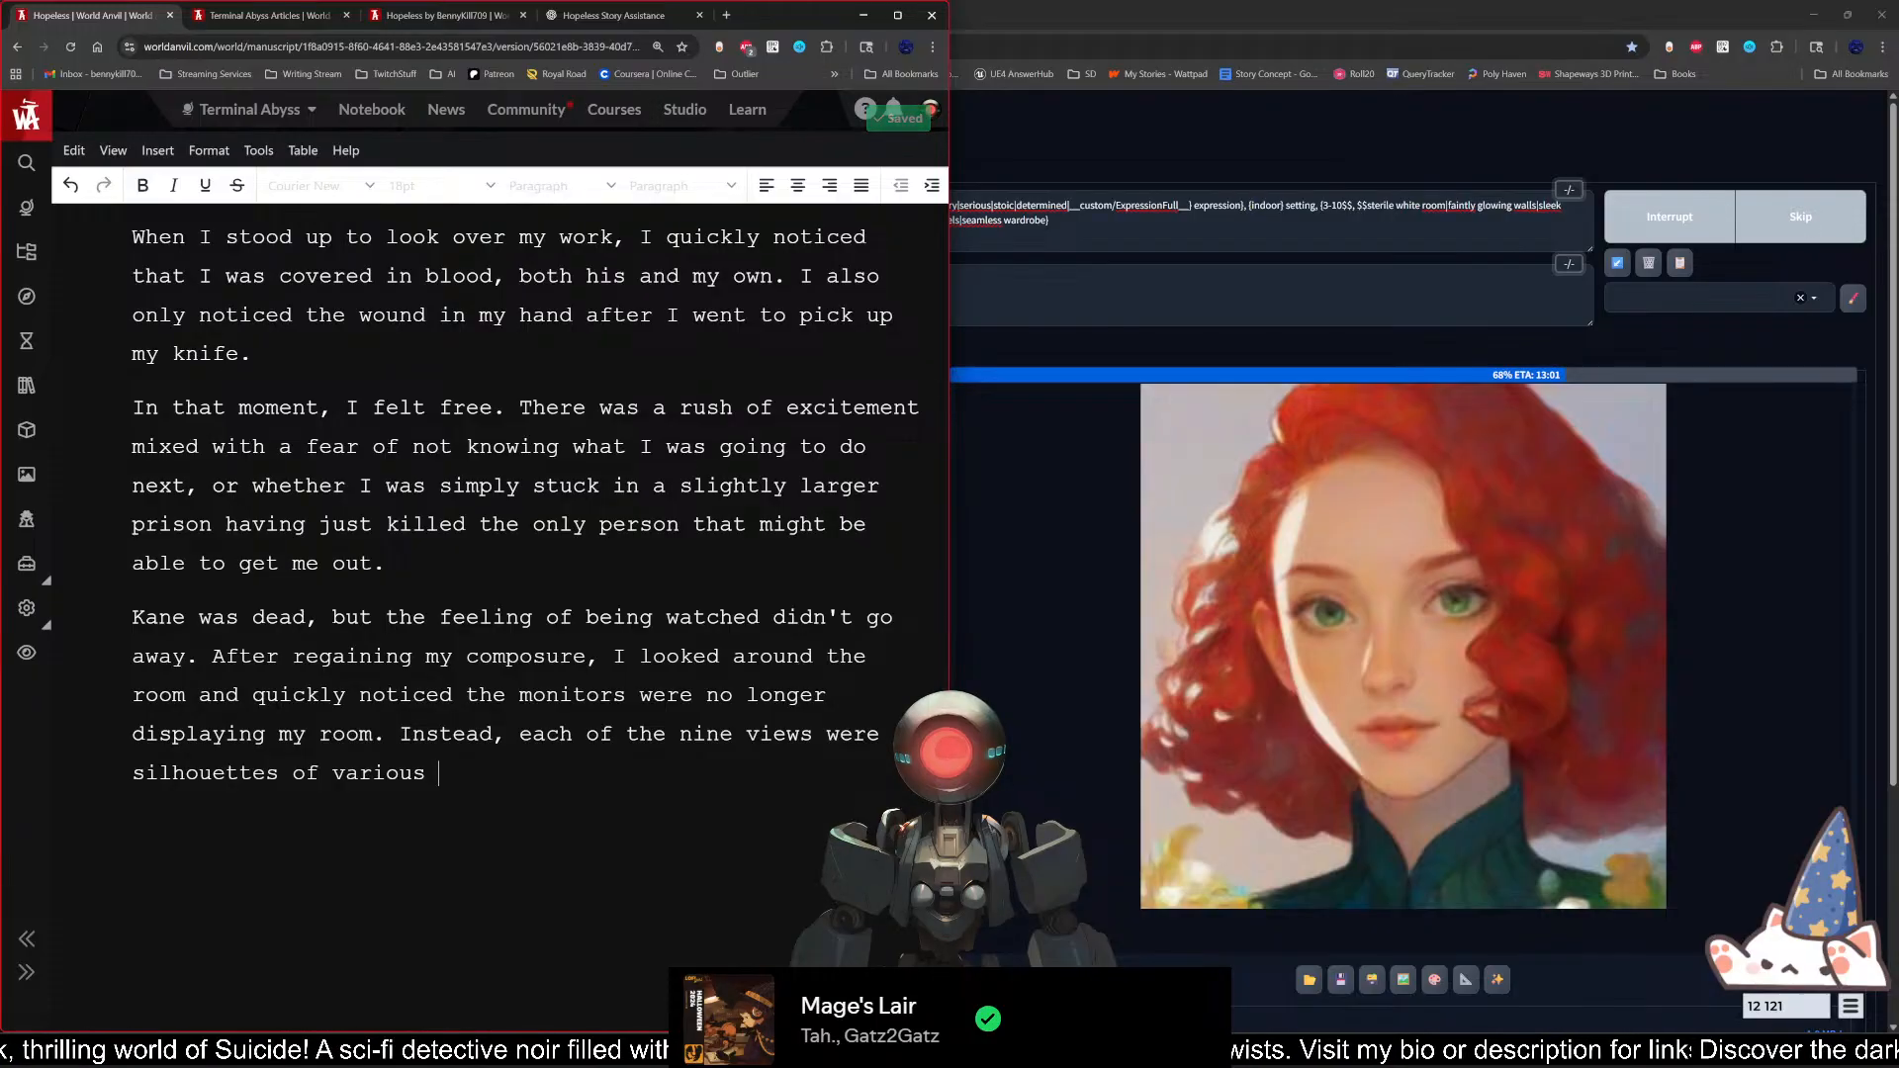
type("non-s")
type("escript be")
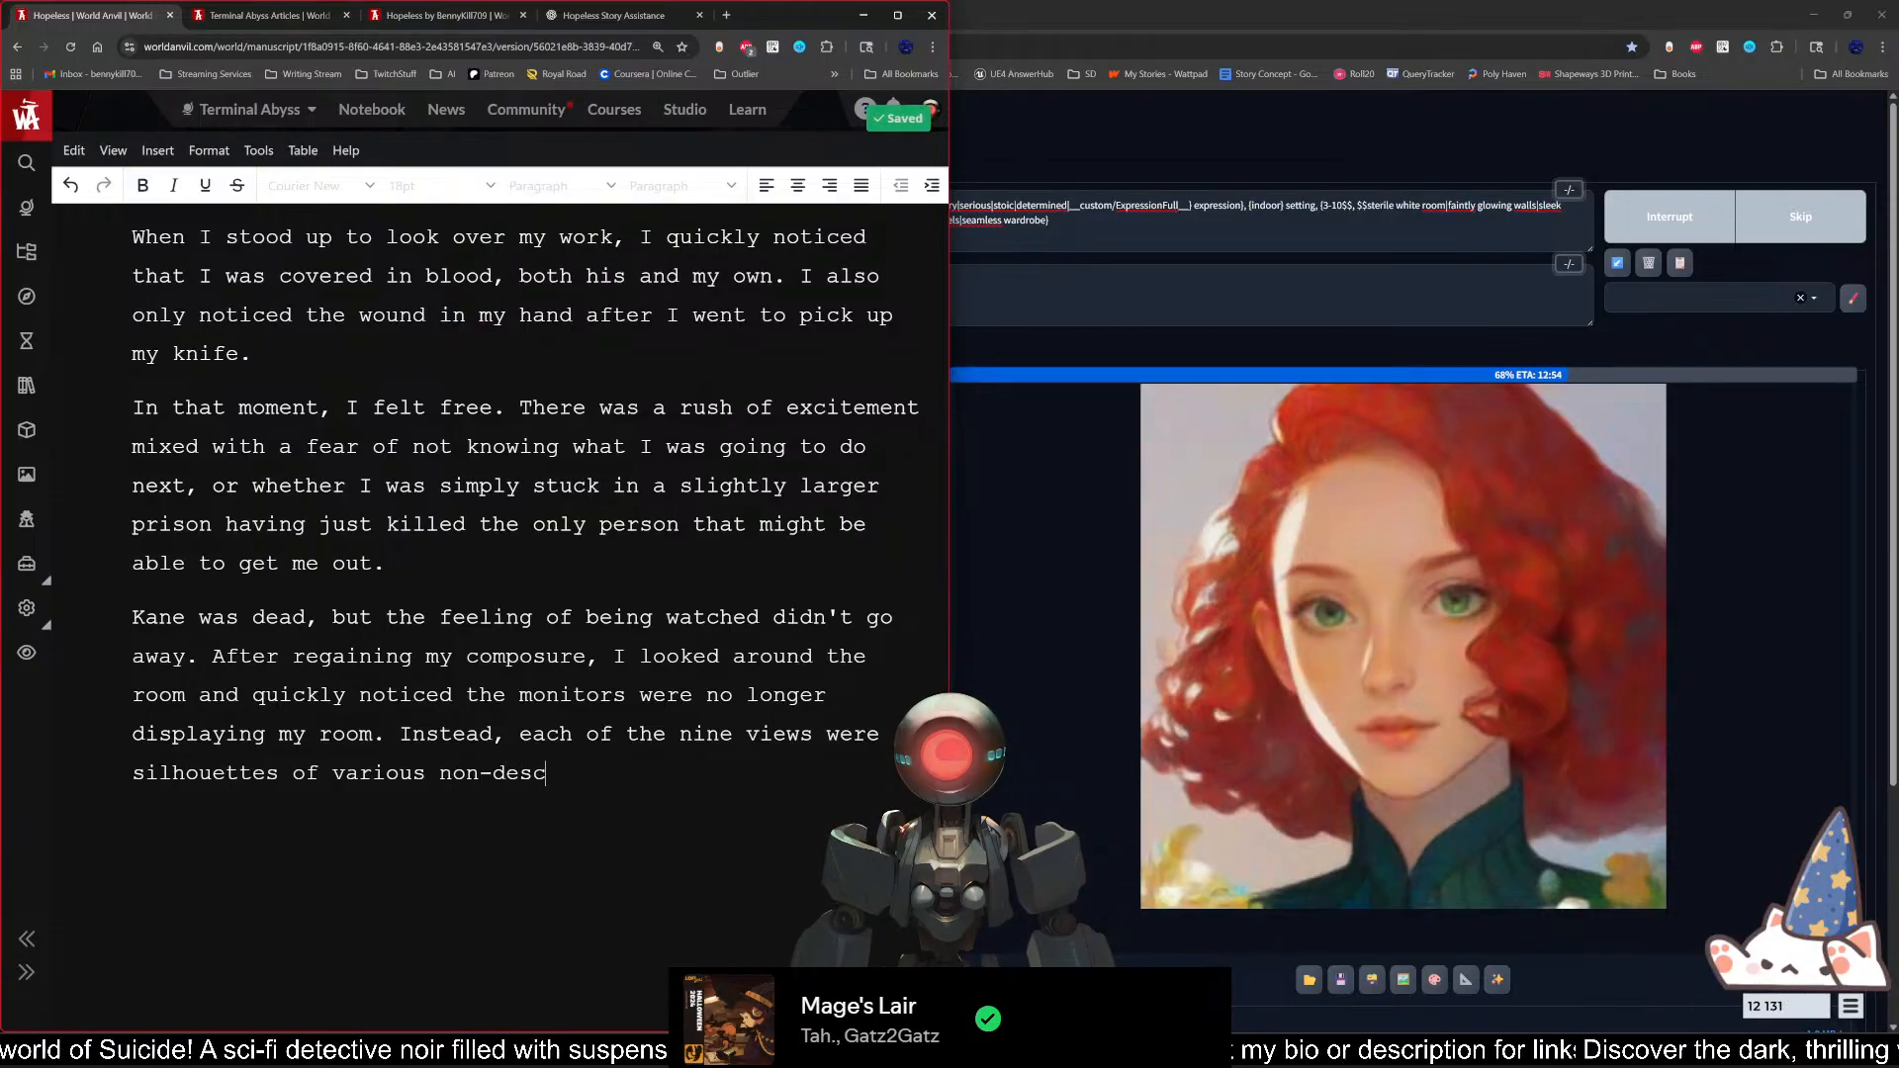
key("BackSpace")
key("BackSpace")
type("people.")
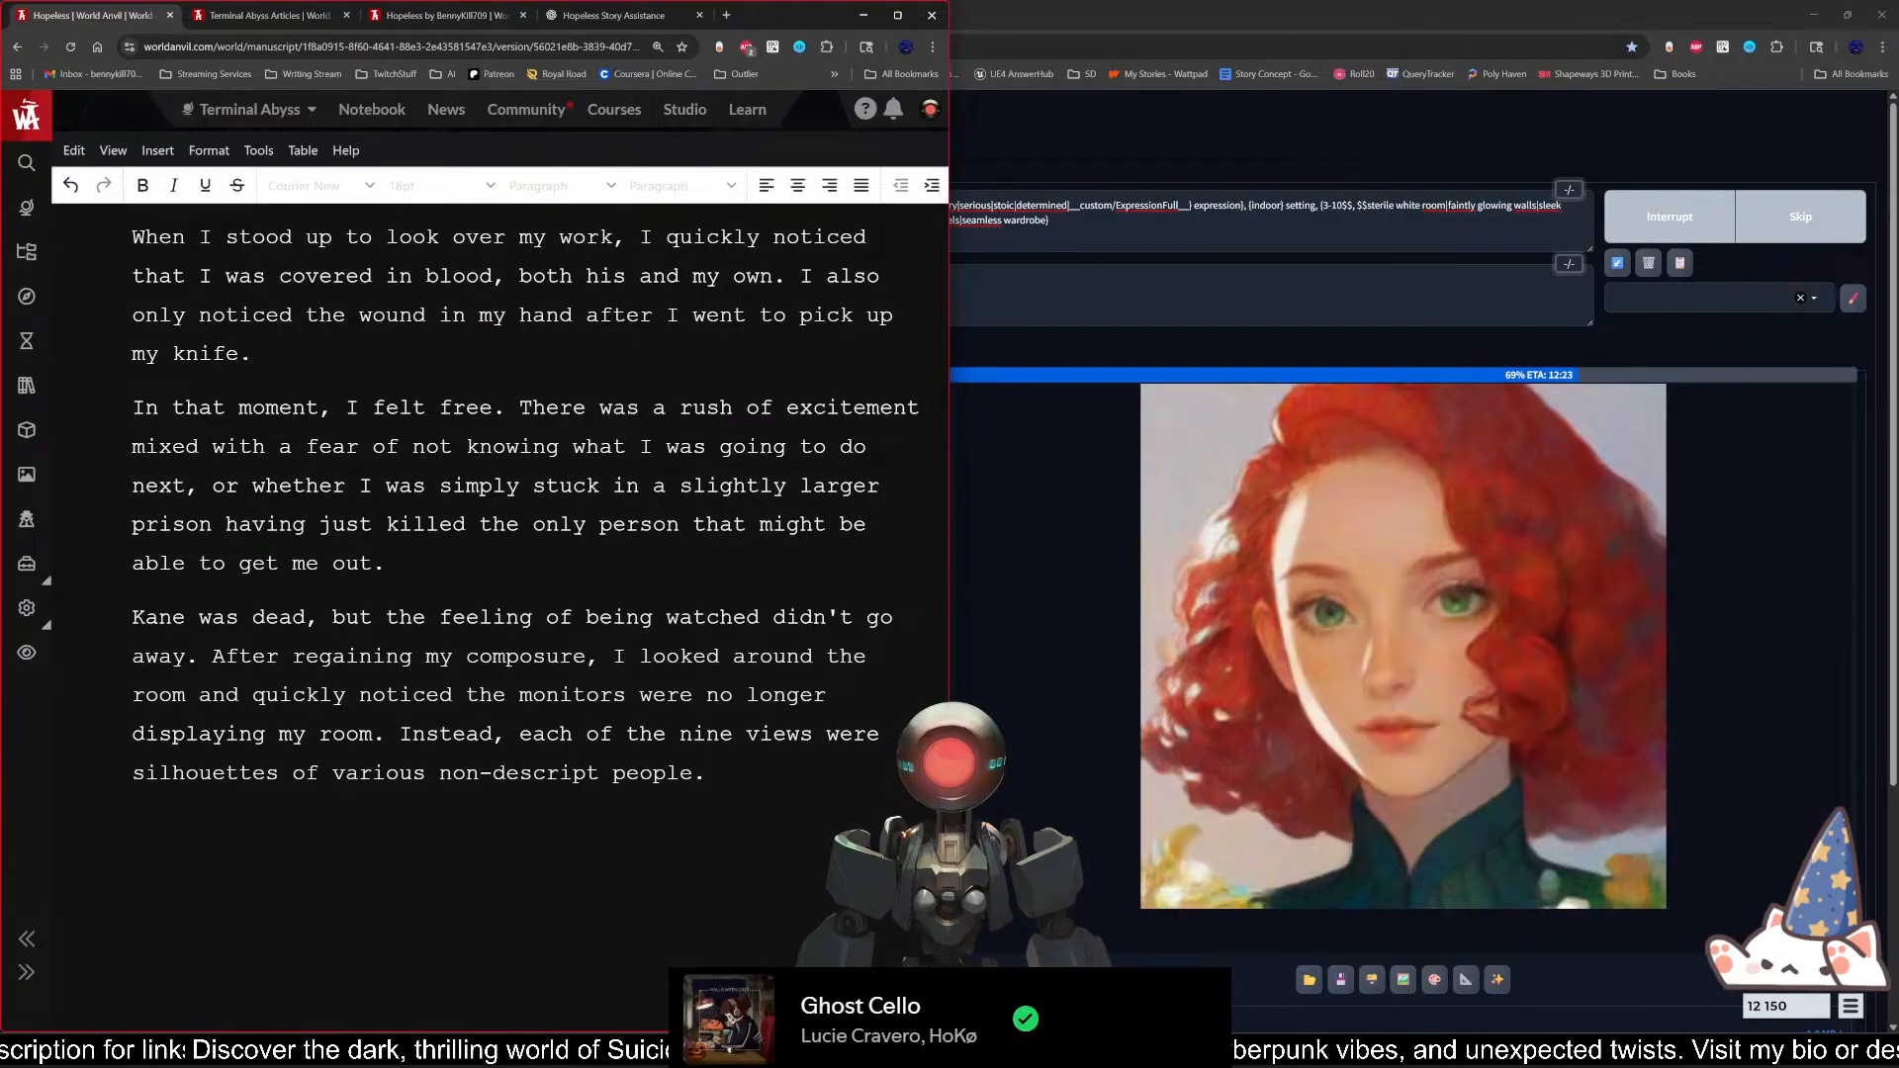
Step: Add "A chill ran down my spine, and a moment later, the figure in the center spoke." and start a new paragraph
type("A chi")
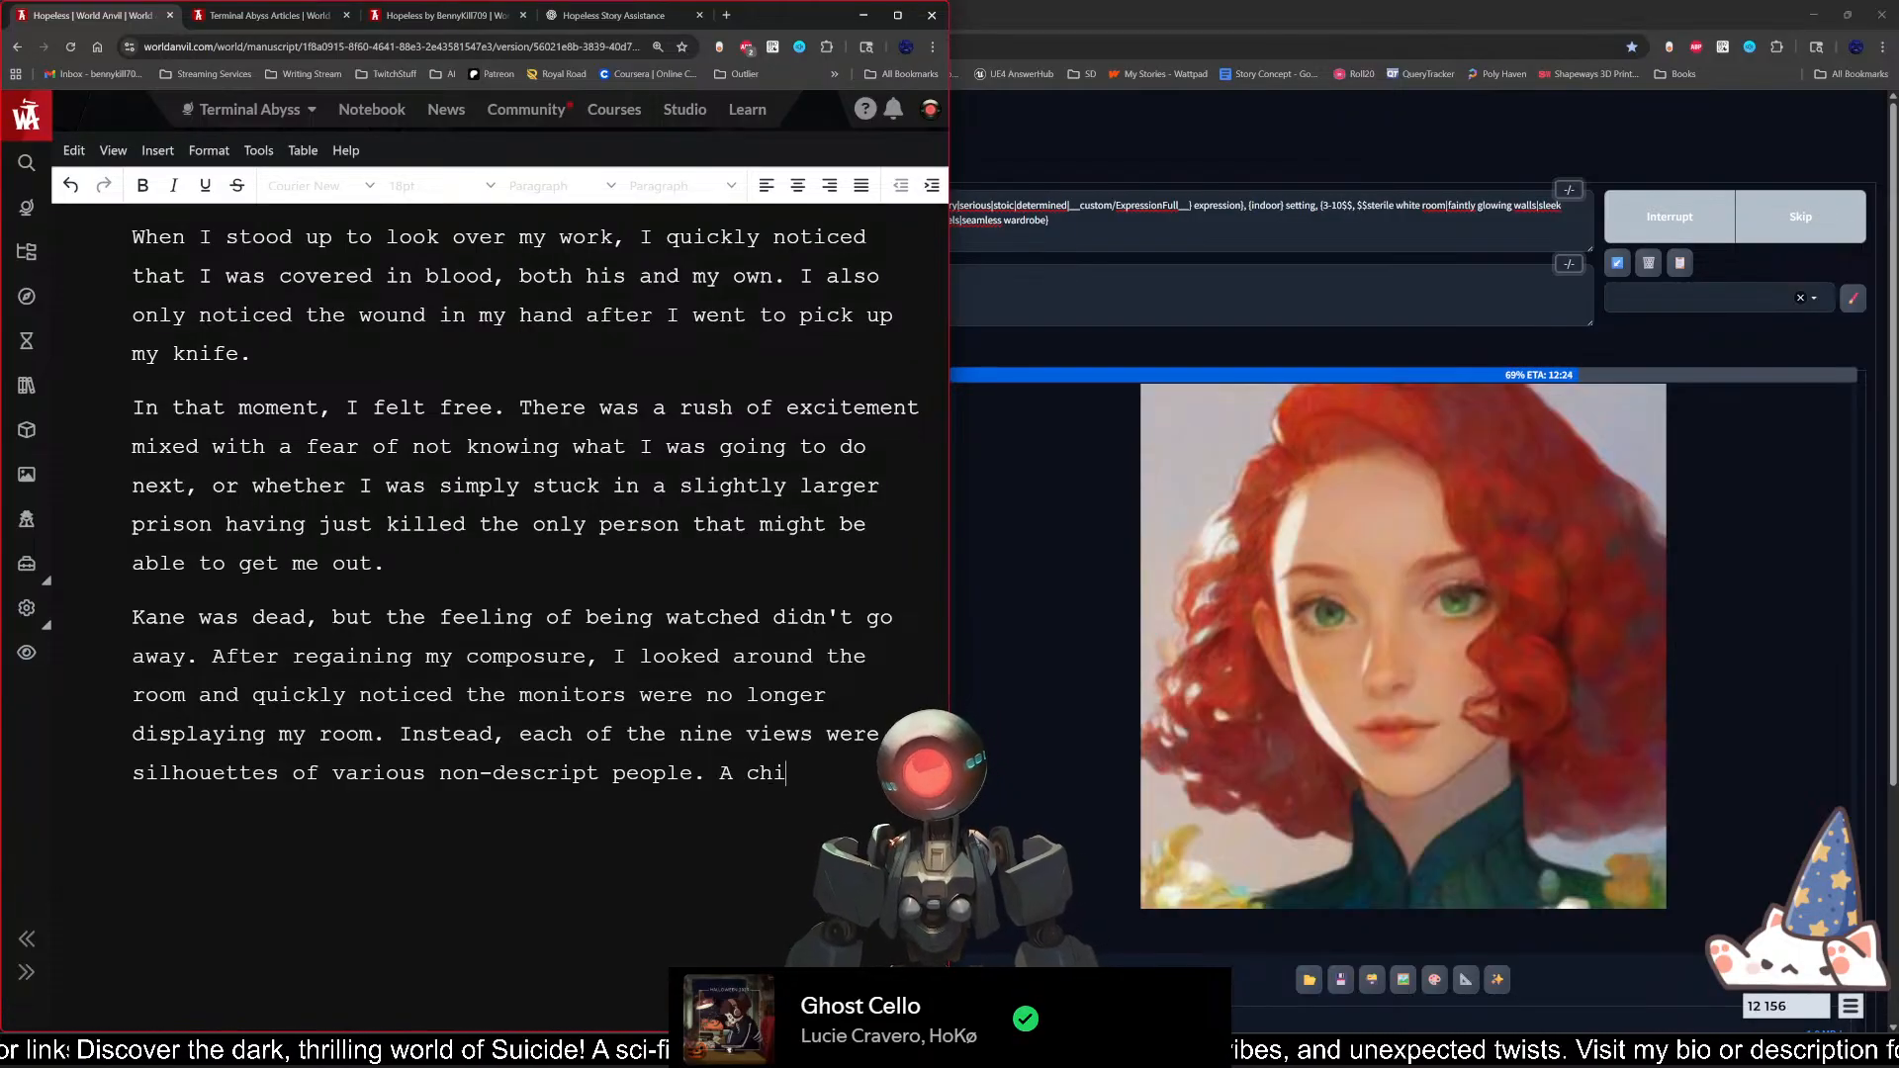
type("ll ran d")
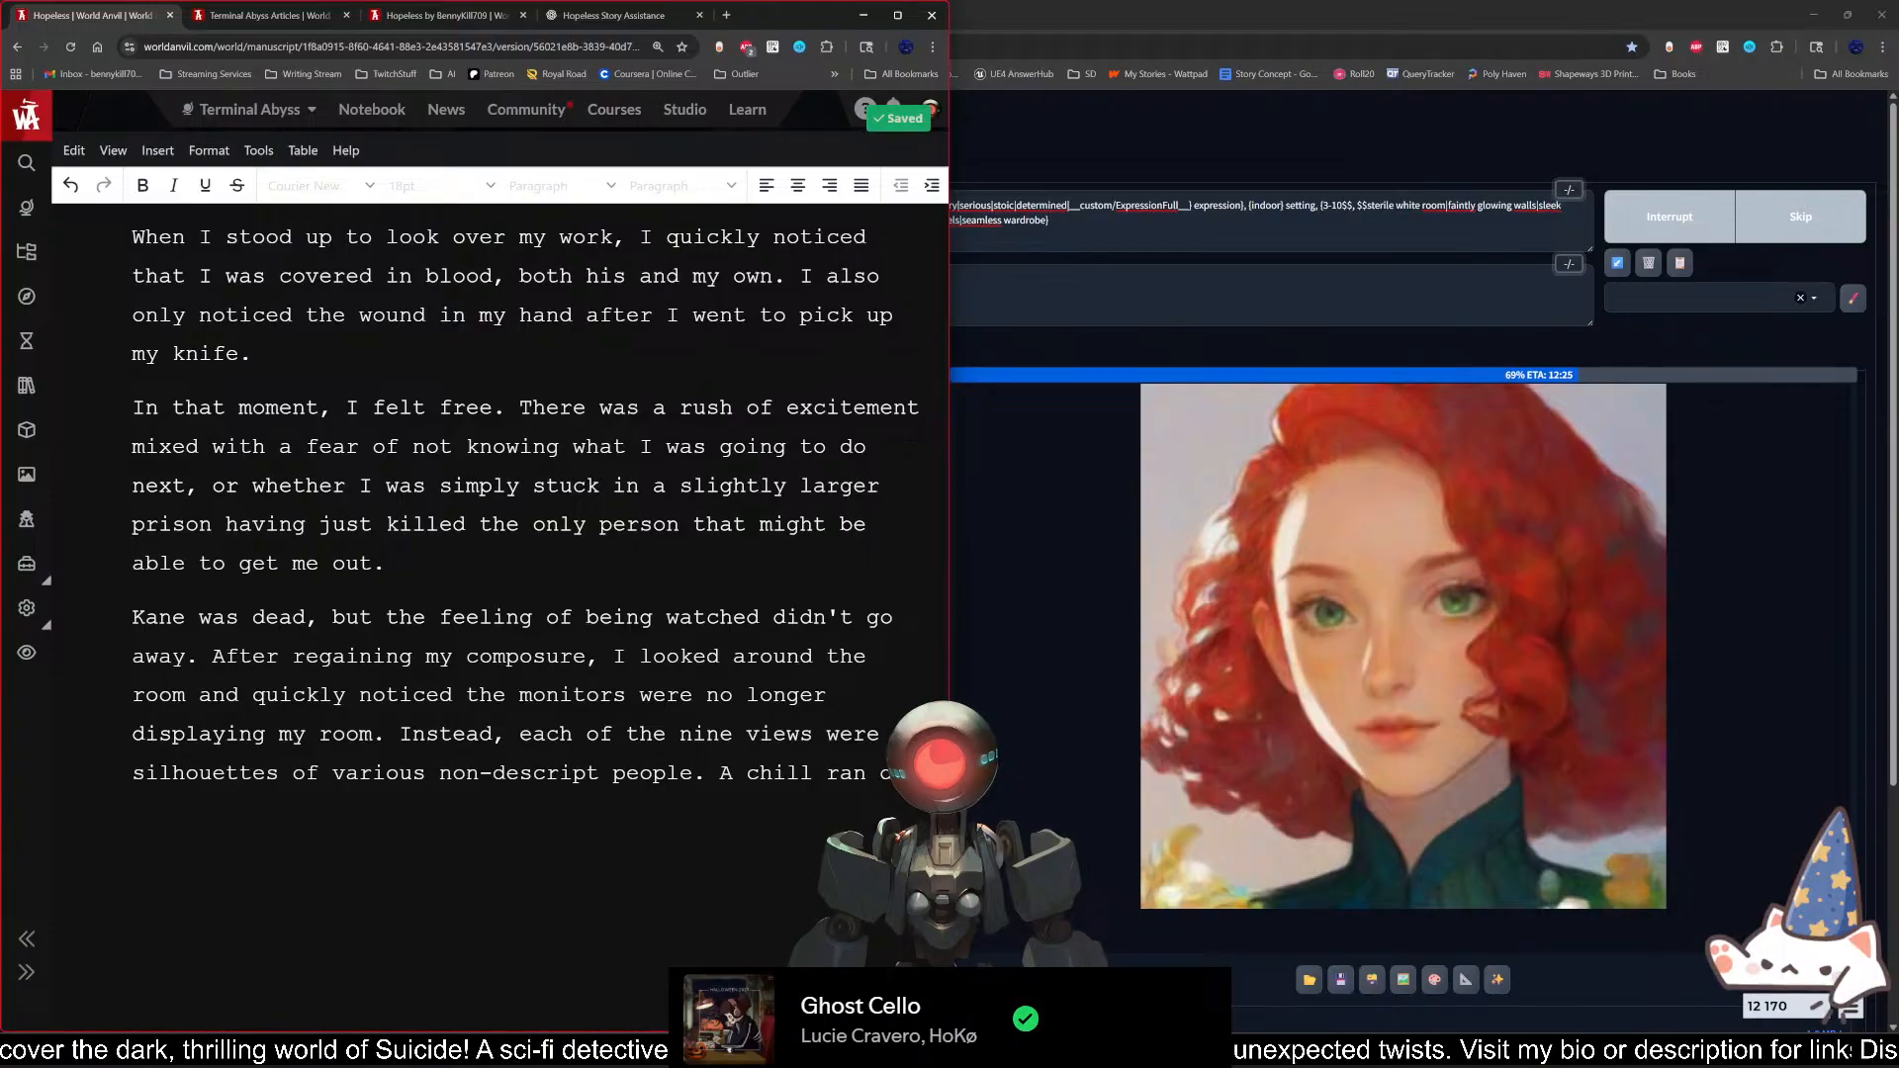
type("own my spine.")
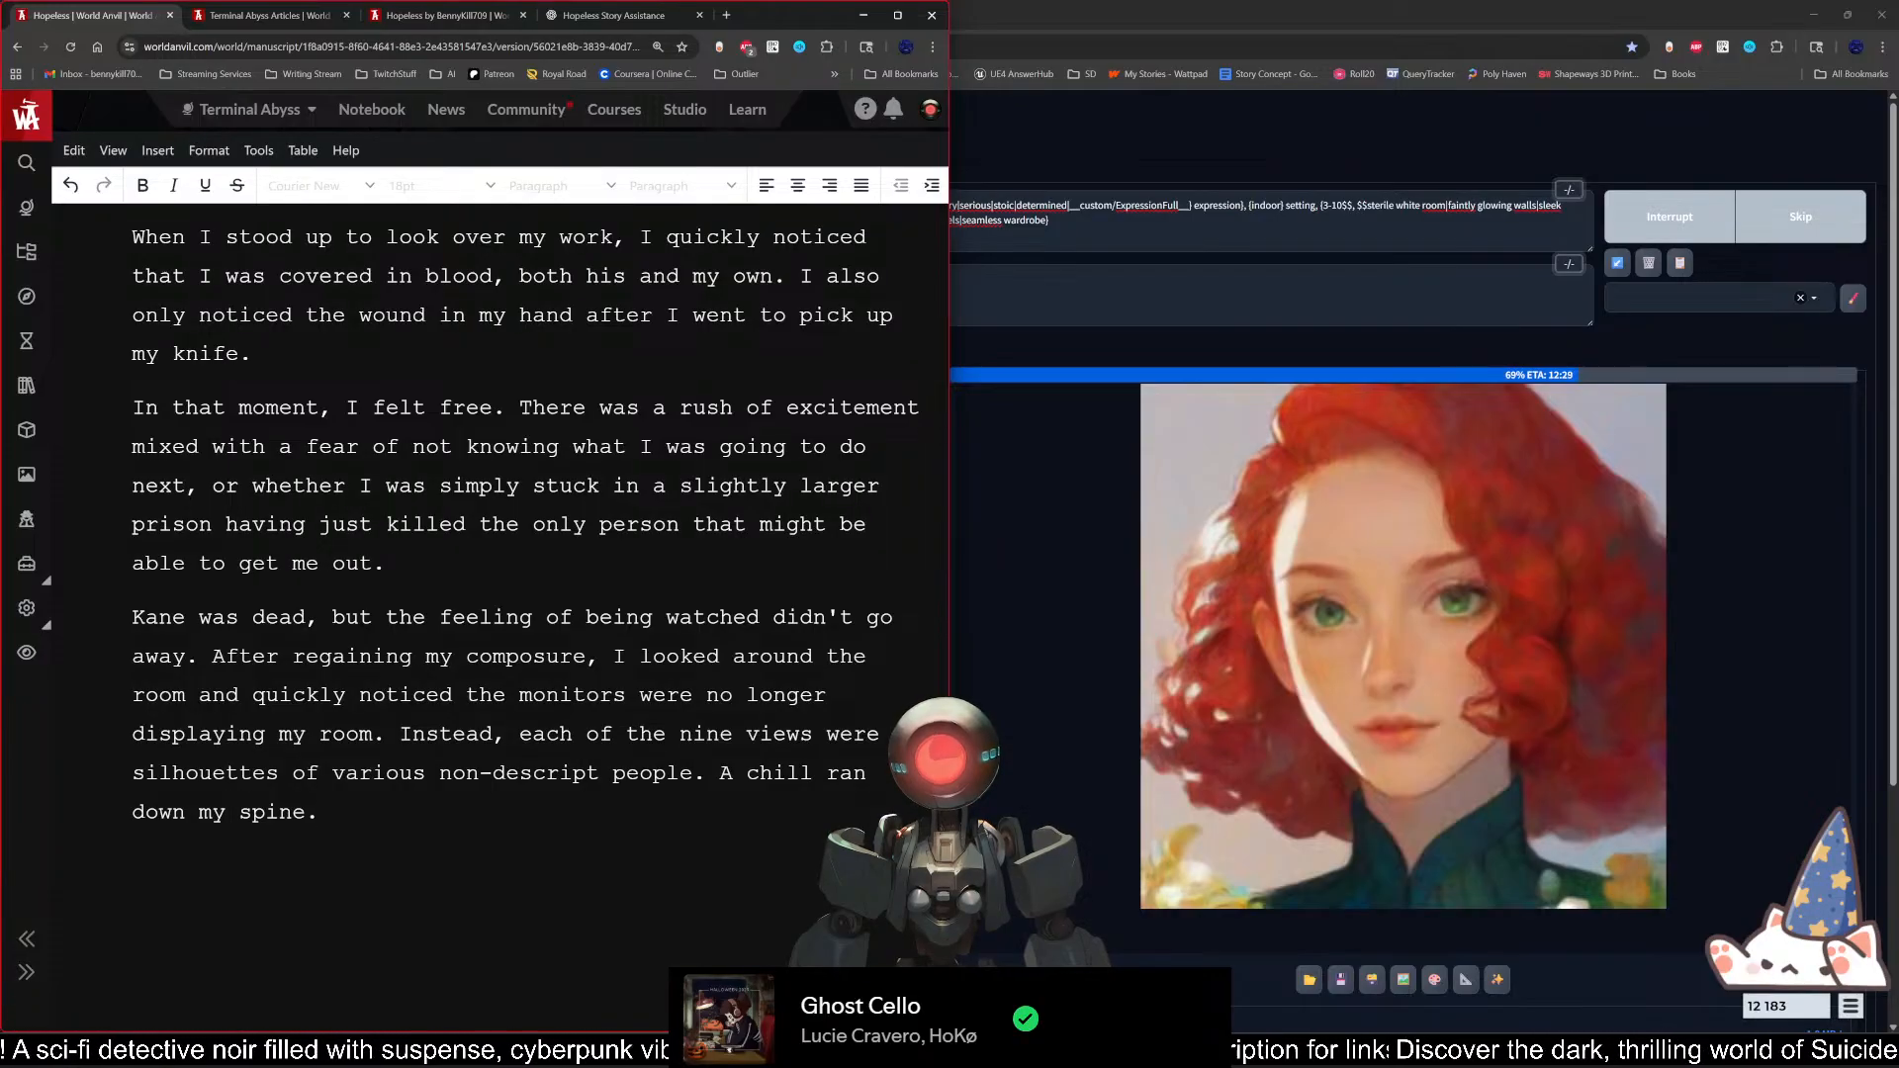
key("BackSpace")
type(", and a m")
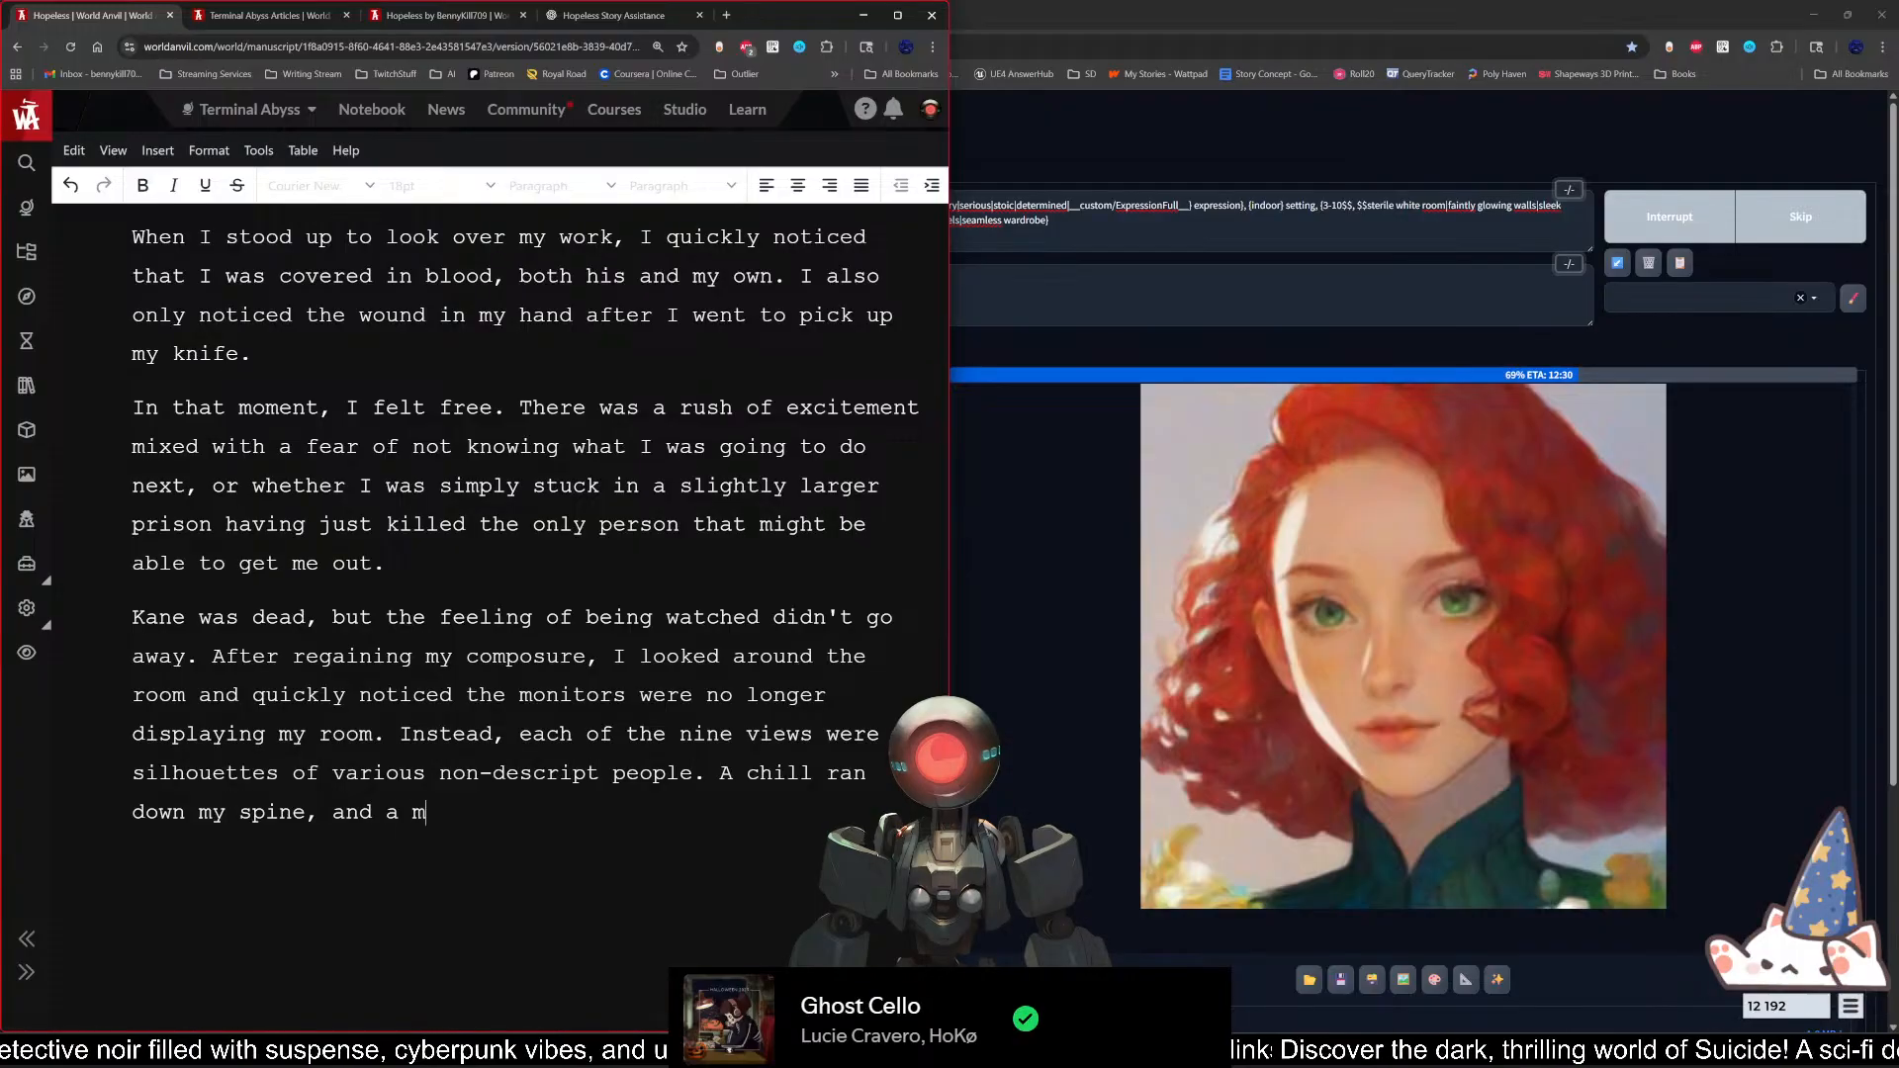
type("oment later, ")
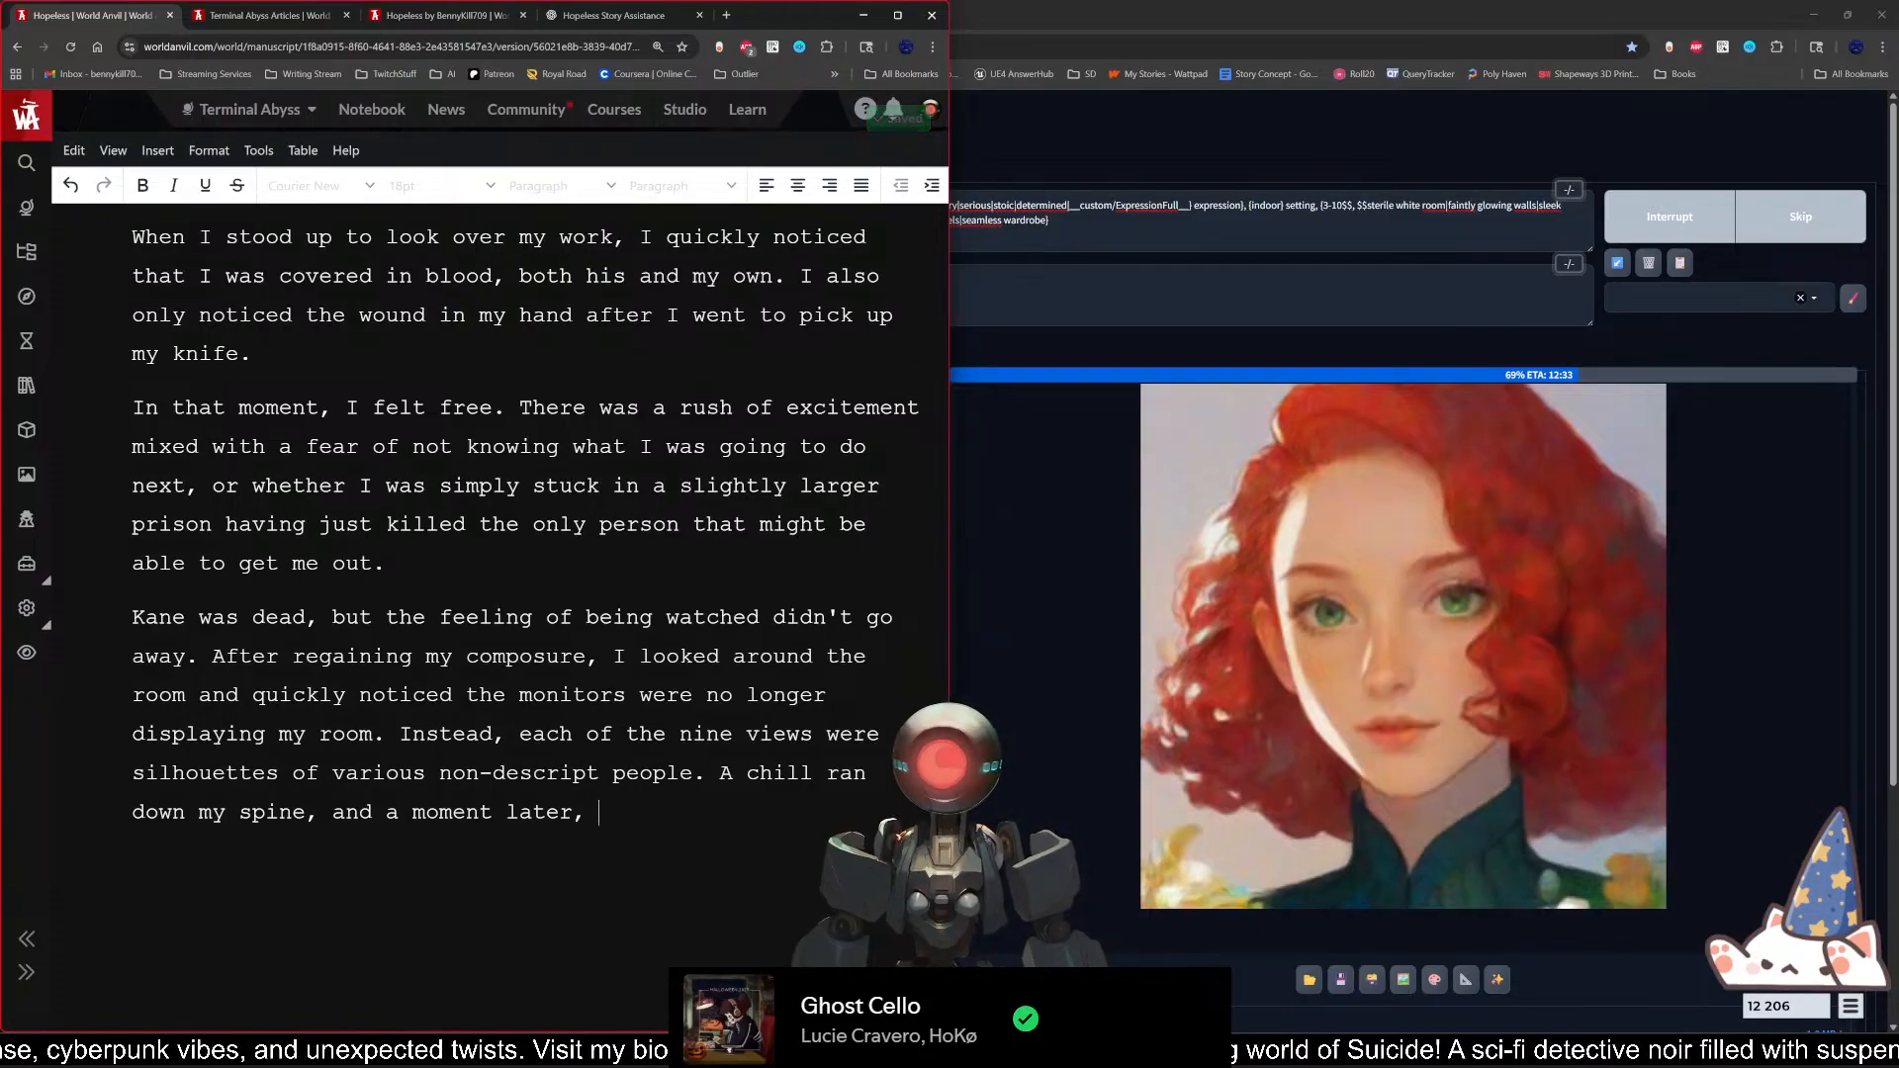
type("the ")
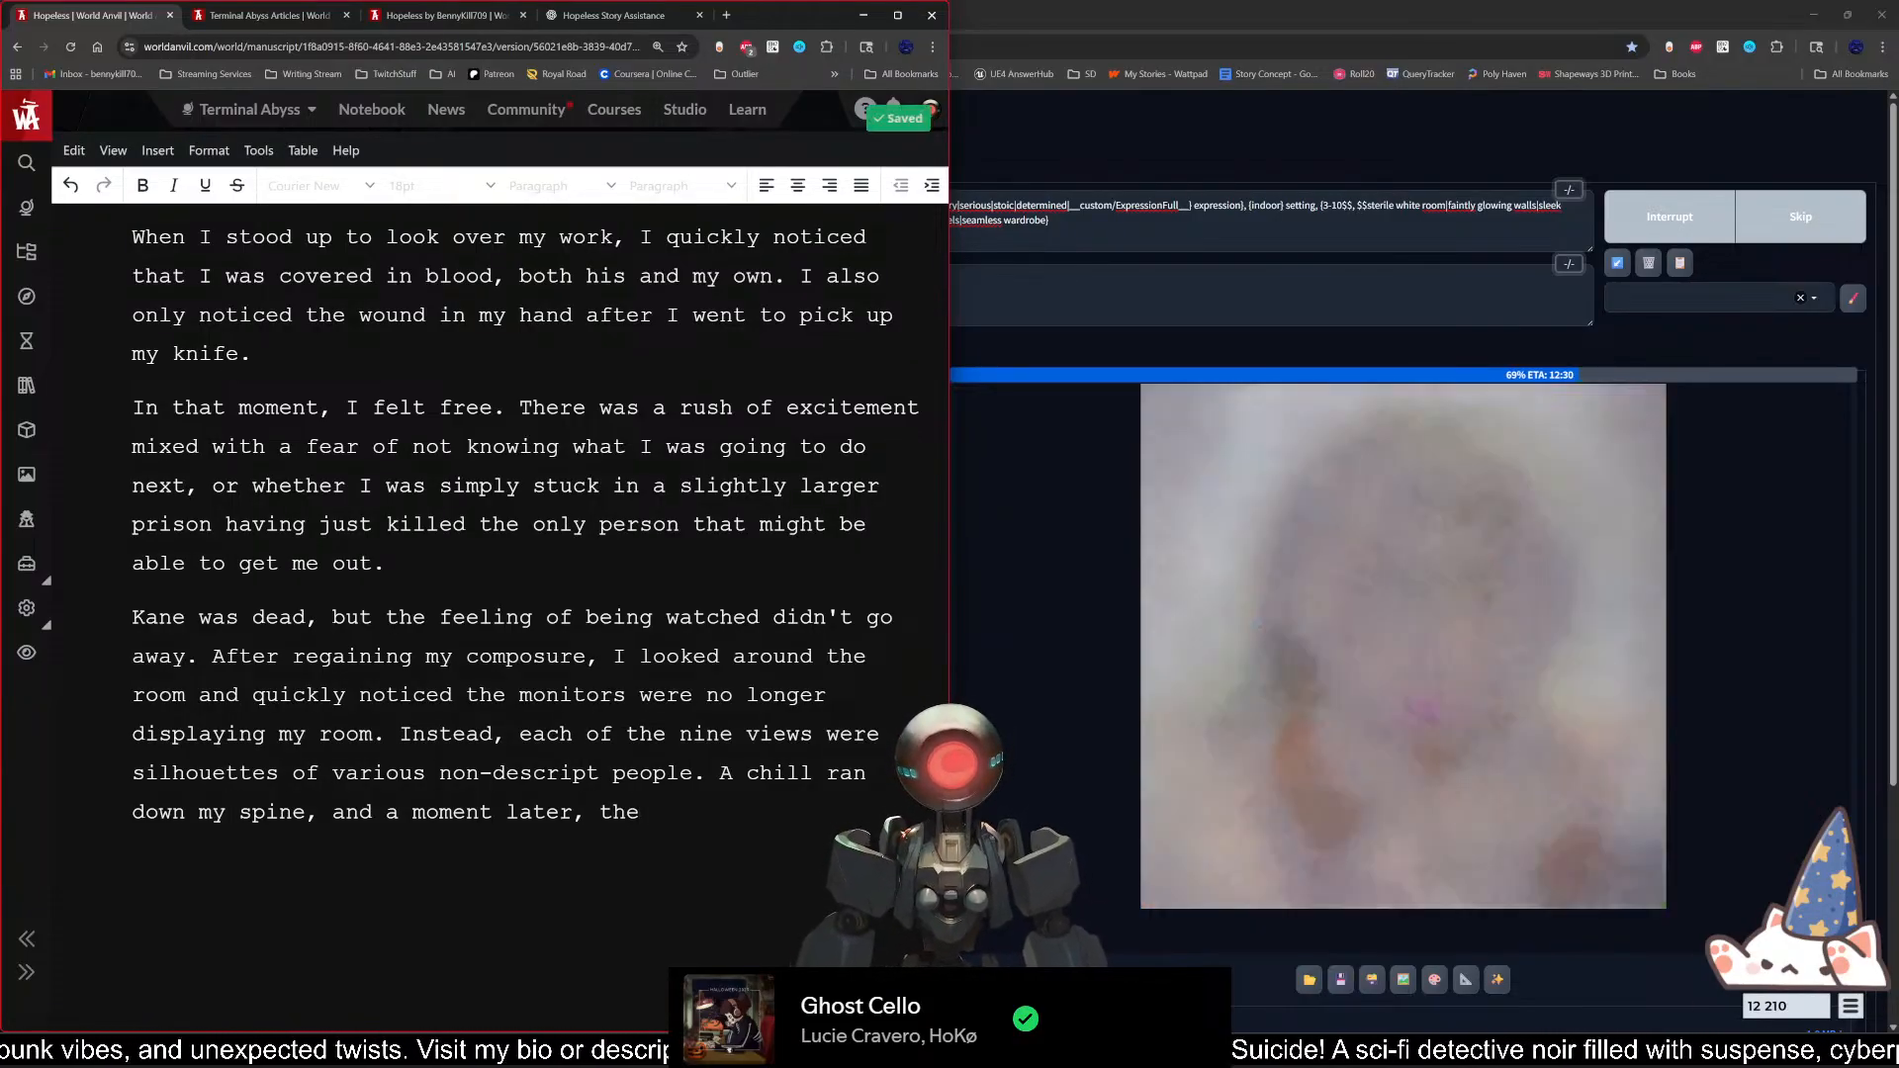
type("figure")
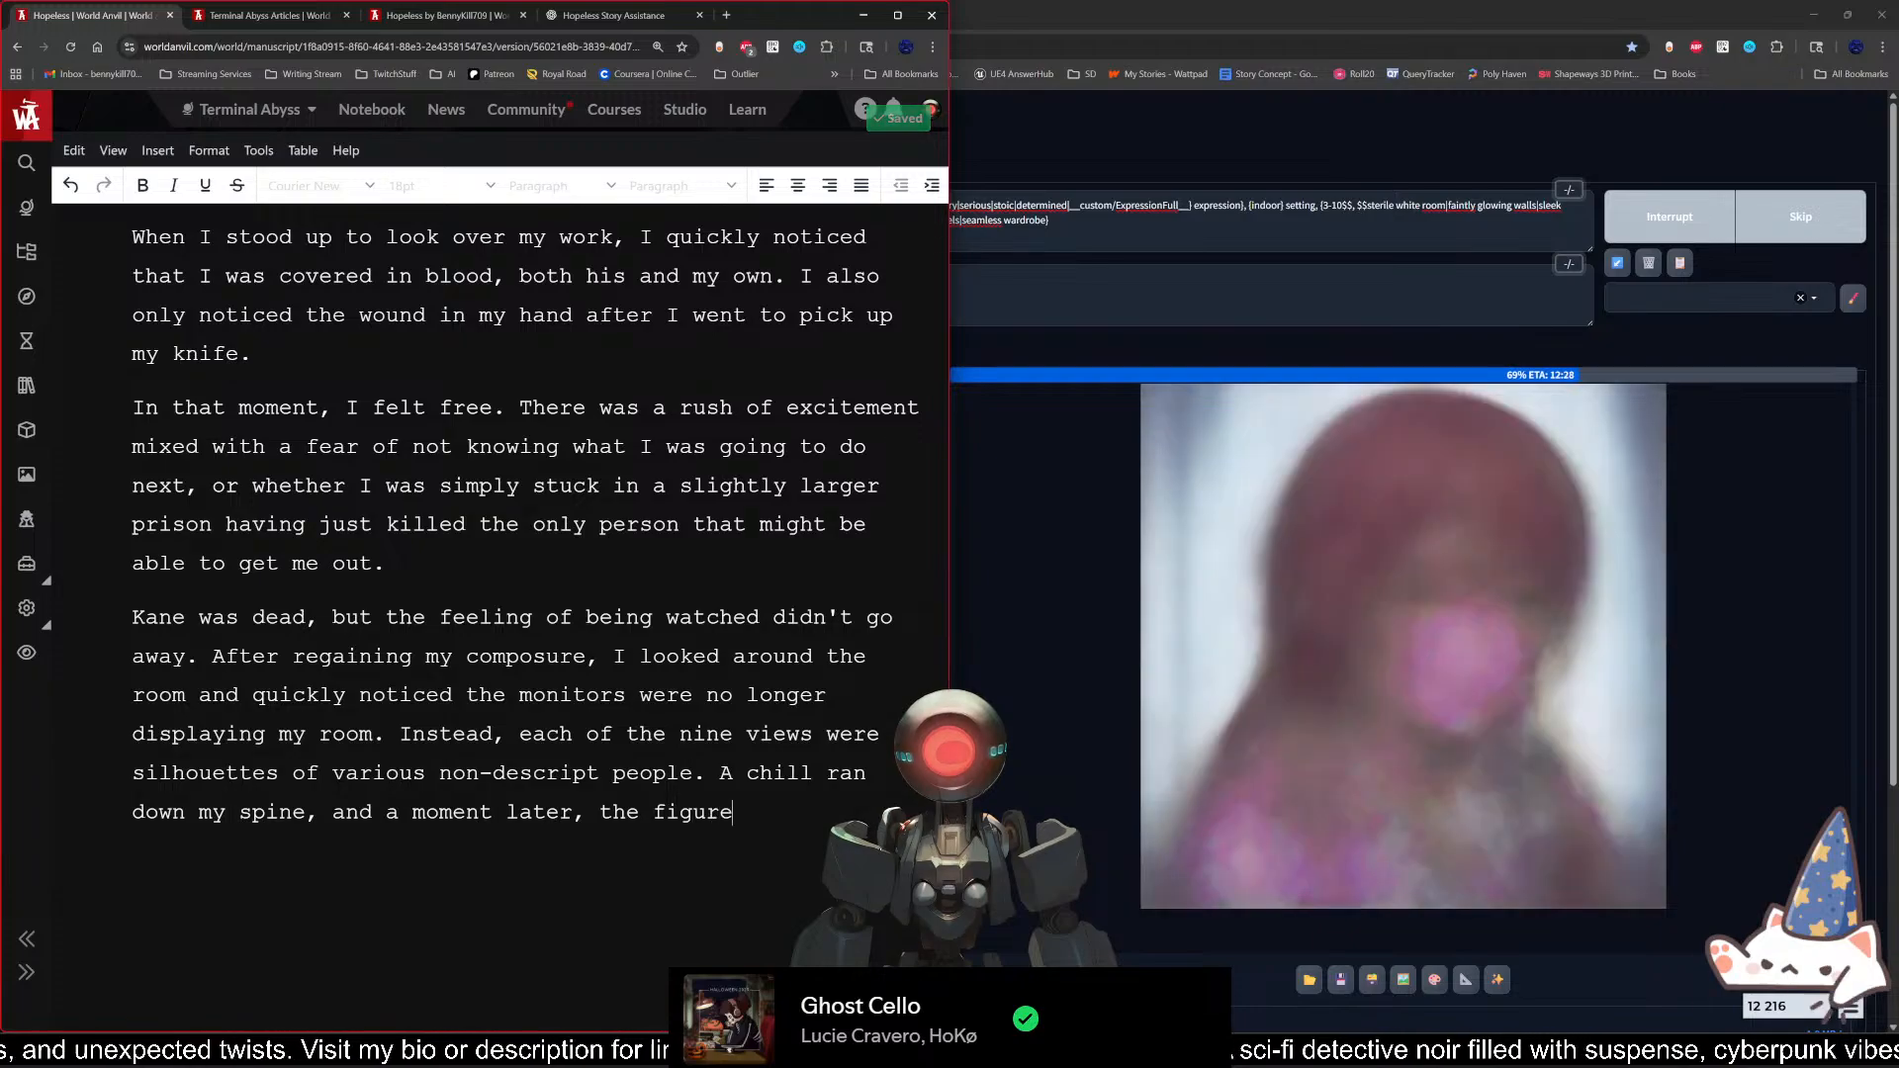
type(" in the center ")
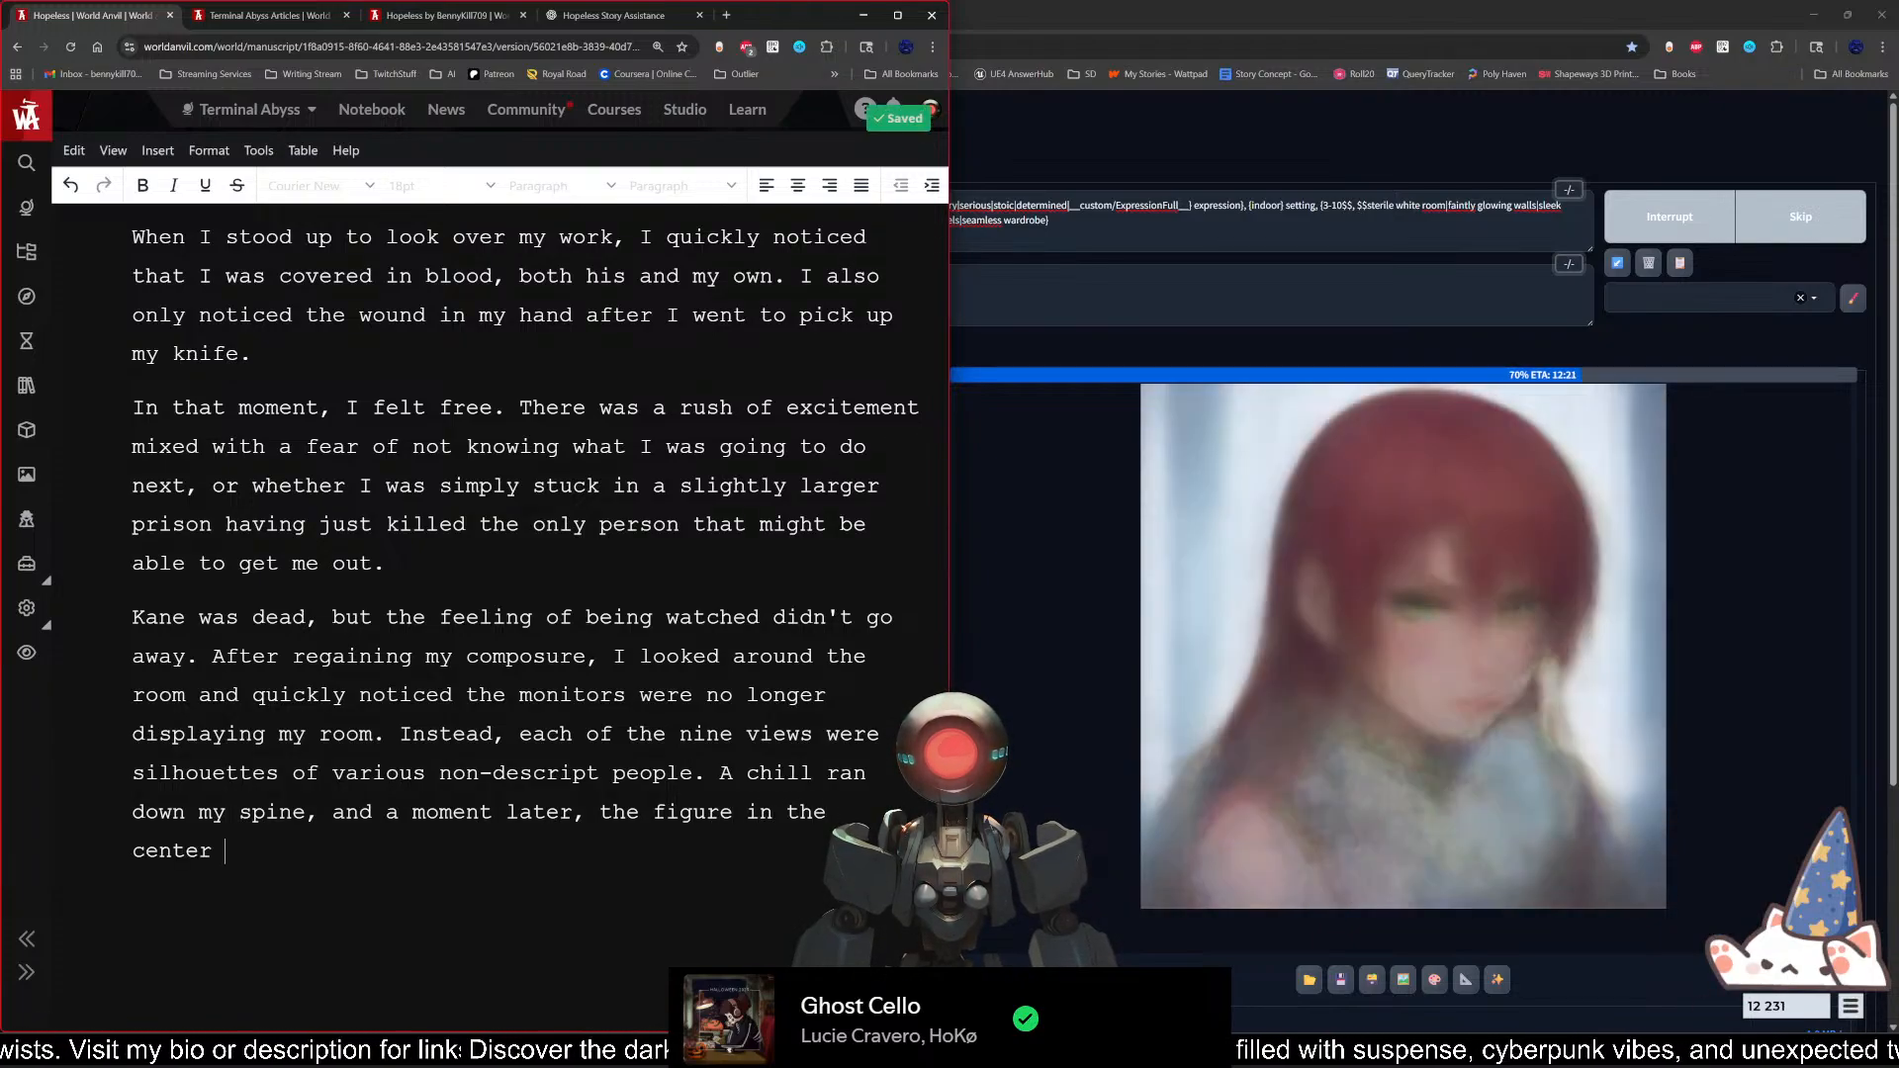
type("spoke.")
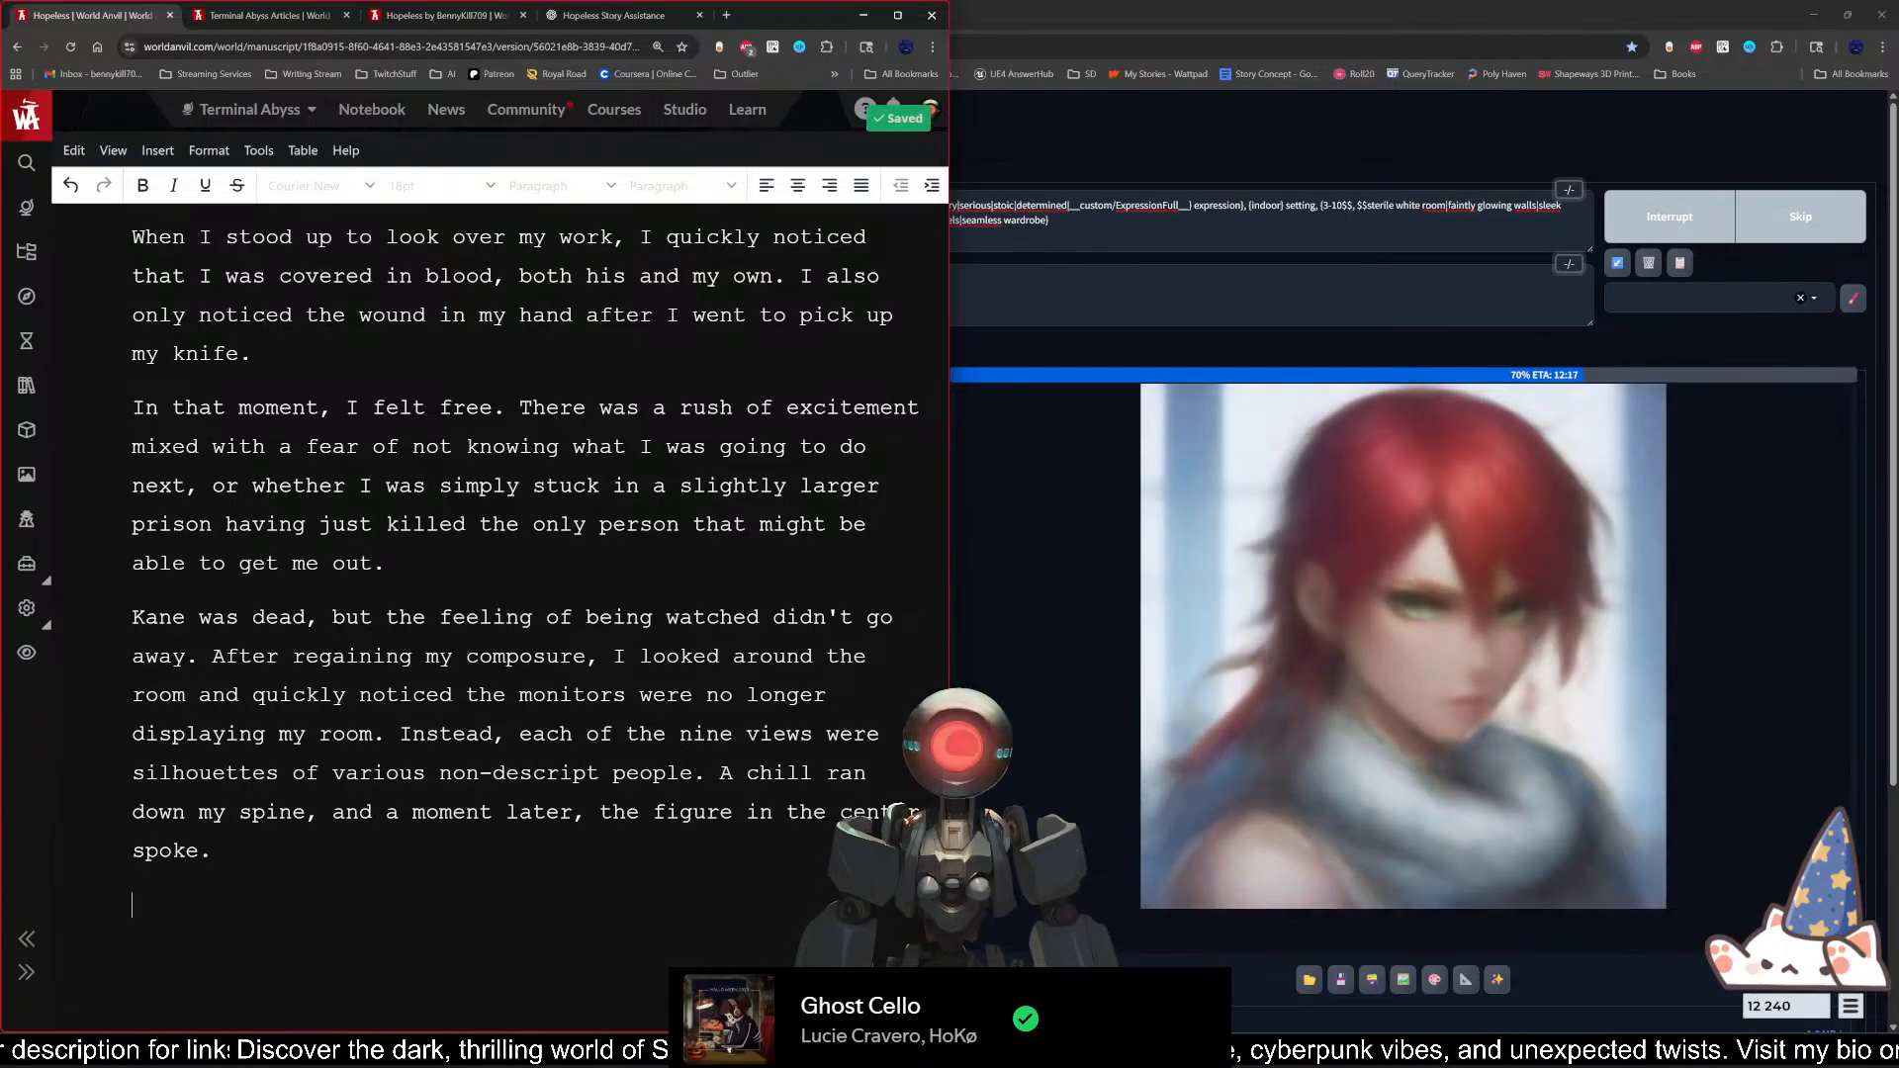
Step: Begin a new paragraph with the centre figure's spoken line "Well done, Naomi." in quotation marks
key("Return")
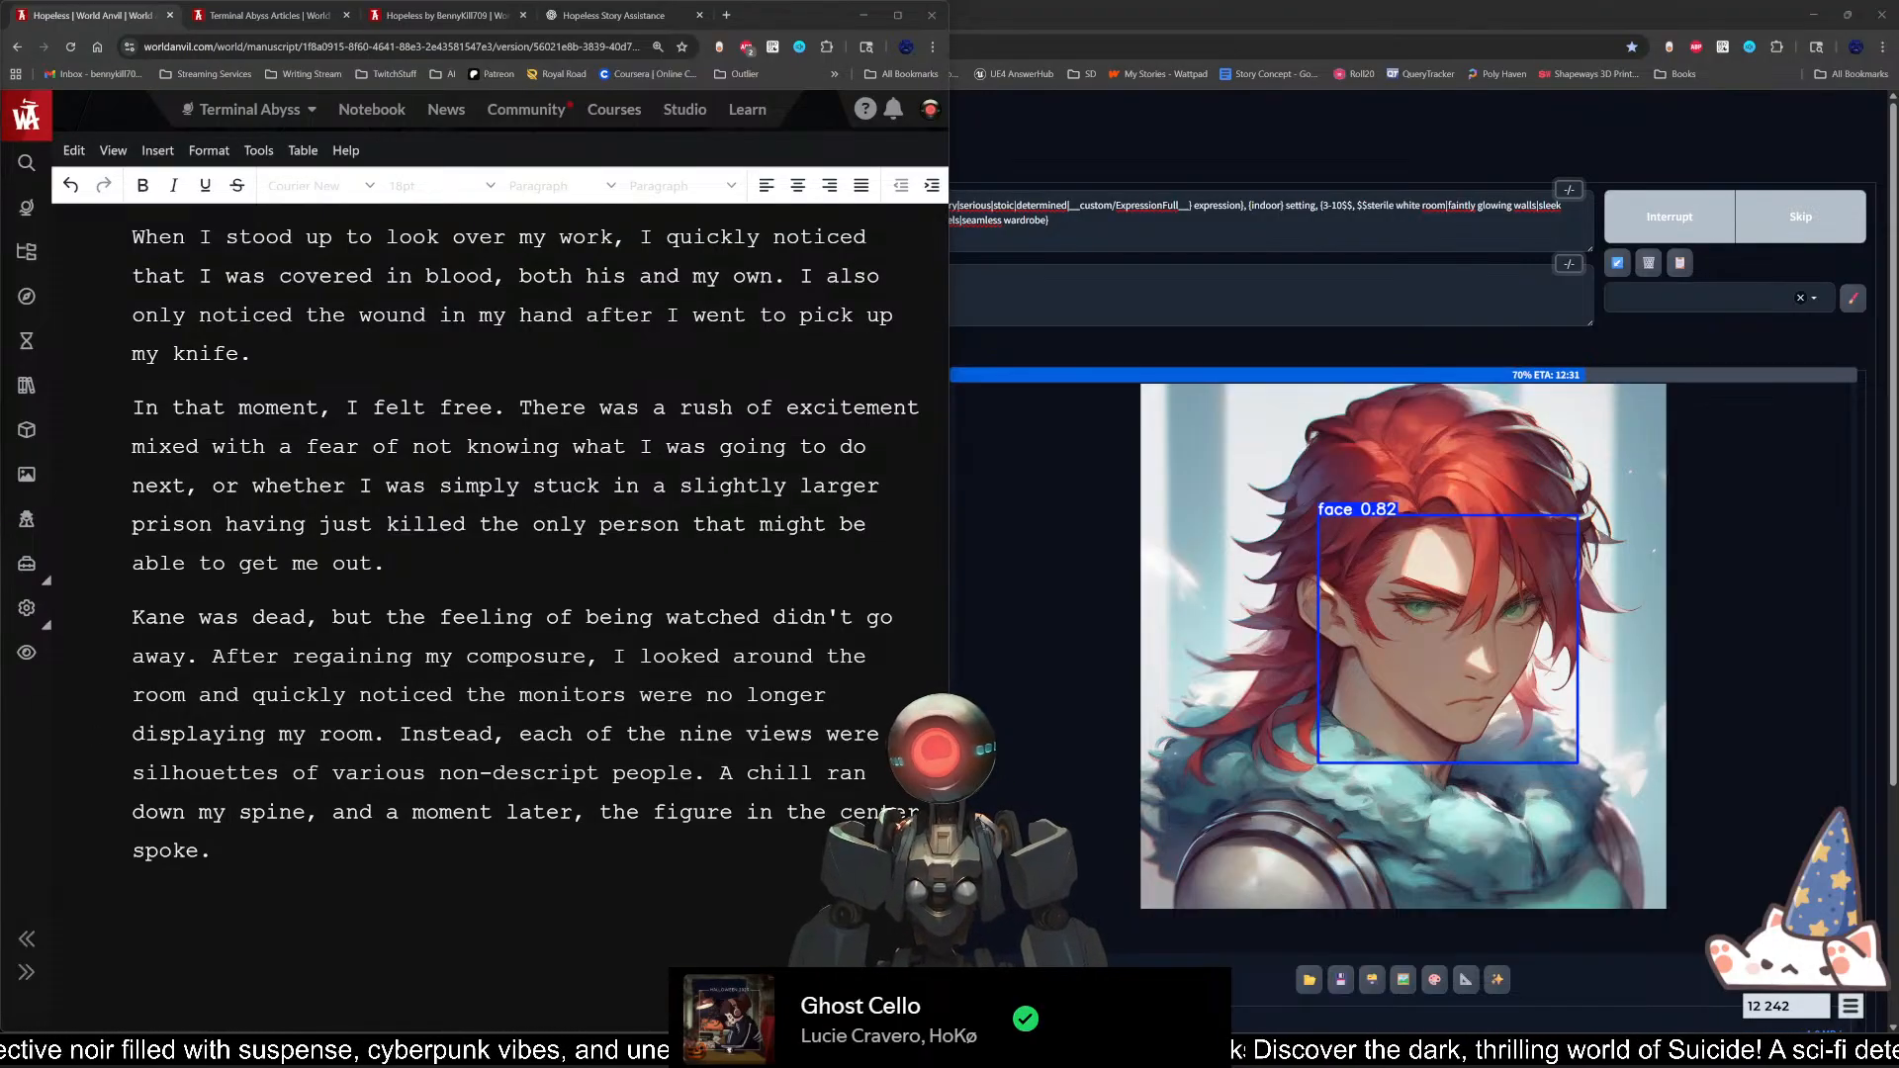
left_click(373, 812)
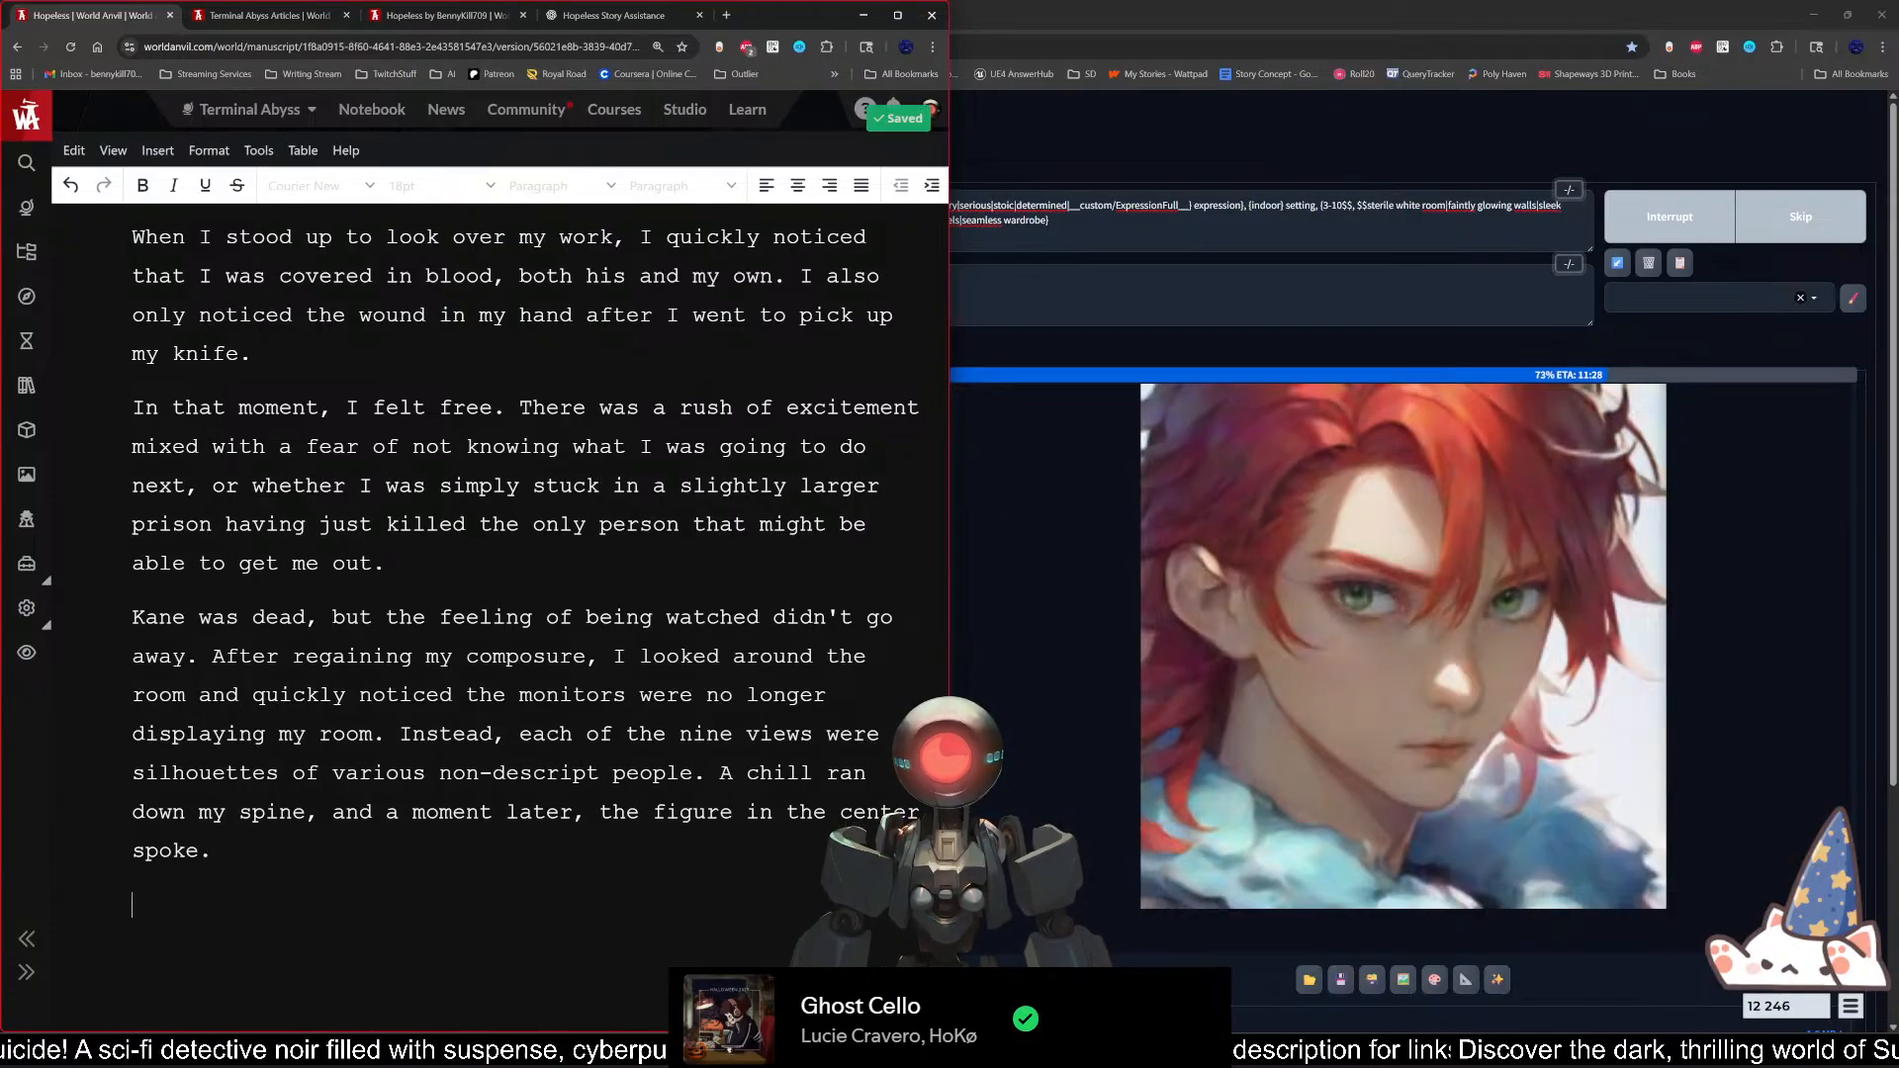
key("Return")
type("\"")
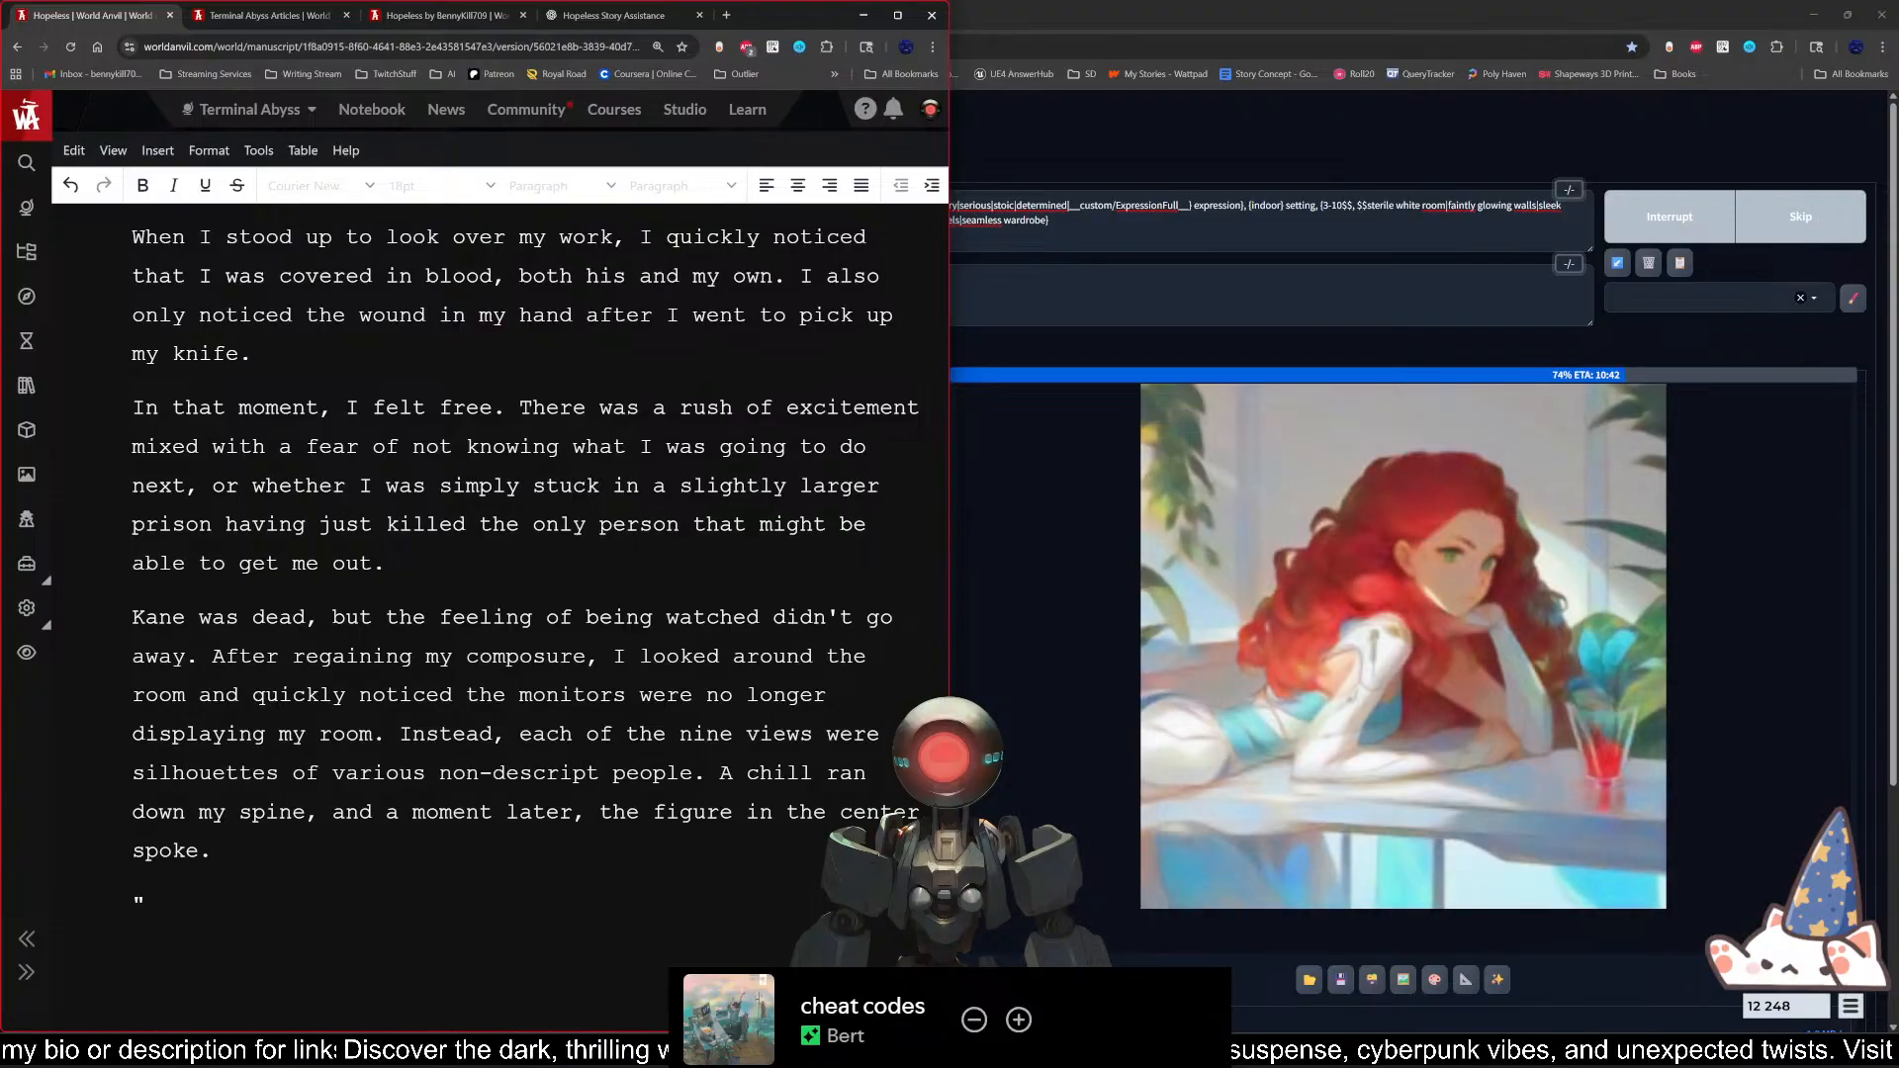
type("Well done,")
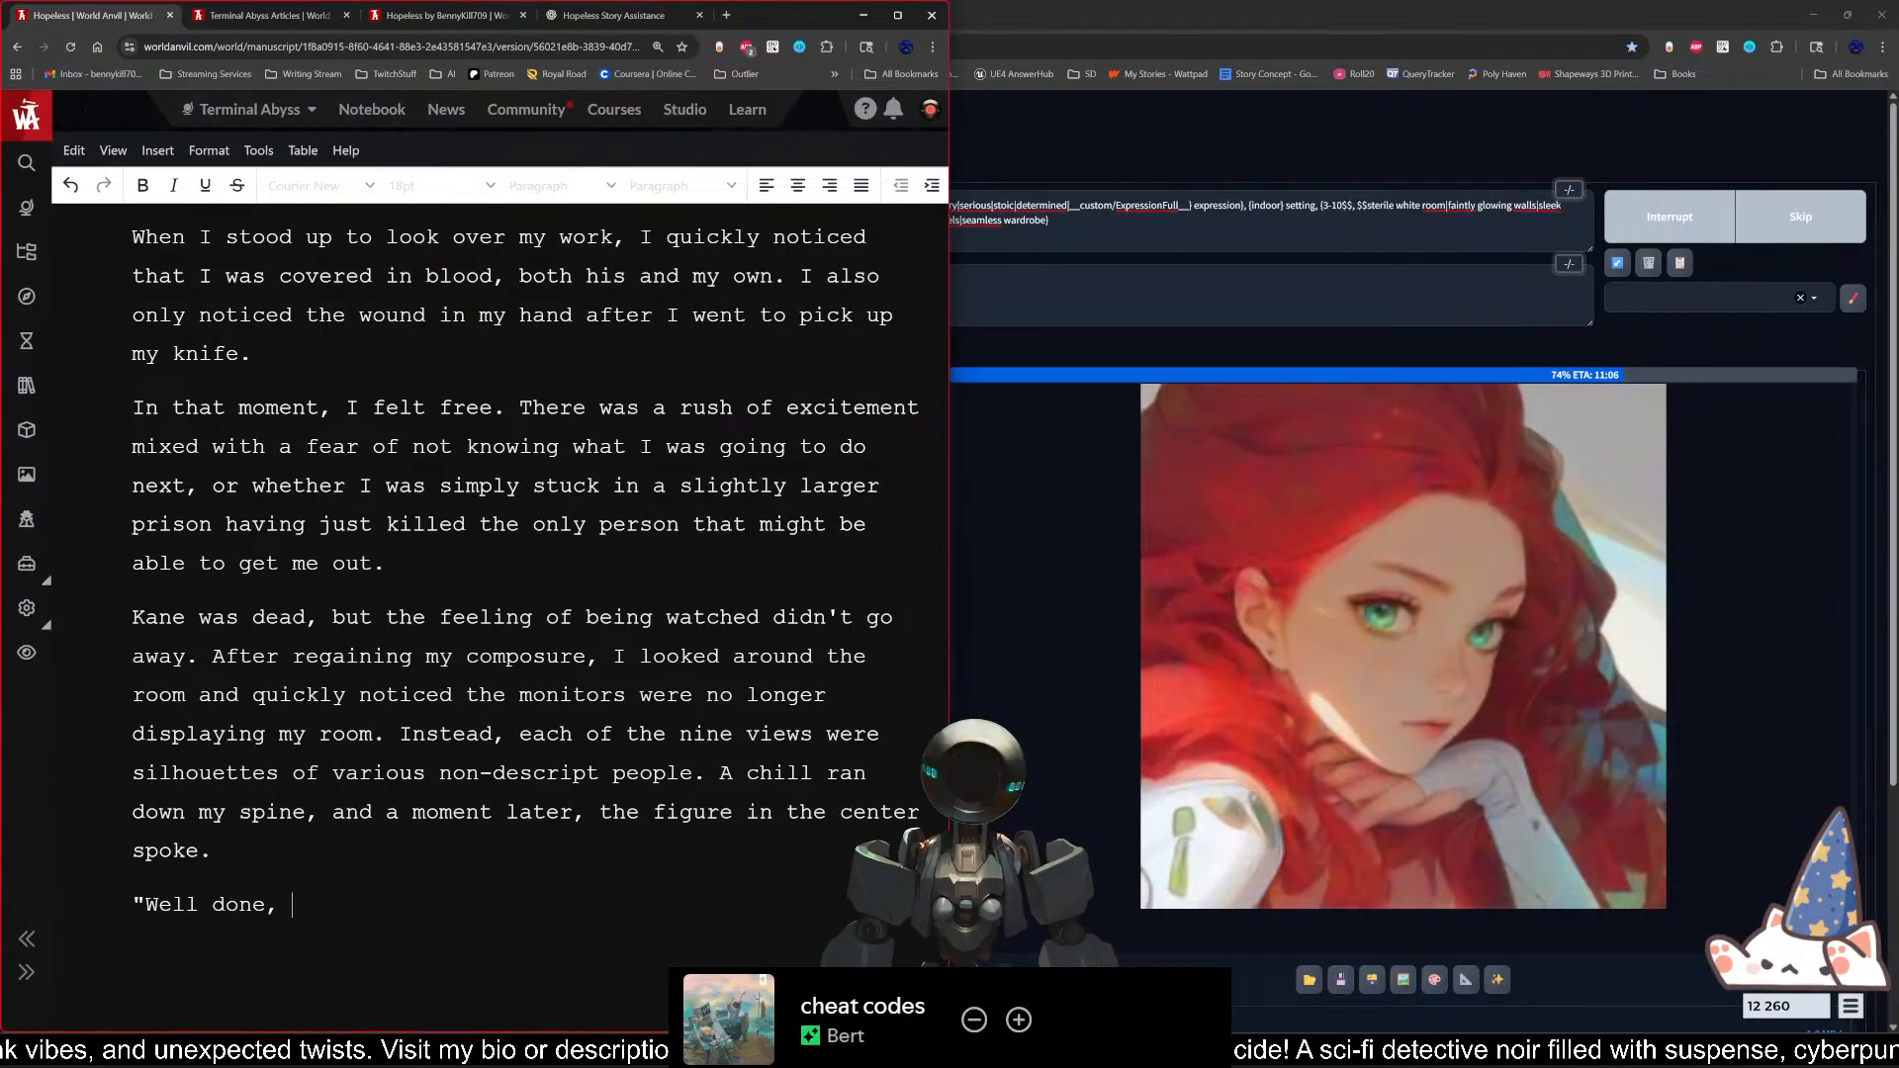
type("Naomi. ")
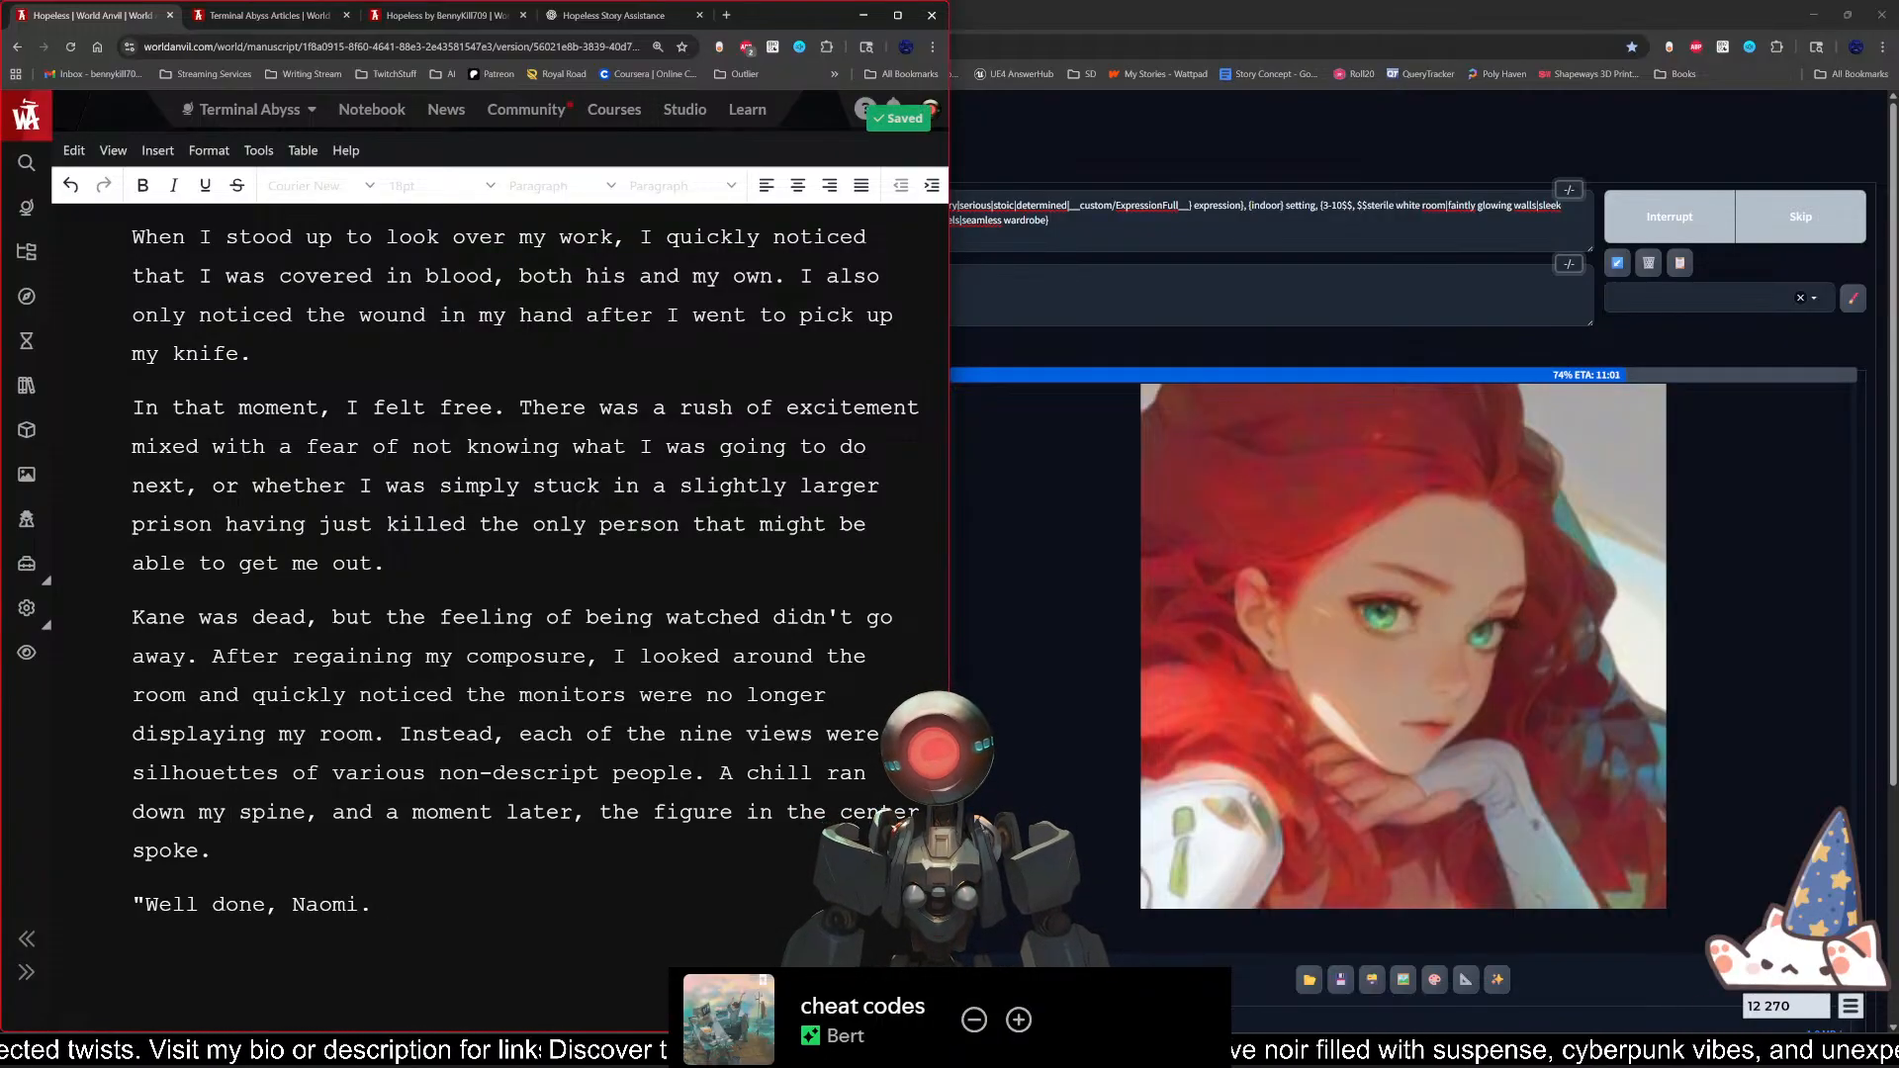
type("\"")
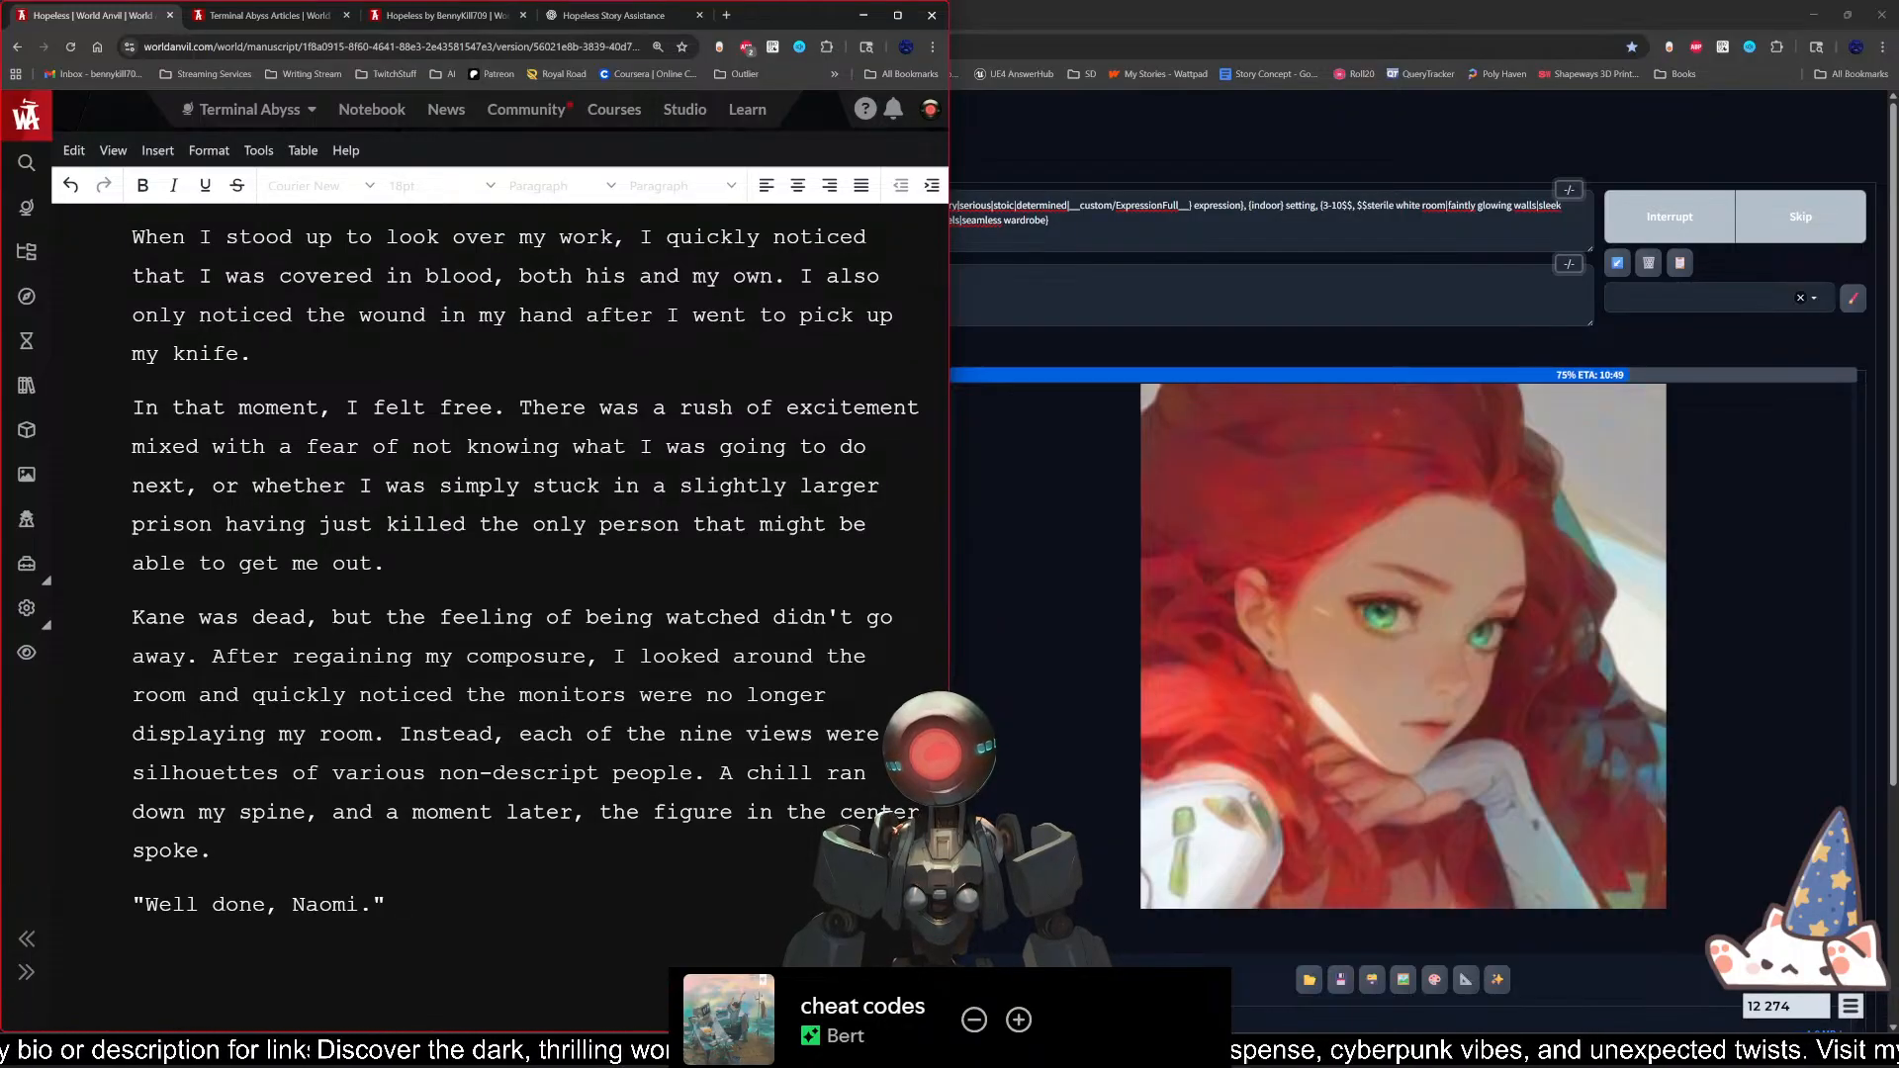
Step: Replace the period inside the quotation with a comma, add "they said." after it and open a second quotation
key("Left")
key("Left")
key("BackSpace")
type(",\"")
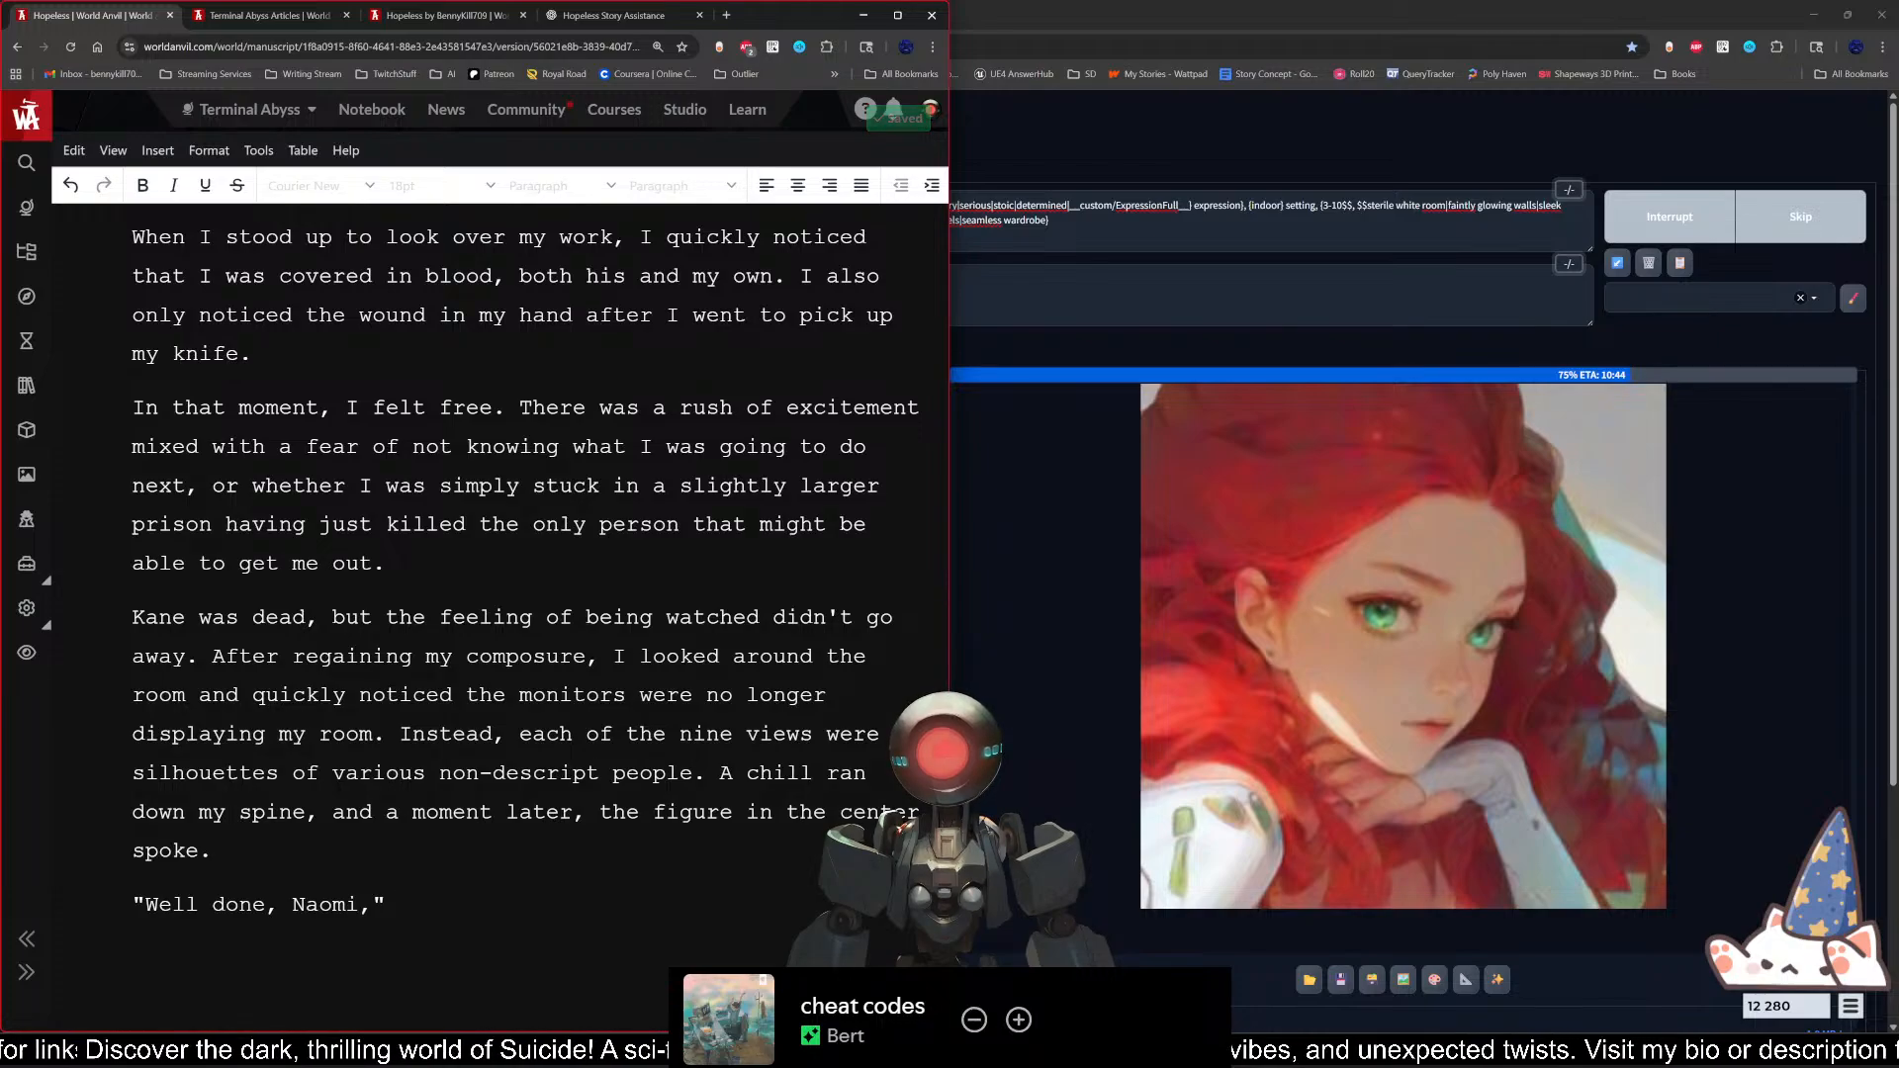
type(" they said.")
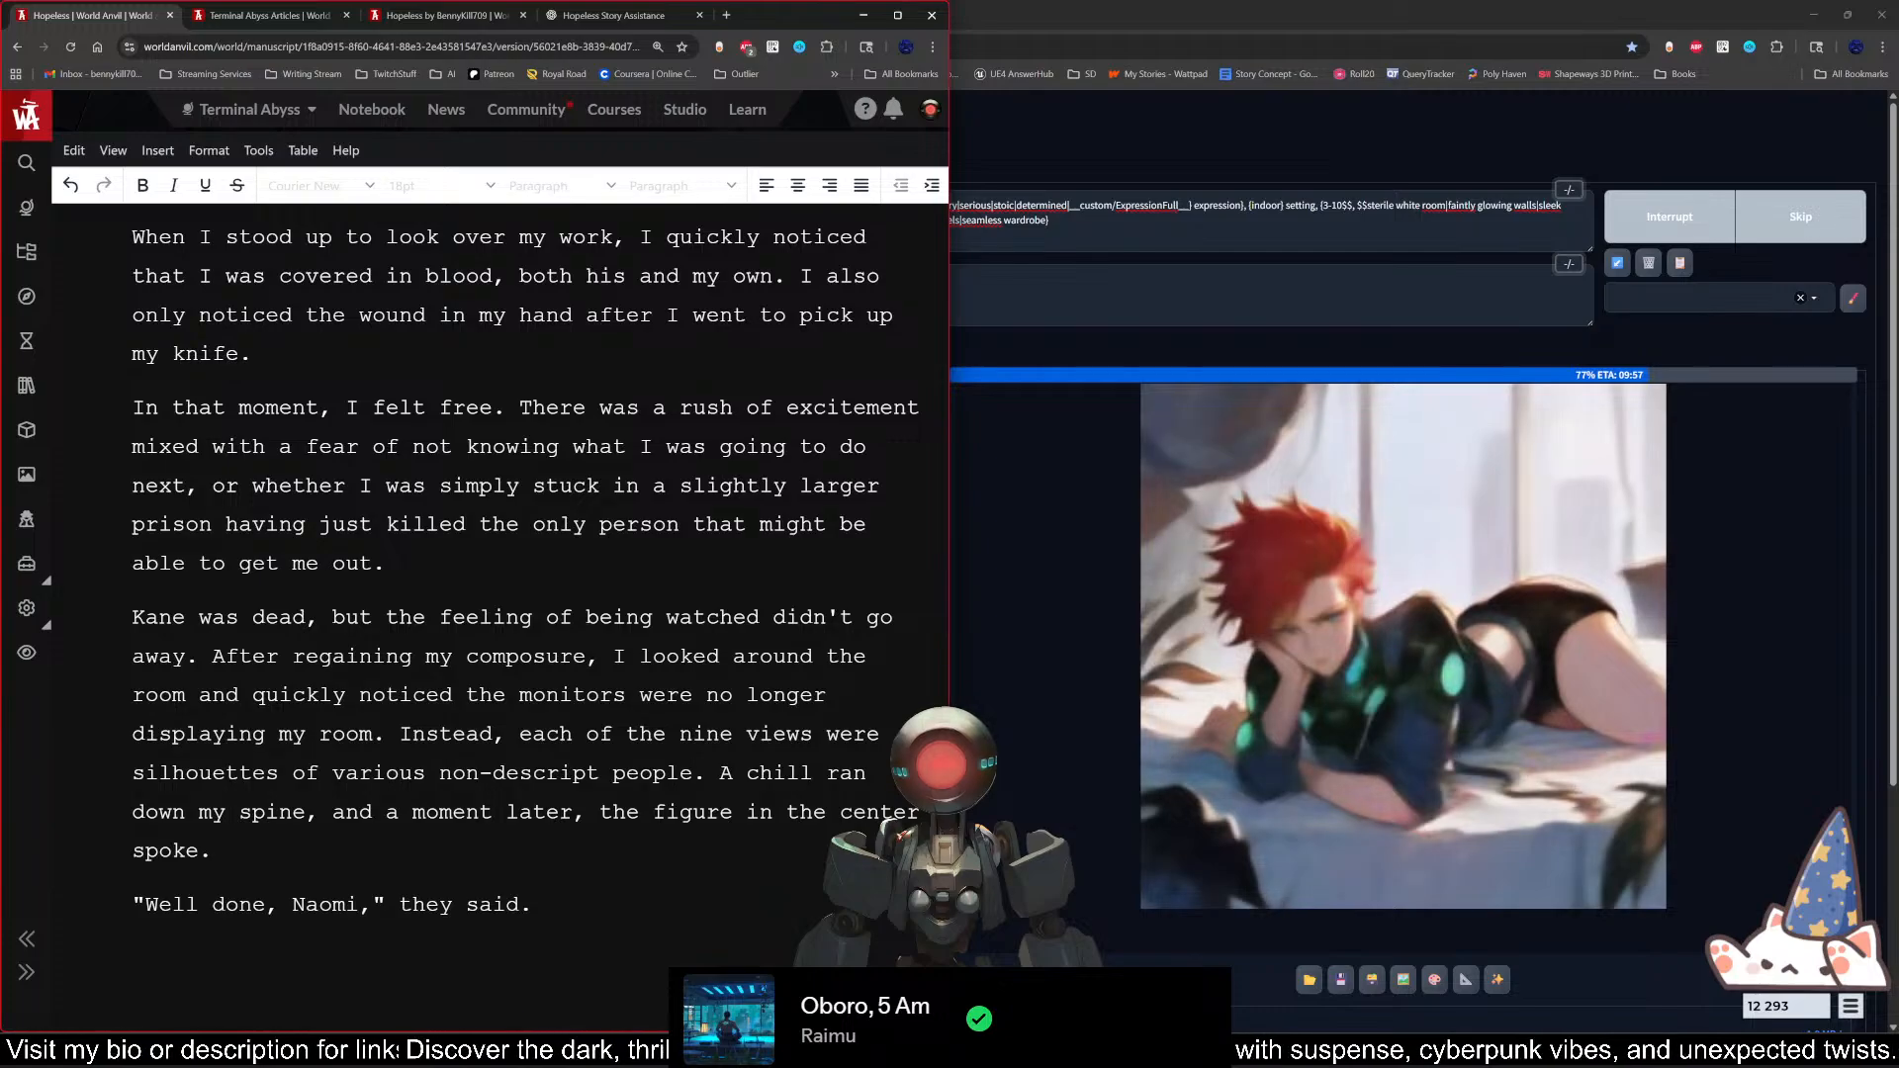
type("\"")
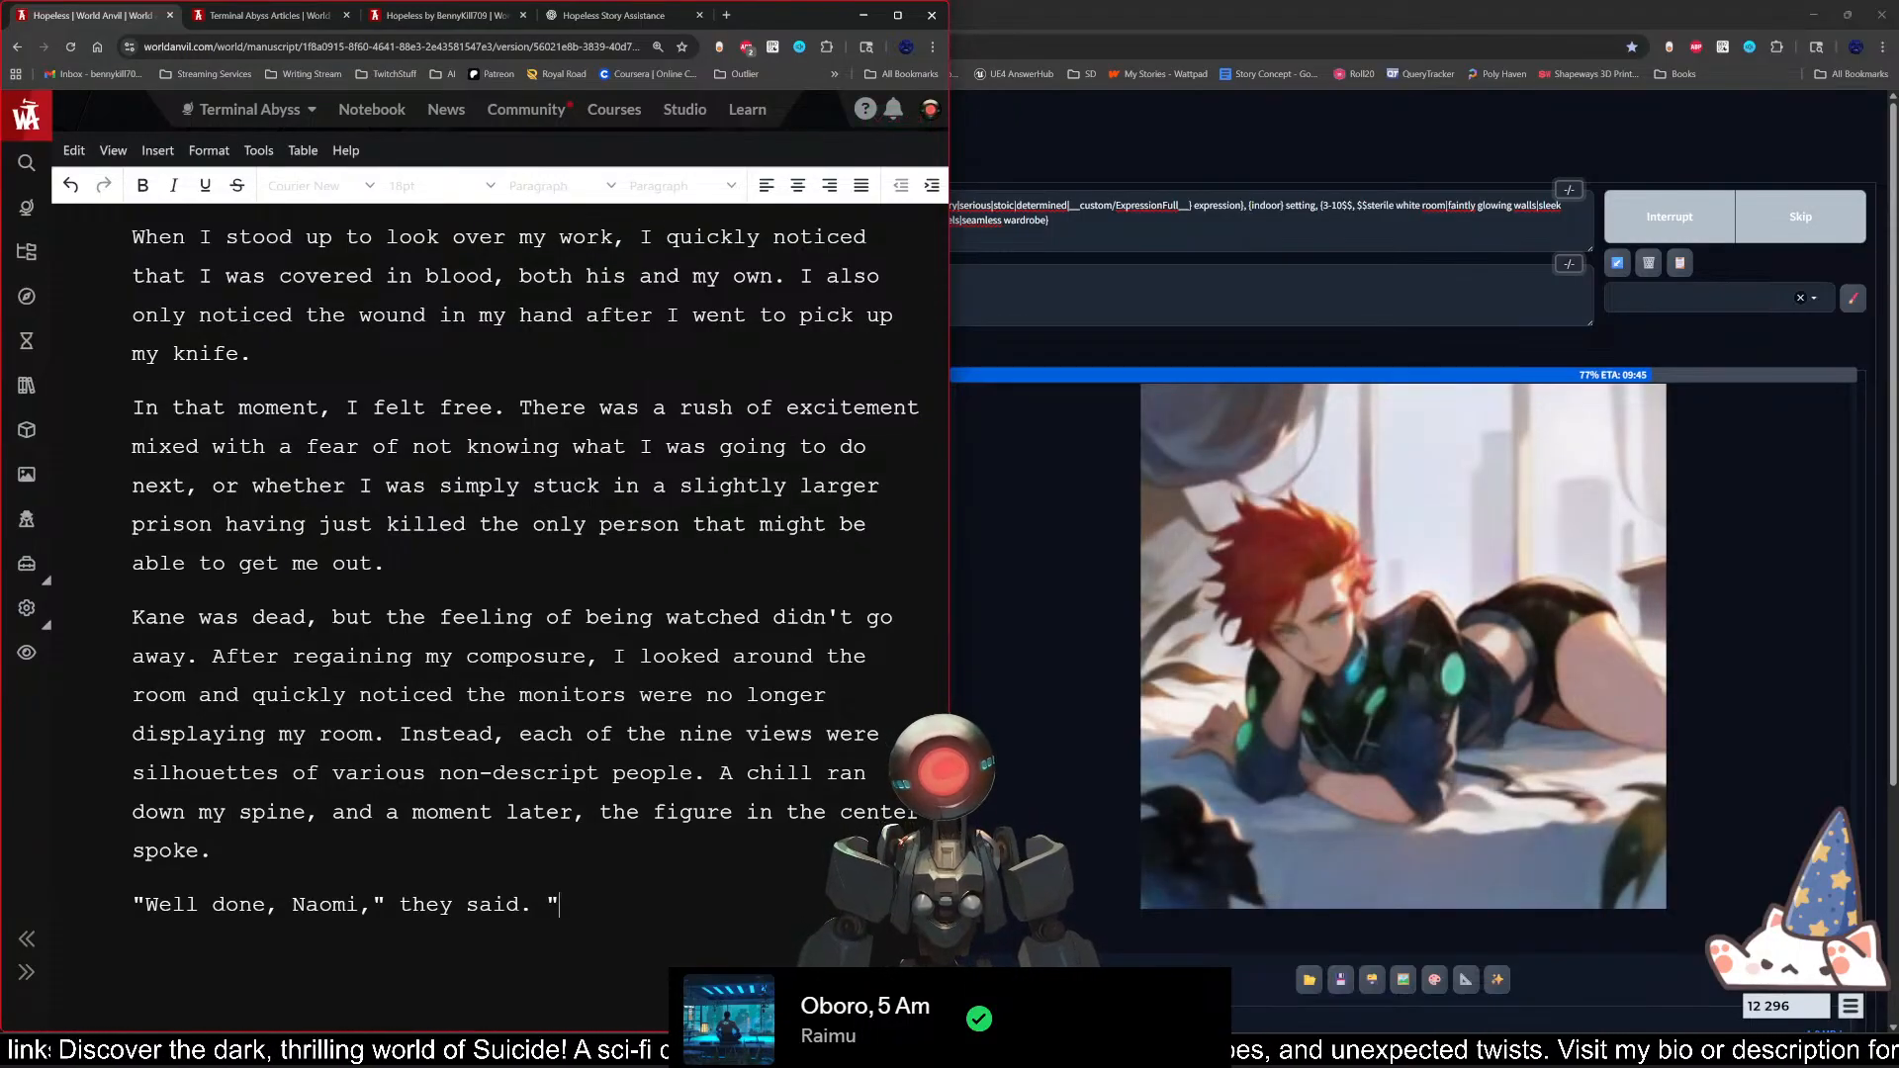
type("With the")
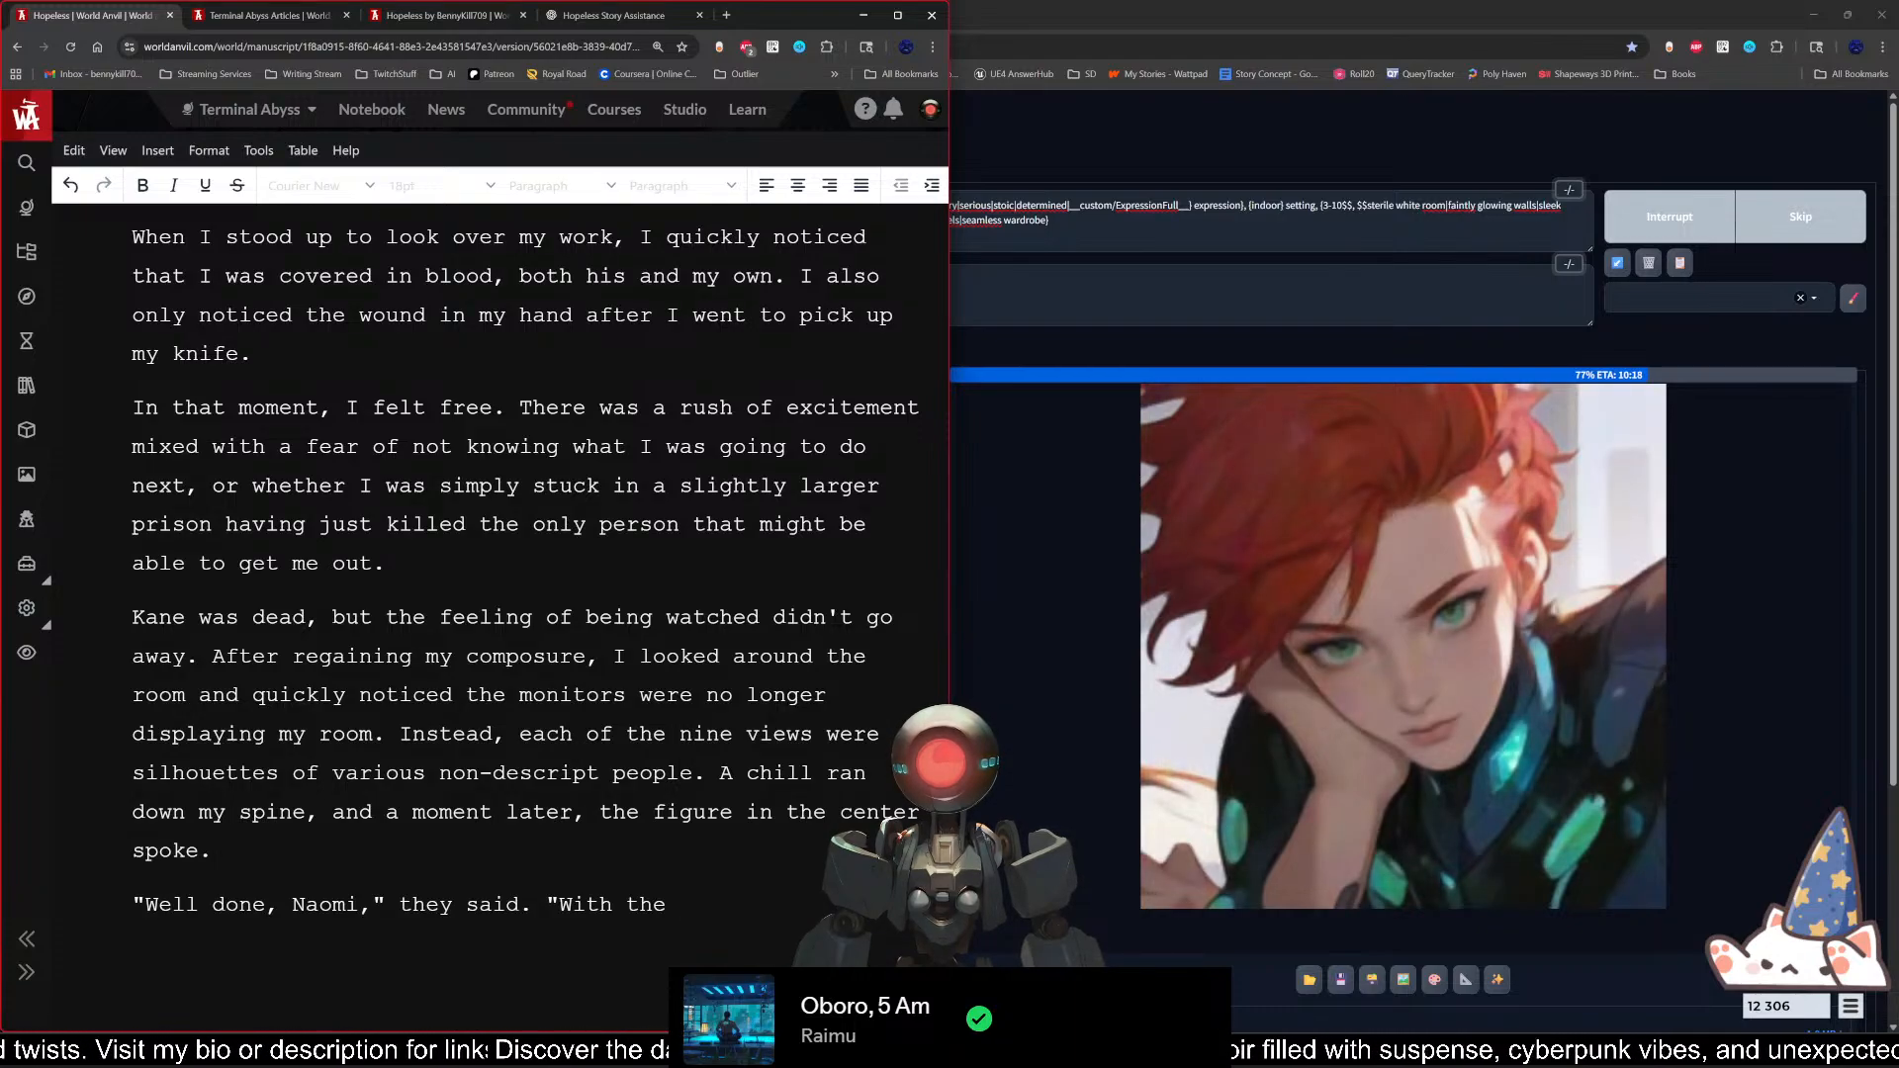
key("BackSpace")
key("BackSpace")
key("BackSpace")
key("BackSpace")
key("BackSpace")
key("BackSpace")
key("BackSpace")
key("BackSpace")
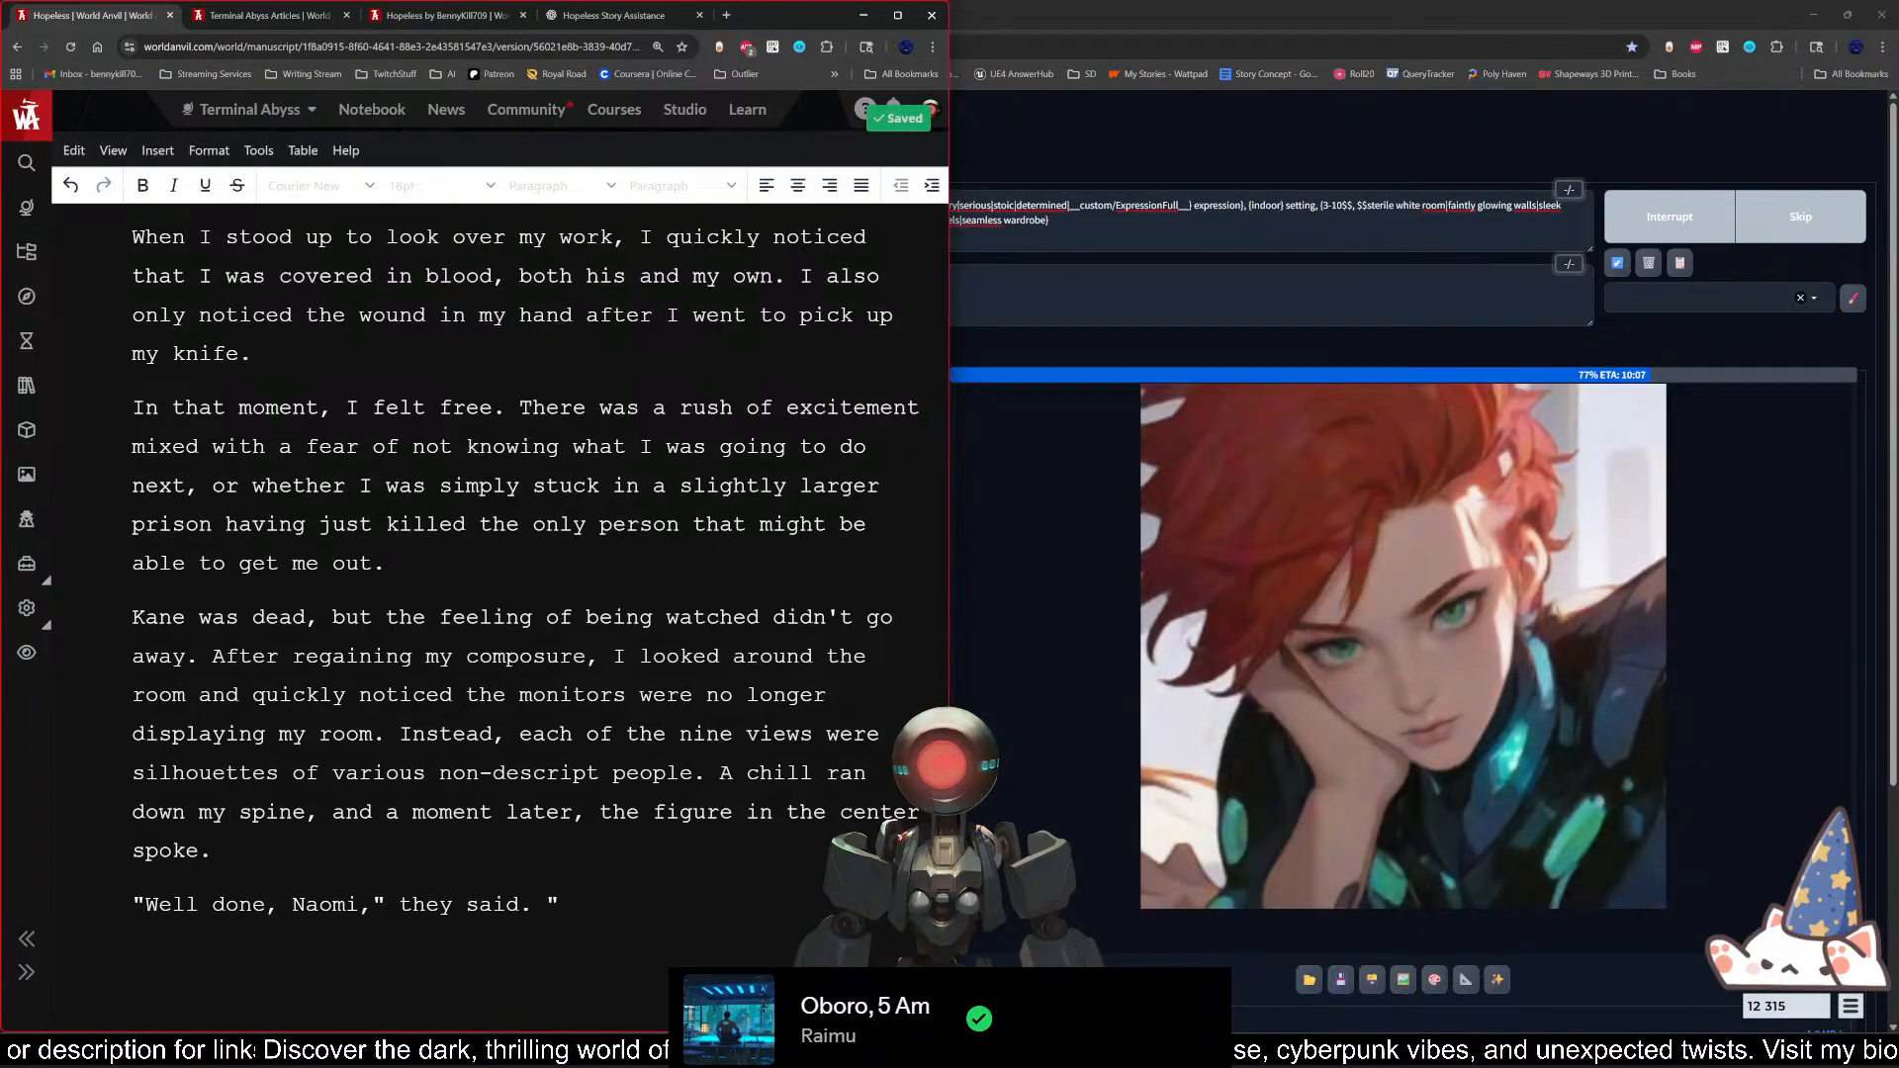
Step: Begin the second quotation with "Your proficiency in dealing death"
type("Your")
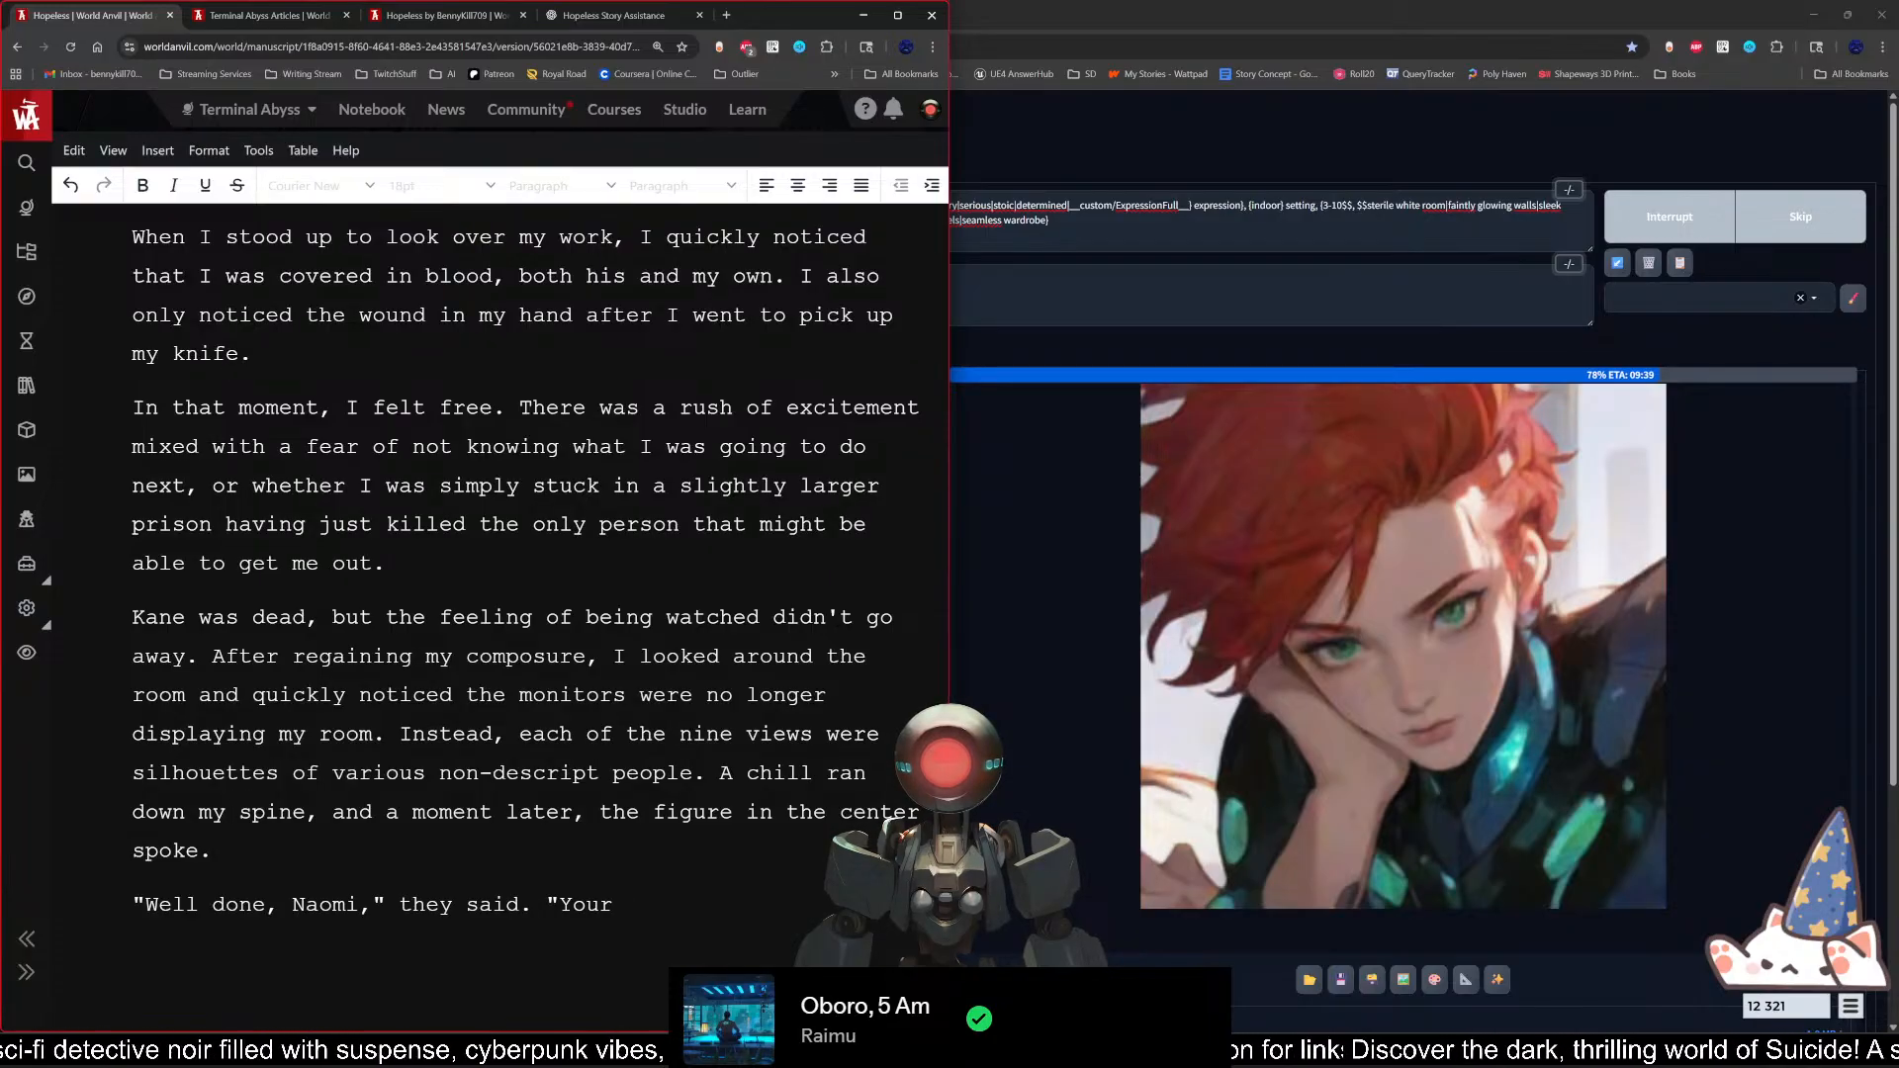
type("proficientl")
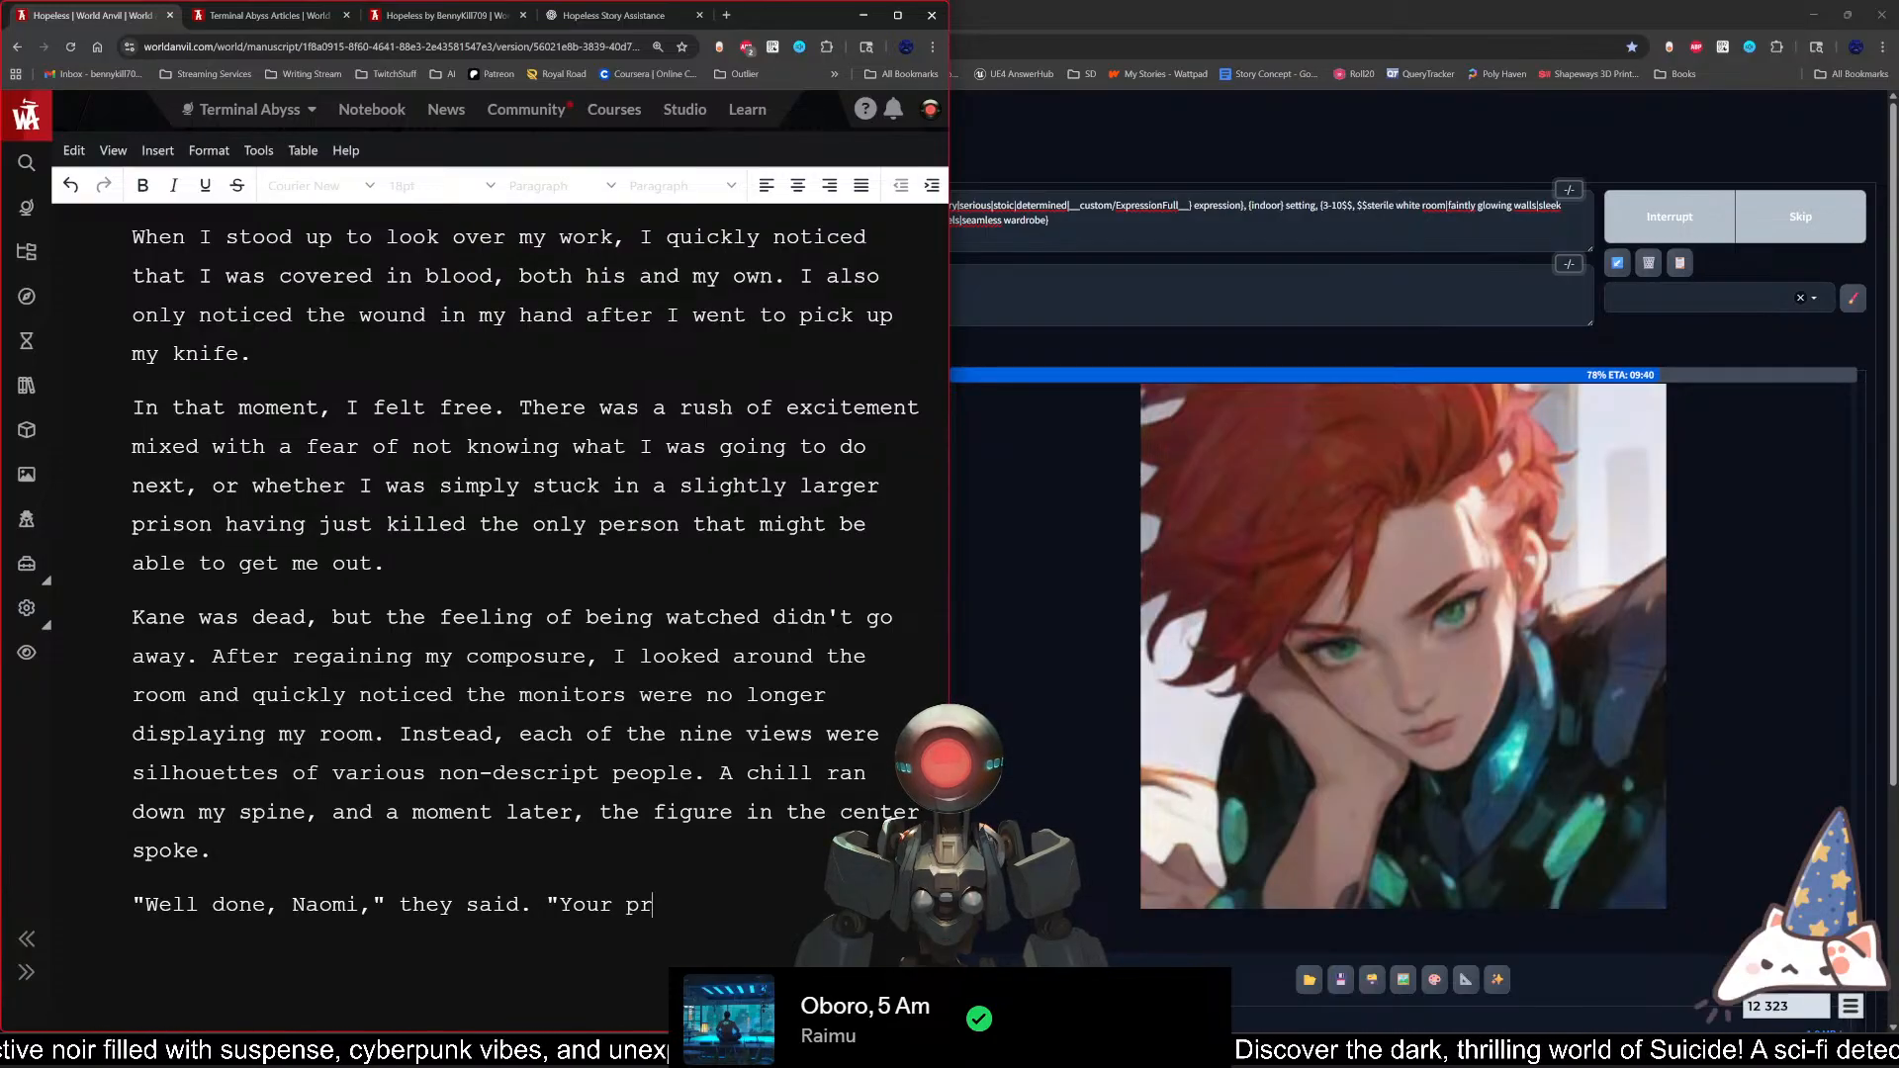
key("BackSpace")
key("BackSpace")
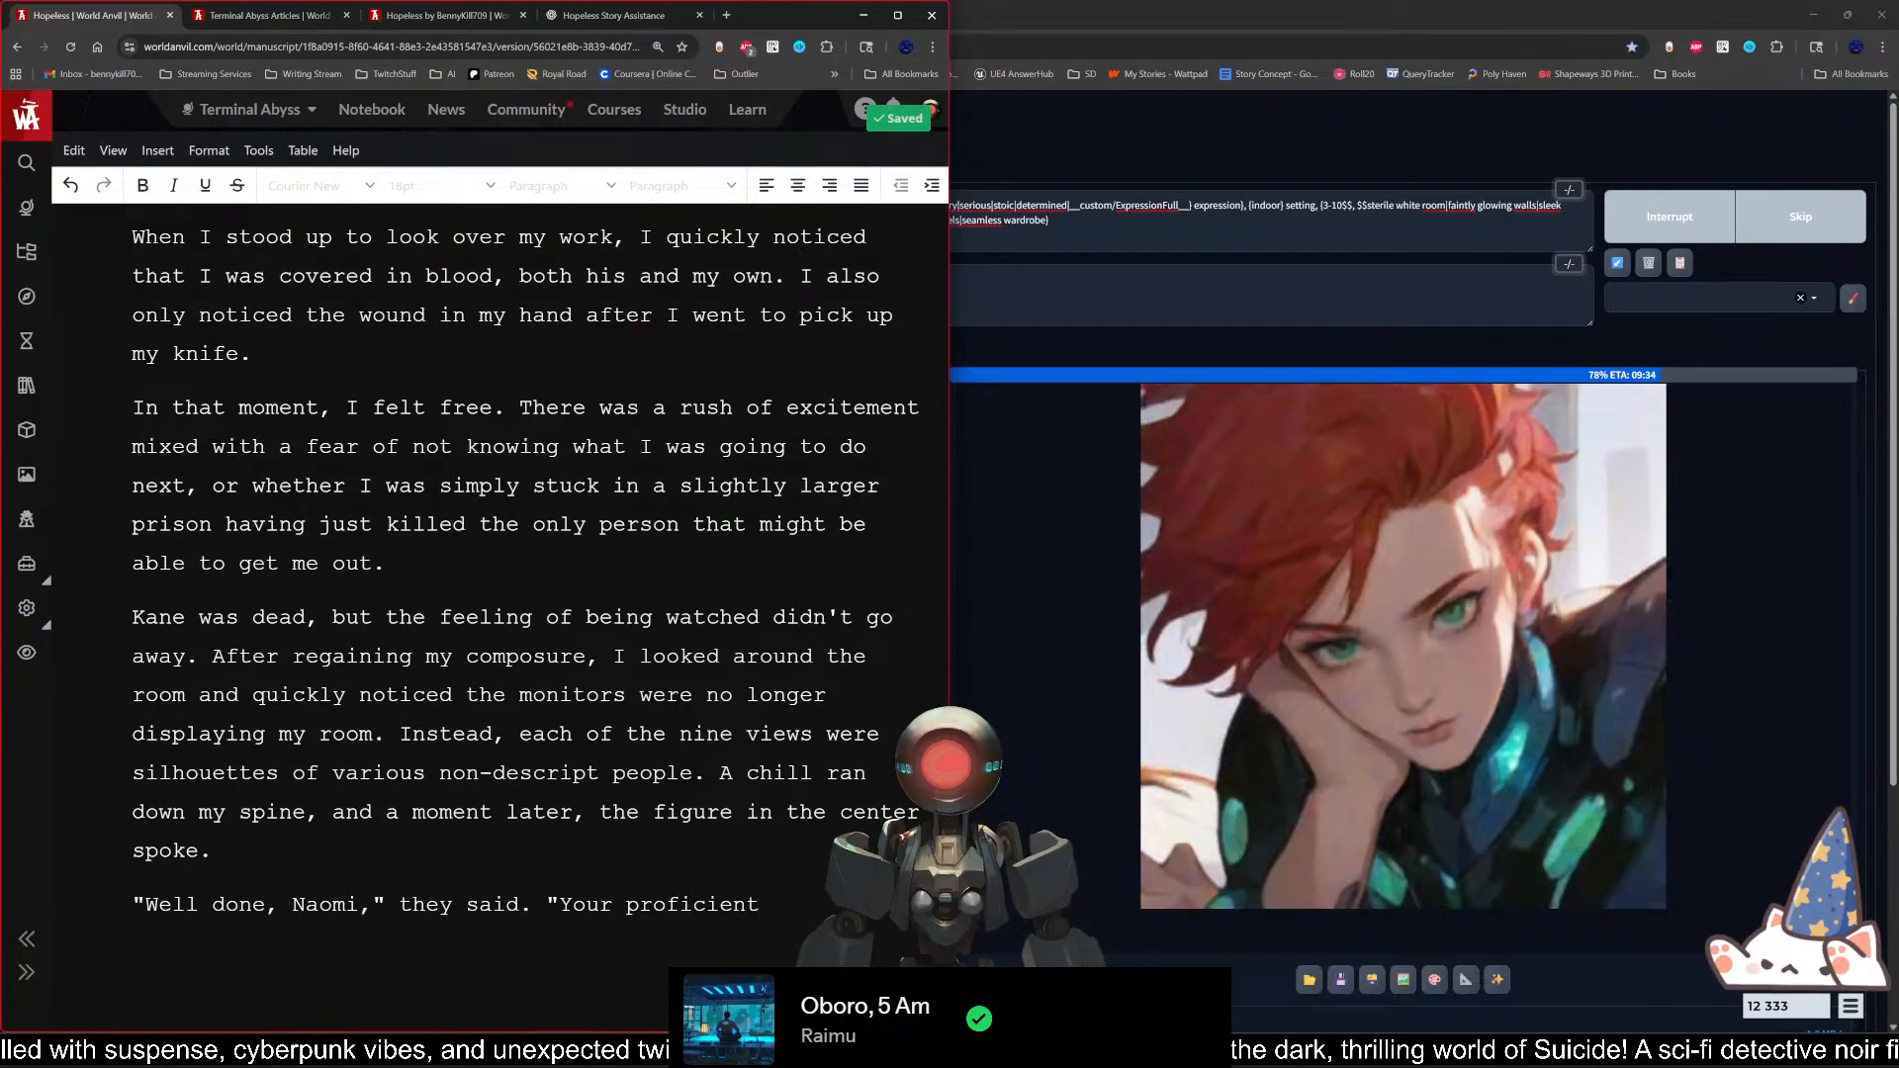
type("cy")
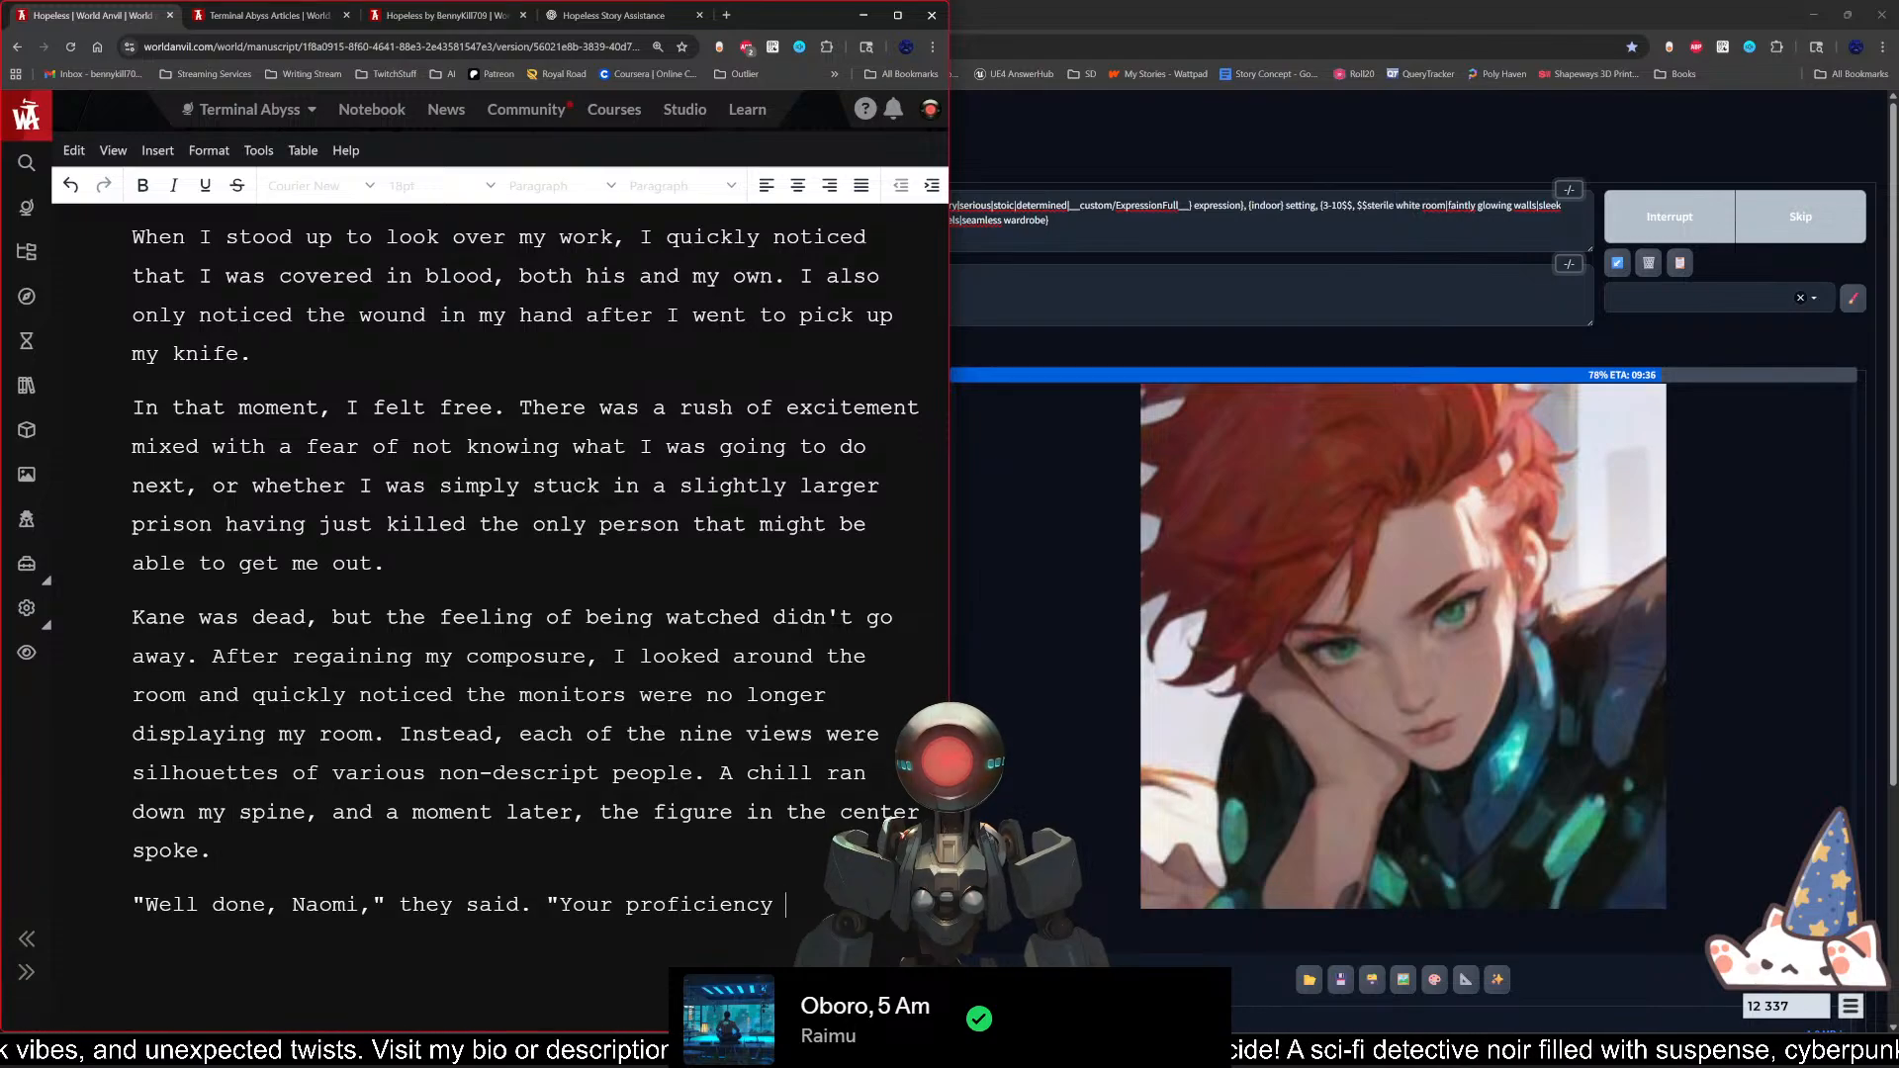
type("in d")
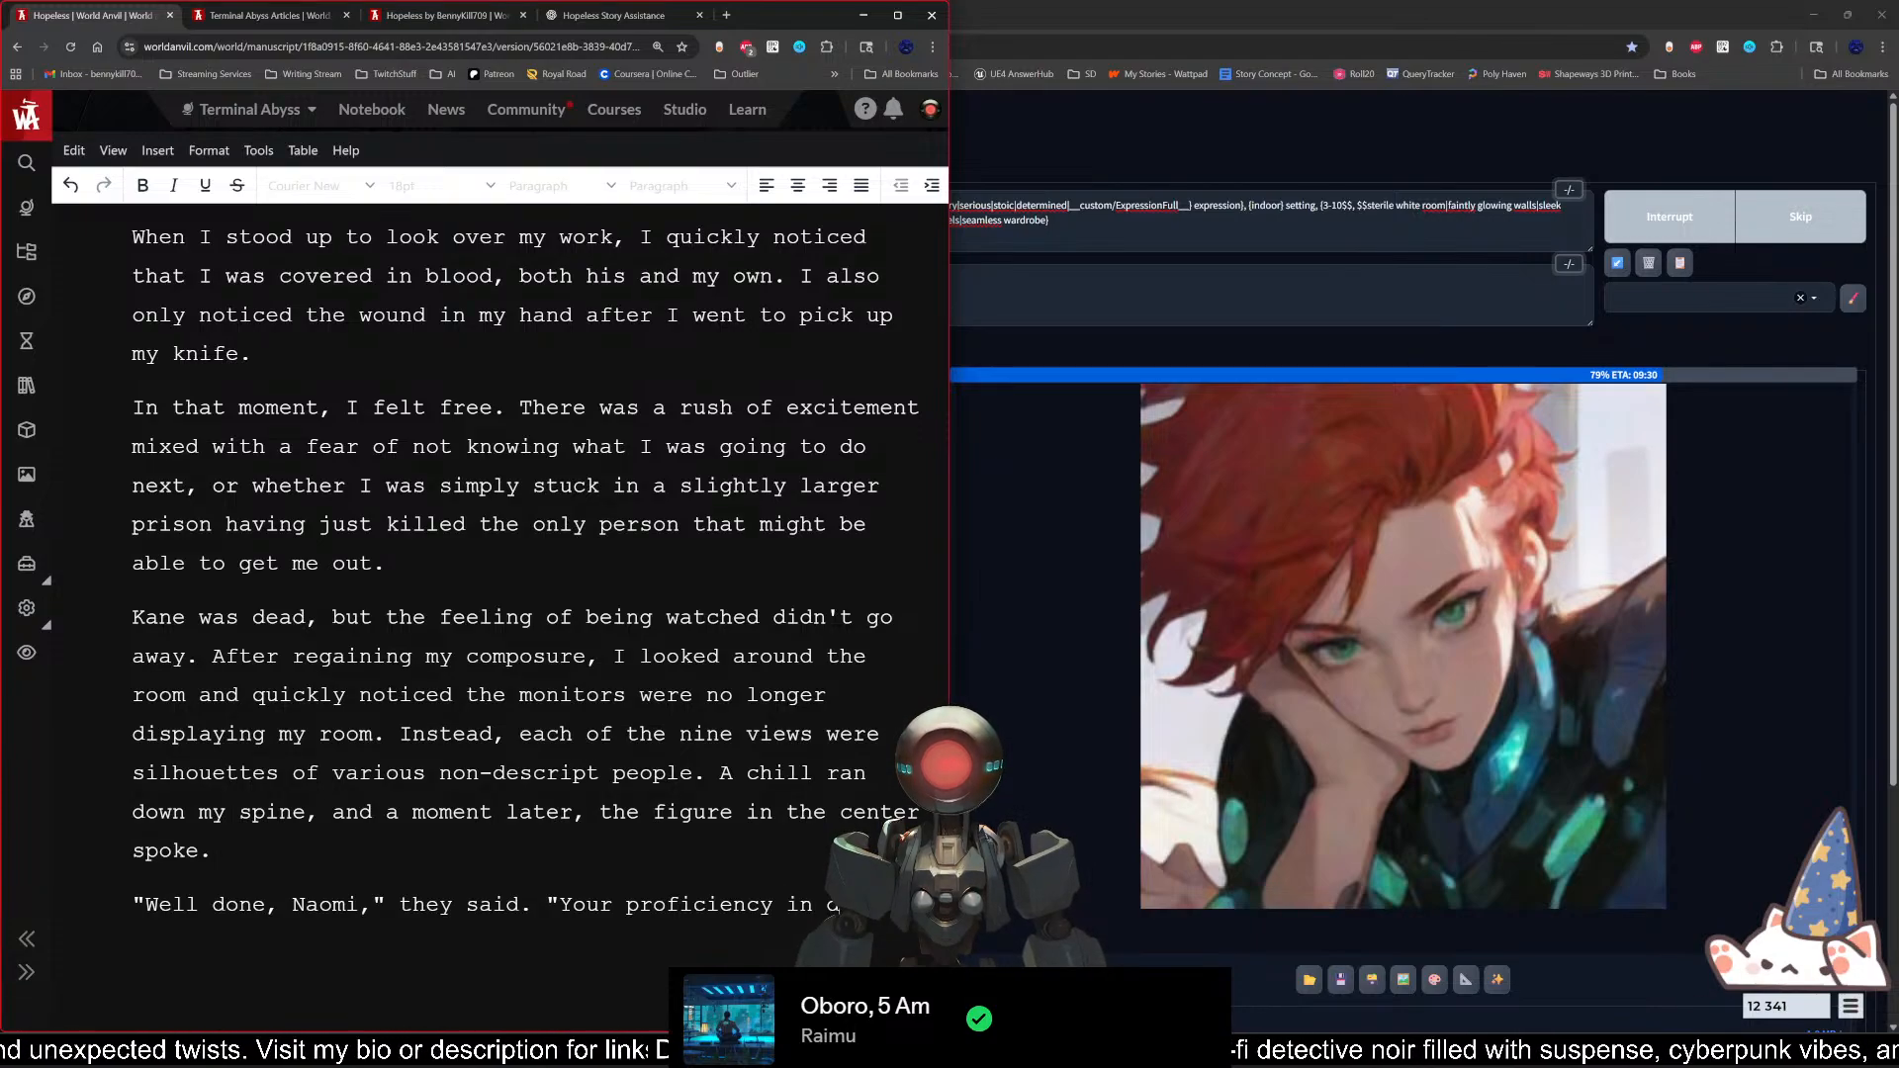
type("ealing death")
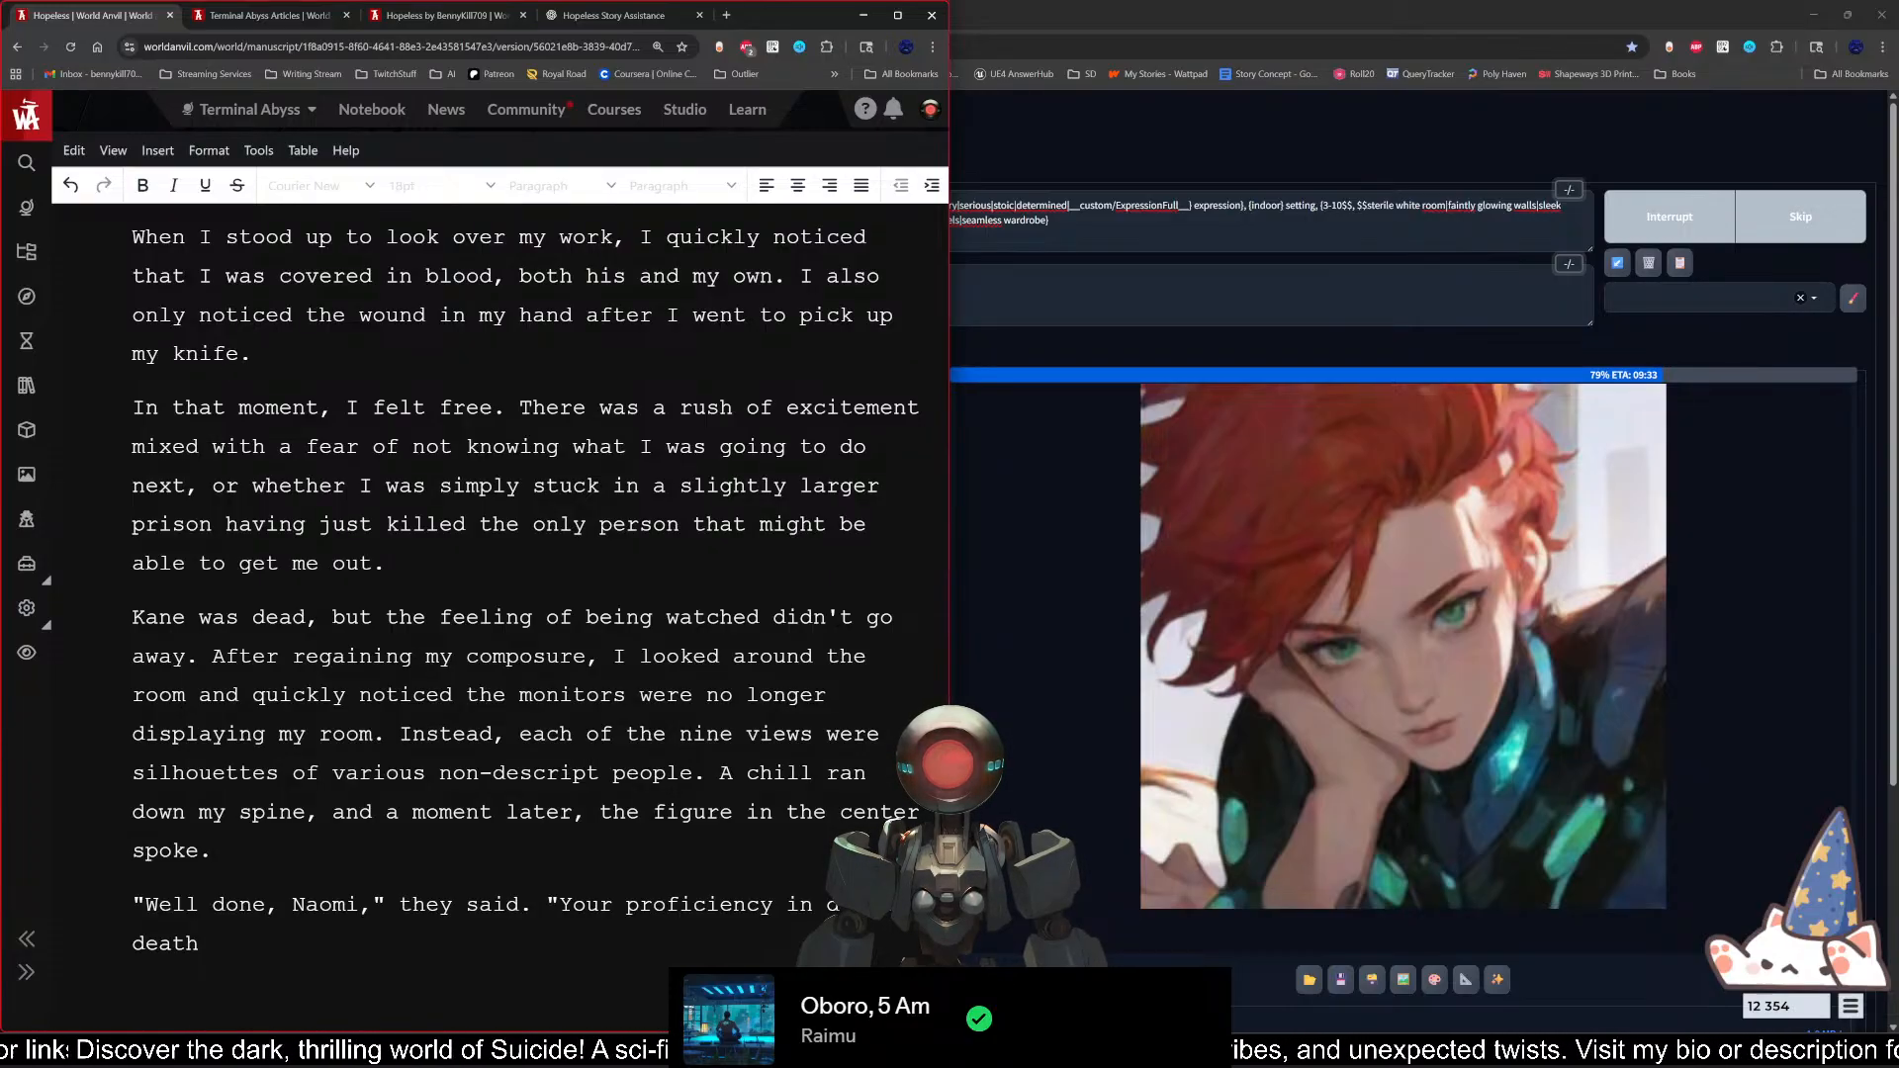
Step: Finish the spoken sentence with "is shown to be exemplary."
type("is shown to b")
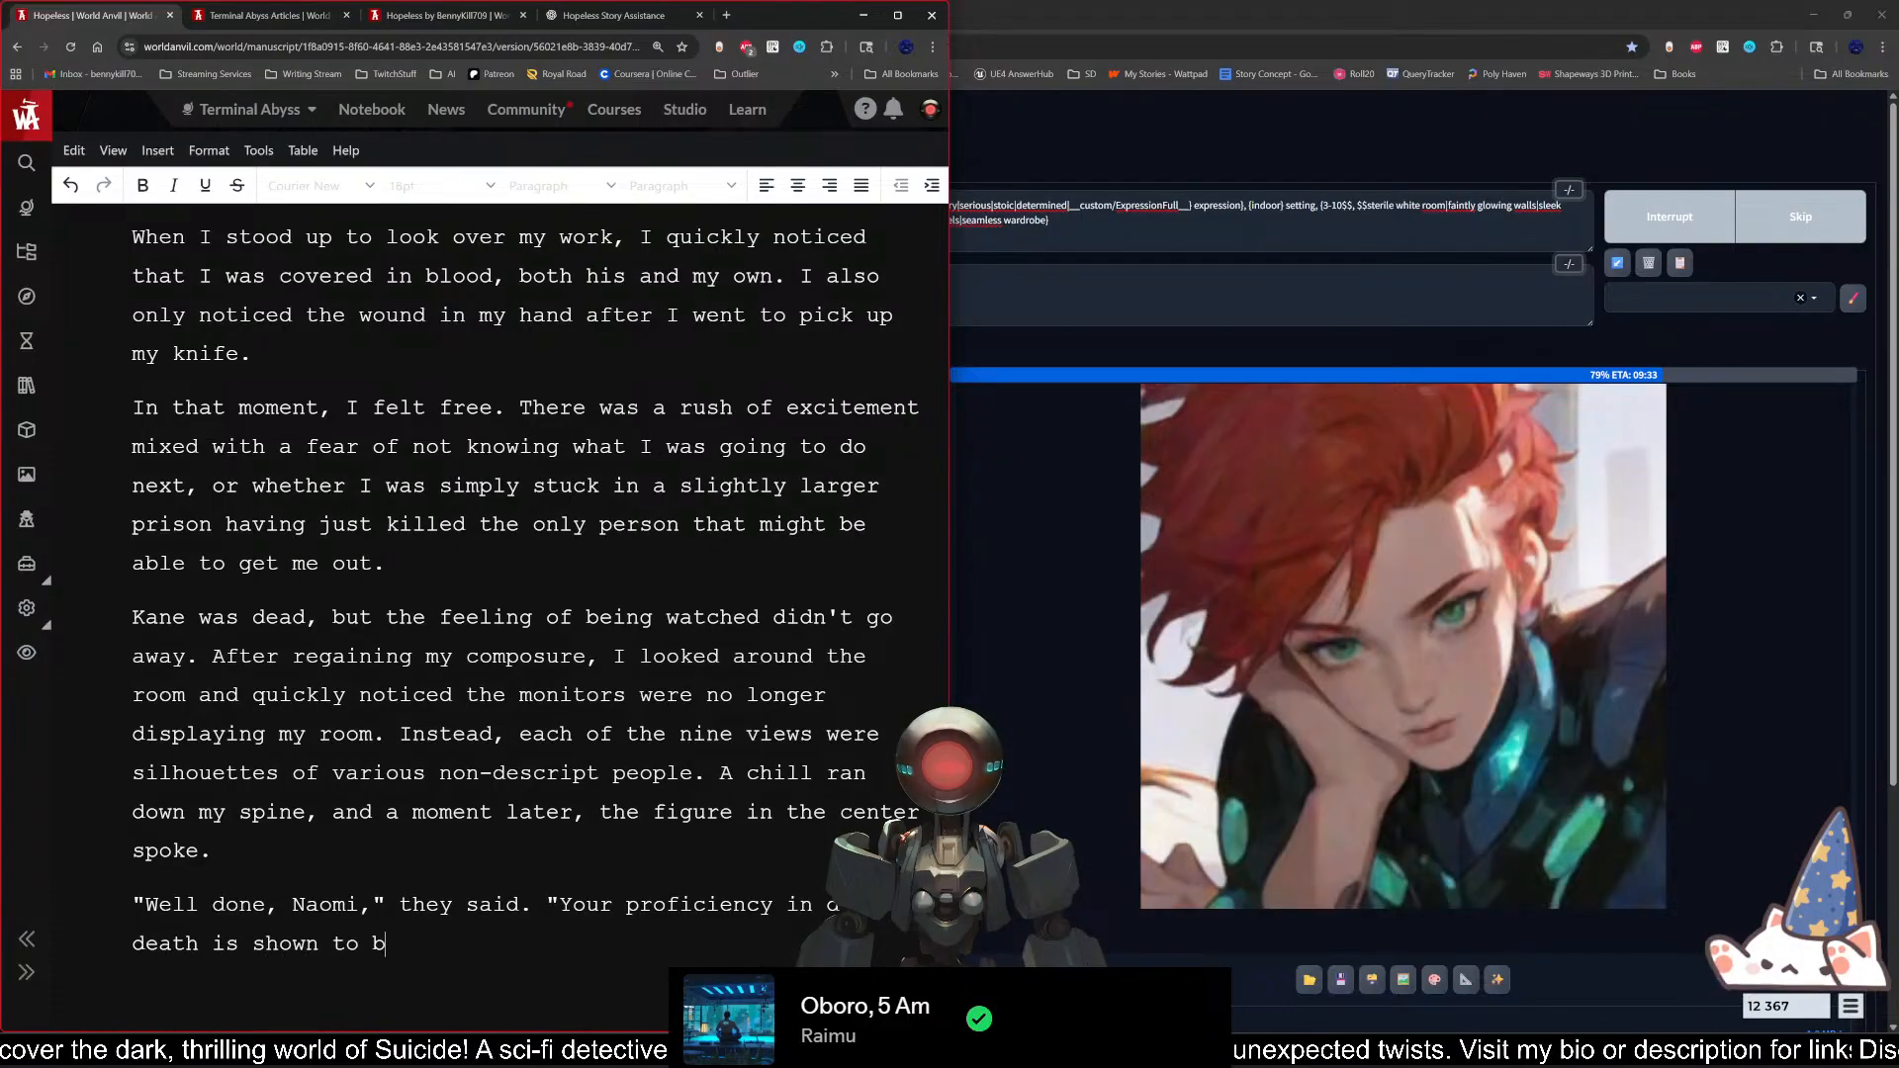
type("e exemplaty")
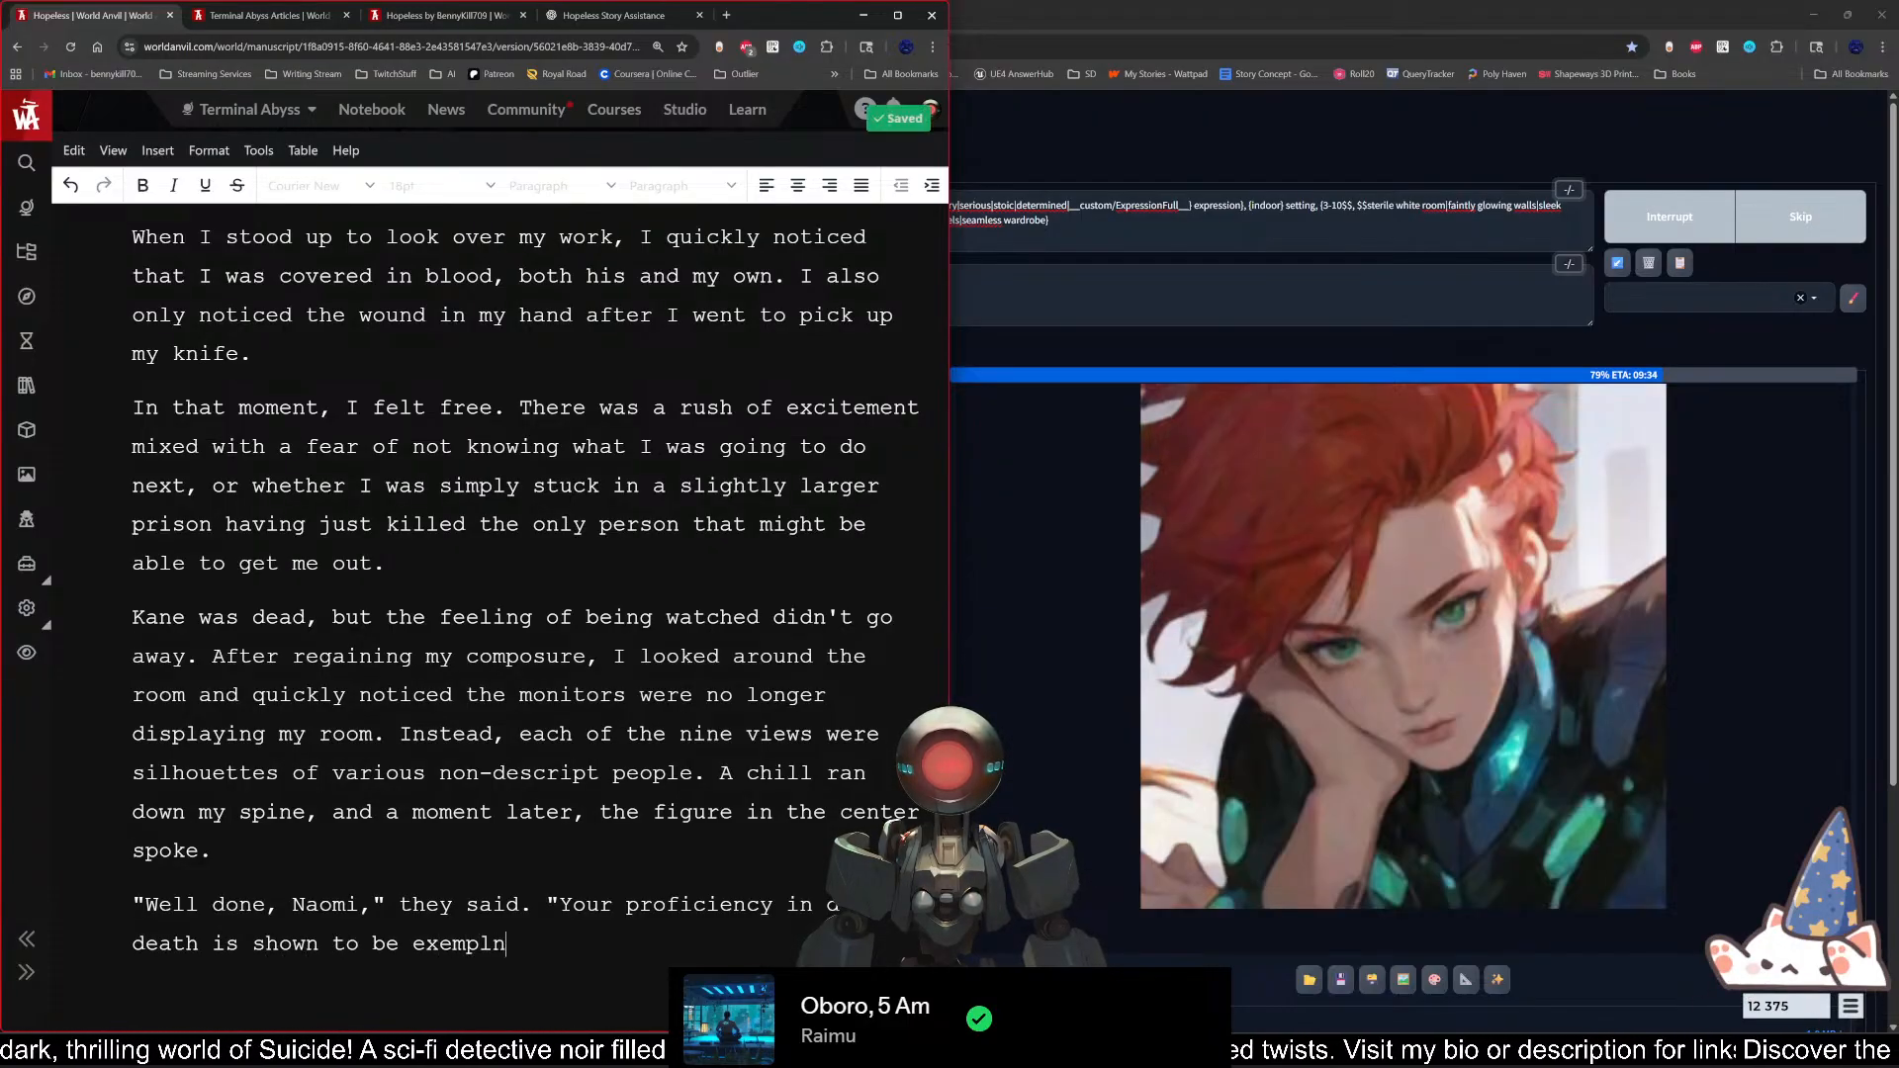
key("BackSpace")
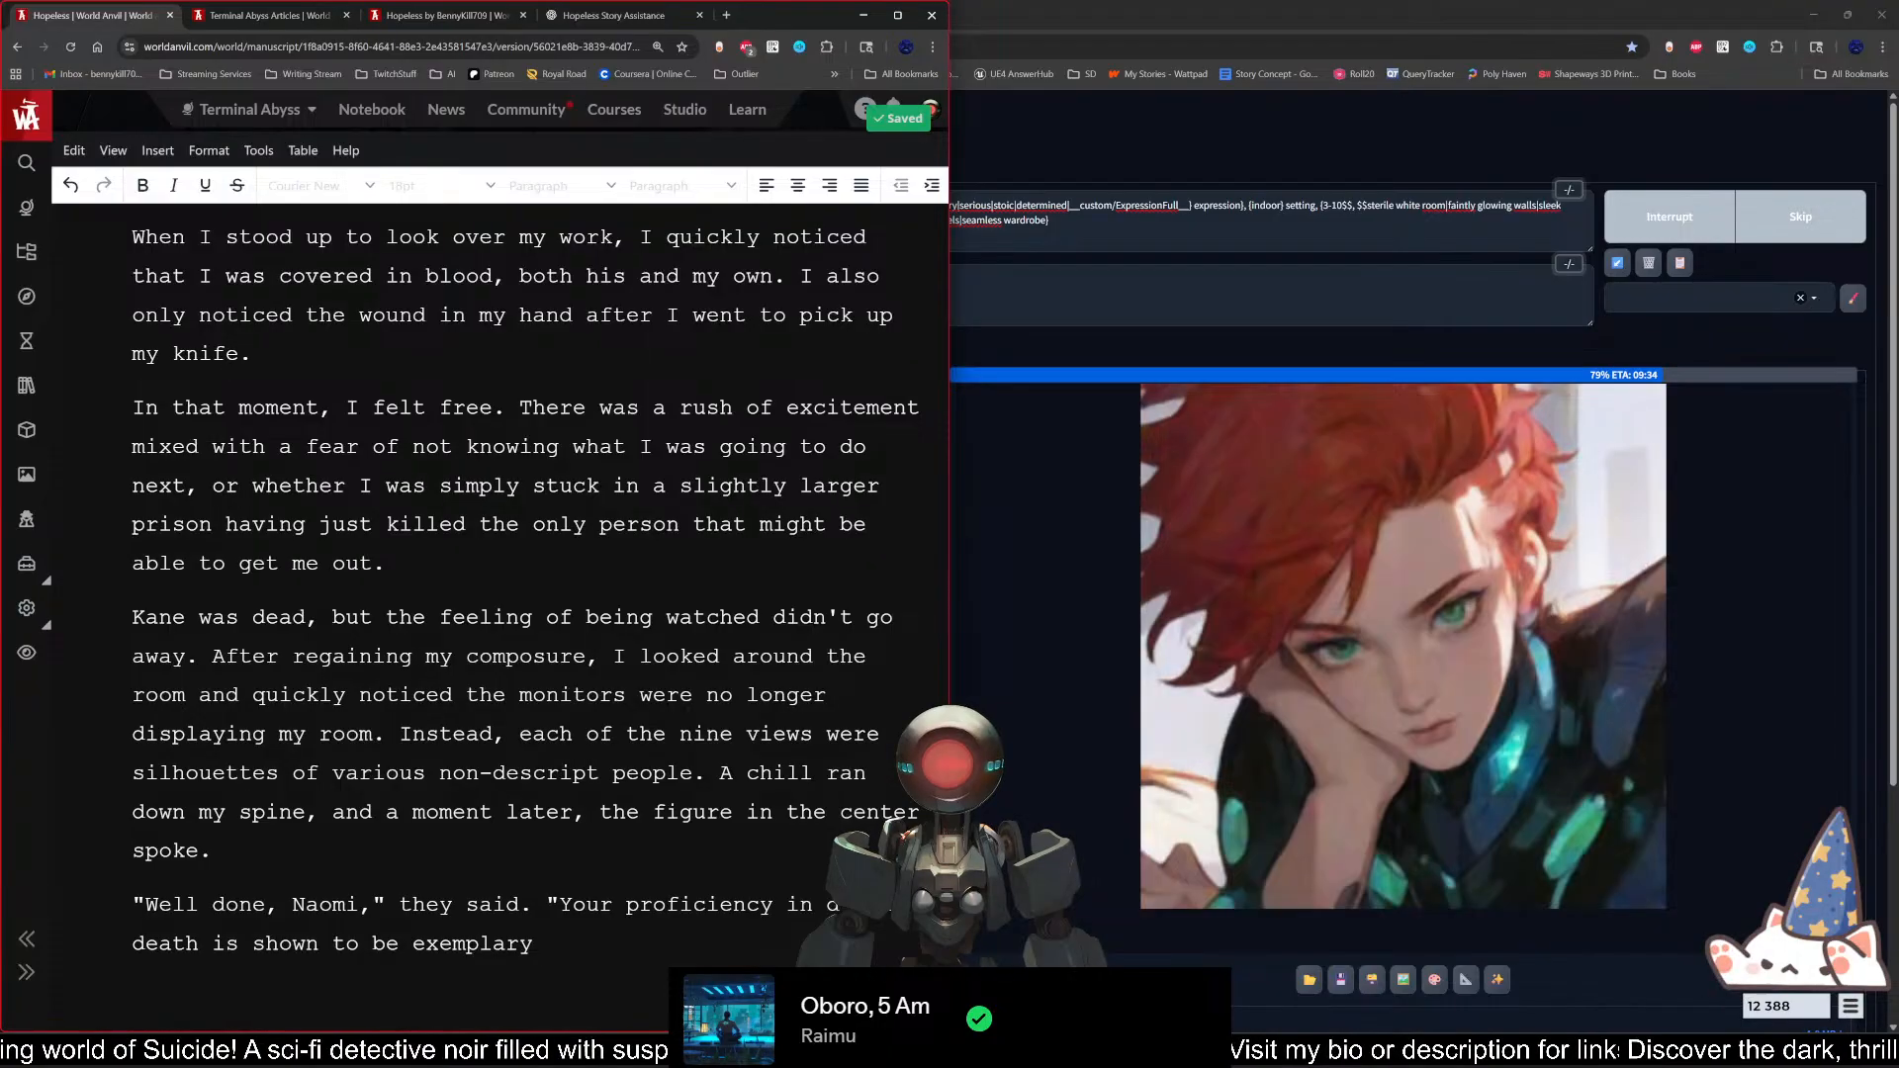
type(".")
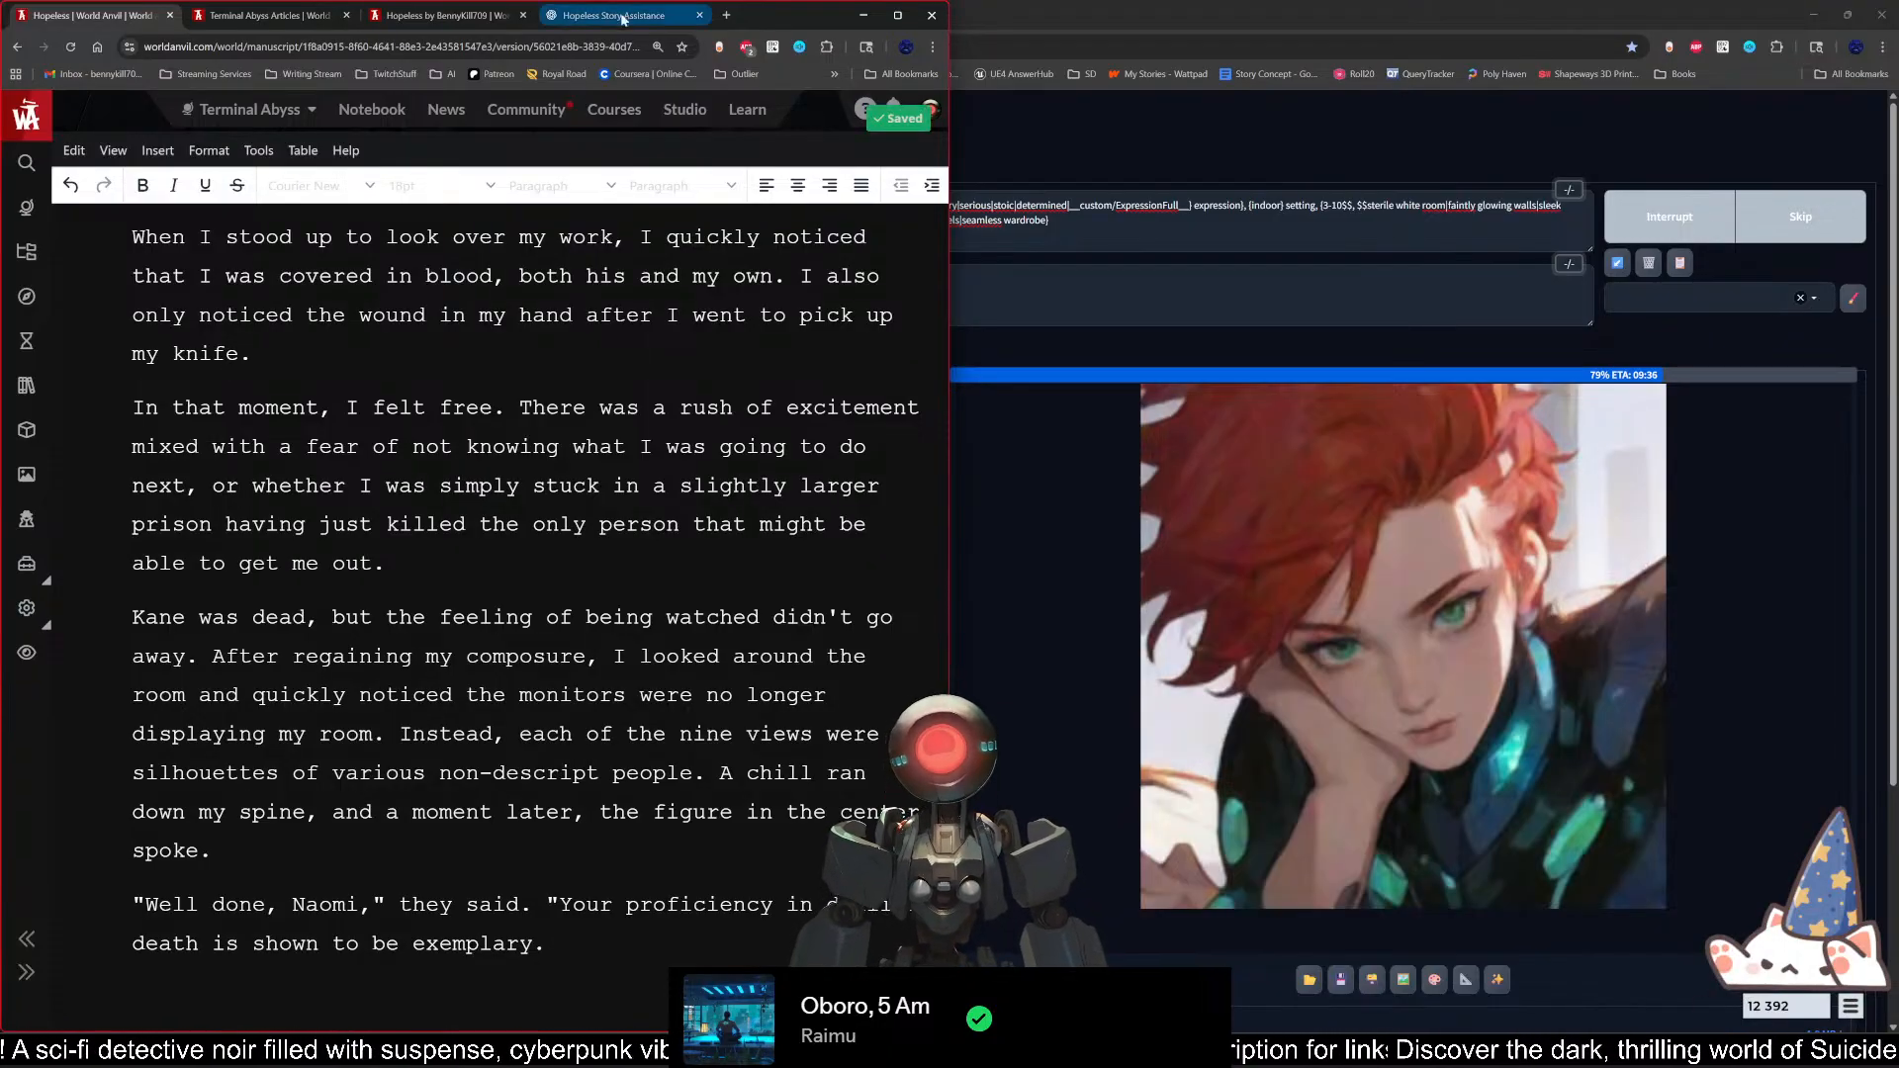
Step: Search the web in a new tab for "Exemplary definition", read the dictionary entry and return to the manuscript
left_click(728, 16)
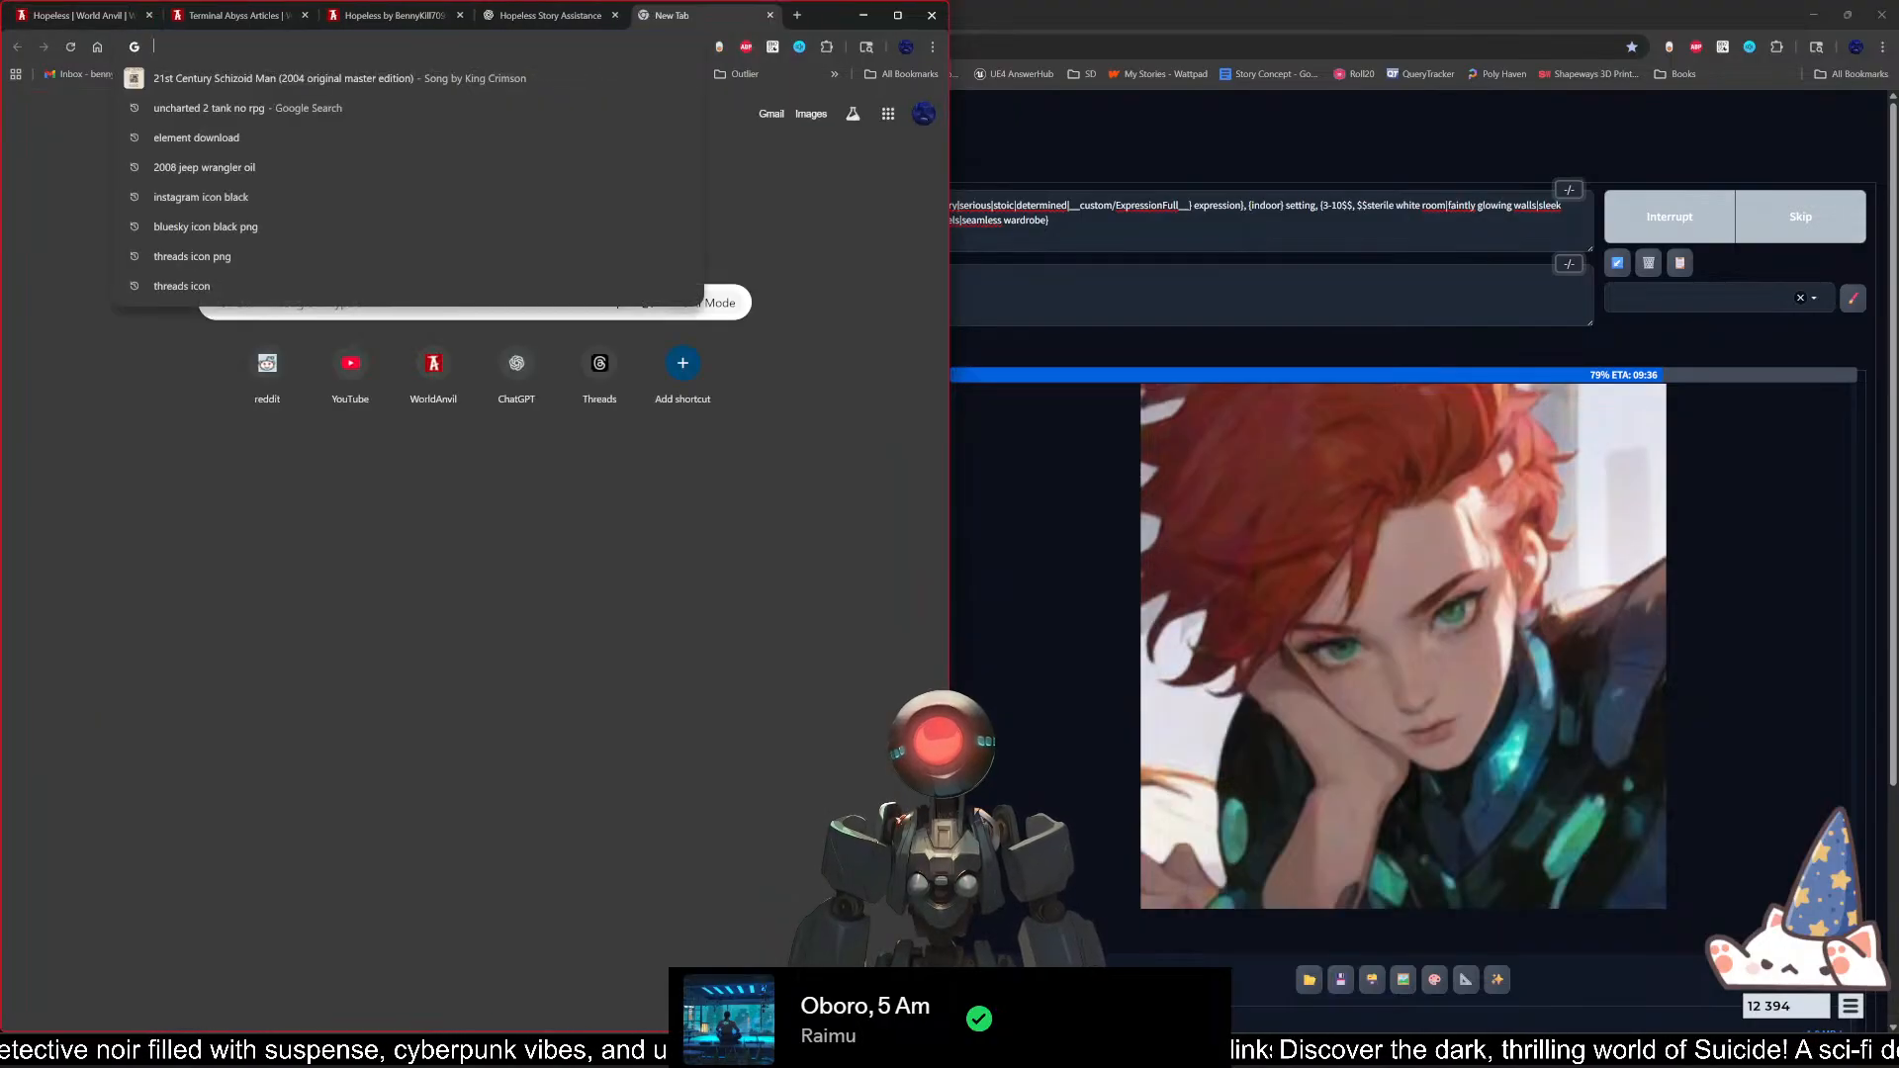
type("Exemplary")
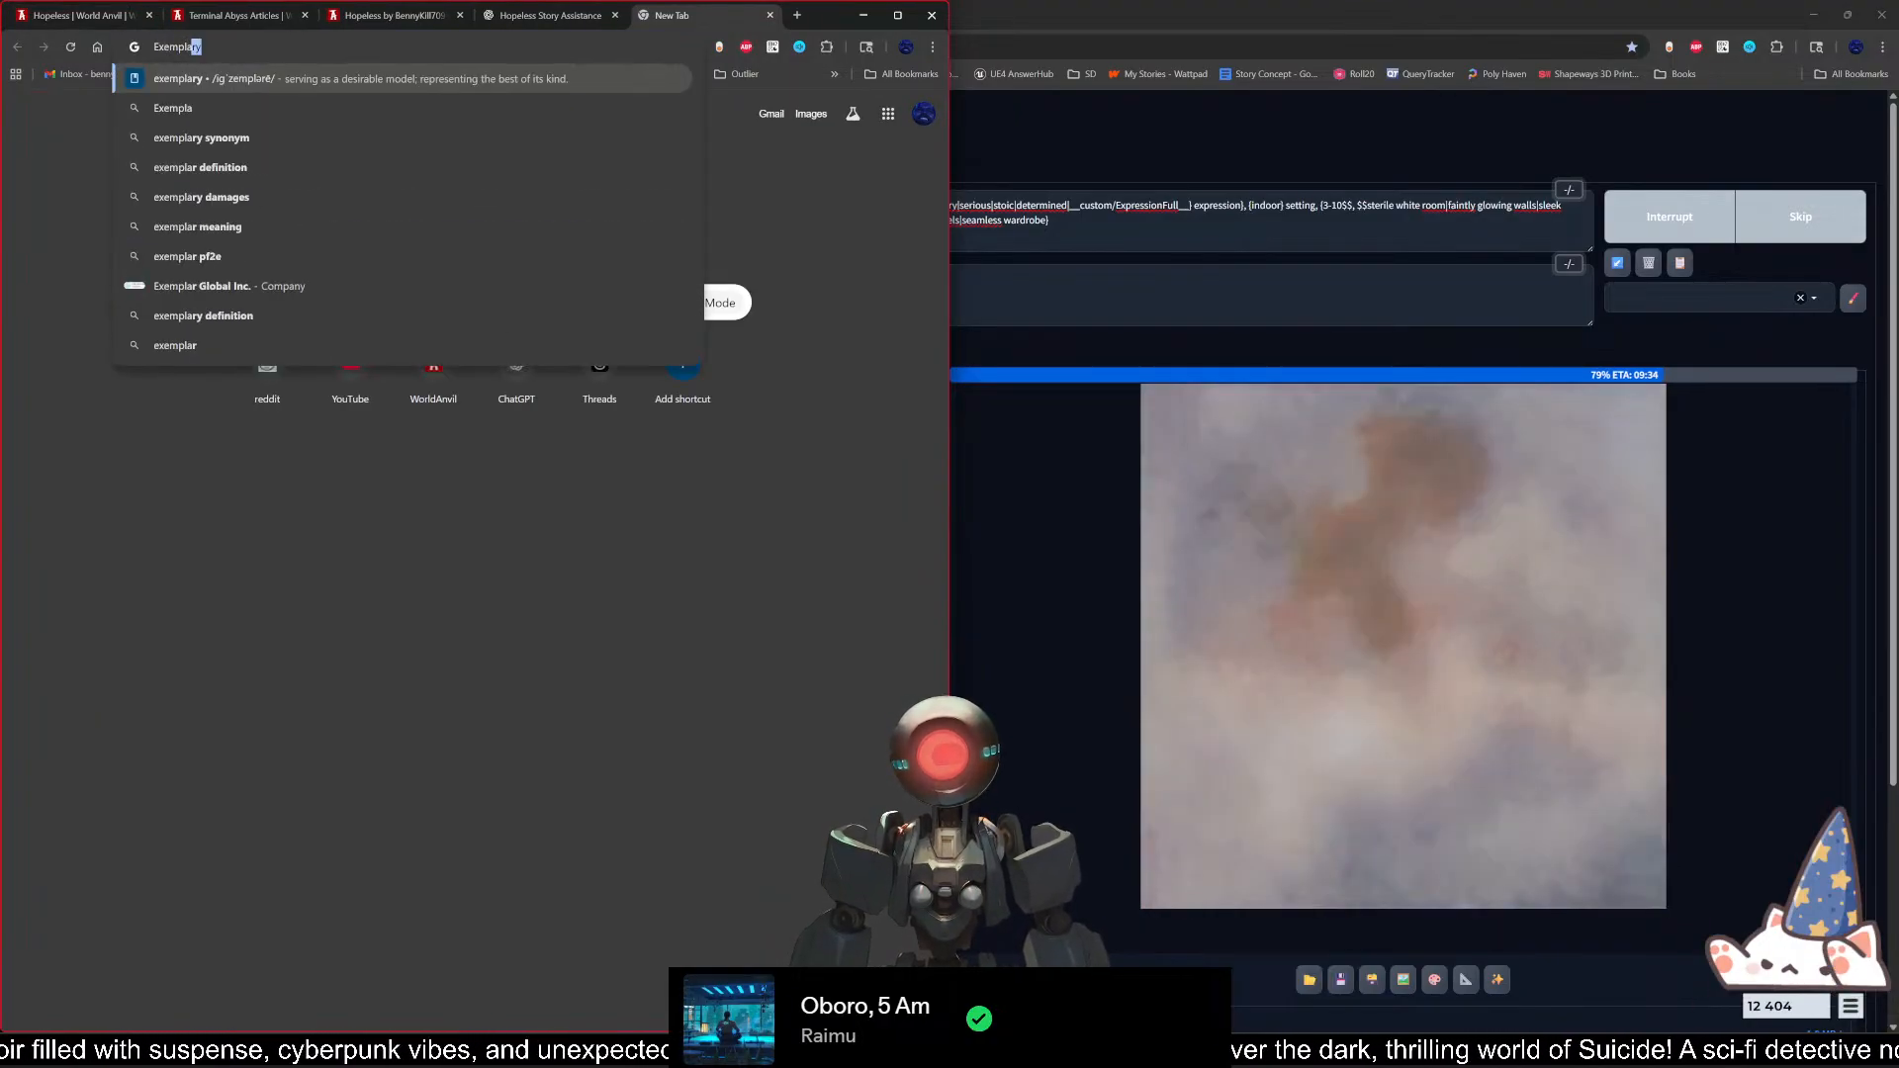
type(" definition")
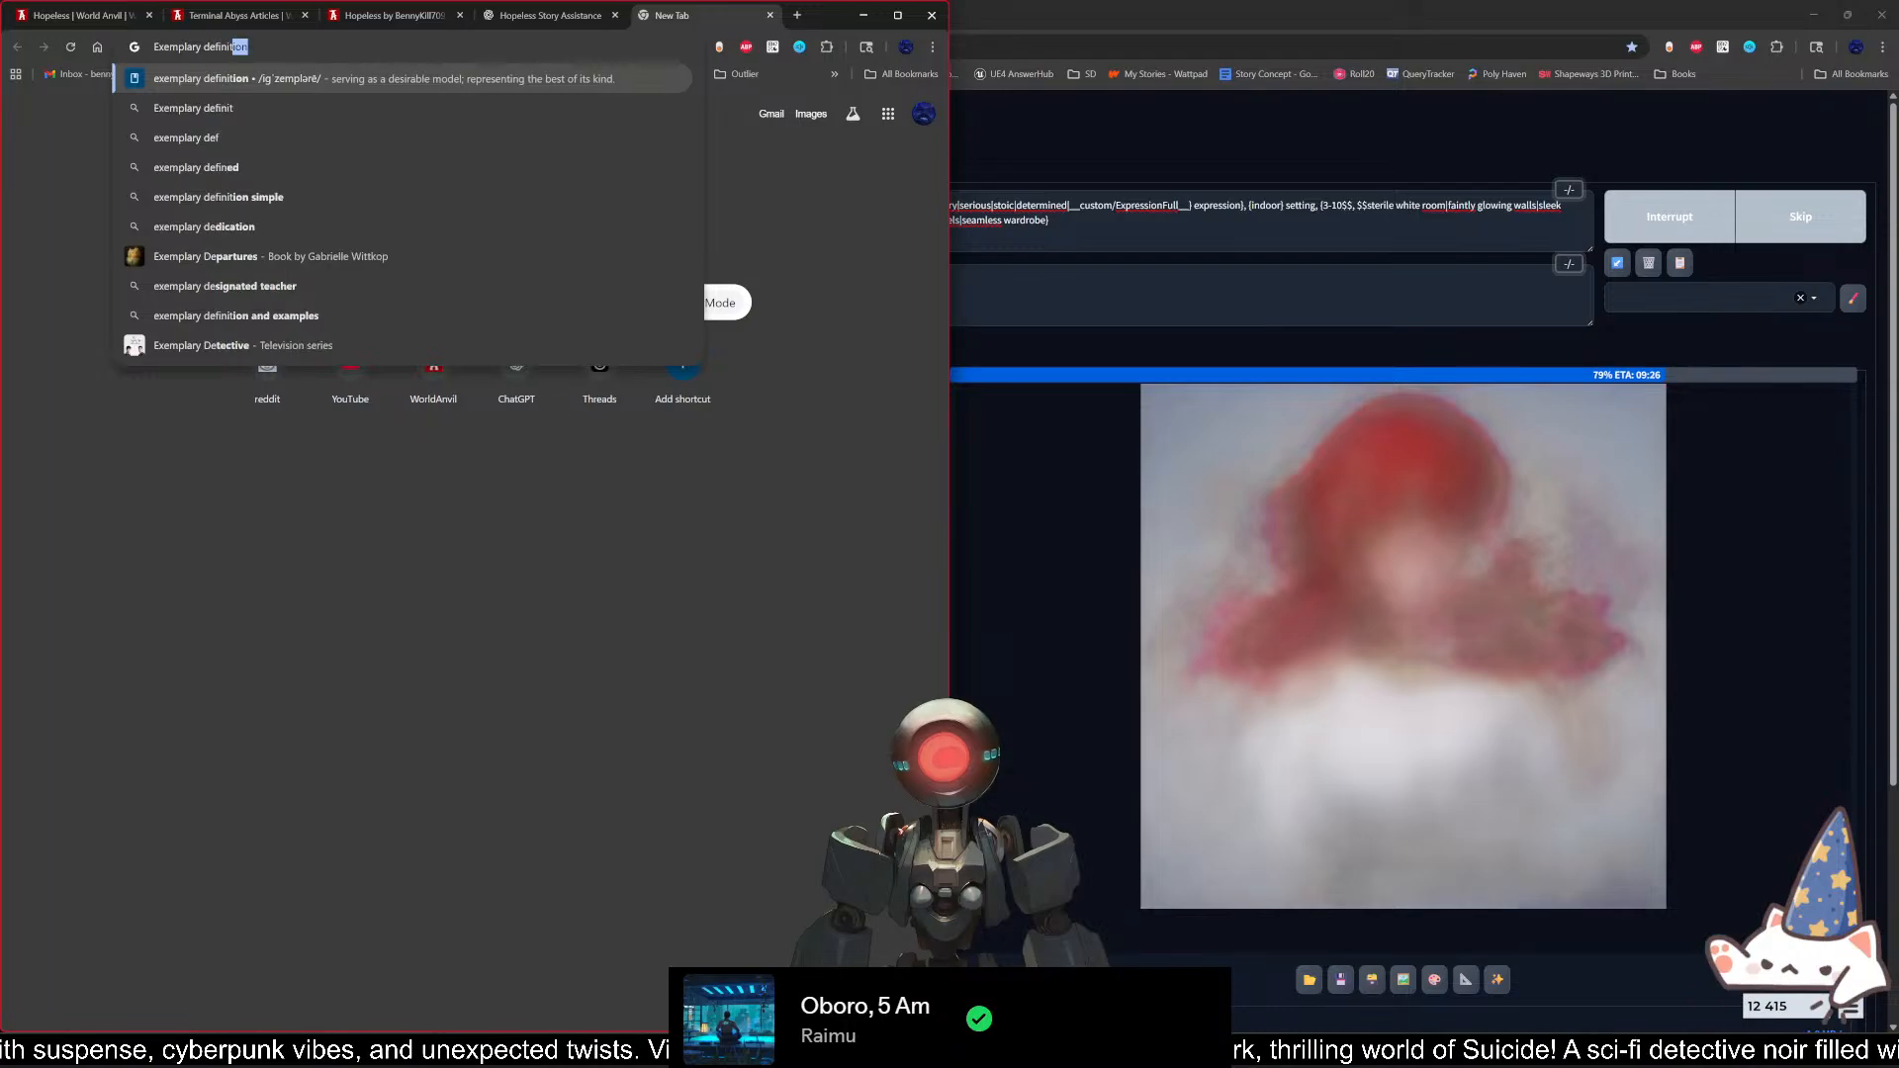
key("Return")
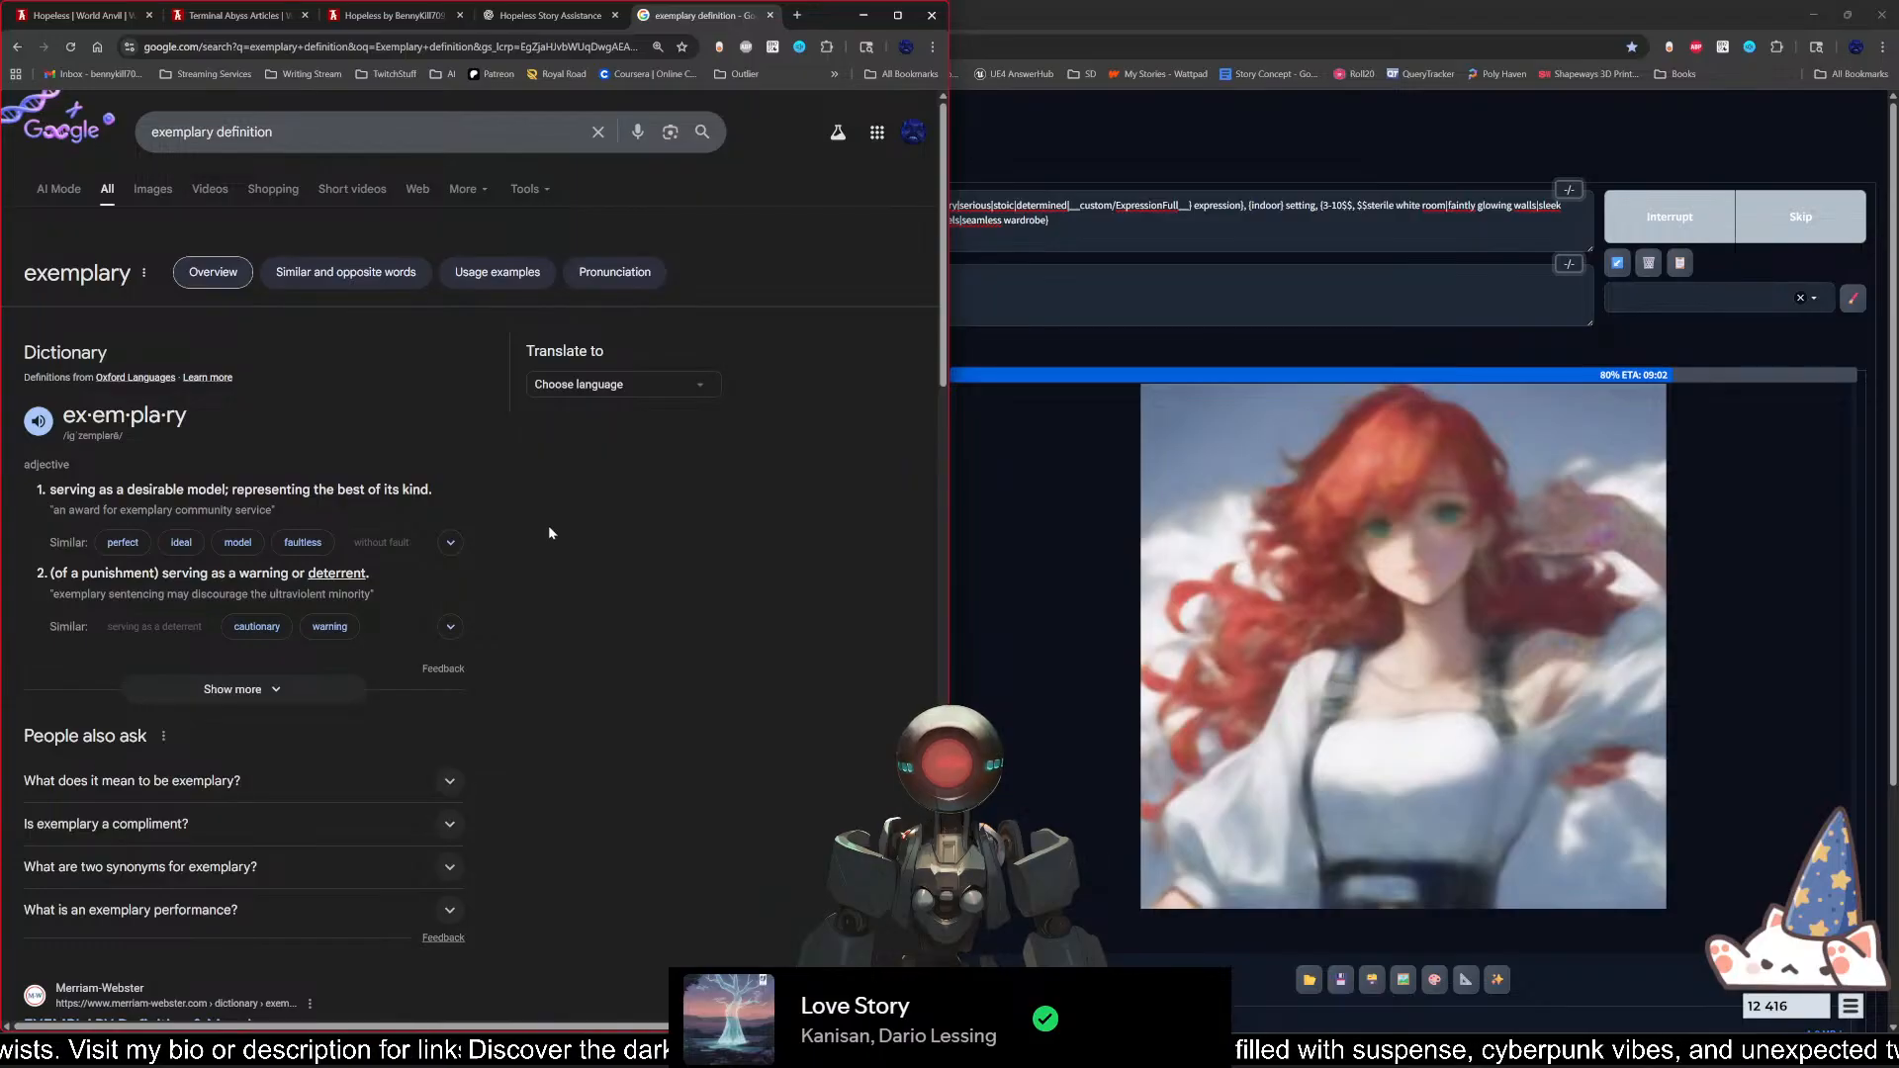
left_click(771, 15)
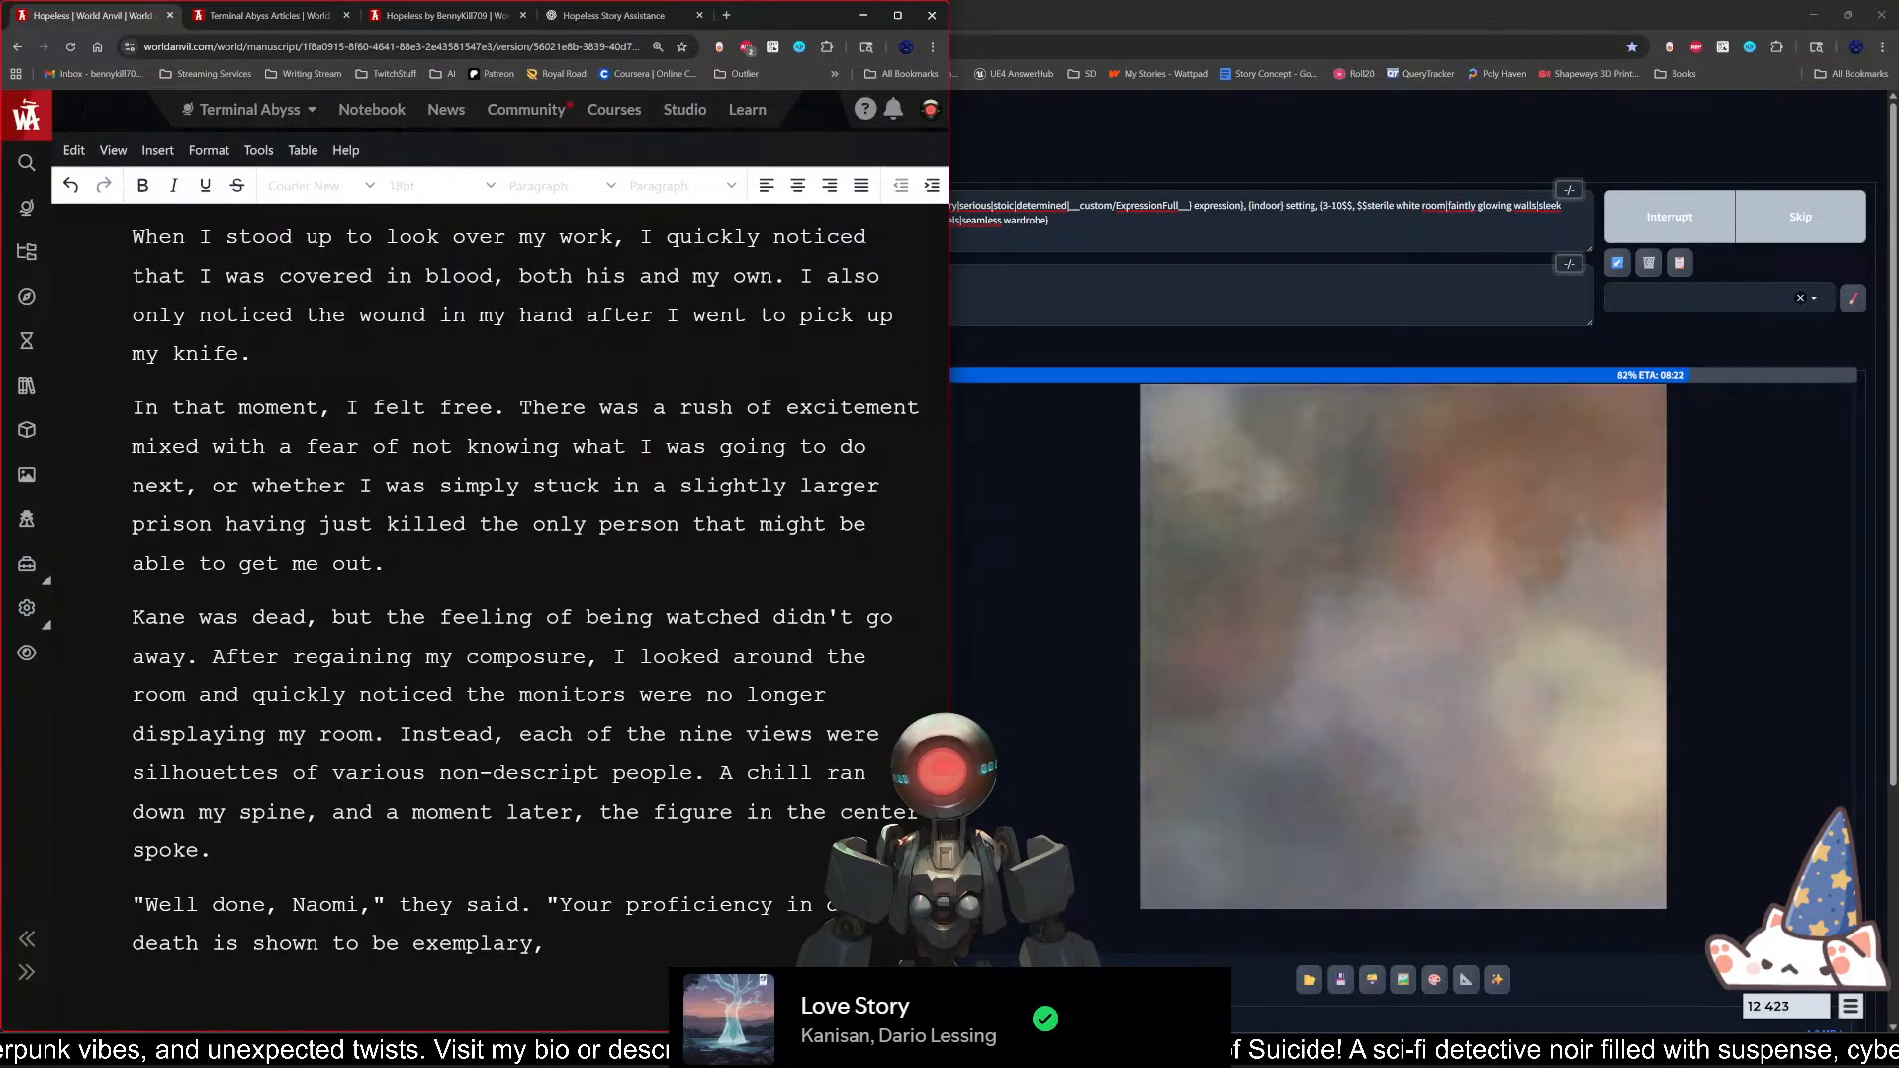
Step: Change "is shown" to "has proven" in the sentence about dealing death
double_click(235, 942)
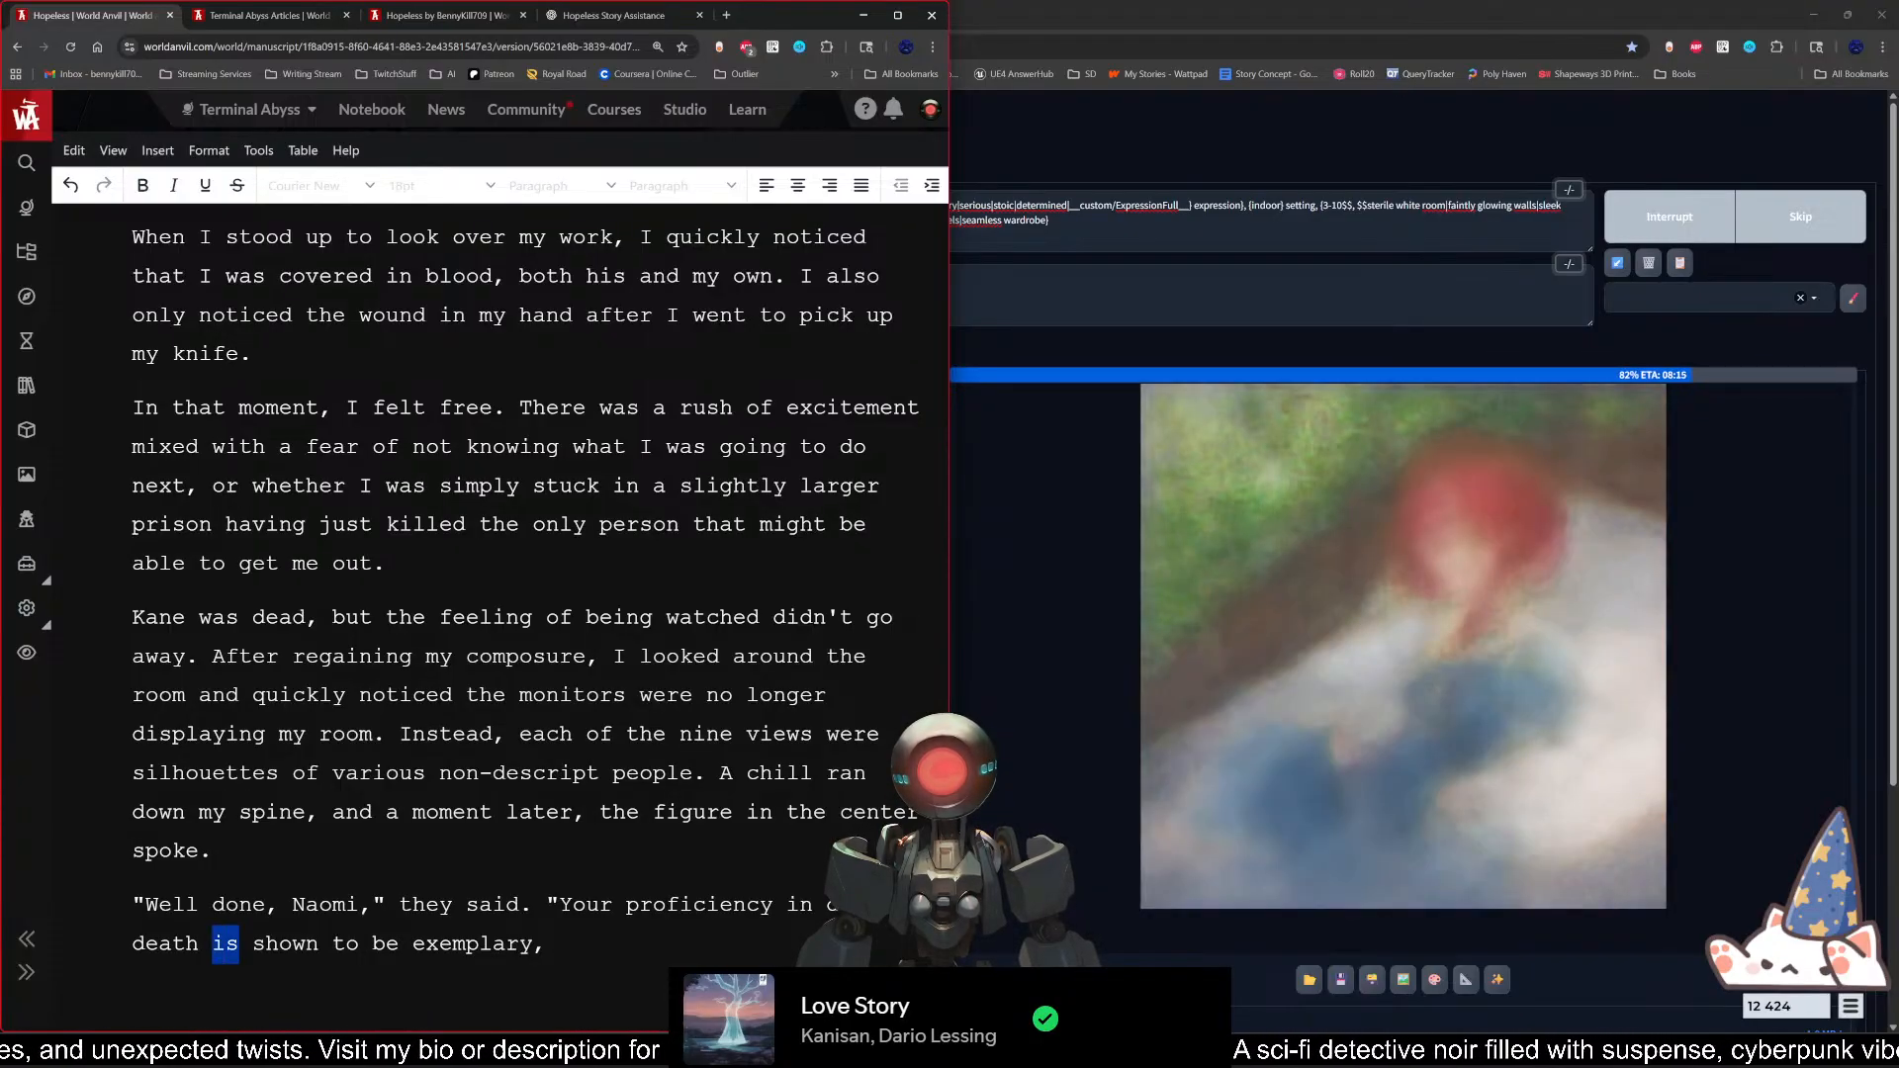
type("has")
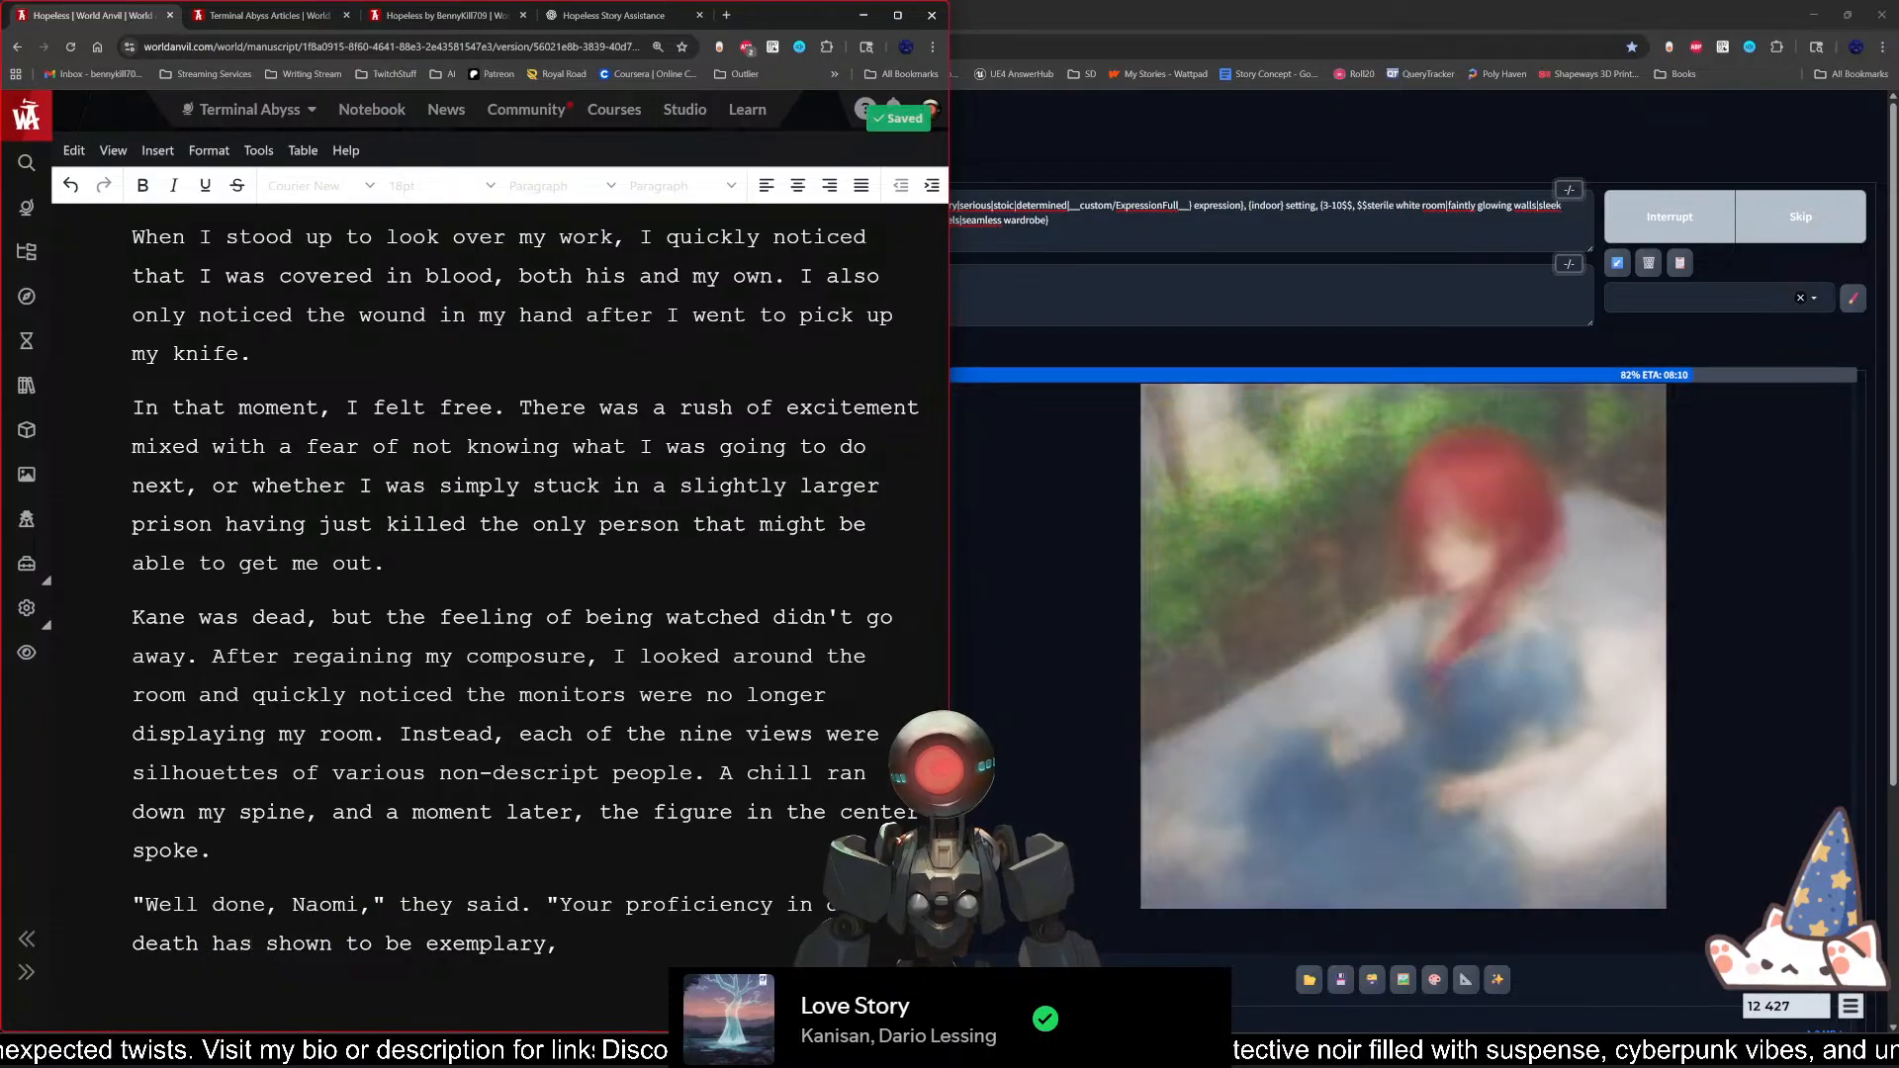
double_click(298, 943)
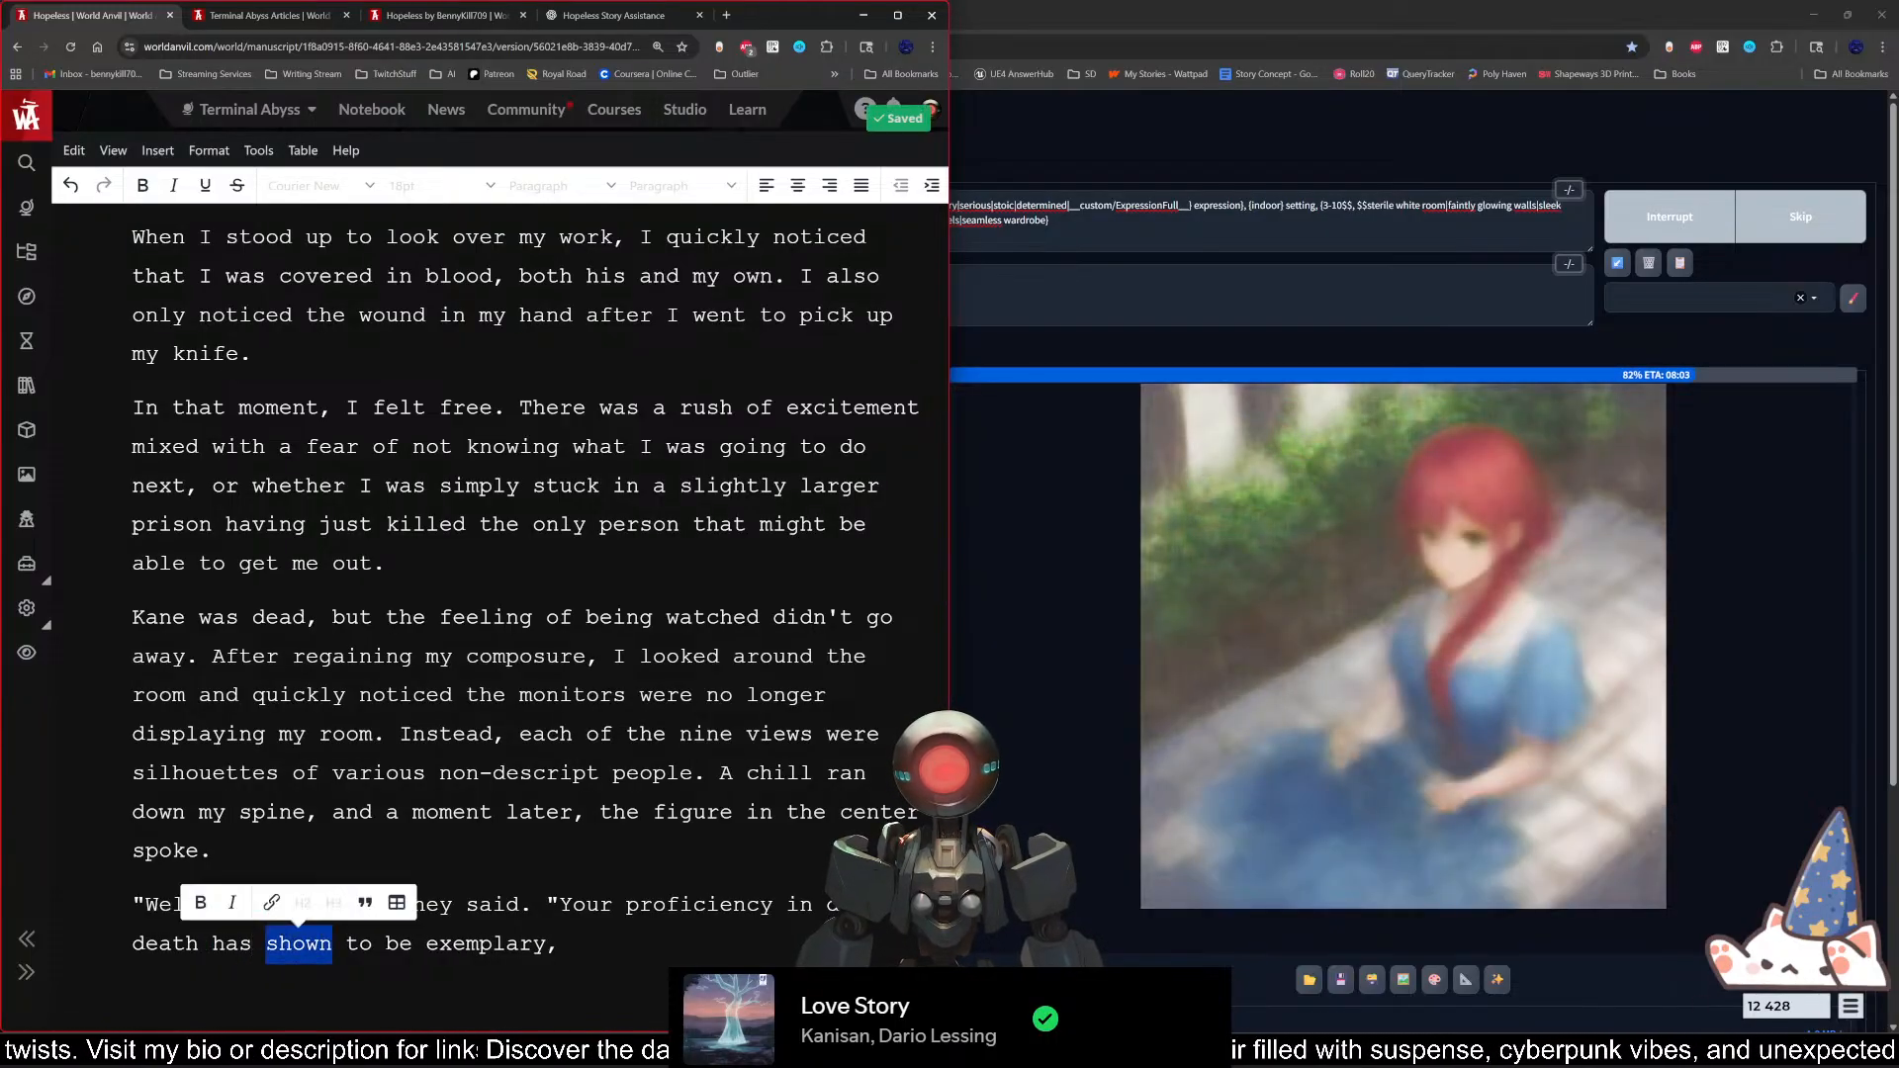
type("proven")
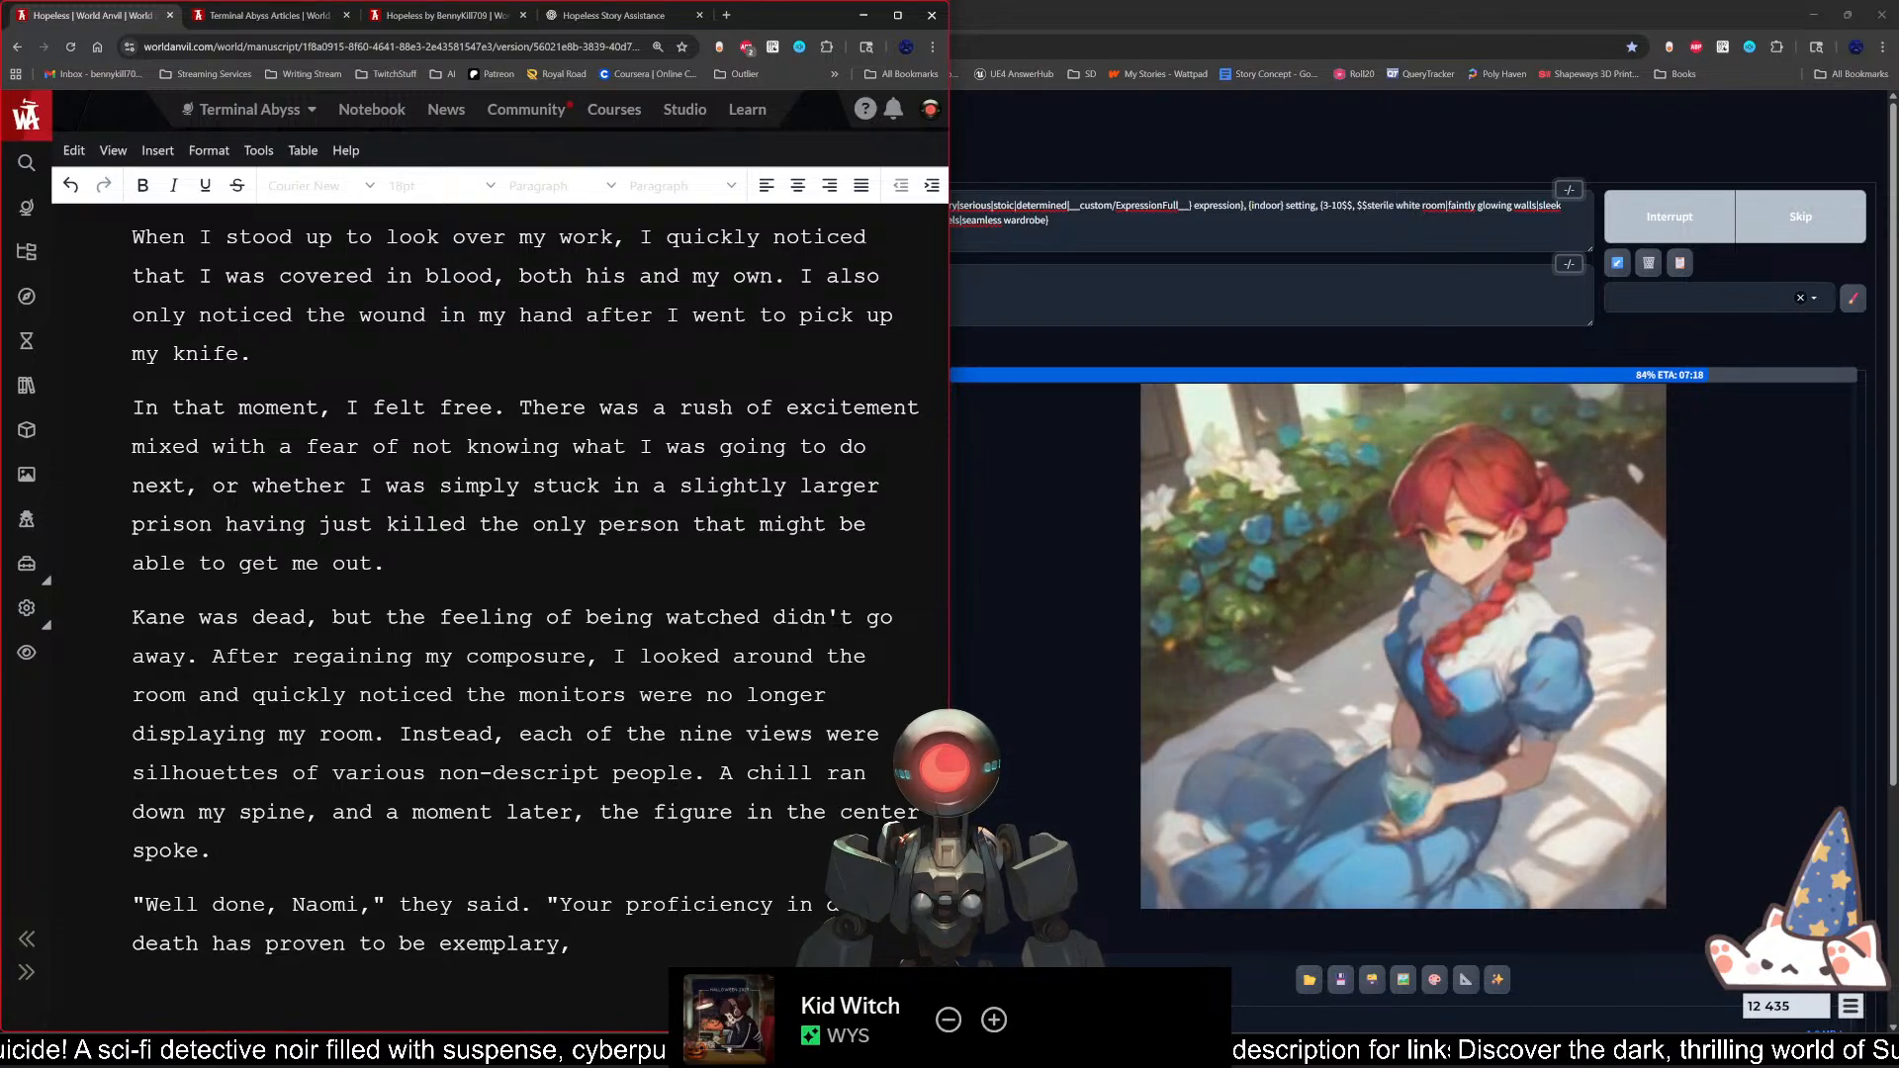
Step: Continue the quotation after "exemplary," with "and it is our" and the word for general agreement
type("and it is ")
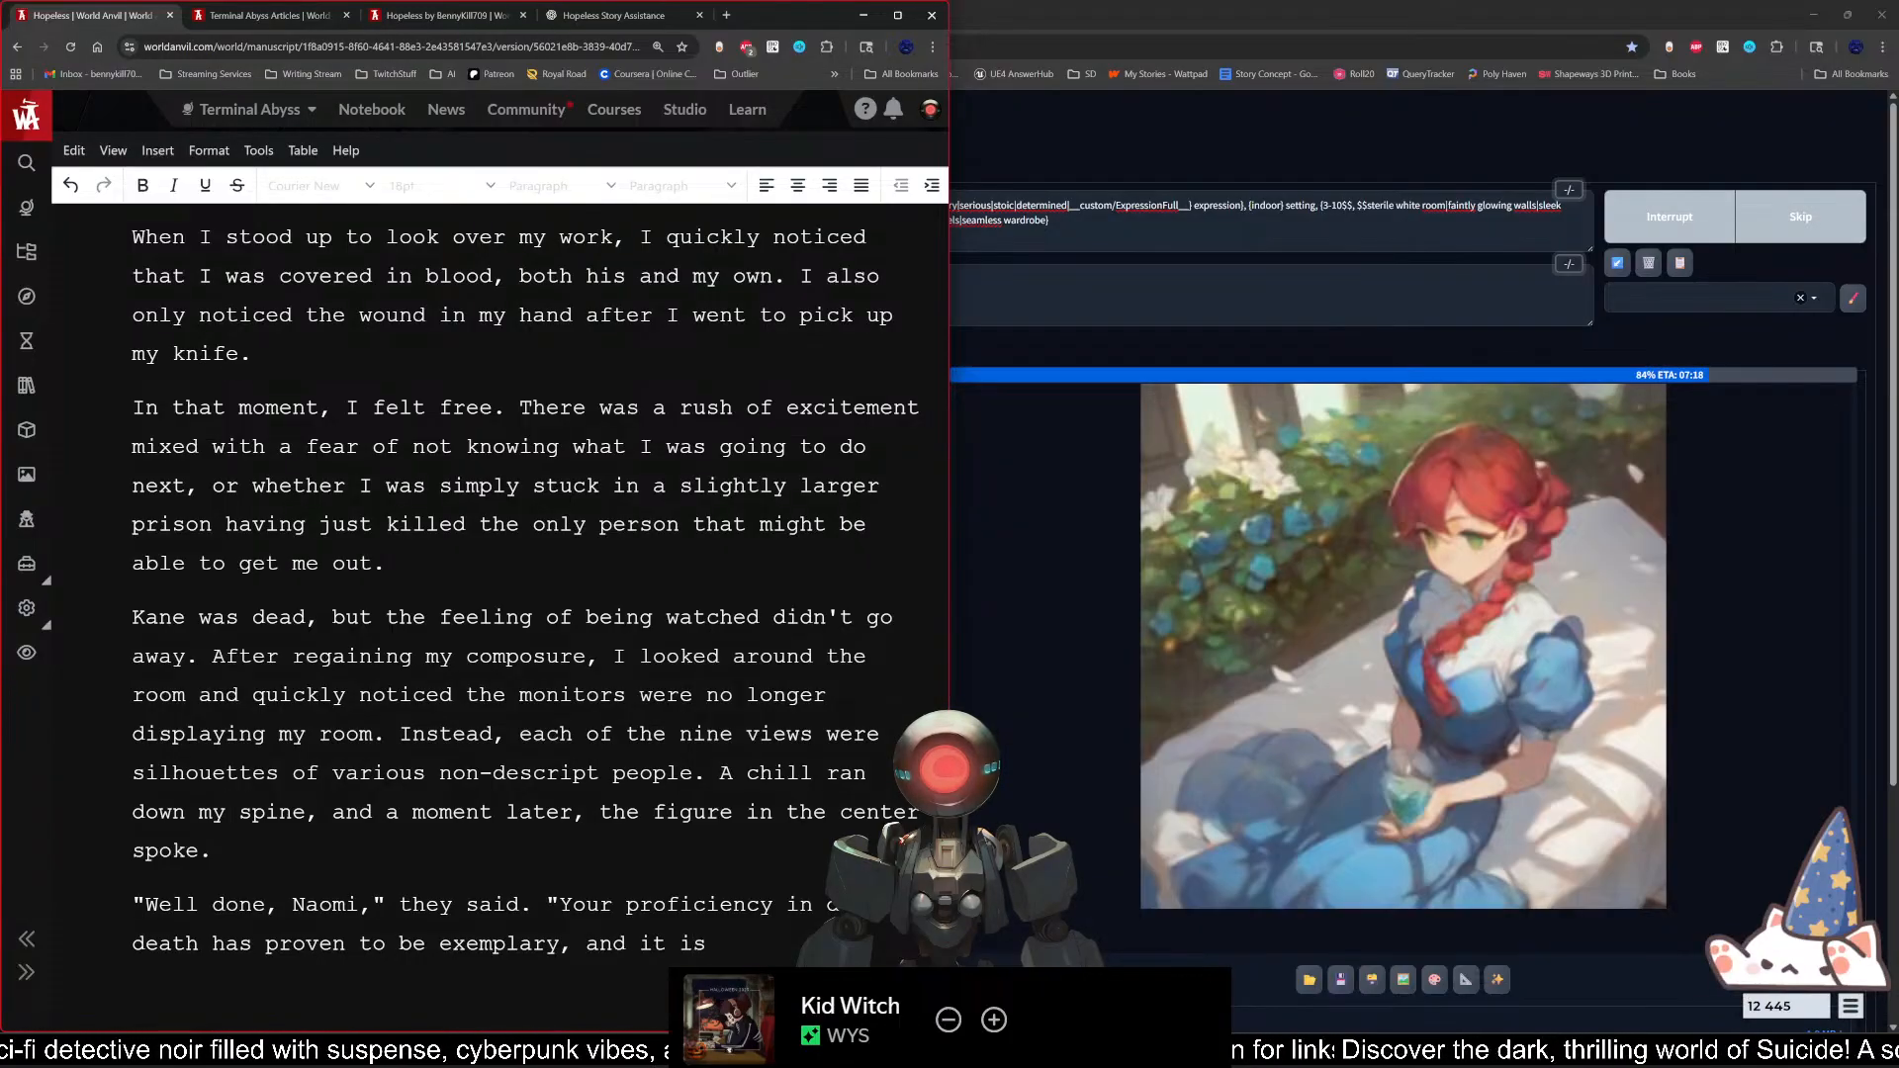
type("our")
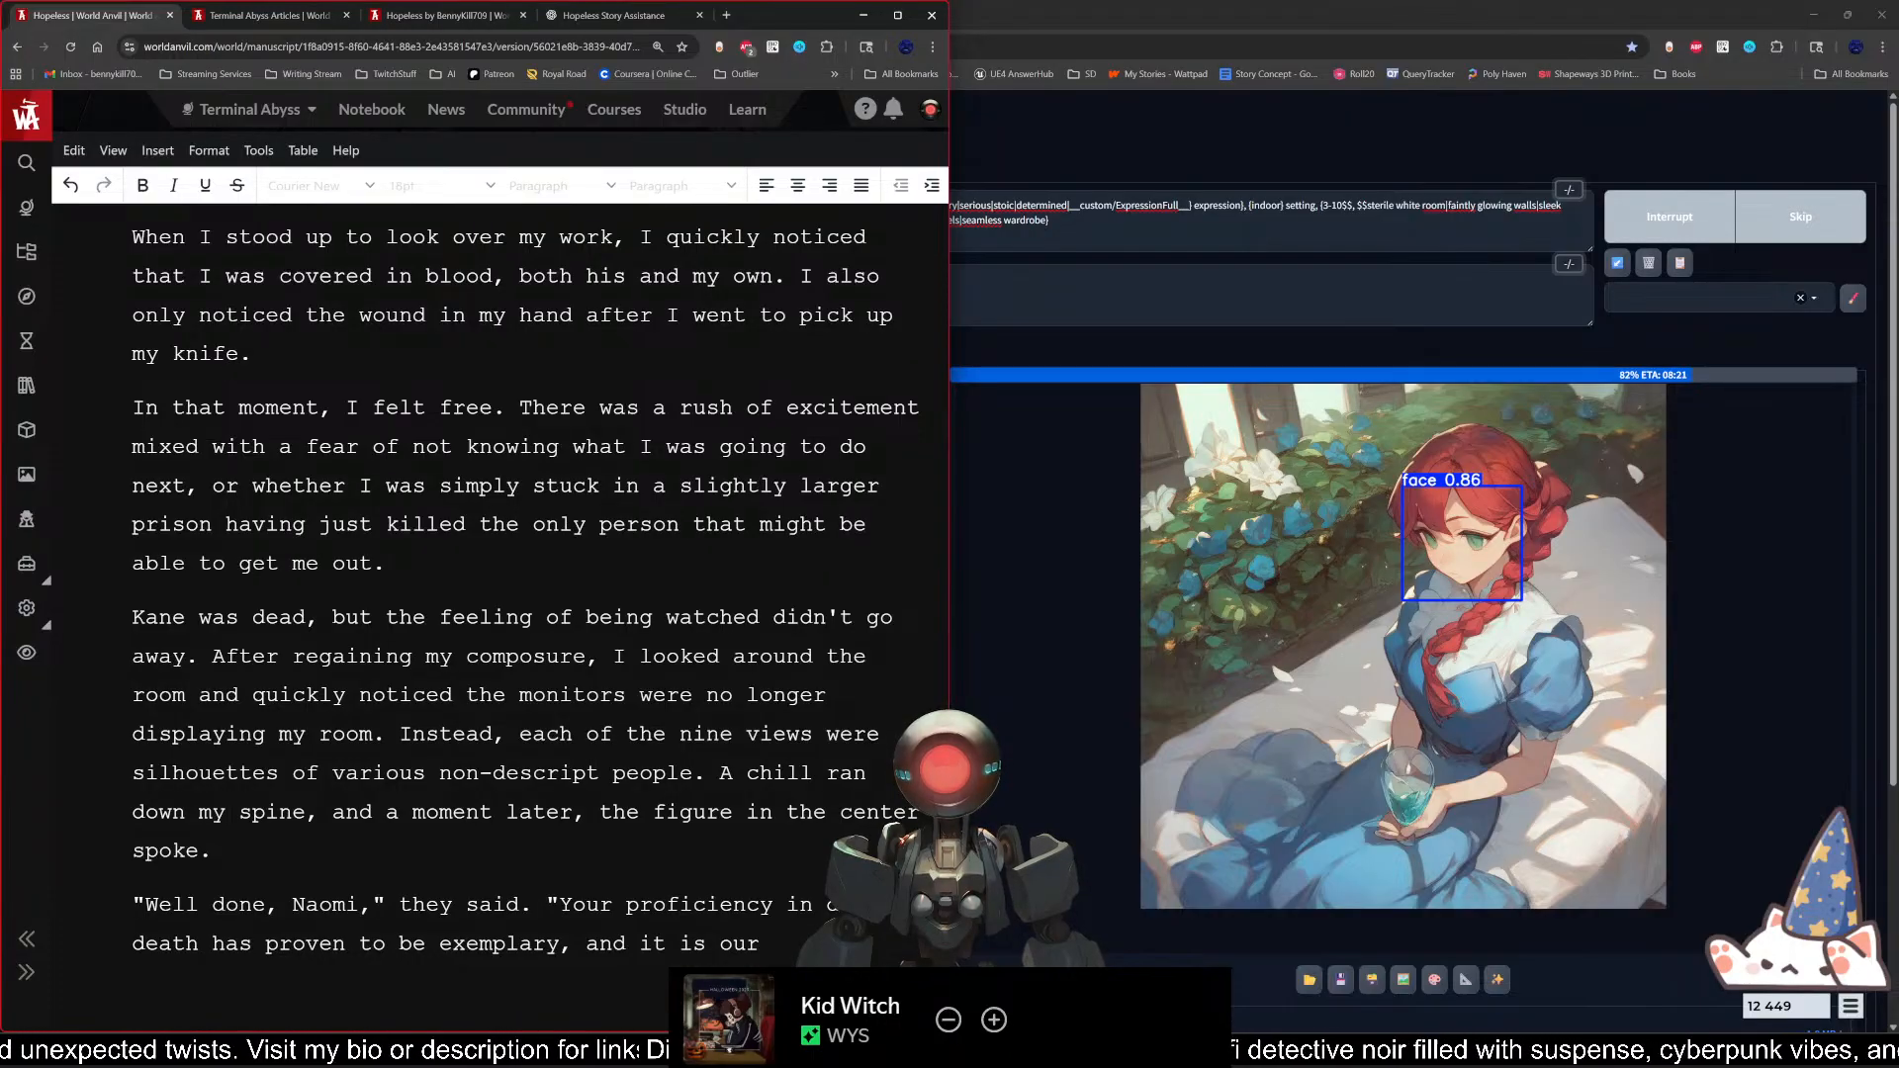
type("cor")
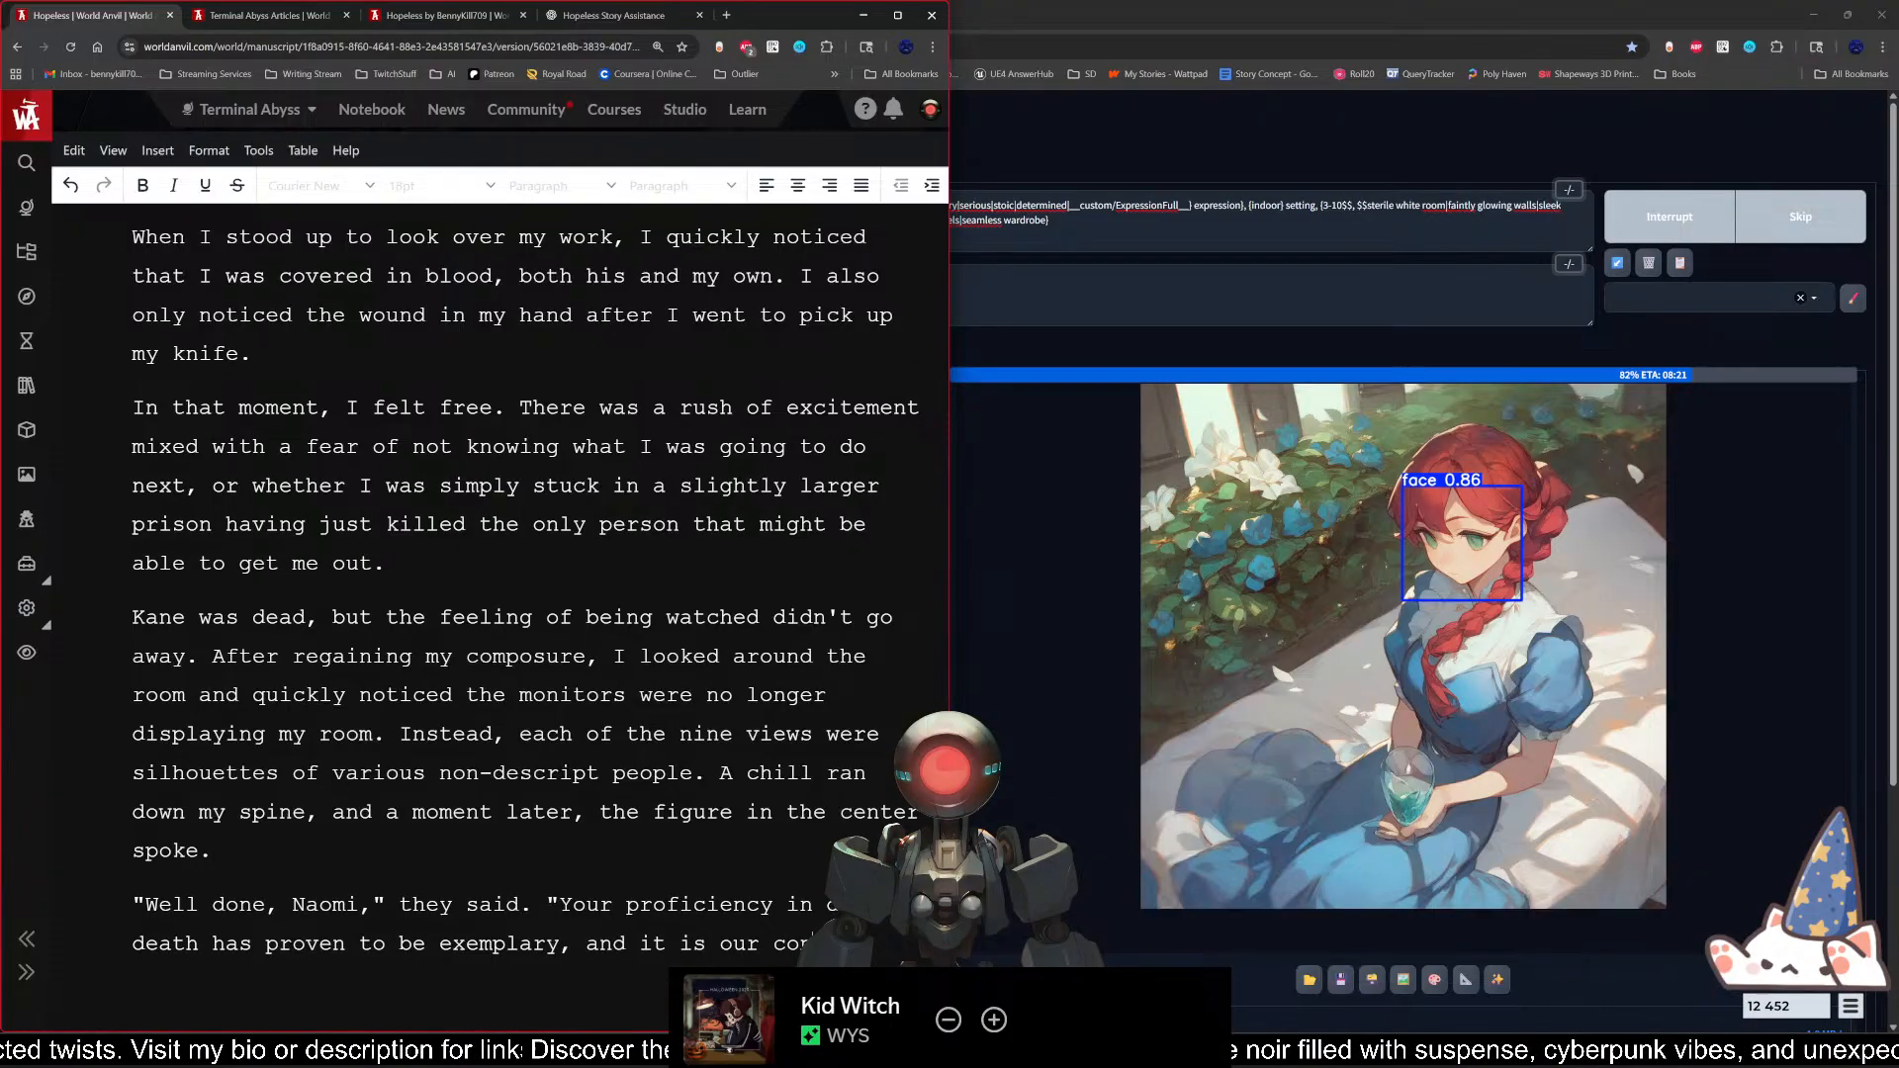
type("census")
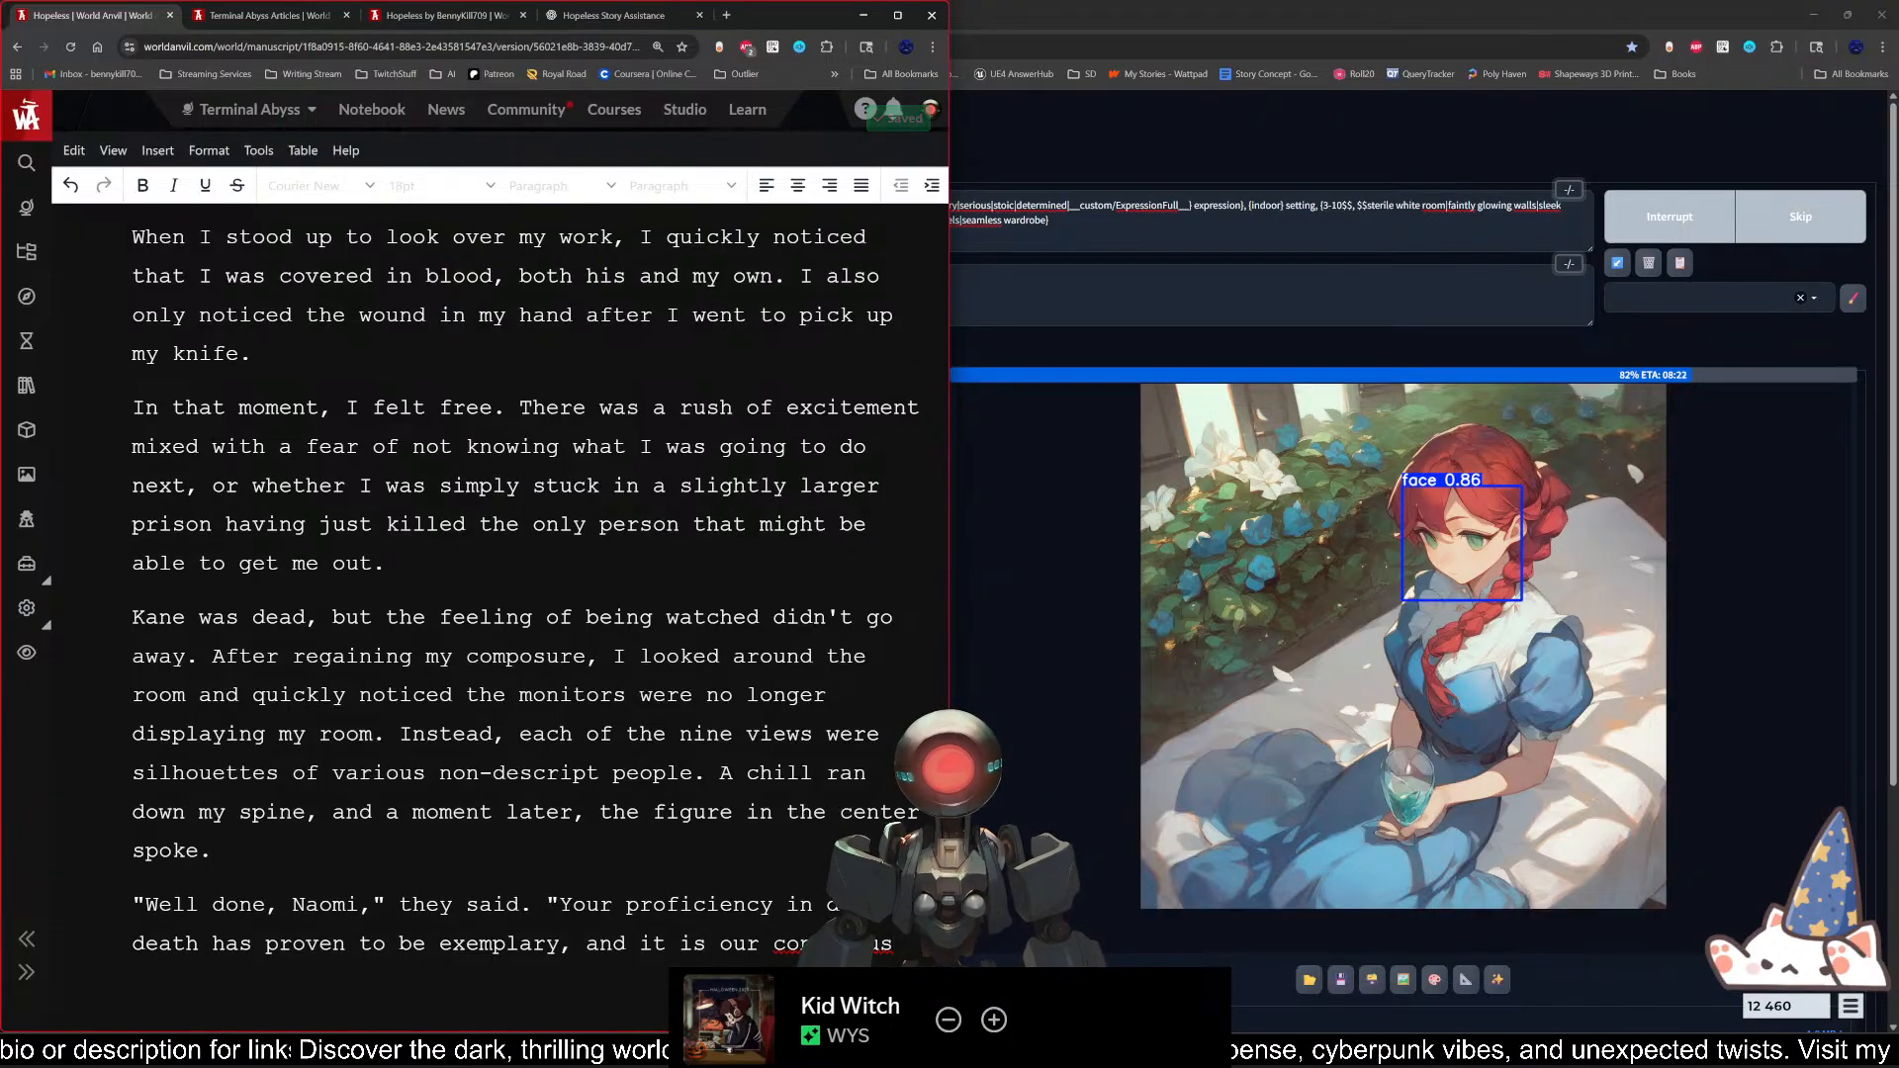
Step: Correct the misspelled last word of the quotation to "consensus"
double_click(836, 945)
right_click(836, 945)
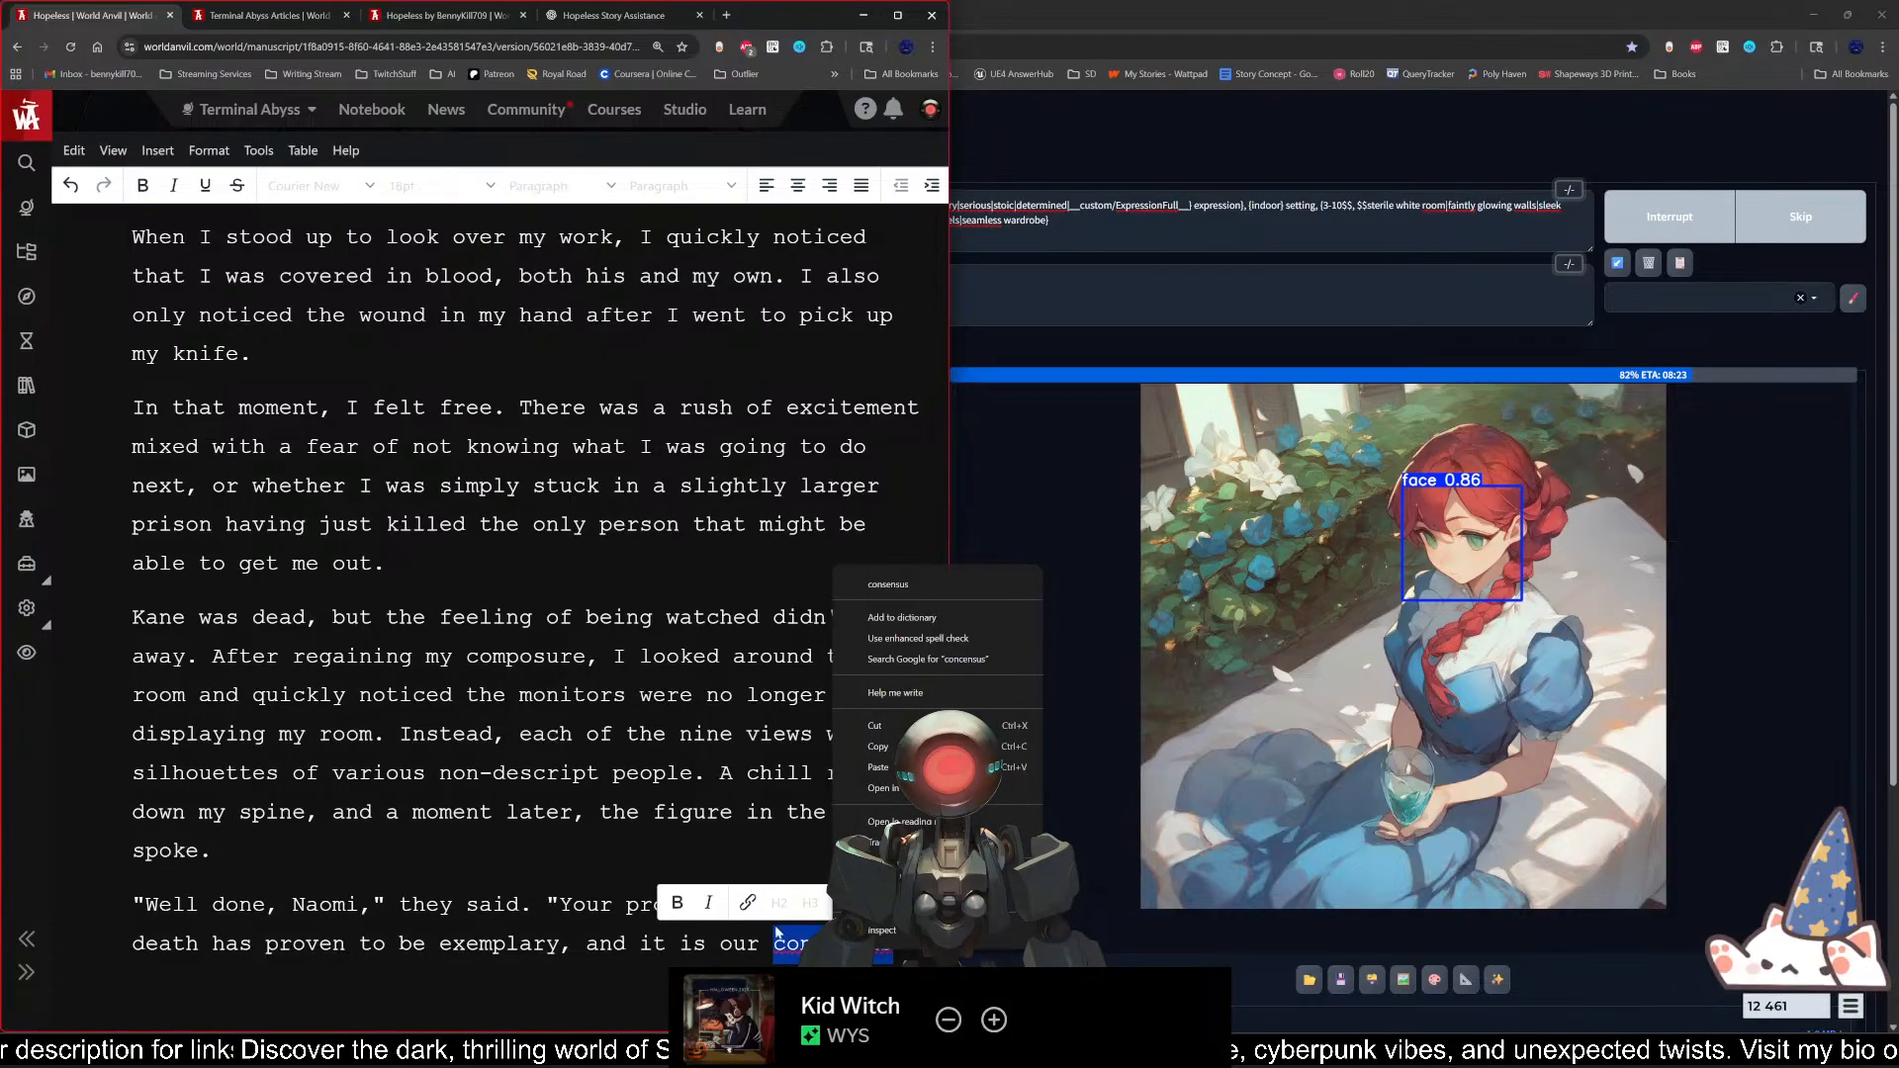
left_click(908, 585)
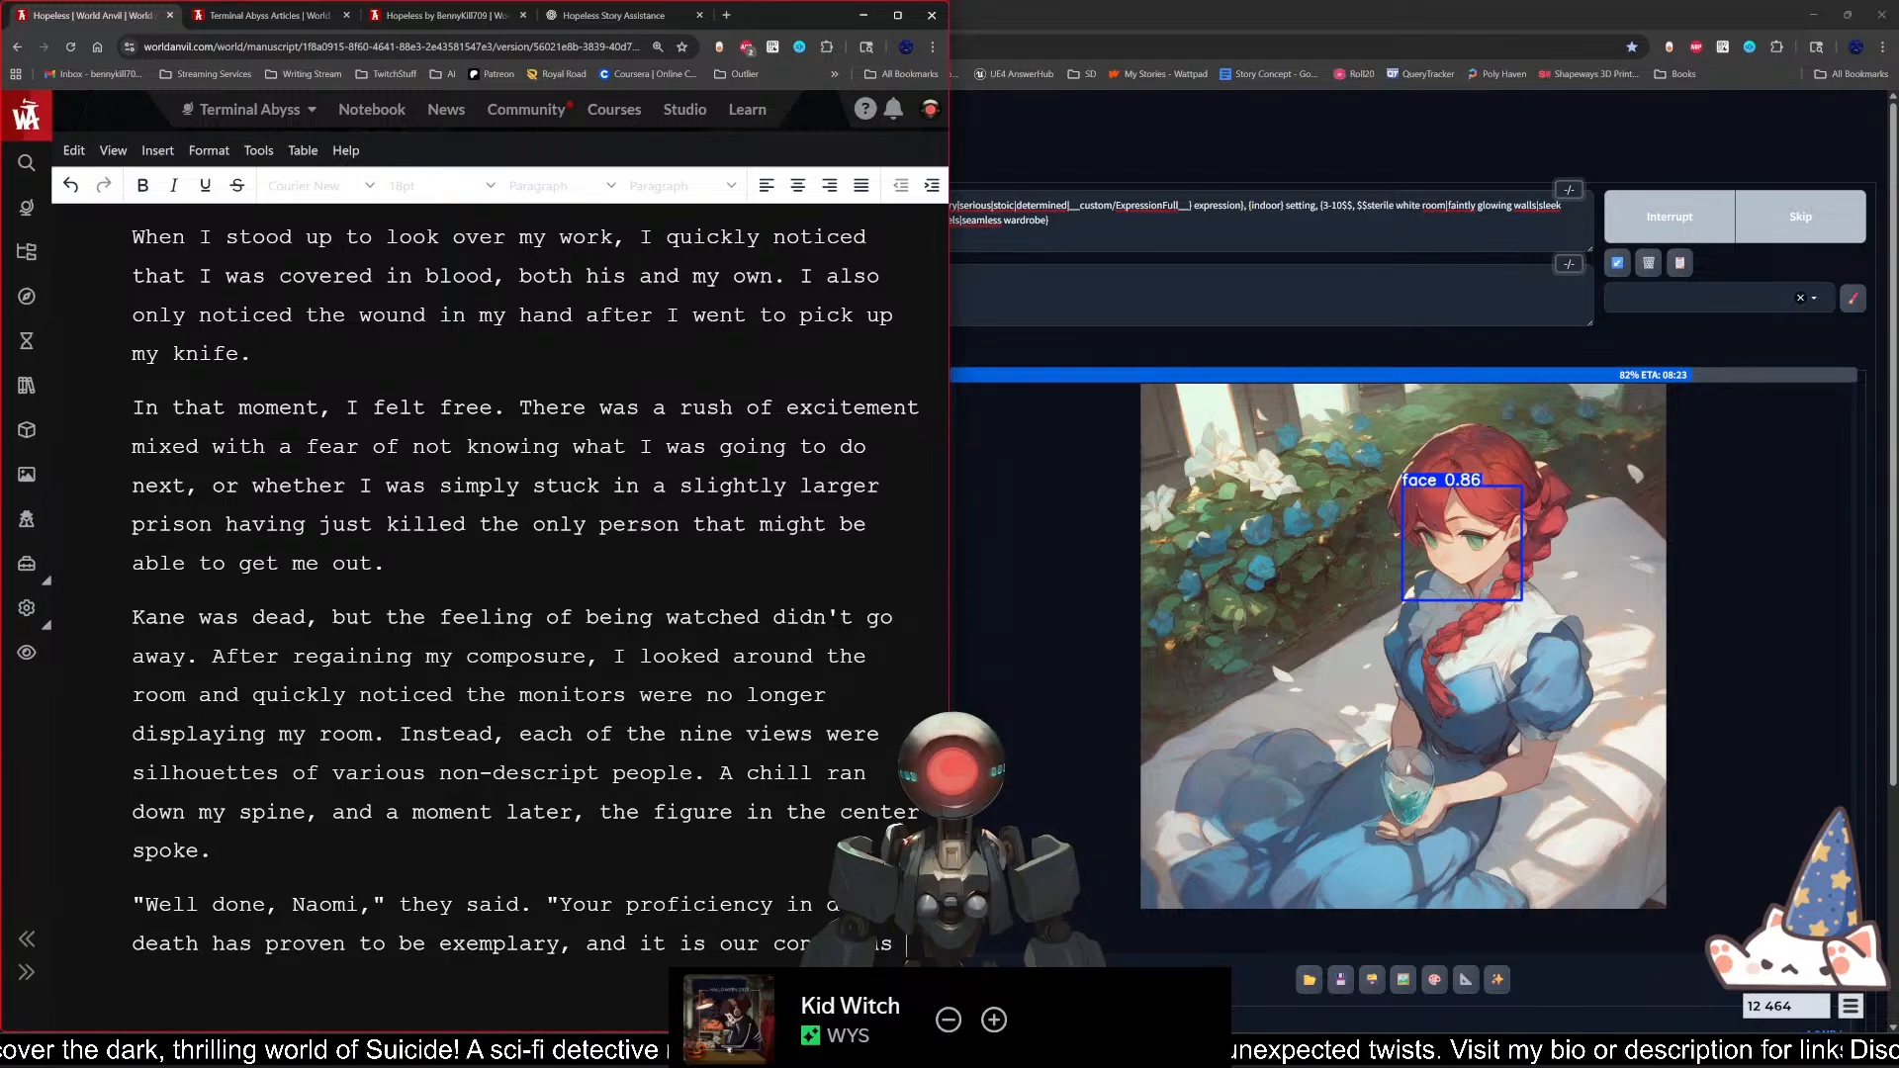
key("ctrl+z")
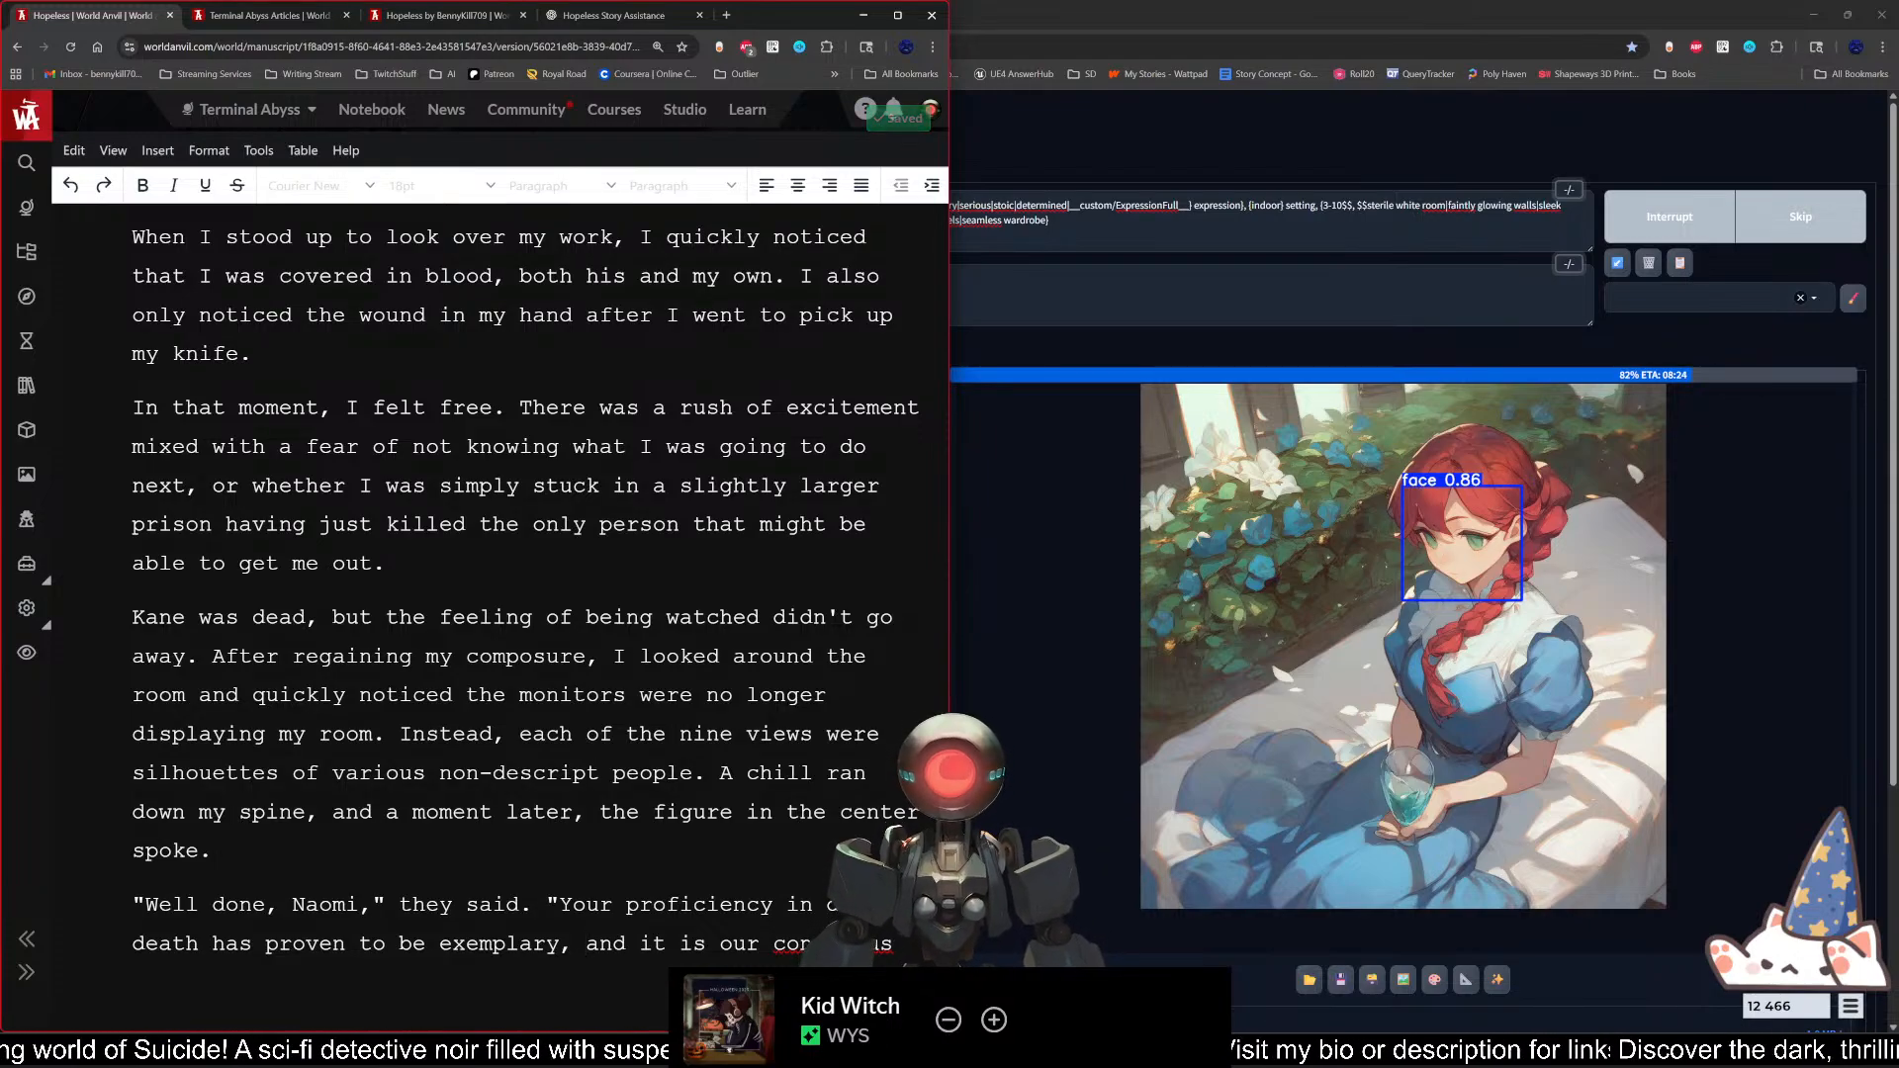
key("ctrl+y")
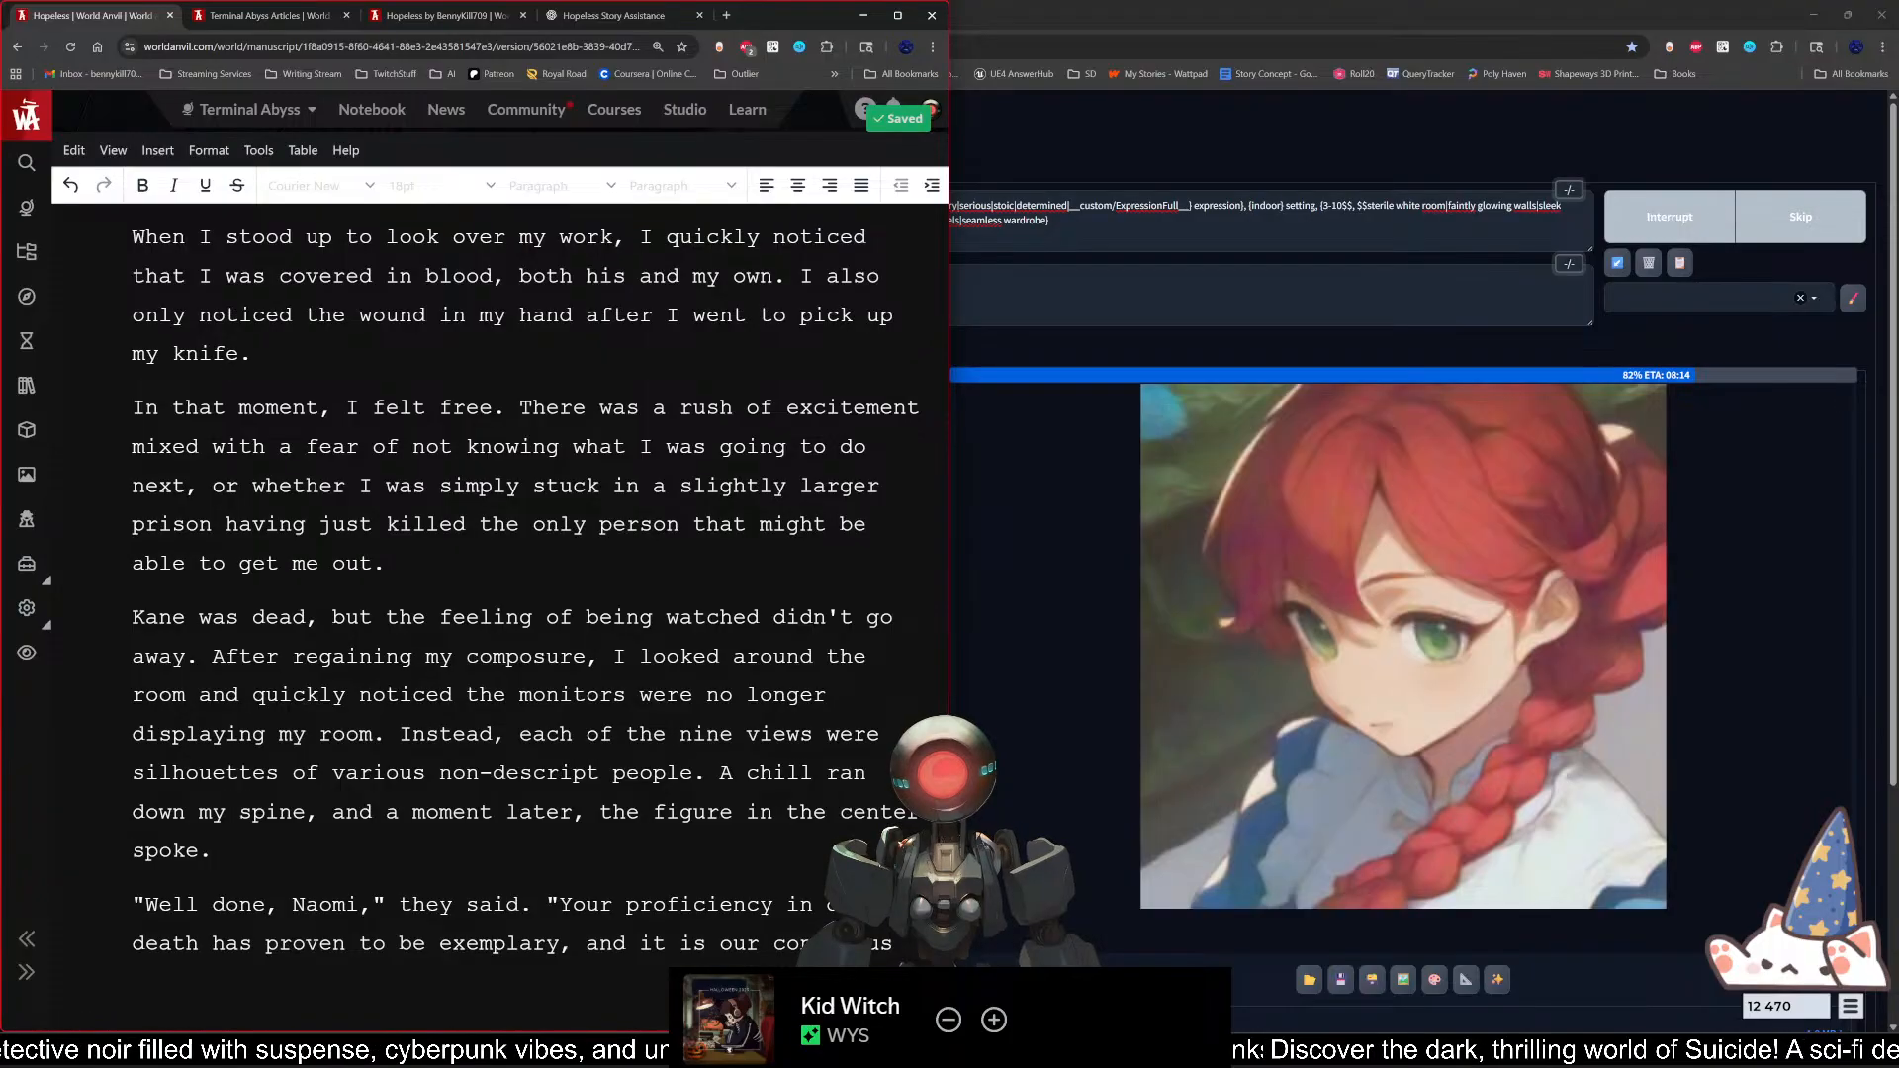
Step: Continue the sentence with "that you will be a" and remove the extra line breaks after it
type("that you w")
key("BackSpace")
type("you ")
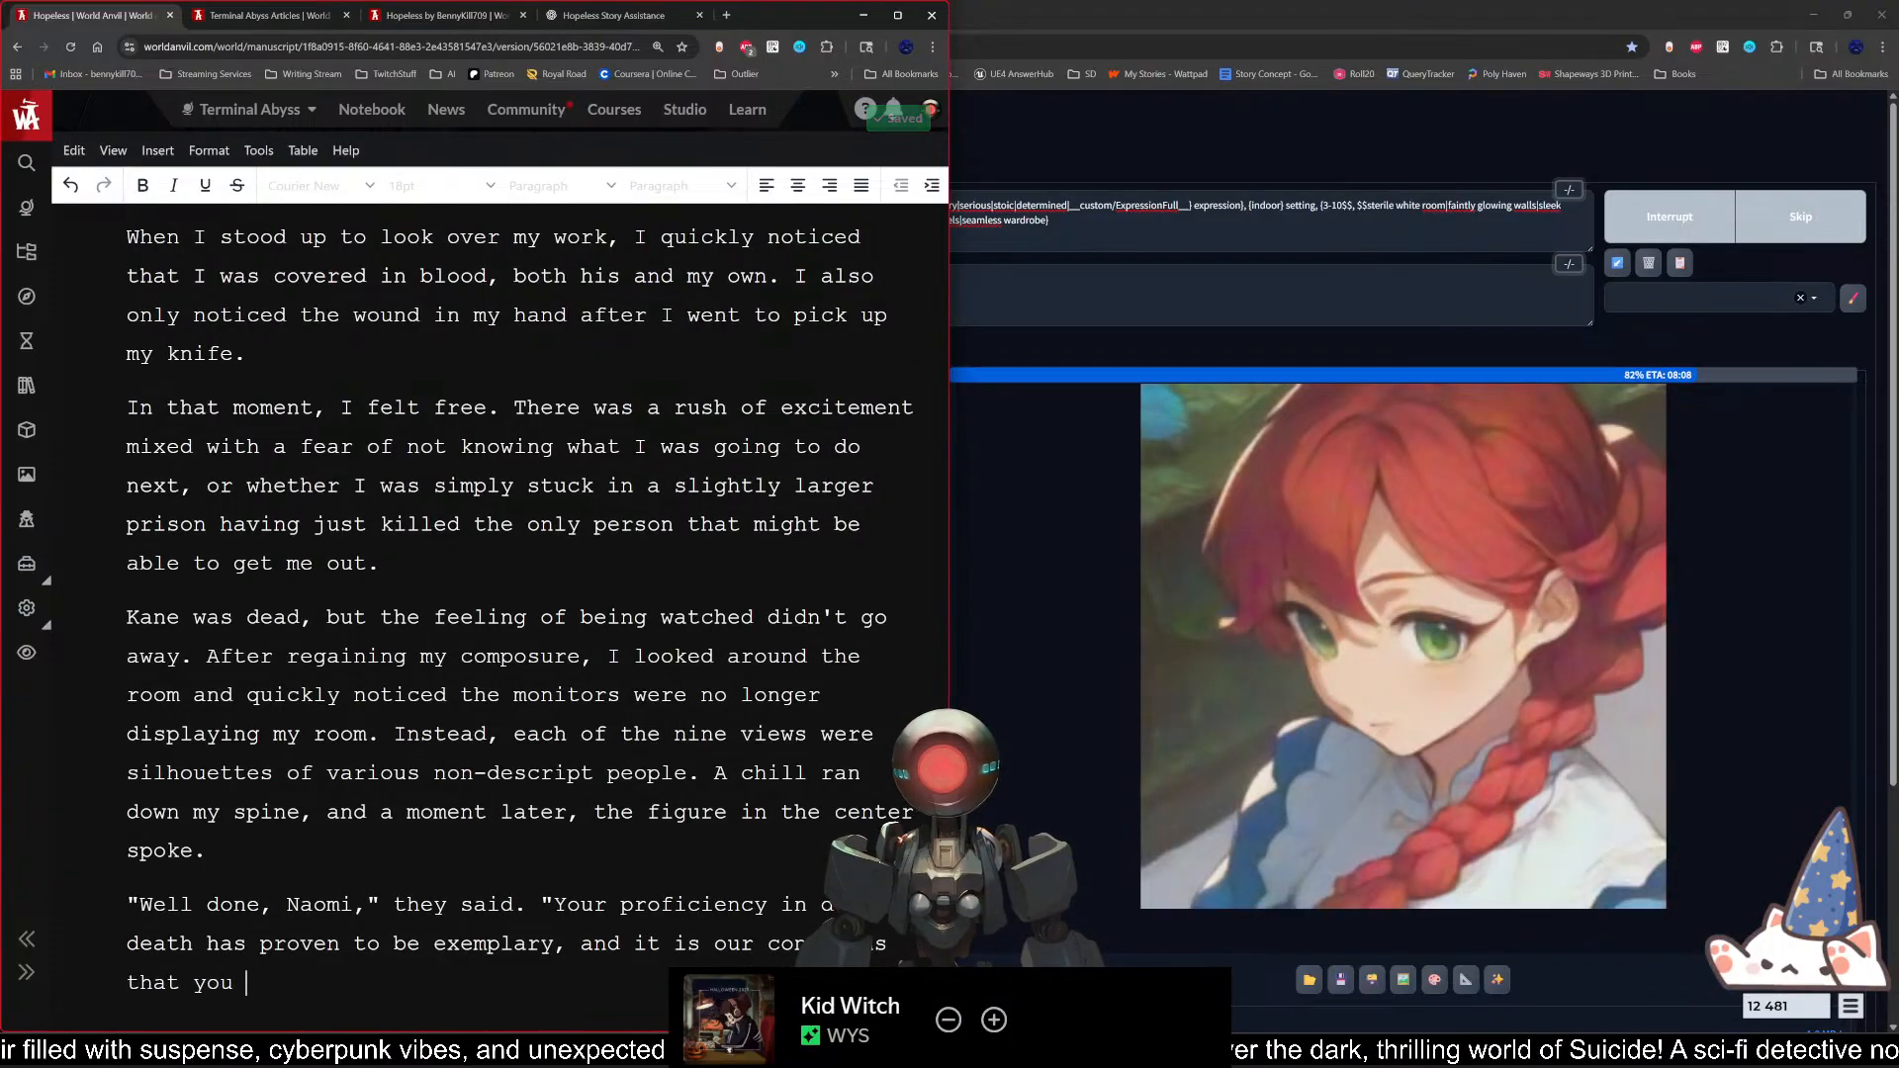
type("will be a")
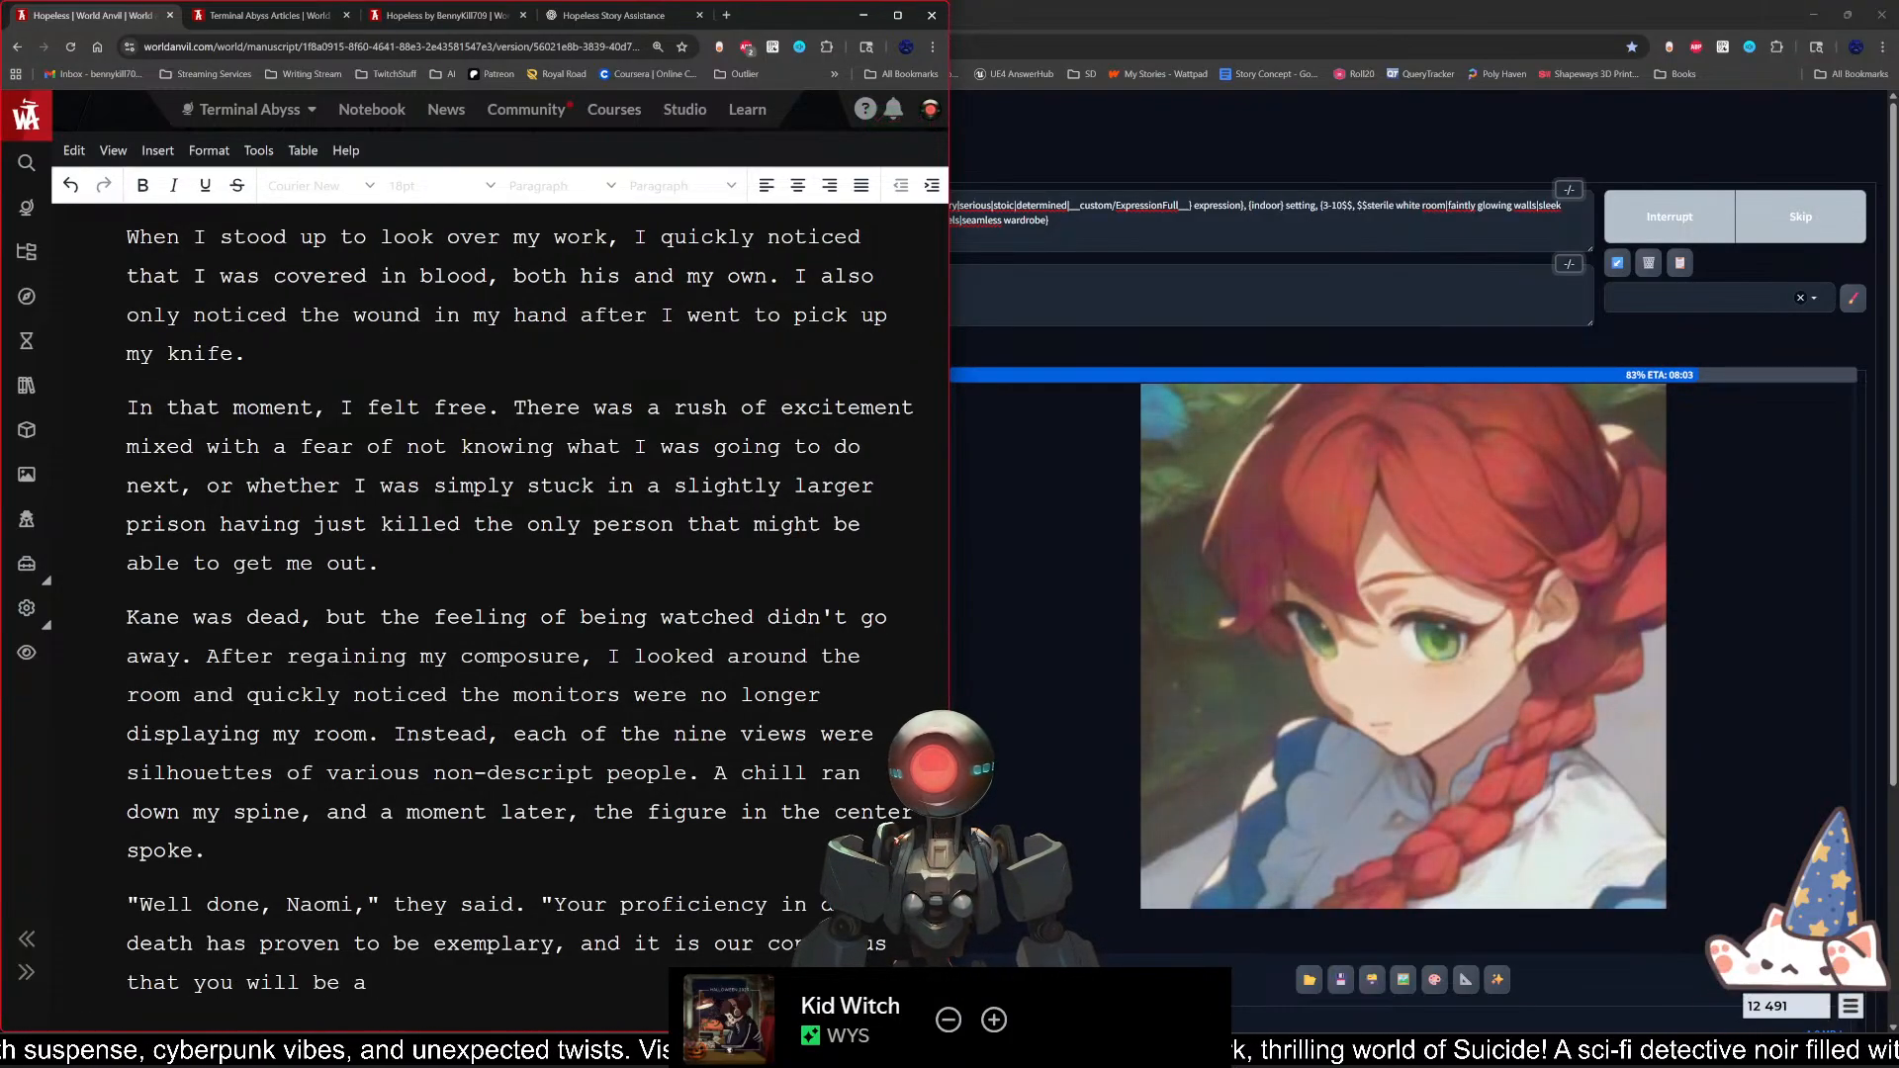
key("Return")
key("Return")
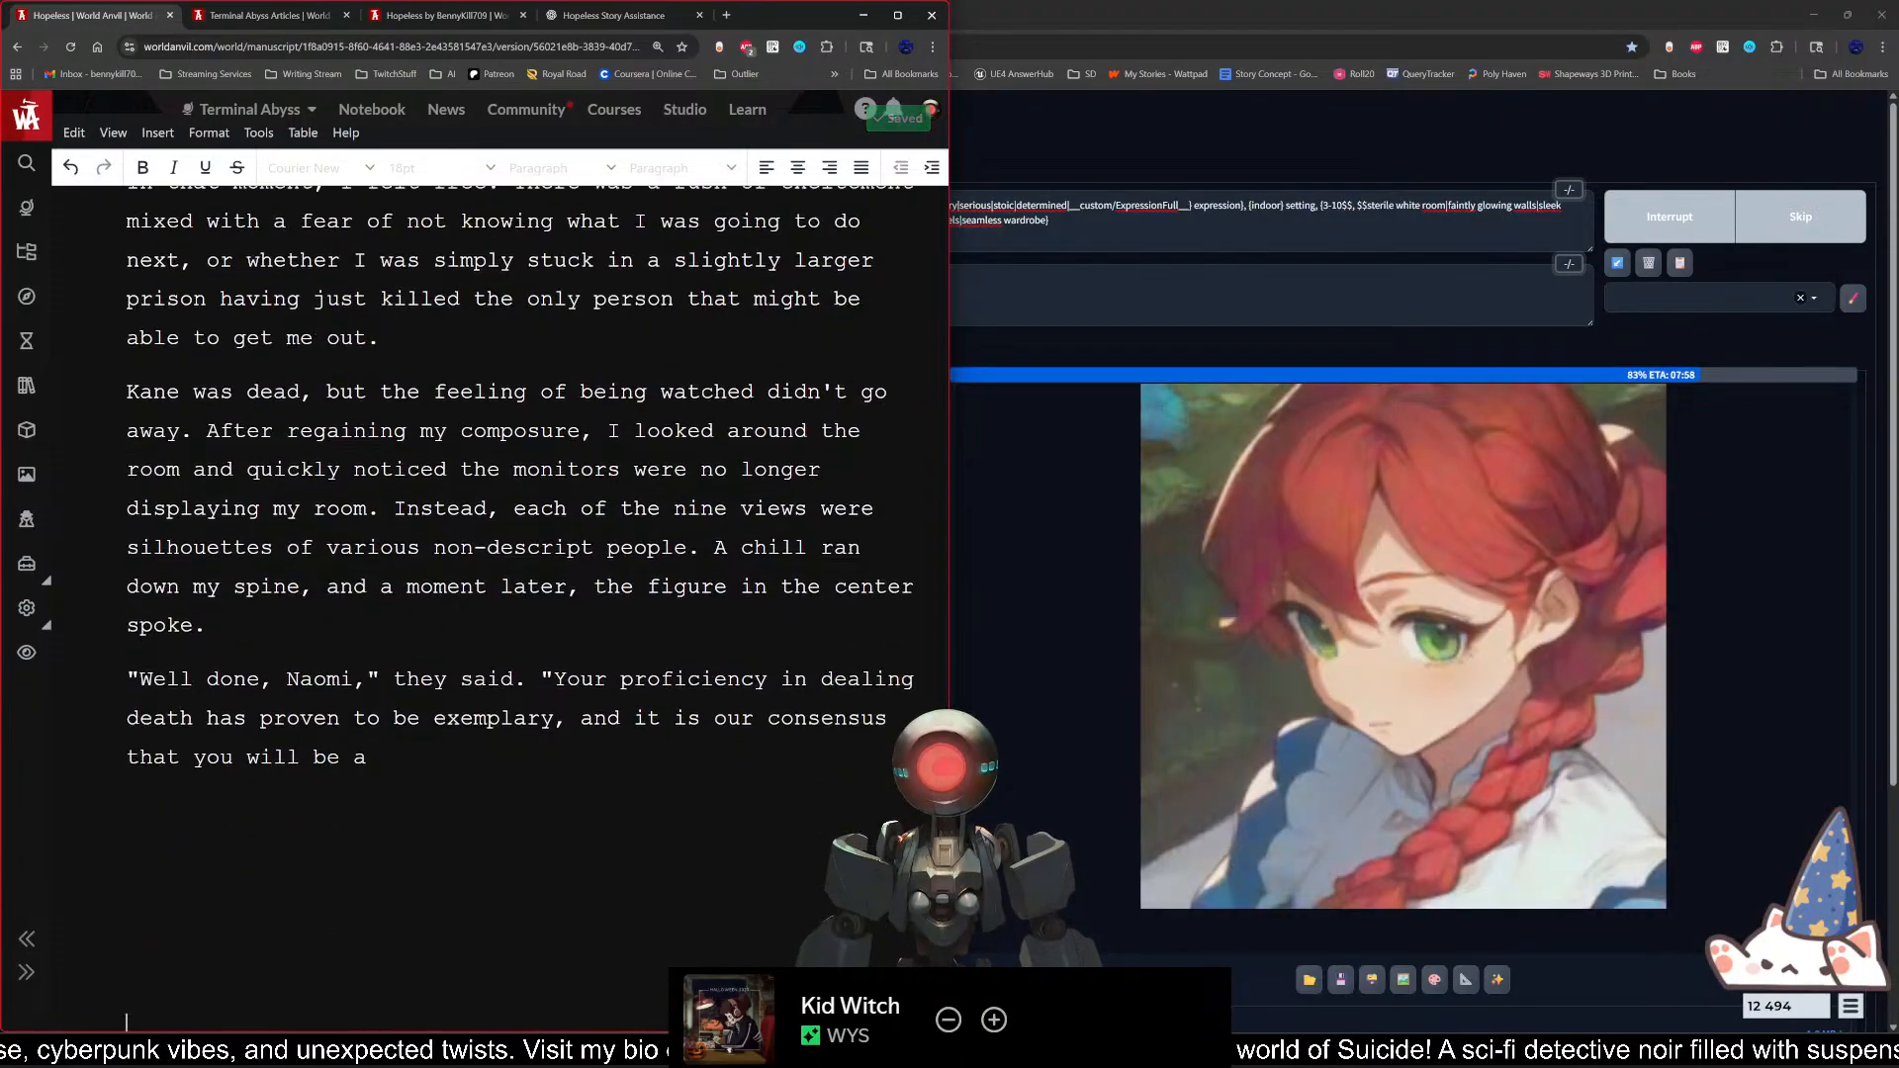
key("BackSpace")
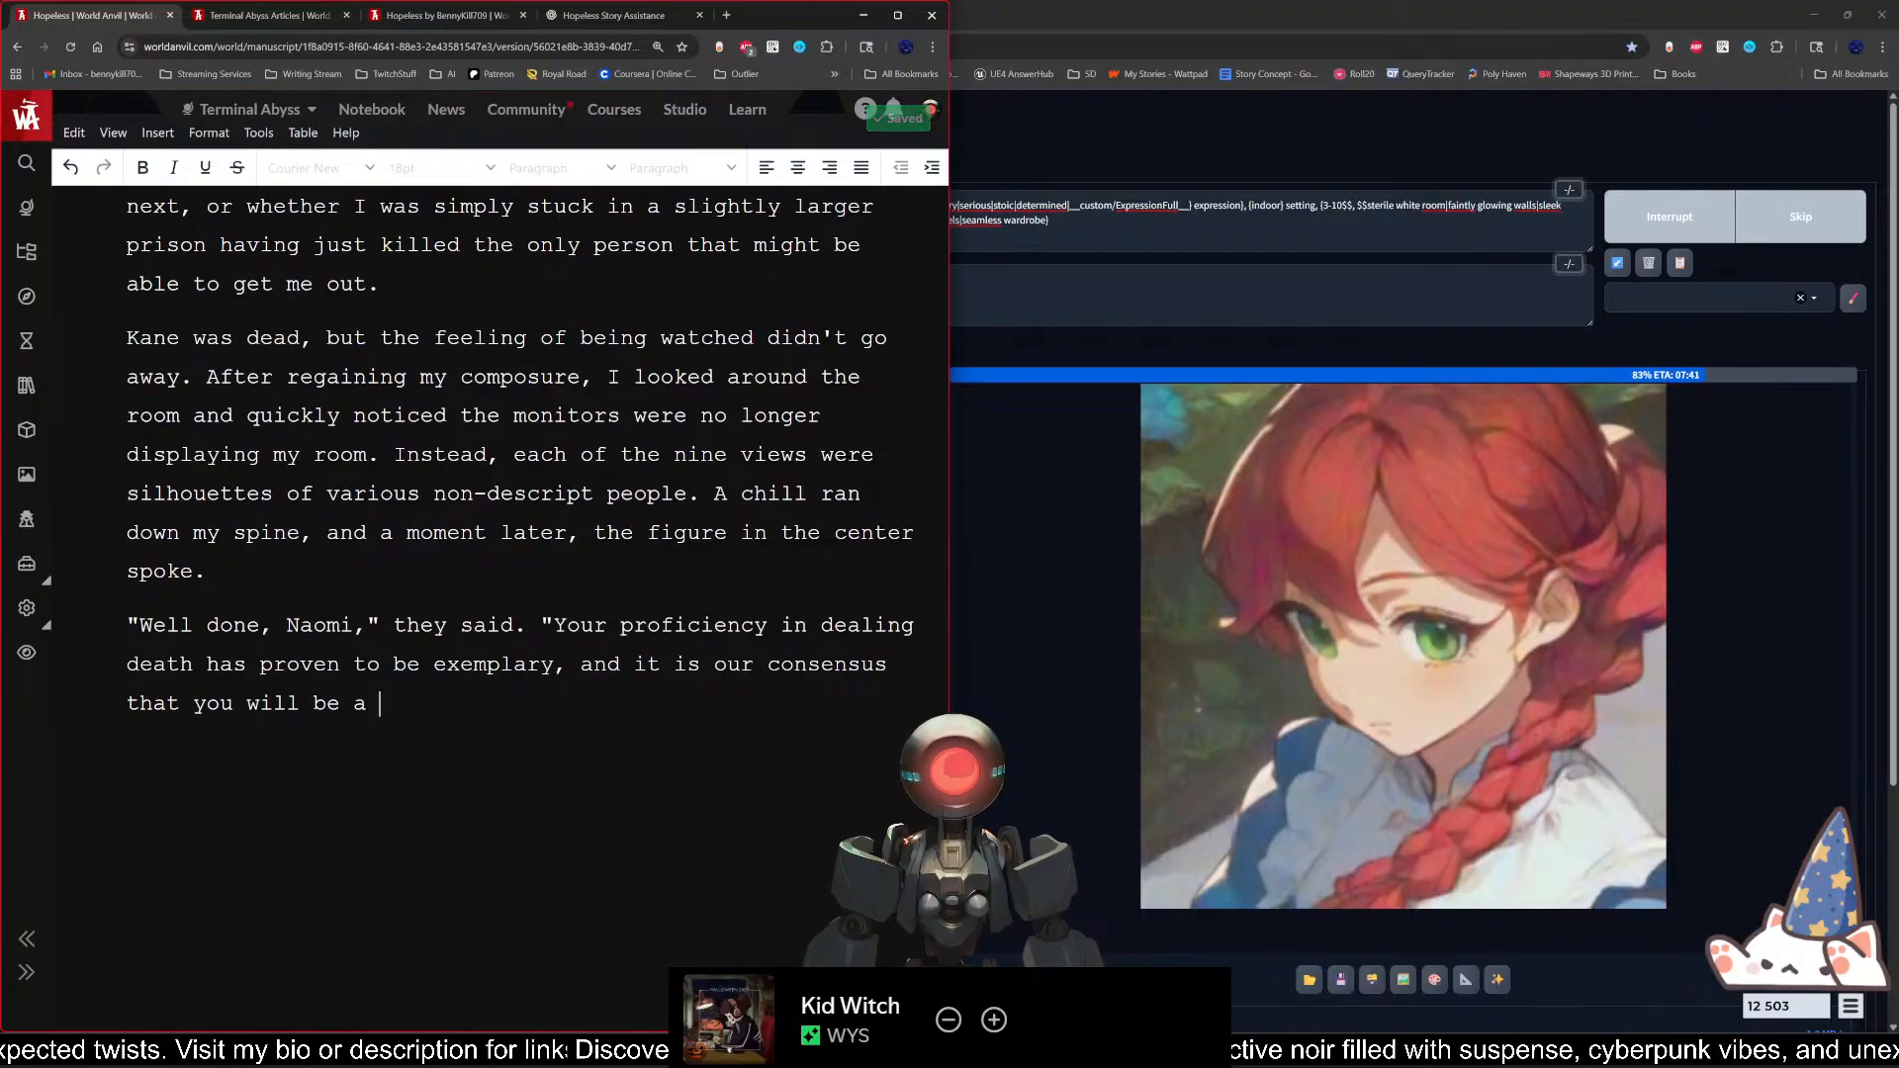
Step: Finish the quotation with "formidable member of our organization." and a closing quotation mark
type("form")
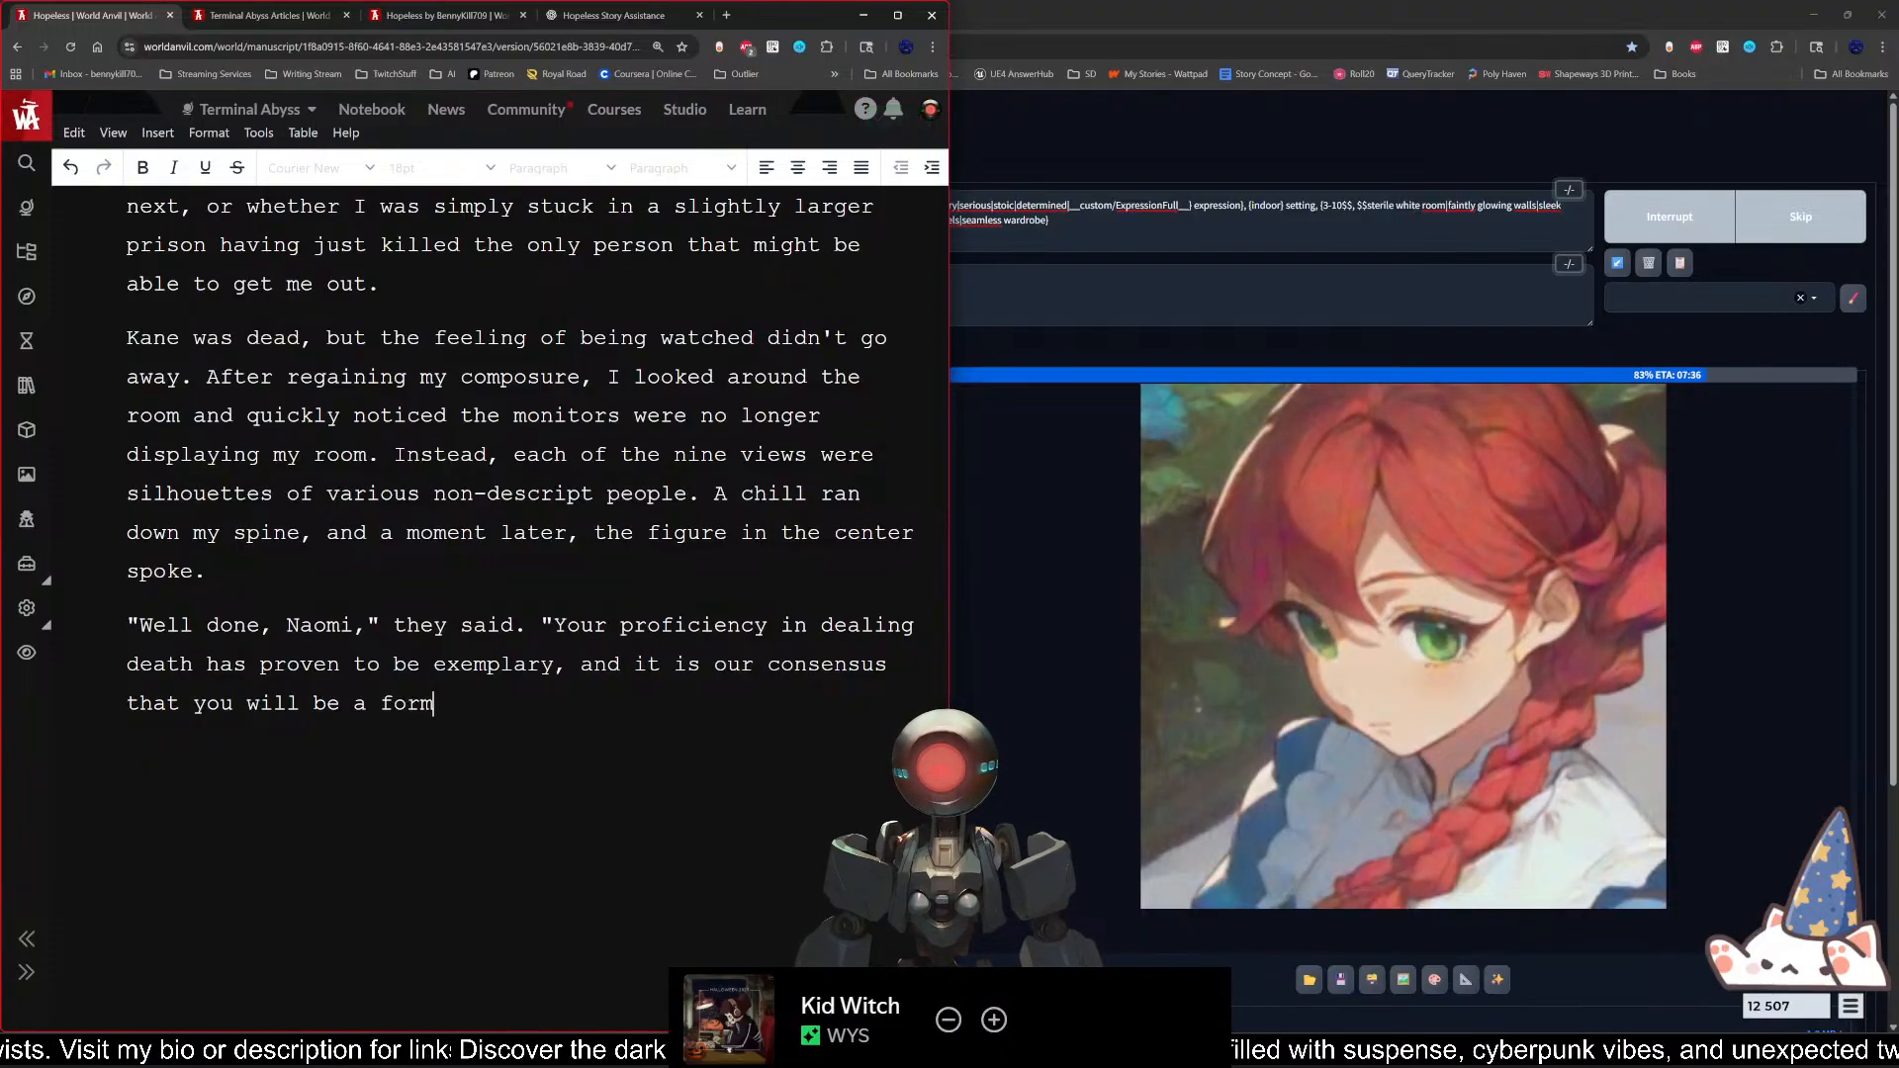
type("idable me")
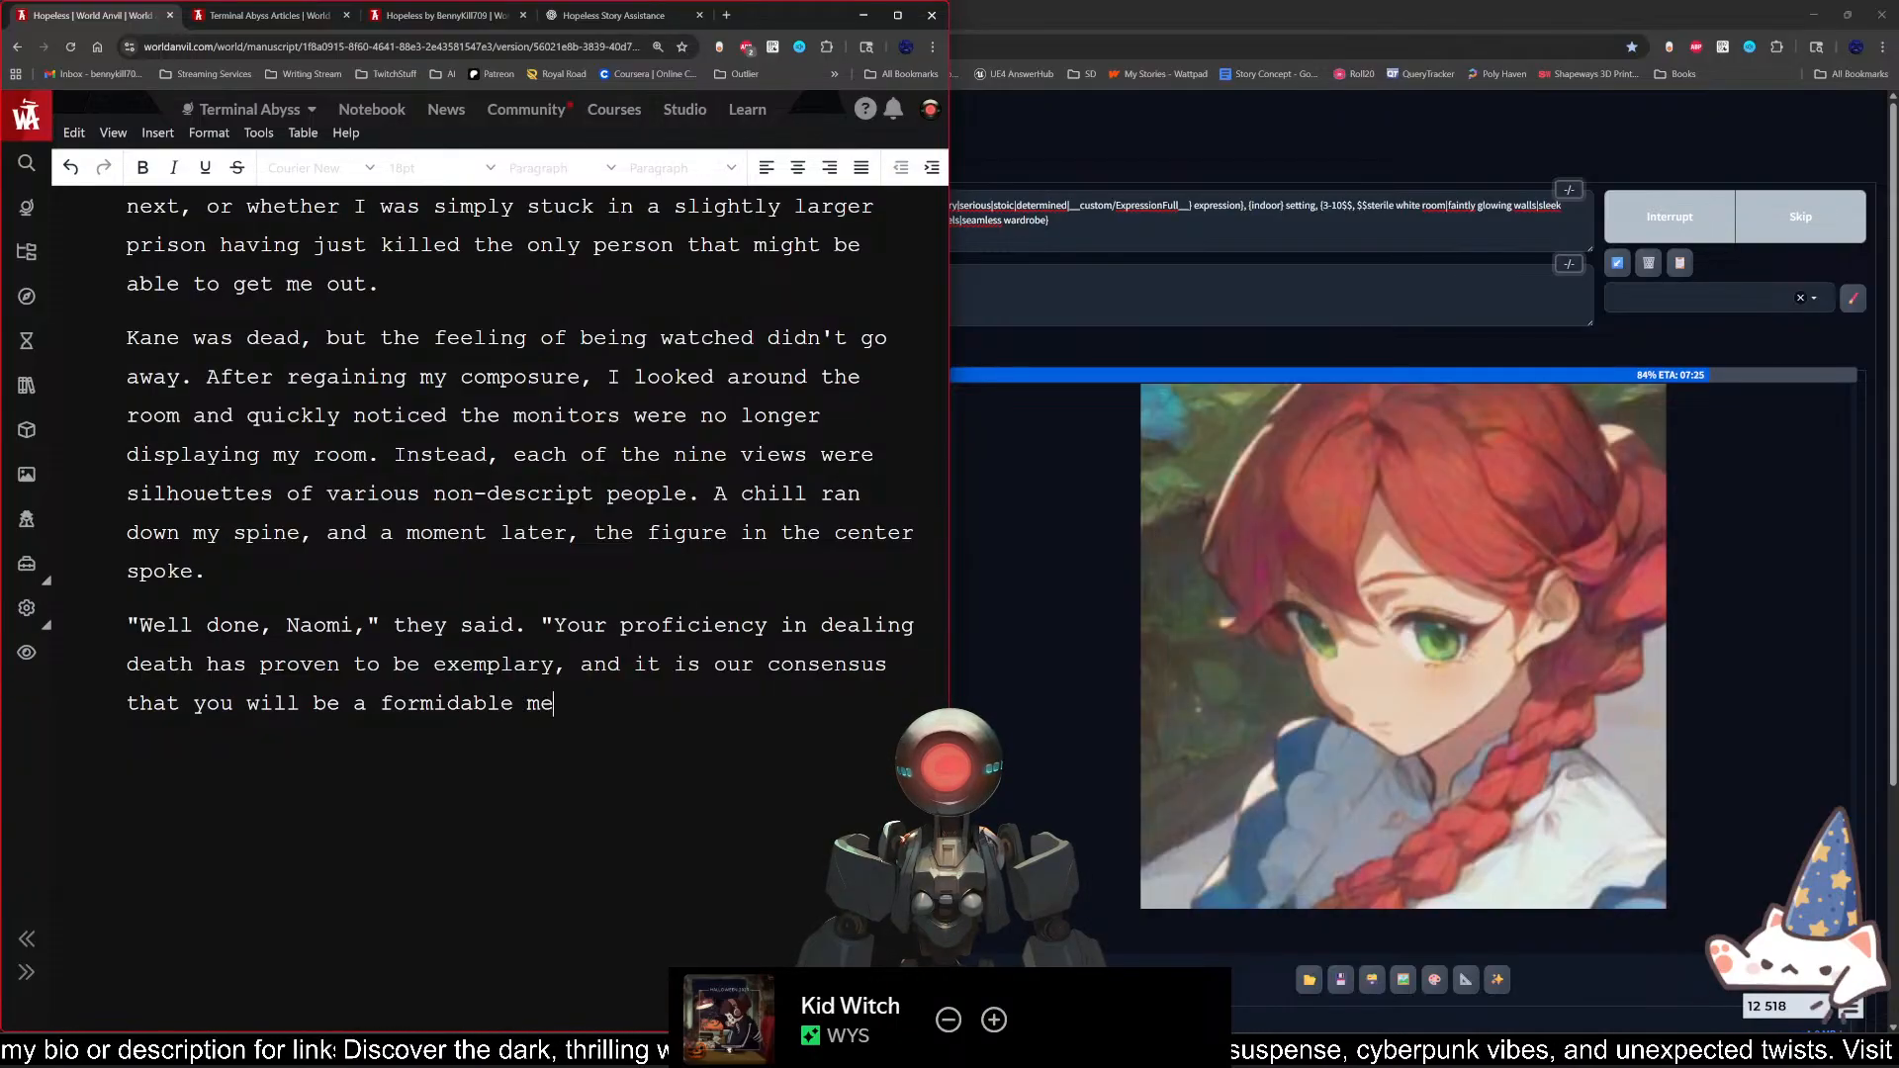
type("mber of our of")
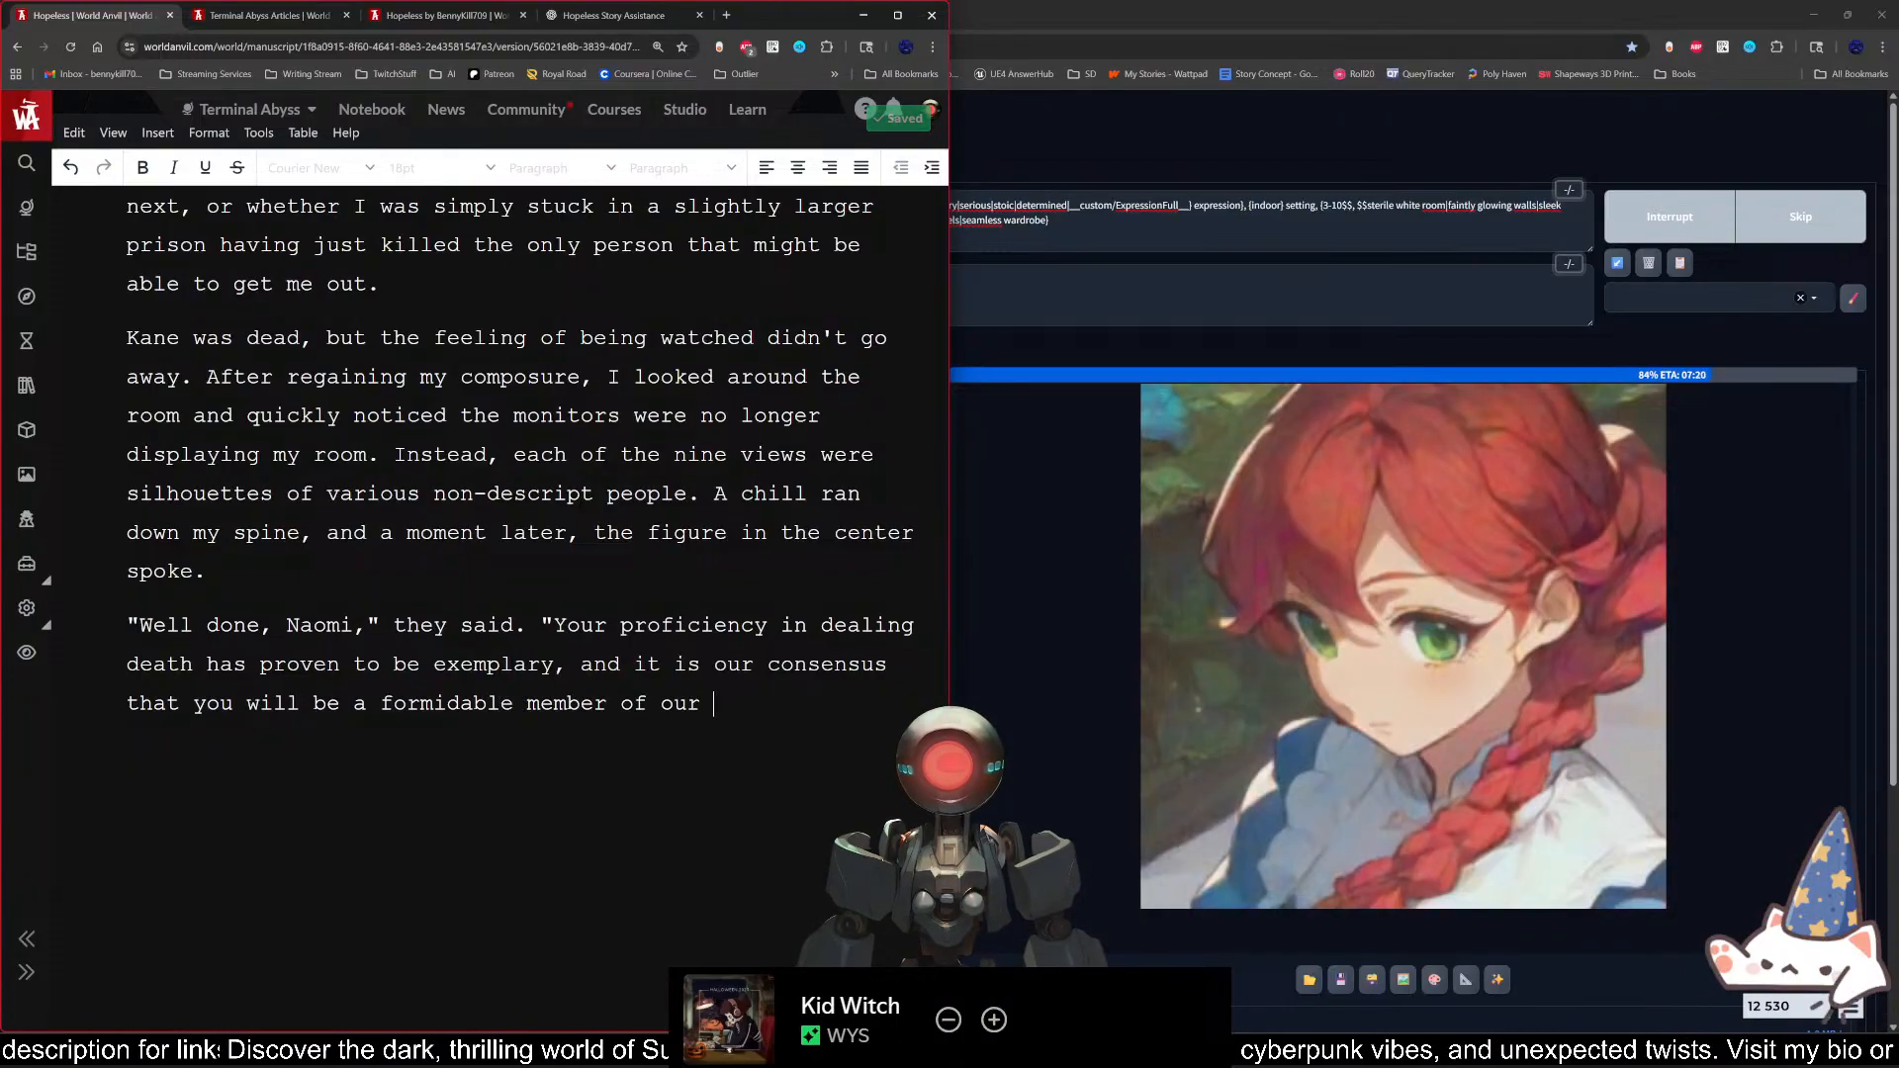
key("BackSpace")
key("BackSpace")
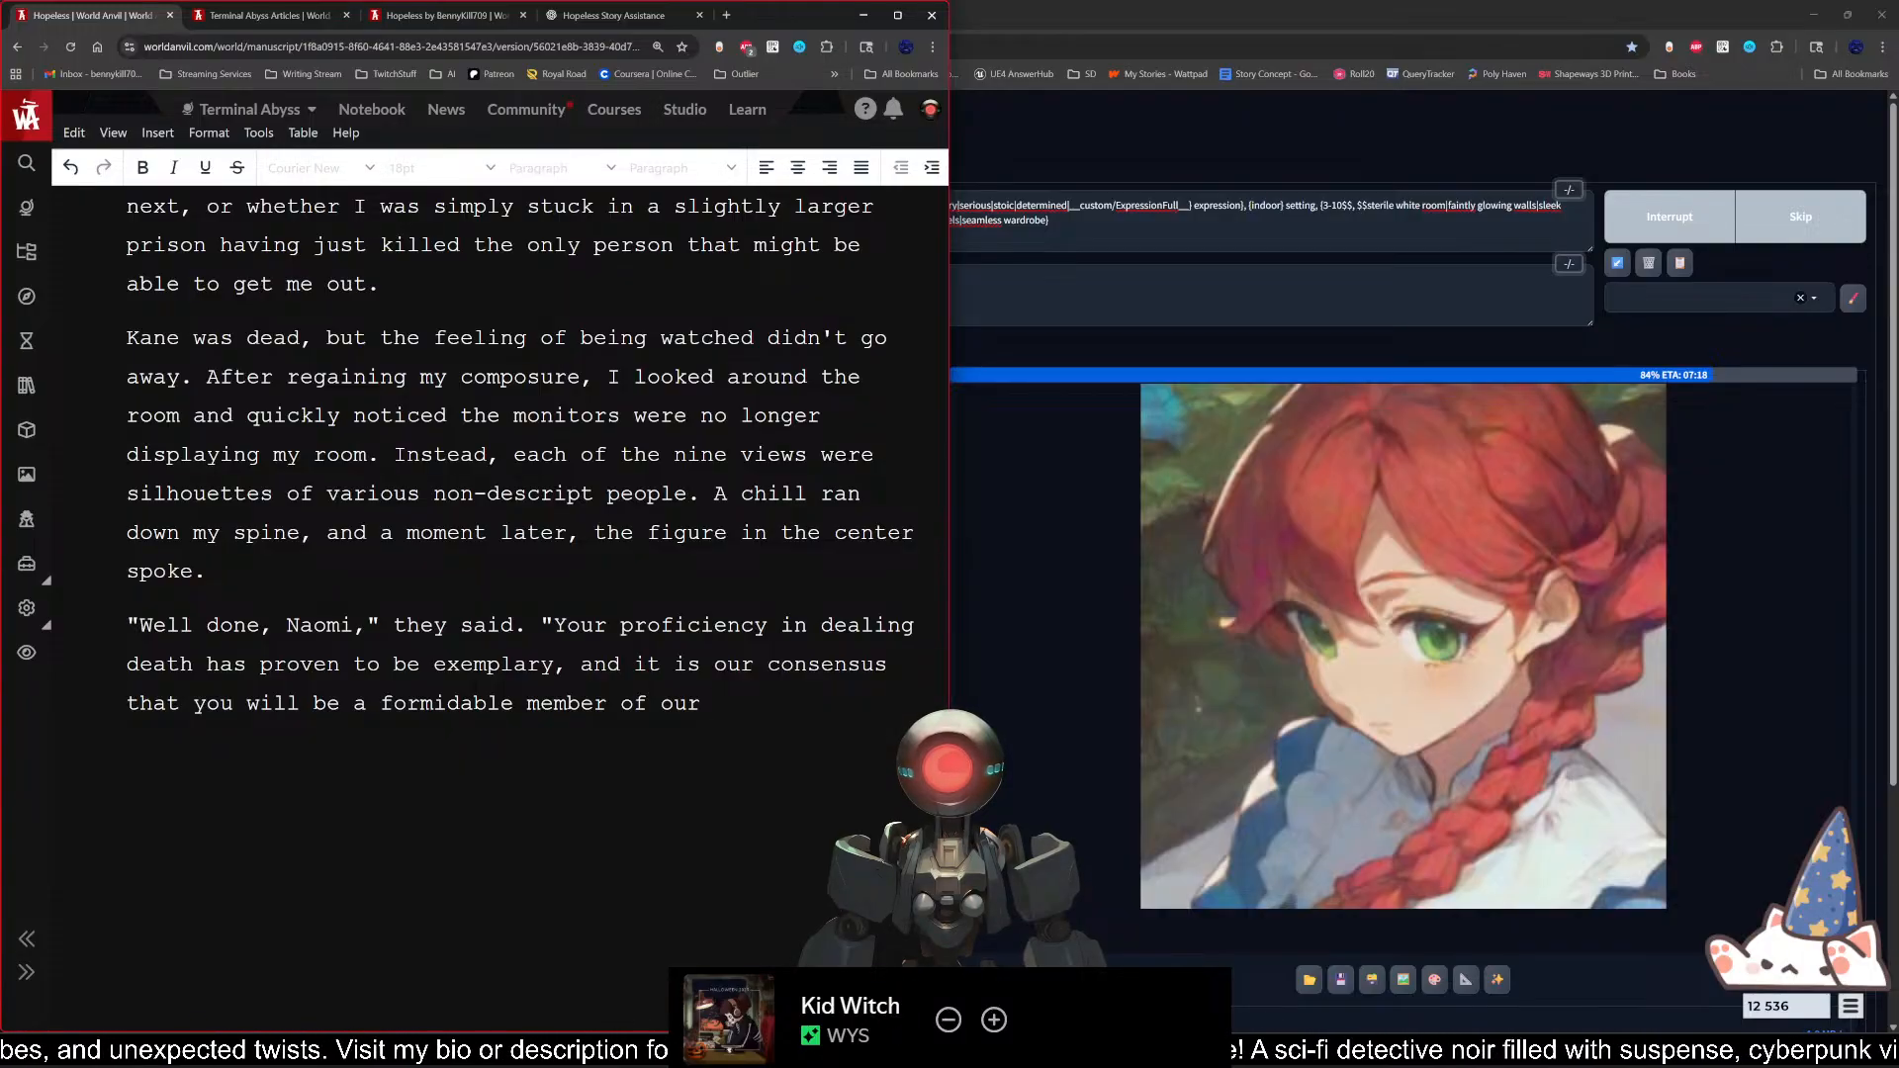
type("orga")
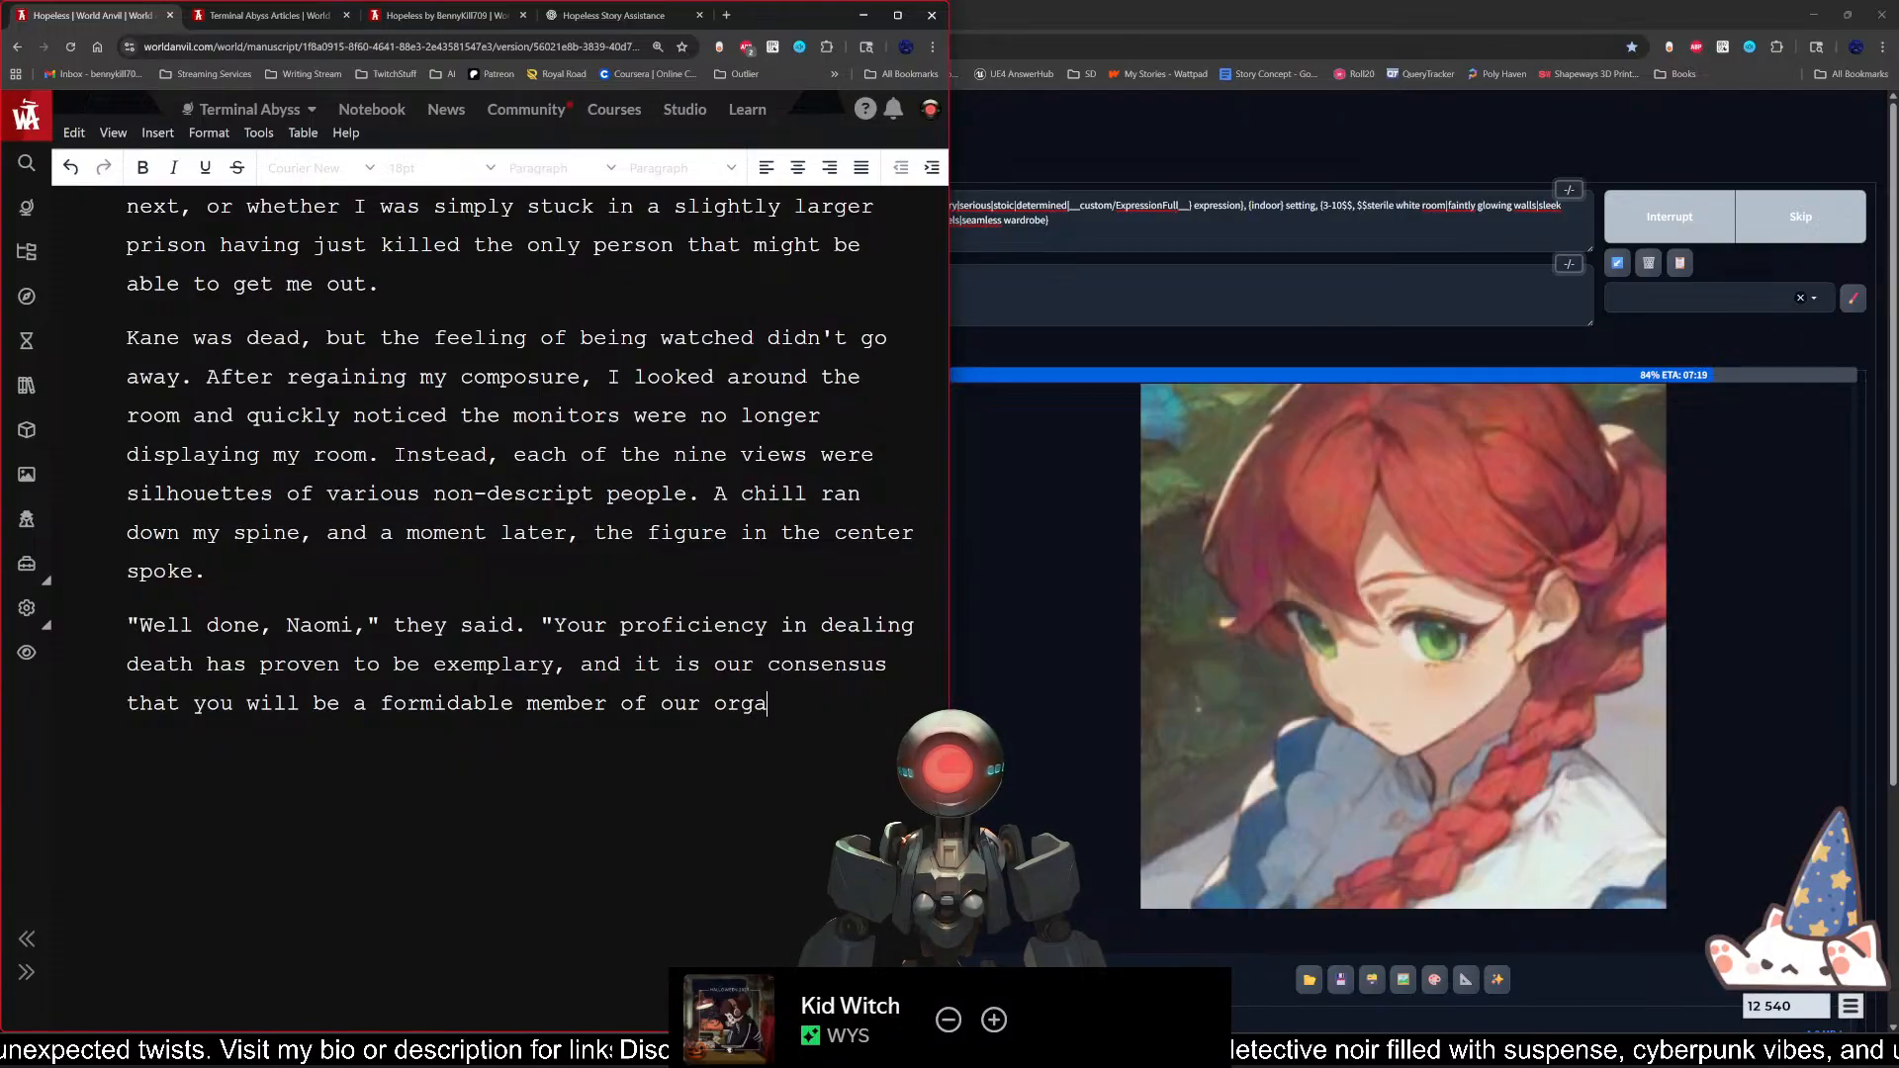
type("nization. ")
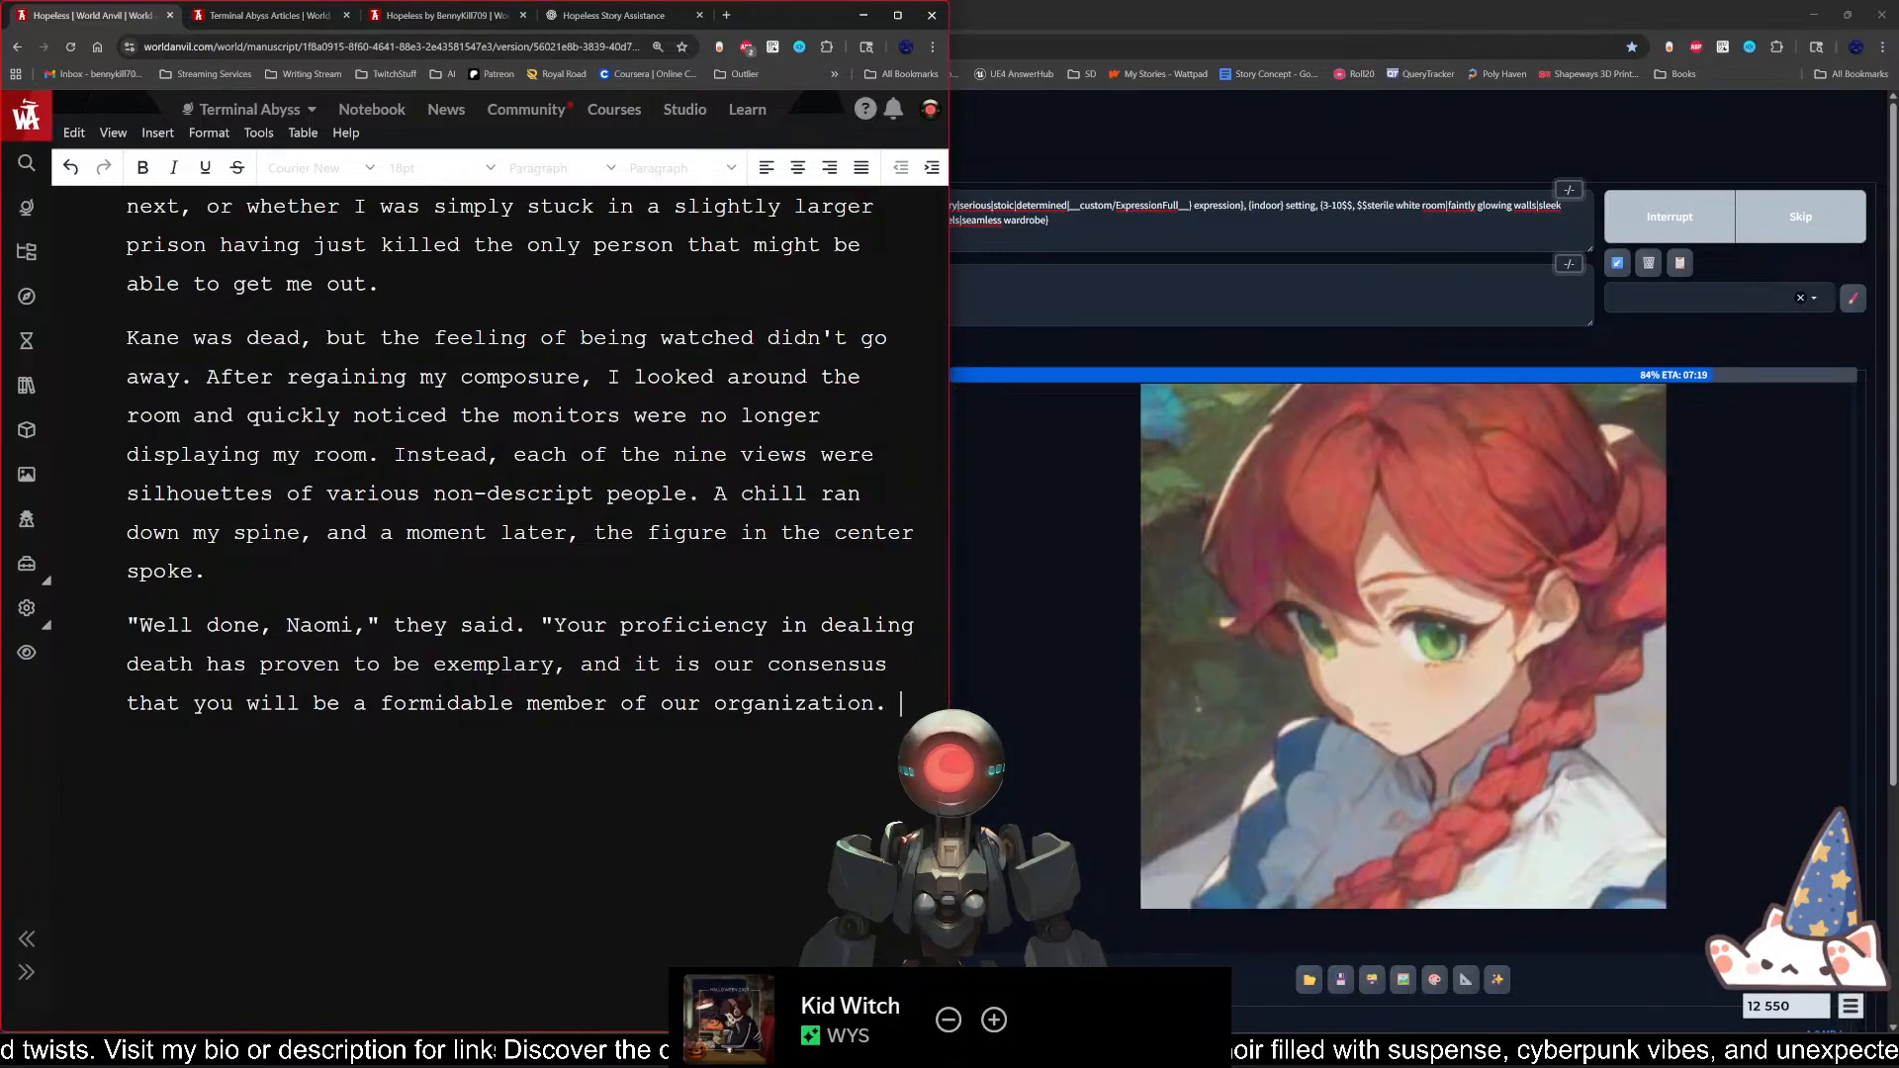
type("\"")
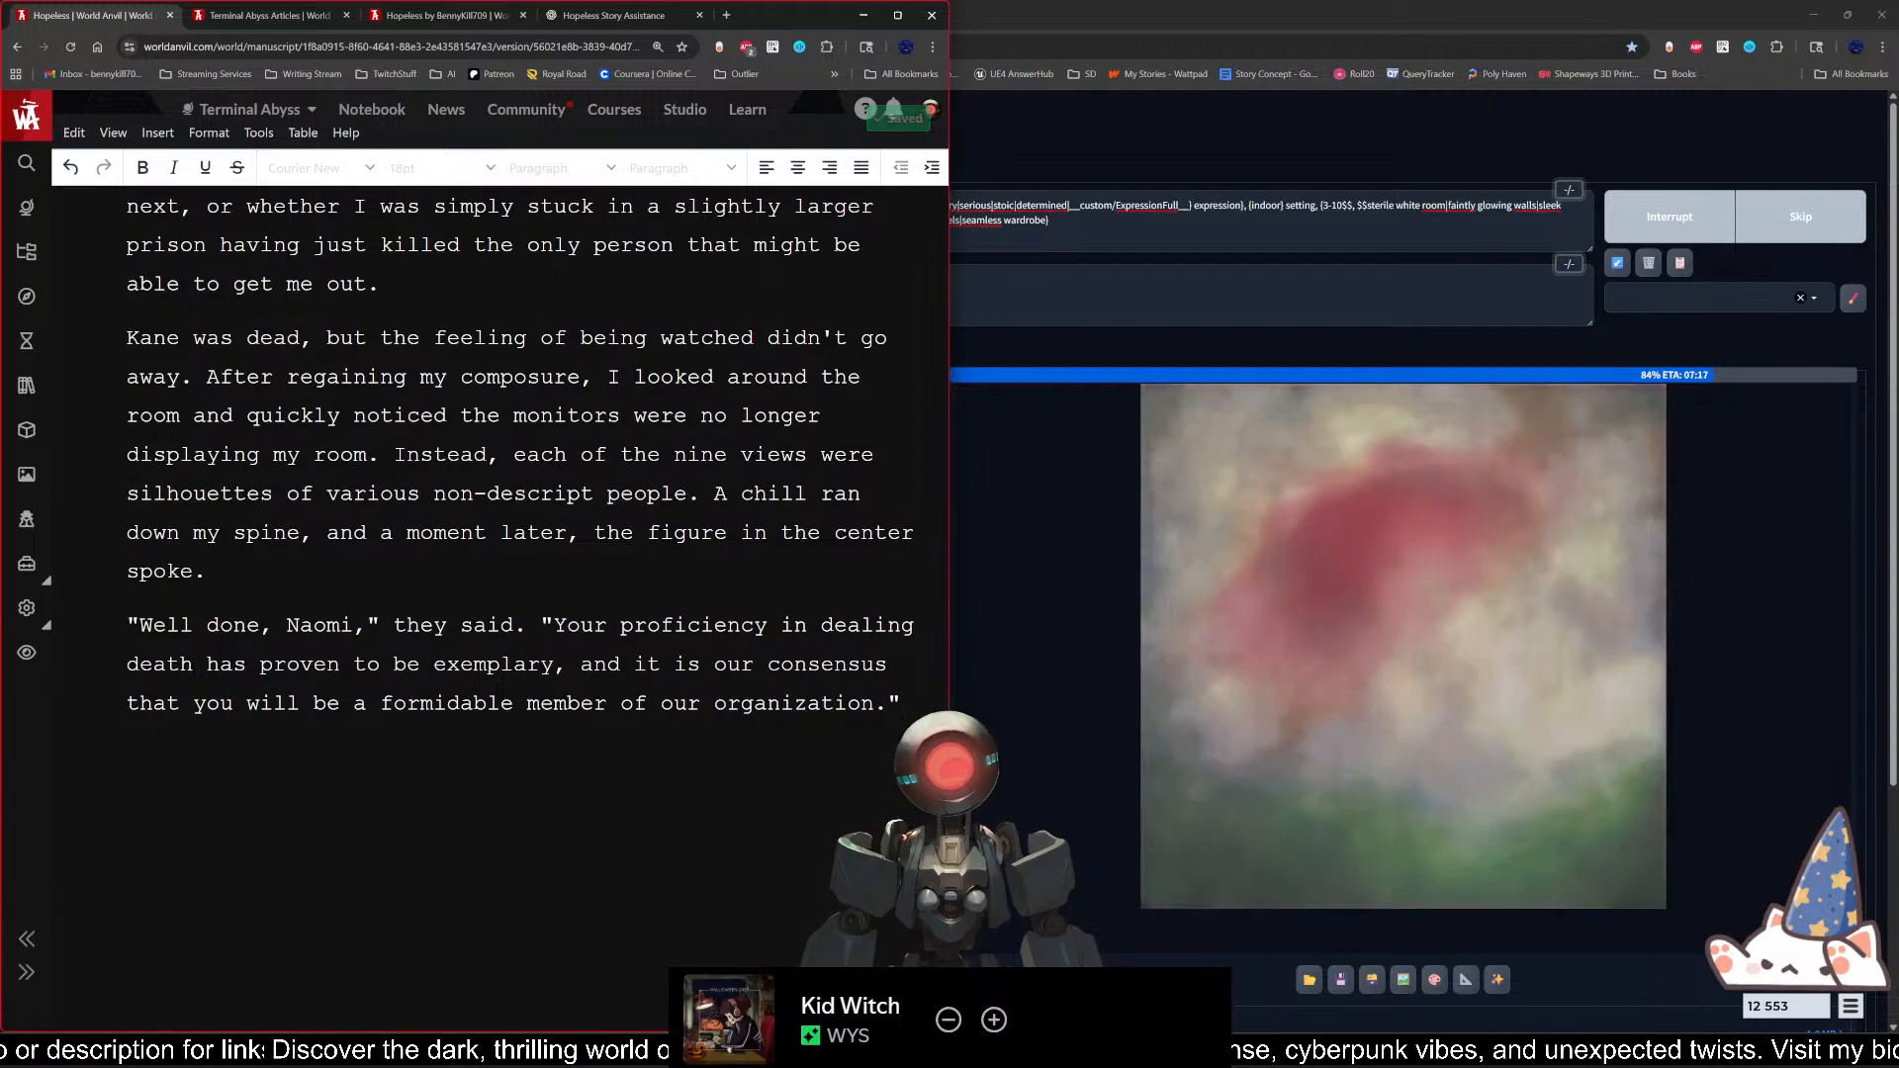
Step: Begin a new paragraph below the quotation with "There were many questions on my mind, but"
left_click_drag(552, 665, 435, 665)
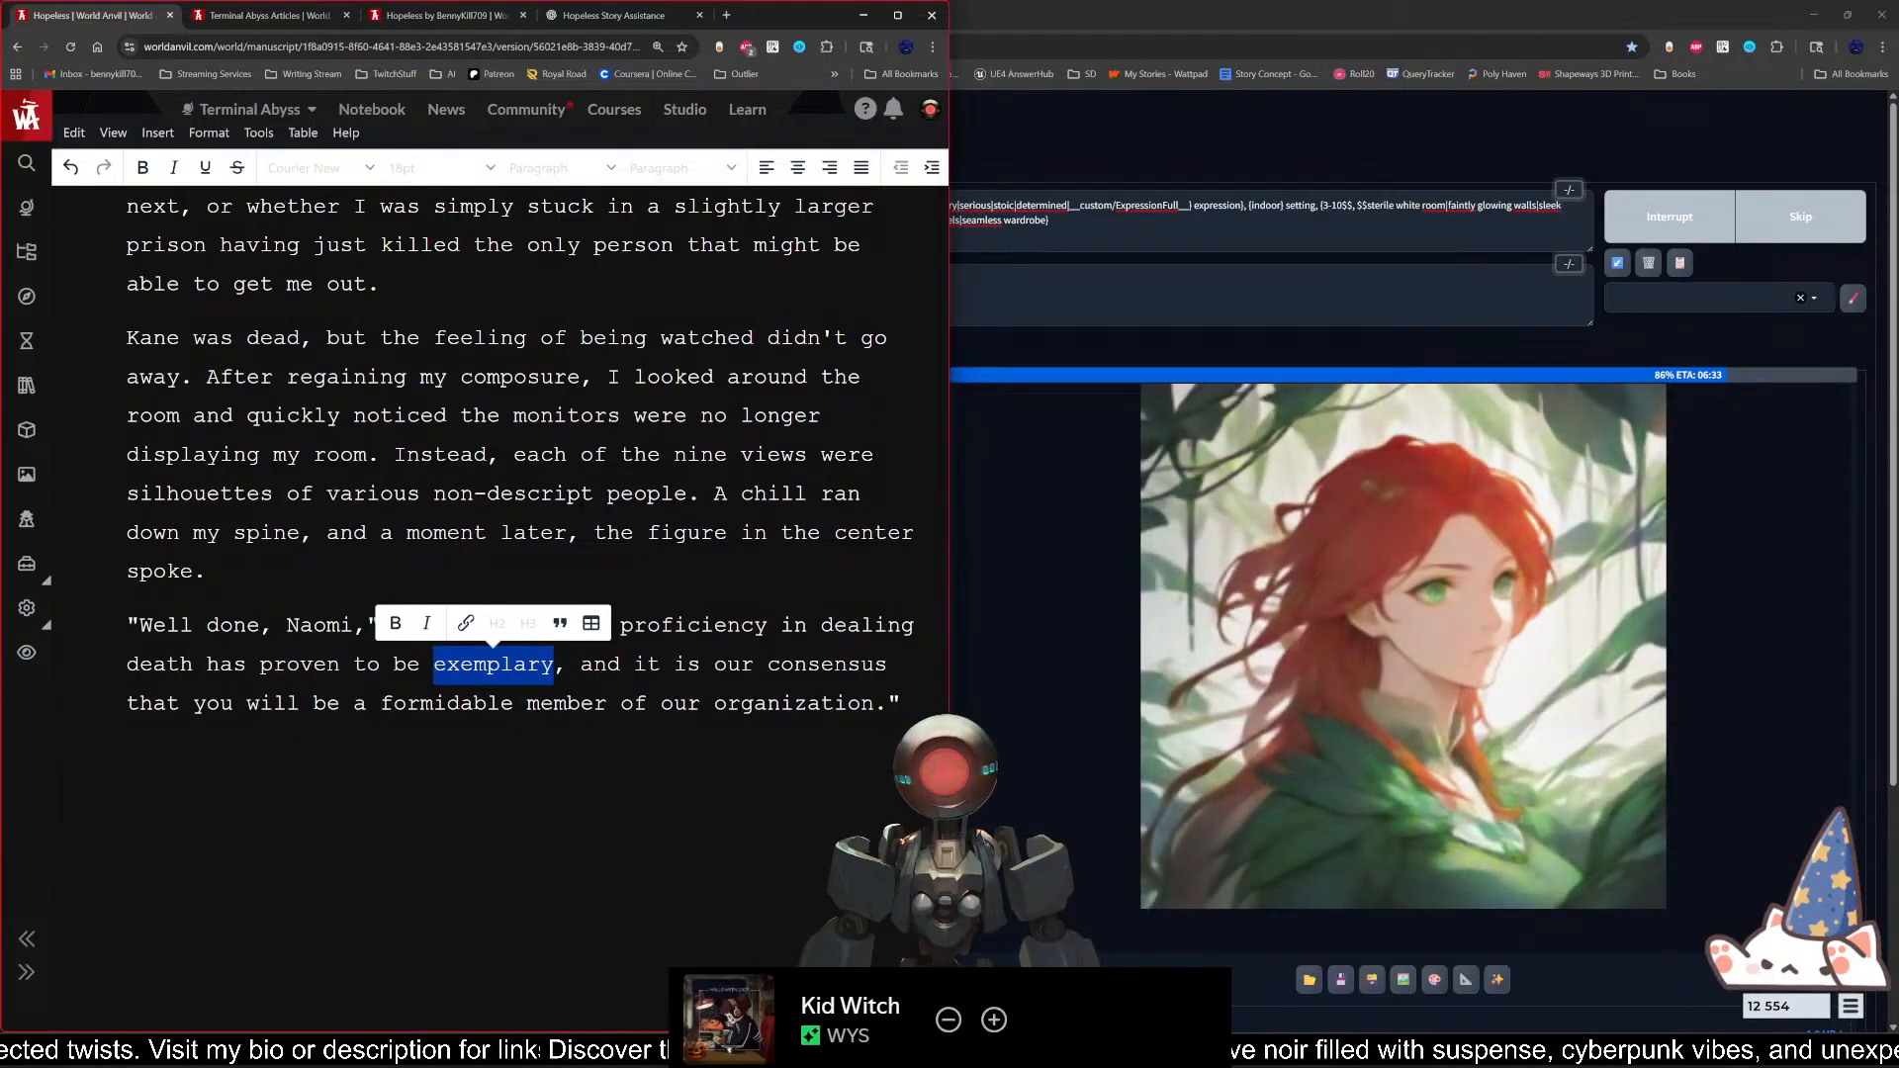
left_click(934, 692)
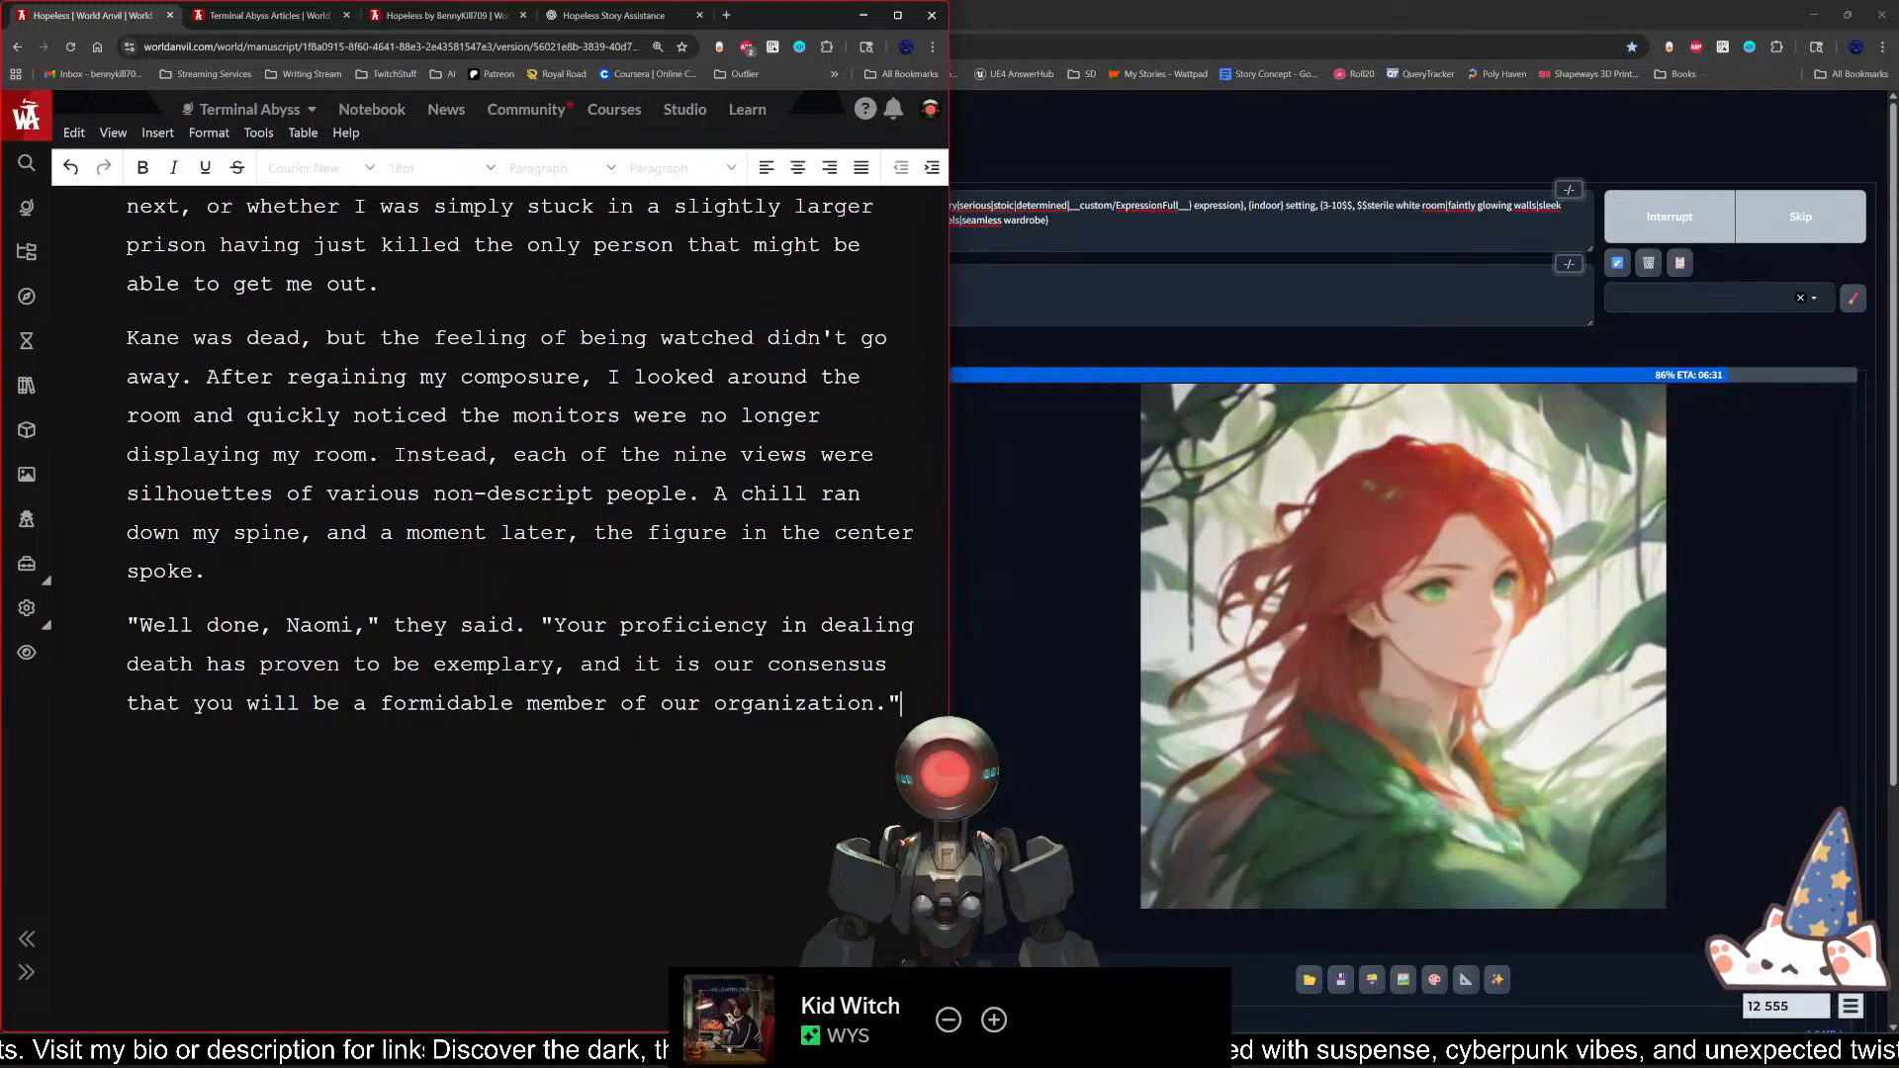
scroll(520, 451, "down", 1)
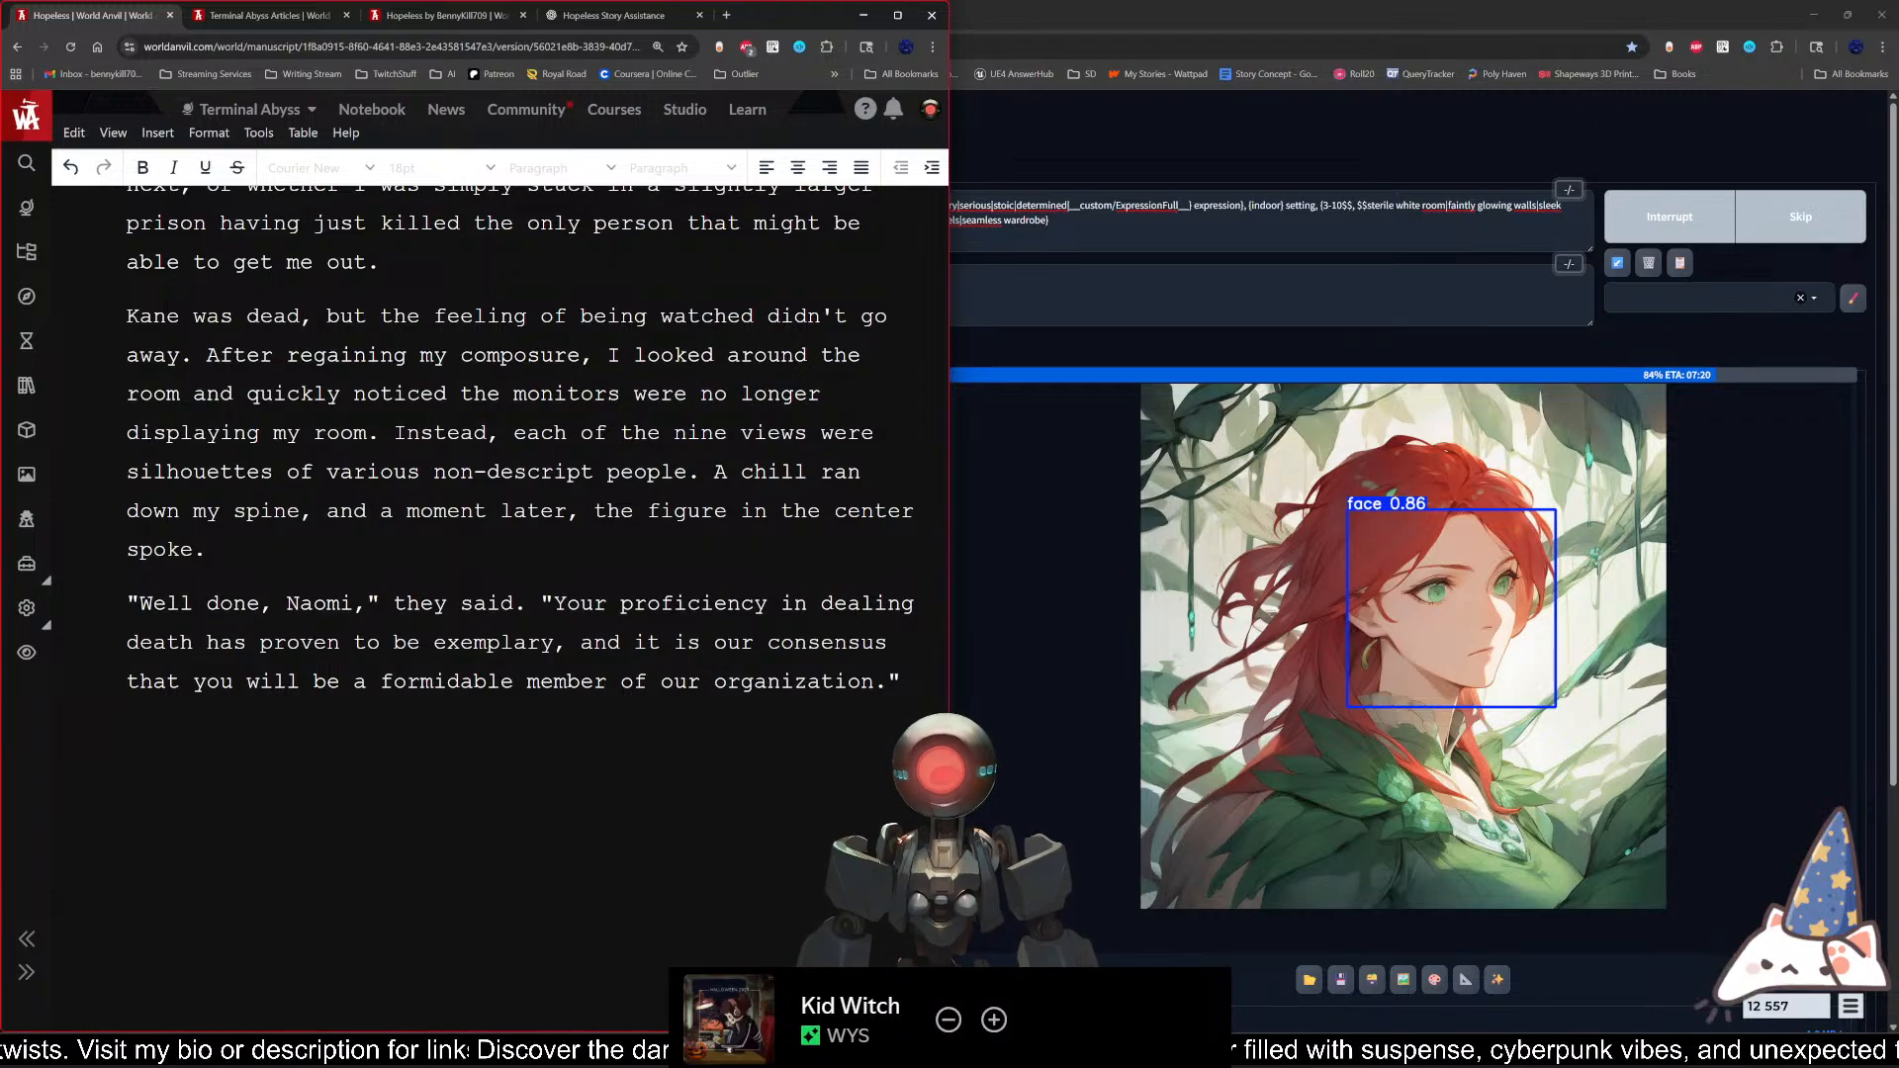
type("There were many question s")
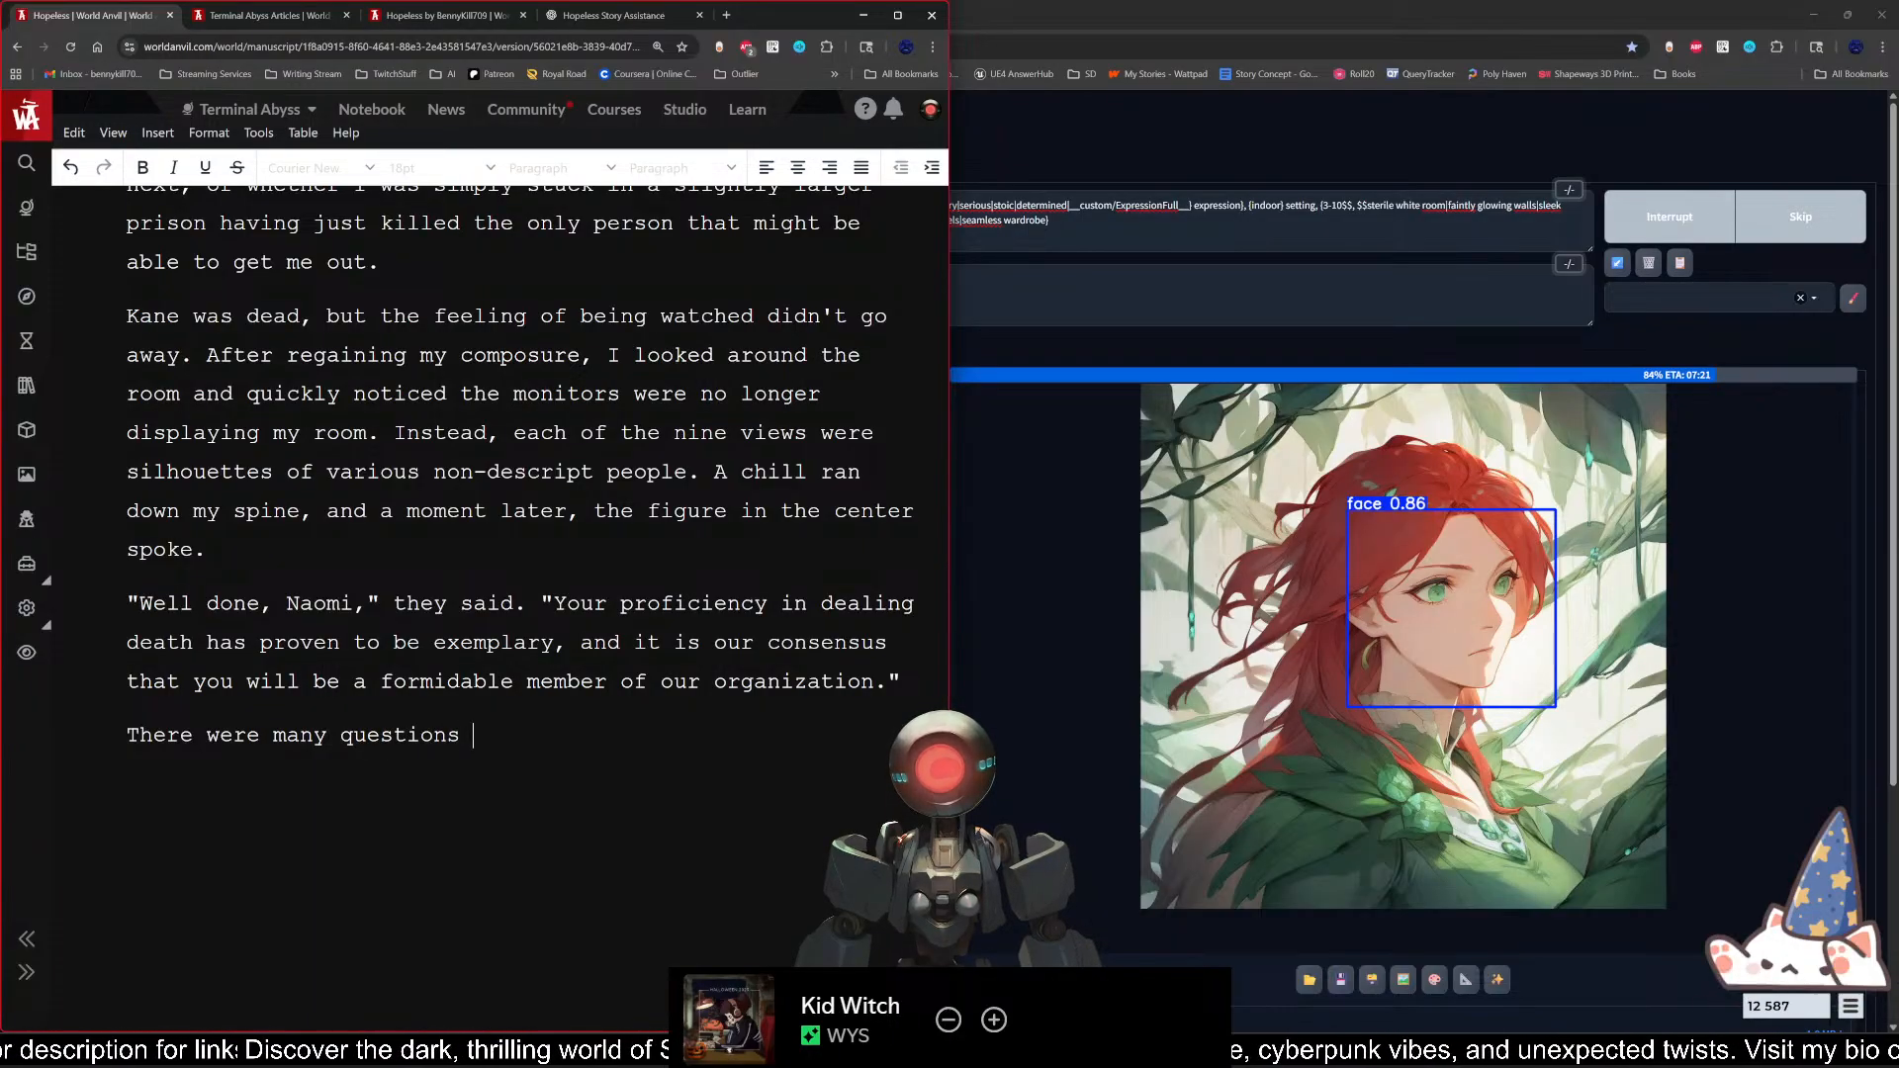
type("on my mind, but ")
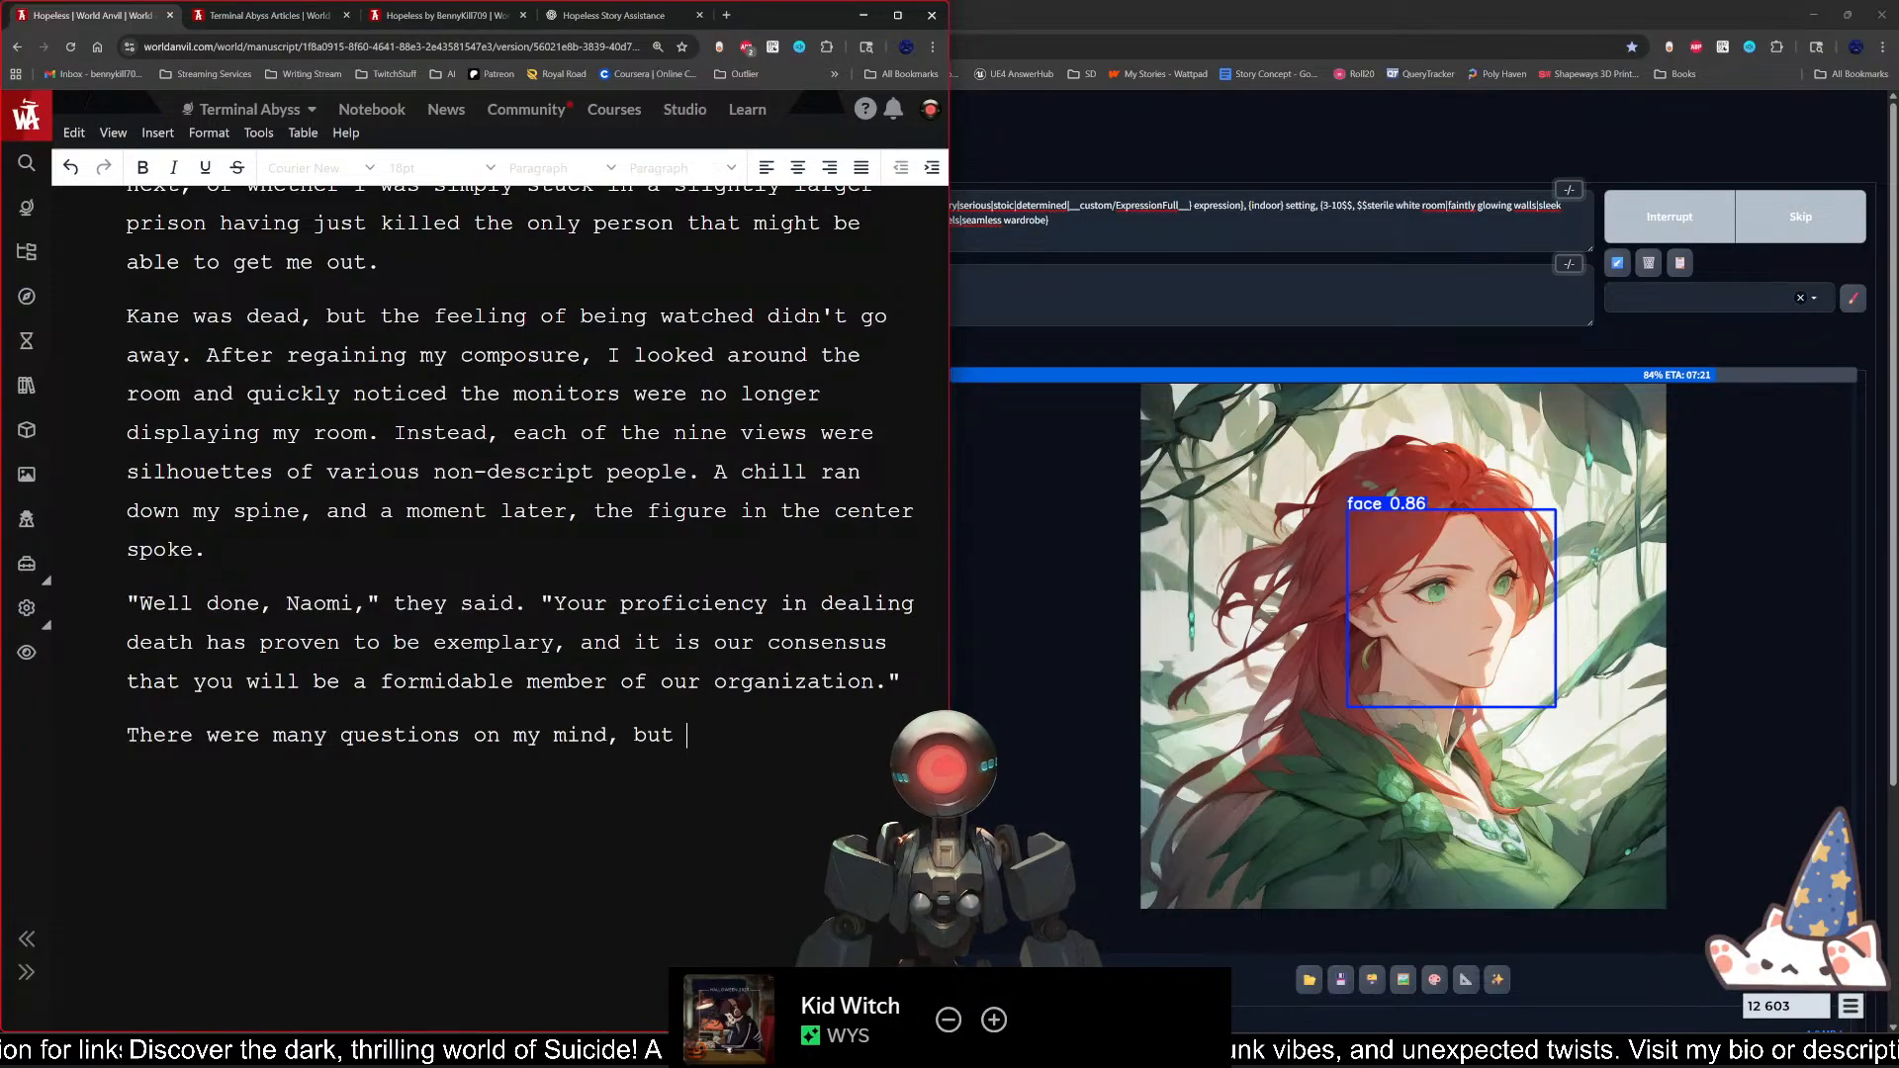
type("none of them mad")
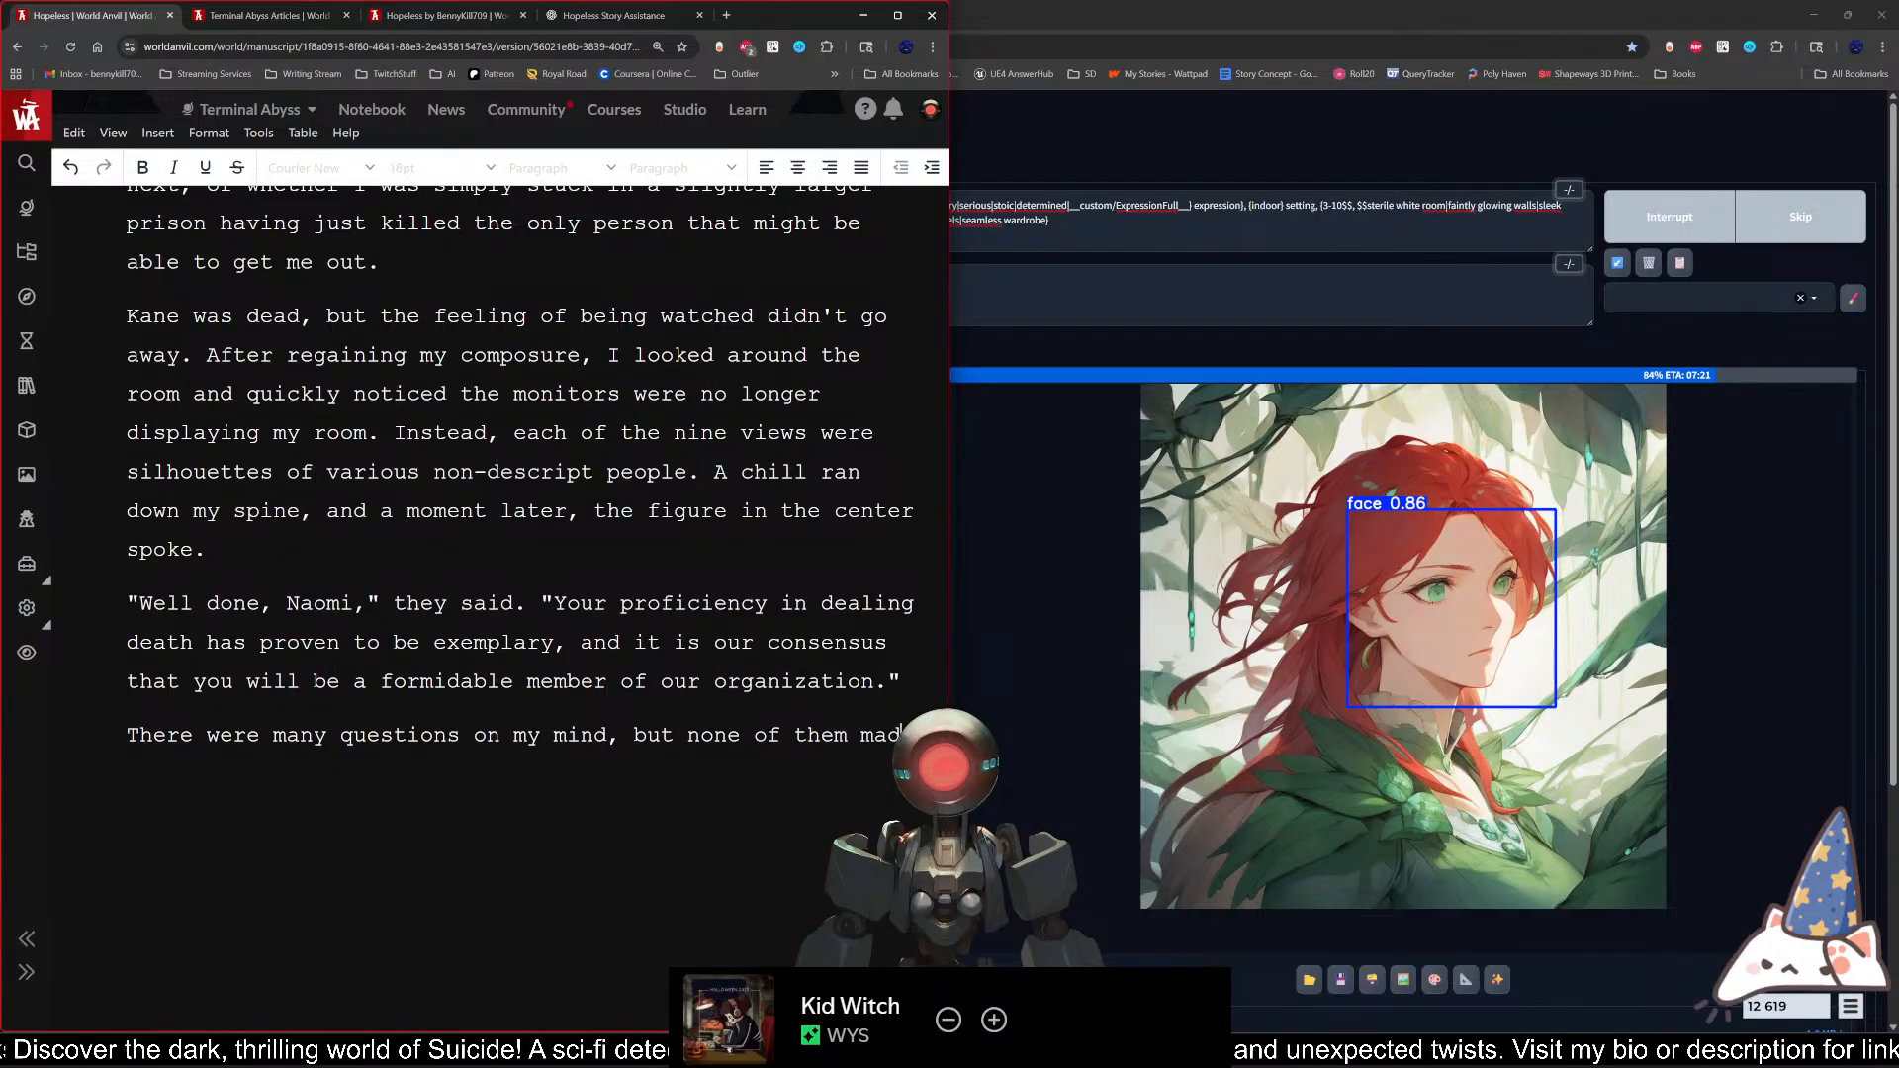
type("e their way thro")
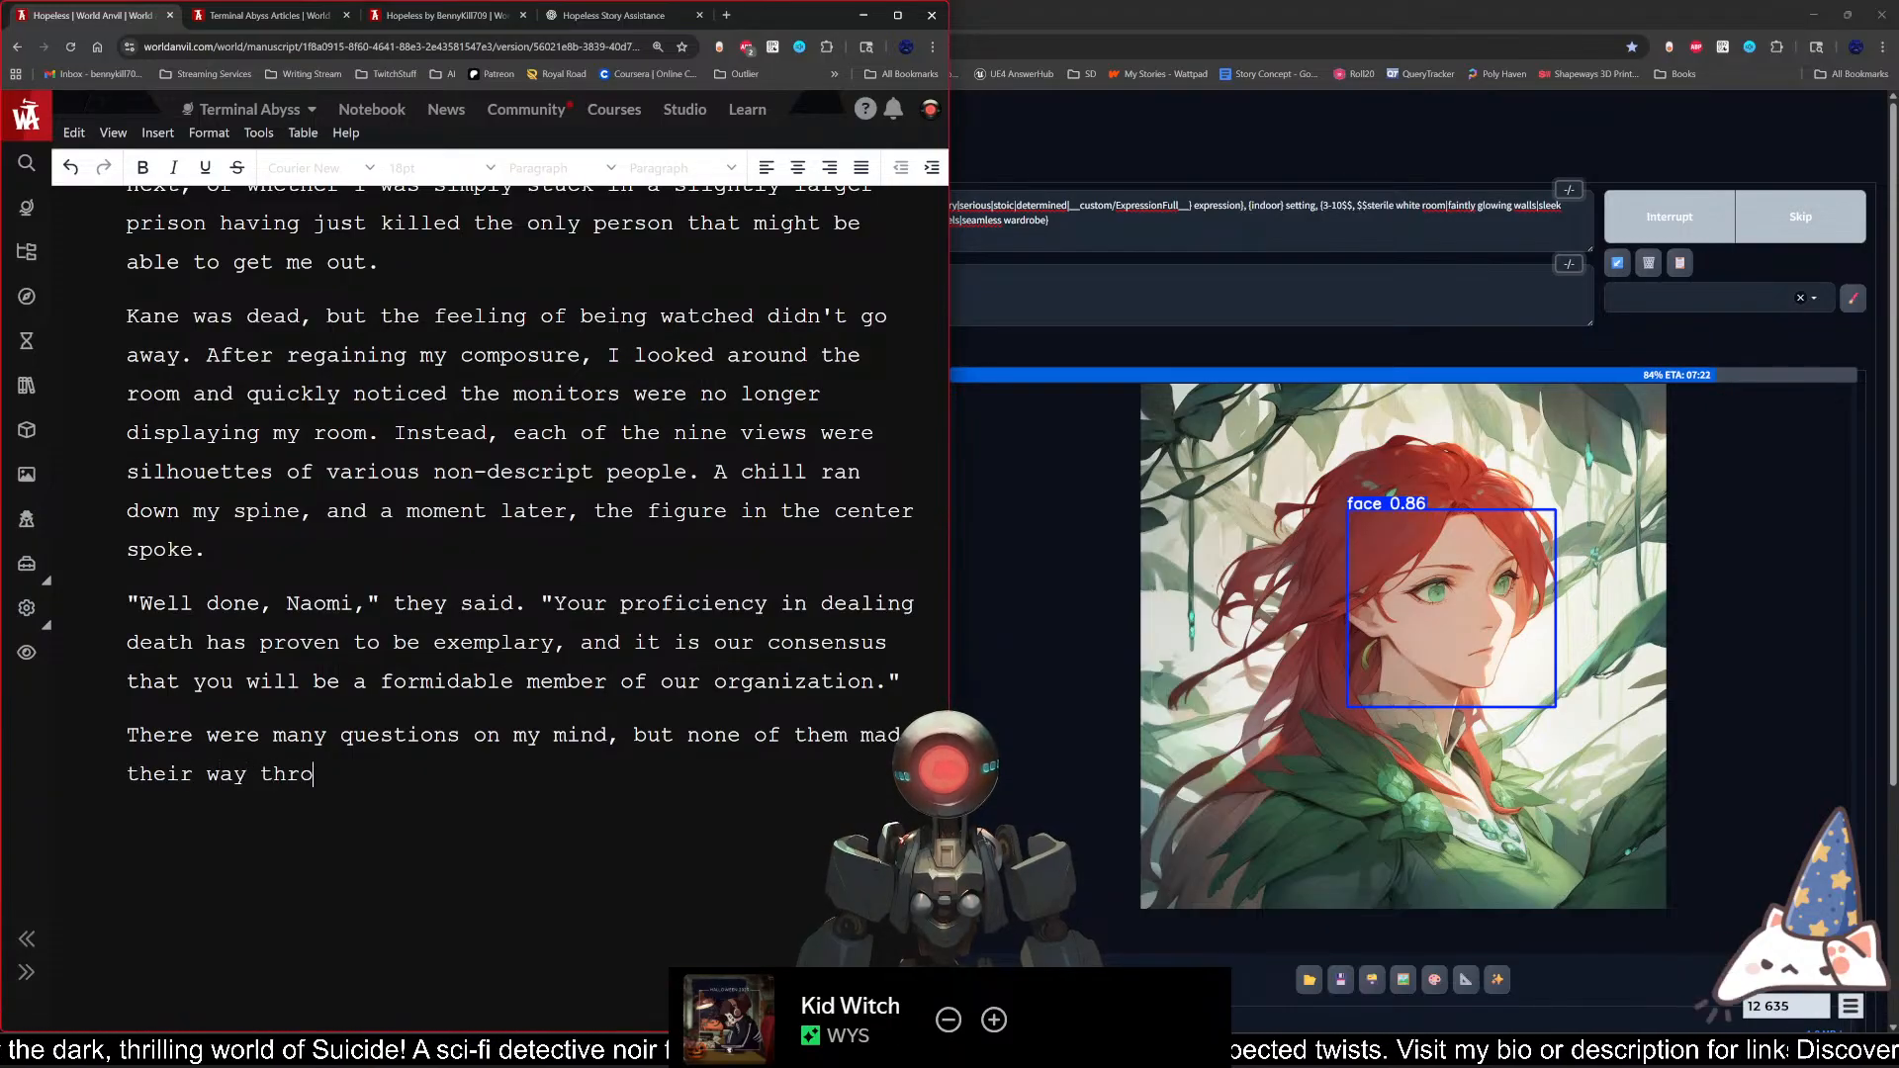
Step: Complete the sentence about the questions with "none of them made their way past my lips."
key("BackSpace")
key("BackSpace")
key("BackSpace")
key("BackSpace")
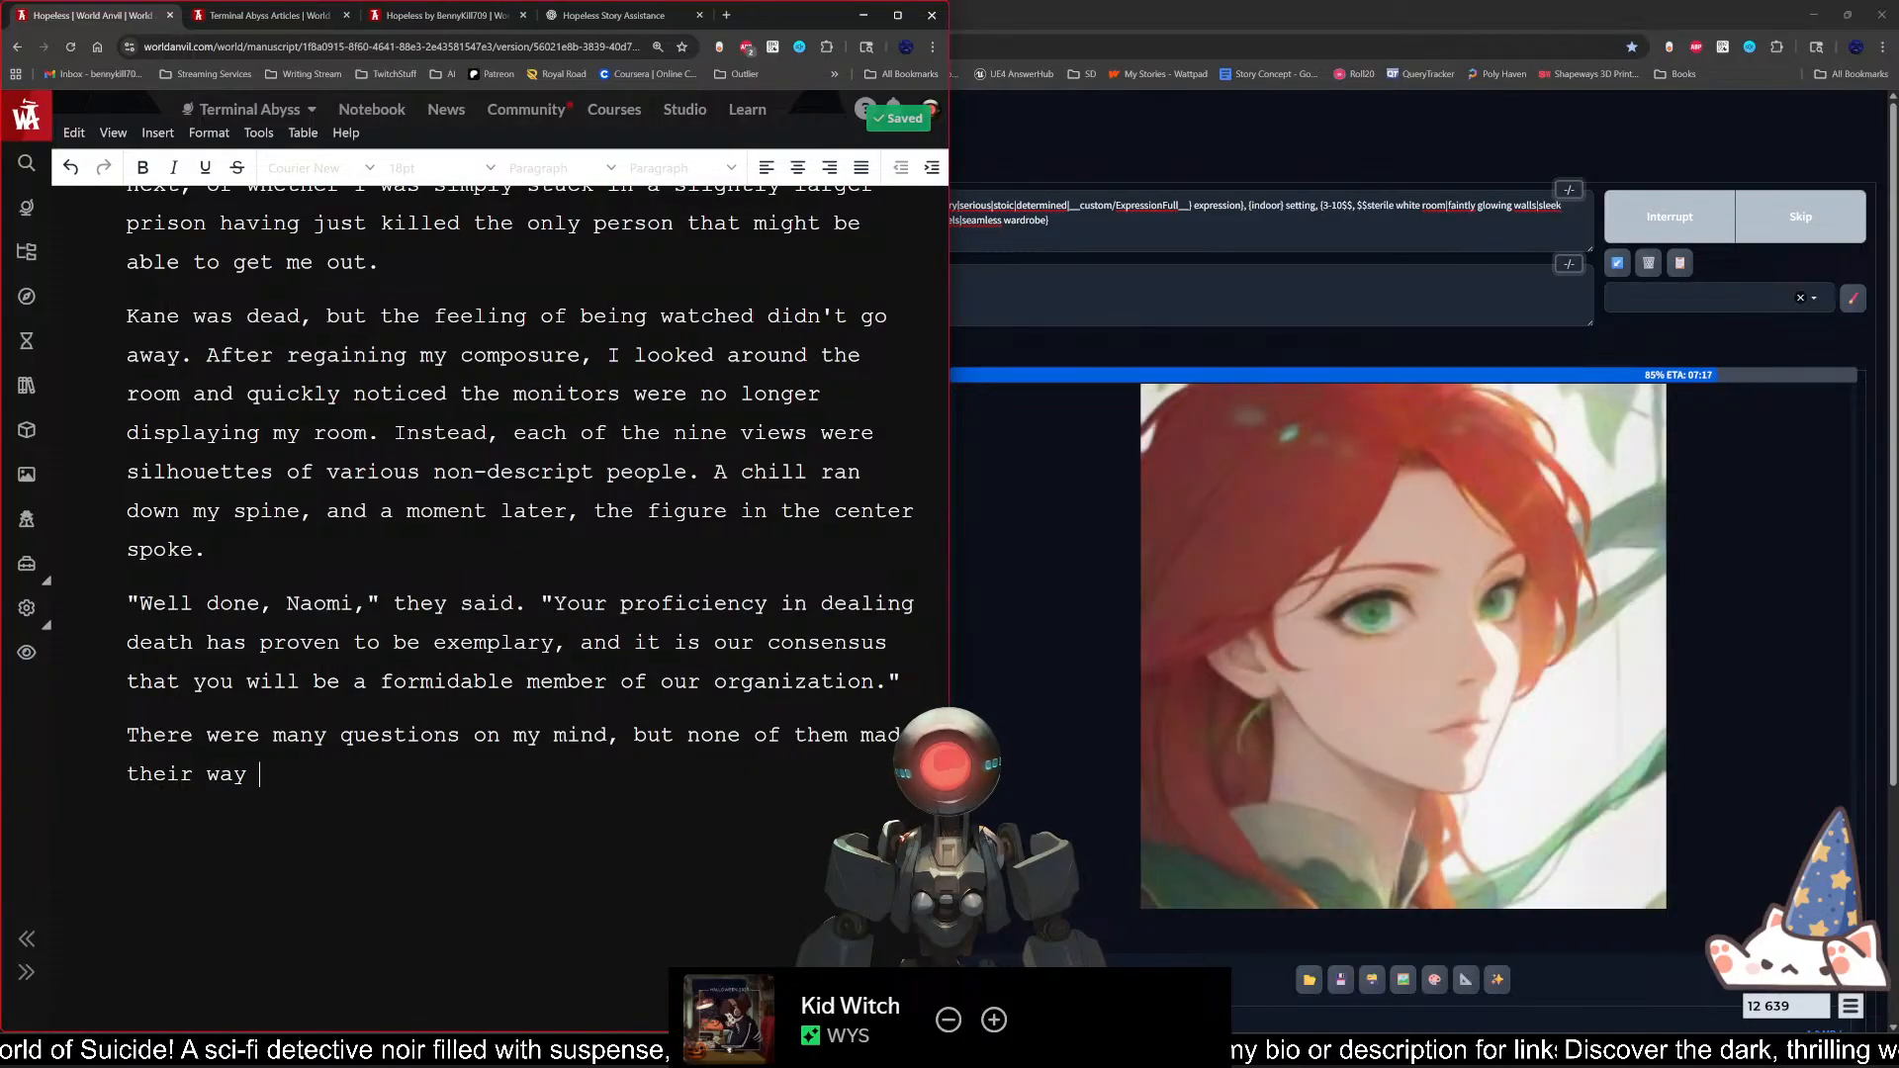
type("past my ")
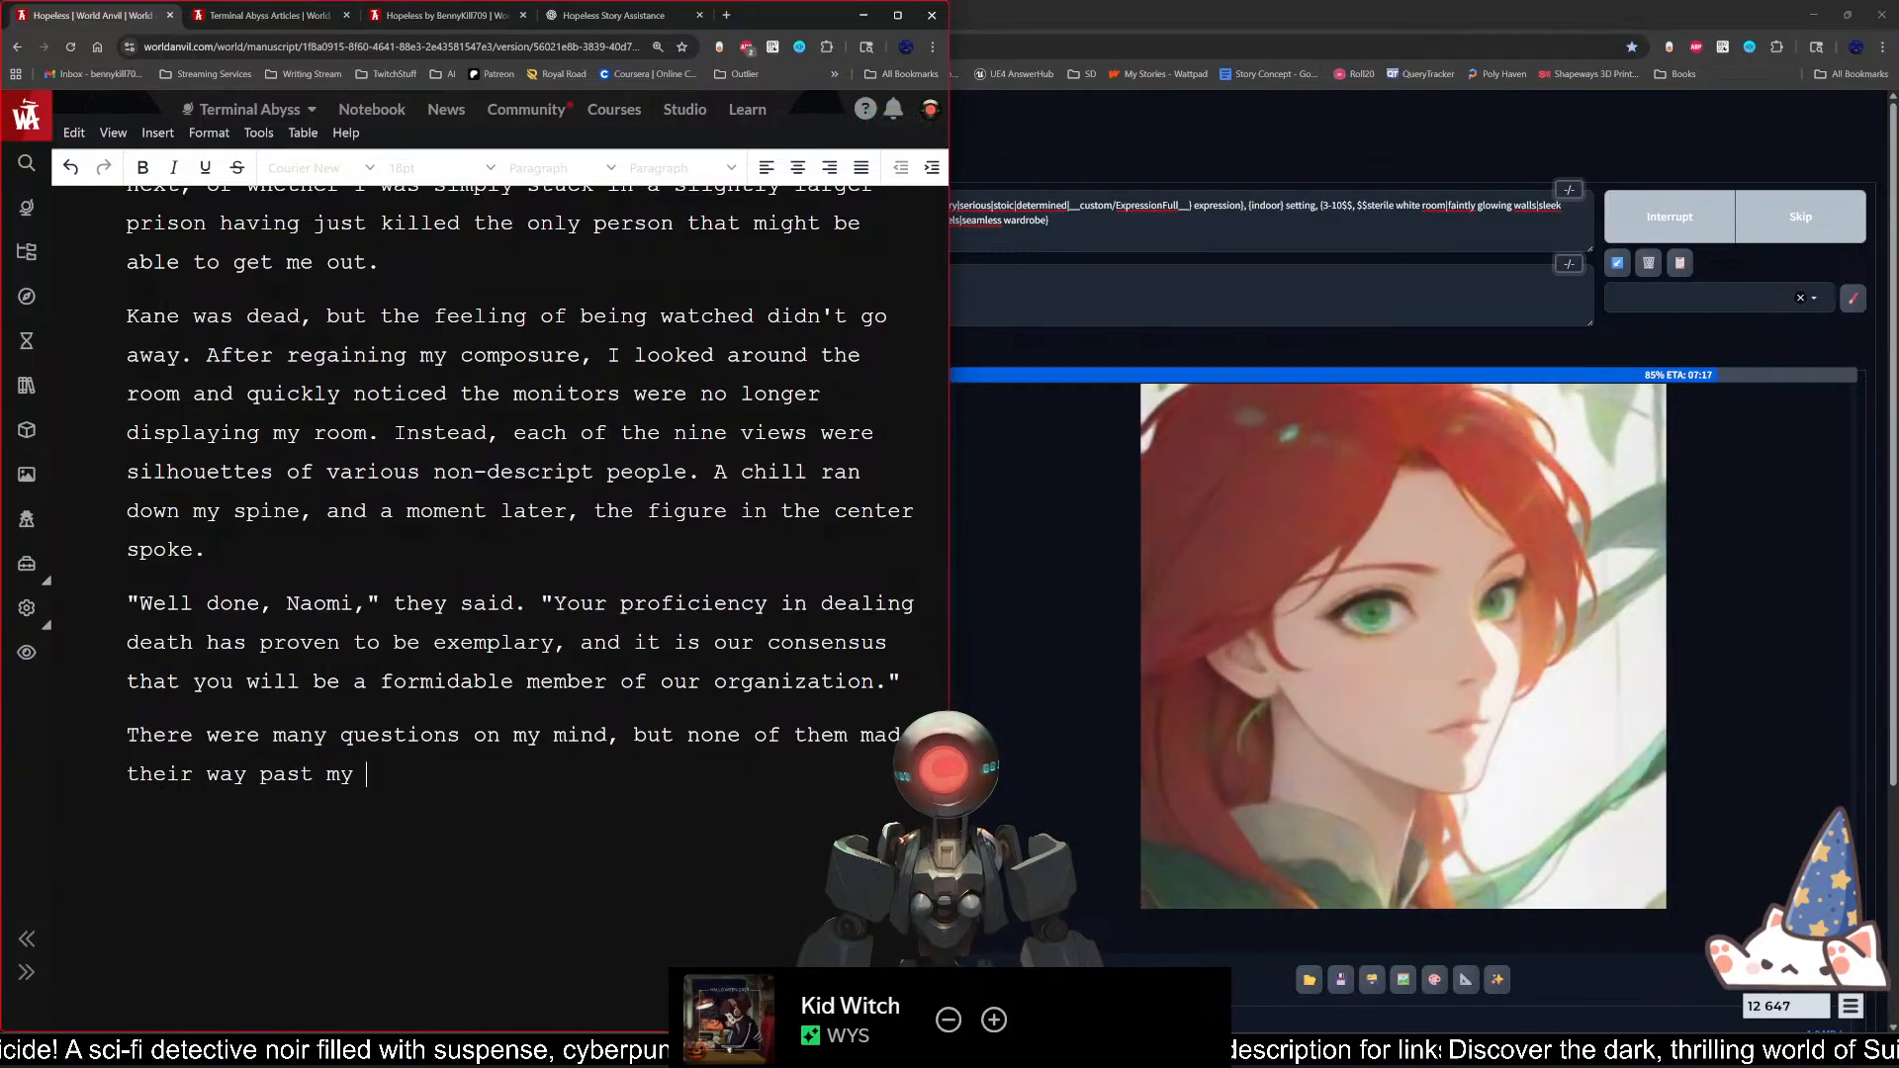
type("lips.")
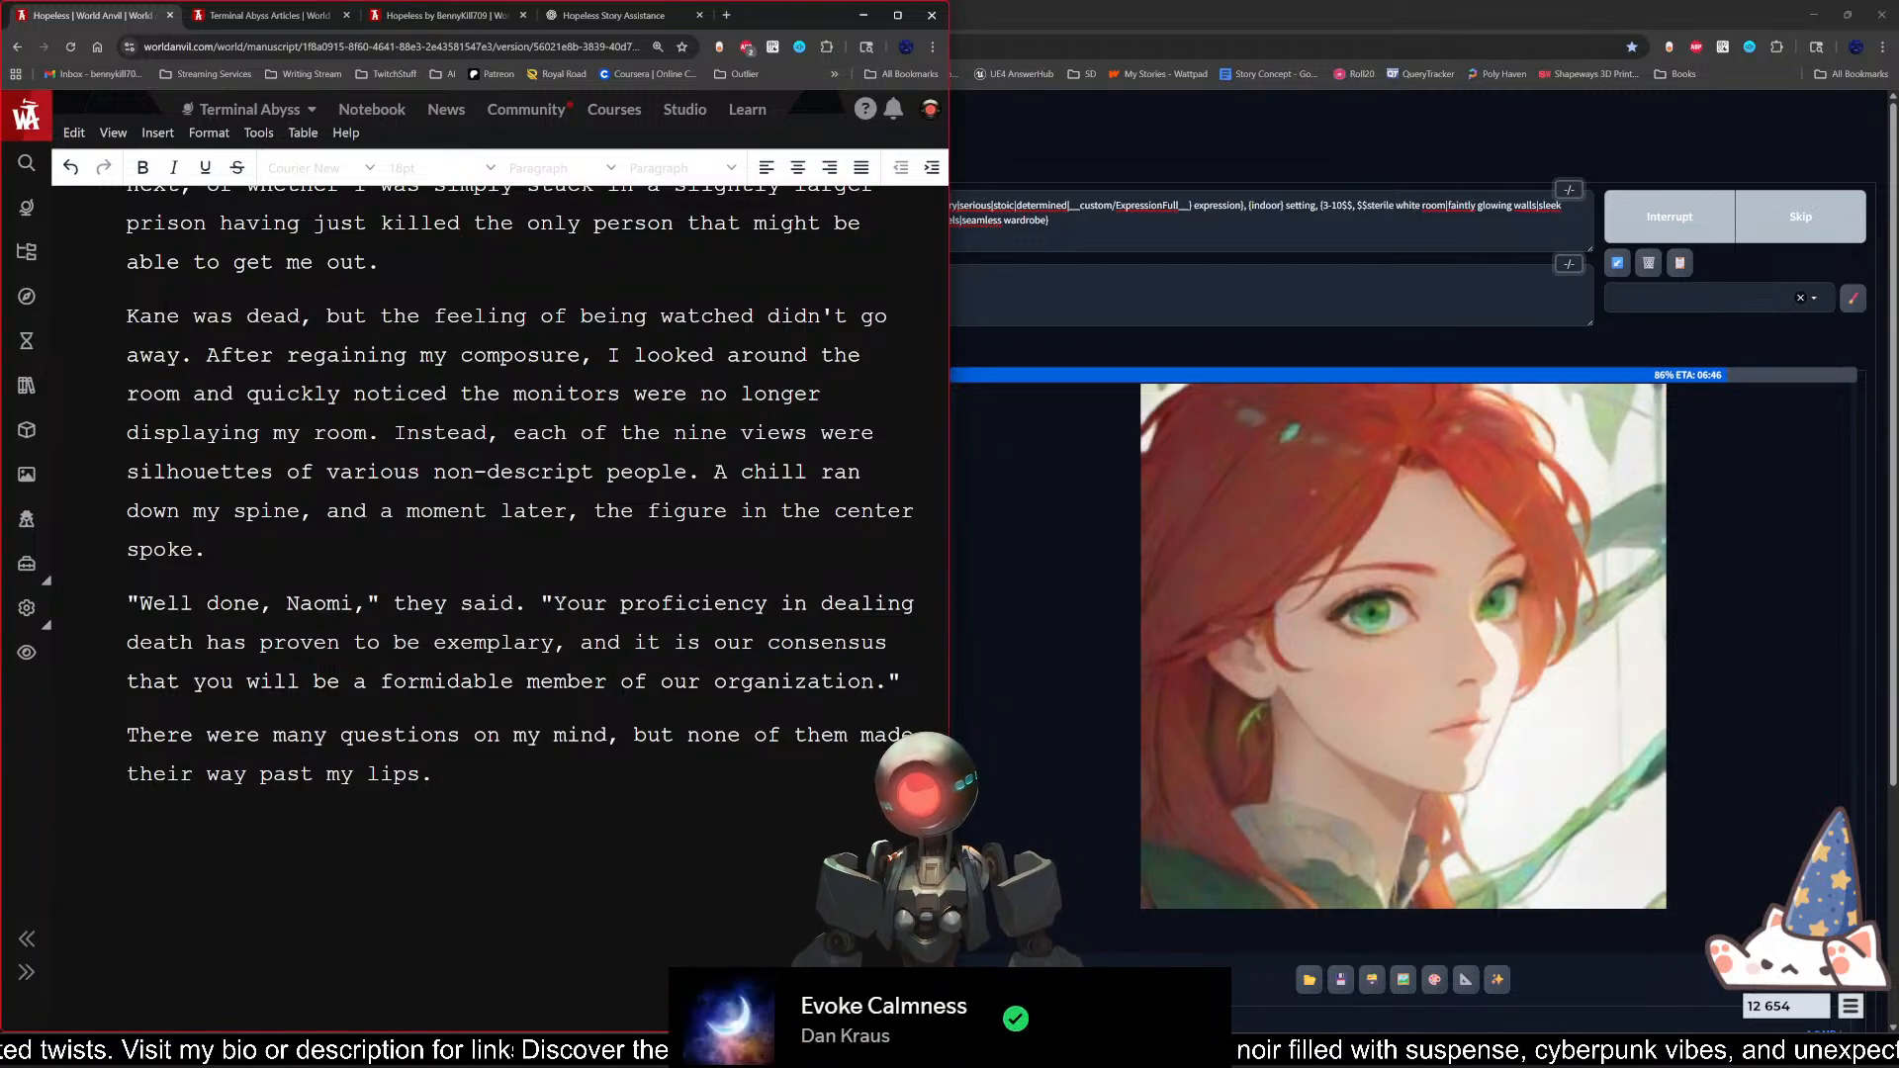
Step: Add the spoken line "Welcome to the Voidwalker Syndicate." in quotation marks as a new paragraph
key("Return")
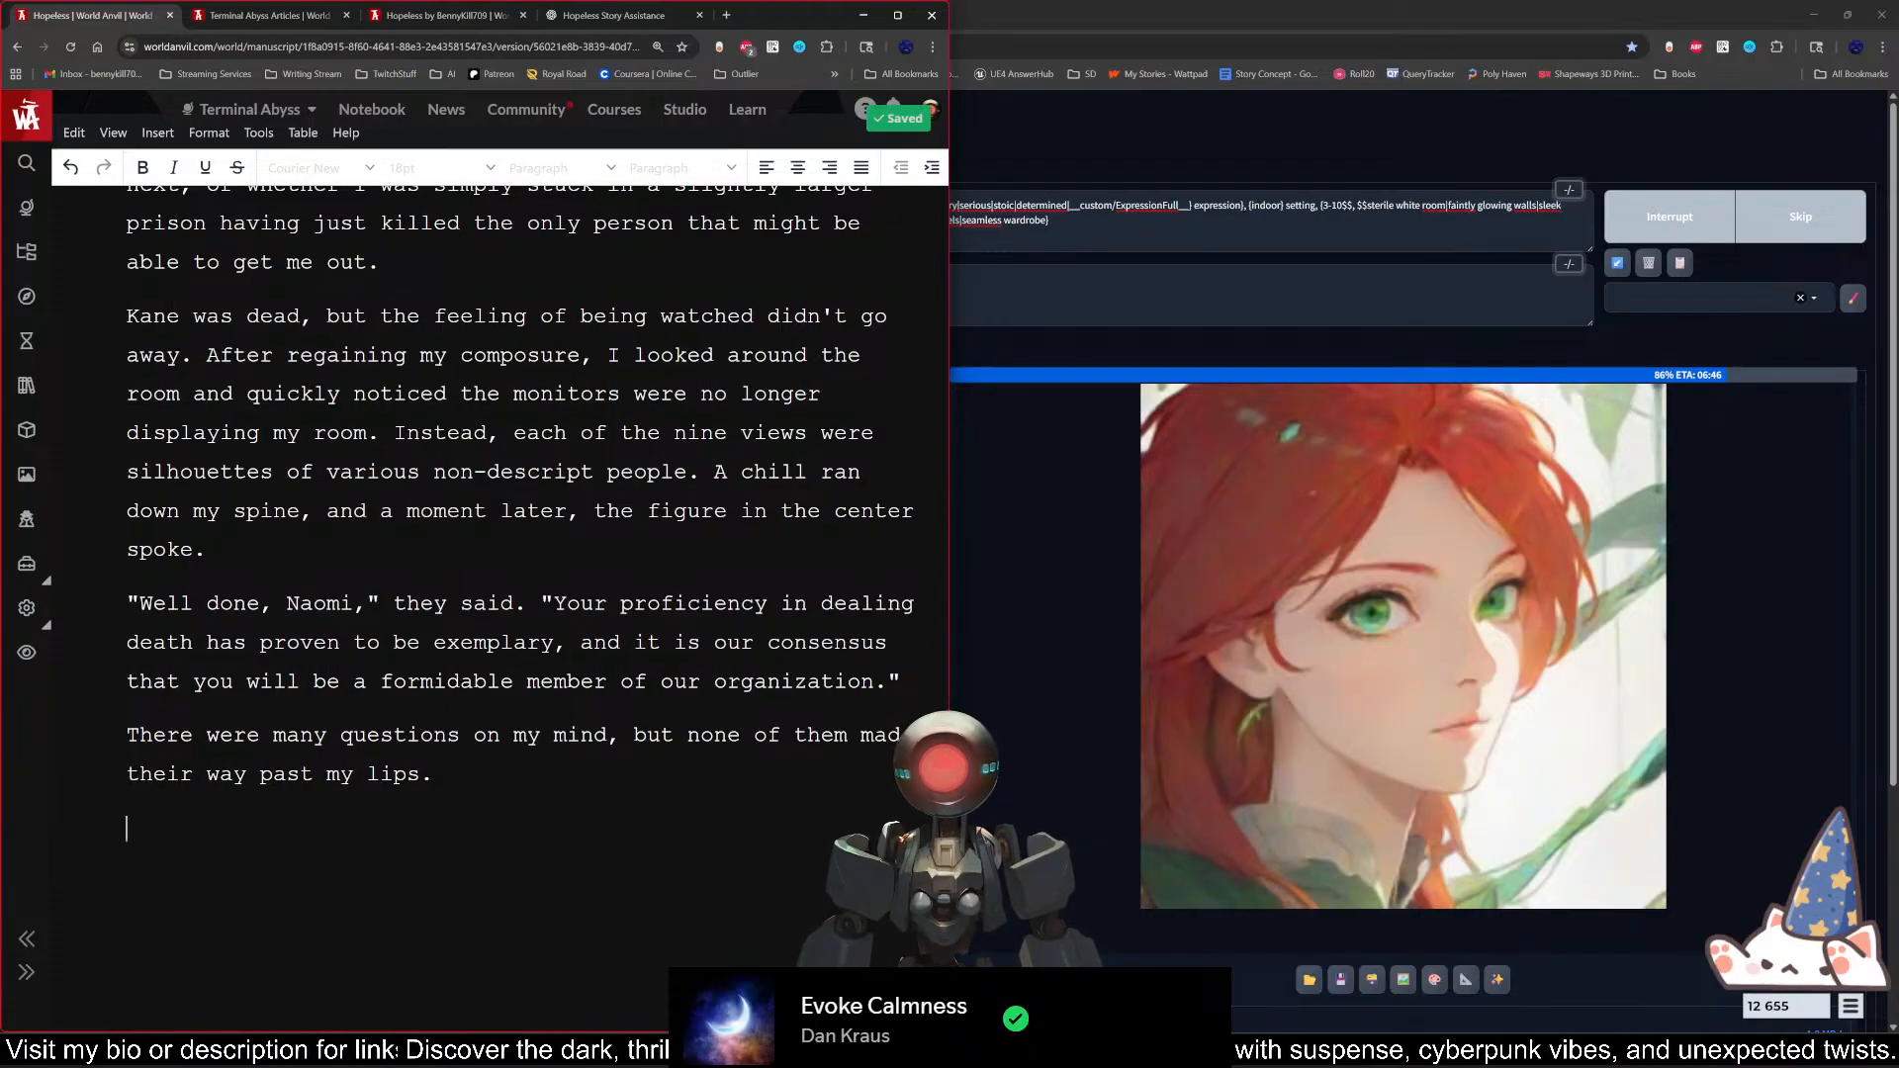
type("\"Welc")
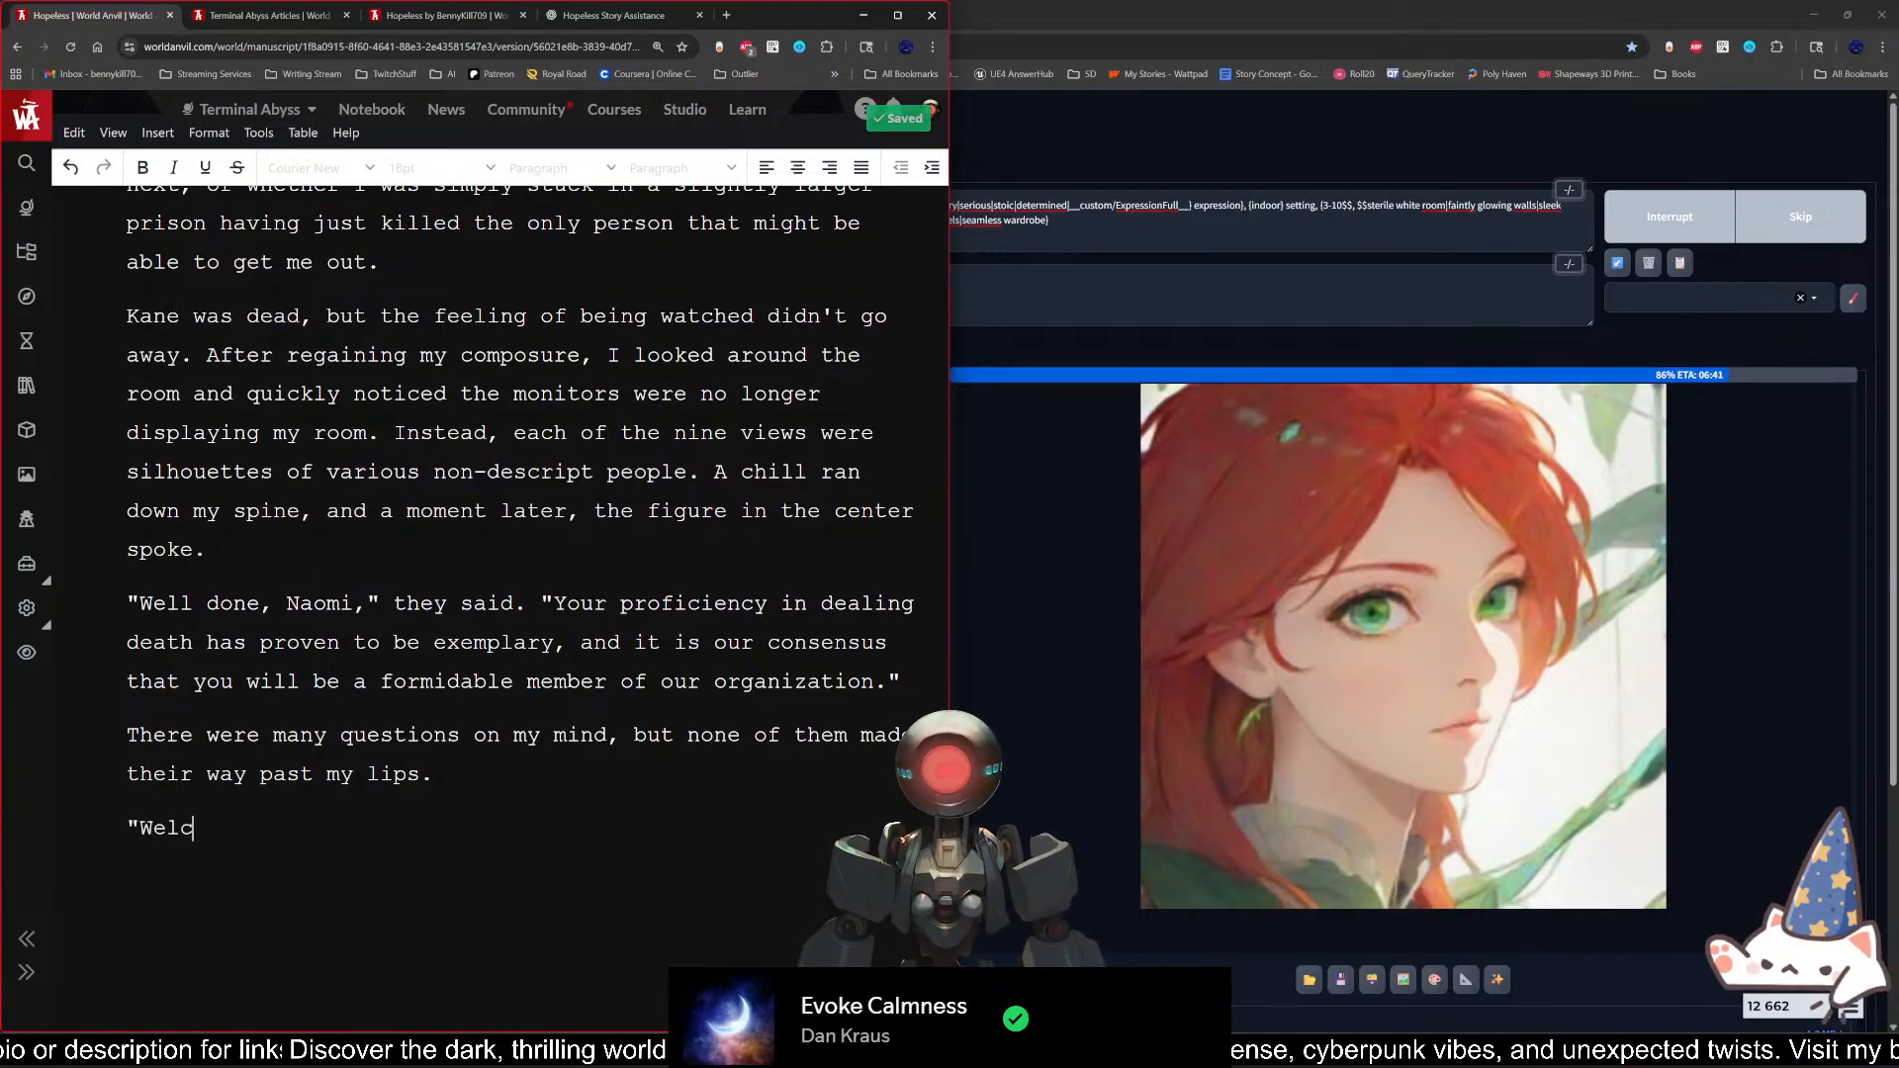
type("ome to the ")
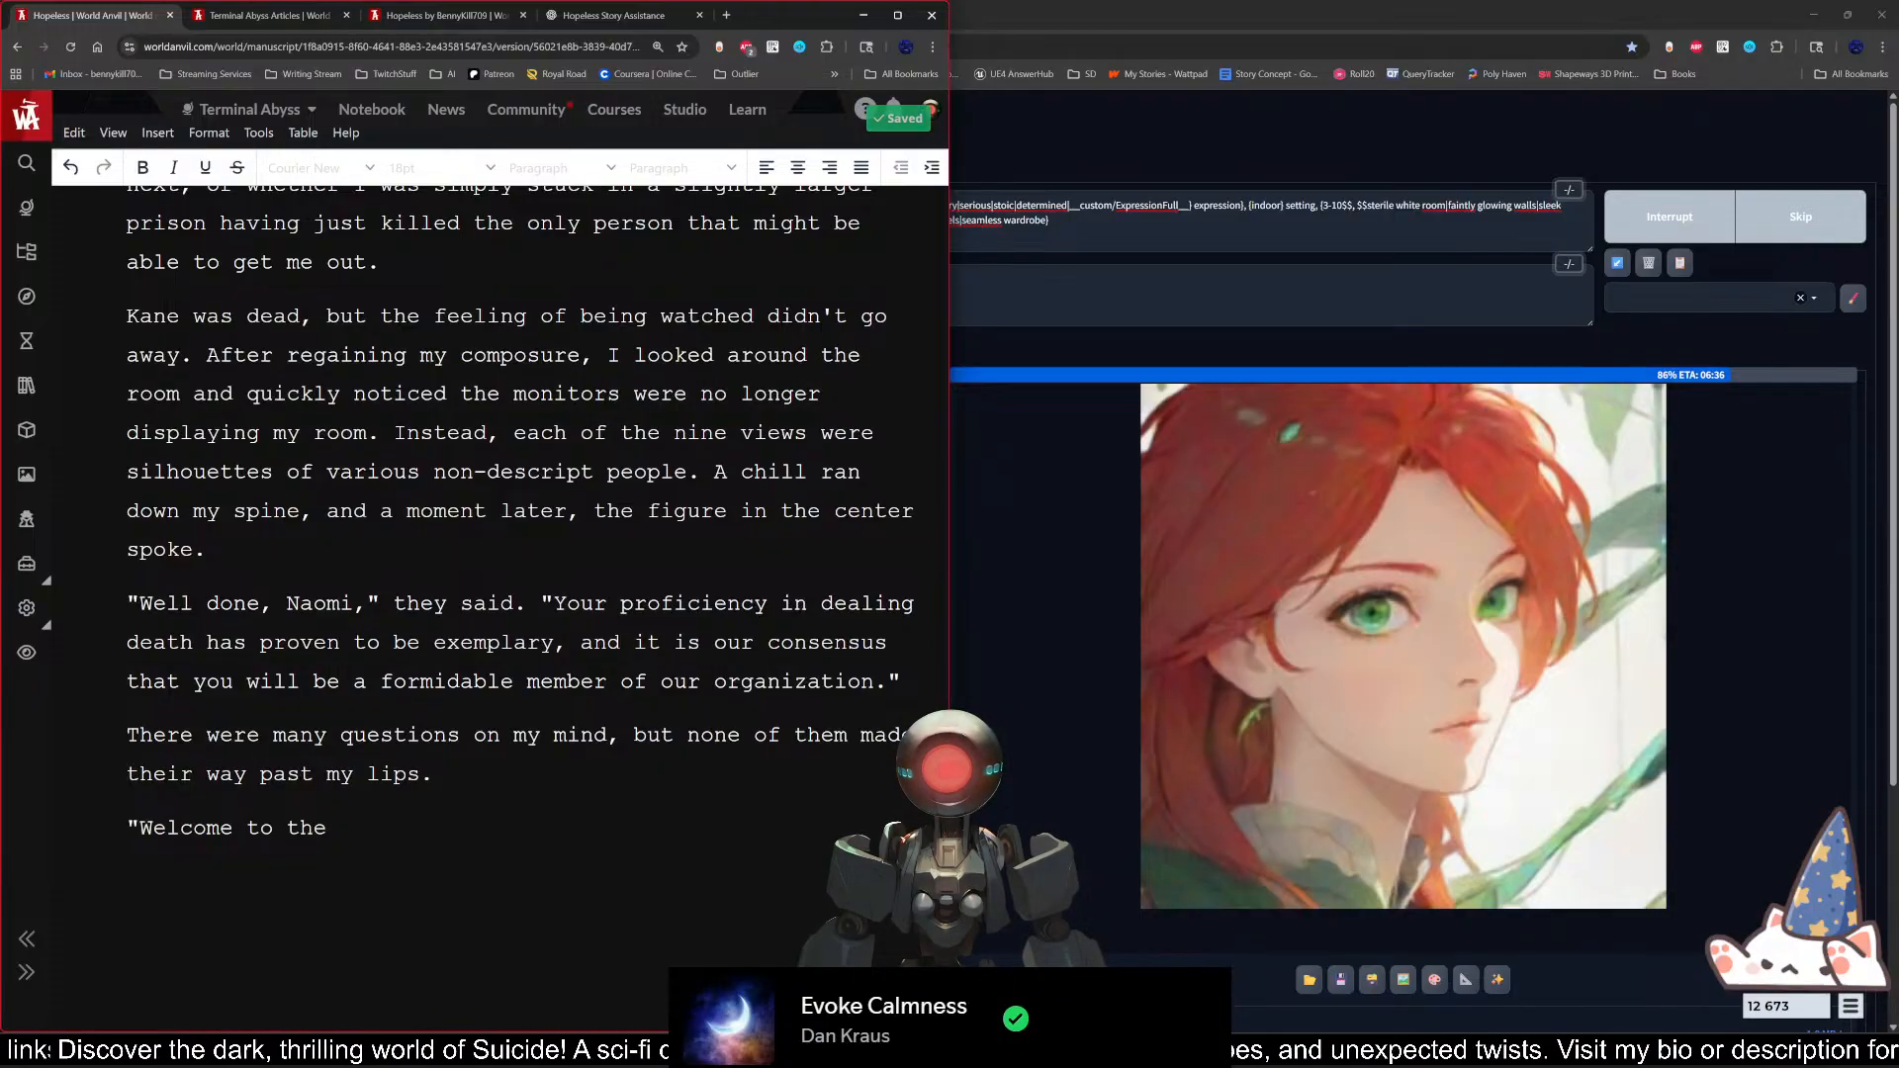
type("Voidwal")
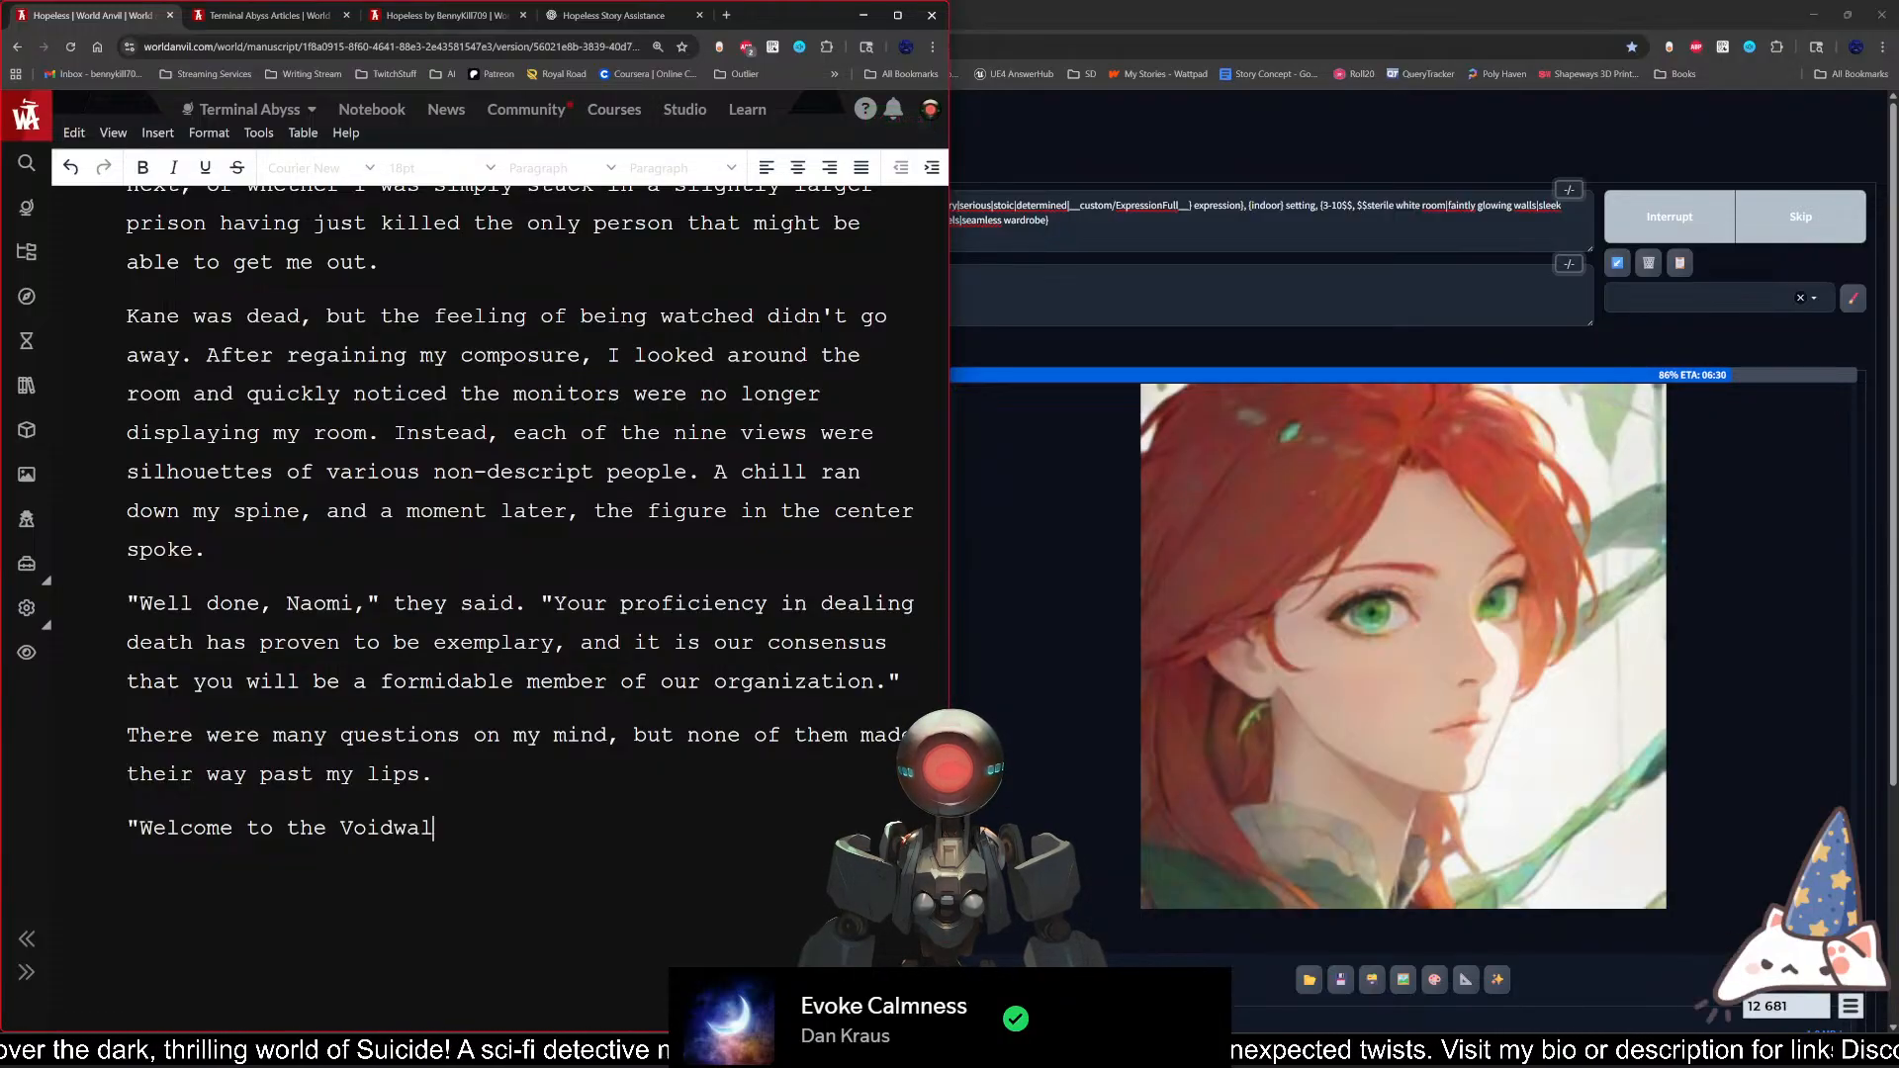
type("ker Syndicate.\"")
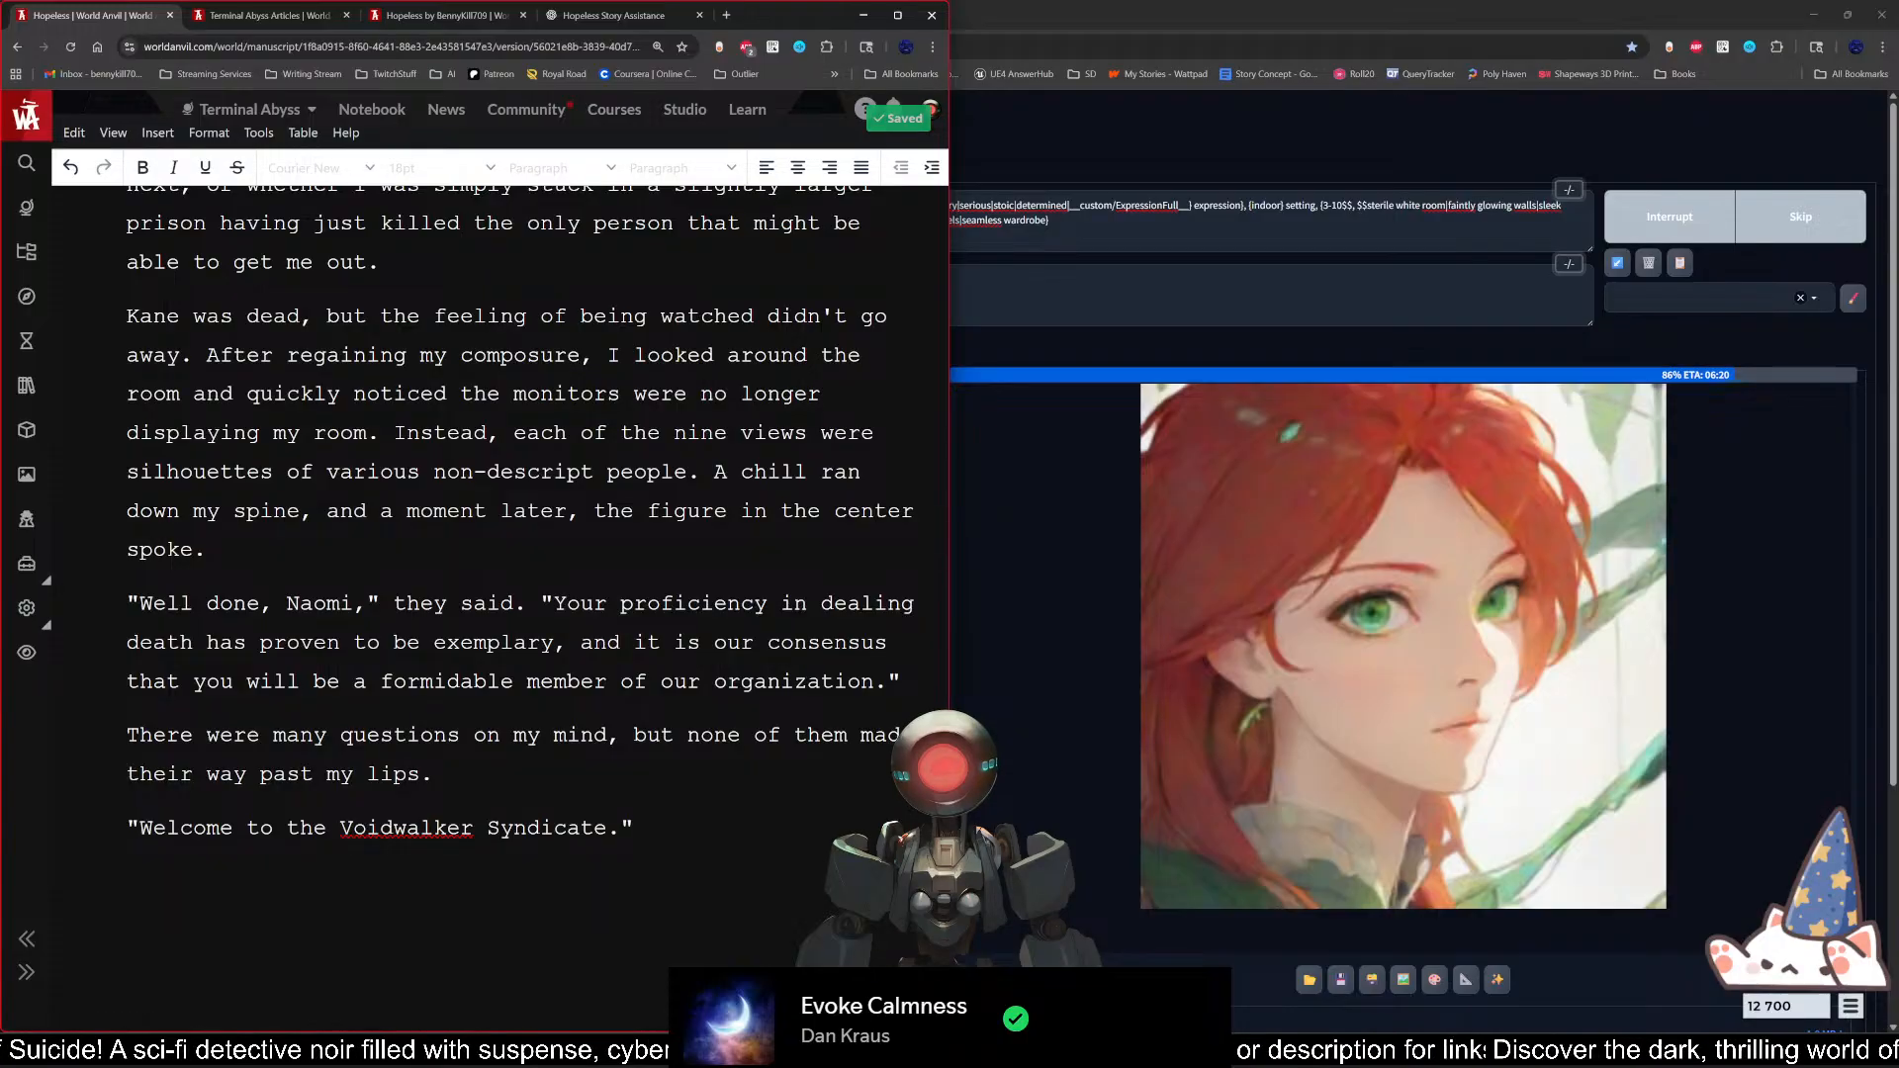
scroll(534, 534, "down", 3)
scroll(534, 535, "up", 1)
scroll(535, 594, "up", 3)
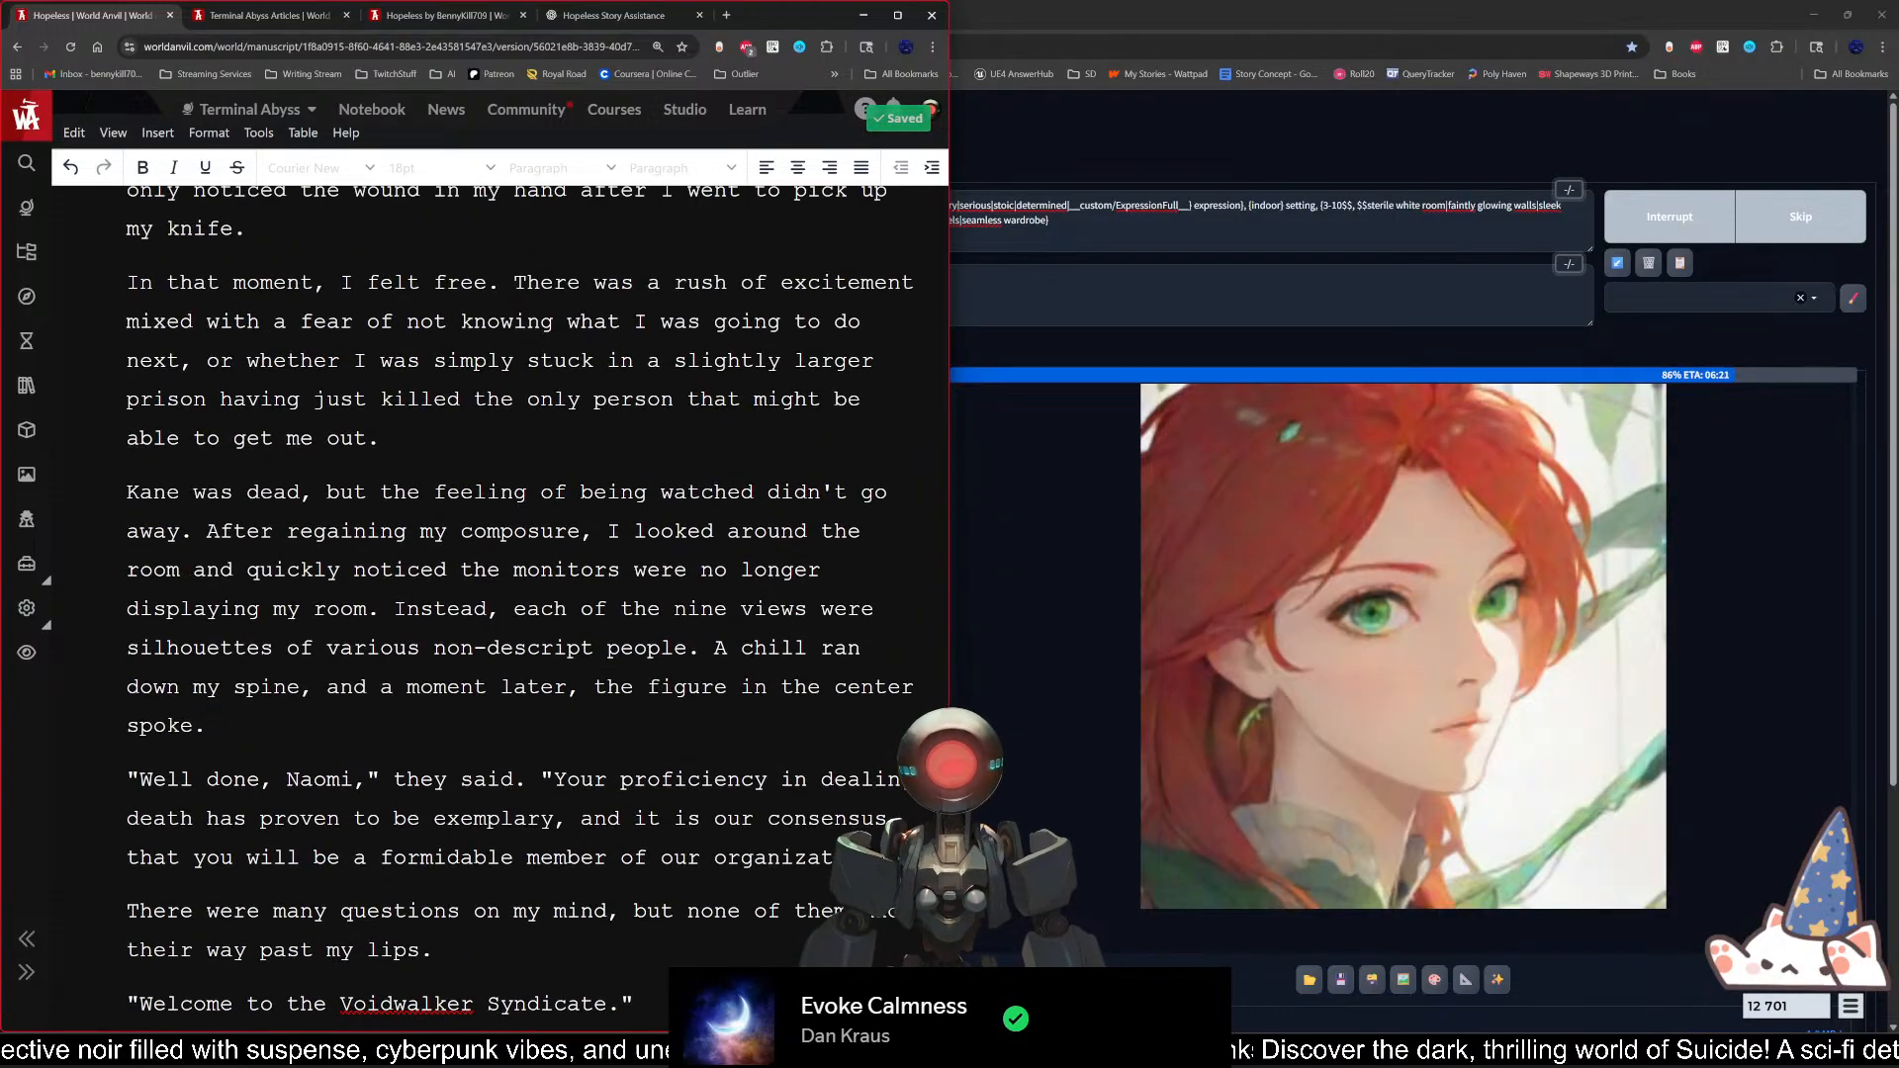
Step: Exit the editor's fullscreen view and go to the end of the Scene 3 text
left_click(114, 132)
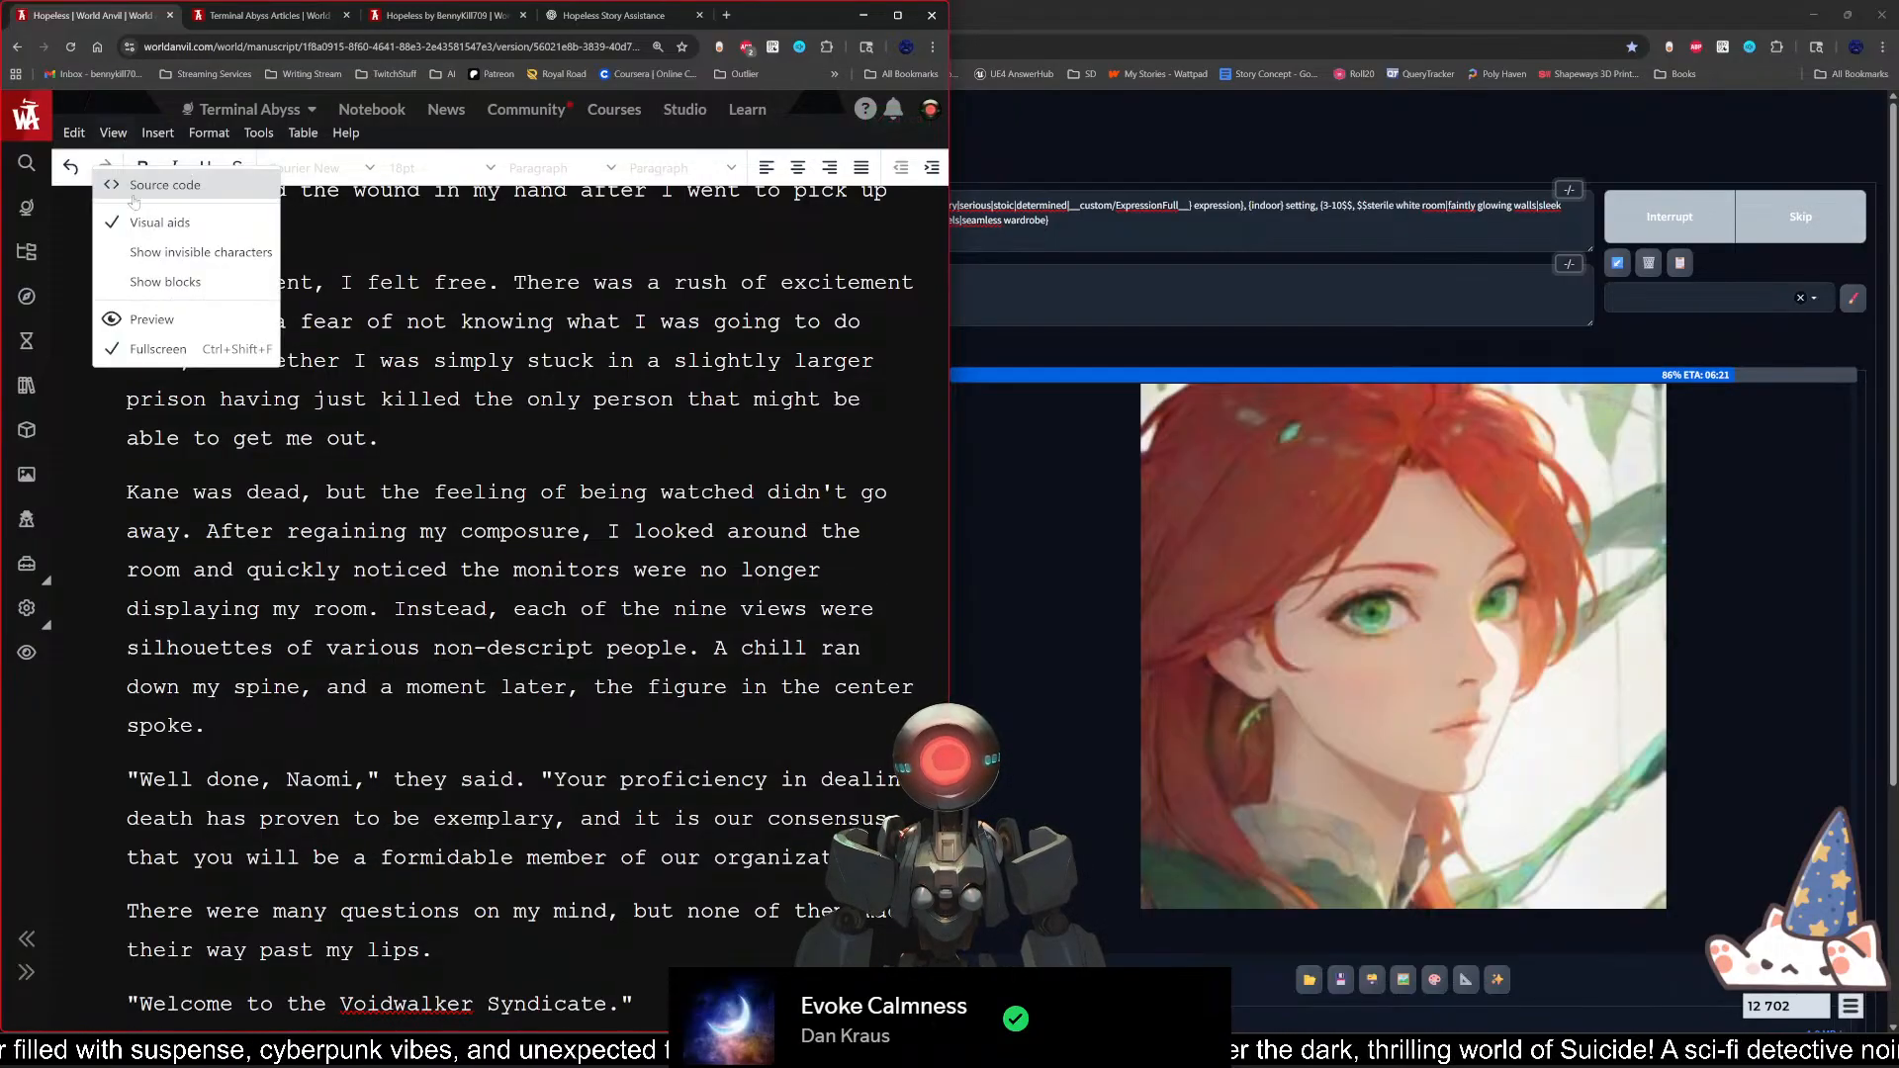
left_click(177, 354)
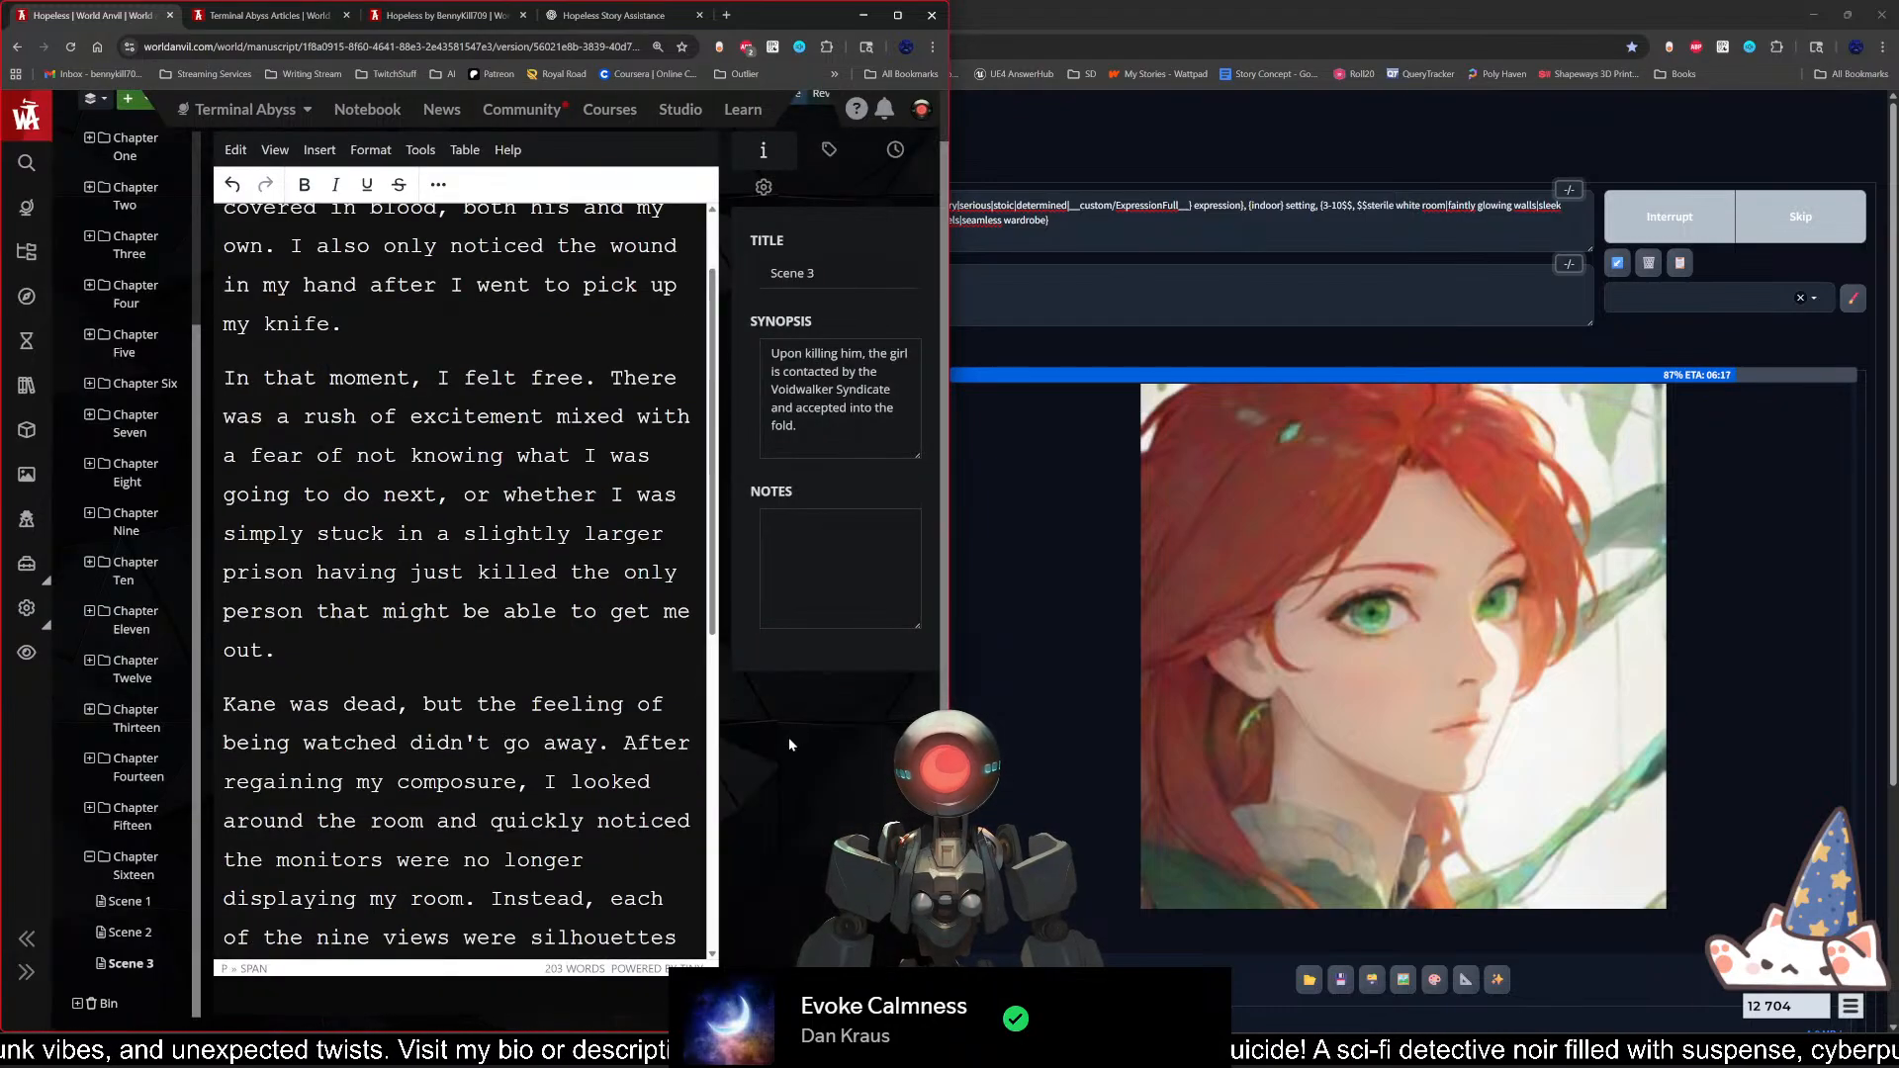
scroll(465, 574, "down", 7)
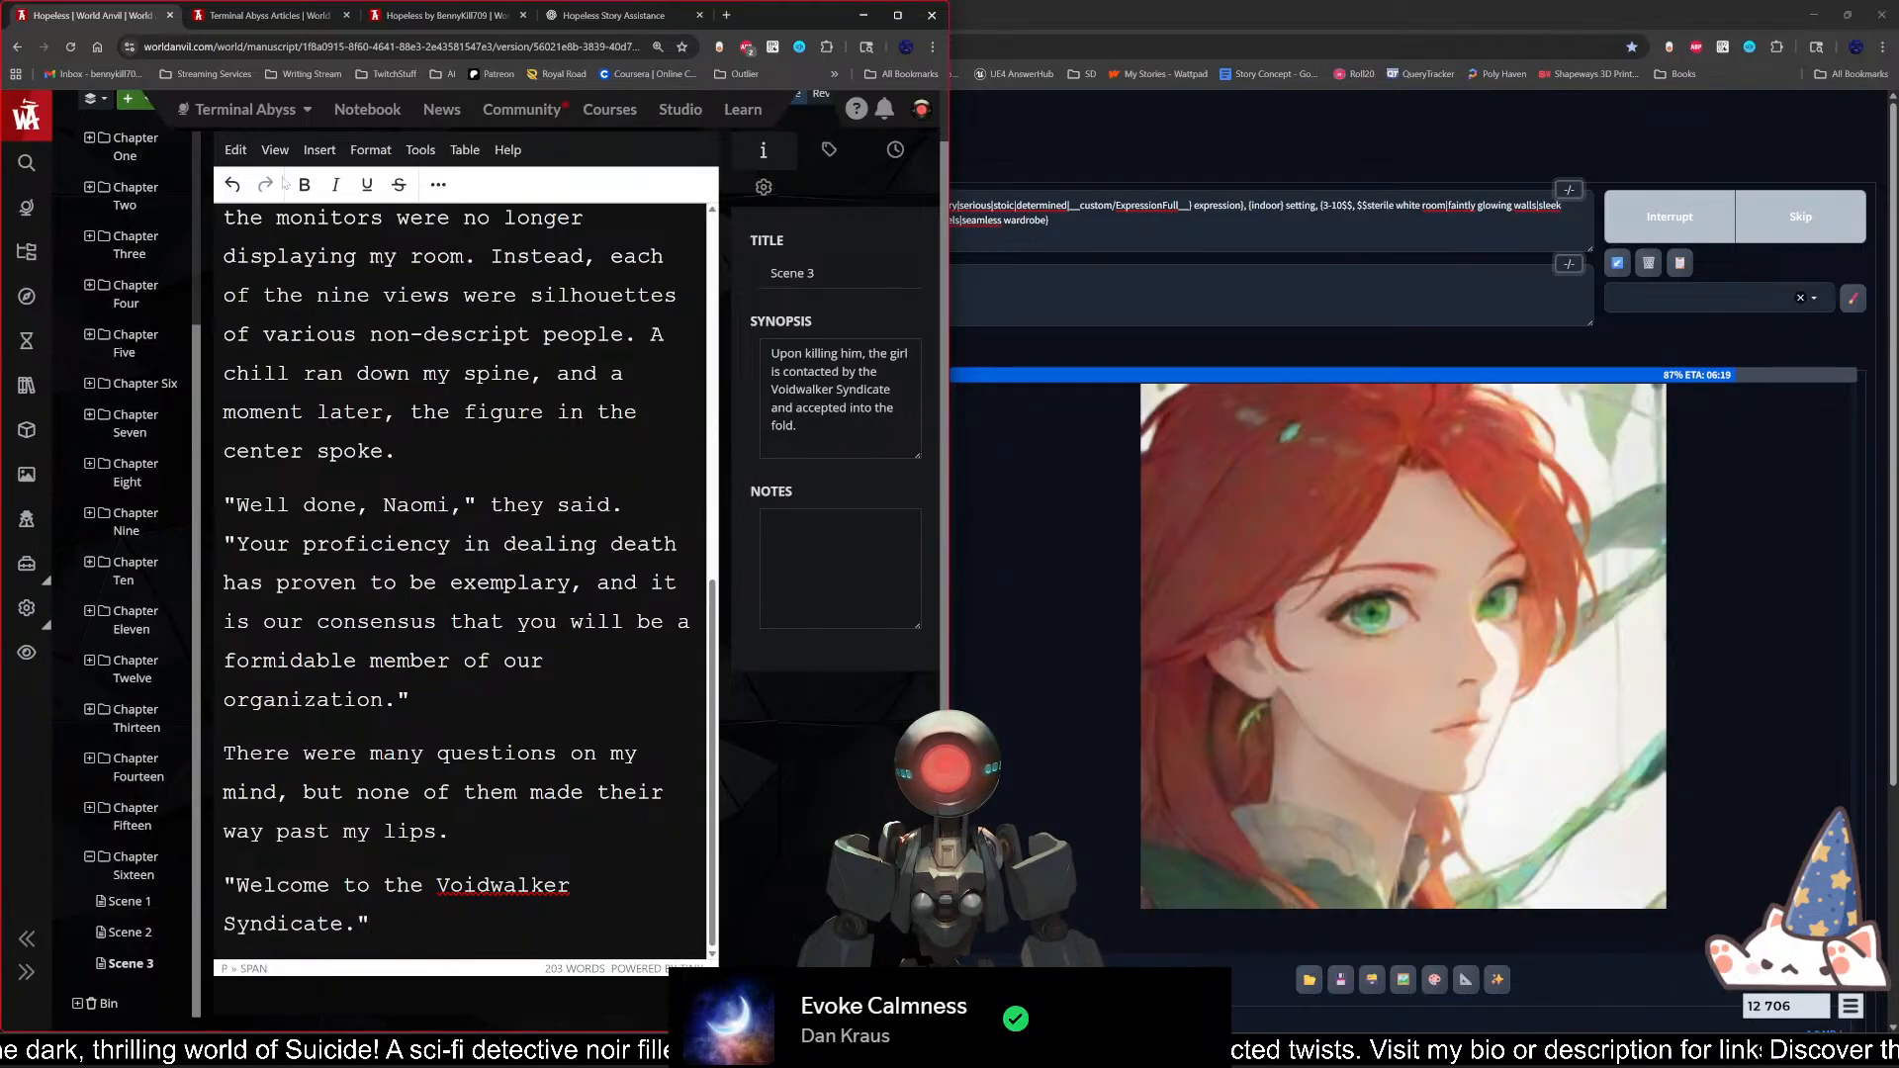
Step: Open the World Anvil community updates and browse the recent posts
left_click(516, 111)
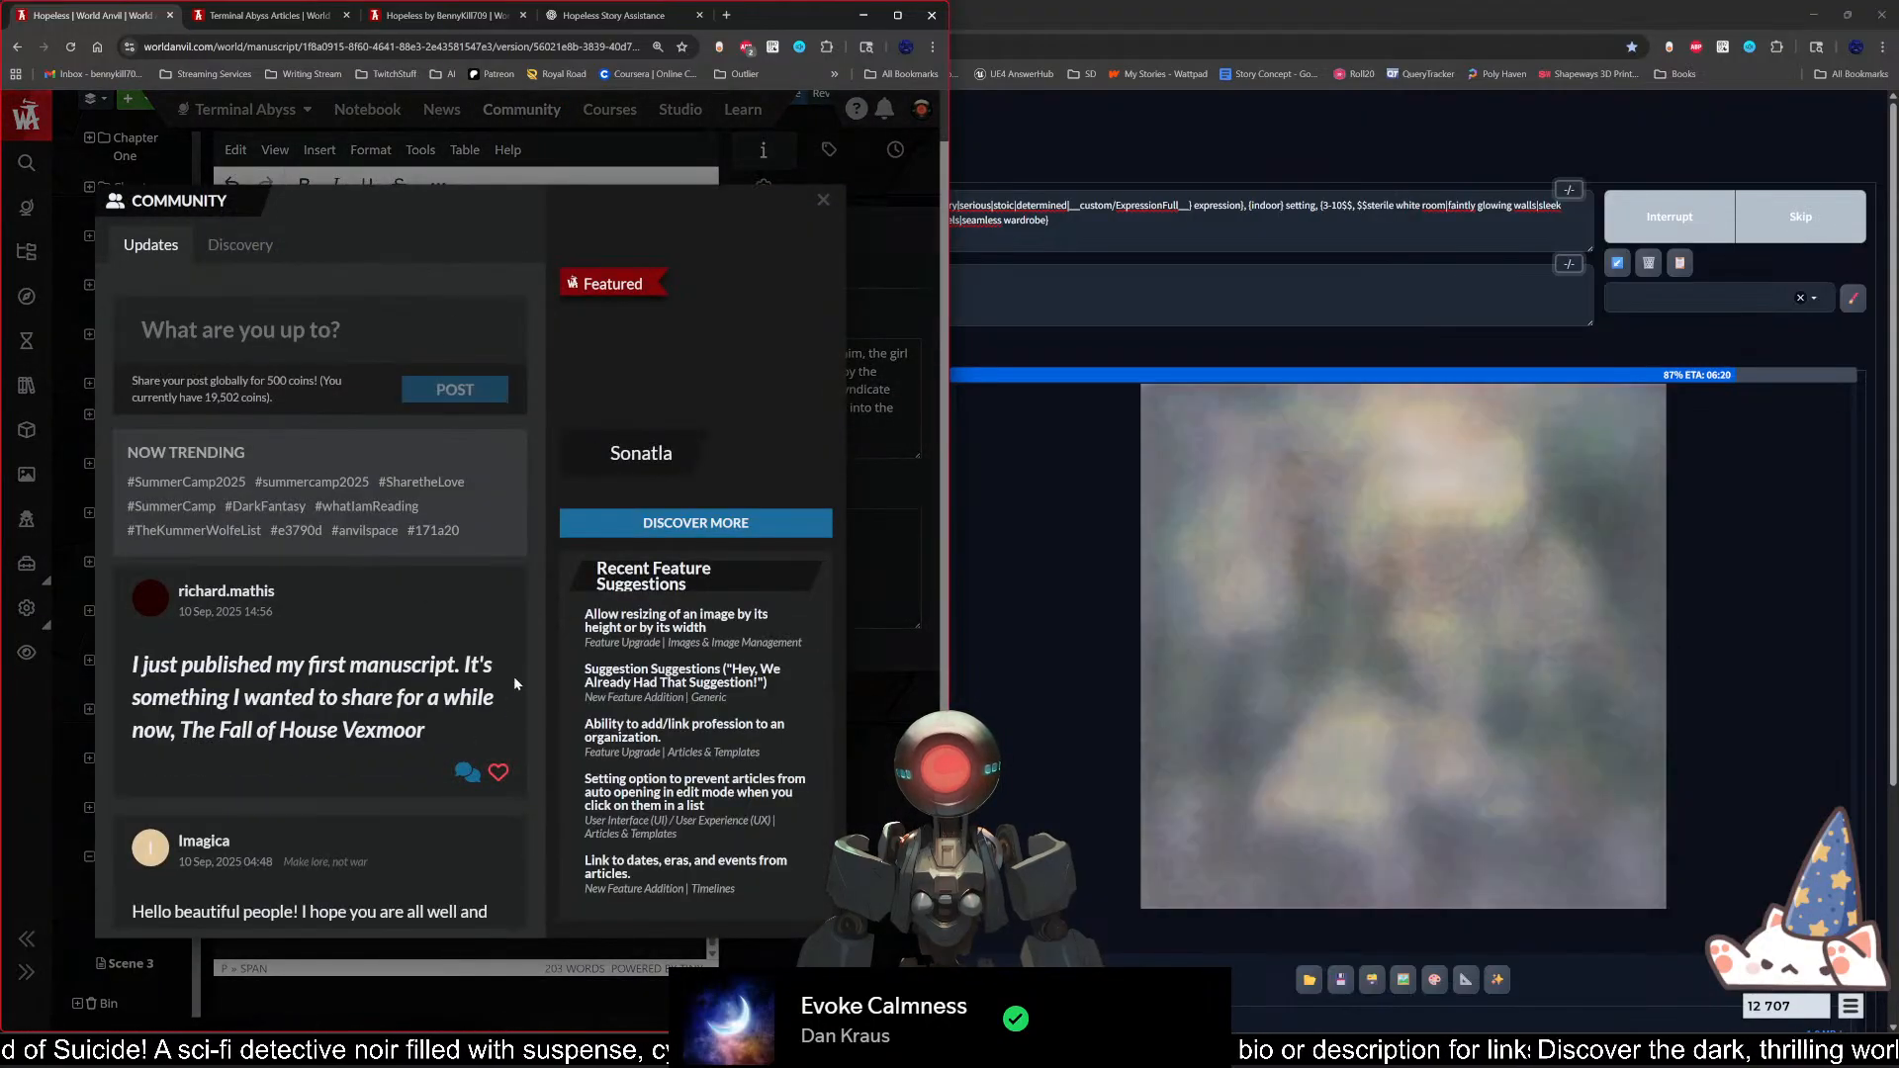
scroll(515, 675, "down", 2)
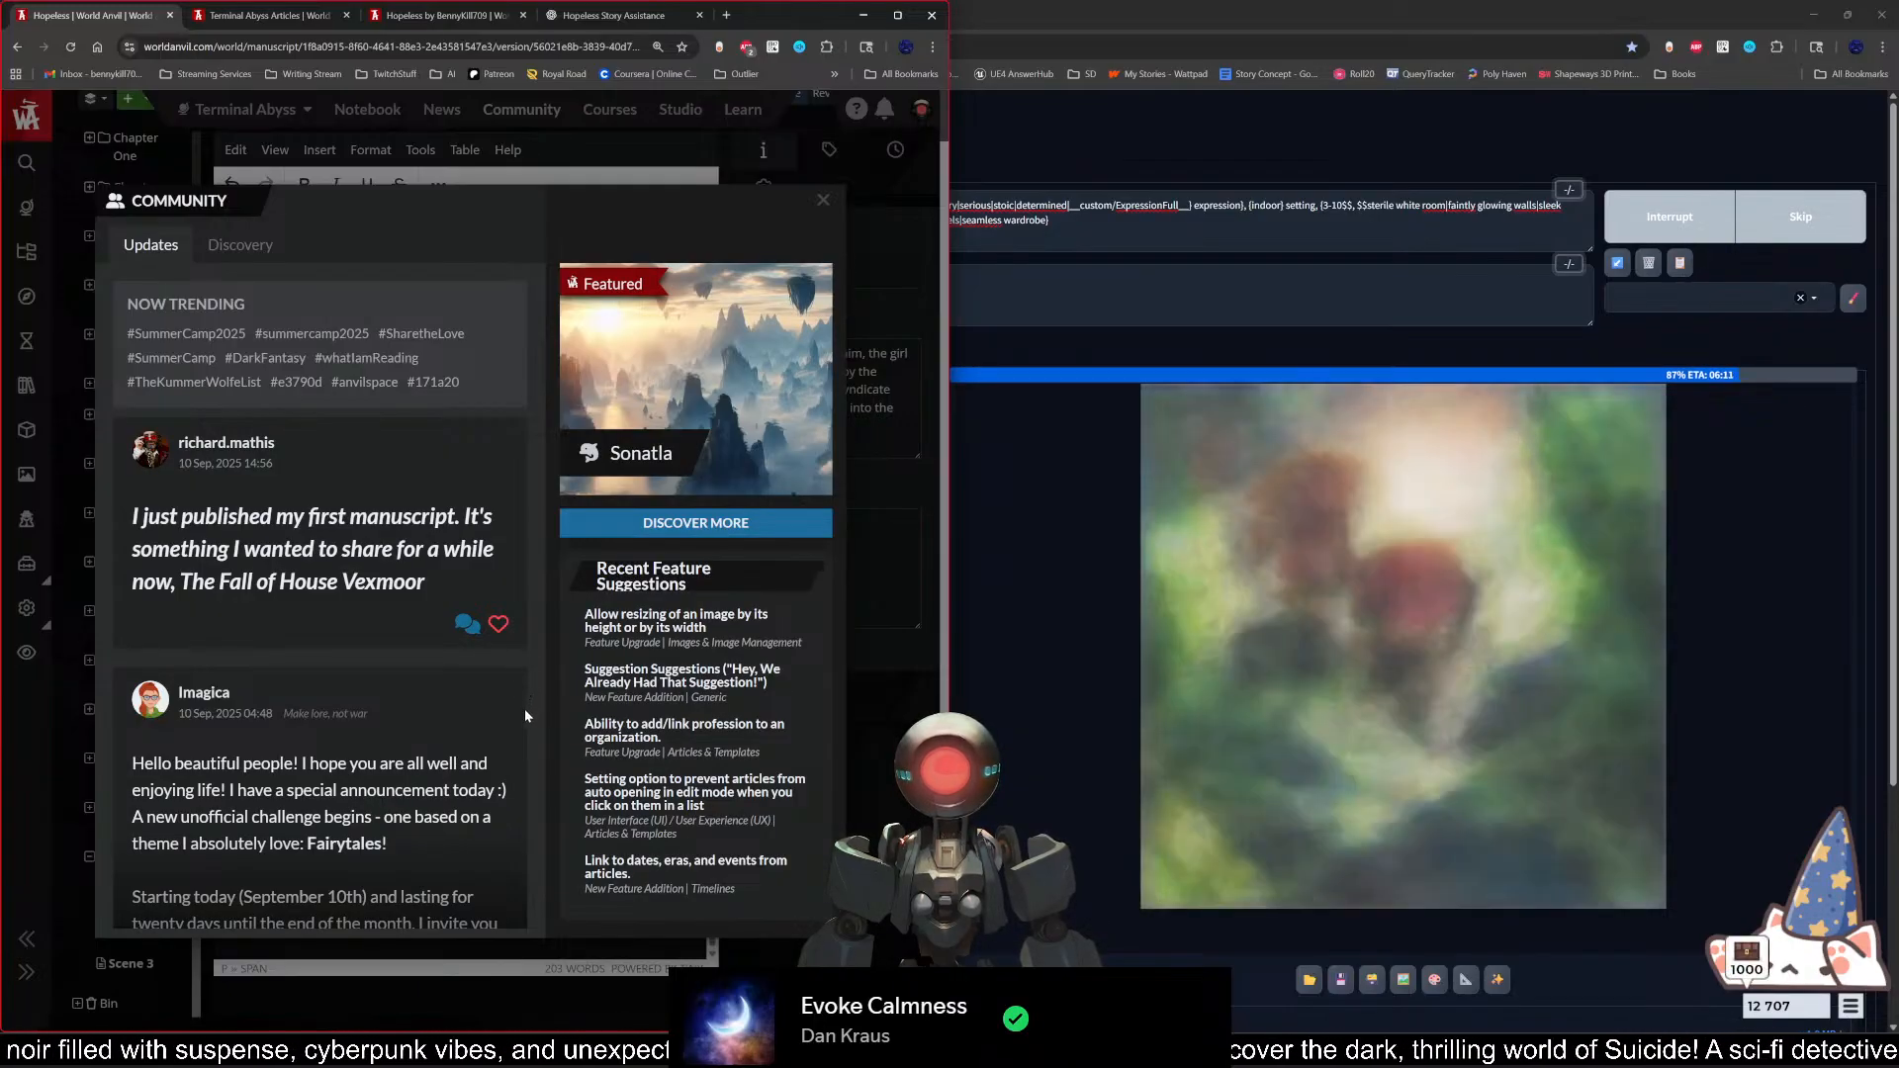
scroll(525, 708, "down", 2)
scroll(525, 710, "up", 4)
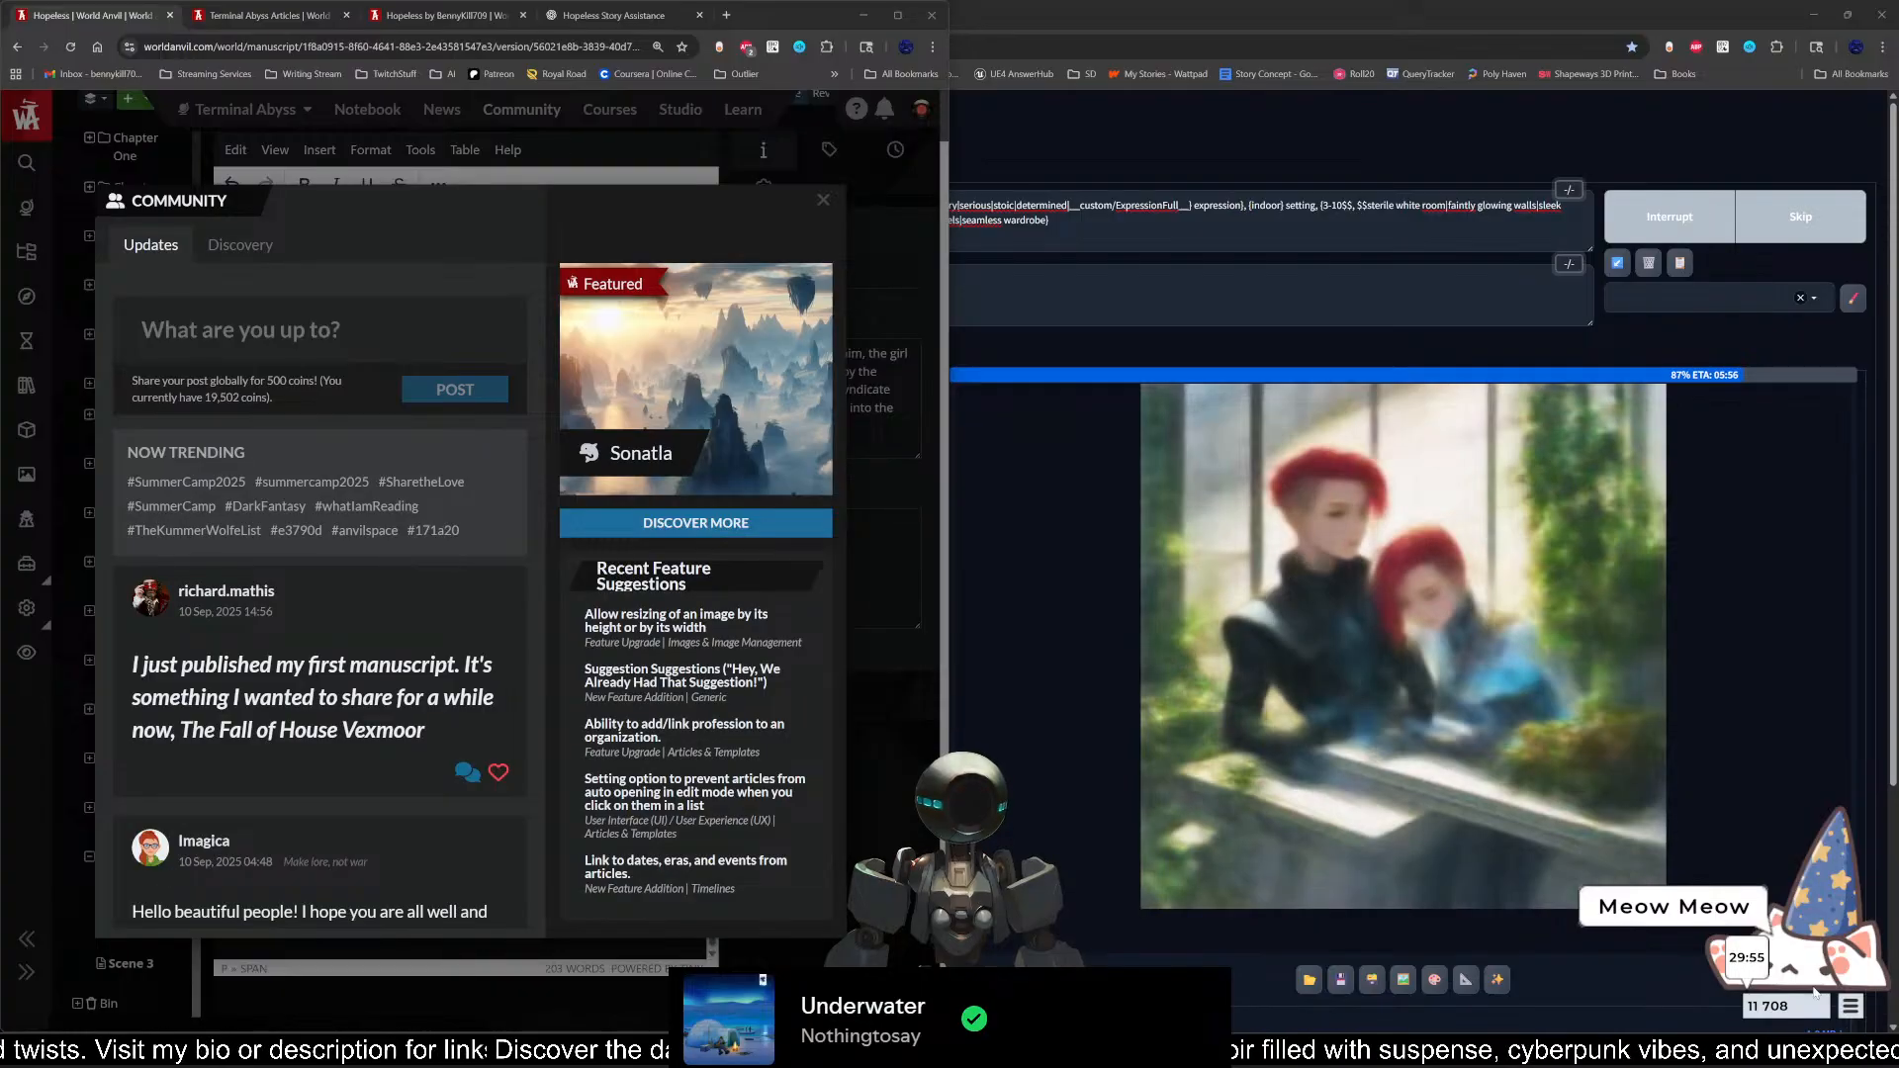
Step: Try the Santa hat and paper boat on the desktop cat, finishing with the small white cat, and close its inventory
left_click(1851, 1006)
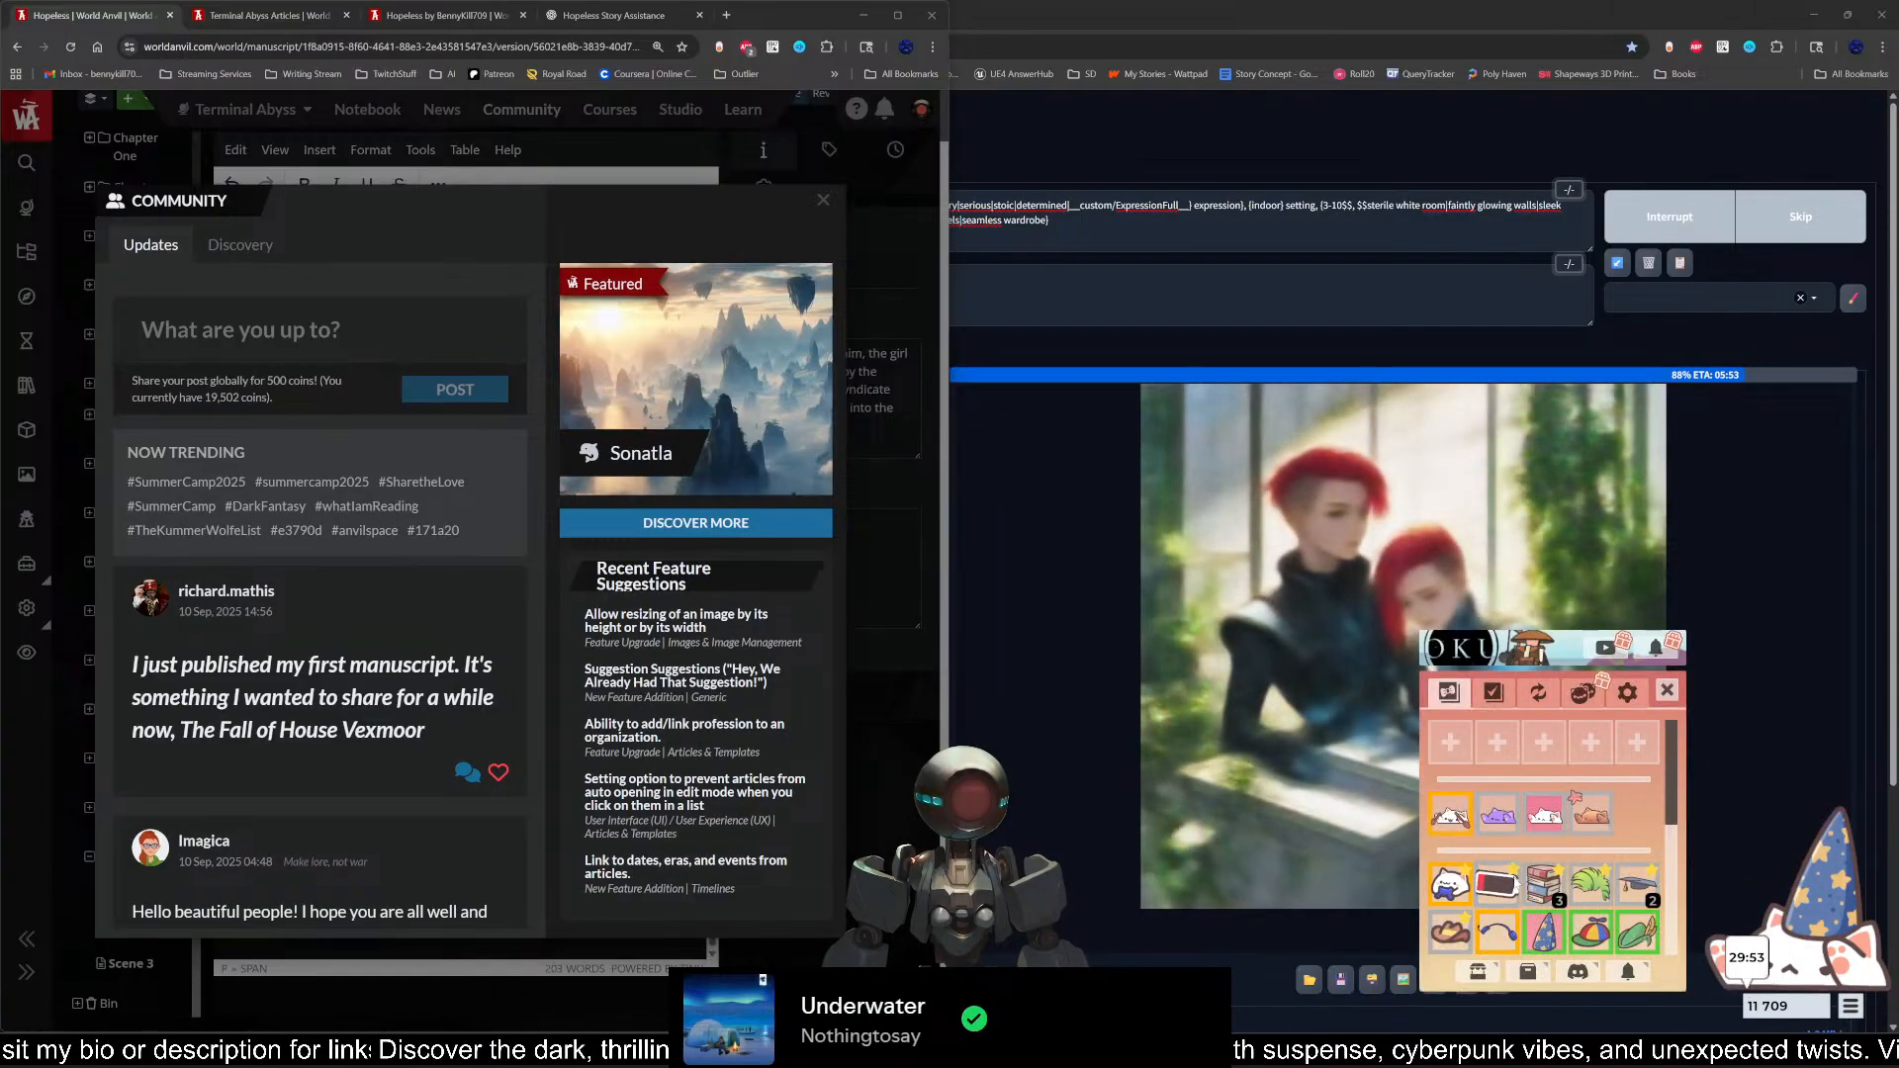
scroll(1499, 886, "down", 3)
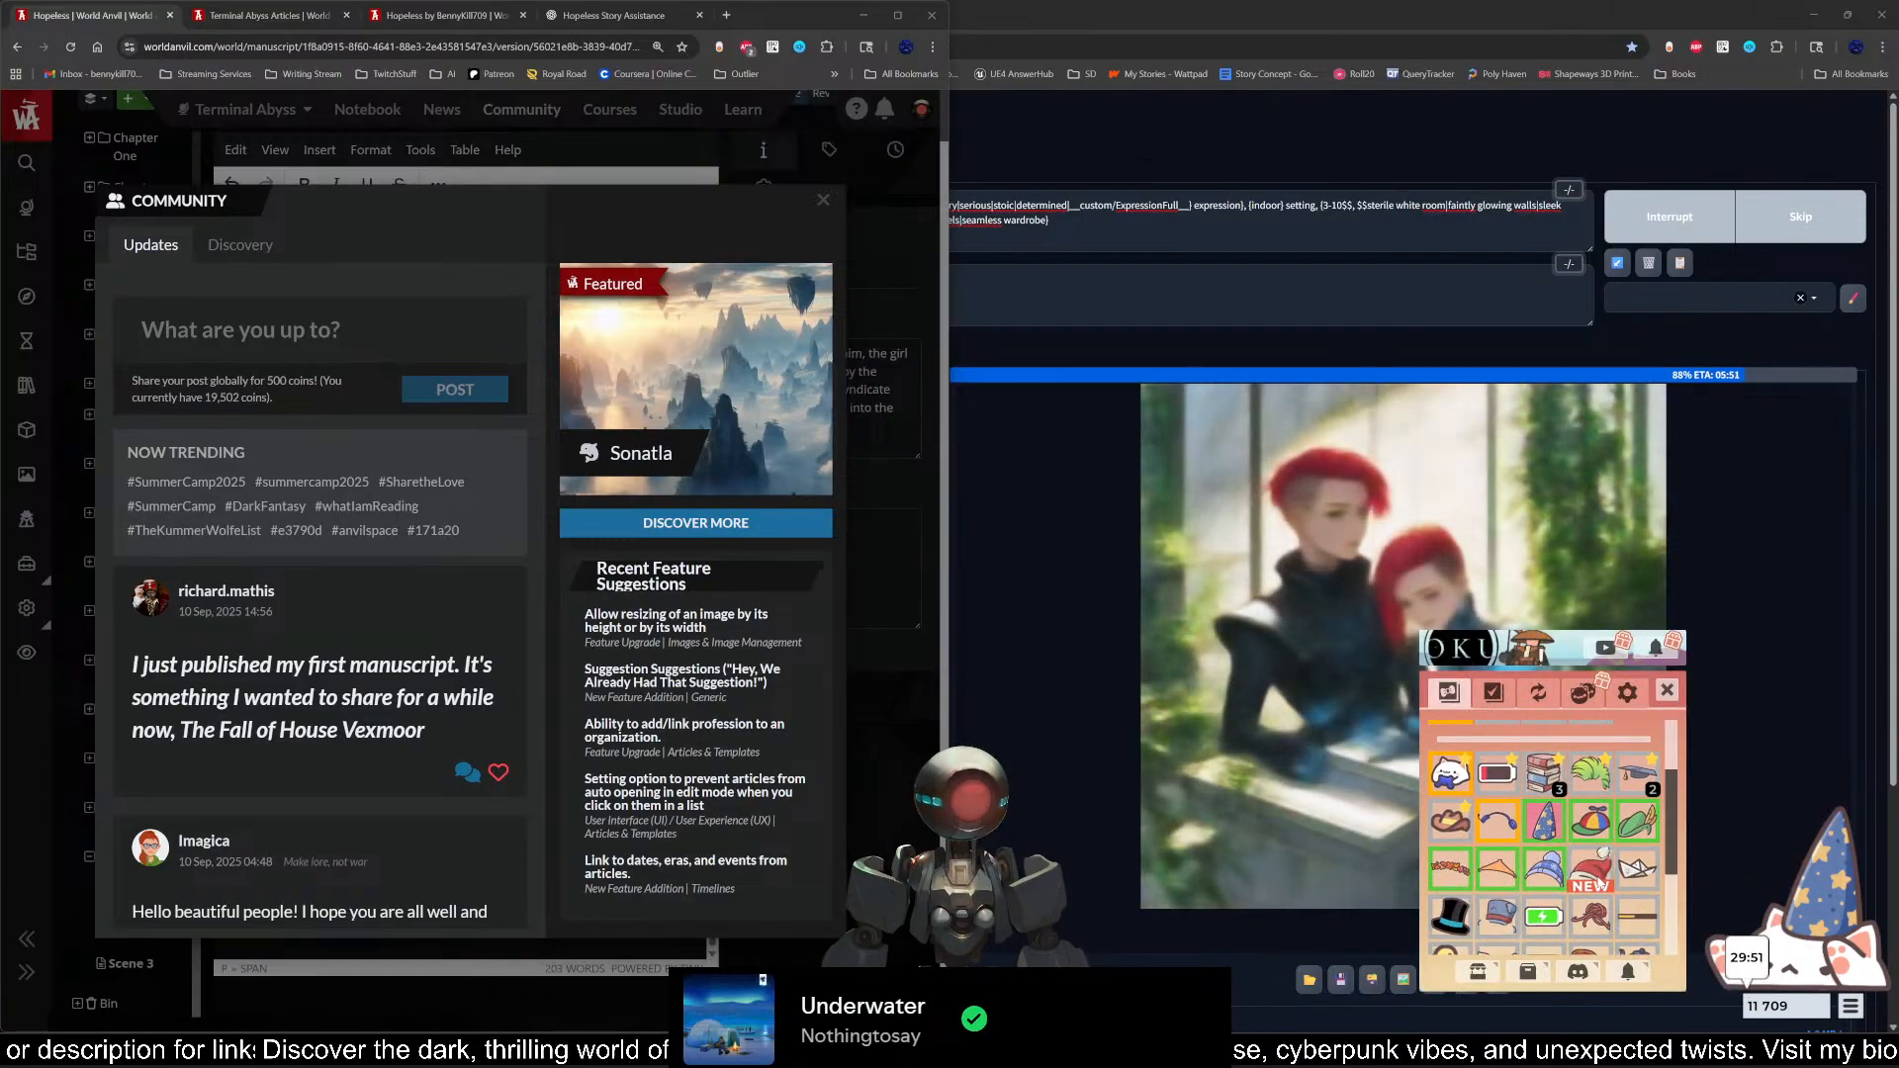
left_click(1595, 874)
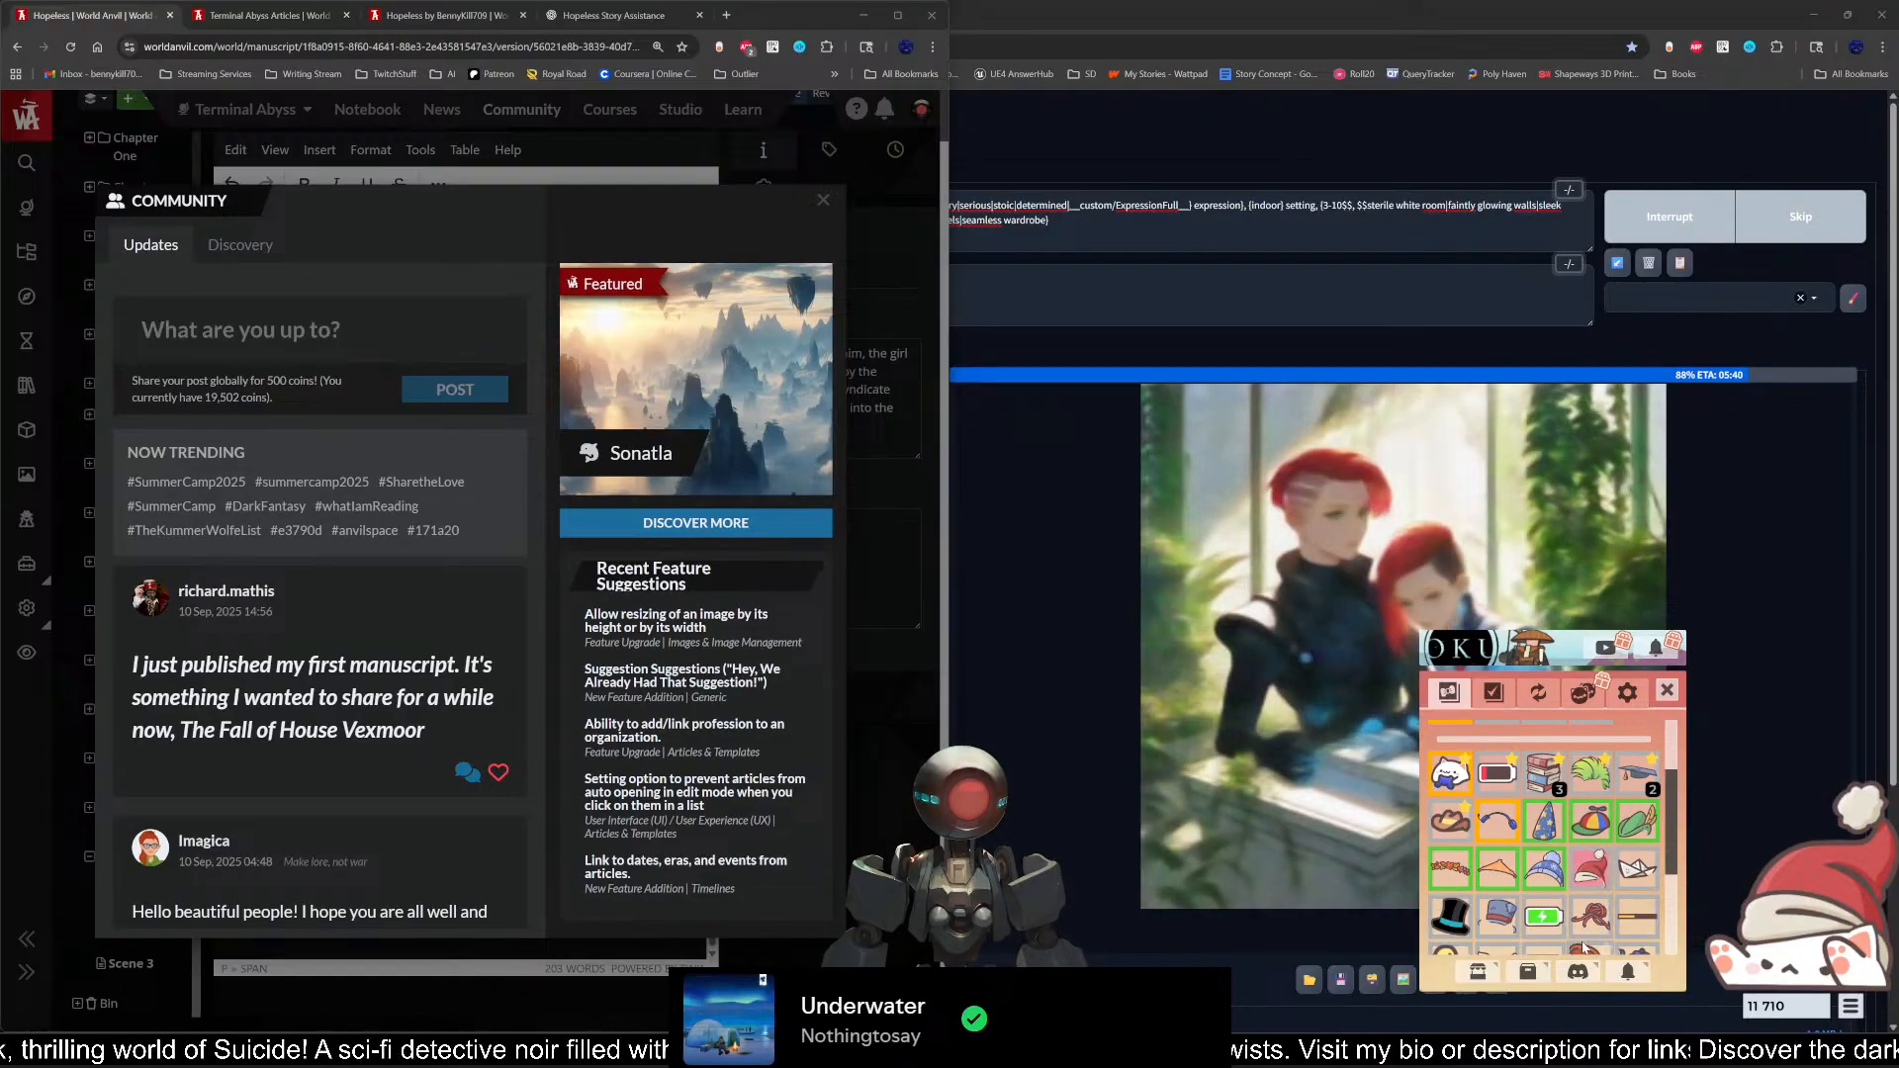
left_click(1638, 869)
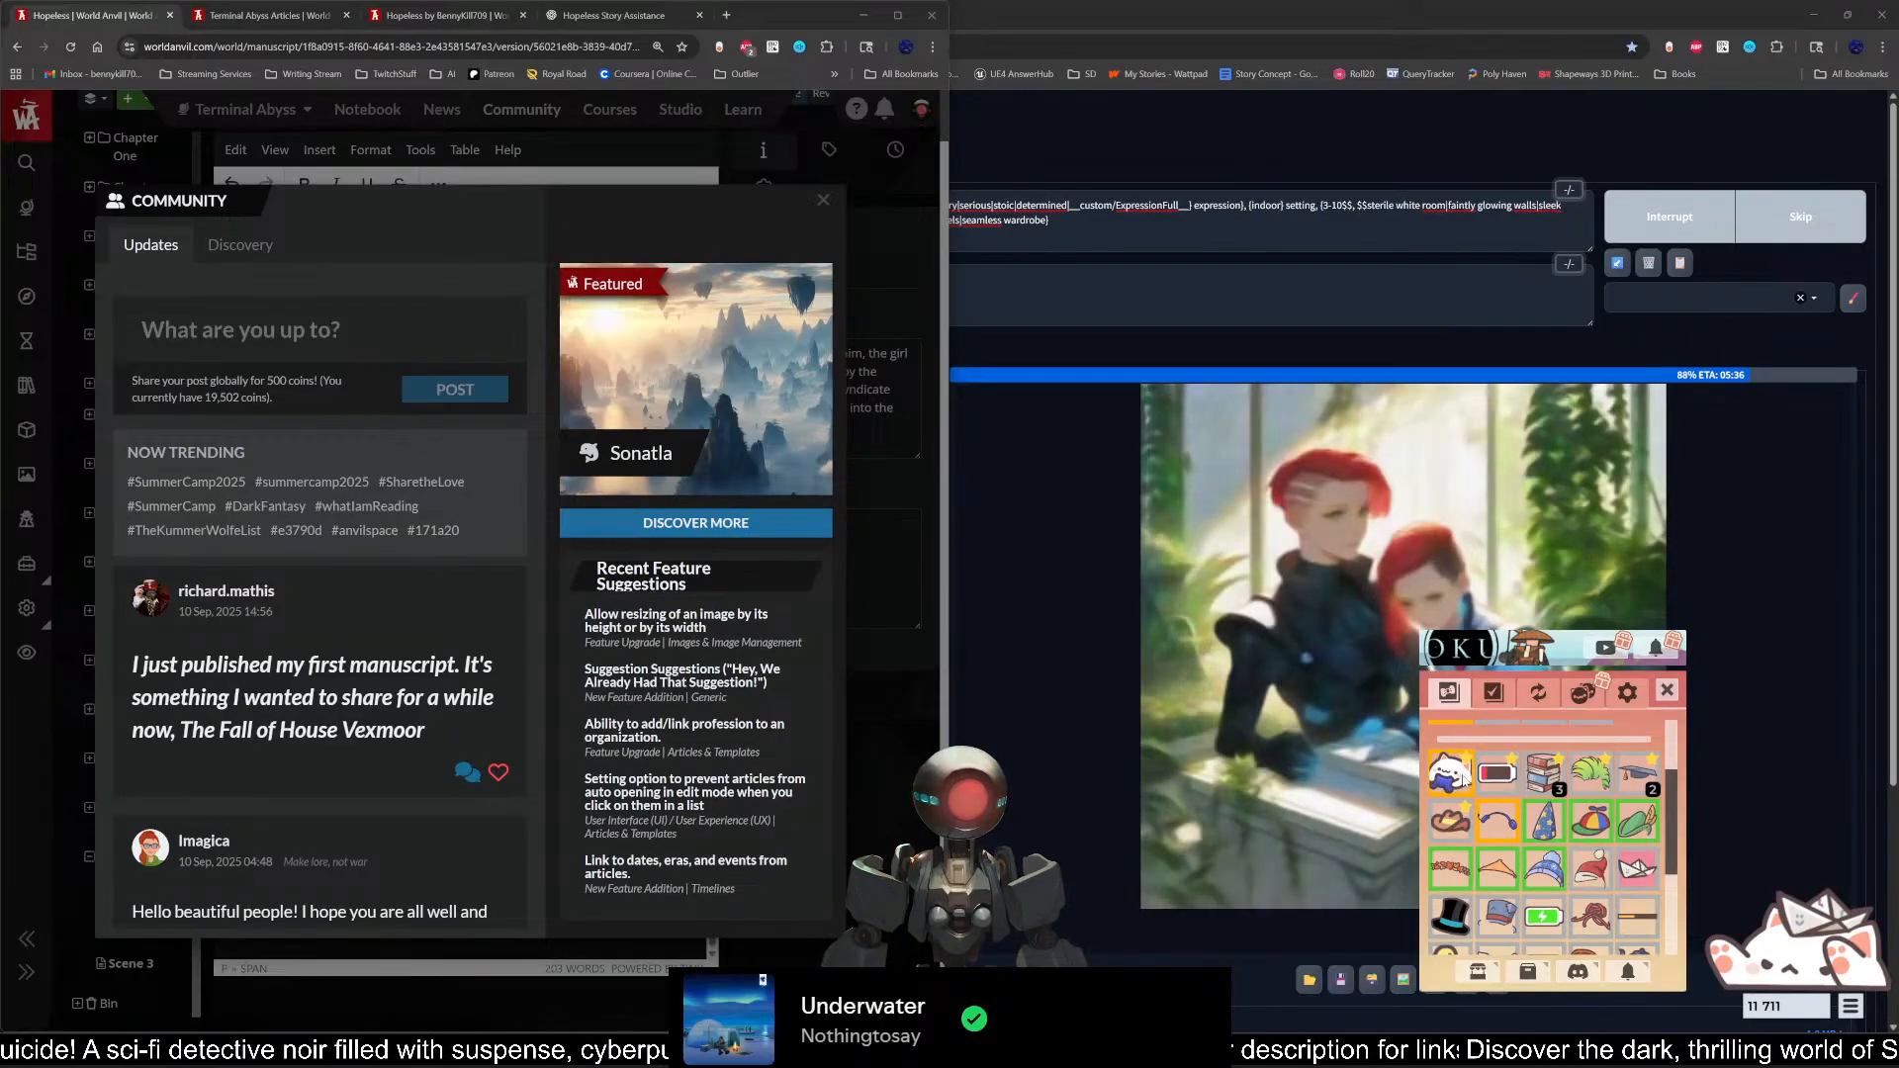
left_click(1465, 777)
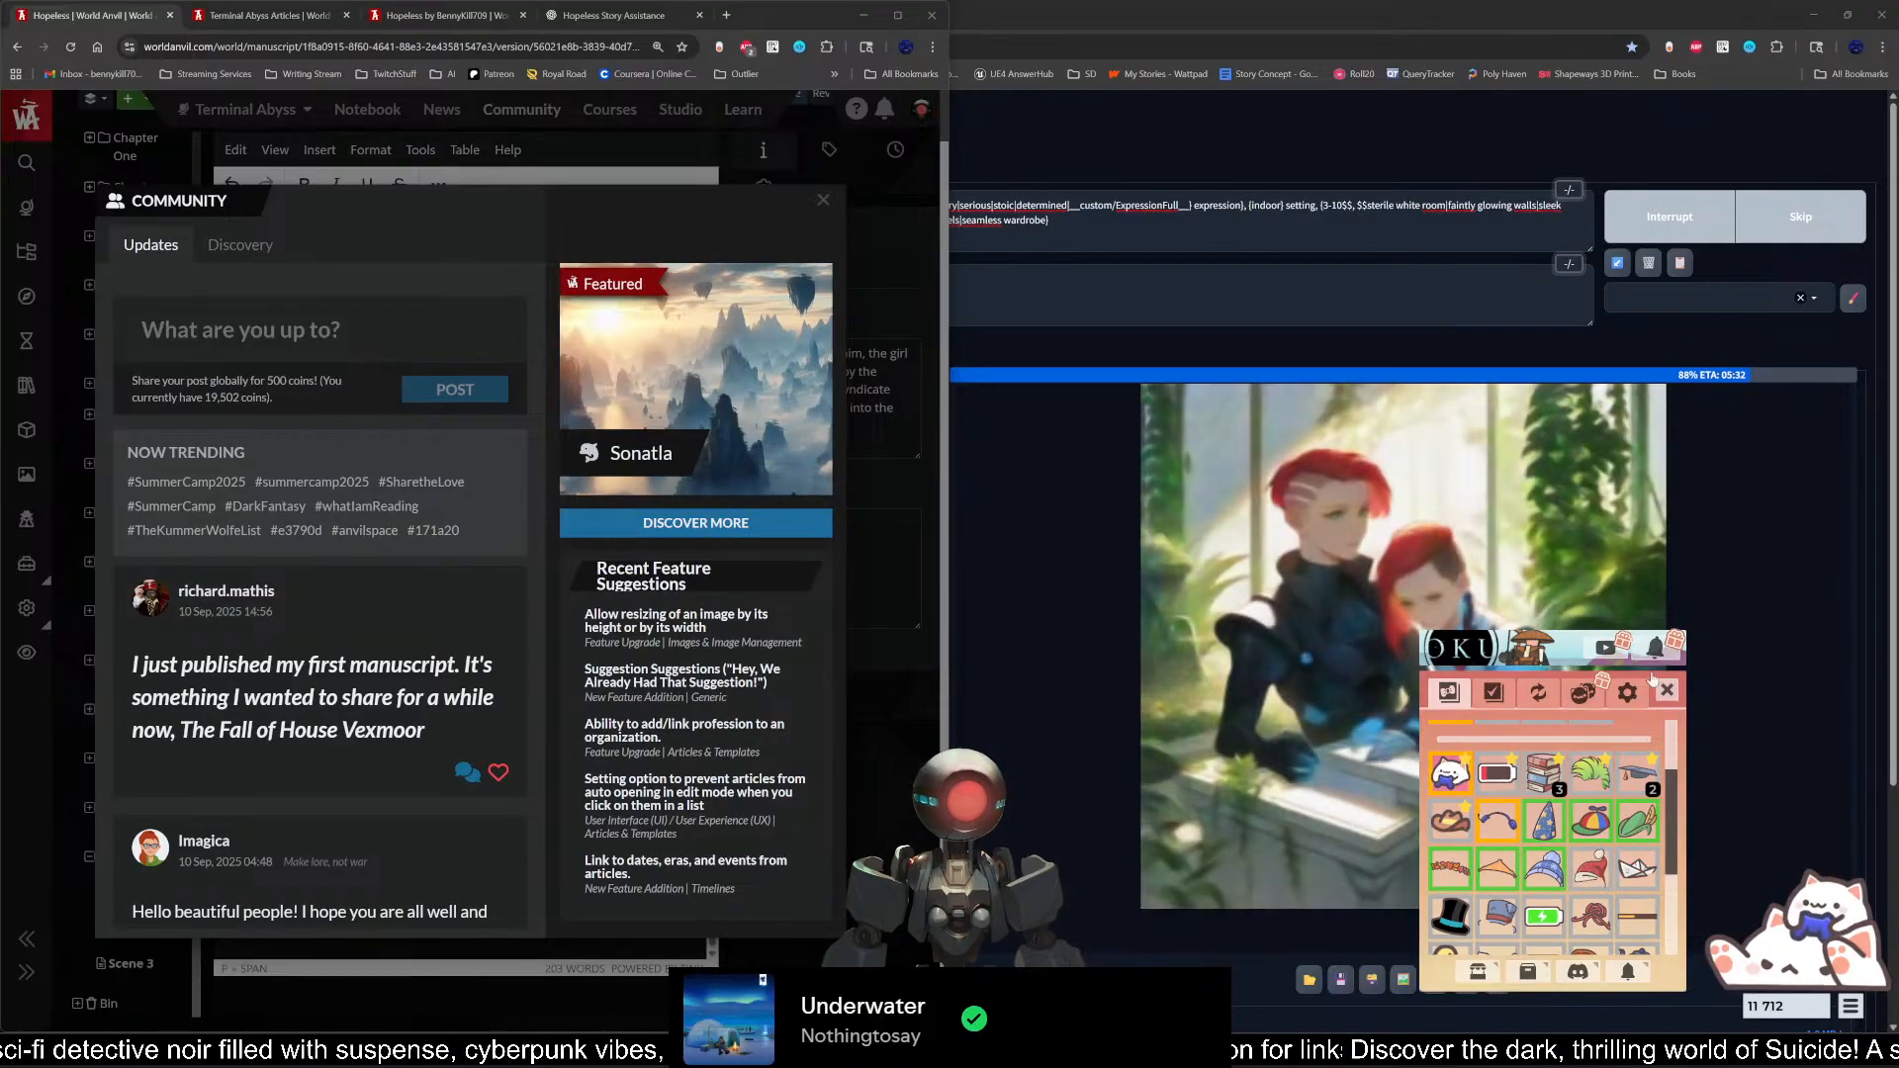
left_click(1667, 691)
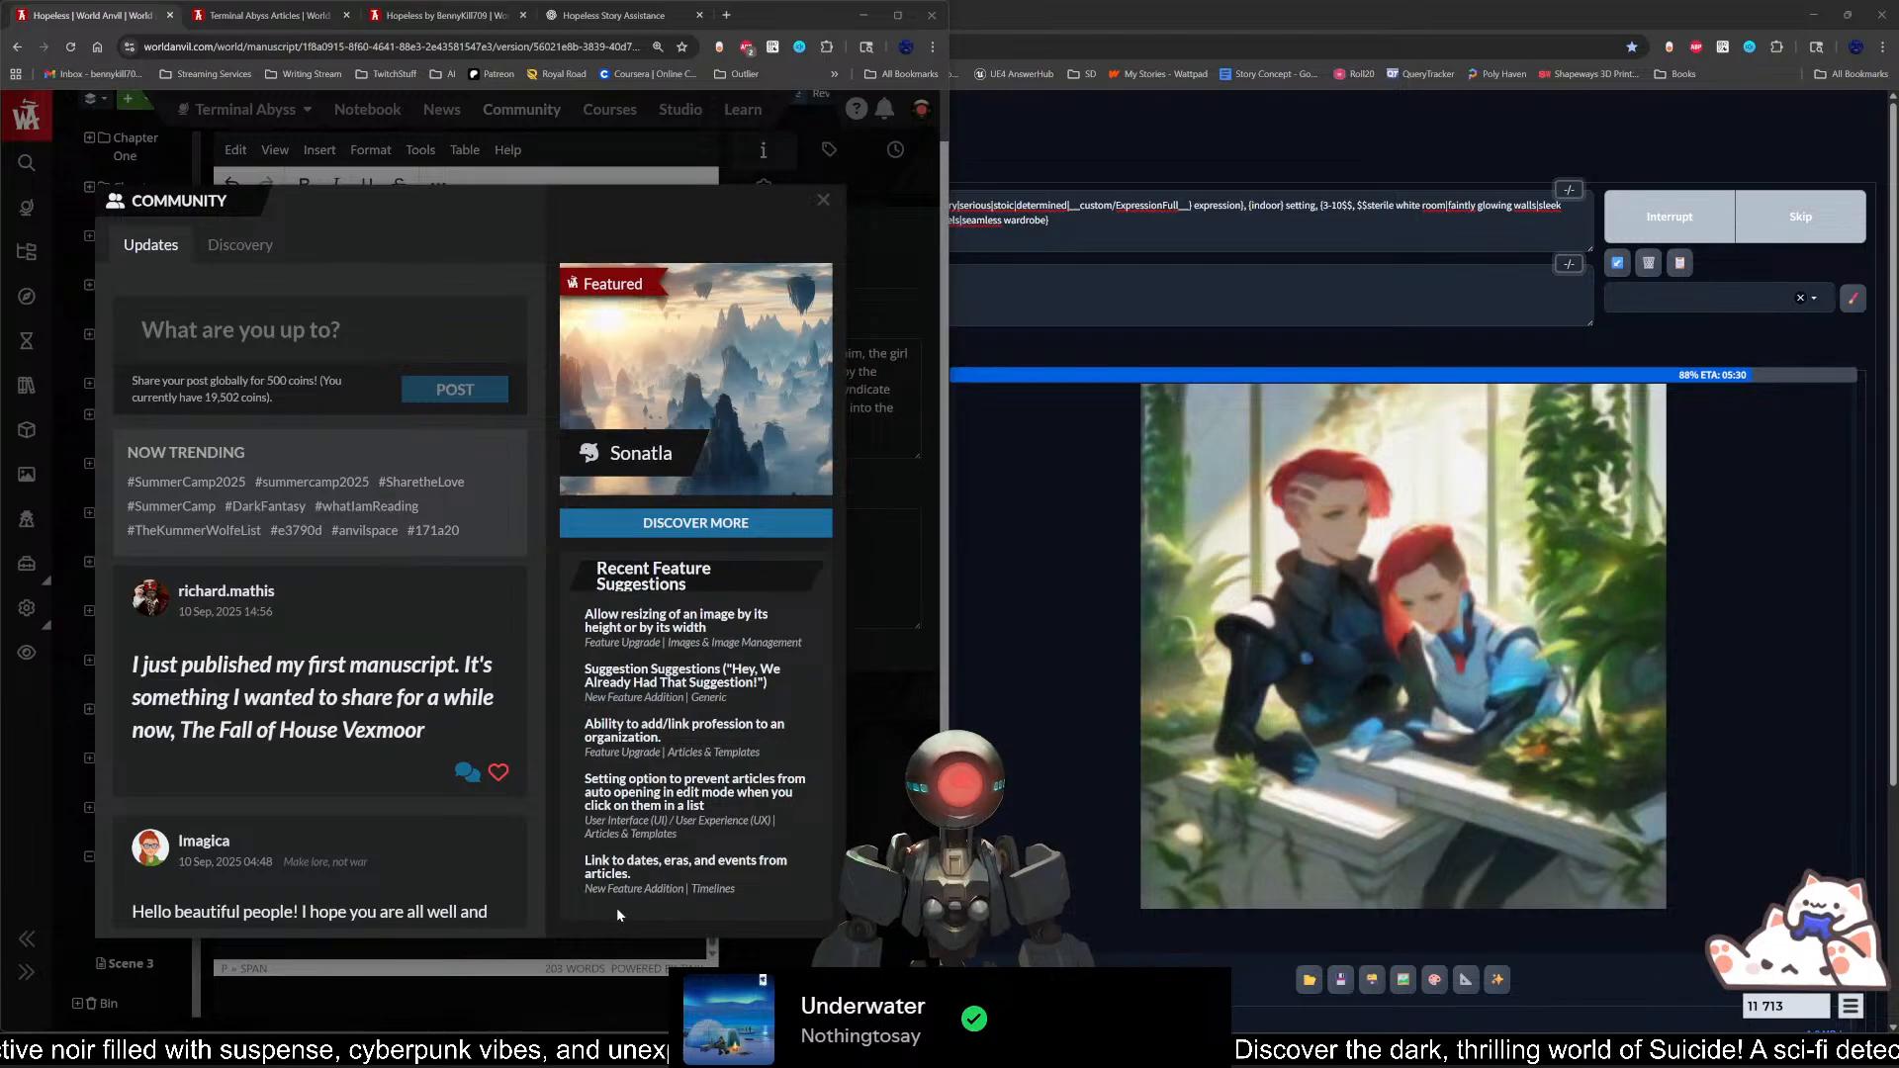
Step: Start a community update post with the text "Just finished chapter 16"
left_click(548, 797)
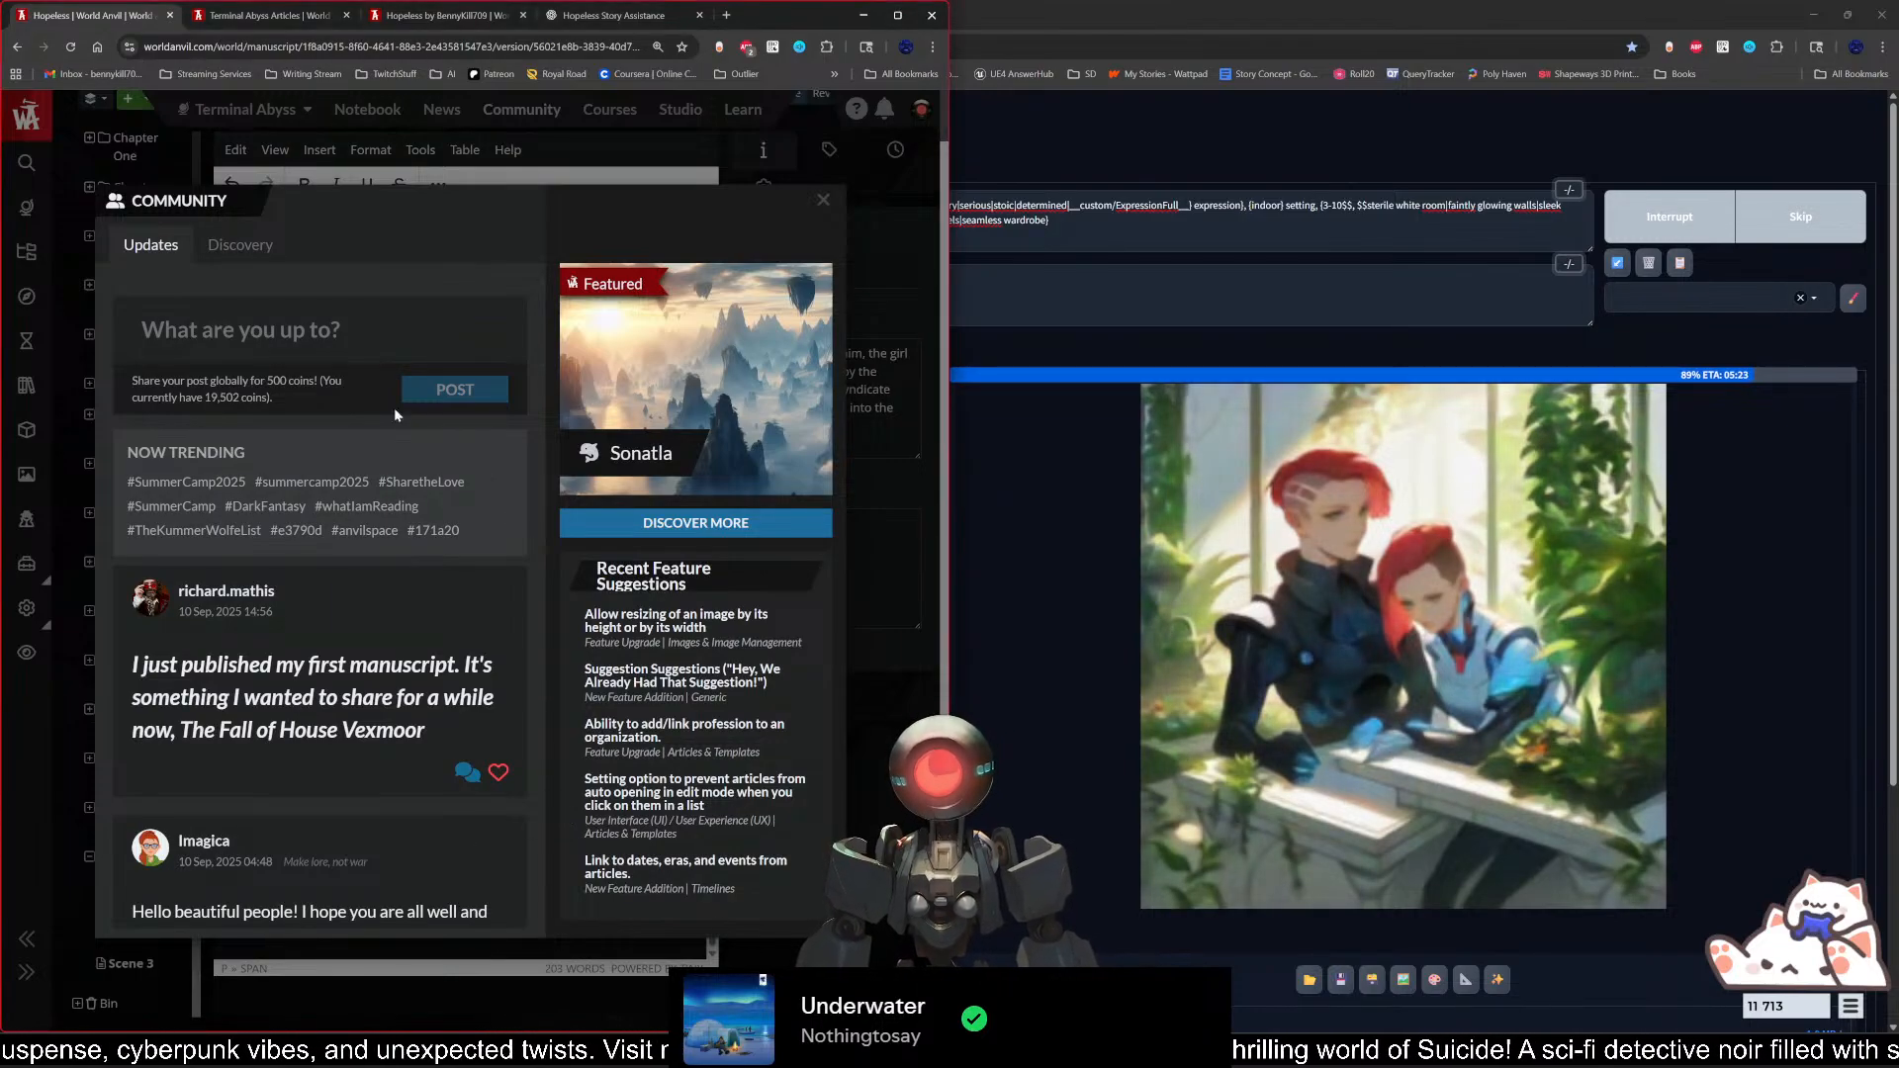
left_click(308, 342)
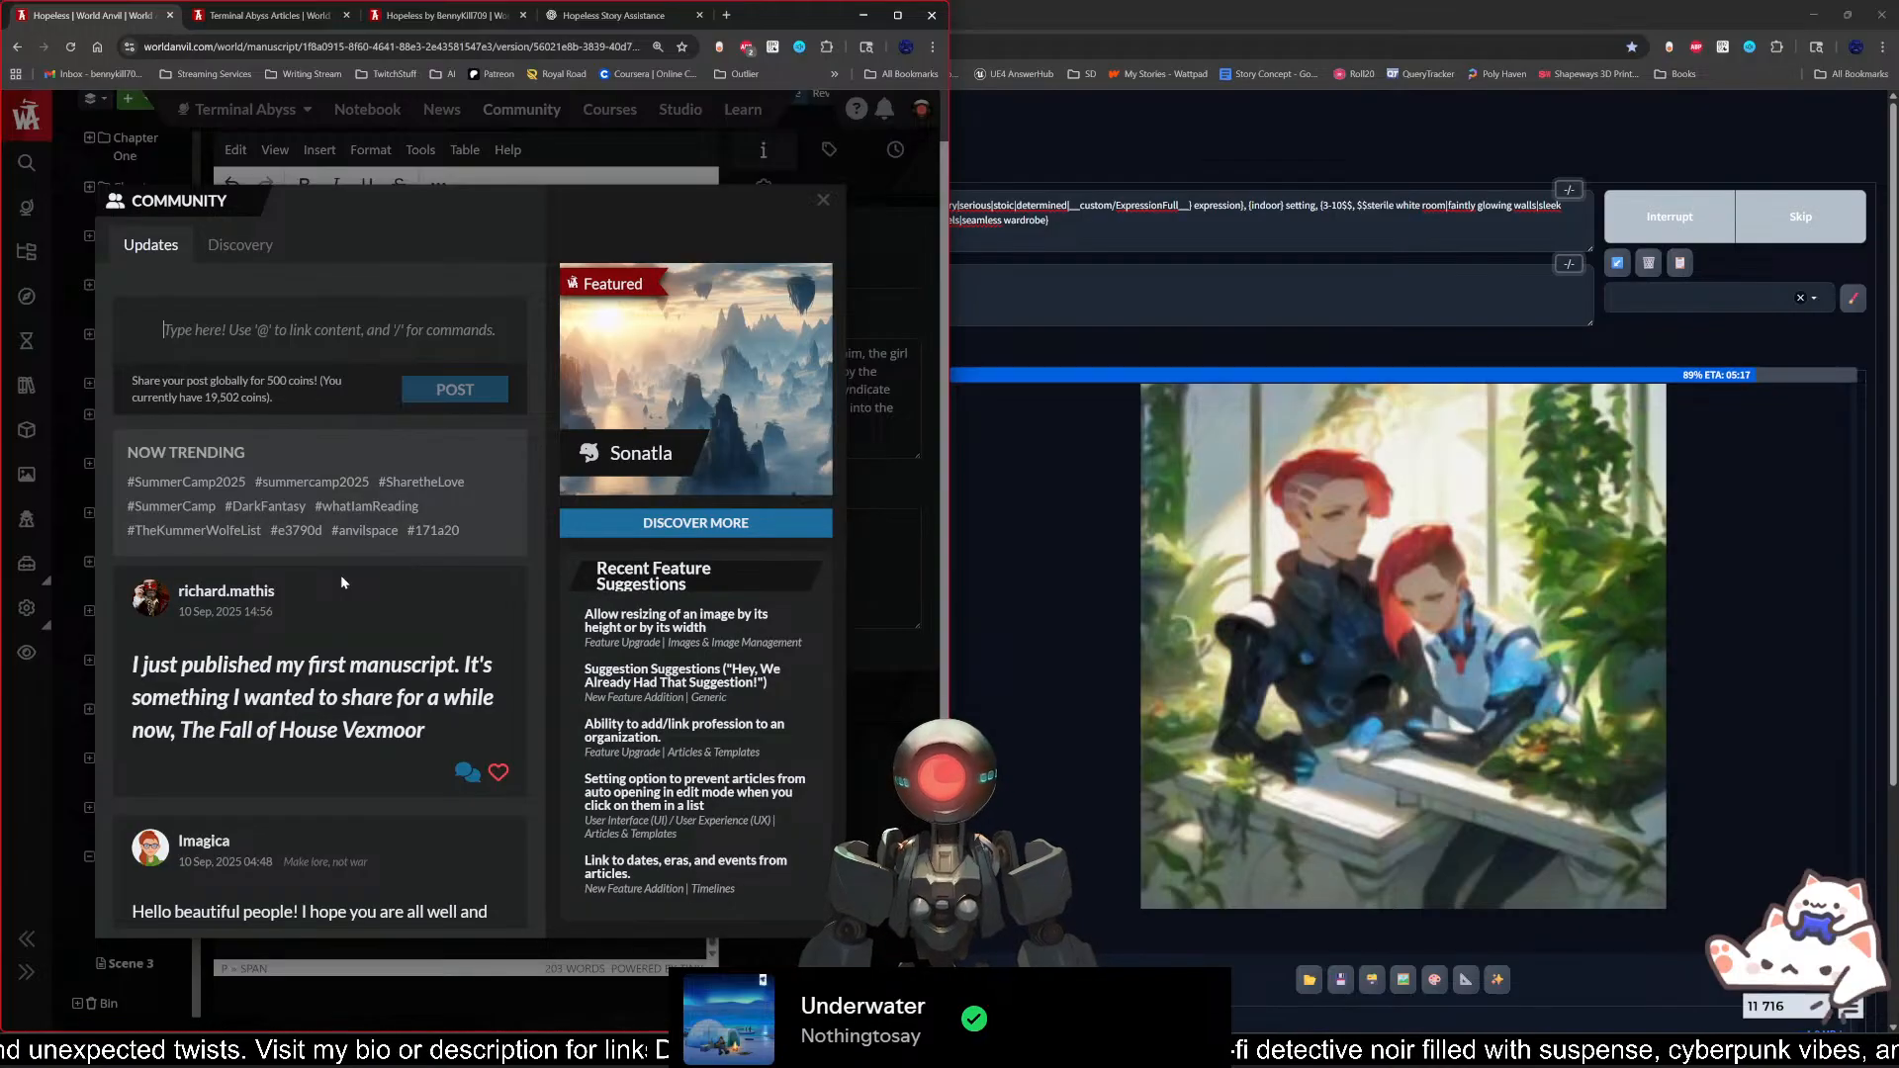
type("Just finished writin")
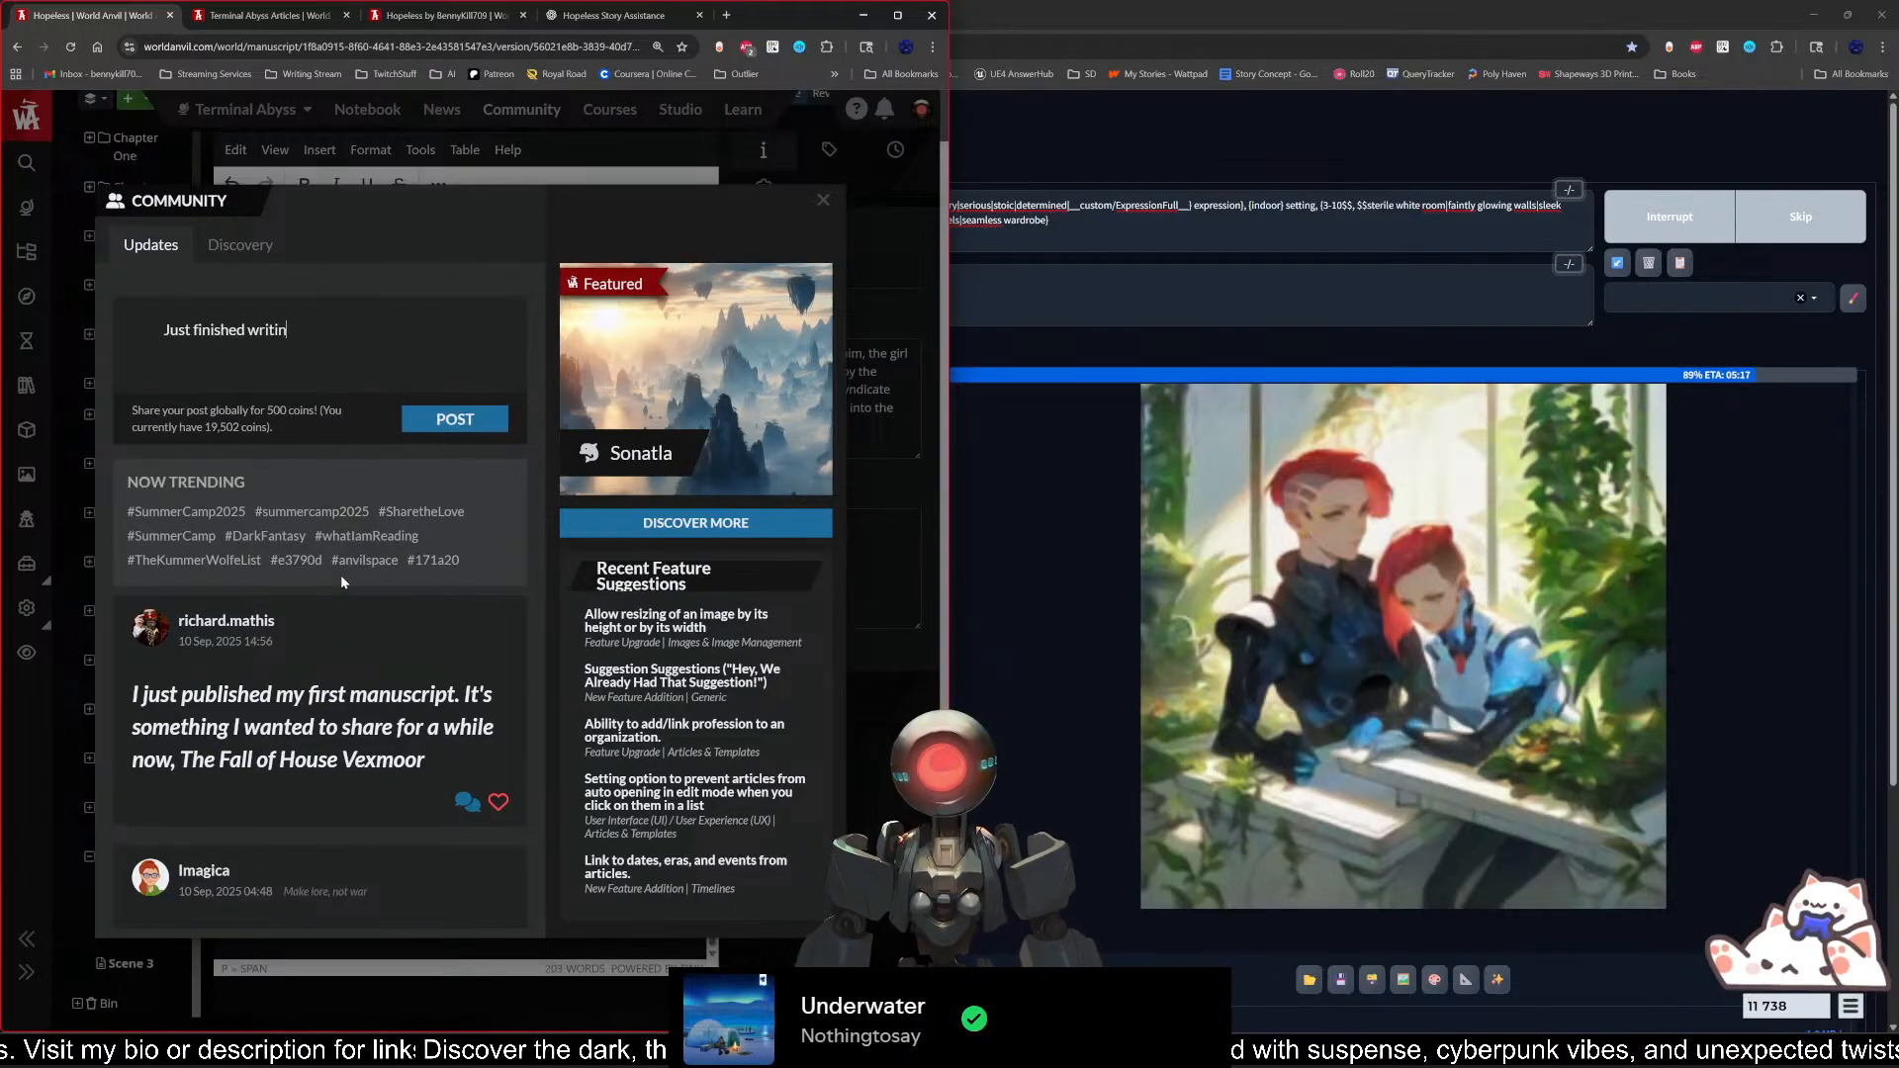
type("g")
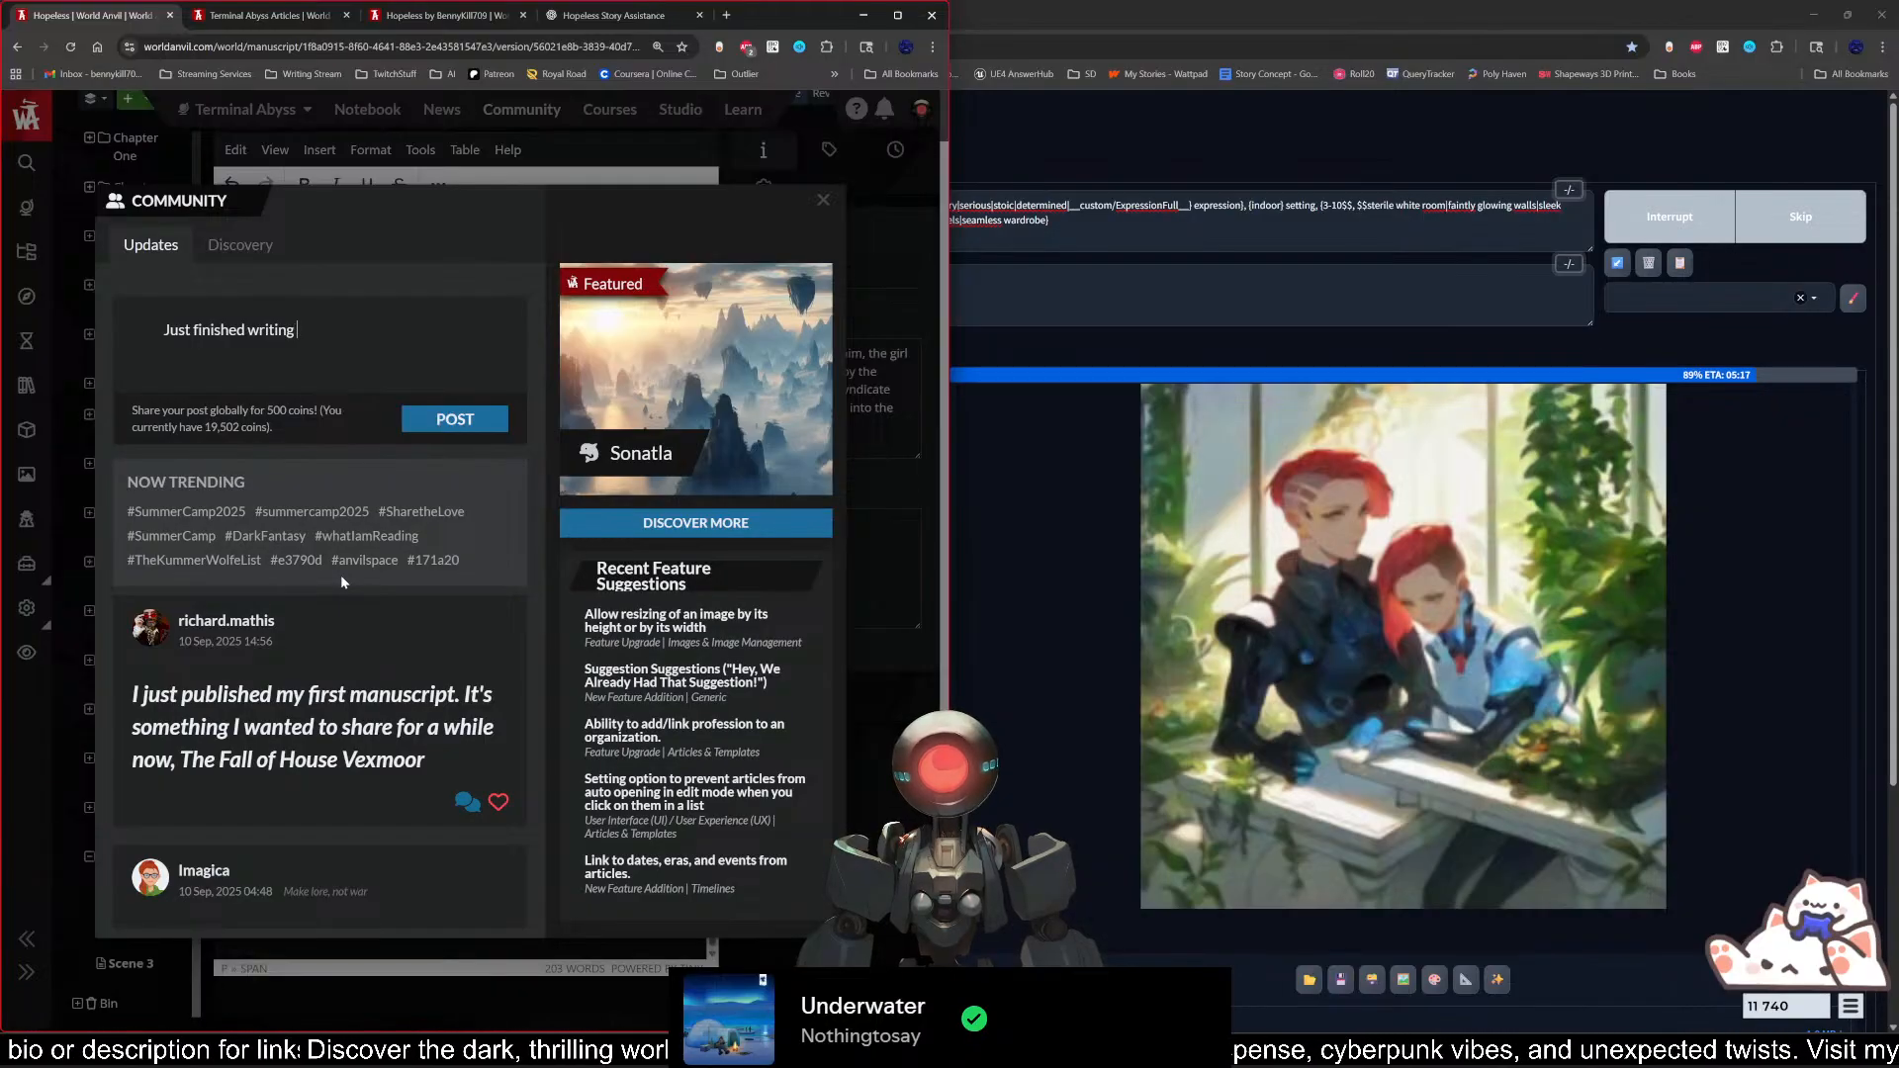
key("BackSpace")
key("BackSpace")
key("BackSpace")
key("BackSpace")
key("BackSpace")
key("BackSpace")
key("BackSpace")
key("BackSpace")
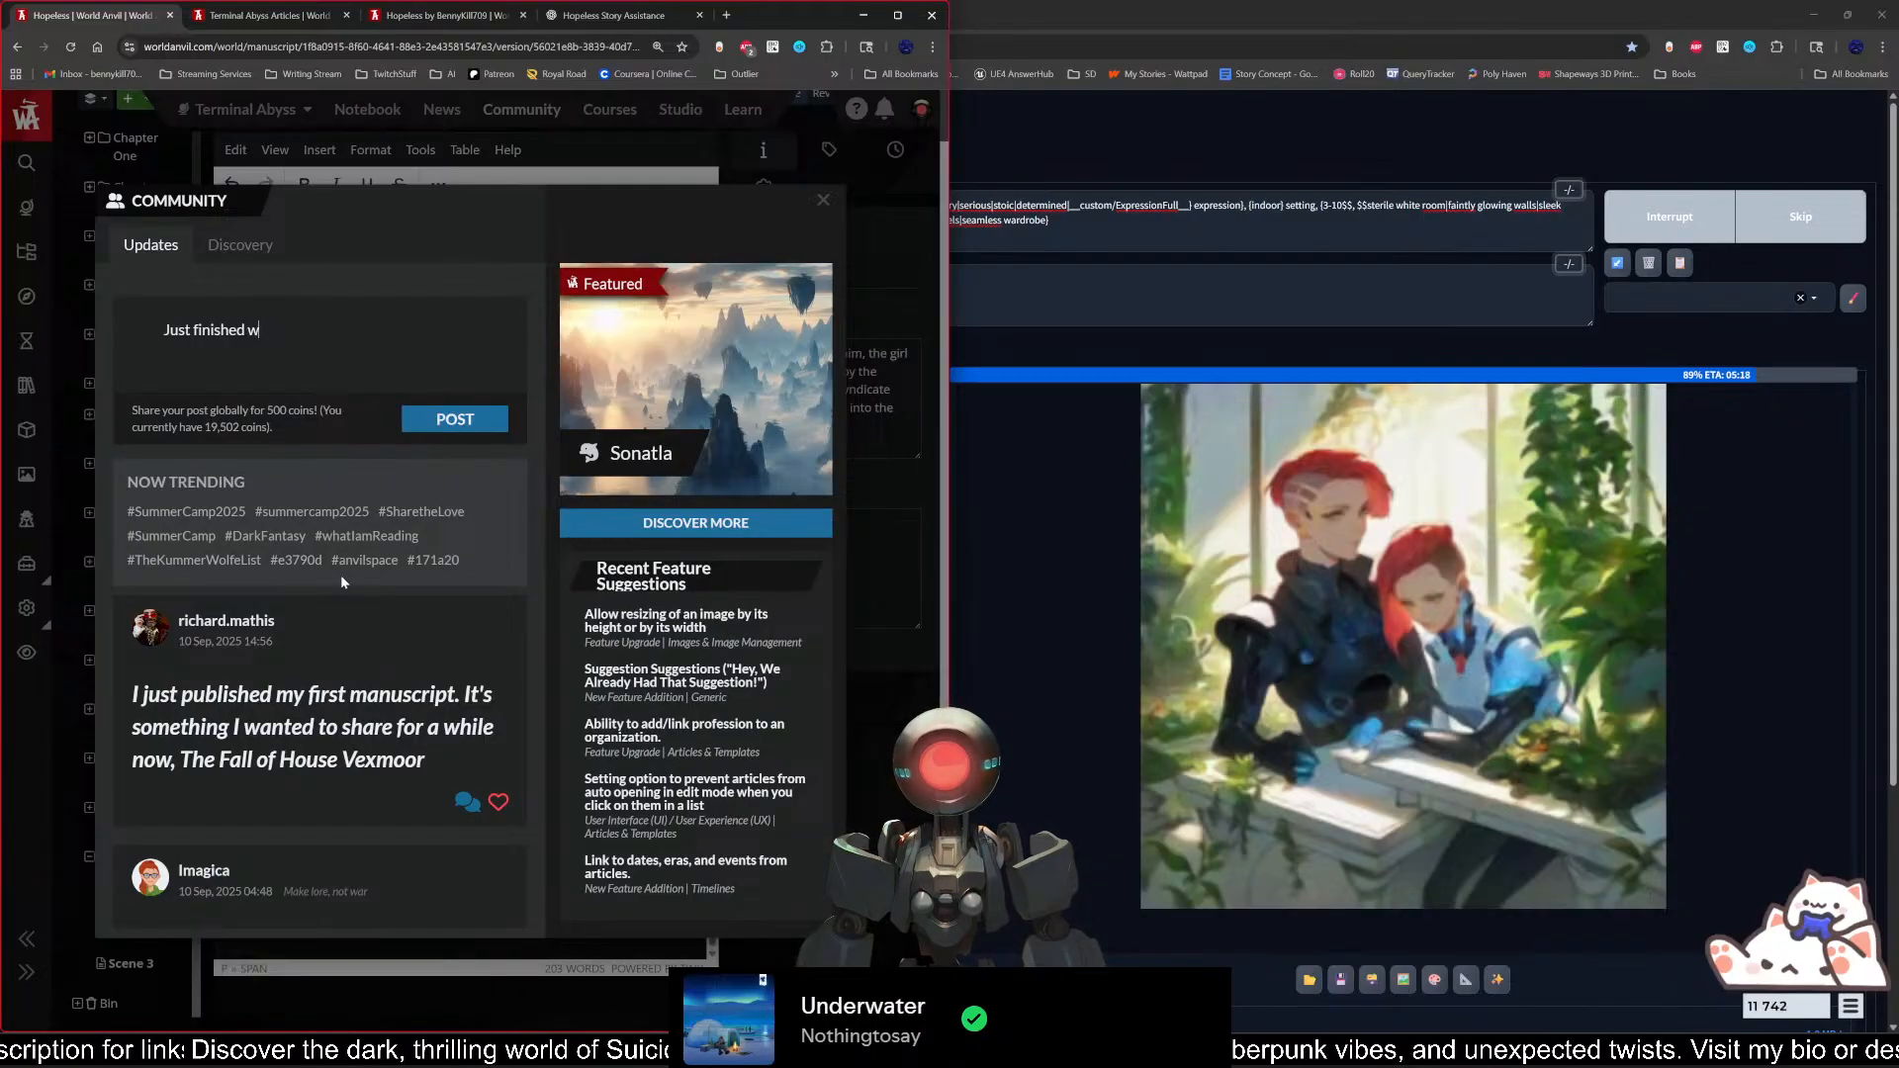
type("chapter ")
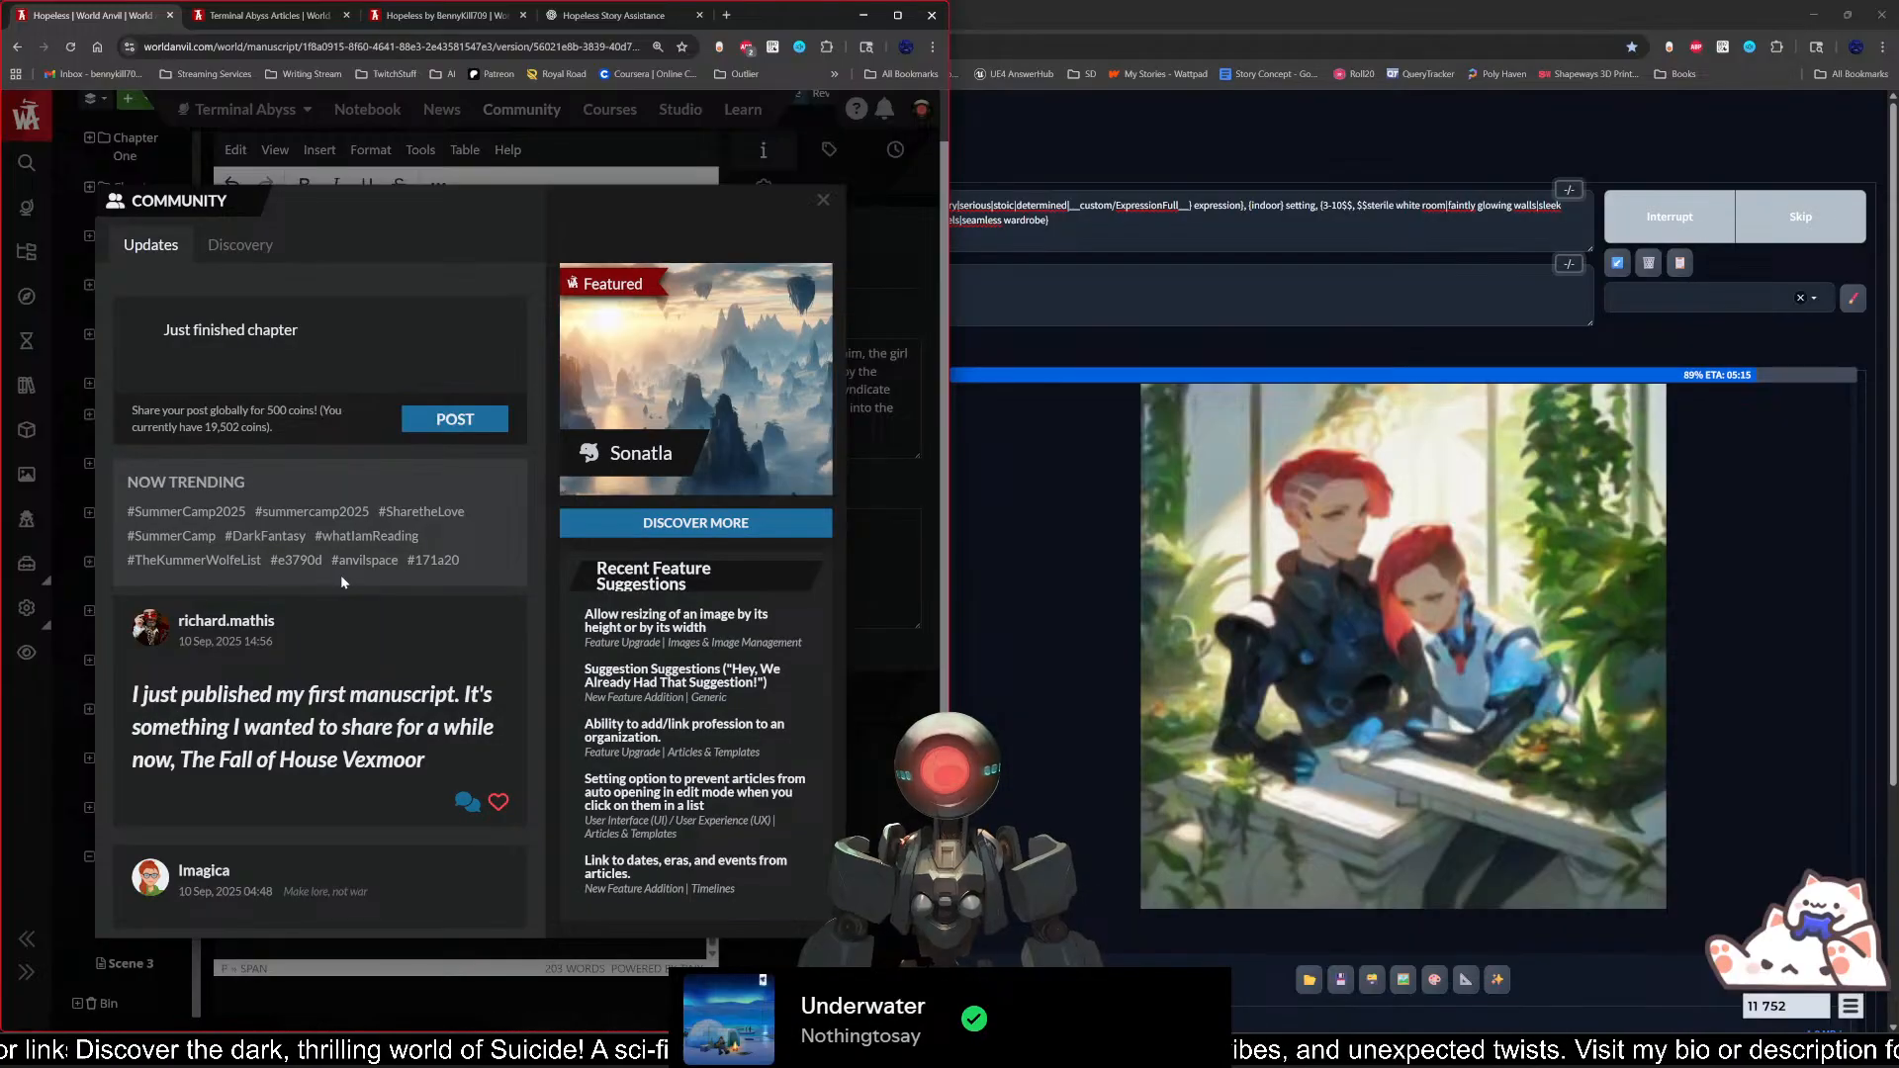
type("16")
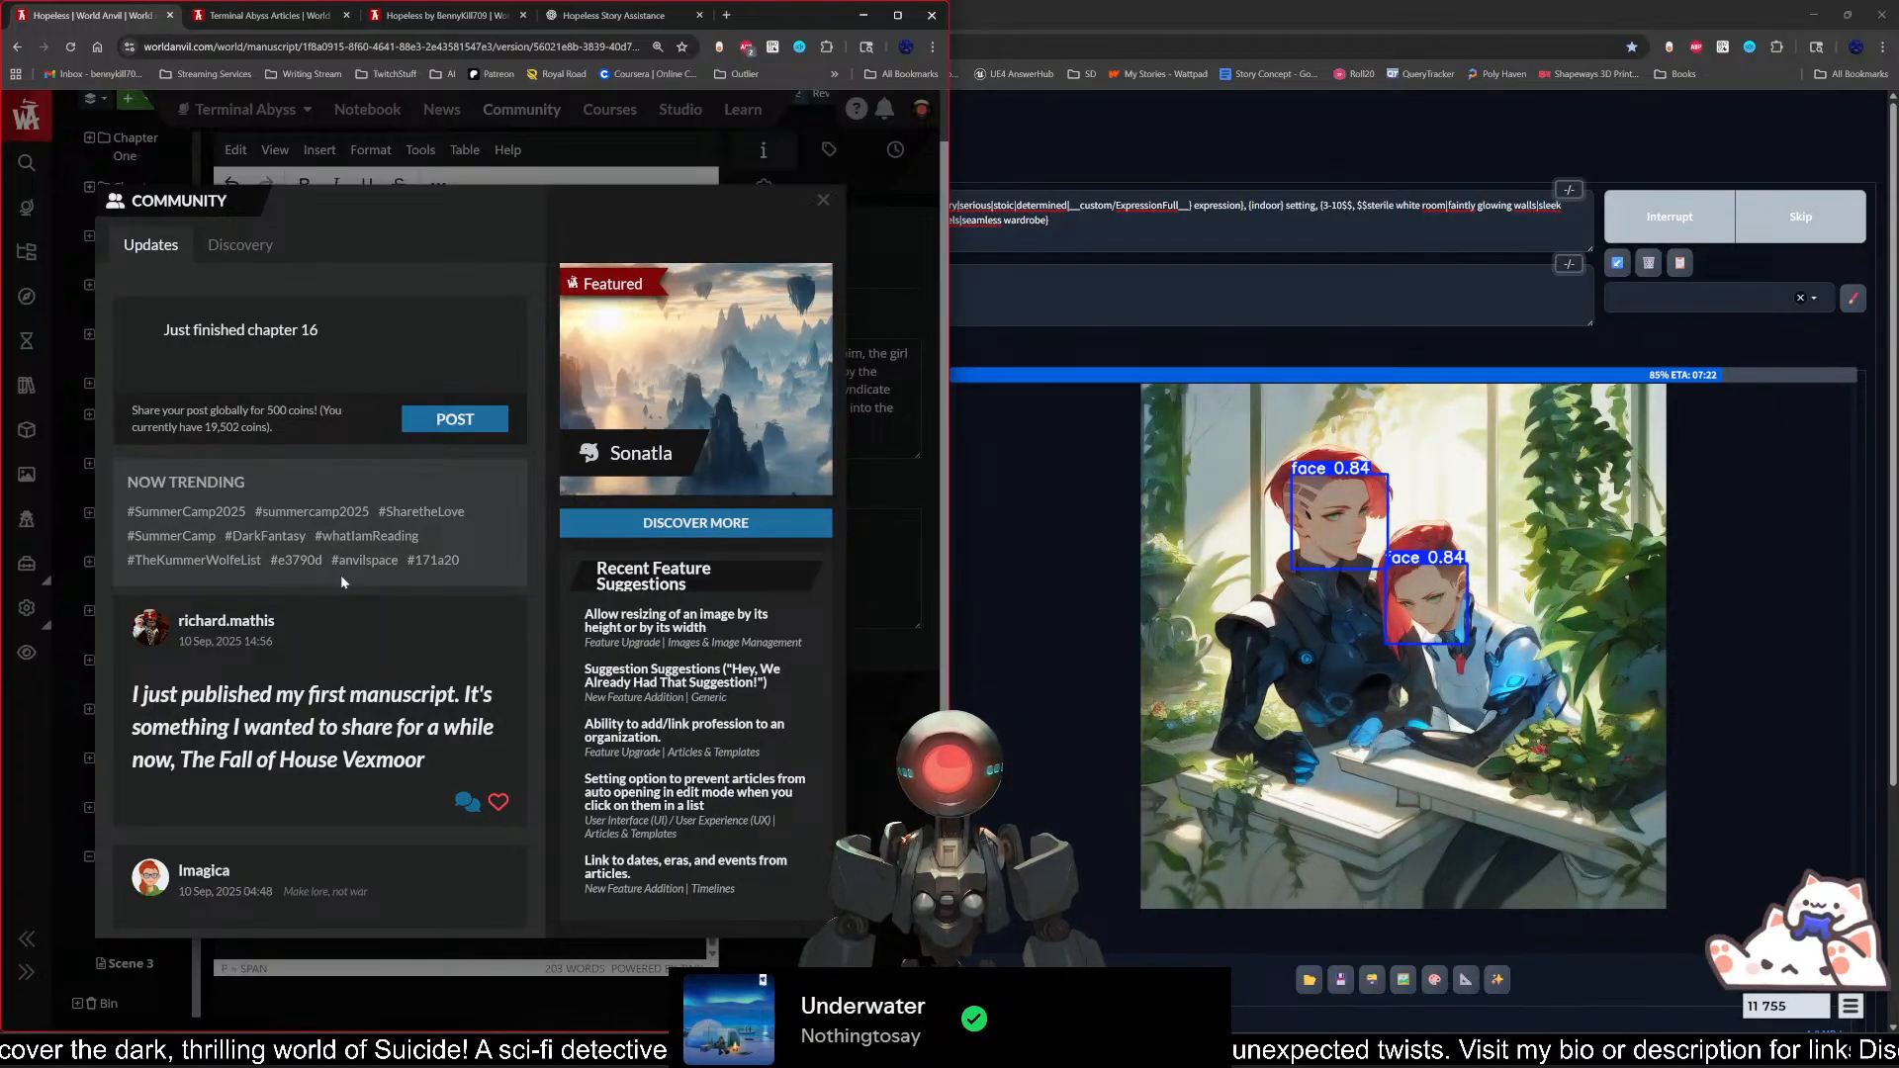
type(" of my Sci")
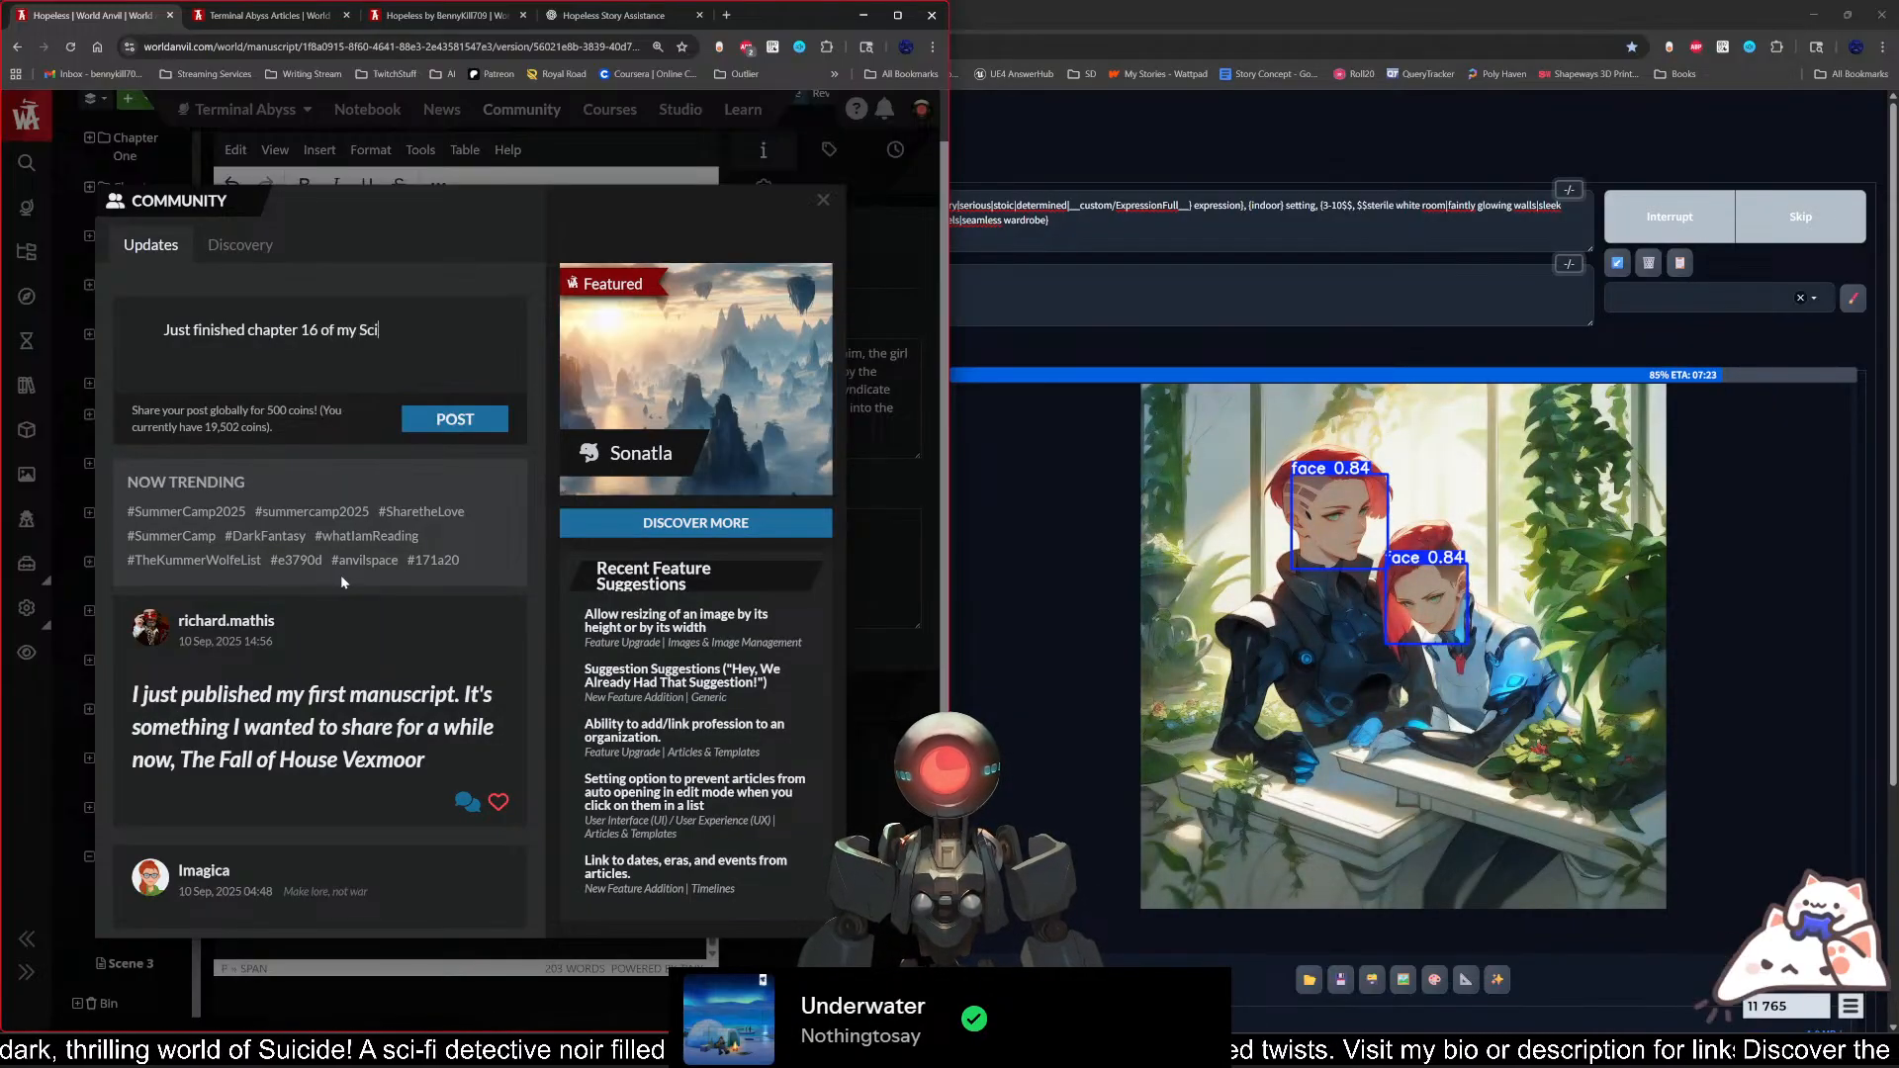
type("-Fi Horror")
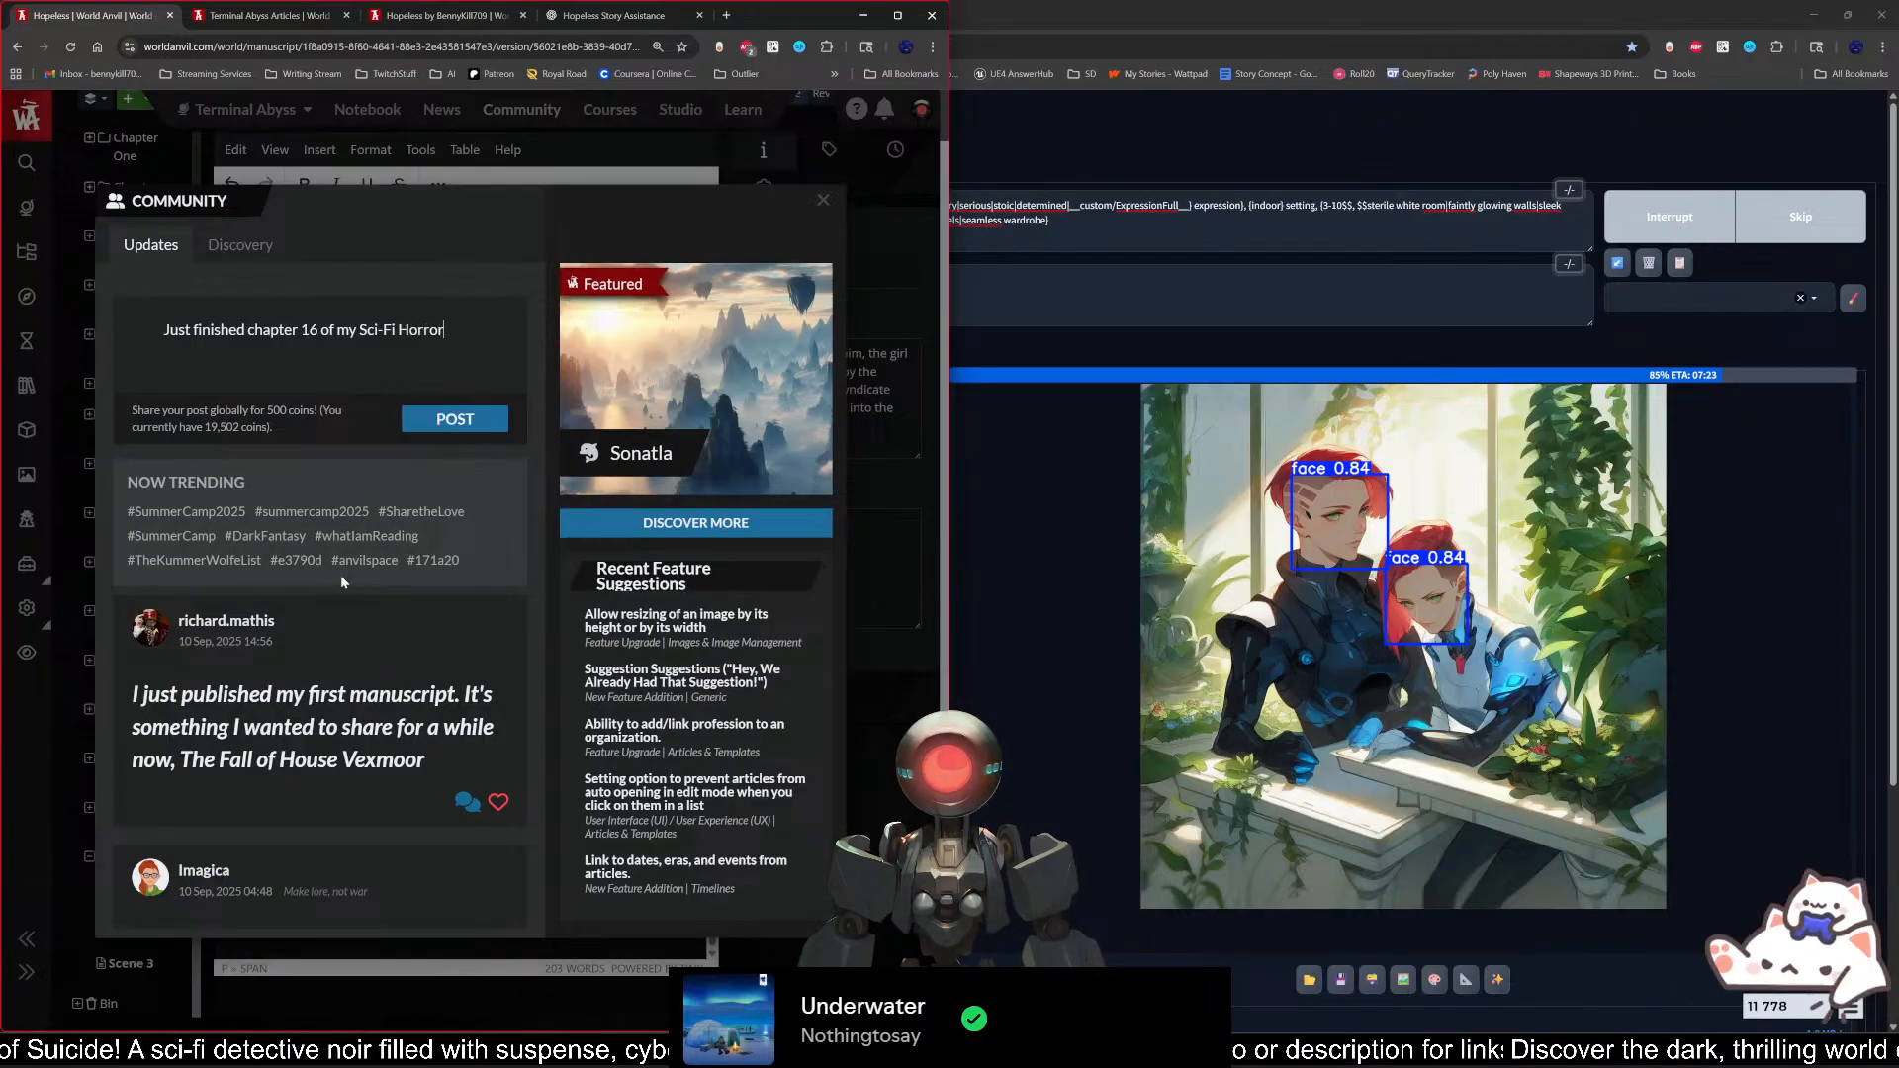
type("/Romance")
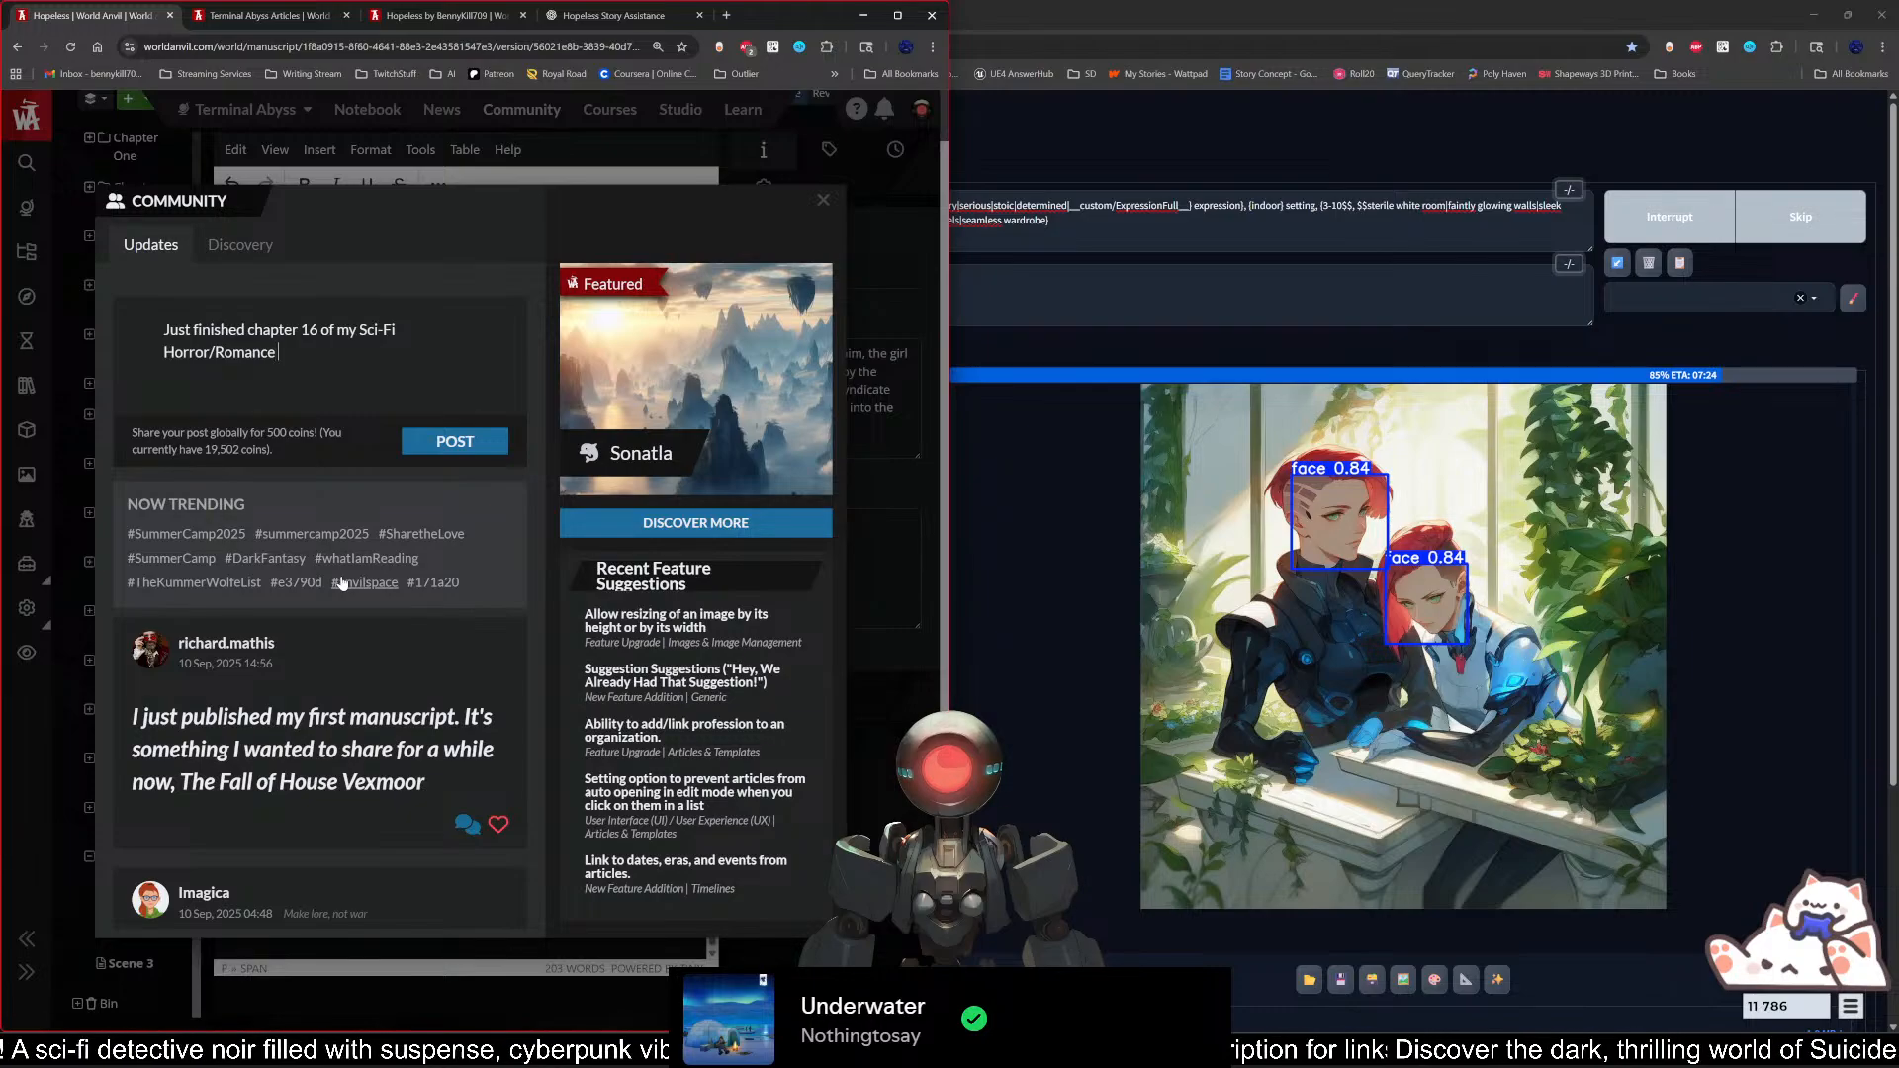
type(" novel")
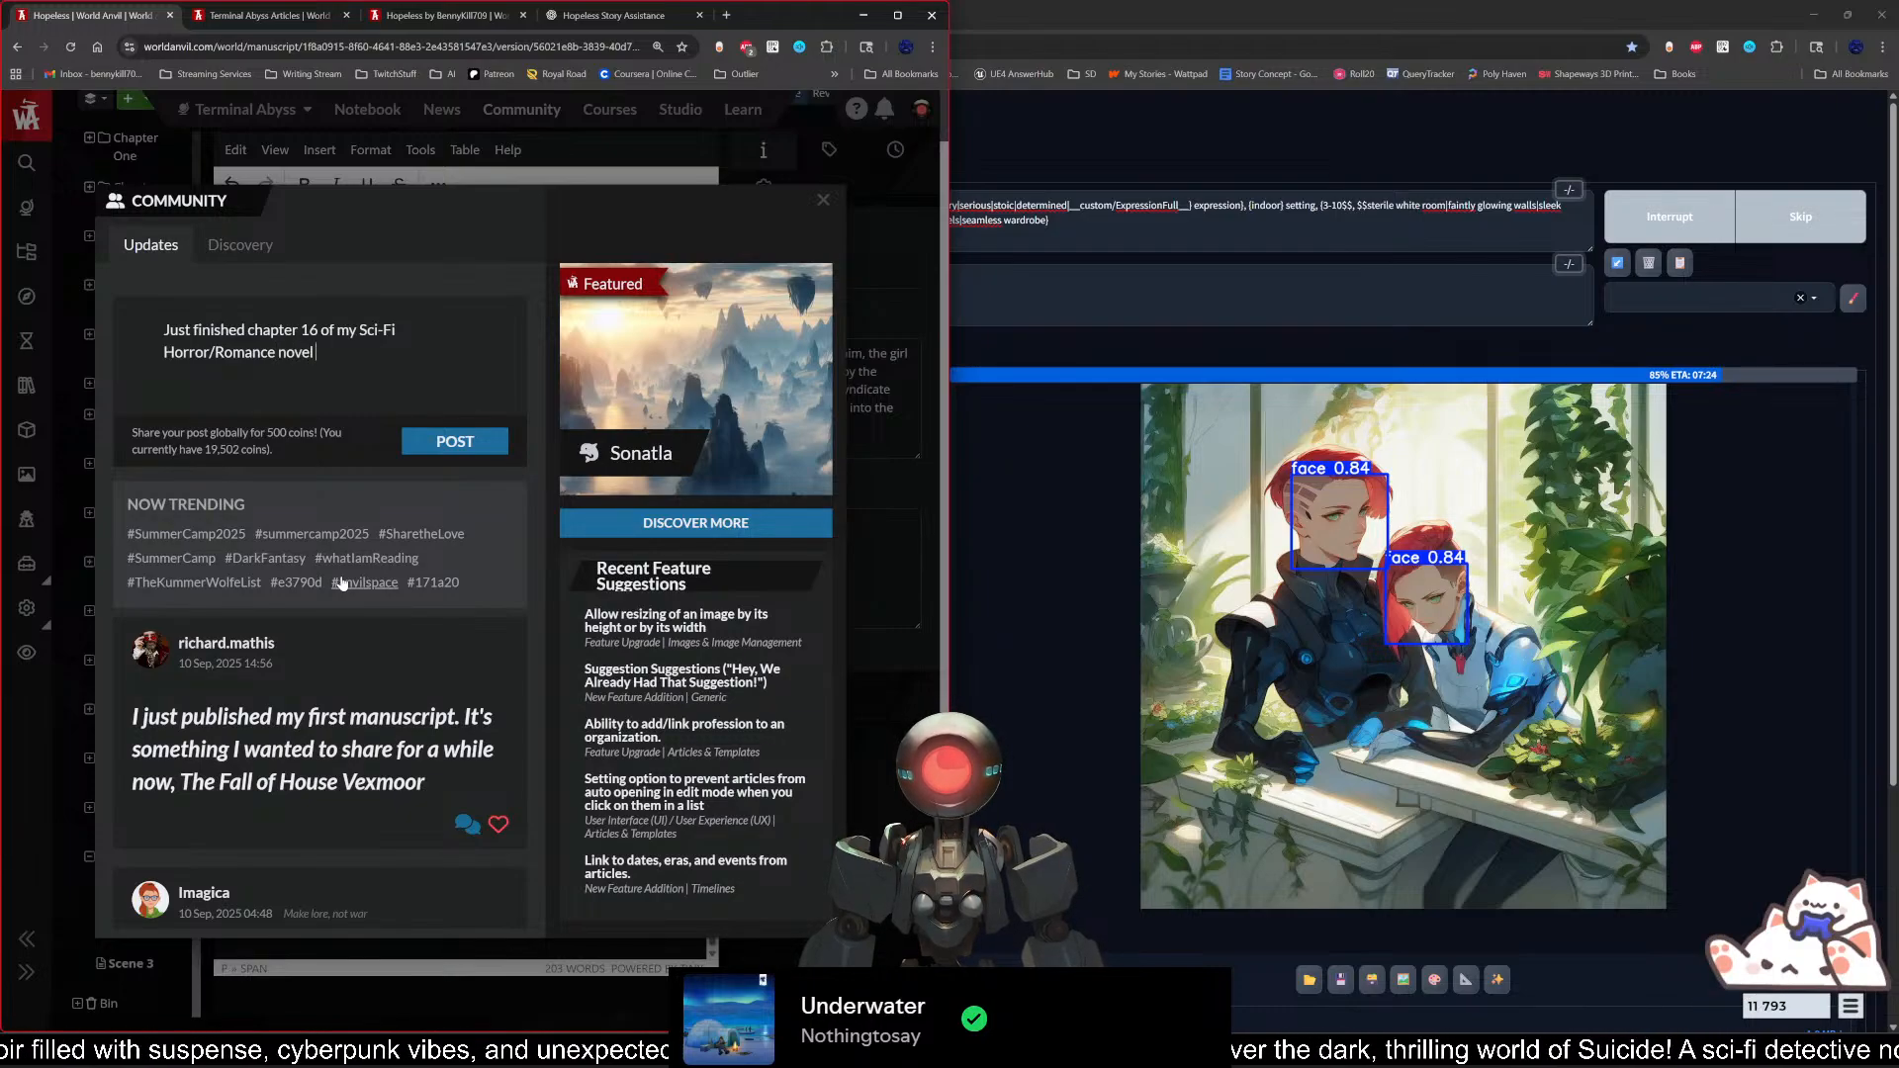
type(" @Hopel")
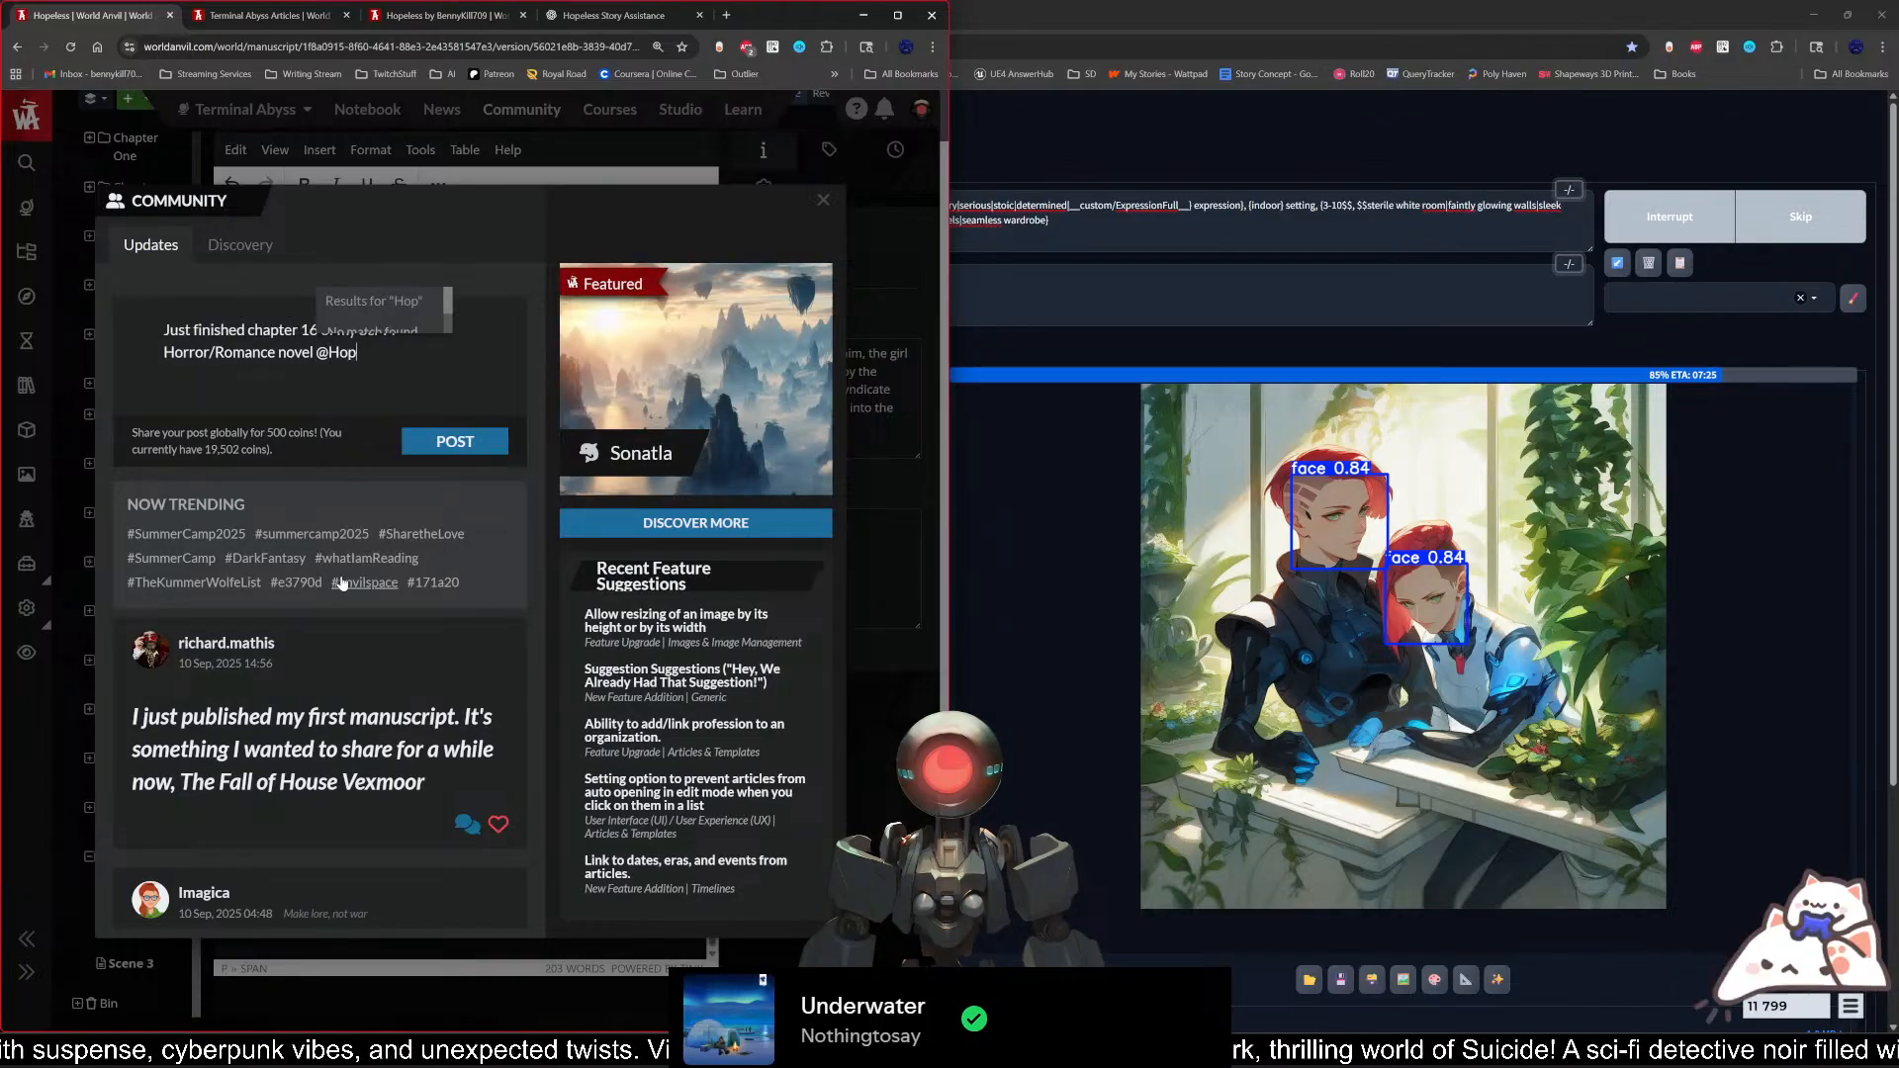
Step: Insert a mention link to Hopeless after the word "novel" in the post
key("BackSpace")
key("BackSpace")
key("BackSpace")
key("BackSpace")
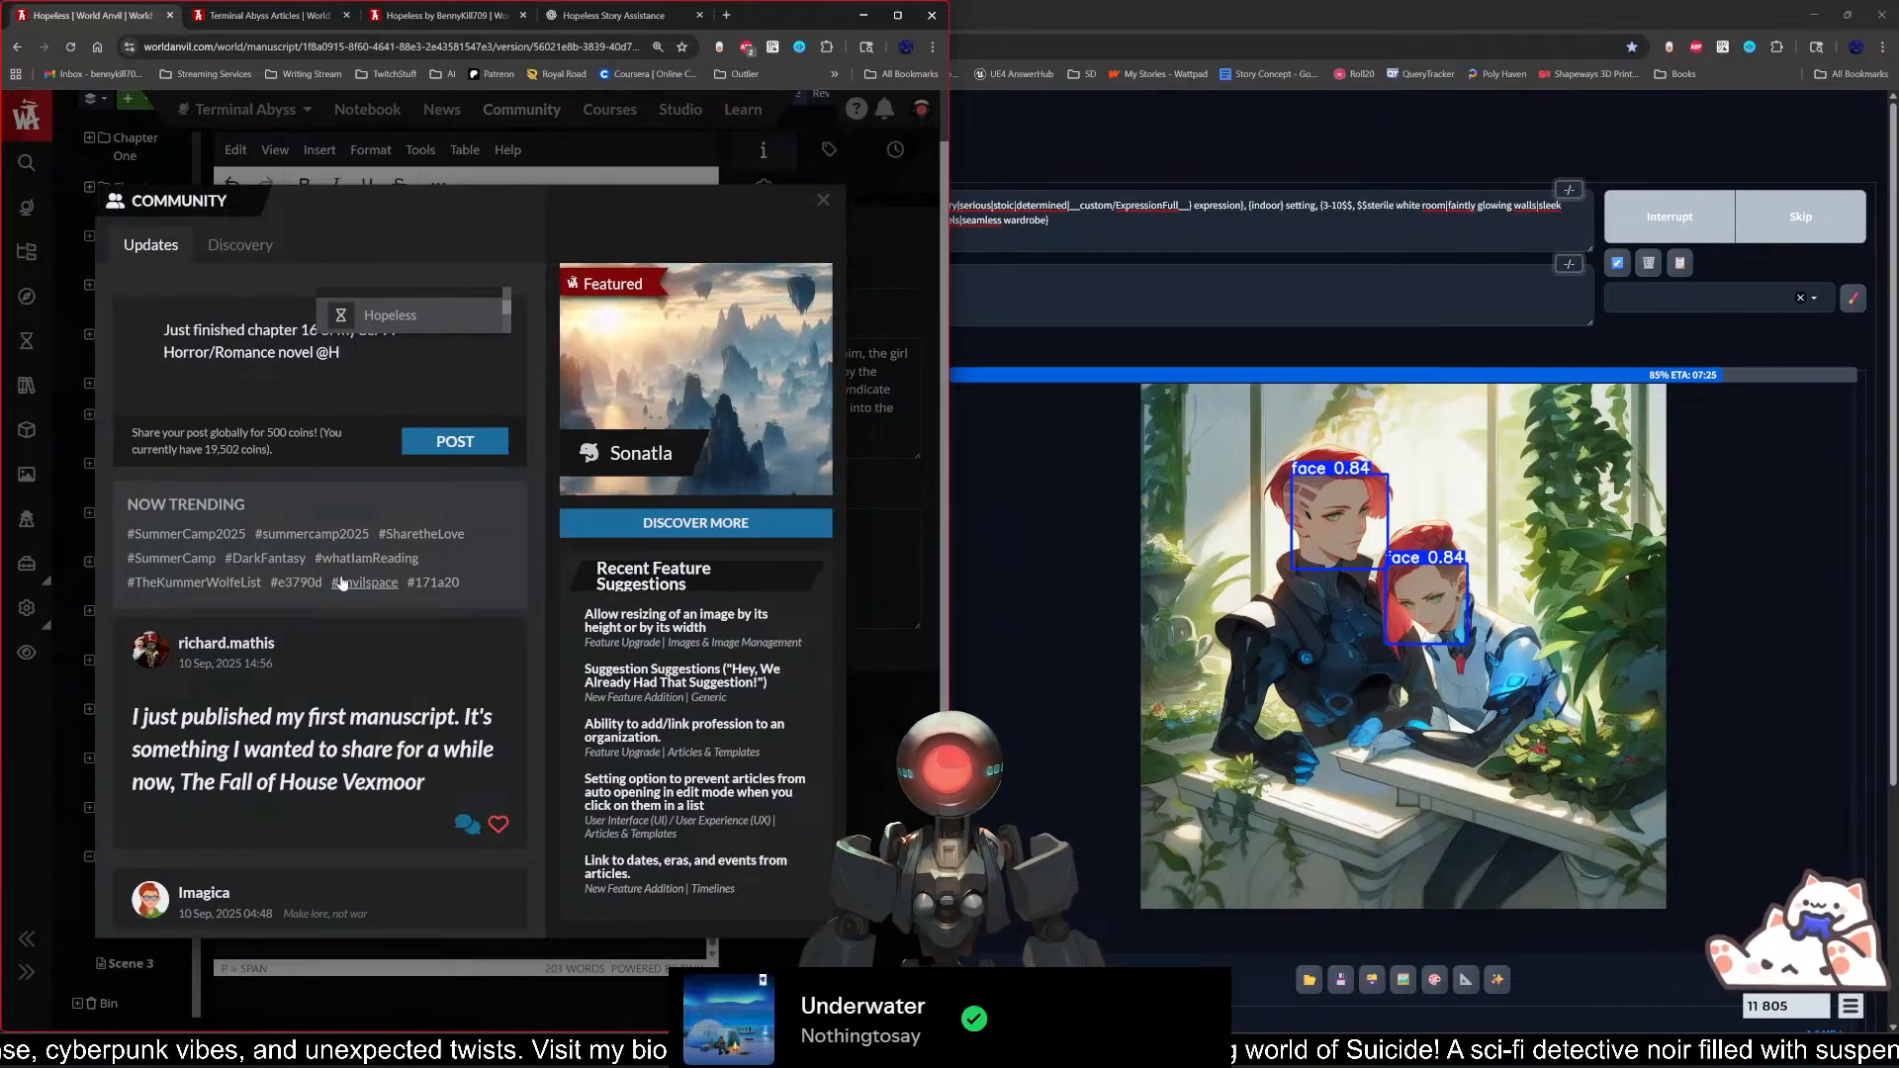
left_click(405, 328)
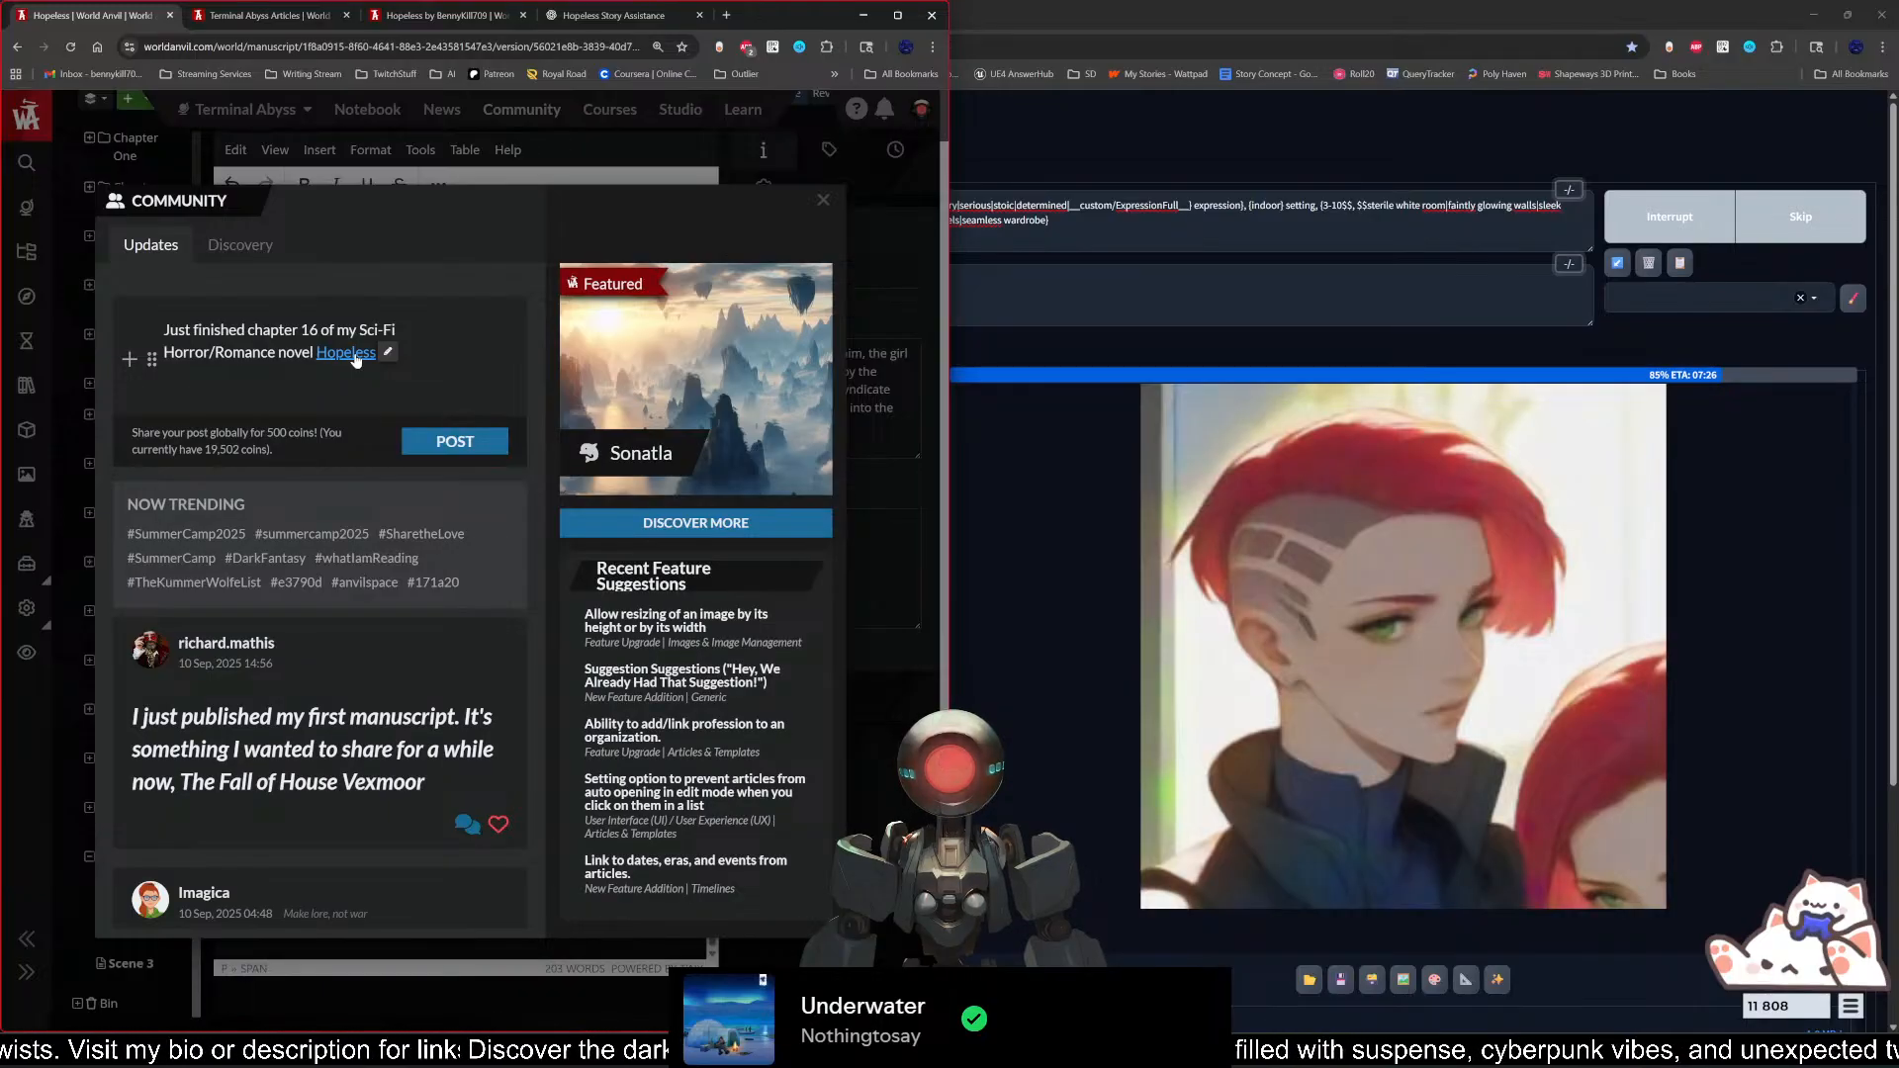
Step: Follow the post's Hopeless link to check its destination, look at a timeline event, and close the page
left_click(356, 358)
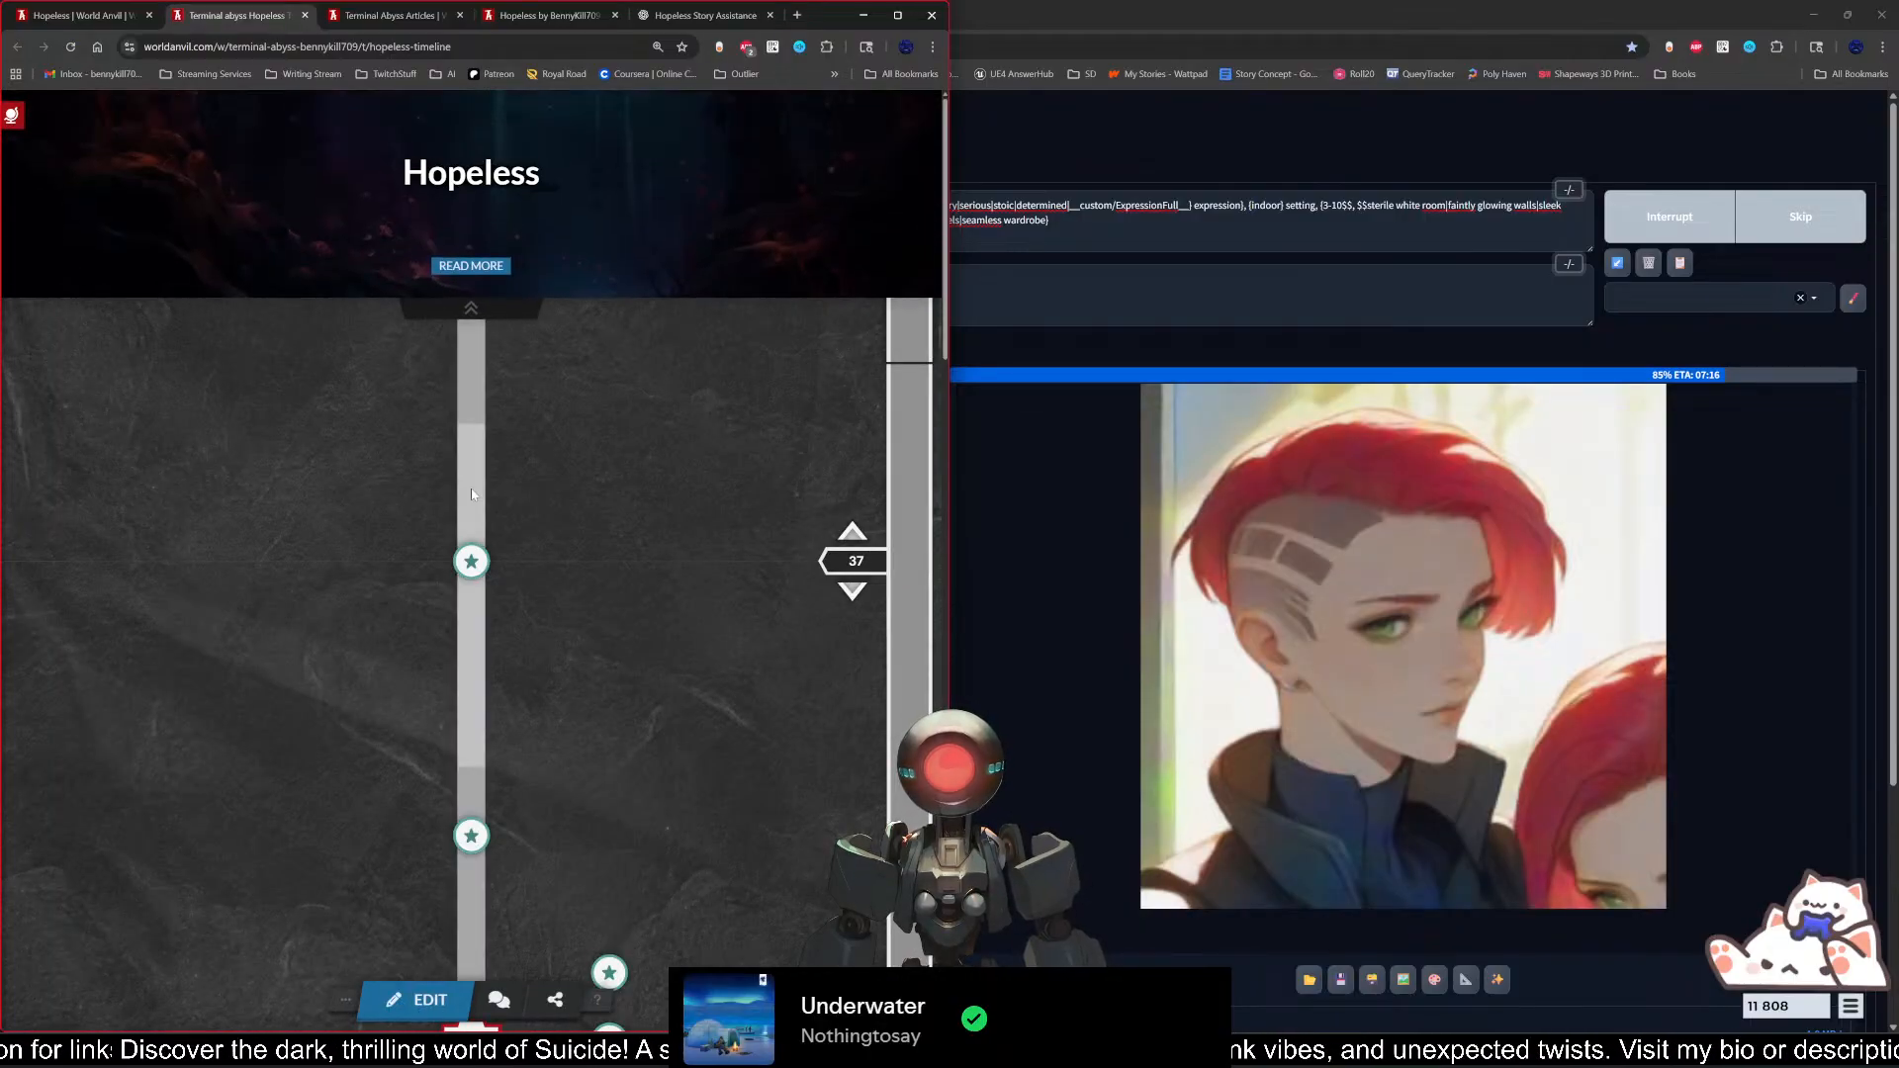
left_click(472, 561)
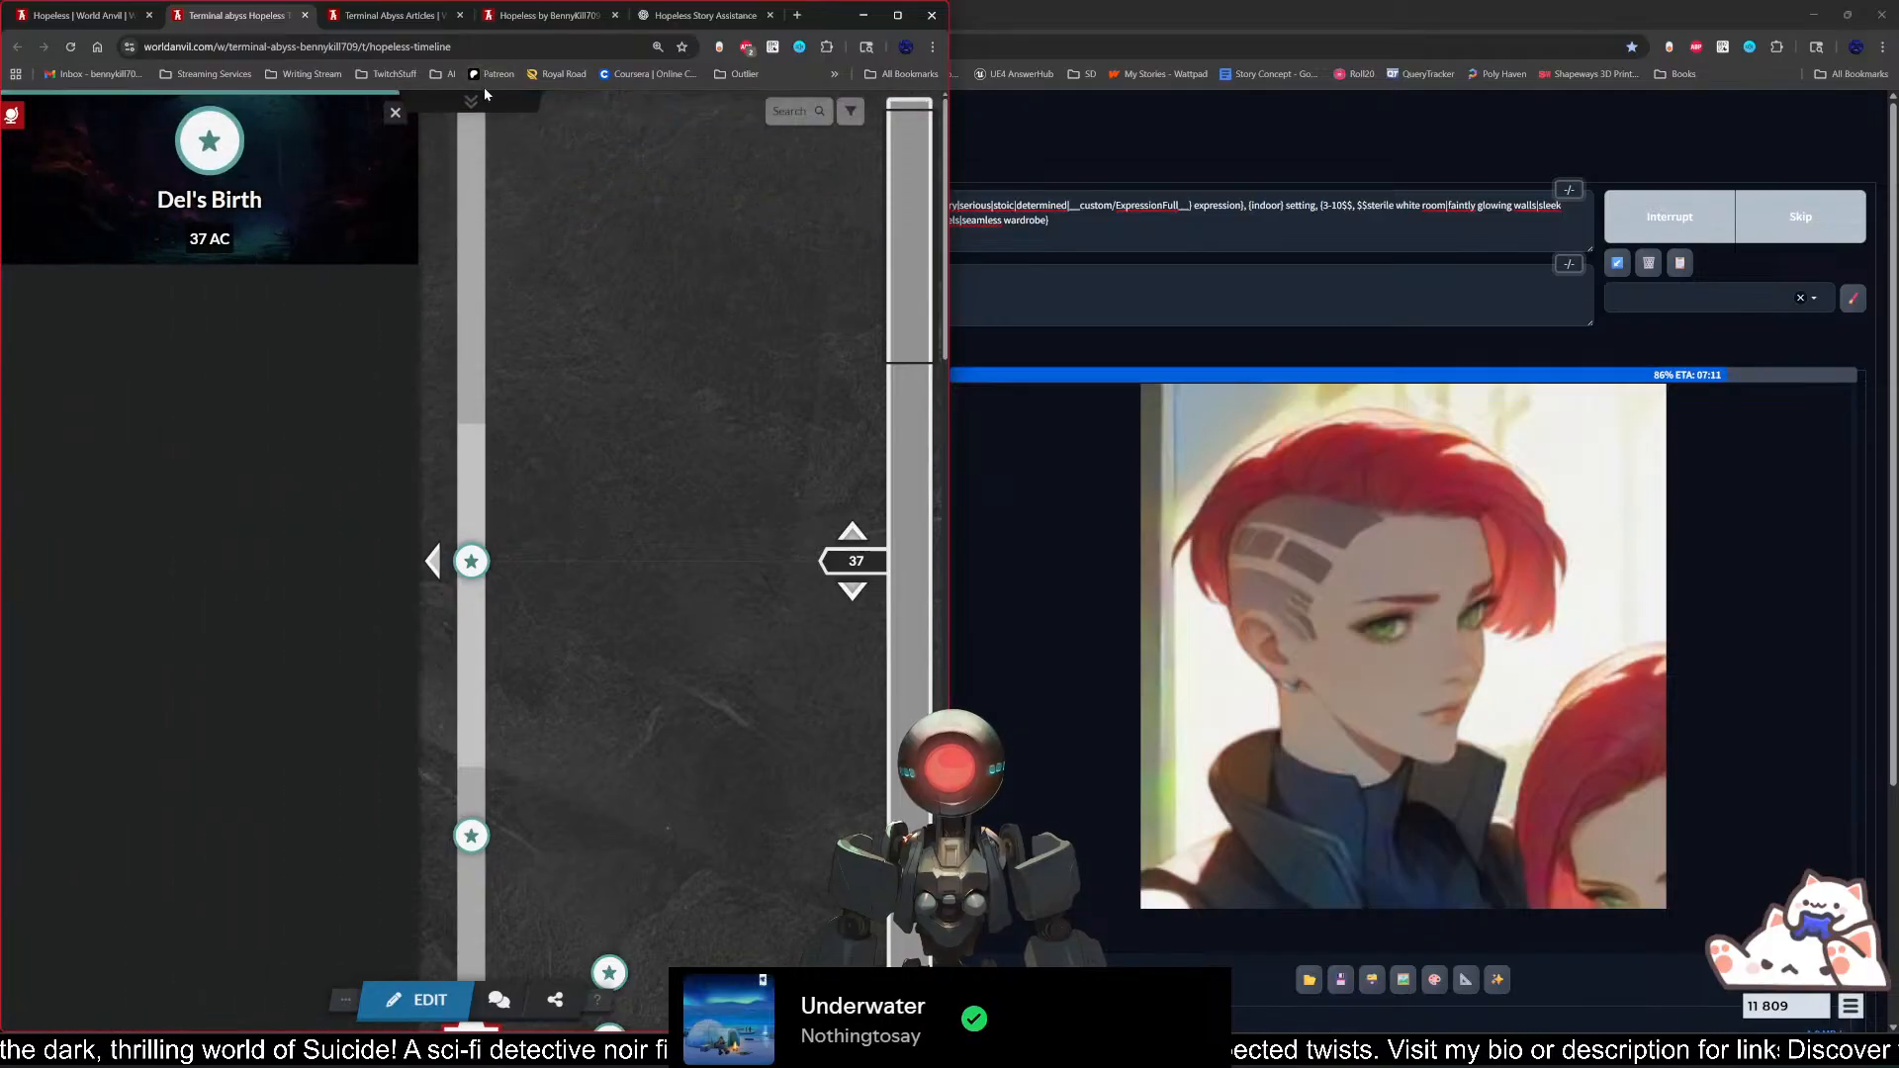
left_click(472, 100)
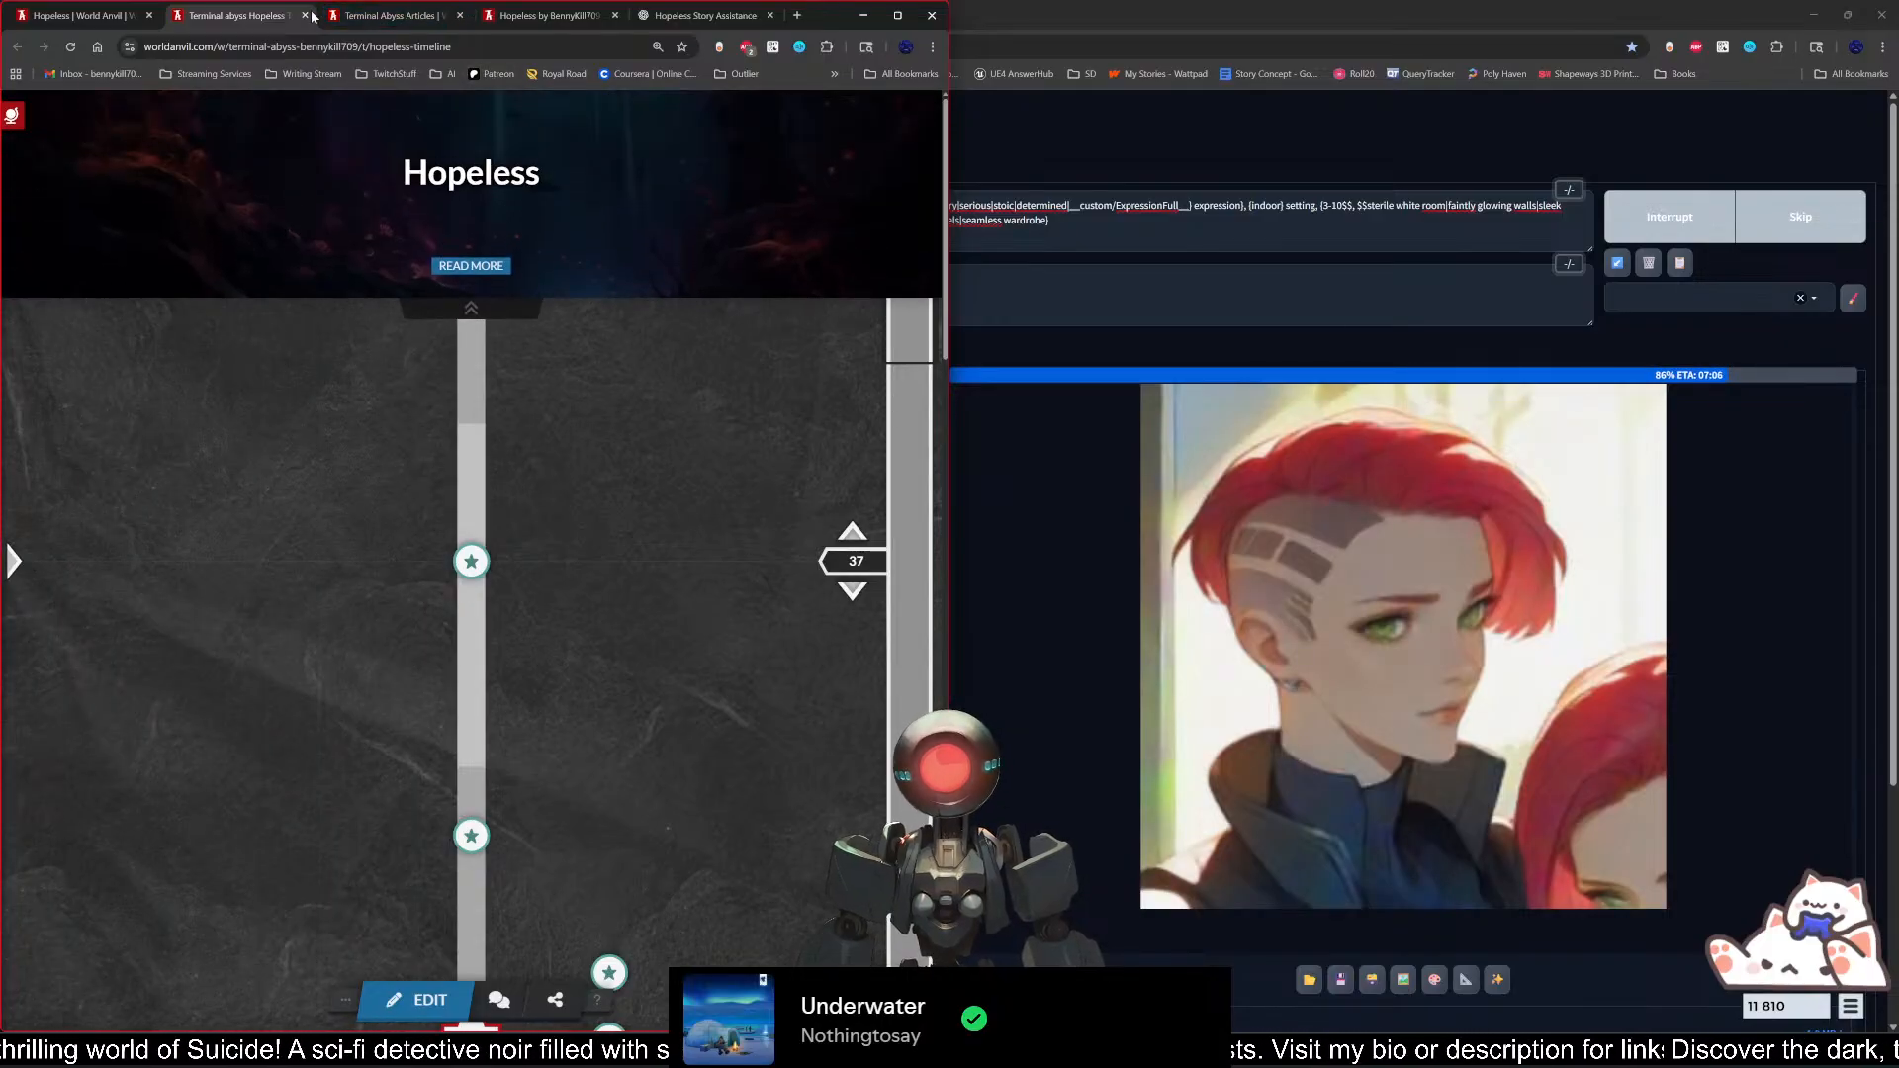
key("ctrl+w")
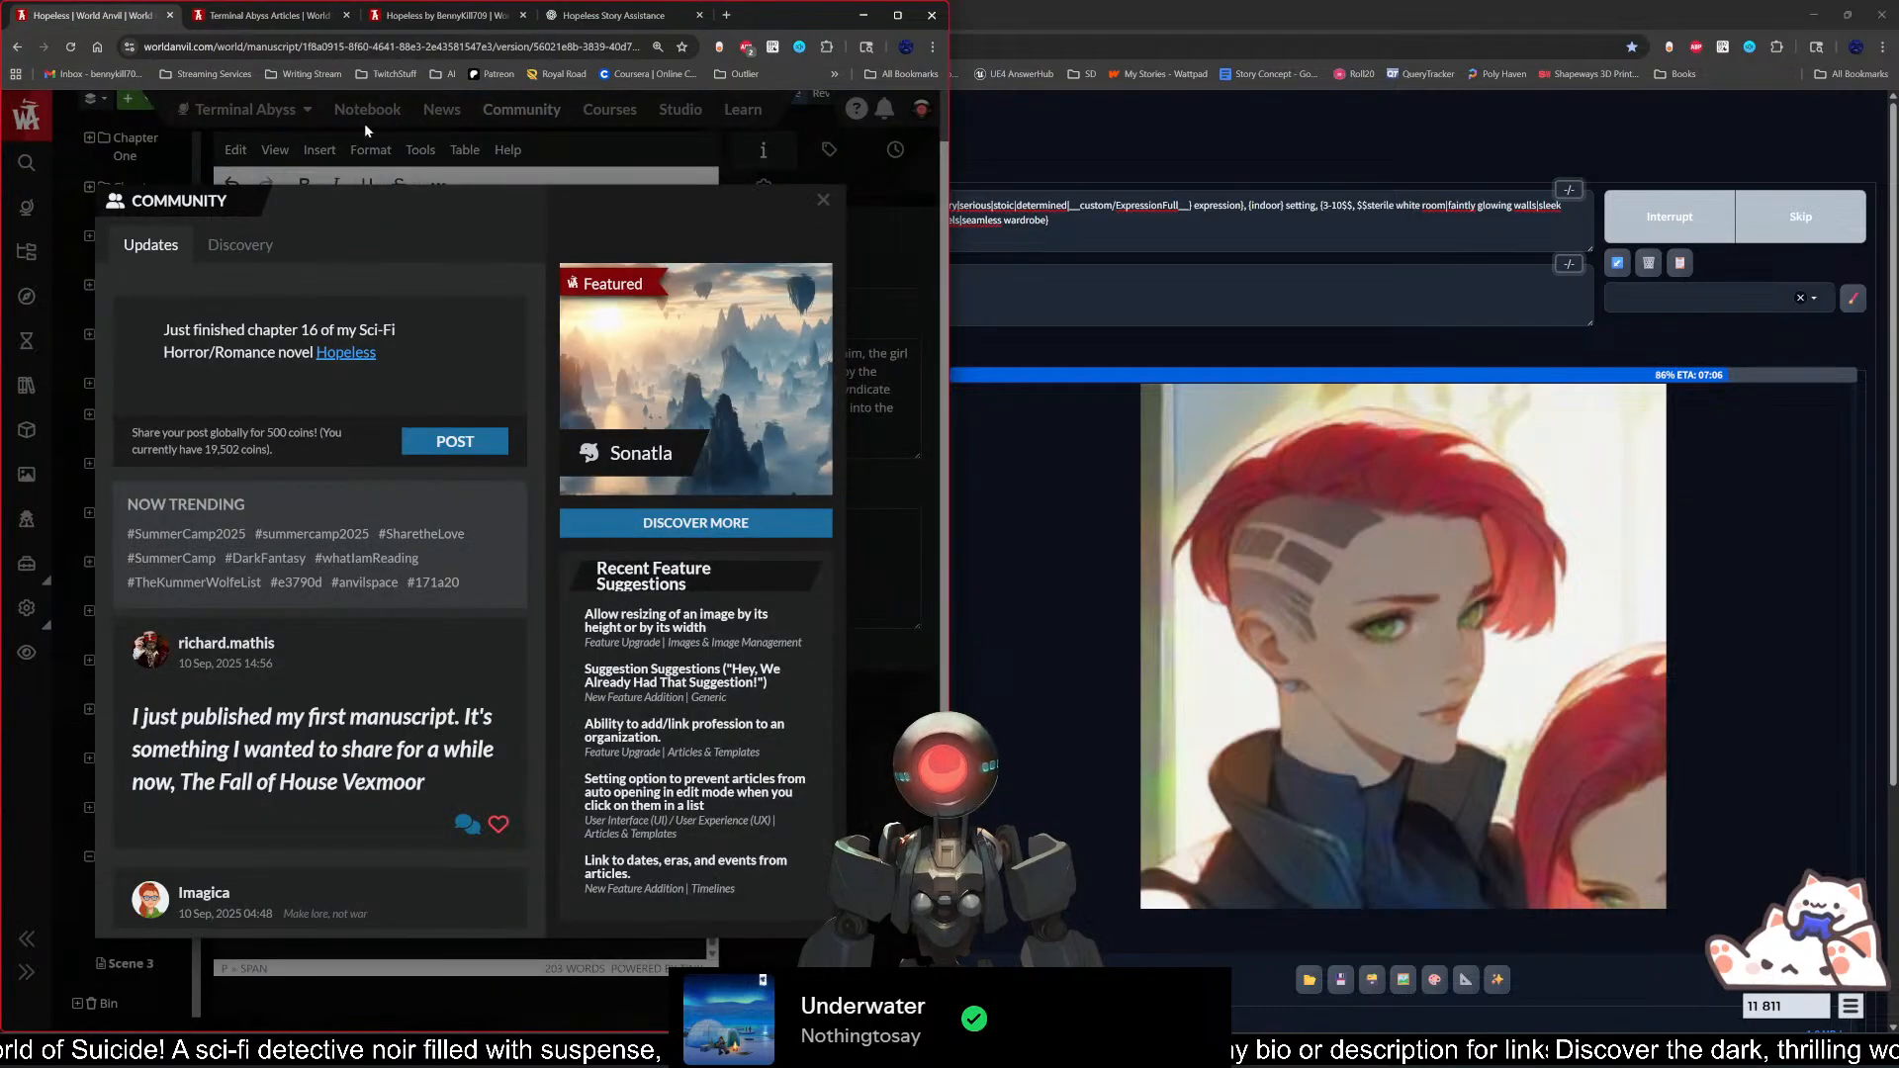
Step: Select the web address of the public Hopeless manuscript page, look over its chapter list, and return to the draft post
left_click(282, 16)
left_click(445, 16)
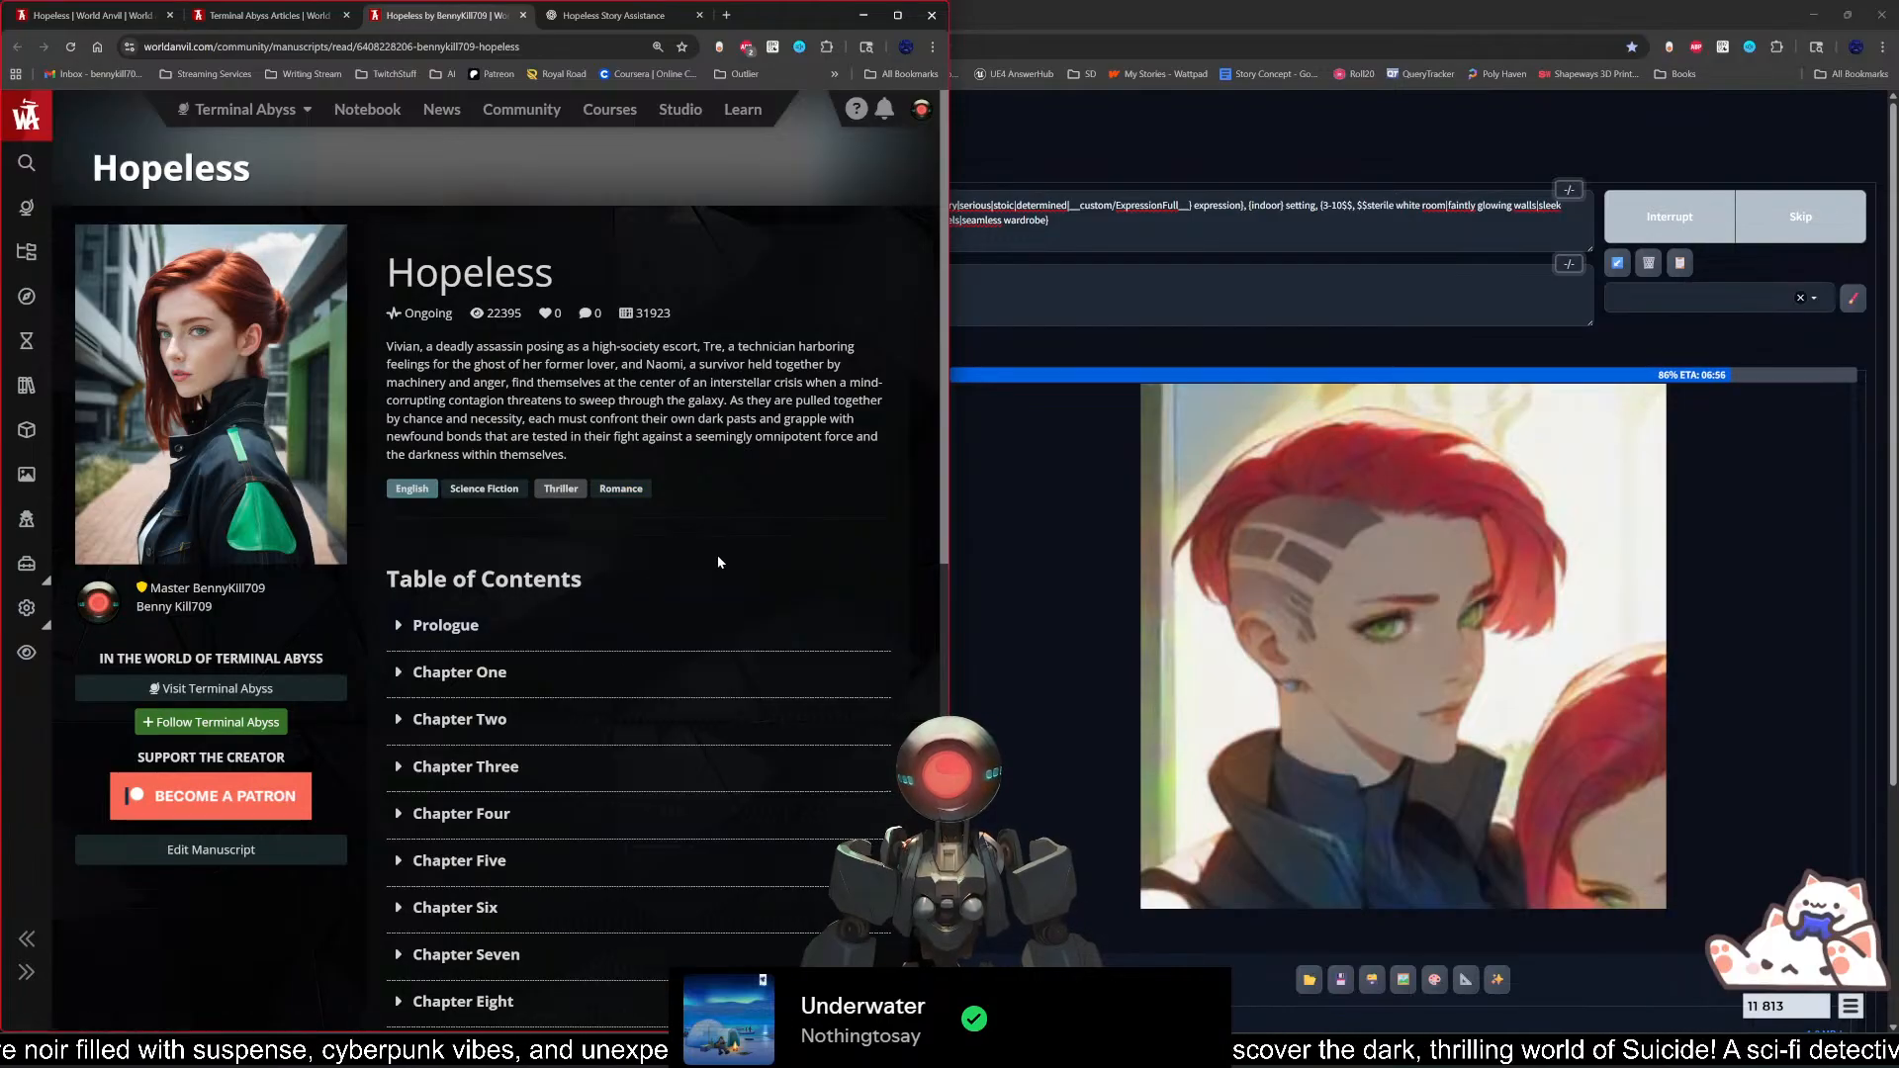
key("ctrl+l")
key("ctrl+c")
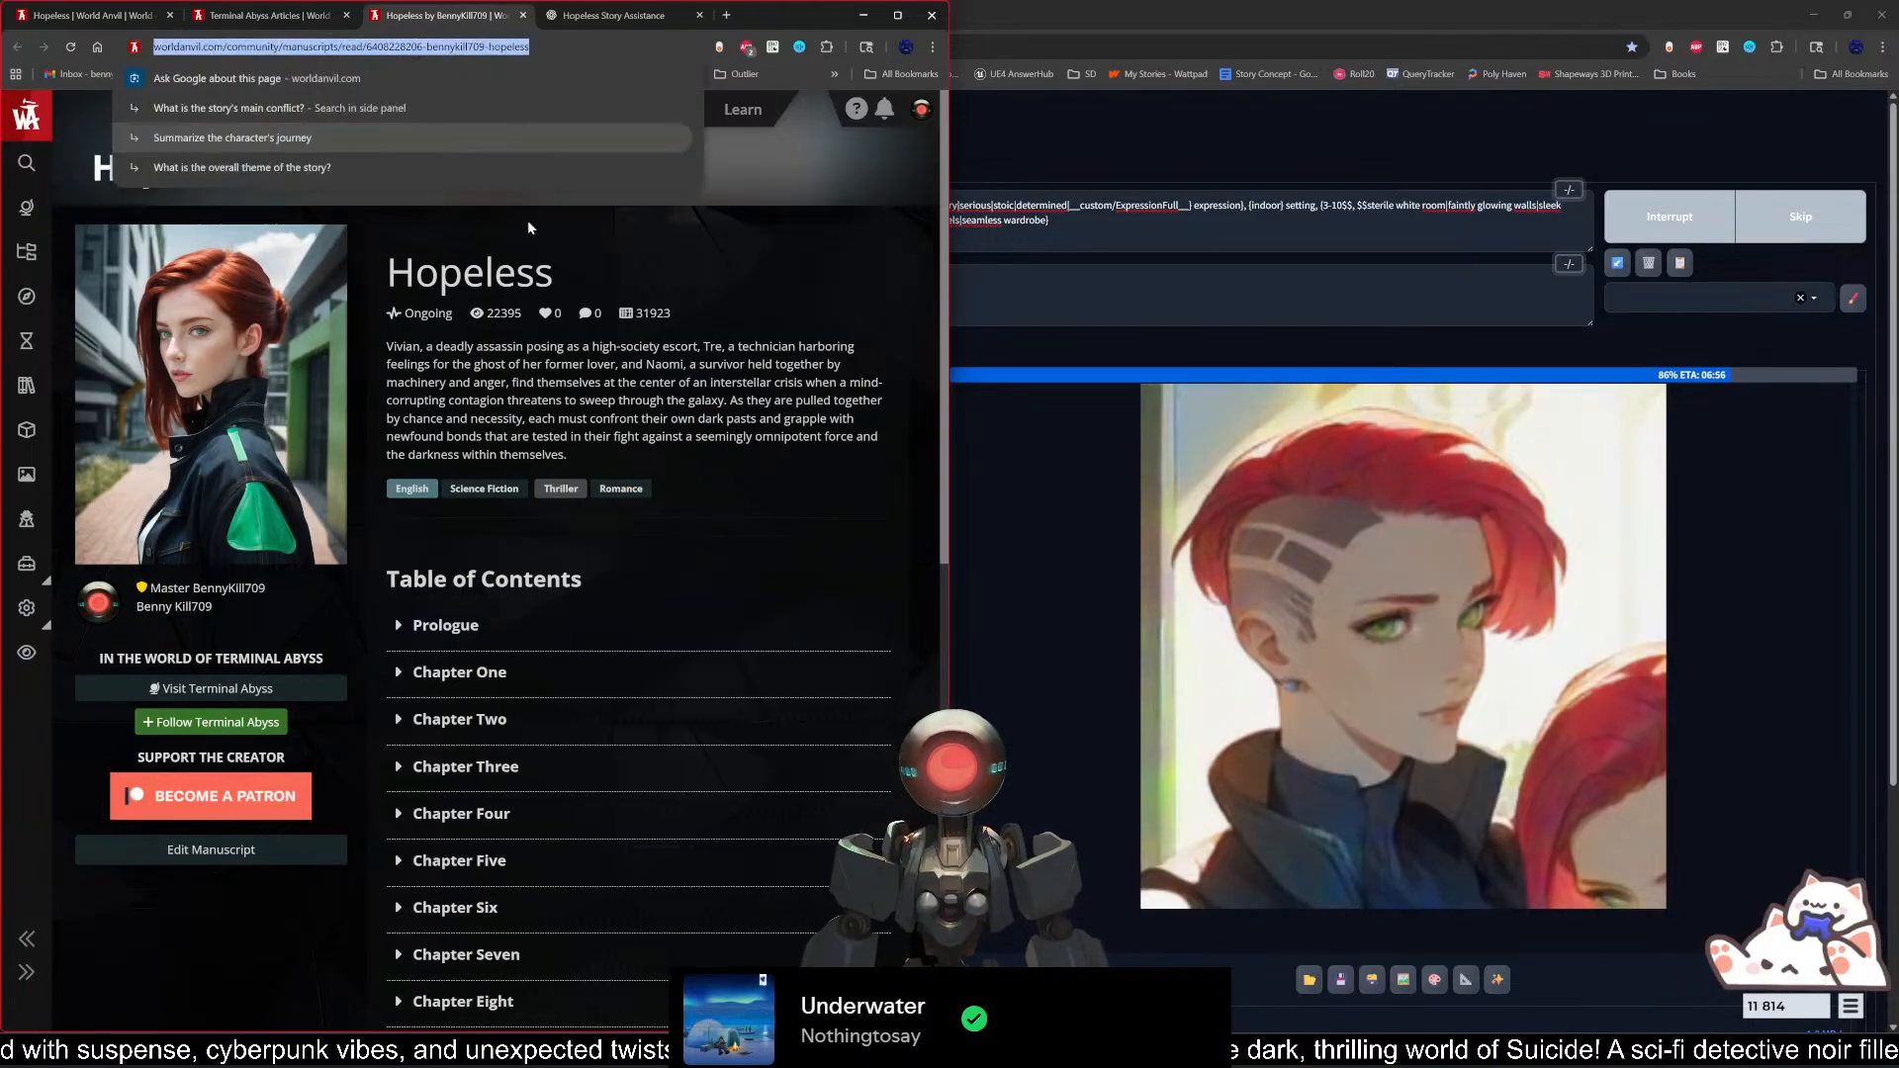
scroll(614, 762, "down", 9)
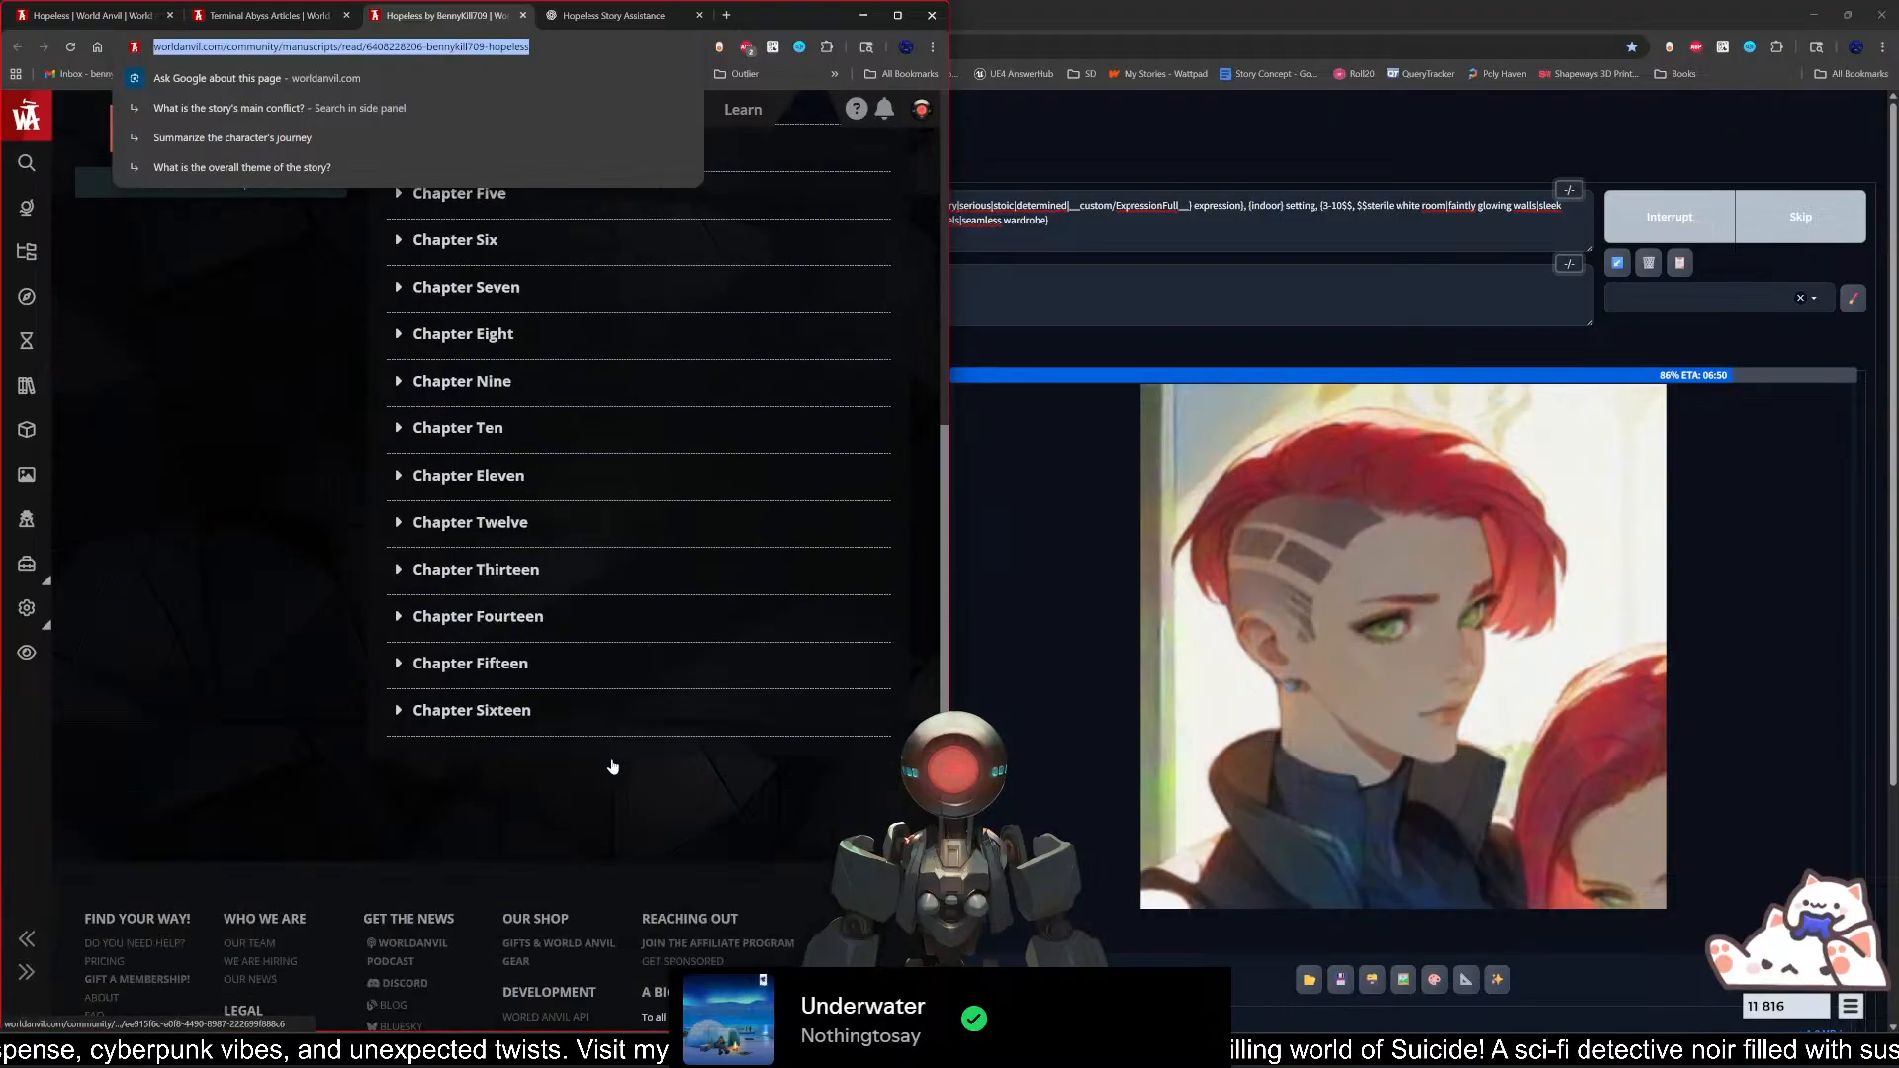
scroll(614, 763, "up", 9)
left_click(99, 15)
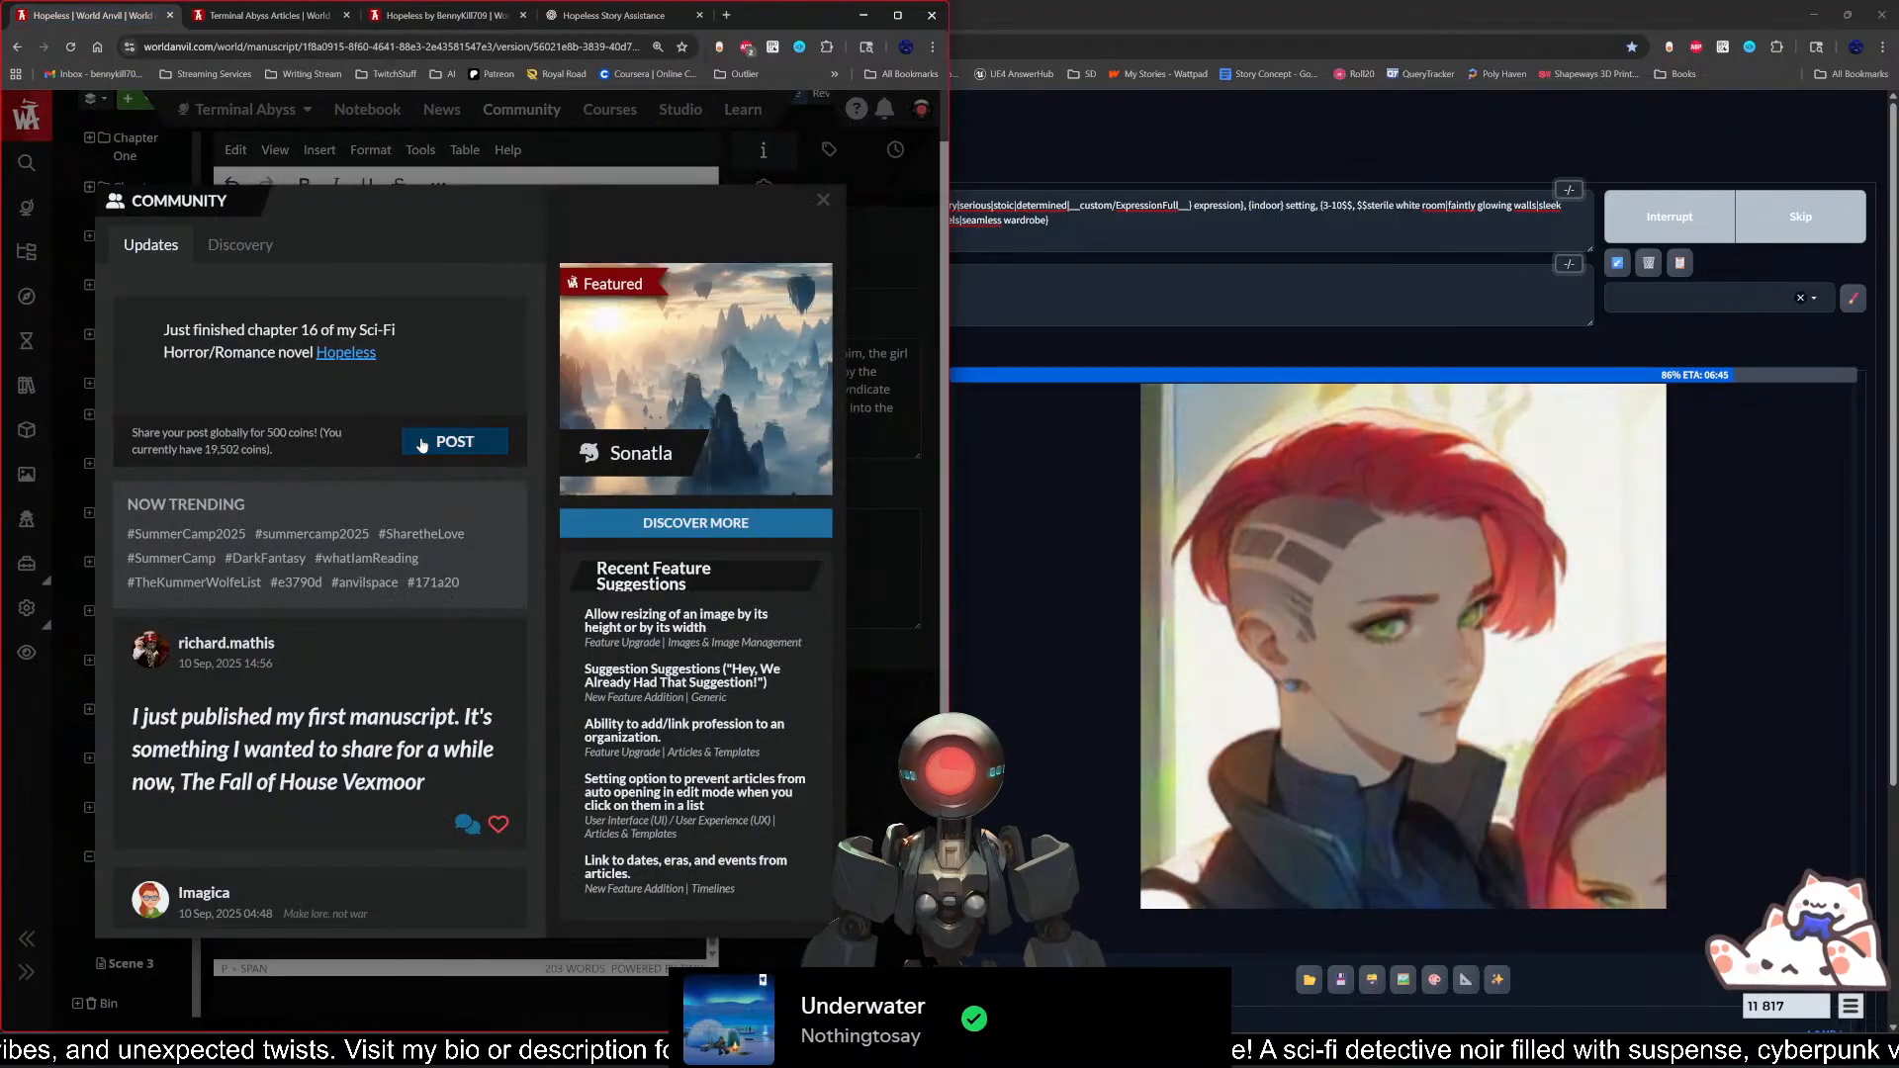
Step: Replace the linked Hopeless mention in the post with plain text so the sentence ends "novel, Hopeless!"
key("BackSpace")
key("BackSpace")
key("BackSpace")
key("BackSpace")
key("BackSpace")
key("BackSpace")
key("BackSpace")
key("BackSpace")
key("BackSpace")
key("BackSpace")
key("BackSpace")
key("BackSpace")
key("BackSpace")
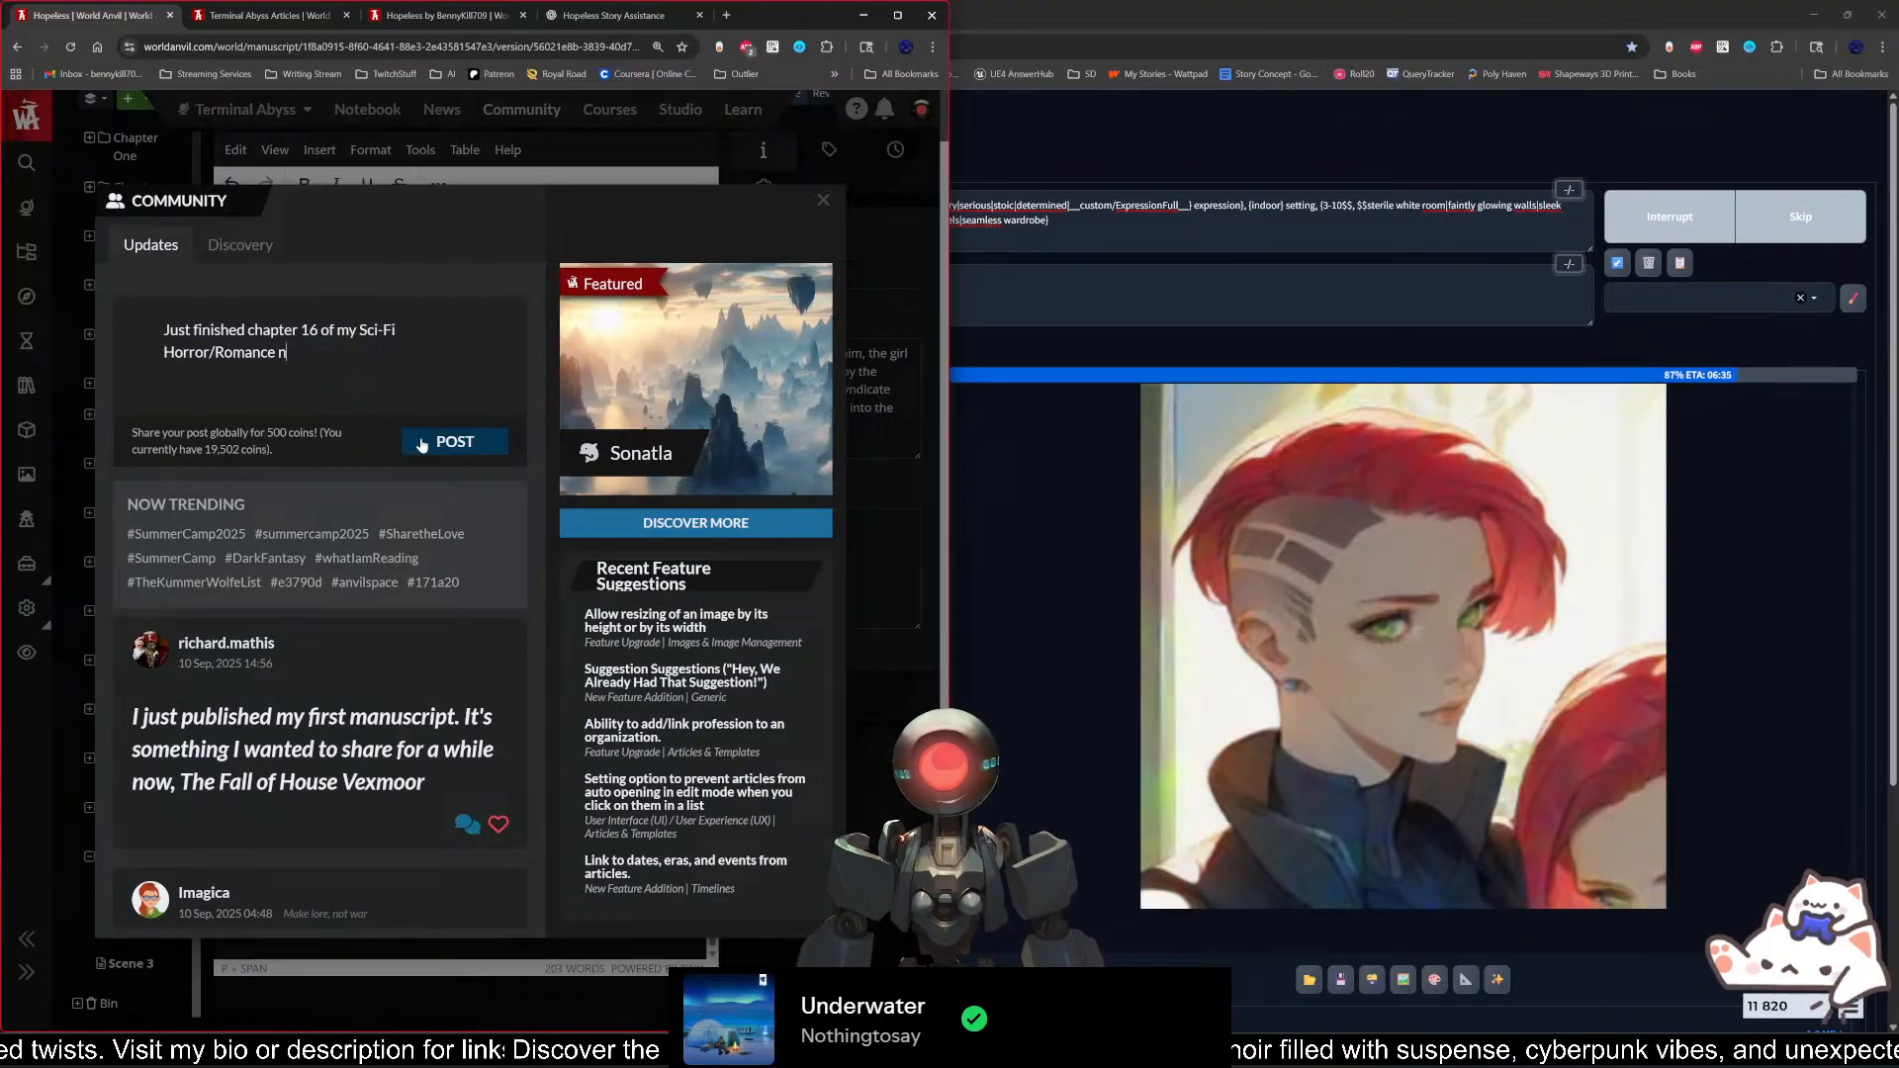
type("ovel,")
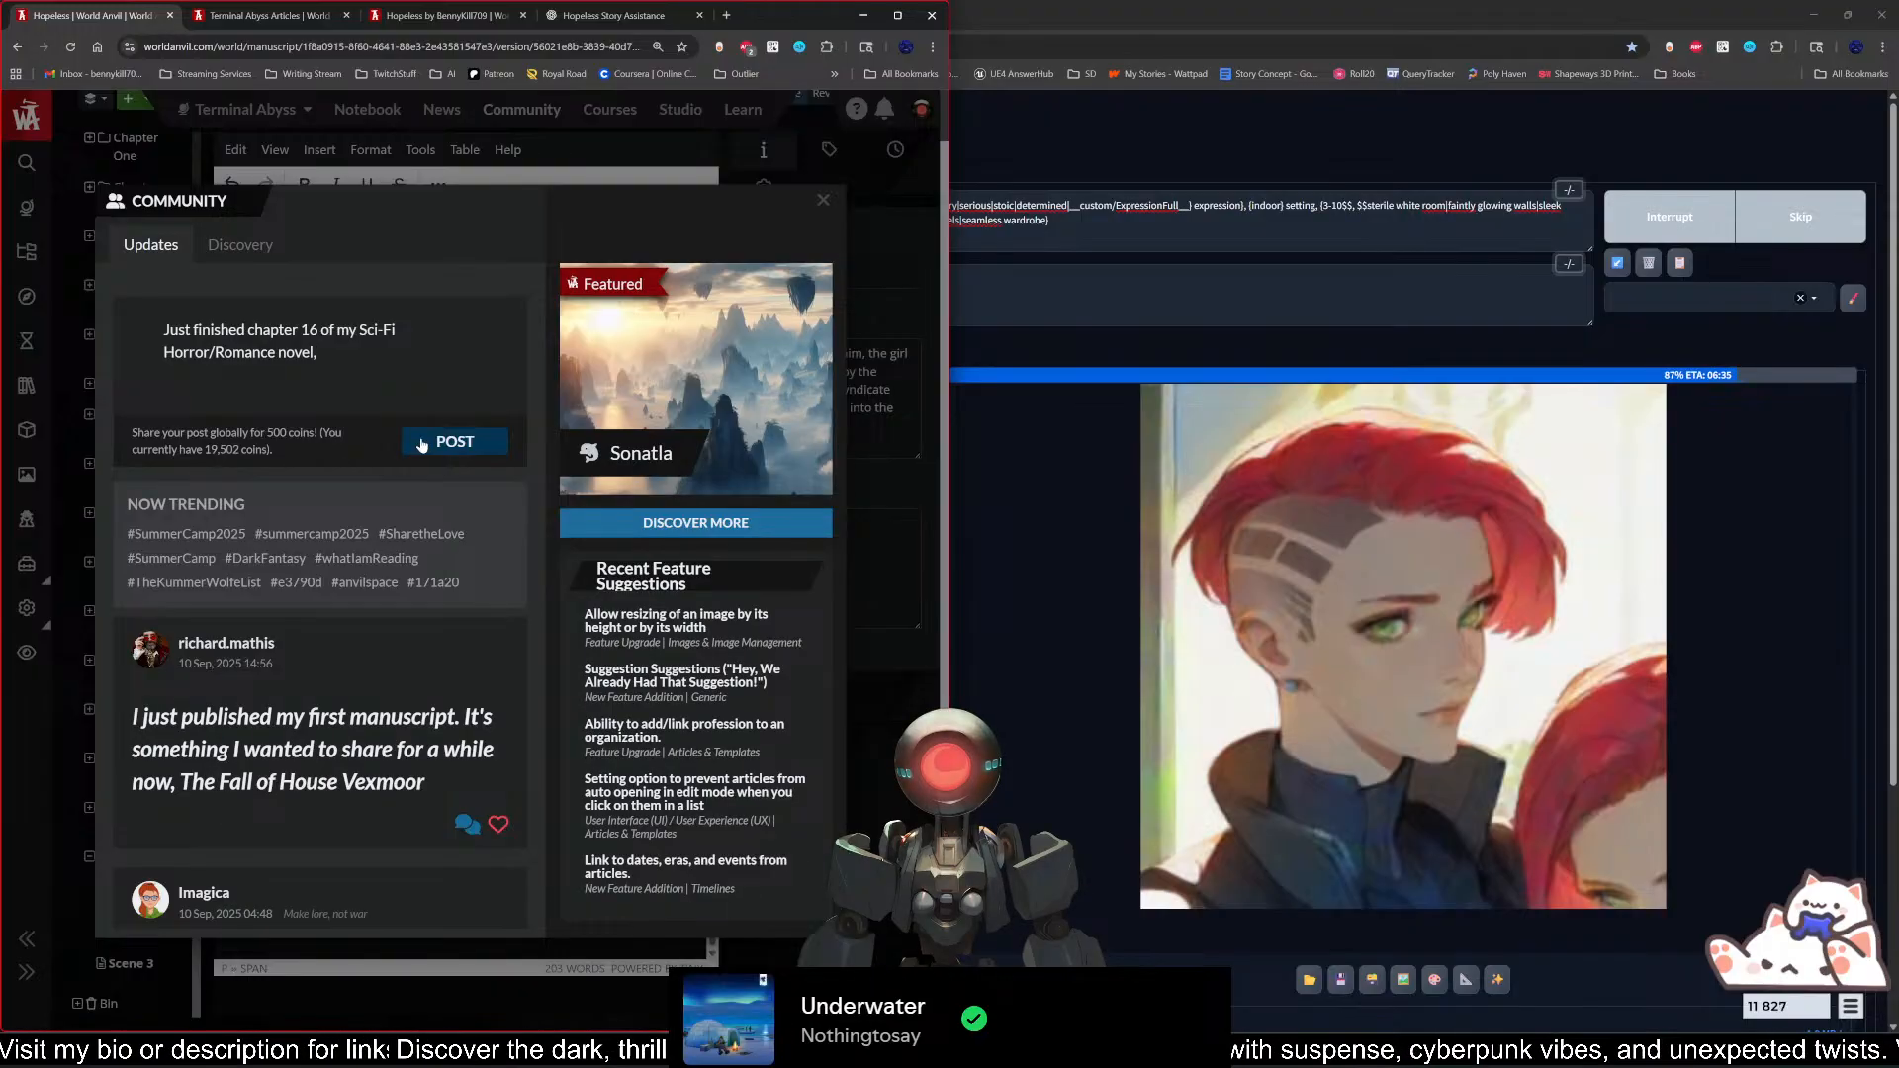
type(" Hopele")
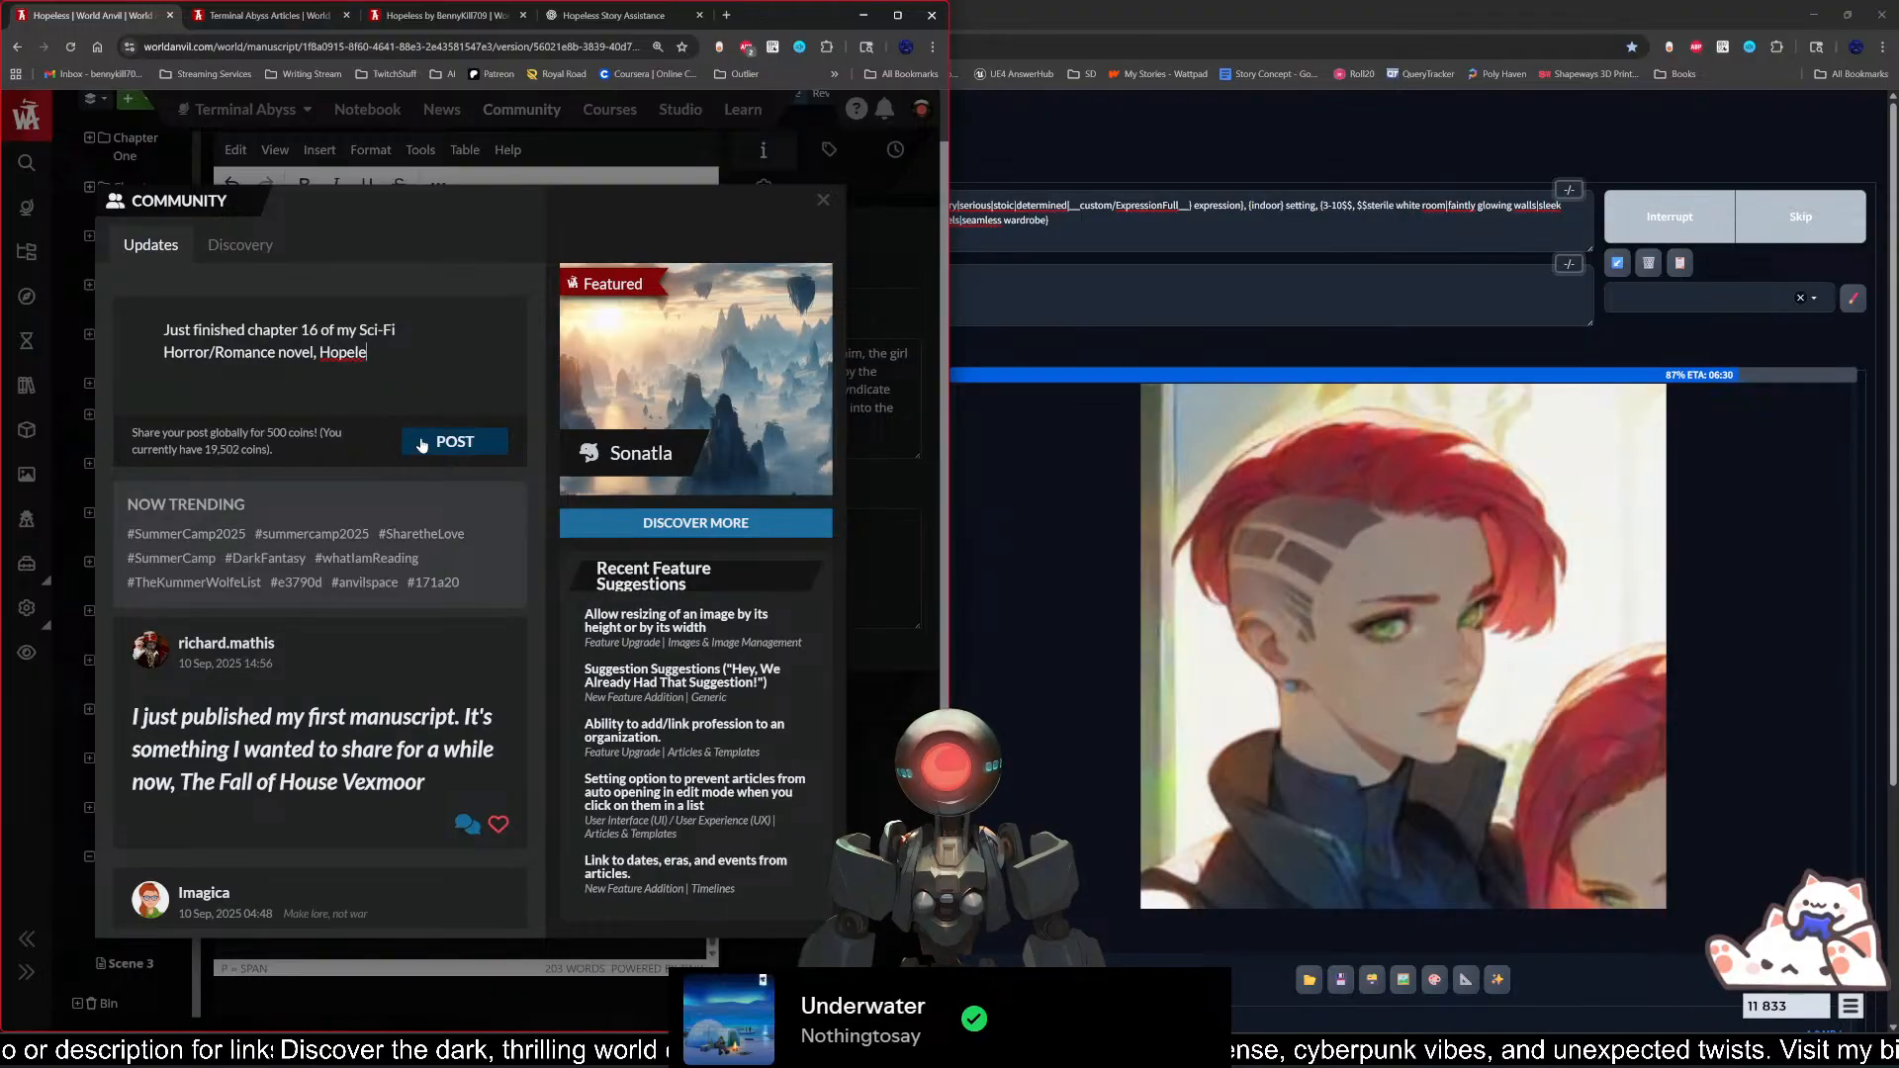
type("ss.")
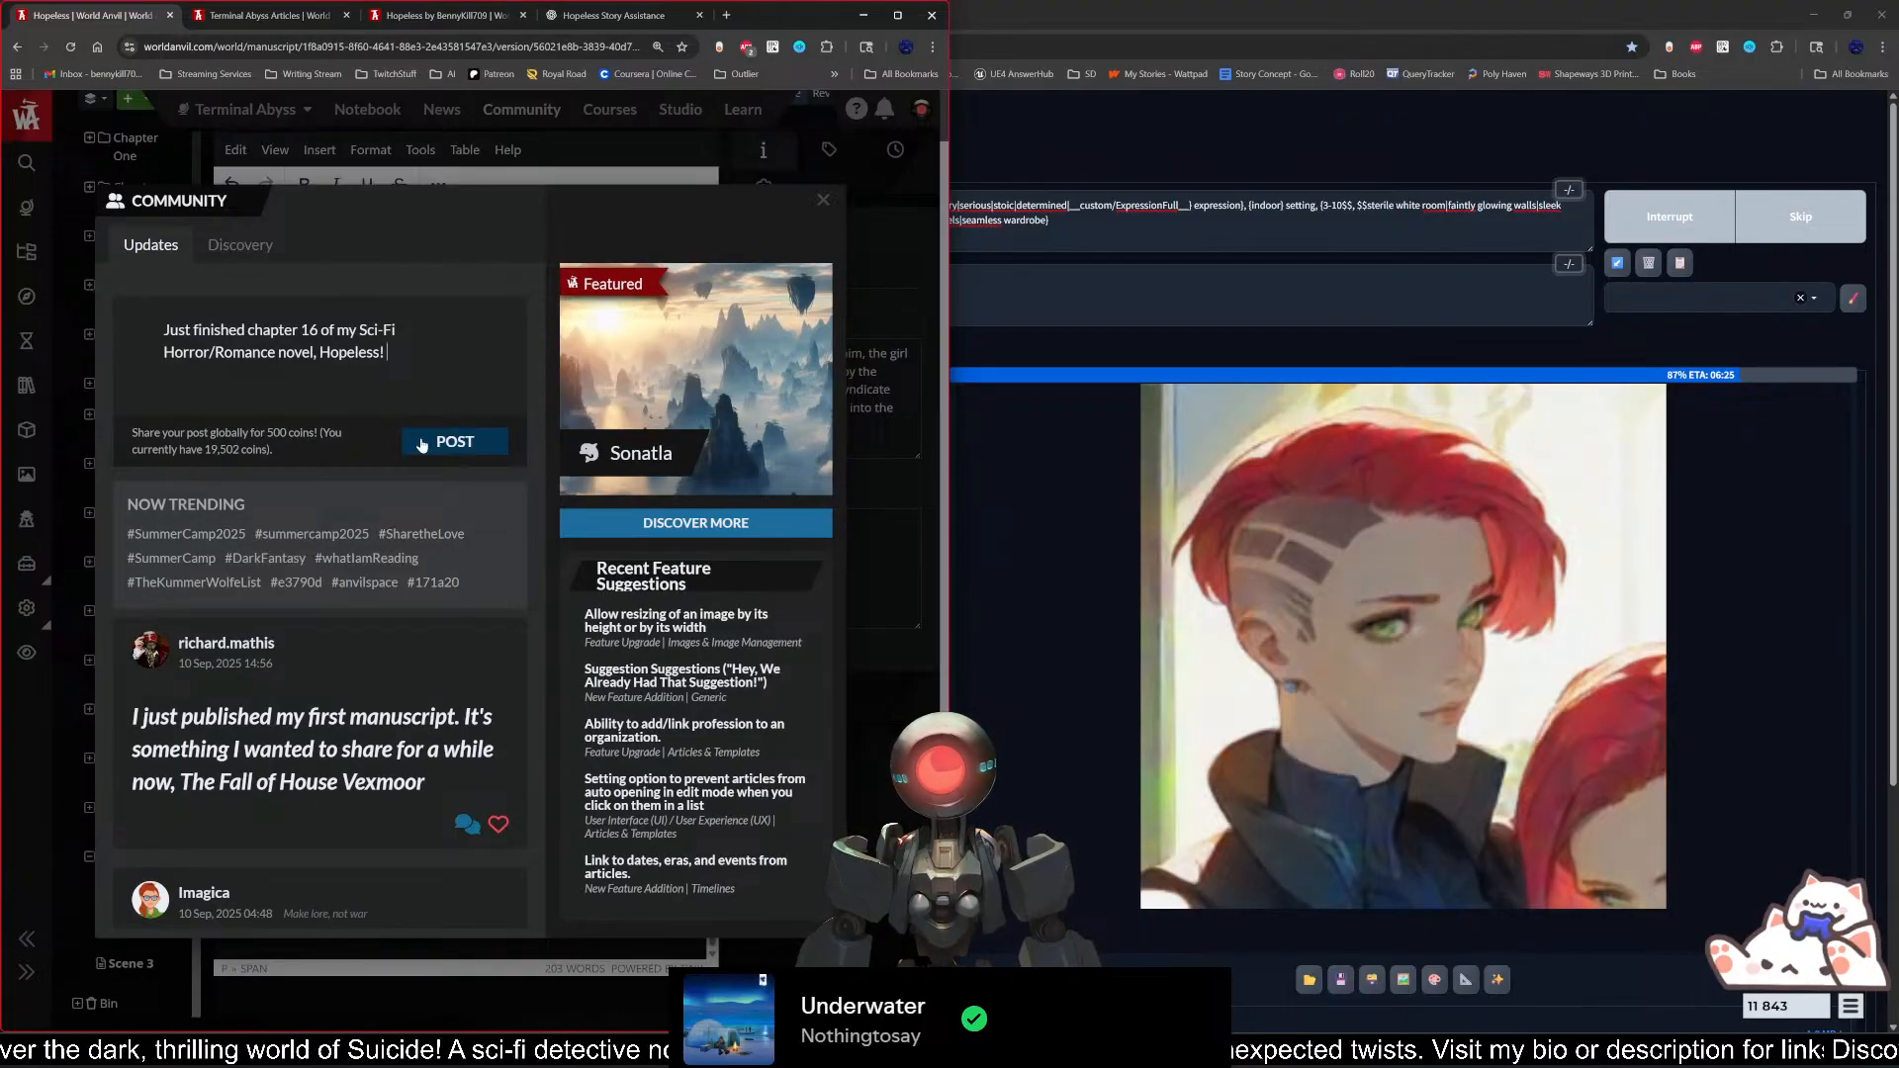
Step: Add the sentence "Things are getting crazy!" to the community post
type("Thing")
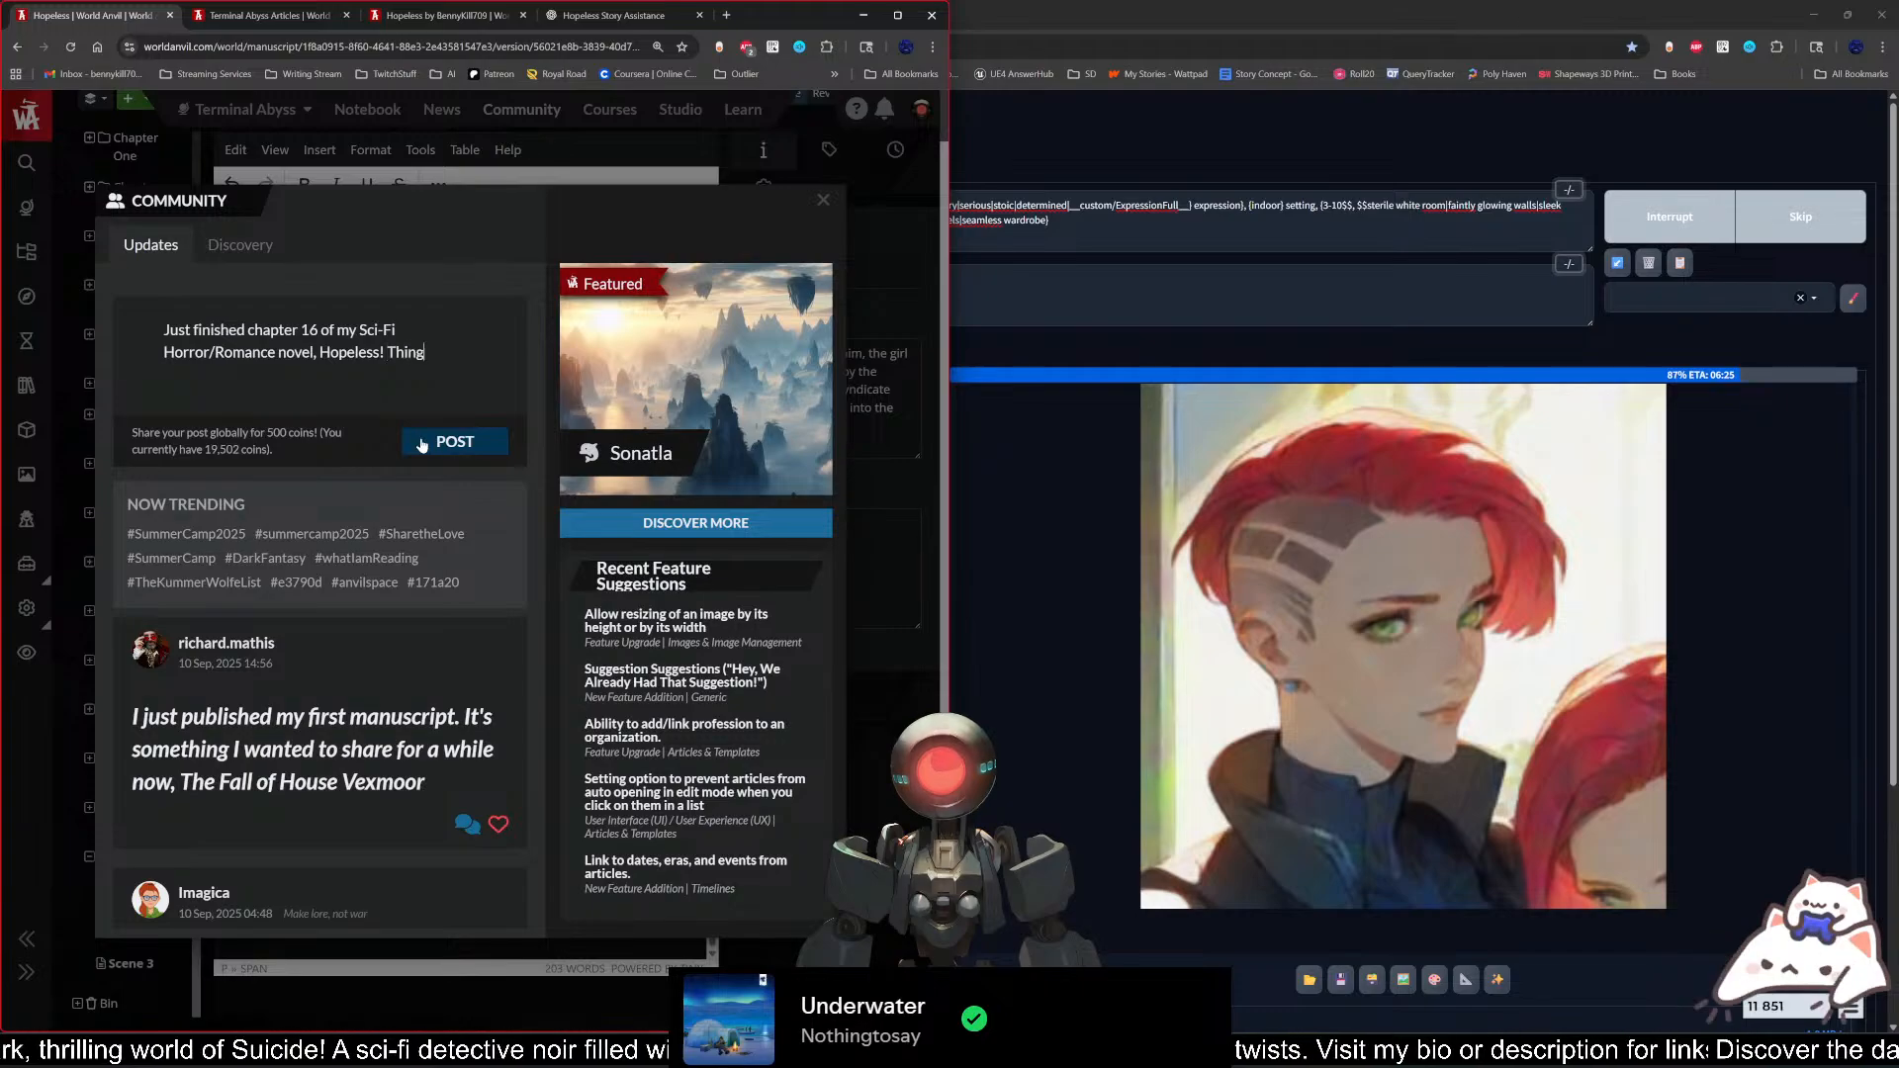
type("s are getting")
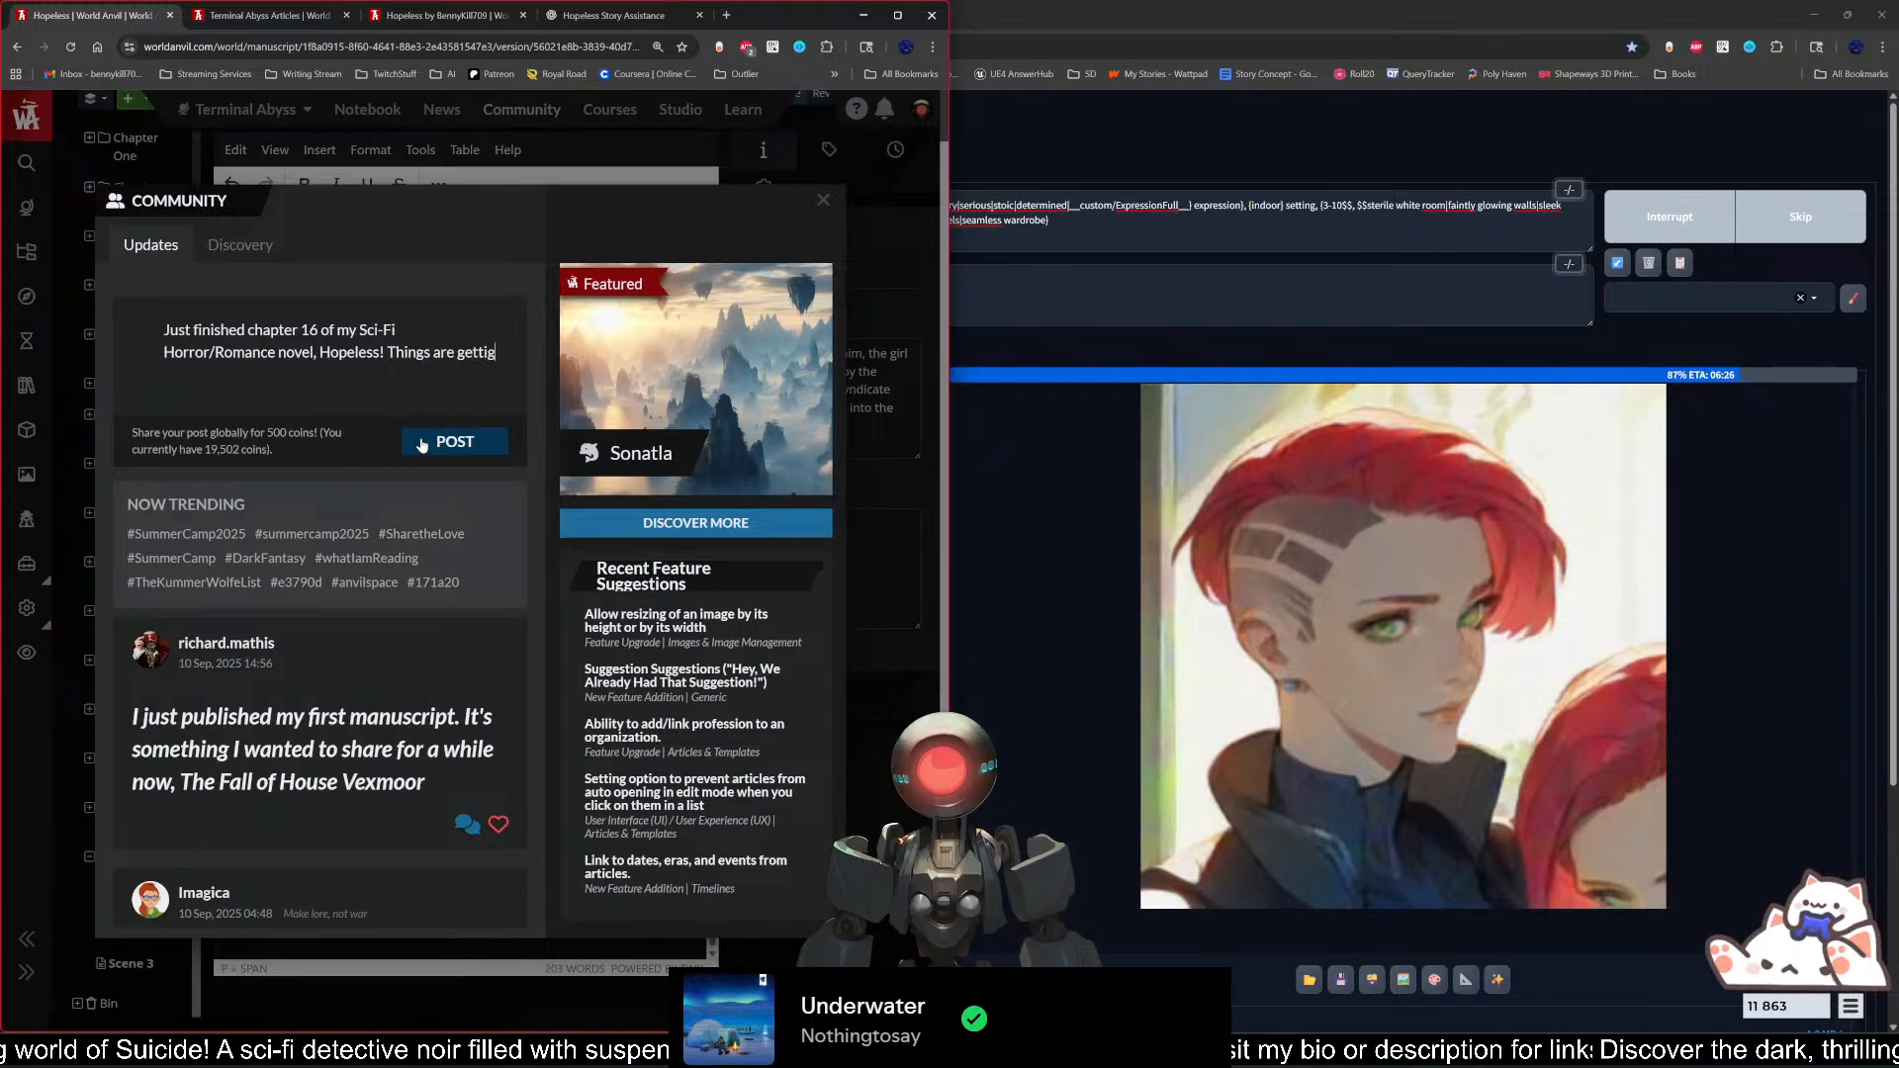
key("BackSpace")
type("ng craxy")
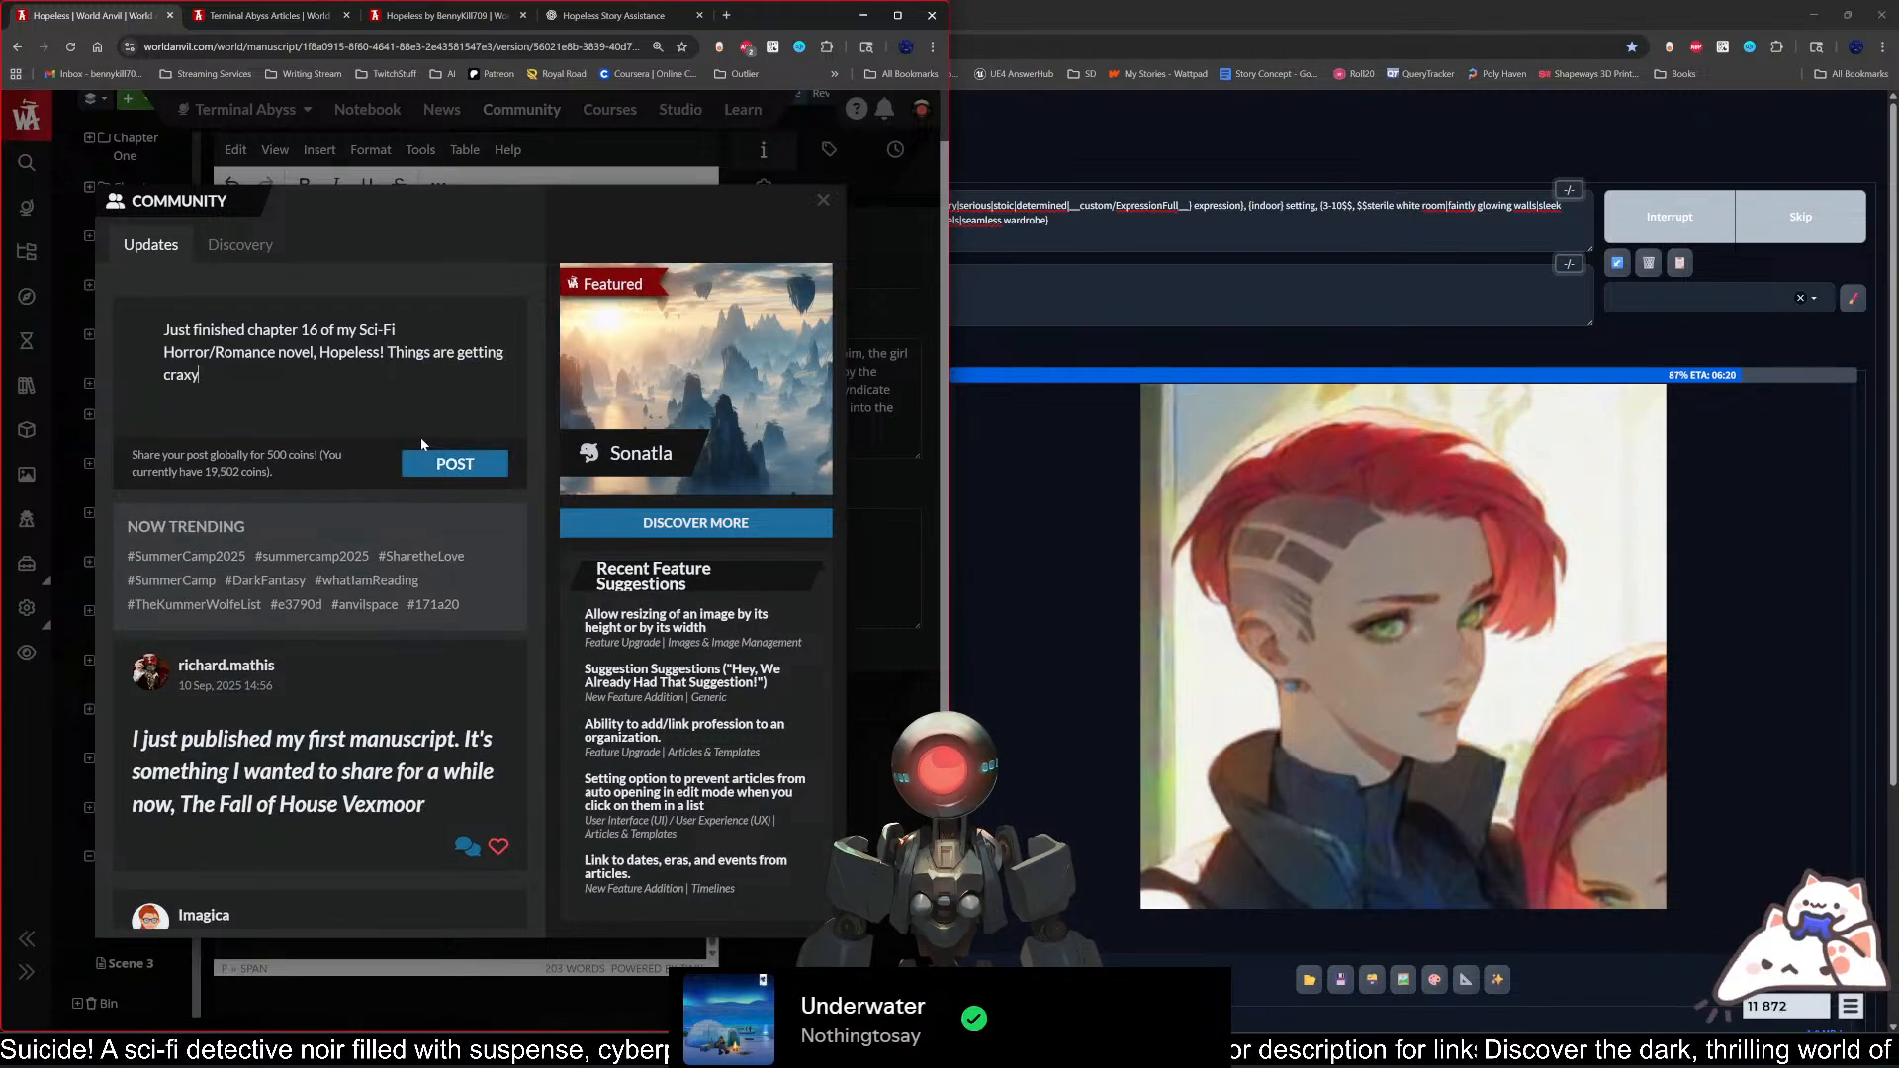
key("BackSpace")
key("BackSpace")
type("zy! ")
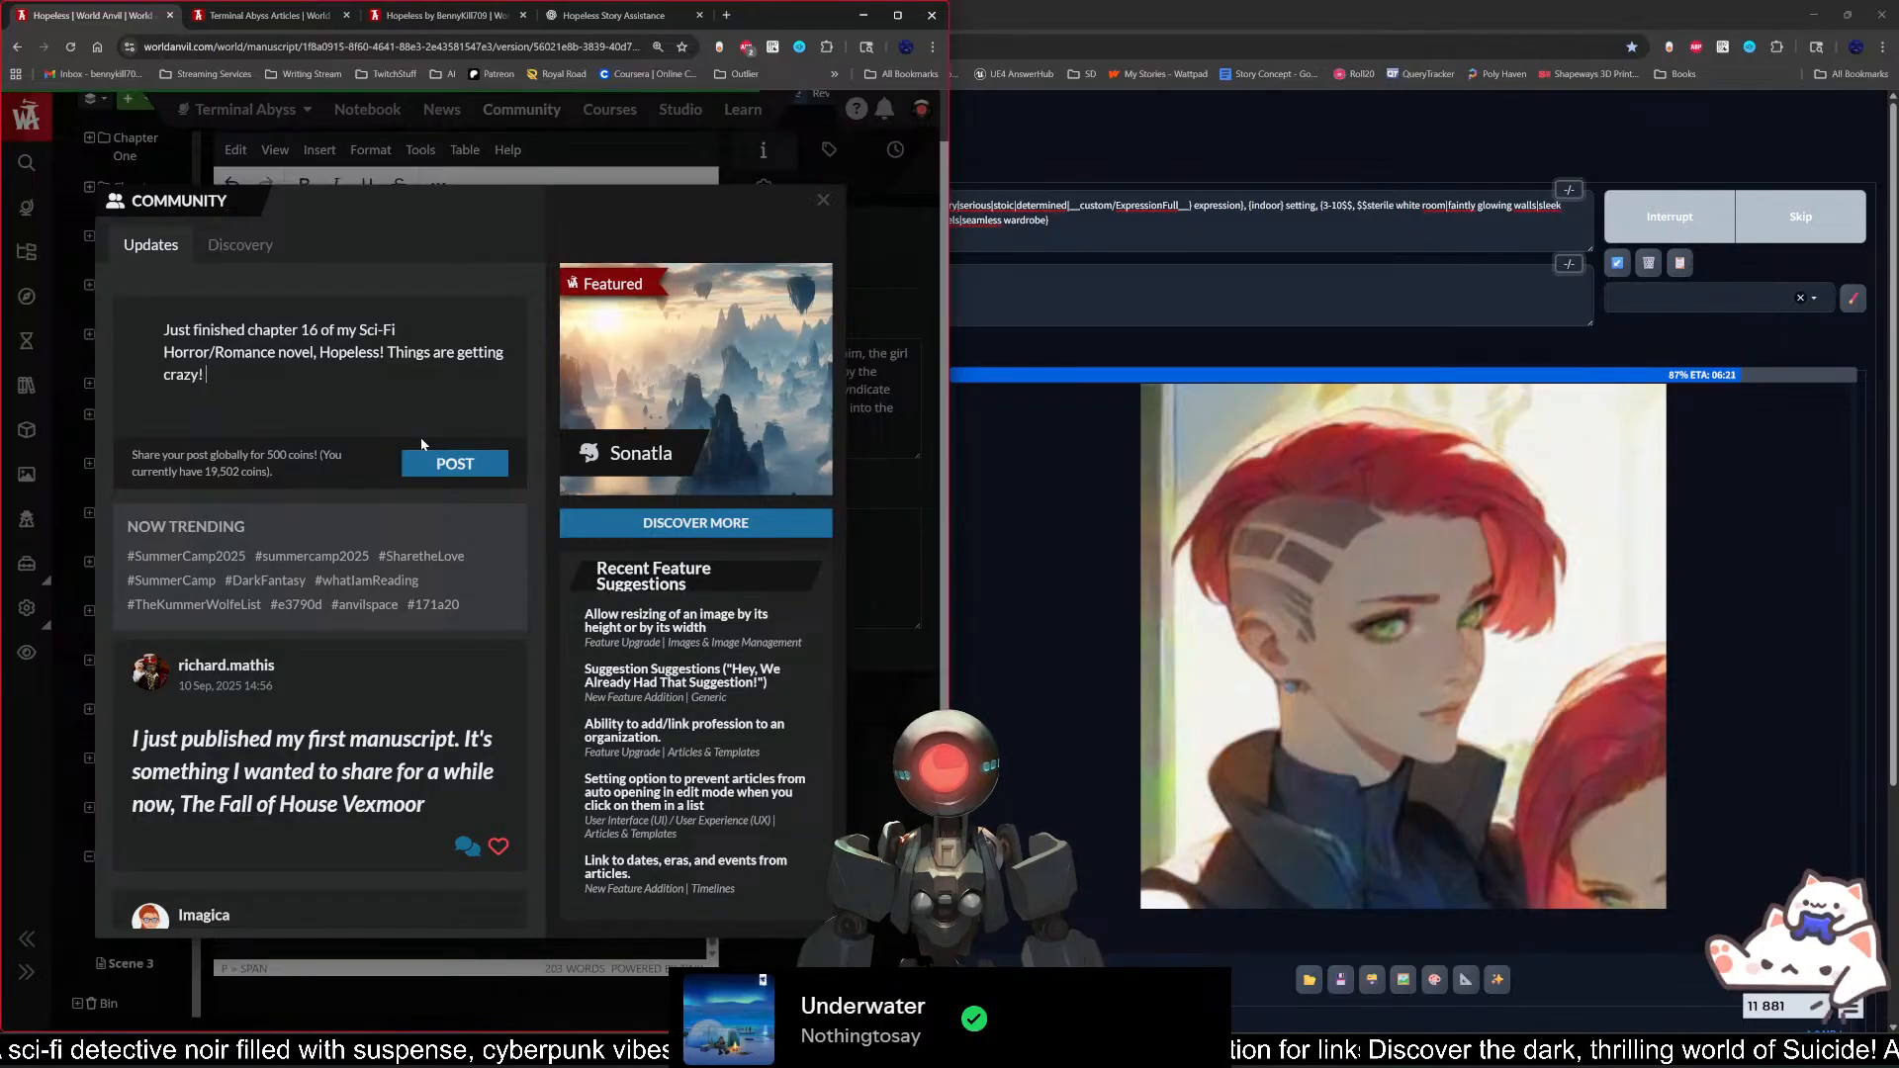
type("Go check it out a")
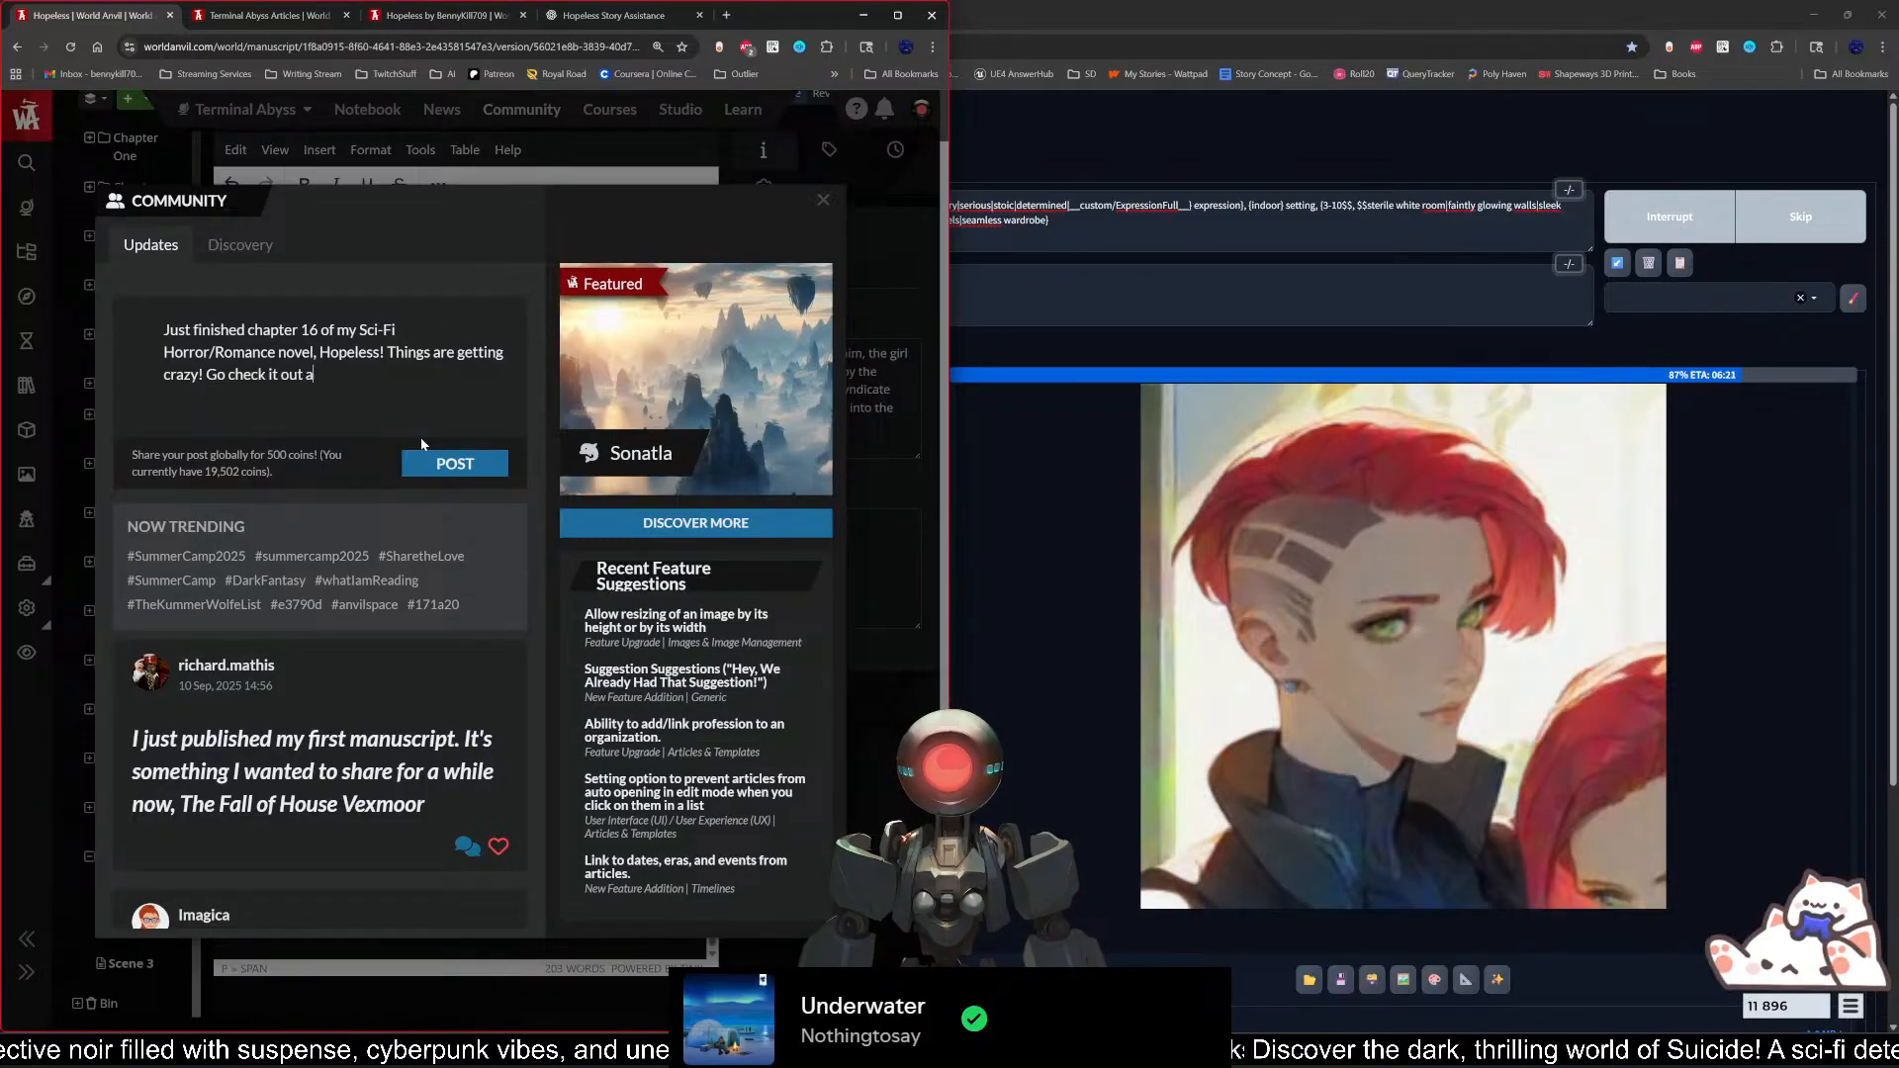
type("t the following l")
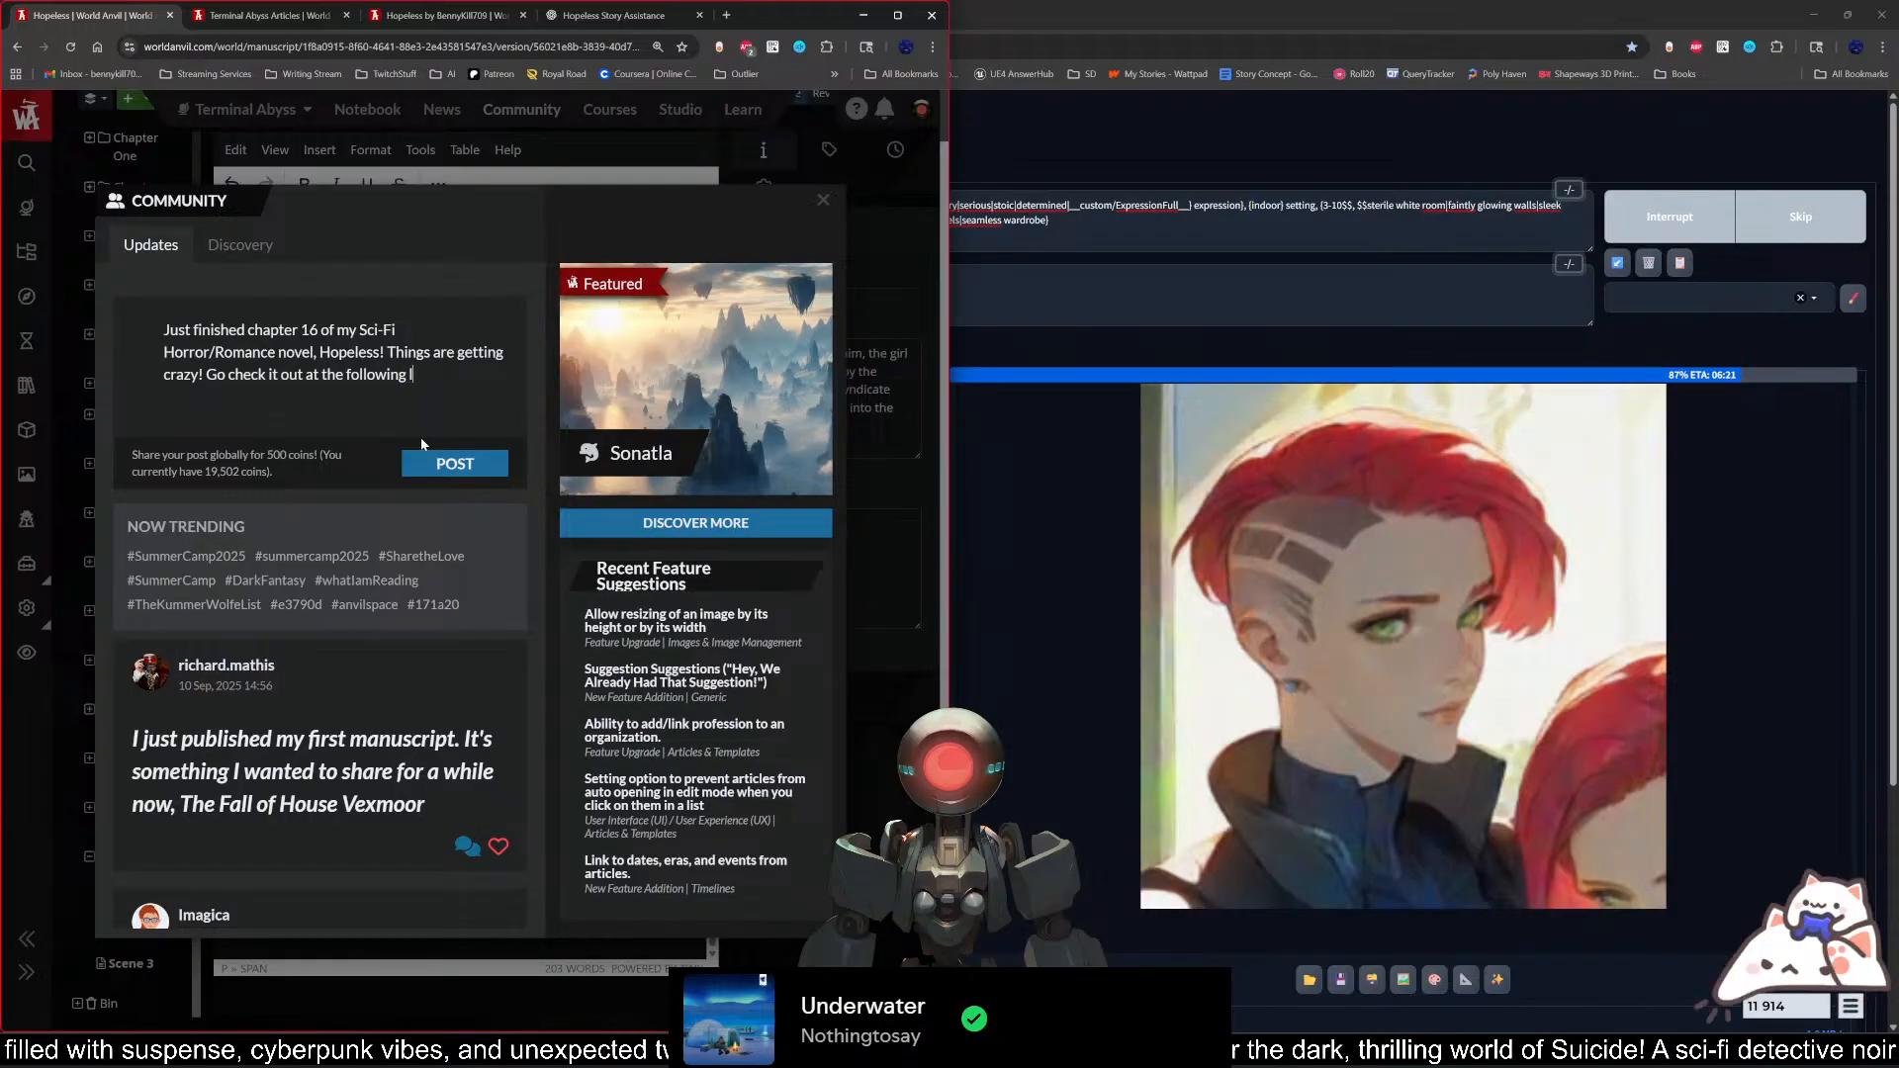
type("ink!")
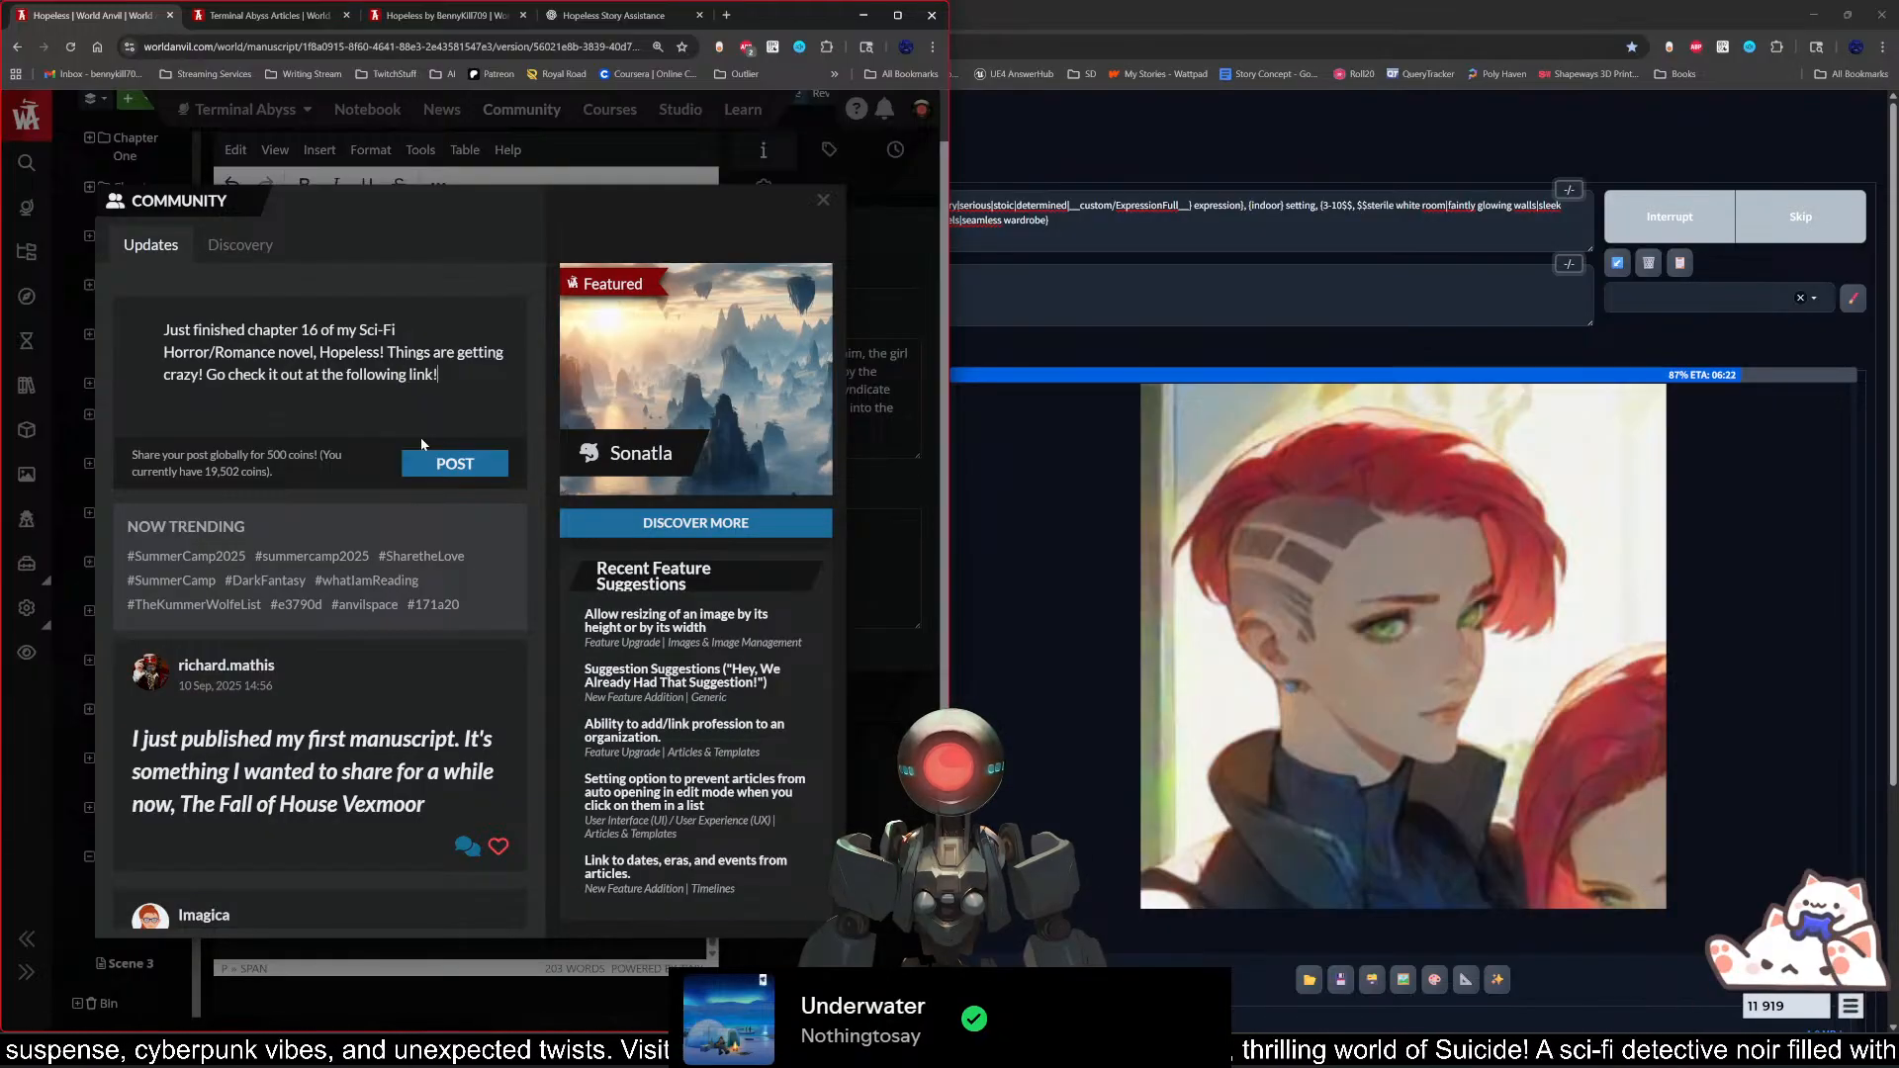
Step: Paste the public Hopeless manuscript address on its own line below the text and publish the post
key("Return")
key("Return")
key("ctrl+v")
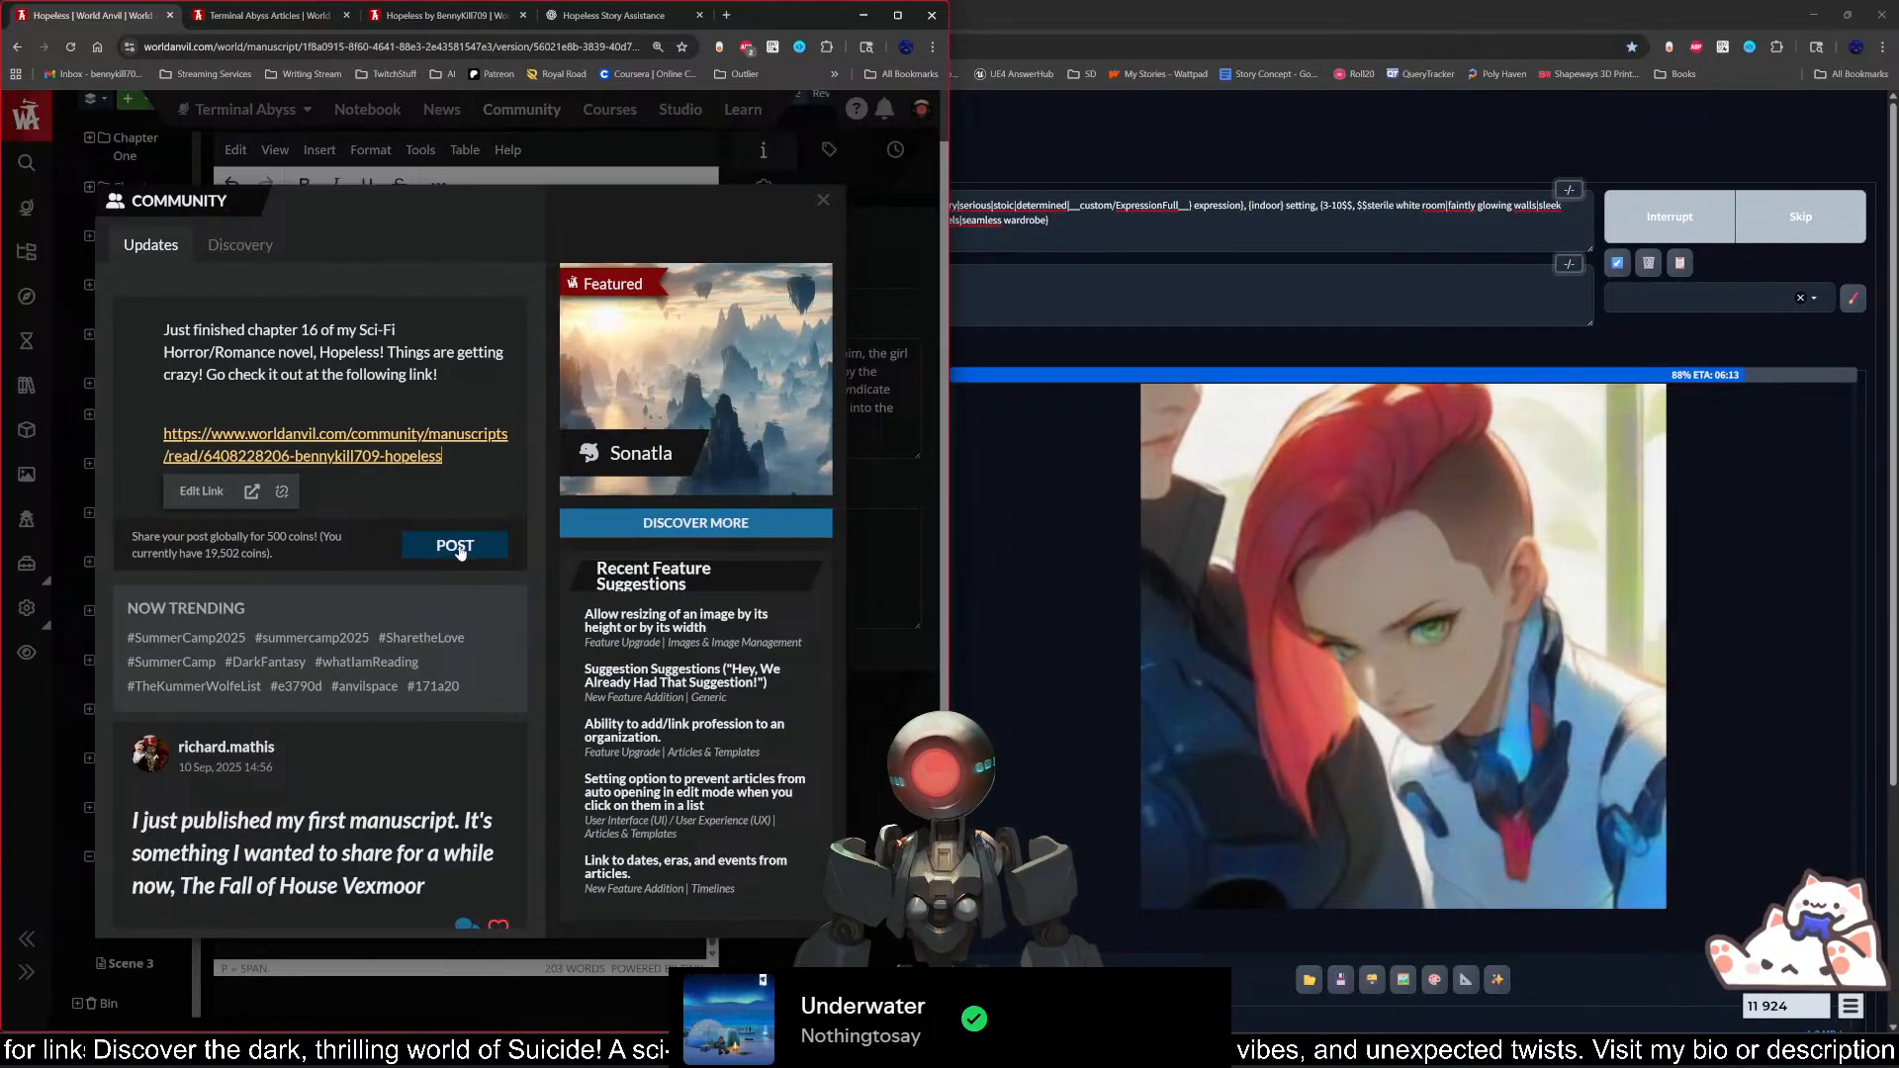
Step: Look through the community updates feed, including the newly published Hopeless post
scroll(460, 551, "down", 5)
scroll(485, 752, "down", 6)
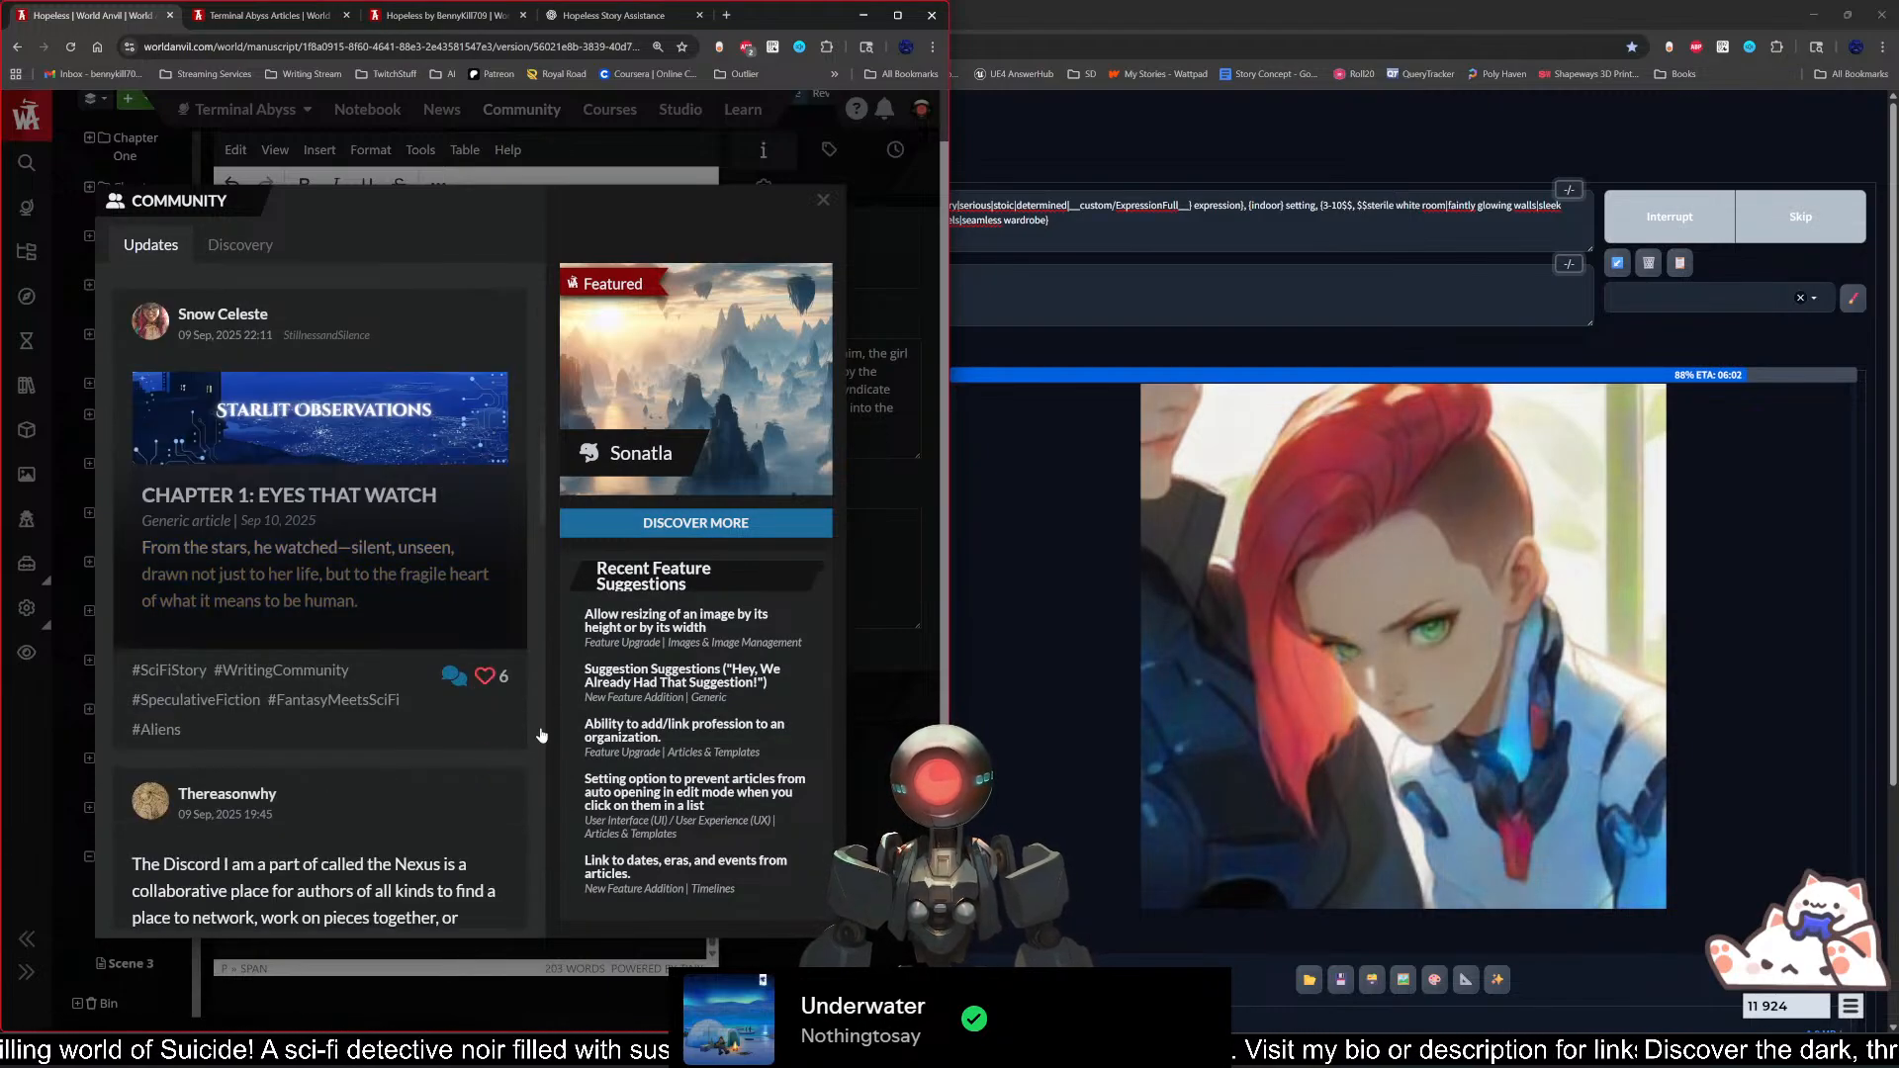
scroll(541, 733, "up", 4)
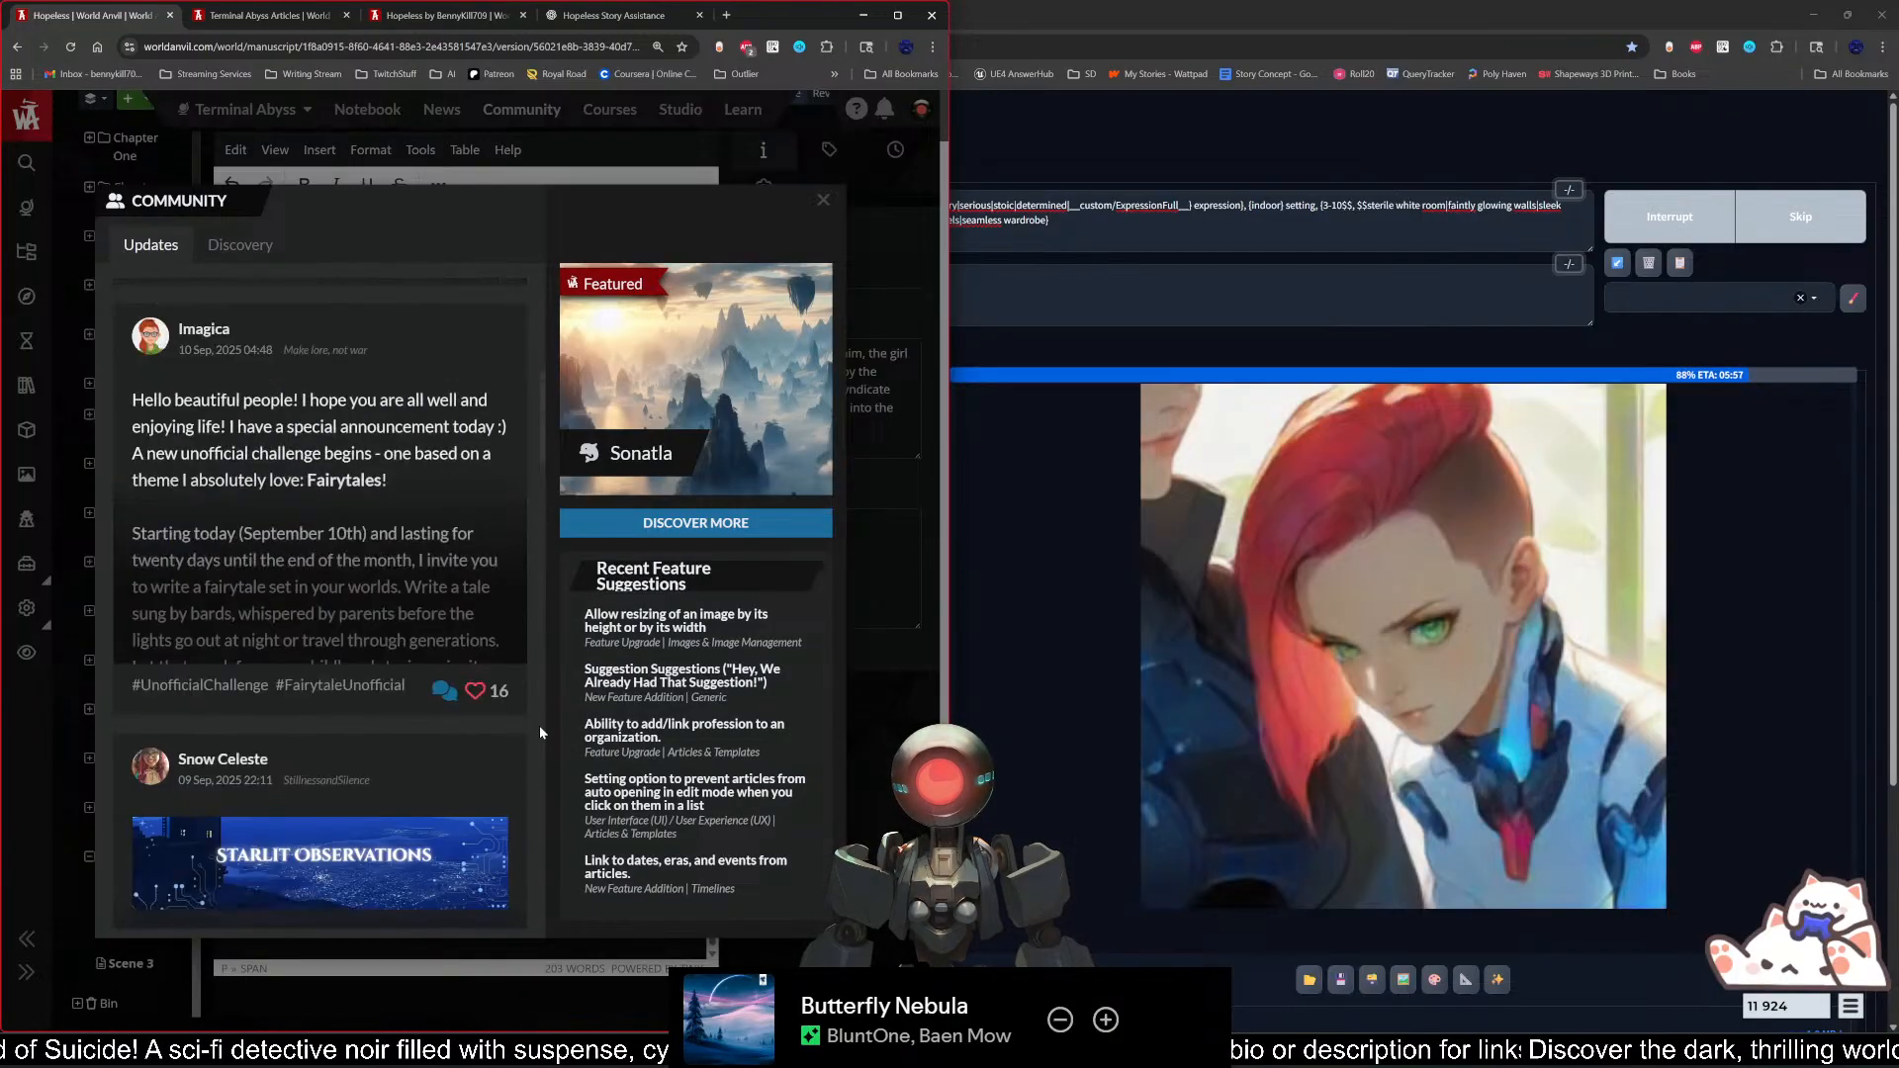
scroll(538, 726, "up", 6)
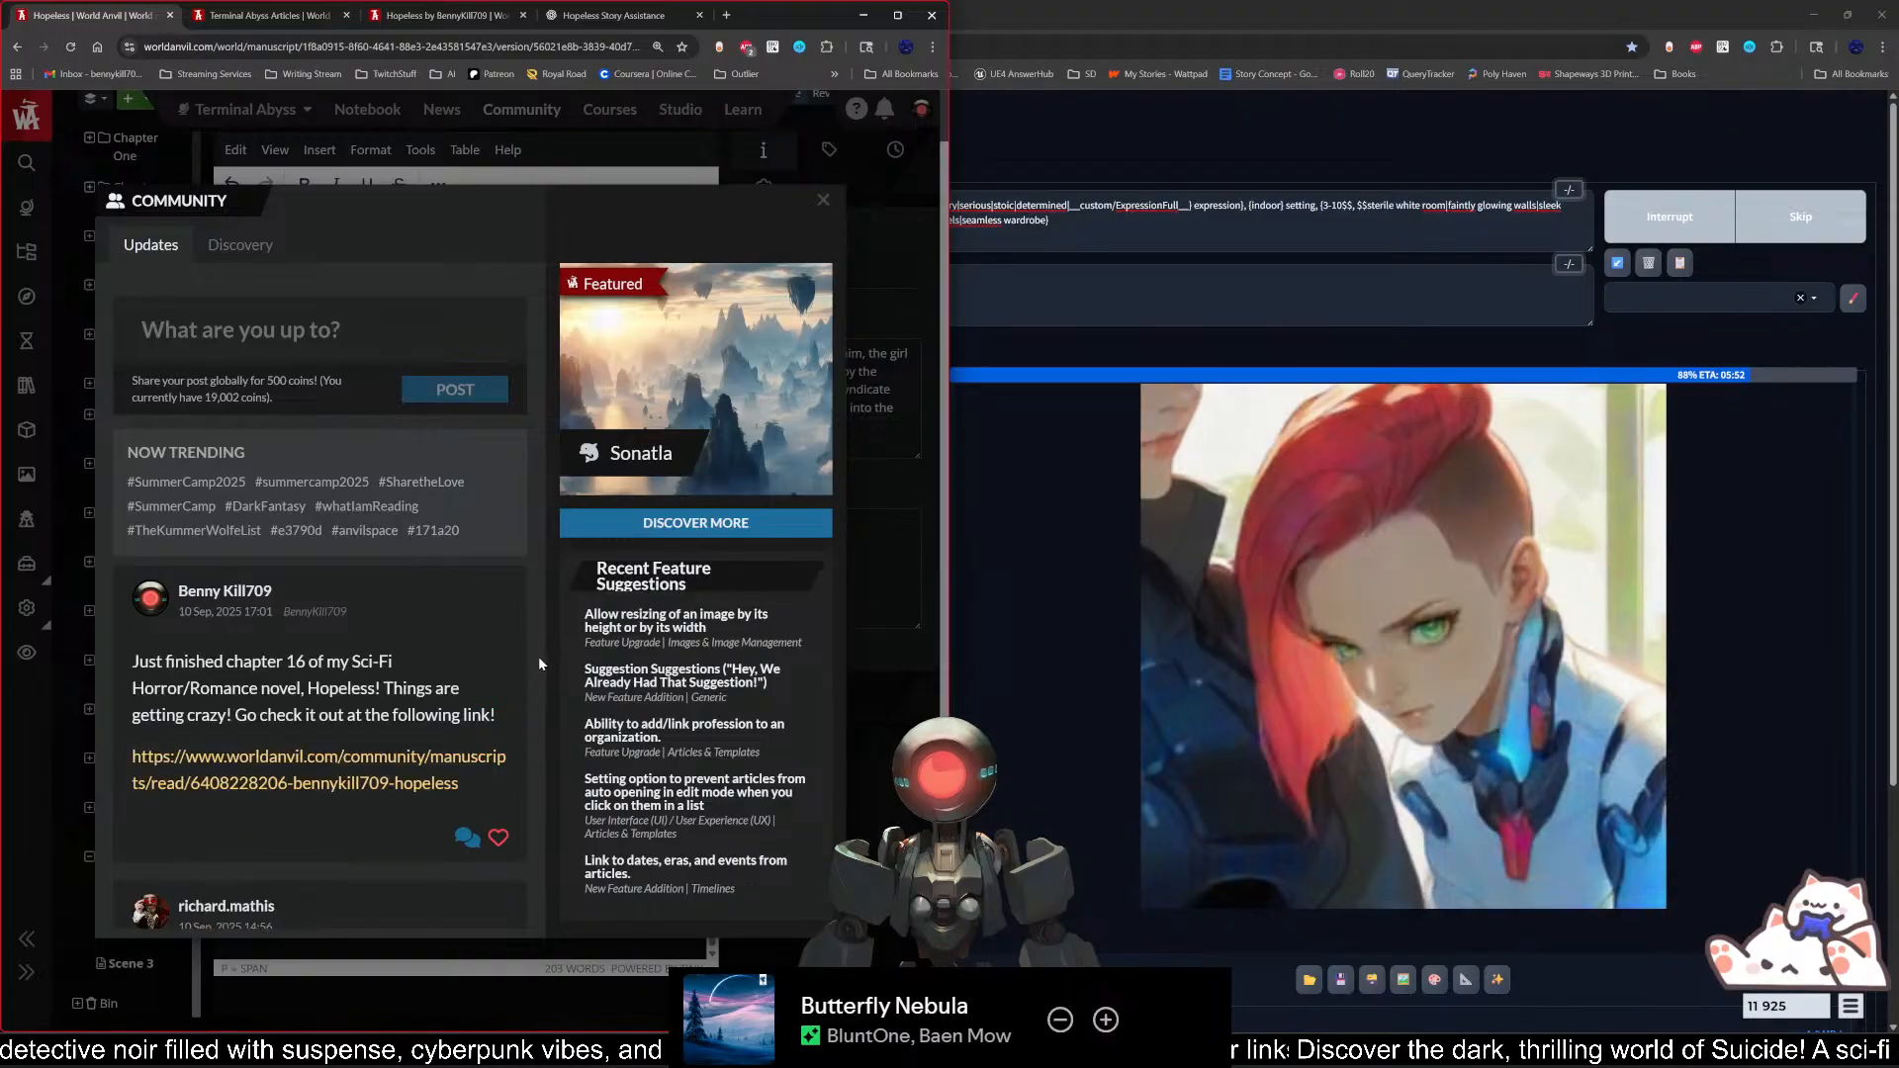
scroll(538, 656, "down", 5)
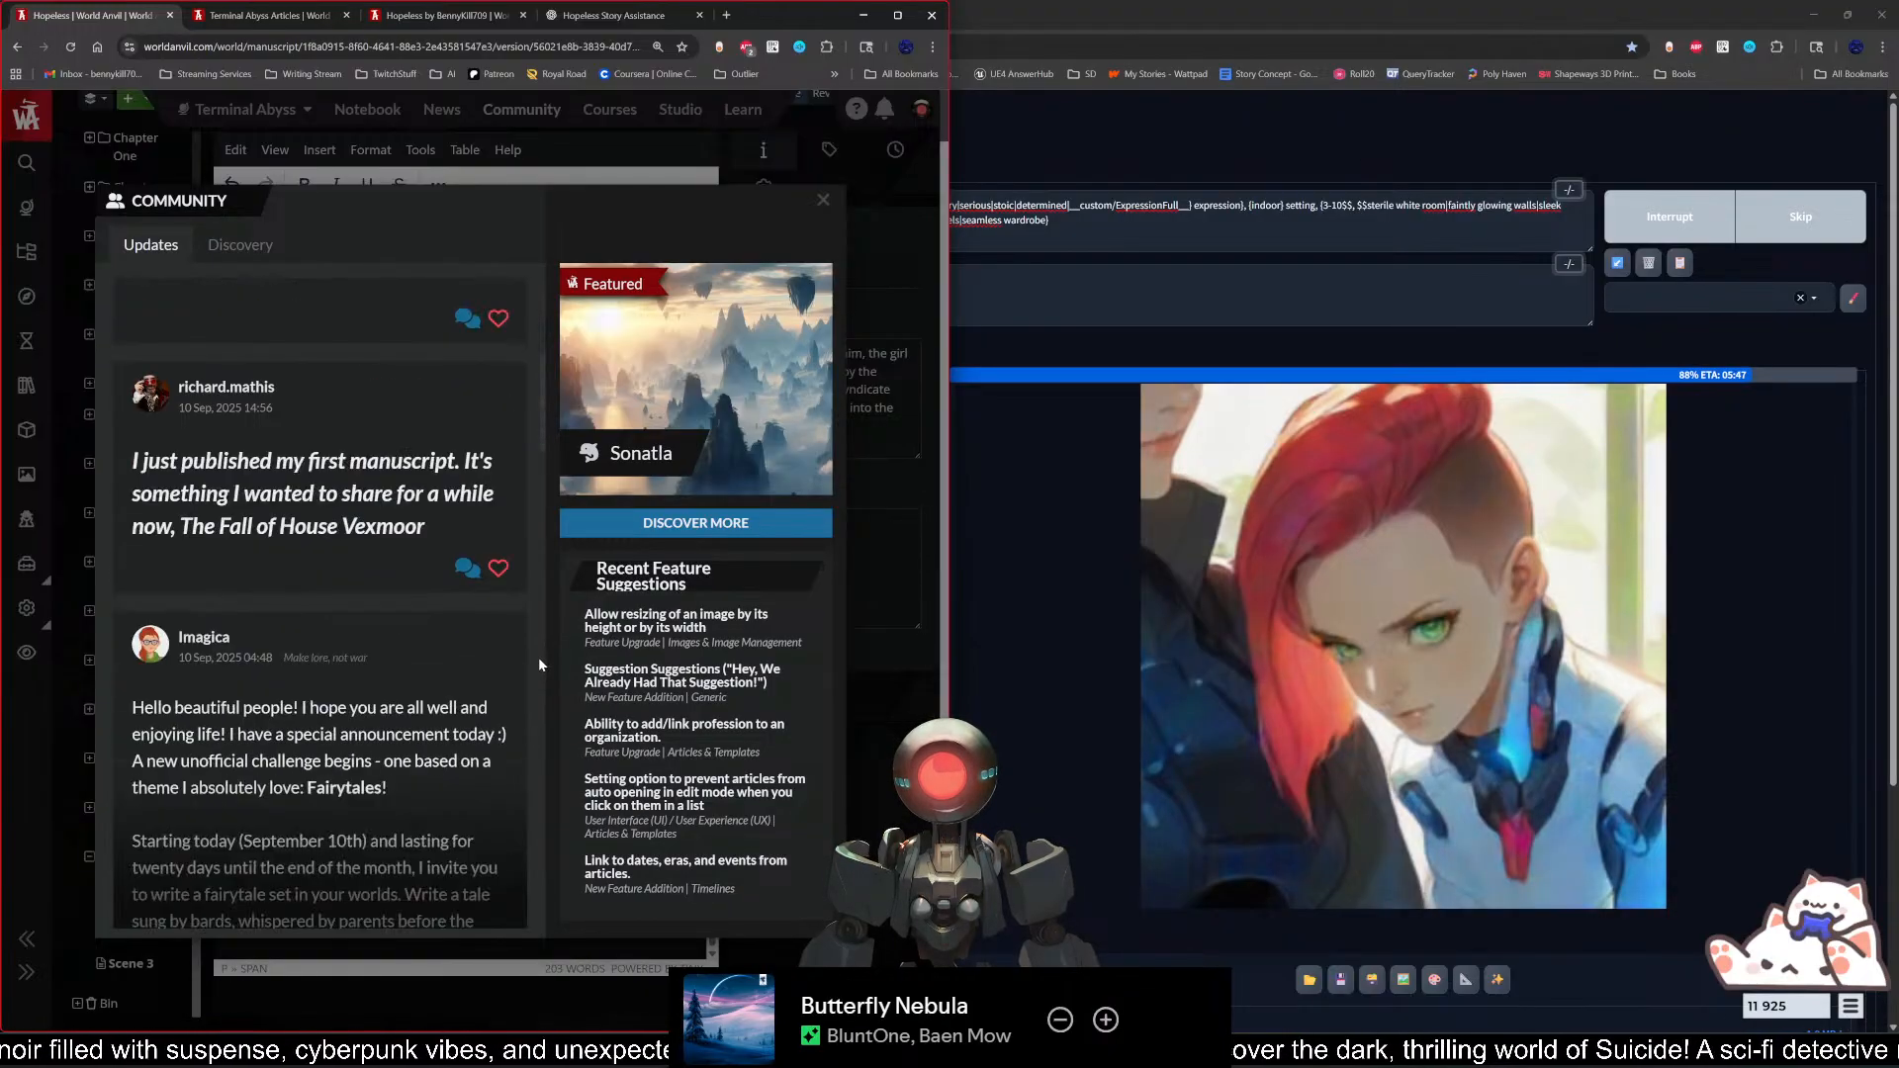
scroll(540, 664, "down", 9)
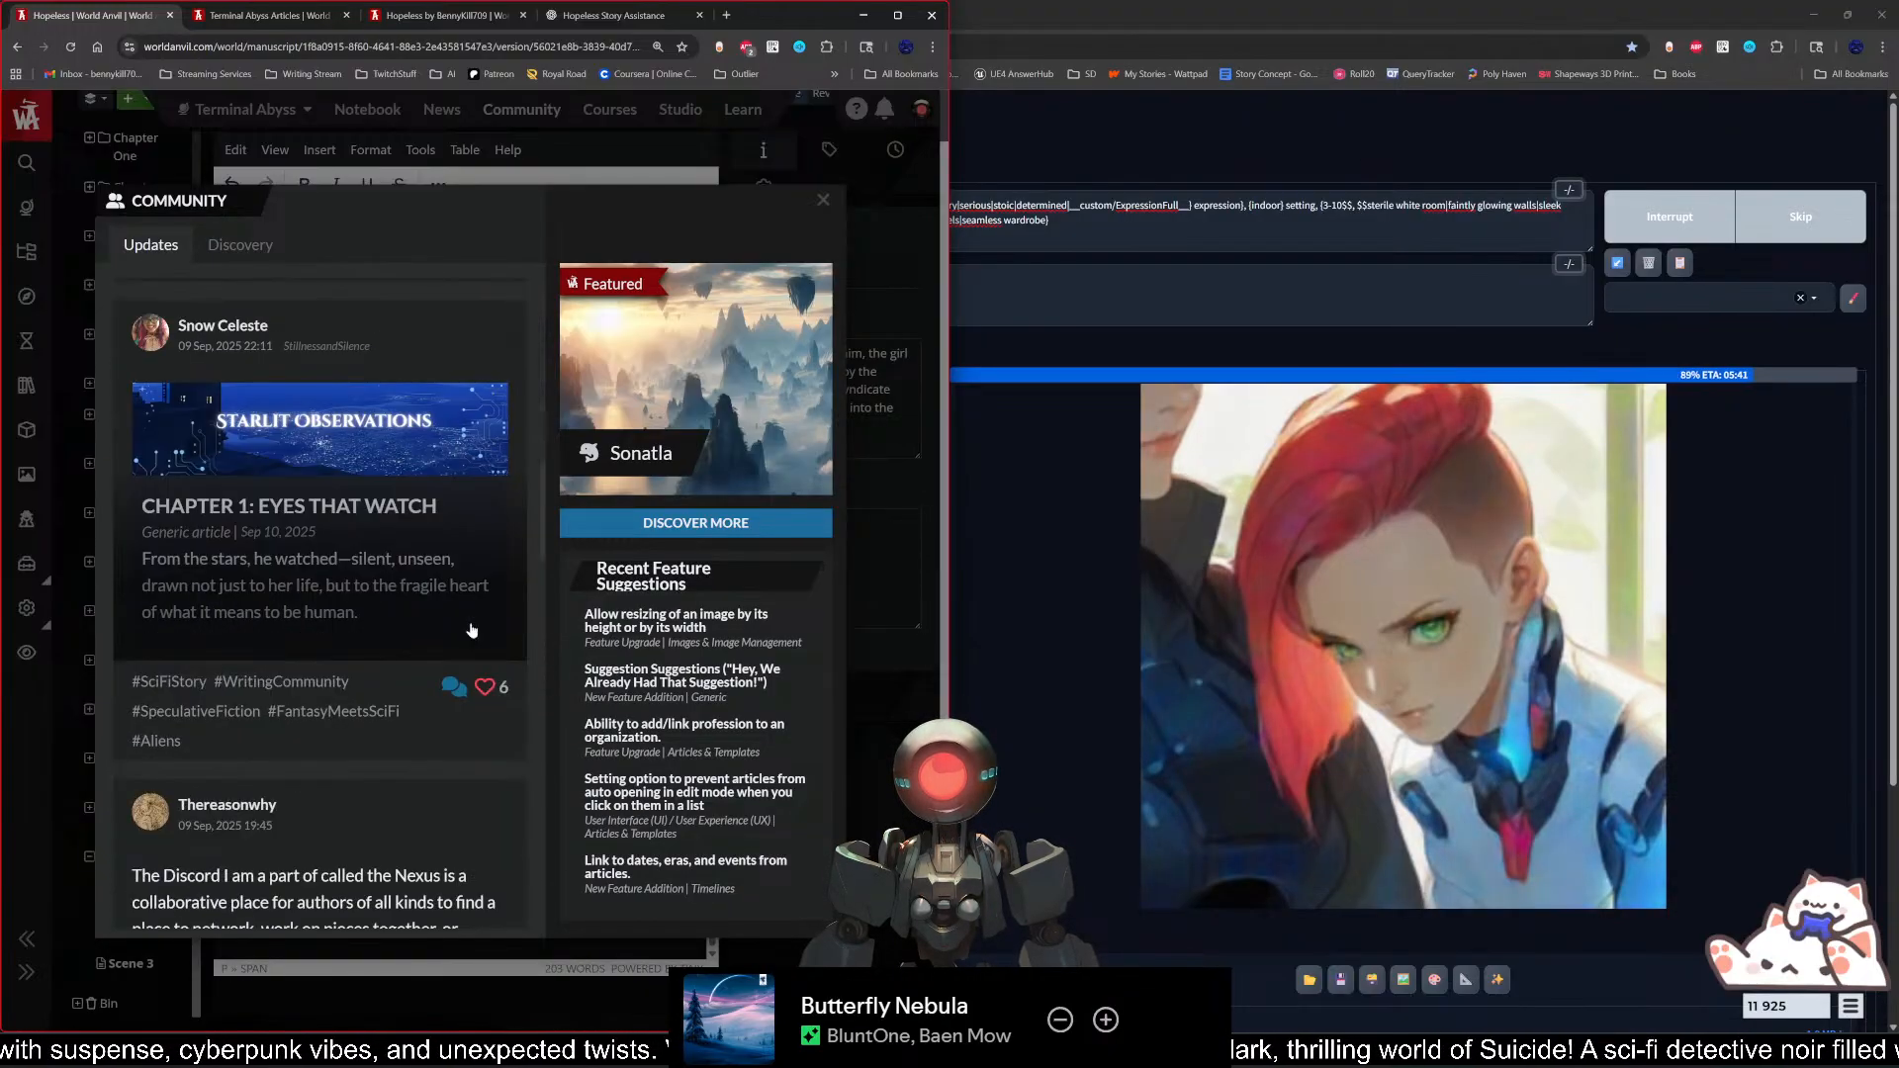
Step: Open the Starlit Observations article "Chapter 1: Eyes That Watch" from the feed, read through it, and open its Starlit Observations category
left_click(367, 698)
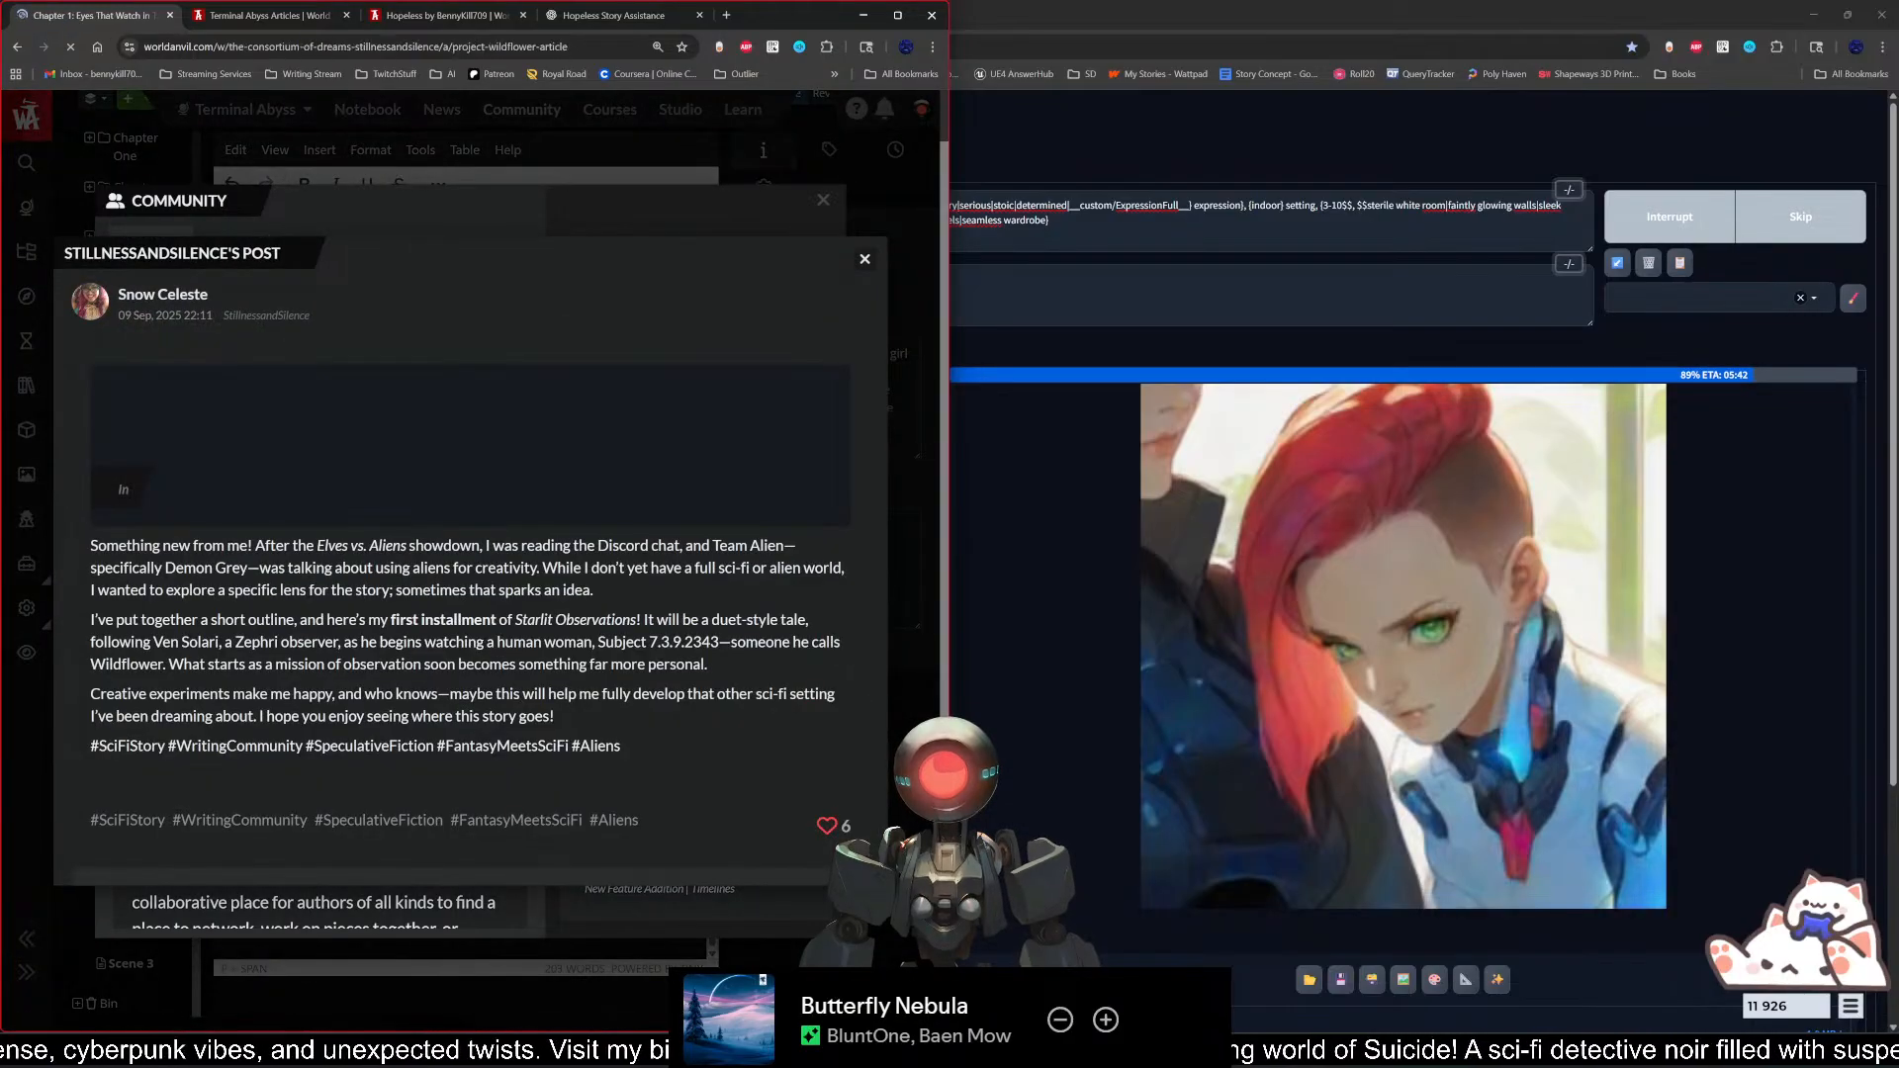
scroll(396, 653, "down", 4)
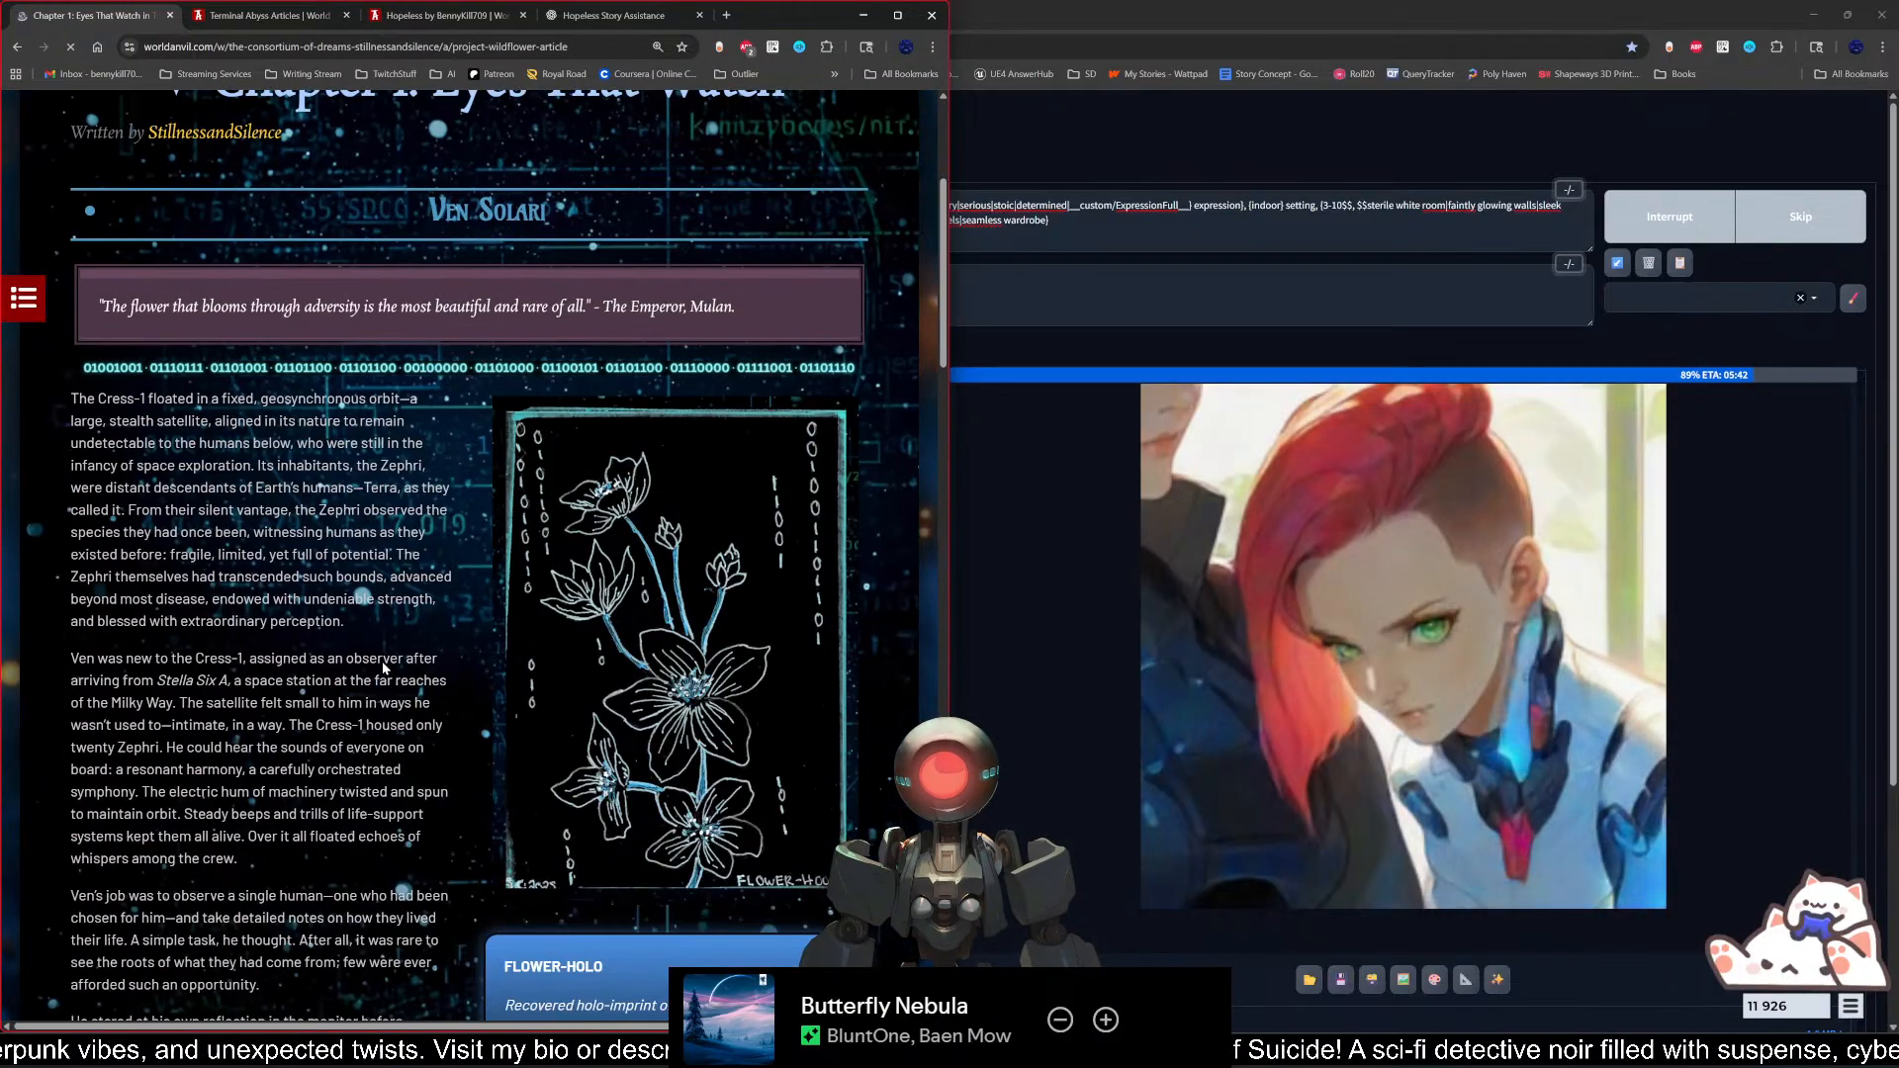
scroll(382, 678, "down", 5)
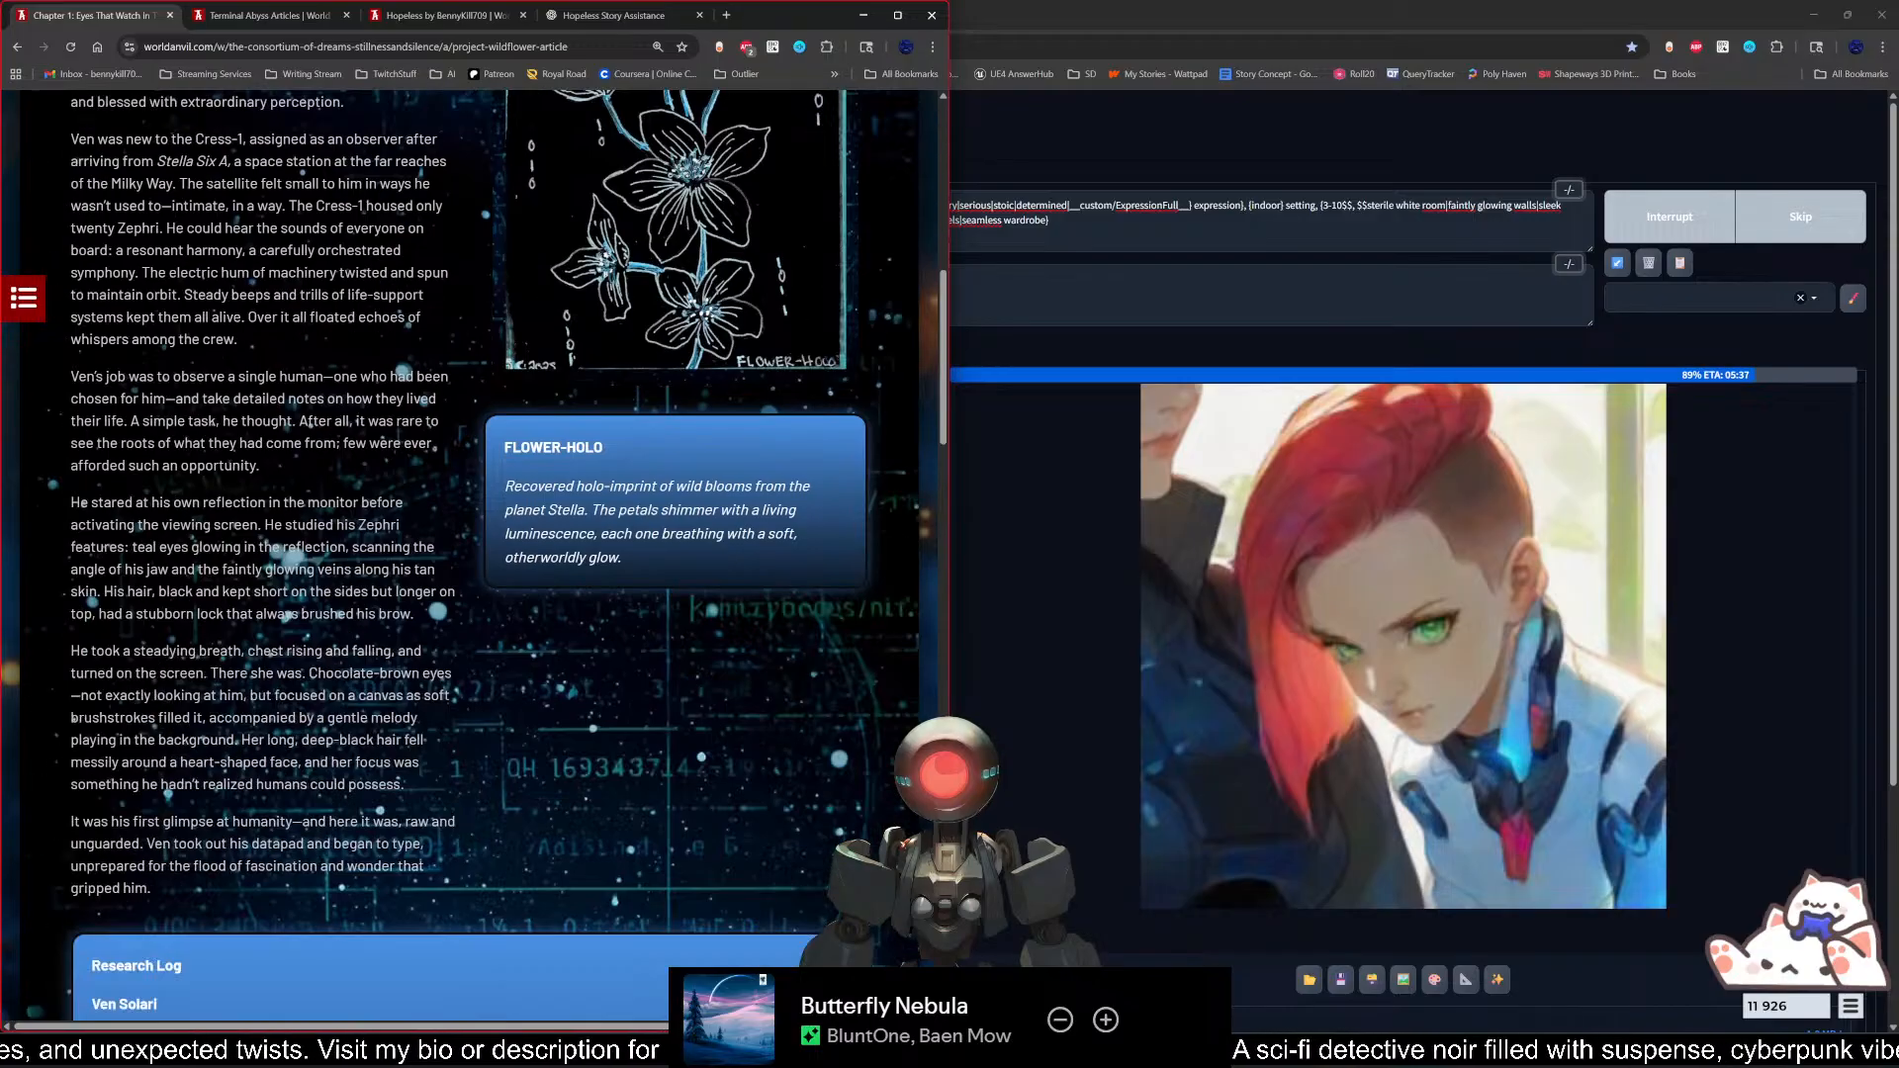
scroll(445, 554, "down", 4)
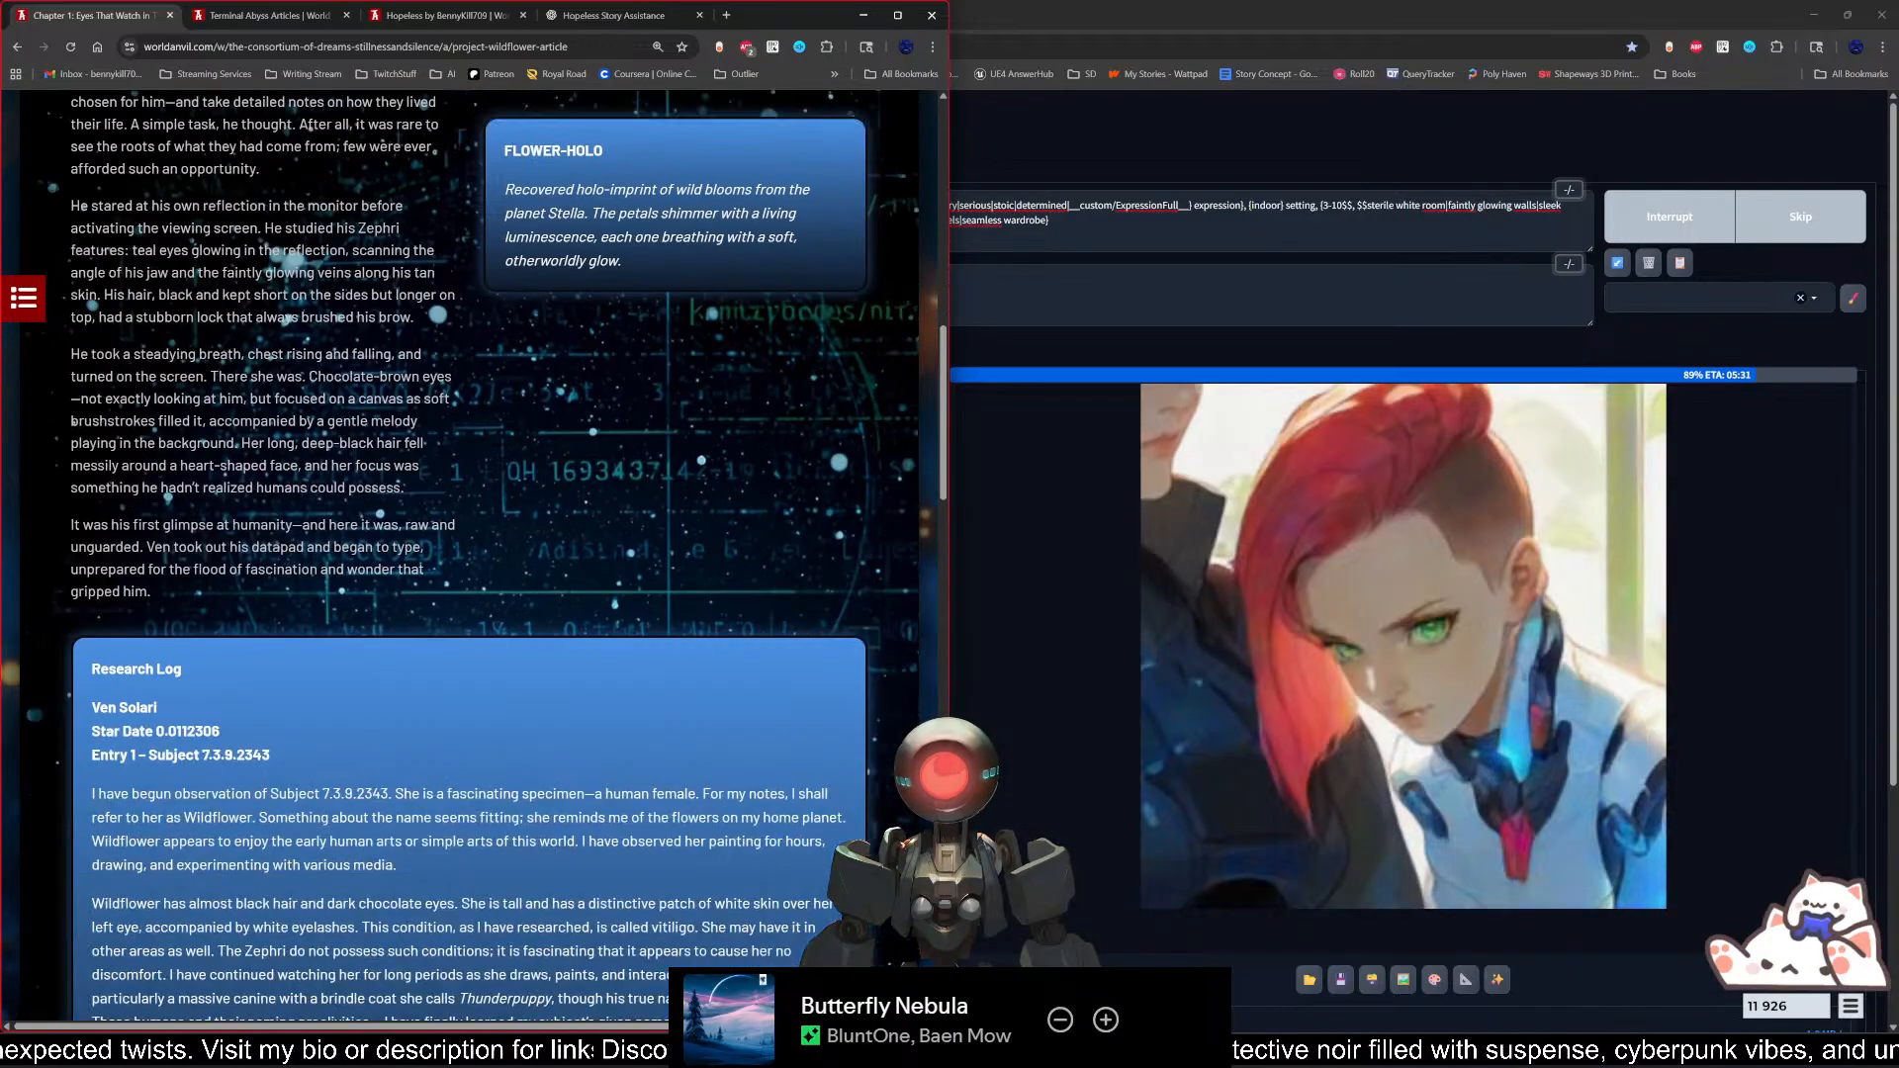
scroll(474, 554, "up", 5)
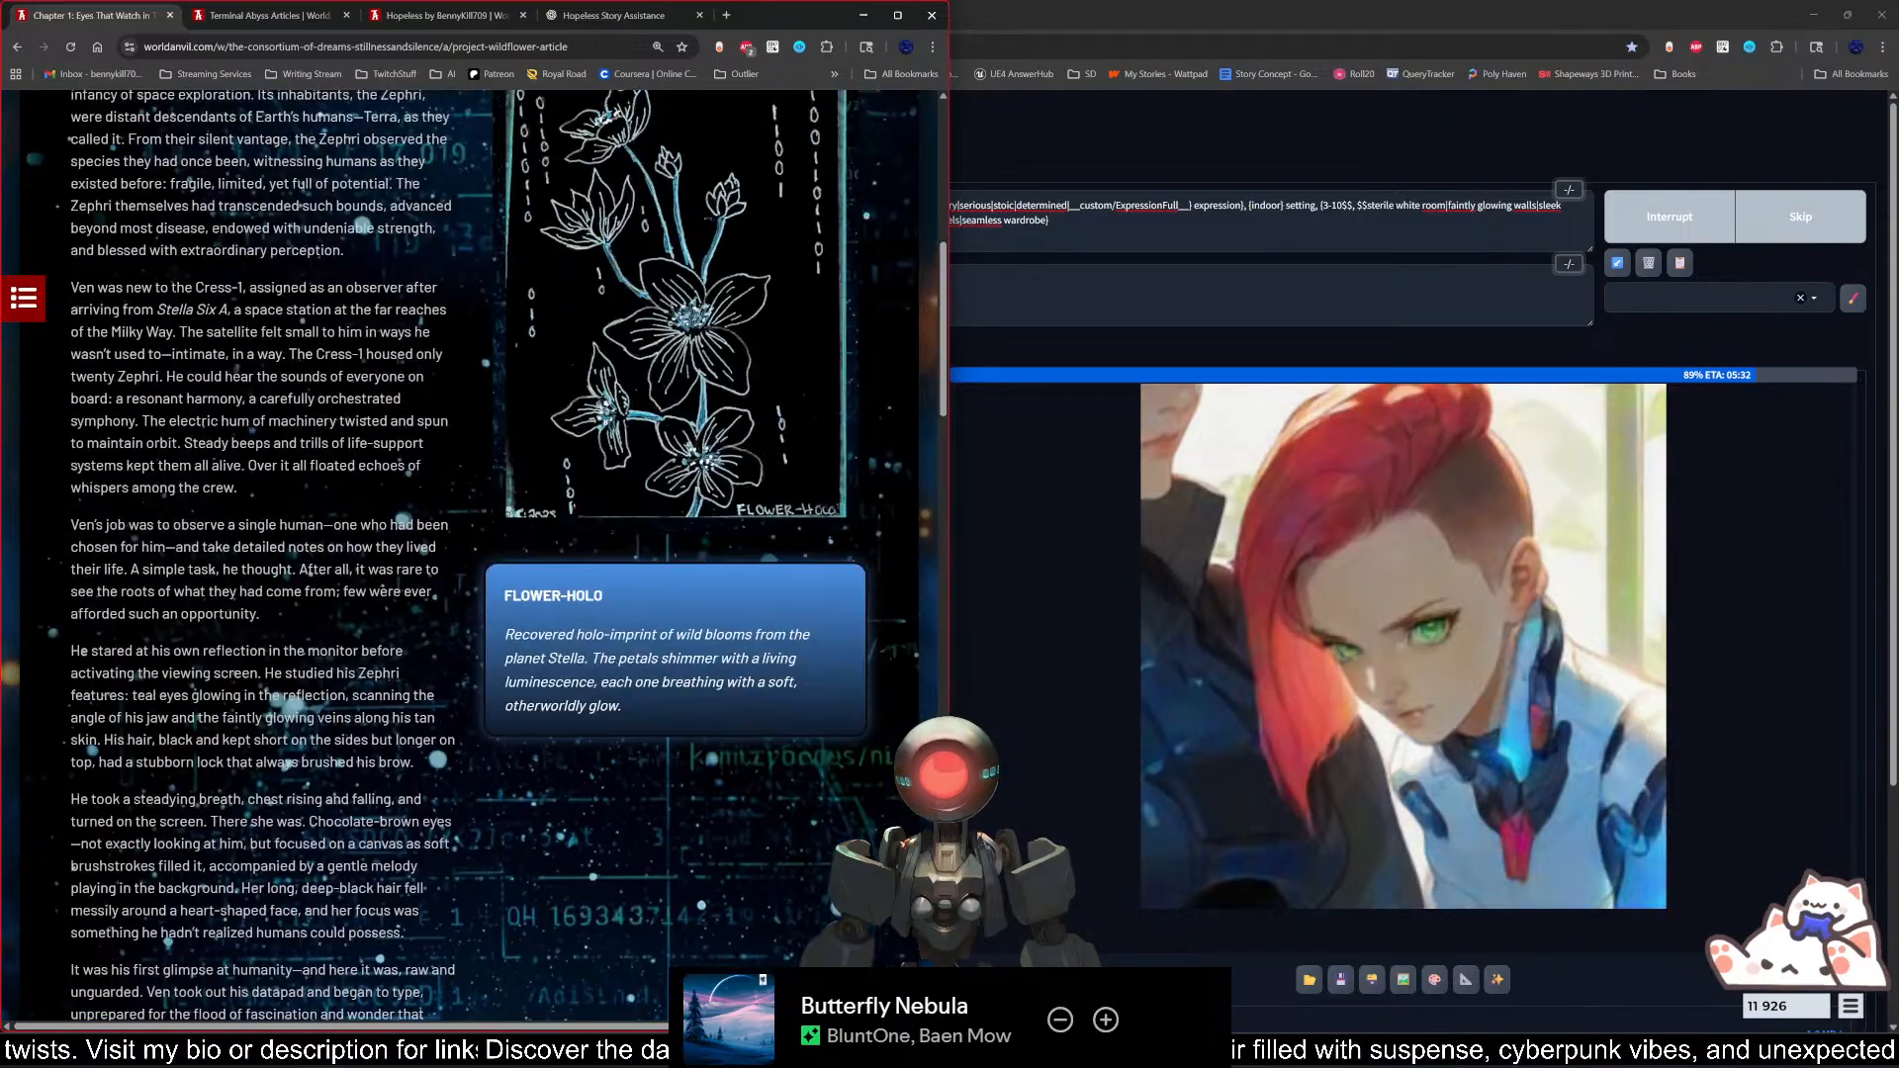
scroll(465, 554, "up", 4)
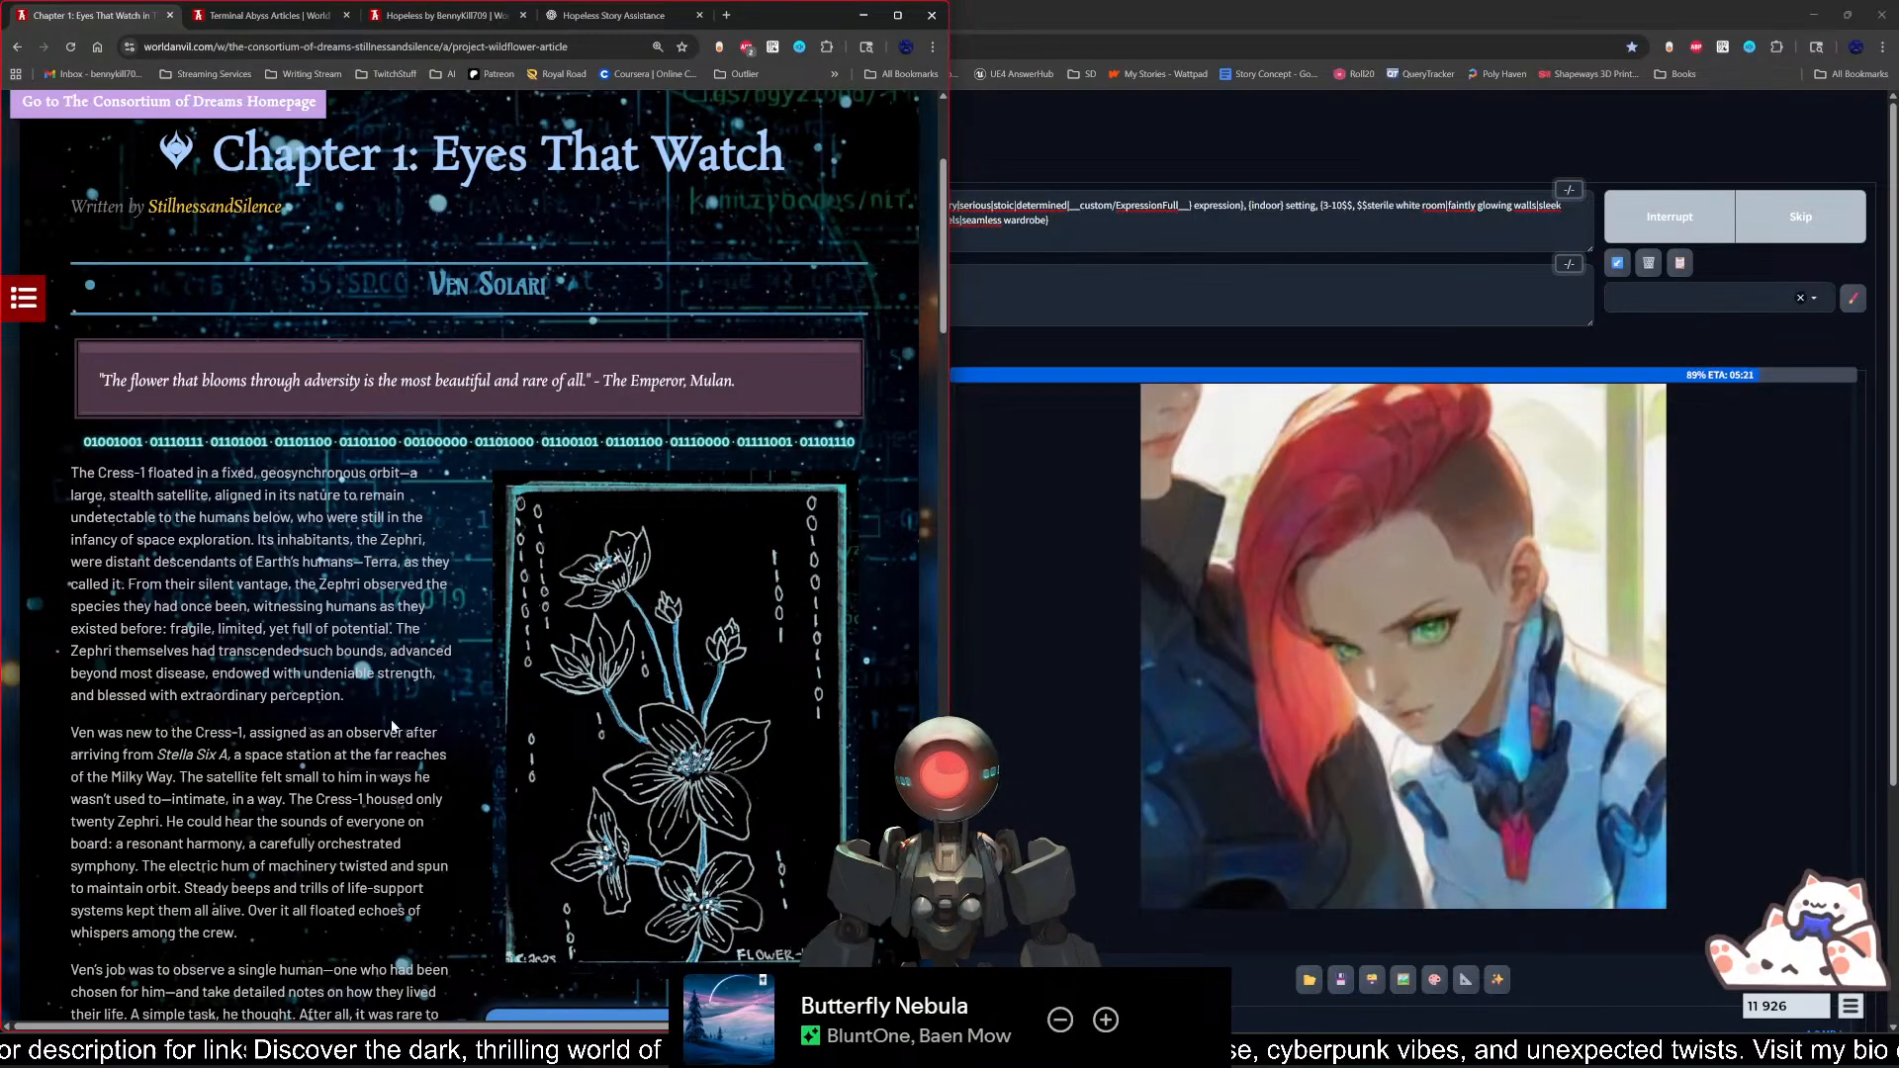
scroll(393, 727, "up", 3)
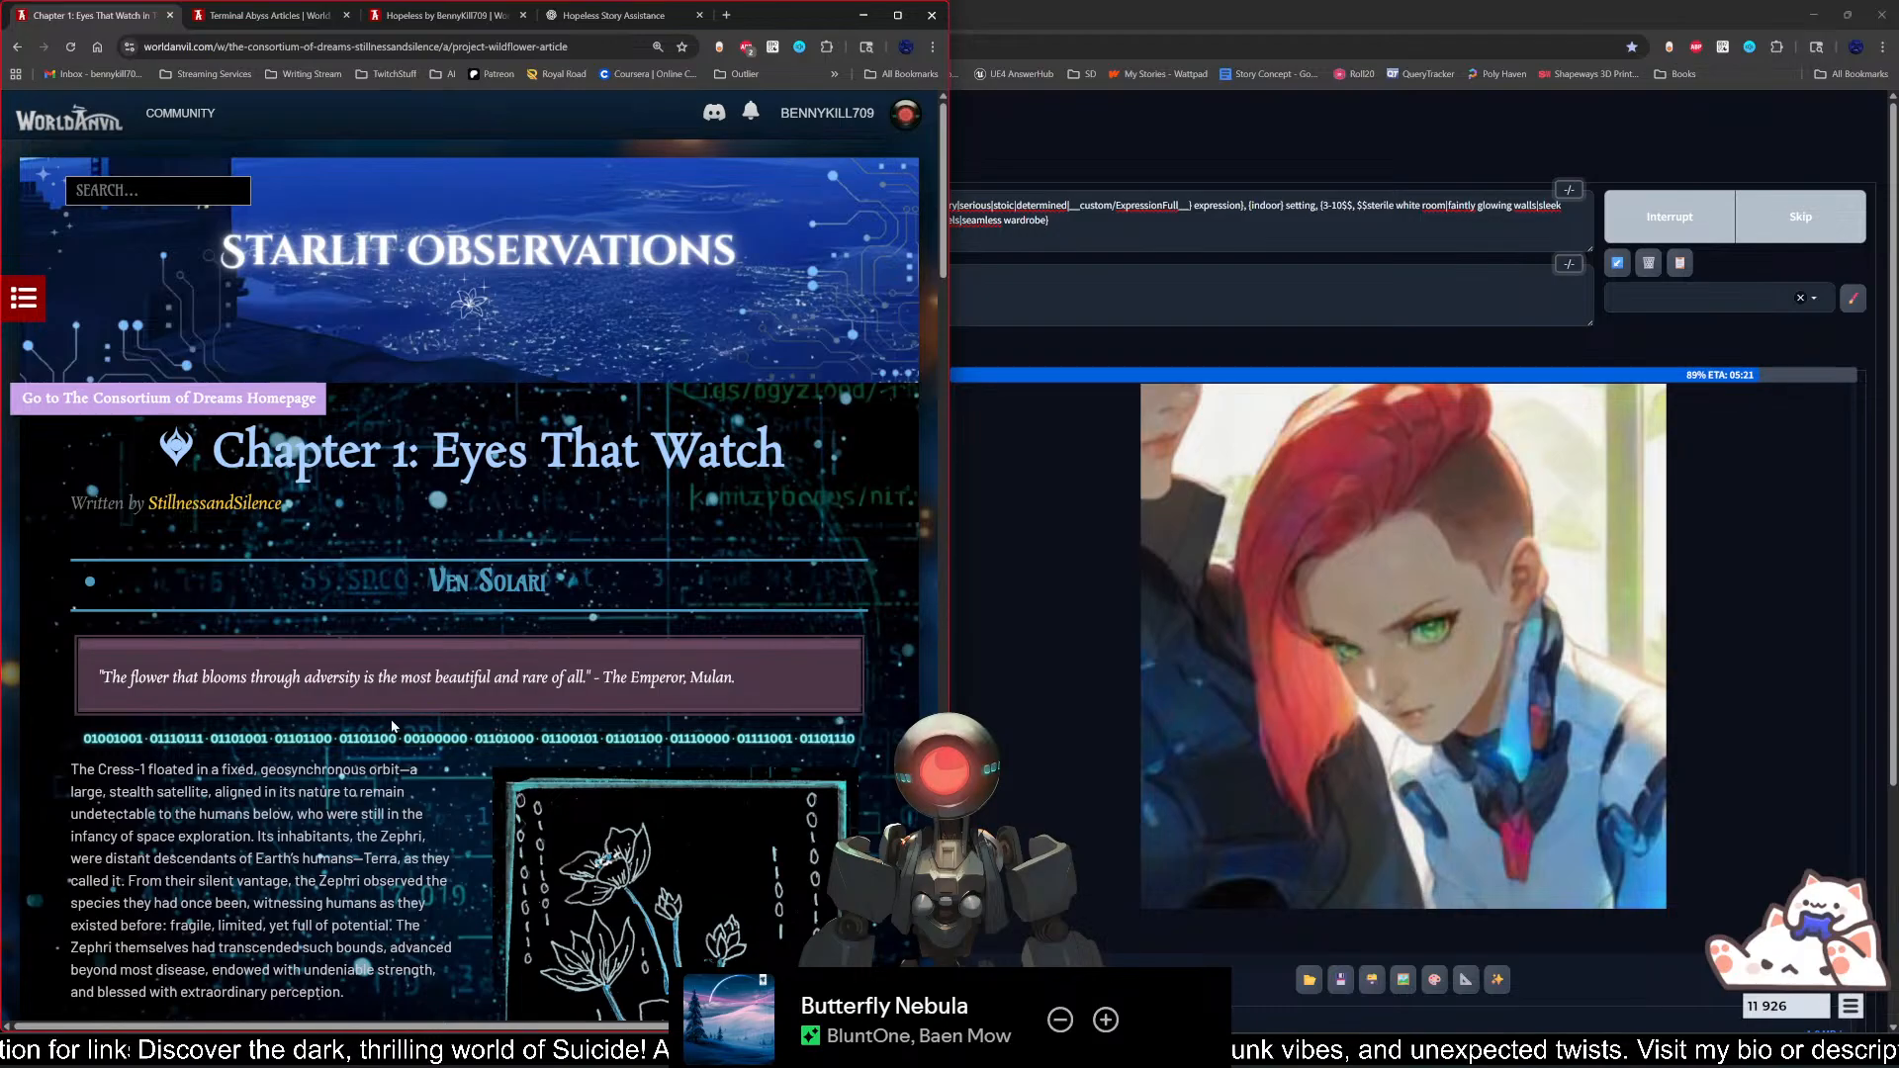
scroll(392, 727, "down", 12)
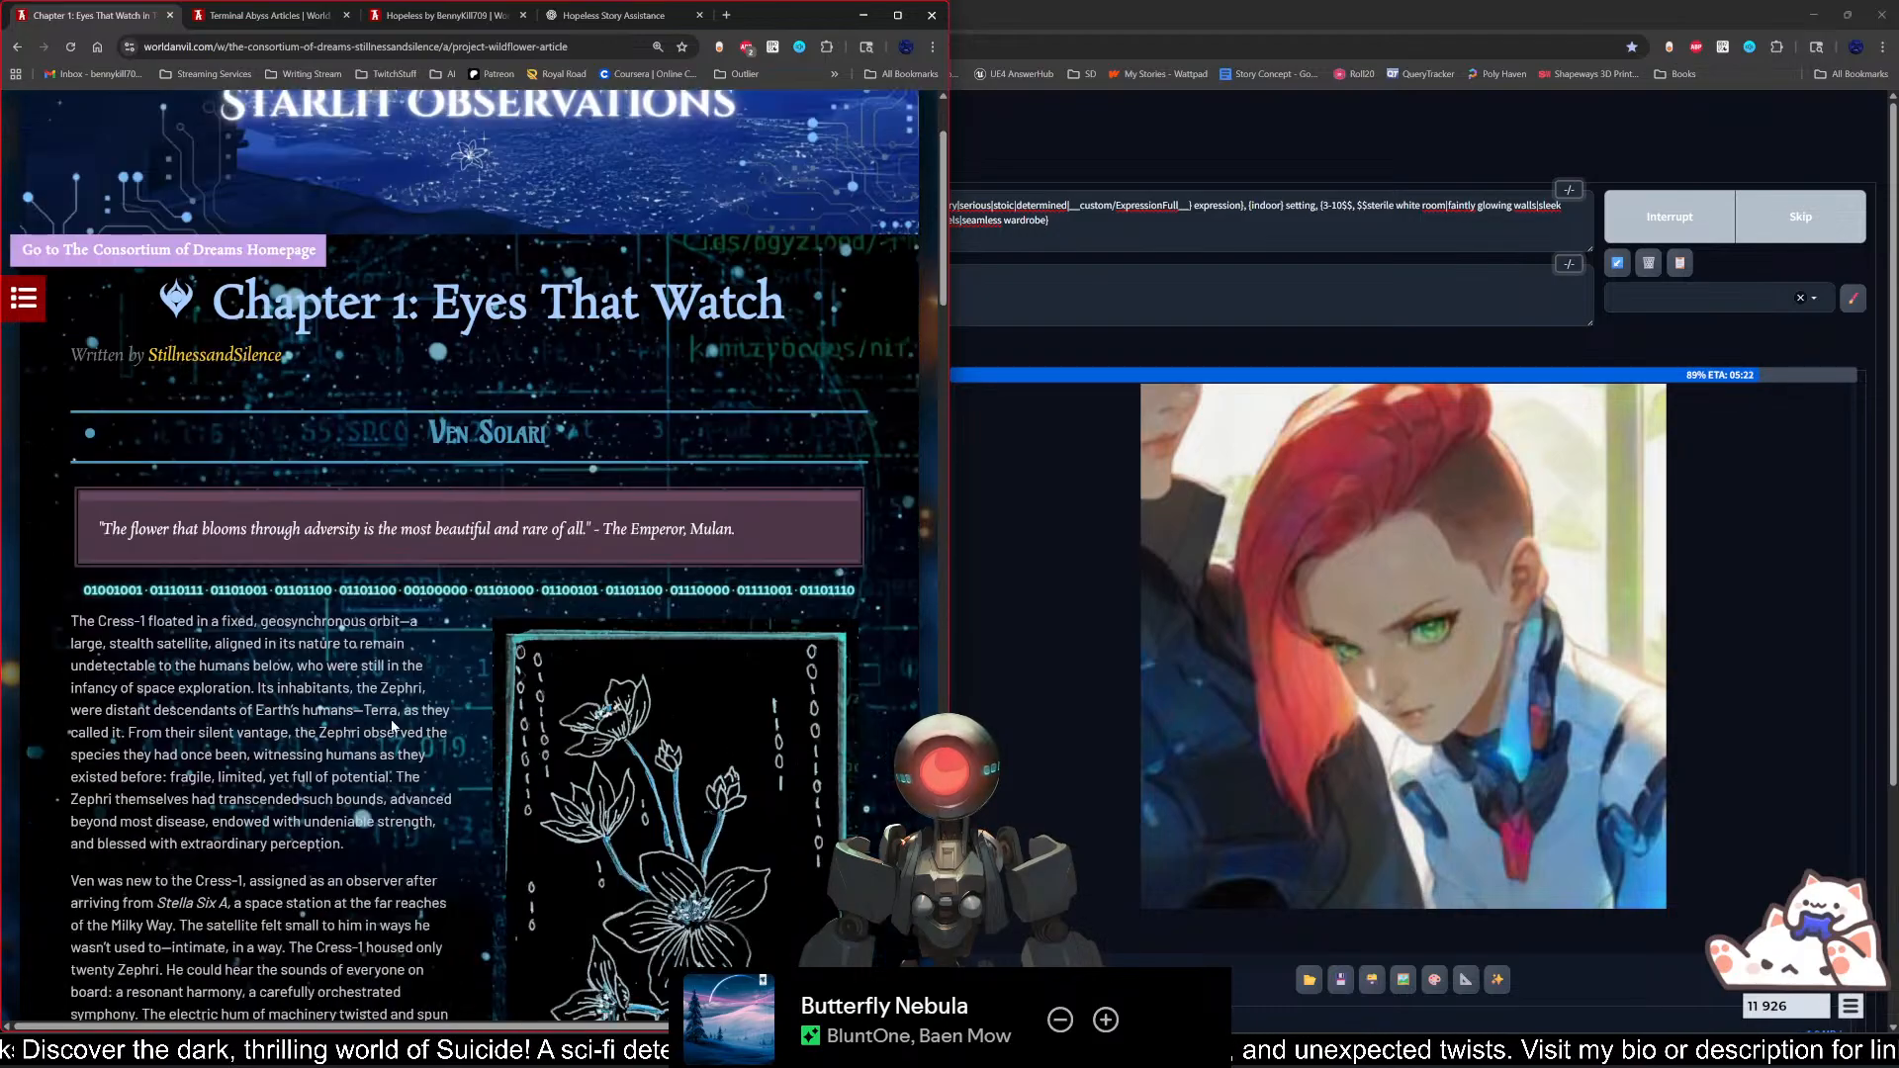
scroll(475, 525, "down", 12)
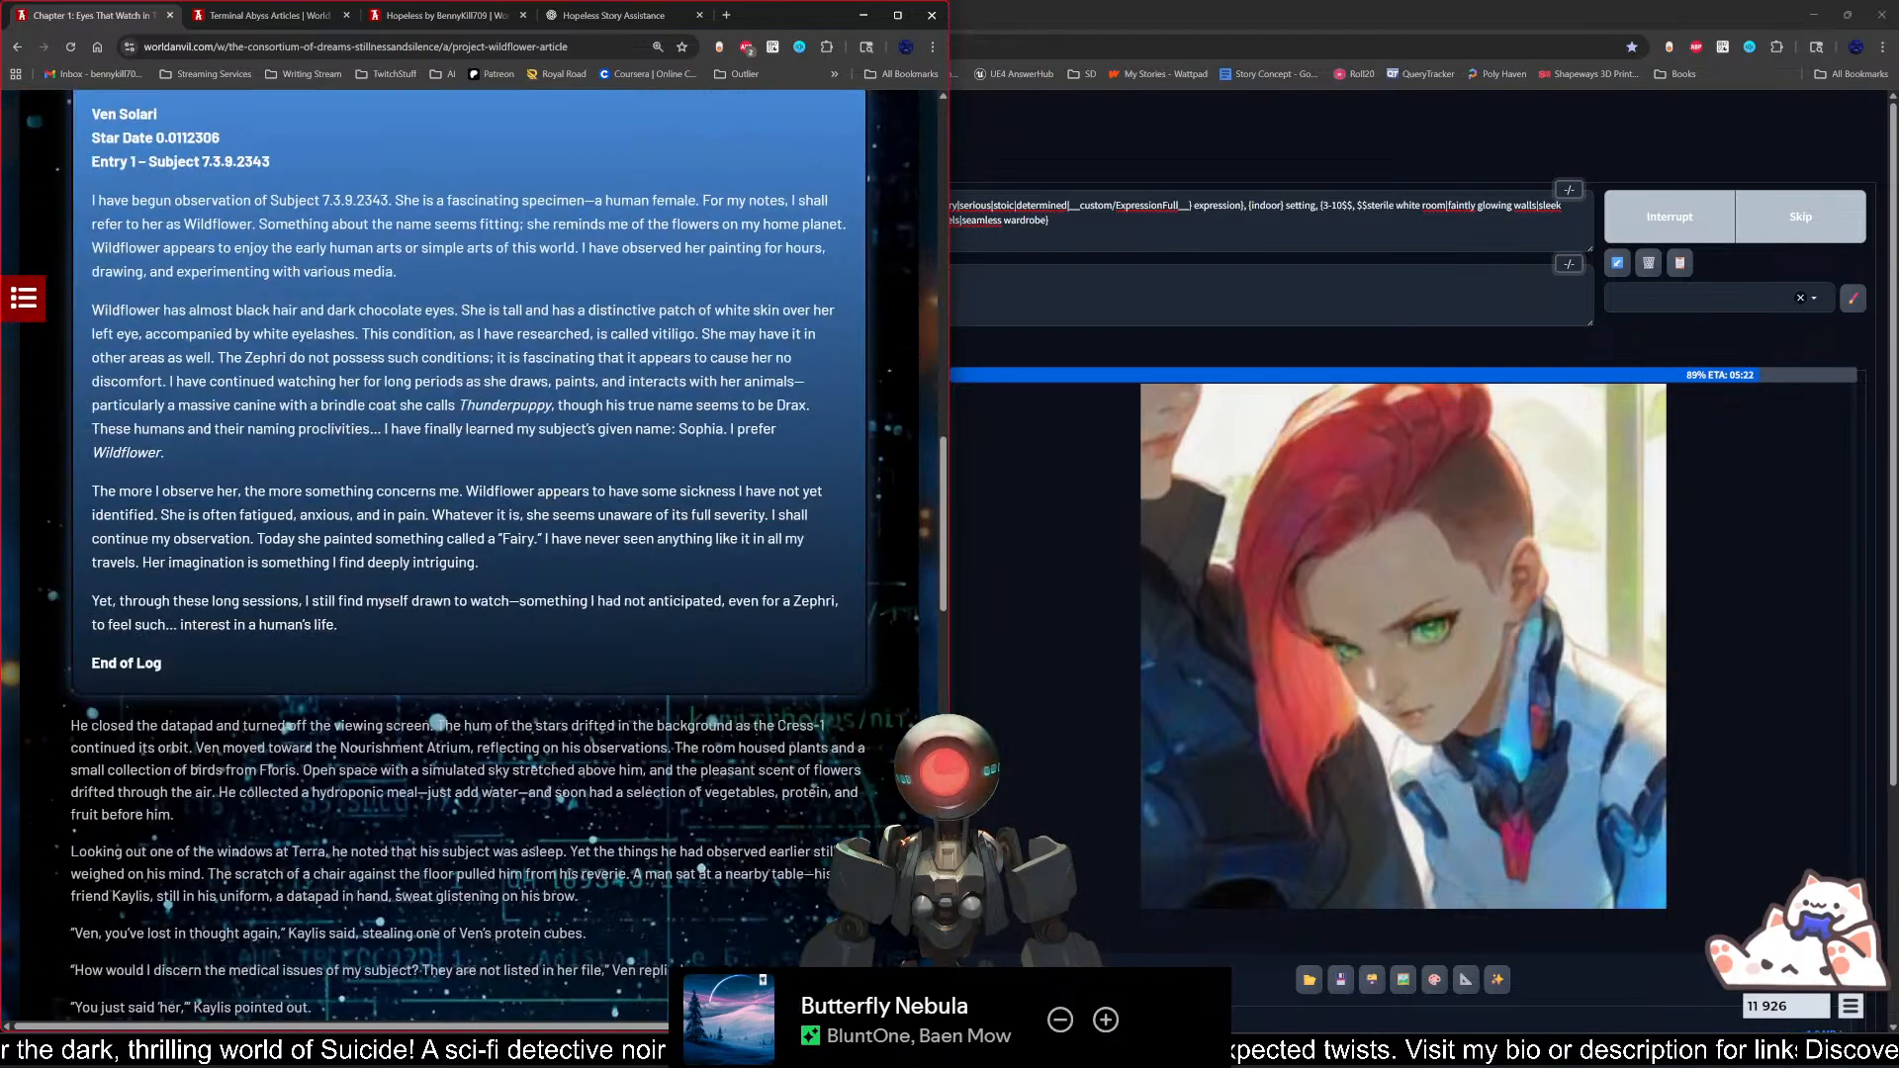
scroll(393, 720, "down", 2)
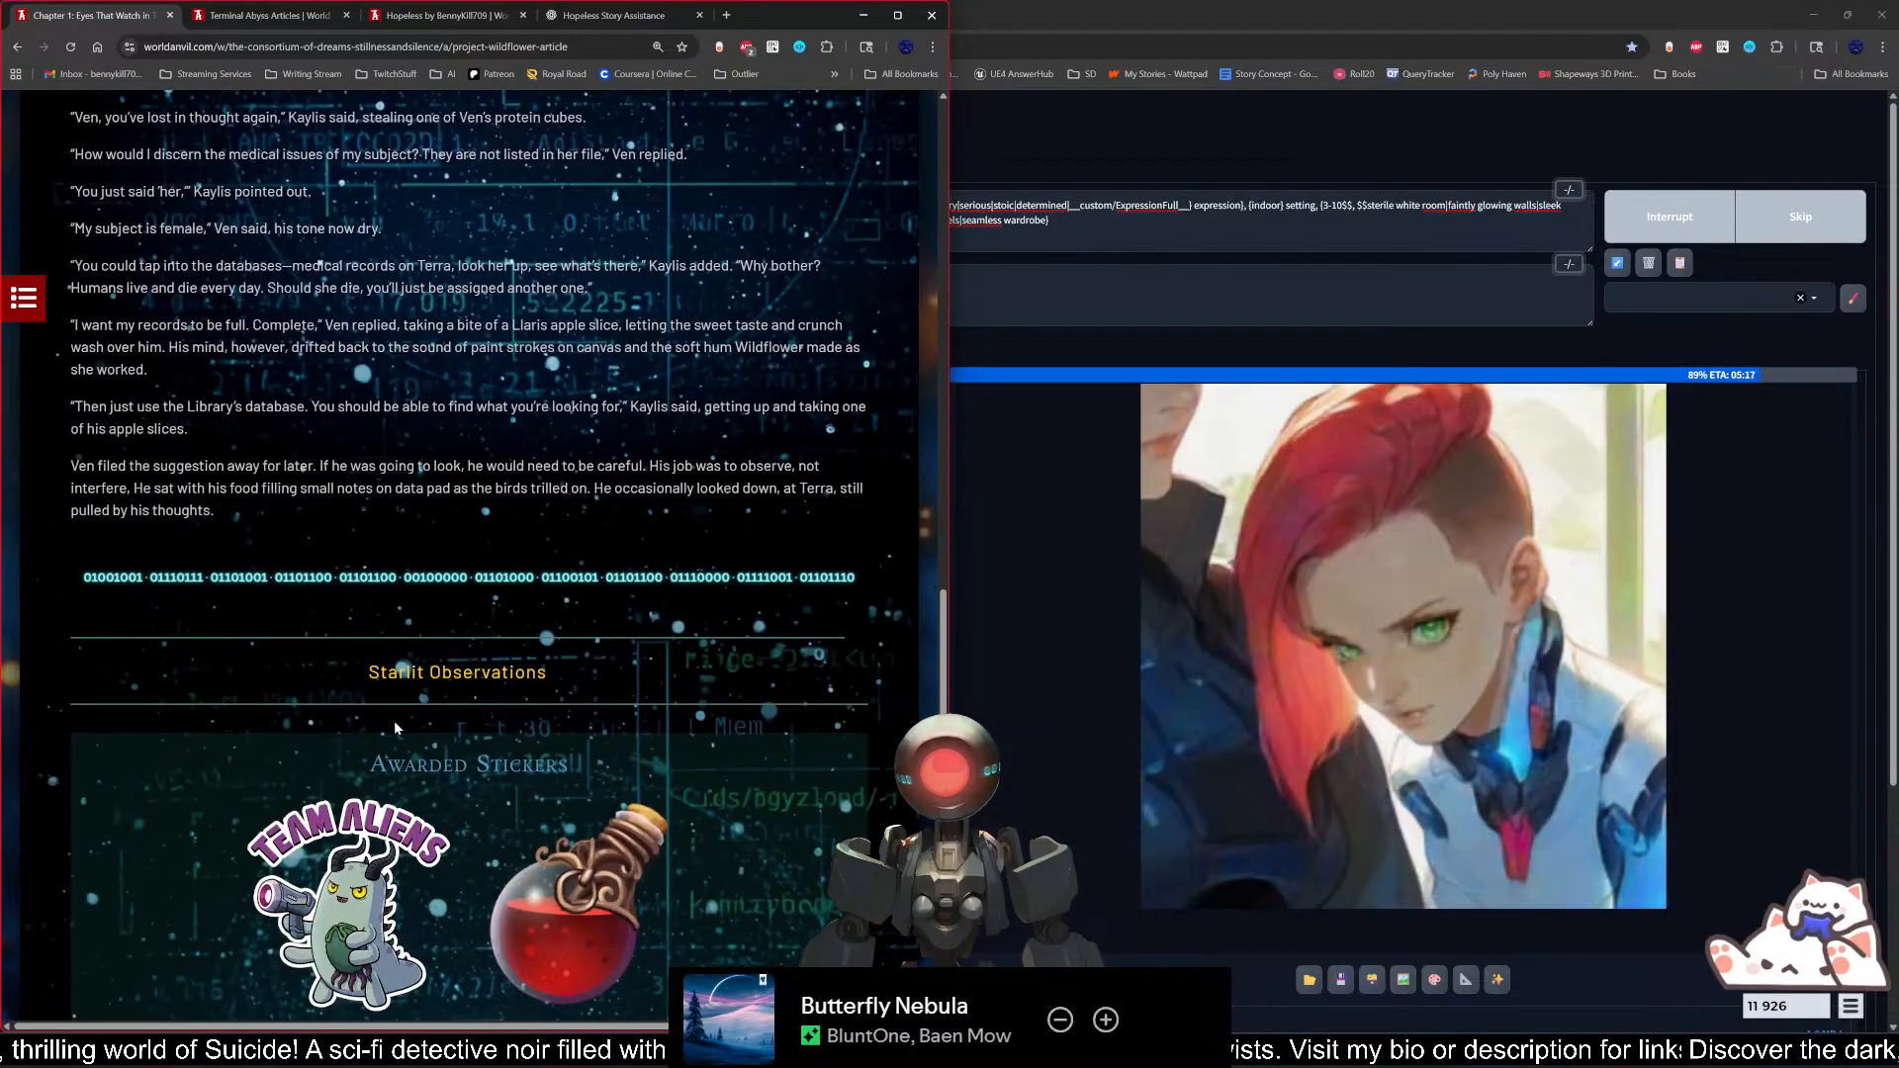
left_click(319, 668)
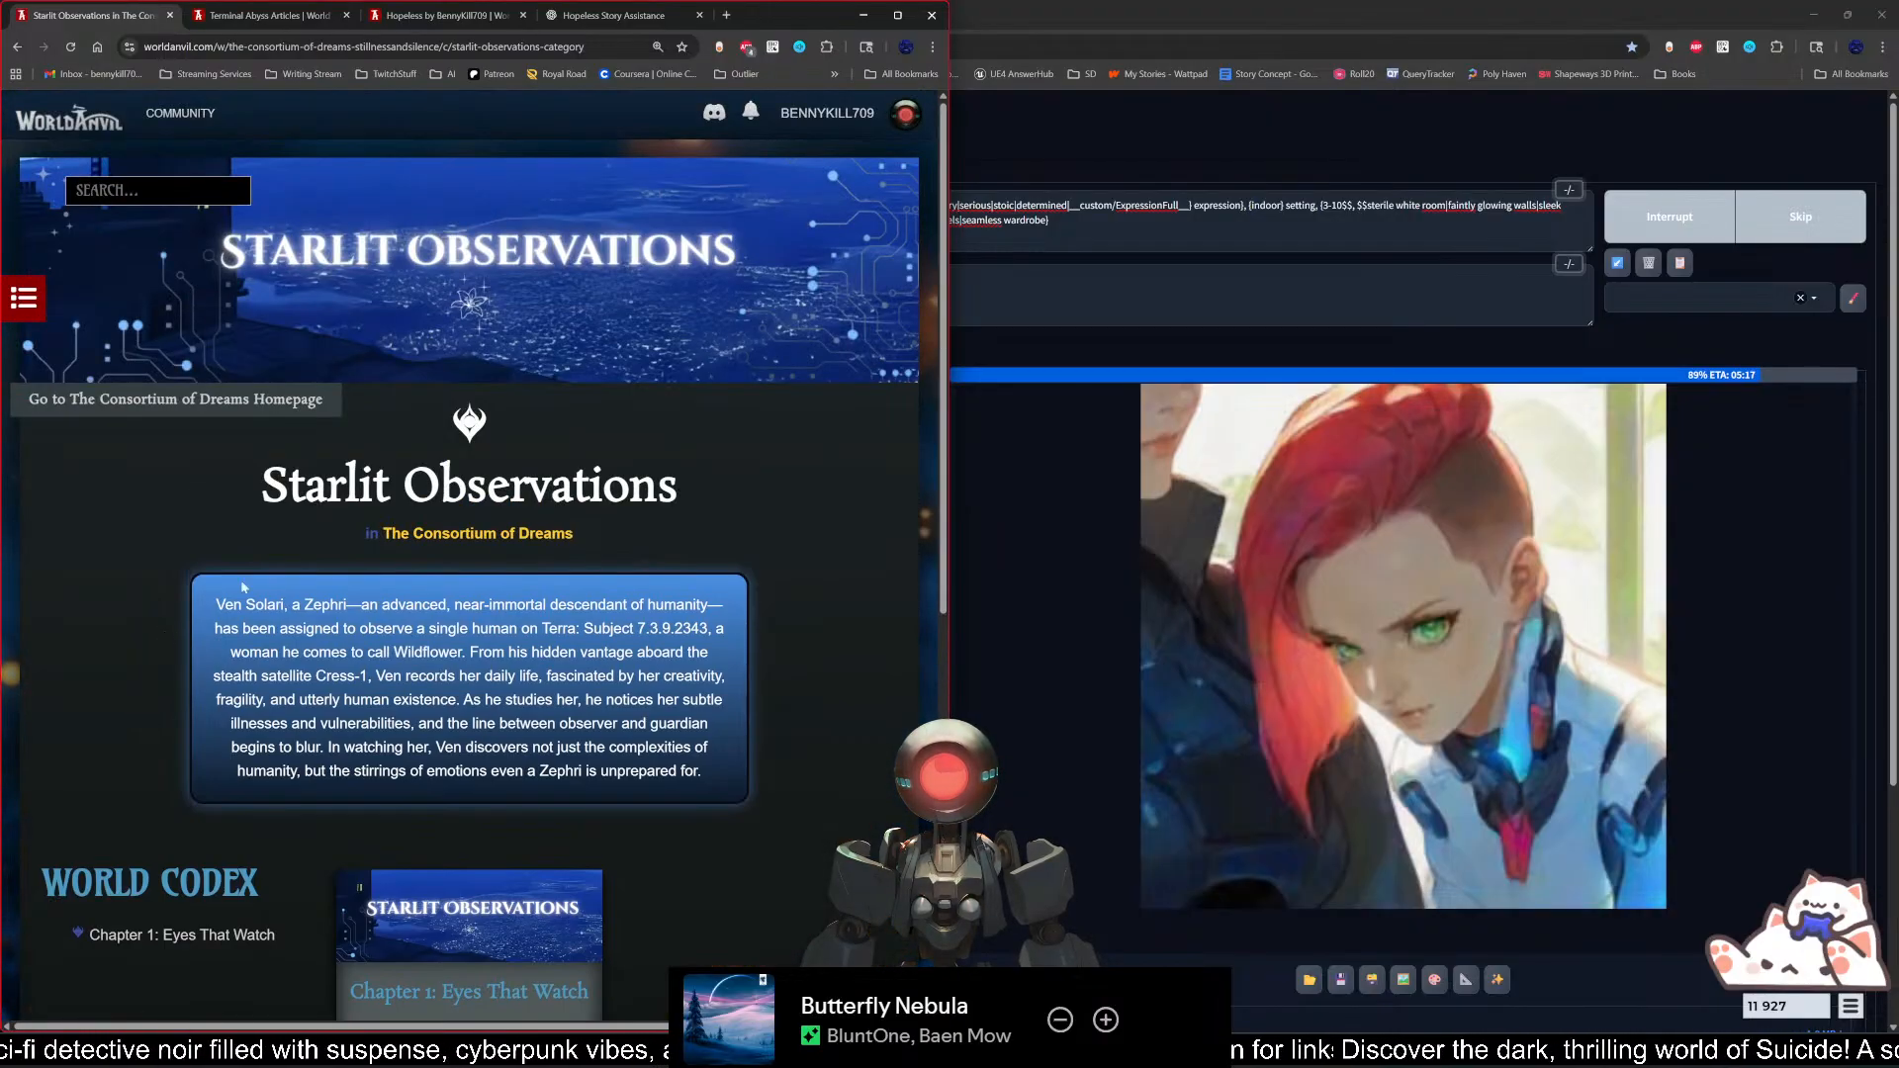
Step: Close the Hopeless Story Assistance and Terminal Abyss Articles pages, keeping the Starlit Observations page open
left_click(701, 15)
left_click(523, 15)
left_click(346, 15)
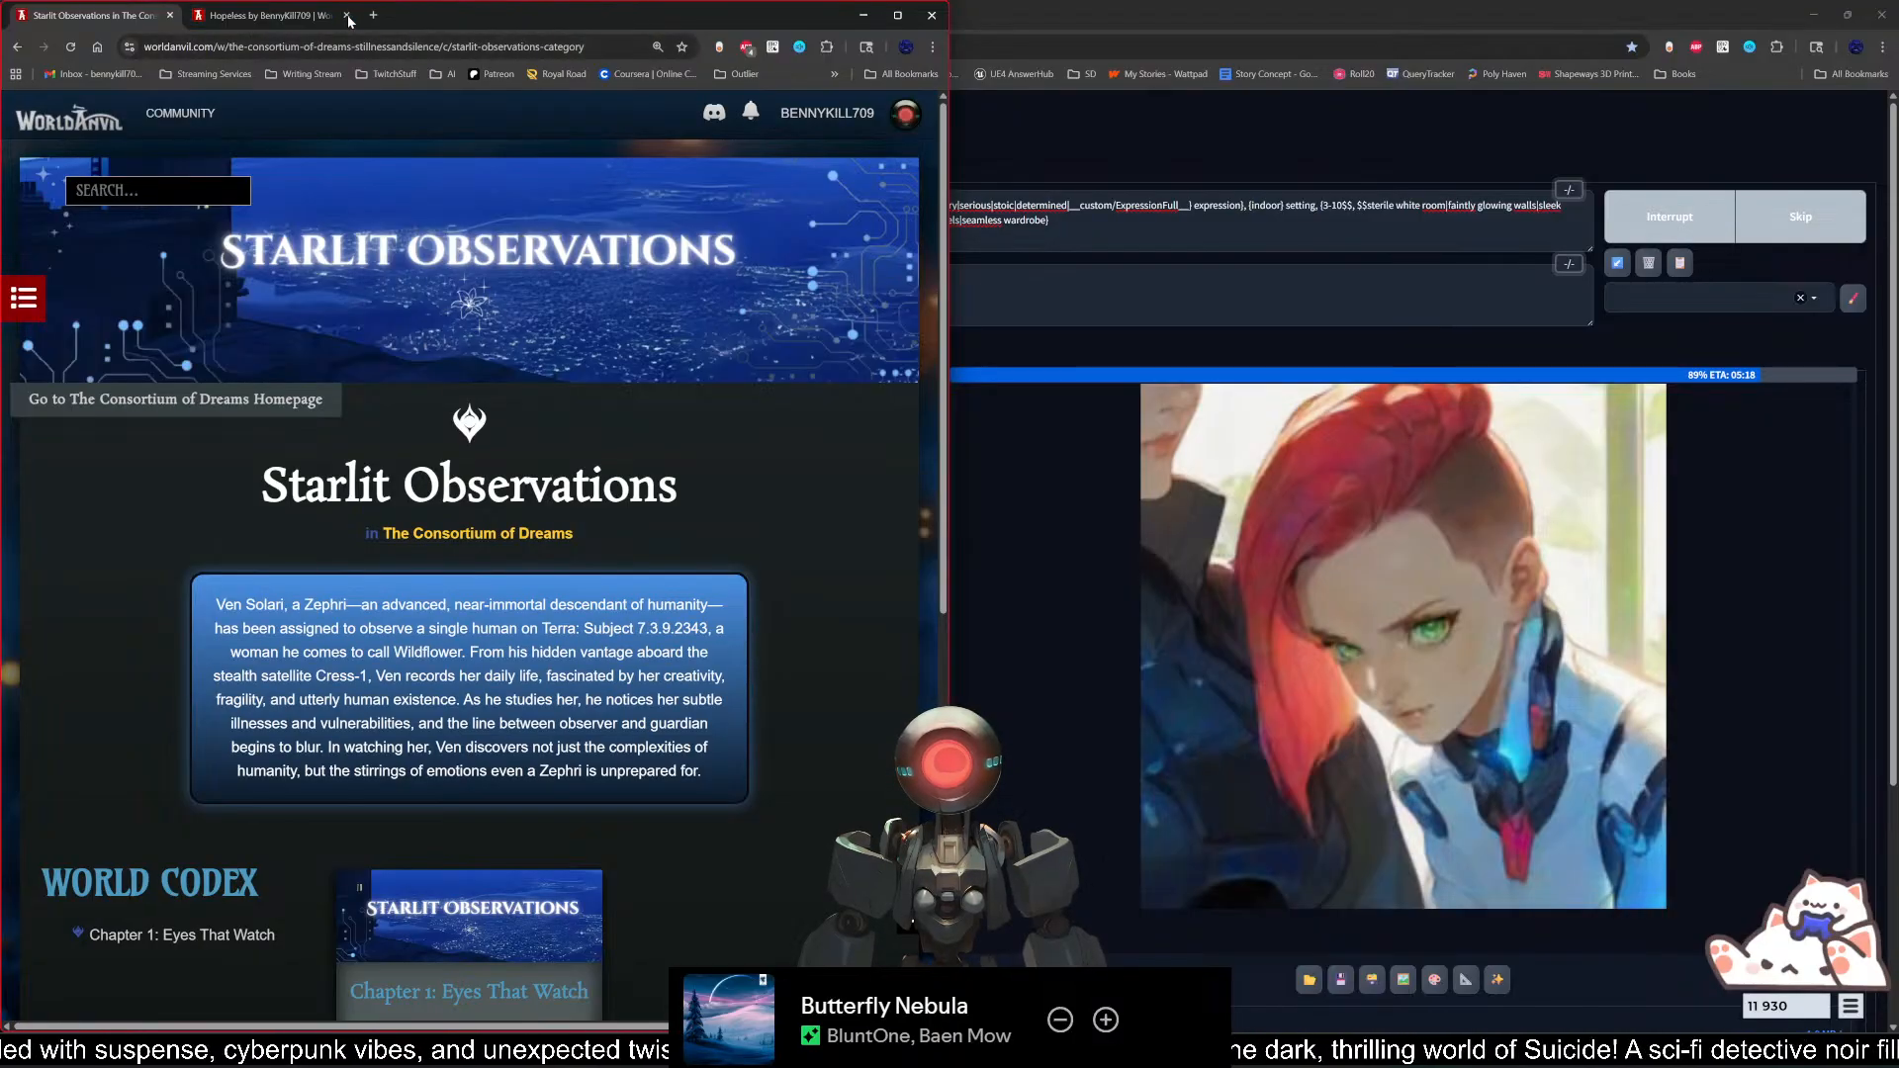